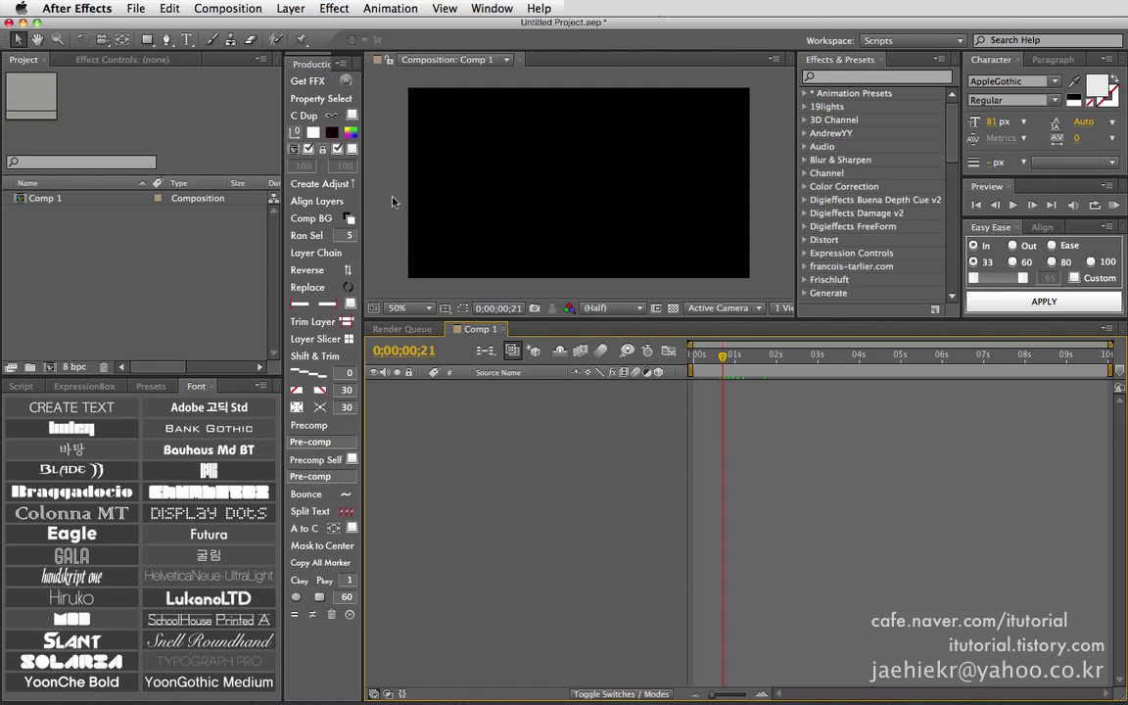
Switch to Finder from the Dock to show the temp and Adobe After Effects CS5 folders
mouse_move(377, 691)
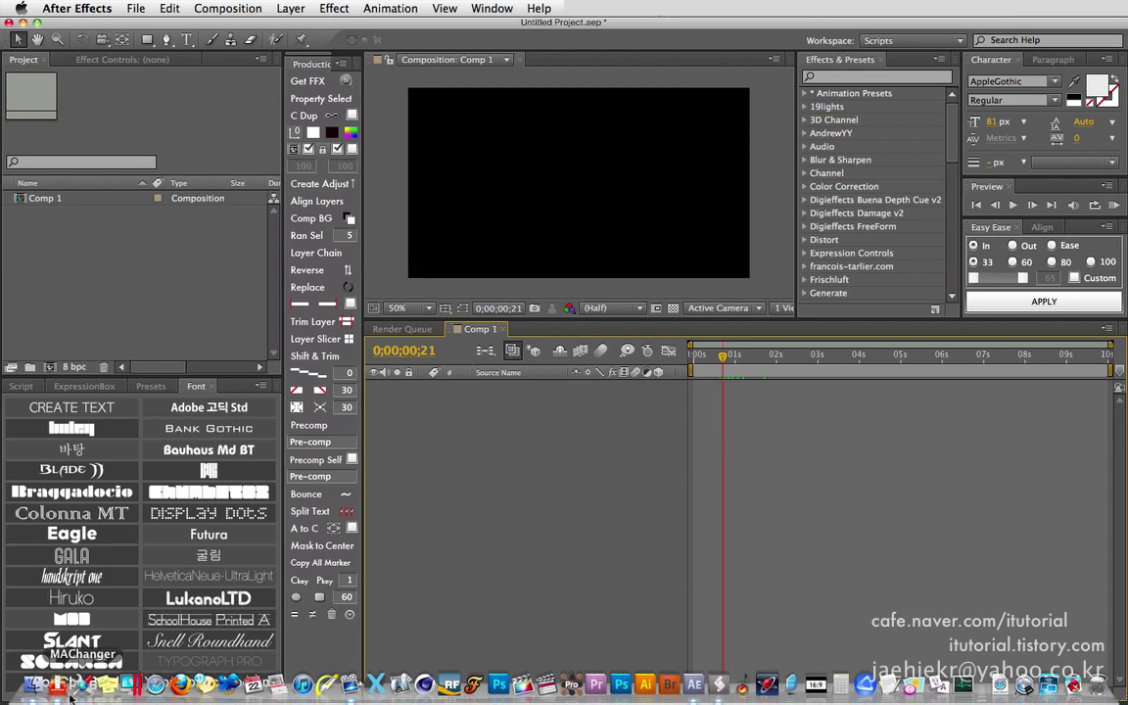
left_click(36, 688)
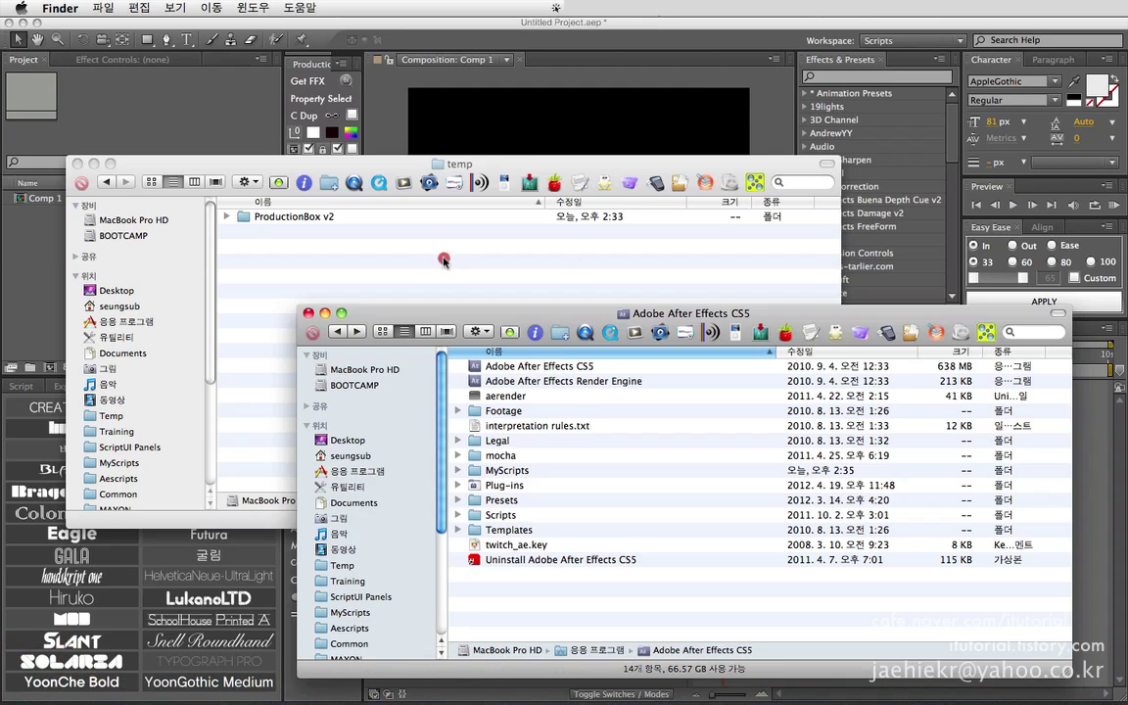
Expand ProductionBox v2, CS4 and CS5+ to reveal each ProductionBox v2.jsx and ProductionBox_v2 folder
left_click(398, 232)
left_click_drag(401, 156, 409, 151)
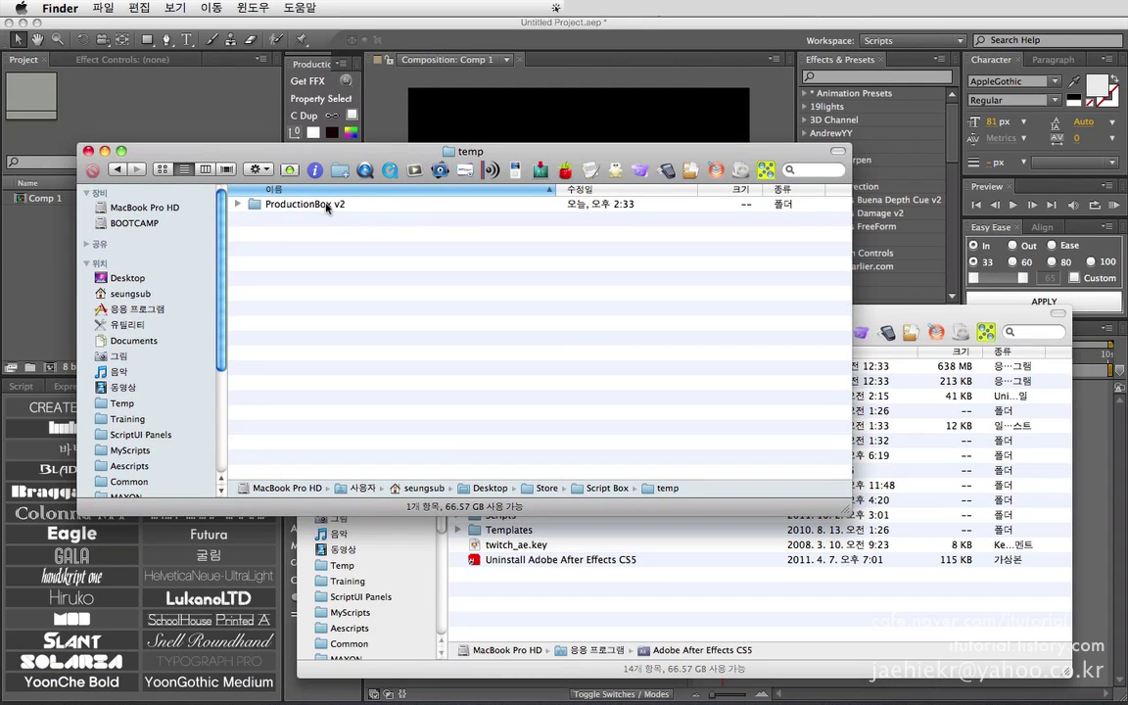
left_click(236, 203)
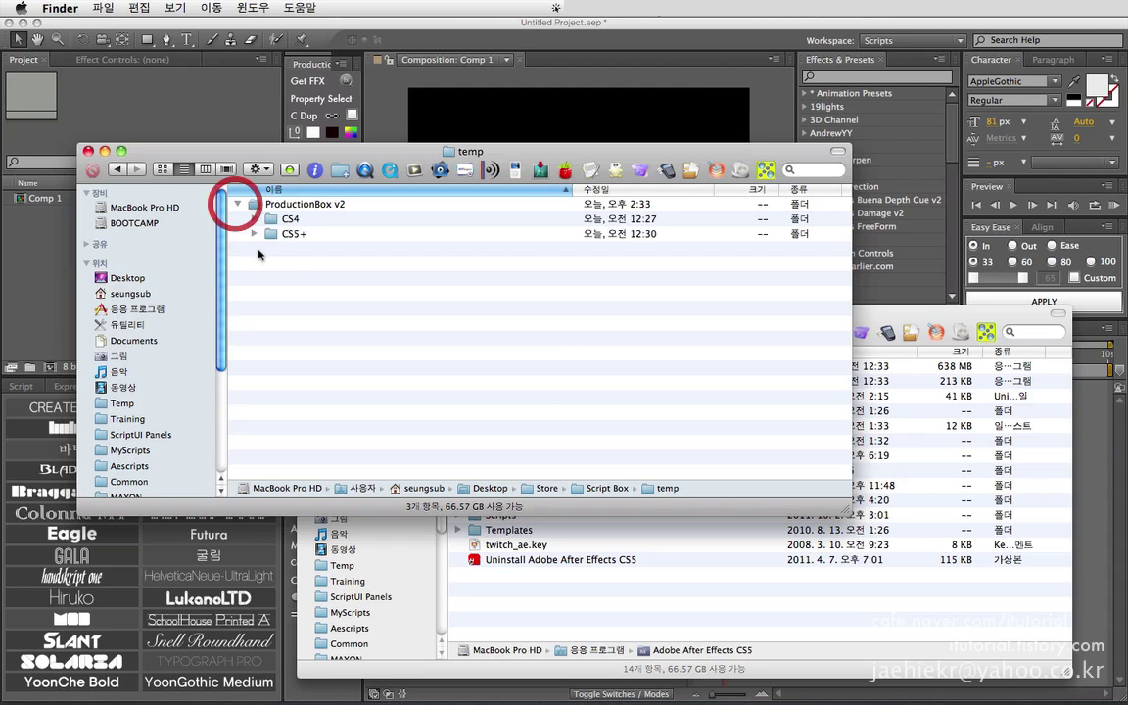
left_click(270, 220)
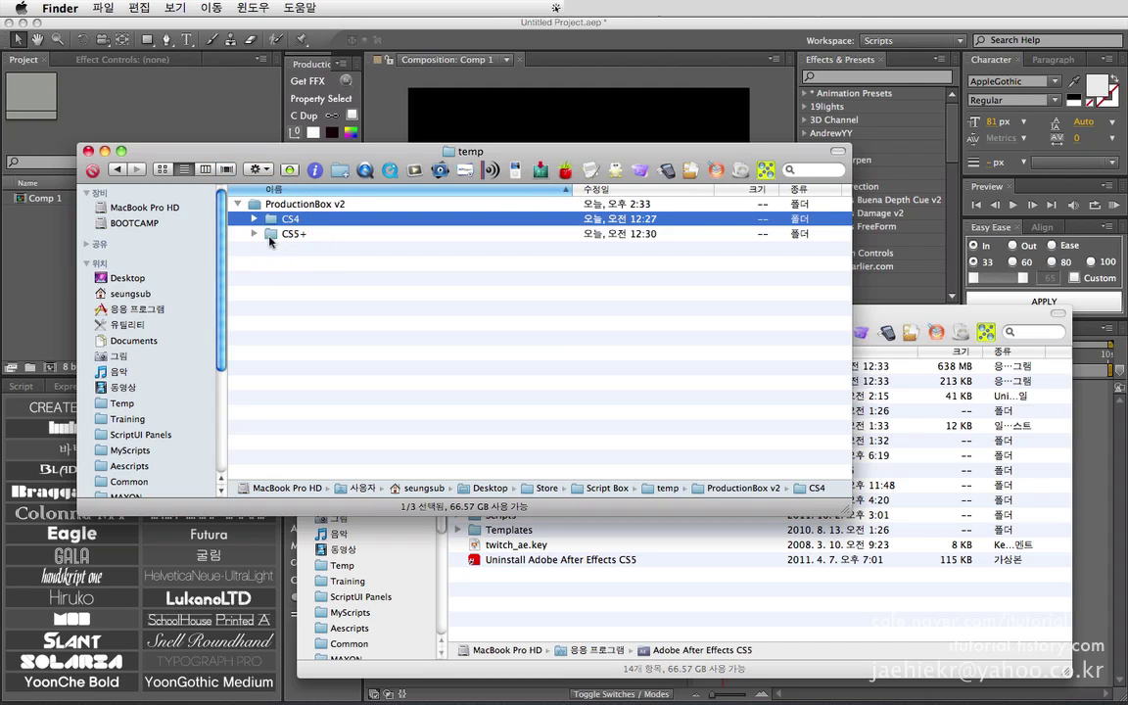
left_click(272, 235)
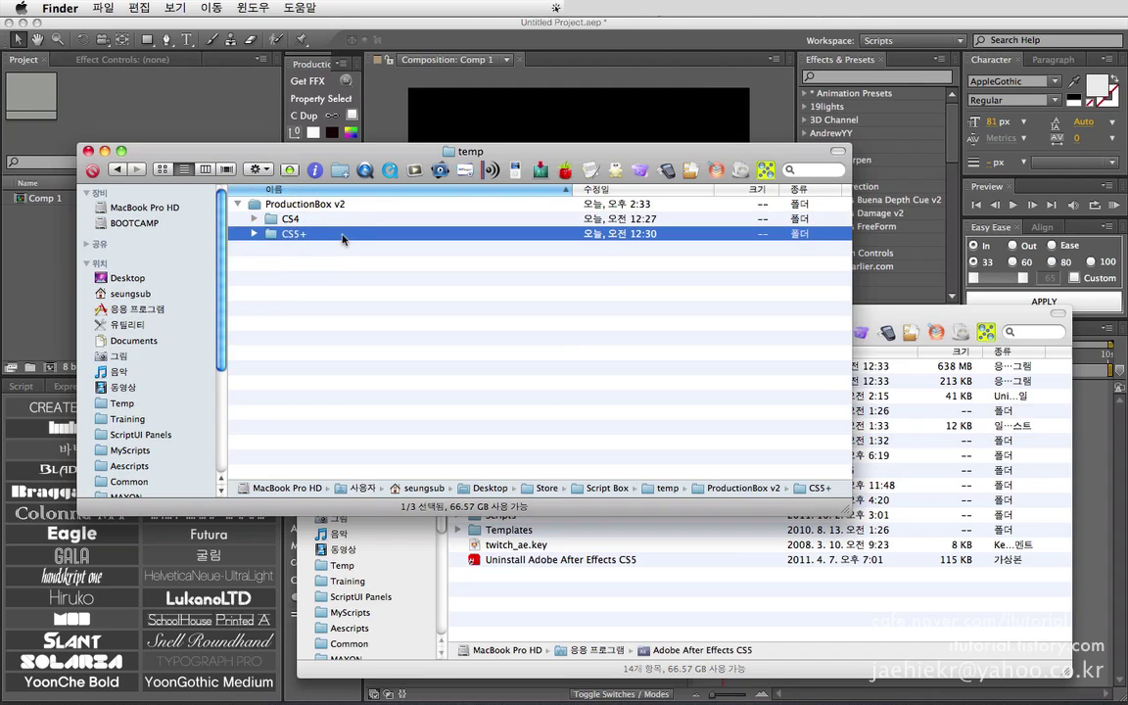
left_click(253, 219)
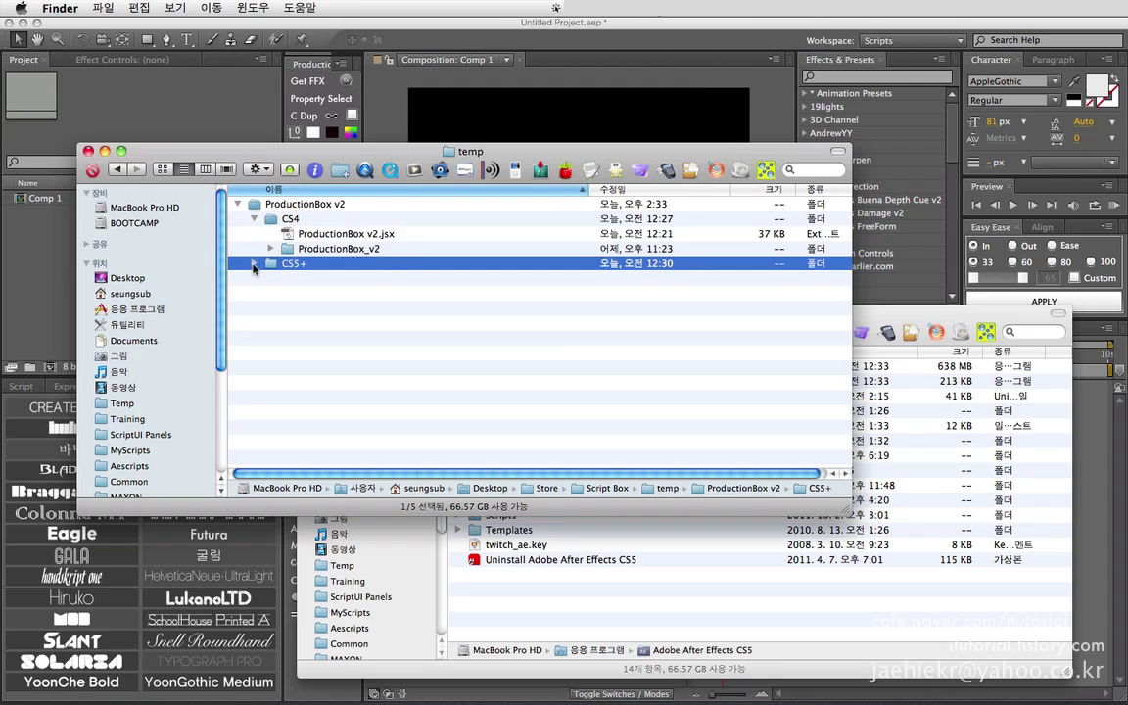
left_click(253, 265)
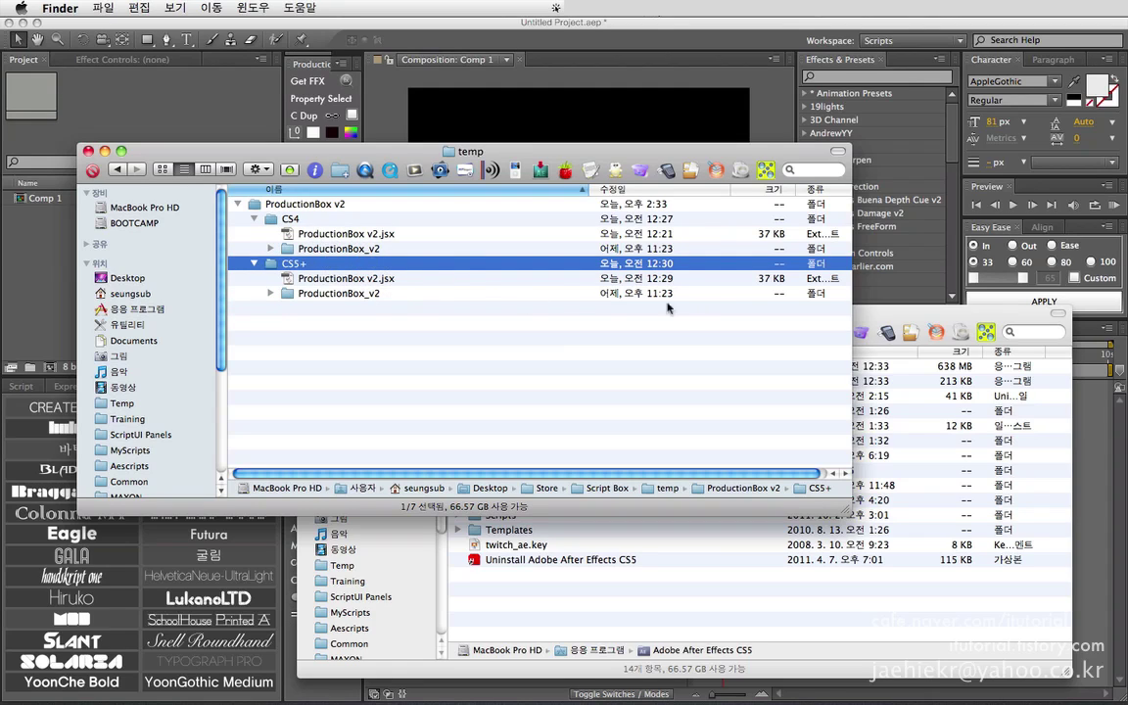
left_click(862, 314)
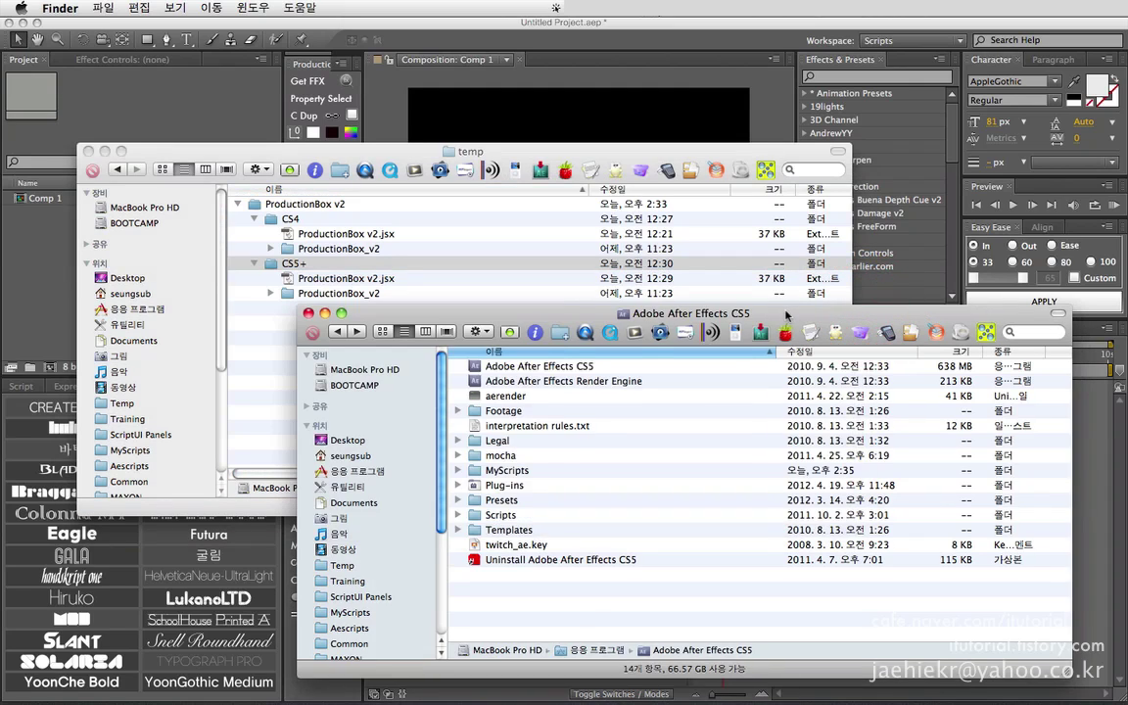
Open the Scripts folder, then the ScriptUI Panels folder, in the After Effects CS5 window
left_click_drag(685, 327, 693, 321)
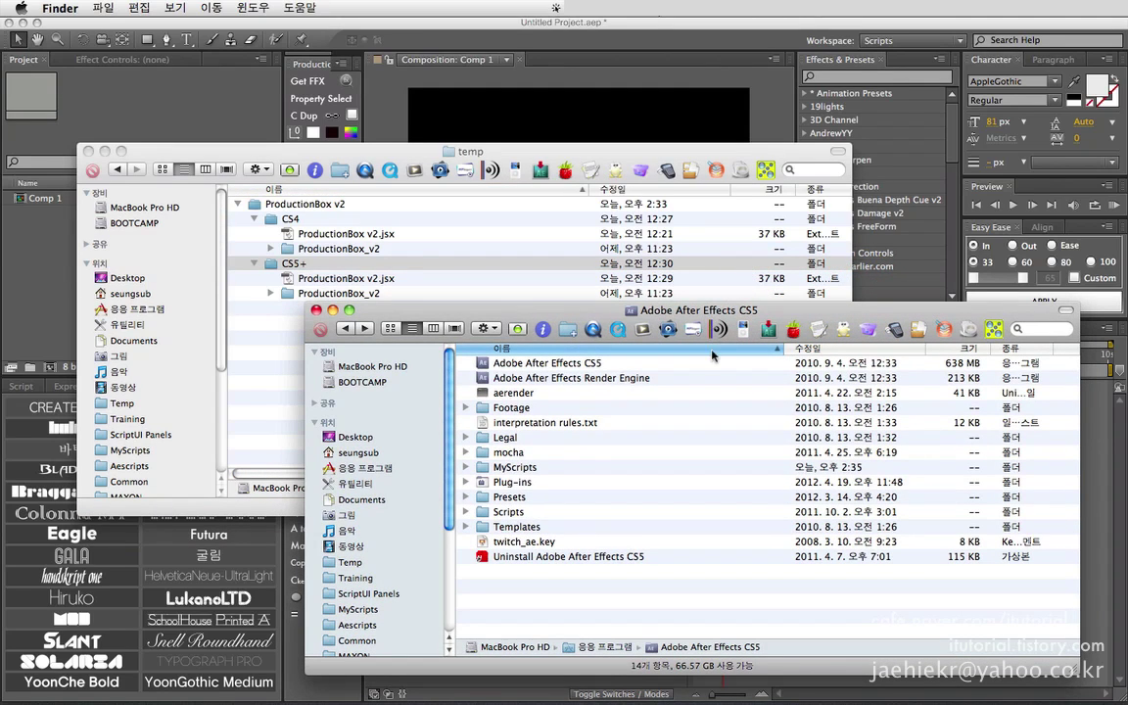
double_click(530, 512)
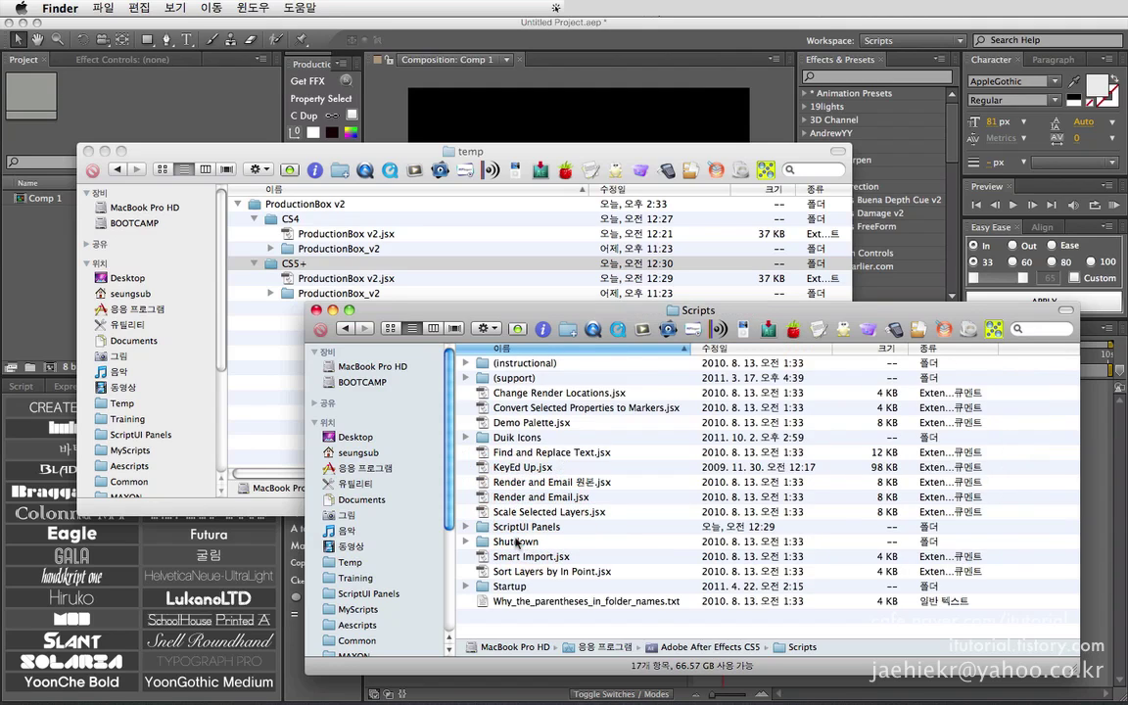
left_click(544, 528)
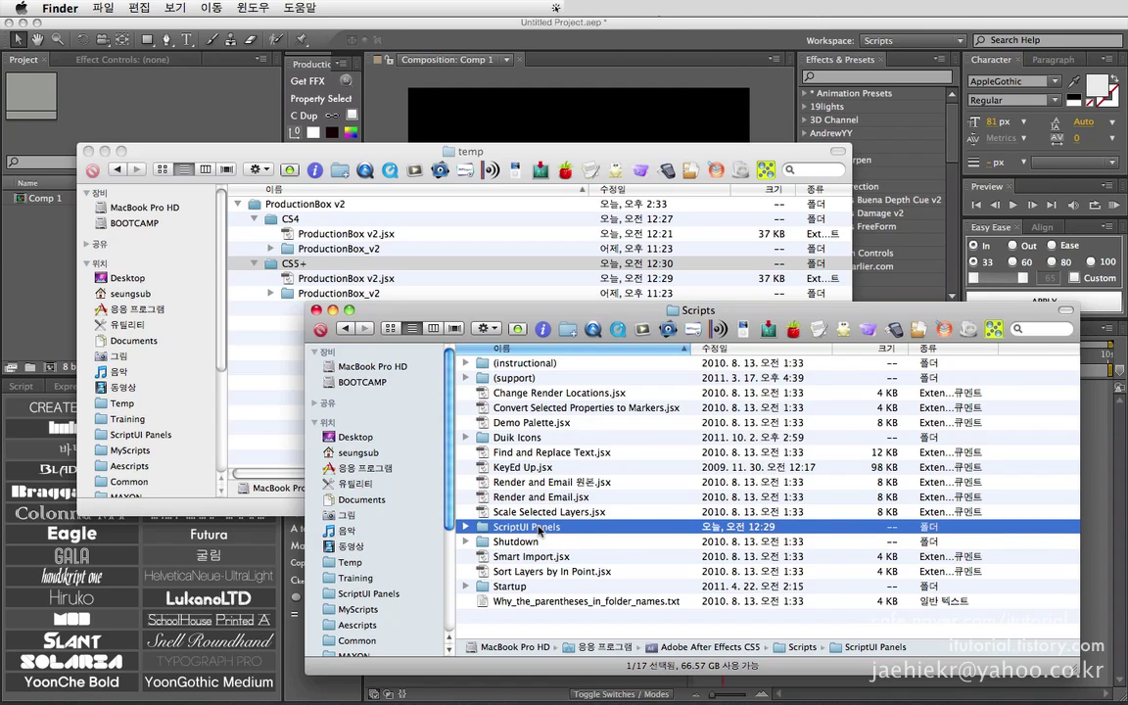
double_click(538, 529)
Select the CS5+ ProductionBox v2.jsx and its folder in temp, then close the temp window
left_click(268, 320)
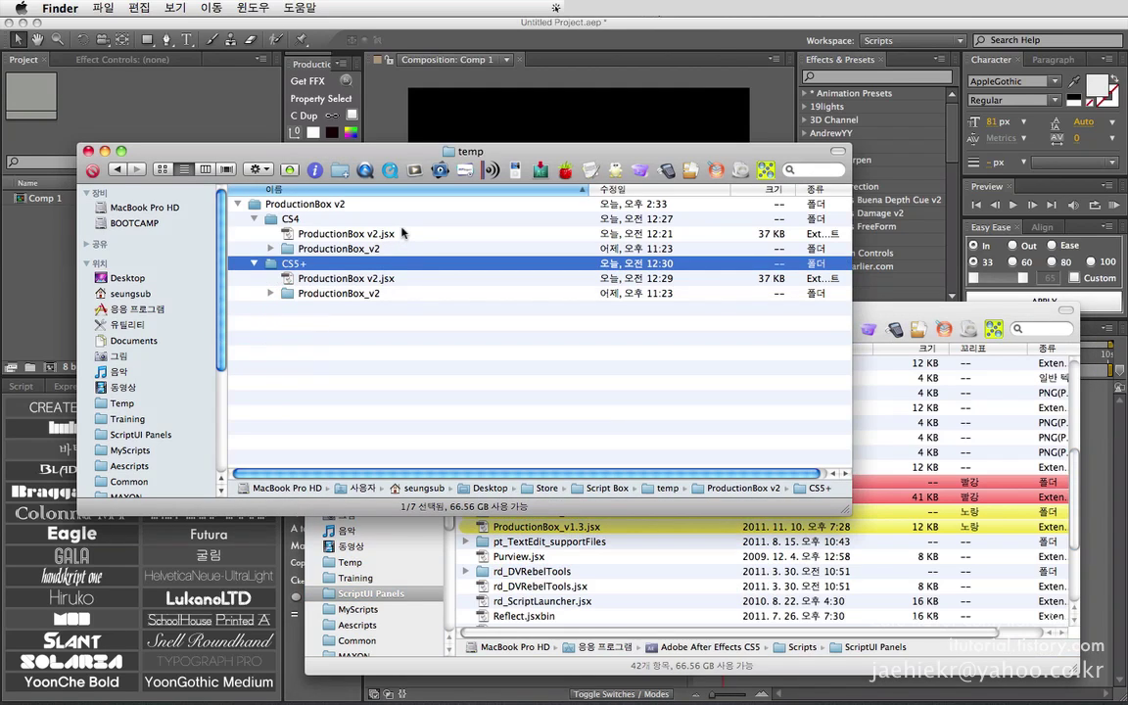
left_click_drag(405, 234, 397, 294)
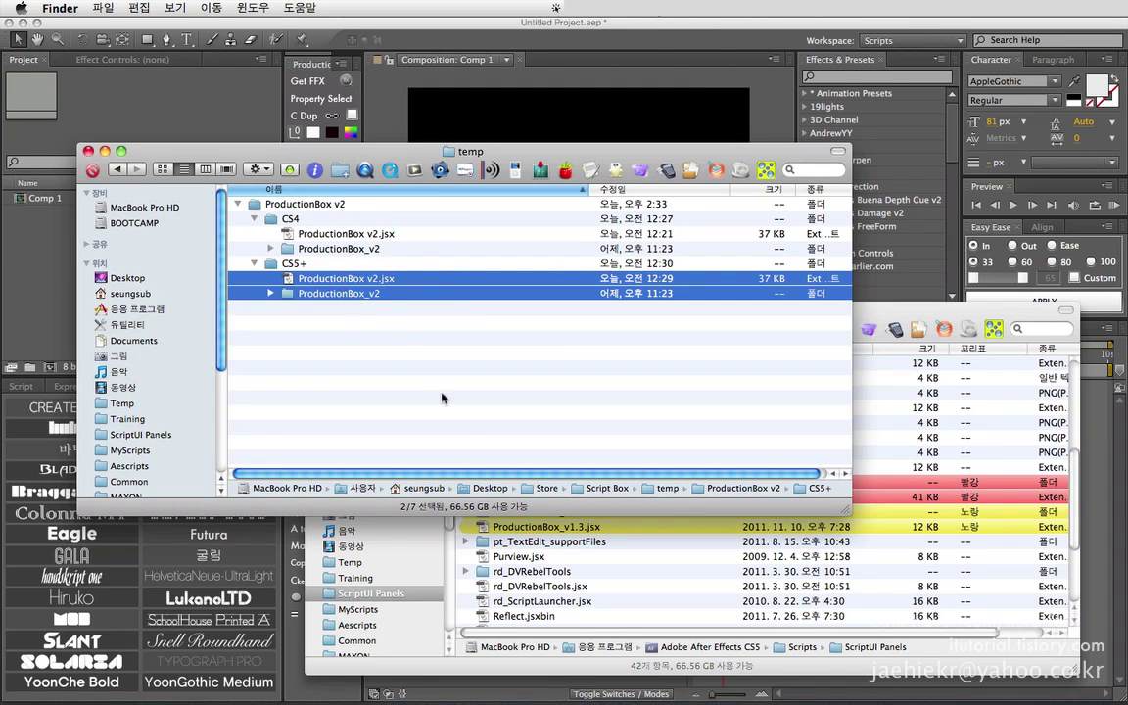
left_click_drag(771, 285, 541, 484)
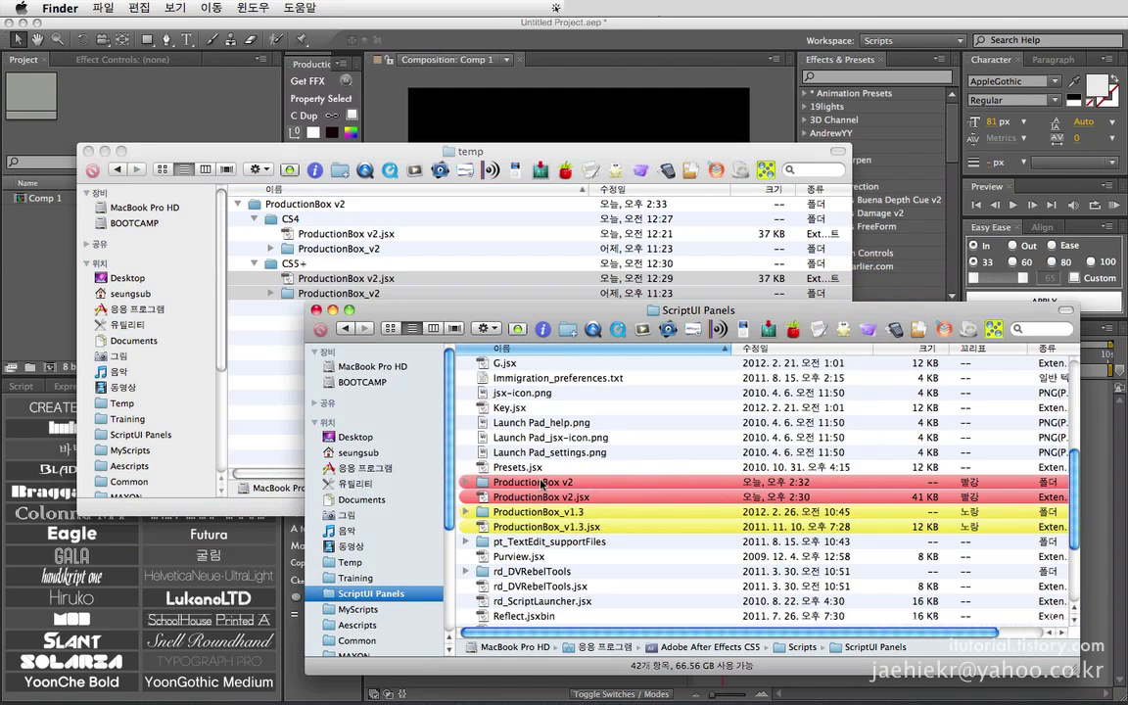
left_click(281, 354)
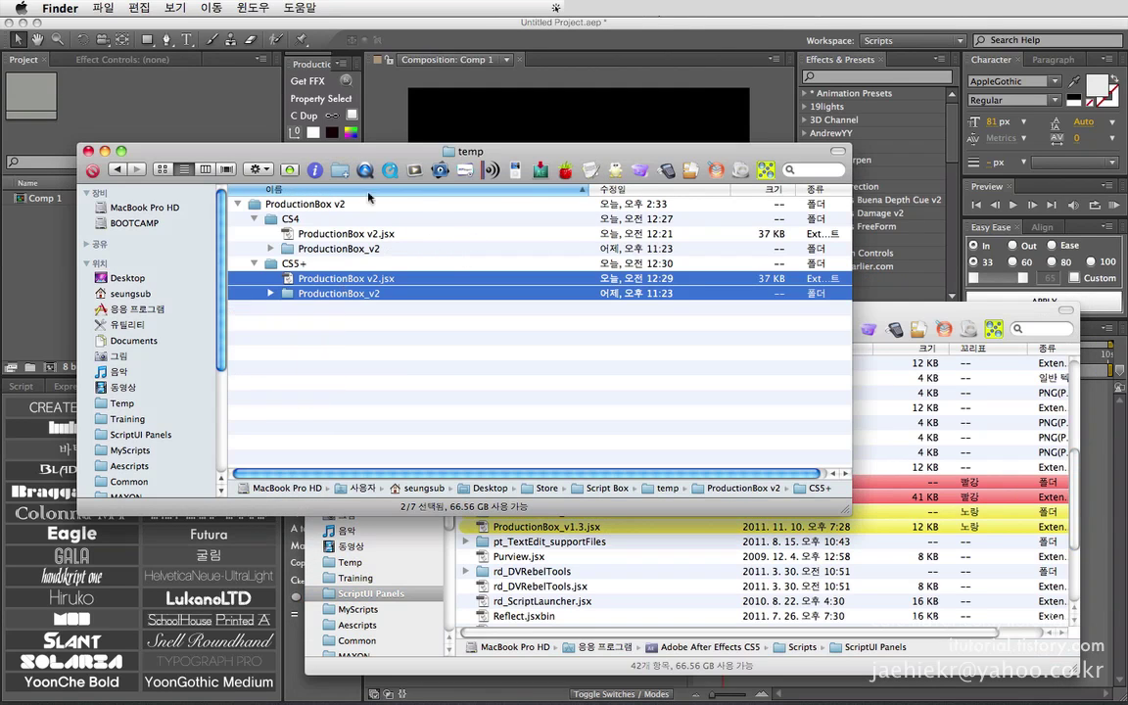
left_click(89, 152, "alt")
left_click(587, 118)
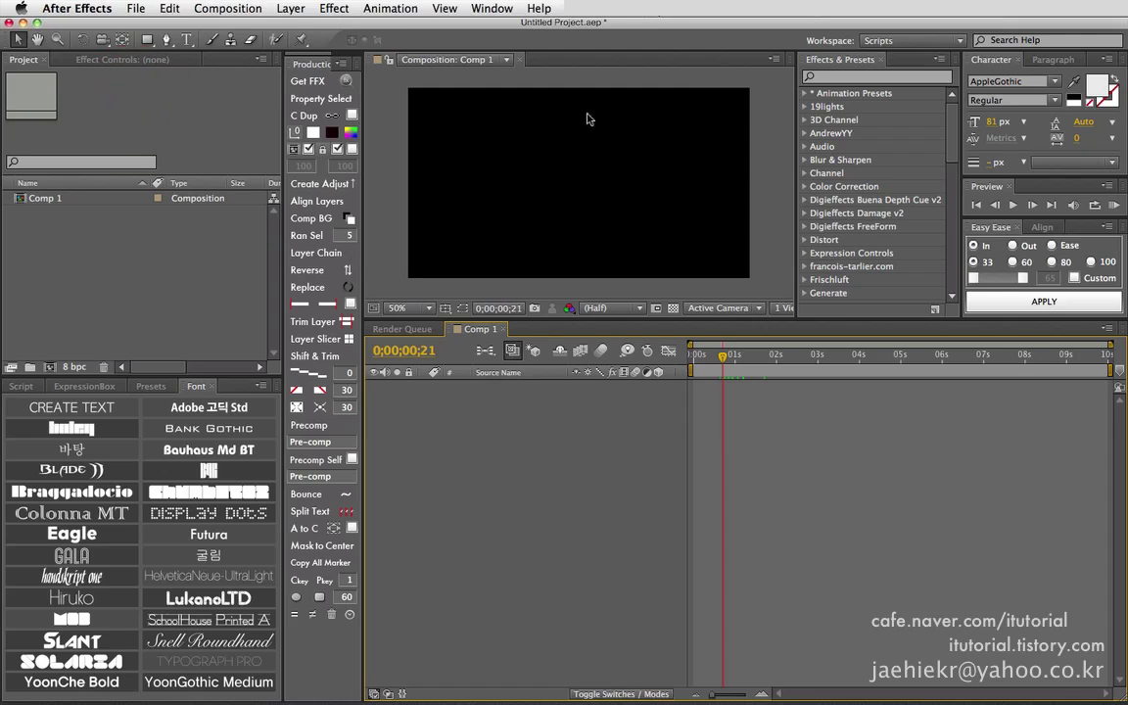
left_click(492, 8)
scroll(589, 587, "down", 5)
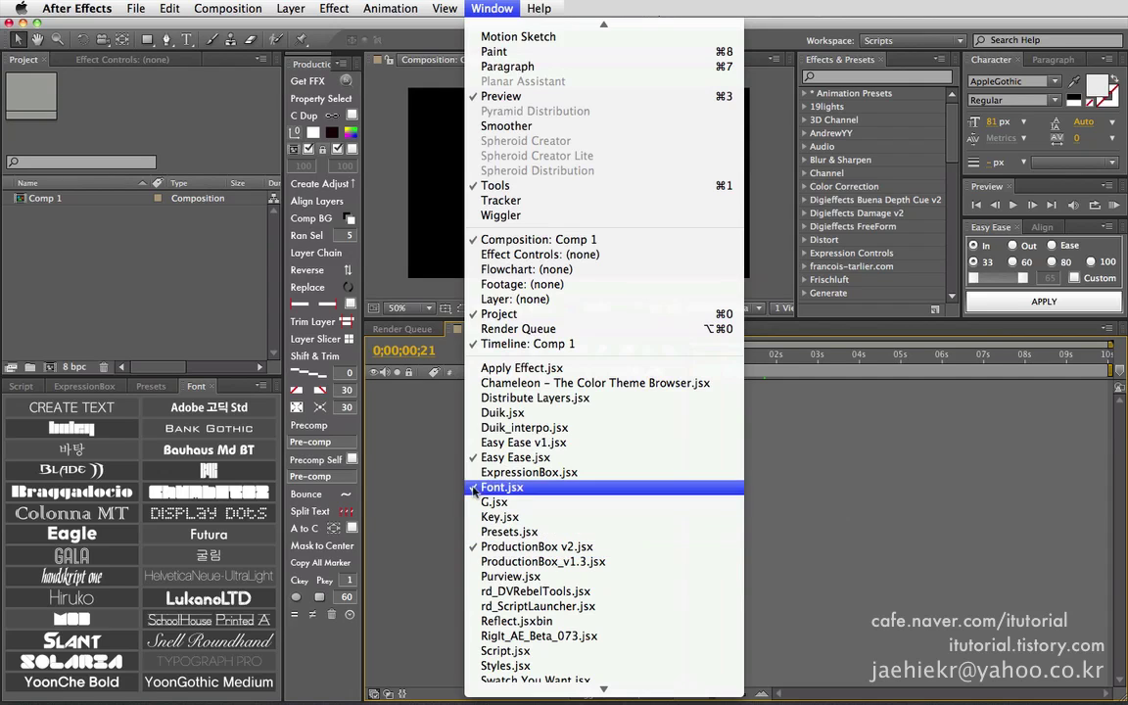
left_click(390, 430)
right_click(300, 68)
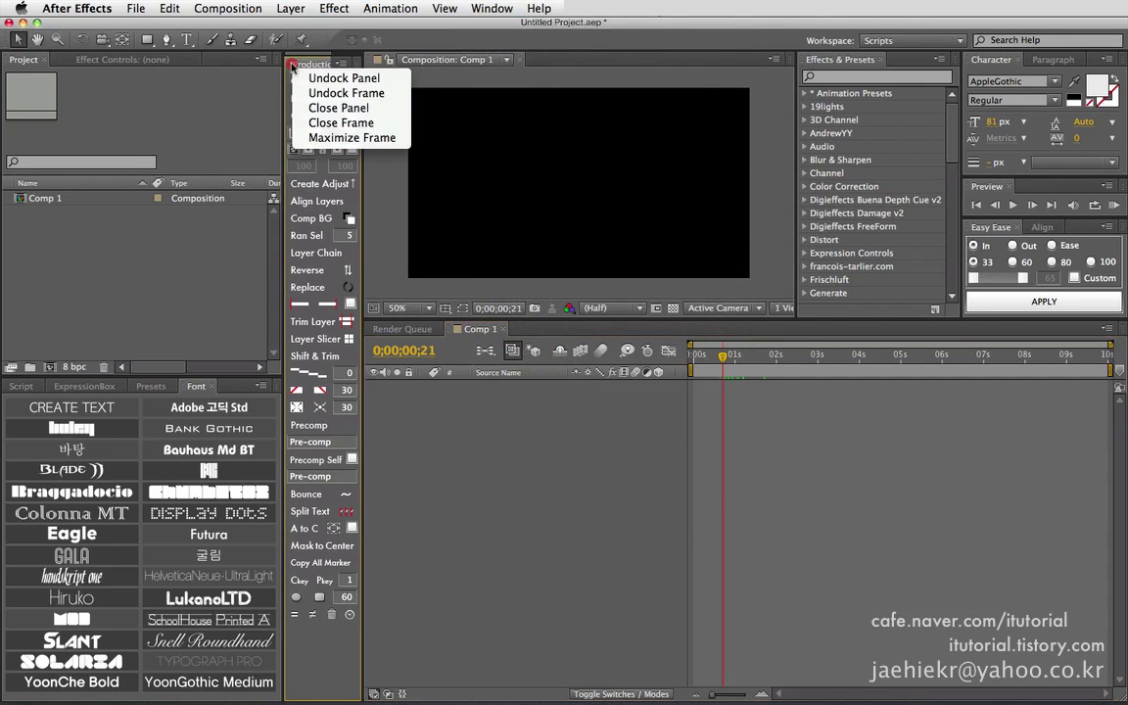
left_click(305, 75)
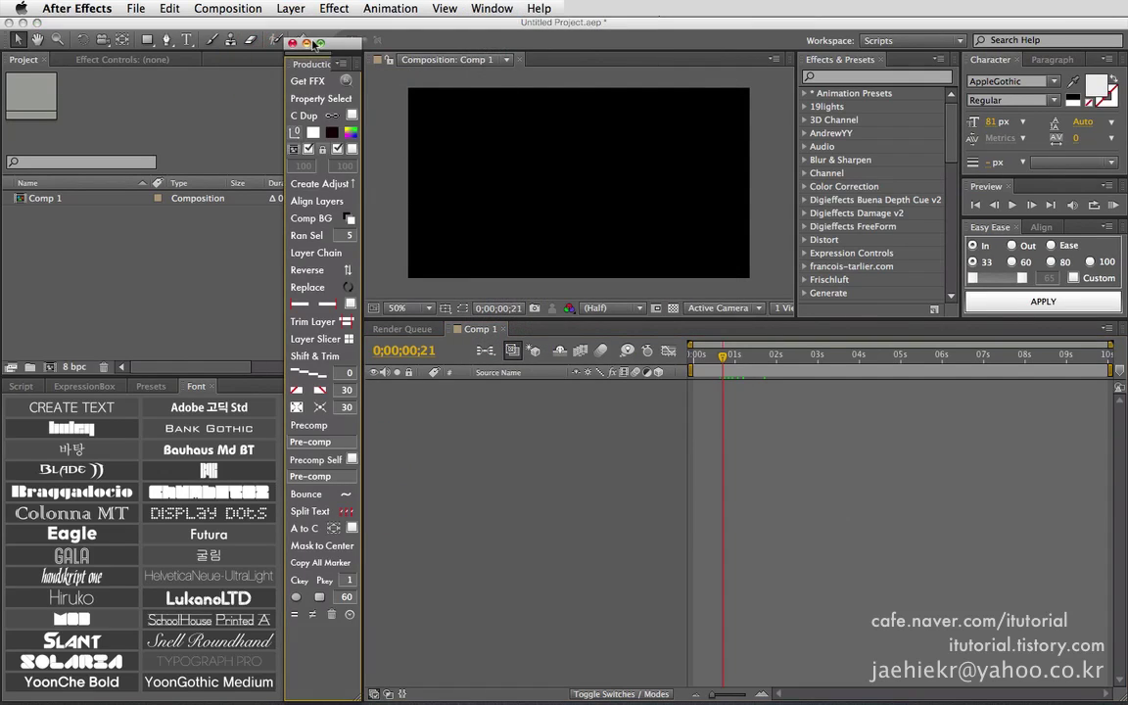
left_click_drag(313, 46, 533, 44)
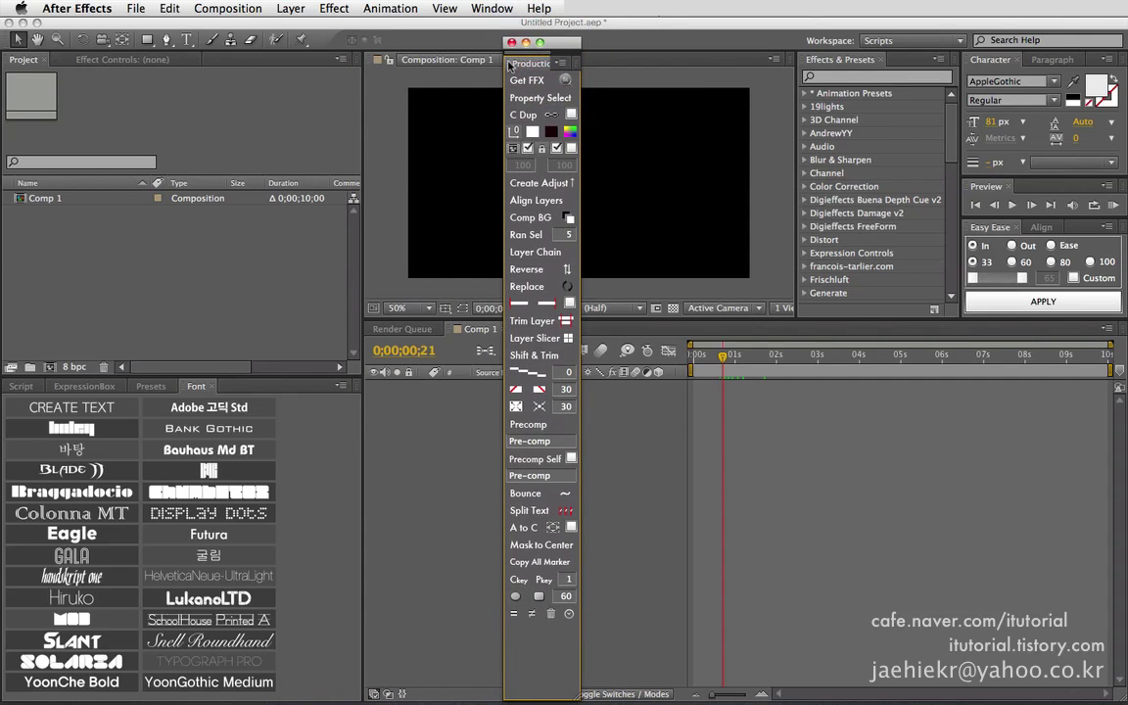
left_click_drag(508, 64, 380, 98)
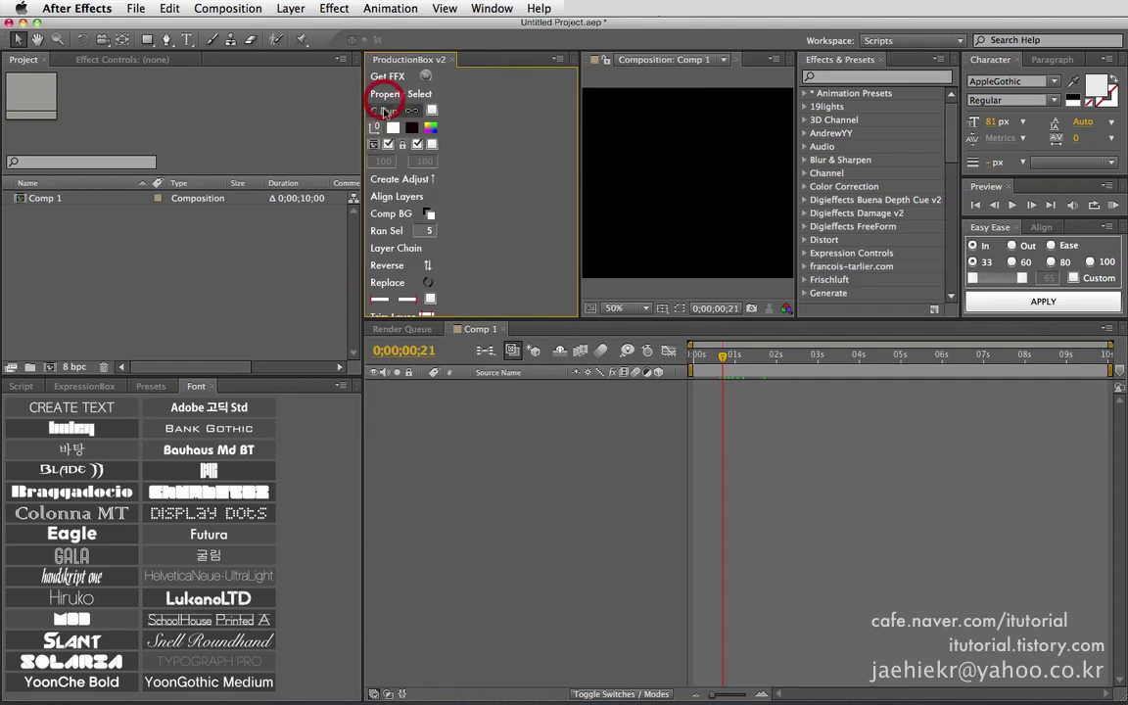
left_click(906, 44)
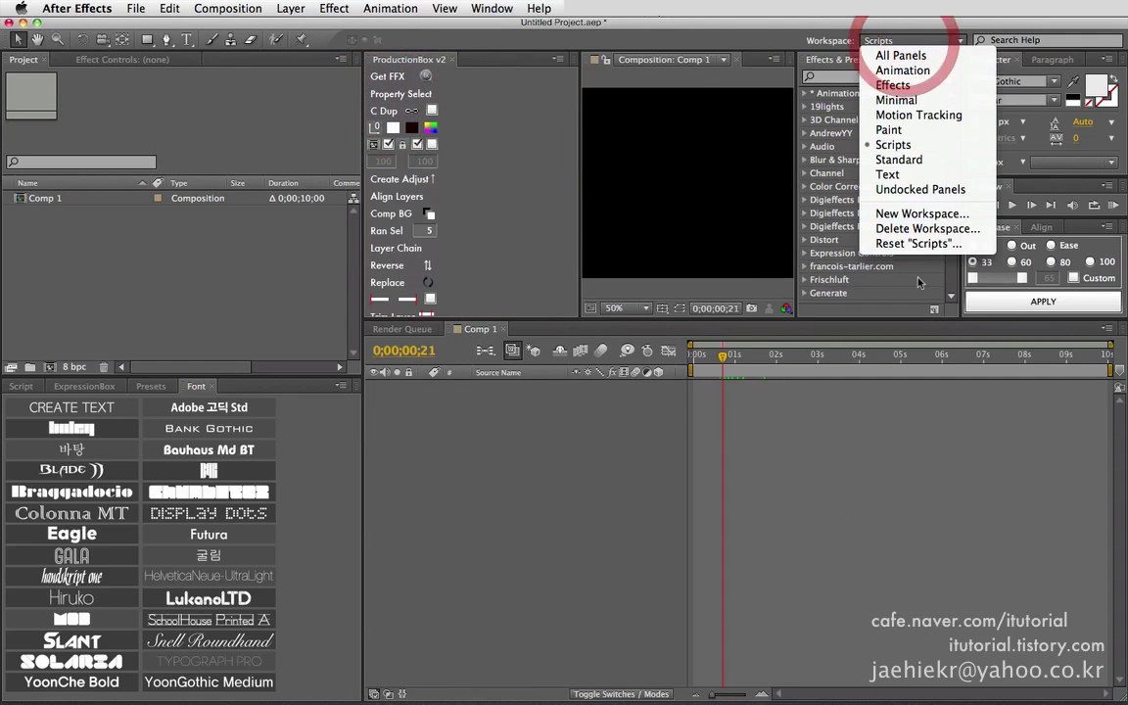
left_click(905, 244)
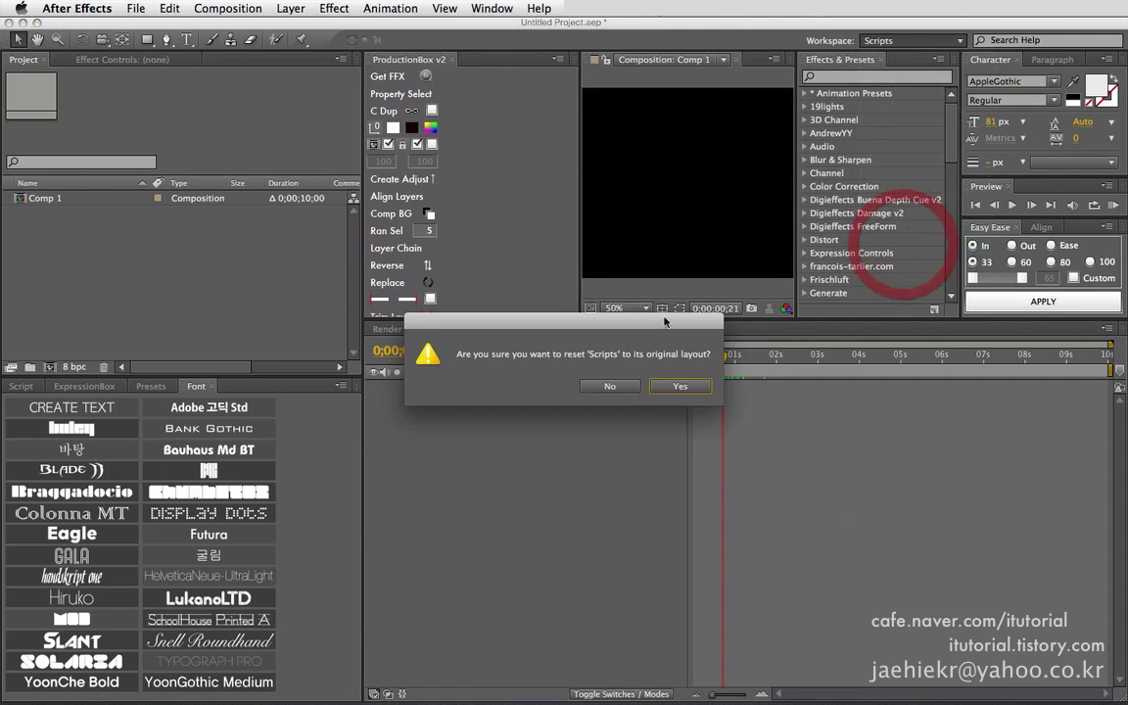
left_click(673, 385)
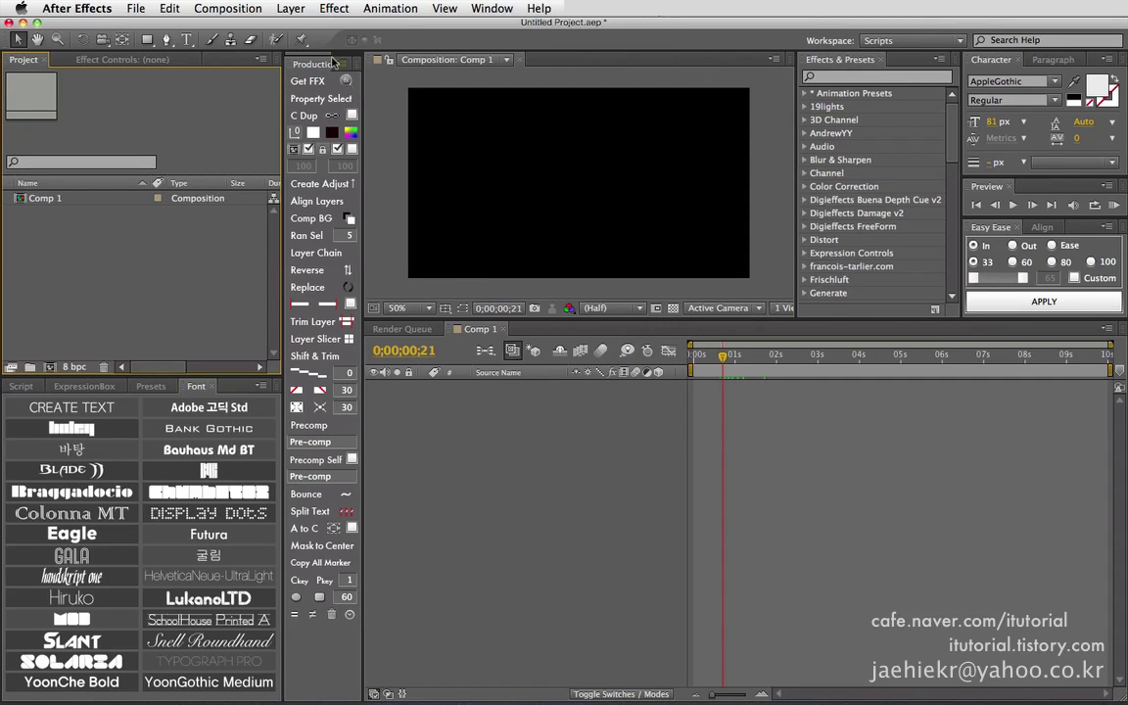
left_click(330, 184)
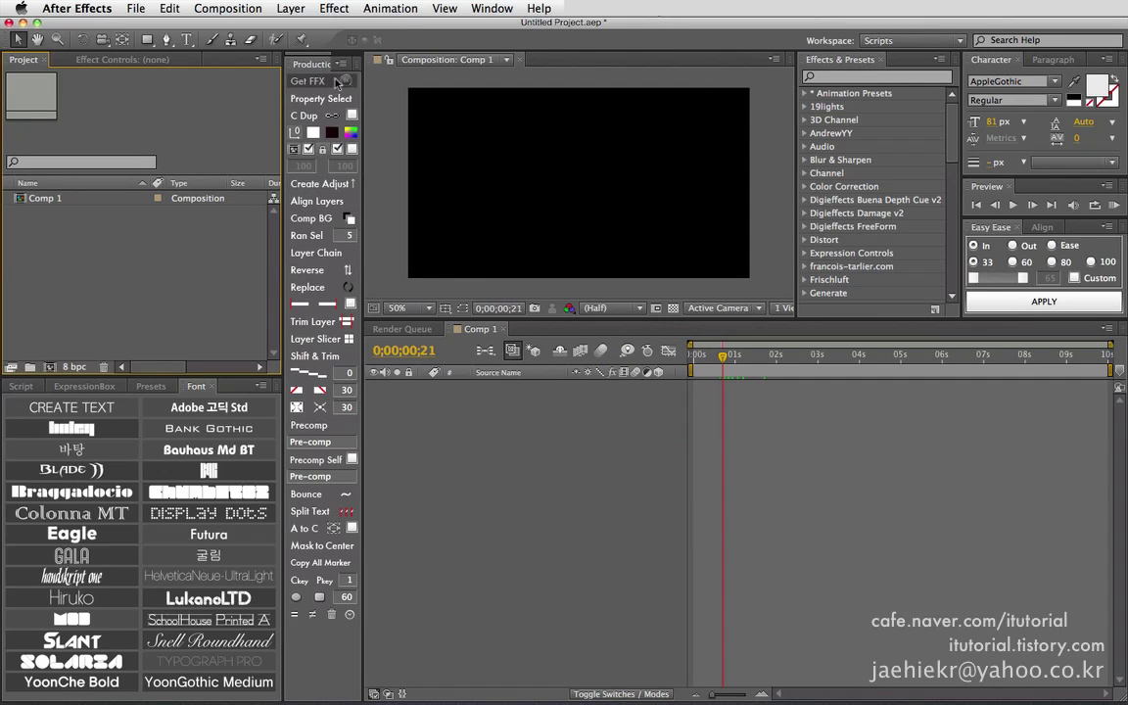
Try ProductionBox's property select, chain layers and Get FFX features, then pick black as the solid colour
left_click(320, 102)
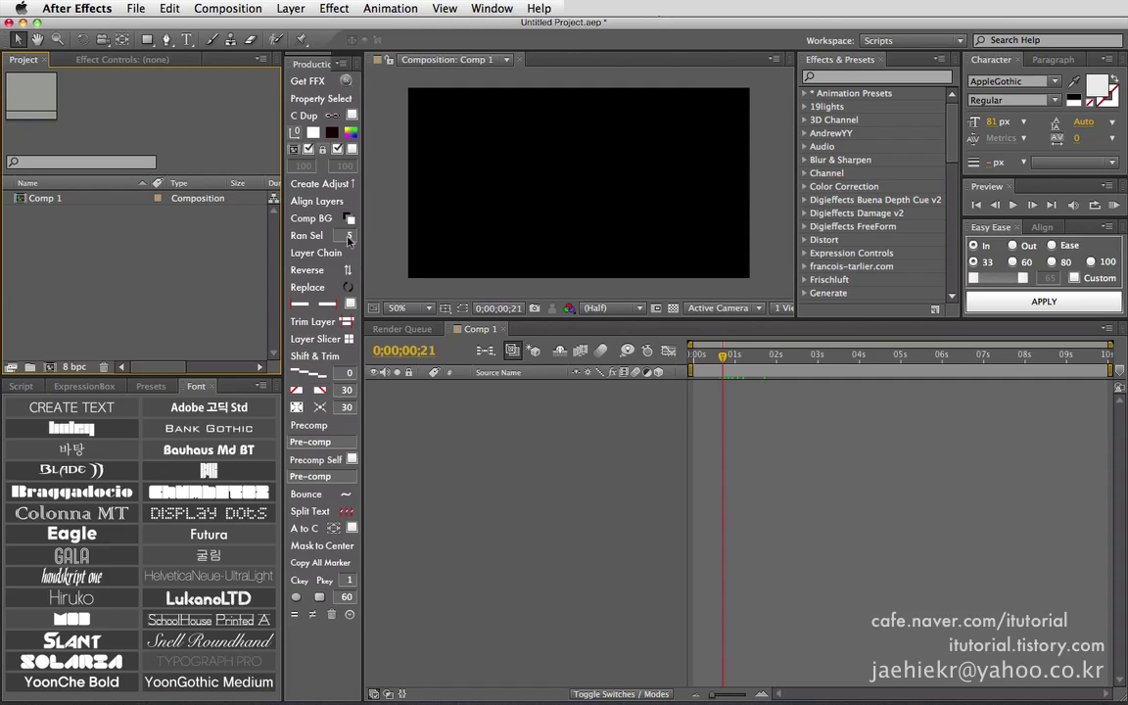
left_click(337, 255)
left_click(394, 9)
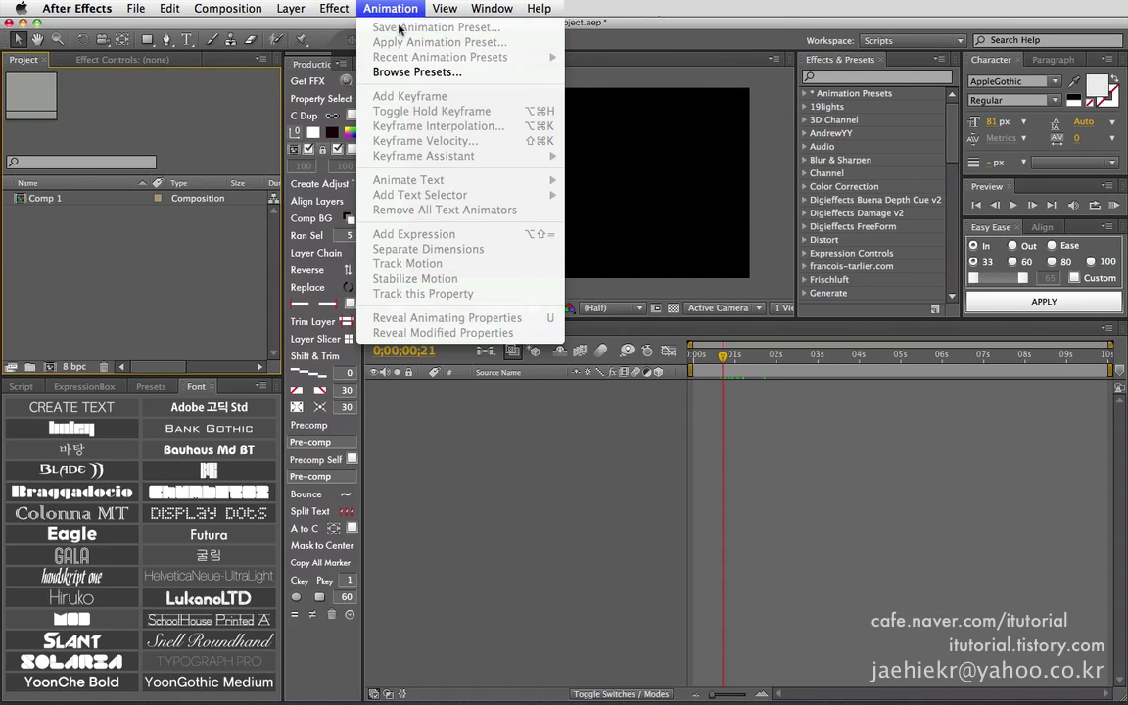
left_click(360, 8)
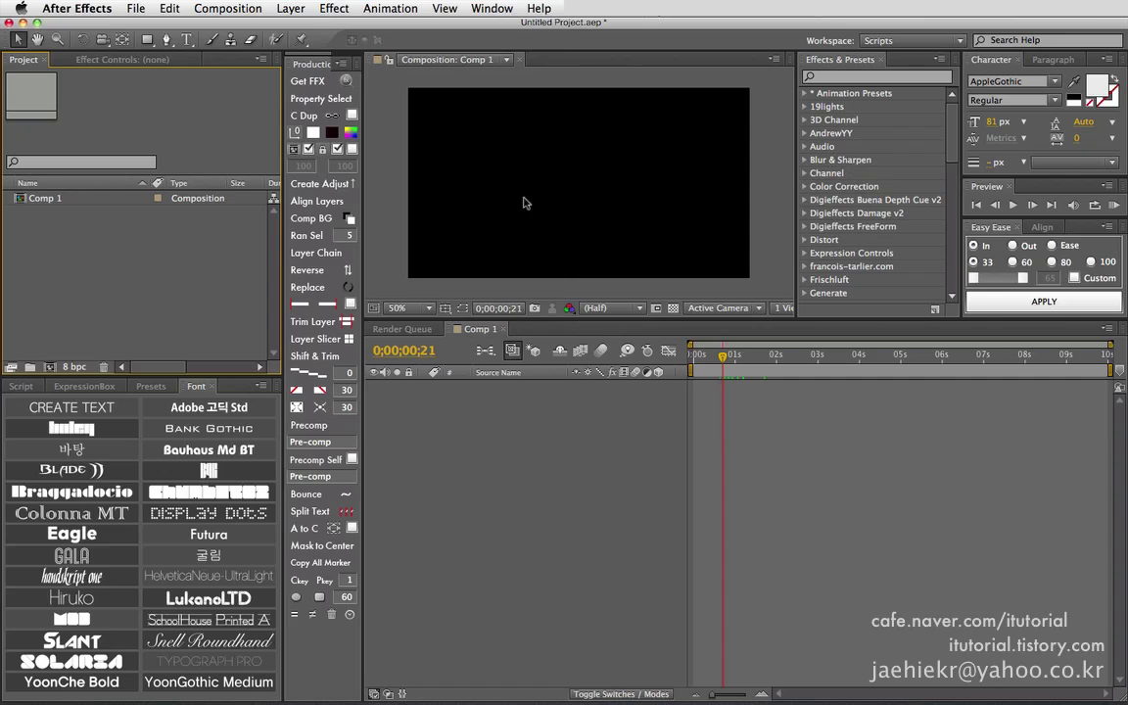
left_click(318, 85)
left_click(330, 139)
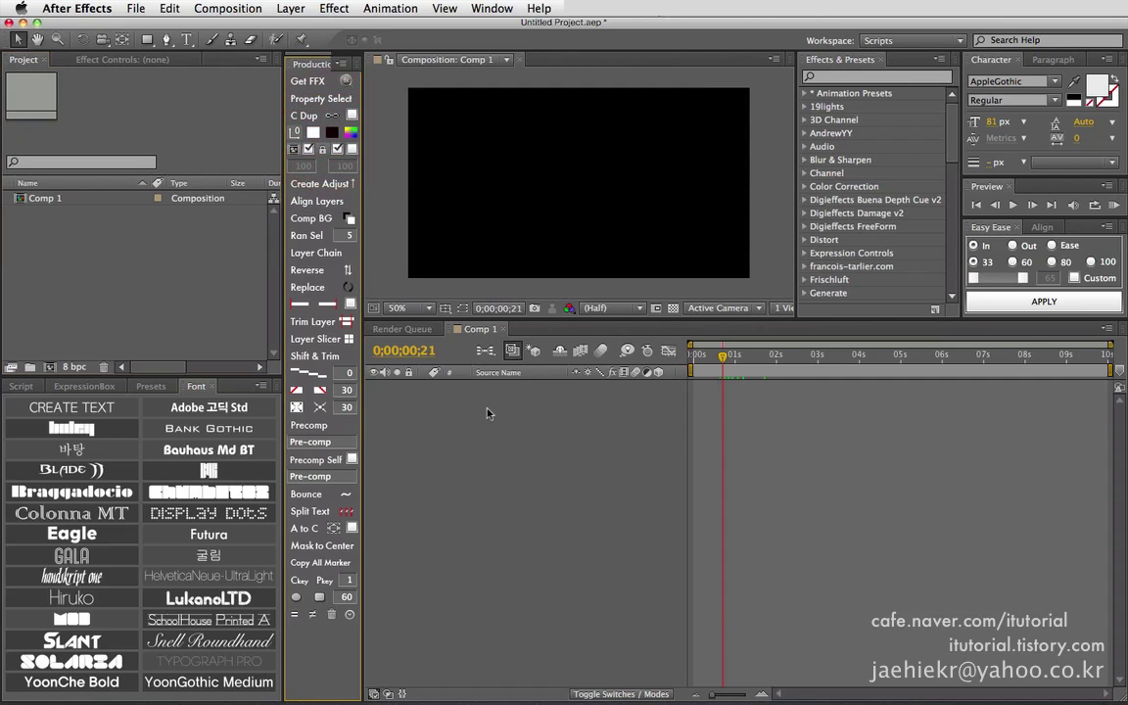
left_click(487, 409)
Create a black Solid-1 layer from the Productivity panel and keep it selected
left_click(295, 131)
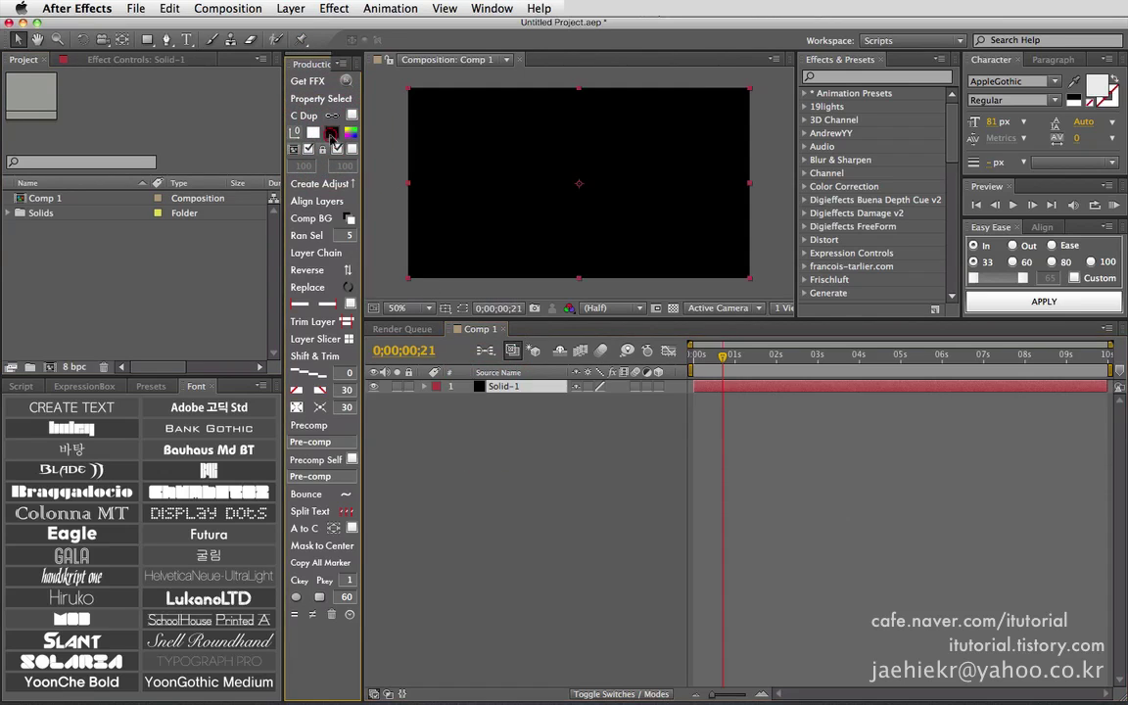
left_click(519, 429)
left_click(507, 387)
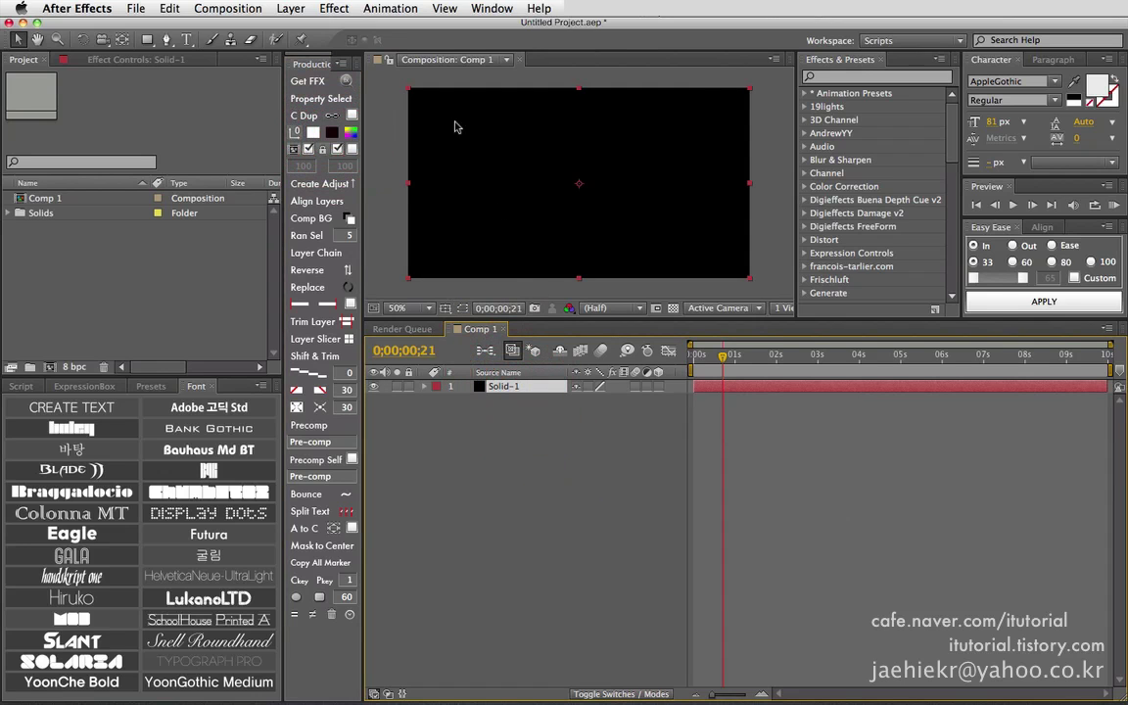
Apply the Particle WindIn.ffx preset to the solid through Get FFX
left_click(307, 80)
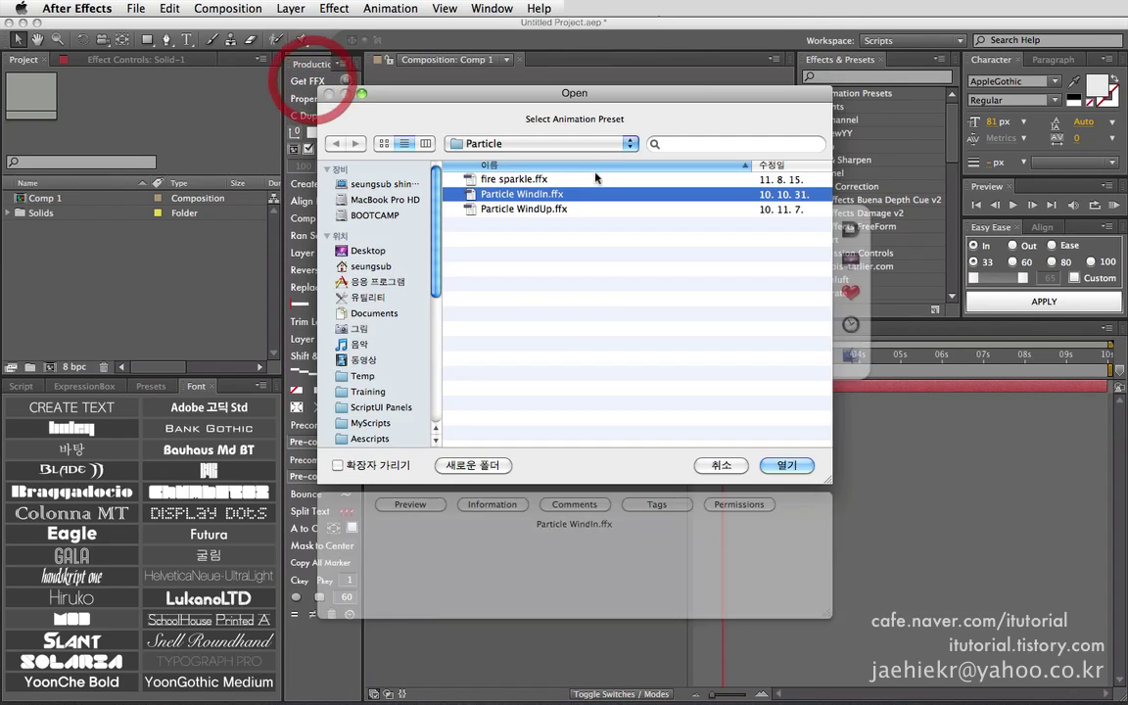
left_click(529, 94)
left_click(470, 196)
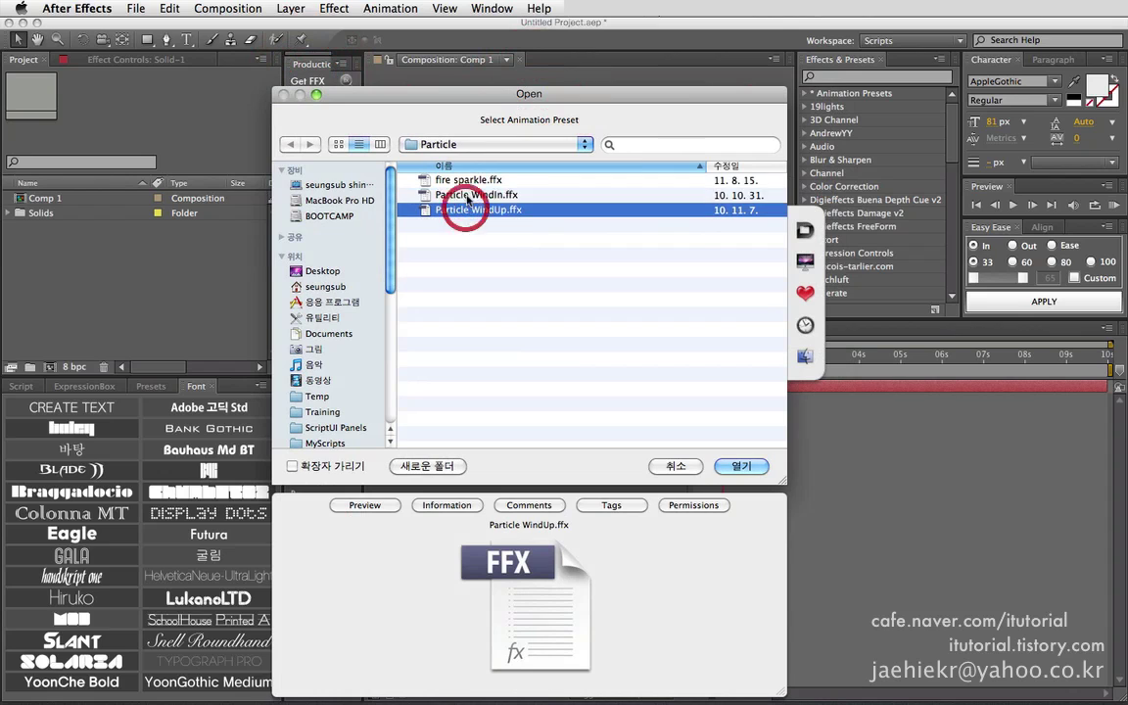
left_click(468, 144)
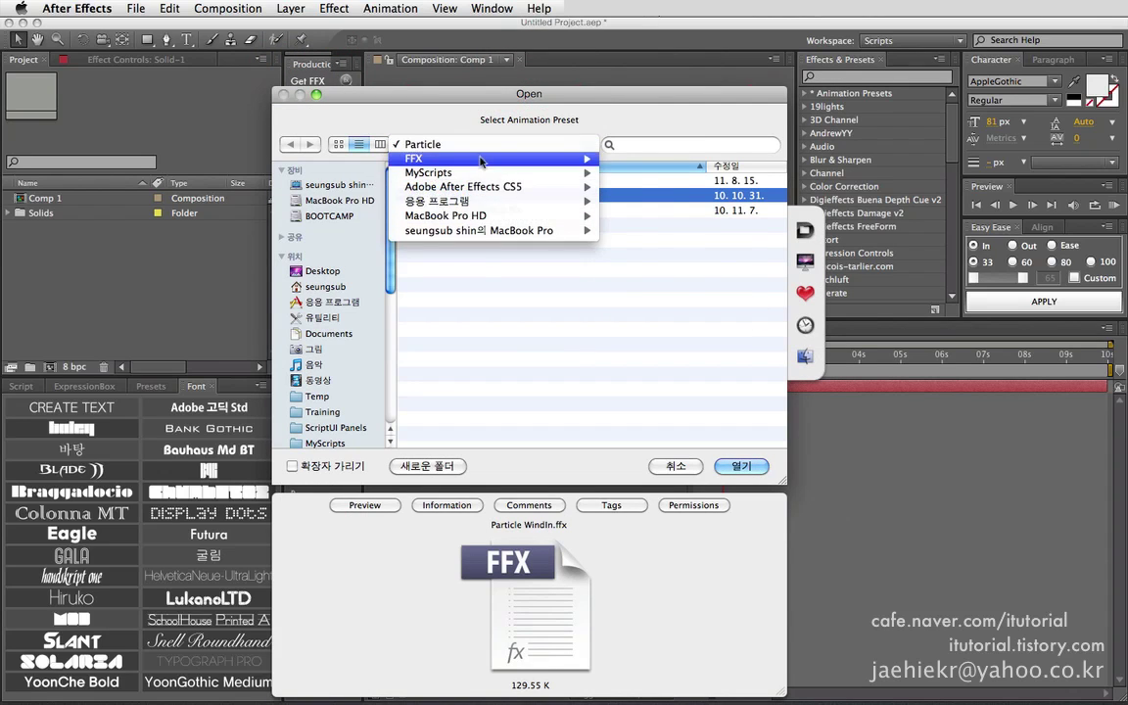
left_click(478, 258)
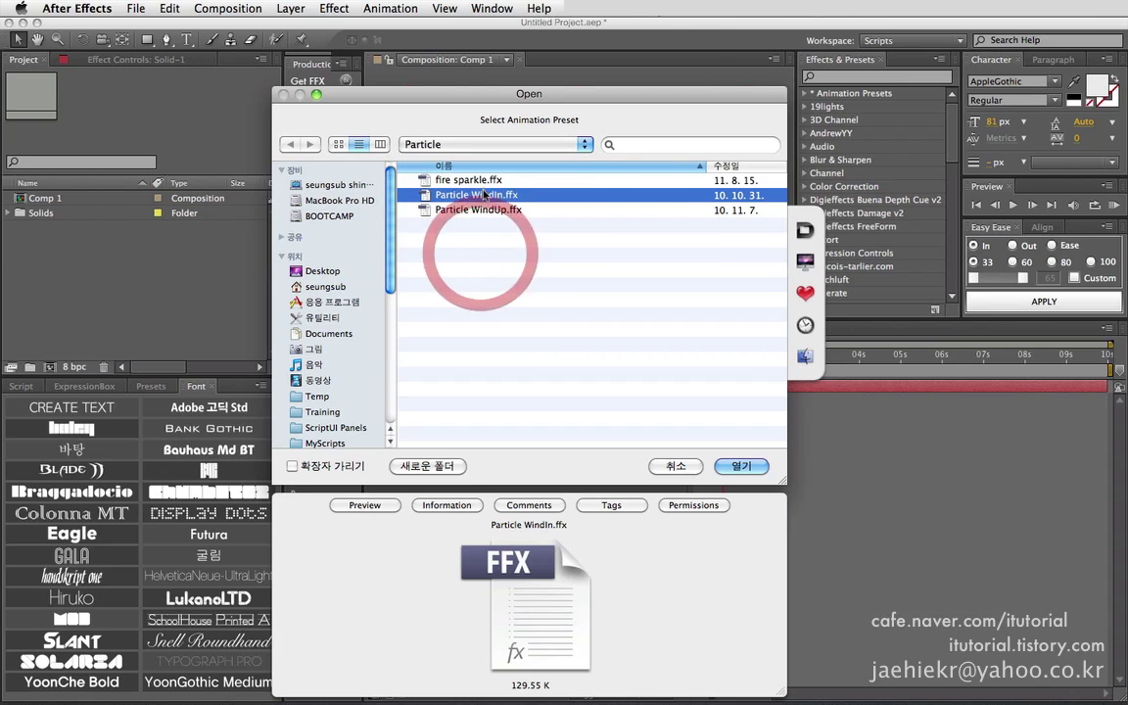
left_click(730, 468)
Scrub the timeline to preview the particles, ending around one second in
left_click_drag(730, 357, 791, 358)
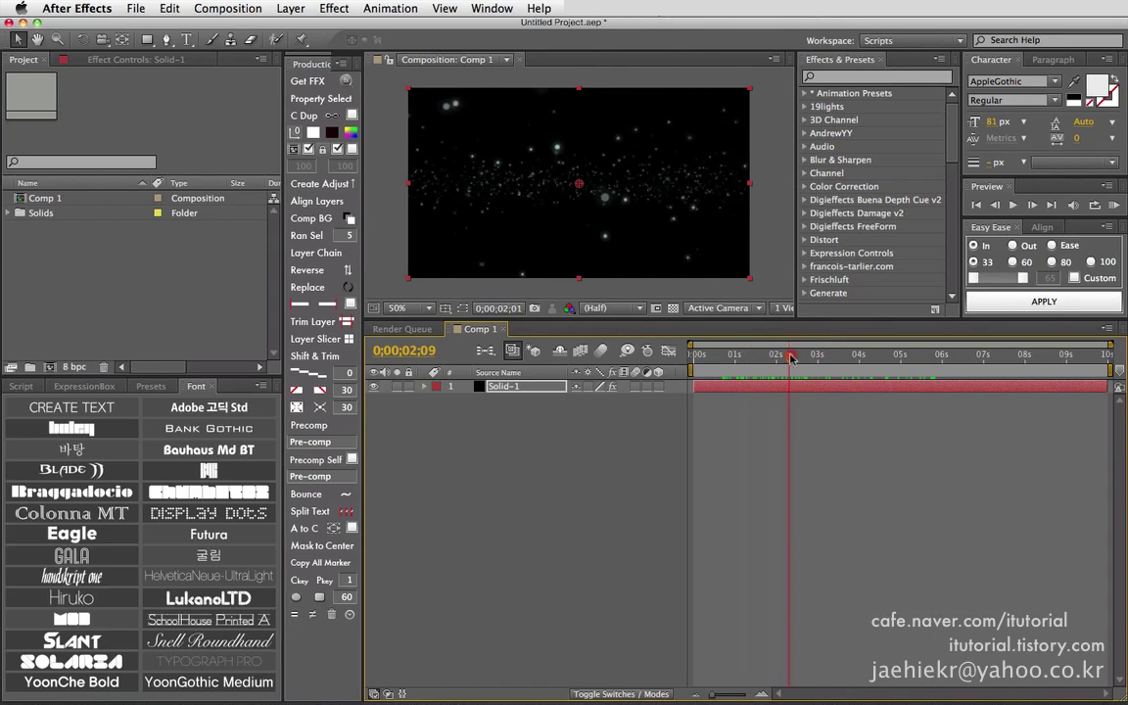
left_click_drag(791, 358, 744, 358)
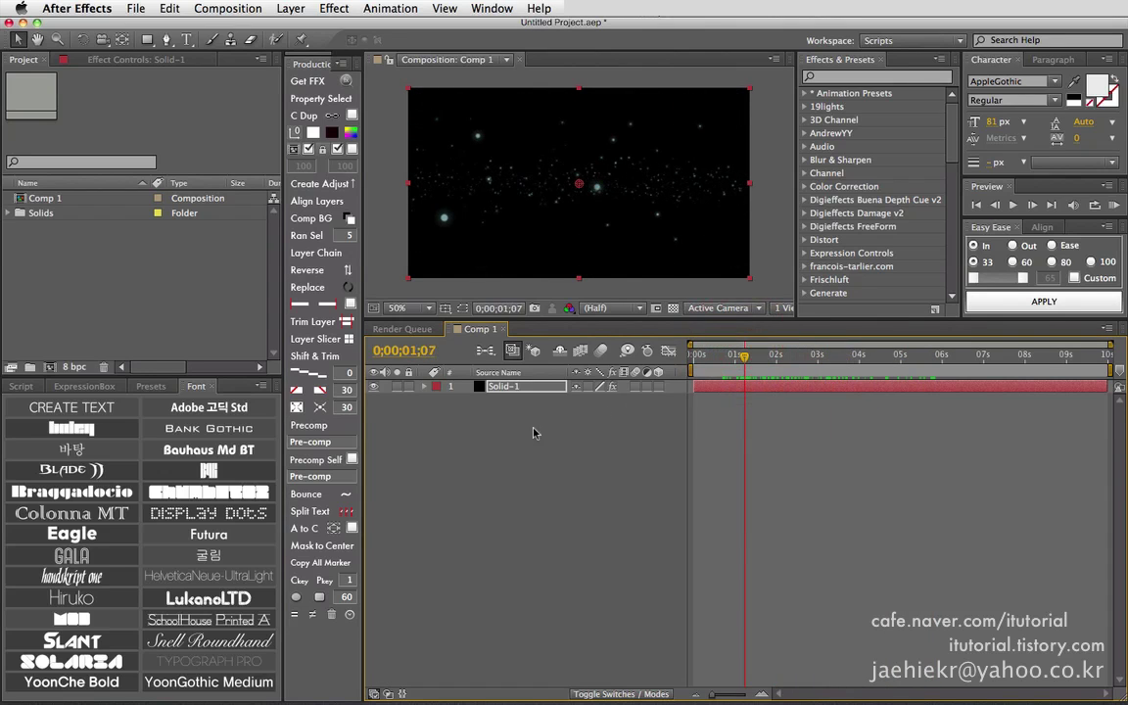
left_click(533, 431)
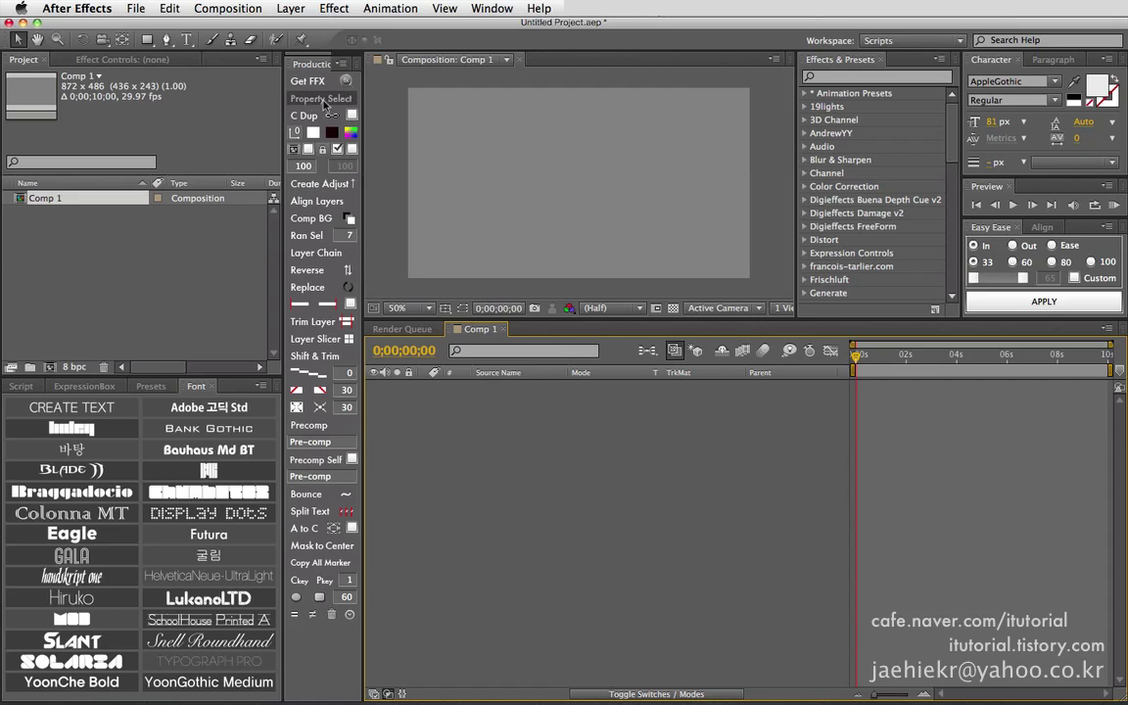
Create a white solid and give it a Generate > Circle effect with Radius 40
left_click(324, 100)
left_click_drag(440, 256, 202, 160)
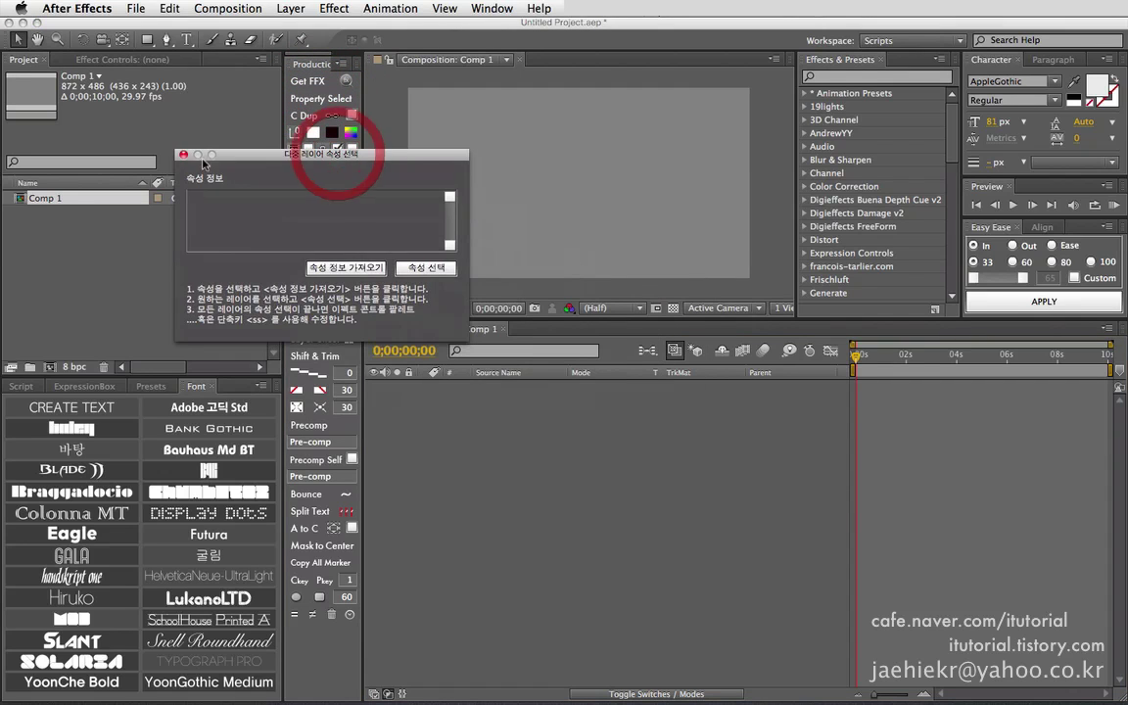
left_click(183, 154)
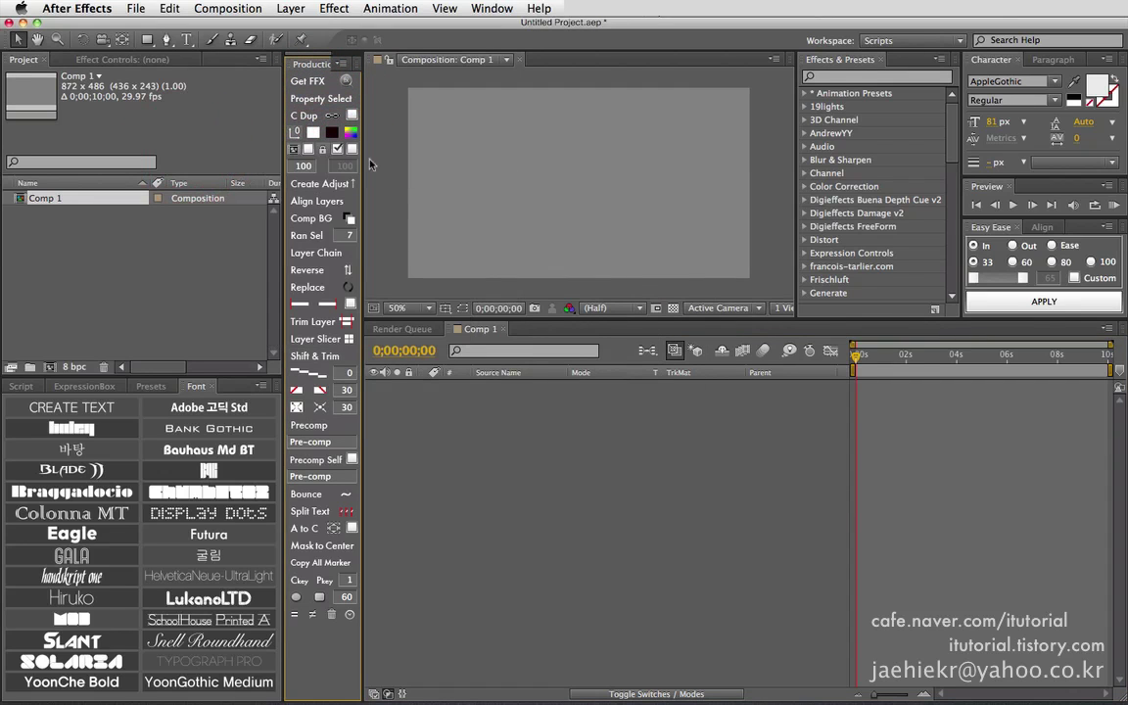
left_click(314, 134)
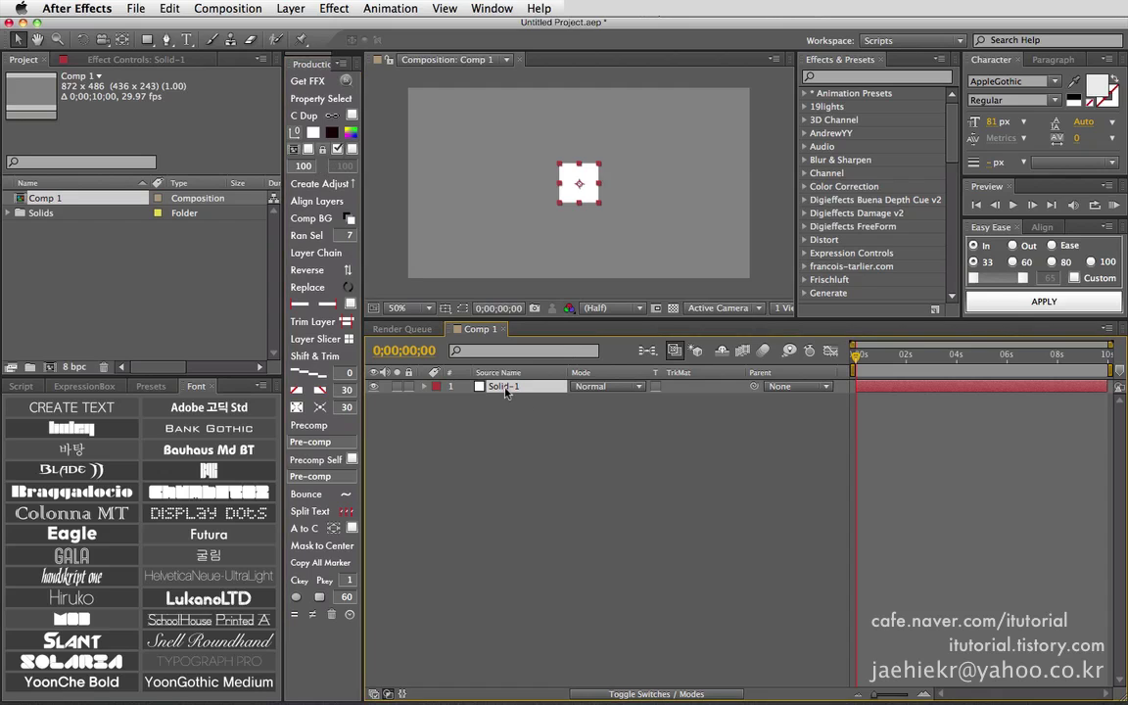
left_click(334, 8)
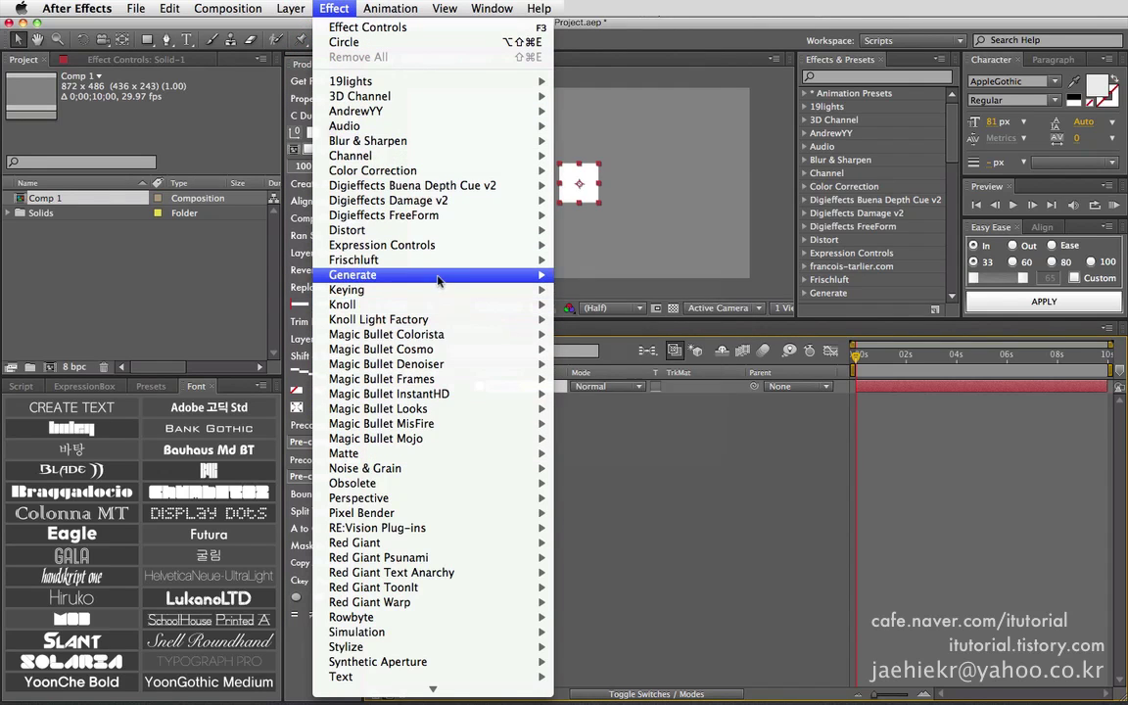
mouse_move(401, 274)
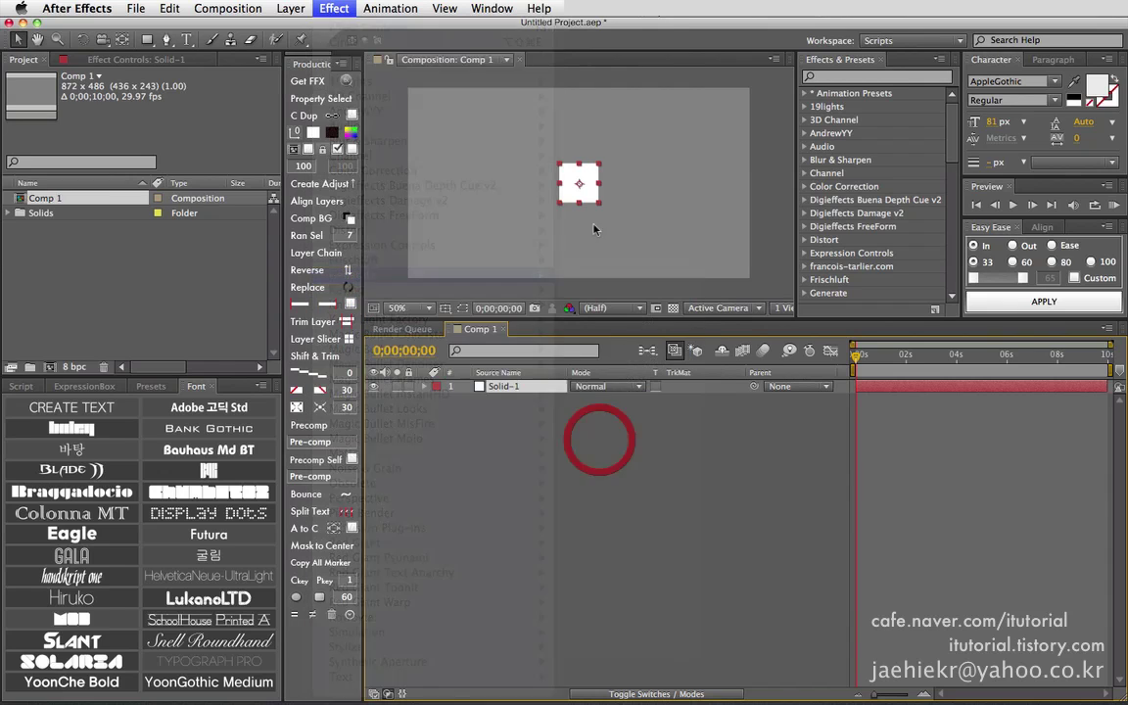
left_click(588, 438)
left_click_drag(162, 116, 132, 118)
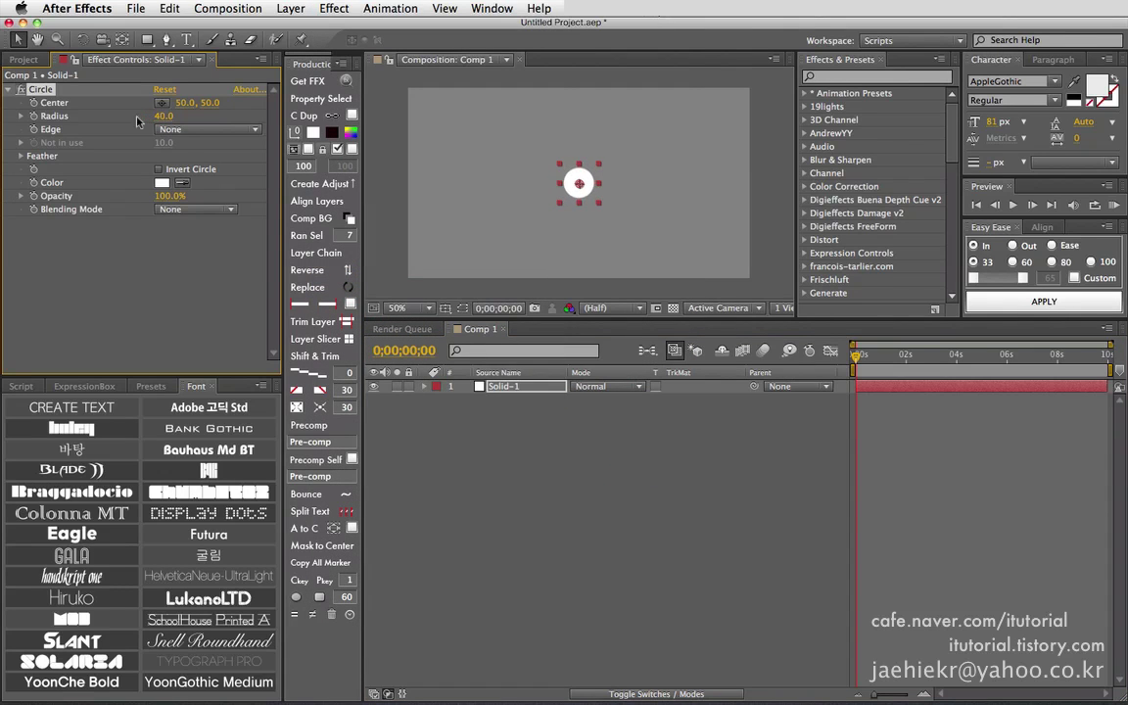
Duplicate the circle layer with Cmd+D until there are eight circle layers
left_click(500, 441)
left_click(511, 385)
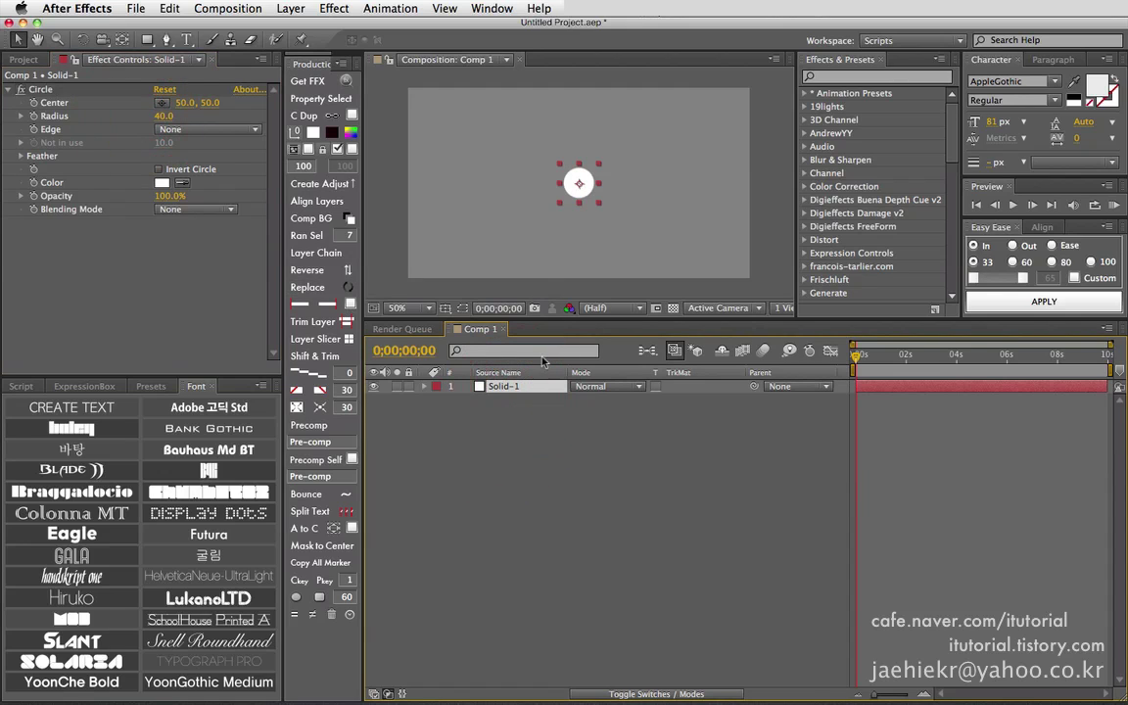
key("ctrl+d")
key("ctrl+d")
key("ctrl+d")
key("ctrl+d")
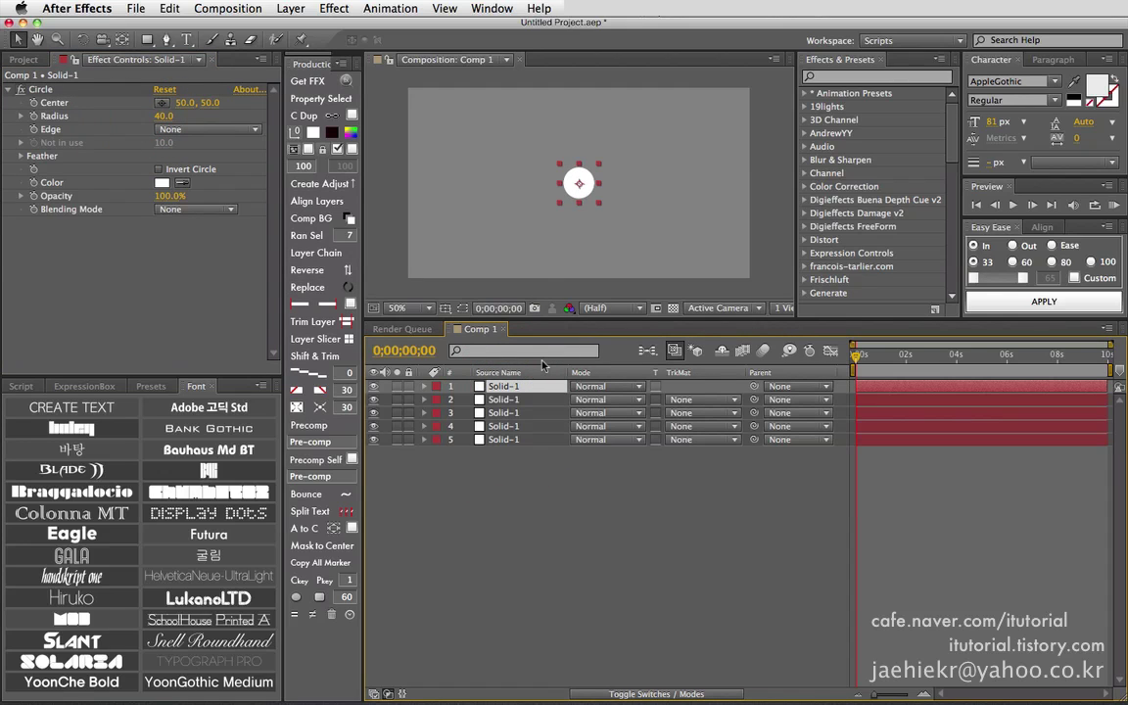
key("ctrl+d")
key("ctrl+d")
key("ctrl+d")
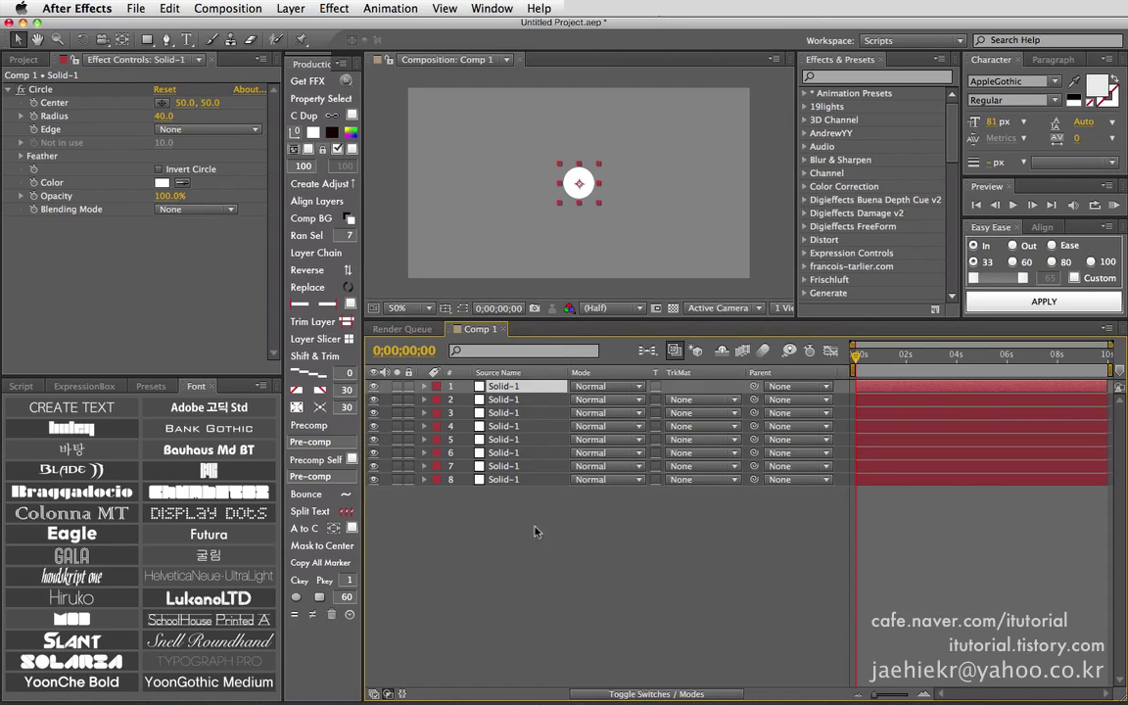
Select all eight circles and spread them evenly along the X axis with Align Layers
left_click_drag(535, 525, 480, 373)
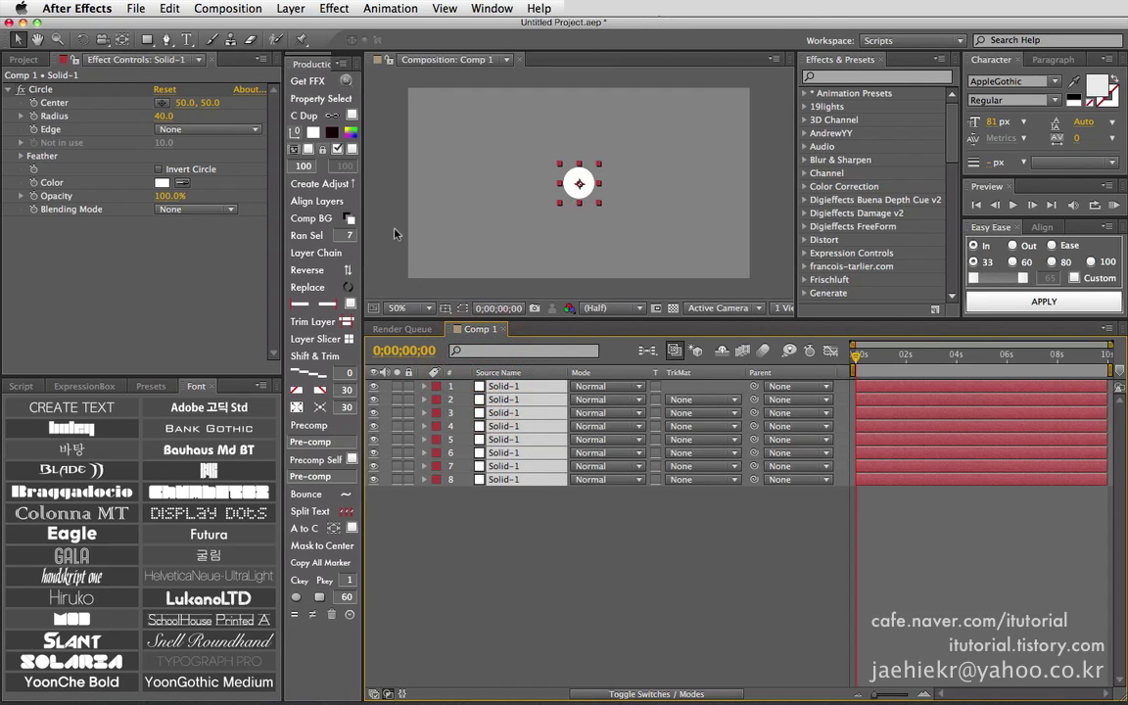
left_click(316, 201)
left_click(456, 335)
left_click_drag(522, 335, 569, 338)
Move the row of eight circles to the top left of the comp
left_click(447, 308)
left_click_drag(578, 183, 438, 124)
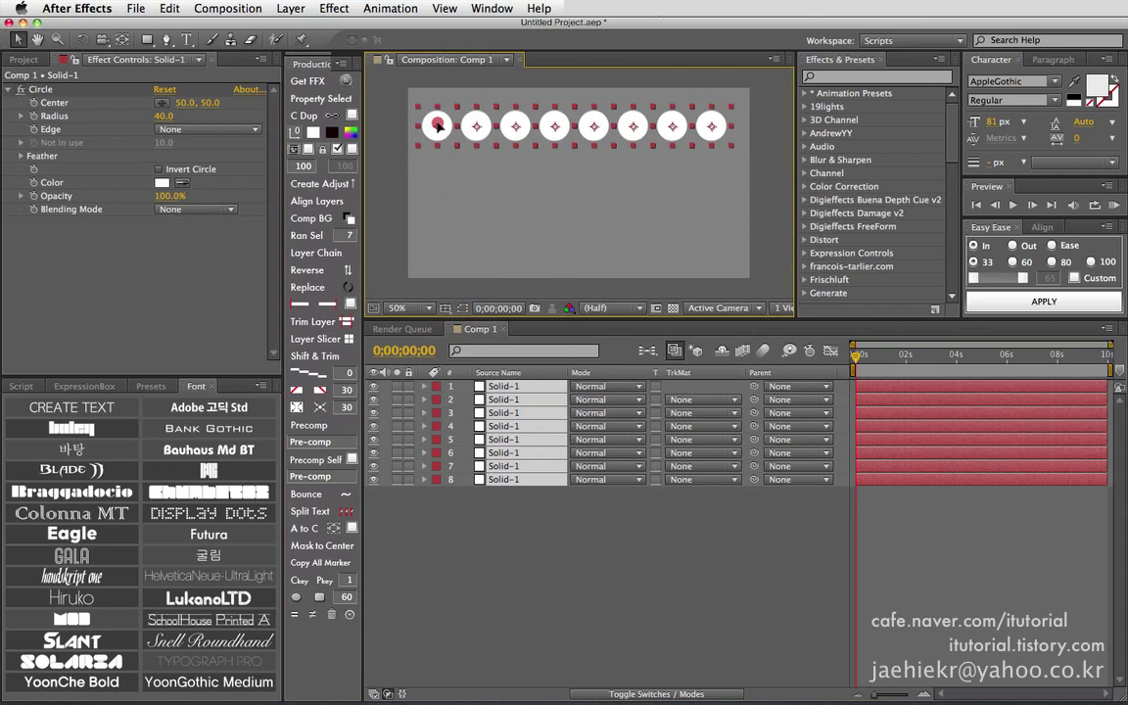
left_click(479, 390)
Duplicate the row three times, nudging each copy down with Shift+Down to make four rows
key("ctrl+d")
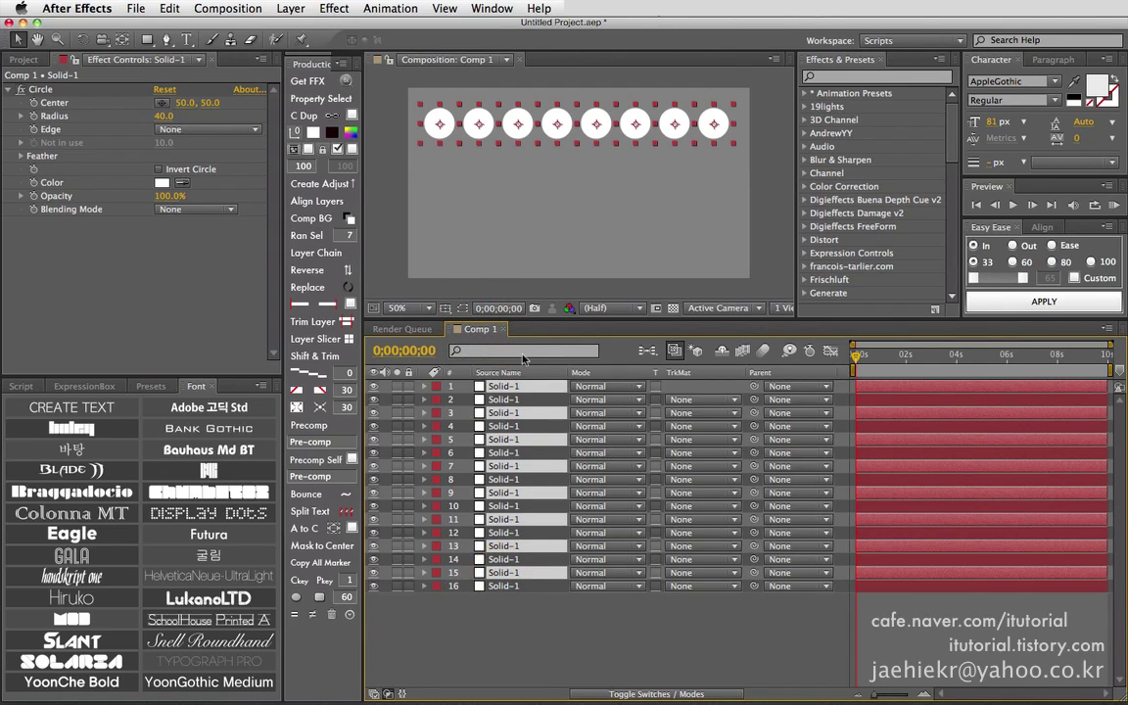
key("shift+Down")
key("shift+Down")
key("shift+Down")
key("shift+Down")
key("shift+Down")
key("shift+Down")
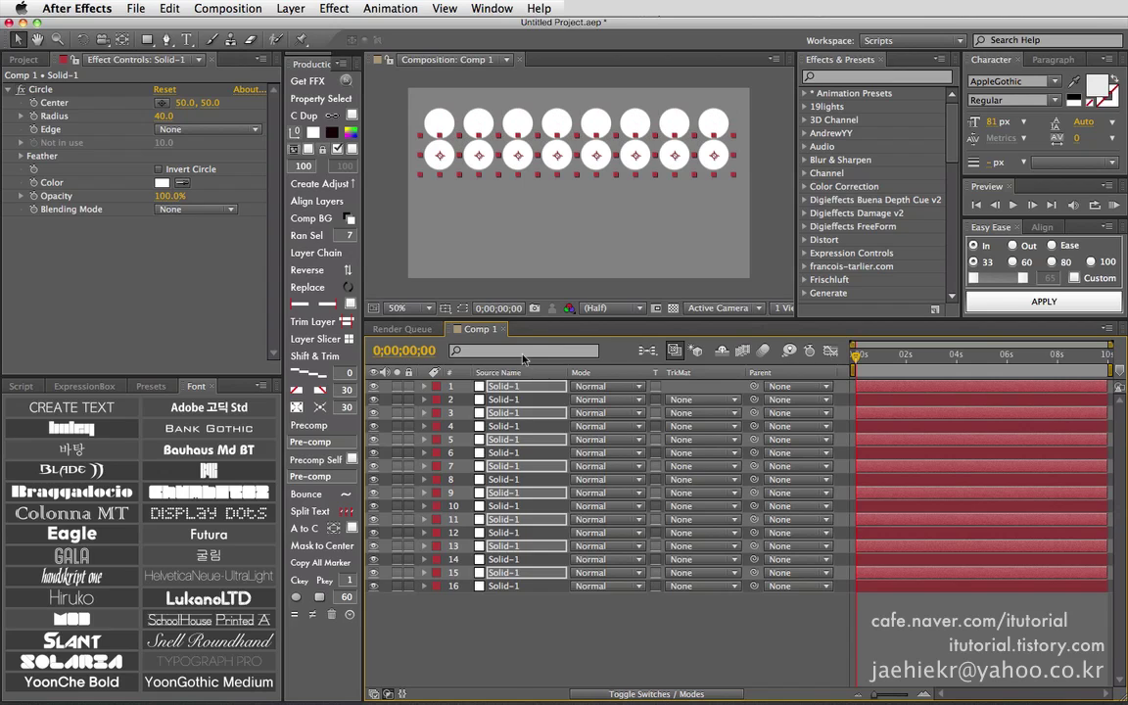
key("ctrl+d")
key("shift+Down")
key("shift+Down")
key("shift+Down")
key("shift+Down")
key("shift+Down")
key("shift+Down")
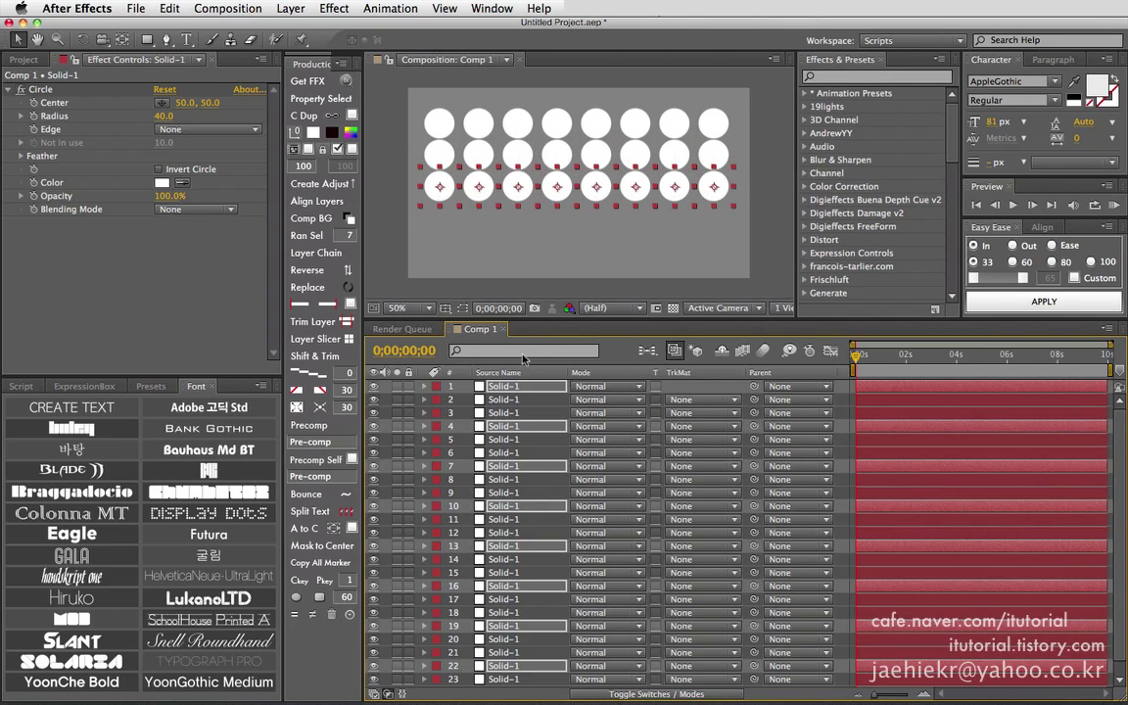
key("ctrl+d")
key("shift+Down")
key("shift+Down")
key("shift+Down")
key("shift+Down")
key("shift+Down")
key("shift+Down")
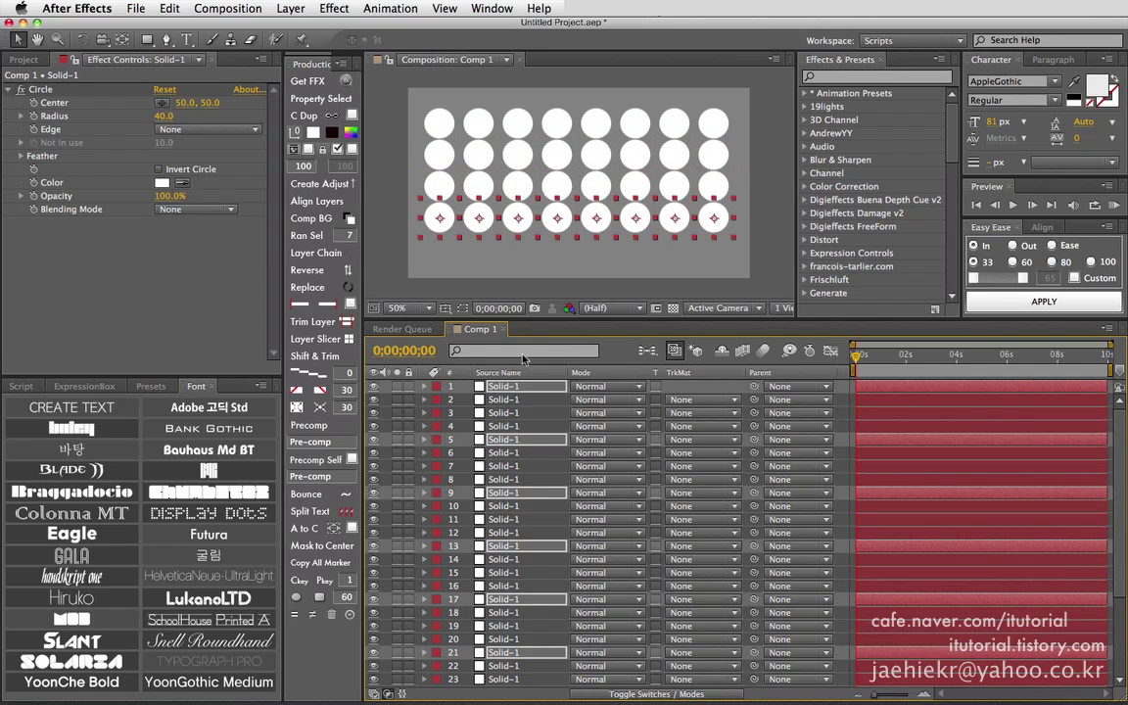
Select layer 1, the bottom-left circle of the grid
left_click(529, 453)
scroll(536, 524, "down", 3)
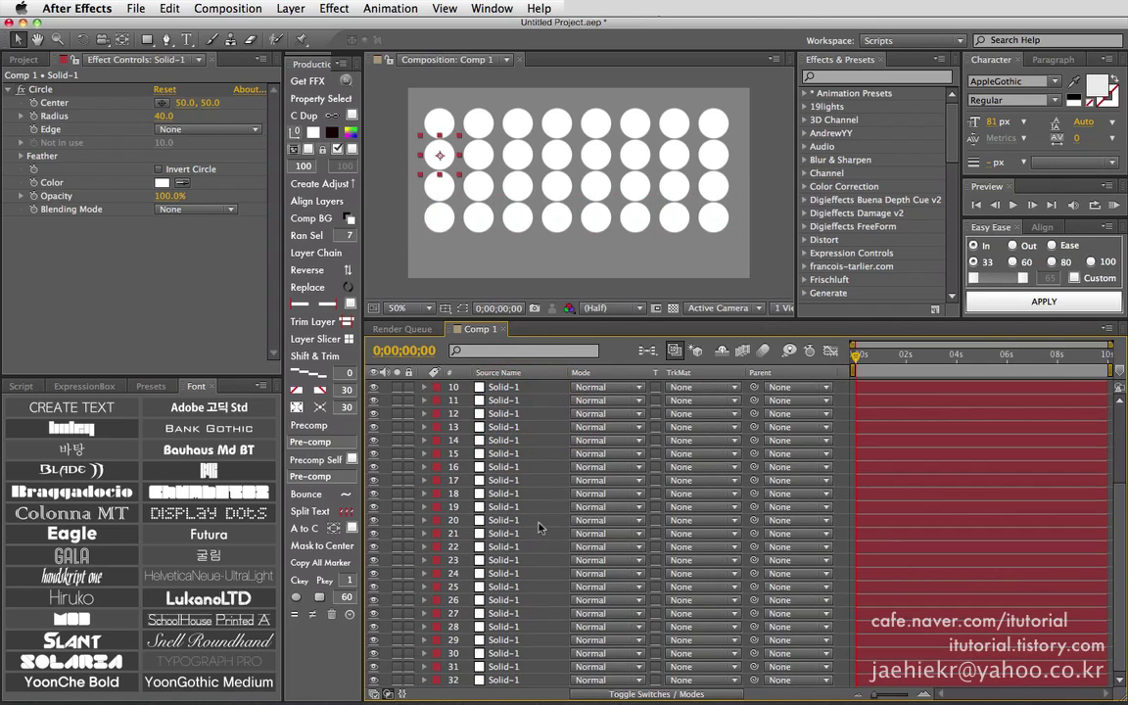
scroll(546, 446, "up", 3)
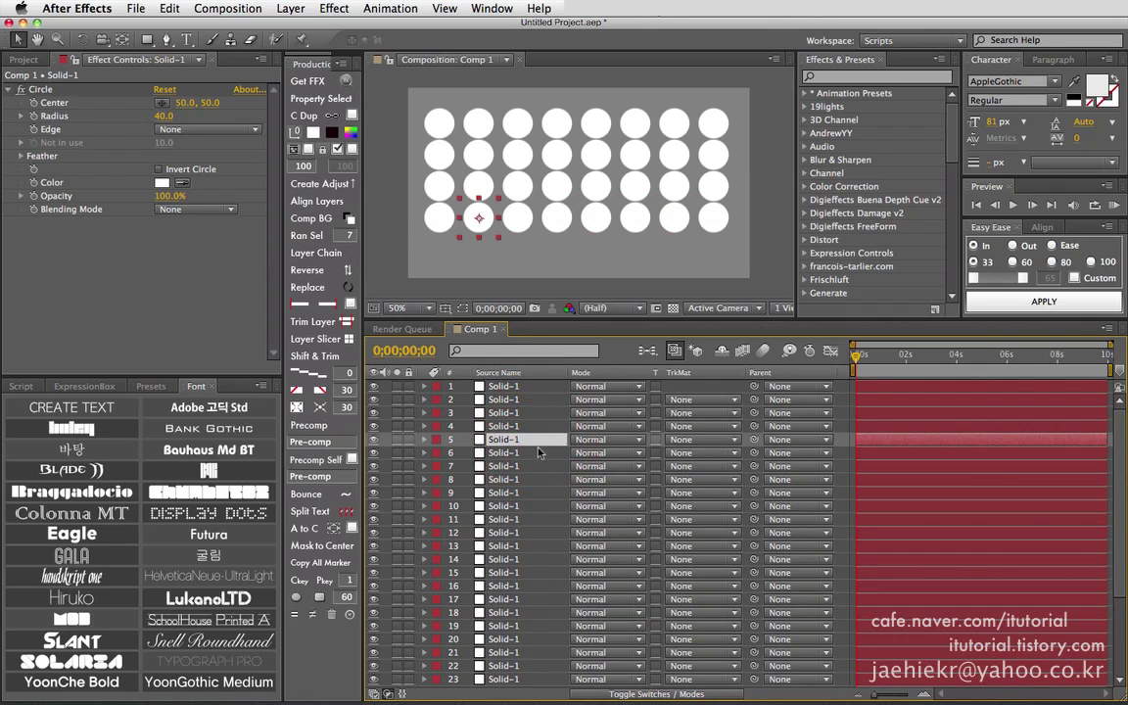
left_click(507, 386)
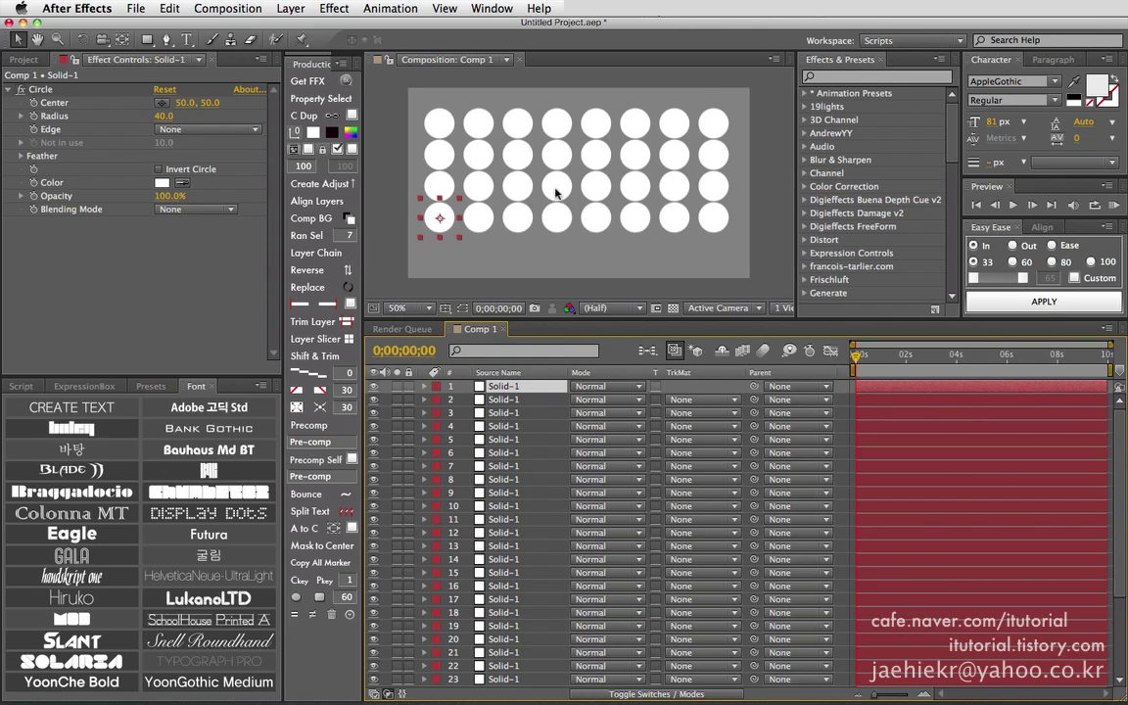
Enlarge layer 2's circle Radius to 54, then undo back to 40
left_click(505, 400)
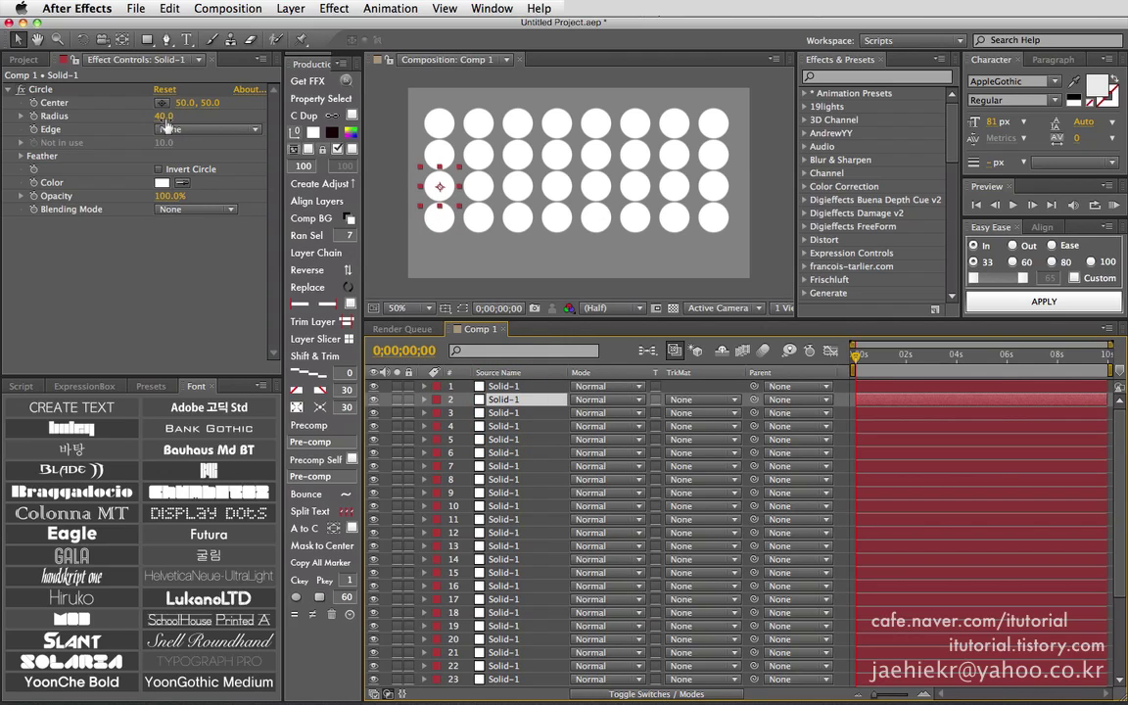
left_click_drag(164, 116, 178, 125)
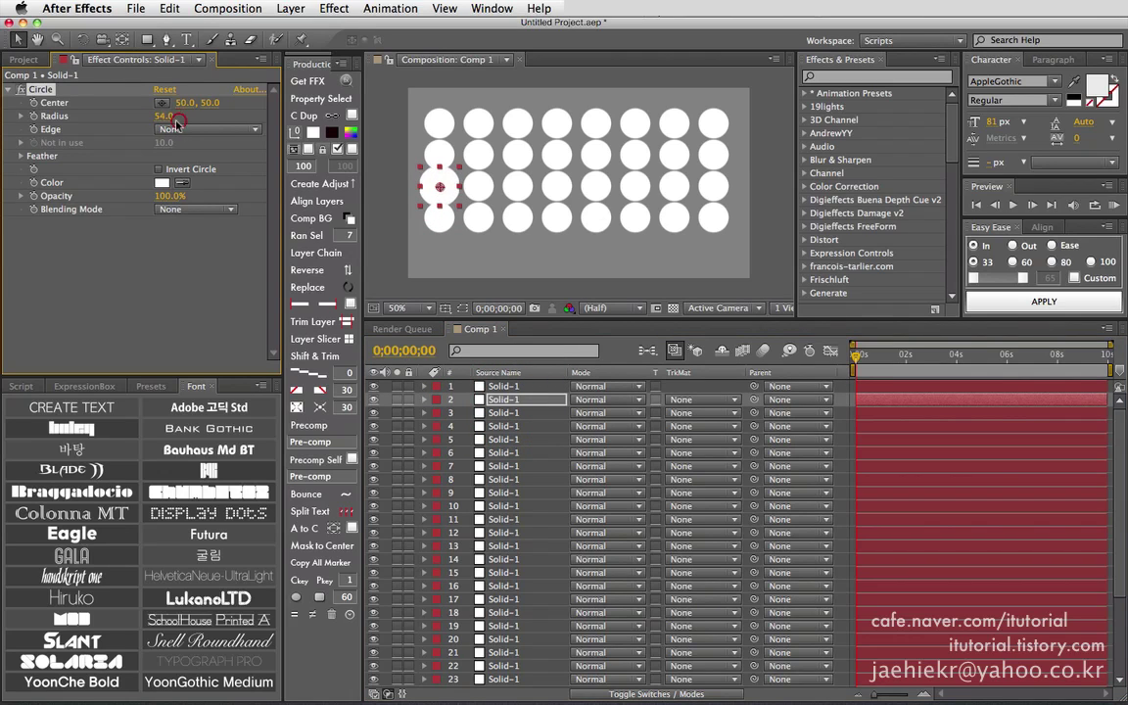
key("ctrl+z")
left_click(504, 466)
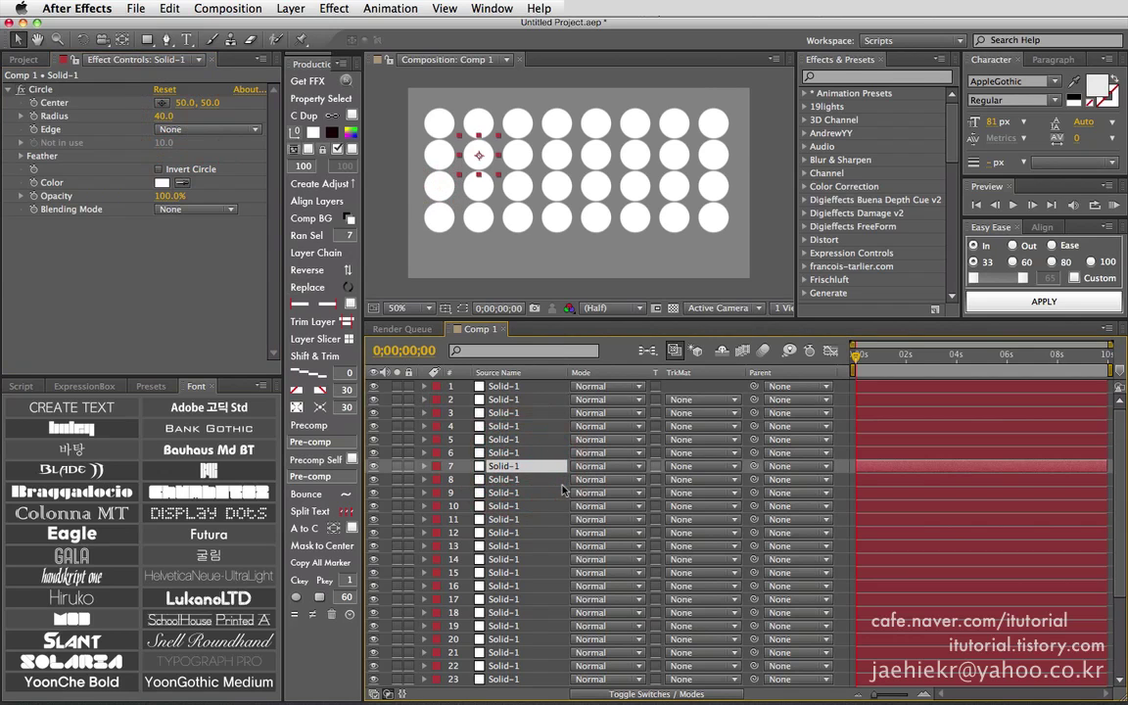
Scrub Radius with all circles selected, return it to 40, then select only layer 1
key("ctrl+a")
scroll(548, 499, "down", 5)
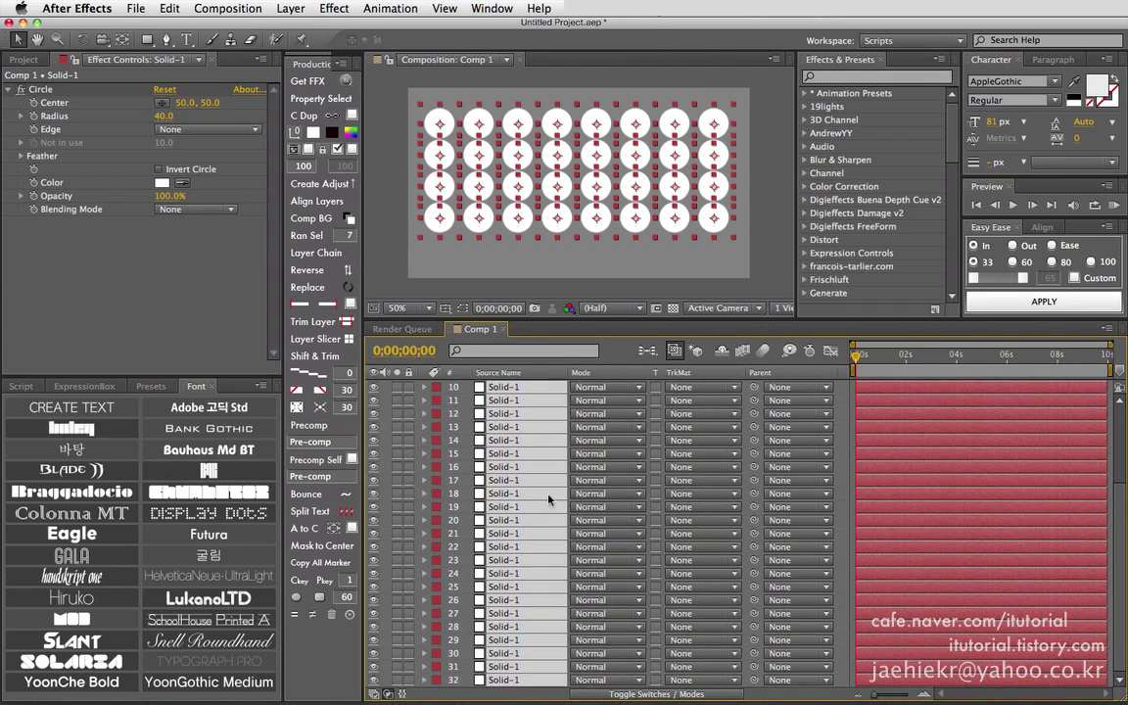
scroll(548, 500, "up", 5)
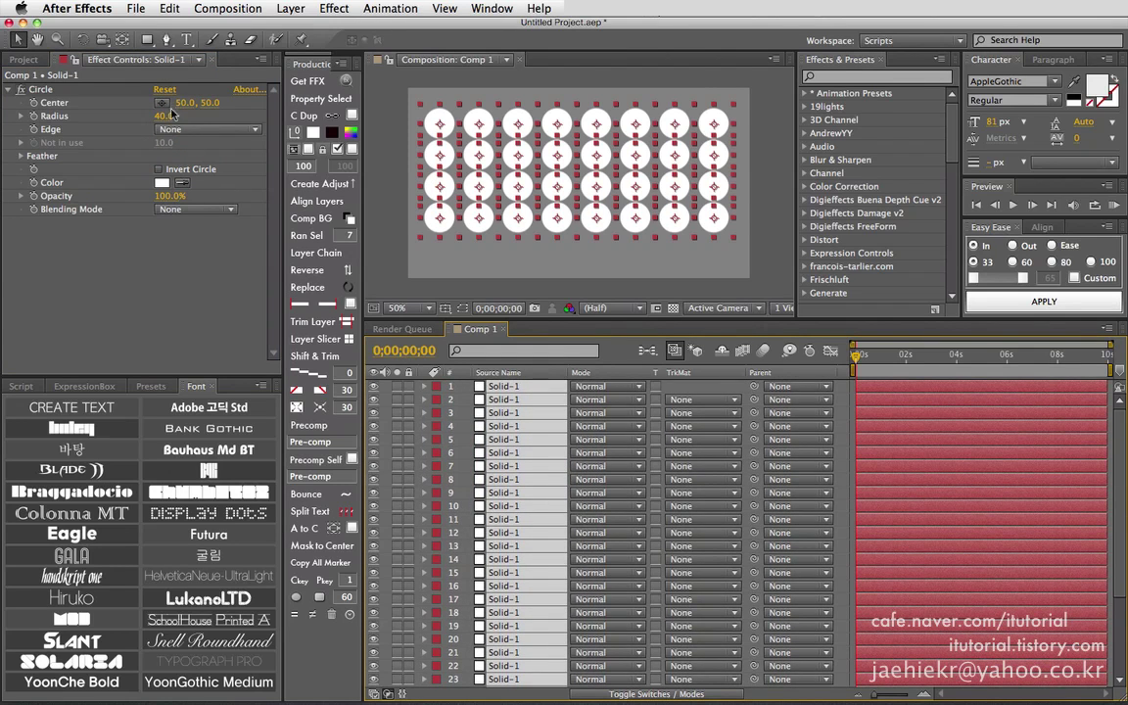
mouse_move(162, 116)
left_mouse_down()
mouse_move(192, 116)
mouse_move(145, 115)
left_mouse_up()
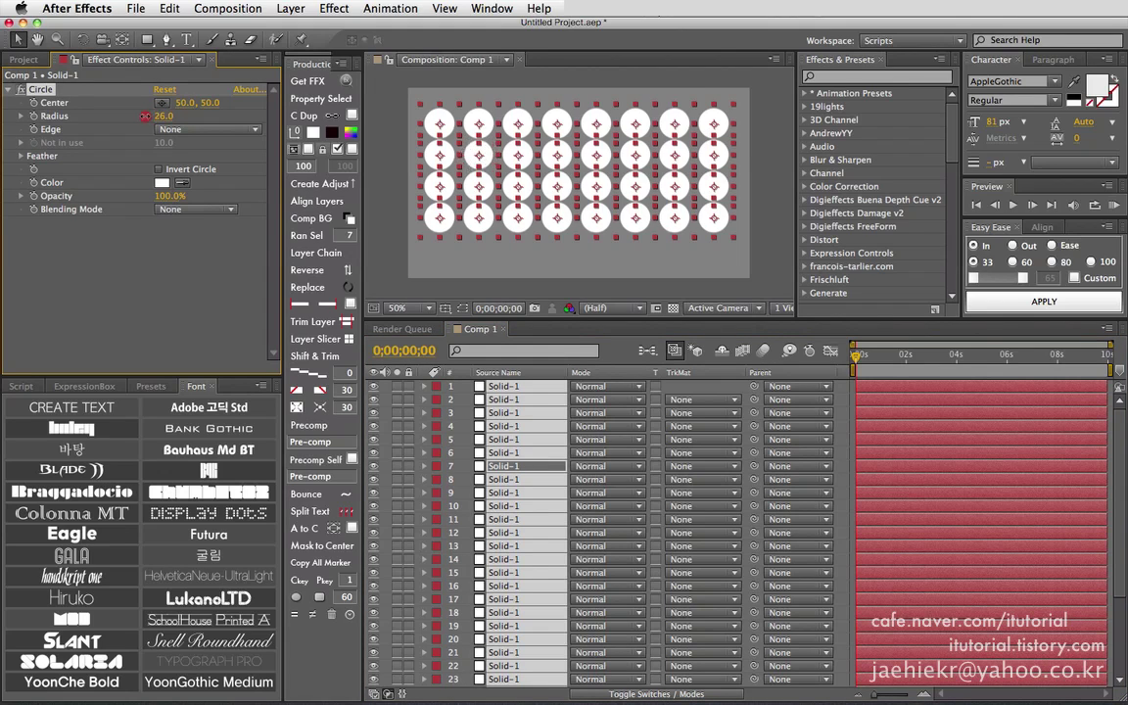
left_click_drag(145, 115, 158, 116)
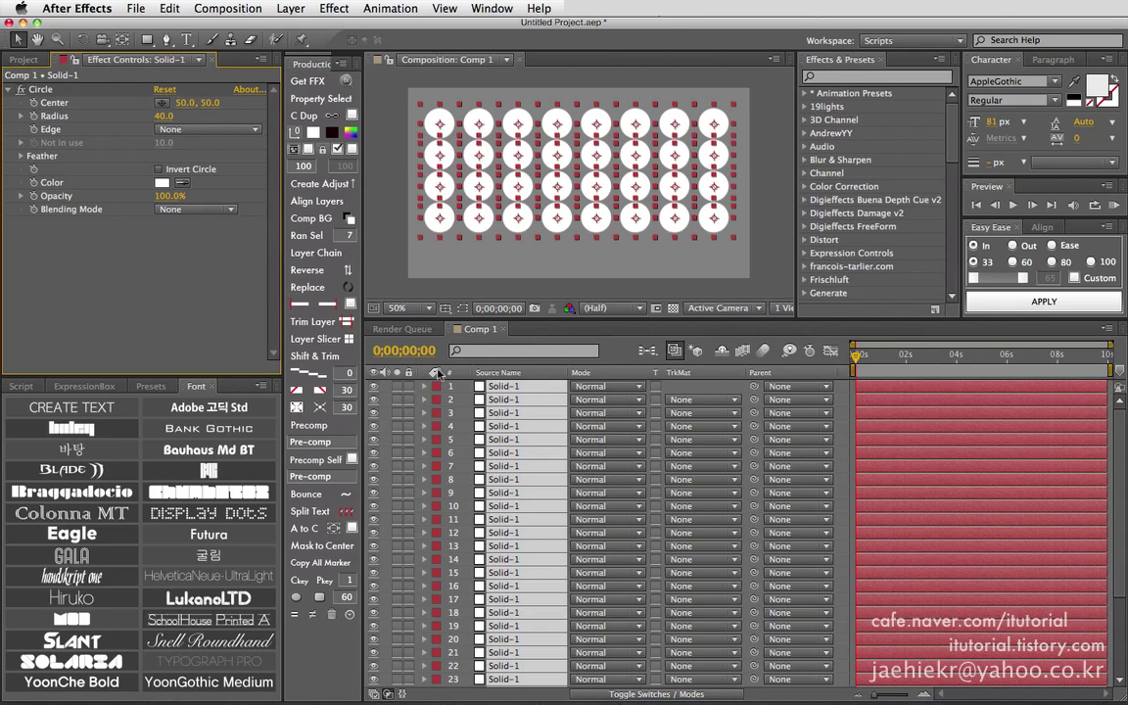
left_click(471, 395)
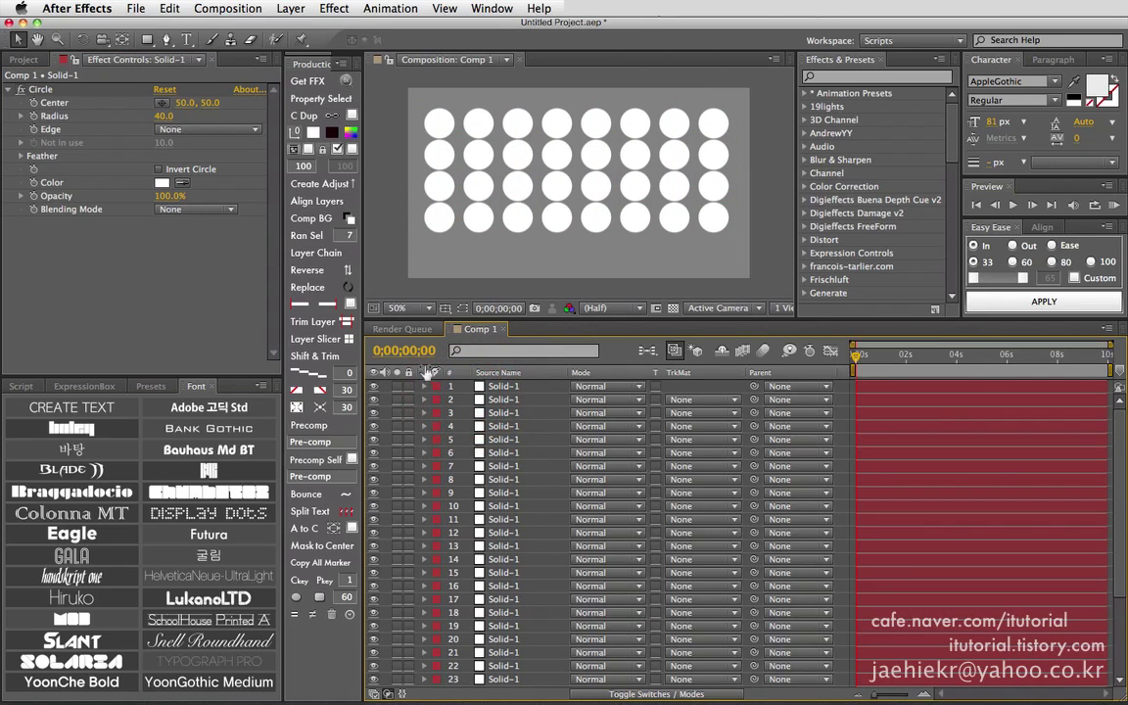
left_click(504, 386)
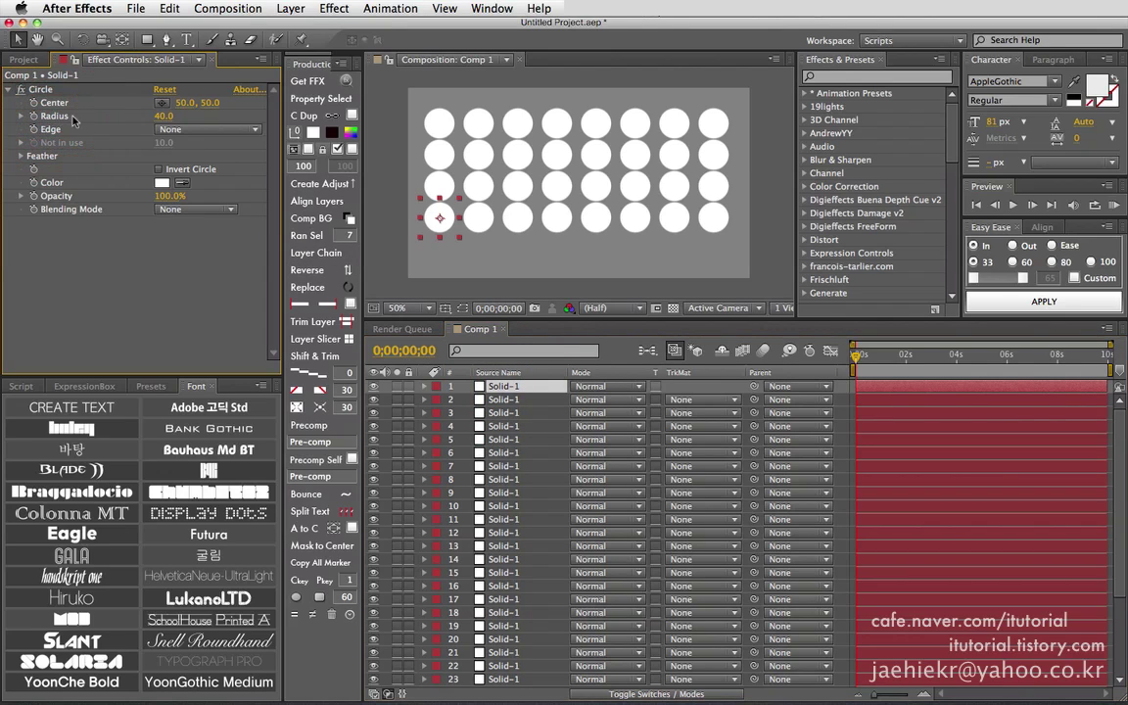
Set a keyframe on layer 1's Circle Radius using its stopwatch in Effect Controls
left_click(505, 385)
left_click(424, 385)
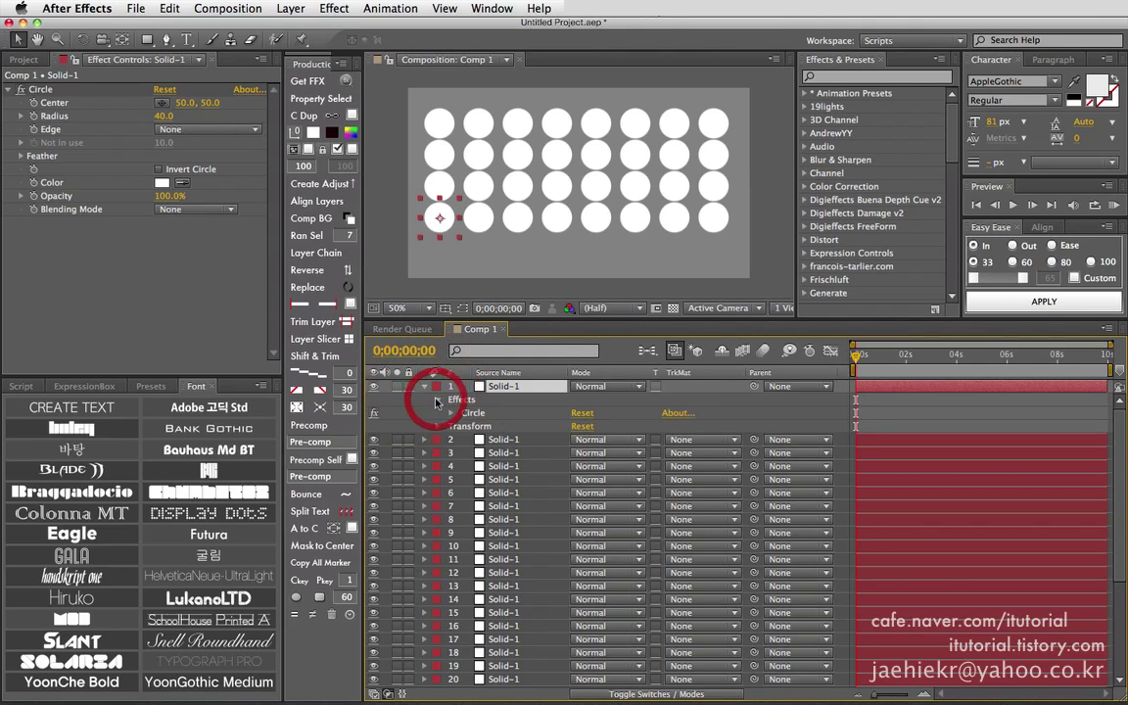
left_click(424, 386)
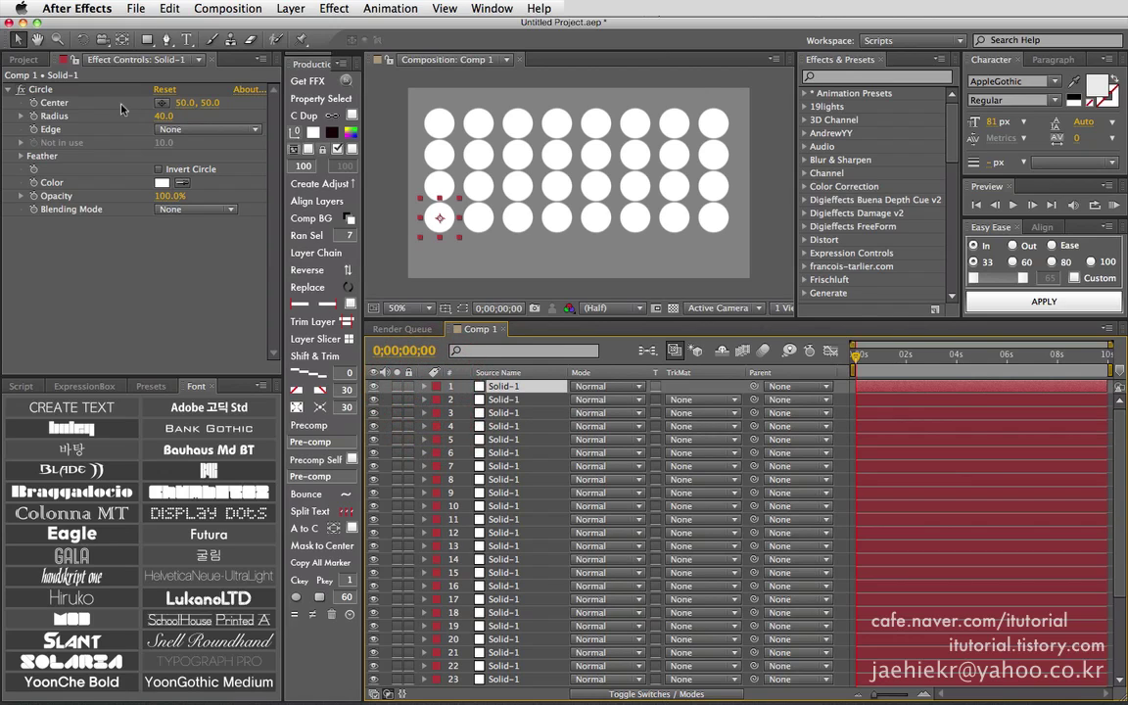
left_click(34, 116)
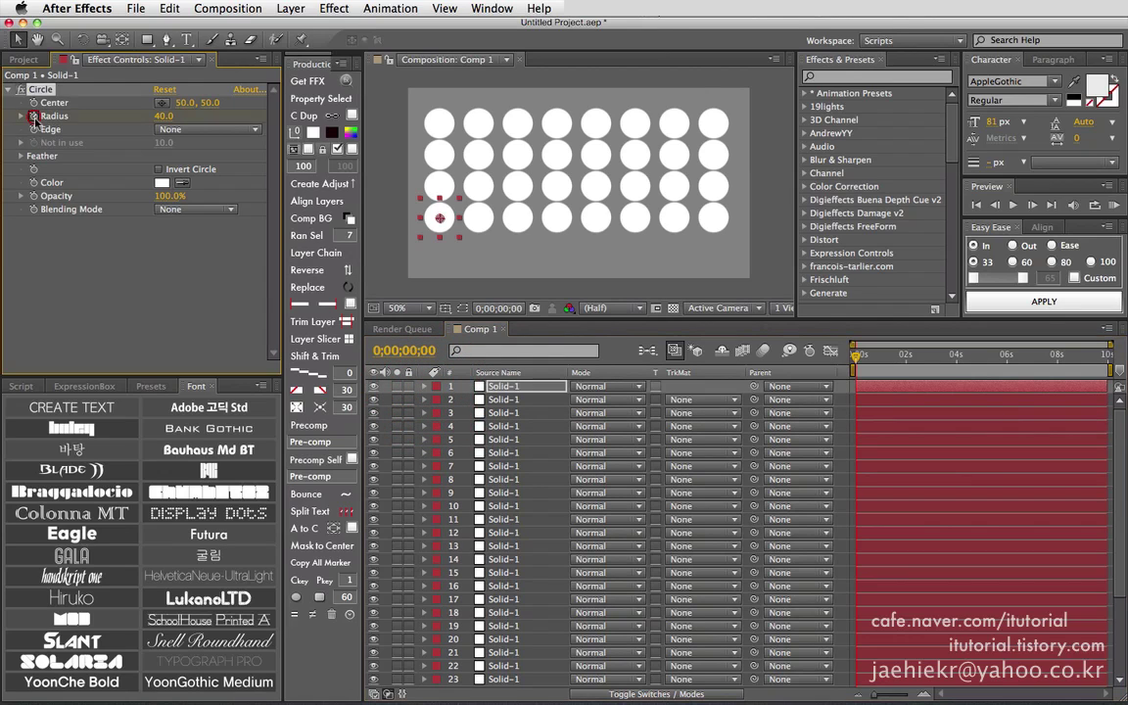
left_click(464, 350)
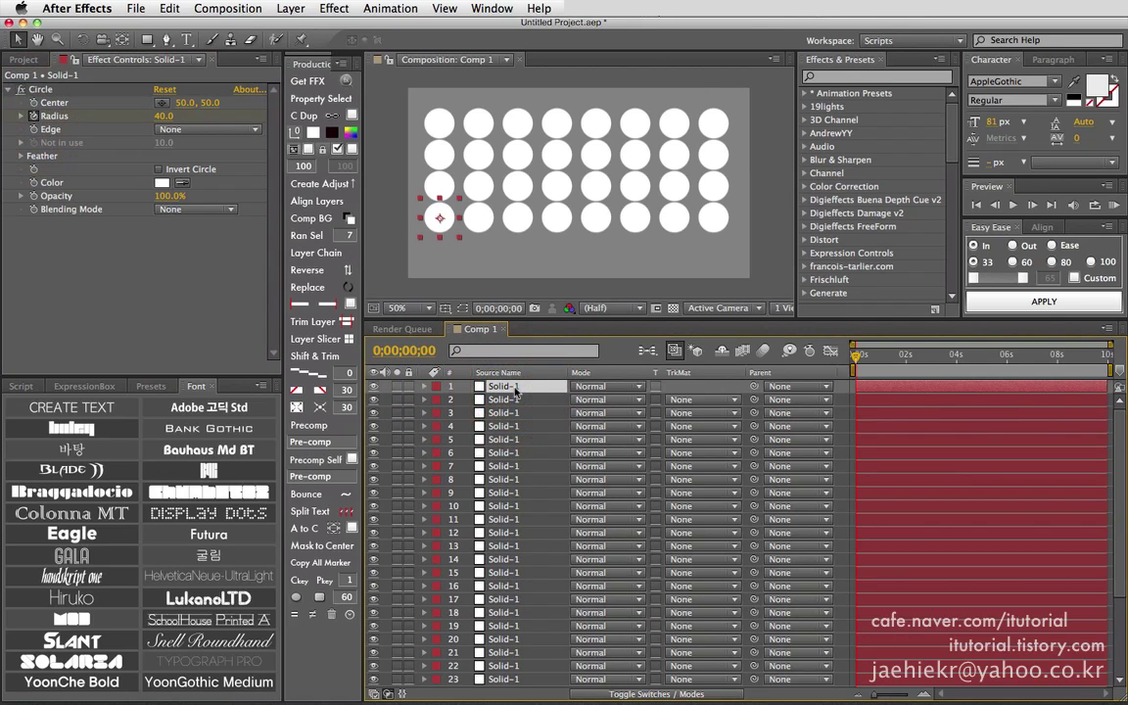
Reveal the Radius keyframe with U, select Circle's Radius row, and launch ProductionBox property select
key("u")
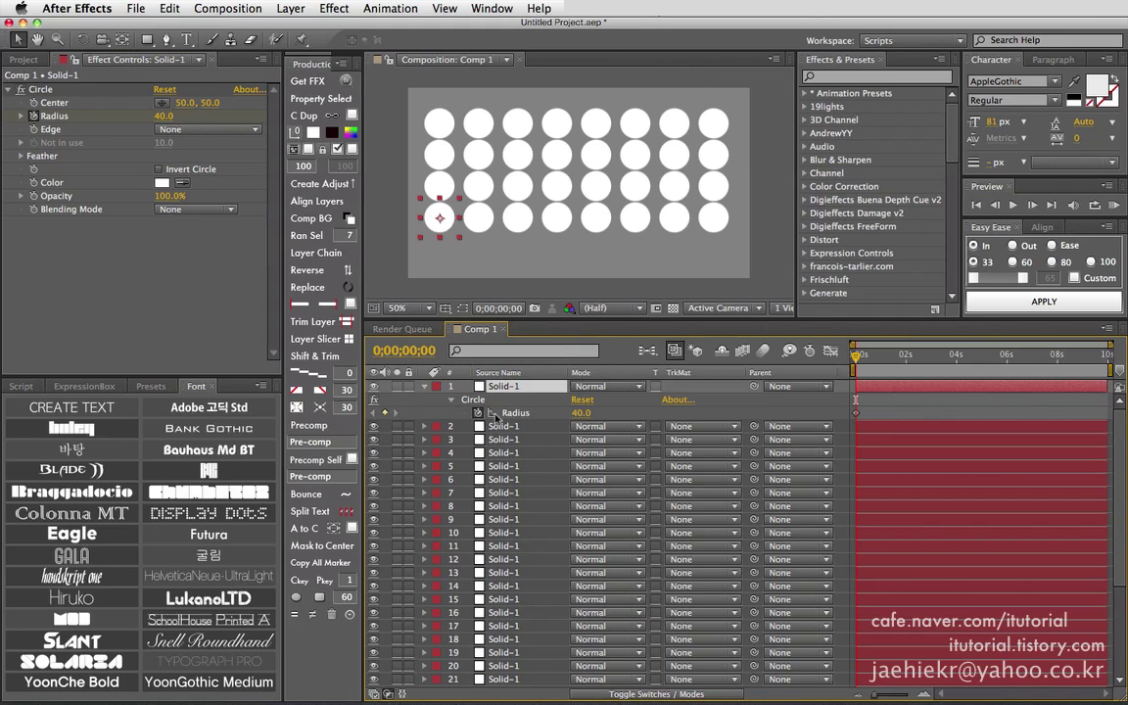
left_click(470, 401)
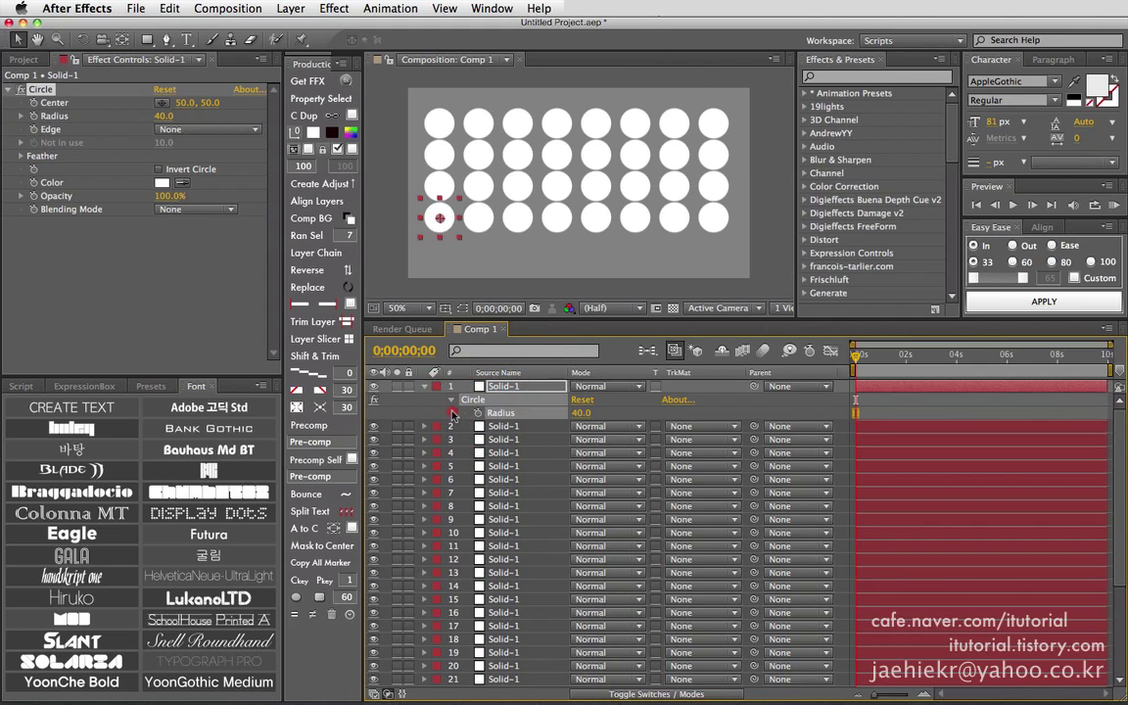
left_click(480, 412)
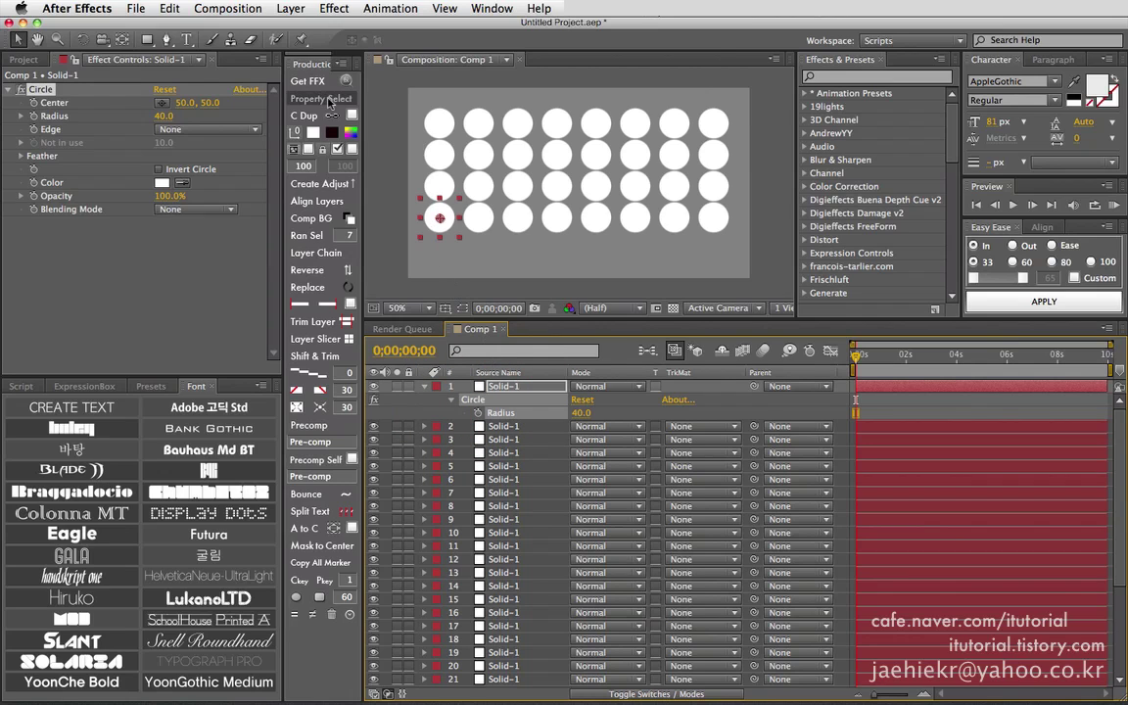
left_click(323, 97)
Load the selected Circle Radius property path into the property select script with 속성 정보 가져오기
left_click_drag(567, 265, 332, 203)
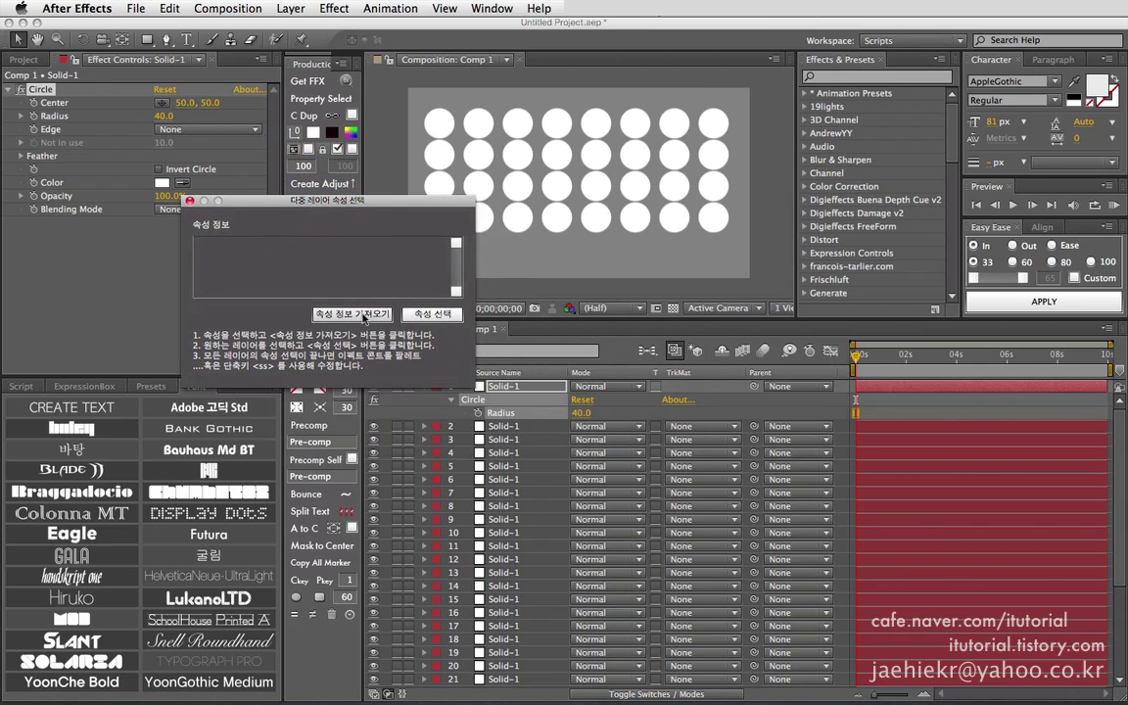
left_click(364, 316)
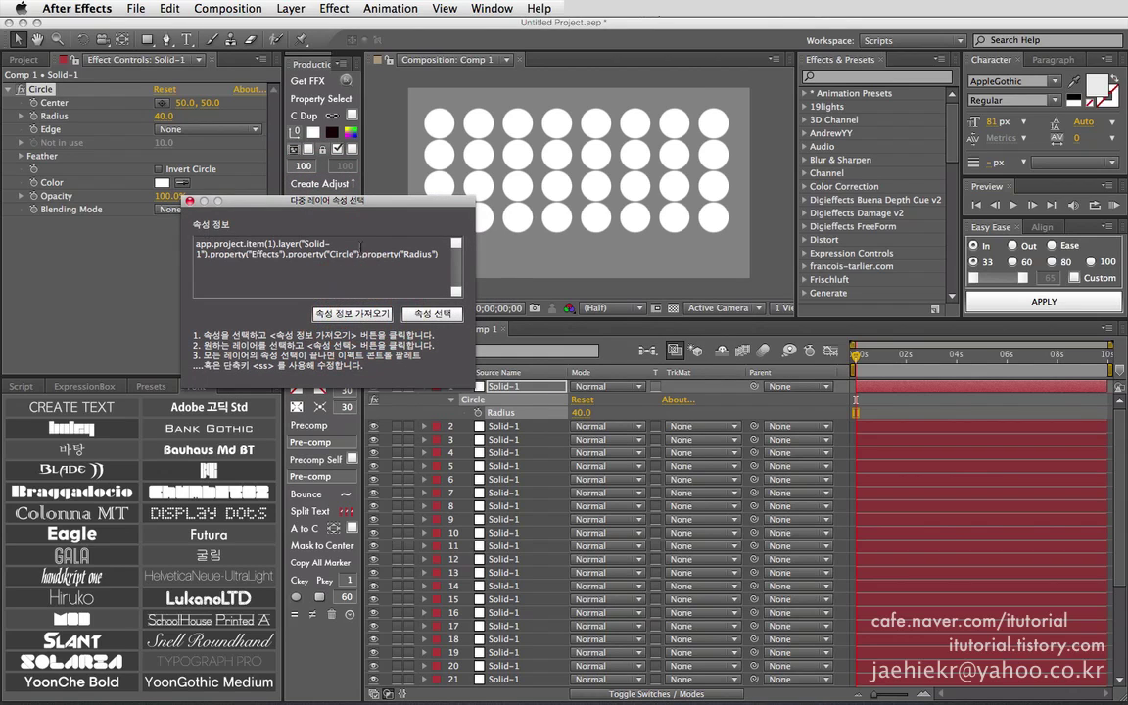
left_click_drag(428, 207, 317, 195)
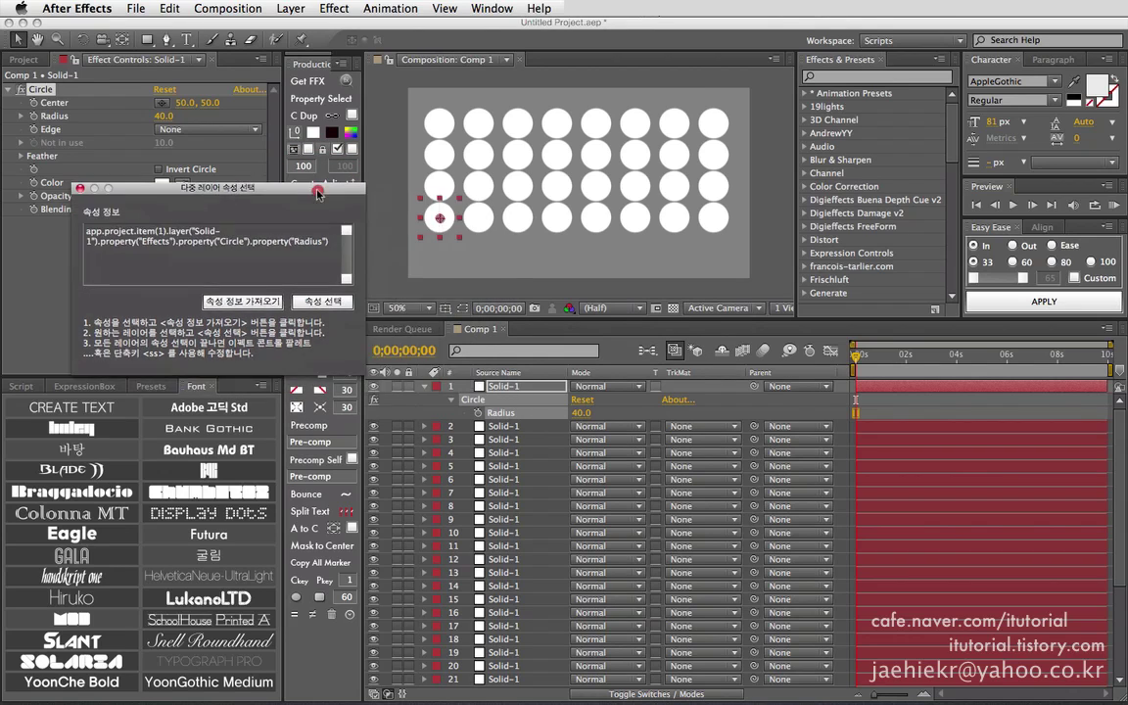
Select all Solid-1 layers in the timeline with Cmd+A
left_click(523, 466)
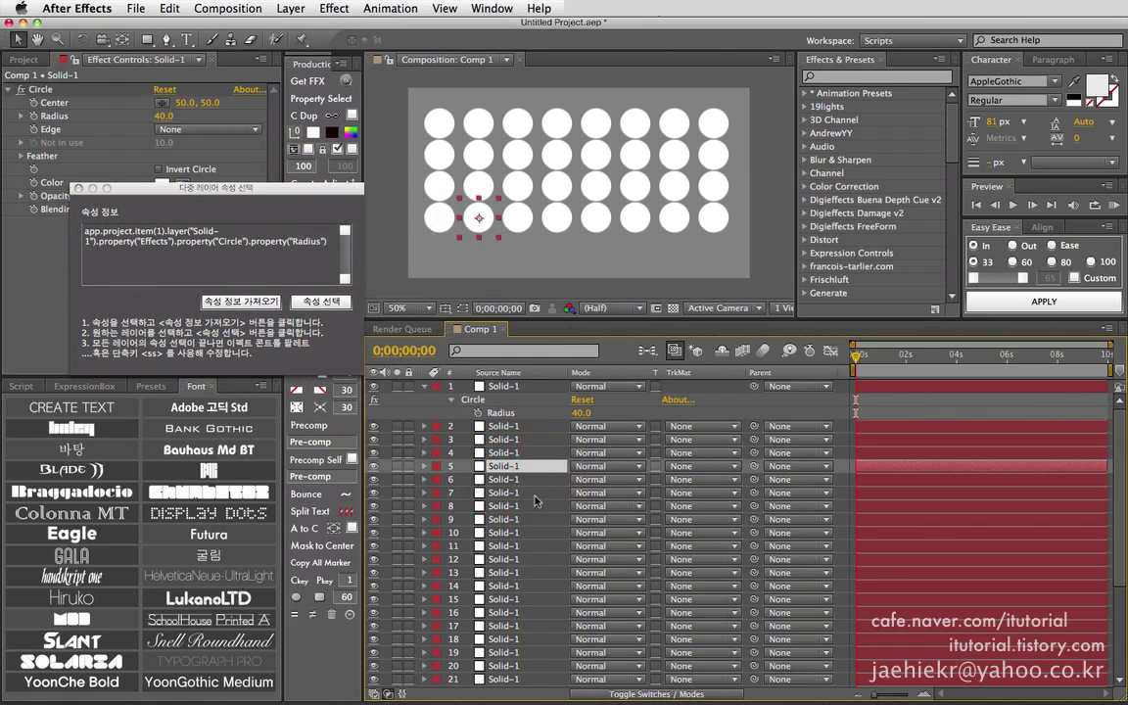
key("super+a")
scroll(538, 477, "down", 1)
scroll(538, 476, "down", 5)
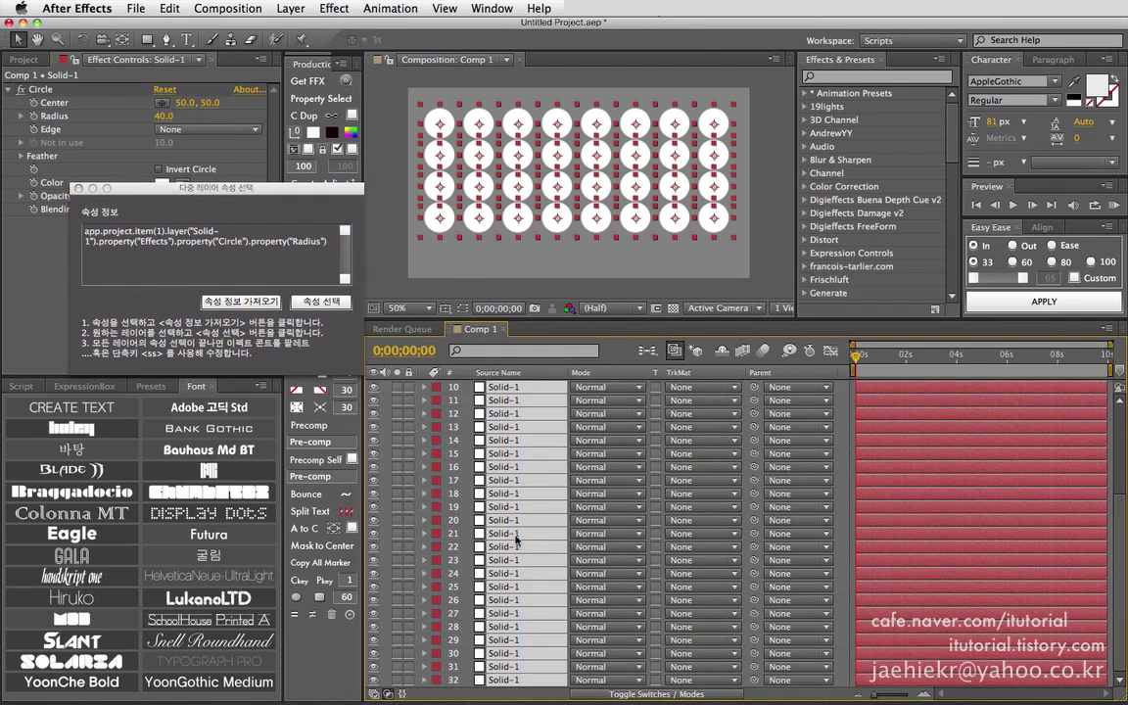
left_click(509, 454, "super")
left_click(509, 506, "super")
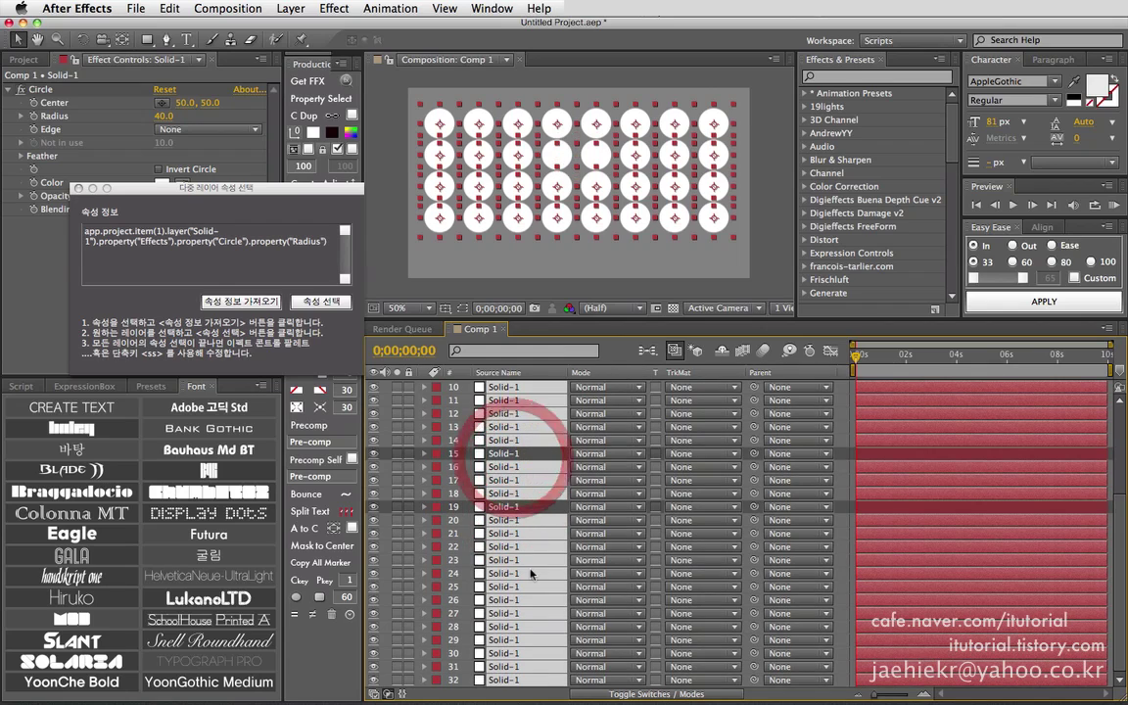
key("super+a")
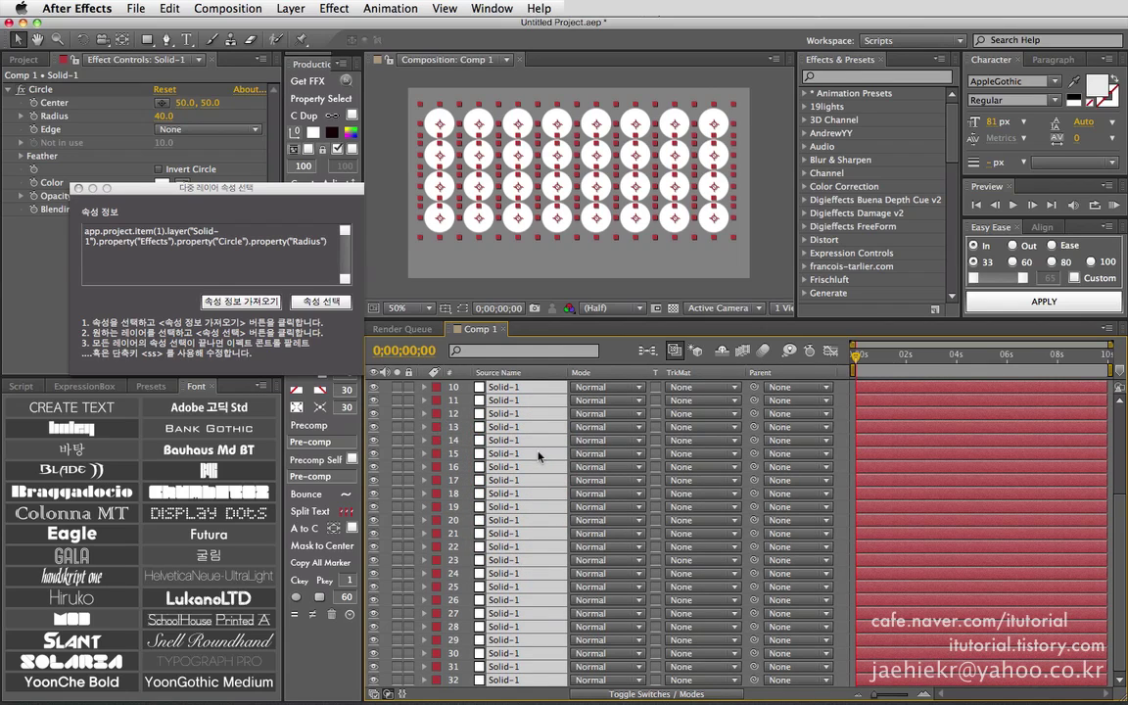
Select Radius on every selected layer with 속성 선택, then close the script window
scroll(537, 455, "up", 5)
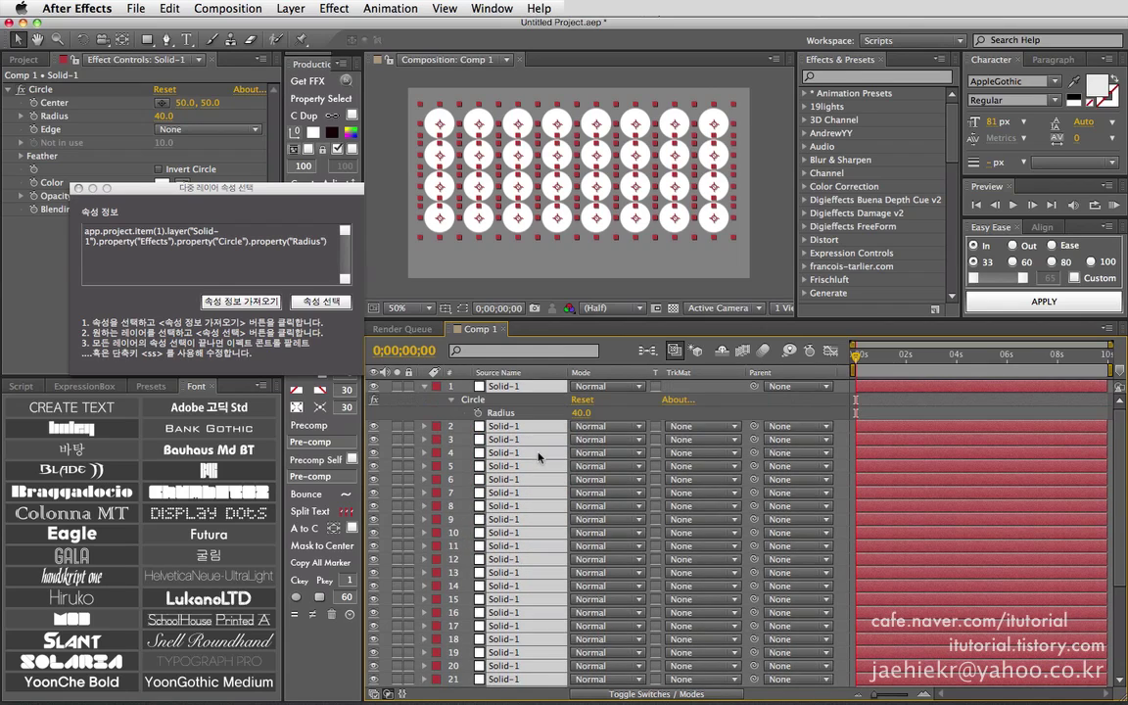
left_click(336, 305)
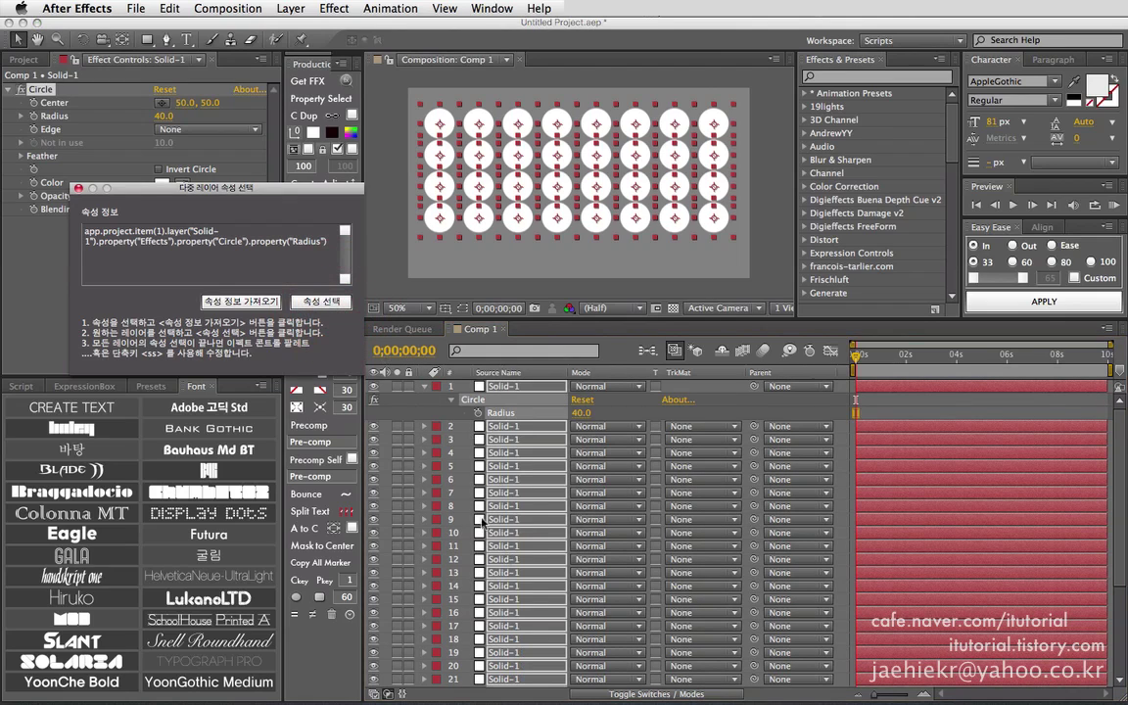
left_click(78, 189)
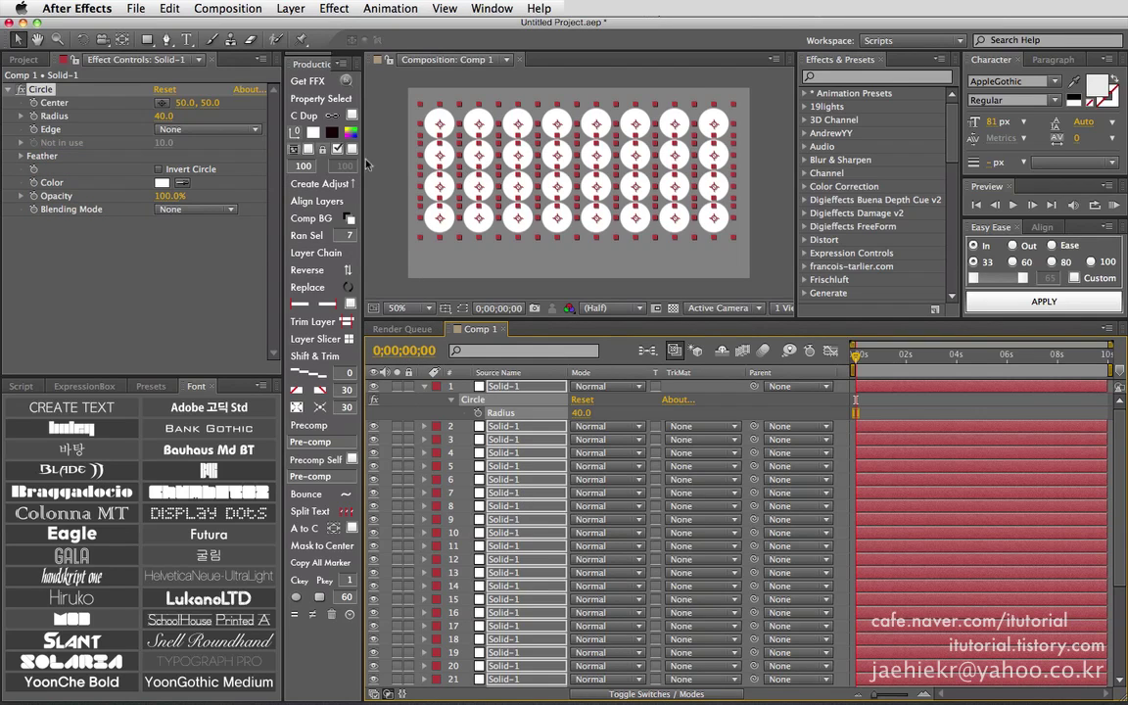
Lower the circle Radius on all layers, then reveal every layer's keyframed Radius with U
mouse_move(170, 118)
left_mouse_down()
mouse_move(153, 117)
mouse_move(182, 117)
mouse_move(158, 116)
left_mouse_up()
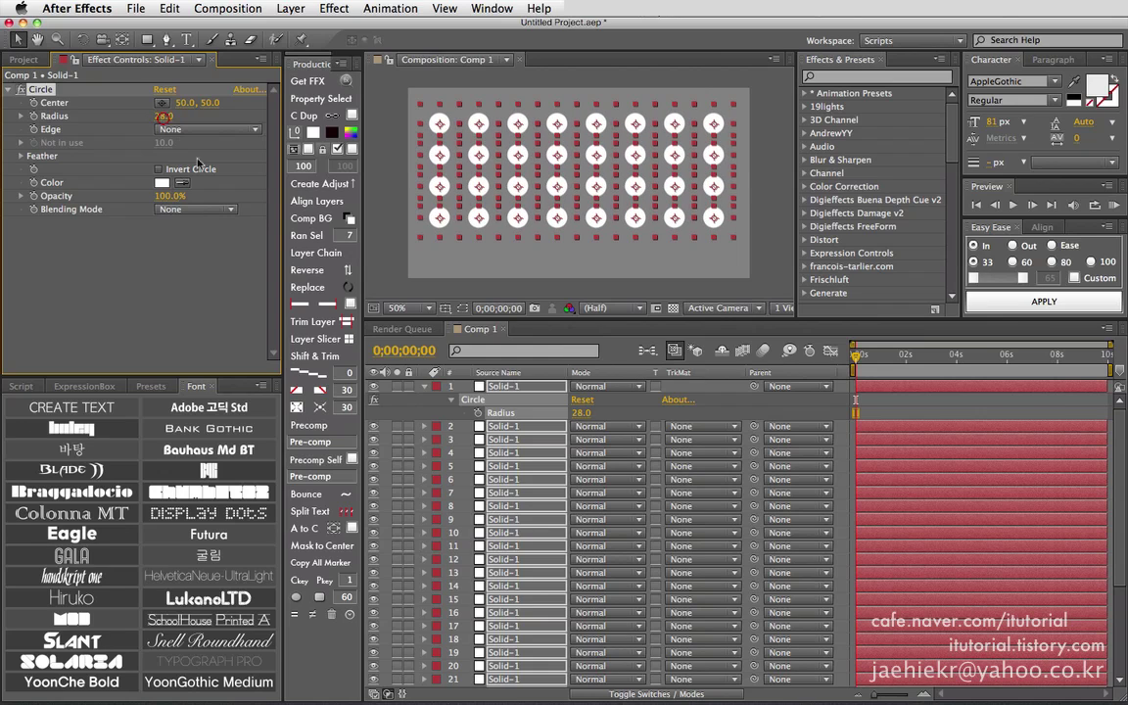
scroll(538, 499, "down", 3)
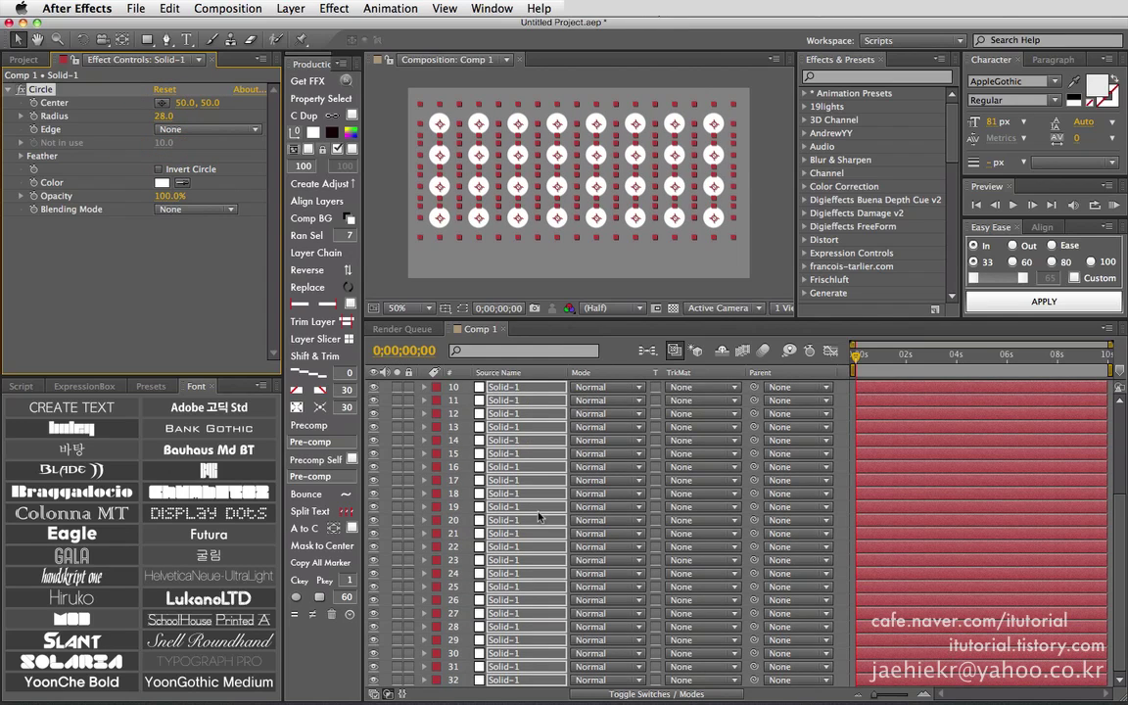
scroll(539, 506, "up", 3)
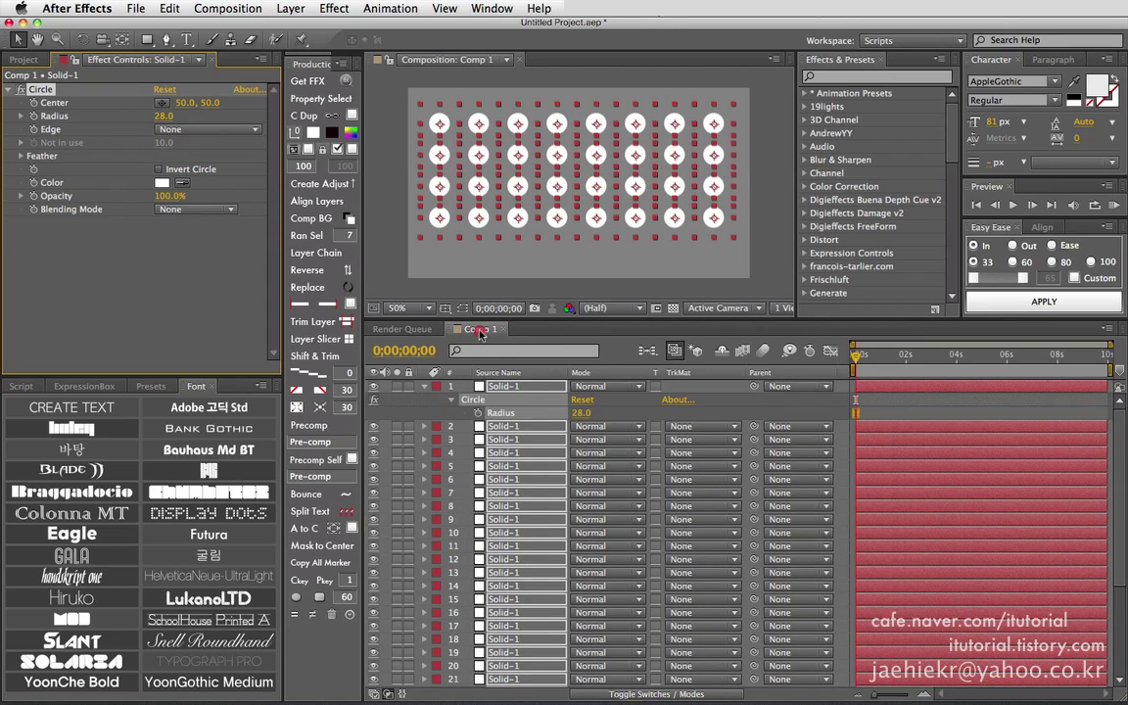
left_click(479, 330)
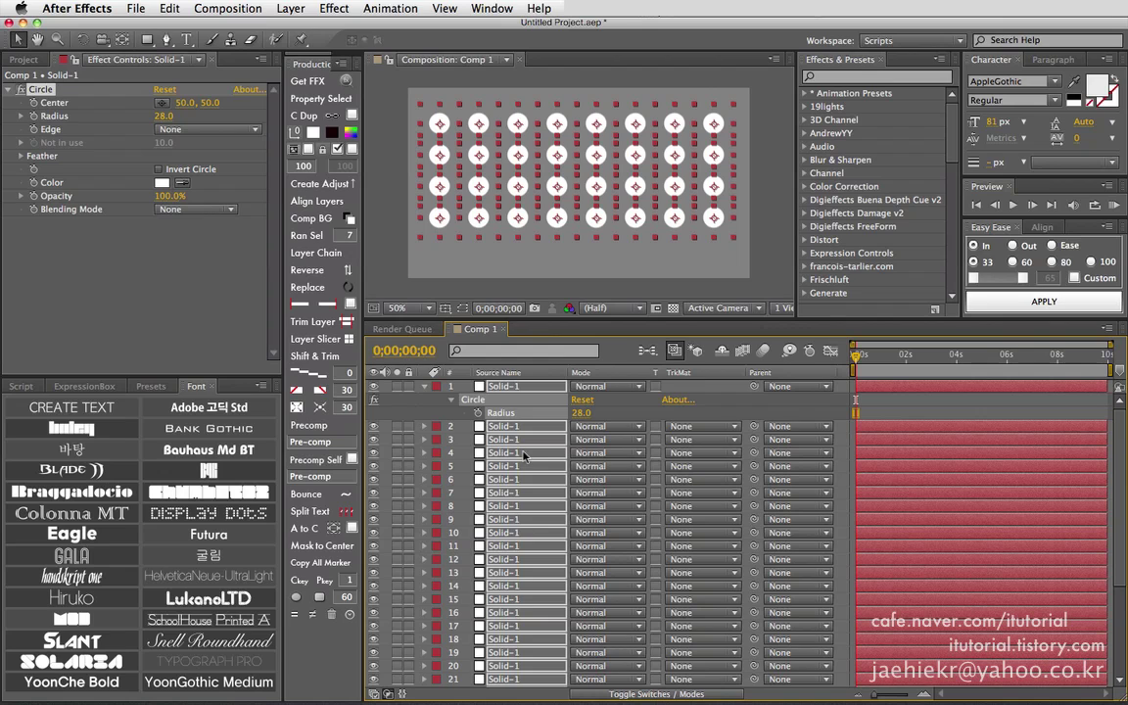
key("u")
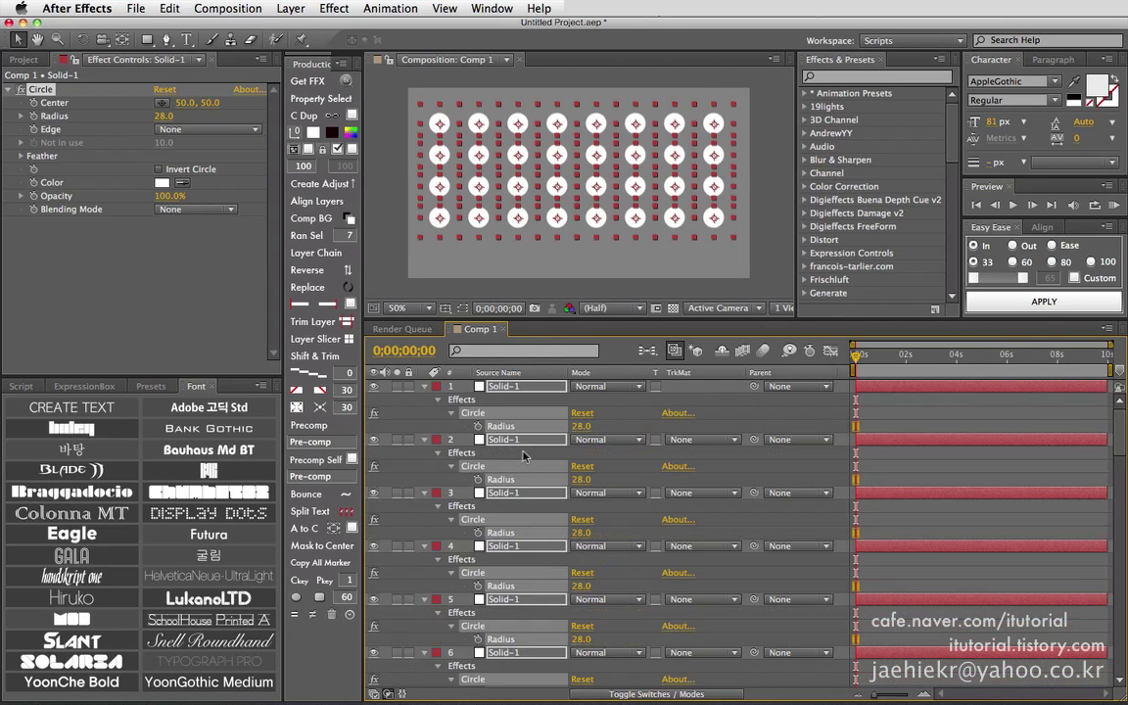
scroll(474, 402, "down", 5)
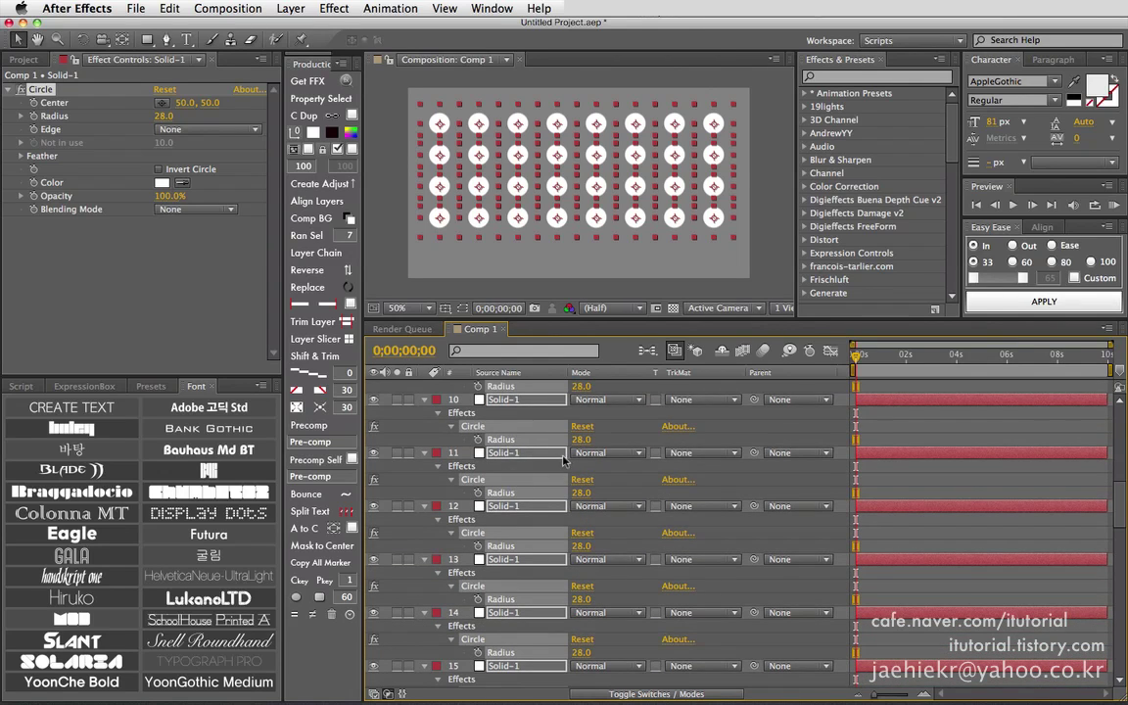
scroll(564, 460, "down", 10)
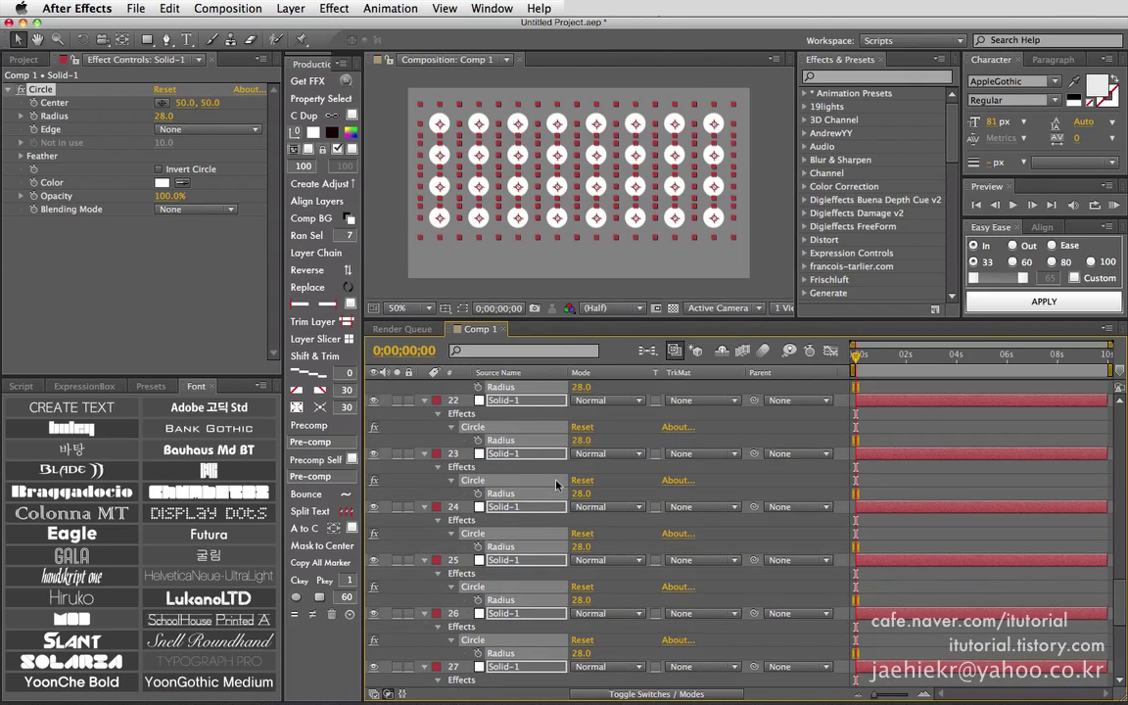
Set every layer's circle Radius to 34 and collapse the expanded layers
left_click_drag(583, 440, 586, 440)
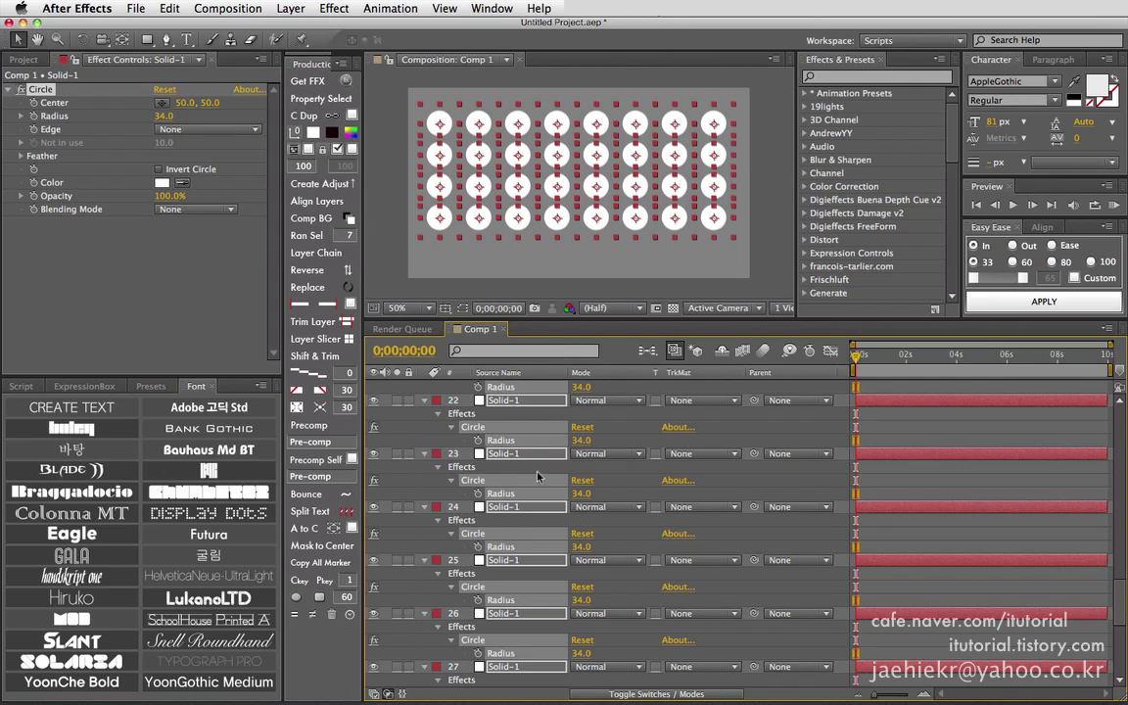
scroll(528, 440, "up", 15)
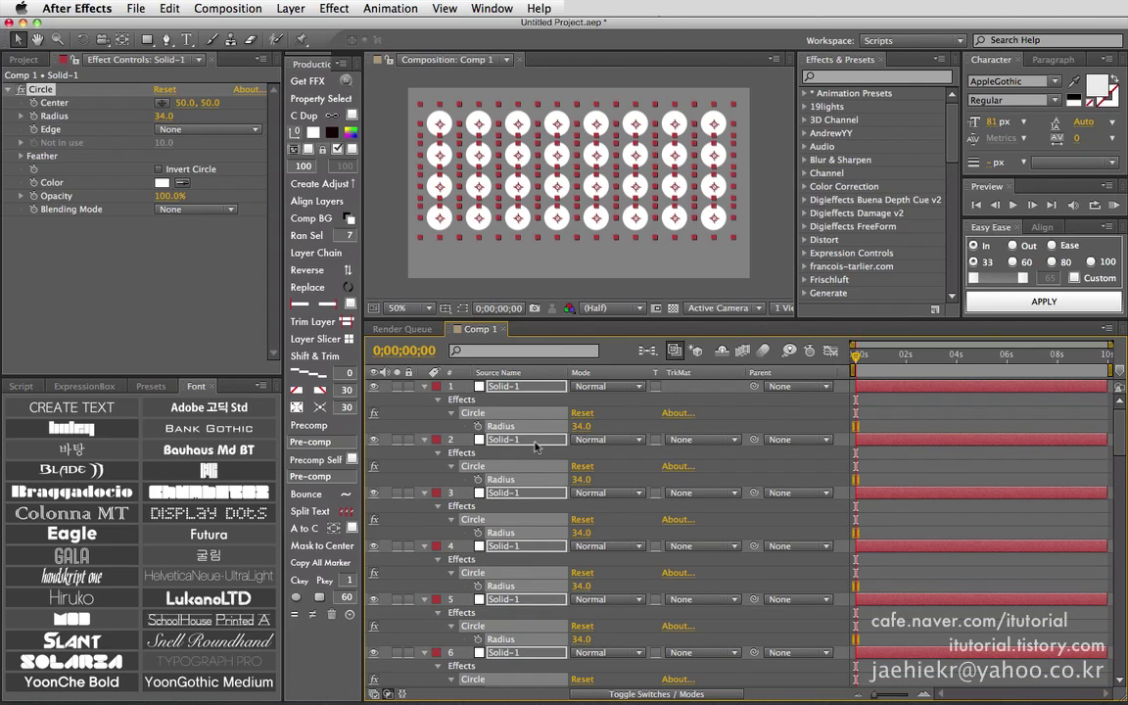
left_click(424, 388)
left_click(424, 389)
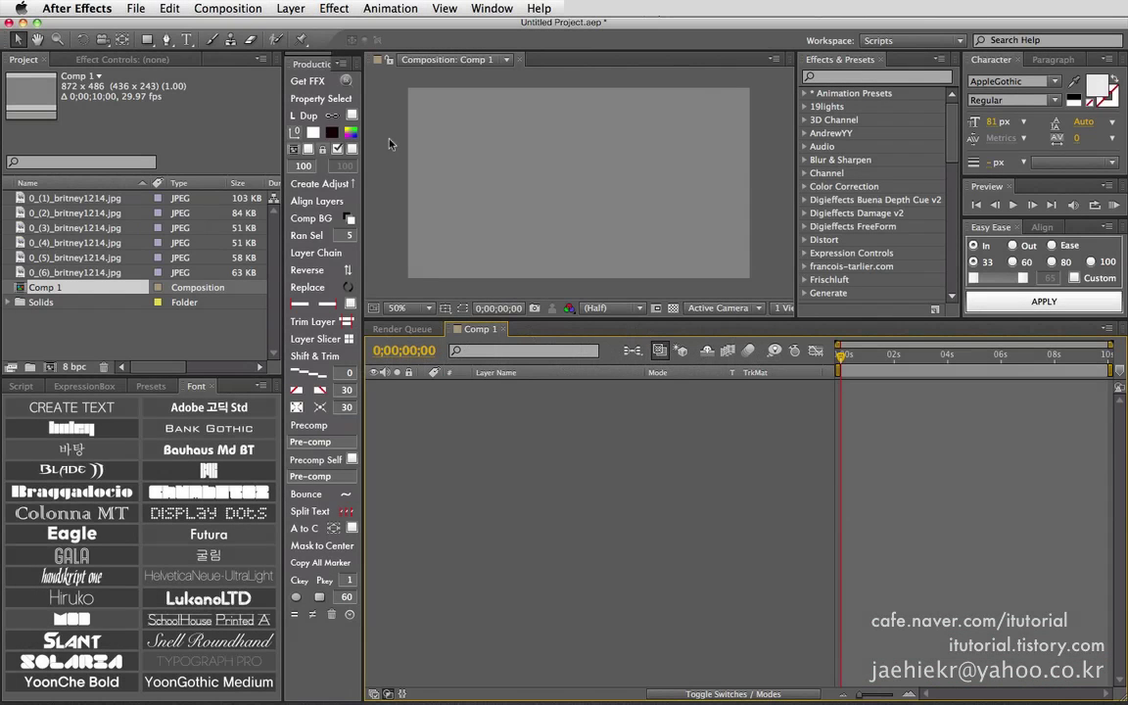
Add a new Solid-1 solid layer to Comp 1 and show its Transform properties
left_click(331, 115)
left_click(517, 394)
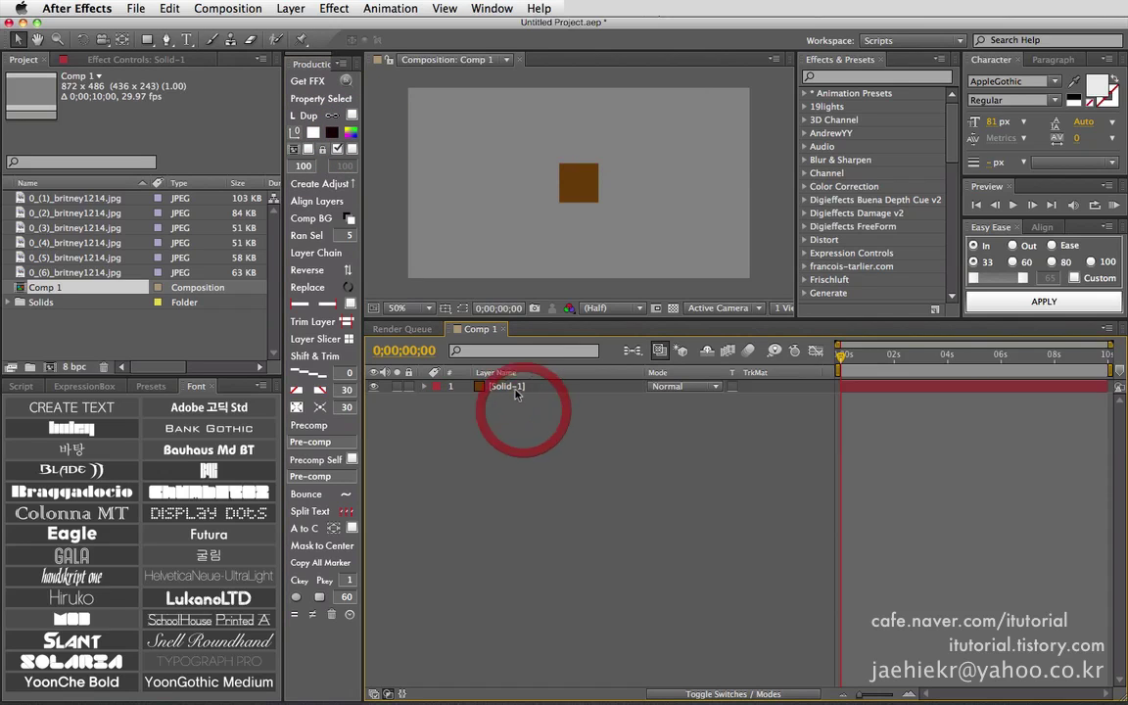
left_click(425, 389)
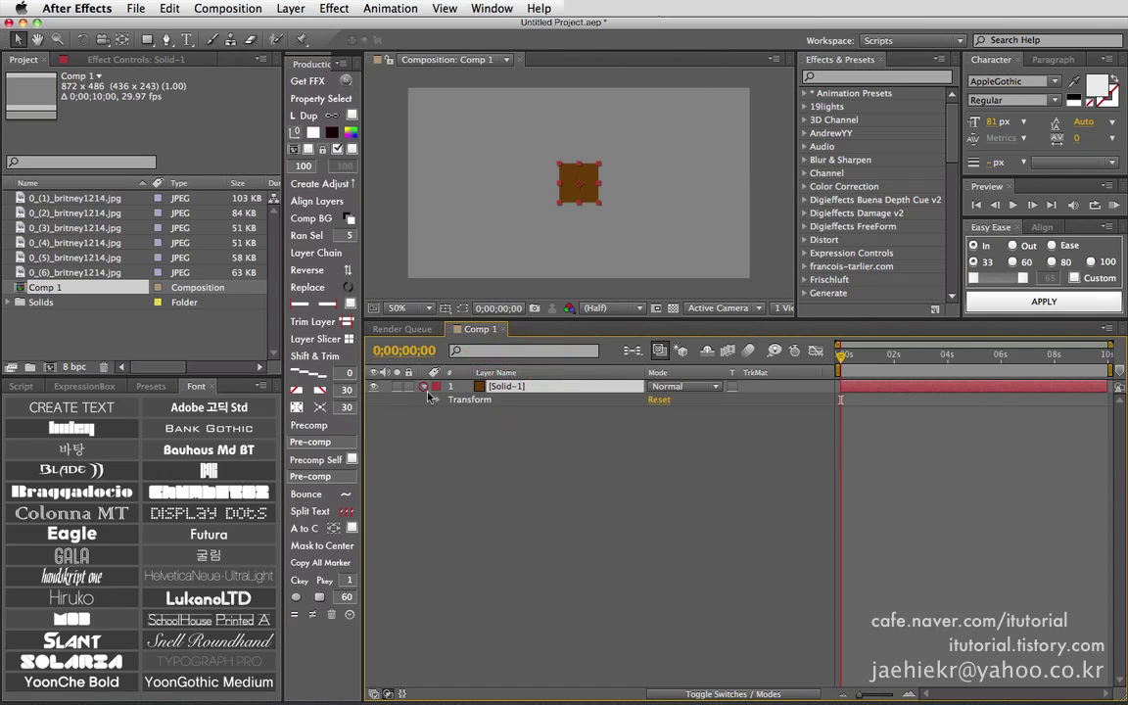
left_click(438, 401)
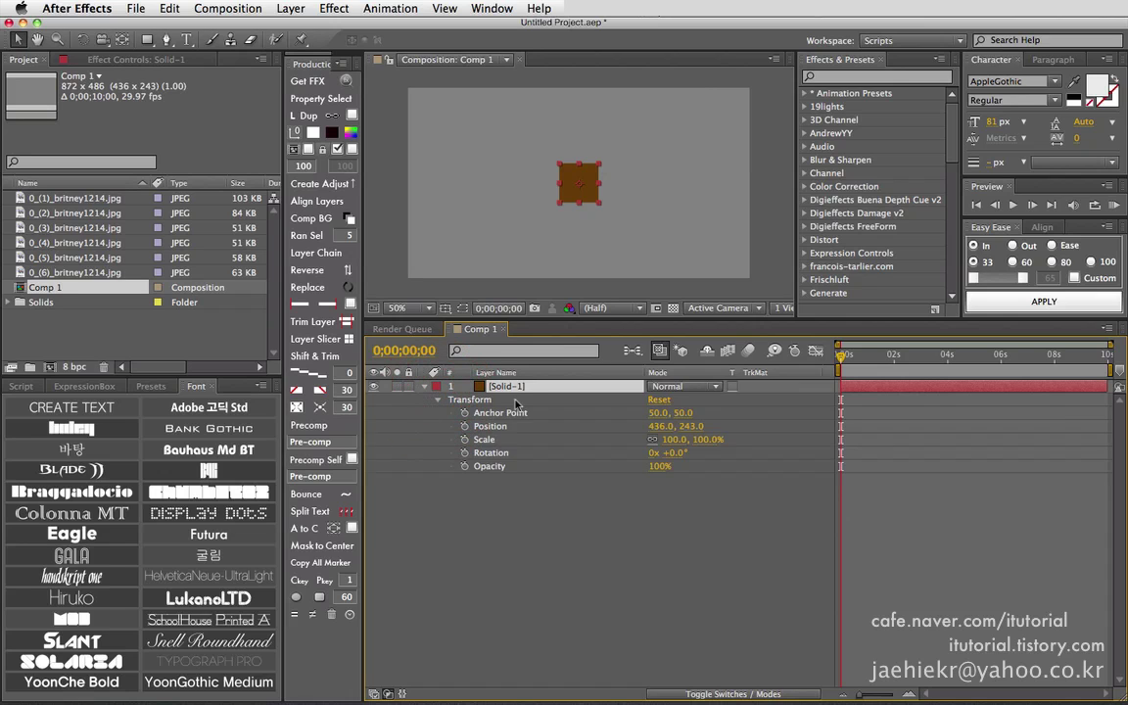
Apply Blur & Sharpen > Radial Blur to Solid-1 and expand its settings (Amount 10, Spin)
left_click(334, 8)
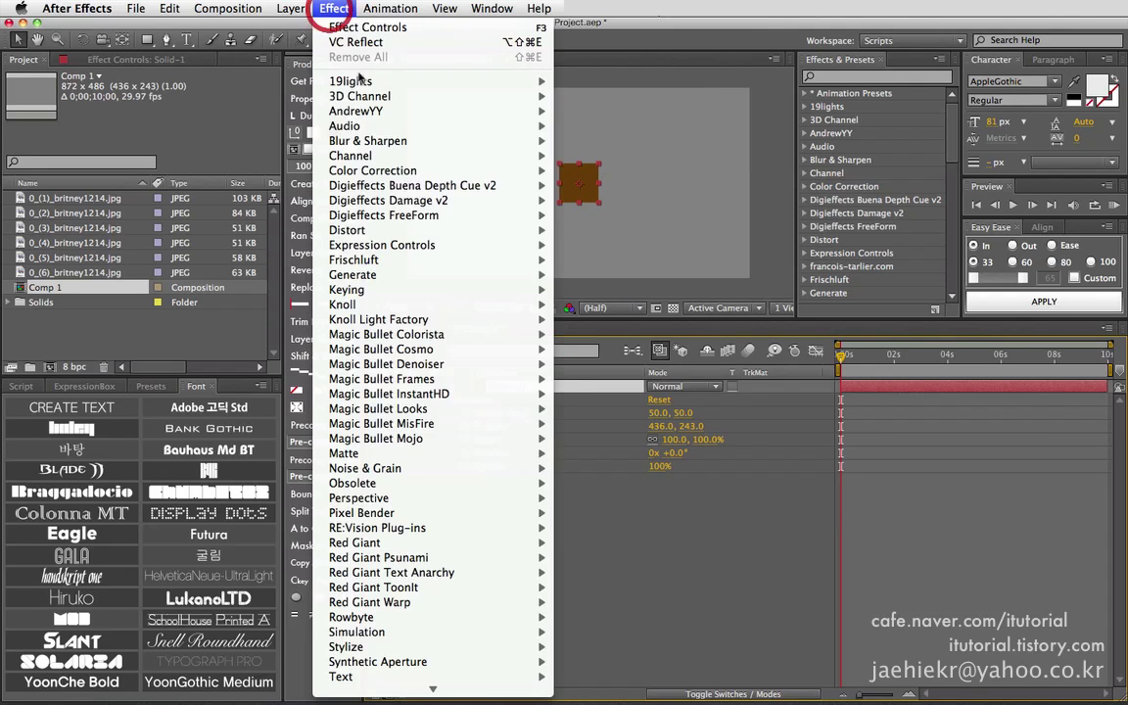
mouse_move(400, 246)
mouse_move(365, 140)
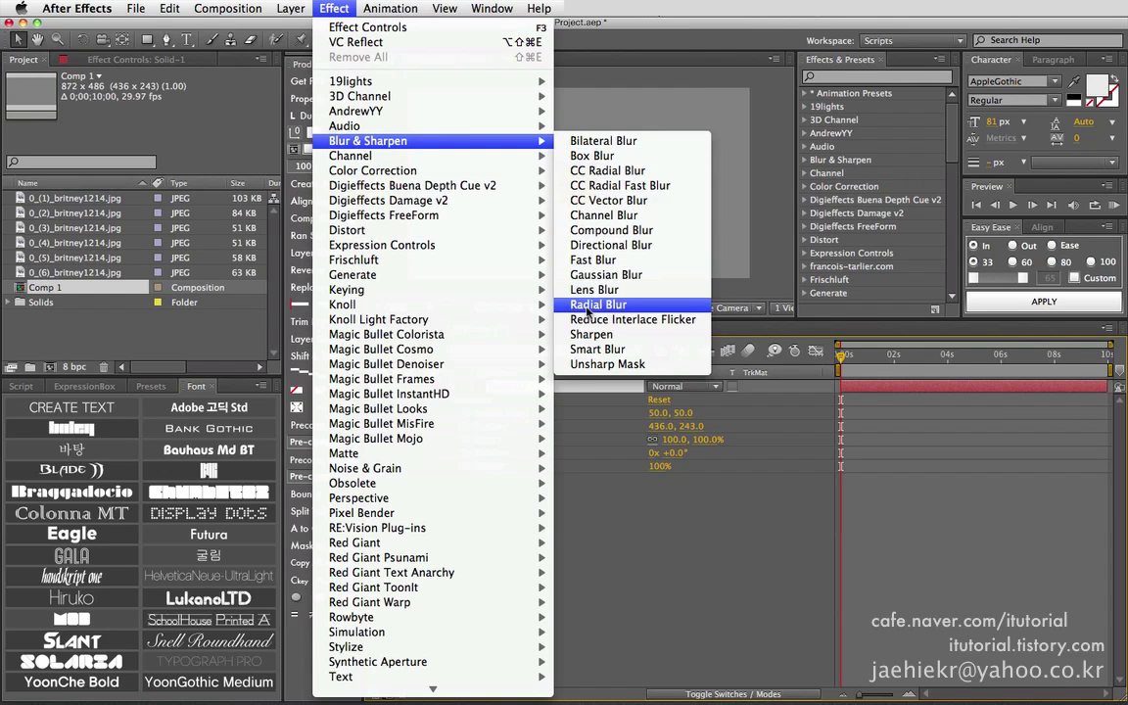
left_click(592, 305)
left_click(456, 400)
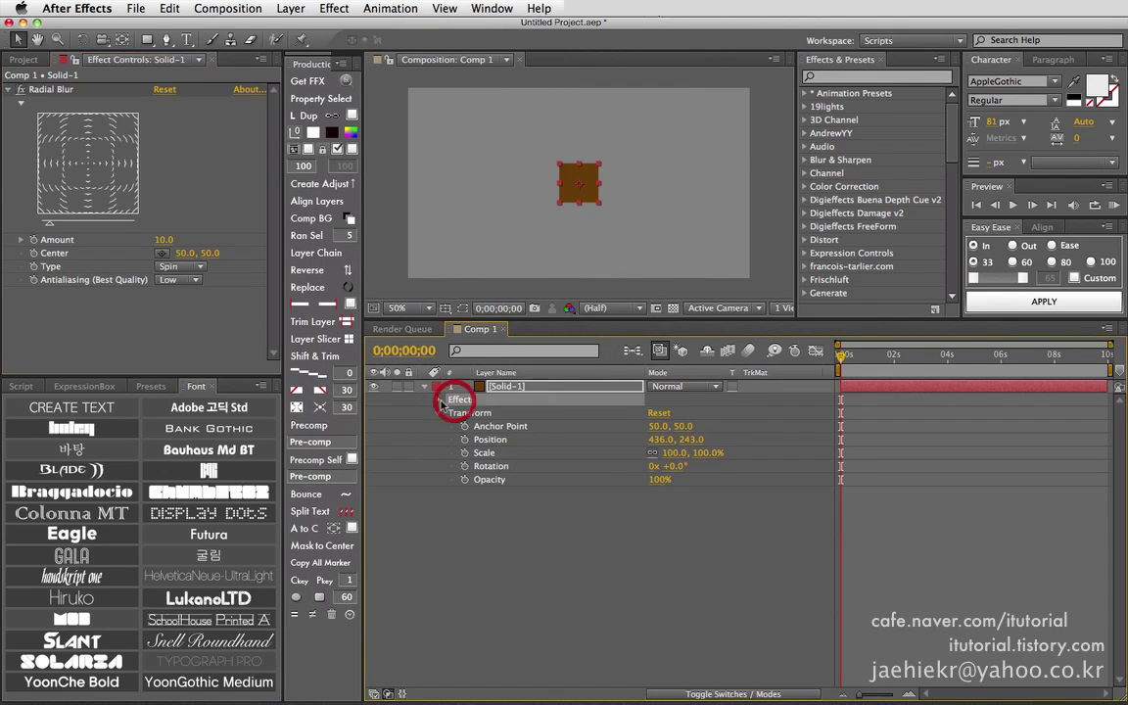
left_click(437, 400)
left_click(451, 412)
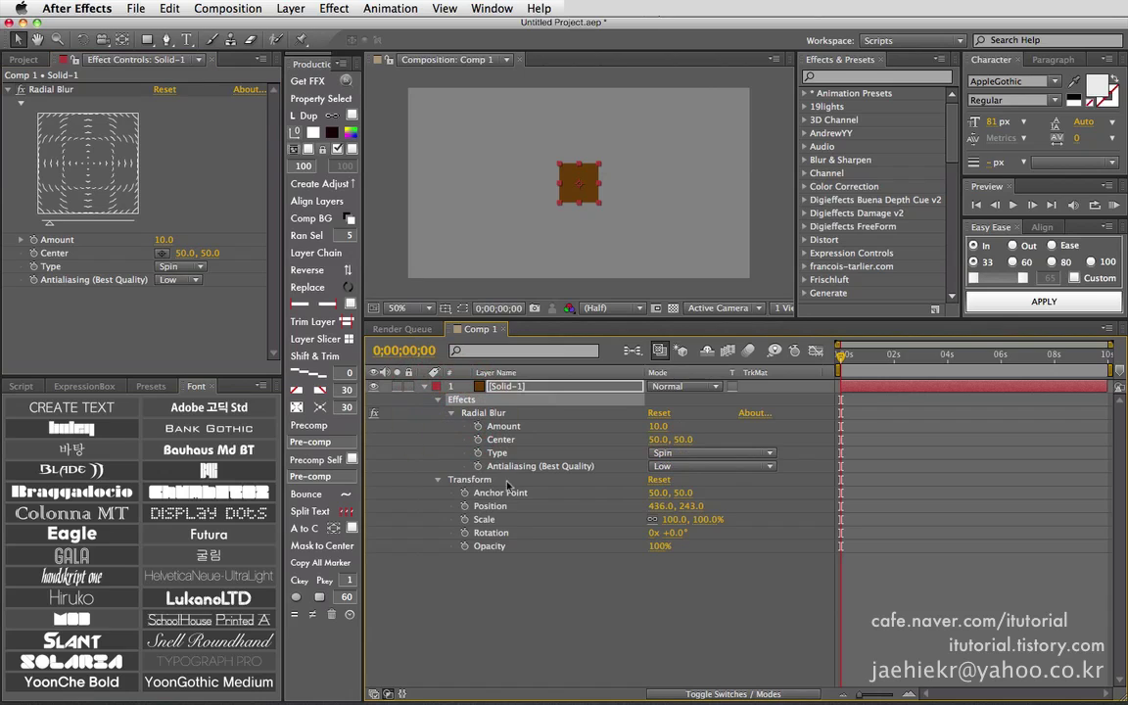
left_click(468, 390)
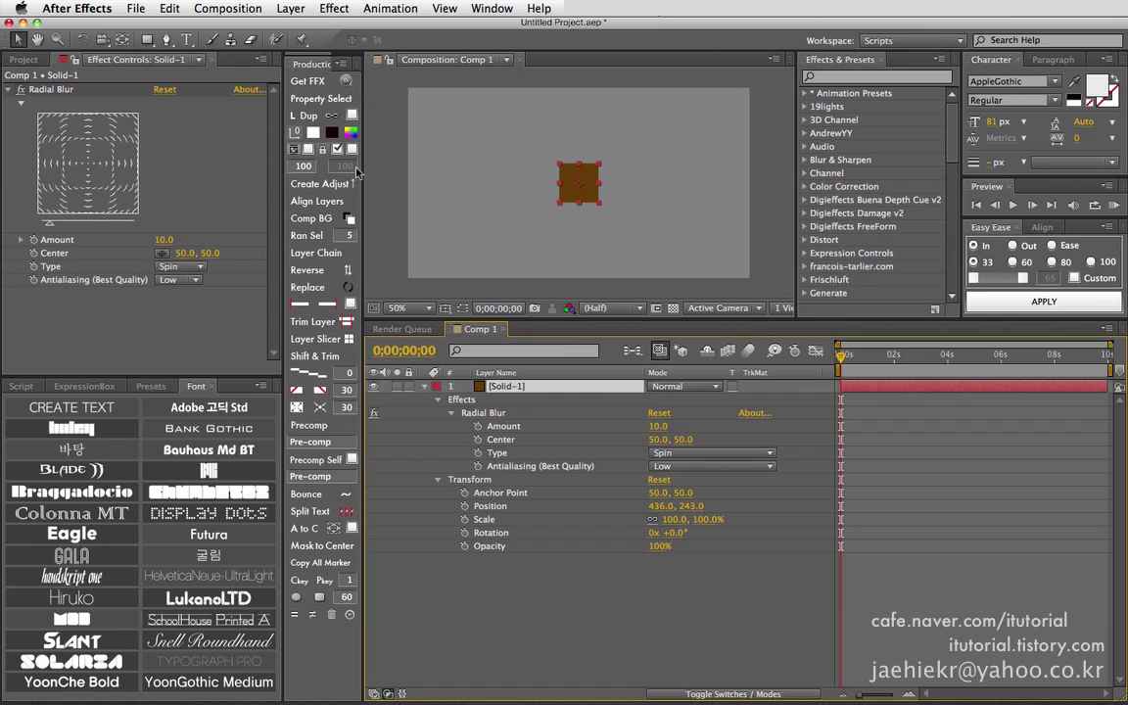
Make an L Dup linked copy of Solid-1 and inspect its Radial Blur Amount expression and Transform
left_click(309, 115)
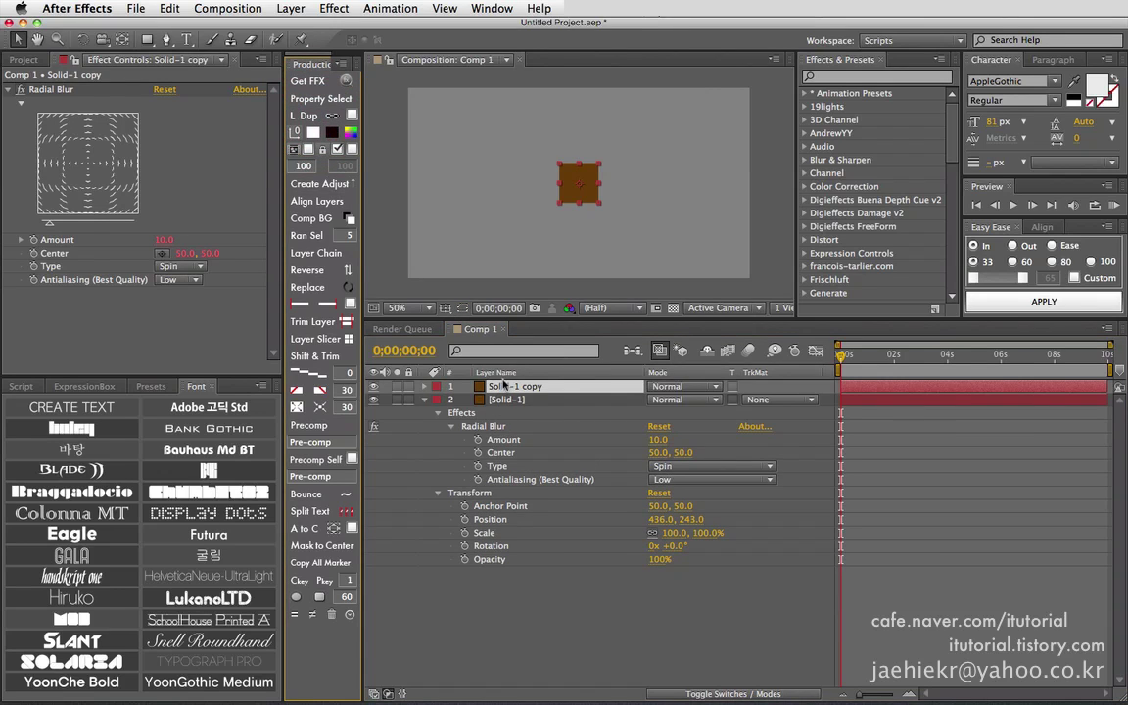
left_click(456, 343)
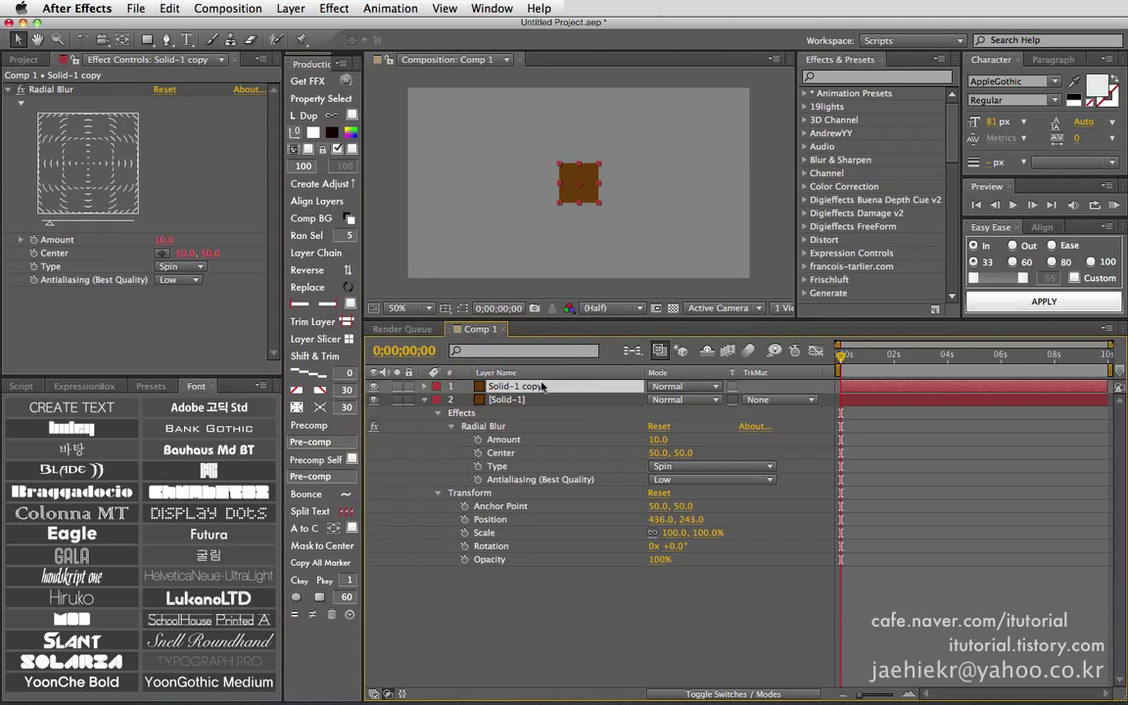
left_click(495, 388)
left_click(425, 386)
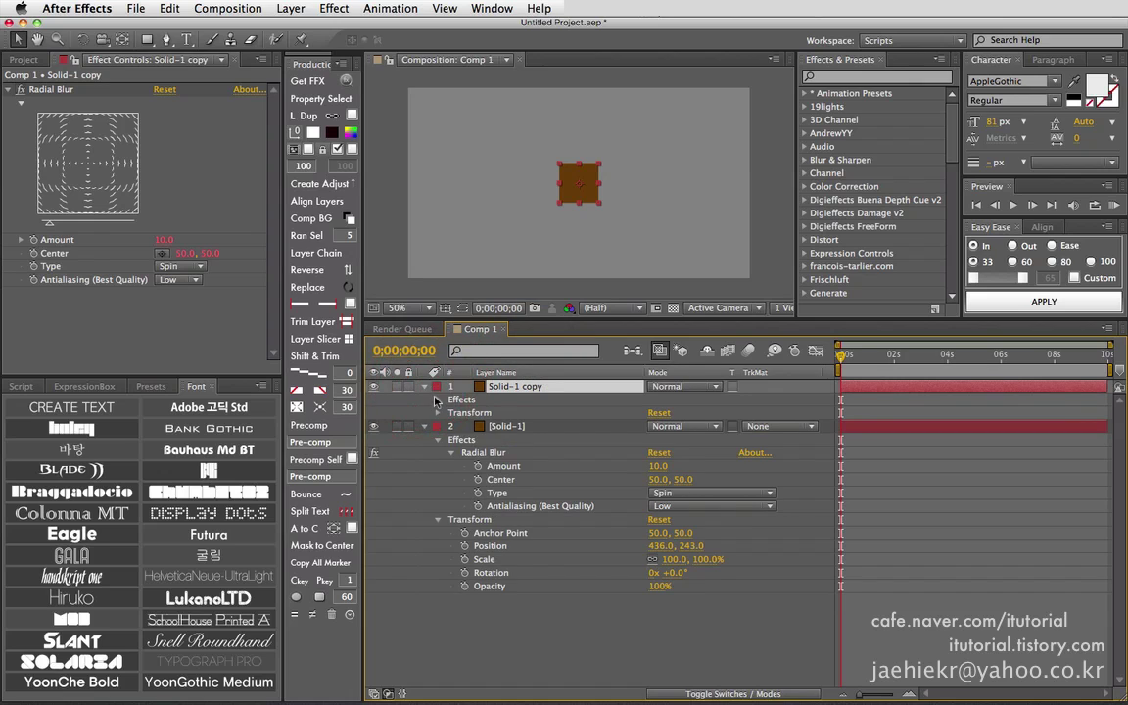
left_click(437, 399)
left_click(452, 413)
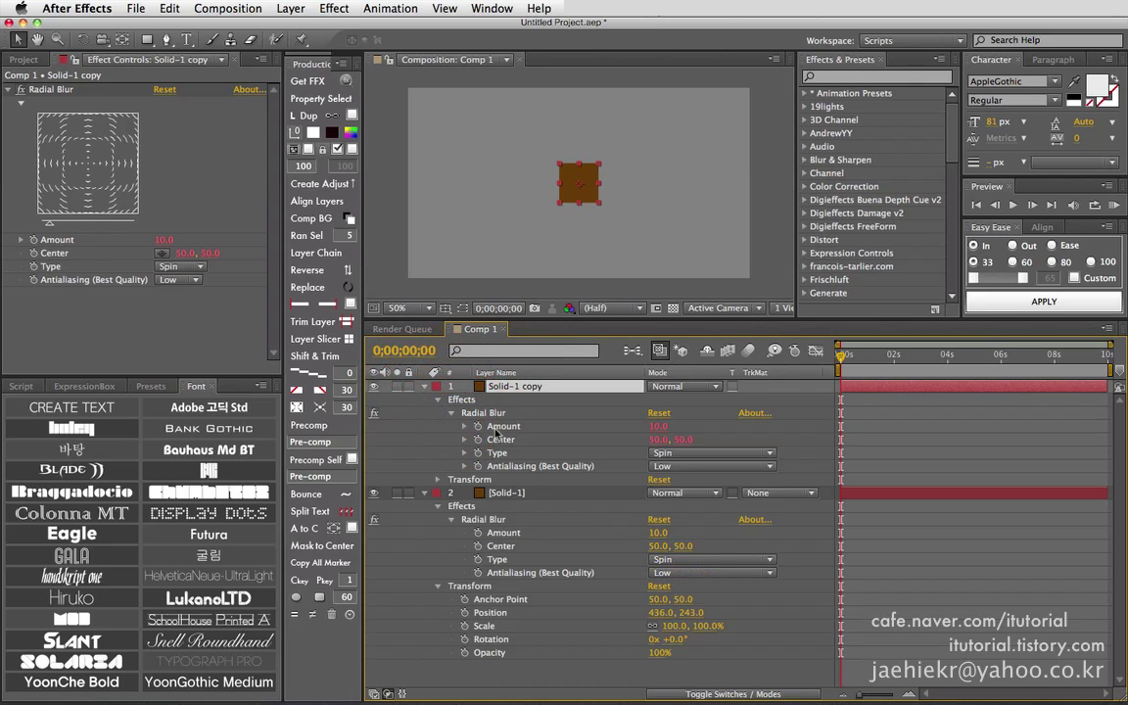
left_click(472, 426, "alt")
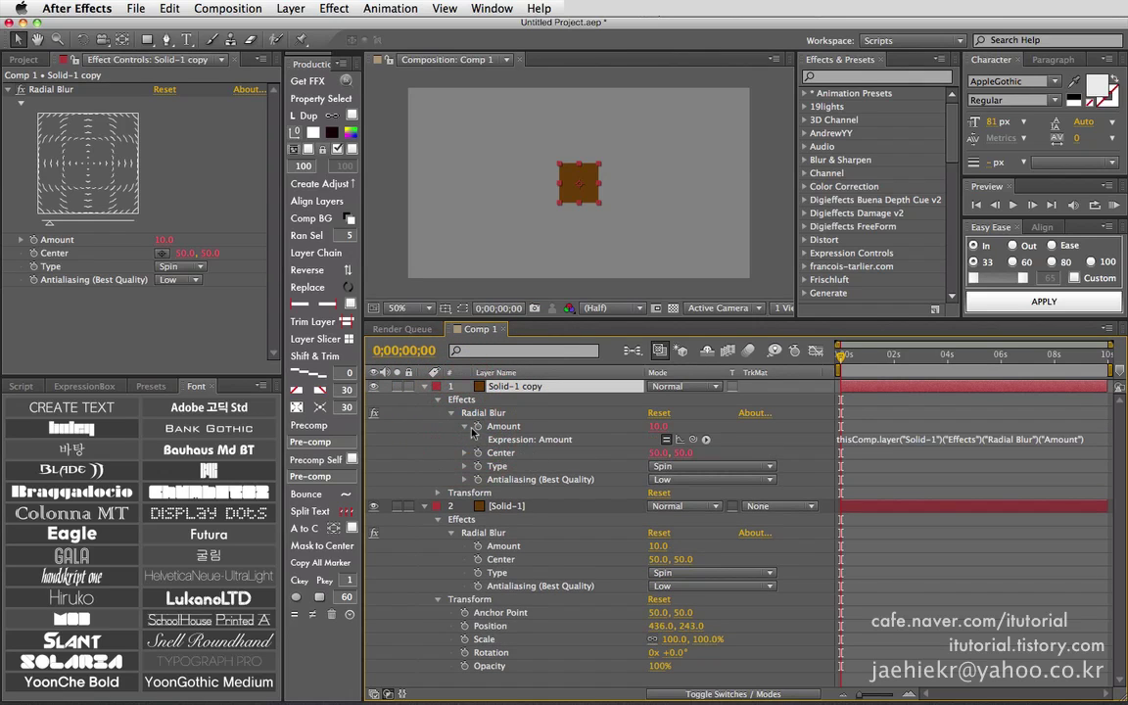
left_click(467, 427)
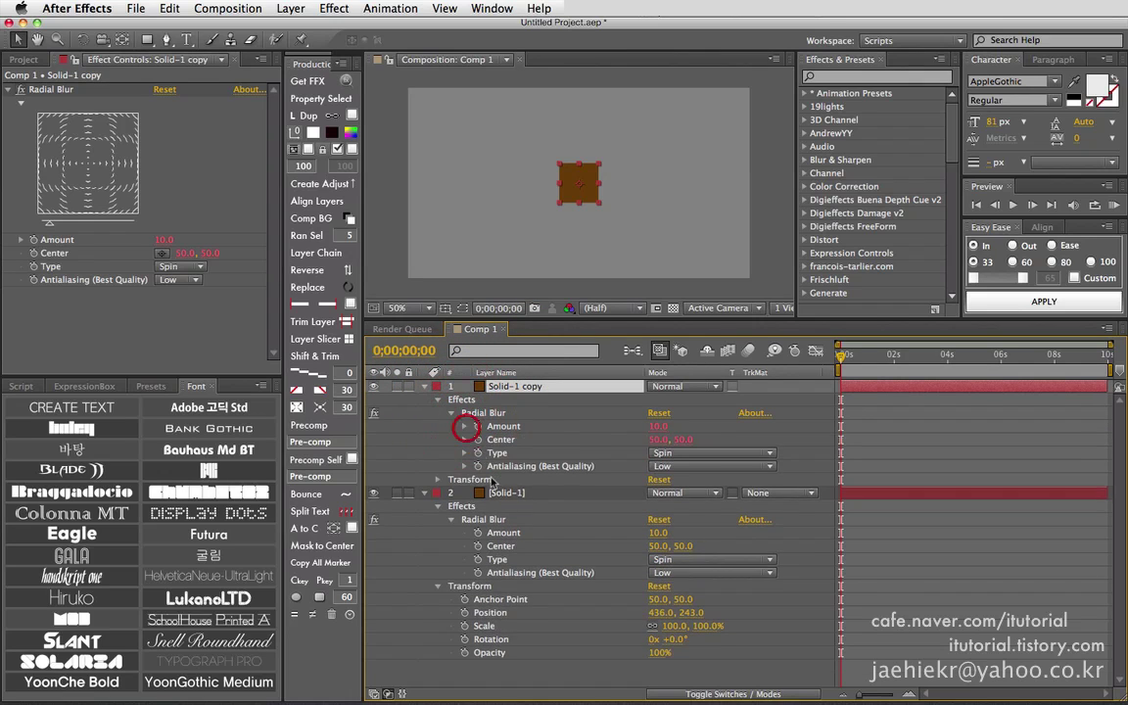
left_click(437, 479)
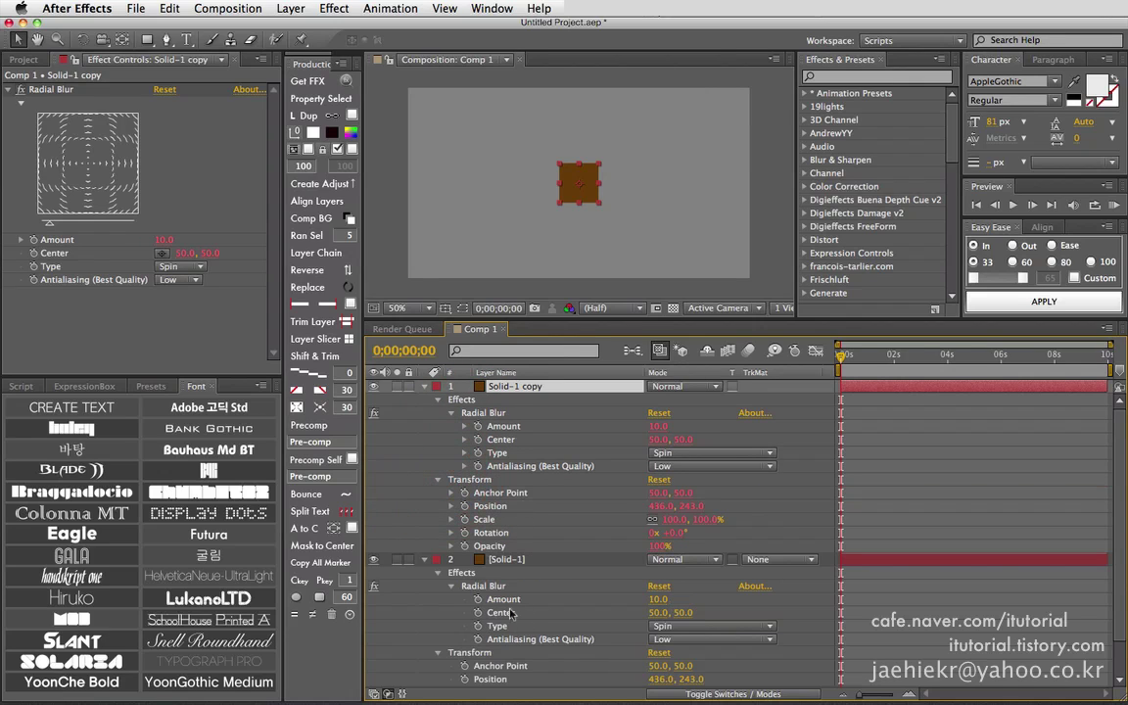
On Solid-1, set Radial Blur Amount to 39 and Anchor Point to 51, 50, then check the copy
left_click(509, 559)
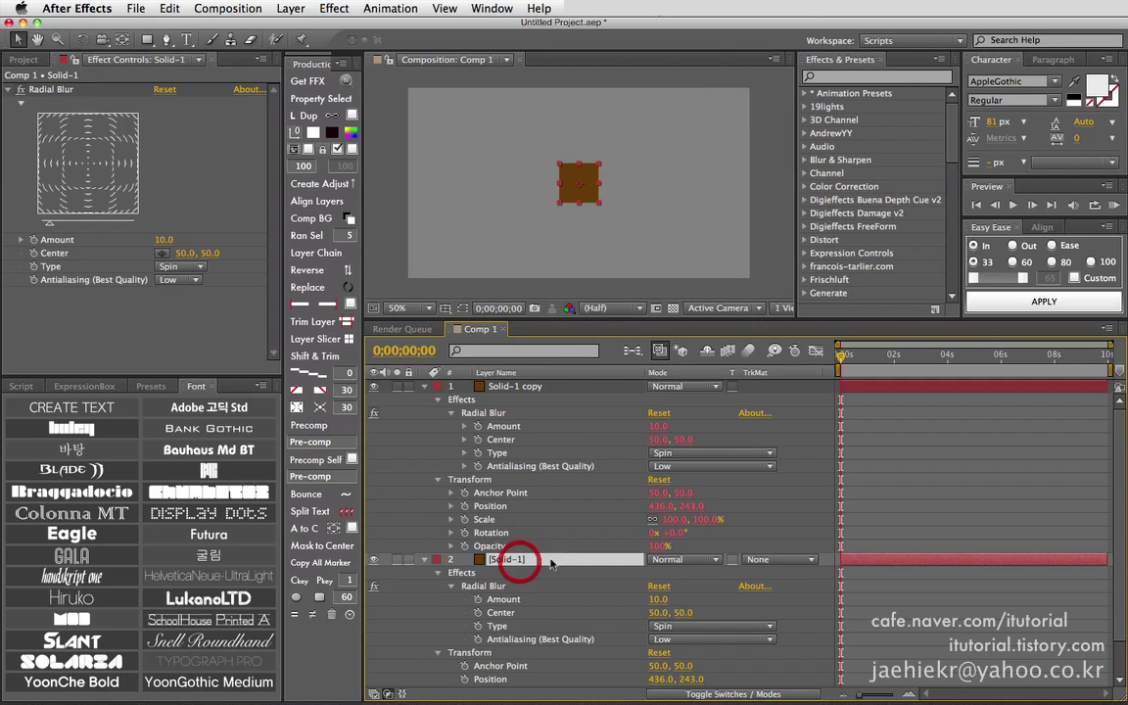
left_click(501, 492)
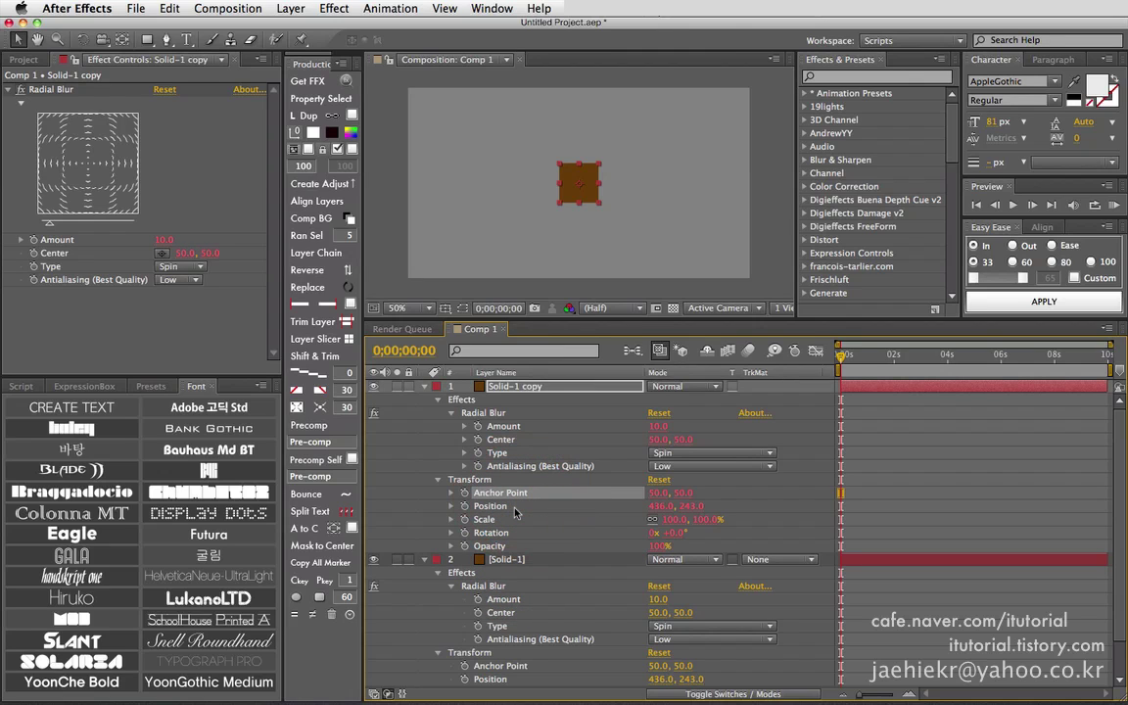
left_click(546, 612)
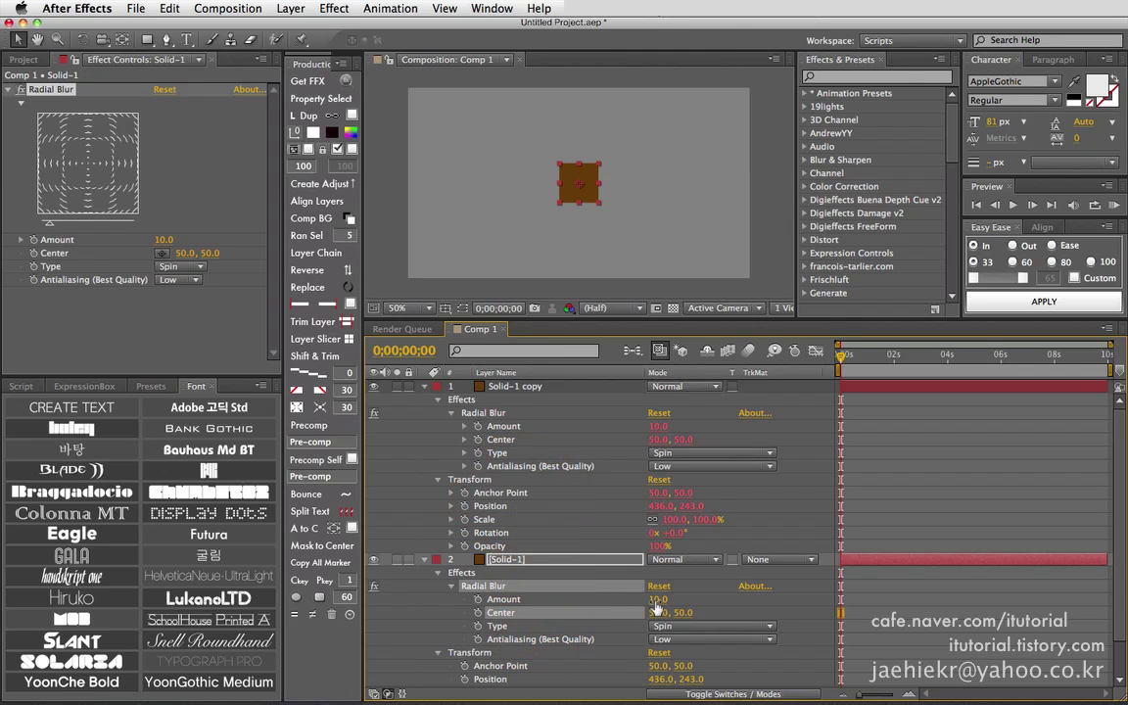
mouse_move(656, 601)
left_mouse_down()
mouse_move(685, 600)
mouse_move(577, 593)
left_mouse_up()
scroll(551, 657, "down", 3)
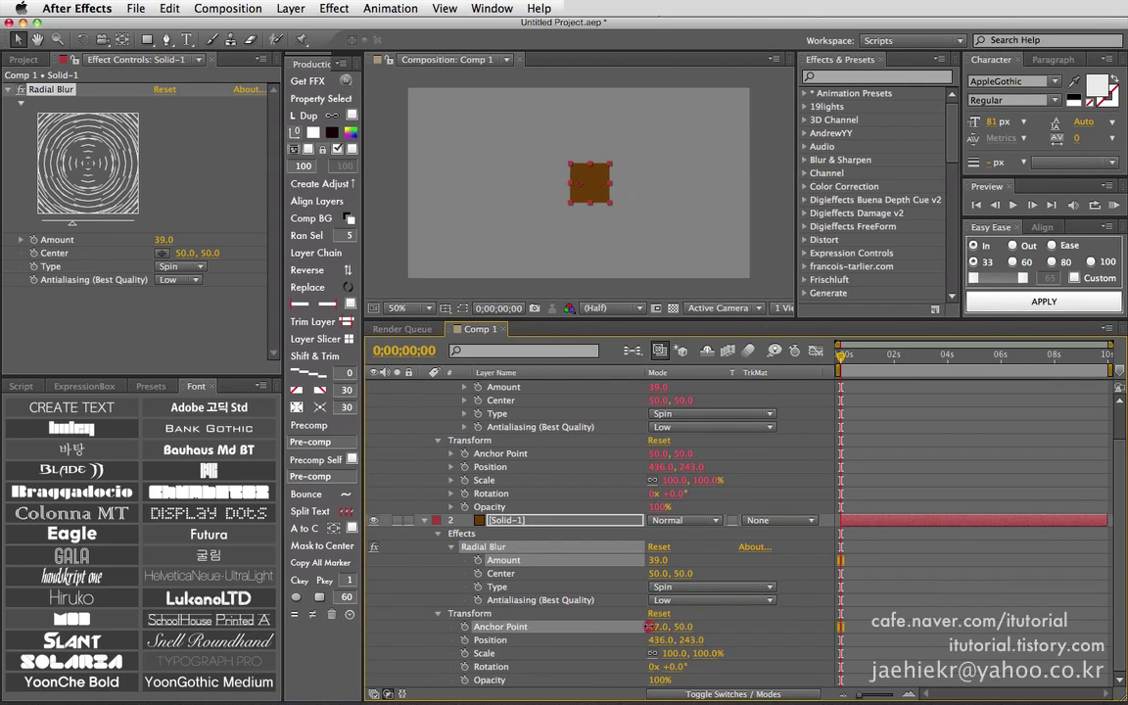
scroll(520, 526, "up", 2)
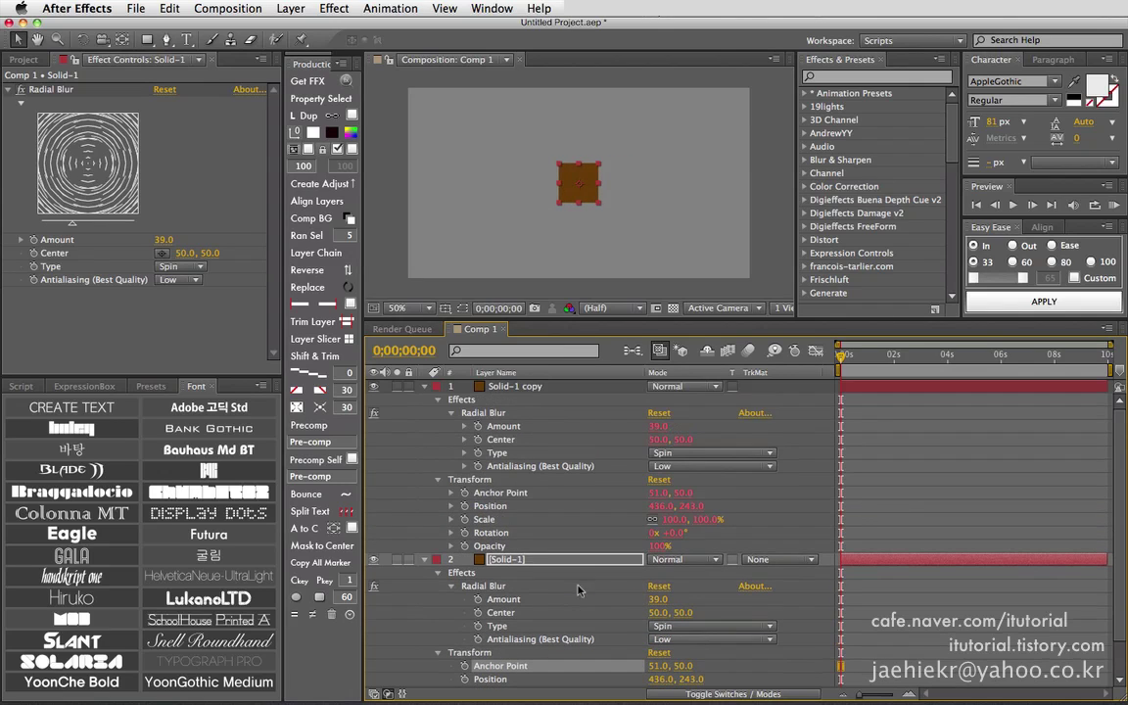
left_click(508, 560)
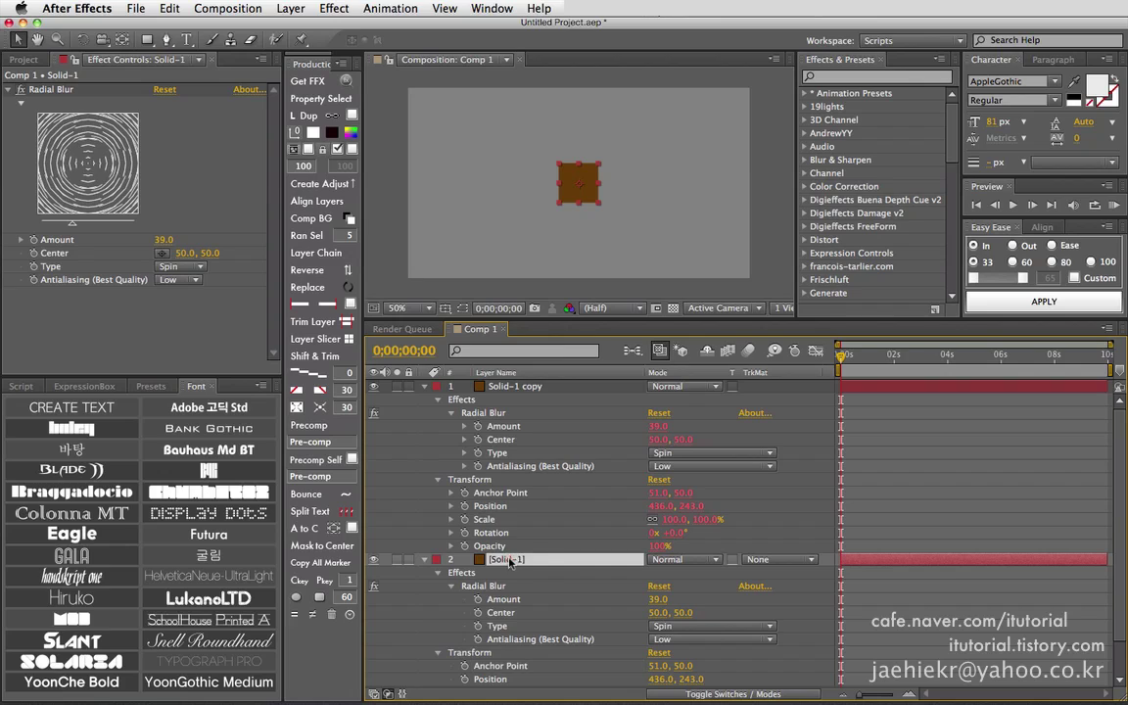
left_click(522, 386)
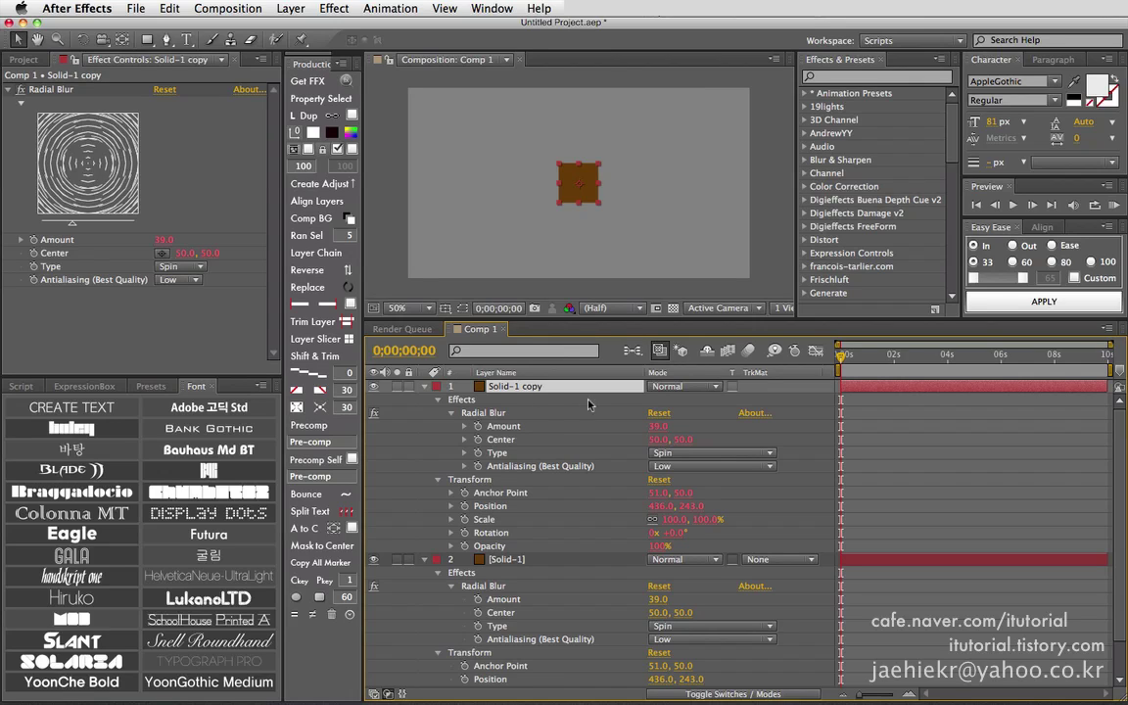
Inspect the Solid-1 copy's Anchor Point expression and Effects group
left_click(539, 388)
left_click(464, 492, "alt")
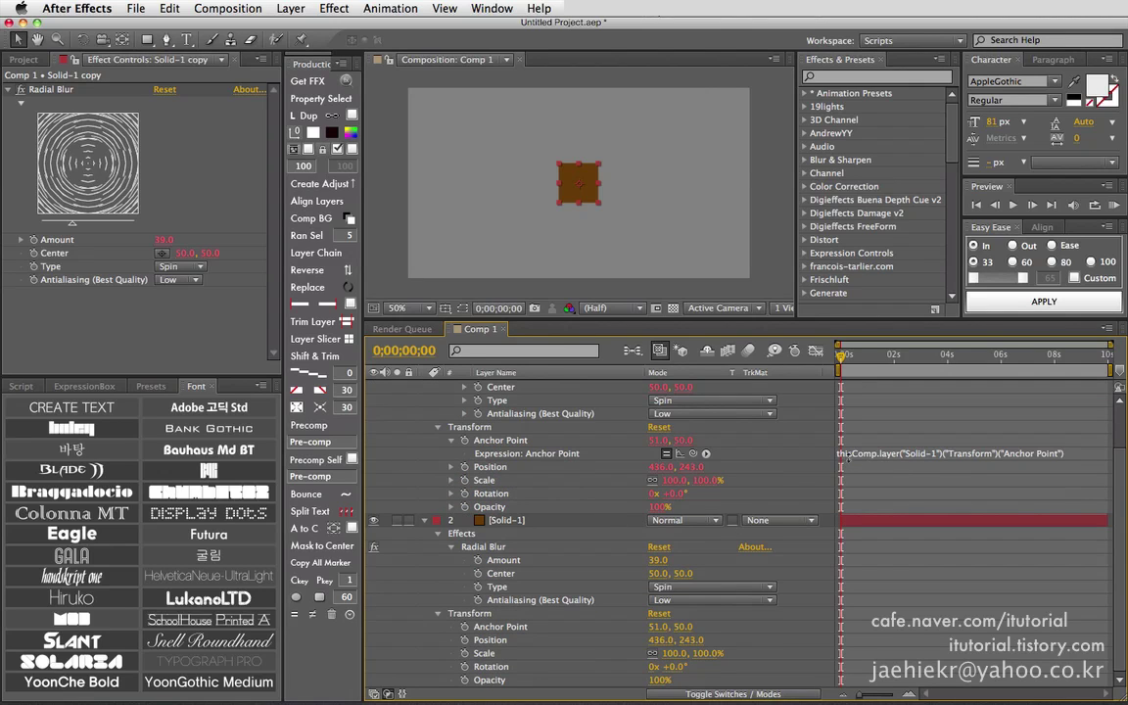
left_click(847, 456)
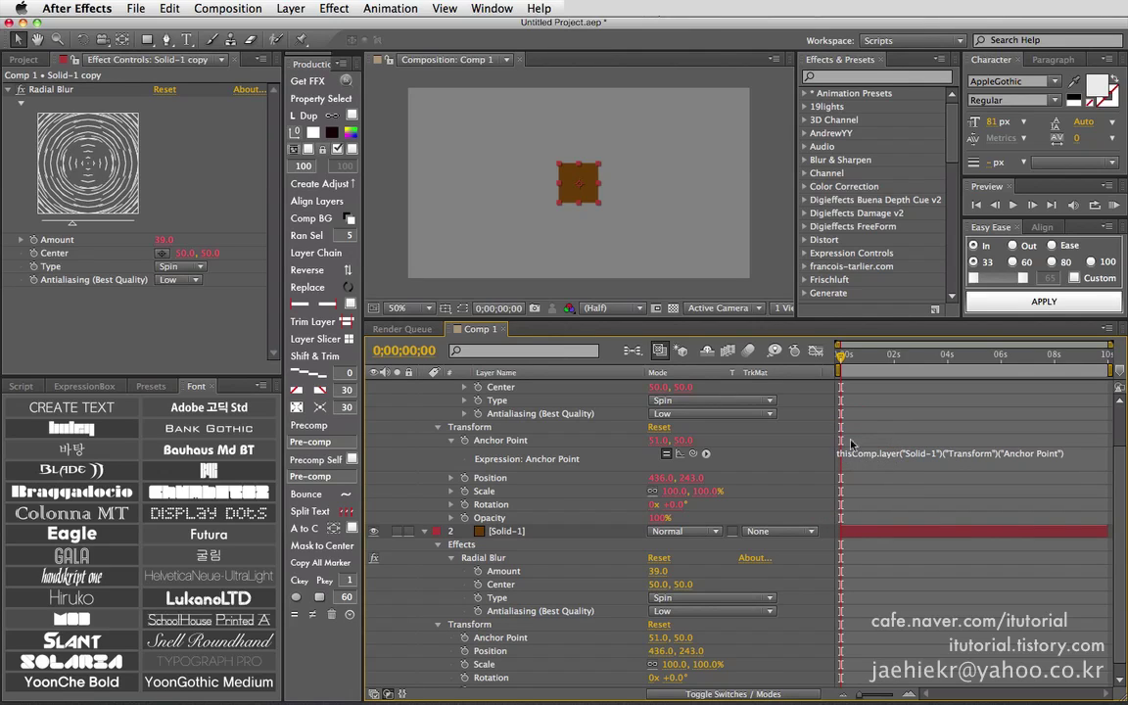
scroll(788, 454, "up", 3)
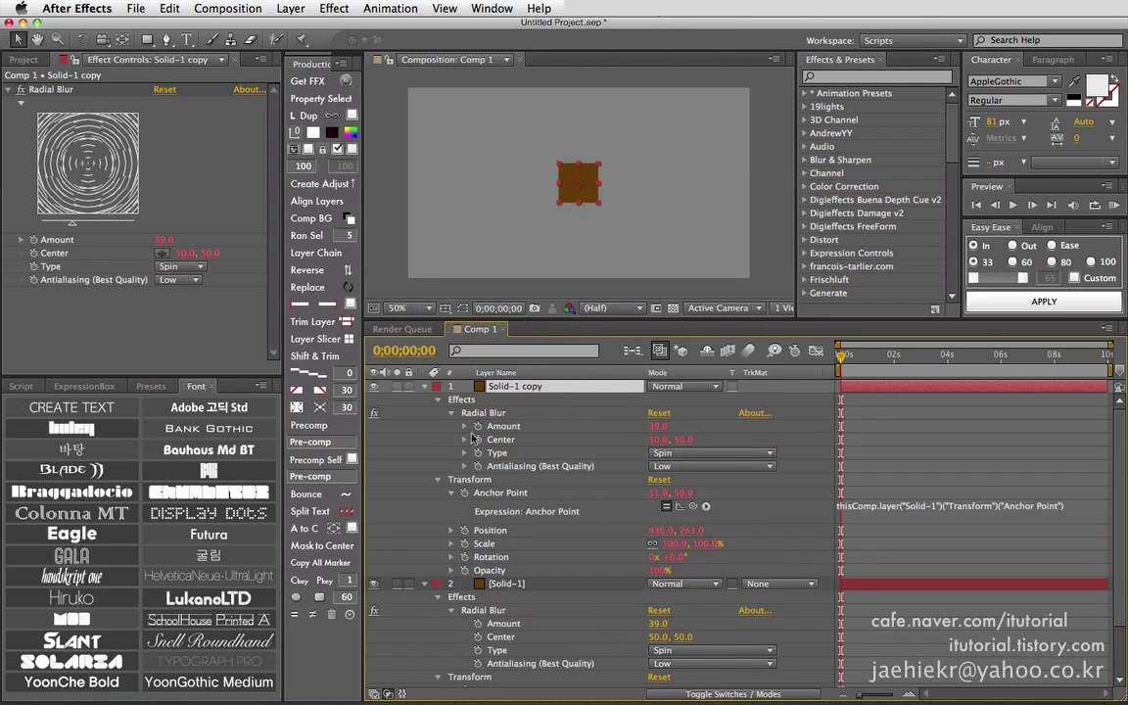
left_click(466, 404)
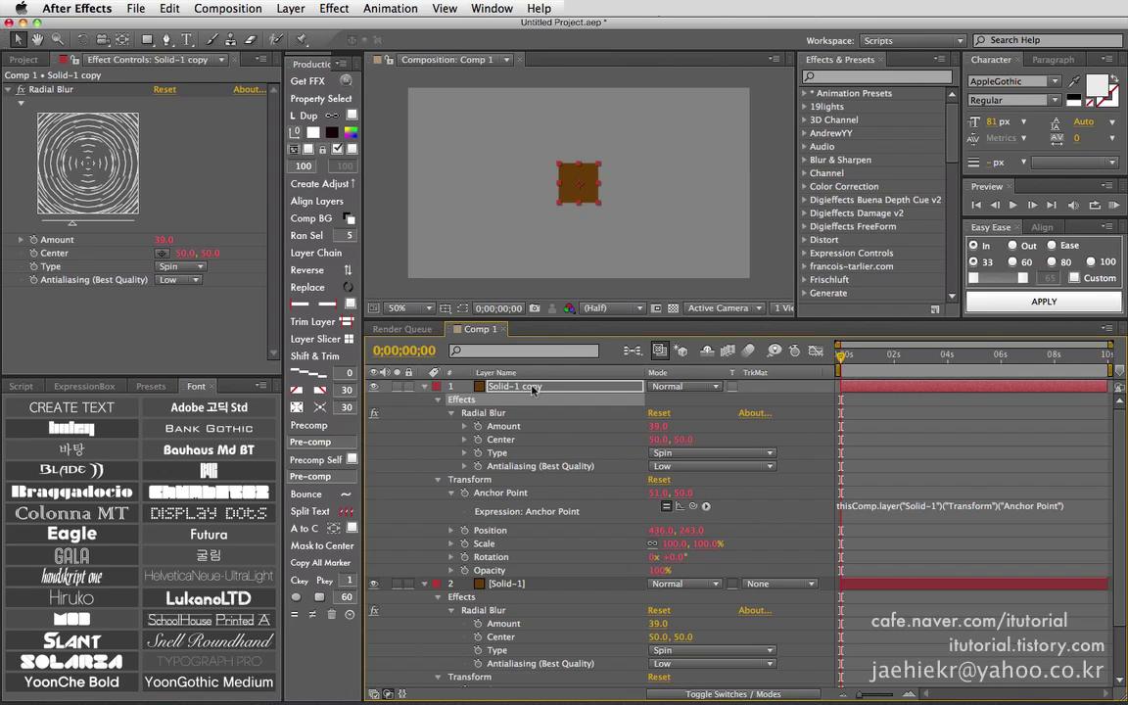
Commit the copy's Anchor Point expression, then delete the Solid-1 copy and select Solid-1
left_click(516, 384)
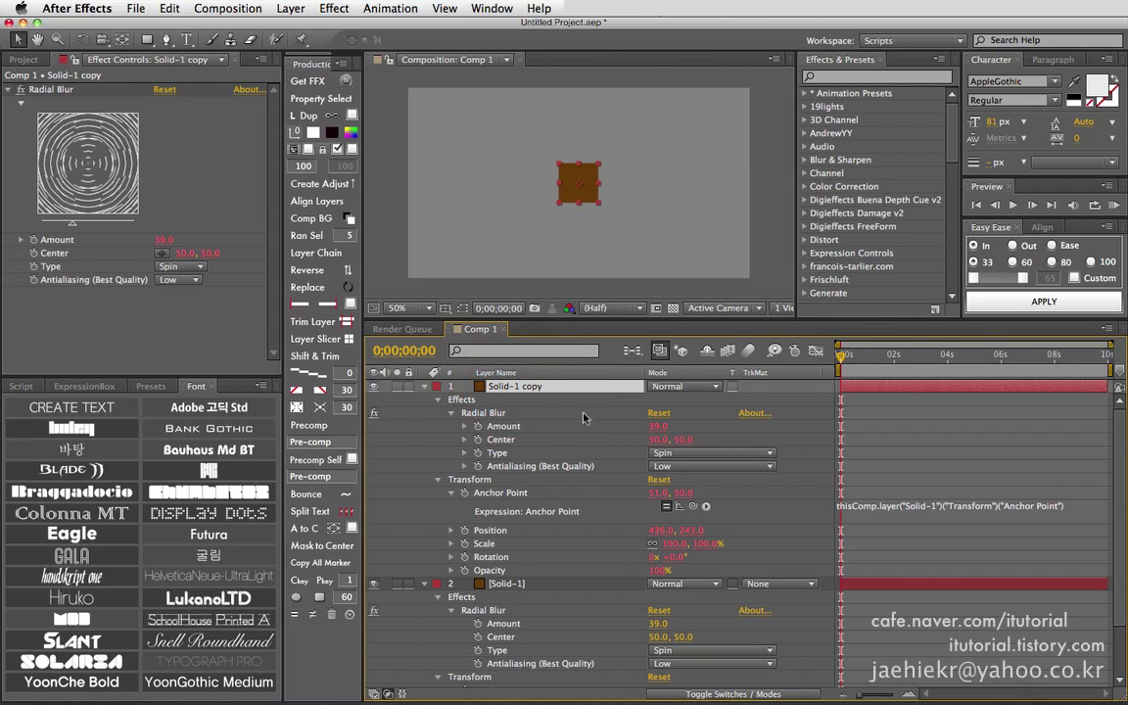
left_click(858, 505)
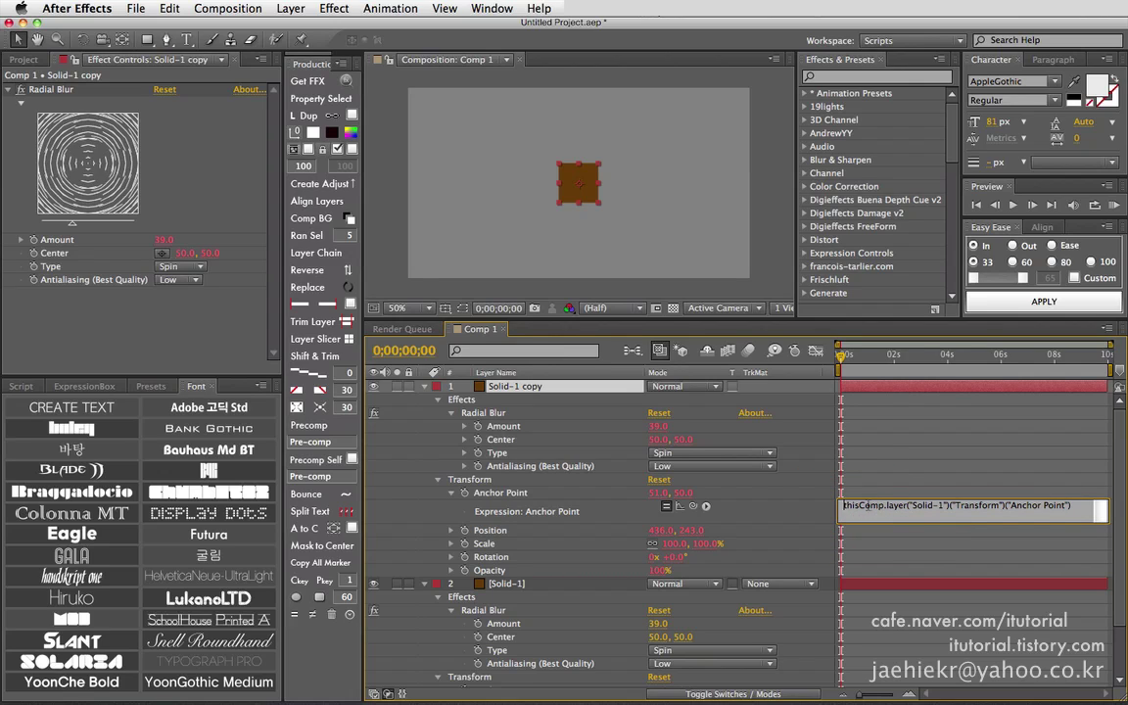
left_click(708, 448)
left_click(470, 386)
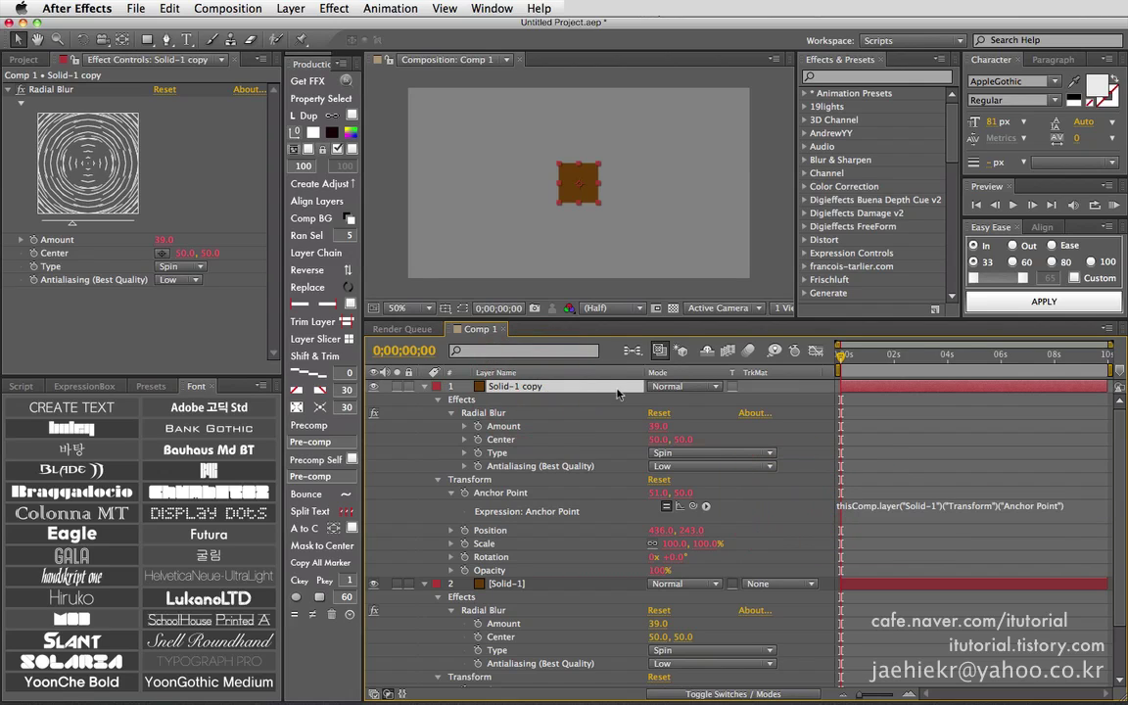
key("Delete")
left_click(511, 386)
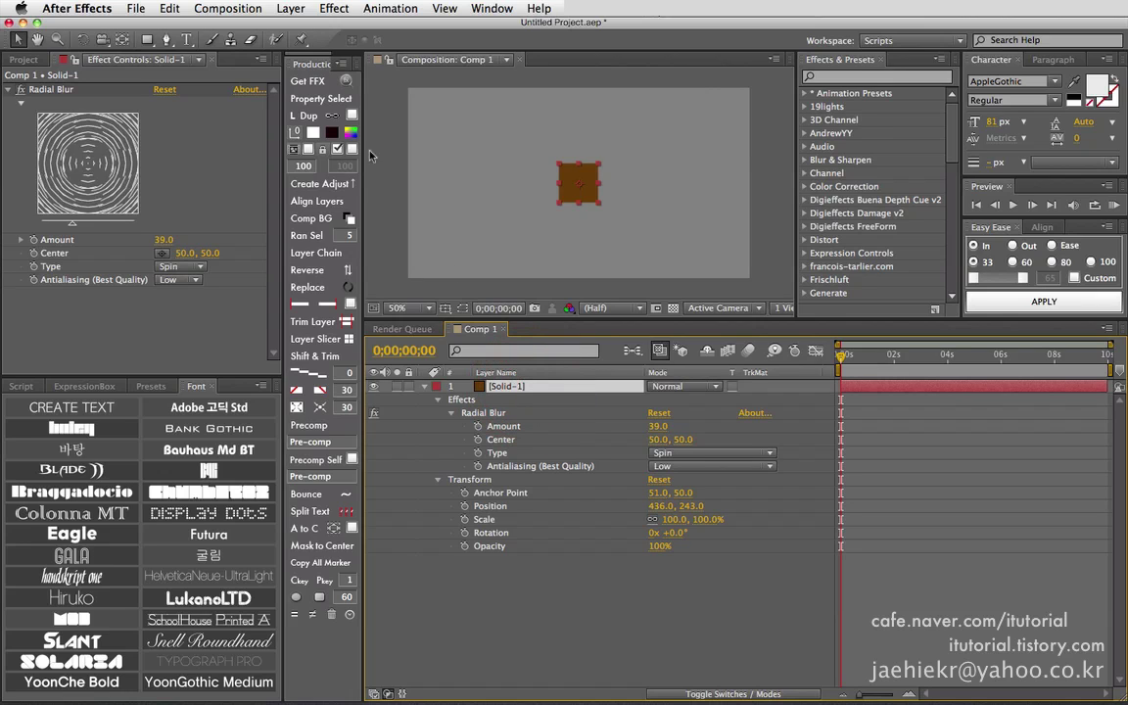
Create a linked copy of Solid-1, view its Radial Blur Amount expression, then delete the copy
left_click(353, 116)
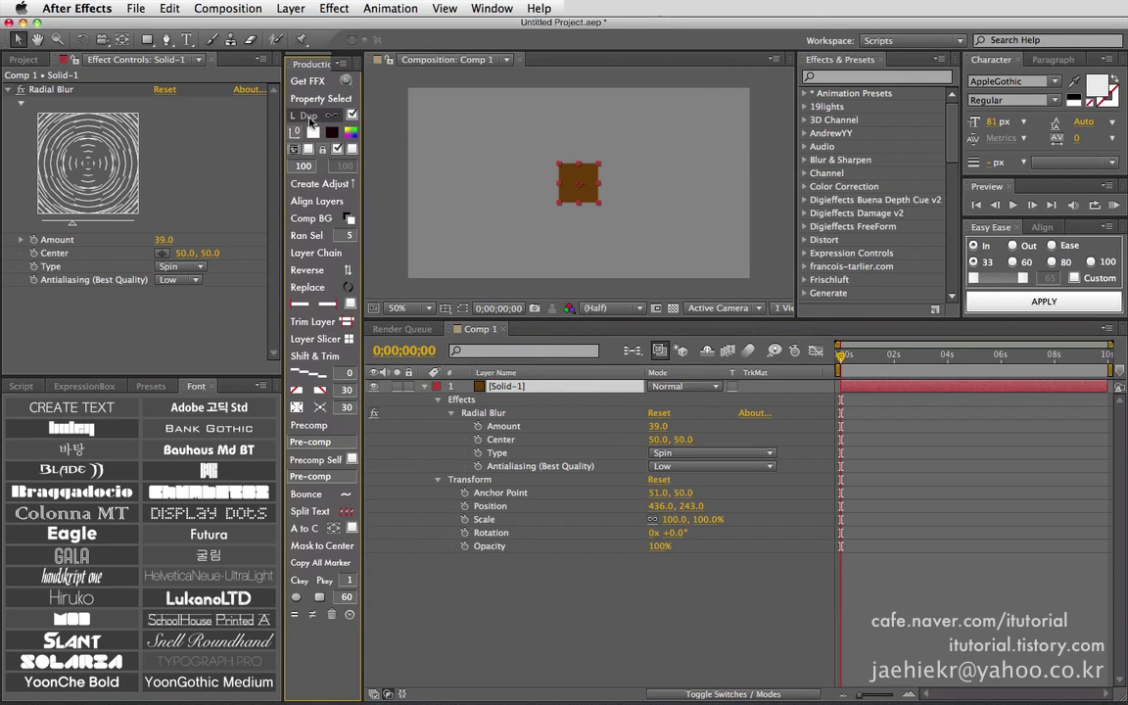
left_click(309, 115)
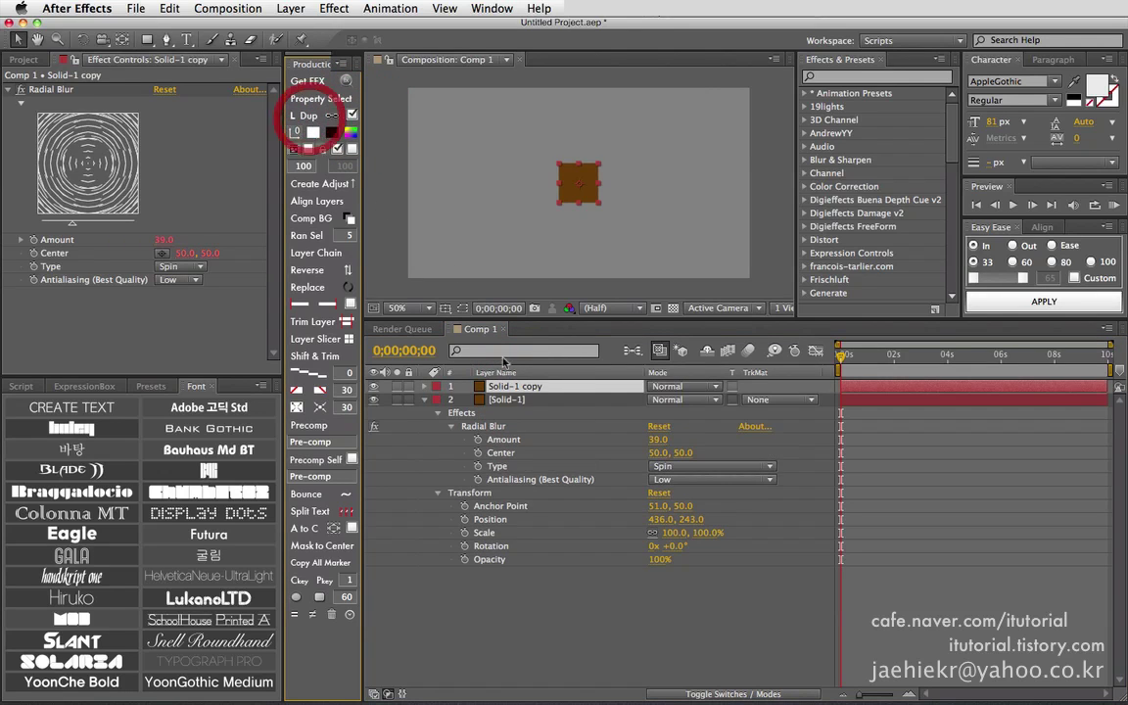
left_click(427, 386)
left_click(438, 400)
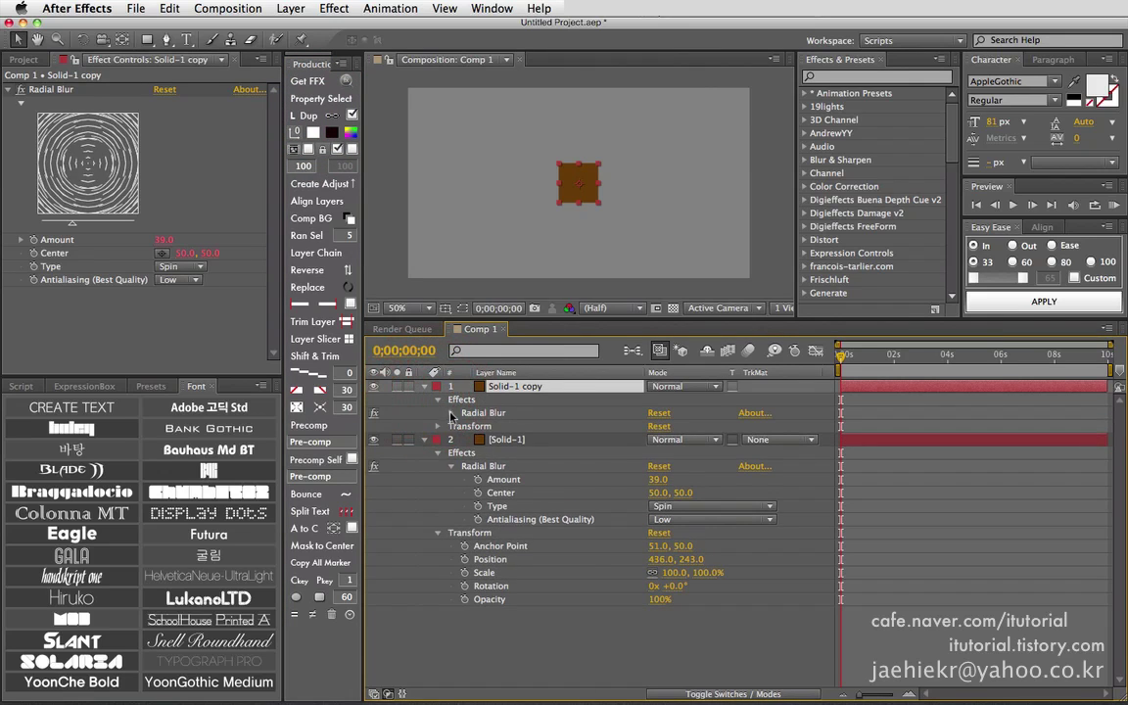
left_click(452, 413)
left_click(464, 426)
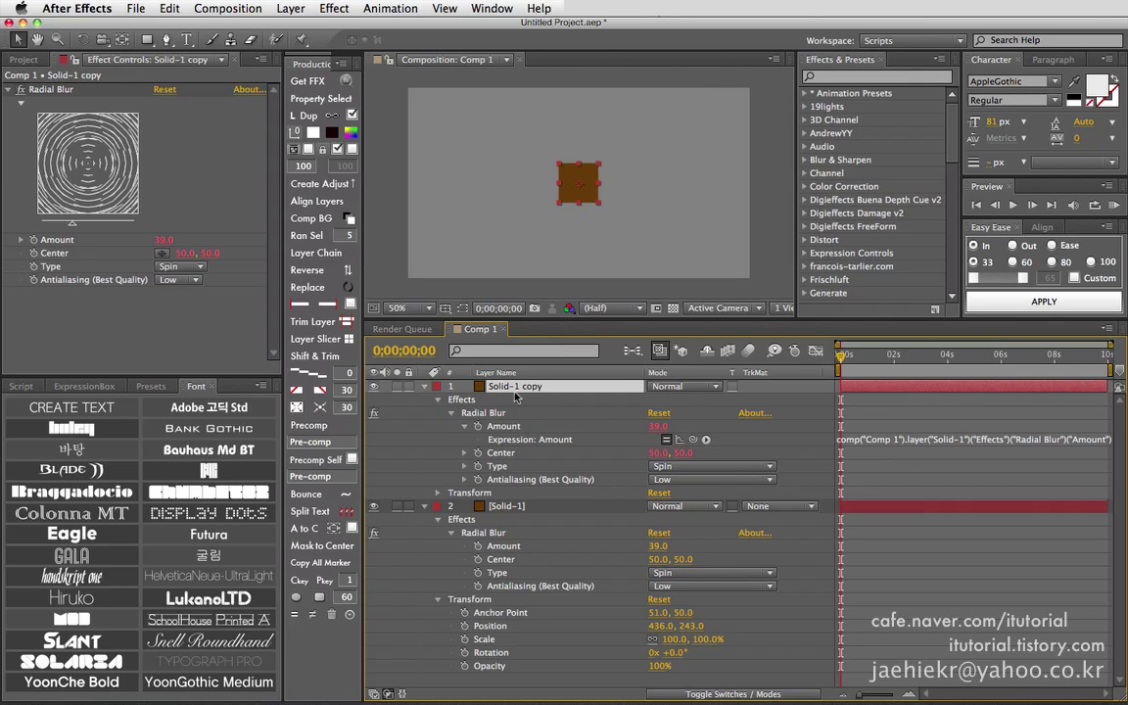
left_click(427, 387)
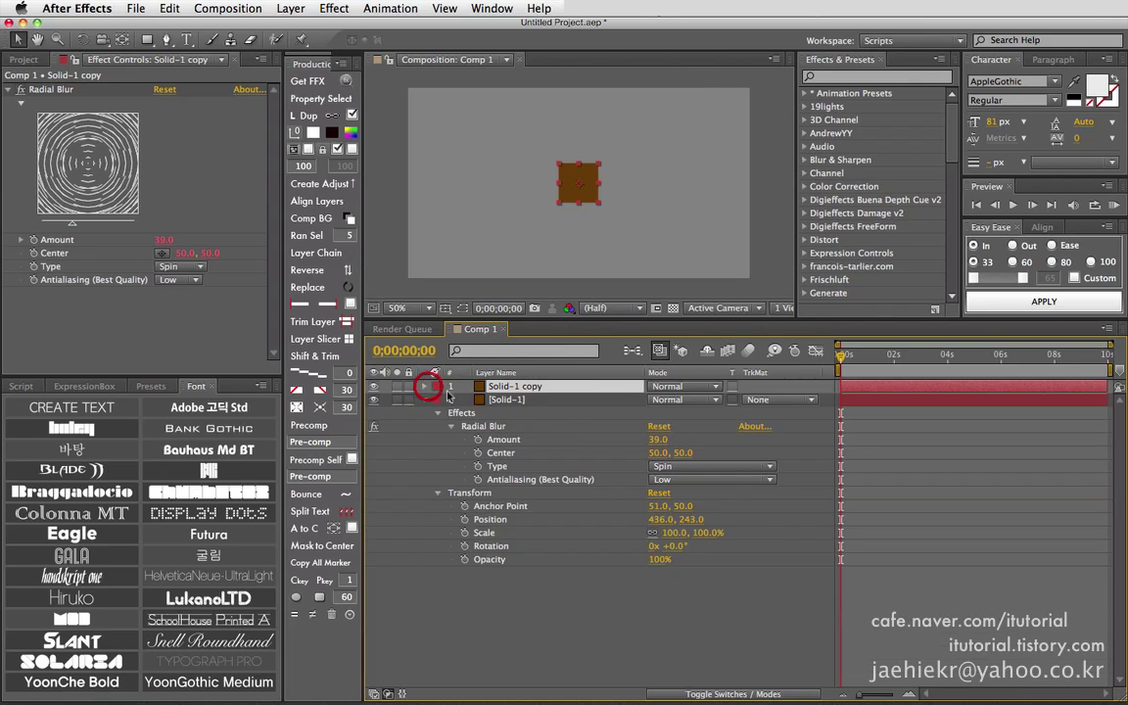
left_click(482, 388)
key("Delete")
Create Comp 2 with default settings and paste a linked Solid-1 into it
left_click(32, 61)
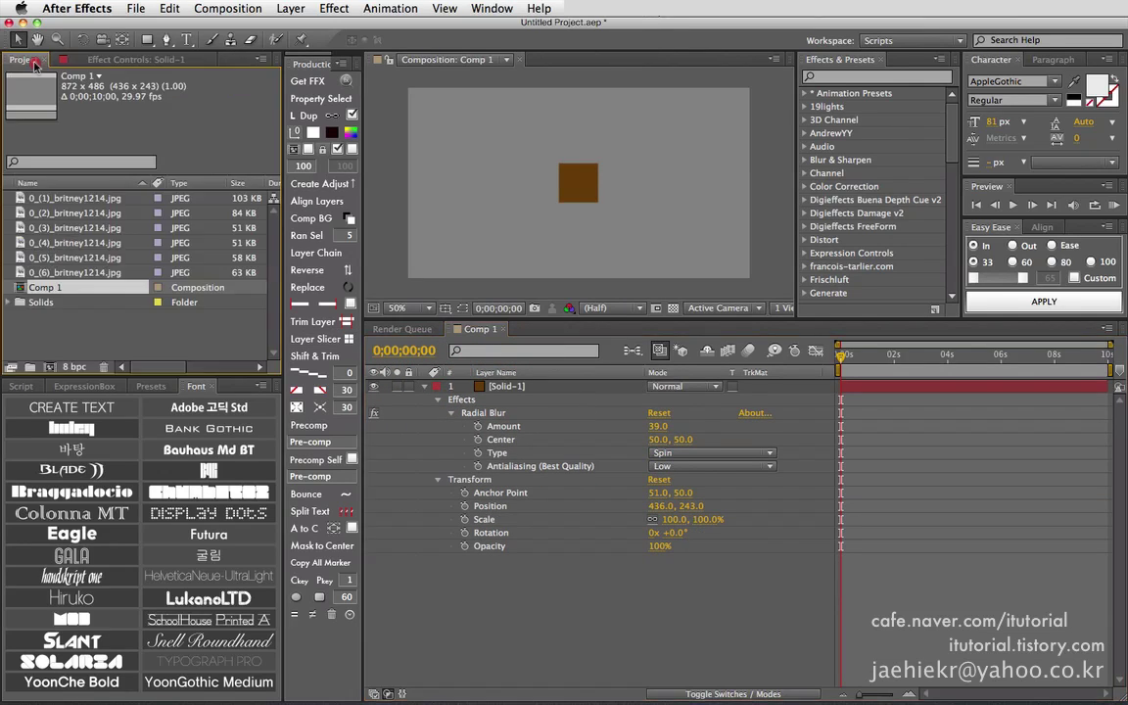
key("super+n")
key("Return")
left_click(658, 440)
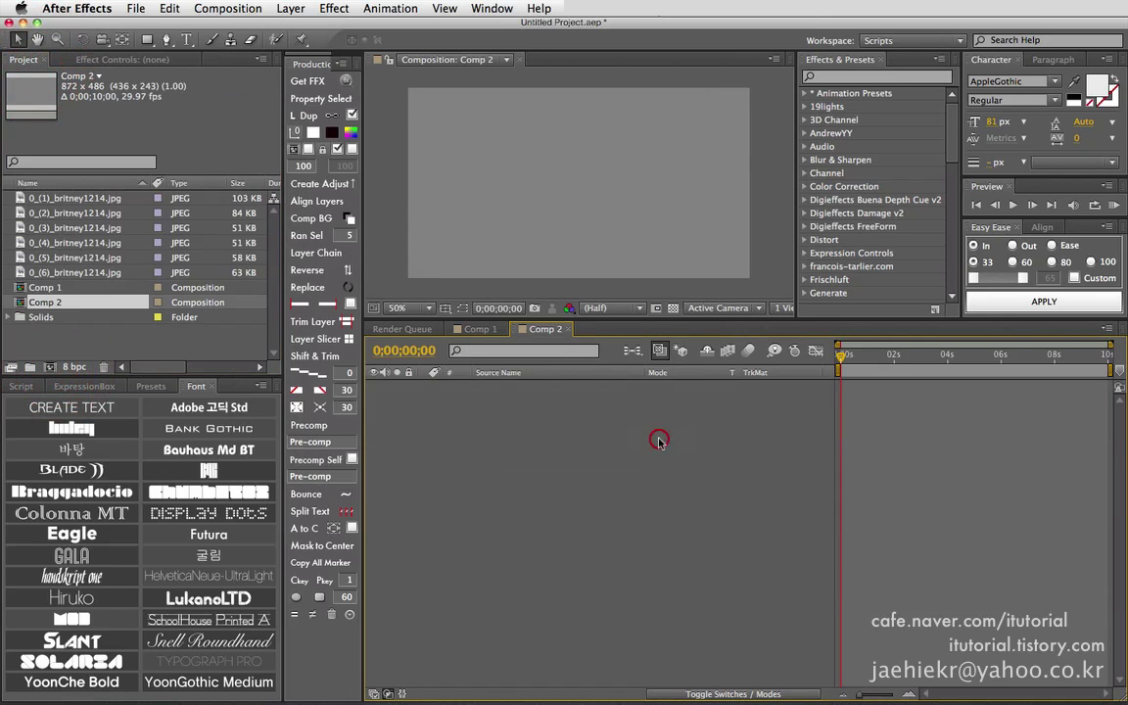
key("super+v")
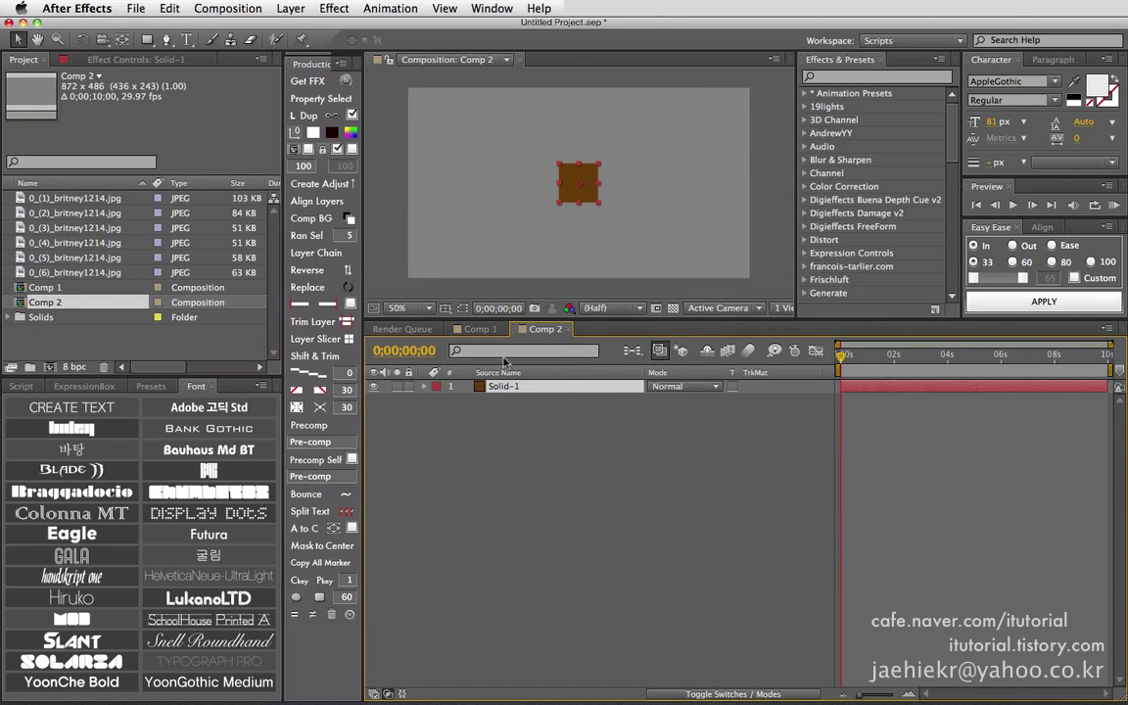
Move Comp 1's Solid-1 to X position 207 and confirm Comp 2's copy follows
left_click(479, 329)
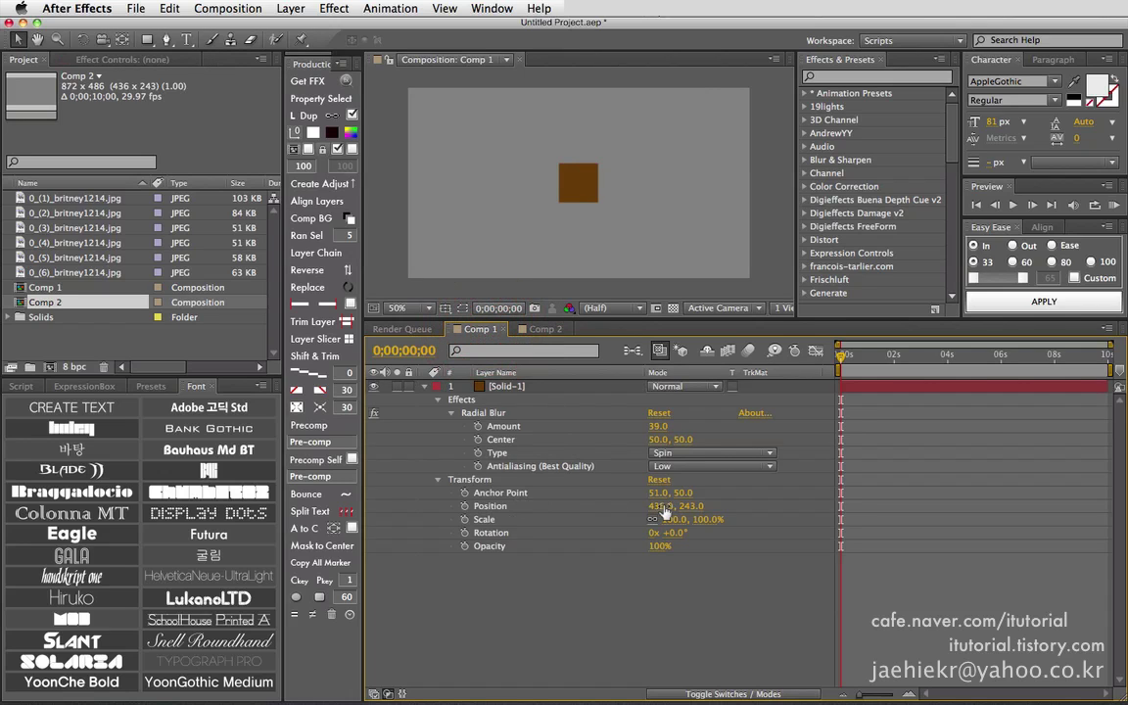
left_click_drag(650, 505, 480, 505)
left_click(541, 329)
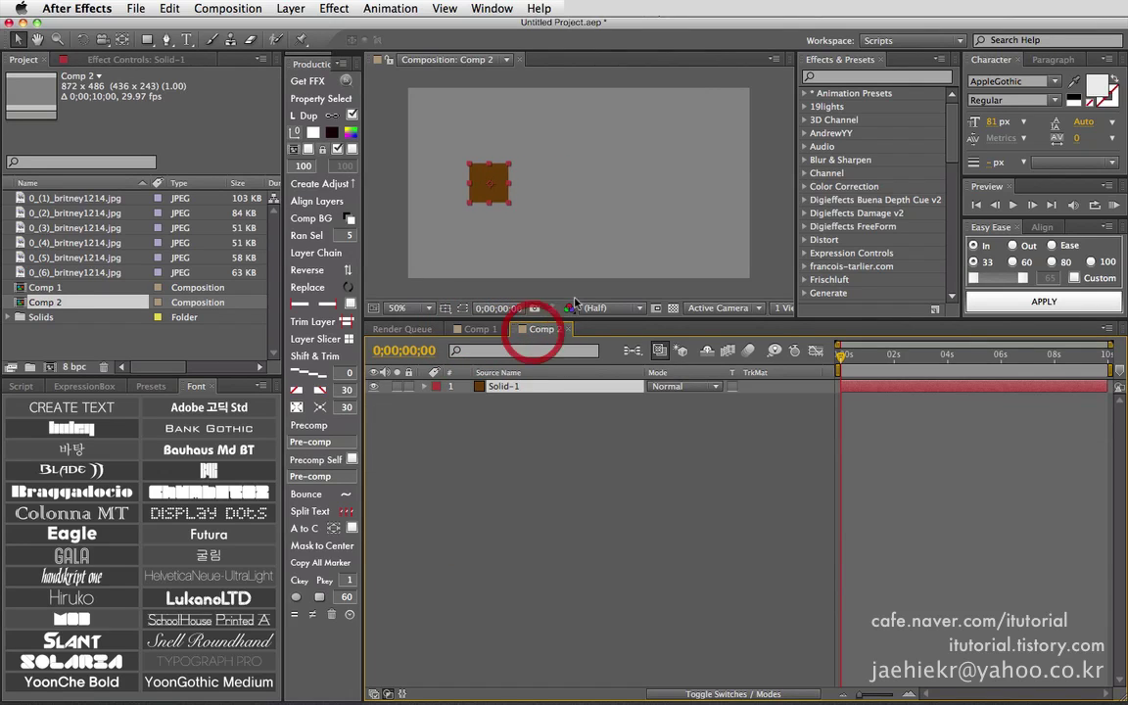
left_click(479, 329)
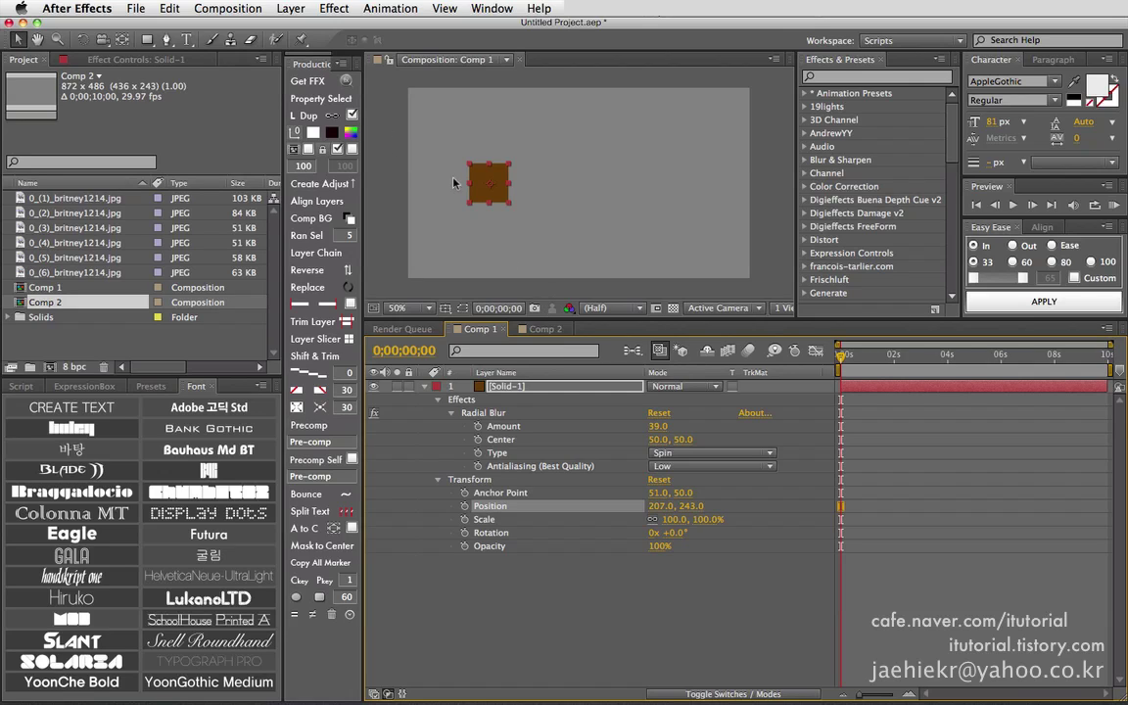
Turn off L Dup linking, compare both comps, then delete Solid-1 from Comp 1
left_click(351, 115)
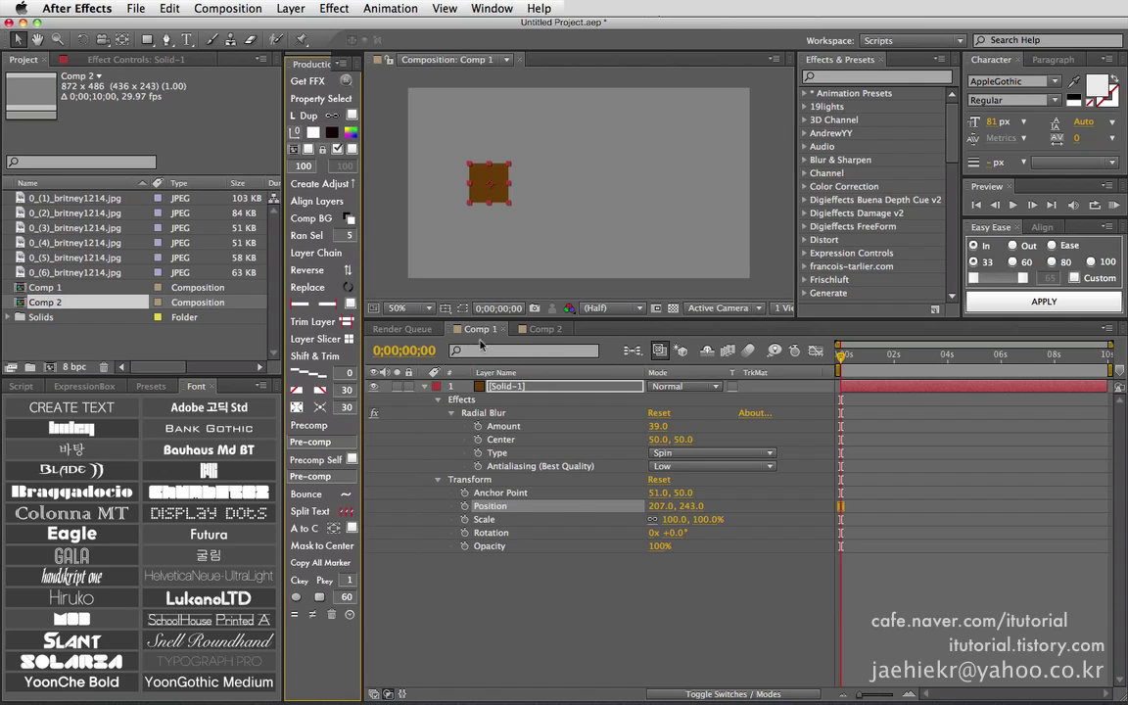
left_click(541, 331)
left_click(494, 330)
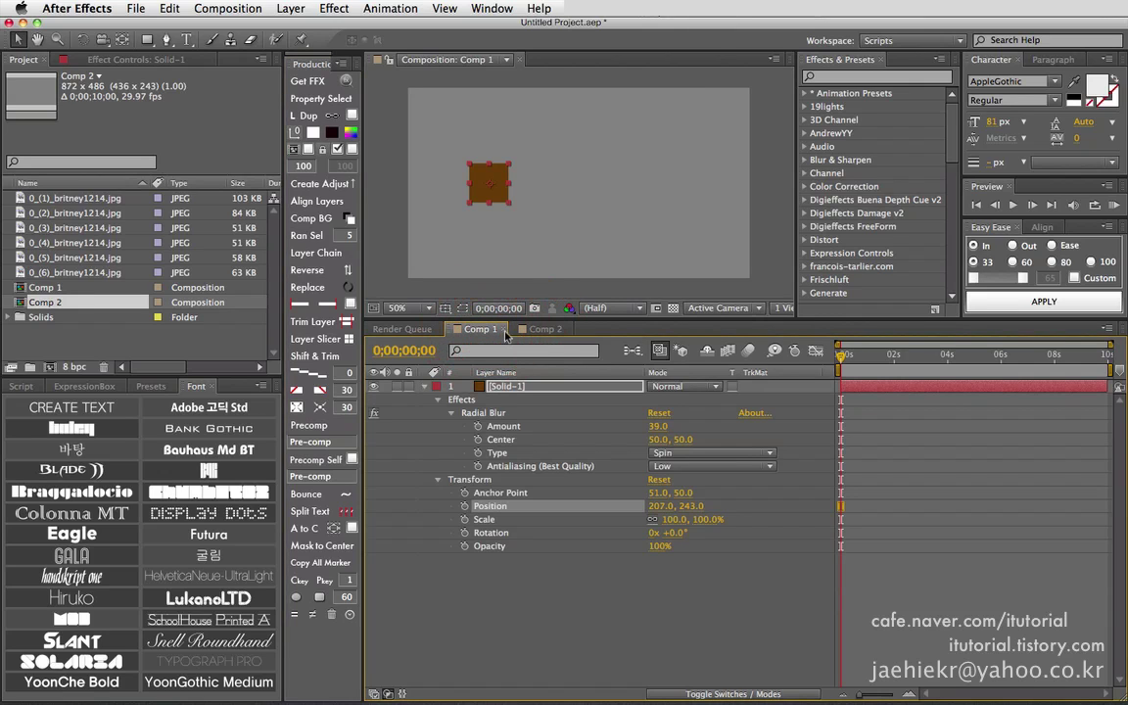
left_click(539, 329)
left_click(485, 329)
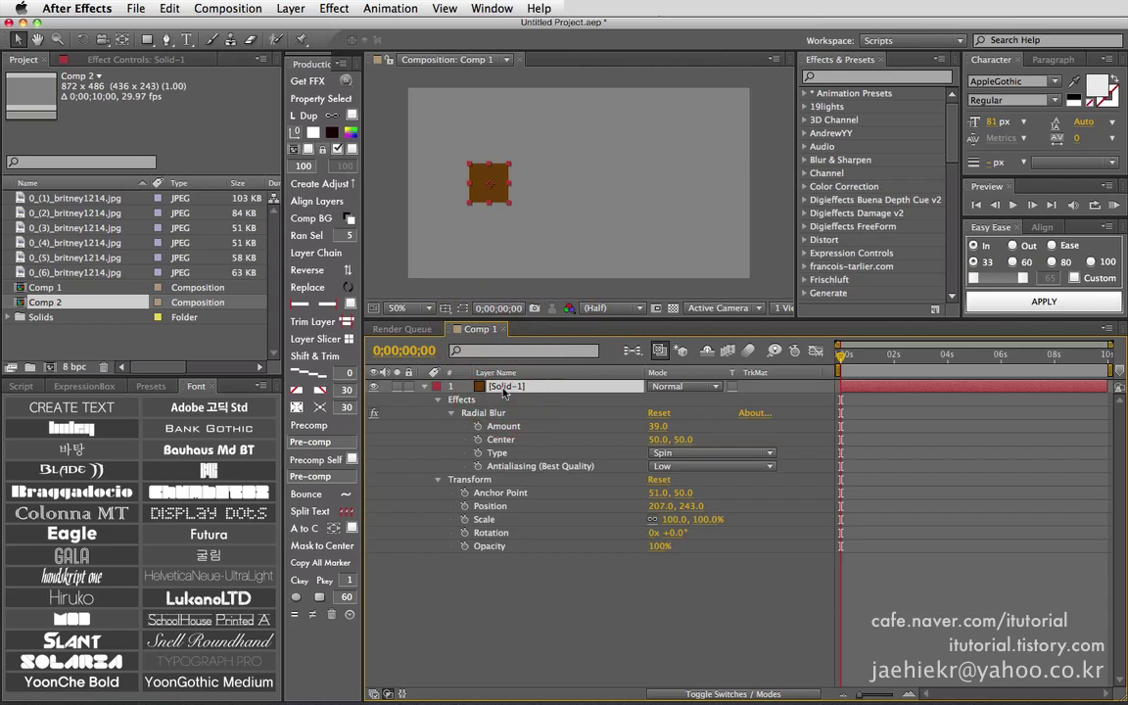
key("Delete")
Select all six JPEG photos and drag them into Comp 1 as layers
left_click(80, 274)
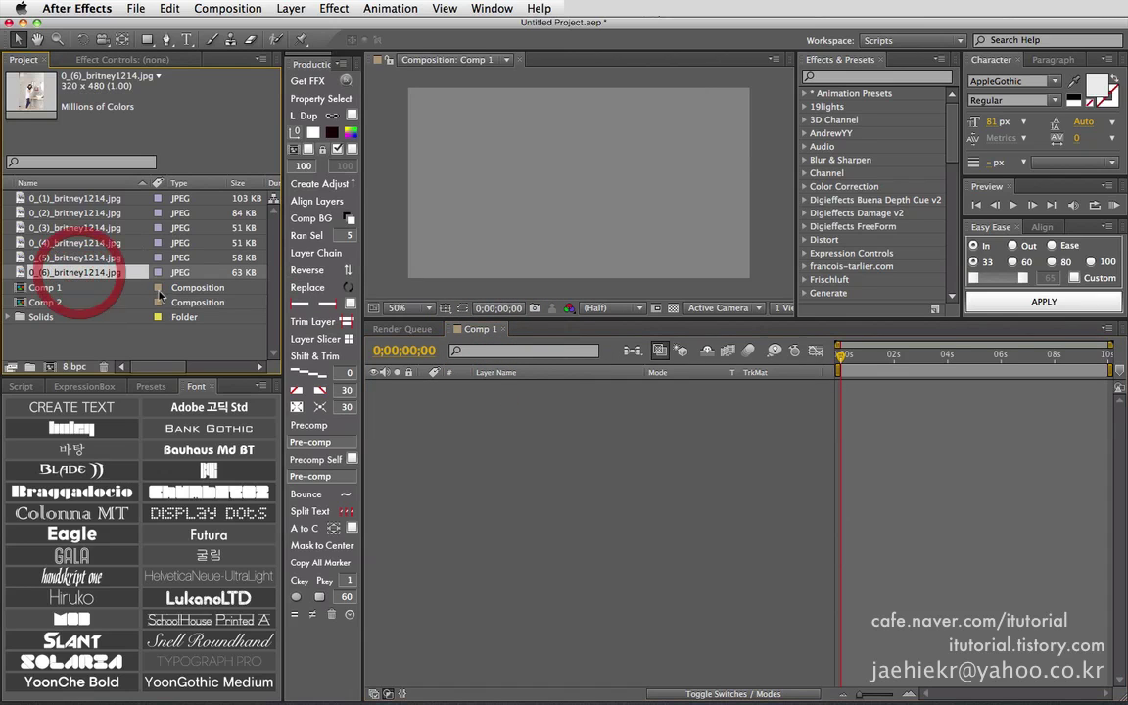
right_click(98, 197)
left_click(86, 252)
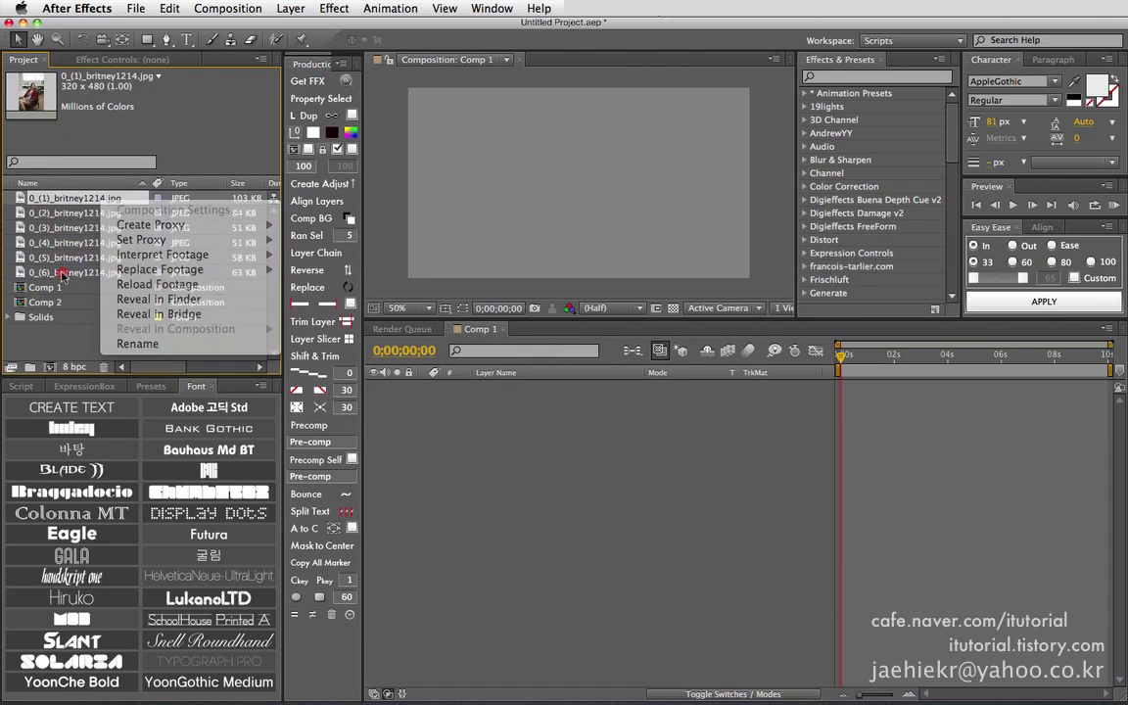
left_click(115, 198)
left_click(114, 272, "shift")
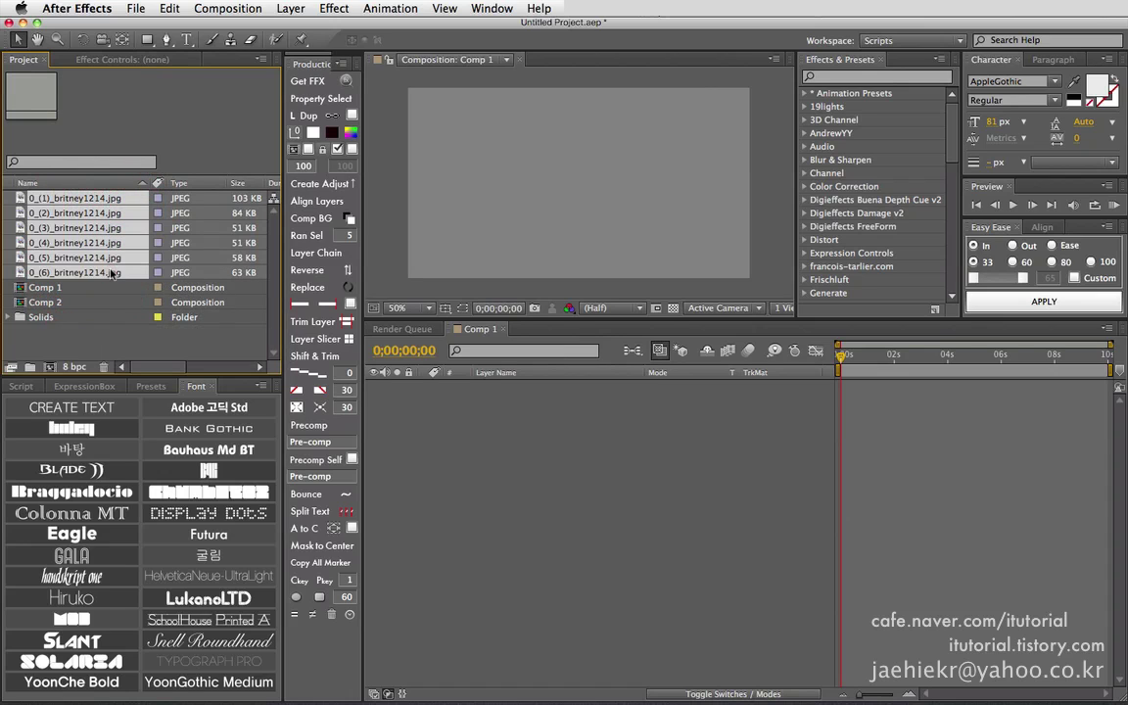
left_click_drag(99, 243, 462, 441)
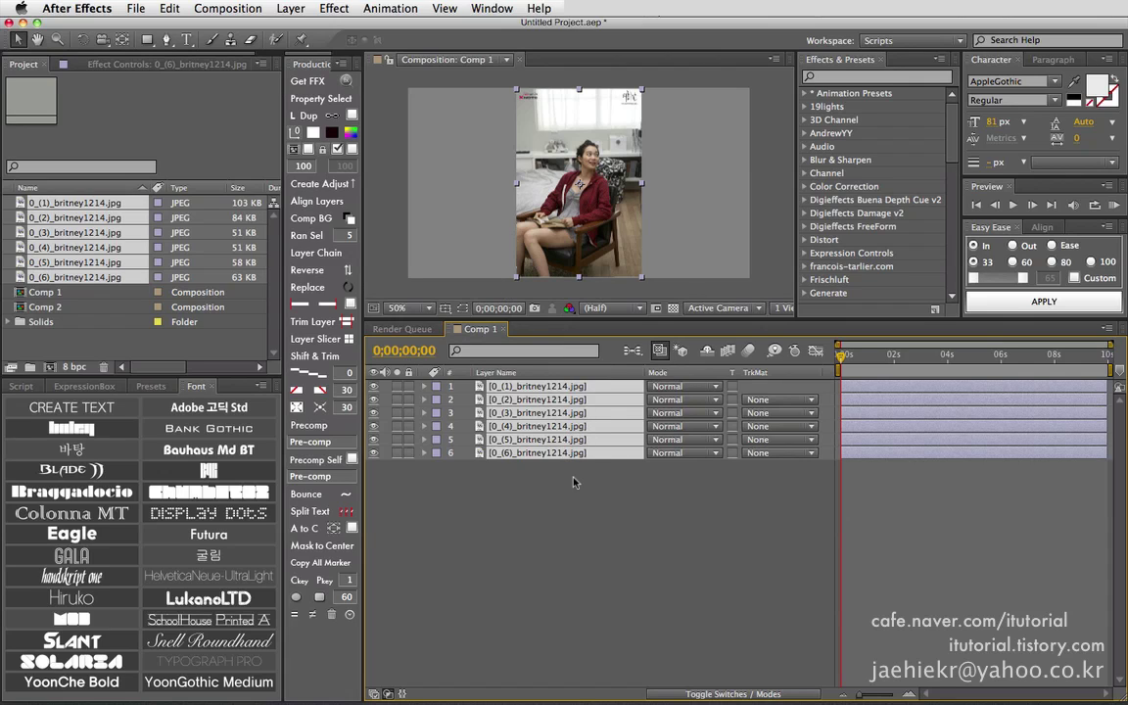
Scale all six photo layers down to 40%
key("s")
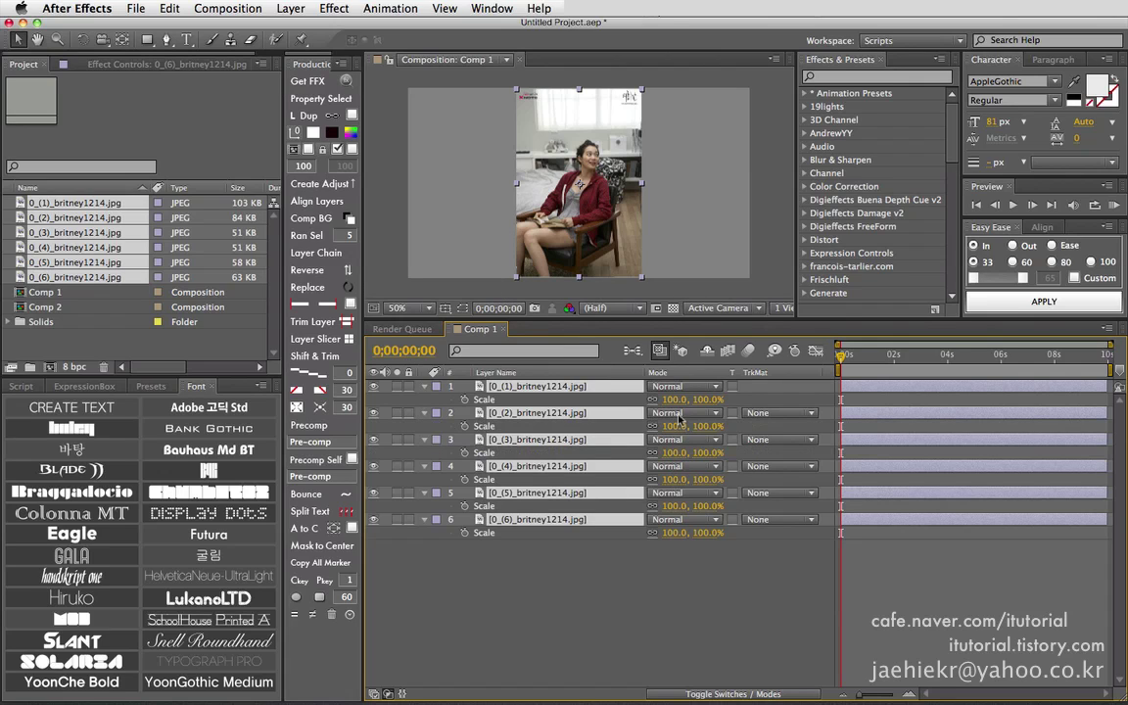
left_click(668, 398)
left_click_drag(669, 398, 625, 398)
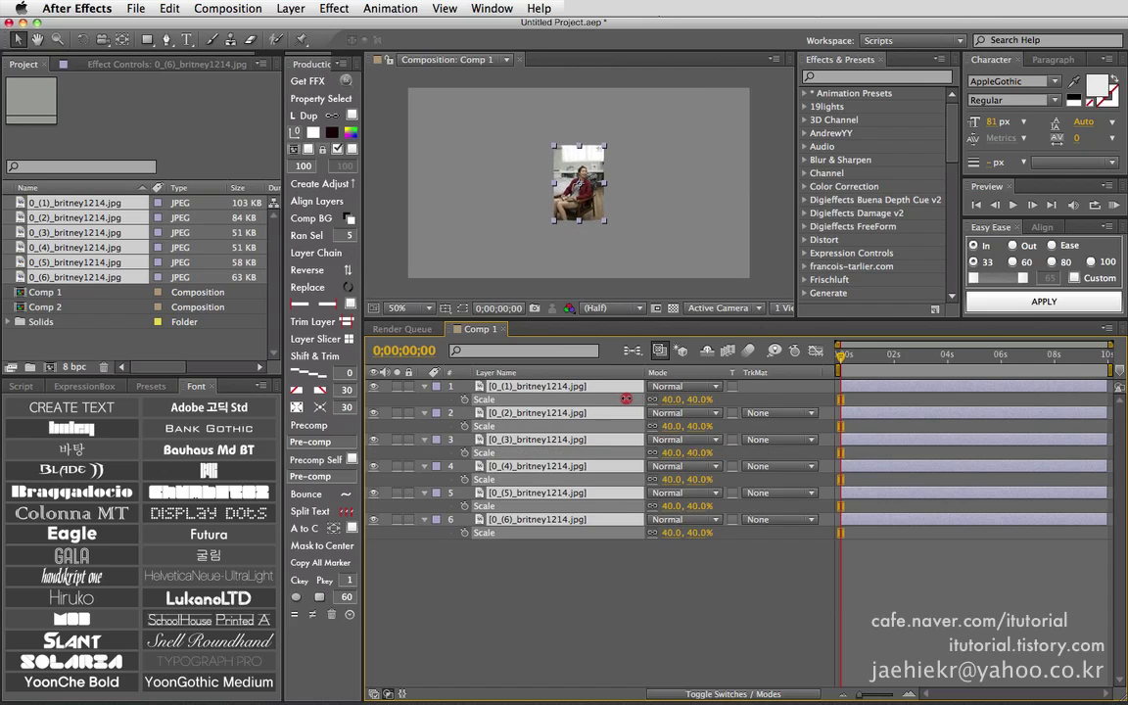
left_click(574, 559)
left_click(486, 383)
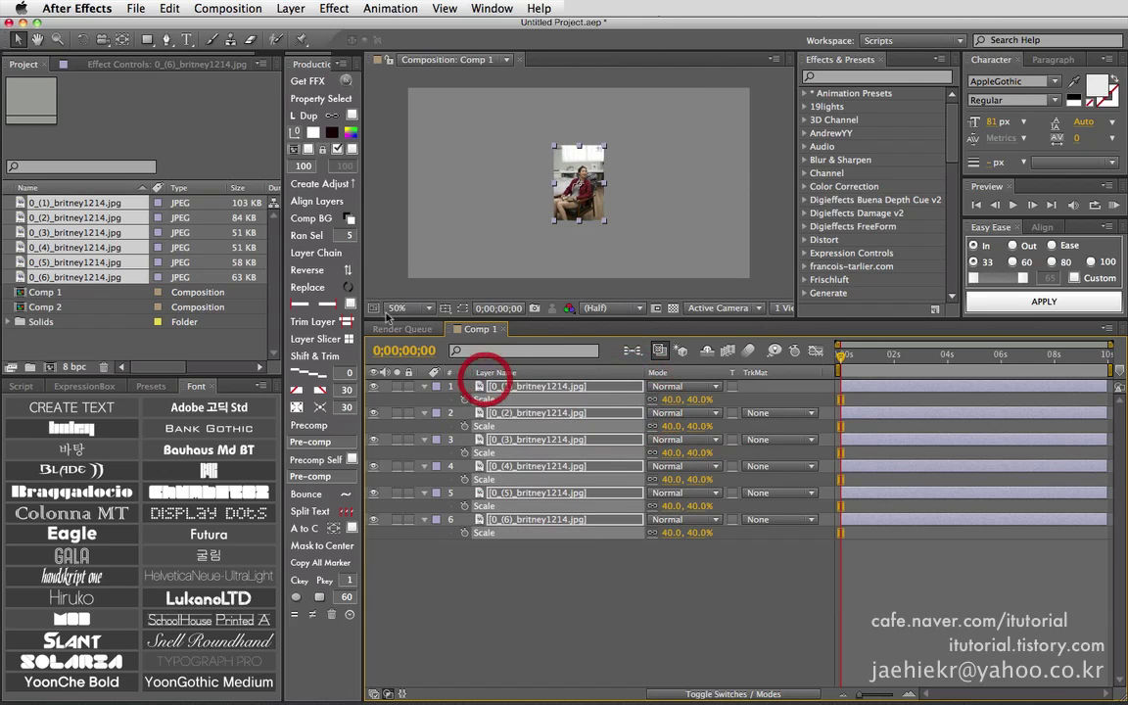
Space the six photos evenly along the X axis in one horizontal row
left_click(321, 199)
left_click(456, 335)
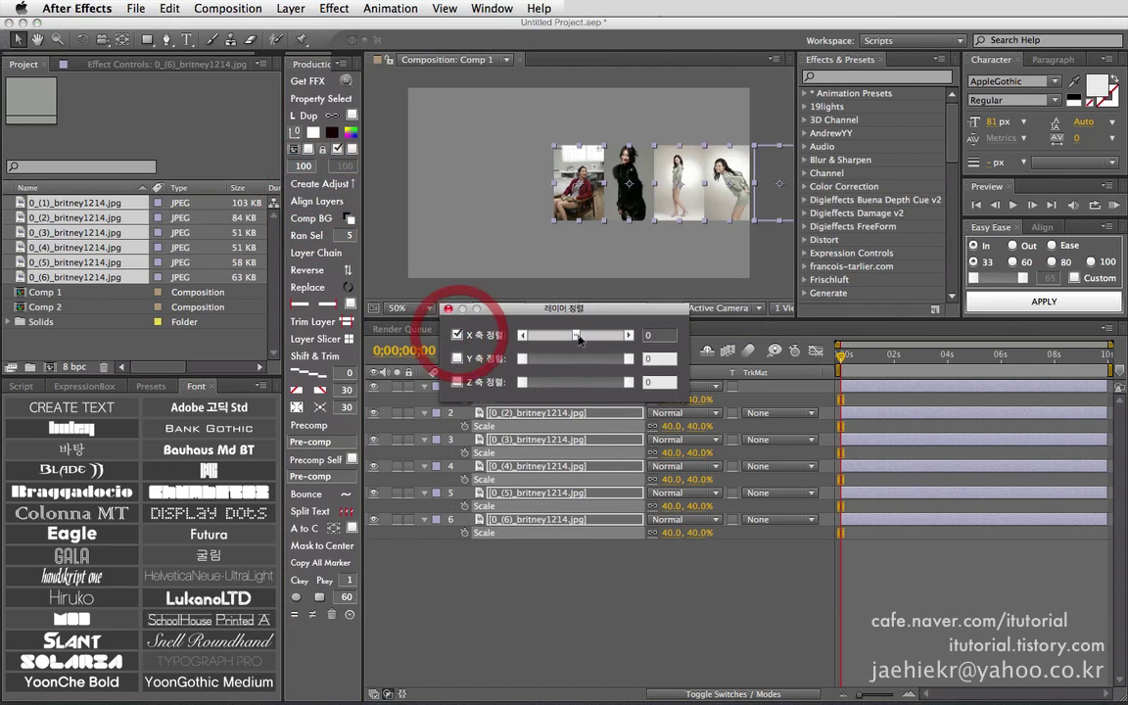
left_click_drag(522, 334, 579, 335)
left_click(448, 309)
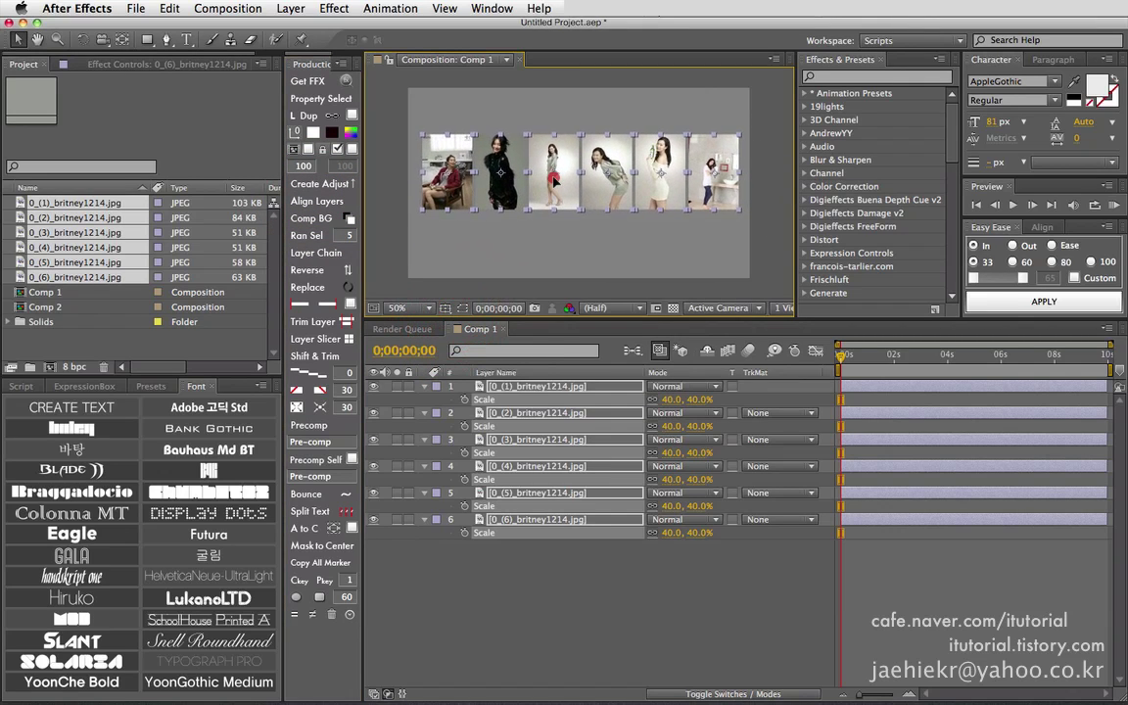
left_click(571, 543)
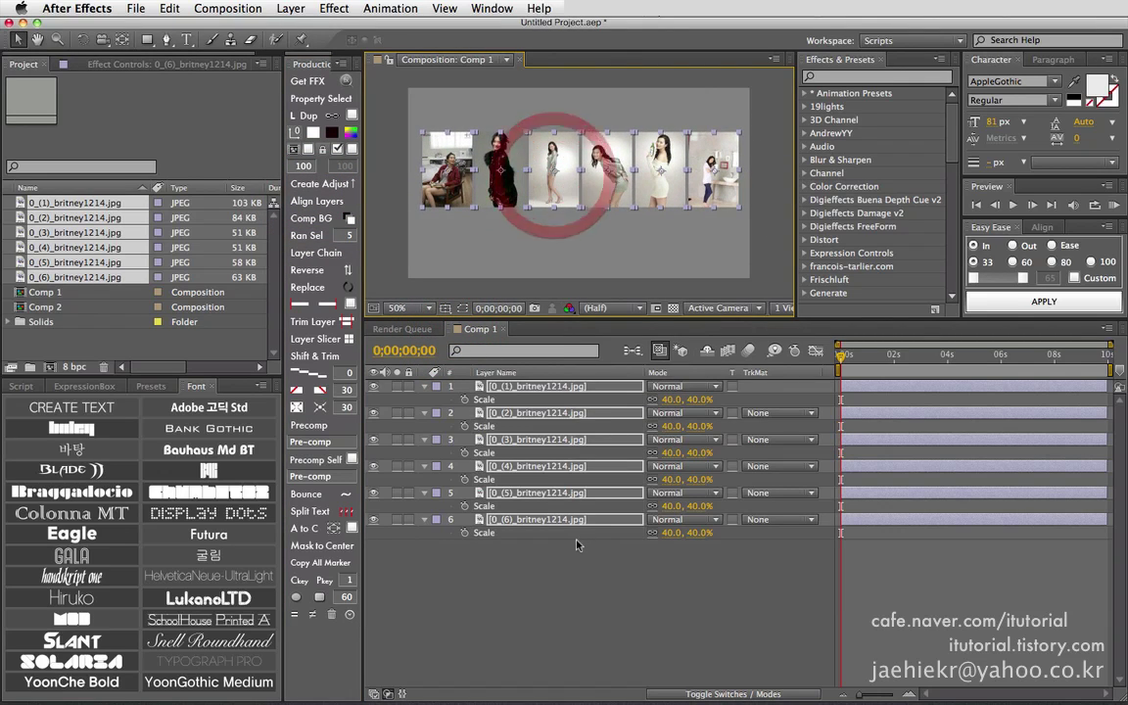
Collapse all six layers, reselect every photo layer, and open the Effect menu
left_click(424, 385)
left_click(424, 400)
left_click(424, 412)
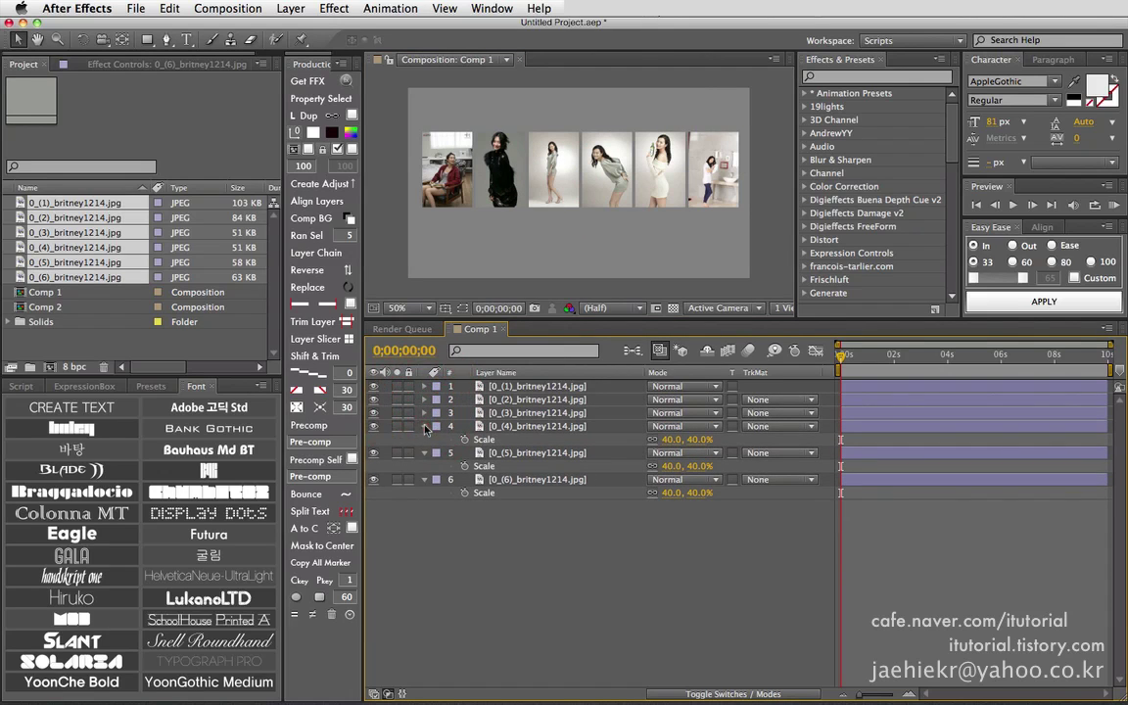
left_click(423, 426)
left_click(424, 439)
left_click(424, 452)
left_click(447, 456)
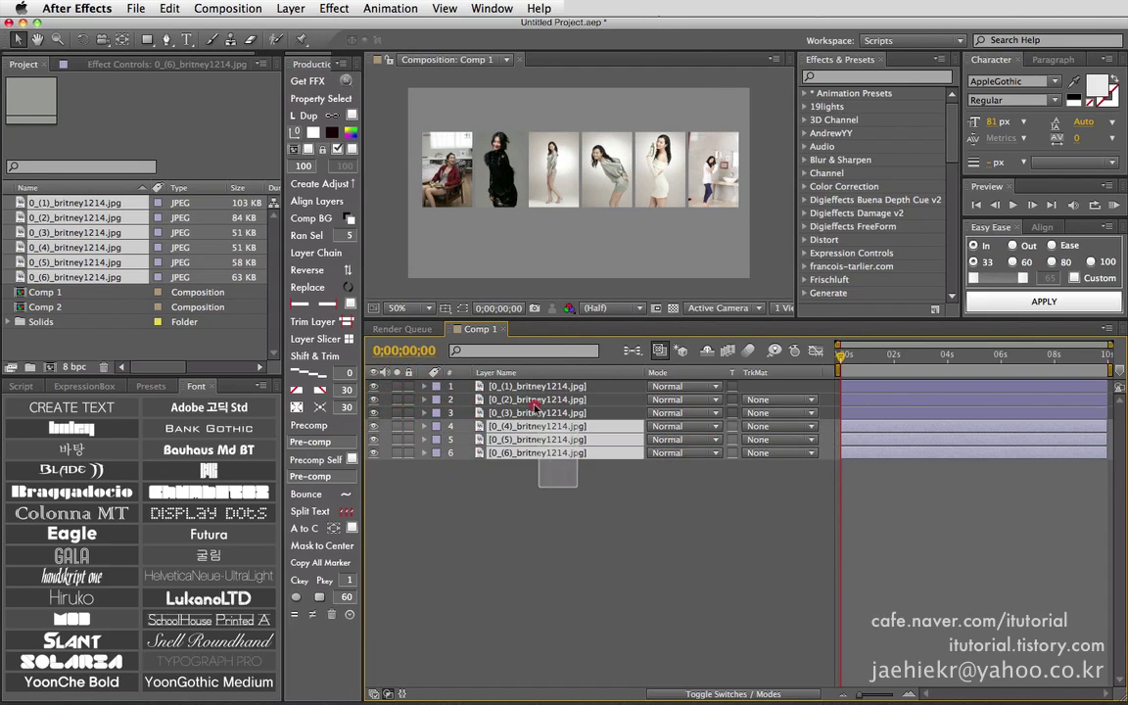
left_click(526, 387, "shift")
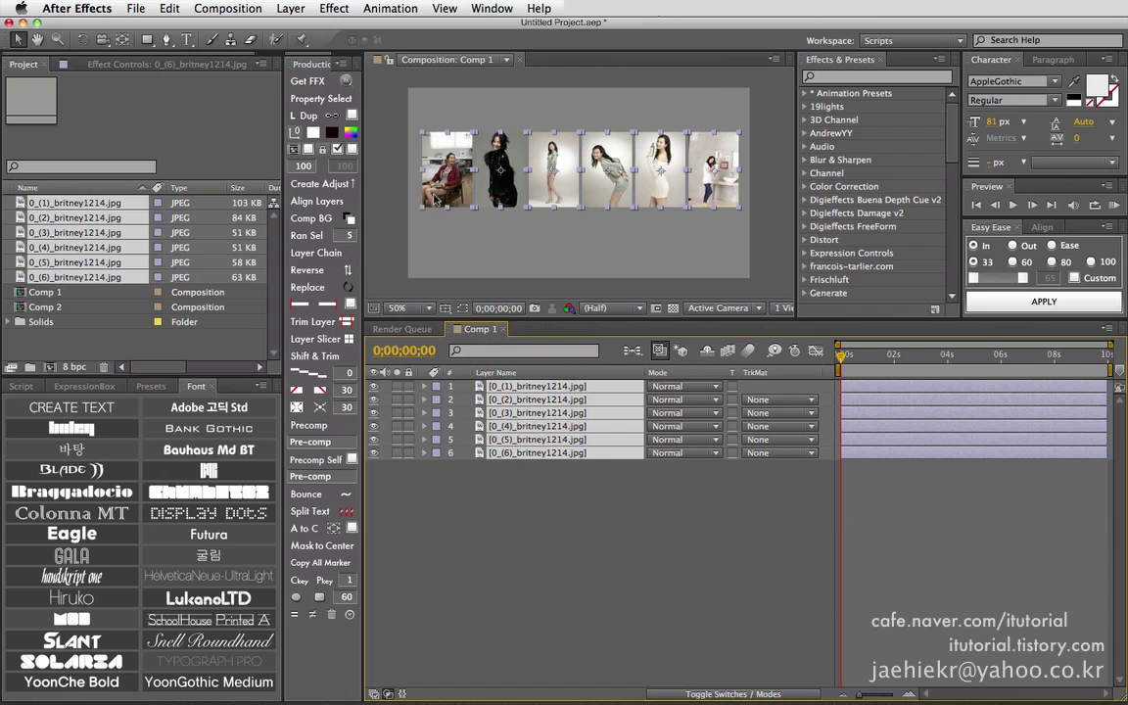
left_click(334, 8)
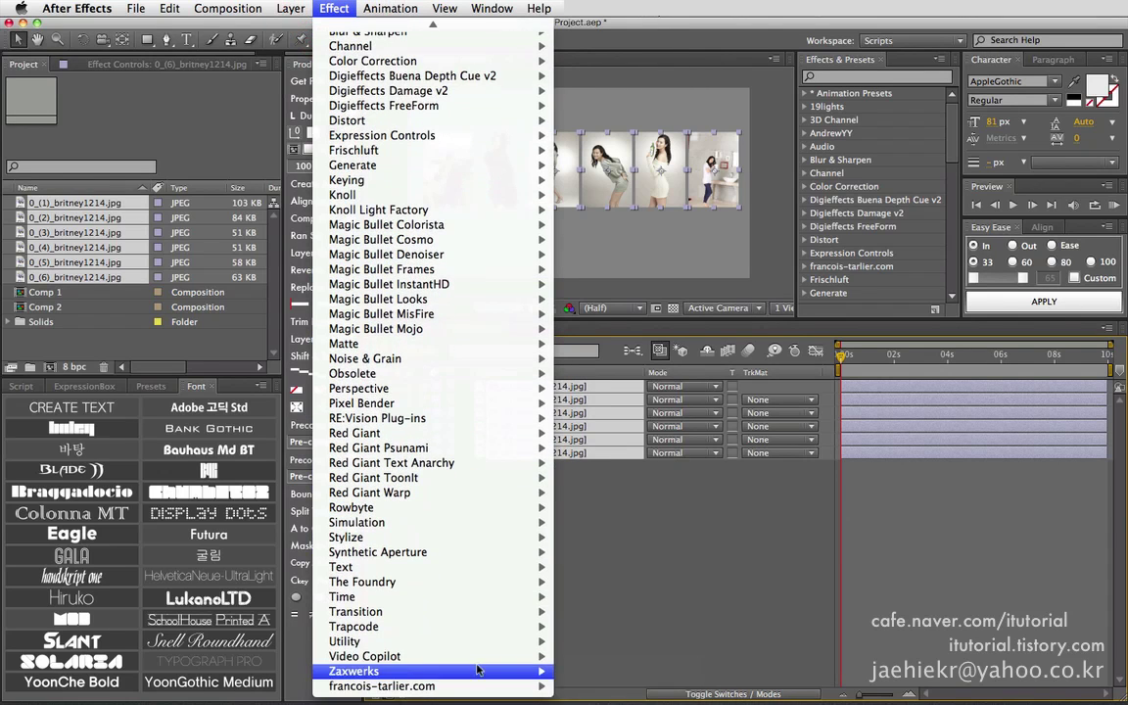
mouse_move(480, 657)
left_click(597, 686)
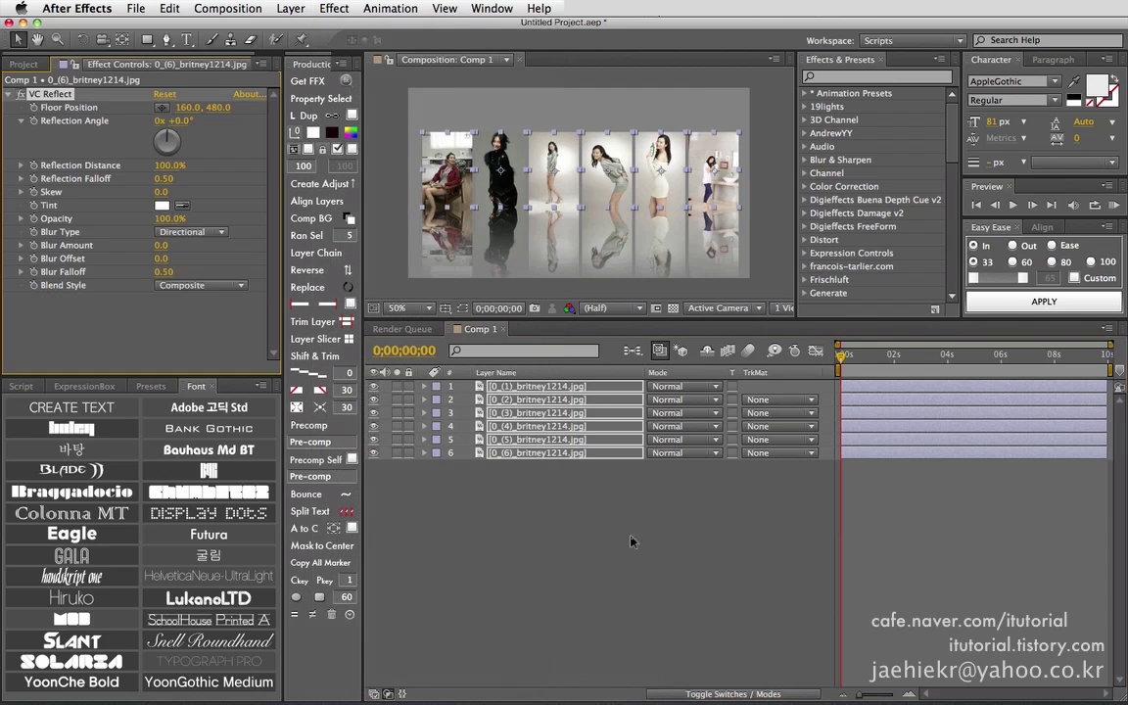
left_click(478, 493)
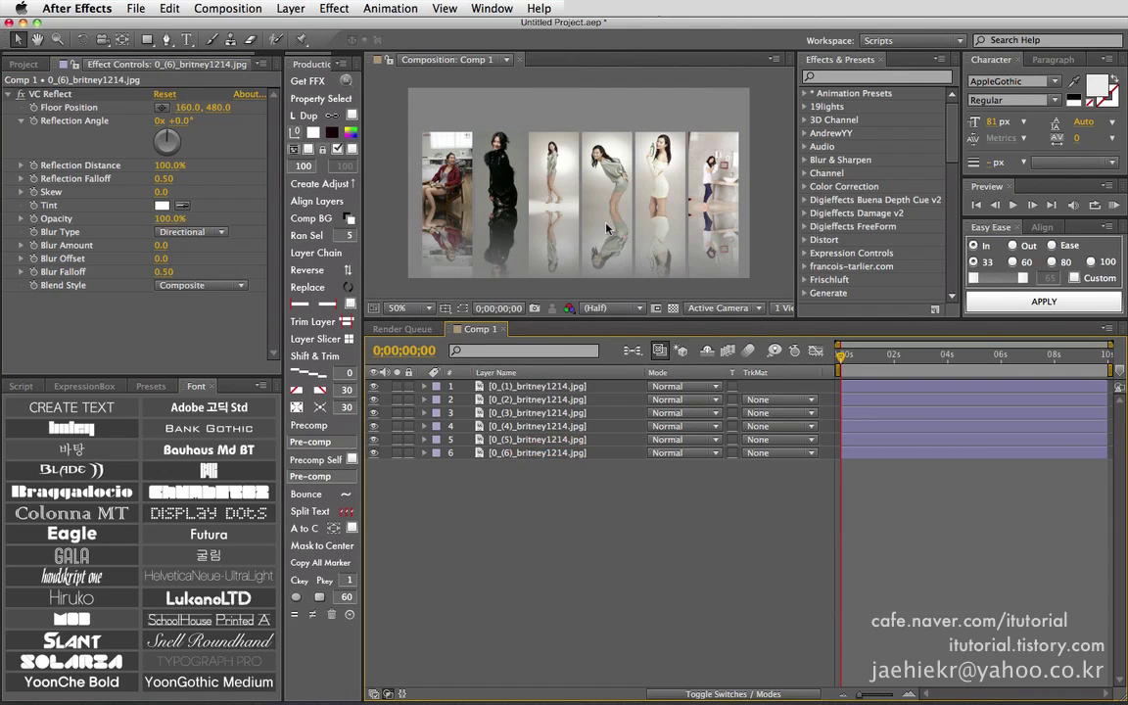
left_click(539, 385)
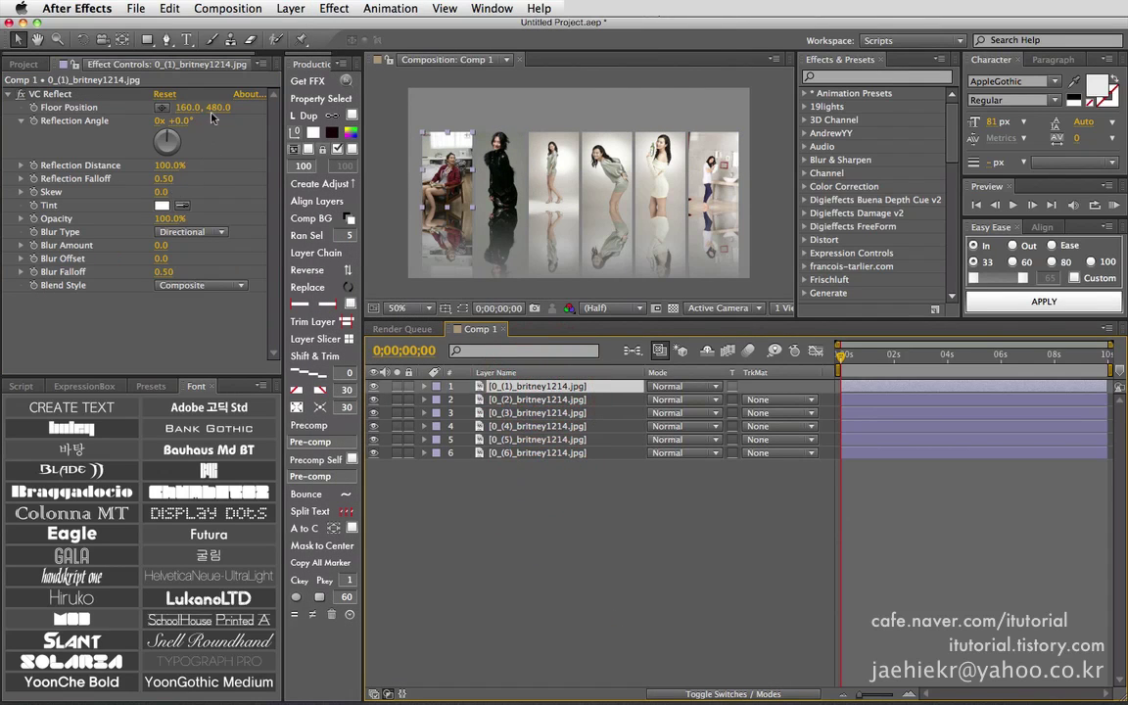
left_click_drag(218, 108, 234, 111)
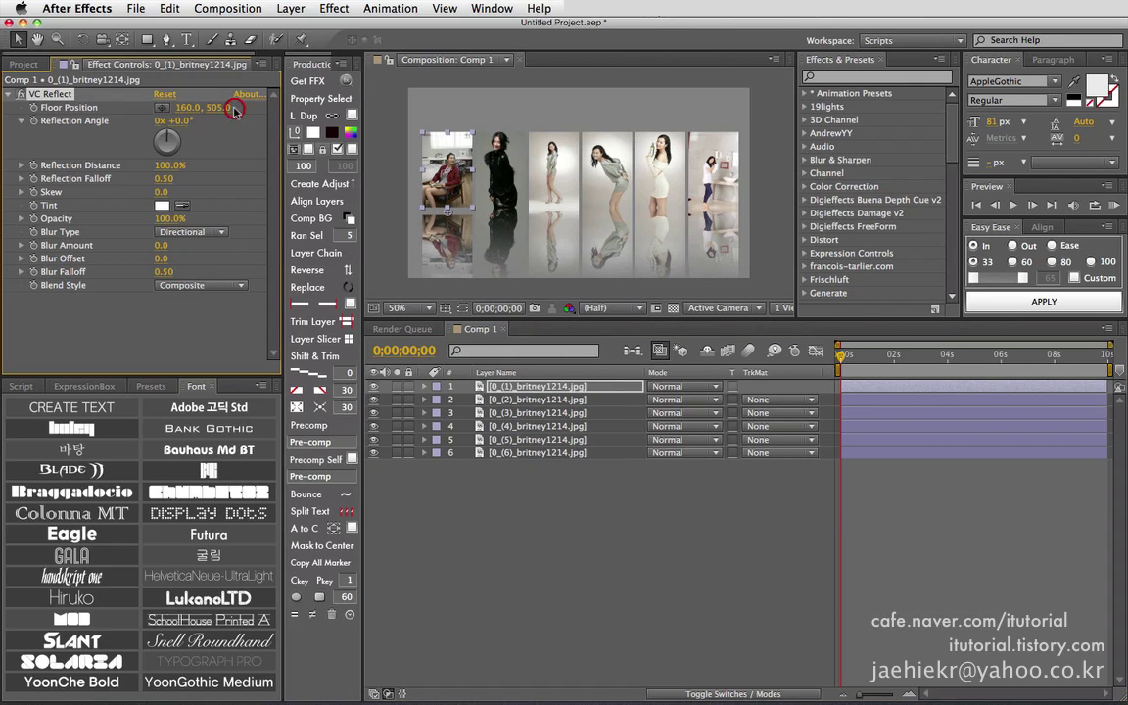
key("super+z")
left_click_drag(599, 516, 568, 374)
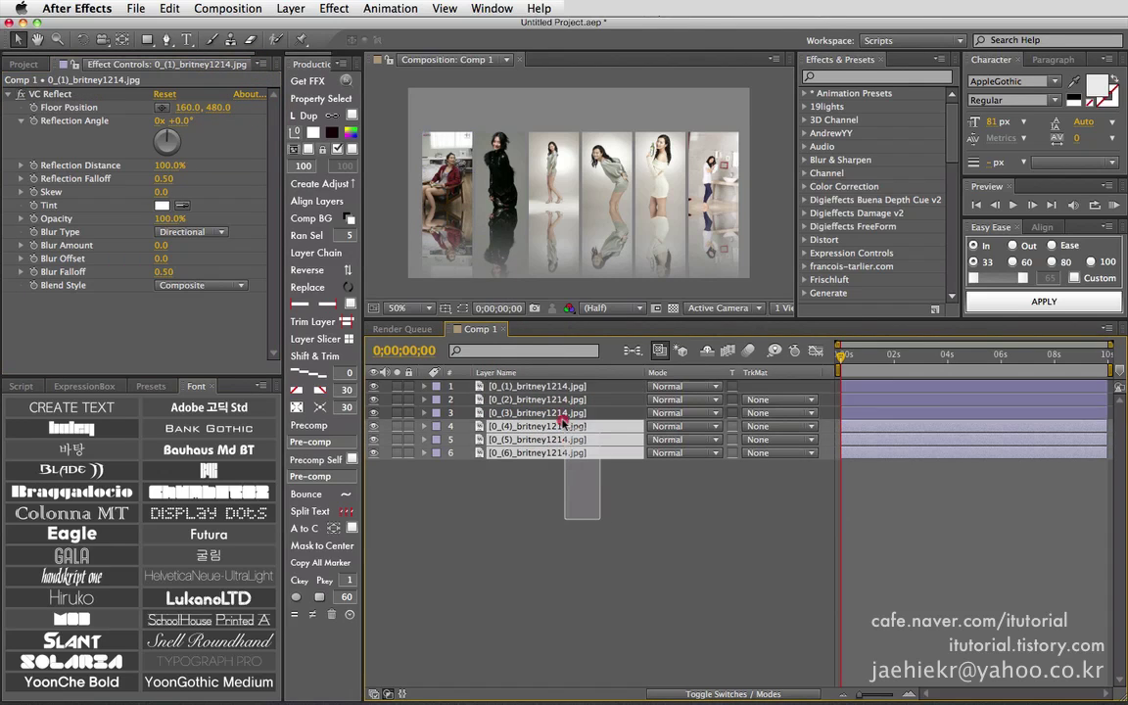
left_click_drag(217, 108, 245, 108)
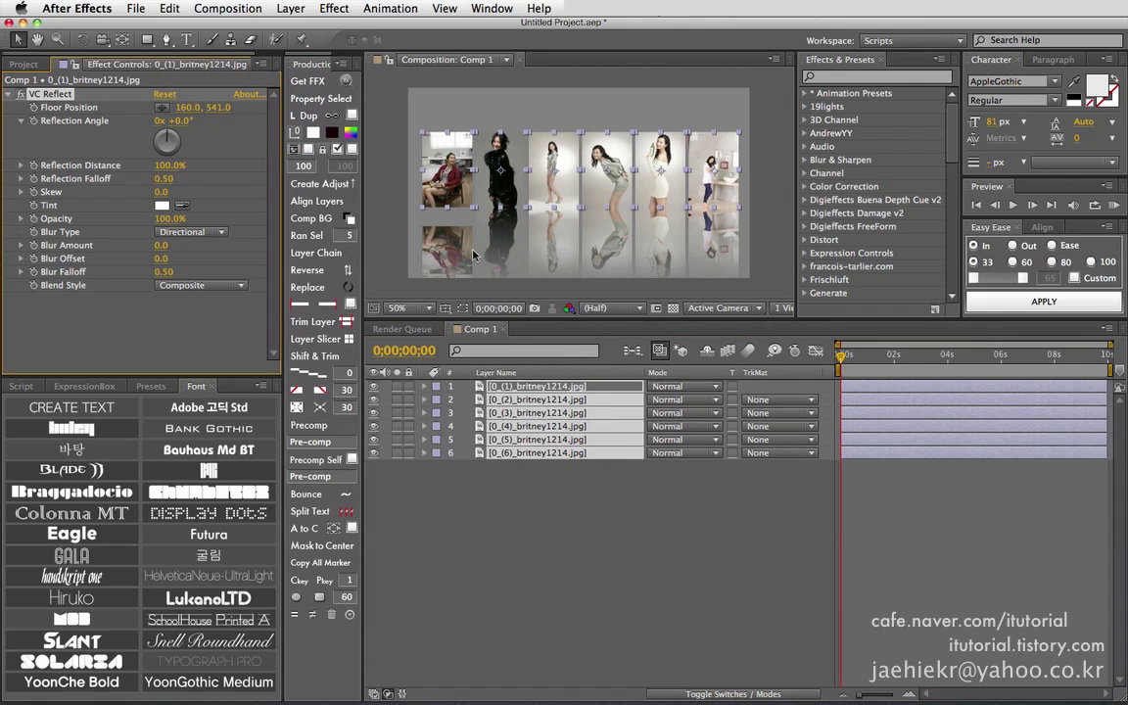
key("super+z")
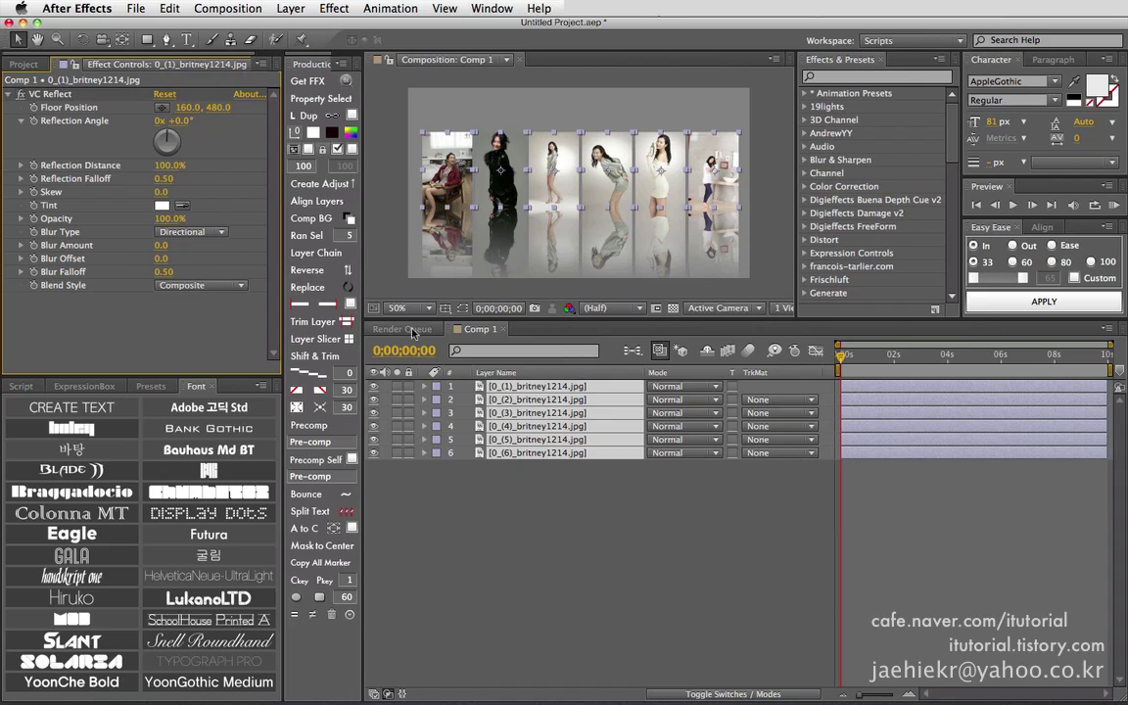
key("super+z")
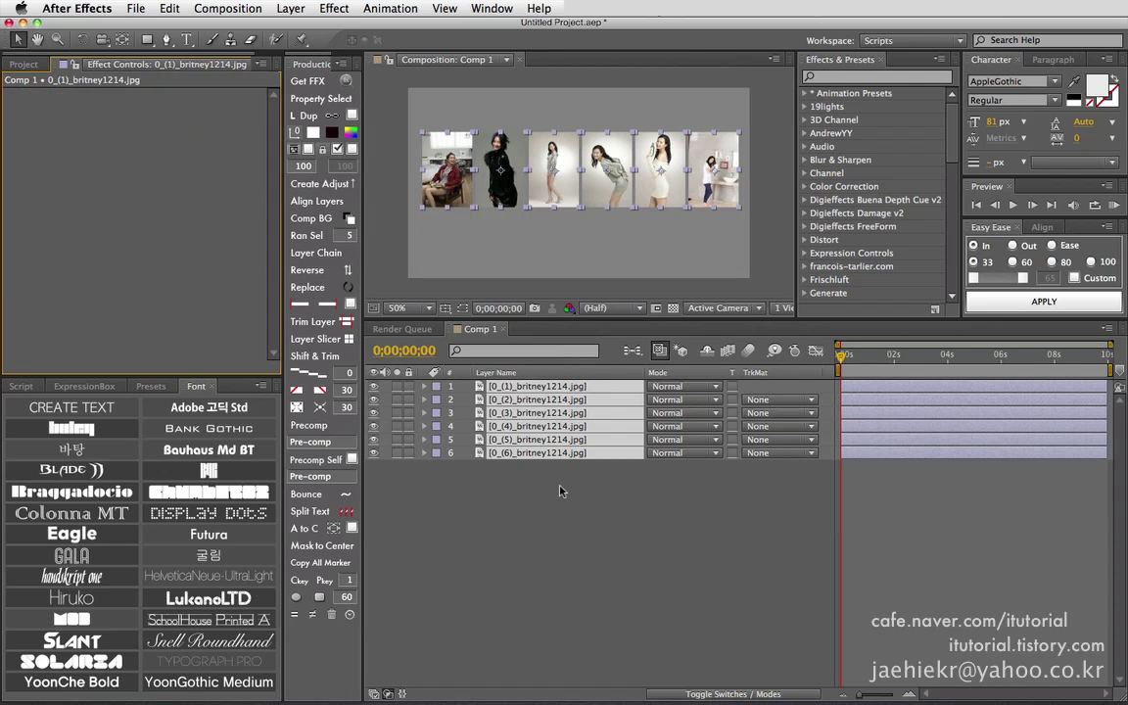
left_click(540, 498)
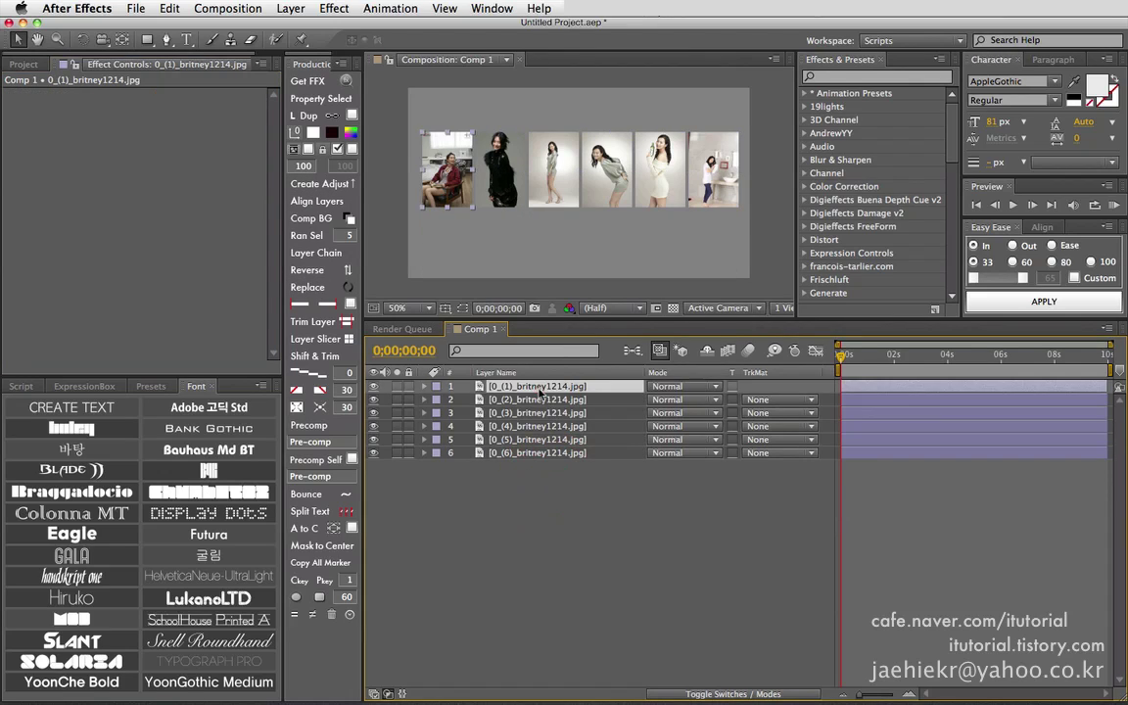
left_click(544, 412)
left_click(546, 388)
left_click(334, 9)
left_click(347, 42)
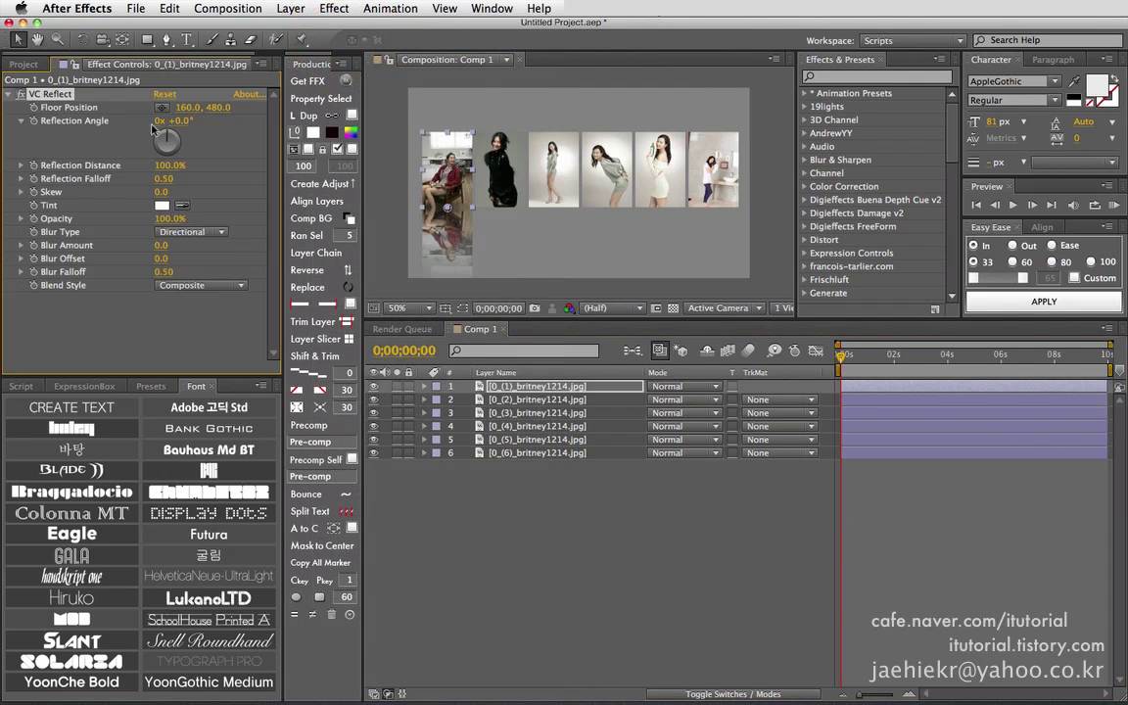
left_click(548, 400)
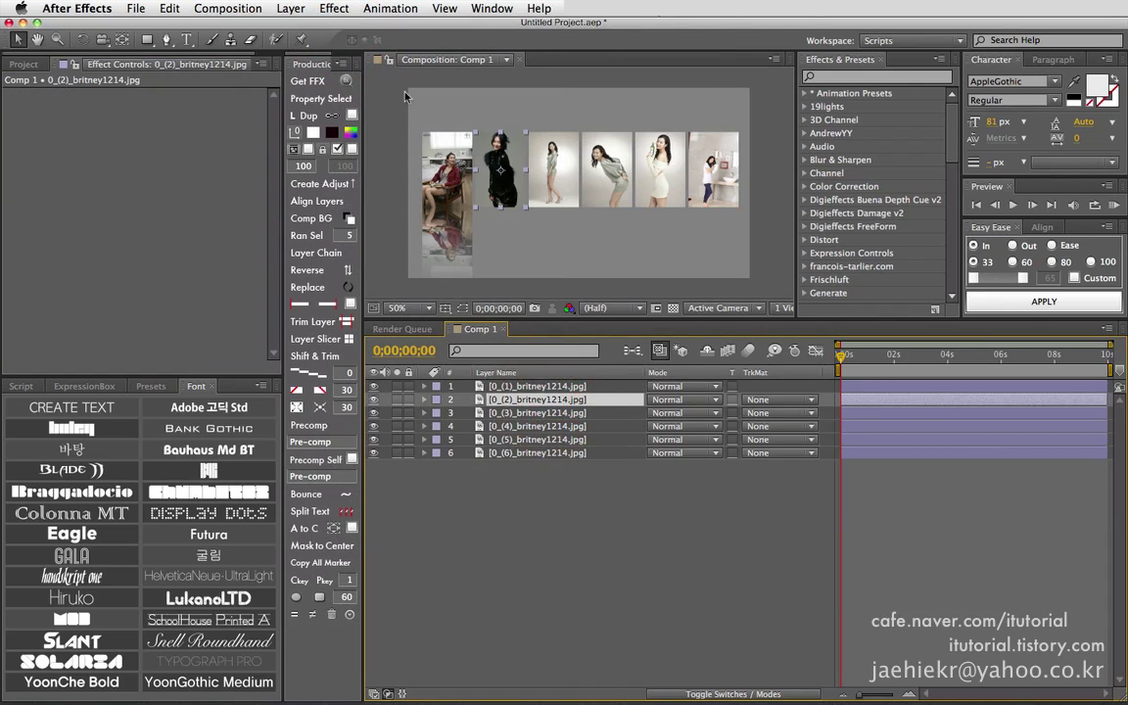
left_click(334, 9)
left_click(347, 43)
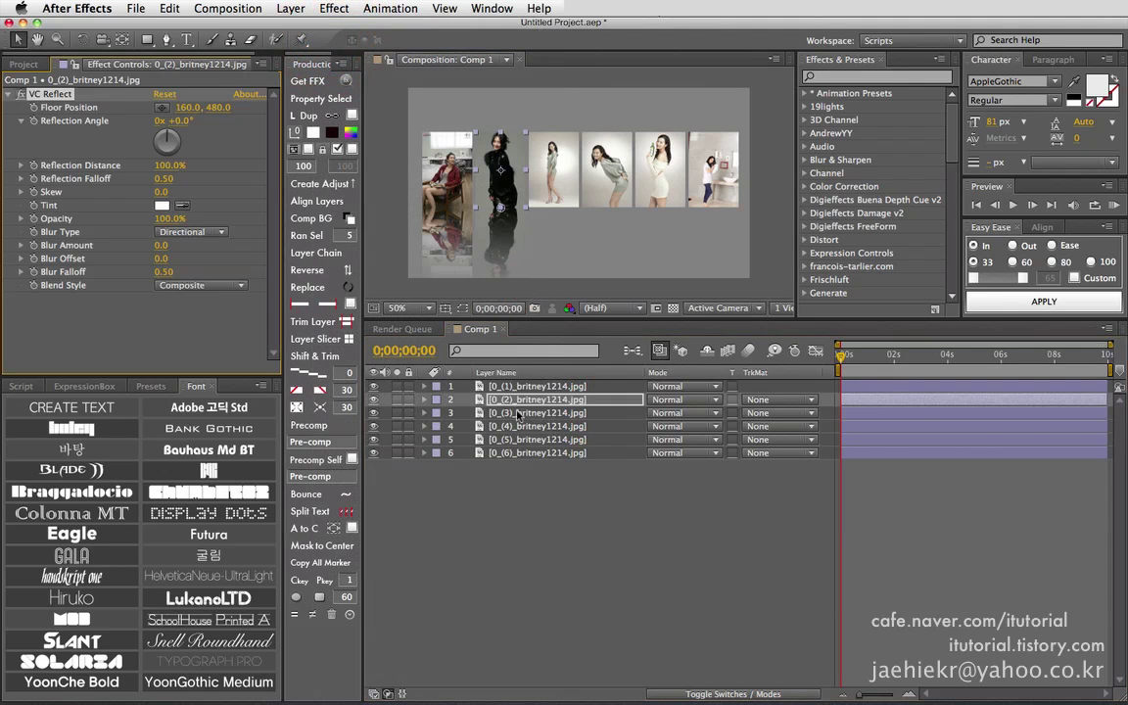
left_click(424, 400)
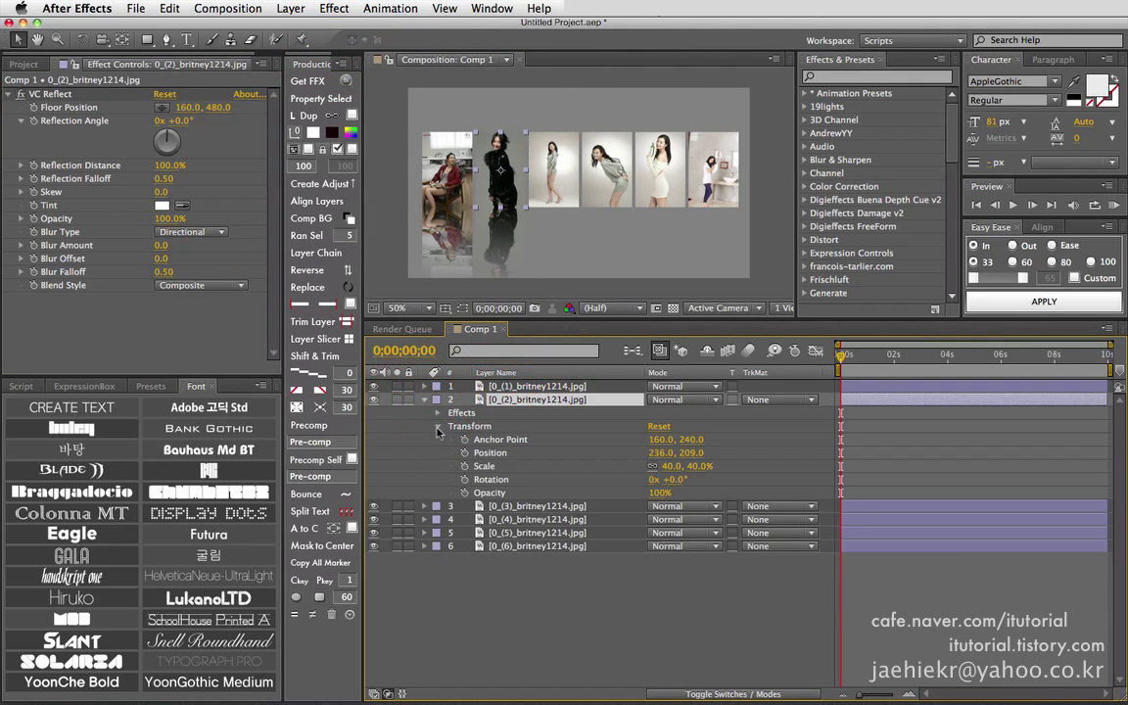
left_click(439, 430)
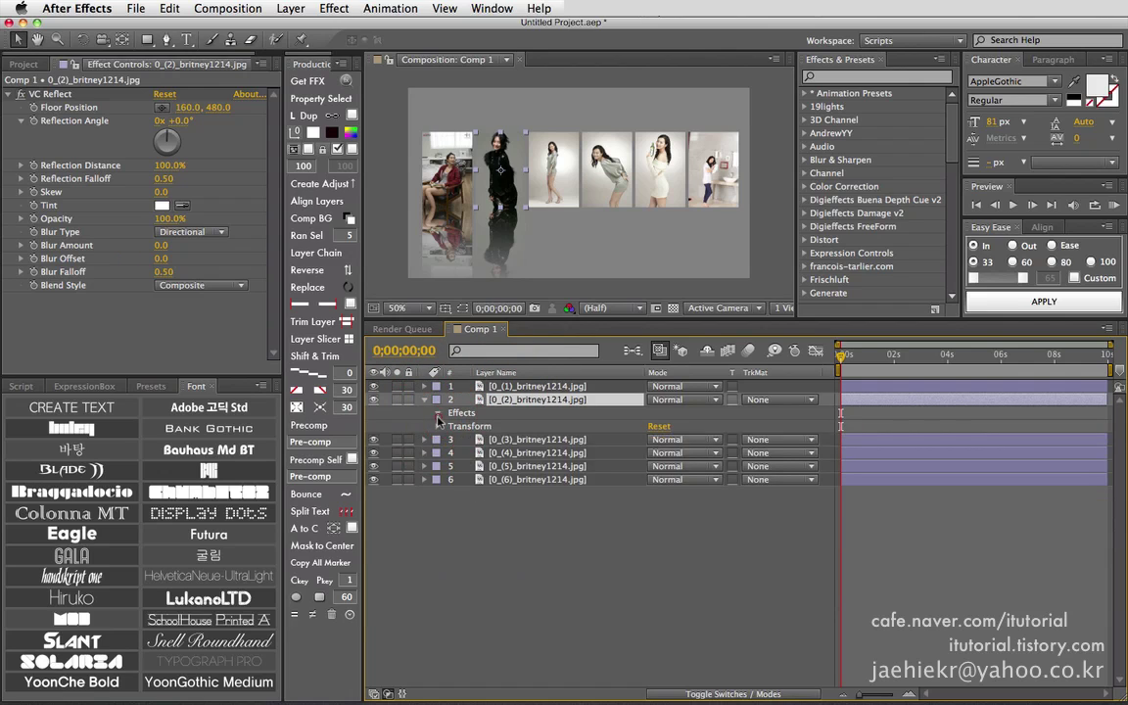
left_click(437, 412)
left_click(452, 426)
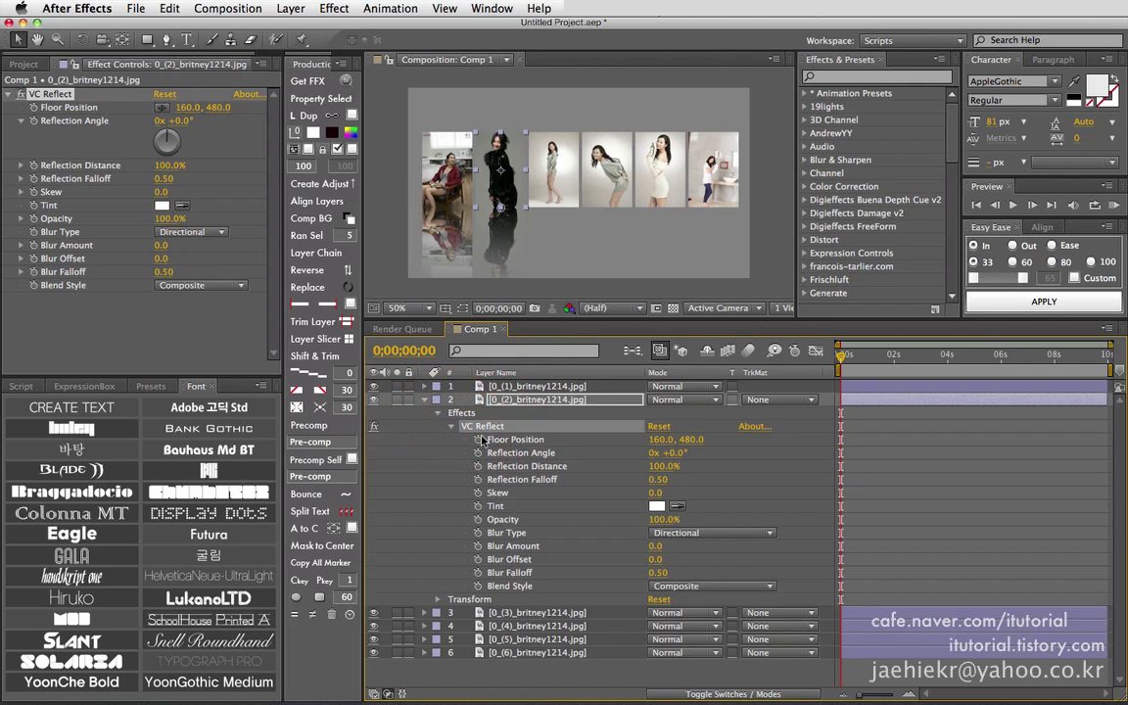
left_click(455, 386)
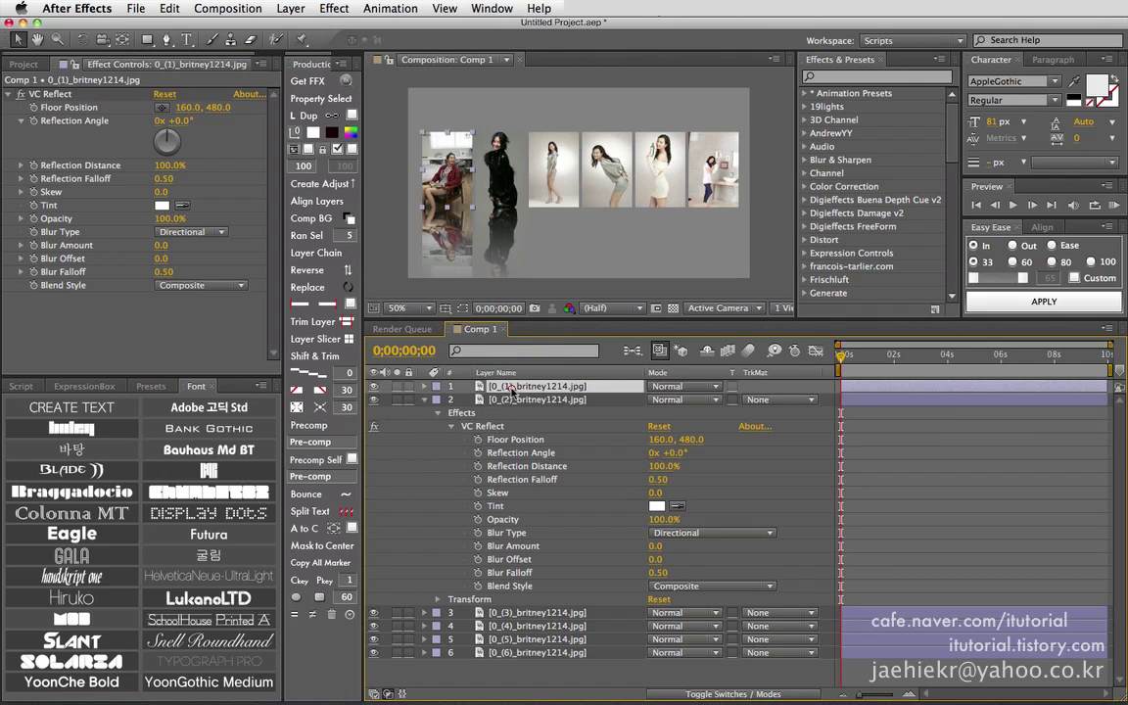
left_click(76, 67)
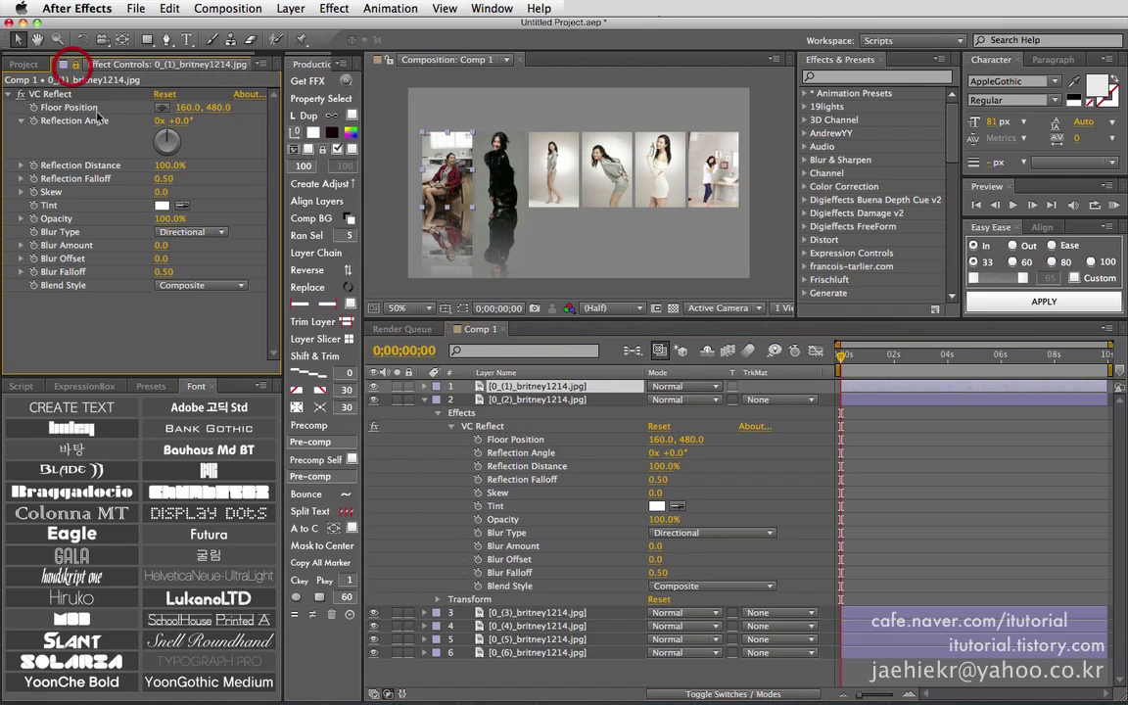
left_click(477, 440, "alt")
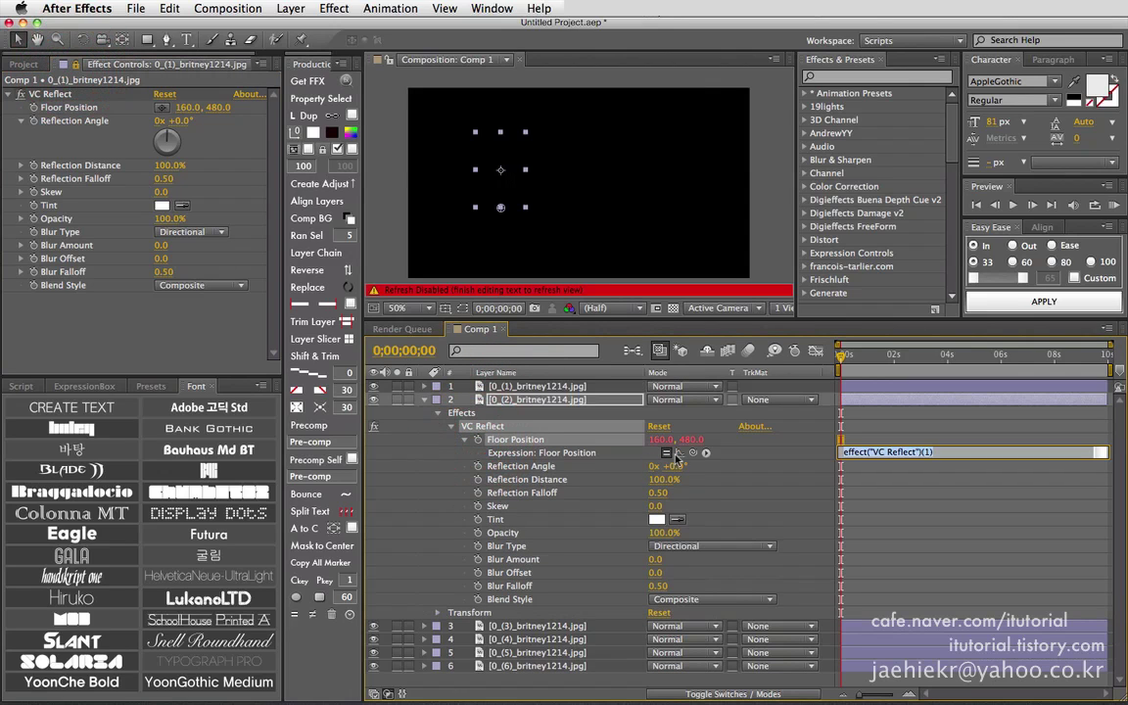
left_click_drag(692, 453, 74, 108)
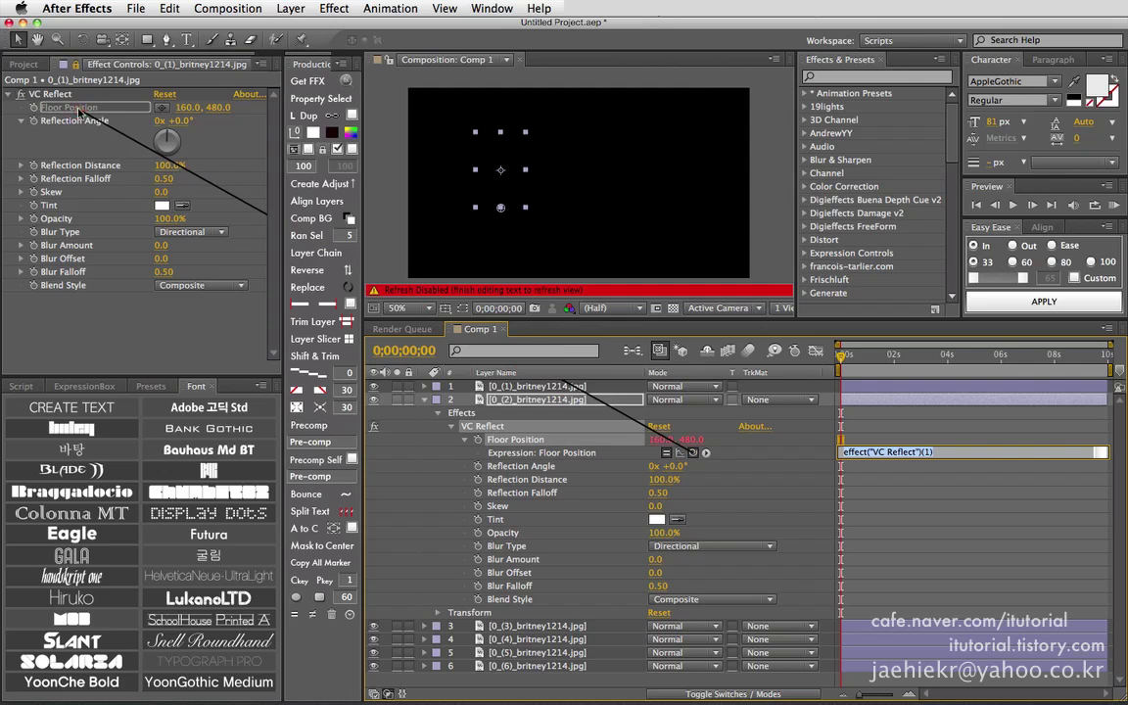
left_click(774, 465)
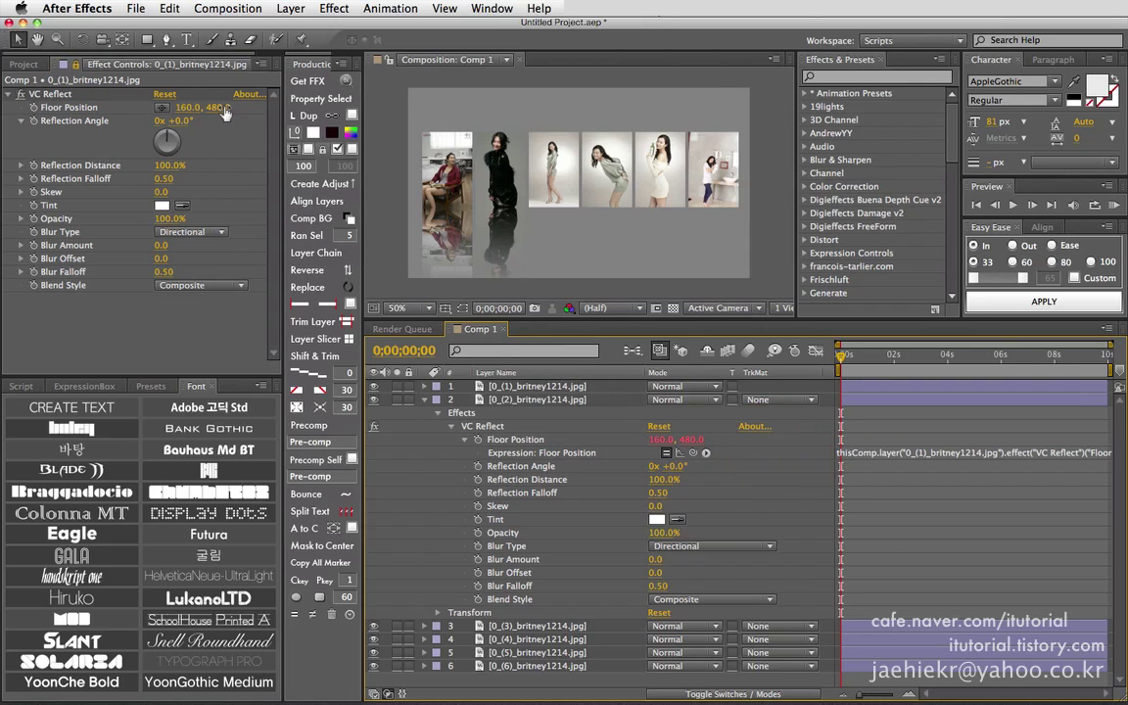
left_click_drag(214, 108, 267, 111)
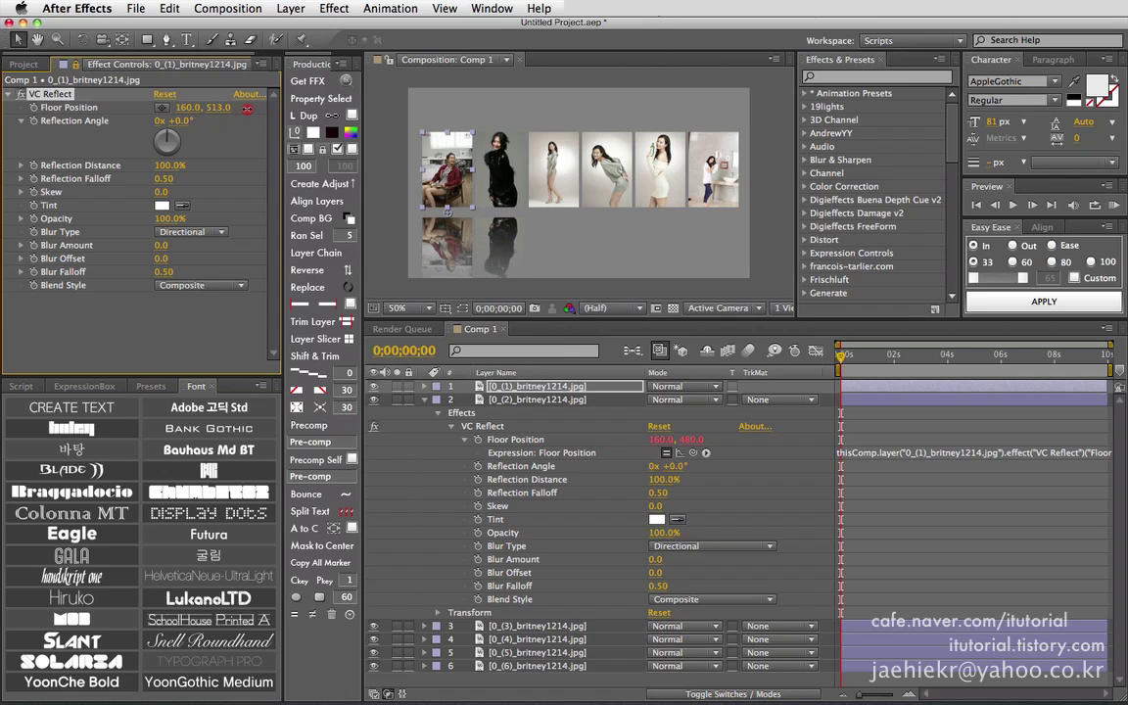
key("super+z")
key("super+z")
key("super+z")
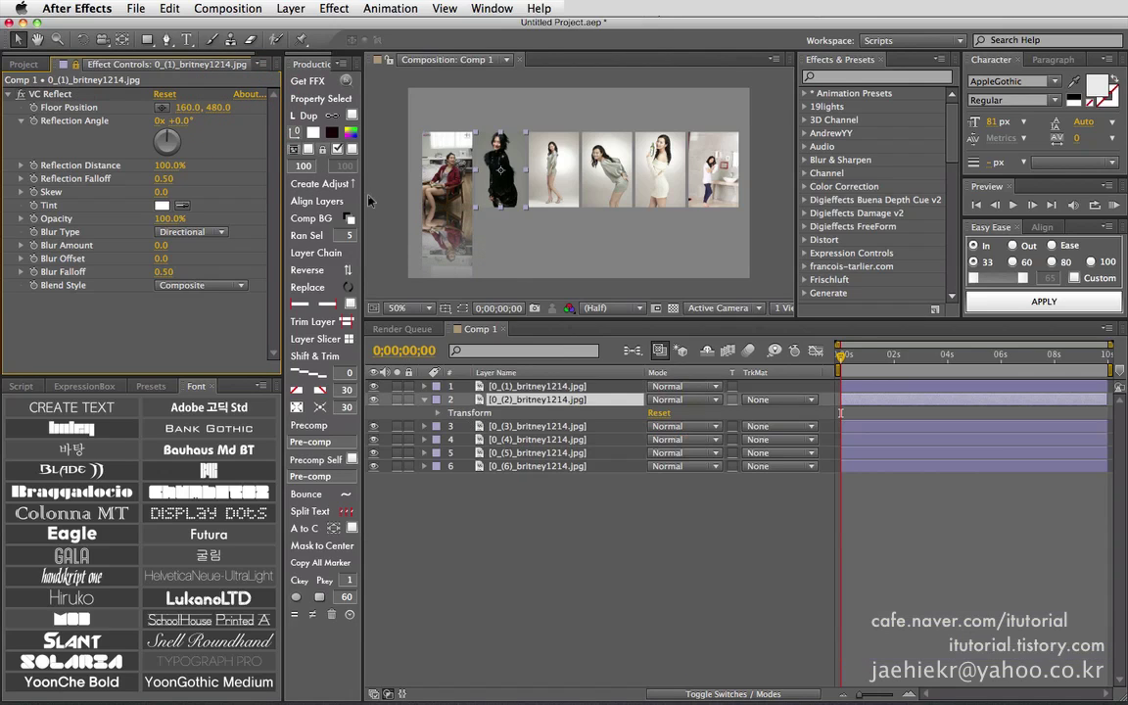
key("super+z")
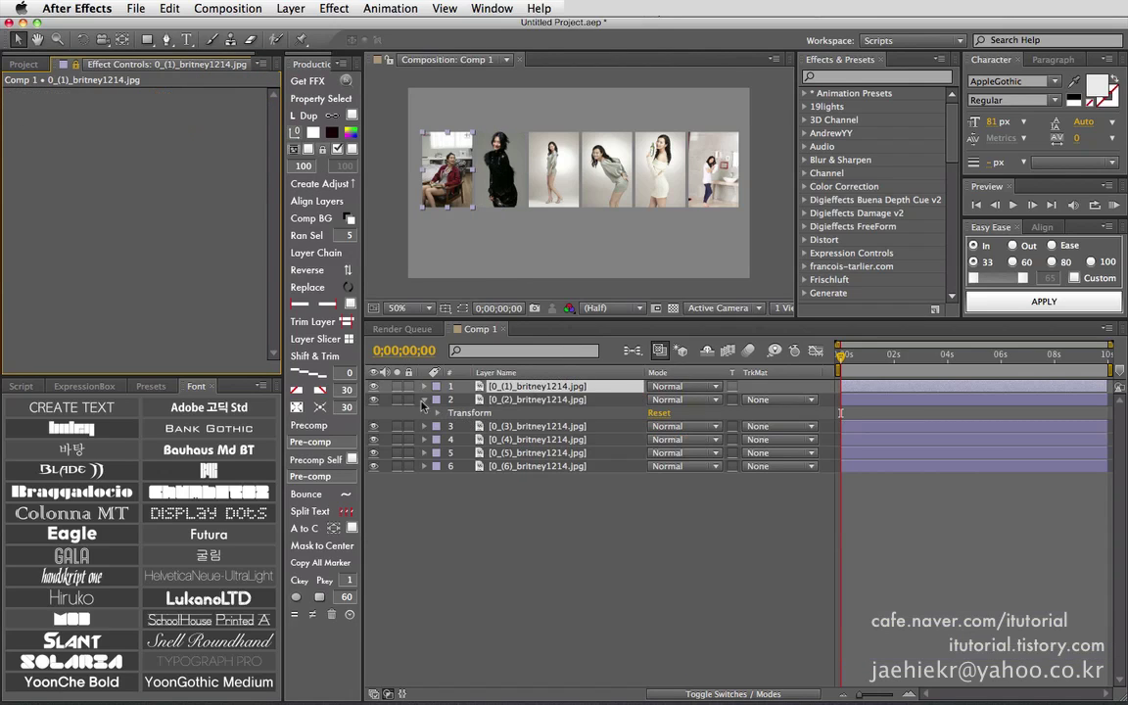
Collapse layer 2, select only the first photo layer, and open the Effect menu
left_click(424, 399)
left_click(470, 479)
left_click(532, 389)
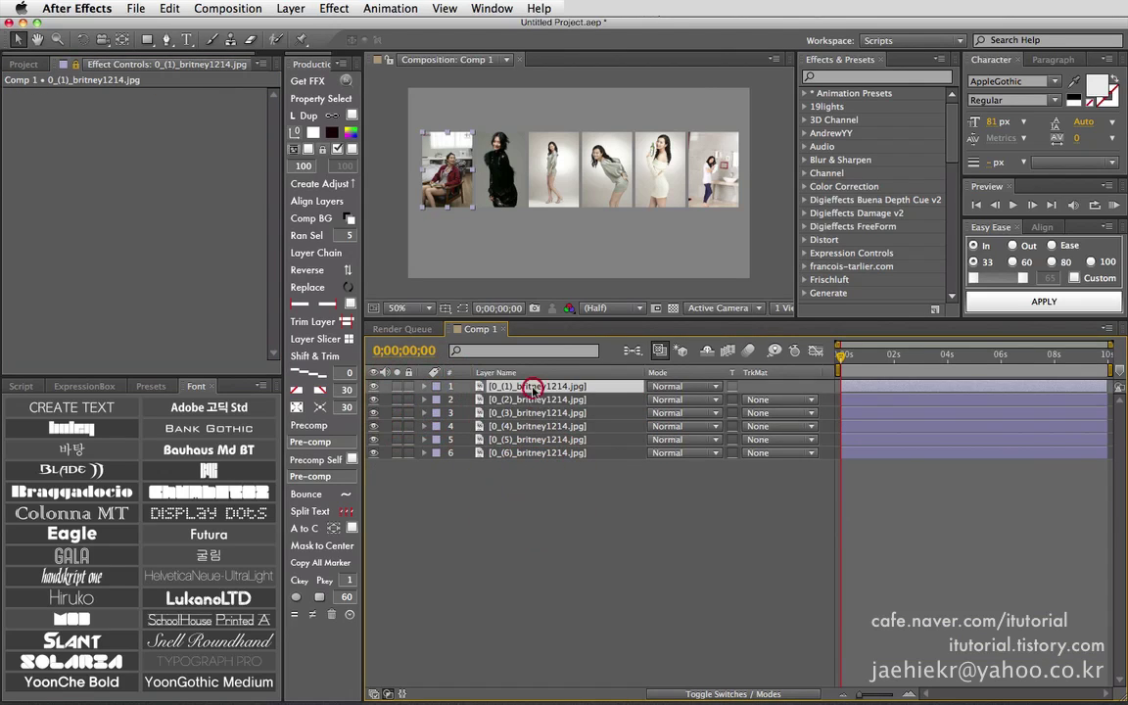
left_click(533, 399)
left_click(537, 412)
left_click(539, 426)
left_click(544, 439)
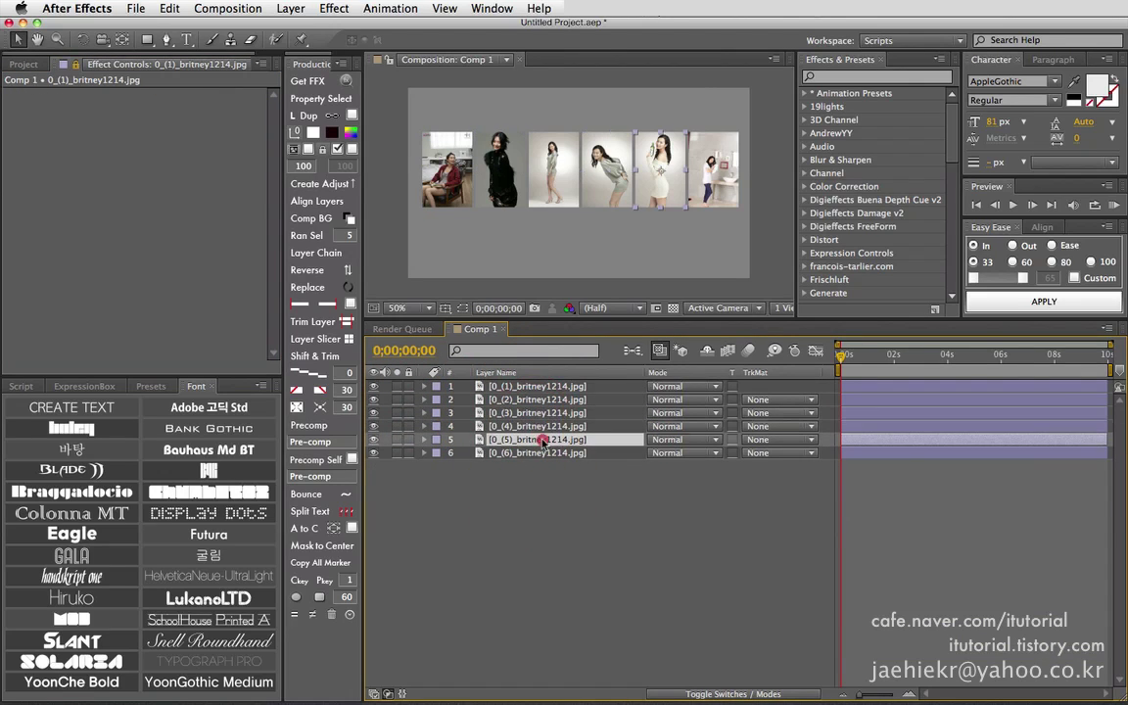
left_click(536, 386)
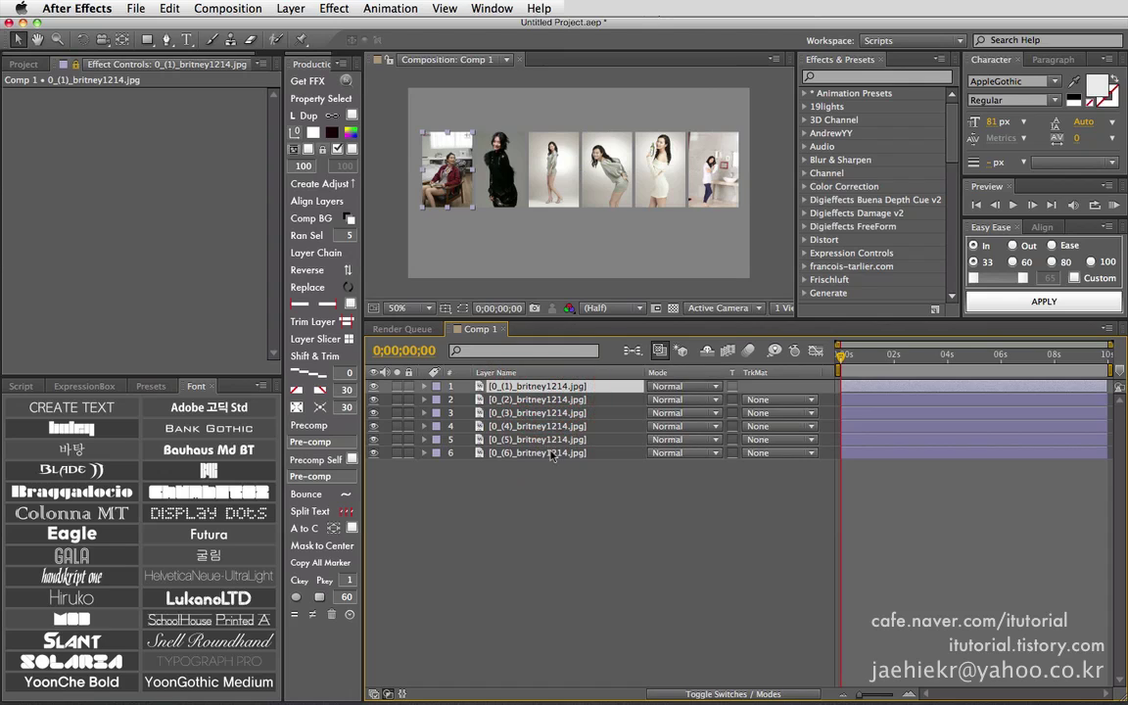
left_click(540, 488)
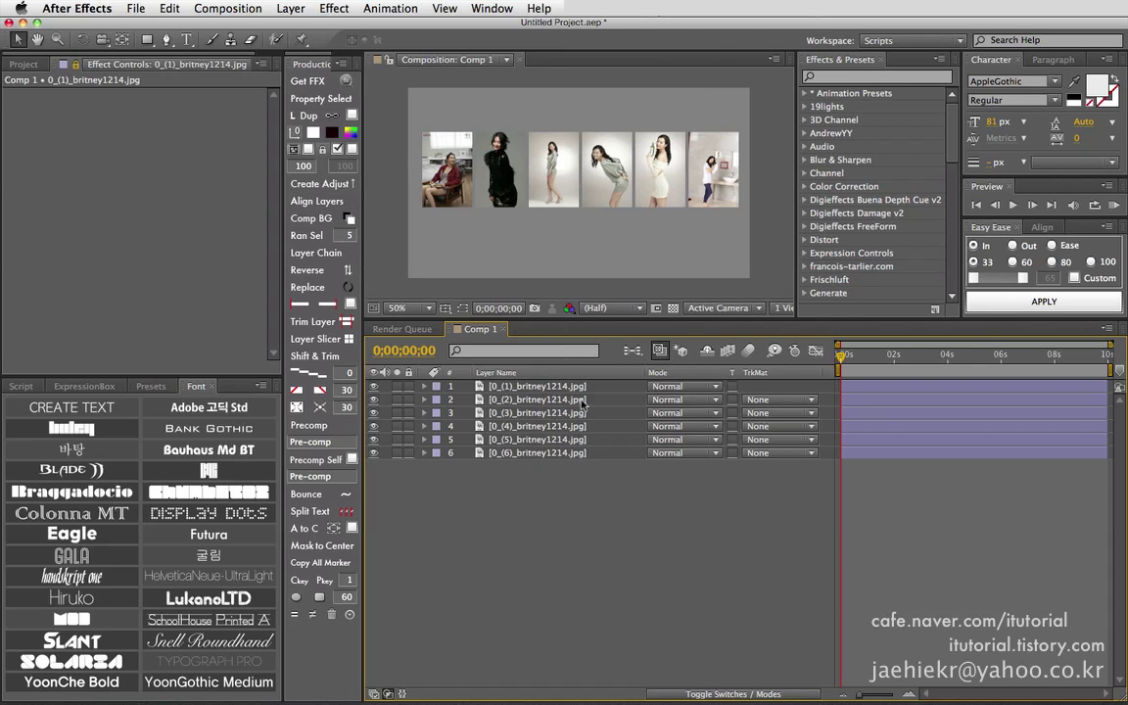
left_click(553, 386)
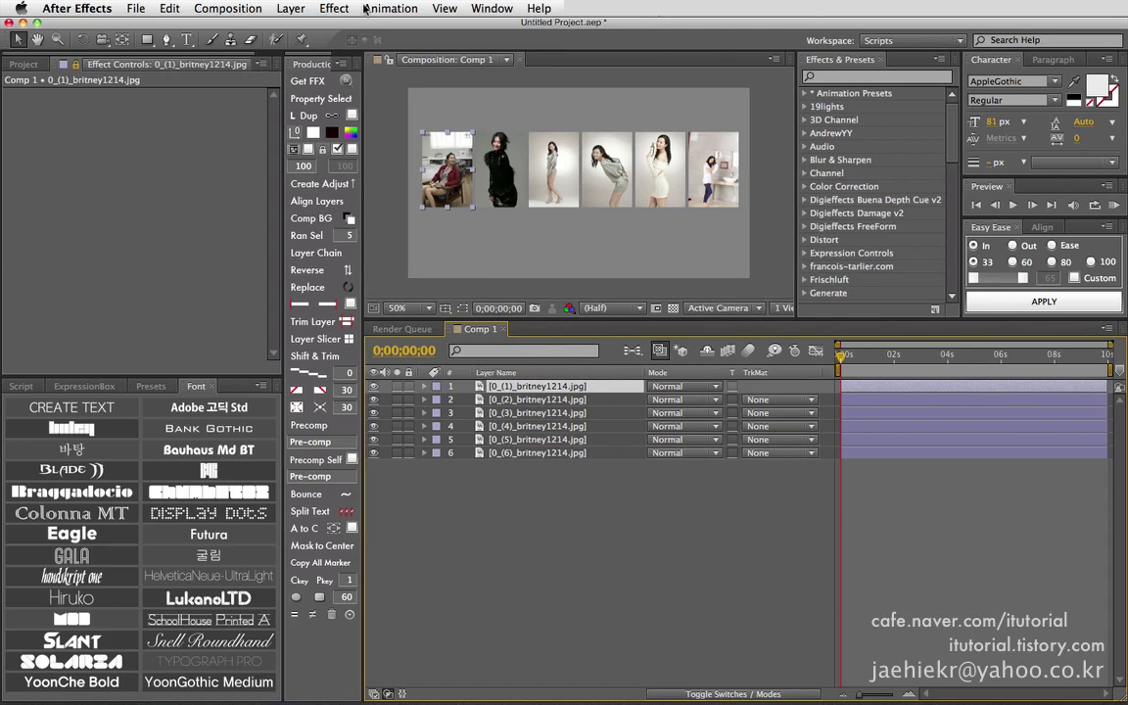
left_click(329, 8)
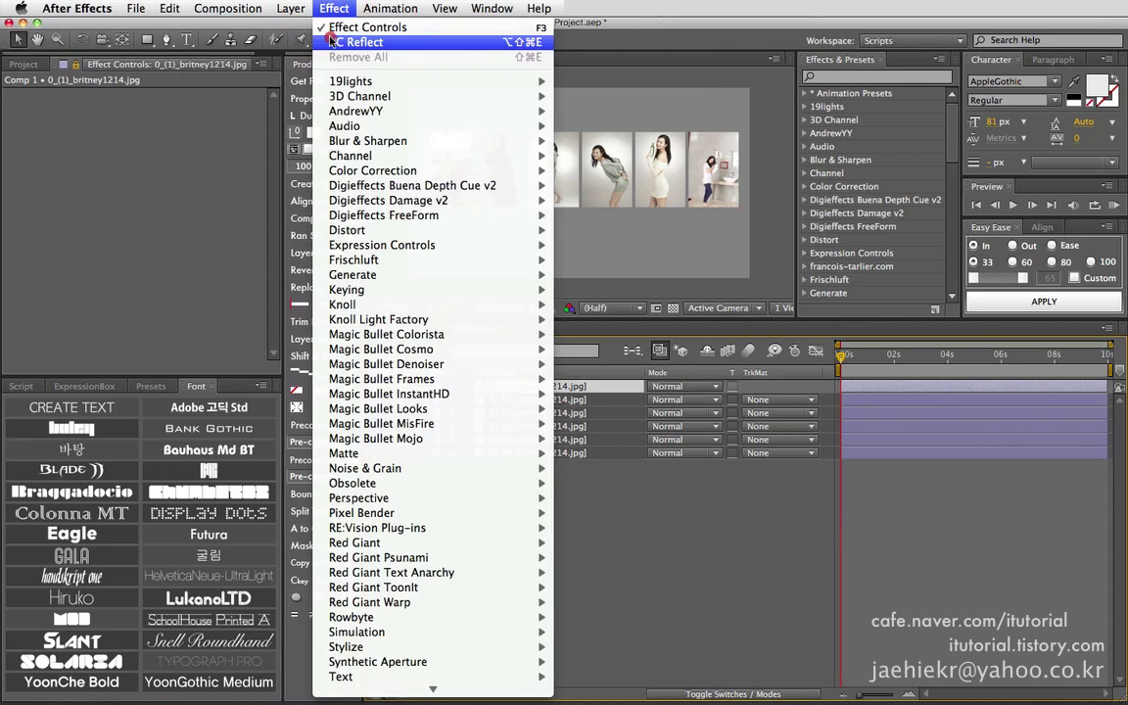
Apply VC Reflect to the first photo, duplicate the layer and select the duplicate's VC Reflect effect
left_click(352, 42)
left_click(539, 388)
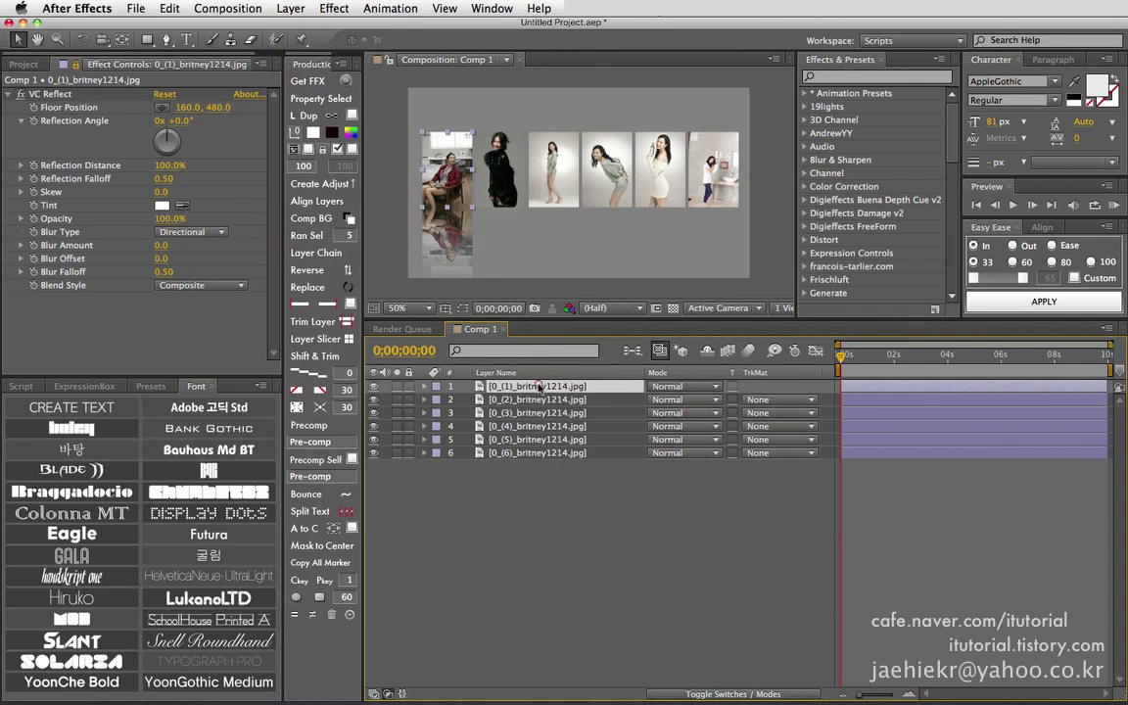
left_click(319, 117)
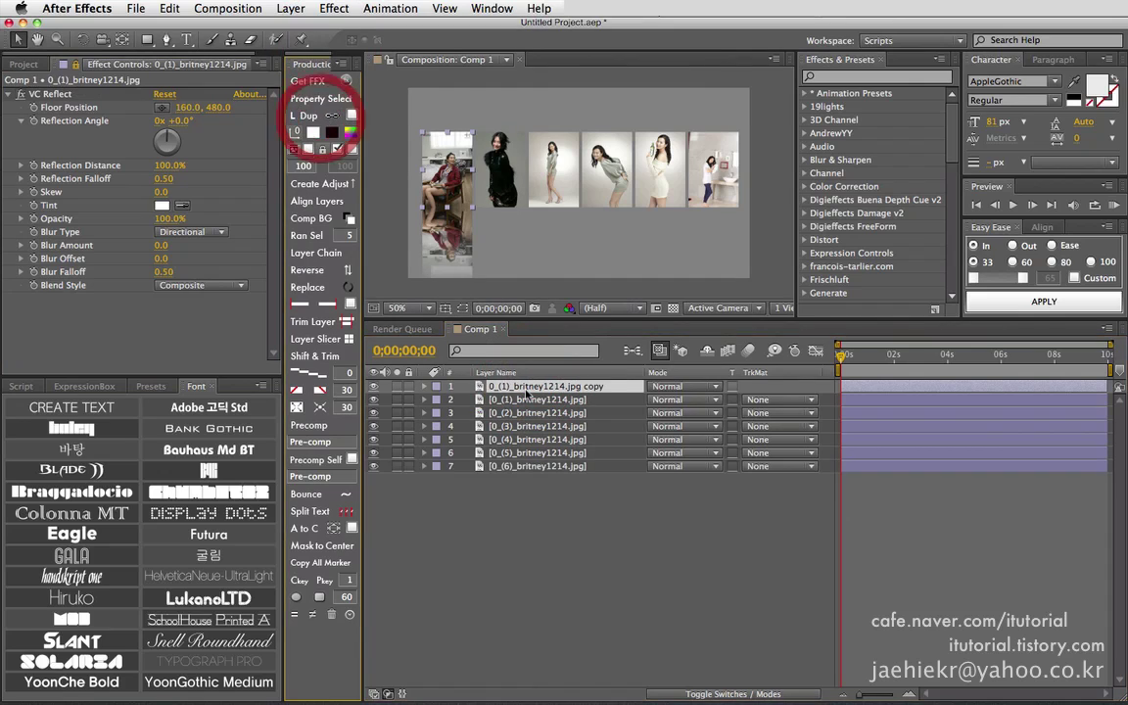
left_click(519, 390)
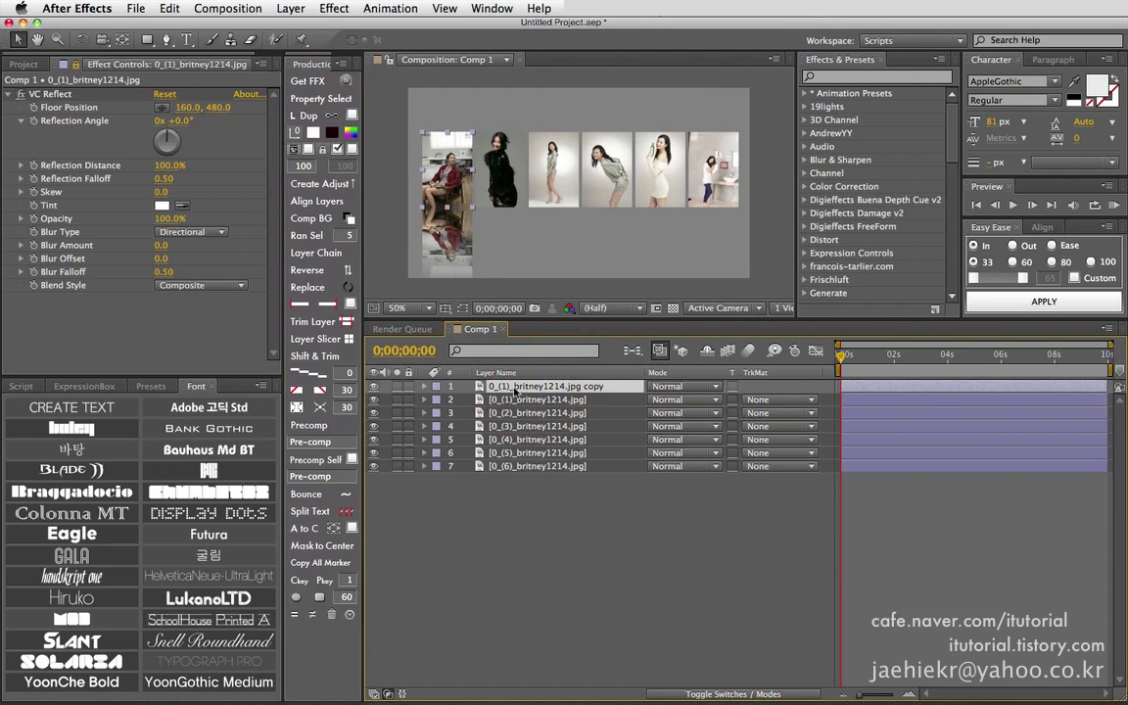
left_click(424, 387)
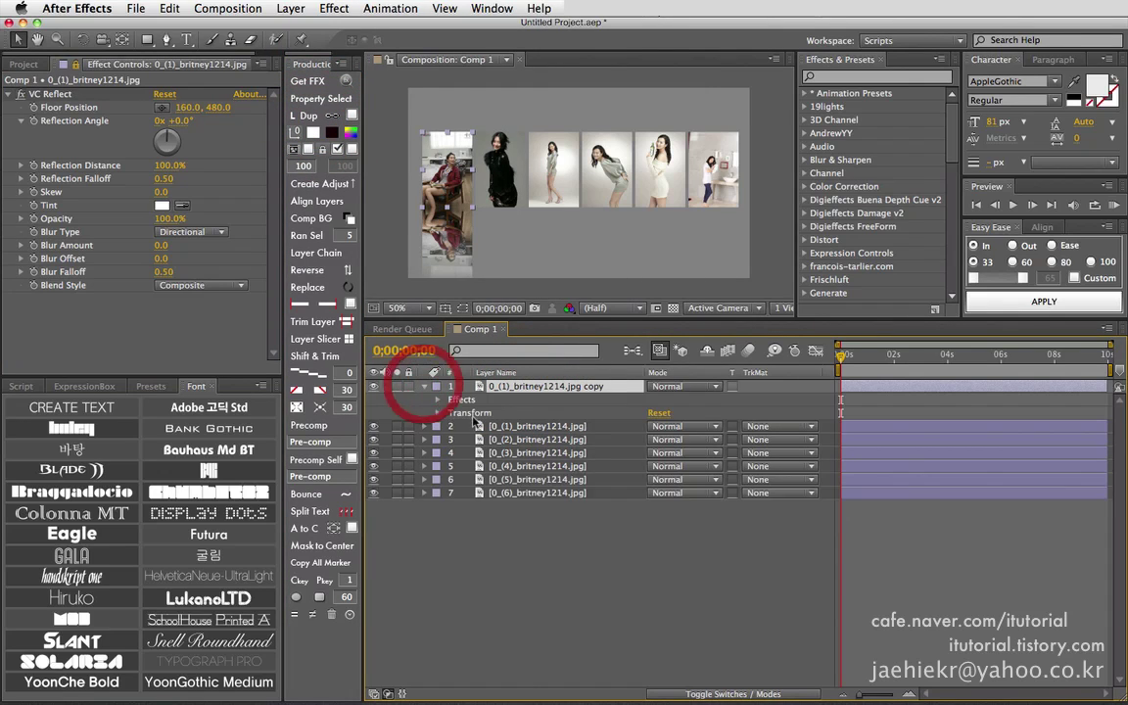
left_click(438, 400)
left_click(486, 413)
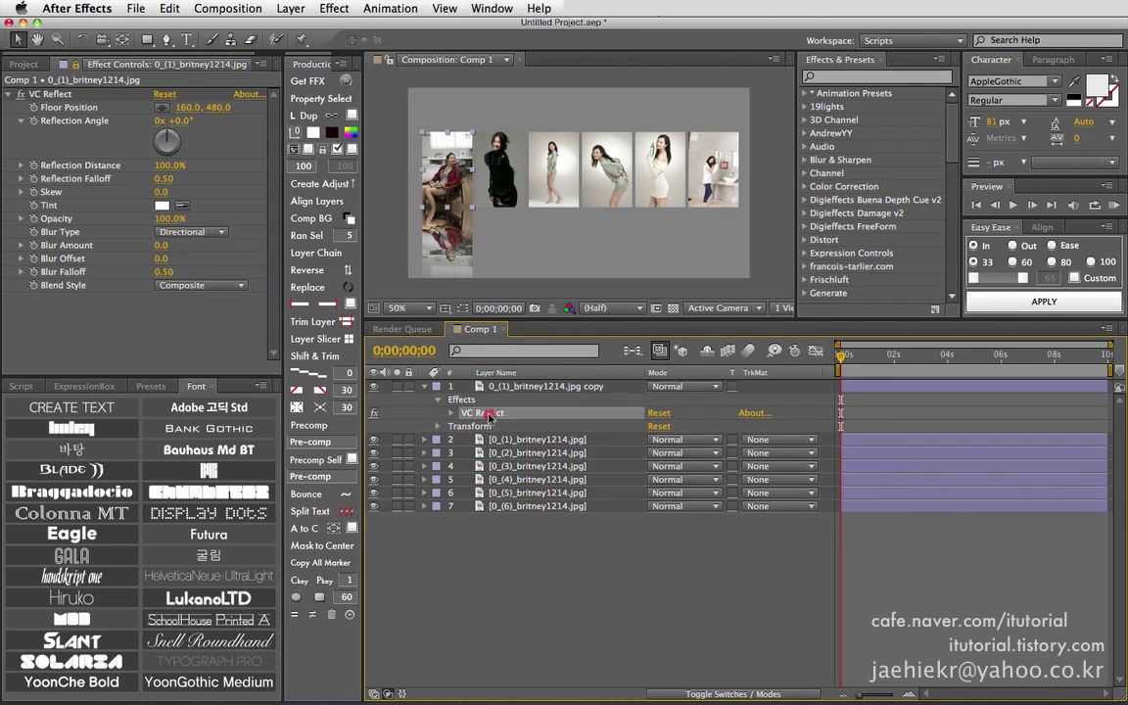
Paste VC Reflect onto the six original photo layers and delete the duplicate copy layer
left_click(451, 412)
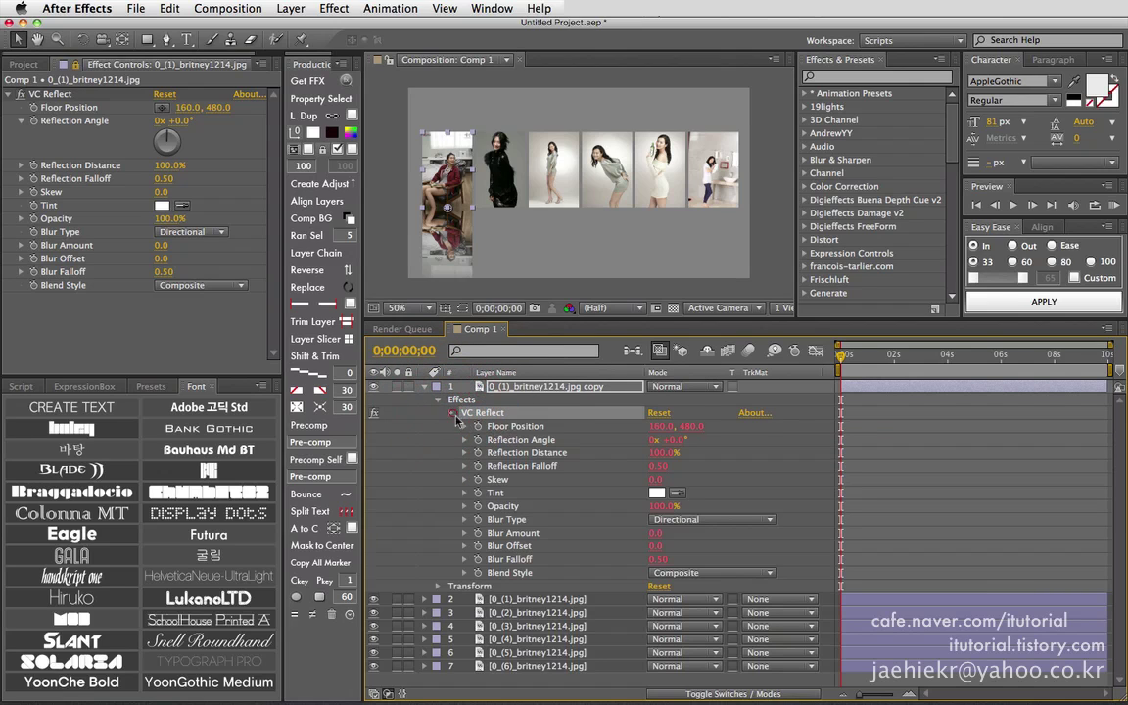
left_click(452, 413)
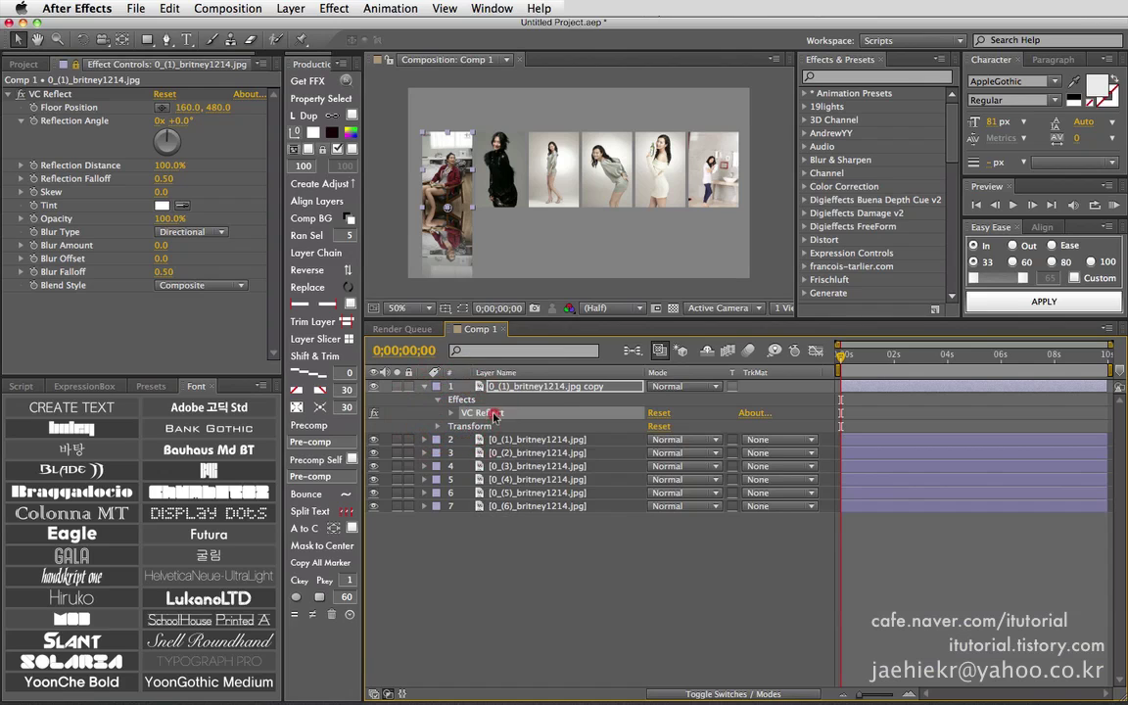
left_click(537, 440)
left_click(544, 506, "shift")
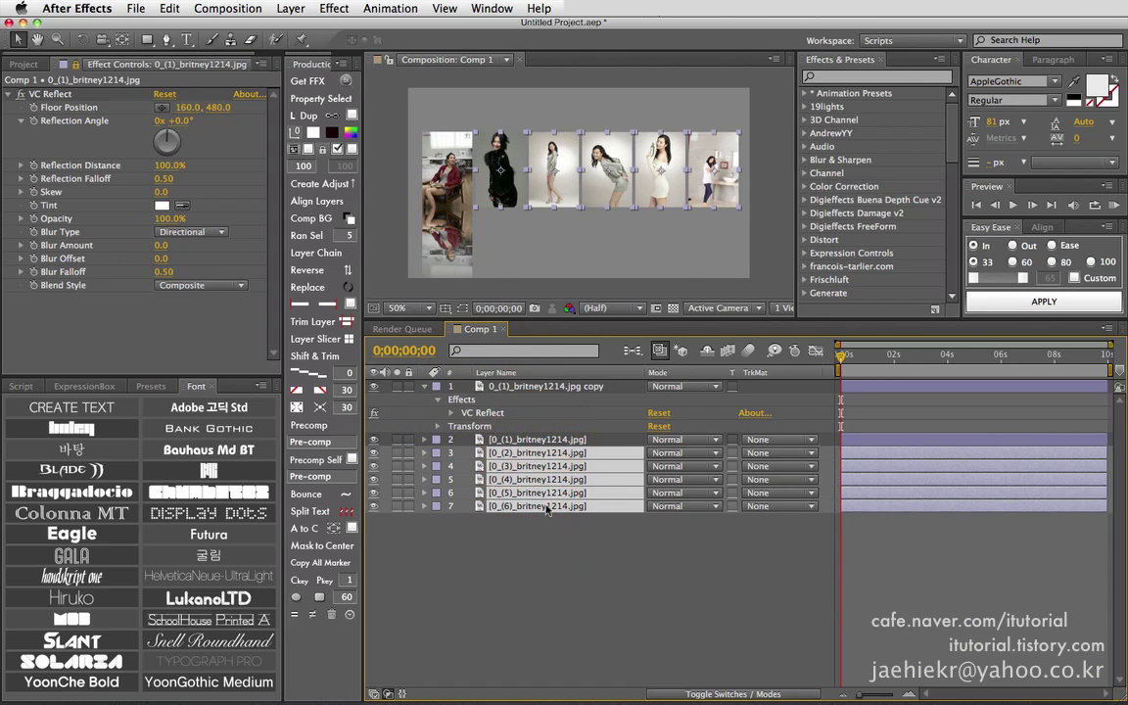
key("ctrl+v")
left_click(536, 387)
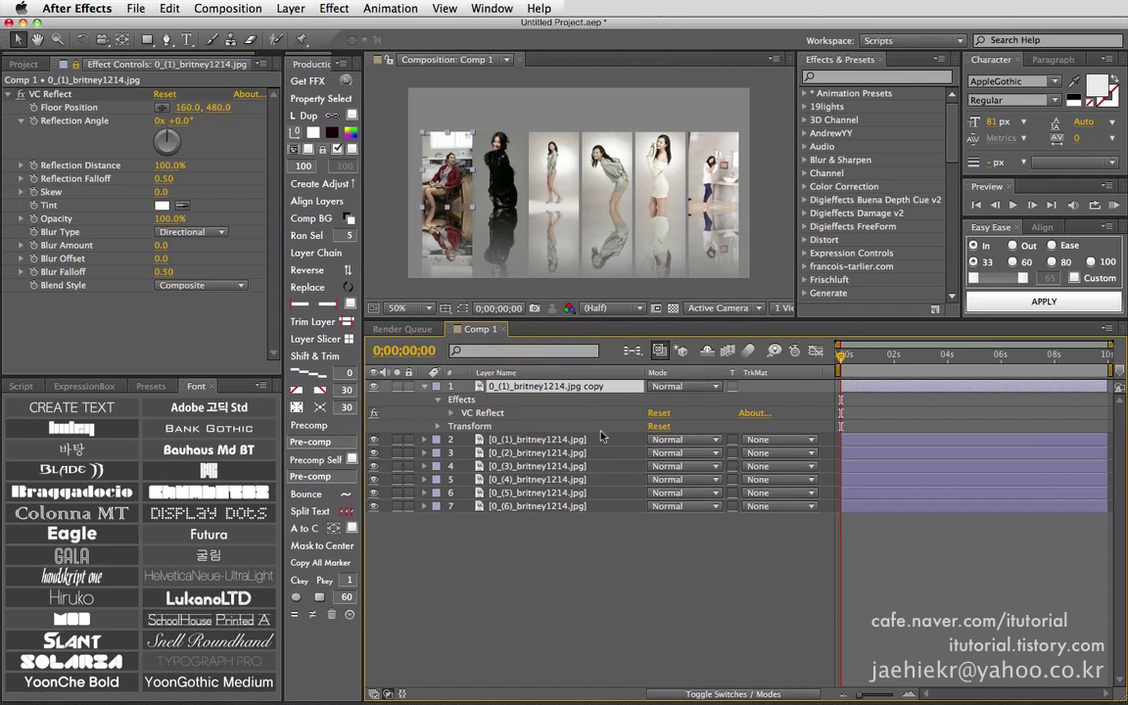
key("Delete")
Set the first photo's reflection Floor Position Y to 536 and Reflection Distance to 64%
left_click(536, 387)
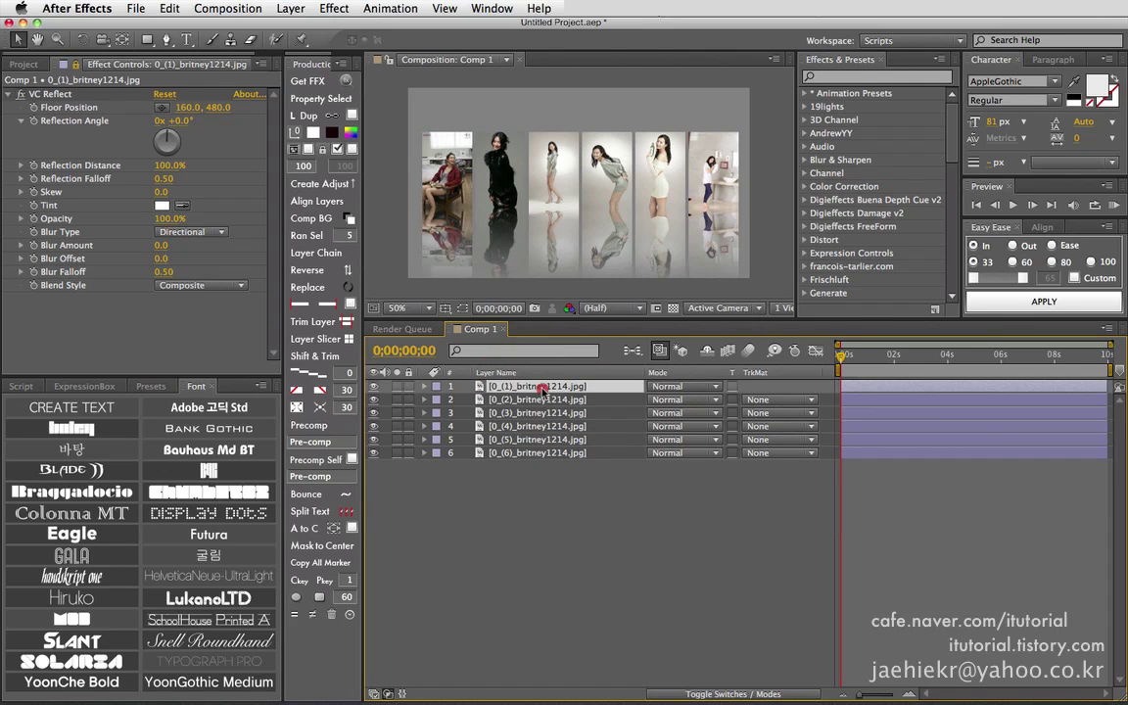
left_click_drag(217, 106, 179, 122)
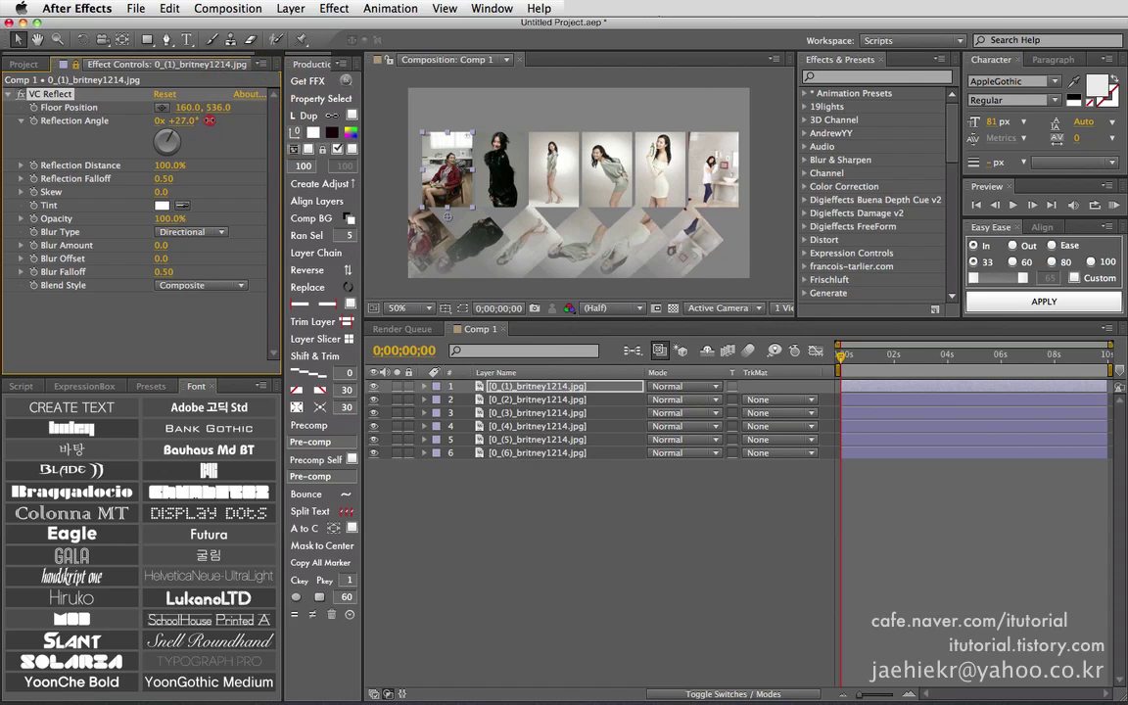
left_click_drag(166, 165, 129, 166)
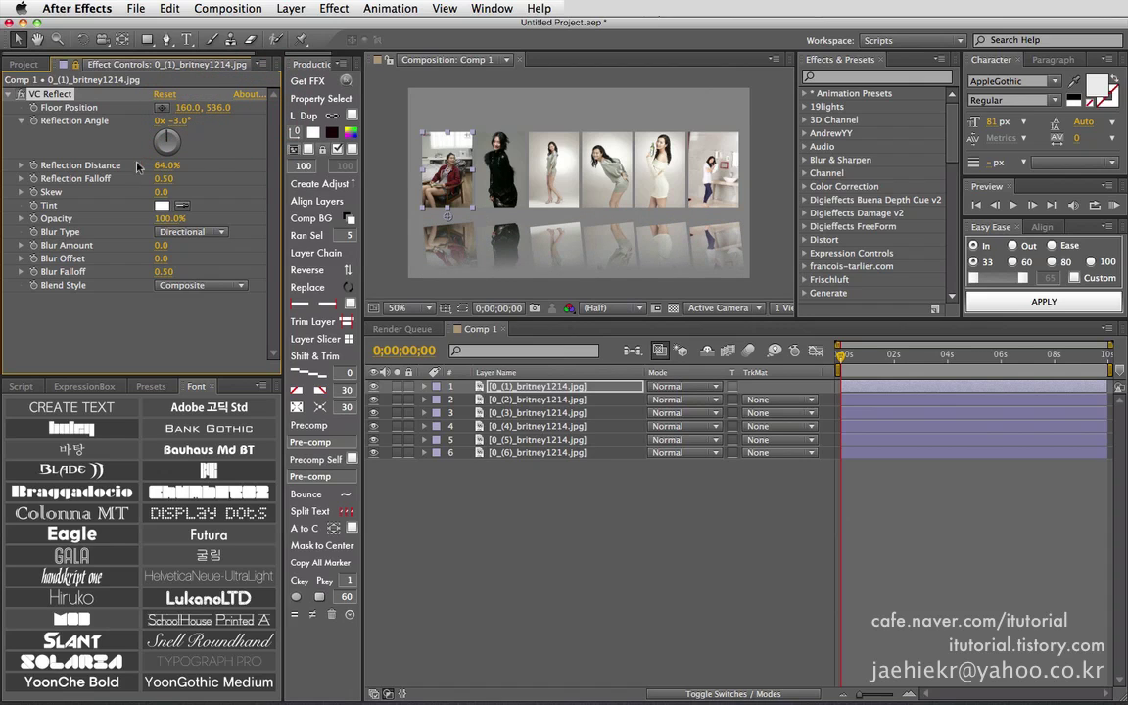
Select all six photo layers in the timeline and delete them
left_click(537, 389)
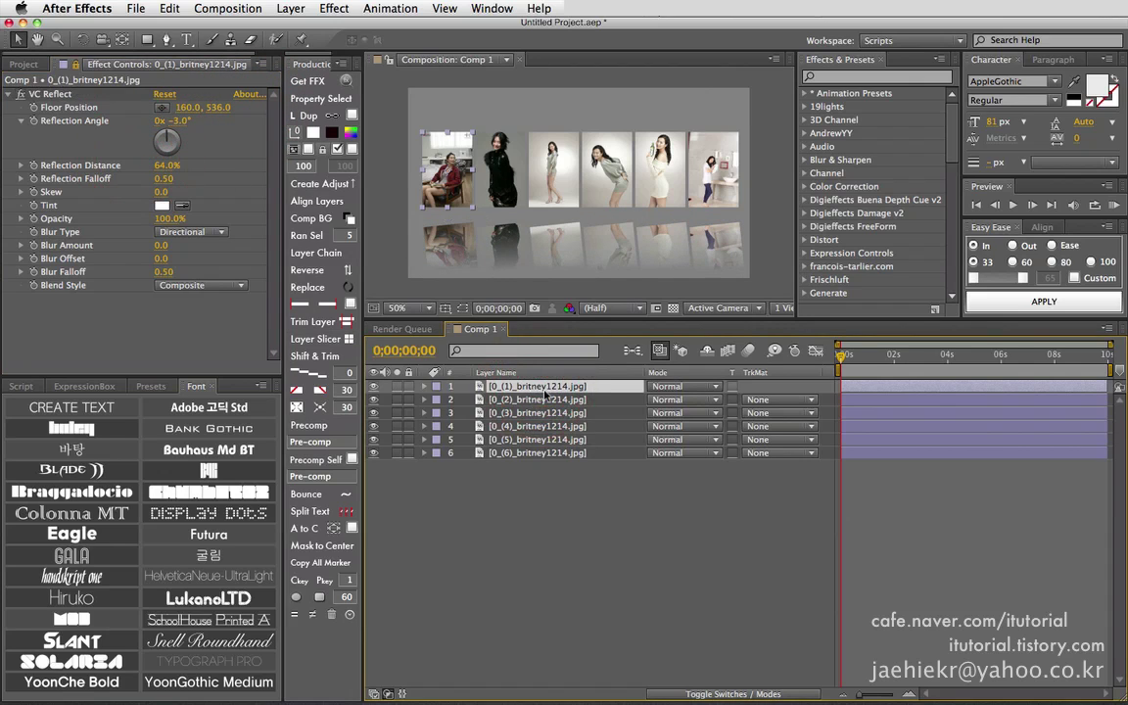
left_click(545, 400)
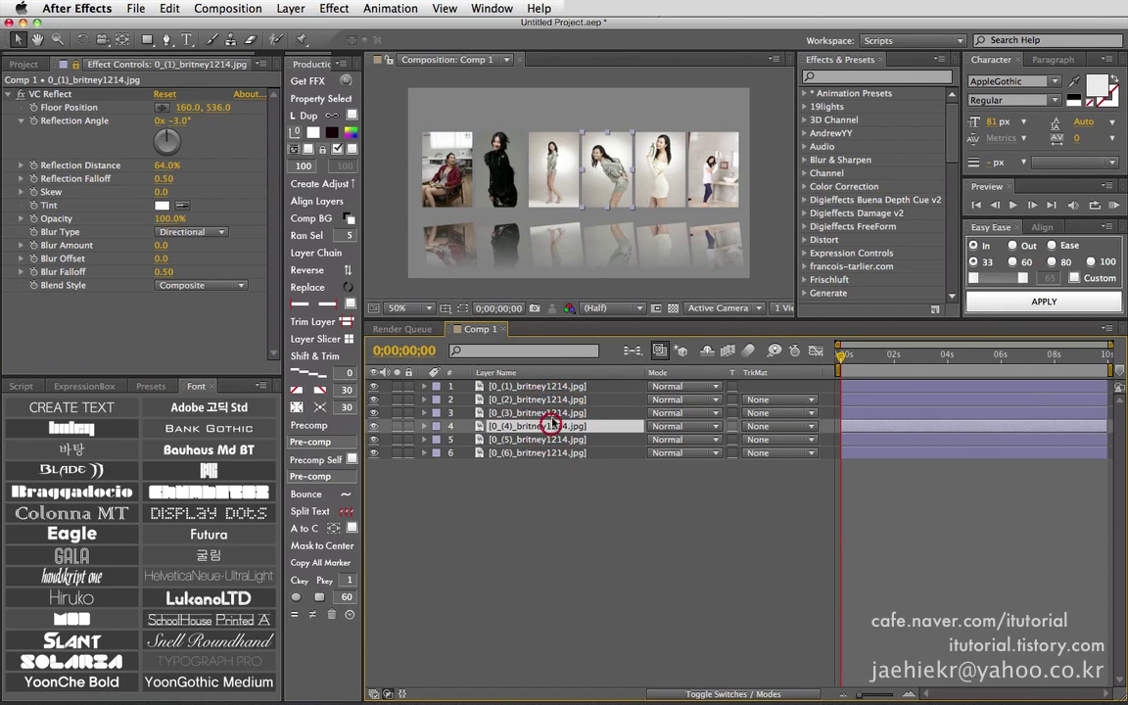
left_click(553, 388)
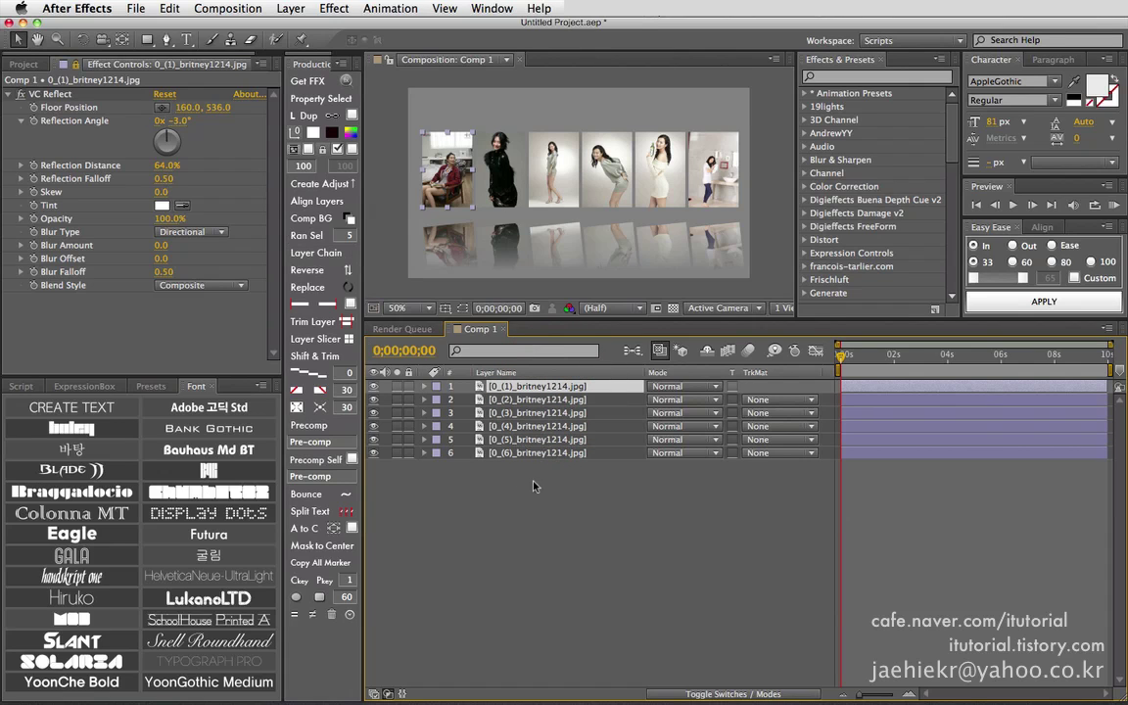
left_click(471, 373)
key("super+a")
key("Delete")
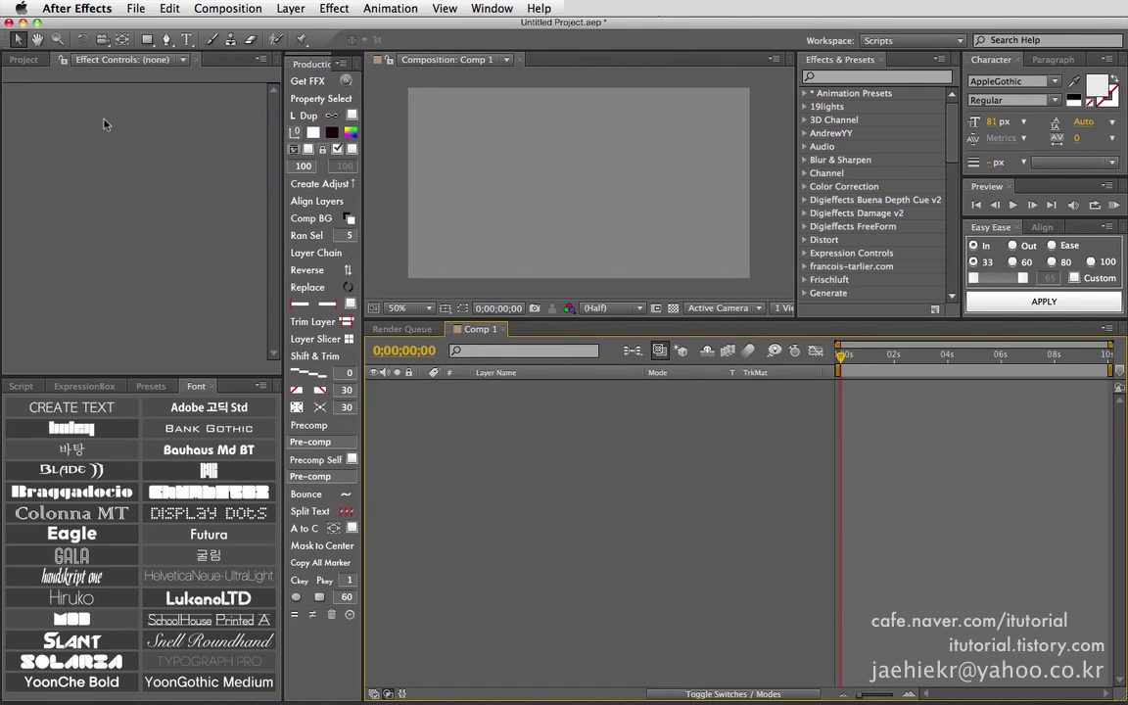
Add the six JPEG photos from the Project panel to Comp 1 and scale them to 42%
left_click(23, 59)
mouse_move(186, 242)
left_mouse_down()
mouse_move(316, 292)
mouse_move(491, 410)
left_mouse_up()
key("s")
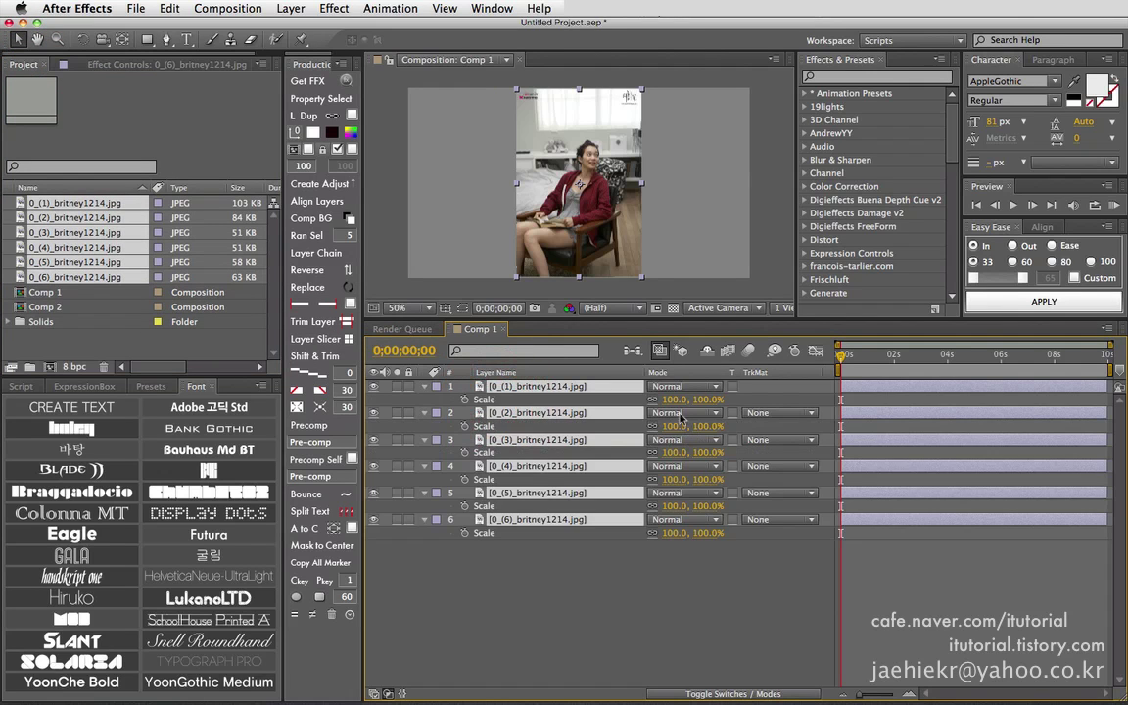
left_click_drag(676, 401, 627, 403)
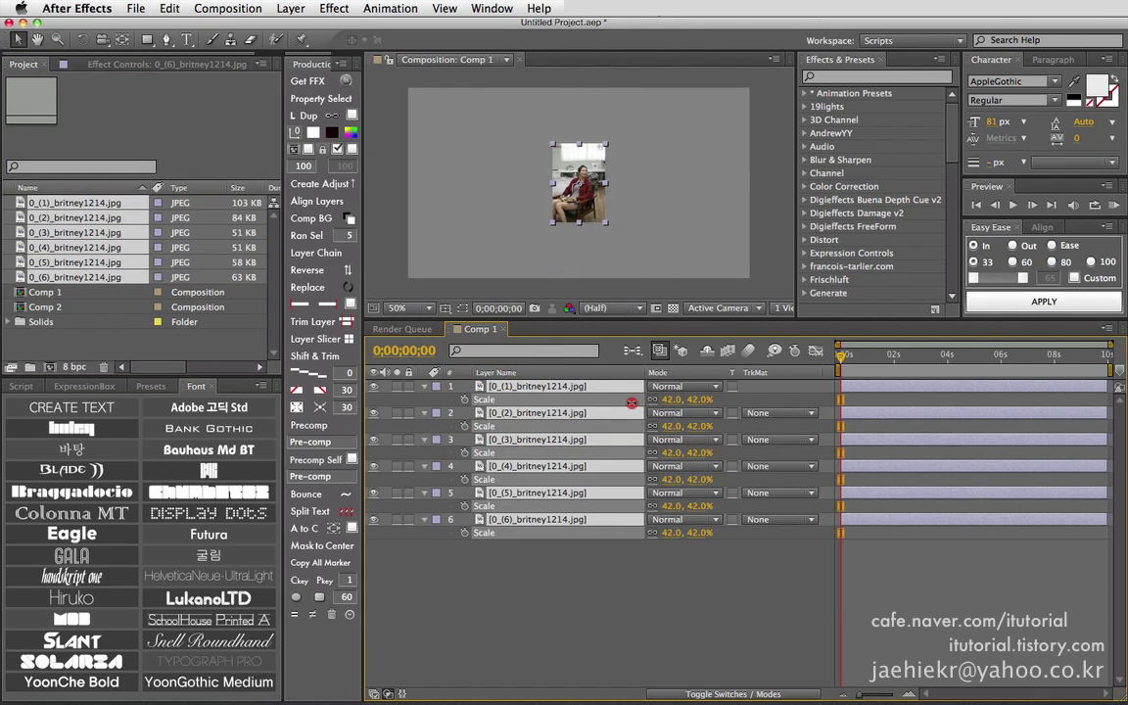
Space the six photos evenly along X with the Align Layers script, spanning the comp in one row
left_click_drag(551, 586, 466, 372)
left_click(318, 200)
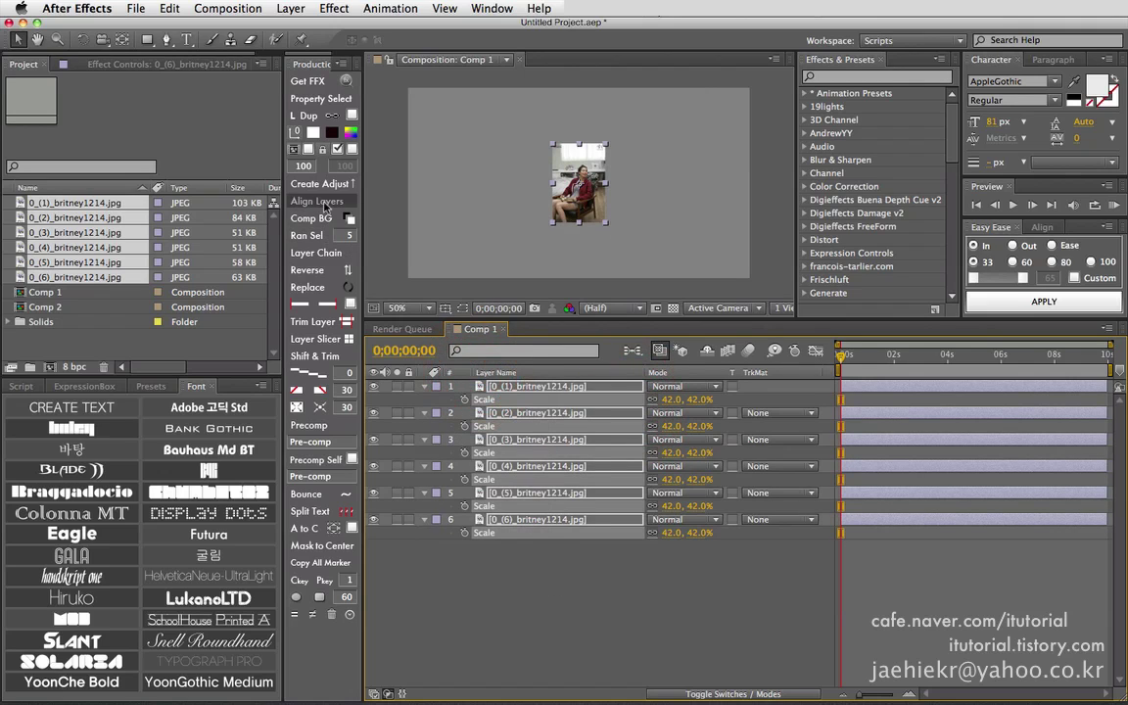
left_click(456, 335)
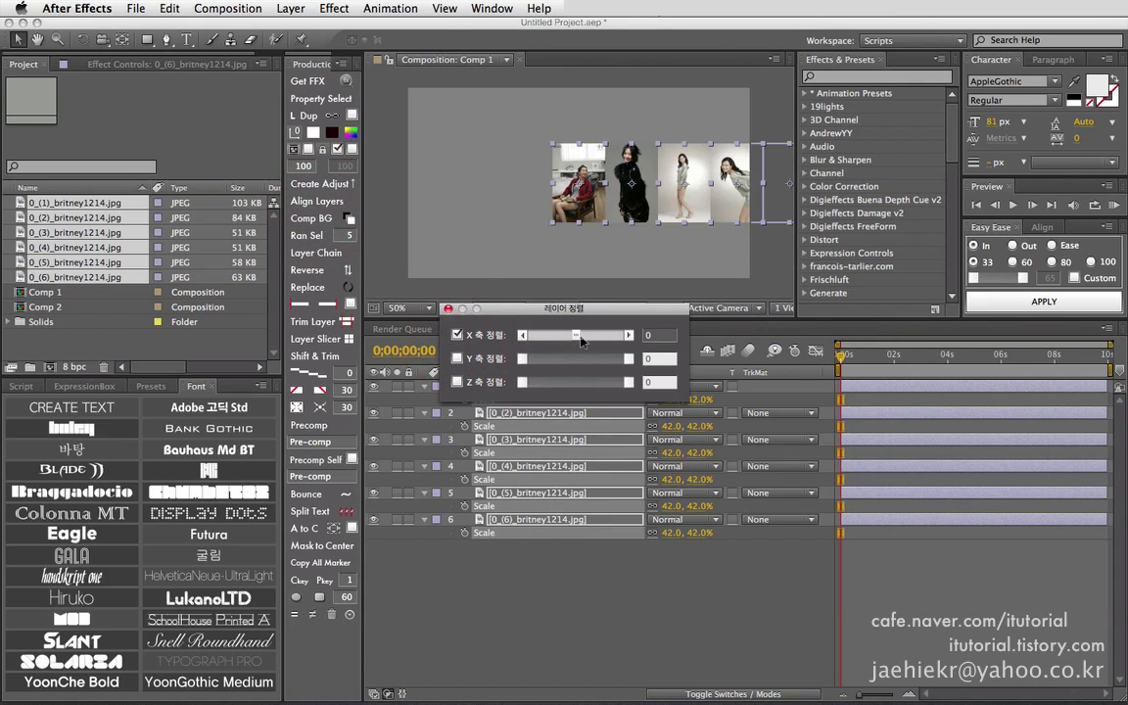
left_click_drag(521, 335, 589, 337)
left_click(447, 308)
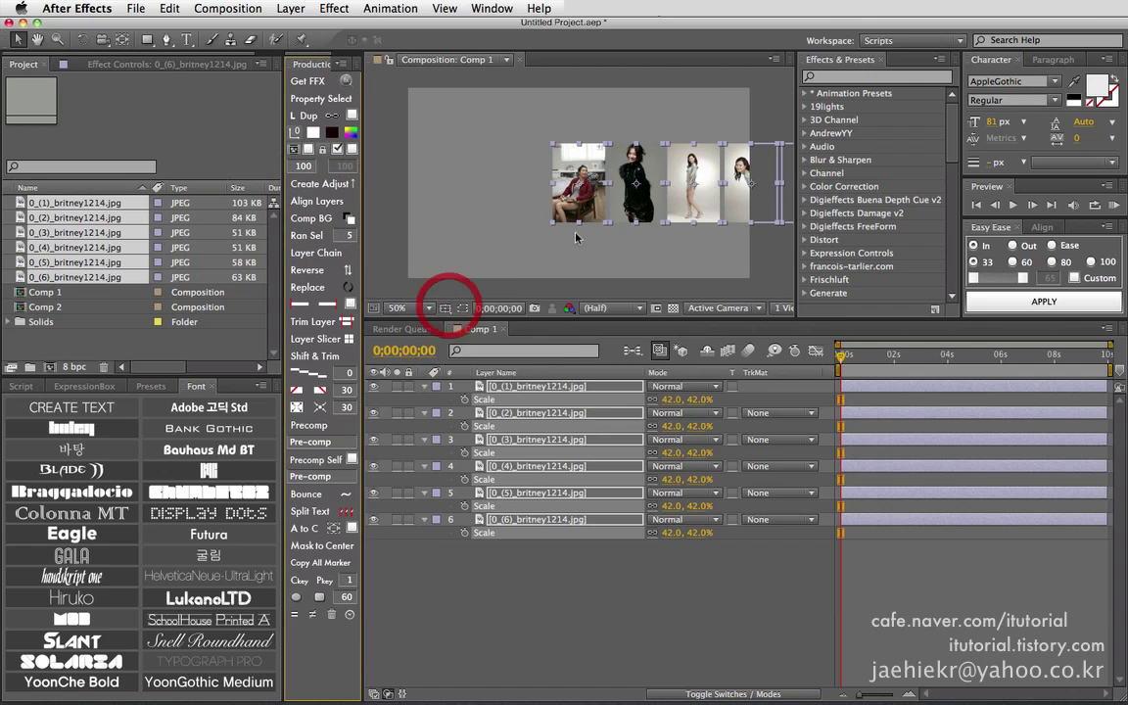
left_click_drag(629, 186, 490, 168)
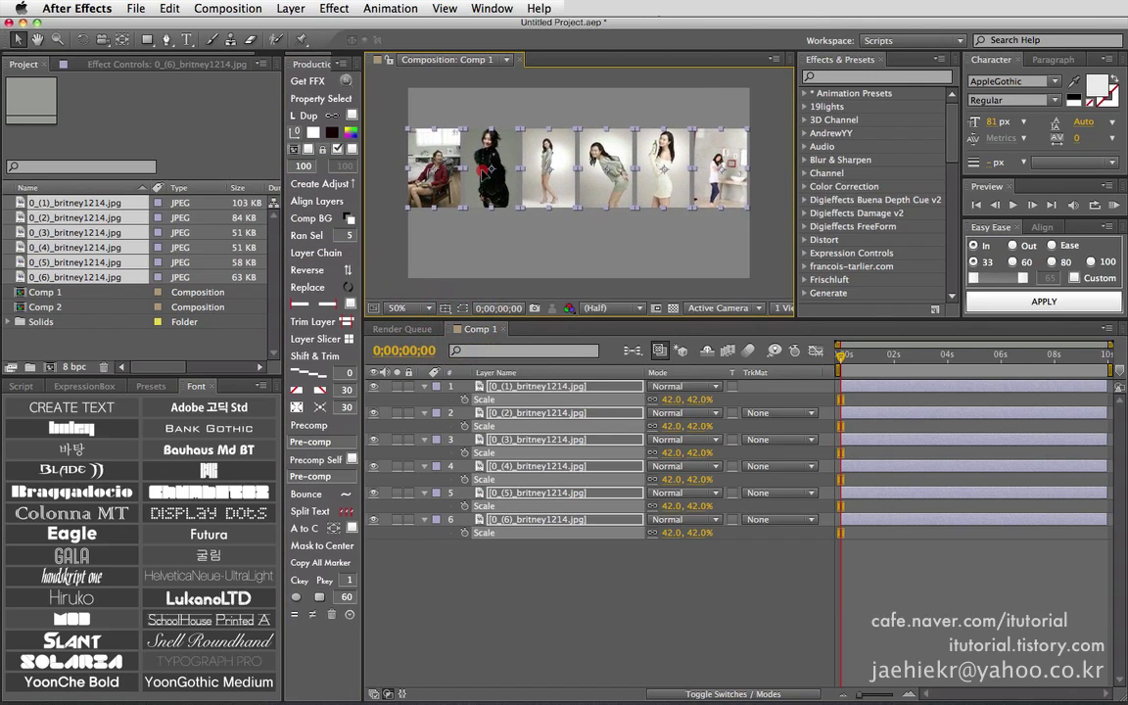
left_click_drag(569, 566, 456, 412)
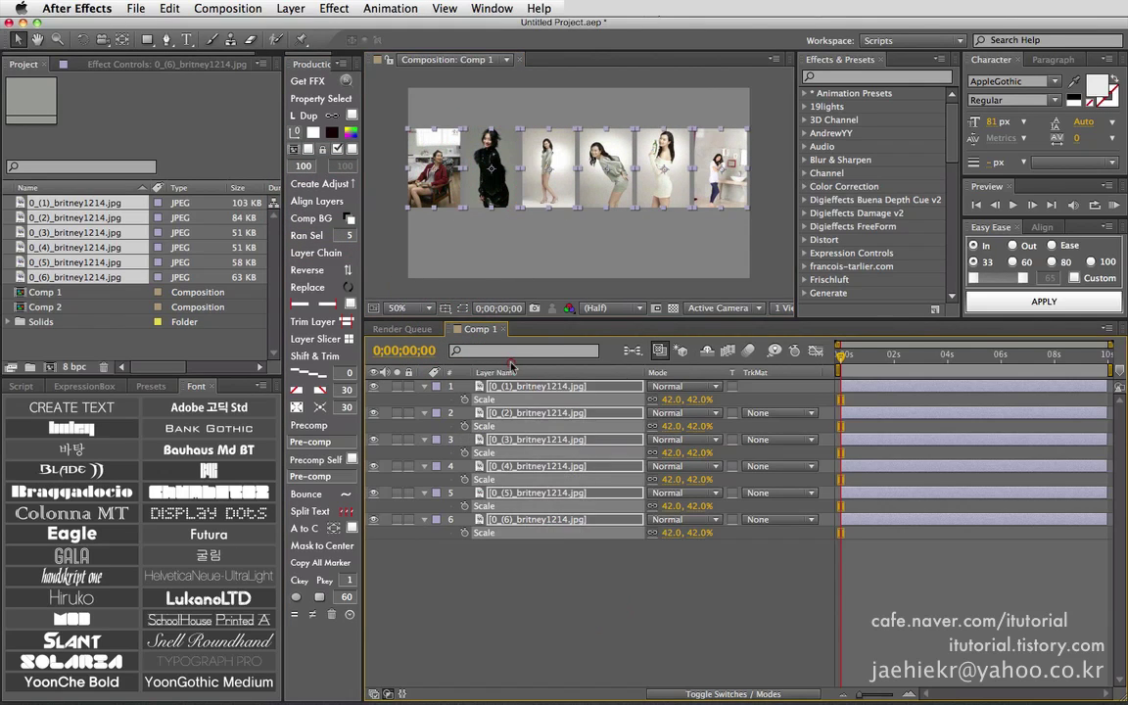
left_click(423, 387)
left_click(508, 508)
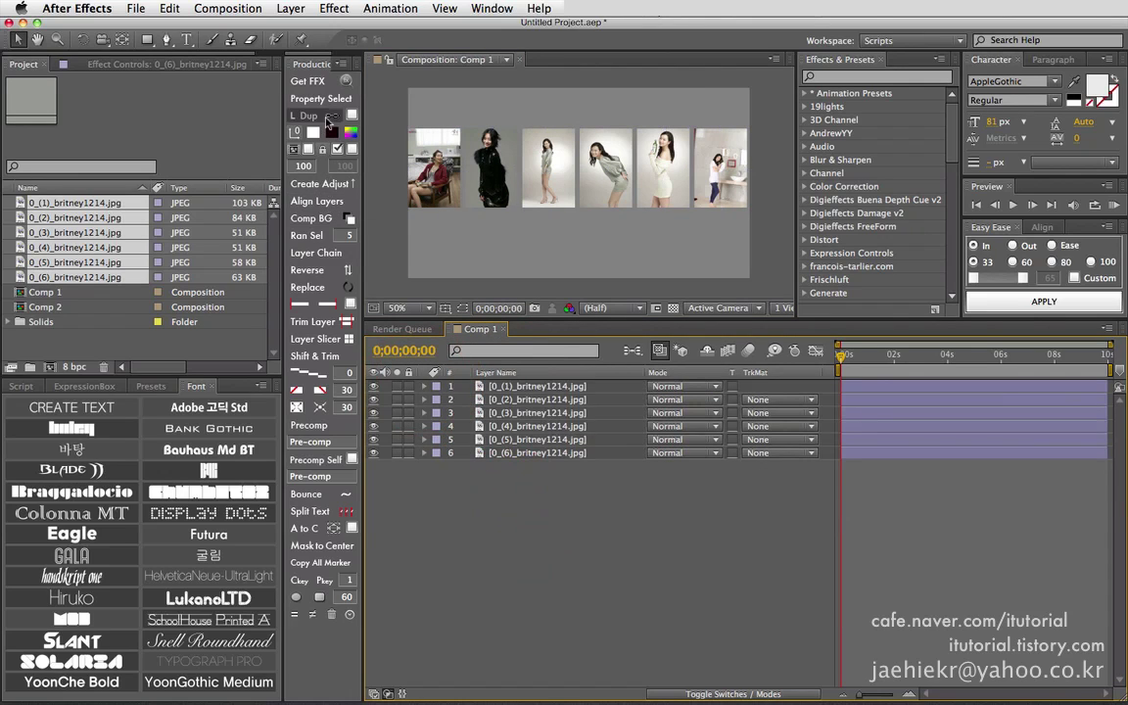
Add a null layer named 'Master' and apply VC Reflect to it
left_click(294, 135)
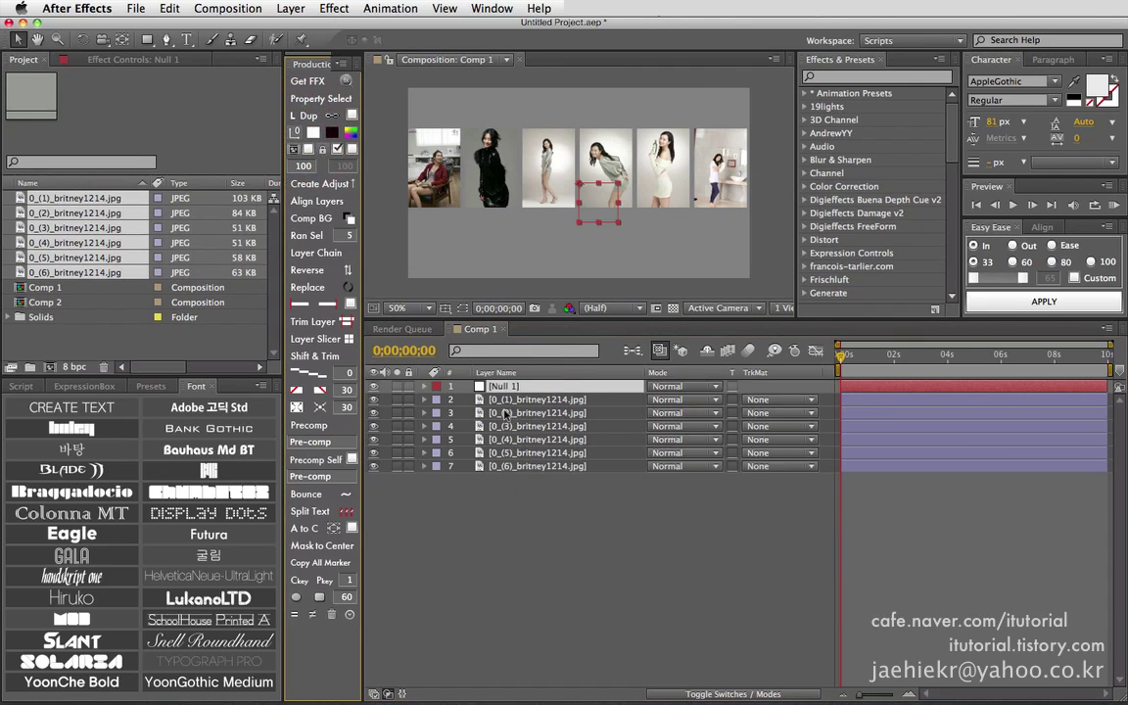
left_click(505, 386)
key("Return")
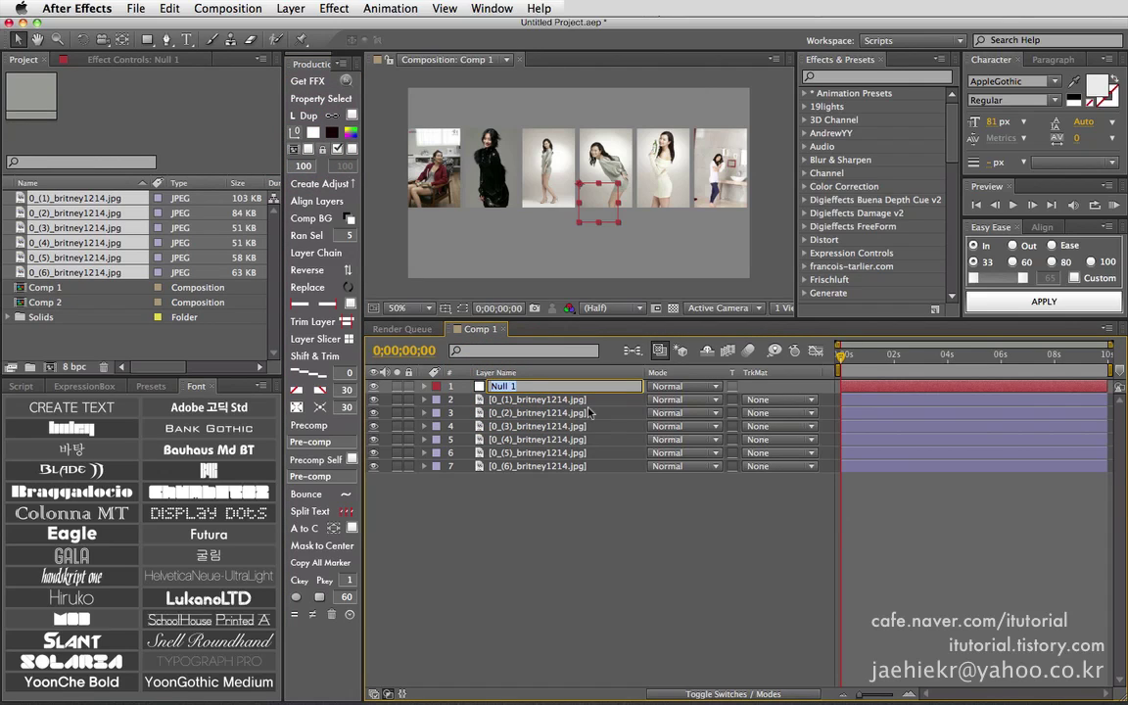
type("Maste")
type("r")
key("Return")
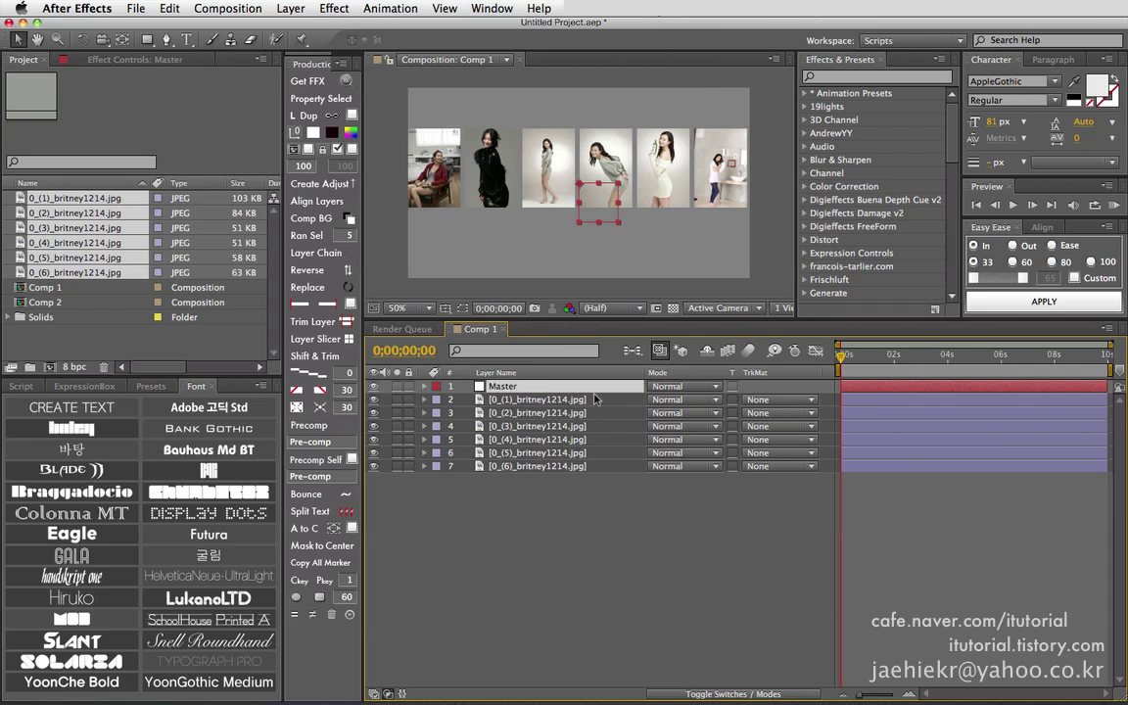
left_click(331, 9)
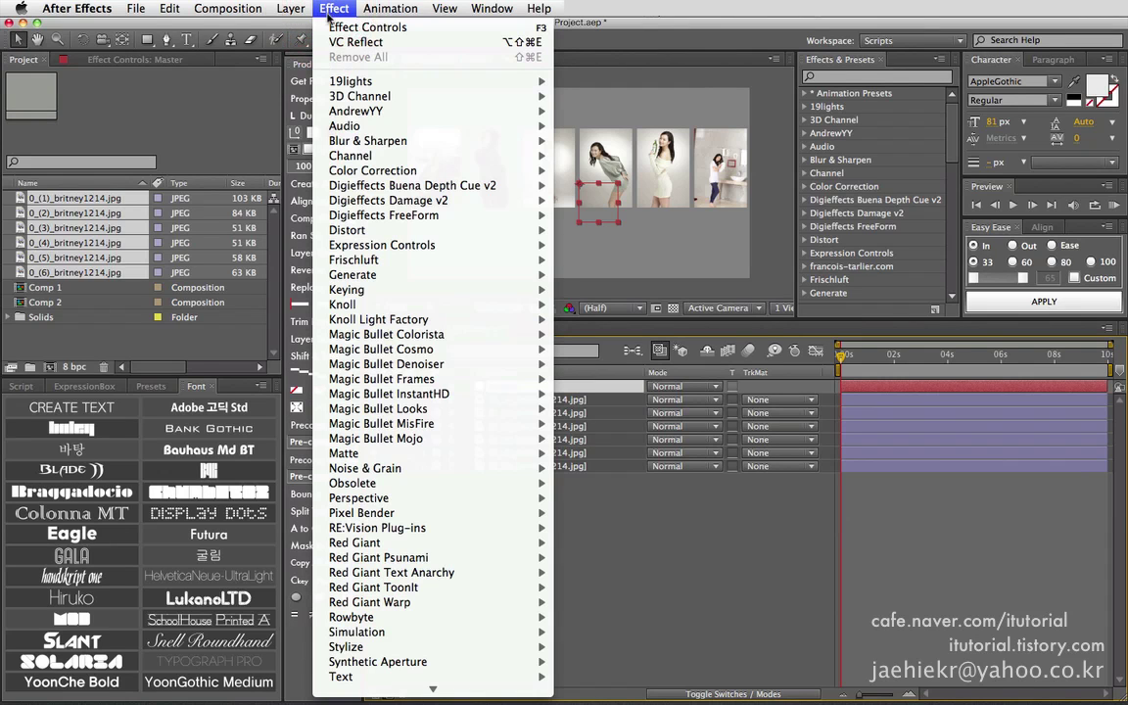
left_click(335, 43)
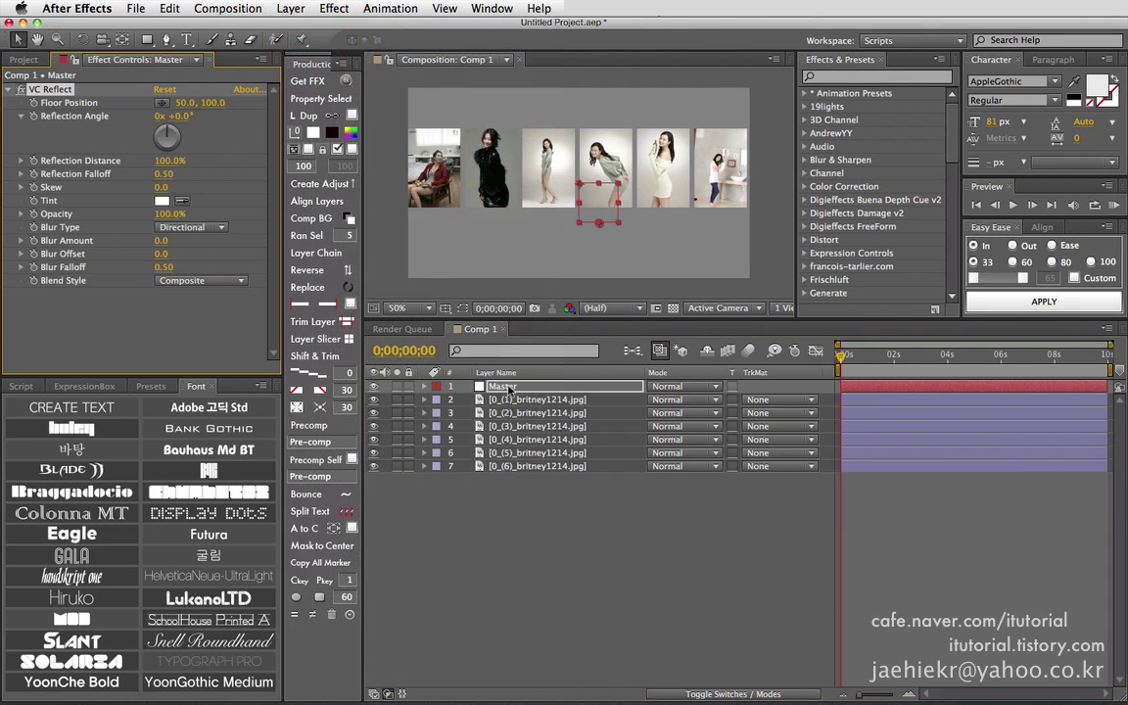
Duplicate Master, copy the VC Reflect effect from the copy, then delete the copy layer
left_click(508, 387)
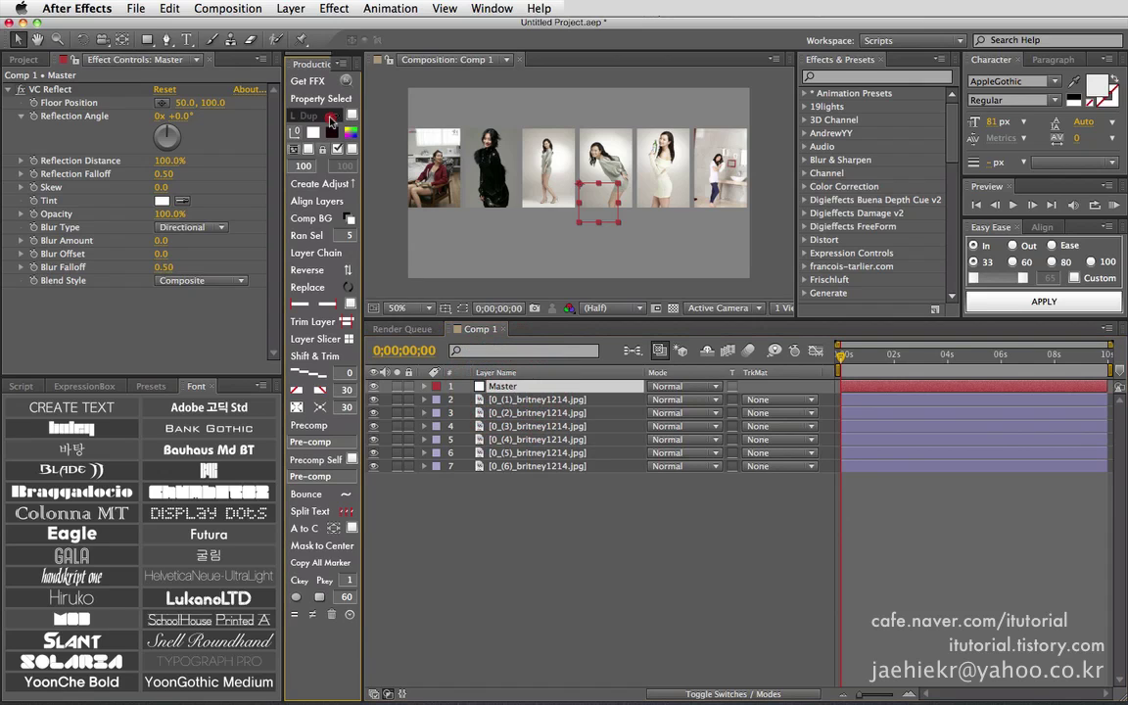
left_click(333, 116)
left_click(438, 388)
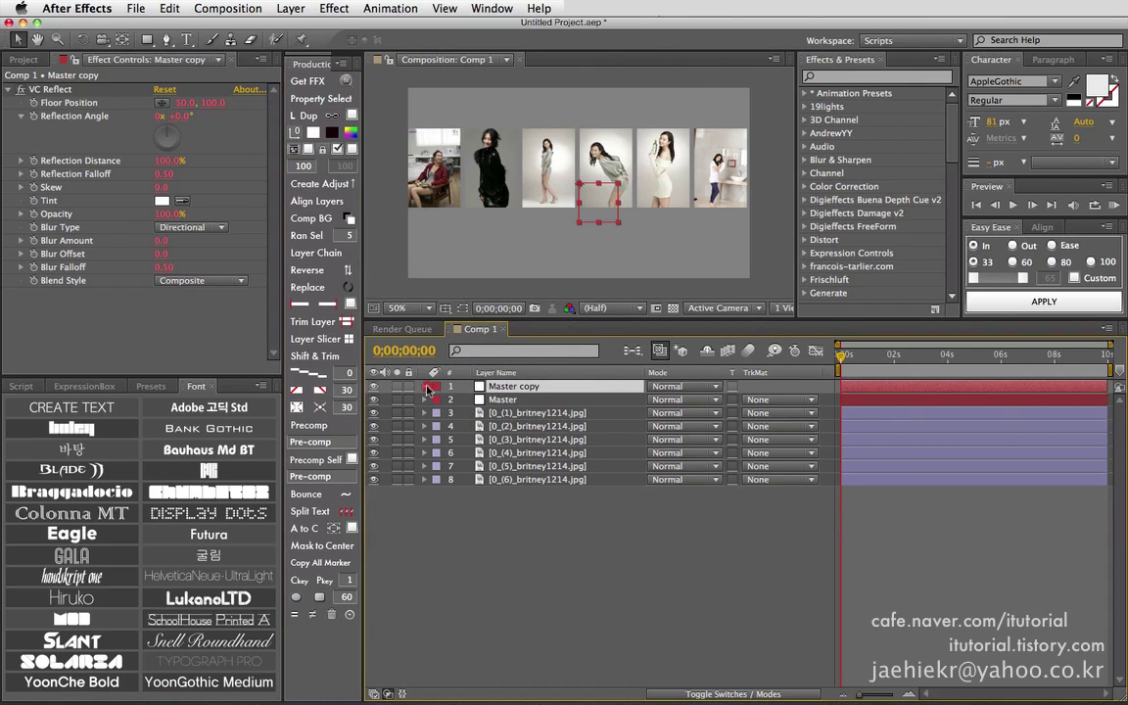
left_click(438, 399)
left_click(501, 414)
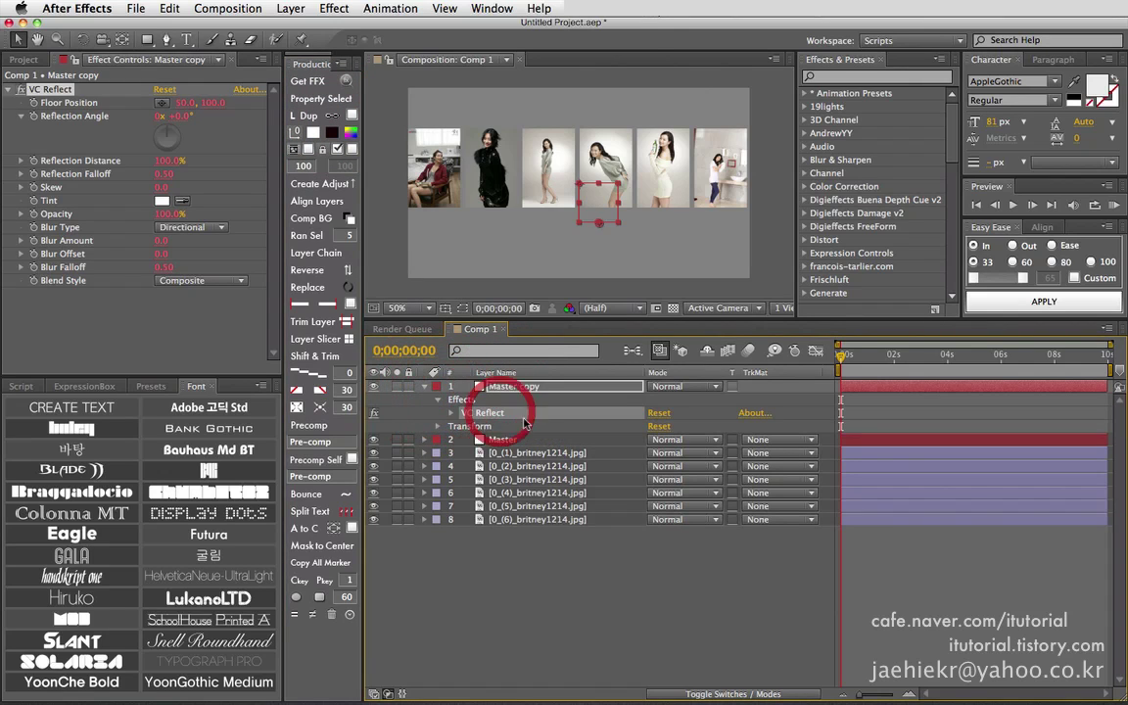
left_click(516, 403)
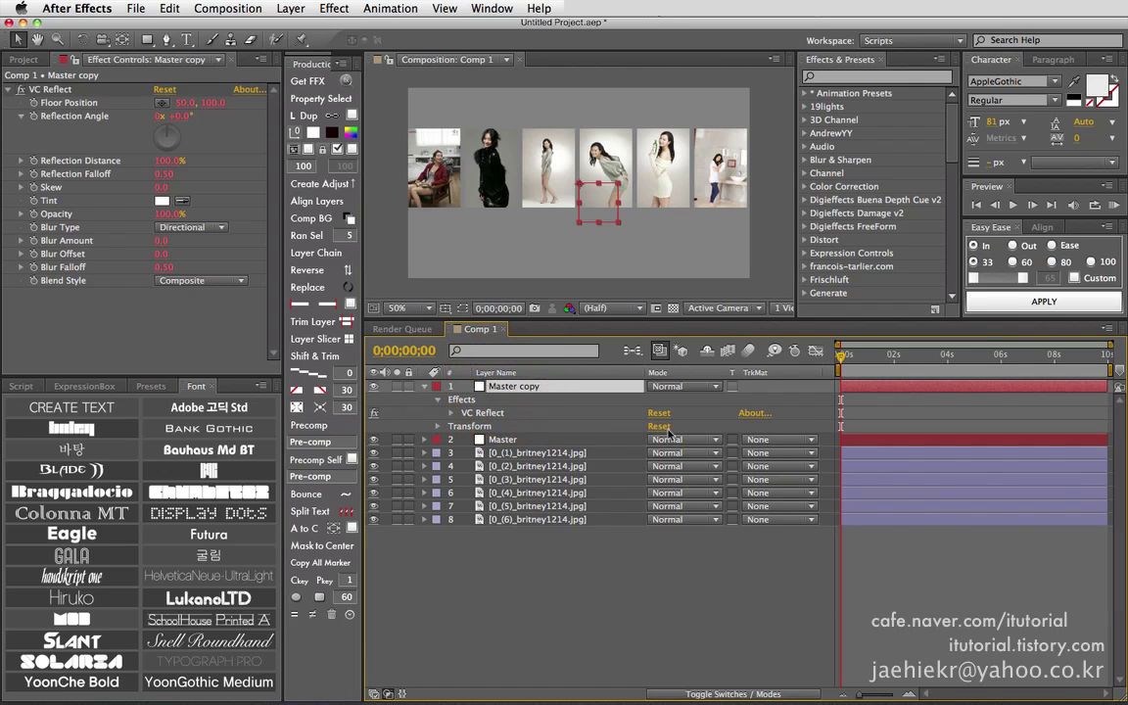
key("Delete")
Paste the VC Reflect effect onto all six photo layers
left_click(576, 401)
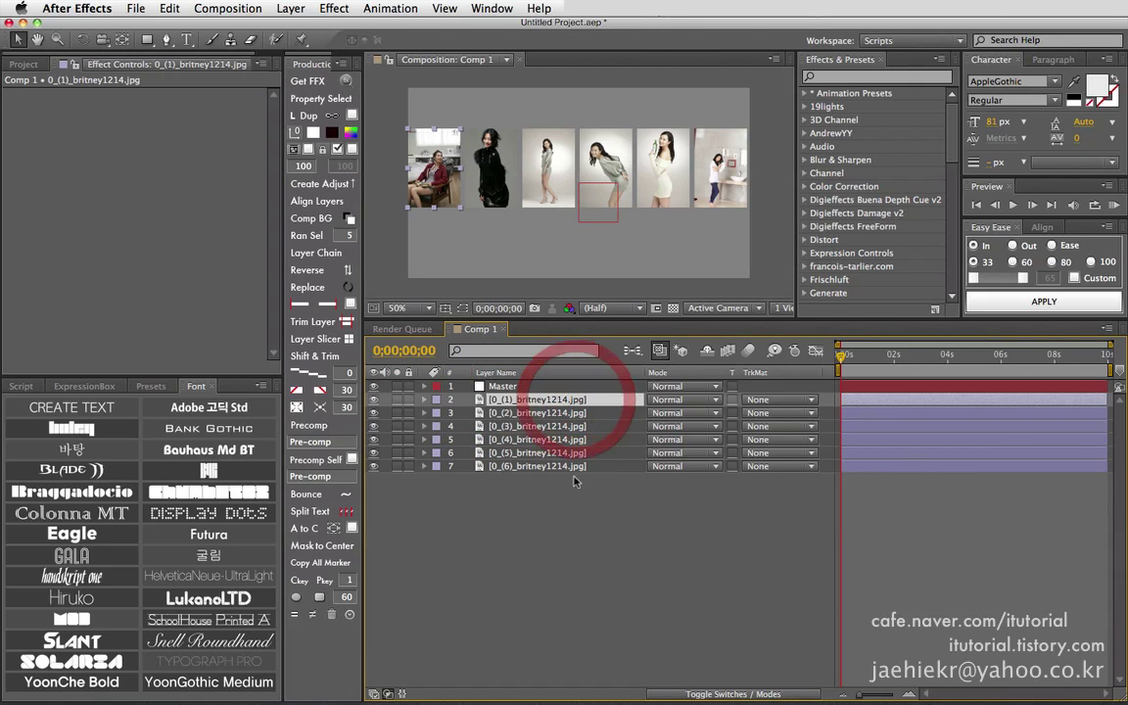
left_click(572, 466, "shift")
key("ctrl+v")
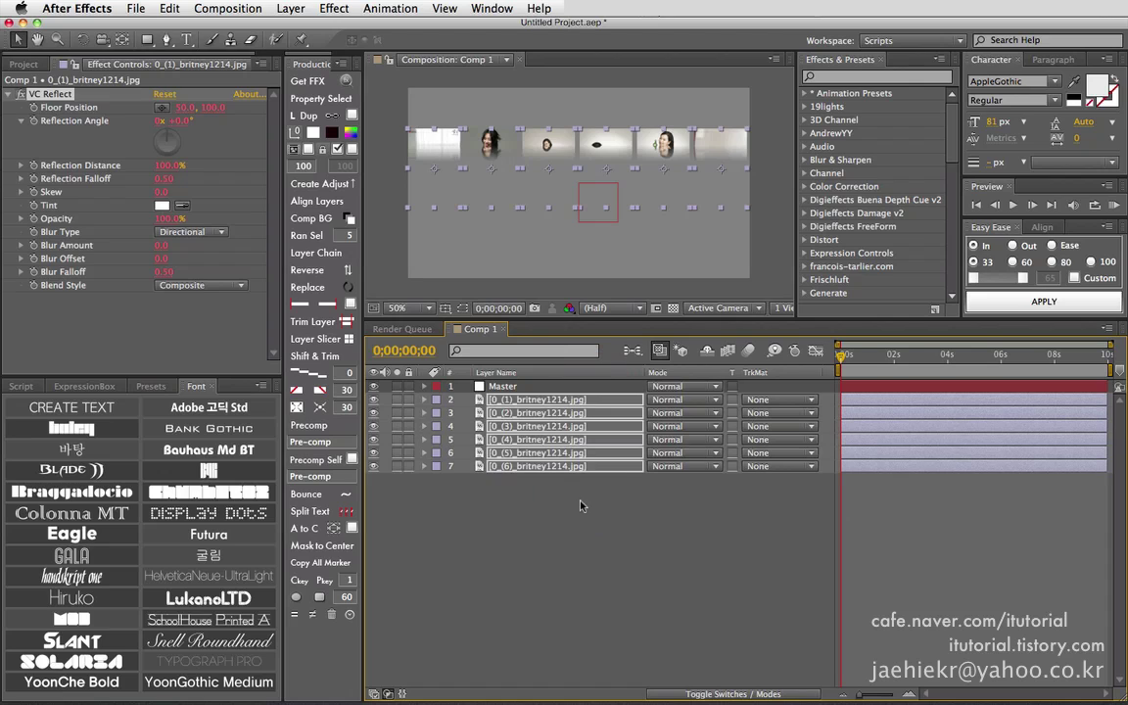
left_click(580, 495)
Tune Master's VC Reflect: floor Y 487, distance 57%, Directional blur, opacity 38%
left_click(502, 386)
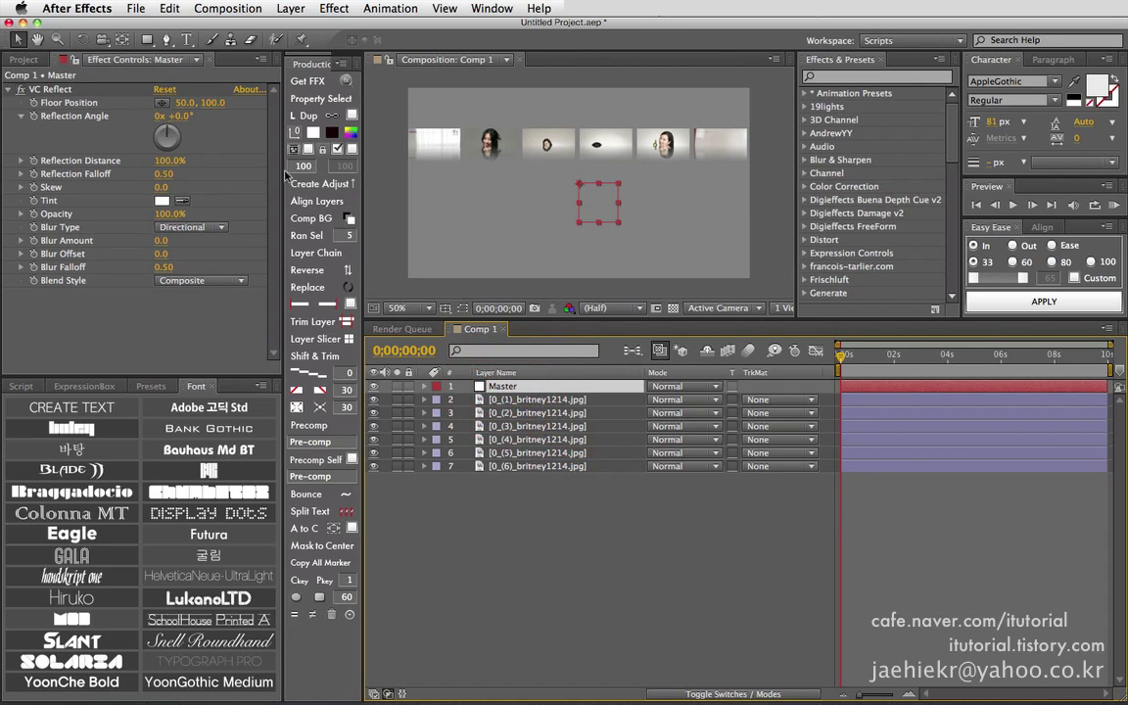
mouse_move(210, 102)
left_mouse_down()
mouse_move(511, 130)
mouse_move(451, 116)
left_mouse_up()
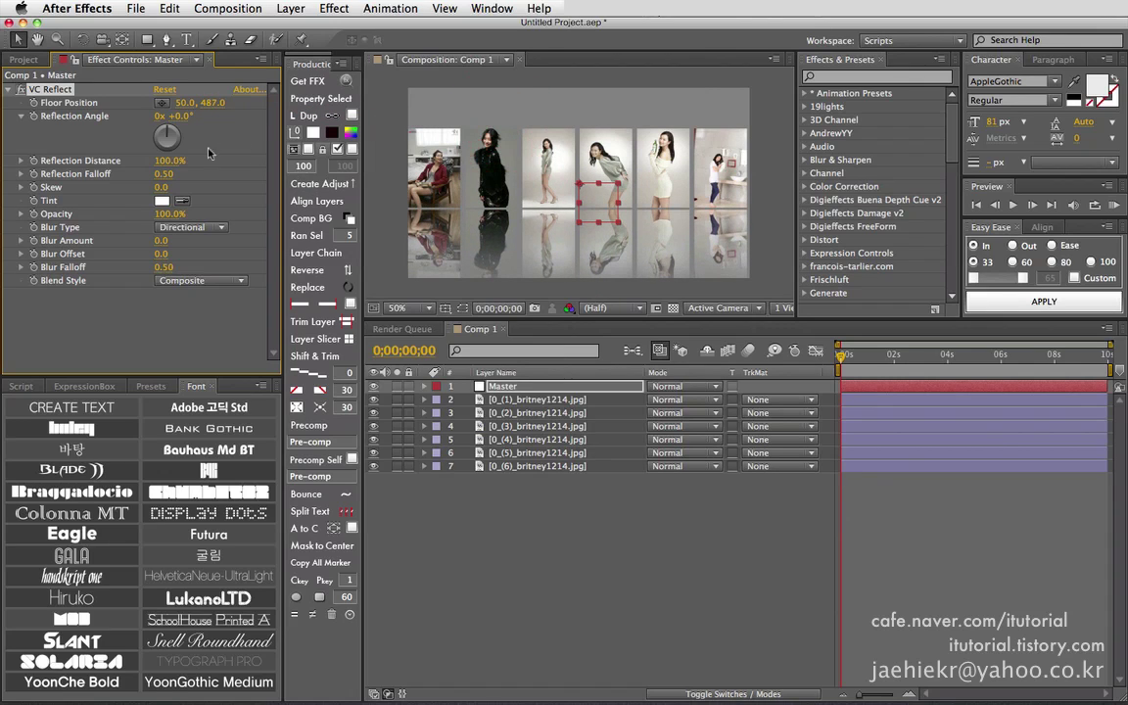
left_click_drag(170, 161, 162, 173)
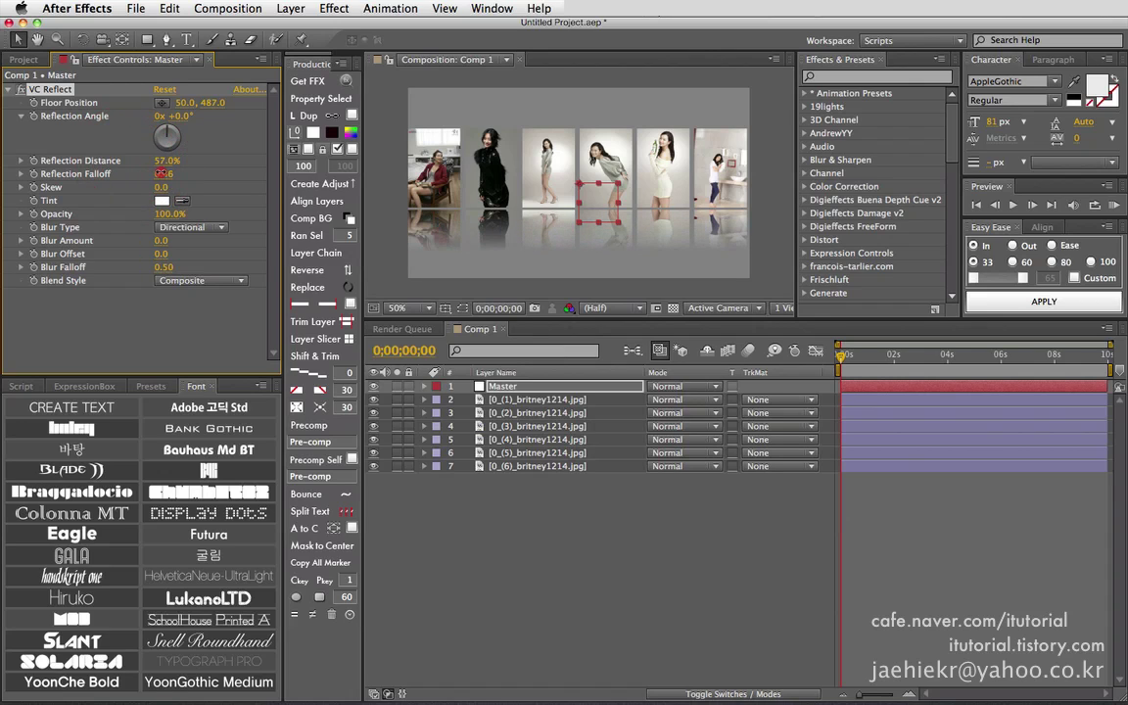
left_click(159, 223)
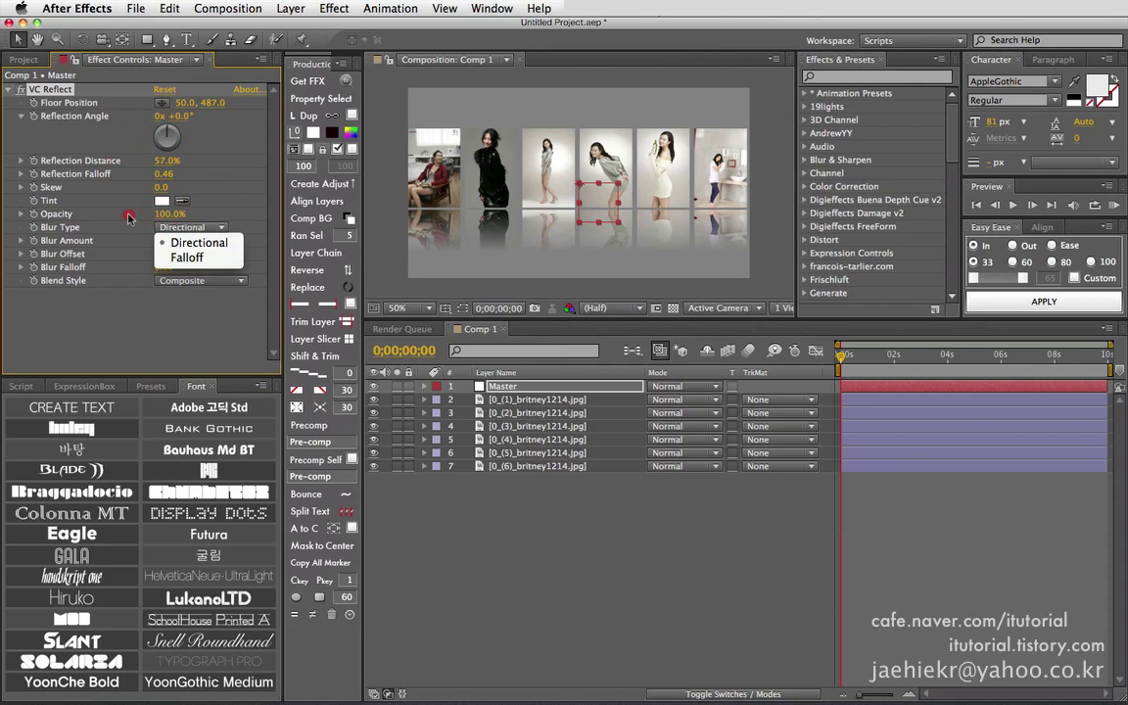
left_click(144, 196)
left_click_drag(166, 214, 115, 211)
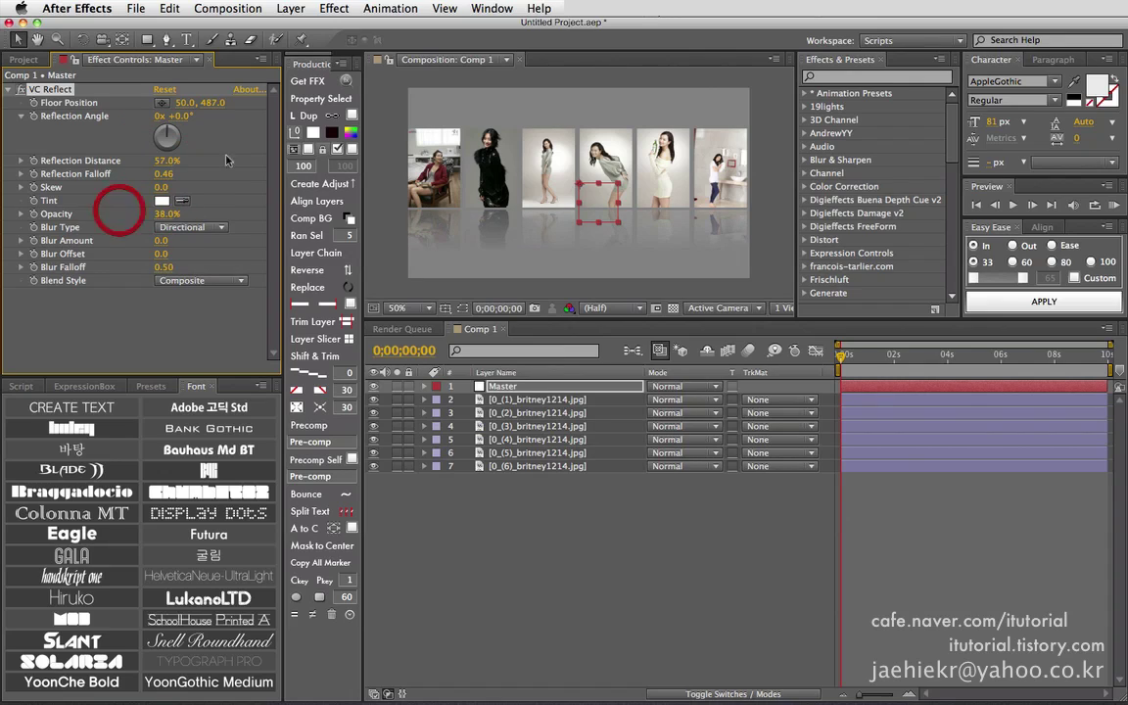
left_click_drag(168, 115, 166, 116)
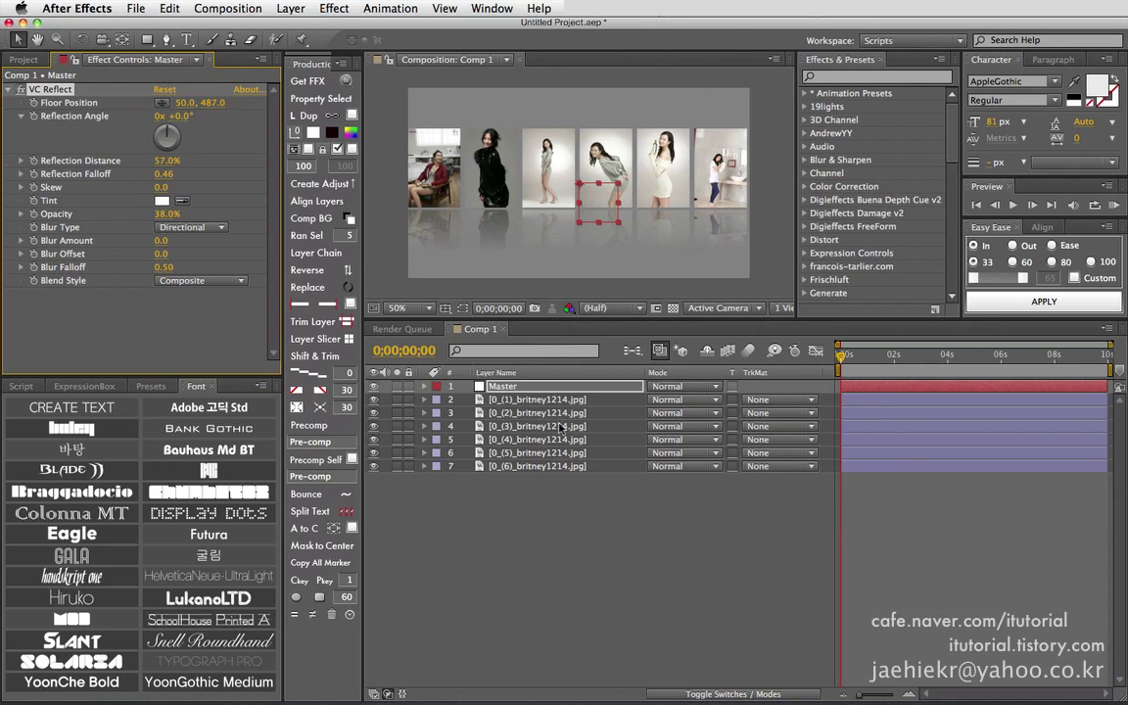
left_click(526, 400)
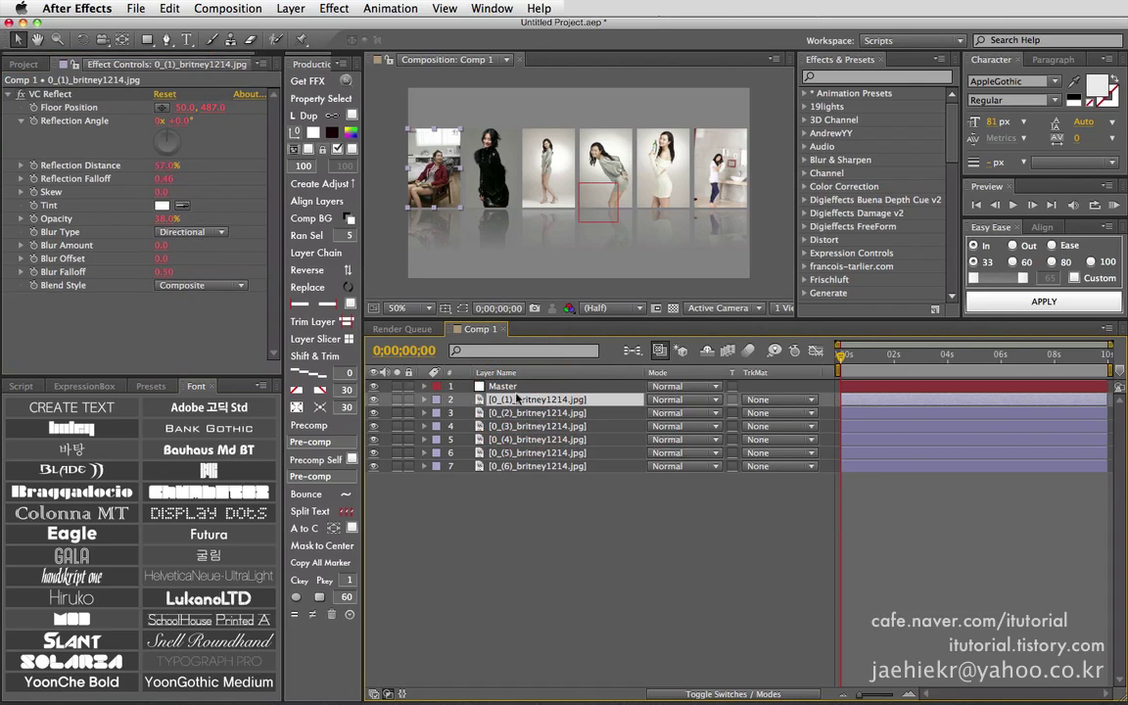
Enable the script panel's first size value of 100, toggling the second size value on and off
left_click(499, 386)
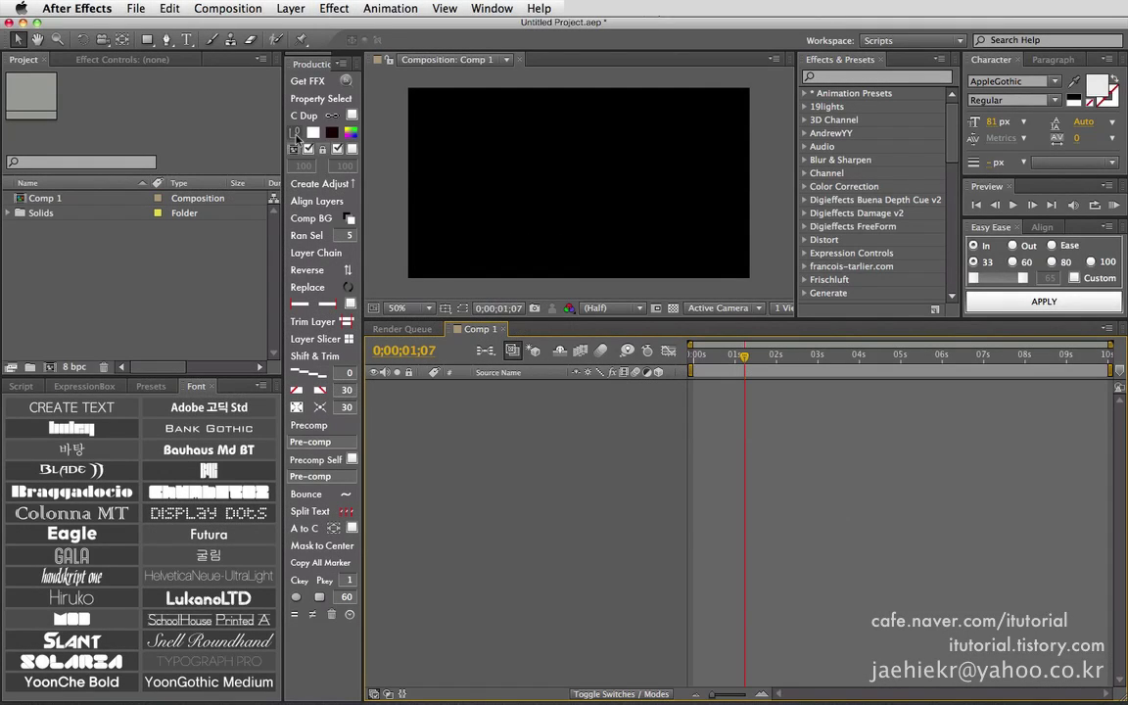
left_click(311, 135)
left_click(309, 149)
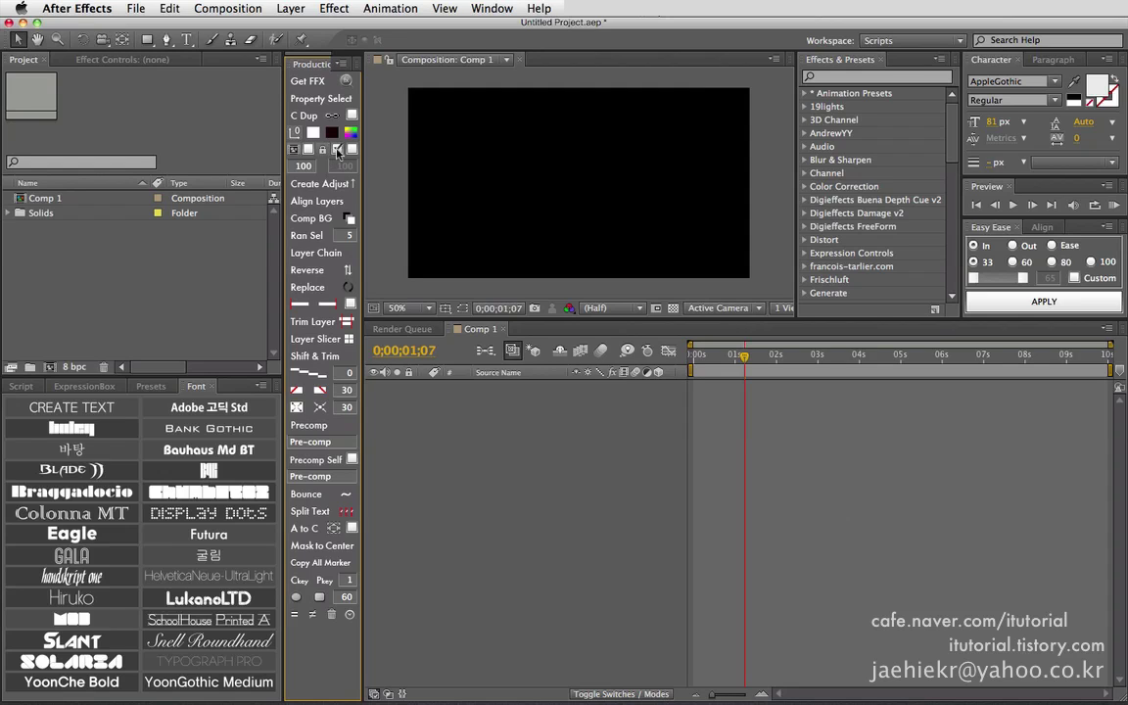
left_click(337, 149)
left_click(344, 167)
left_click(341, 169)
left_click(337, 150)
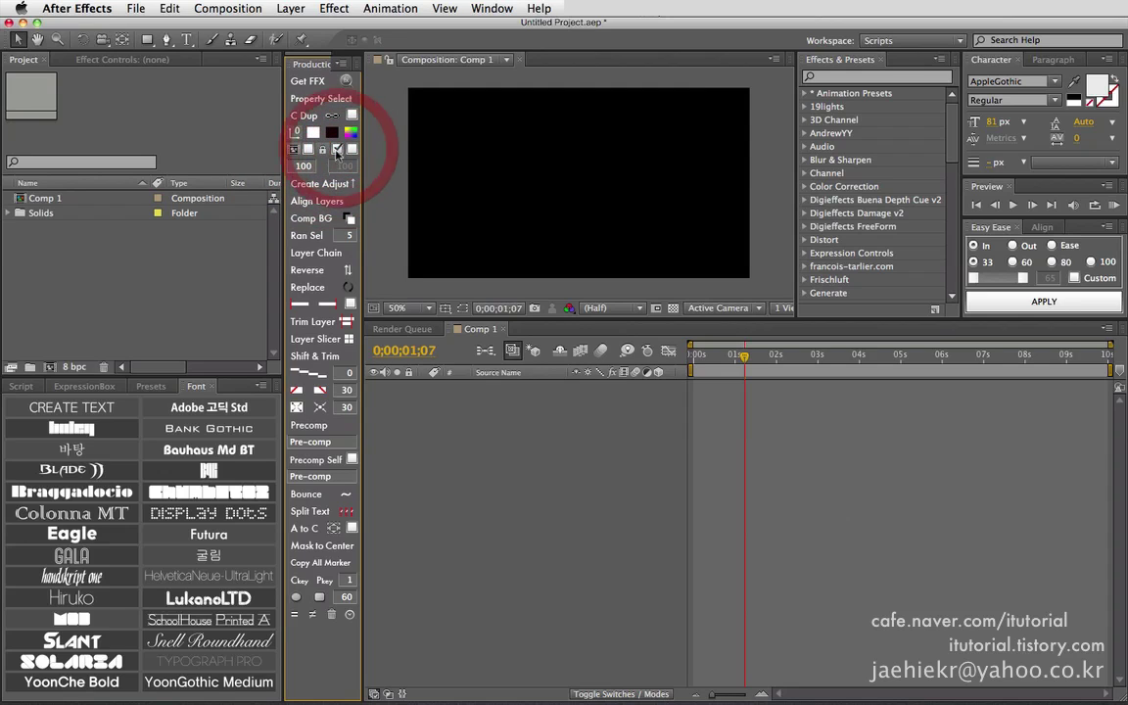
left_click(306, 166)
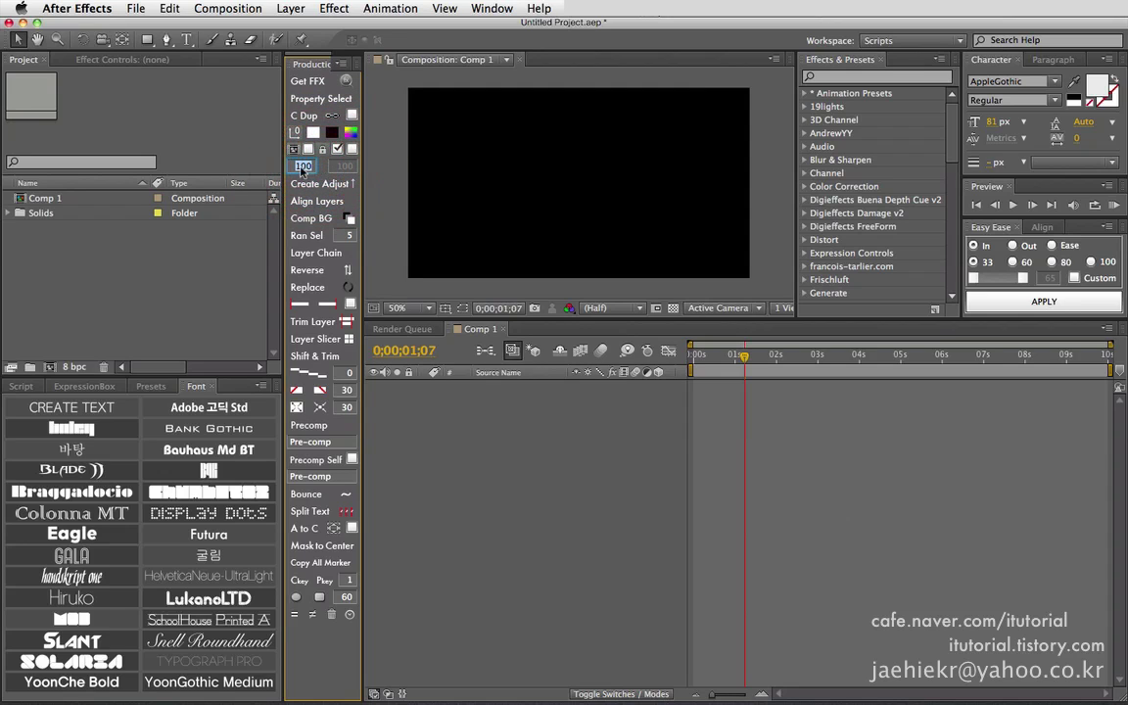
left_click(298, 167)
Create a null at the set size and another at size 50, then delete both
left_click(296, 133)
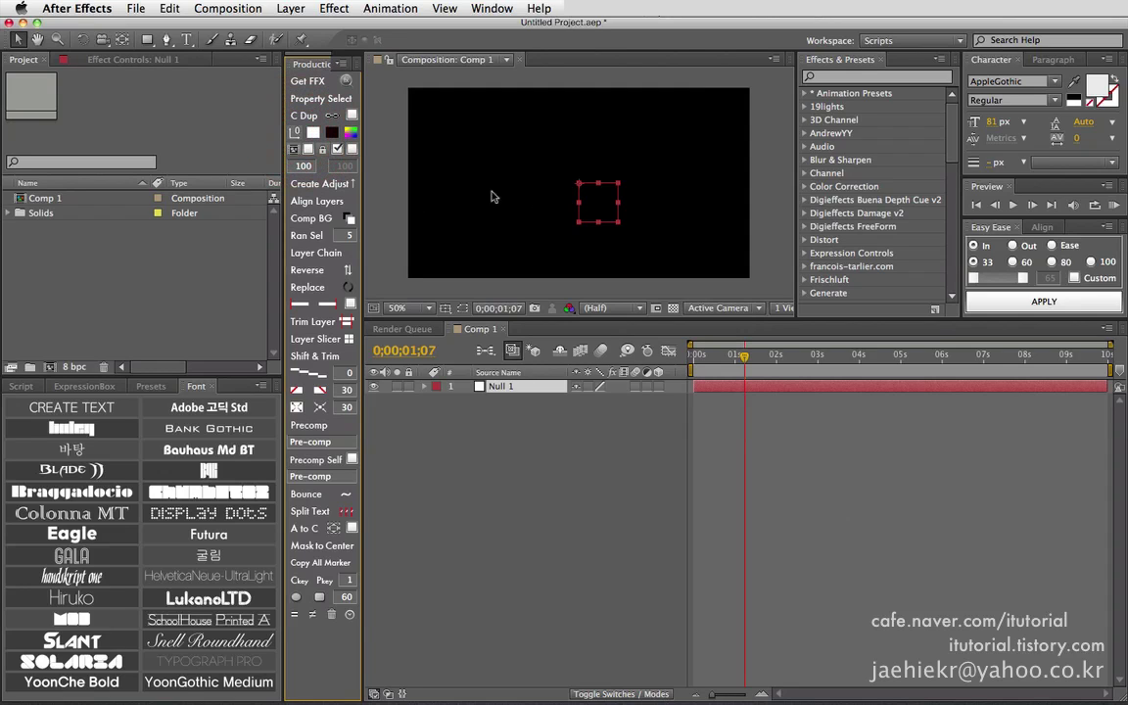
left_click(304, 166)
type("50")
left_click(297, 132)
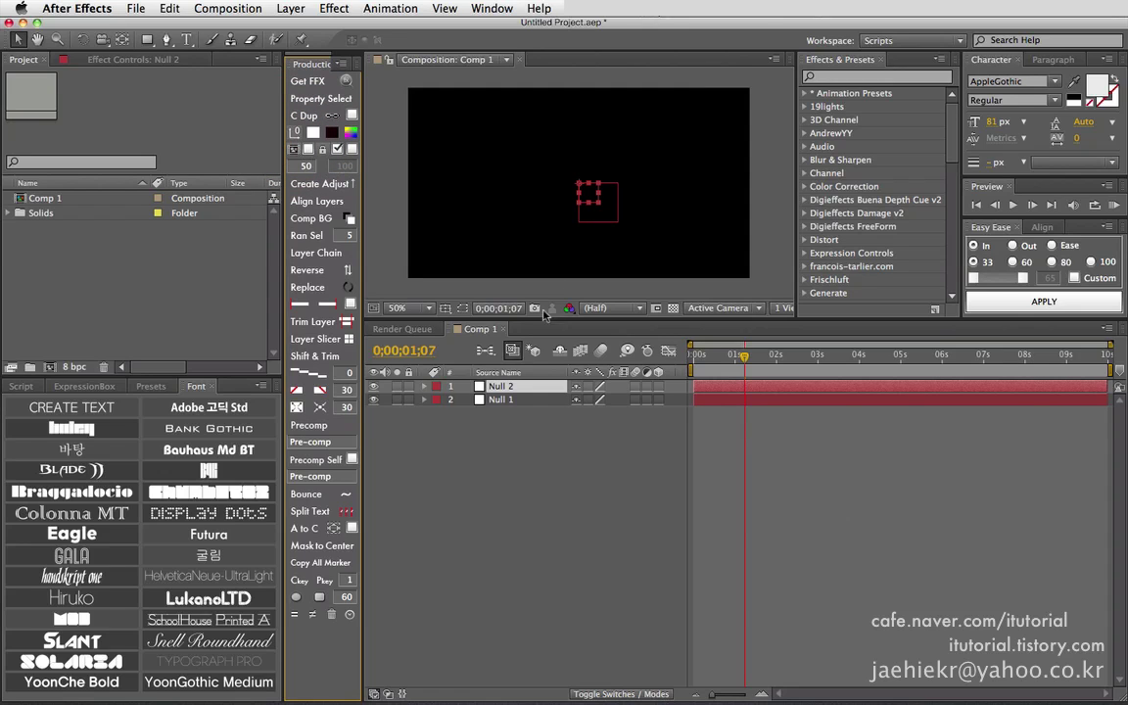
left_click(453, 353)
key("super+a")
key("Delete")
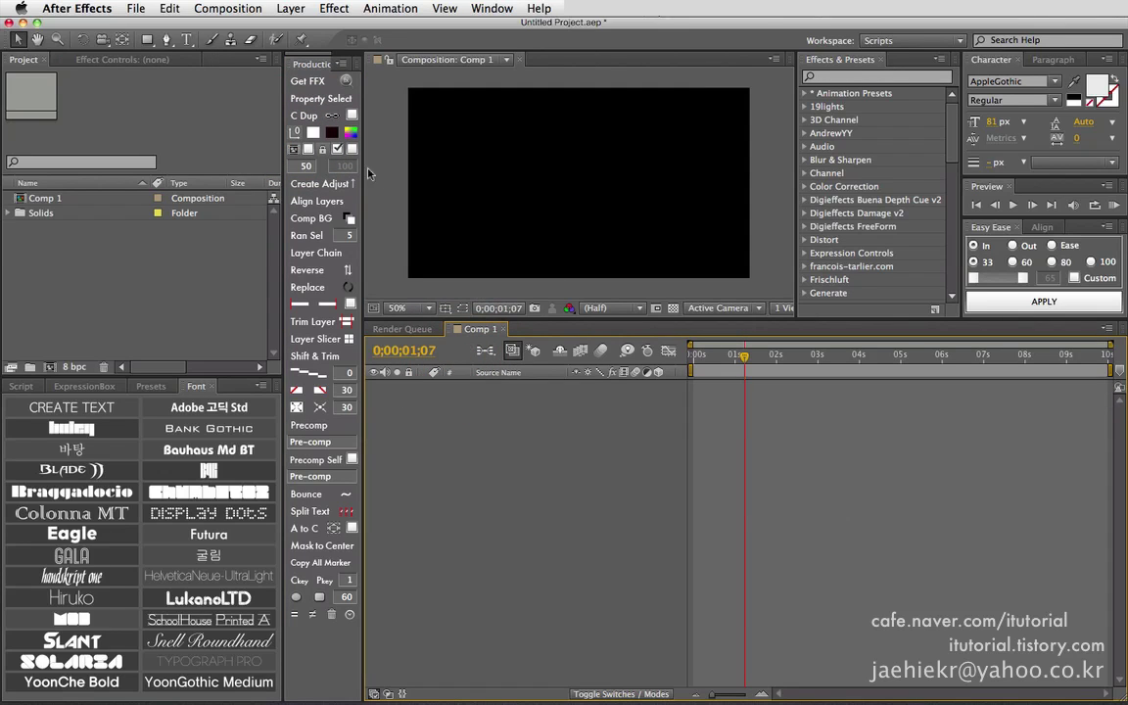
Create white, black and four coloured solids from the script panel, then delete all six
left_click(318, 137)
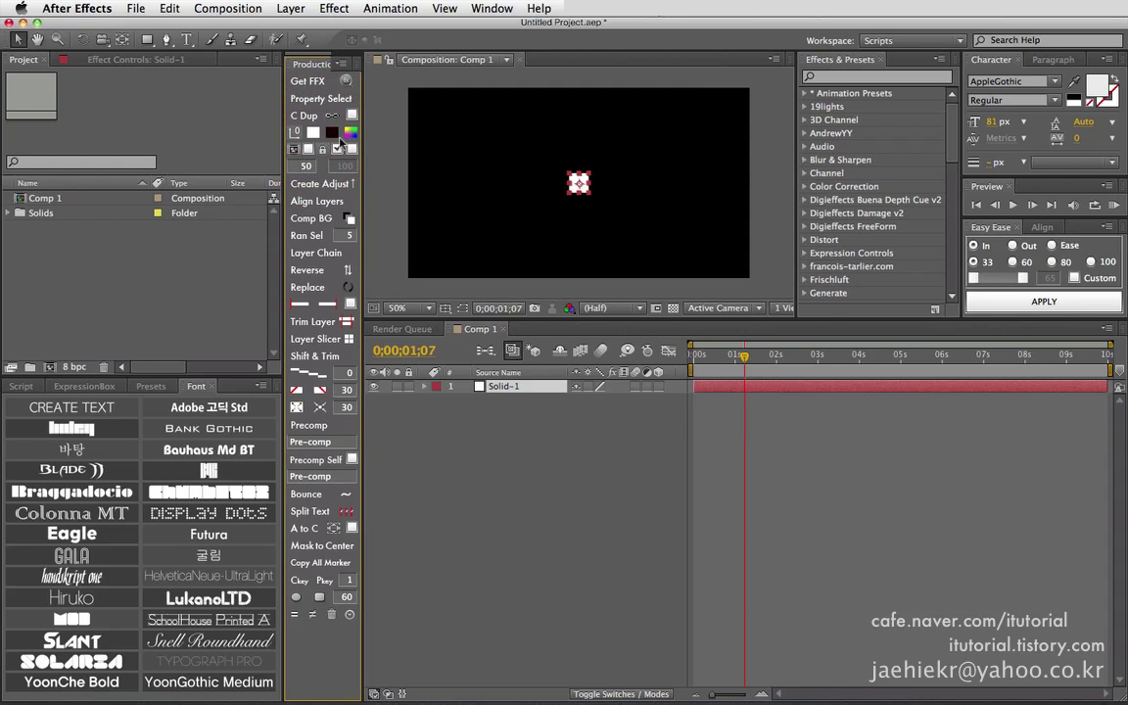
left_click(333, 134)
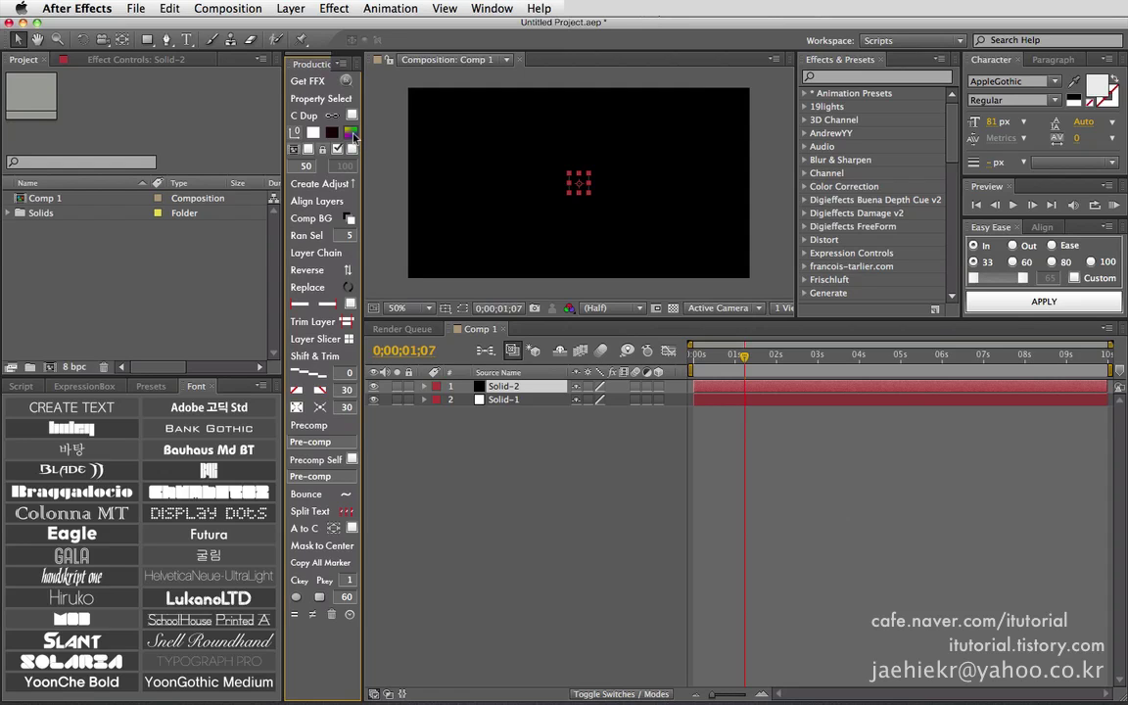
left_click(352, 134)
left_click(351, 134)
left_click(351, 135)
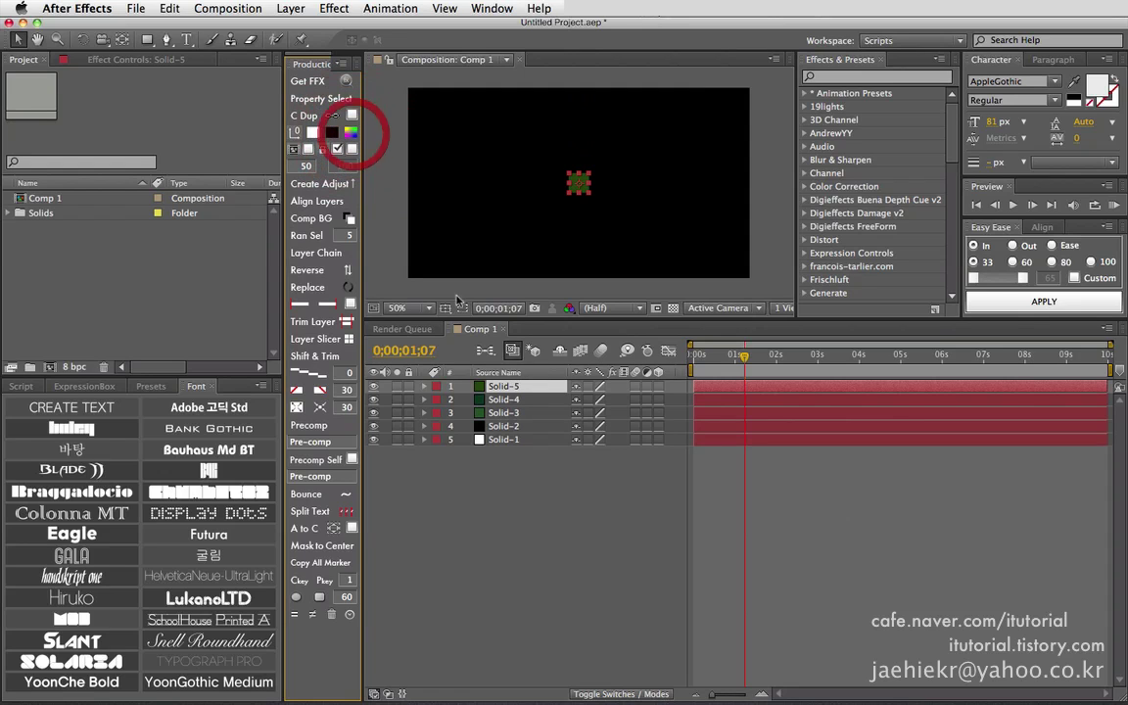
left_click(352, 135)
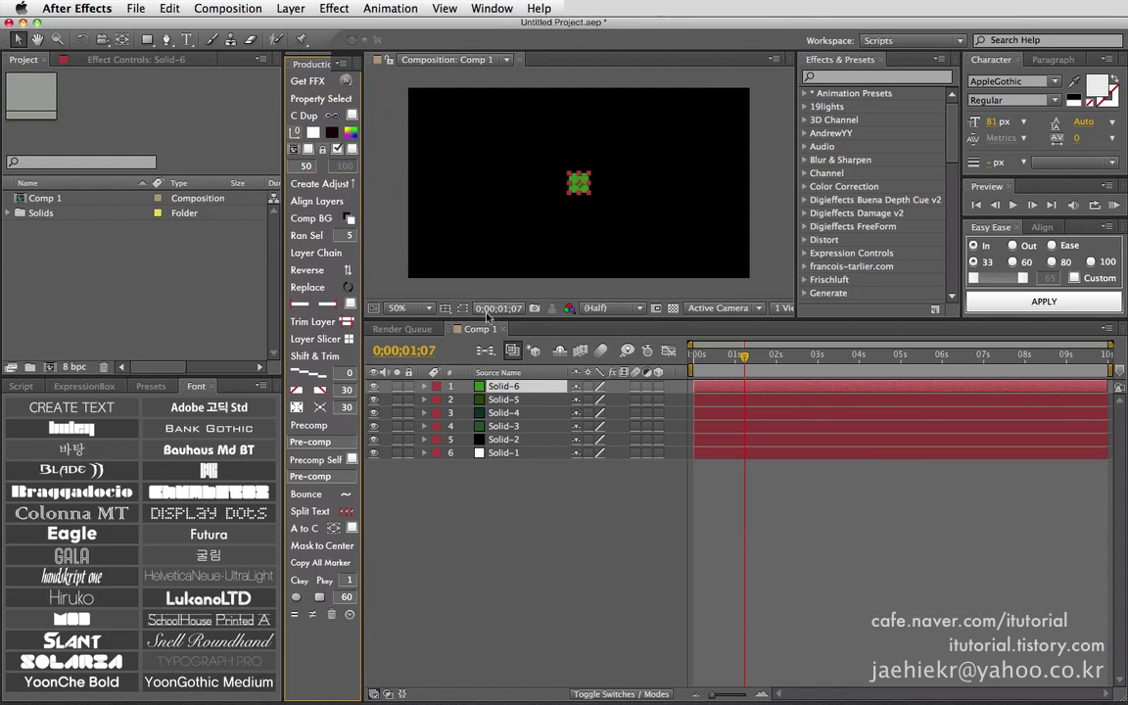
left_click_drag(533, 490, 478, 365)
key("Delete")
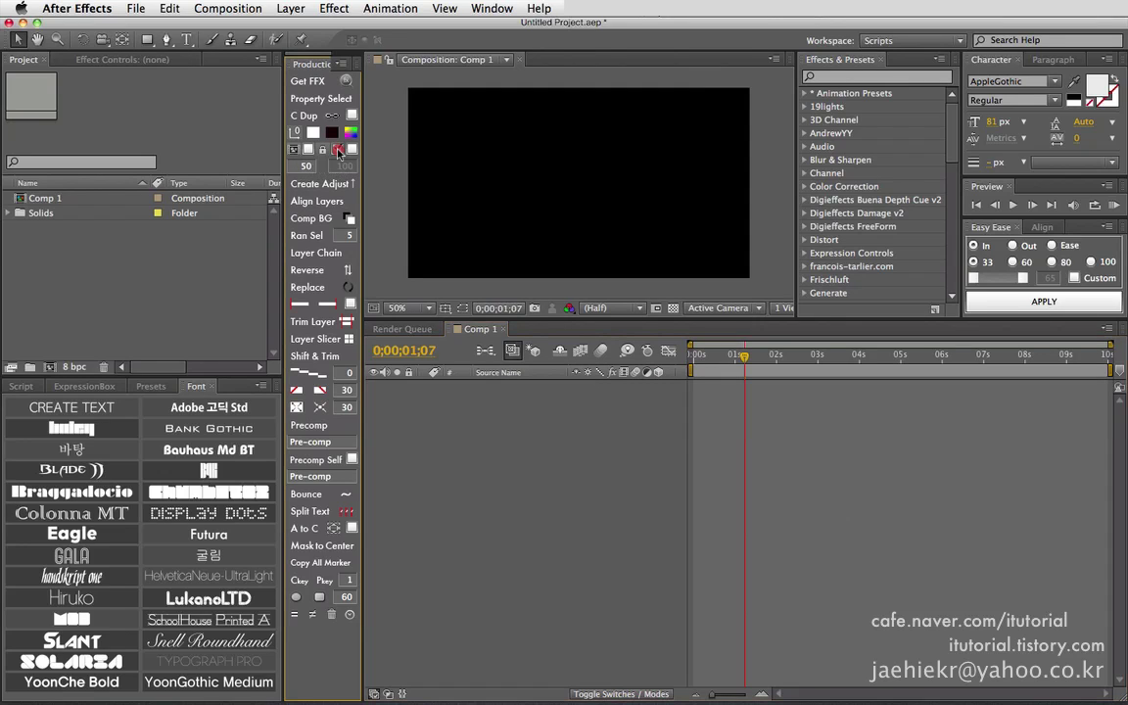
left_click(338, 150)
left_click(293, 131)
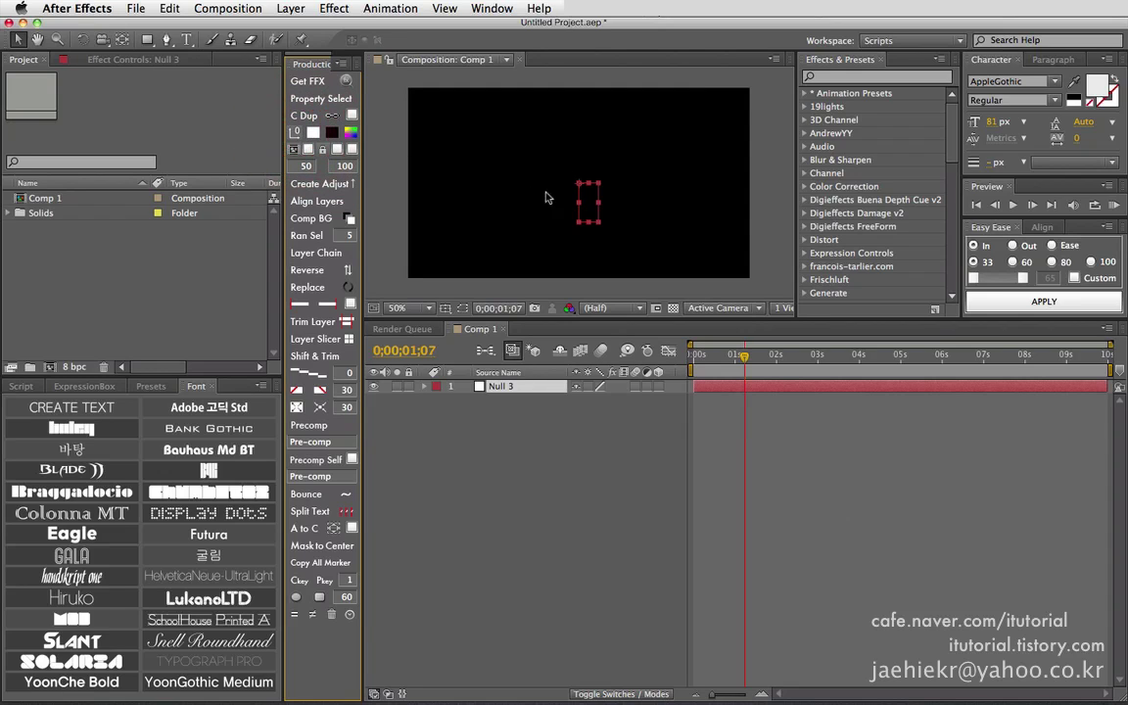
left_click(329, 134)
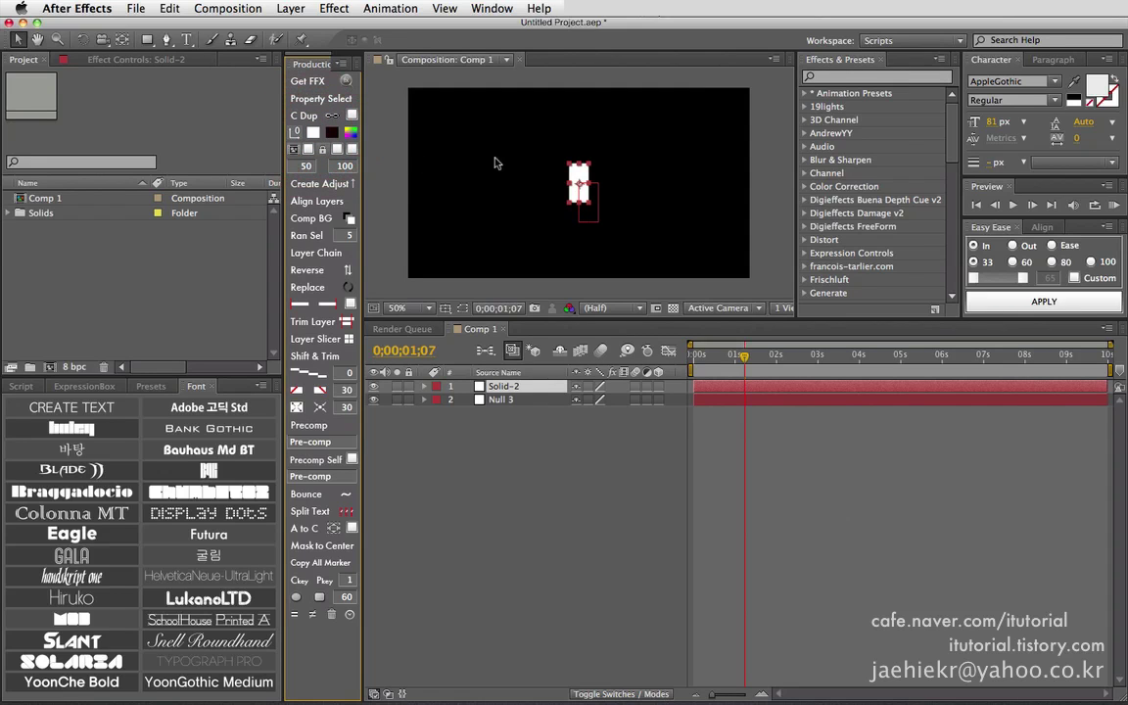
left_click(332, 132)
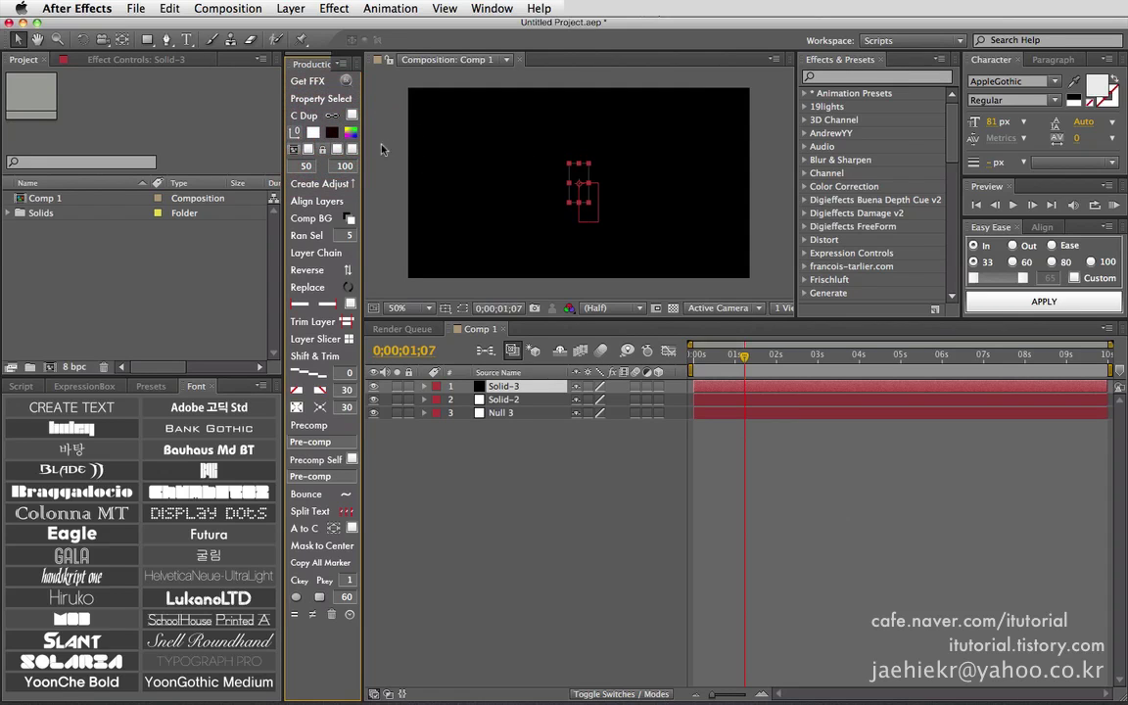
left_click(352, 133)
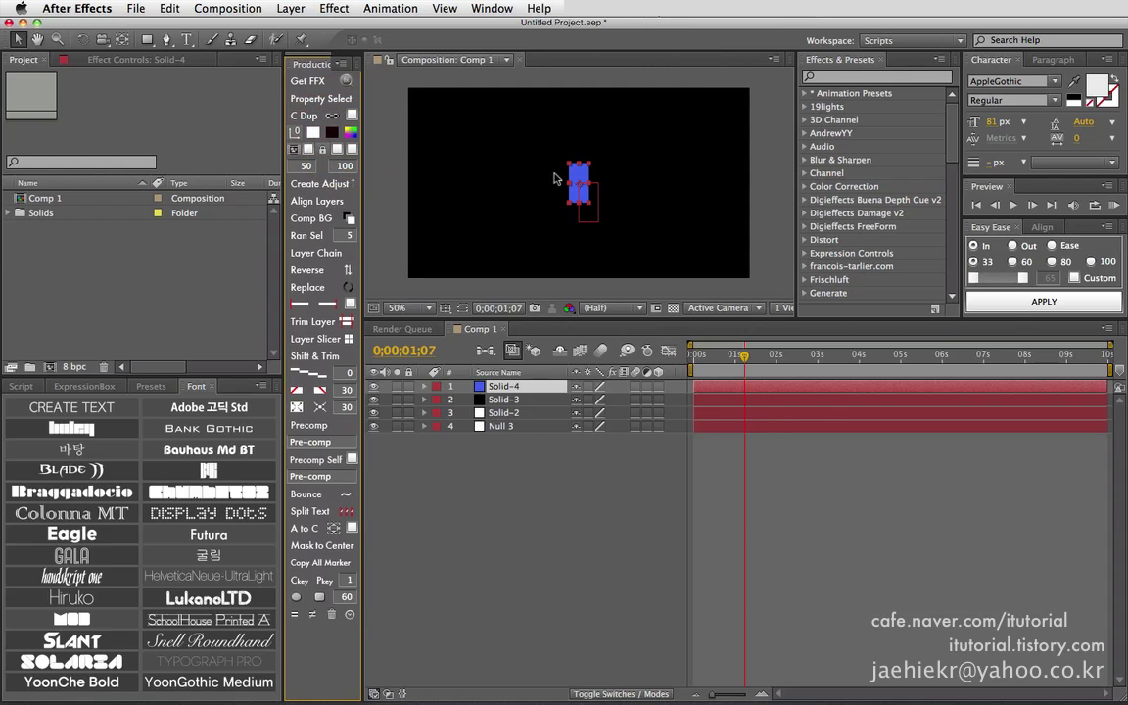
key("super+a")
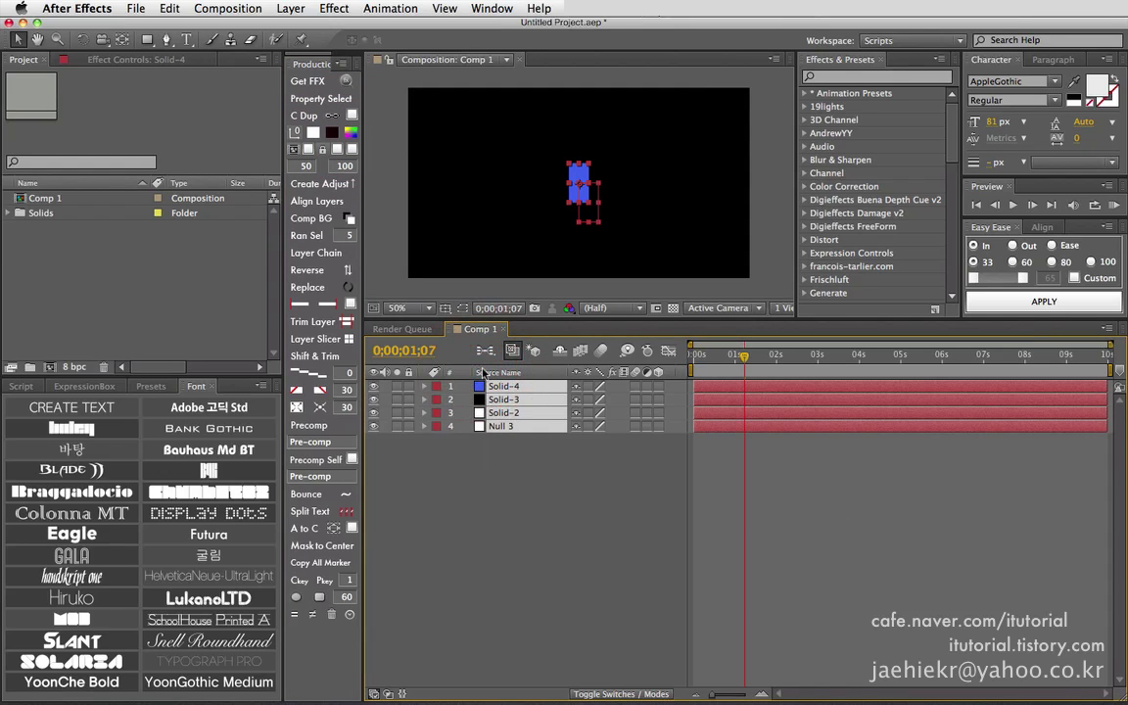
key("Delete")
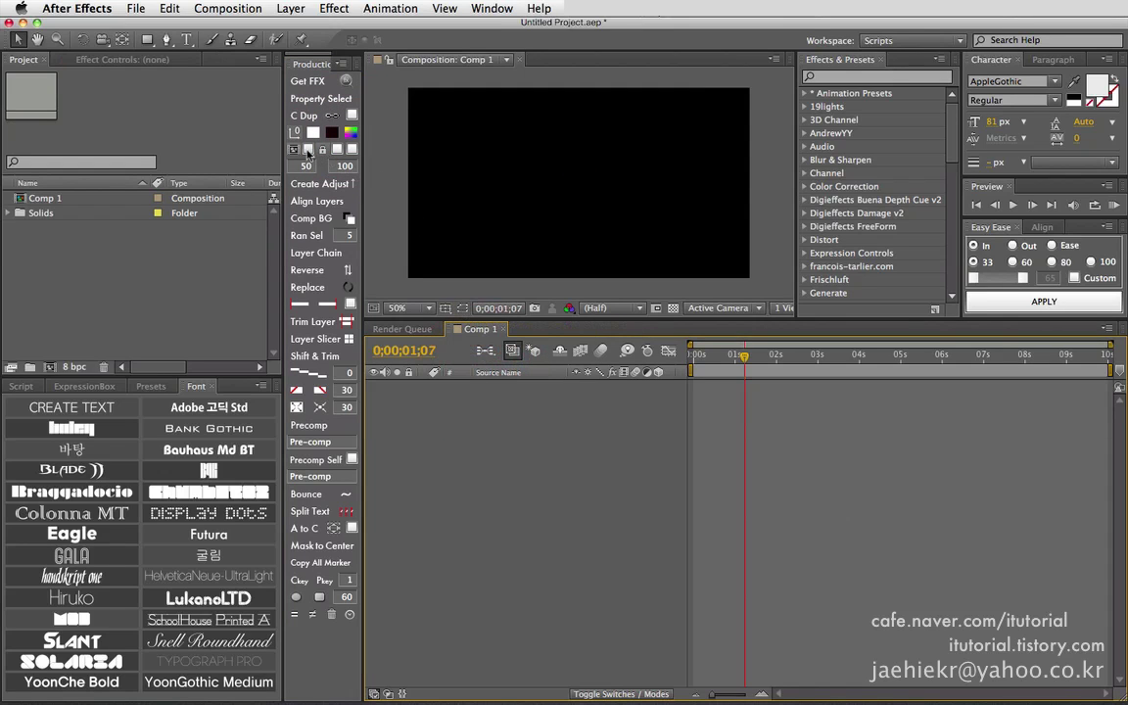
With size settings off, add a null, white, black and three random-colour solids, then delete all layers
left_click(309, 150)
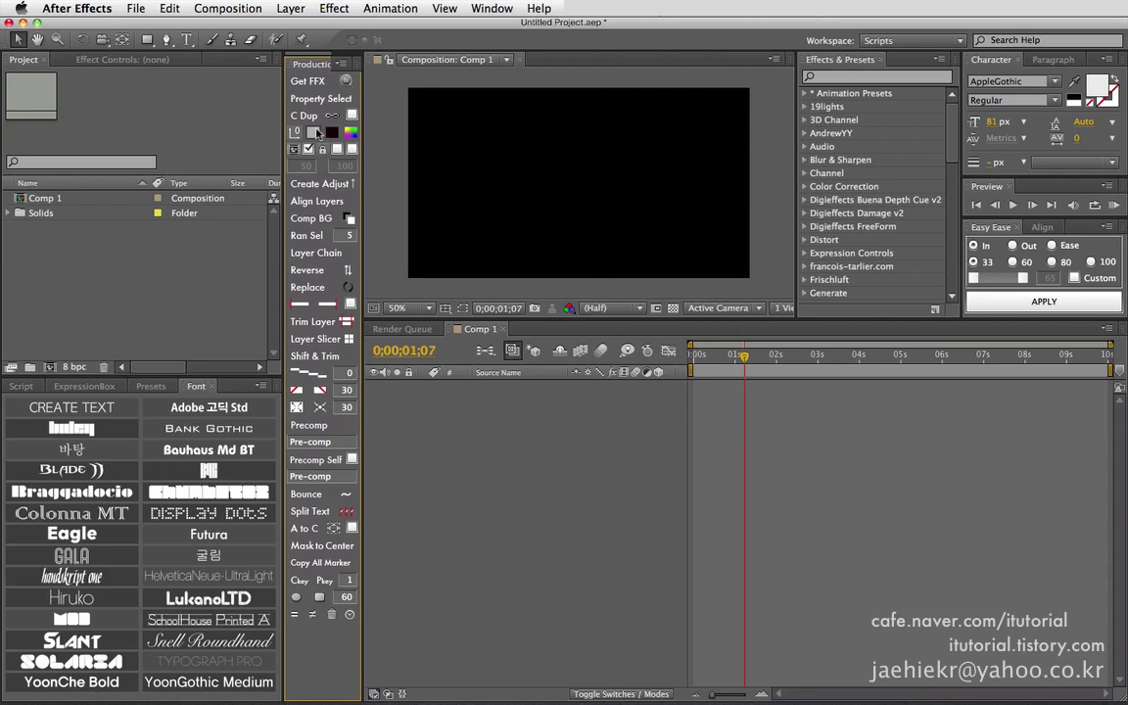
left_click(293, 134)
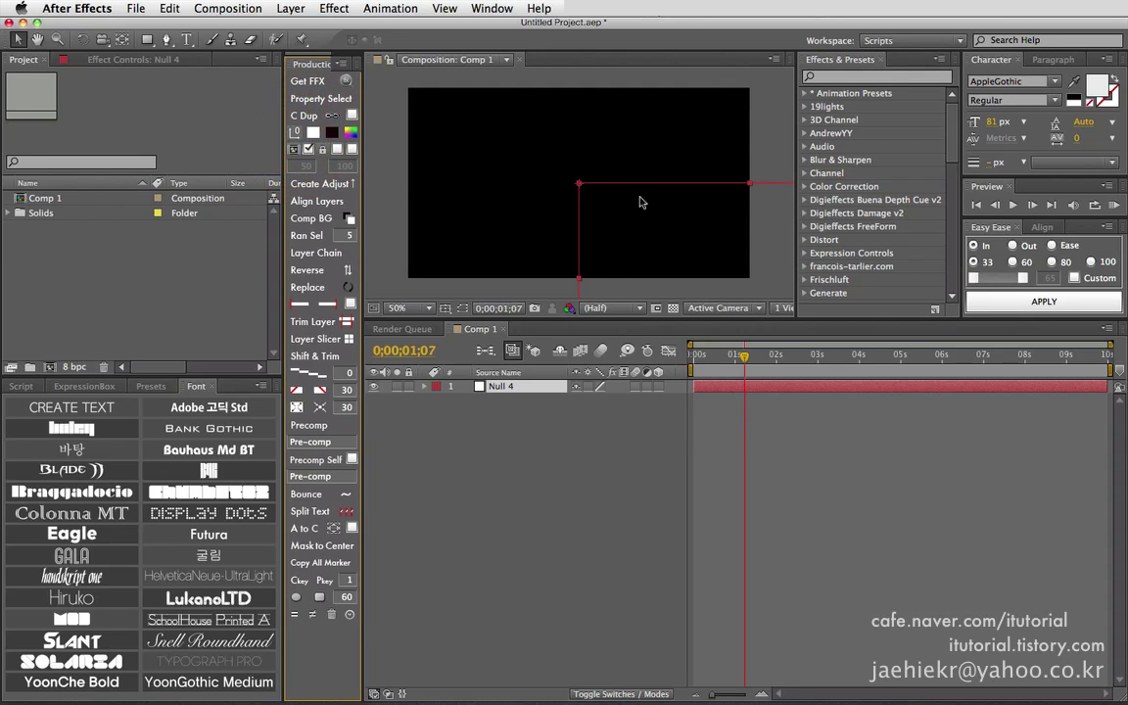
mouse_move(625, 234)
left_mouse_down()
mouse_move(463, 143)
mouse_move(487, 162)
left_mouse_up()
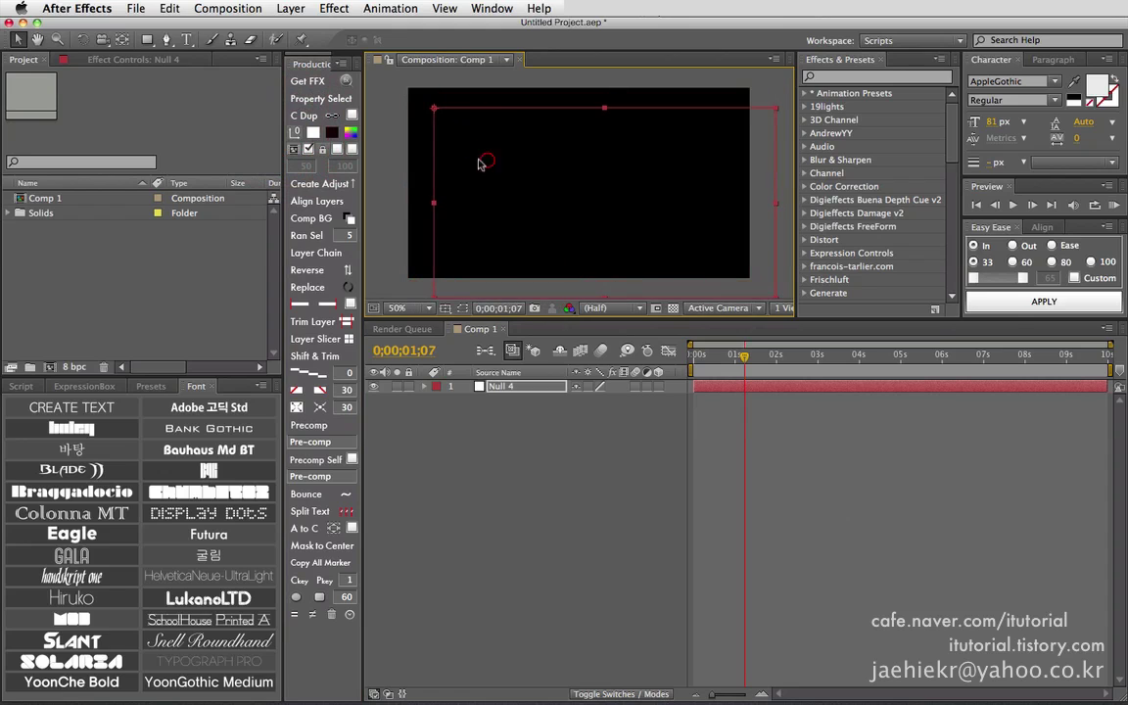
left_click(314, 134)
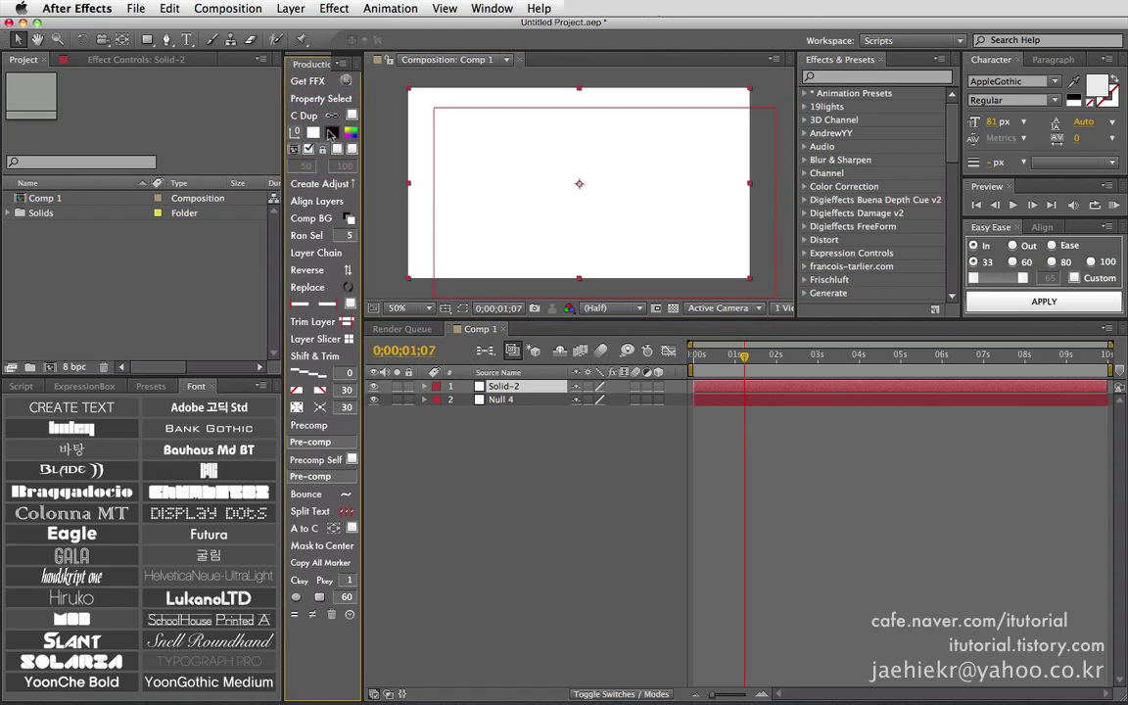
left_click(331, 132)
left_click(347, 133)
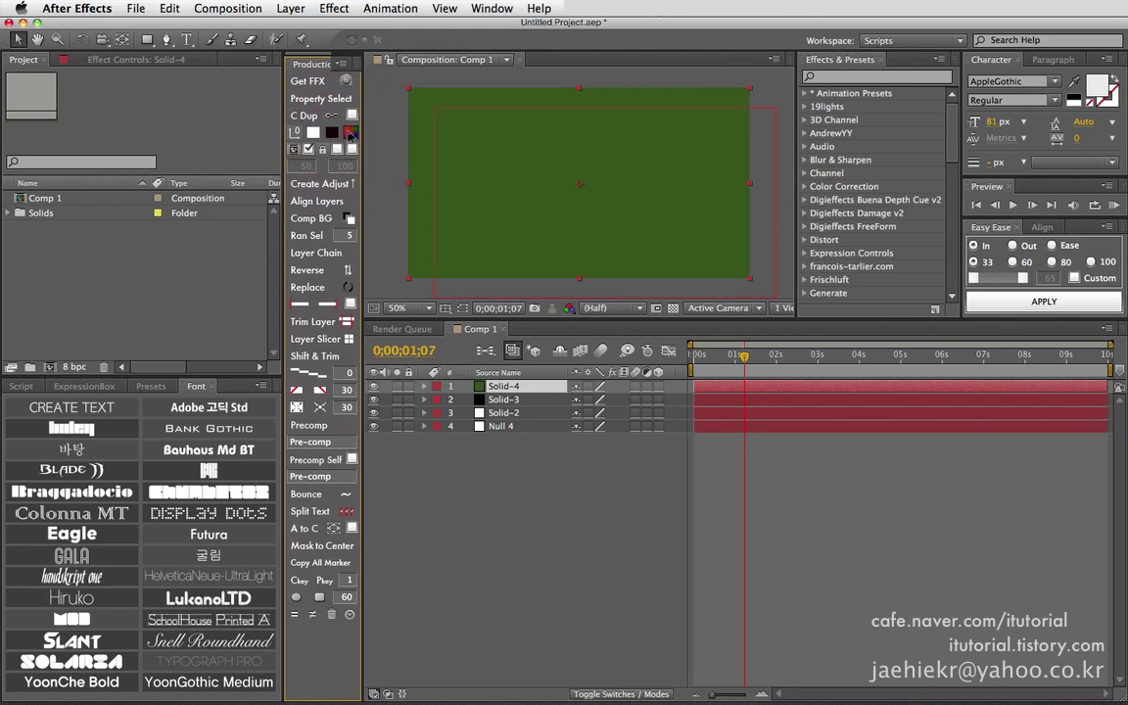
left_click(346, 133)
left_click(347, 133)
left_click(494, 452, "shift")
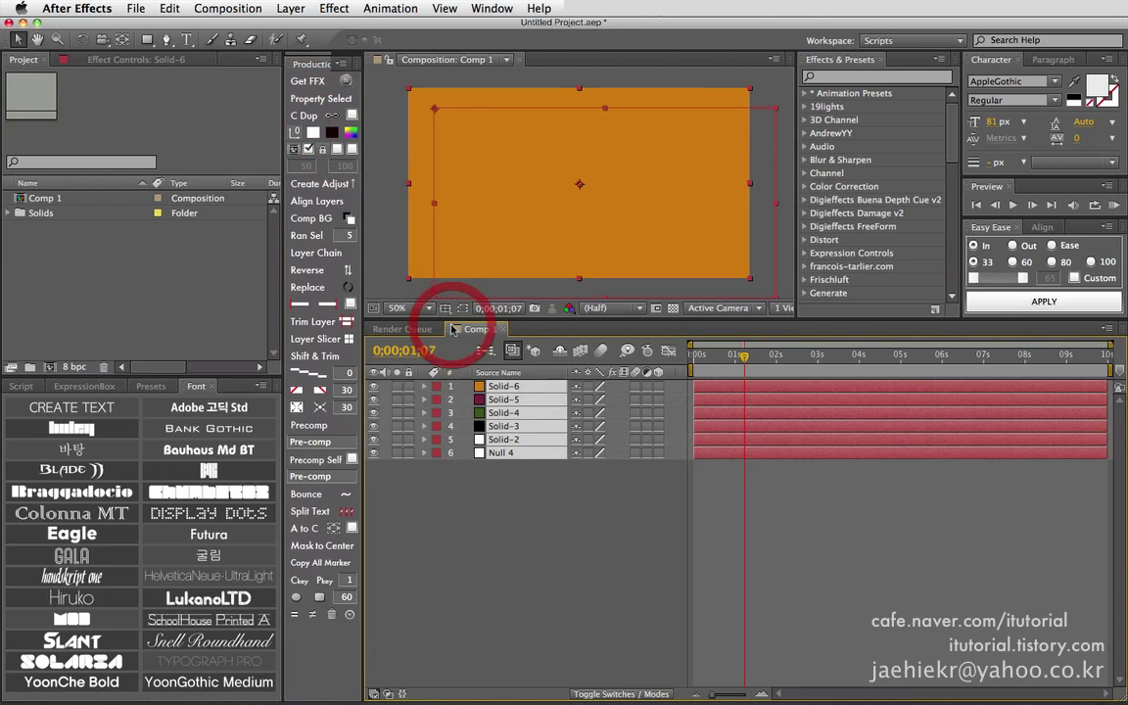
key("Delete")
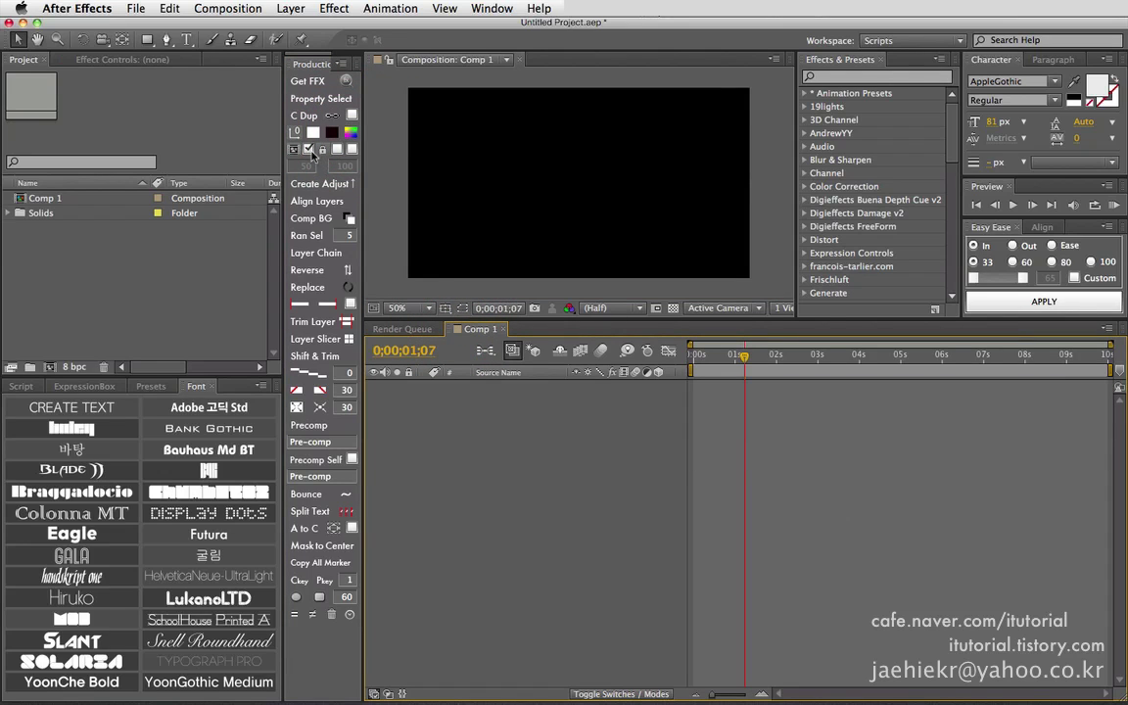
Change the panel's size settings for new layers and add four null layers
left_click(308, 149)
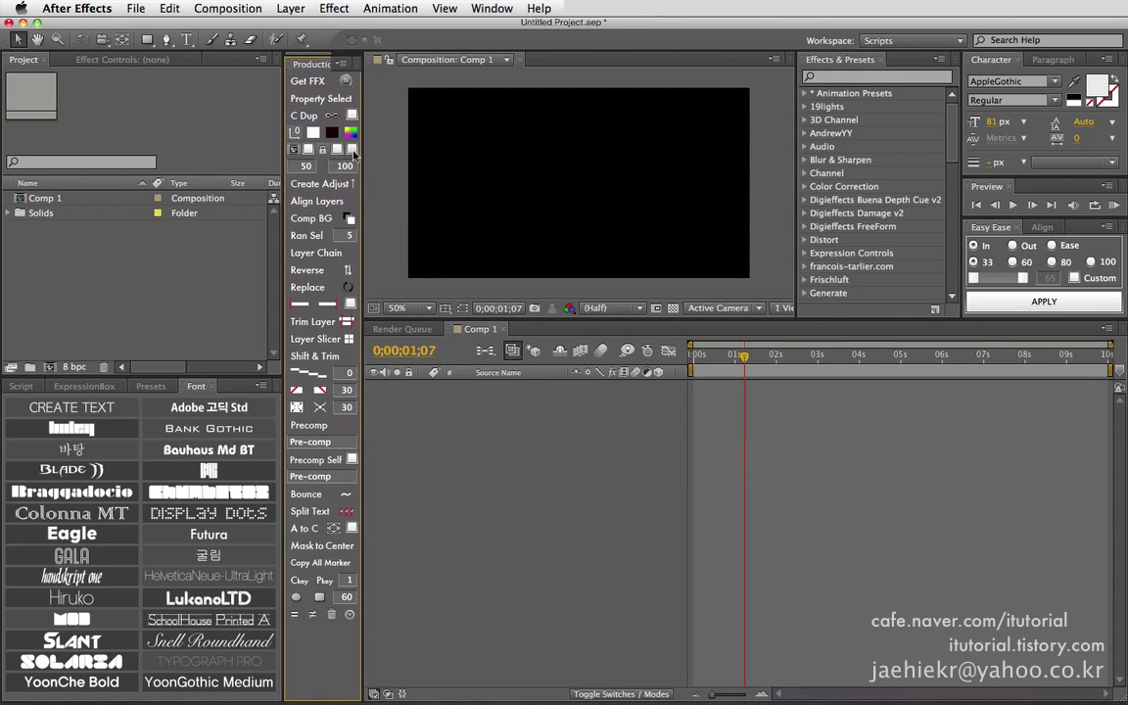
left_click(353, 149)
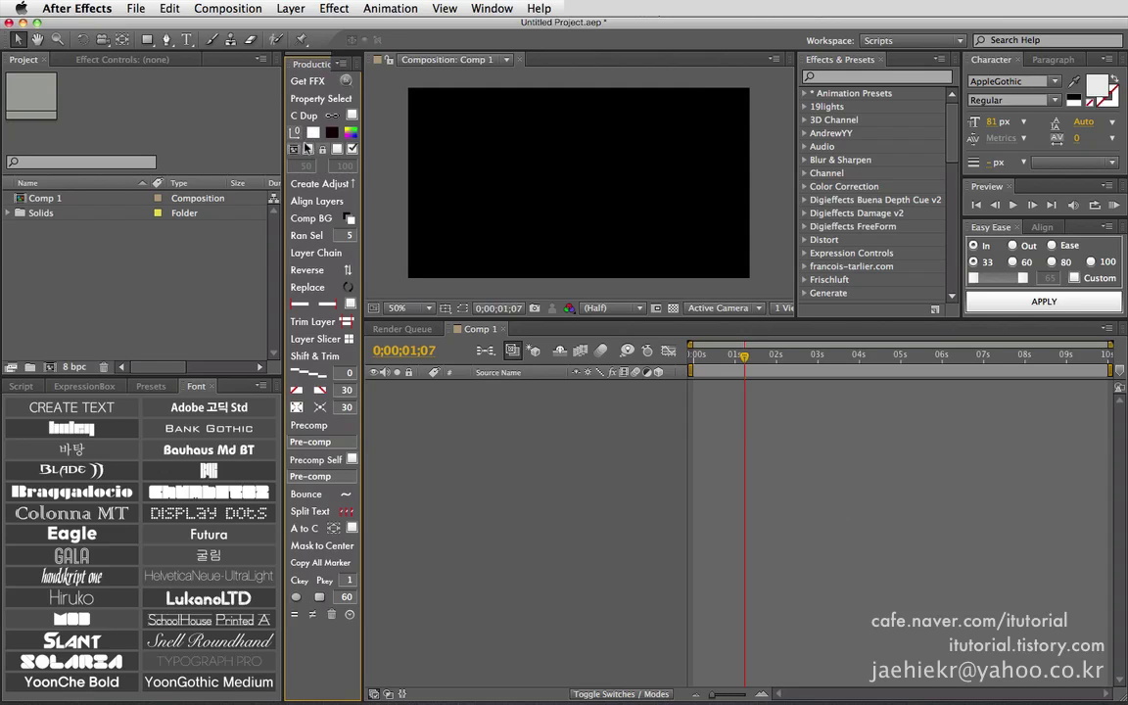
left_click(296, 132)
left_click(295, 133)
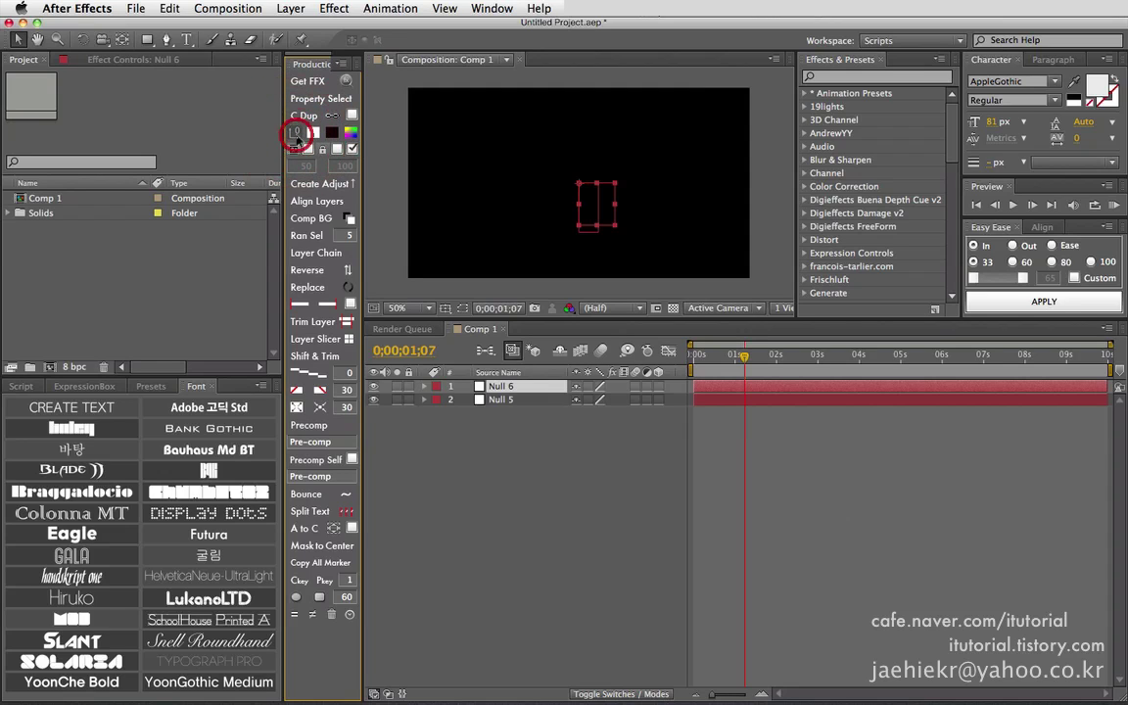
left_click(296, 133)
left_click(296, 133)
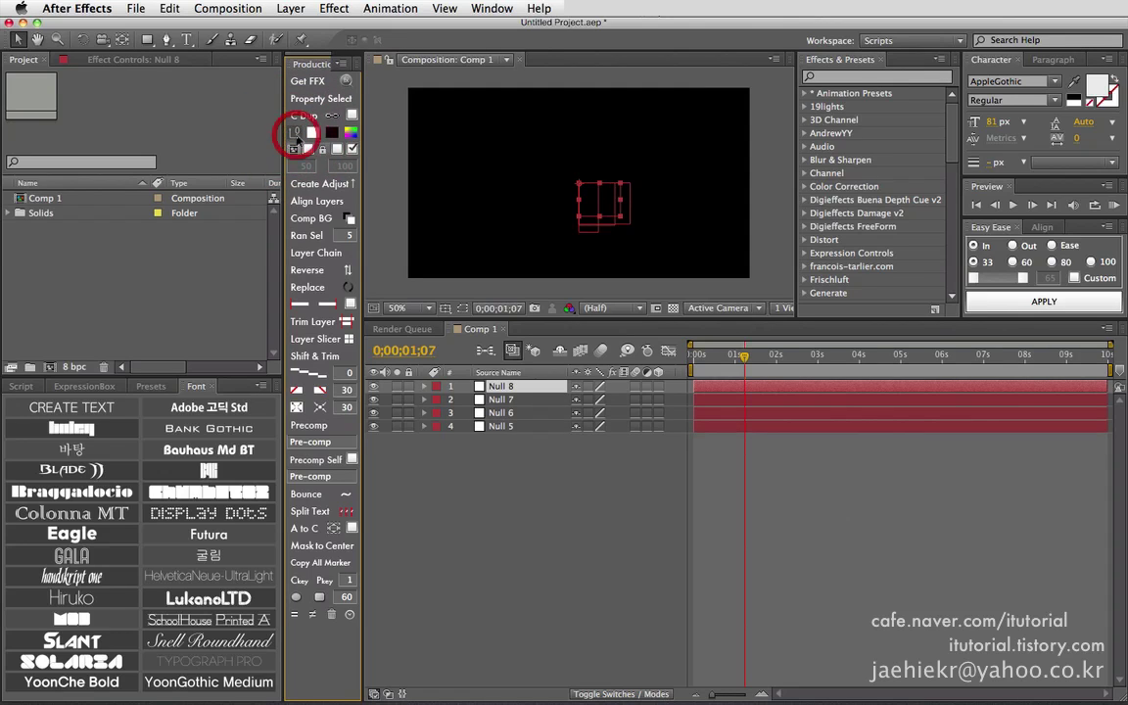
Add white, black and random-colour solids, then select every layer in Comp 1 and delete them
left_click(312, 133)
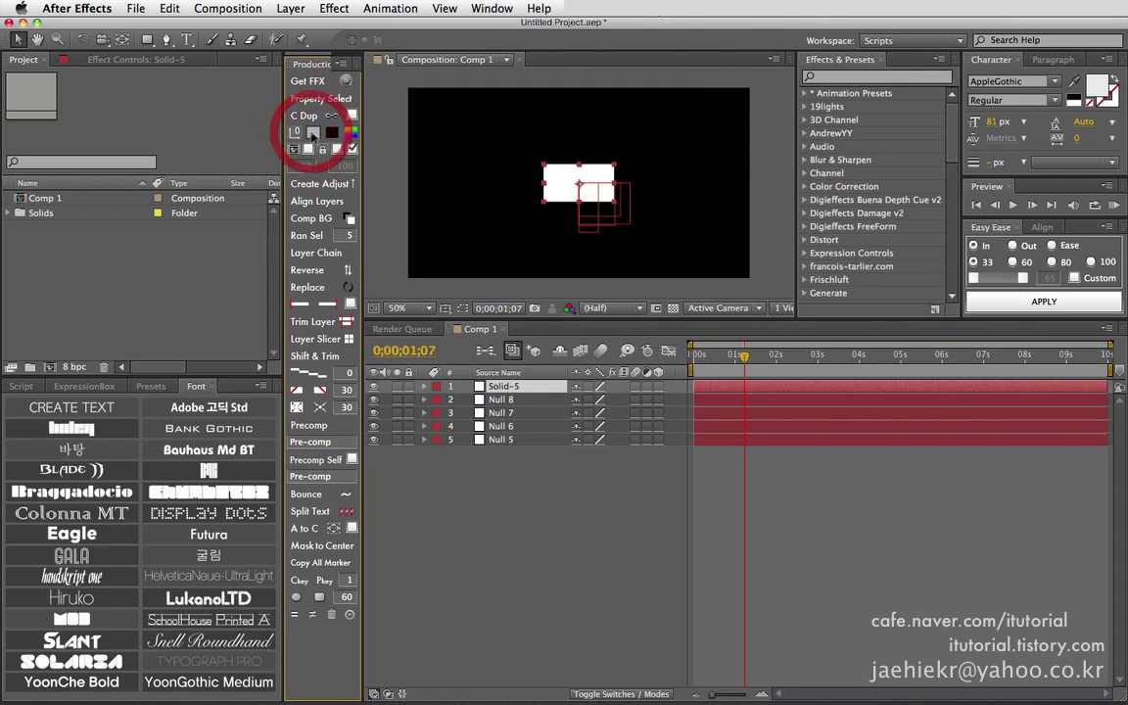
left_click(313, 133)
left_click(312, 133)
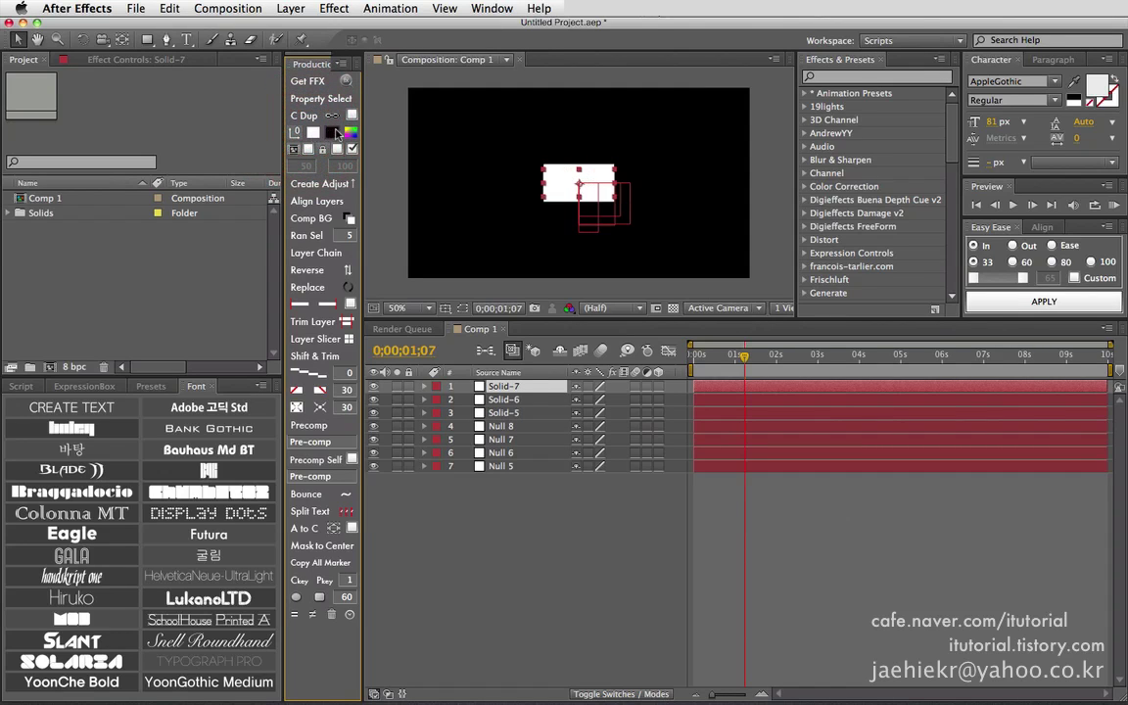
left_click(333, 132)
left_click(333, 132)
left_click(333, 132)
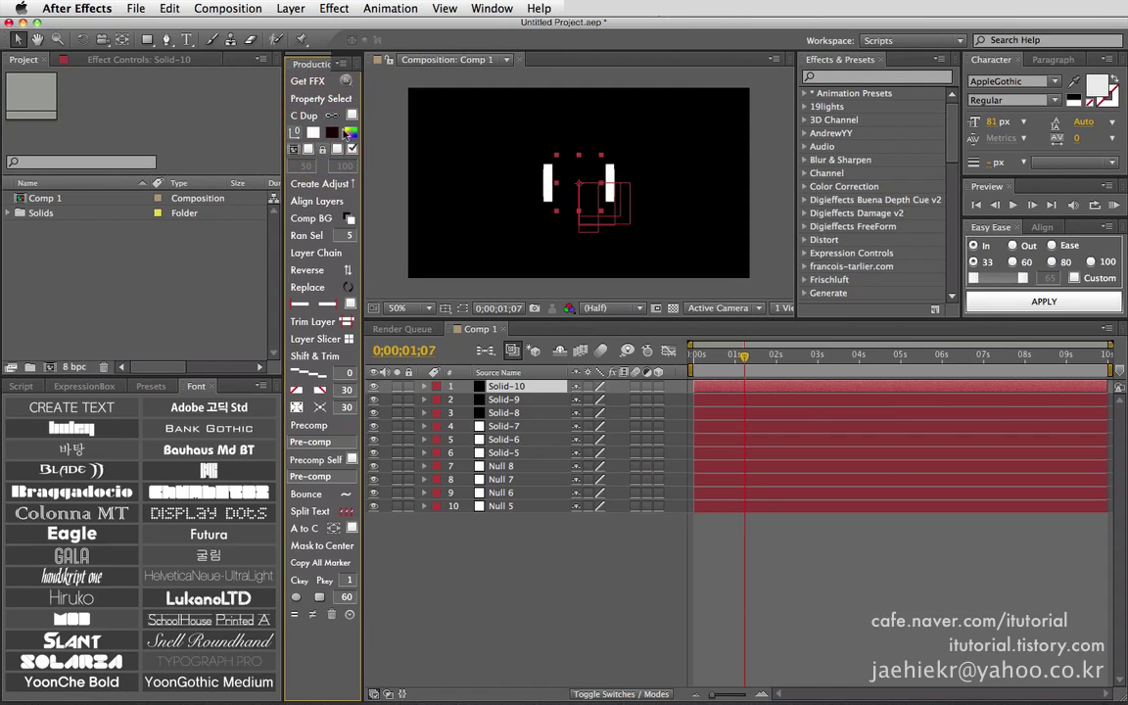
left_click(351, 135)
left_click(350, 134)
left_click(350, 134)
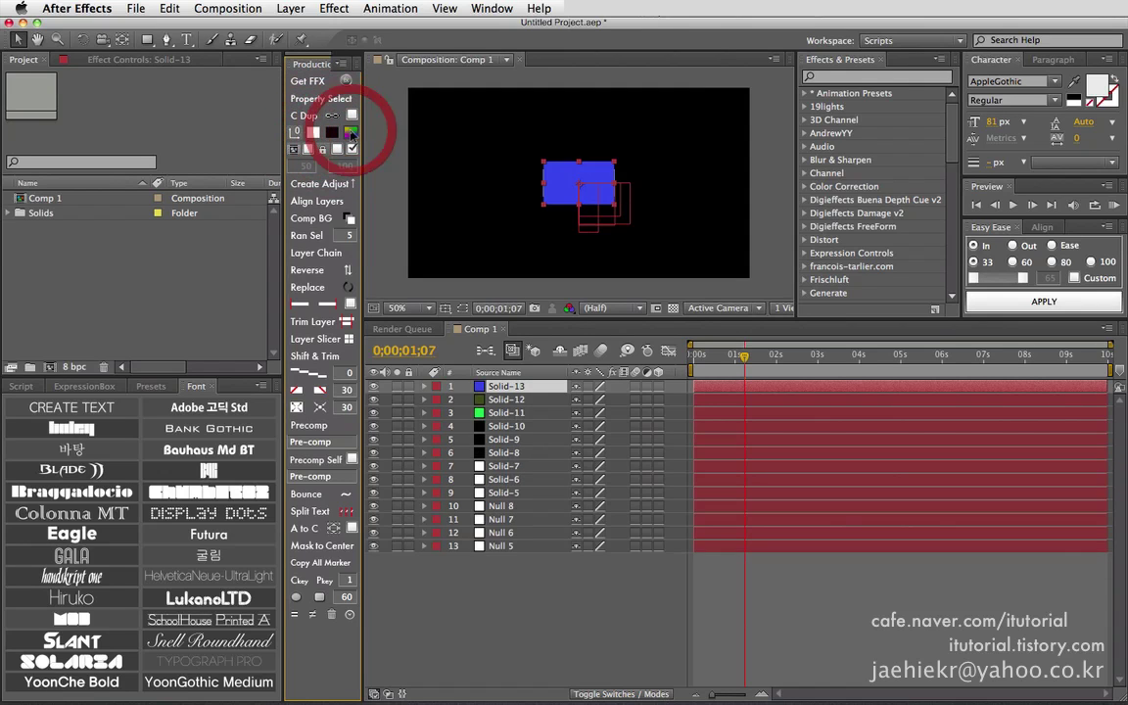
left_click(350, 134)
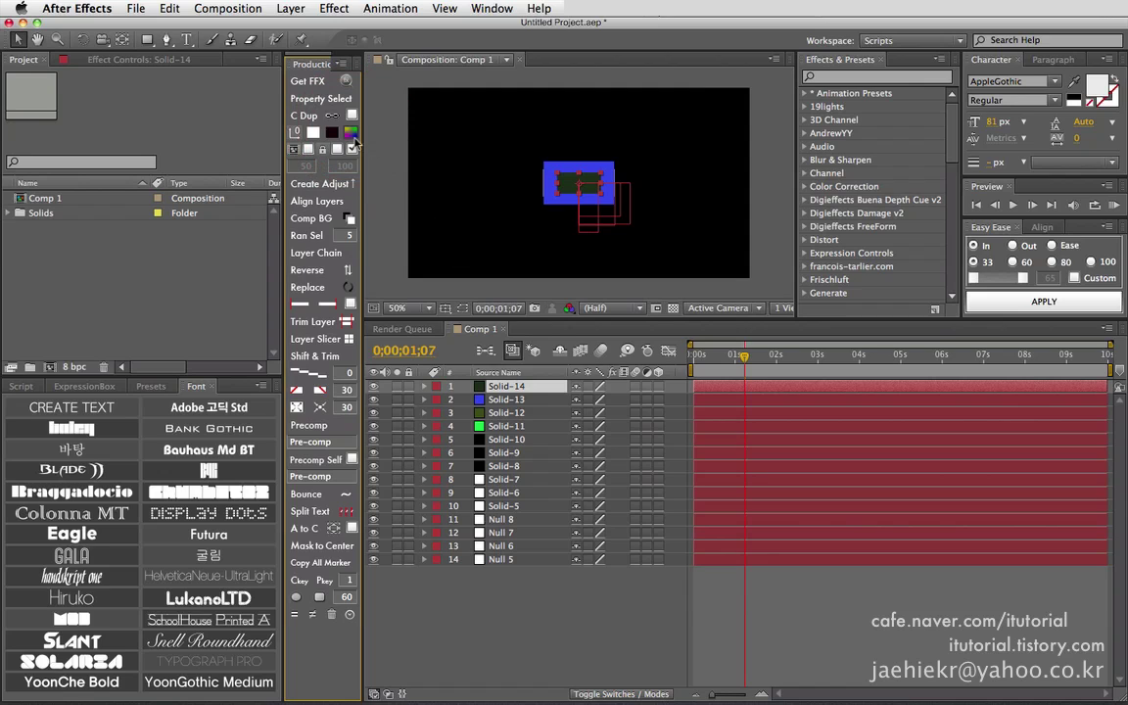
left_click_drag(534, 578, 477, 375)
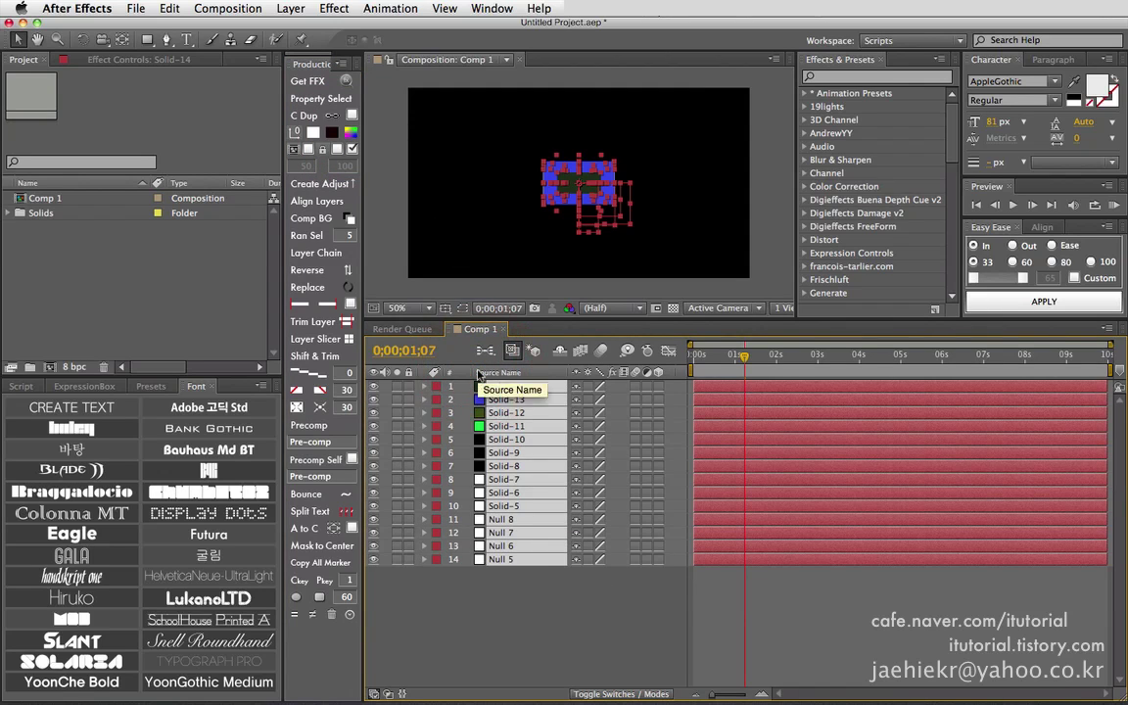
key("Delete")
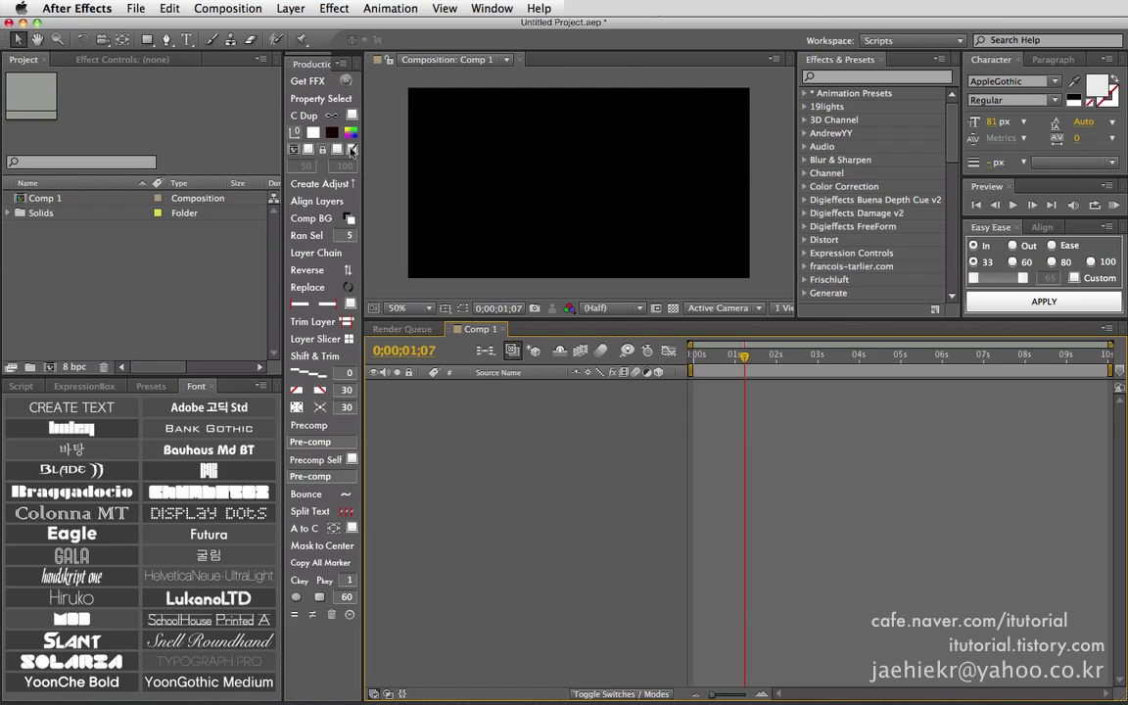
Turn on the panel's extra sizing option and add five null layers
left_click(338, 150)
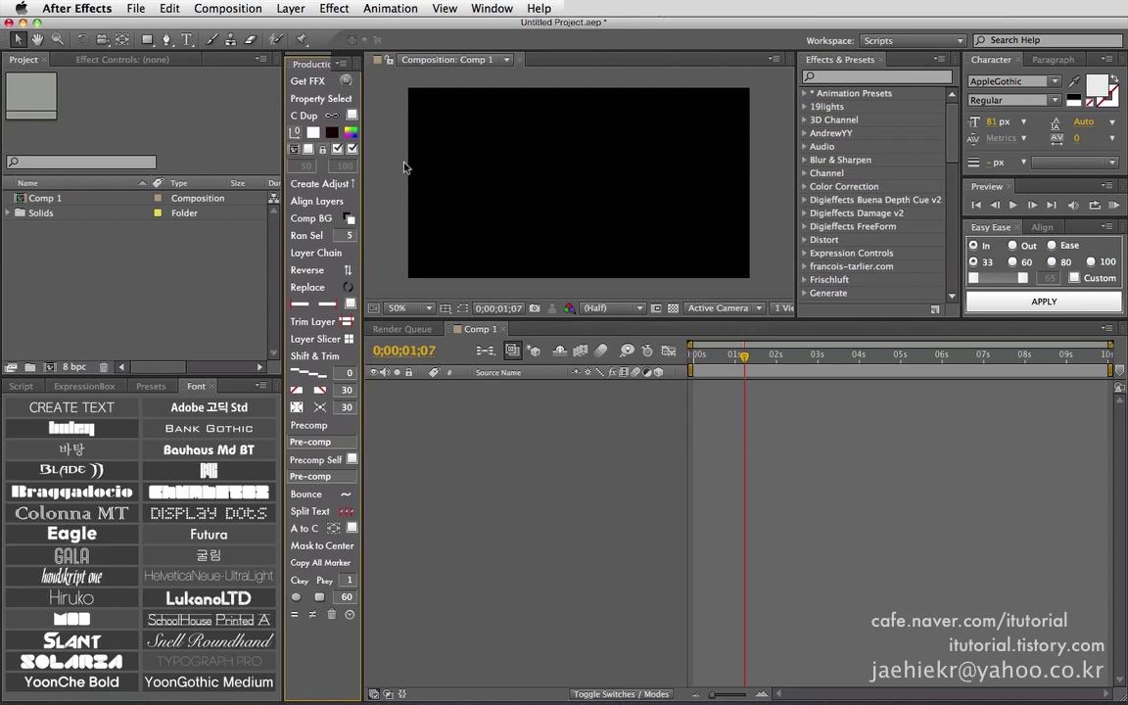
left_click(294, 136)
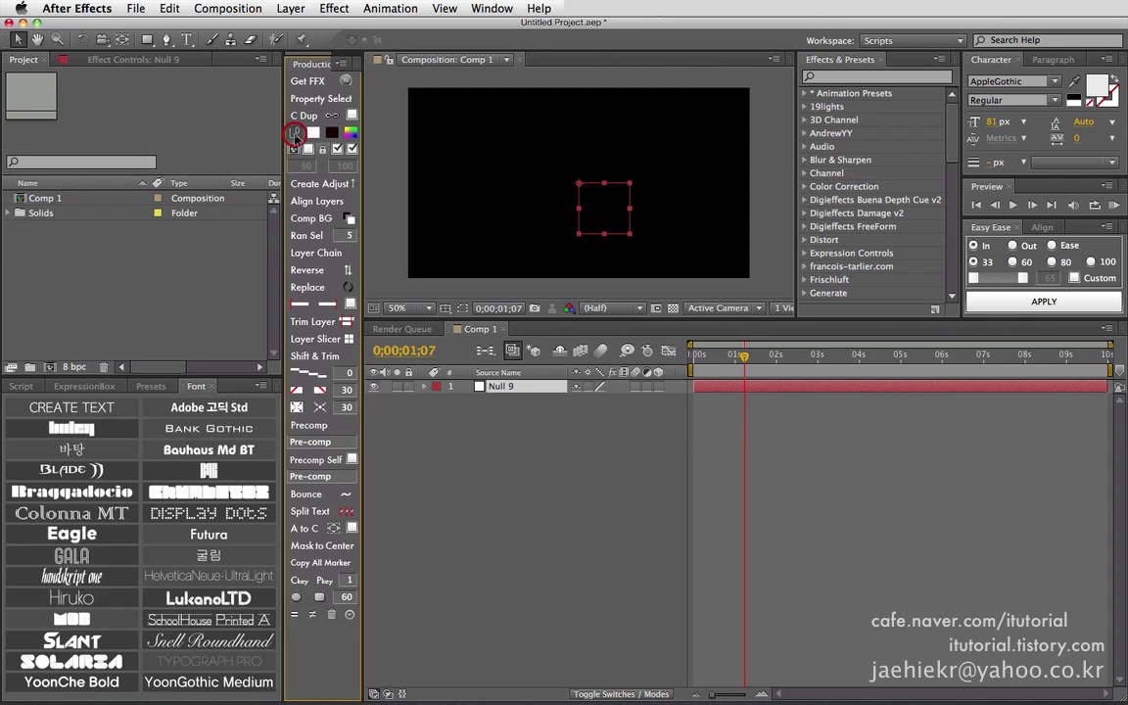
left_click(294, 136)
left_click(294, 136)
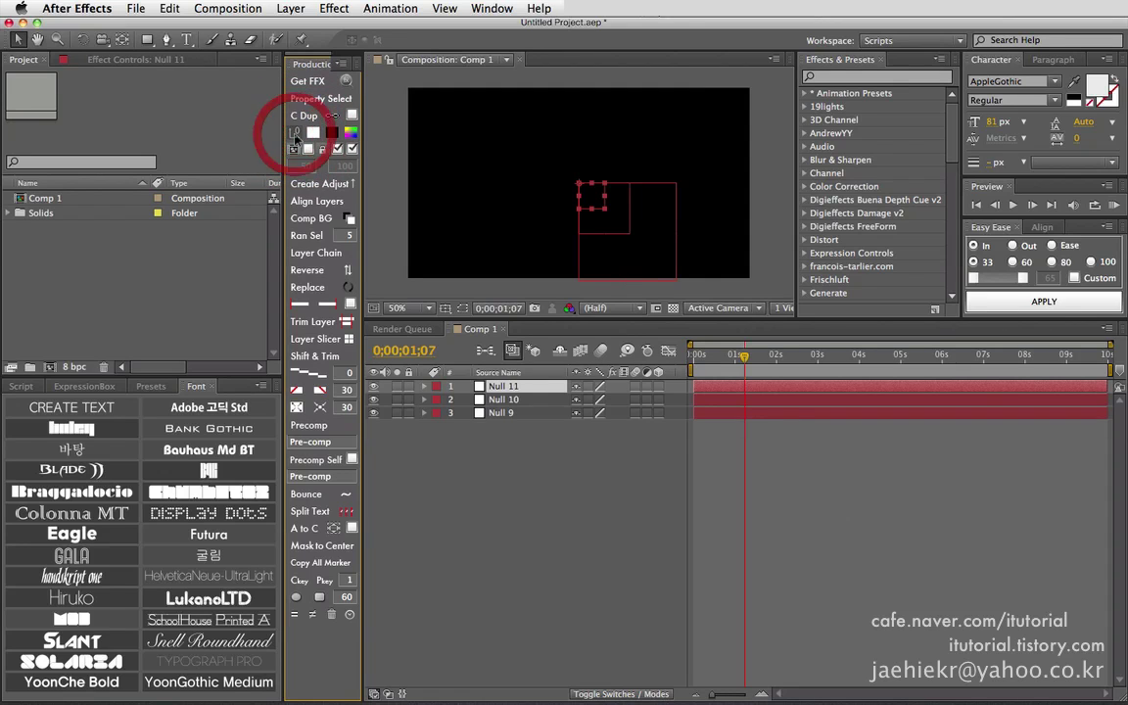
left_click(295, 136)
left_click(295, 136)
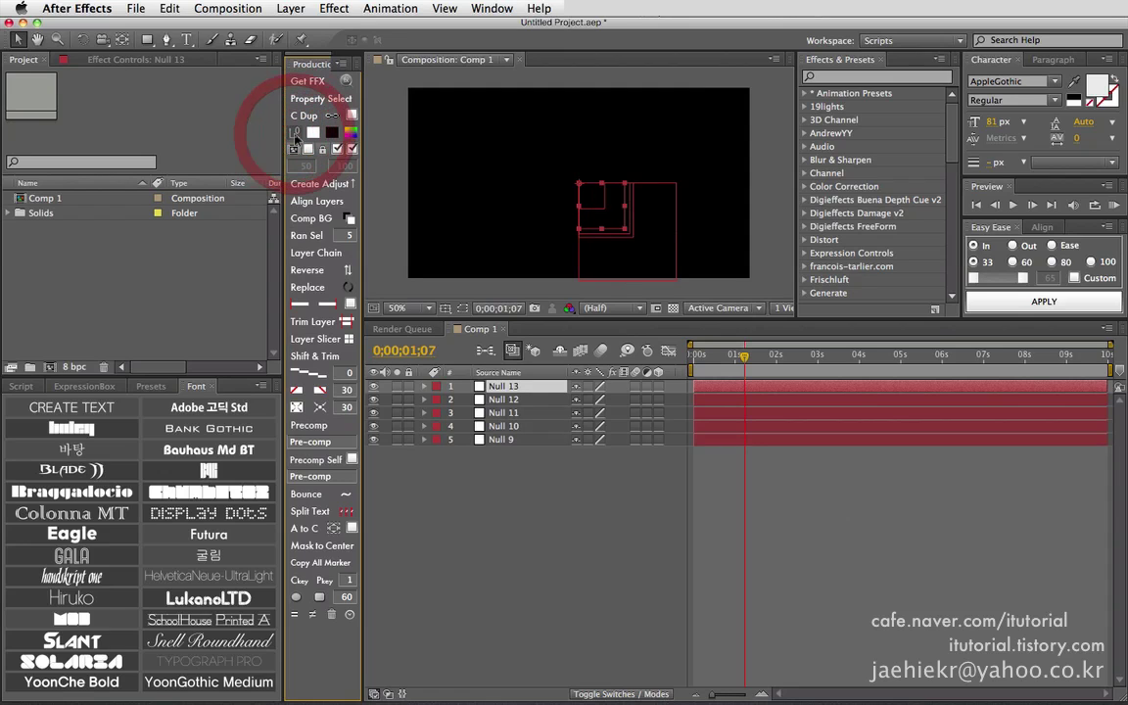
Add six white, four black and five random-colour solids, each progressively smaller
left_click(313, 134)
left_click(313, 133)
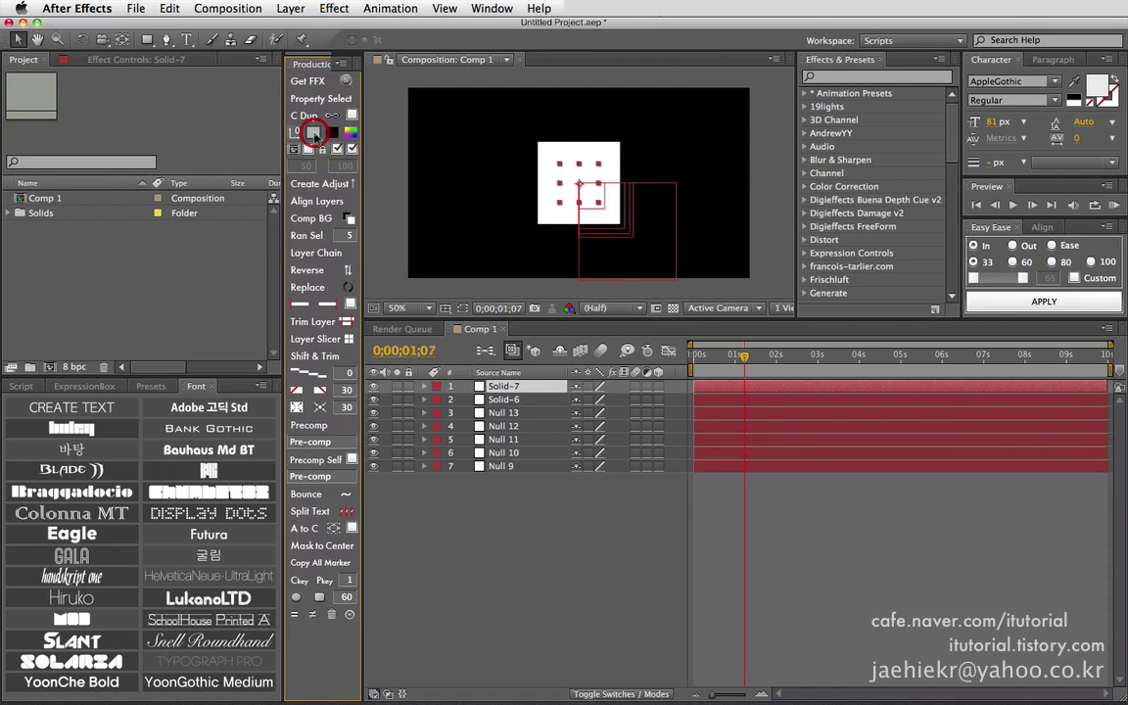
left_click(313, 133)
left_click(313, 133)
left_click(313, 133)
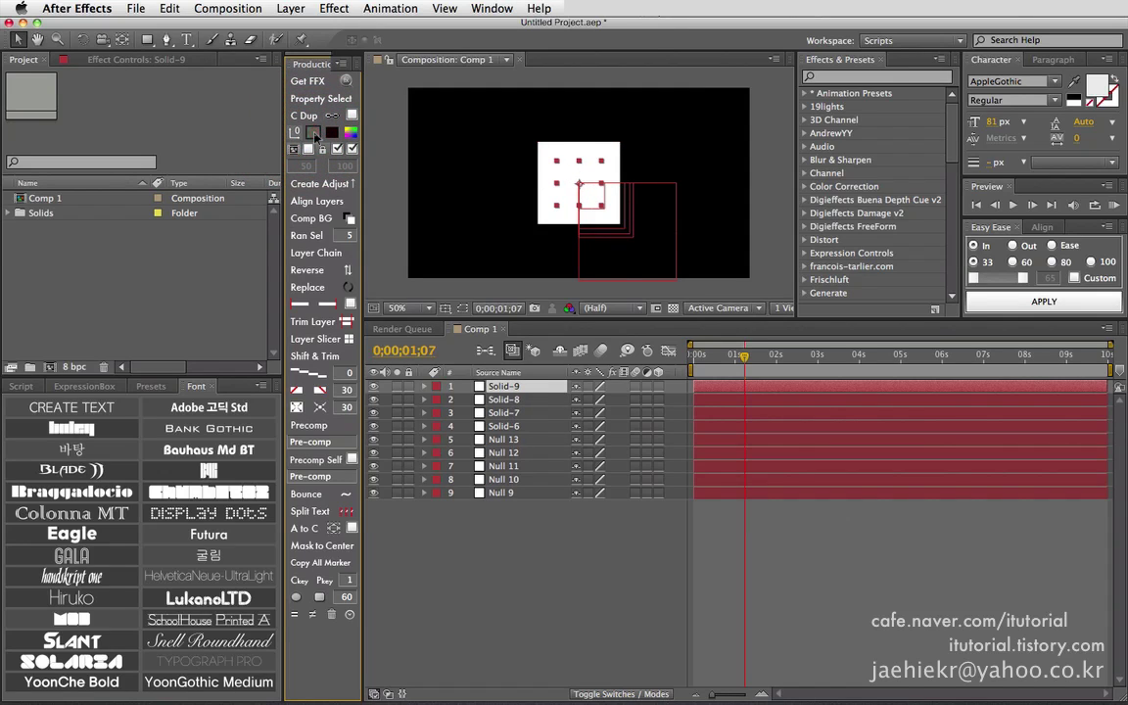
left_click(313, 133)
left_click(331, 132)
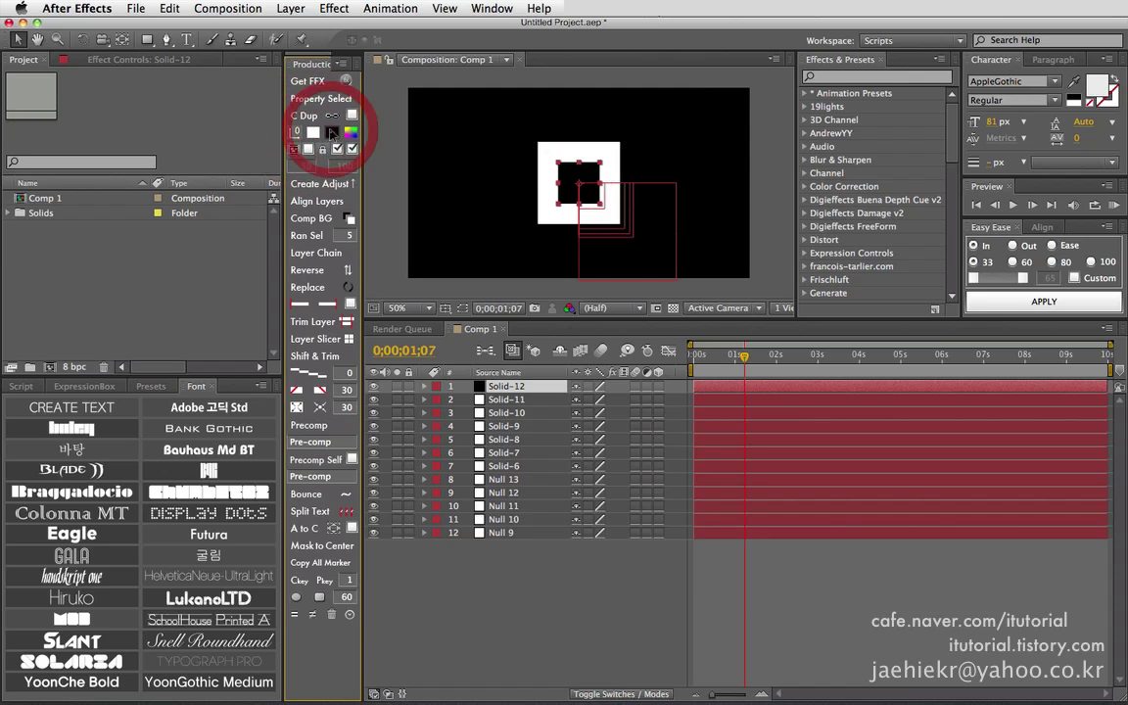
left_click(331, 131)
left_click(331, 131)
left_click(331, 131)
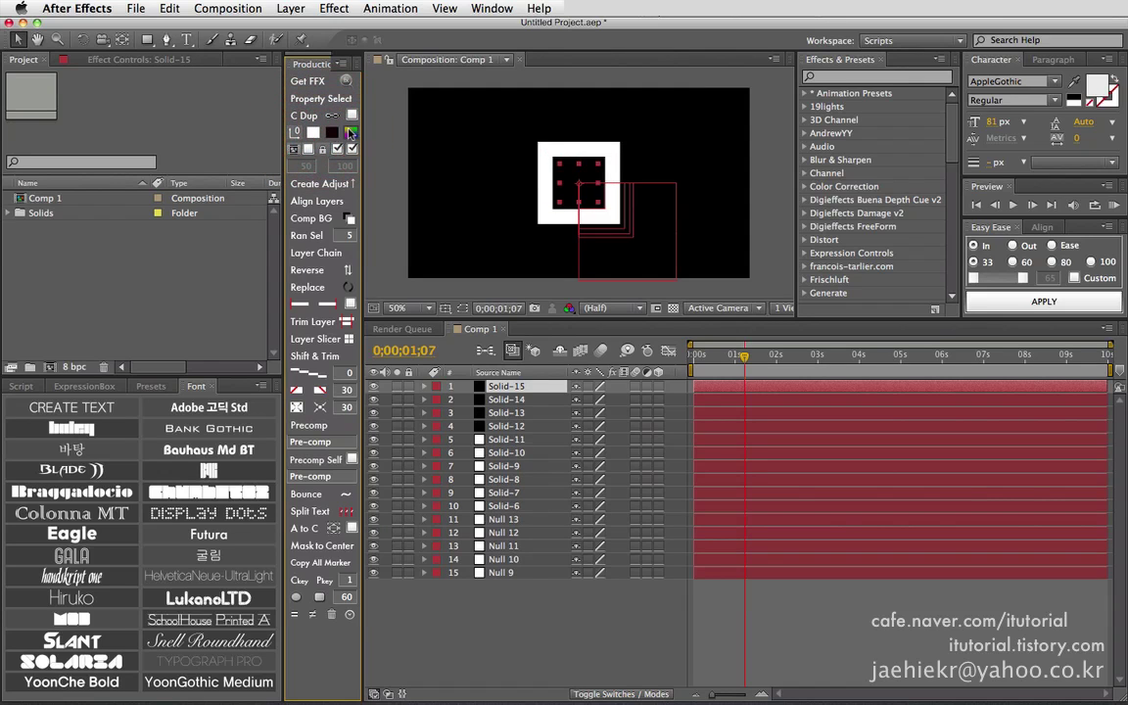
left_click(349, 132)
left_click(350, 132)
left_click(349, 133)
left_click(349, 132)
left_click(349, 132)
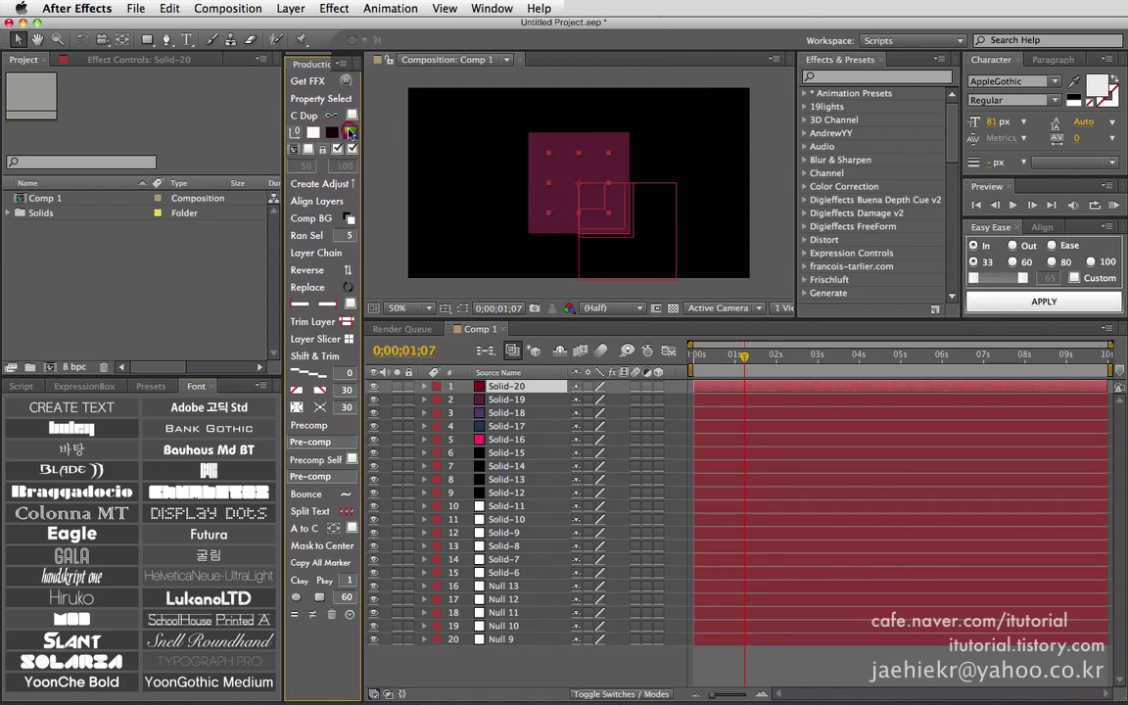
left_click(349, 133)
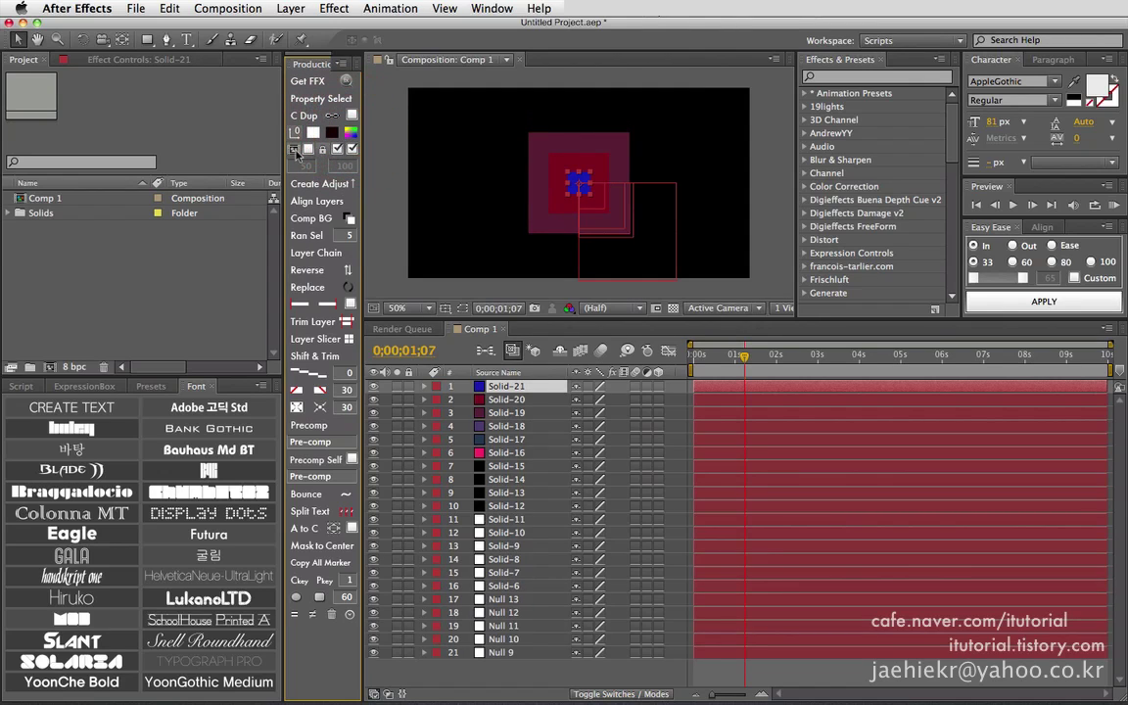
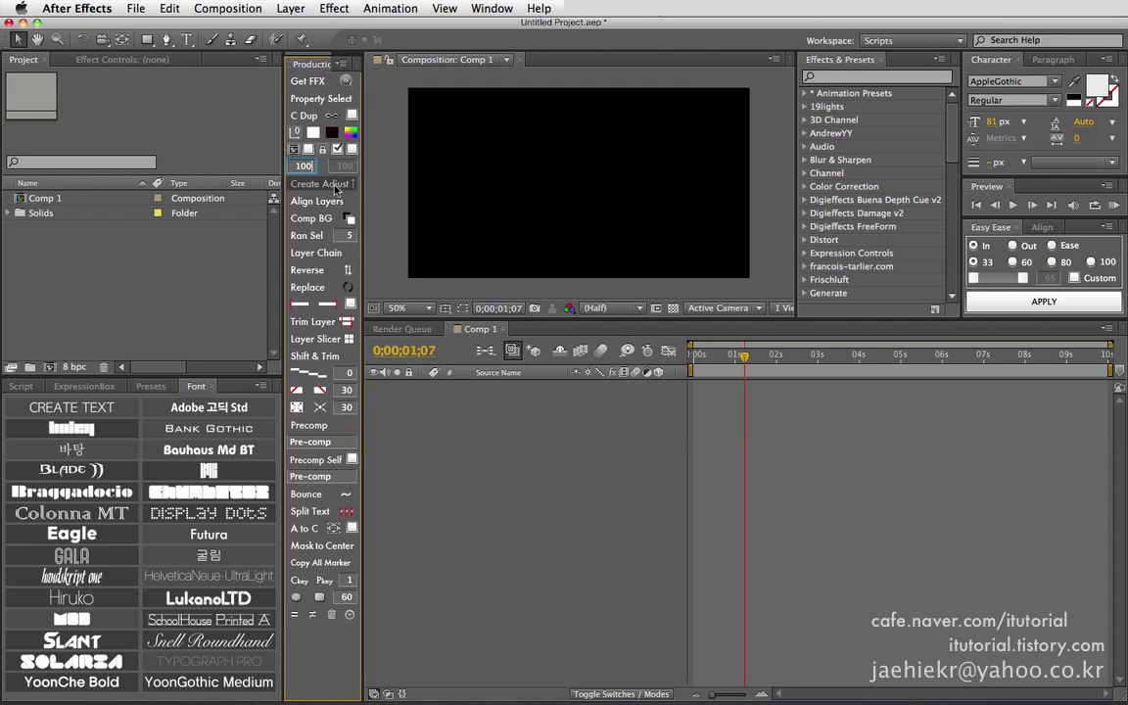
Add two adjustment layers and several coloured solids to Comp 1, browsing the new-layer options
left_click(316, 184)
left_click(507, 386)
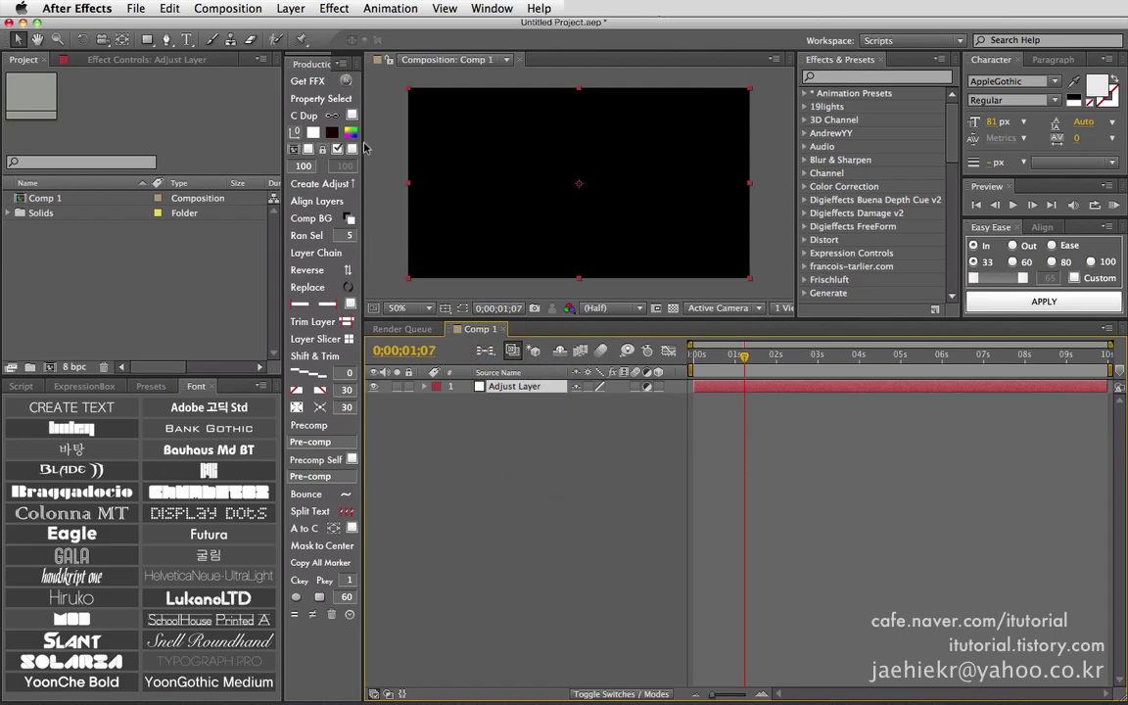
left_click(349, 138)
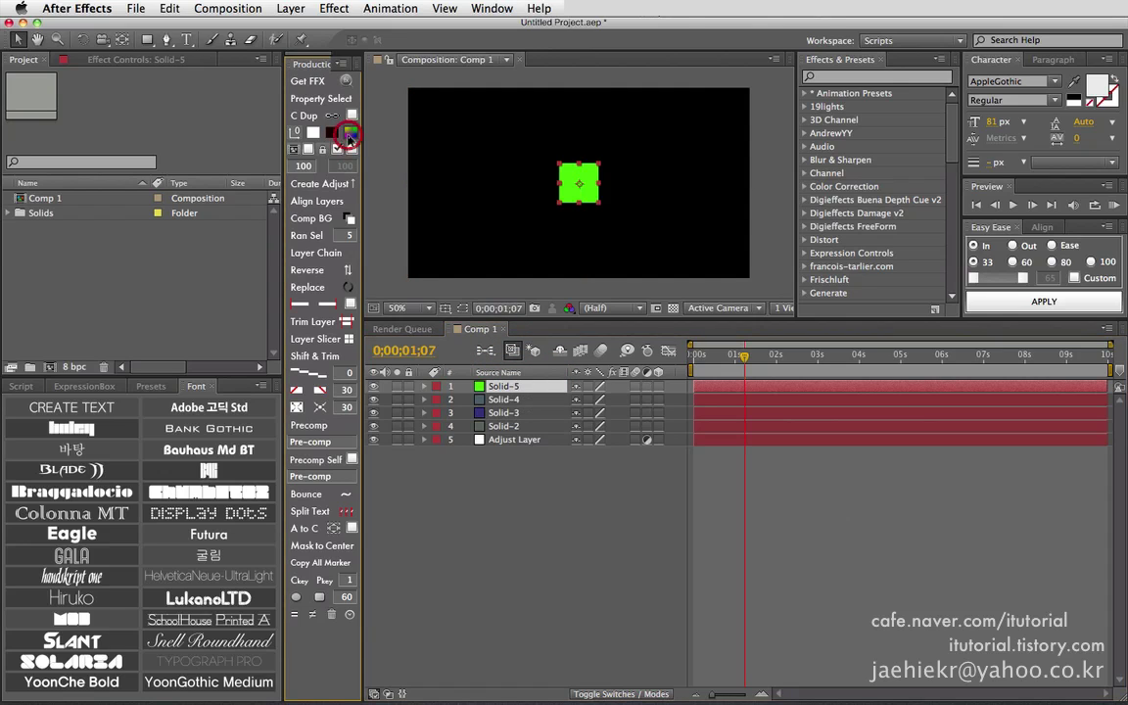
left_click(514, 413)
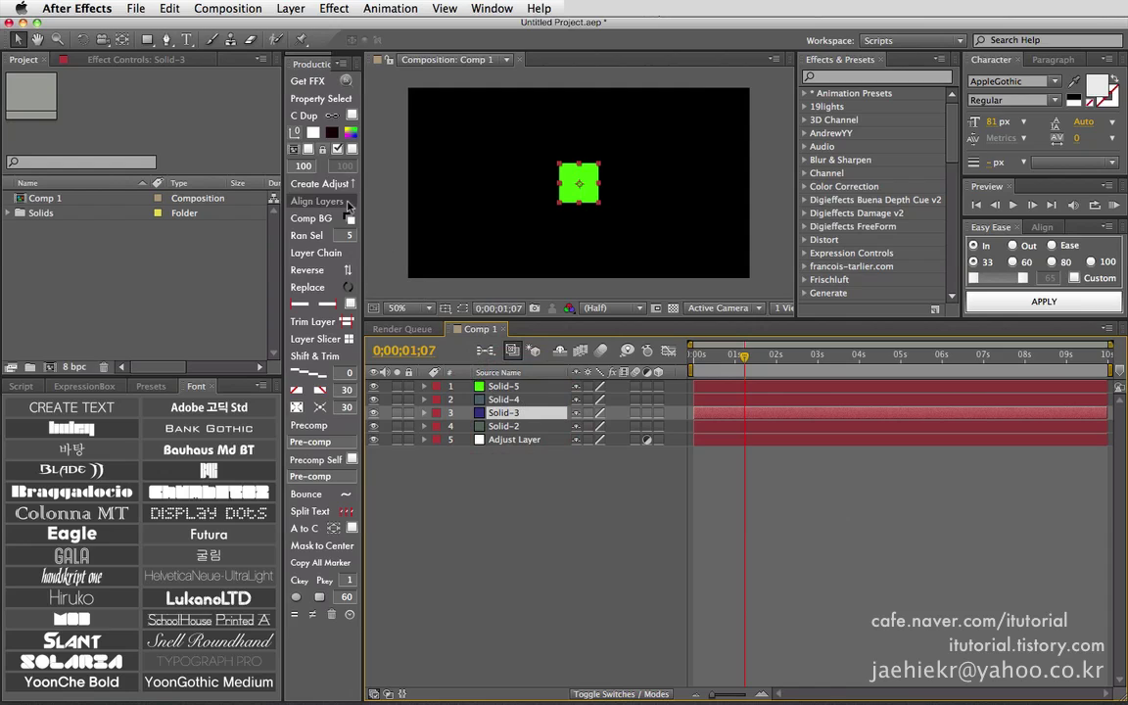
left_click(323, 183)
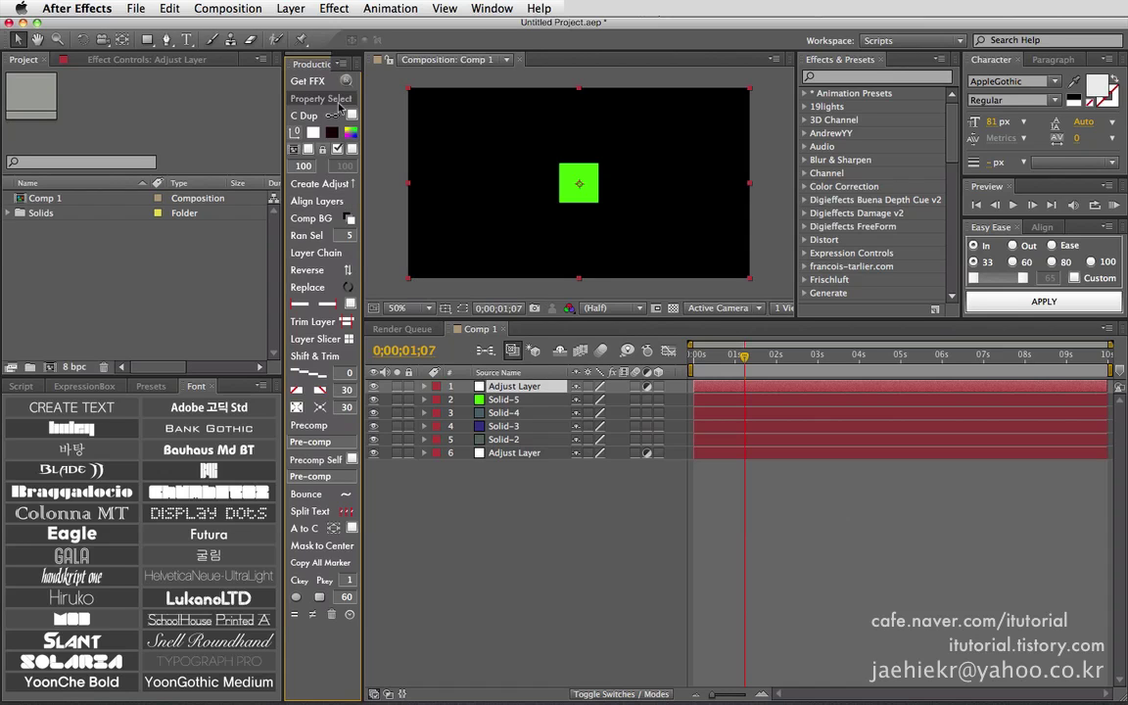
left_click(288, 8)
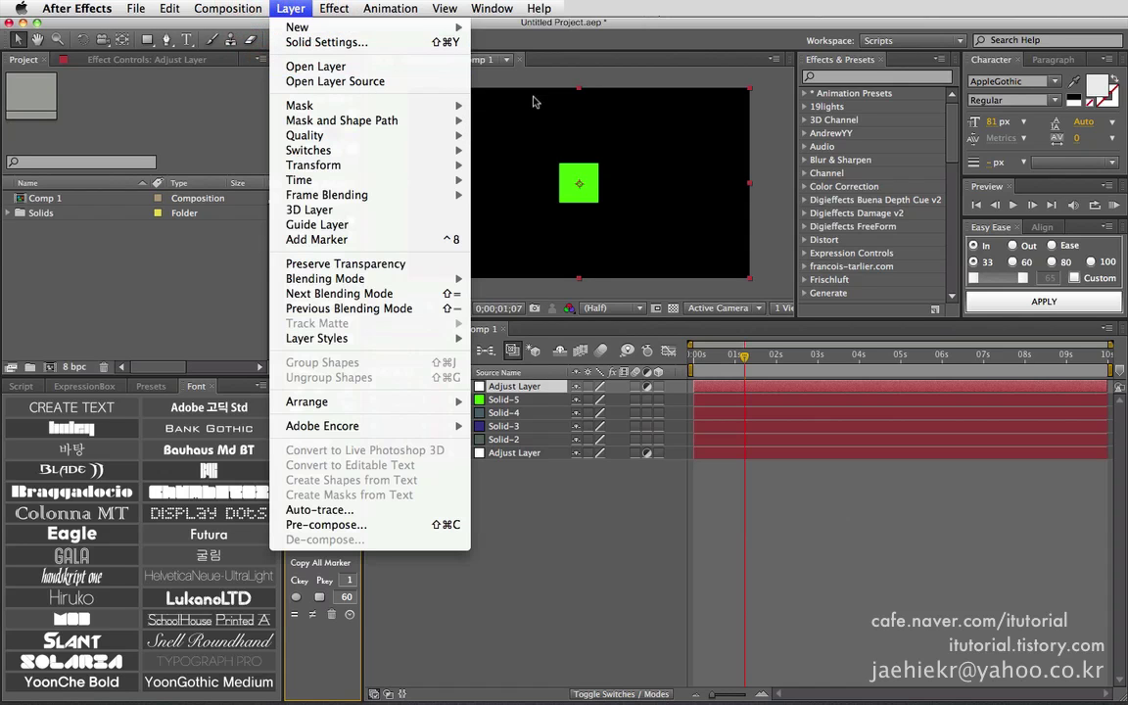
left_click(472, 427)
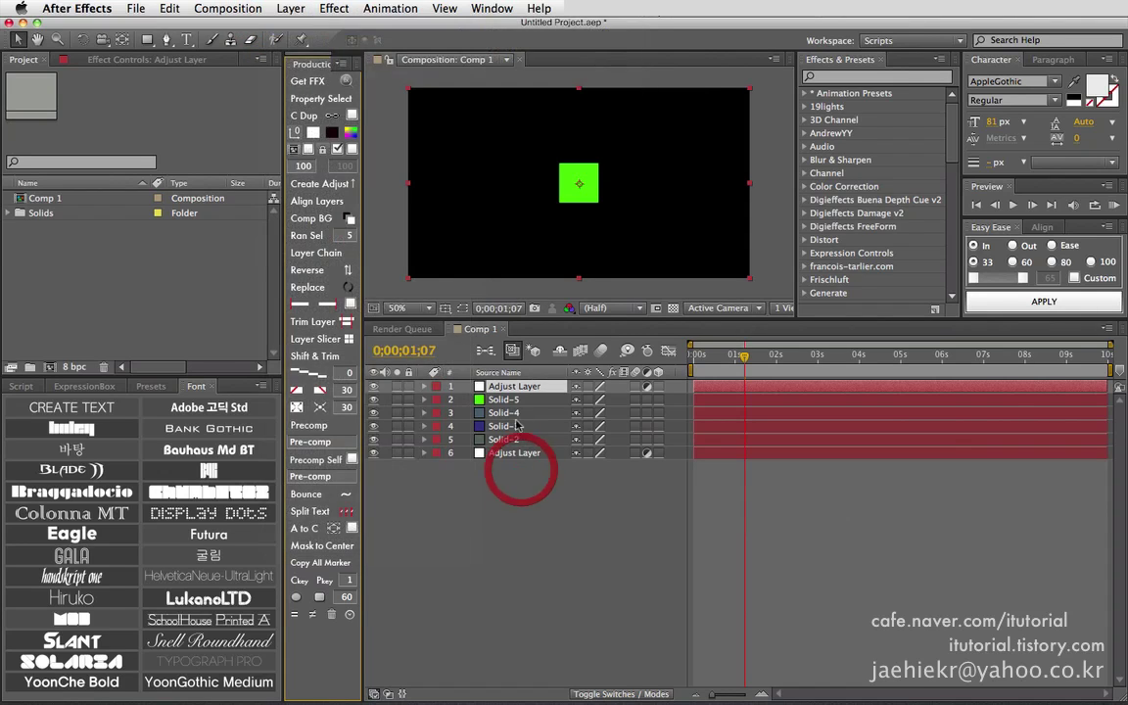
Delete both adjustment layers and the four solid layers from the comp
left_click(513, 387)
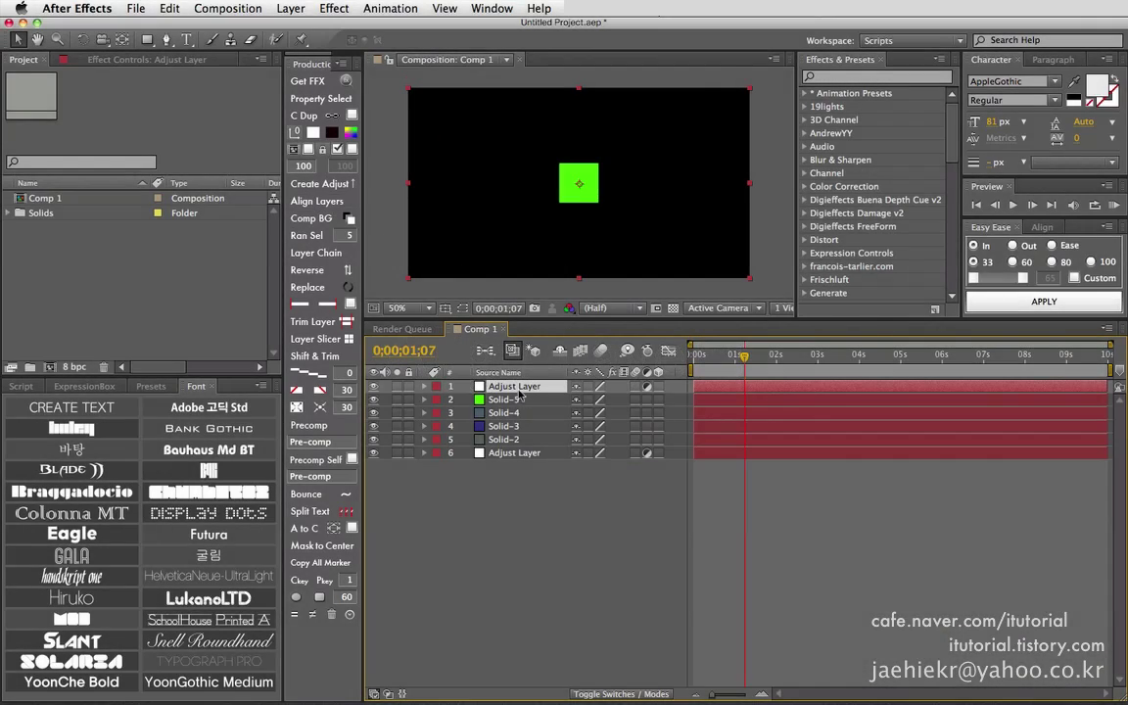
key("Delete")
left_click(526, 441)
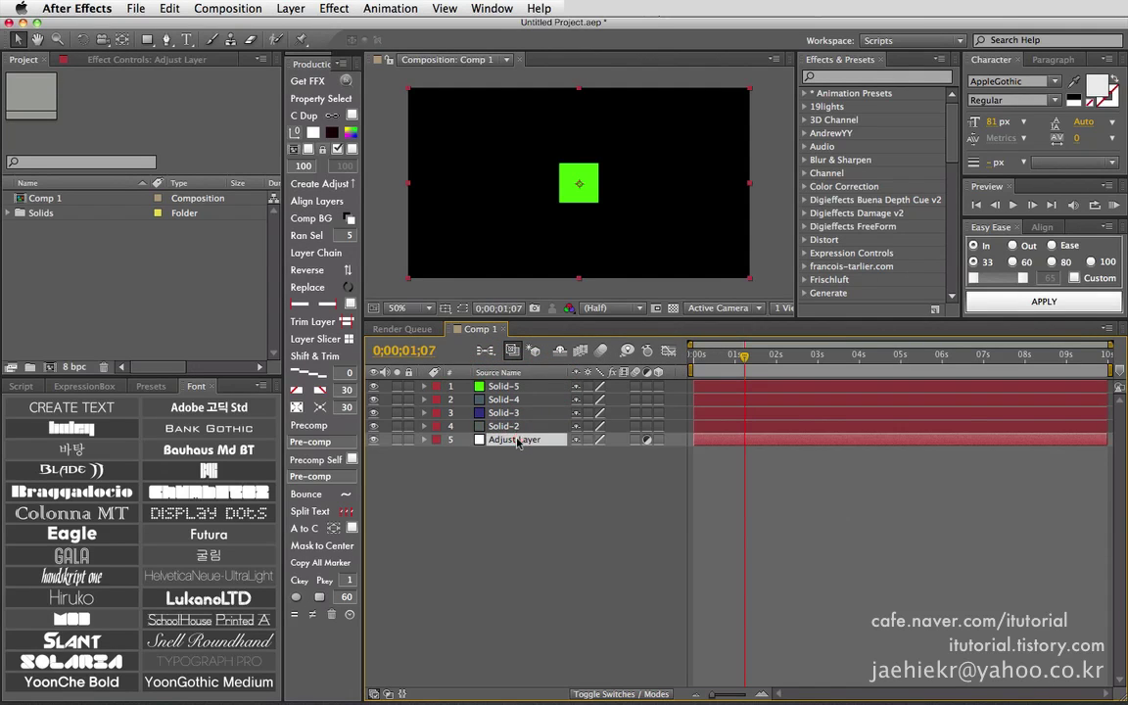
key("Delete")
left_click(547, 455)
left_click_drag(547, 455, 478, 378)
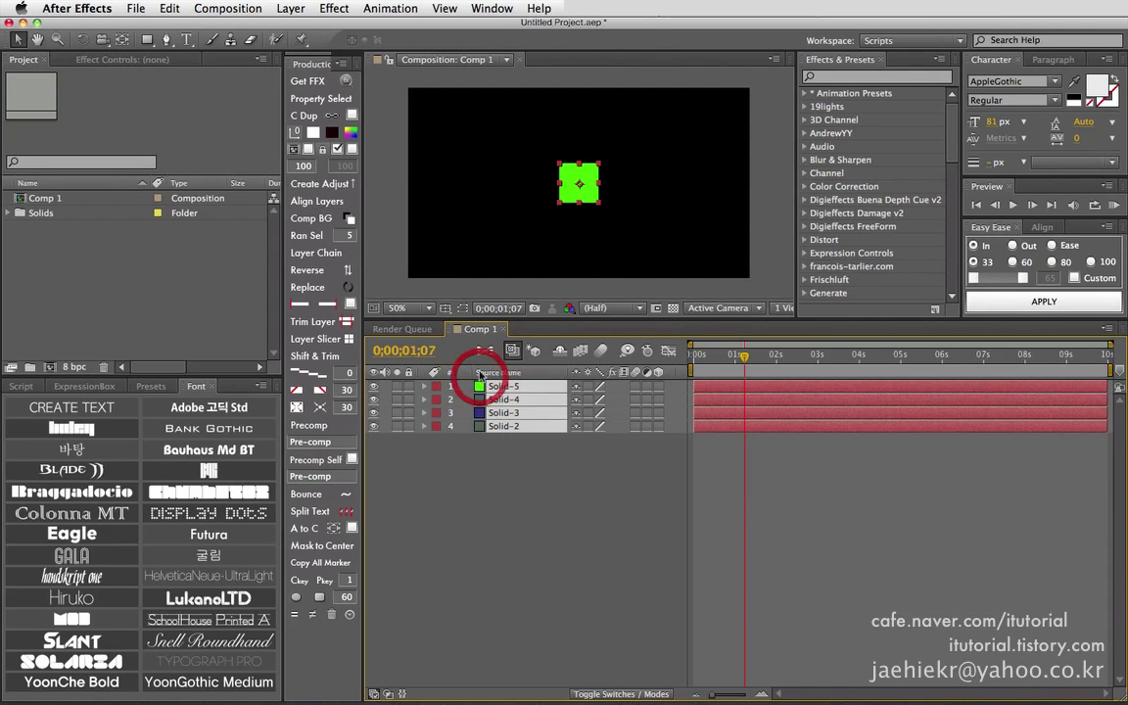
key("Delete")
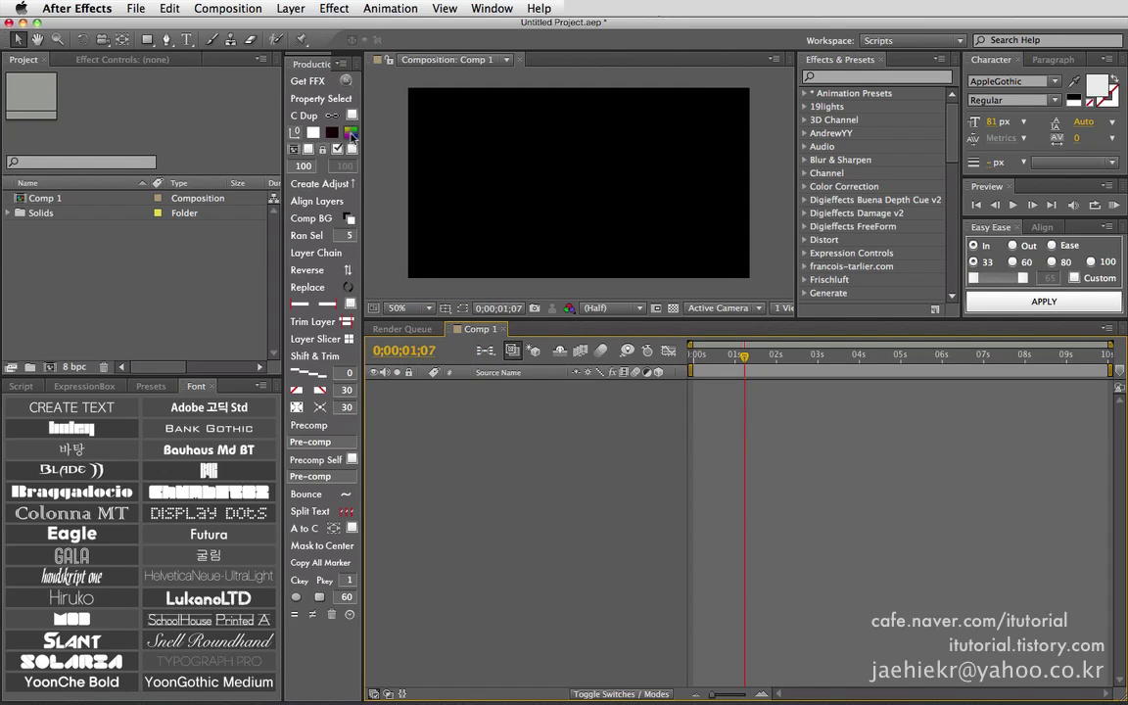
Add six coloured solids to the centre of Comp 1 and select them all
left_click(350, 134)
left_click(351, 135)
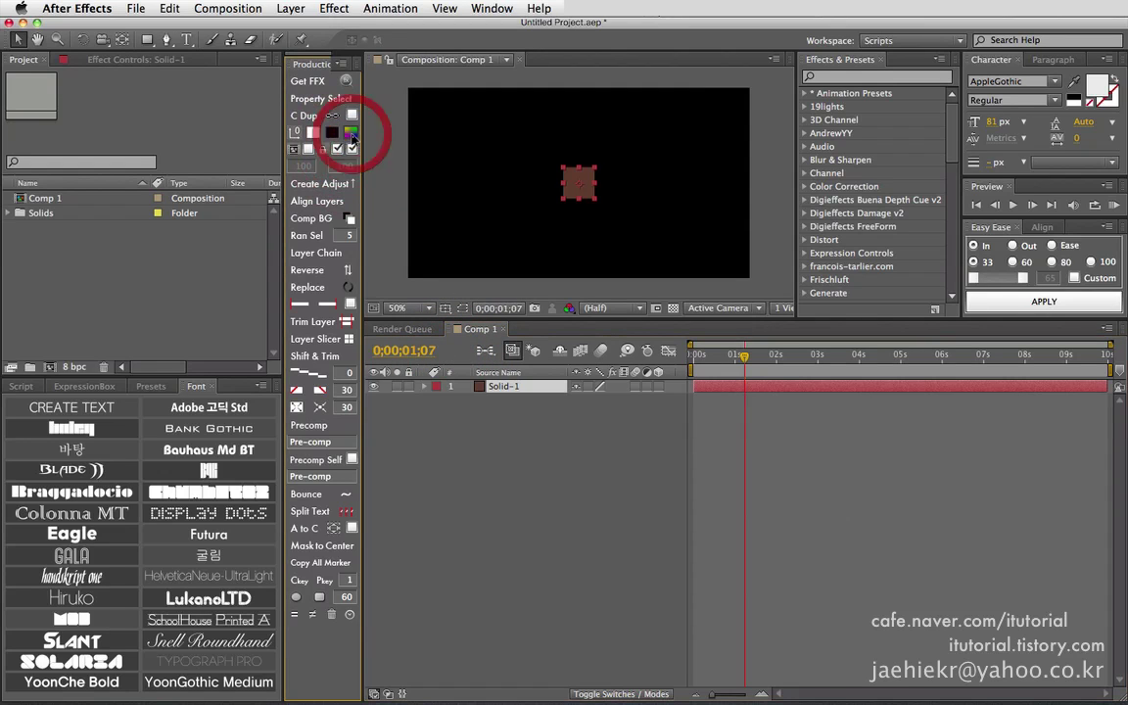
left_click(352, 136)
left_click(351, 137)
left_click(352, 136)
left_click(351, 136)
left_click(351, 136)
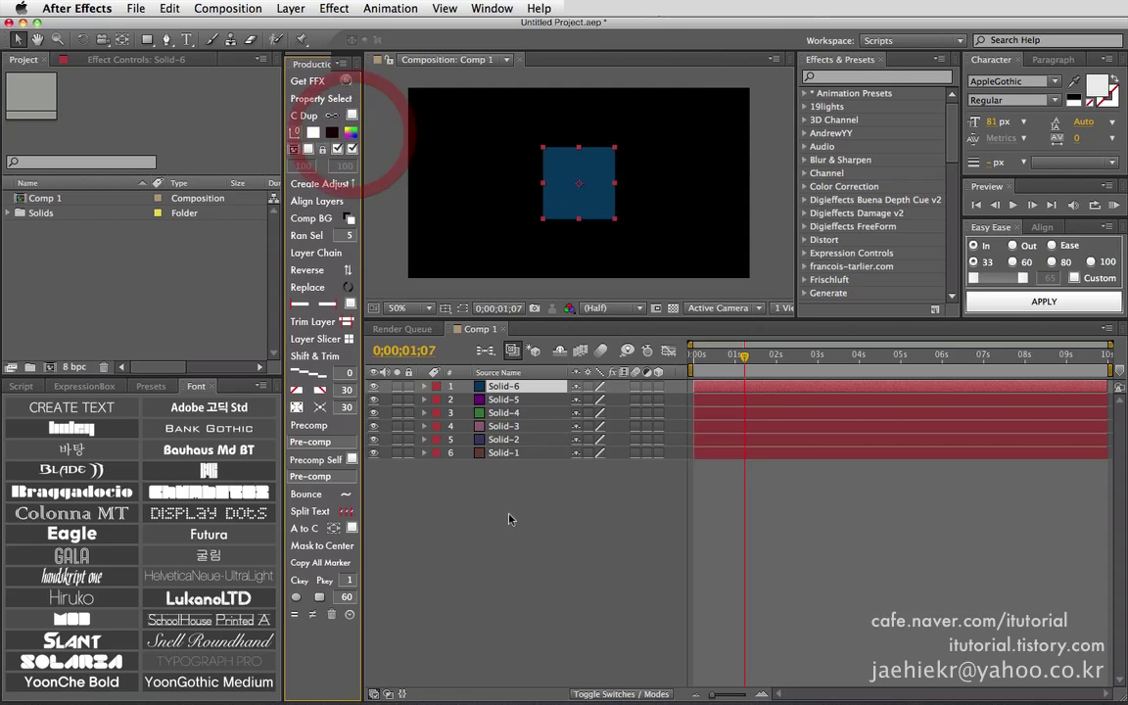
left_click_drag(508, 519, 416, 333)
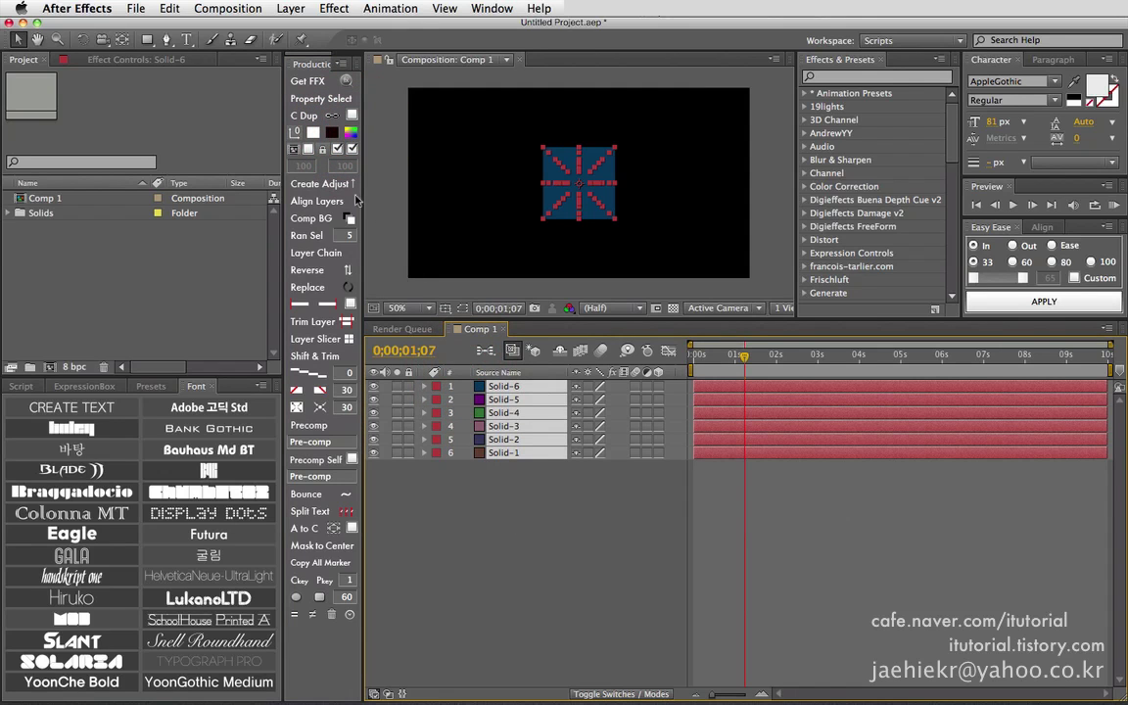
Try Align Layers' X and Y alignment sliders on the solids, then close the window
left_click(324, 201)
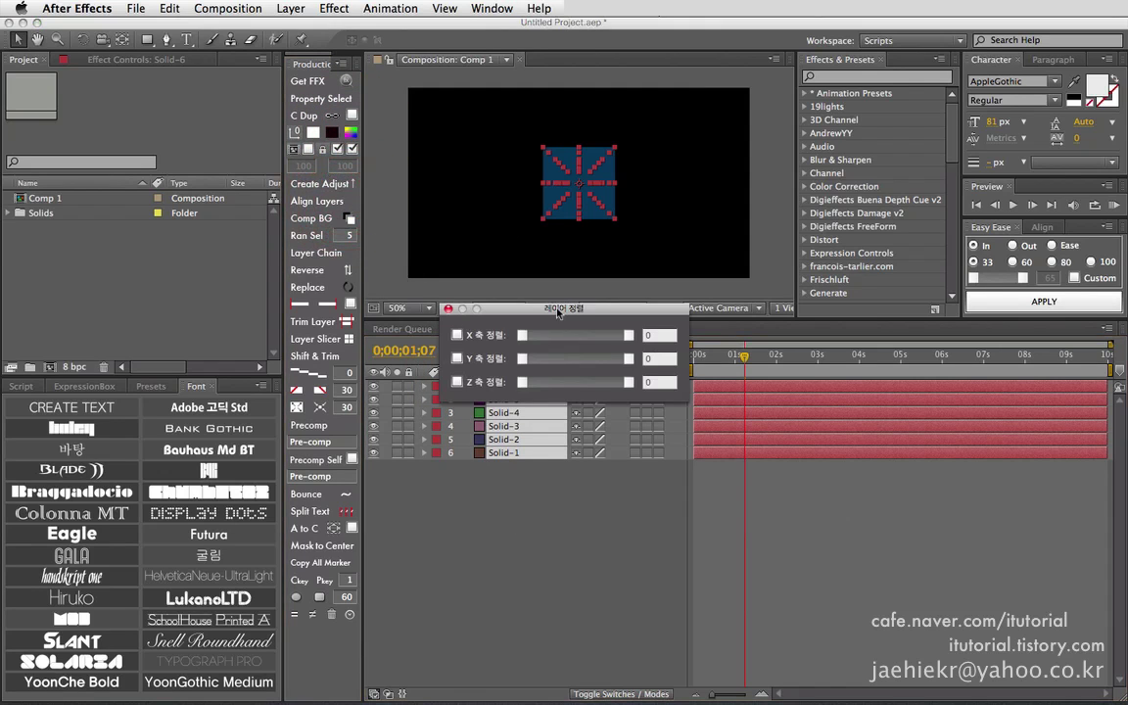
left_click_drag(557, 312, 438, 226)
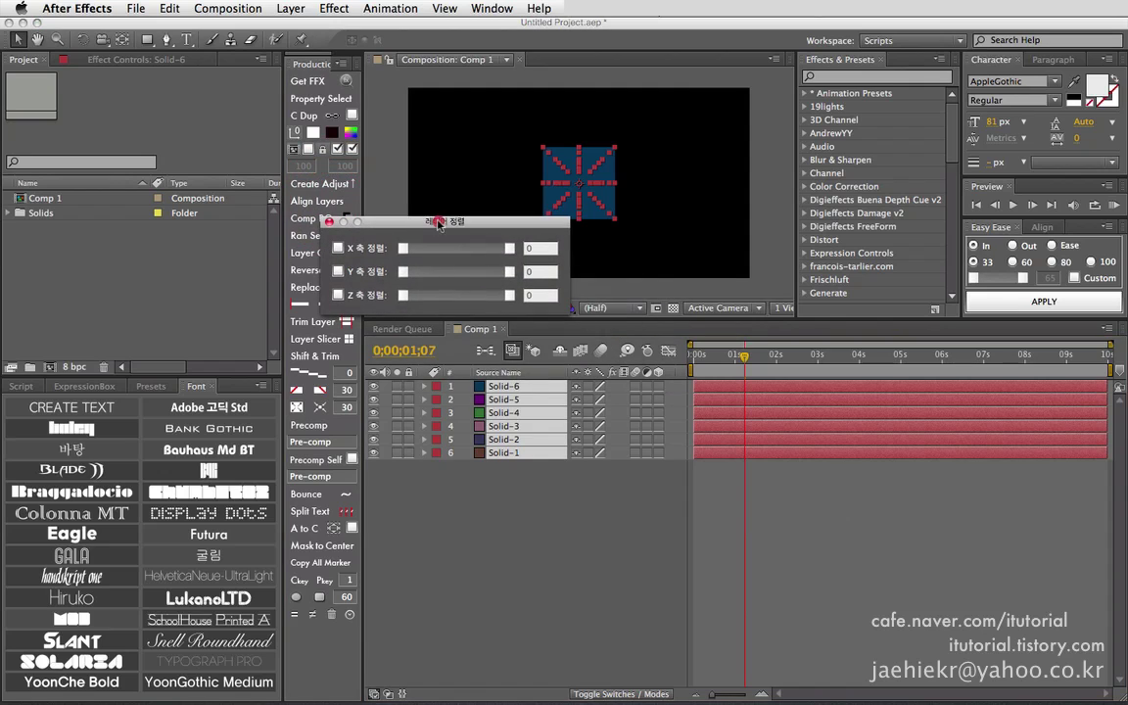
left_click(338, 248)
mouse_move(405, 248)
left_mouse_down()
mouse_move(461, 249)
mouse_move(448, 251)
left_mouse_up()
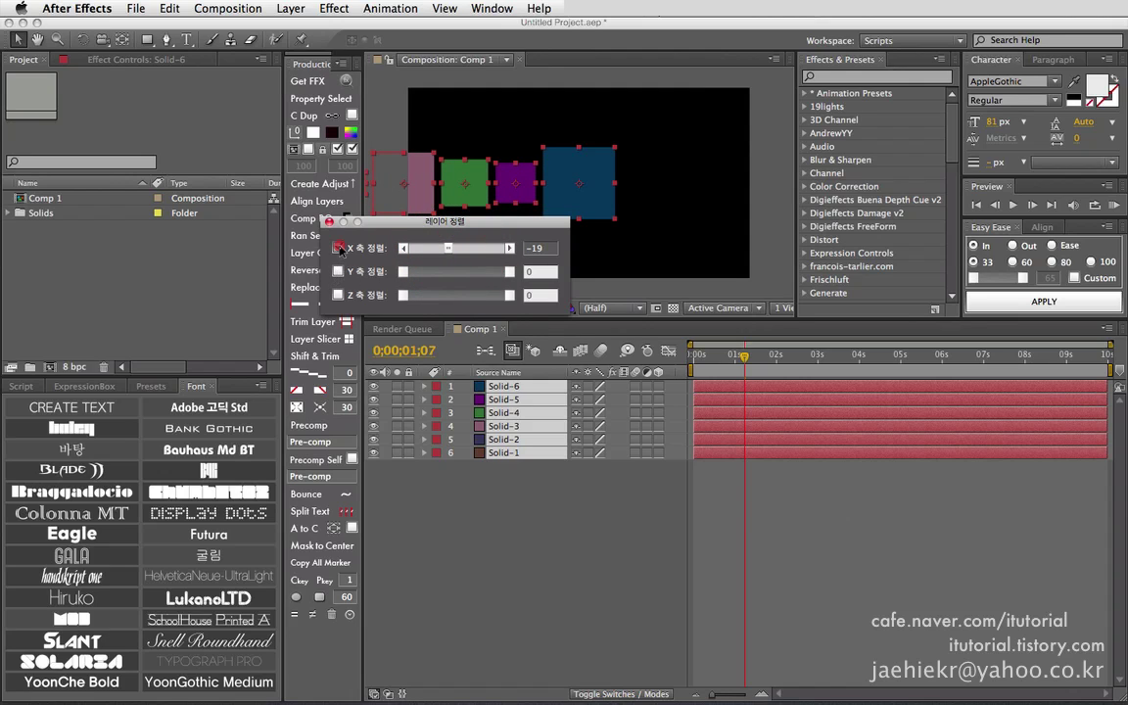
left_click(338, 249)
left_click(339, 273)
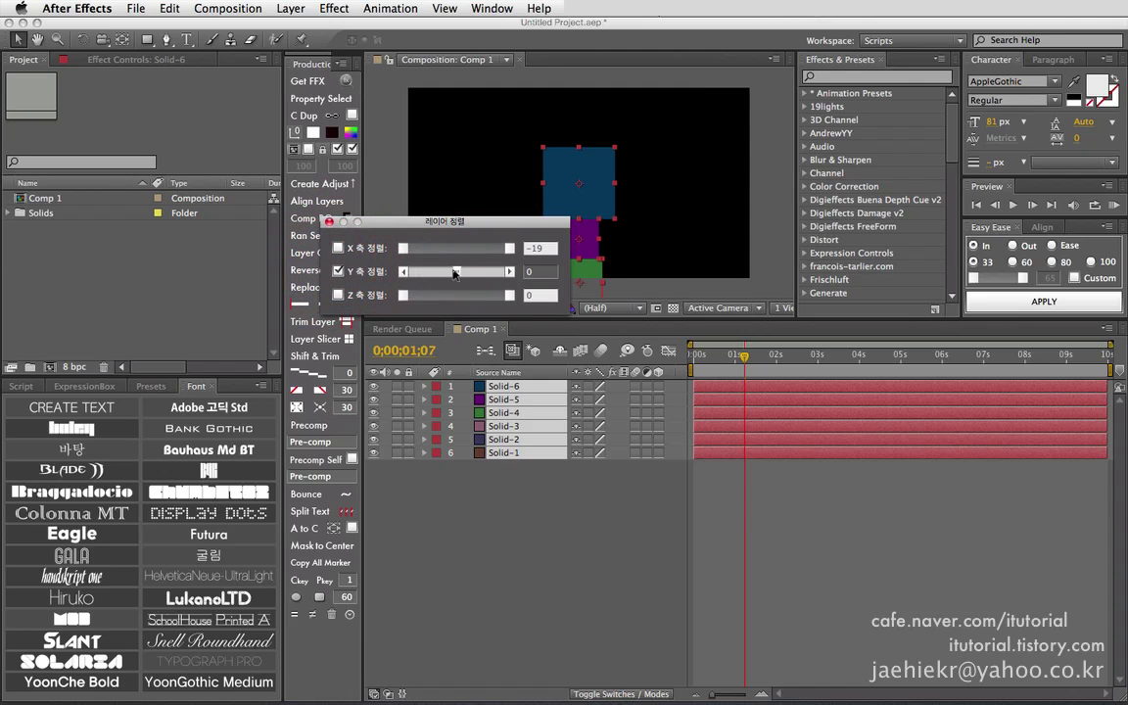
left_click_drag(456, 273, 468, 272)
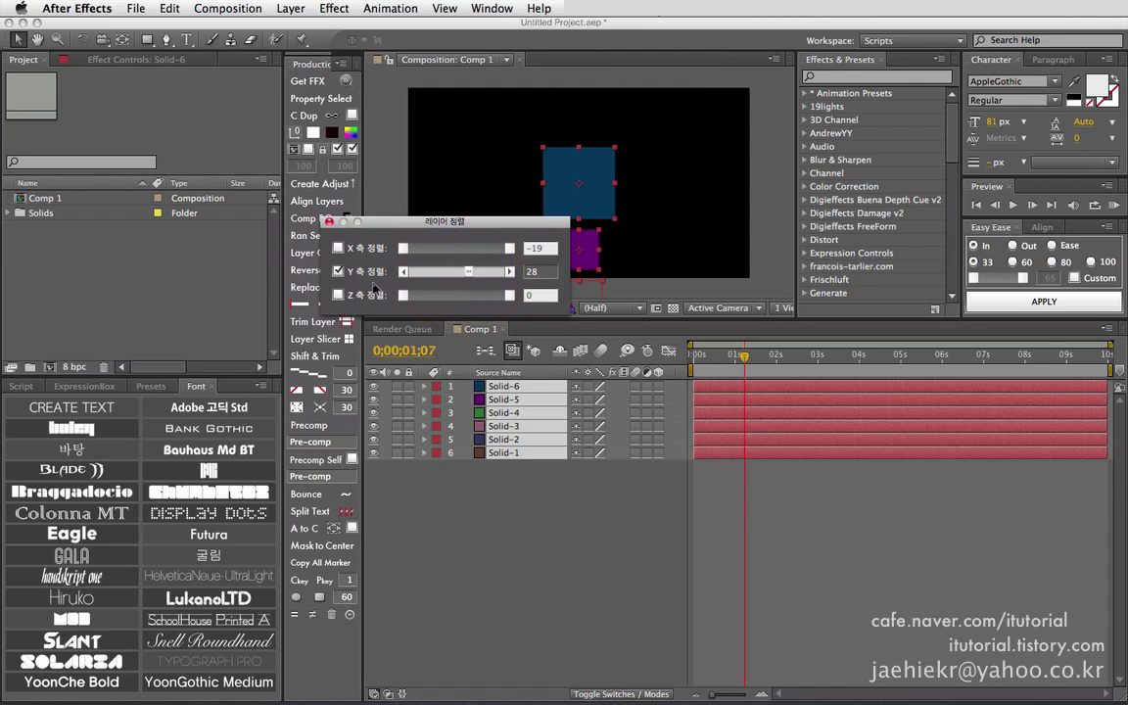
left_click_drag(413, 228, 363, 237)
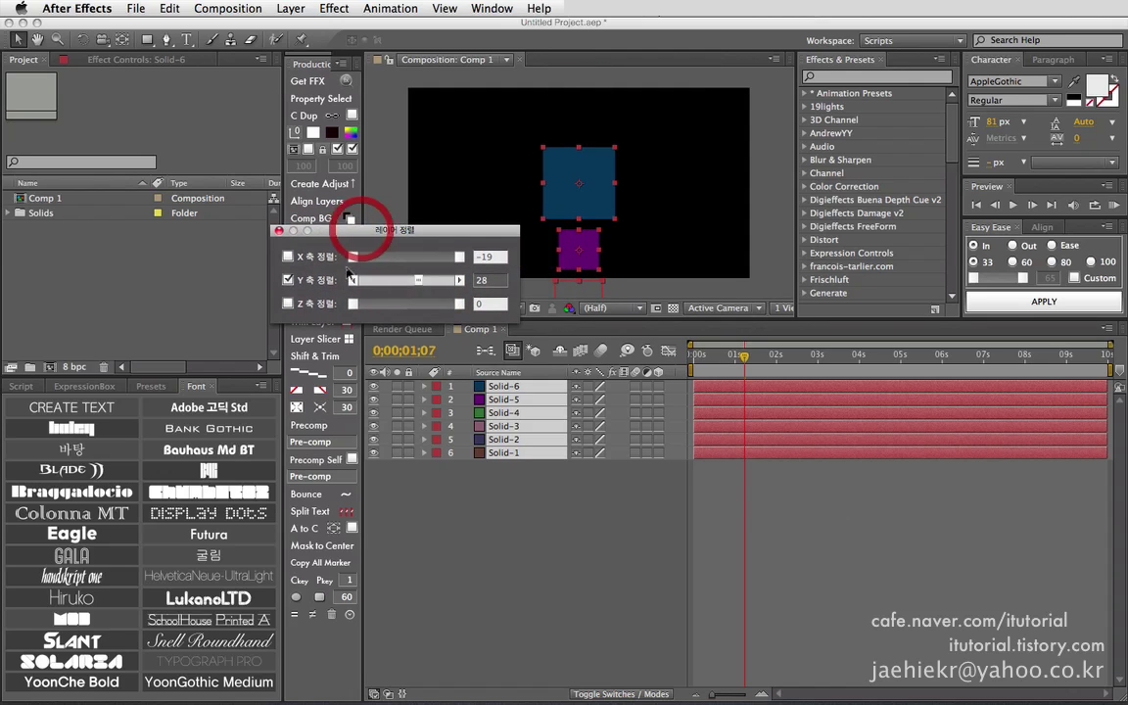
left_click(278, 232)
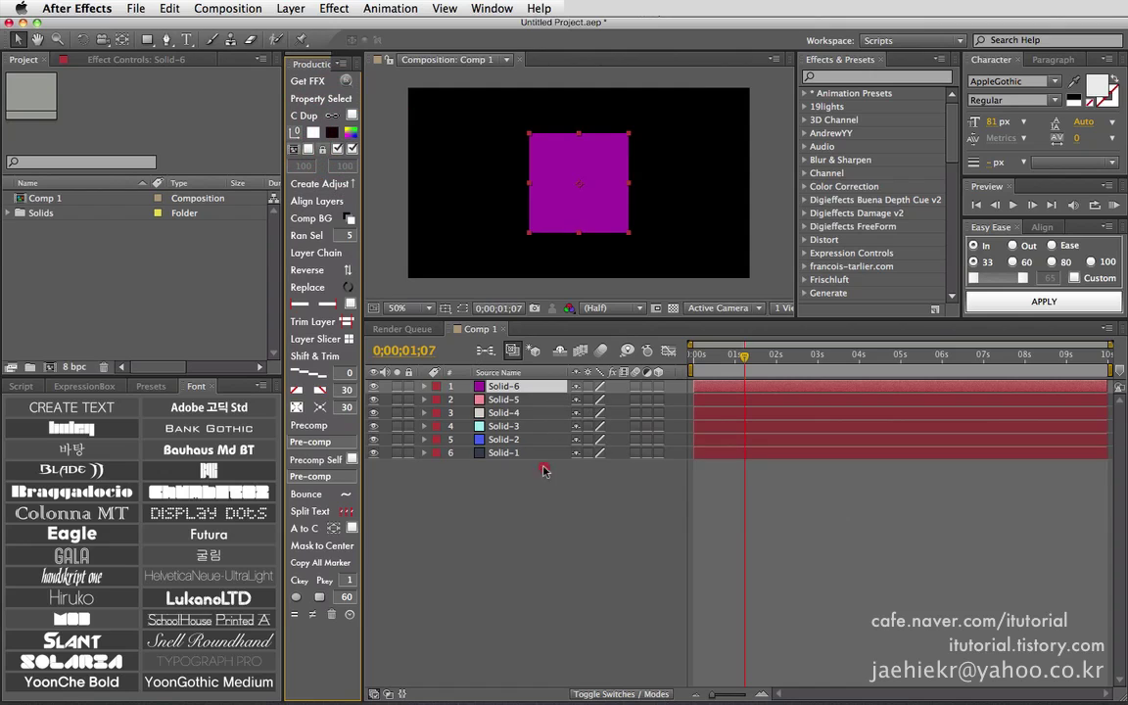
Make all six solids 3D and spread them apart in depth with the Z alignment slider
key("super+a")
left_click(659, 386)
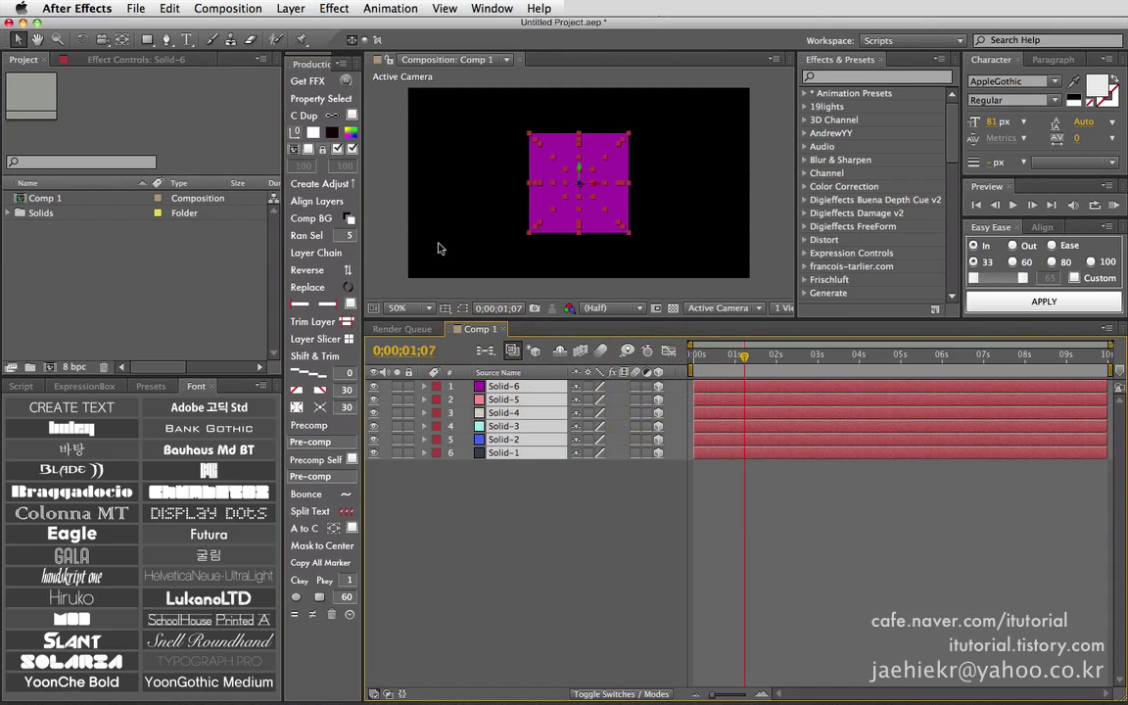
left_click(319, 200)
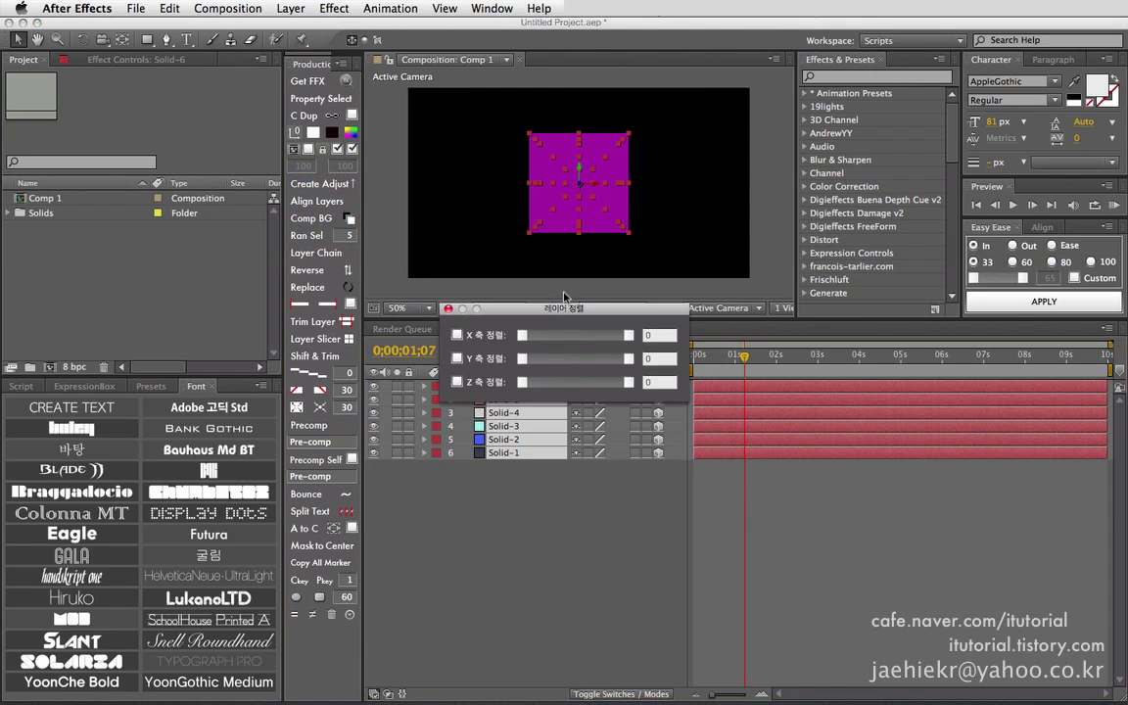
left_click_drag(503, 308, 292, 269)
left_click(246, 342)
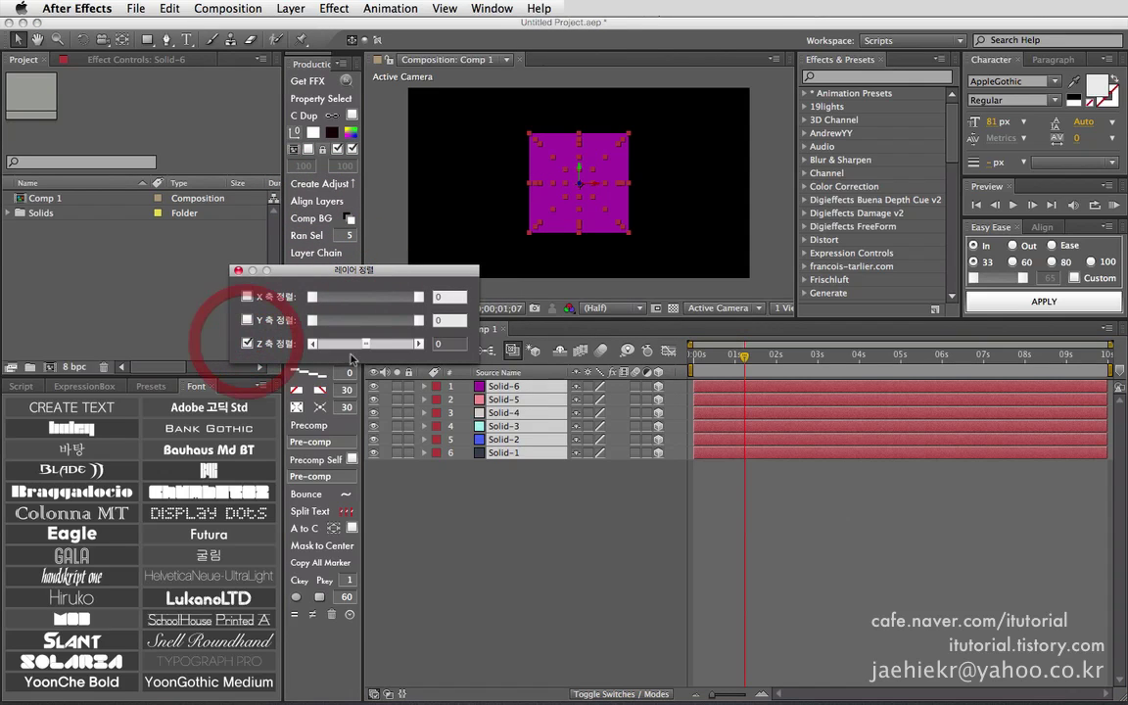
left_click_drag(311, 344, 369, 344)
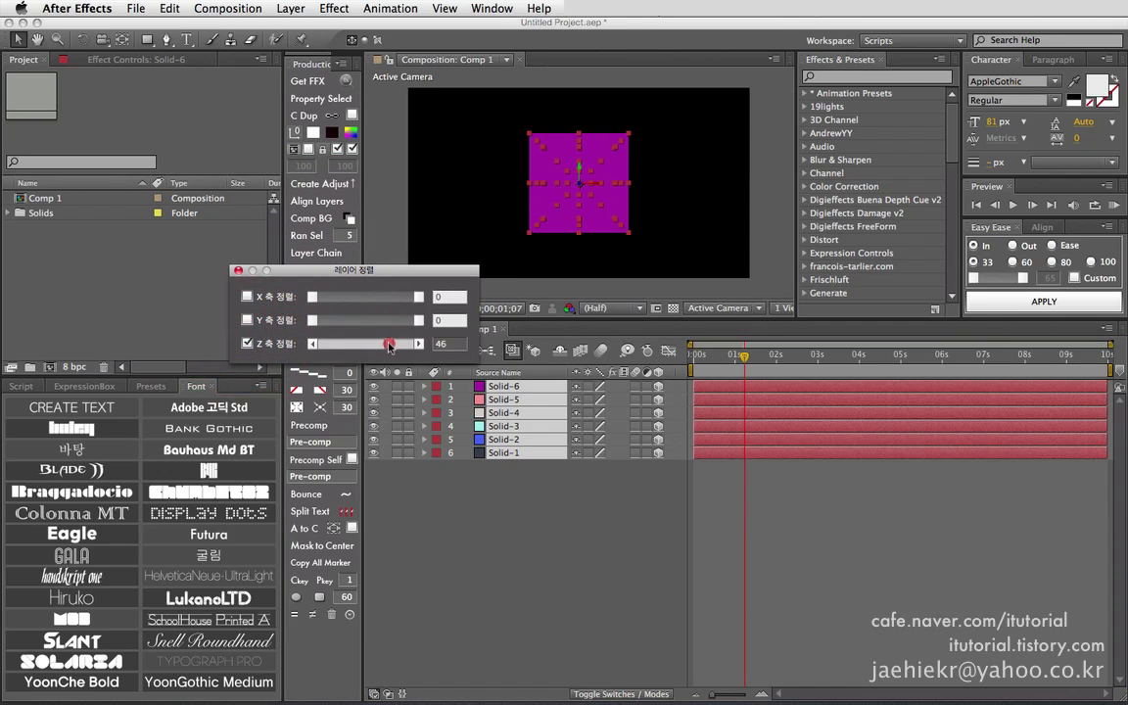
left_click_drag(379, 346, 400, 344)
left_click(238, 272)
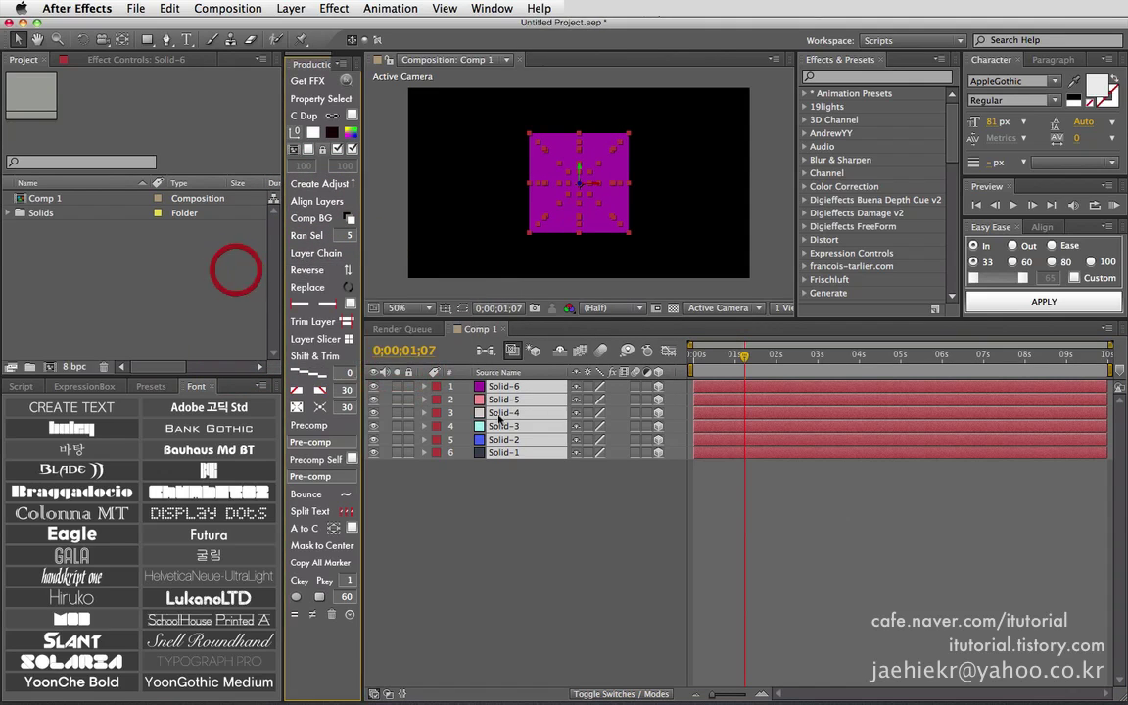
Inspect the solids in Custom View 1, delete all six, and return to Active Camera
left_click(725, 308)
left_click(738, 447)
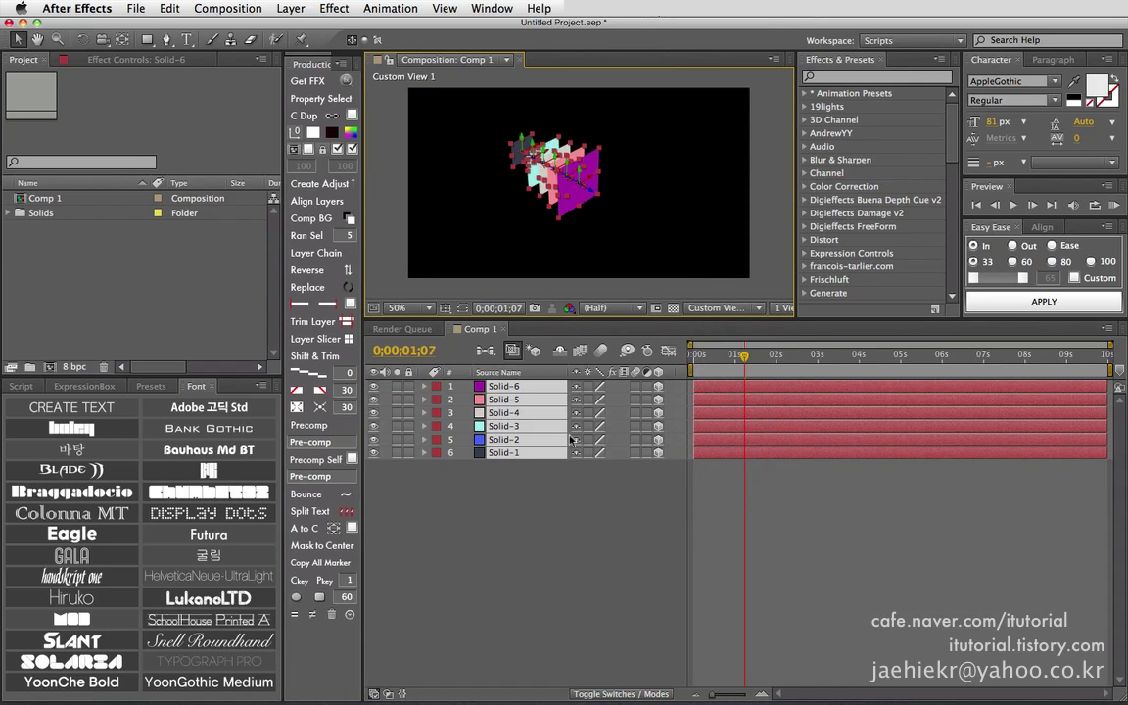
left_click(516, 480)
left_click_drag(533, 468, 488, 394)
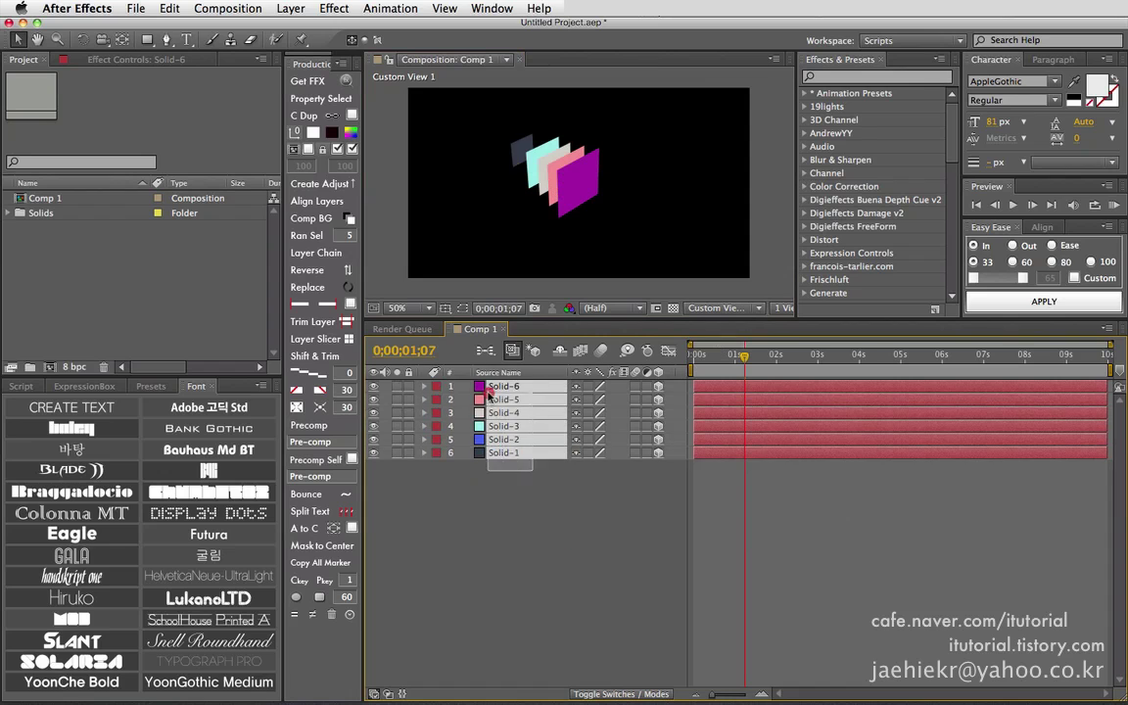
left_click(445, 354)
key("Delete")
left_click(735, 308)
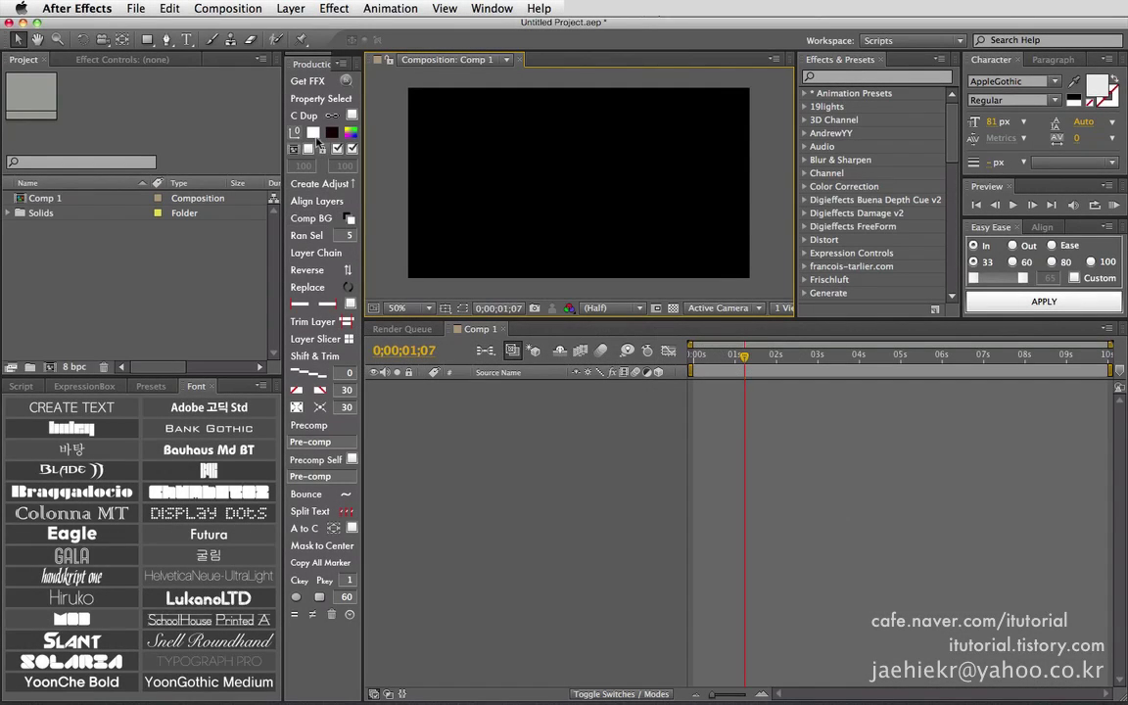
Add a white solid moved to the left and a black solid, then select each
left_click(312, 132)
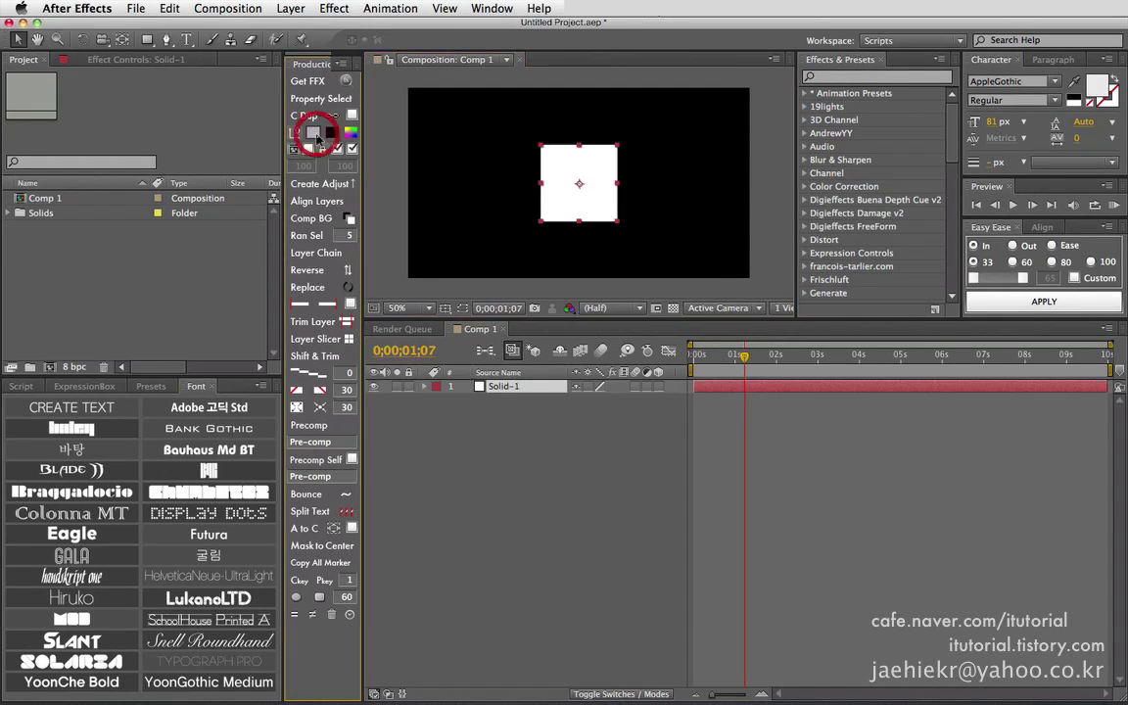
left_click_drag(577, 183, 504, 184)
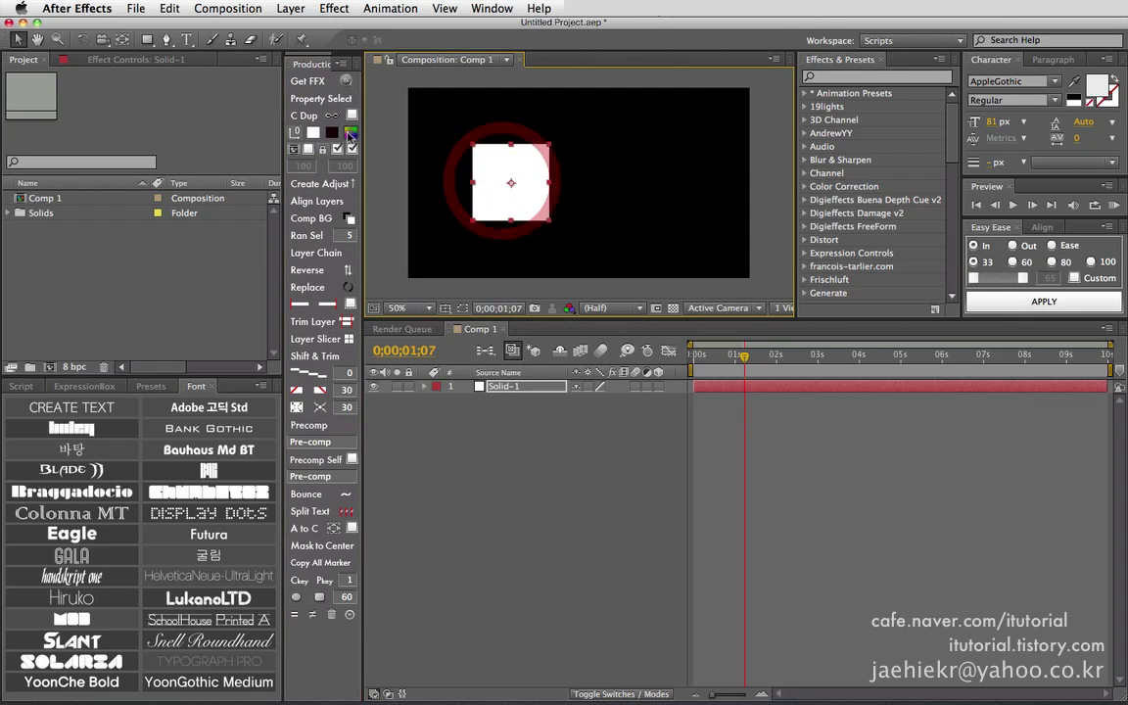
left_click(330, 132)
left_click(594, 183)
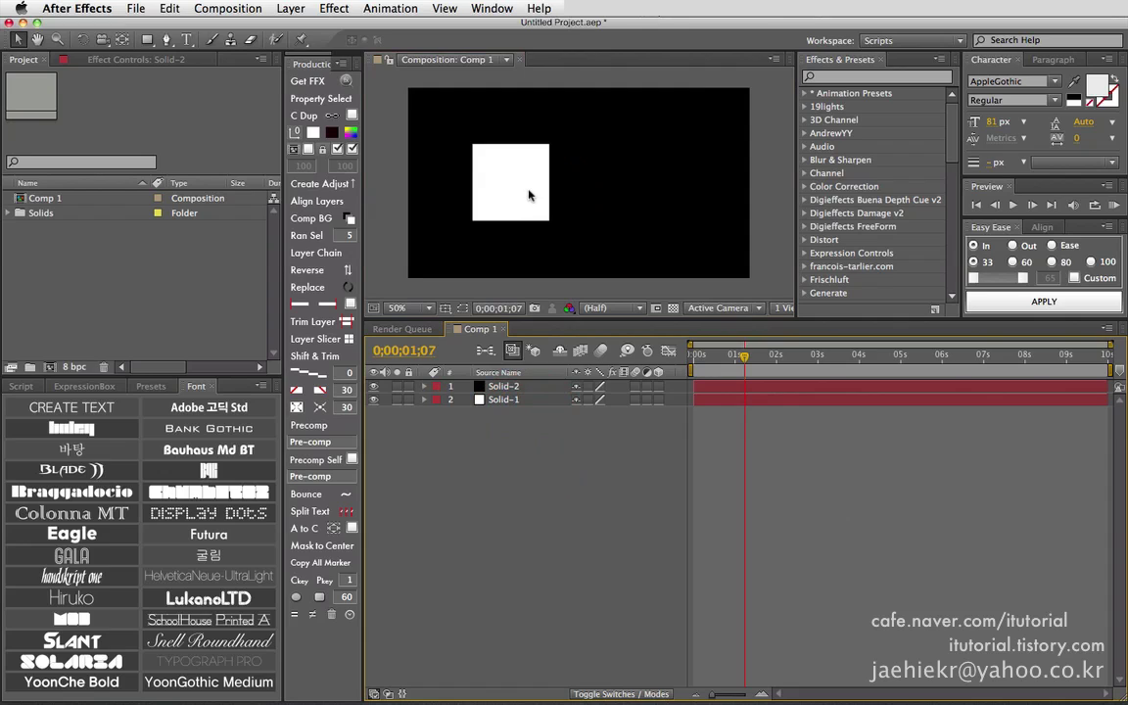
left_click(487, 188)
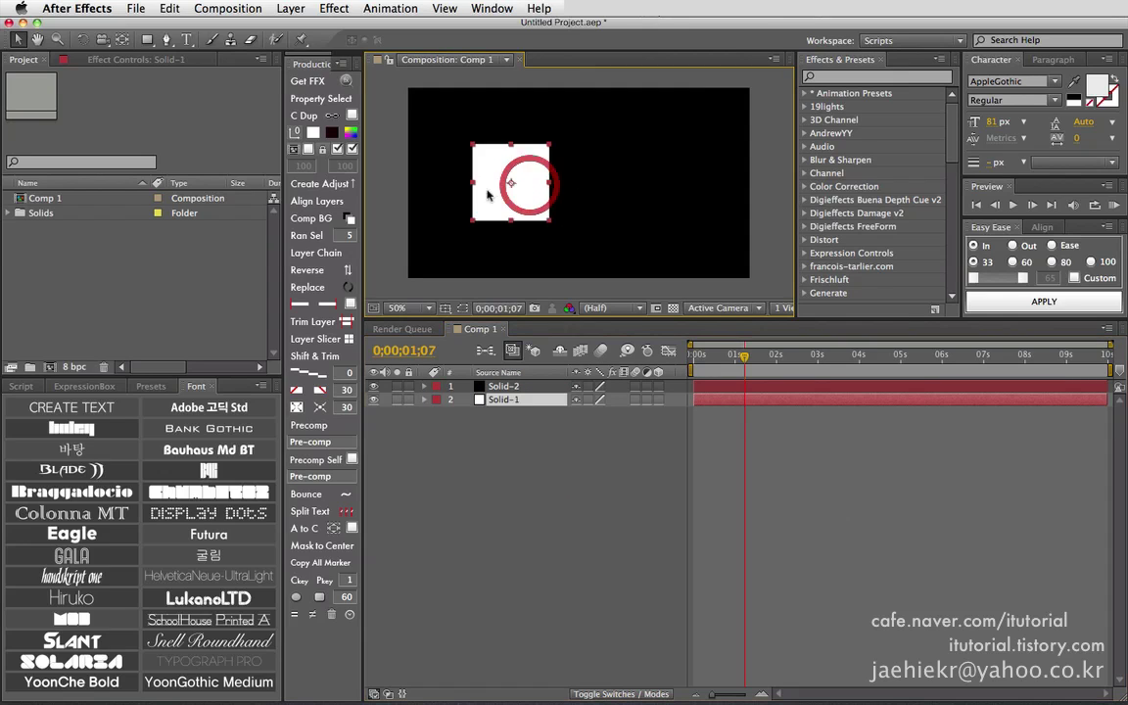
left_click(623, 192)
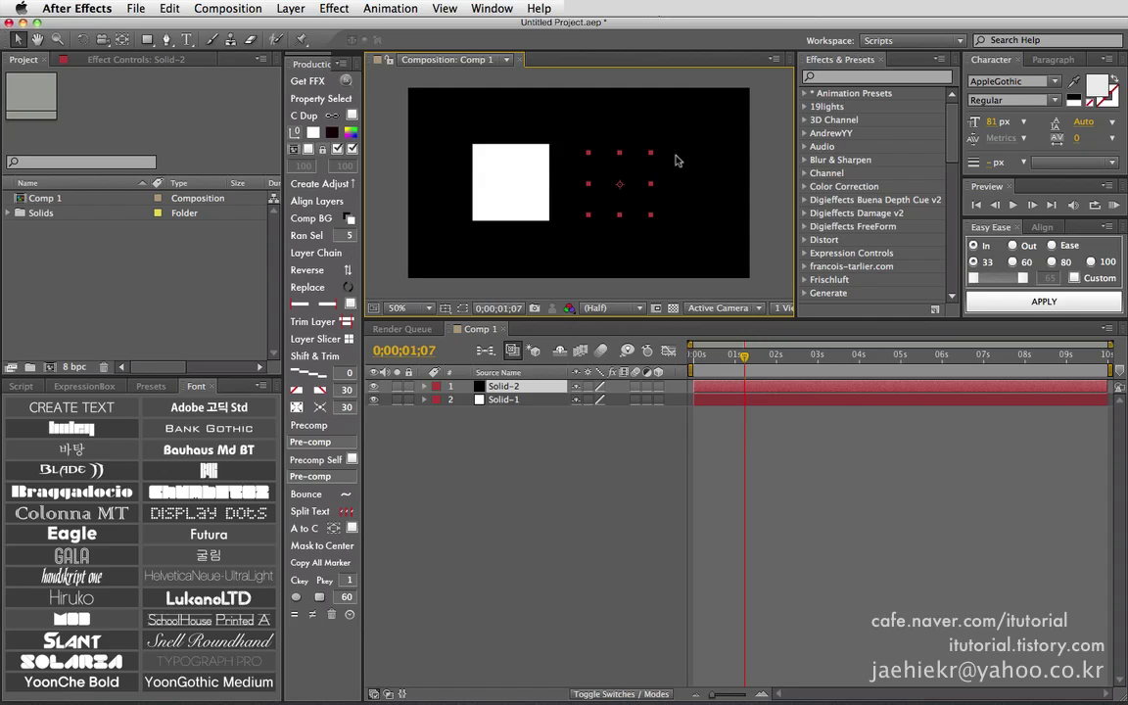
Cycle the comp background through black, white and grey, settling on grey, then delete both solids
left_click(349, 223)
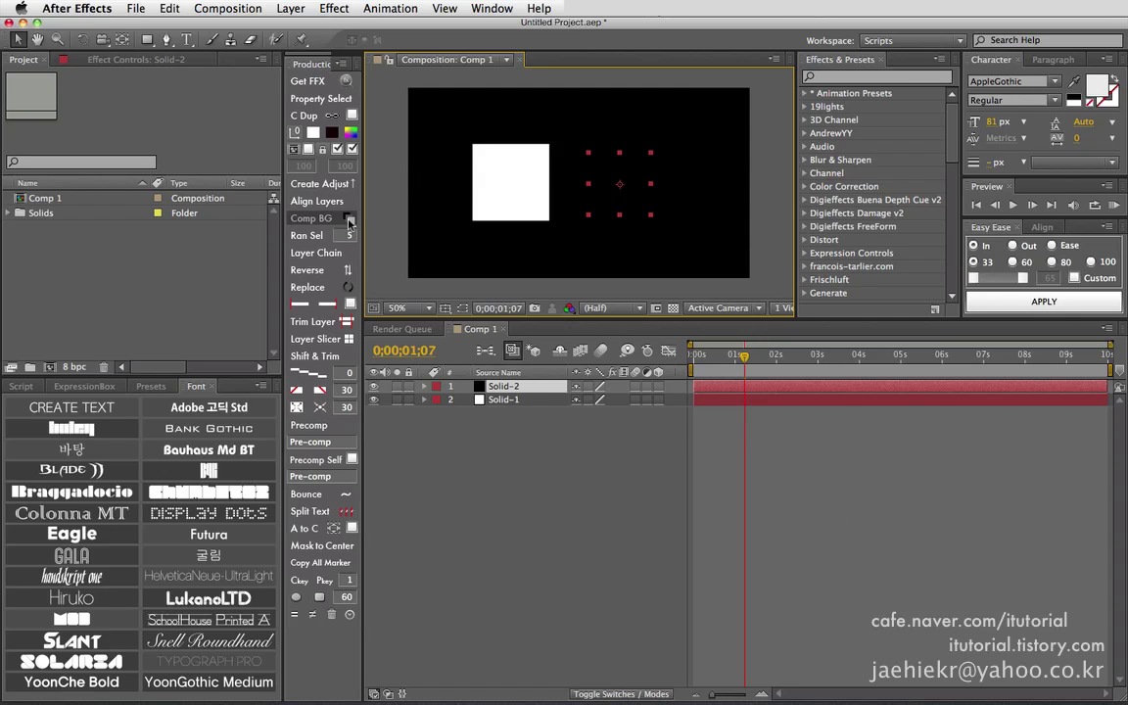
left_click(350, 224)
left_click(350, 223)
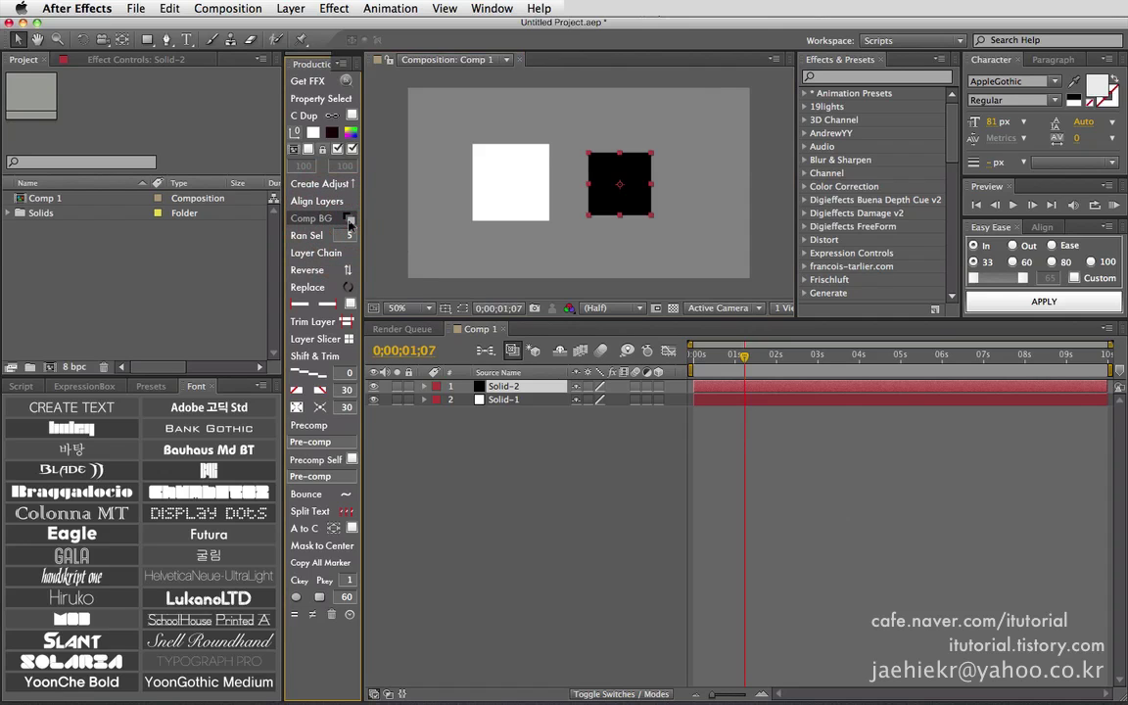
left_click(350, 223)
left_click(349, 224)
left_click(349, 223)
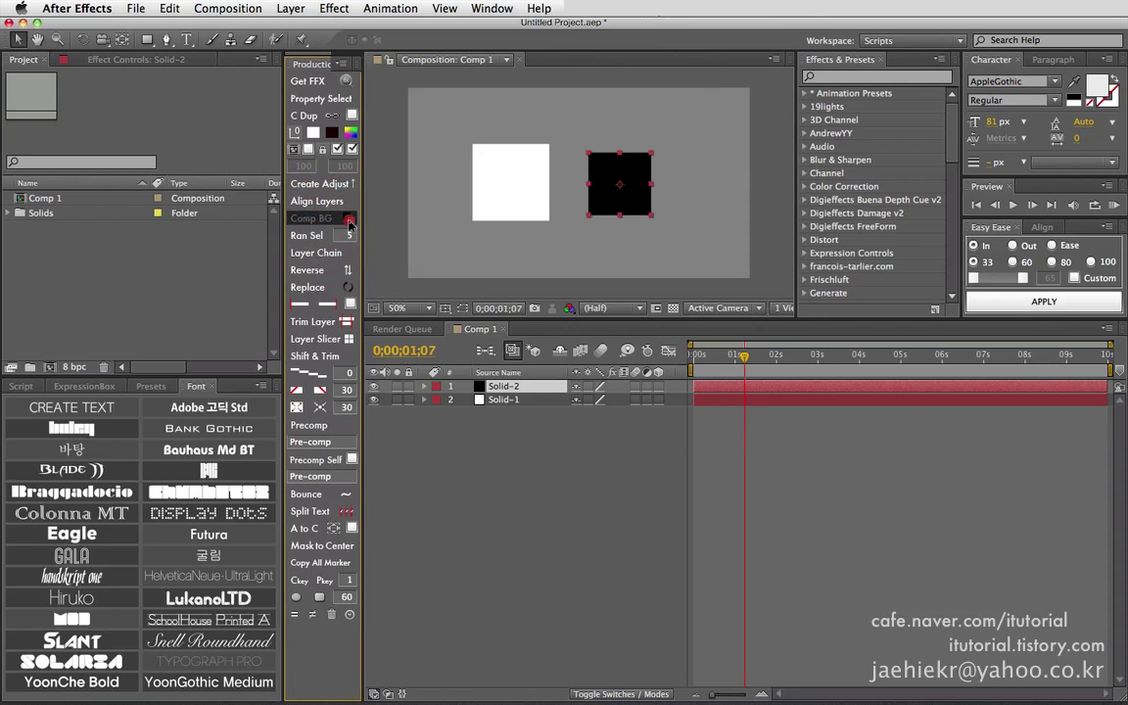
left_click(350, 223)
left_click(349, 223)
left_click(350, 224)
left_click(349, 224)
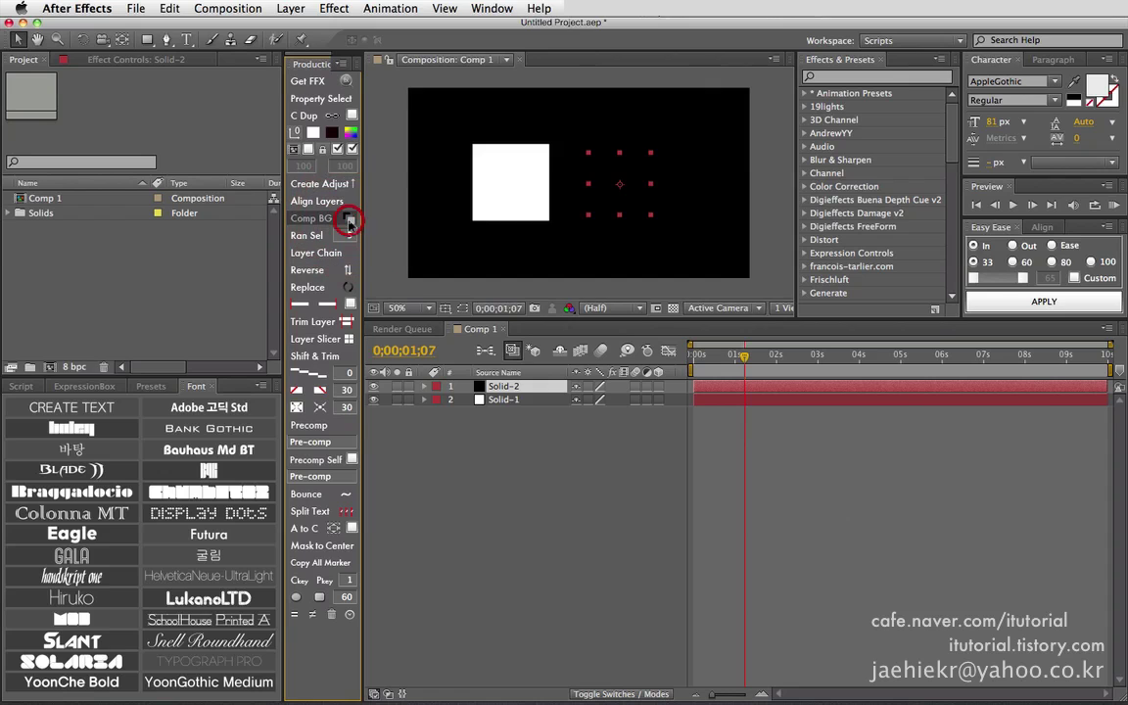
left_click(349, 223)
left_click(349, 223)
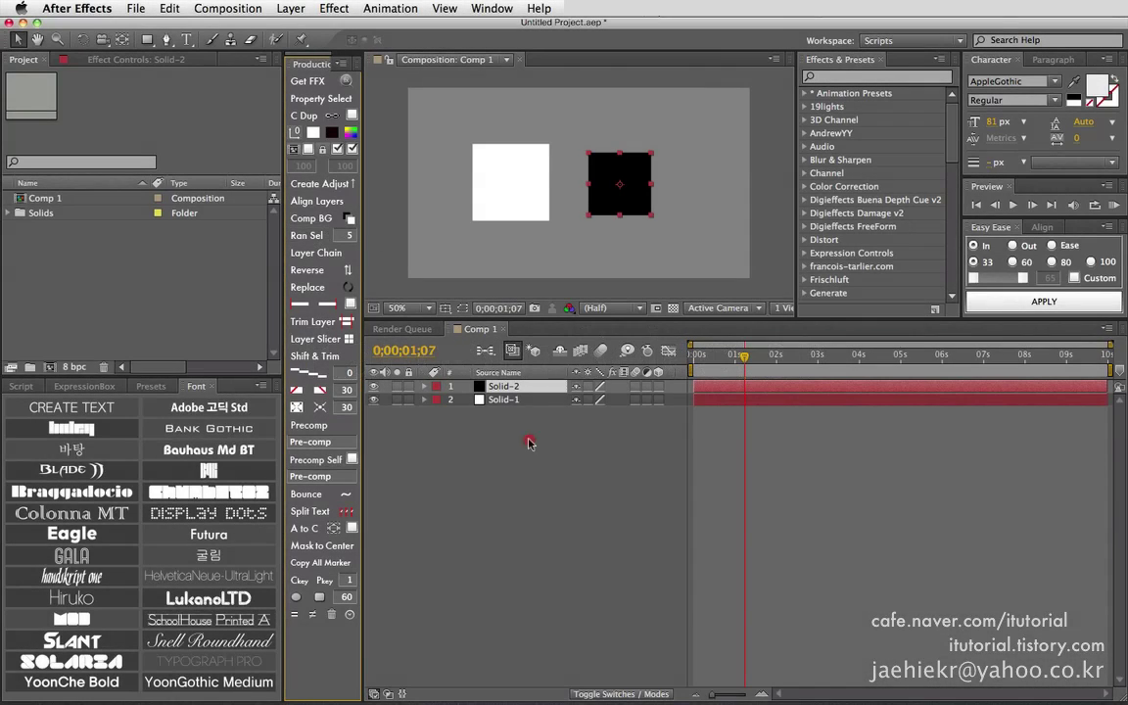
left_click(480, 398, "shift")
key("Delete")
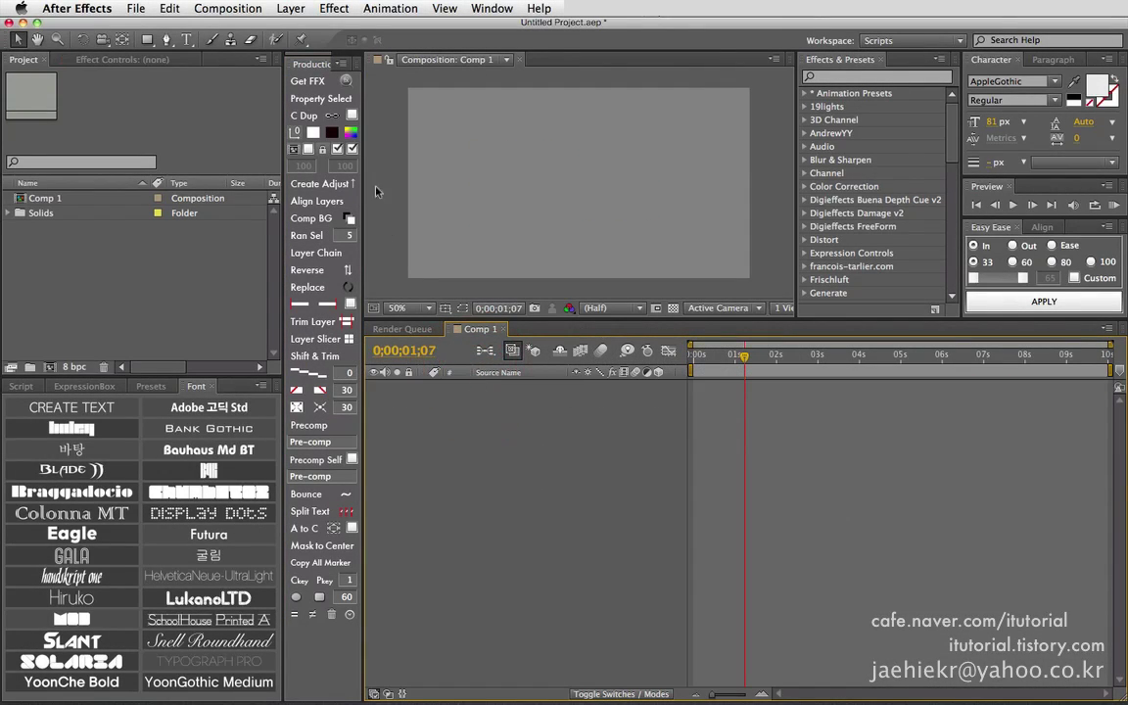
Create fifteen randomly coloured solids, Solid-1 to Solid-15, then select and deselect the layers
left_click(350, 132)
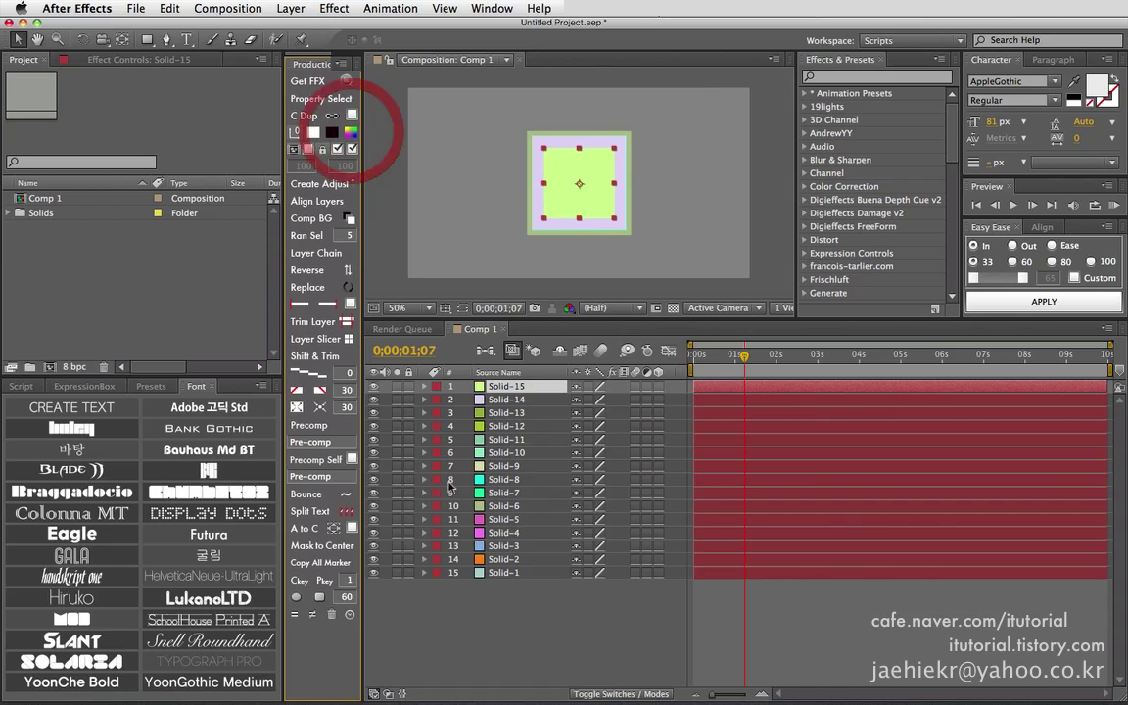
left_click(458, 344)
key("ctrl+a")
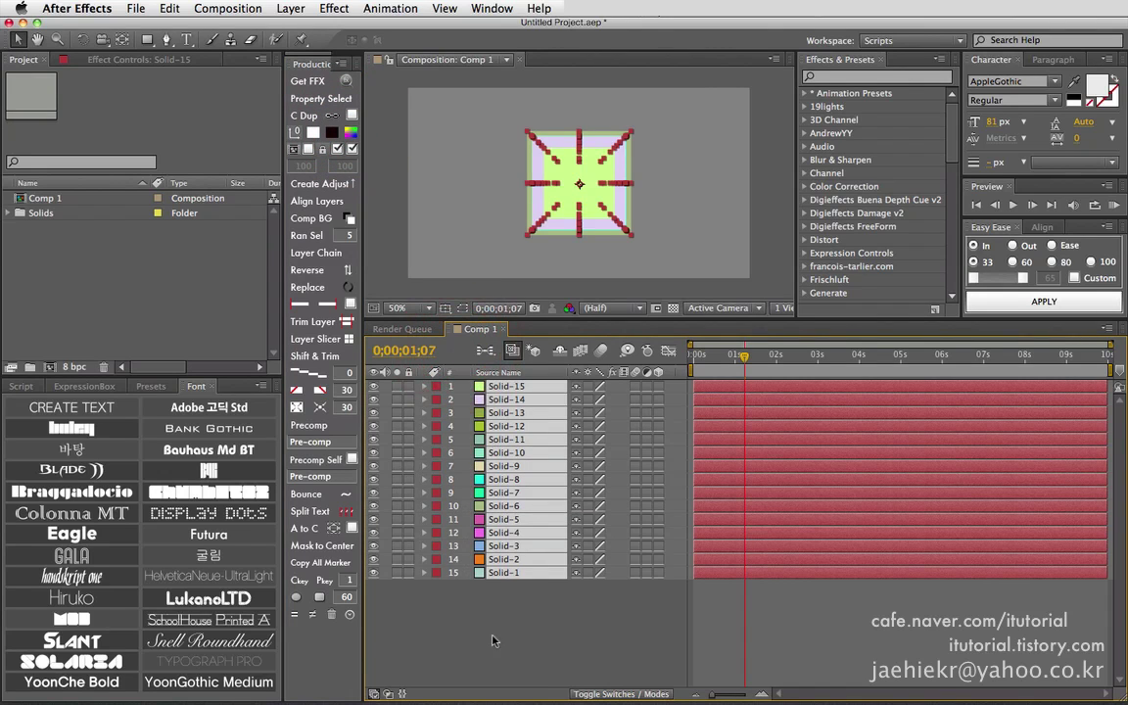
left_click(490, 630)
left_click(504, 426)
Select individual solid layers one by one, including Solid-3 and Solid-12
left_click(504, 466)
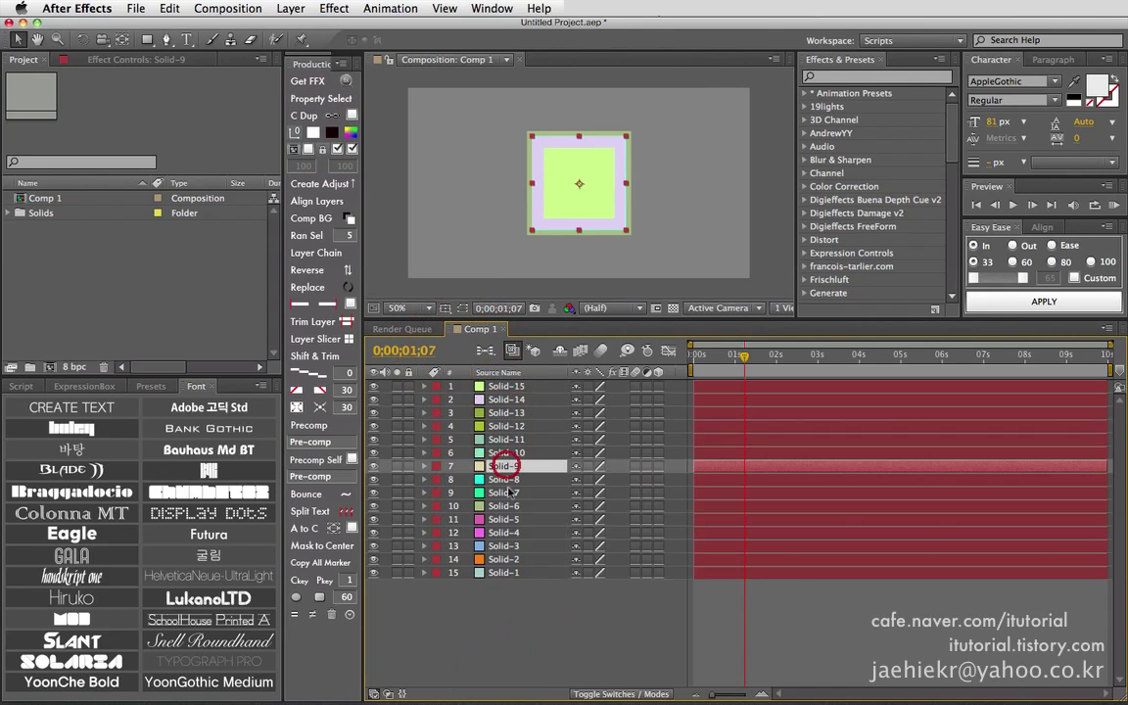
left_click(504, 510)
left_click(508, 545)
left_click(504, 466)
left_click(504, 426)
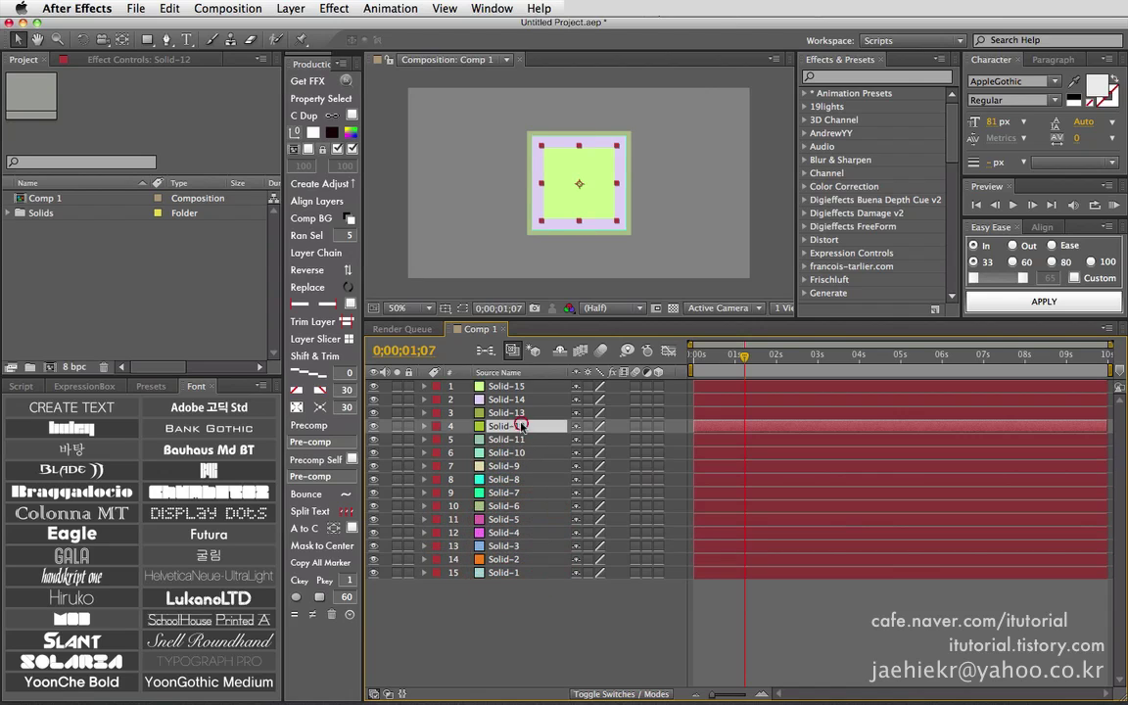
Randomly select five layers with Ran Sel, reshuffling the selection several times
left_click(312, 236)
left_click(347, 236)
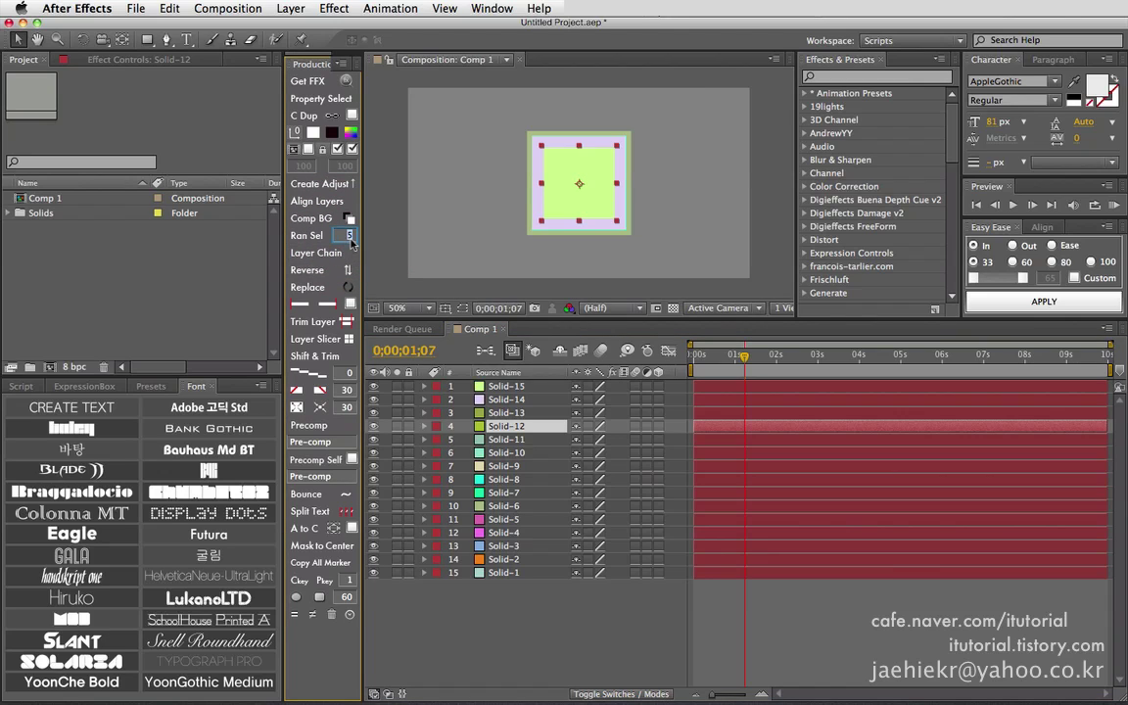
left_click(311, 238)
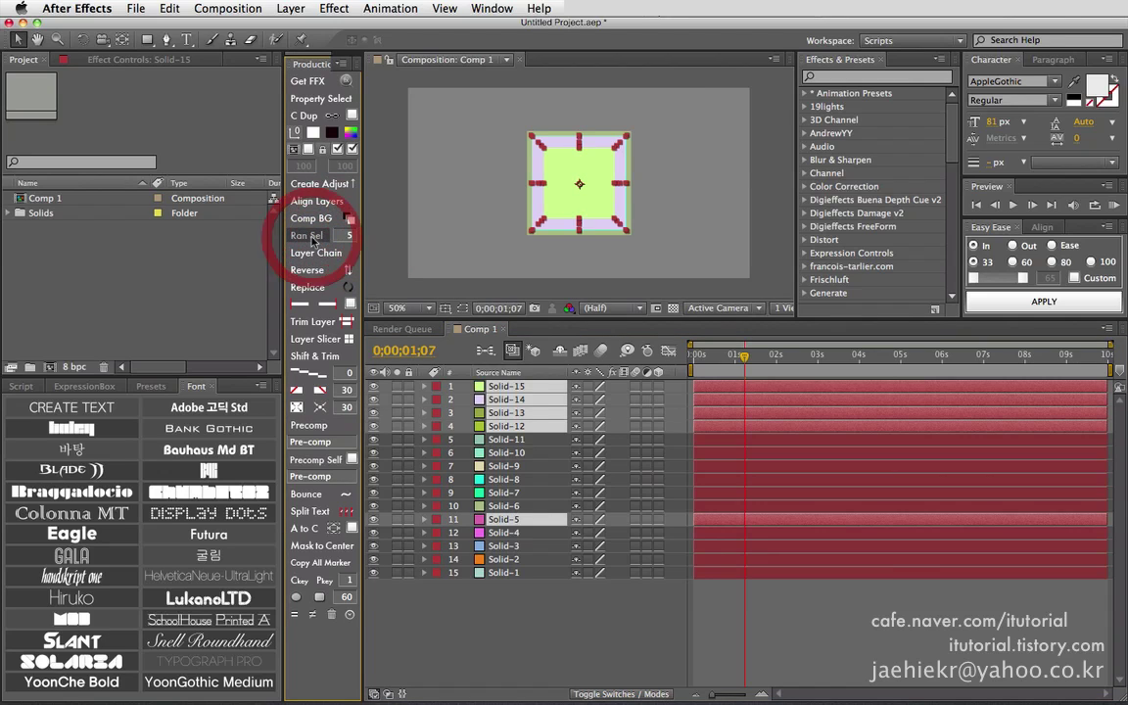
left_click(310, 237)
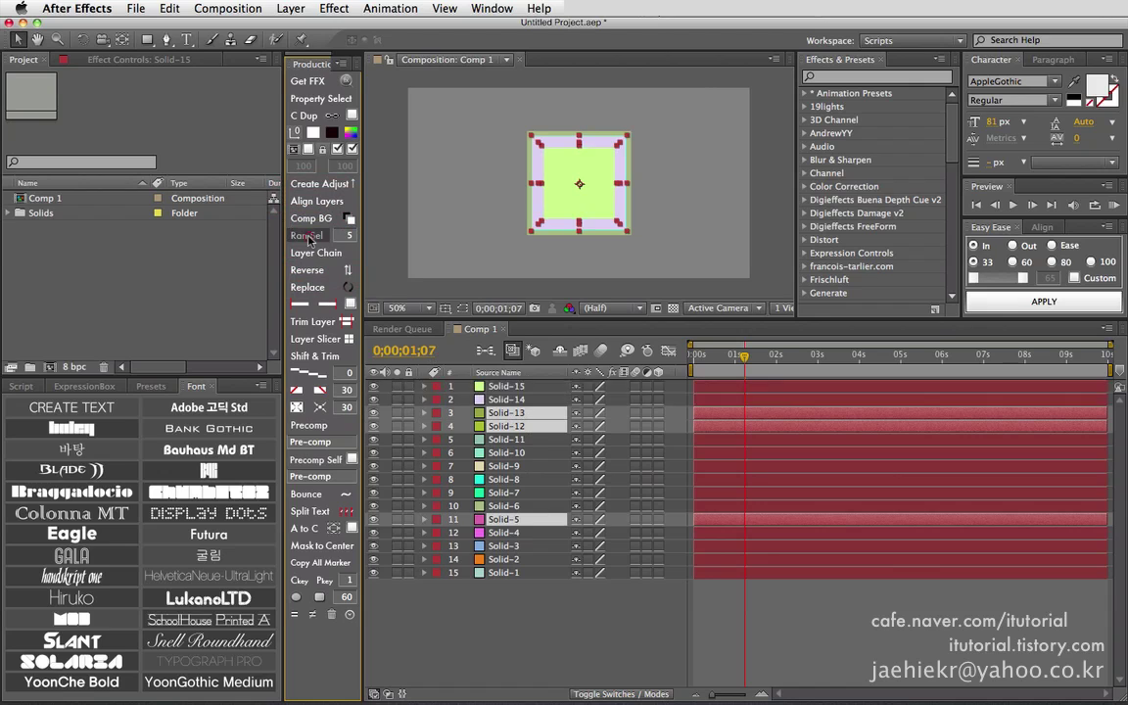
left_click(309, 240)
left_click(309, 237)
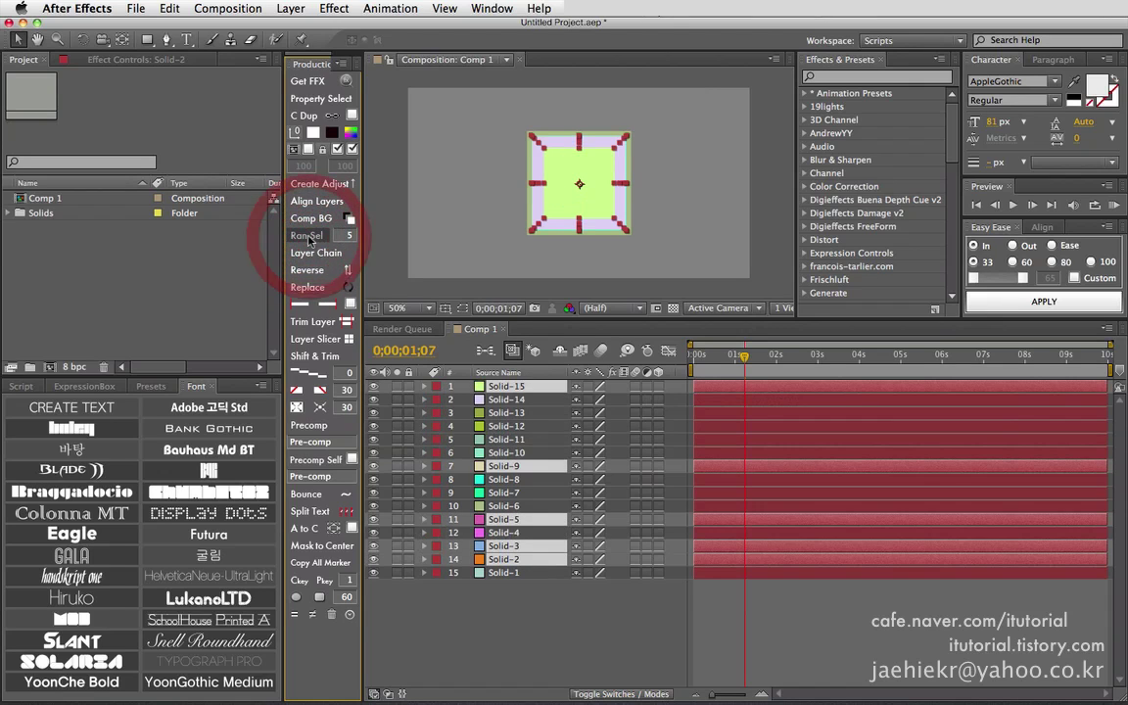
left_click(310, 238)
Change the Ran Sel count to 3 and reshuffle the random three-layer selection
double_click(349, 235)
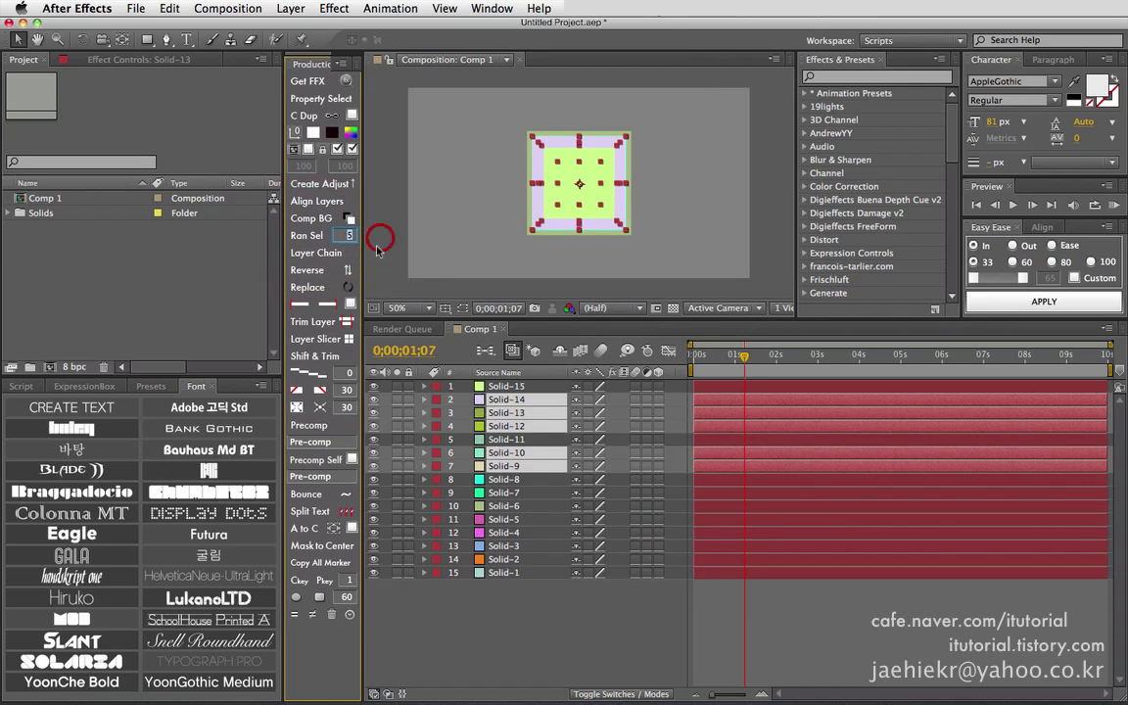
type("3")
left_click(315, 238)
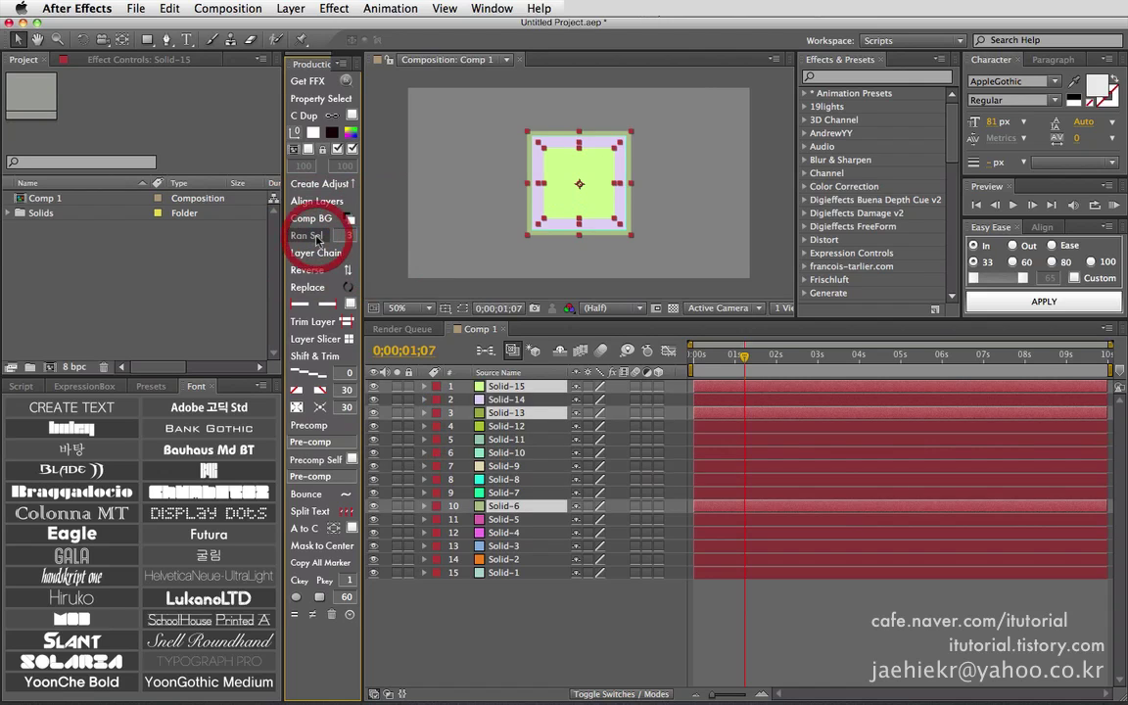
left_click(317, 240)
left_click(317, 240)
left_click(317, 240)
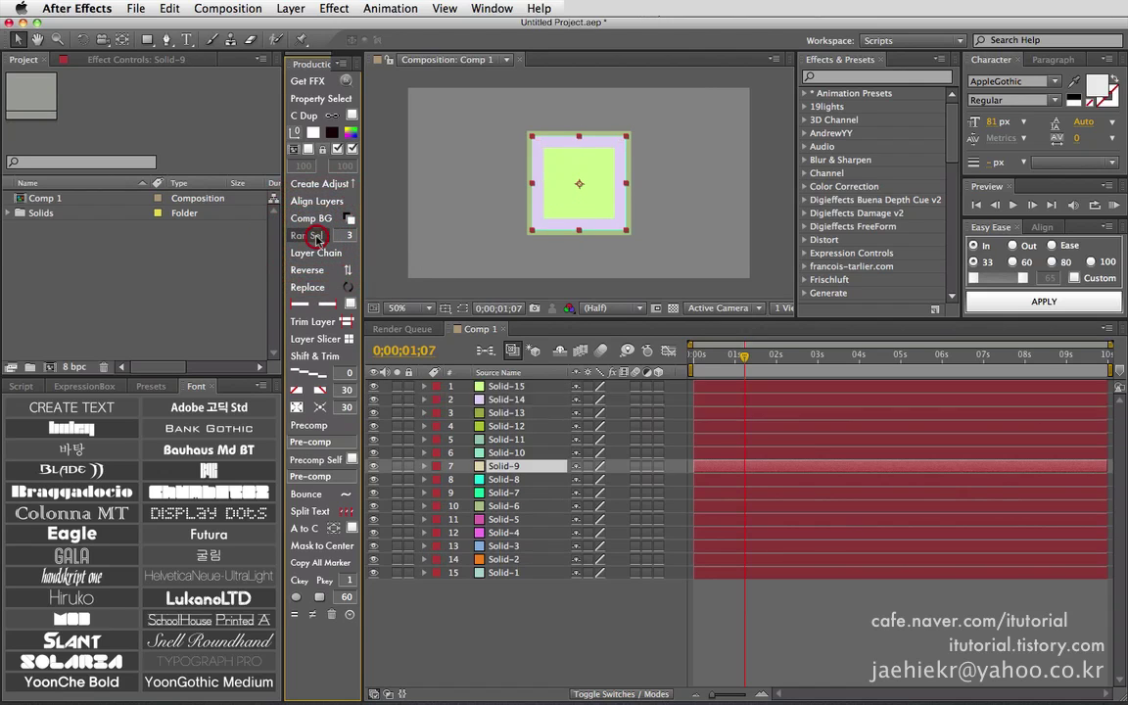
left_click(317, 240)
left_click(317, 238)
left_click(316, 238)
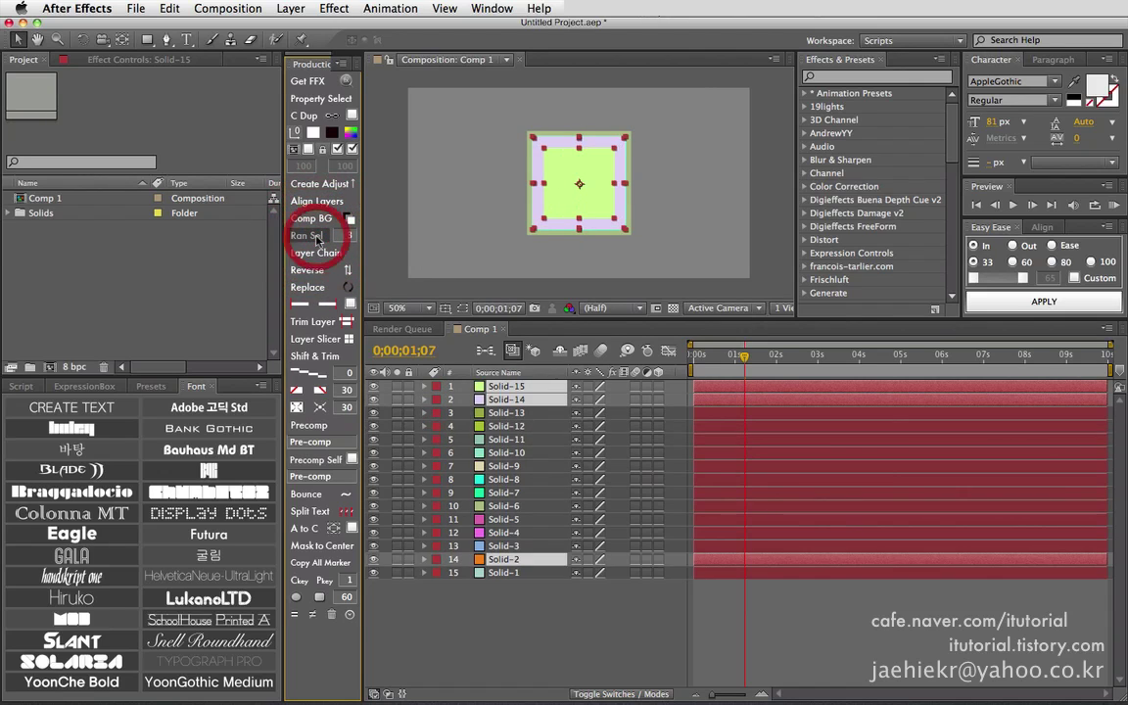
left_click(316, 238)
Set the Ran Sel count to 7 and reshuffle the random seven-layer selection
left_click(348, 235)
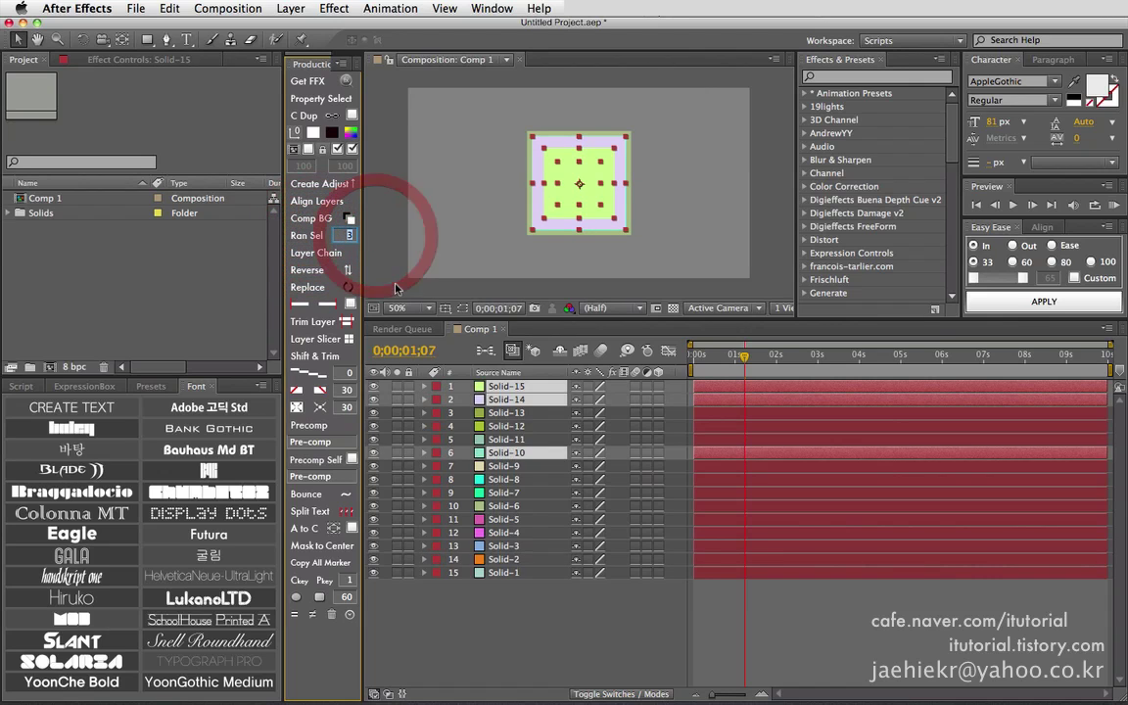
type("7")
left_click(310, 236)
left_click(310, 236)
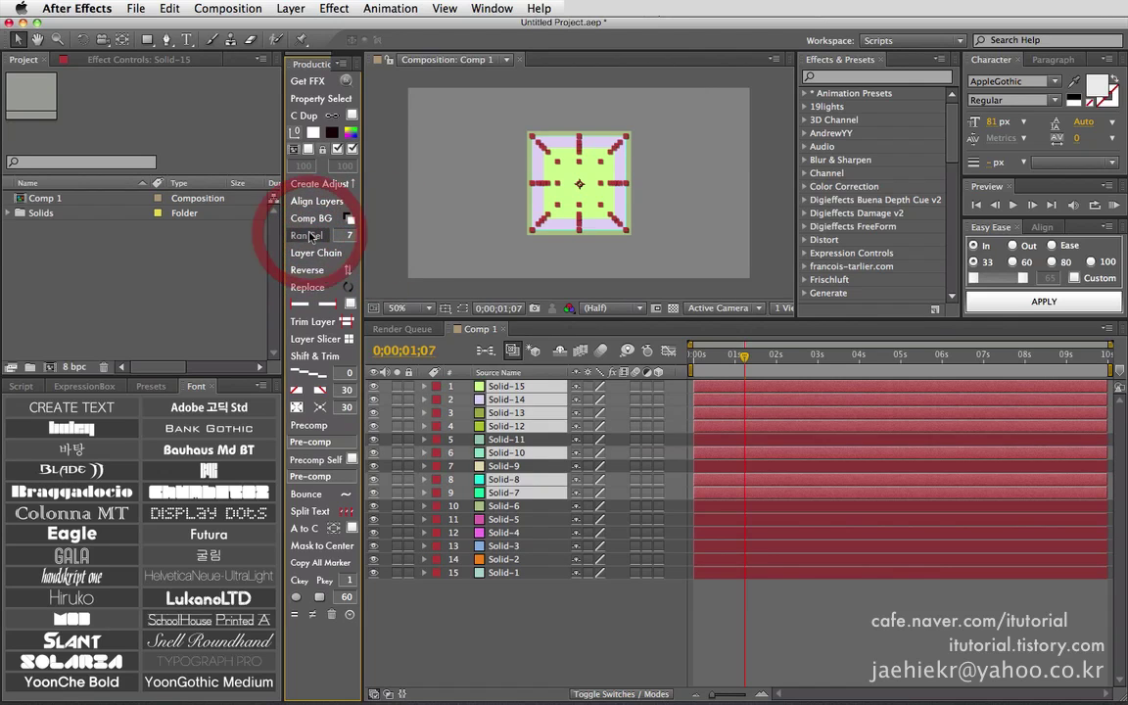
left_click(310, 236)
left_click(310, 236)
left_click(310, 236)
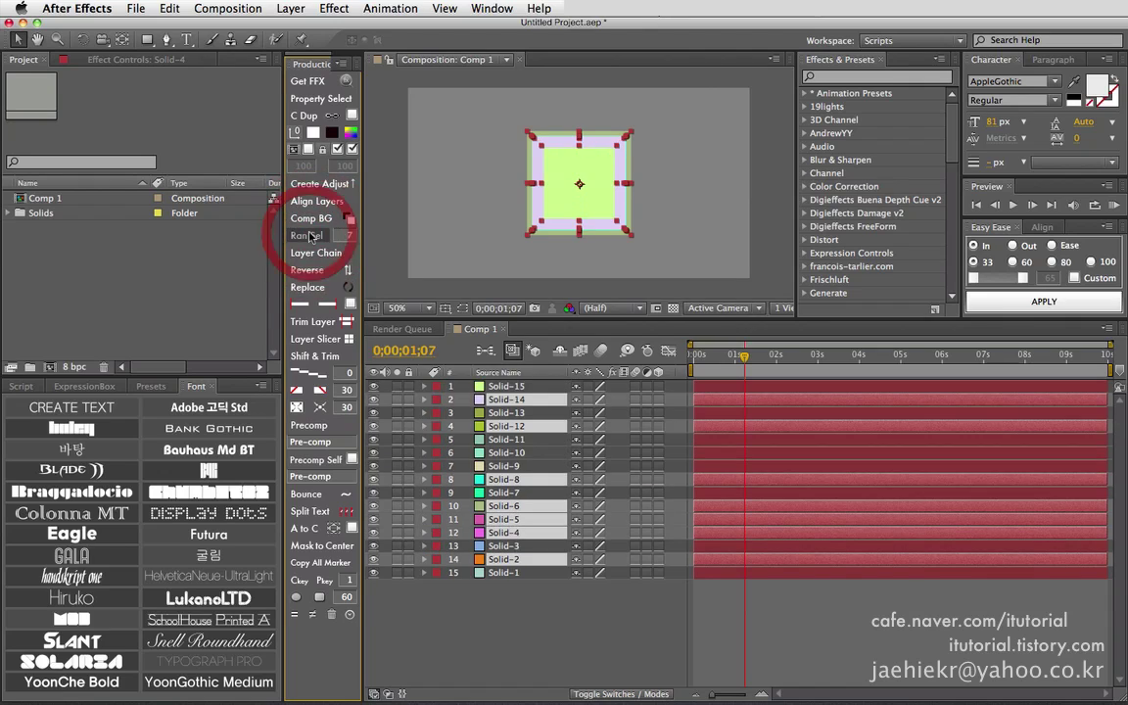
left_click(310, 236)
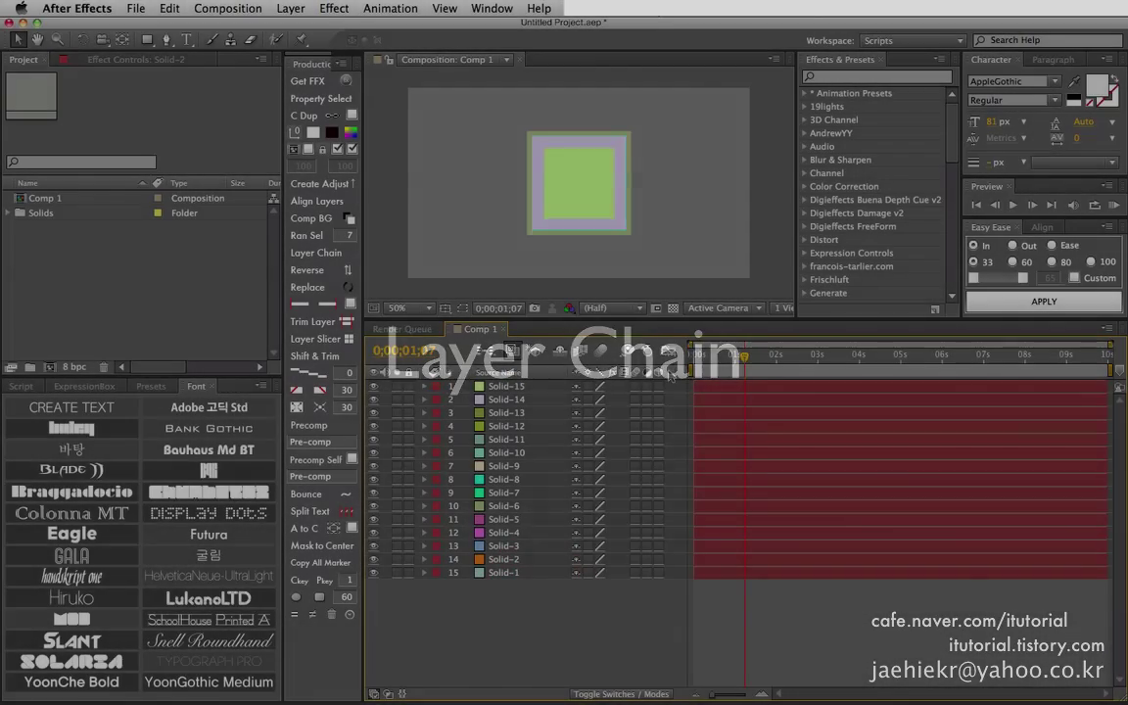
Show the Parent column in the timeline and select the run of solid layers
right_click(674, 373)
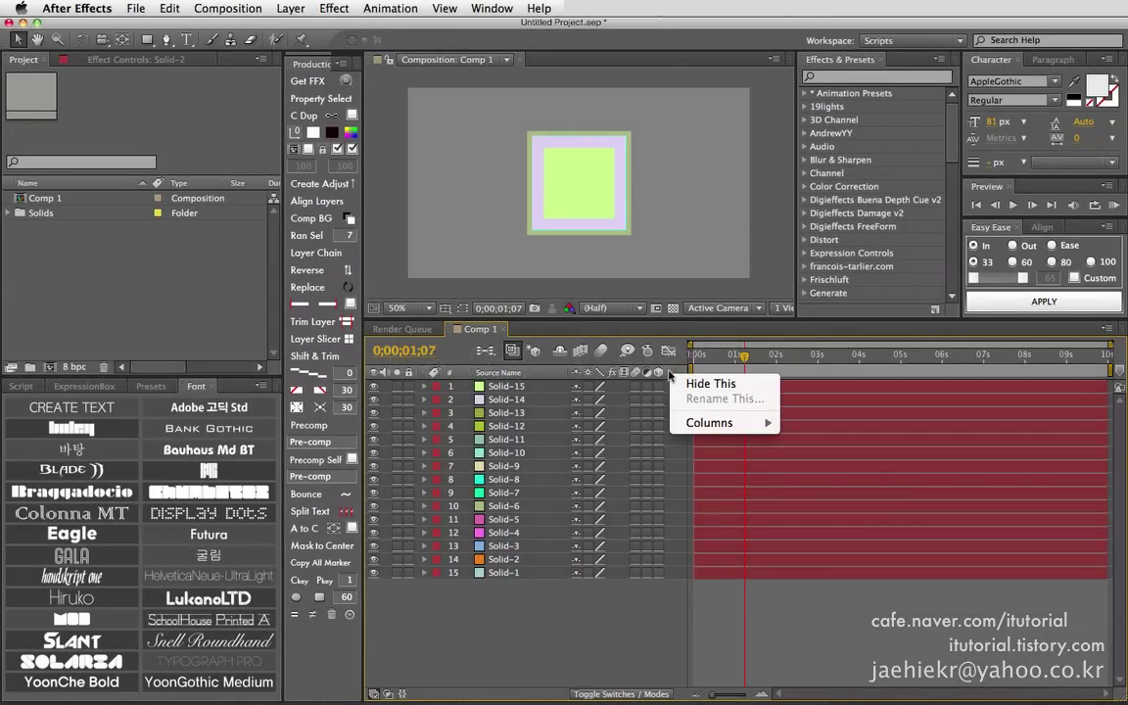
mouse_move(708, 423)
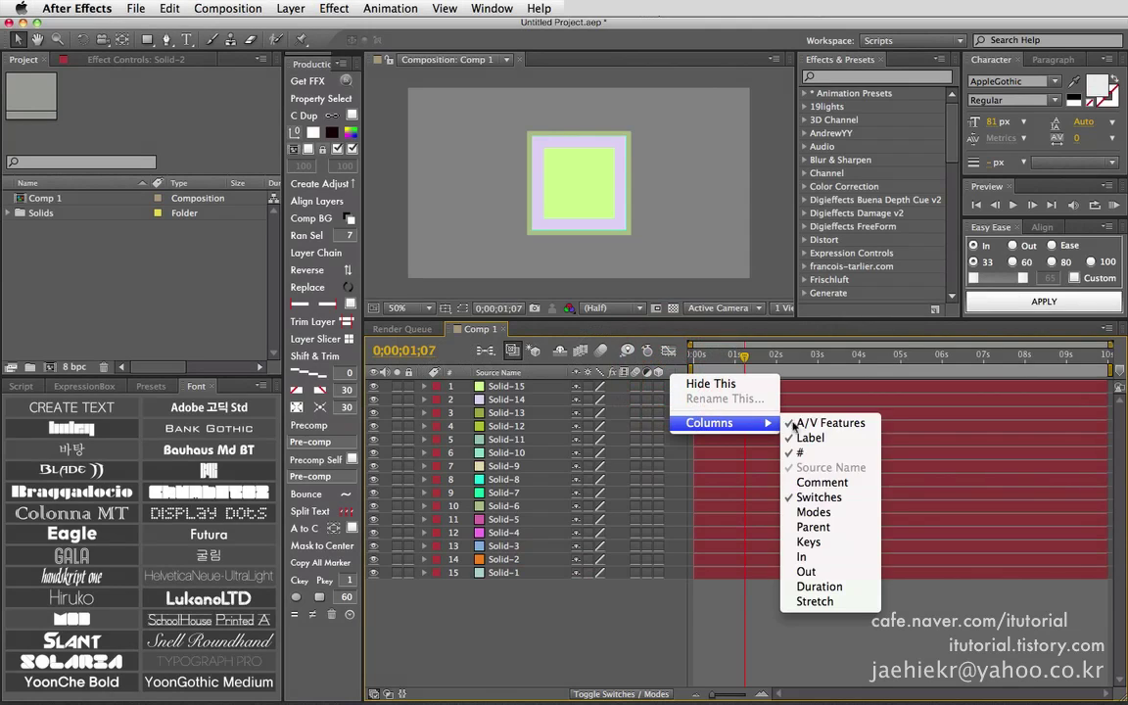
left_click(801, 527)
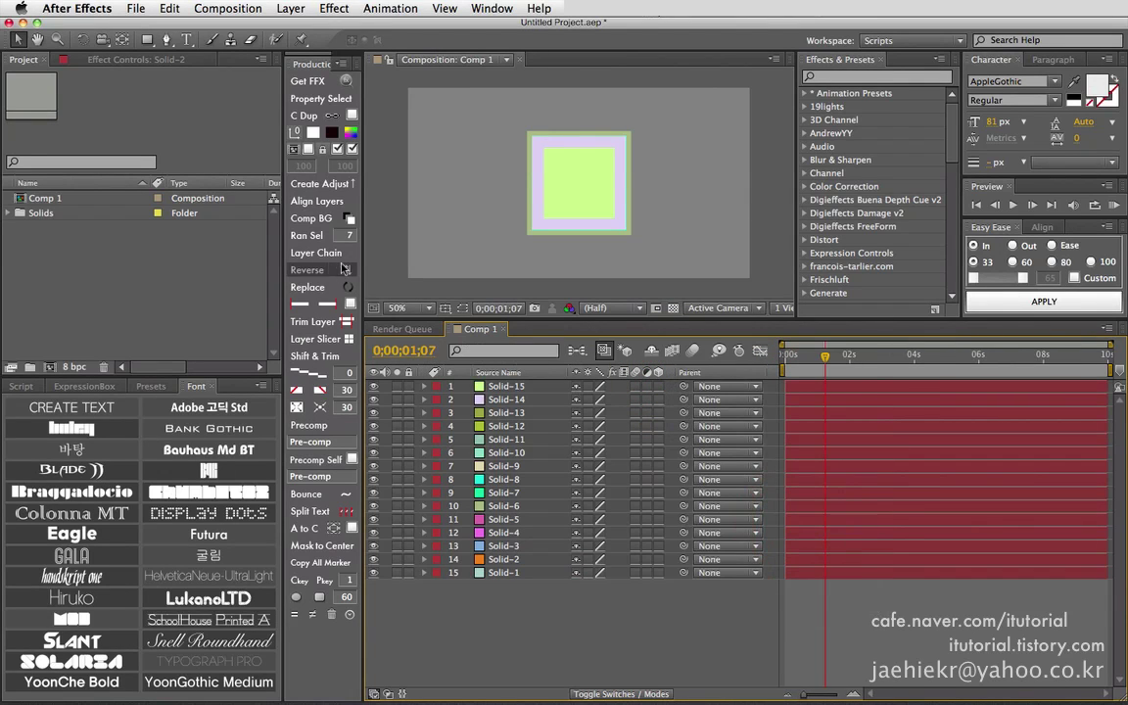
left_click_drag(553, 605, 469, 381)
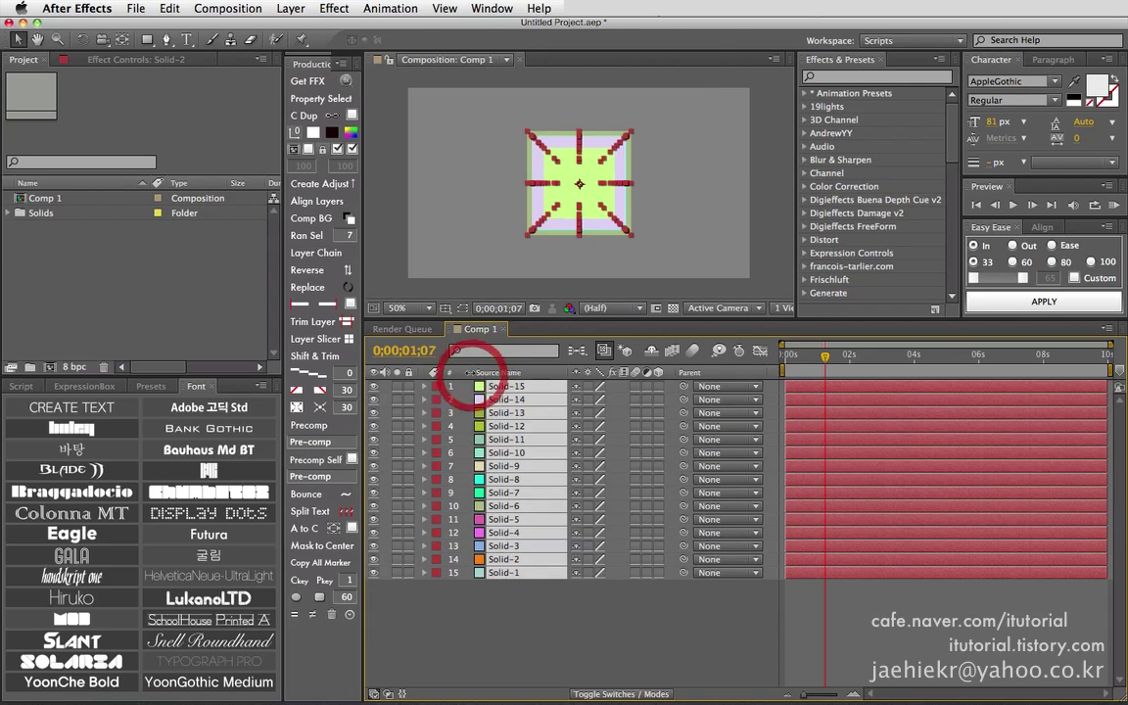
Apply and undo both the upper-layer and lower-layer parent chains in the Parenting window
left_click(334, 252)
left_click_drag(514, 284, 428, 239)
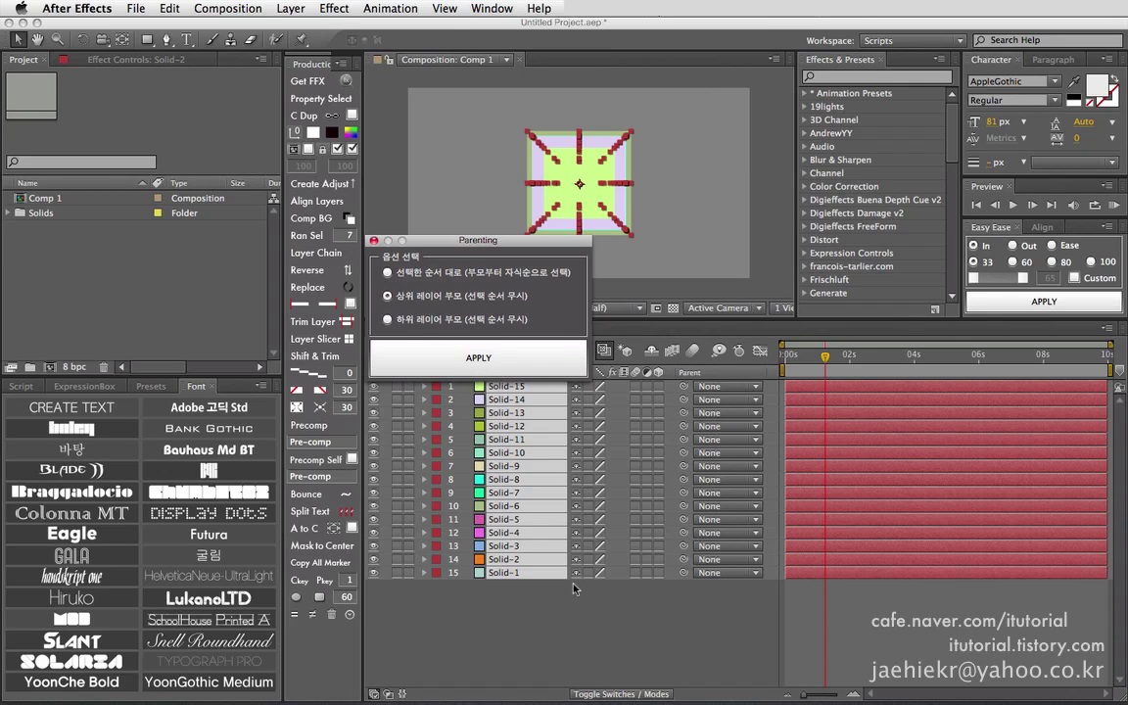
left_click(487, 358)
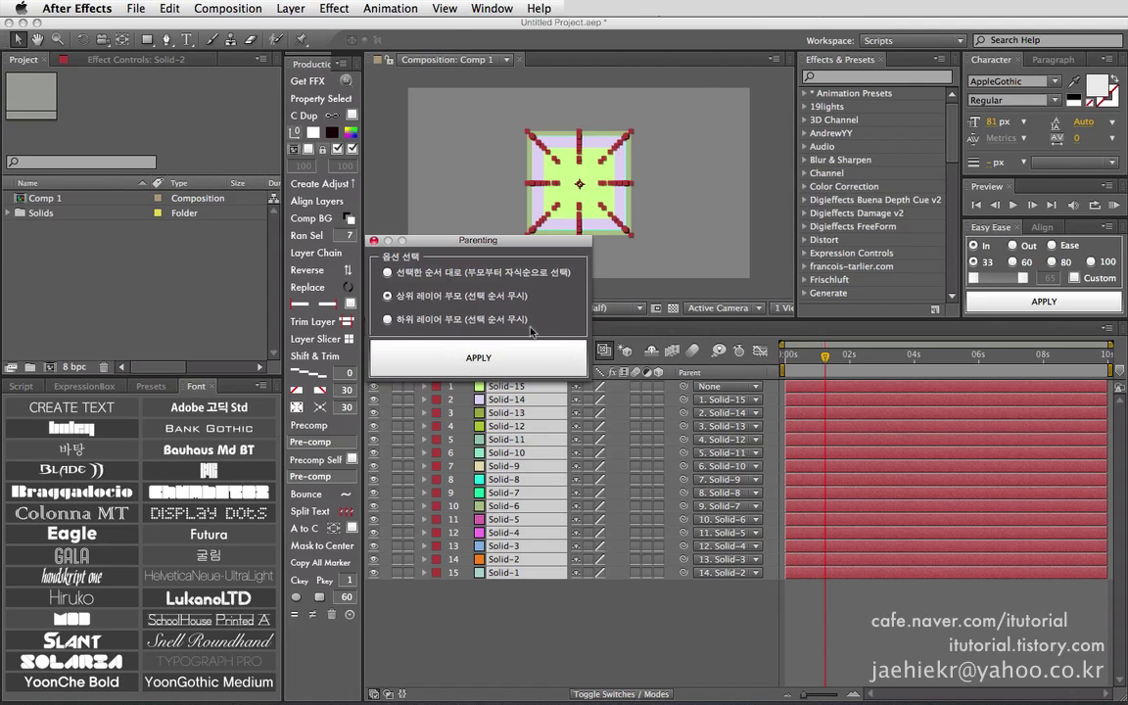
left_click(518, 603)
key("super+z")
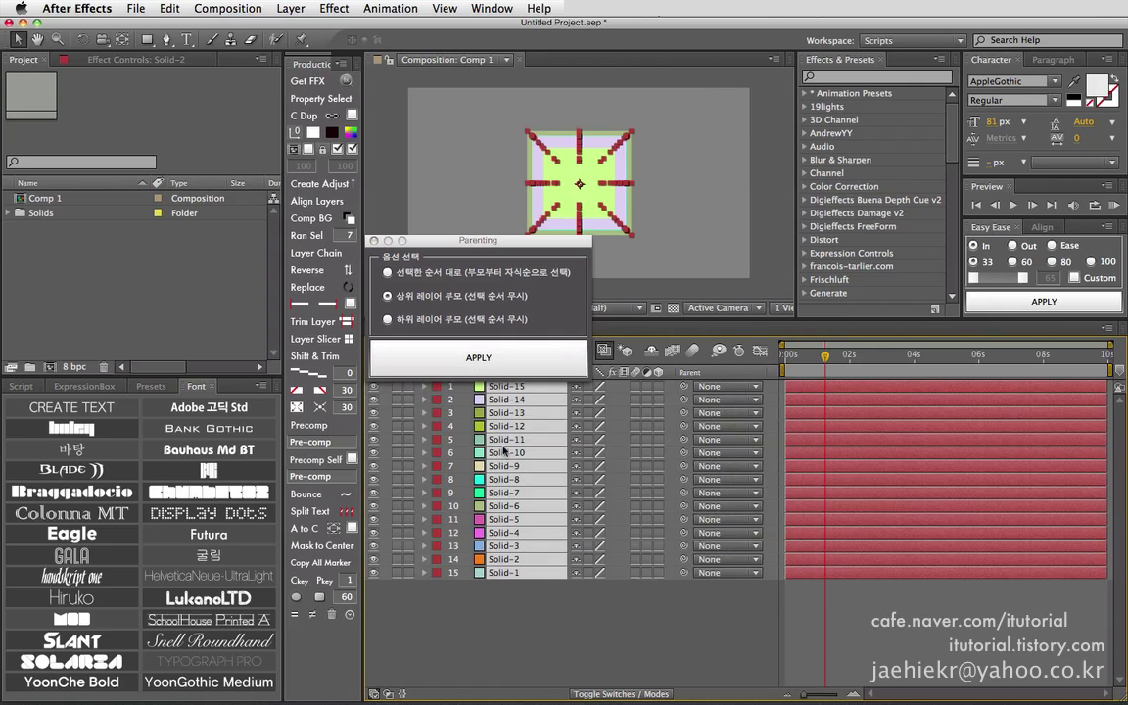
left_click(410, 321)
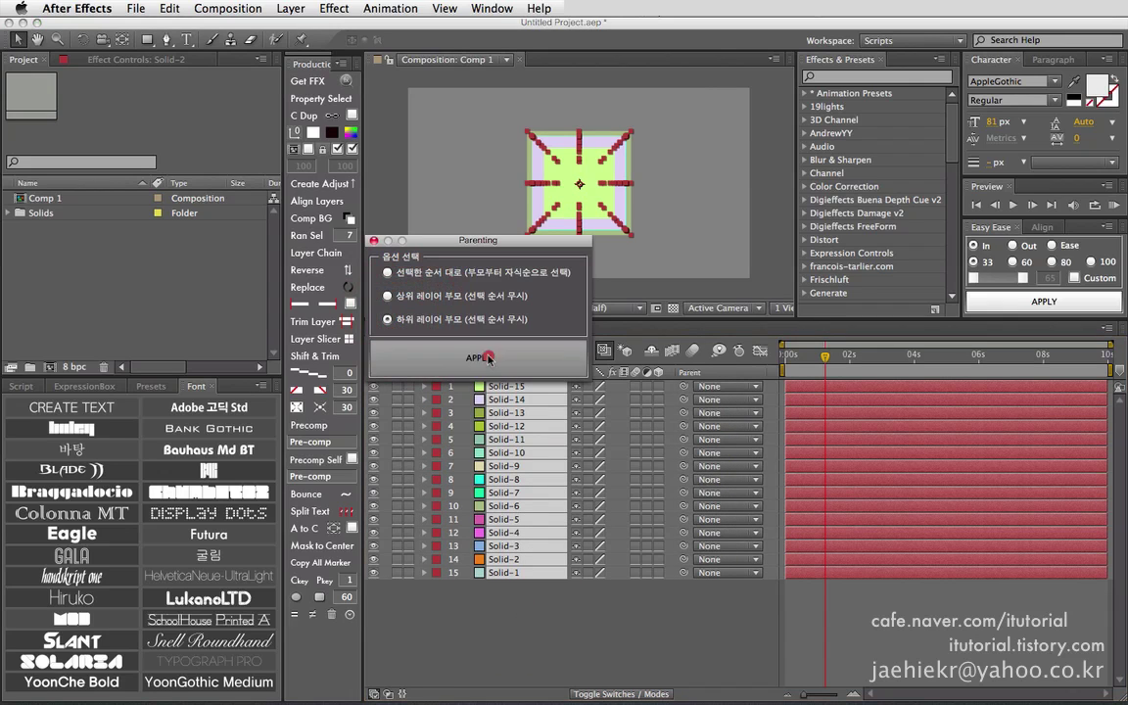
left_click(472, 357)
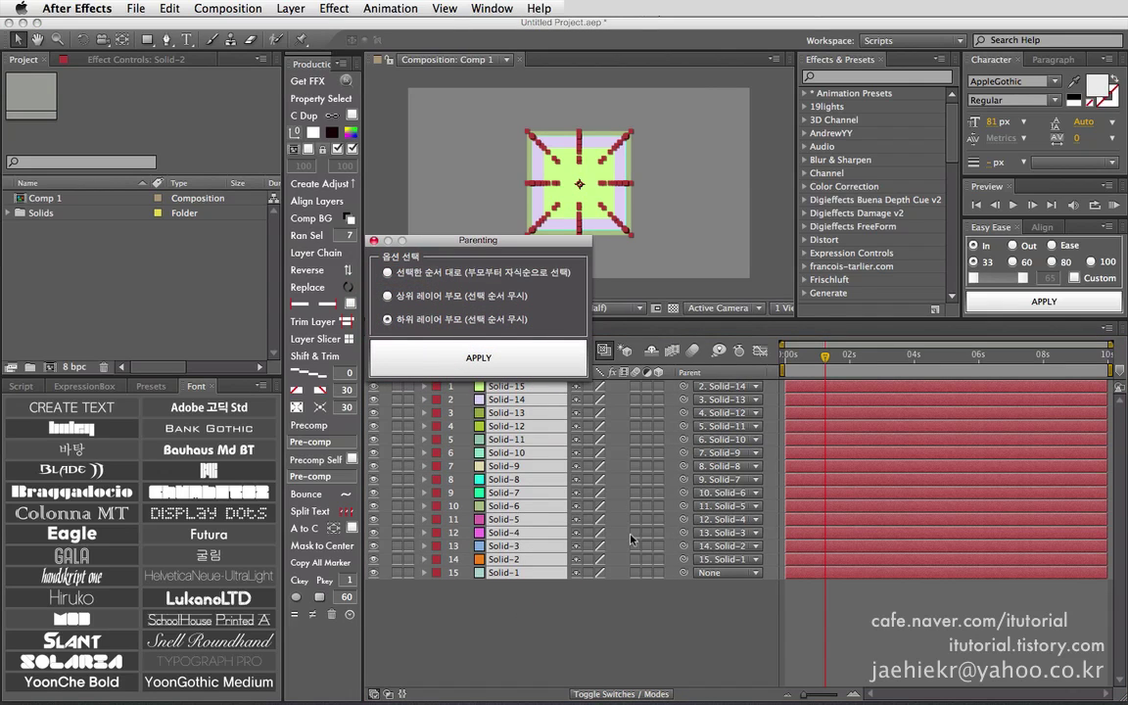
key("super+z")
Select Solid-1, Solid-14, Solid-6 and Solid-10 in that order
left_click_drag(424, 250, 429, 207)
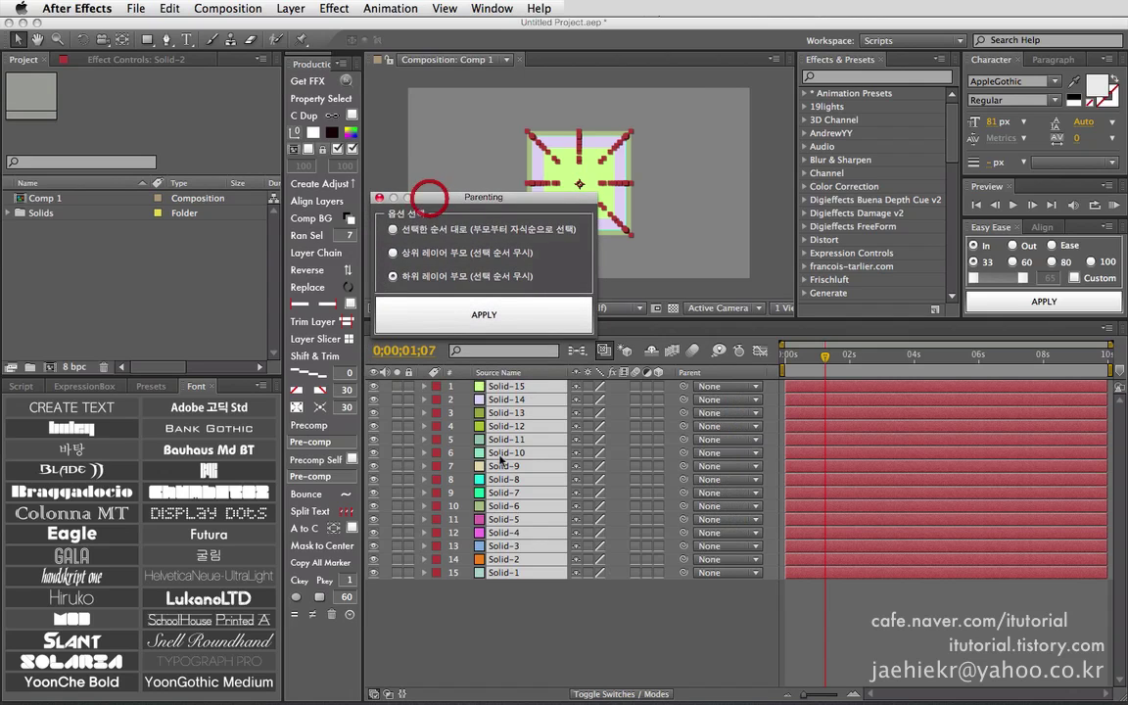
left_click(499, 607)
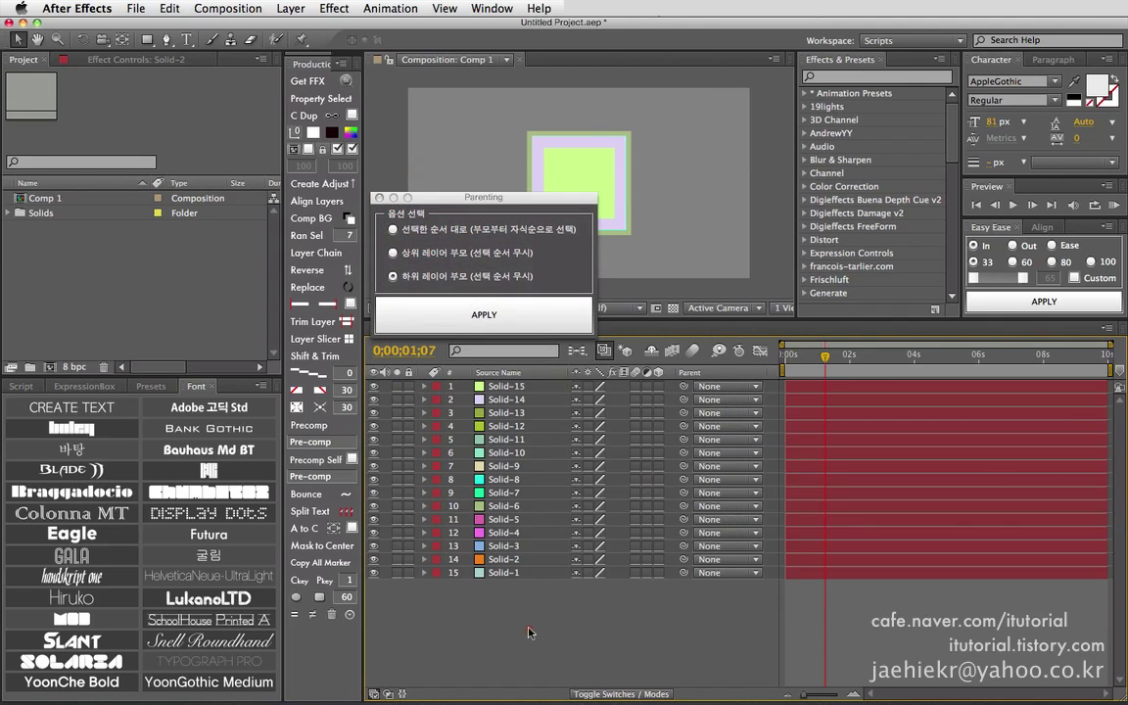
left_click(519, 573)
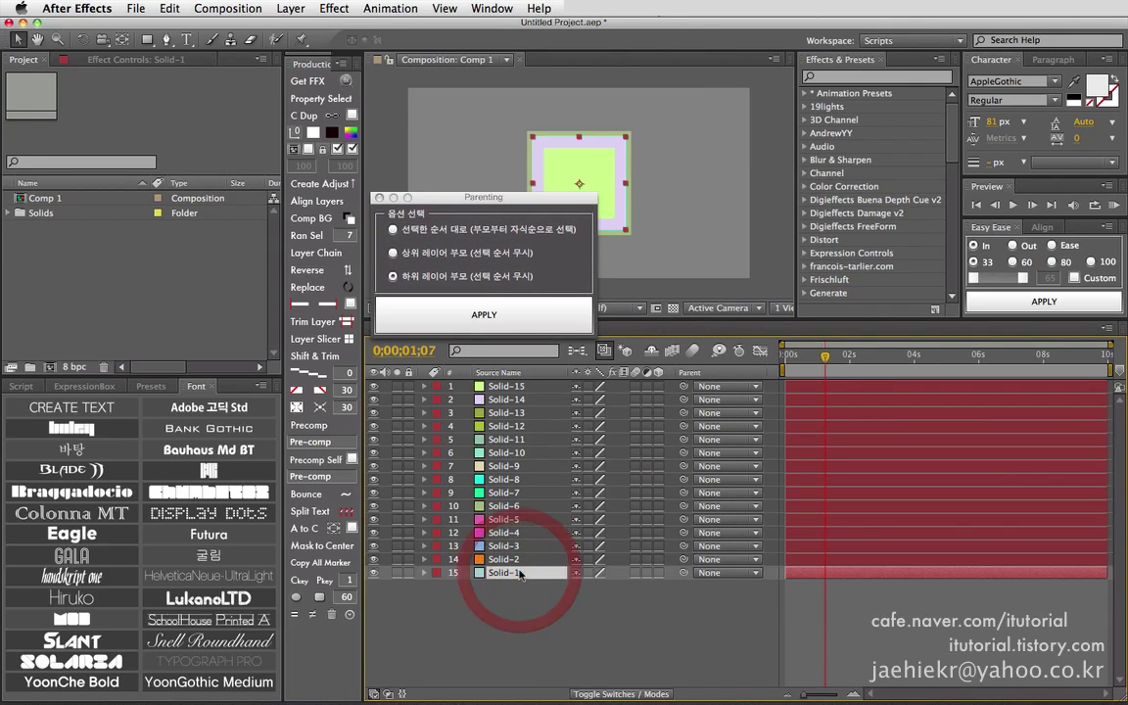
left_click(521, 545, "super")
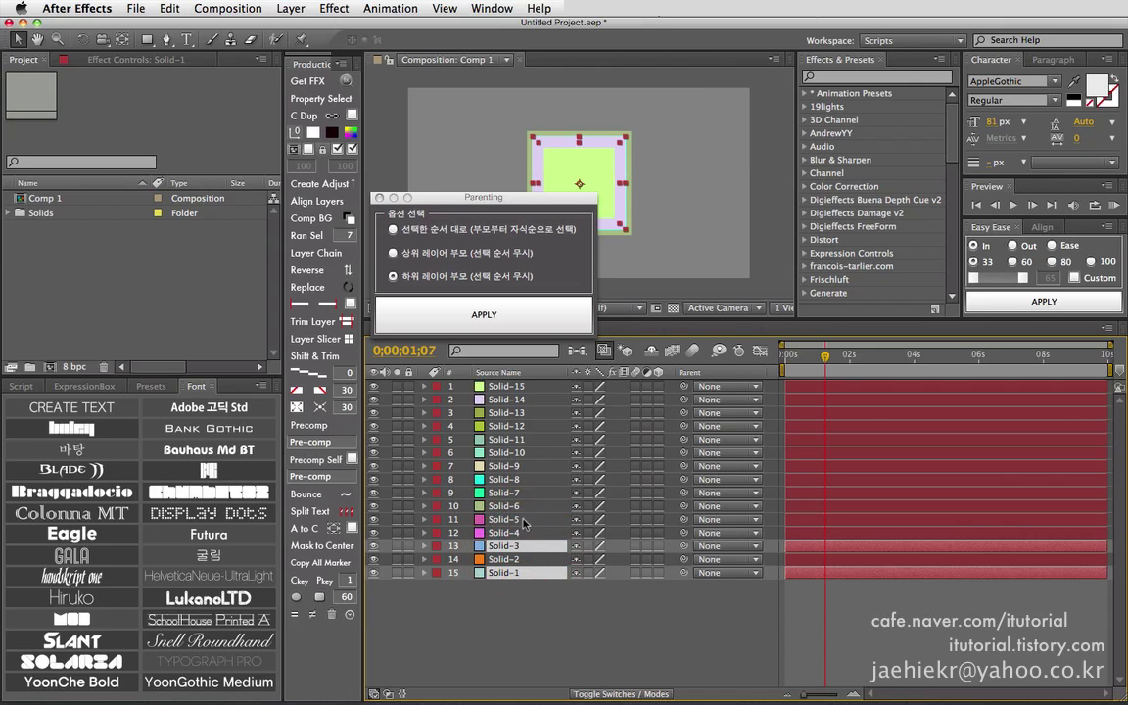
left_click(519, 520, "super")
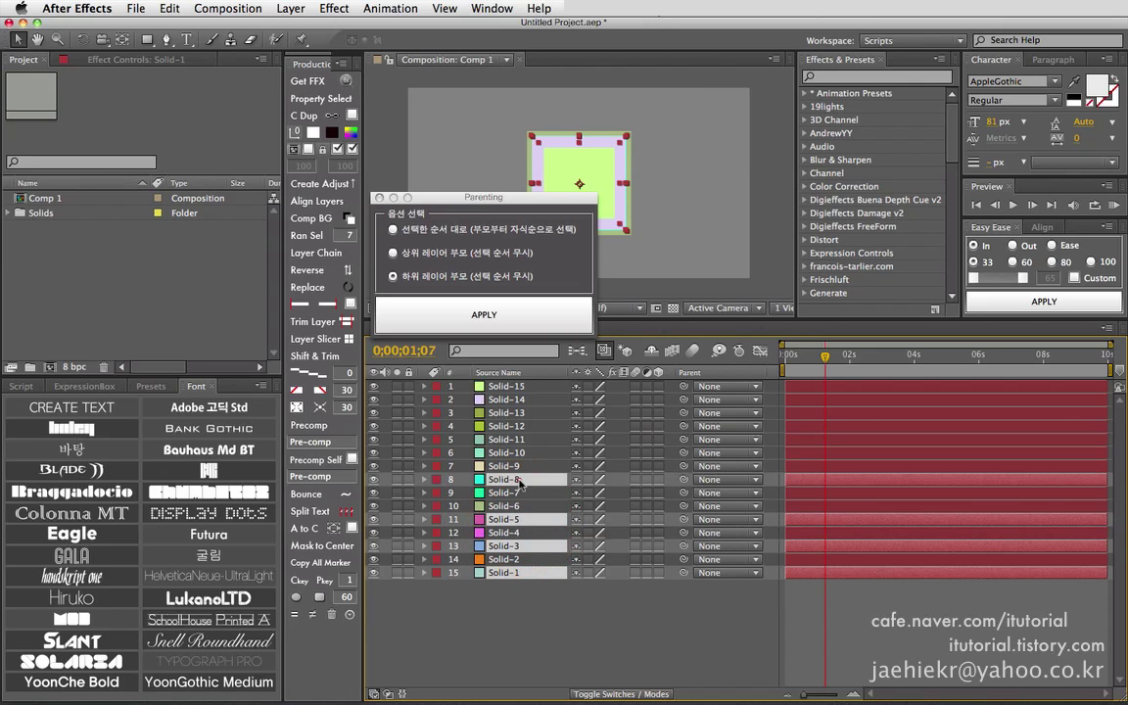
left_click(524, 573)
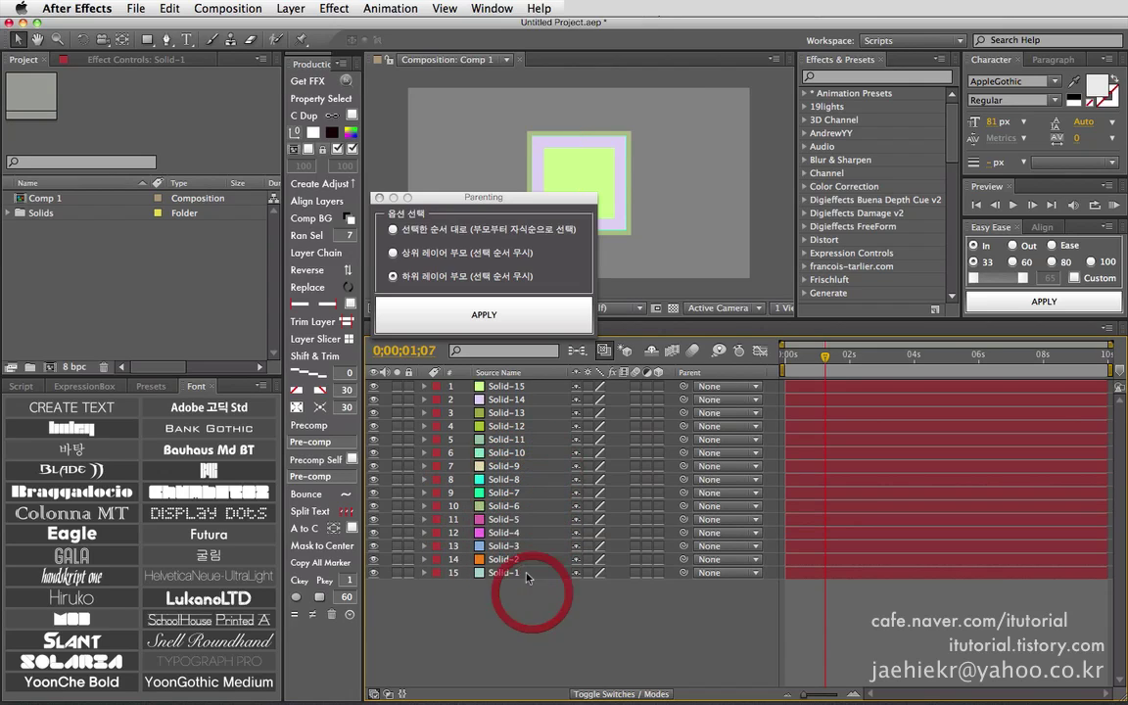
left_click(528, 399, "super")
left_click(524, 506, "super")
left_click(534, 453, "super")
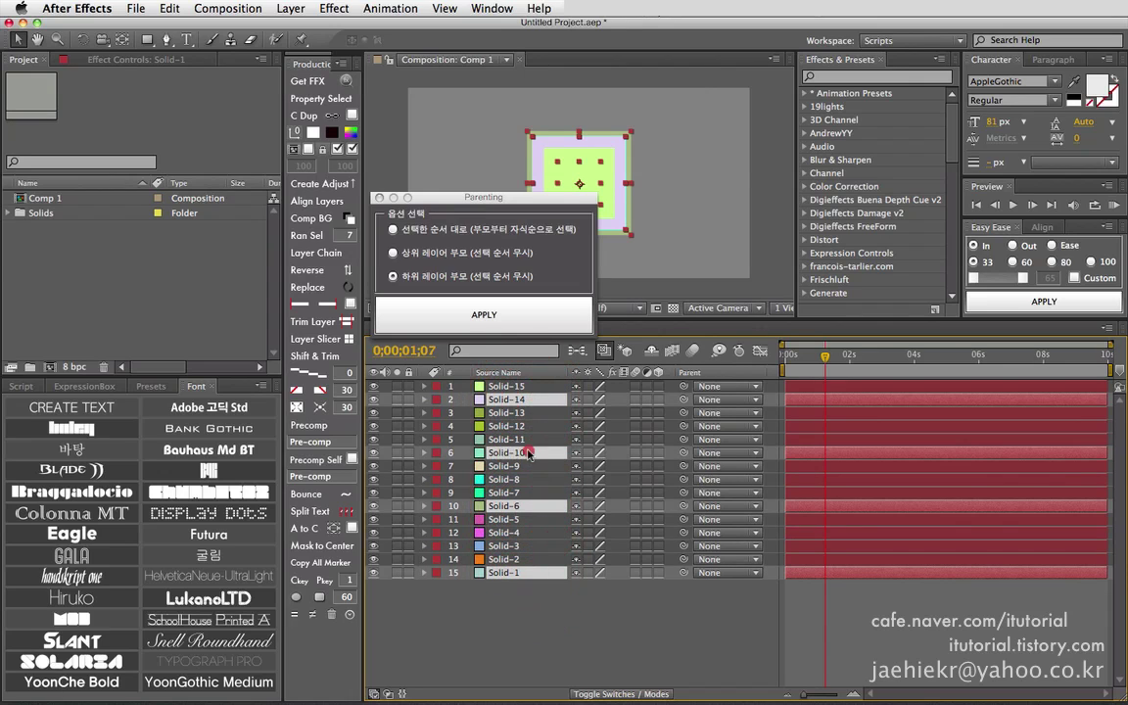
Apply selection-order parenting to the chosen layers and close the Parenting window
left_click(419, 232)
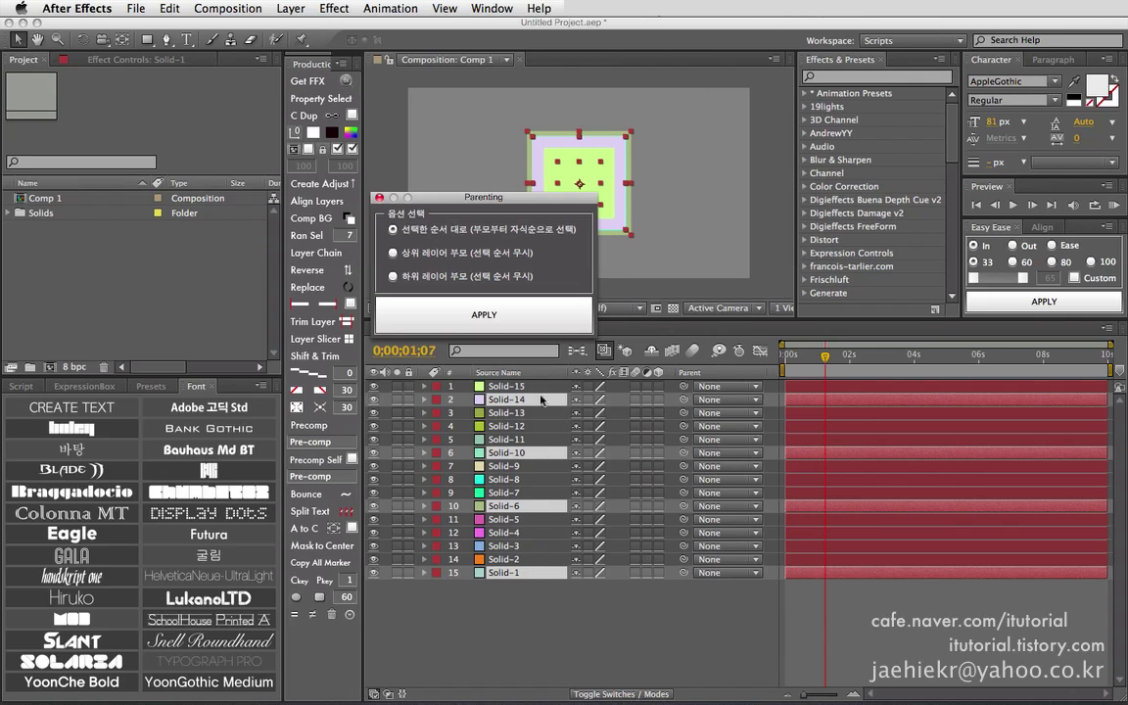
left_click(524, 316)
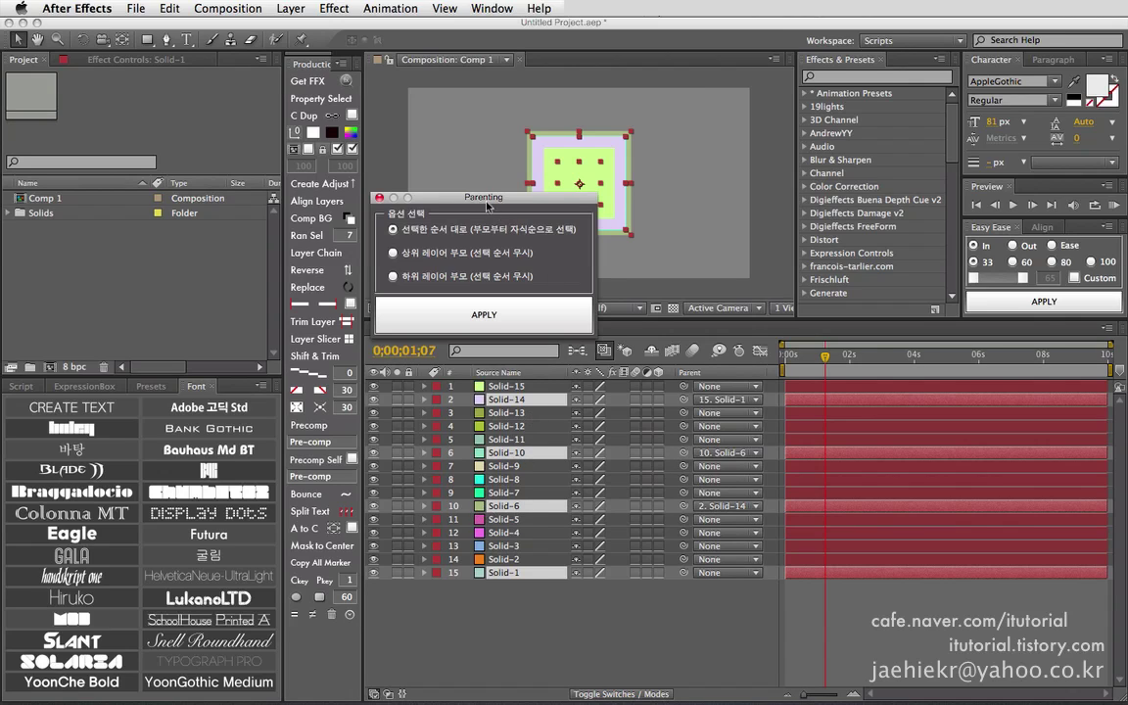
left_click_drag(462, 203, 480, 235)
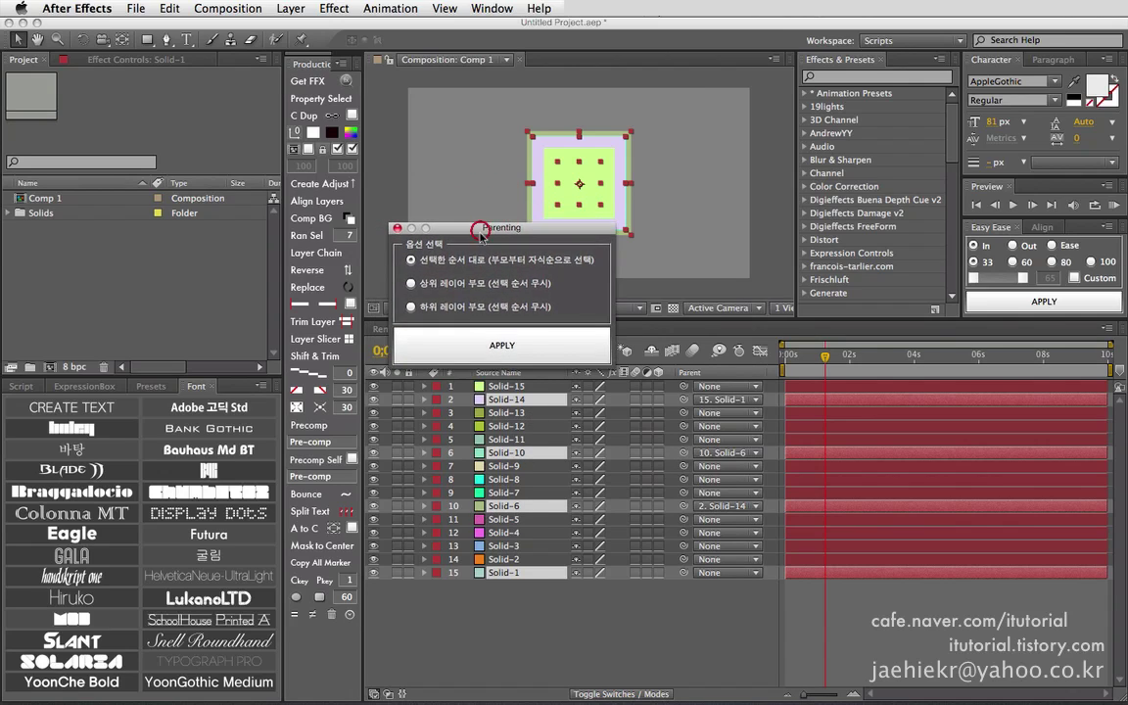
left_click(397, 229)
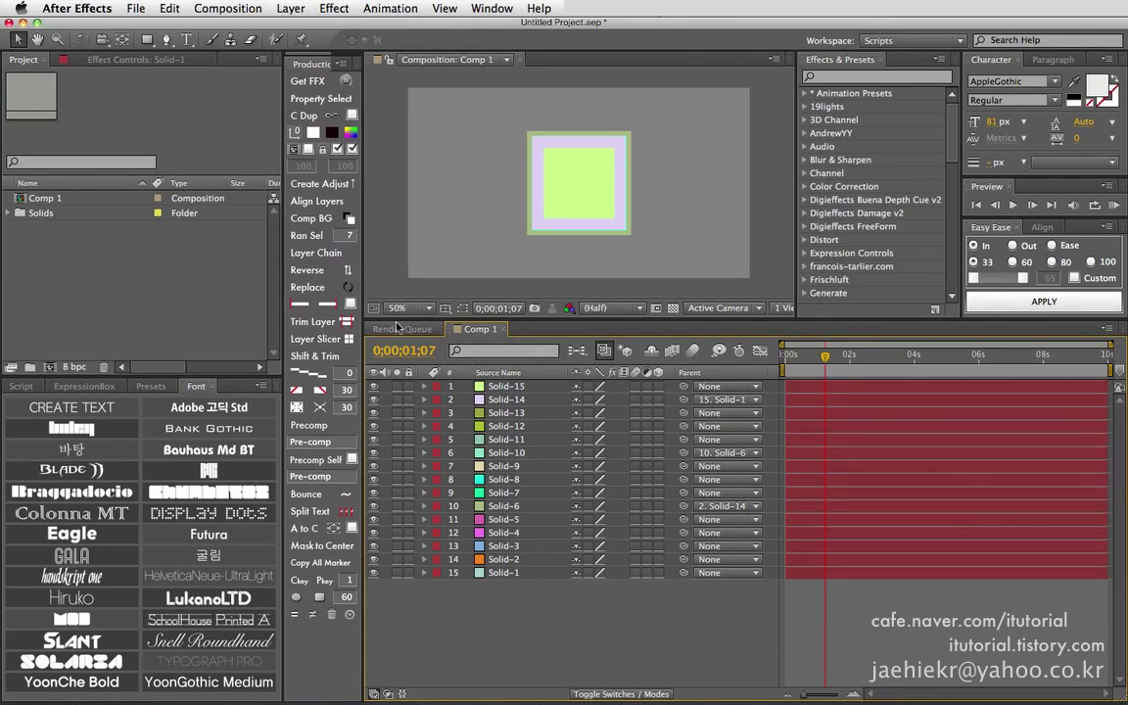
Reverse the stacking order of all fifteen layers, then deselect them
key("super+a")
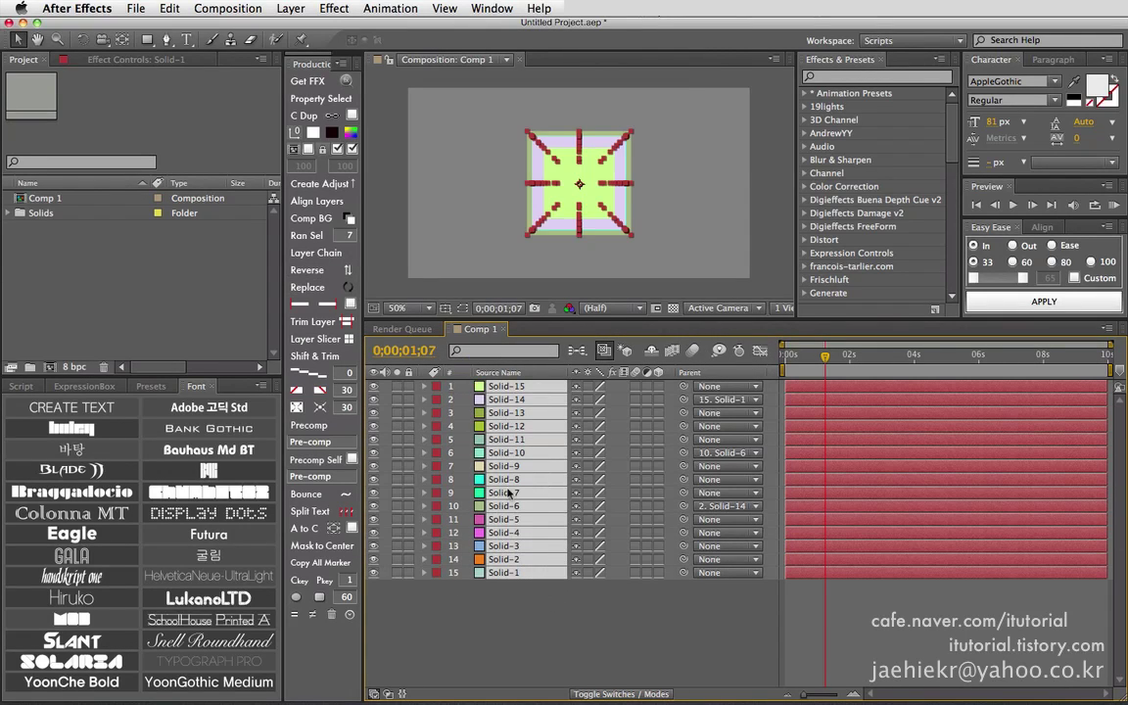
left_click(327, 273)
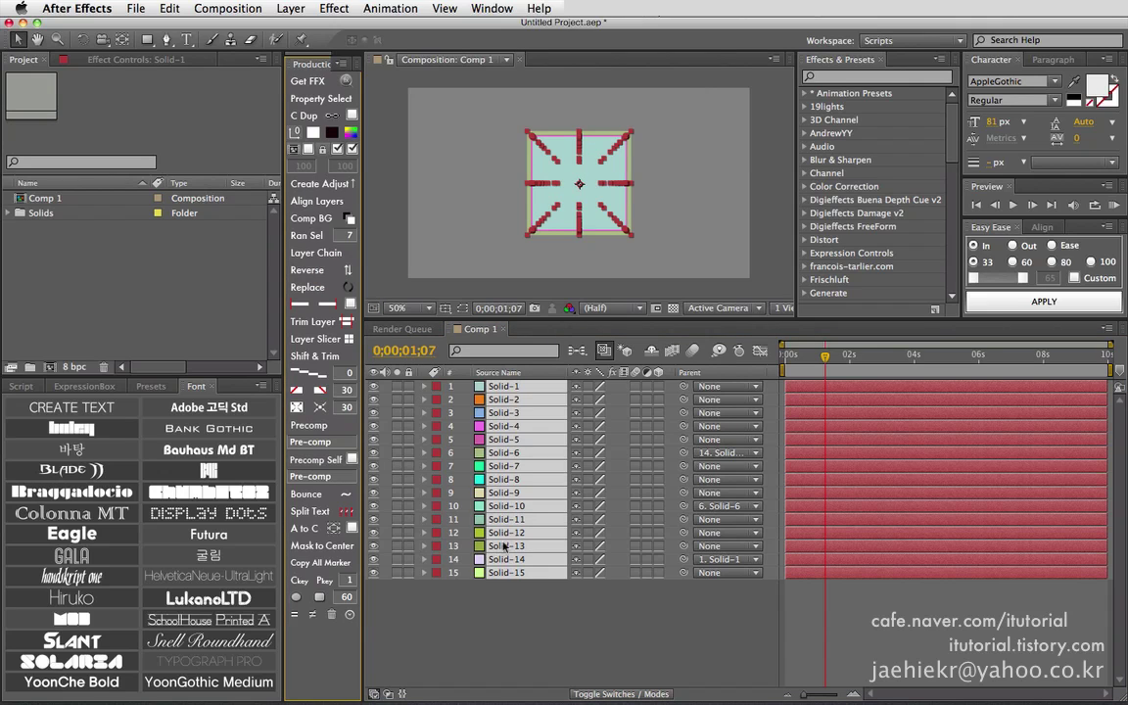
left_click(522, 597)
key("super+a")
left_click(520, 623)
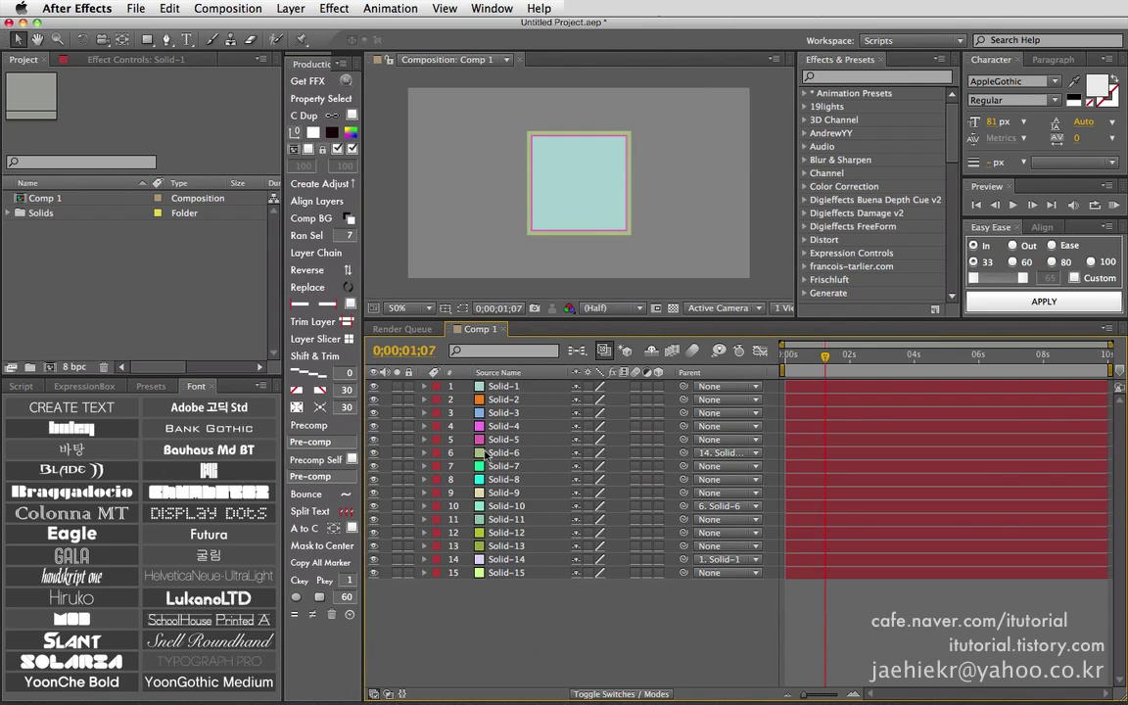
Swap the stack positions of Solid-1 and Solid-9, then undo the swap
left_click(507, 388)
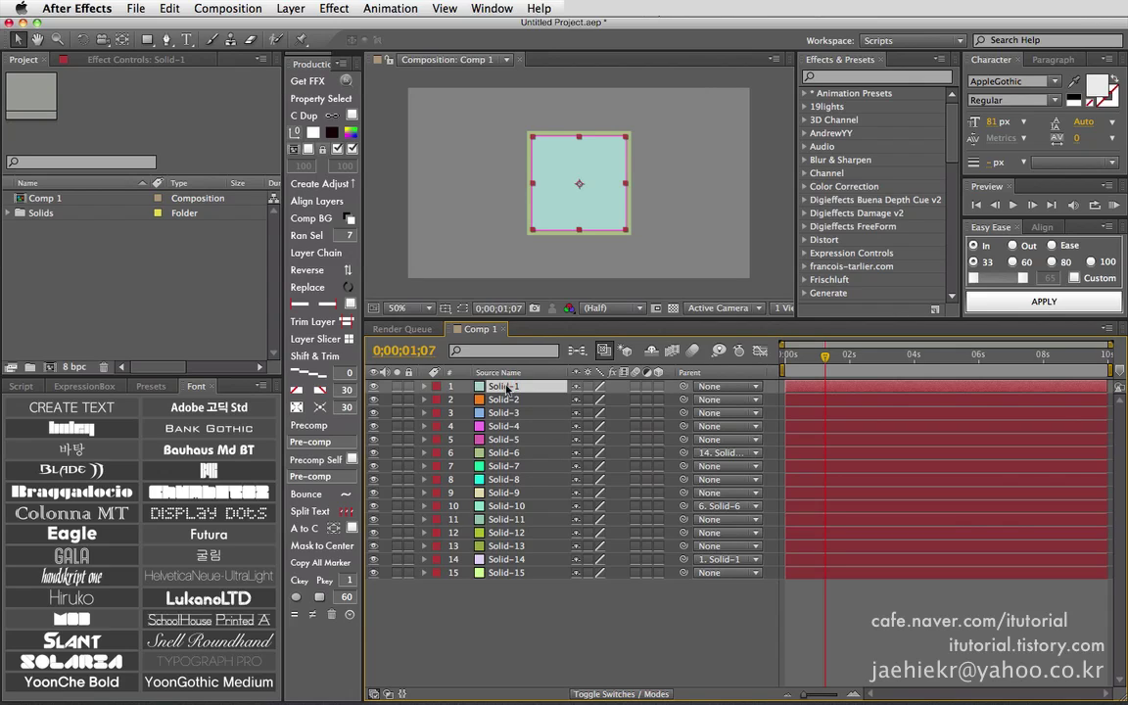
left_click(518, 492, "super")
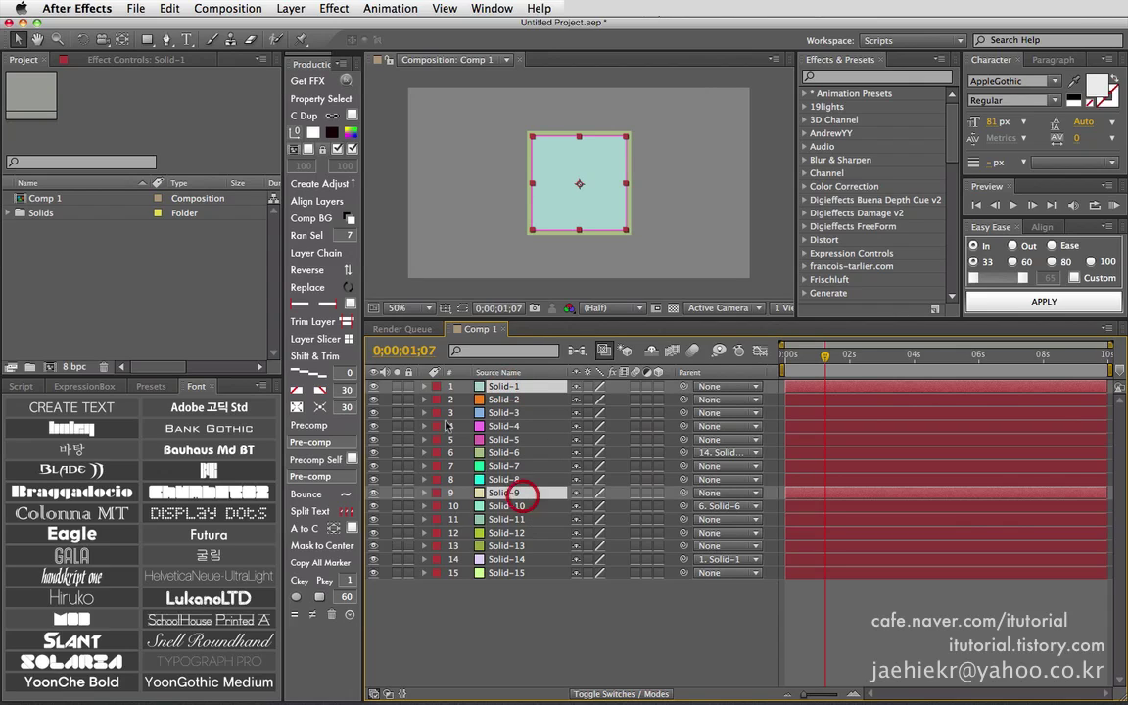
left_click(341, 269)
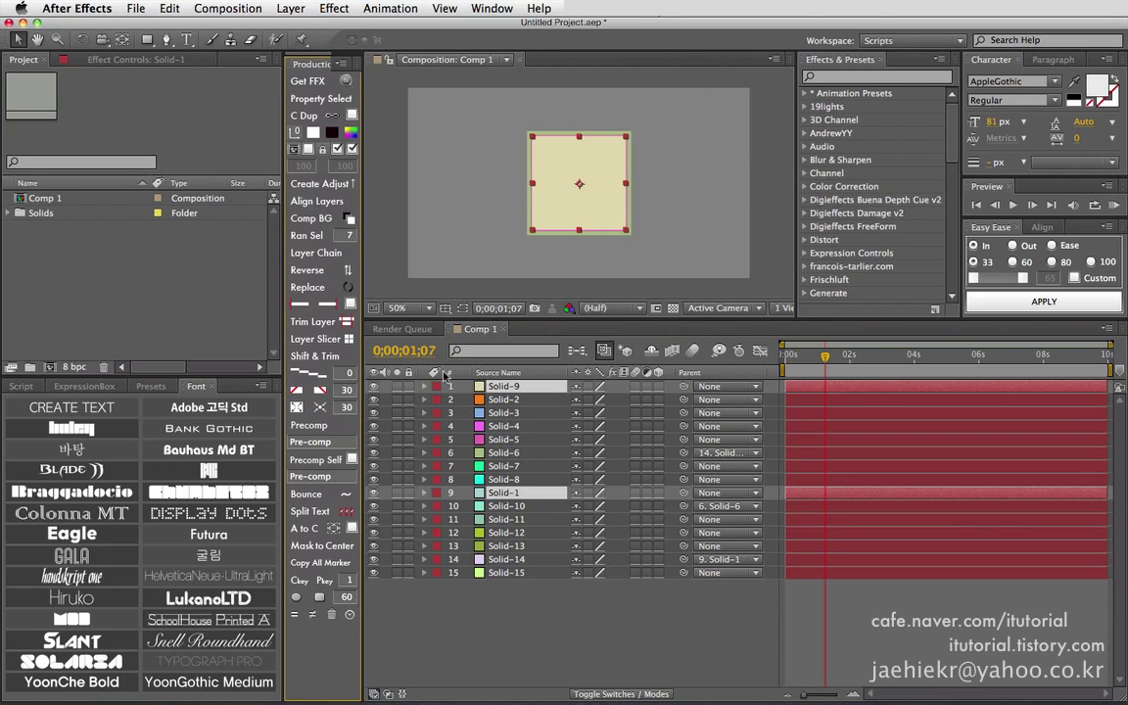
left_click(315, 269)
Reverse the order of Solid-3, Solid-1, Solid-5 and Solid-7
left_click(545, 415)
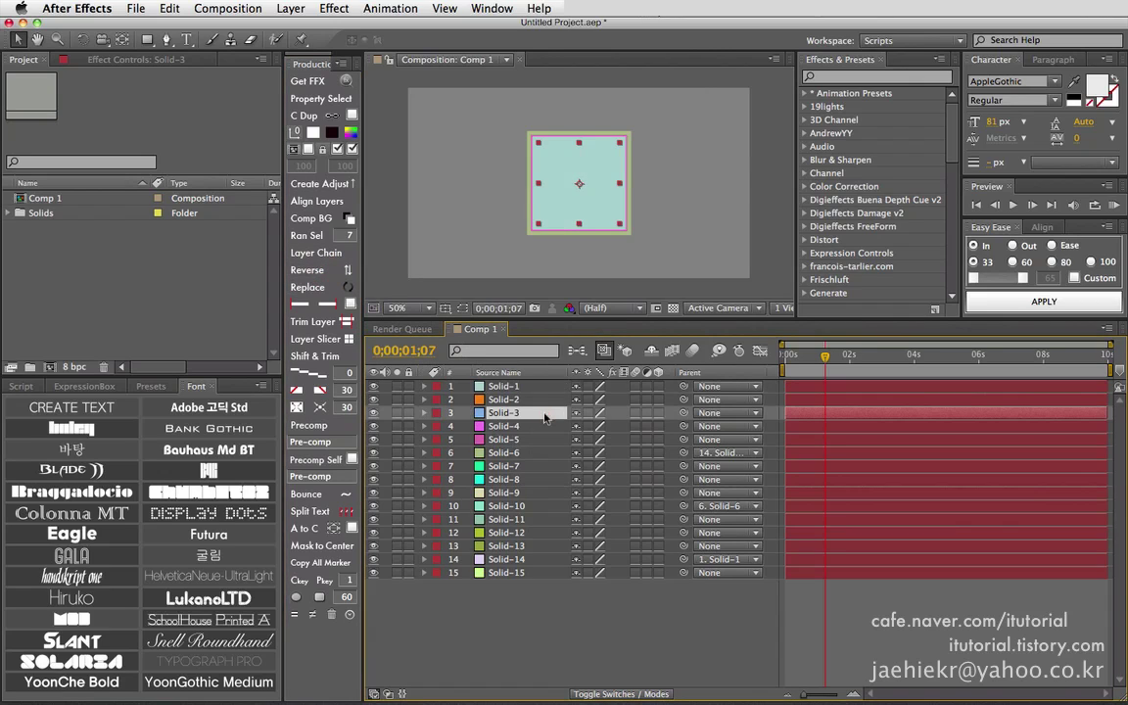
left_click(503, 386, "super")
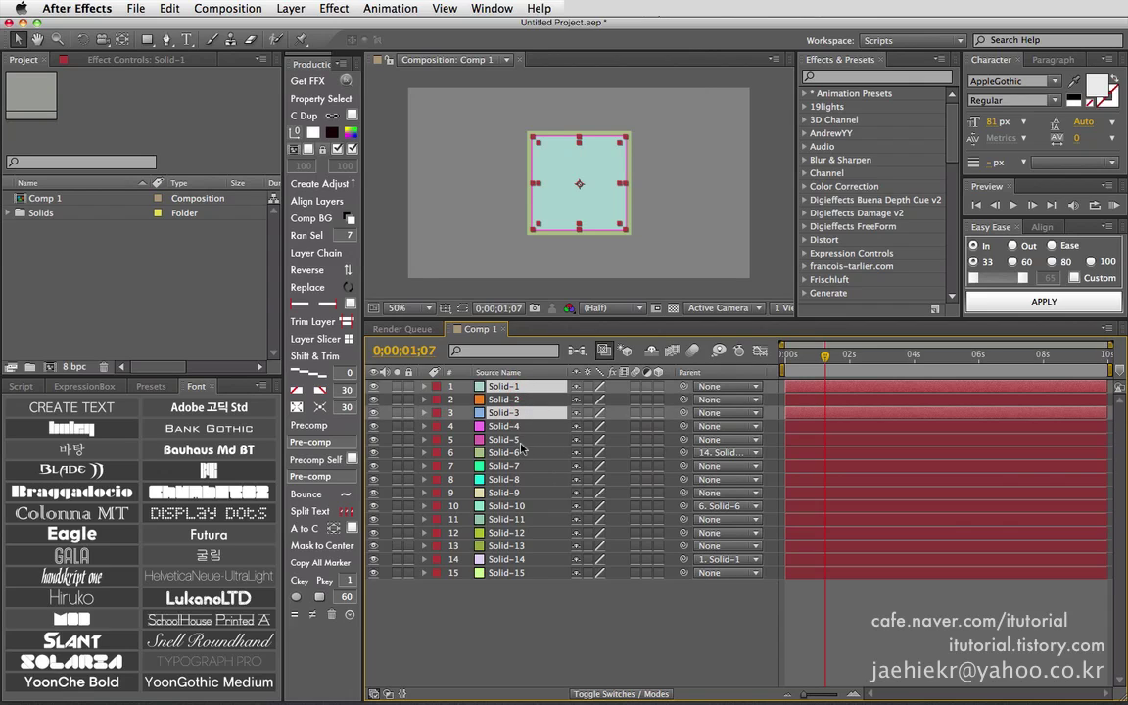
left_click(519, 439, "super")
left_click(529, 466, "super")
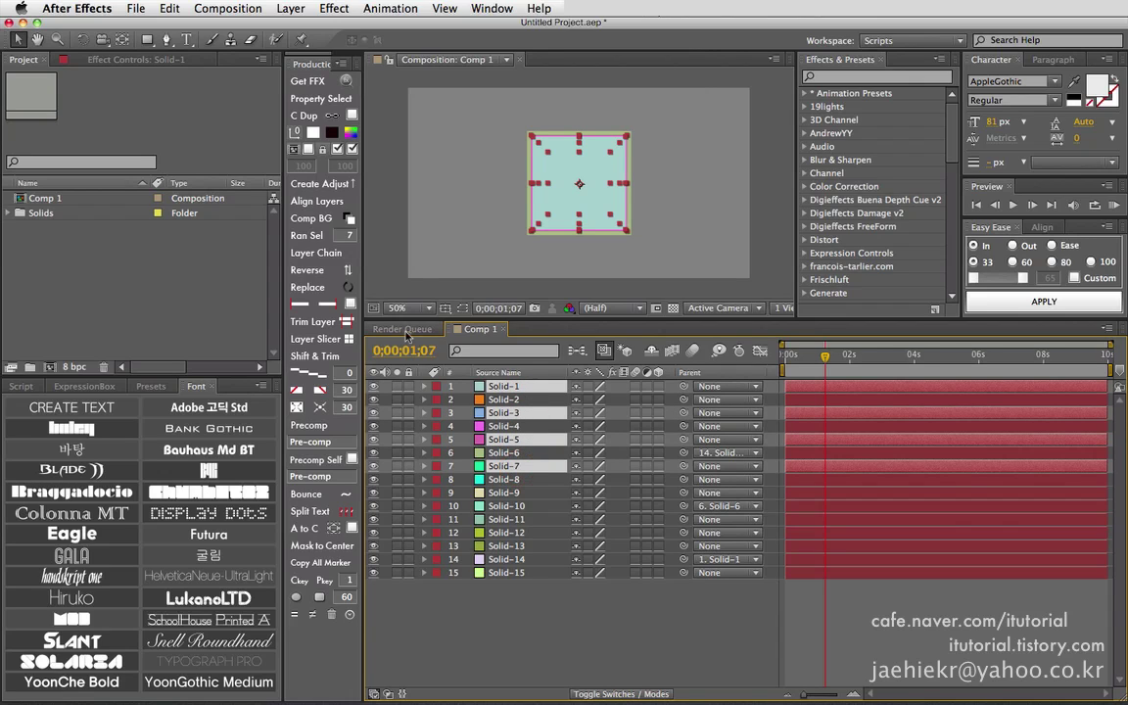
left_click(343, 269)
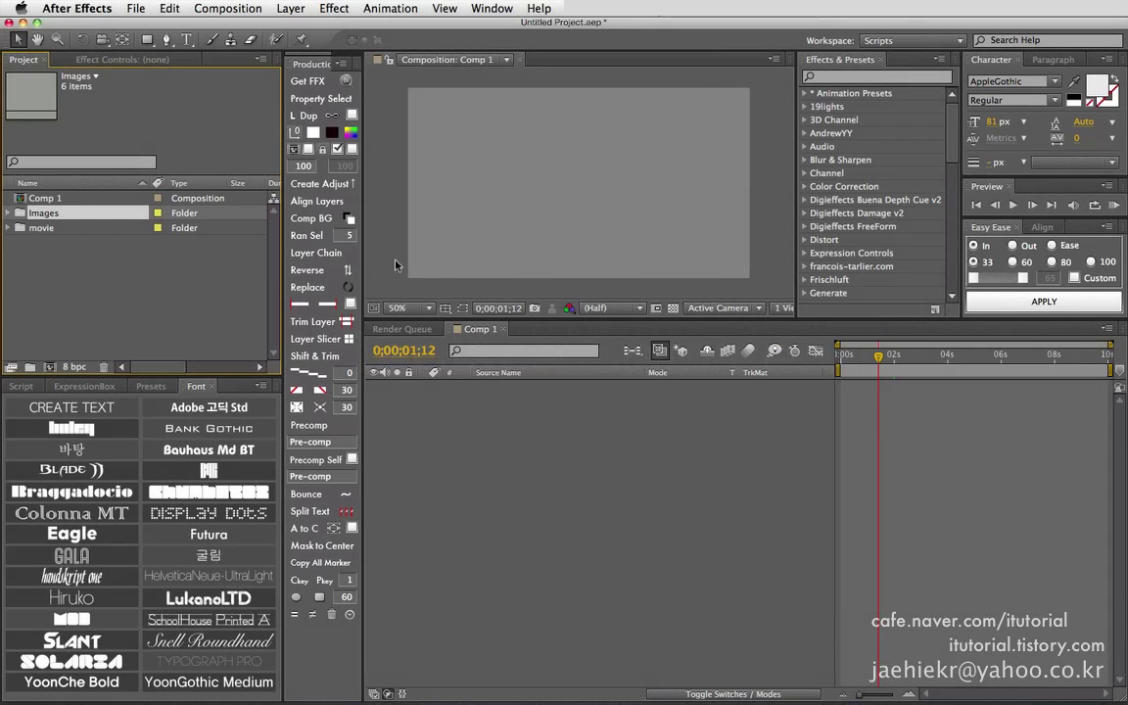
Create a red solid layer, Solid-1, in the empty Comp 1
left_click(308, 288)
left_click(323, 119)
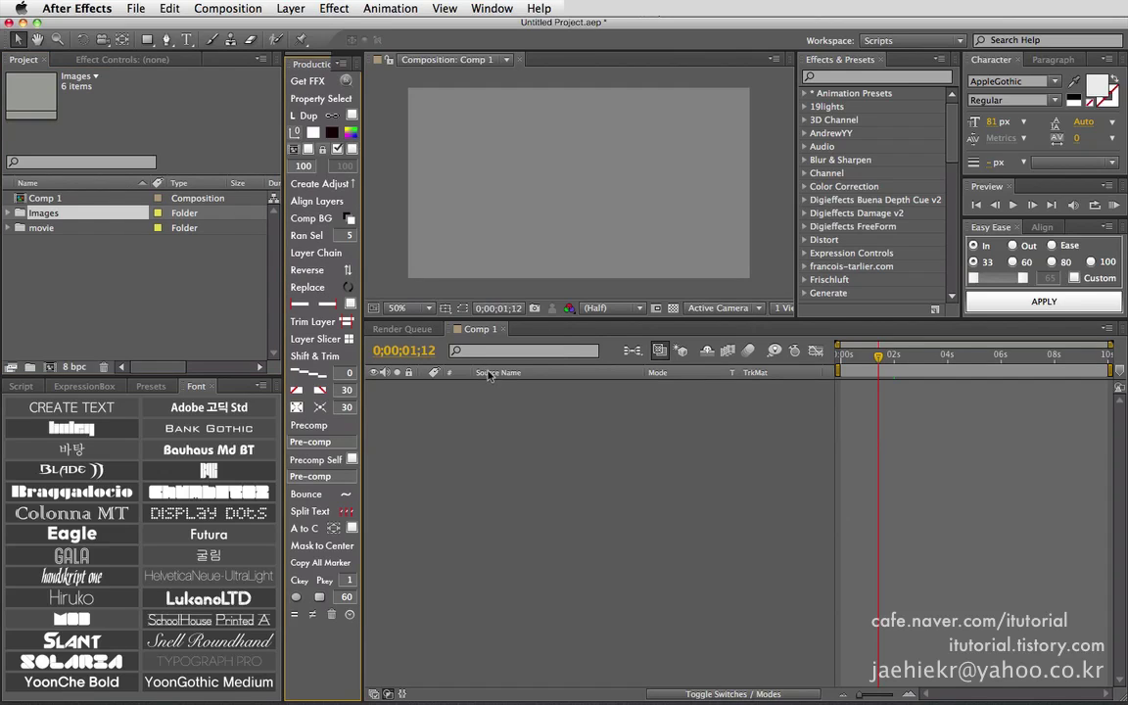
left_click(502, 397)
left_click(355, 143)
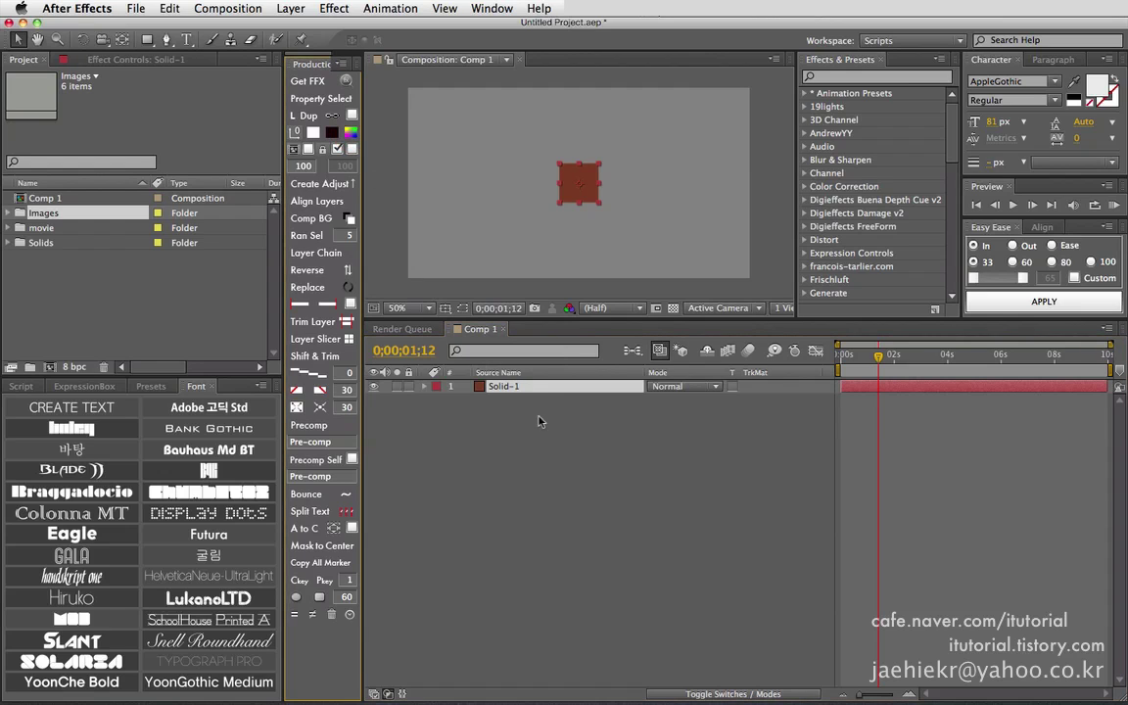
Replace Solid-1 with the first photo from the Images folder, then undo the replacement
left_click(9, 213)
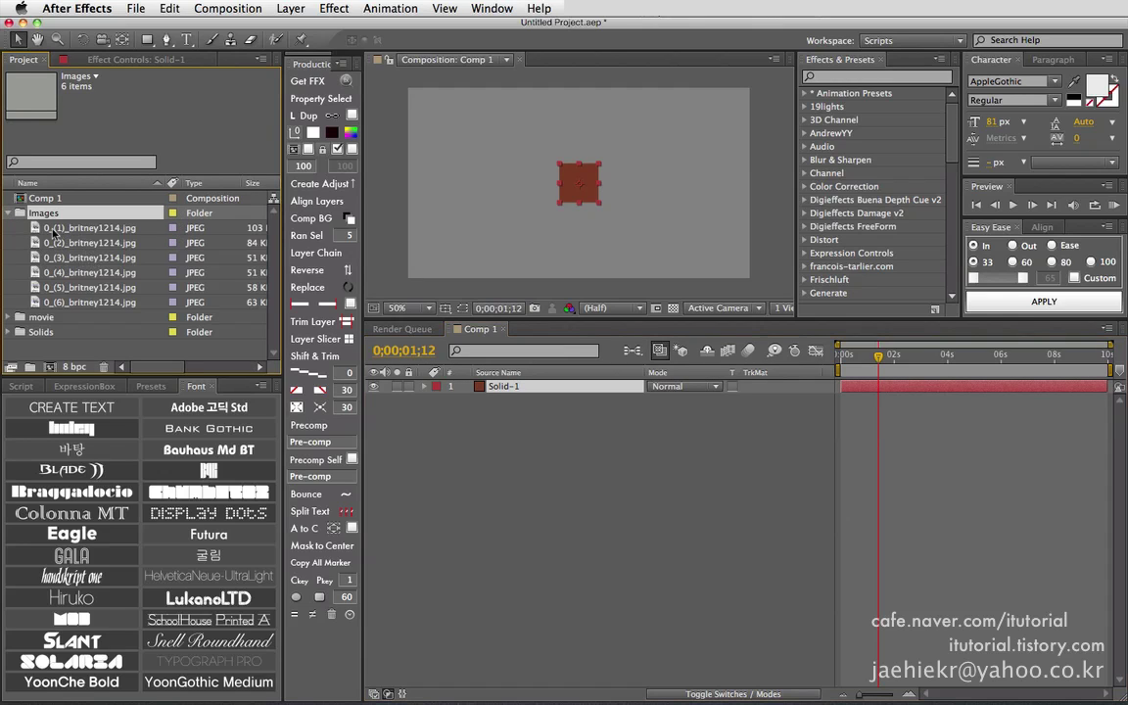
left_click(56, 228)
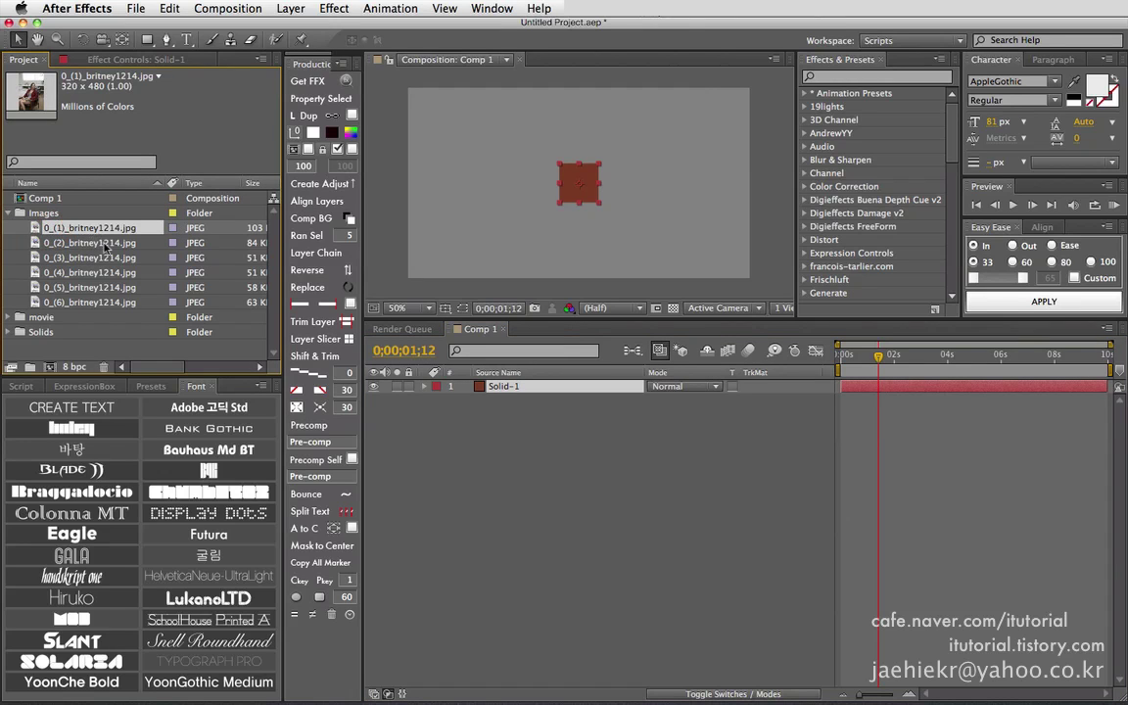
left_click_drag(97, 231, 519, 387, "alt")
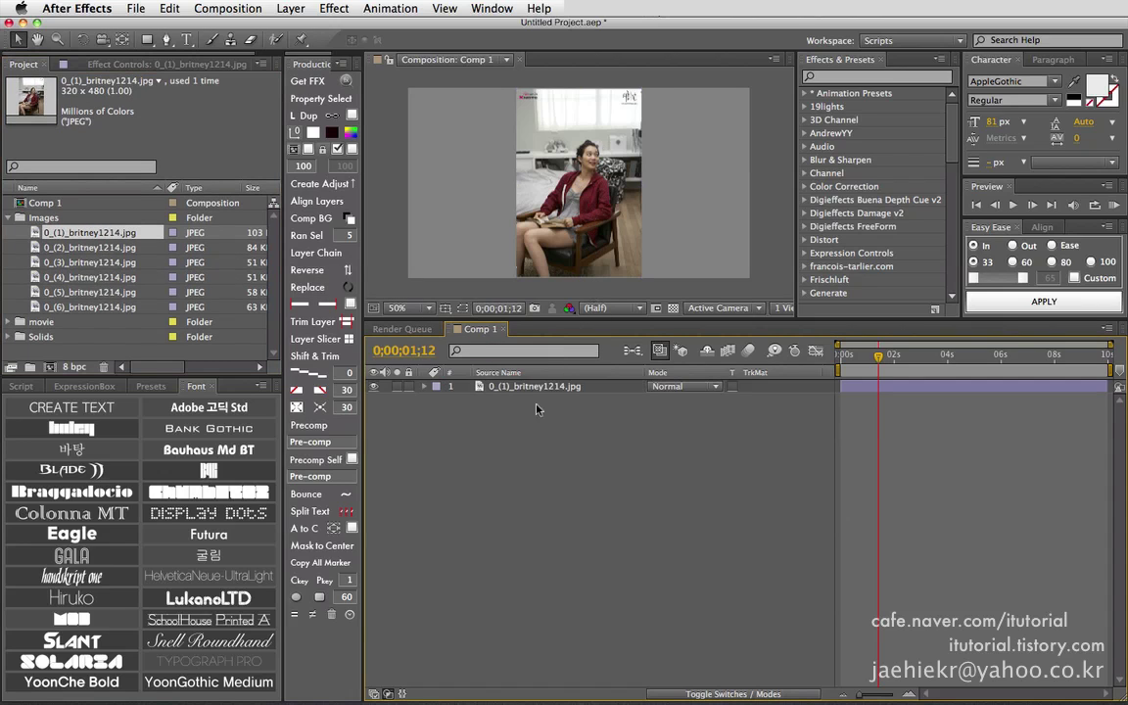
key("super+z")
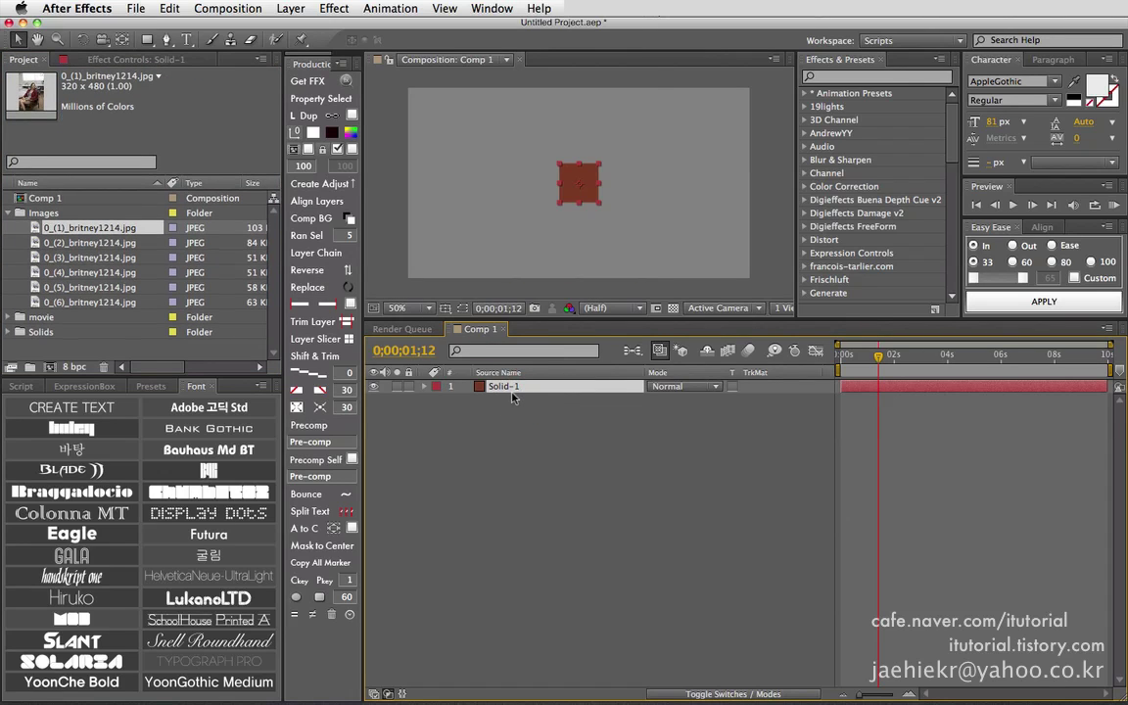
Add four more coloured solids, Solid-2 to Solid-5, spread around the frame
left_click(311, 115)
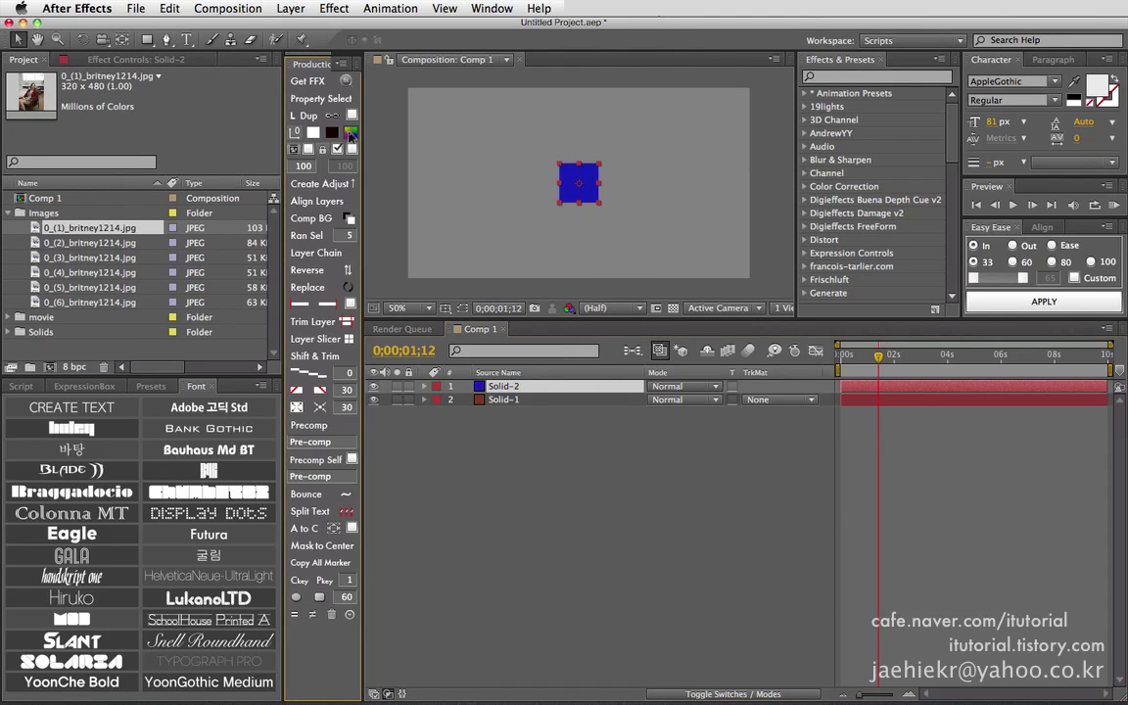
mouse_move(578, 183)
left_mouse_down()
mouse_move(473, 134)
mouse_move(659, 146)
mouse_move(510, 186)
mouse_move(635, 204)
mouse_move(525, 241)
left_mouse_up()
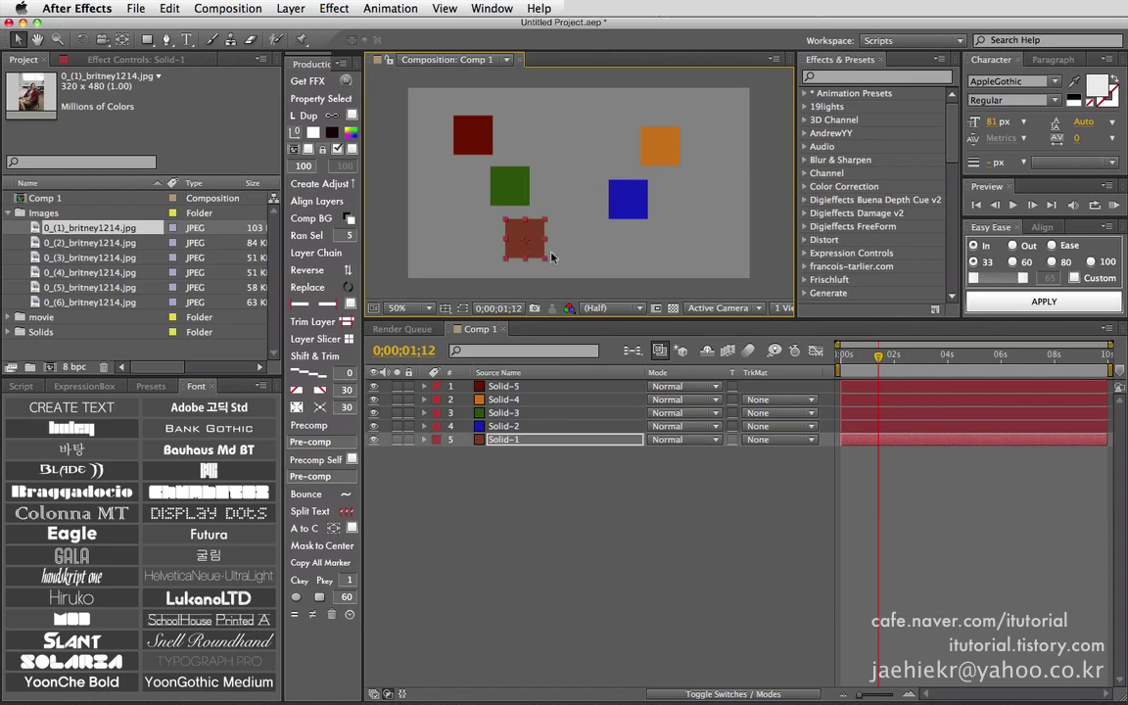
left_click(506, 387)
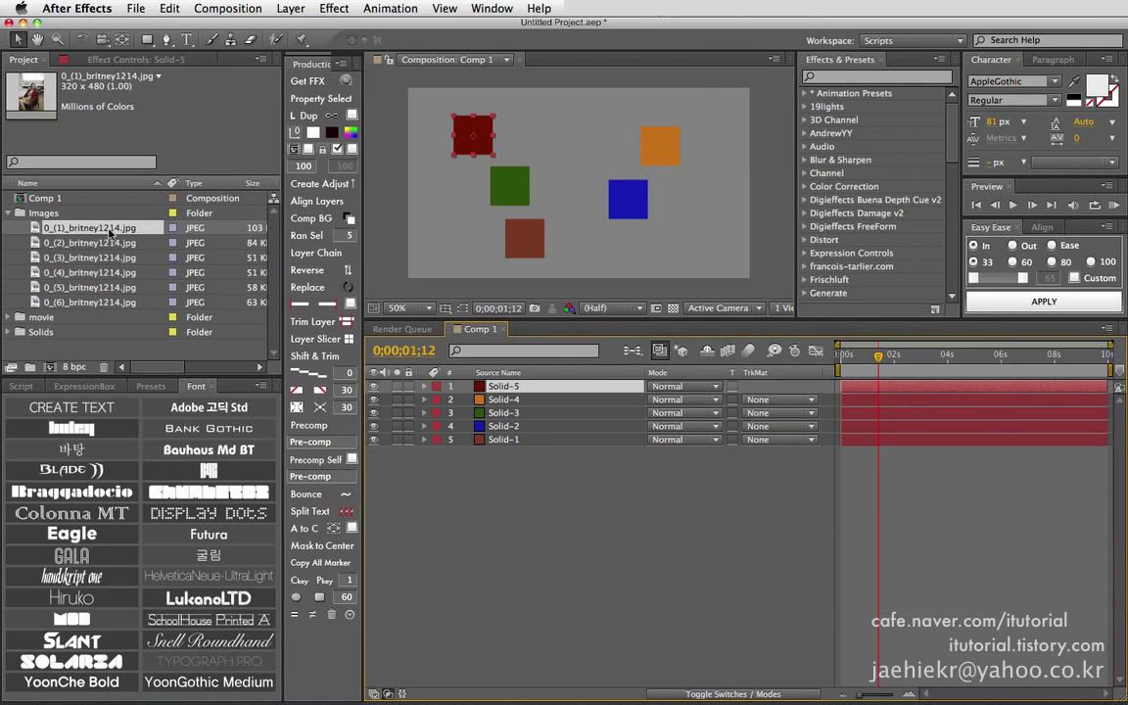
Swap Solid-5 and Solid-3 for the first photos, including 0_(2)_britney1214.jpg, then undo
left_click_drag(113, 232, 504, 387)
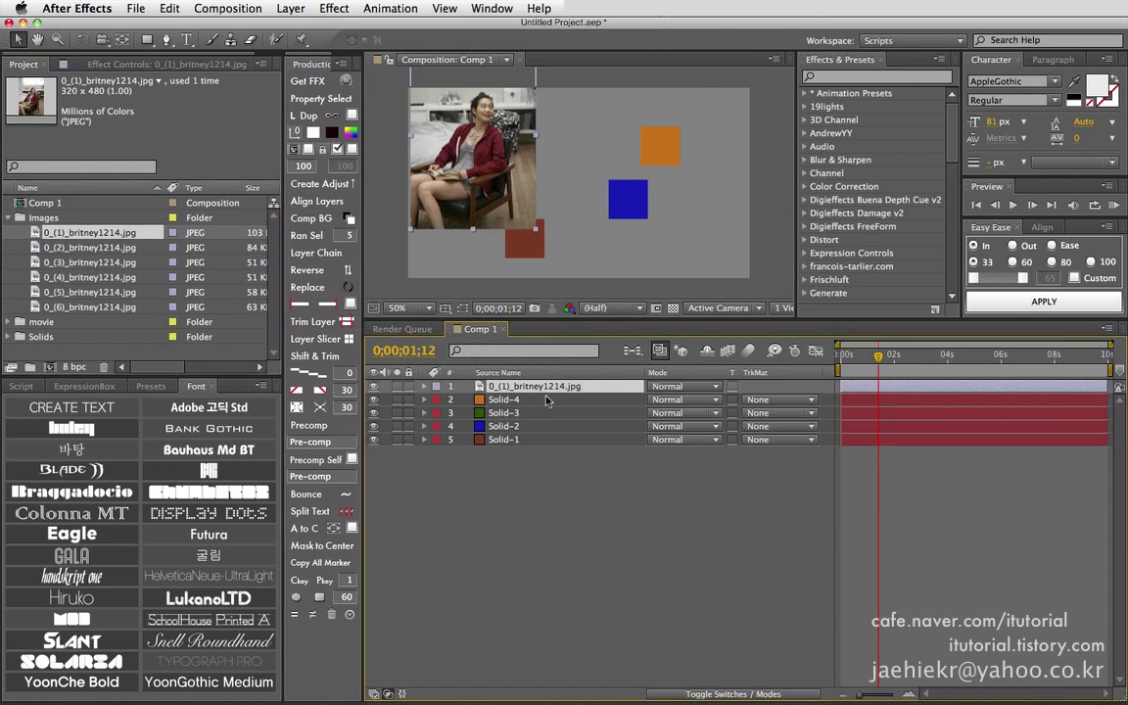
left_click(517, 414)
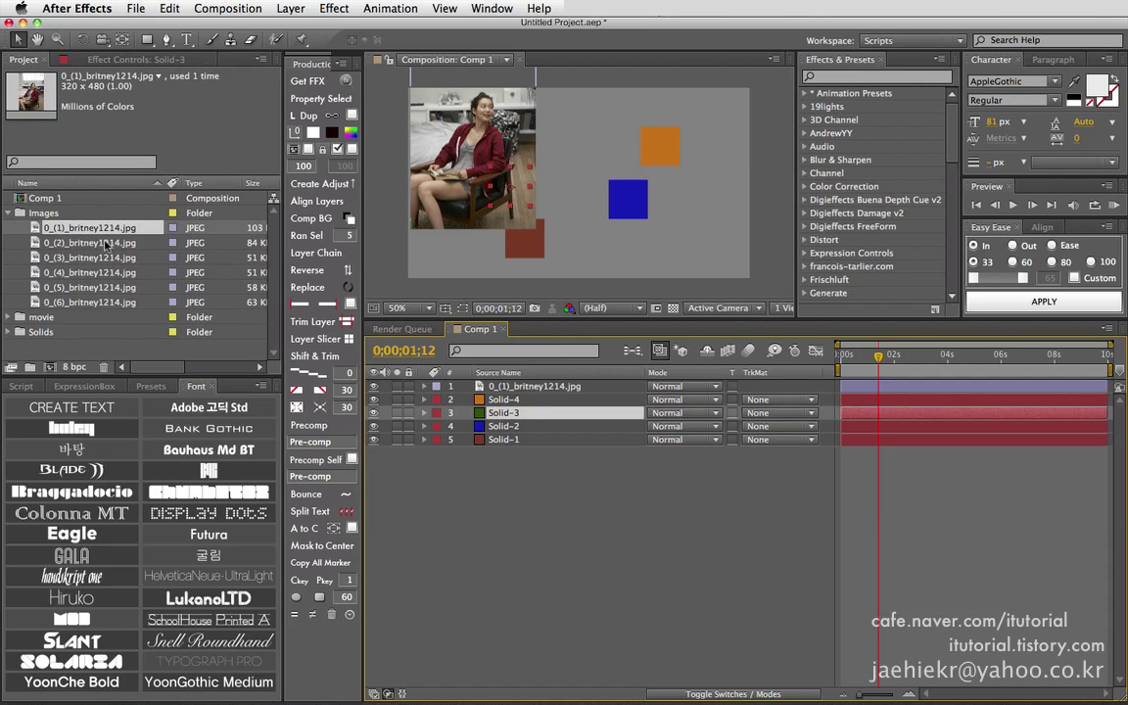
left_click_drag(99, 244, 513, 413)
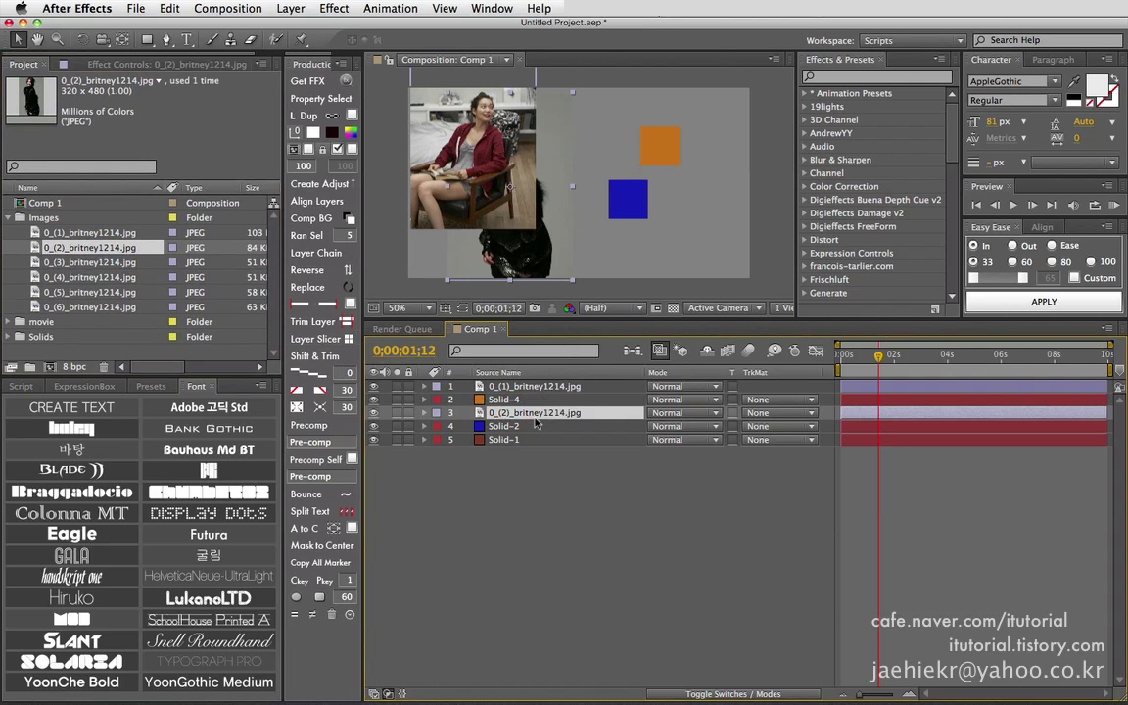
key("super+z")
key("super+z")
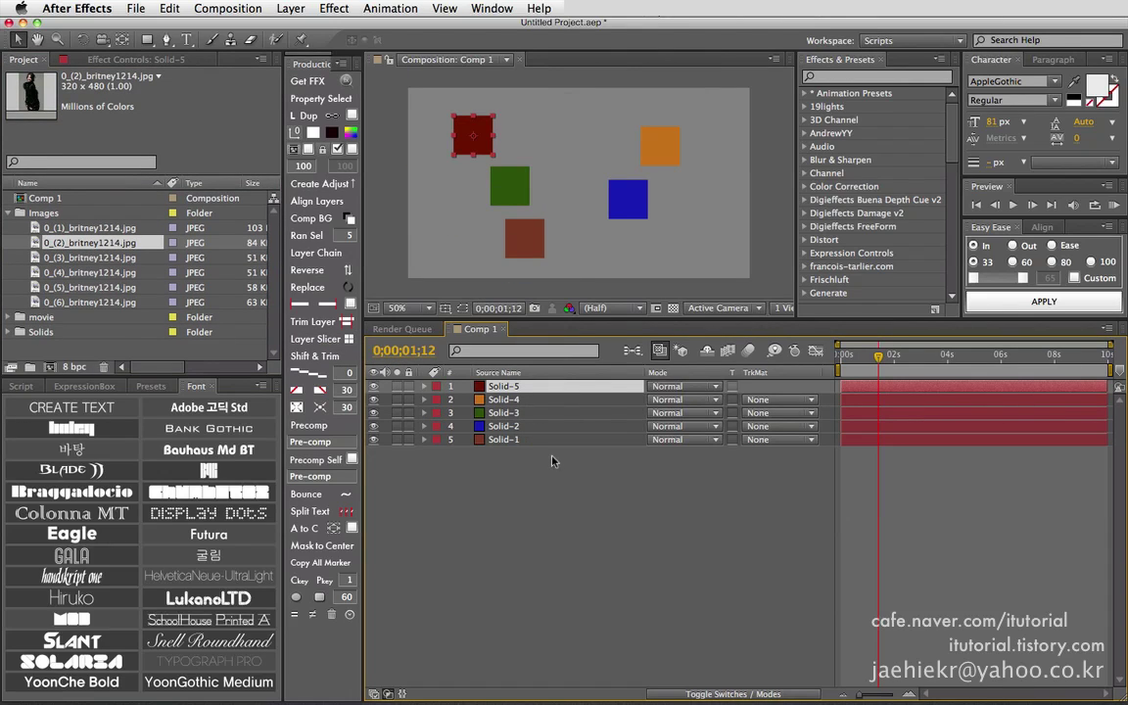
Select all five solid layers and images 0_(1) through 0_(5)_britney1214.jpg
left_click(470, 468)
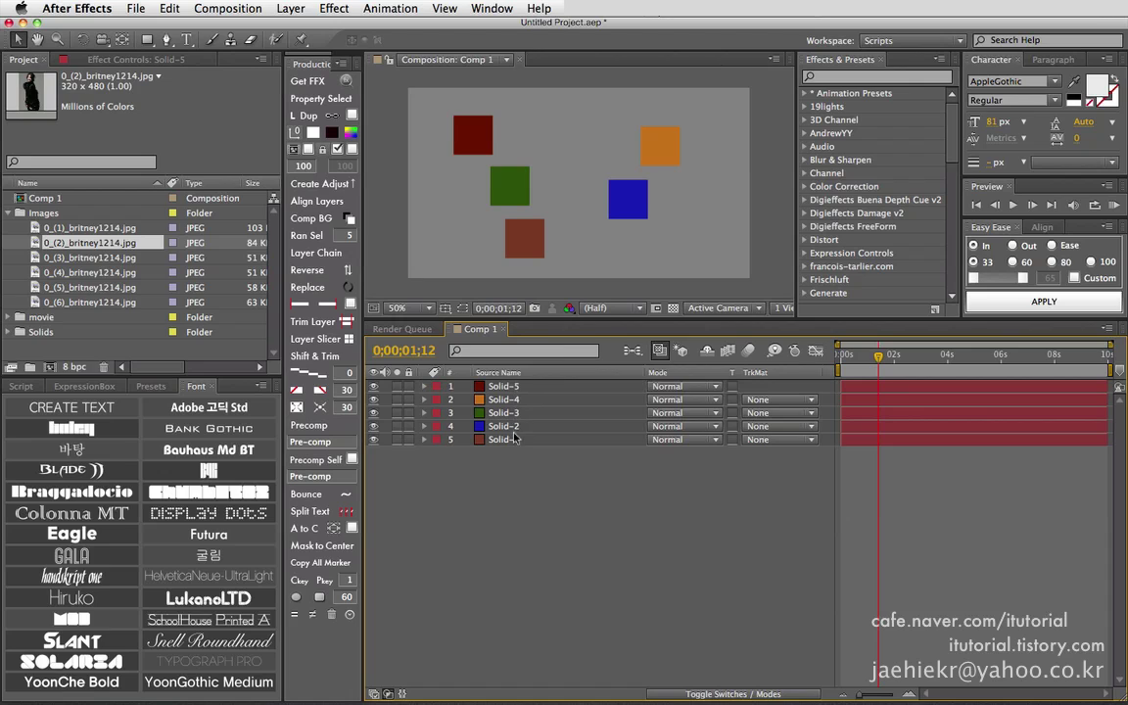
left_click(511, 440)
left_click(458, 425)
left_click(457, 413)
left_click(457, 400)
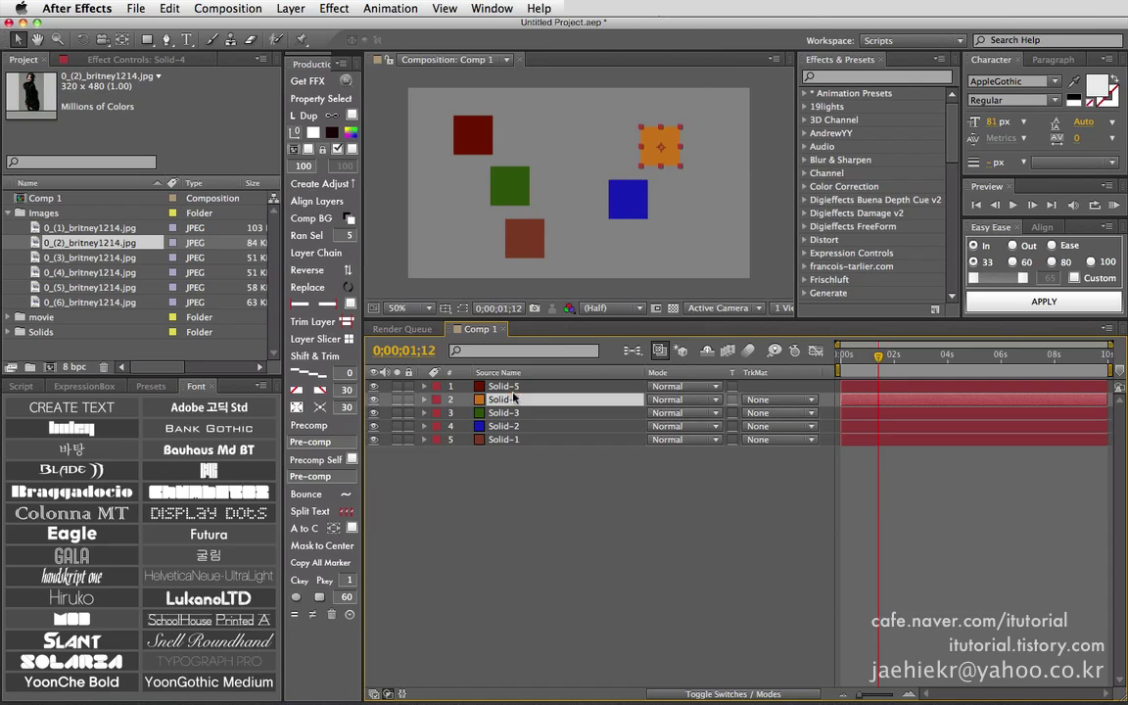
left_click(456, 387)
left_click(110, 228)
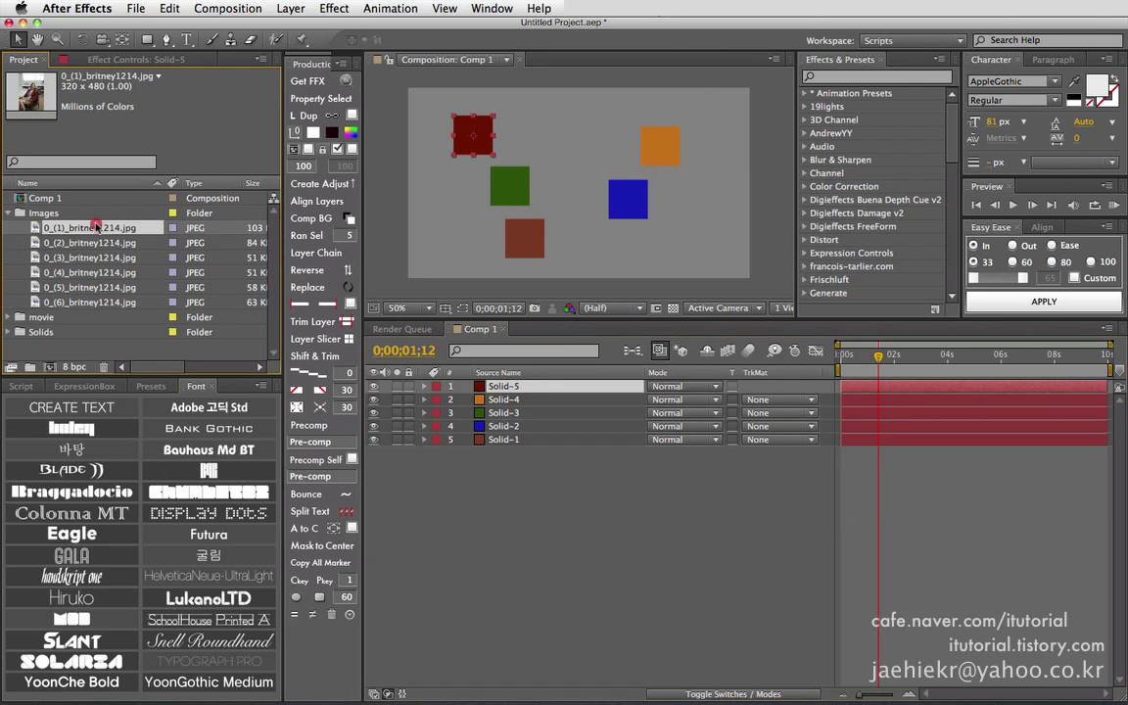
left_click(127, 288, "shift")
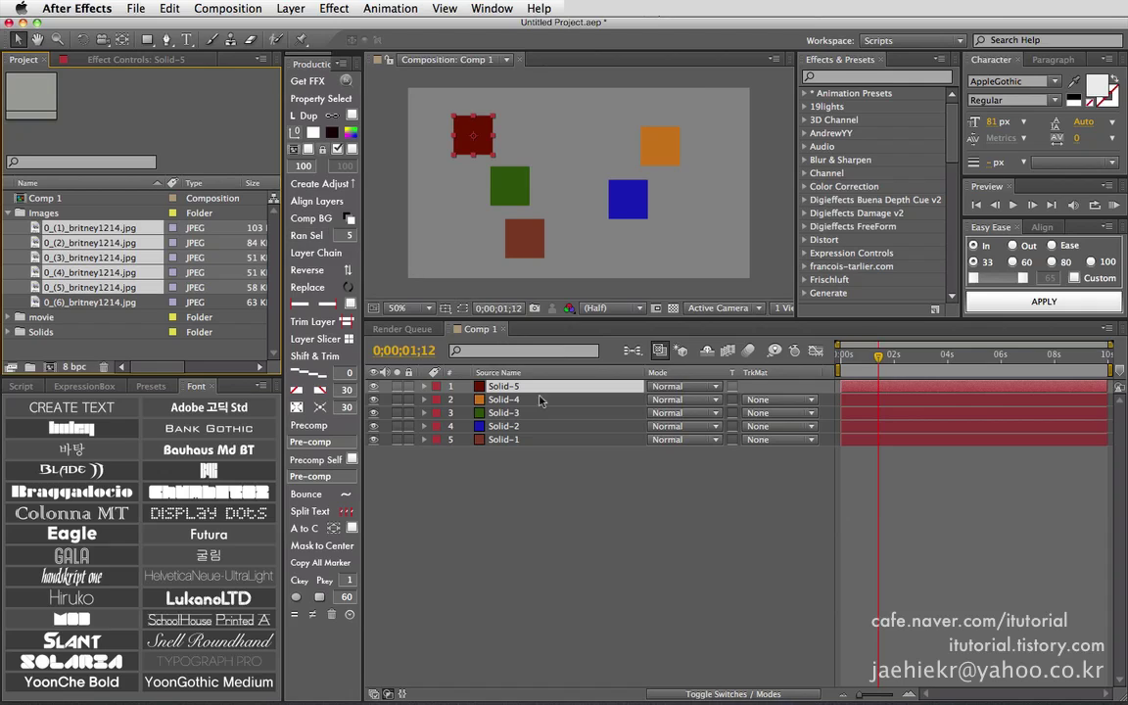
left_click(486, 335)
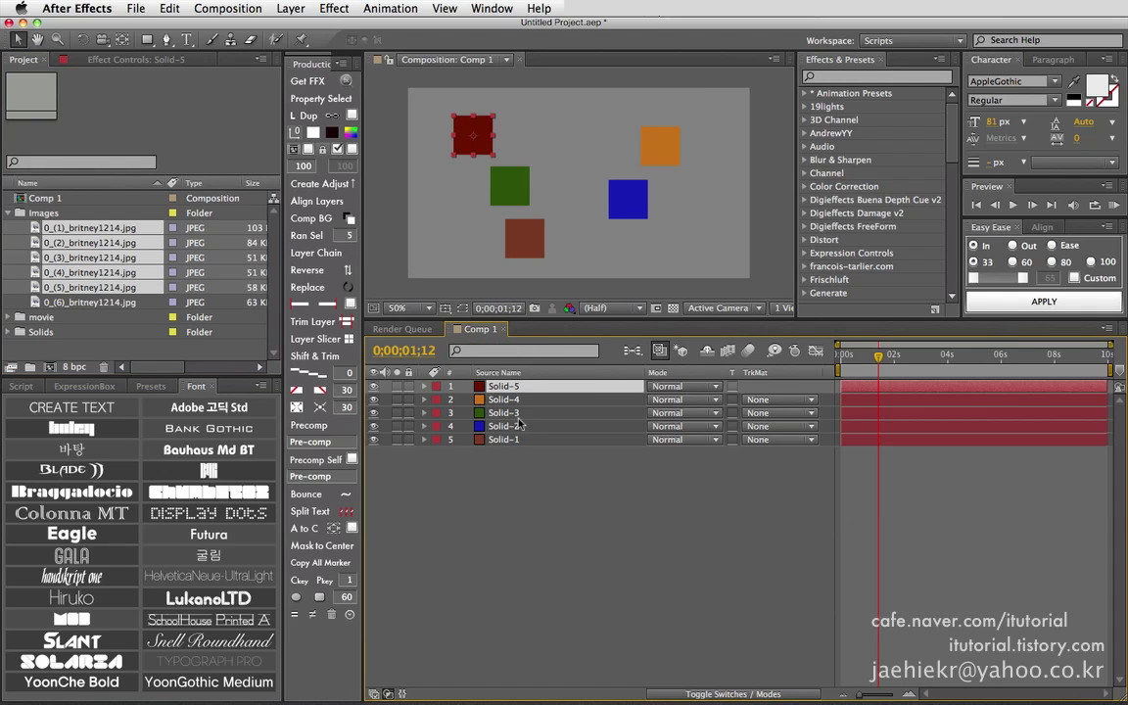
left_click(533, 470)
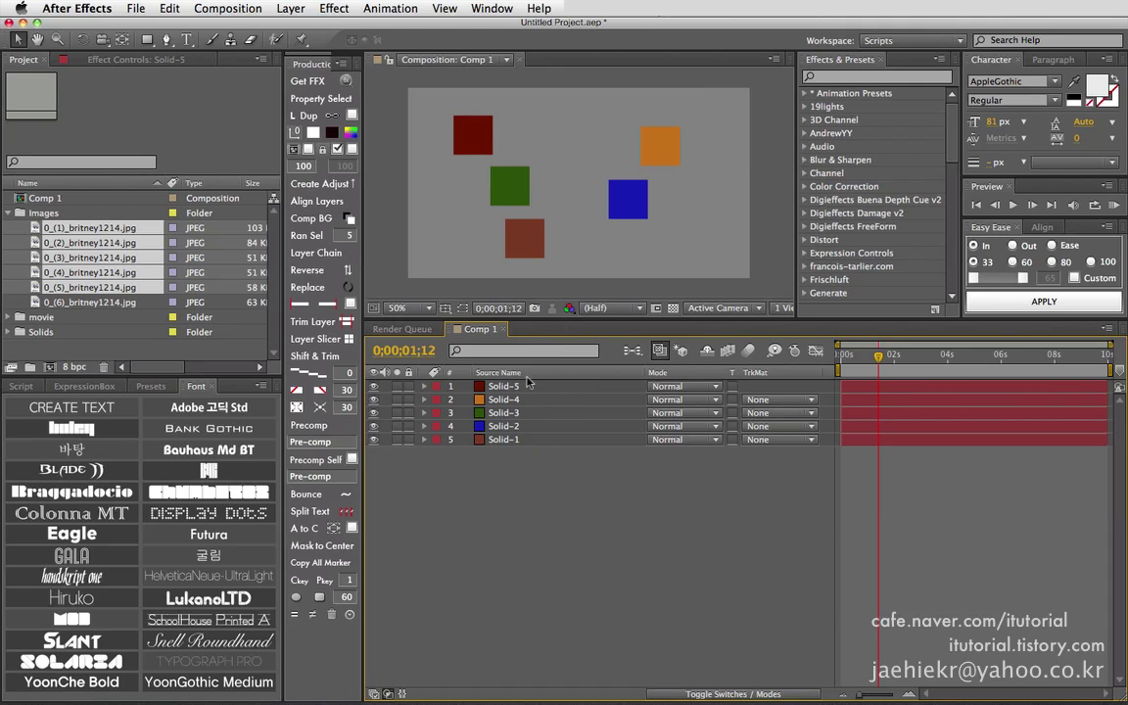
left_click_drag(524, 443, 526, 390)
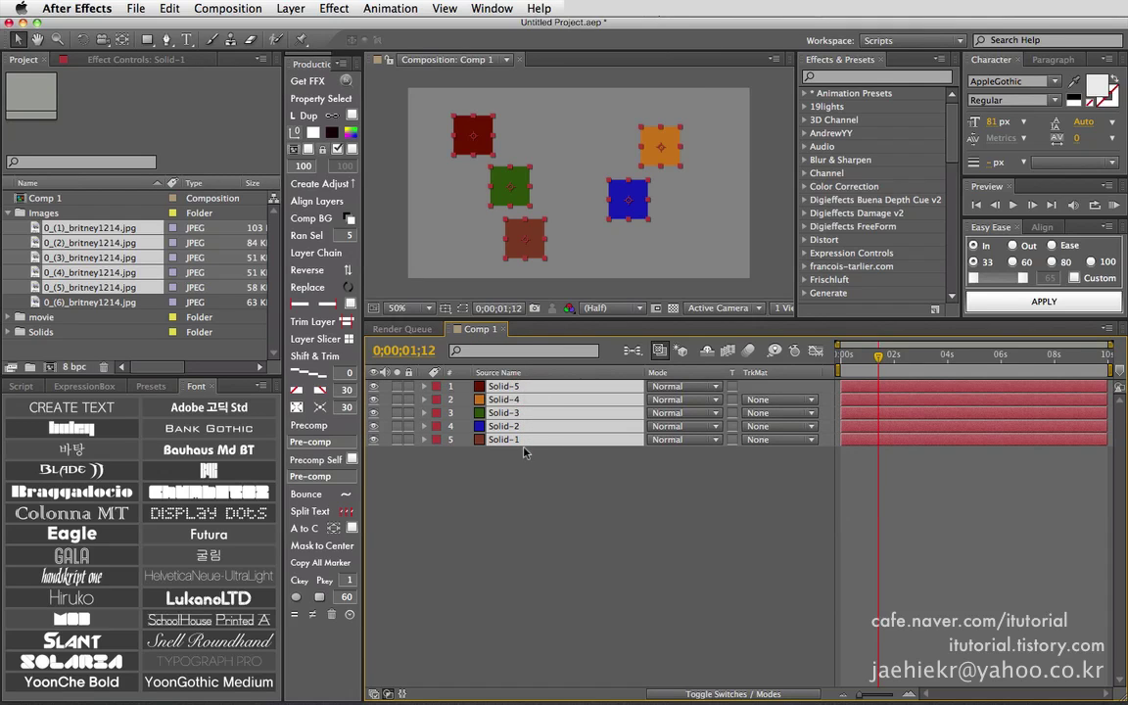
left_click(328, 290)
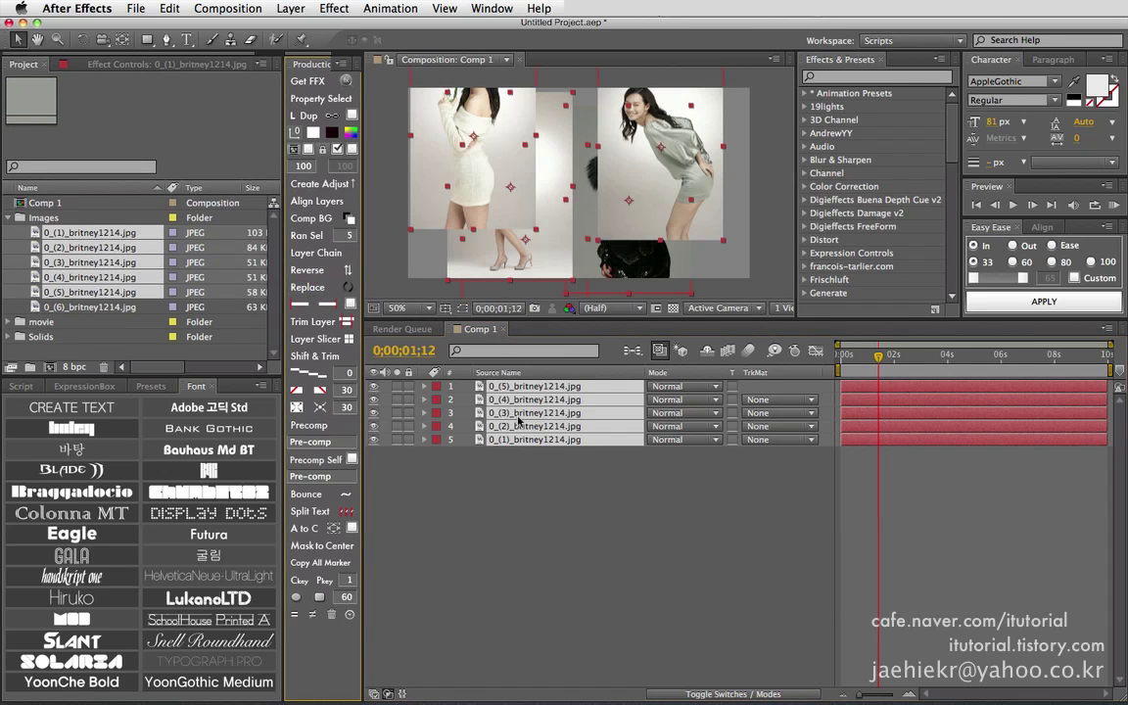
left_click(511, 473)
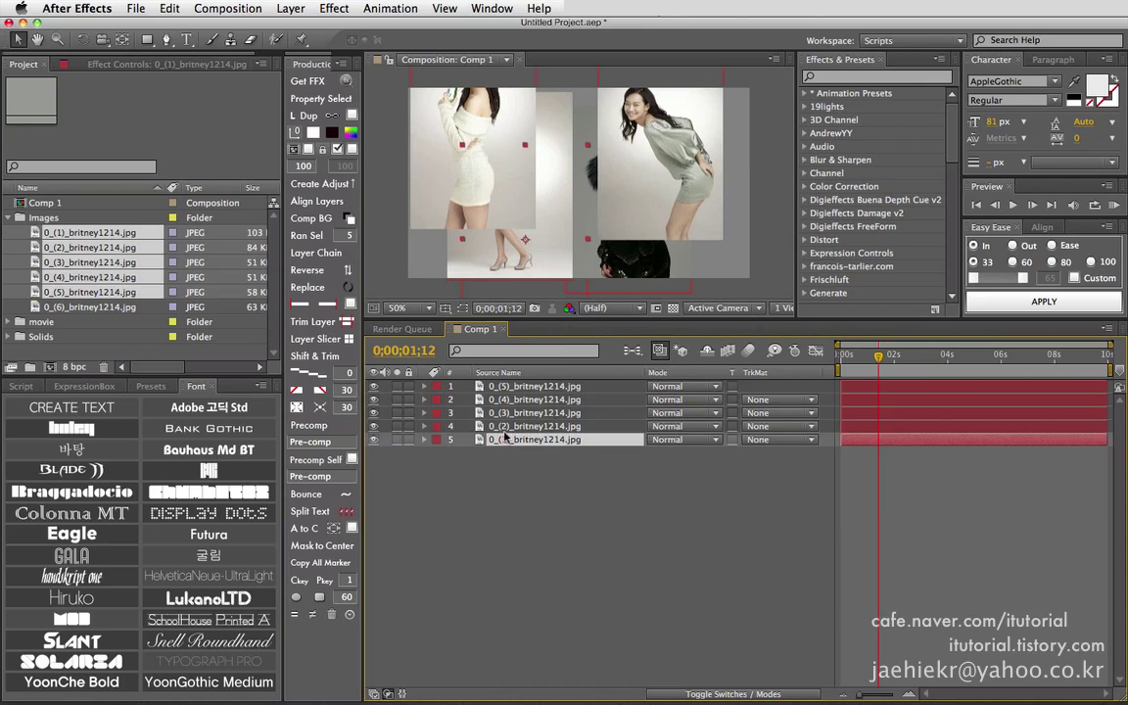
left_click(529, 387)
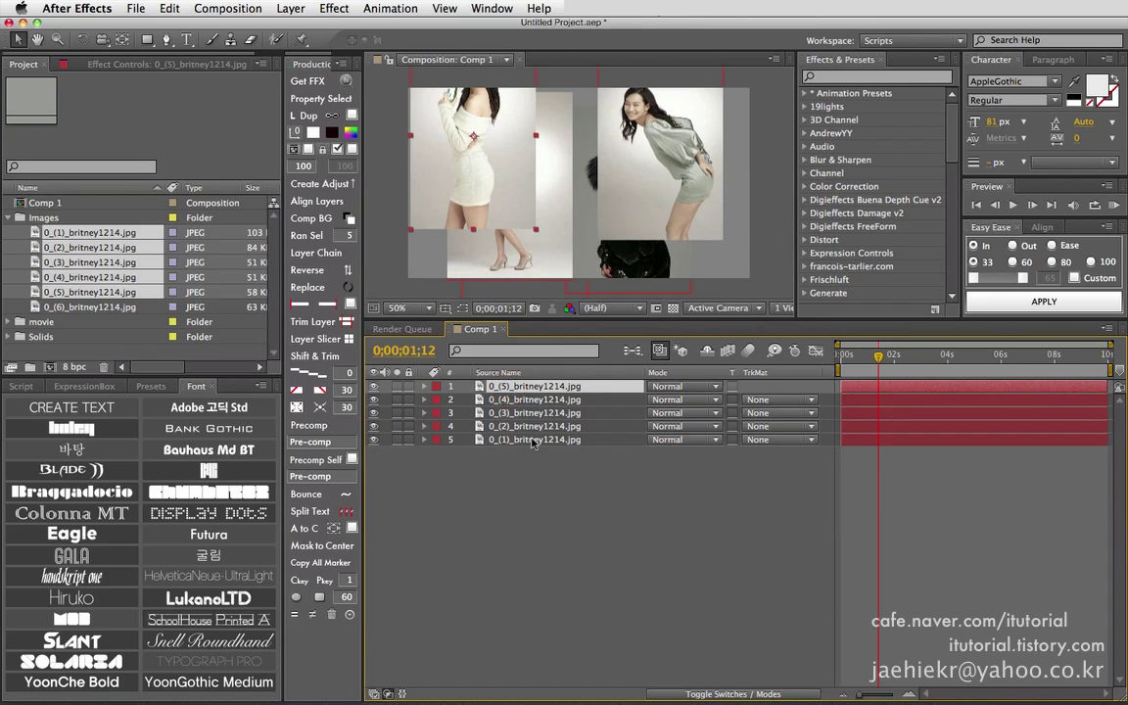
key("super+z")
left_click(538, 472)
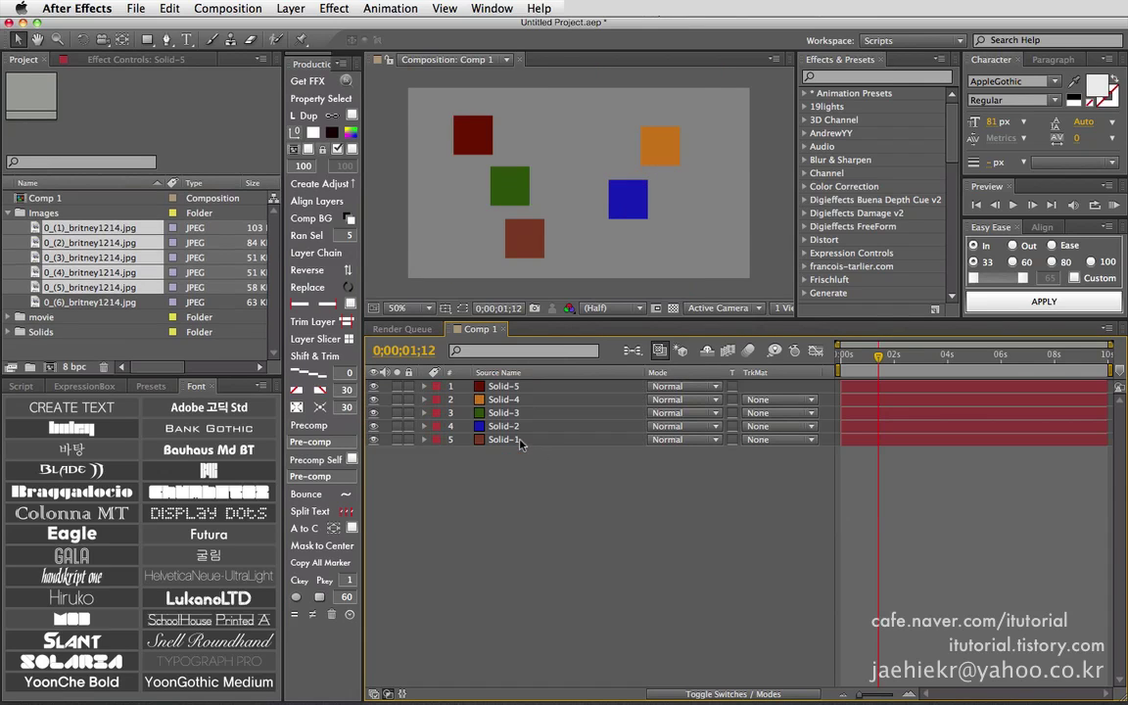
left_click(531, 387)
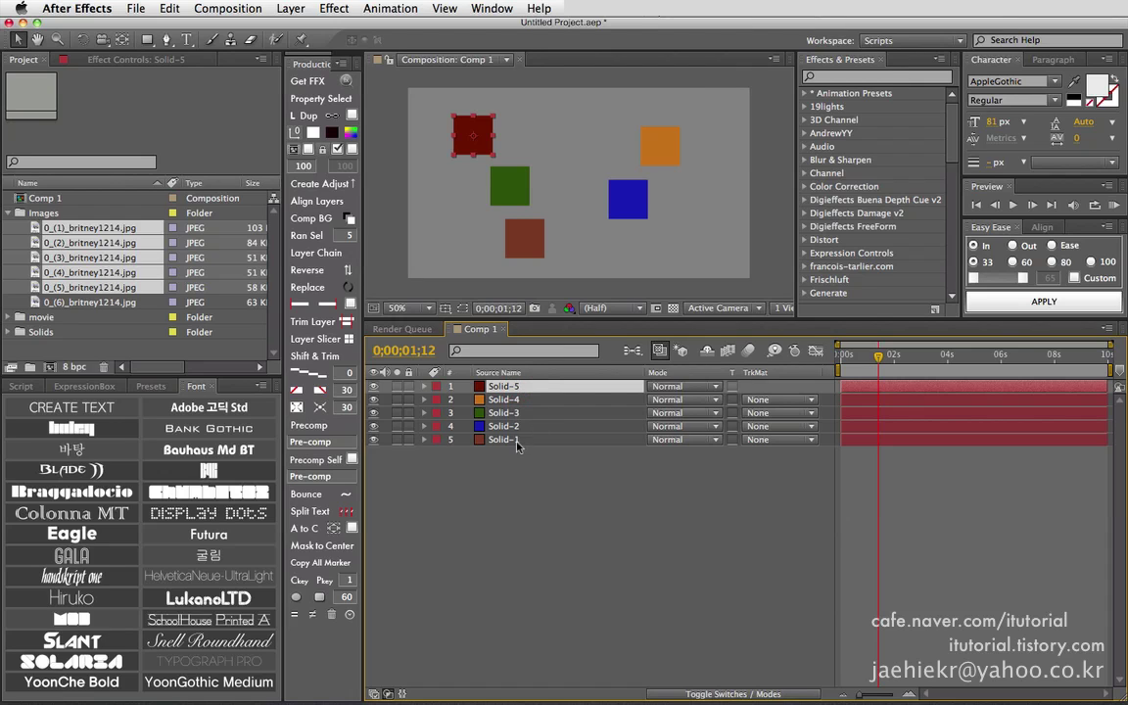
left_click(517, 439, "super")
left_click(524, 399, "super")
left_click(525, 412, "super")
left_click(529, 426, "super")
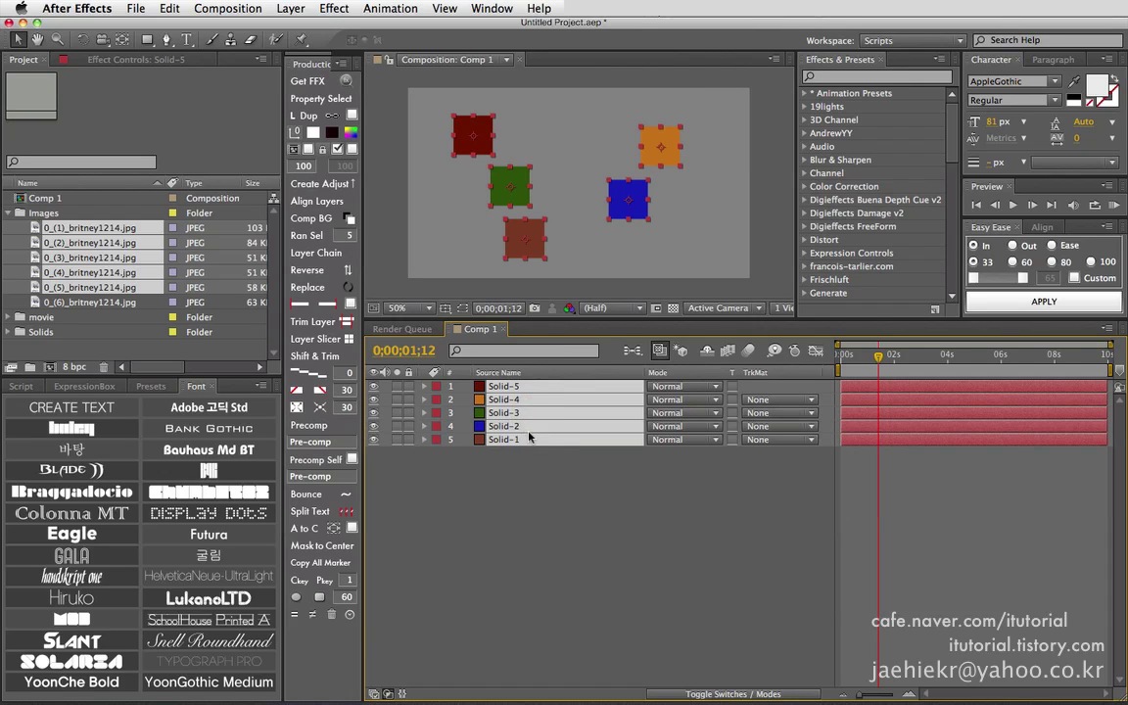
left_click(307, 287)
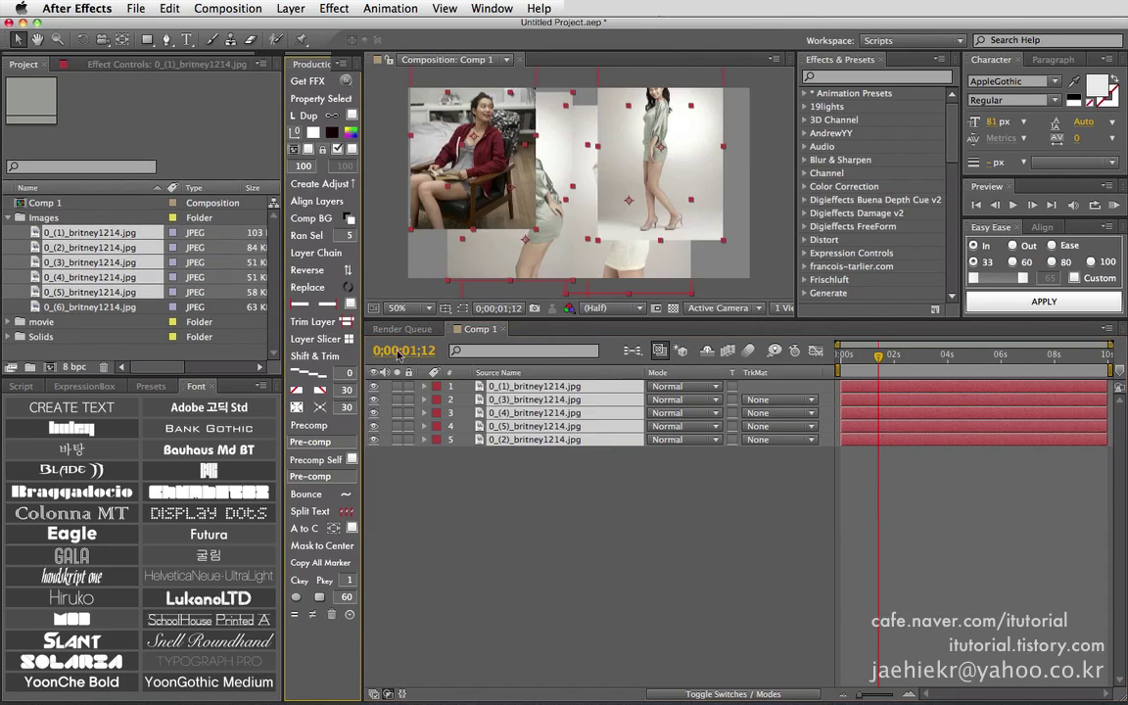
left_click(514, 440)
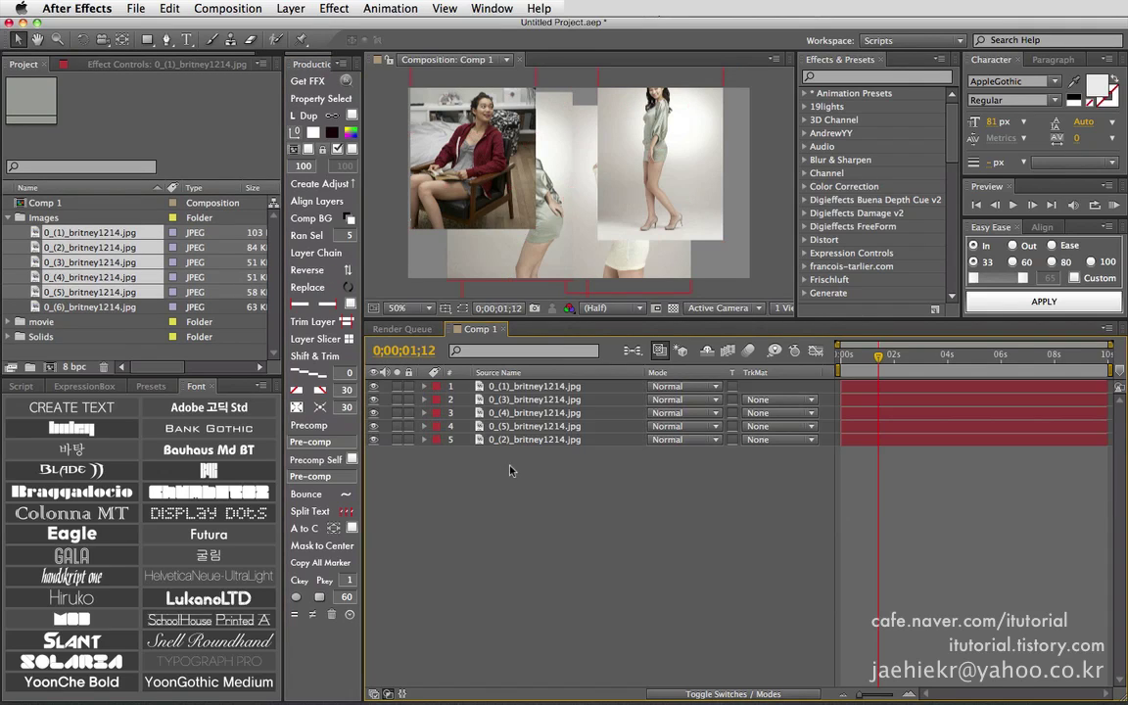
left_click(517, 411)
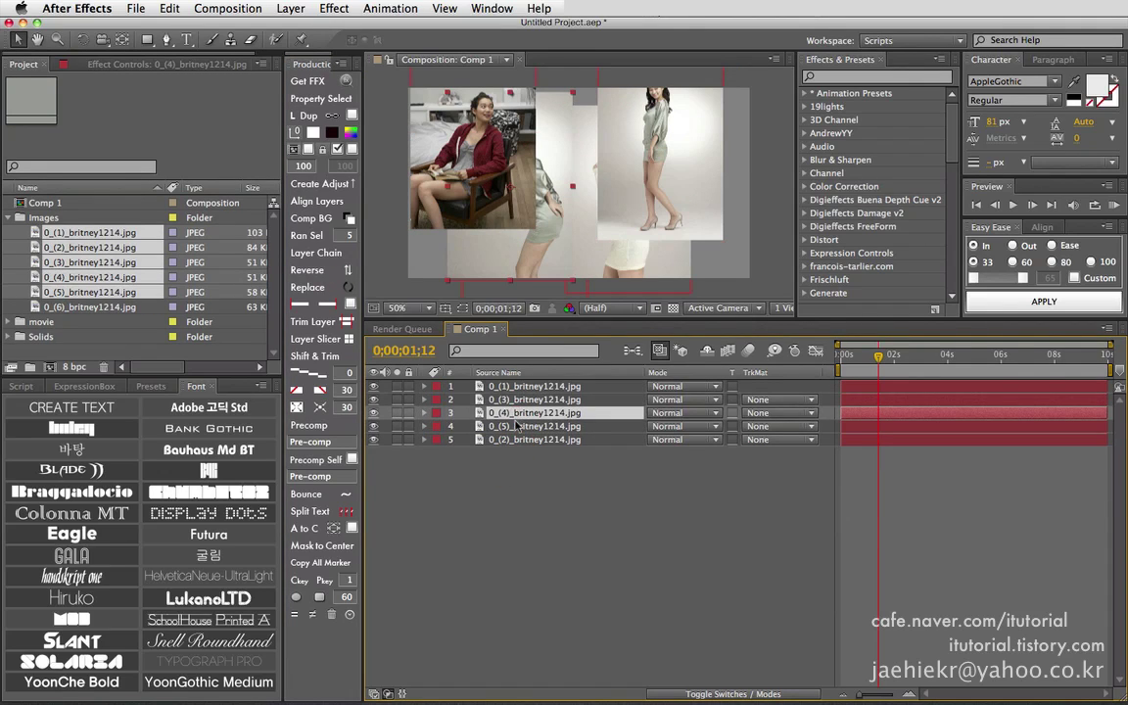
left_click(522, 424)
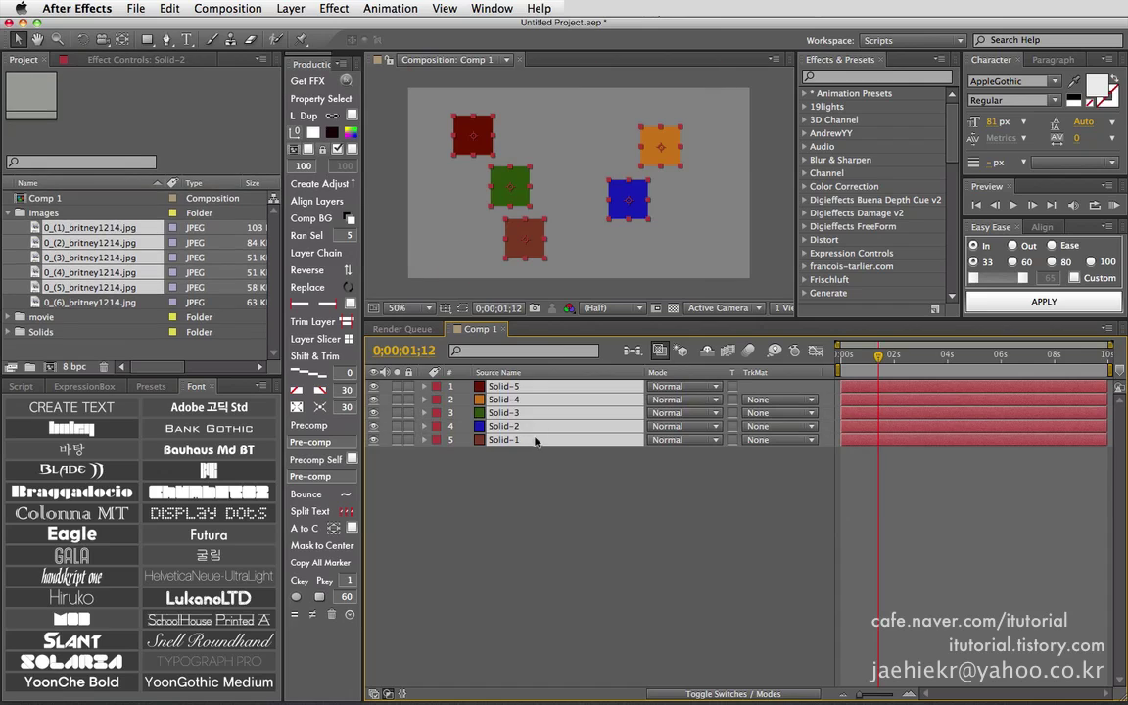
left_click(503, 486)
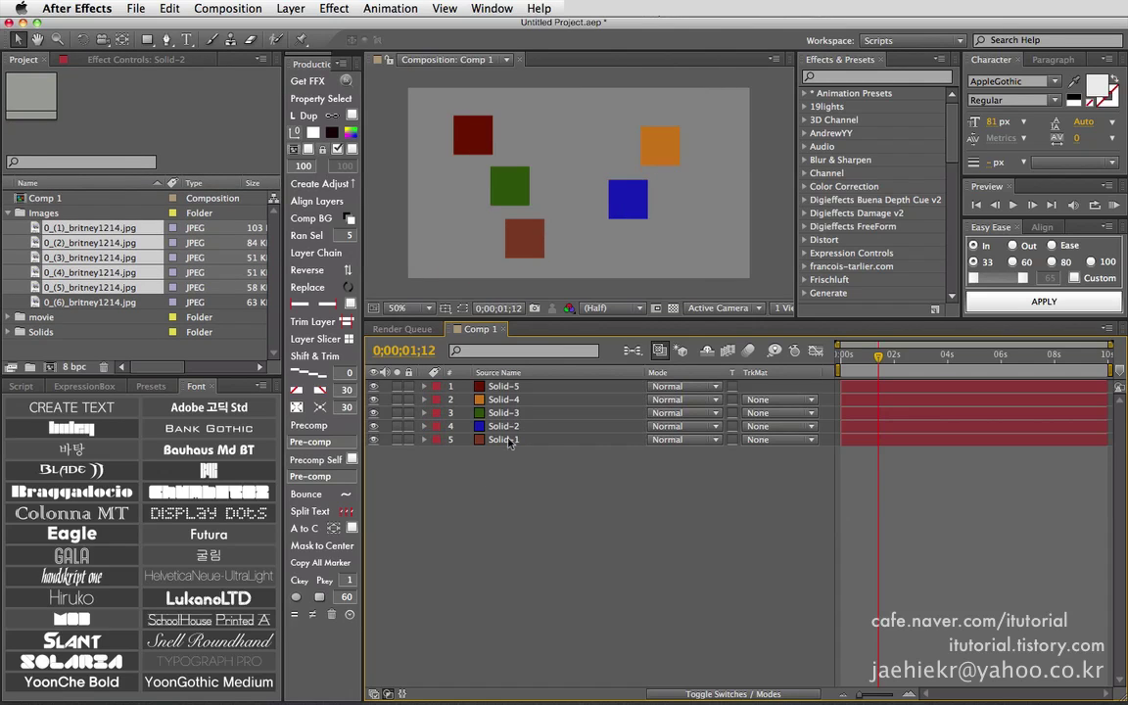
left_click_drag(508, 432, 516, 409)
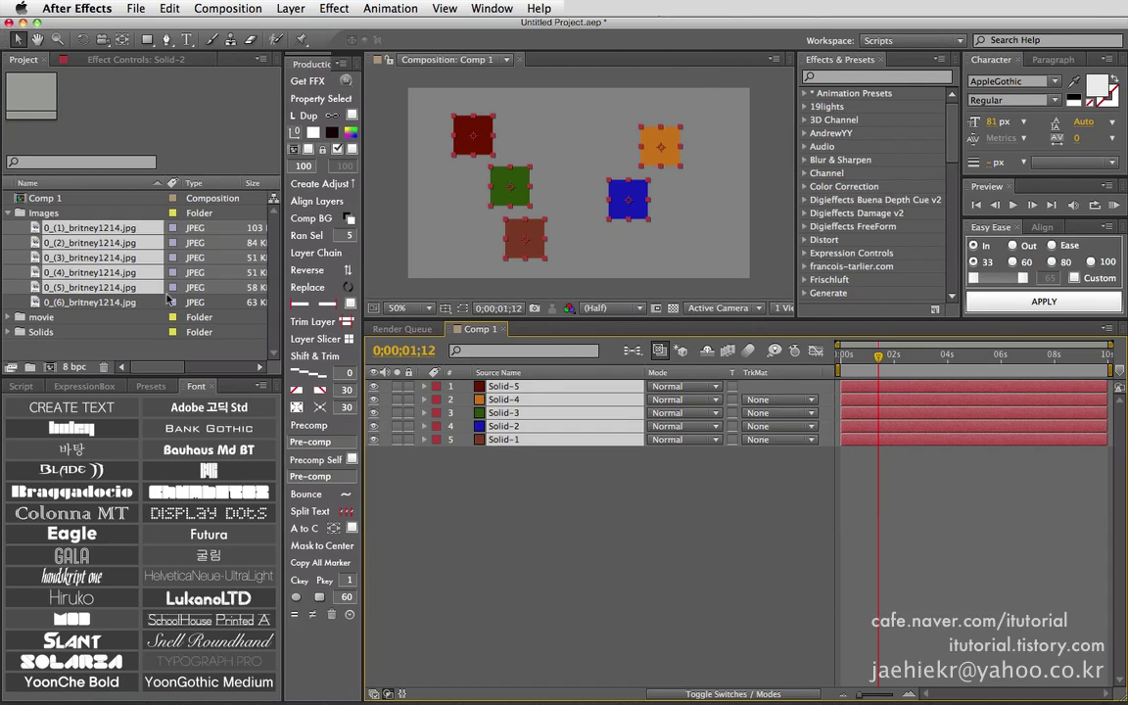
left_click(521, 483)
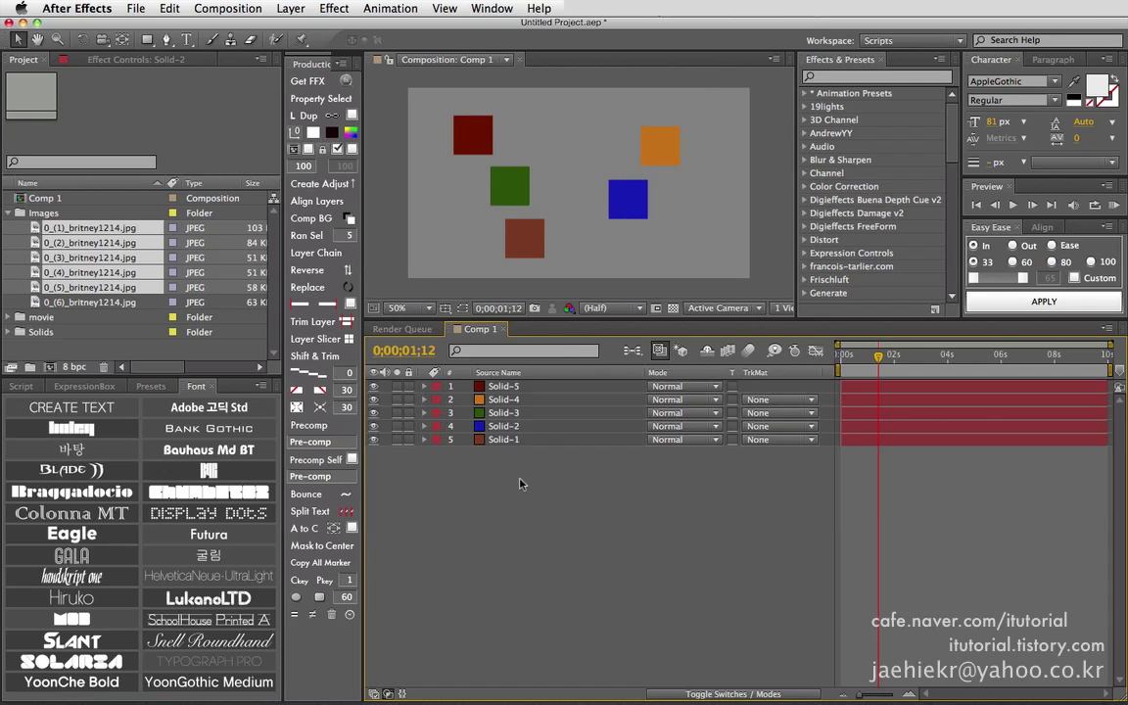
left_click(513, 390)
left_click(509, 425, "shift")
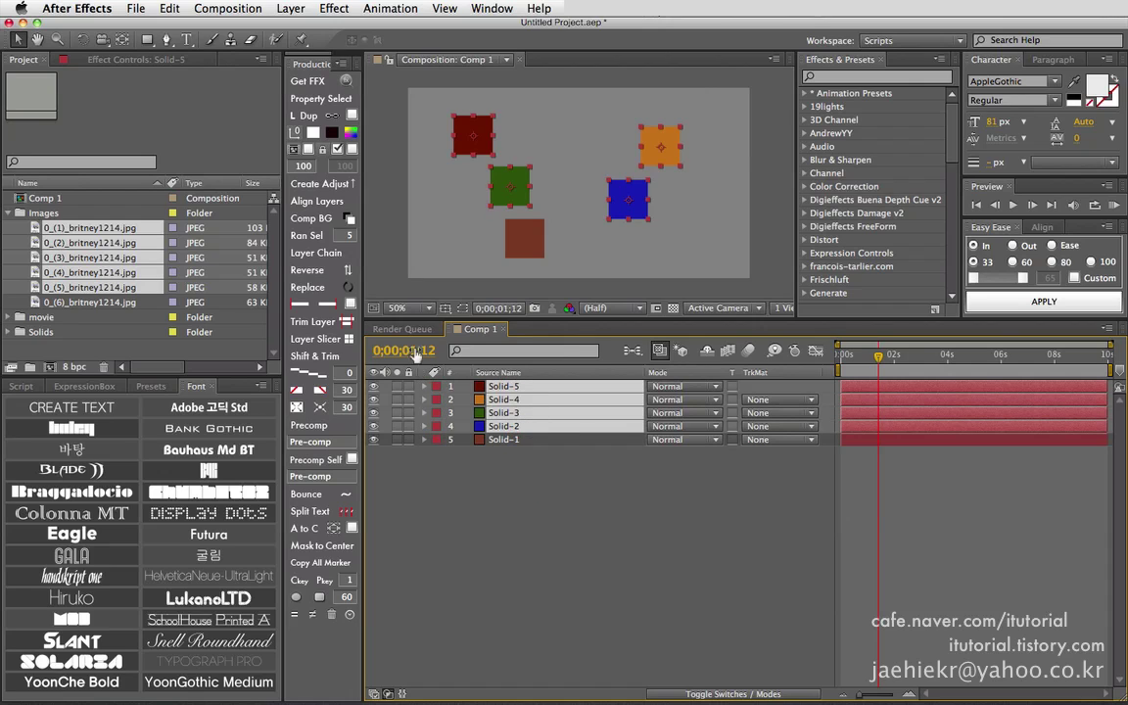
left_click(336, 292)
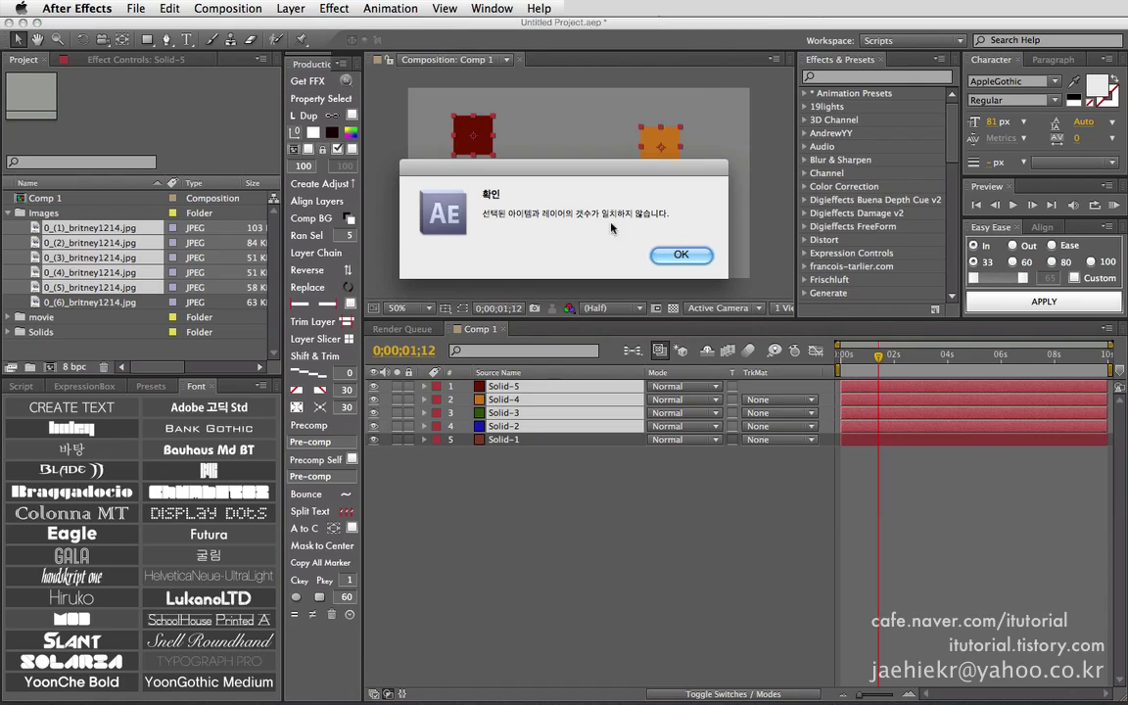
left_click(671, 255)
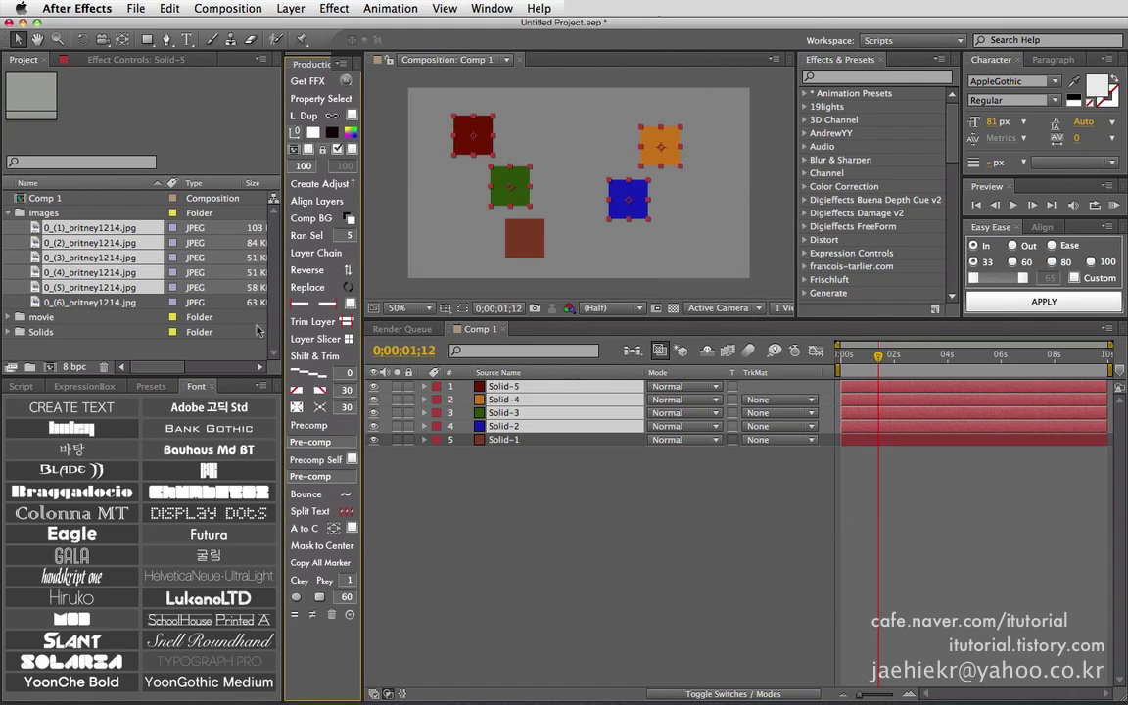
left_click(508, 468)
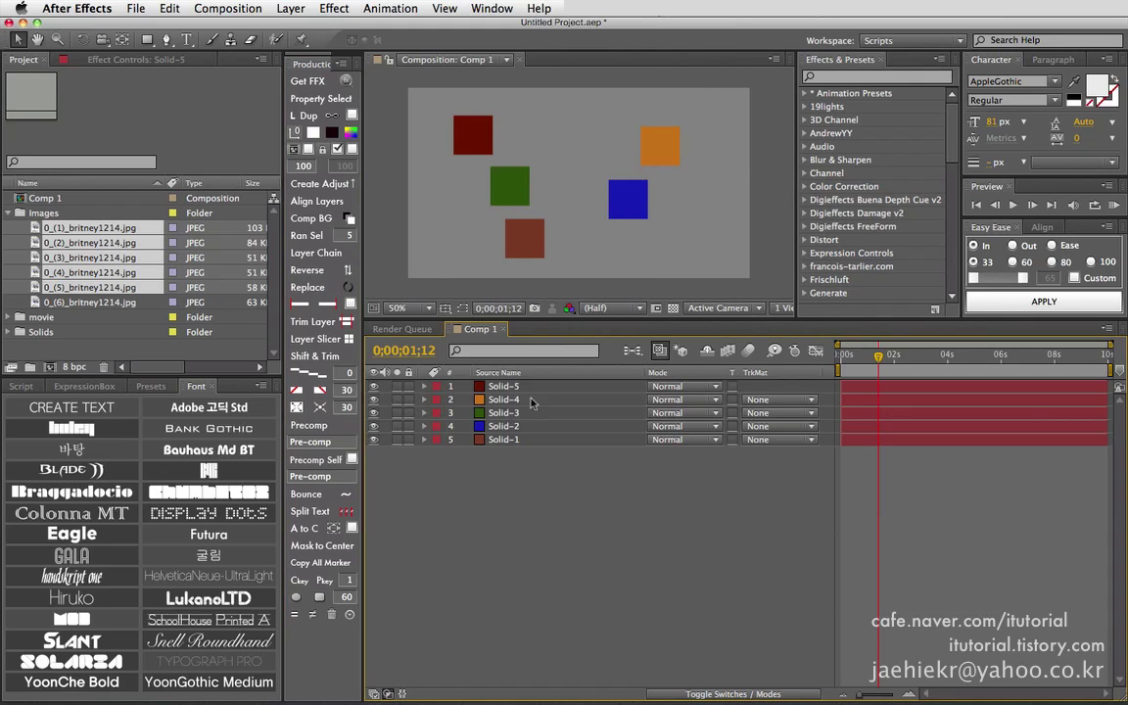
left_click(501, 386)
left_click(512, 426)
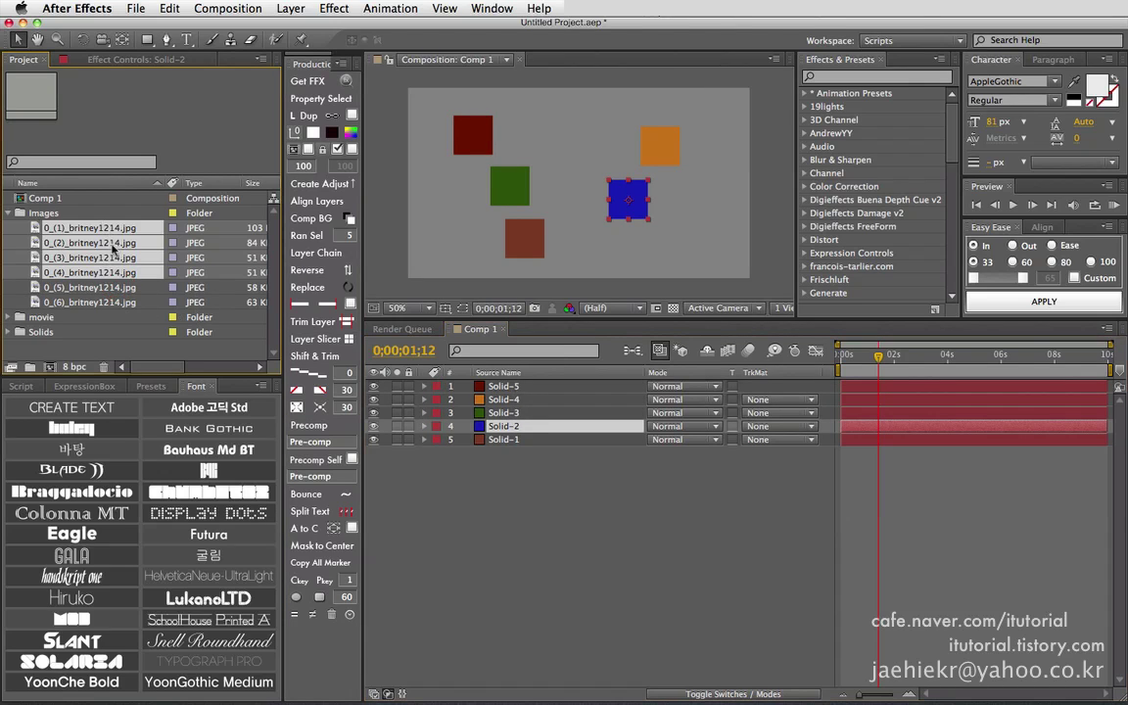
key("super+shift+a")
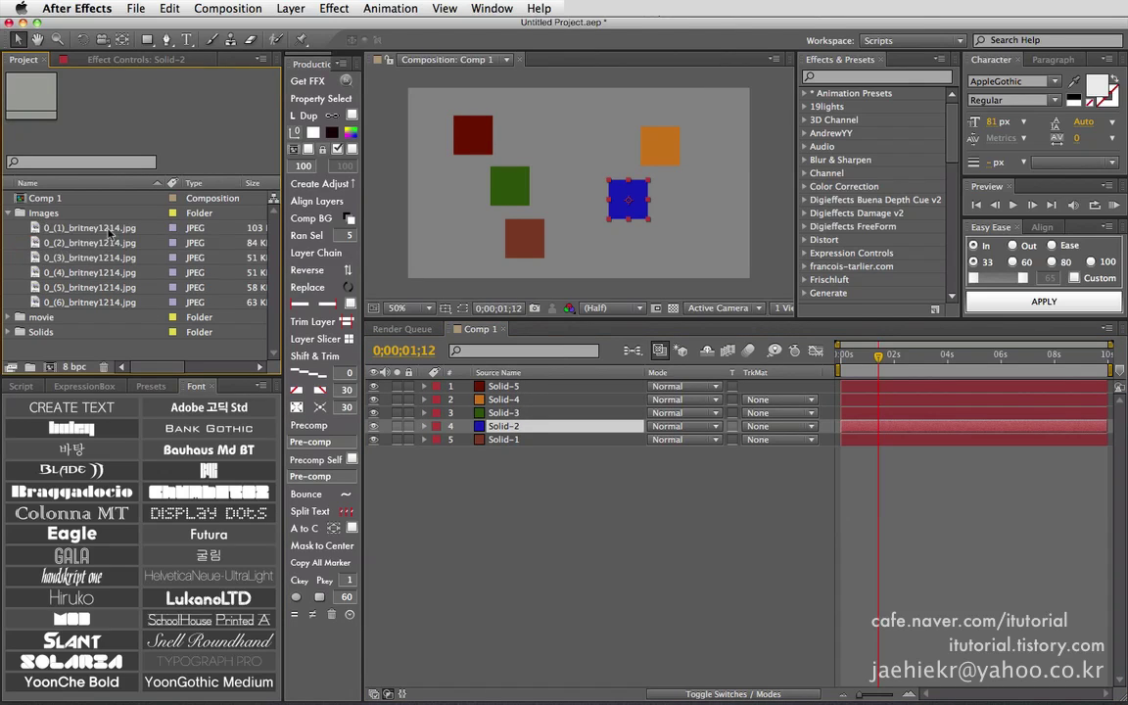
left_click(111, 228)
left_click(116, 256, "super")
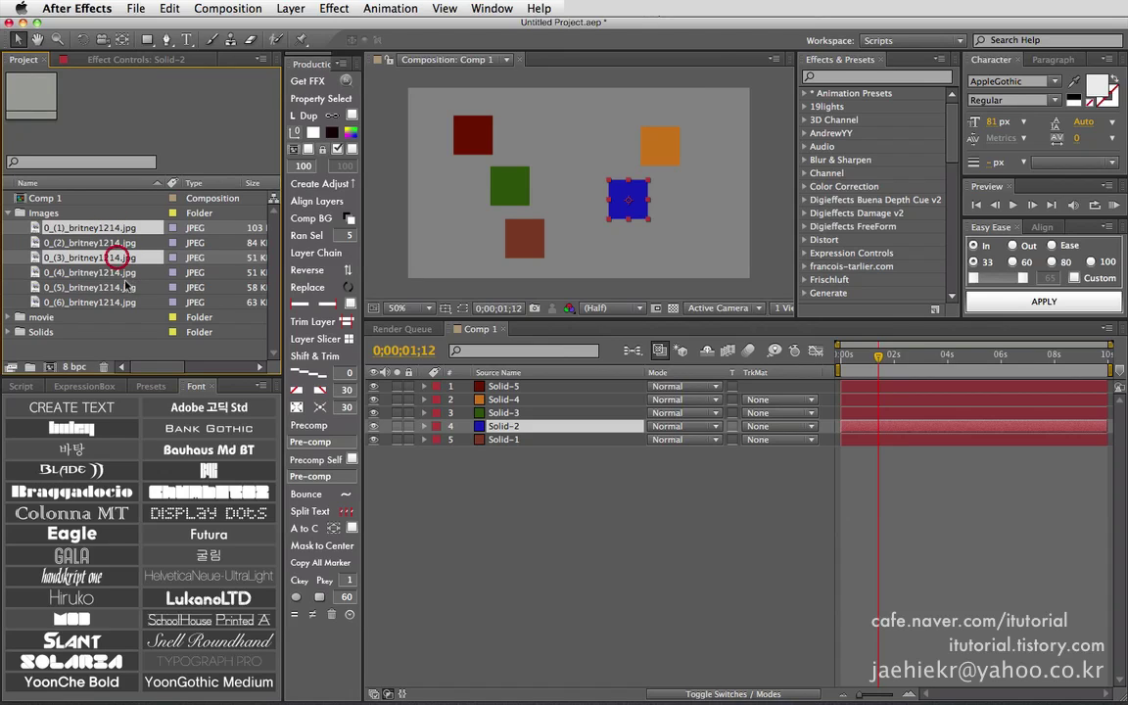
left_click(135, 286, "super")
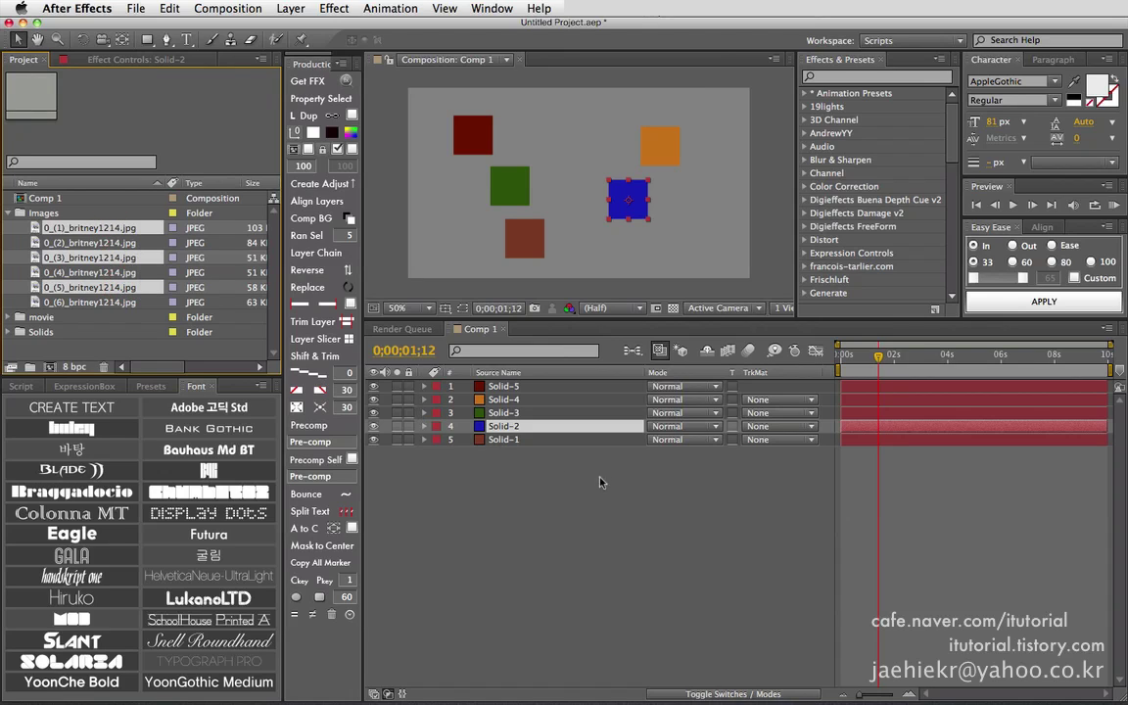
key("super+shift+a")
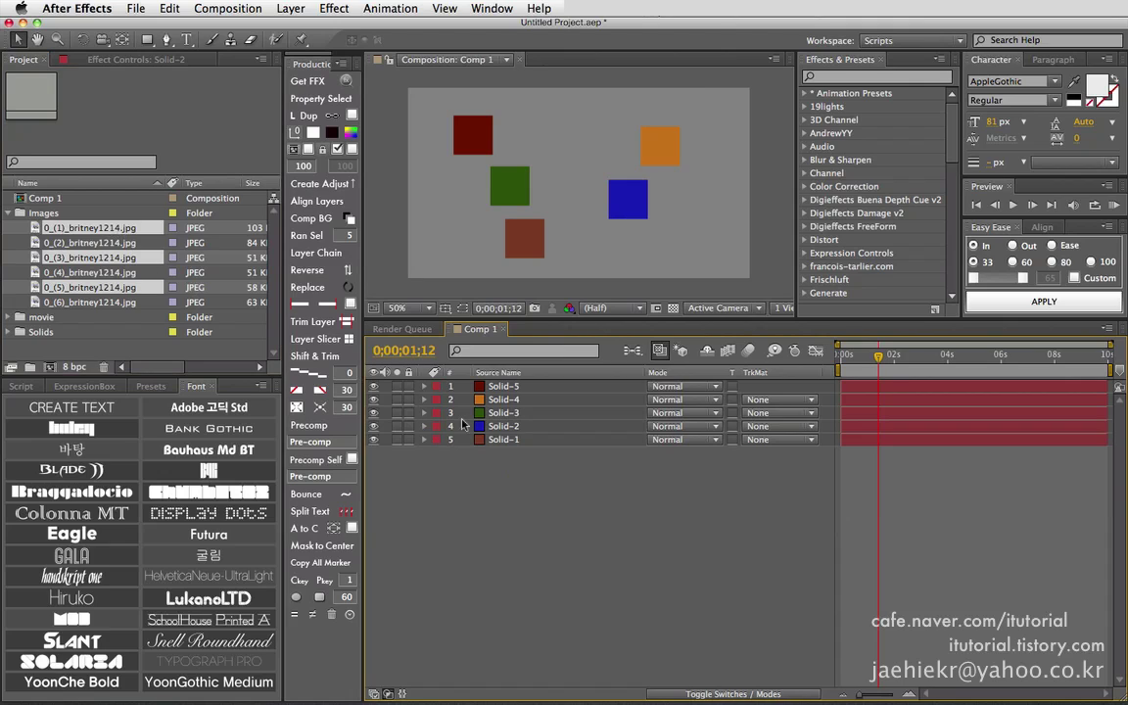
left_click(466, 439)
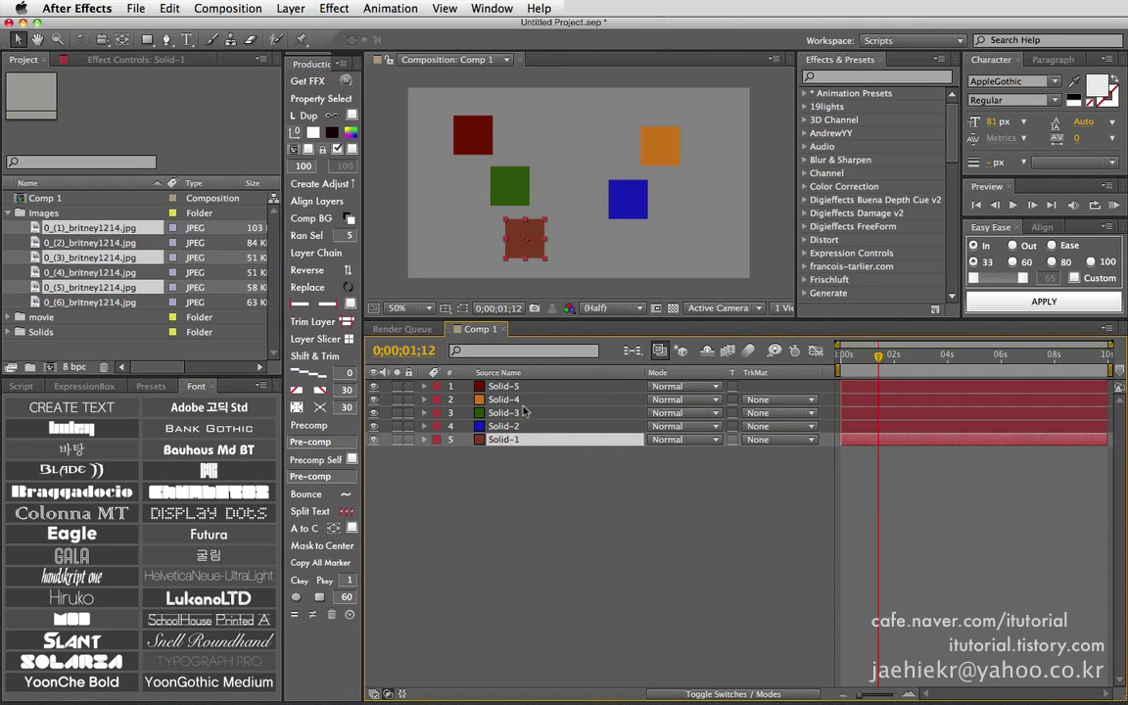
left_click(524, 412, "super")
left_click(527, 387, "super")
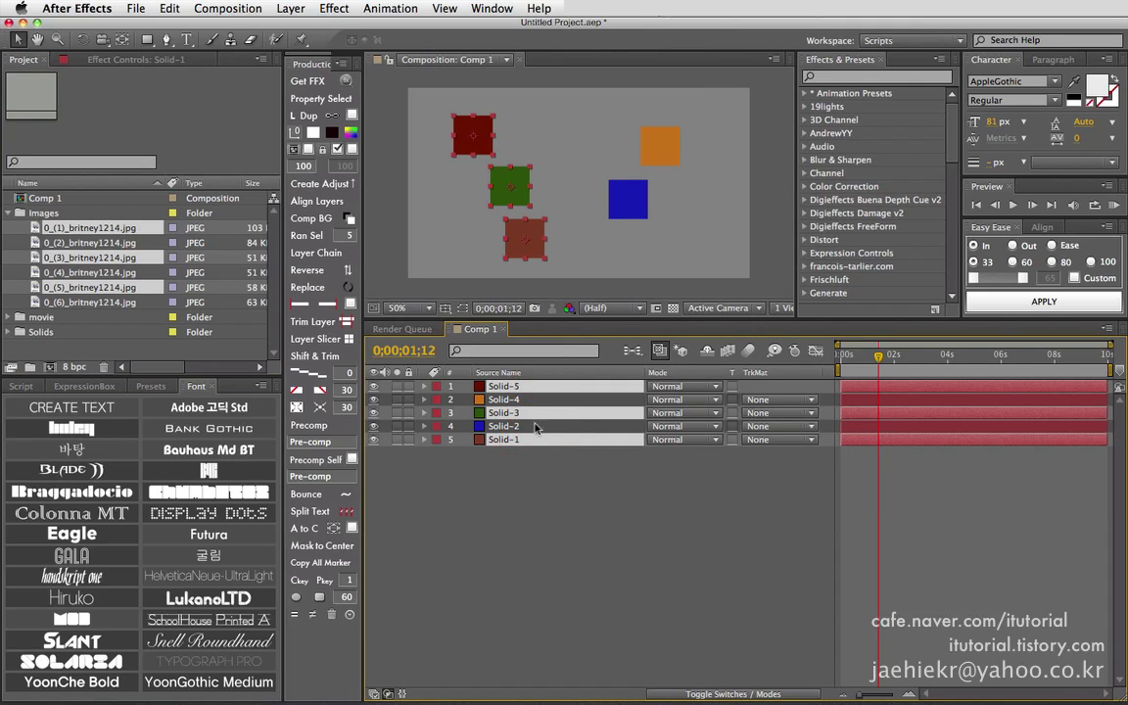
left_click(307, 287)
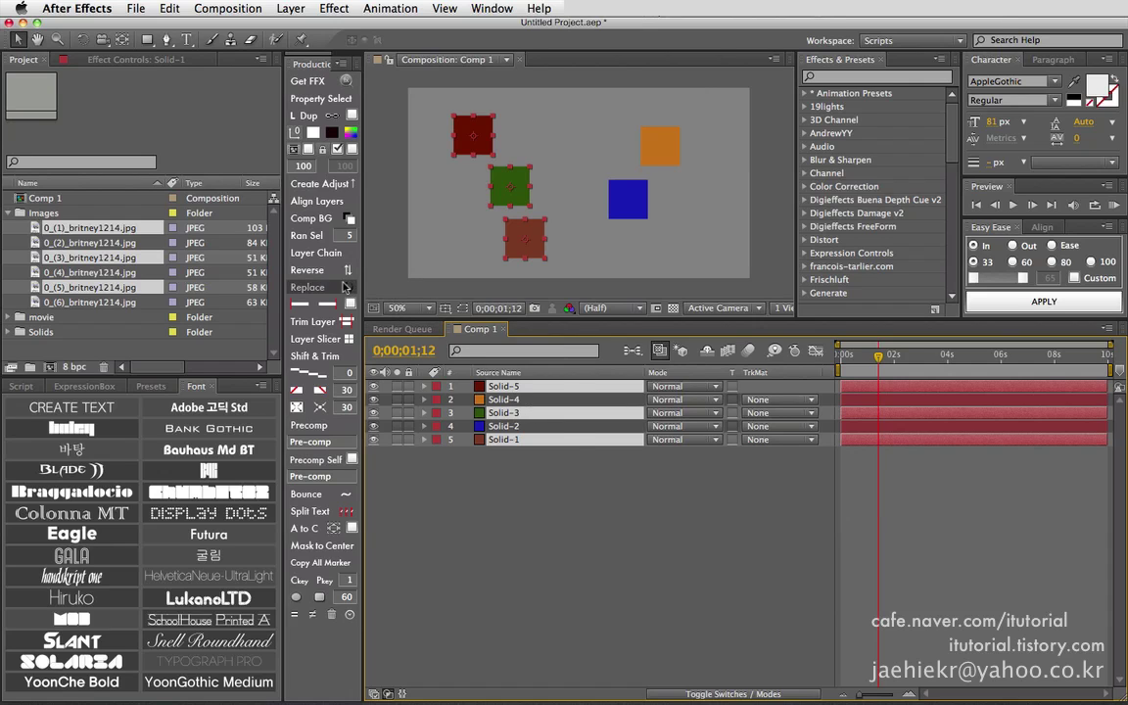
left_click(538, 502)
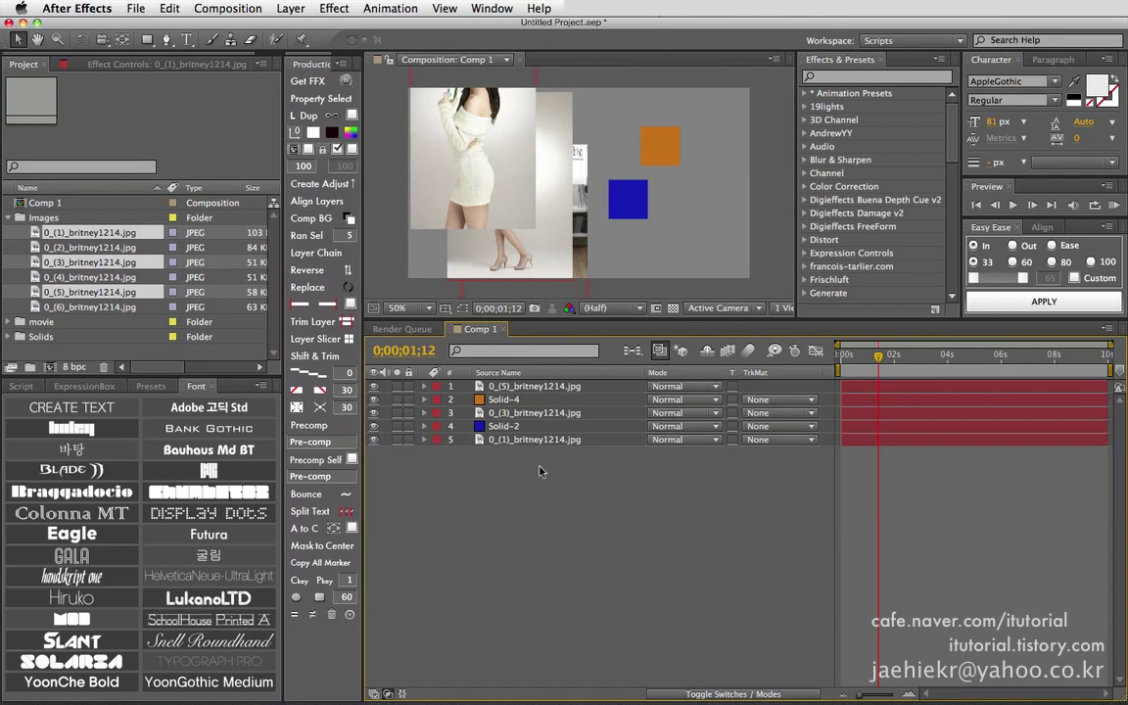
left_click(509, 388)
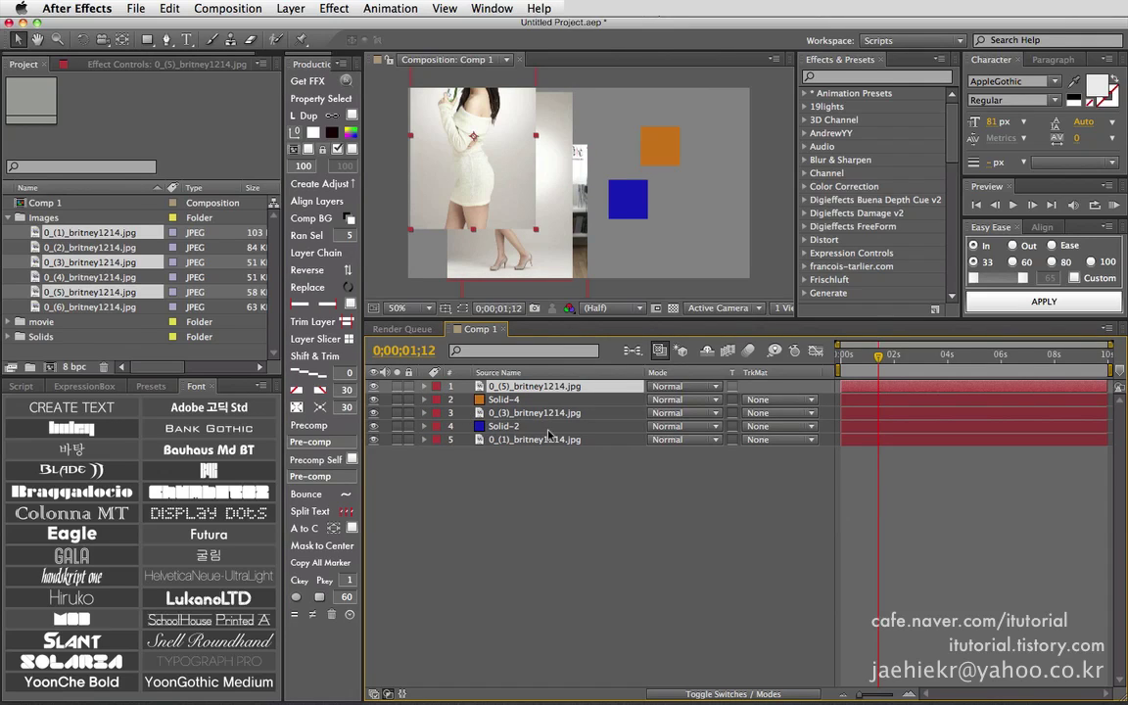
key("super+z")
left_click(529, 480)
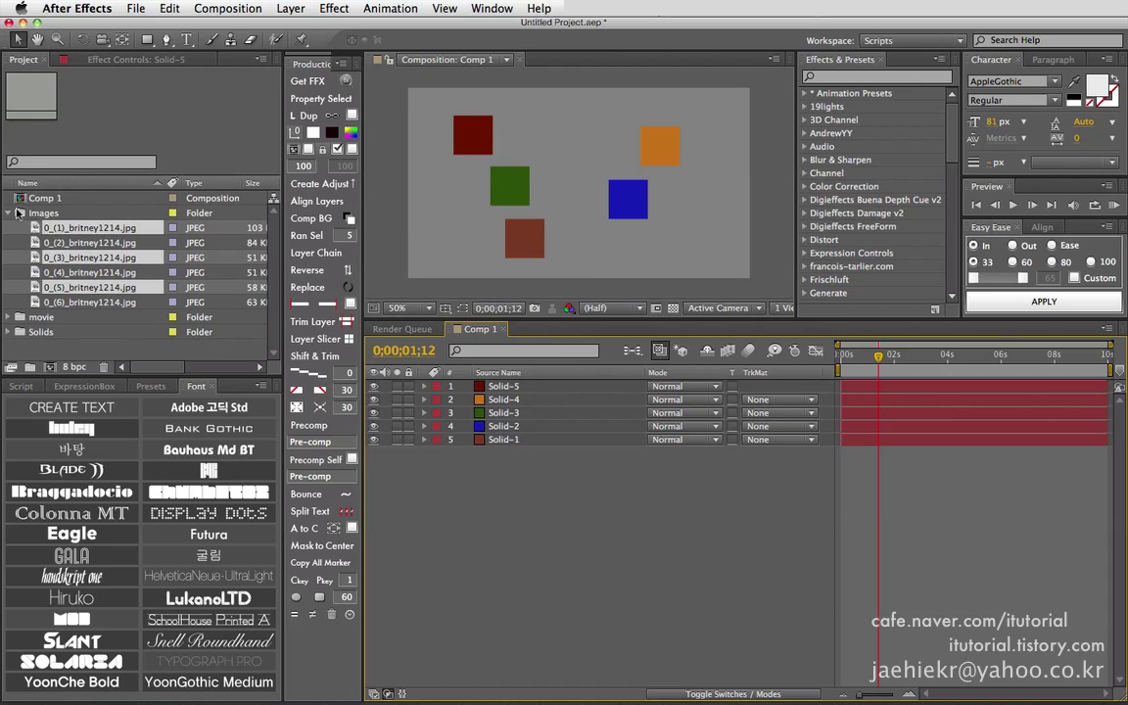
Select all five solids and the movie clips from 859951238301170.mp4 to atelic.mov
left_click(19, 212)
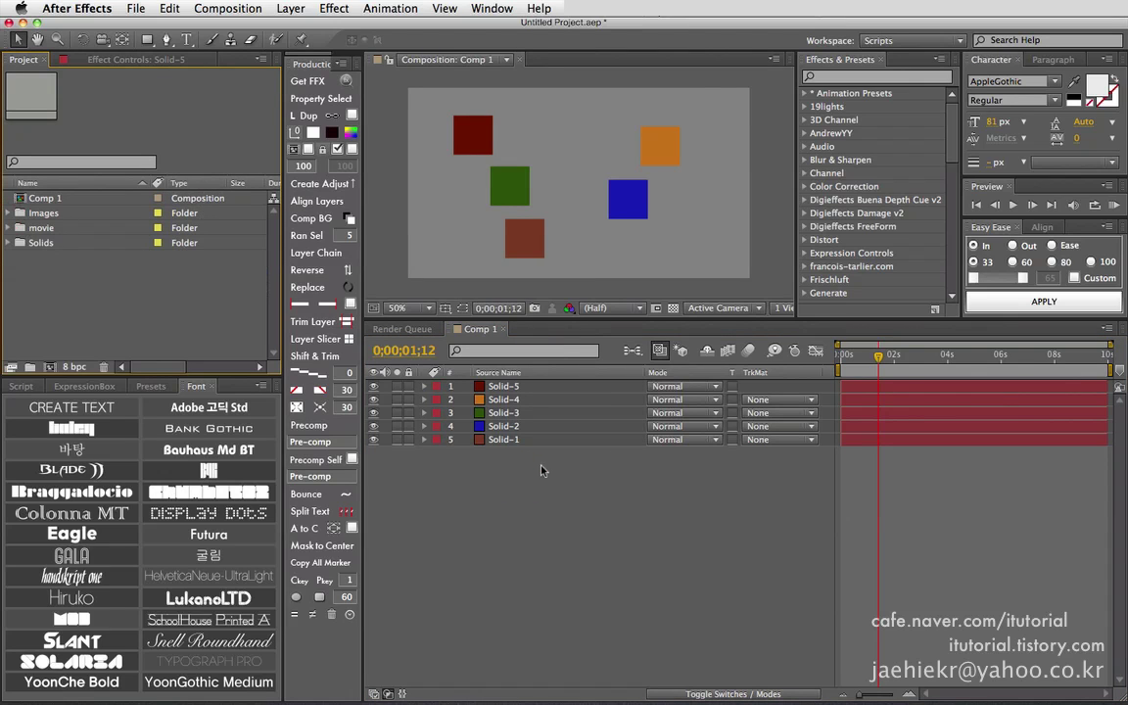
left_click_drag(543, 470, 478, 380)
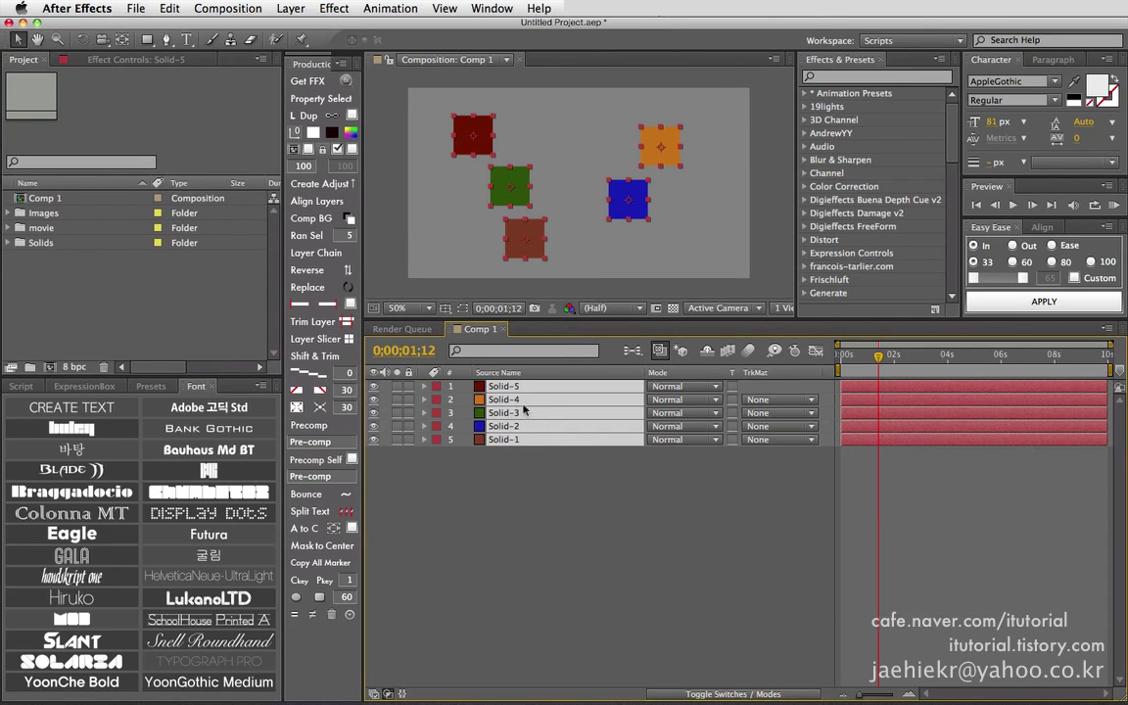
left_click(8, 228)
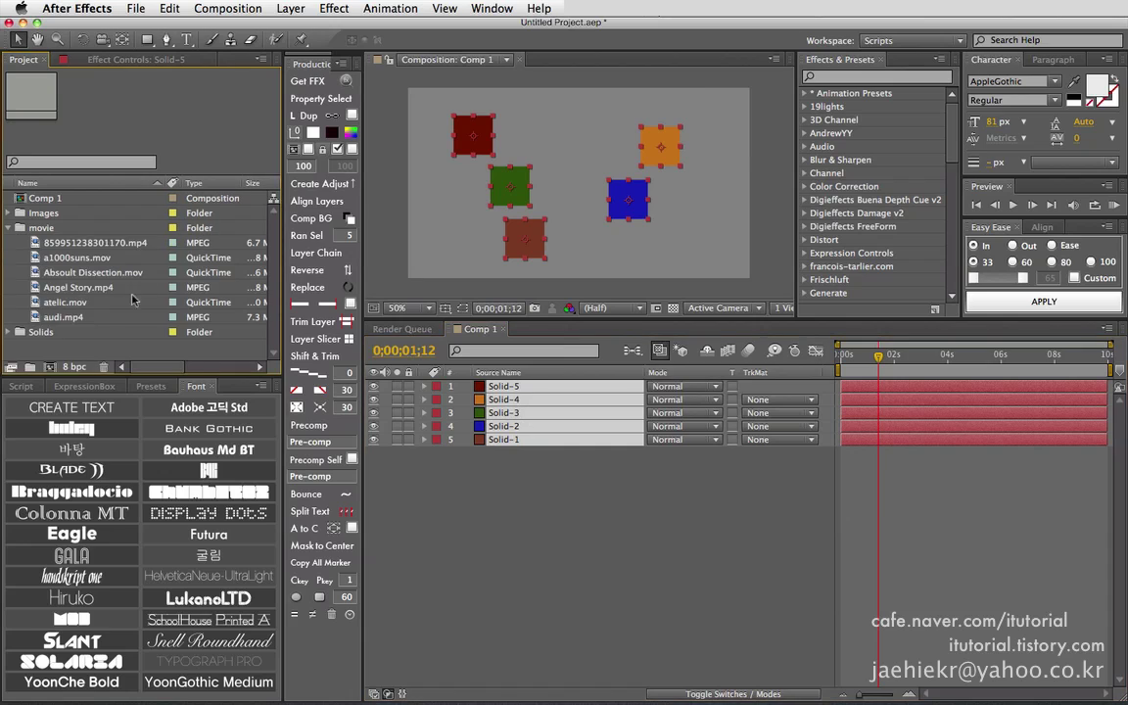
left_click(71, 245)
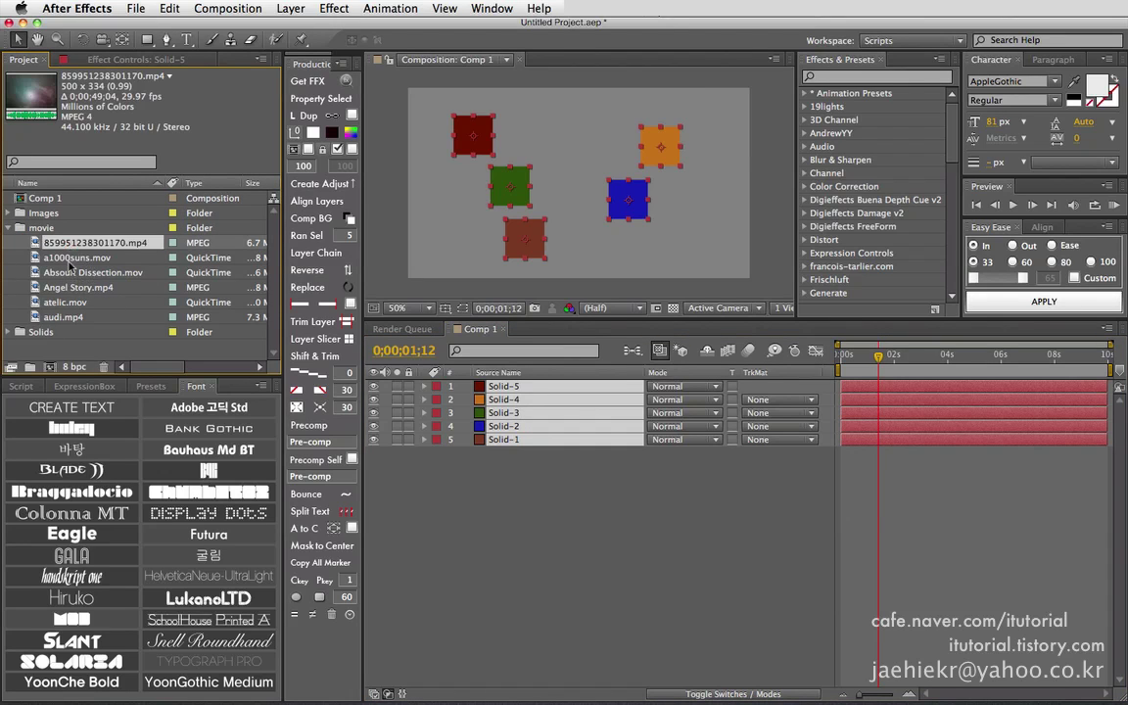
left_click(71, 303, "shift")
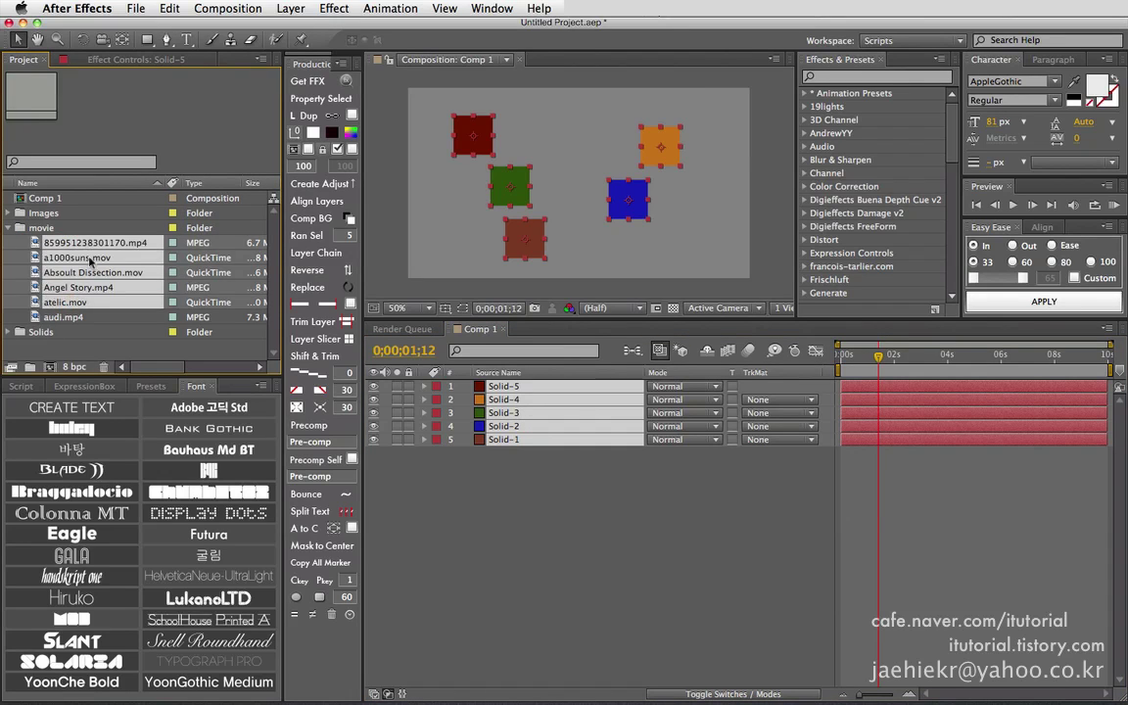
Reselect Solid-3, Solid-5, Solid-2, Solid-4 and Solid-1 and replace them with the selected clips
left_click(494, 358)
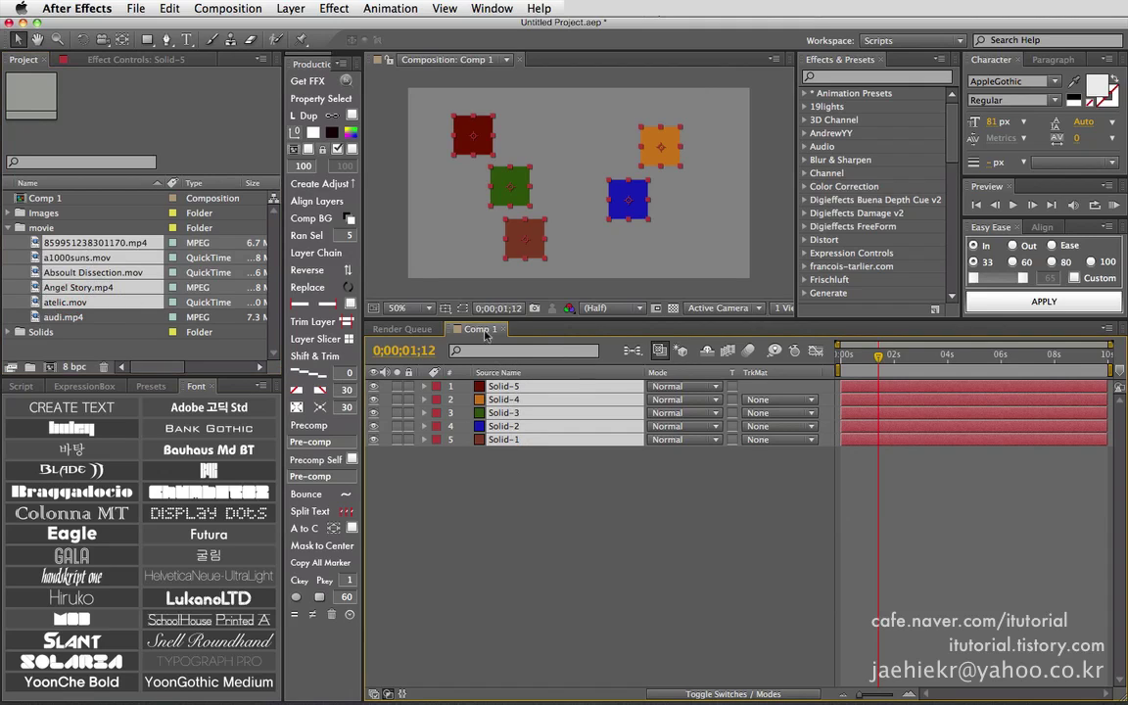
left_click(527, 472)
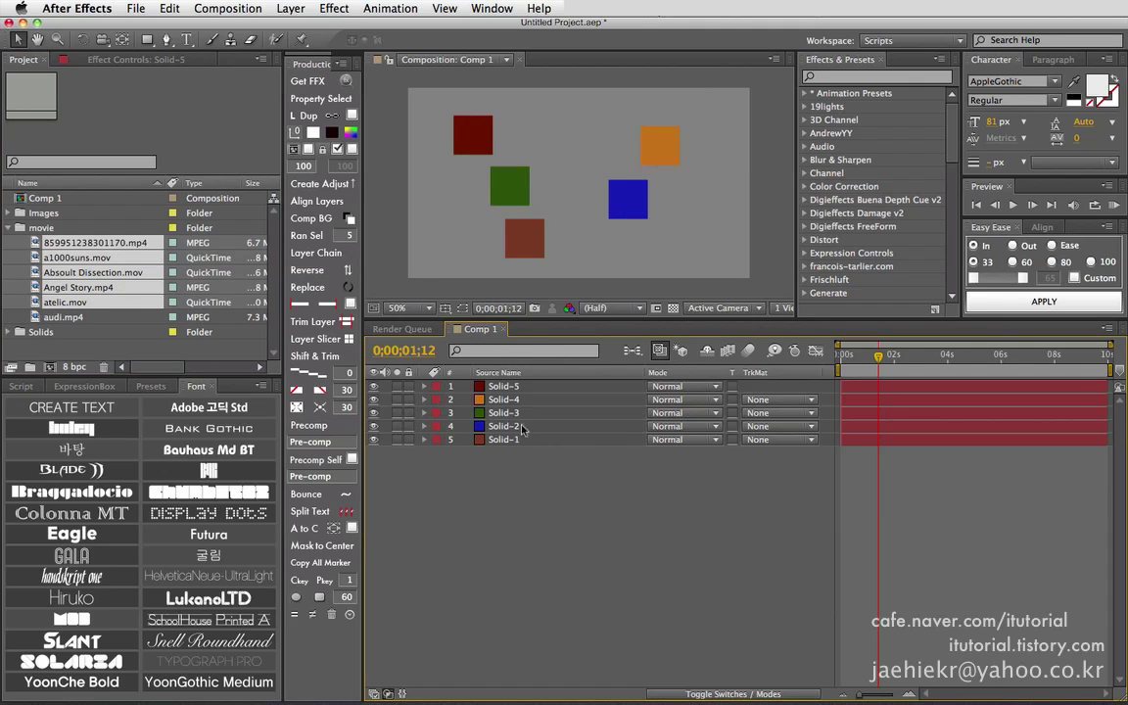
left_click(524, 412)
left_click(529, 386, "super")
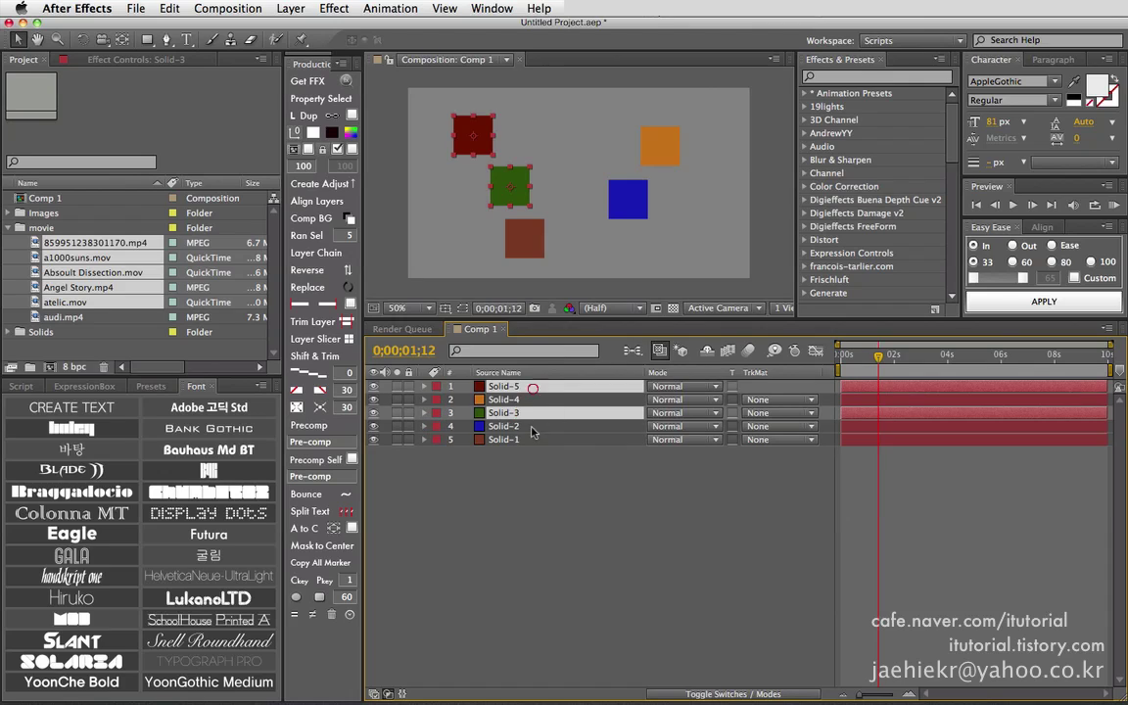
left_click(529, 426, "super")
left_click(531, 400, "super")
left_click(529, 439, "super")
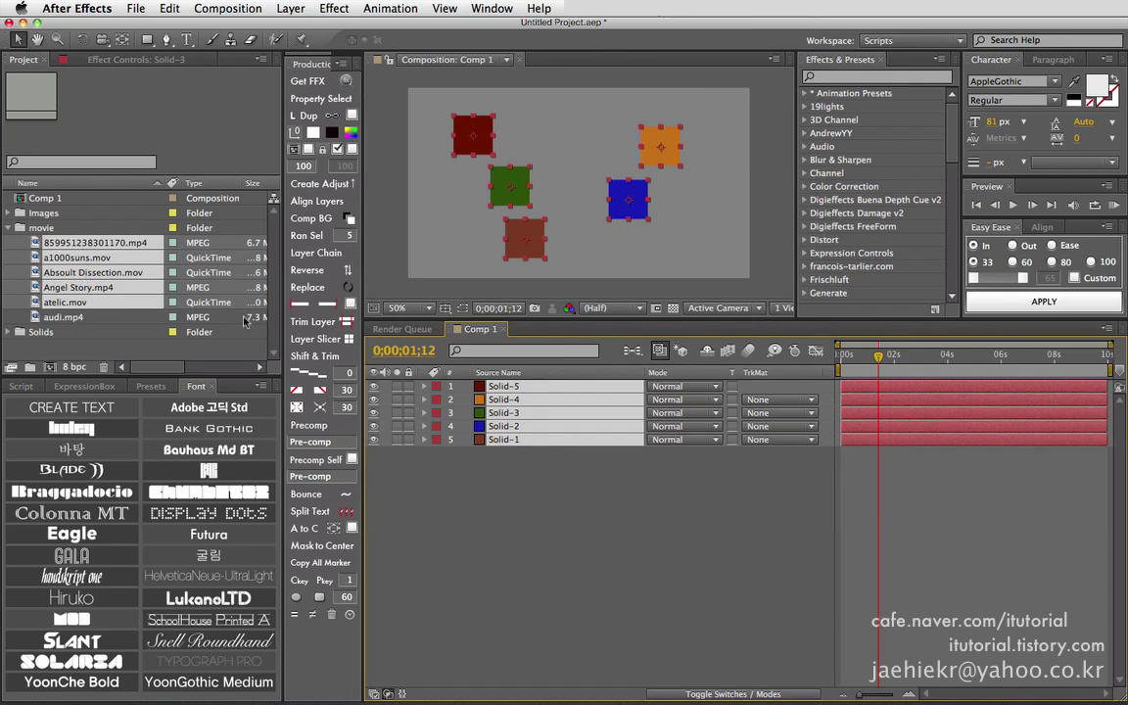
left_click(316, 289)
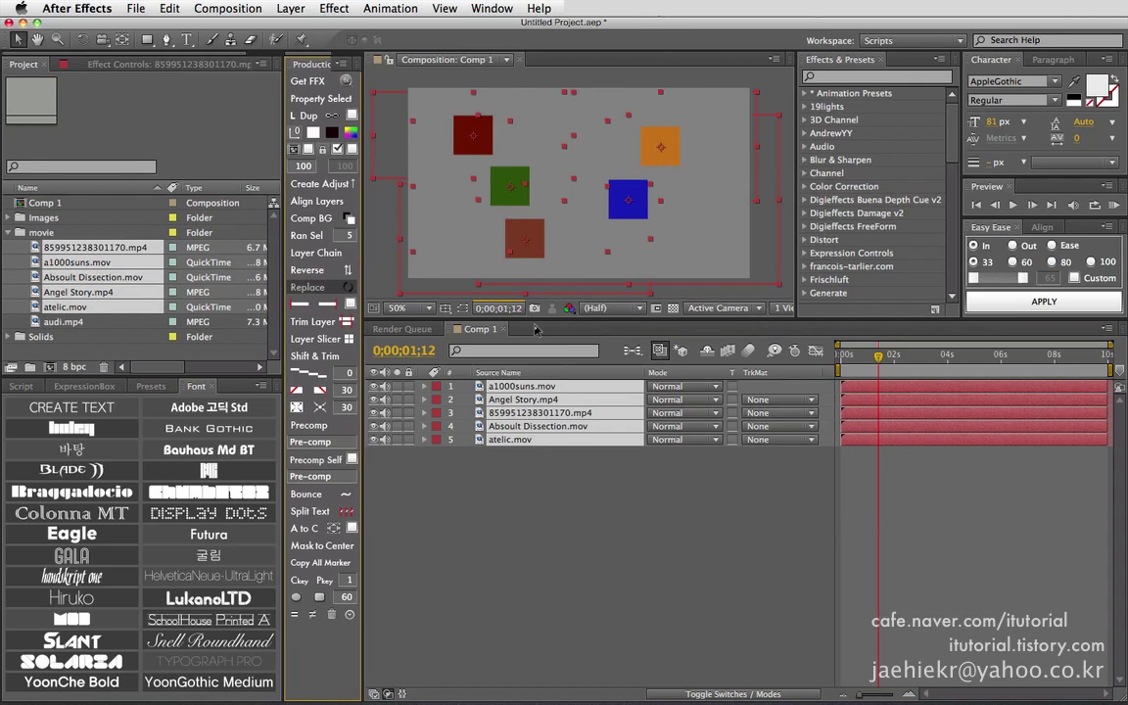
Shrink all five movie clip layers to 37% scale
key("space")
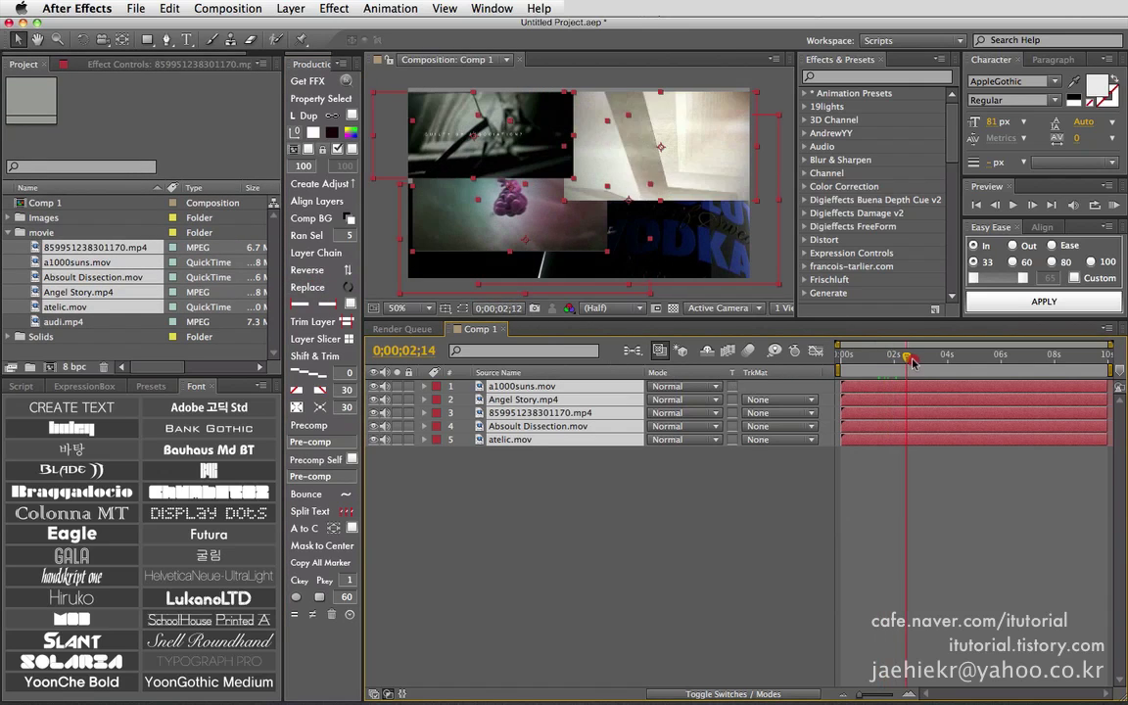
key("s")
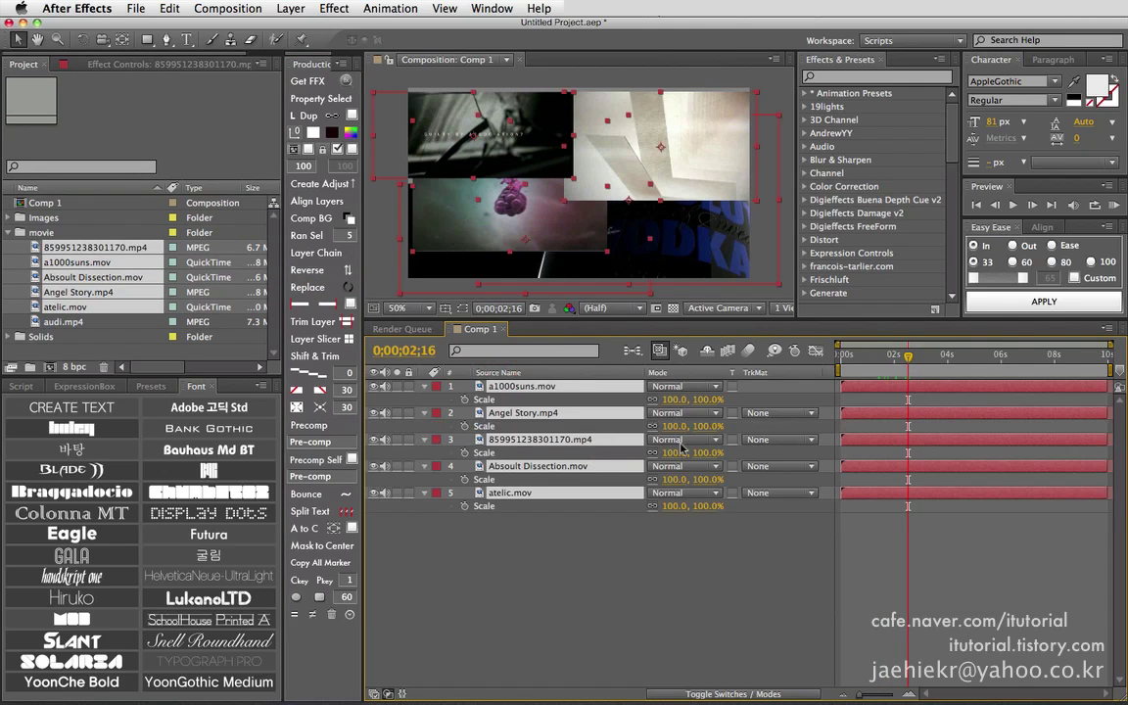
left_click_drag(668, 399, 623, 400)
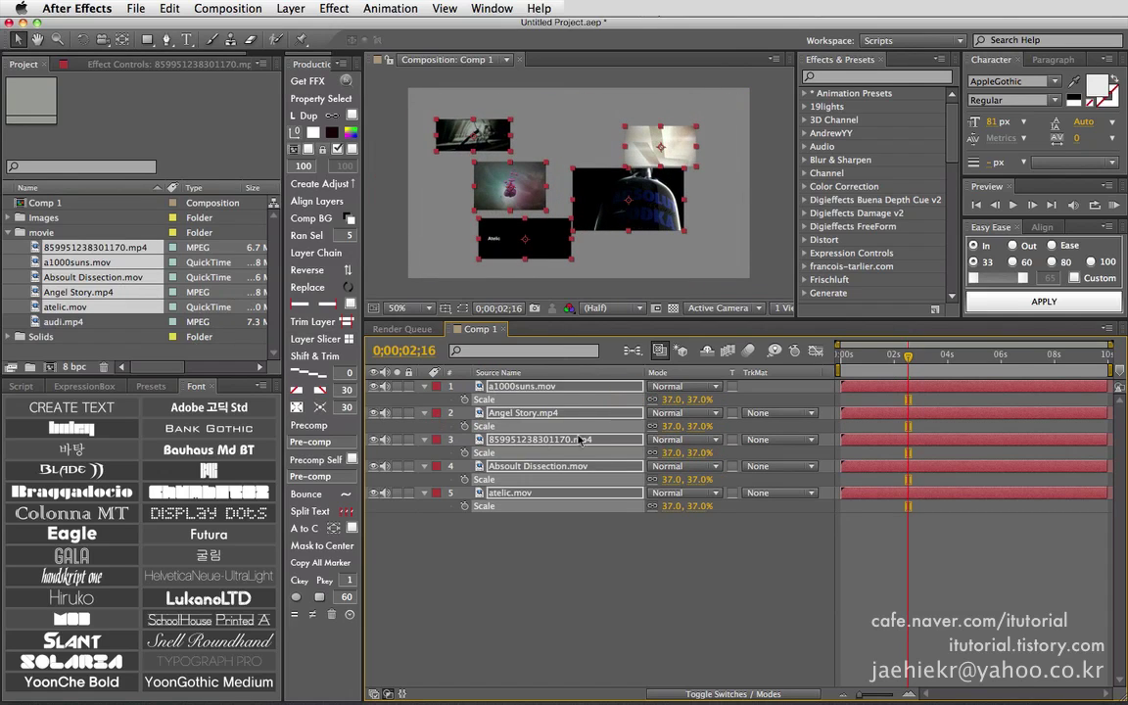
Move the current time to about five seconds and play the preview from the start
left_click(587, 544)
left_click_drag(914, 364, 985, 364)
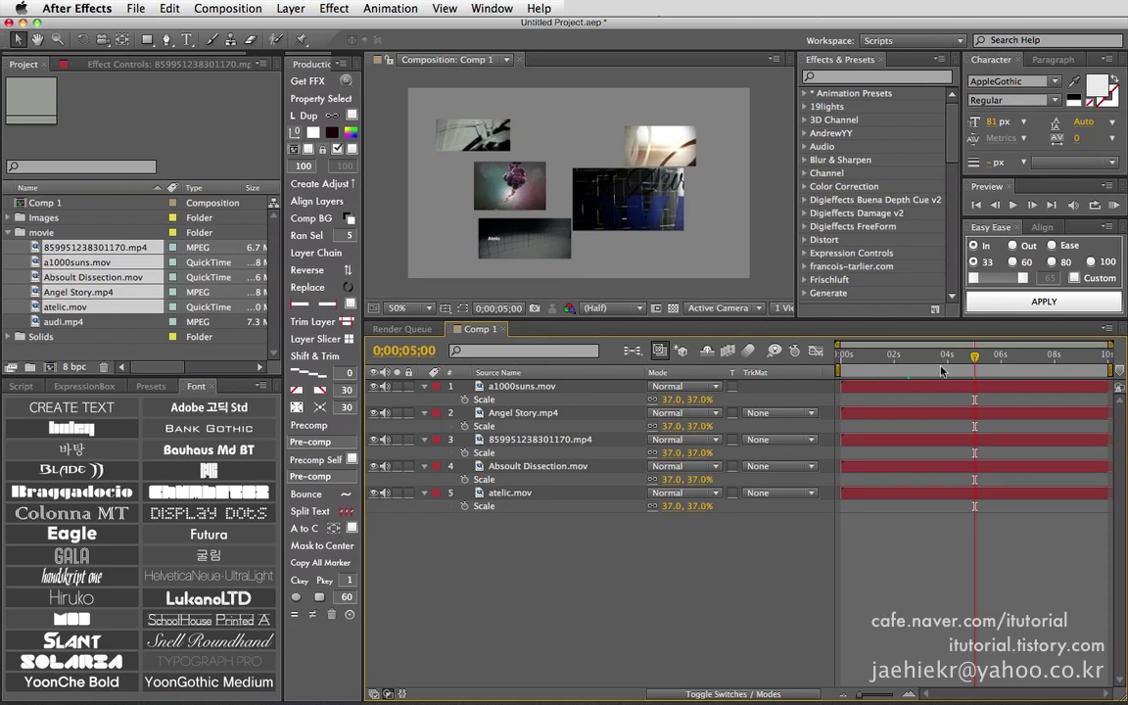
key("KP_0")
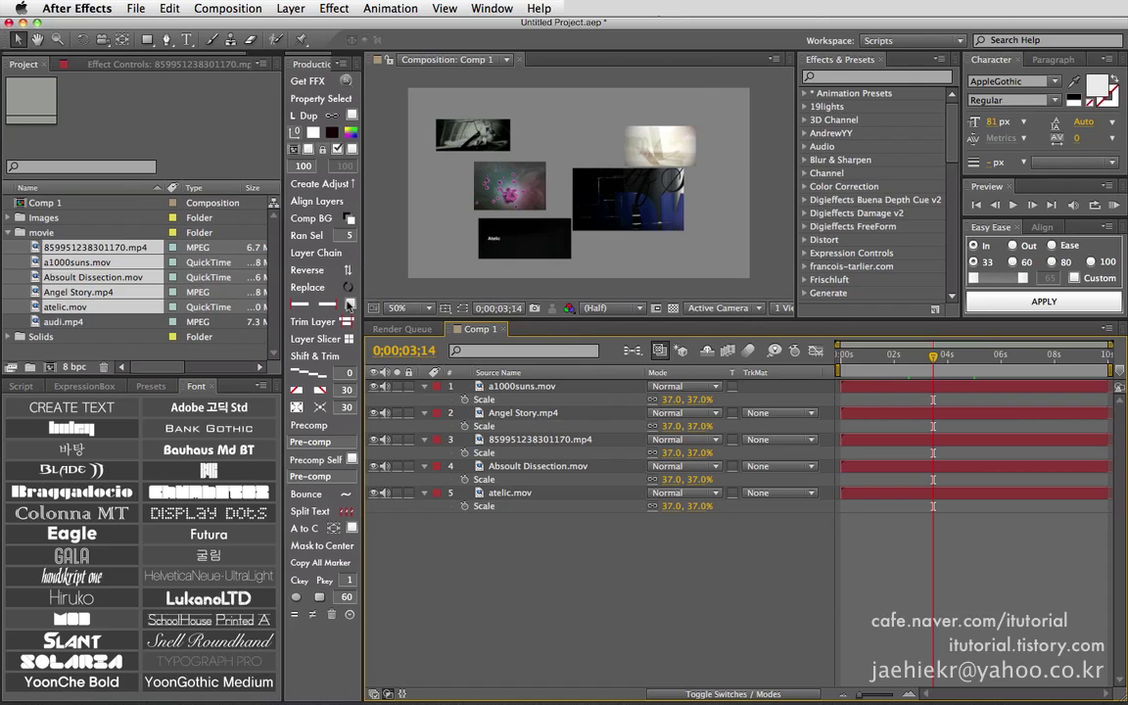
left_click(308, 288)
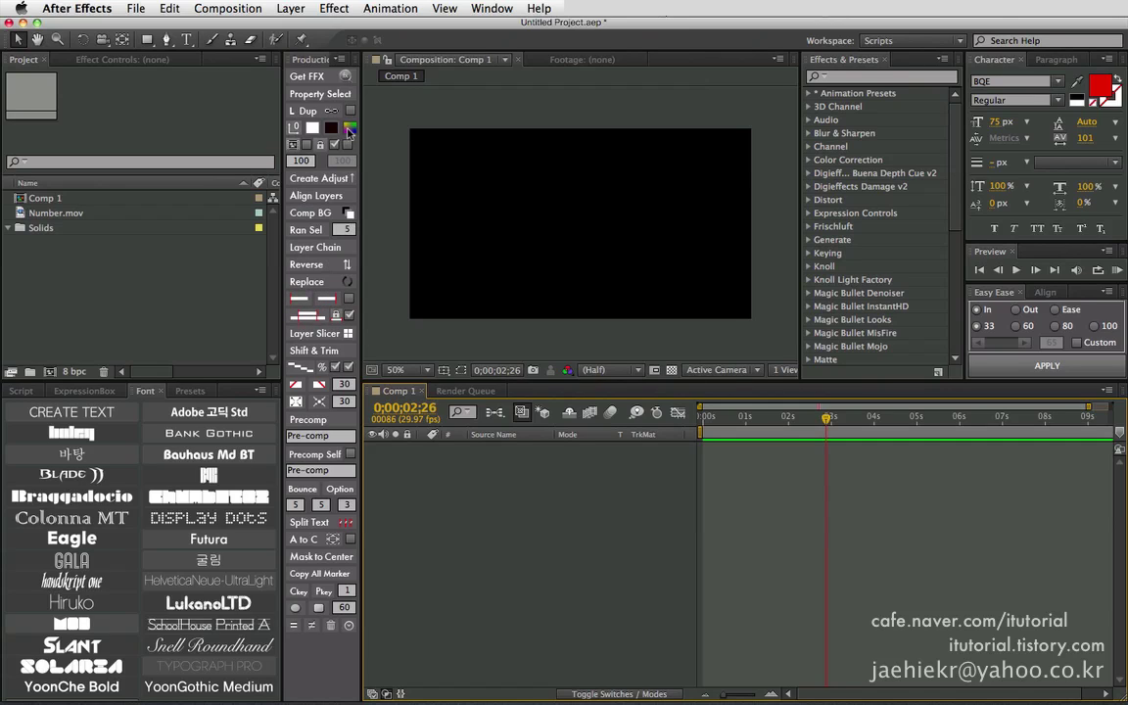
Create five coloured solids, then try trimming Solid-4 and Solid-2 to start at one second and undo
left_click(349, 131)
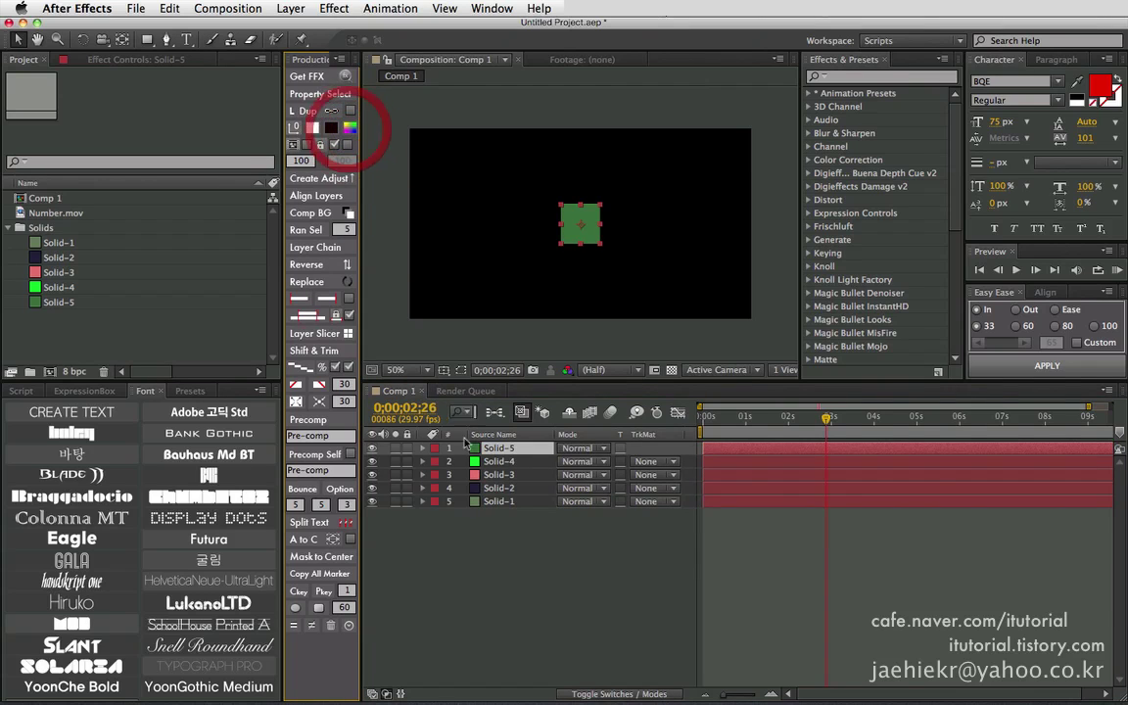
left_click(756, 418)
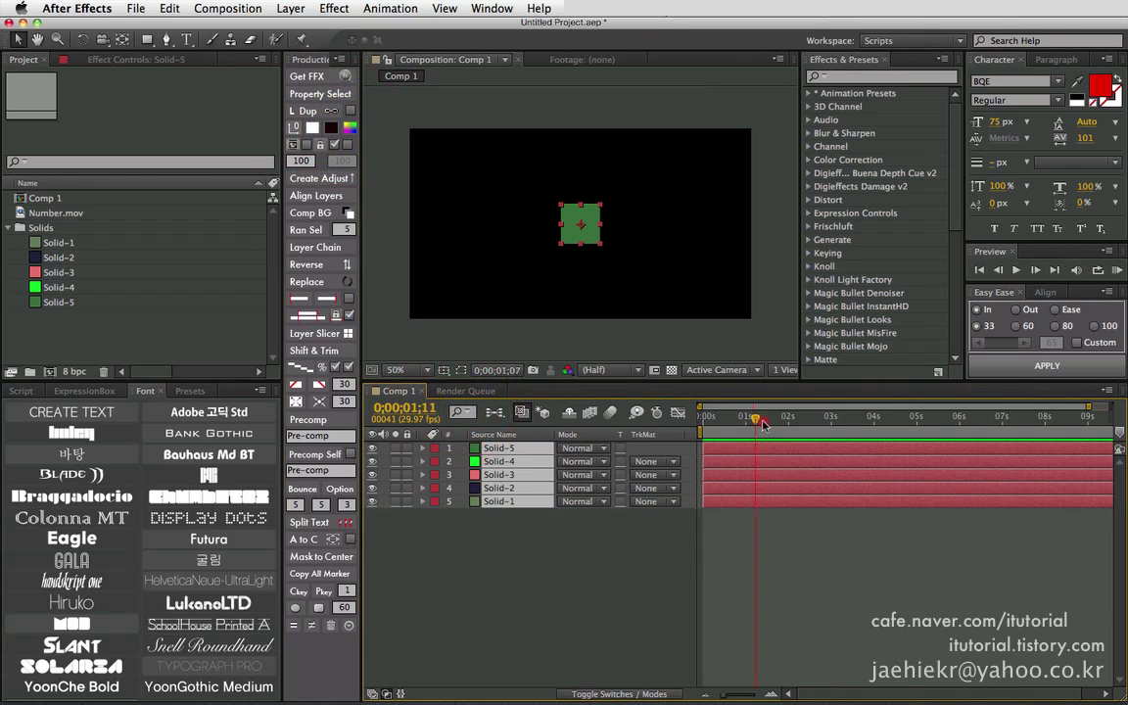
left_click(498, 461)
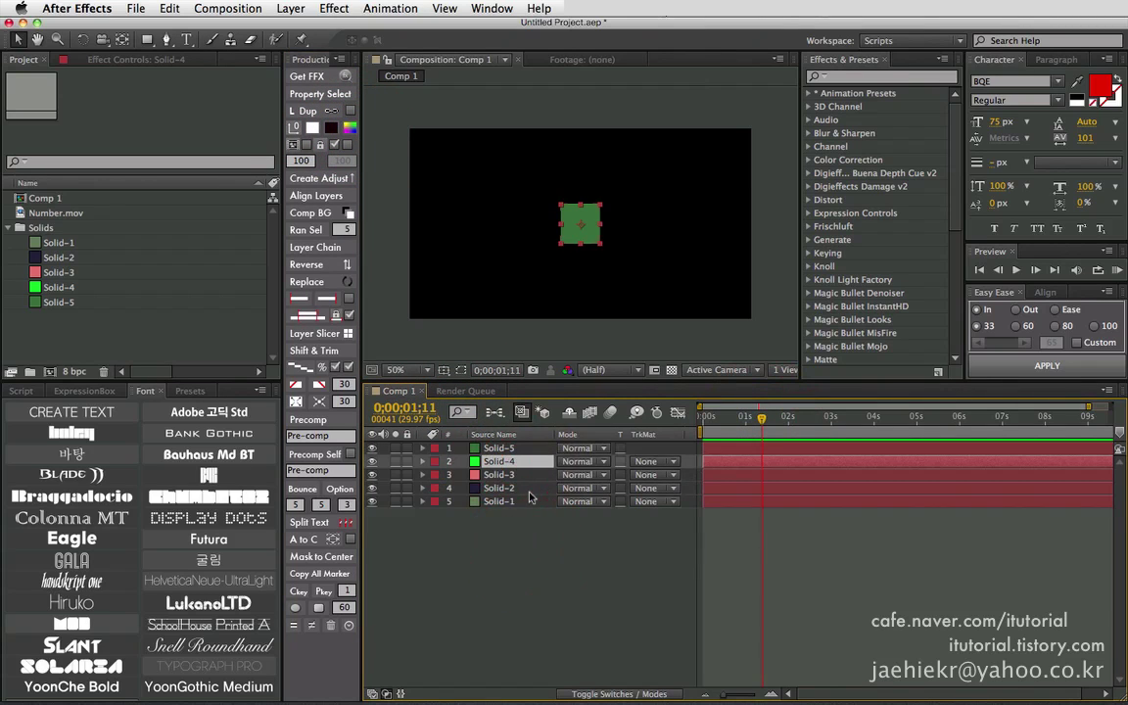
left_click(499, 488, "ctrl")
left_click(299, 299)
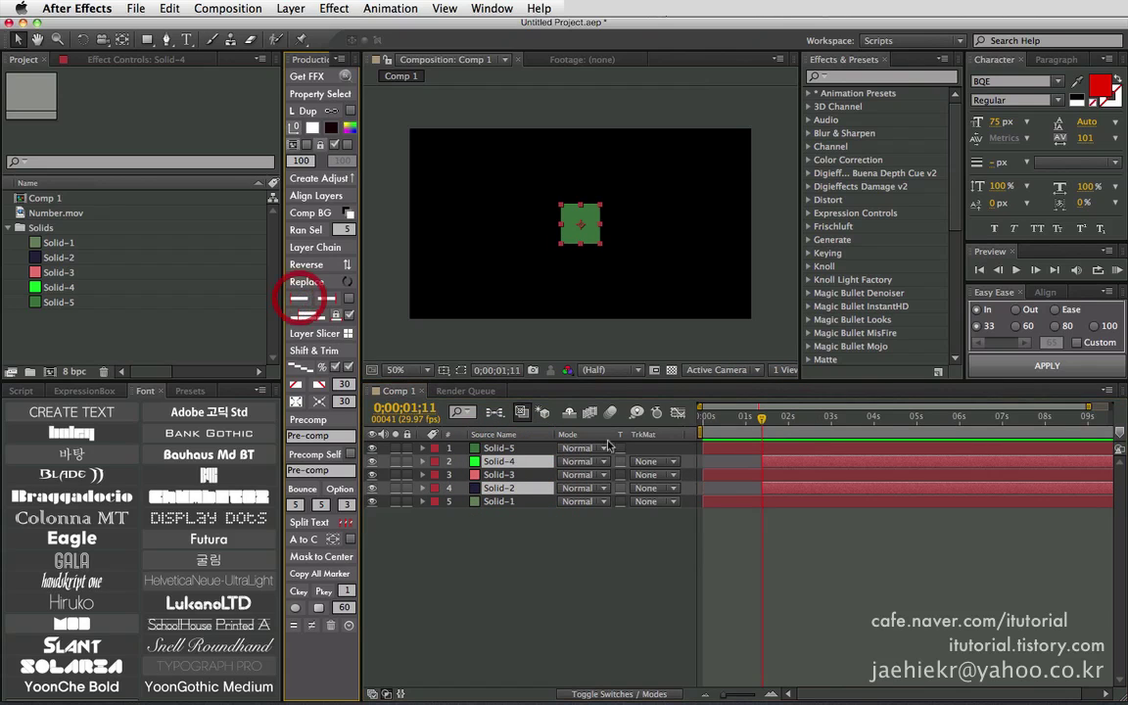
key("ctrl+z")
Trim all five layers to start at one second and end at about three seconds
key("ctrl+a")
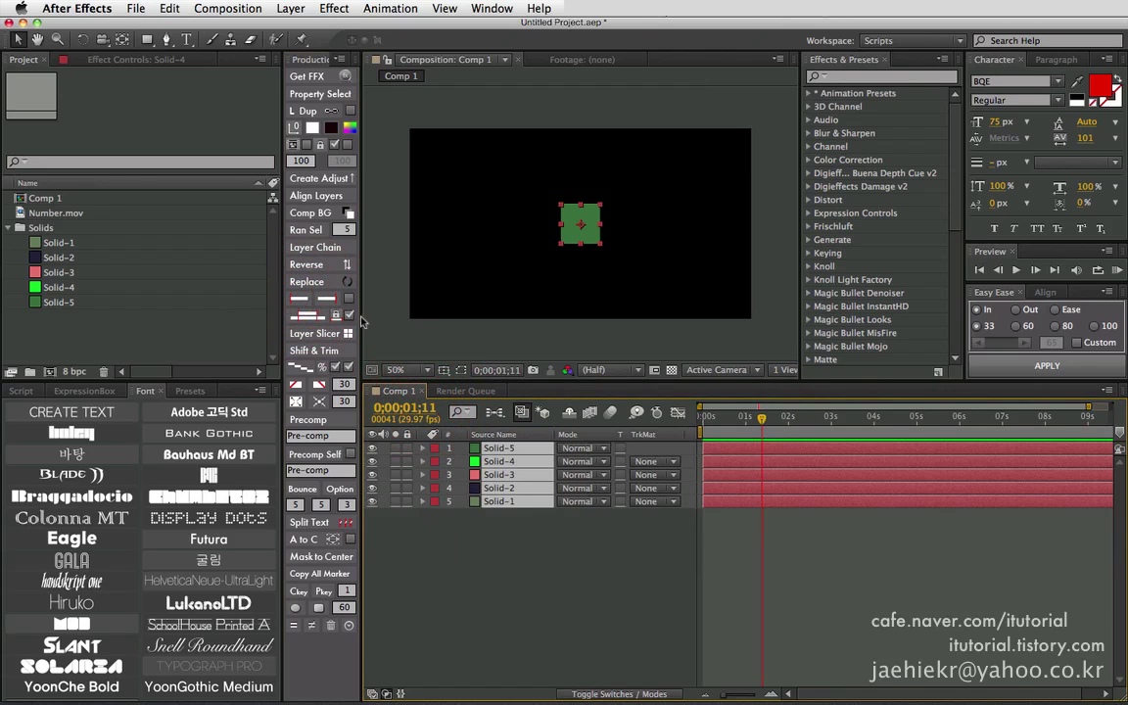
left_click(300, 299)
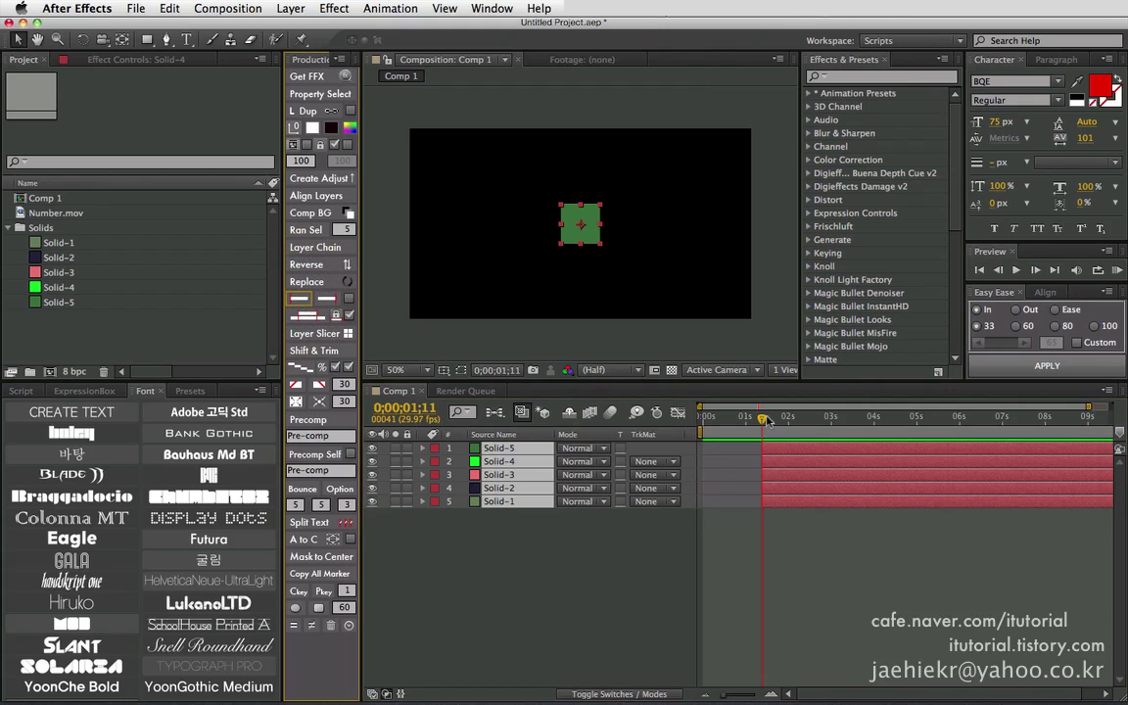
left_click_drag(767, 419, 832, 419)
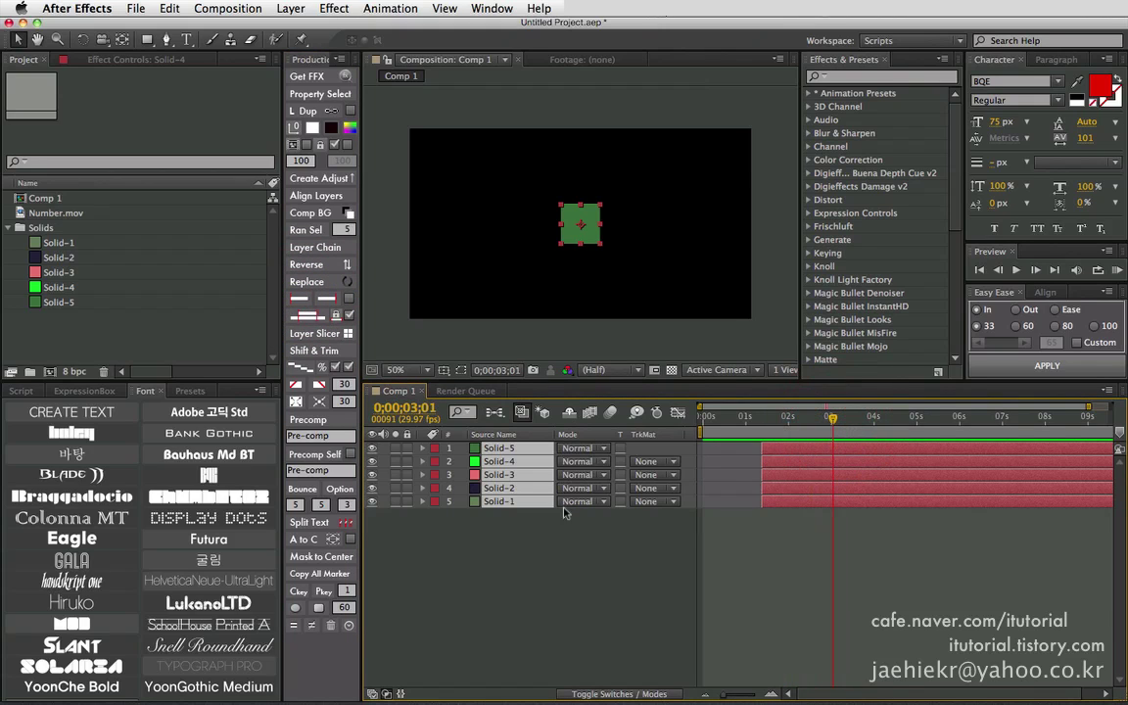
left_click(331, 304)
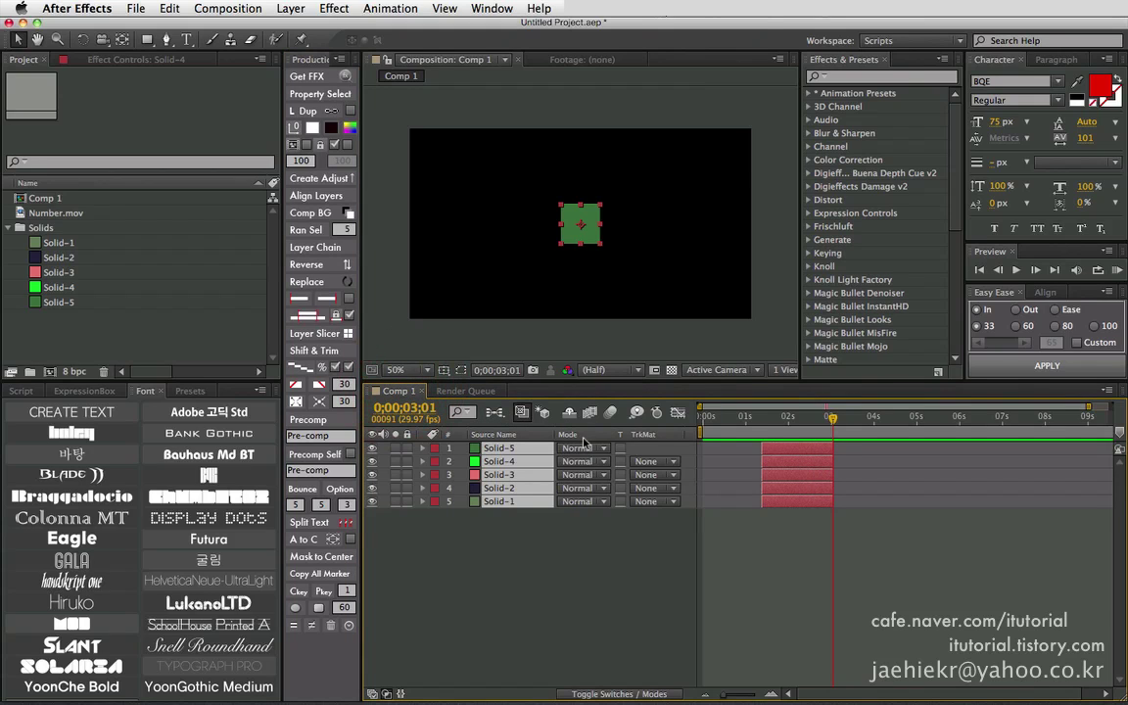
Undo the end trim, zoom the timeline back out, and select Solid-3, Solid-2 and Solid-1
key("semicolon")
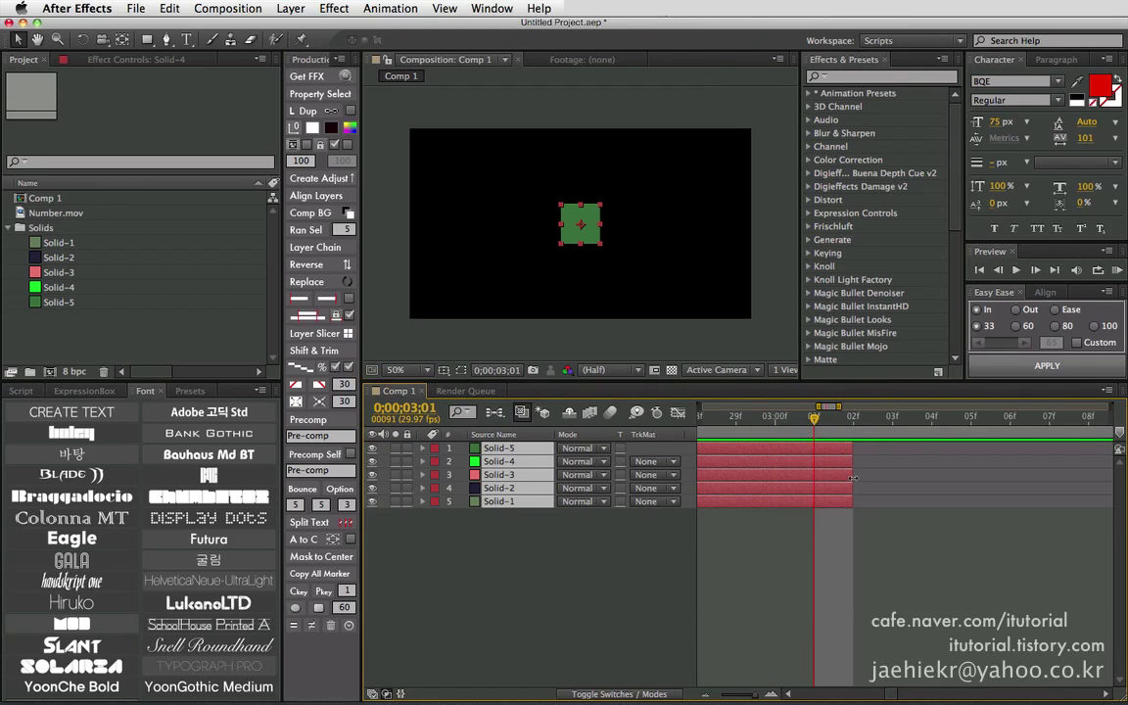
key("ctrl+z")
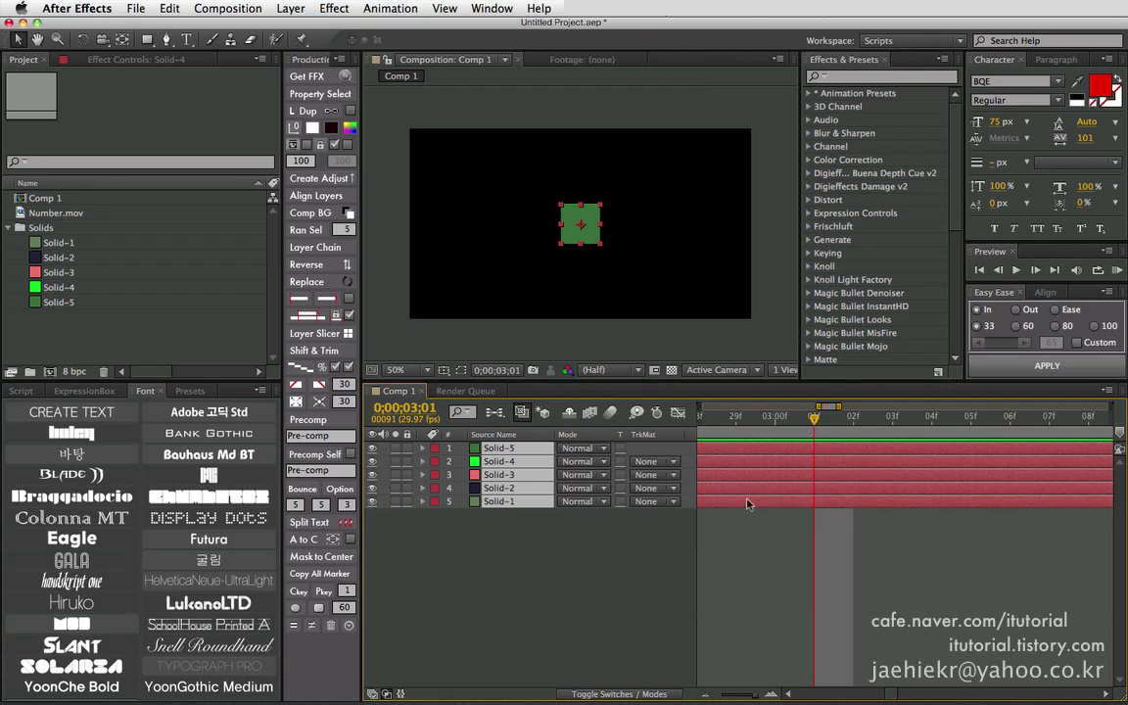
left_click_drag(839, 404, 1113, 409)
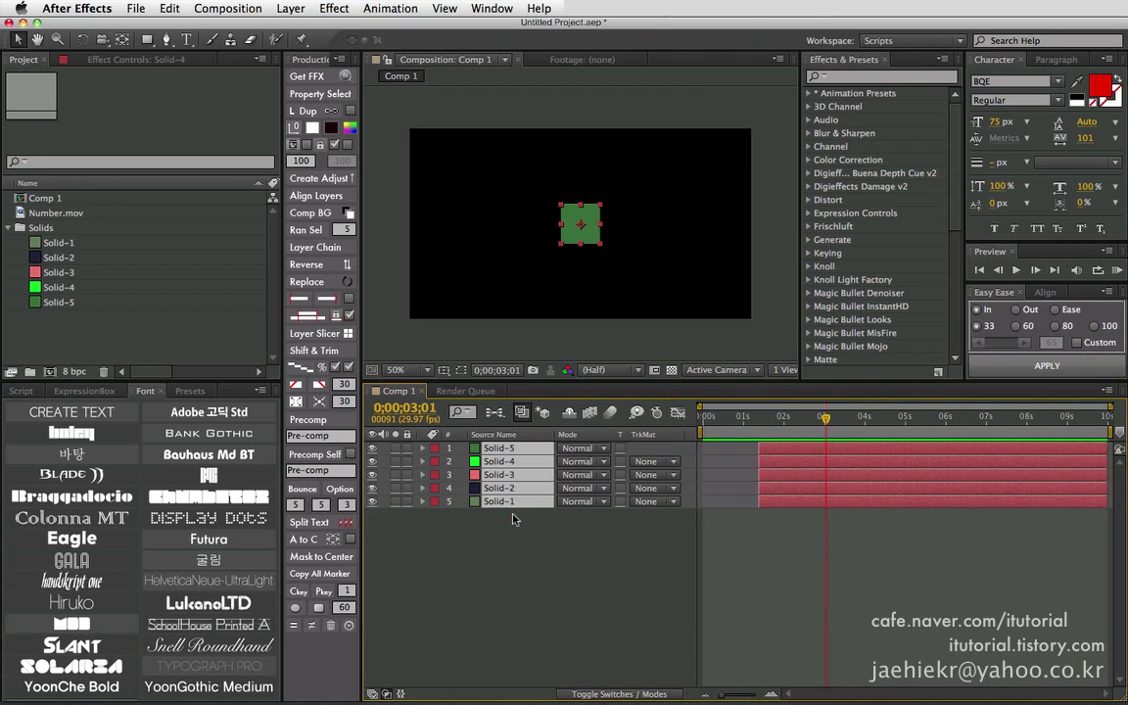
left_click_drag(546, 530, 501, 474)
Delete Solid-3, Solid-2 and Solid-1 and place the dark-green square left of the green one
key("Delete")
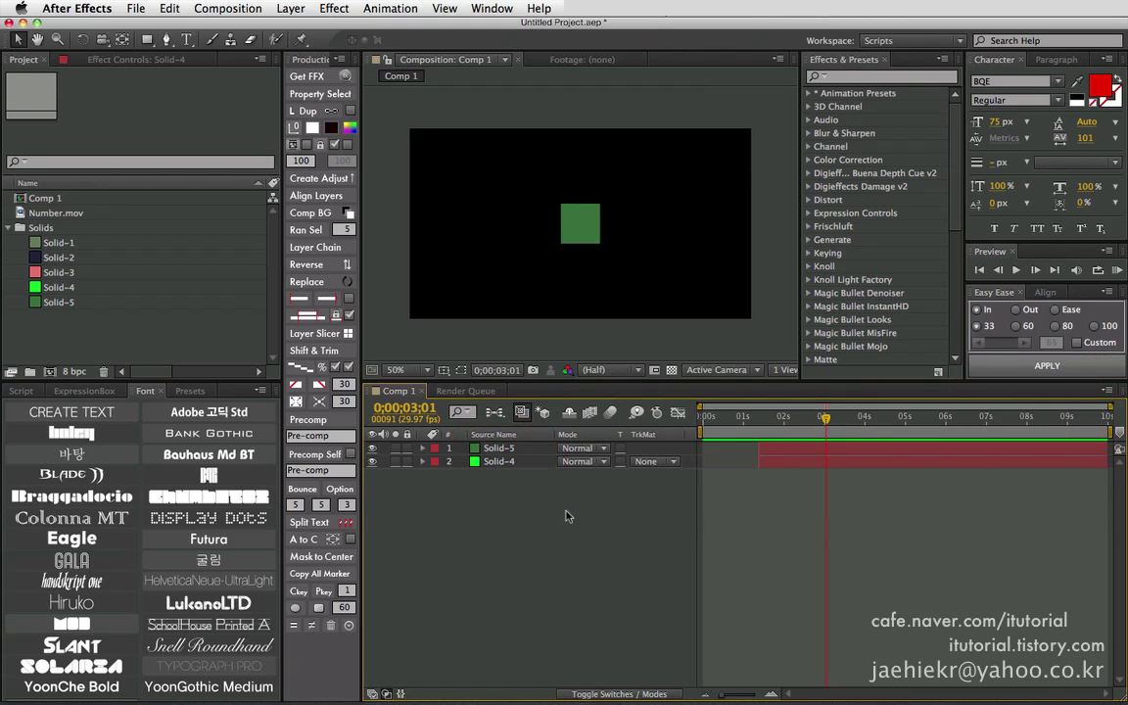
left_click_drag(781, 450, 763, 449)
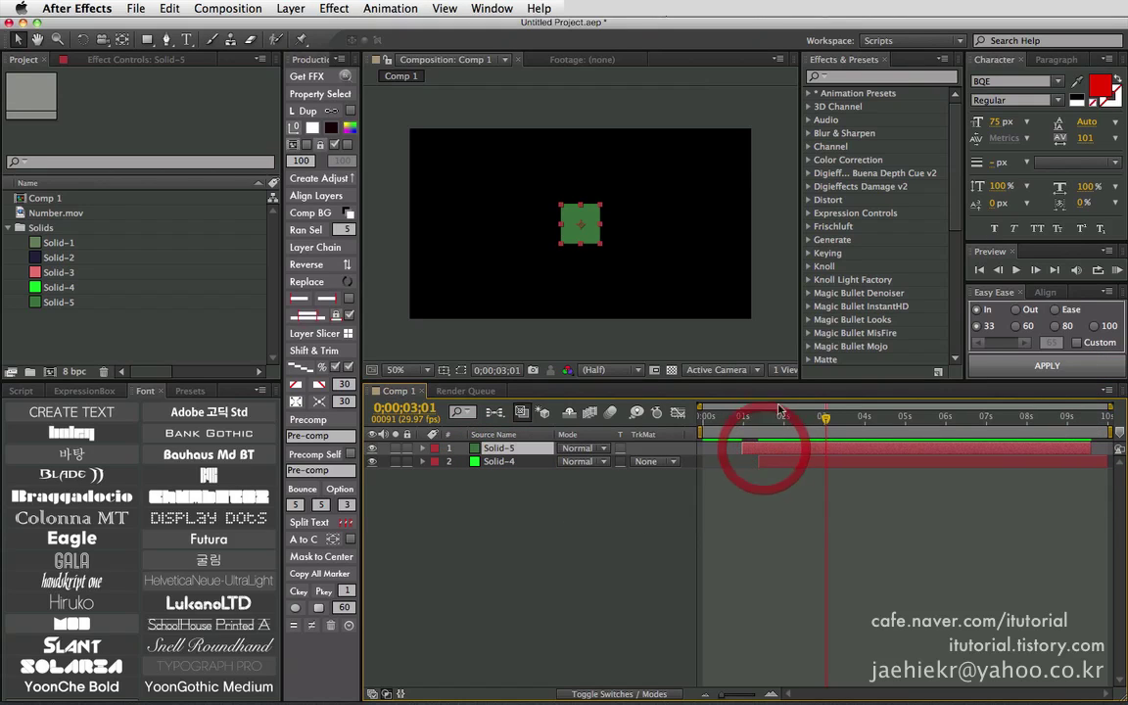
left_click(783, 417)
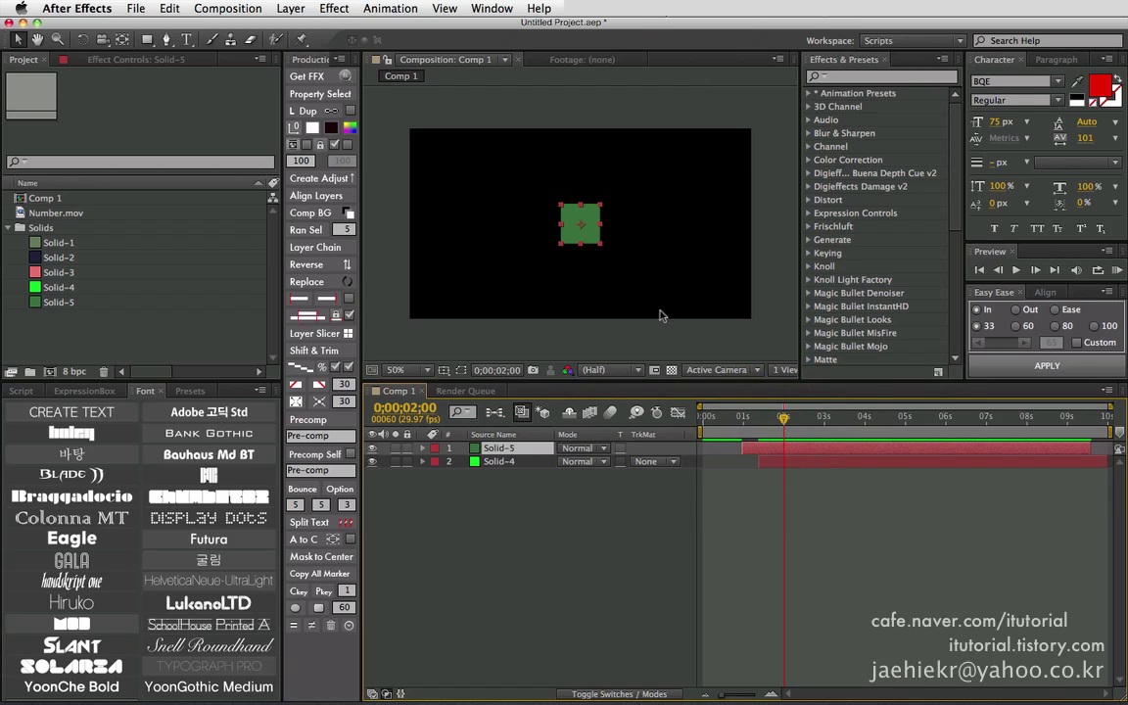
mouse_move(584, 233)
left_mouse_down()
mouse_move(550, 233)
mouse_move(593, 235)
left_mouse_up()
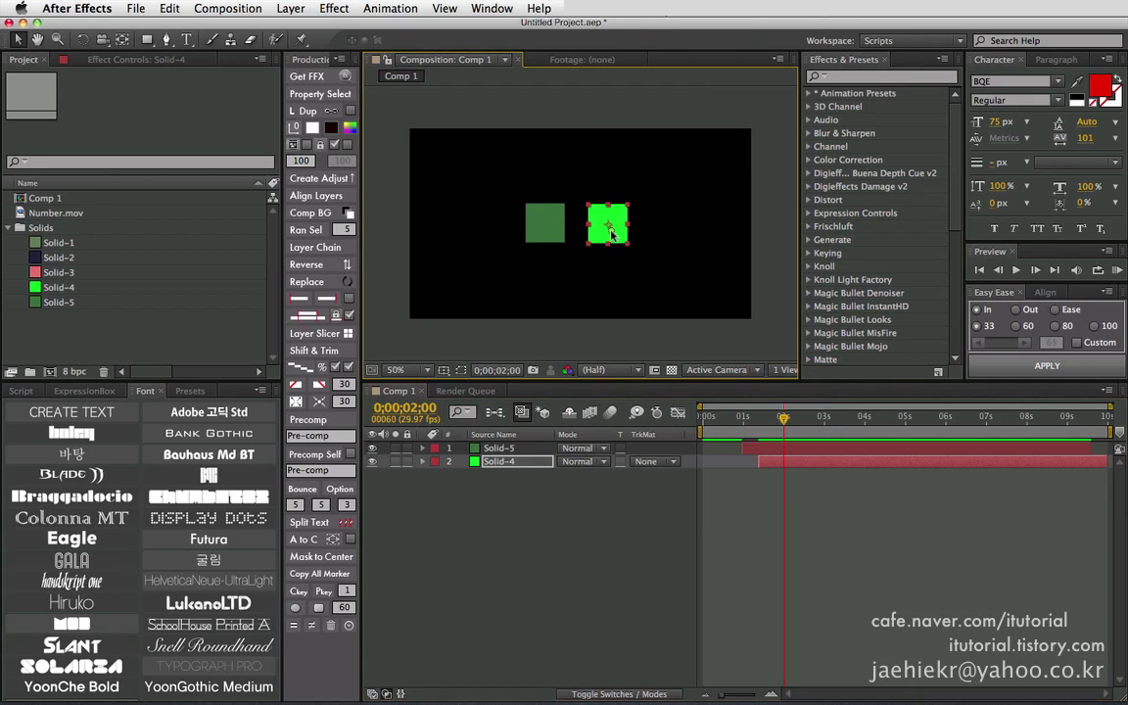
Trim Solid-4 to start at 2 seconds with Alt+[ and preview the playback
left_click(769, 449)
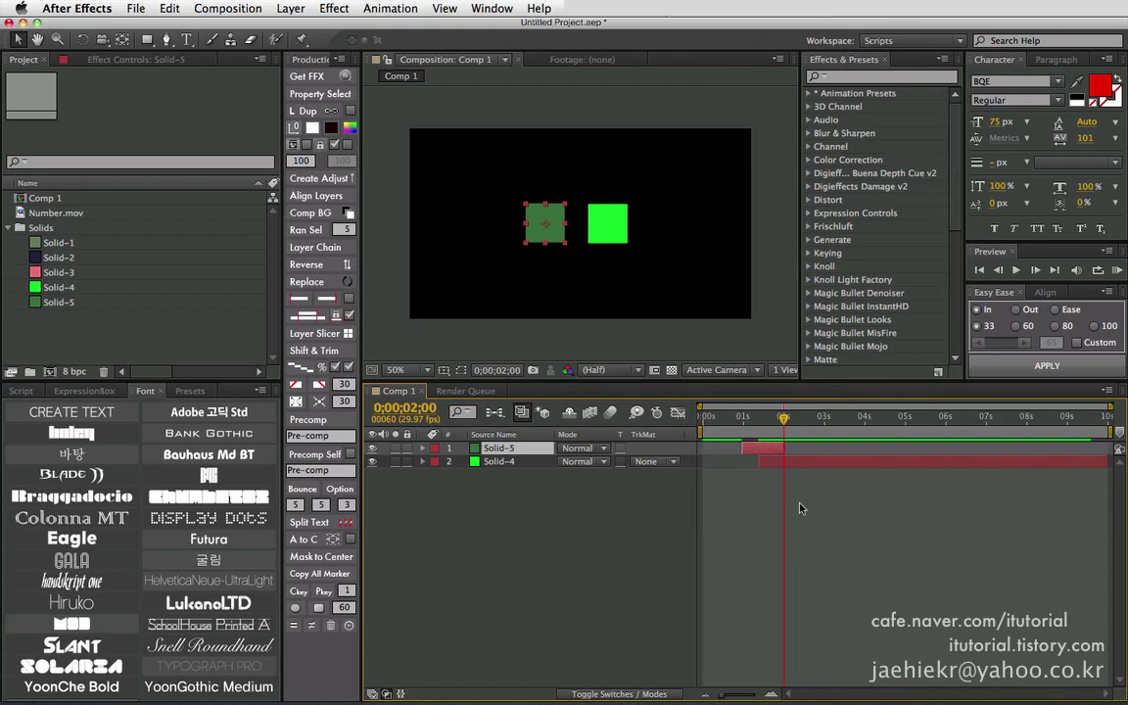
left_click(810, 460)
key("alt+bracketleft")
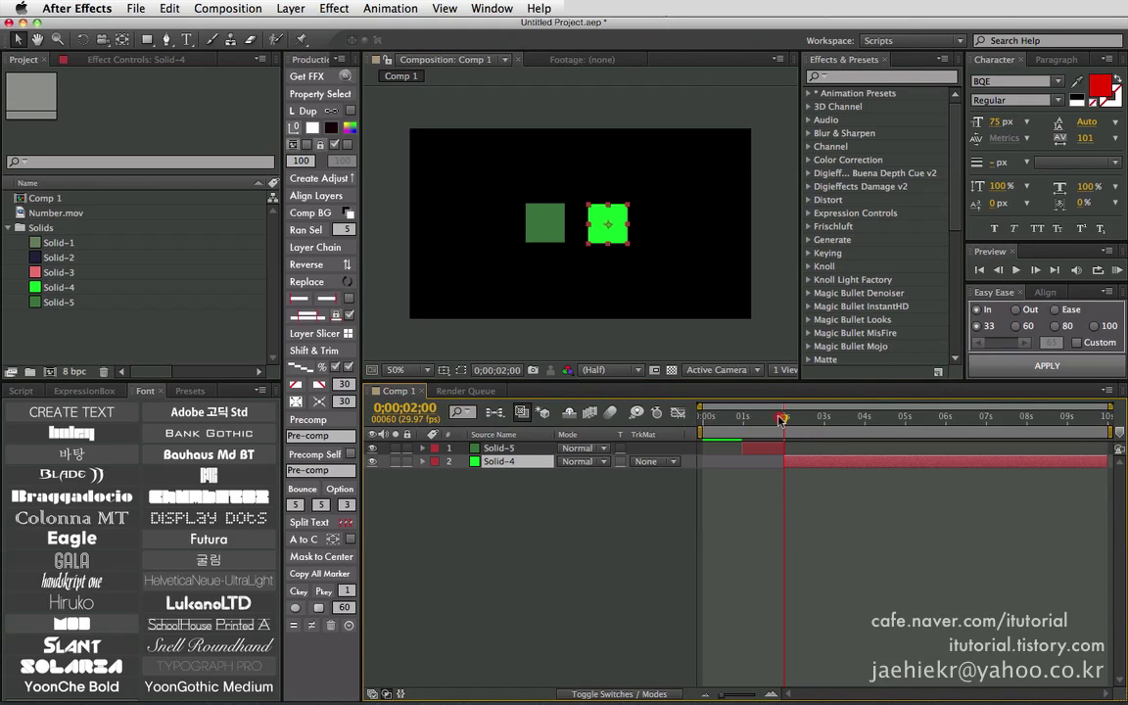
left_click_drag(783, 418, 778, 420)
key("KP_0")
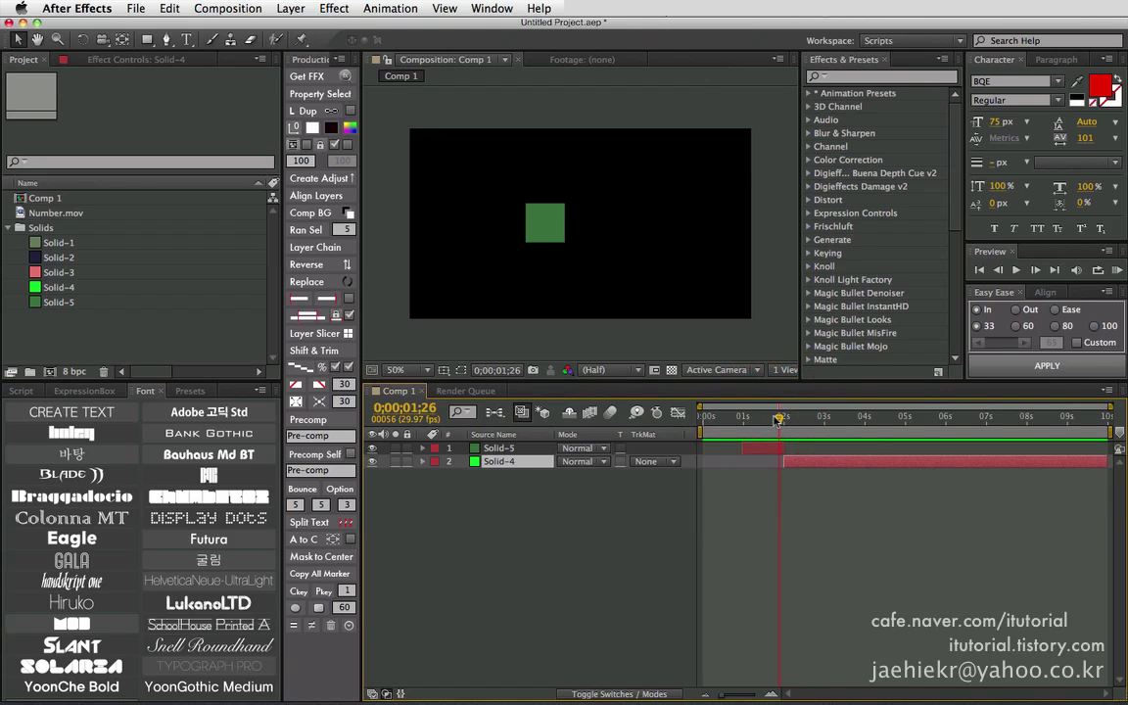
Set the current time to 0;00;01;20 and lengthen Solid-5 past it
left_click(782, 419)
key("Page_Up")
left_click_drag(783, 419, 770, 419)
mouse_move(783, 461)
left_mouse_down()
mouse_move(741, 461)
mouse_move(813, 448)
left_mouse_up()
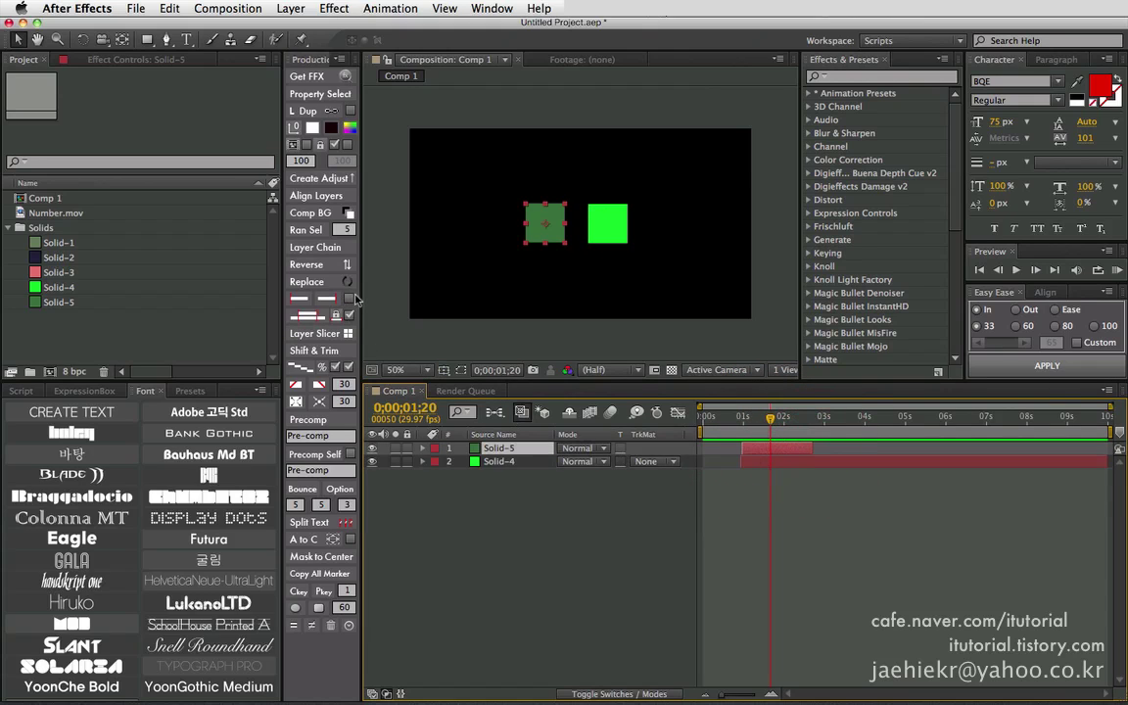
Trim Solid-5 to end at 0;00;01;20 with the script's trim-out button
left_click(537, 484)
left_click(511, 449)
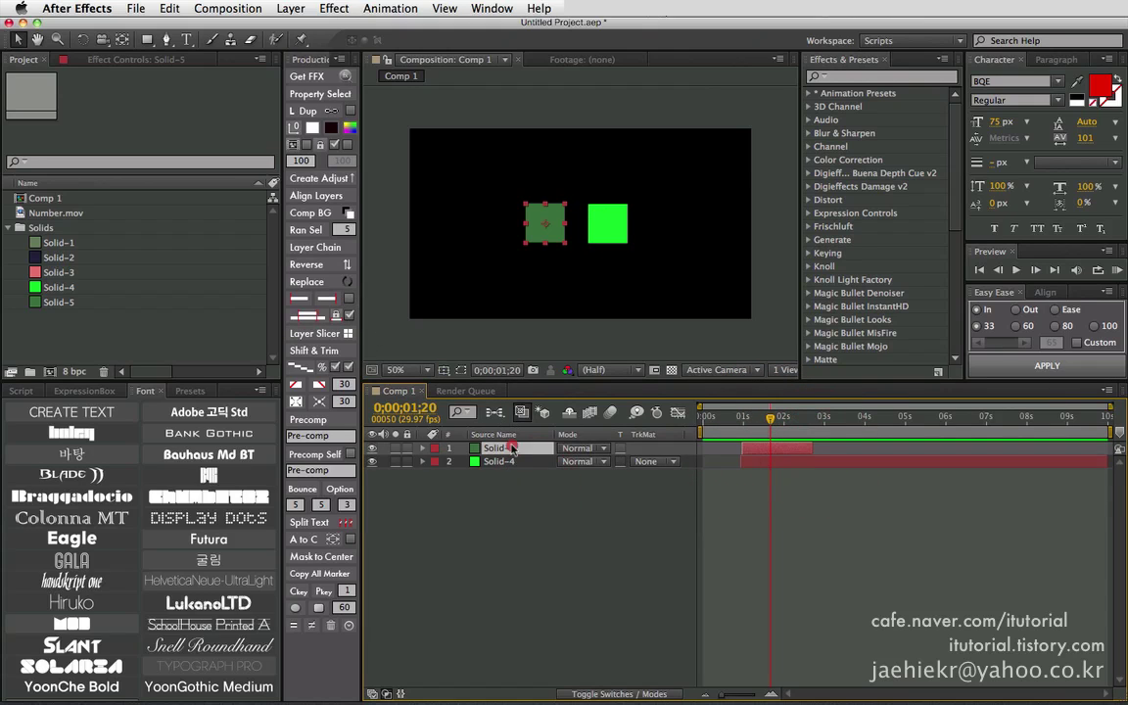
left_click(772, 450)
left_click(782, 451)
left_click(326, 298)
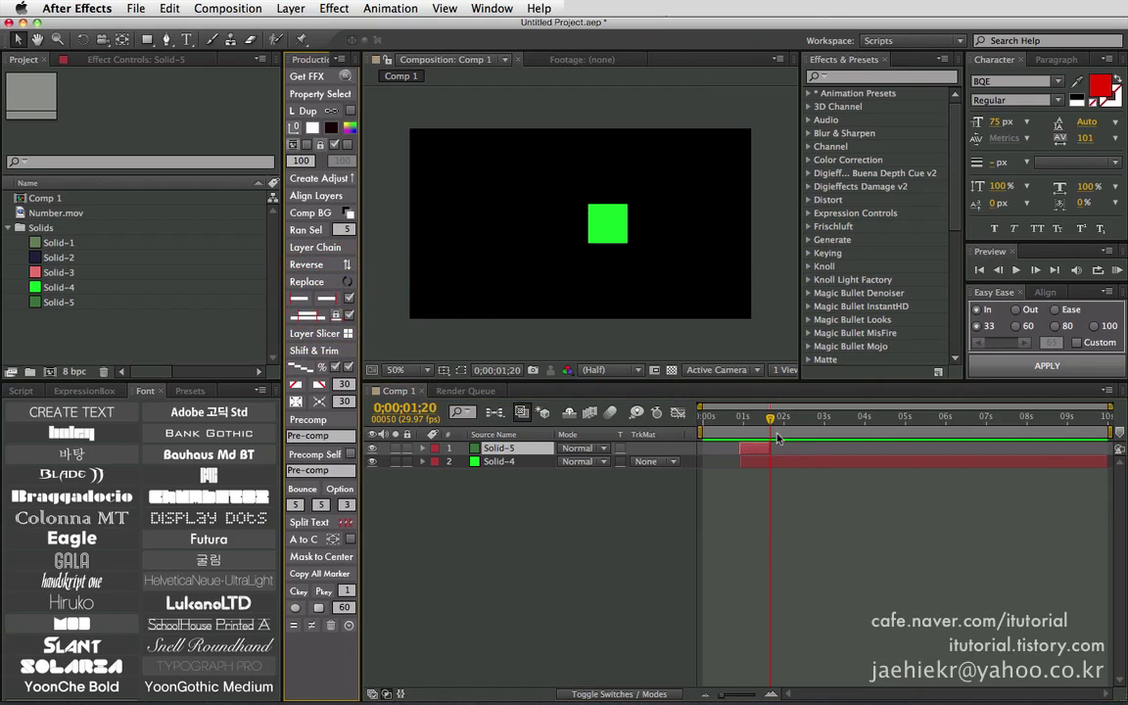
Trim Solid-4 to start at 0;00;01;20 and scrub across the cut between the solids
left_click(396, 409)
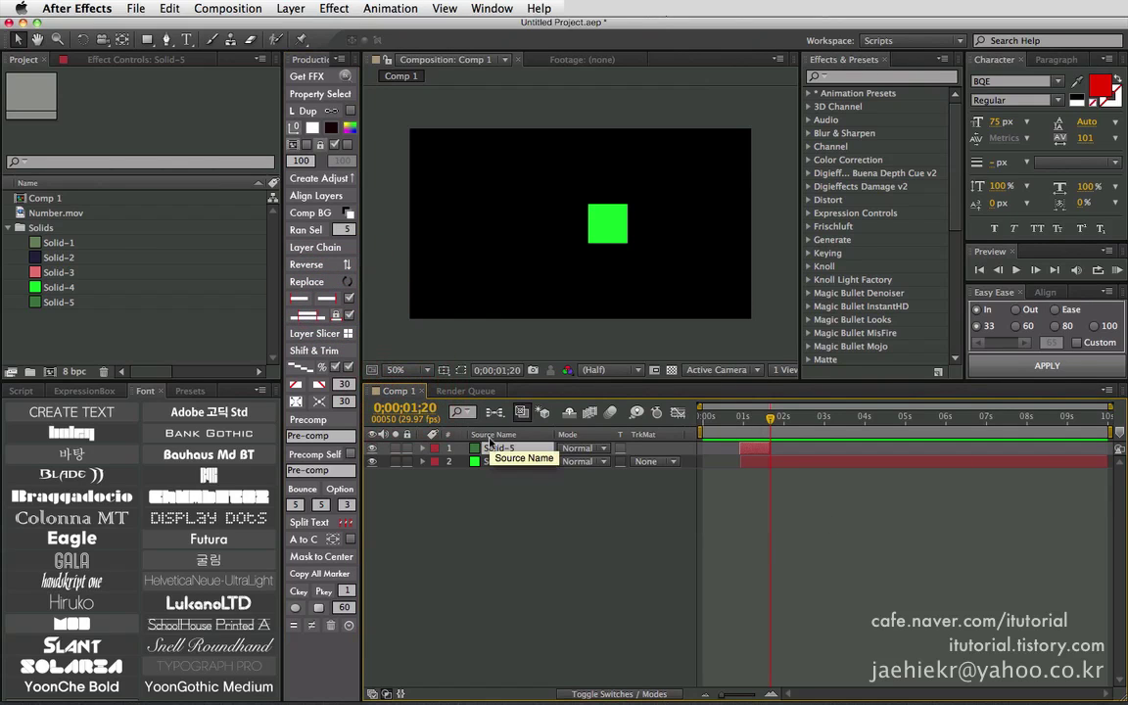
key("semicolon")
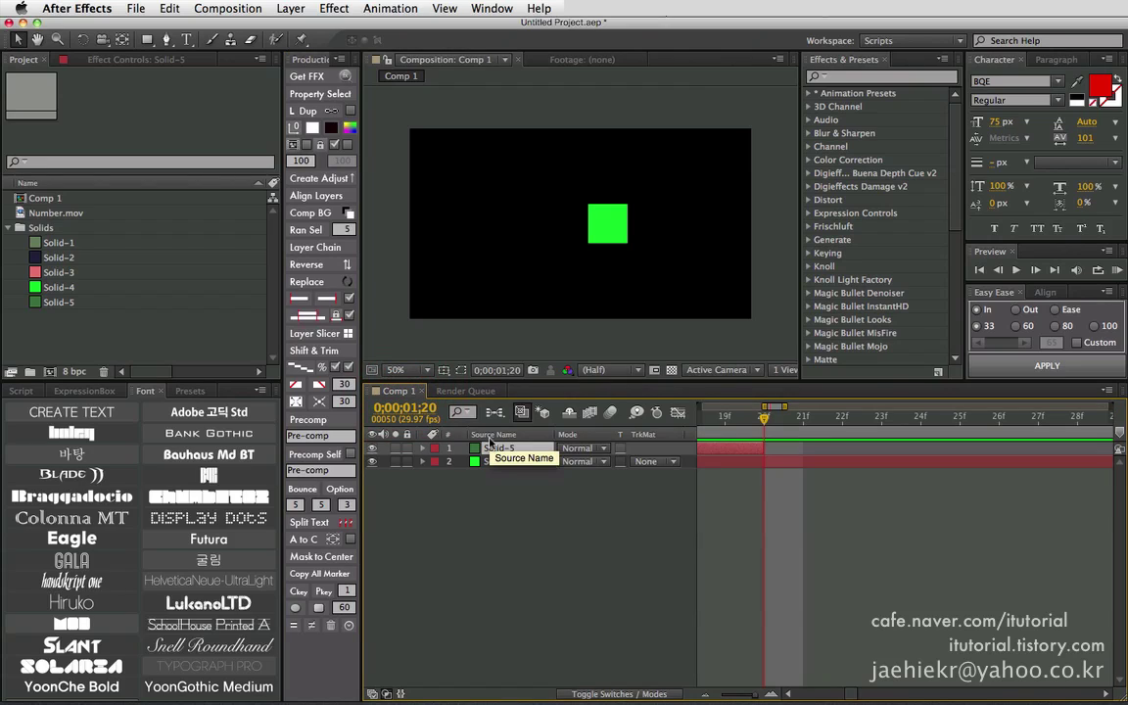
key("semicolon")
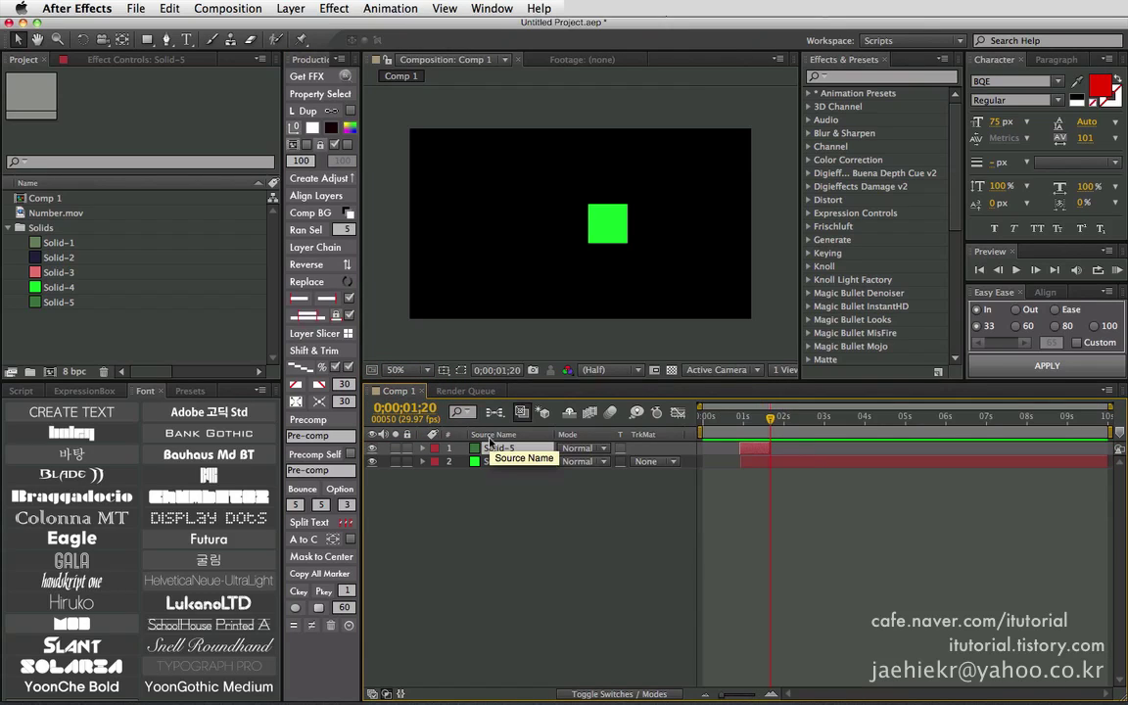
left_click(796, 462)
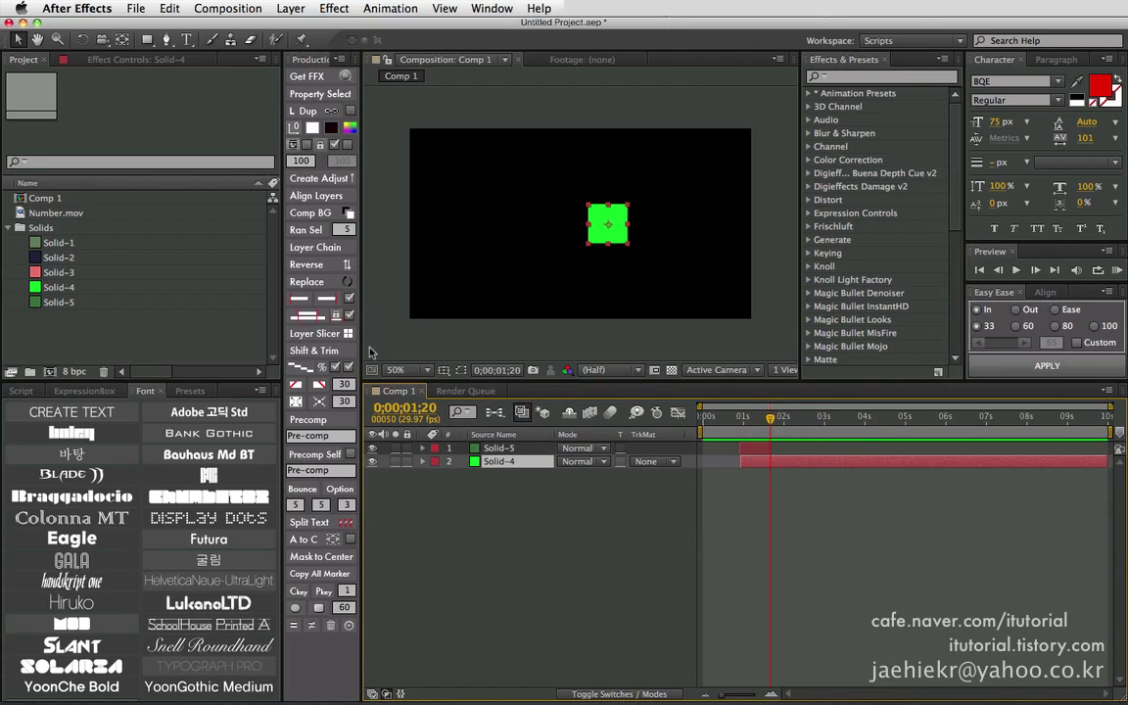
left_click(305, 299)
left_click_drag(758, 416, 770, 421)
left_click(350, 299)
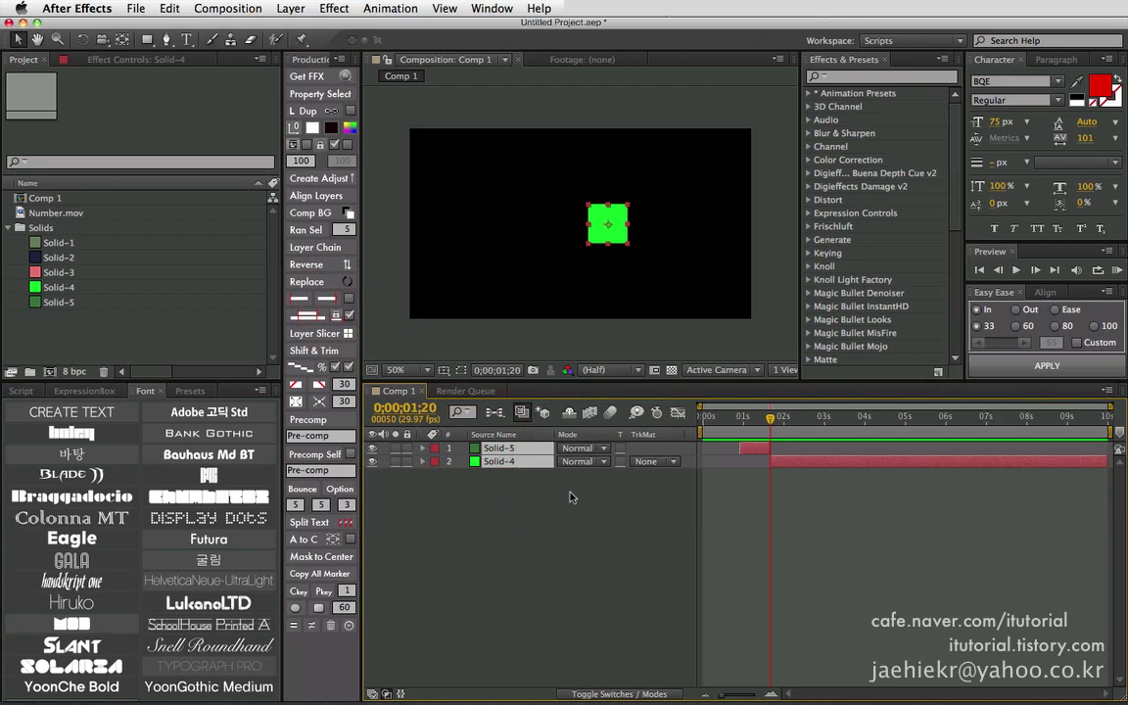
Replace Solid-5 and Solid-4 in Comp 1 with Solid-1 through Solid-5 from the Project panel
key("Delete")
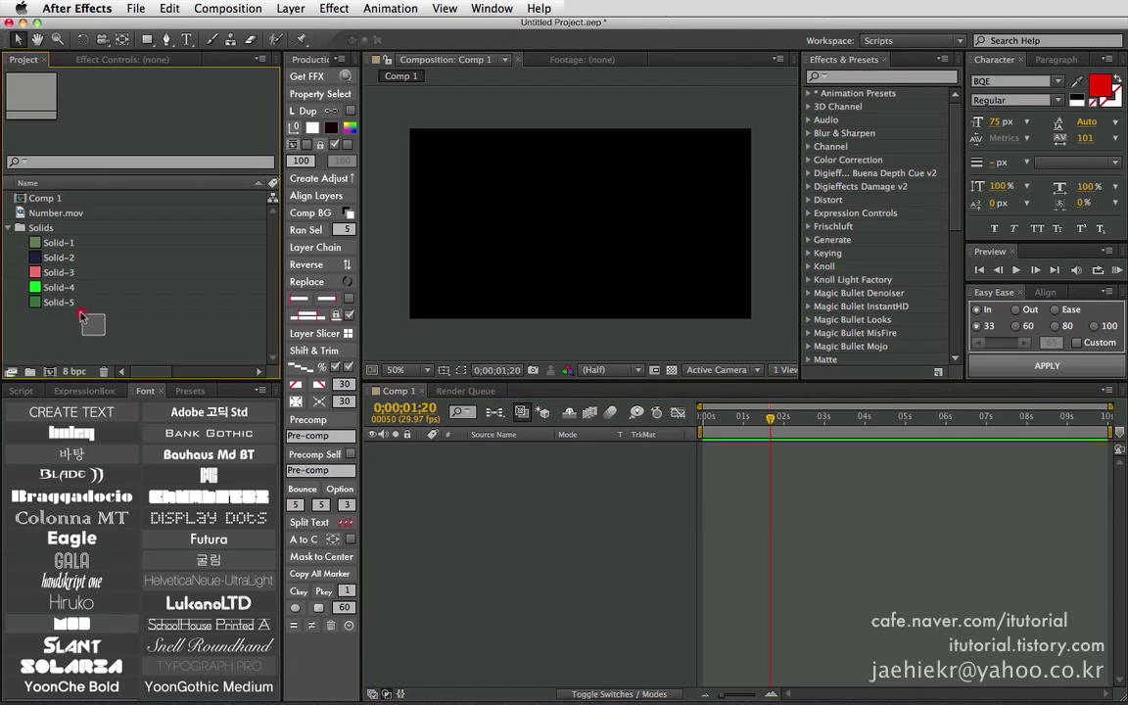
mouse_move(91, 321)
left_mouse_down()
mouse_move(56, 245)
mouse_move(421, 462)
left_mouse_up()
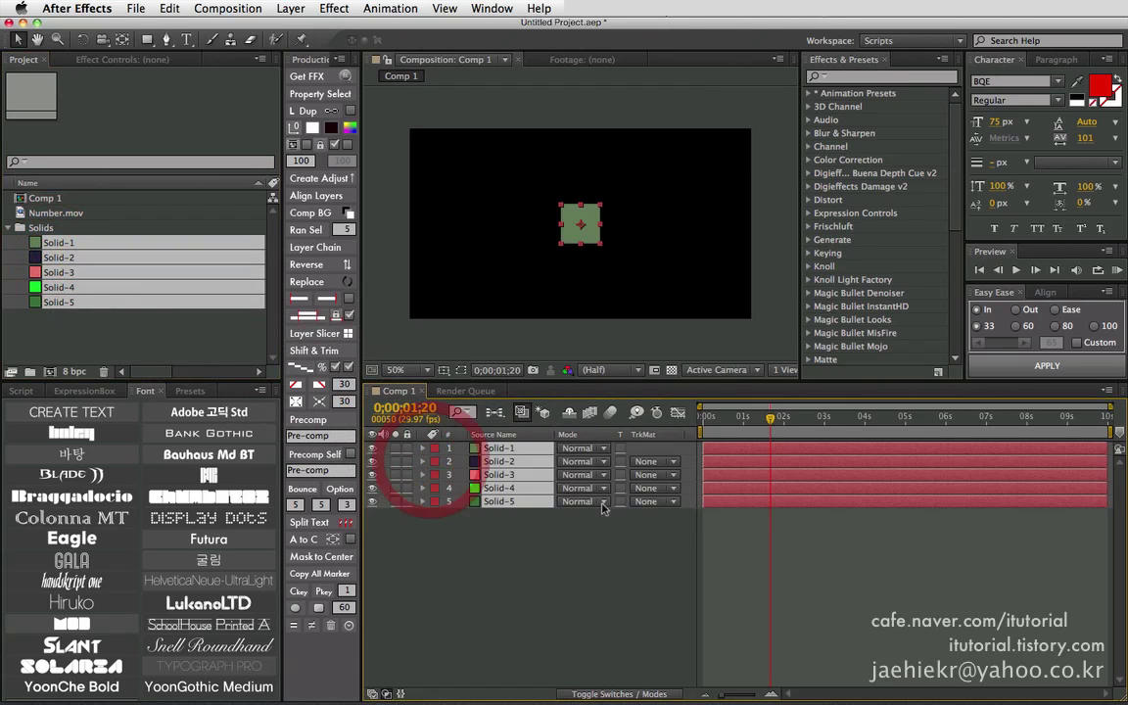
left_click_drag(627, 547, 451, 439)
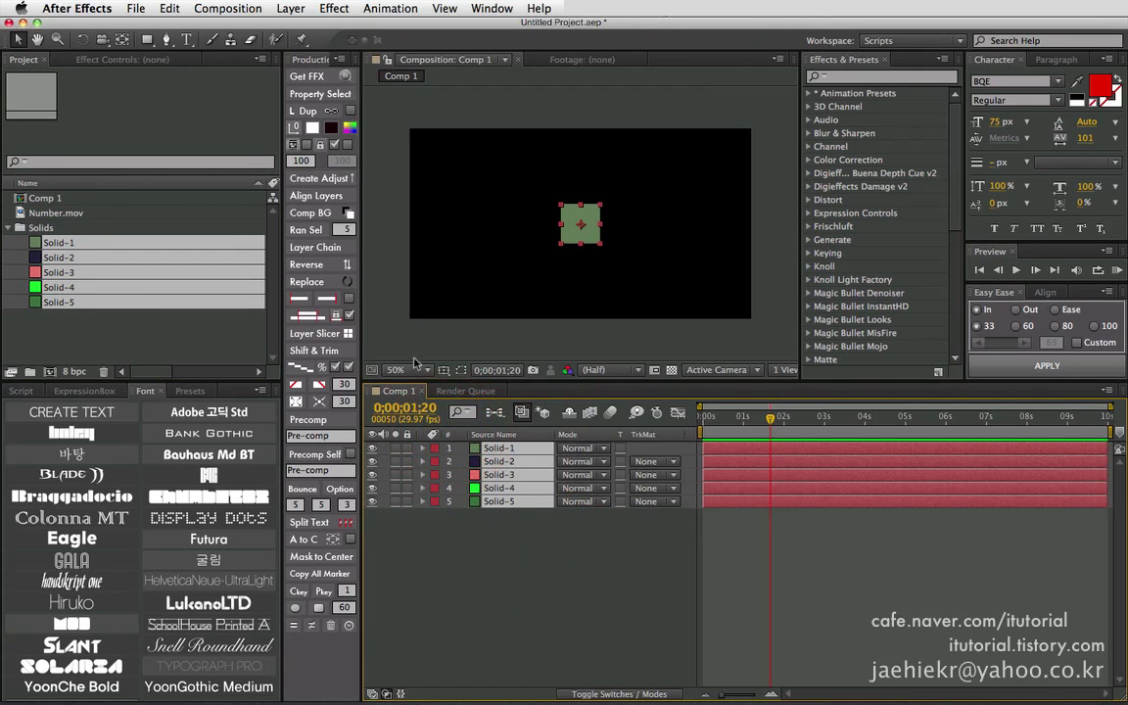
Trim all five layers to run from 0;00;01;20 to 0;00;03;02
left_click(300, 297)
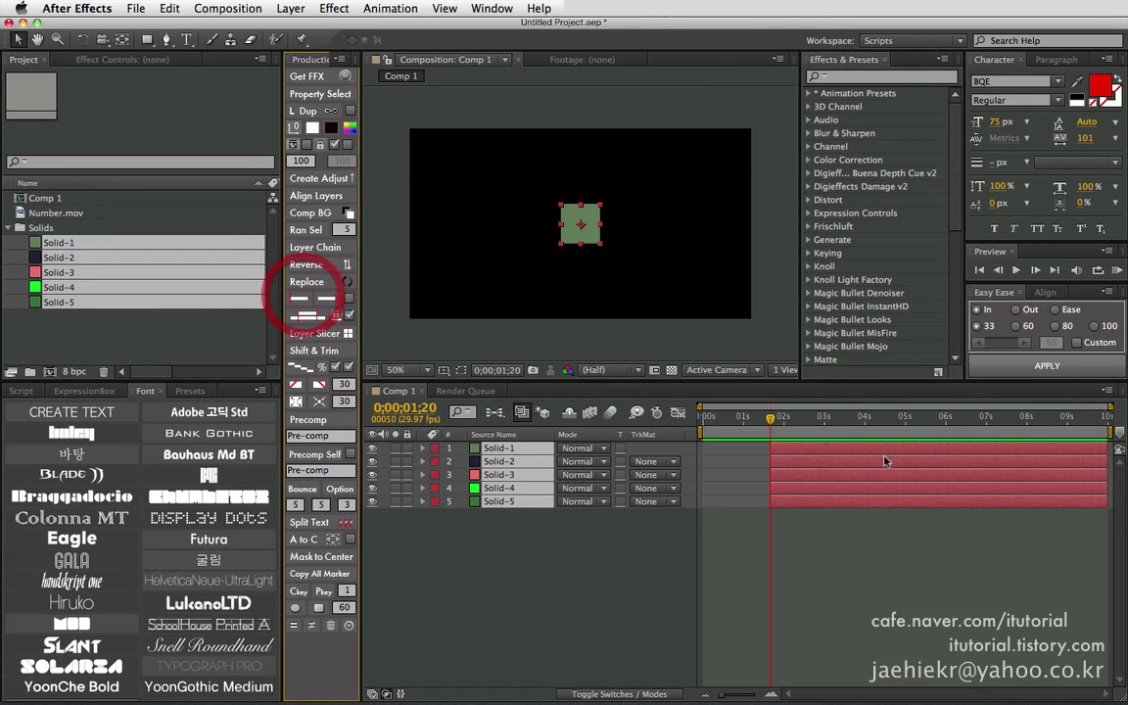
left_click(826, 416)
left_click(319, 383)
left_click(407, 457)
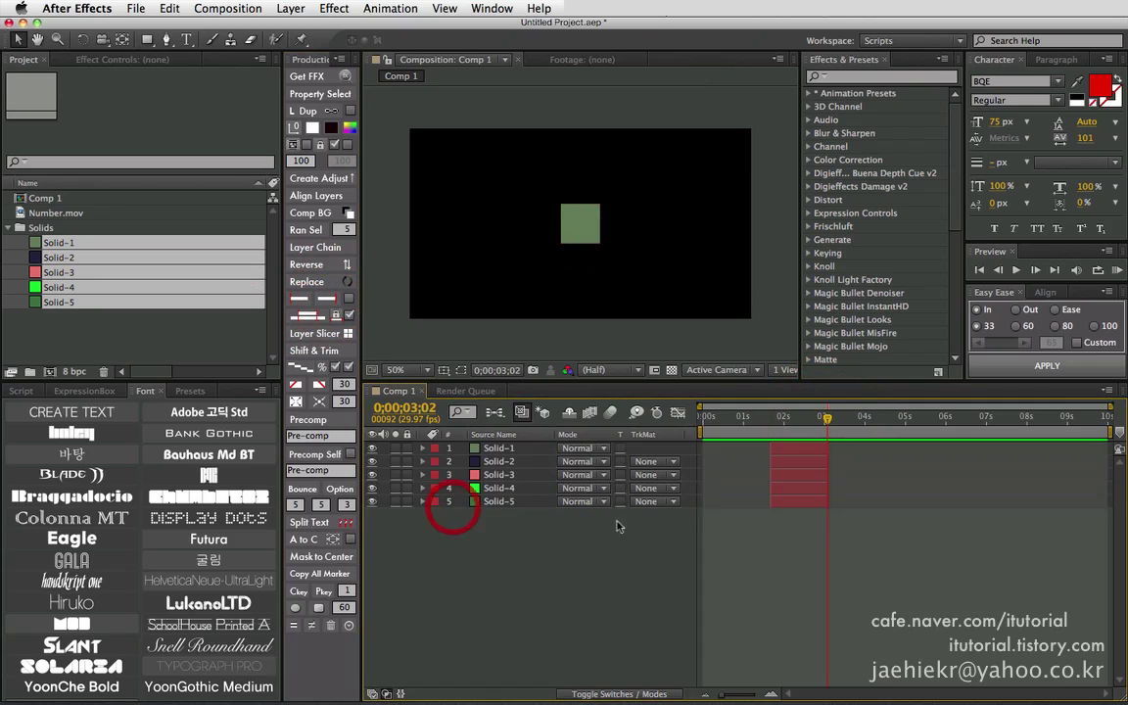
Shift Solid-1 later in the timeline to start around 2.7 seconds
left_click_drag(800, 447, 927, 448)
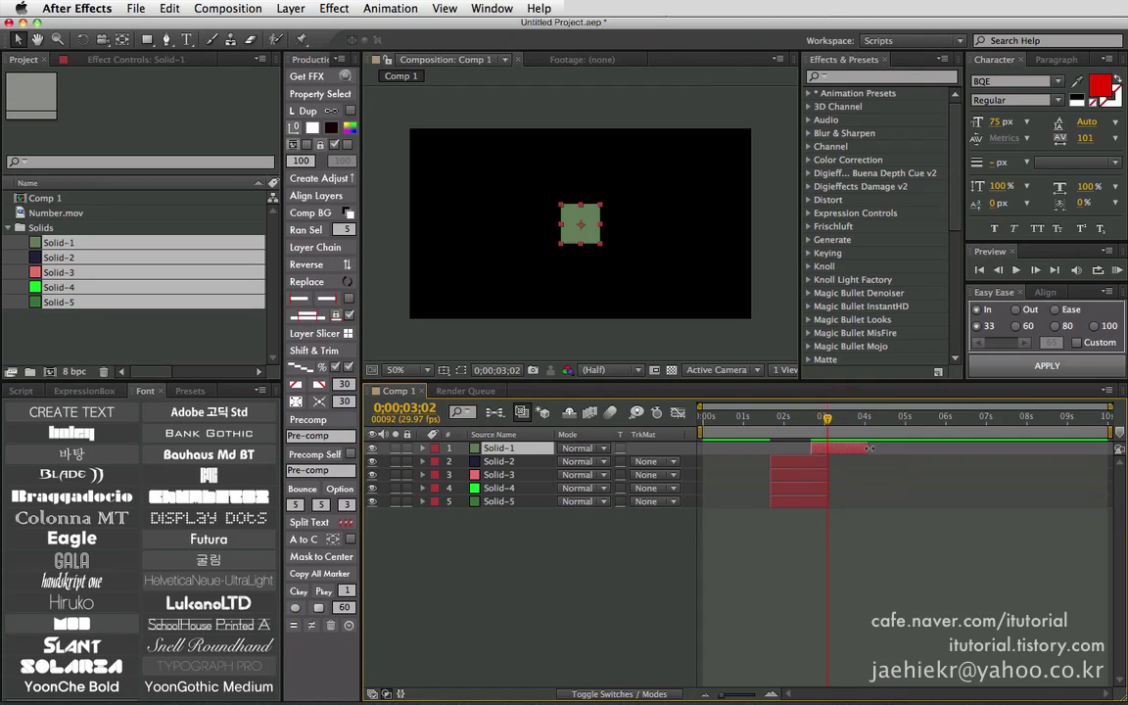
left_click(810, 450)
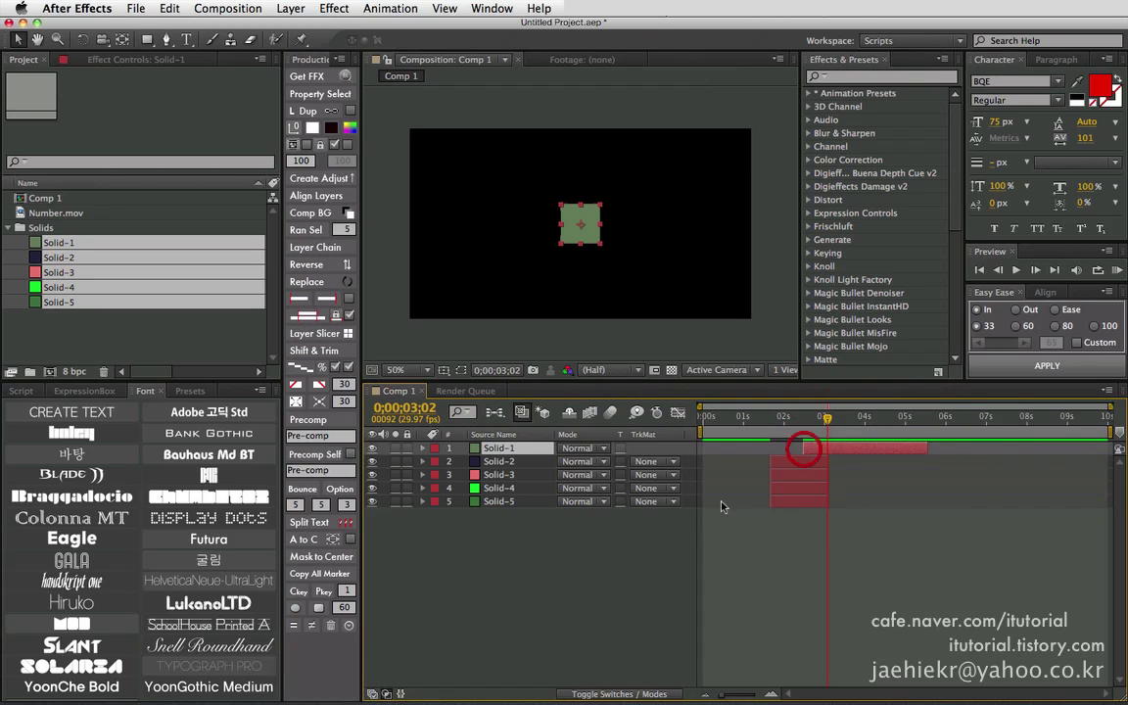
left_click(501, 453)
left_click_drag(915, 449, 926, 448)
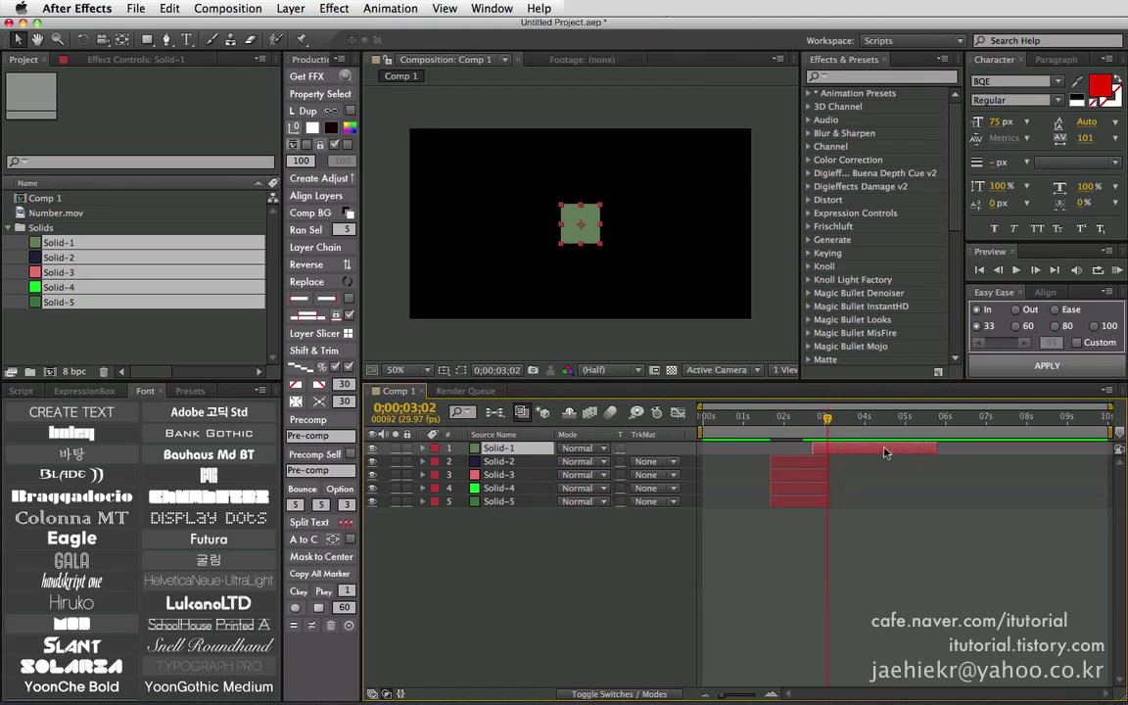
Select all five solid layers, Solid-1 through Solid-5
left_click(509, 461, "shift")
left_click(510, 474, "shift")
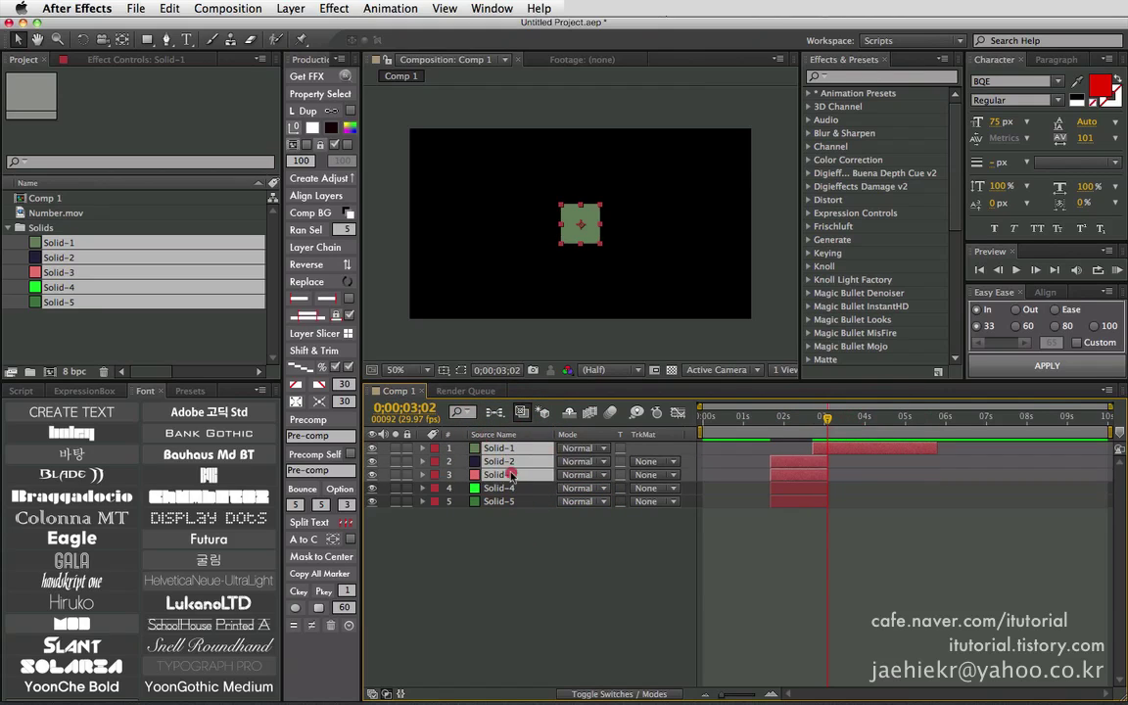
left_click(509, 488, "shift")
left_click(509, 501, "shift")
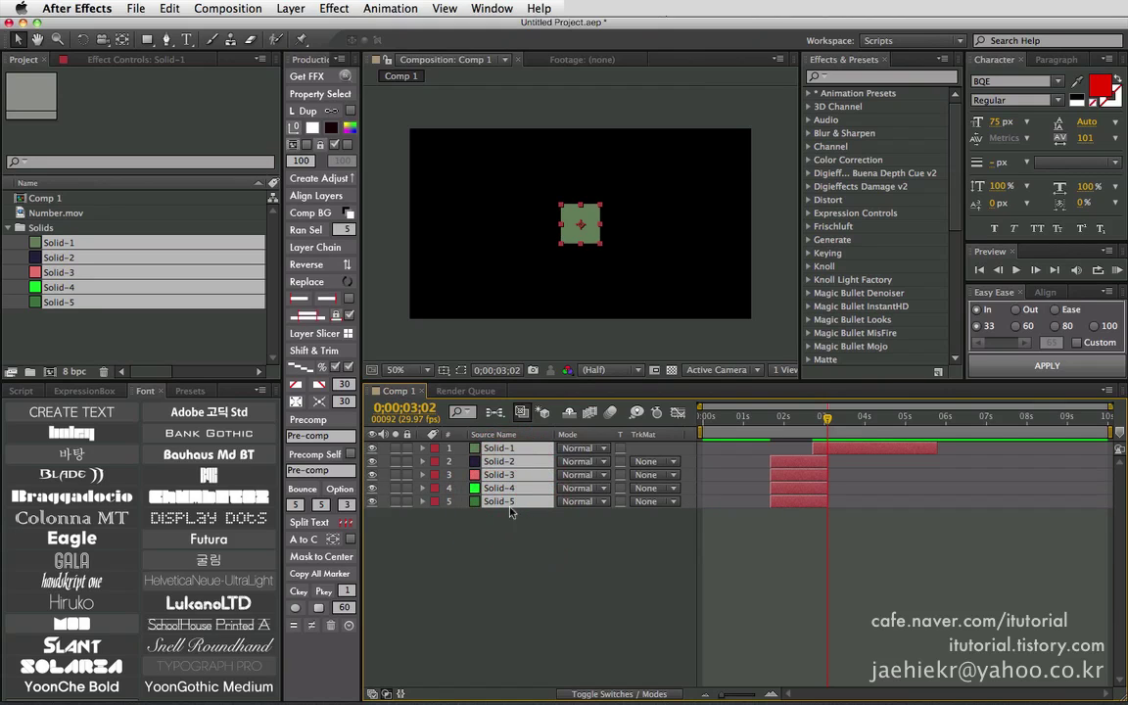
left_click(504, 522)
left_click(497, 448)
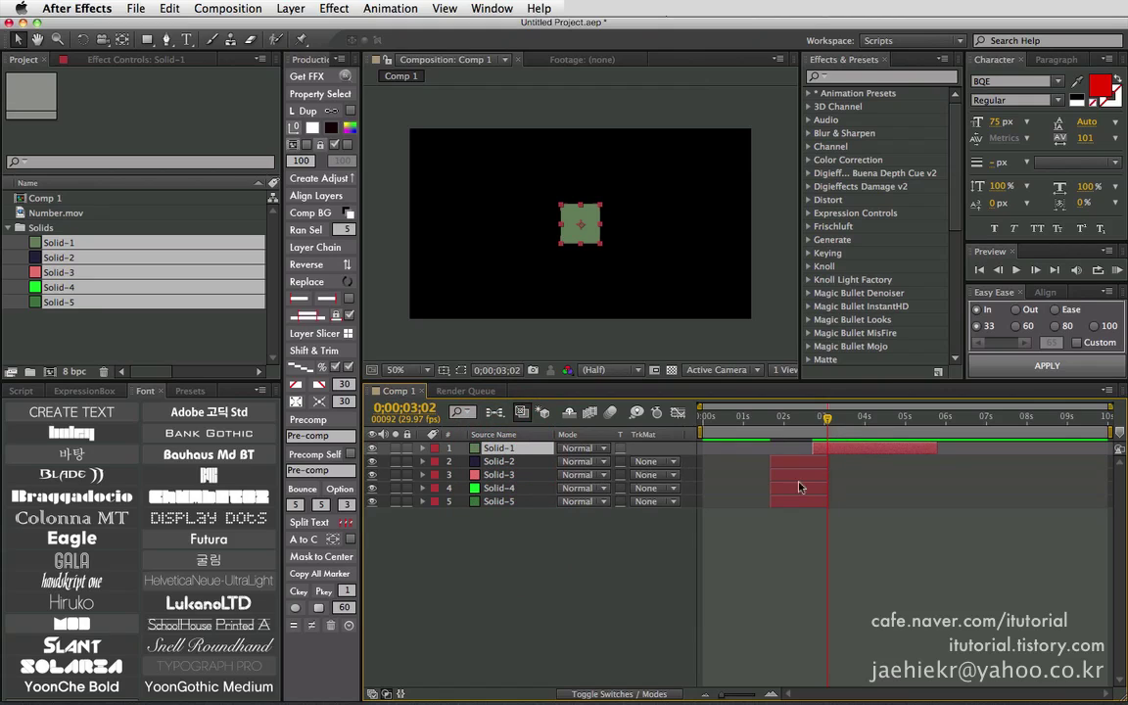
left_click(512, 461, "shift")
left_click(514, 474, "shift")
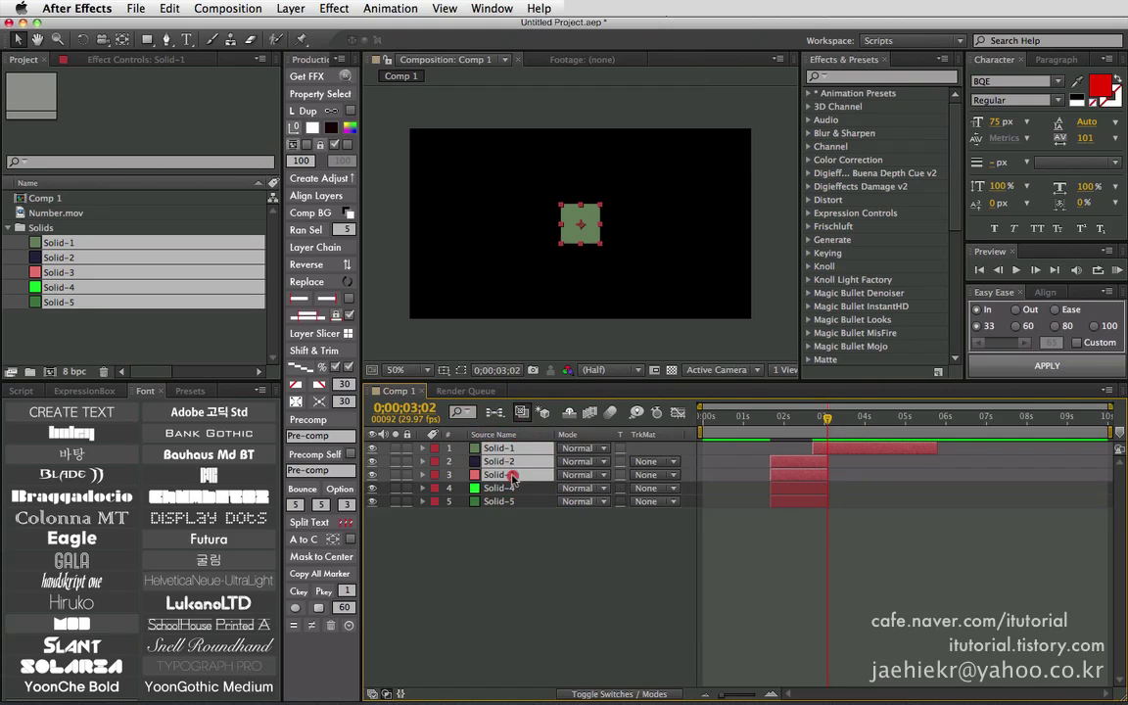
left_click(513, 487, "shift")
left_click(512, 501, "shift")
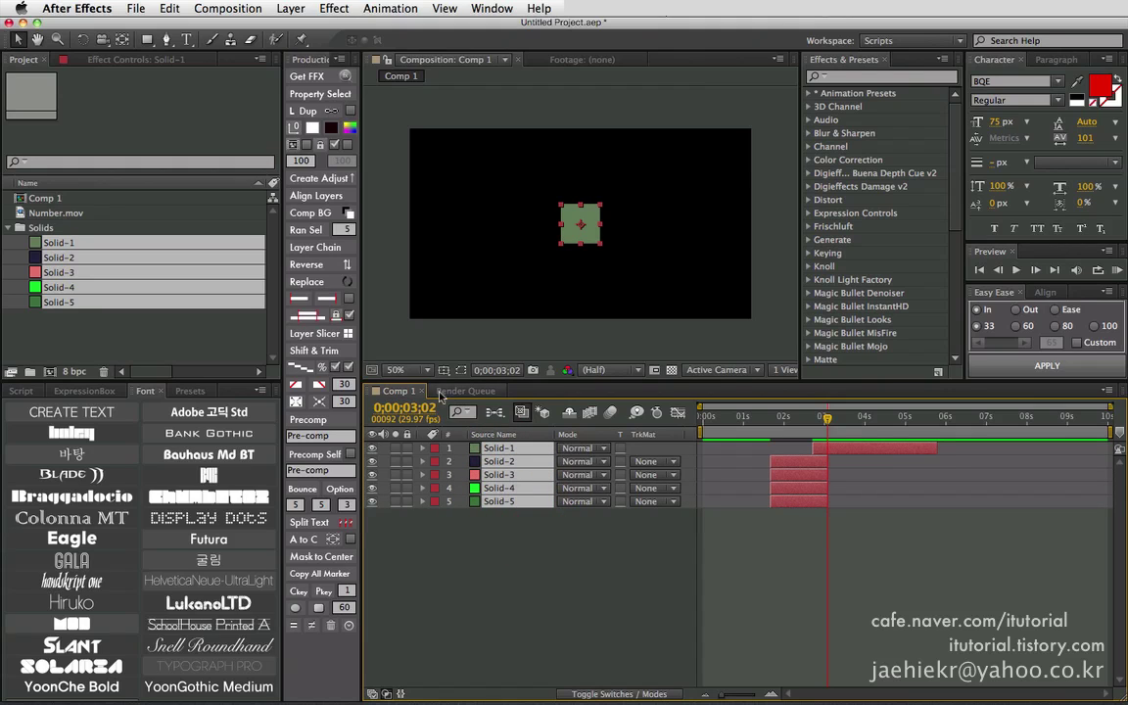
Shift Solid-1, 3, 4 and 5 to start at the current time, then select all solids for deletion
left_click(308, 315)
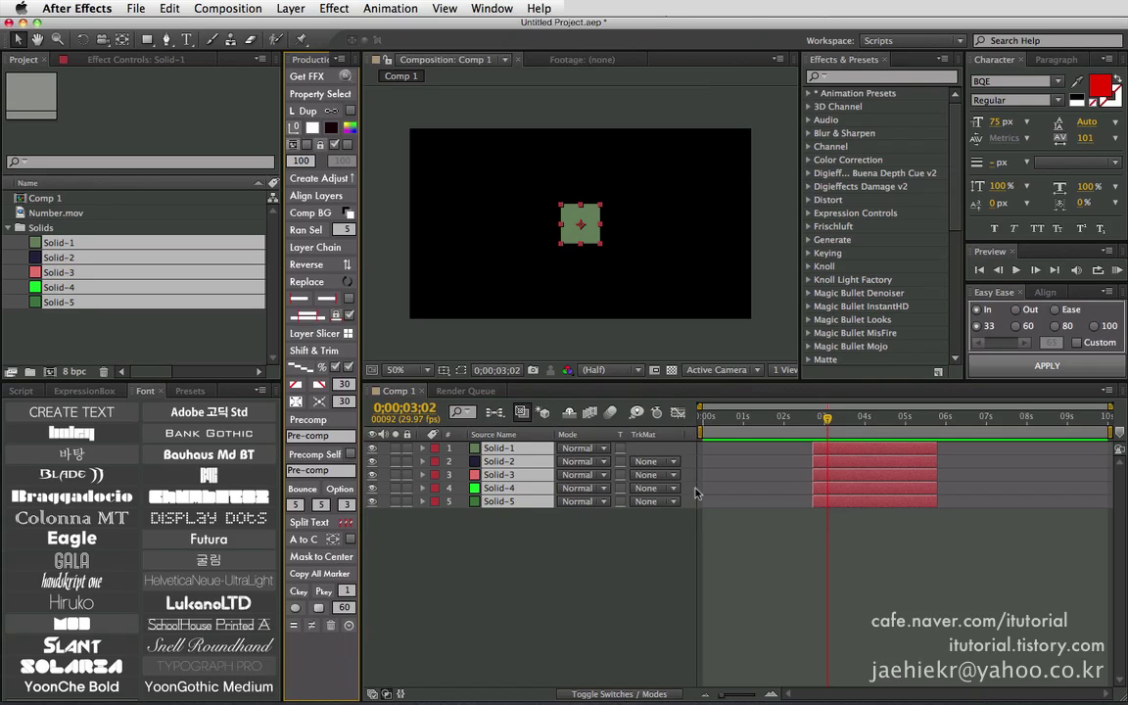
mouse_move(813, 488)
left_mouse_down()
mouse_move(770, 486)
mouse_move(804, 474)
mouse_move(826, 488)
mouse_move(786, 501)
left_mouse_up()
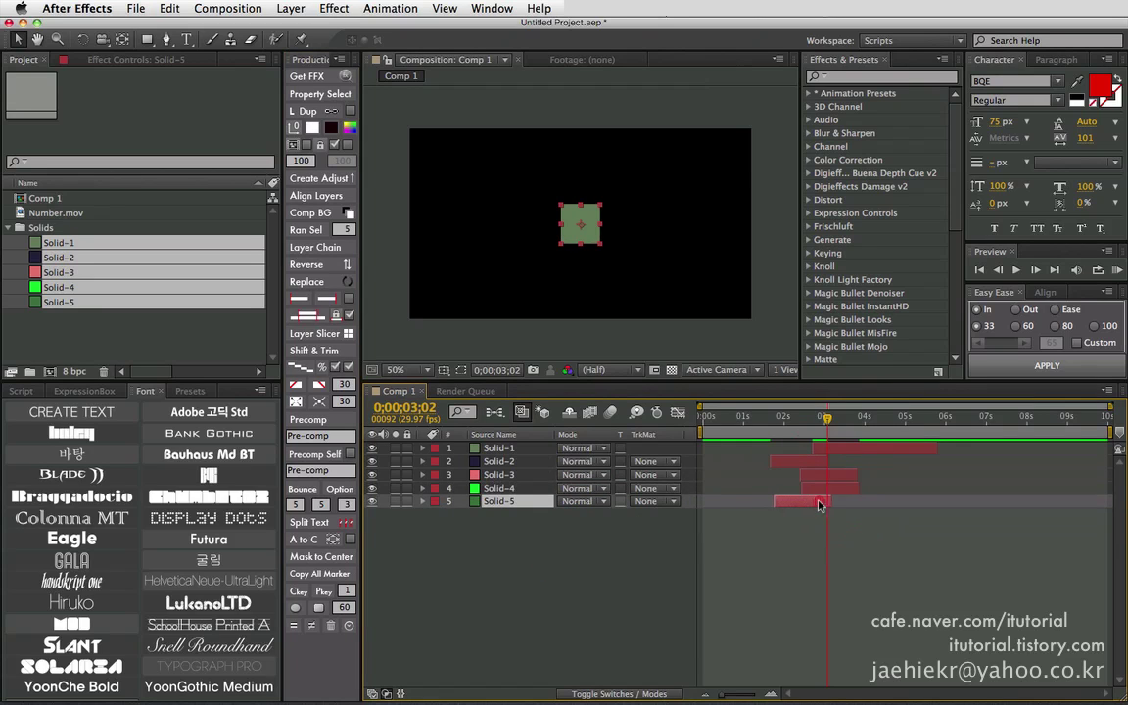
left_click(823, 448)
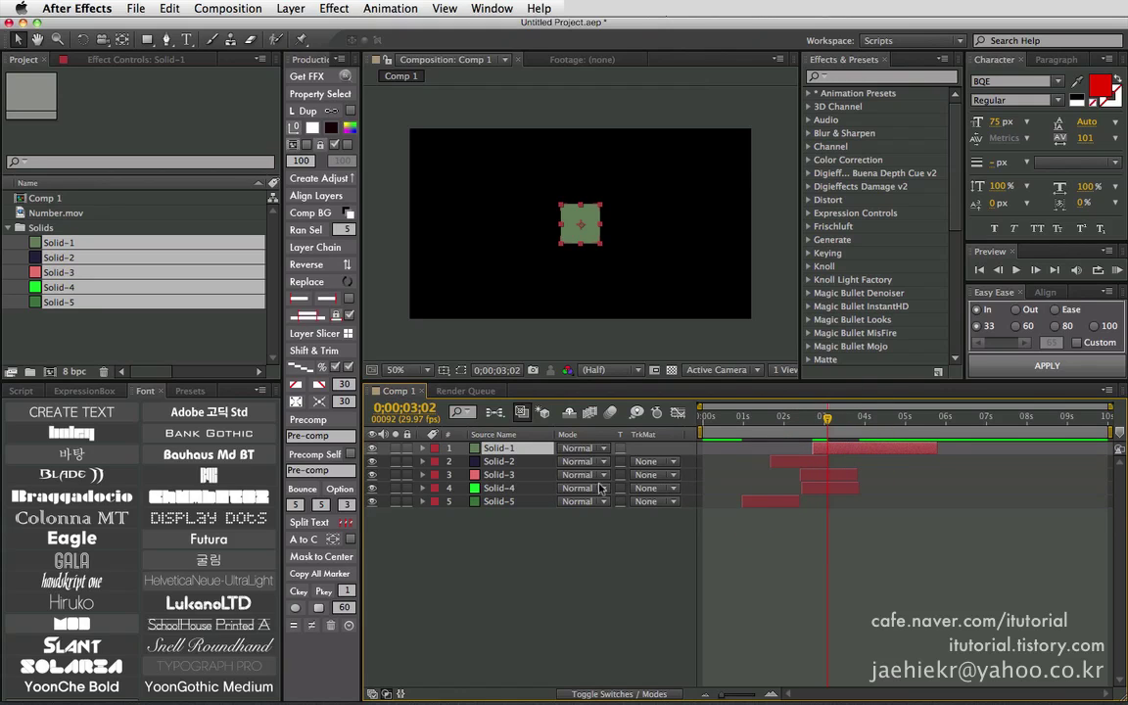
left_click(495, 474, "super")
left_click(505, 501, "shift")
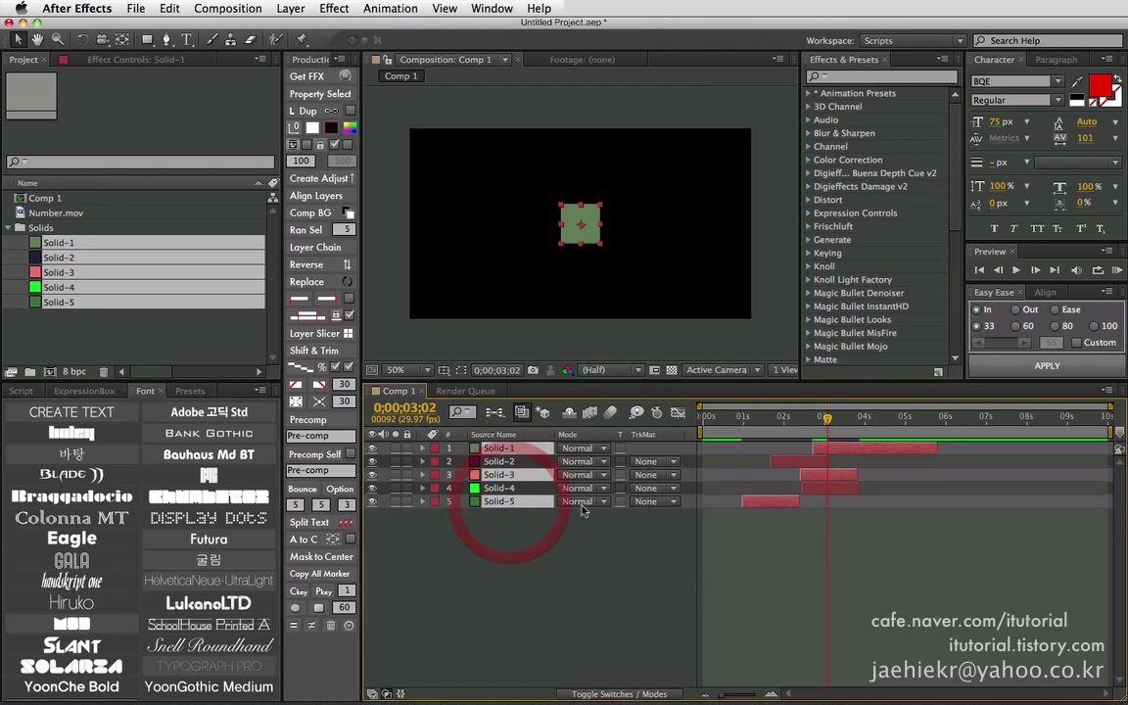
left_click(306, 315)
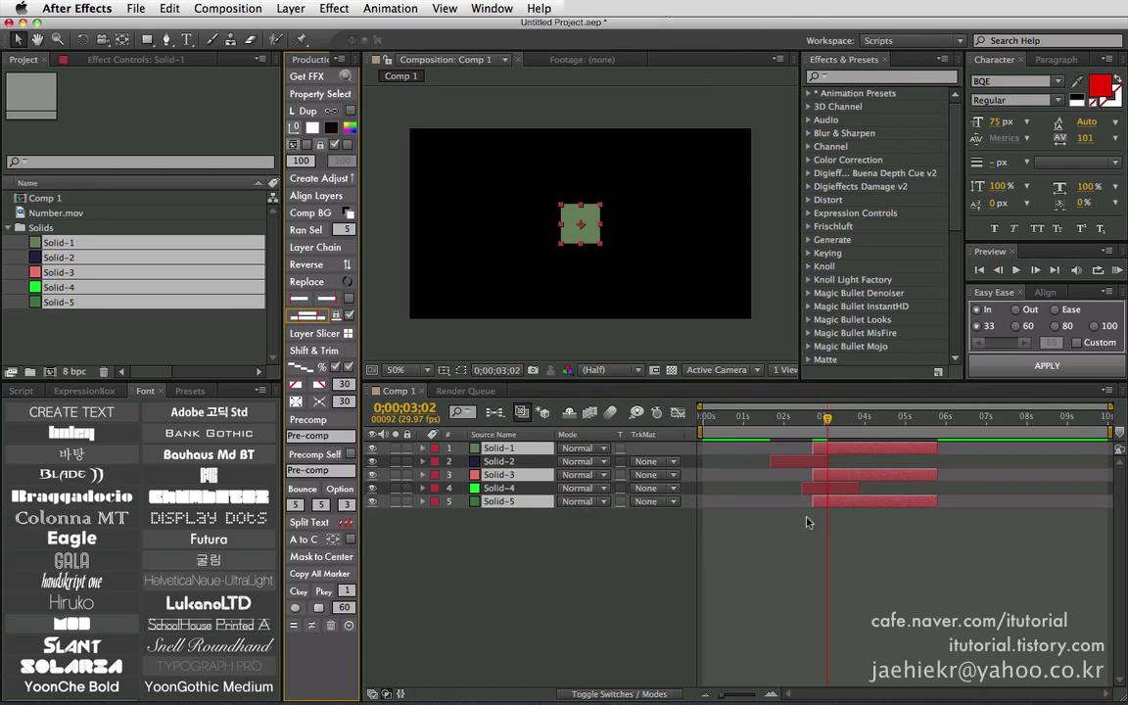
left_click(526, 544)
left_click_drag(477, 462, 522, 483)
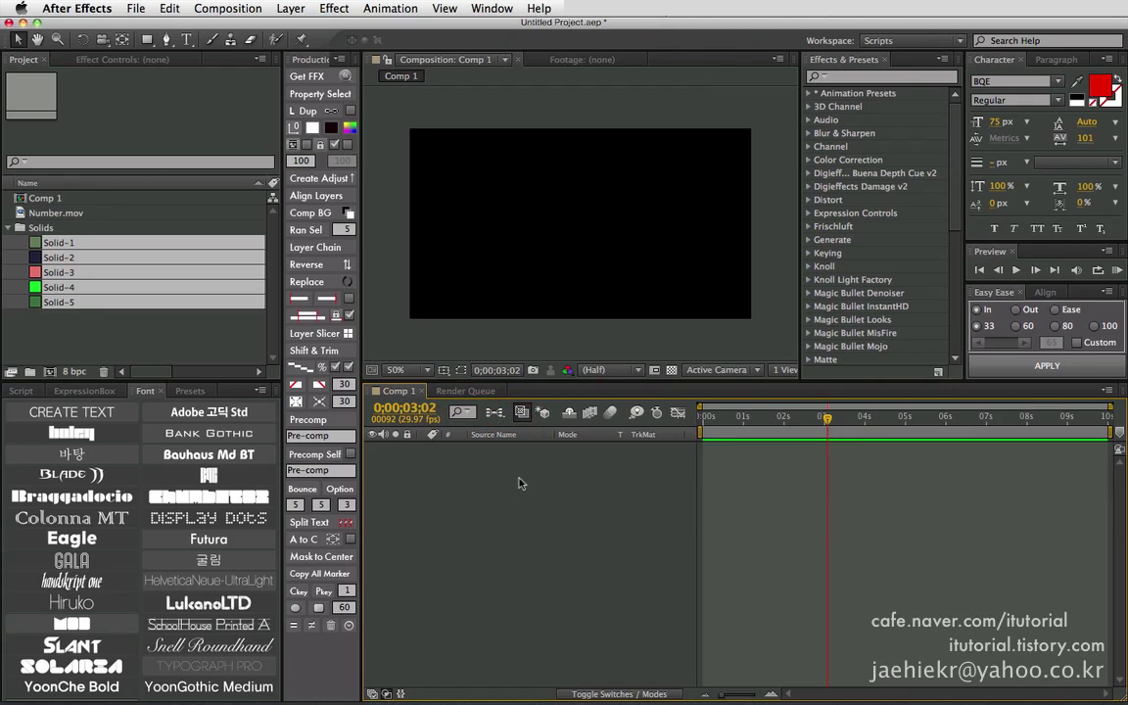
Drag Number.mov into Comp 1 and duplicate it with Ctrl+D into three Number.mov layers
left_click(201, 337)
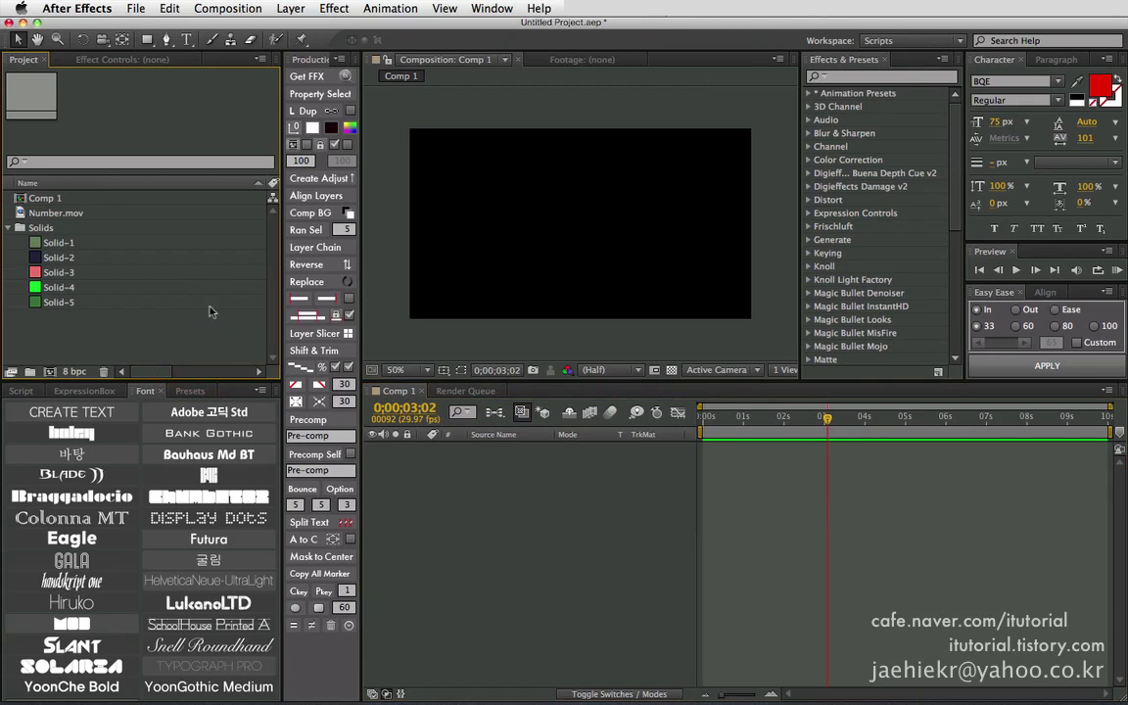
left_click(10, 228)
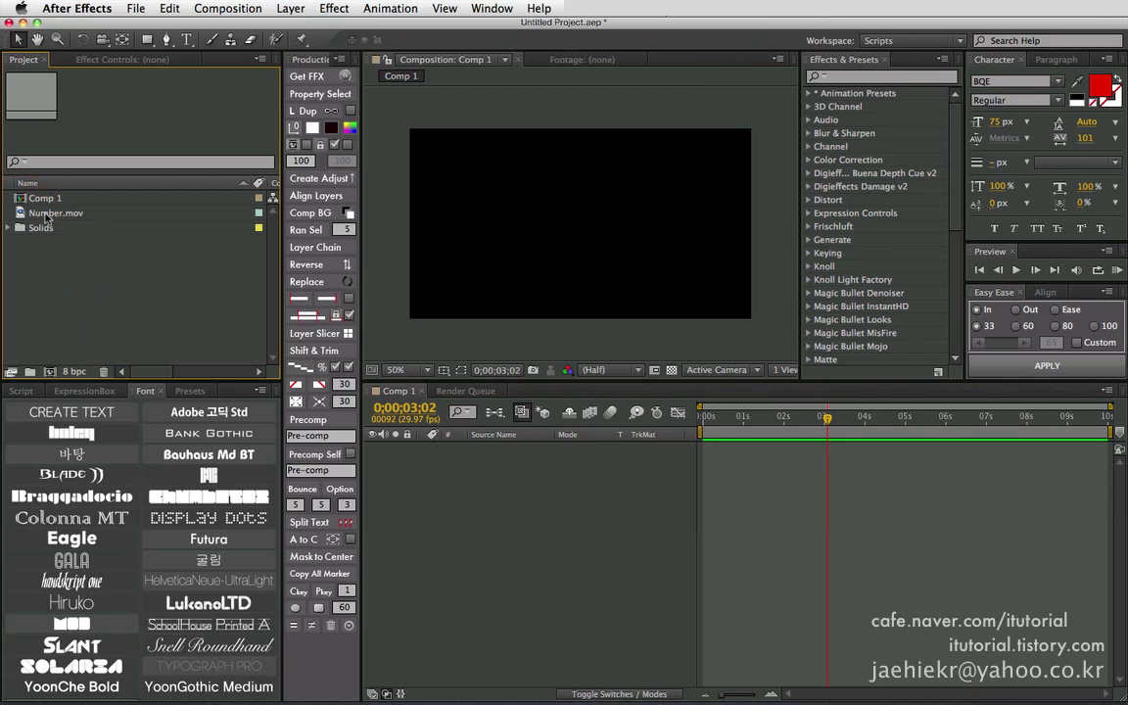
left_click_drag(45, 213, 511, 426)
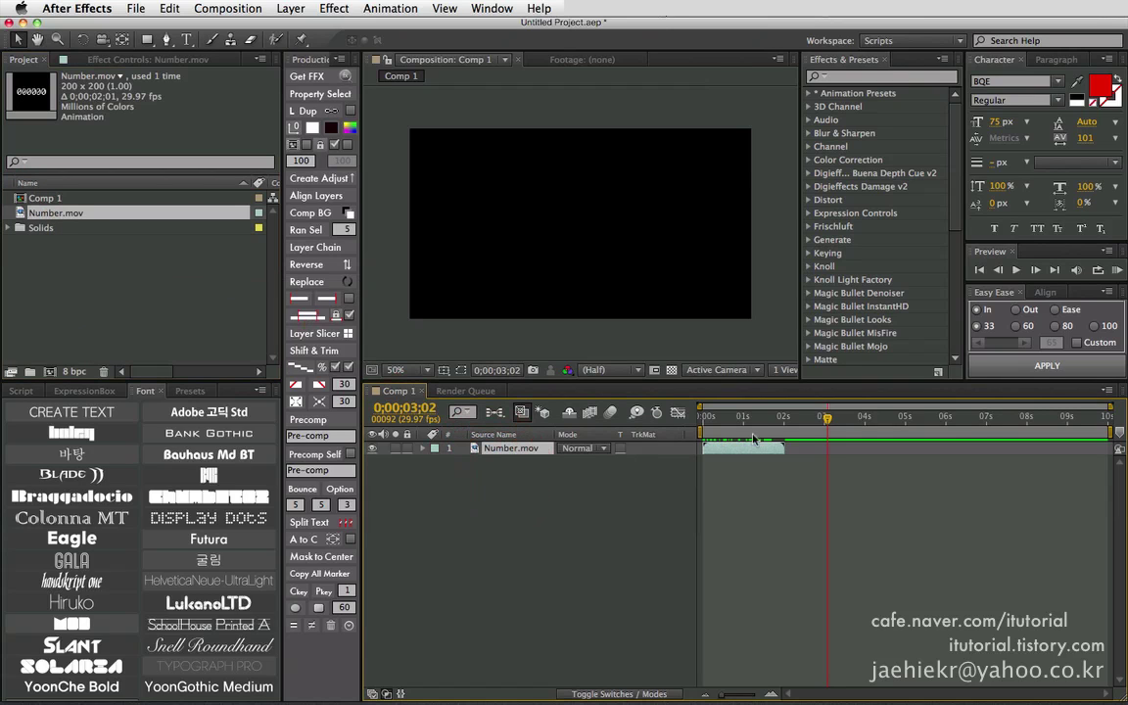
mouse_move(703, 419)
left_mouse_down()
mouse_move(753, 425)
mouse_move(716, 429)
mouse_move(749, 420)
left_mouse_up()
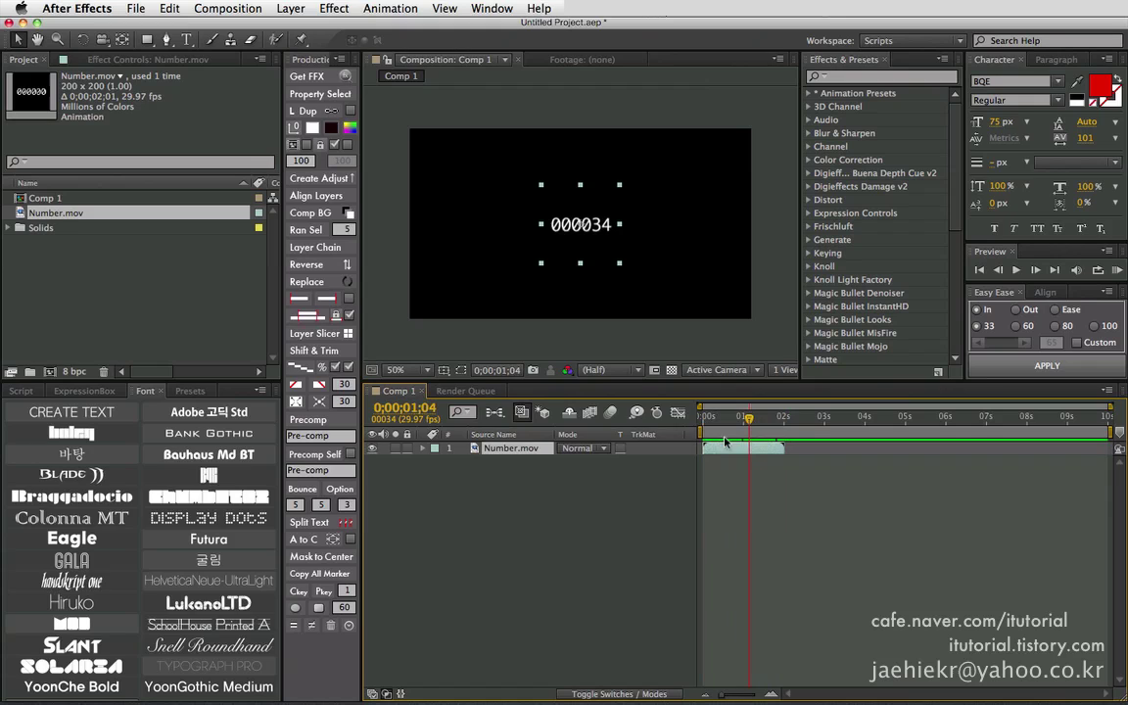
left_click(501, 482)
left_click(511, 449)
key("ctrl+d")
key("ctrl+d")
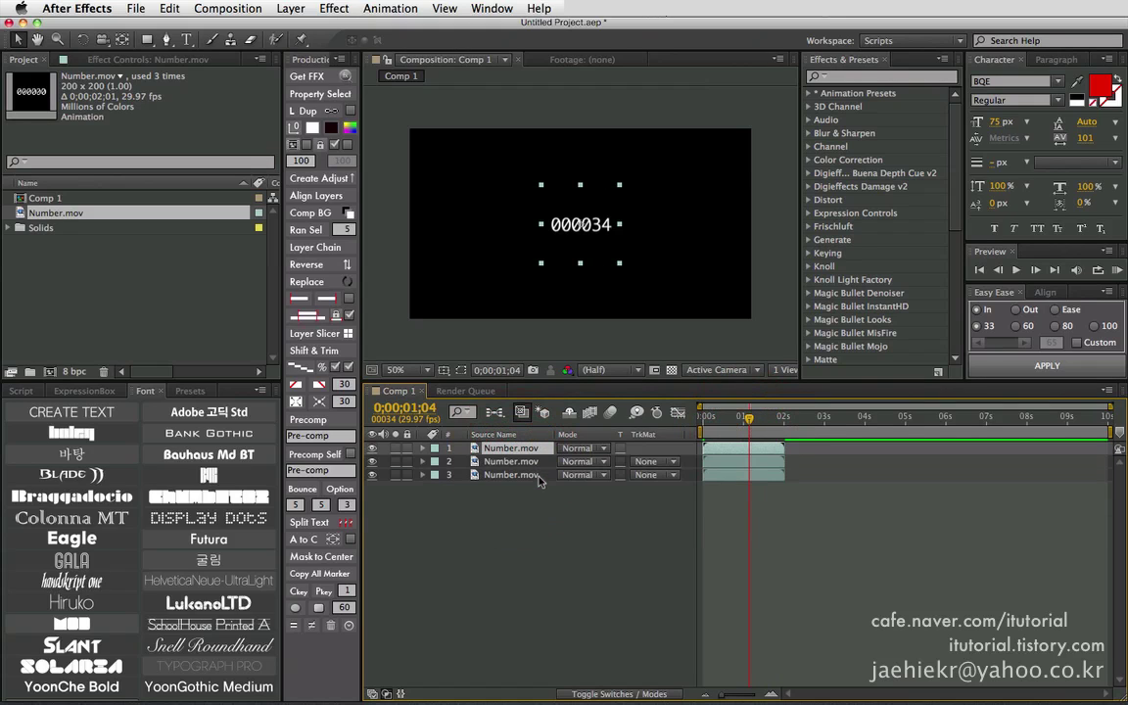
Move the top Number.mov copy to the left of the frame and the third to the right
left_click(524, 449)
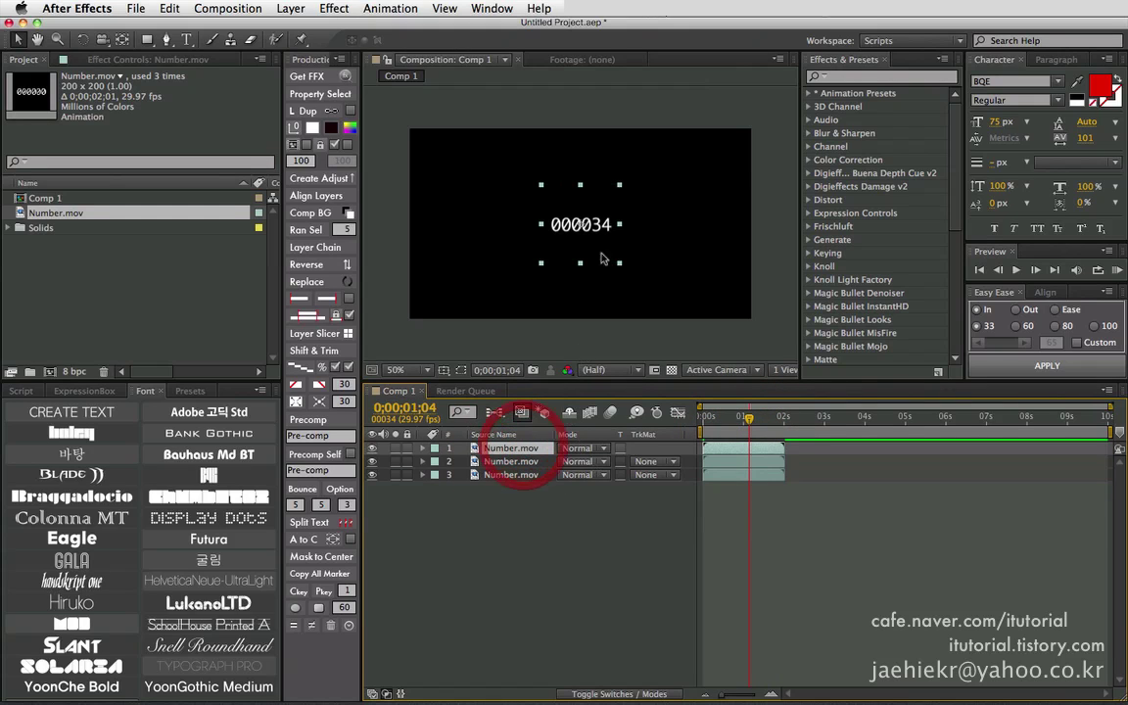
left_click_drag(581, 225, 485, 225)
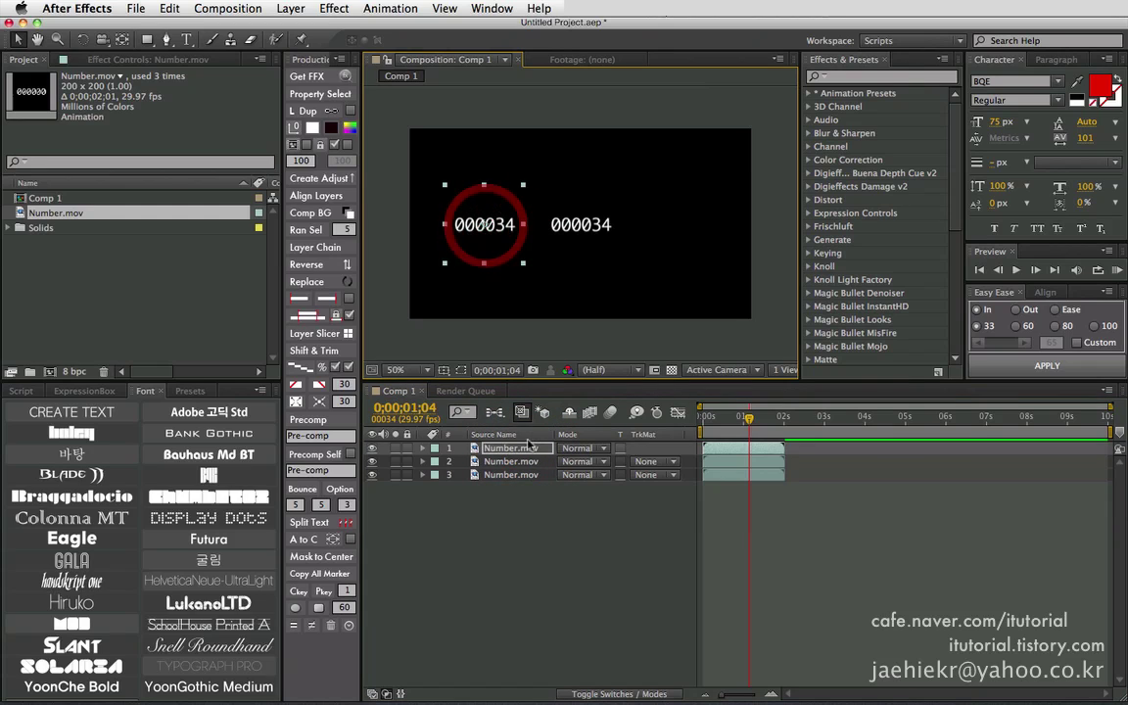
left_click(509, 473)
left_click_drag(580, 224, 691, 225)
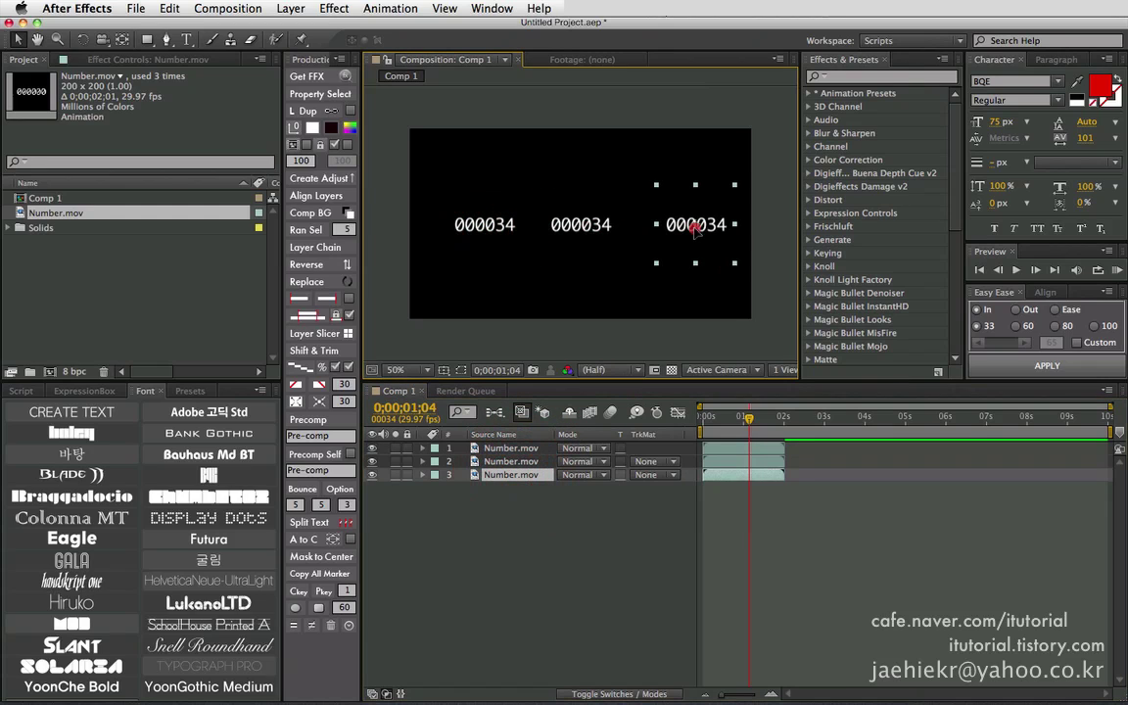
left_click(566, 499)
Trim all three Number.mov layers to run from about 0;00;00;21 to 0;00;01;05
left_click_drag(748, 419, 723, 419)
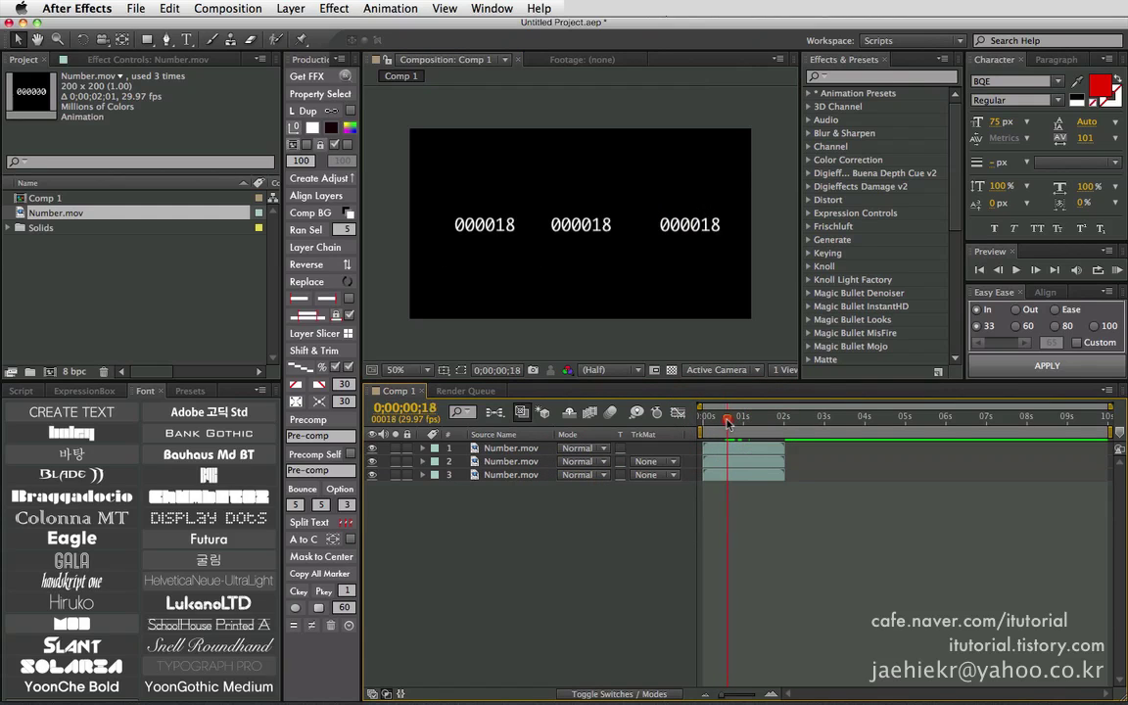
key("super+a")
left_click(300, 298)
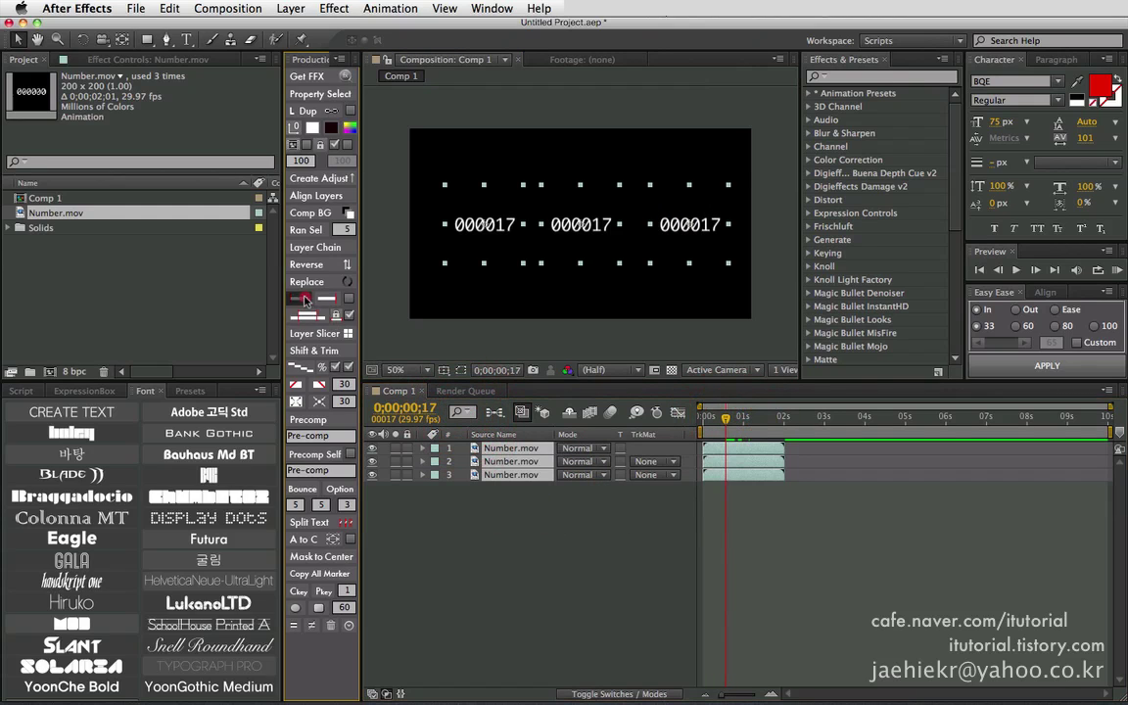
left_click_drag(725, 417, 751, 419)
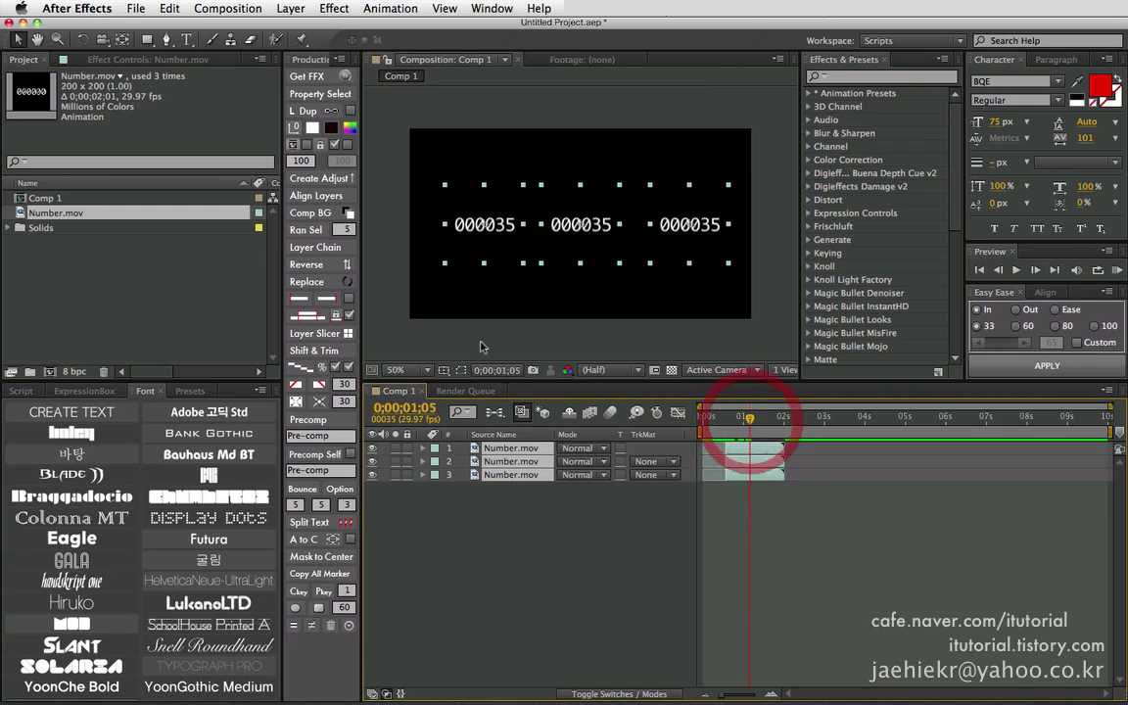
left_click(332, 305)
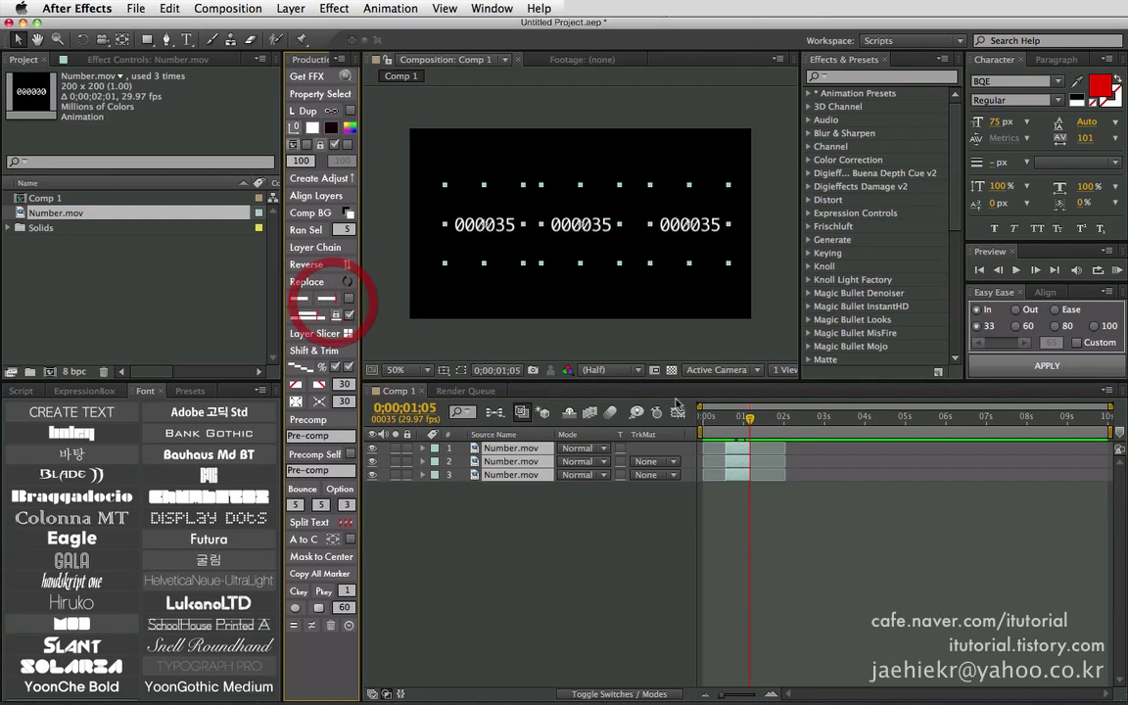
left_click(576, 514)
Drag the first Number.mov layer later and check the offset at 0;00;01;04
left_click(736, 447)
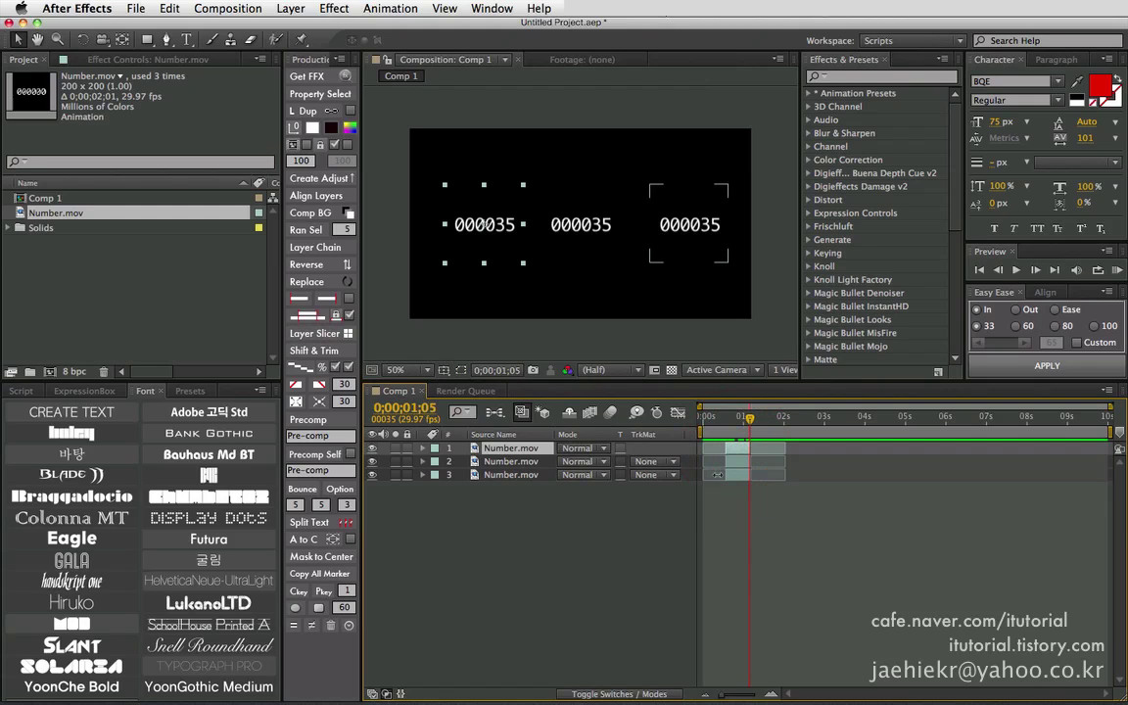
mouse_move(738, 448)
left_mouse_down()
mouse_move(750, 448)
mouse_move(745, 459)
left_mouse_up()
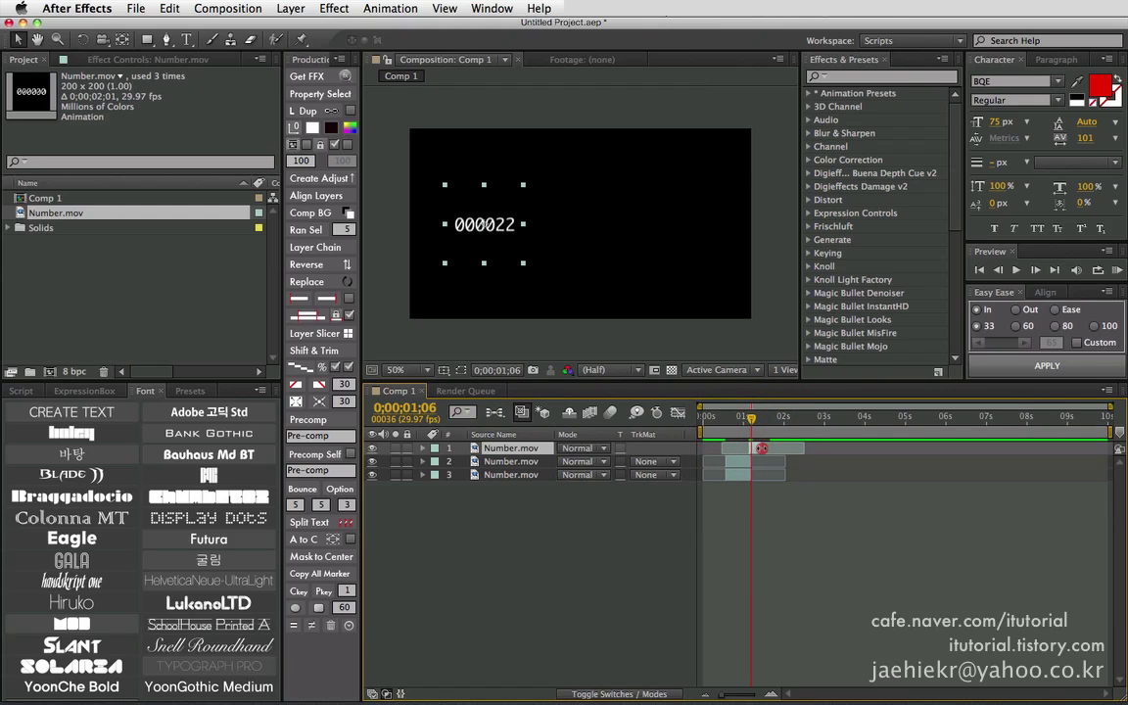
left_click(750, 416)
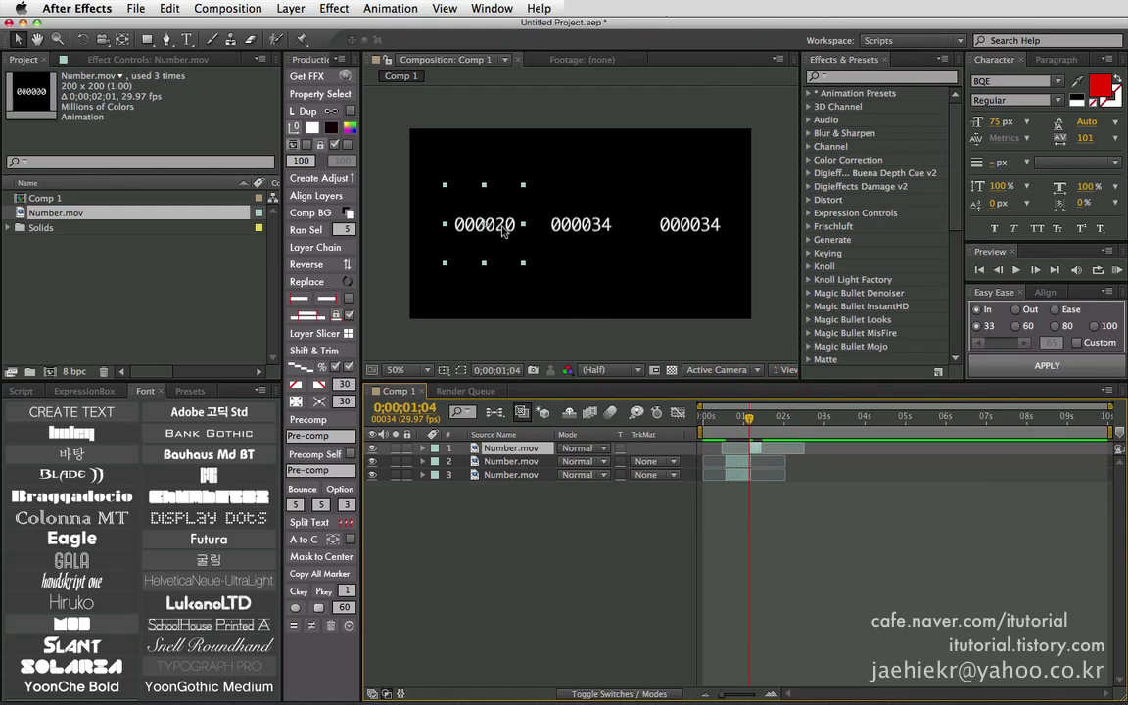
left_click_drag(751, 420, 762, 421)
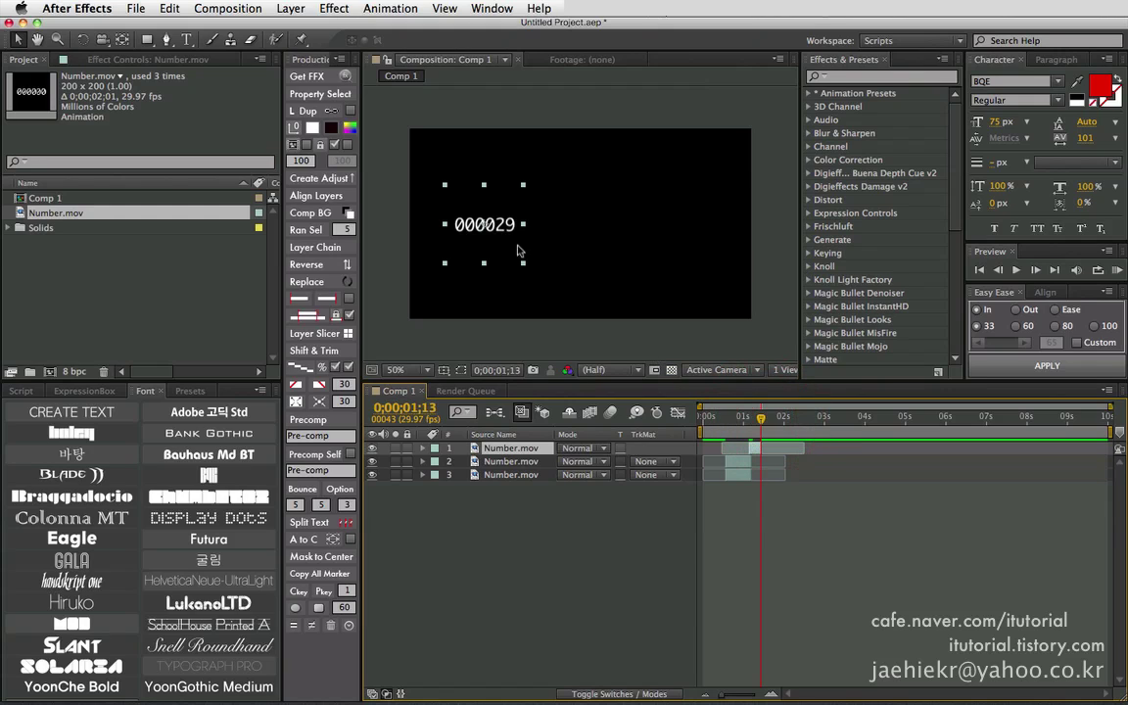
Select all three Number.mov layers with the current time at about 0;00;00;17
left_click(742, 461)
mouse_move(753, 419)
left_mouse_down()
mouse_move(725, 419)
mouse_move(749, 421)
left_mouse_up()
left_click(726, 419)
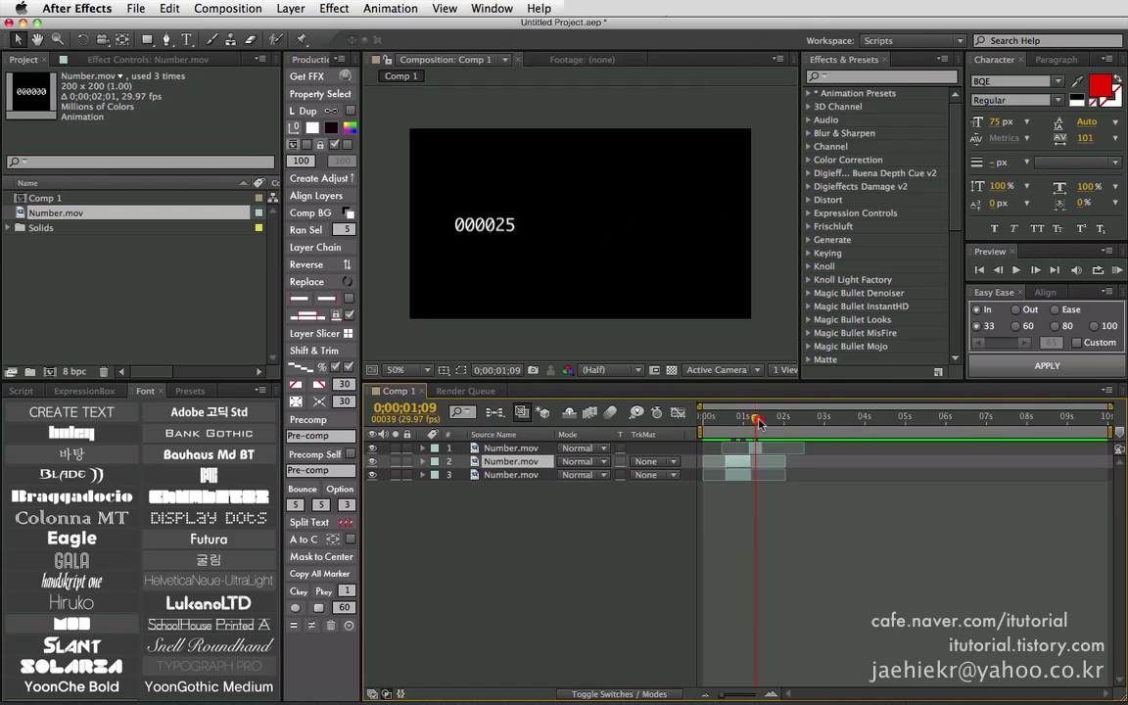
left_click(516, 504)
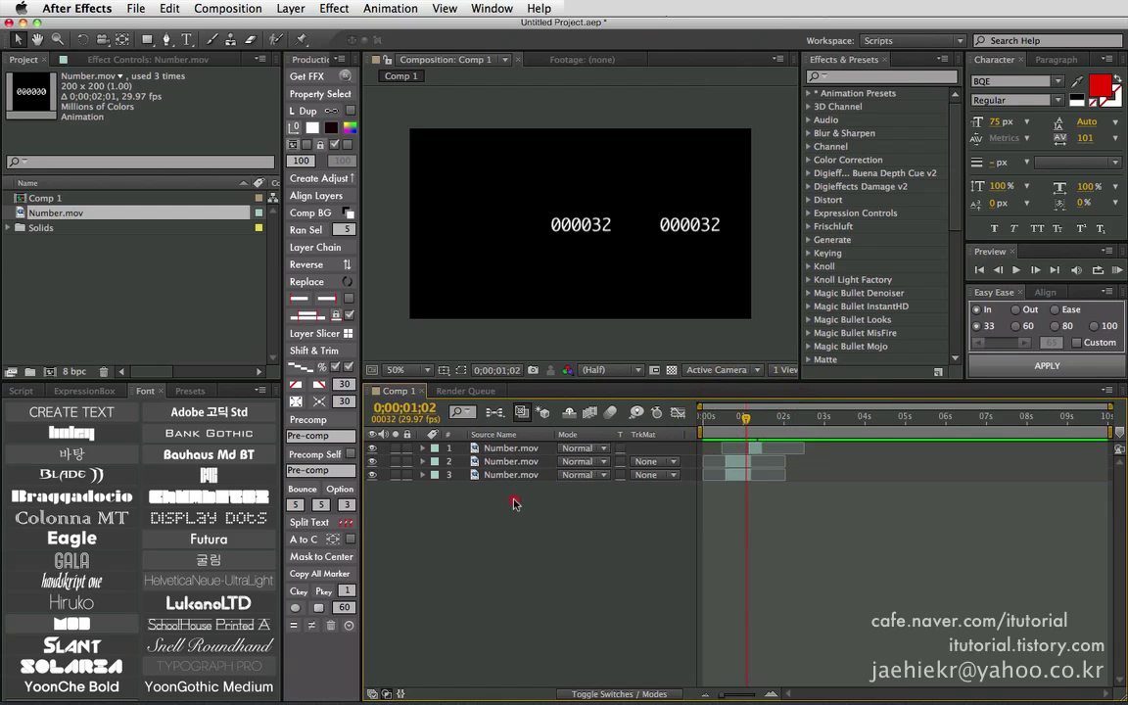
left_click(527, 450)
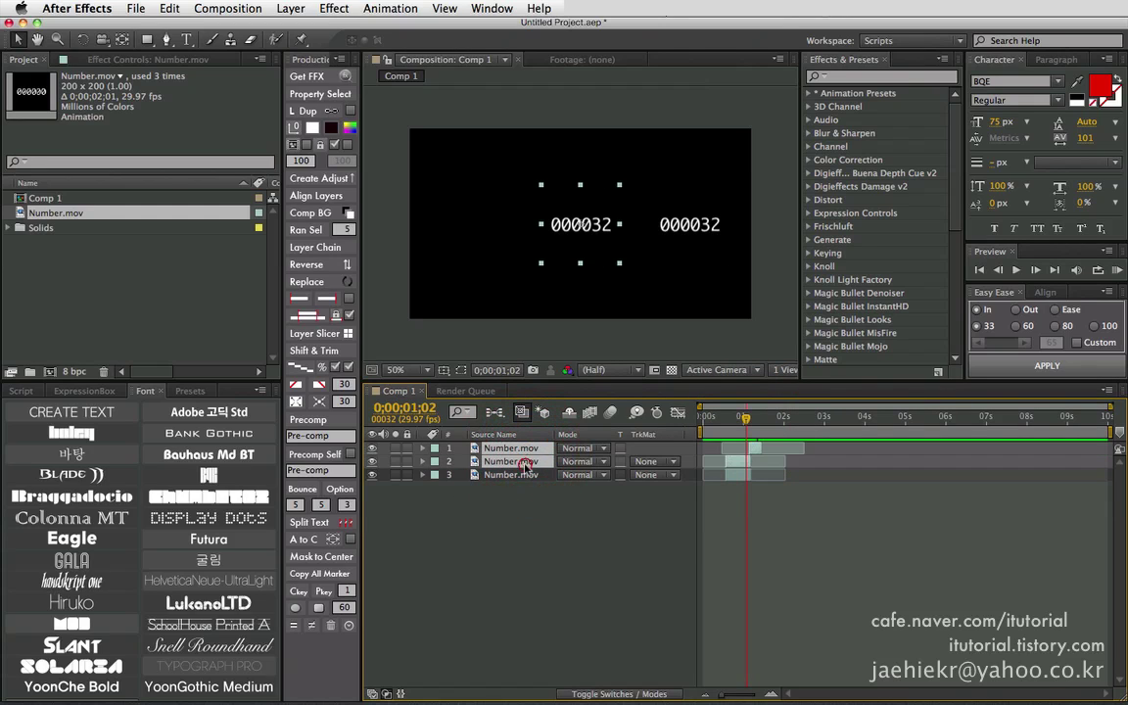
left_click(527, 476, "shift")
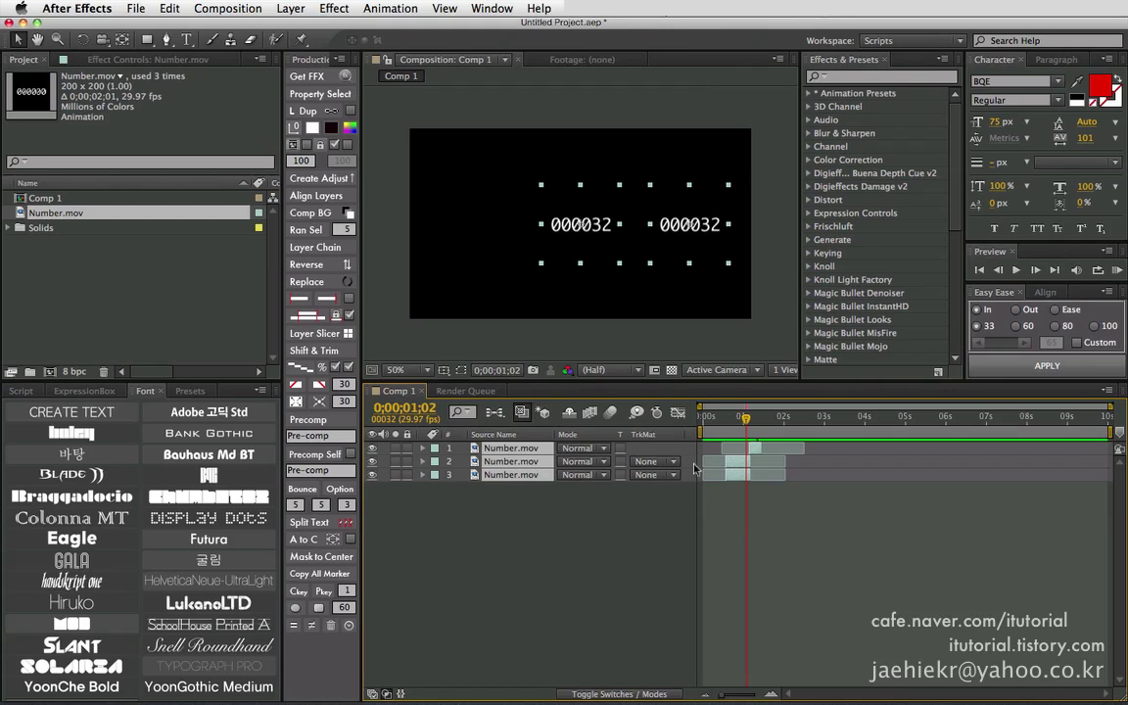
key("Page_Up")
key("Page_Up")
key("Page_Up")
key("Page_Up")
key("Page_Up")
key("Page_Up")
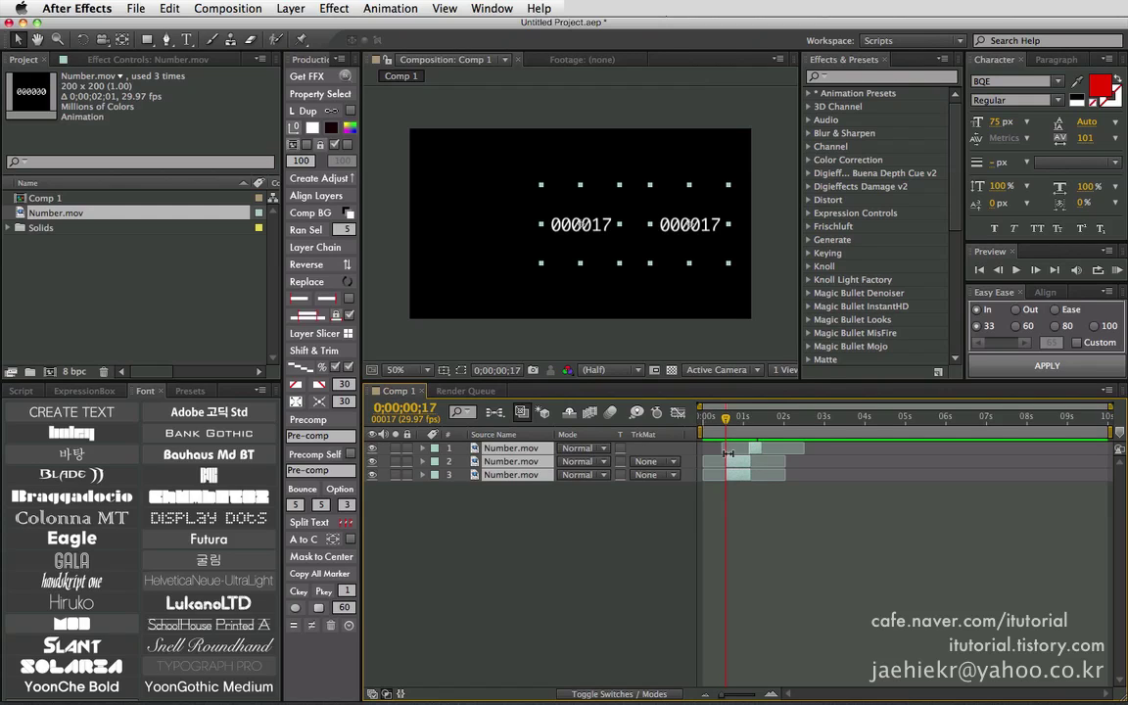
left_click(307, 316)
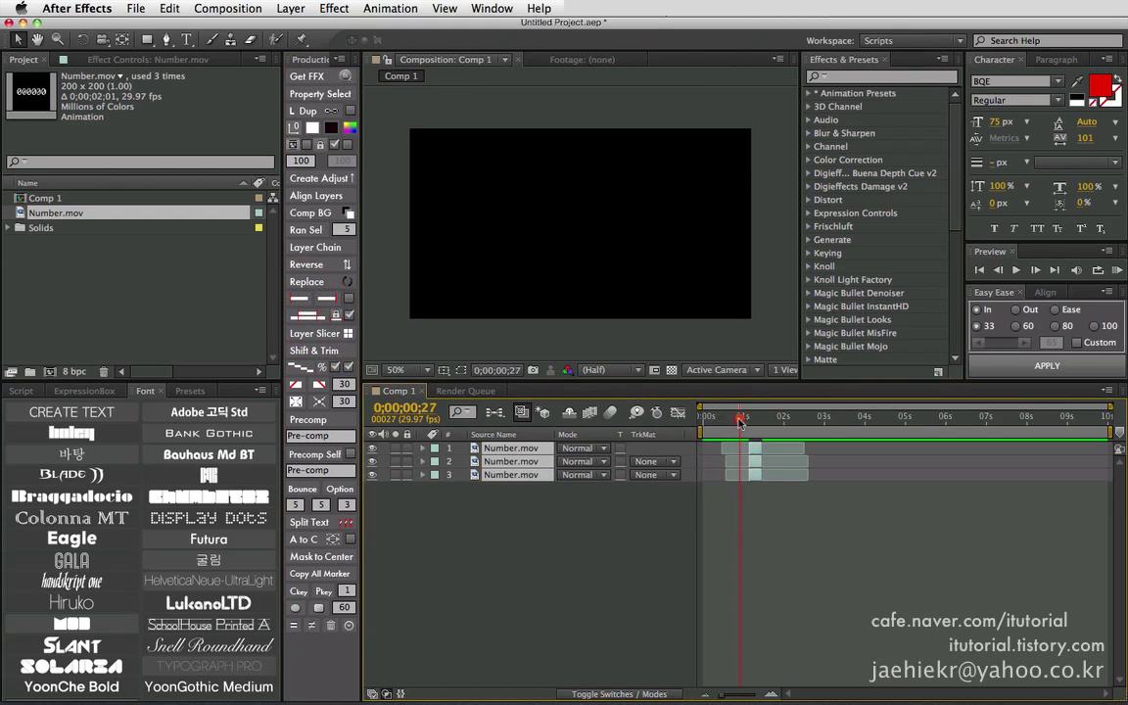
left_click_drag(744, 421, 749, 419)
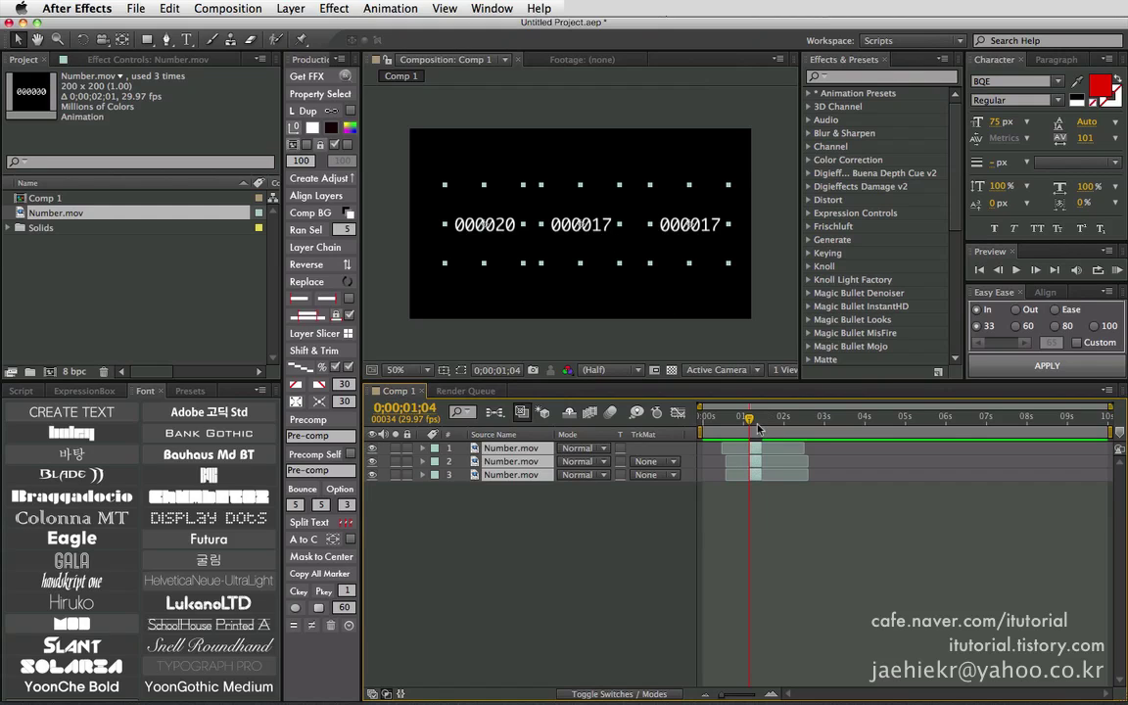
mouse_move(749, 420)
left_mouse_down()
mouse_move(761, 419)
mouse_move(741, 426)
mouse_move(725, 479)
mouse_move(769, 449)
left_mouse_up()
left_click(725, 502)
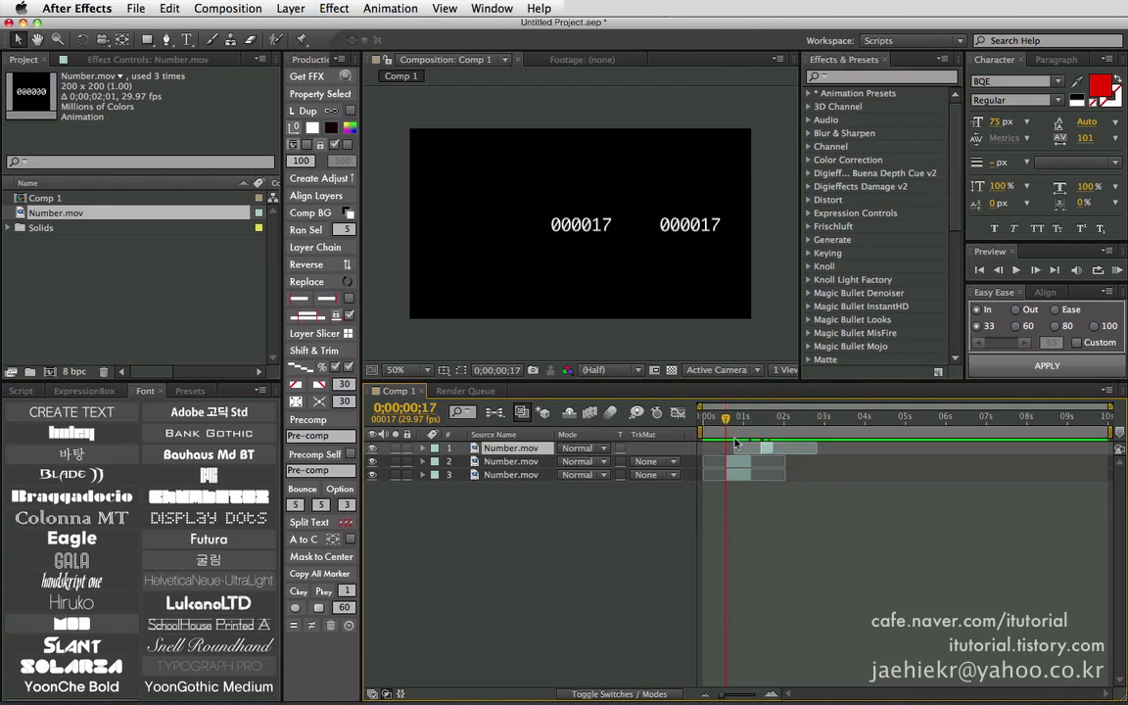
left_click(726, 416)
left_click(737, 467)
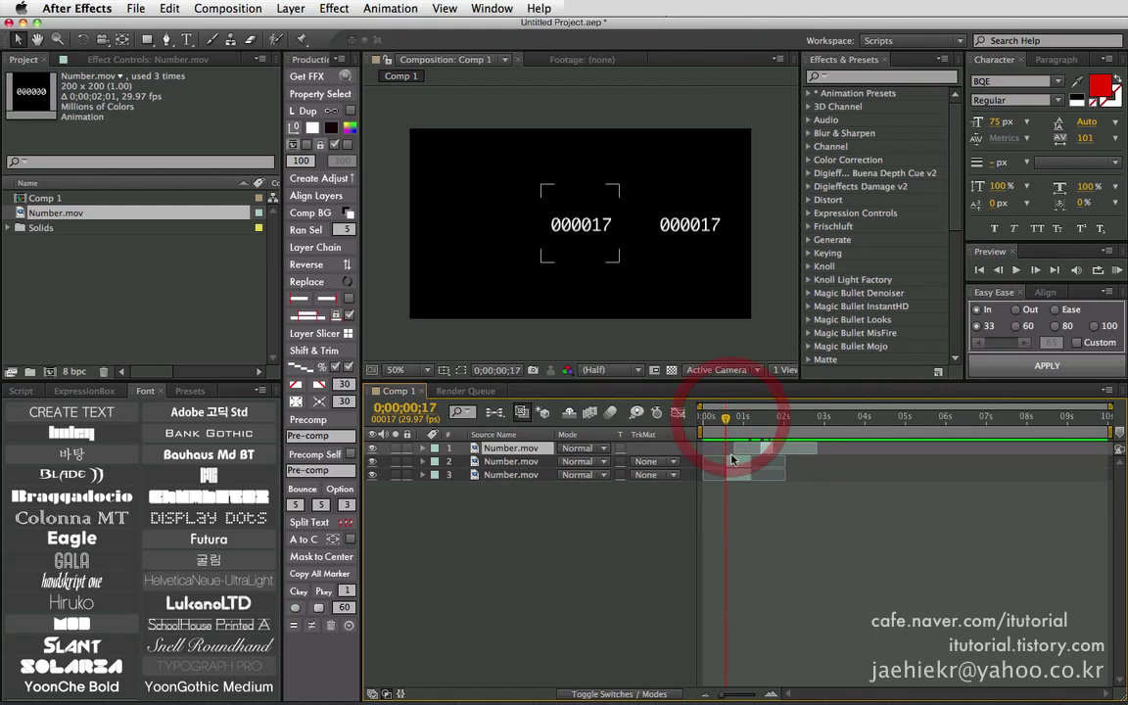
left_click(736, 474)
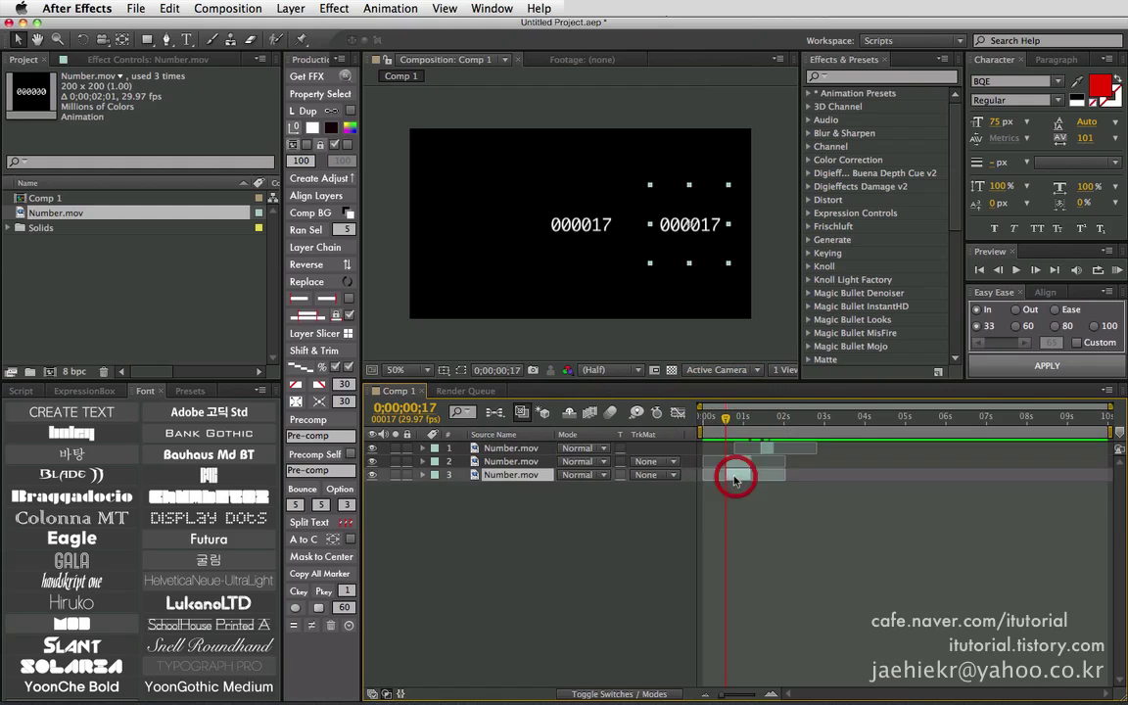
left_click_drag(727, 474, 731, 476)
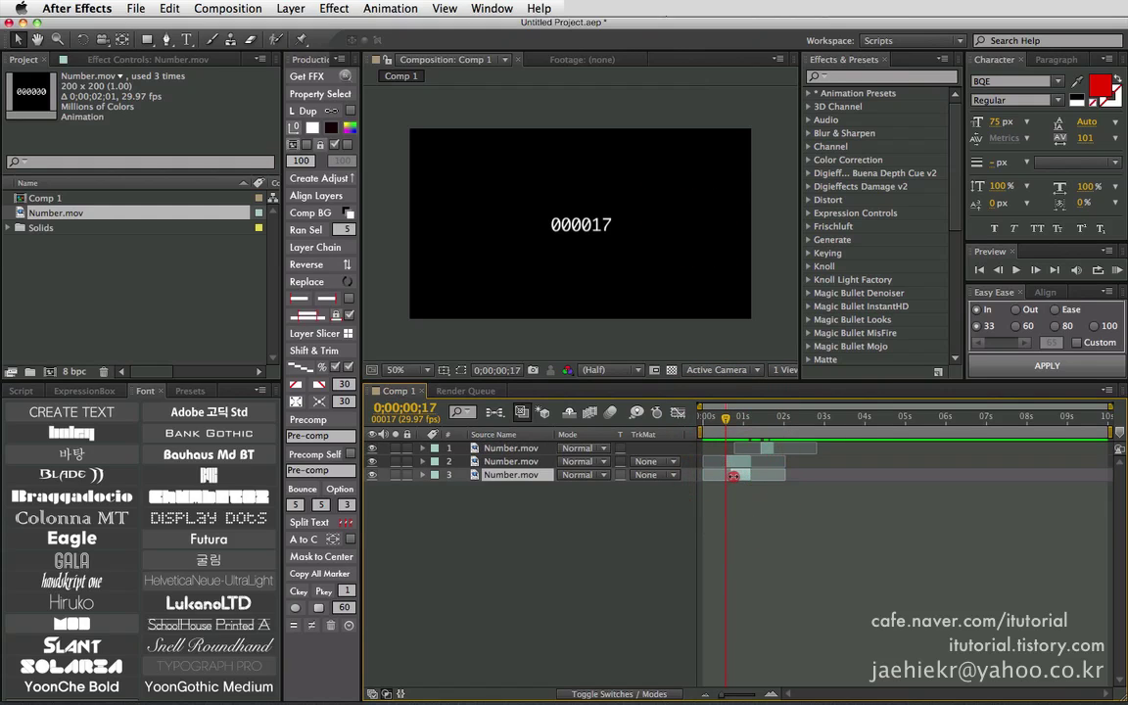
left_click_drag(726, 416, 730, 418)
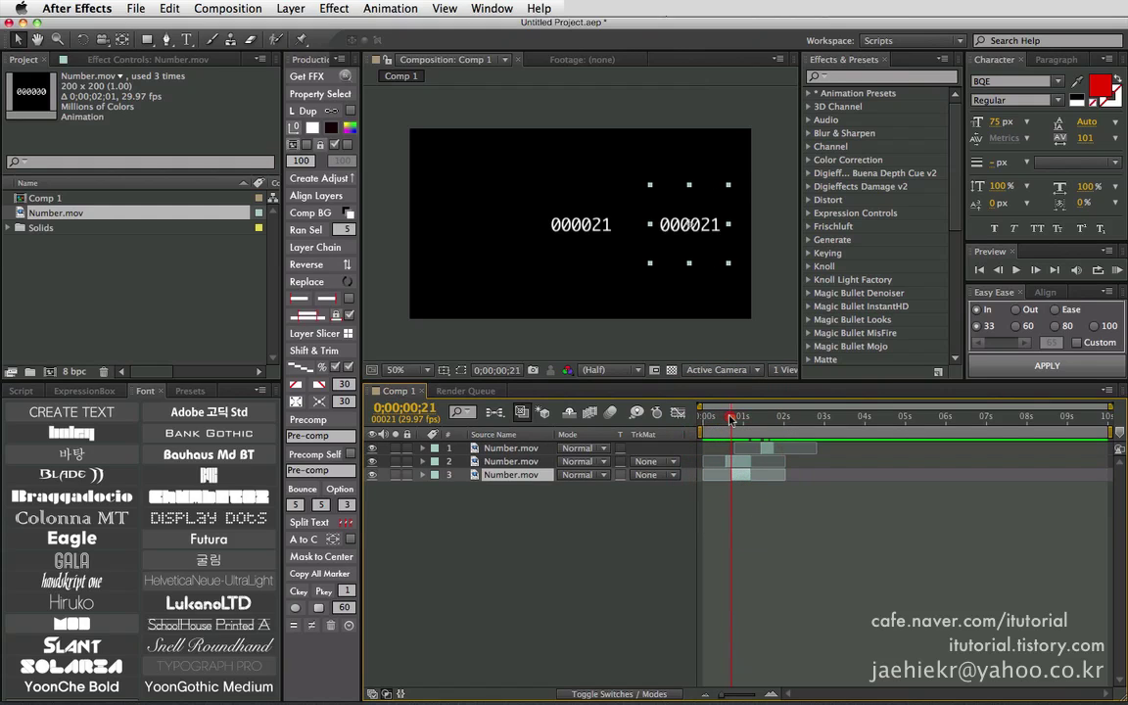
left_click_drag(736, 474, 738, 471)
left_click(529, 449)
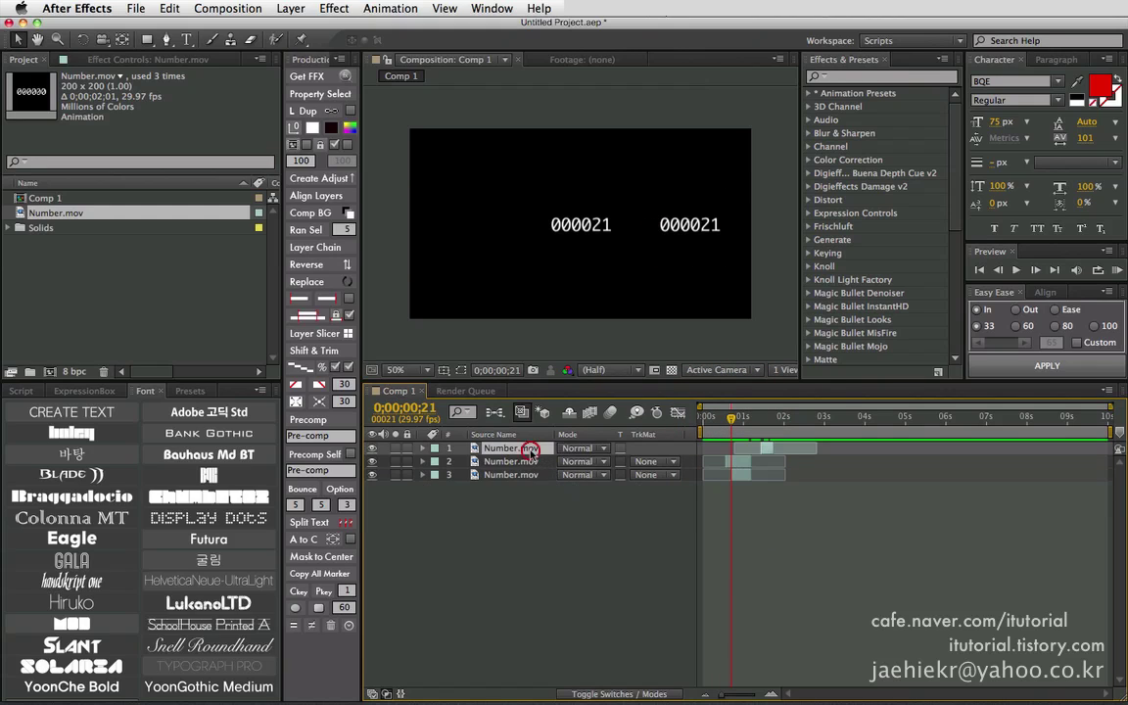
left_click(524, 461, "shift")
left_click(530, 477, "shift")
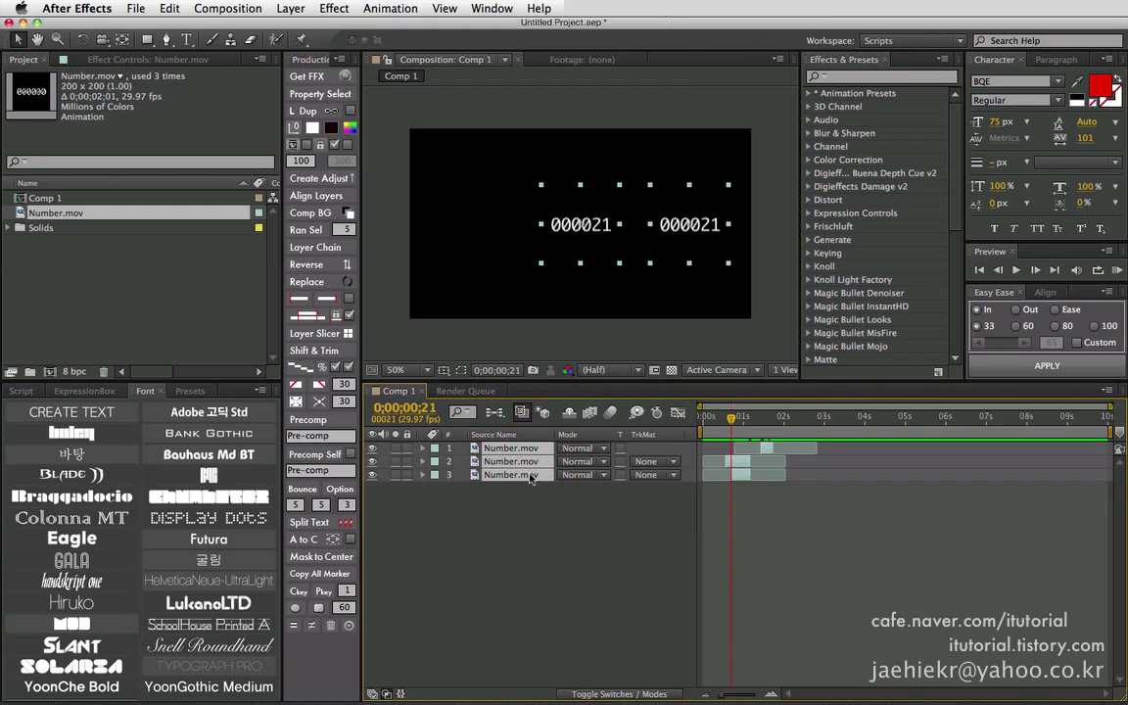
left_click(310, 317)
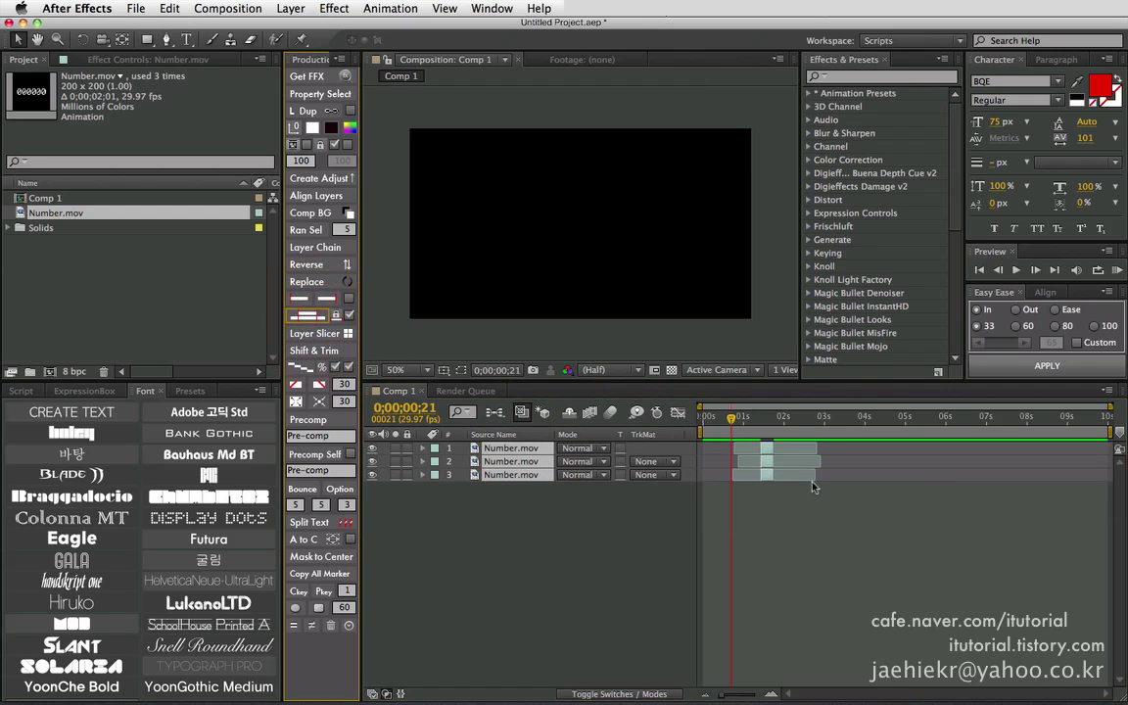
left_click_drag(747, 420, 761, 418)
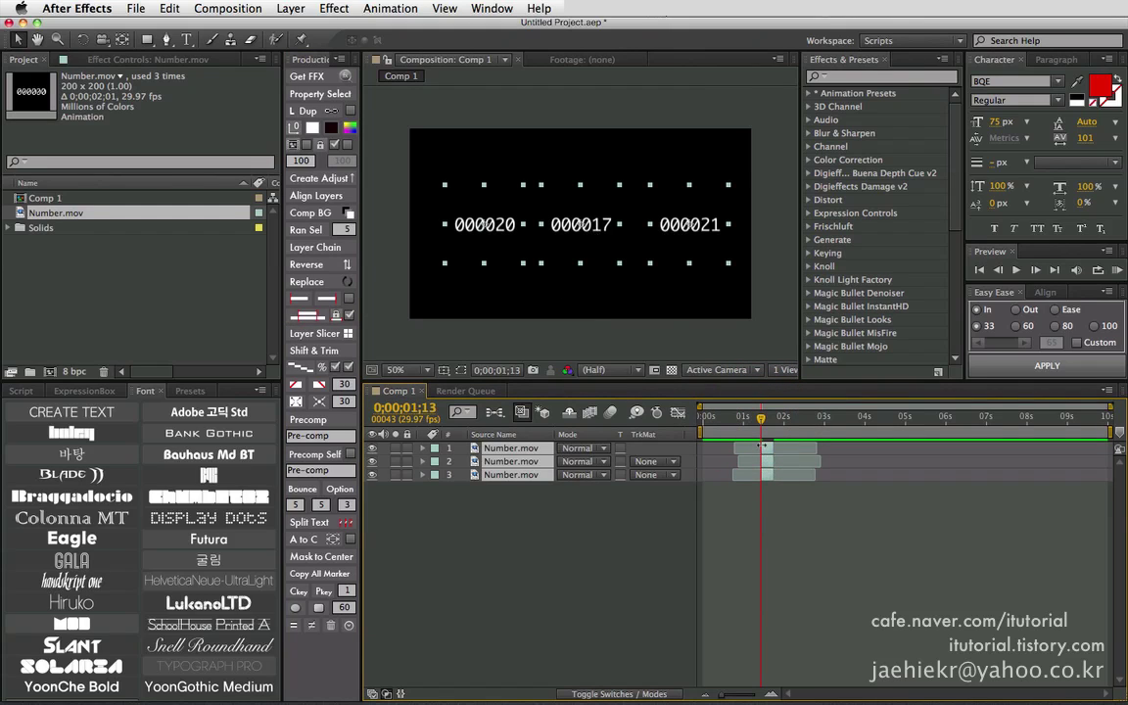
left_click_drag(764, 427, 777, 424)
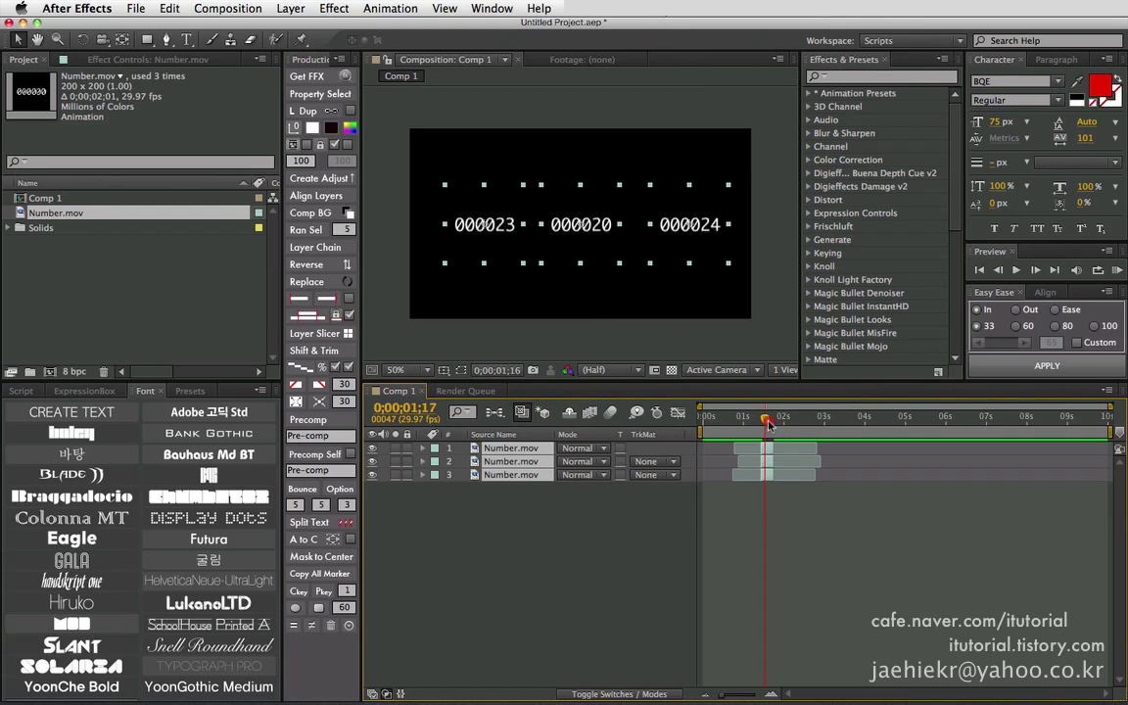
key("space")
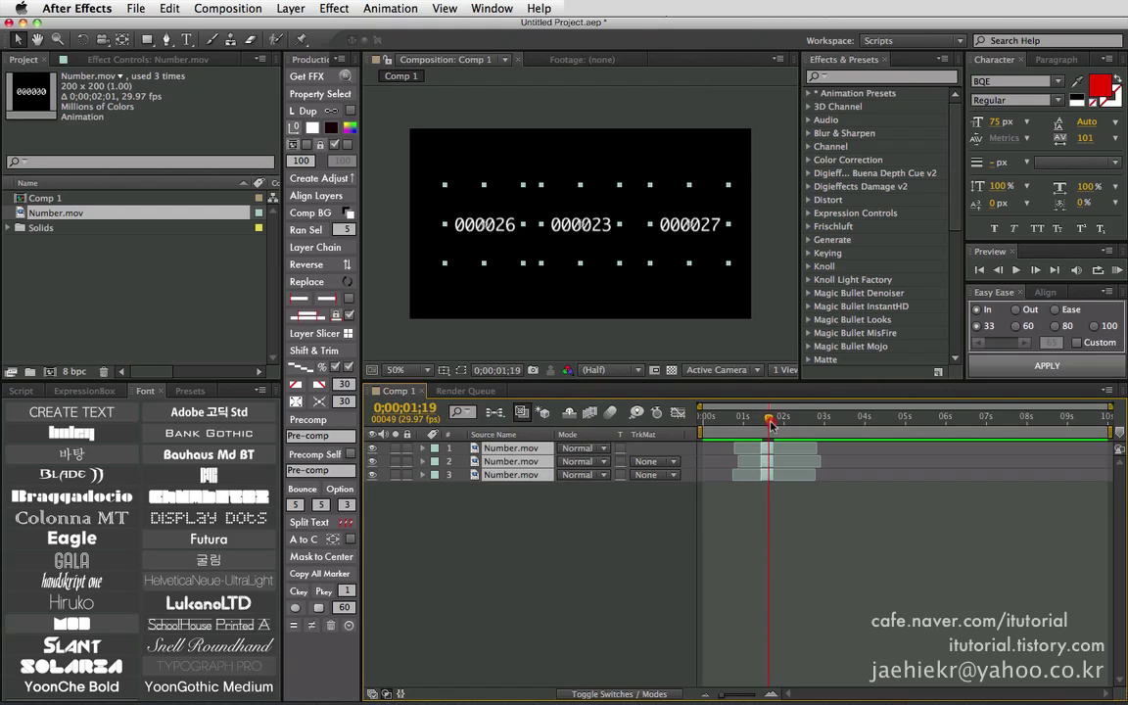
left_click(755, 417)
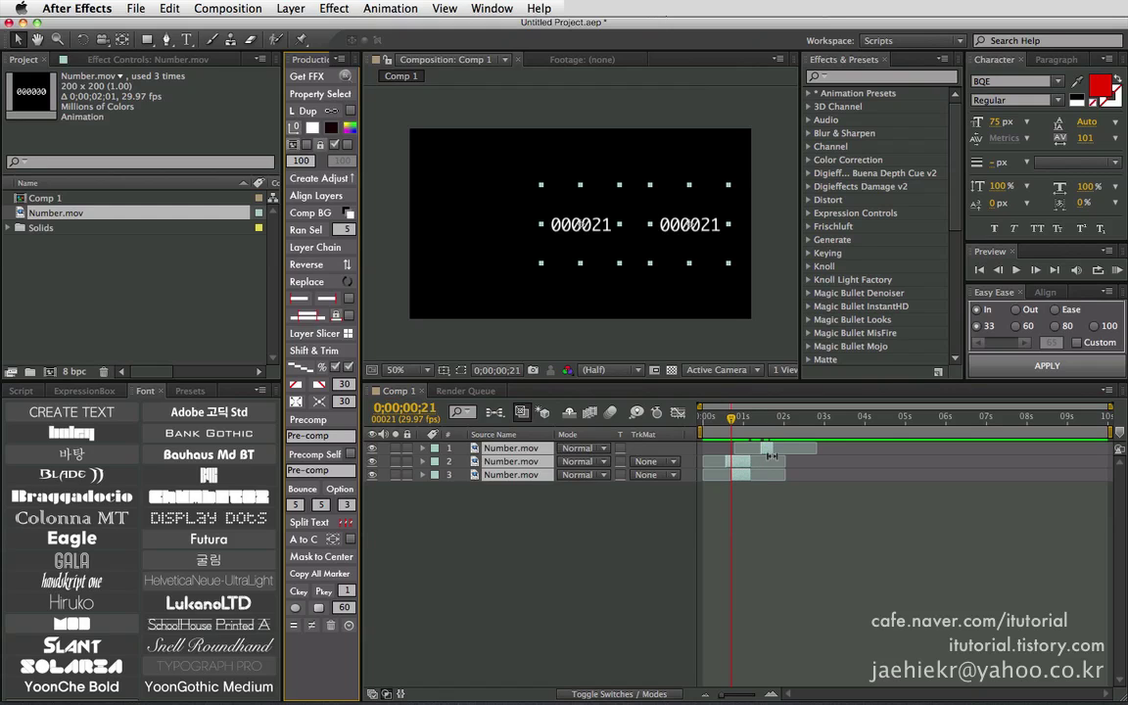
Move the current time to 0;00;01;13 and extend layer 2's end past it
left_click(703, 495)
left_click(736, 460)
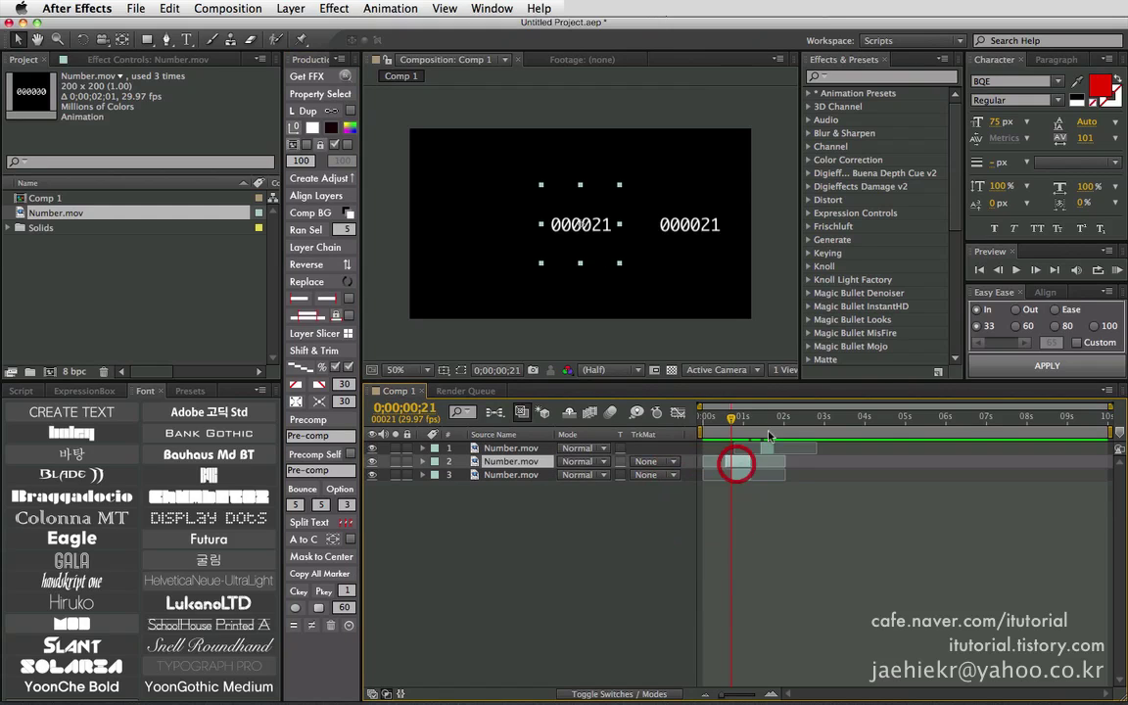
left_click_drag(749, 417, 763, 419)
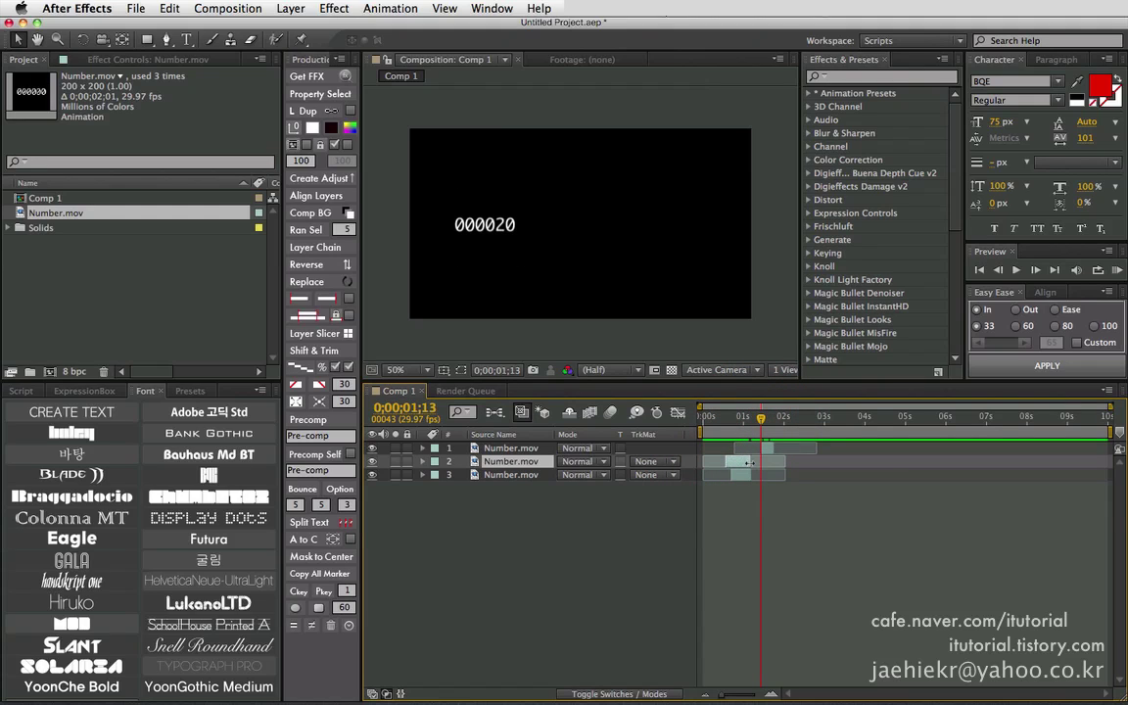
mouse_move(750, 462)
left_mouse_down()
mouse_move(762, 462)
mouse_move(751, 464)
left_mouse_up()
Spread all three Number.mov layers with the distribute script button, then undo it
left_click(524, 448)
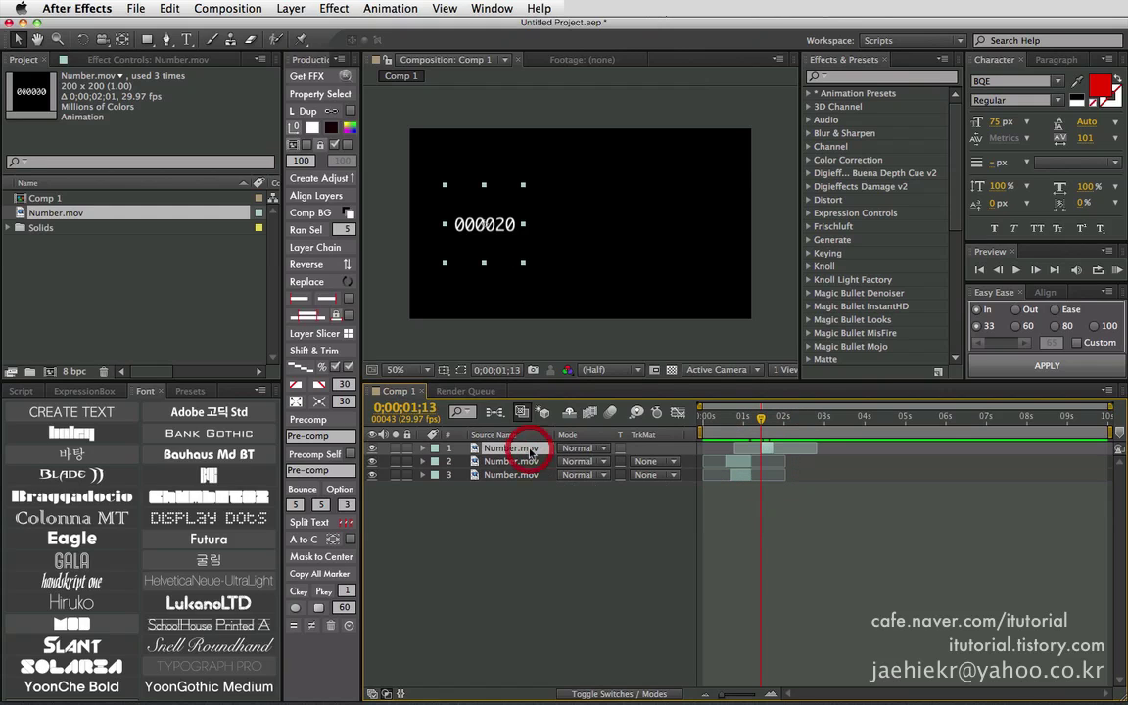
left_click(524, 475, "shift")
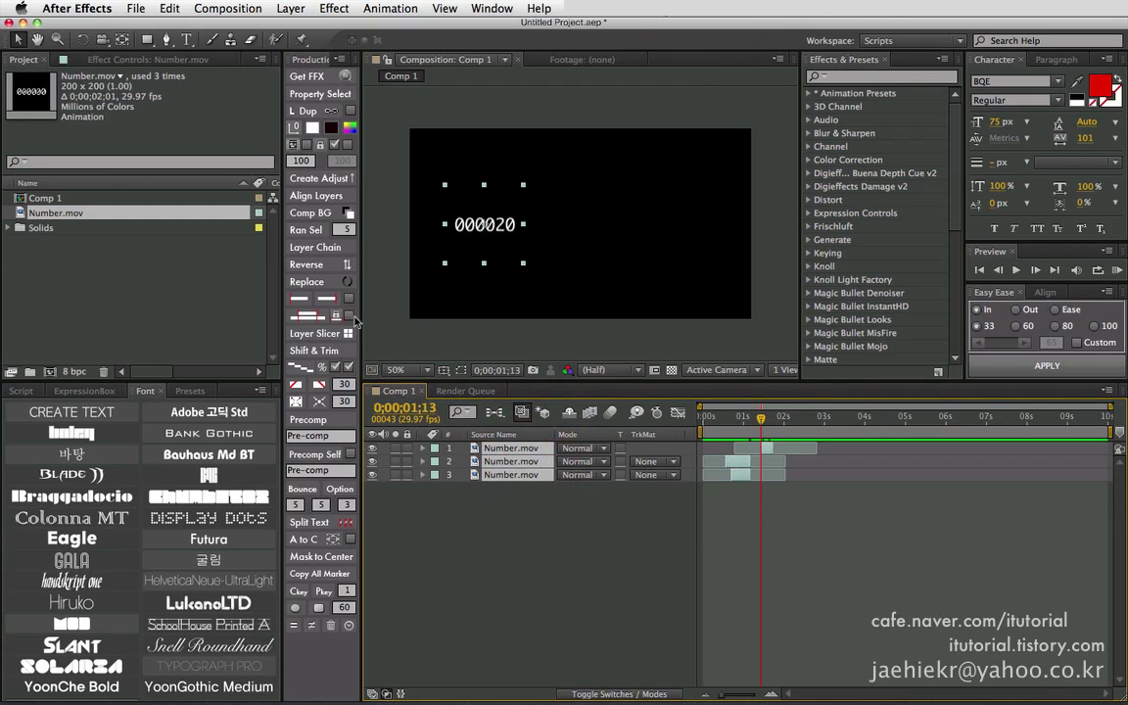
left_click(310, 315)
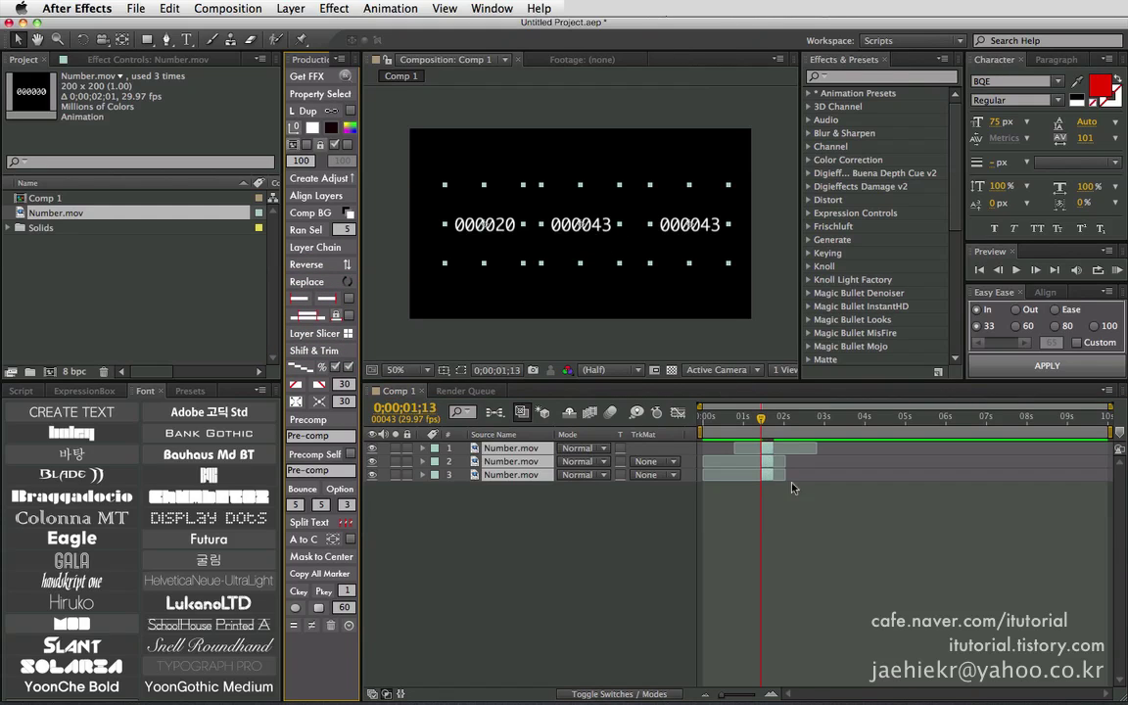
key("super+z")
left_click(742, 480)
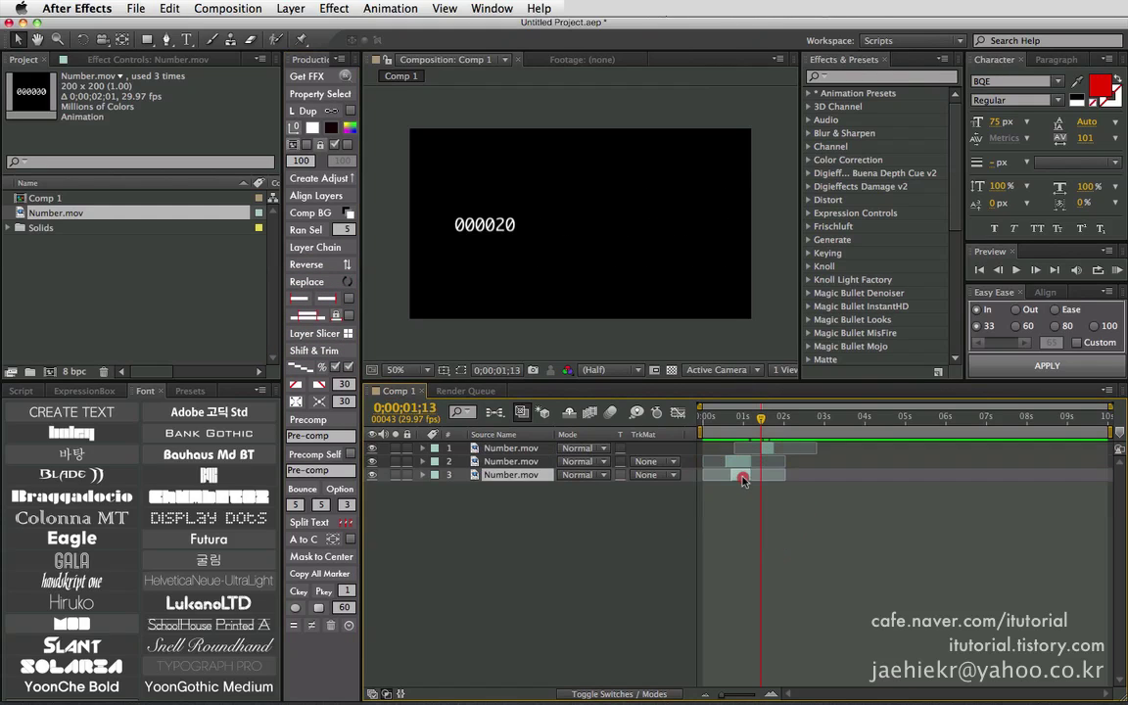
Nudge layer 3 later, redistribute all three layers, trim their ends at 0;00;01;13, and shift them later
left_click_drag(755, 476, 765, 474)
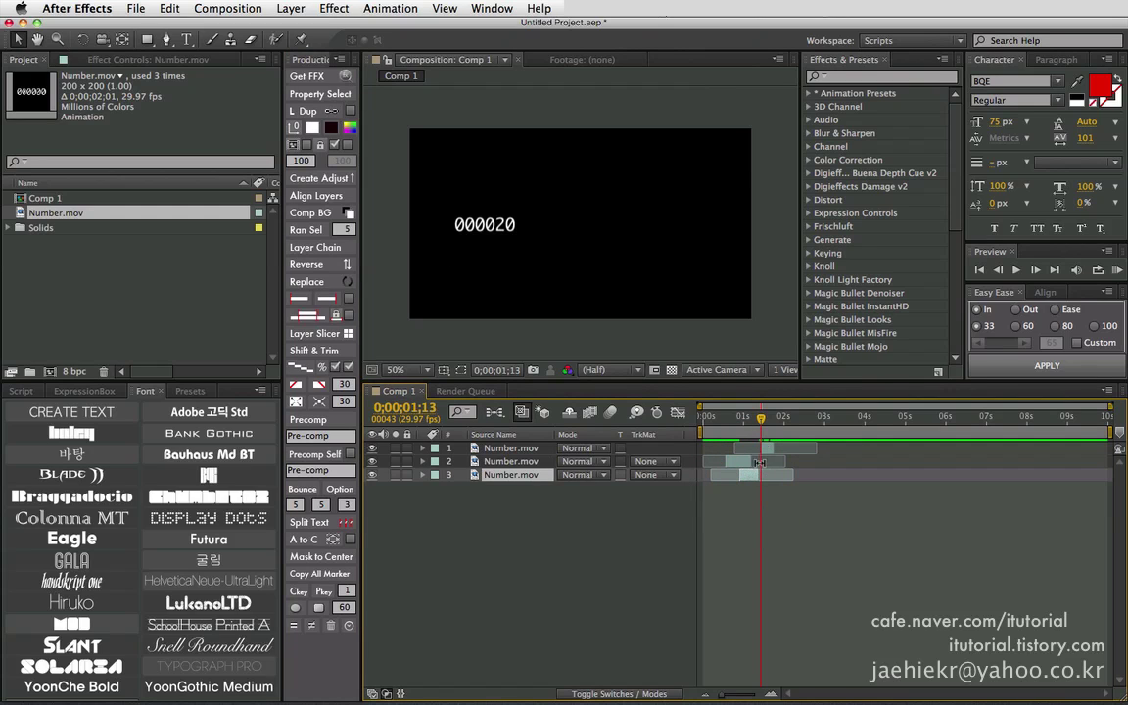
left_click(516, 449, "shift")
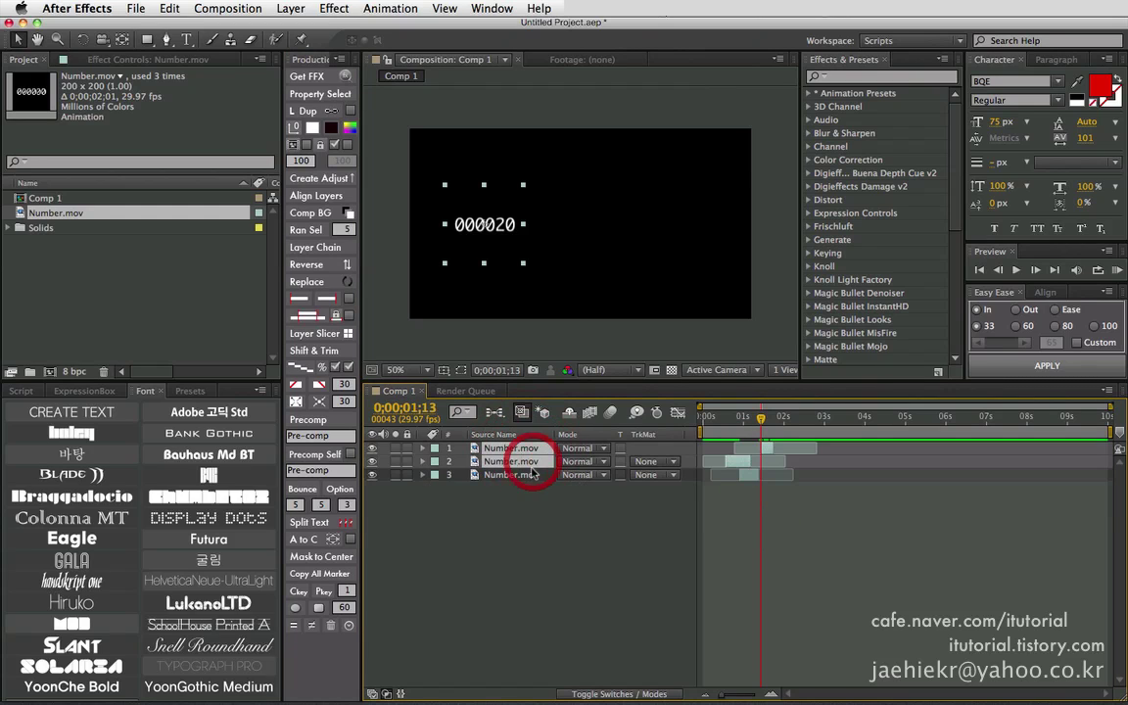
left_click(306, 314)
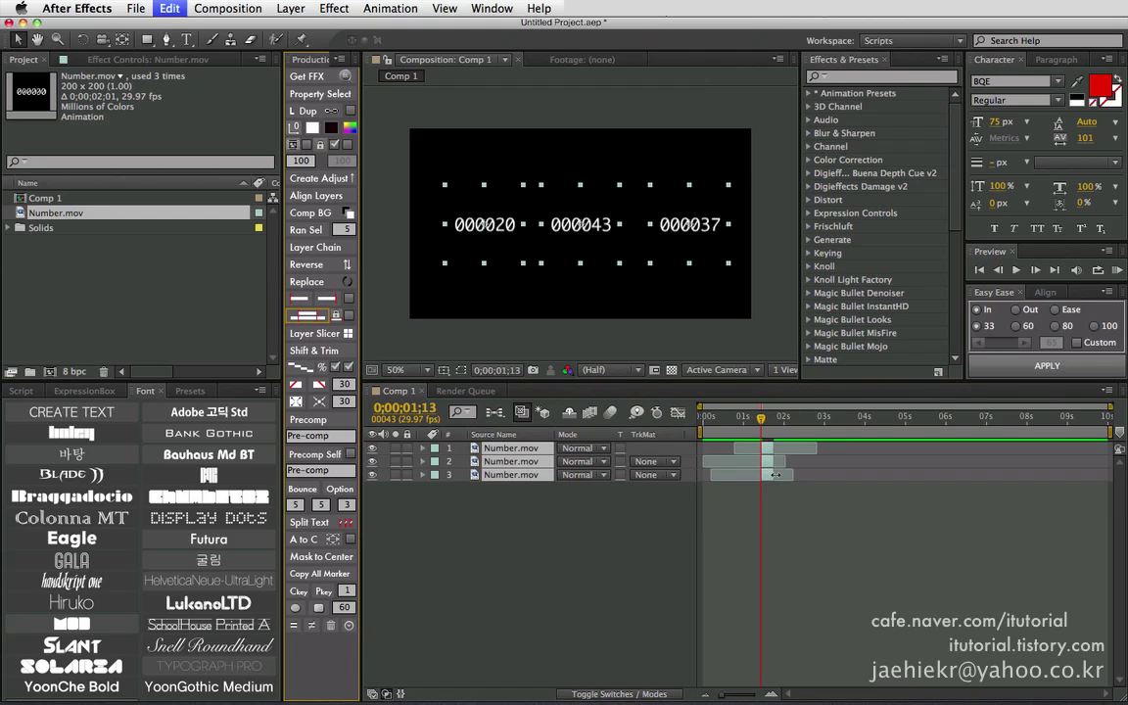
key("alt+bracketright")
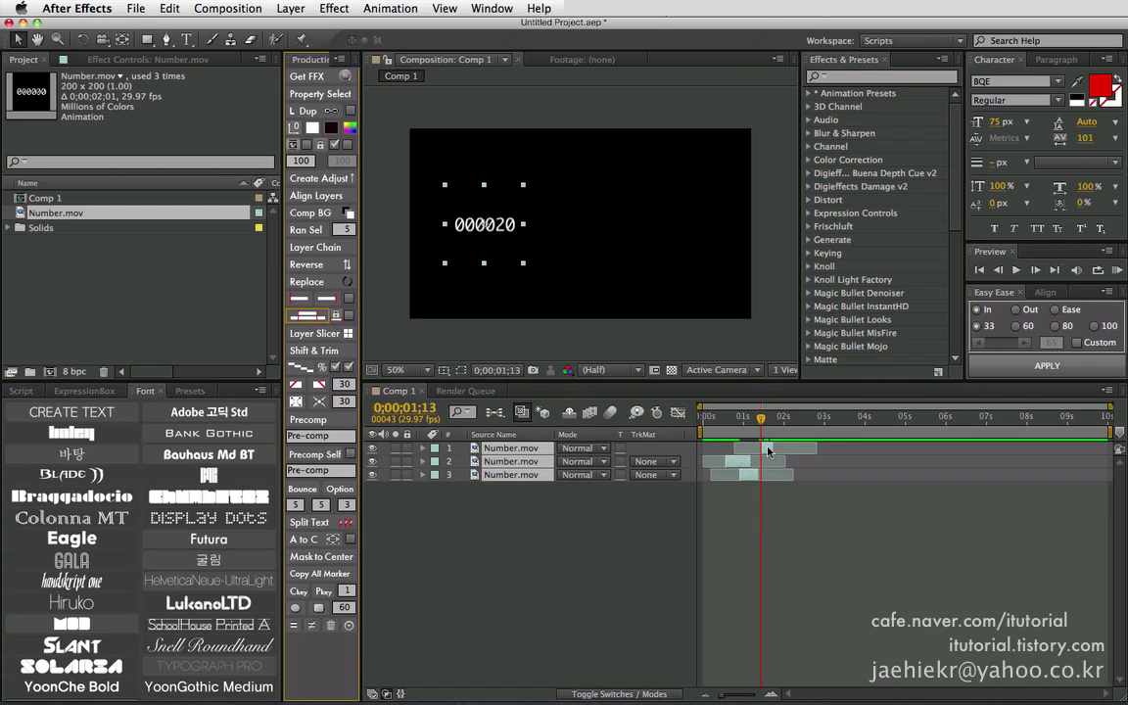
left_click_drag(769, 451, 822, 451)
Extend layer 2 to start earlier, then split layers 2 and 3 at the current time
left_click(833, 451)
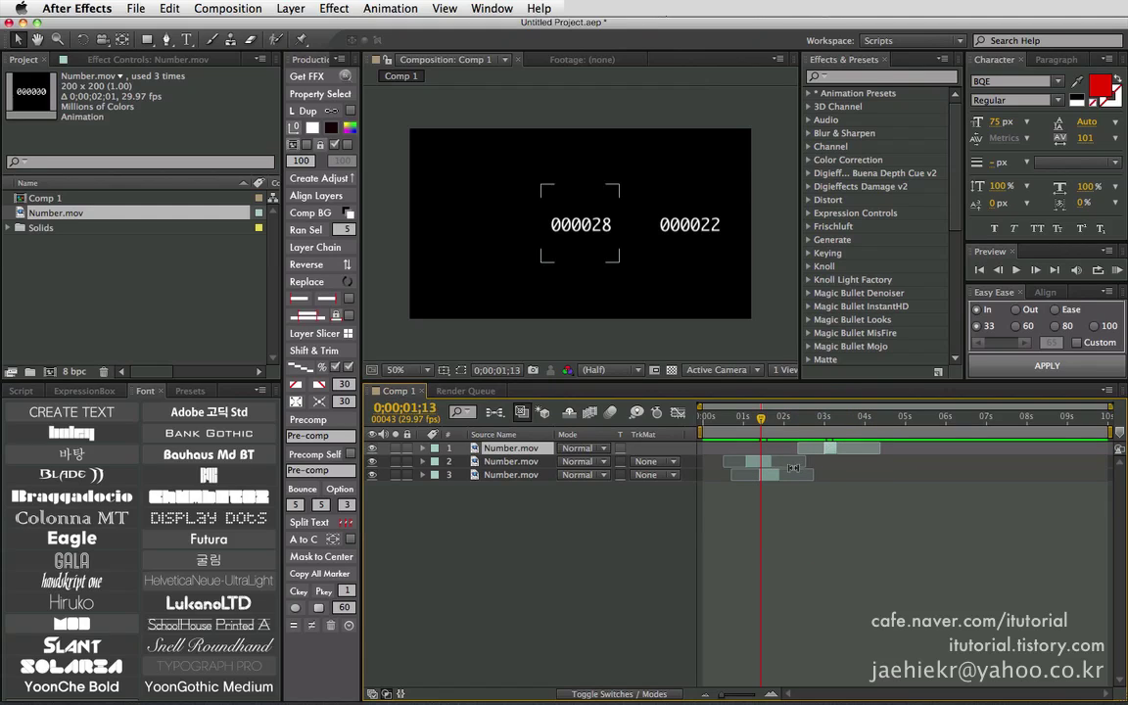
left_click_drag(727, 461, 724, 461)
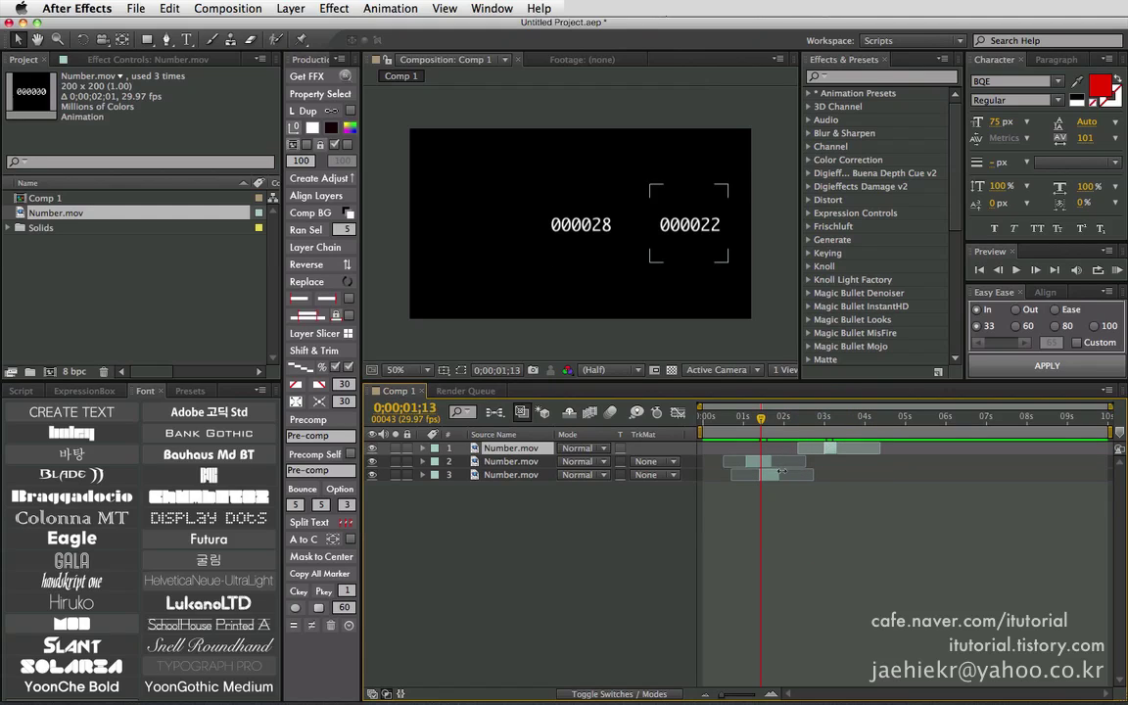
left_click(524, 461)
left_click(530, 474, "shift")
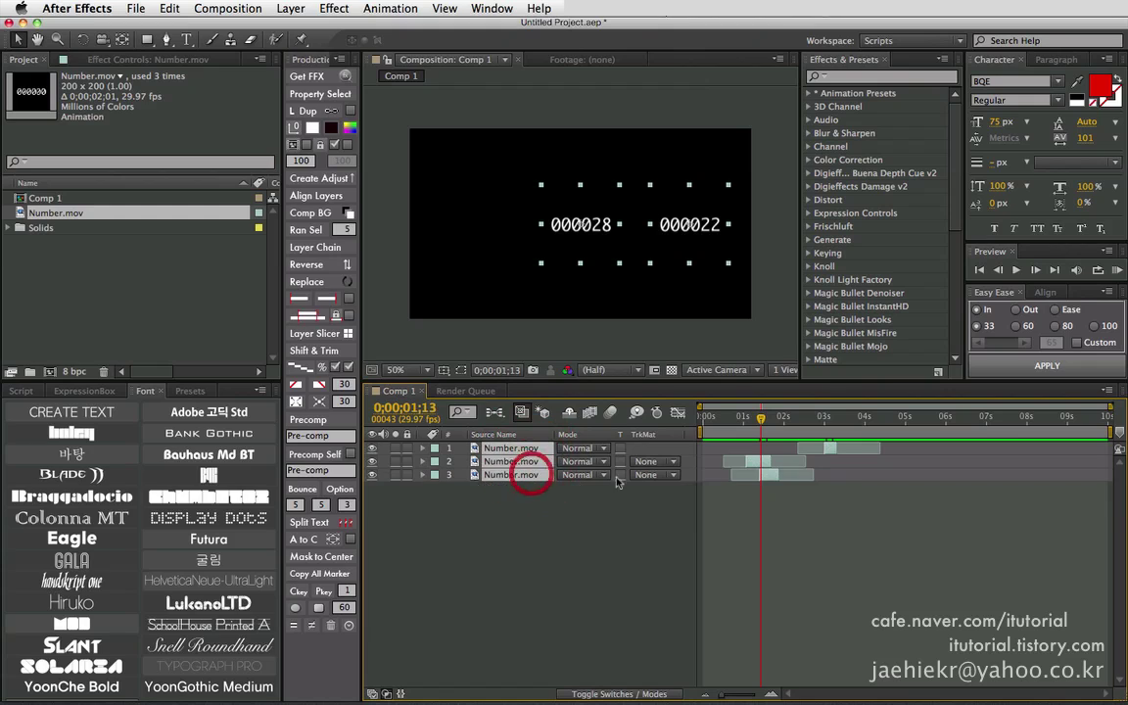
left_click(307, 315)
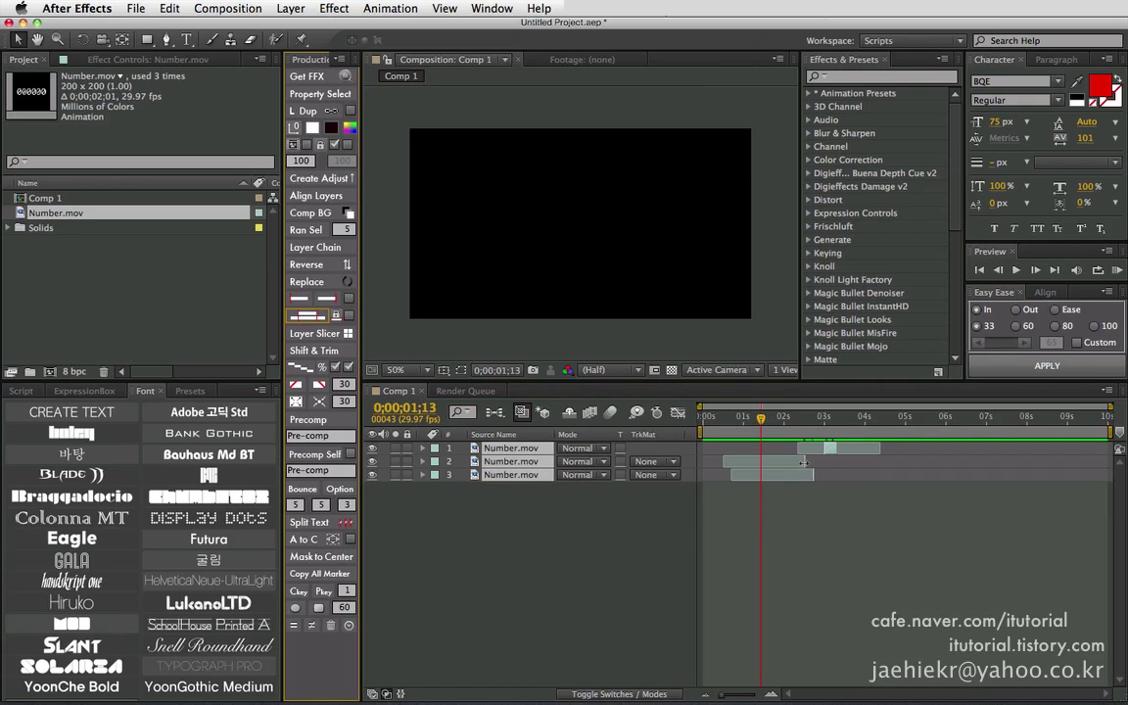
Check the layers at about 0;00;02;15, return to 0;00;01;13, and apply another script toolbar button
left_click(800, 424)
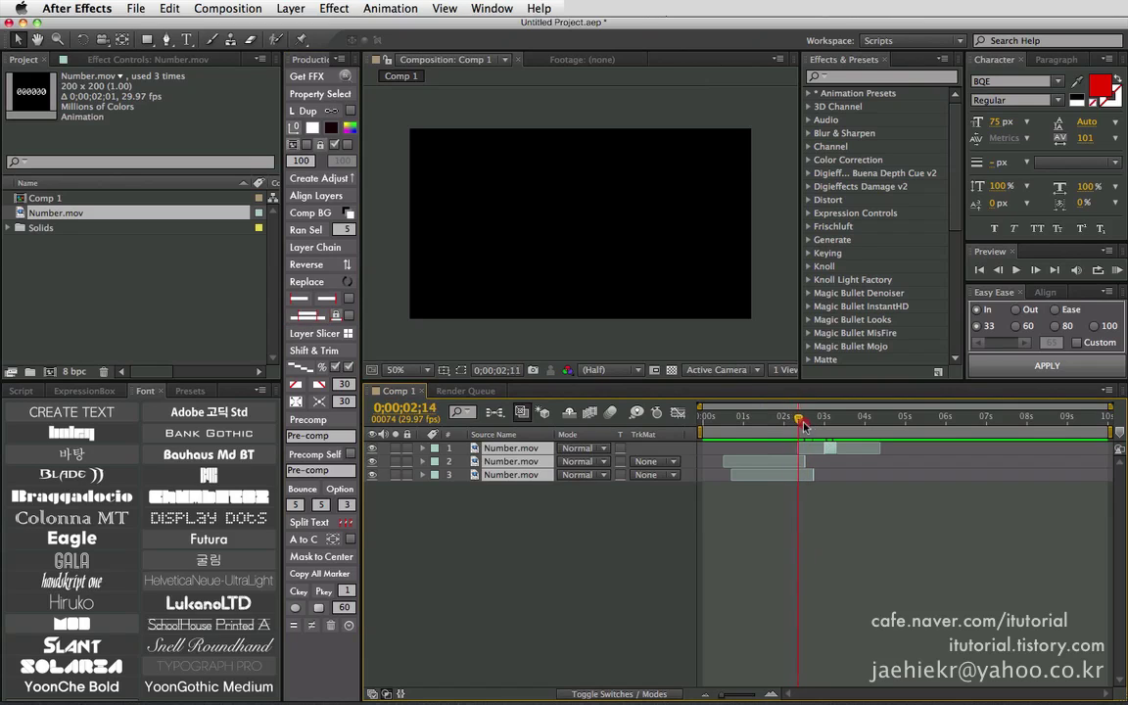
left_click(761, 418)
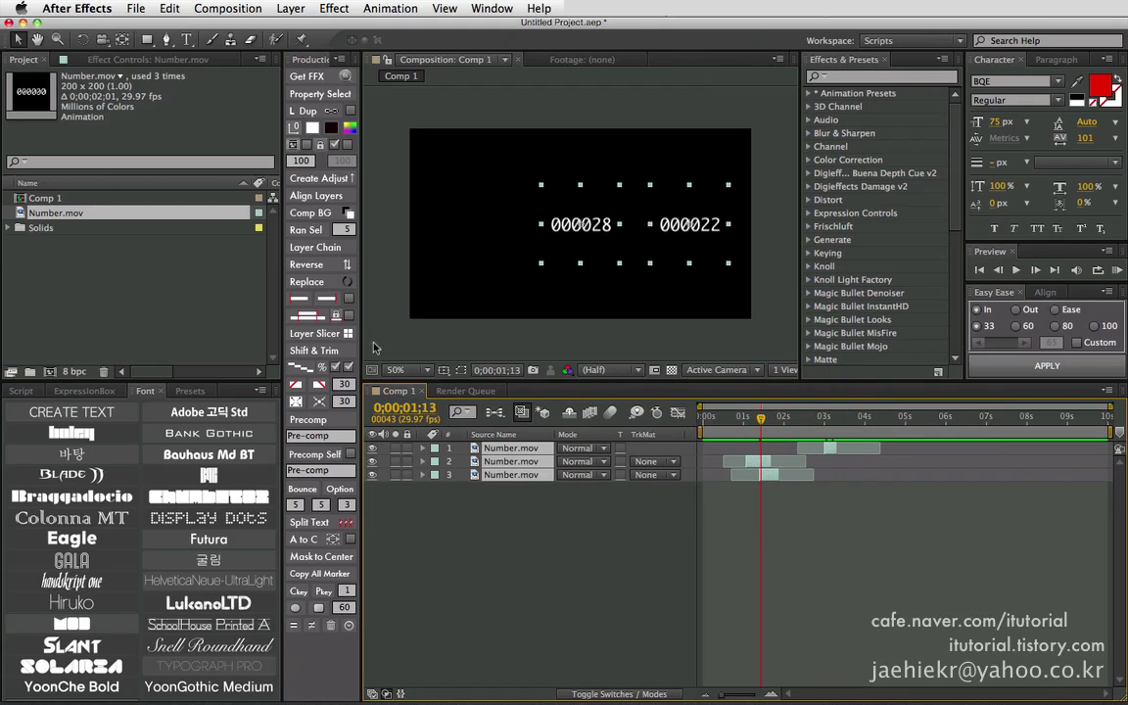
left_click(311, 282)
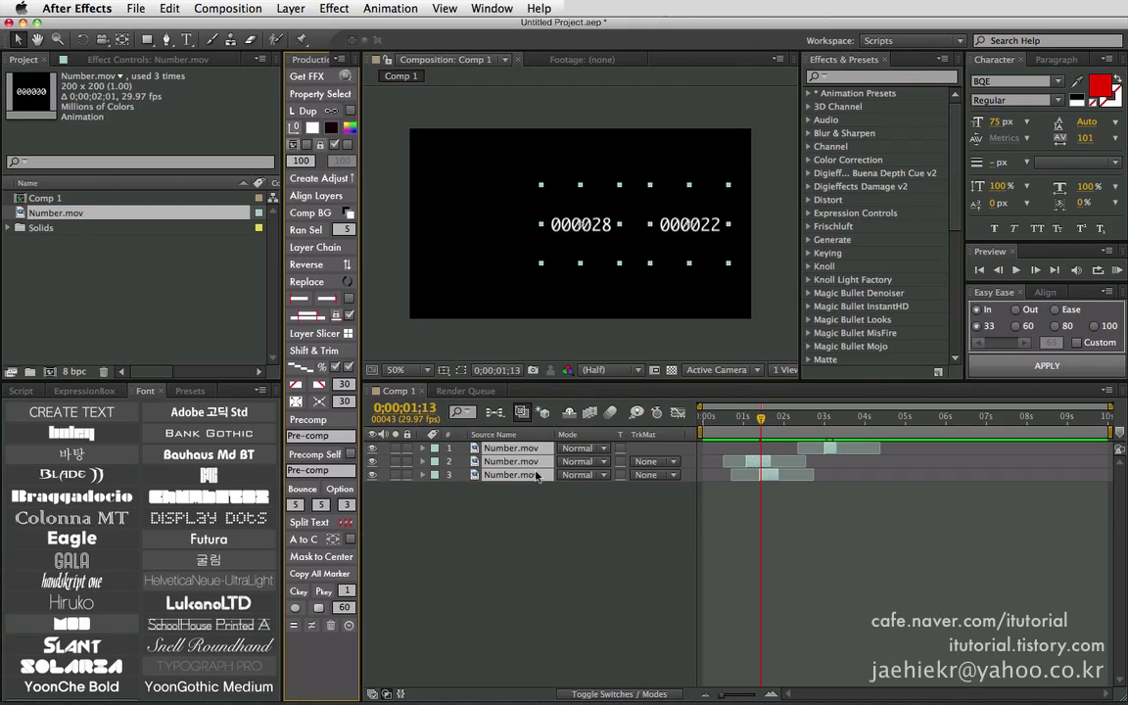
Offset the Number.mov layers with Shift & Trim, undo it, and drag the layers earlier
left_click(306, 316)
mouse_move(761, 417)
left_mouse_down()
mouse_move(829, 421)
mouse_move(798, 423)
left_mouse_up()
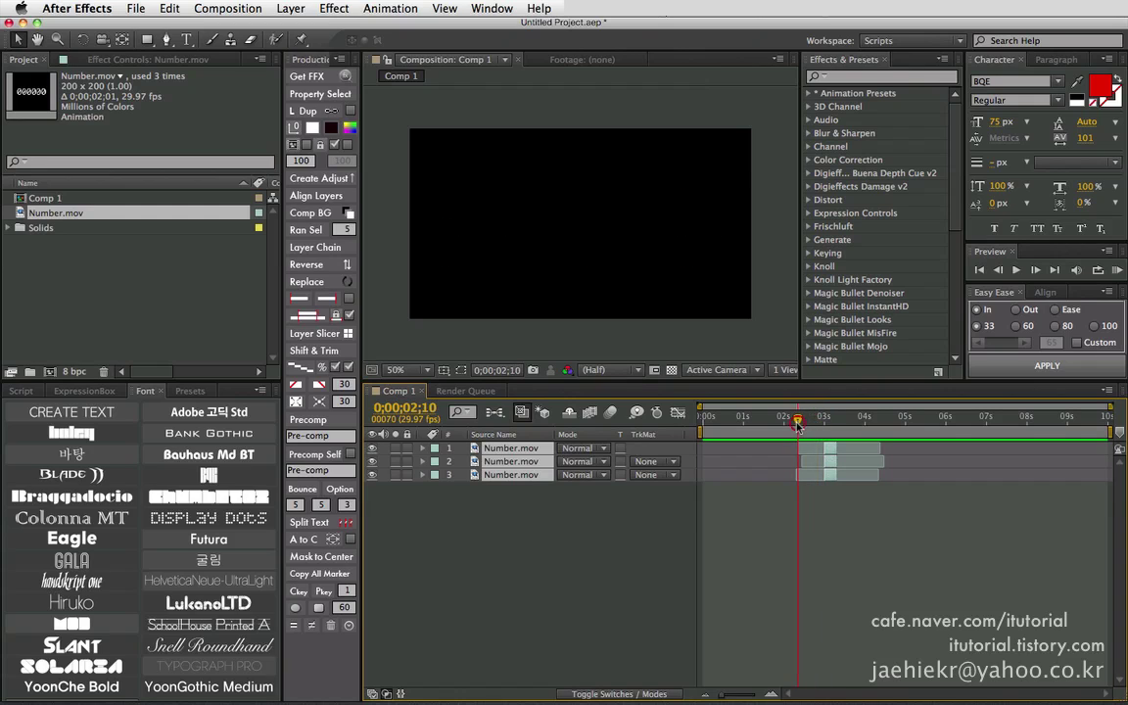
key("cmd+z")
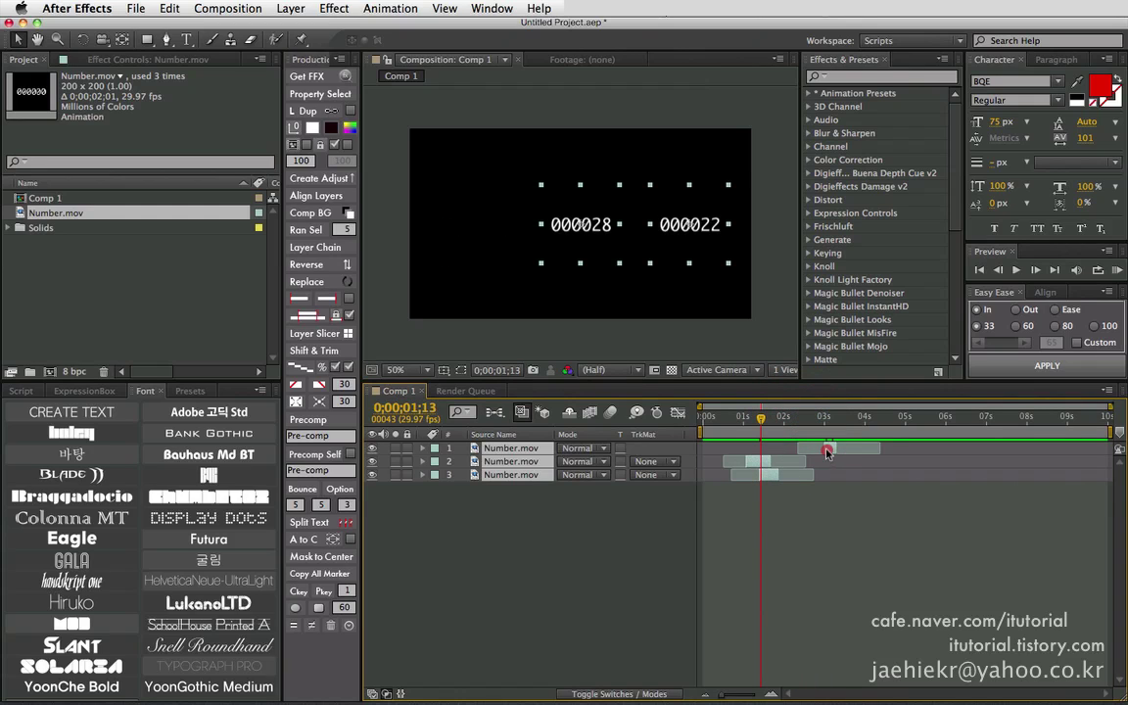
left_click_drag(830, 460, 783, 450)
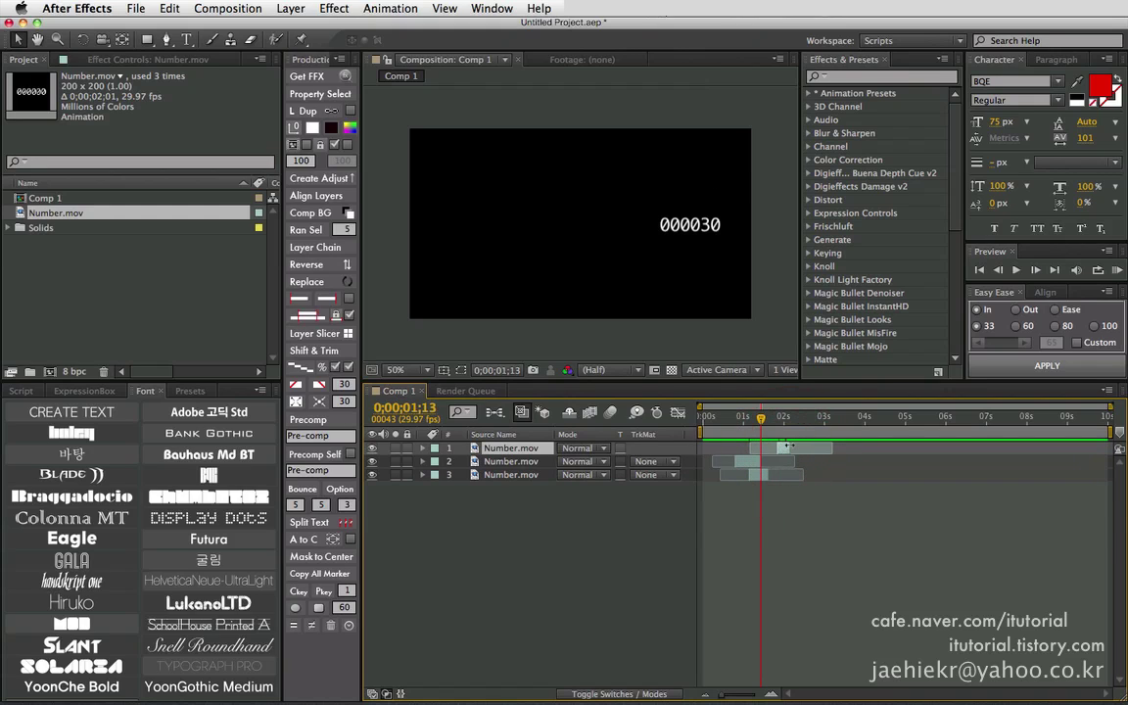
Stagger all three Number.mov layers sequentially and preview the result from 0;00;01;13
left_click(516, 474, "shift")
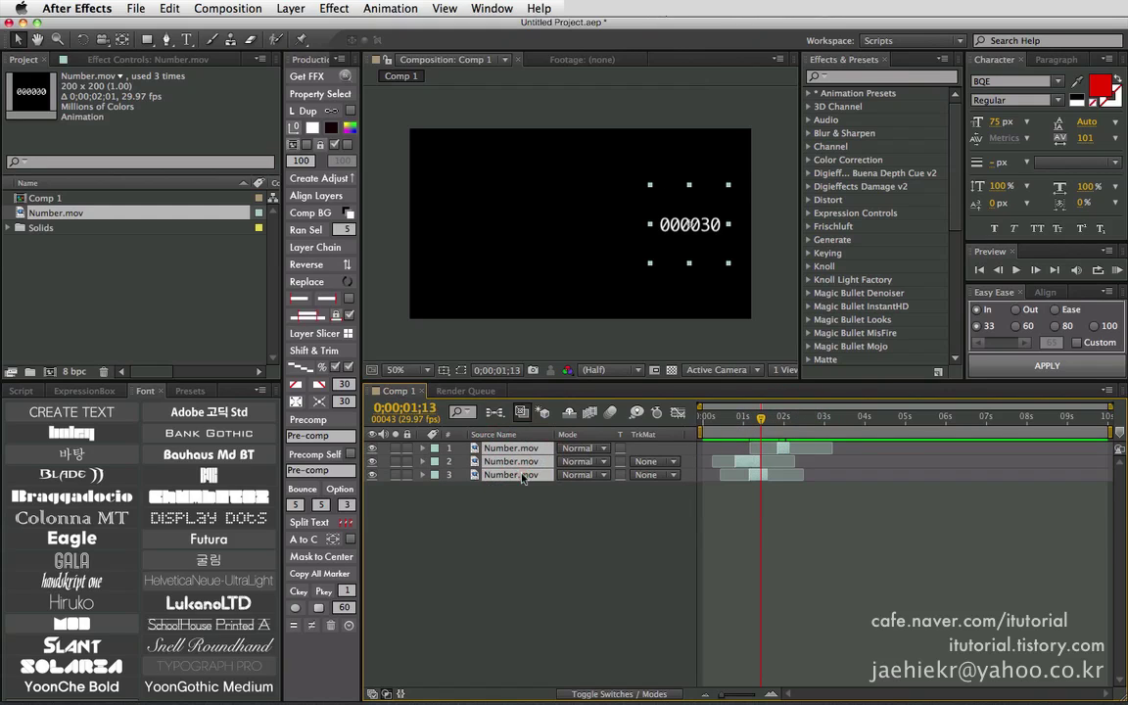
left_click(313, 318)
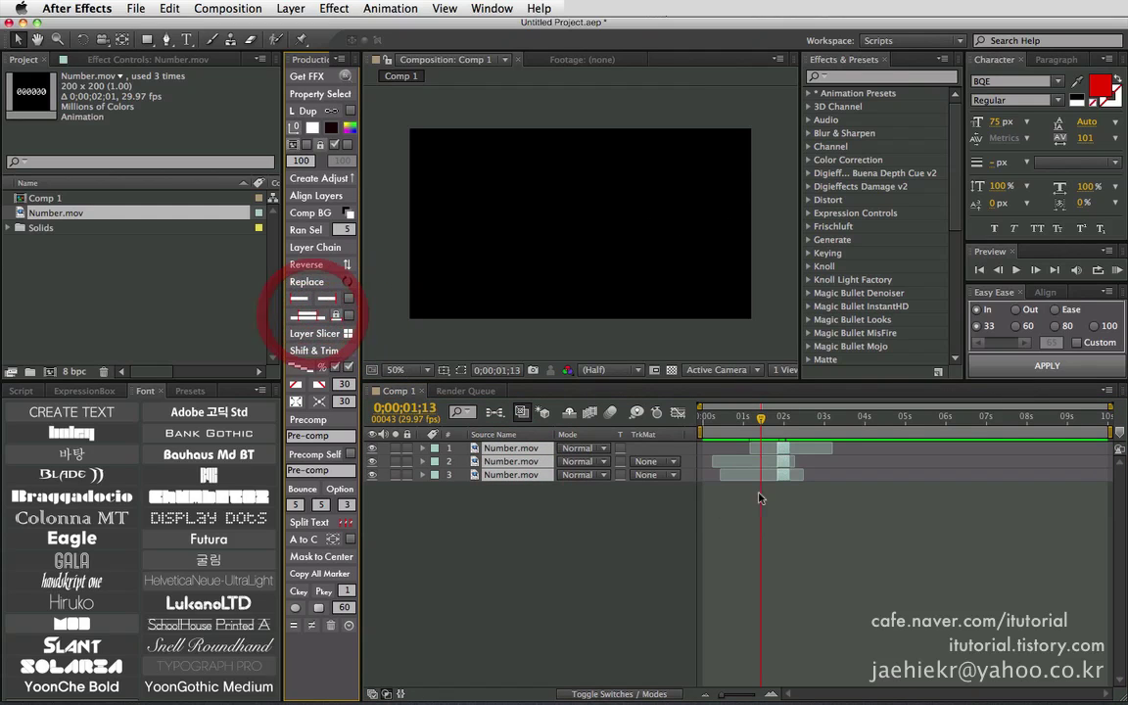
key("space")
left_click(767, 418)
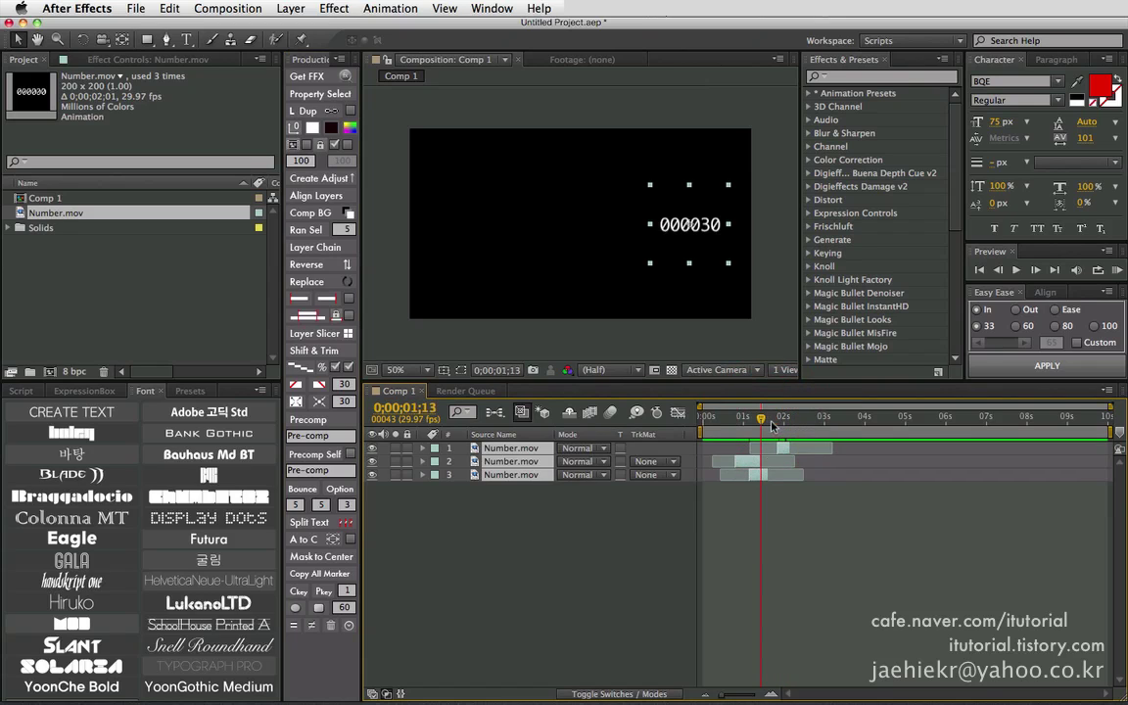
left_click(573, 489)
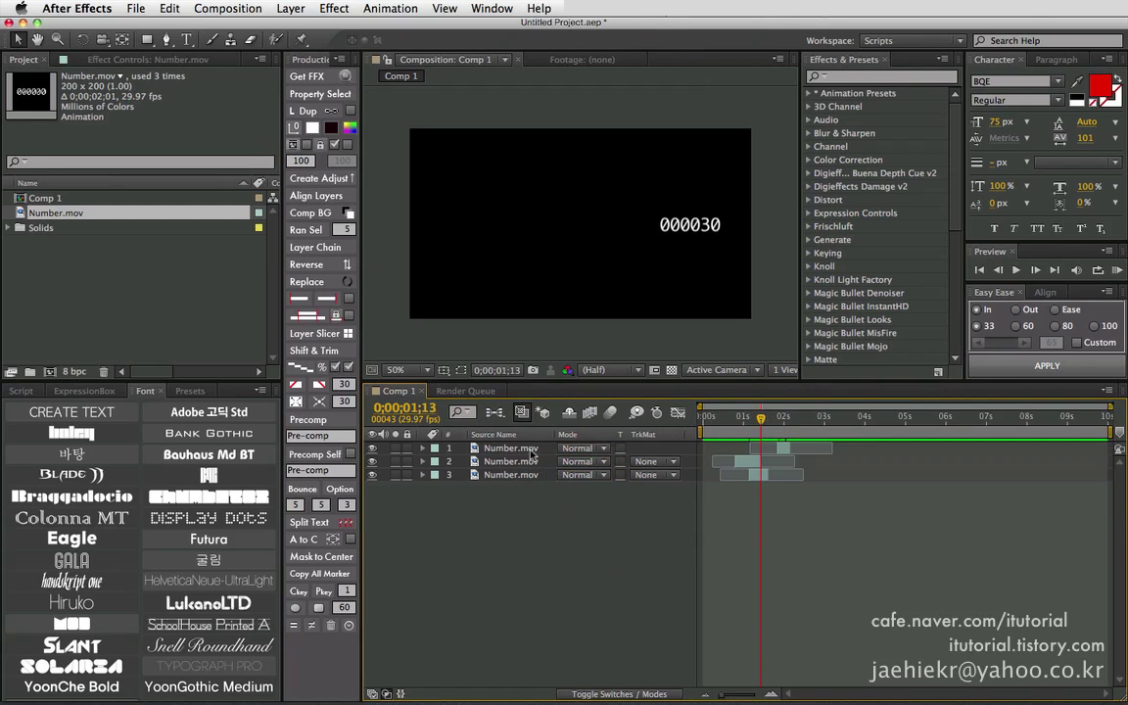
Select layers 3, 2 and 1 in that order, re-stagger them with Shift & Trim, and scrub to check
left_click(528, 450)
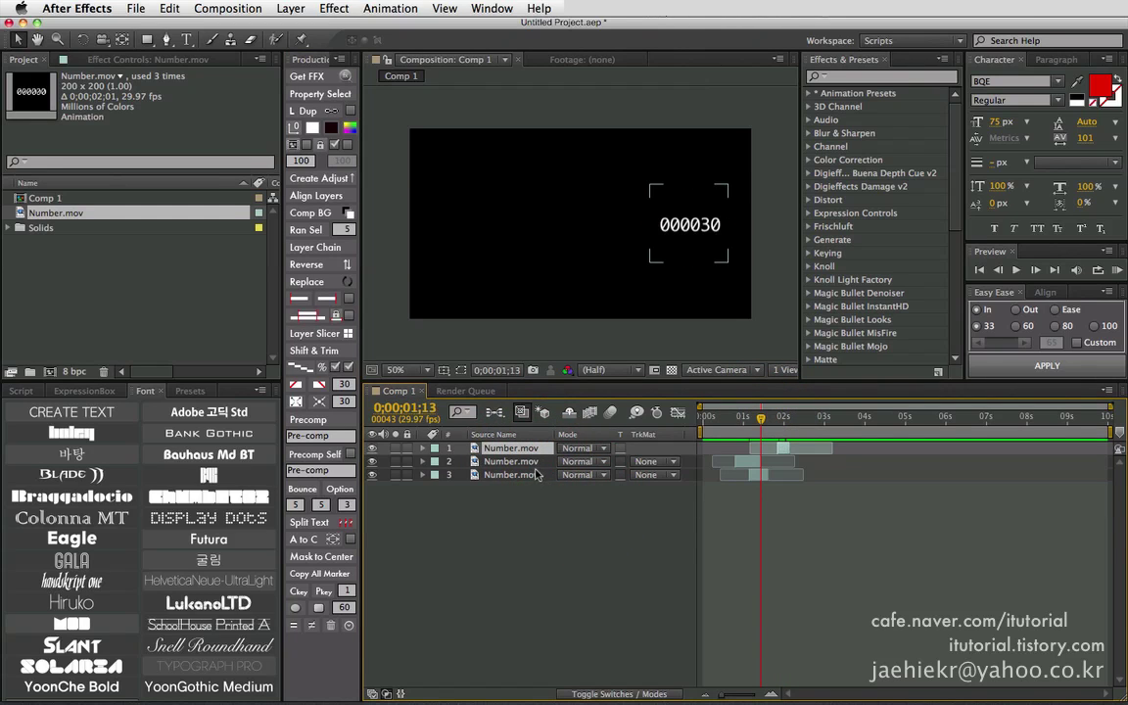
key("super+Down")
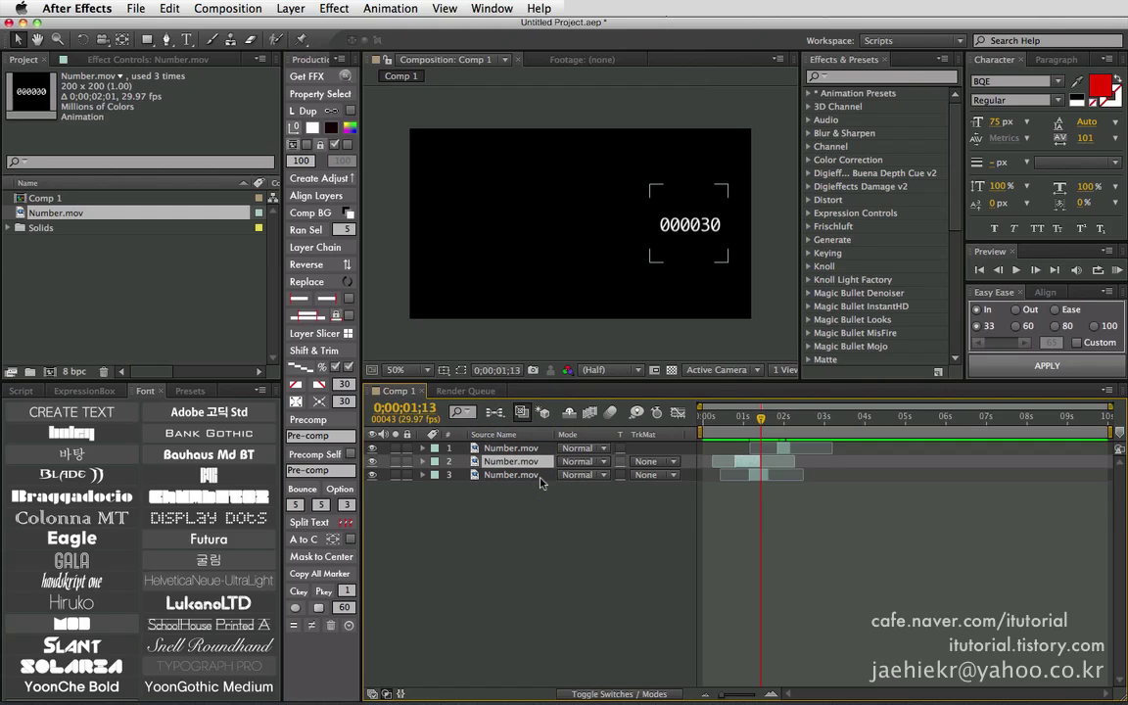
left_click(518, 477)
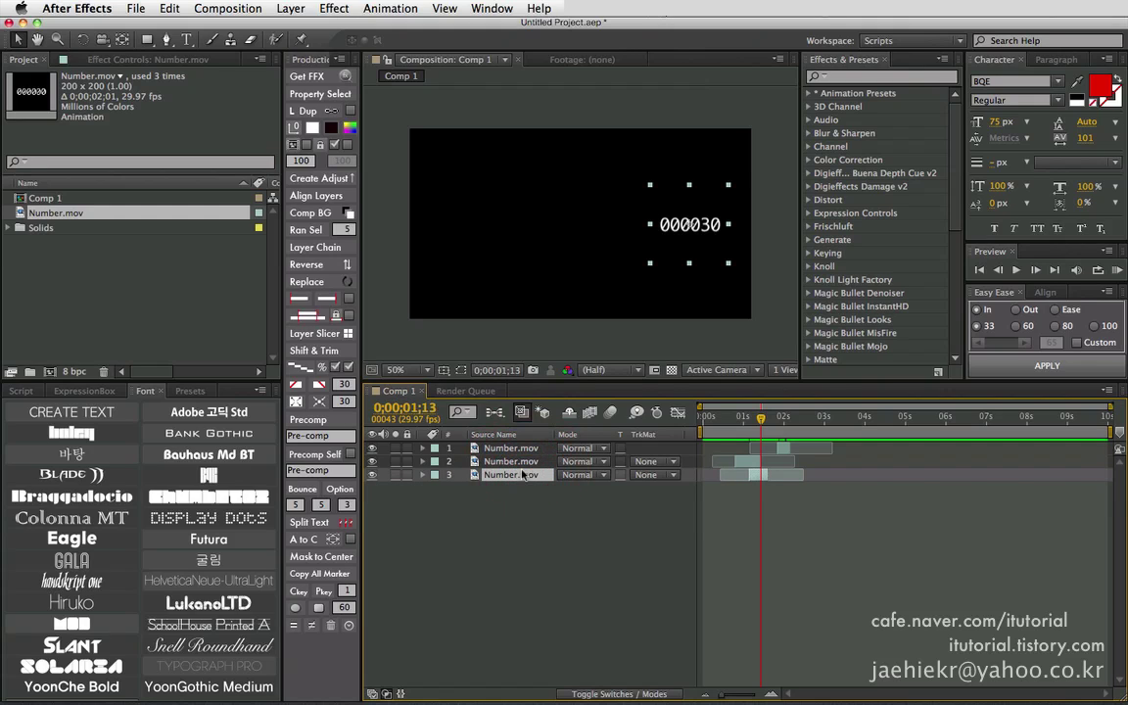
left_click(524, 461)
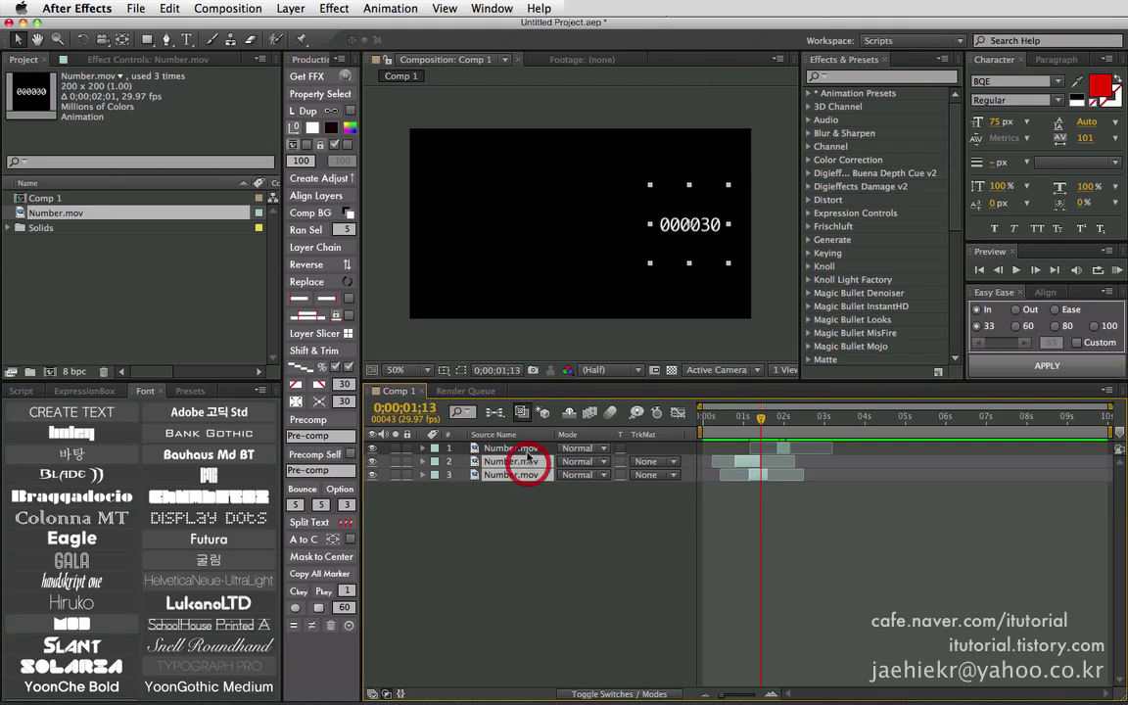
left_click(519, 449)
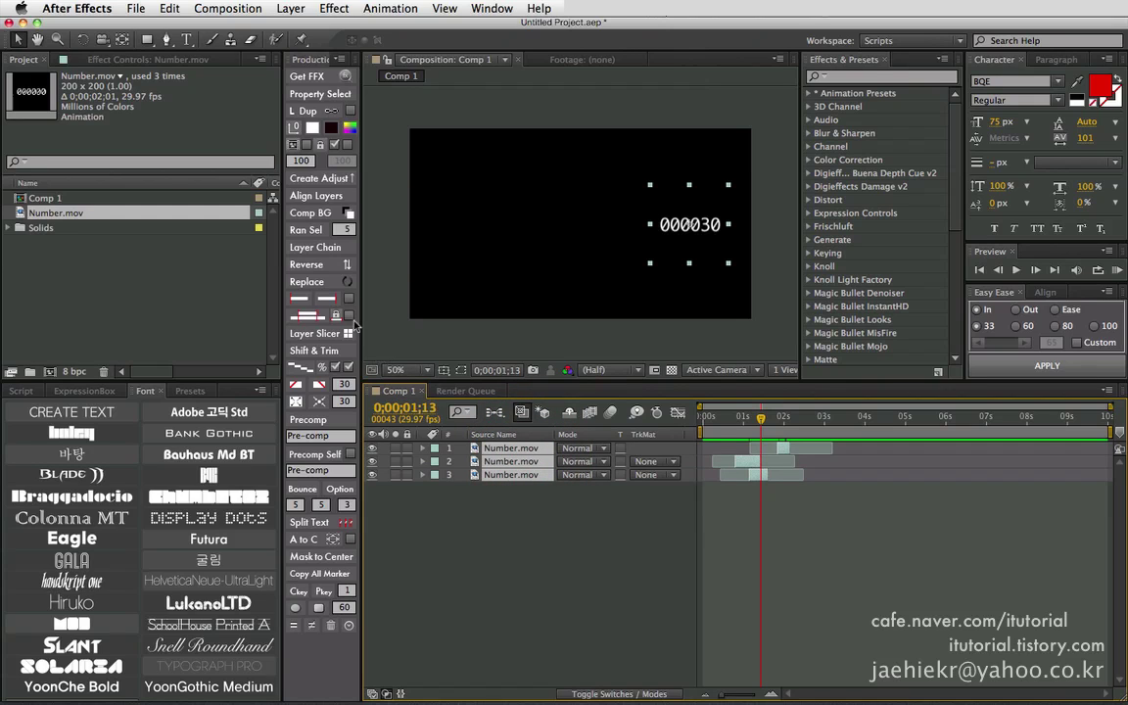
left_click(299, 299)
left_click(307, 316)
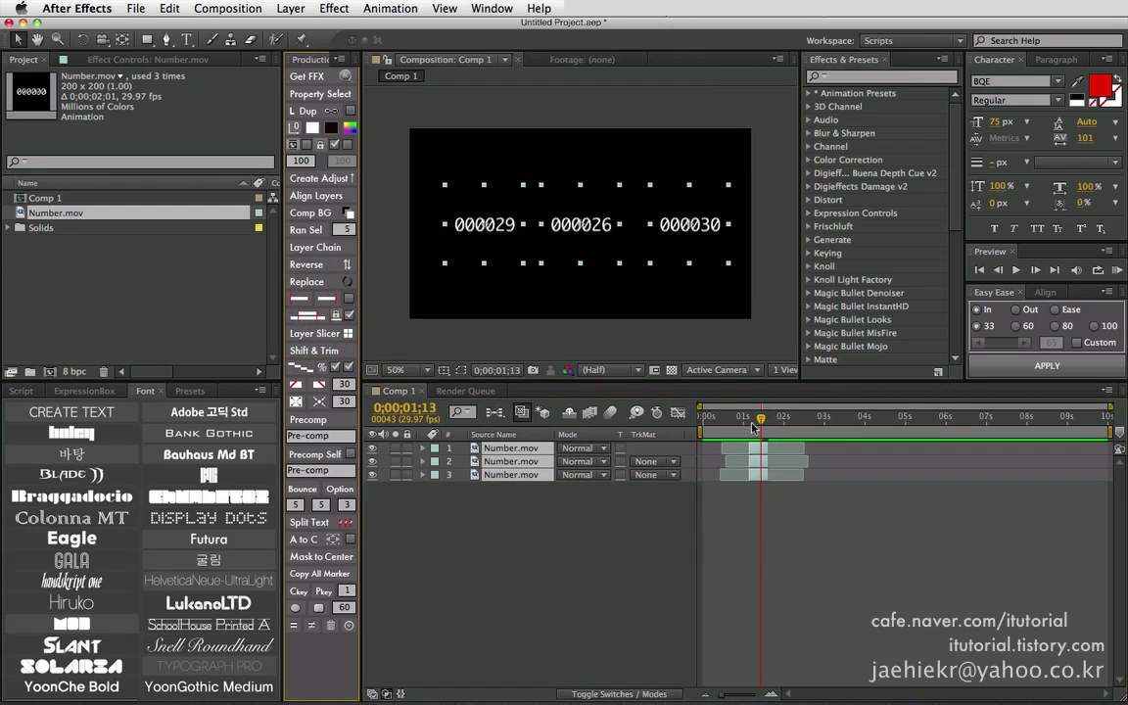
mouse_move(754, 428)
left_mouse_down()
mouse_move(744, 419)
mouse_move(761, 419)
left_mouse_up()
left_click(511, 521)
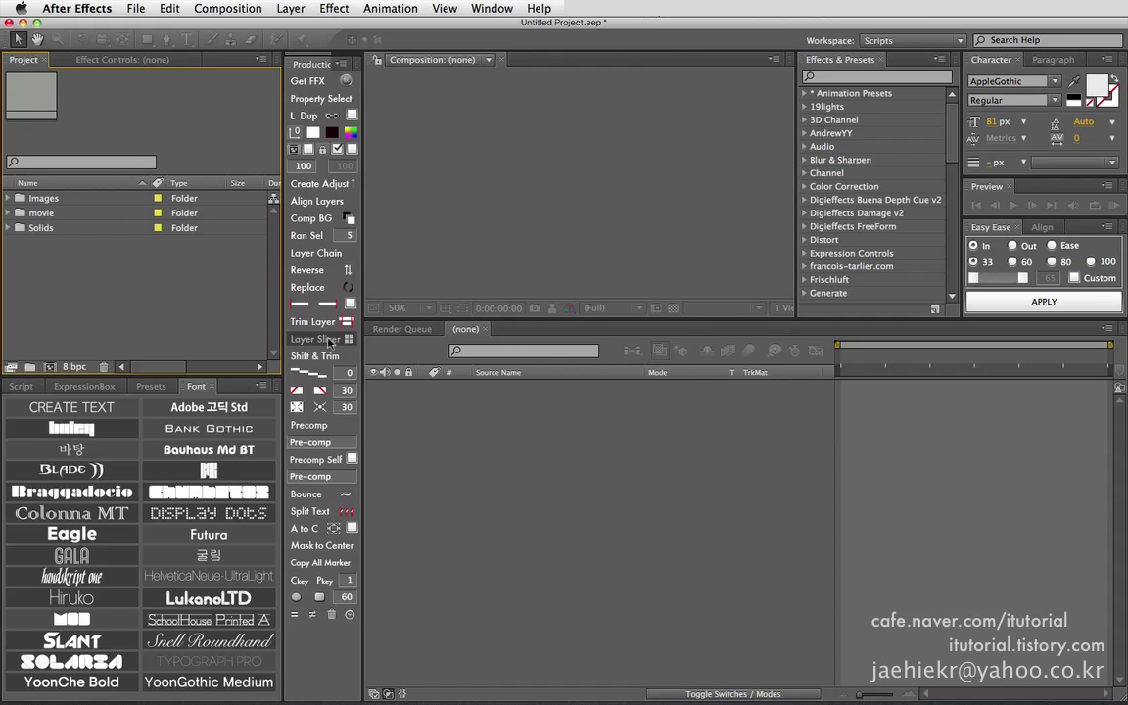
Build a composition from the movie folder's 859951238301170.mp4 and select its layer around 15 seconds
left_click(9, 213)
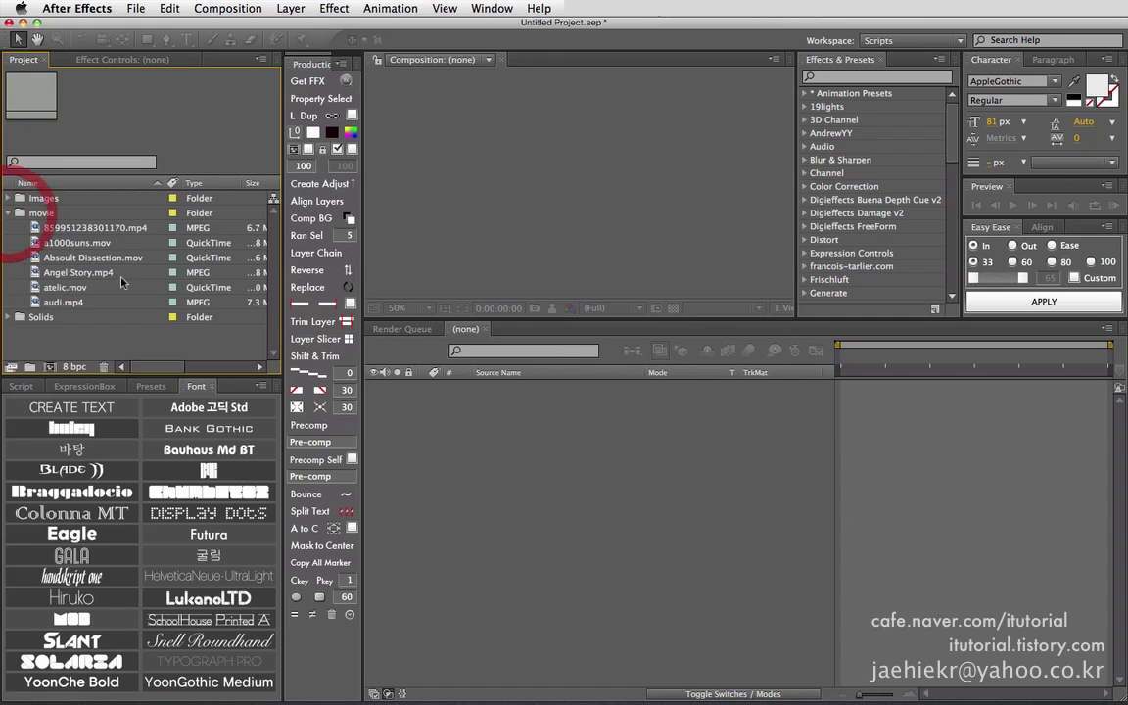
left_click(35, 228)
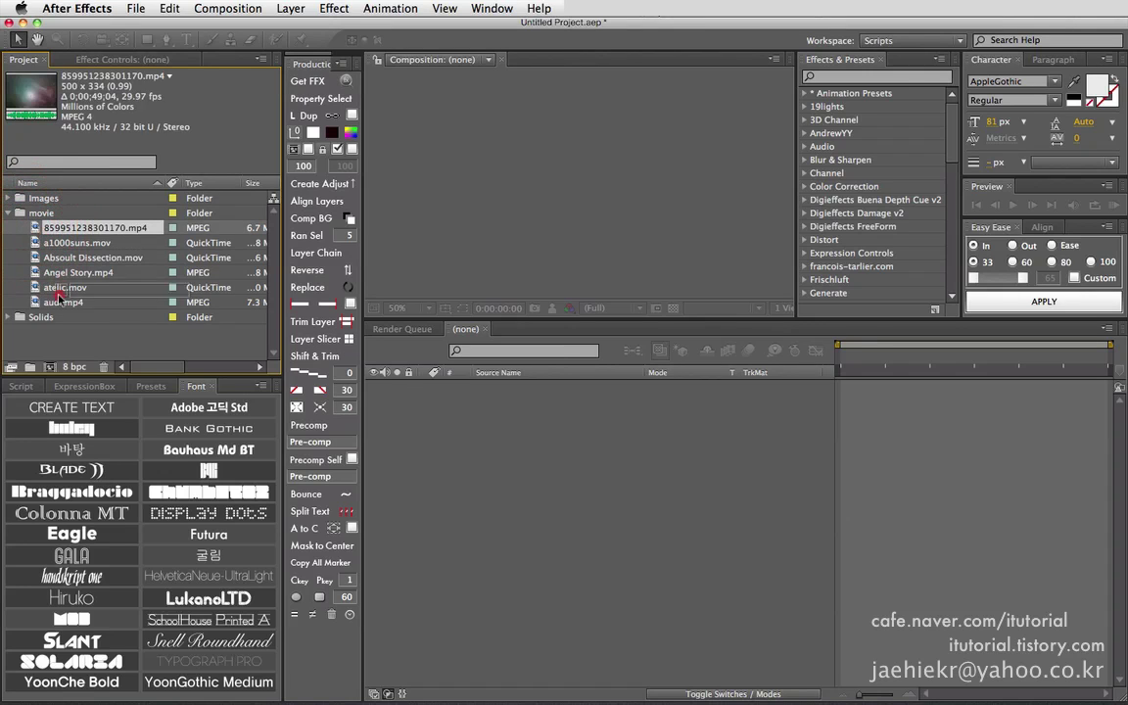
left_click_drag(35, 228, 49, 366)
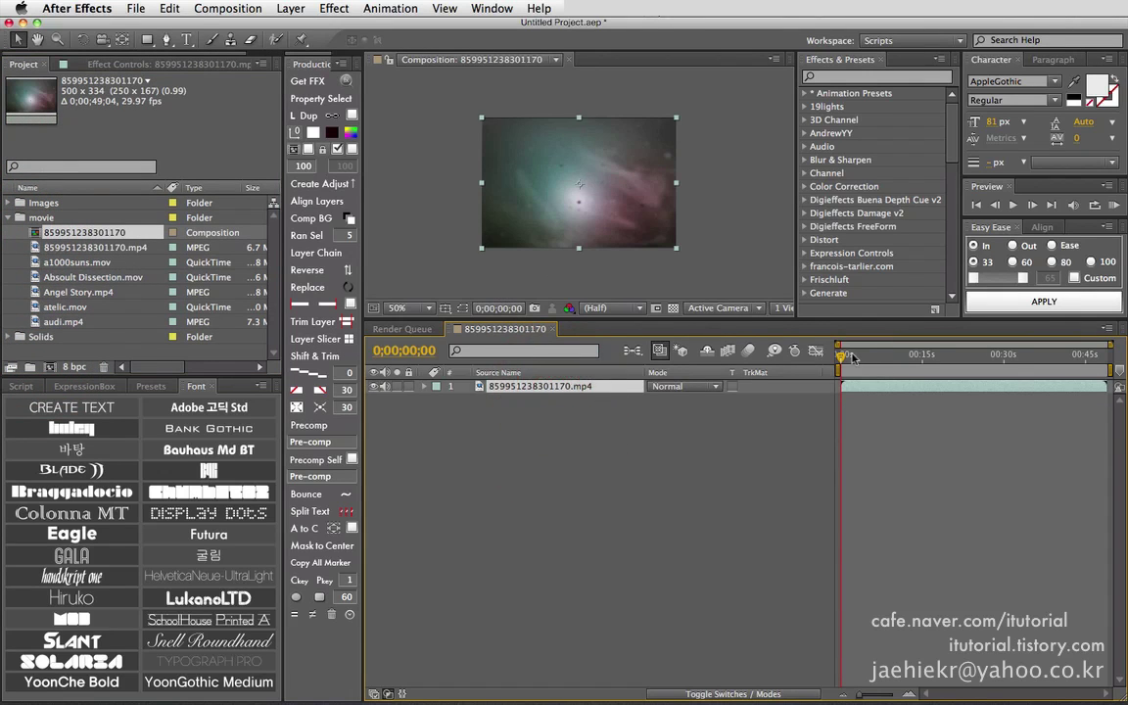
left_click_drag(840, 354, 939, 358)
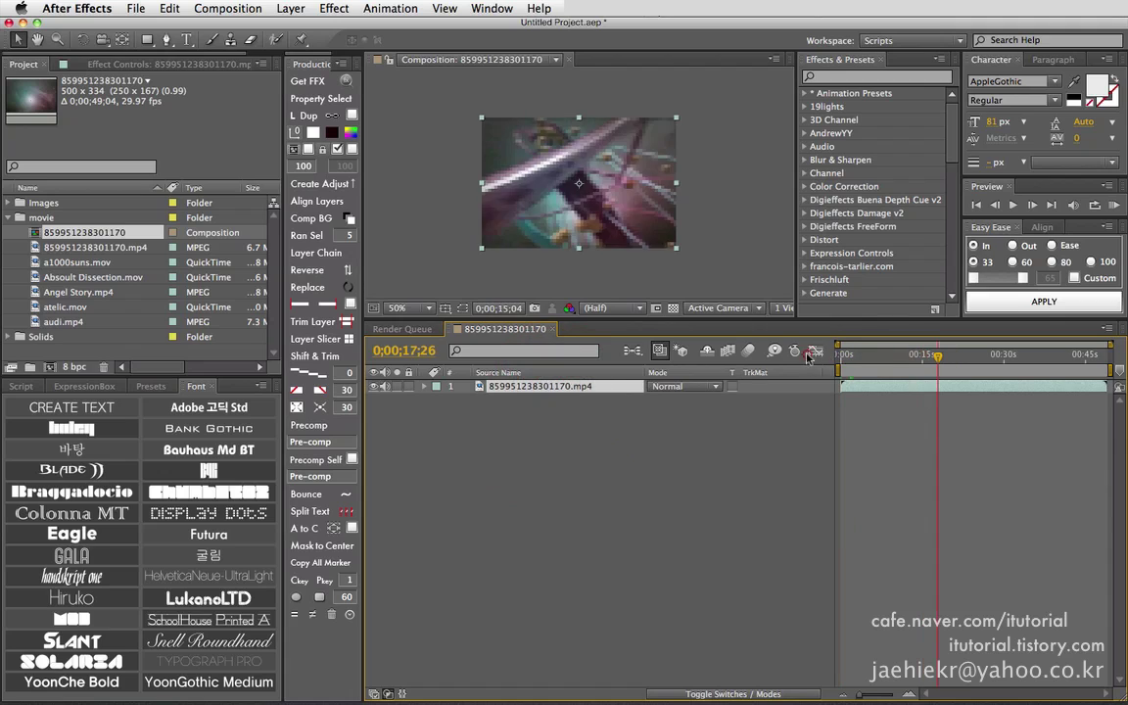
left_click(490, 385)
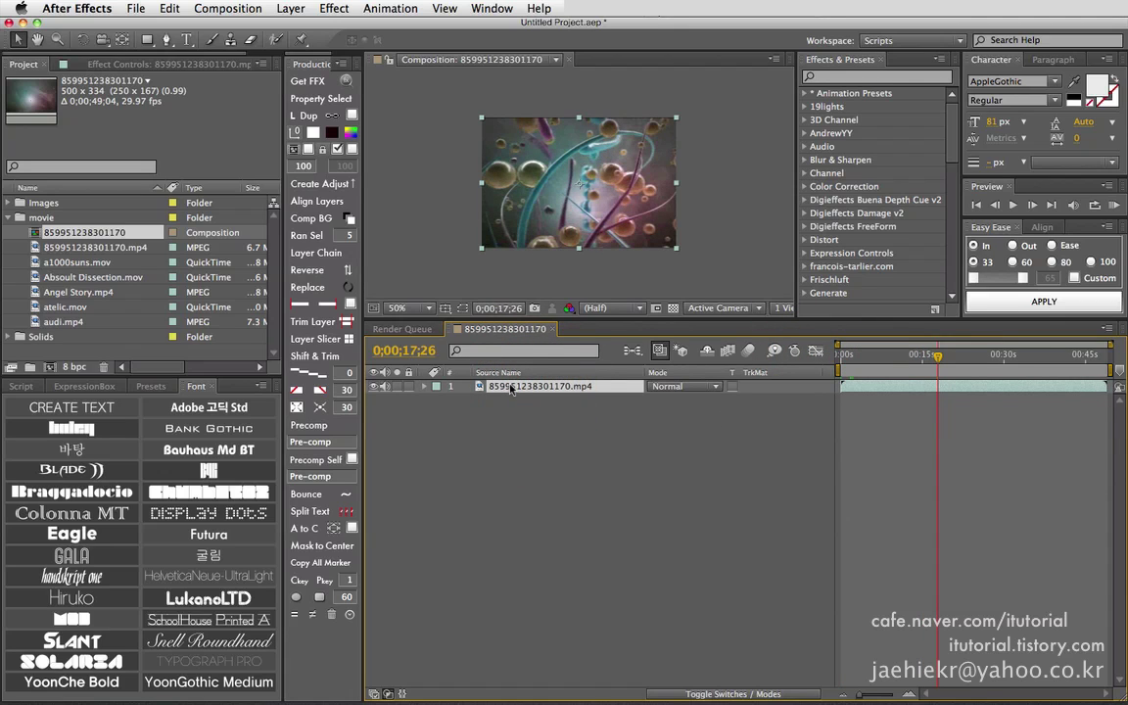
left_click(475, 385)
Run Layer Slicer with 4 rows, 3 columns, Alpha Add and Parent checked on the footage
left_click(319, 338)
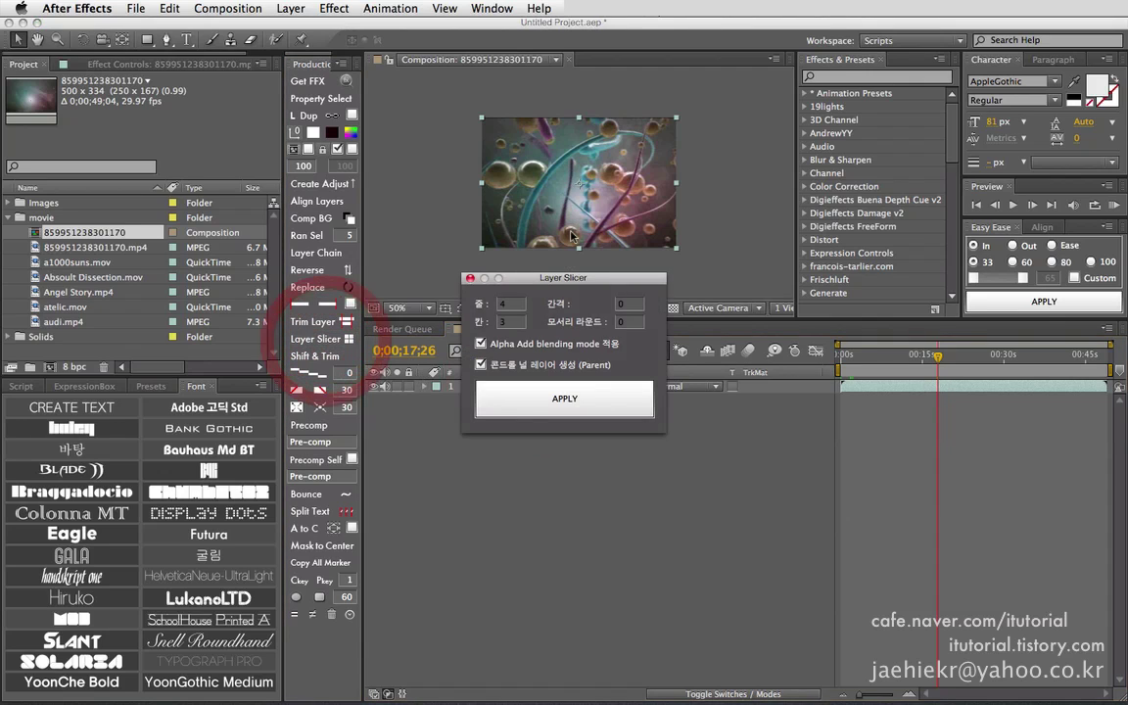
left_click_drag(560, 278, 431, 169)
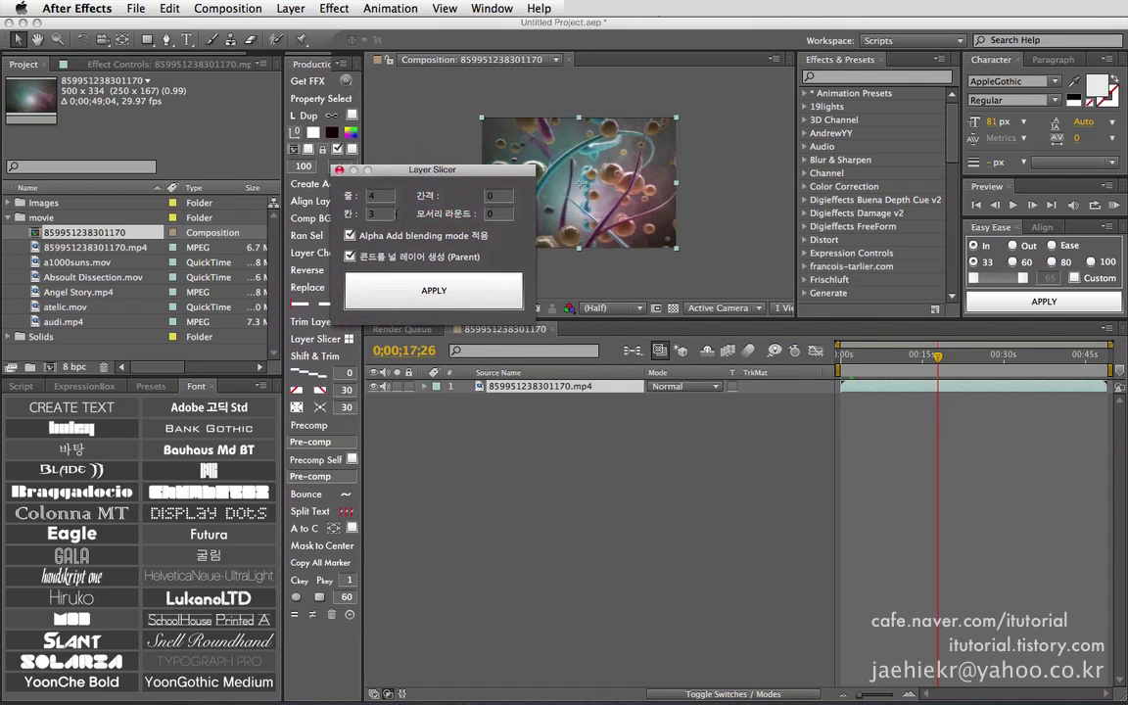
left_click(349, 199)
left_click(337, 208)
left_click(421, 177)
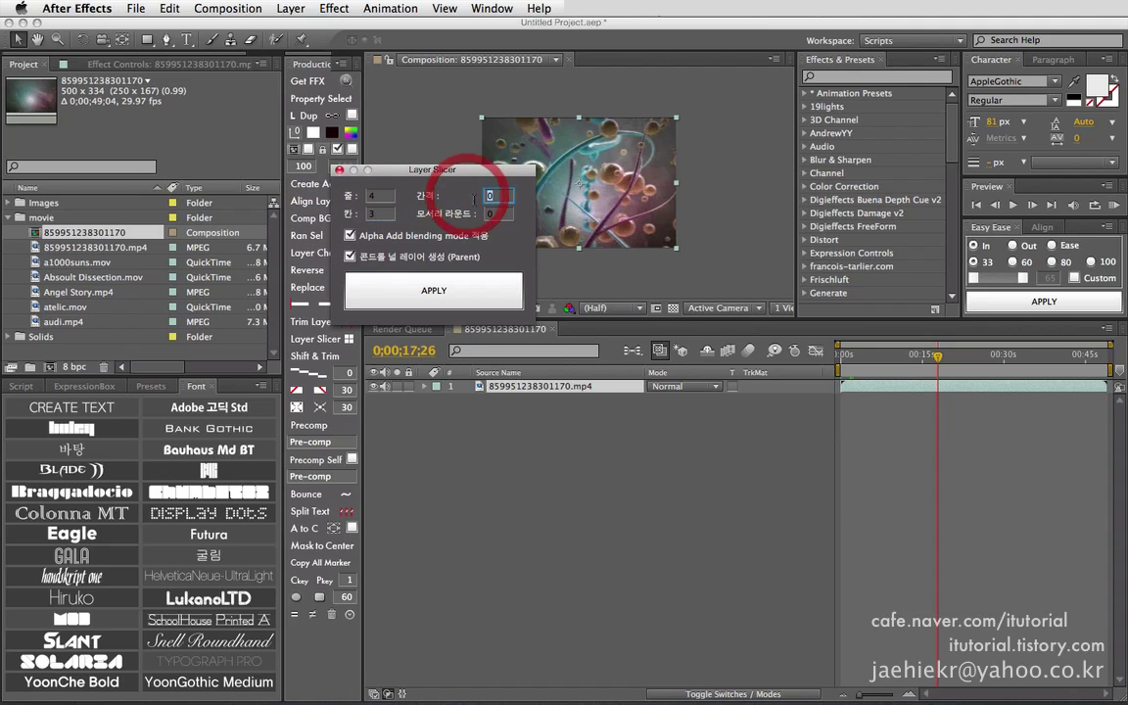
left_click(421, 193)
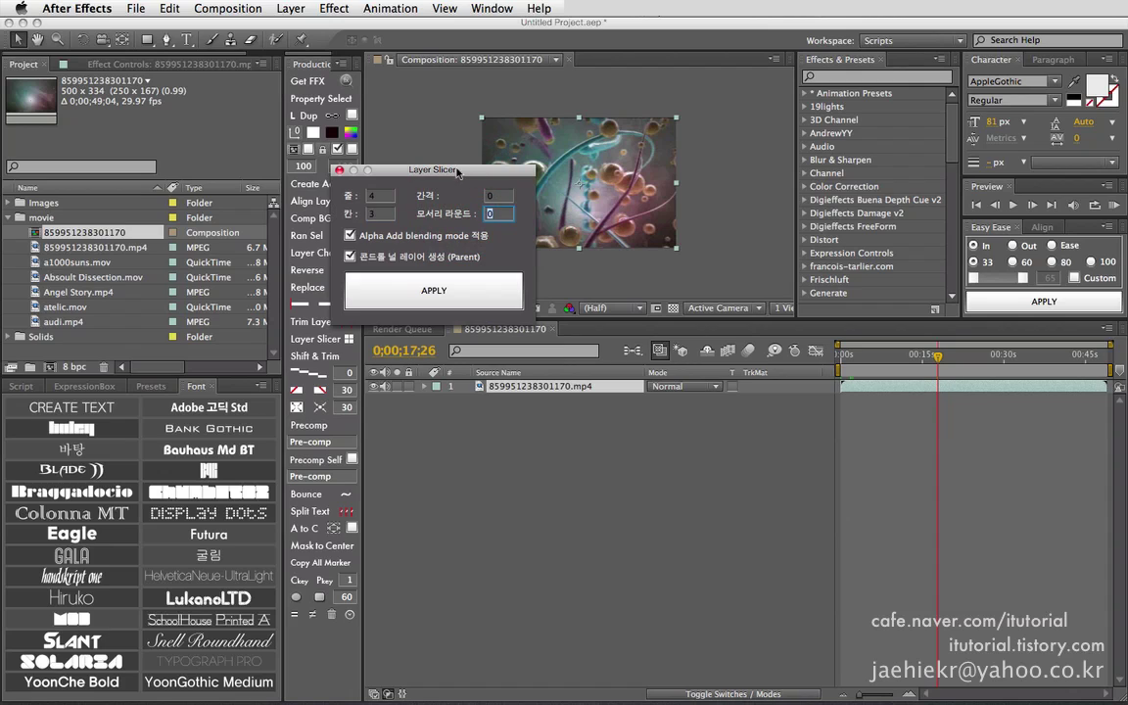
left_click_drag(457, 172, 446, 175)
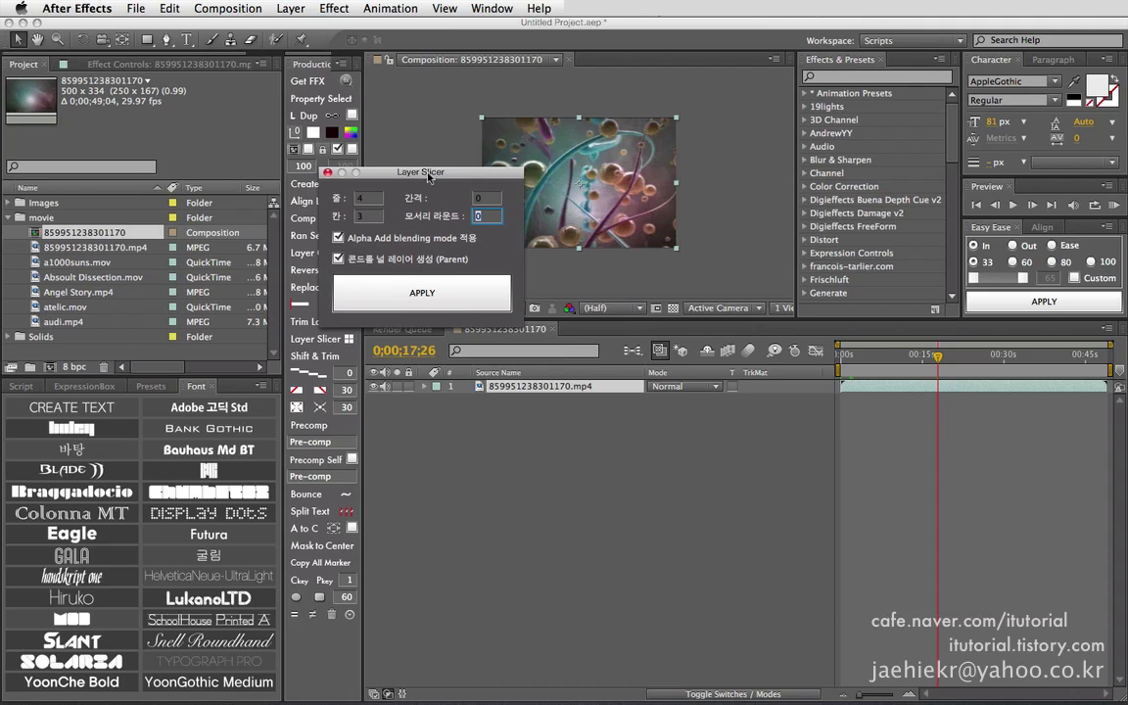
left_click_drag(428, 176, 419, 184)
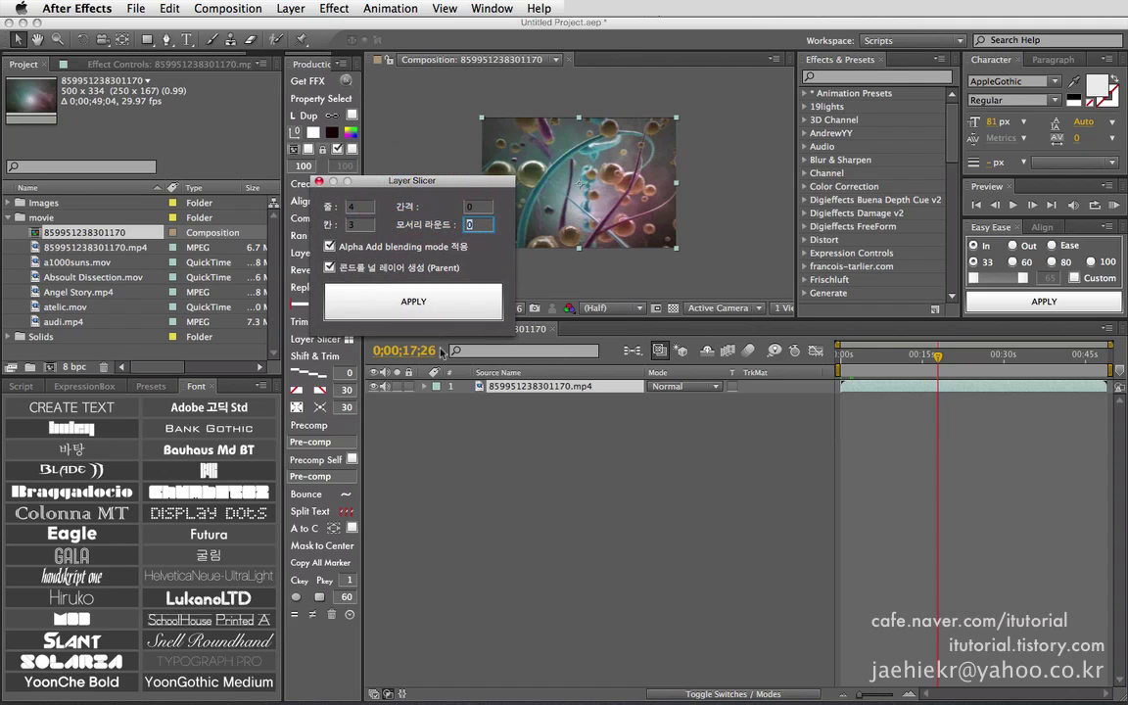
left_click(428, 304)
left_click(426, 314)
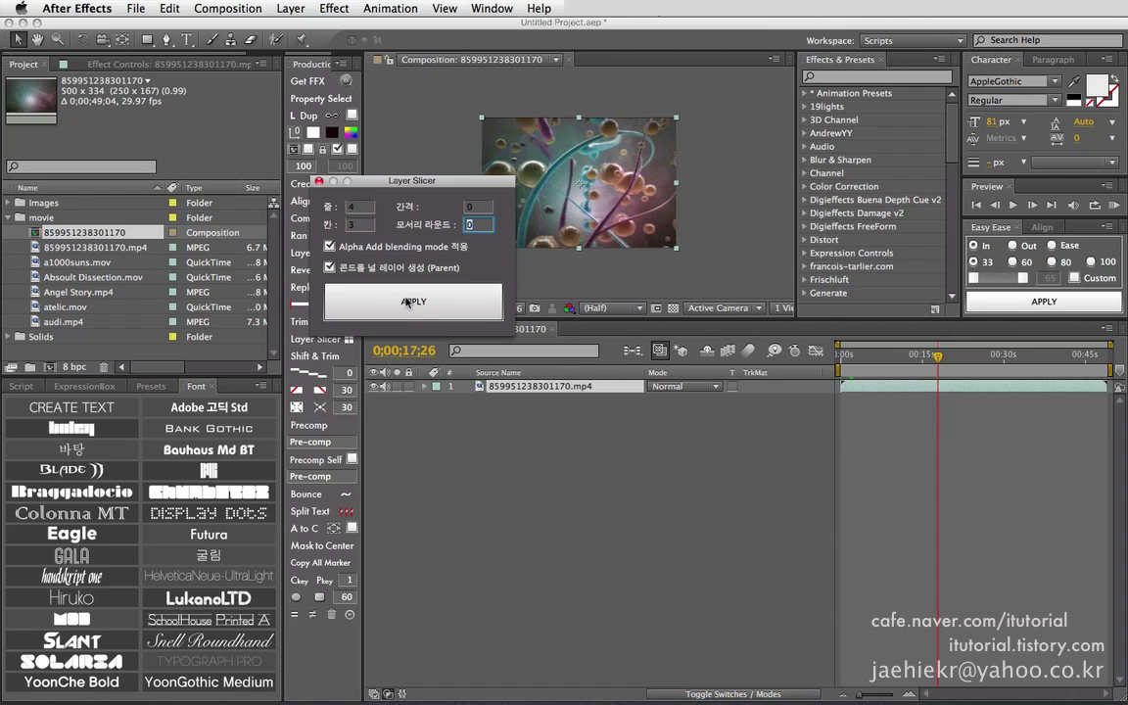
left_click(407, 302)
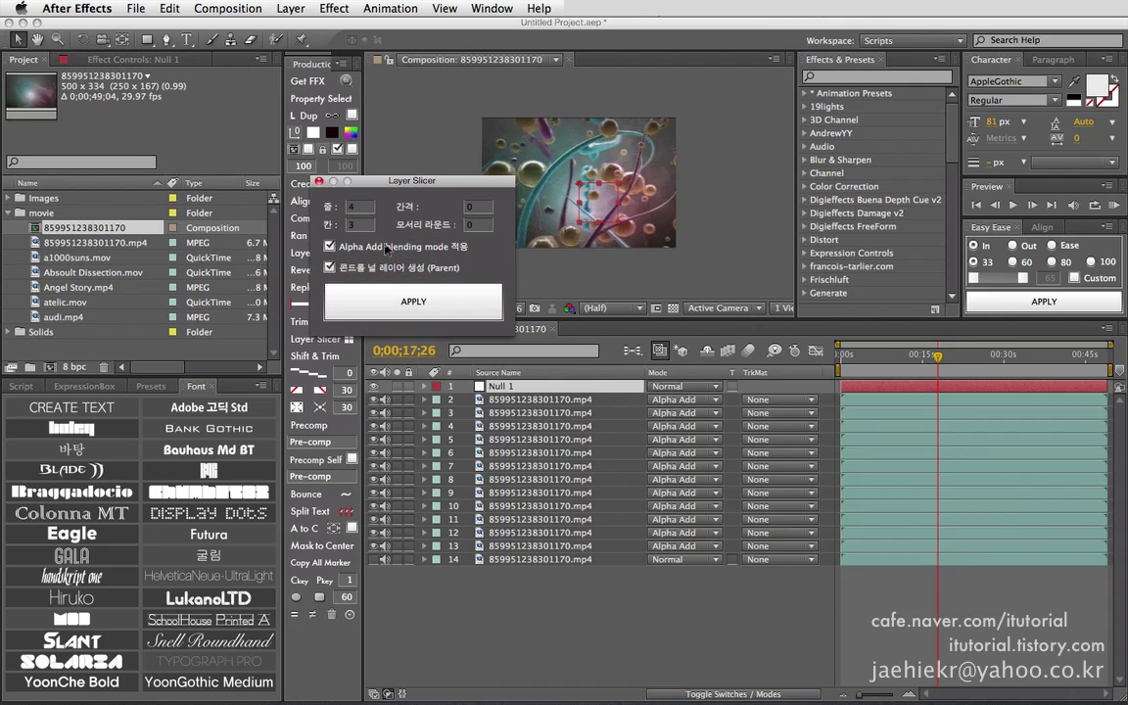
Toggle the visibility of slice layers 2–7 off and back on to inspect the slices
left_click(320, 182)
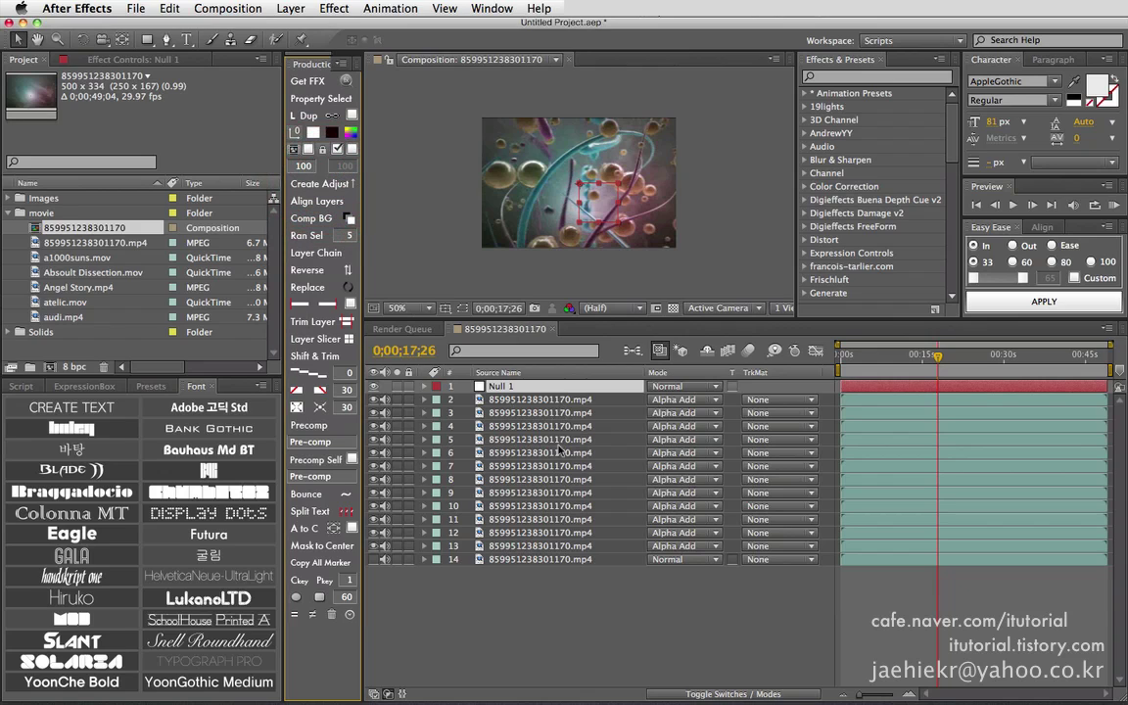
left_click(548, 401)
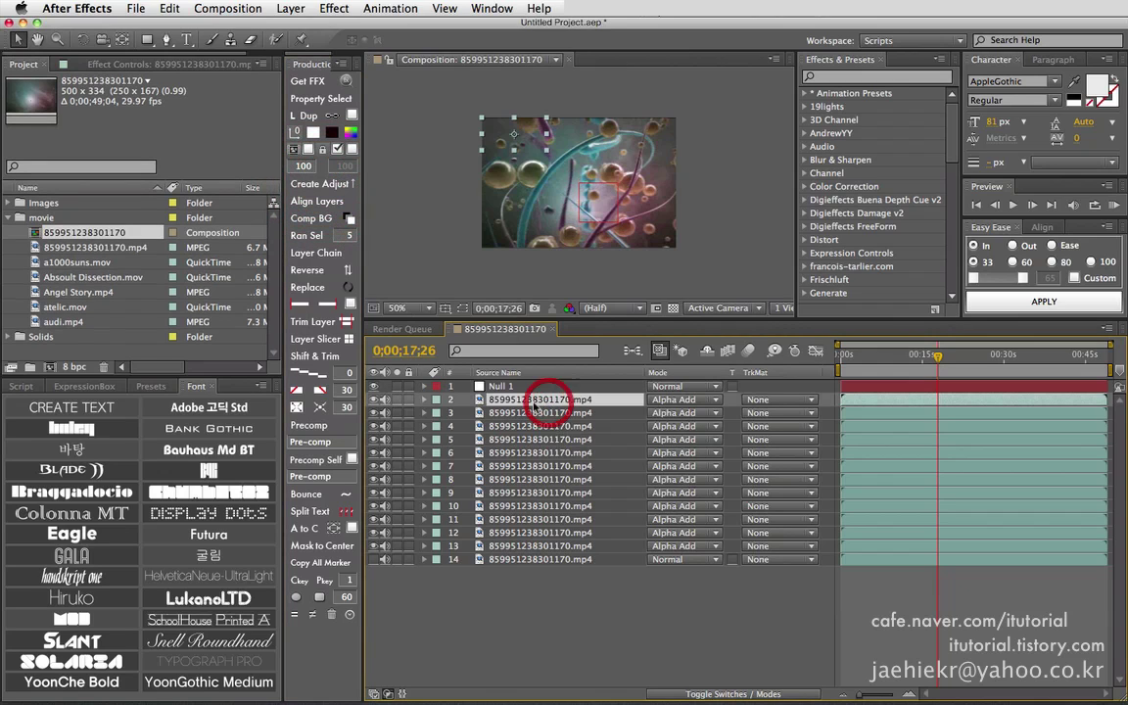
left_click(373, 399)
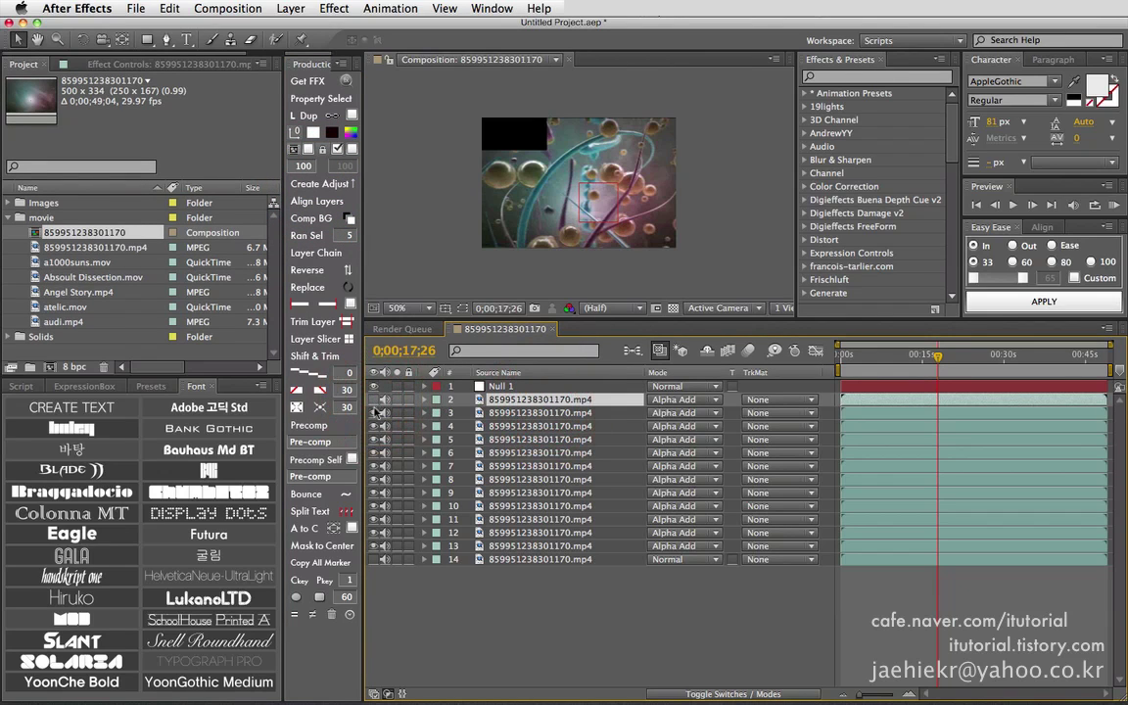
left_click(373, 413)
left_click(373, 426)
left_click(373, 439)
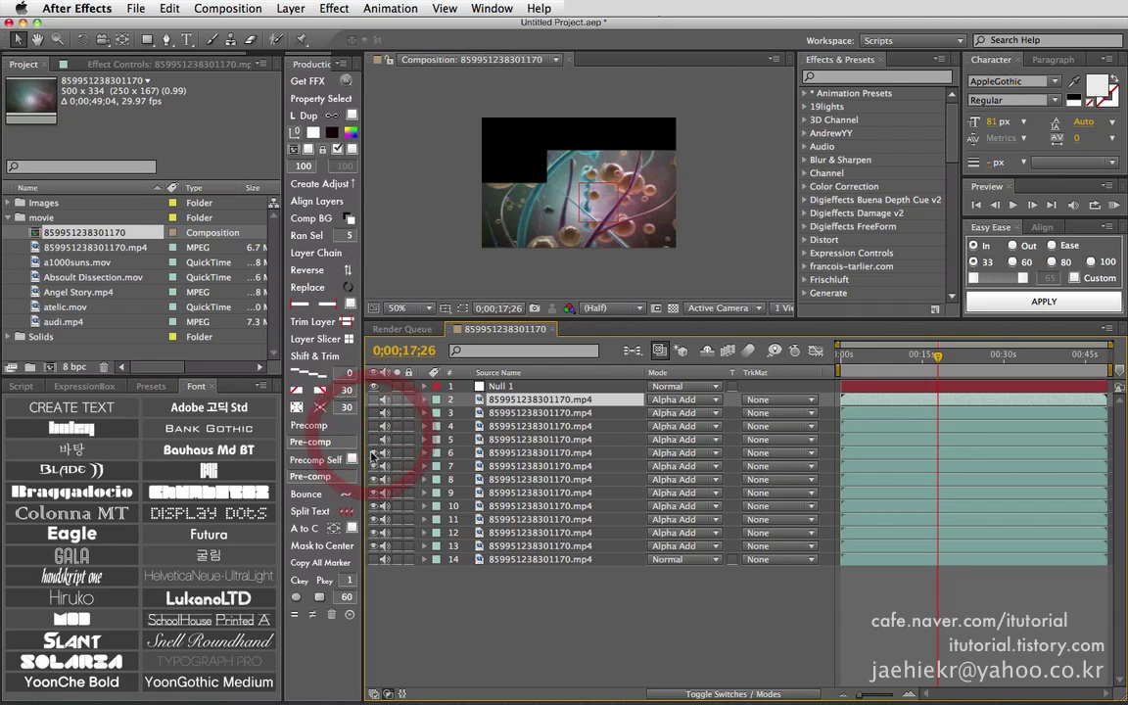
left_click(373, 452)
left_click(373, 465)
left_click(373, 465)
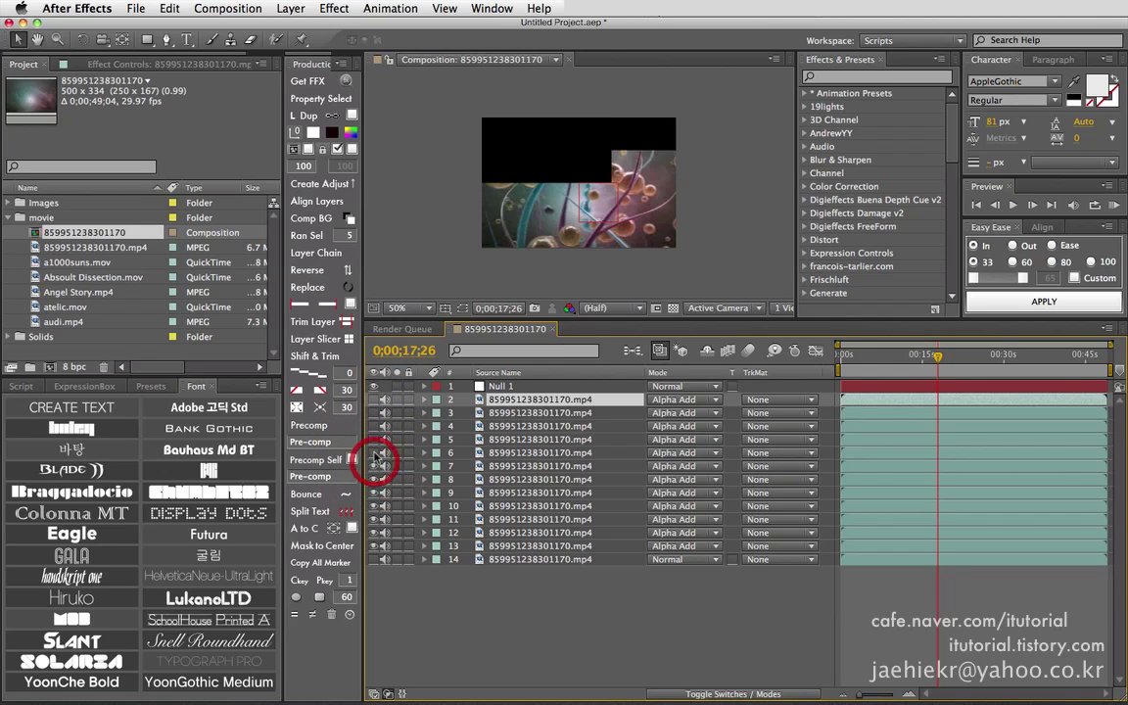
left_click(372, 452)
left_click(373, 438)
left_click(373, 426)
left_click(373, 412)
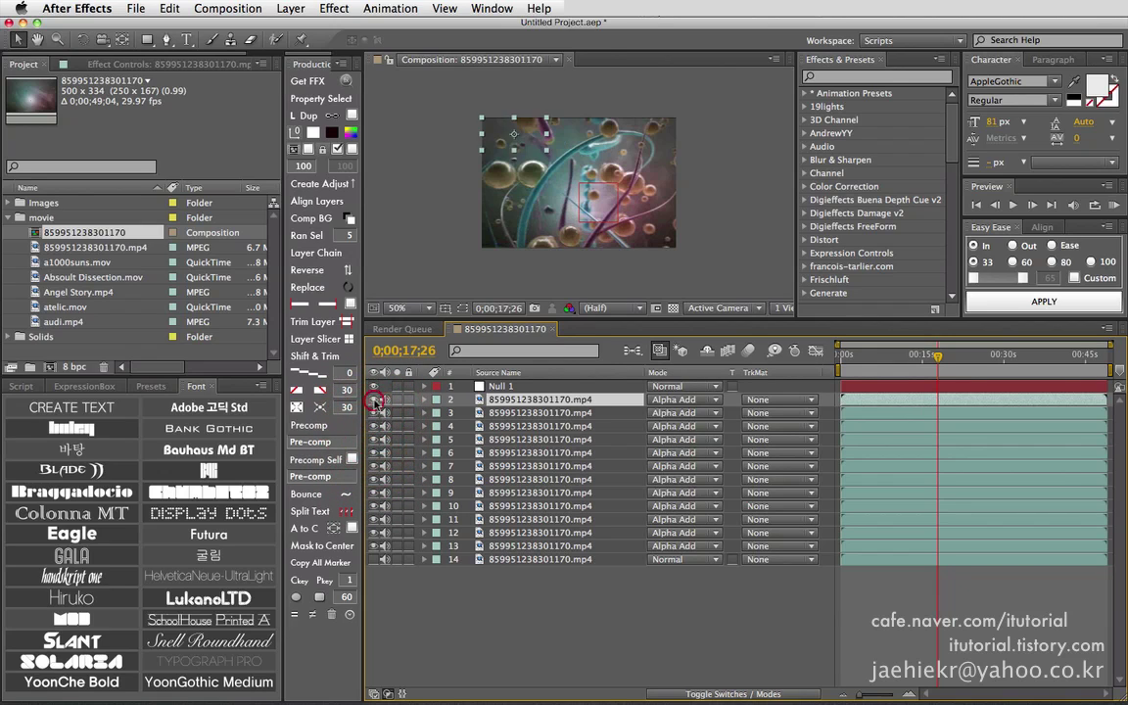
left_click(373, 399)
Scrub the sliced video around 0;00;15;00, hide layer 8, and bring up Layer Slicer again
left_click(926, 354)
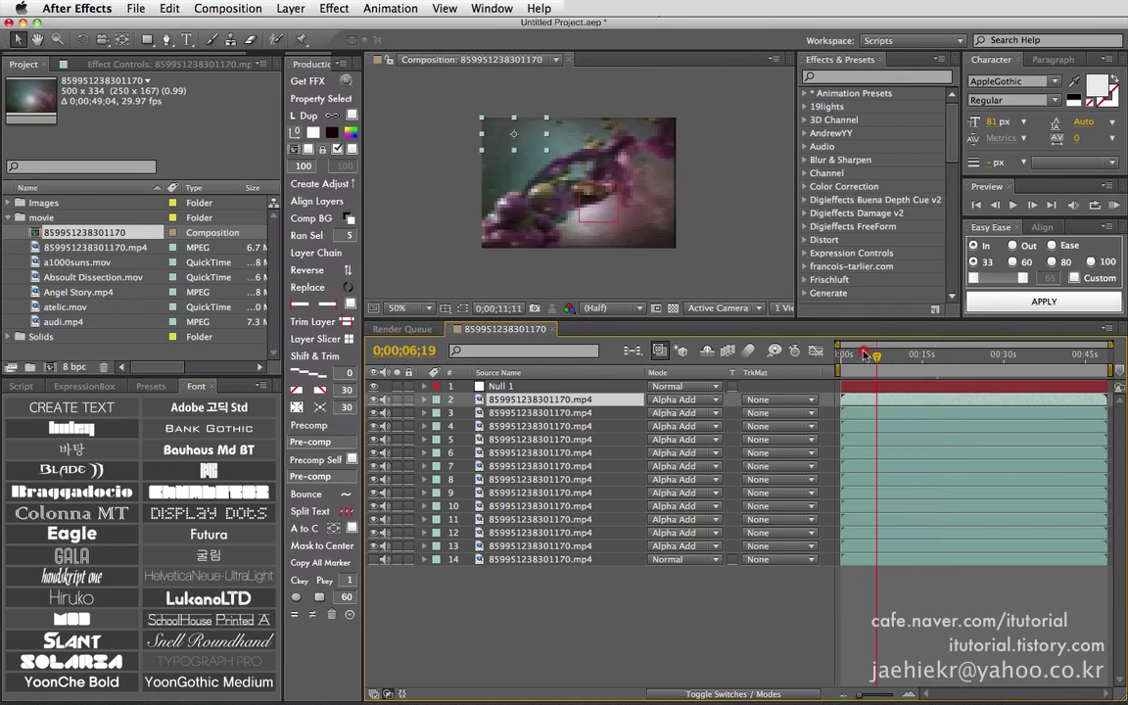
left_click(922, 354)
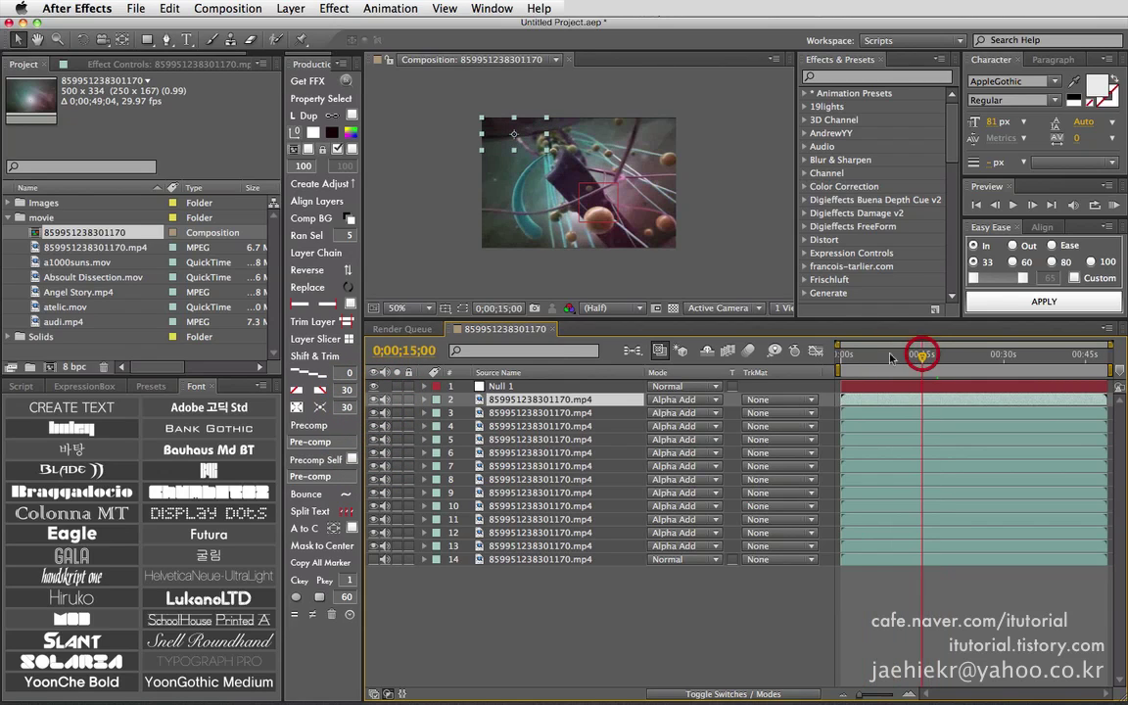
left_click(373, 479)
left_click_drag(923, 354, 868, 369)
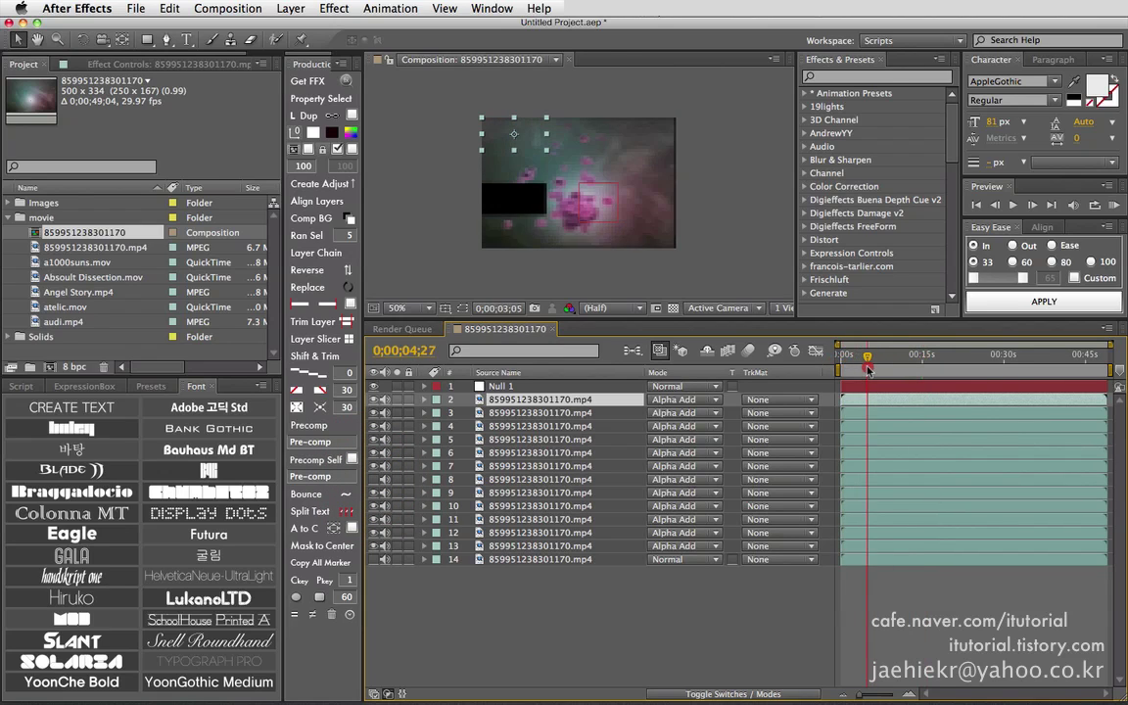
key("k")
type("15;00")
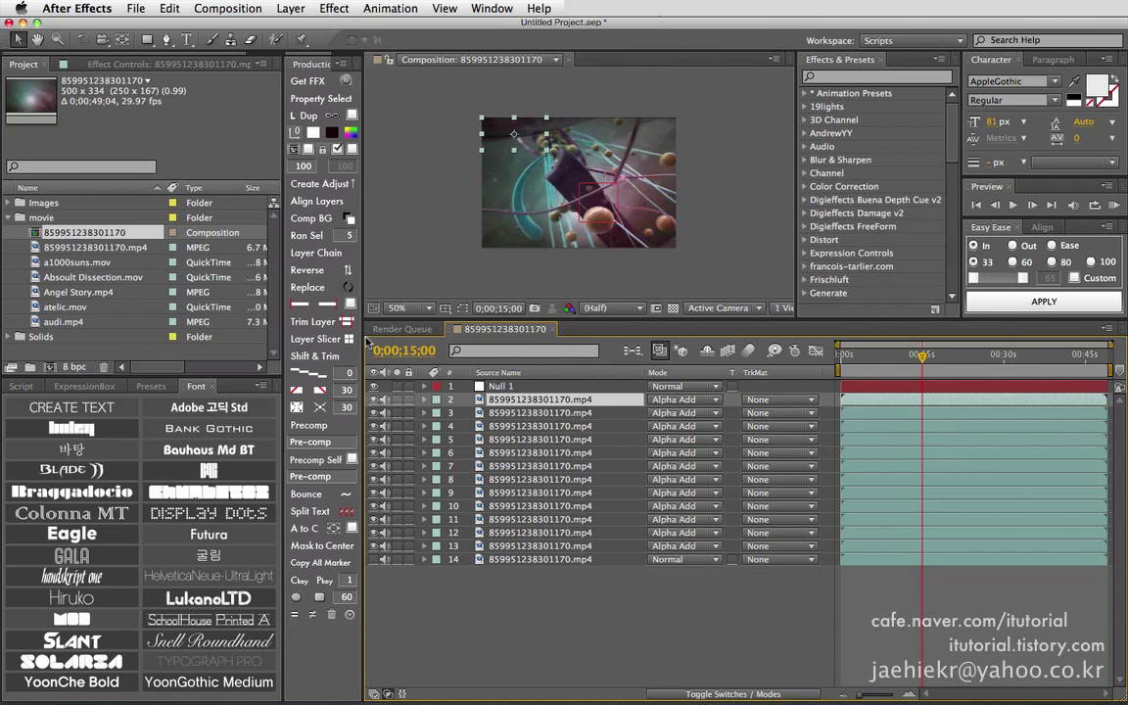
left_click(315, 339)
left_click_drag(575, 282, 415, 207)
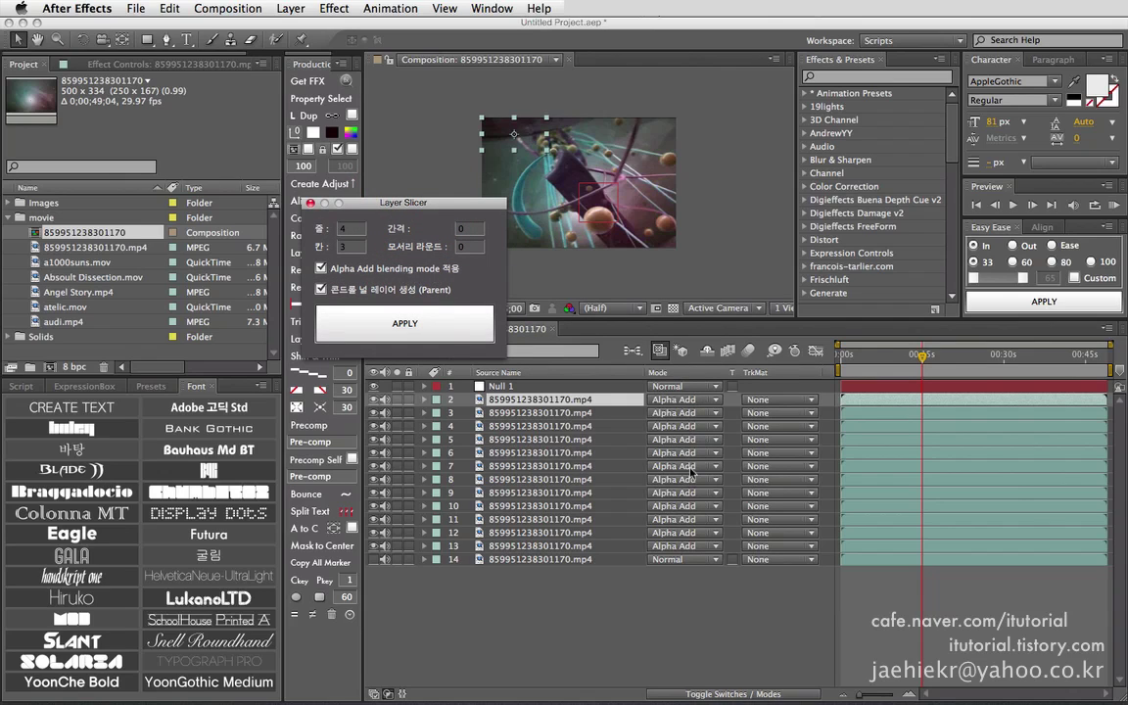
left_click_drag(416, 201, 271, 196)
scroll(533, 198, "up", 2)
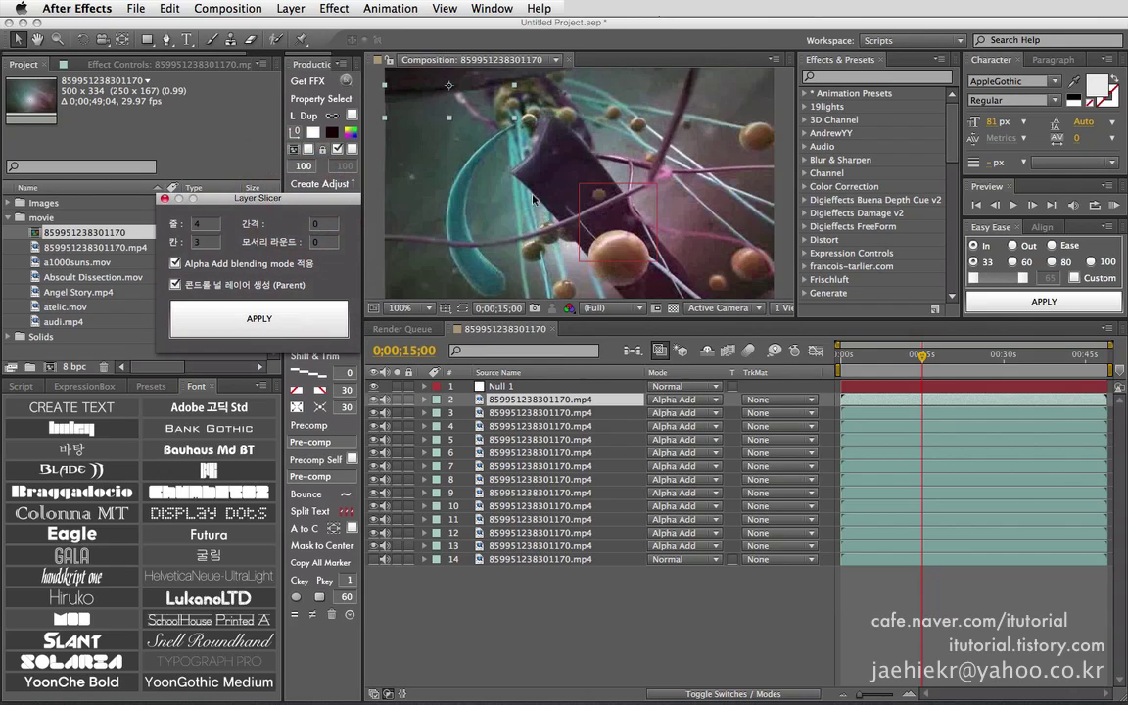
left_click(586, 568)
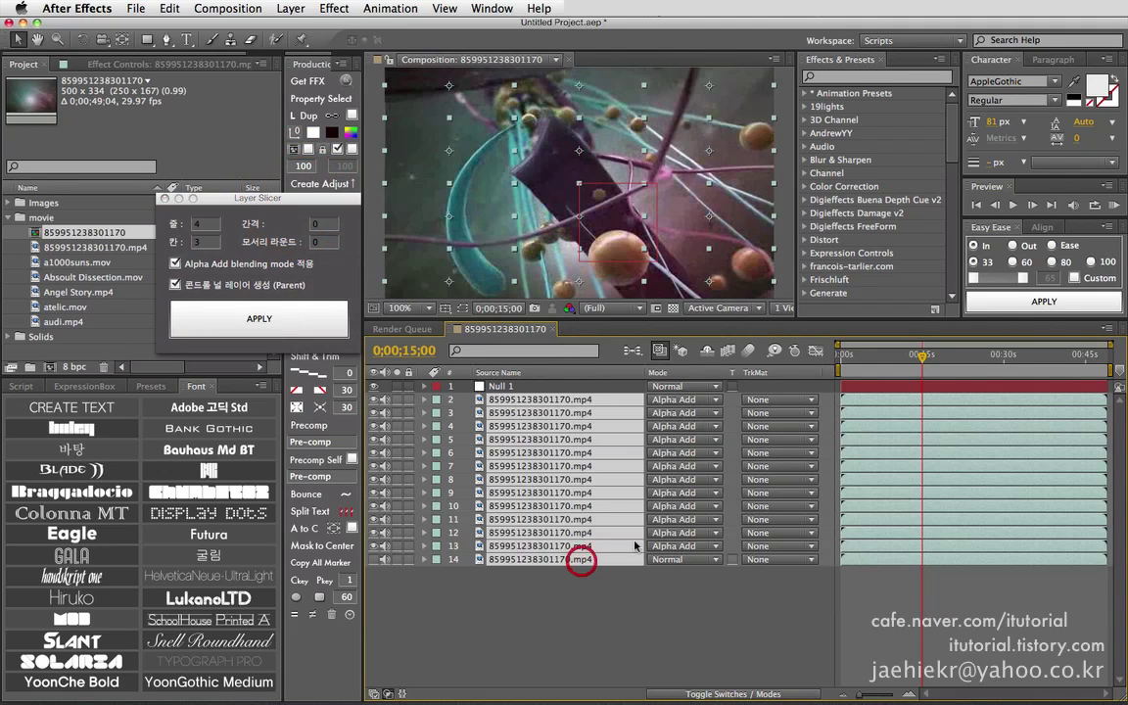
left_click(574, 399)
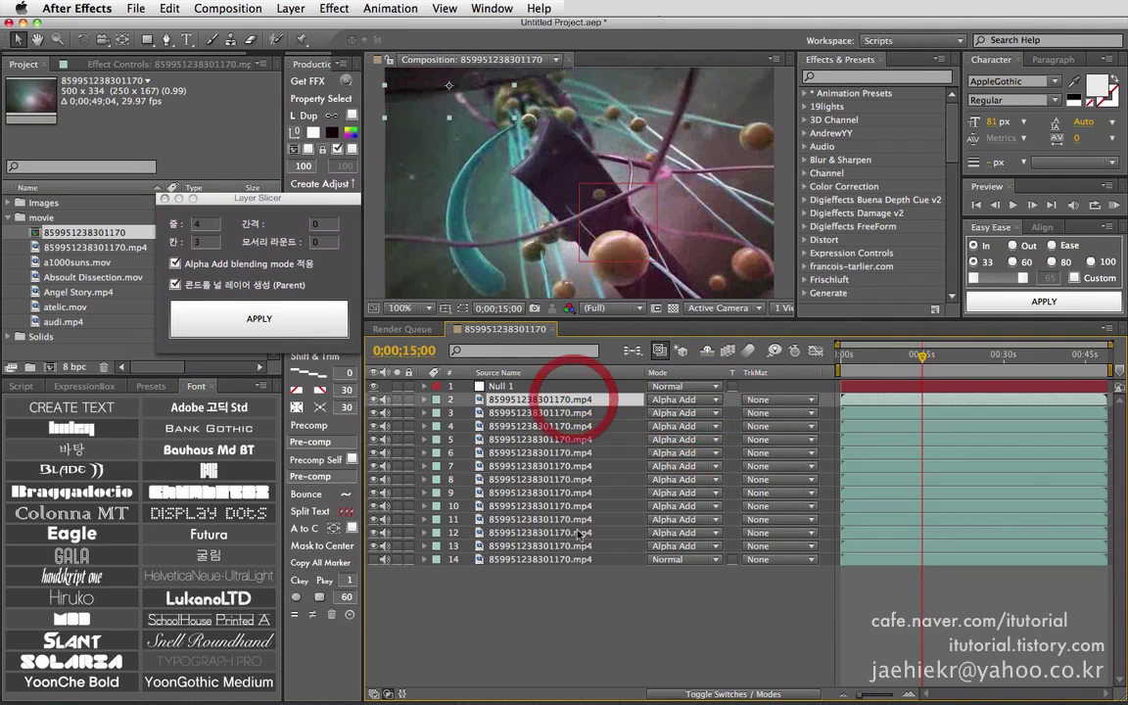
left_click(574, 559, "shift")
left_click(701, 405)
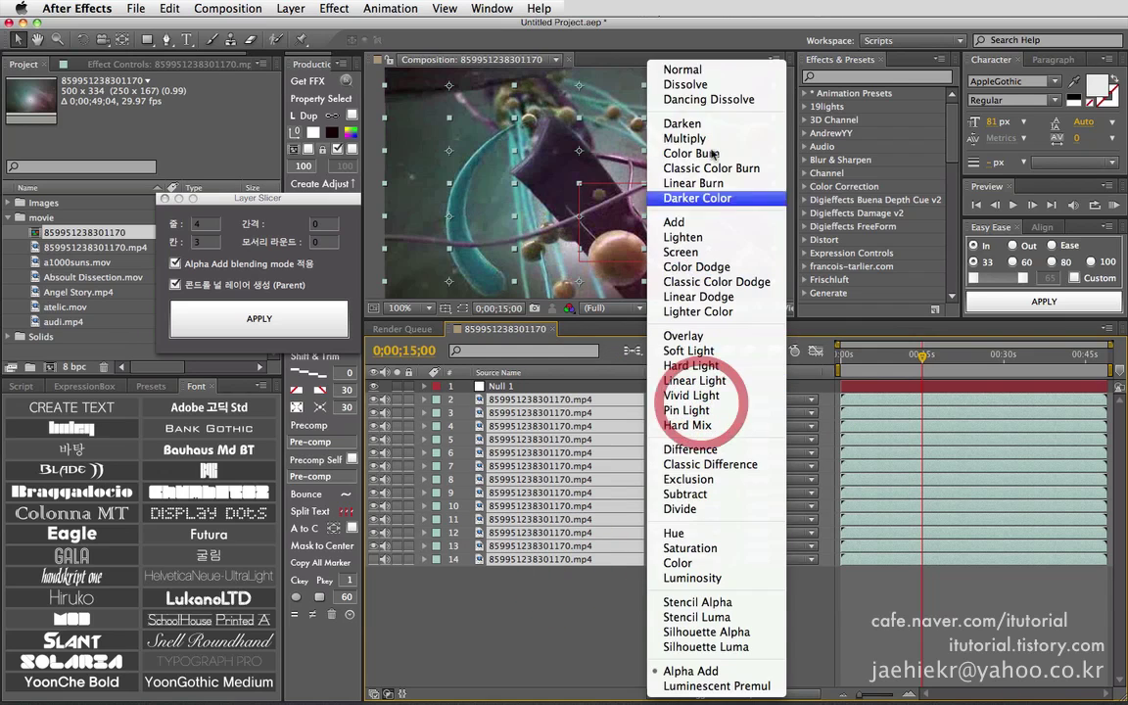
left_click(666, 64)
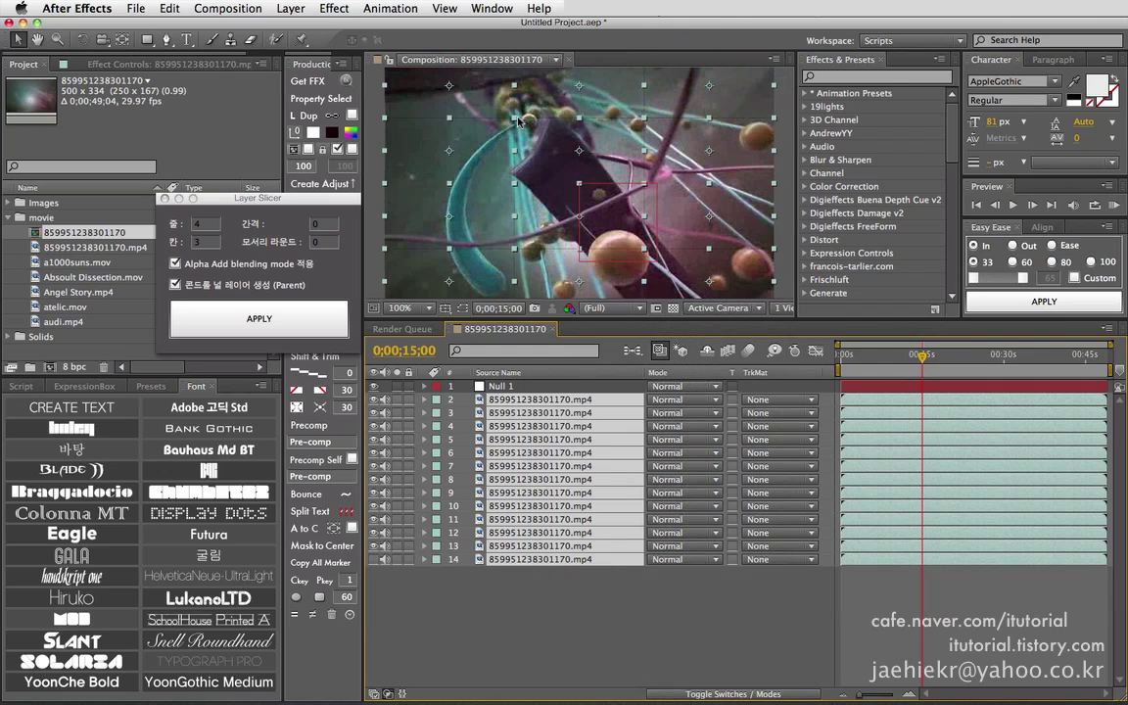
scroll(519, 122, "up", 1)
key("comma")
left_click(679, 395)
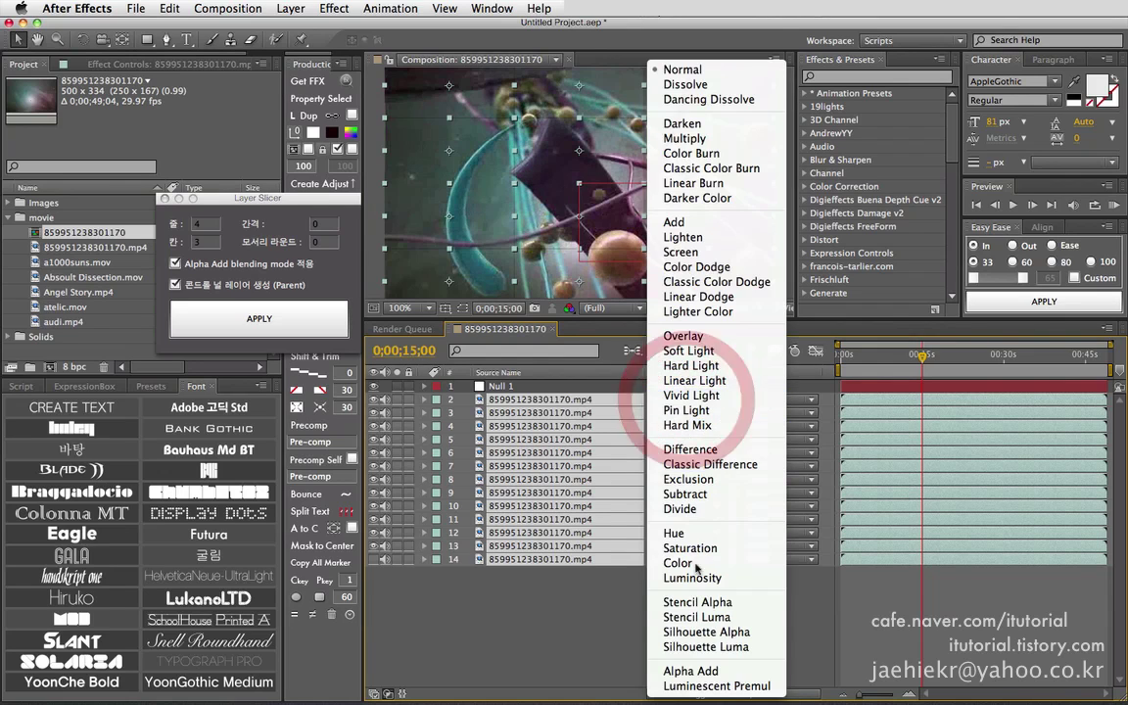
left_click(692, 669)
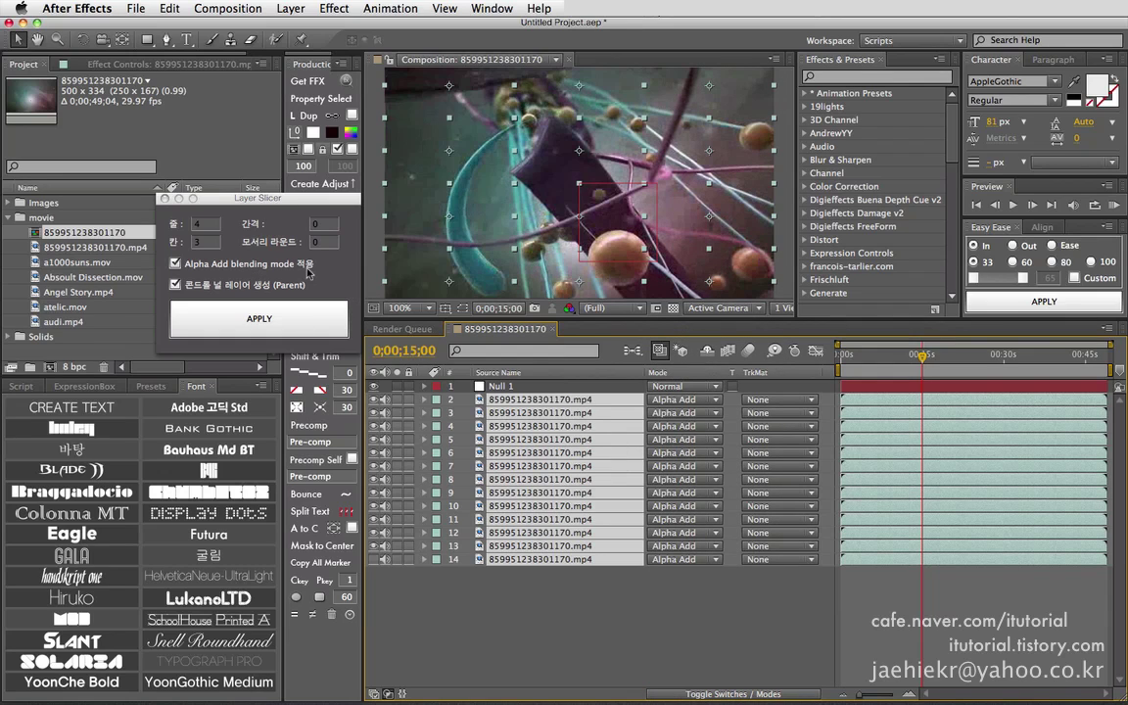
Select the Null 1 control layer and nudge the whole sliced image slightly right
left_click_drag(287, 206, 270, 208)
left_click(463, 527)
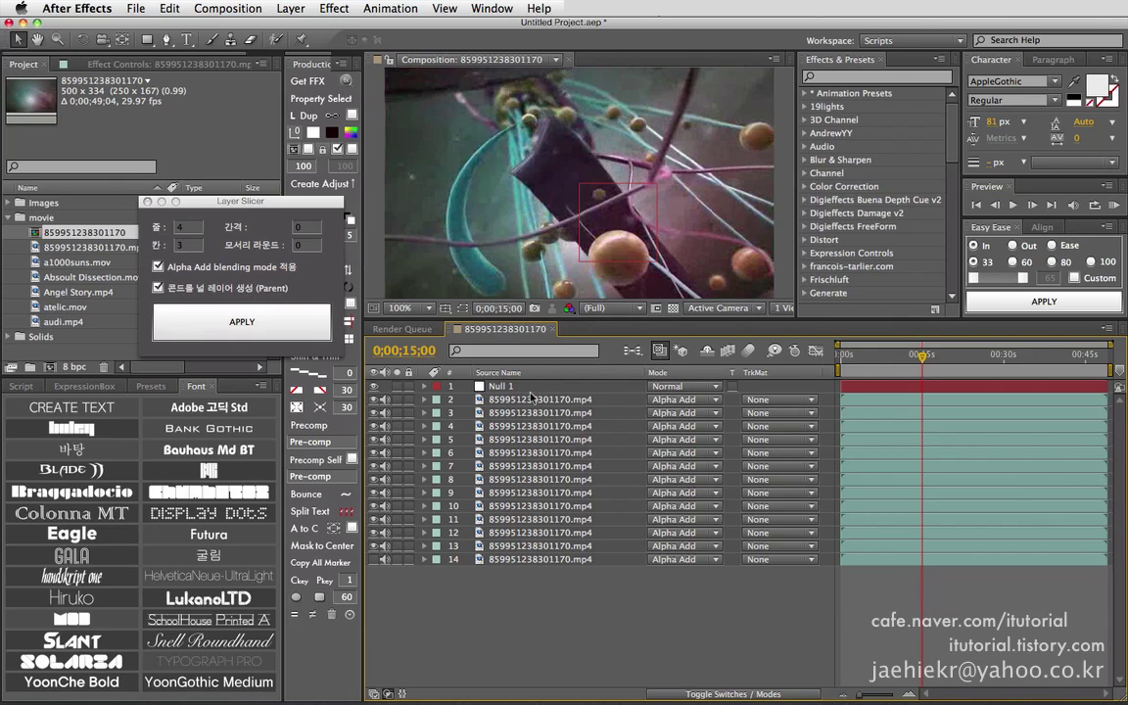
left_click(499, 386)
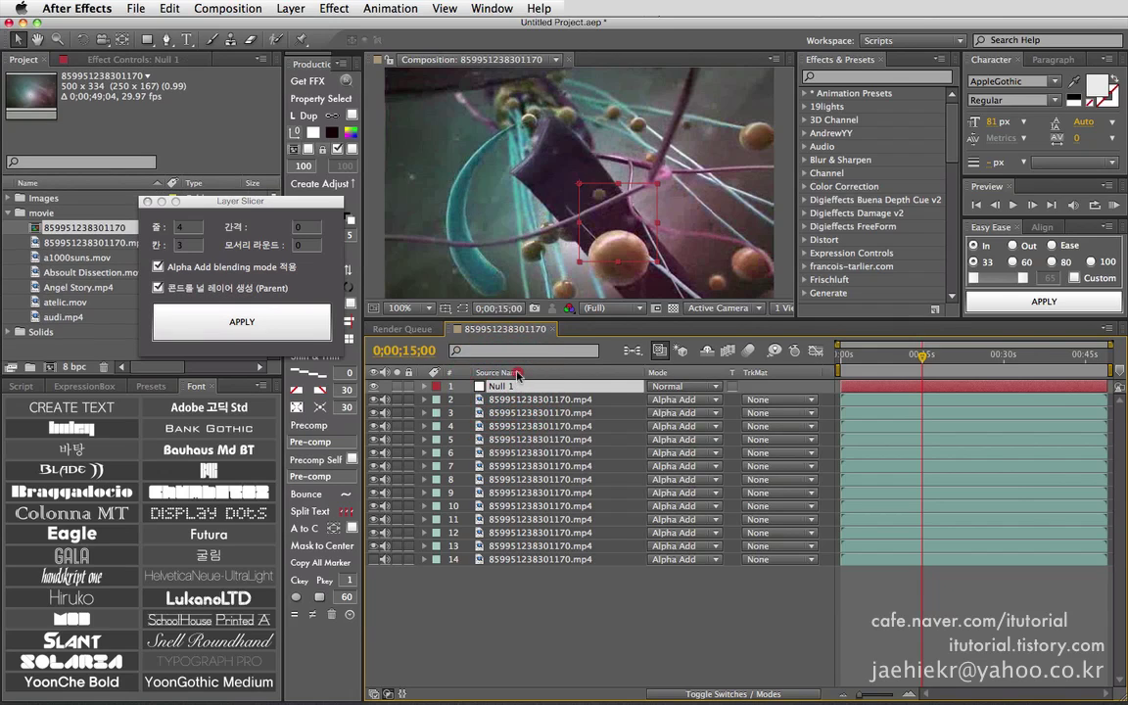
left_click(519, 373)
left_click(524, 373)
left_click(507, 384)
mouse_move(599, 222)
left_mouse_down()
mouse_move(625, 218)
mouse_move(590, 218)
left_mouse_up()
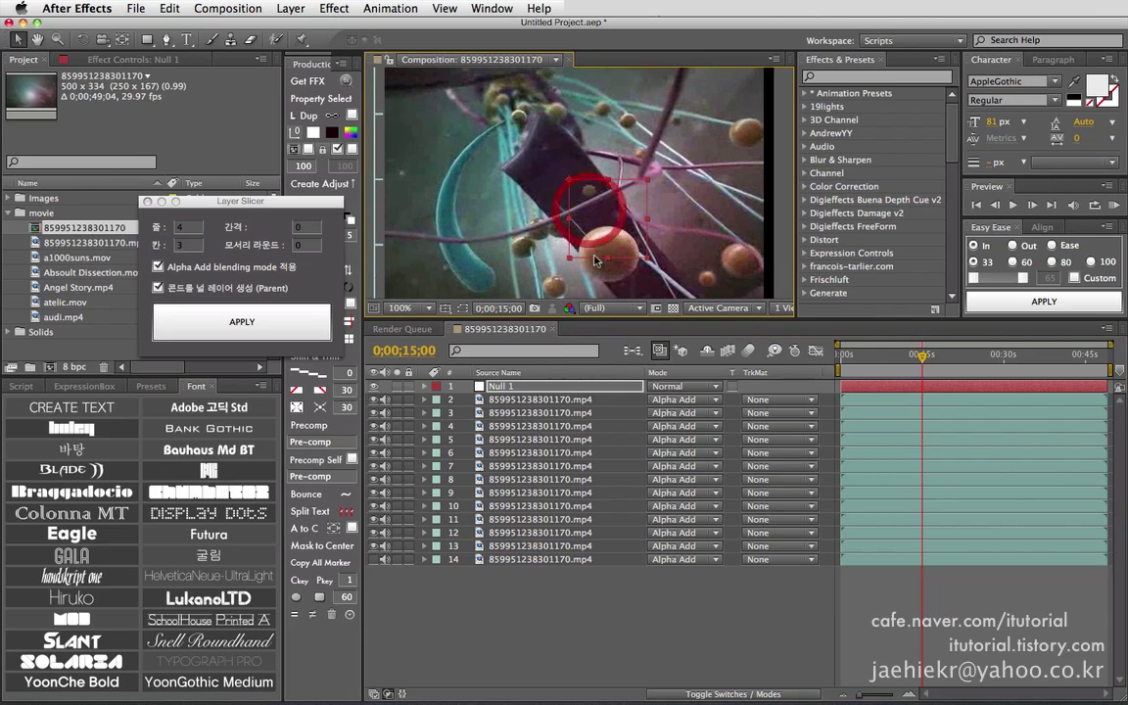
Scale Null 1 to 53%, try a rotation and undo it, then delete Null 1
key("s")
left_click_drag(674, 399, 647, 396)
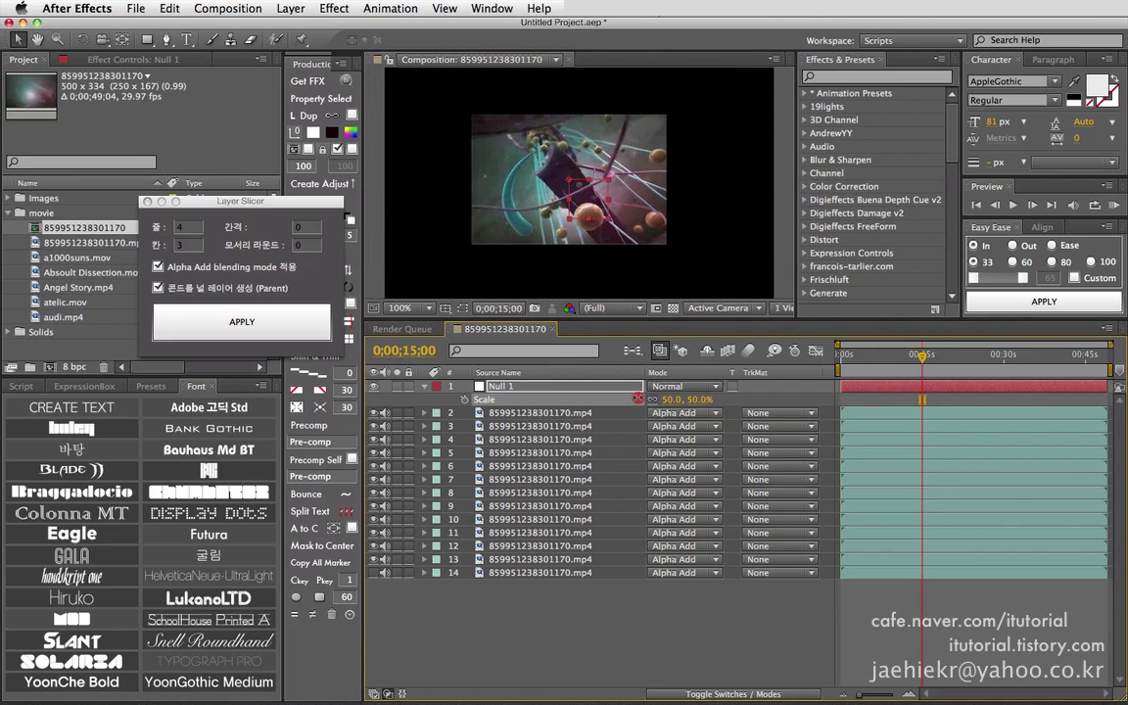
key("r")
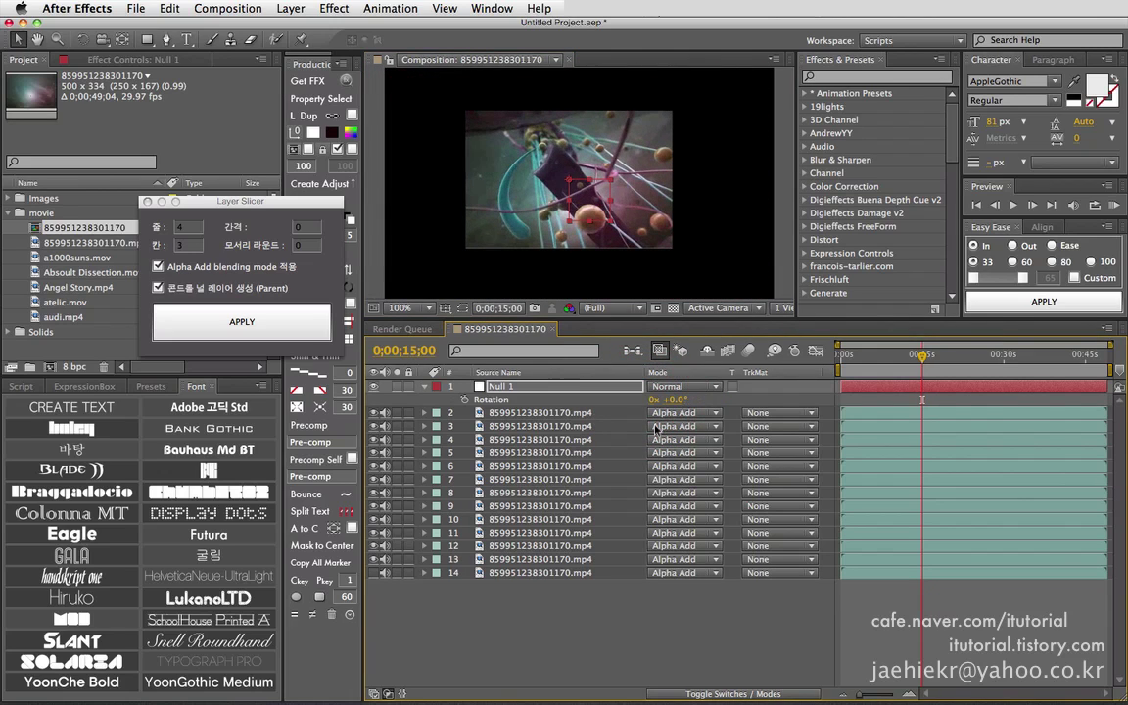
left_click_drag(674, 399, 612, 396)
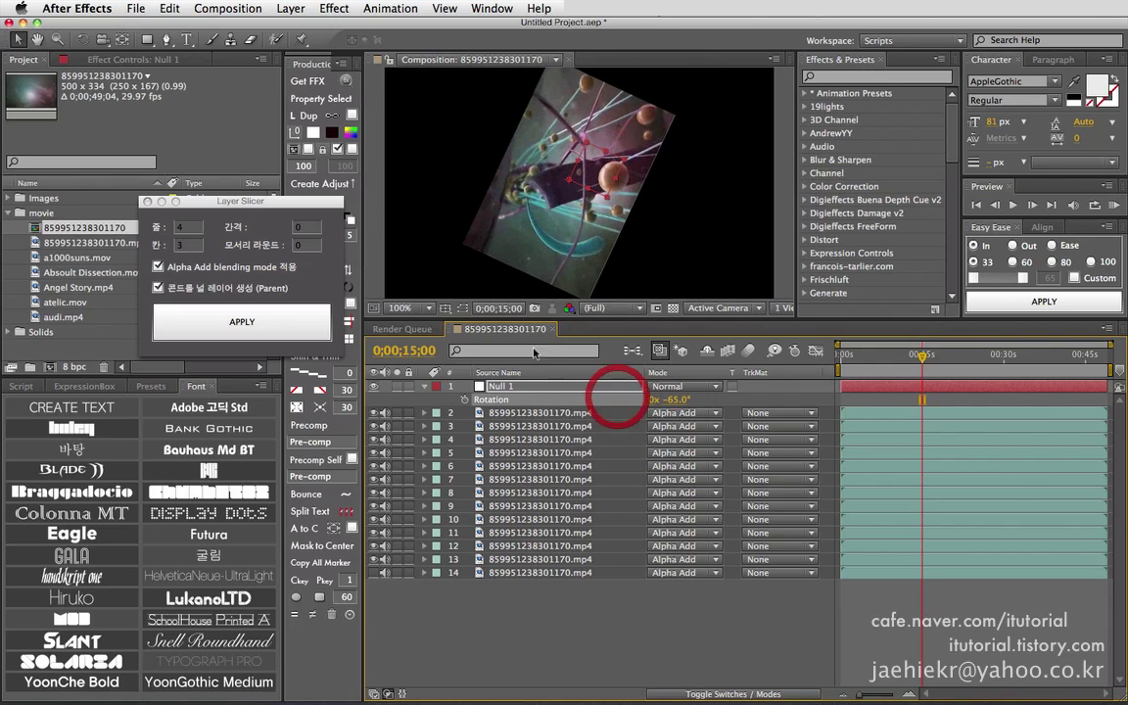
key("super+z")
key("super+z")
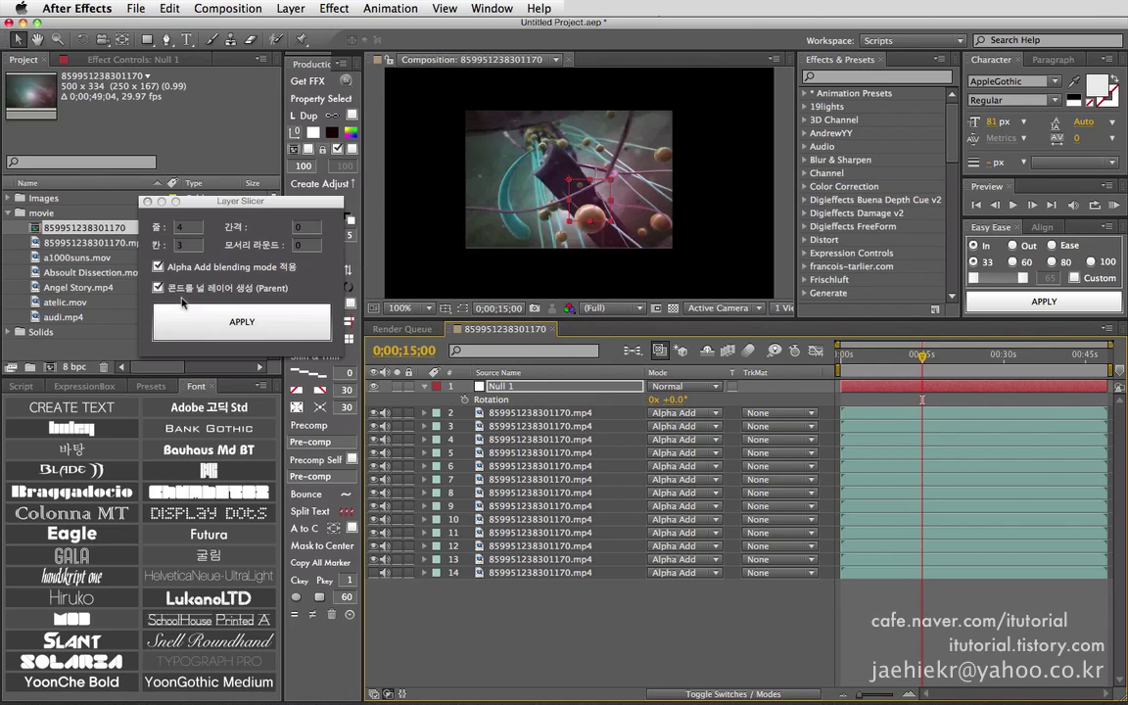
left_click(503, 389)
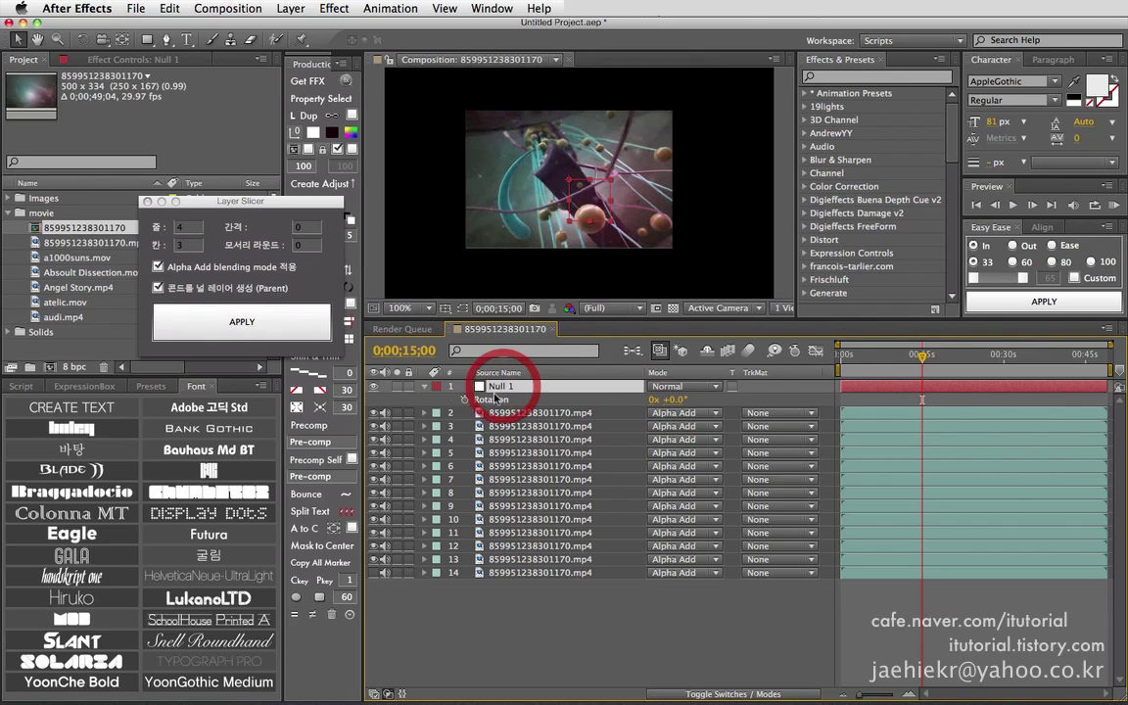
key("Delete")
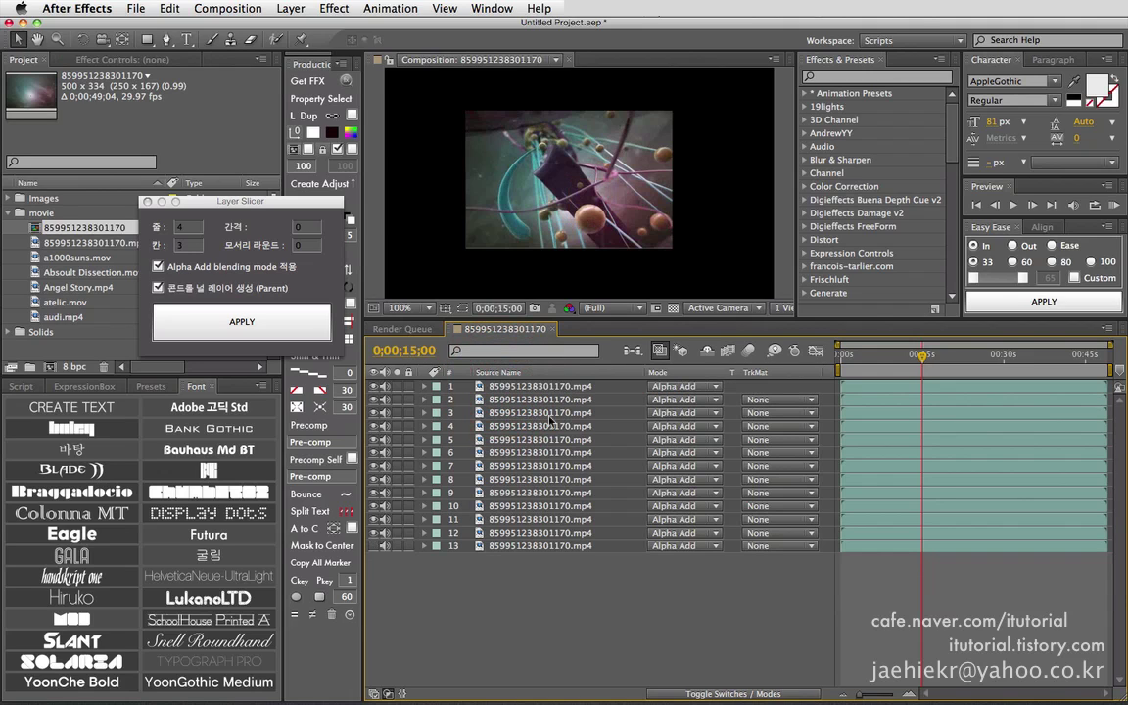
Scale all 13 slice layers to 34%, then undo back to 53%
left_click(551, 412)
left_click(509, 386)
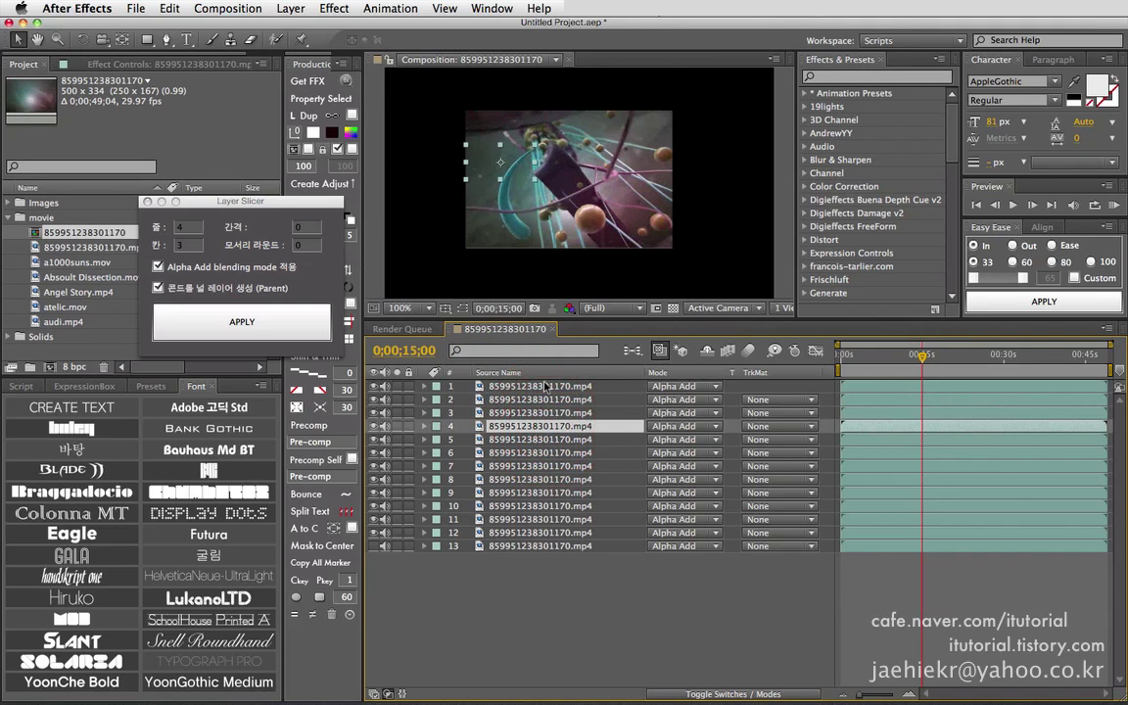
left_click(558, 545, "shift")
key("s")
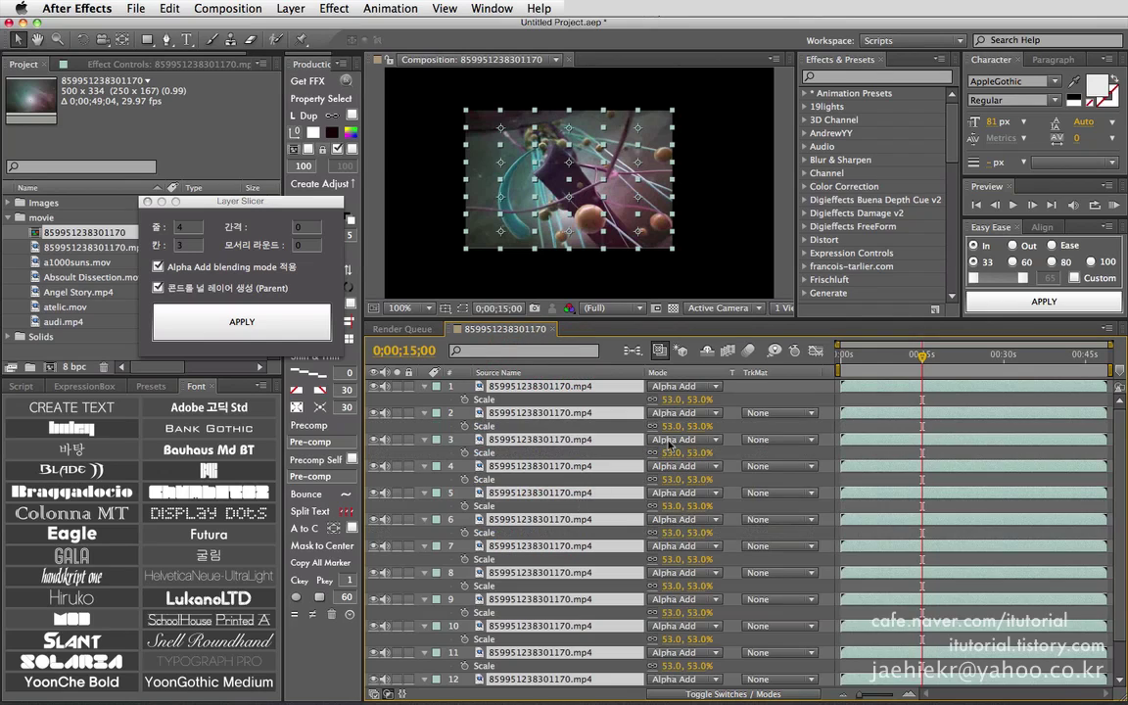
left_click_drag(674, 399, 654, 400)
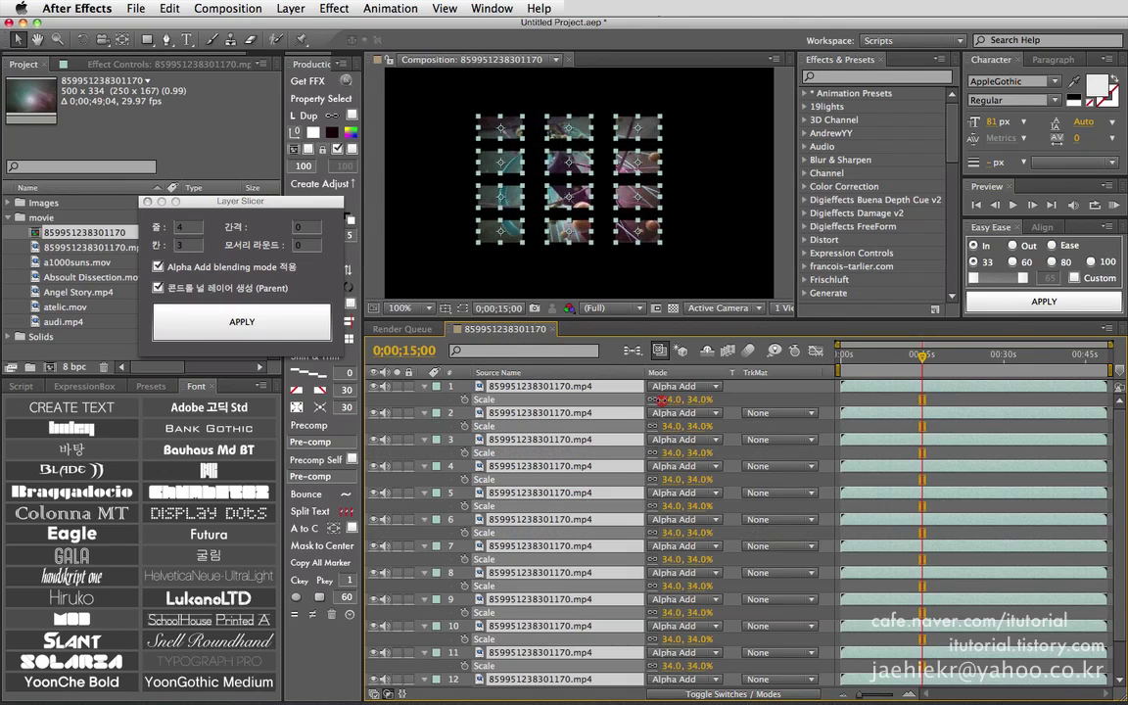
left_click(595, 361)
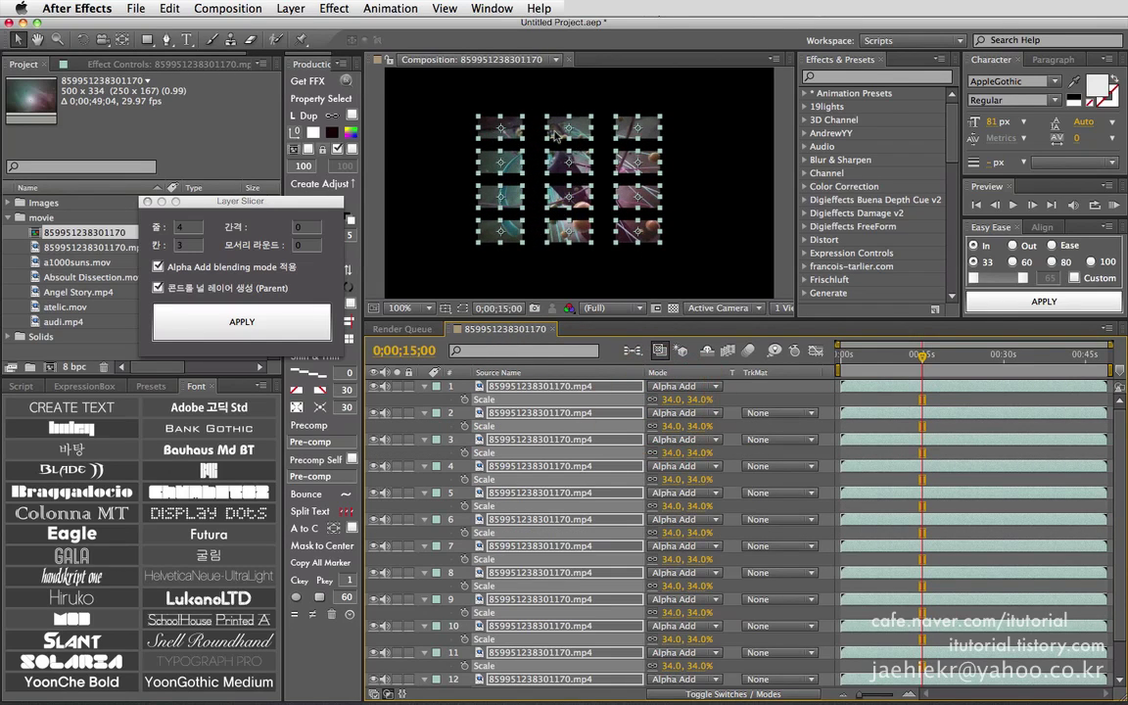
key("cmd+z")
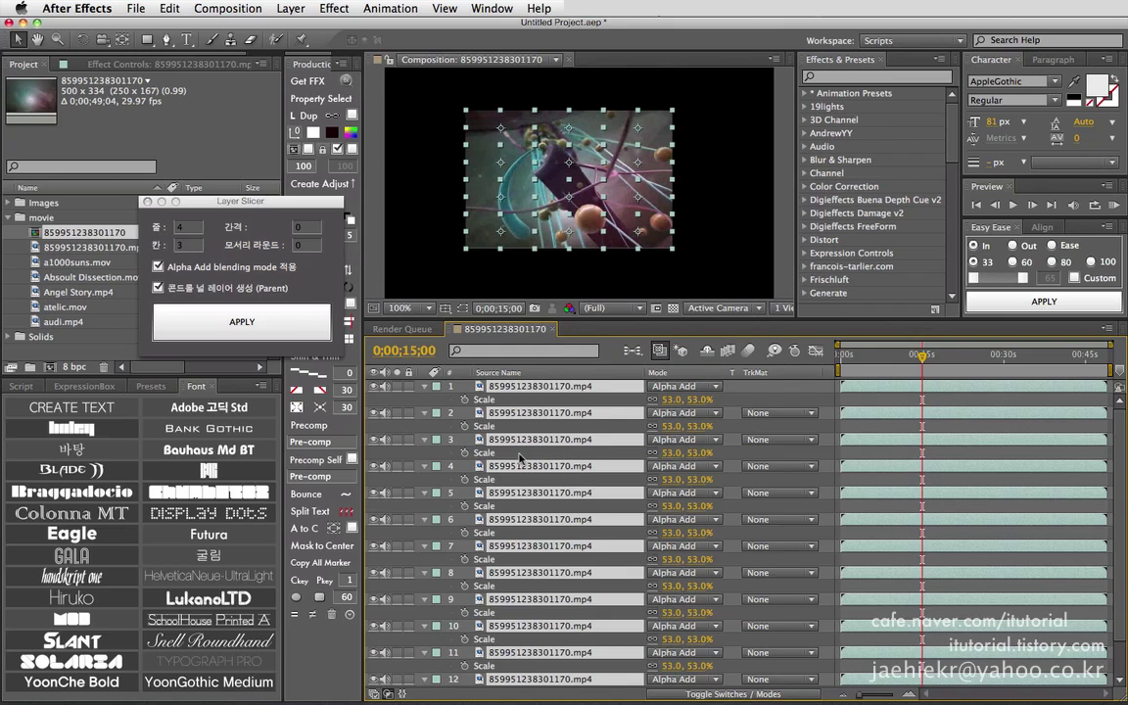
Marquee-select all 13 slice layers and delete them
left_click(423, 387)
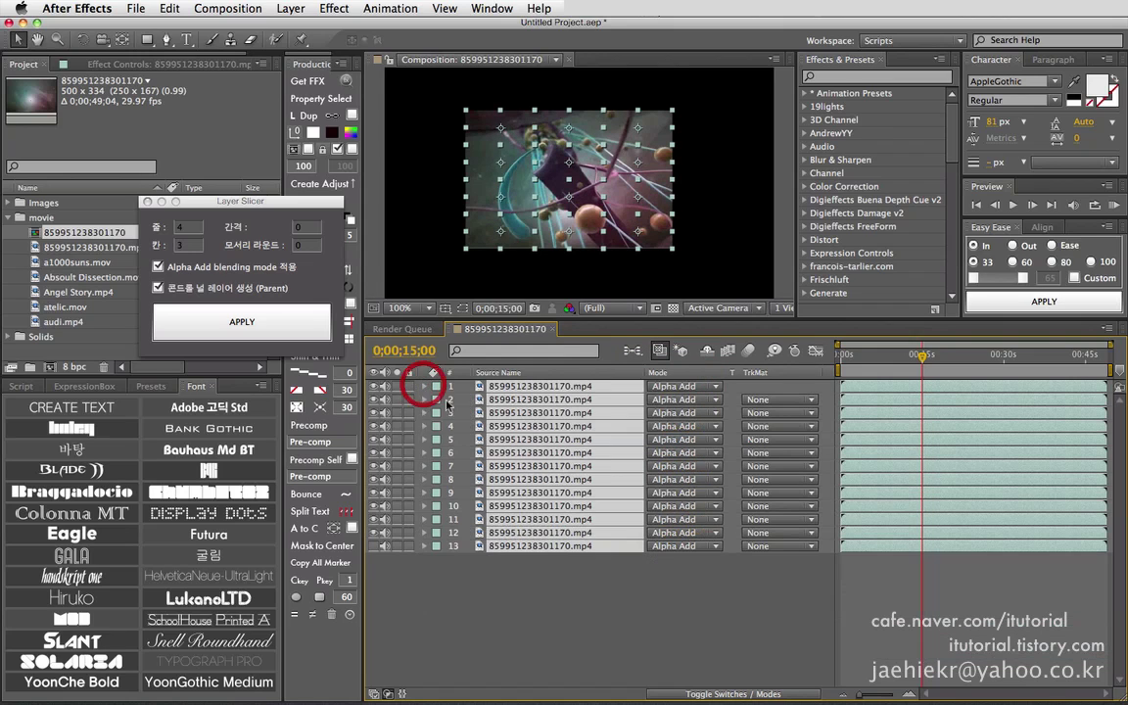
left_click(492, 570)
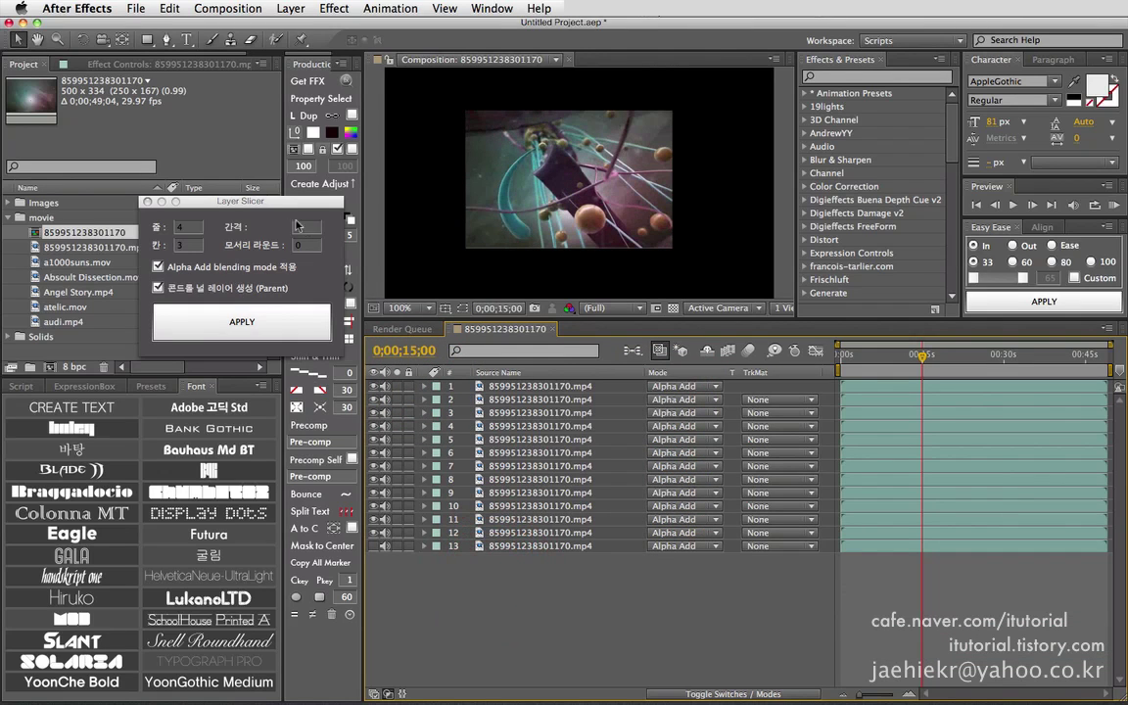
left_click_drag(584, 570, 511, 391)
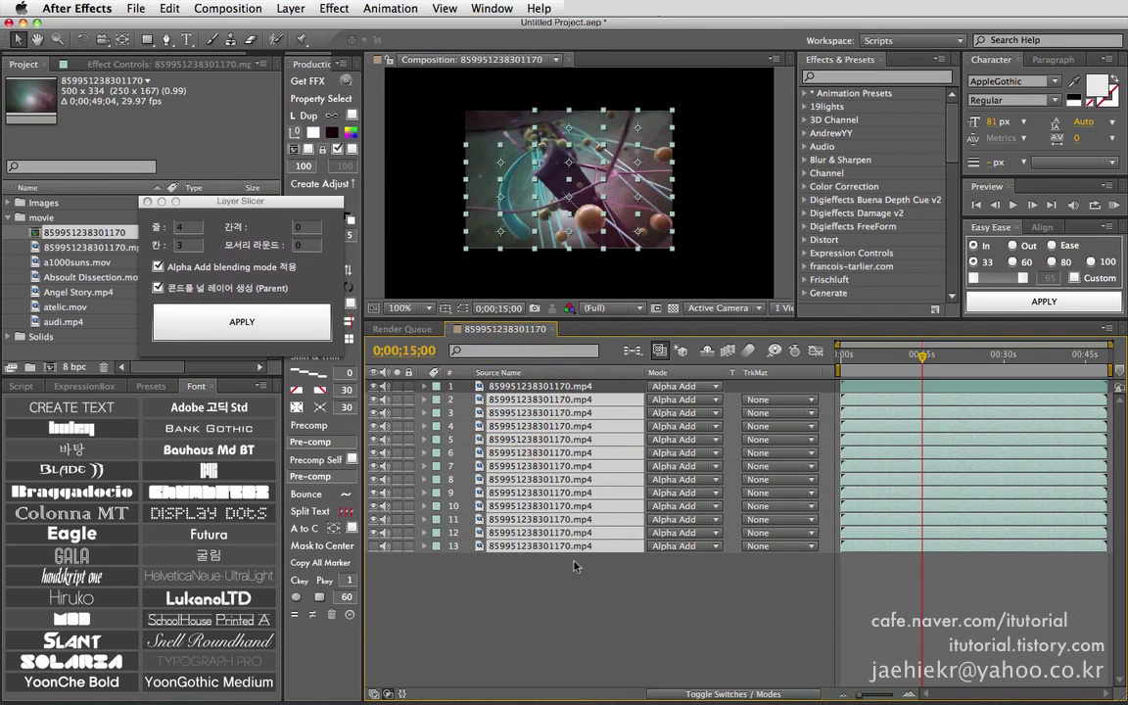
key("Delete")
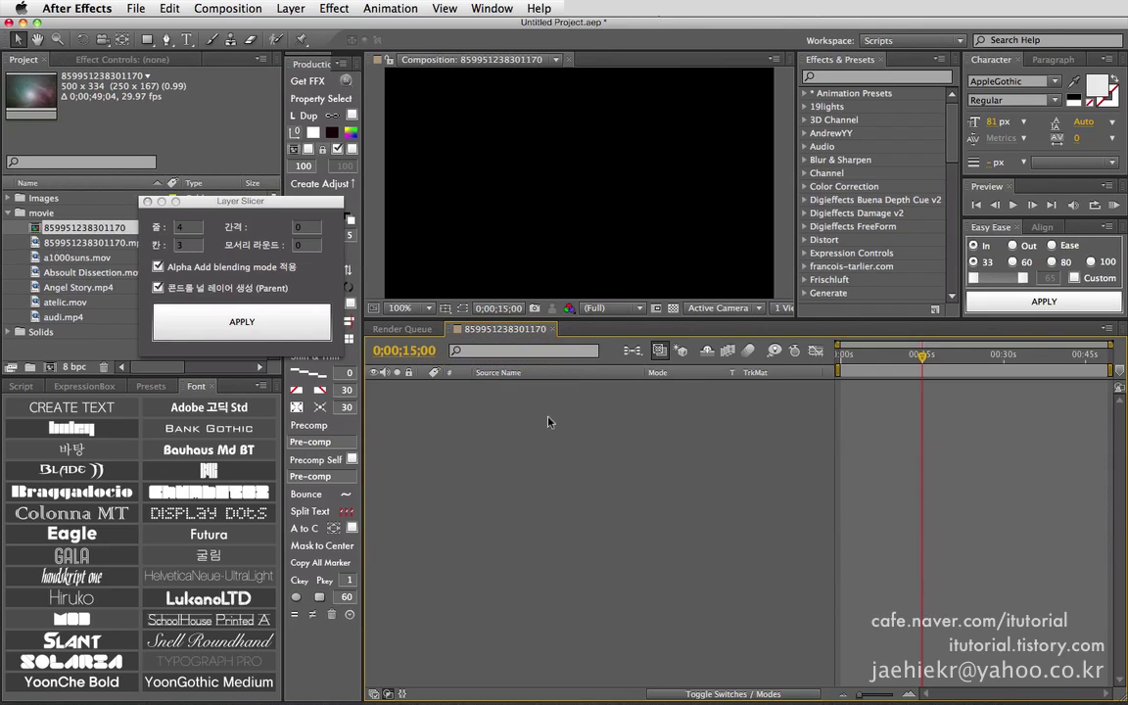
Make a new comp from 859951238301170.mp4, slice it with gap 5, inspect at 100%, then undo
left_click_drag(35, 242, 47, 366)
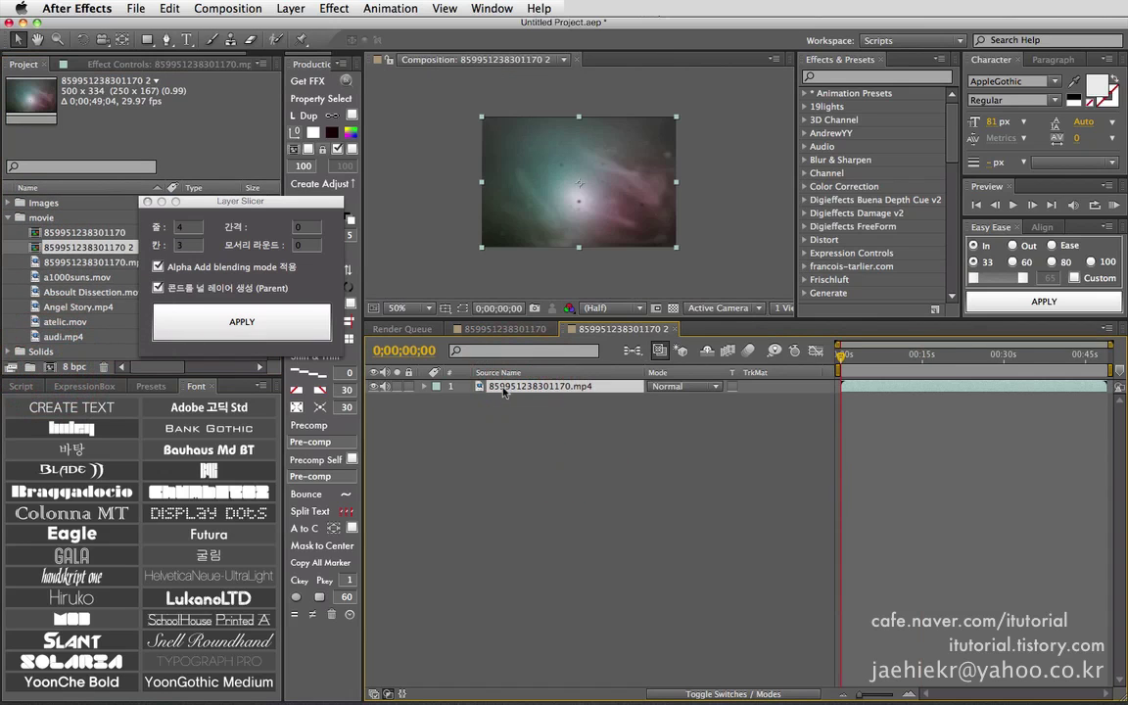
left_click(304, 228)
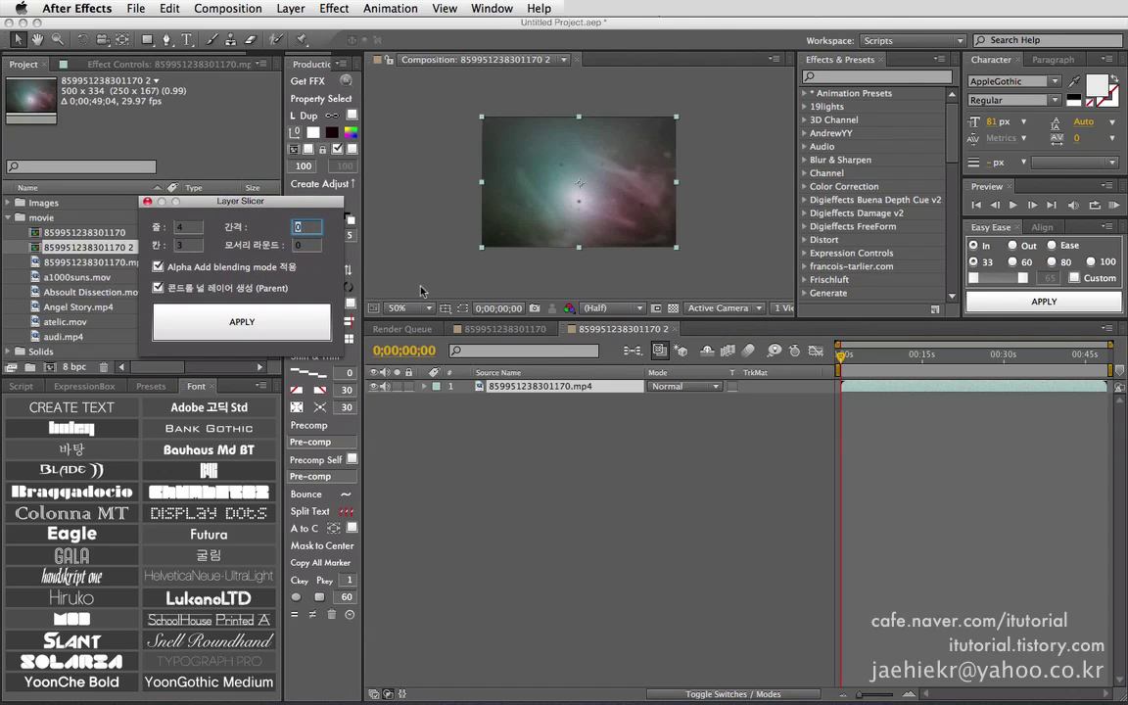
type("5")
left_click(242, 321)
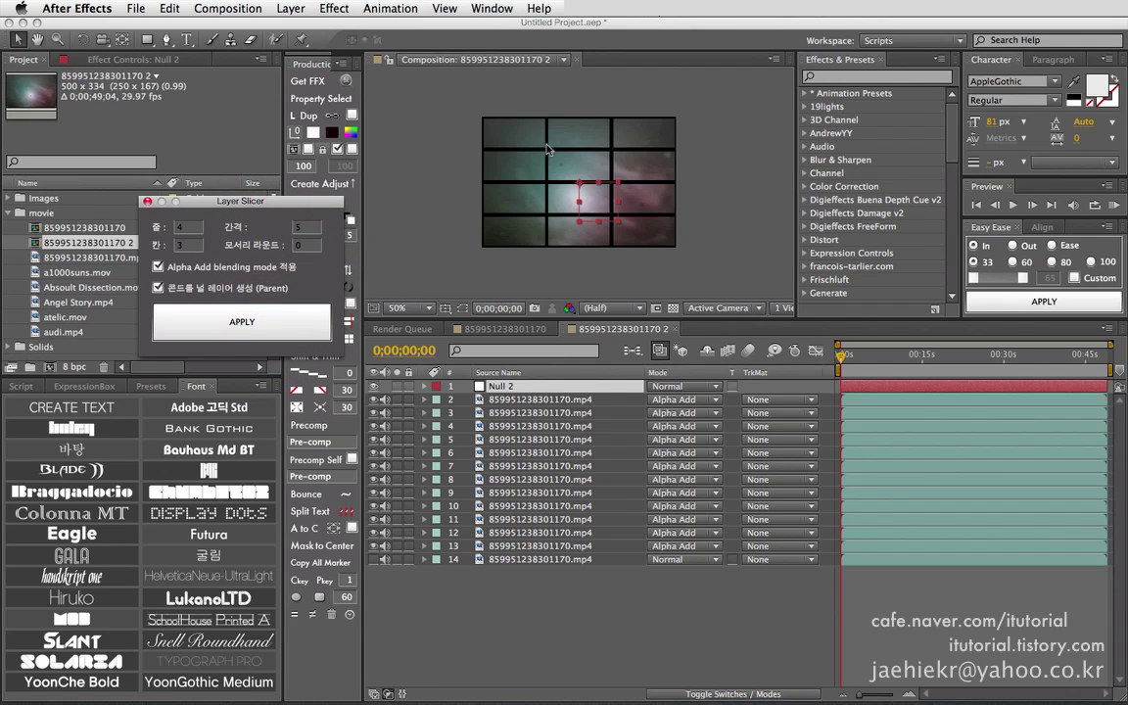
key("period")
left_click(673, 307)
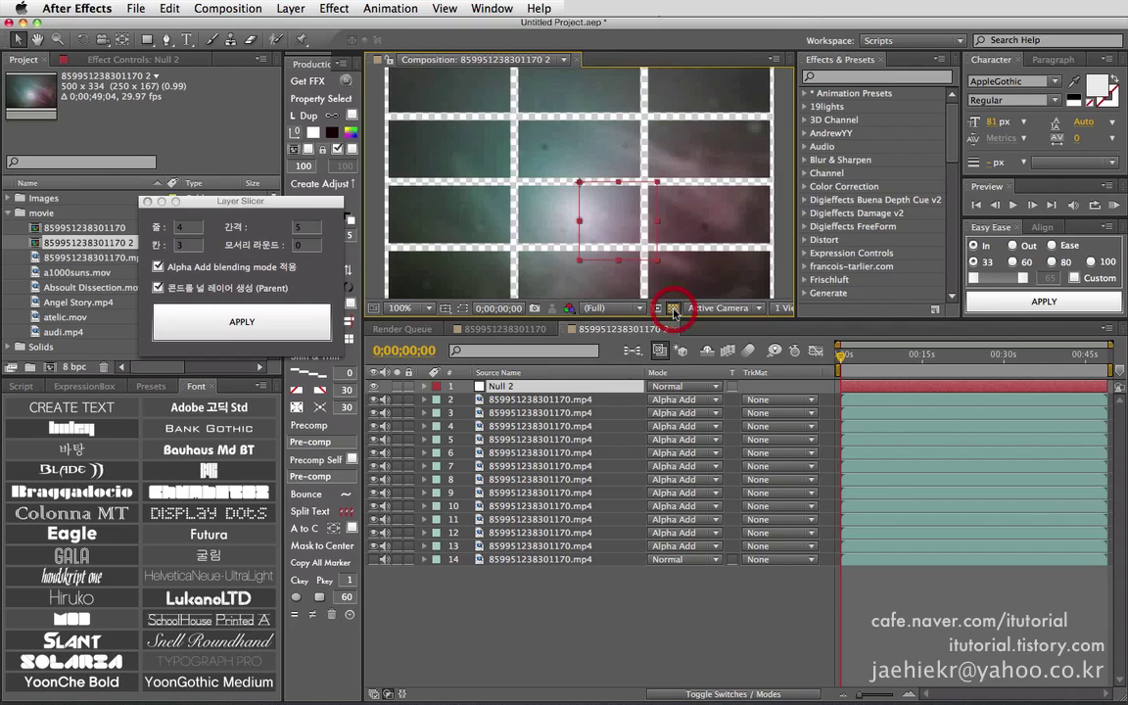
left_click(672, 307)
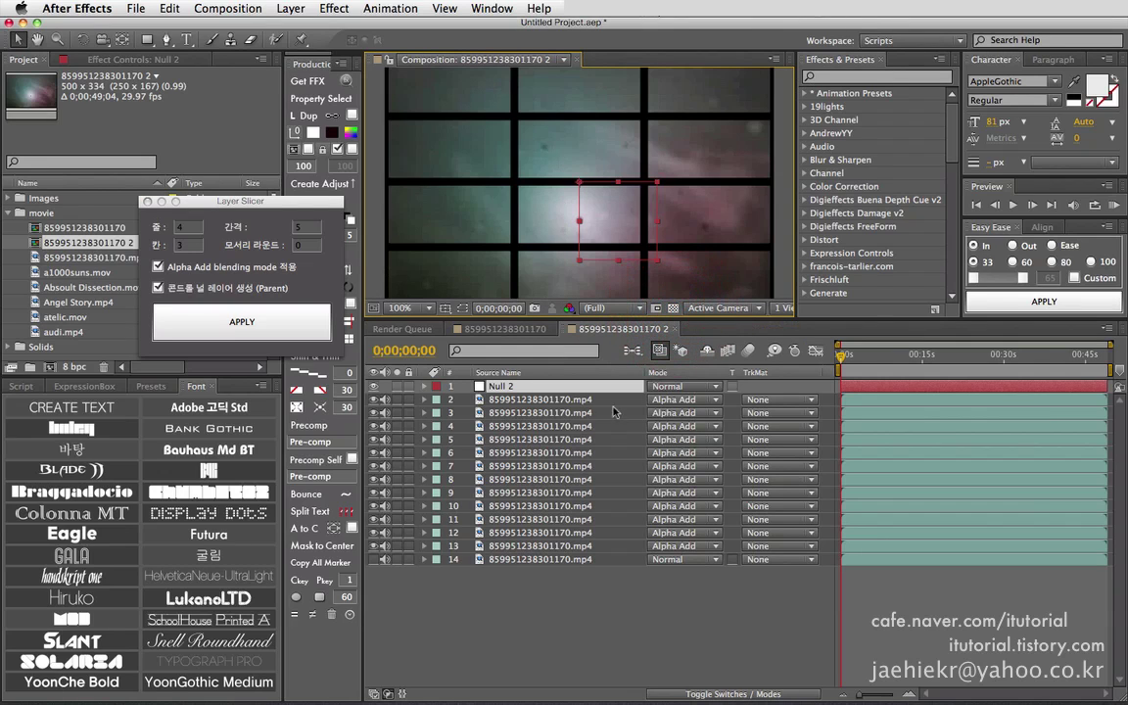
key("super+z")
Slice the footage with corner roundness 10, zoom out and scrub to preview the rounded tiles
left_click(309, 246)
type("10")
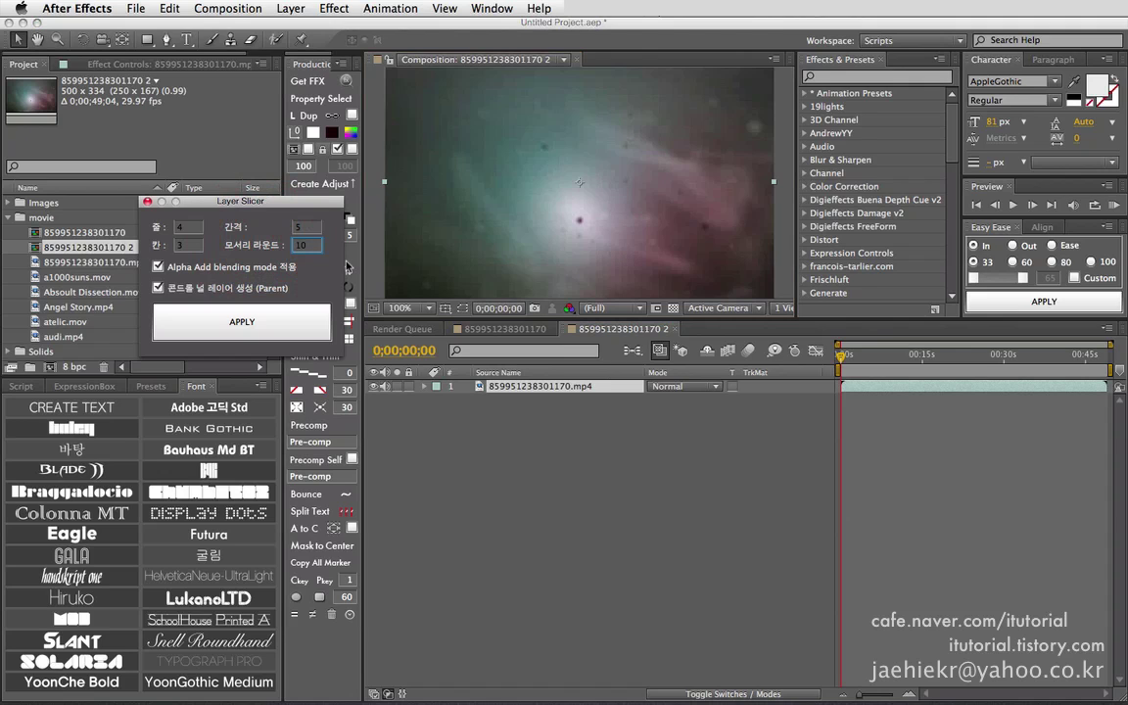
left_click(297, 320)
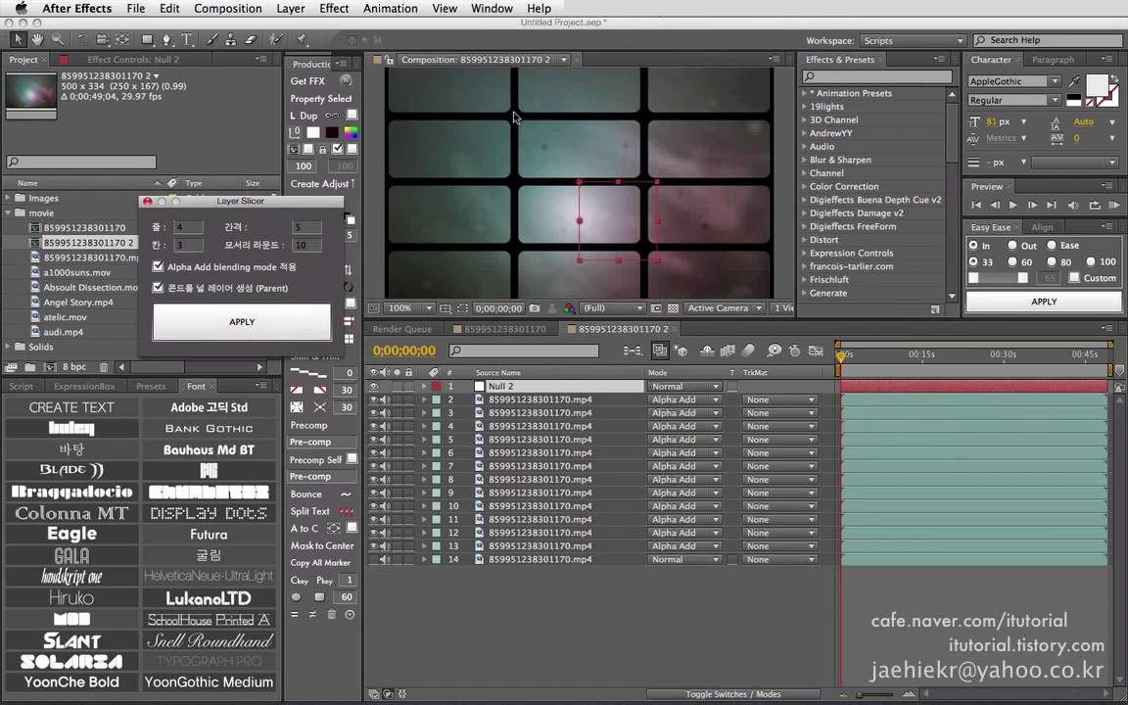
scroll(546, 128, "down", 2)
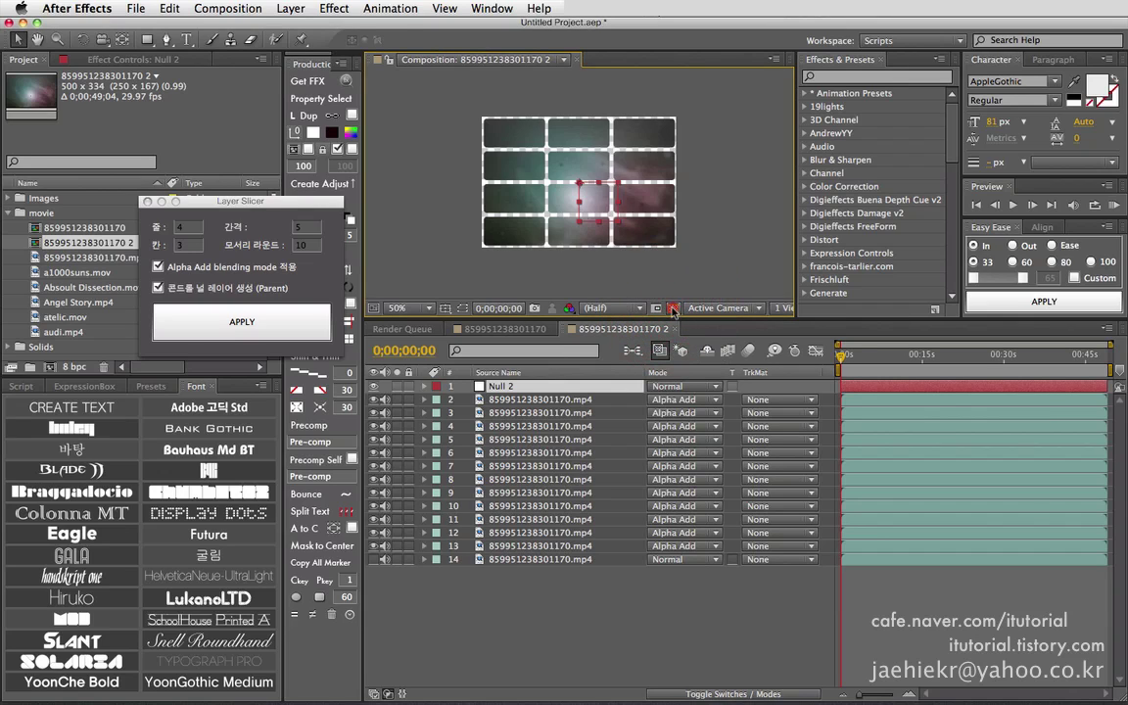
left_click(859, 355)
left_click(847, 355)
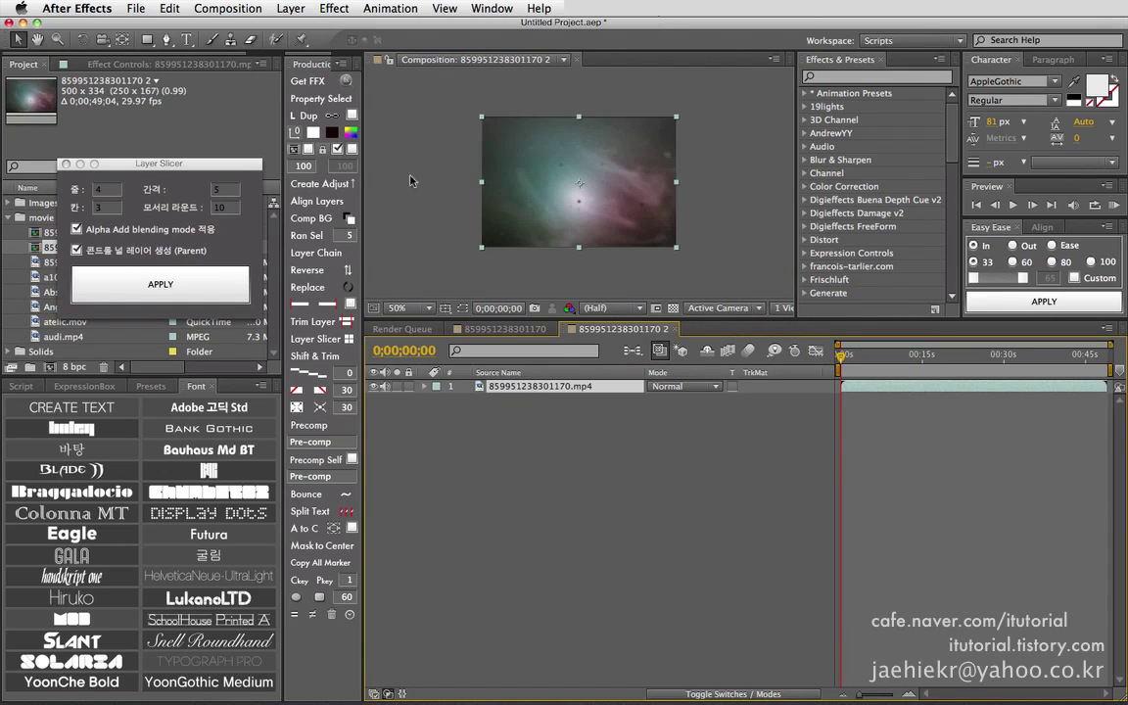
Pre-compose the footage layer into Comp 1 and select the new layer
left_click(291, 8)
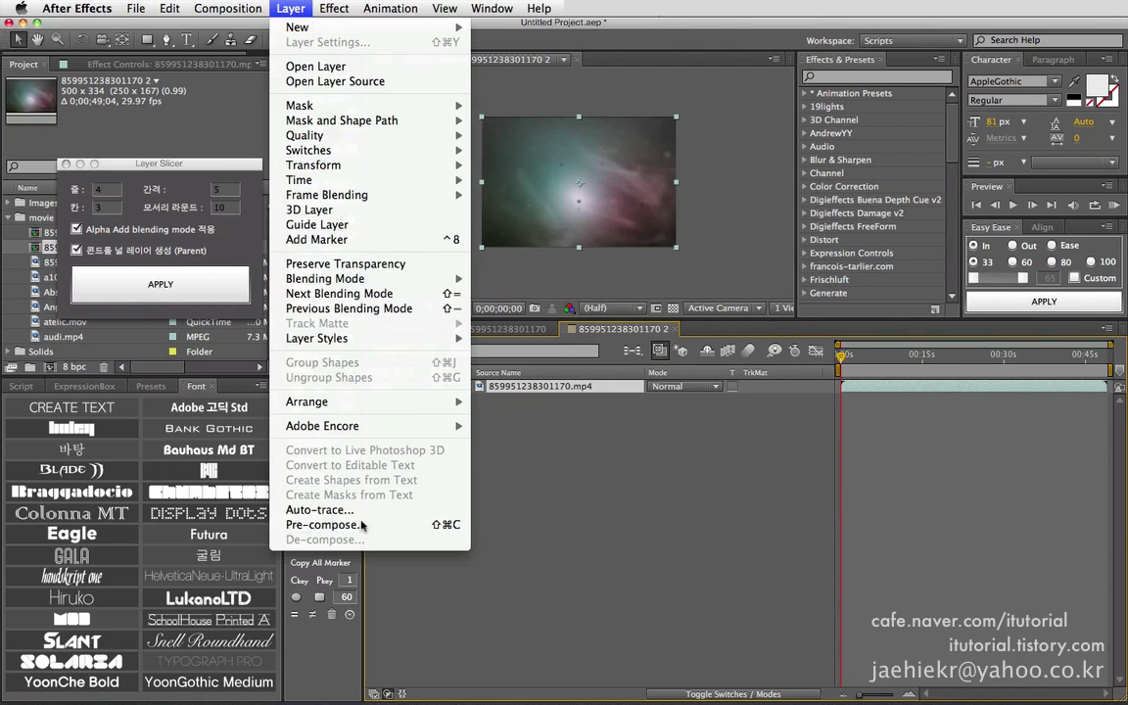
left_click(313, 474)
left_click(595, 409)
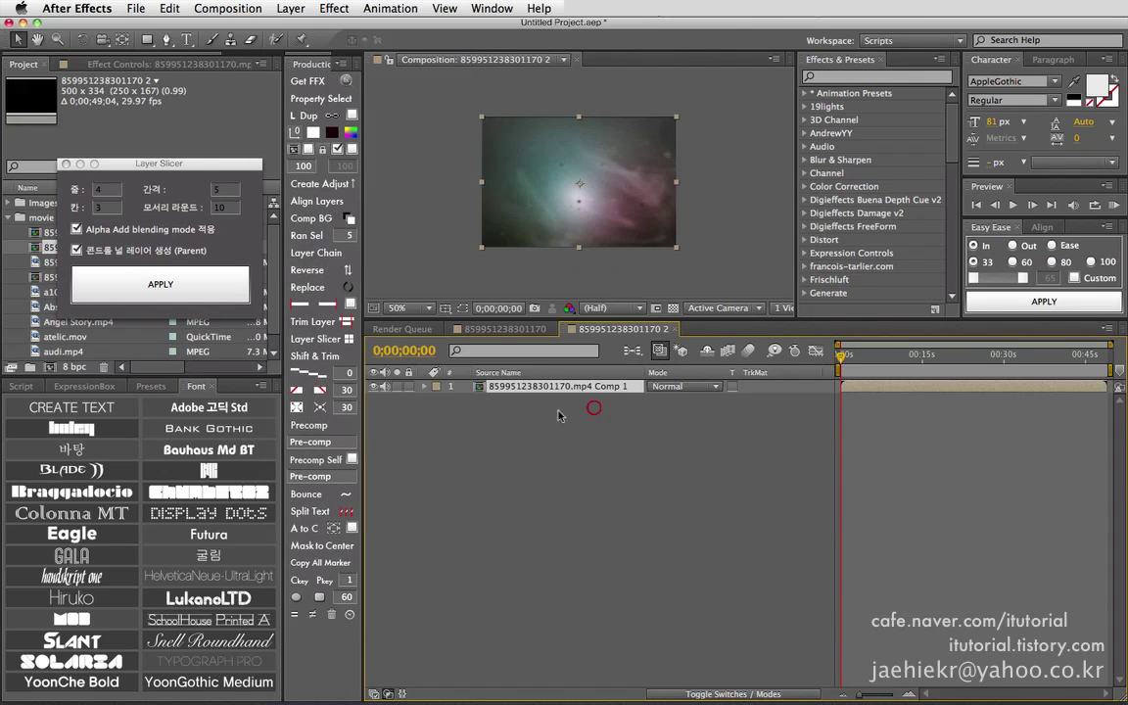
left_click(556, 387)
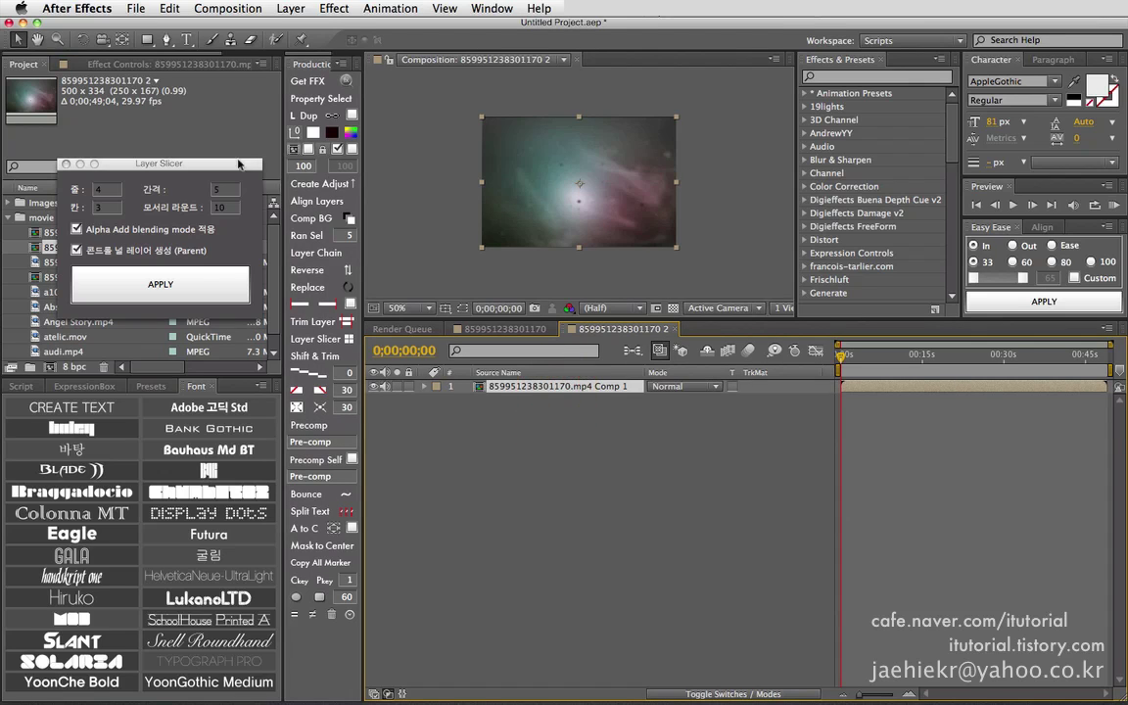
Slice the precomp into the rounded grid, set a white Comp BG, and scrub to 15 seconds
left_click_drag(214, 164, 397, 156)
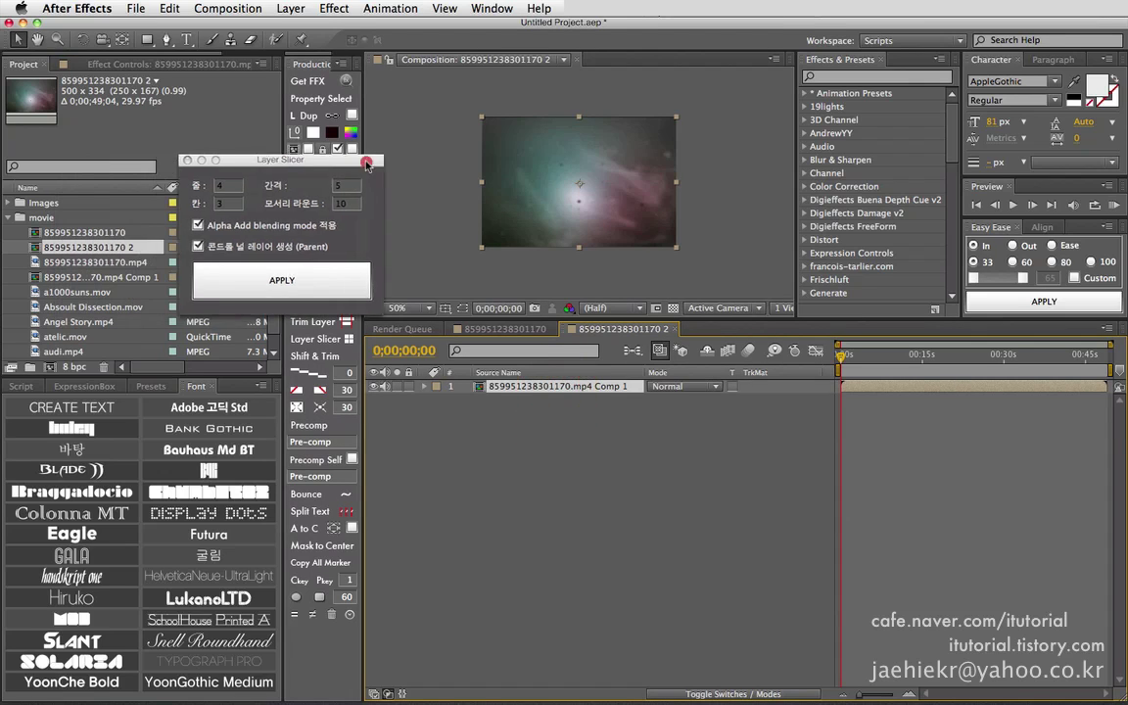
left_click(343, 277)
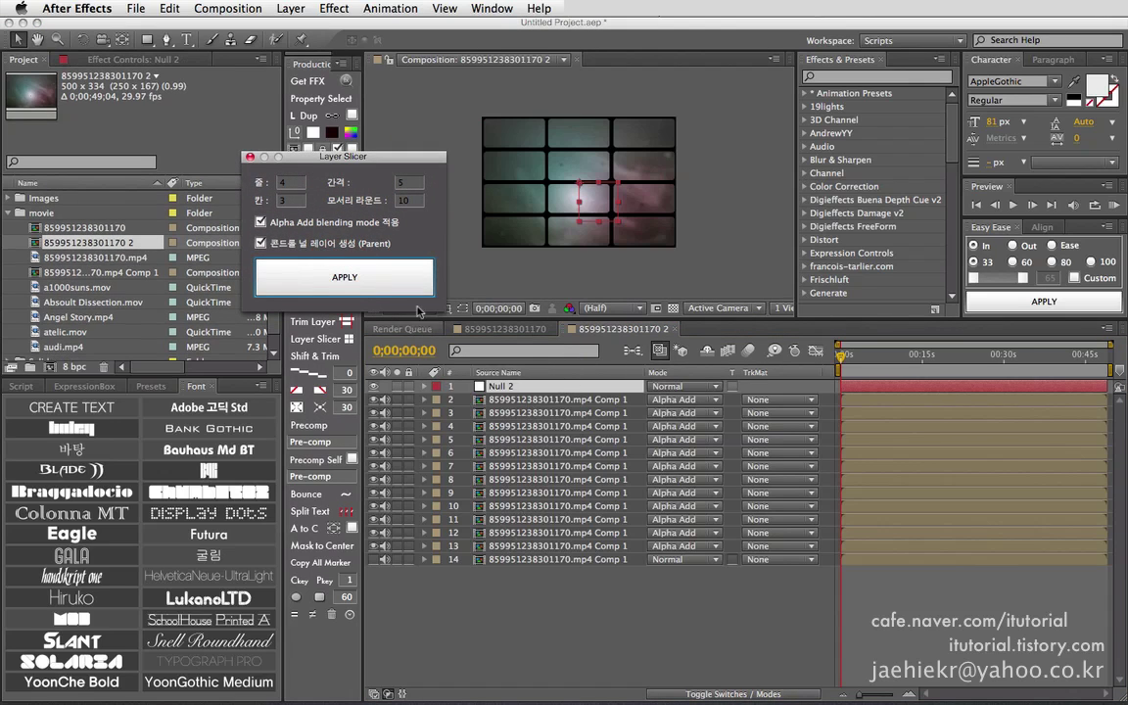
left_click(251, 158)
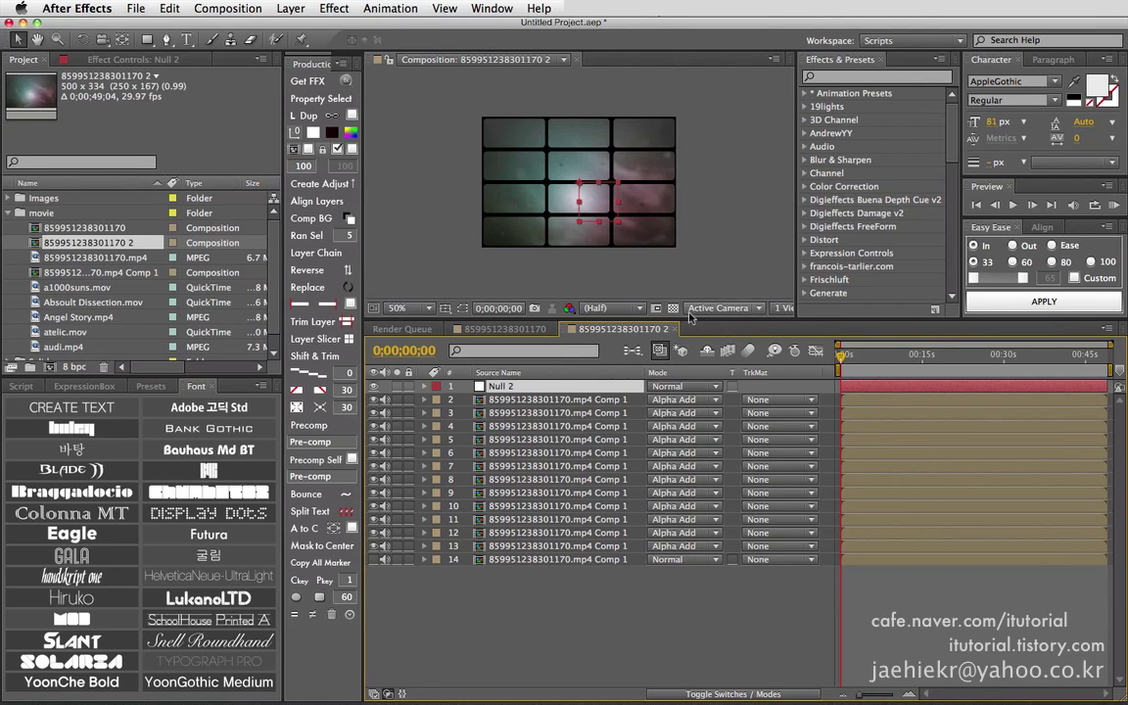
left_click(339, 222)
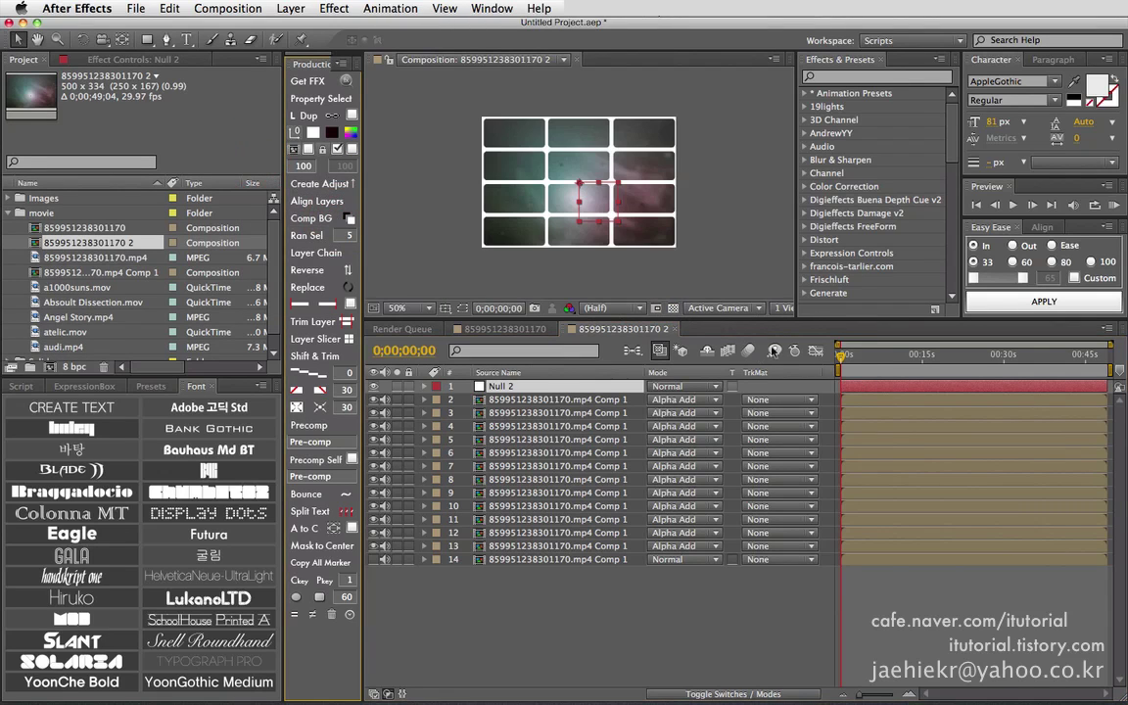
left_click_drag(842, 354, 923, 354)
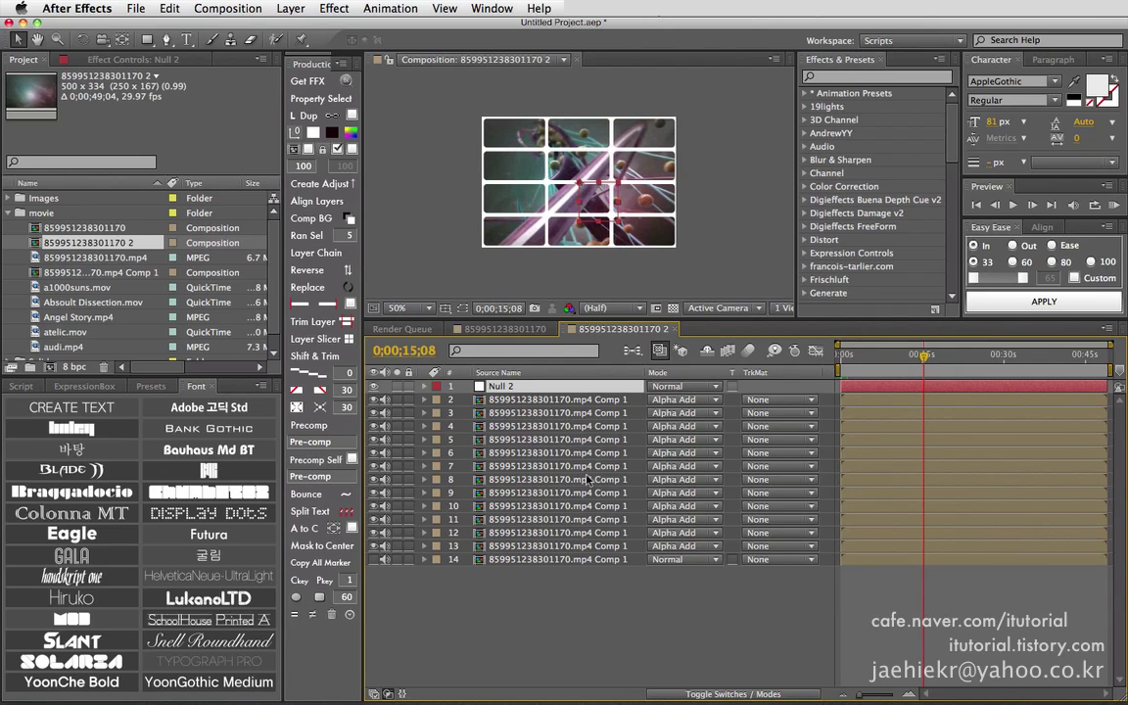
Inside the precomp, replace the footage layer's source with Absoult Dissection.mov
double_click(524, 402)
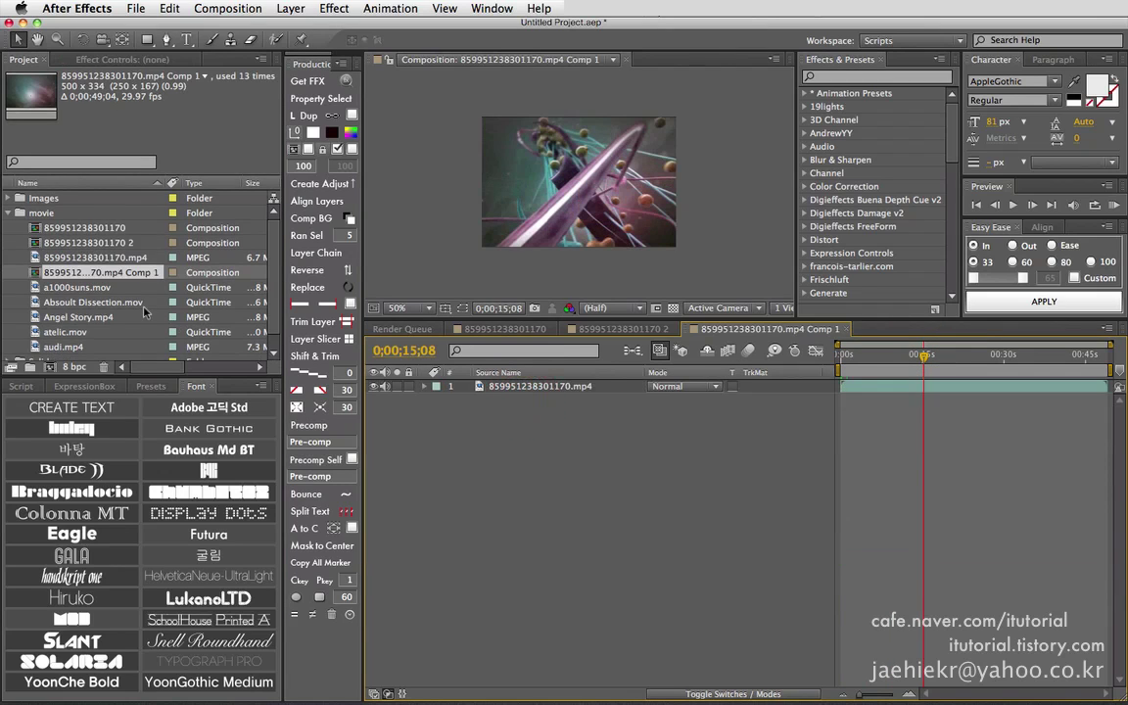
left_click(57, 304)
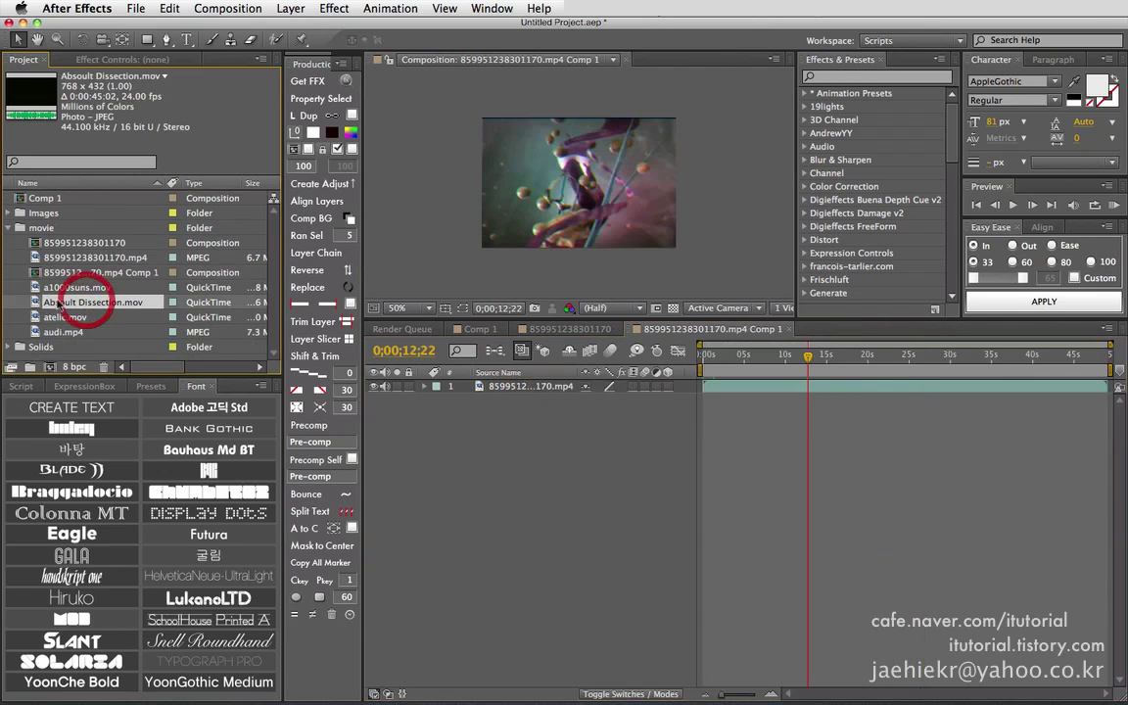
left_click(500, 386)
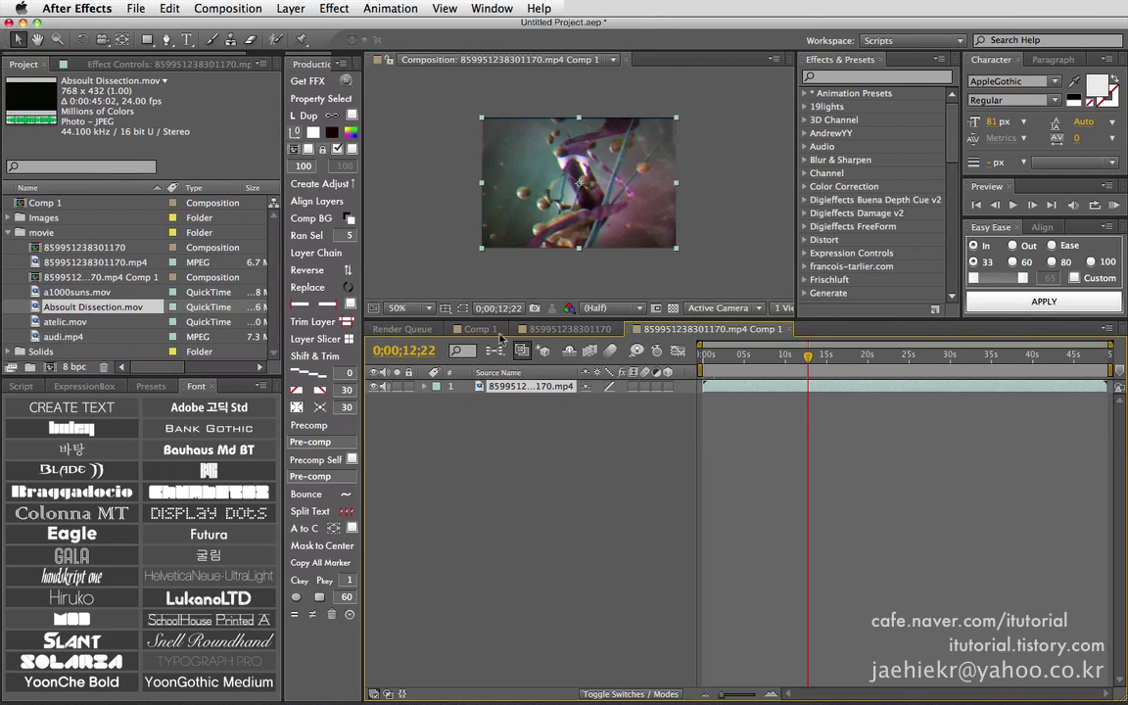
left_click(340, 287)
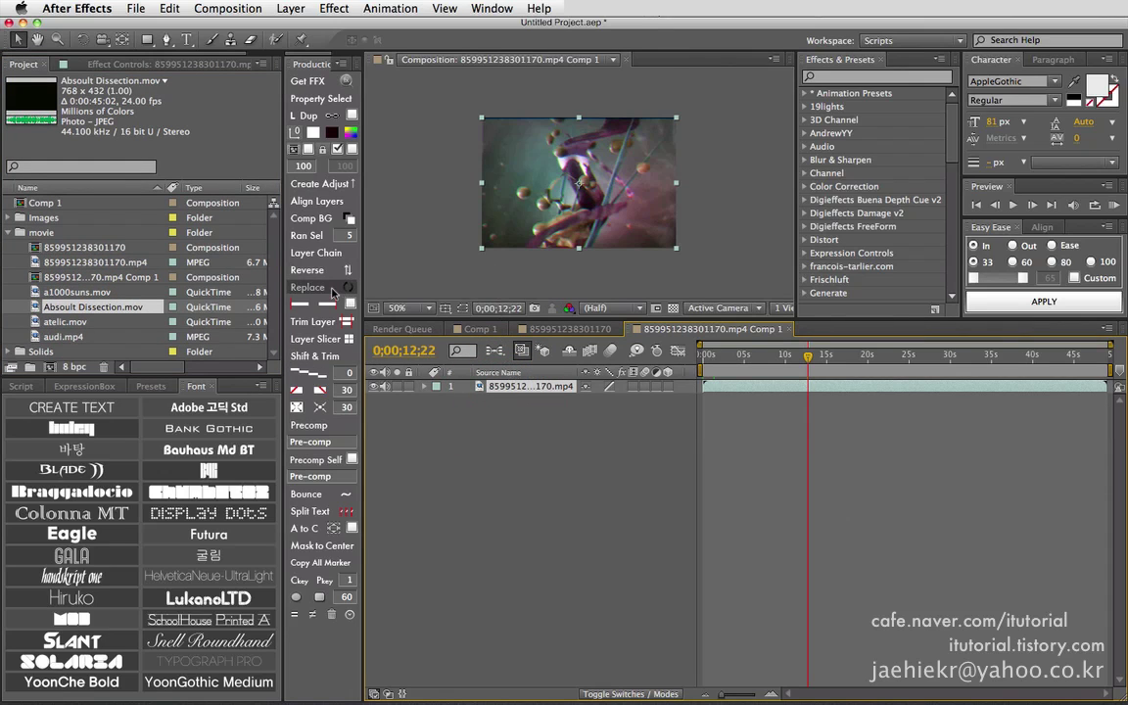
left_click(338, 287)
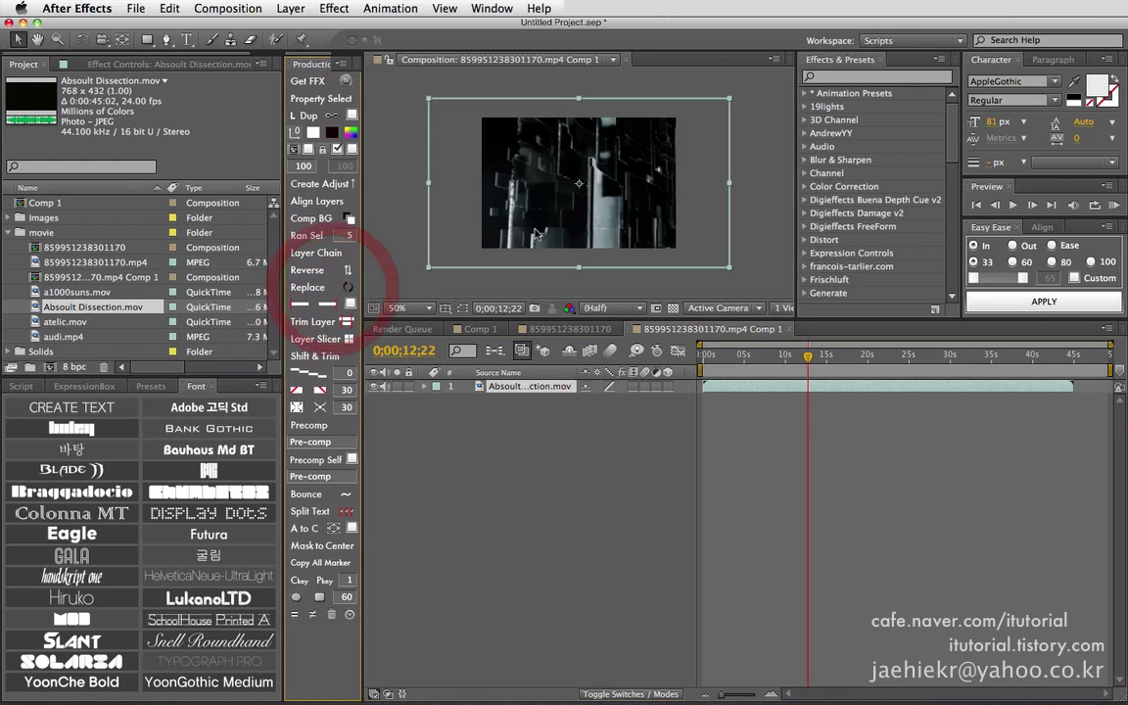
Scrub the new footage, then preview the tiled grid composition showing Absoult Dissection.mov
left_click_drag(609, 209, 625, 207)
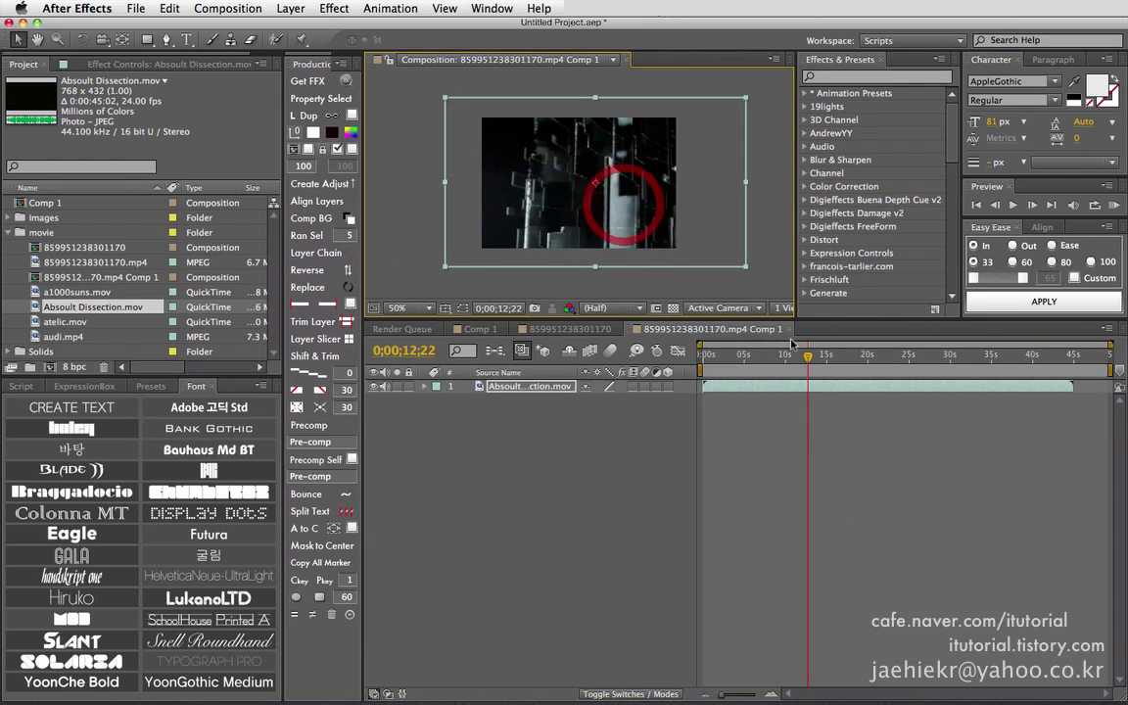
left_click_drag(809, 355, 858, 355)
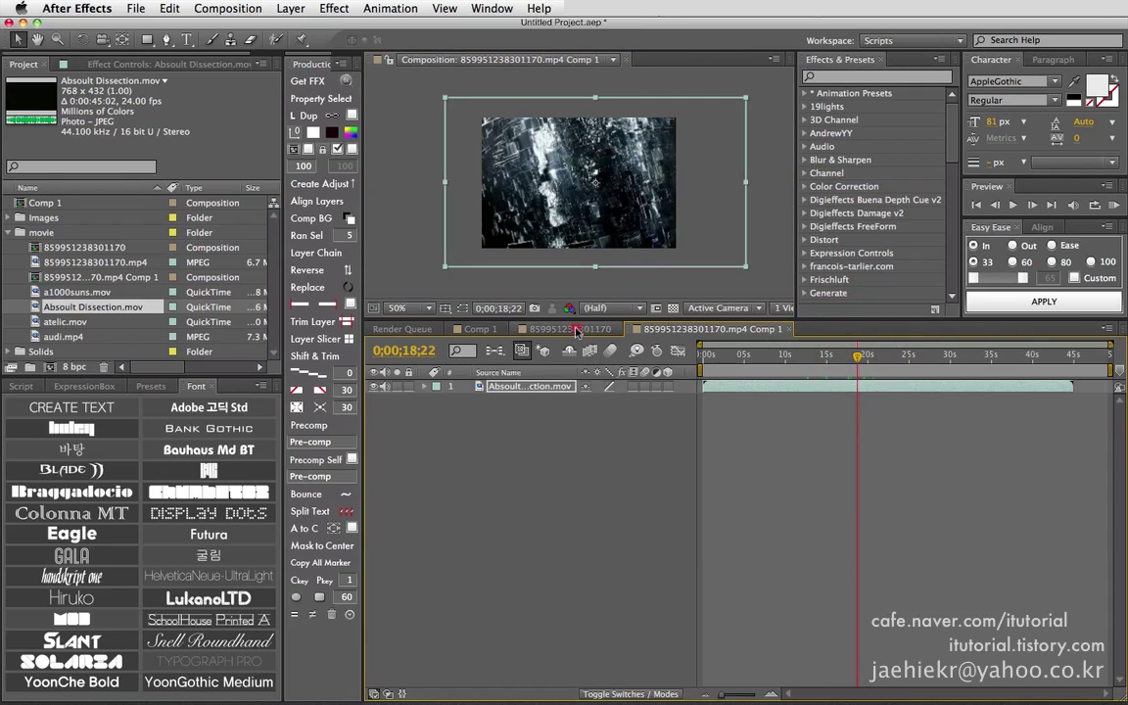
left_click(565, 329)
left_click_drag(803, 358, 882, 358)
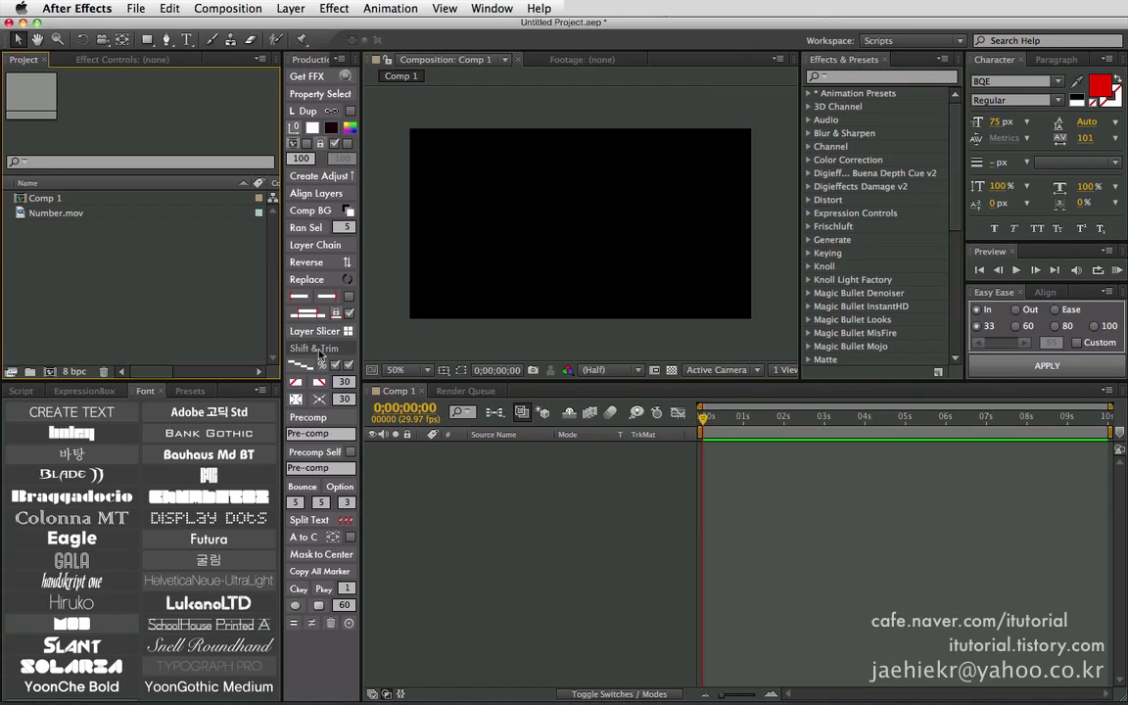
left_click(486, 503)
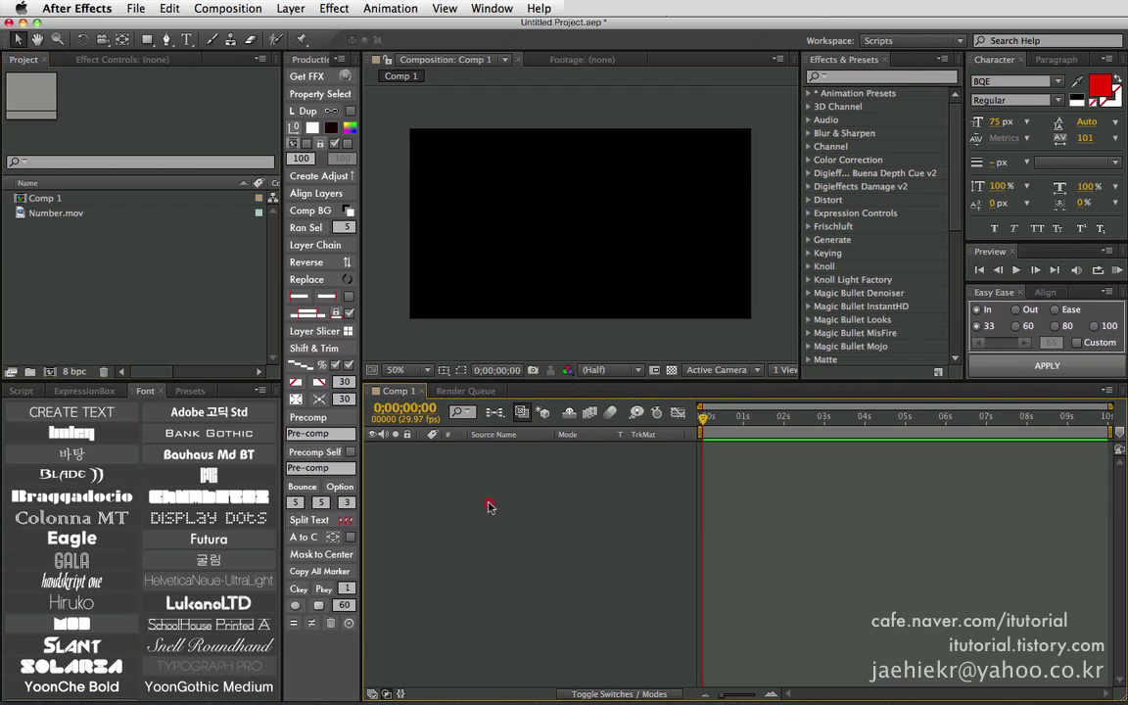
Select all five solid layers and bring up the Layer Shift Trim window beside the timeline
left_click(350, 128)
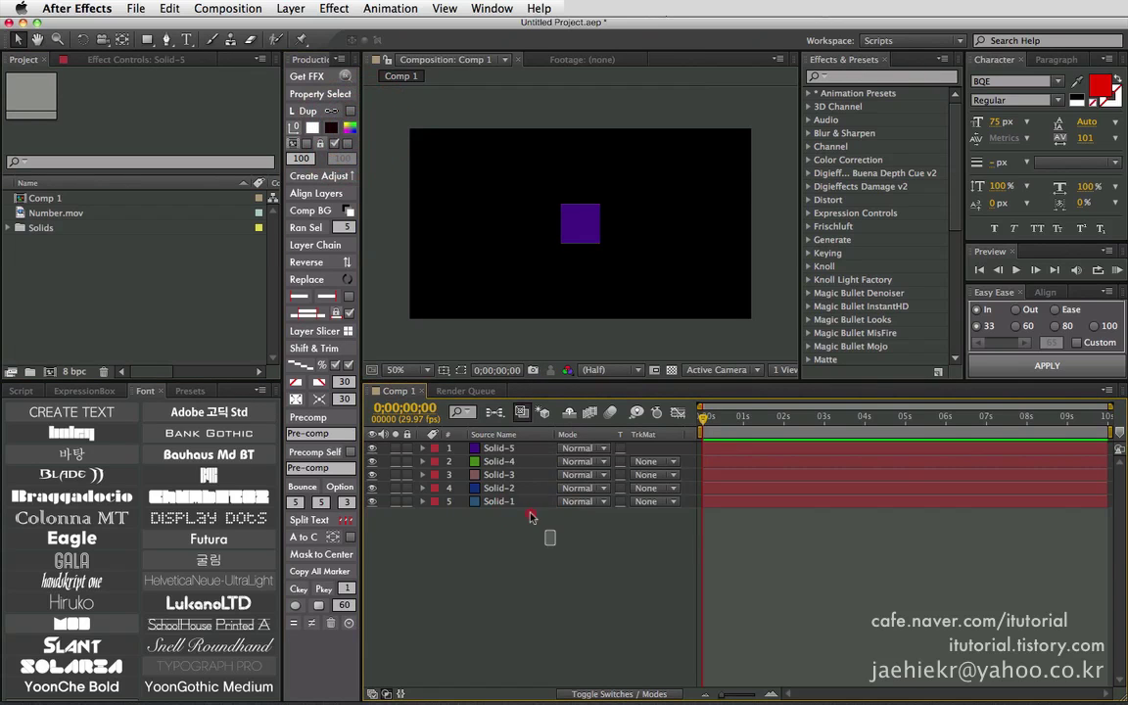
left_click_drag(529, 515, 466, 402)
left_click(314, 350)
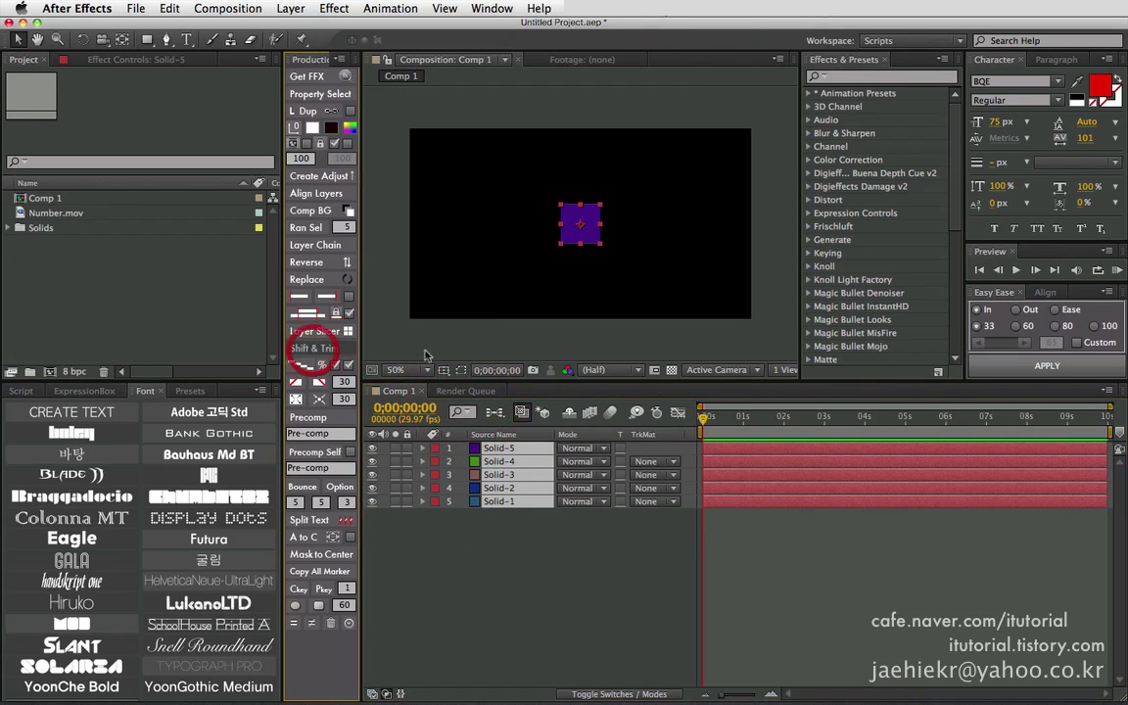
left_click_drag(599, 275, 462, 168)
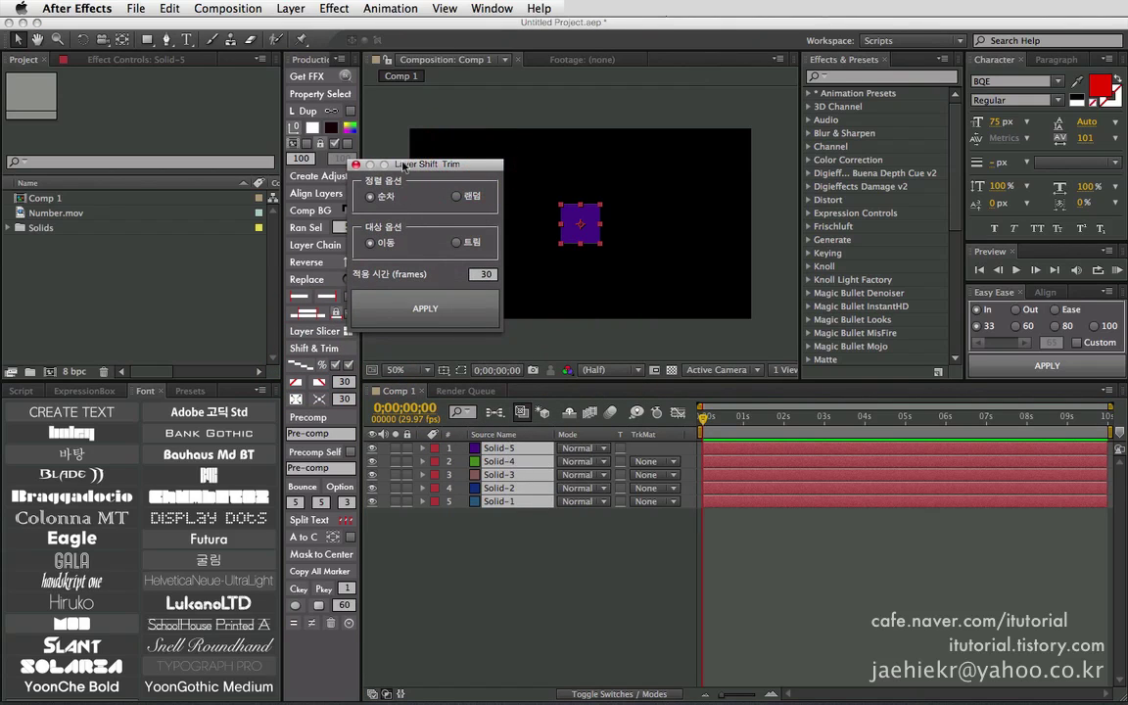
left_click_drag(403, 166, 396, 164)
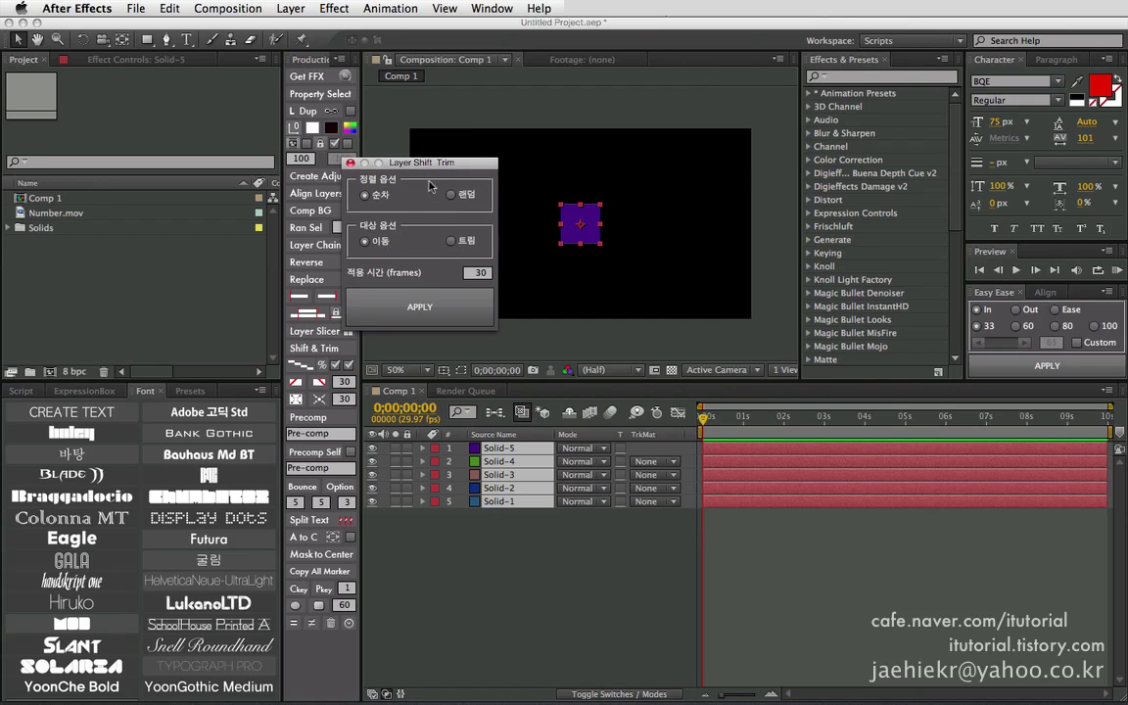
left_click_drag(427, 170, 399, 182)
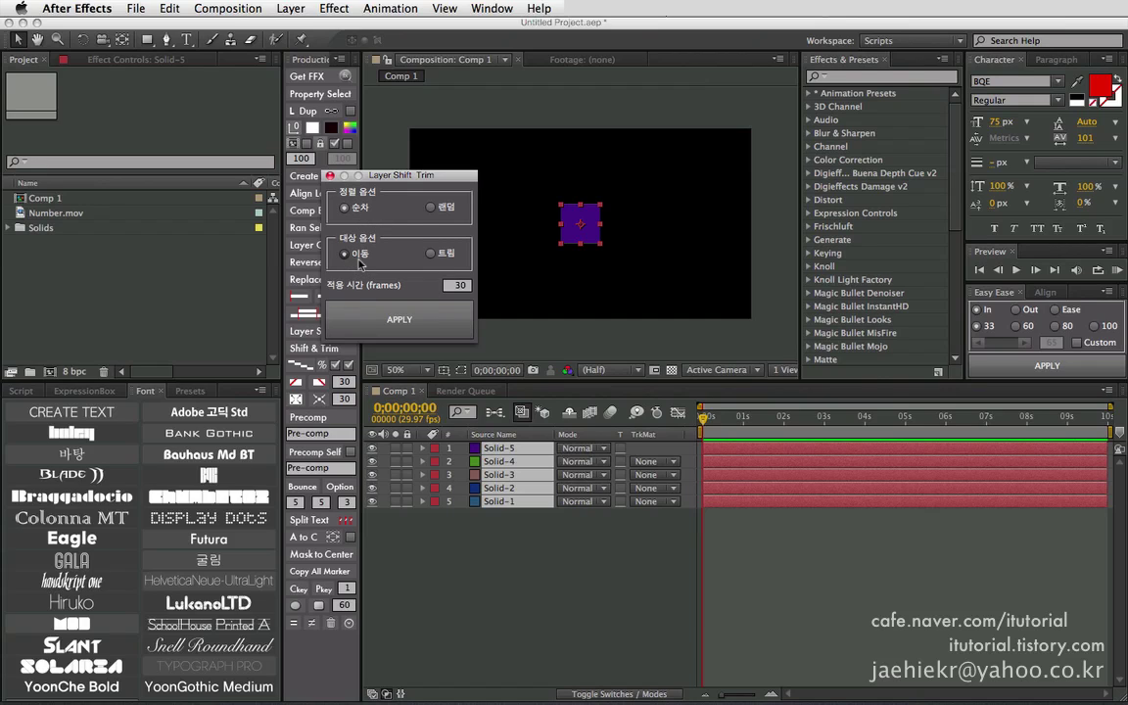
Stagger the solids sequentially by 30 frames, preview the result, then undo it
left_click(459, 286)
left_click(399, 320)
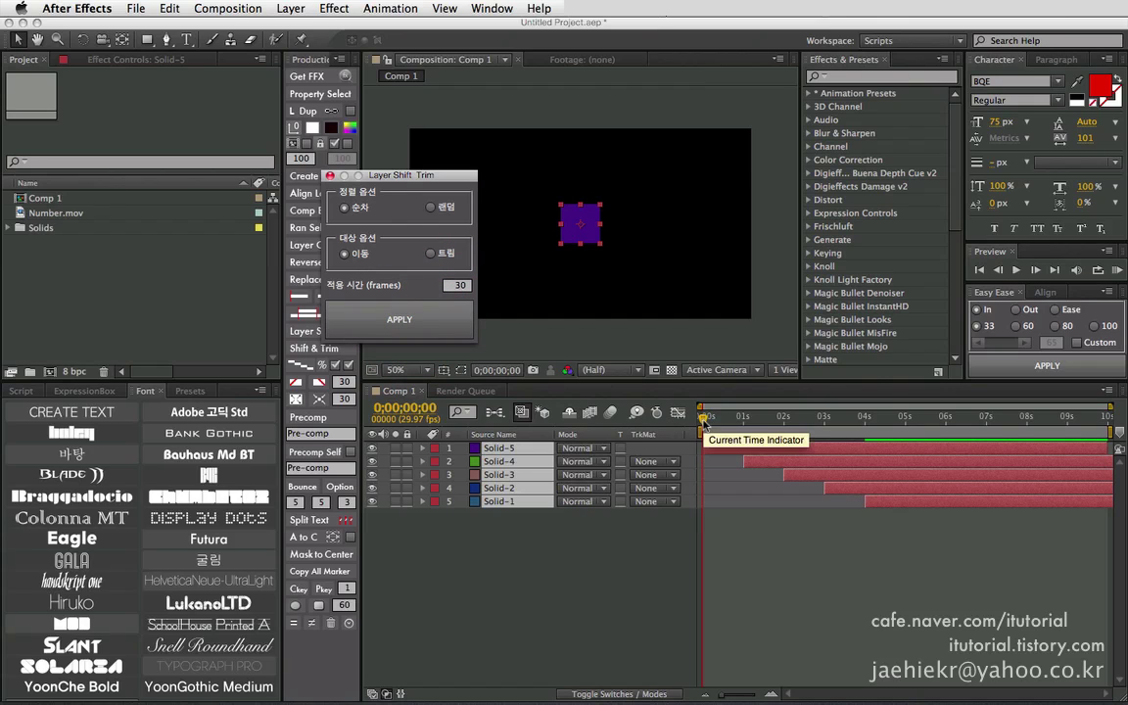
left_click_drag(704, 418, 874, 437)
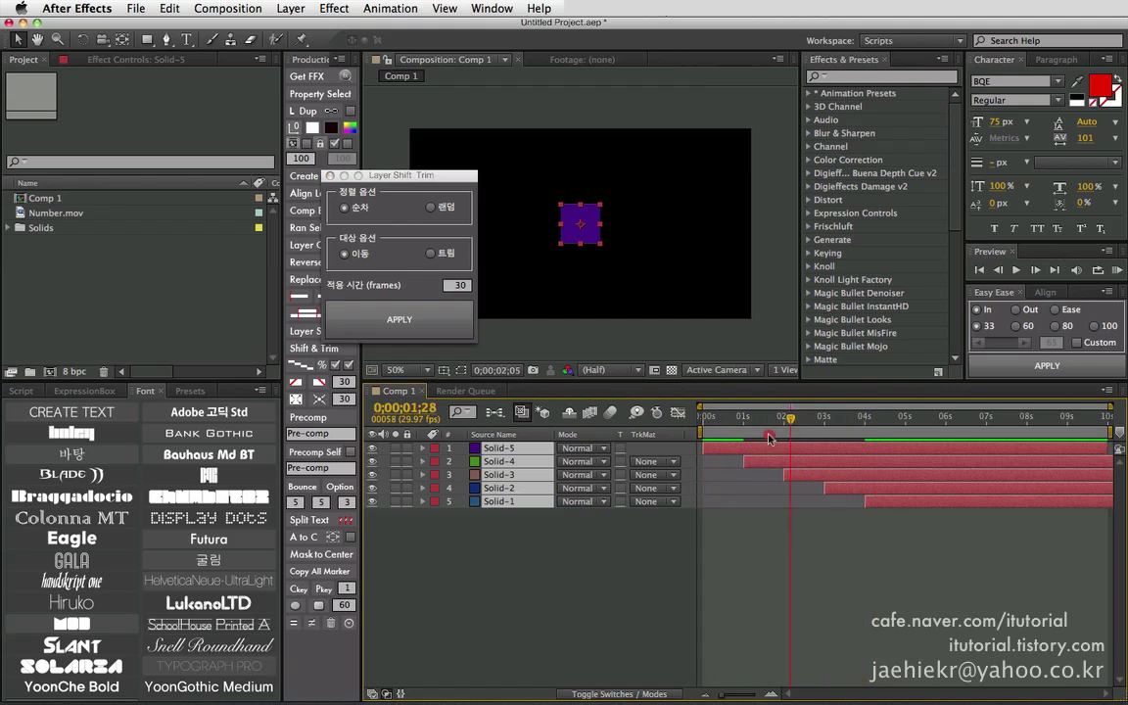
left_click_drag(874, 437, 705, 418)
key("ctrl+z")
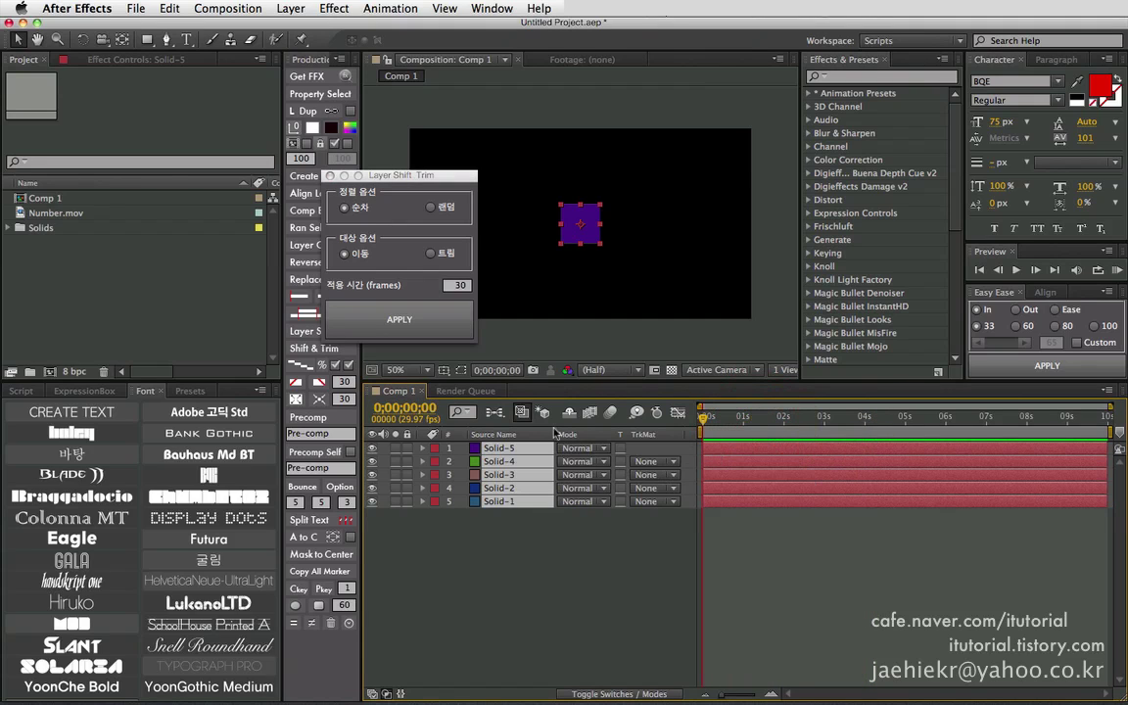
Reselect all five solid layers in the timeline
left_click_drag(407, 179, 363, 179)
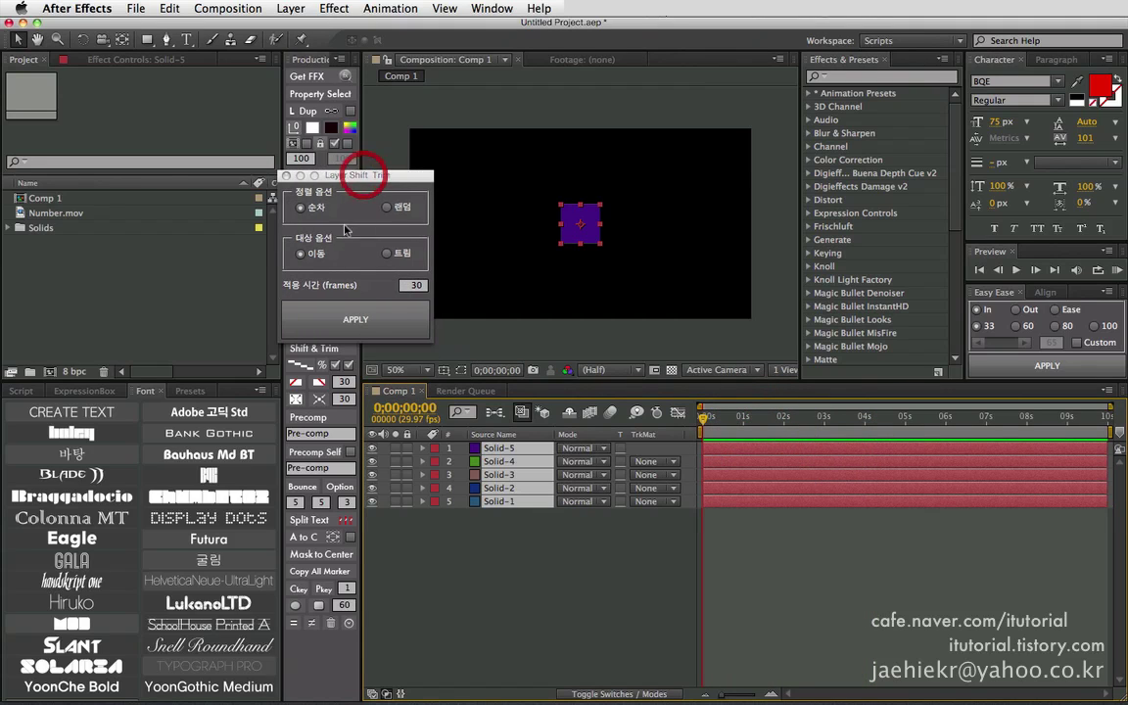
left_click(511, 536)
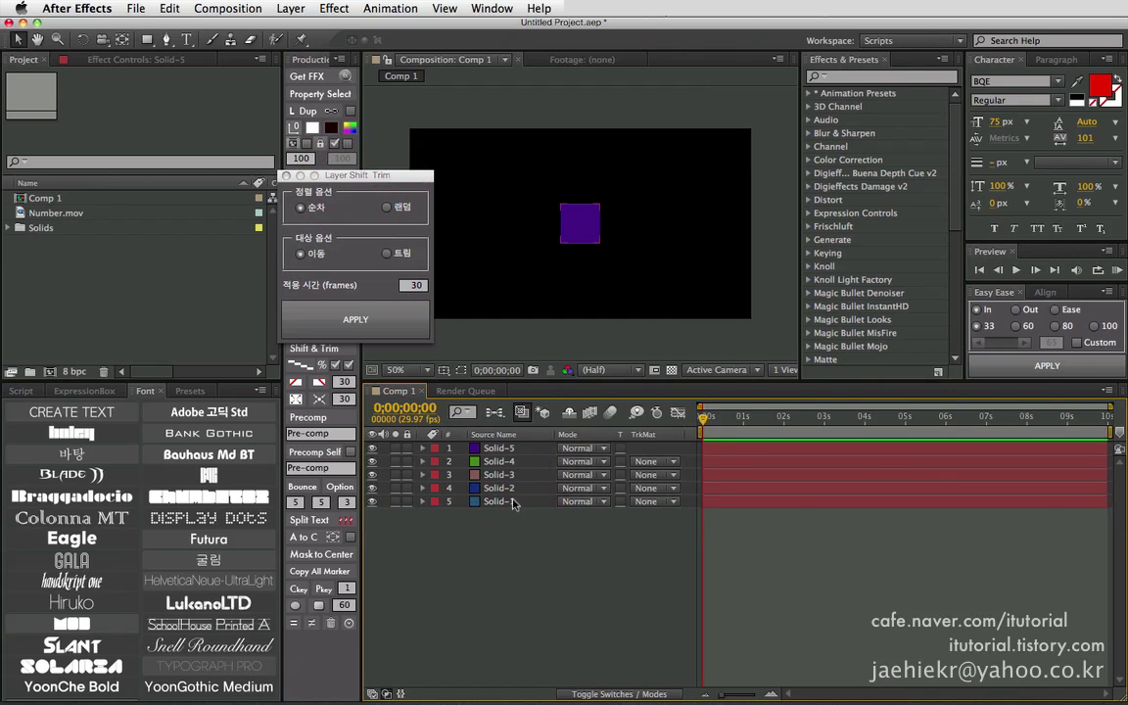
left_click(509, 502)
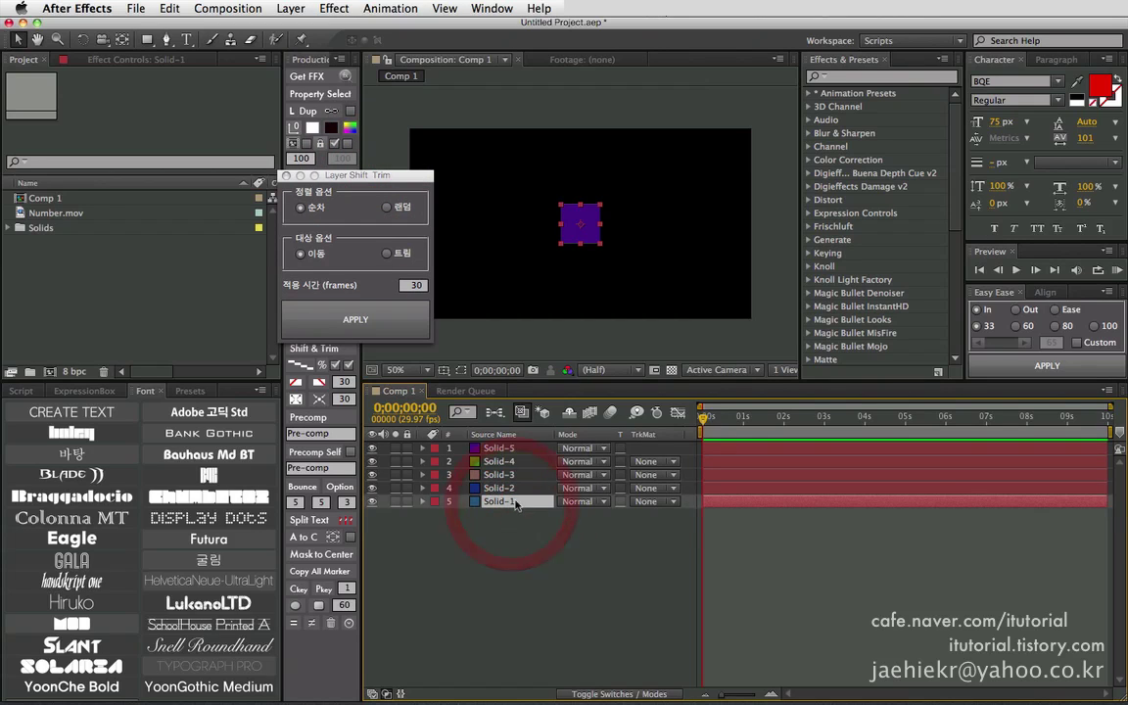
left_click(511, 449, "shift")
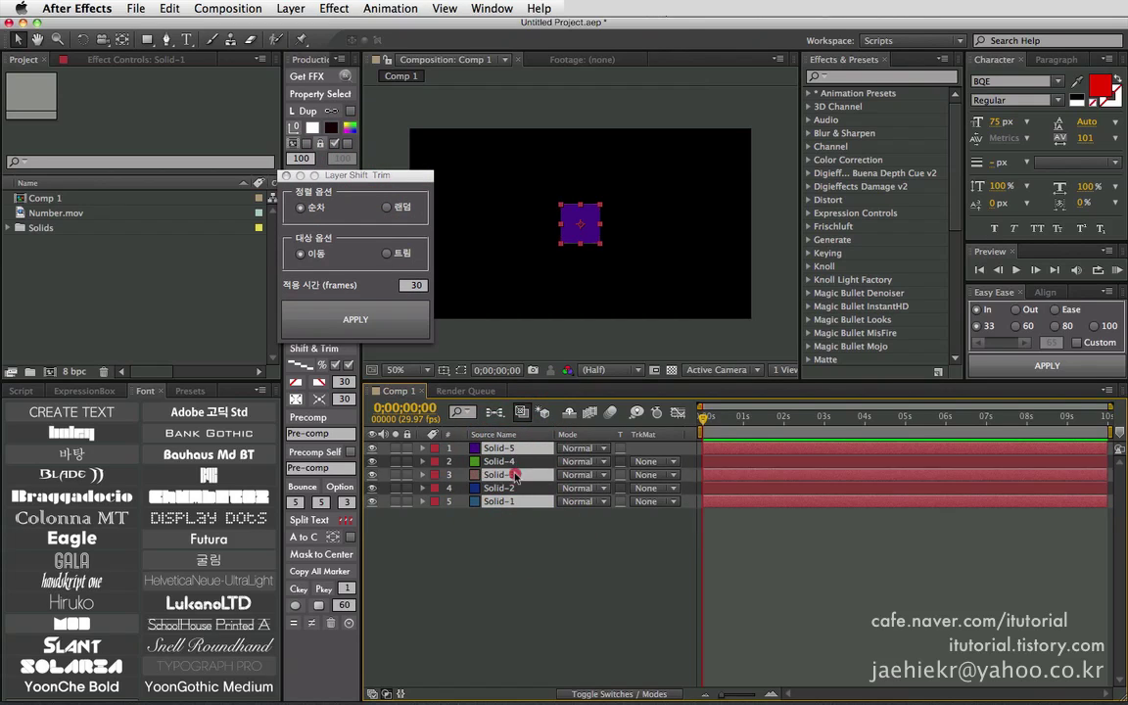
left_click(519, 493)
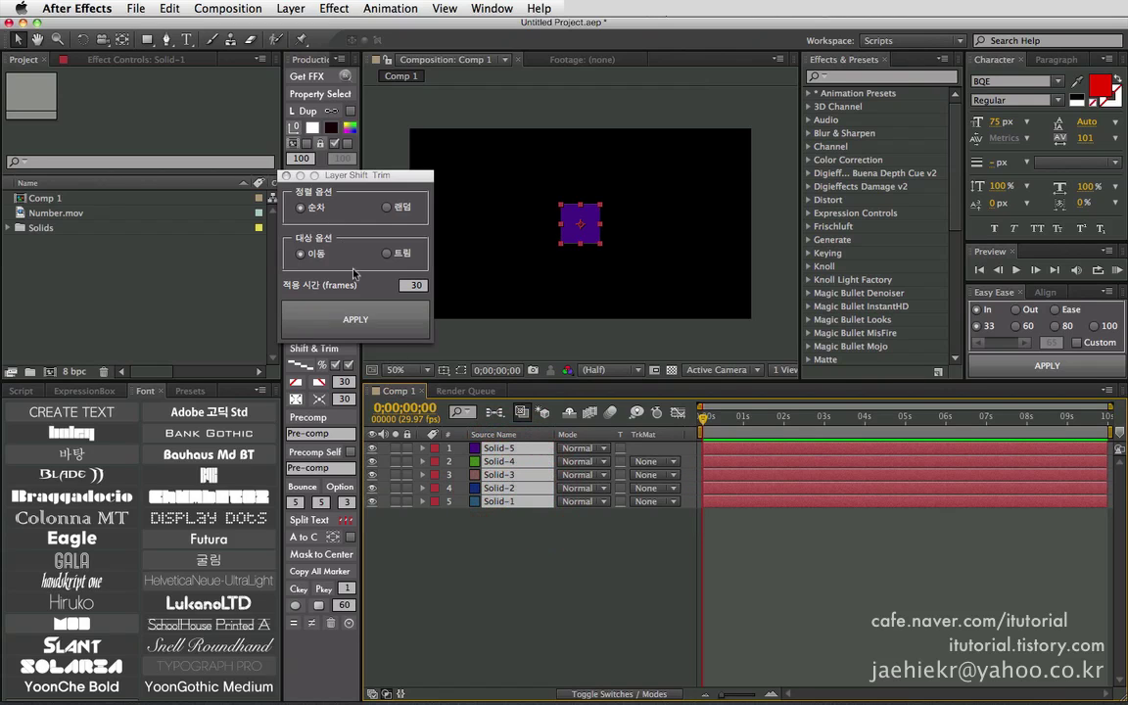
Apply and preview the sequential 30-frame shift, undo it, then switch ordering to random
left_click(356, 319)
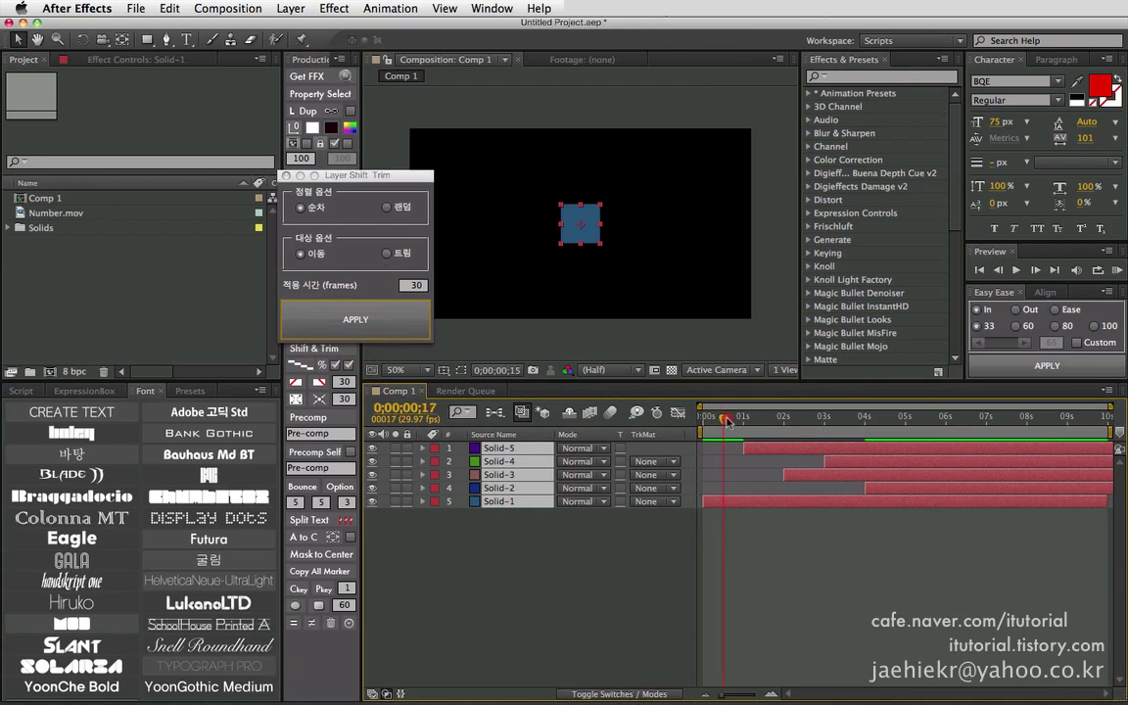
left_click_drag(703, 417, 861, 427)
key("Home")
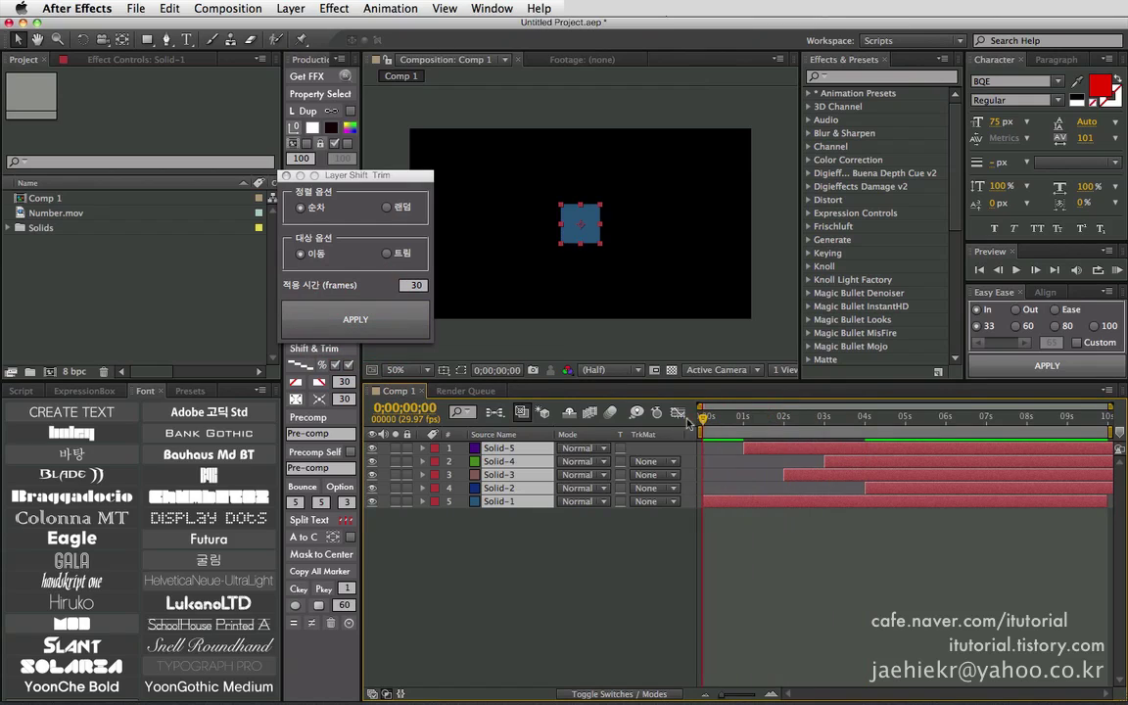
key("ctrl+z")
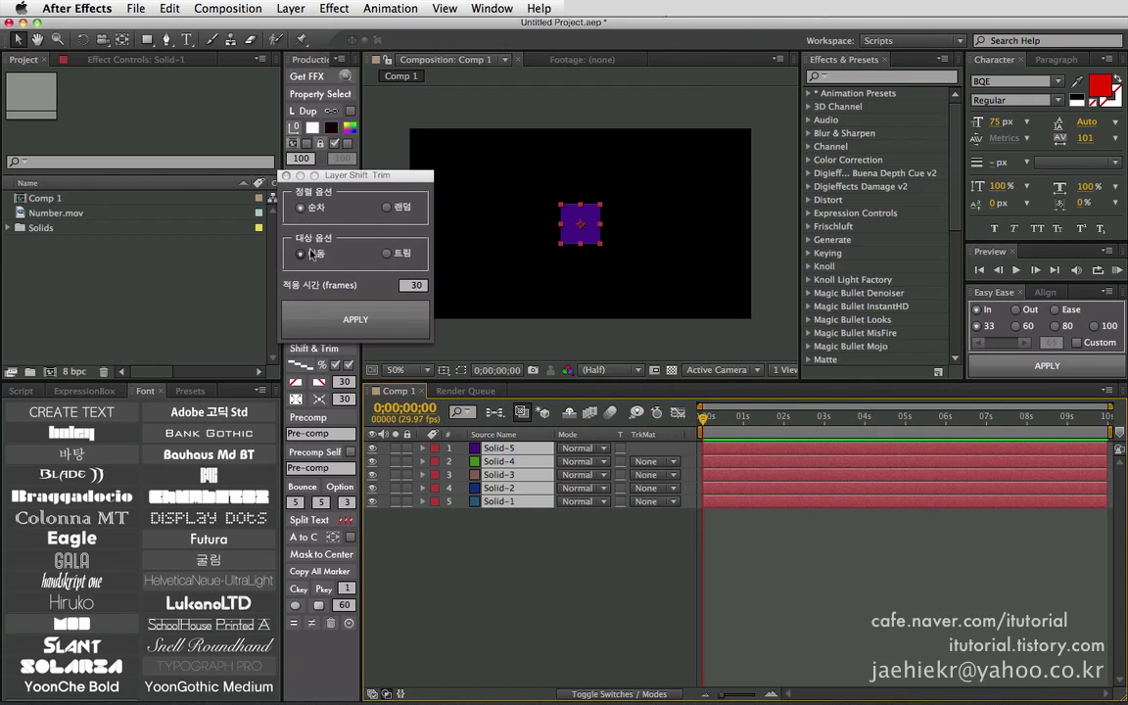
left_click(387, 206)
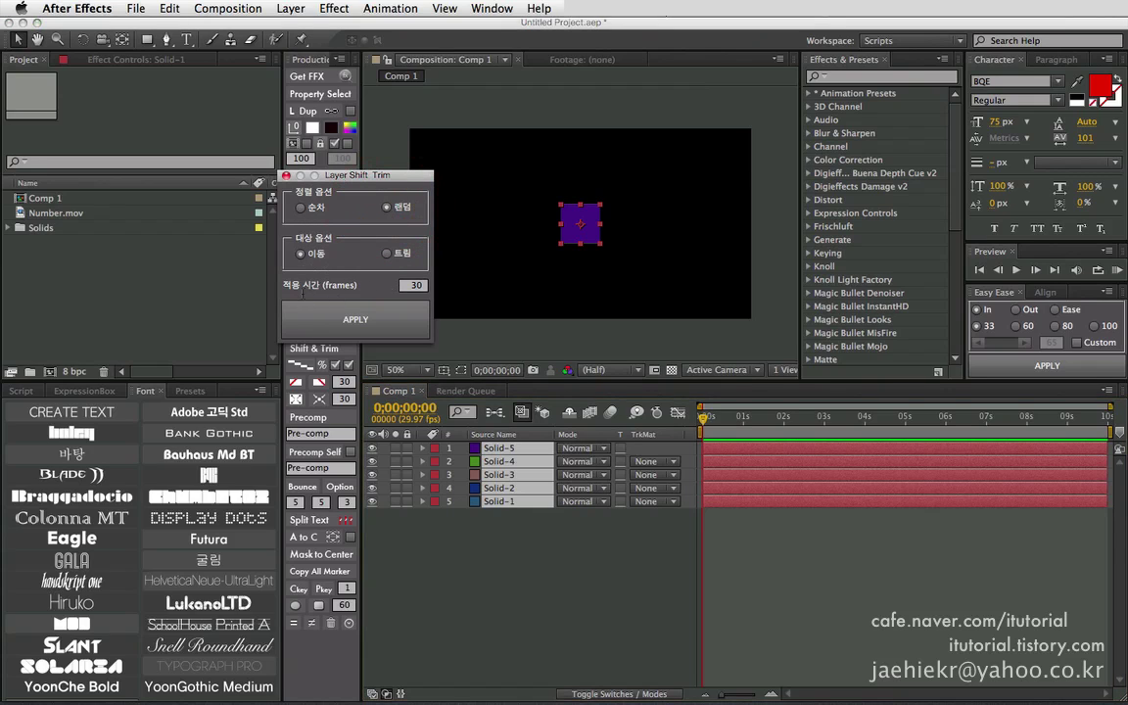
Apply a random shift to the solids, undo it, and return to frame 0
left_click(413, 285)
left_click(391, 315)
left_click(707, 419)
key("ctrl+z")
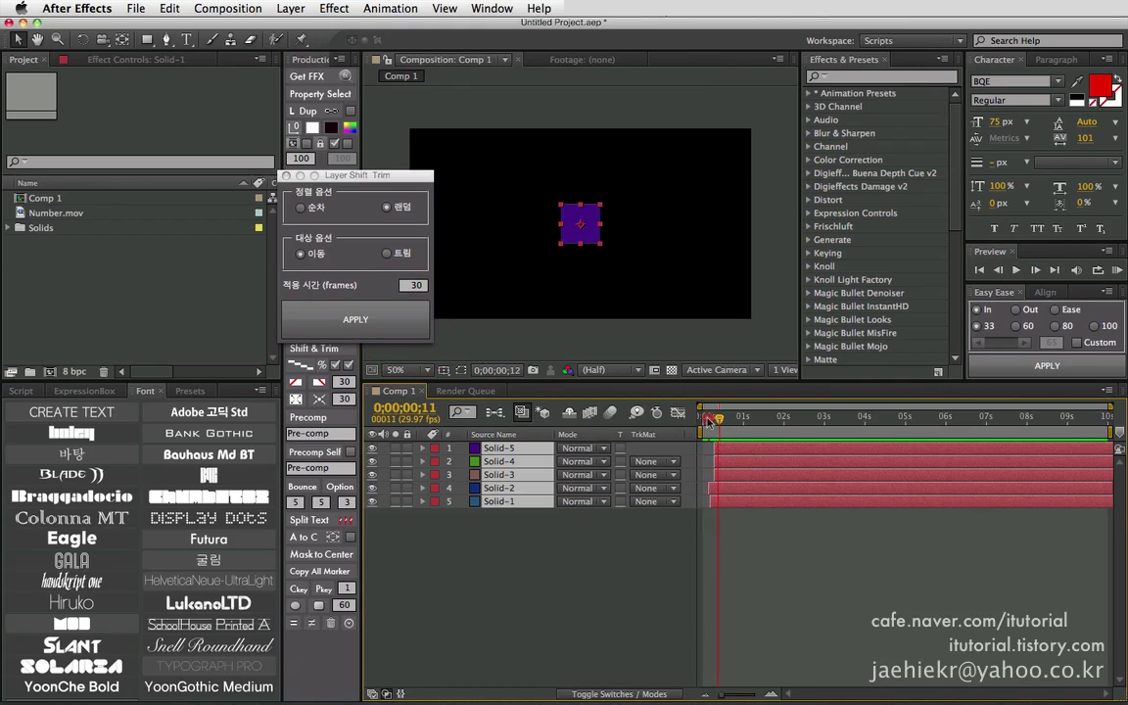
left_click(703, 416)
Apply a random 60-frame shift, preview and undo it, then set the time to 0;00;02;04
left_click(449, 289)
type("60")
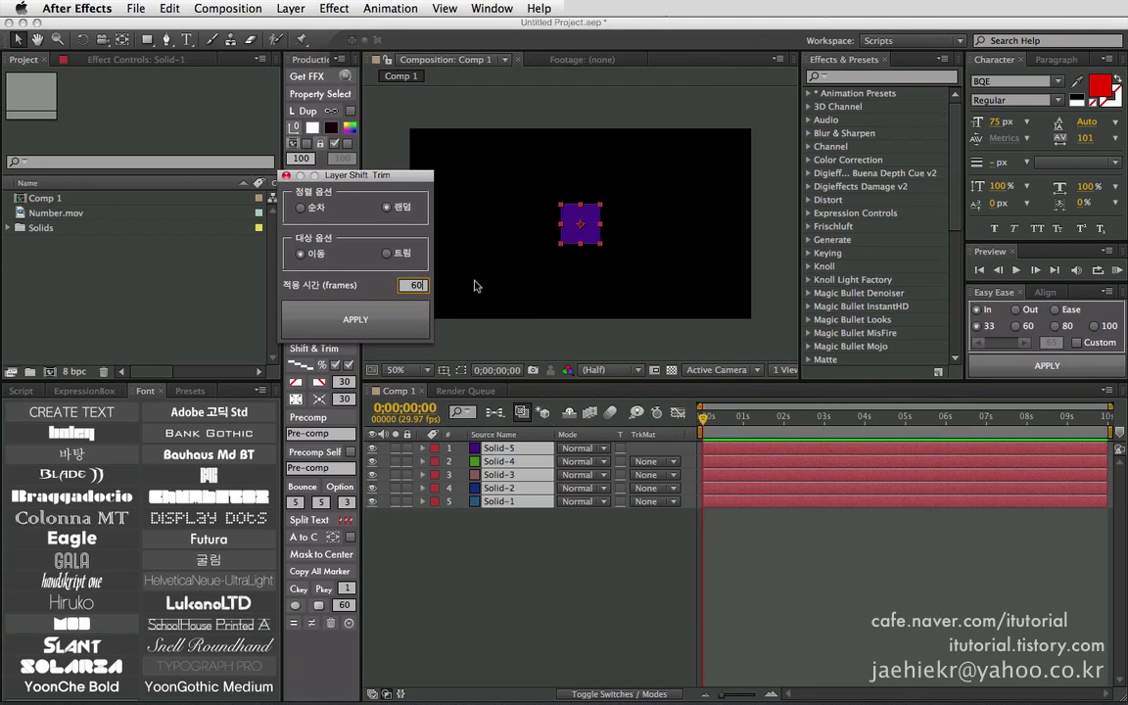
left_click(399, 320)
left_click(397, 320)
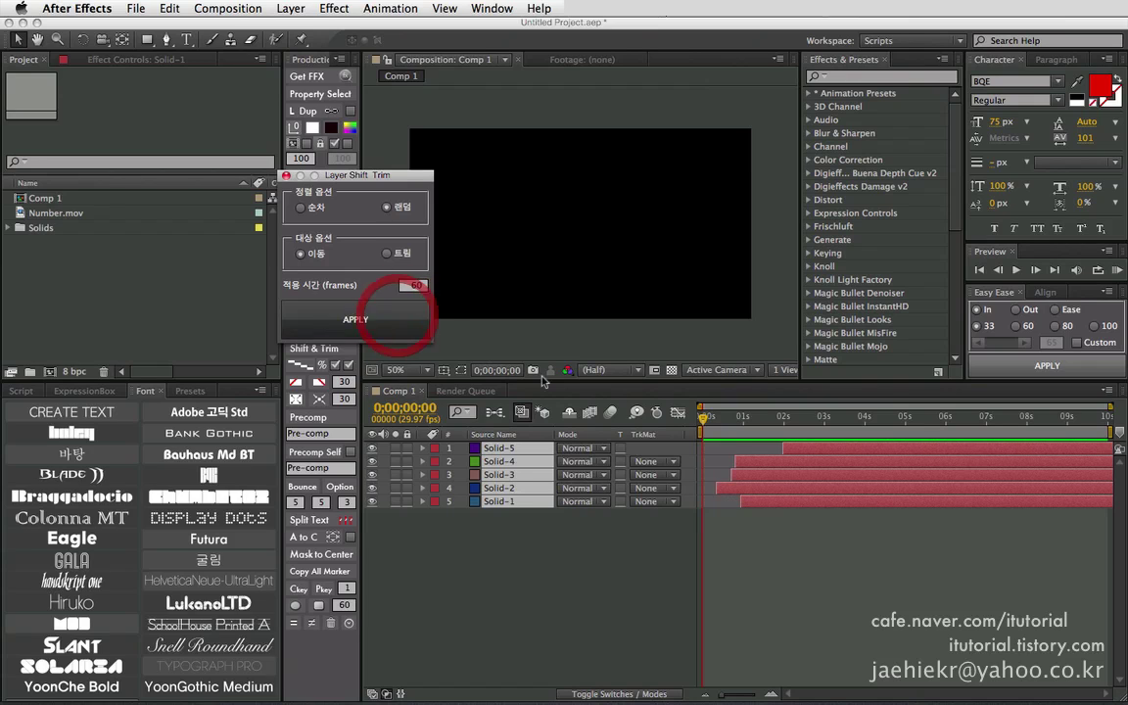
mouse_move(706, 419)
left_mouse_down()
mouse_move(806, 424)
mouse_move(690, 419)
left_mouse_up()
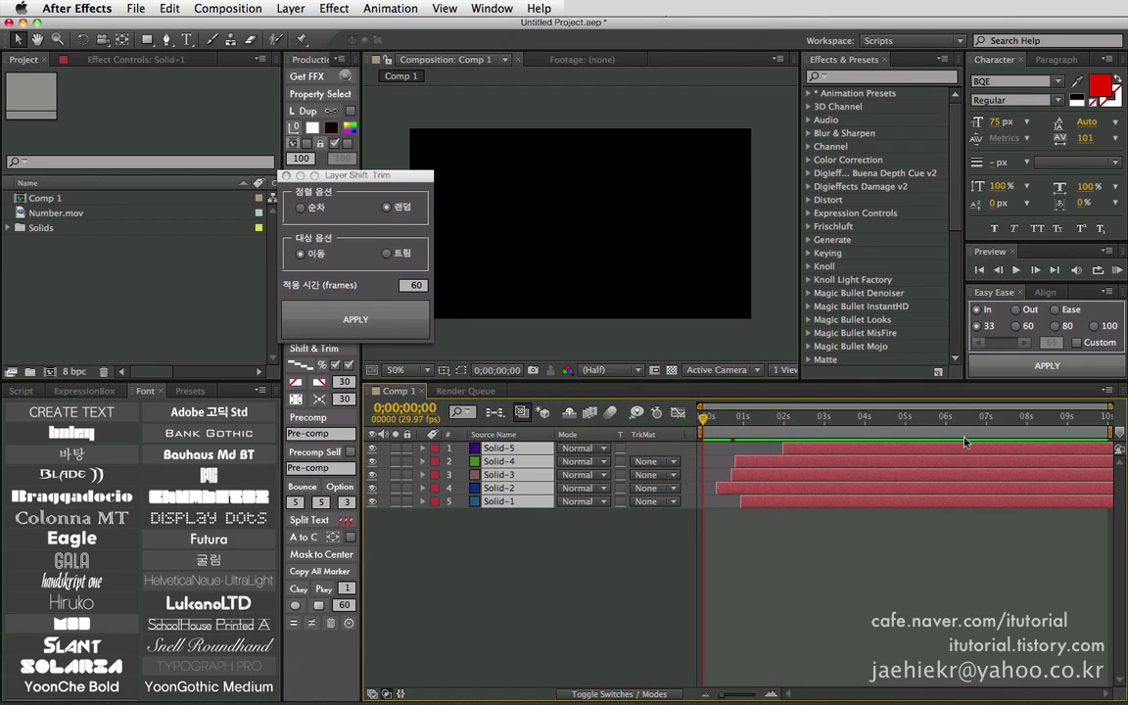
key("ctrl+z")
left_click_drag(705, 419, 816, 419)
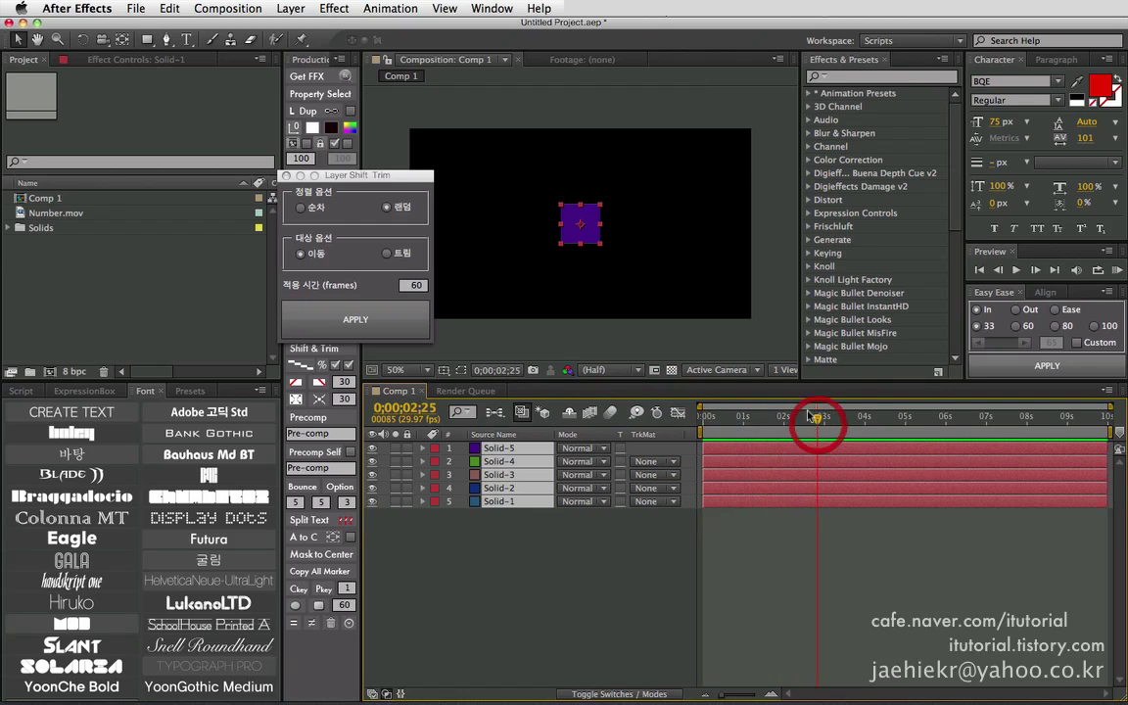
left_click(788, 418)
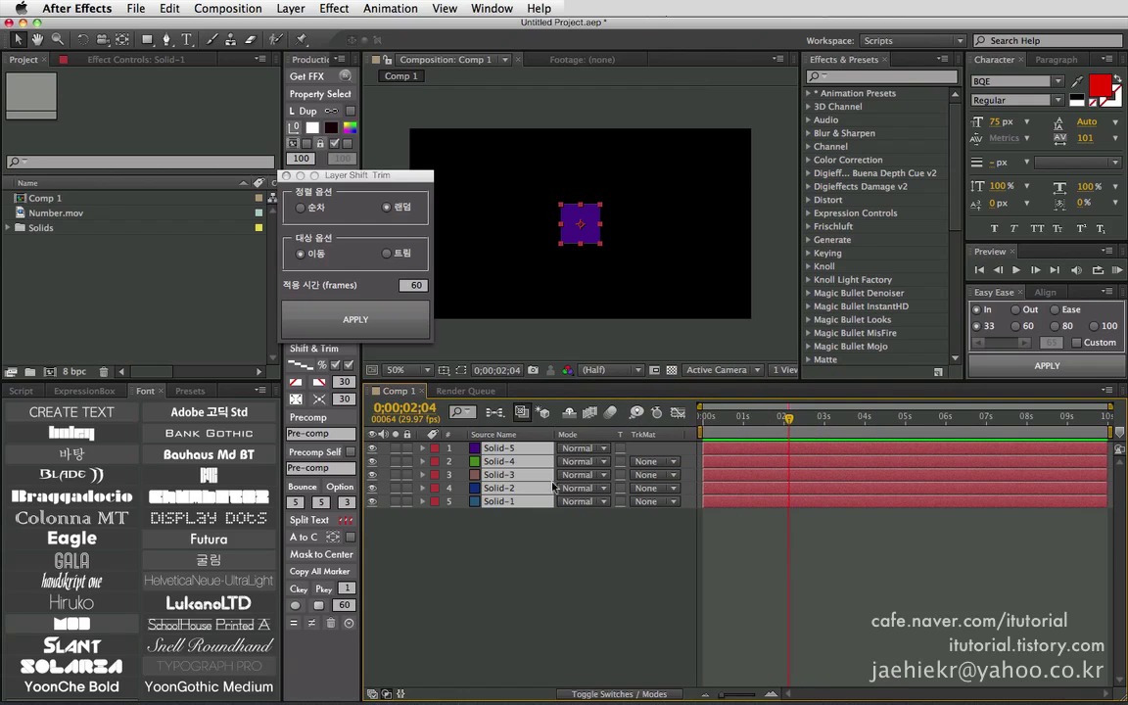
left_click_drag(385, 185, 213, 187)
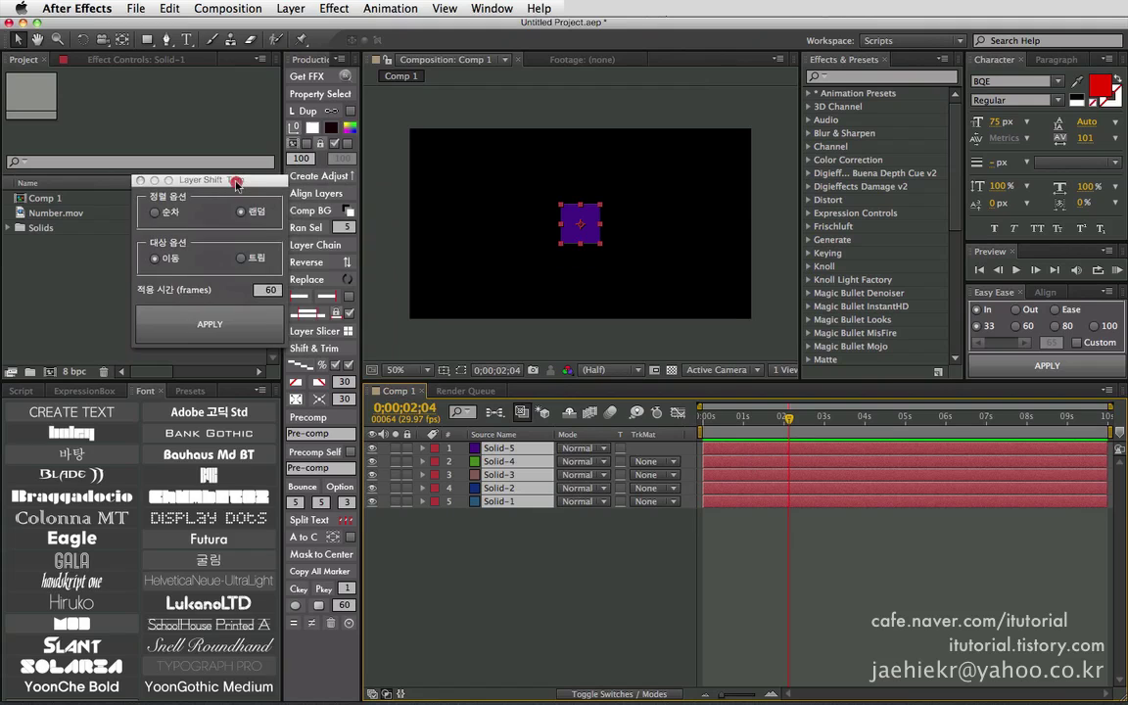
Trim all five solids to end at 0;00;02;04 and slide them later to start near 1s
left_click(330, 296)
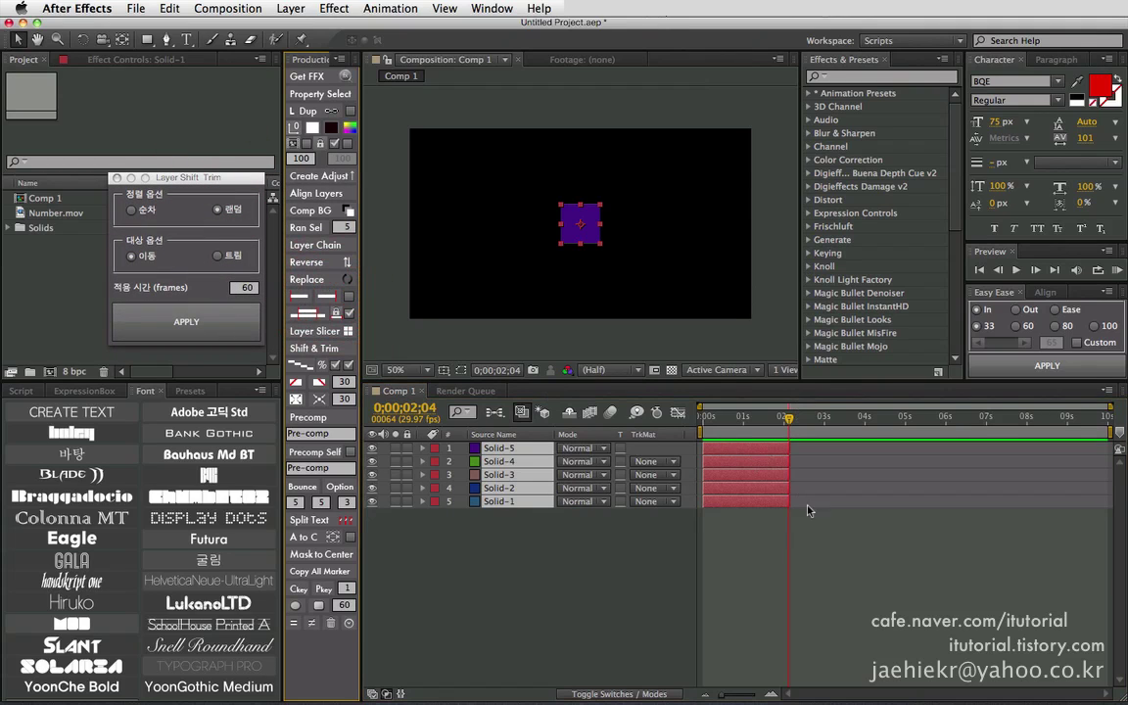
left_click(731, 453)
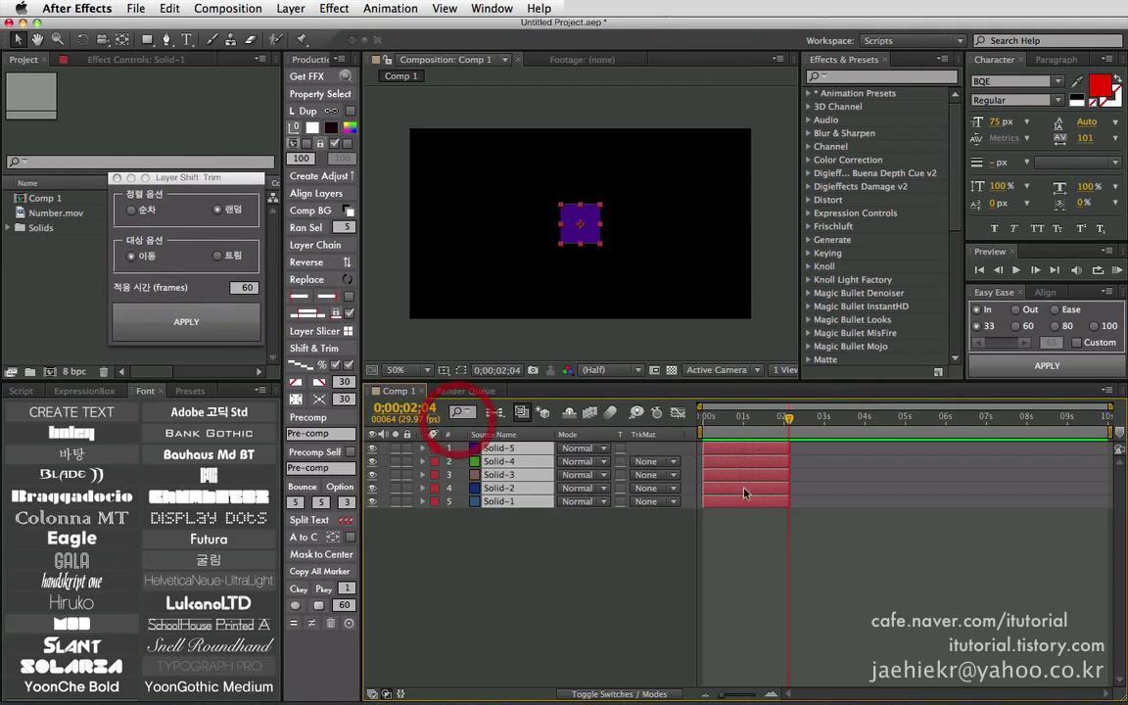
left_click_drag(744, 492, 790, 493)
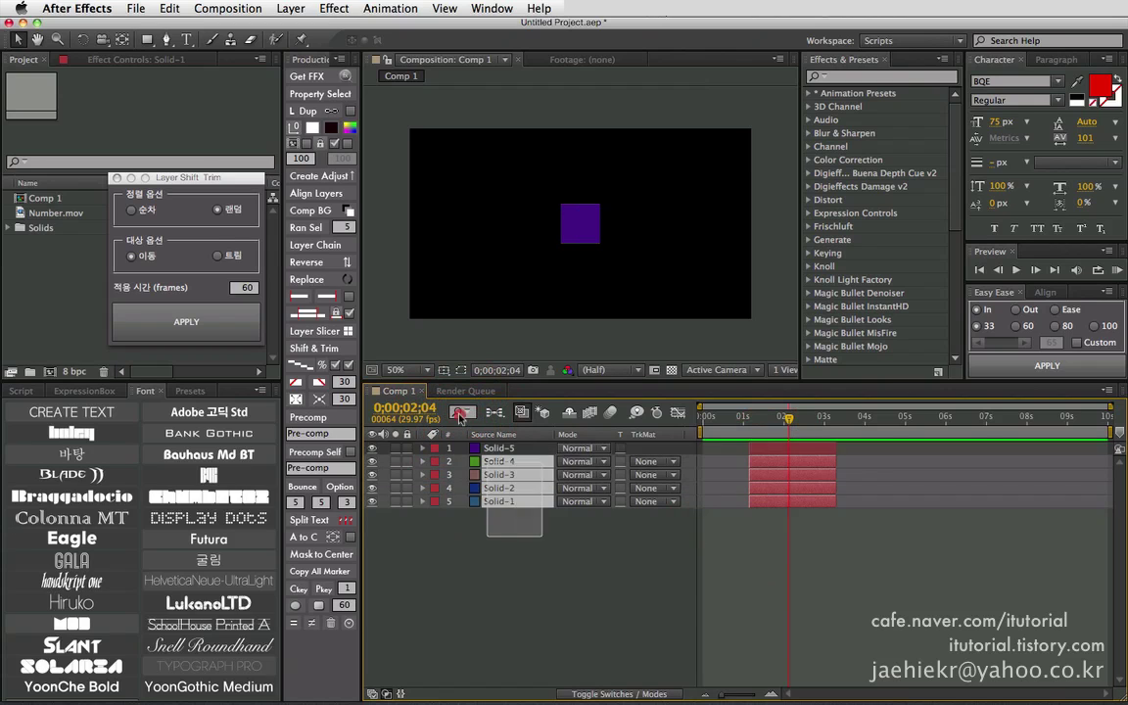
left_click_drag(207, 177, 352, 178)
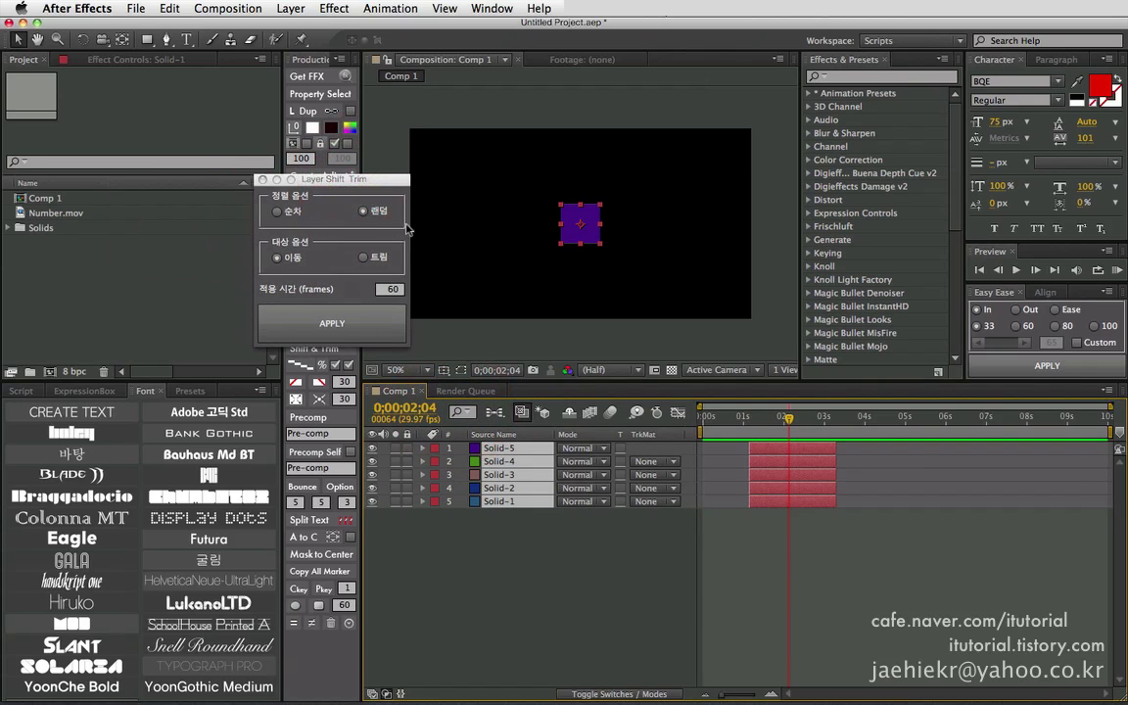
Test a sequential 30-frame shift on the solids, preview it, and undo it
left_click(277, 210)
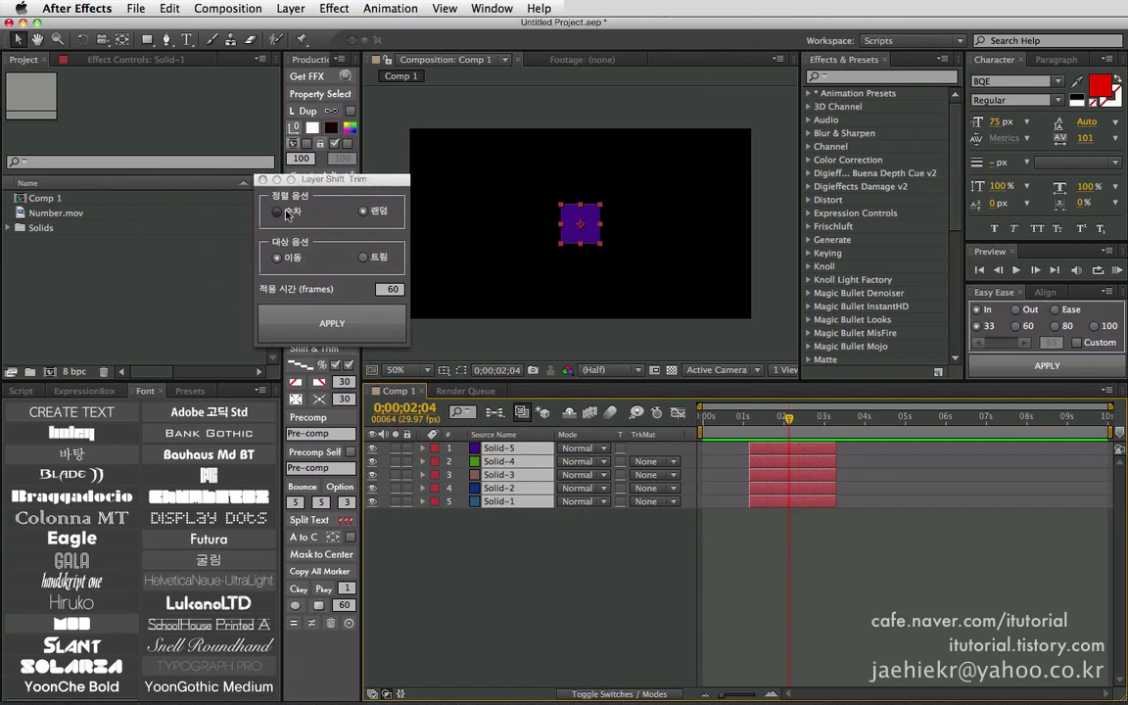
left_click(389, 290)
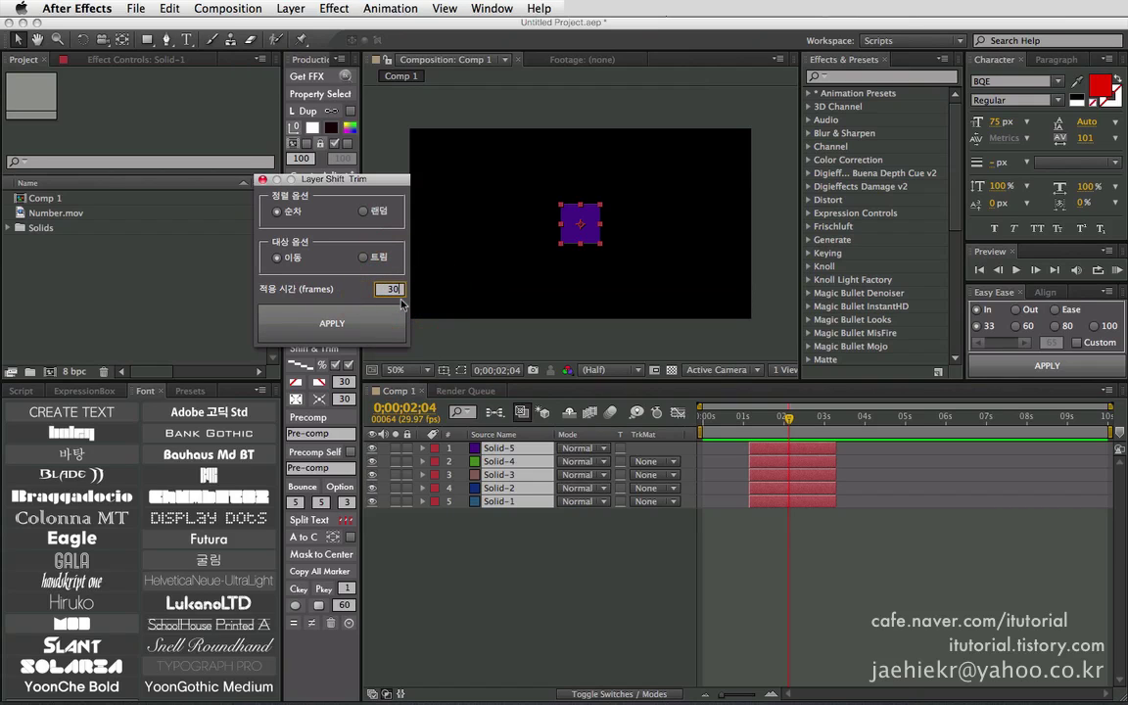
type("30")
left_click(378, 316)
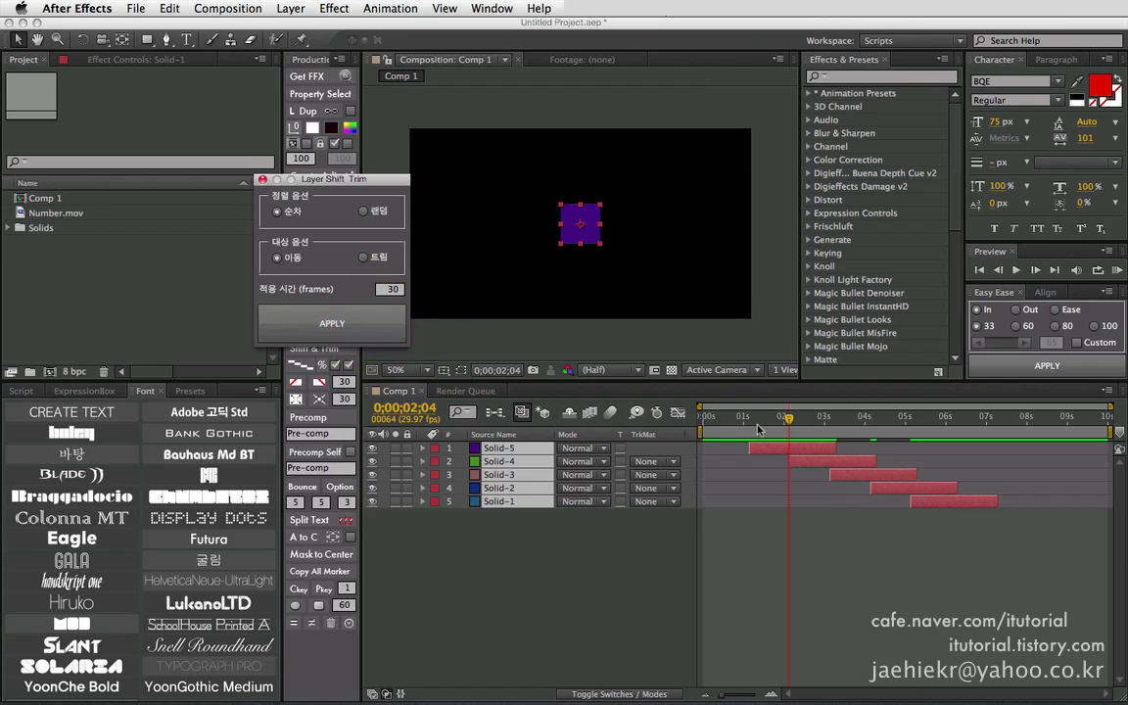
left_click_drag(756, 427, 788, 421)
key("super+z")
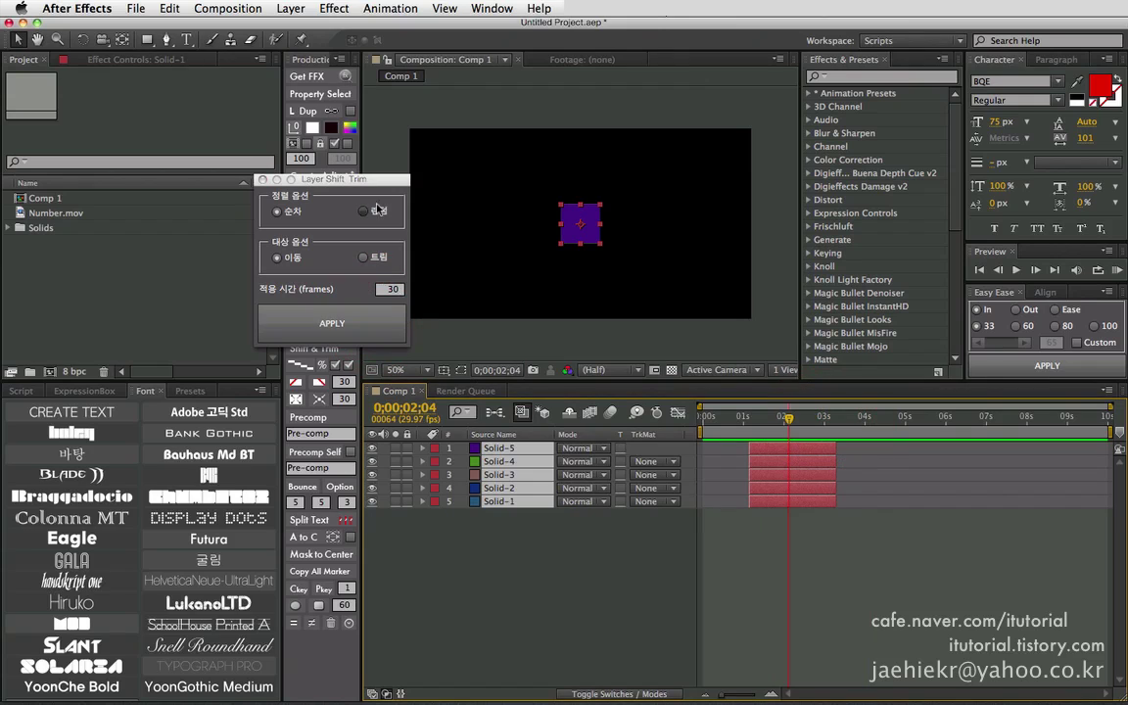
Test and undo a random shift, then set ordering to sequential and mode to trim
left_click(371, 212)
left_click(372, 314)
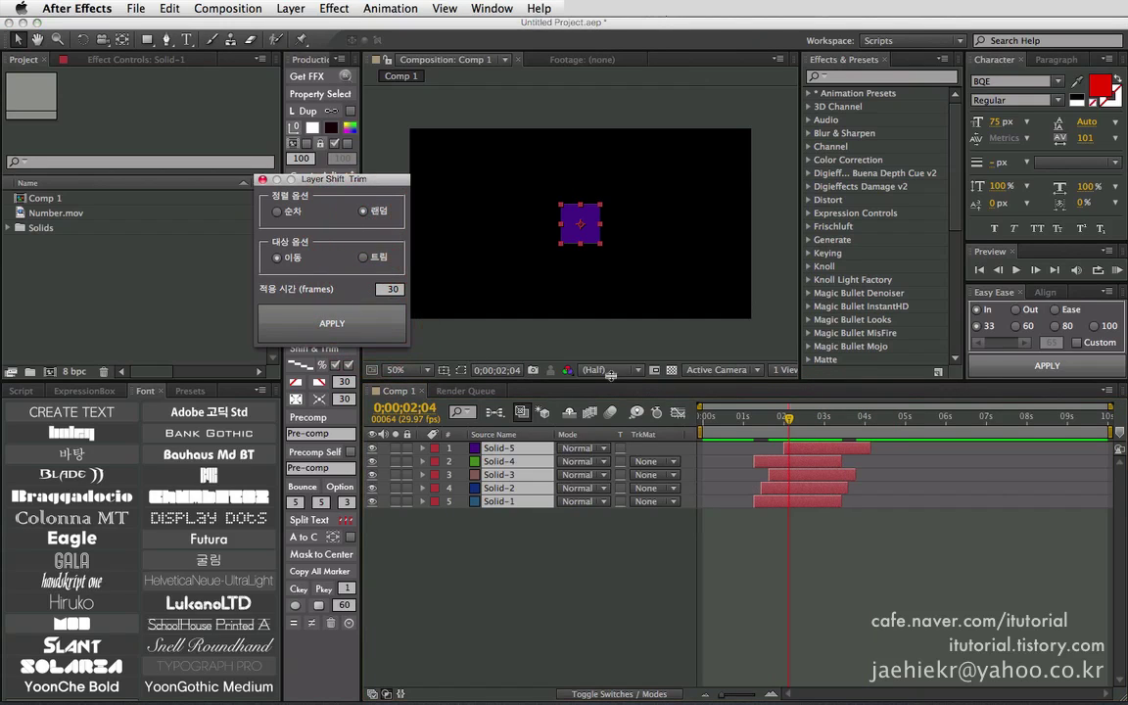
key("super+z")
left_click(280, 212)
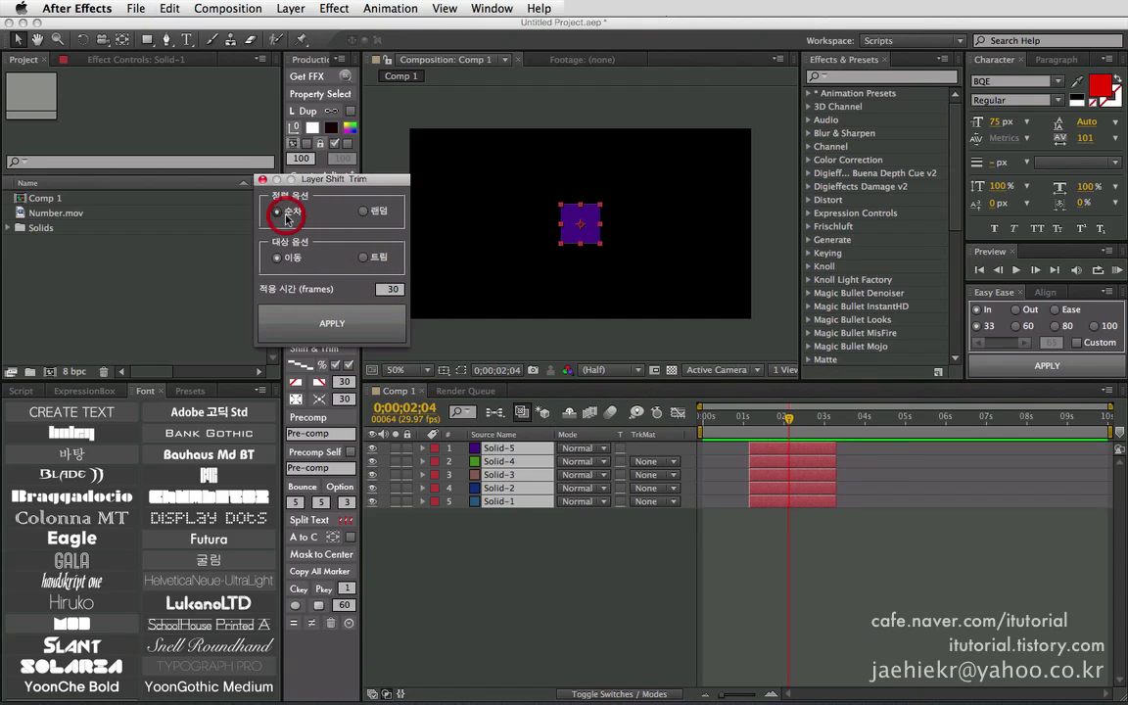
left_click(365, 259)
Apply a sequential 30-frame trim to the solids, preview it, and undo it
left_click(370, 322)
mouse_move(749, 421)
left_mouse_down()
mouse_move(801, 423)
mouse_move(790, 423)
mouse_move(811, 439)
left_mouse_up()
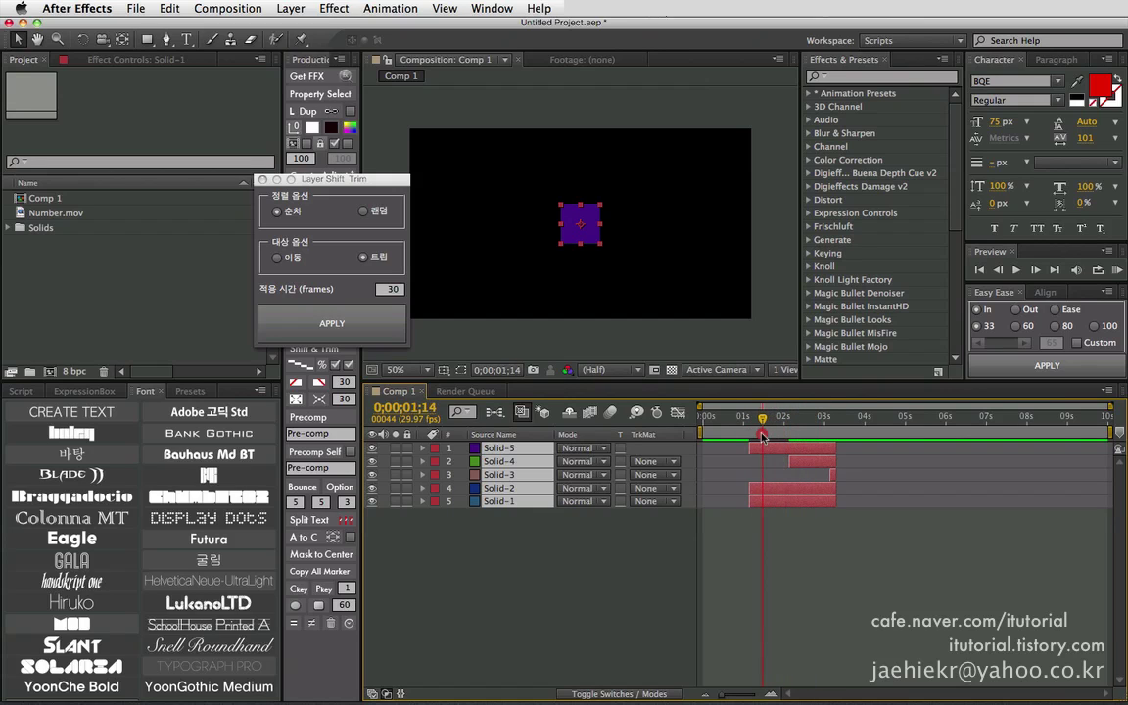
left_click_drag(810, 438, 783, 457)
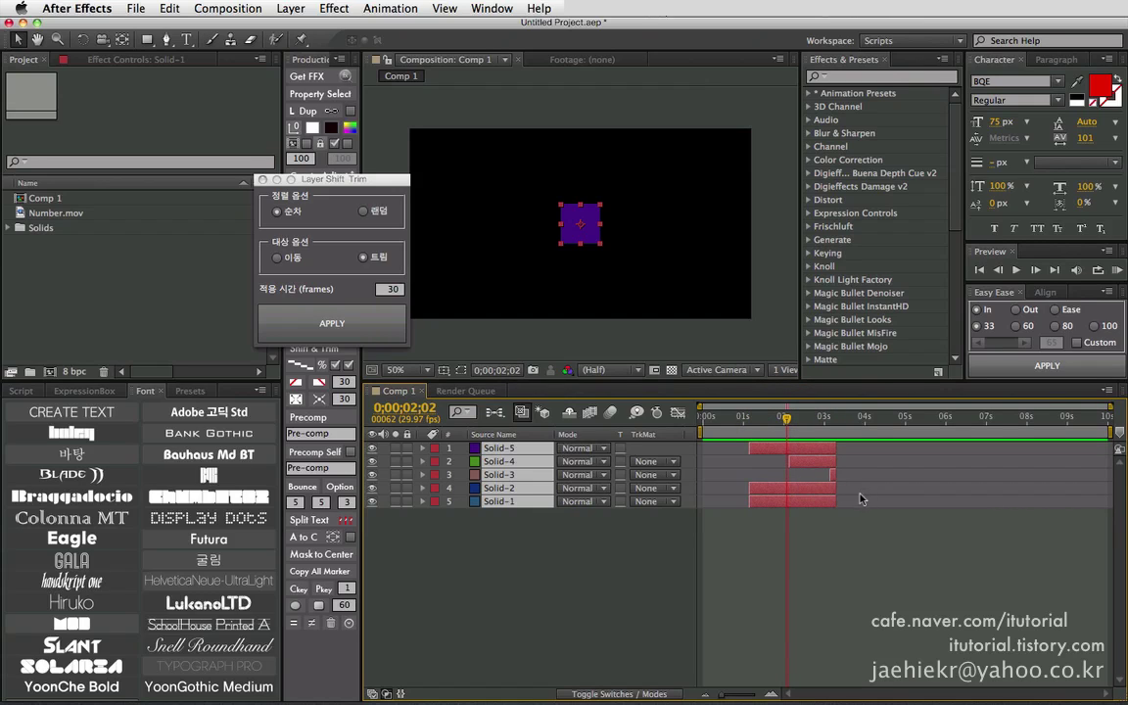
key("super+z")
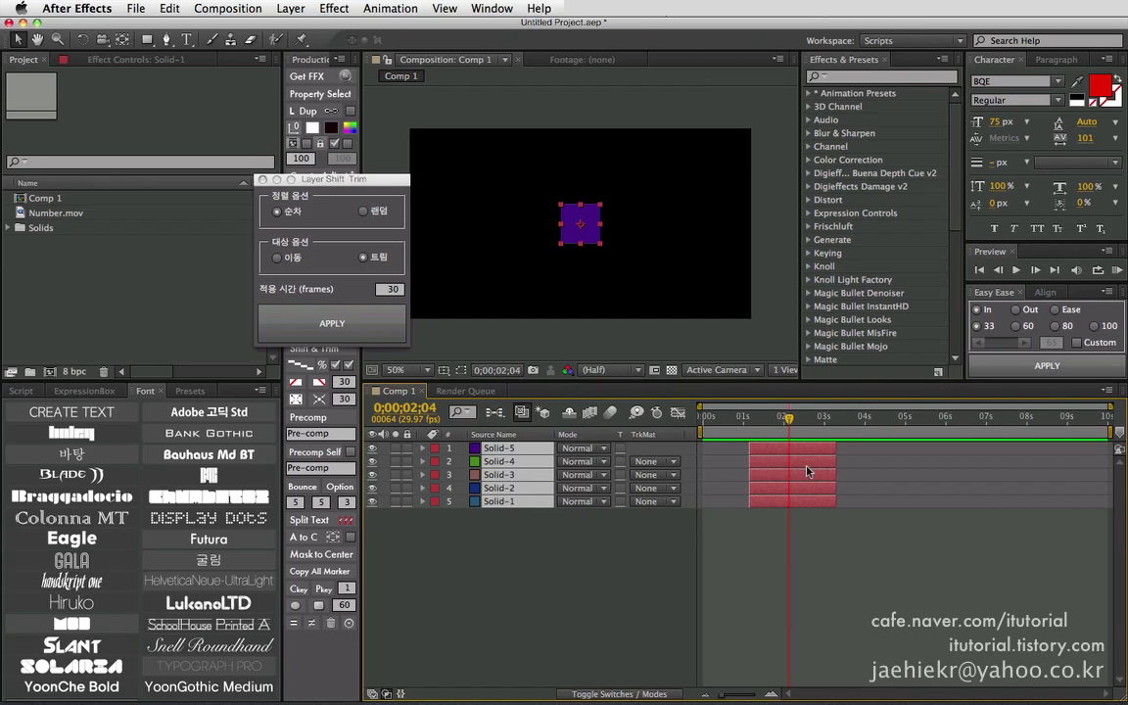
Change the frame count, retry the sequential trim, check it around 3 seconds, and set the count to 10
left_click(391, 288)
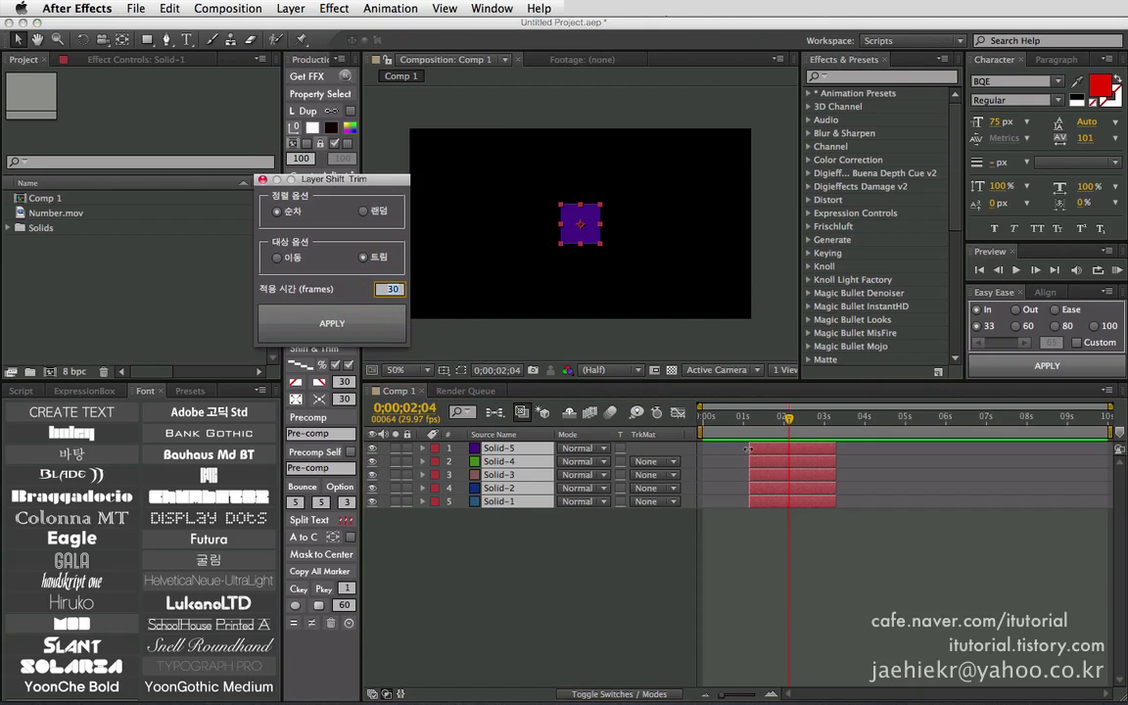
left_click(315, 322)
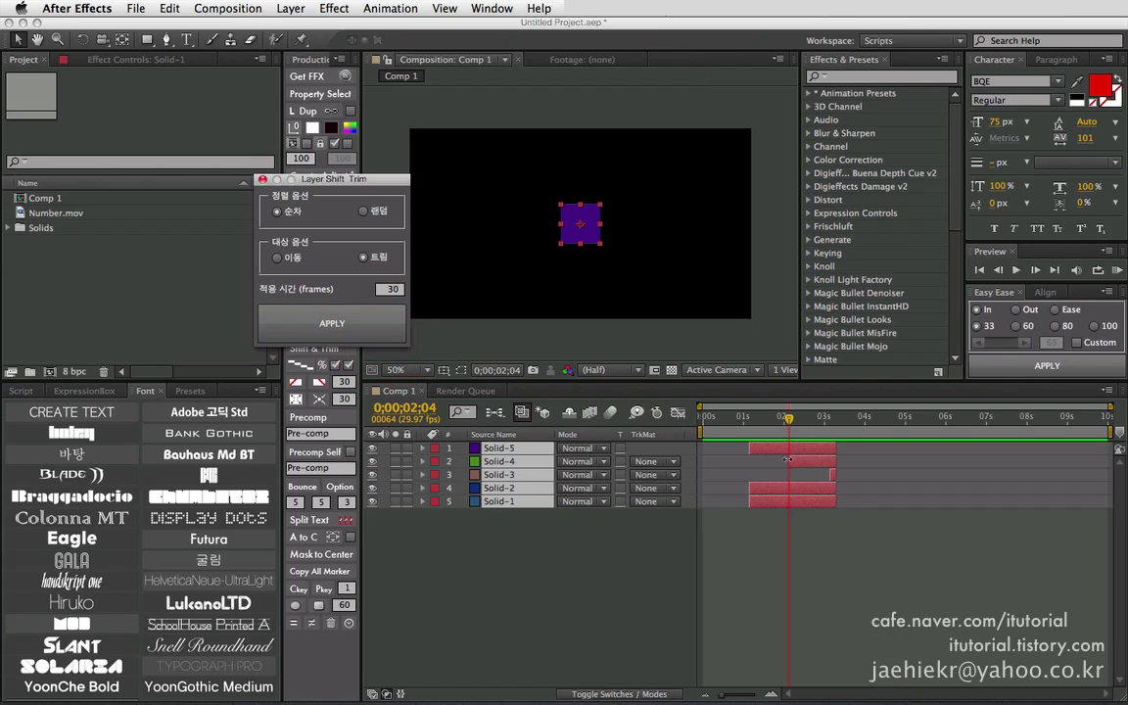
left_click(831, 417)
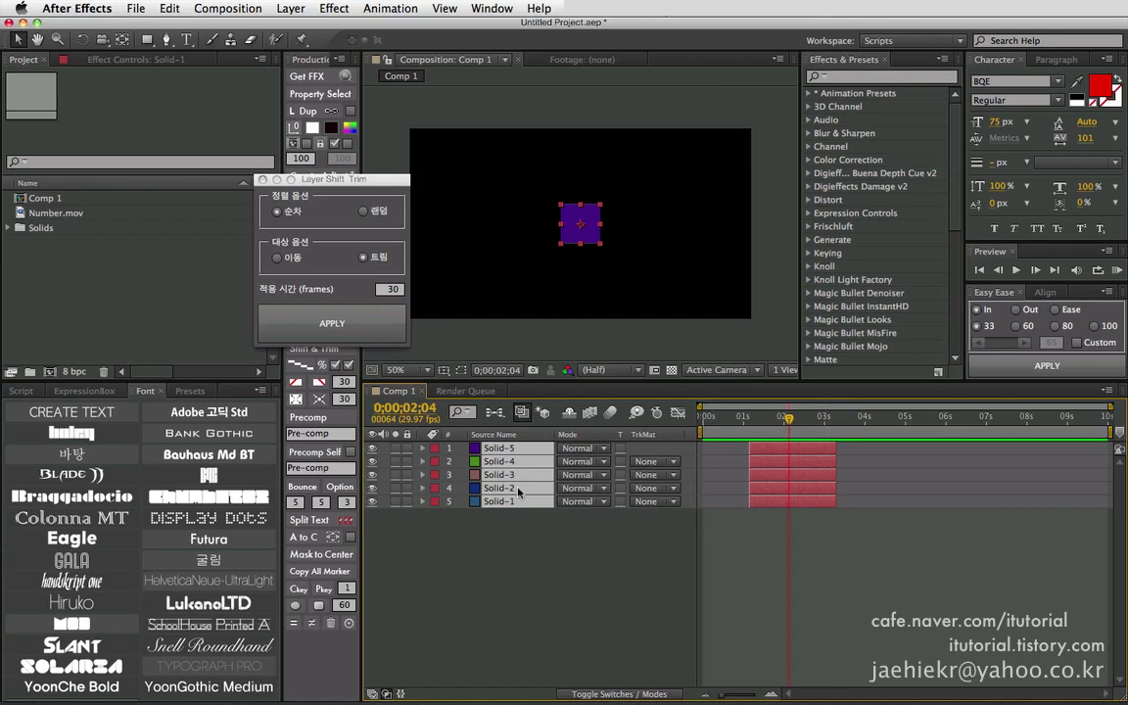
left_click(387, 288)
type("10")
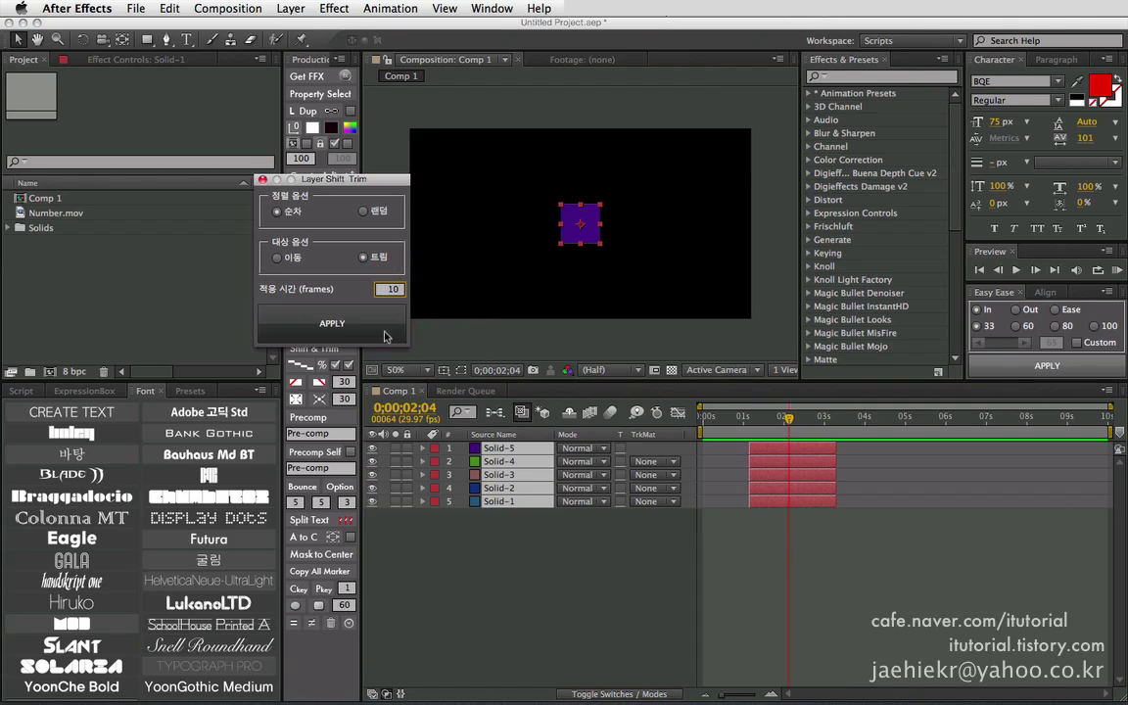
left_click(319, 323)
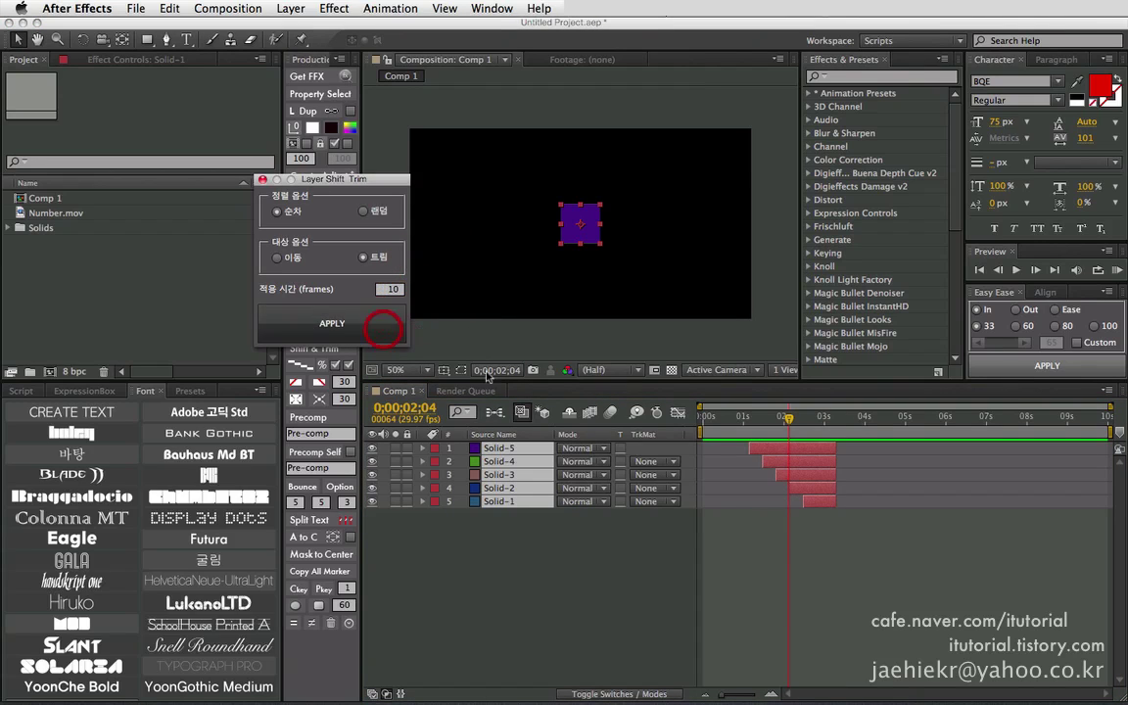
left_click(799, 417)
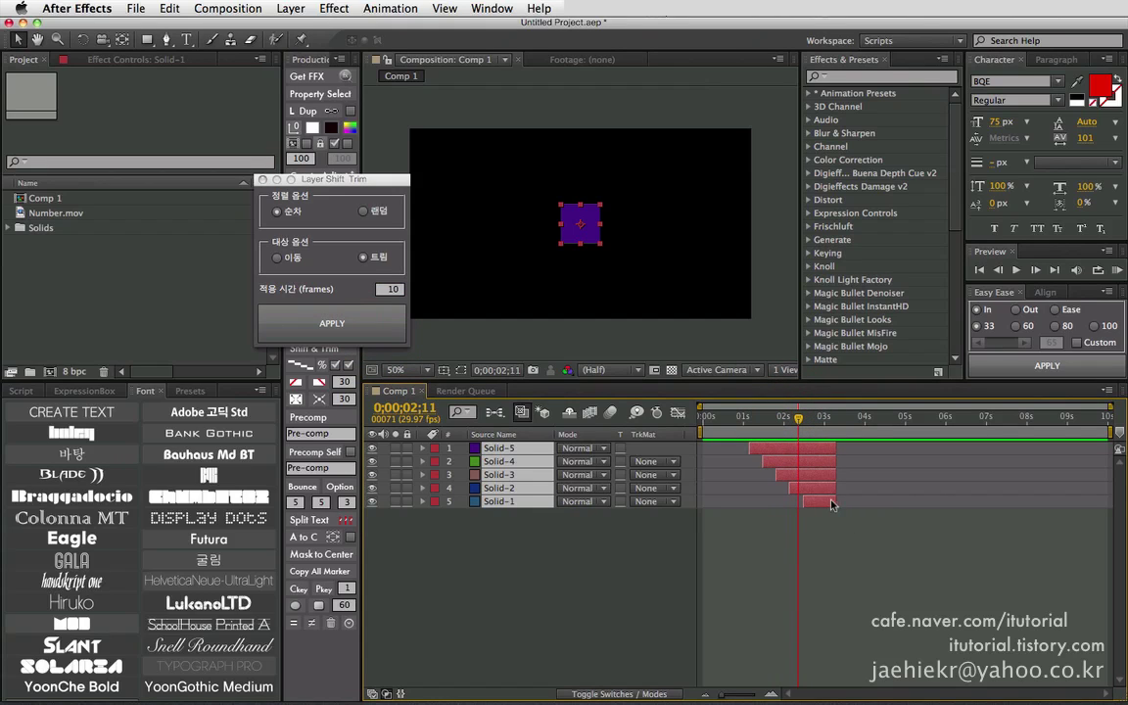
left_click(392, 289)
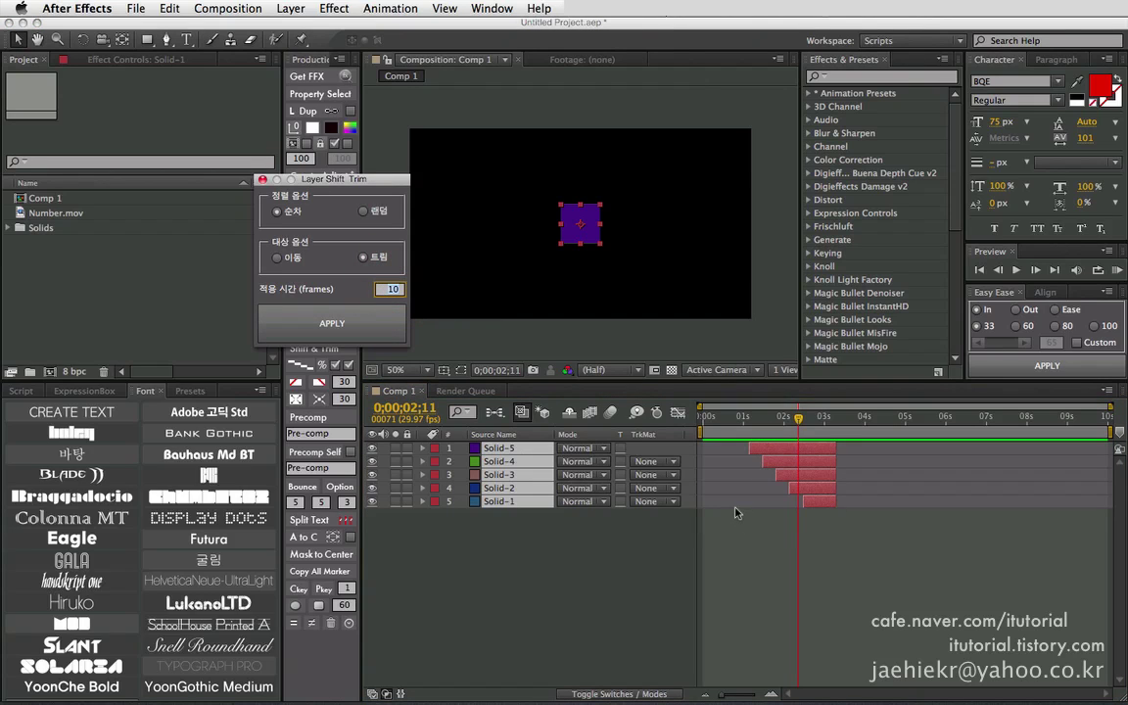
key("super+z")
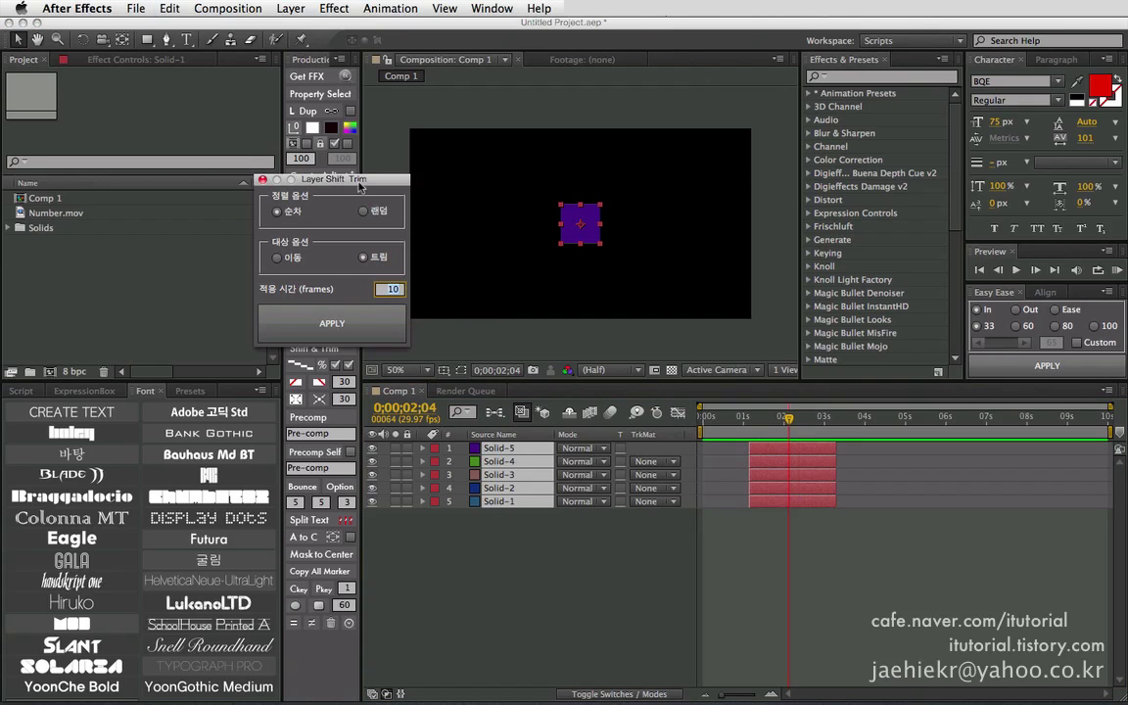
left_click_drag(357, 183, 370, 183)
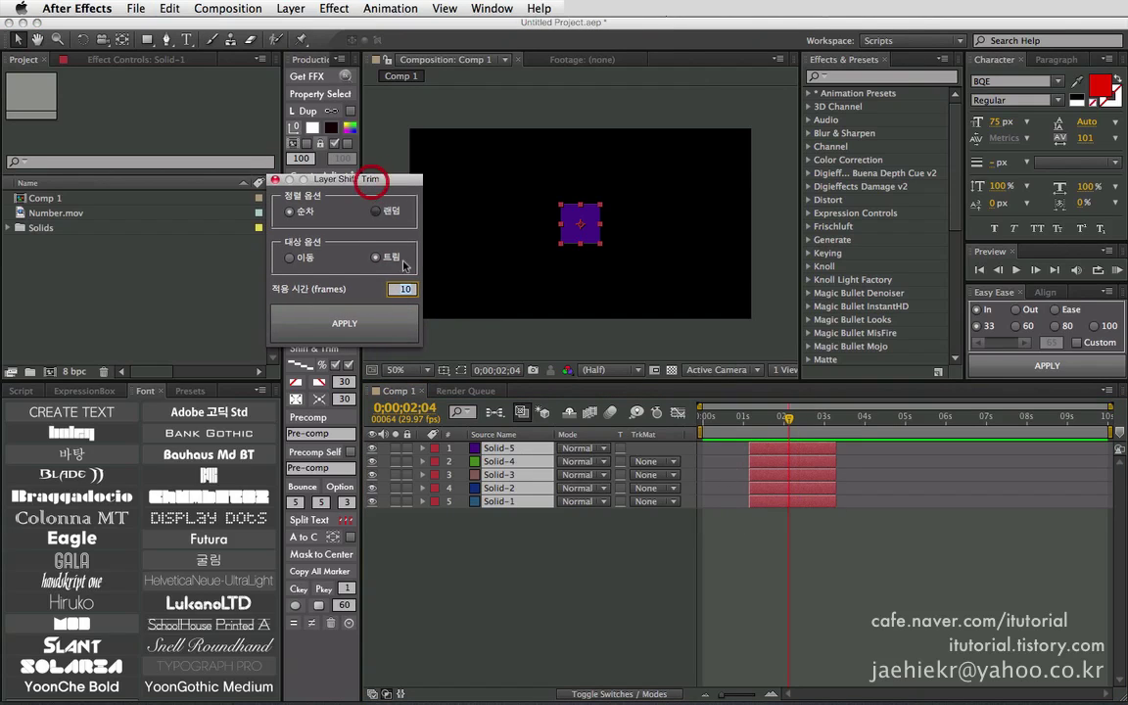
Apply a random 60-frame trim to the solids, then undo it
left_click(376, 211)
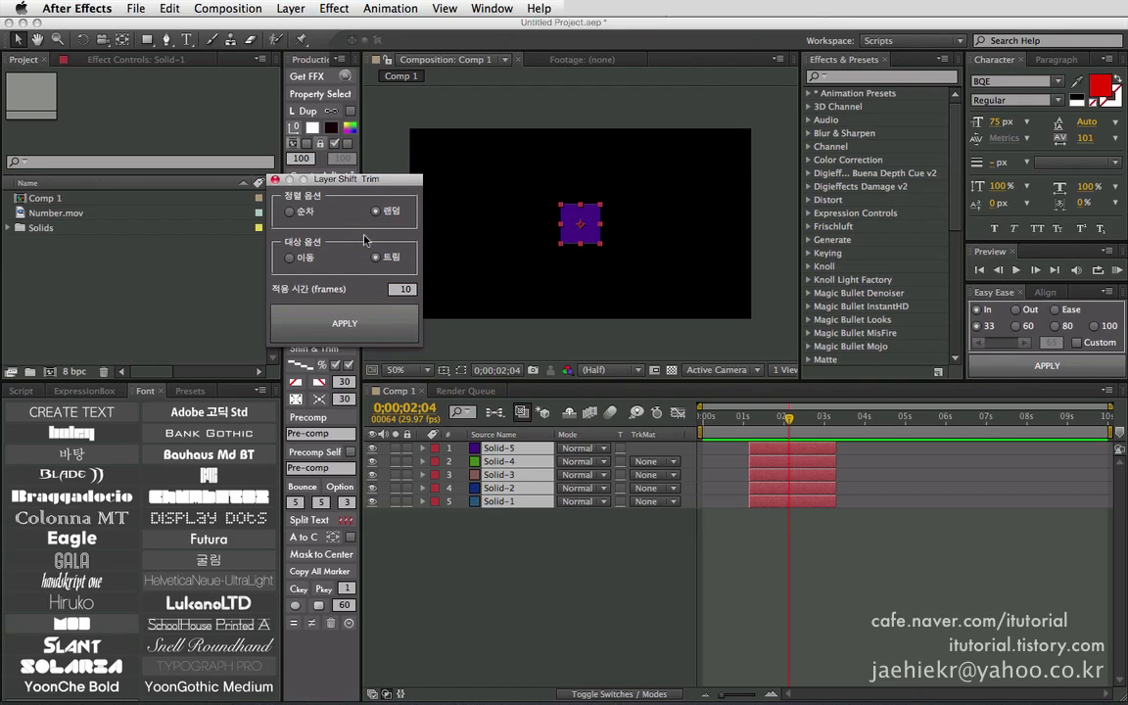
left_click(397, 289)
type("60")
left_click(388, 324)
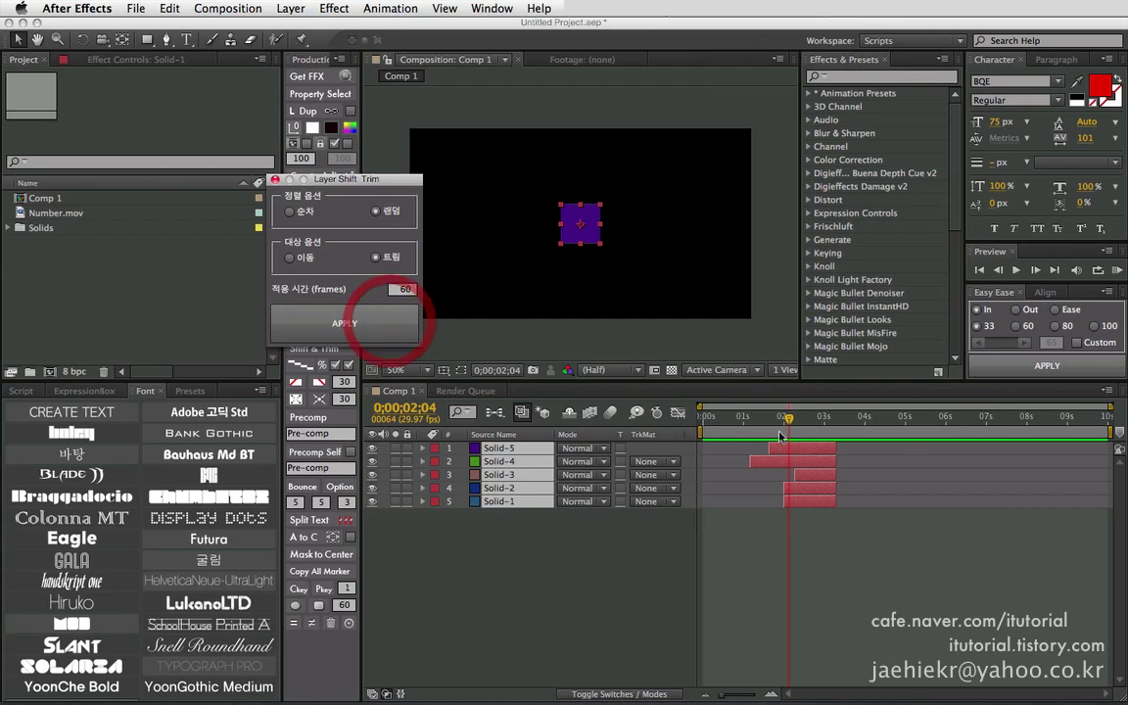
left_click(794, 421)
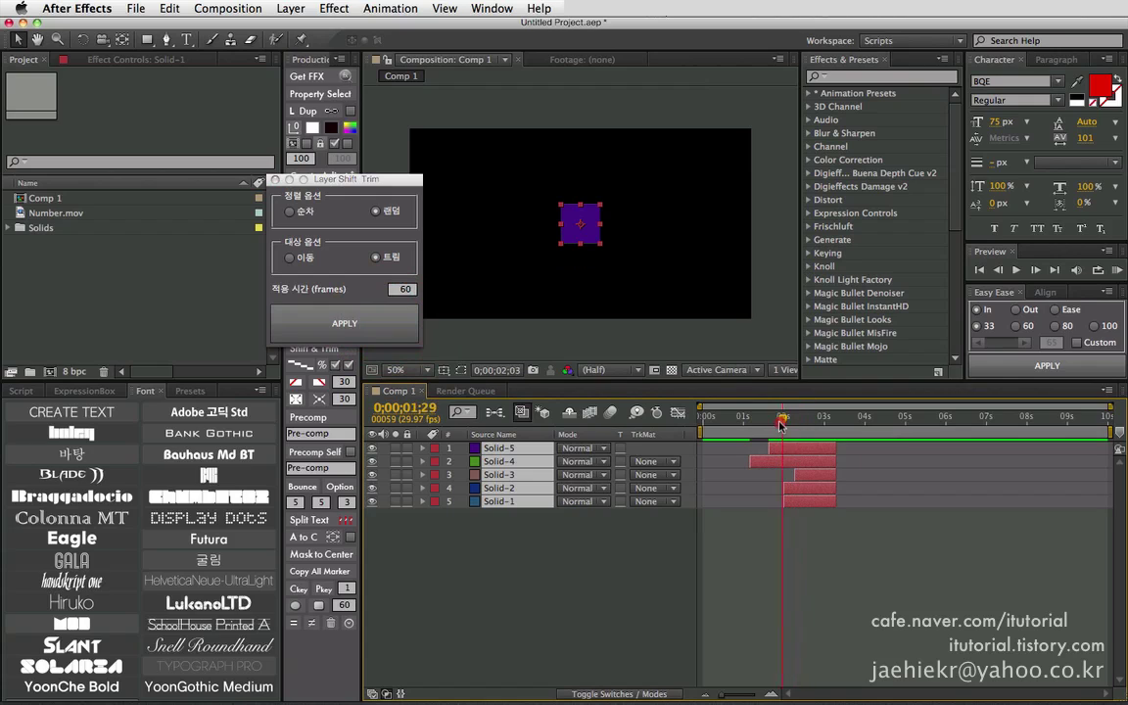
left_click(788, 417)
key("super+z")
Apply a random 120-frame trim, jump to where the layers begin, then undo it
left_click(478, 293)
type("120")
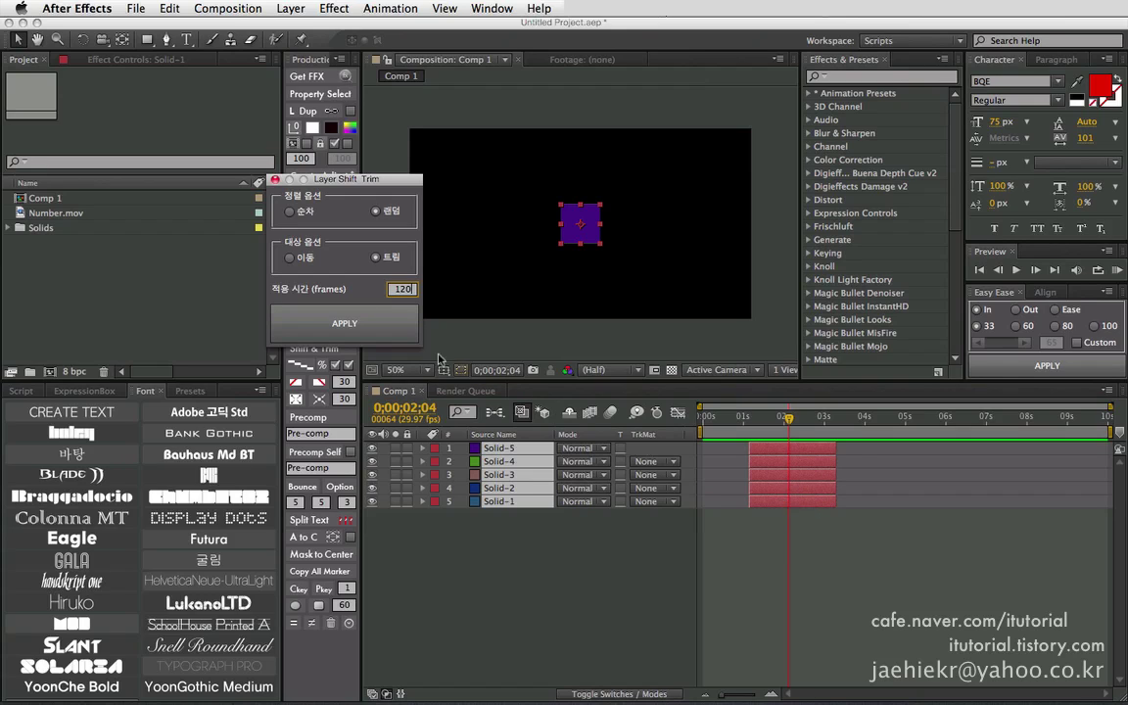
left_click(391, 321)
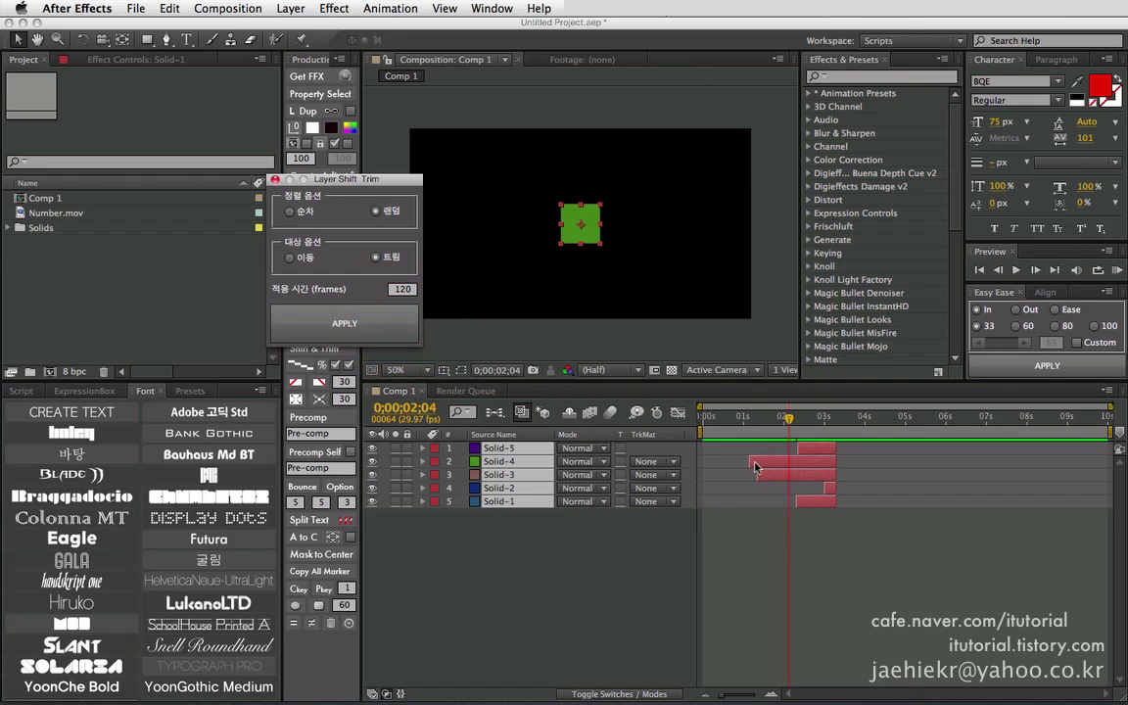
key("i")
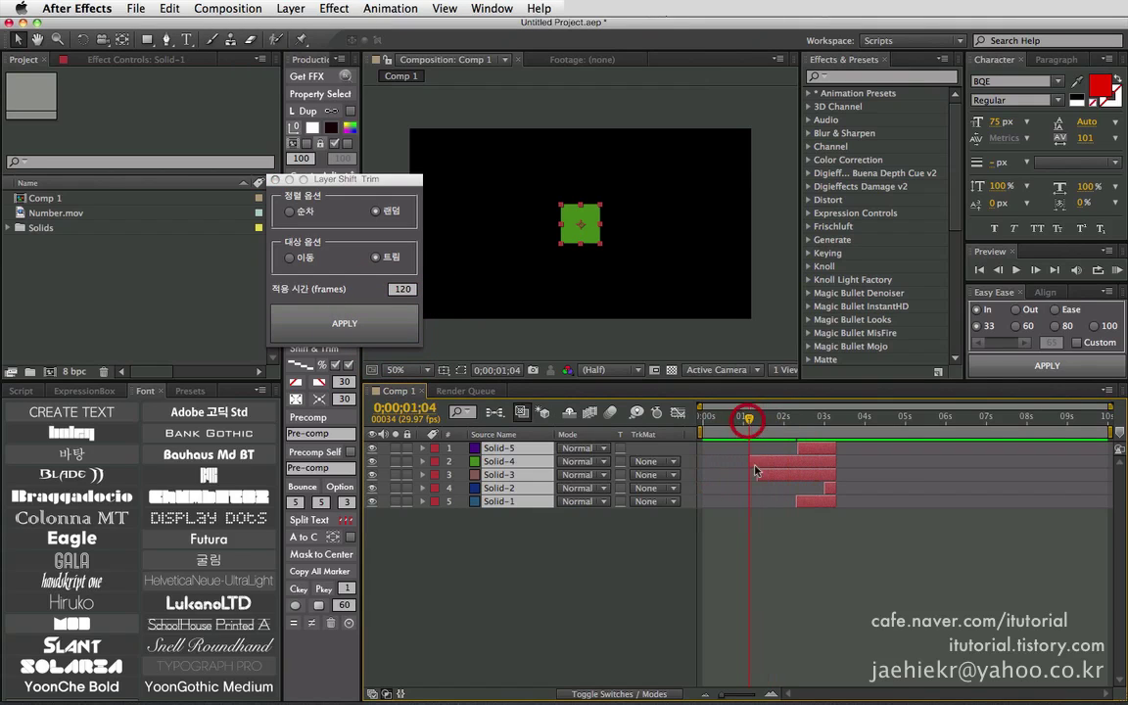
key("super+z")
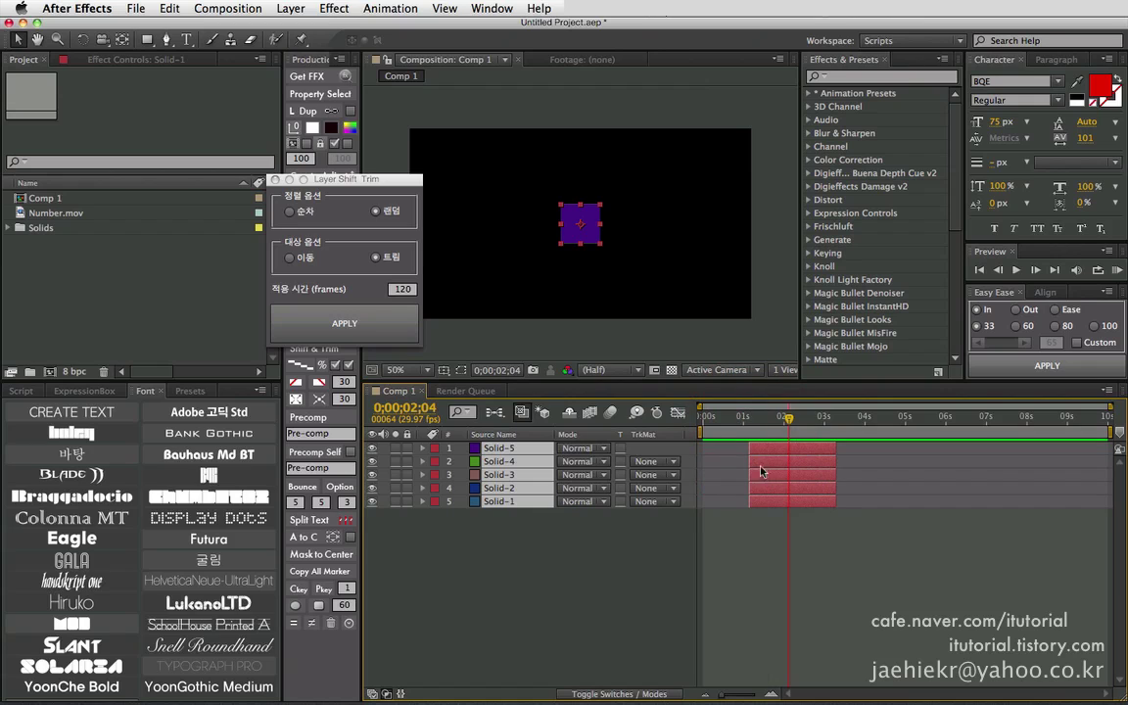
Reset Layer Shift Trim to move mode with sequential ordering
left_click(401, 289)
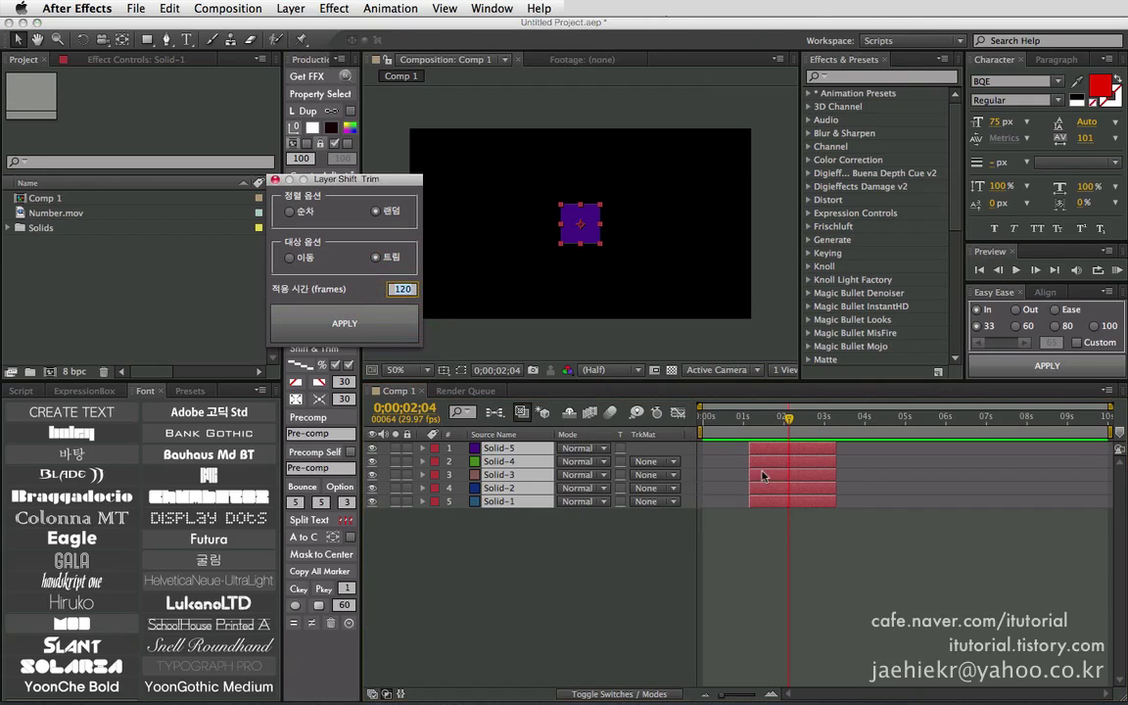
left_click_drag(346, 182, 293, 186)
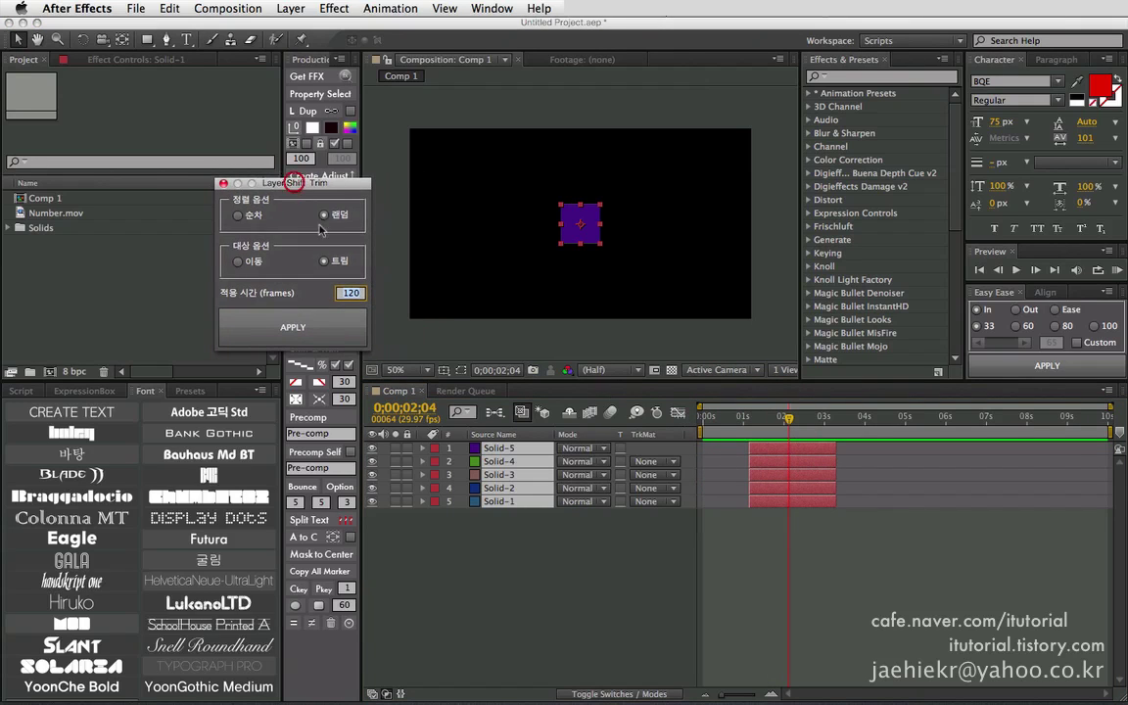
left_click(237, 261)
left_click(248, 214)
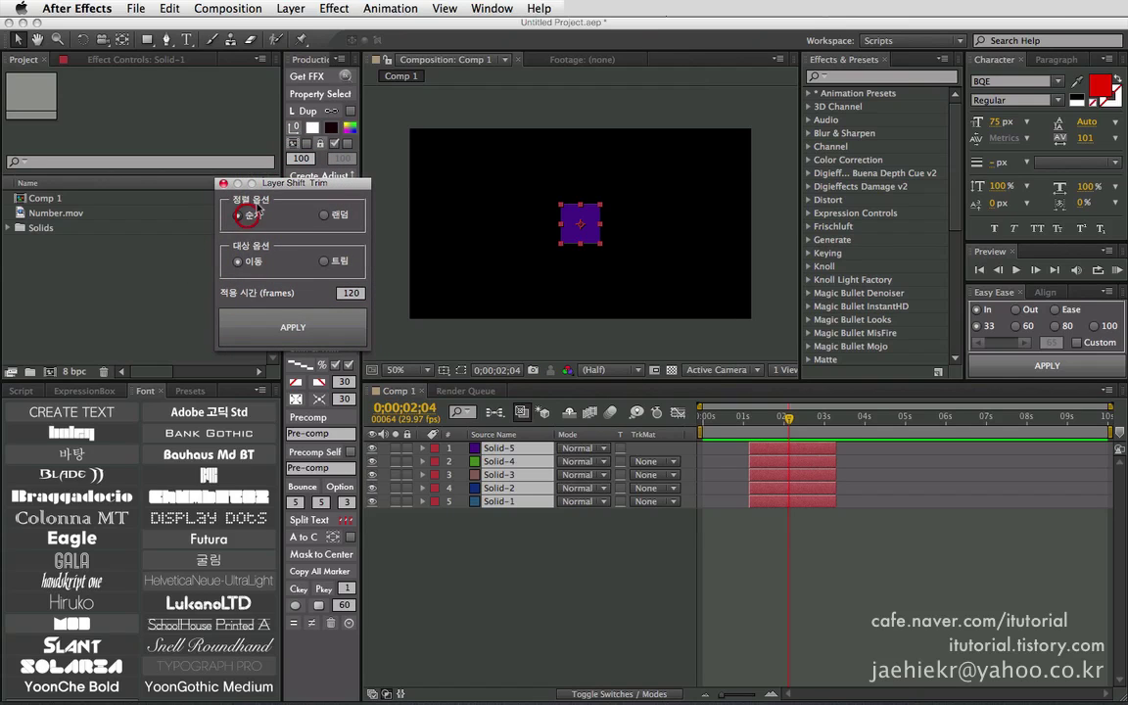
left_click_drag(225, 186, 236, 182)
Close Layer Shift Trim and delete all five solid layers
left_click(236, 183)
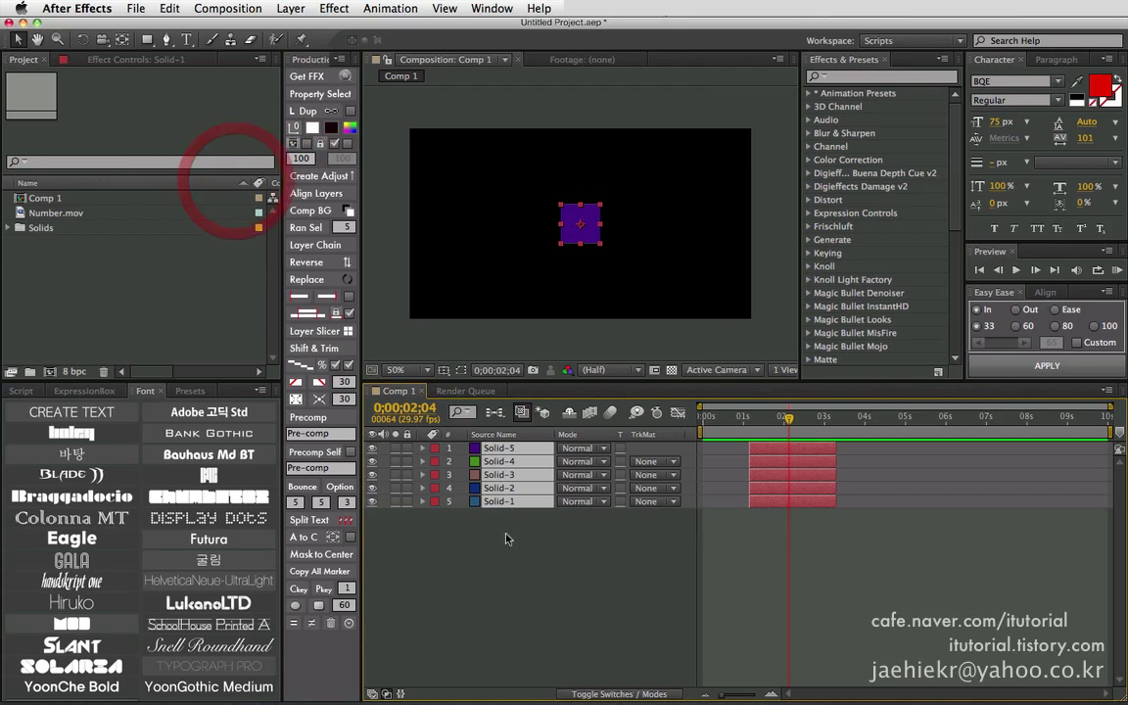
left_click(454, 480)
key("ctrl+a")
key("Delete")
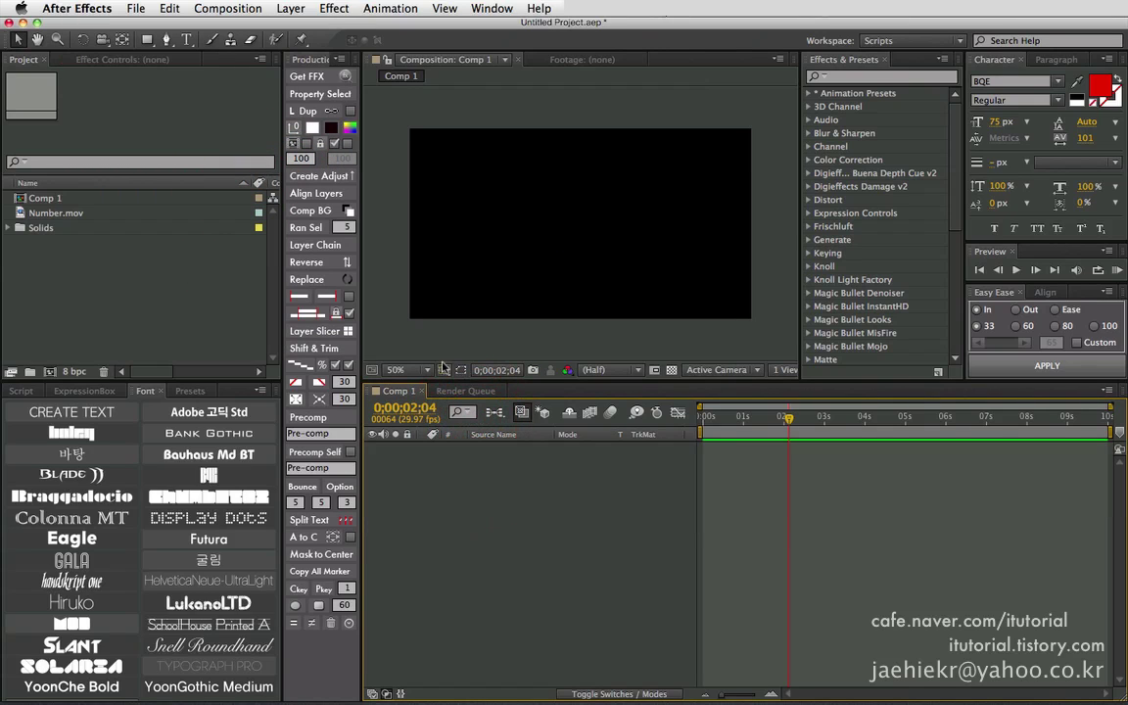
Add Number.mov to Comp 1 and duplicate the layer
left_click_drag(64, 216, 460, 461)
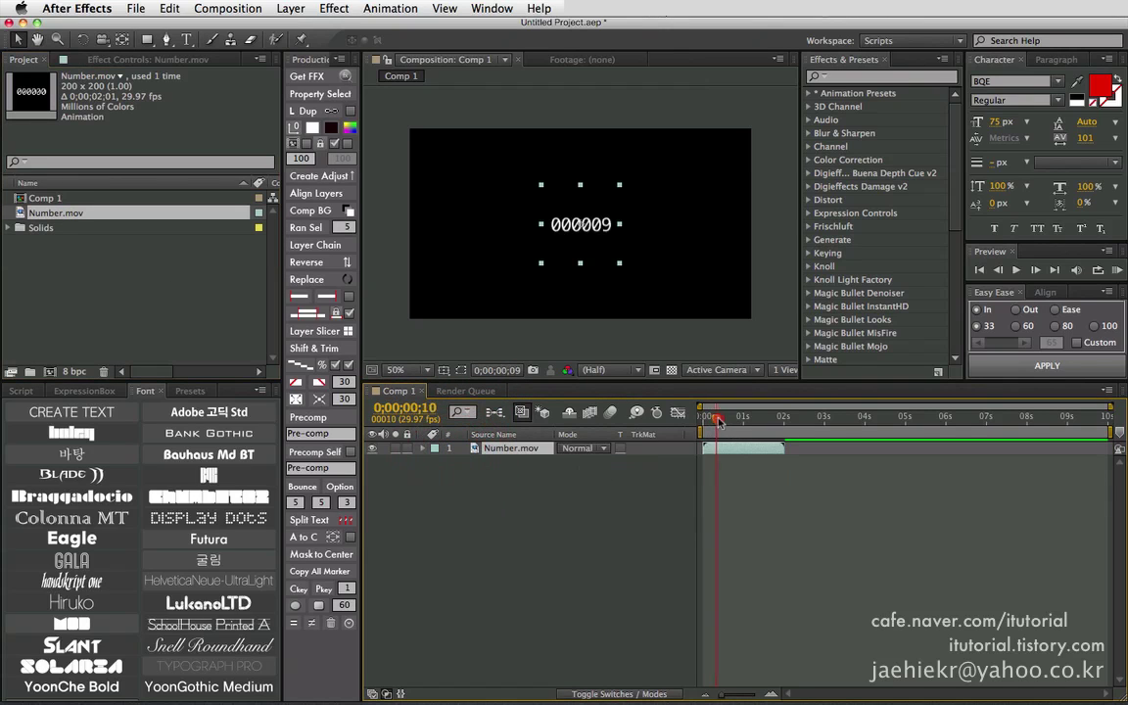
left_click_drag(709, 421, 734, 419)
left_click(559, 491)
left_click(524, 449)
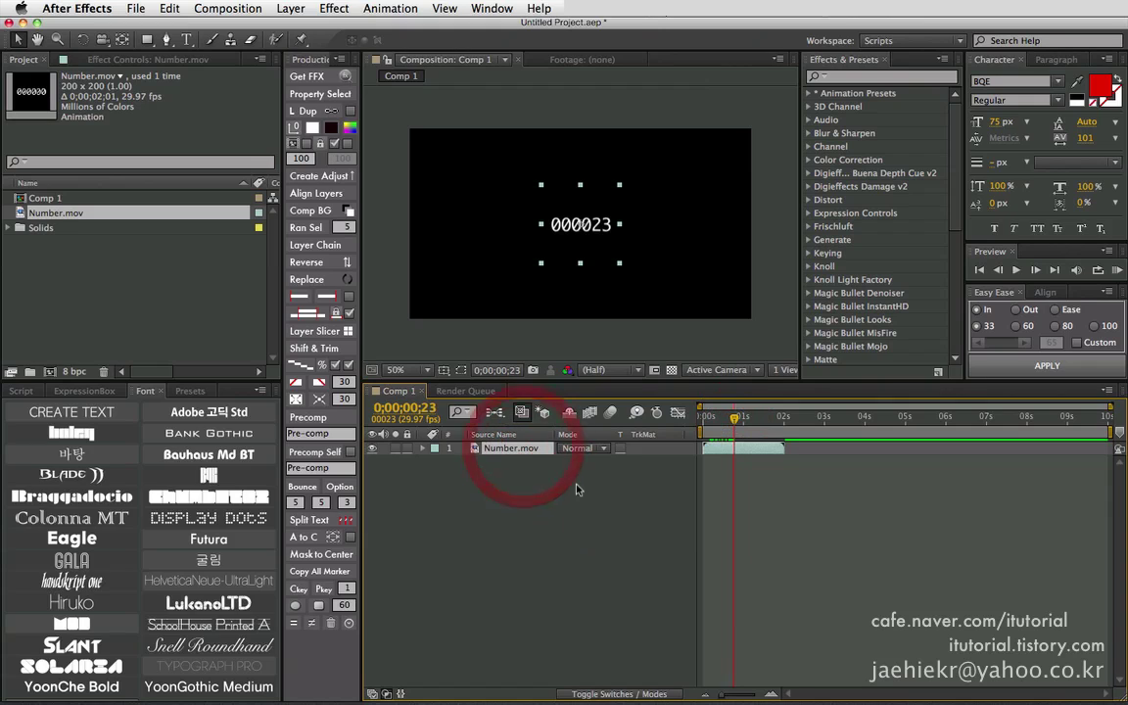
key("ctrl+d")
key("ctrl+d")
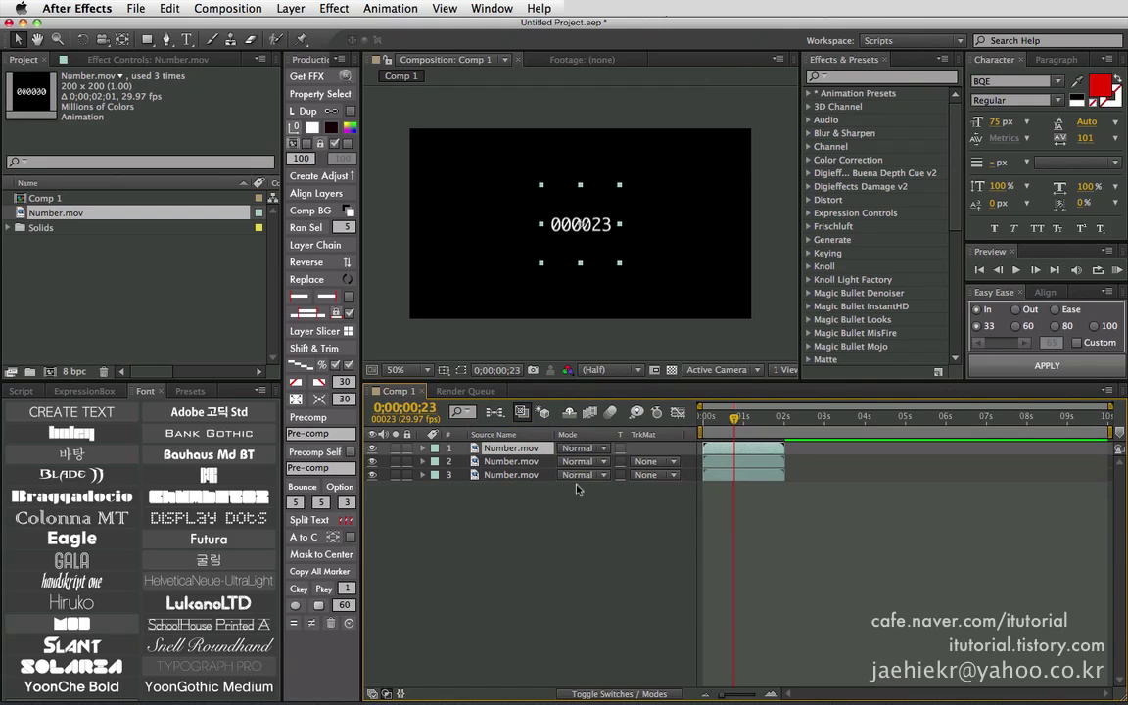
Place one Number.mov copy on the left and another on the right, then select all three
left_click_drag(577, 225, 468, 225)
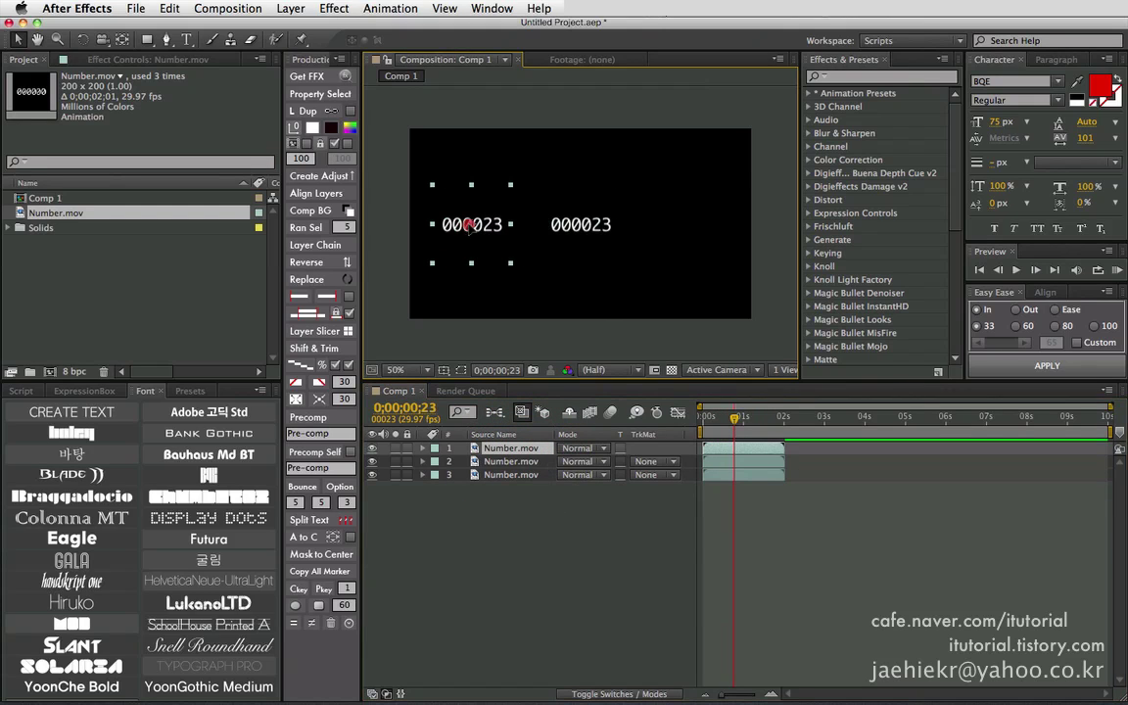
left_click(479, 474)
left_click_drag(601, 231, 699, 227)
mouse_move(770, 524)
left_mouse_down()
mouse_move(721, 452)
mouse_move(747, 448)
left_mouse_up()
key("ctrl+a")
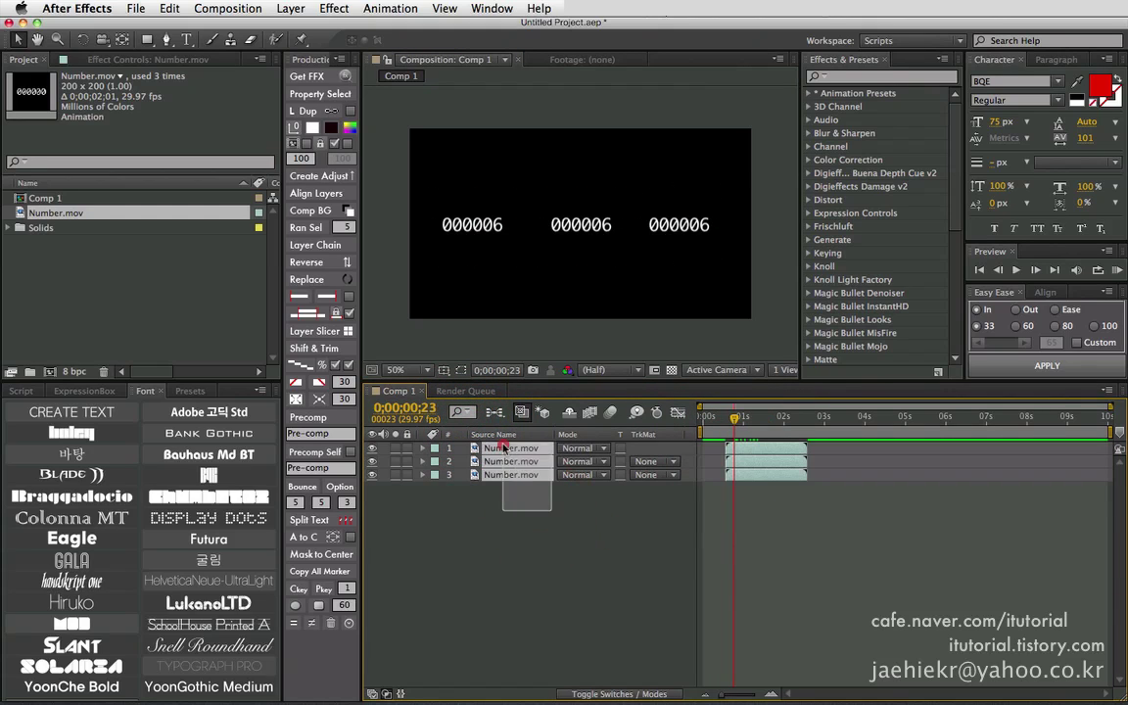
Open Layer Shift Trim for the three Number.mov layers, preview a sequential 30-frame shift, and undo it
left_click_drag(535, 511, 470, 435)
left_click(328, 347)
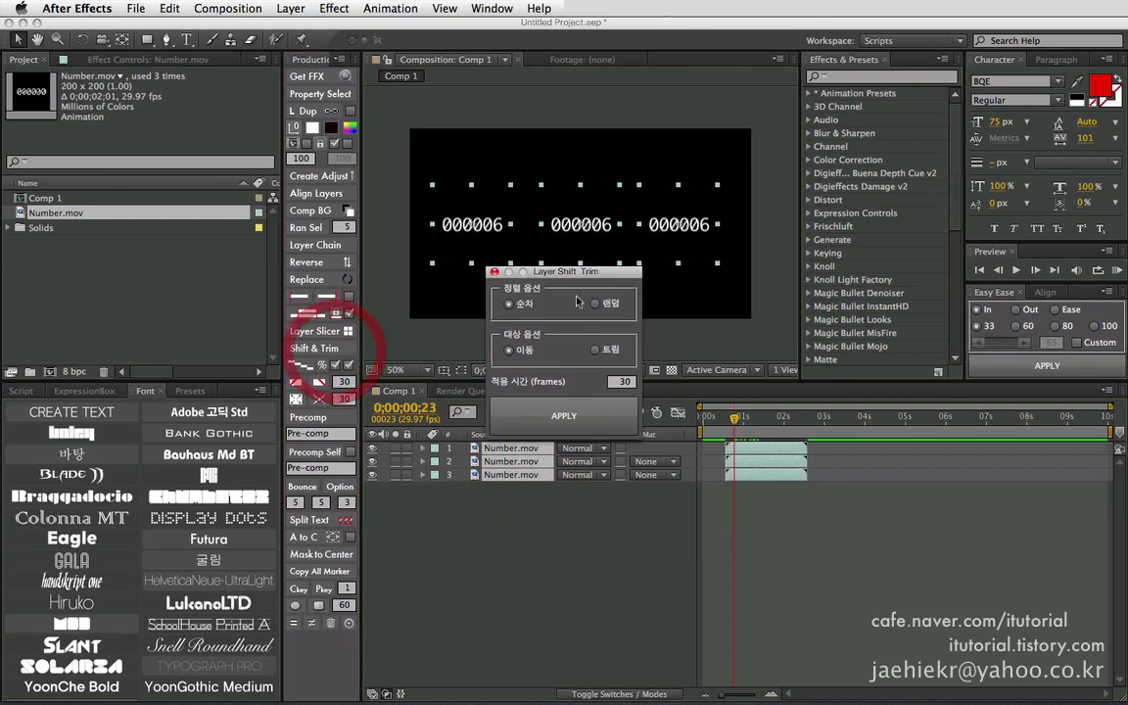
left_click_drag(569, 258, 250, 231)
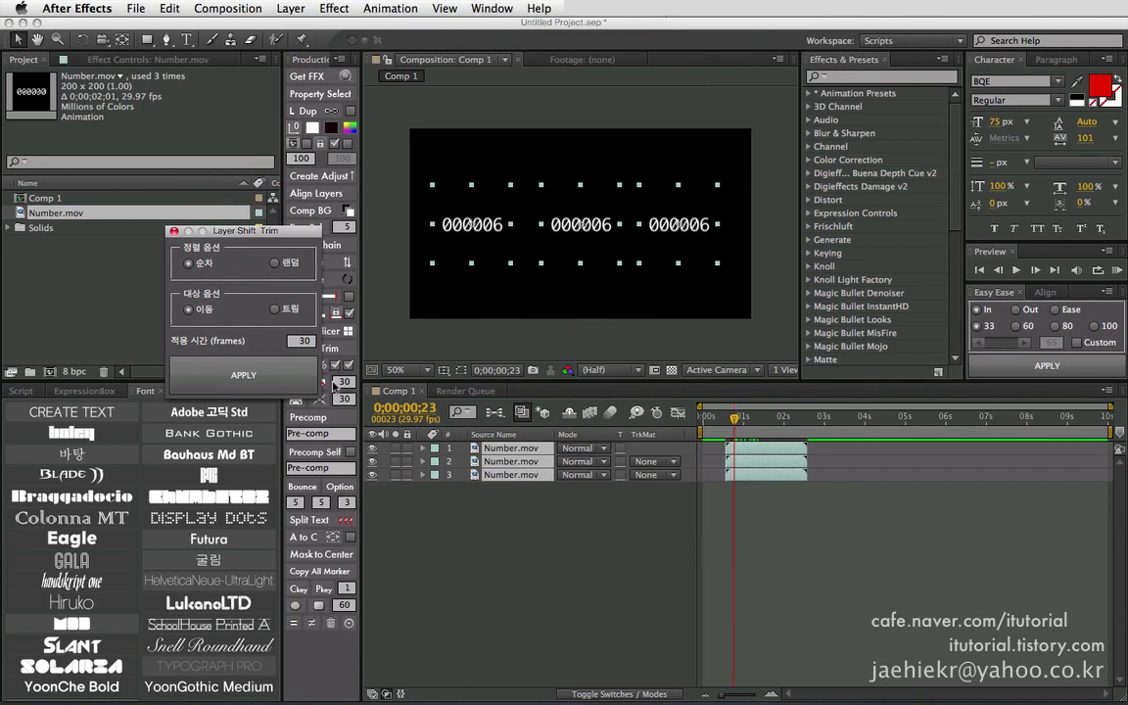
left_click(298, 377)
left_click(733, 417)
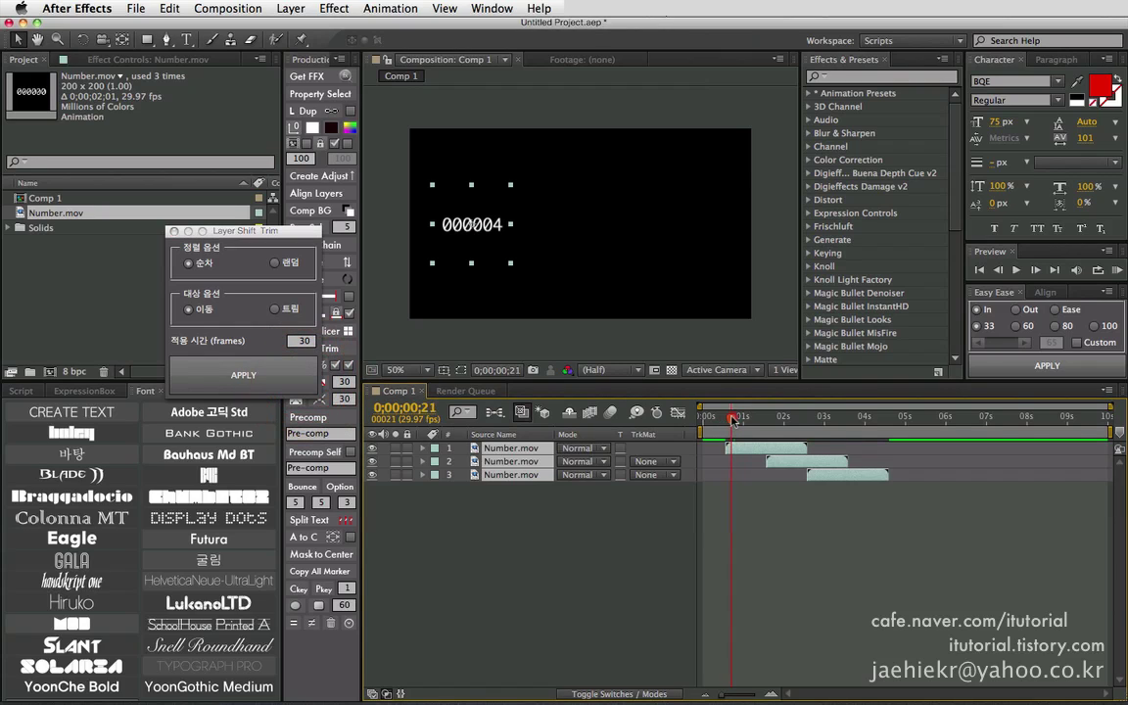
mouse_move(733, 419)
left_mouse_down()
mouse_move(882, 435)
mouse_move(734, 421)
left_mouse_up()
key("super+z")
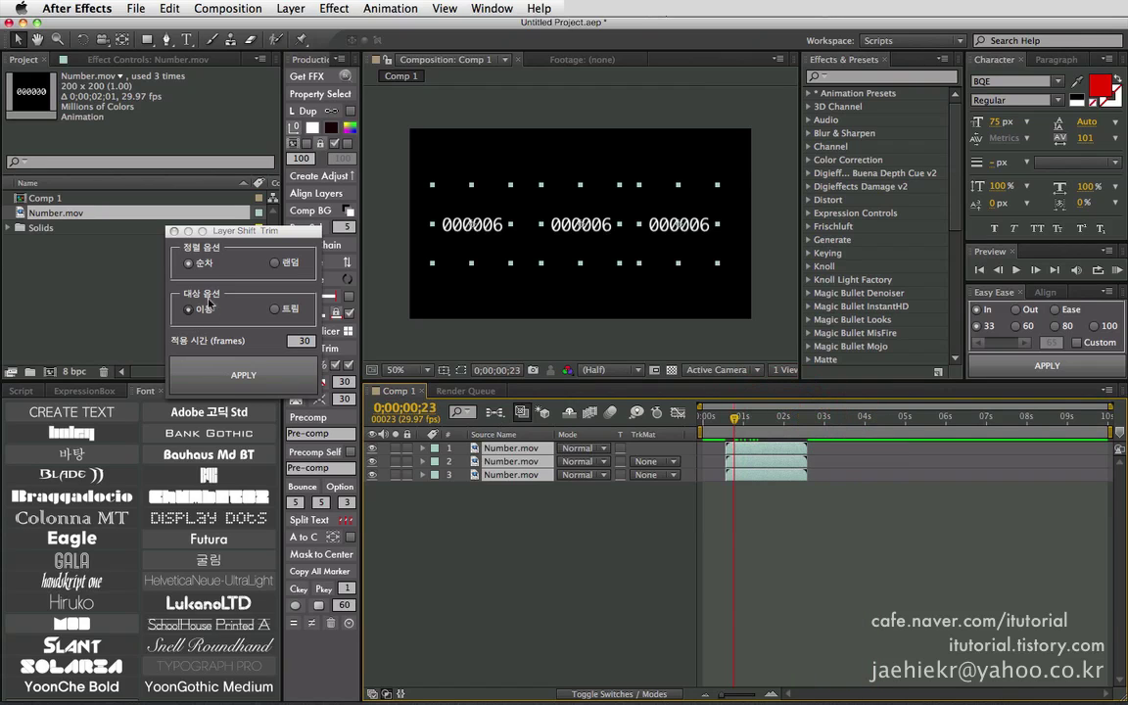
Switch to random ordering with 60 frames, preview the random shift, and undo it
left_click(275, 263)
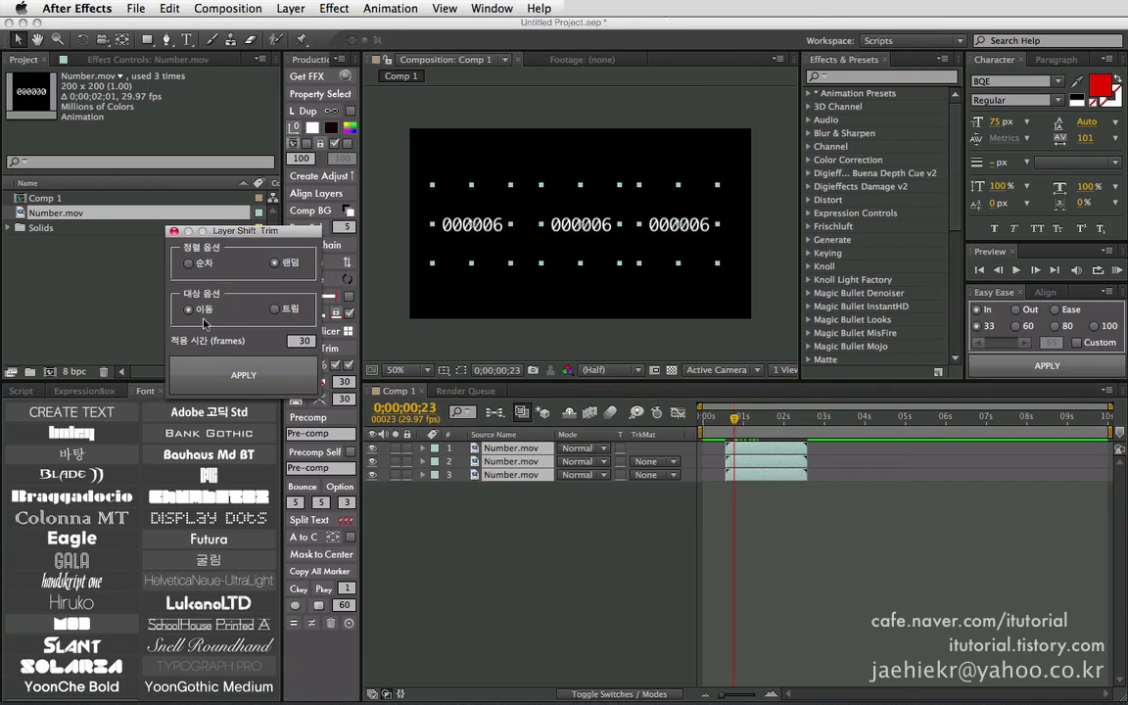
left_click(302, 340)
type("60")
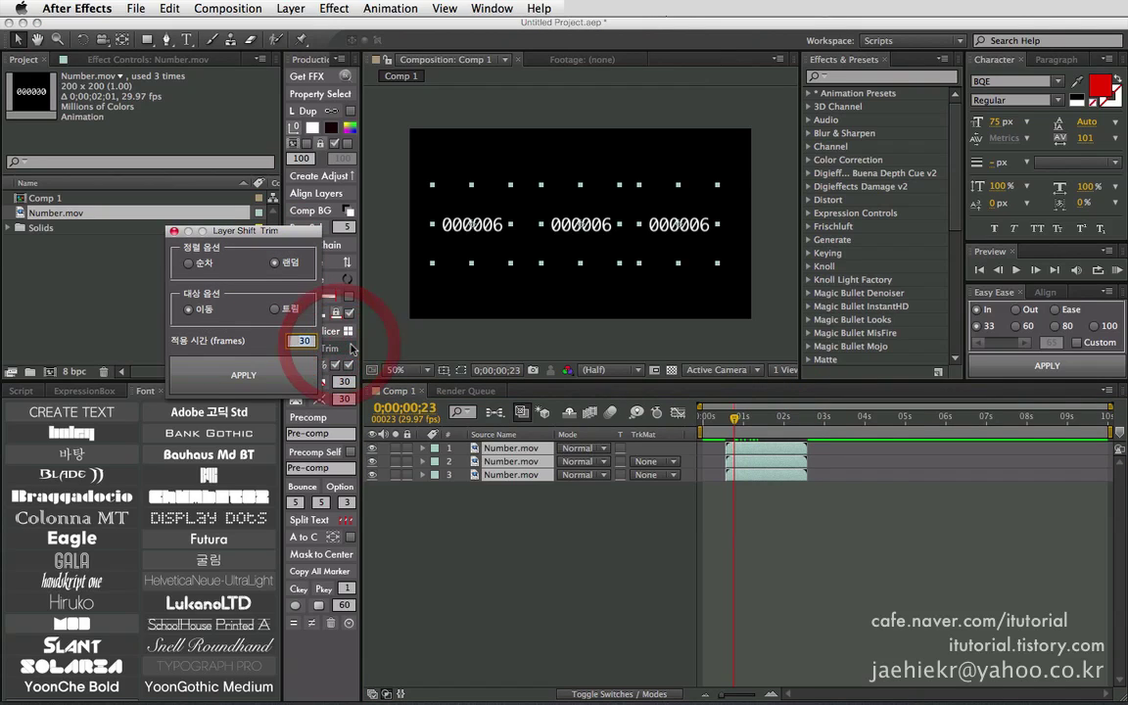
left_click(290, 373)
mouse_move(734, 417)
left_mouse_down()
mouse_move(761, 417)
mouse_move(734, 417)
left_mouse_up()
key("ctrl+z")
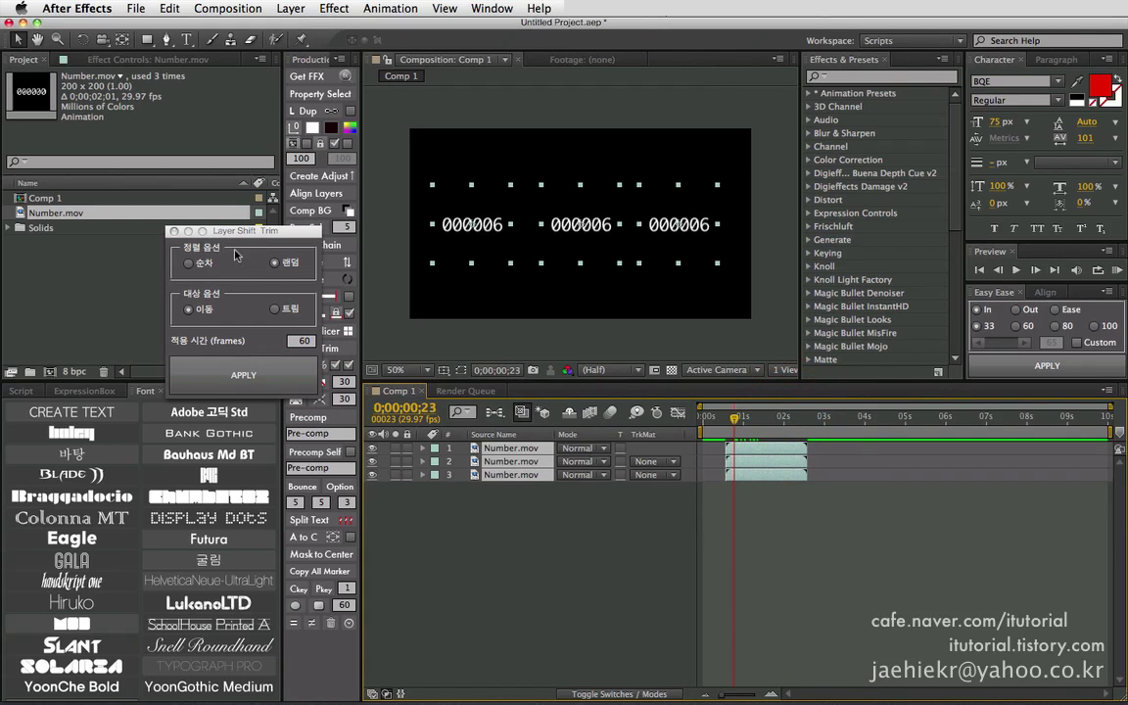
left_click_drag(237, 233, 212, 235)
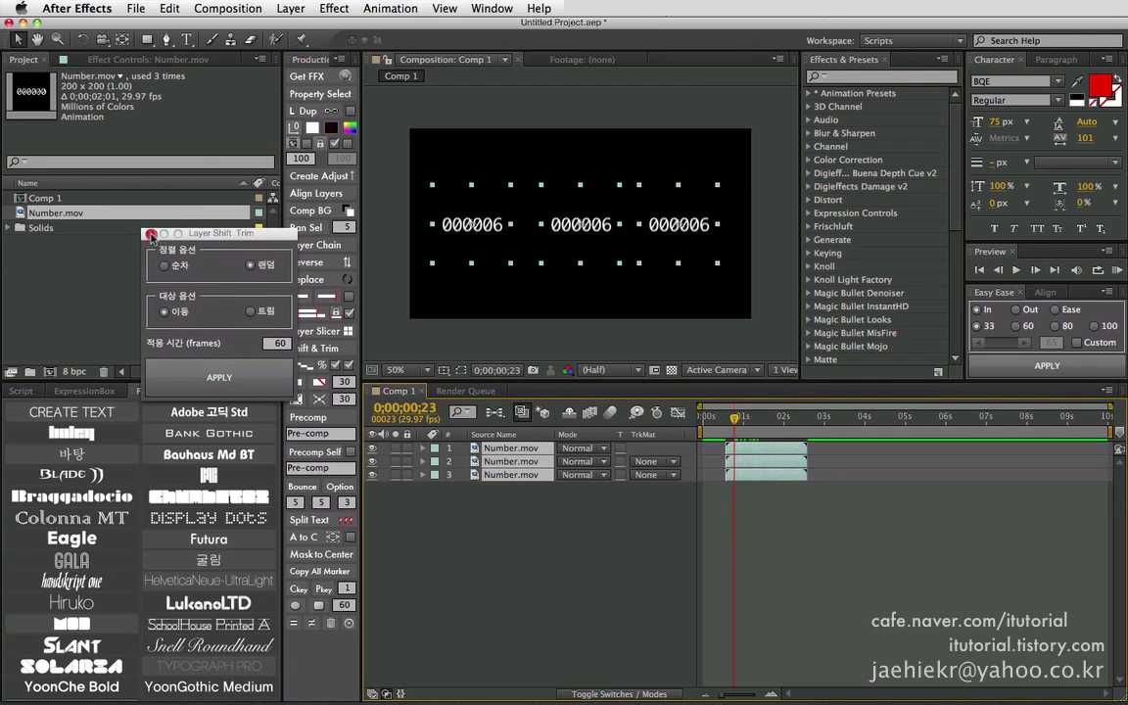
Close Layer Shift Trim, trim the layers at the current frame, and go to 0;00;01;25
left_click(151, 236)
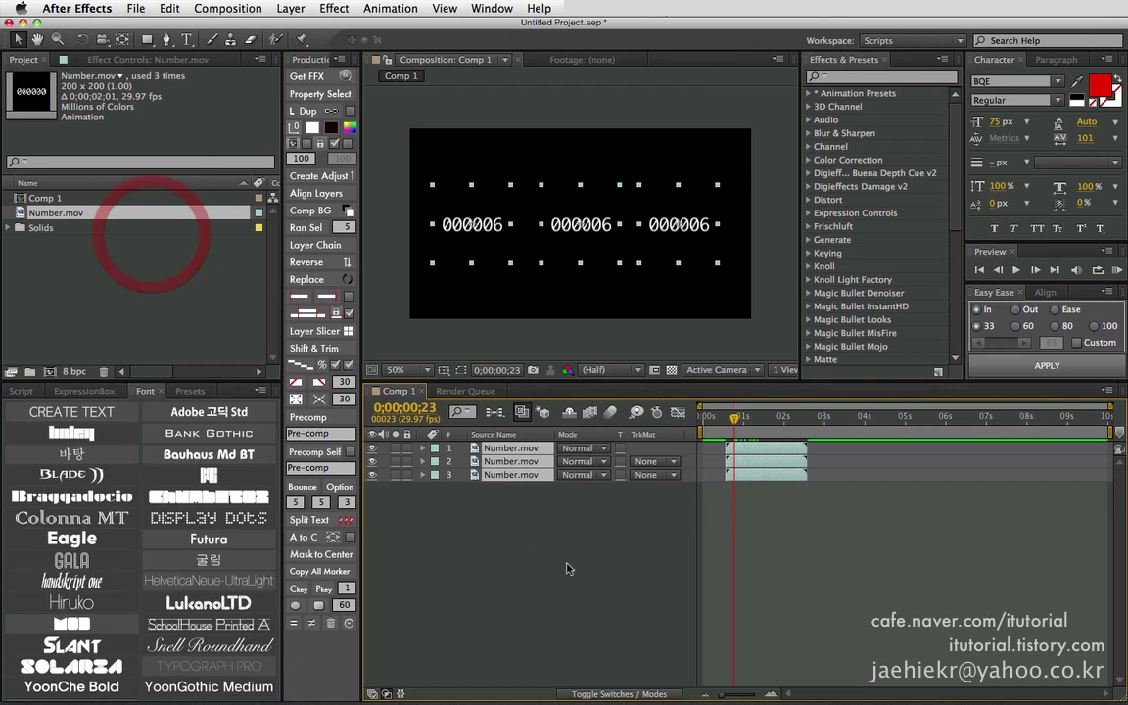
left_click(292, 297)
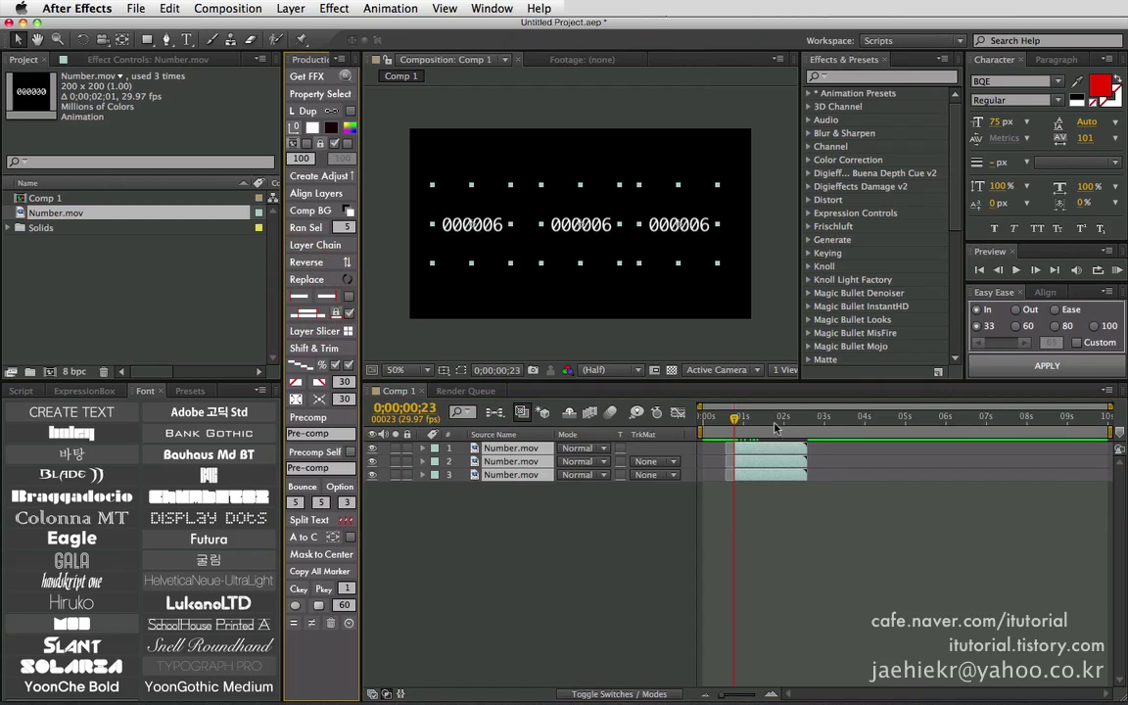
left_click(342, 296)
left_click(299, 265)
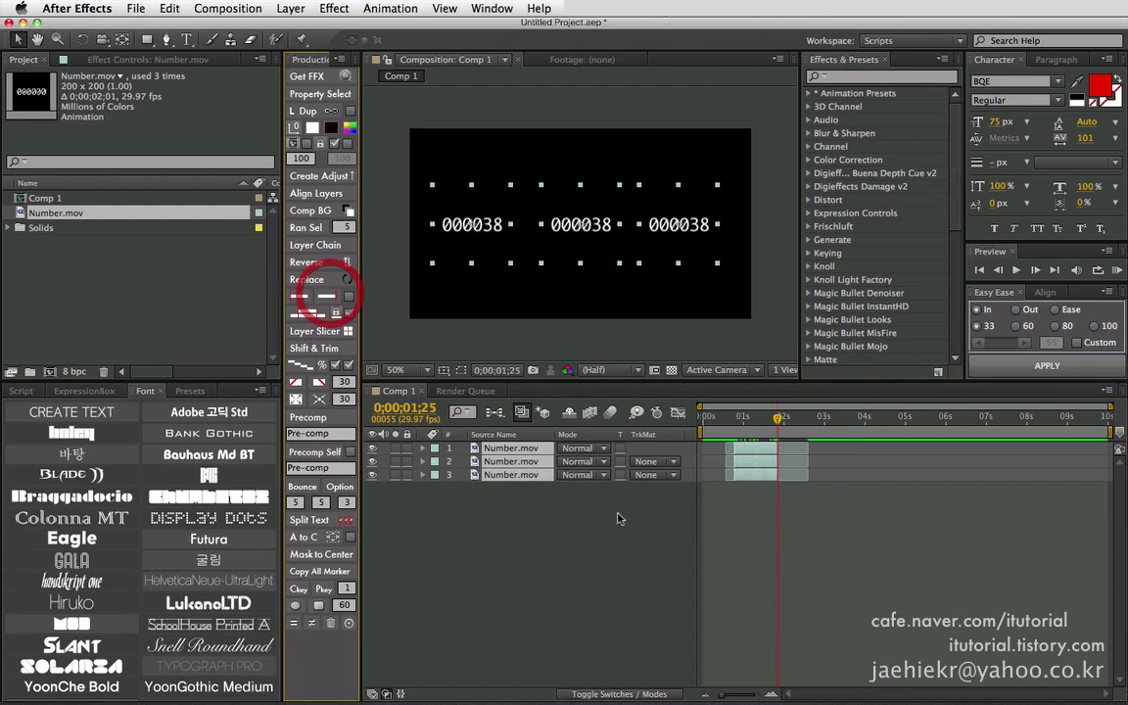
left_click(548, 509)
Trim layer 2's end to the current time and slide layer 1 about 6 frames later
left_click(778, 463)
key("alt+bracketright")
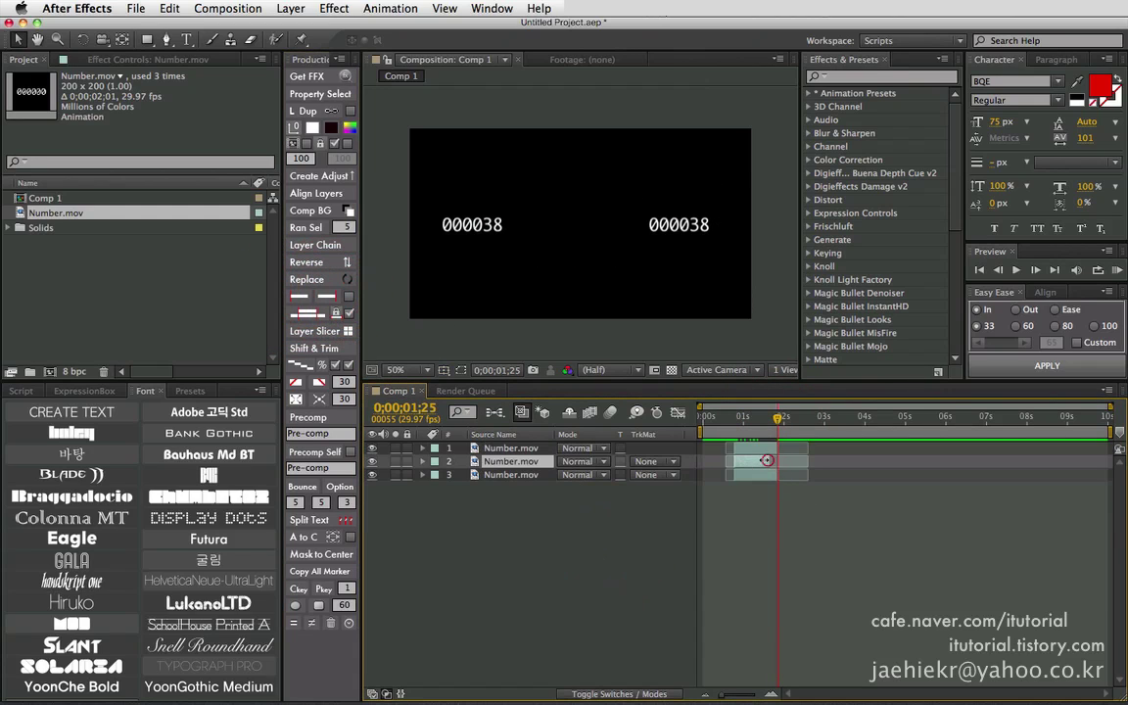
left_click(729, 460)
left_click_drag(749, 447, 798, 474)
left_click(786, 474)
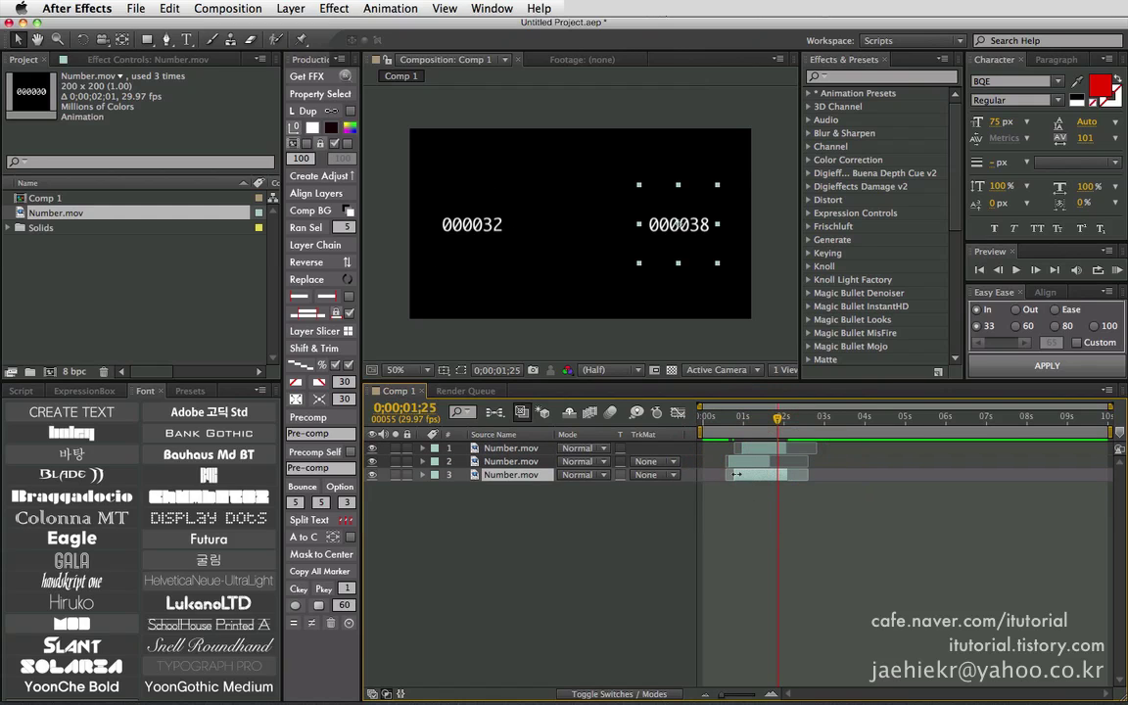
Move the current time back to 0;00;00;19 and select all three Number.mov layers
left_click(741, 416)
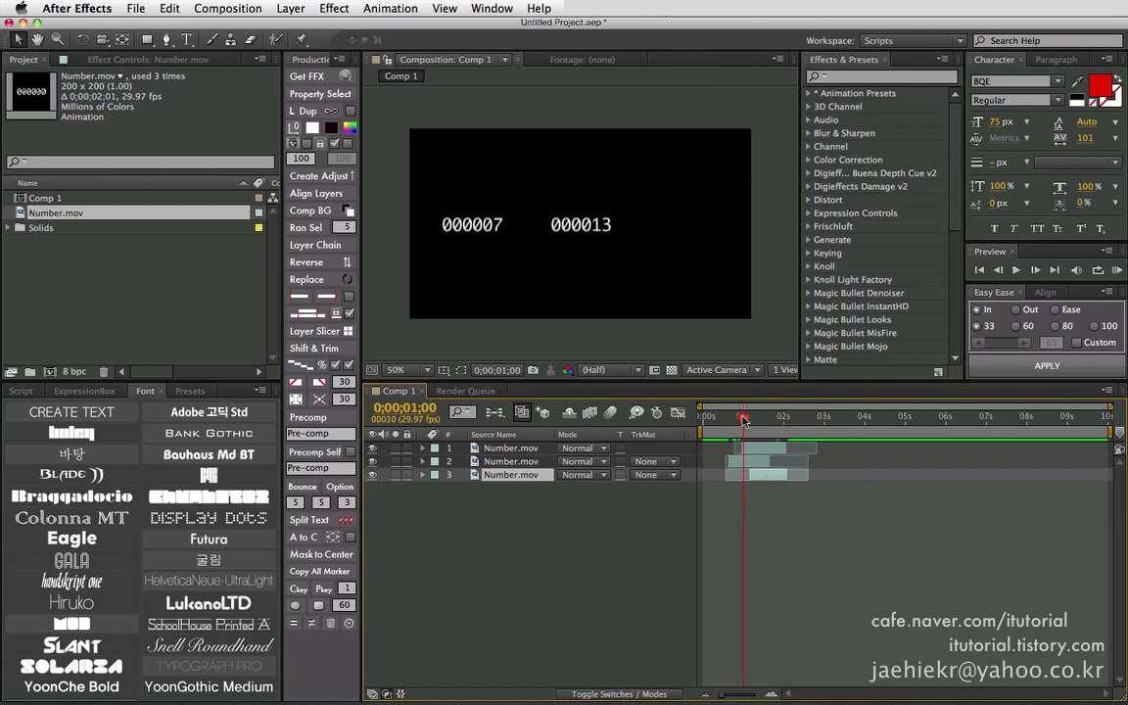
key("Page_Up")
left_click_drag(737, 419, 750, 420)
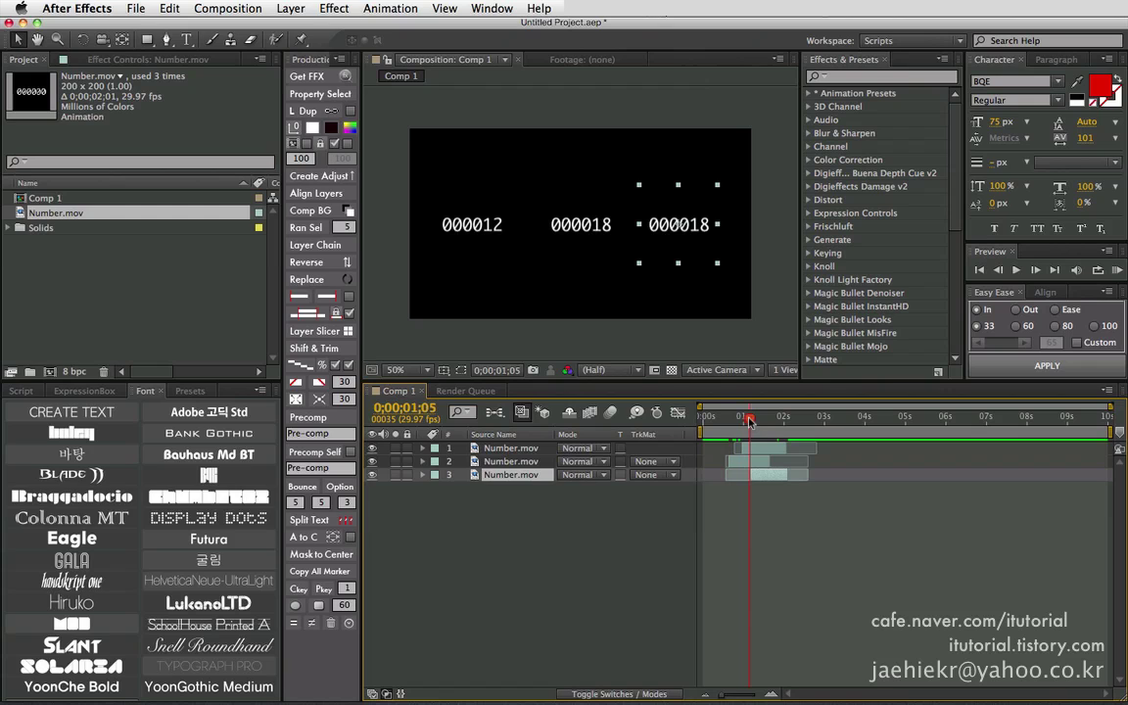
left_click_drag(501, 487, 460, 384)
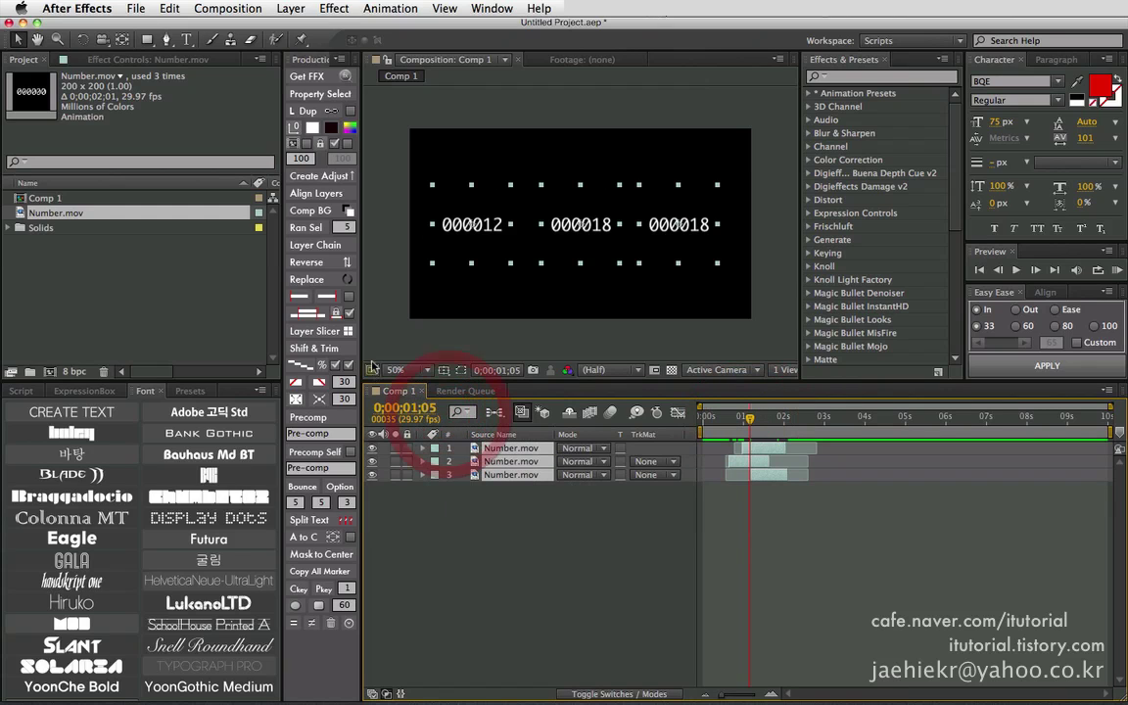
left_click(327, 347)
Apply a sequential shift to the three layers, preview it, and undo it
left_click_drag(510, 250, 177, 207)
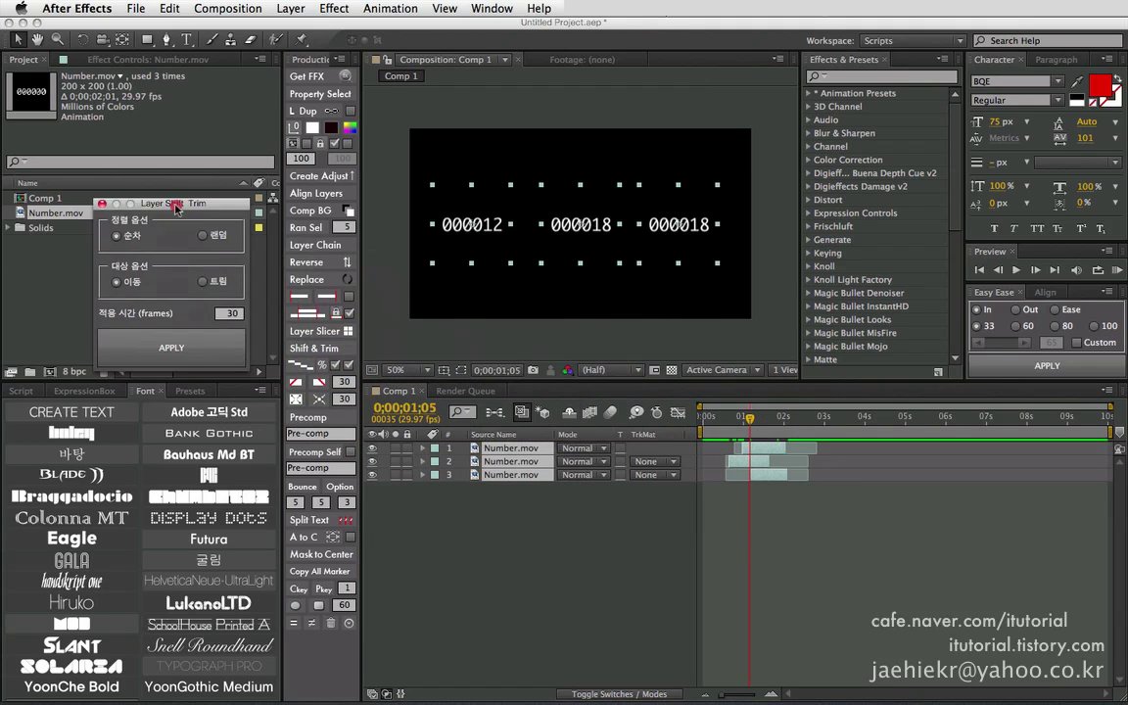
left_click(202, 350)
mouse_move(743, 417)
left_mouse_down()
mouse_move(827, 421)
mouse_move(762, 418)
mouse_move(768, 411)
left_mouse_up()
key("ctrl+z")
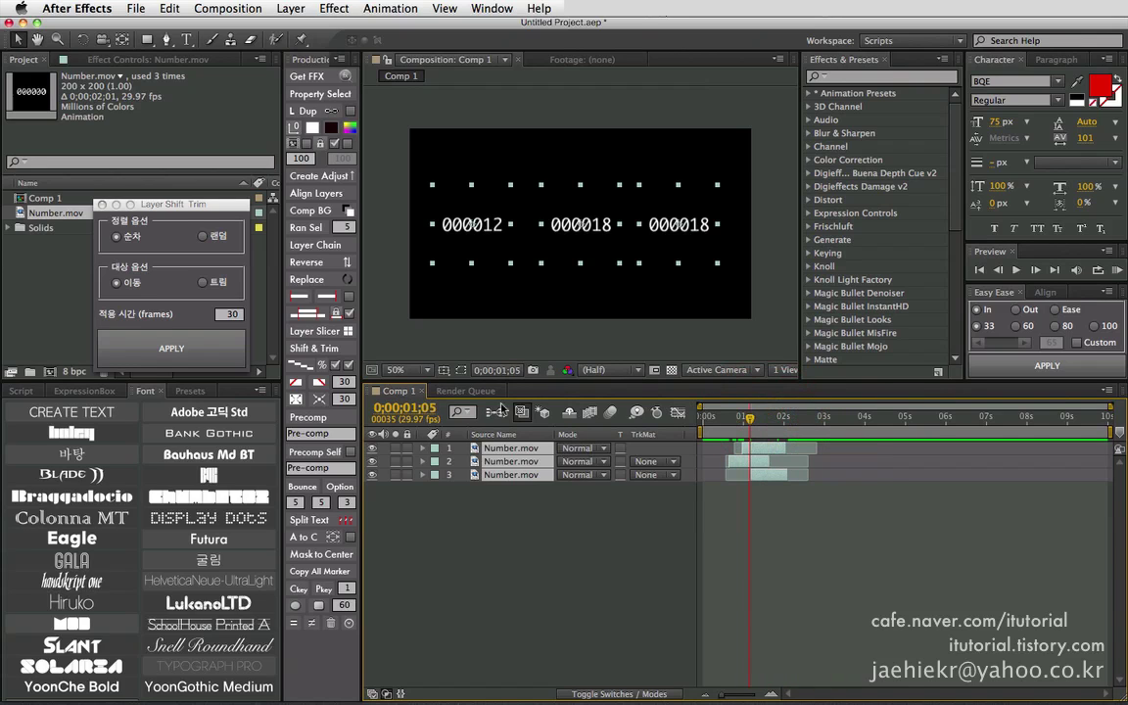
Reselect layers 1, 2 and 3 in the timeline
left_click(499, 534)
left_click(530, 461)
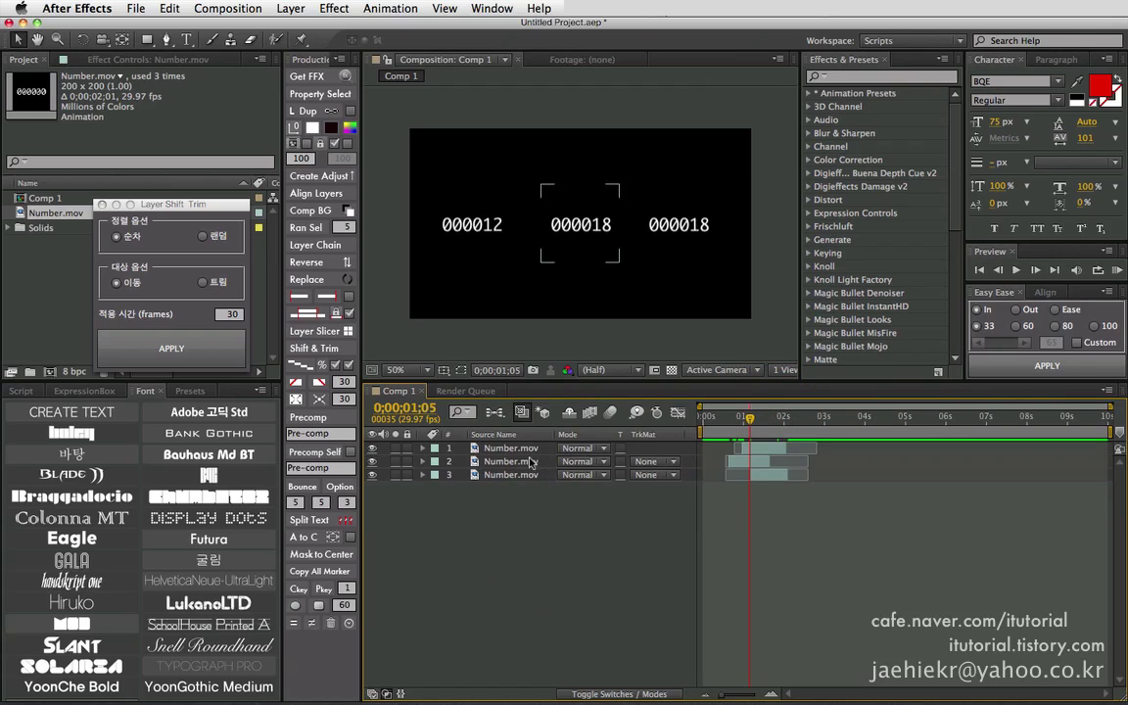
key("ctrl+shift+Up")
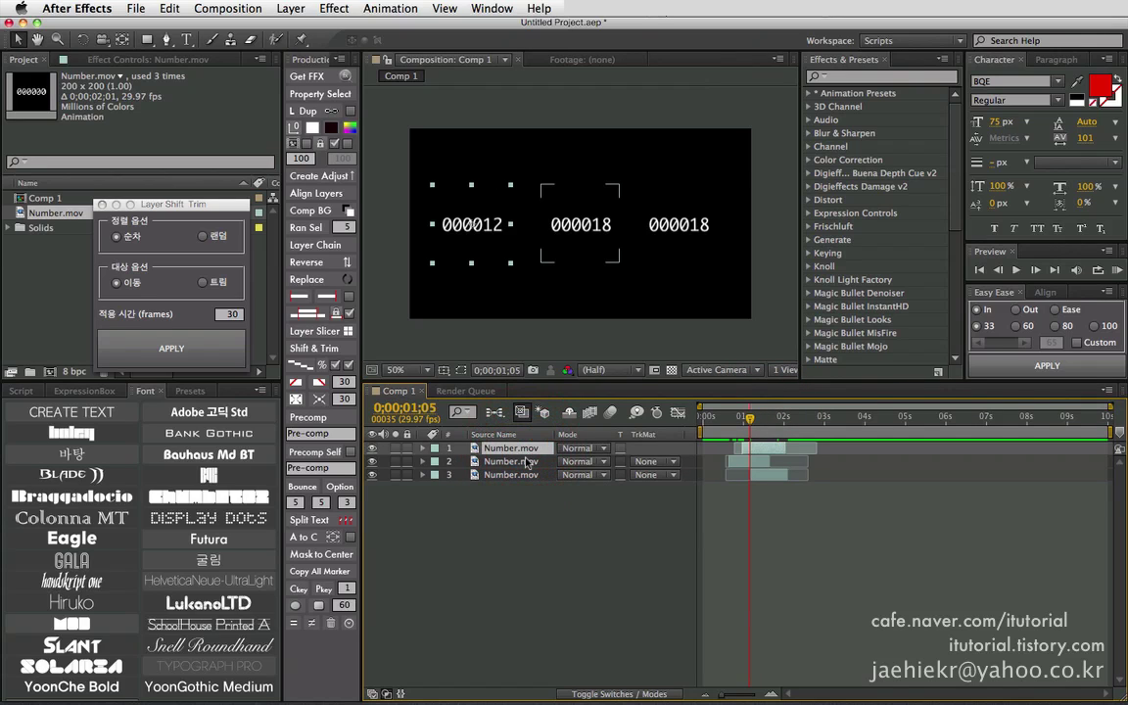
left_click(517, 476, "shift")
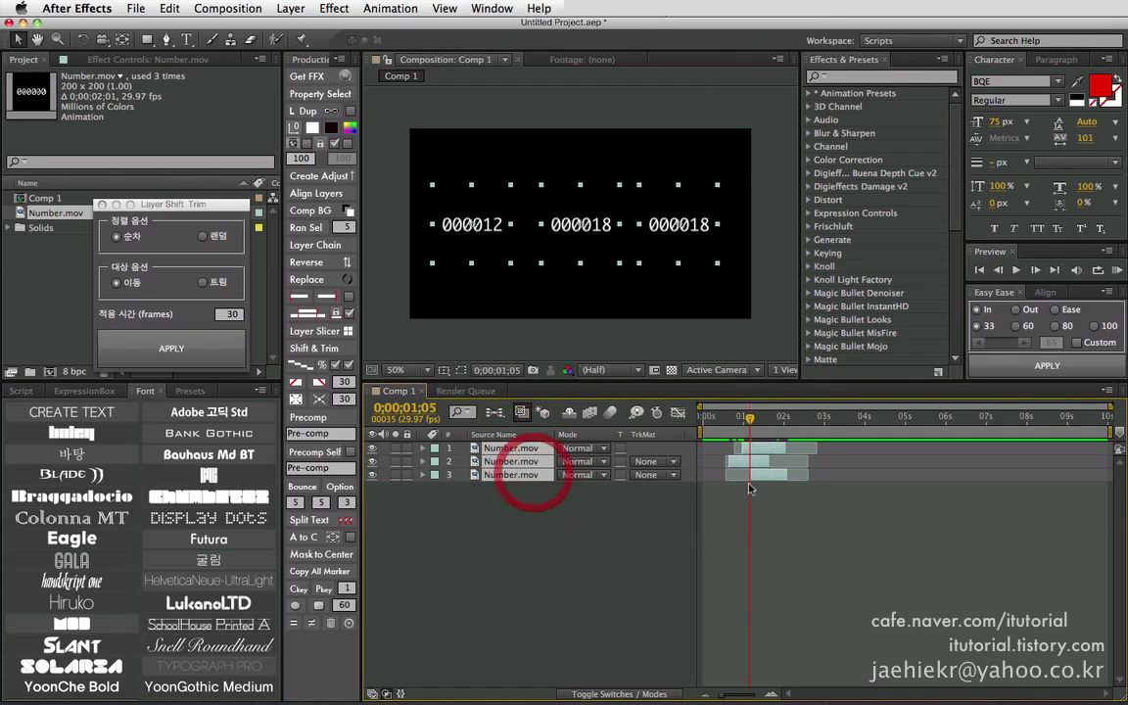
Switch ordering to random and apply a random shift to the three layers
left_click(127, 240)
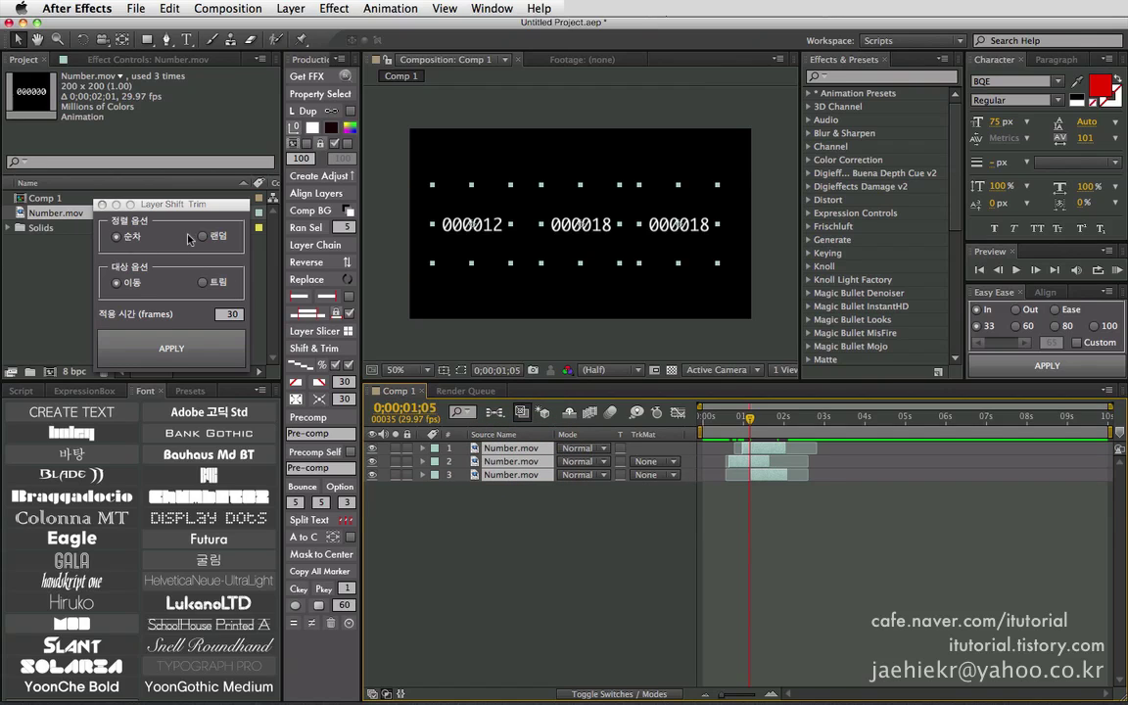
left_click(203, 237)
left_click(170, 342)
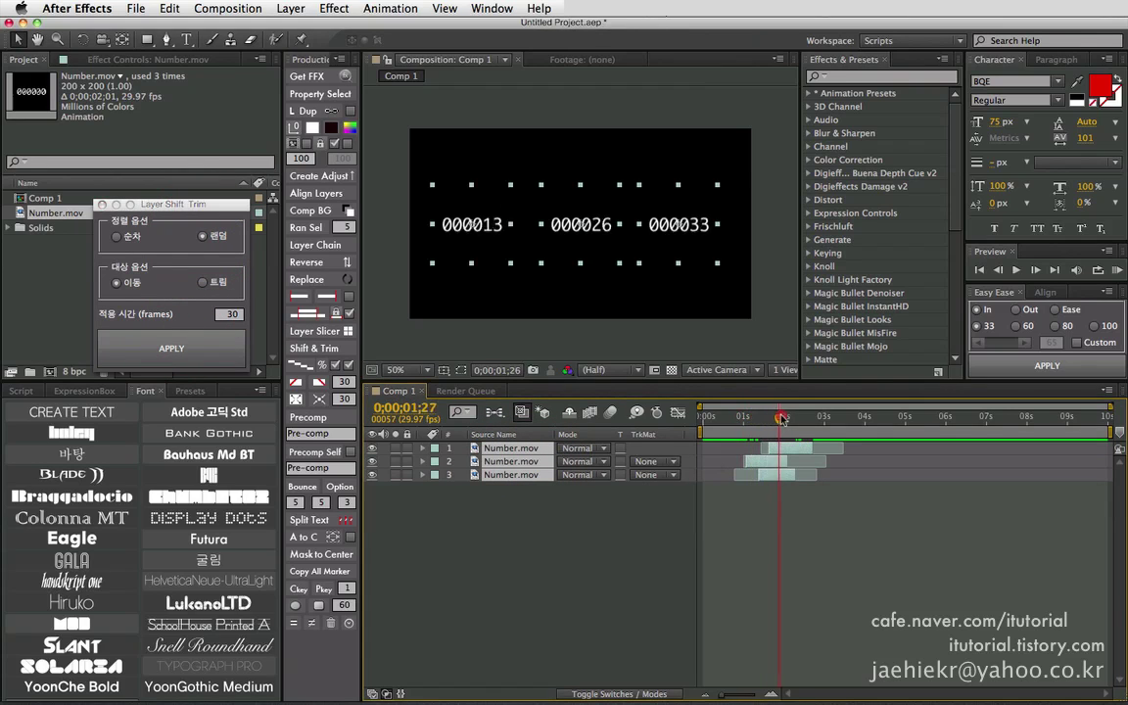
left_click(749, 419)
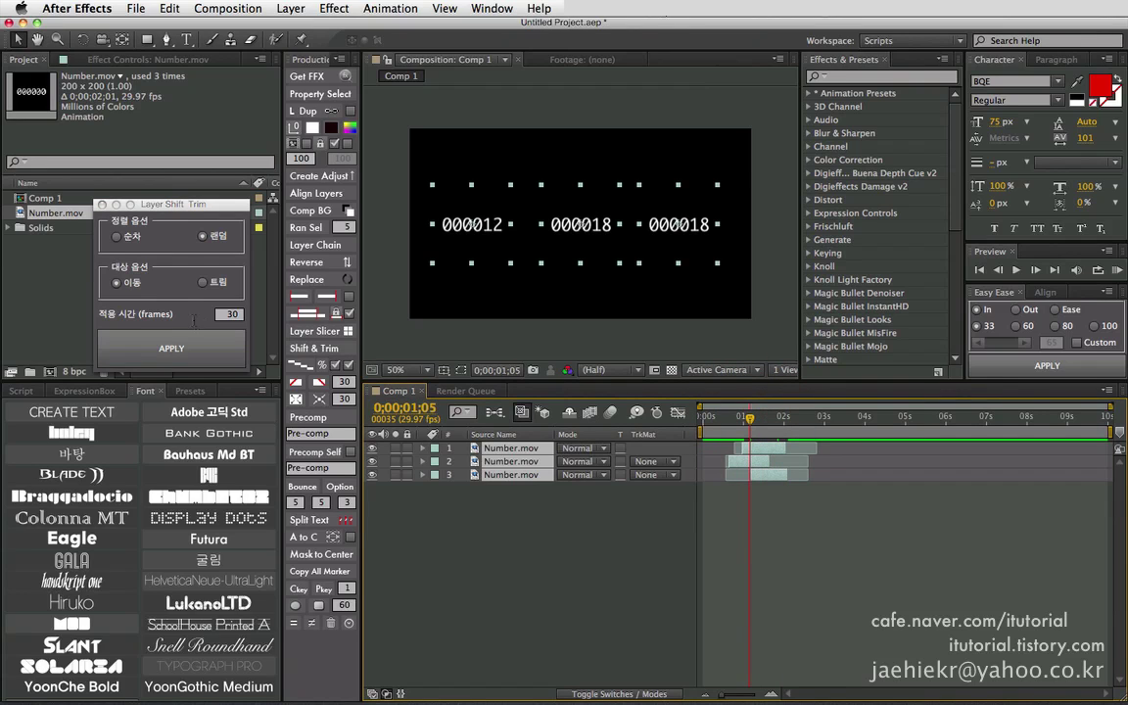
left_click(173, 297)
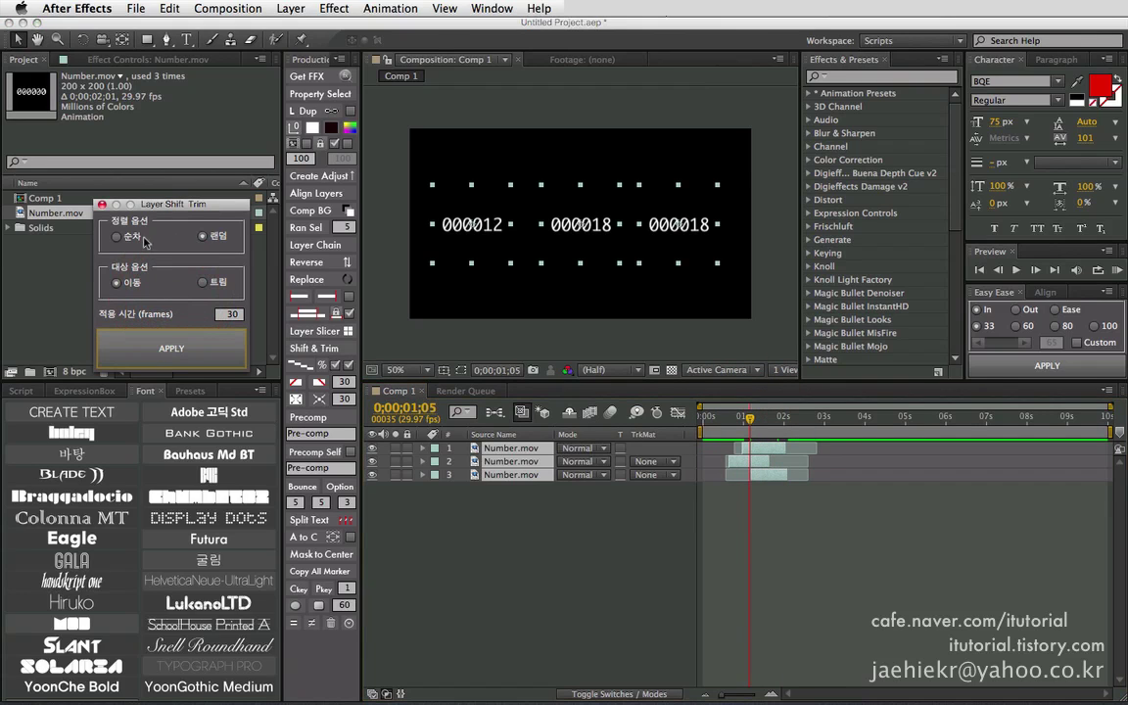
Set Layer Shift Trim to sequential (순차) trimming (트림) and pick out layer 2
left_click(144, 238)
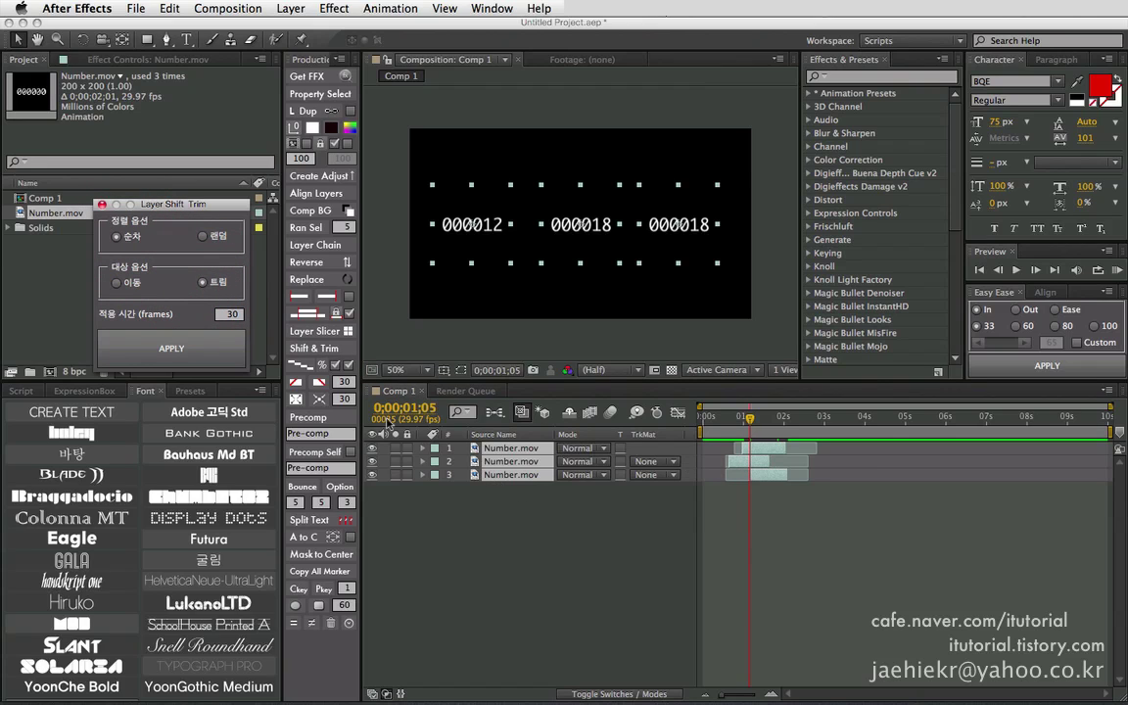
left_click(627, 504)
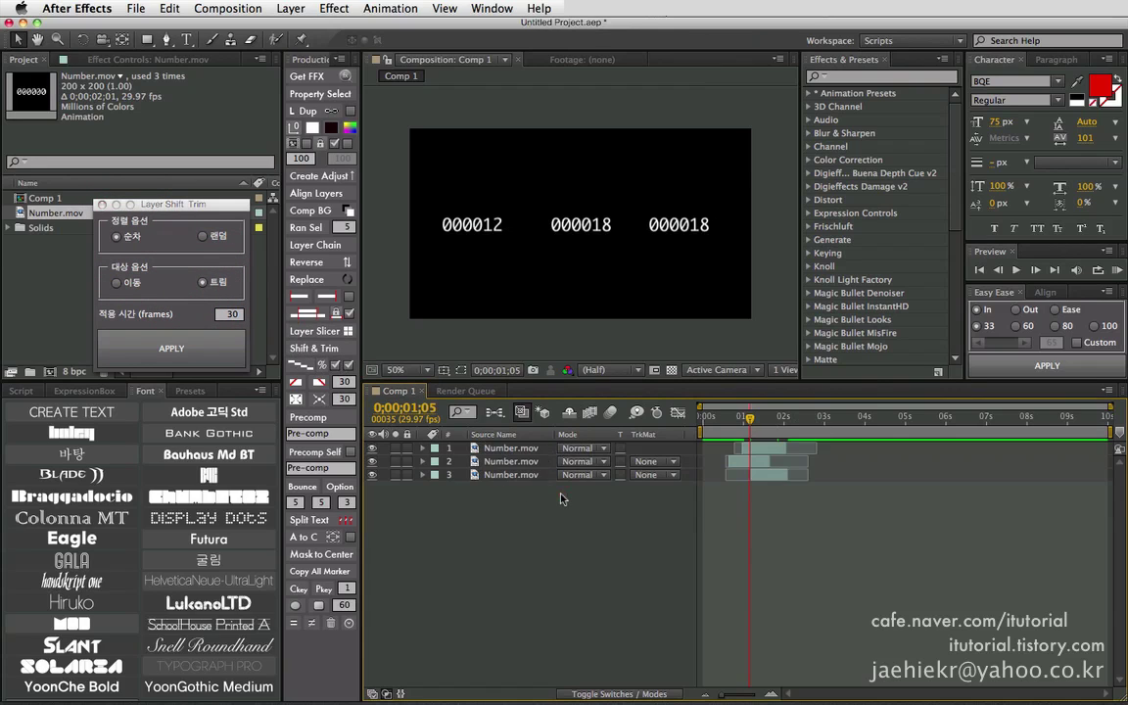
left_click(515, 449)
left_click(519, 462)
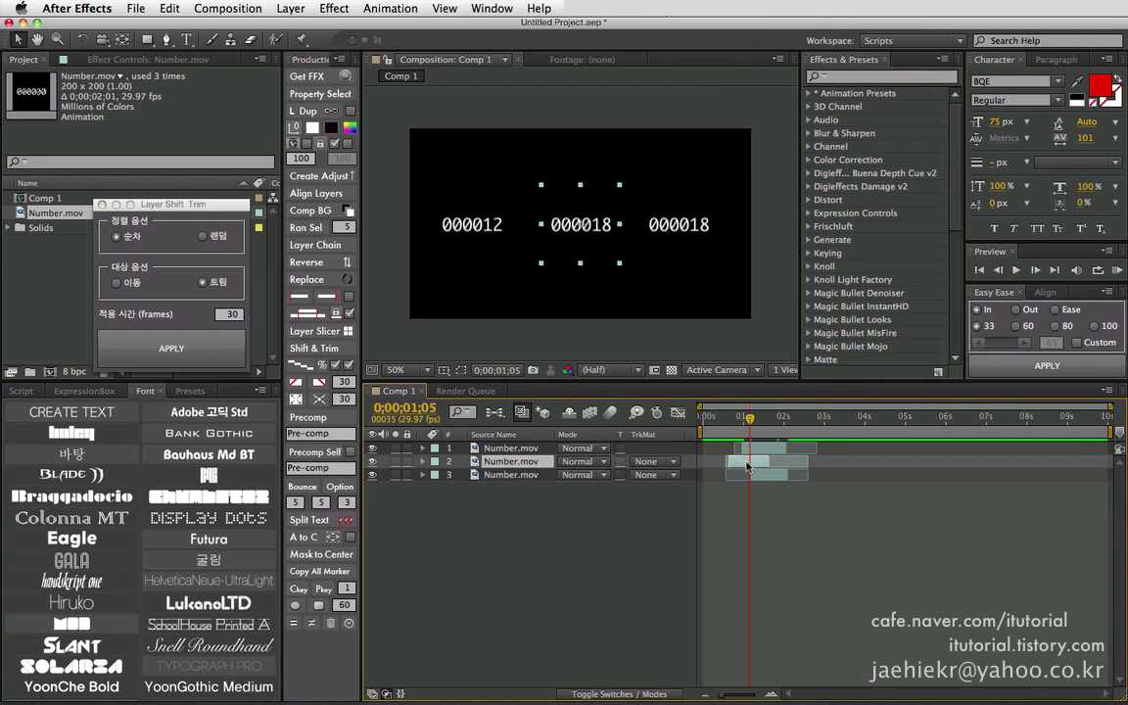
left_click(523, 448, "shift")
left_click(529, 474, "shift")
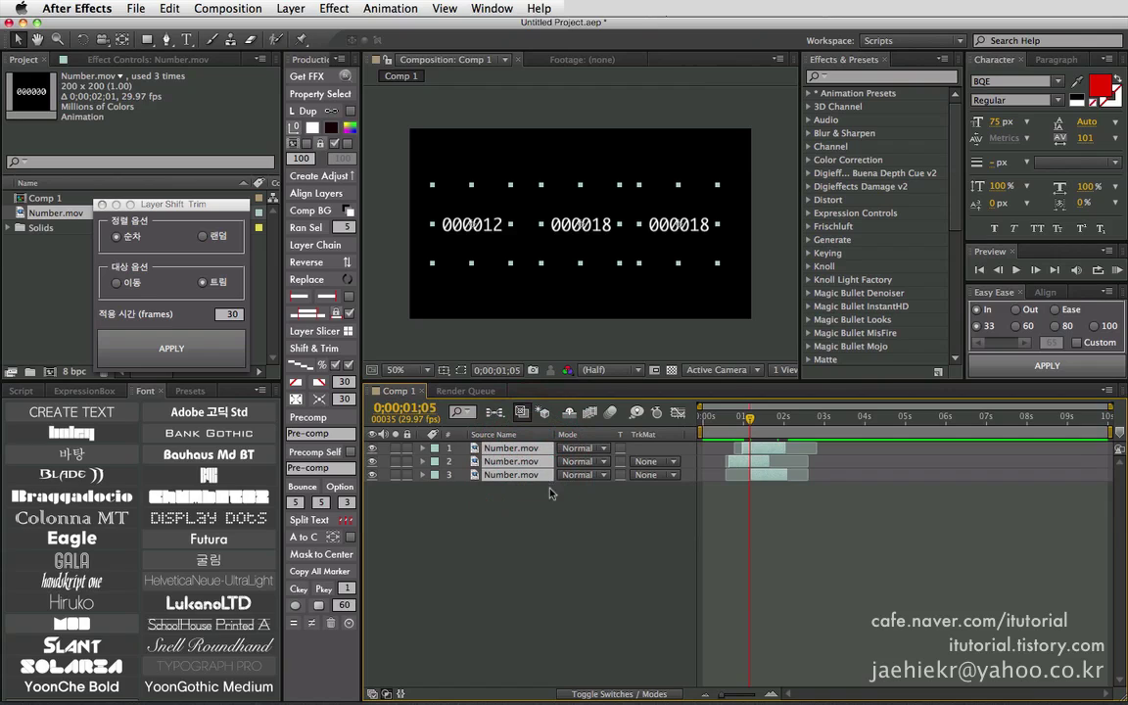
left_click(537, 491)
Move layer 2 above layer 1, slide lower layers ~12 frames earlier, then all ~4 later
left_click_drag(513, 461, 528, 447)
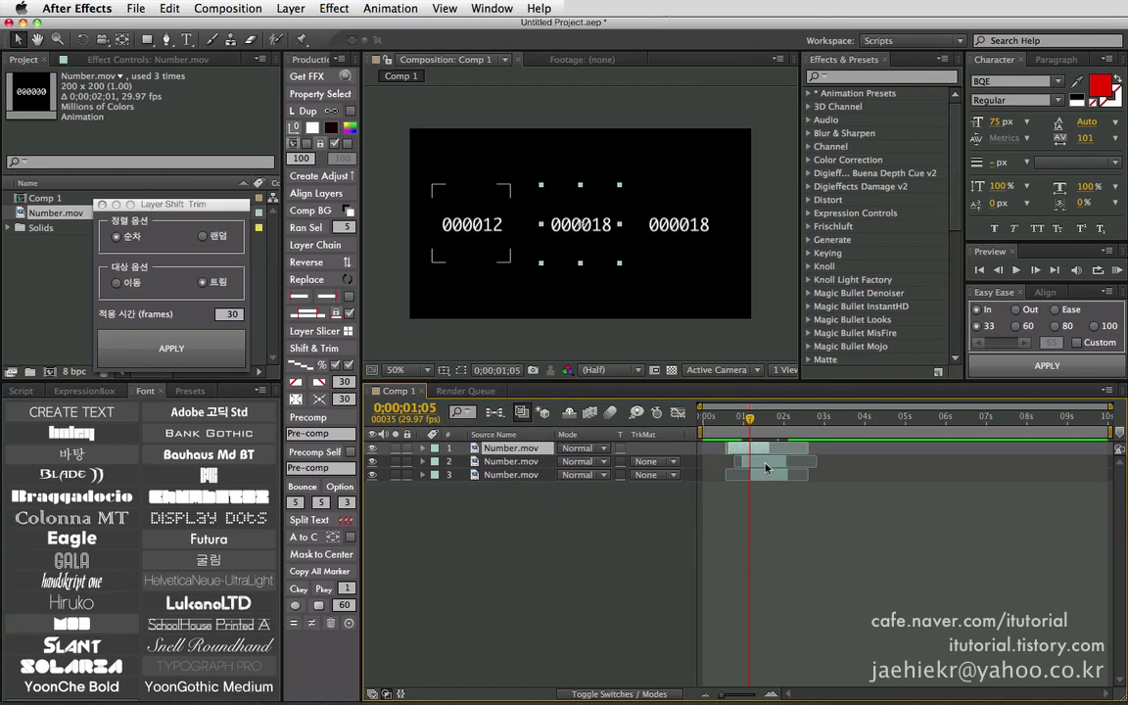
mouse_move(757, 461)
left_mouse_down()
mouse_move(741, 461)
mouse_move(748, 476)
left_mouse_up()
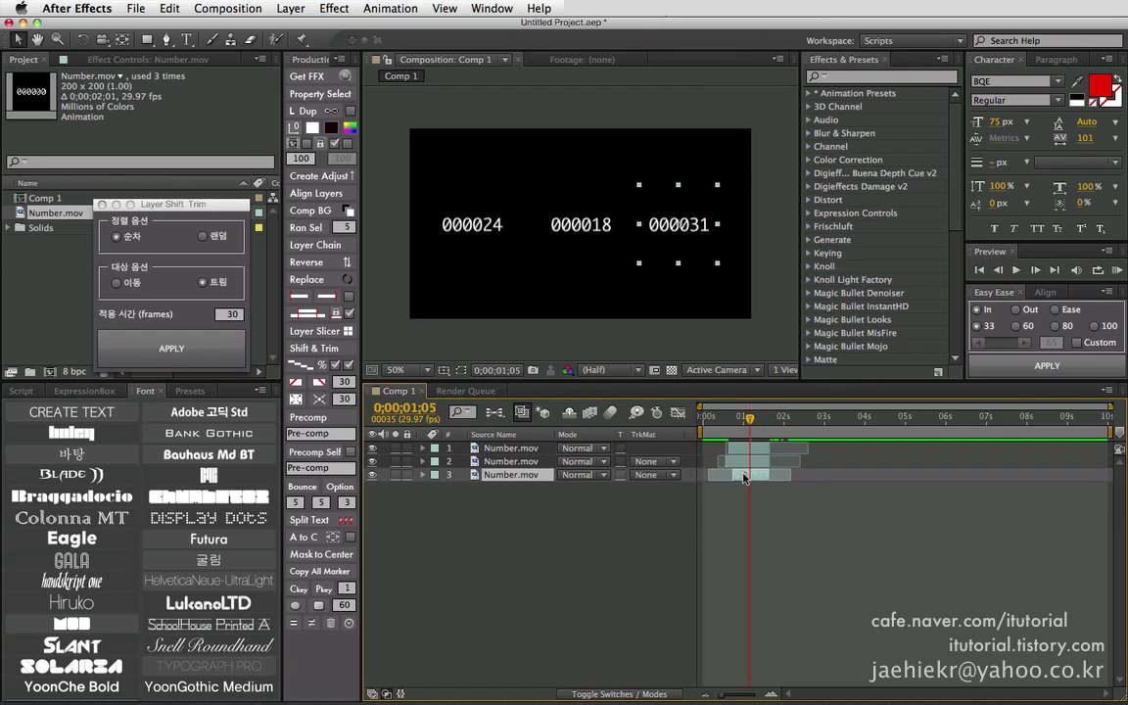
key("super+a")
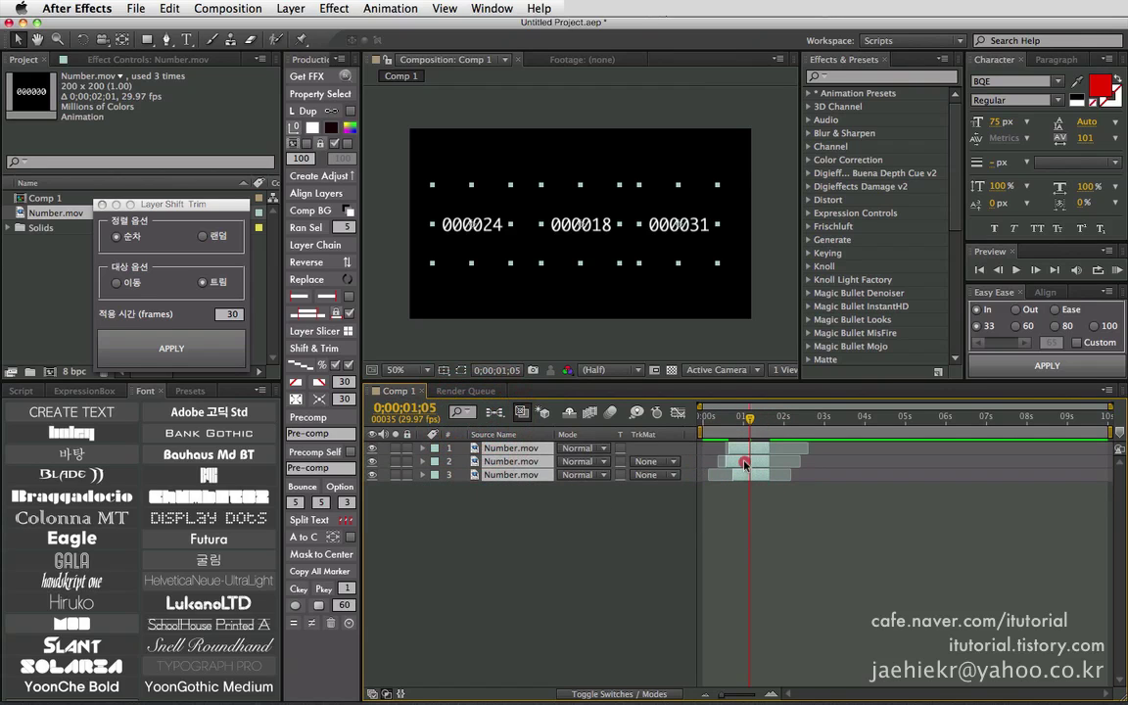
left_click_drag(744, 463, 749, 460)
left_click(712, 493)
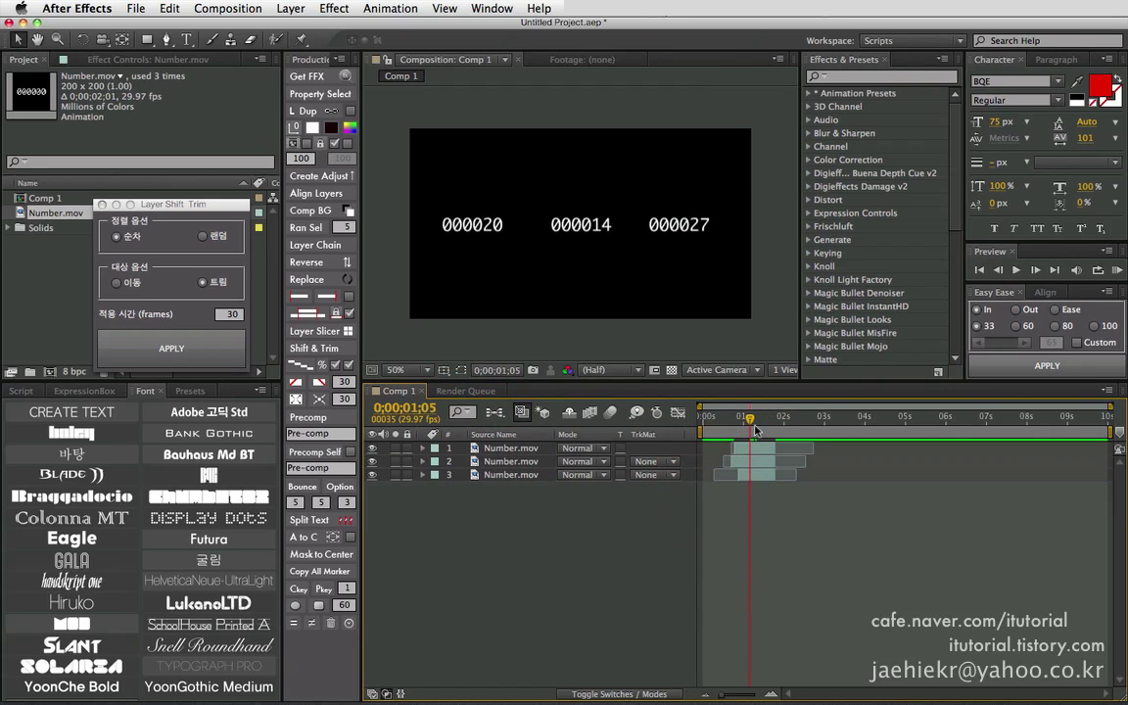
Set the current time back to 0;00;00;27 and select all three Number.mov layers
left_click_drag(750, 417, 750, 417)
left_click(752, 458)
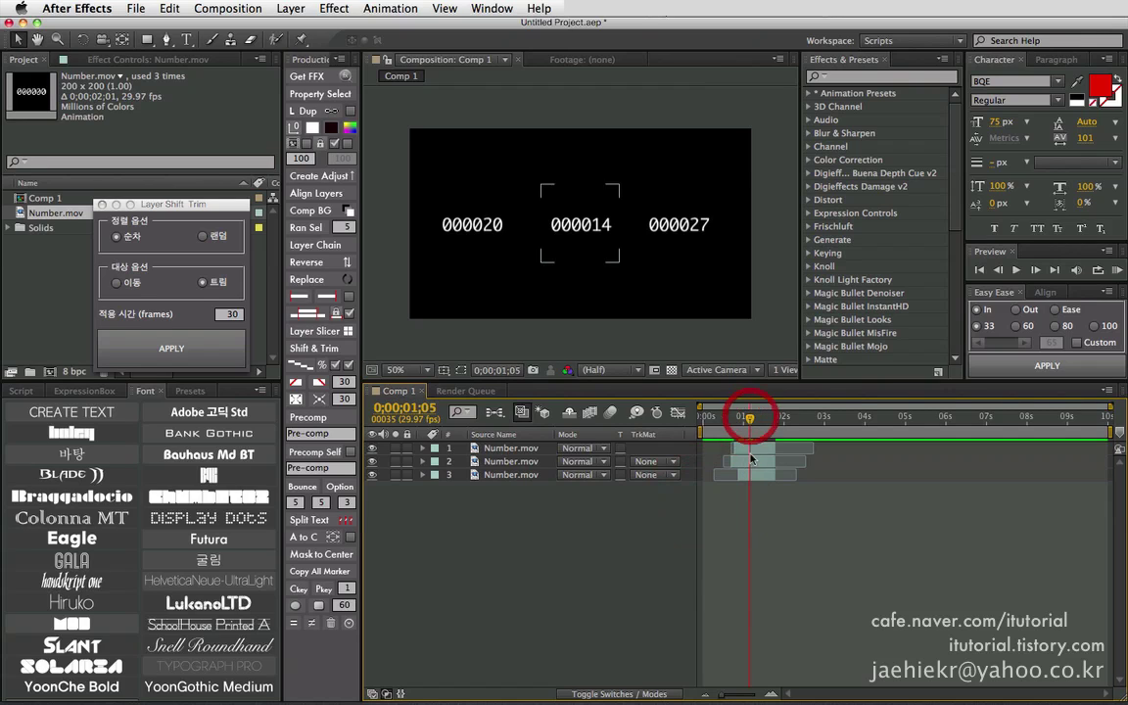
left_click(746, 459)
left_click_drag(747, 417, 739, 417)
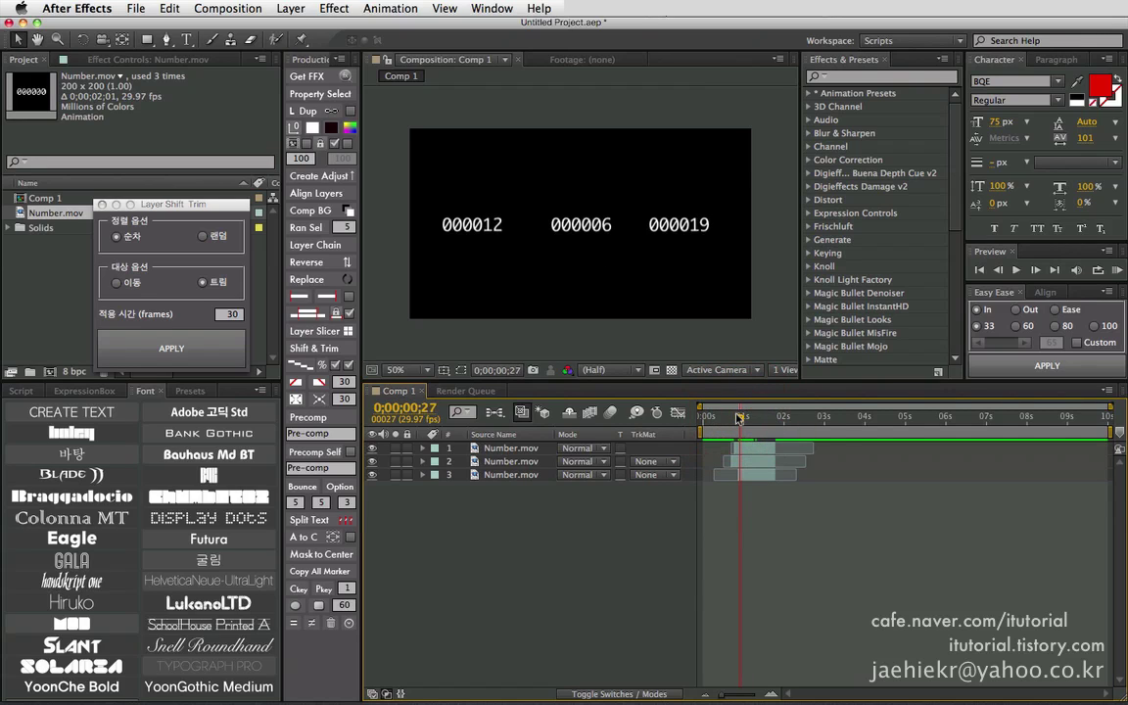
left_click_drag(580, 545, 490, 442)
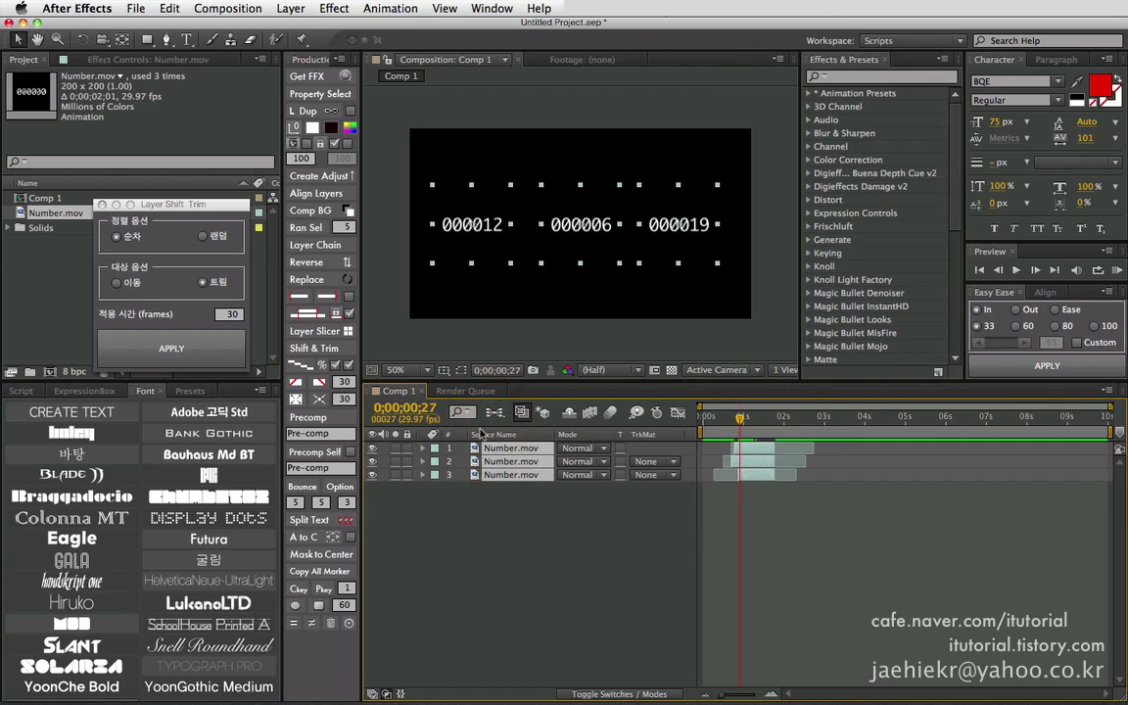
left_click(506, 503)
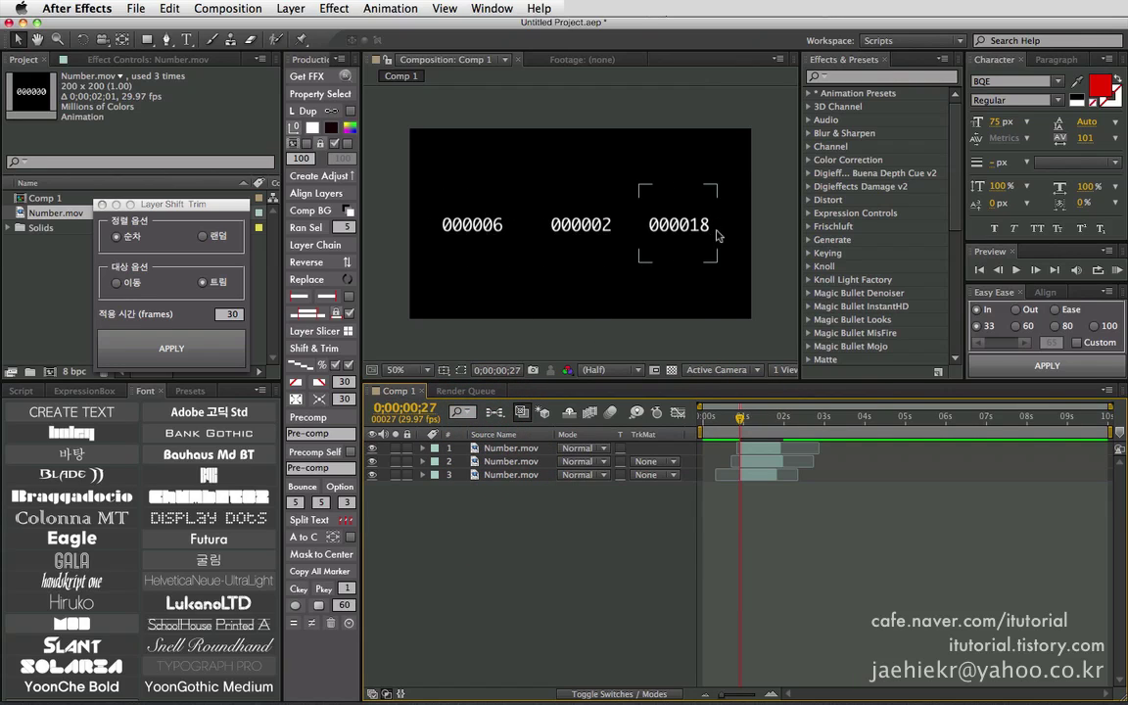
left_click_drag(528, 474, 446, 411)
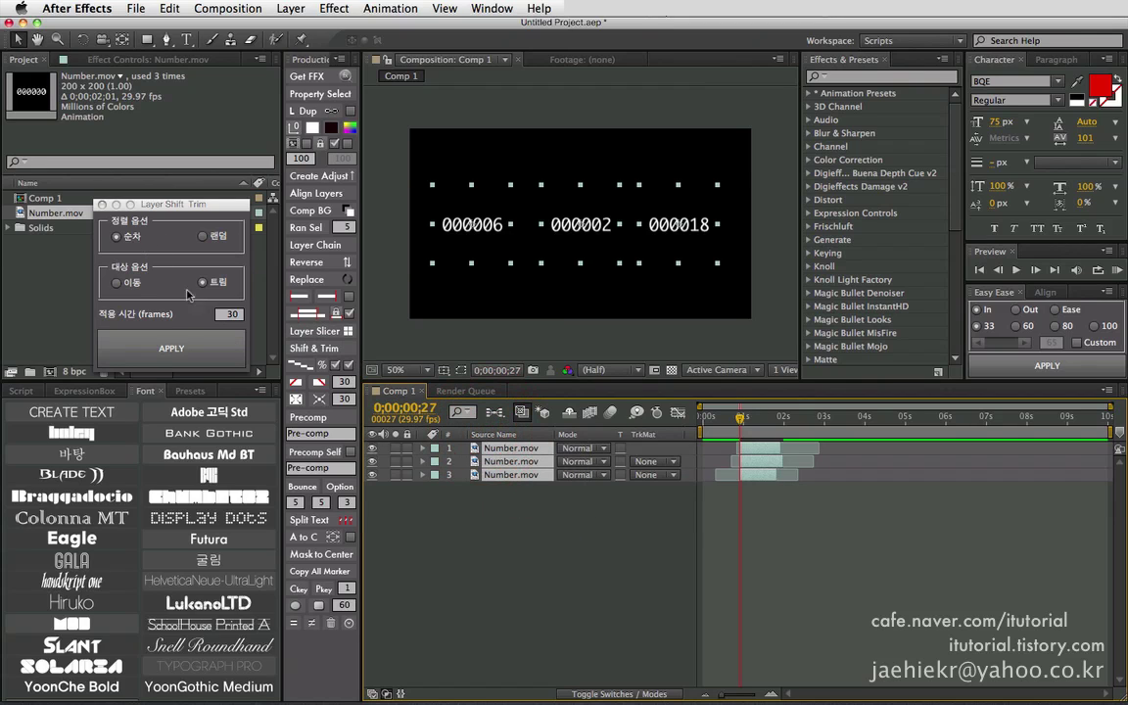
Apply a random move shift to the three layers and preview a later frame
left_click(137, 283)
left_click(202, 236)
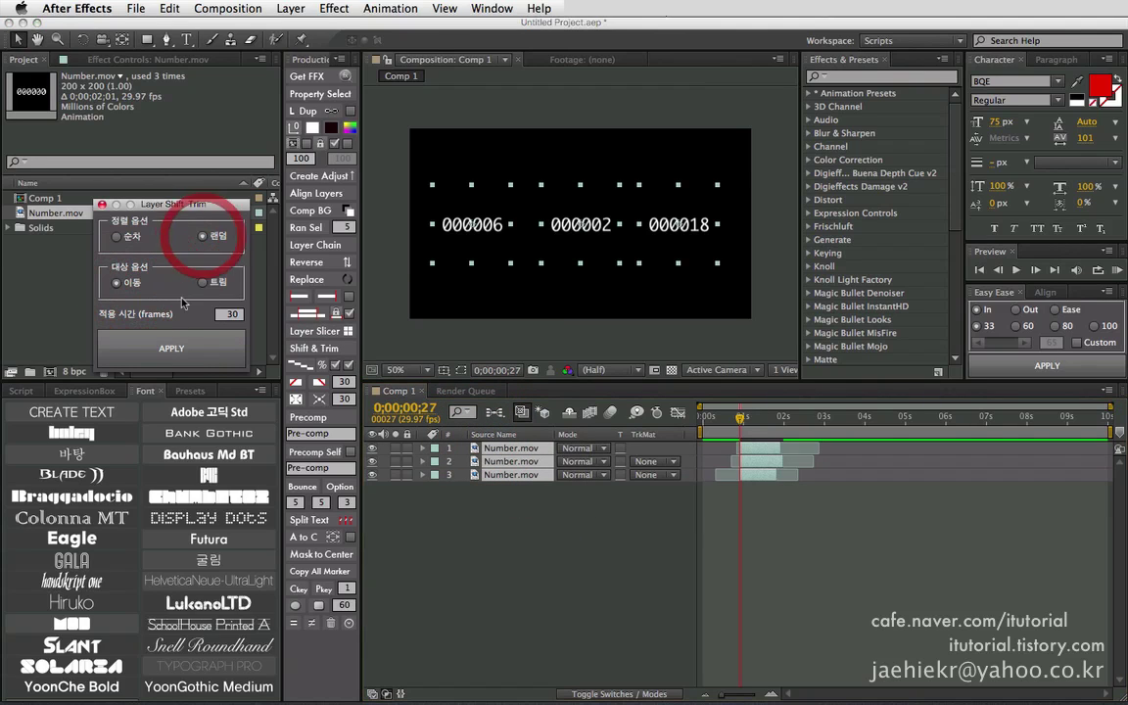
left_click(198, 354)
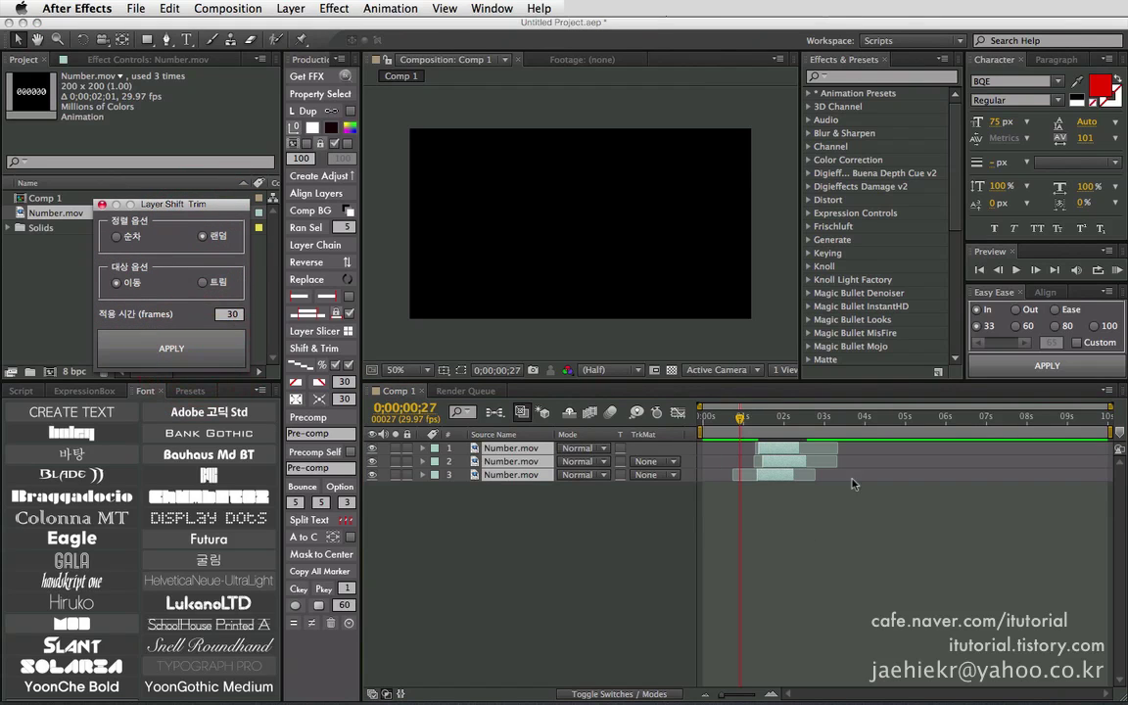
left_click_drag(744, 427, 737, 434)
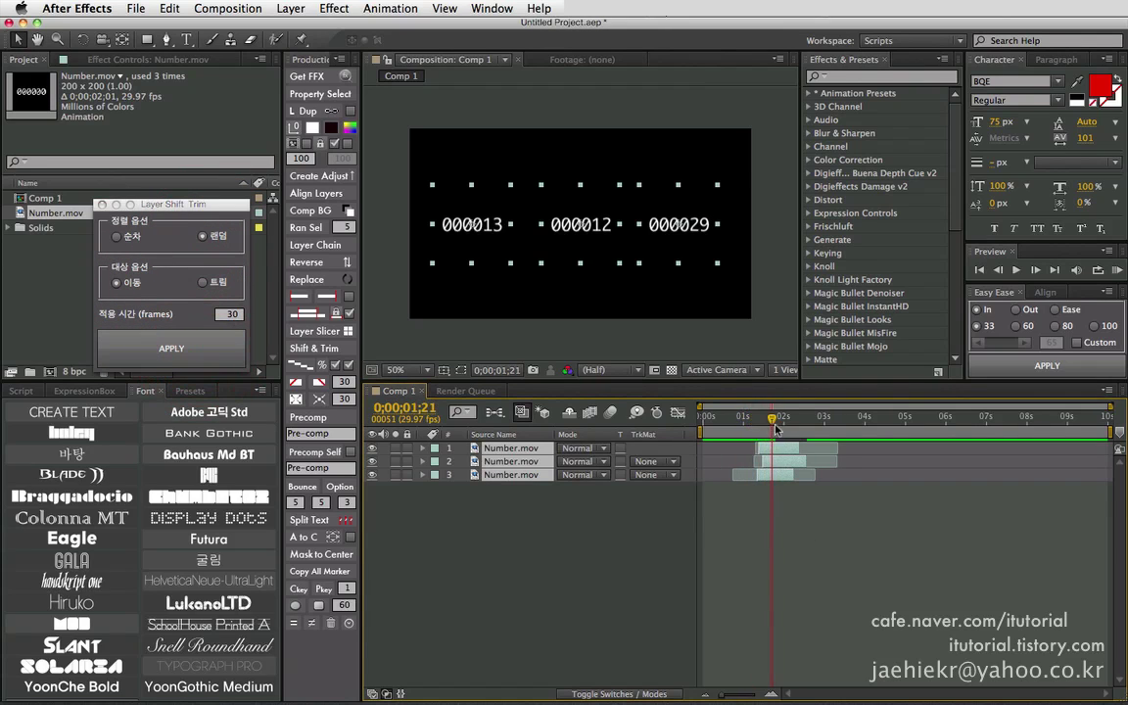
Apply a sequential trim to the layers, reapply it, then undo the extra trim
left_click(202, 282)
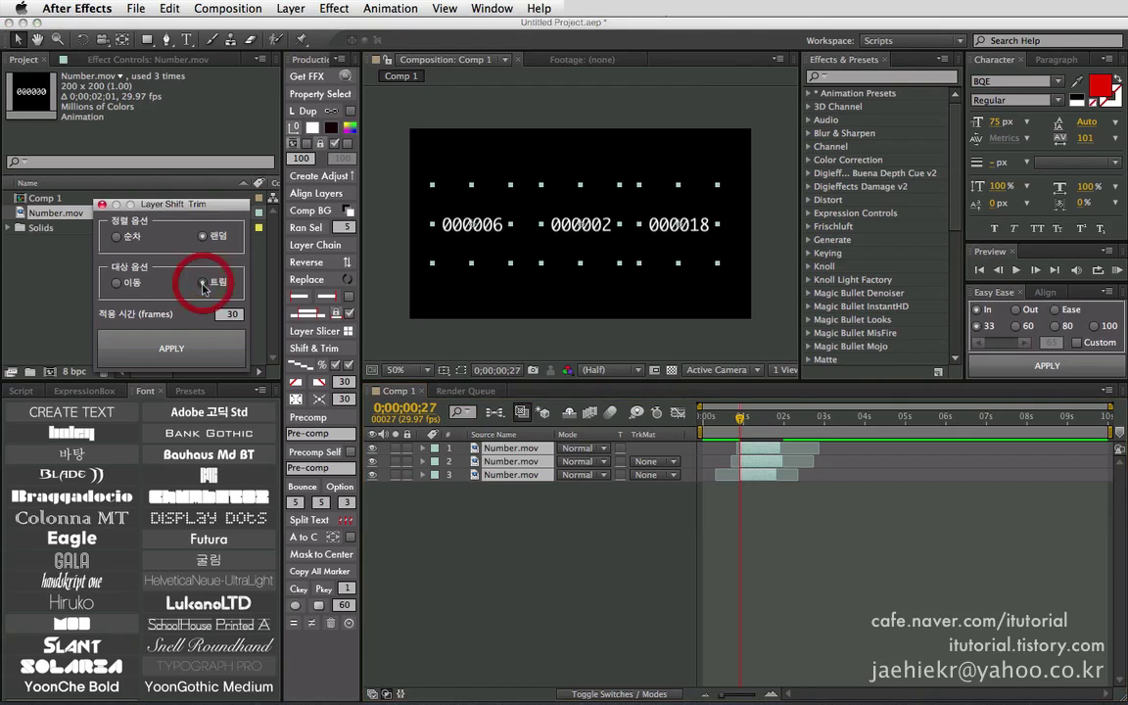
left_click(235, 314)
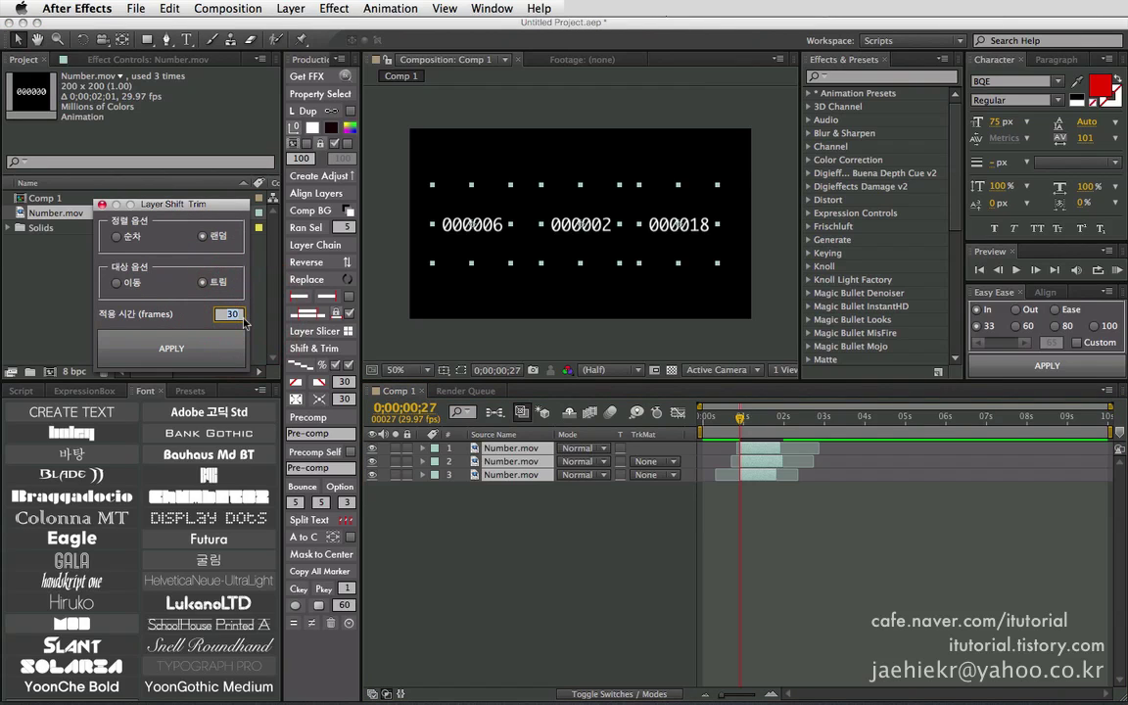
left_click(132, 238)
type("10")
left_click(186, 351)
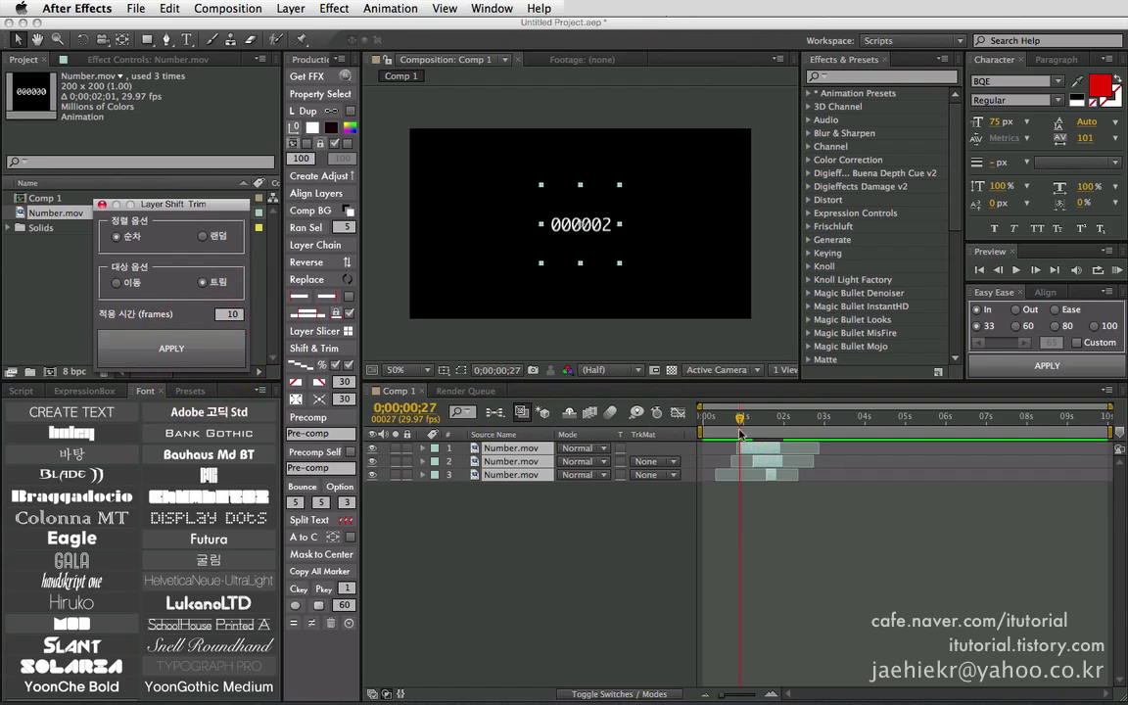
mouse_move(742, 419)
left_mouse_down()
mouse_move(774, 421)
mouse_move(741, 419)
left_mouse_up()
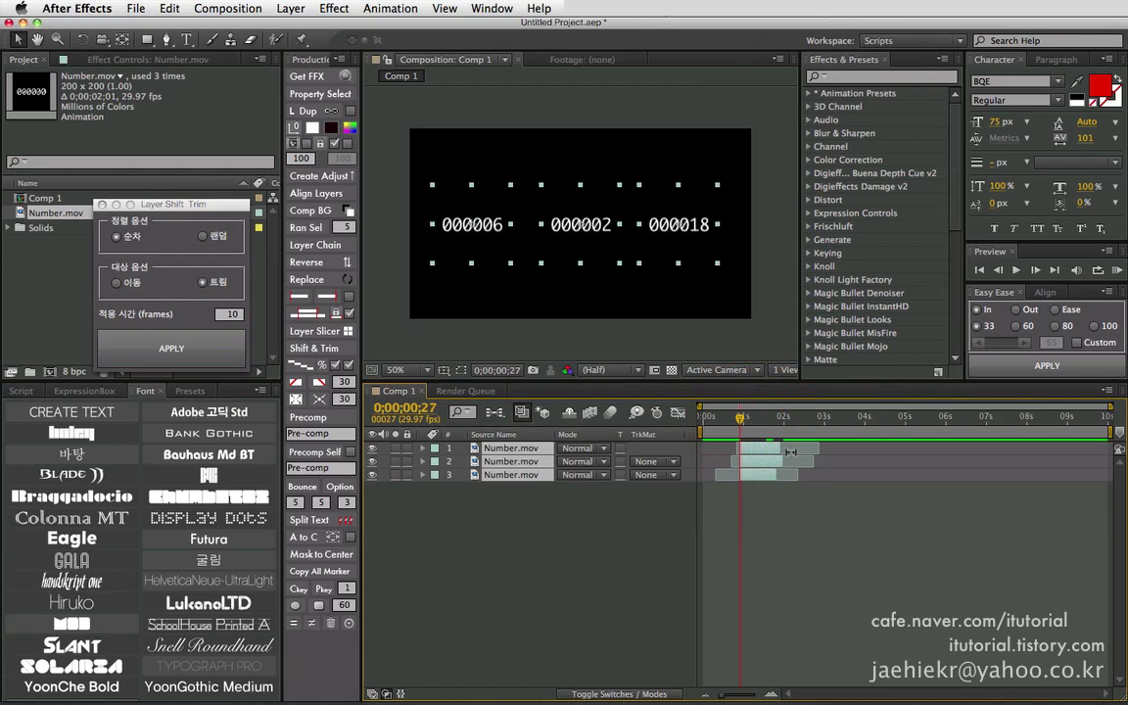
left_click(227, 349)
key("super+z")
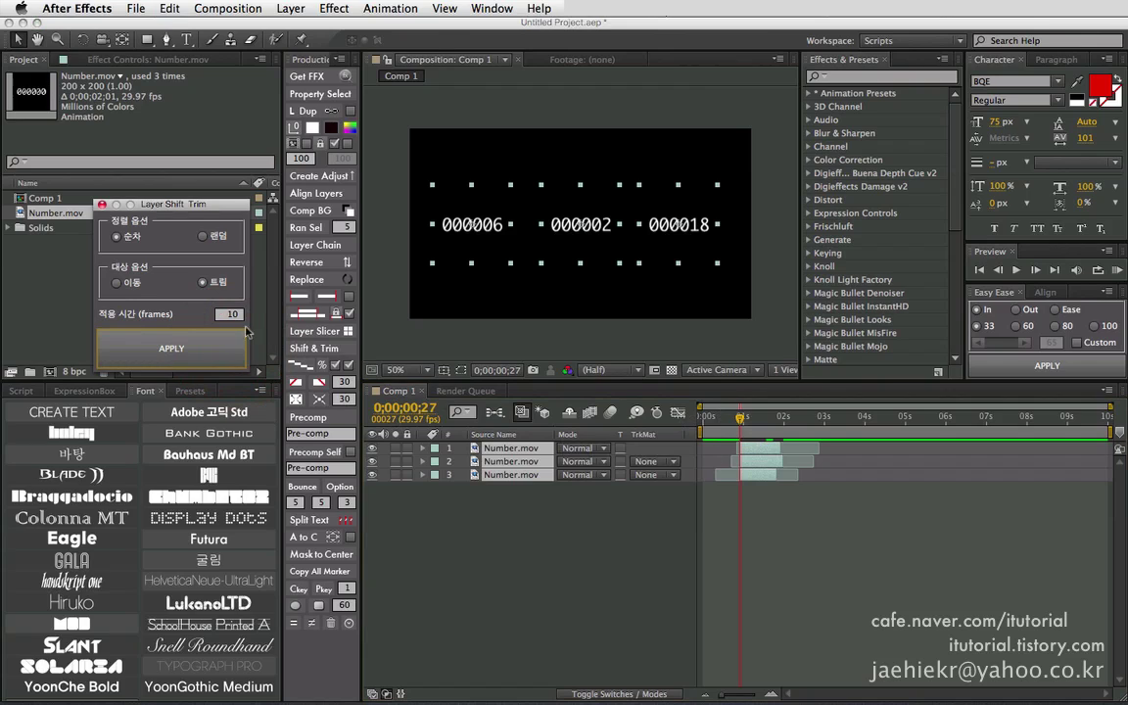
Try a 30-frame sequential trim, play through it, then undo it
left_click(227, 313)
type("30")
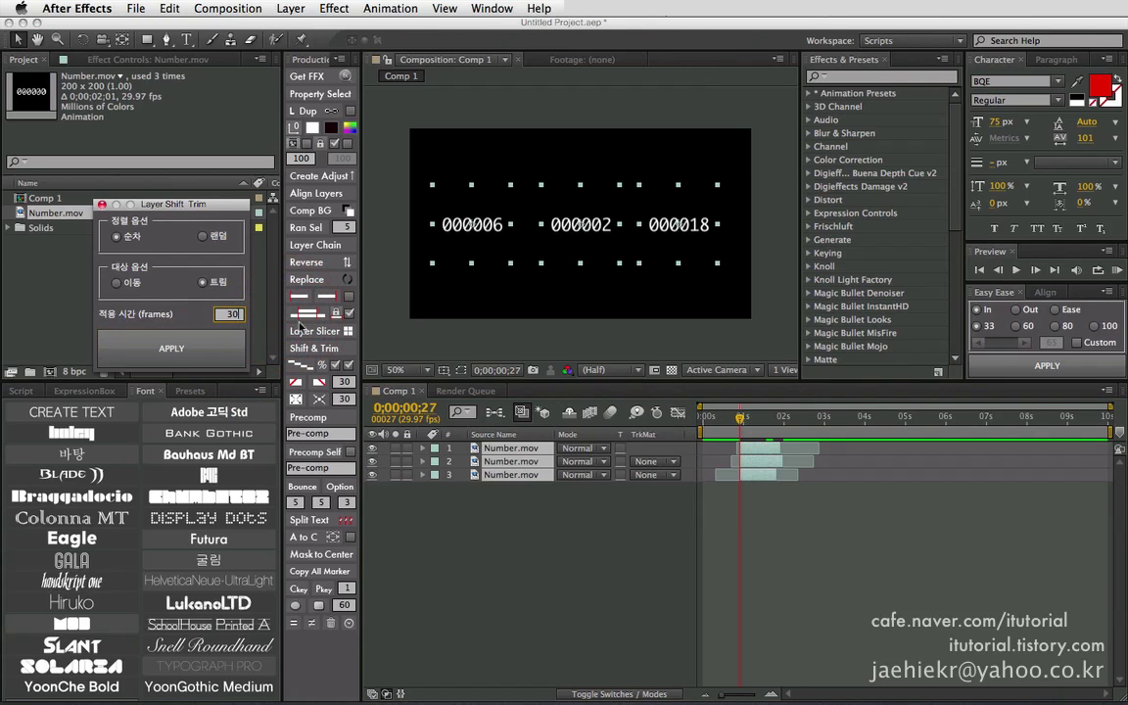
key("Return")
left_click(221, 338)
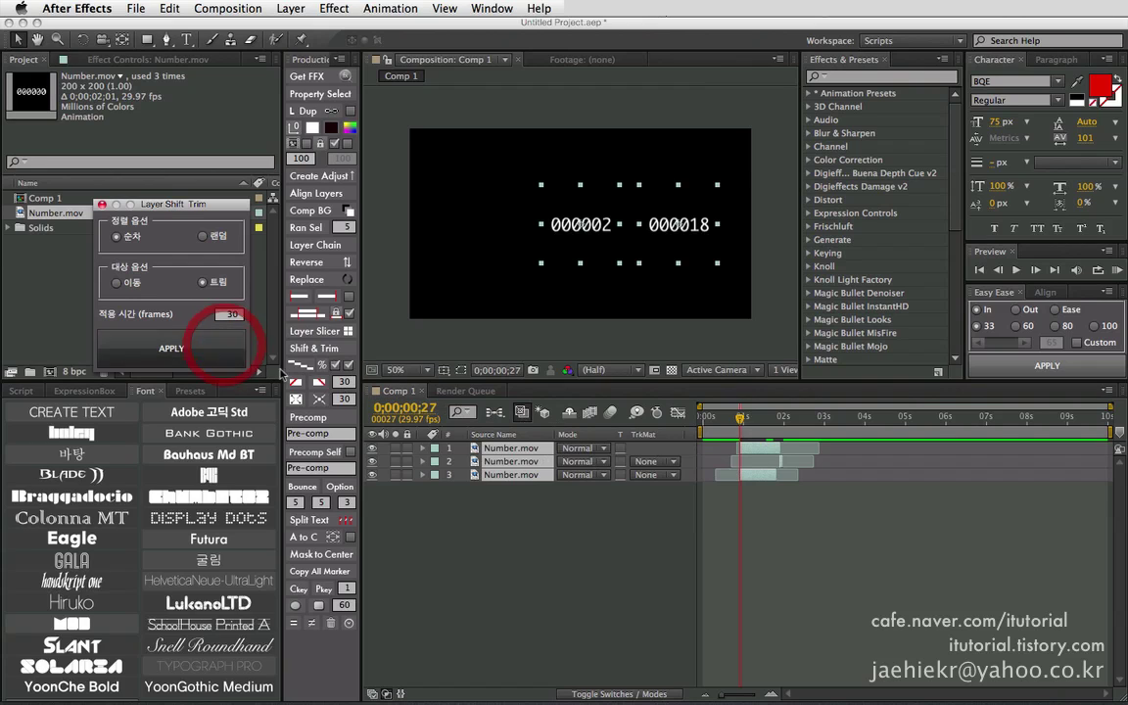
left_click_drag(746, 422, 779, 423)
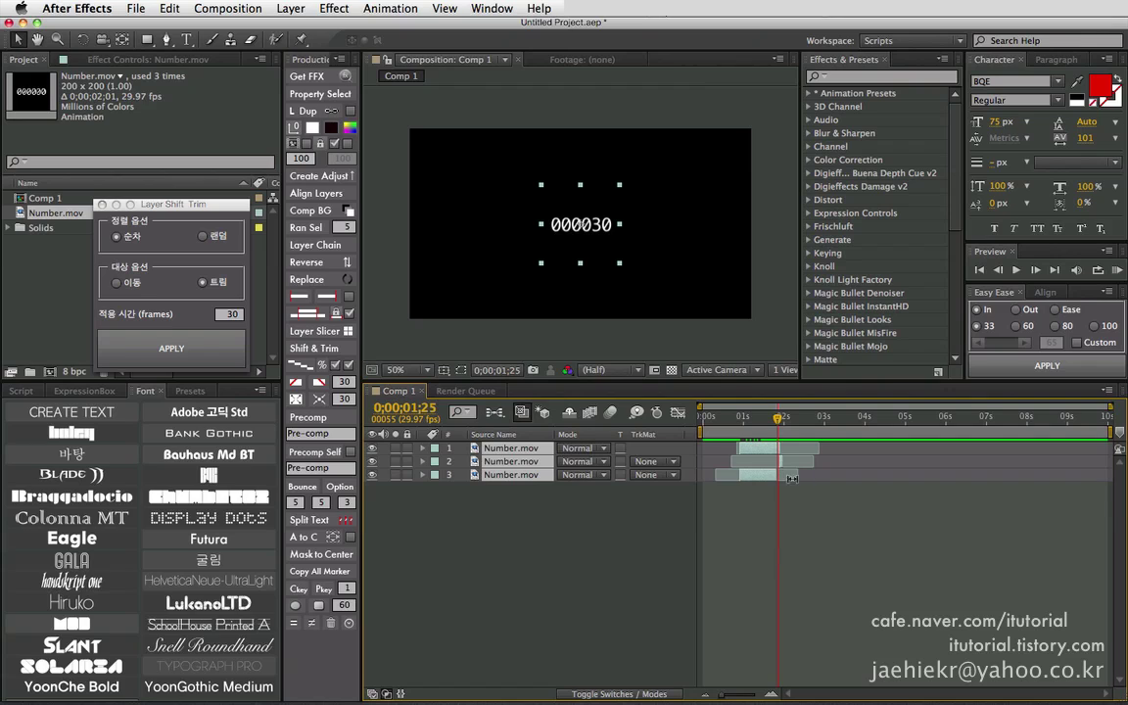
key("i")
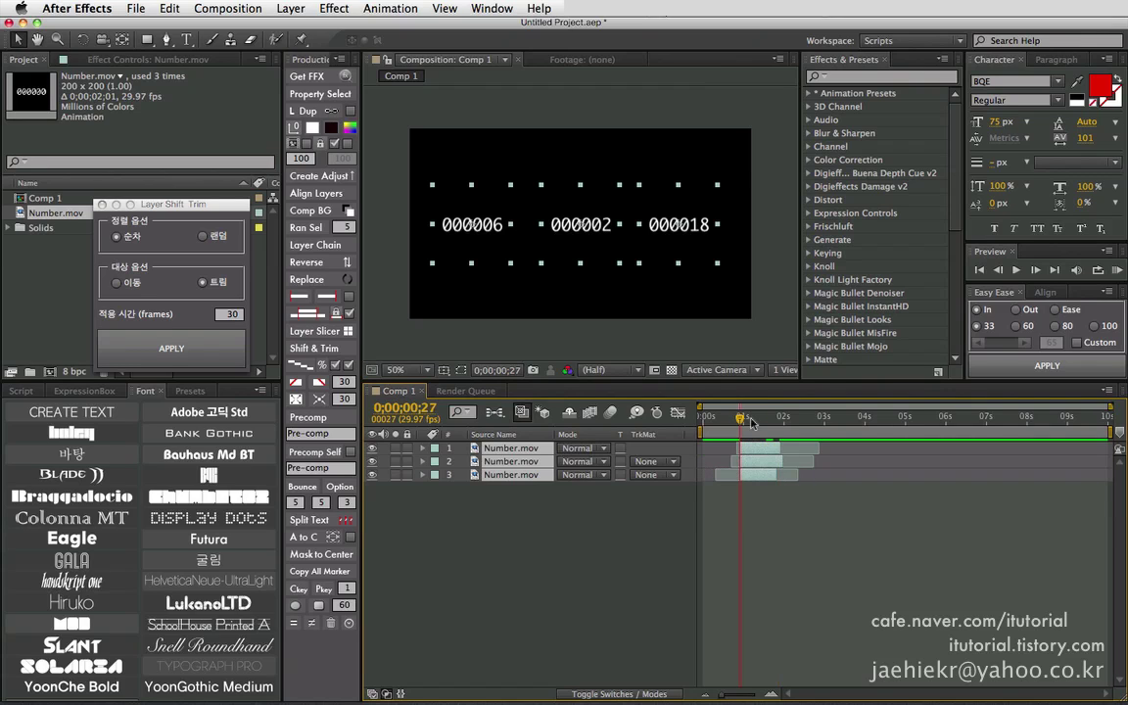
At frame 1;08, apply a 10-frame sequential trim and preview the result
left_click_drag(742, 419, 754, 419)
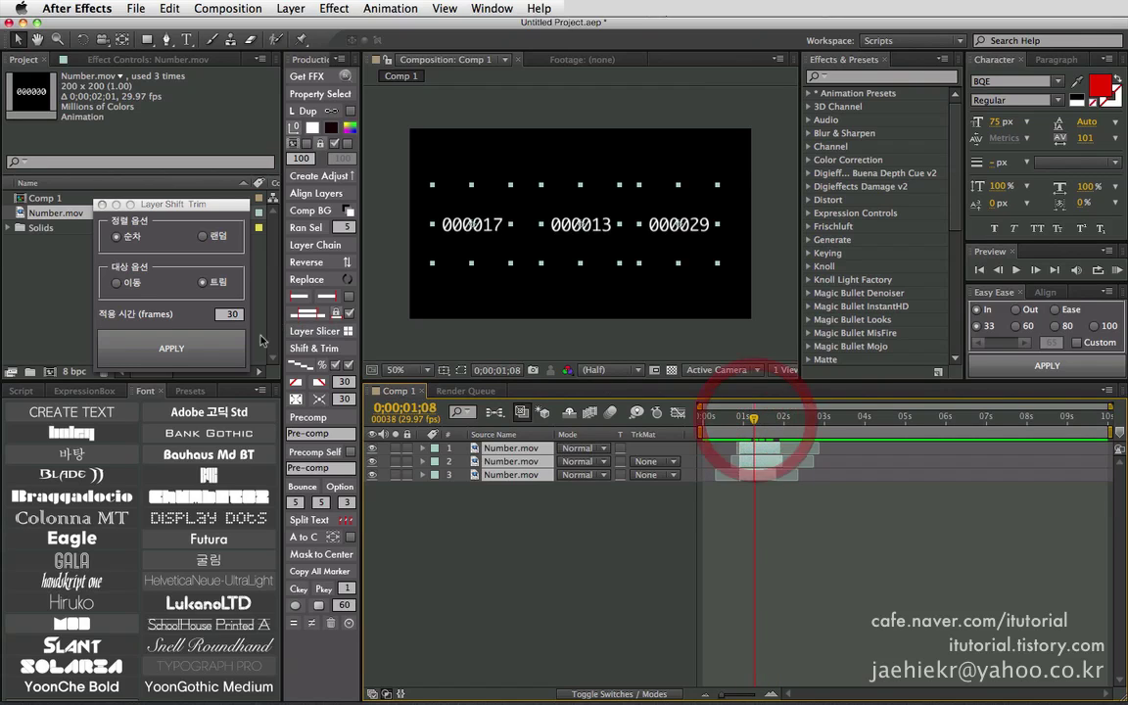
left_click(223, 313)
type("10")
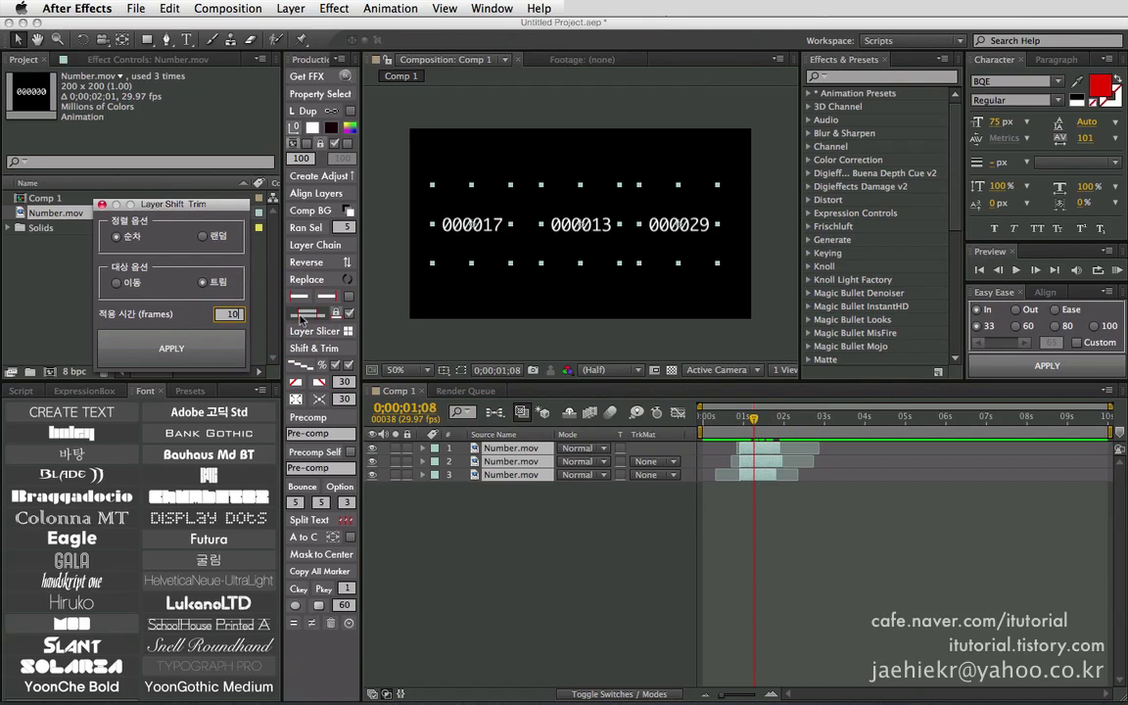
left_click(210, 349)
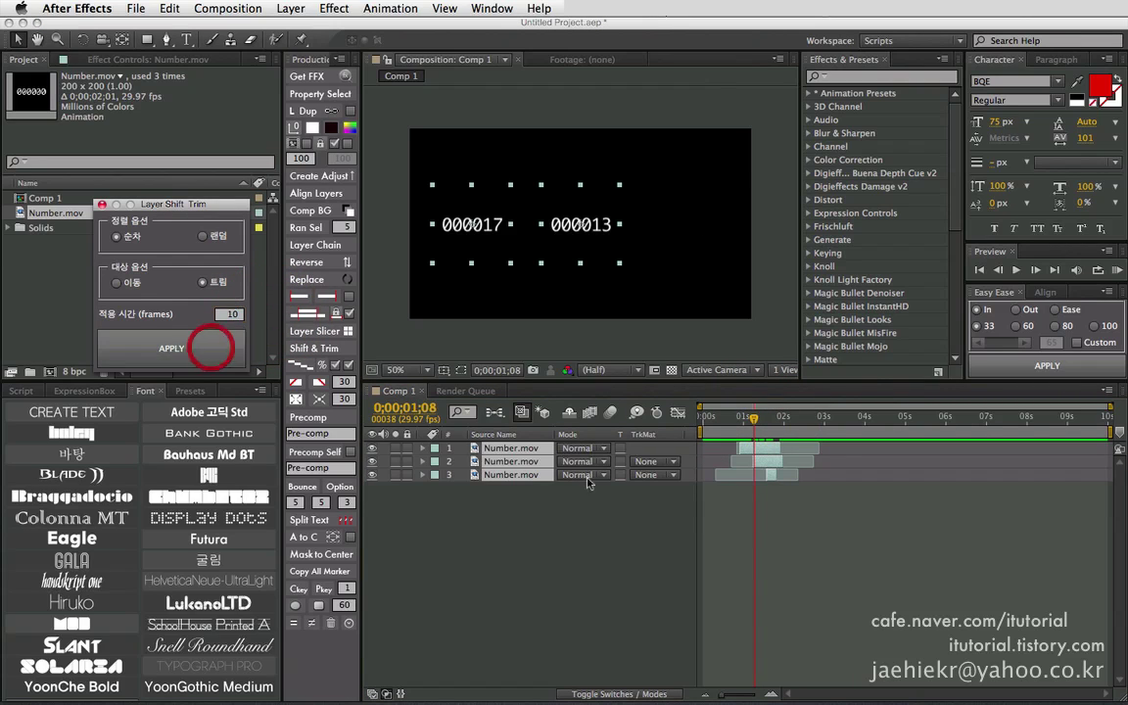
mouse_move(754, 419)
left_mouse_down()
mouse_move(764, 419)
mouse_move(754, 419)
left_mouse_up()
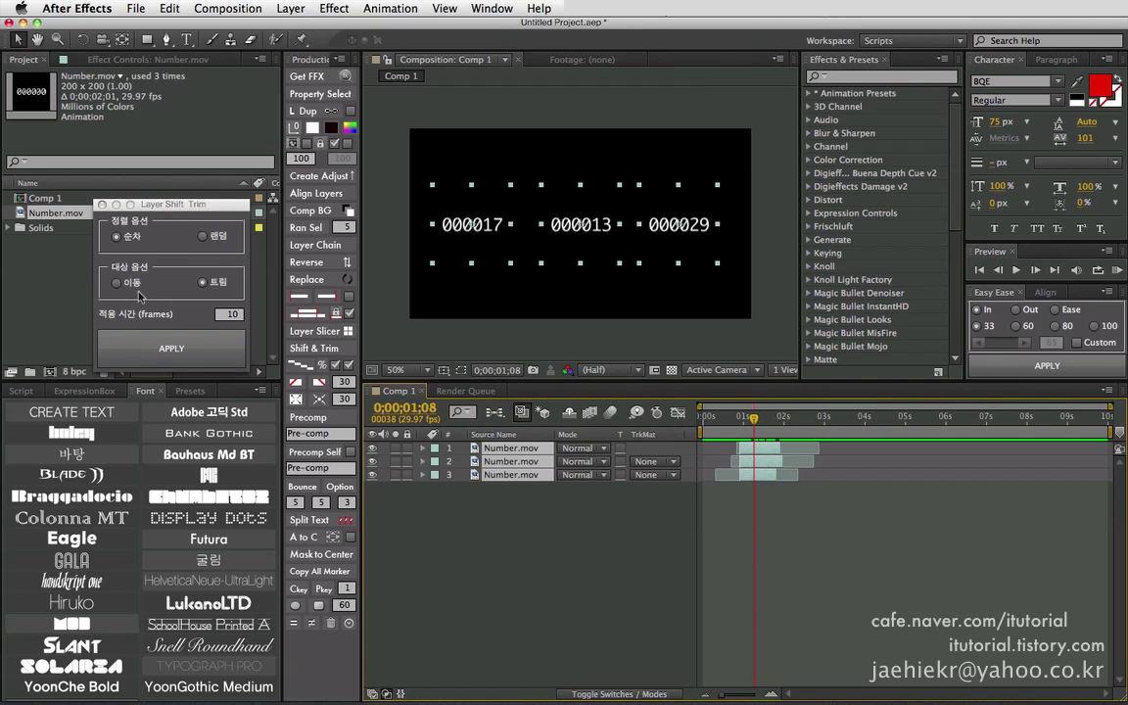
Switch to random ordering and apply a 120-frame random trim, then preview it
left_click(201, 236)
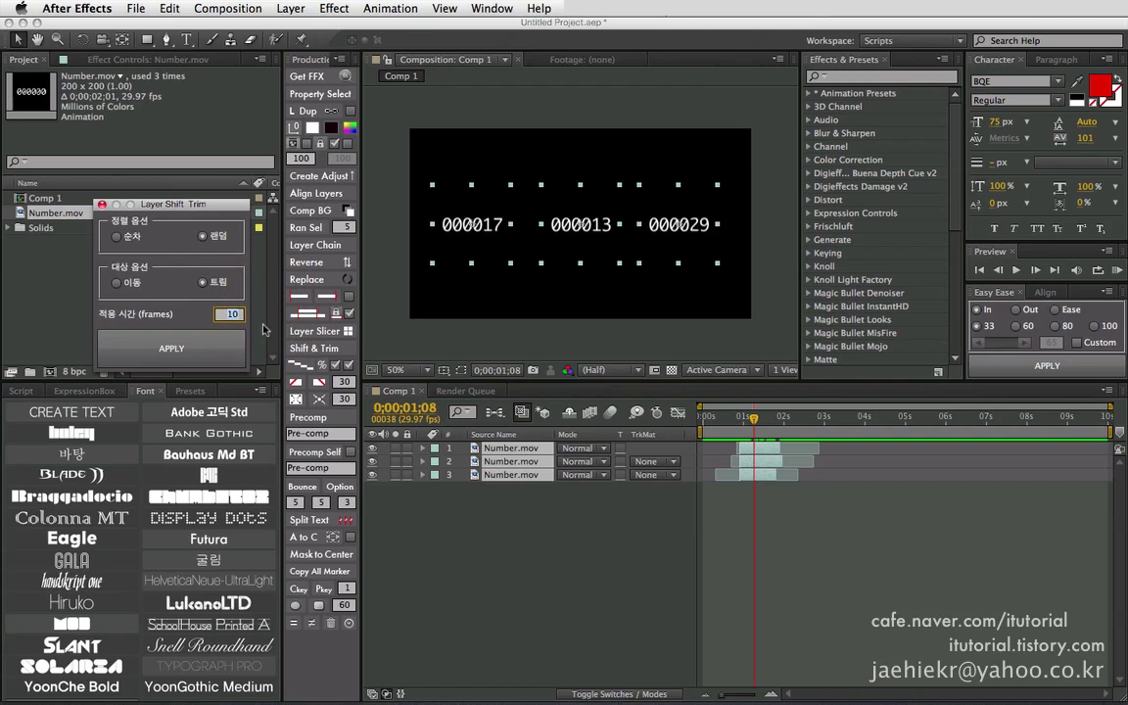
left_click(231, 314)
key("super+a")
left_click(232, 314)
type("10")
left_click(294, 311)
left_click(232, 356)
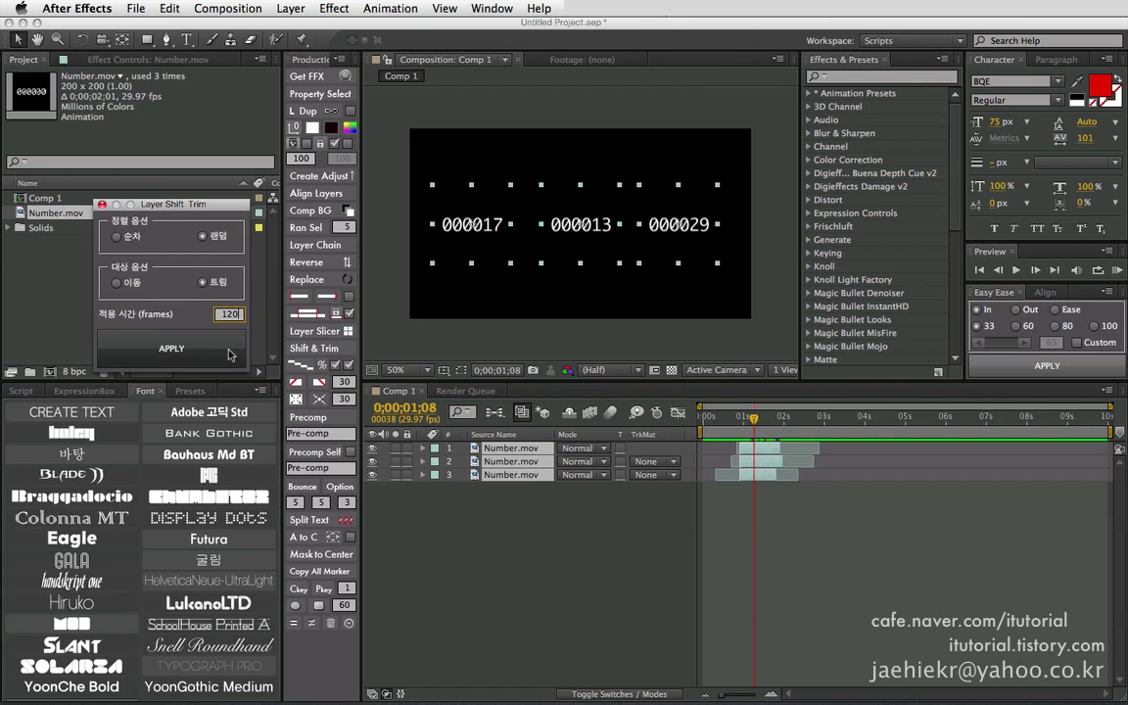
left_click(232, 353)
left_click_drag(742, 421, 756, 423)
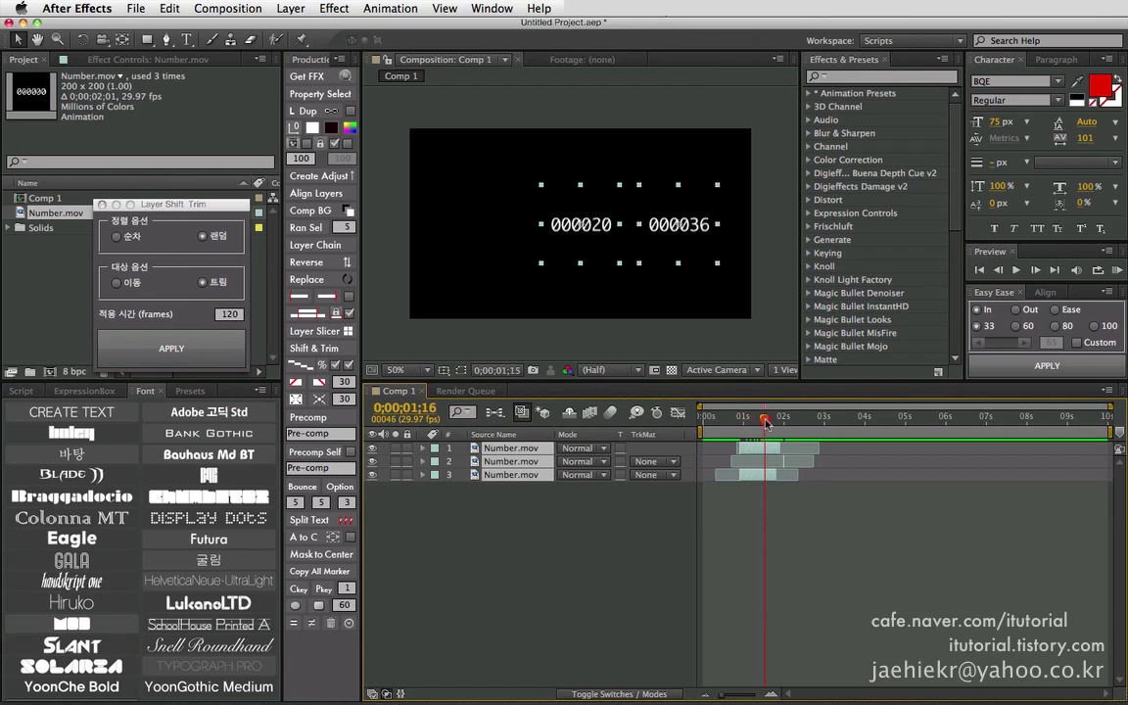
left_click(755, 422)
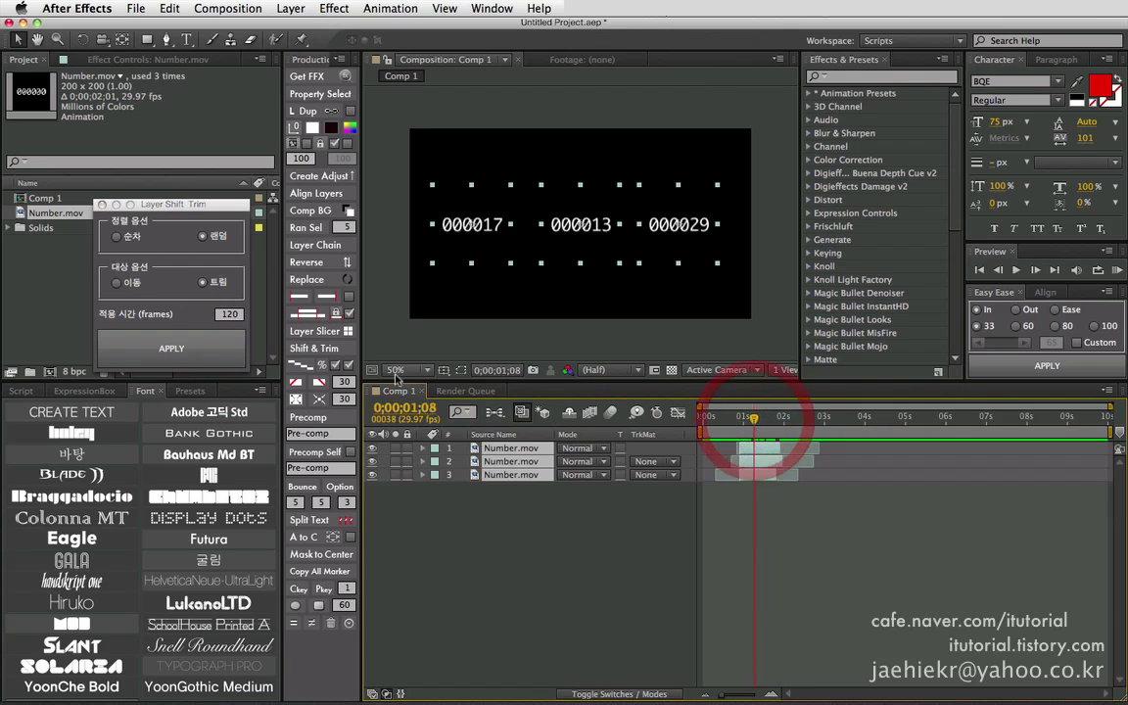
Reapply the random trim and preview the layers further along
left_click(229, 313)
left_click(219, 351)
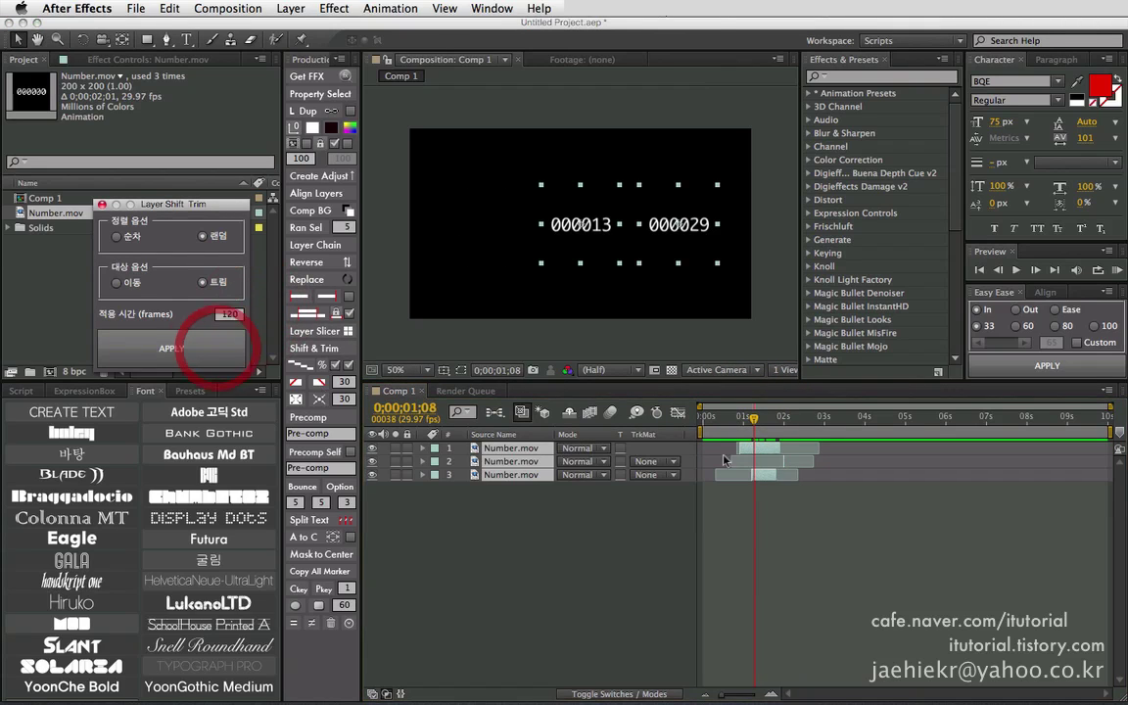
mouse_move(754, 419)
left_mouse_down()
mouse_move(783, 421)
mouse_move(754, 421)
left_mouse_up()
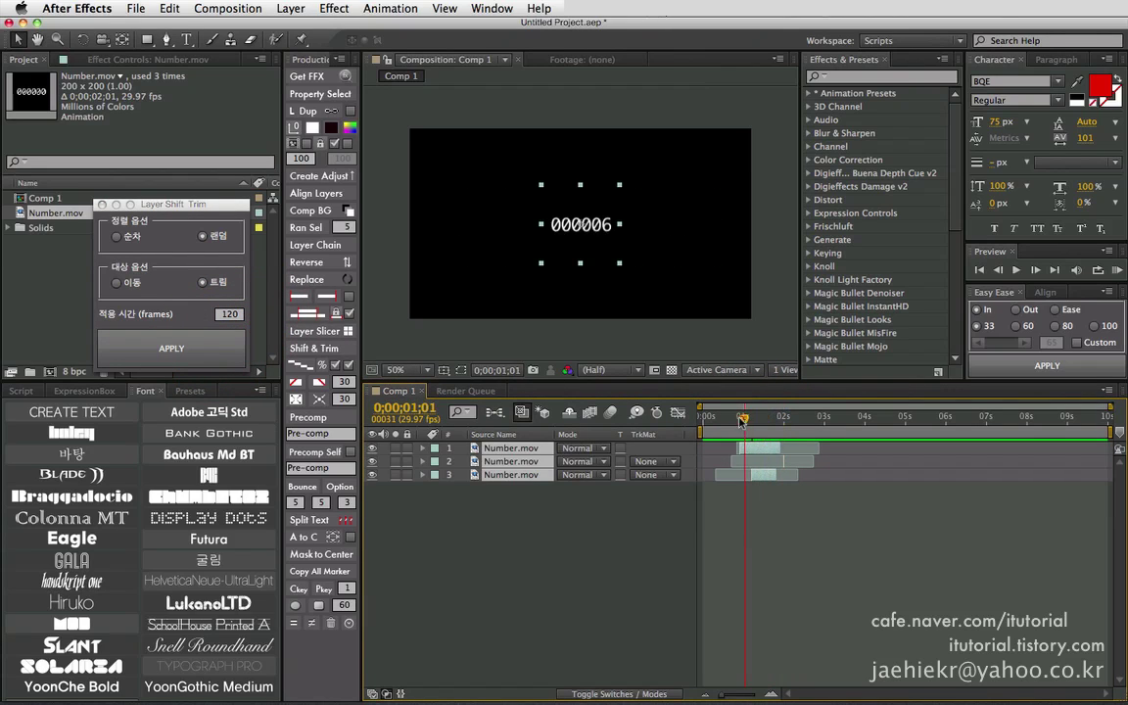
Apply a 60-frame random trim, preview up to frame 1;10, then reset ordering to sequential
left_click(304, 327)
type("60")
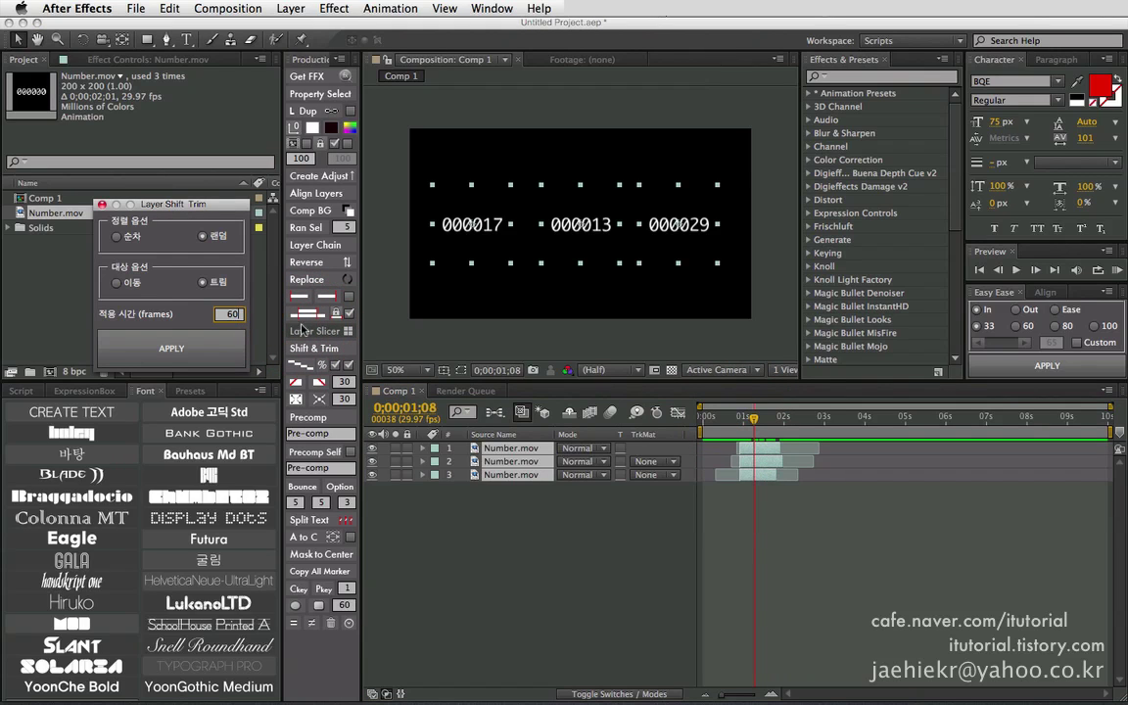
left_click(191, 333)
left_click(748, 419)
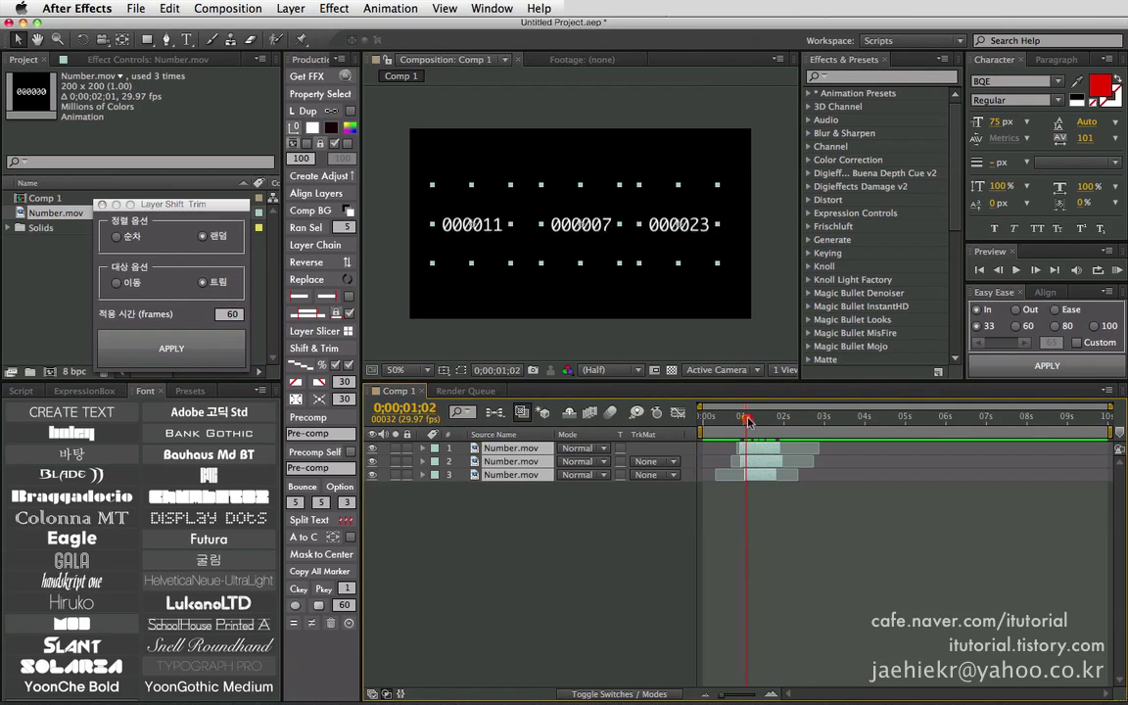
left_click(718, 415)
left_click(223, 347)
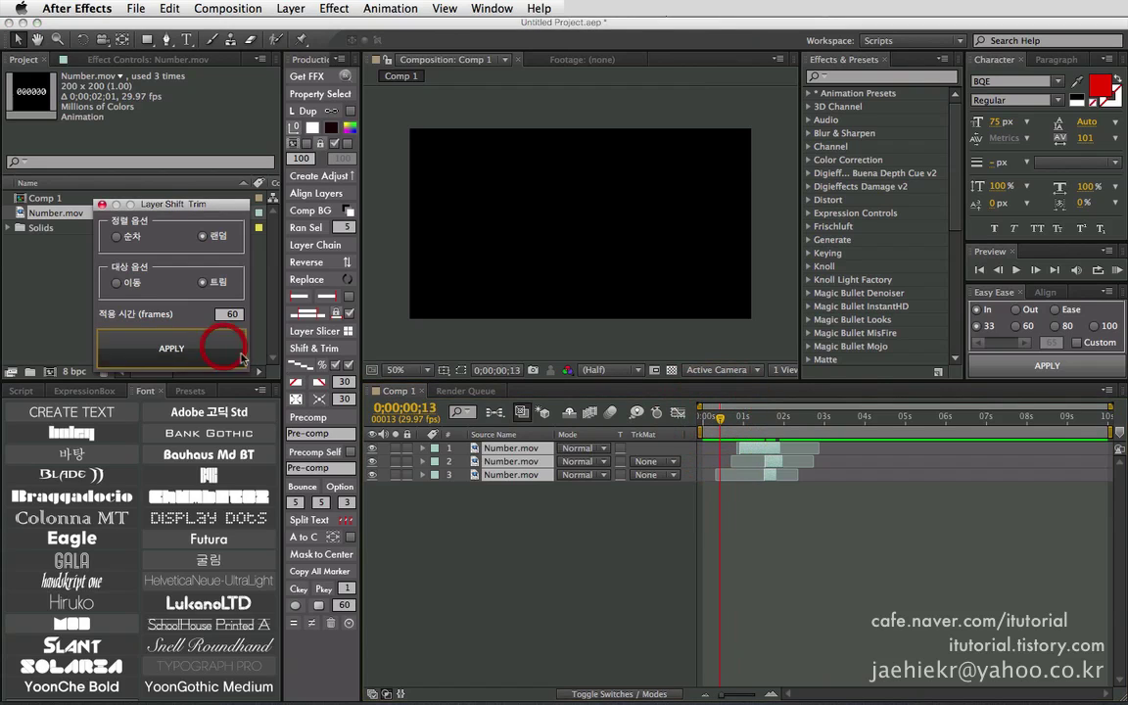
left_click_drag(749, 418, 753, 421)
left_click_drag(206, 205, 247, 203)
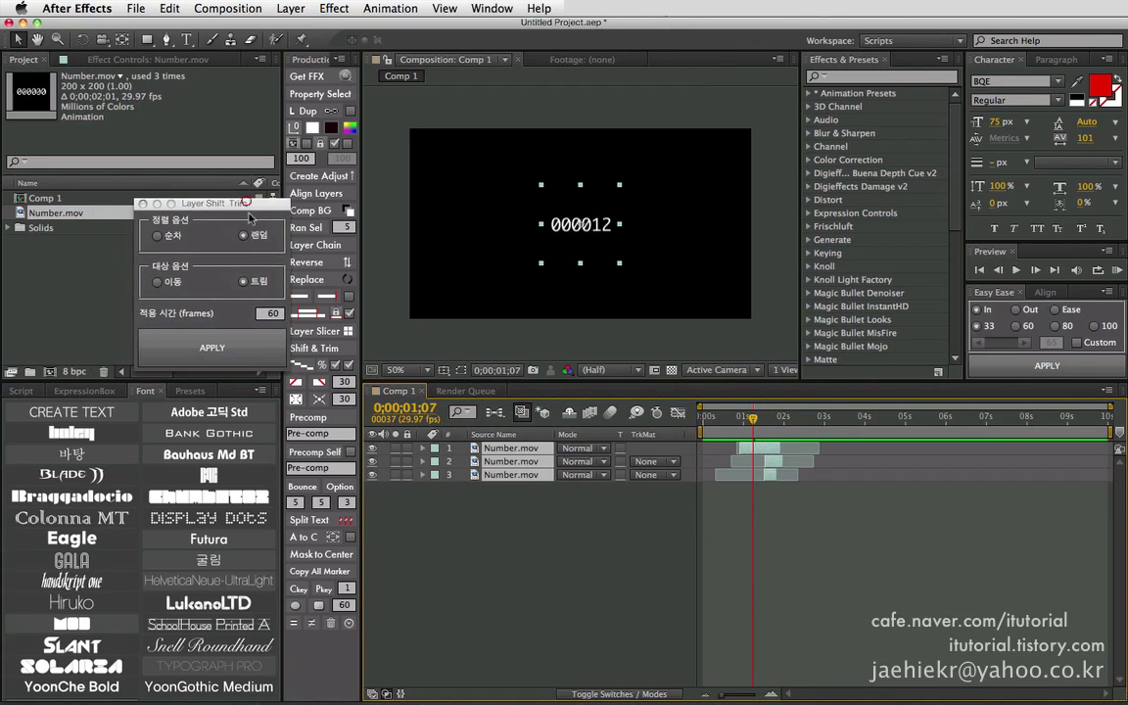
left_click(165, 283)
Switch Layer Shift Trim back to moving (이동) and close the panel
left_click(157, 236)
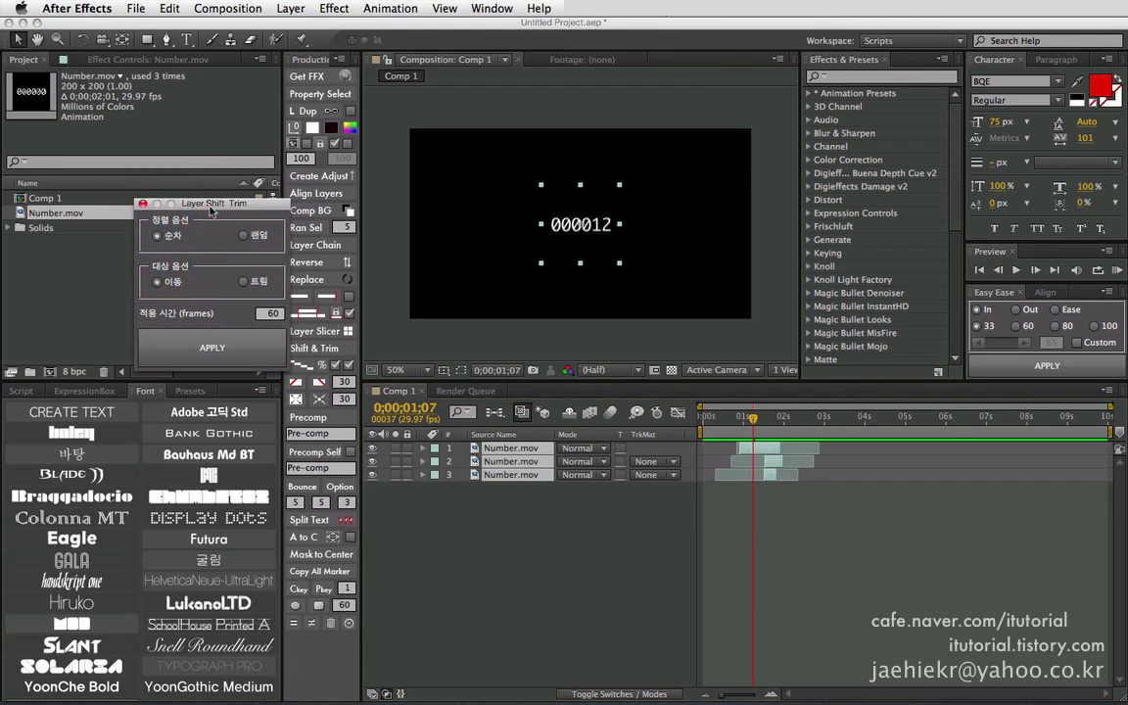
mouse_move(208, 204)
left_mouse_down()
mouse_move(350, 216)
mouse_move(343, 242)
left_mouse_up()
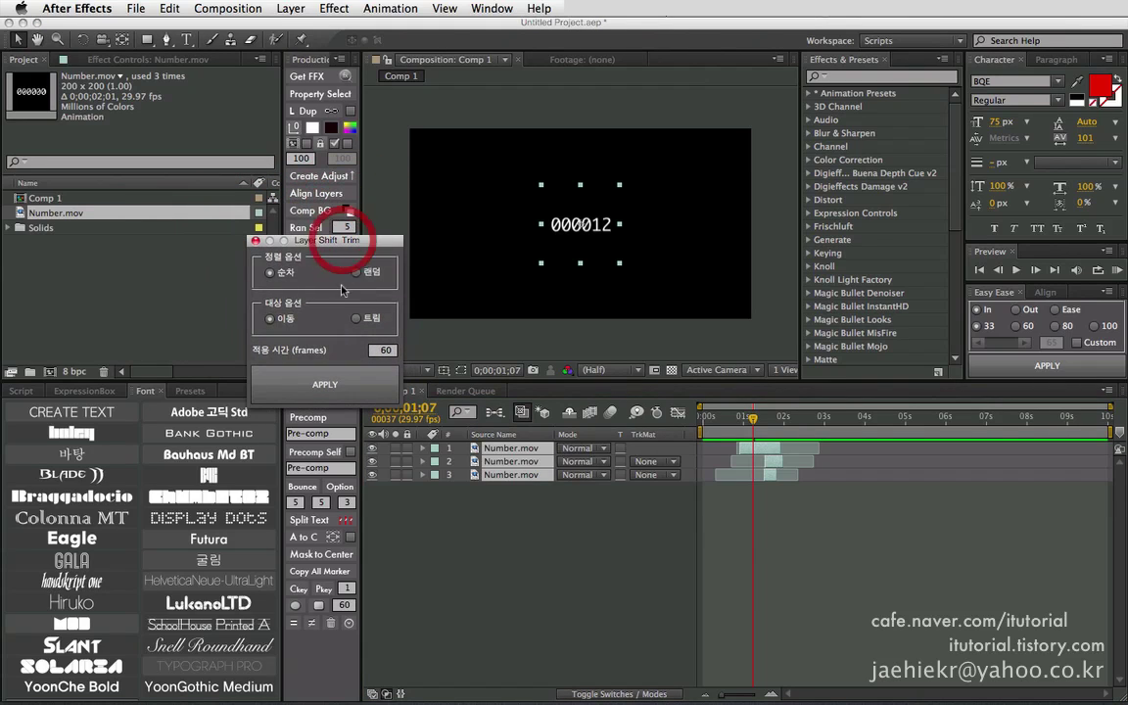
left_click(257, 241)
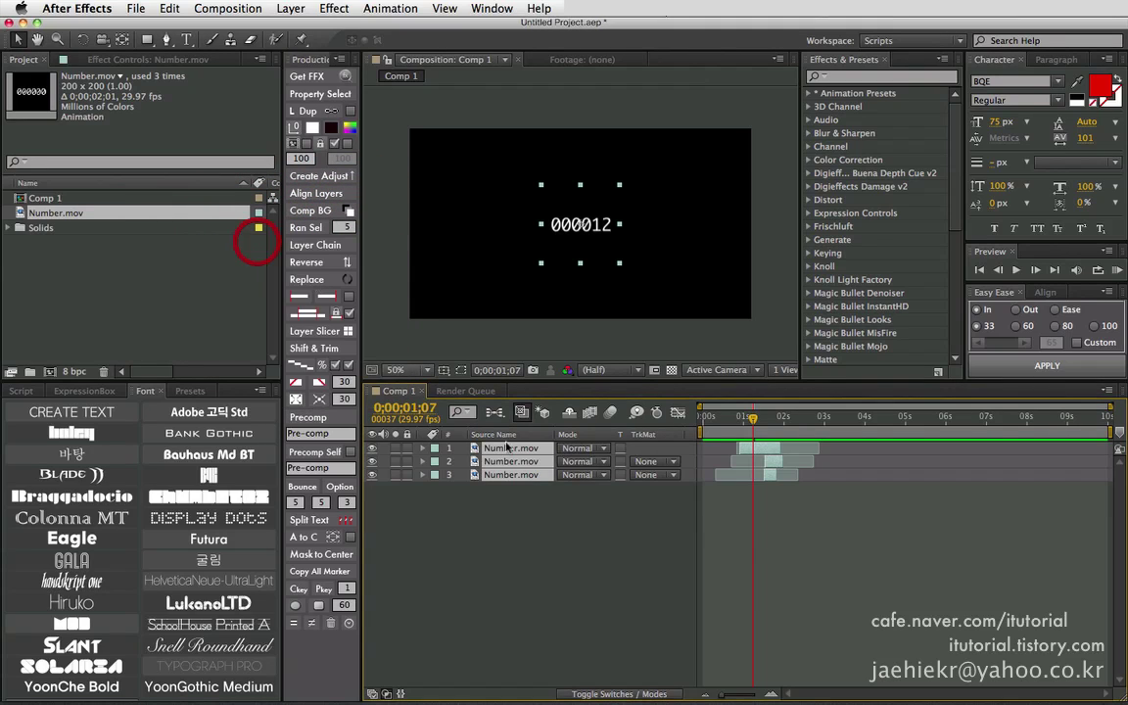
Select all three Number.mov layers and preview them at 0;00;01;19
left_click(516, 484)
left_click(509, 461)
left_click(522, 475, "shift")
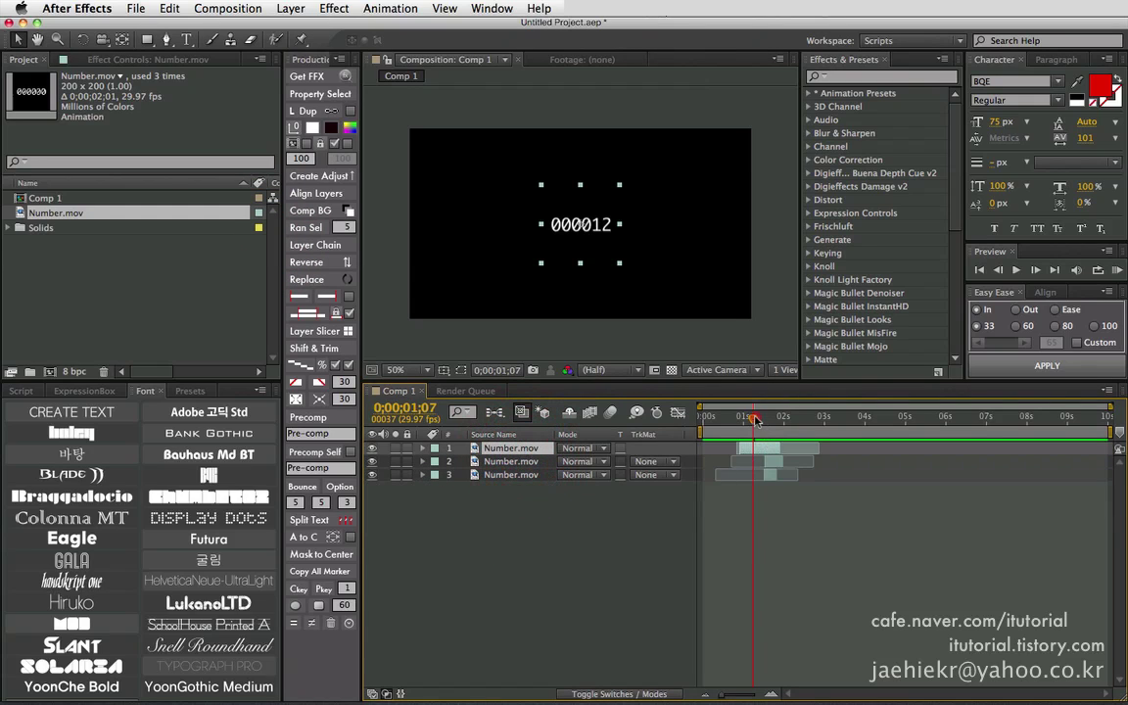
left_click_drag(755, 419, 772, 427)
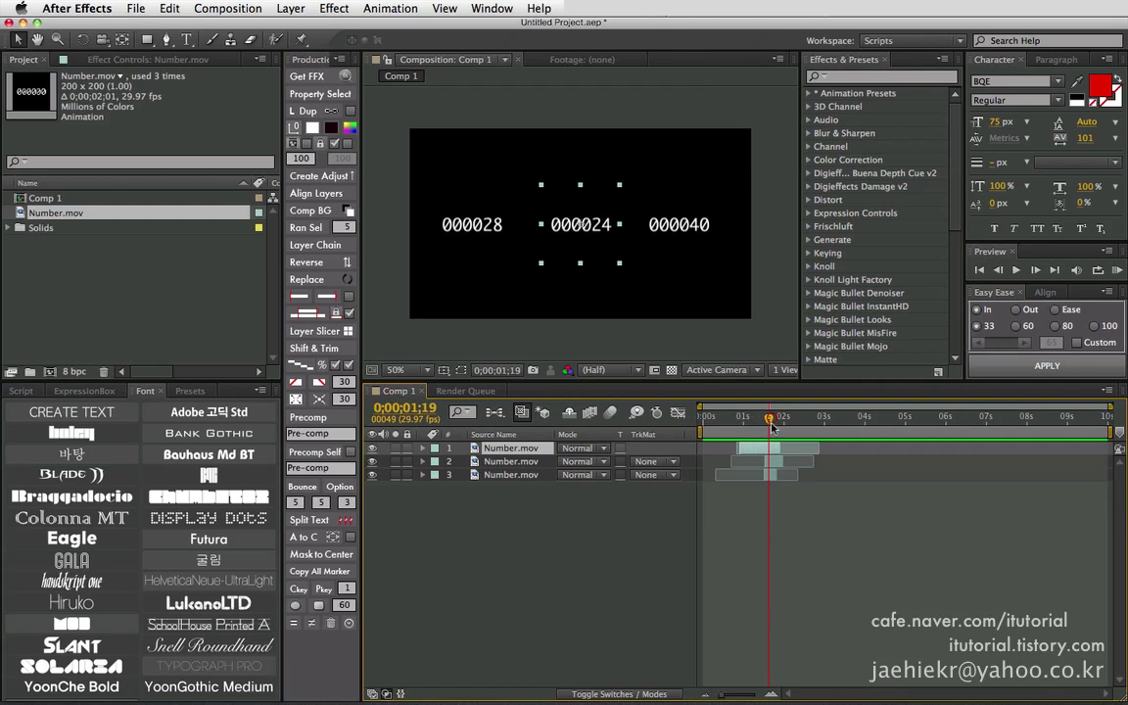
left_click_drag(528, 498, 479, 433)
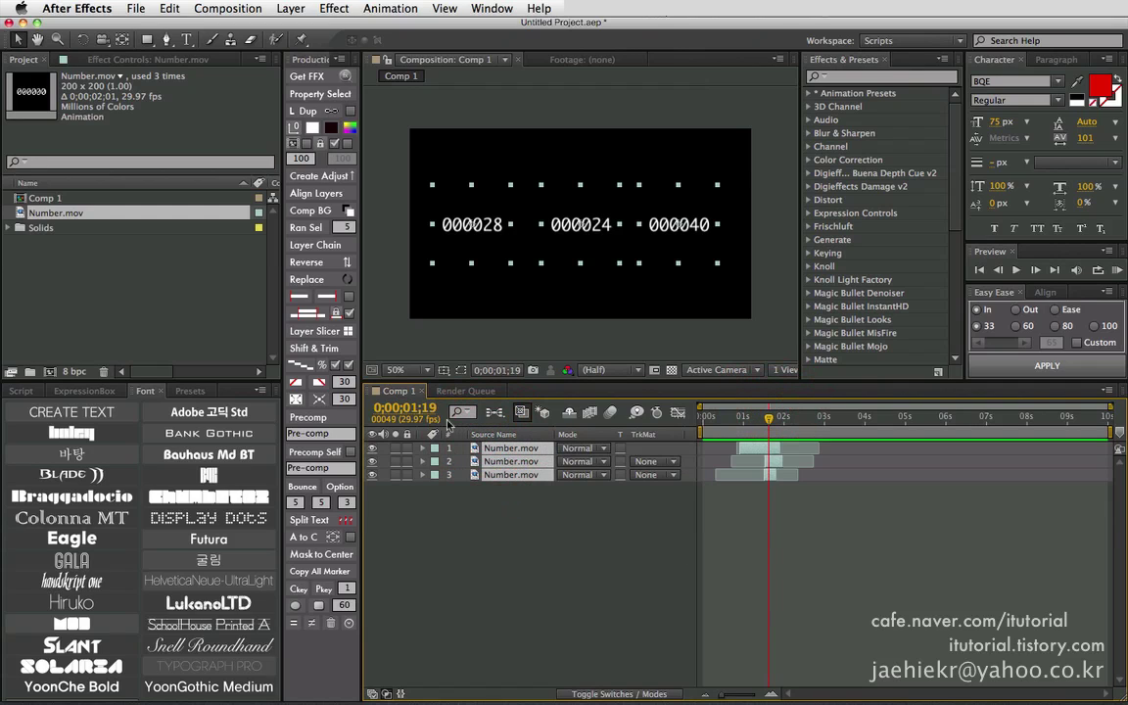
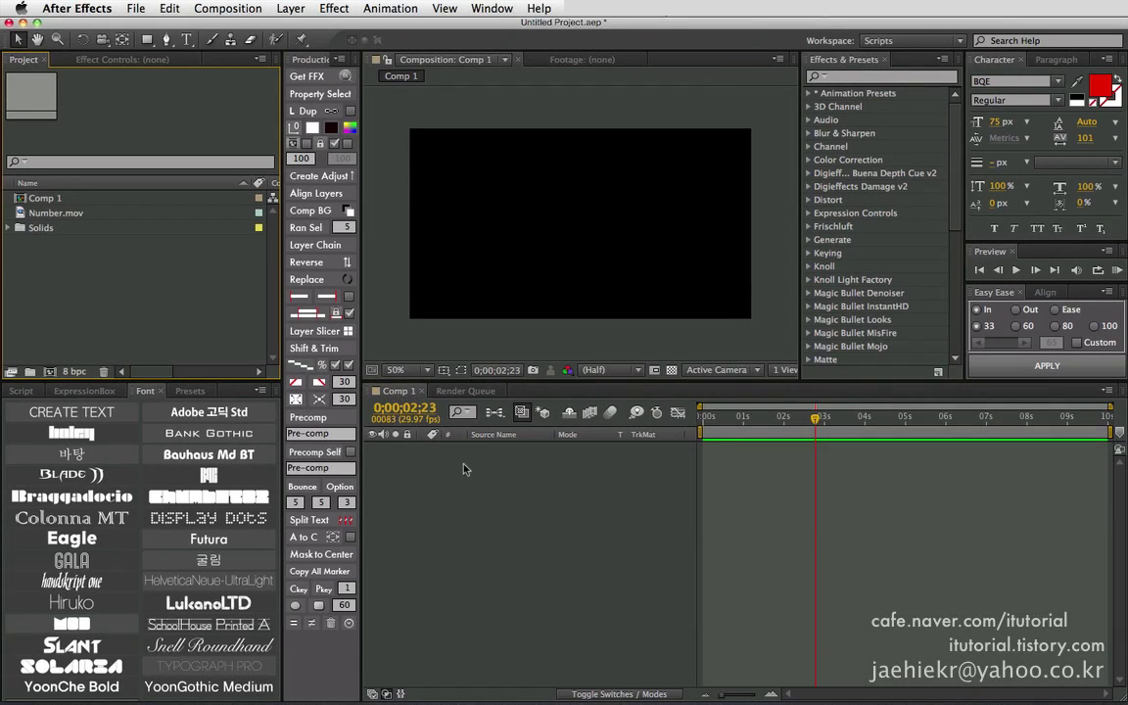
Create five coloured solids in Comp 1 and set the current time to 0;00;01;18
left_click(349, 127)
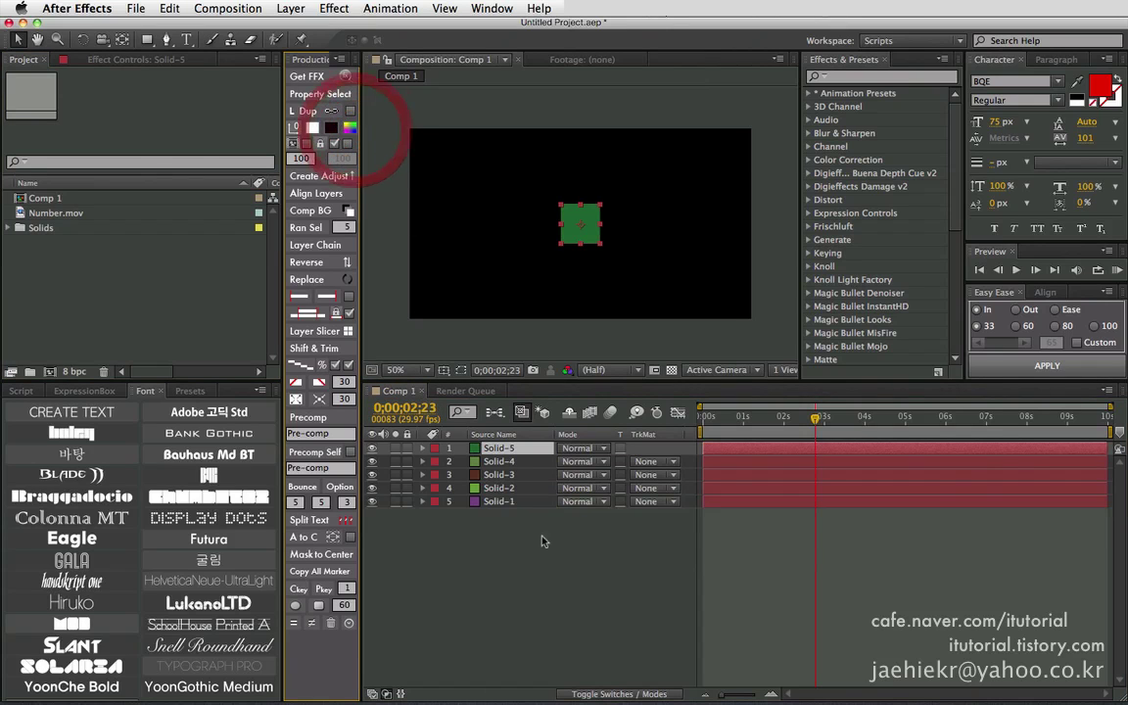
left_click(743, 416)
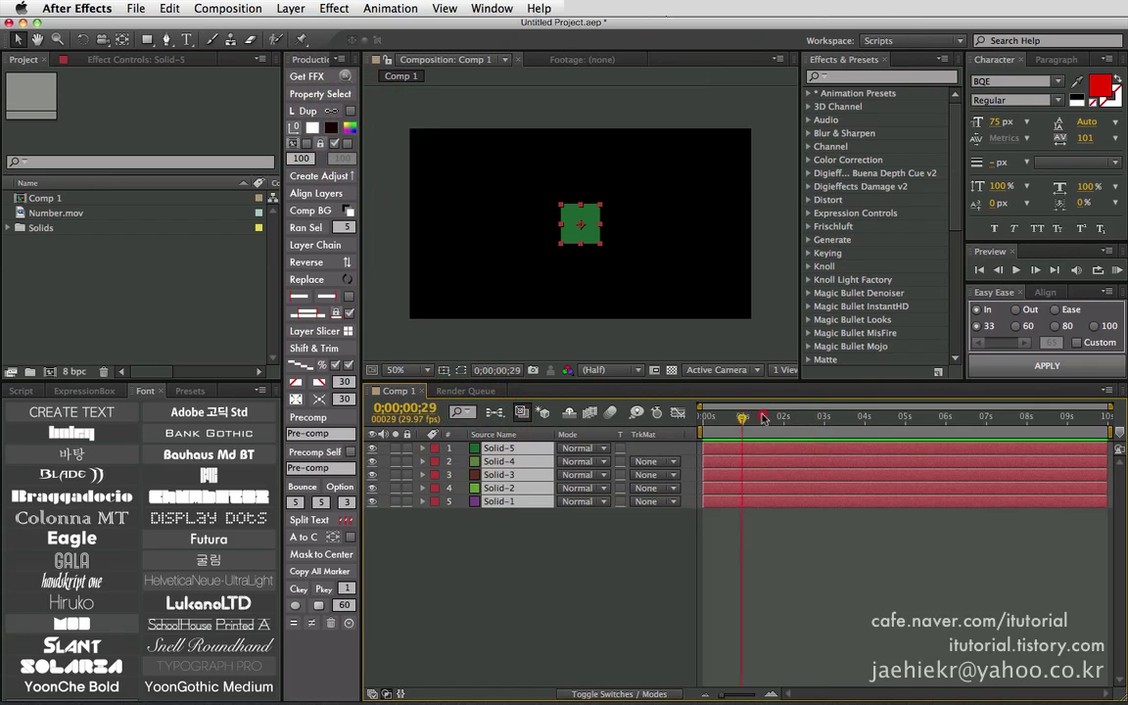
left_click(768, 416)
left_click(470, 434)
Stagger the five solids in sequence, preview the result, then undo it
left_click(296, 364)
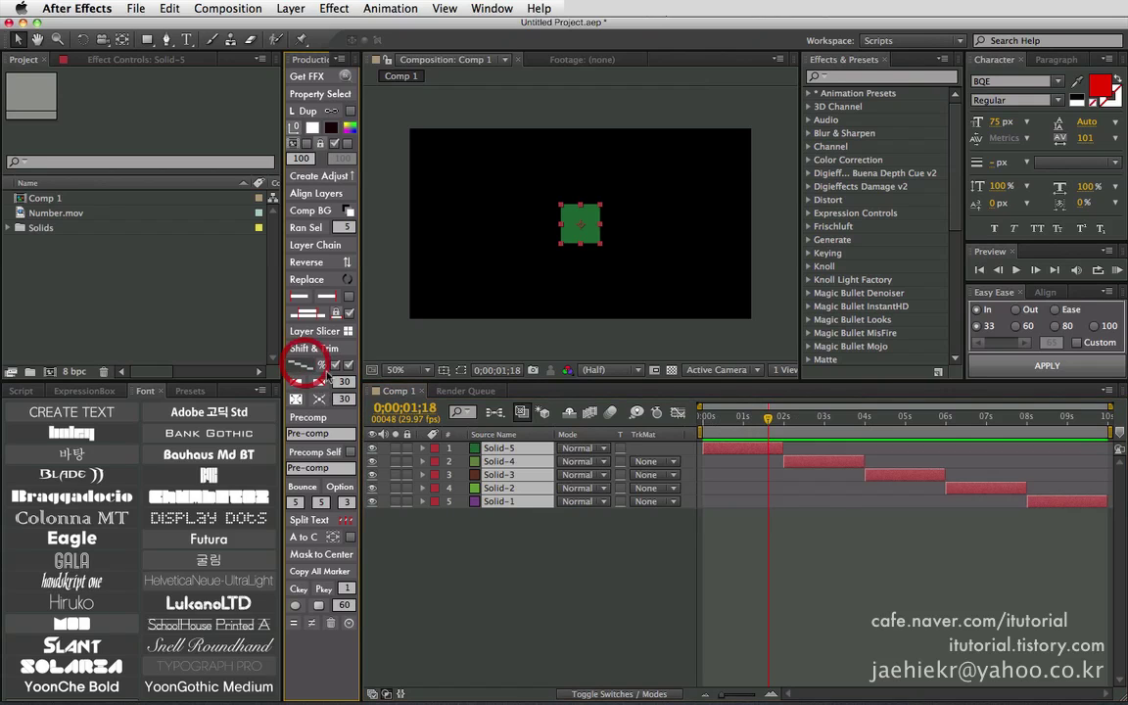
left_click_drag(716, 419, 946, 432)
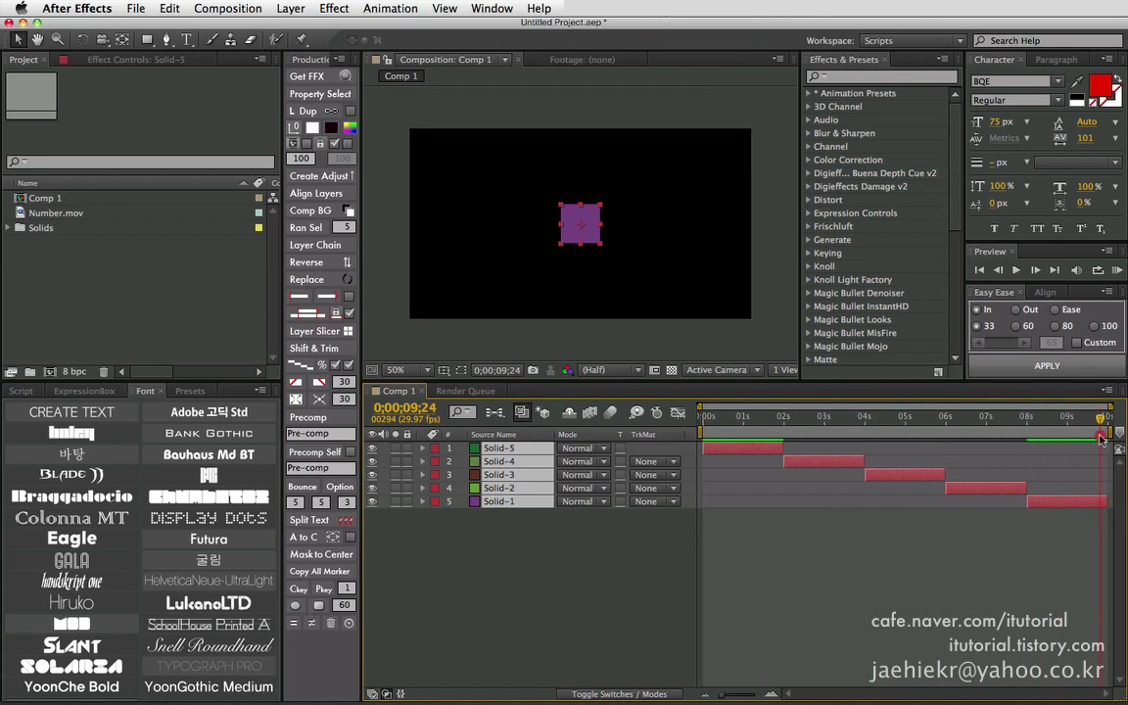
left_click_drag(946, 432, 695, 422)
key("super+z")
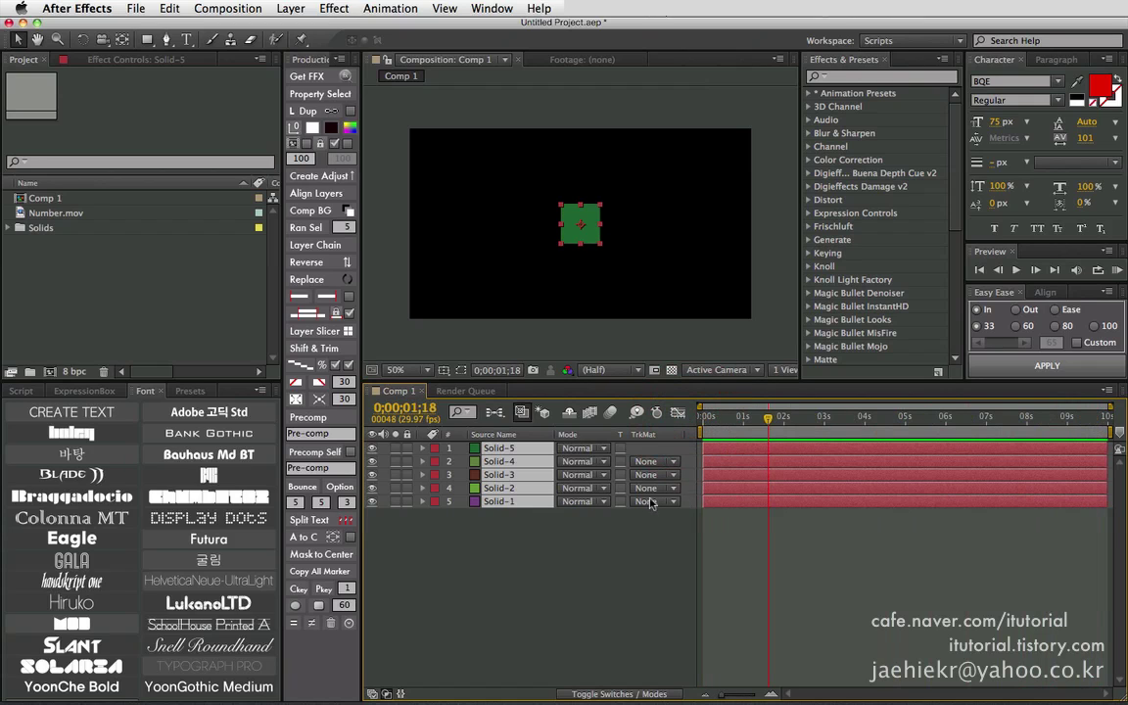
Select Solid-1, then add Solid-5, Solid-4, Solid-3 and Solid-2 to the selection
left_click(516, 531)
left_click(511, 503)
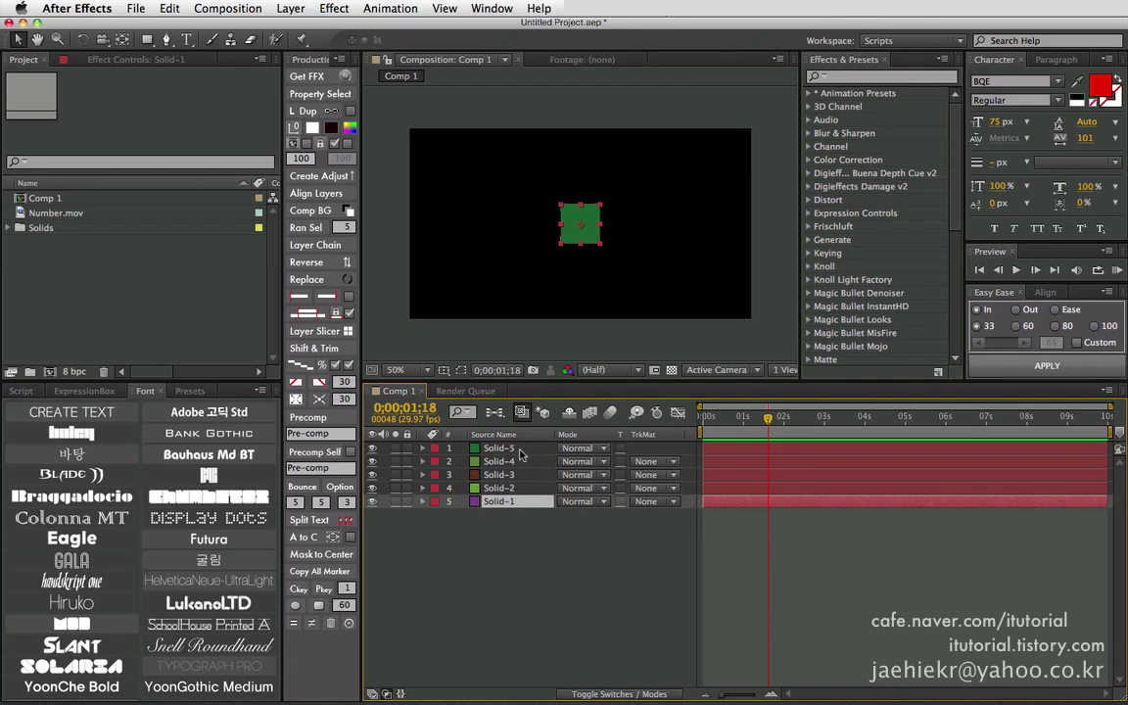
left_click(516, 447, "super")
left_click(516, 461, "super")
left_click(516, 473, "super")
left_click(529, 487, "super")
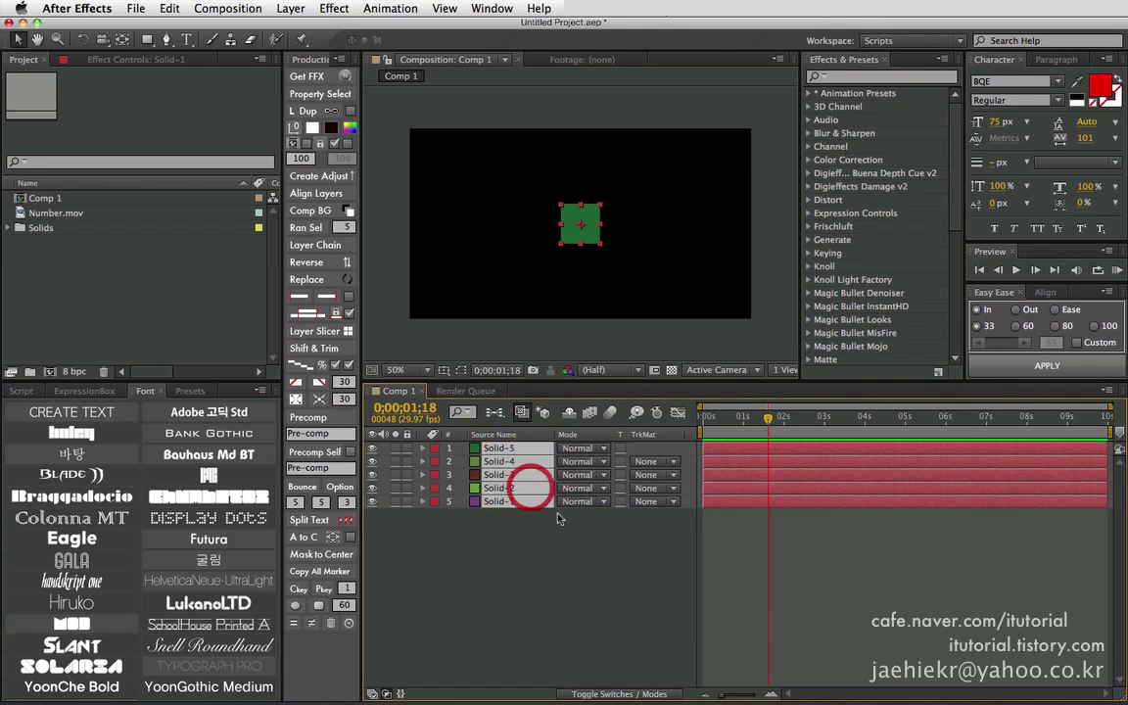
Sequence the selected solids, preview, undo it, and reselect all layers
left_click(299, 365)
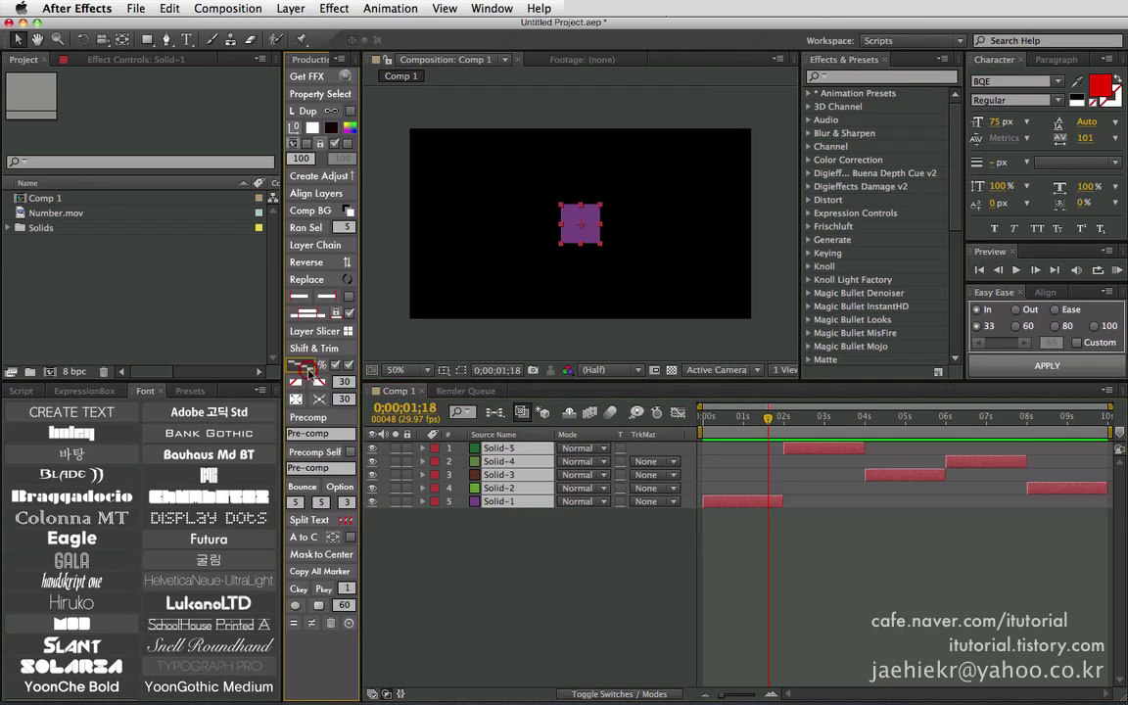
left_click_drag(744, 428, 774, 437)
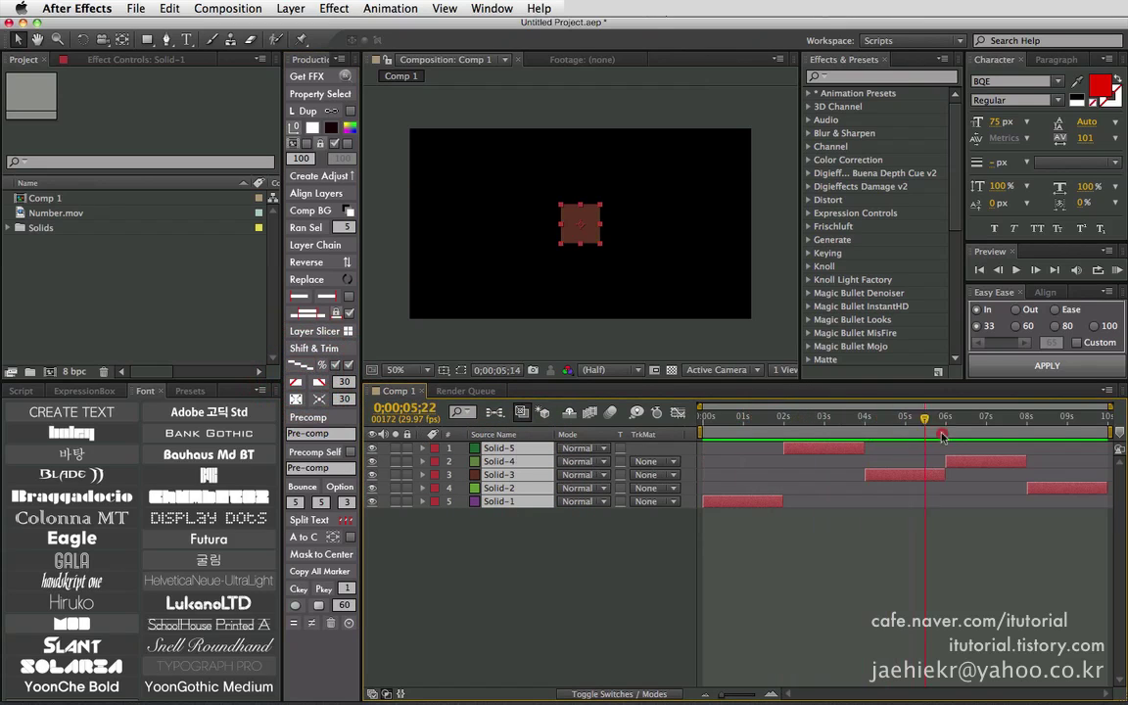
key("ctrl+z")
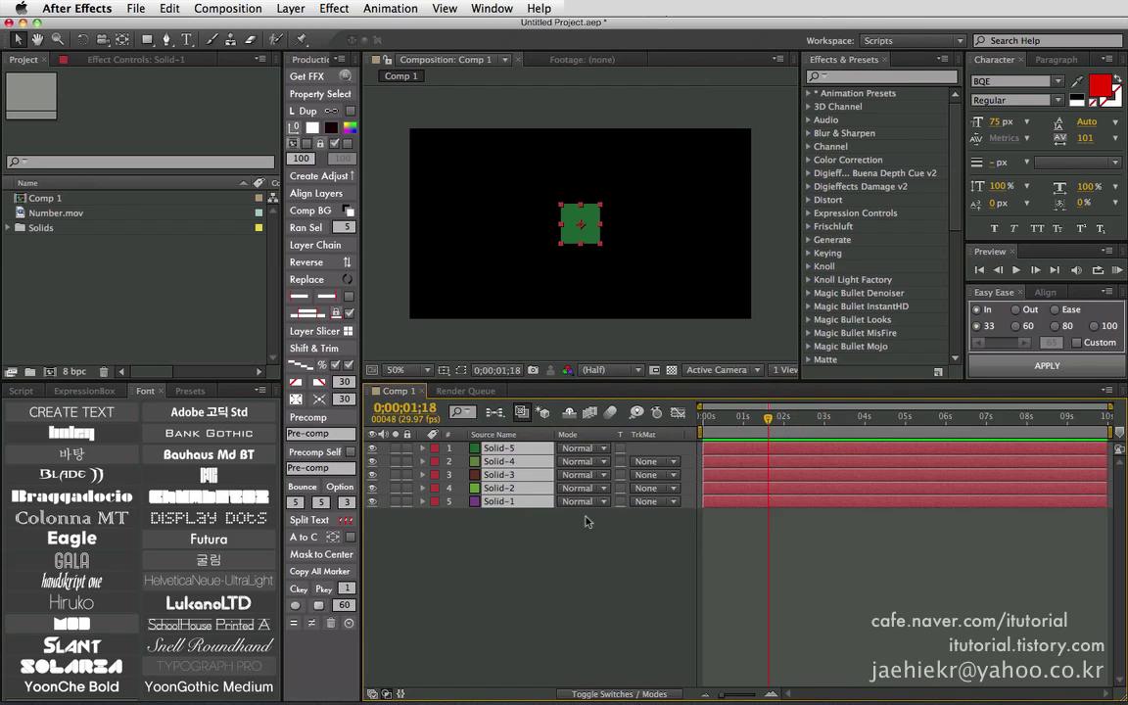
left_click(523, 538)
key("ctrl+a")
Move the layers to start at 0;00;01;06 and trim them to end at 0;00;02;22
left_click(751, 416)
left_click(330, 313)
left_click_drag(751, 417, 829, 419)
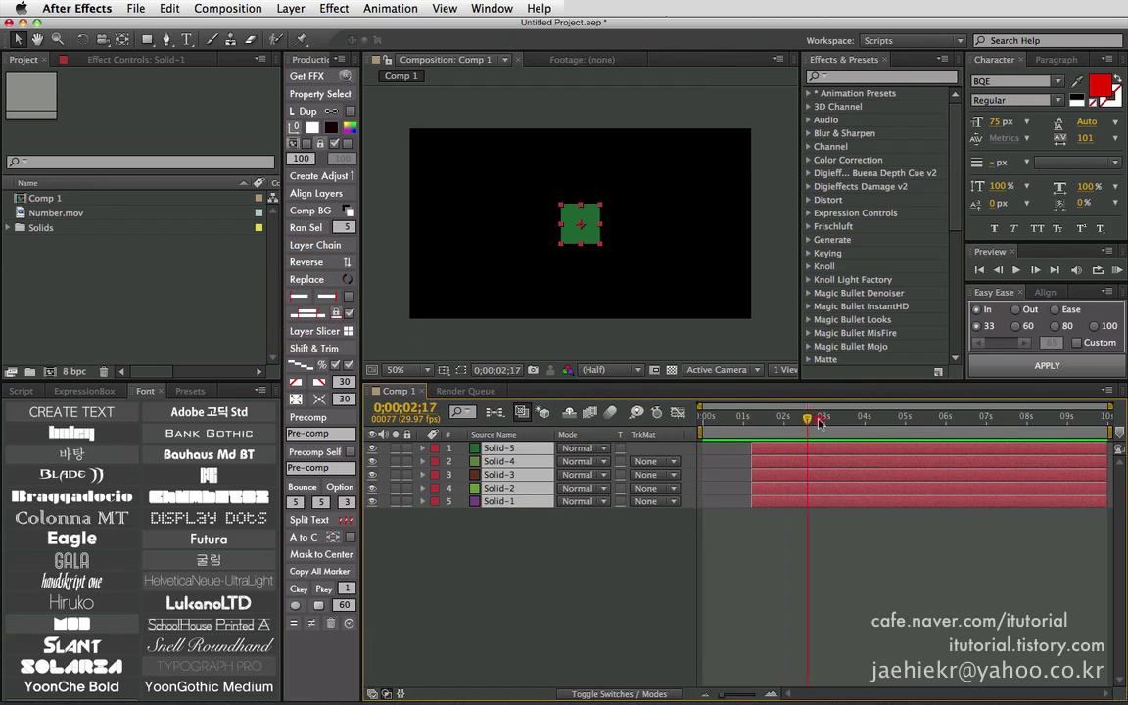
left_click(813, 417)
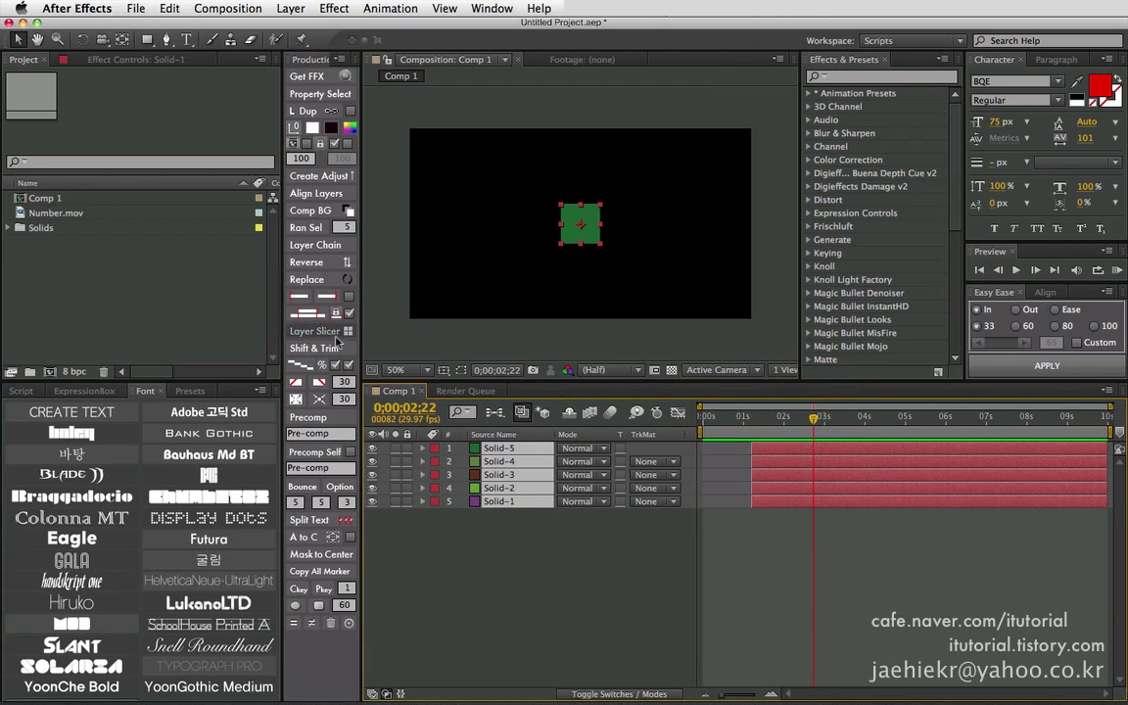
left_click(328, 297)
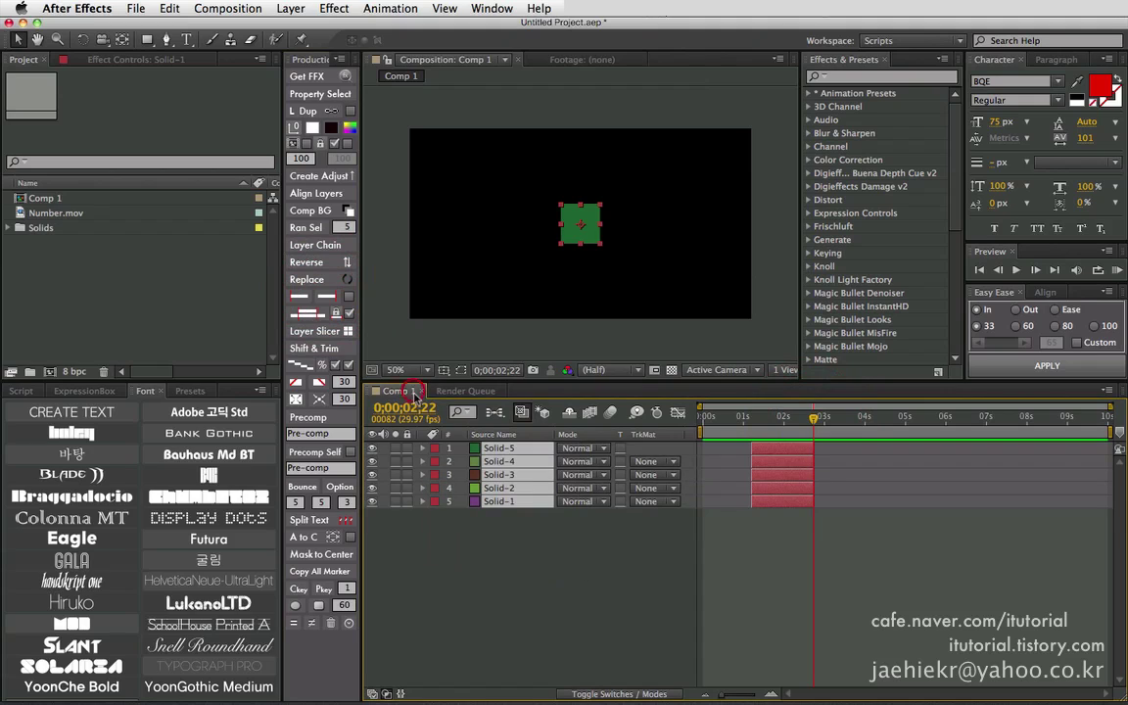
Sequence the layers into a staircase and check the In, Out, Duration and Stretch columns
left_click(298, 364)
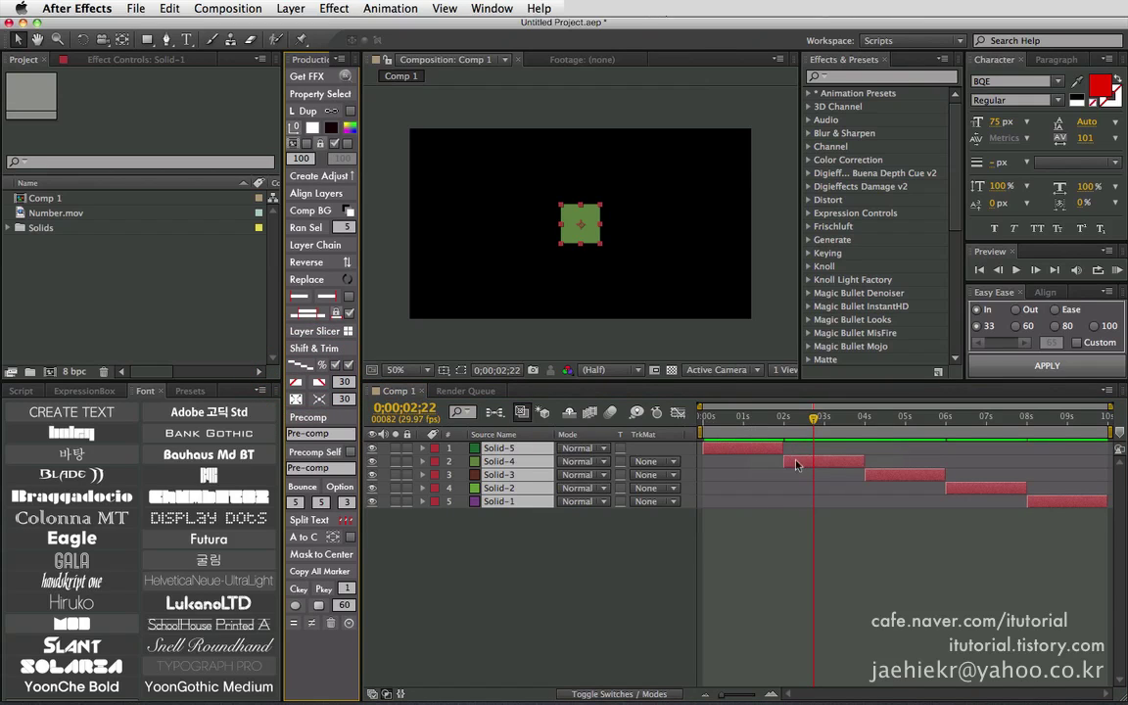
left_click(400, 694)
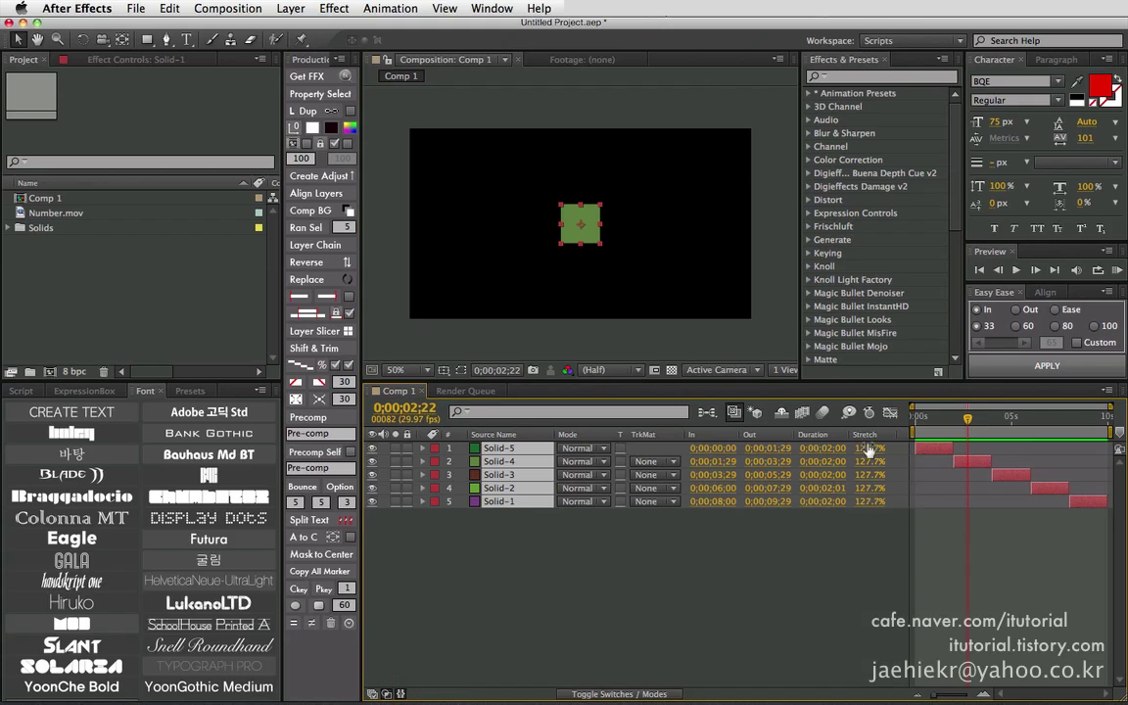
left_click(400, 694)
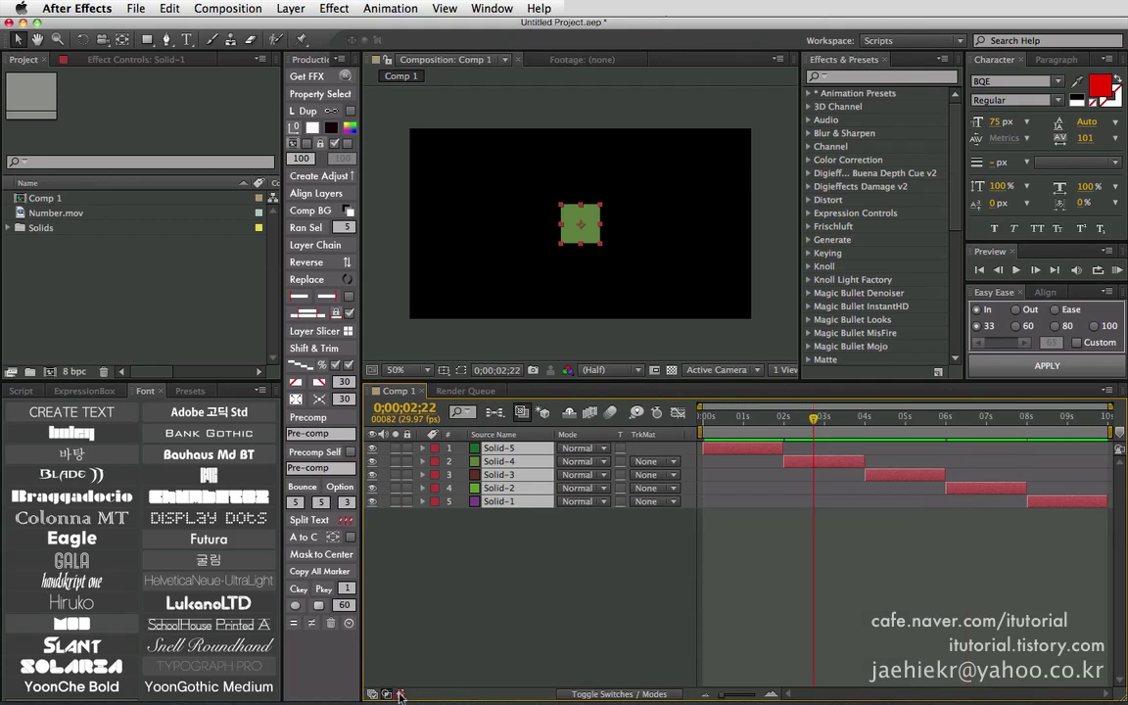
mouse_move(750, 417)
left_mouse_down()
mouse_move(848, 427)
mouse_move(747, 421)
left_mouse_up()
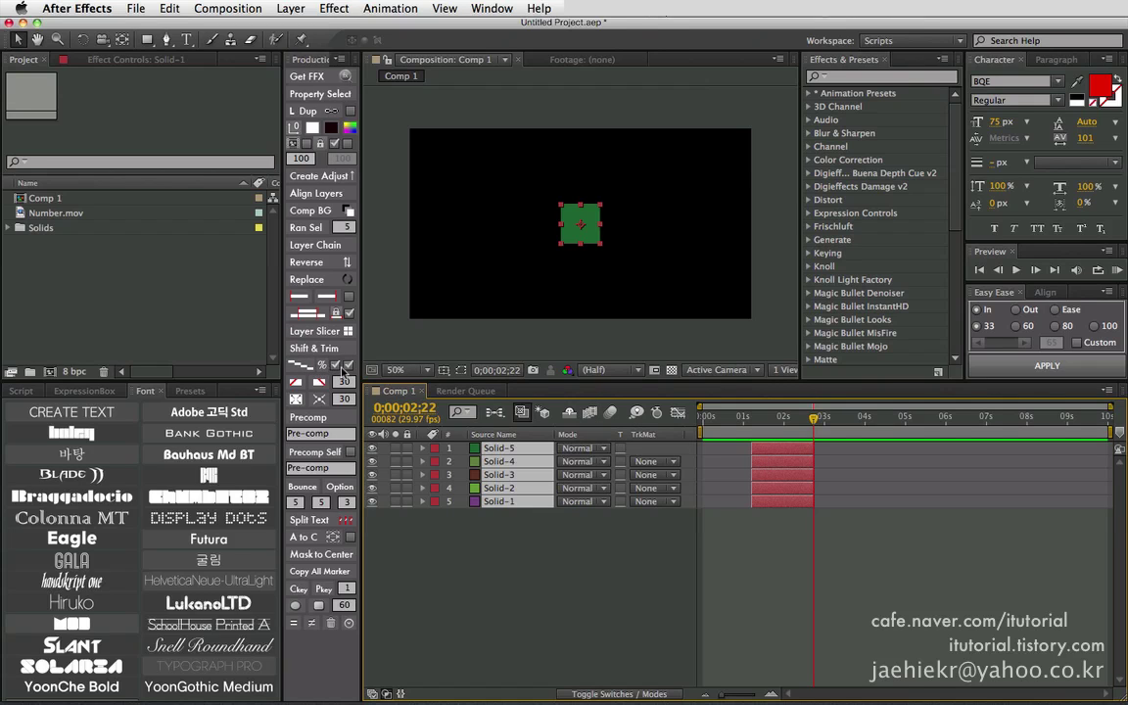
Select all five solids, sequence them one after another, and preview around 0;00;02;00
left_click_drag(533, 540, 460, 426)
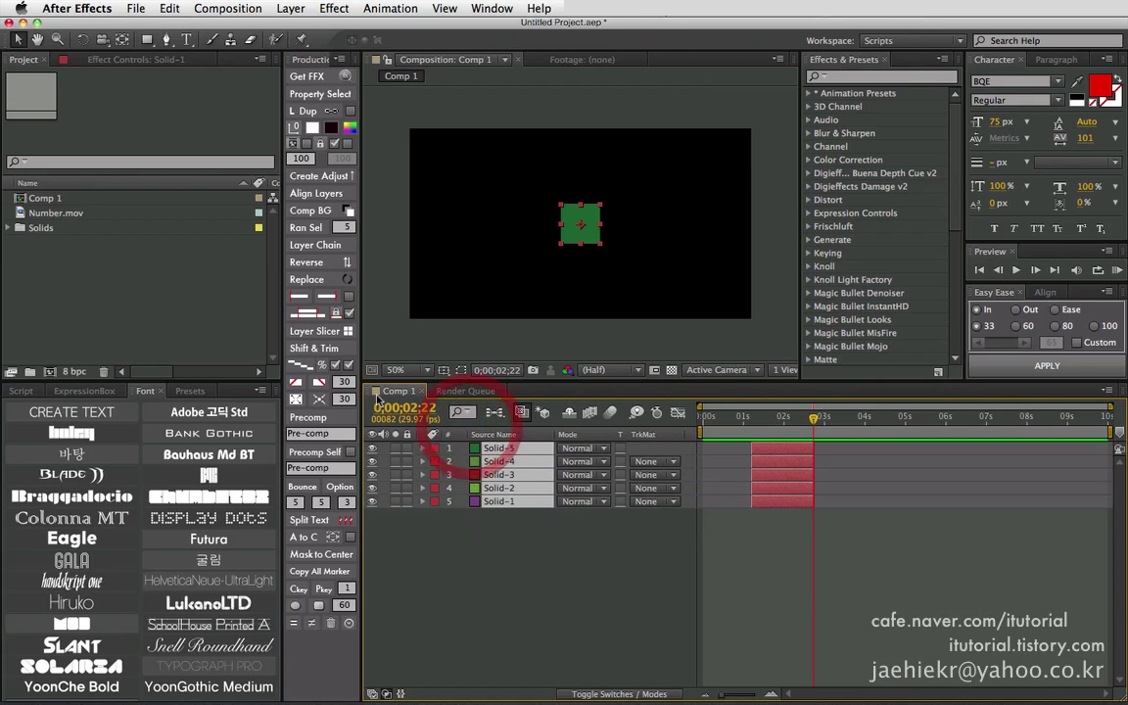
left_click(296, 365)
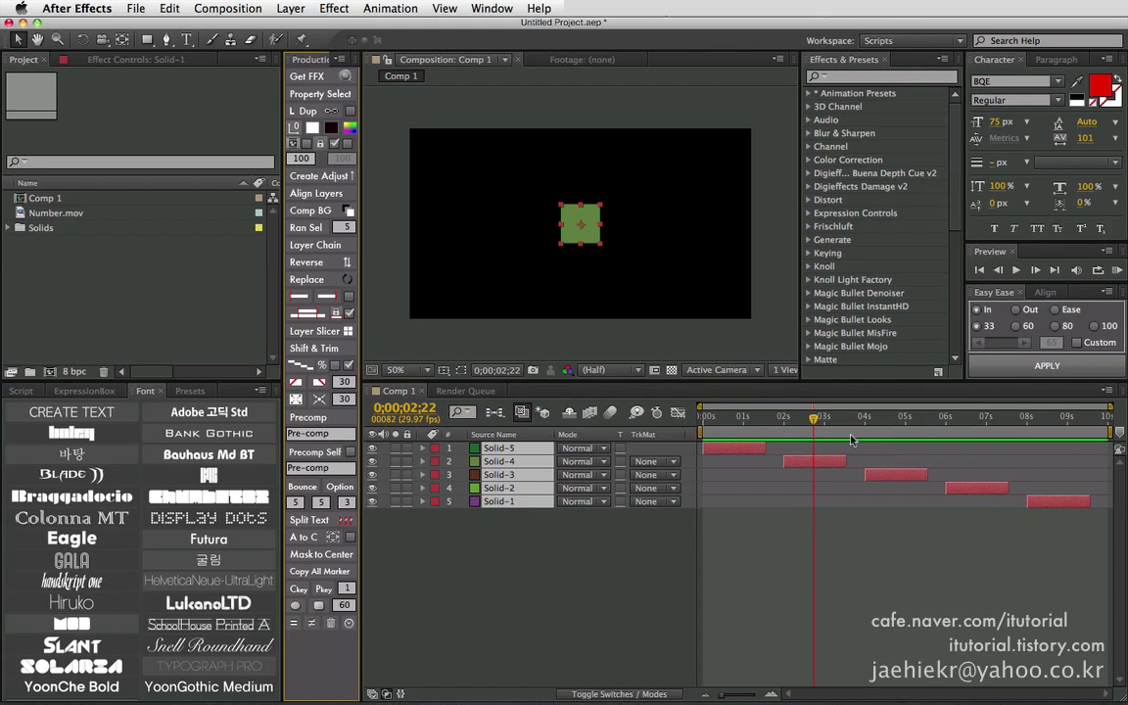
left_click_drag(767, 417, 814, 428)
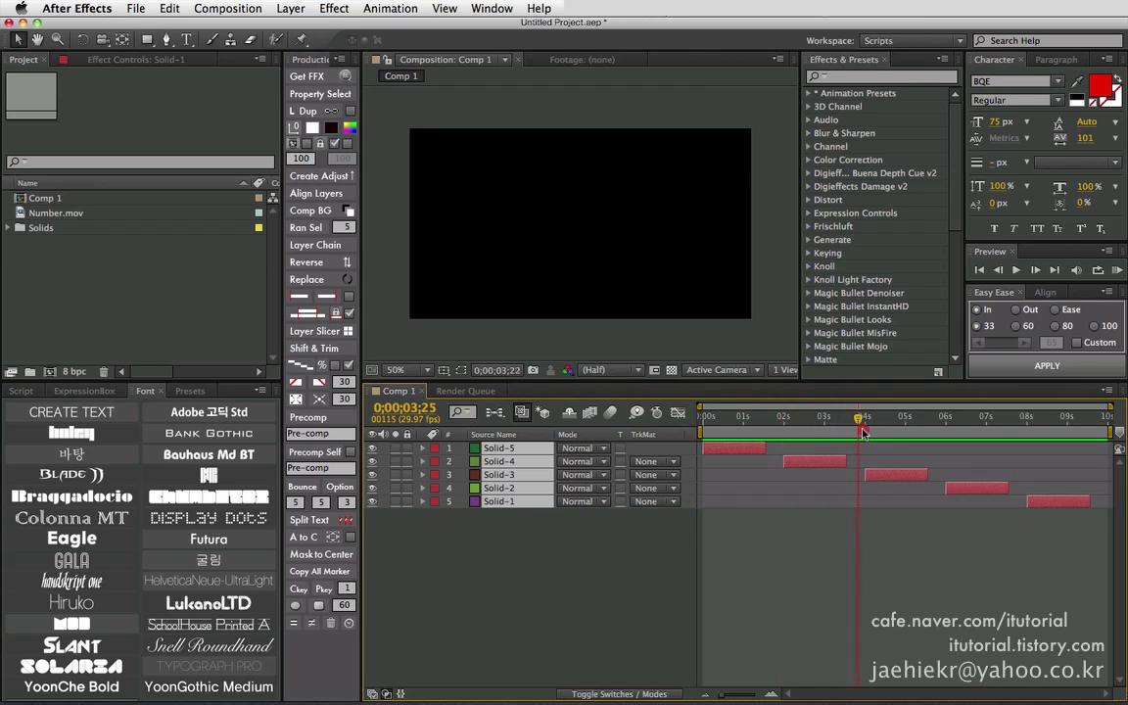
Undo the sequencing, lengthen Solid-5 to end around 6 seconds, and sequence again
left_click(770, 431)
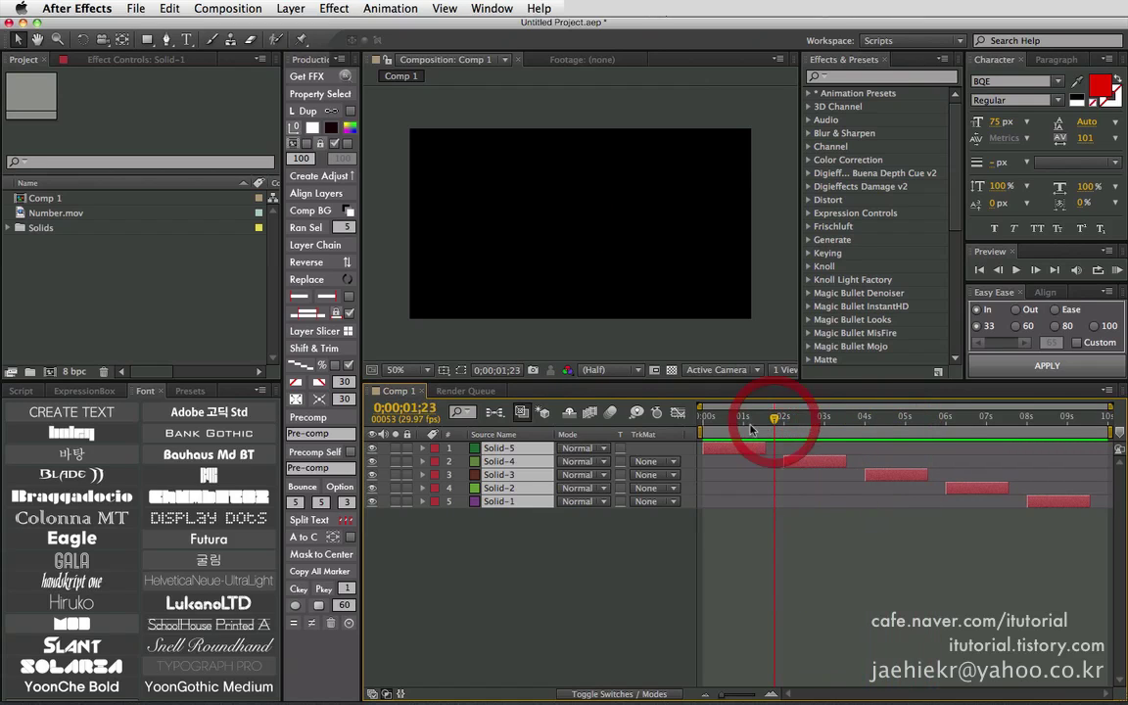
key("ctrl+z")
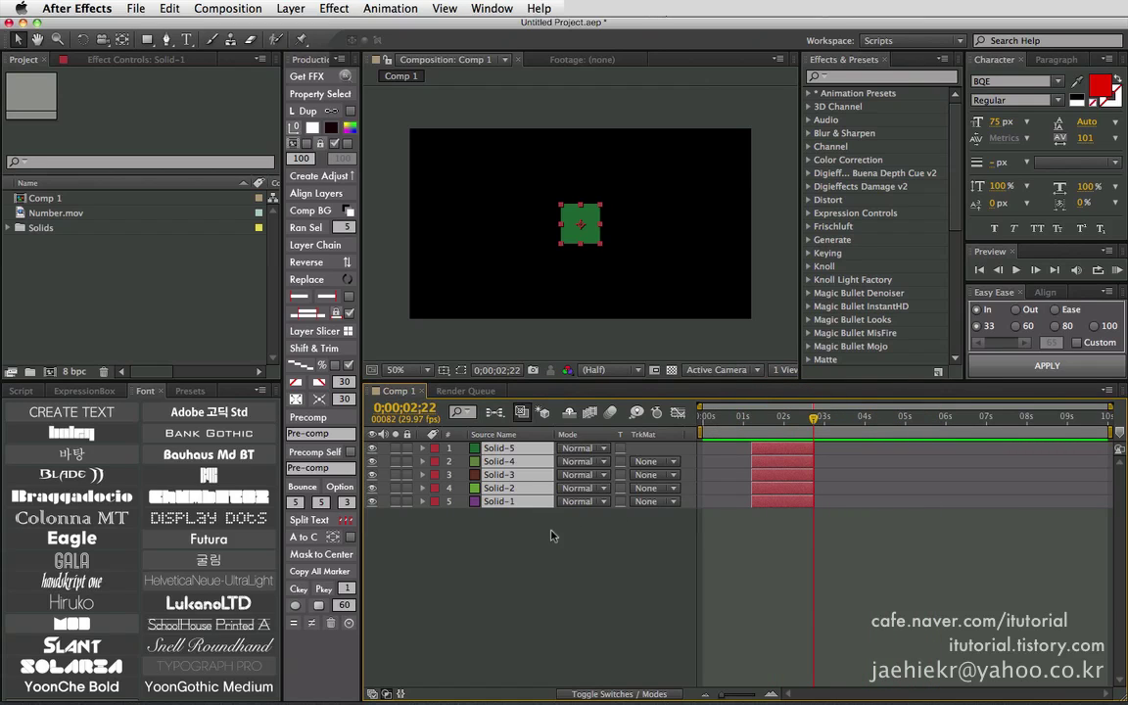
left_click(551, 536)
left_click_drag(813, 447, 946, 449)
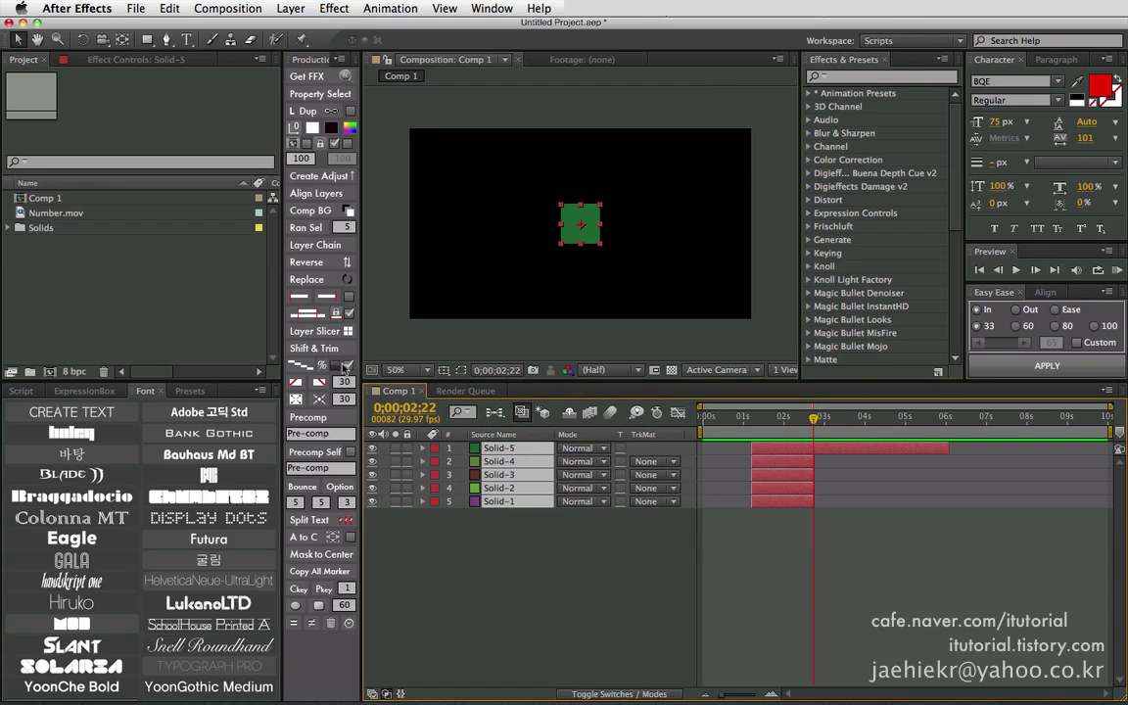
left_click(297, 364)
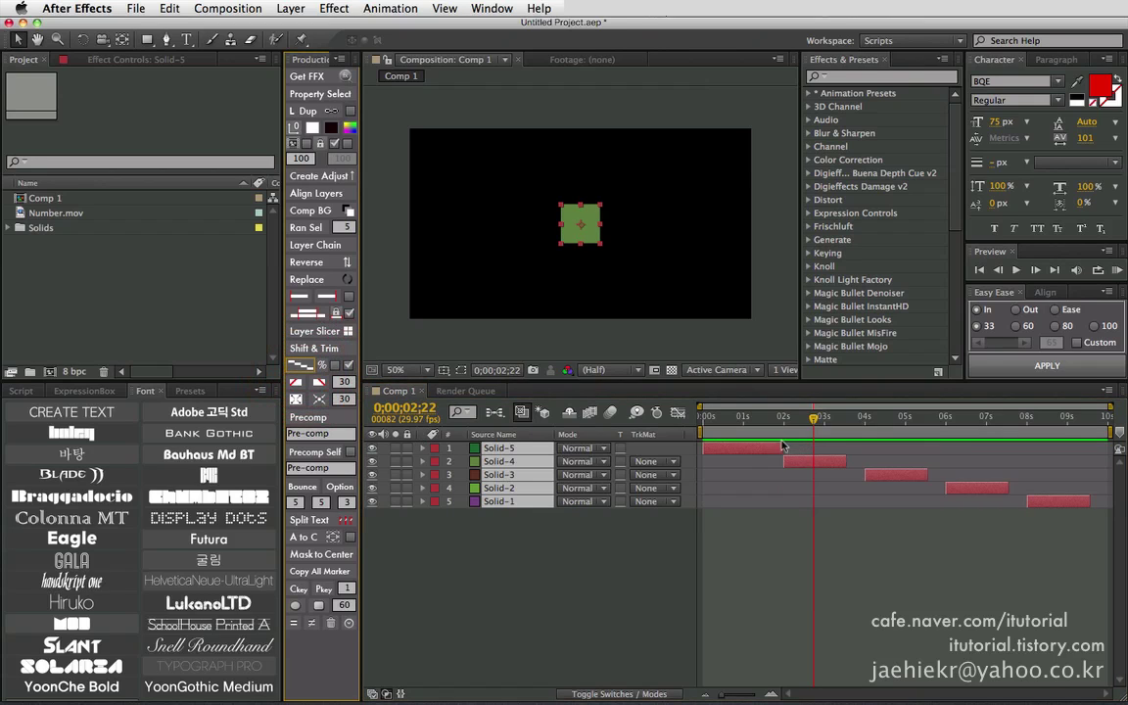
Re-stagger and preview the five solids, then undo and delete all five layers
left_click_drag(776, 420, 813, 417)
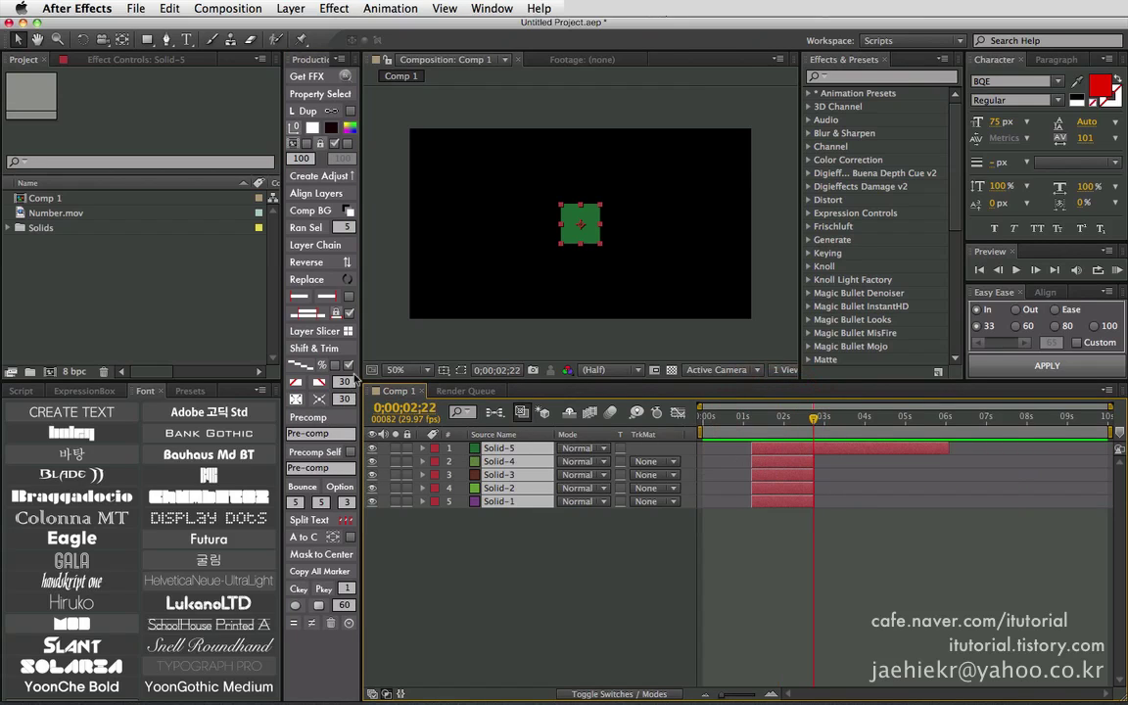
left_click(294, 348)
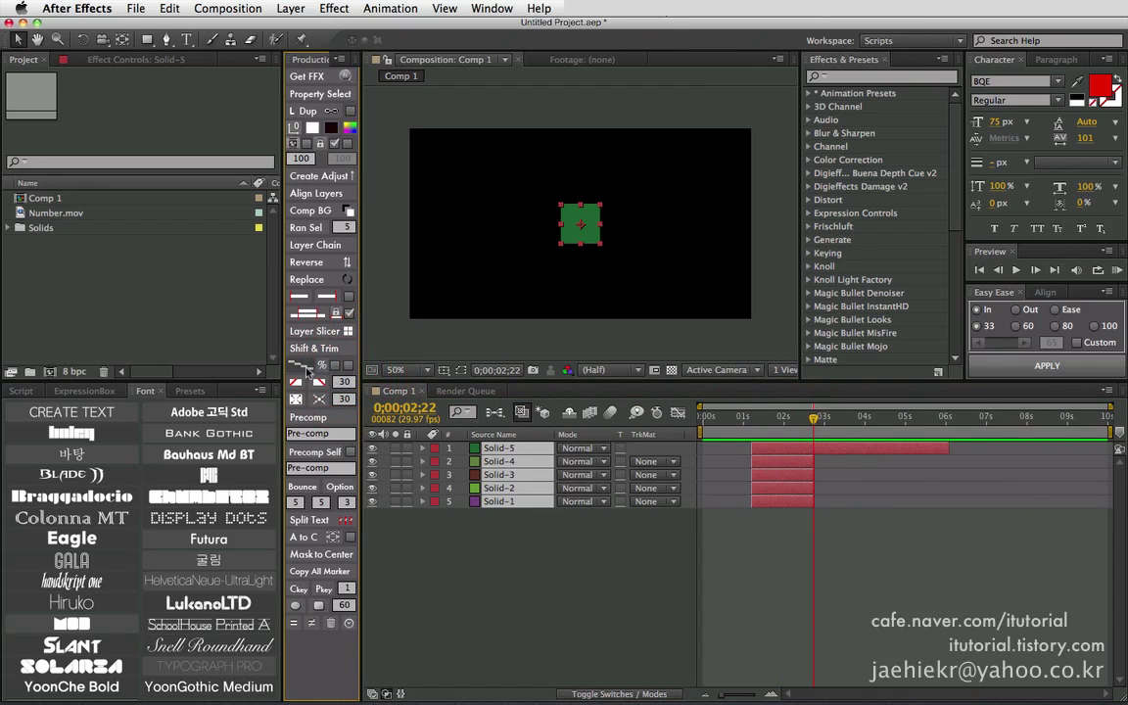
left_click(296, 364)
left_click_drag(754, 423, 863, 429)
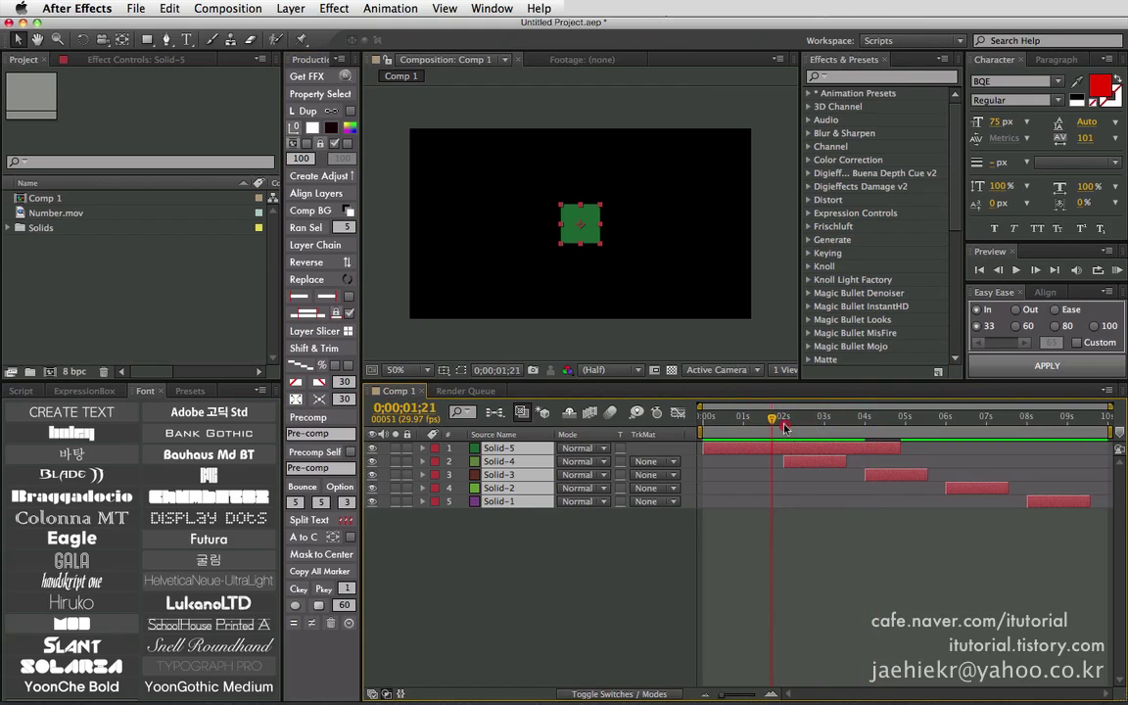
left_click_drag(863, 428, 798, 423)
key("ctrl+z")
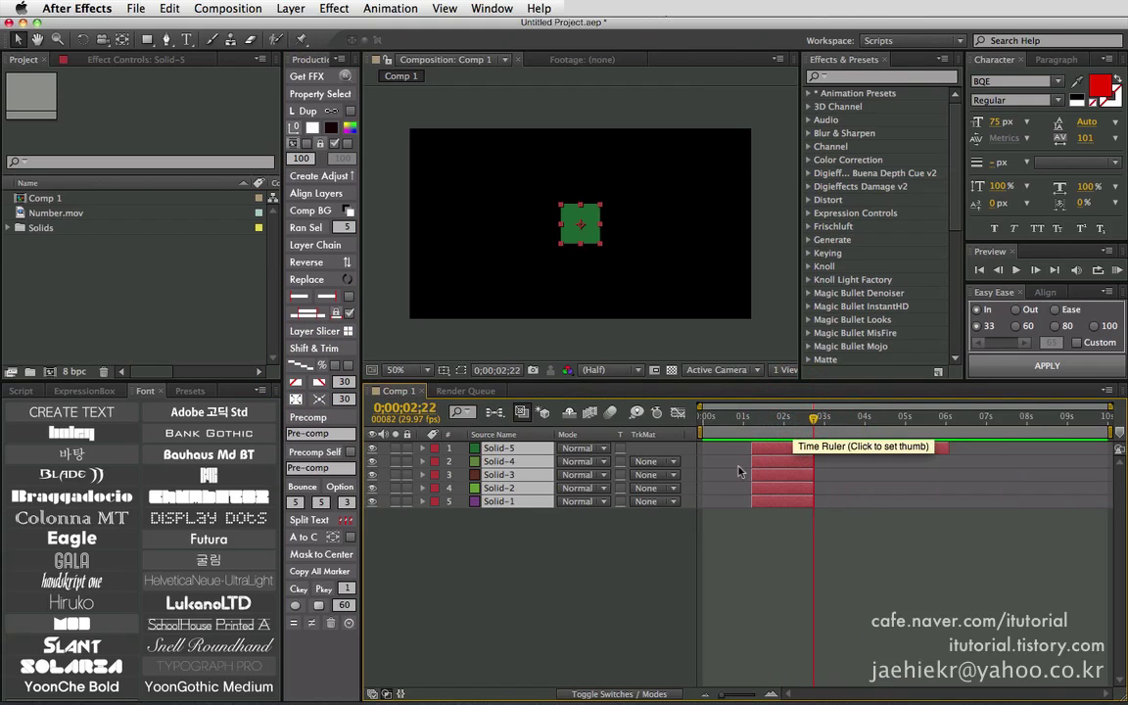
key("Delete")
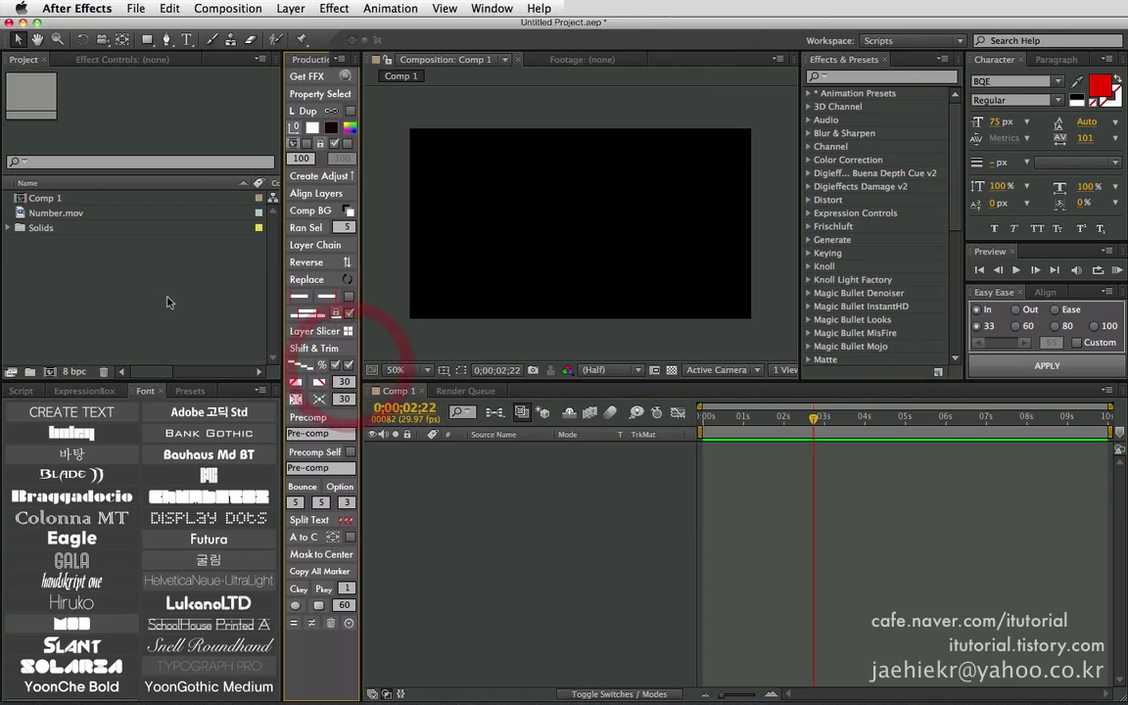
Add Number.mov to Comp 1, show frame 0;00;00;15, and duplicate the counter layer
left_click_drag(46, 213, 493, 509)
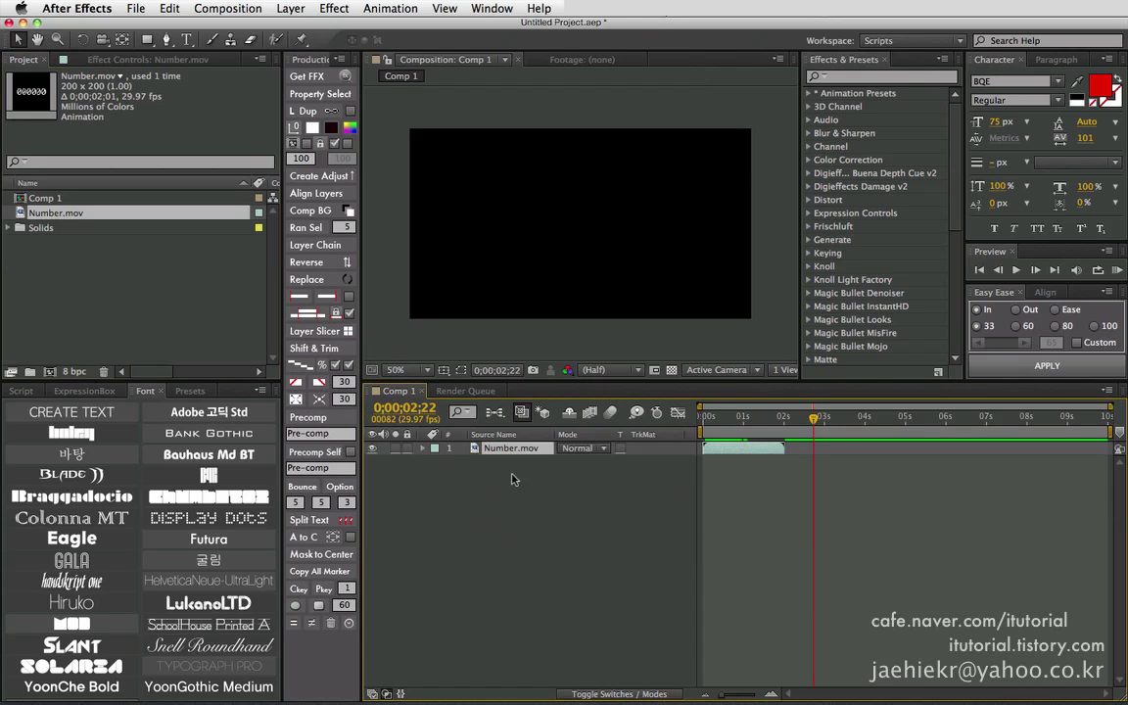
left_click(477, 475)
left_click(723, 416)
left_click(519, 451)
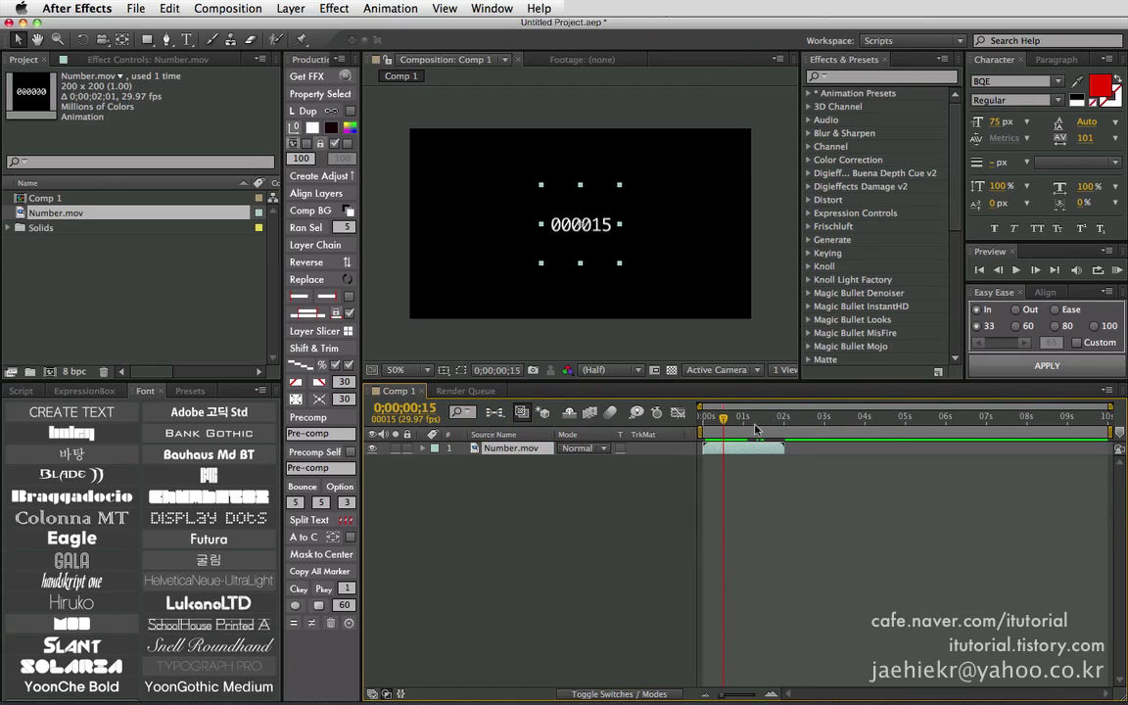
key("ctrl+d")
key("ctrl+d")
key("ctrl+d")
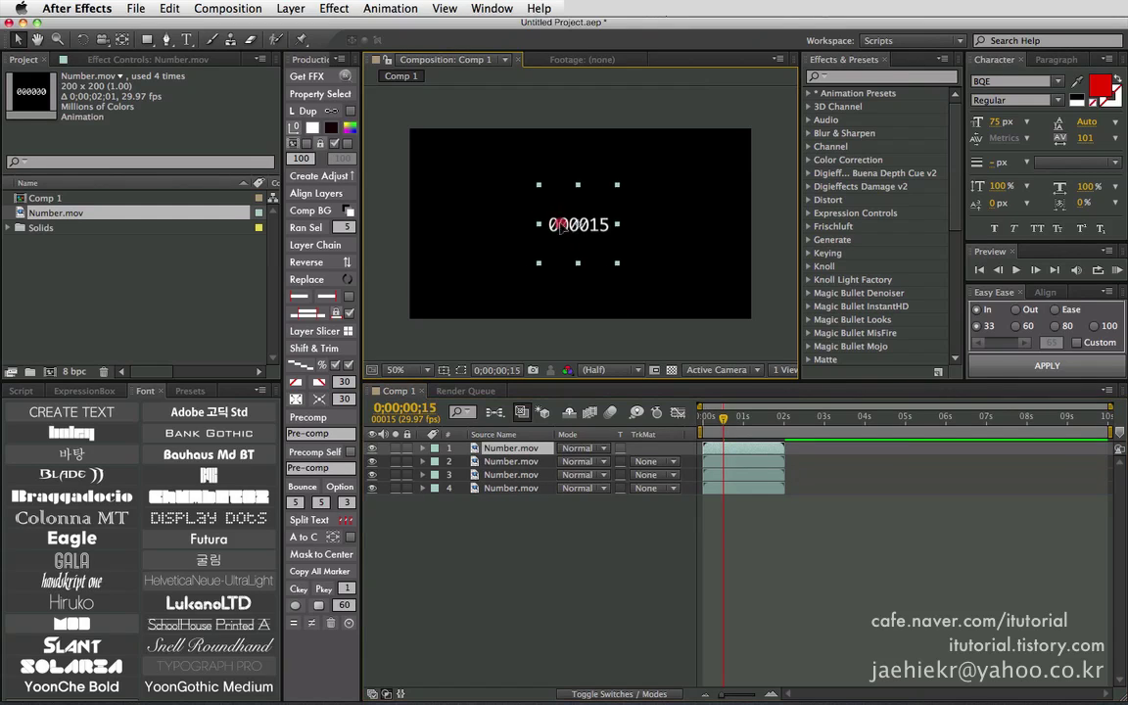
Move the counter copies to the upper left, right side, top and lower right
mouse_move(579, 242)
left_mouse_down()
mouse_move(453, 192)
mouse_move(440, 215)
left_mouse_up()
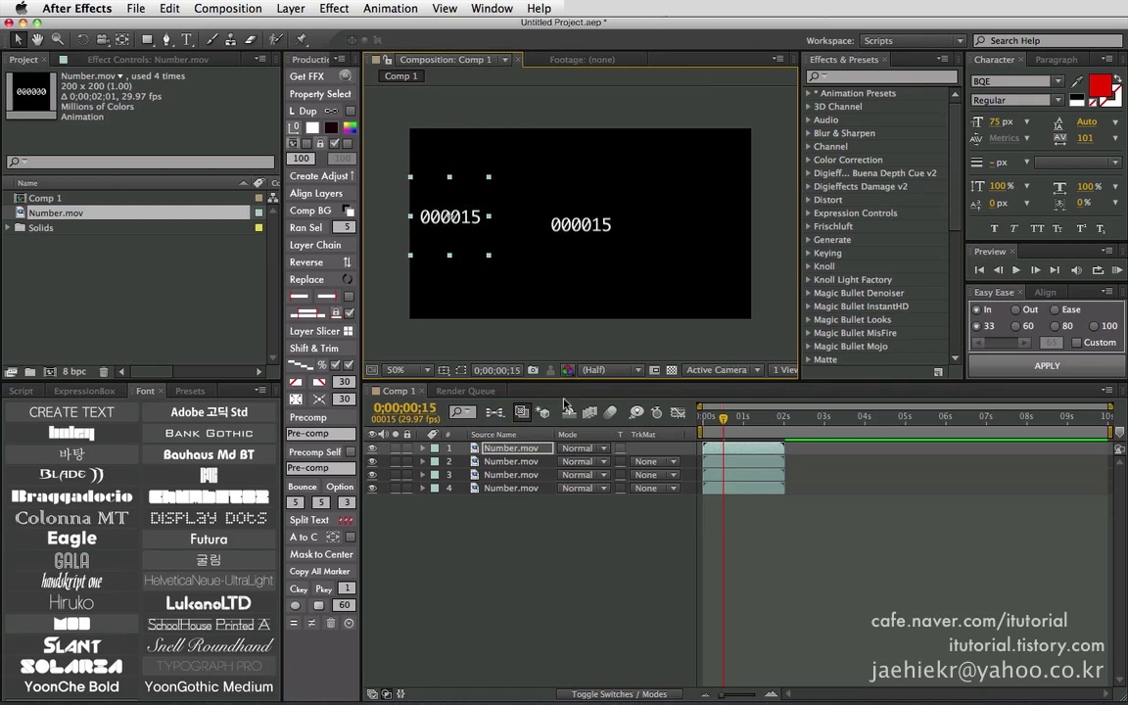
left_click(516, 490)
left_click_drag(574, 224, 699, 224)
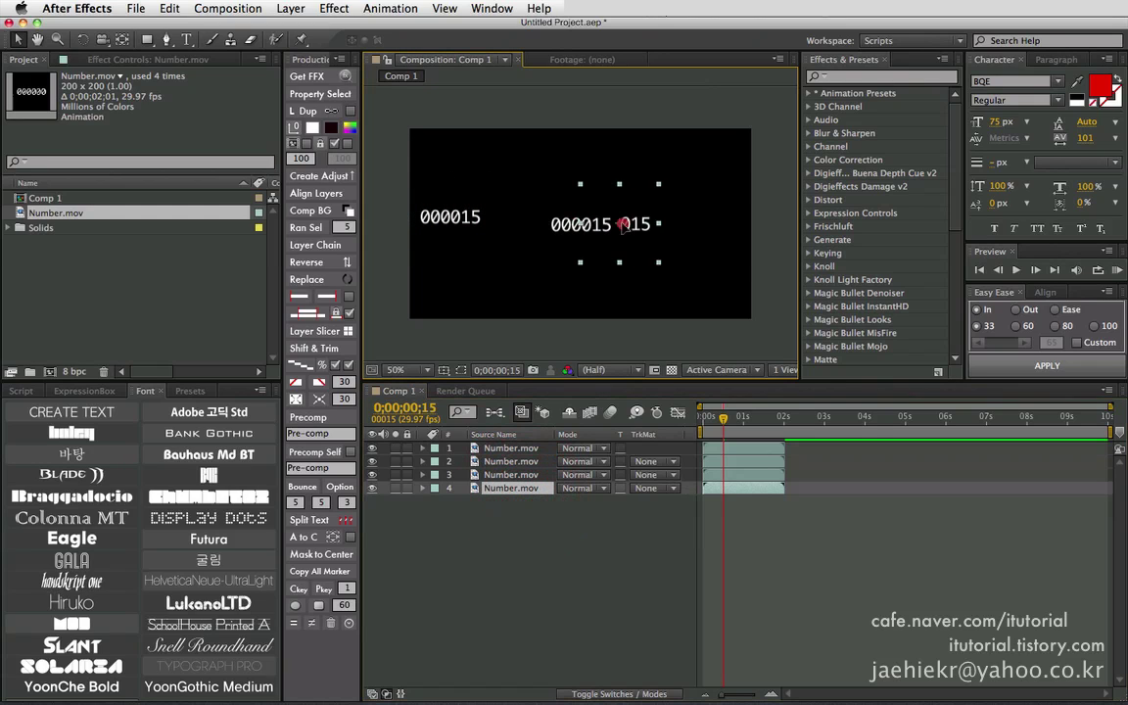
left_click(505, 462)
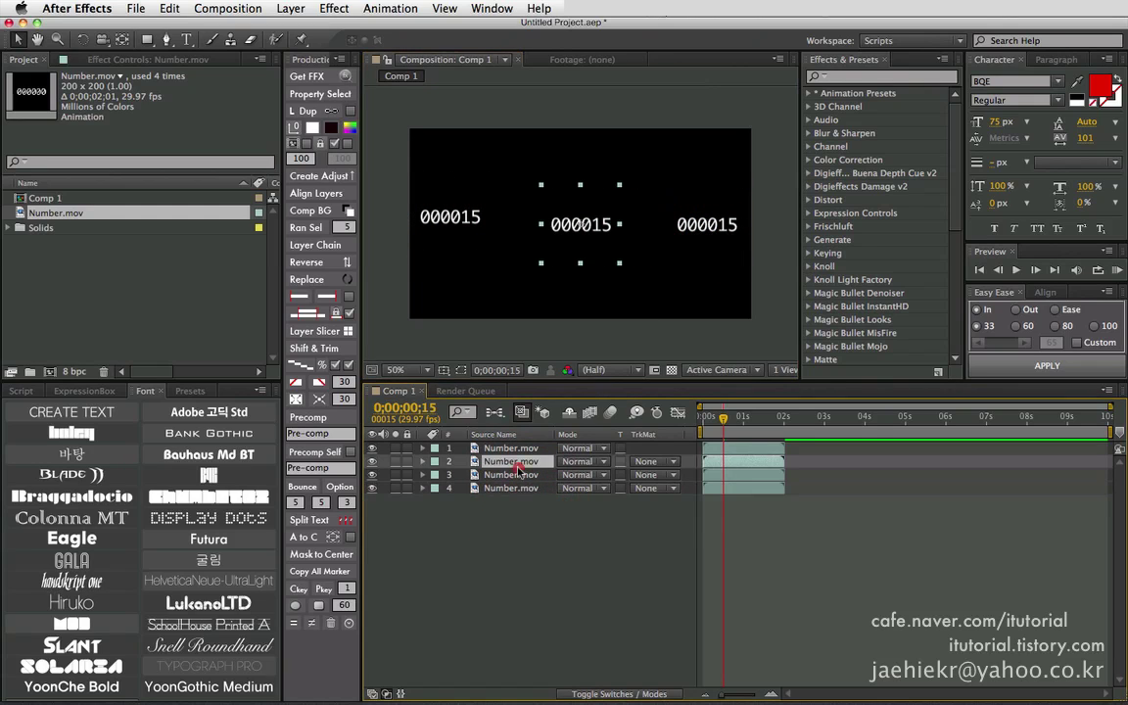
mouse_move(558, 225)
left_mouse_down()
mouse_move(499, 196)
mouse_move(495, 159)
left_mouse_up()
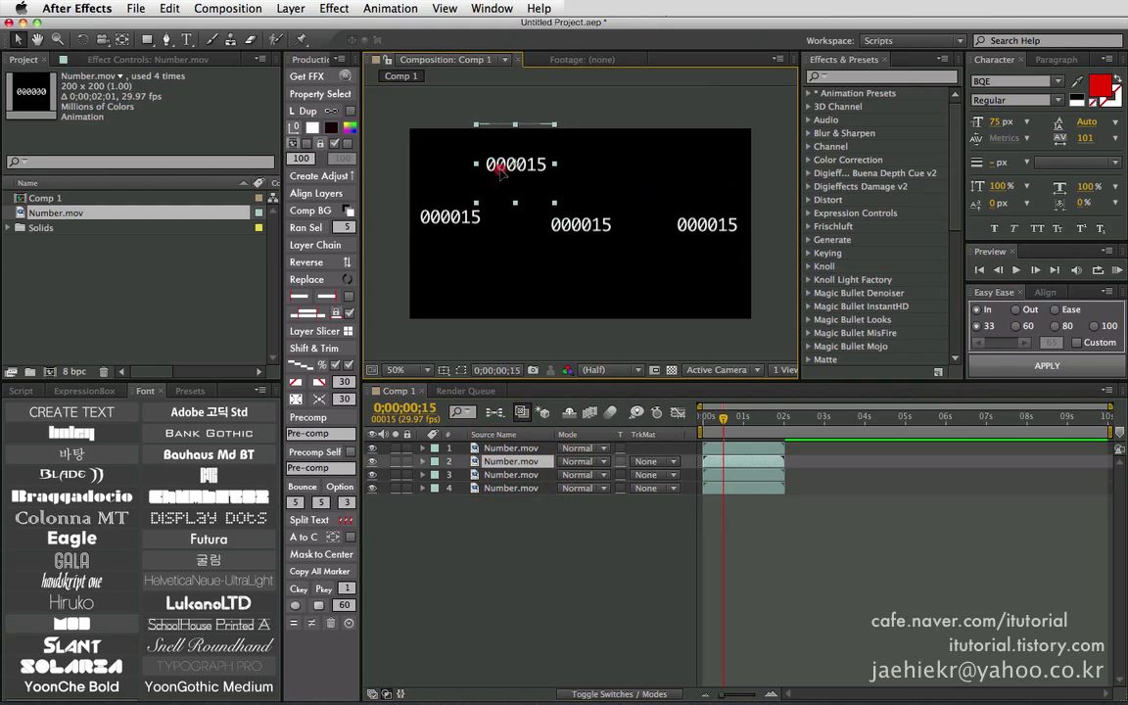
left_click(495, 475)
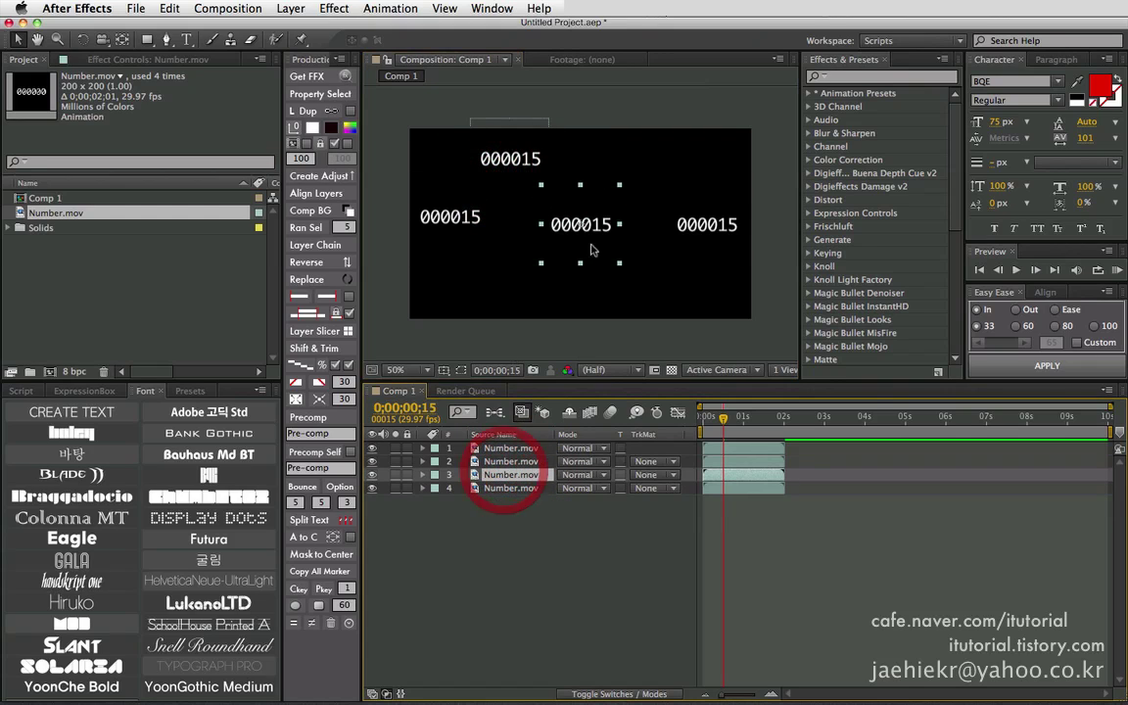
mouse_move(590, 227)
left_mouse_down()
mouse_move(637, 274)
mouse_move(623, 261)
left_mouse_up()
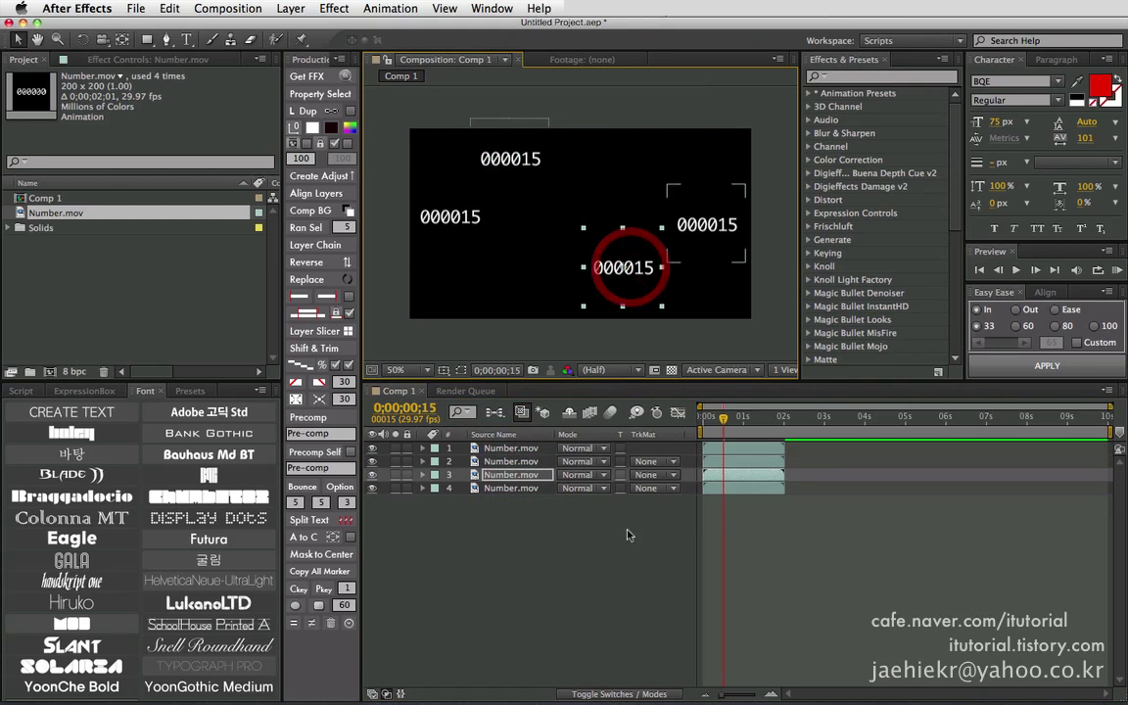
Deselect the layers and preview the four counters from near the start
left_click(582, 578)
left_click(712, 419)
key("space")
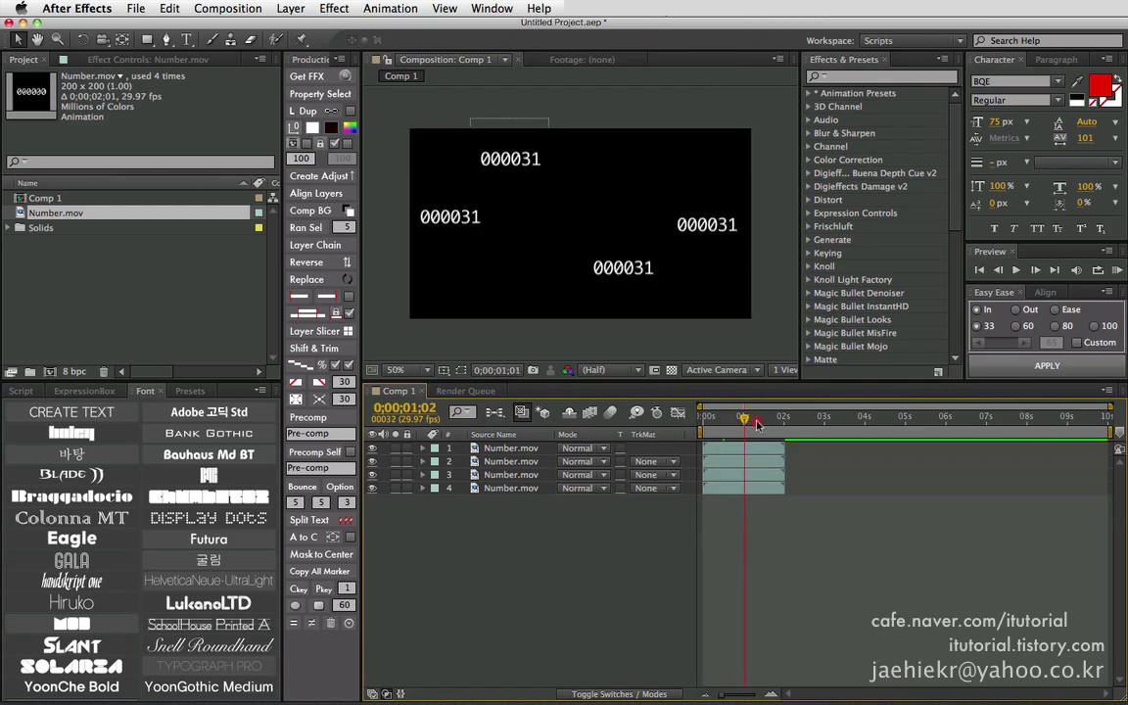
mouse_move(744, 419)
left_mouse_down()
mouse_move(787, 426)
mouse_move(682, 411)
left_mouse_up()
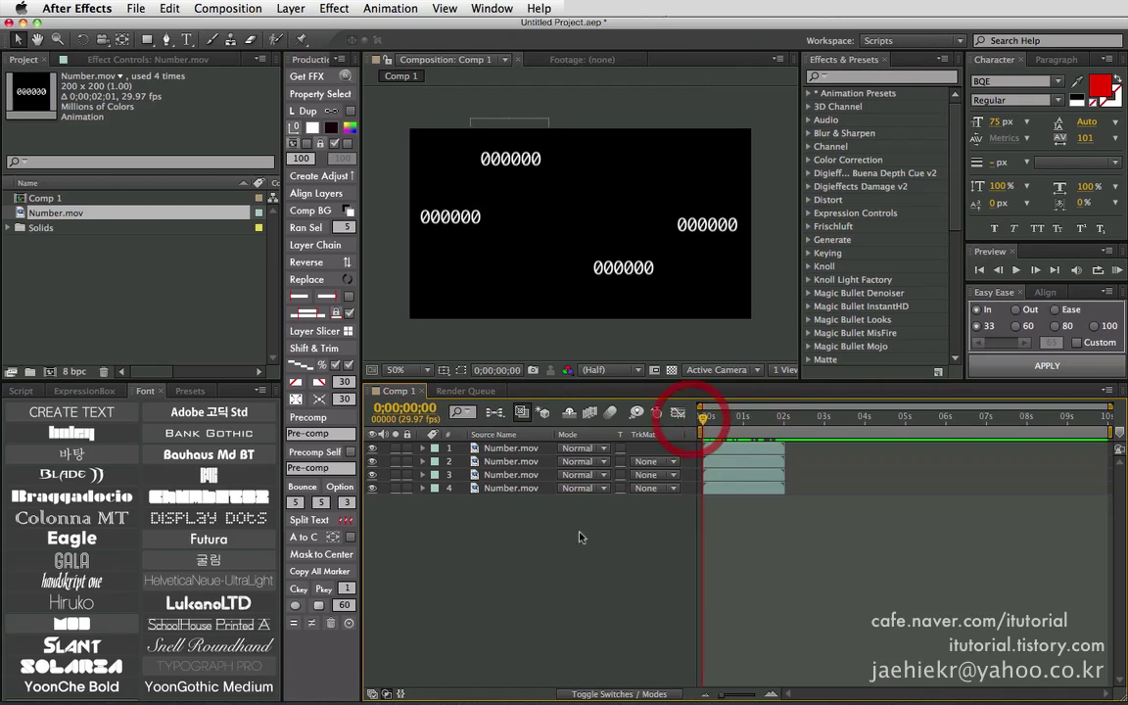
left_click(551, 535)
left_click_drag(555, 544, 479, 433)
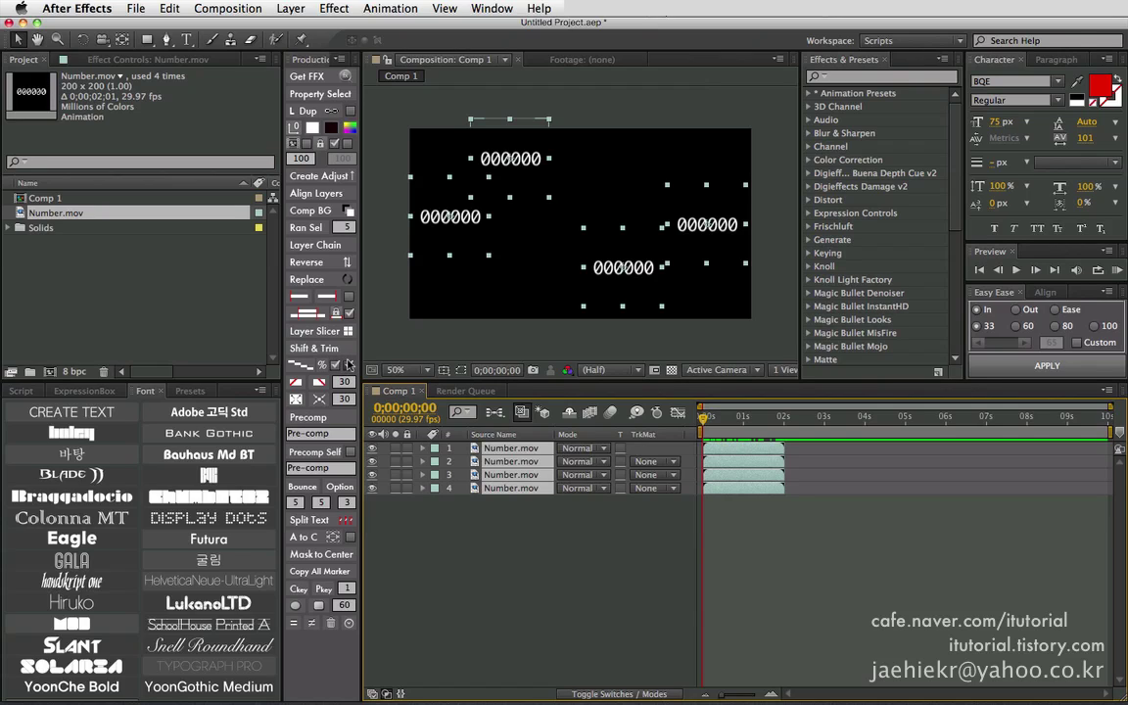
left_click(297, 364)
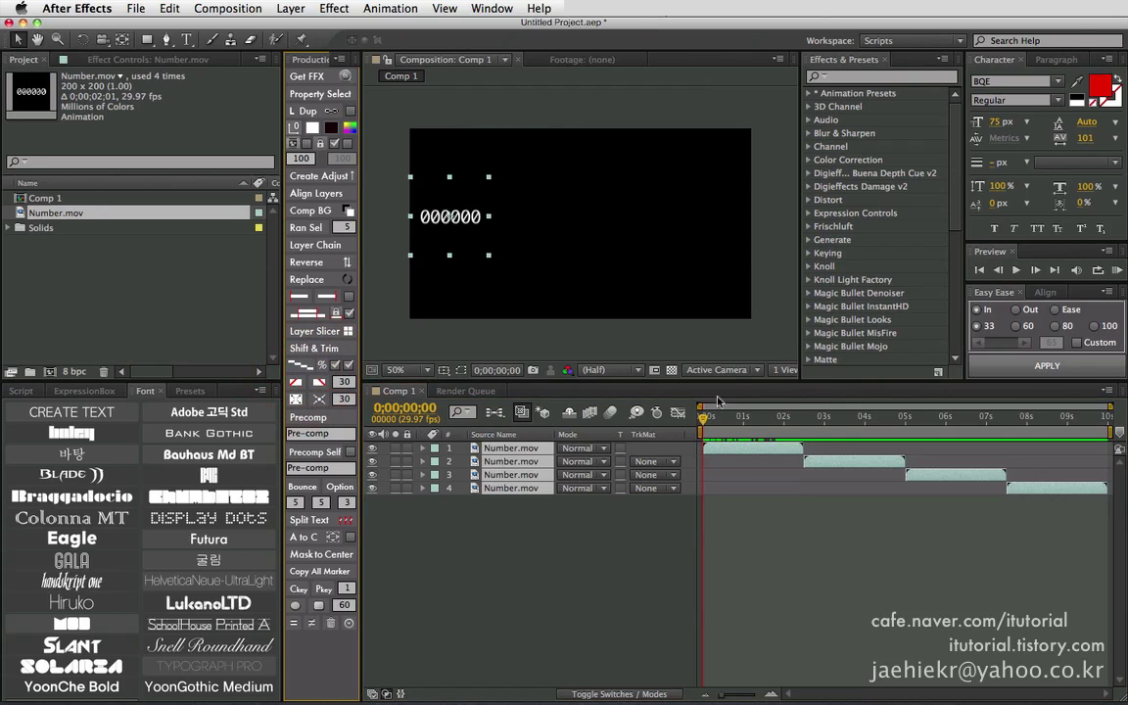
mouse_move(705, 417)
left_mouse_down()
mouse_move(947, 438)
mouse_move(925, 438)
left_mouse_up()
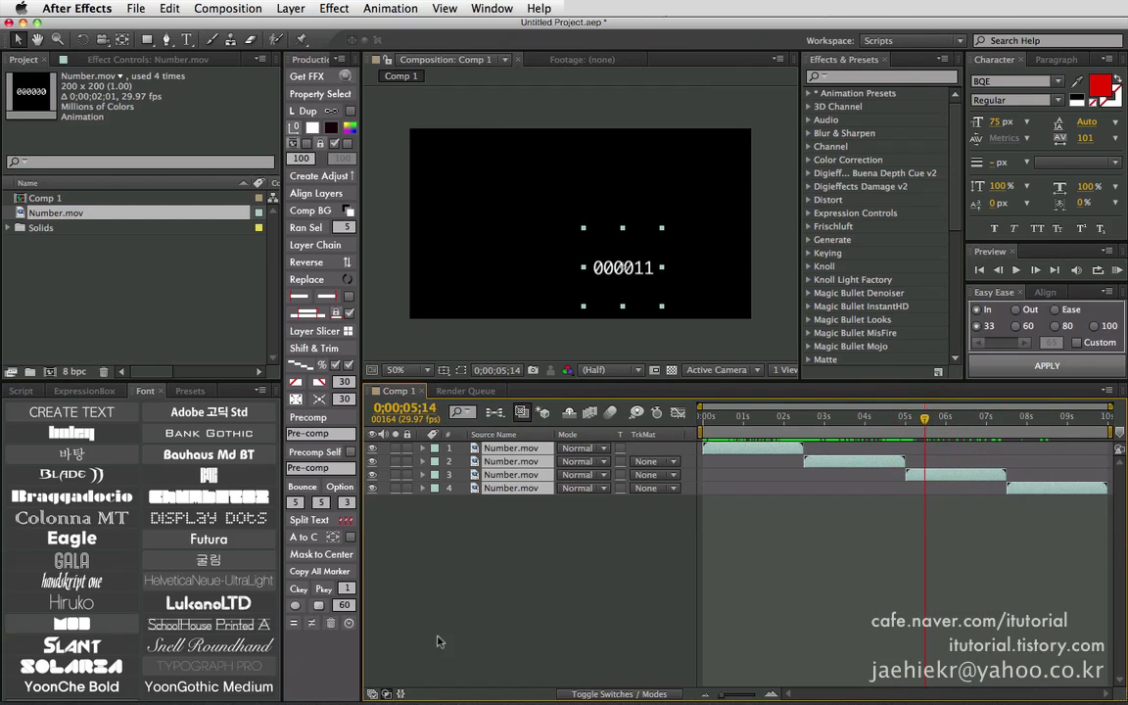
left_click(401, 693)
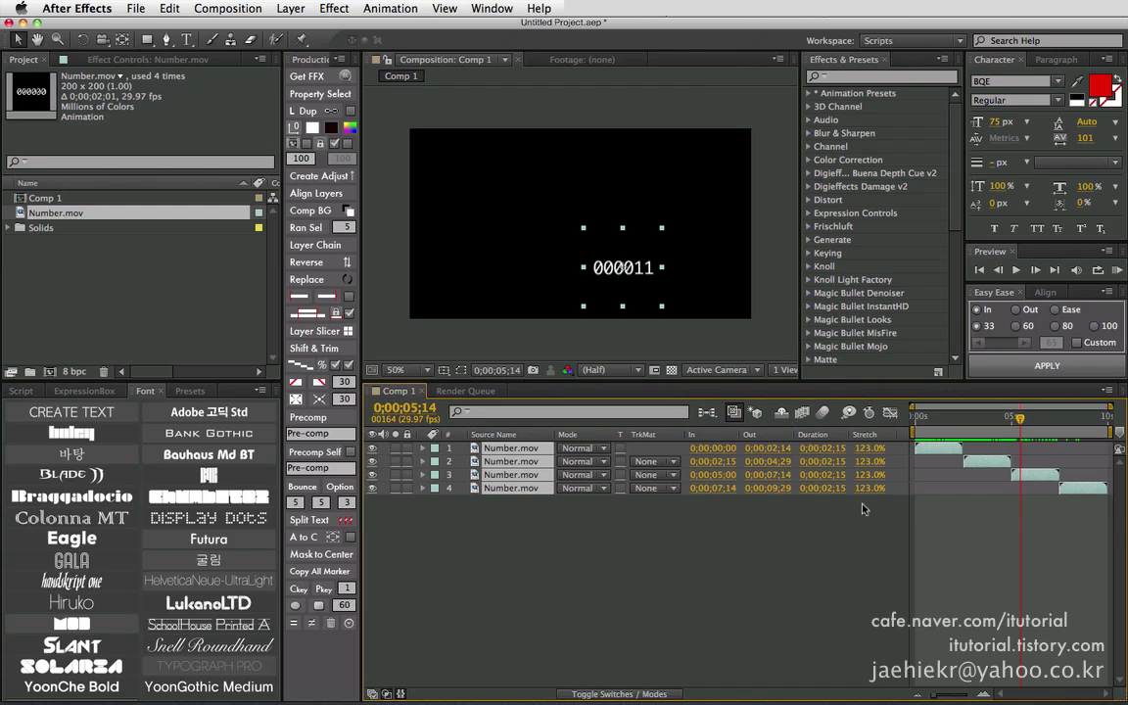
left_click(401, 692)
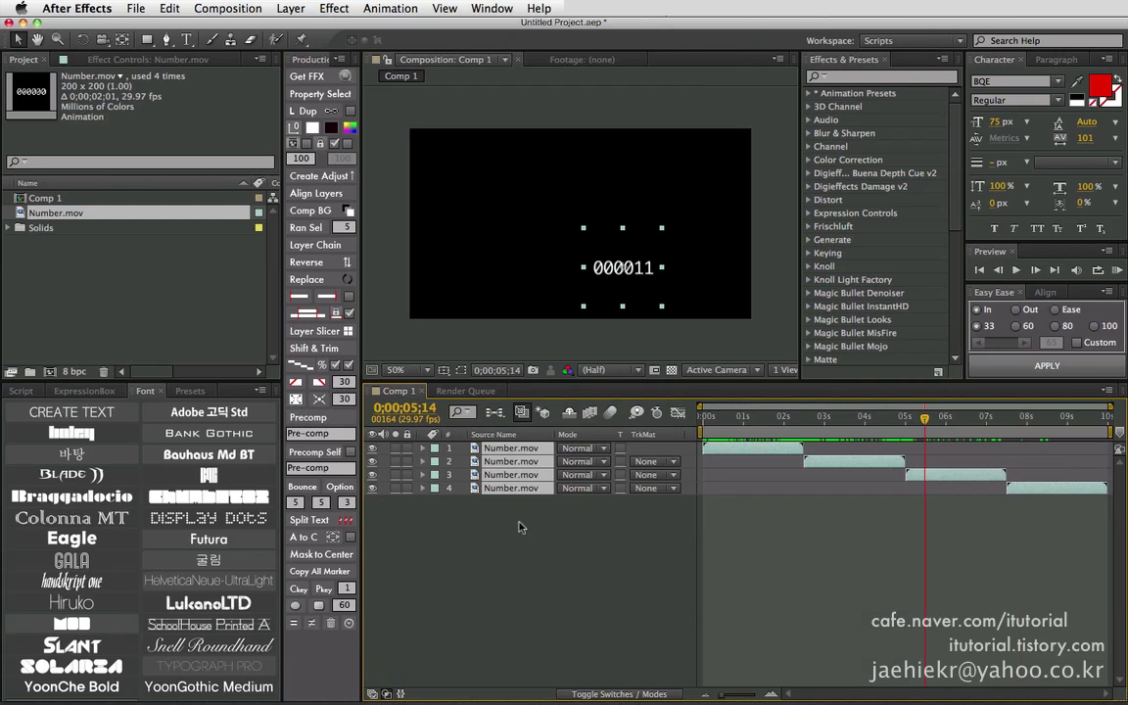
key("super+z")
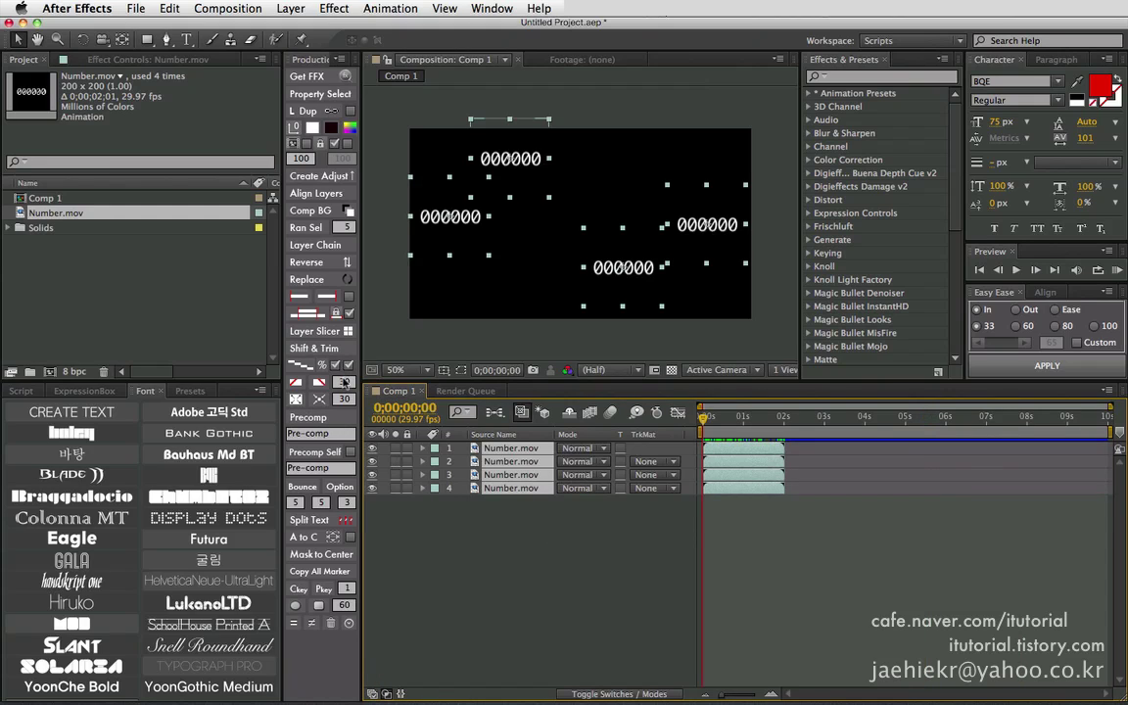
left_click(336, 367)
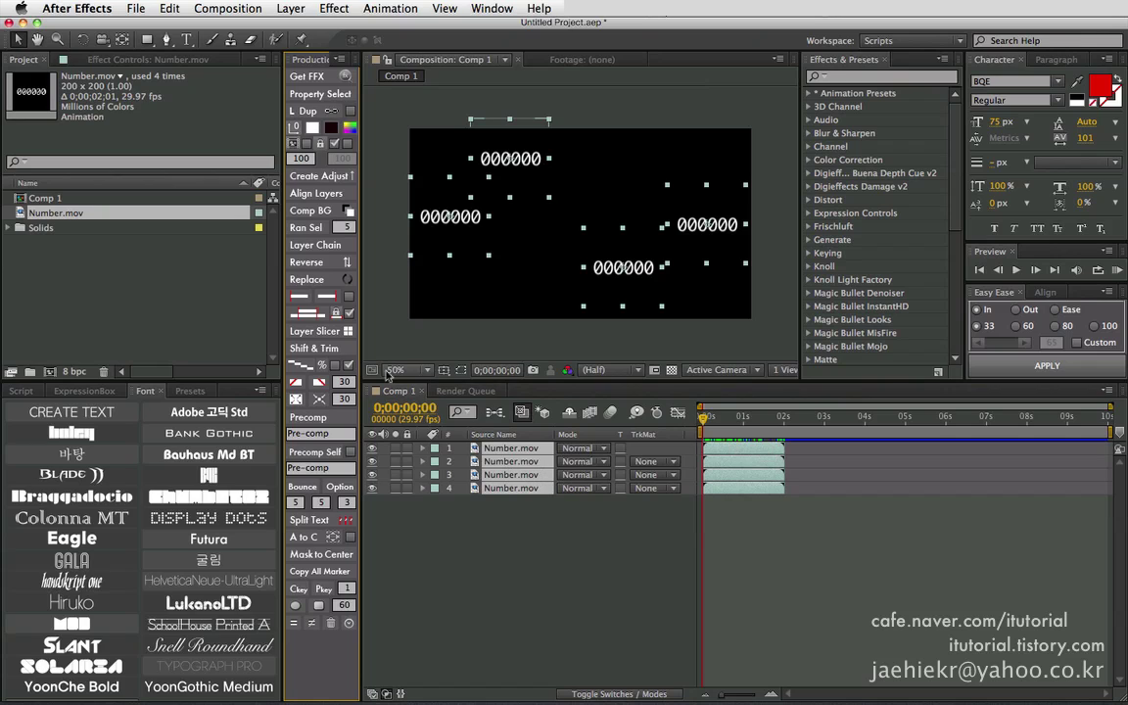
left_click(296, 365)
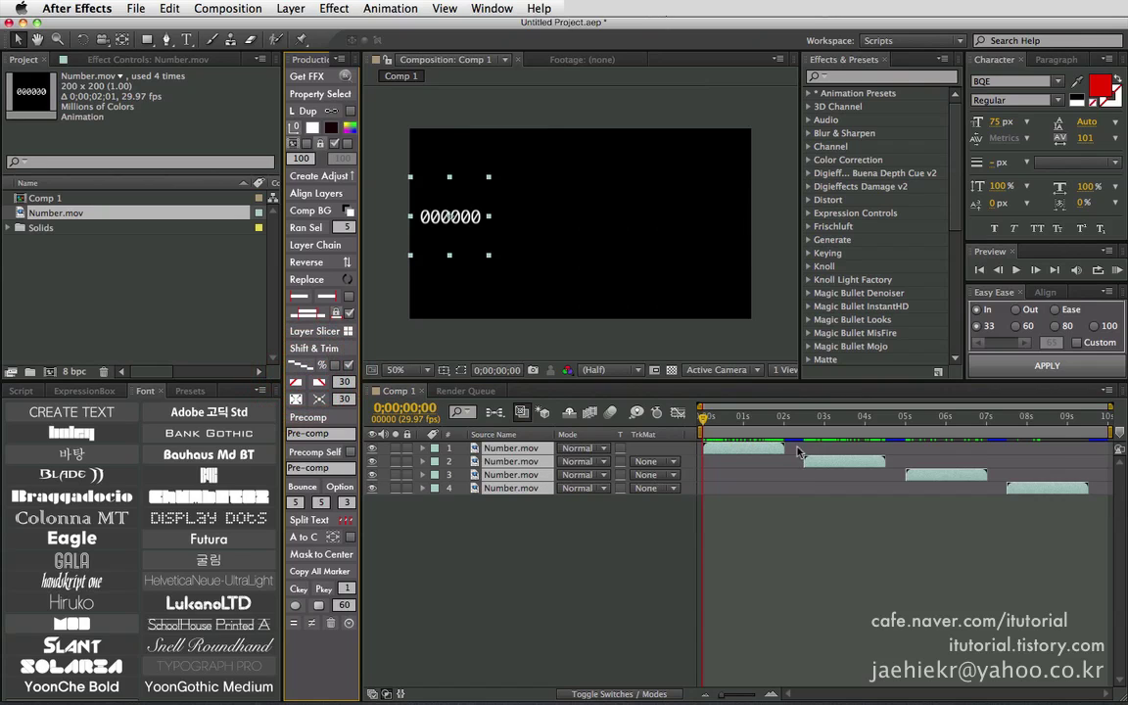
mouse_move(729, 419)
left_mouse_down()
mouse_move(847, 431)
mouse_move(745, 424)
left_mouse_up()
Undo the sequencing and duplicate a Number.mov counter layer twice
key("ctrl+z")
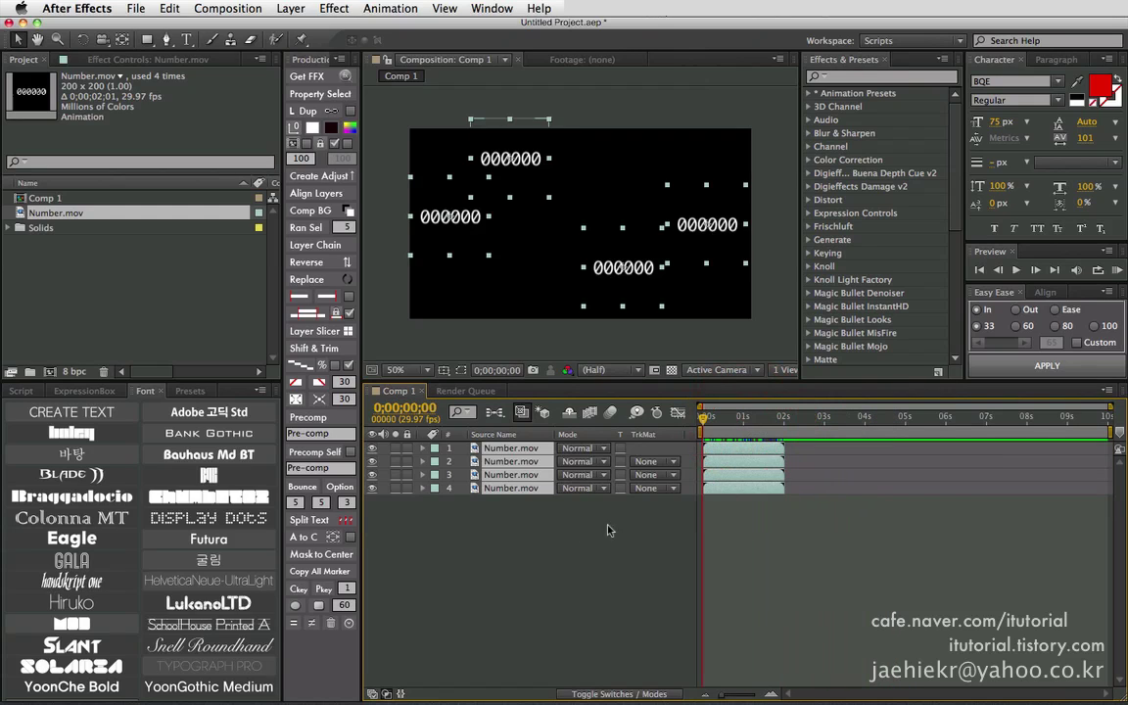
left_click(533, 528)
left_click(544, 487)
key("ctrl+d")
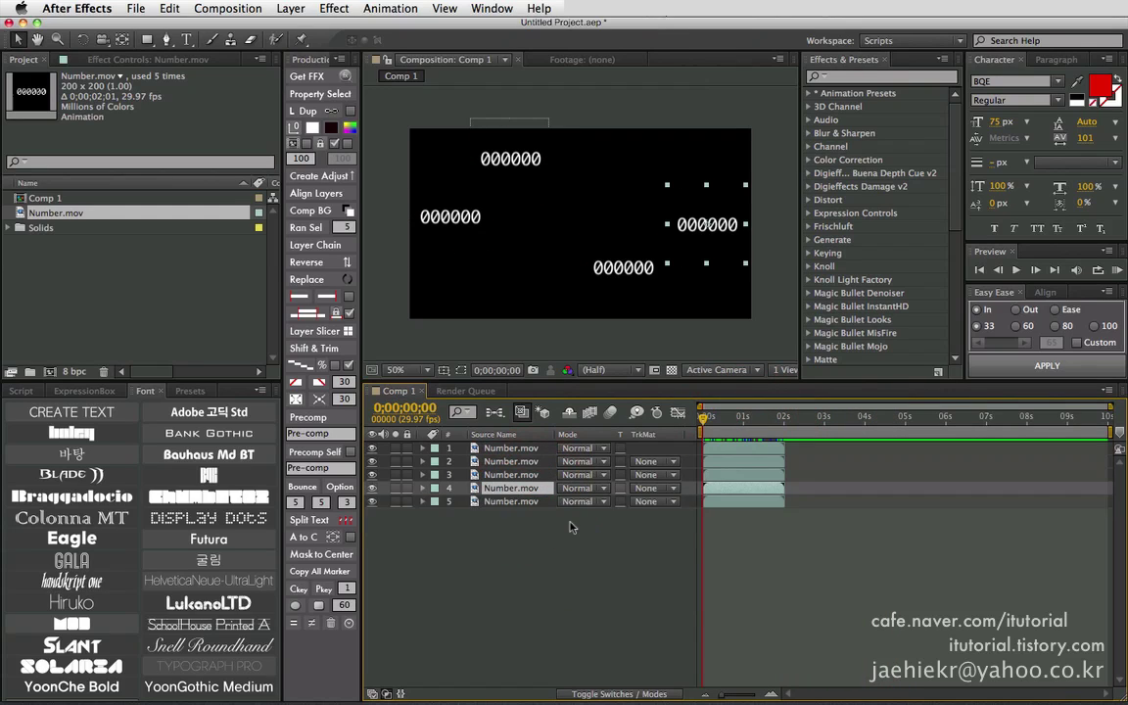
key("ctrl+d")
Move the copies to the lower middle and top right, then sequence all six layers
left_click_drag(689, 224, 483, 264)
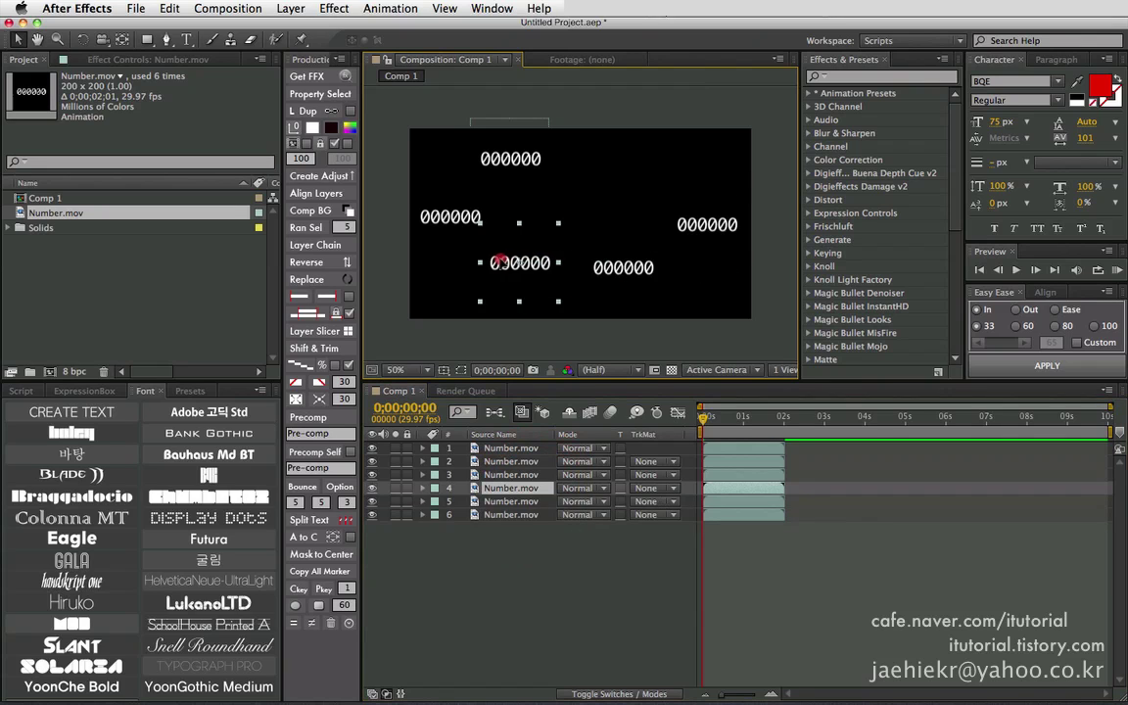
left_click_drag(709, 224, 688, 159)
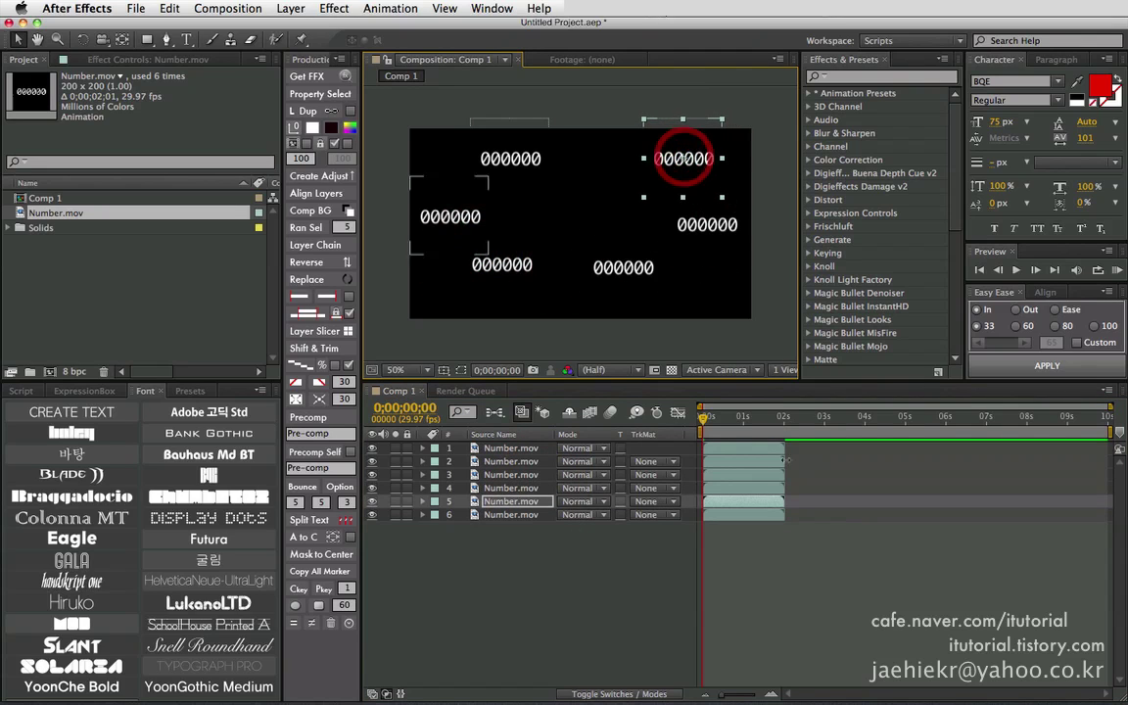
key("ctrl+a")
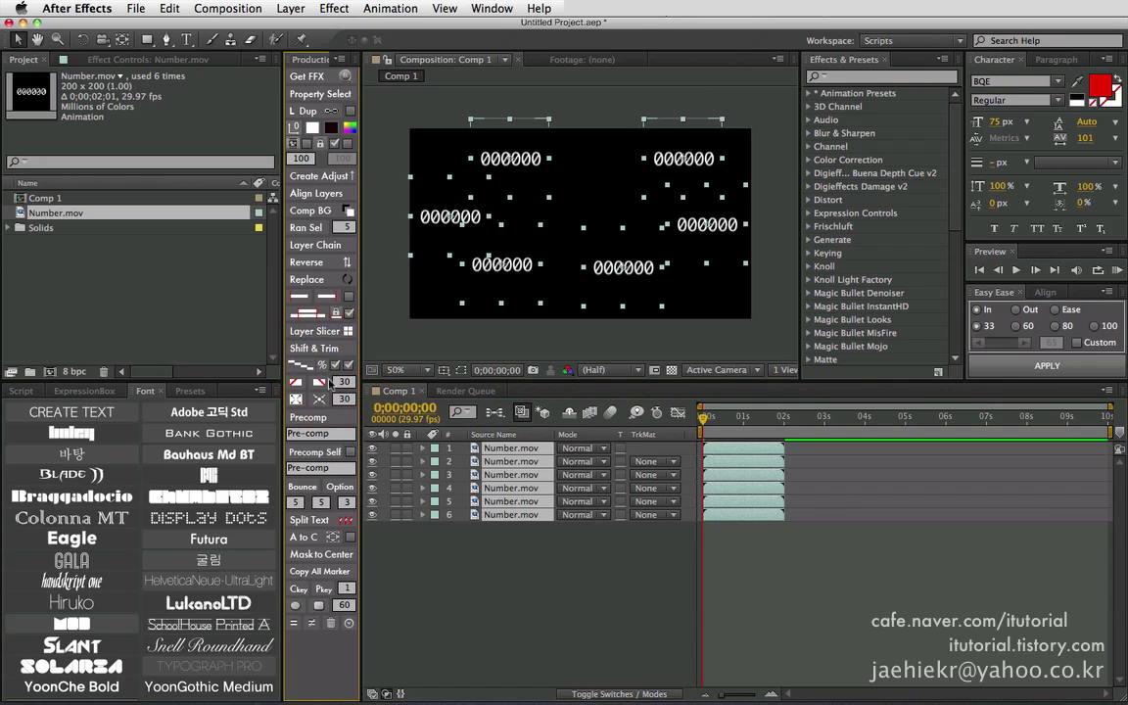
left_click(298, 365)
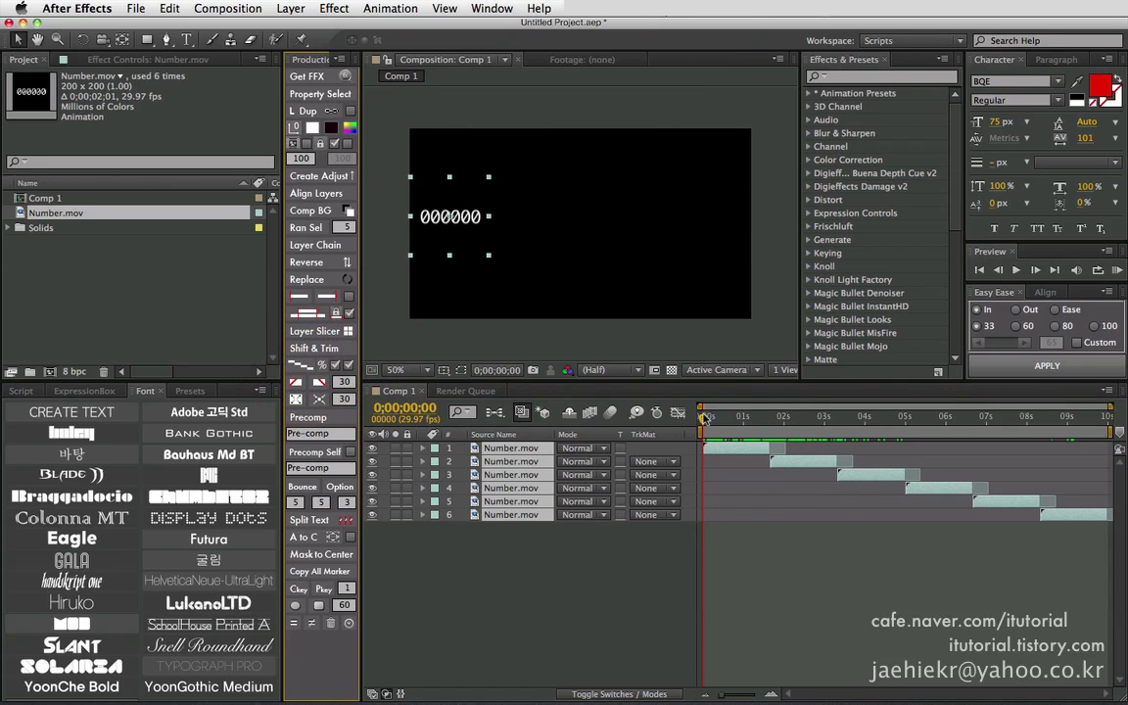
Scrub through the staggered counters, then undo the stagger so all layers start together
left_click_drag(704, 418, 731, 417)
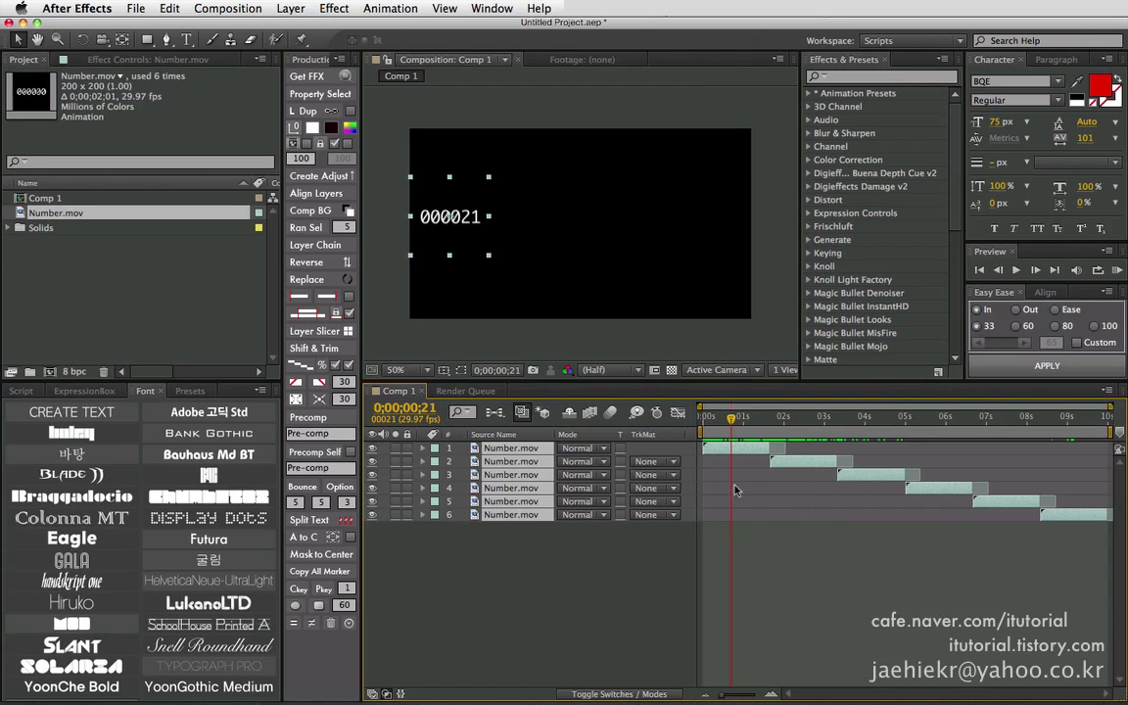
left_click_drag(748, 421, 769, 422)
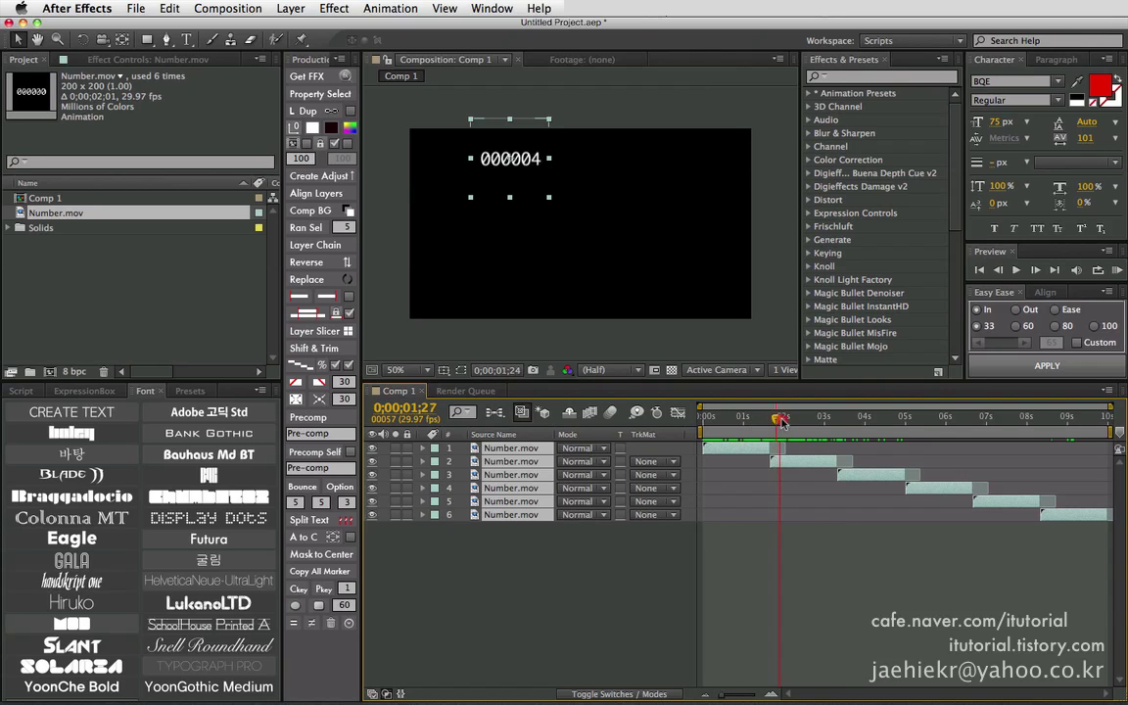
mouse_move(767, 421)
left_mouse_down()
mouse_move(1037, 453)
mouse_move(703, 421)
left_mouse_up()
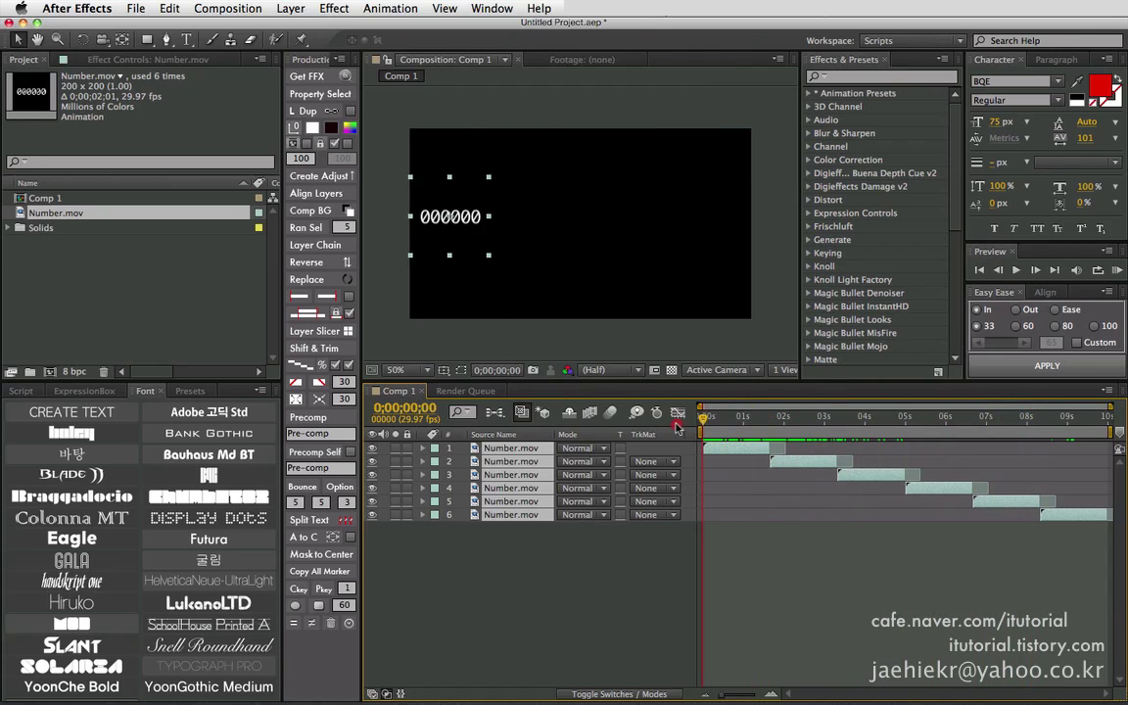
key("ctrl+z")
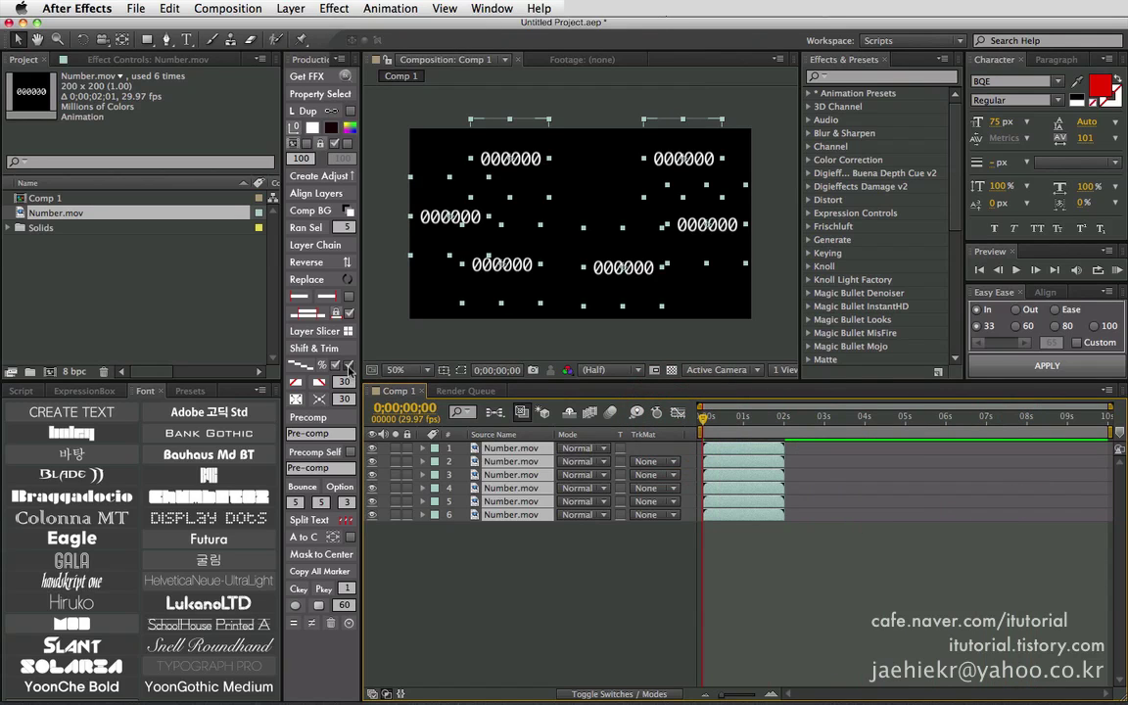
Re-stagger the six layers and preview the second counter around 0;00;01;20
left_click(350, 367)
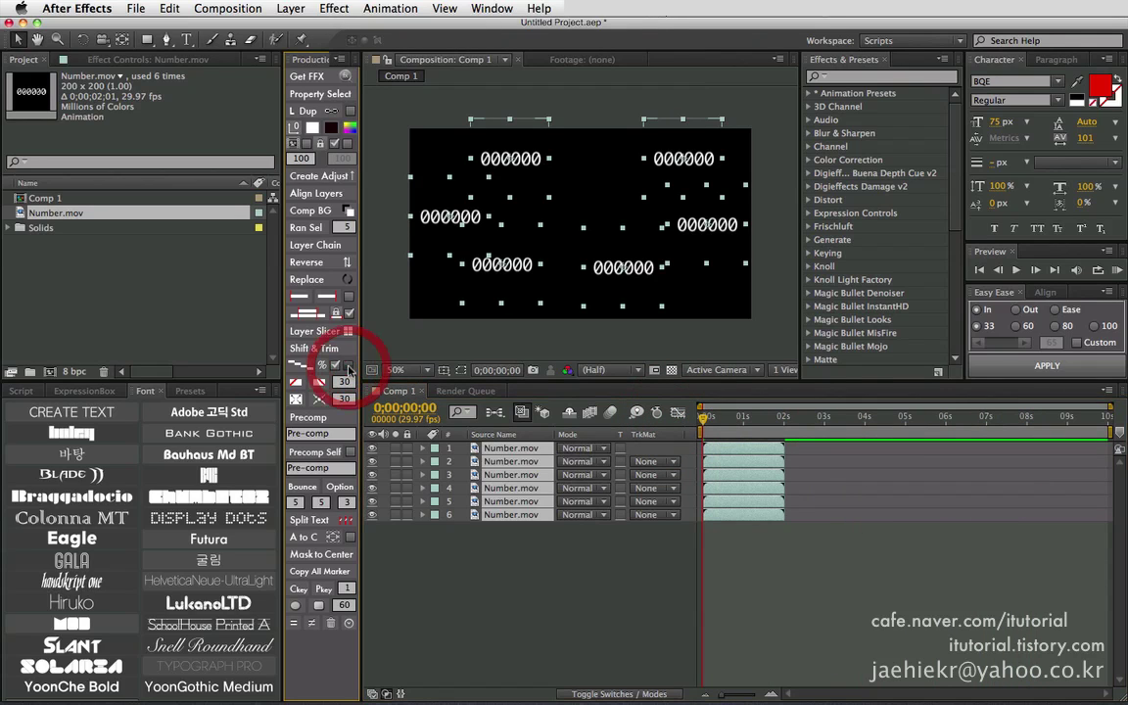
left_click(298, 348)
left_click_drag(737, 421, 772, 421)
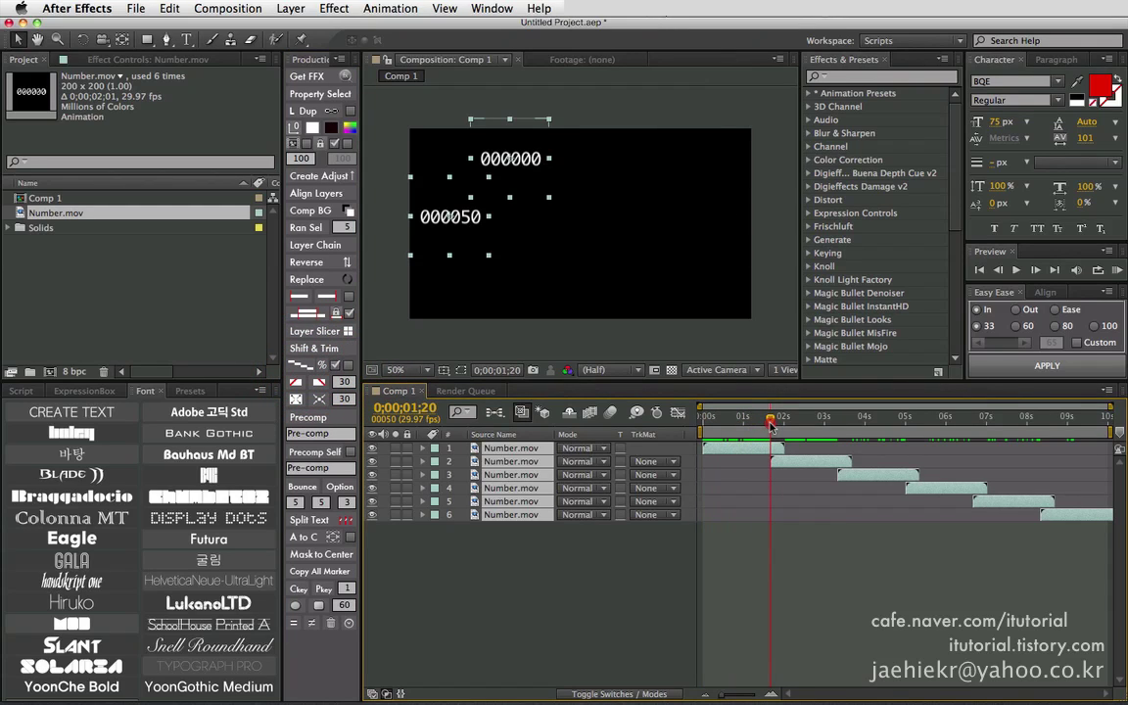
left_click_drag(771, 421, 782, 426)
left_click_drag(792, 426, 686, 414)
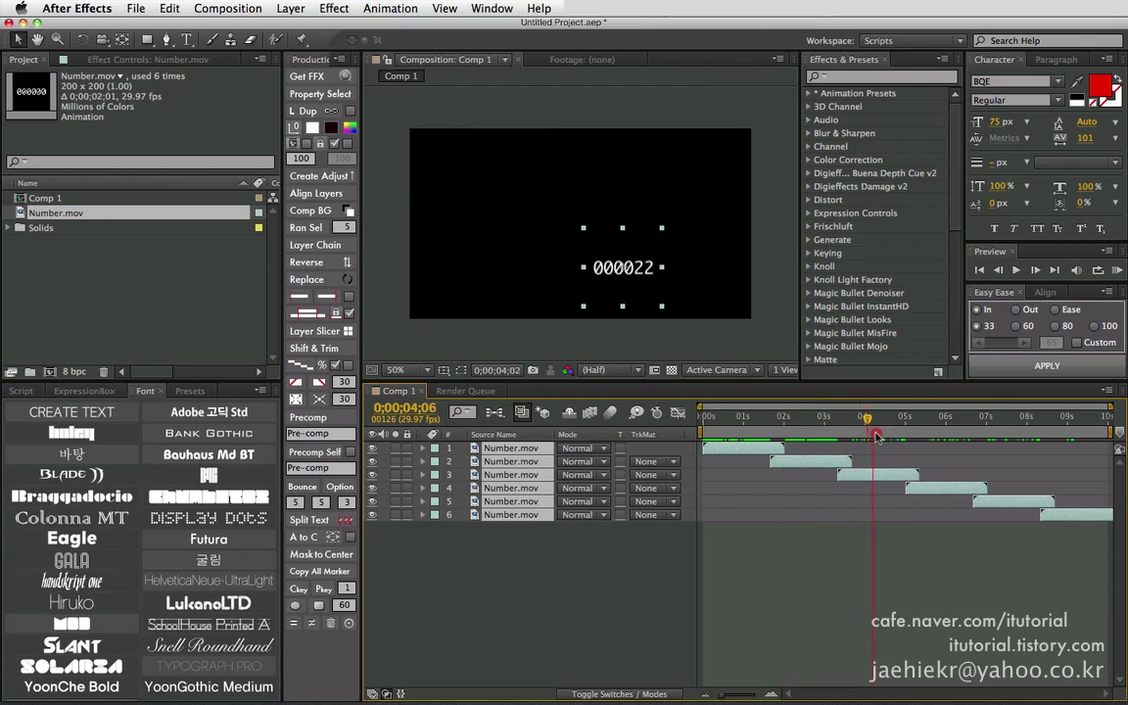
Select all six layers, undo their staggering with the [ key, and deselect them
key("ctrl+a")
key("bracketleft")
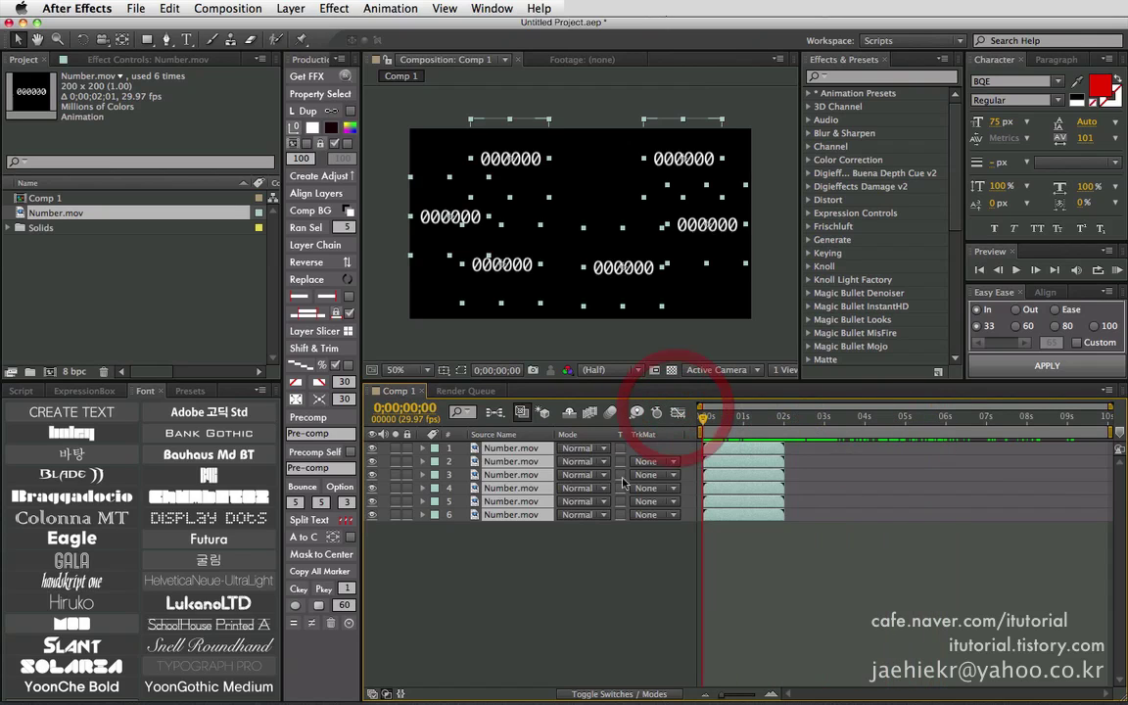
left_click(594, 524)
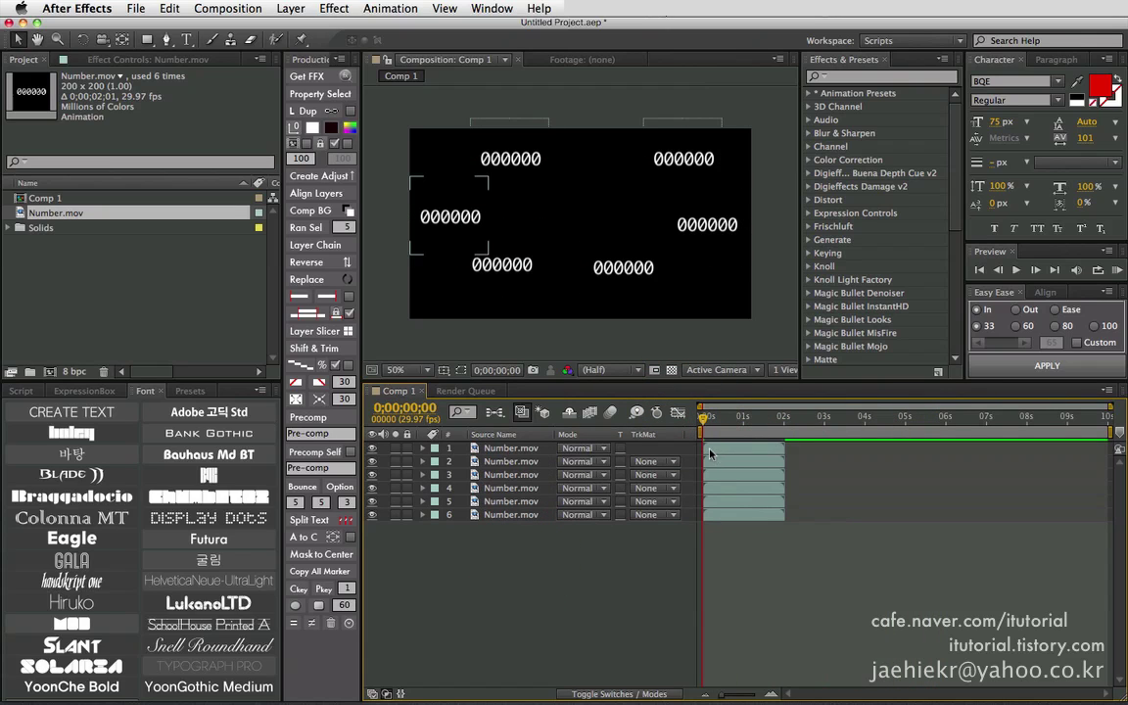
Trim layer 1's start to about half a second and layer 3's start to frame 10
left_click(559, 561)
mouse_move(705, 448)
left_mouse_down()
mouse_move(723, 448)
mouse_move(716, 473)
left_mouse_up()
left_click(707, 474)
left_click(716, 421)
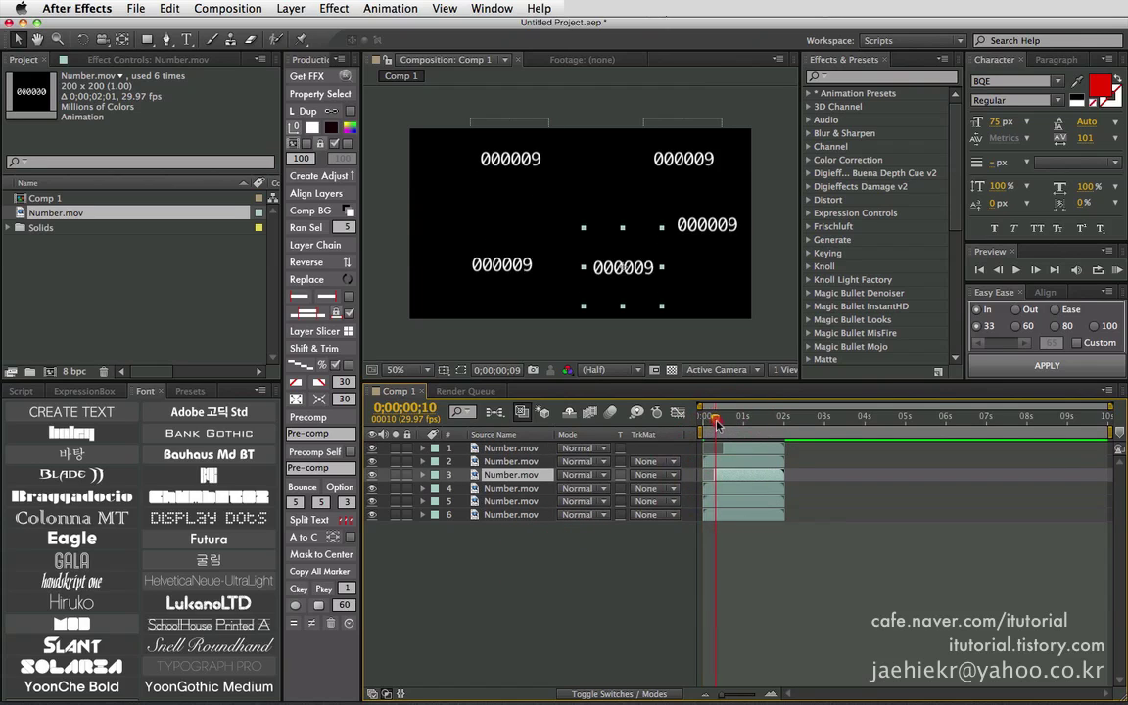
left_click(720, 421)
Slide layers 1 and 3 later in the timeline, then marquee-select all six layers
left_click(731, 448)
left_click(723, 421)
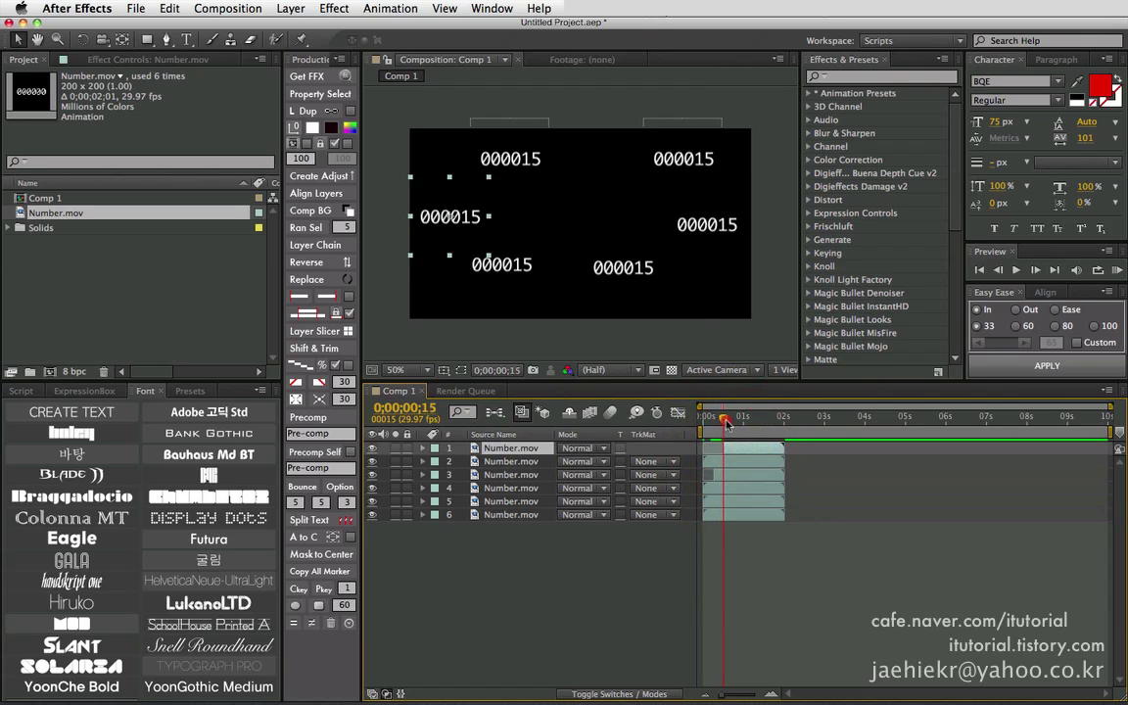
left_click(725, 419)
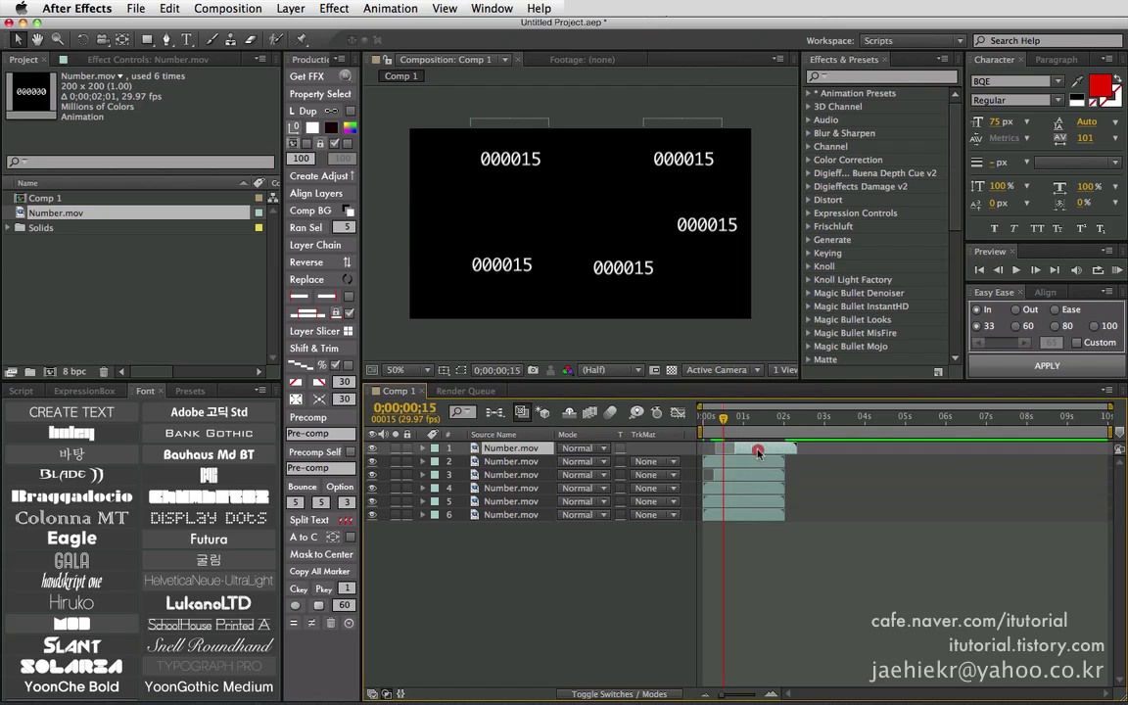
mouse_move(741, 455)
left_mouse_down()
mouse_move(763, 453)
mouse_move(749, 475)
left_mouse_up()
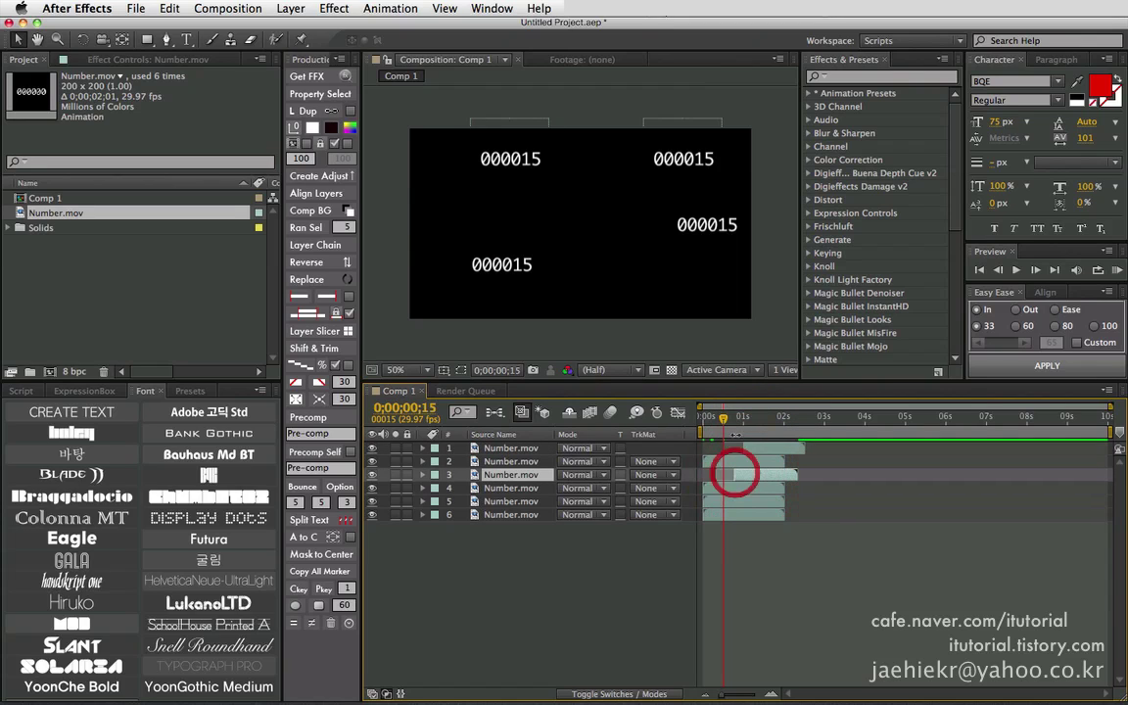
left_click_drag(726, 415, 734, 415)
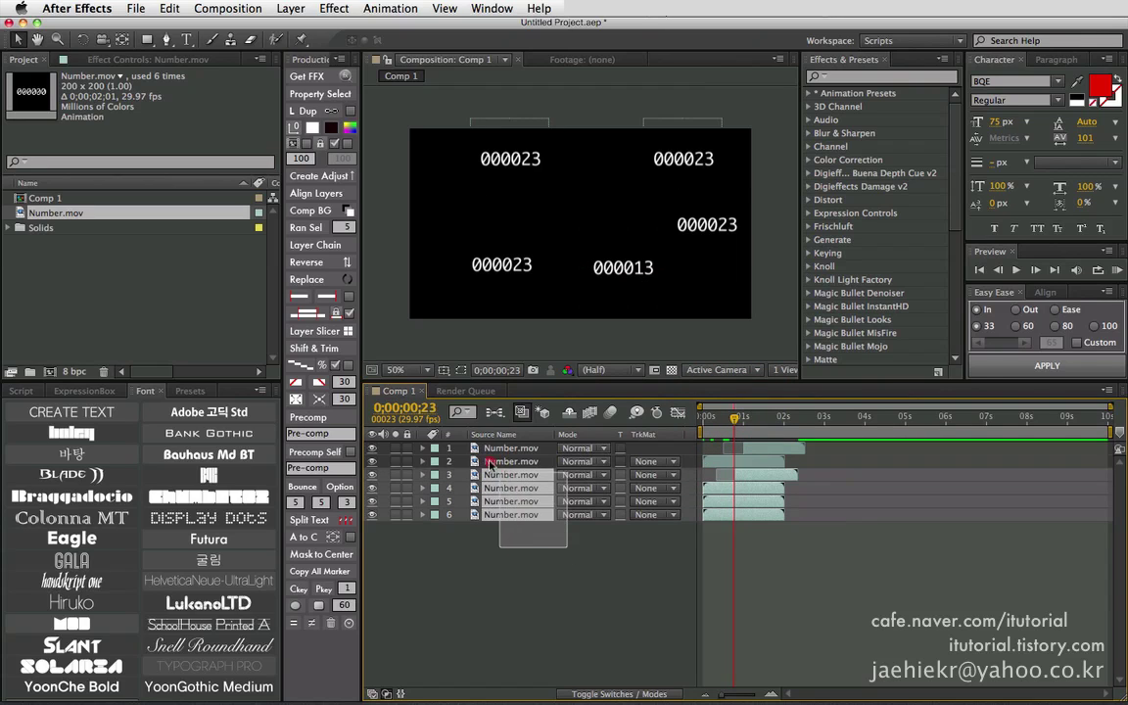
left_click_drag(565, 553, 479, 443)
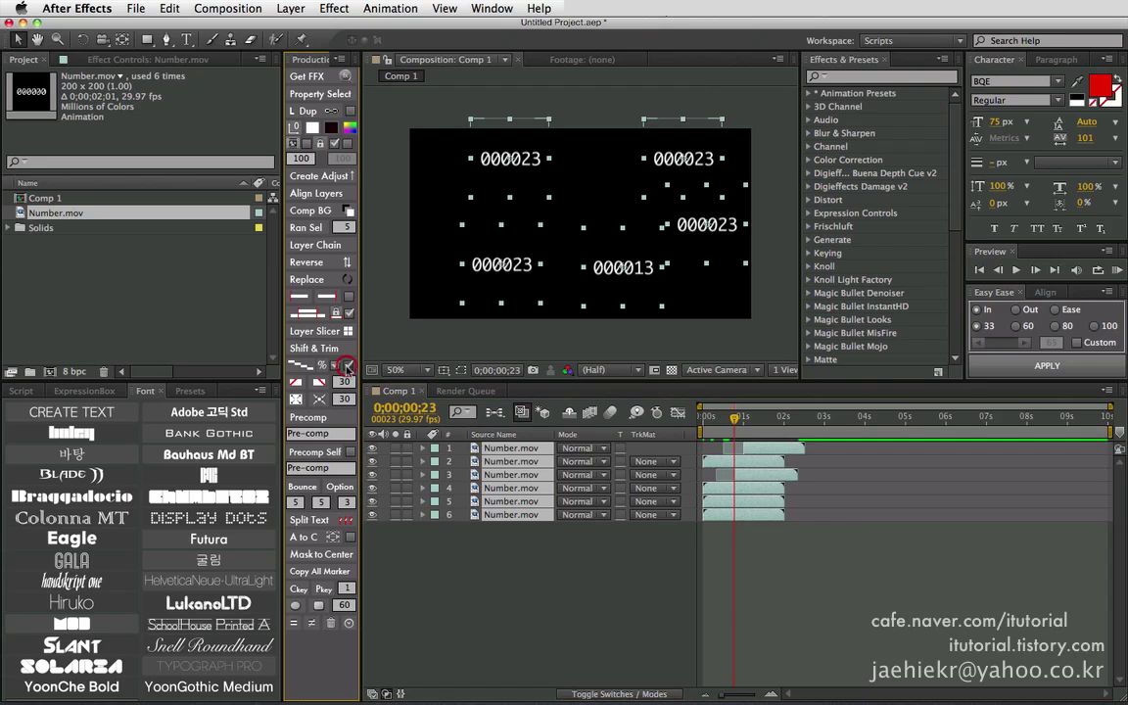
left_click(296, 367)
left_click_drag(712, 423, 841, 437)
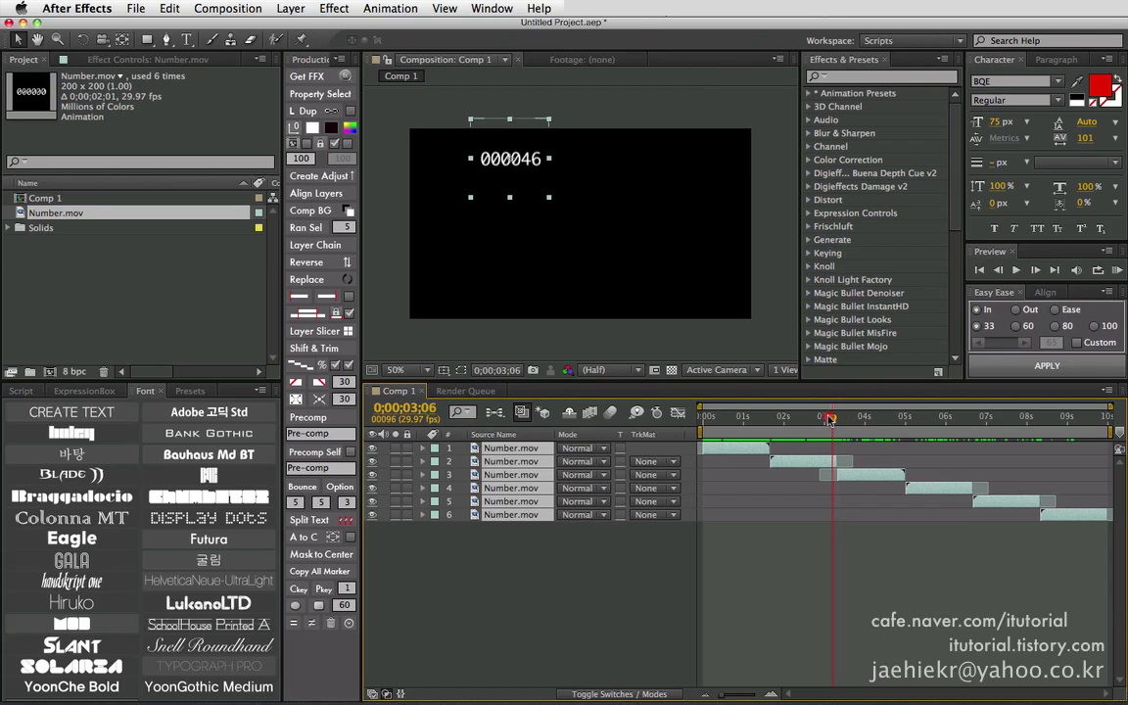
left_click_drag(839, 419, 858, 419)
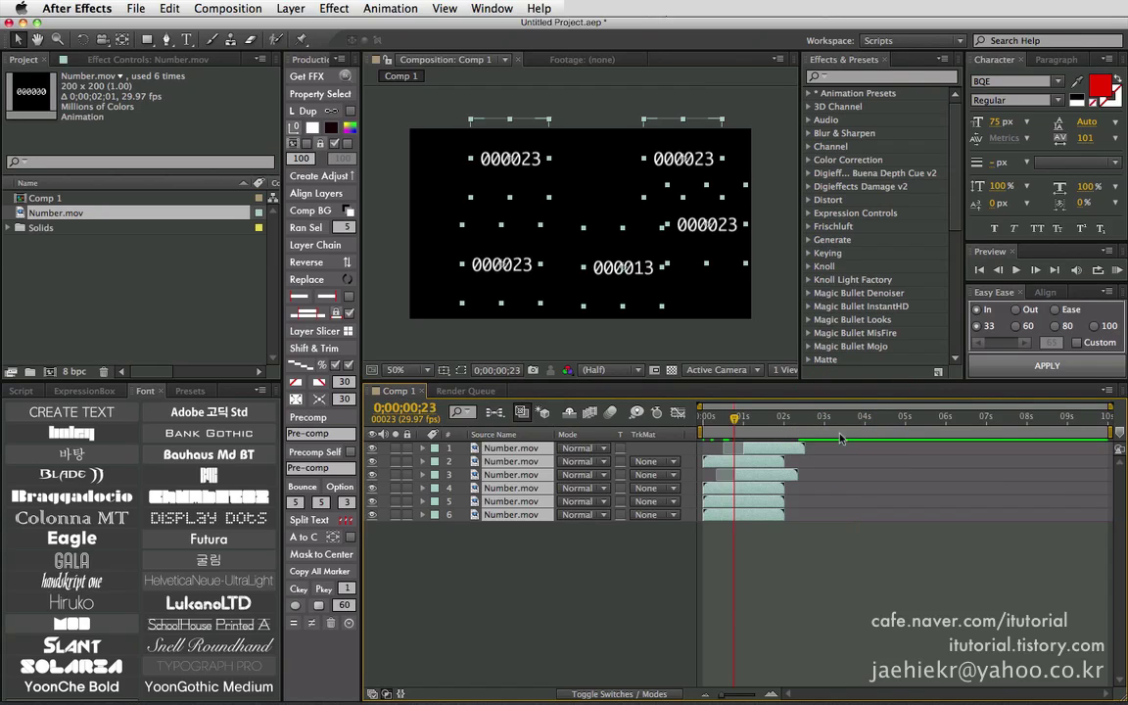
left_click(855, 483)
left_click_drag(735, 418, 735, 418)
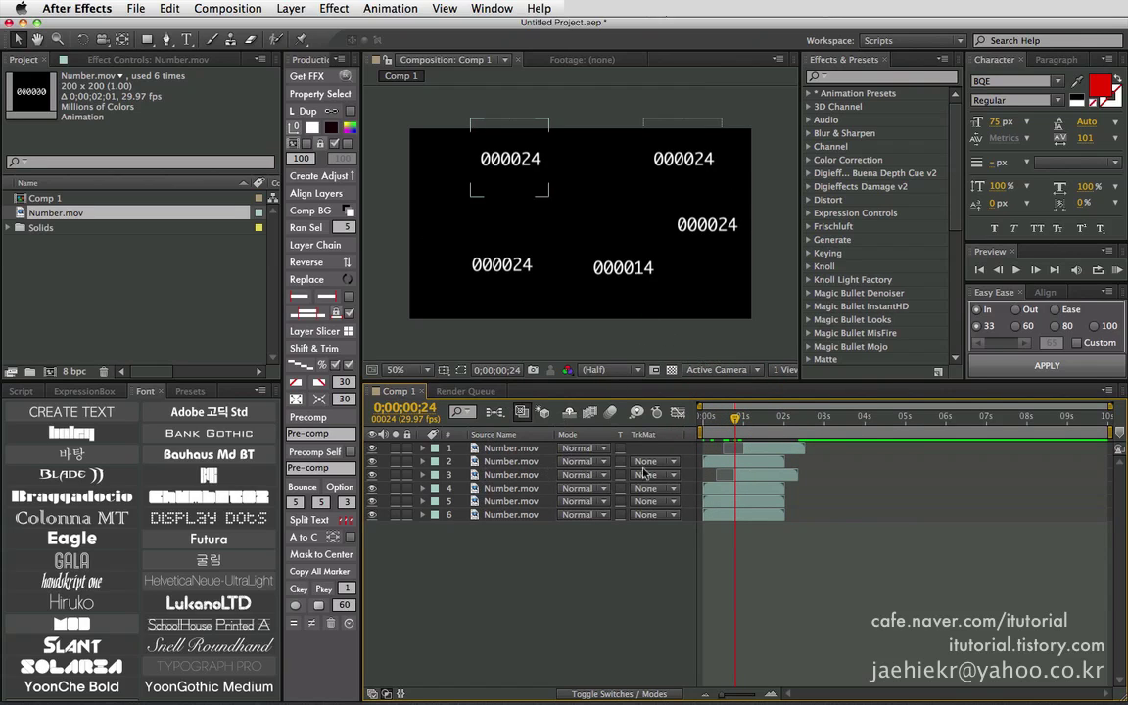
Trim layer 5's out-point earlier in the timeline
left_click_drag(736, 421, 741, 421)
left_click(738, 502)
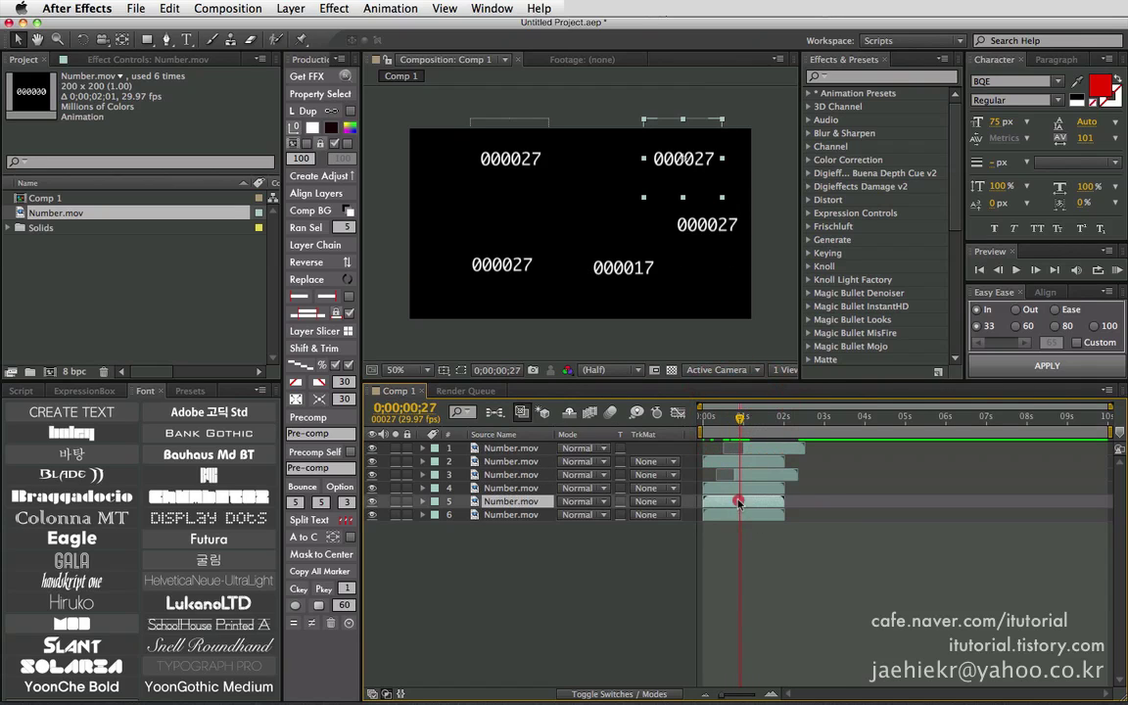
left_click_drag(784, 501, 758, 496)
left_click_drag(759, 496, 748, 496)
Solo layer 5 to preview frames 9–15, unsolo it, and sequence all six layers
left_click(397, 501)
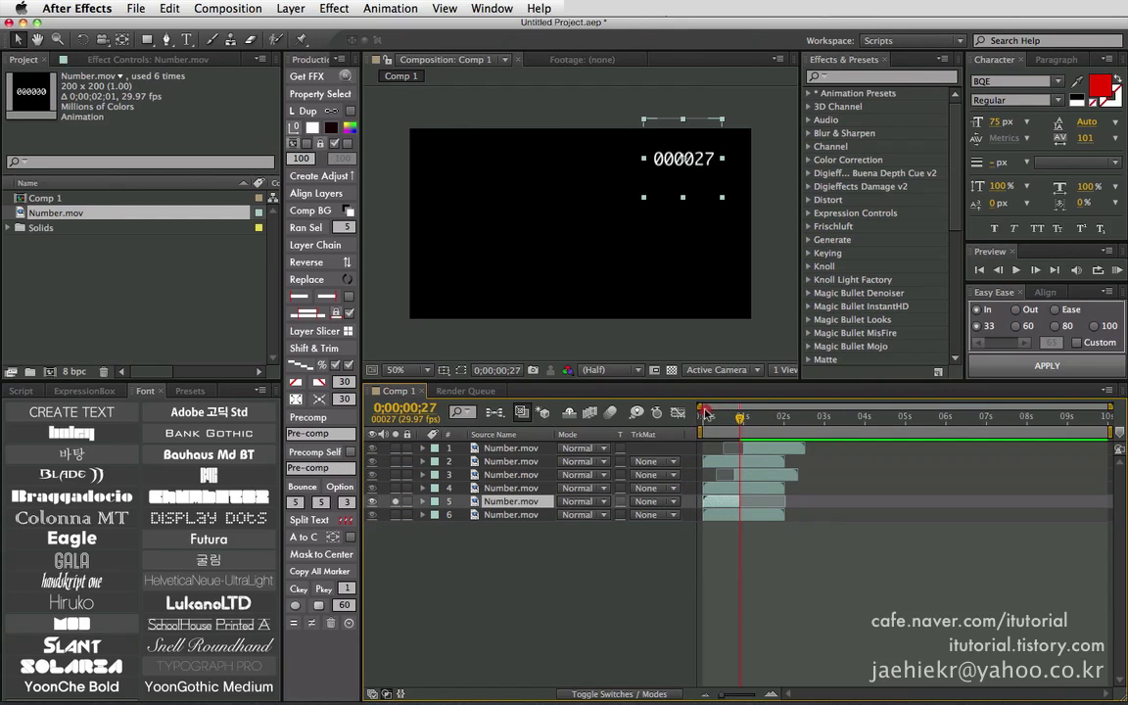
left_click_drag(735, 415, 715, 416)
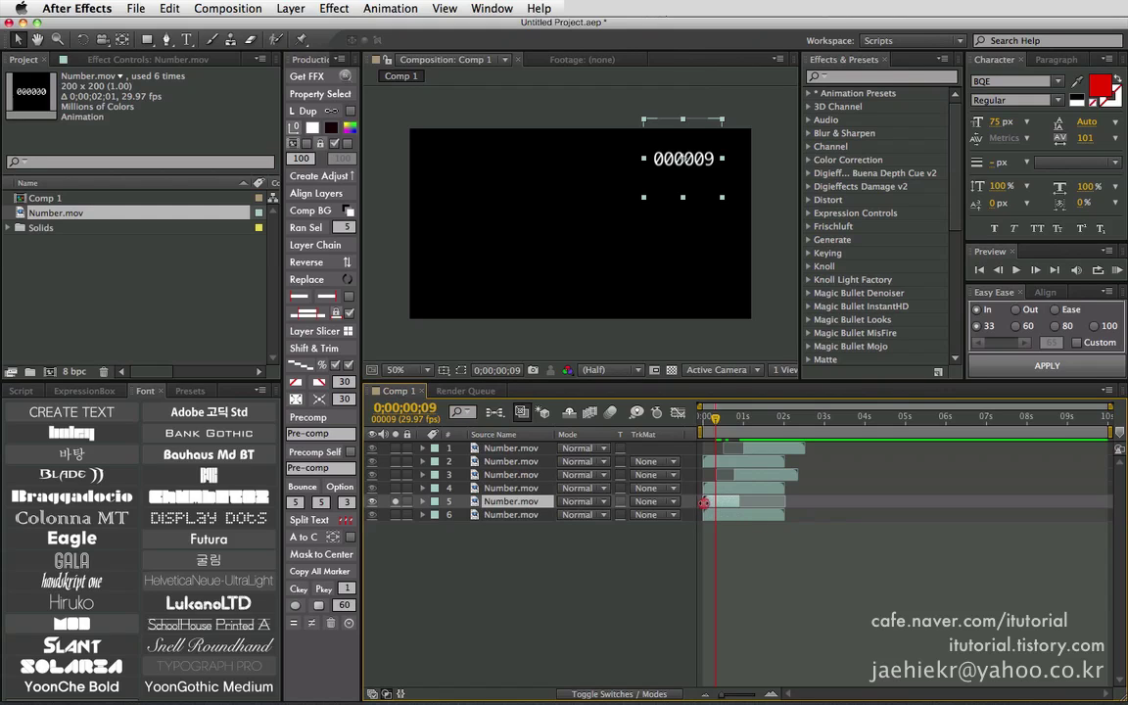
left_click(704, 502)
left_click_drag(715, 418, 741, 417)
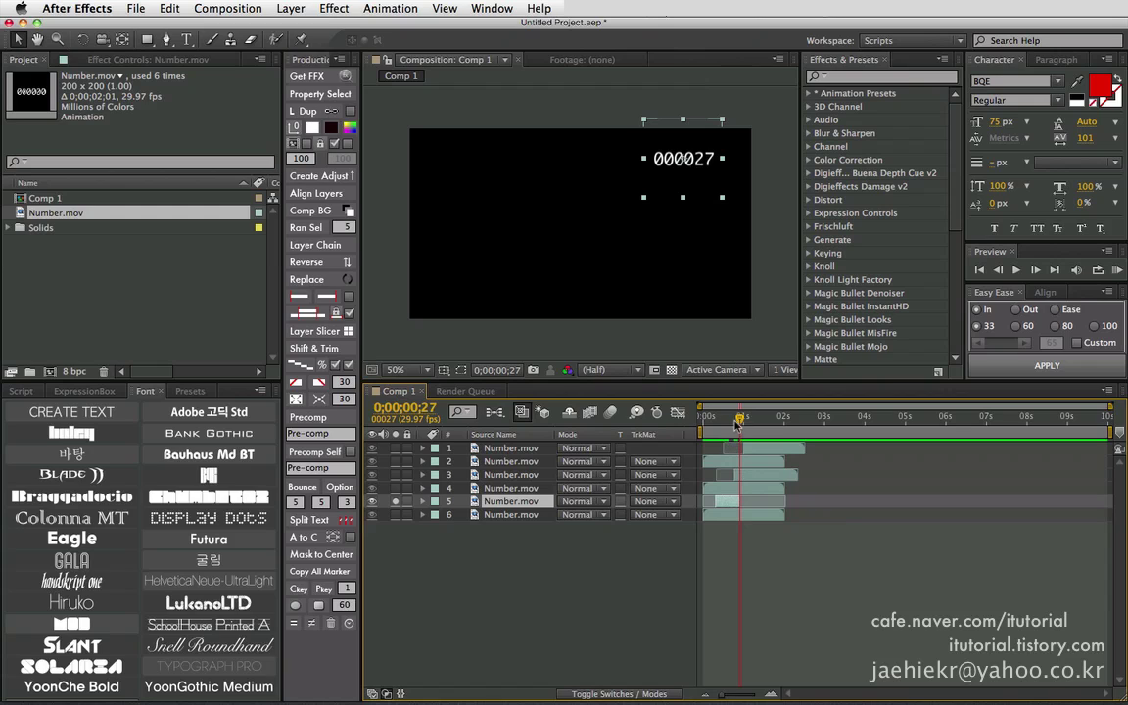
left_click(395, 501)
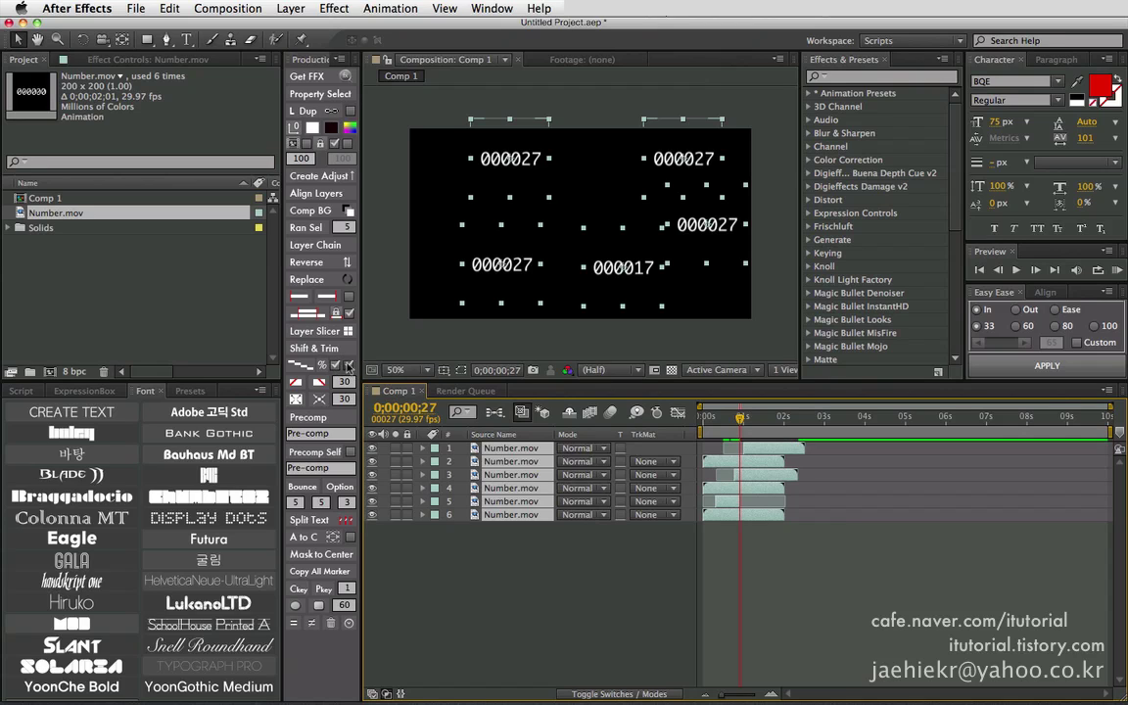
left_click(297, 364)
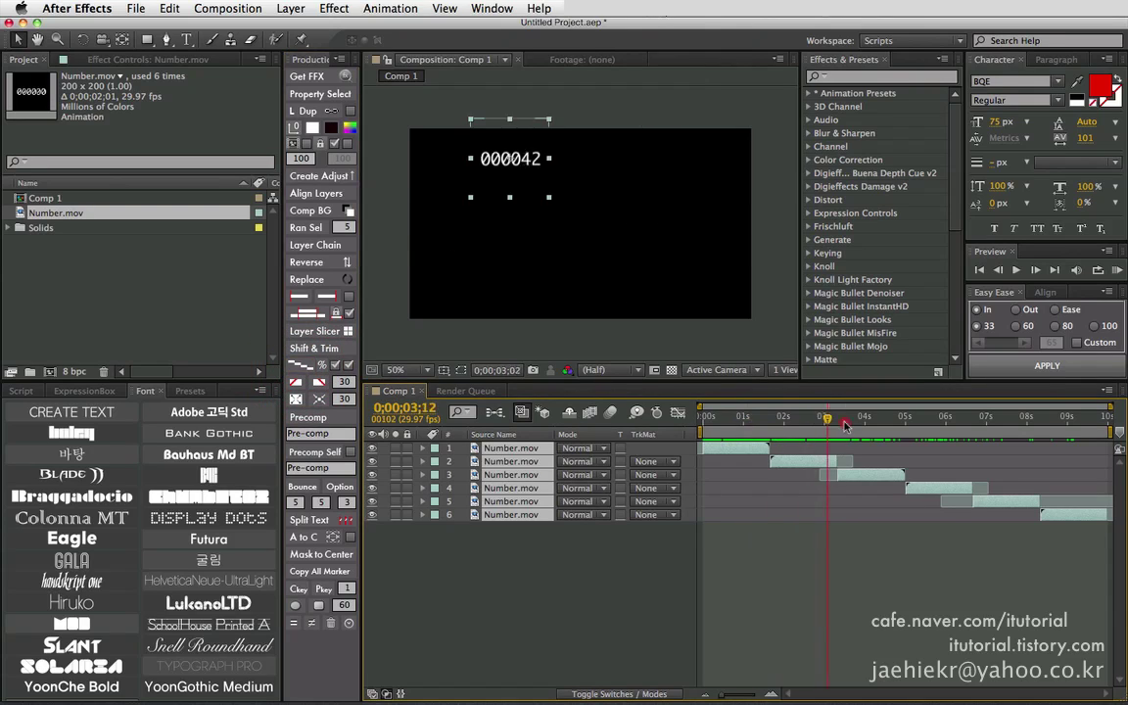
left_click_drag(741, 421, 928, 419)
left_click(526, 529)
left_click(510, 500)
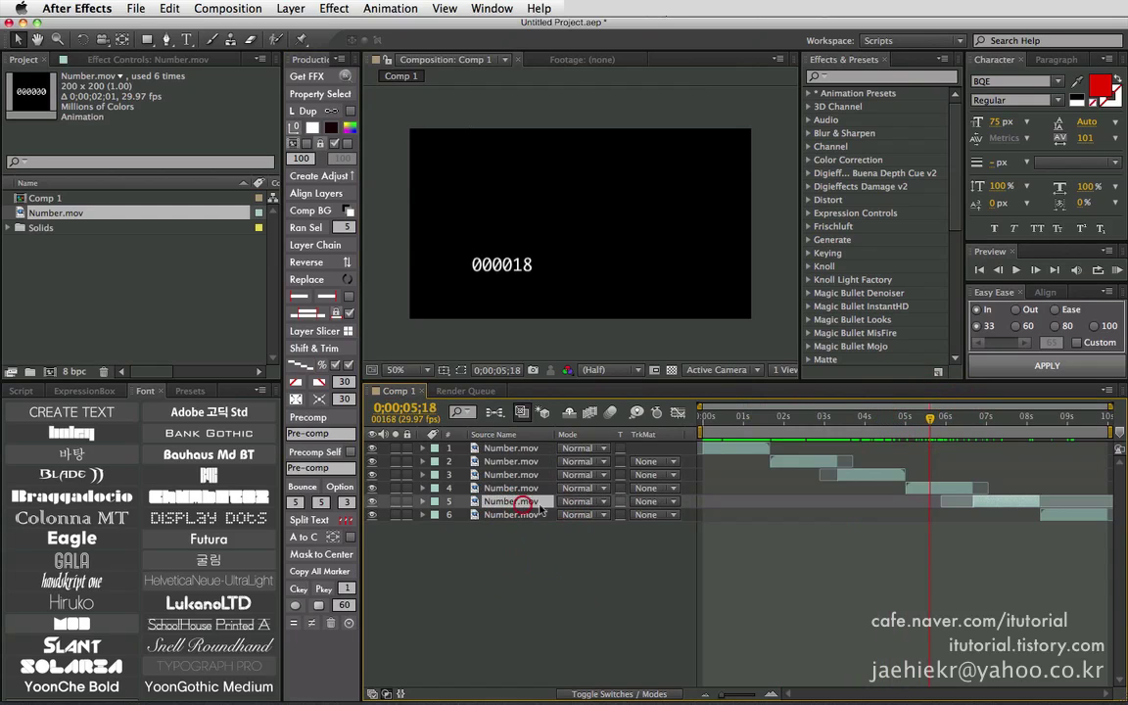
left_click_drag(960, 423, 1038, 435)
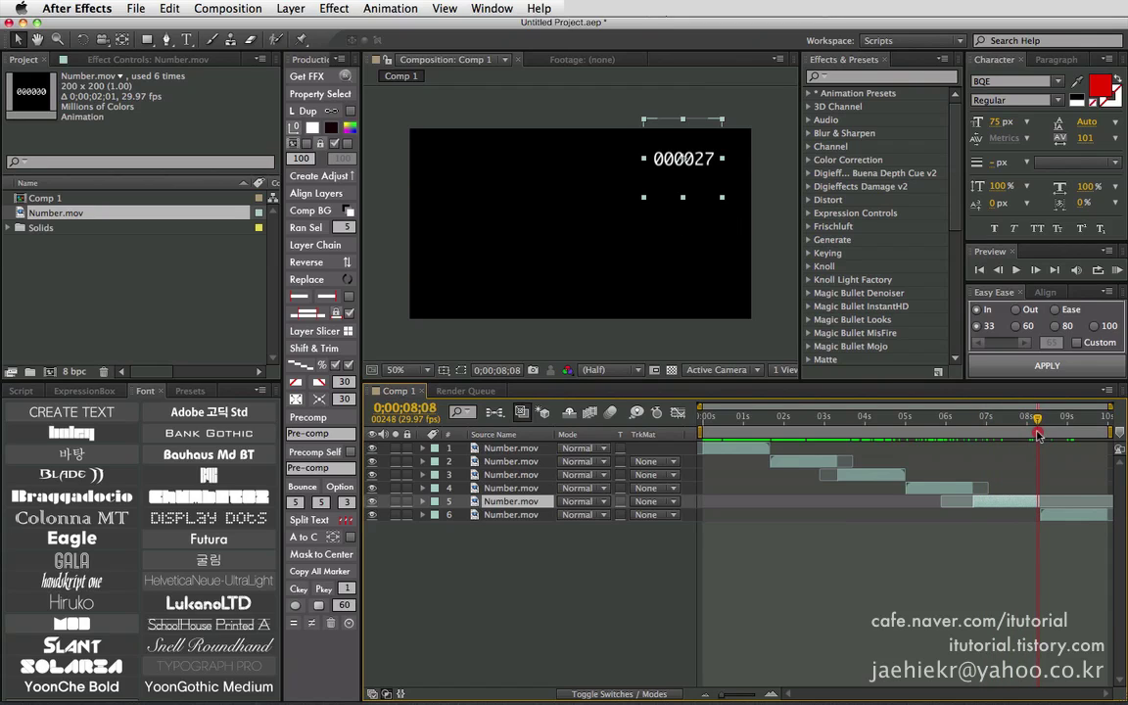
left_click(401, 693)
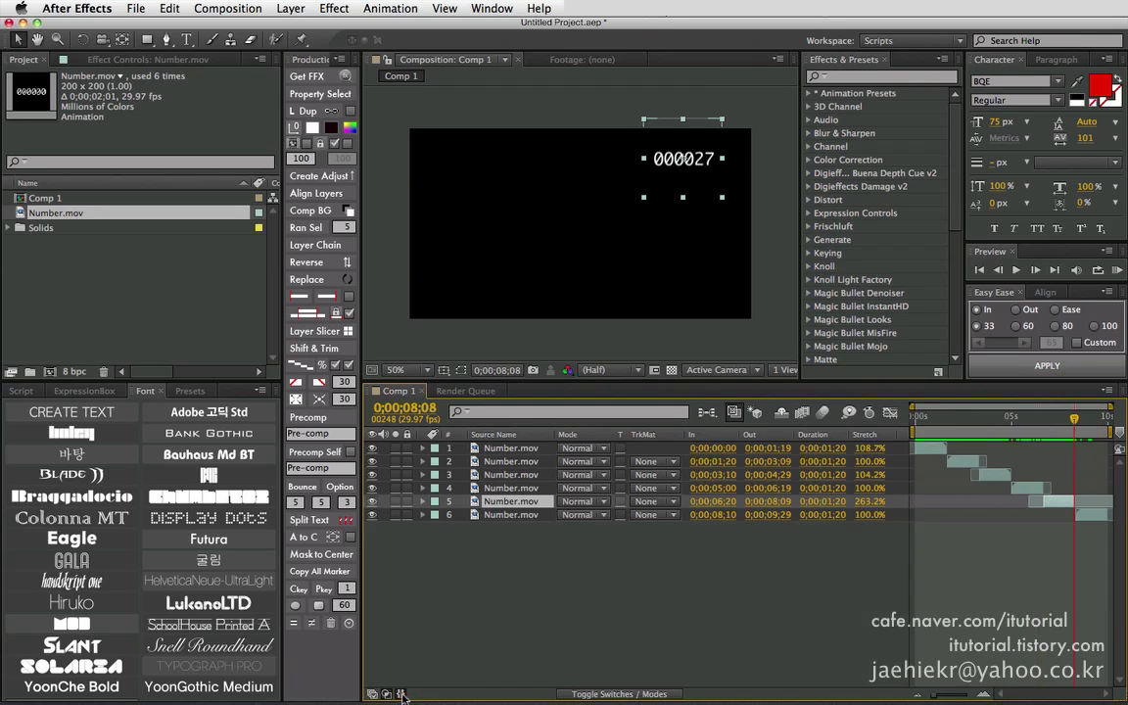
left_click(870, 501)
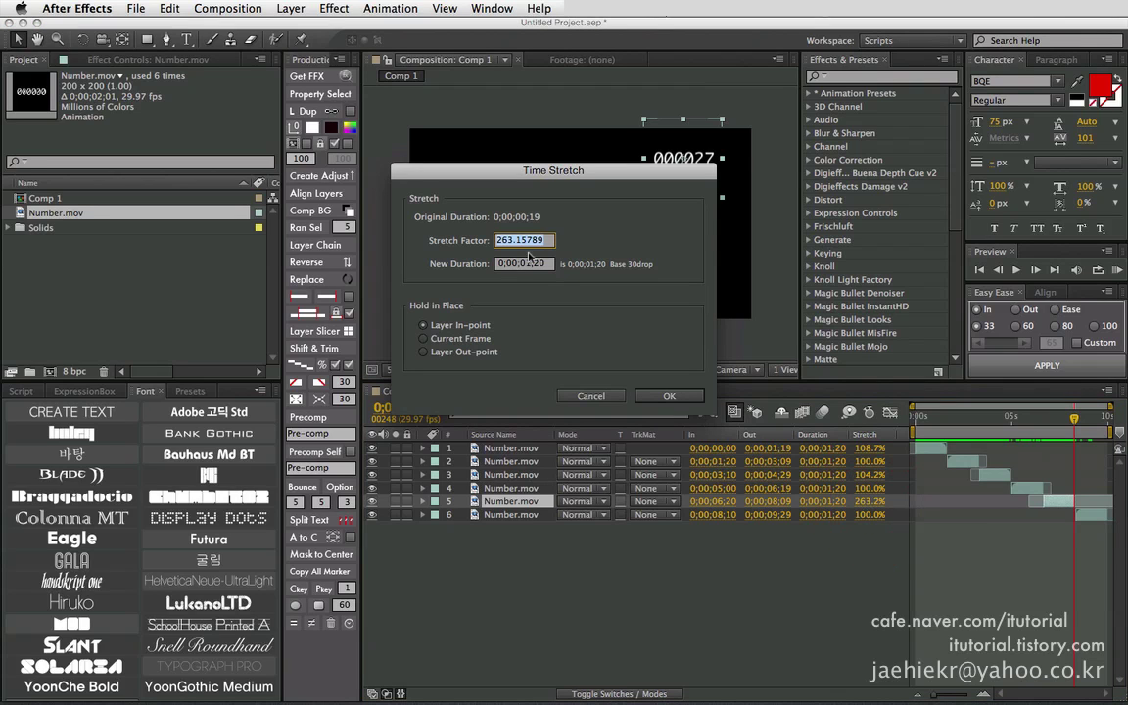
left_click(591, 395)
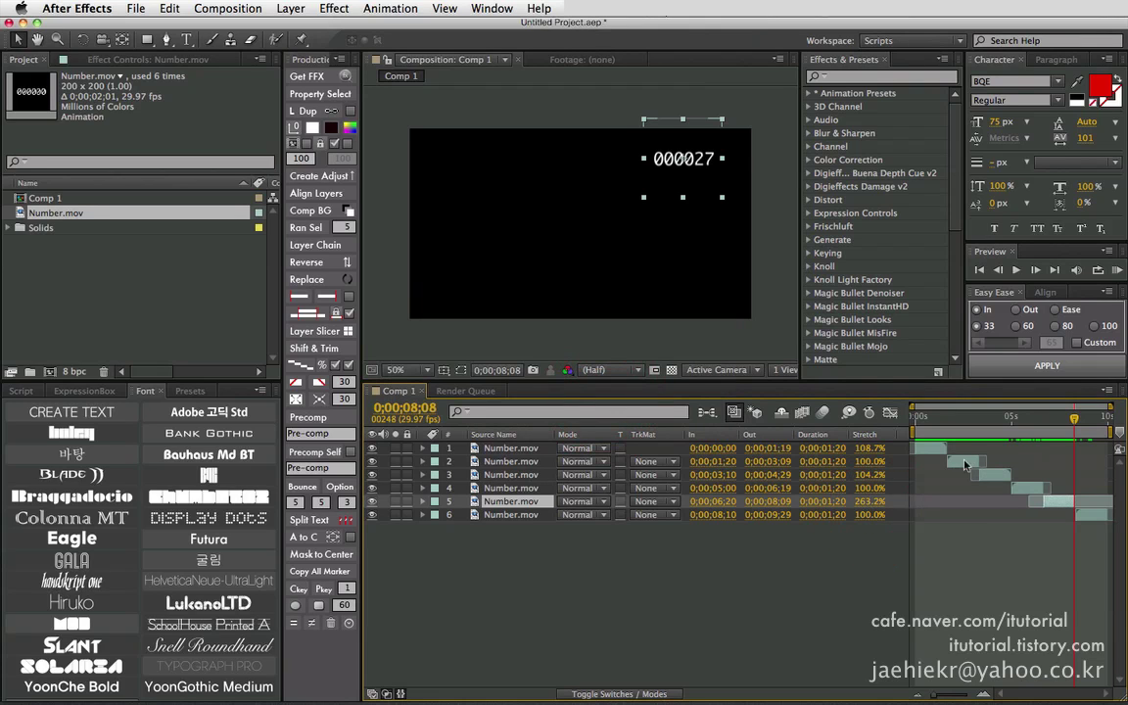
left_click(401, 693)
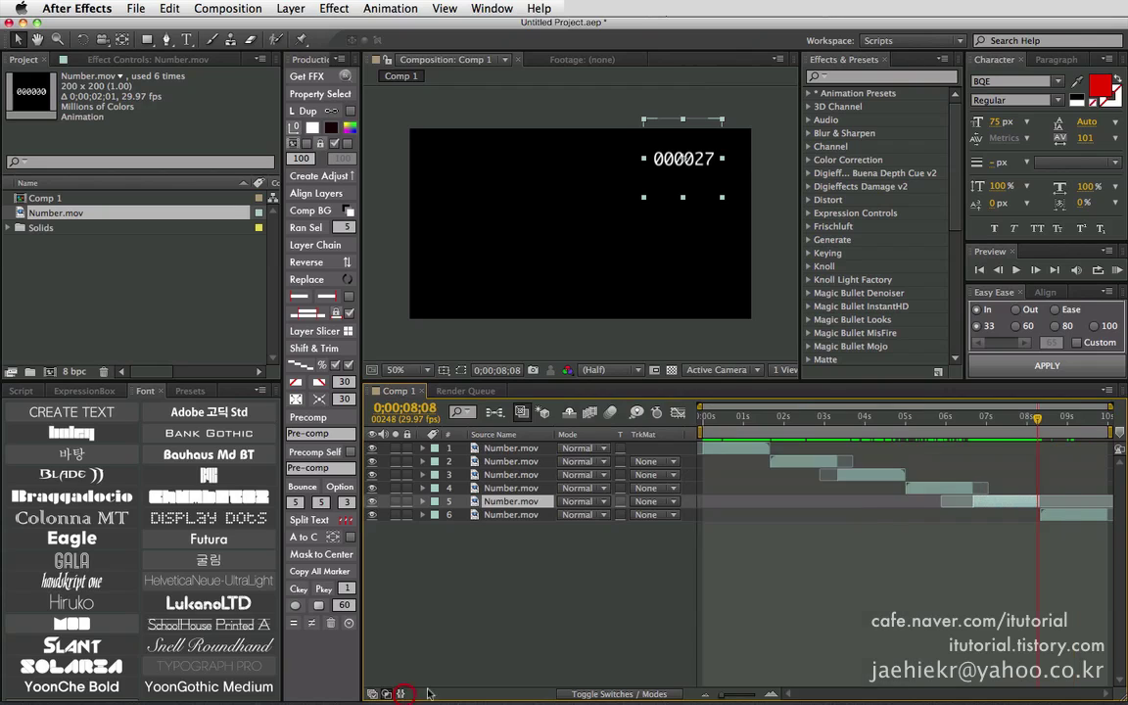
left_click(524, 567)
left_click(1028, 419)
mouse_move(1028, 419)
left_mouse_down()
mouse_move(964, 419)
mouse_move(974, 419)
left_mouse_up()
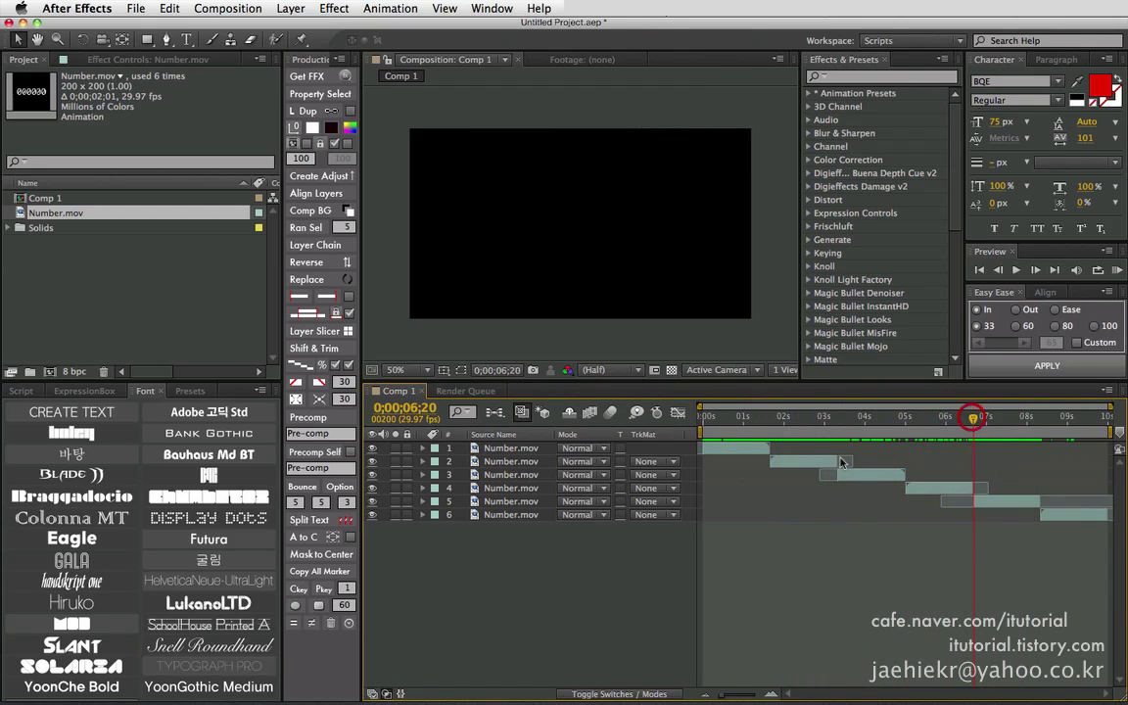
Select all six layers, stagger them in sequence, and preview around 3 seconds
left_click_drag(660, 566, 385, 402)
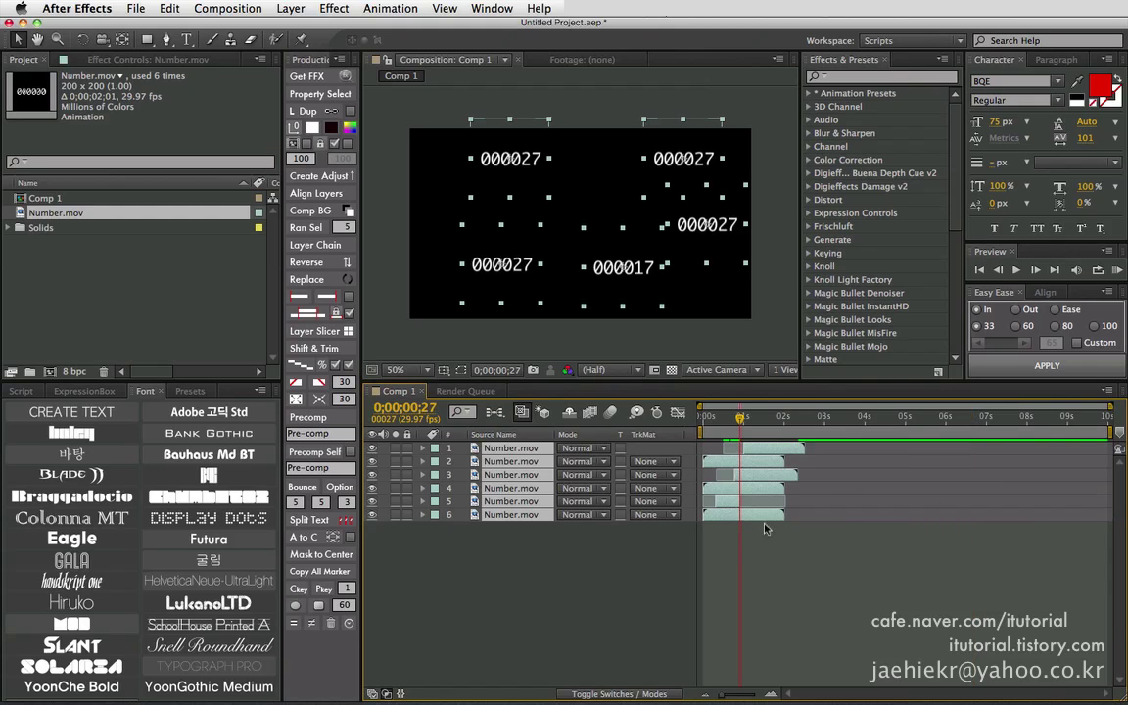
left_click(333, 368)
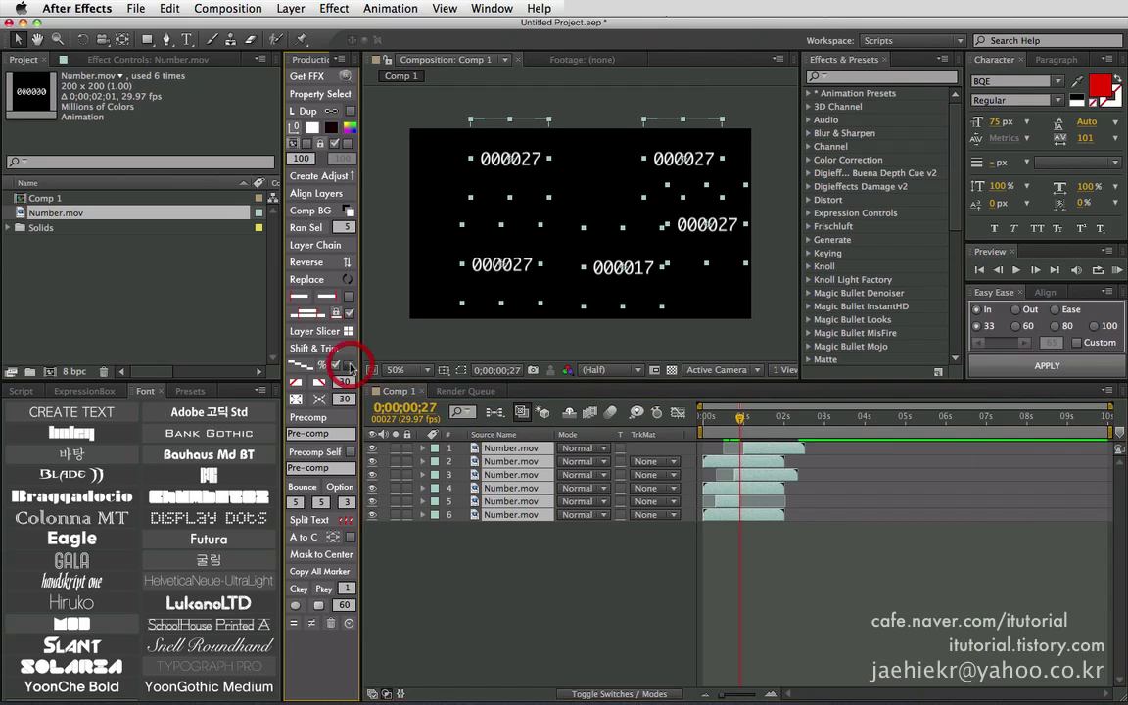
left_click(298, 365)
left_click_drag(756, 428, 837, 419)
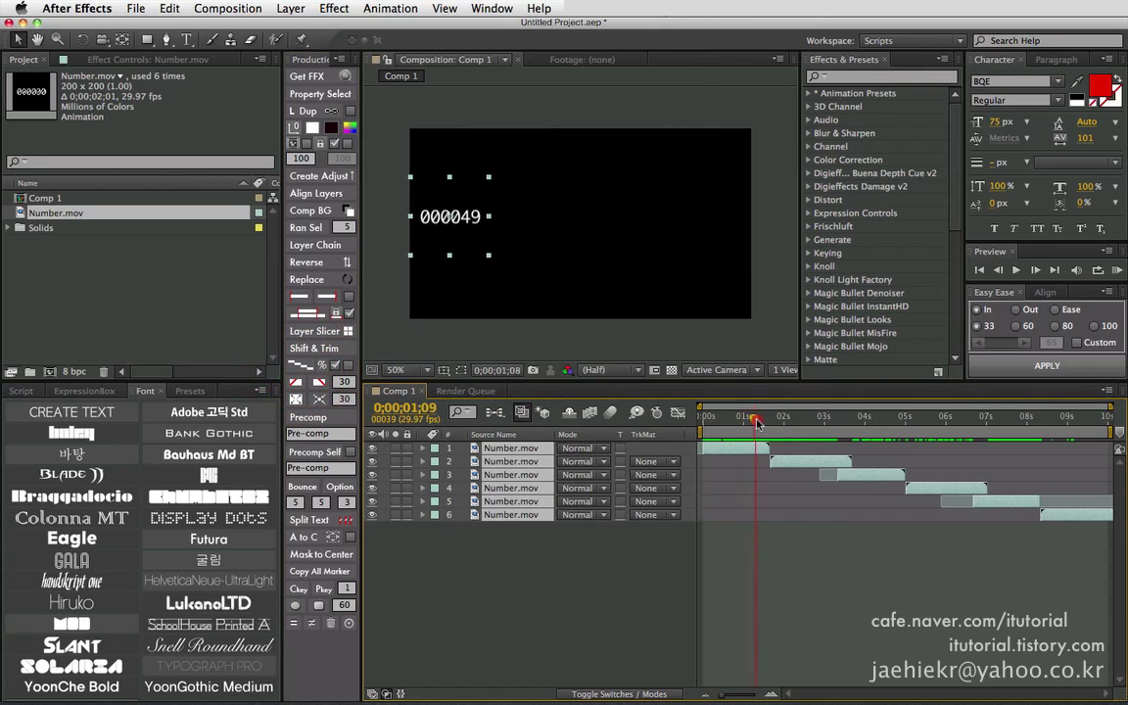
left_click(836, 418)
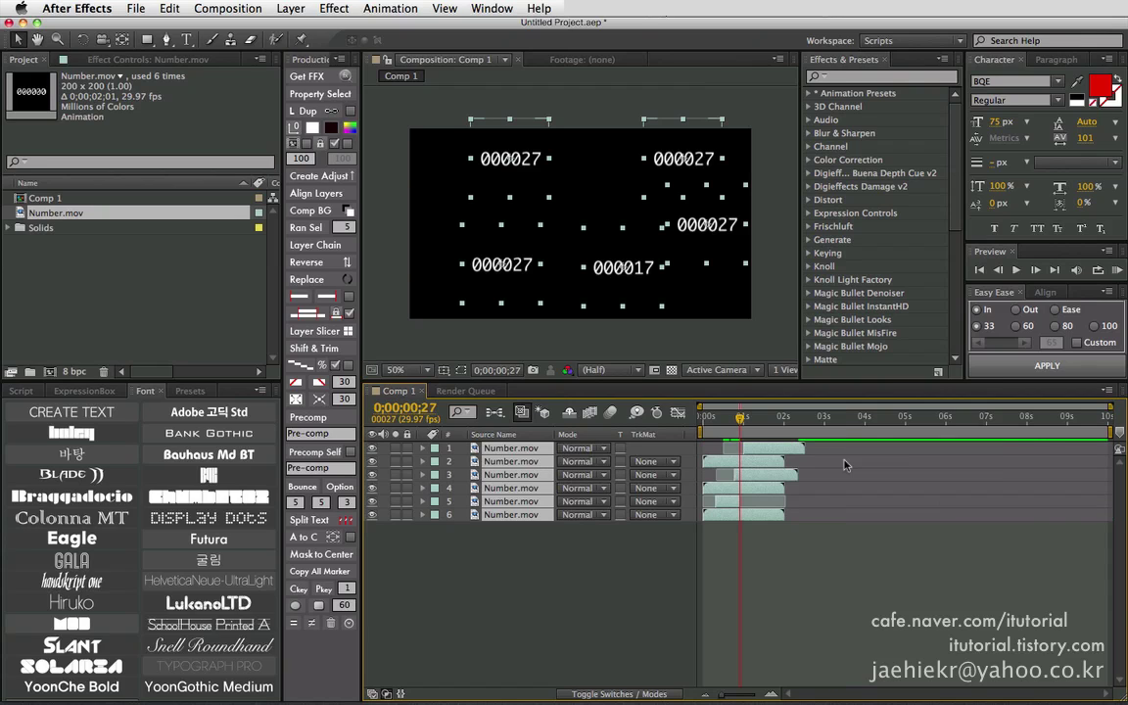
Stagger the six selected counter layers one after another with Shift & Trim
left_click(299, 365)
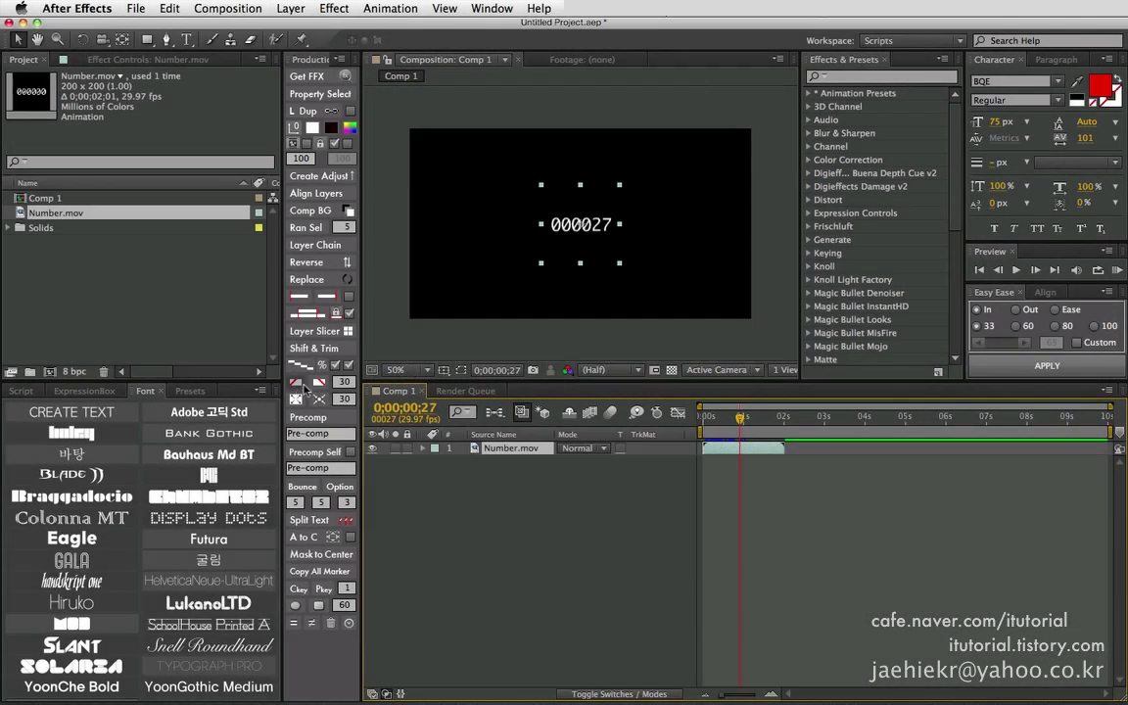
Duplicate the Number.mov layer and move the copies to the left and right of the frame
left_click(506, 479)
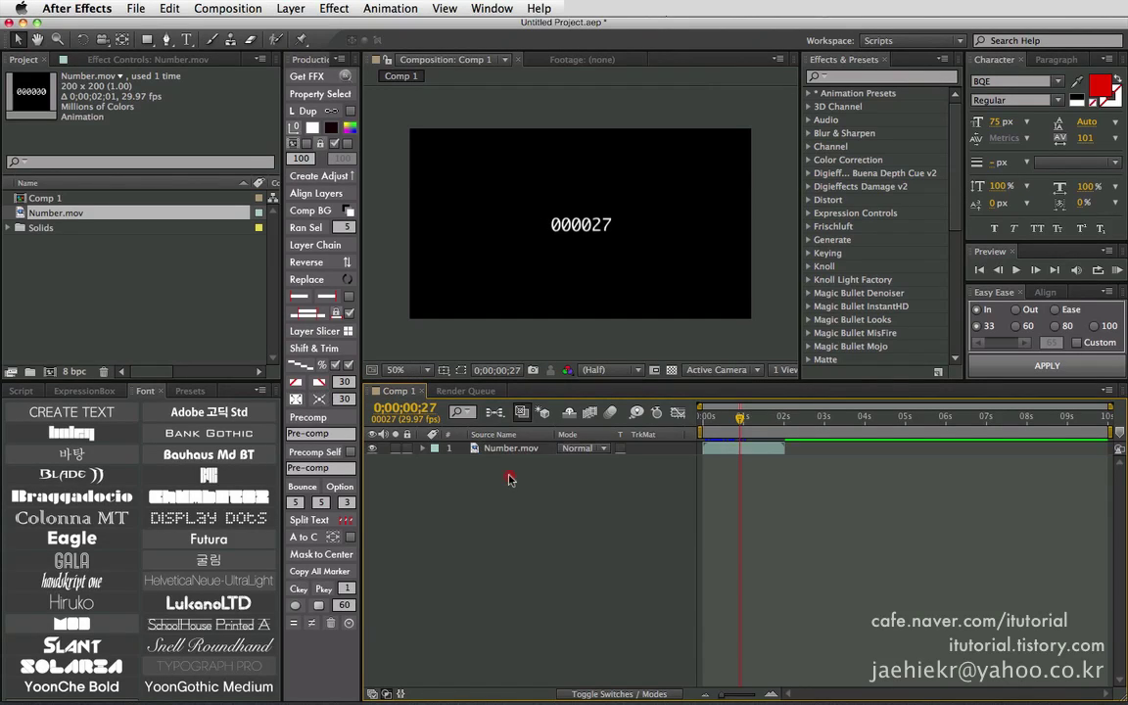
left_click(509, 449)
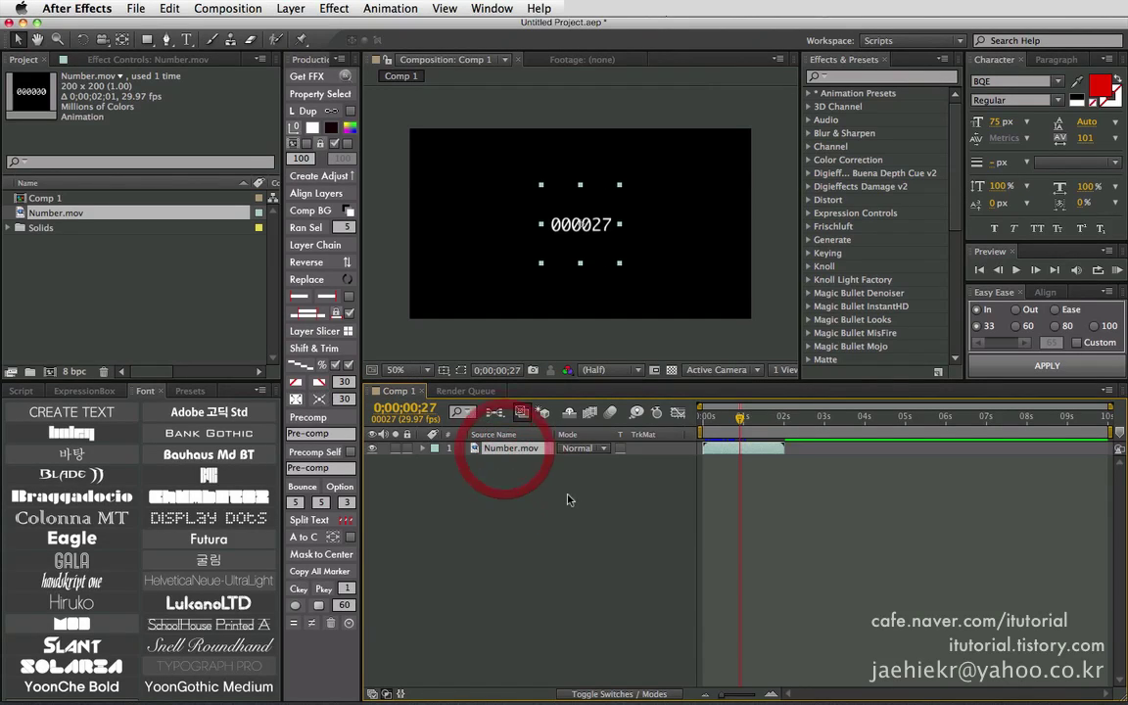
key("ctrl+d")
key("ctrl+d")
left_click_drag(576, 227, 461, 228)
left_click(510, 476)
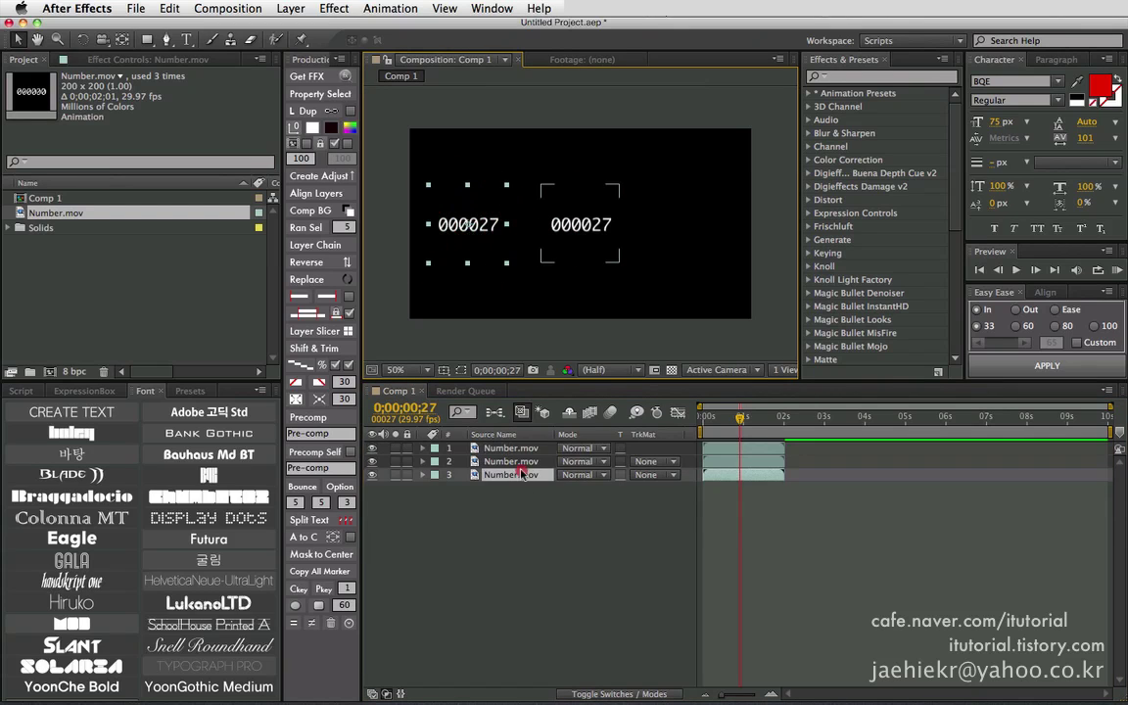
left_click_drag(577, 240, 688, 240)
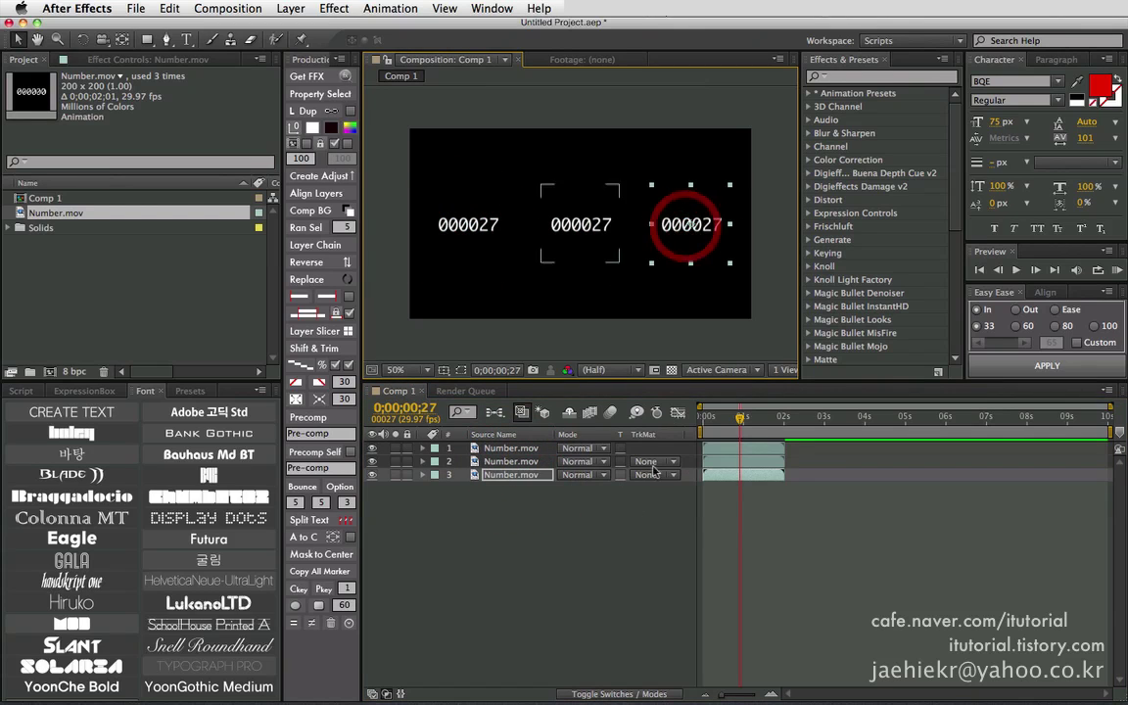
Apply the script's fade-in to all three counter layers and scrub to 0;00;01;18 to check it
left_click(573, 534)
left_click_drag(548, 504, 423, 445)
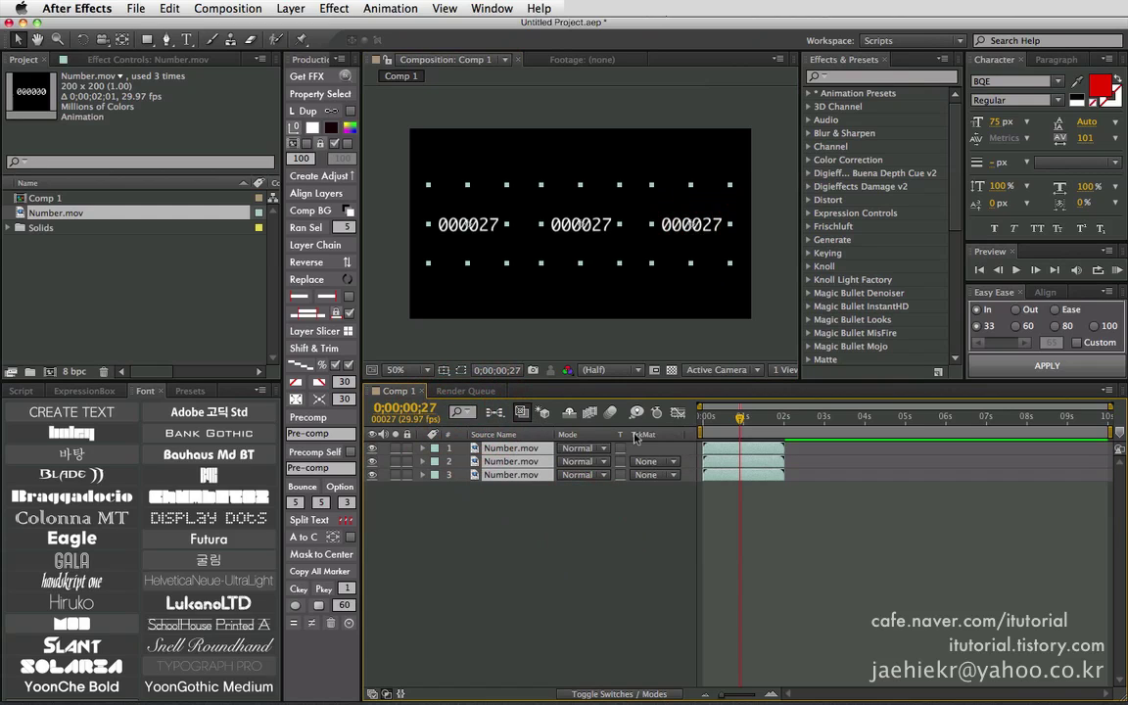
left_click(316, 383)
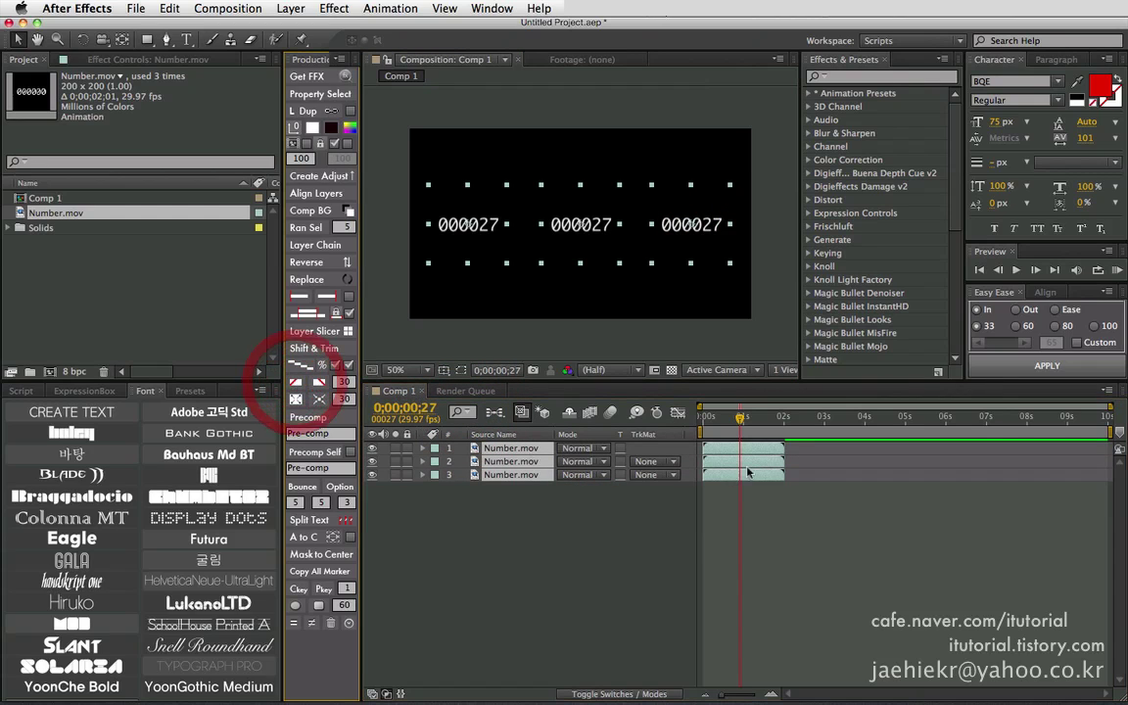
left_click_drag(702, 417, 759, 421)
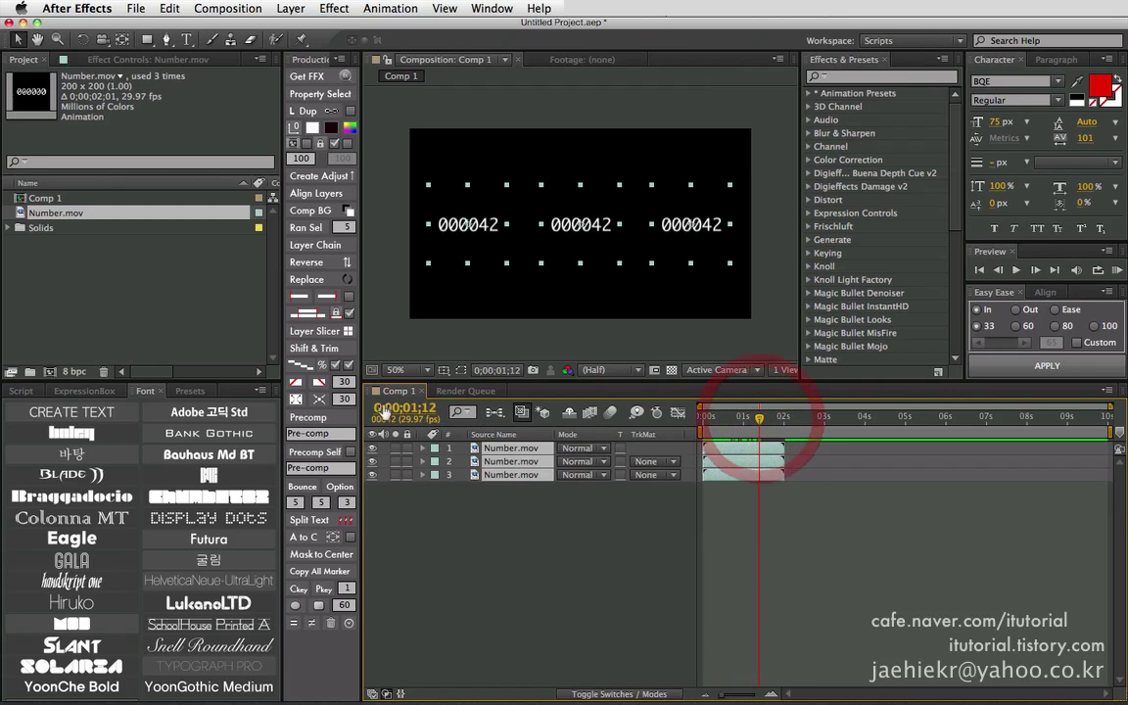
left_click(320, 382)
left_click_drag(781, 423, 703, 419)
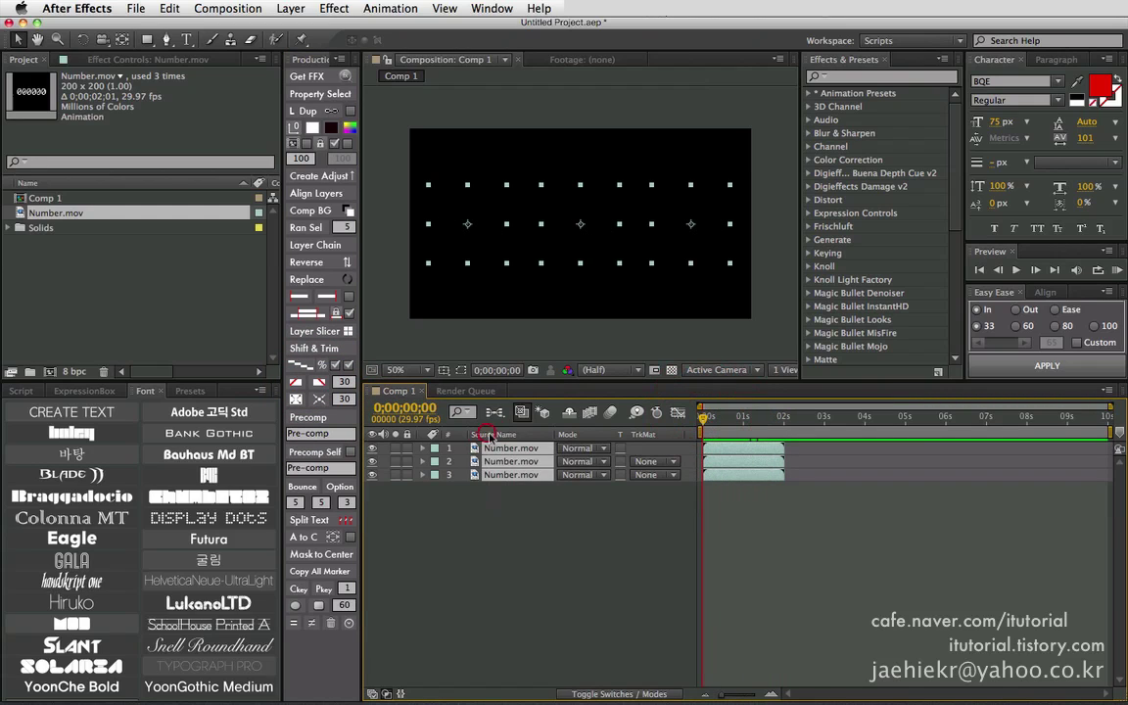
Show Opacity on all three counters and drag the middle copy's bar so it starts later
key("ctrl+a")
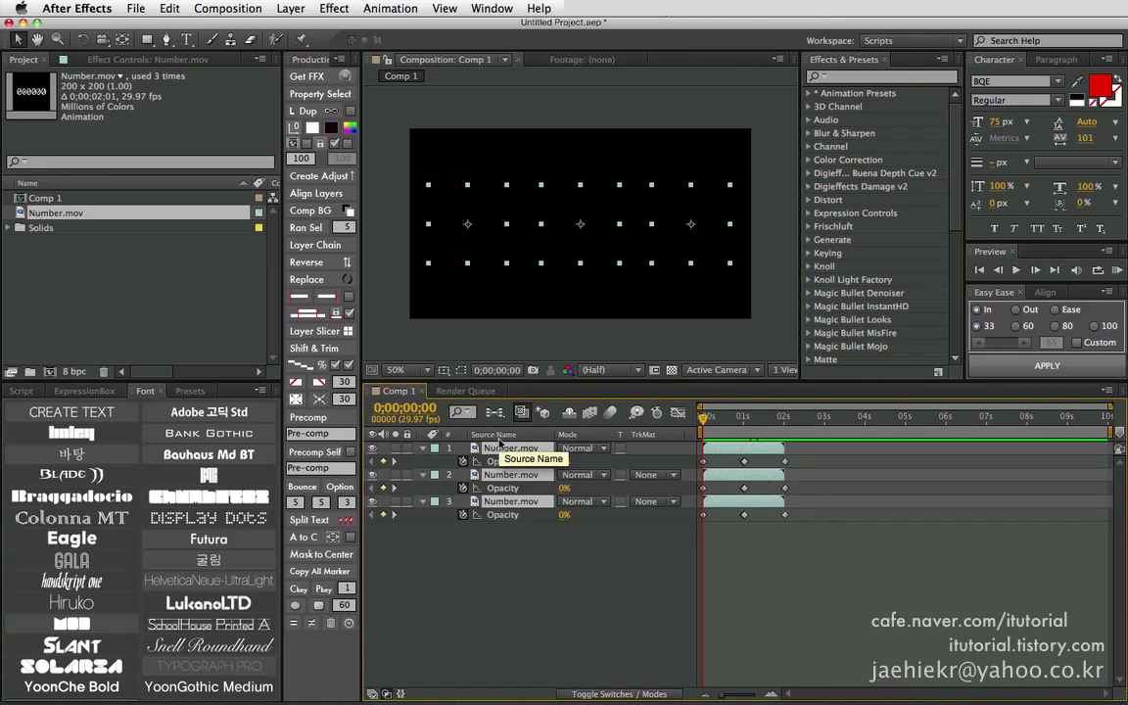
key("t")
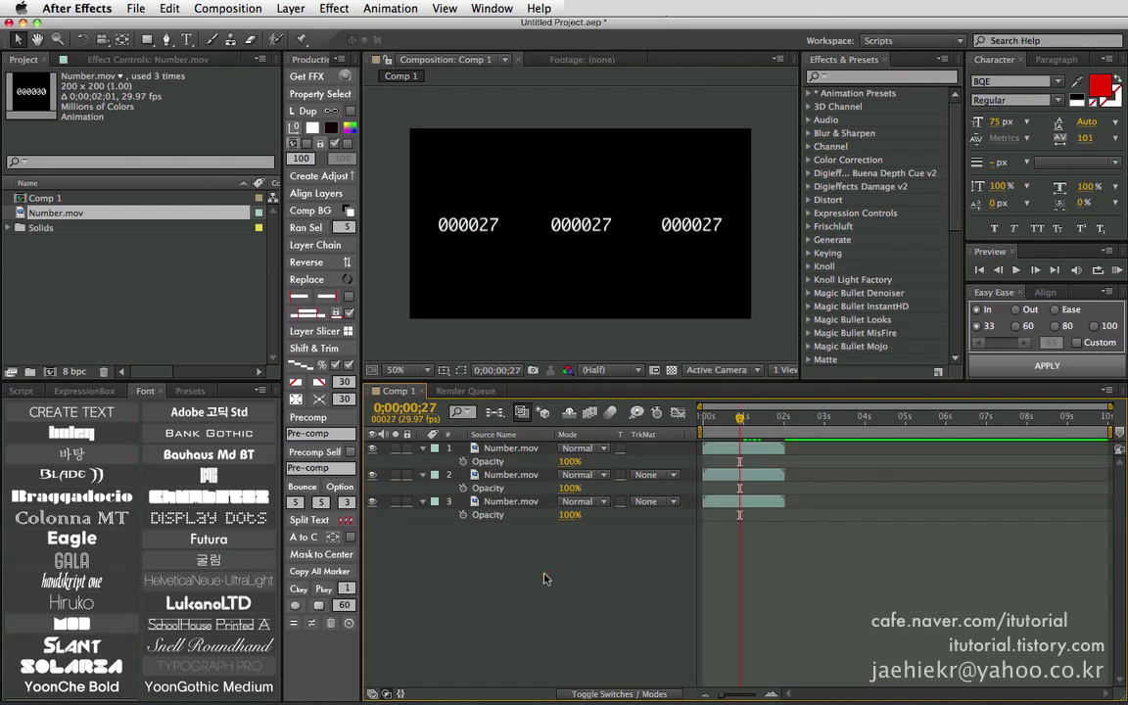
left_click(730, 448)
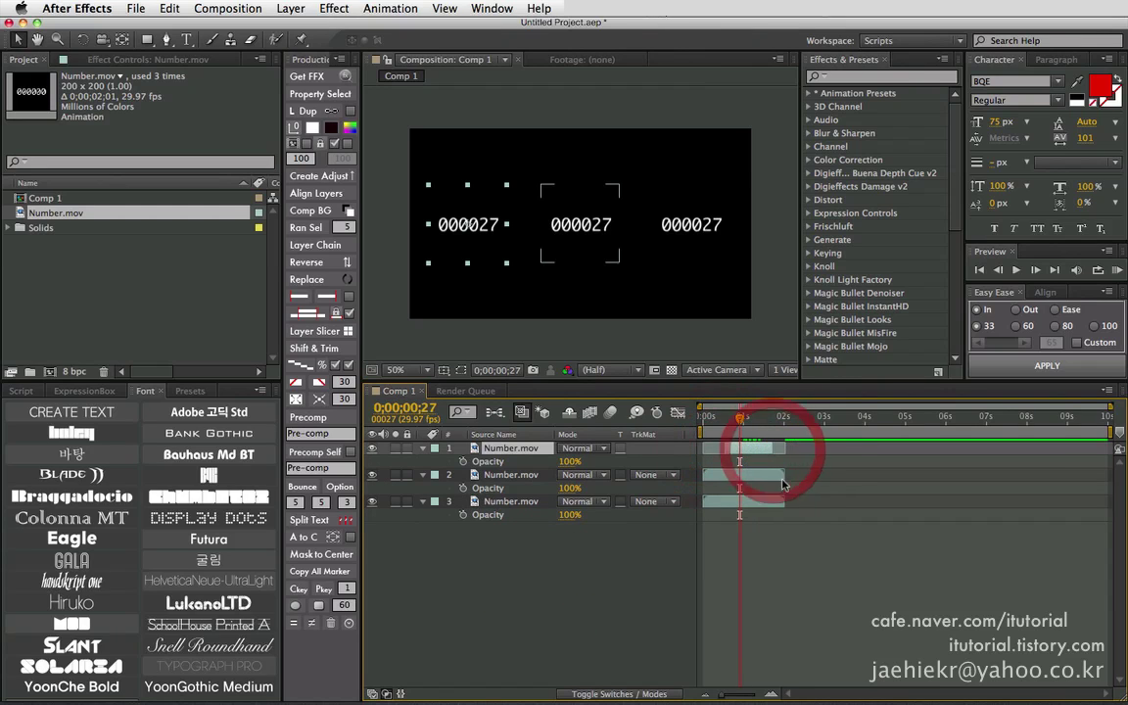
left_click(707, 476)
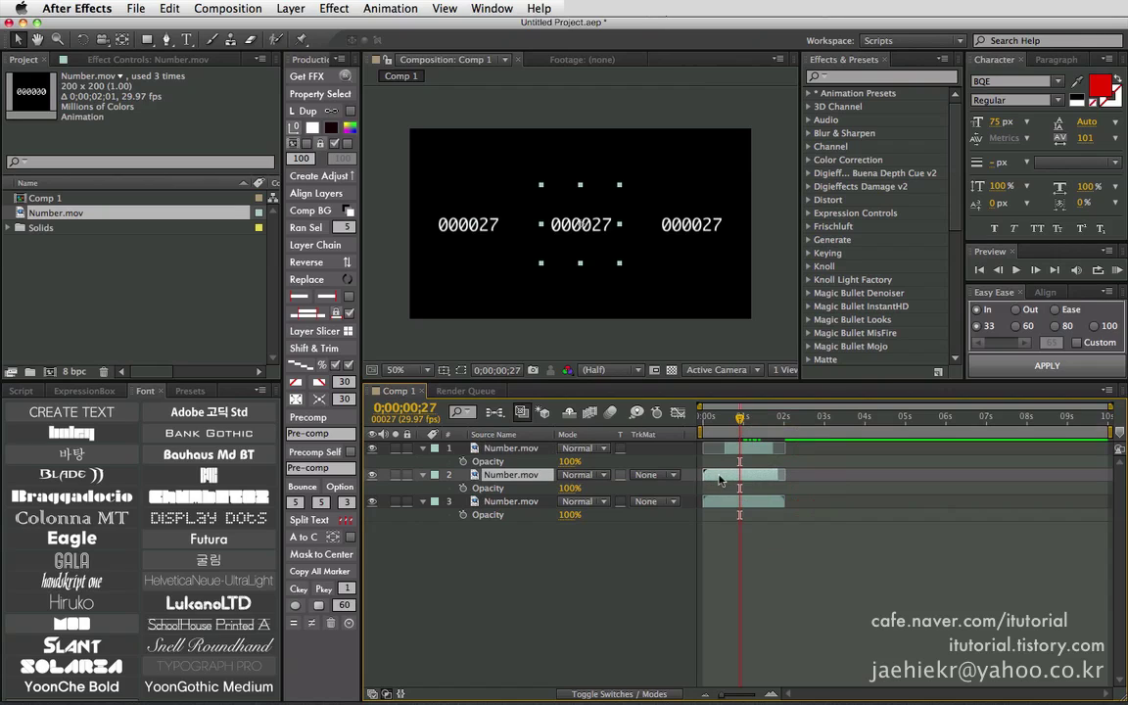
left_click_drag(720, 478, 771, 503)
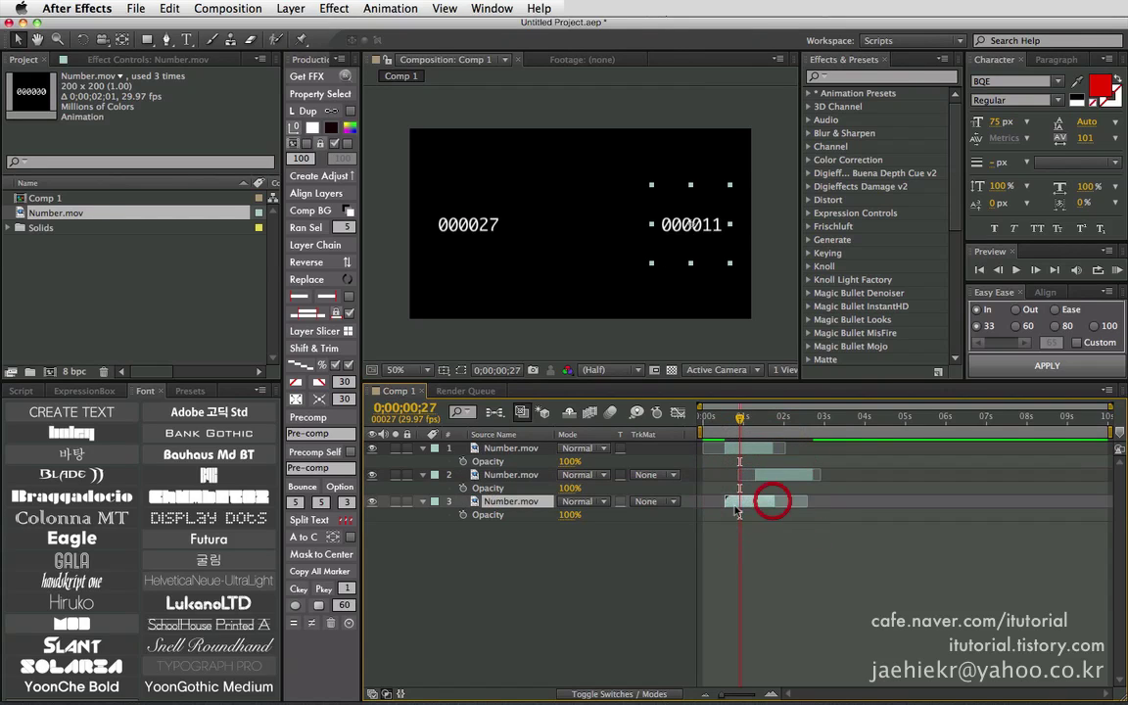
left_click_drag(585, 544, 450, 431)
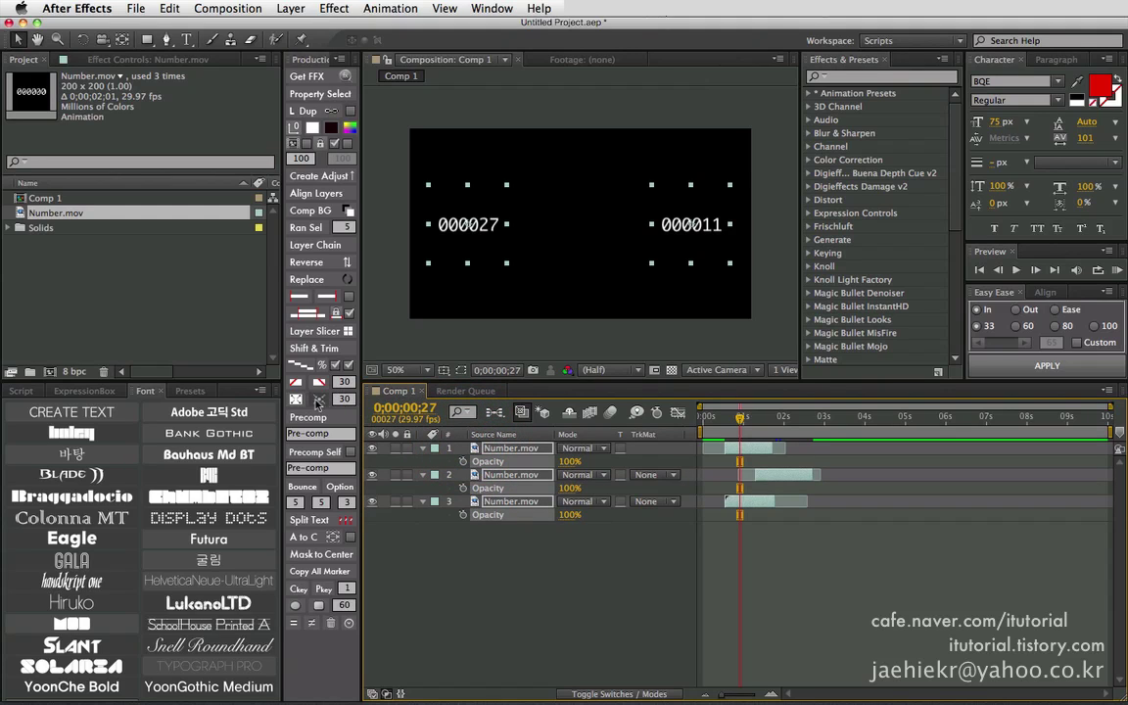
Add 15-frame fade-in and 6-frame fade-out opacity keyframes to all three counters, then scrub to review
left_click(347, 382)
type("15")
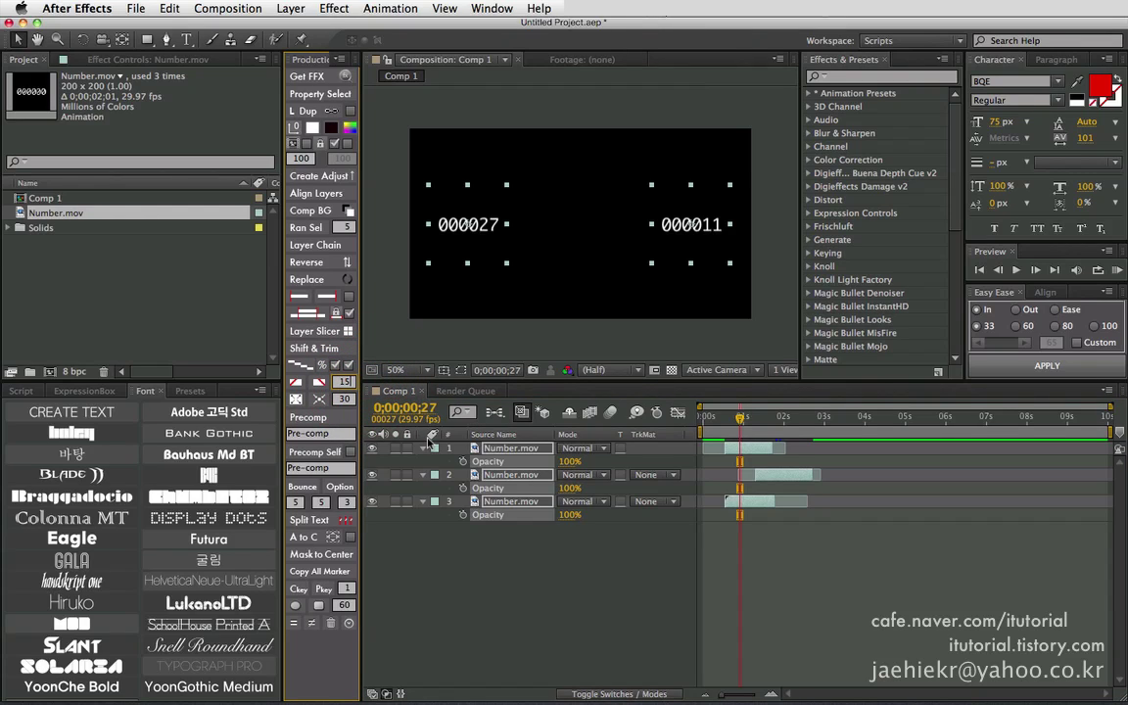
left_click(295, 381)
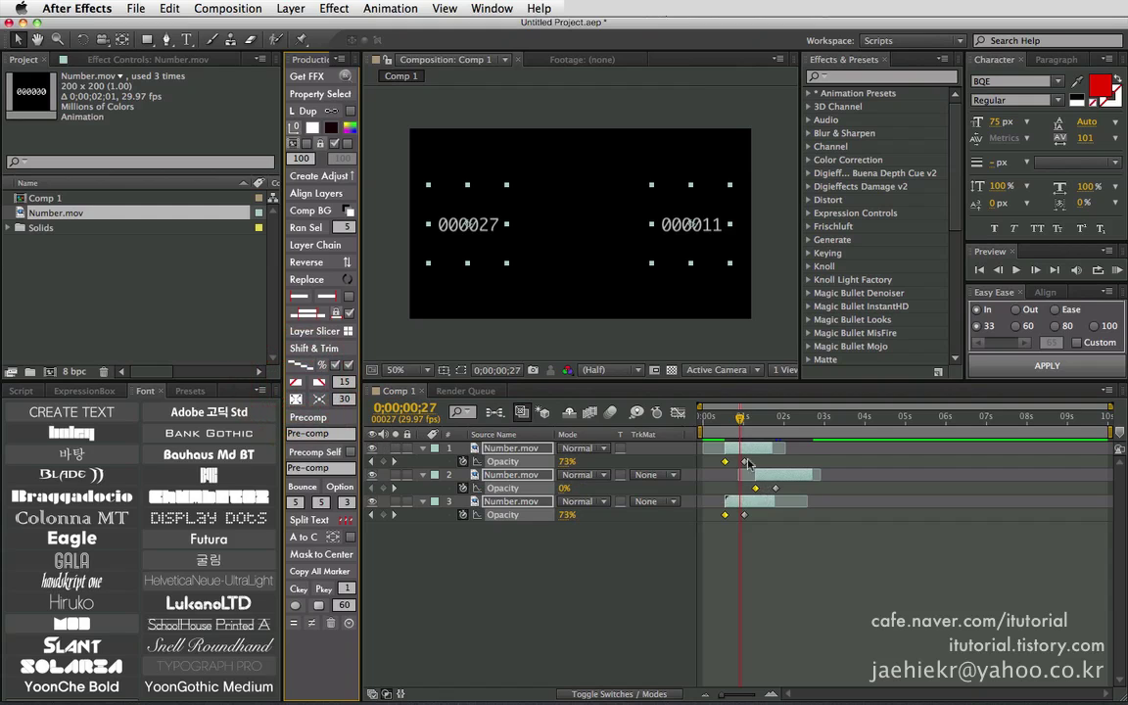
left_click_drag(725, 419, 770, 419)
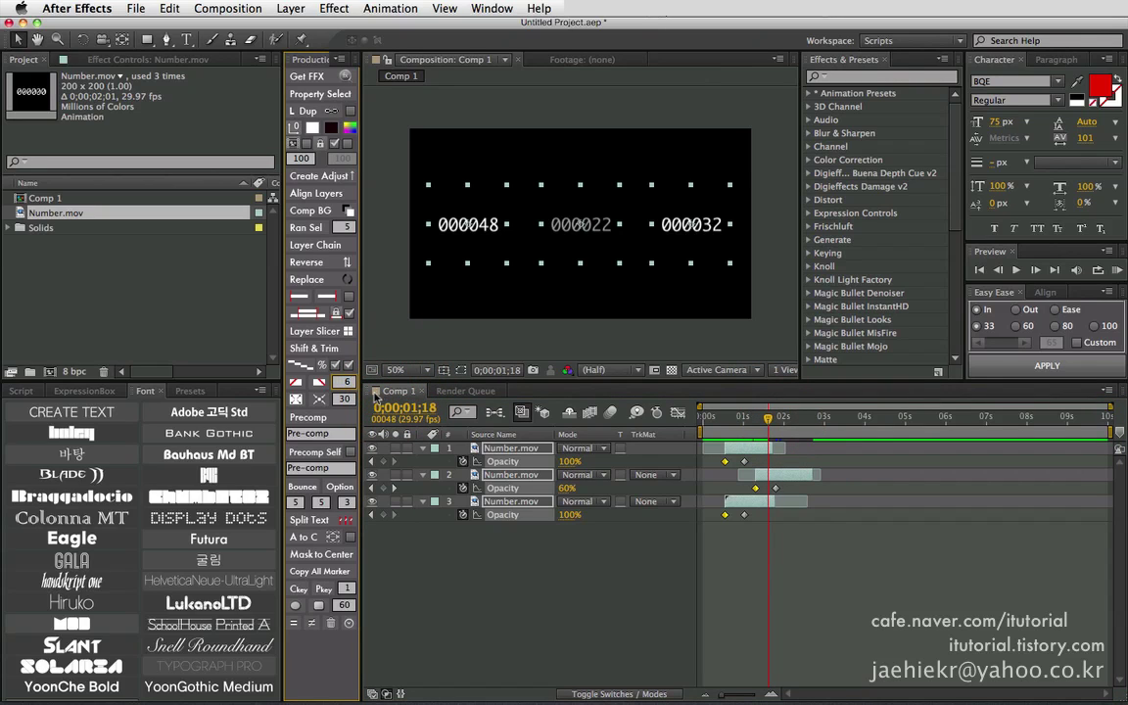
left_click(294, 349)
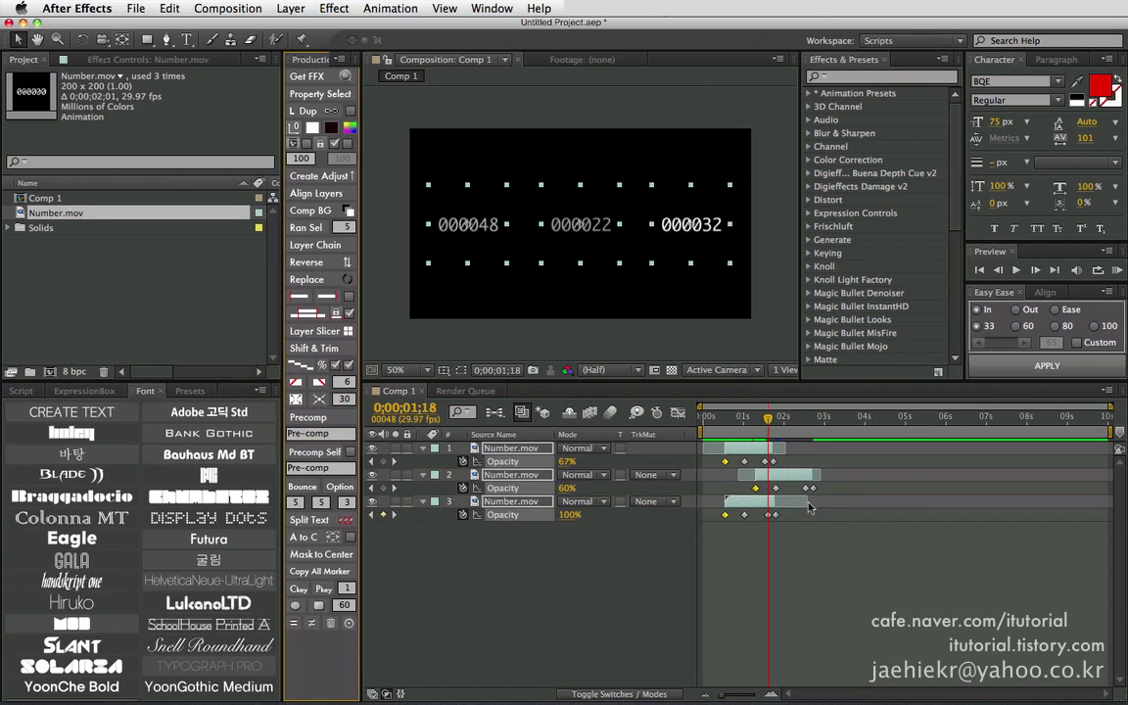
mouse_move(761, 422)
left_mouse_down()
mouse_move(812, 429)
mouse_move(732, 421)
left_mouse_up()
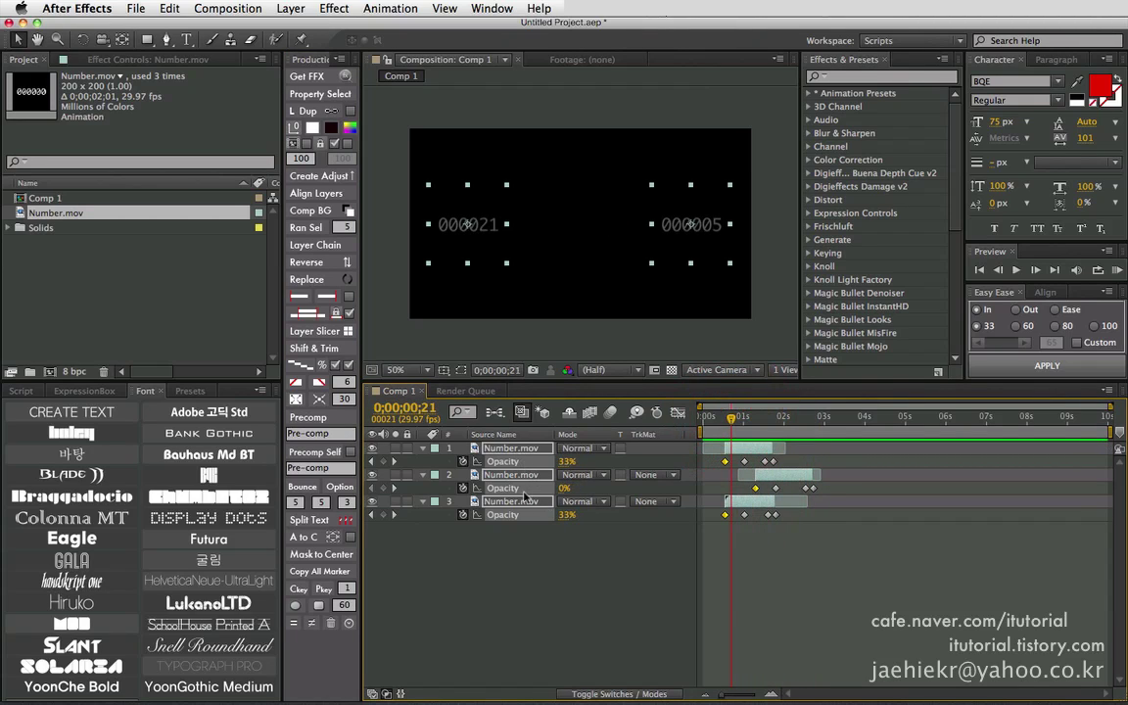
left_click(538, 553)
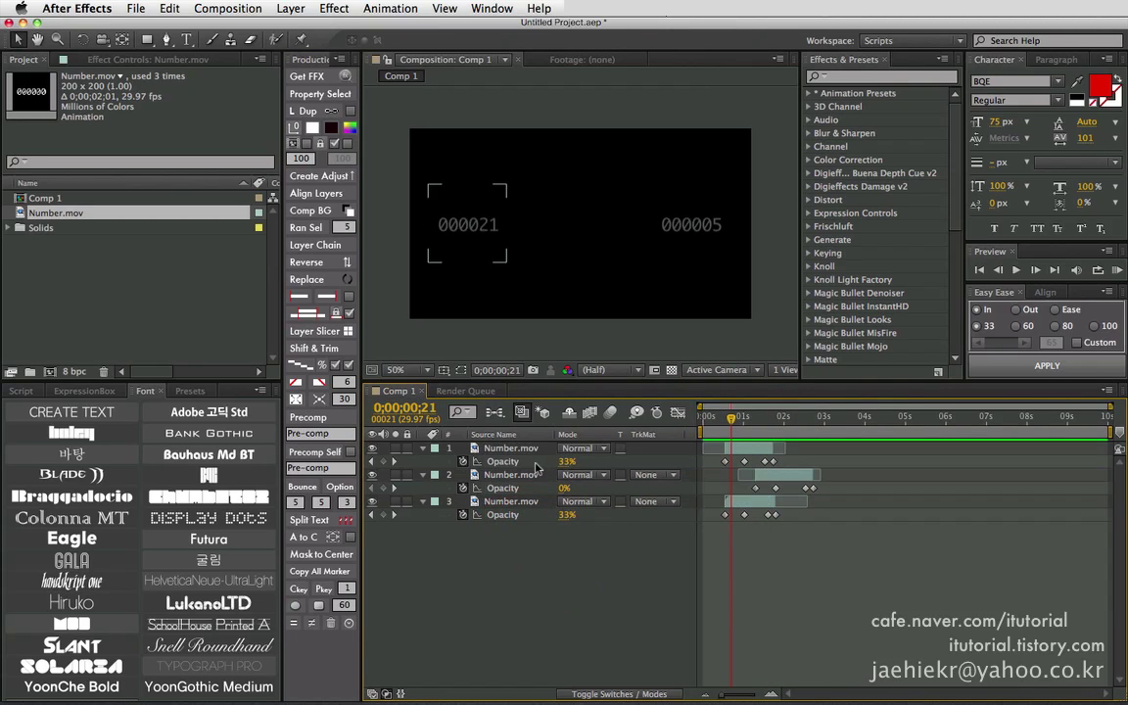
mouse_move(720, 421)
left_mouse_down()
mouse_move(765, 421)
mouse_move(719, 421)
left_mouse_up()
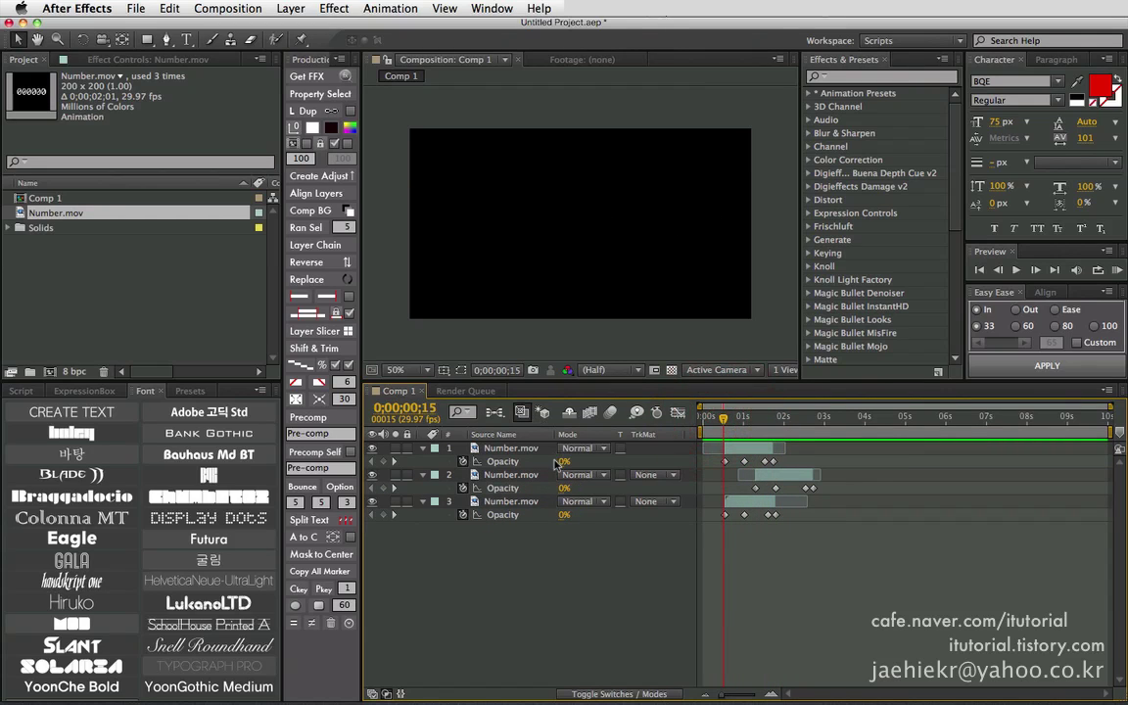
Undo both fades, then enter Opacity 60, 80 and 40 for layers 1, 2 and 3
key("ctrl+a")
key("space")
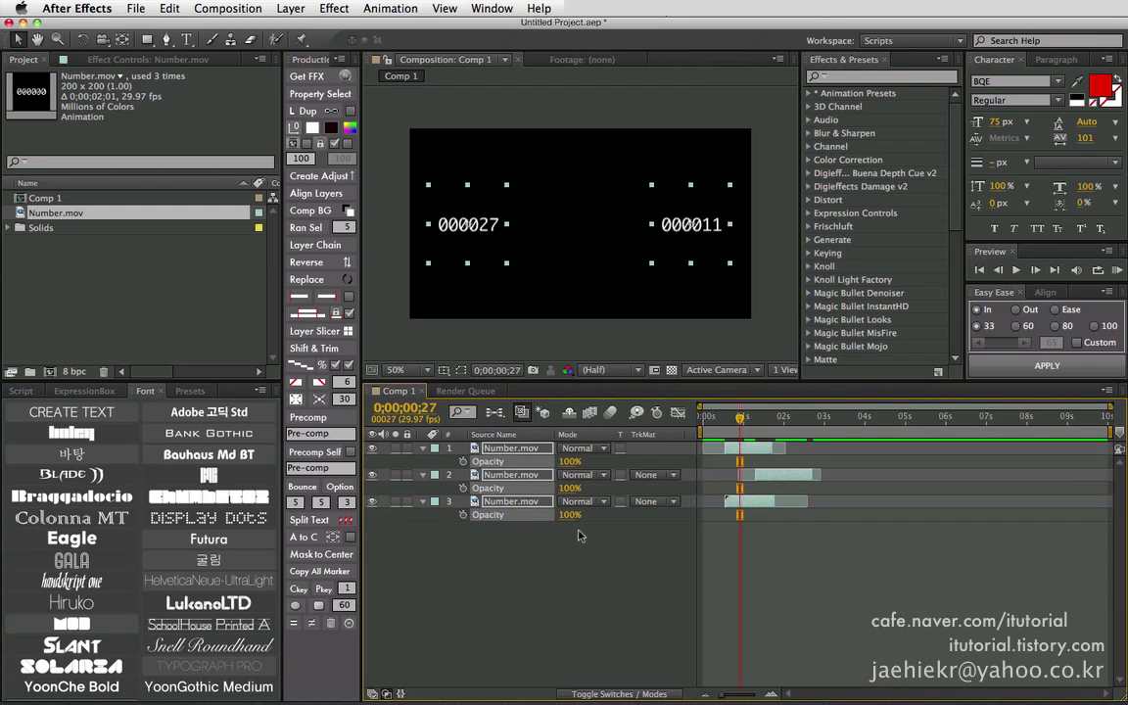
left_click(524, 450)
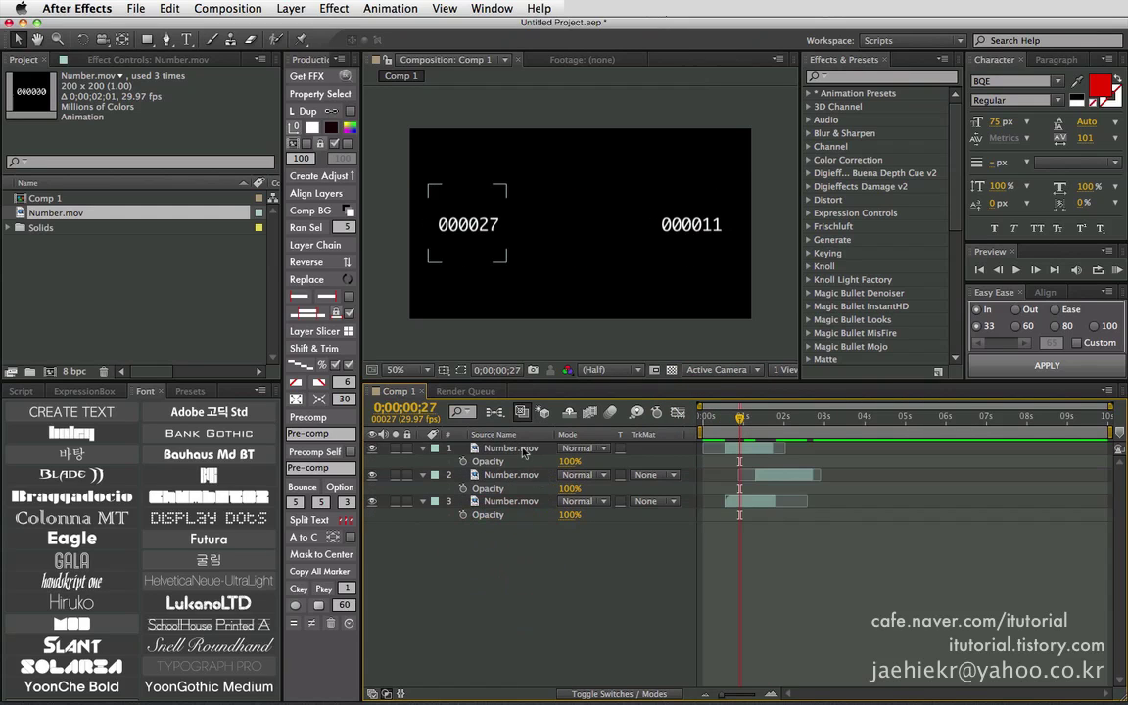
left_click(570, 461)
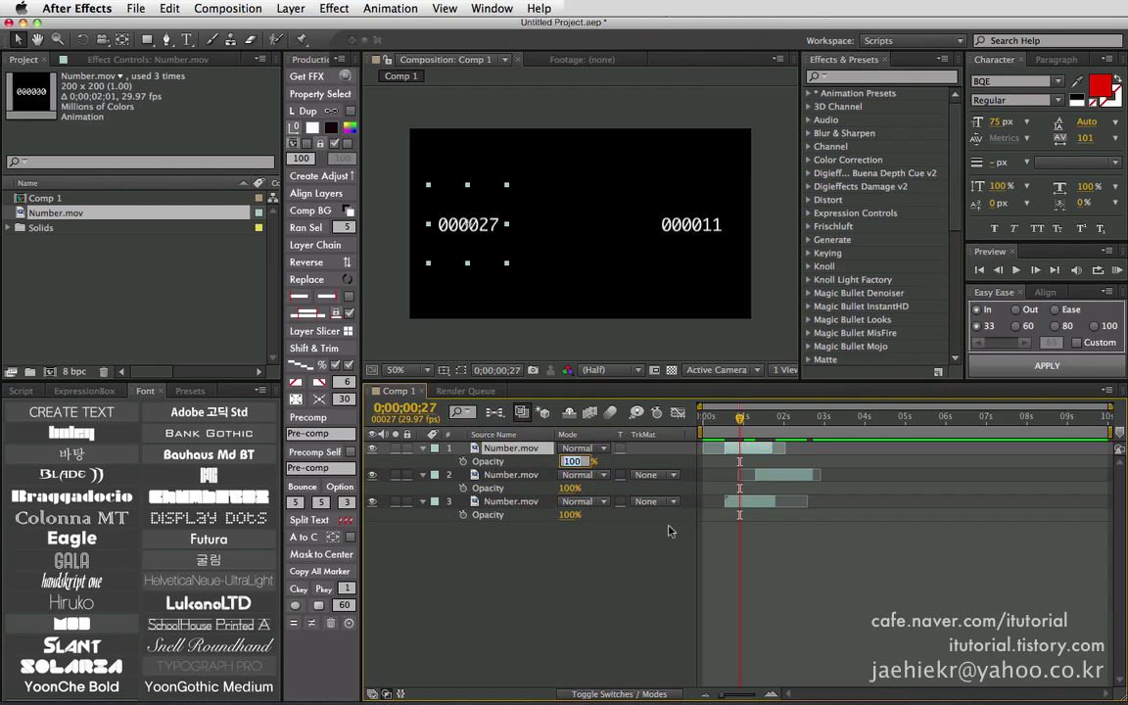
type("60")
key("Return")
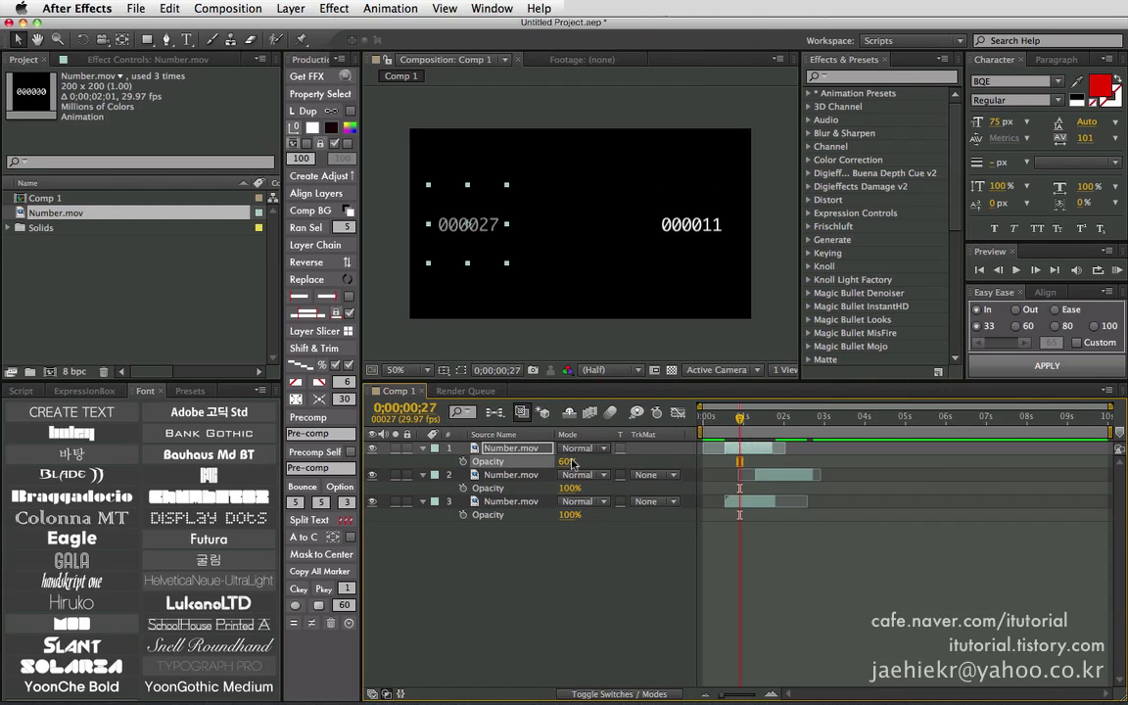
left_click(570, 488)
type("80")
key("Return")
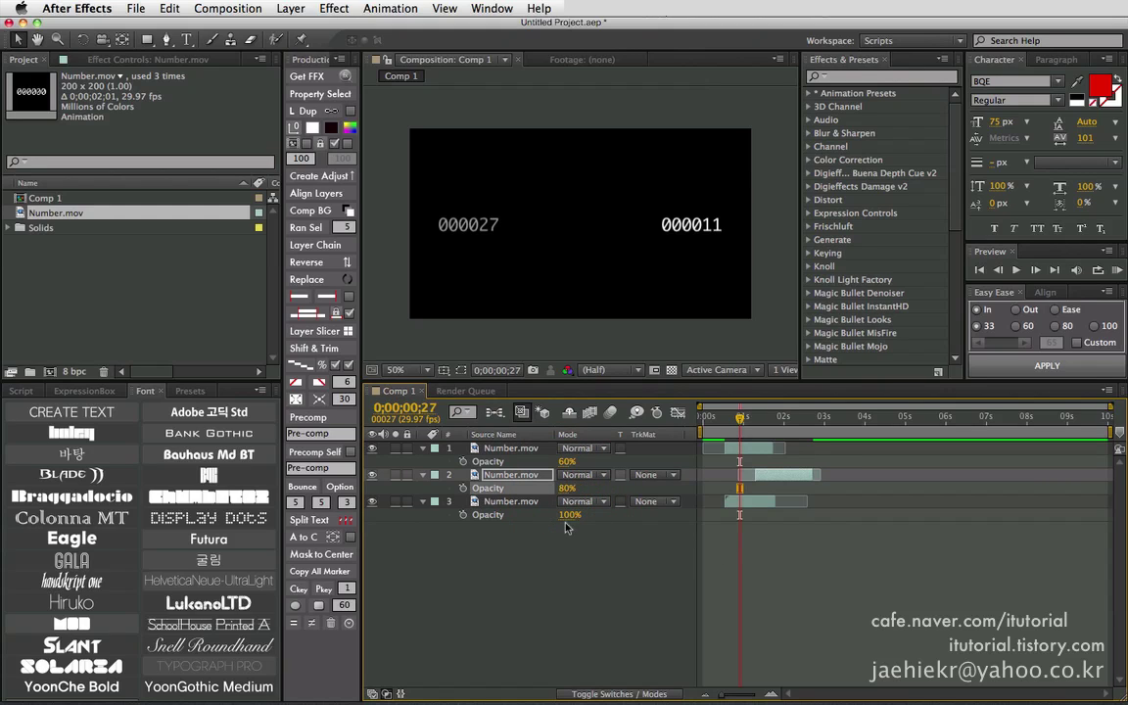
left_click(568, 514)
type("40")
key("Return")
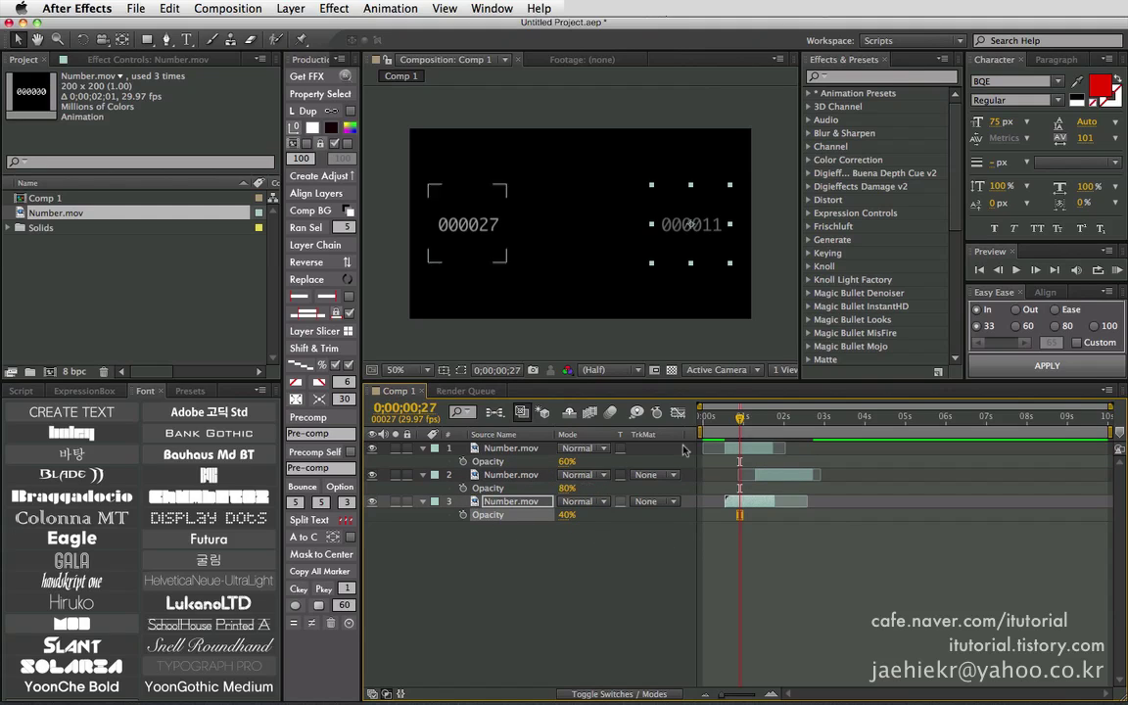
left_click_drag(528, 537, 757, 437)
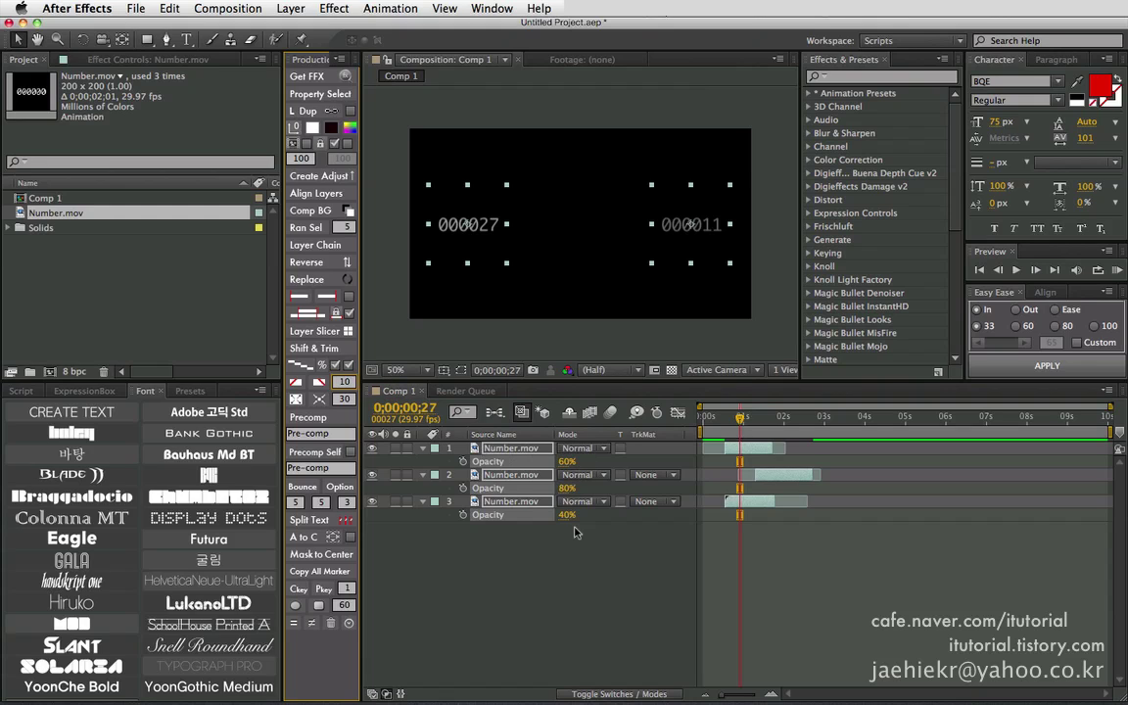
Apply the script's fade keyframes to the three counters and scrub through the fade-in to 0;00;01;20
left_click(296, 381)
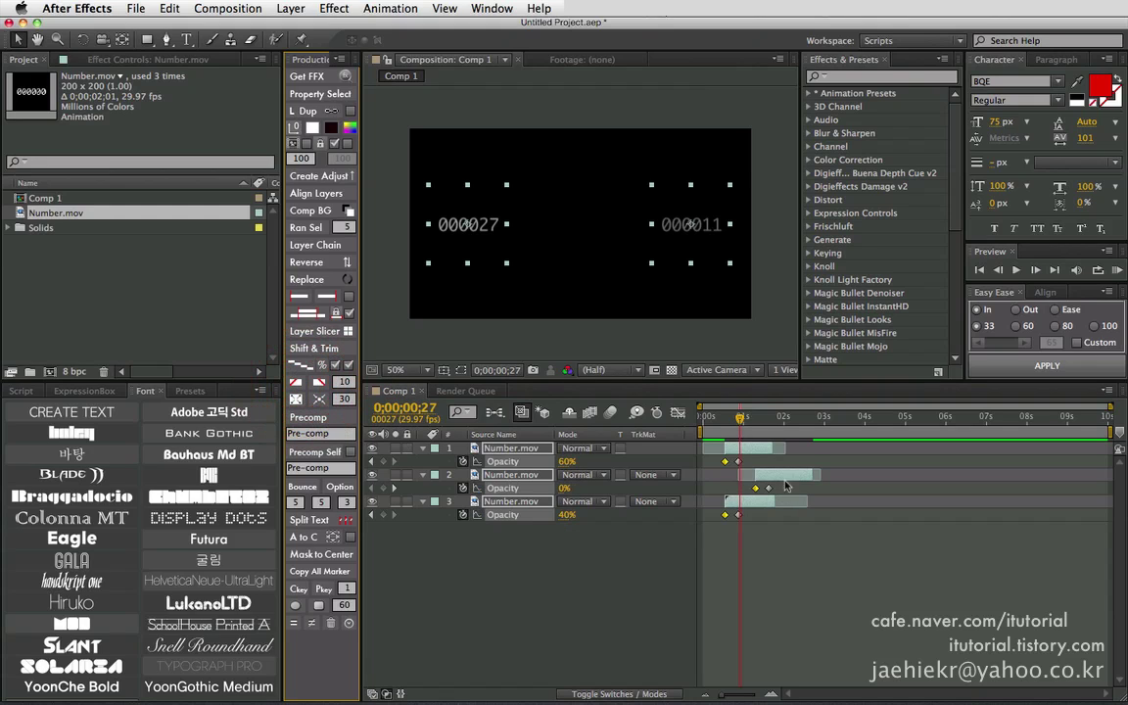
left_click_drag(723, 418, 740, 419)
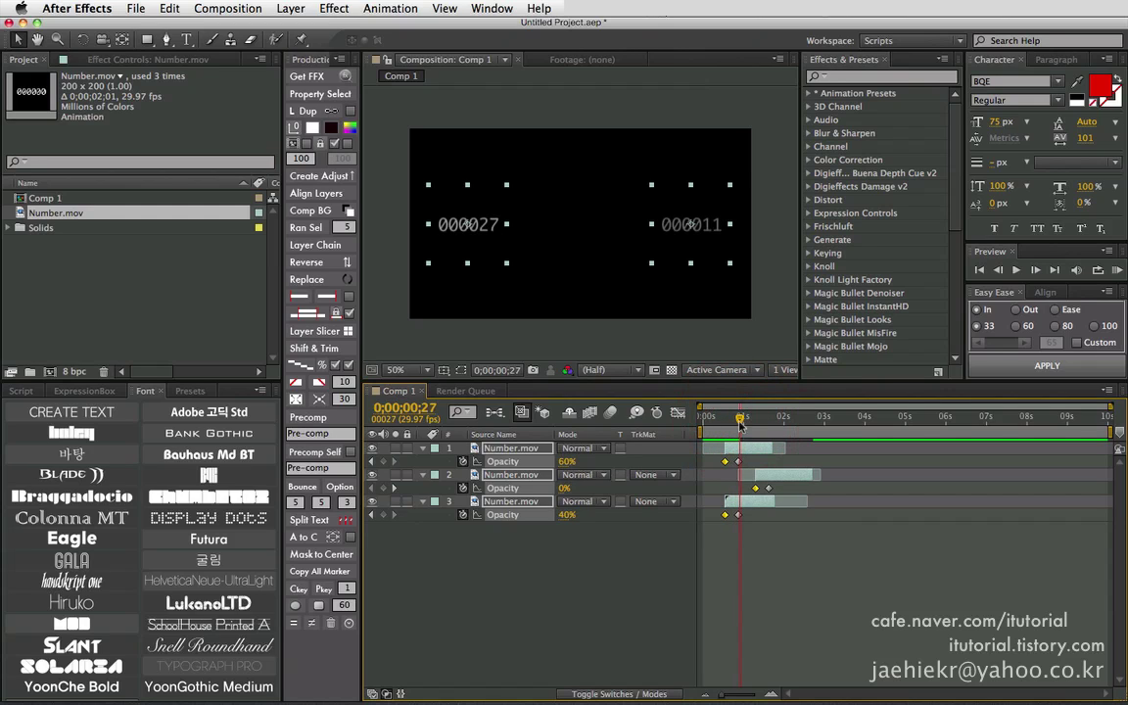
left_click_drag(741, 419, 770, 418)
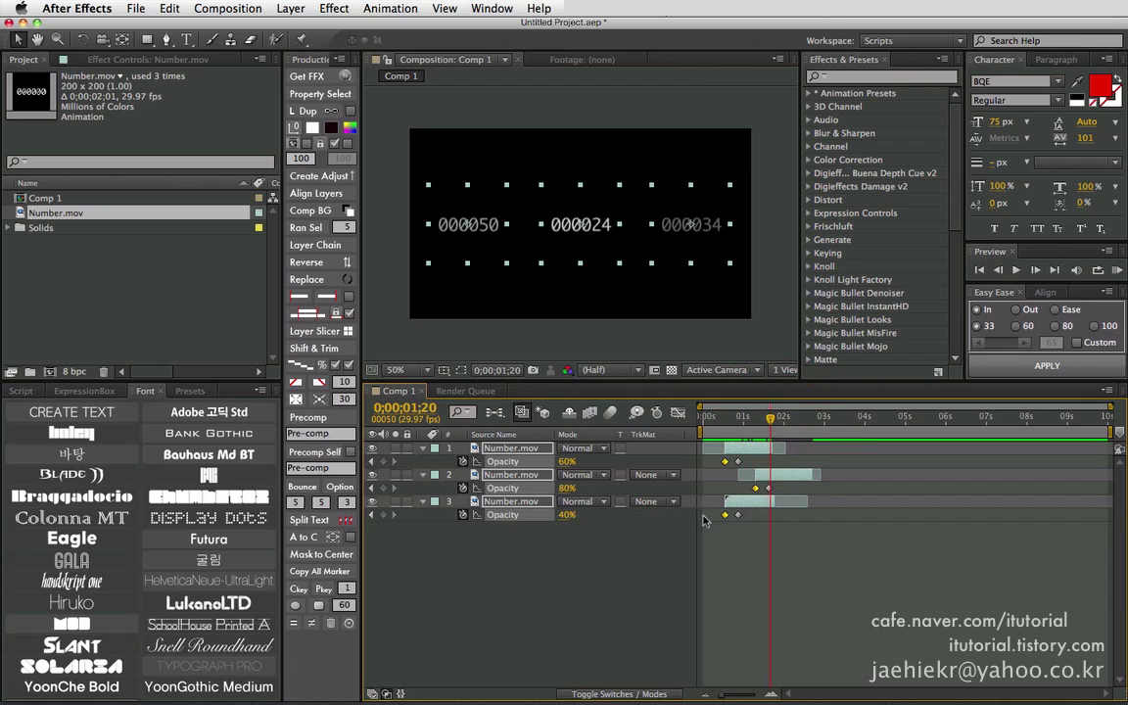
mouse_move(738, 423)
left_mouse_down()
mouse_move(766, 428)
mouse_move(725, 430)
mouse_move(774, 435)
left_mouse_up()
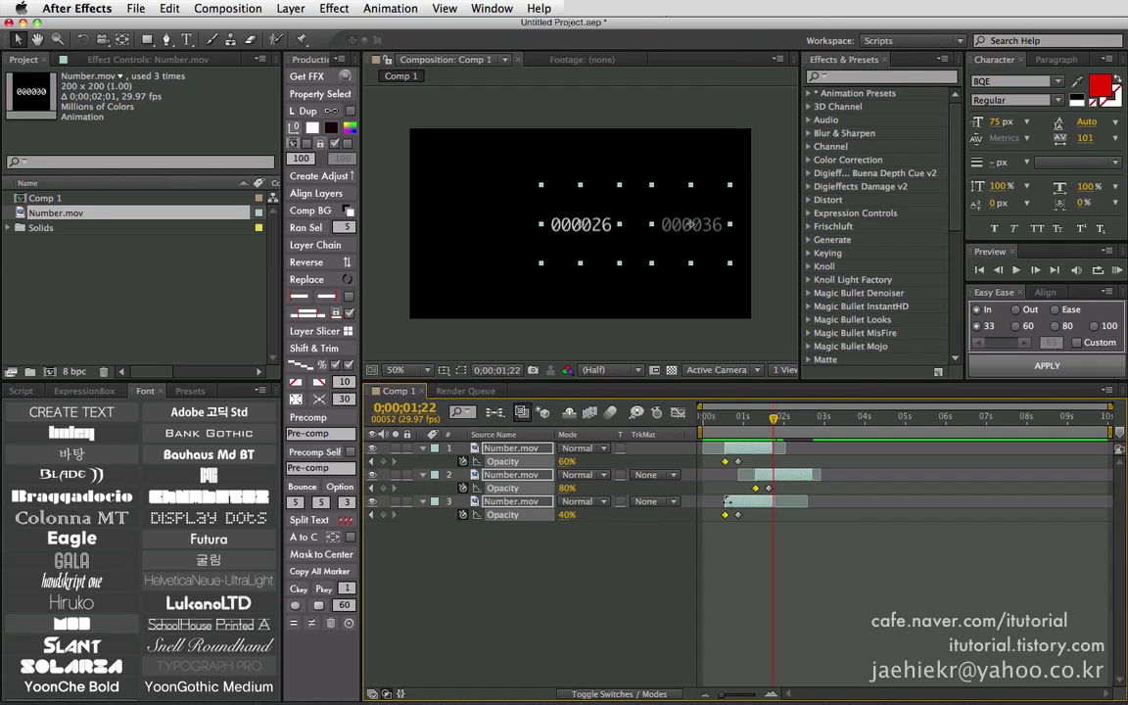
key("Page_Down")
key("Page_Down")
key("Page_Down")
key("Page_Down")
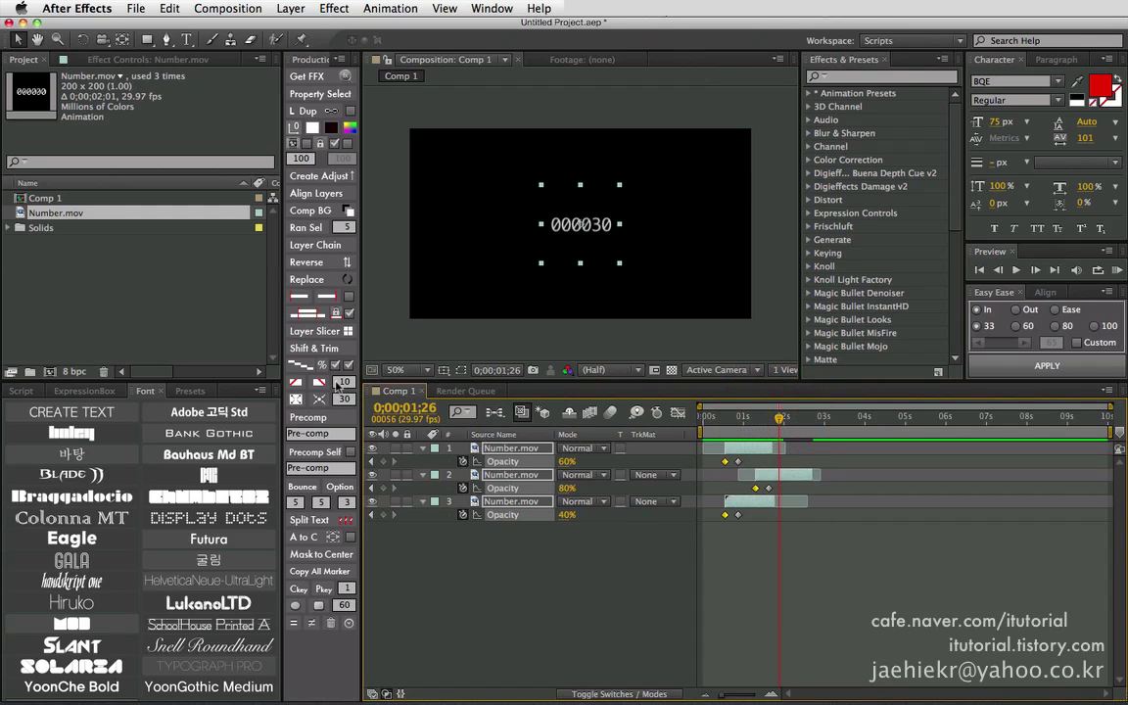
left_click(320, 382)
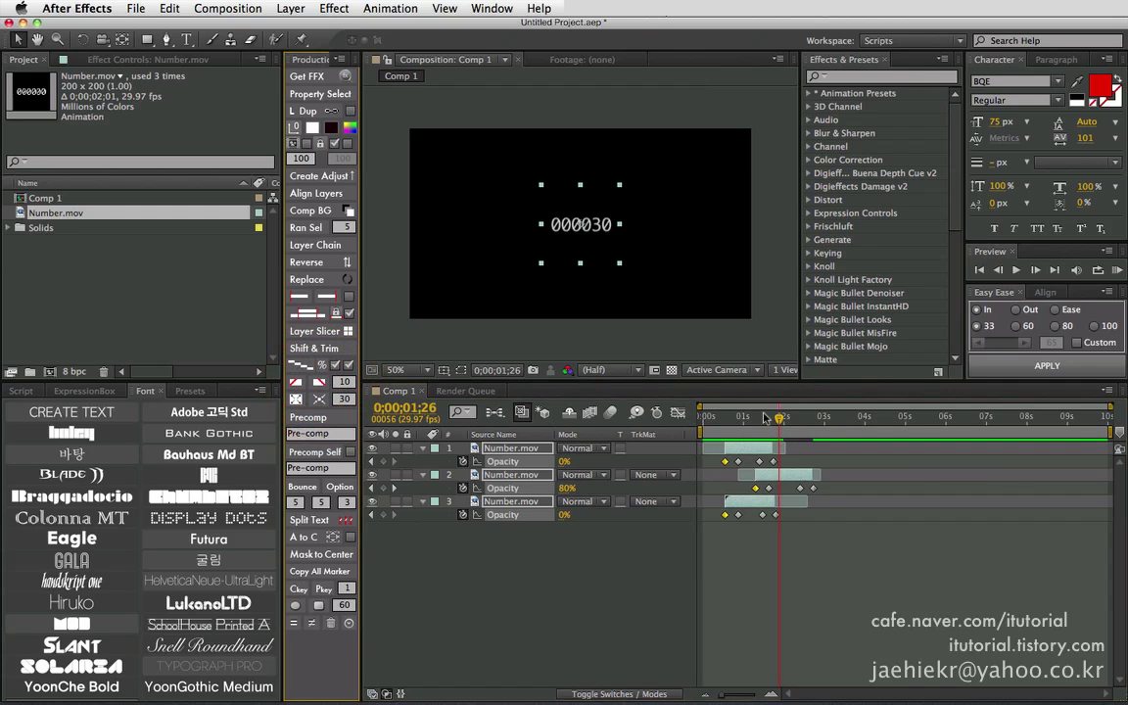
mouse_move(733, 419)
left_mouse_down()
mouse_move(814, 418)
mouse_move(748, 418)
left_mouse_up()
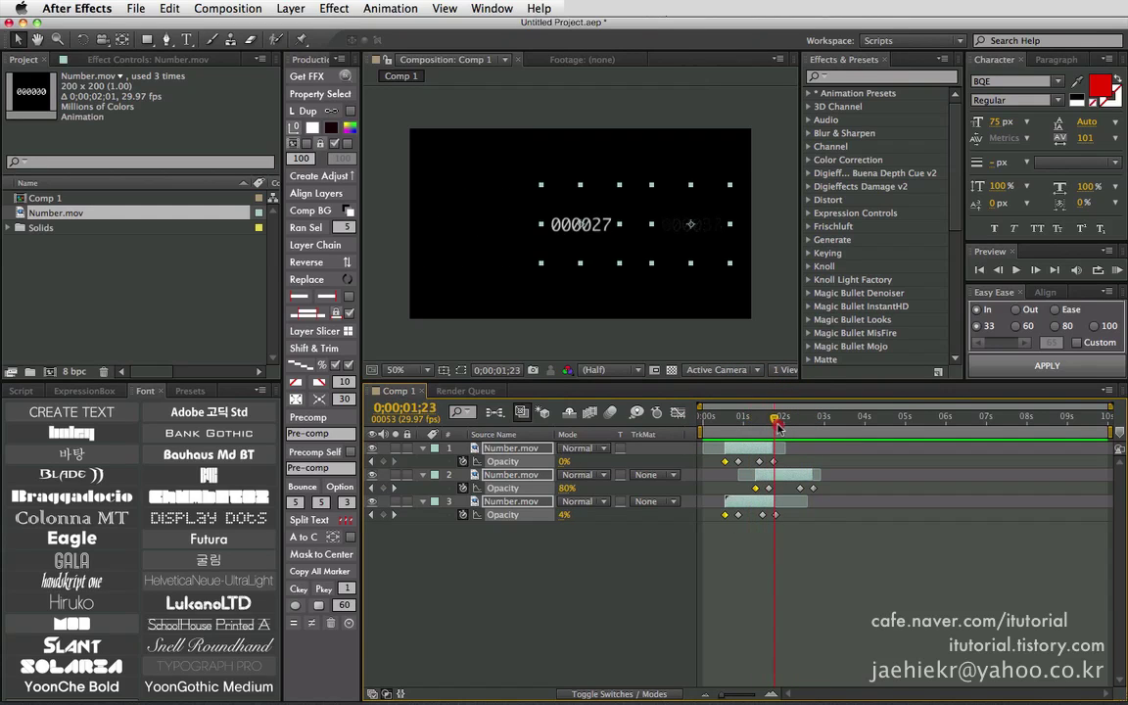
left_click_drag(751, 423, 783, 418)
left_click(536, 566)
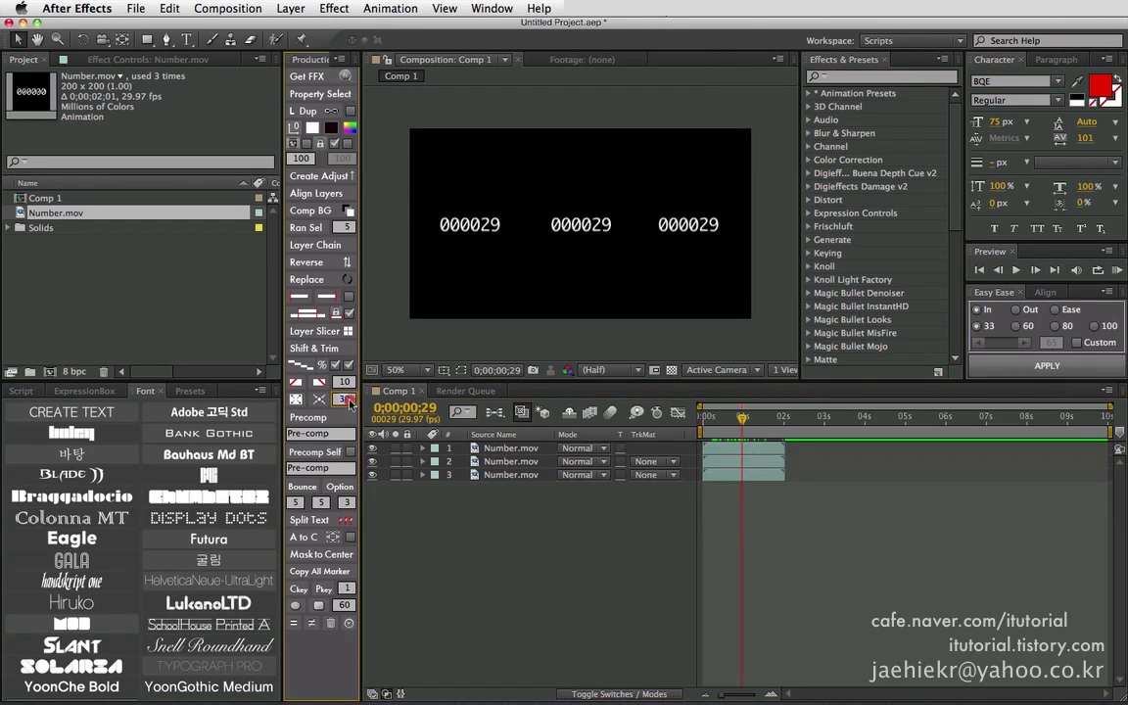
Select all three Number.mov layers, apply the Shift & Trim script, and preview to frame 28
left_click(341, 401)
type("0")
left_click(516, 537)
left_click_drag(554, 514, 468, 442)
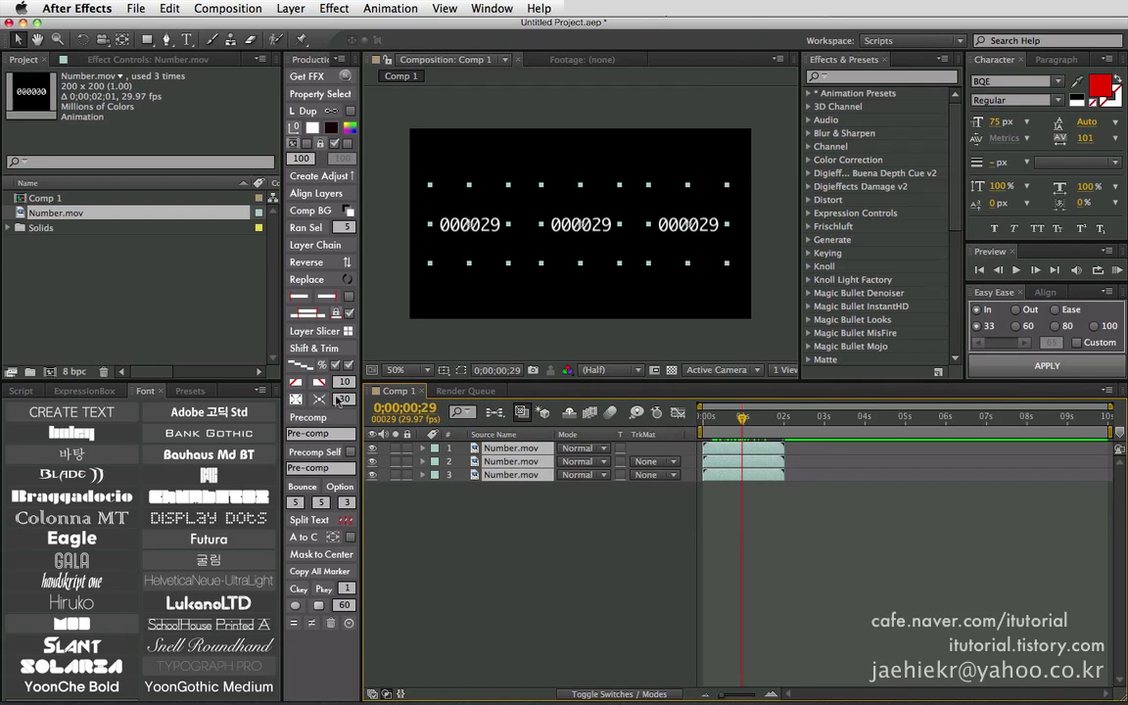
left_click(295, 382)
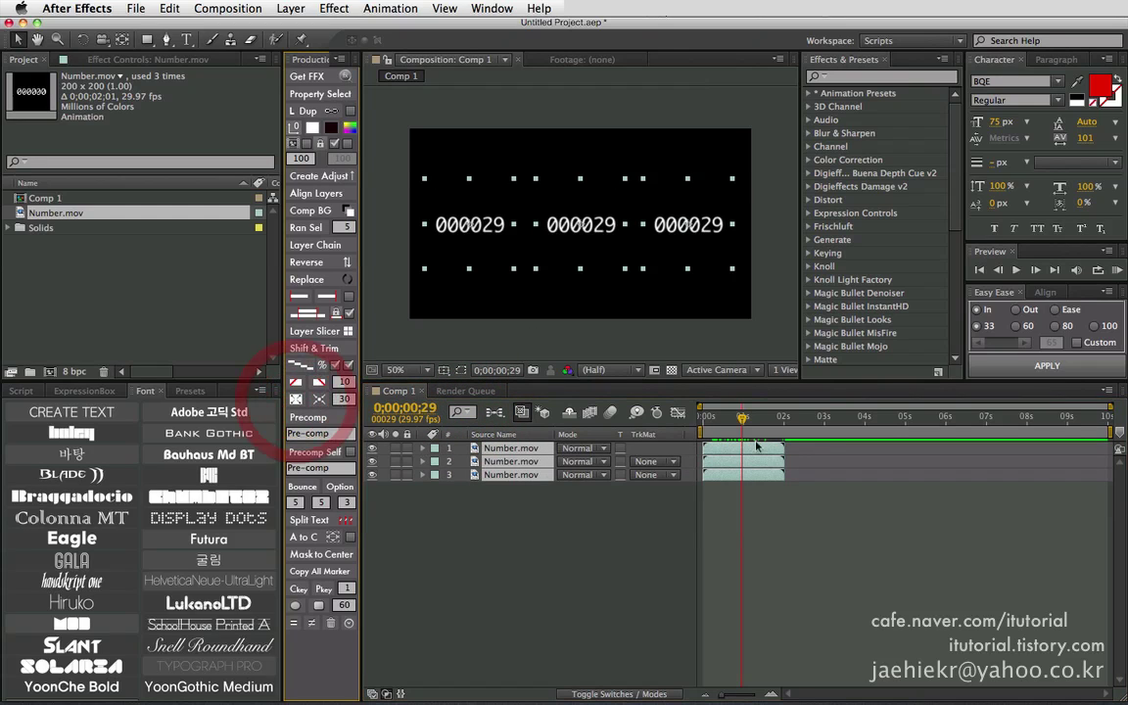
mouse_move(704, 419)
left_mouse_down()
mouse_move(781, 419)
mouse_move(705, 419)
mouse_move(743, 419)
left_mouse_up()
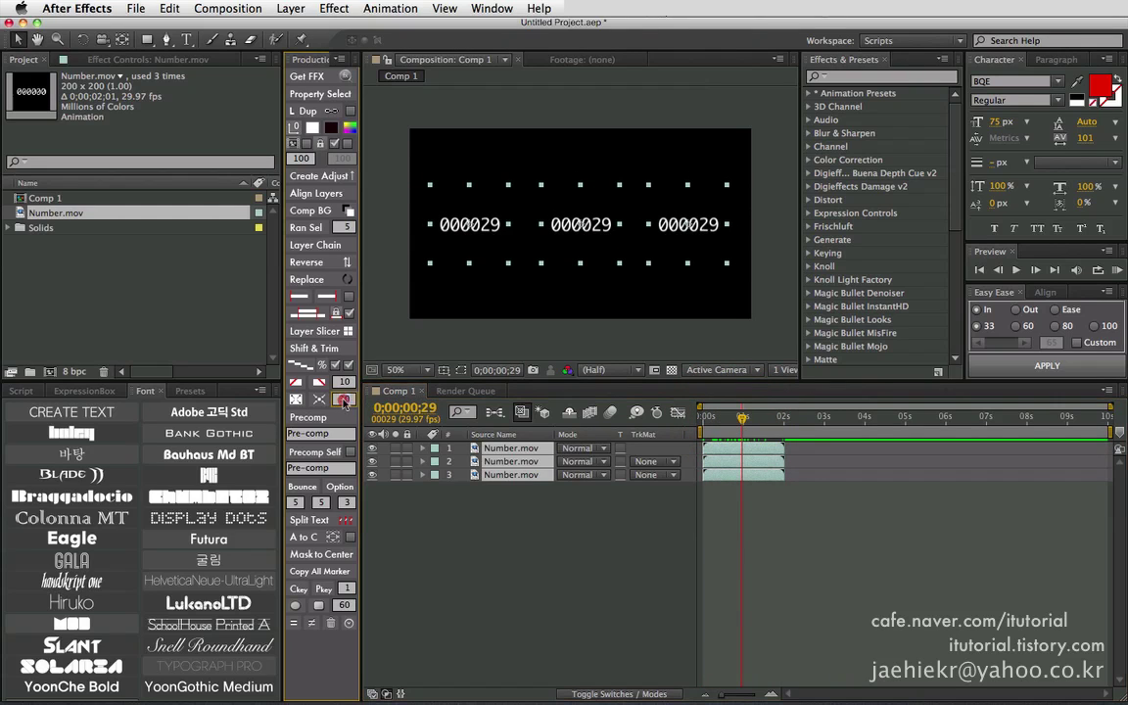
Apply the script with amount 100 so the counters enlarge over time, checking at two seconds
left_click(343, 399)
left_click(296, 399)
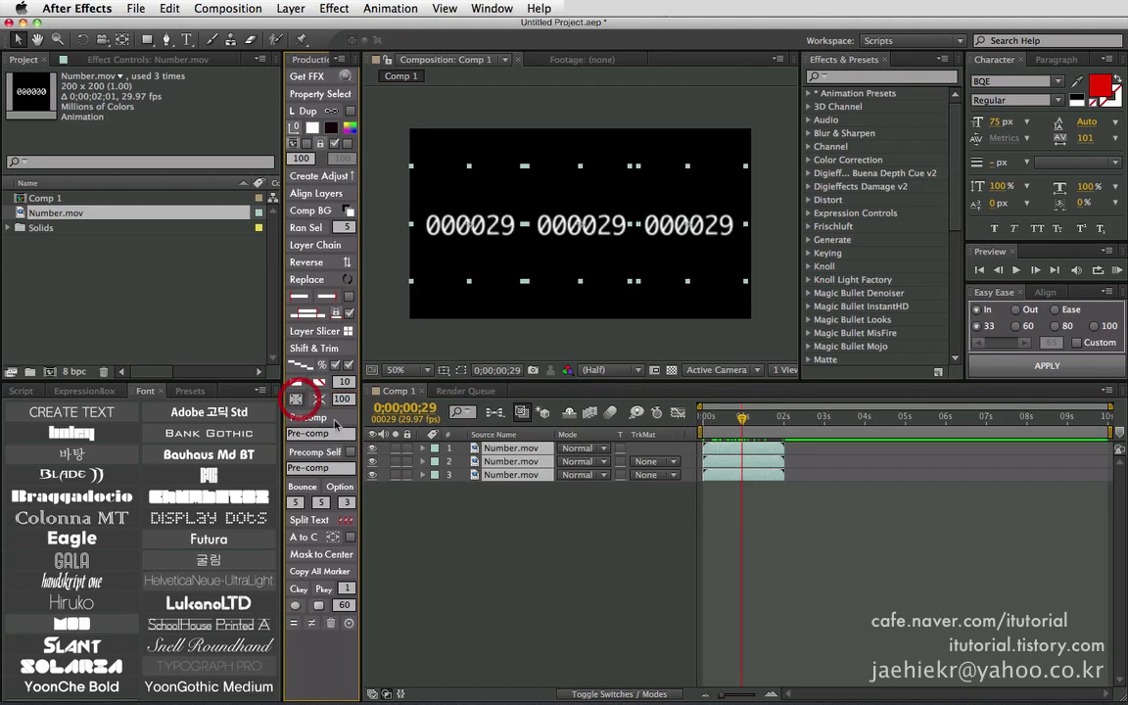
left_click_drag(706, 421, 784, 421)
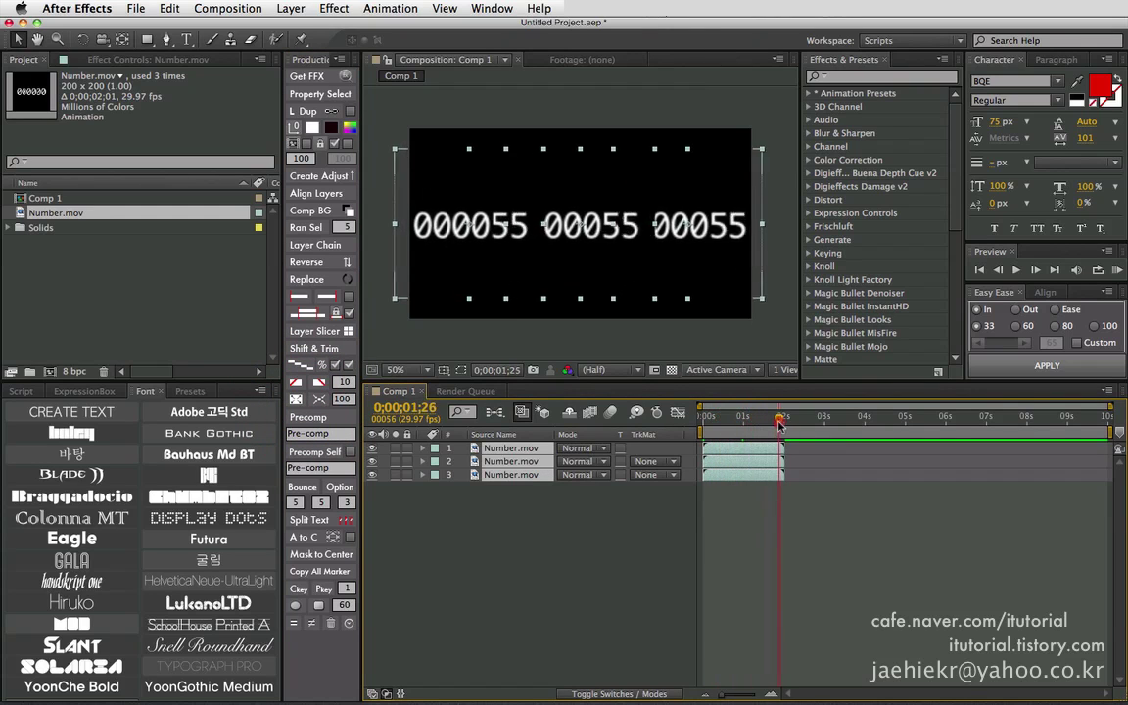
mouse_move(592, 528)
left_mouse_down()
mouse_move(488, 438)
mouse_move(479, 415)
left_mouse_up()
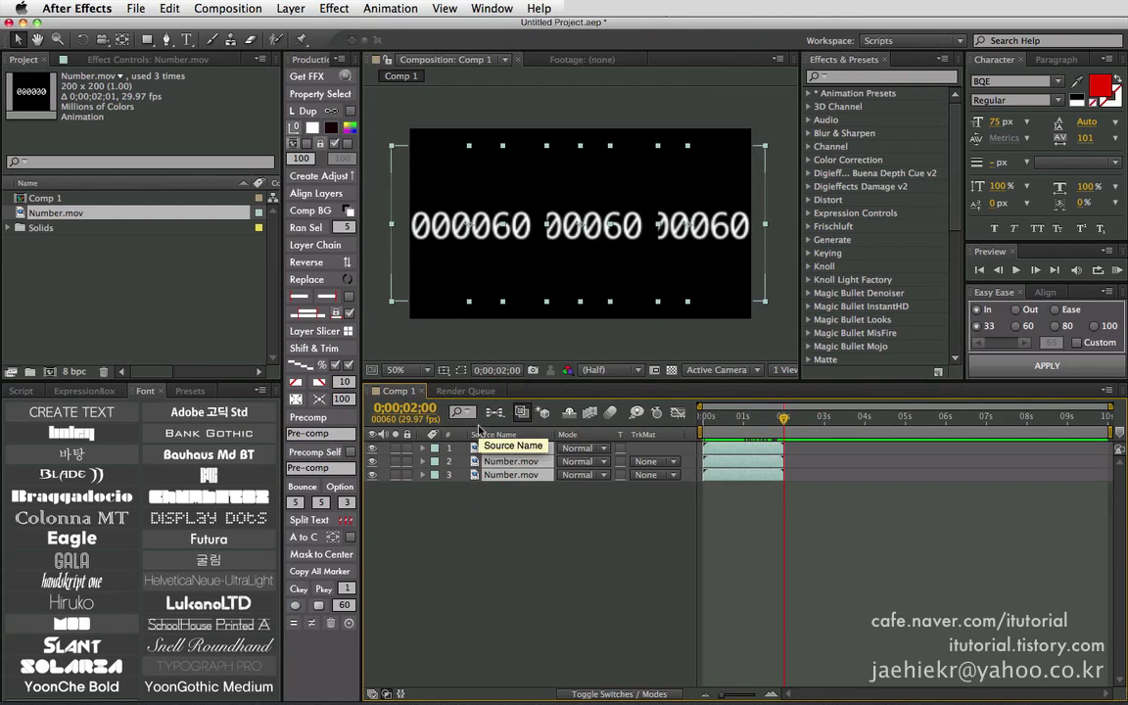
Show Scale and add Scale keyframes to all three layers at frame 29, previewing to frame 55
key("s")
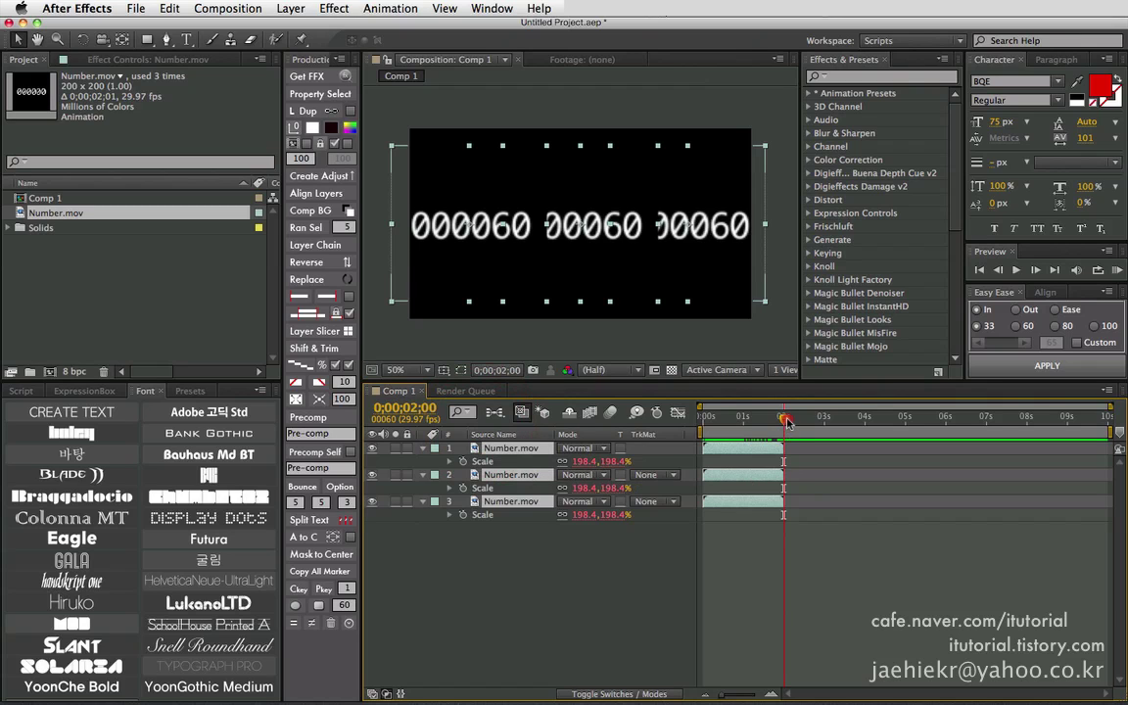
left_click_drag(791, 421, 717, 418)
left_click_drag(735, 417, 742, 417)
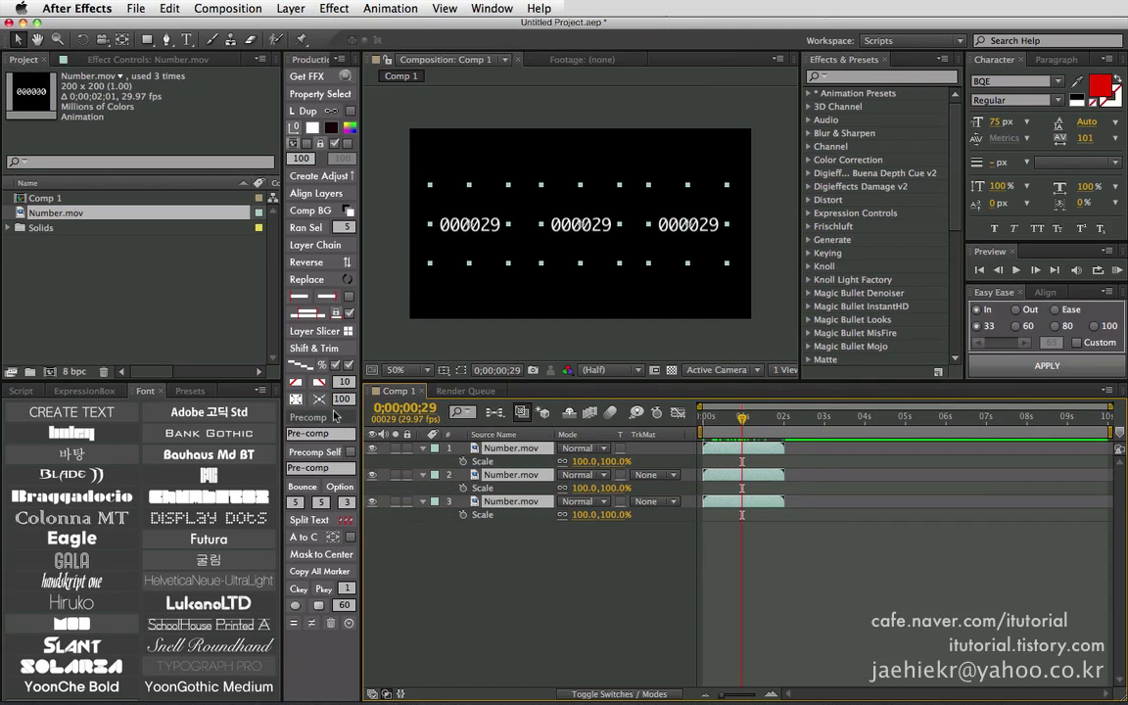
left_click(294, 365)
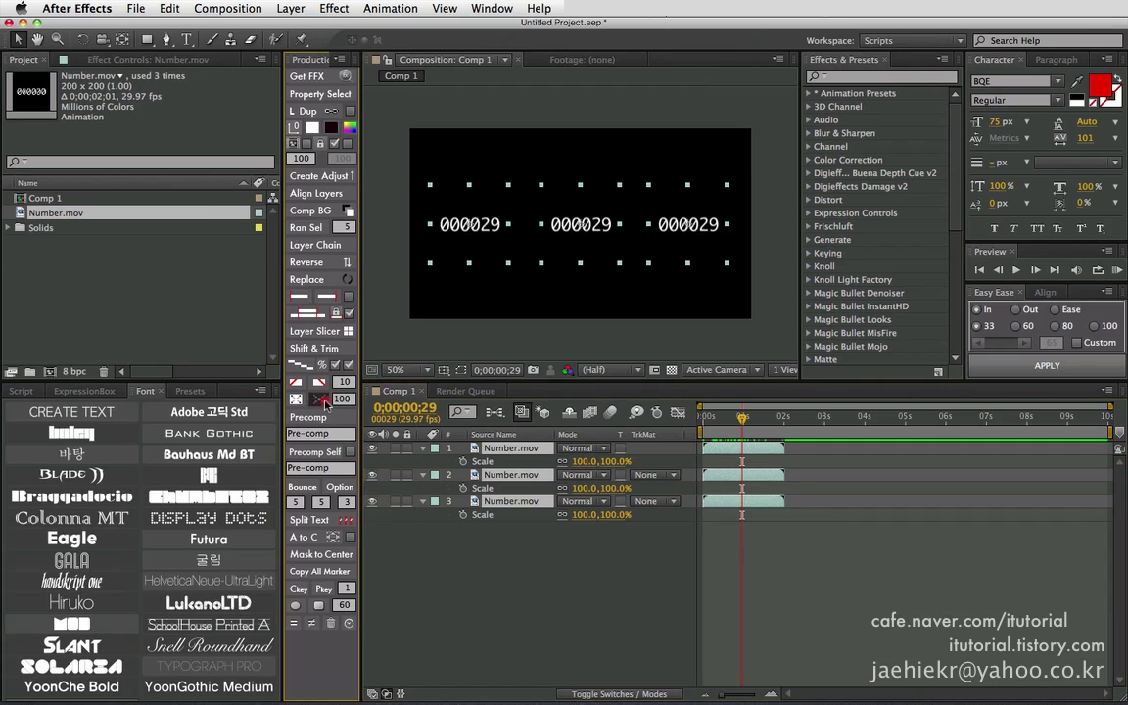
left_click(710, 418)
mouse_move(710, 419)
left_mouse_down()
mouse_move(777, 428)
mouse_move(706, 434)
left_mouse_up()
key("space")
left_click(479, 541)
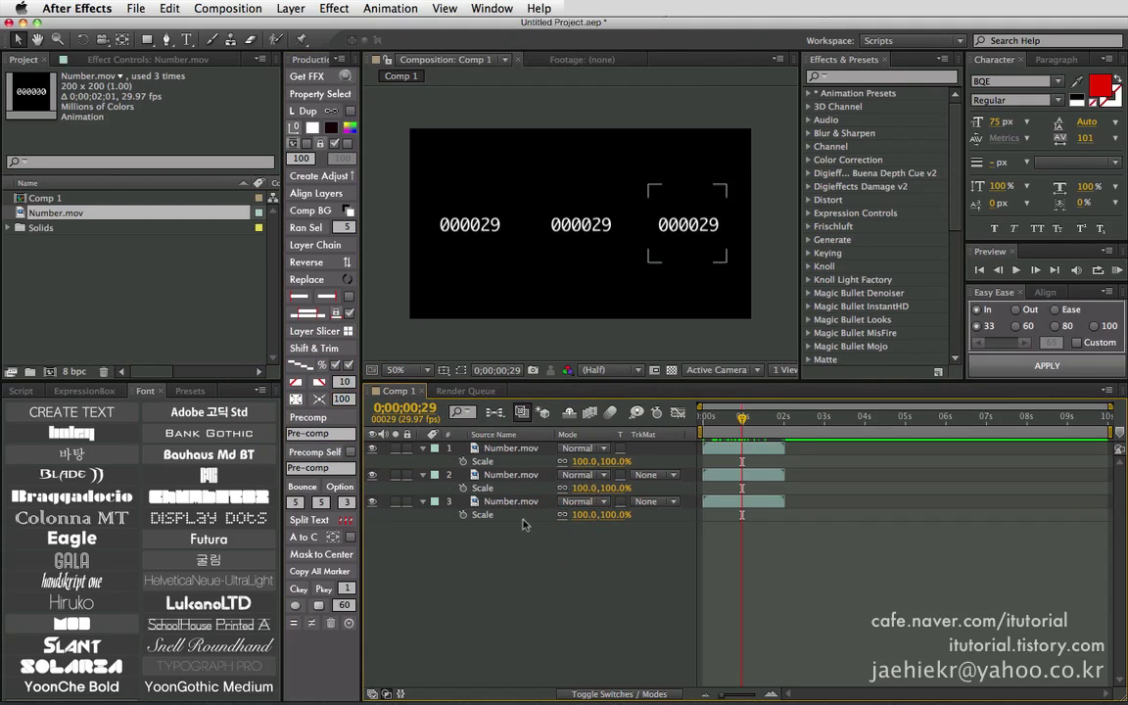
Set layer 1's Scale to 50%, then increase all layers' Scale equally and preview at two seconds
left_click(583, 461)
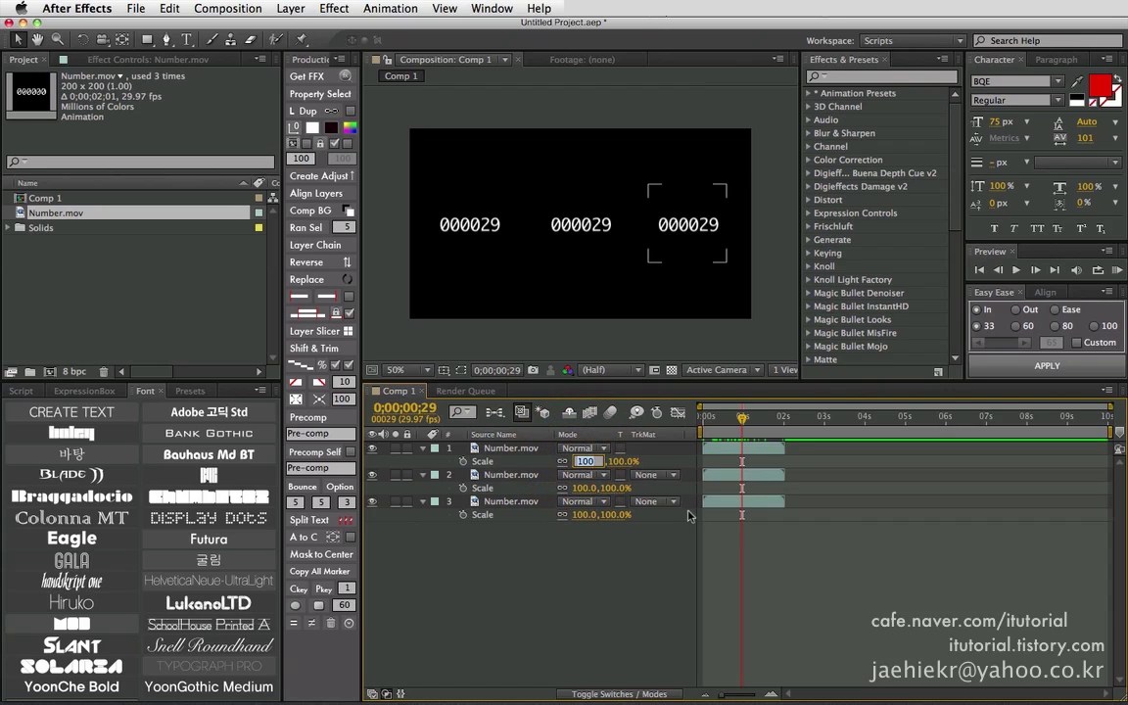
type("50")
key("Return")
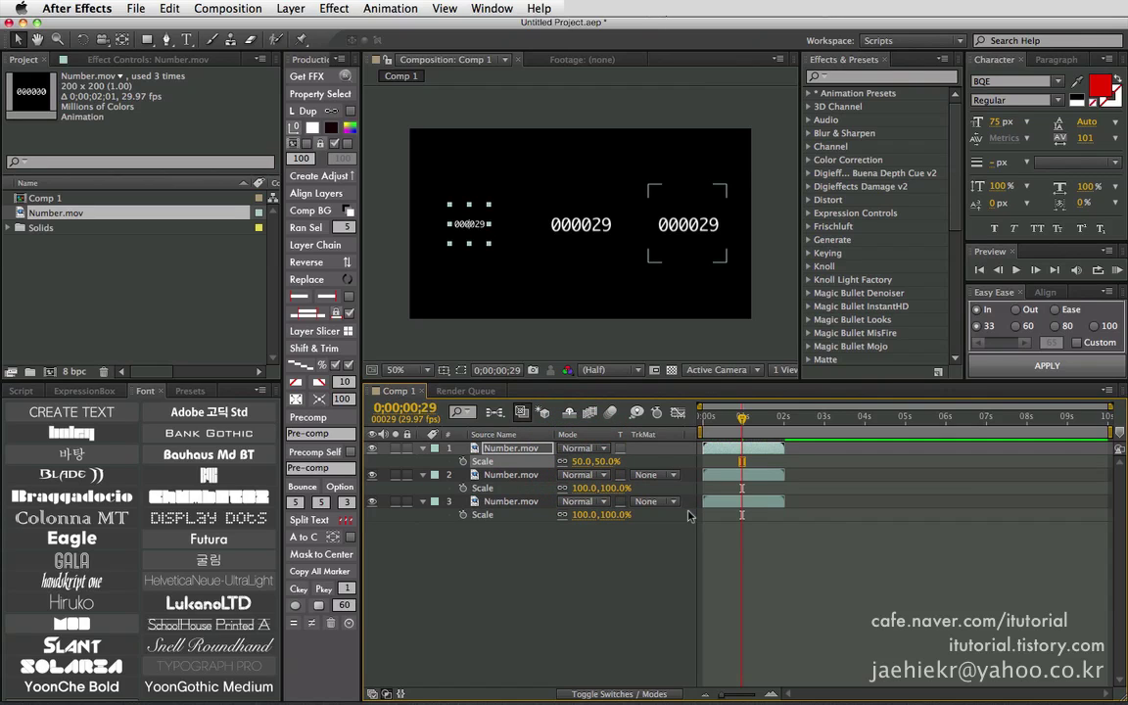
left_click_drag(558, 571, 430, 440)
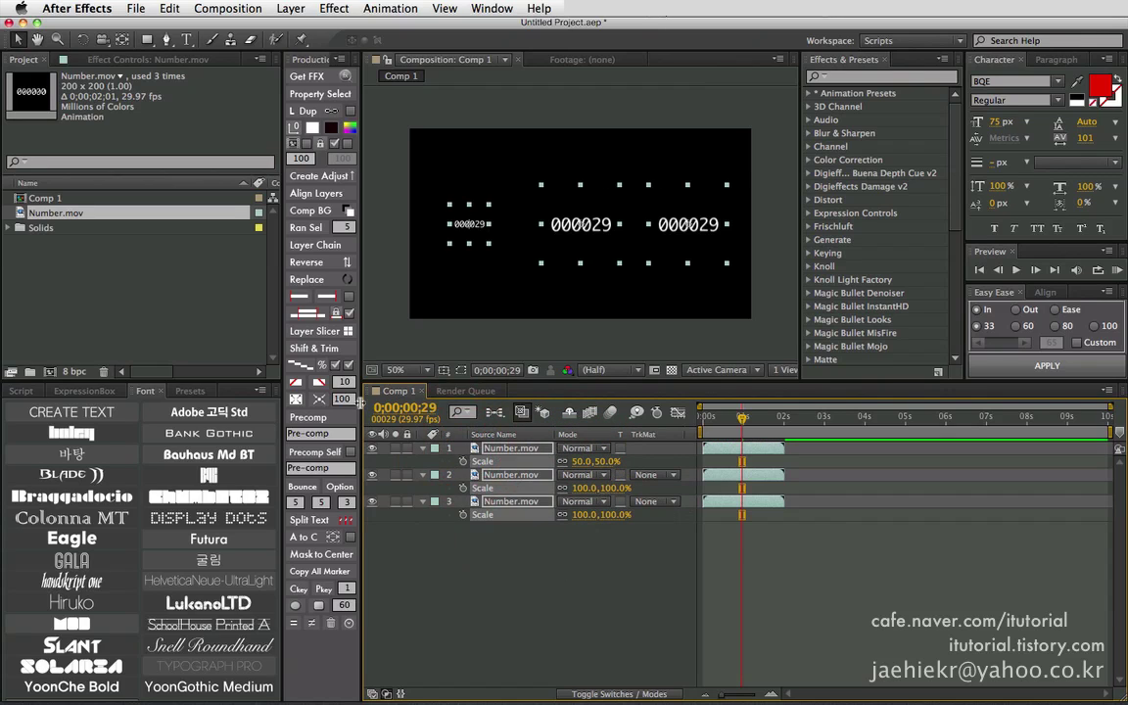
left_click(296, 400)
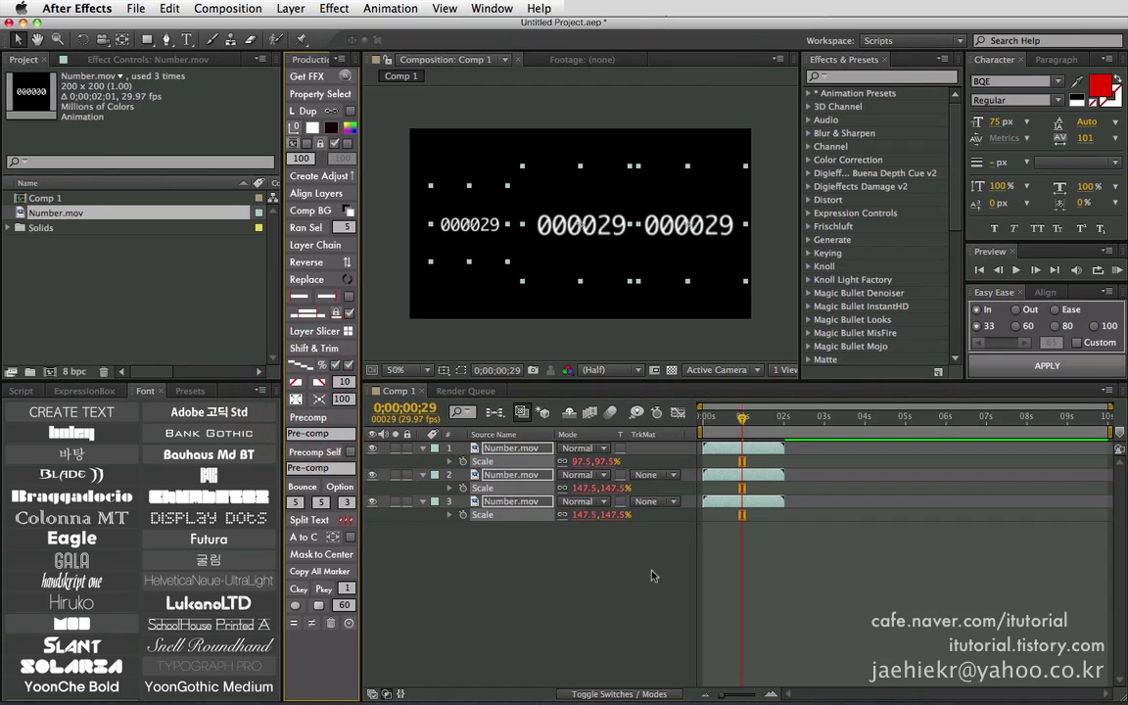
left_click_drag(710, 418, 783, 416)
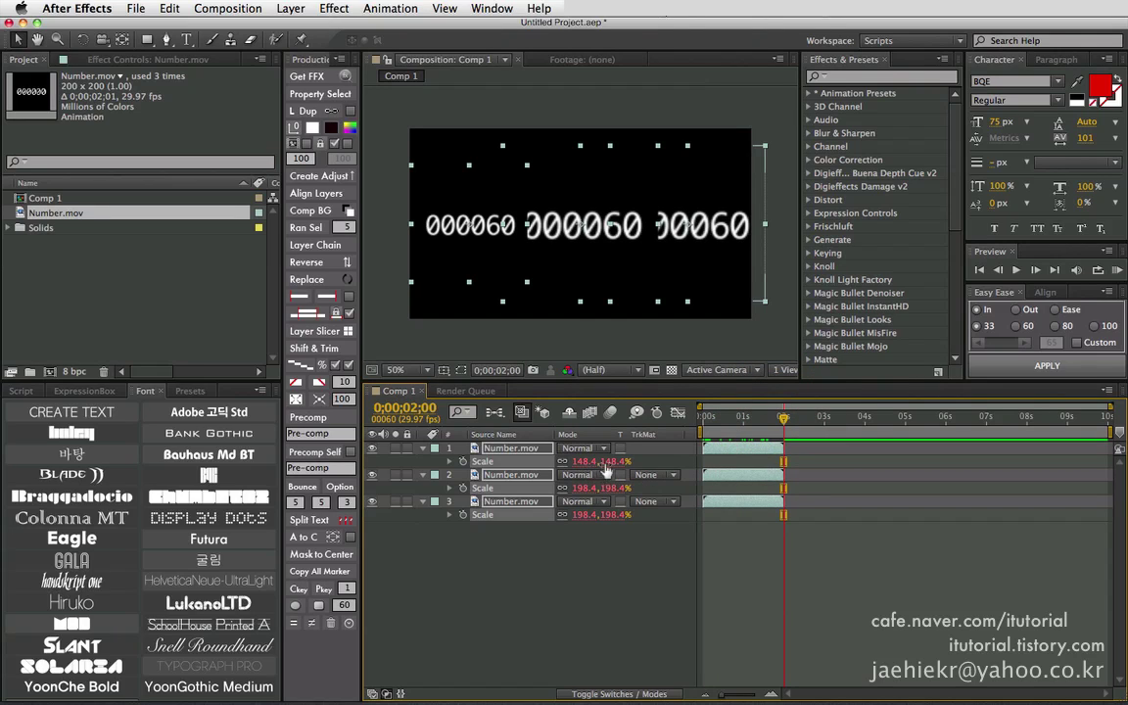
mouse_move(783, 419)
left_mouse_down()
mouse_move(798, 419)
mouse_move(705, 419)
mouse_move(784, 427)
mouse_move(742, 419)
left_mouse_up()
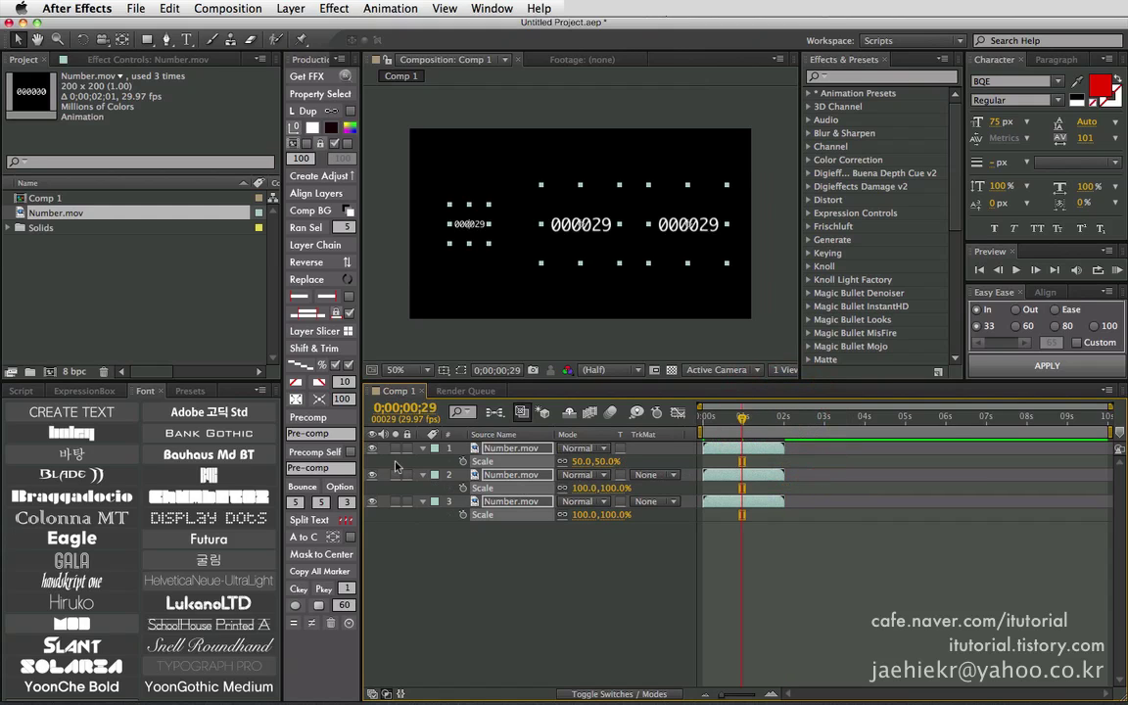
Decrease every layer's Scale by the amount 100 and preview the shrunken counters
left_click(343, 400)
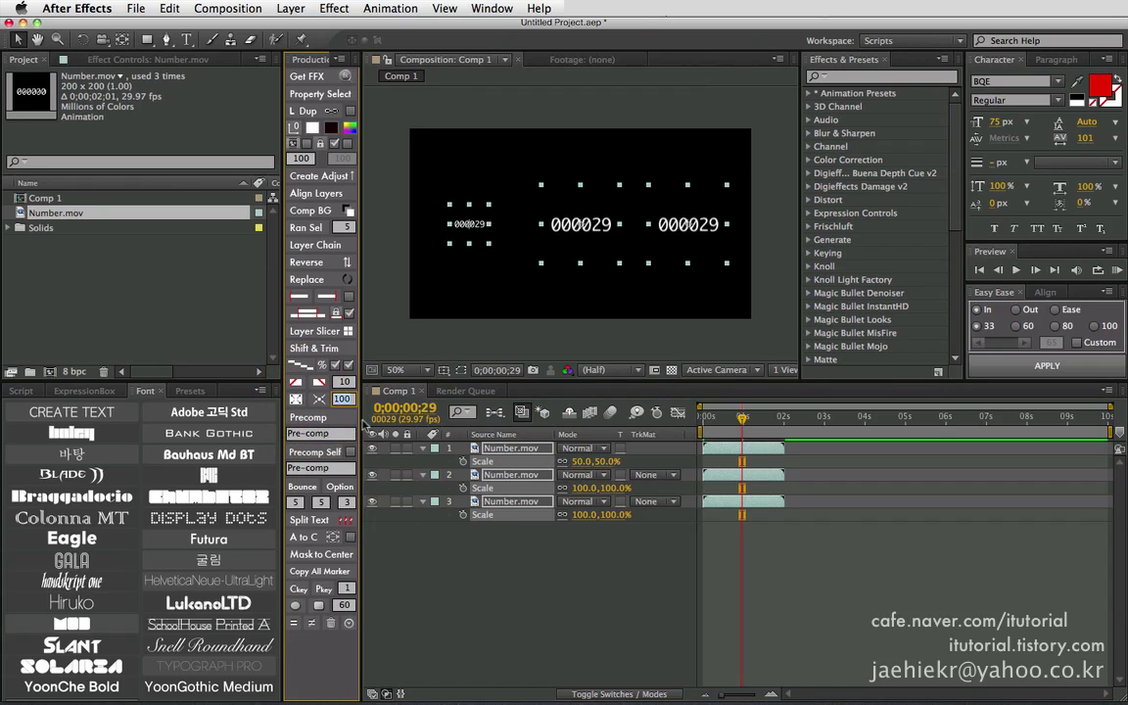
left_click(318, 399)
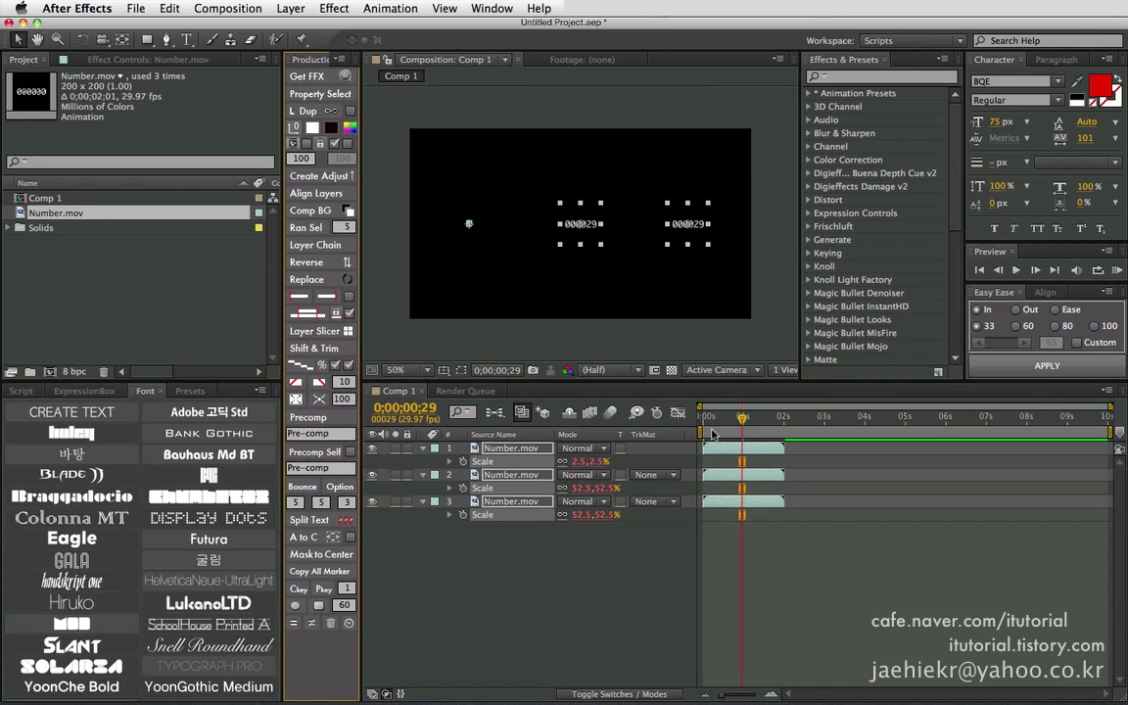
left_click_drag(707, 419, 733, 427)
left_click(609, 568)
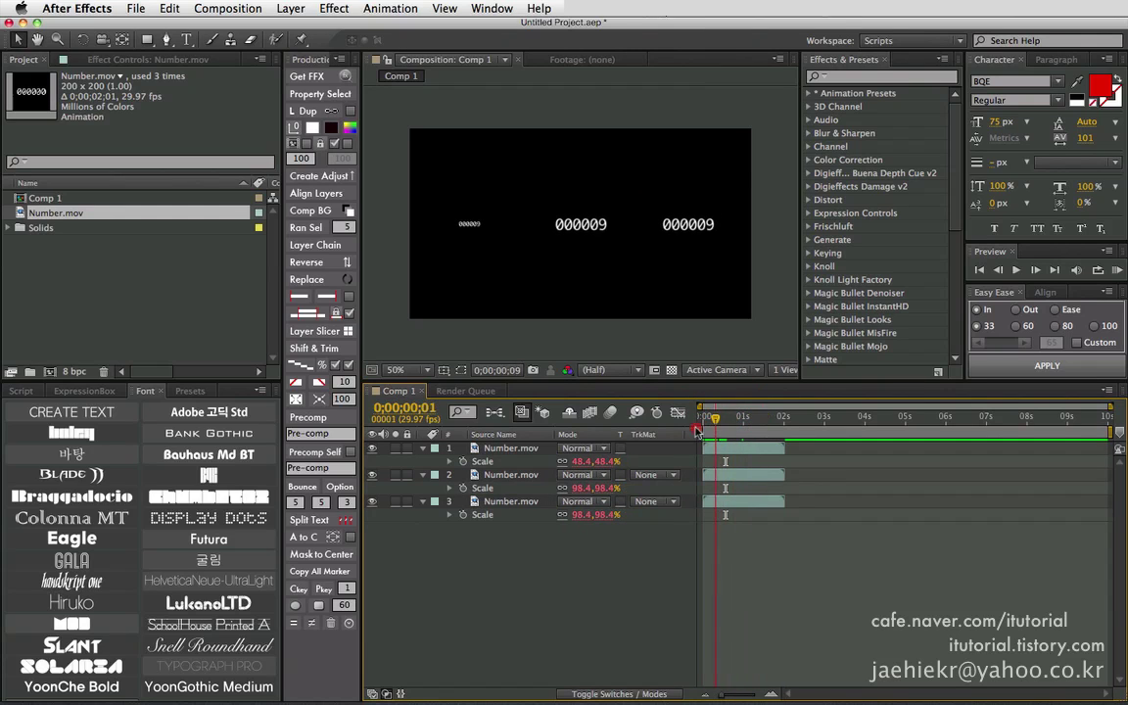
left_click_drag(732, 428, 705, 419)
Jump to the frame-29 Scale keyframe and set layer 1's Scale back to 100%
key("ctrl+a")
key("k")
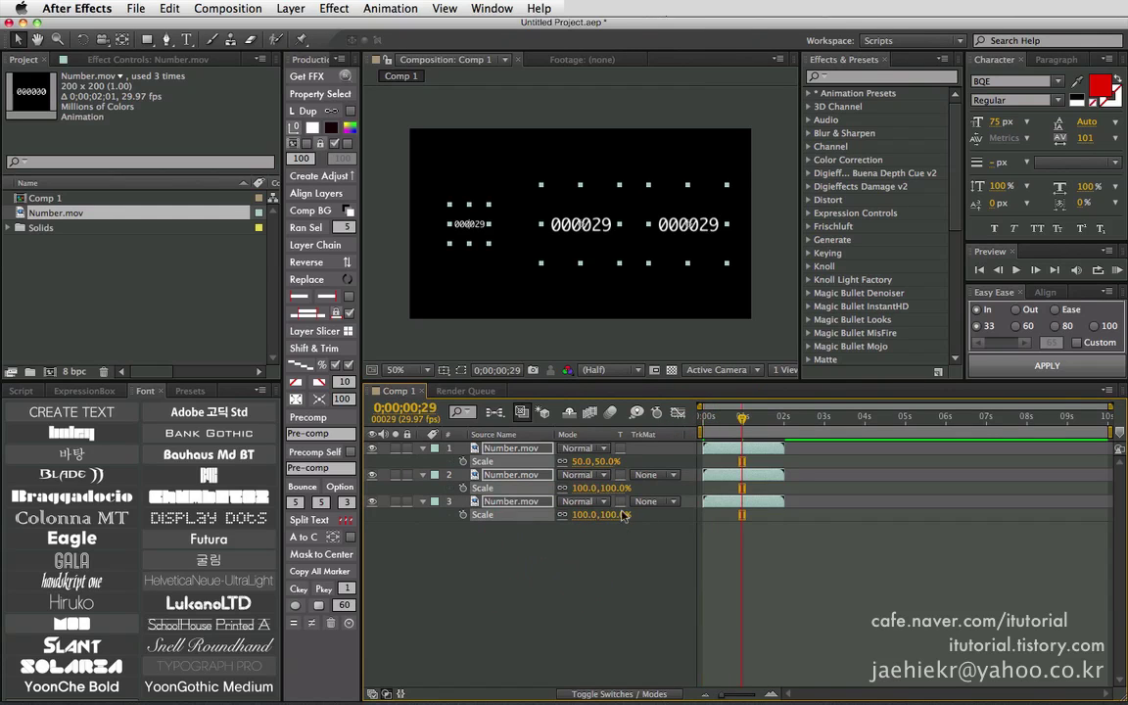
left_click(585, 461)
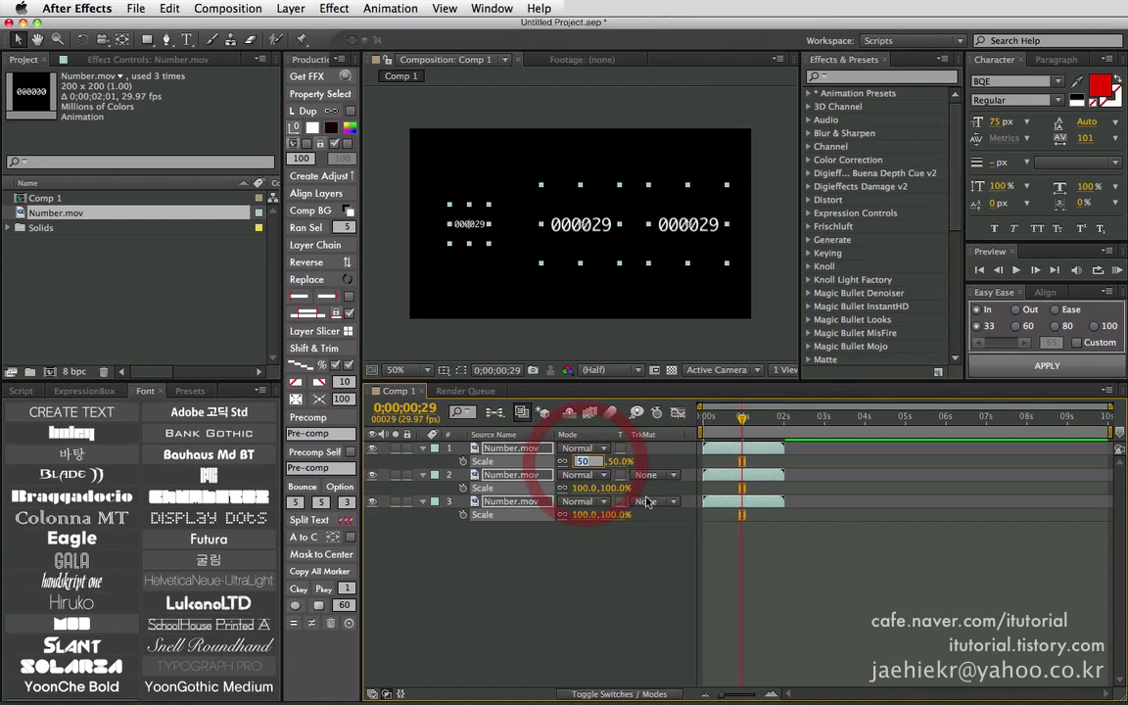
type("100")
key("Return")
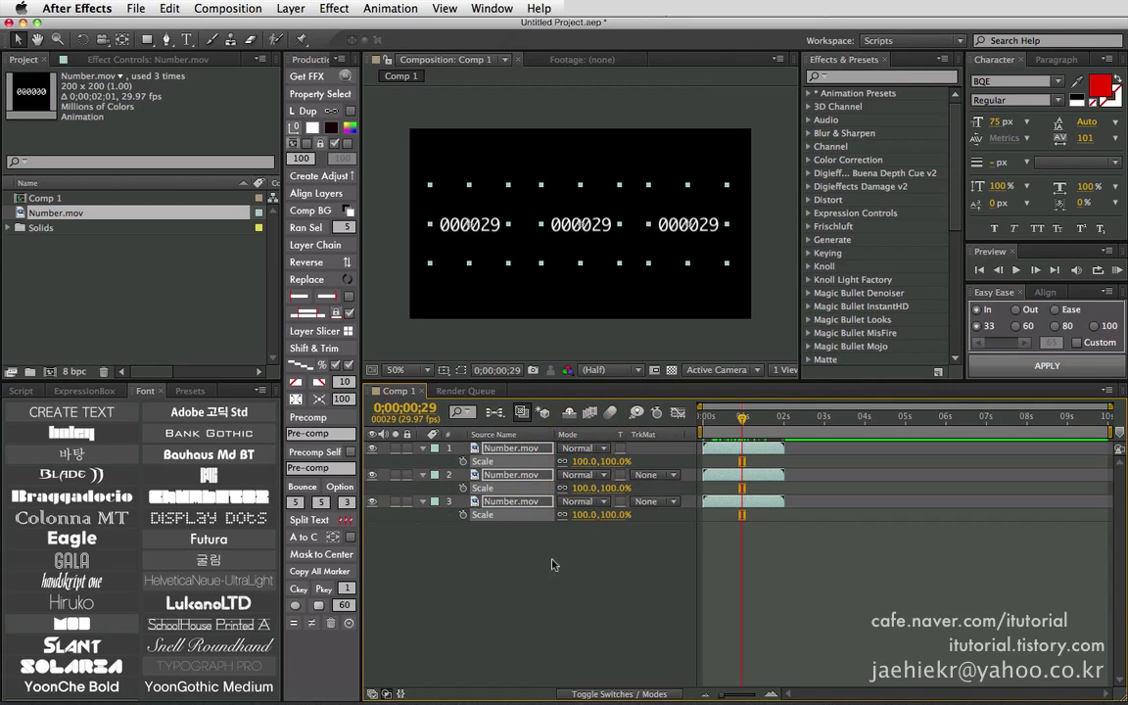
left_click(553, 565)
Apply the Bounce expression to all three counters' Scale and trim their layers to start later
left_click_drag(471, 548, 486, 448)
left_click(296, 400)
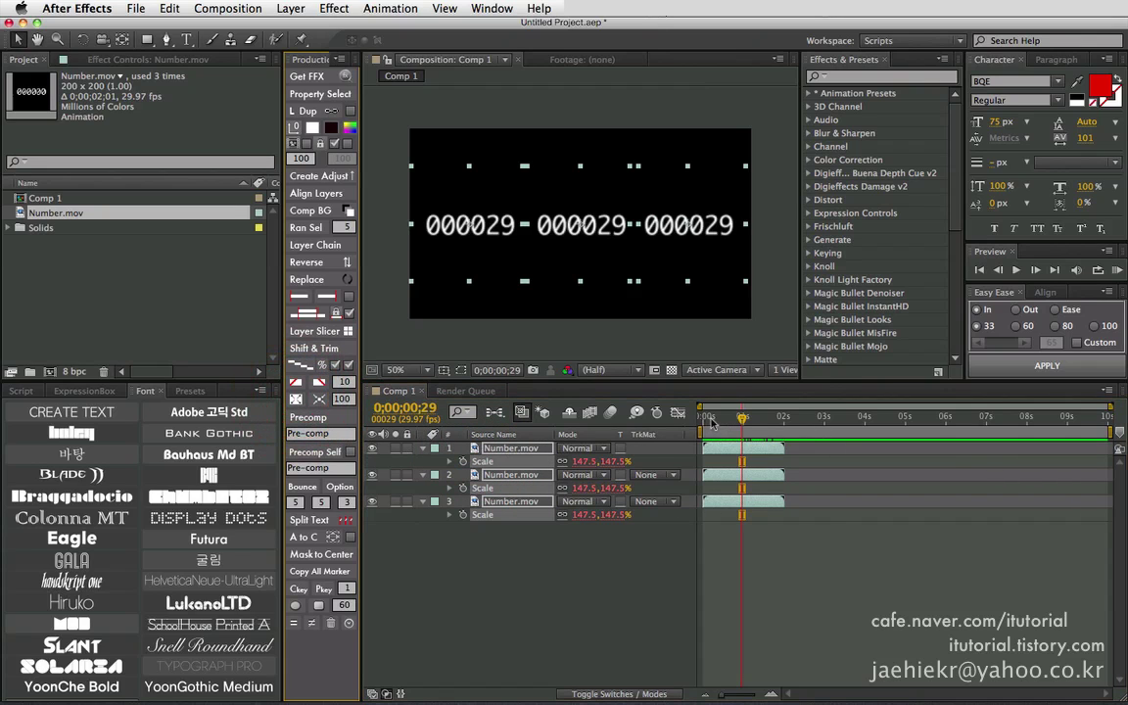
left_click(746, 419)
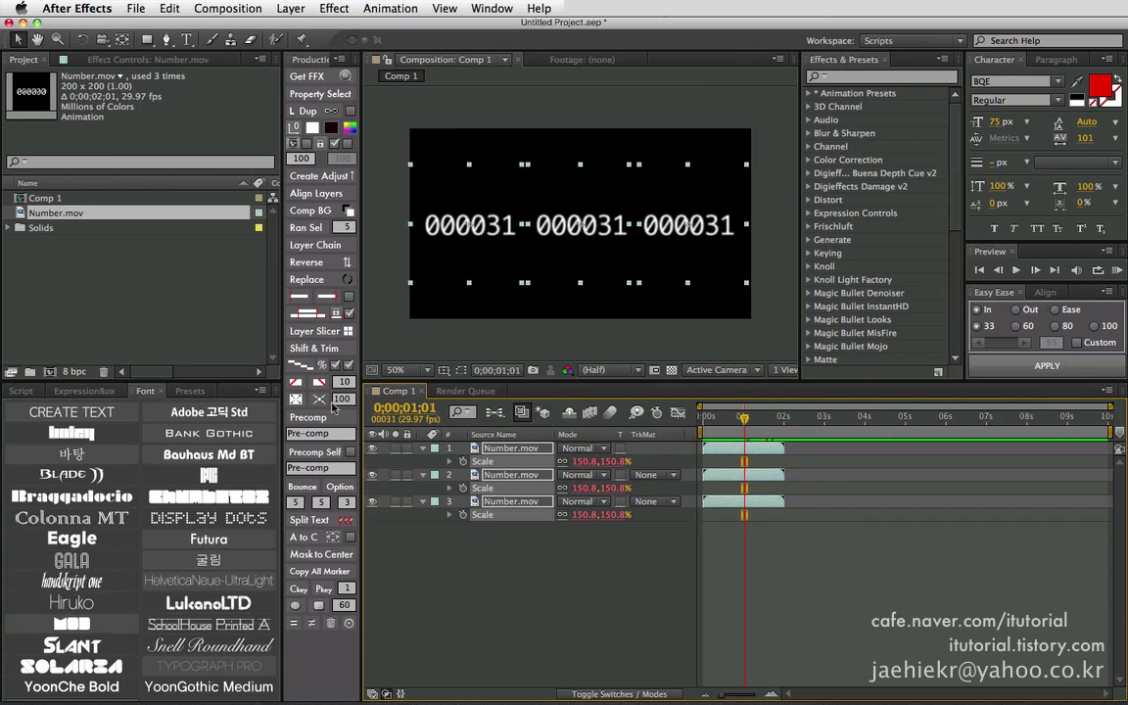
left_click(295, 362)
mouse_move(707, 418)
left_mouse_down()
mouse_move(747, 421)
mouse_move(719, 419)
left_mouse_up()
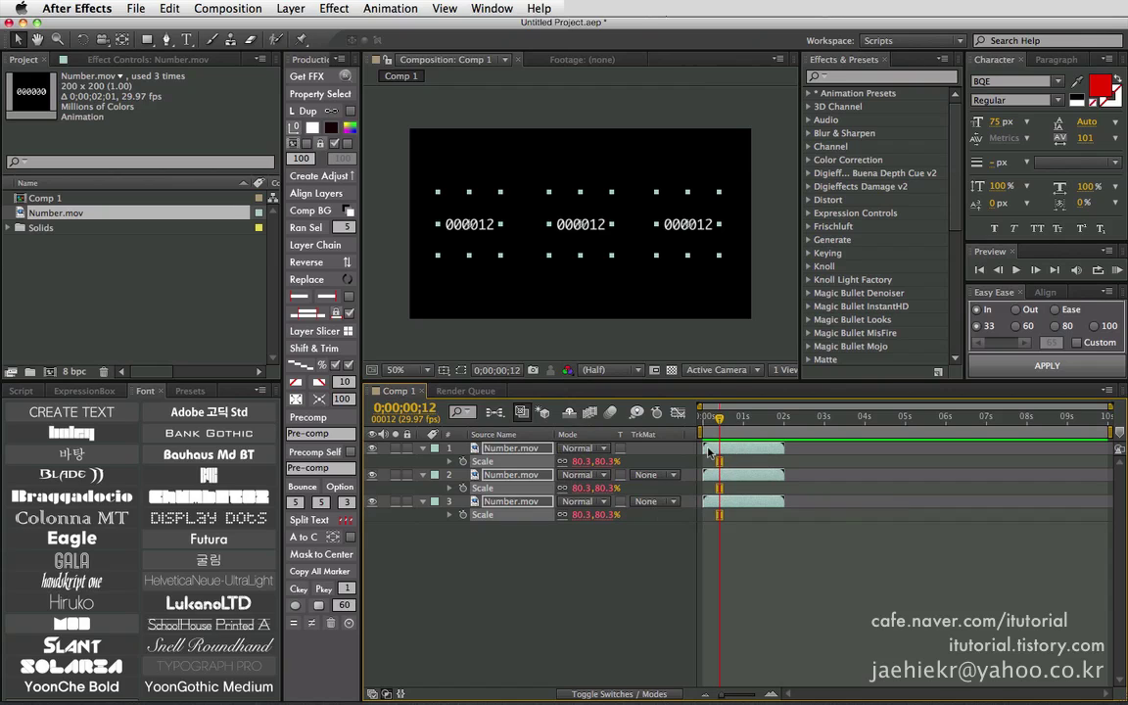
left_click_drag(705, 448, 731, 448)
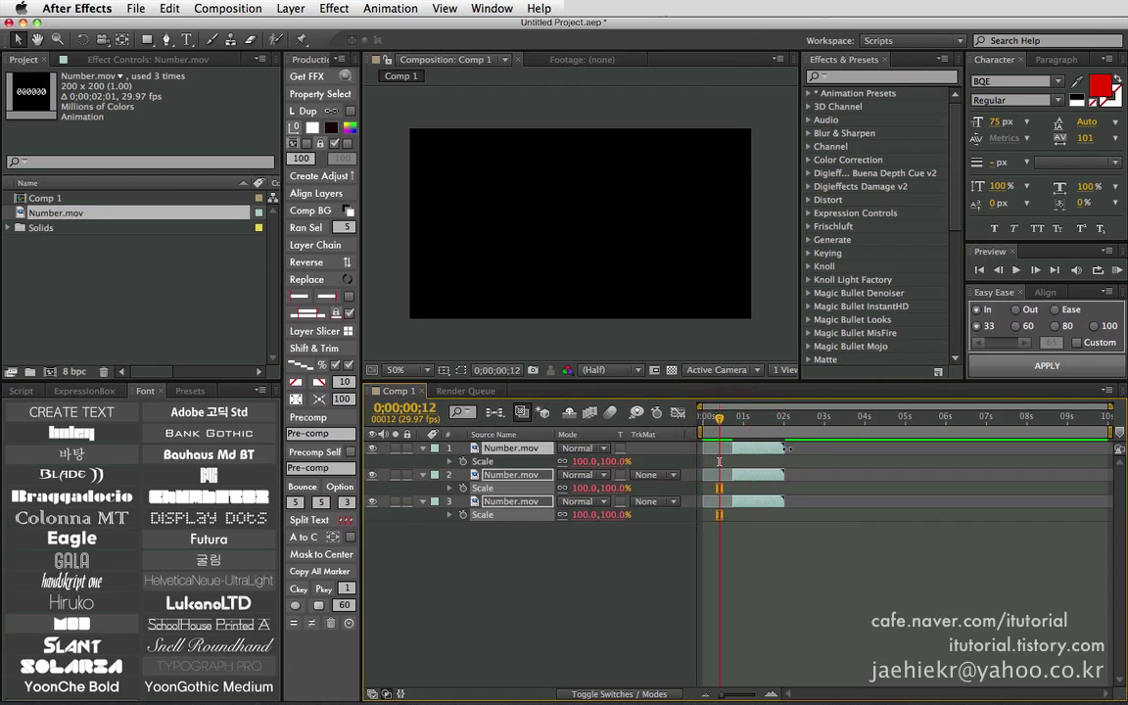
left_click(796, 456)
left_click(785, 448)
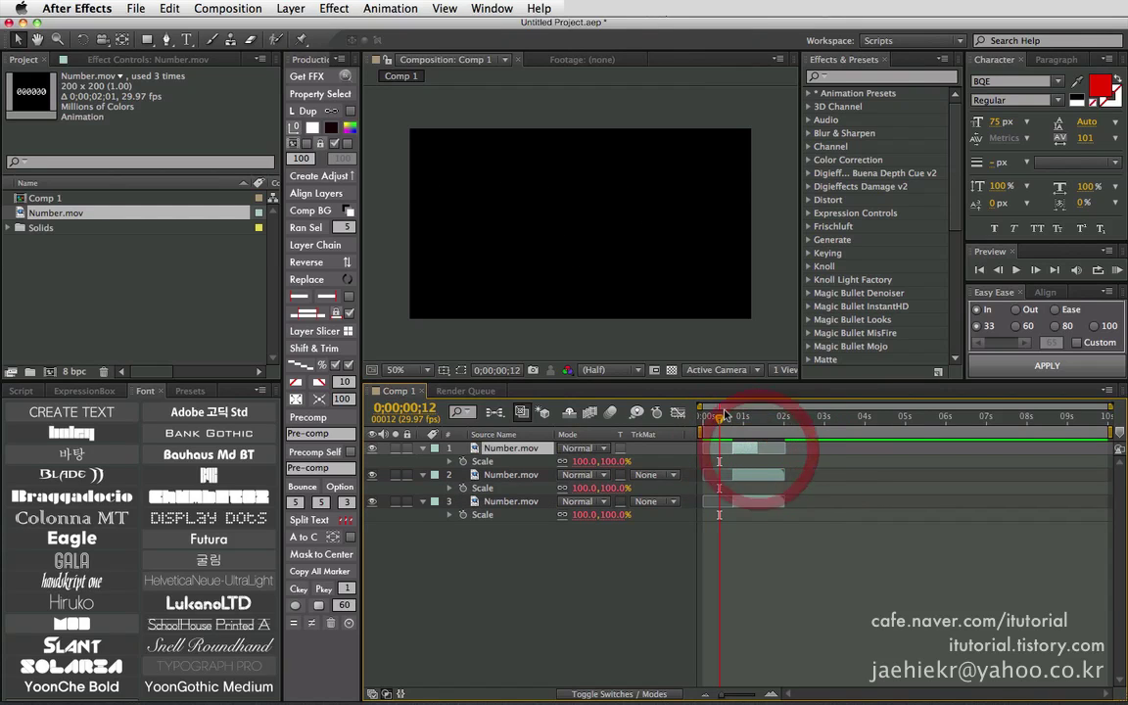
left_click_drag(730, 415, 749, 415)
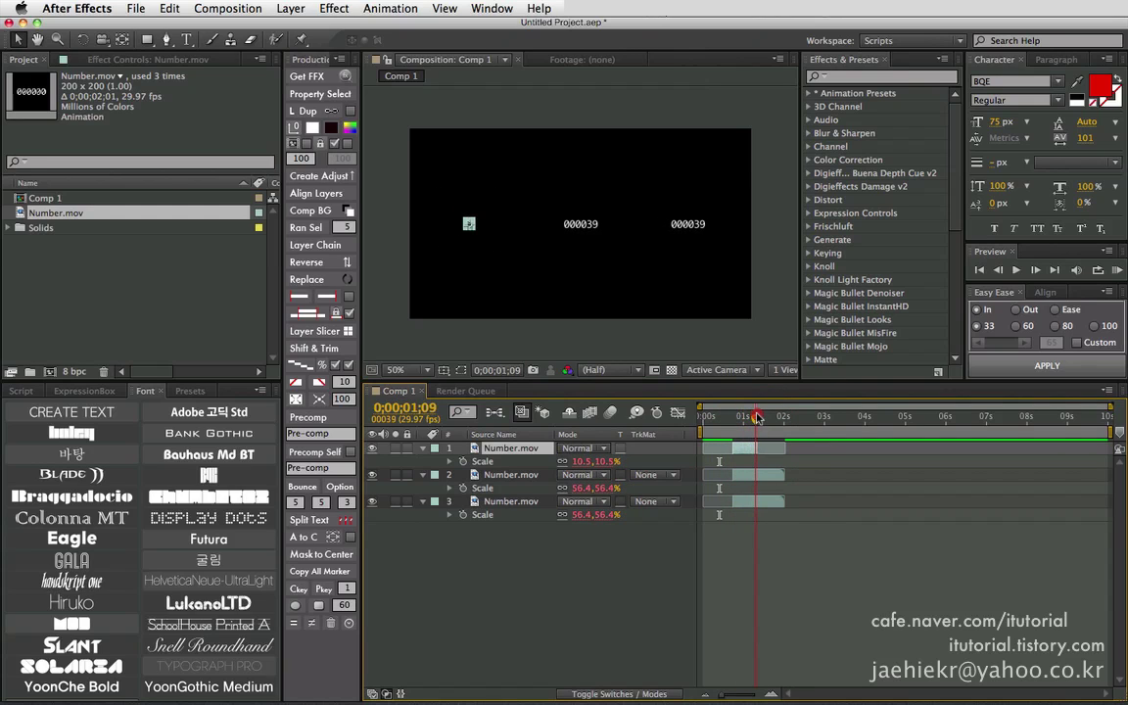
left_click_drag(757, 416, 736, 416)
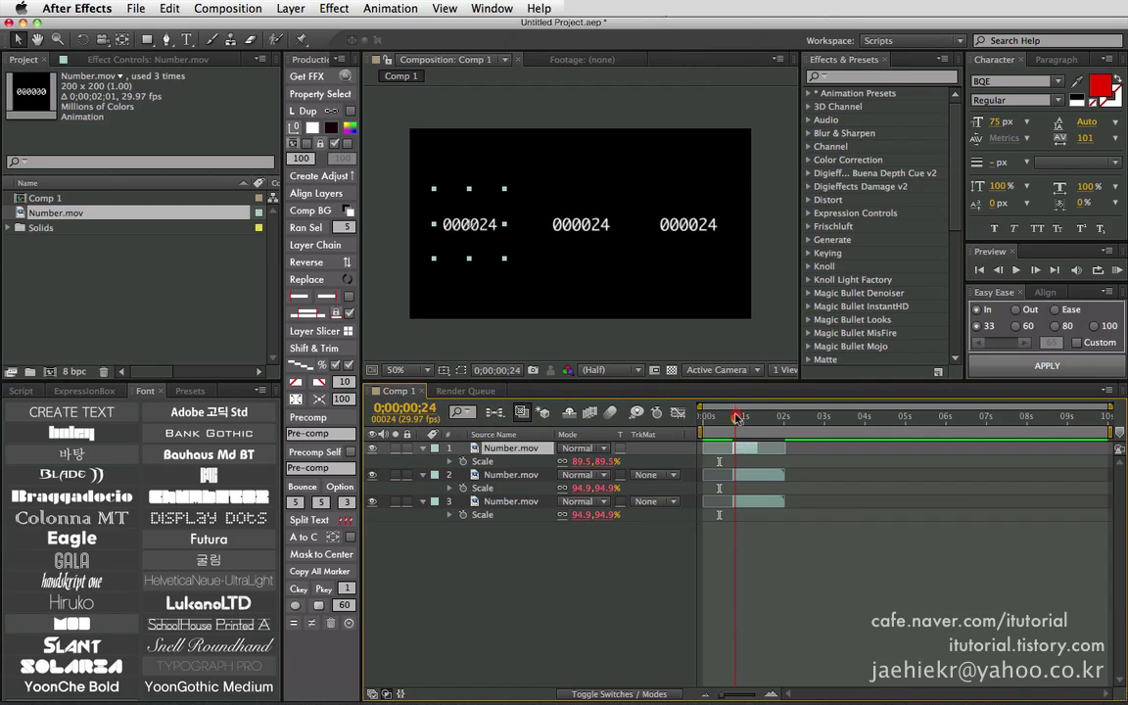
left_click(735, 475)
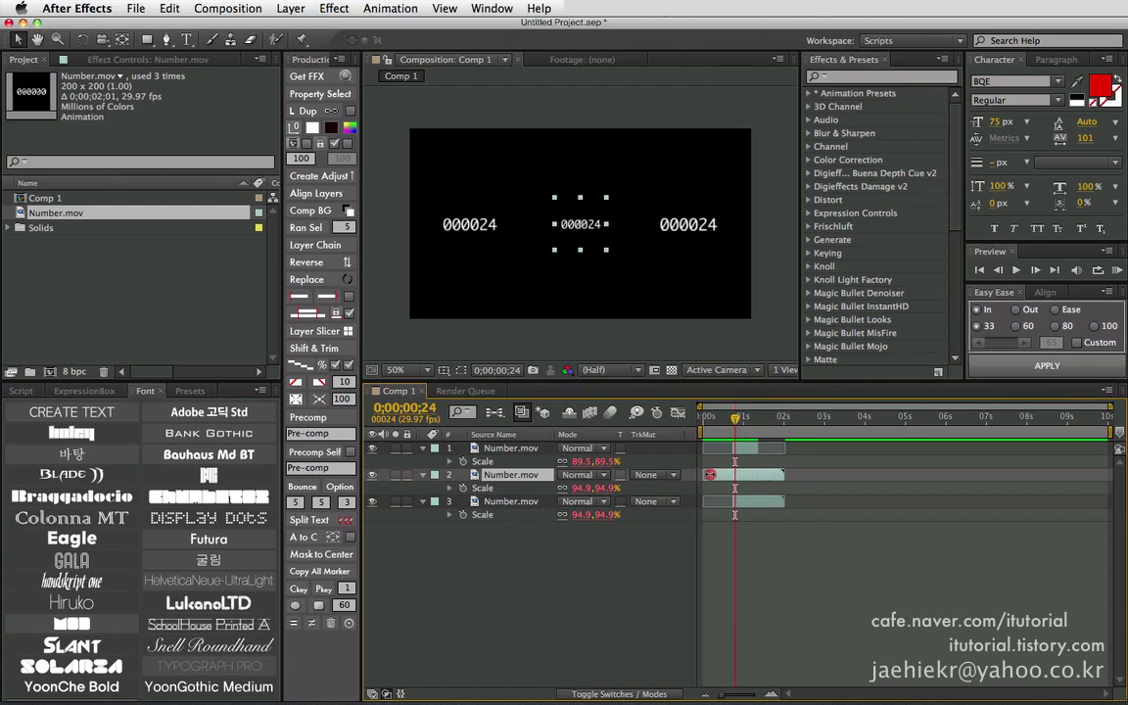
left_click_drag(707, 416, 767, 418)
left_click(767, 502)
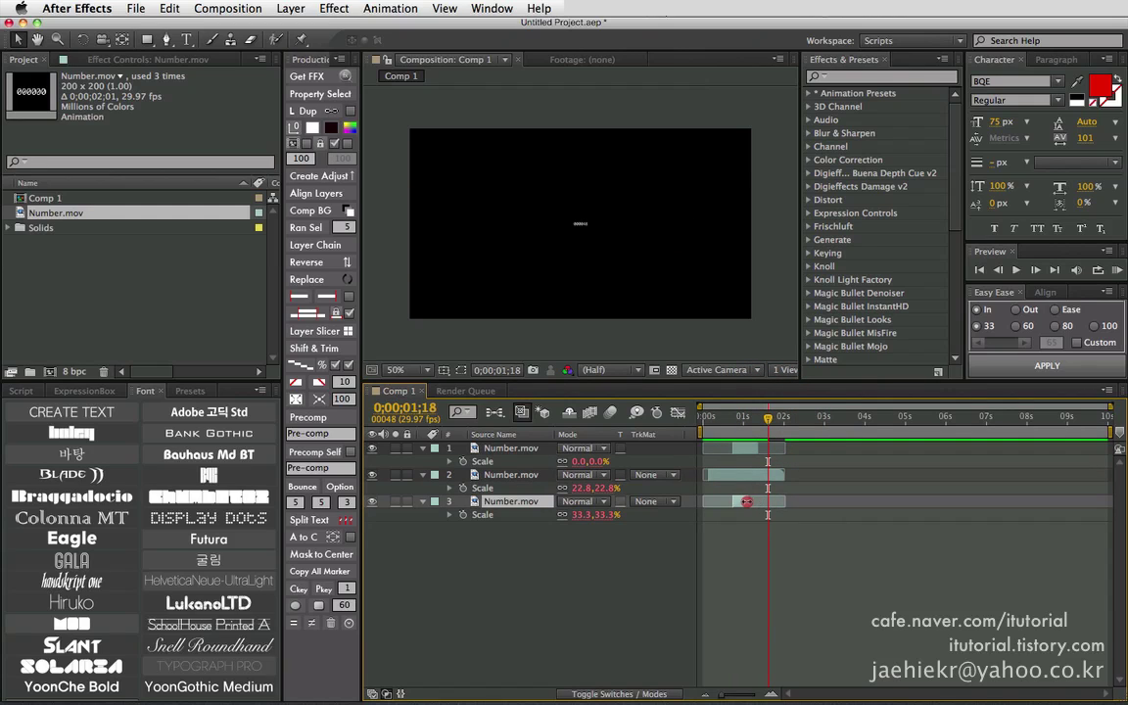
left_click(729, 417)
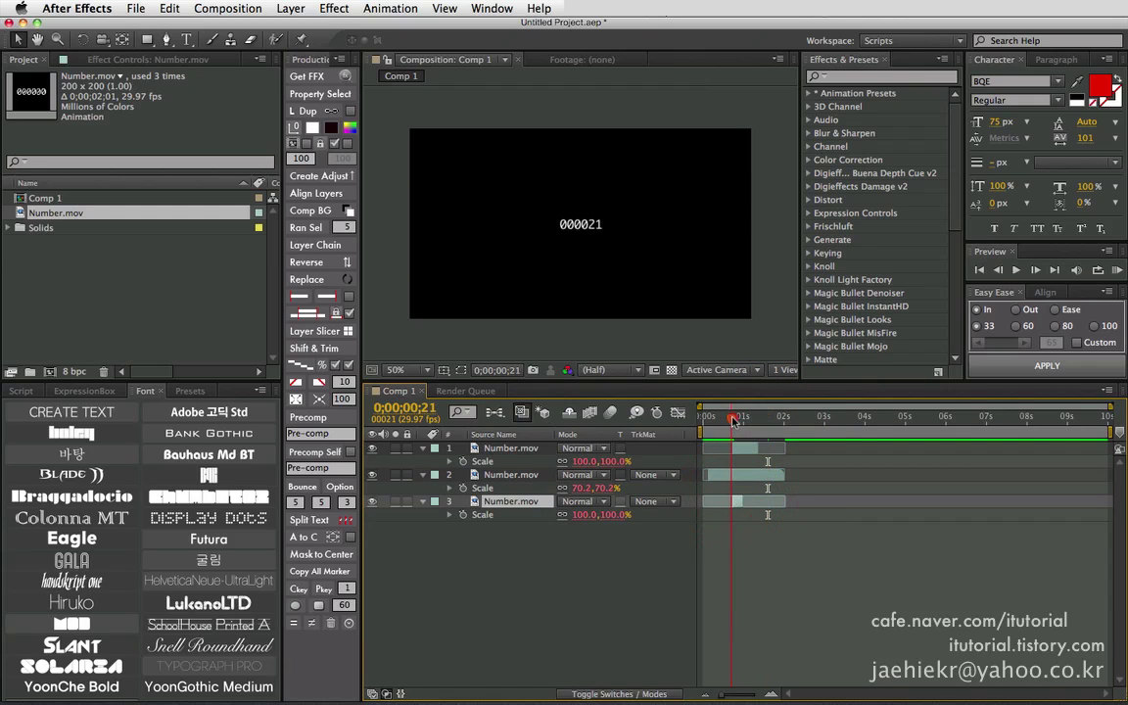
left_click_drag(734, 419, 738, 419)
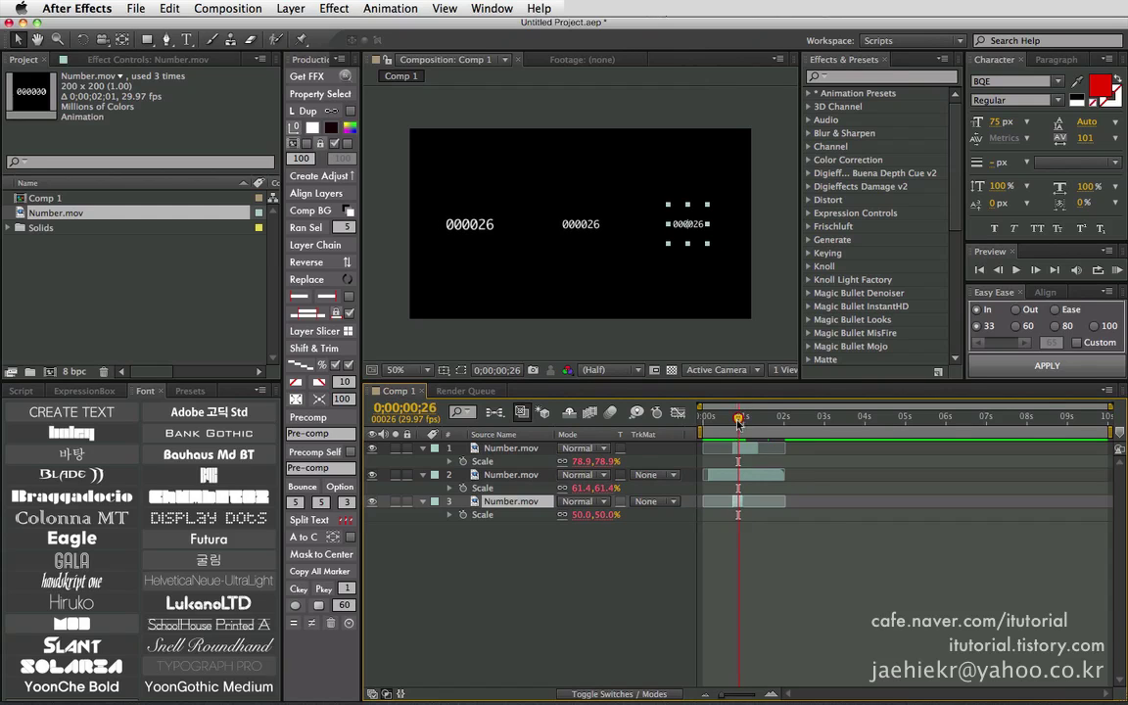
left_click_drag(514, 607, 492, 442)
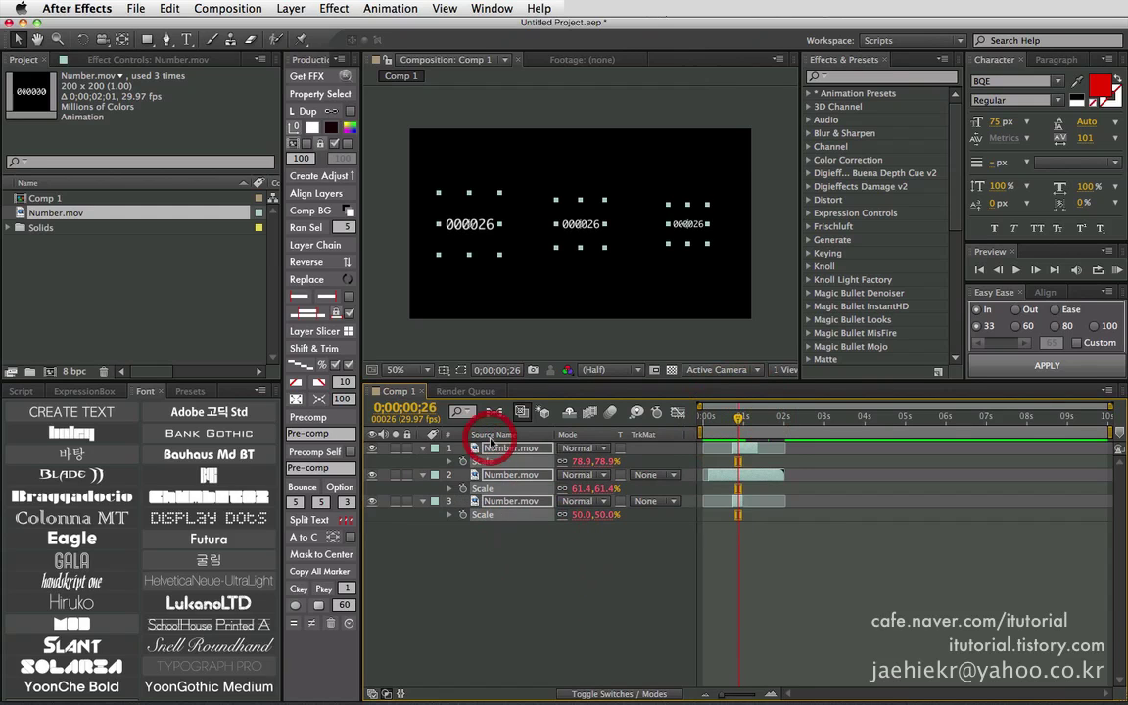
Delete the three counter layers, add Number.mov again, and trim its start slightly later
key("Delete")
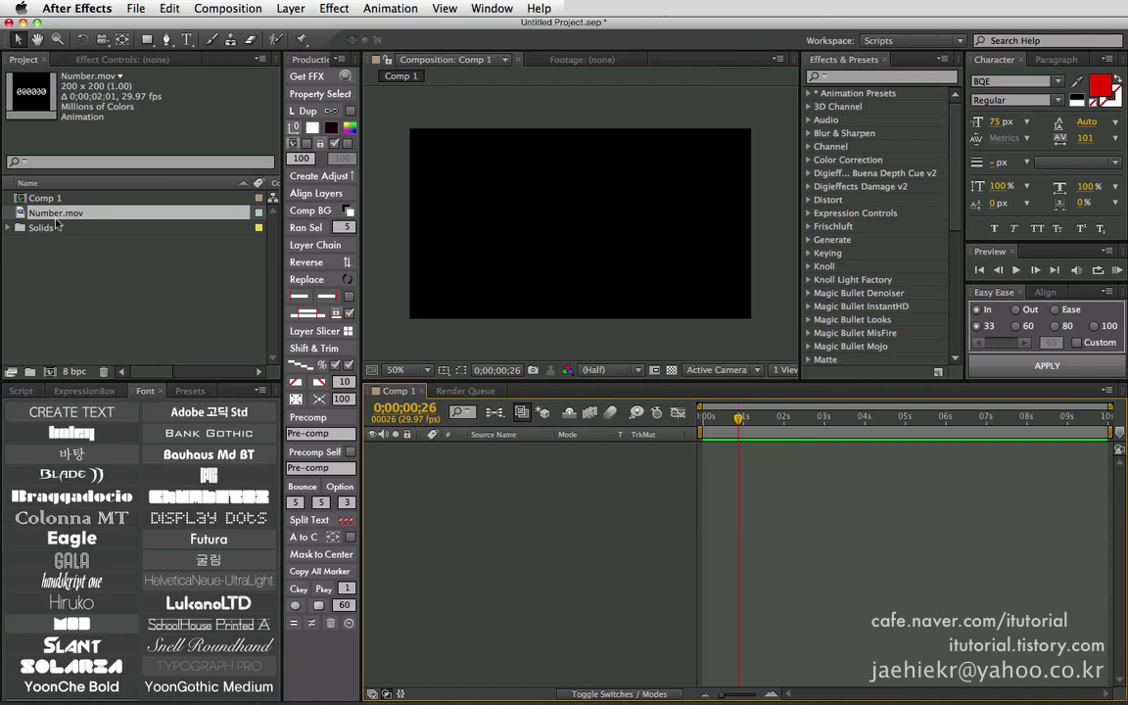
left_click_drag(54, 213, 503, 466)
left_click(594, 487)
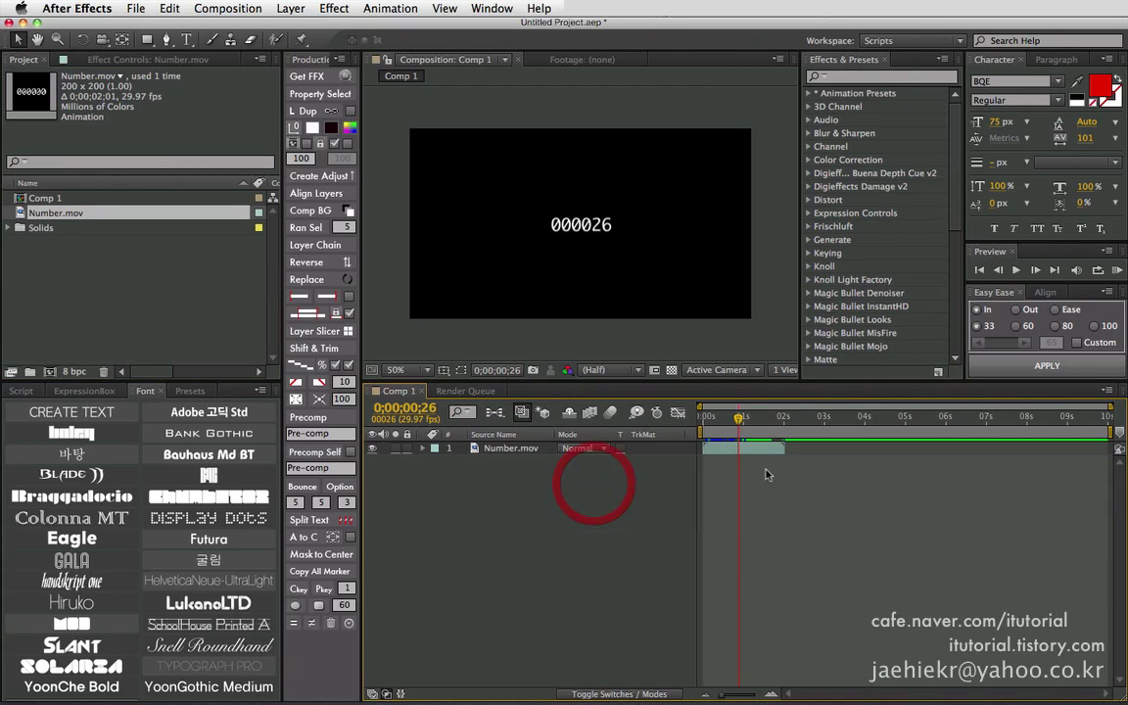
left_click(787, 443)
left_click(787, 444)
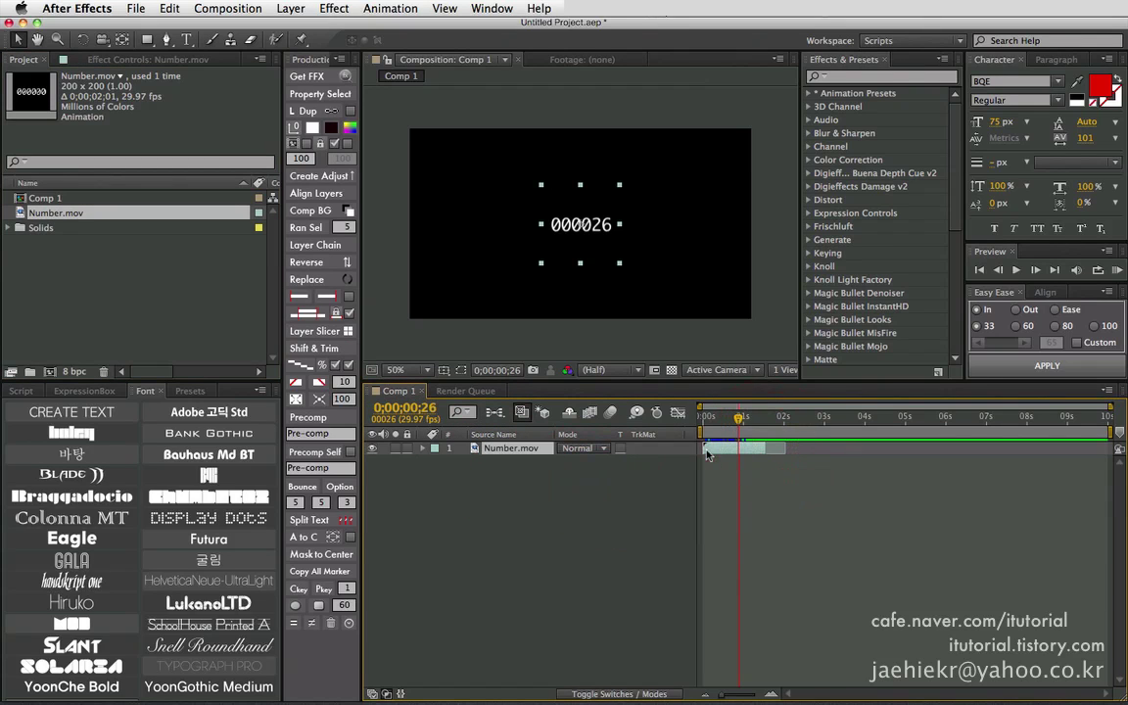
left_click_drag(723, 445, 709, 426)
Apply the script to Number.mov with value 50 and scrub from the start to preview
left_click(318, 398)
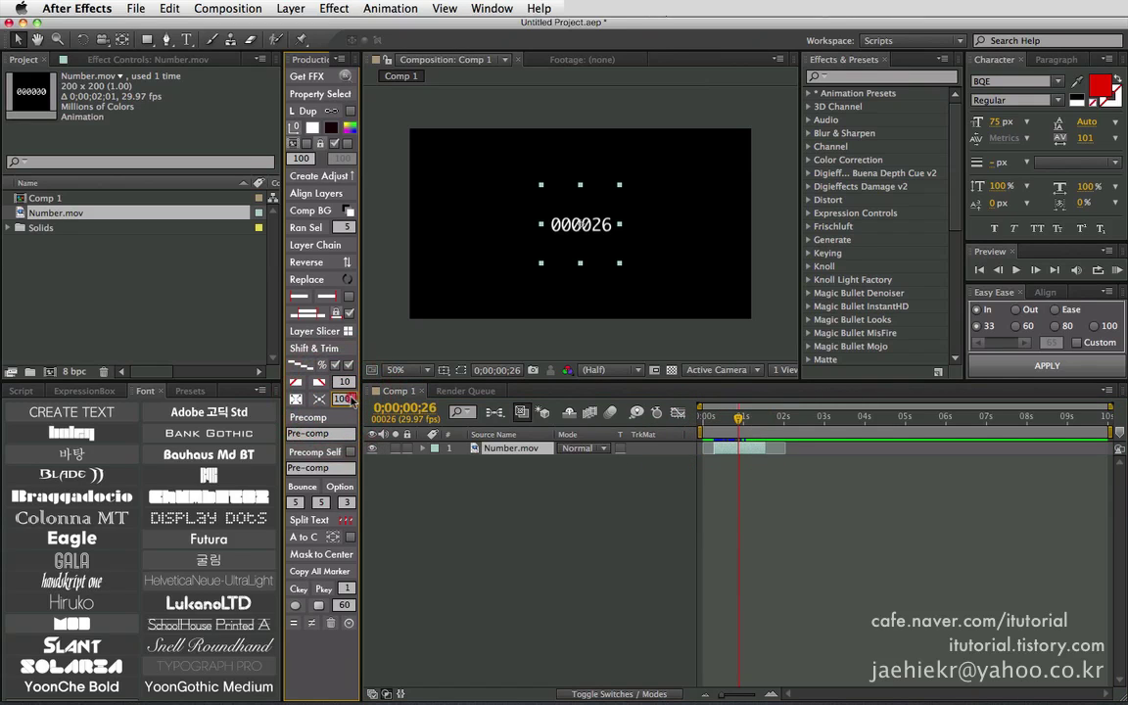
left_click(296, 398)
type("50")
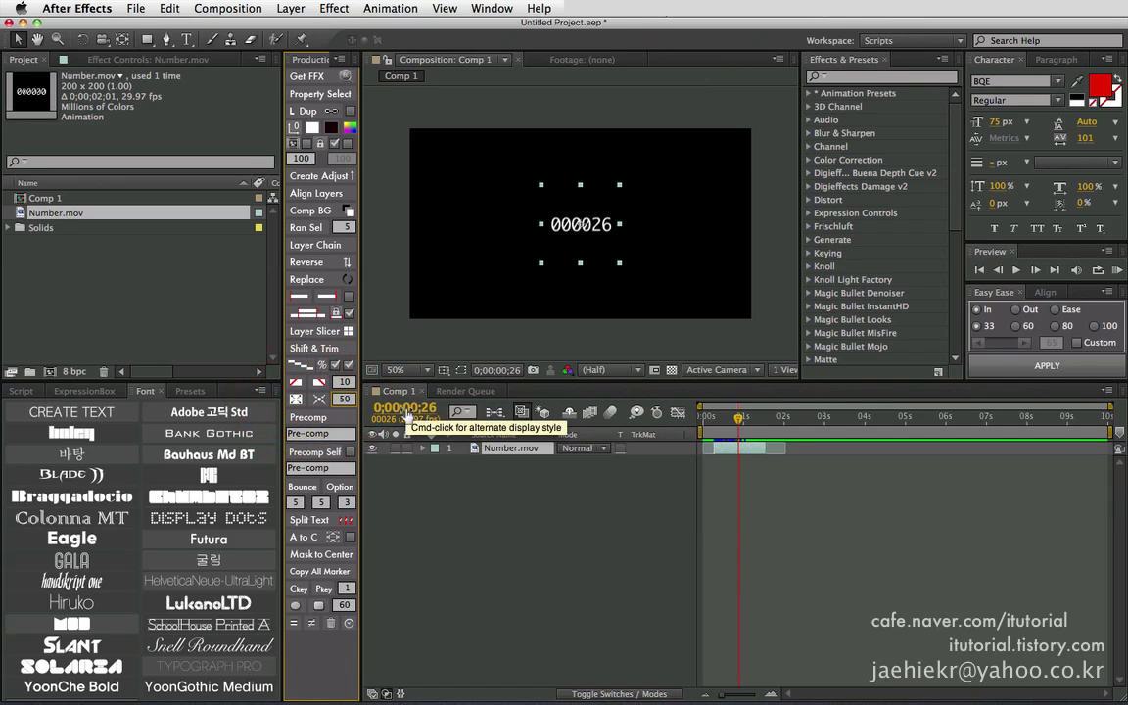
left_click(294, 397)
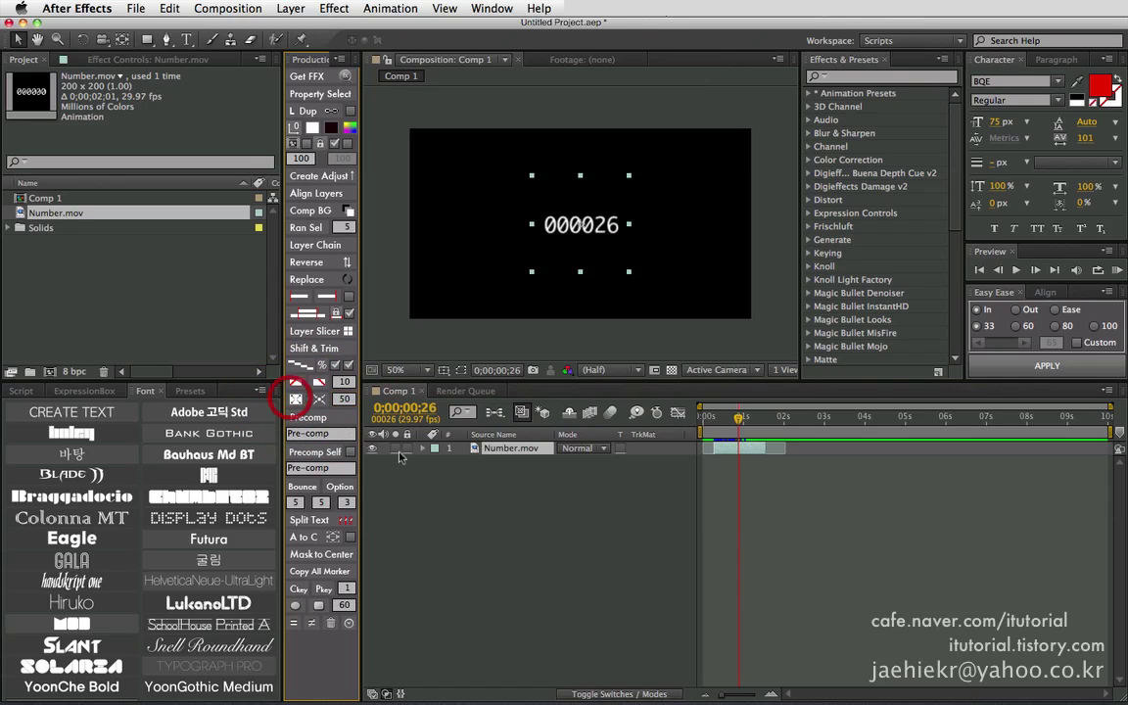
left_click(713, 419)
left_click_drag(714, 419, 754, 424)
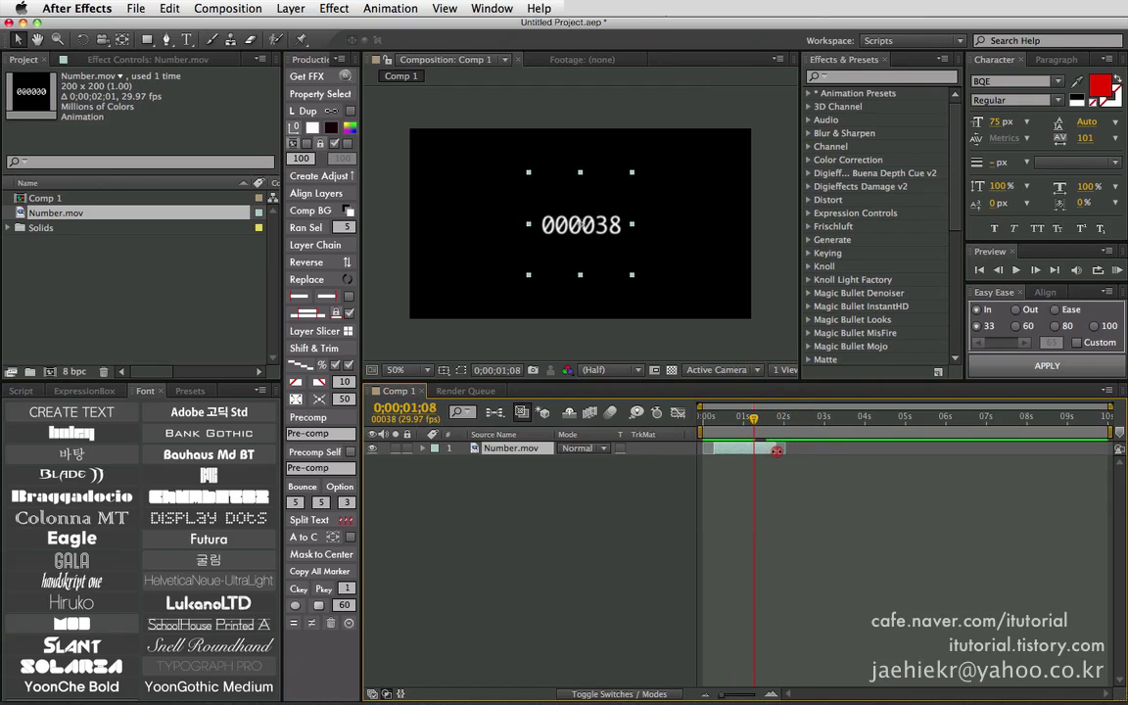
left_click(776, 452)
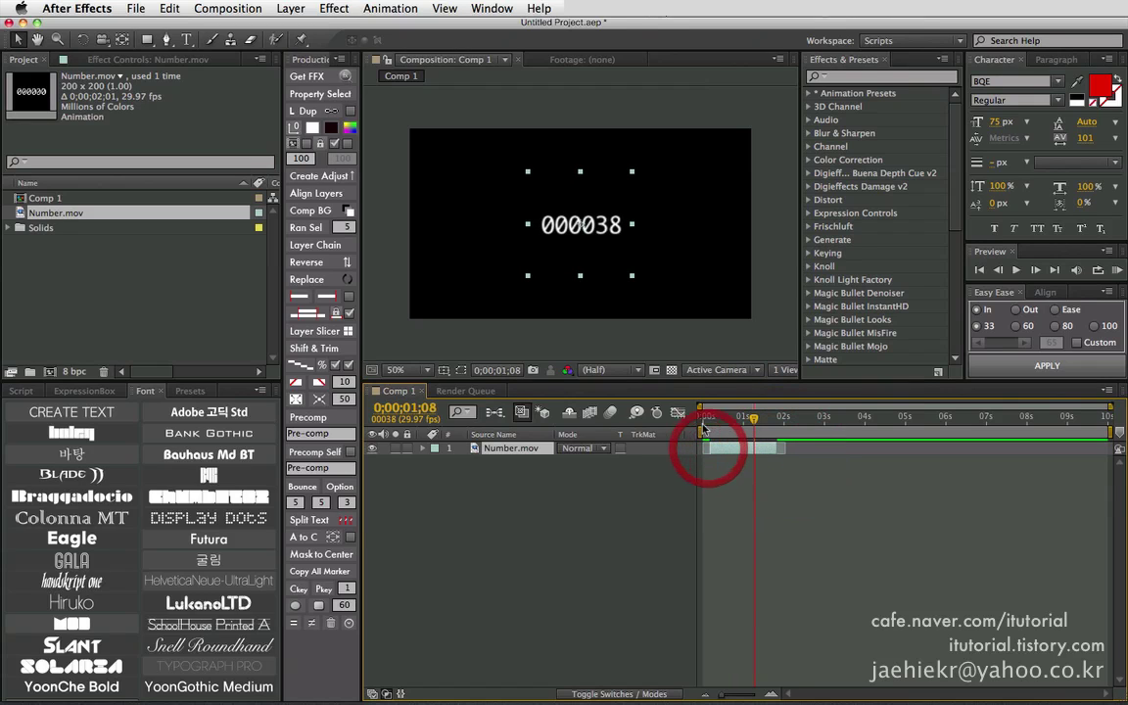
mouse_move(707, 417)
left_mouse_down()
mouse_move(763, 427)
mouse_move(747, 423)
left_mouse_up()
left_click(524, 494)
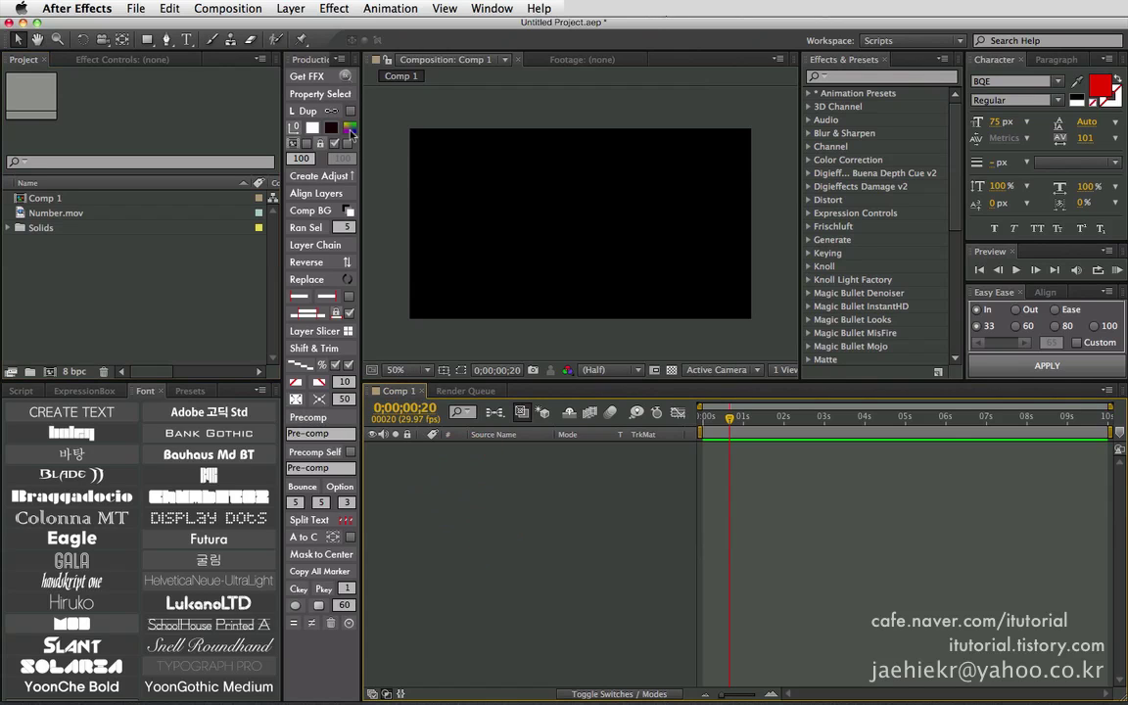
Create coloured solids Solid-1 to Solid-4 from the Scripts panel and select all four
left_click(320, 142)
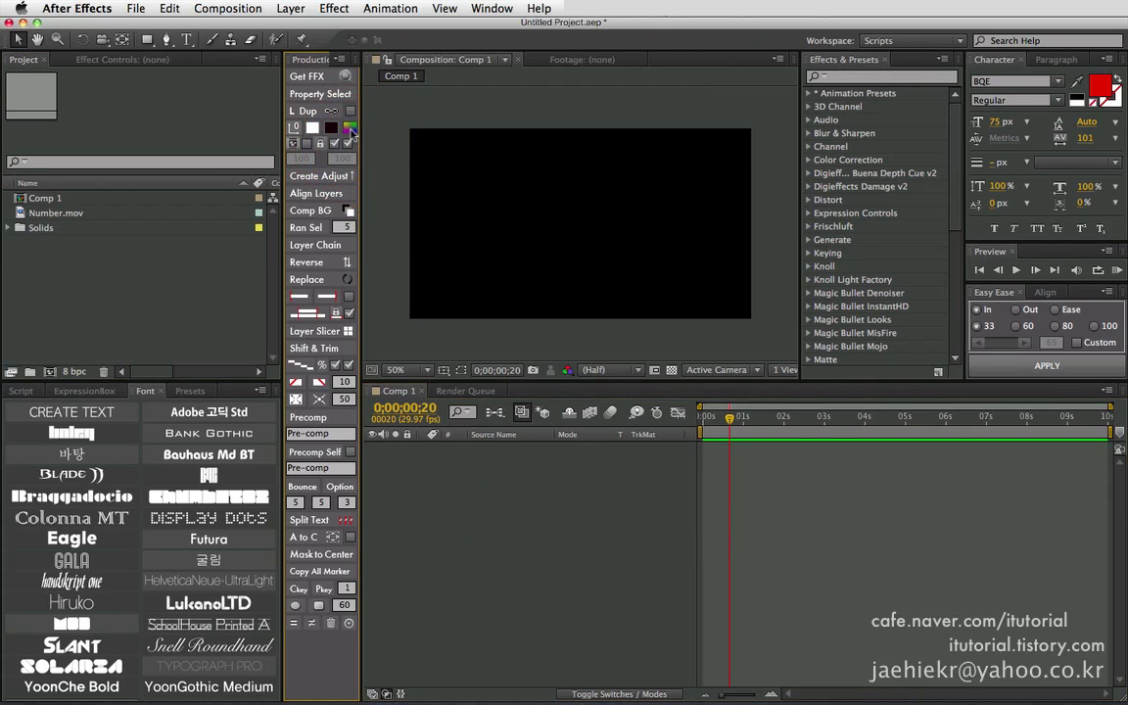
left_click(331, 129)
left_click(349, 128)
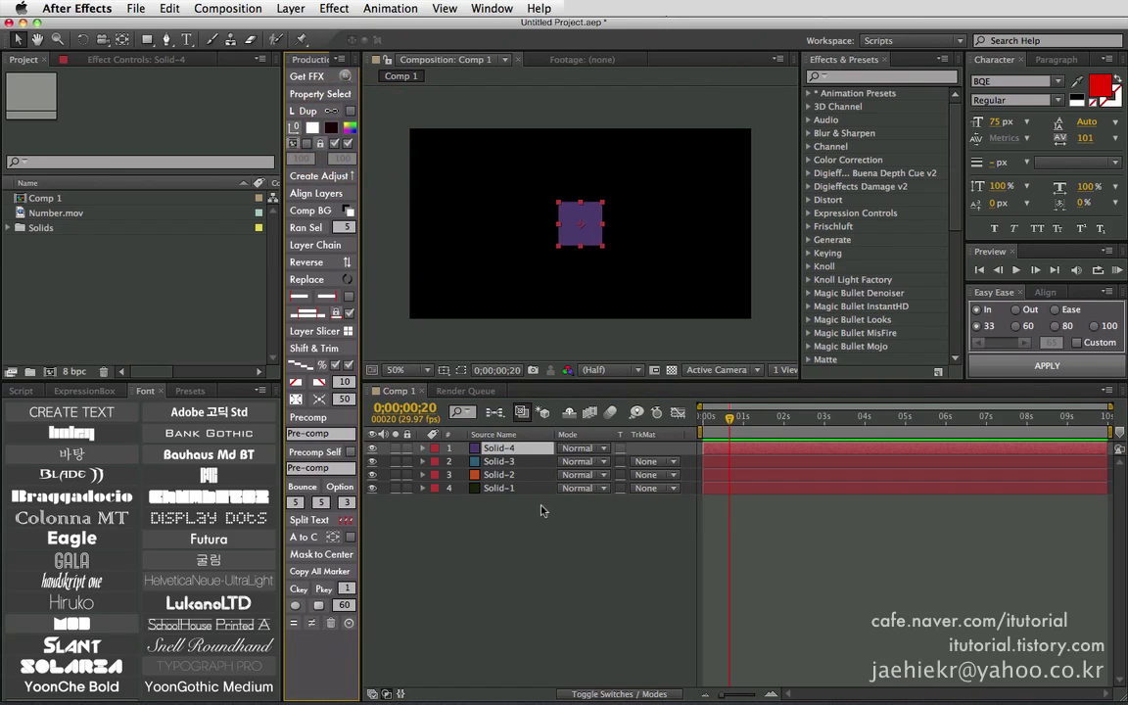
left_click_drag(542, 521, 479, 450)
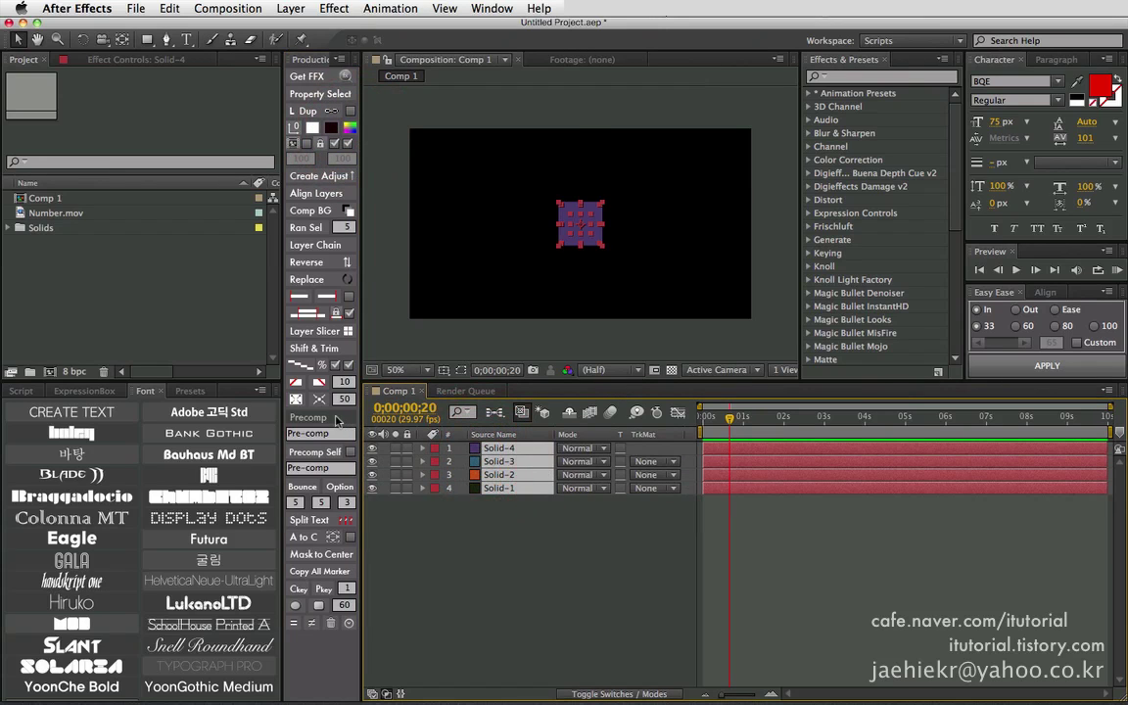
Precompose the four solids, then undo it to restore them as separate layers
left_click(310, 417)
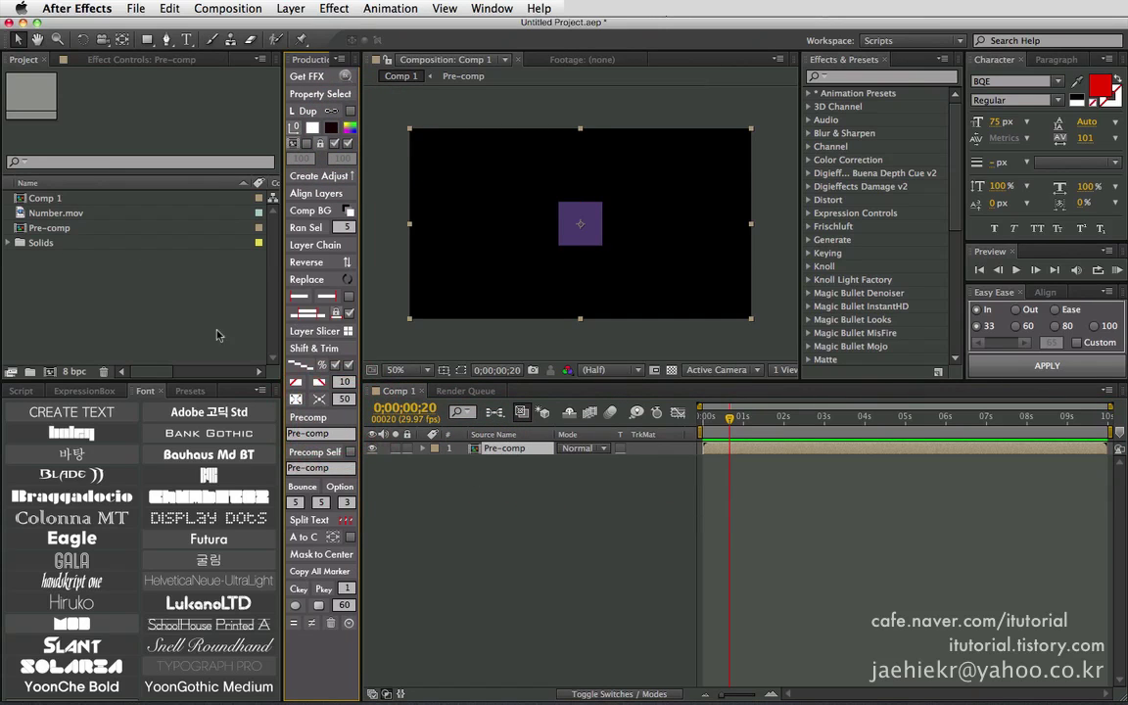
left_click(291, 9)
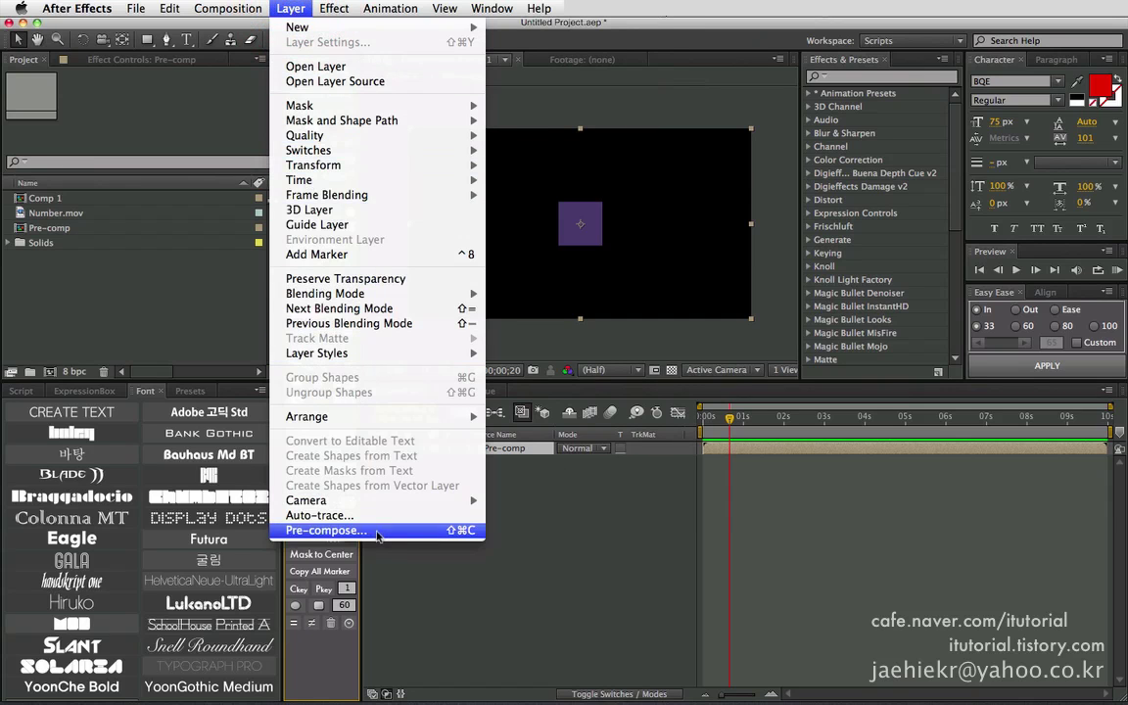
key("Escape")
key("super+z")
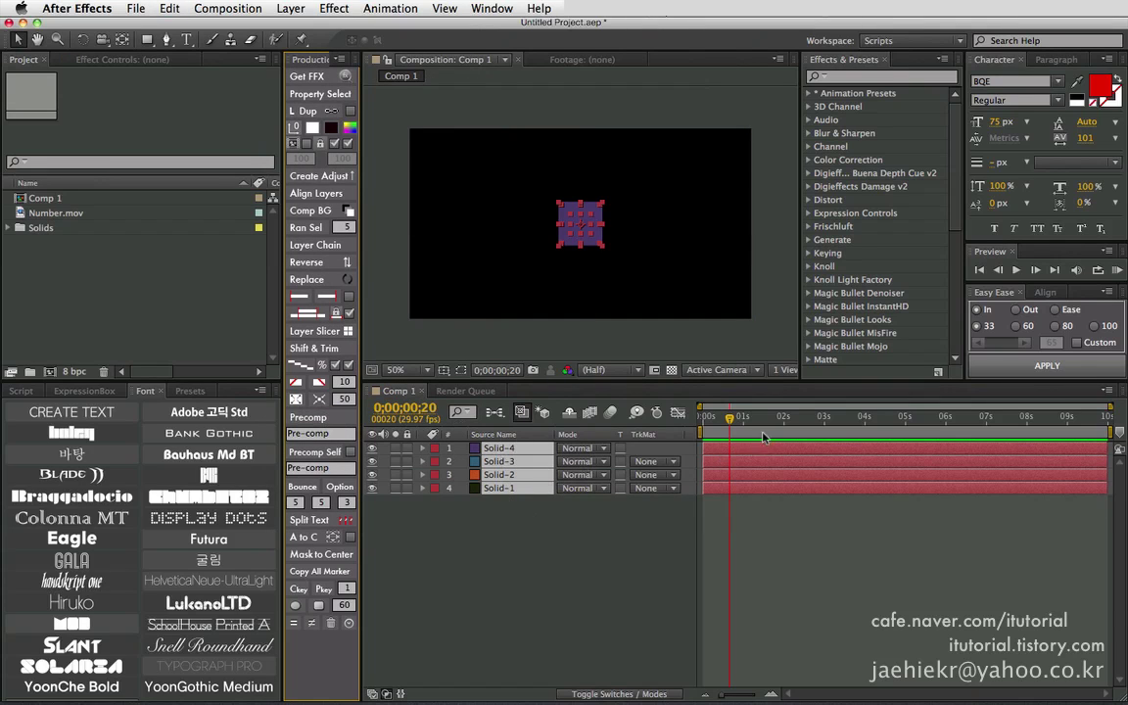
Select all four solid layers and shorten their durations with the script
left_click(544, 537)
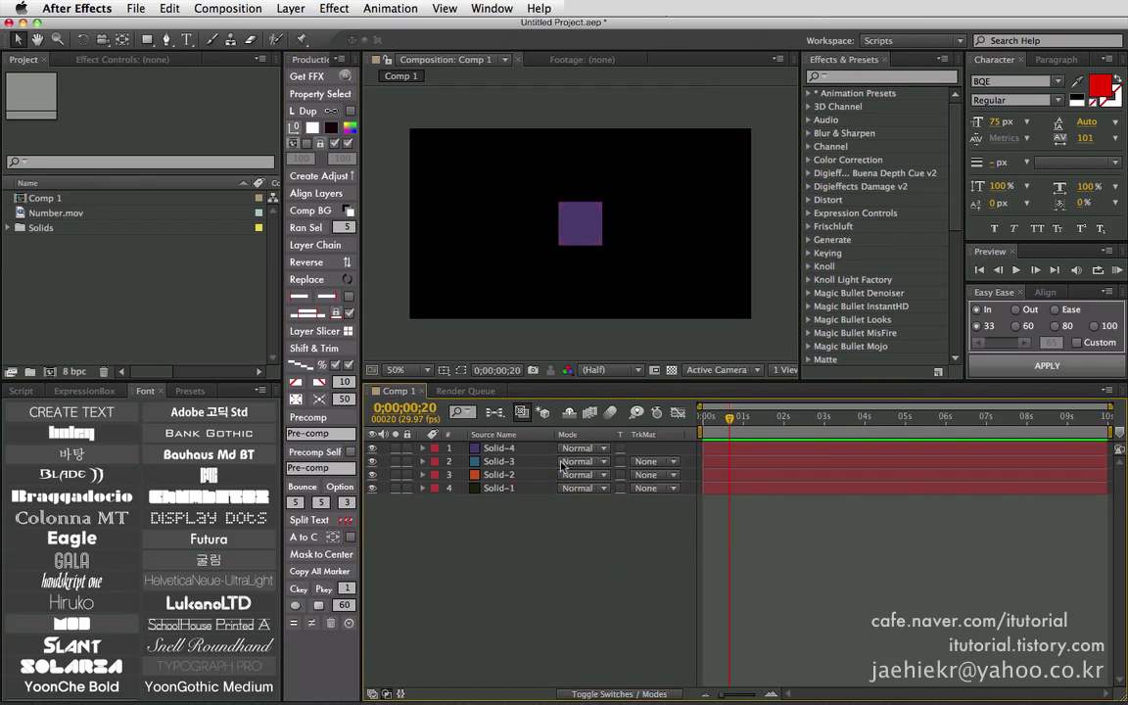
left_click_drag(600, 534, 478, 427)
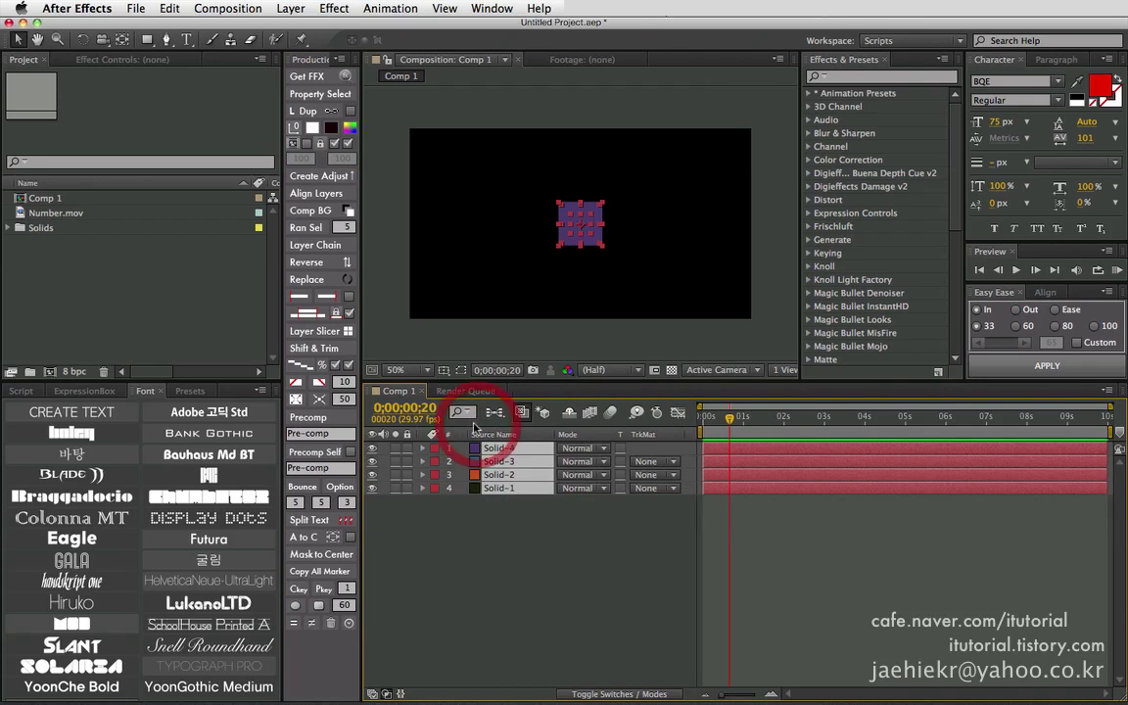
left_click(602, 530)
left_click_drag(573, 533, 479, 433)
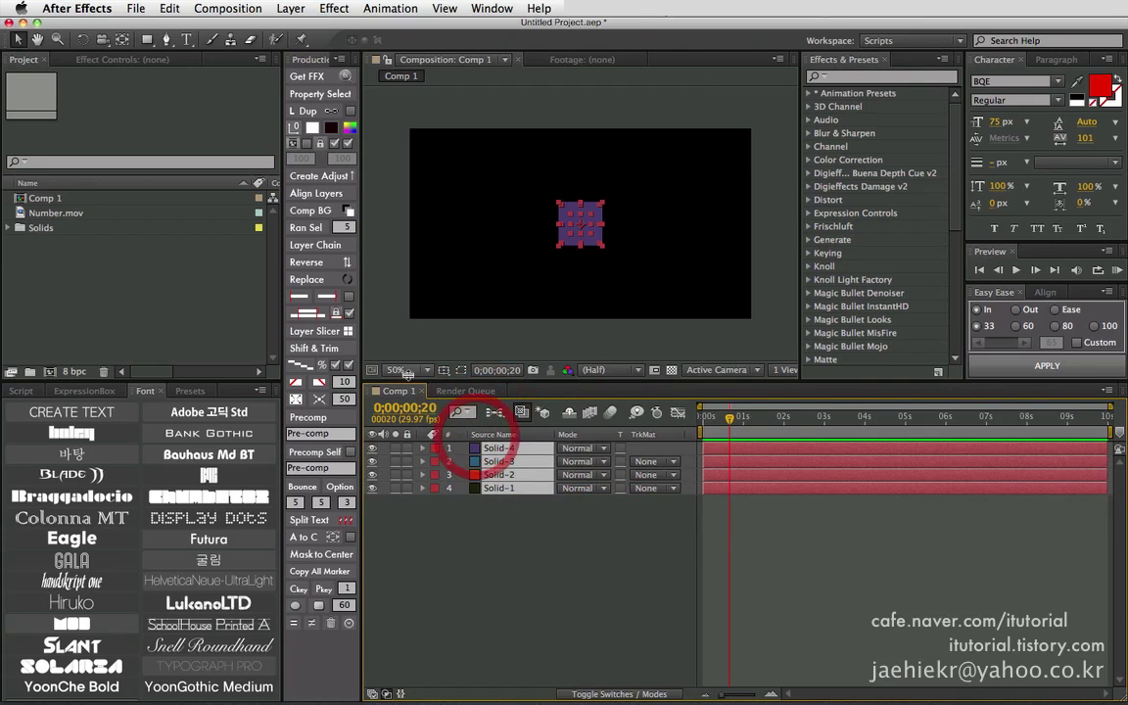
left_click(316, 306)
Stagger the solids by dragging their bars: Solid-2 to about 2.4 s, Solid-1 to about 3.3 s, Solid-3 near 1.3 s
left_click(541, 533)
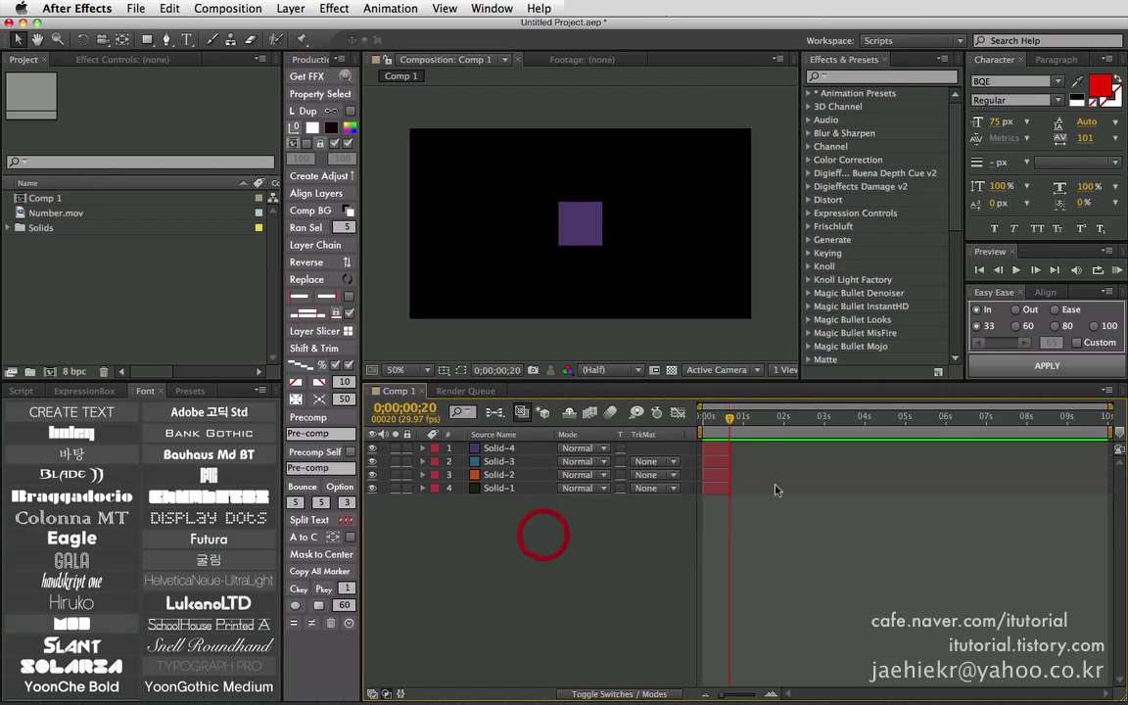
left_click(769, 447)
left_click_drag(730, 461, 801, 475)
left_click_drag(729, 488, 837, 488)
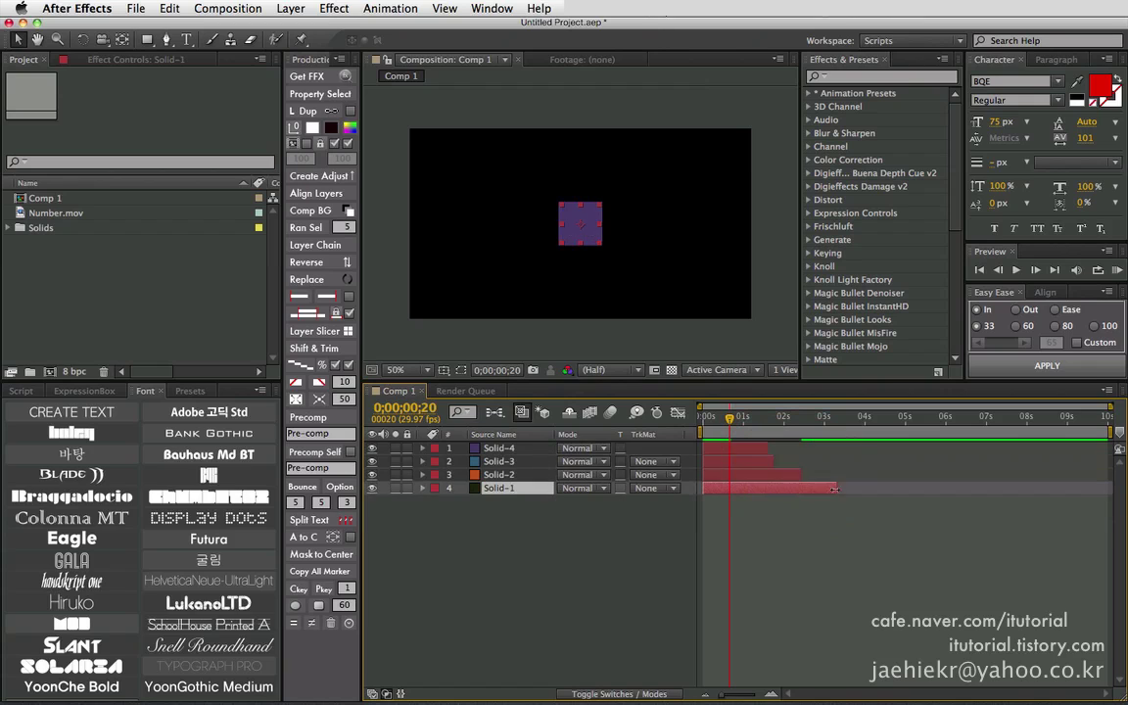
mouse_move(744, 461)
left_mouse_down()
mouse_move(797, 461)
mouse_move(781, 477)
mouse_move(932, 488)
left_mouse_up()
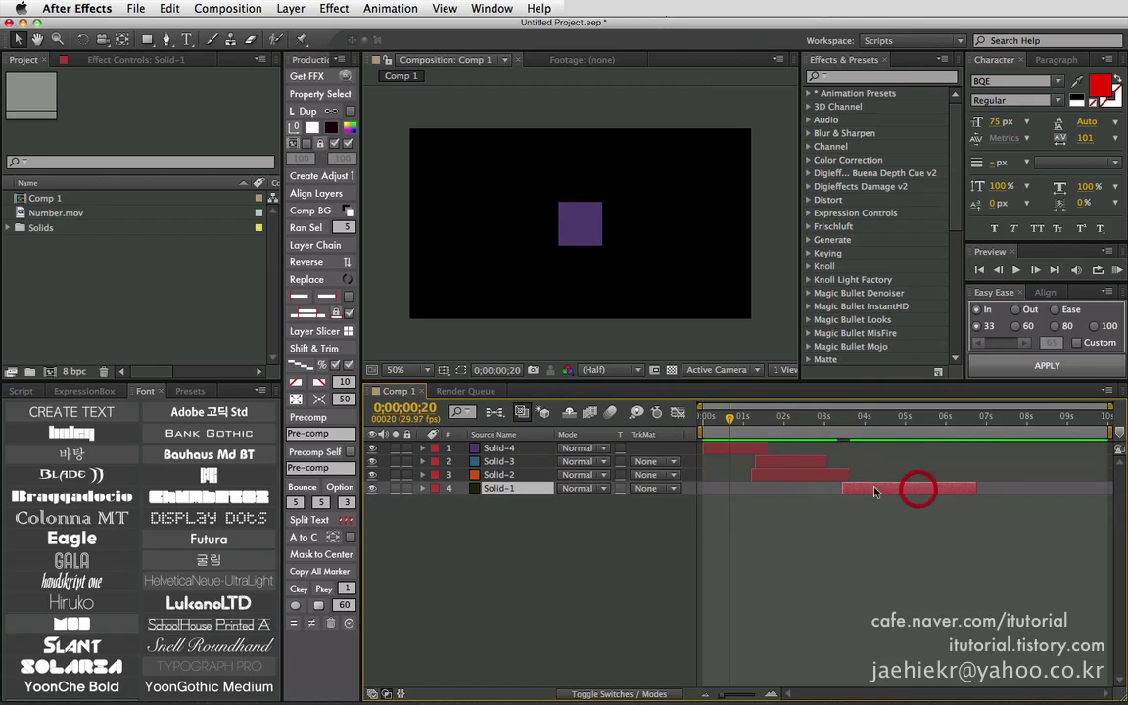
left_click_drag(774, 475, 822, 475)
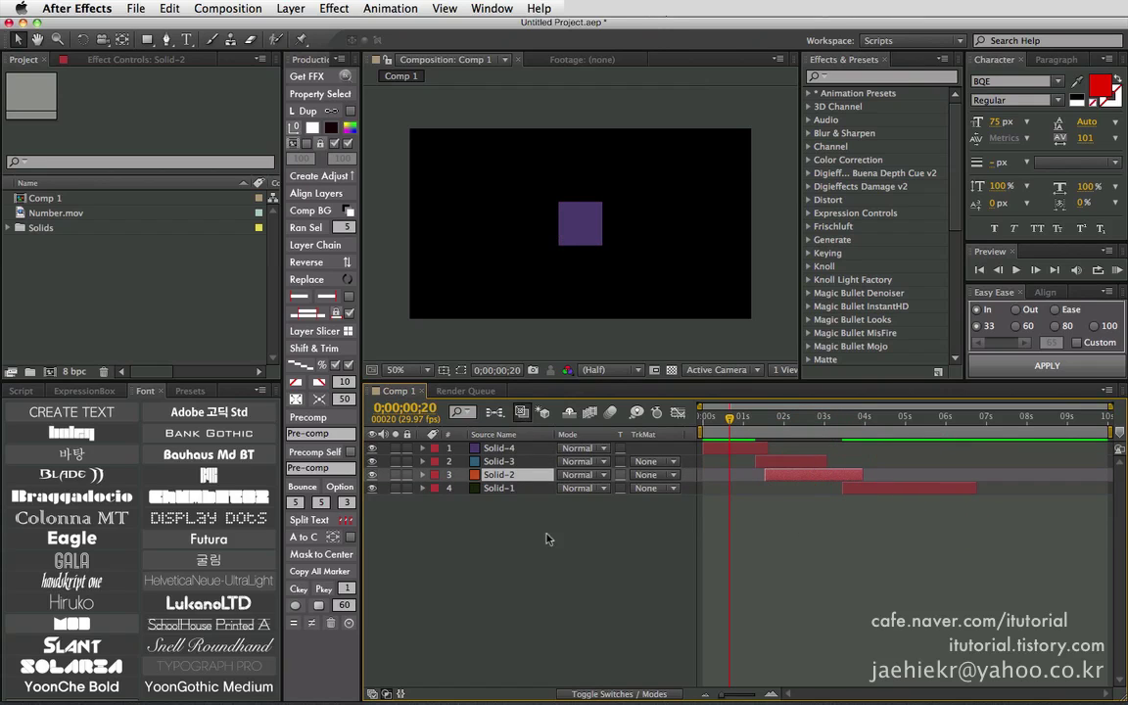
Select all four solid layers and open the Layer menu
left_click(440, 404)
key("super+a")
left_click(291, 8)
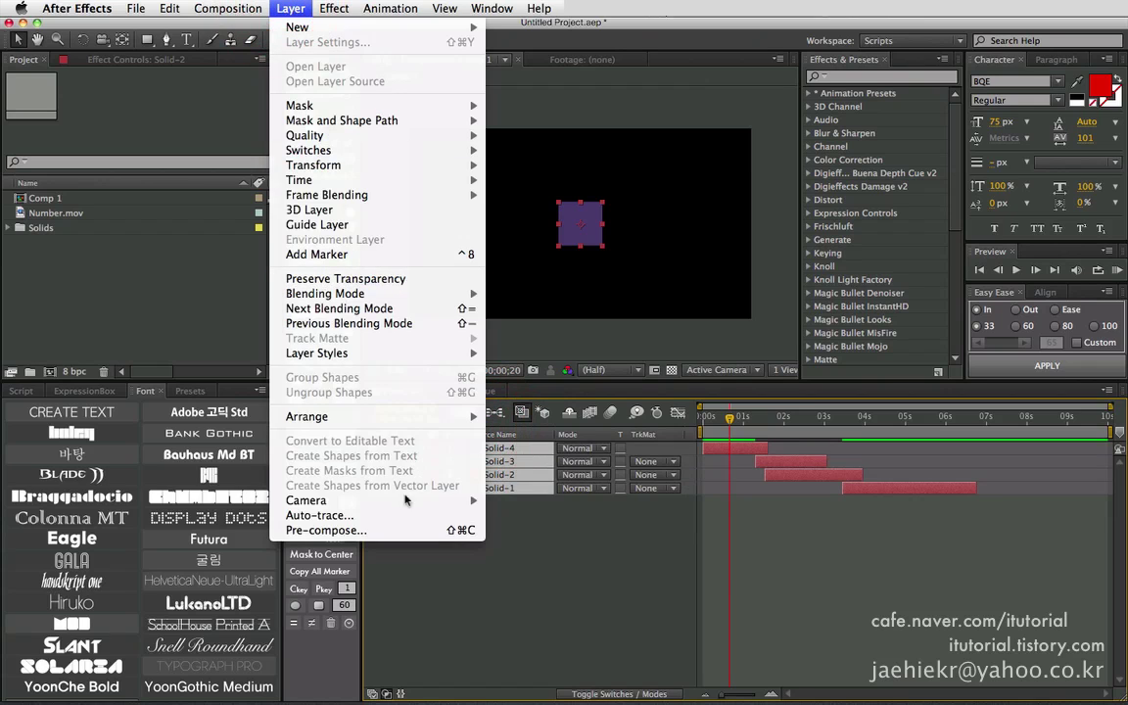
Precompose the solids into Pre-comp 1, scrub through it, then undo the precompose
left_click(390, 529)
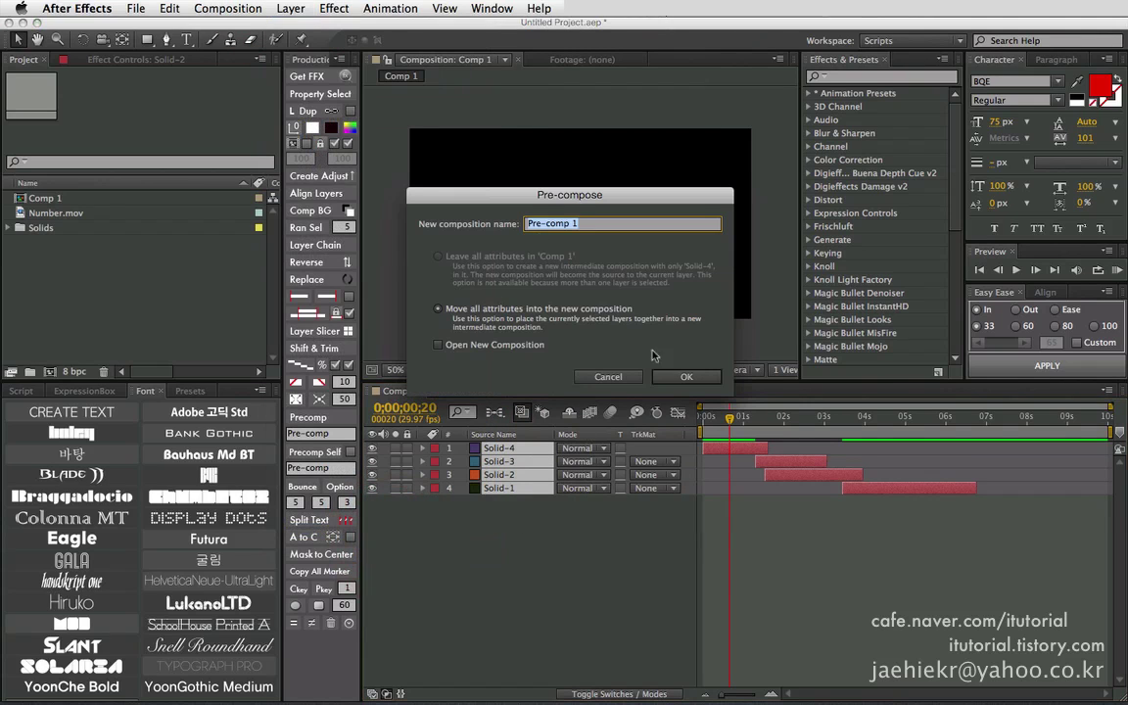
key("Return")
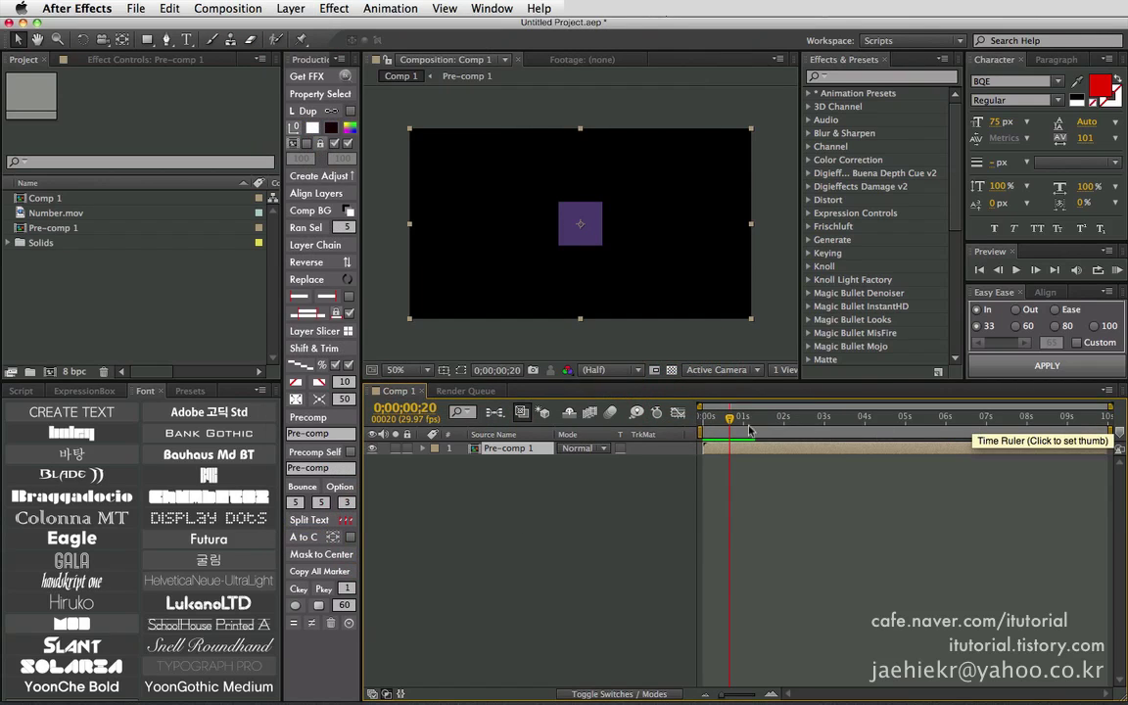
left_click_drag(749, 430, 712, 420)
left_click_drag(814, 423, 1002, 435)
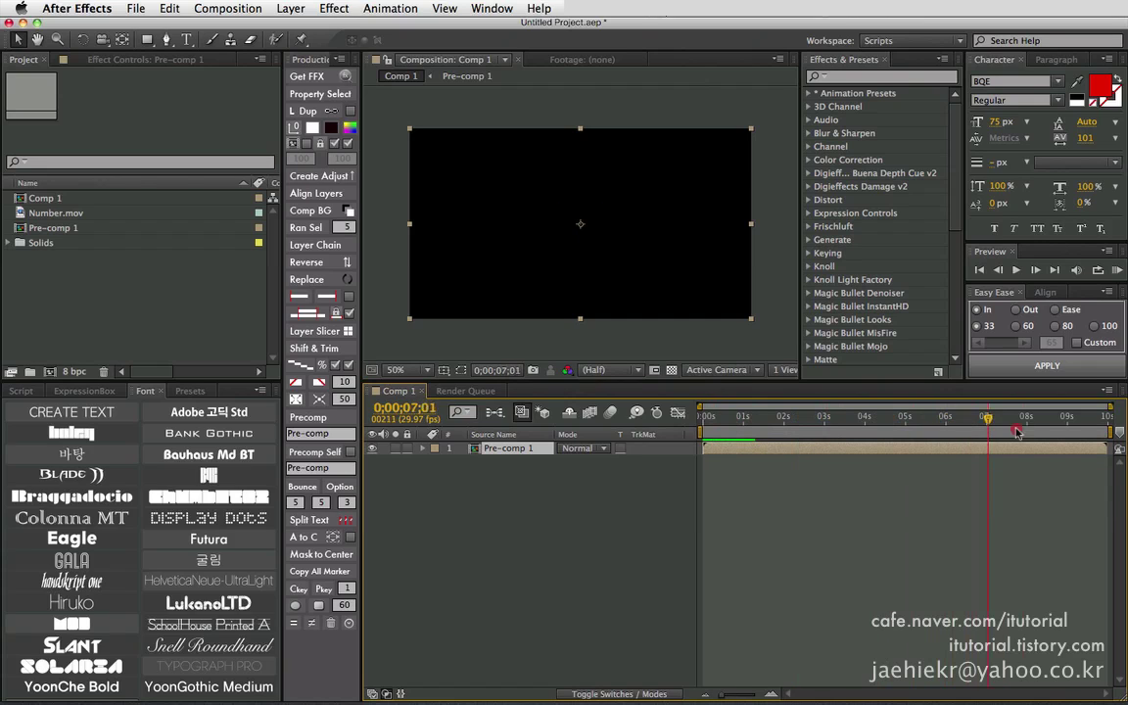
key("ctrl+z")
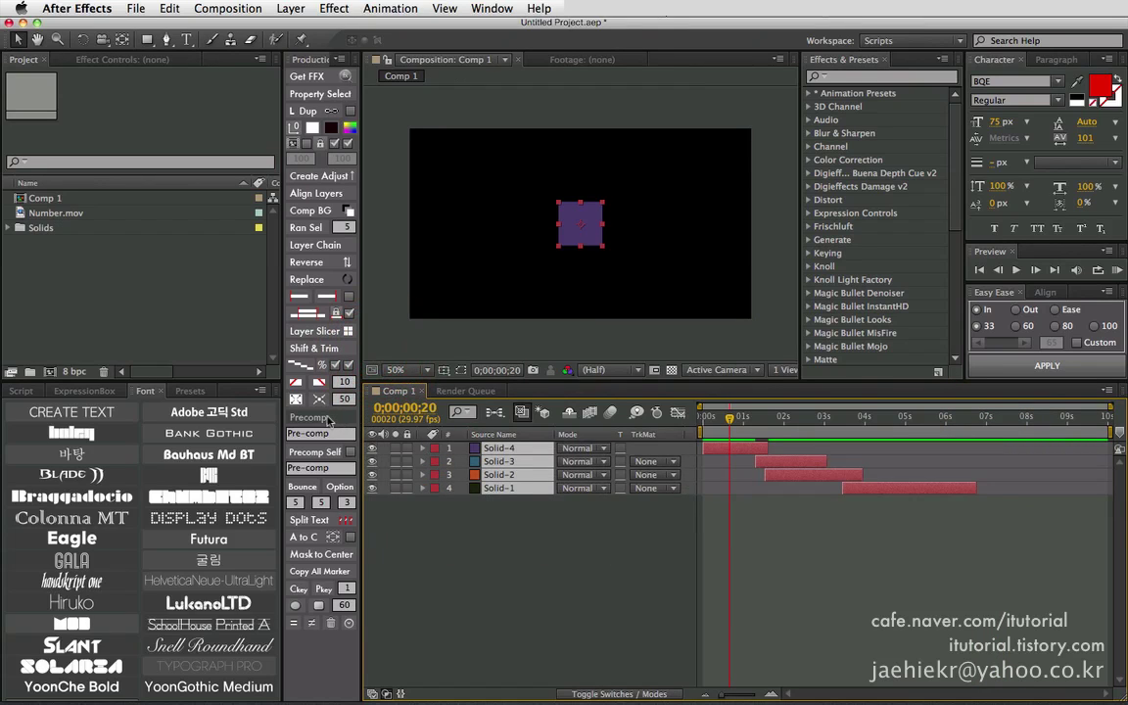
Precompose the four solids with the Precomp script, preview it, then undo
left_click(323, 418)
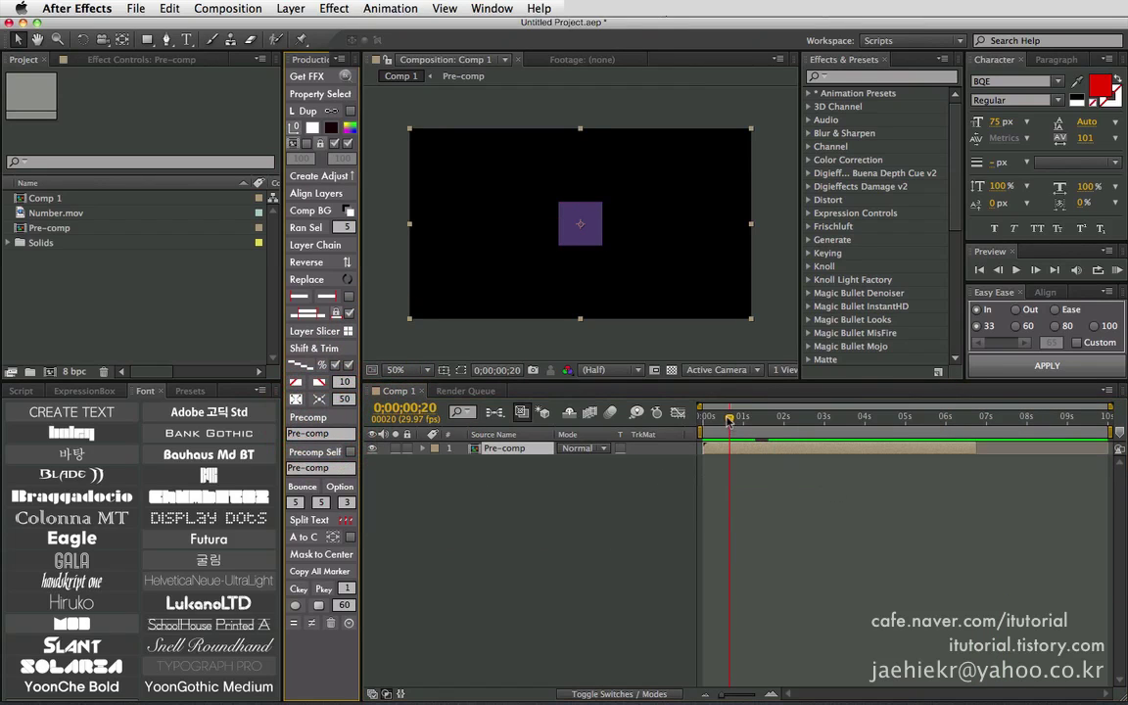
mouse_move(729, 420)
left_mouse_down()
mouse_move(709, 421)
mouse_move(910, 427)
left_mouse_up()
mouse_move(975, 432)
left_mouse_down()
mouse_move(943, 434)
mouse_move(938, 445)
left_mouse_up()
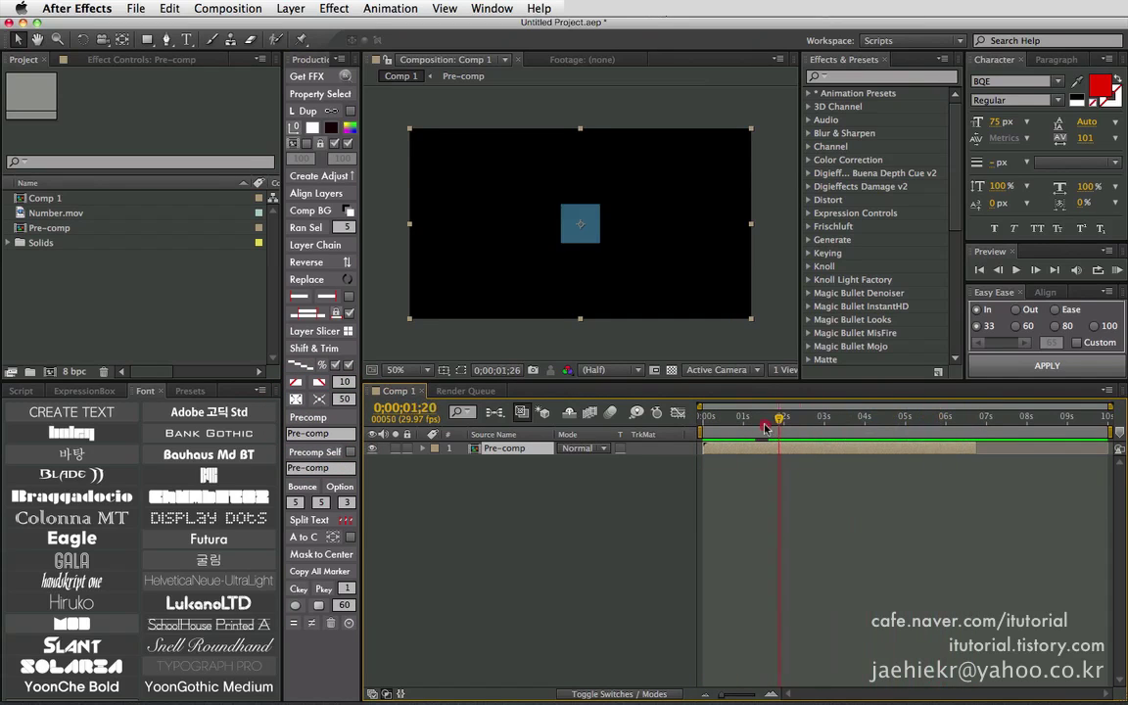
key("ctrl+z")
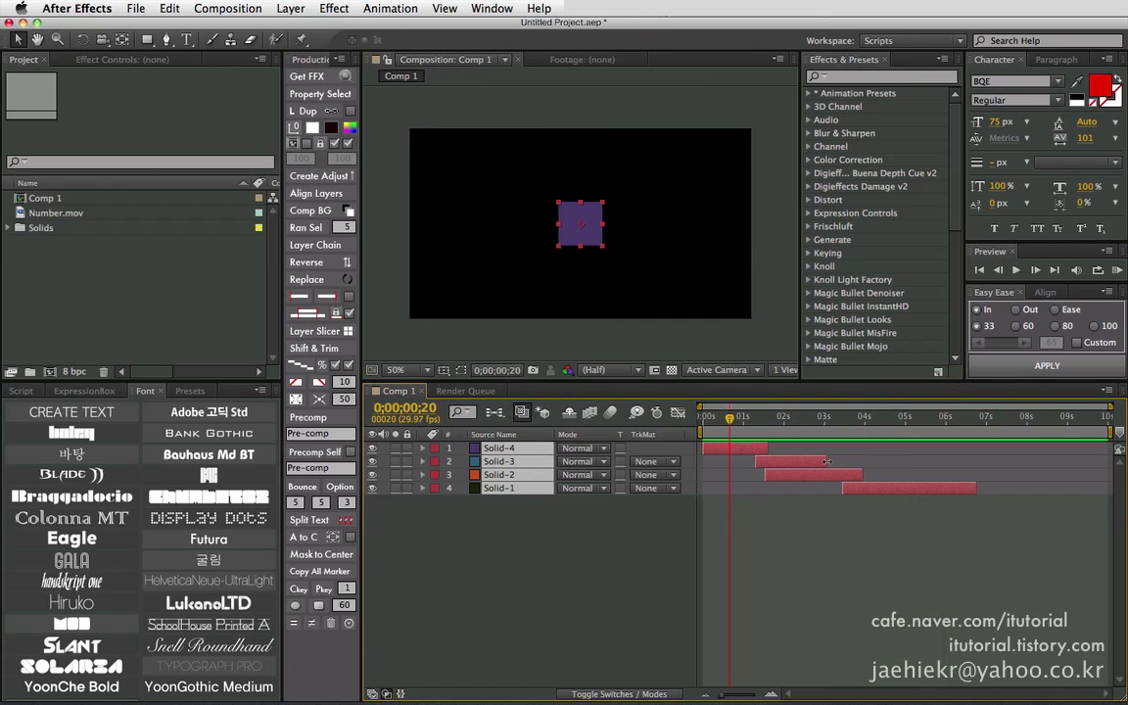
Shift all solids about one second later, trial-precompose and undo, then name the precomp 'test'
mouse_move(751, 449)
left_mouse_down()
mouse_move(798, 449)
mouse_move(837, 430)
left_mouse_up()
left_click(750, 419)
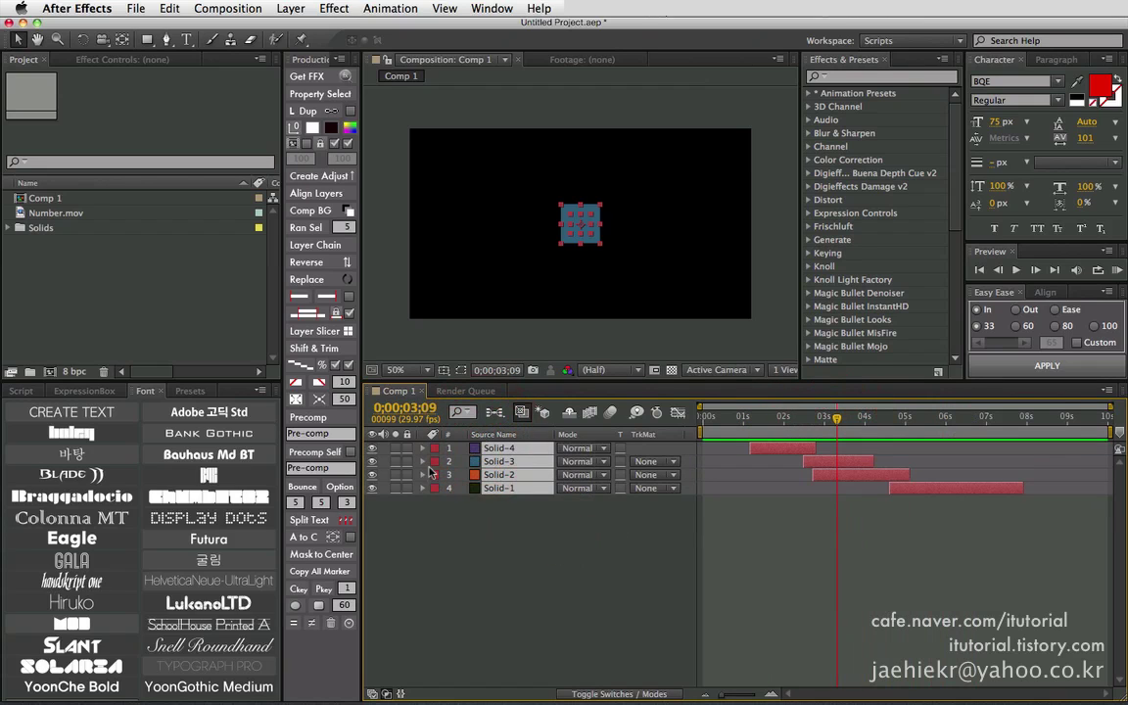
left_click(329, 421)
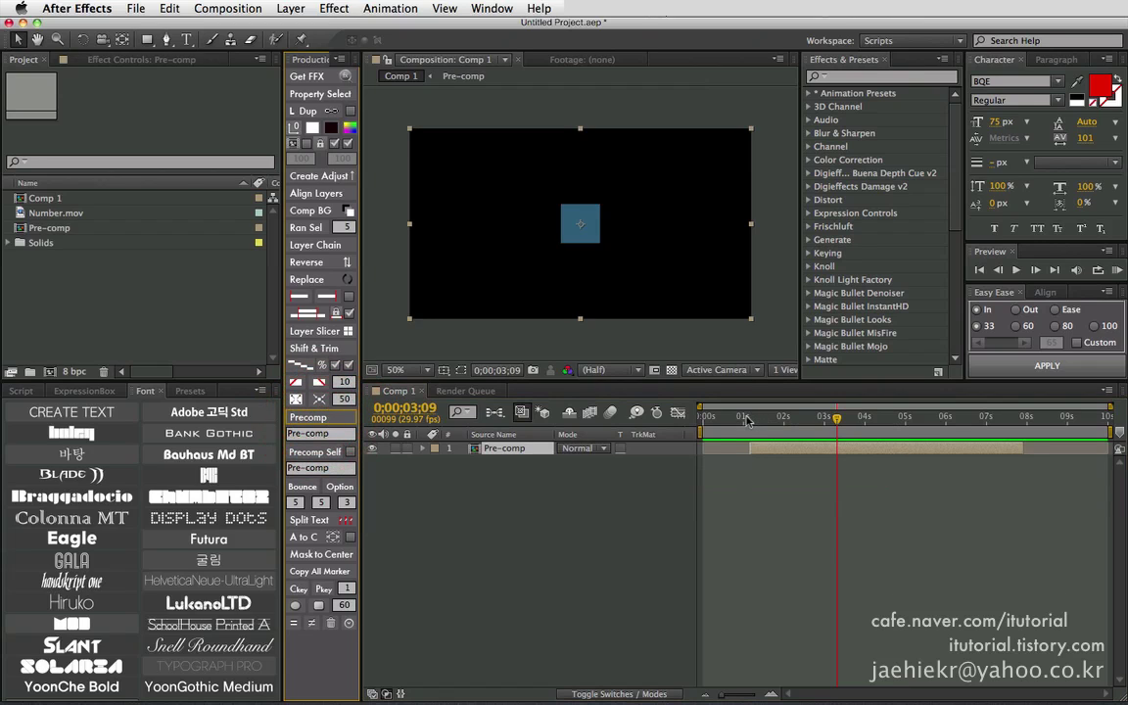
mouse_move(746, 419)
left_mouse_down()
mouse_move(858, 425)
mouse_move(834, 461)
left_mouse_up()
key("ctrl+z")
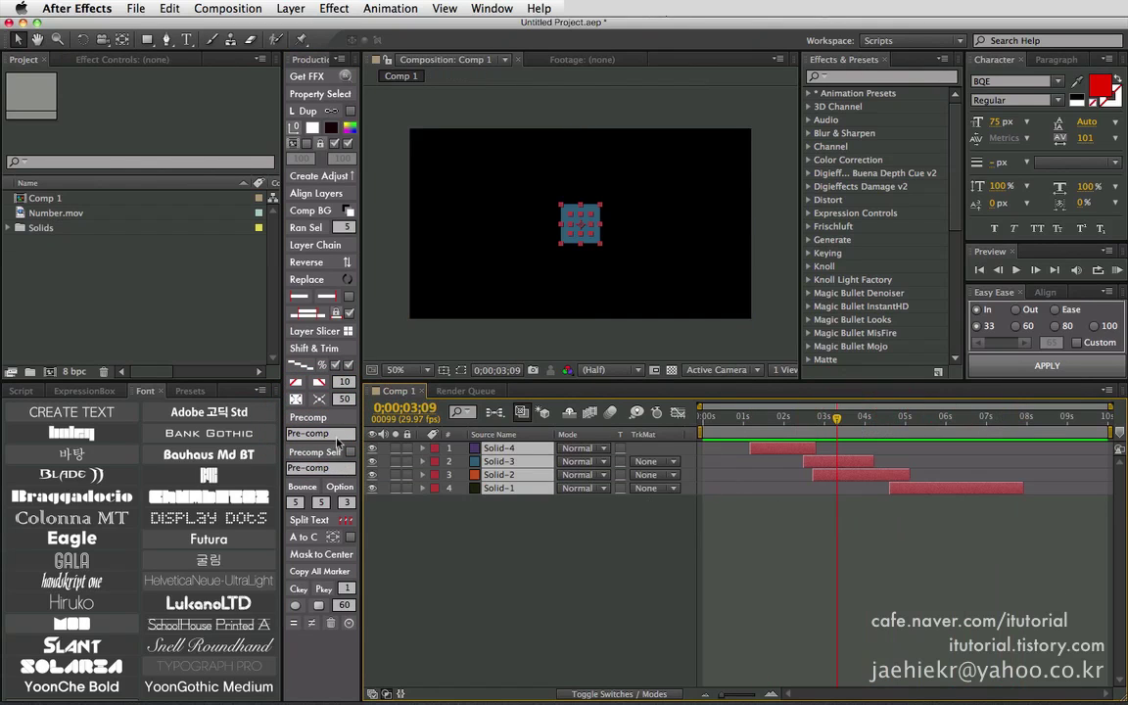
left_click(323, 434)
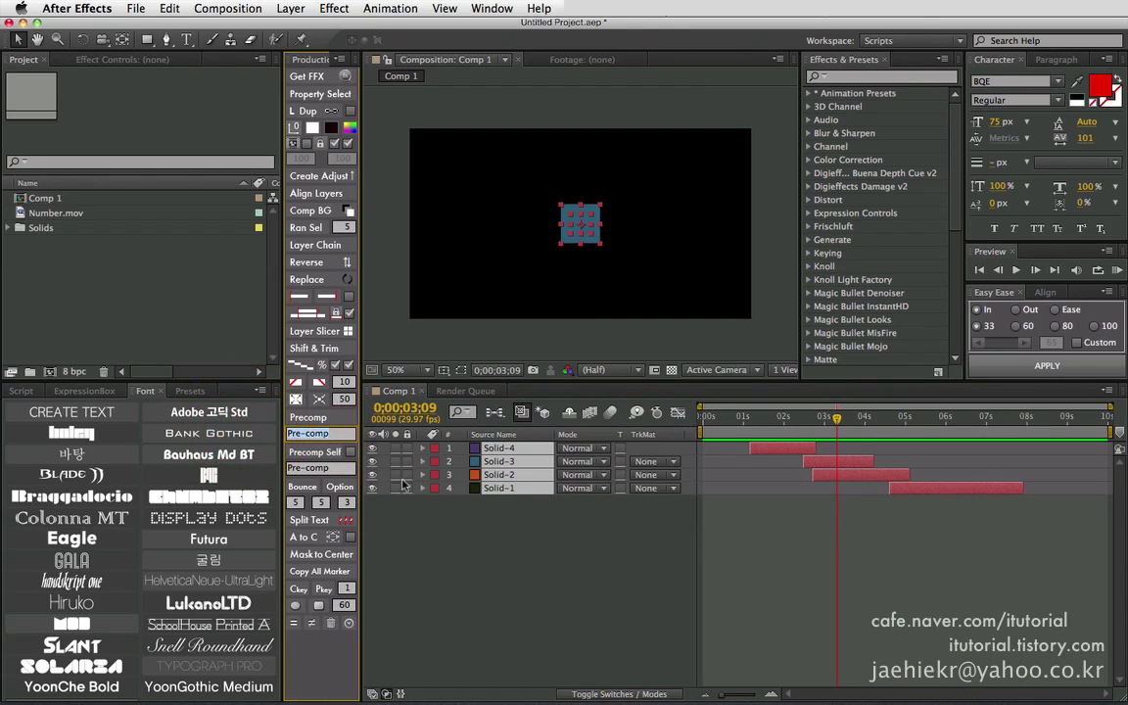
type("test")
Precompose the four solids into 'test', then undo it
left_click(312, 417)
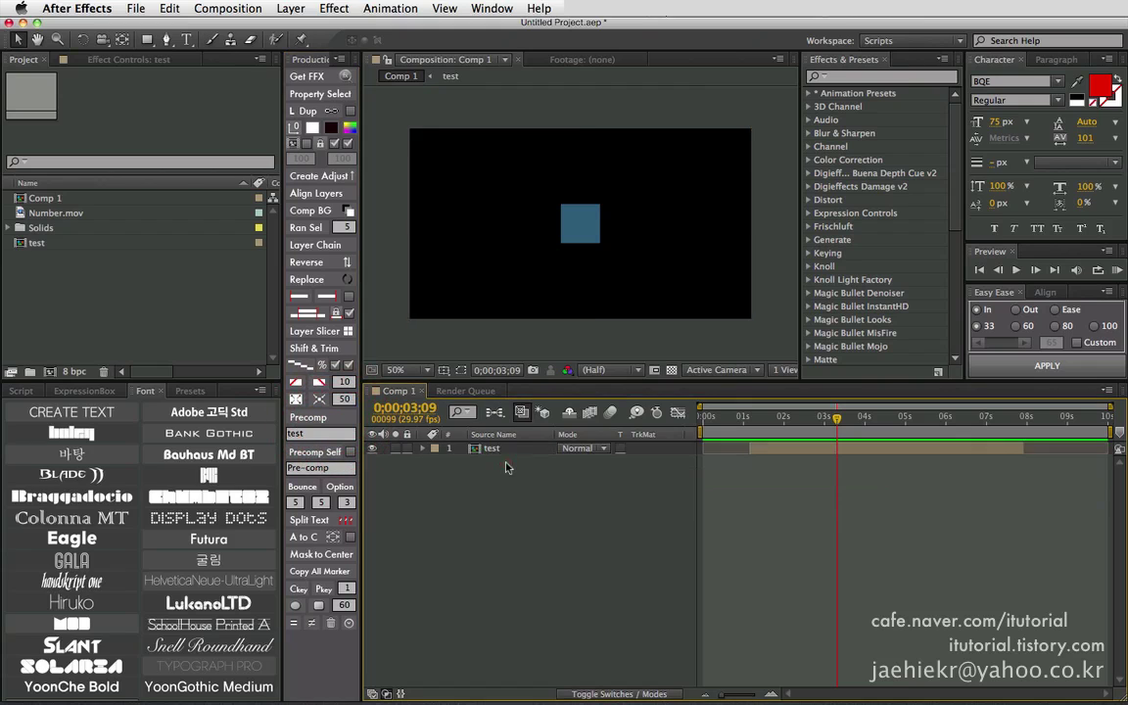
left_click(495, 450)
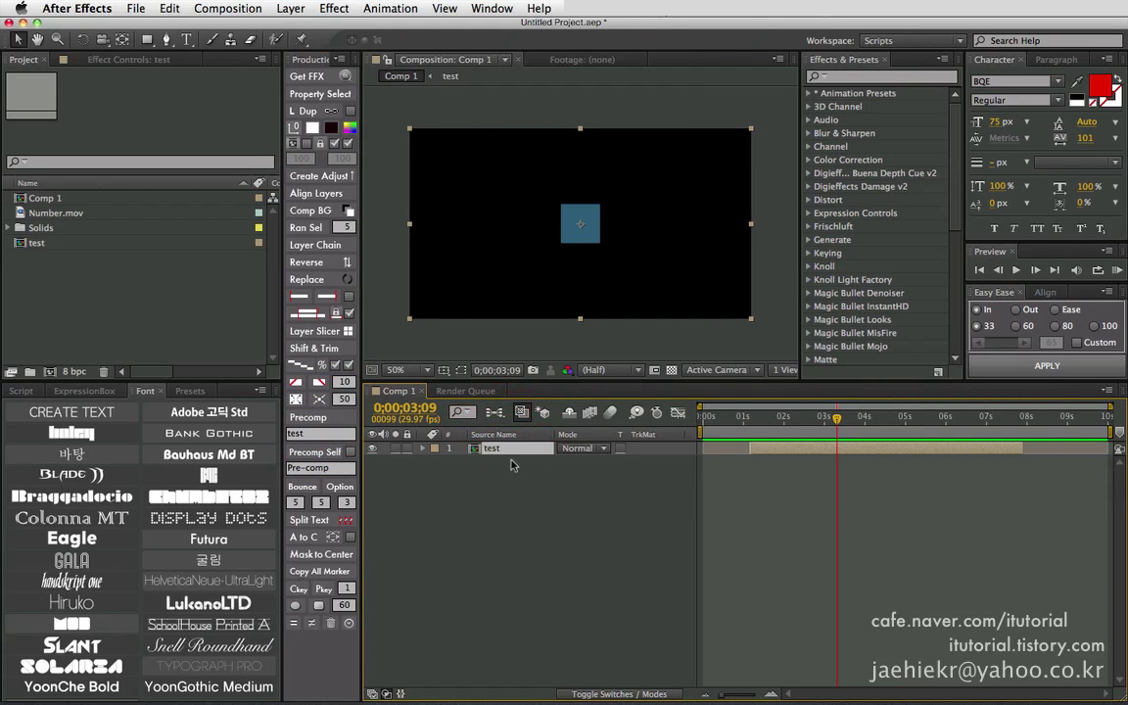
key("super+z")
left_click_drag(836, 418, 780, 423)
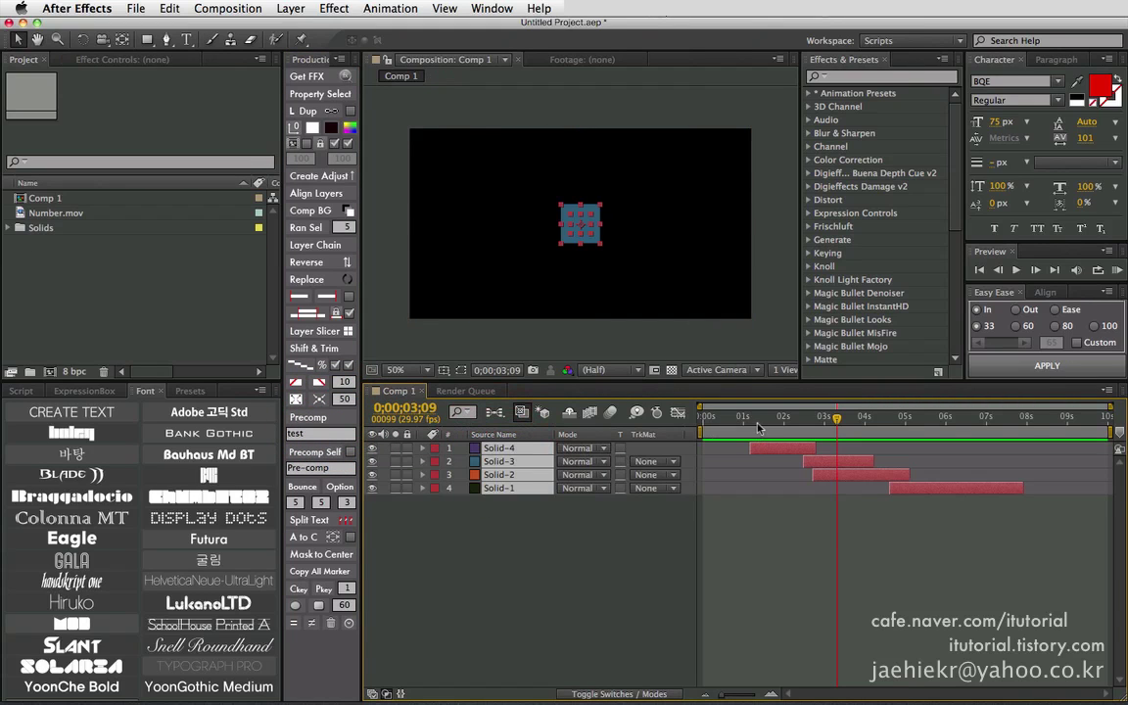
left_click(918, 419)
Delete Solid-3 and retime Solid-2 later and Solid-1 earlier, with time at 3;16
left_click(505, 461)
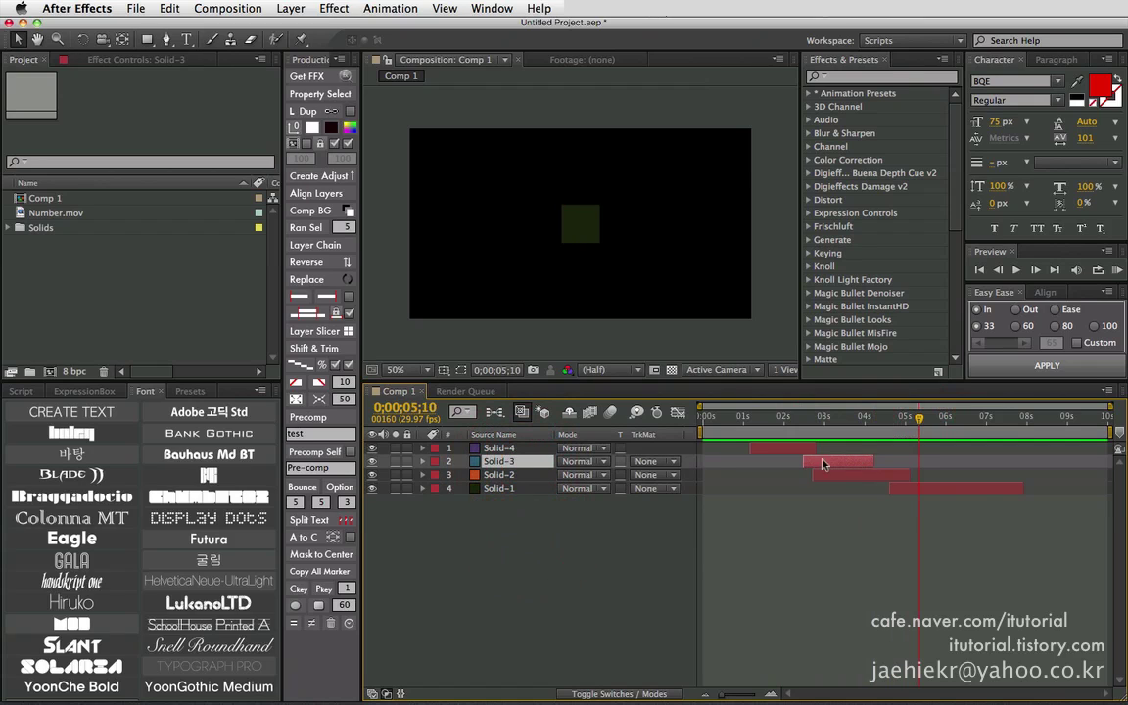
key("Delete")
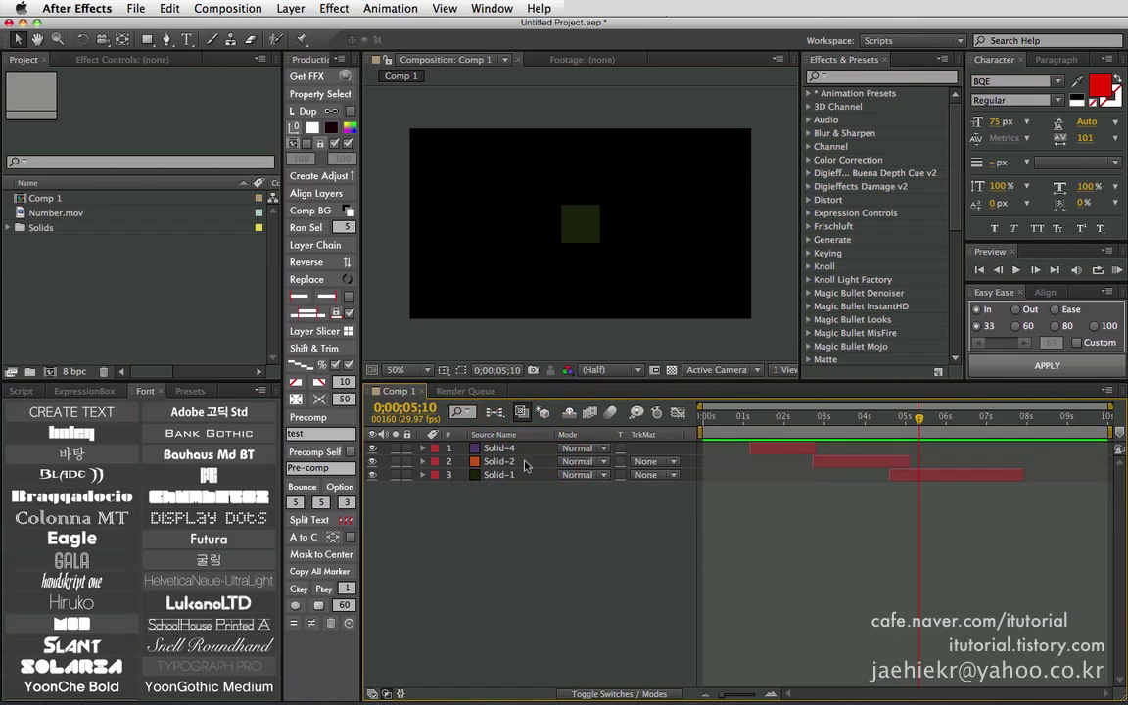
mouse_move(830, 460)
left_mouse_down()
mouse_move(901, 461)
mouse_move(891, 481)
left_mouse_up()
left_click(847, 416)
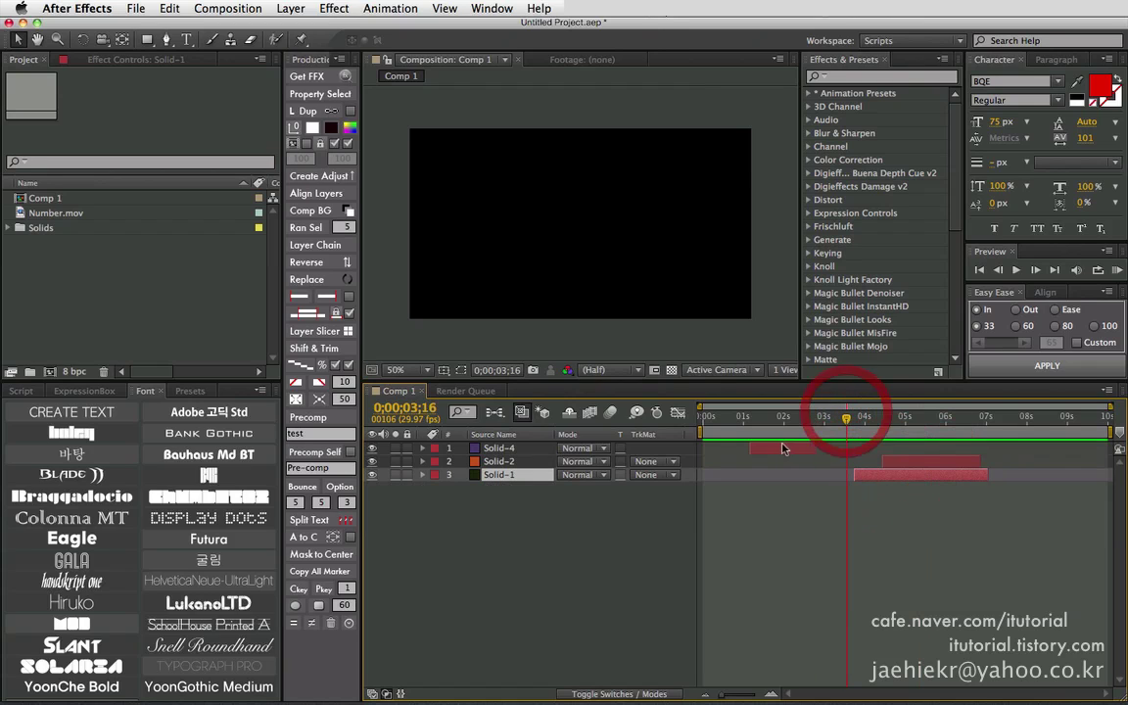
Precompose the three remaining solids into 'test', preview it, then undo
key("ctrl+a")
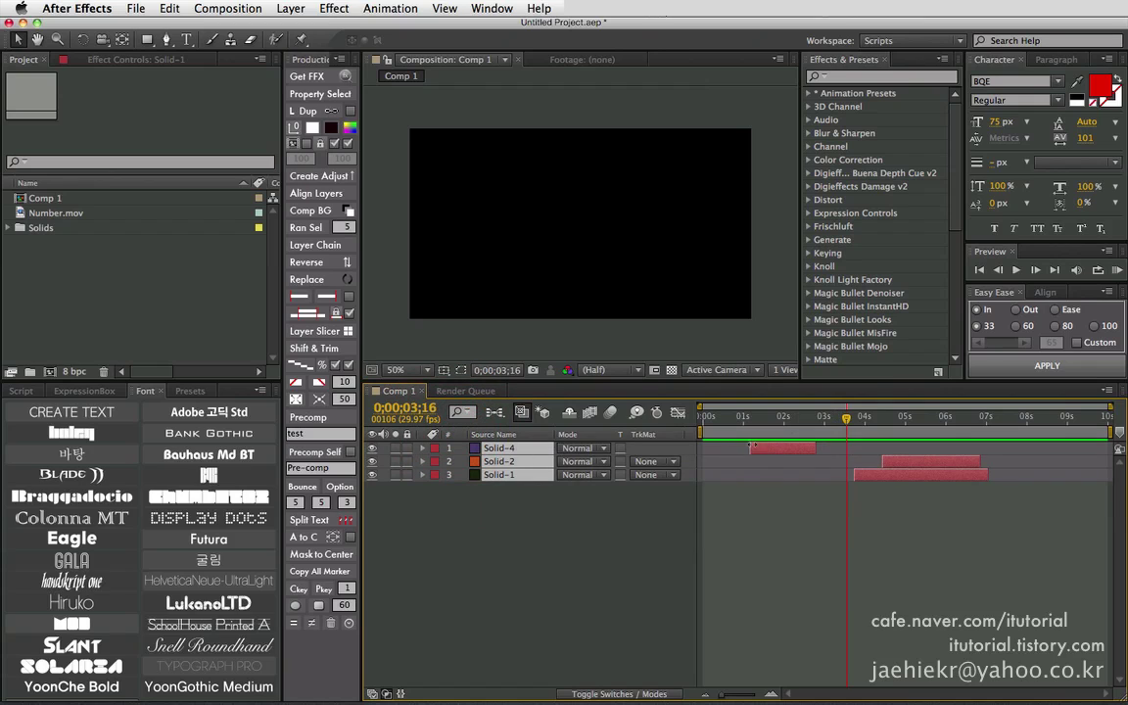
left_click(476, 443)
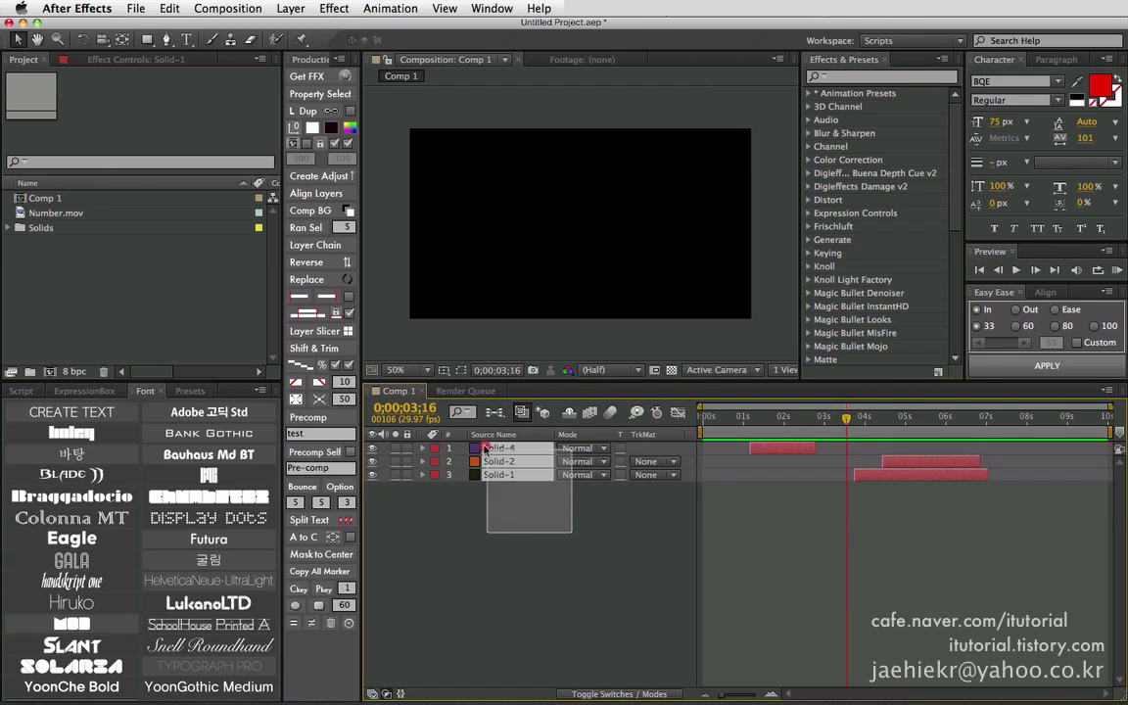
left_click(316, 419)
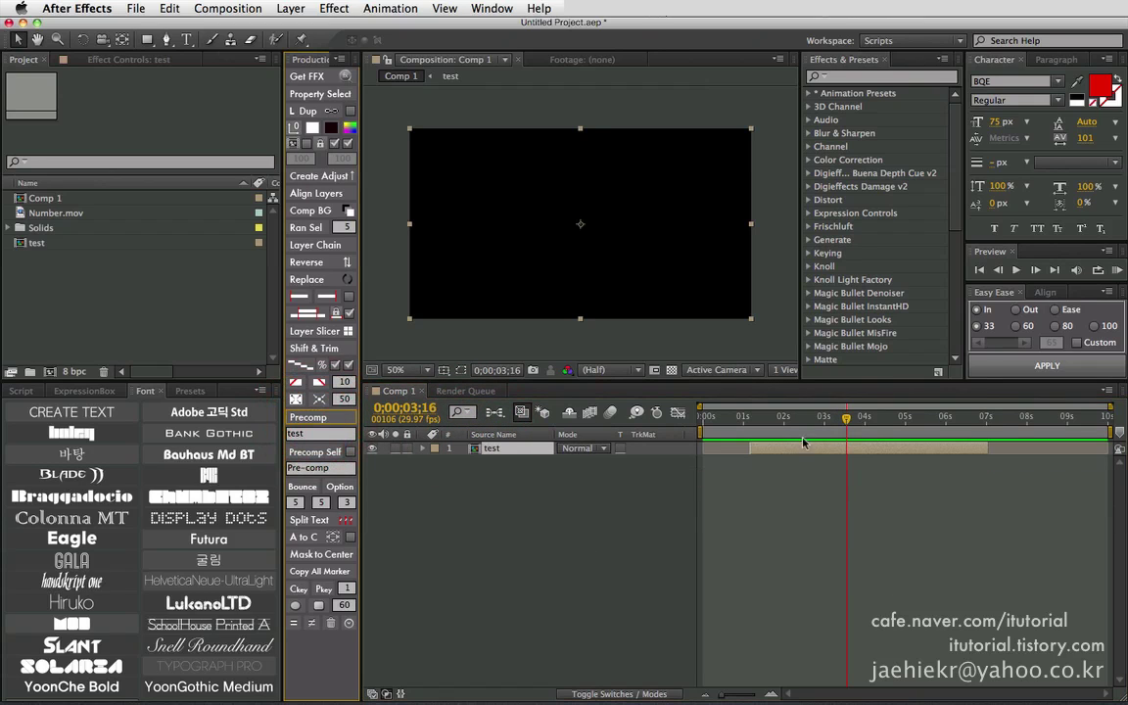
left_click_drag(745, 425, 835, 425)
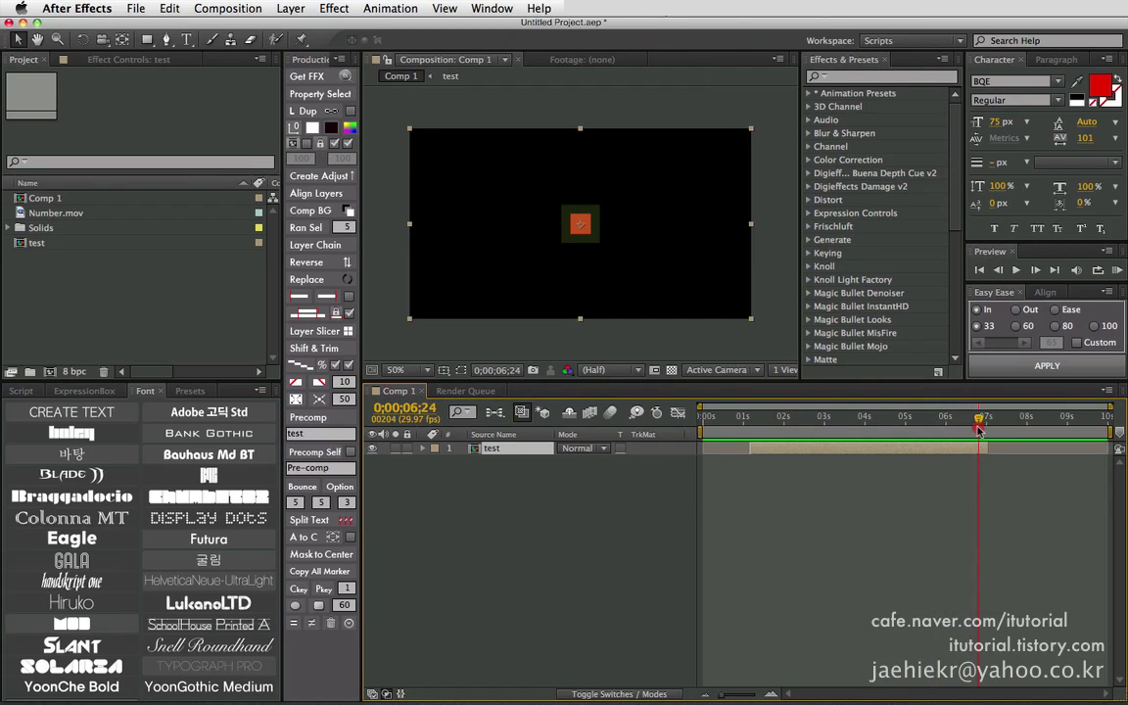
left_click_drag(835, 427, 860, 423)
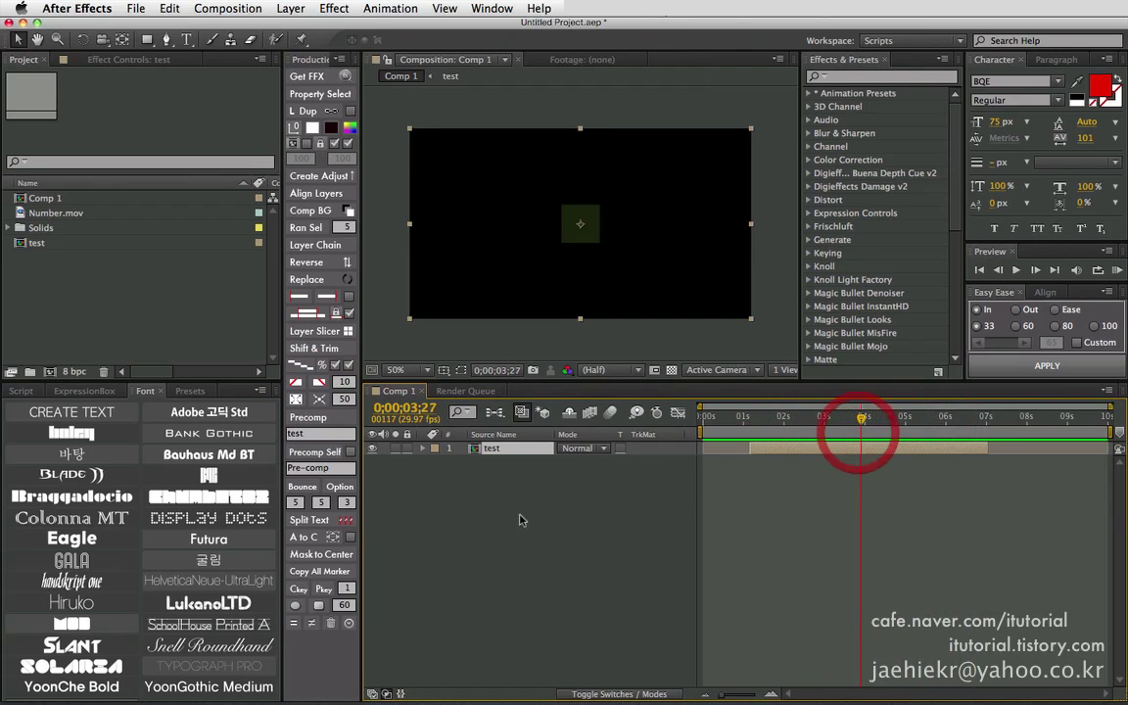
key("super+z")
Deselect the layers and scrub the timeline from about one second to 3;03
left_click(524, 506)
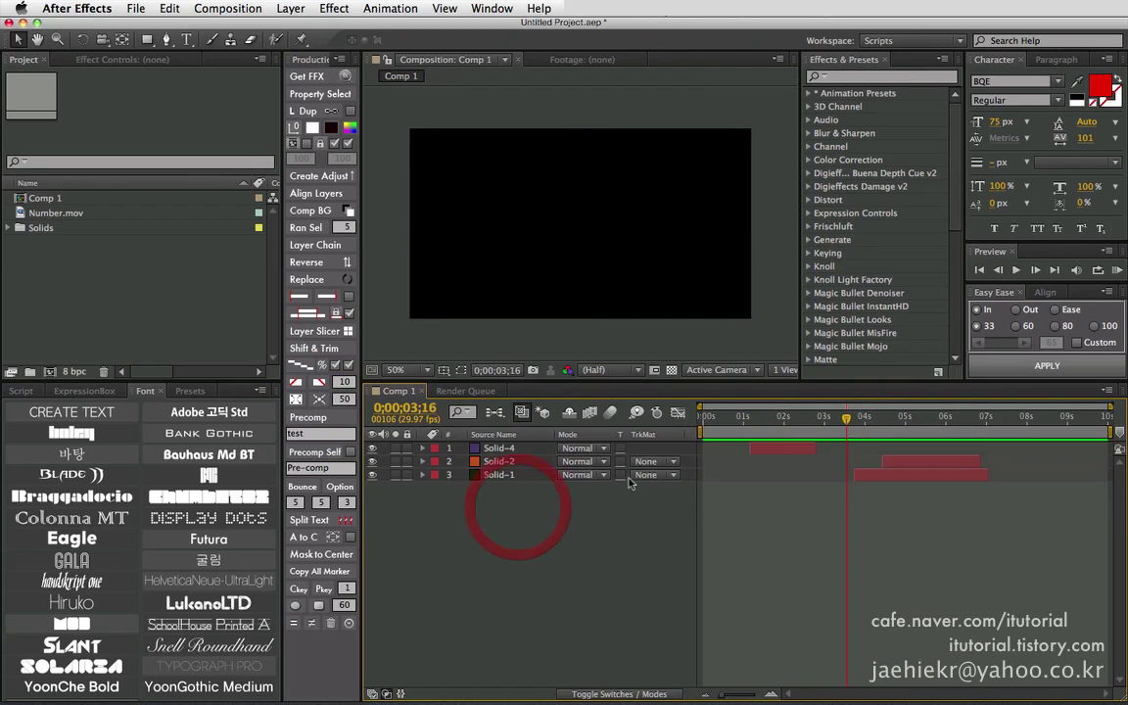
left_click(541, 517)
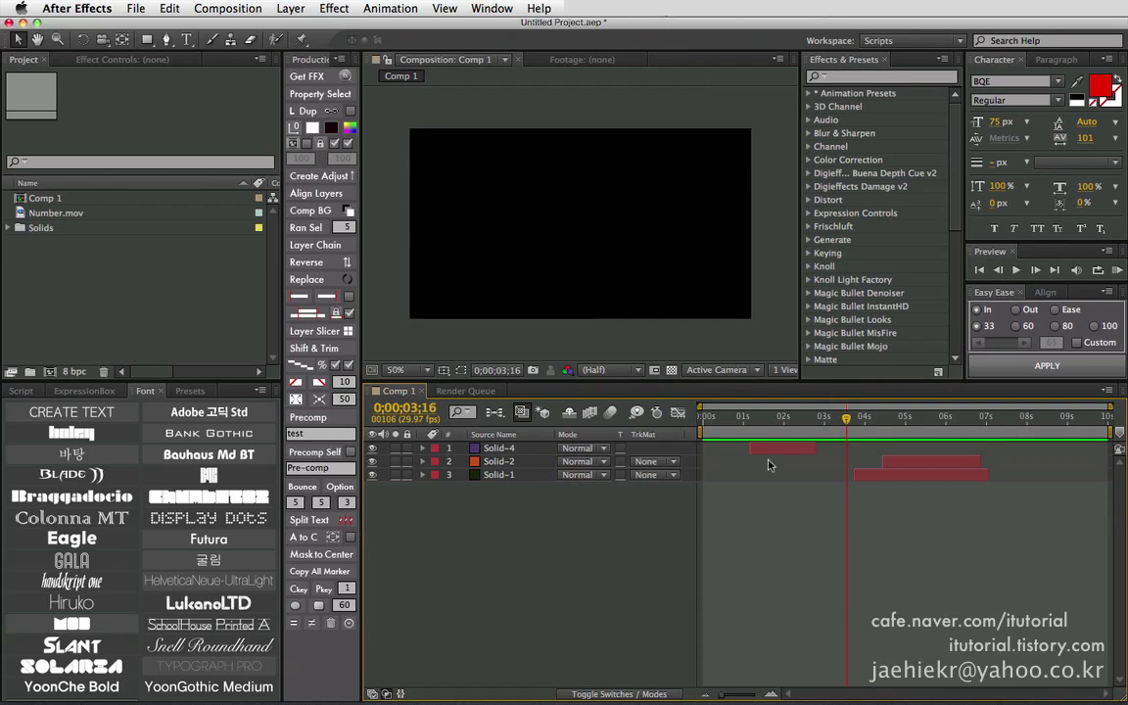
left_click_drag(751, 423, 753, 418)
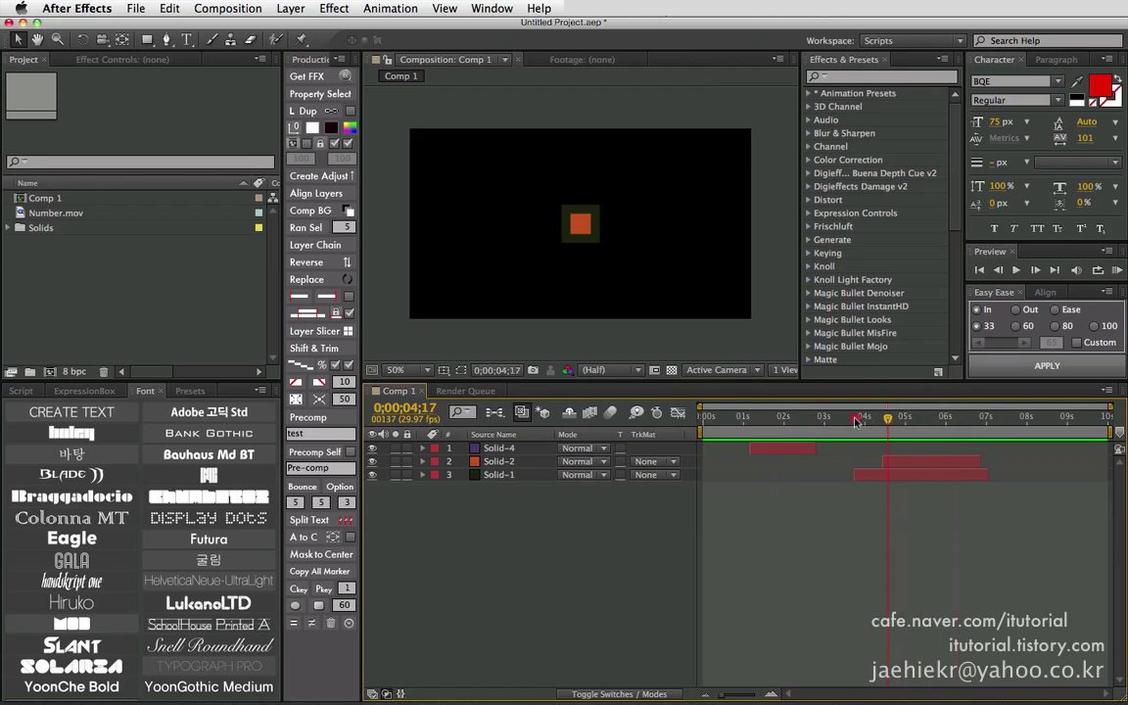
left_click_drag(753, 417, 827, 417)
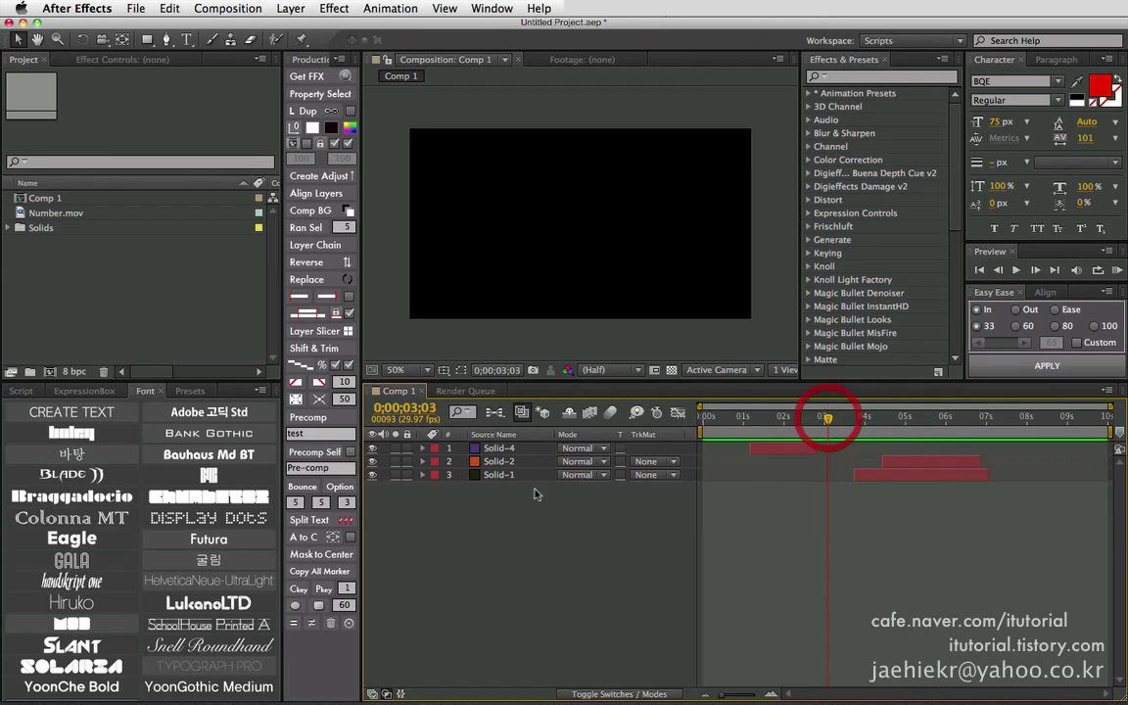
left_click(488, 515)
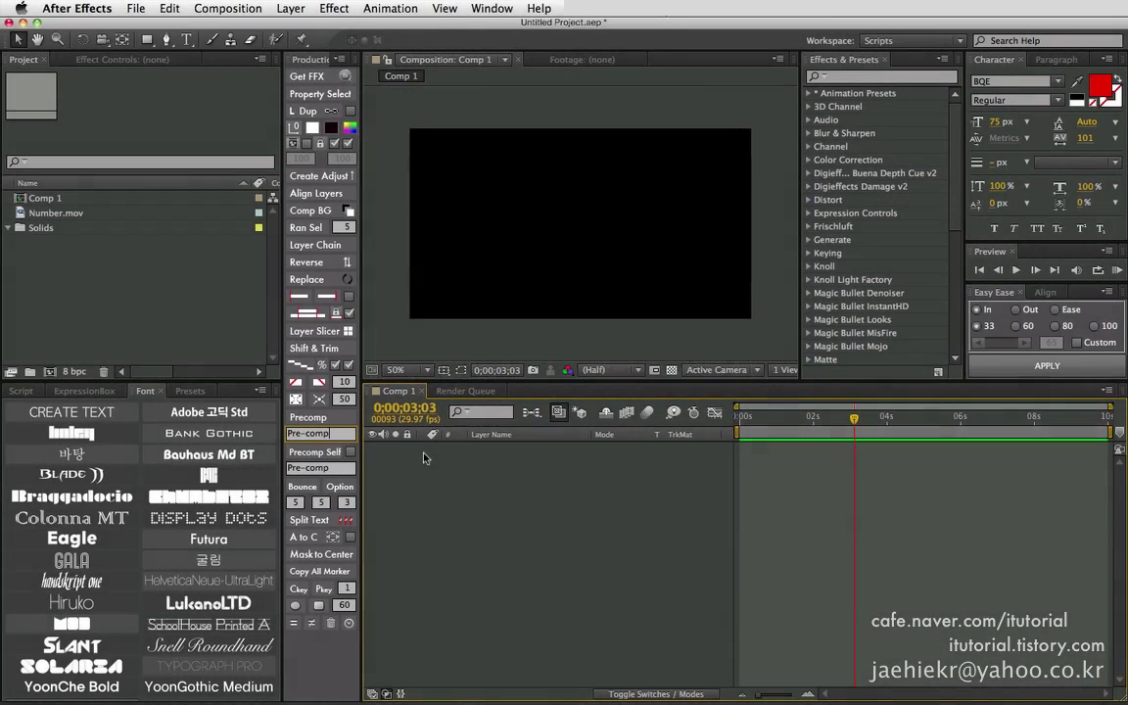
Toggle the self-precompose option and generate a fresh set of full-length coloured solids
left_click(309, 457)
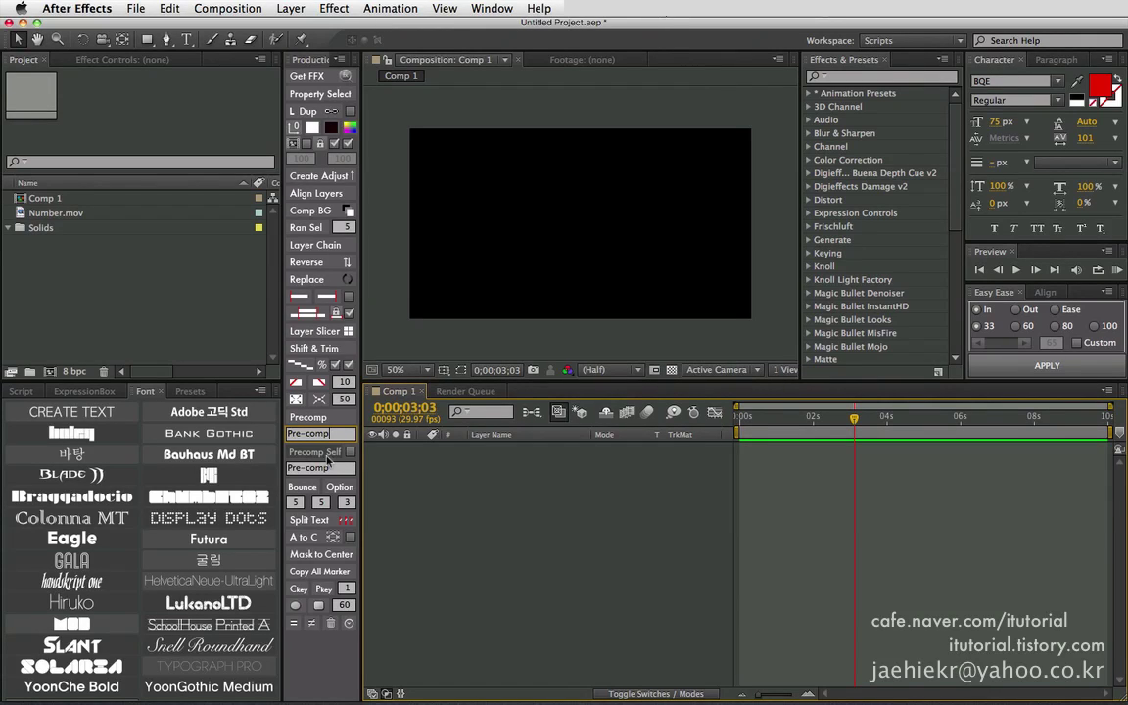
left_click(327, 454)
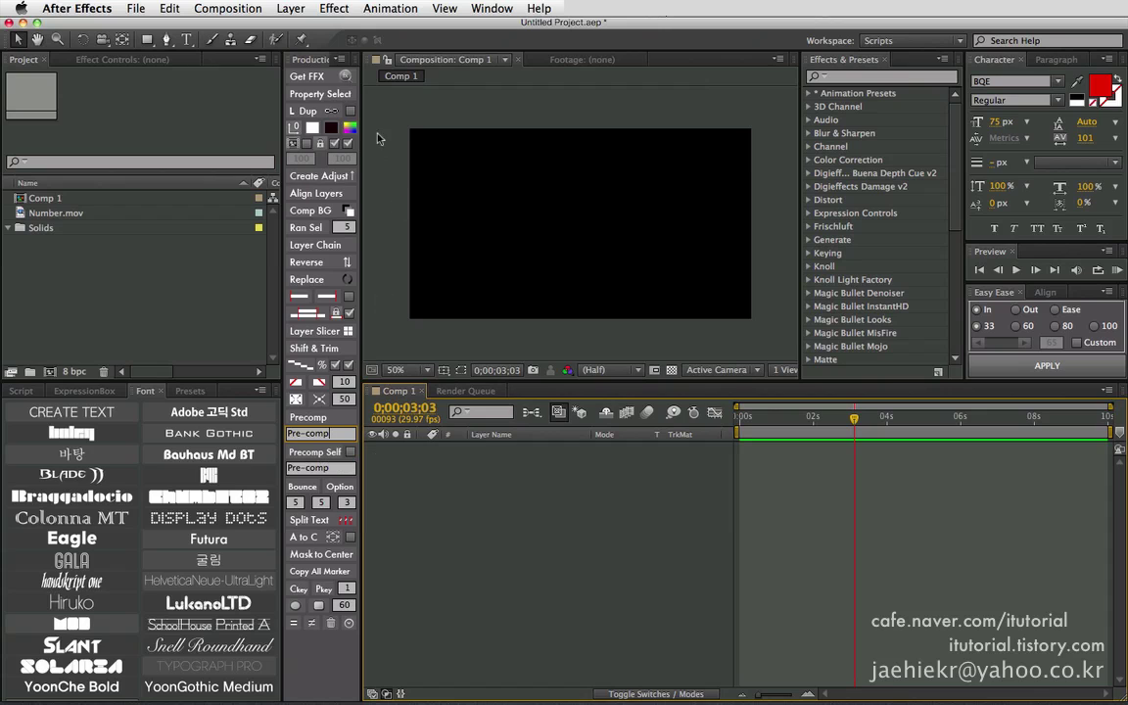
left_click(351, 129)
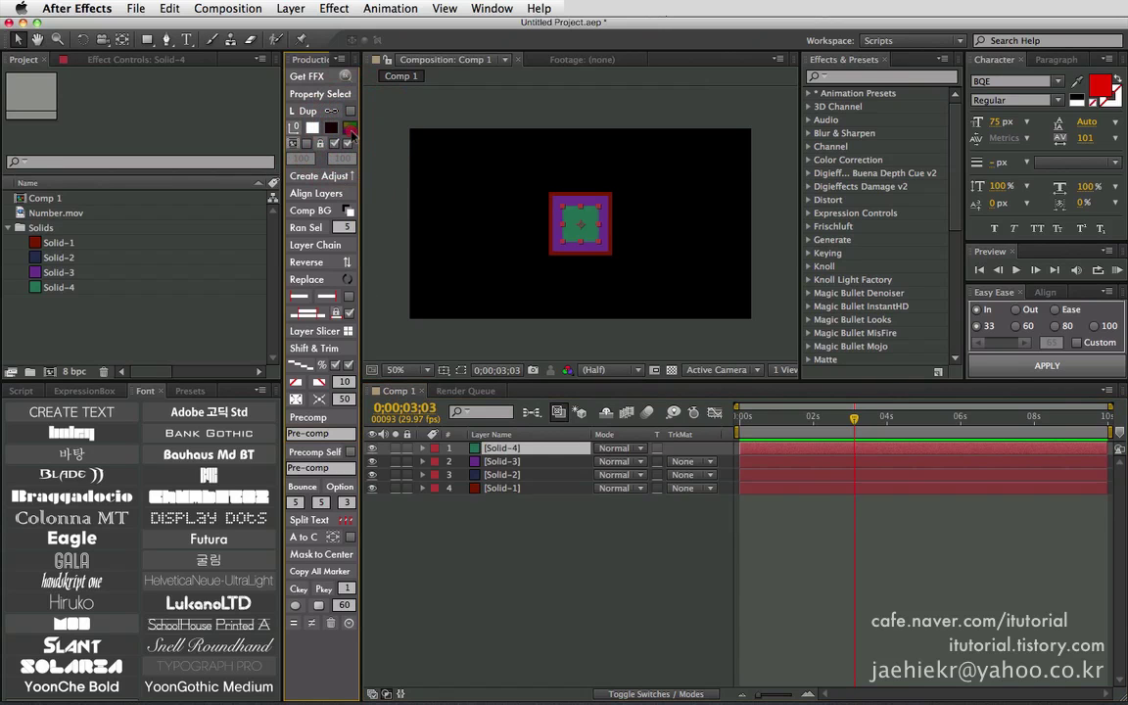
Add Number.mov to Comp 1 as the top layer and preview the counter
left_click(510, 548)
mouse_move(56, 213)
left_mouse_down()
mouse_move(578, 612)
mouse_move(528, 558)
left_mouse_up()
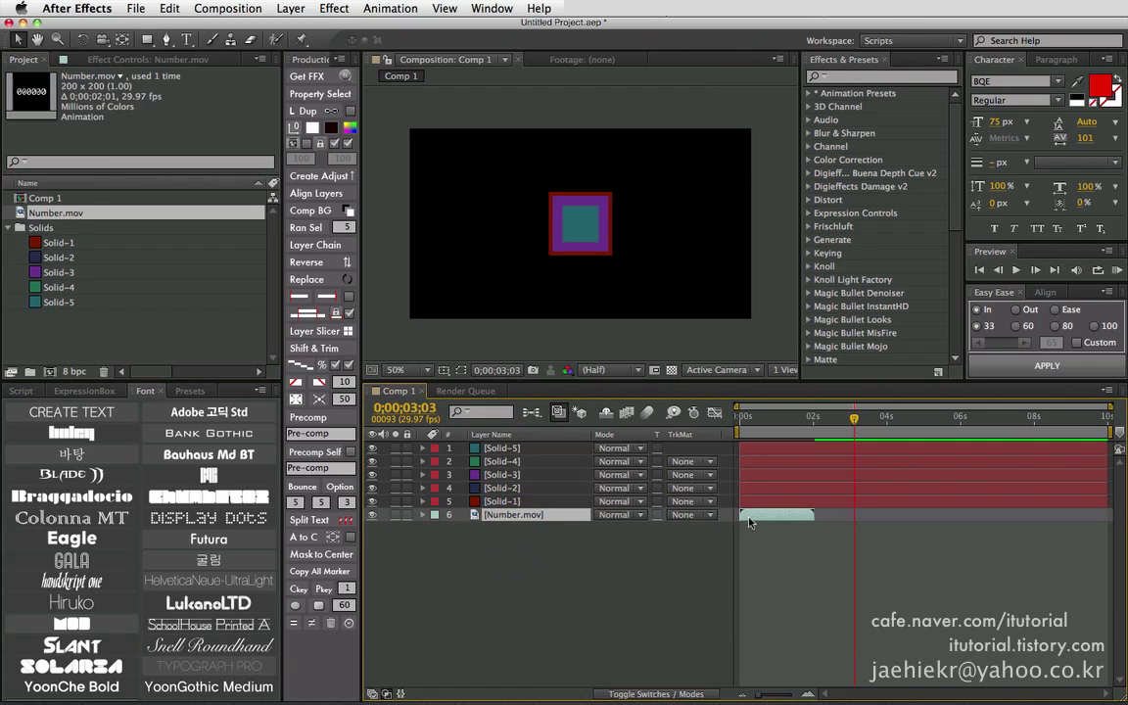
left_click(538, 428)
left_click_drag(532, 510, 521, 447)
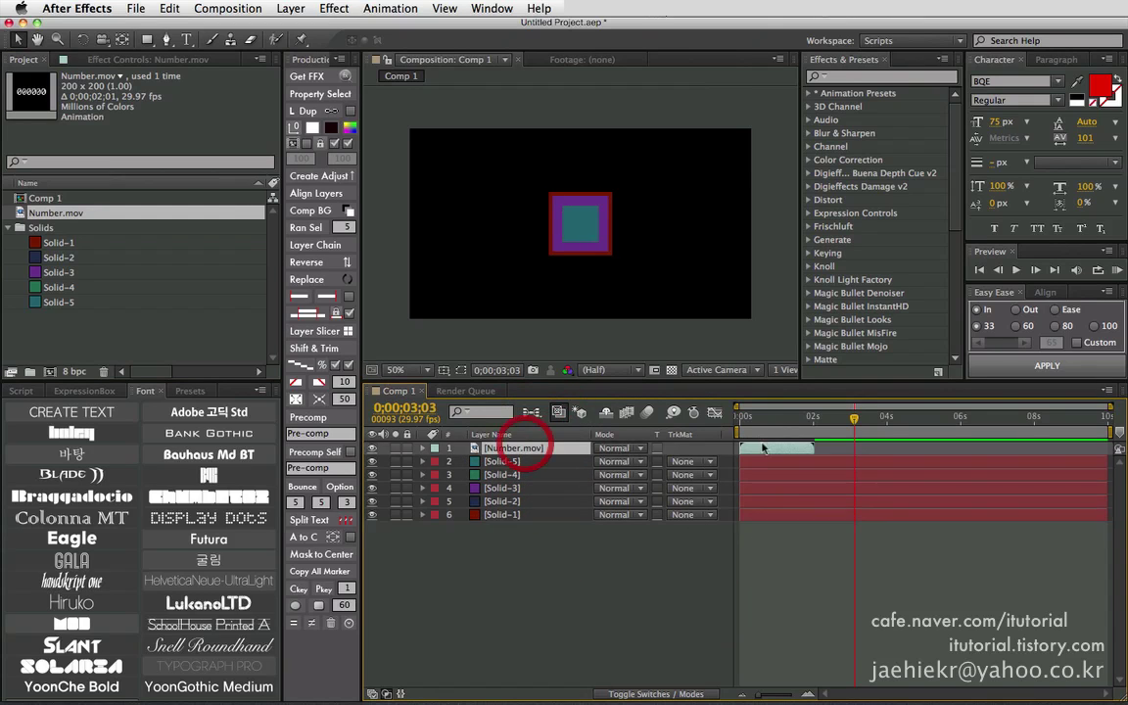
left_click(750, 418)
left_click_drag(752, 418, 868, 449)
left_click(487, 495)
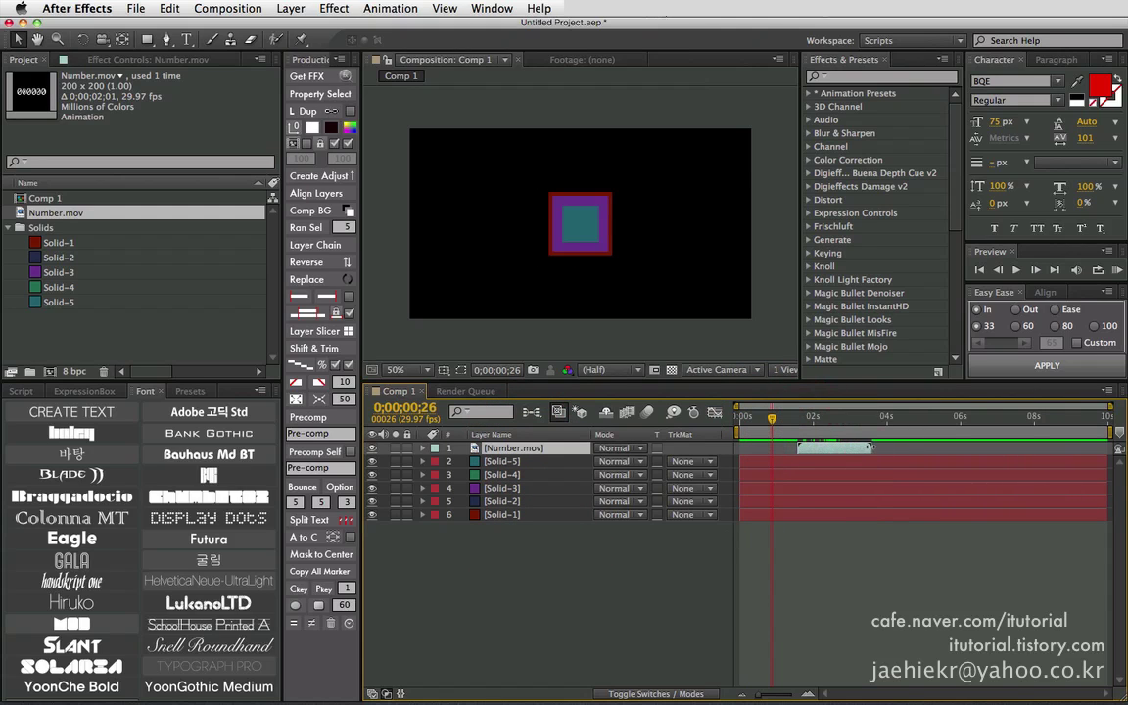
Trim the five solids to end at the current time, and Solid-5 to end at 2;24
left_click(810, 446)
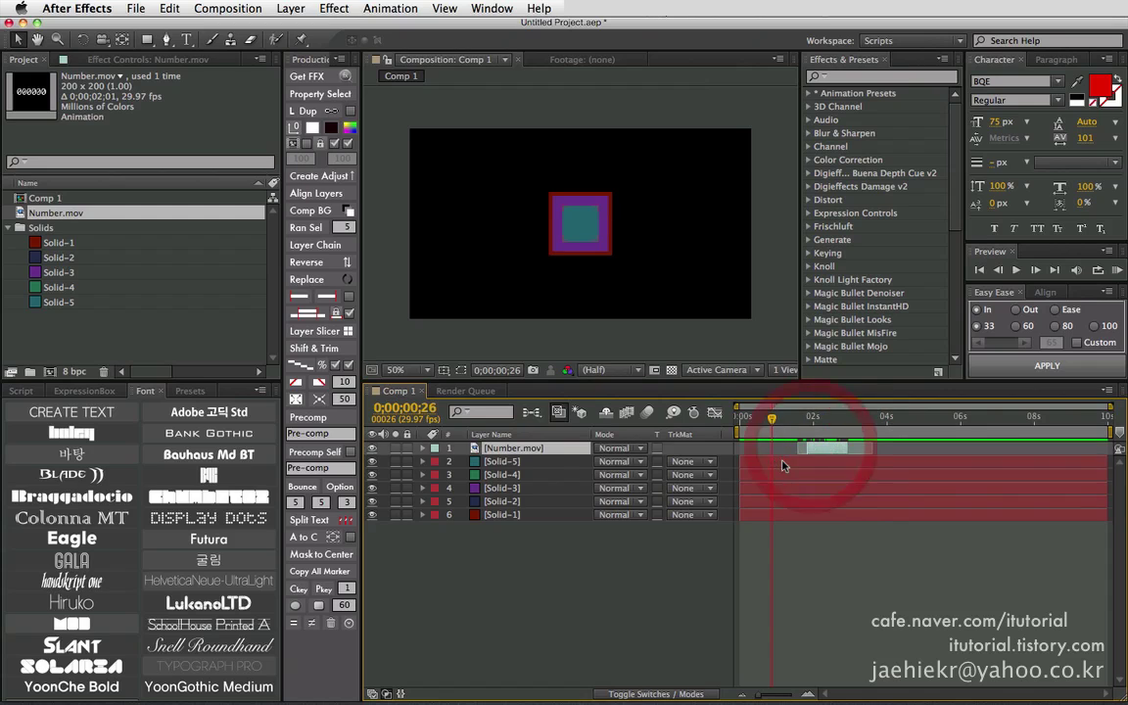
left_click_drag(586, 566, 499, 469)
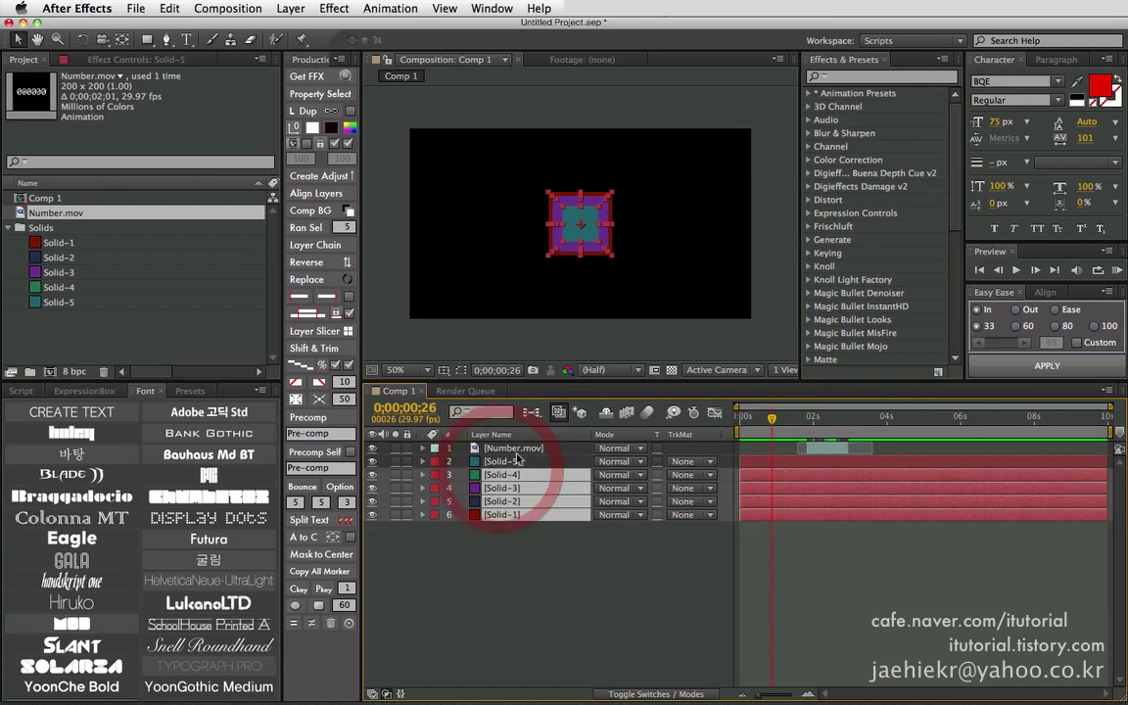
left_click(326, 296)
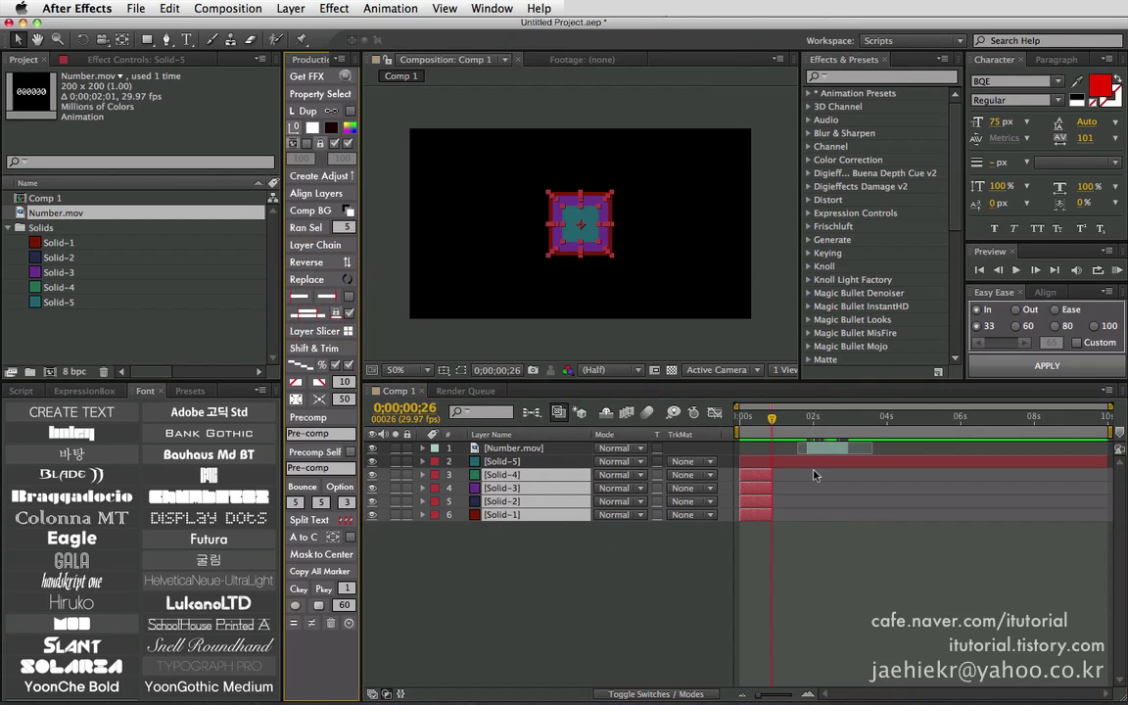
left_click(811, 458)
left_click(843, 418)
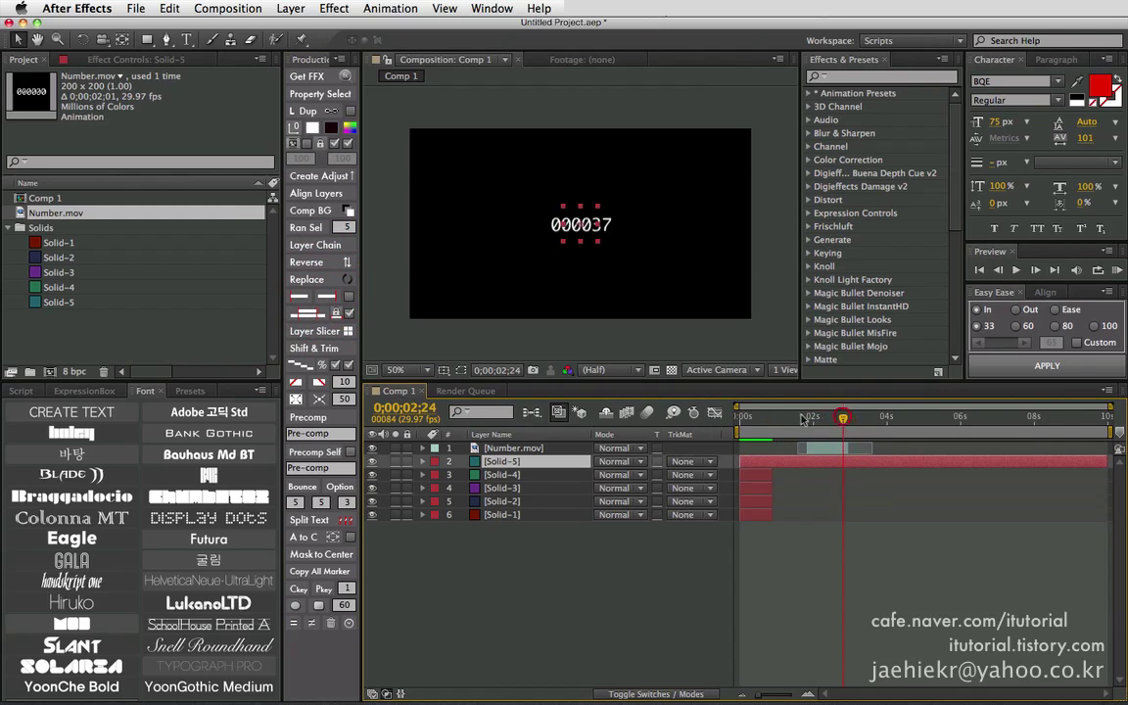
left_click(326, 296)
Move Solid-3 and Solid-1 later so Solid-1 starts last, then select all six layers
mouse_move(755, 488)
left_mouse_down()
mouse_move(796, 493)
mouse_move(777, 501)
mouse_move(777, 478)
left_mouse_up()
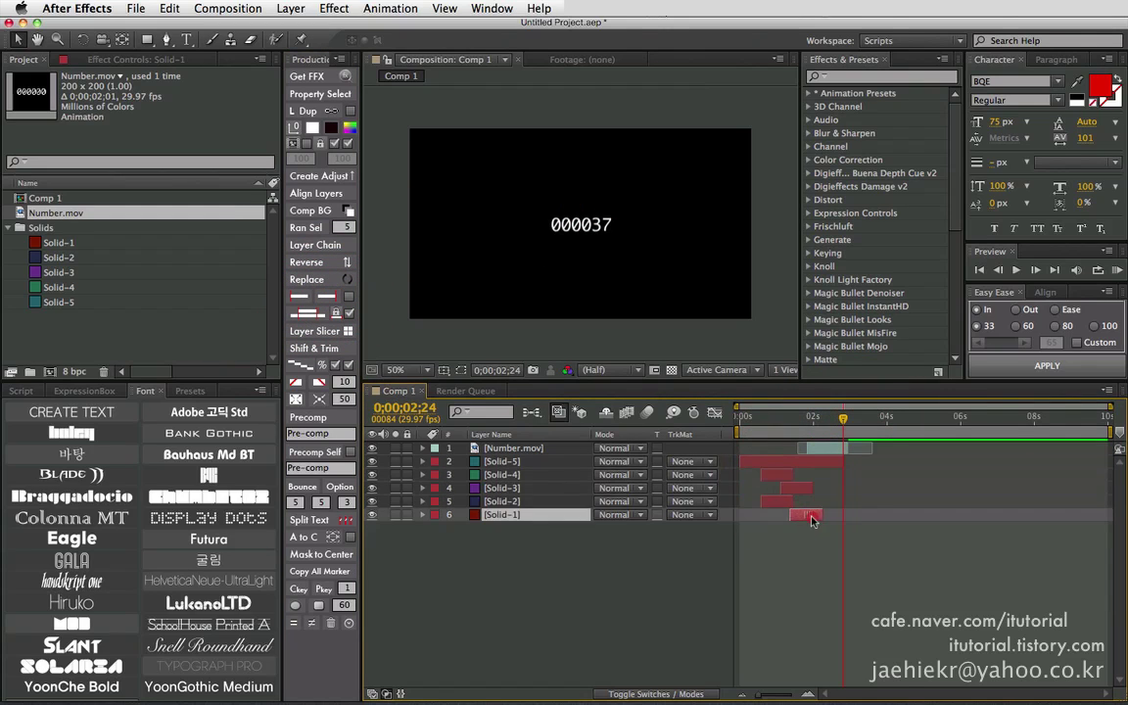
left_click_drag(757, 521, 820, 516)
left_click_drag(542, 554, 490, 436)
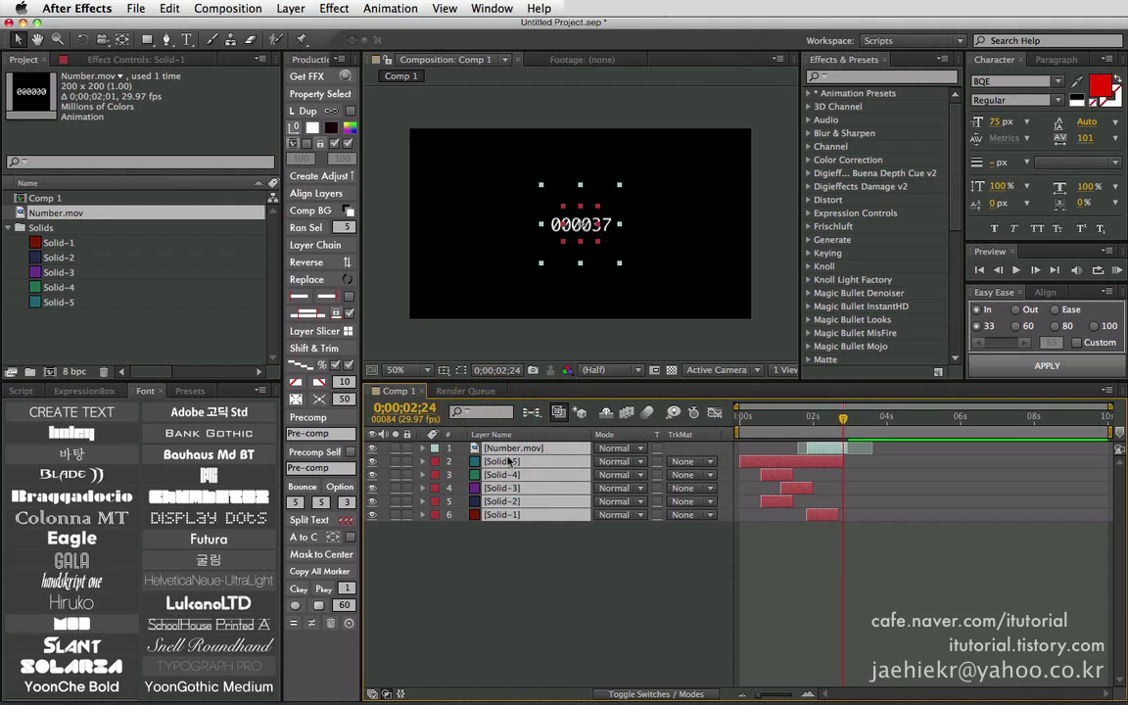
left_click(491, 546)
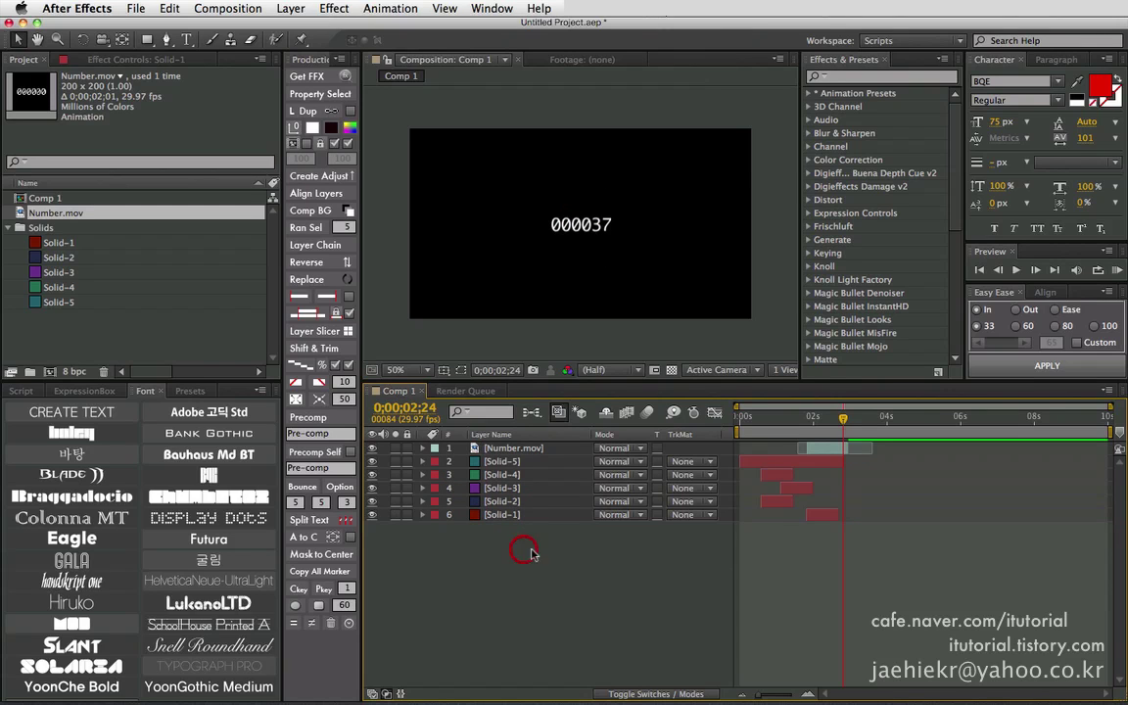
left_click_drag(484, 533, 428, 432)
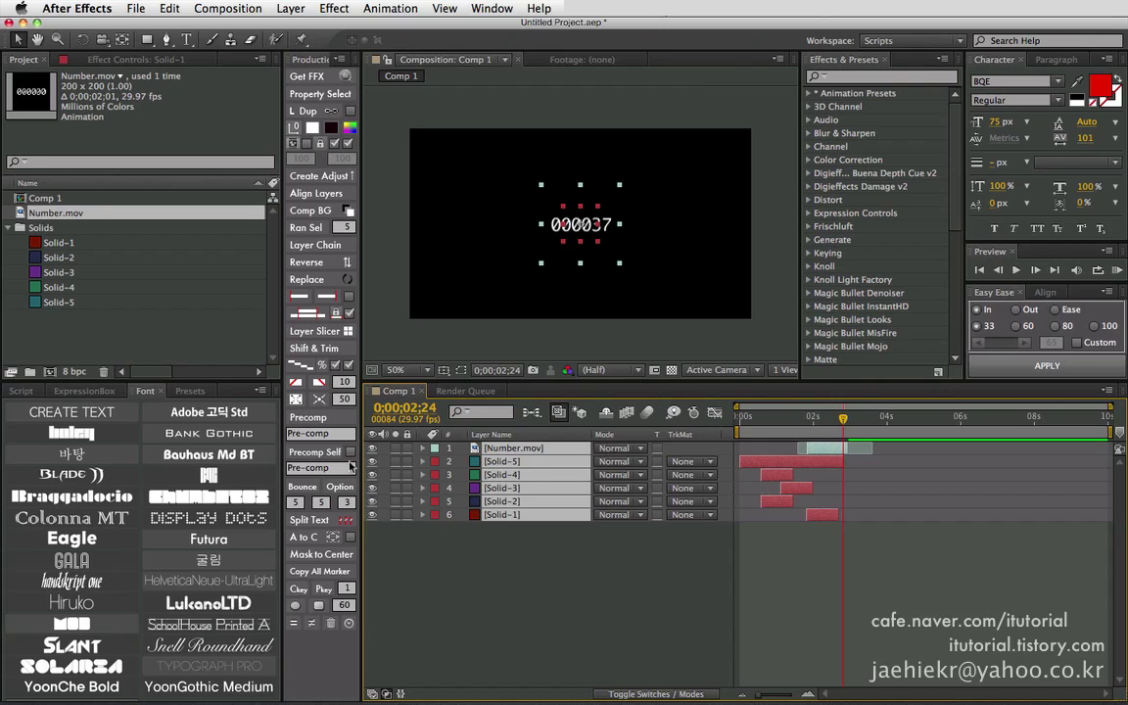
Trial Precomp Self on the layers, then slide all layers later in the timeline
left_click(326, 456)
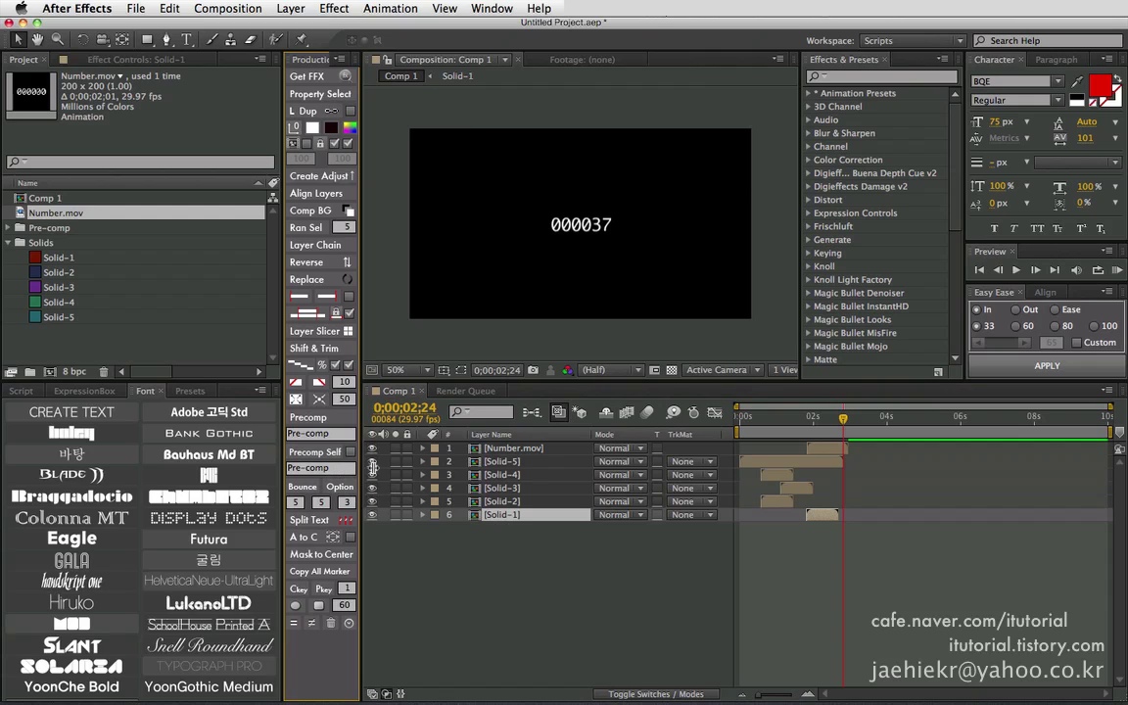
left_click(515, 434)
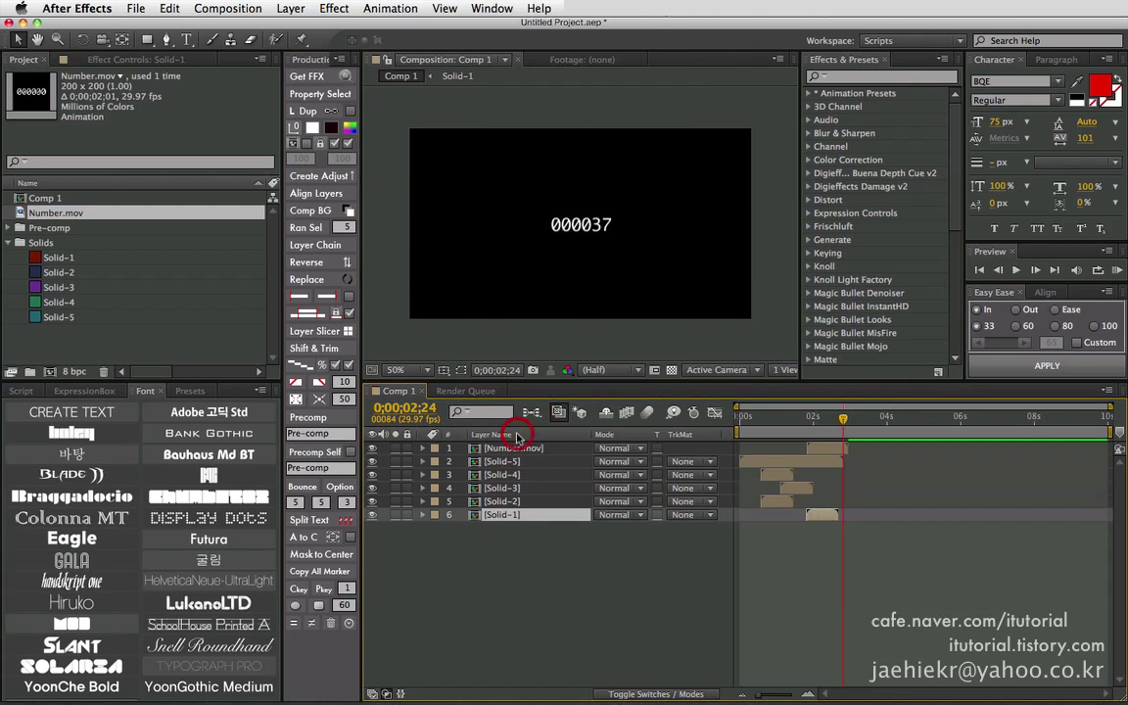
left_click(511, 460)
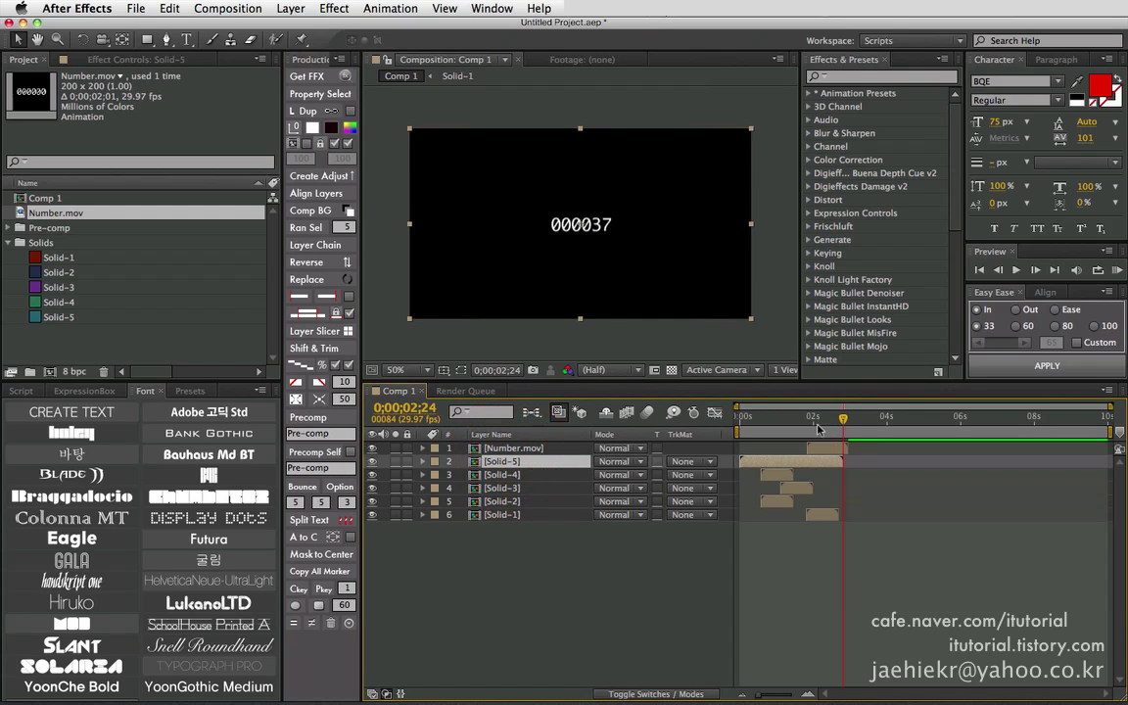
left_click_drag(750, 416, 815, 419)
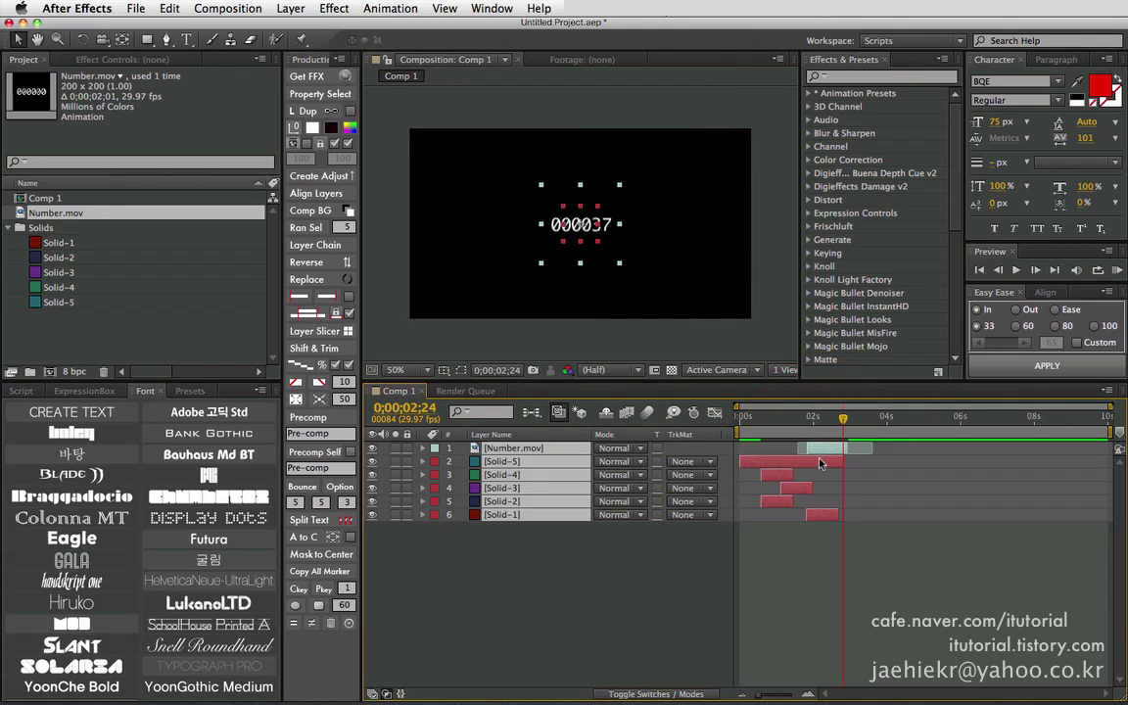
mouse_move(820, 463)
left_mouse_down()
mouse_move(852, 463)
mouse_move(846, 475)
left_mouse_up()
Run Precomp Self on all six layers, inspect the Pre-comp folder, then undo
left_click(762, 537)
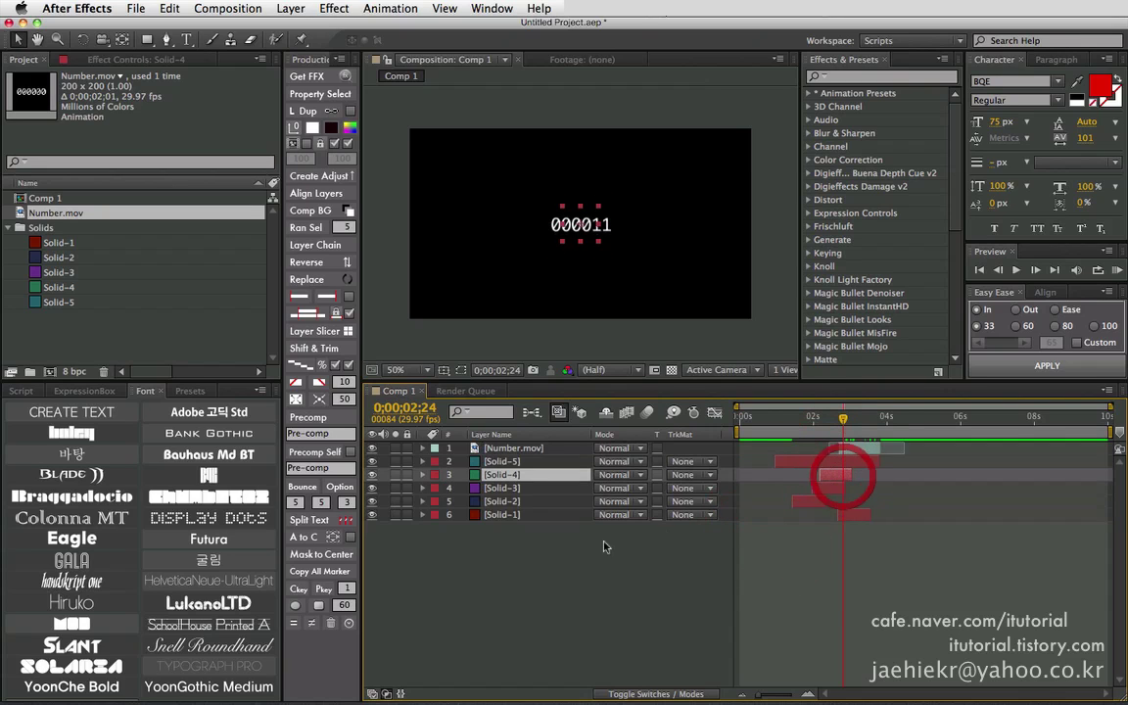
left_click_drag(604, 546, 477, 442)
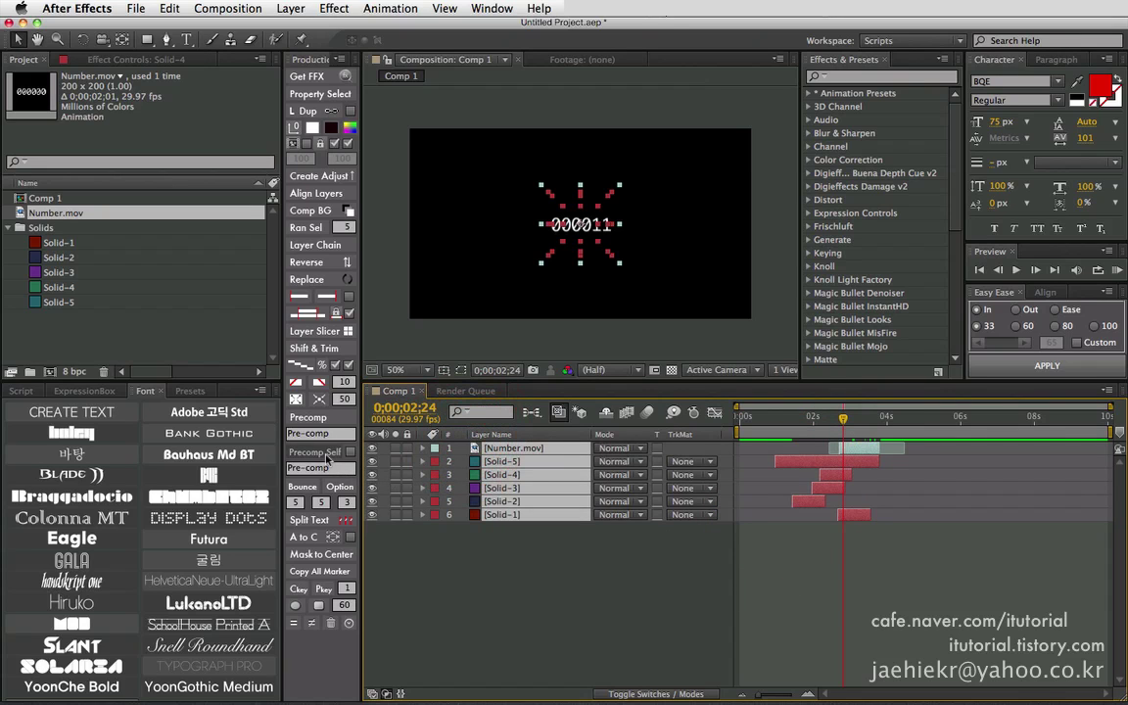
left_click(328, 456)
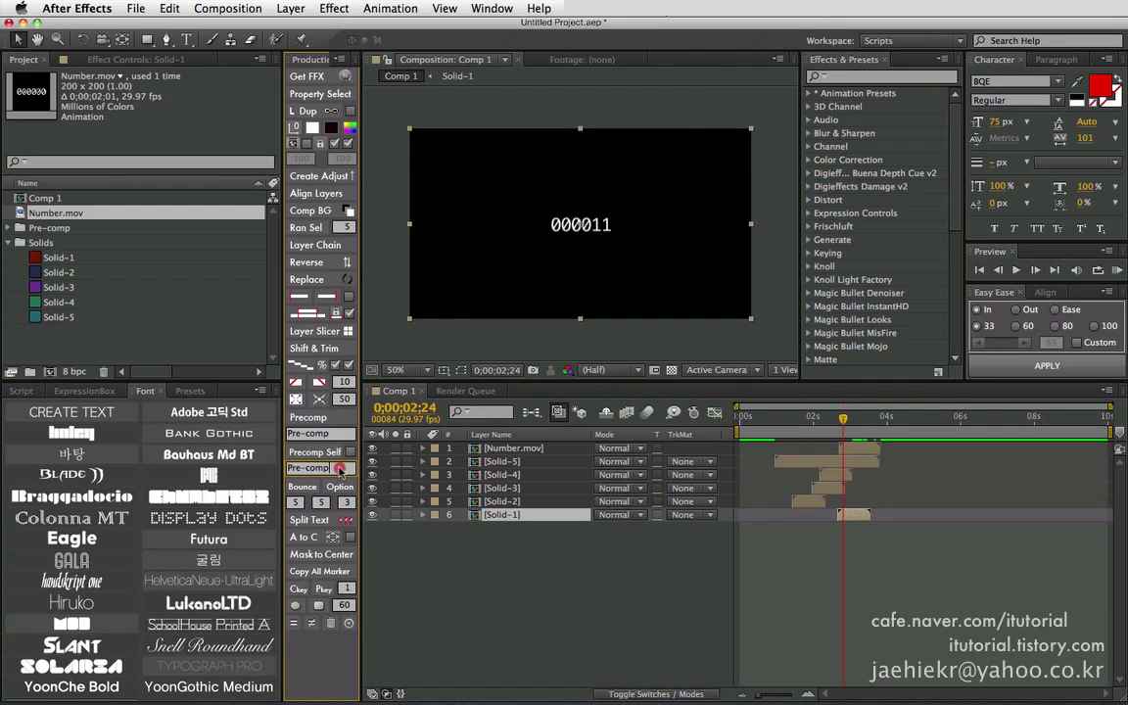
left_click(308, 467)
left_click(9, 227)
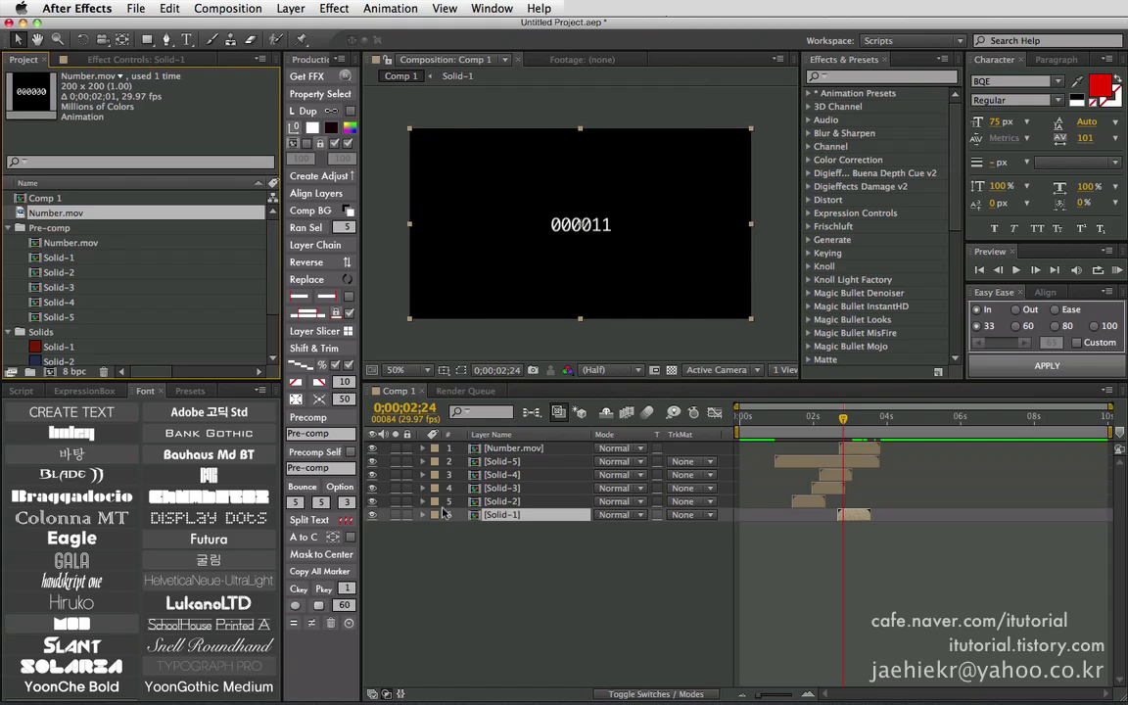
key("ctrl+z")
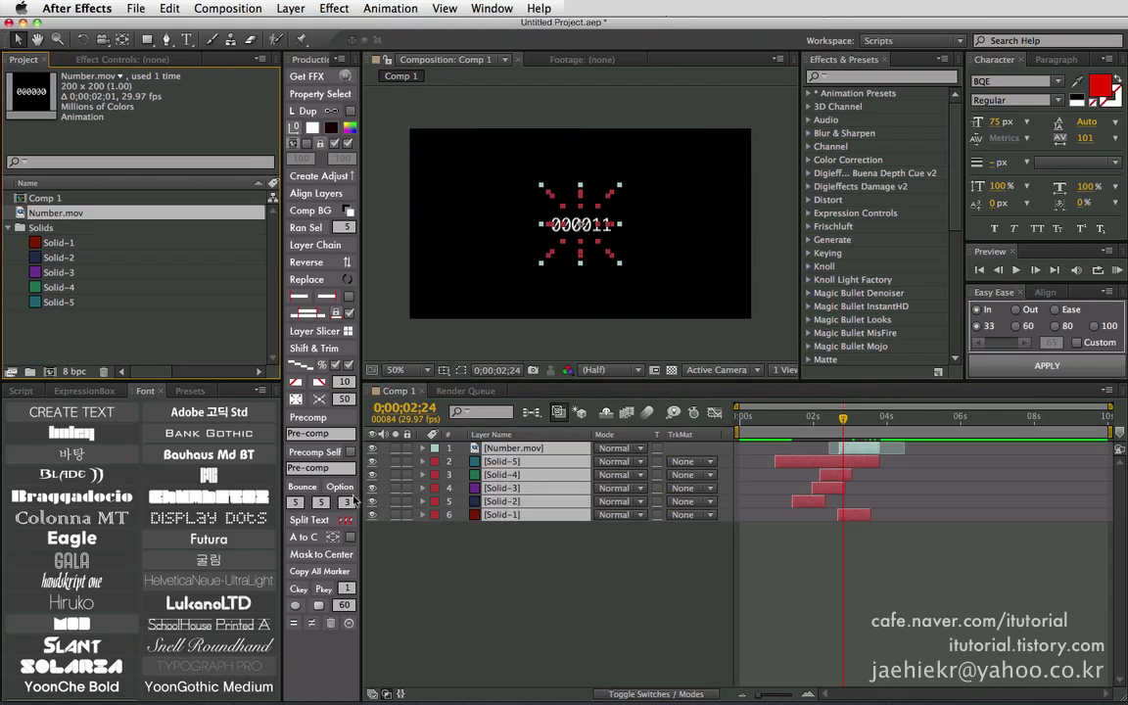
Name the self-precompose 'test', run it on all six layers, and expand the resulting test folder
left_click(319, 470)
type("test")
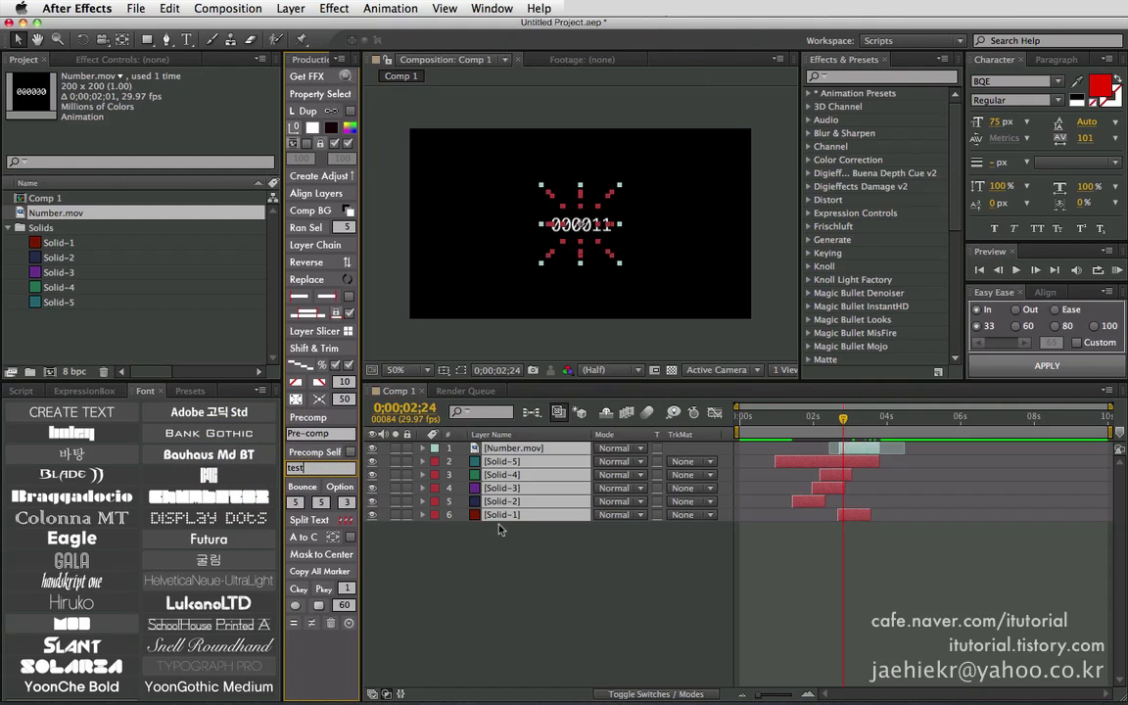
left_click(316, 452)
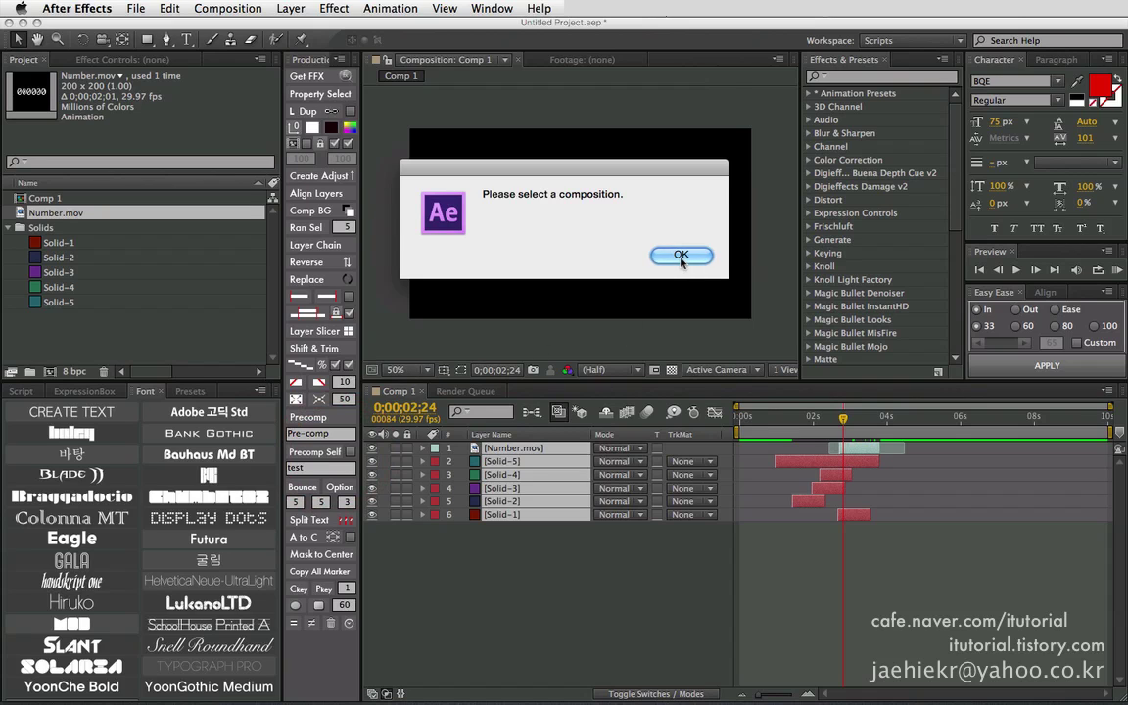
left_click(682, 257)
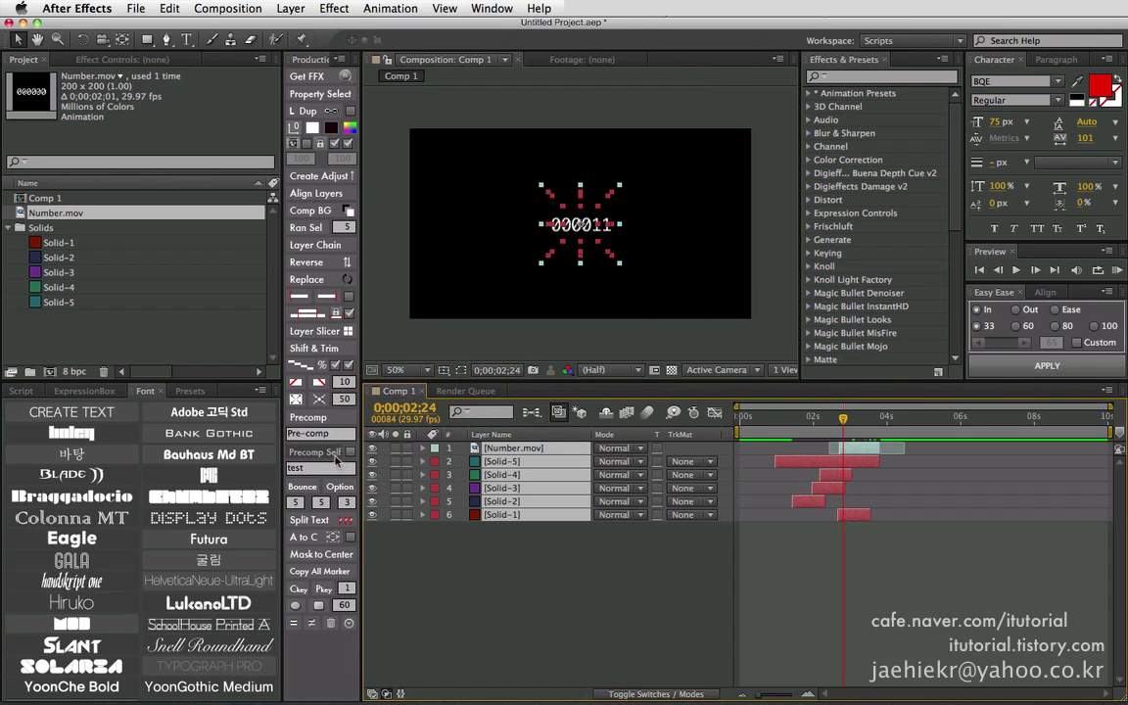
left_click(334, 454)
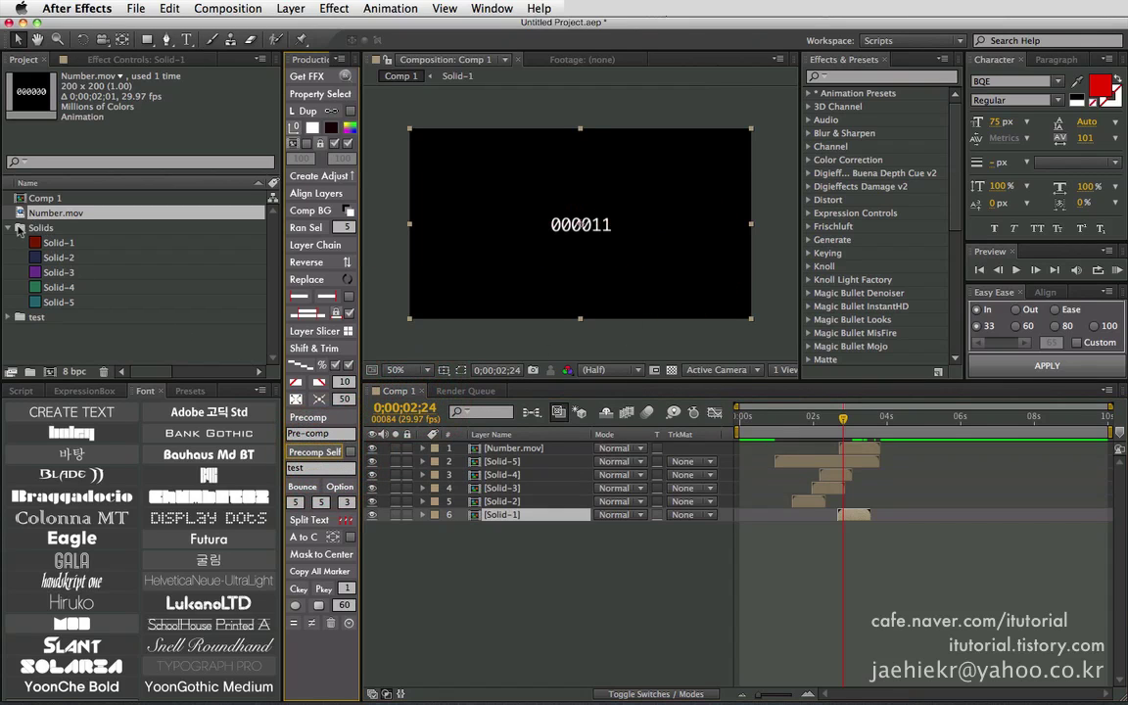
left_click(10, 318)
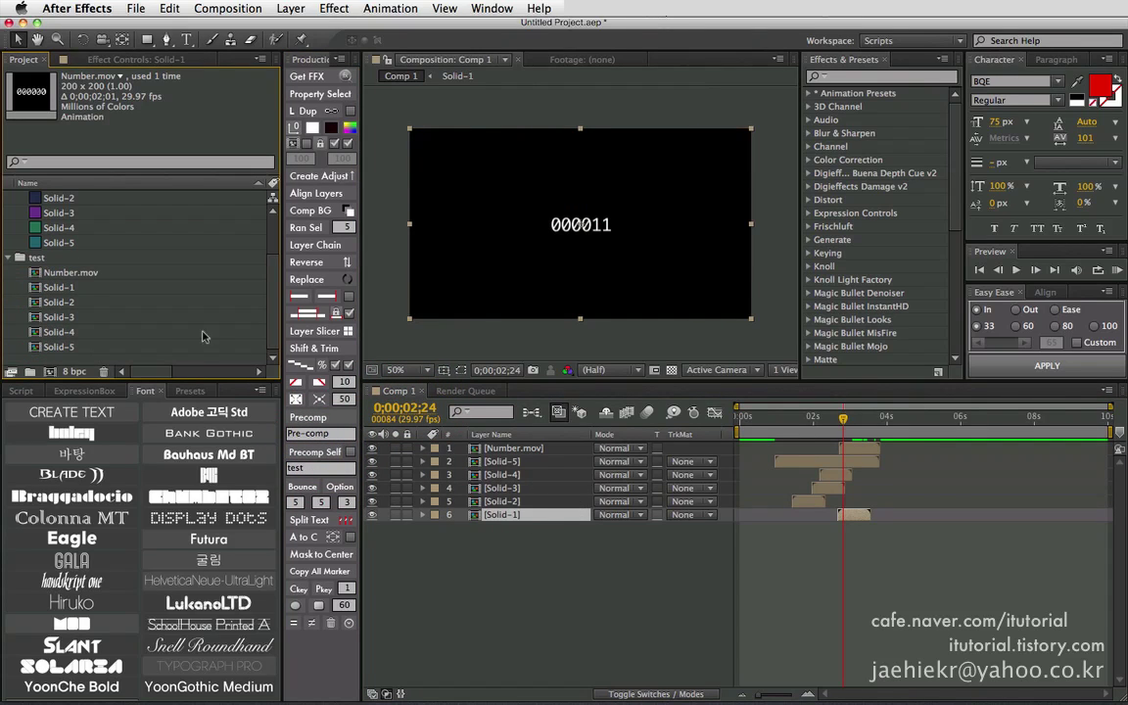
Undo the test precompose and select Solid-5 with the current time at 2;20
key("ctrl+z")
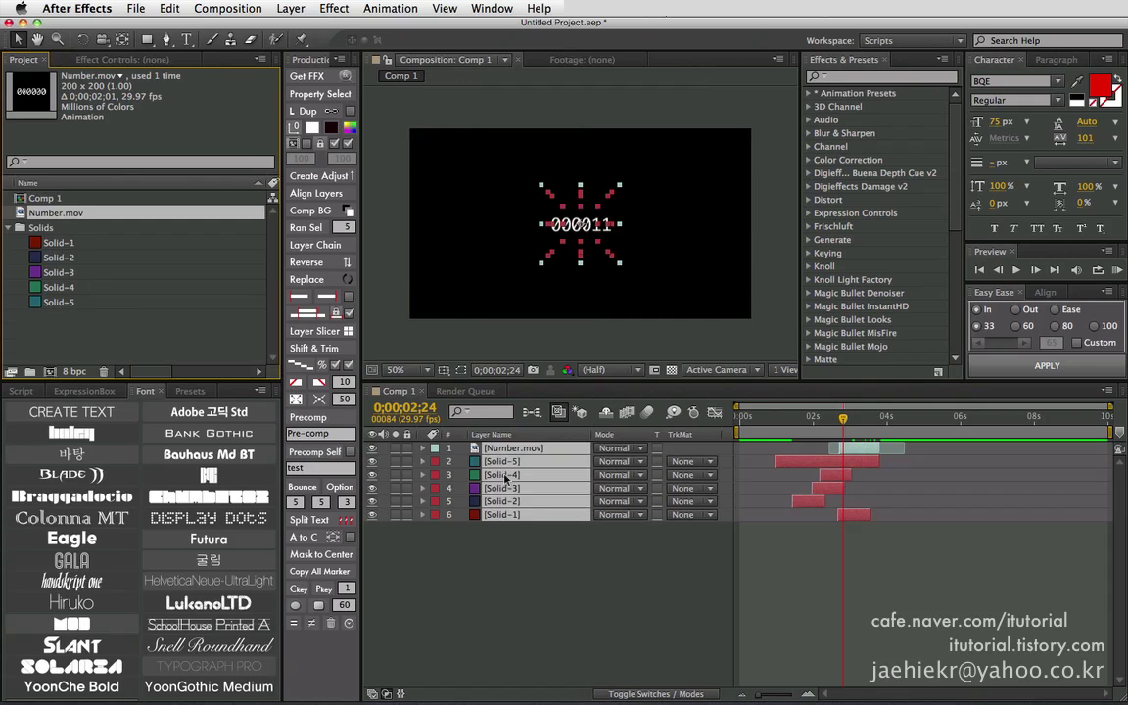
left_click(419, 529)
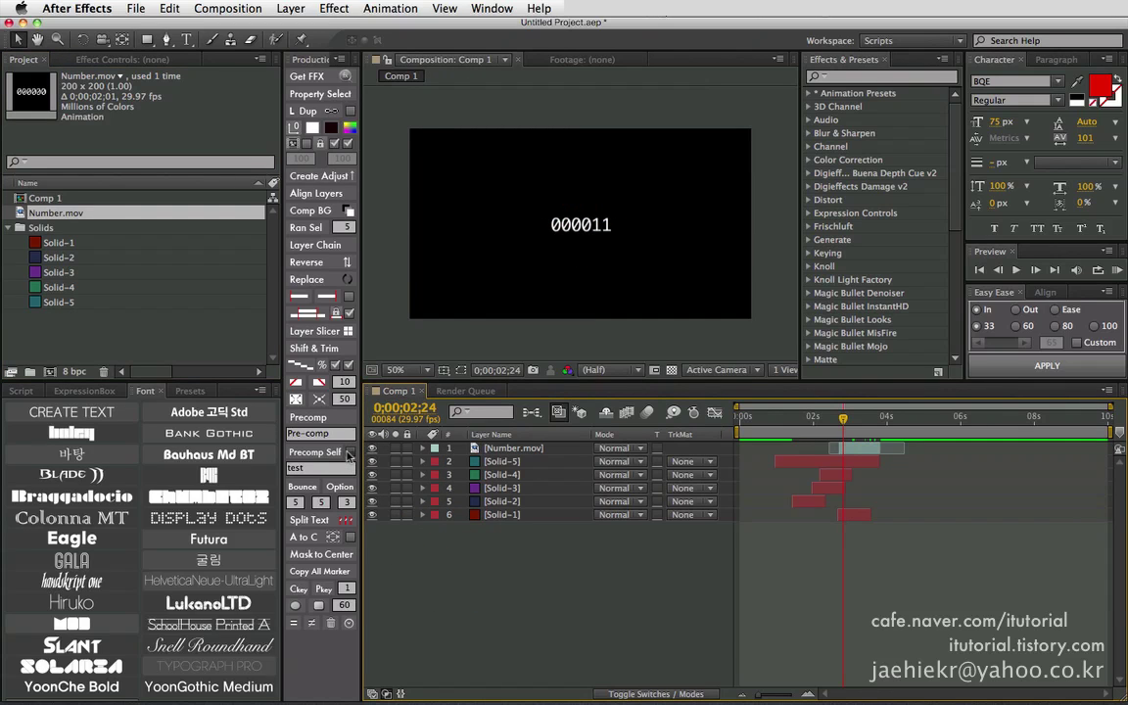
left_click(501, 462)
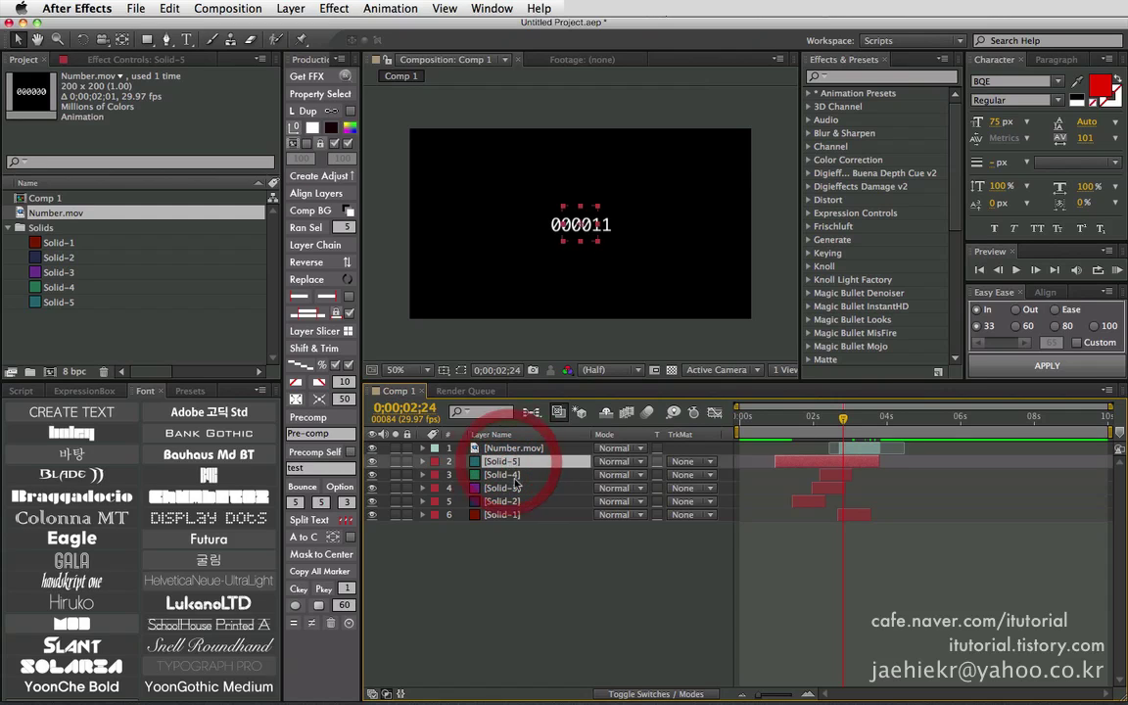
left_click(501, 475)
left_click(503, 488)
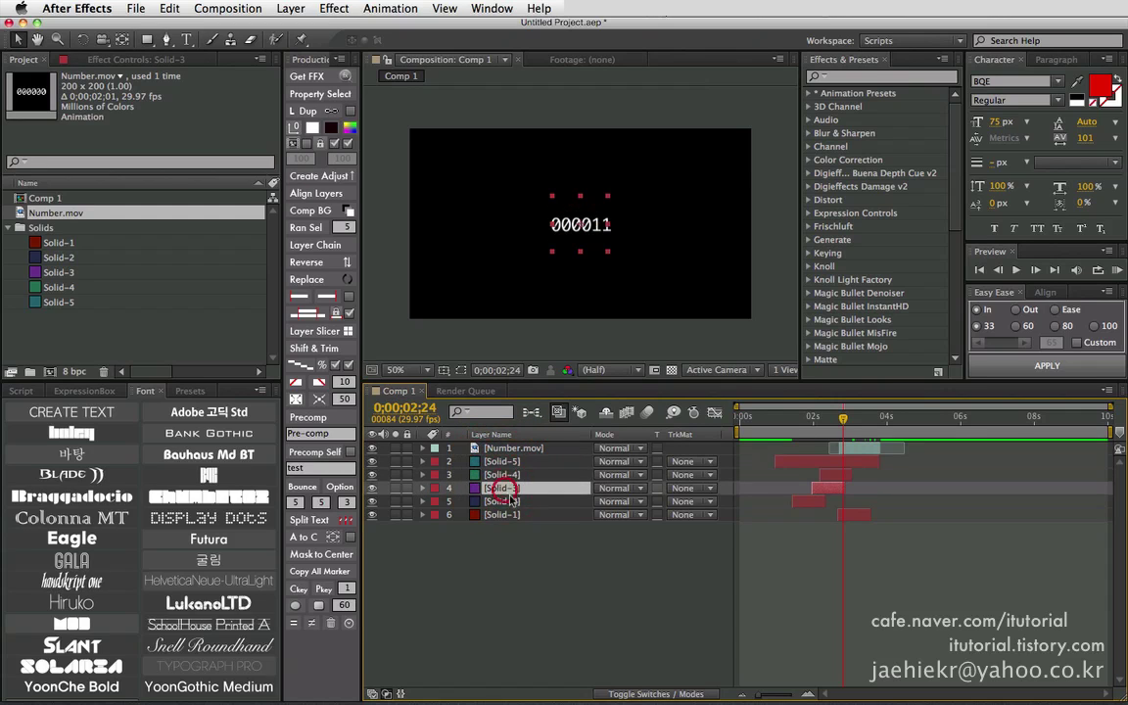
left_click(509, 501)
left_click(501, 514)
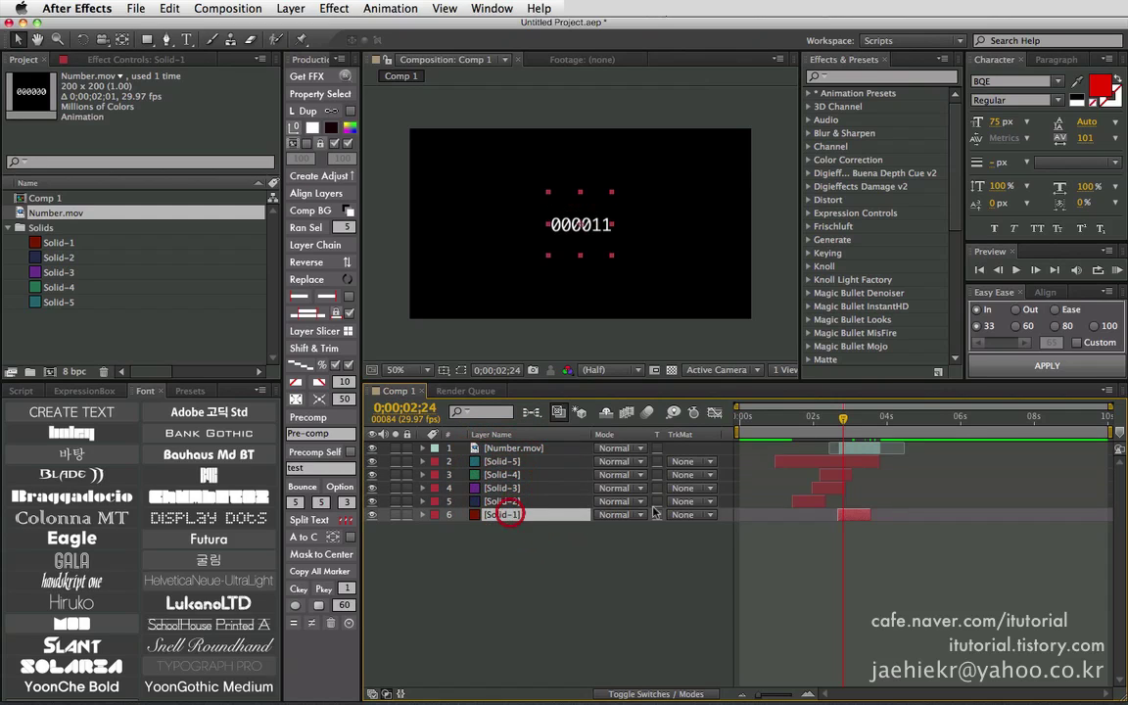
left_click(807, 419)
left_click_drag(807, 419, 837, 419)
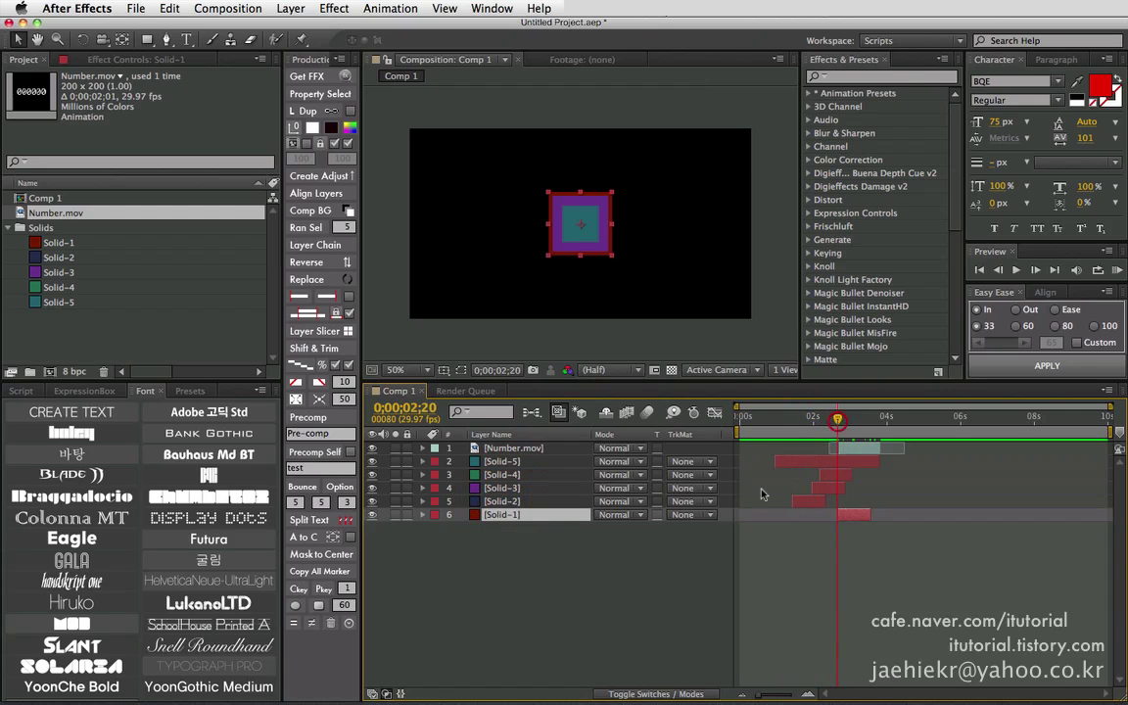
left_click(516, 607)
left_click(501, 461)
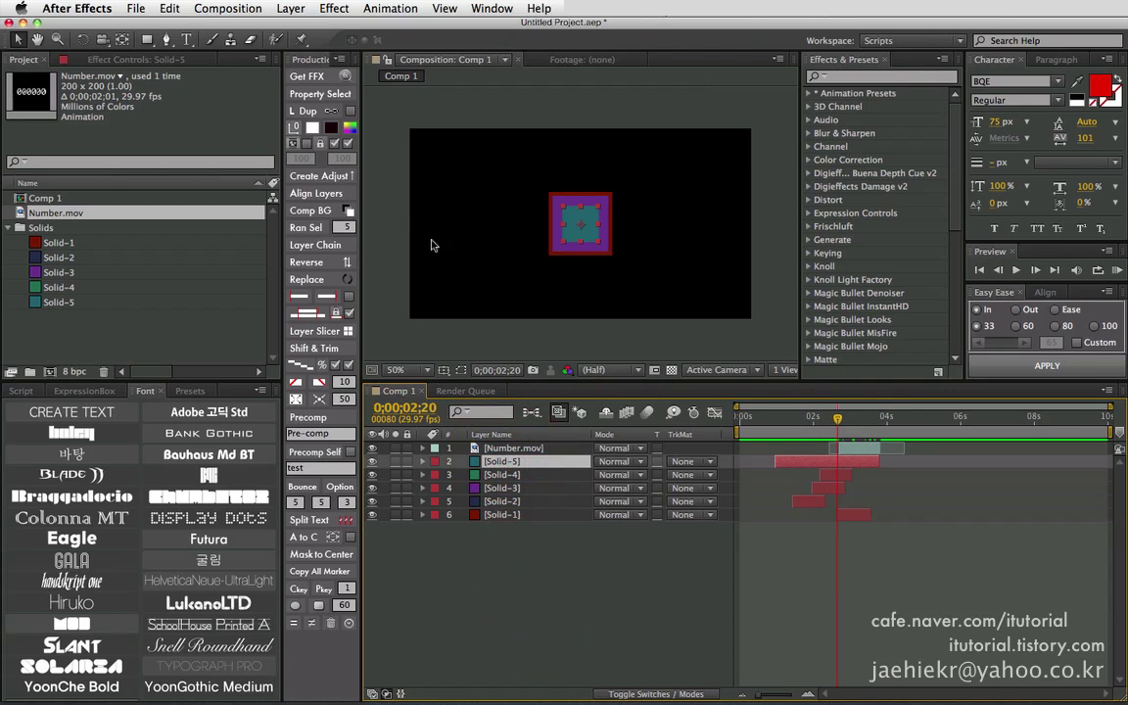
Preview Pre-compose's move-all-attributes option for Solid-5, cancel, then select all six layers
left_click(290, 9)
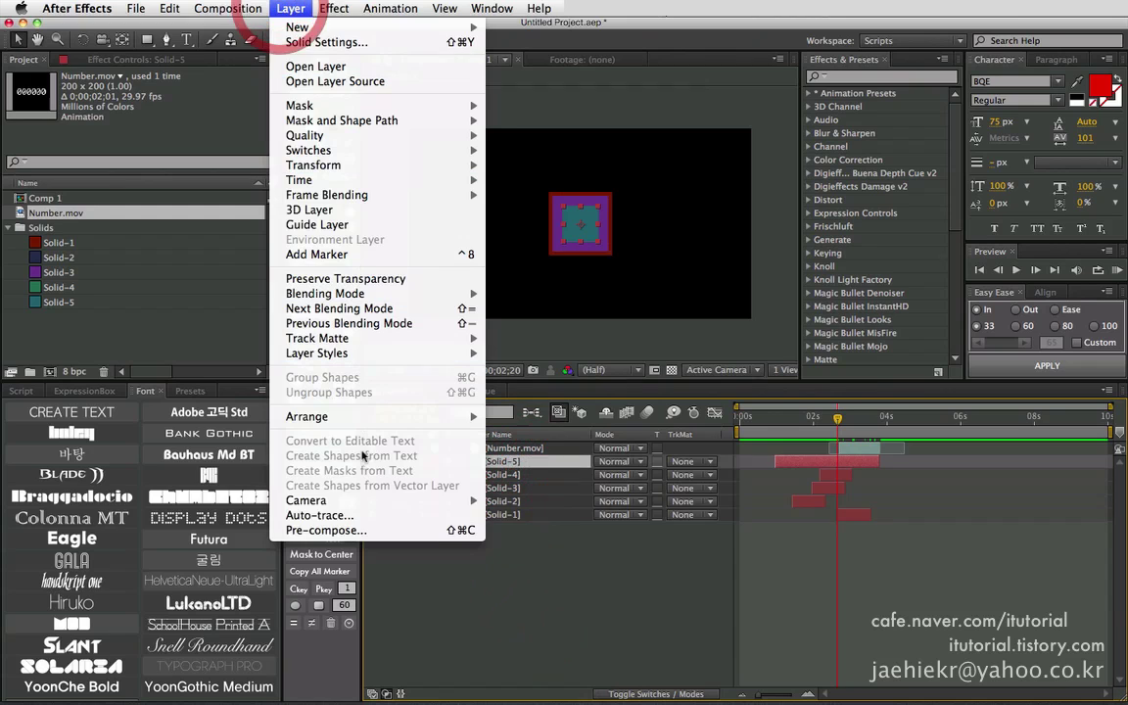
left_click(382, 531)
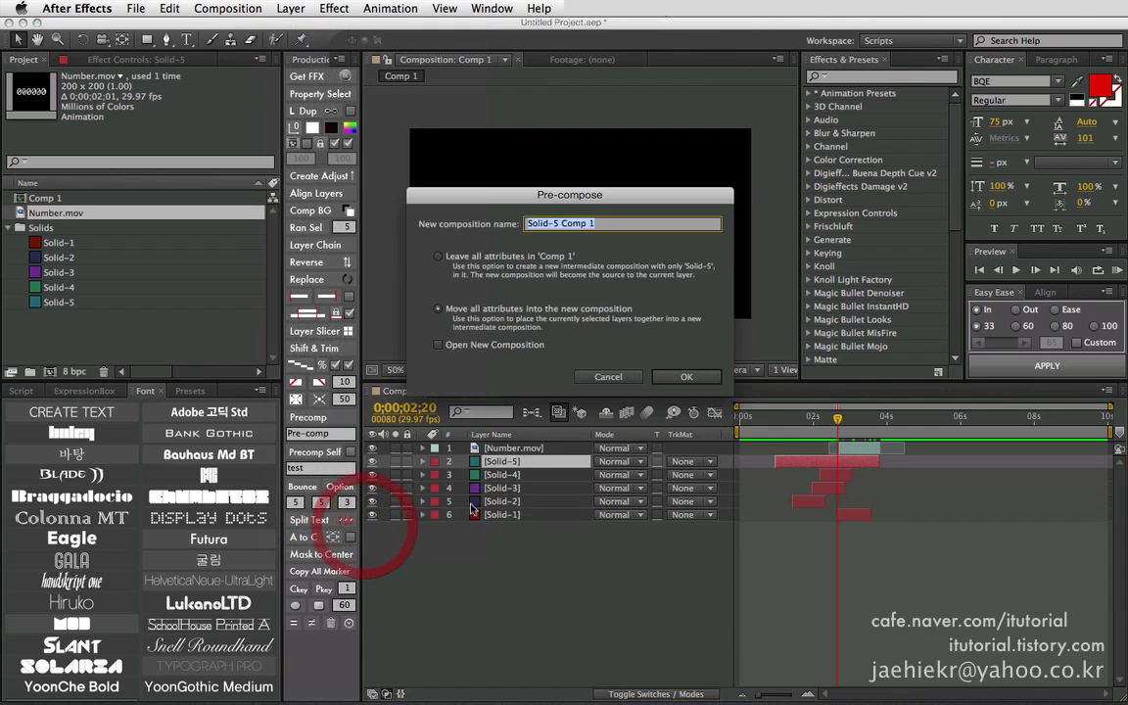
left_click(464, 261)
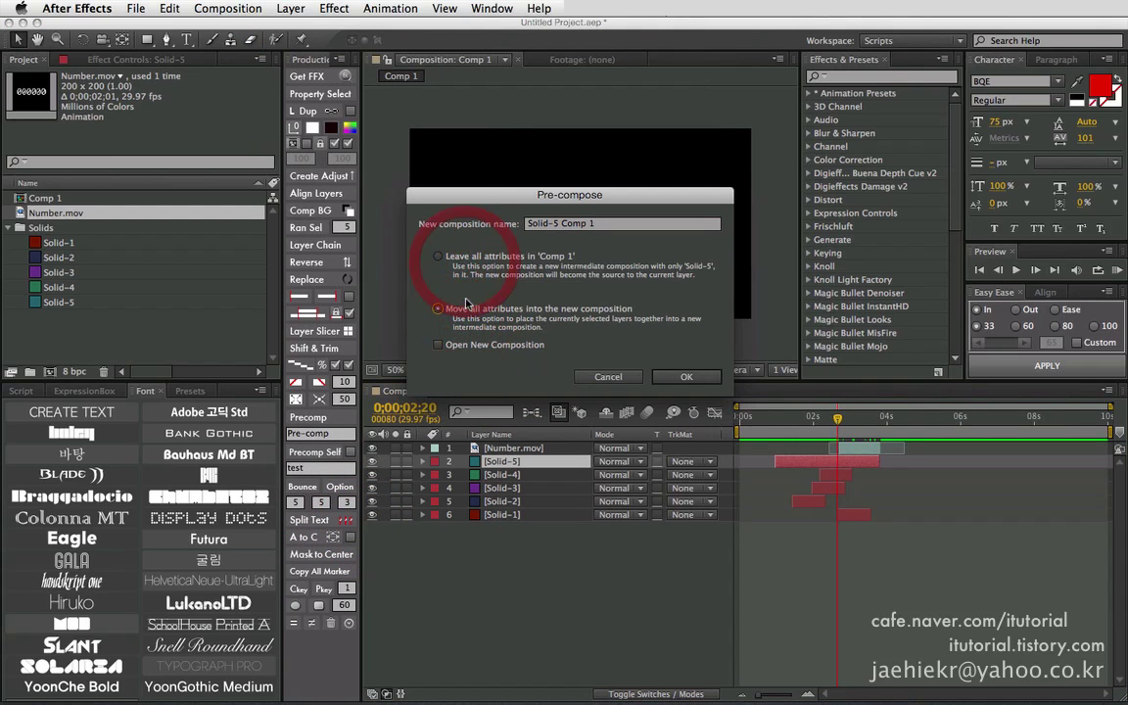
key("Escape")
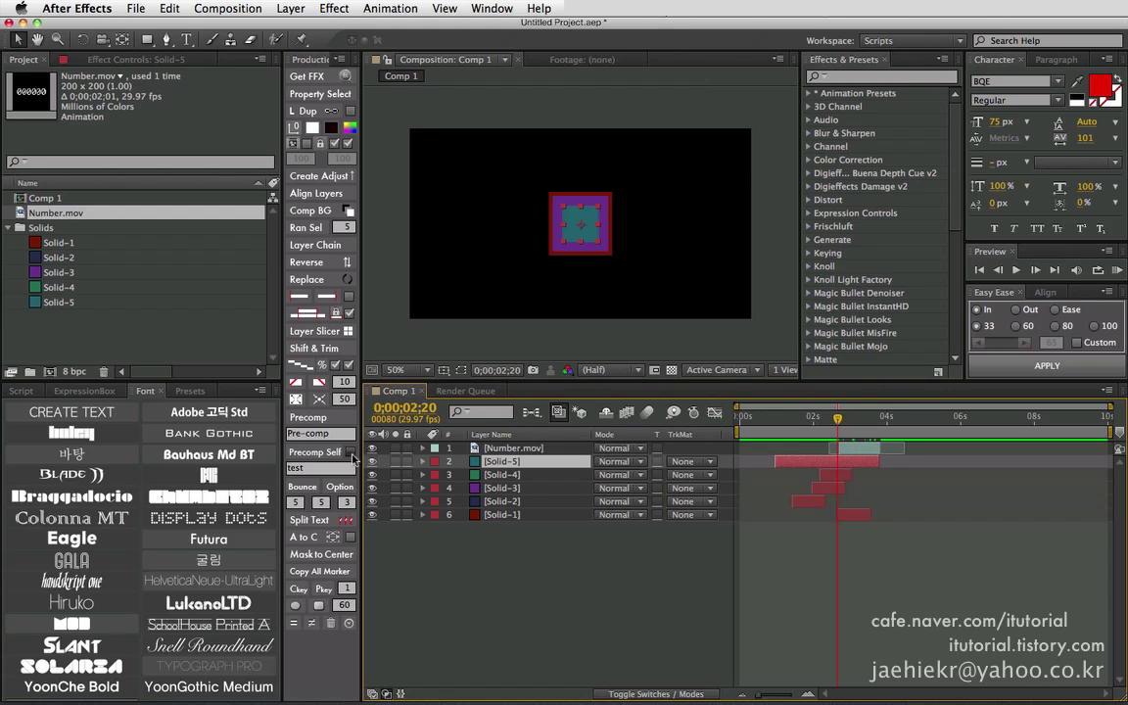
left_click_drag(529, 554, 479, 440)
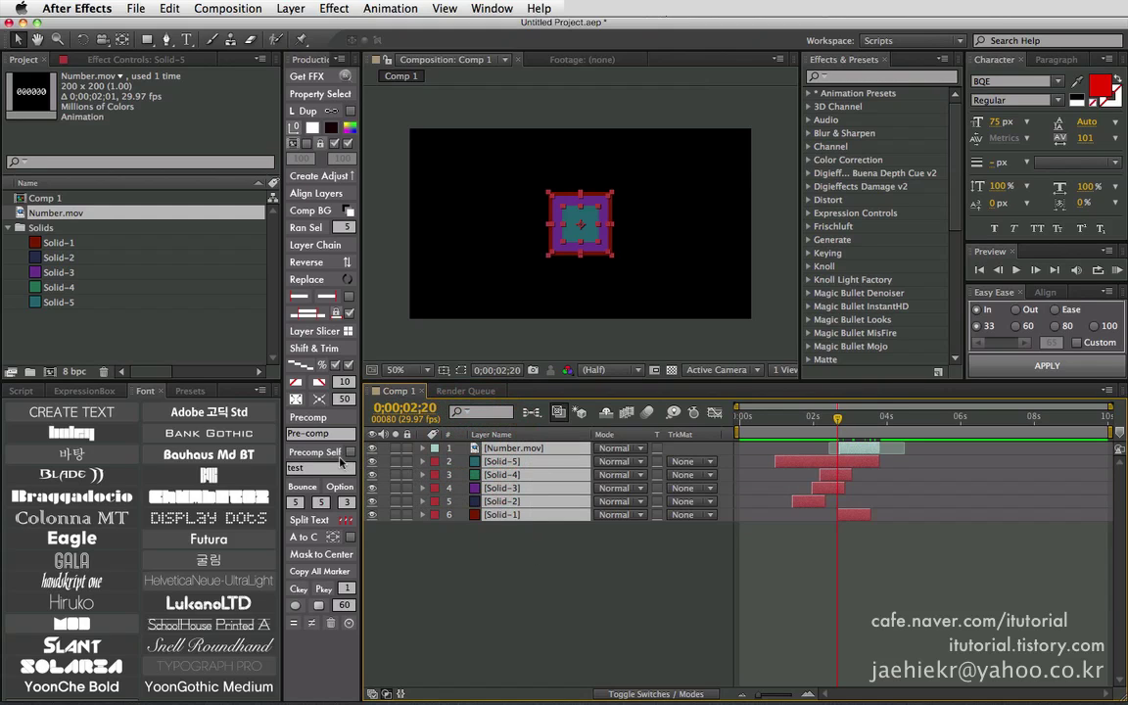
left_click(333, 453)
left_click(331, 453)
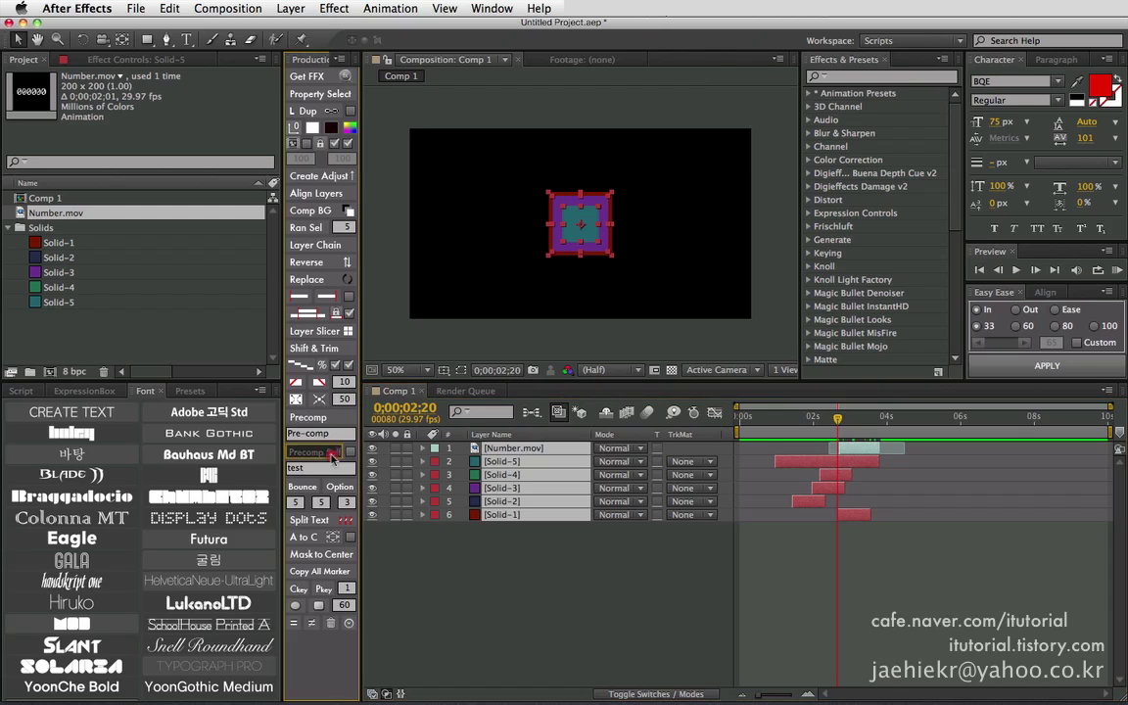
left_click(510, 565)
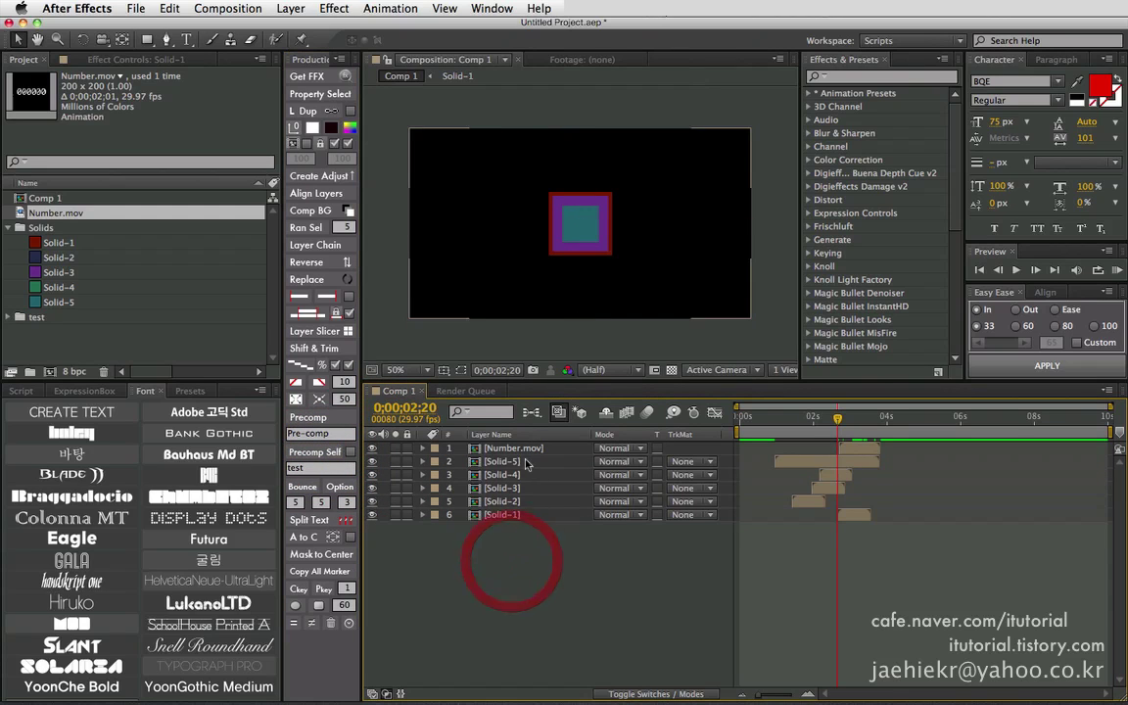
left_click(510, 462)
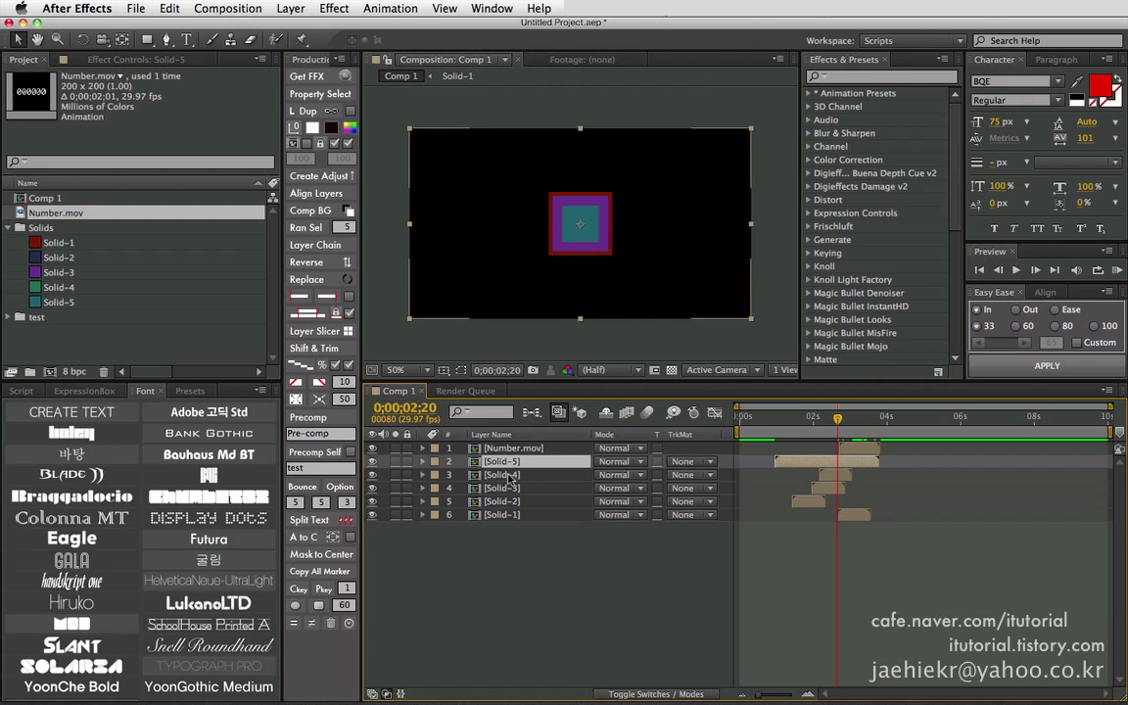
left_click(505, 474)
left_click(505, 488)
left_click(505, 502)
left_click(517, 515)
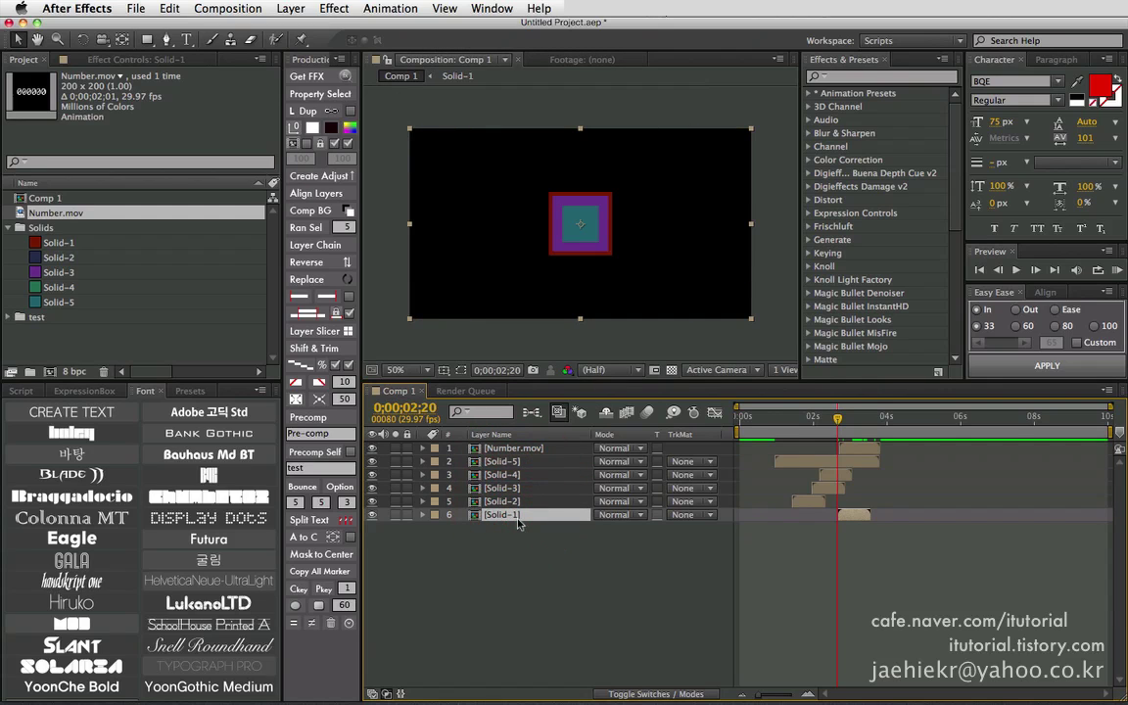
key("super+a")
left_click(492, 432)
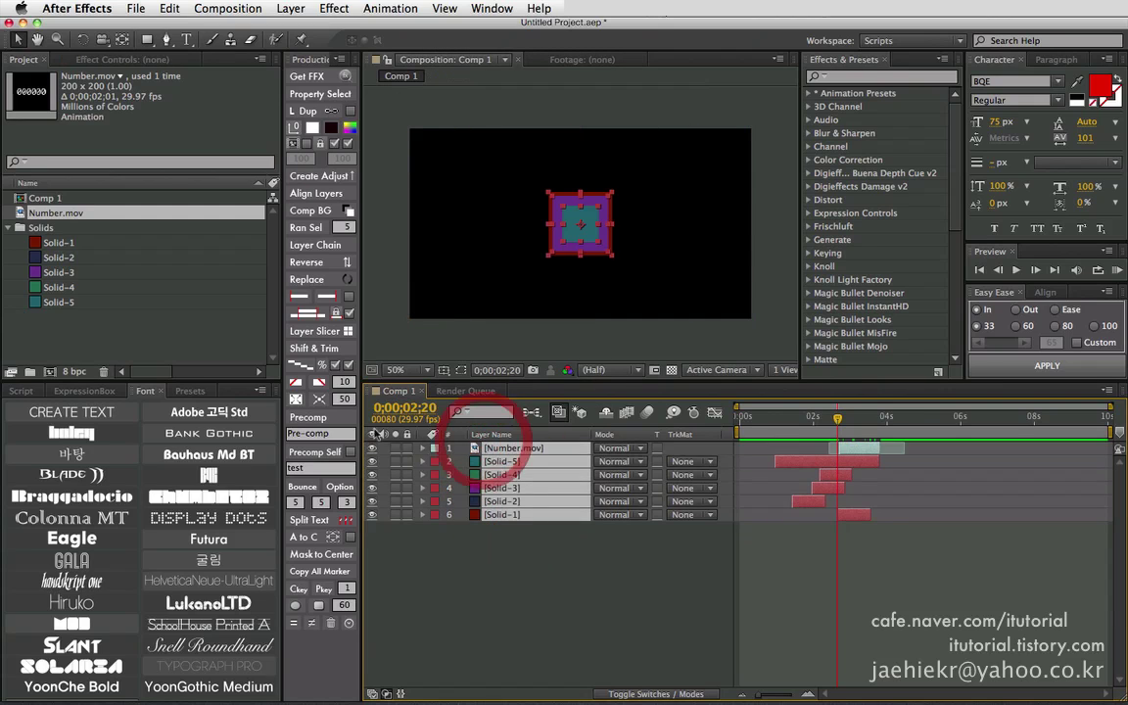
left_click(319, 454)
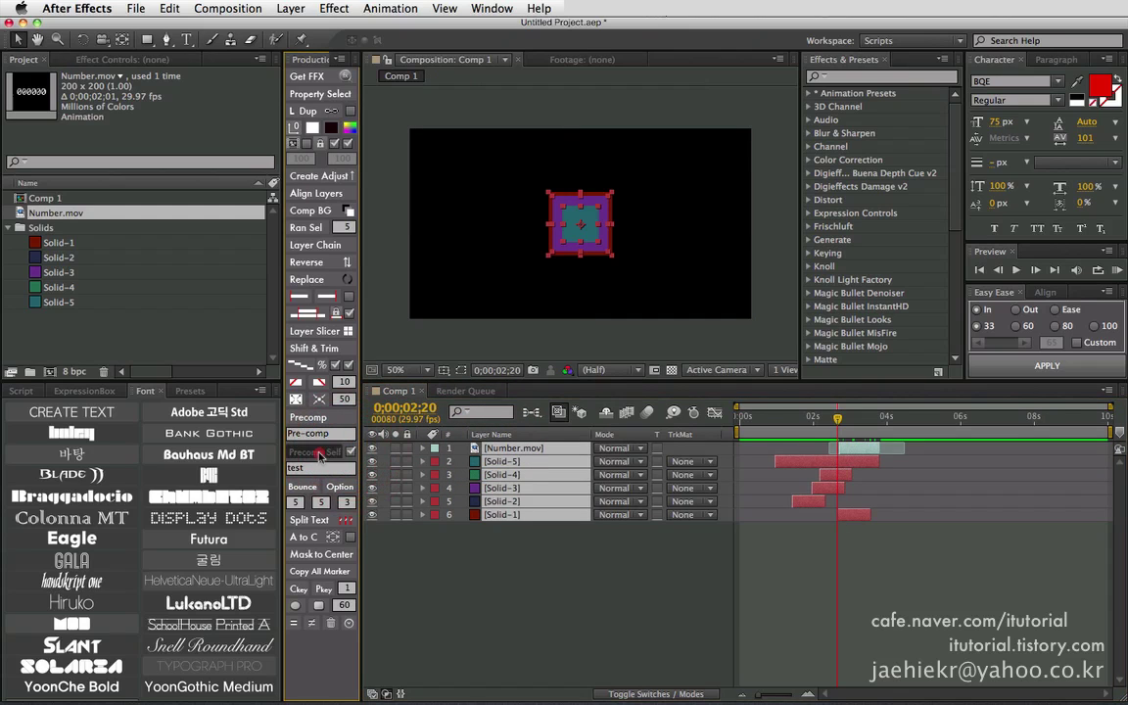
left_click(295, 7)
left_click(468, 530)
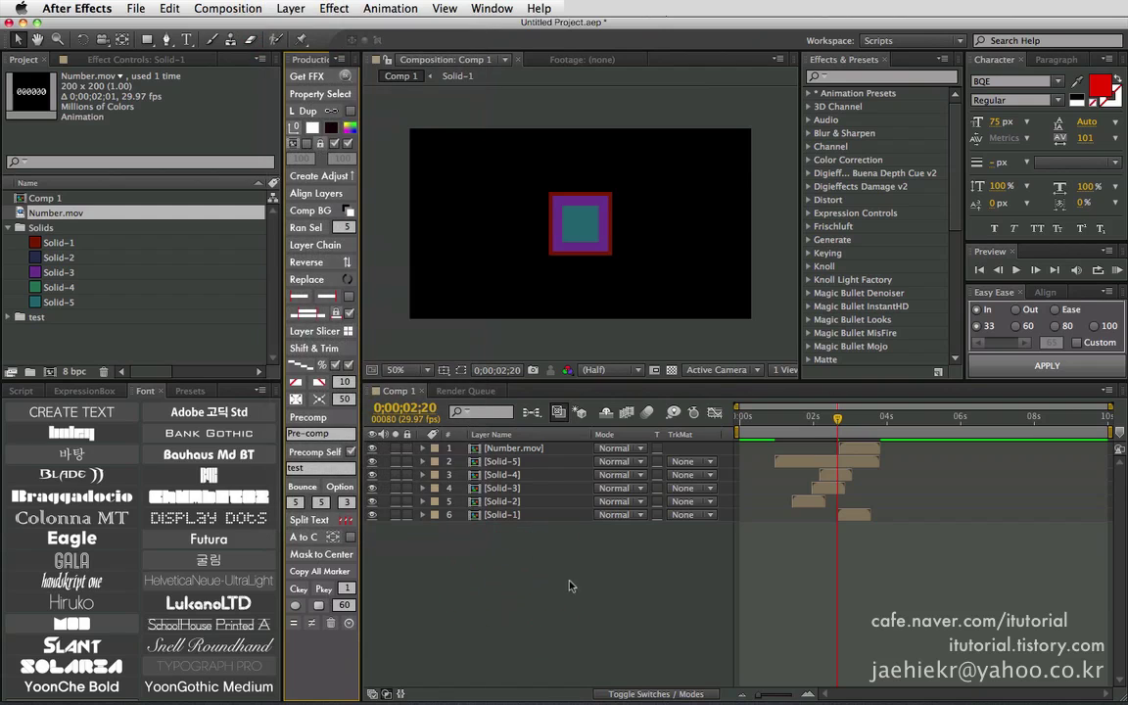
left_click(571, 584)
left_click(504, 461)
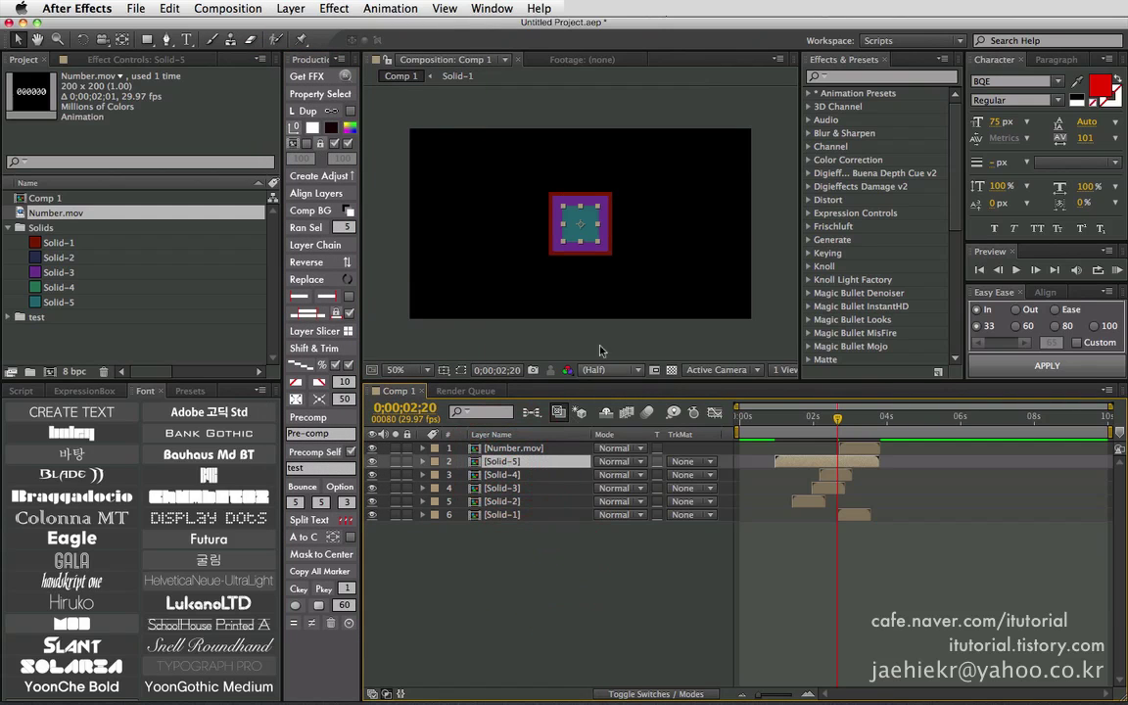
left_click(503, 475)
left_click(505, 487)
left_click(507, 501)
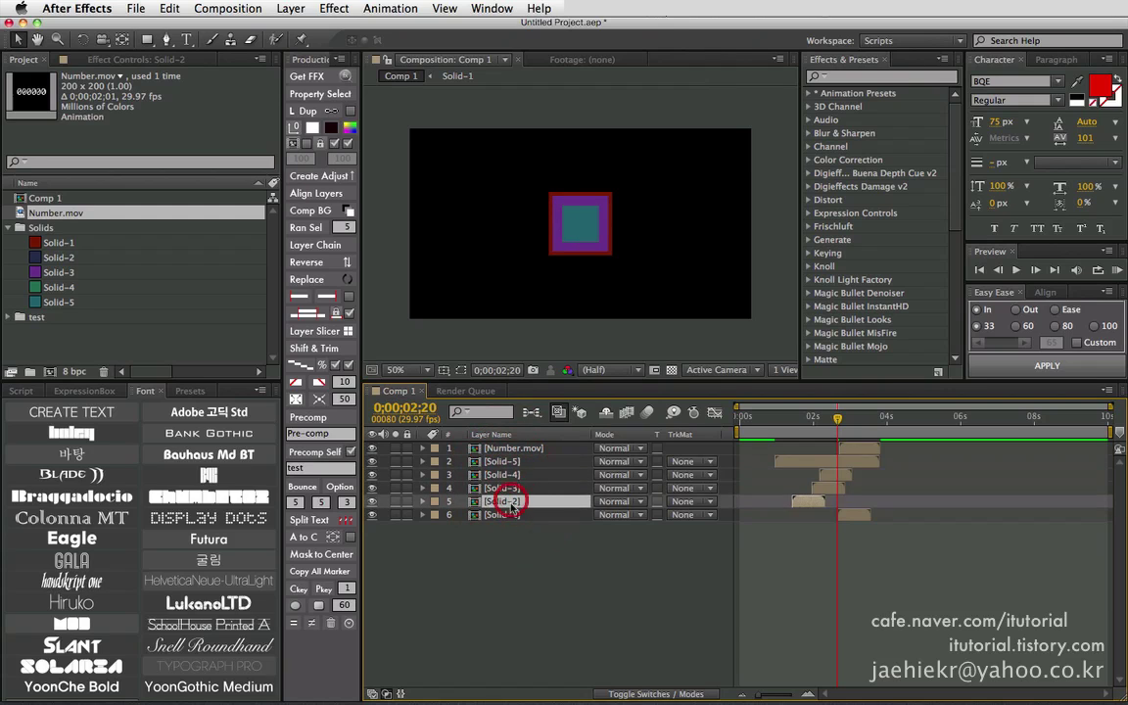
left_click(504, 514)
left_click(505, 448)
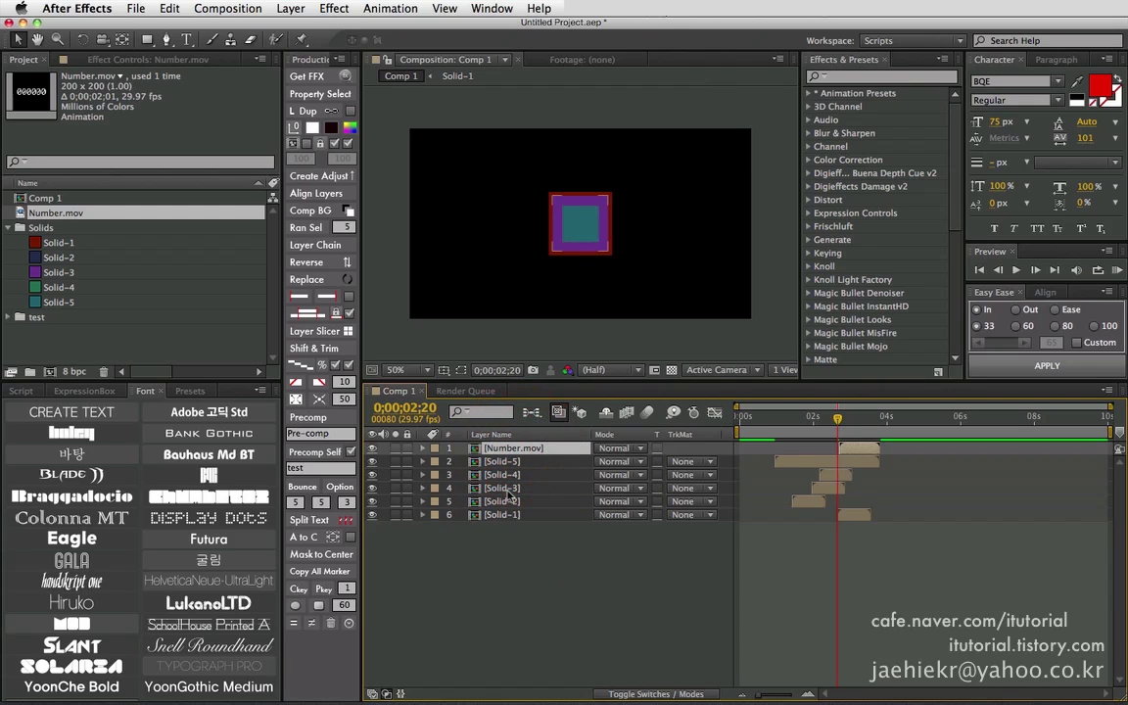
left_click(502, 461)
left_click(503, 475)
left_click(502, 487)
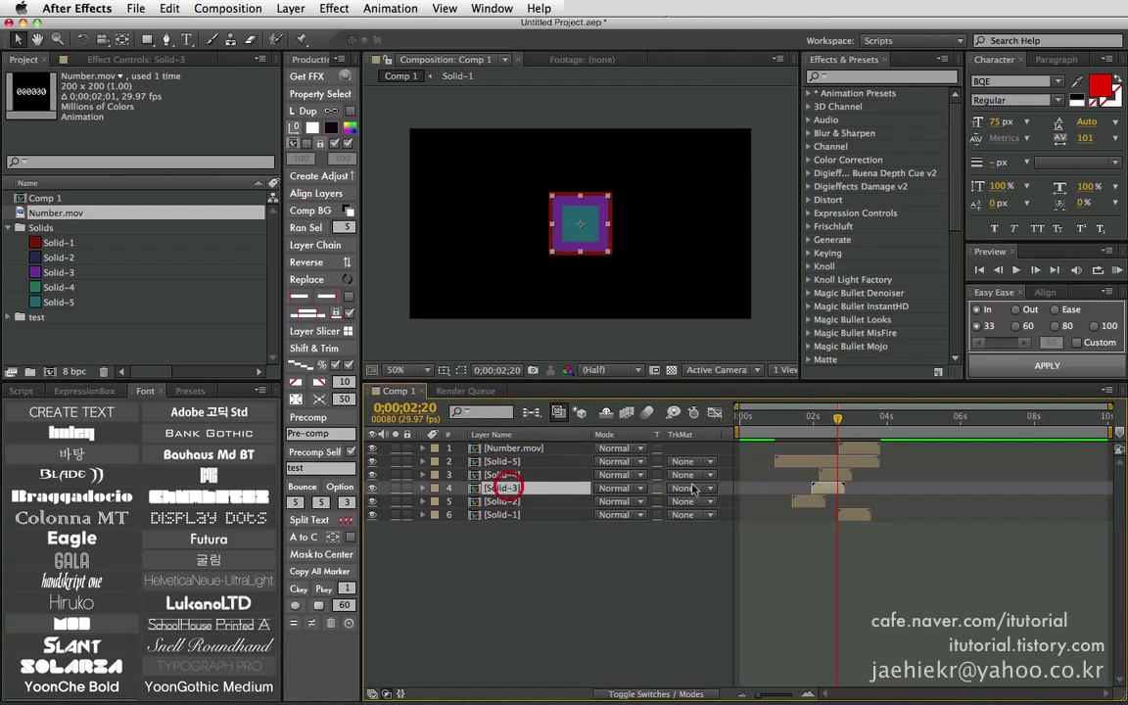
left_click(856, 416)
left_click(517, 450)
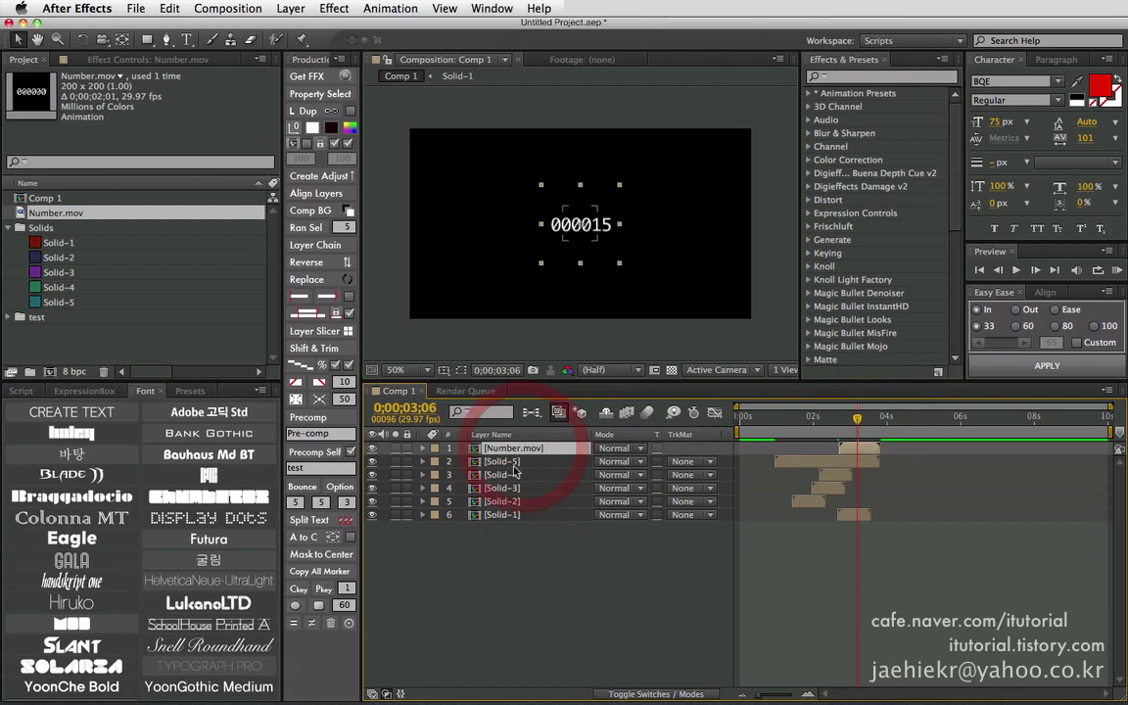
left_click(502, 475)
key("ctrl+a")
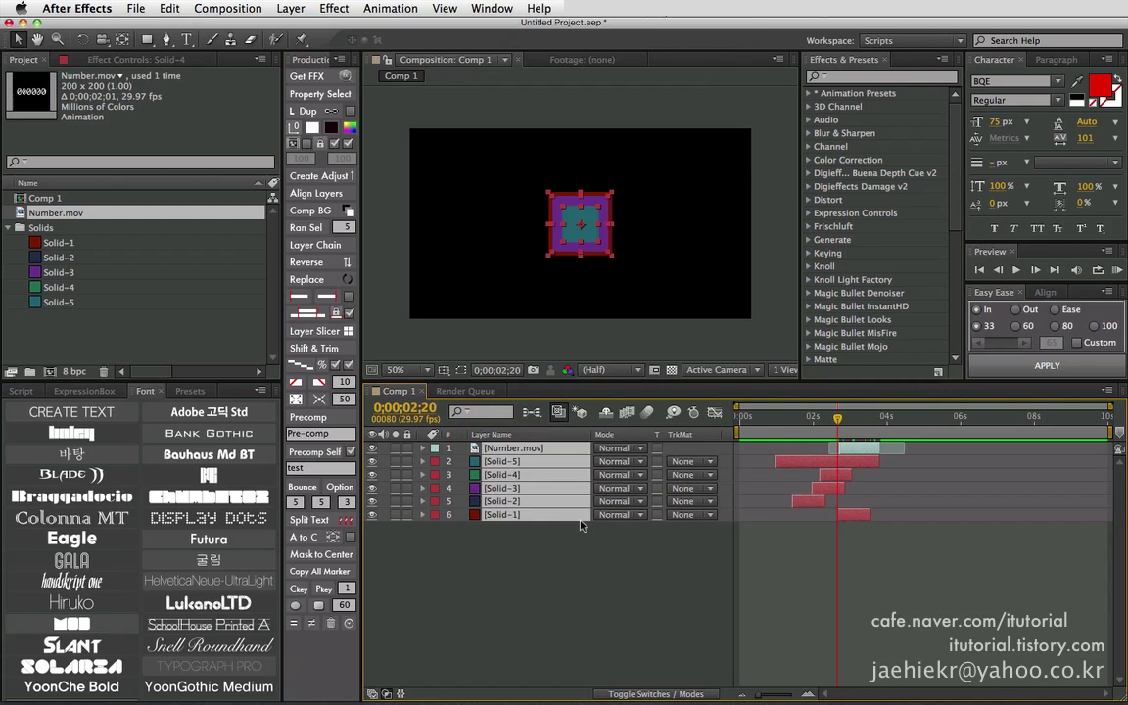
left_click(544, 528)
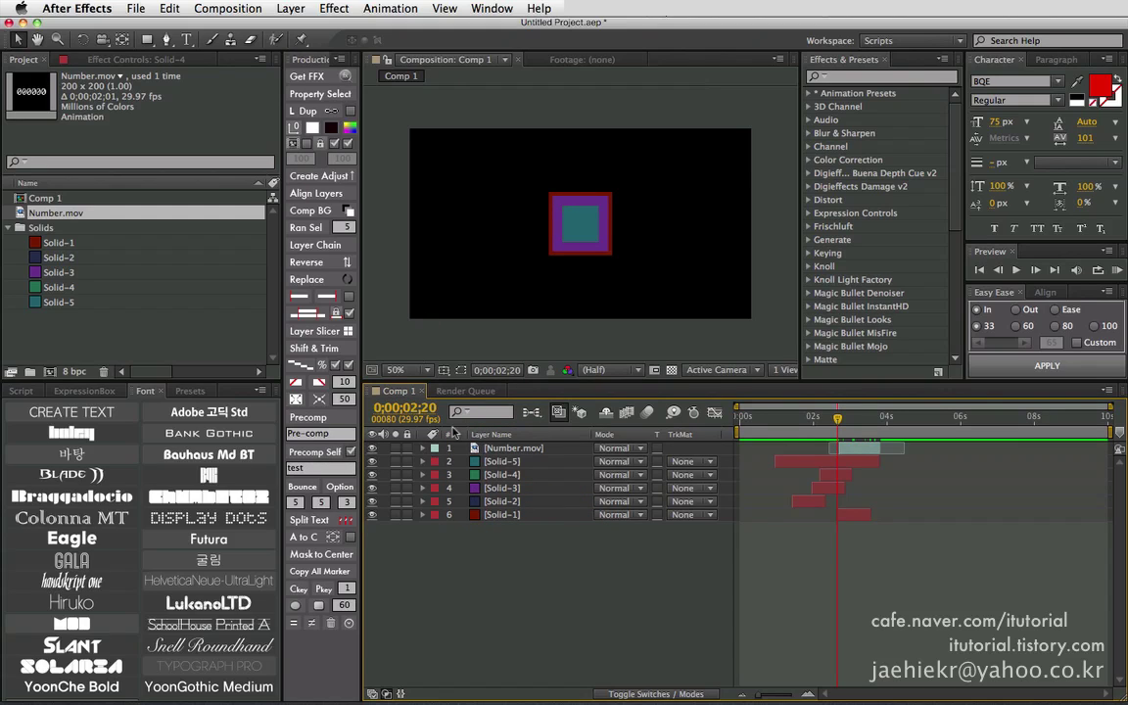
Compare Solid-4's Pre-compose options, leave versus move all attributes, then cancel
left_click(499, 475)
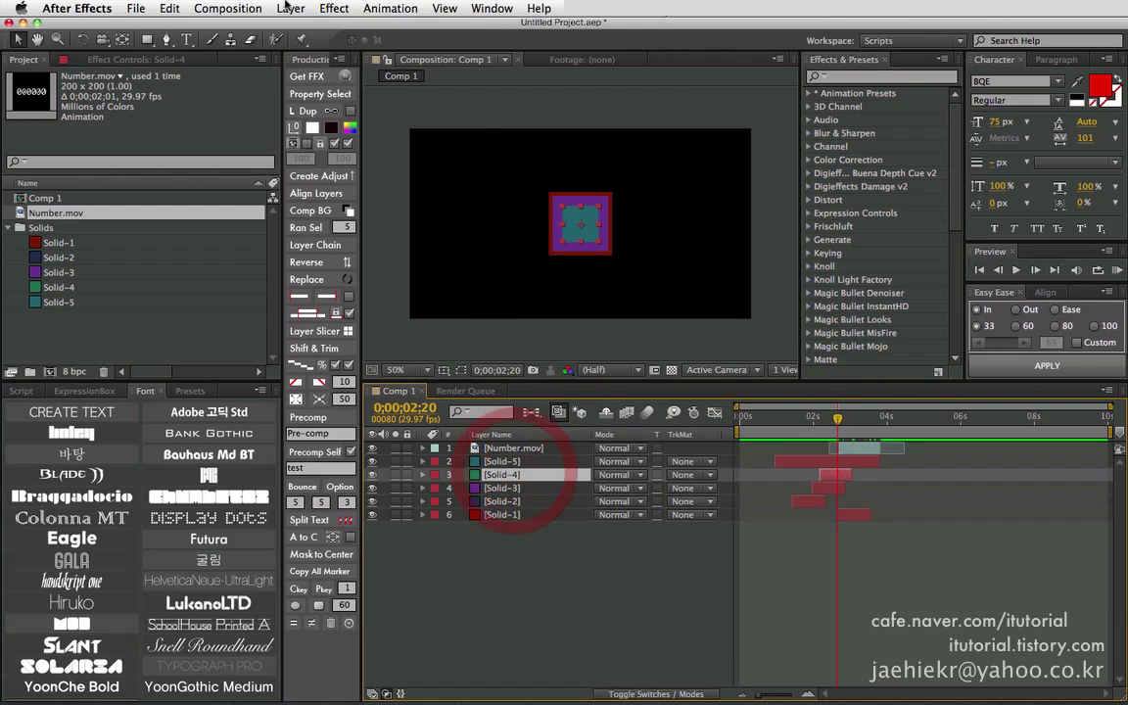
left_click(291, 8)
left_click(326, 530)
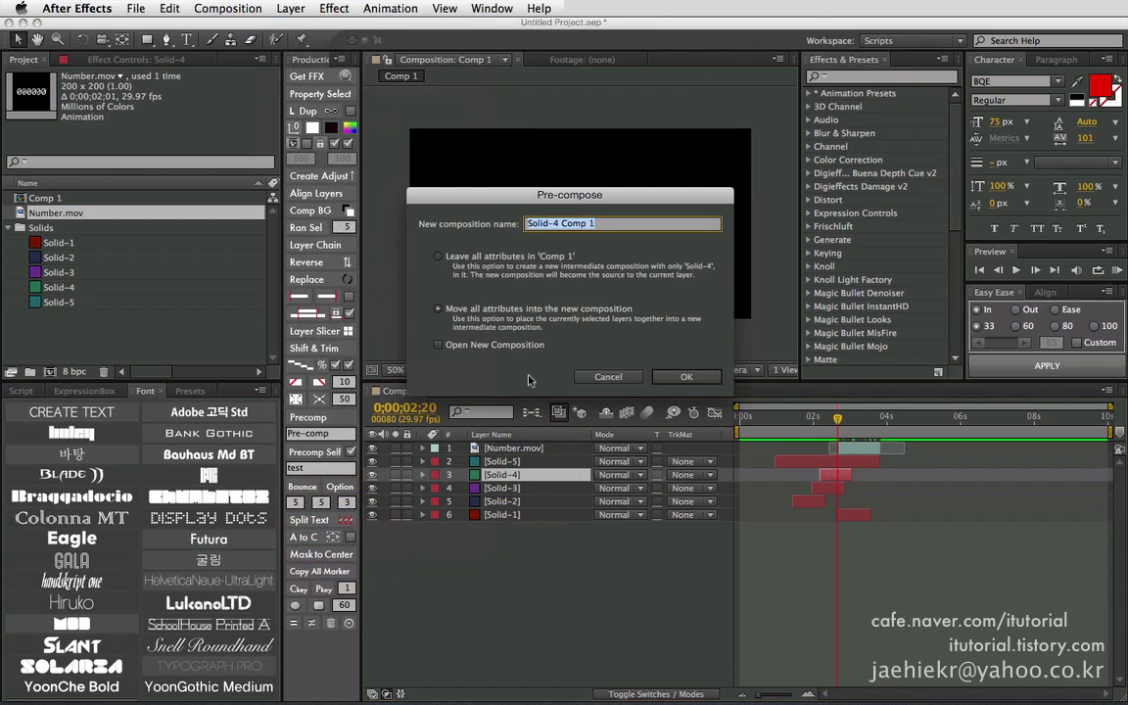
left_click(450, 261)
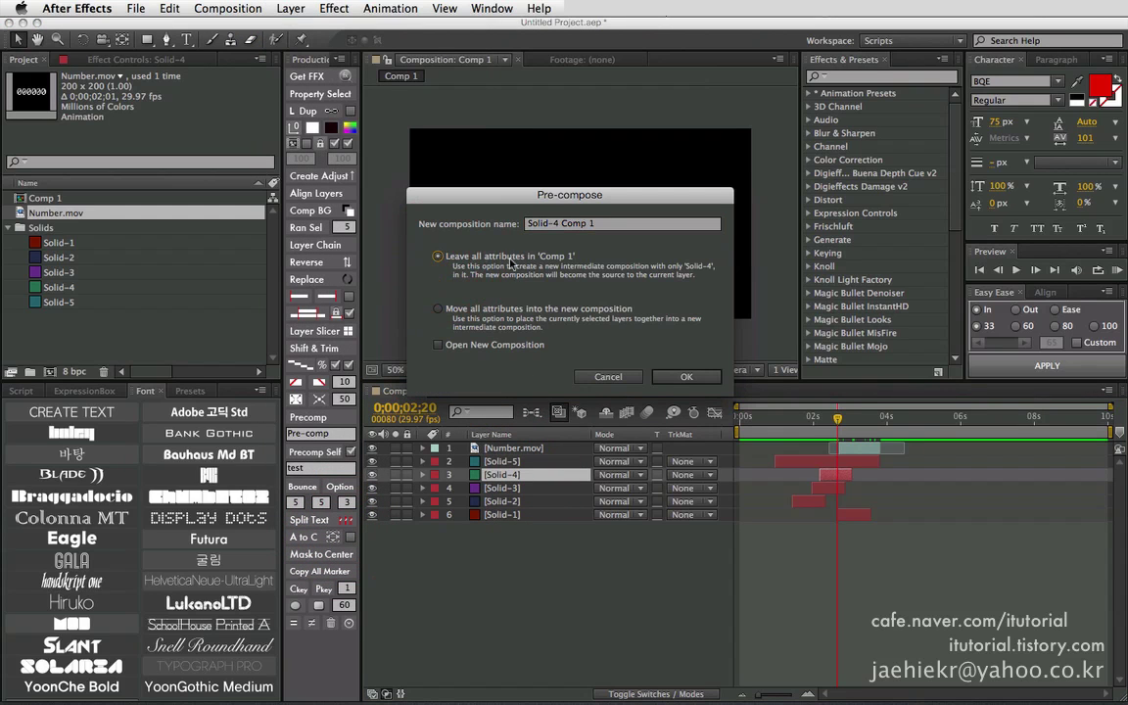
left_click(440, 309)
left_click(597, 376)
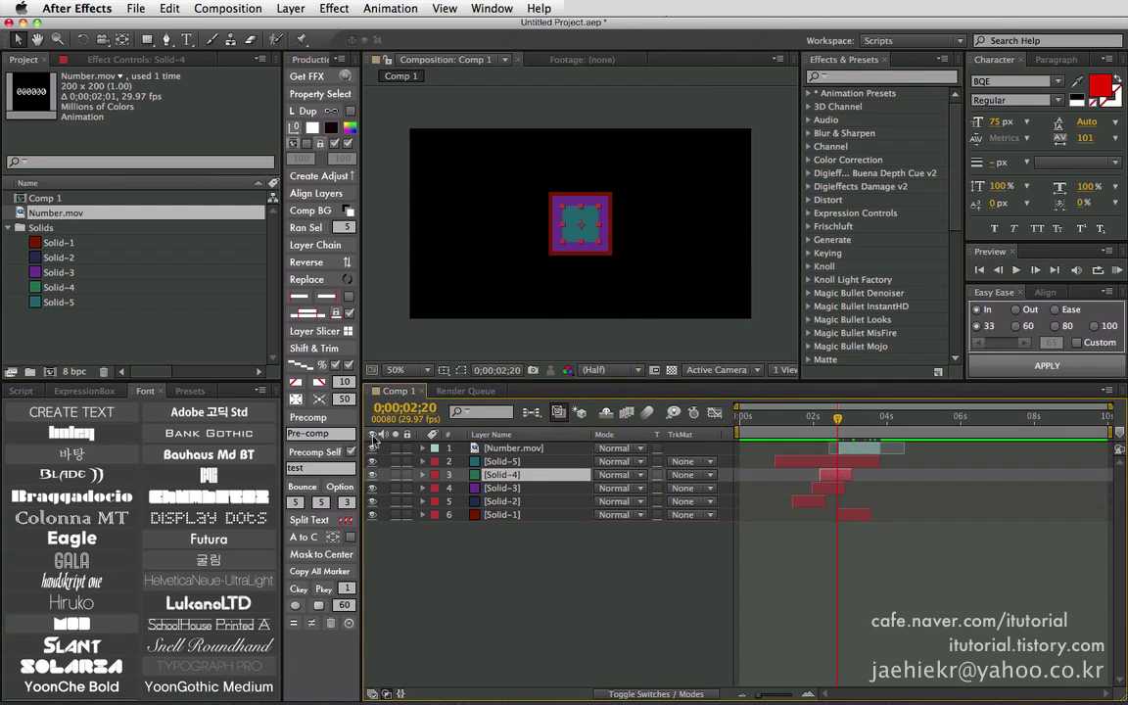
Uncheck the Precomp Self script's option
left_click(340, 454)
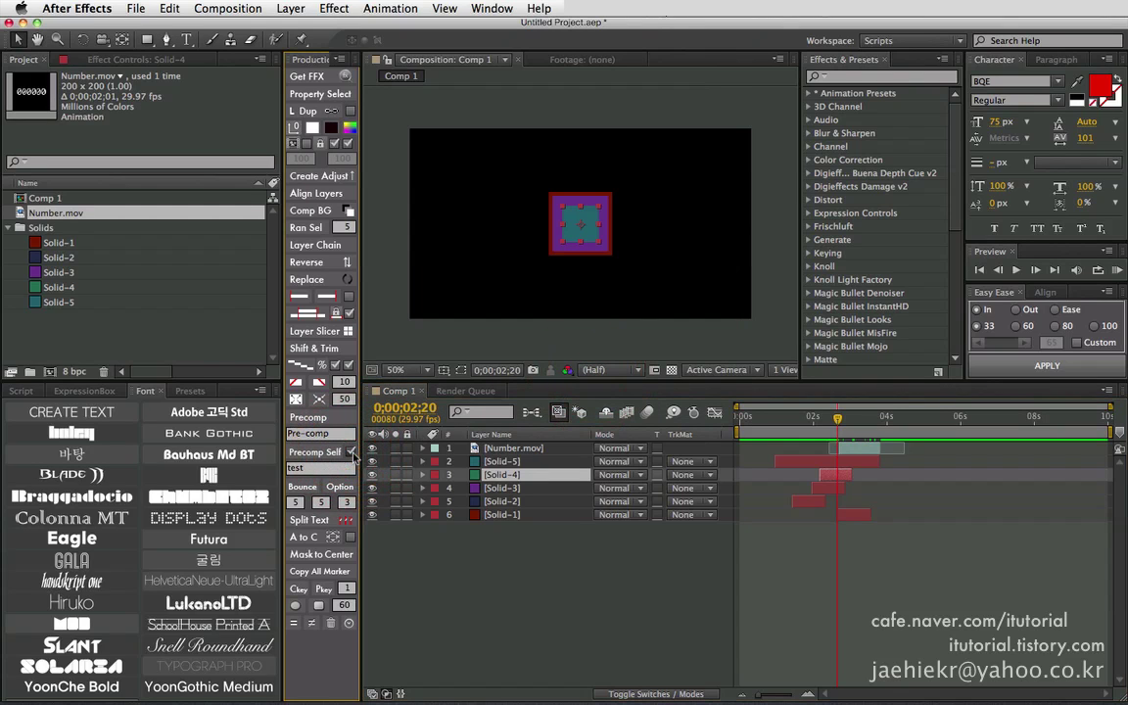
left_click(362, 458)
left_click(348, 457)
Check the Bounce damping, speed and amount fields, then bring up the BOUNCE dialog showing 5, 5 and 3 frames
left_click(482, 545)
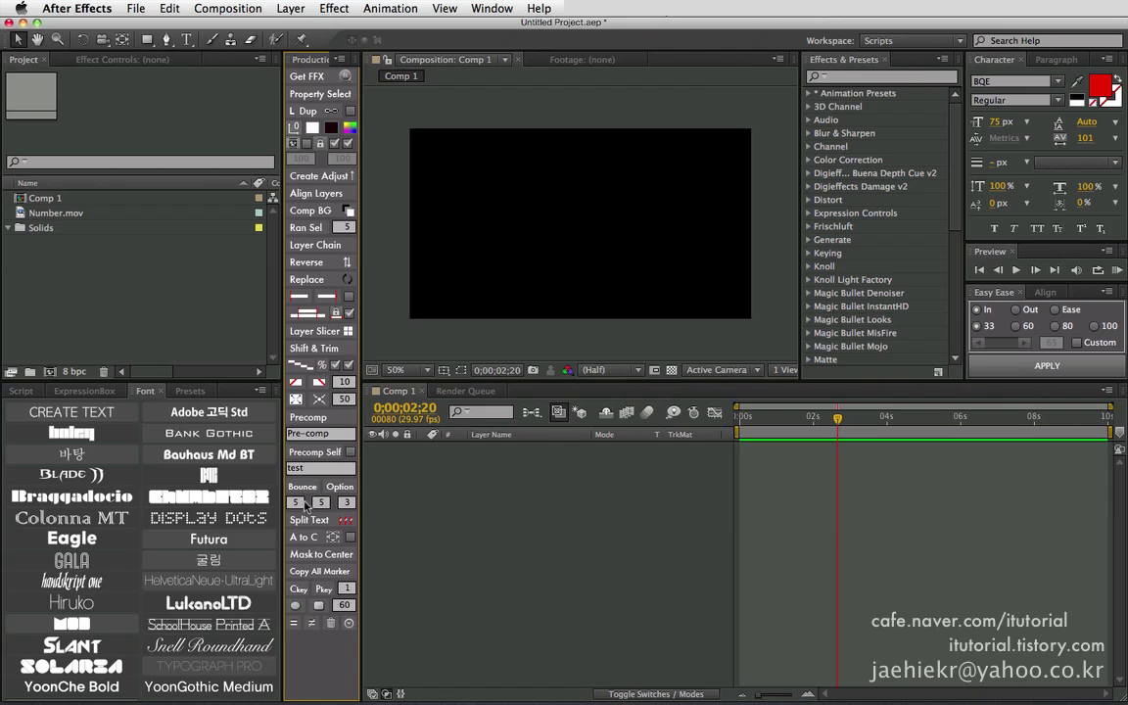
left_click(320, 501)
left_click(344, 501)
left_click(297, 502)
left_click(326, 502)
left_click(345, 501)
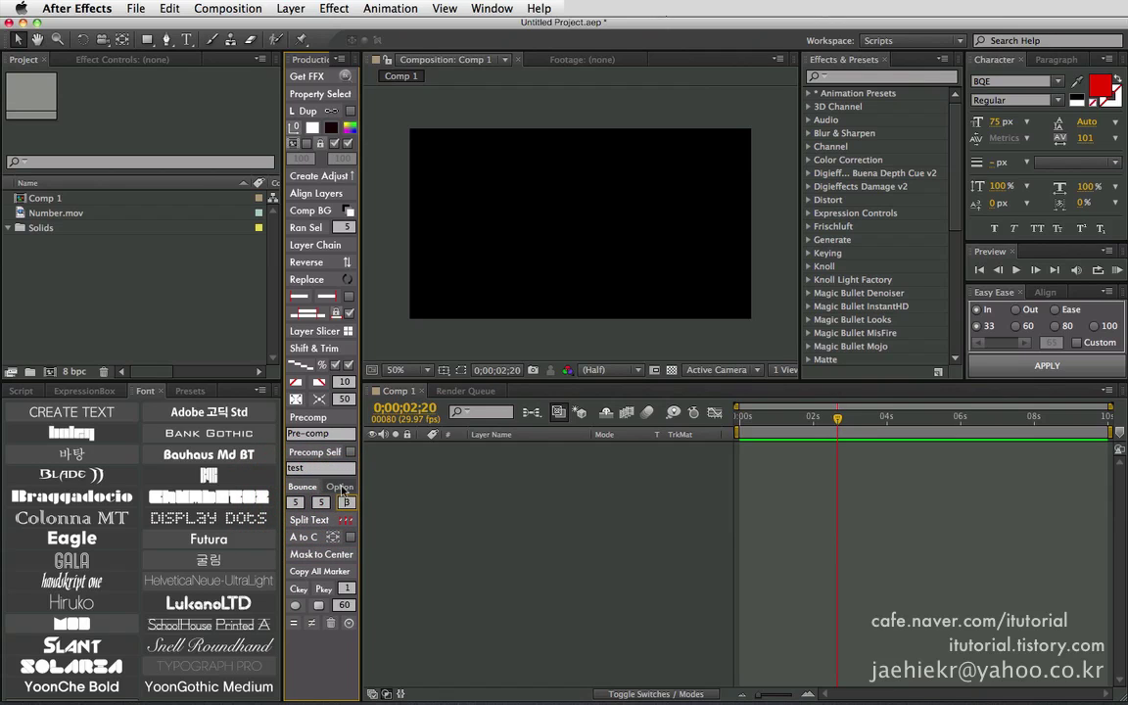
left_click(341, 487)
left_click_drag(555, 278, 524, 281)
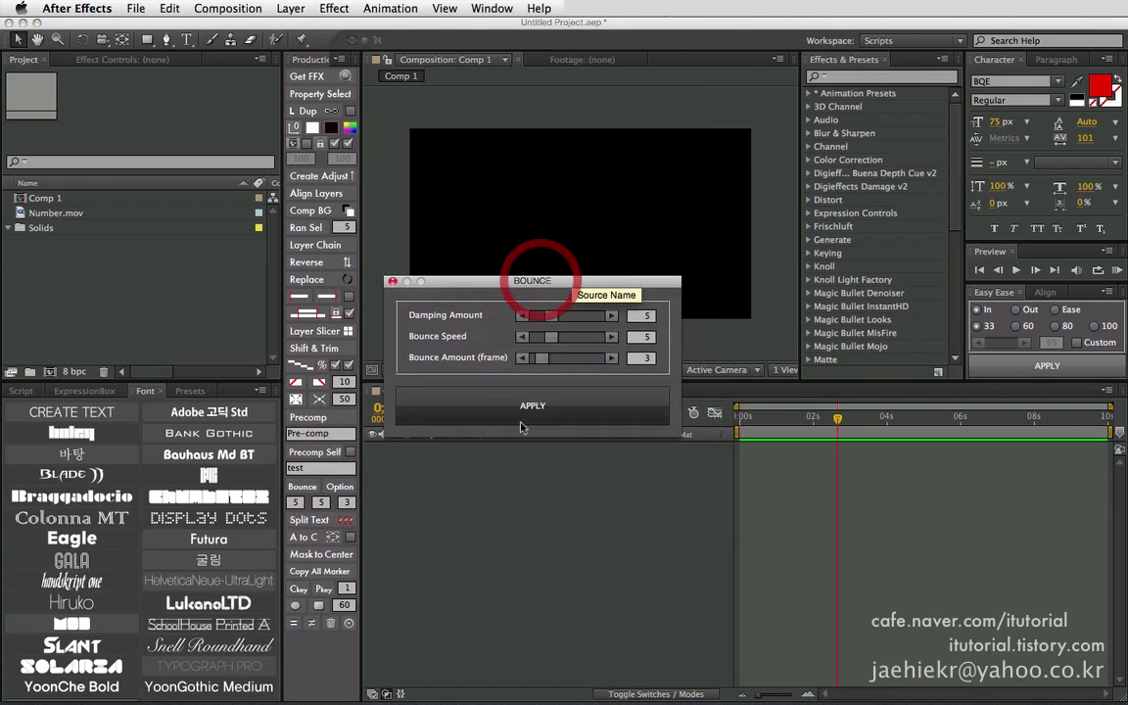
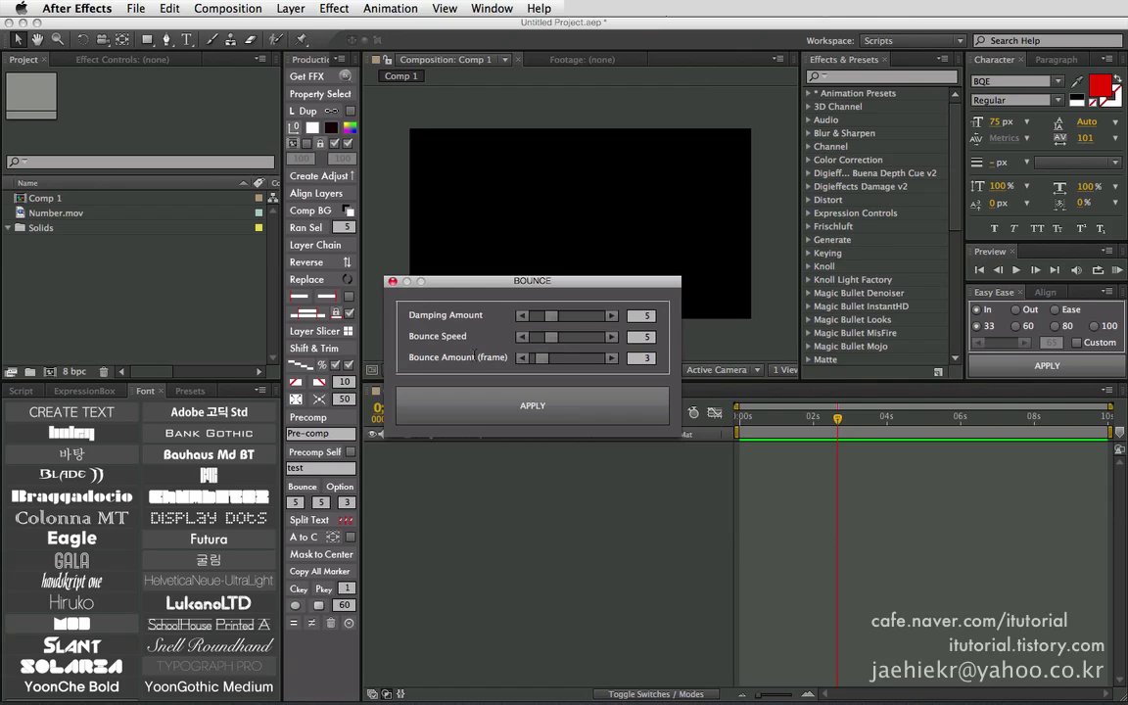
Nudge the Bounce window and adjust Damping Amount, then close it with settings at 5, 5, 3
left_click_drag(499, 294, 497, 289)
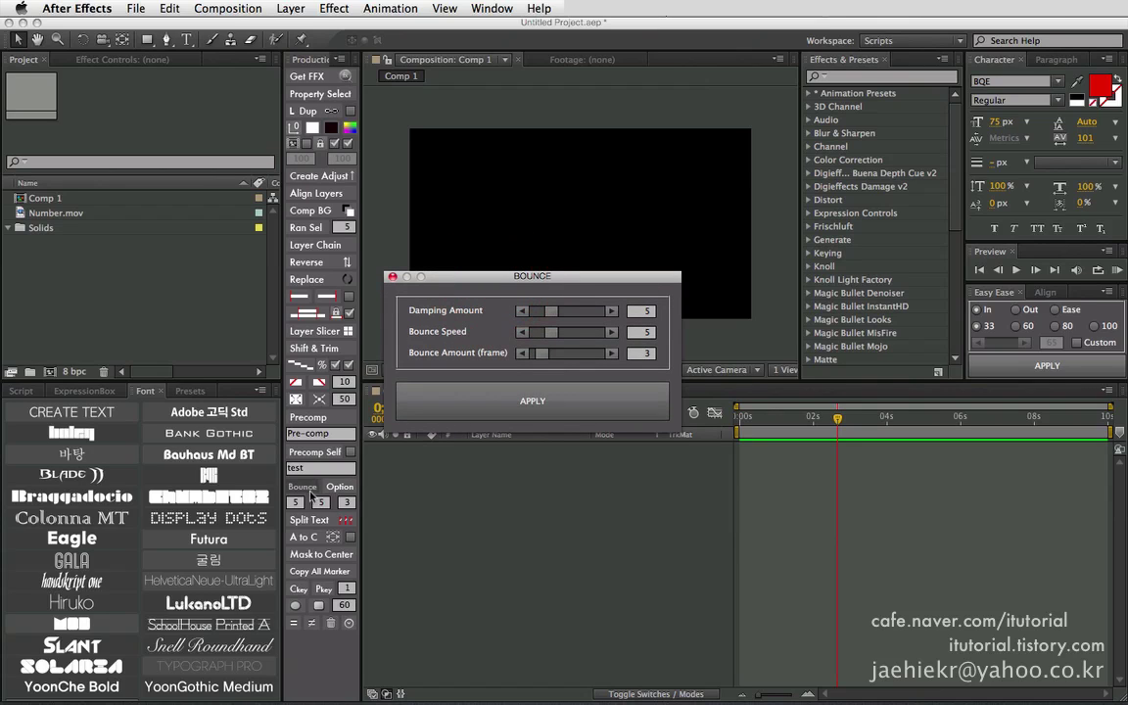
left_click_drag(560, 319, 551, 314)
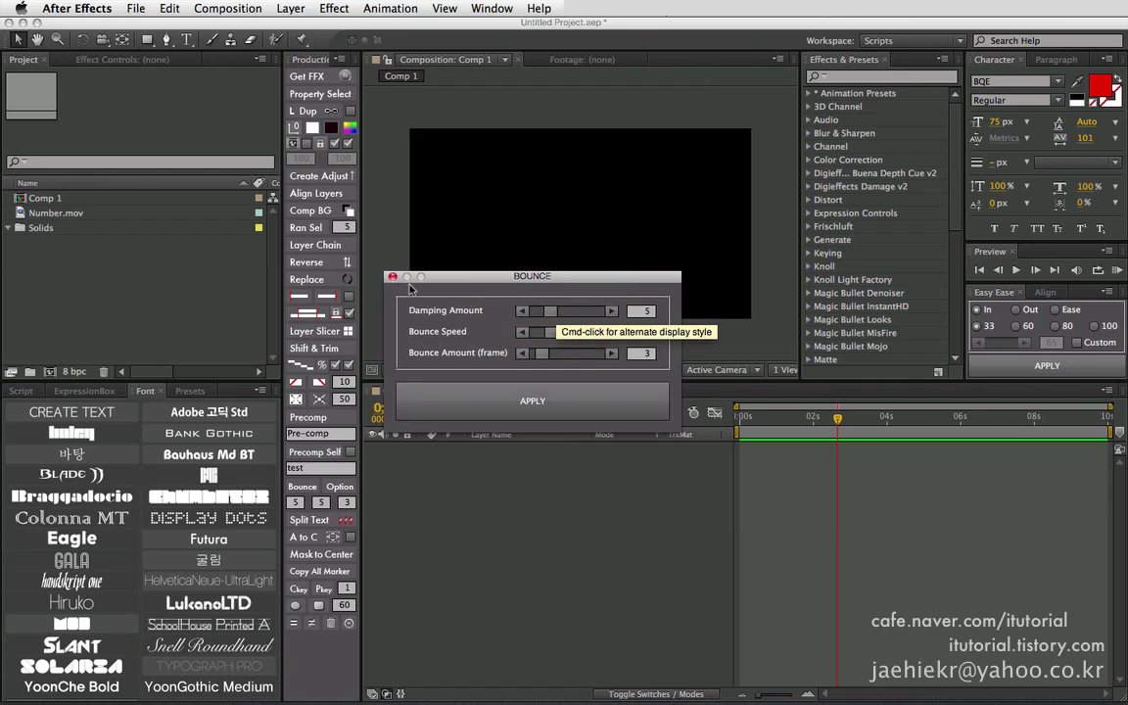
left_click(392, 277)
Create a green solid at the upper left and a dark-red solid at the upper right
left_click(403, 431)
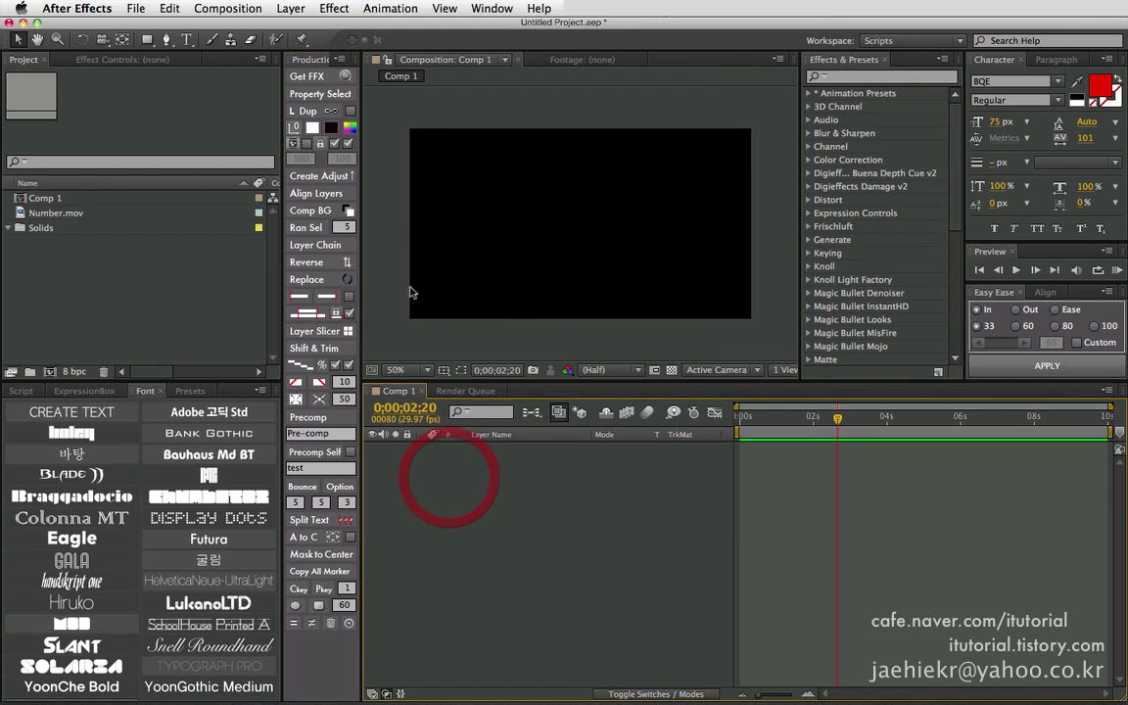
left_click(348, 127)
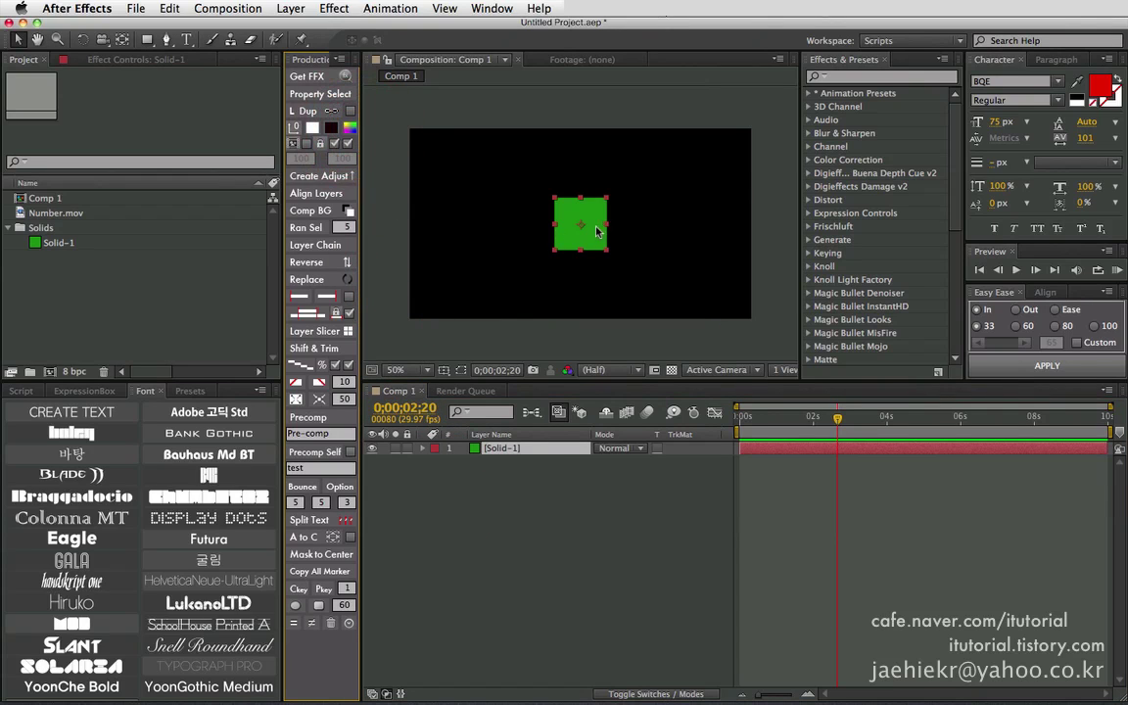
left_click_drag(590, 229, 481, 179)
left_click(349, 128)
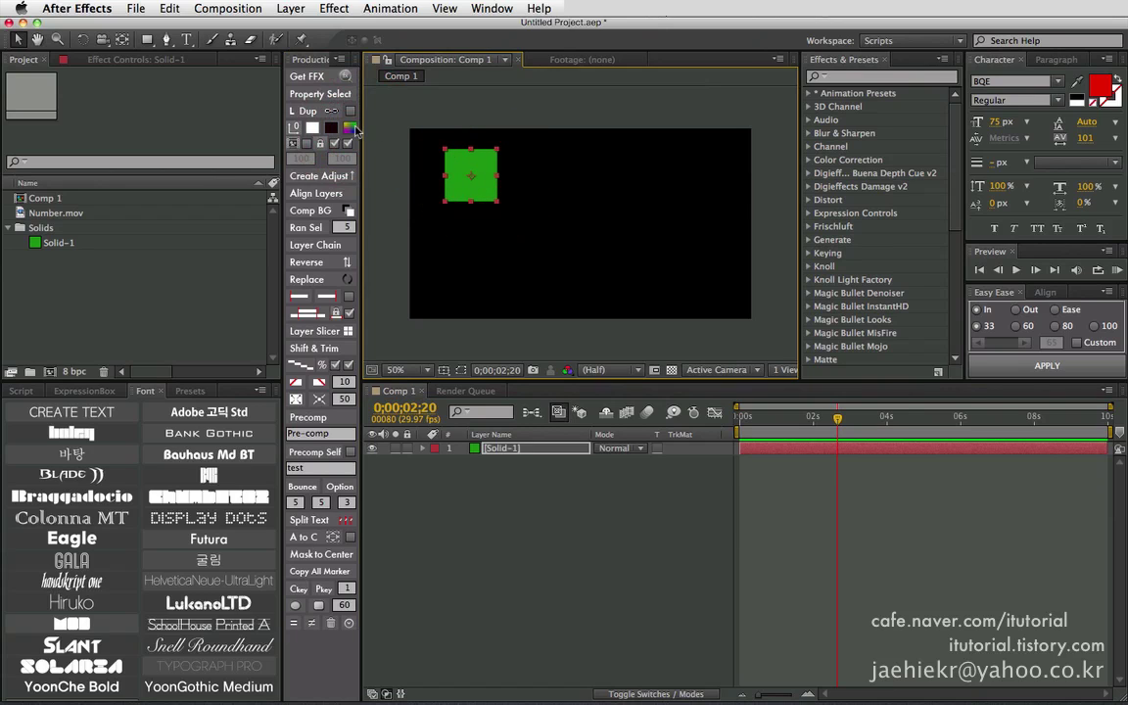
left_click_drag(583, 233, 679, 187)
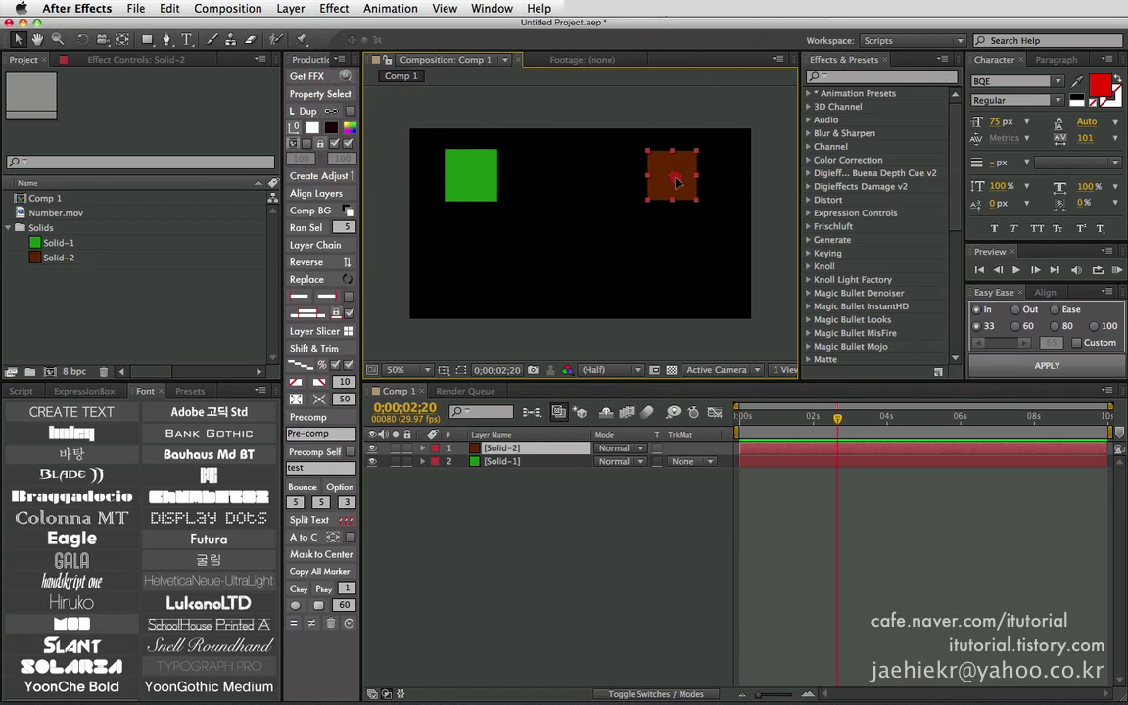
At 0s, reveal Position, Scale and Rotation for both solids and set starting keyframes
left_click_drag(835, 419, 739, 417)
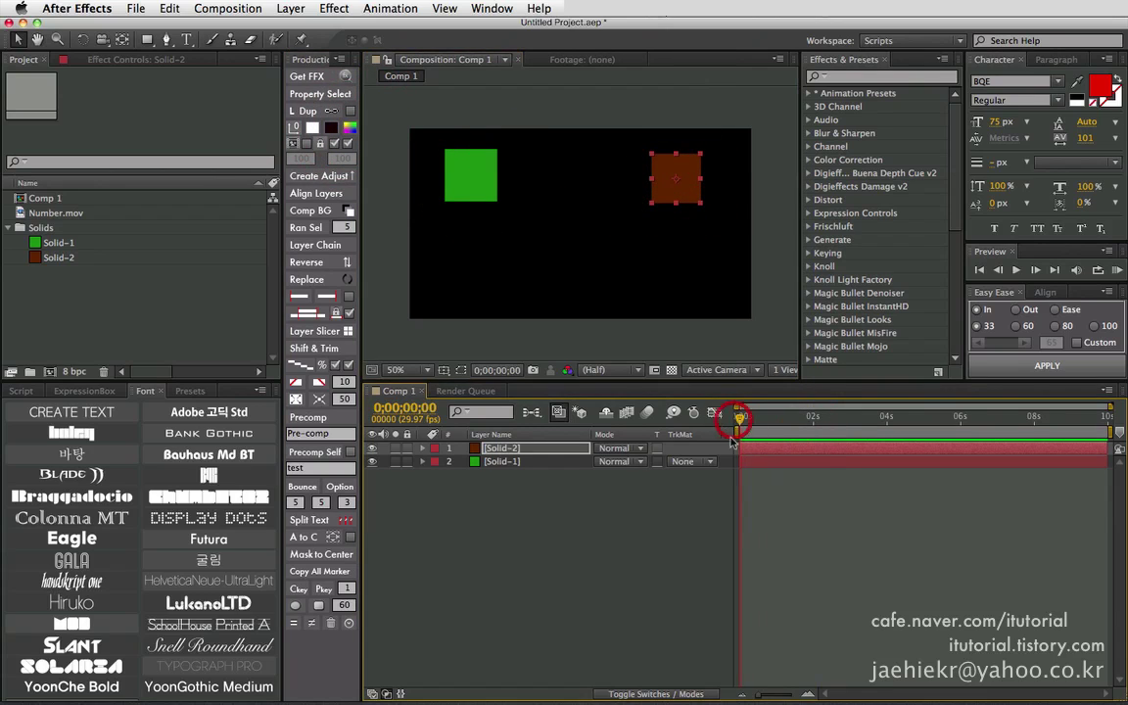
left_click(470, 459)
key("p")
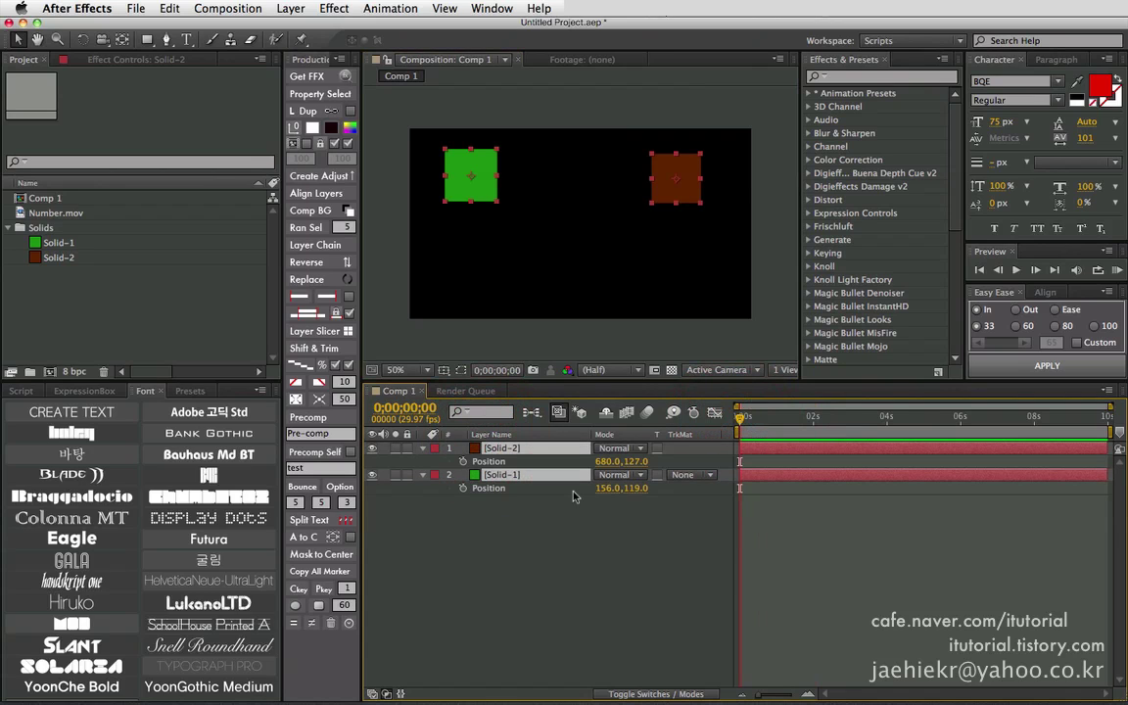
key("shift+s")
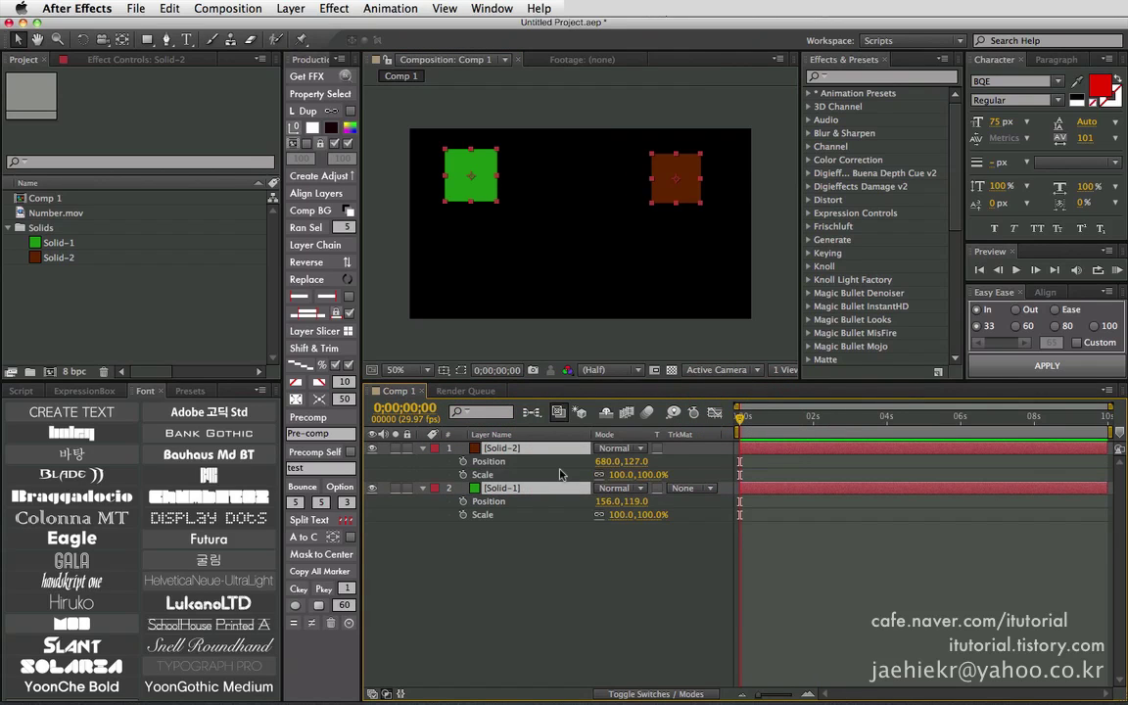
key("shift+r")
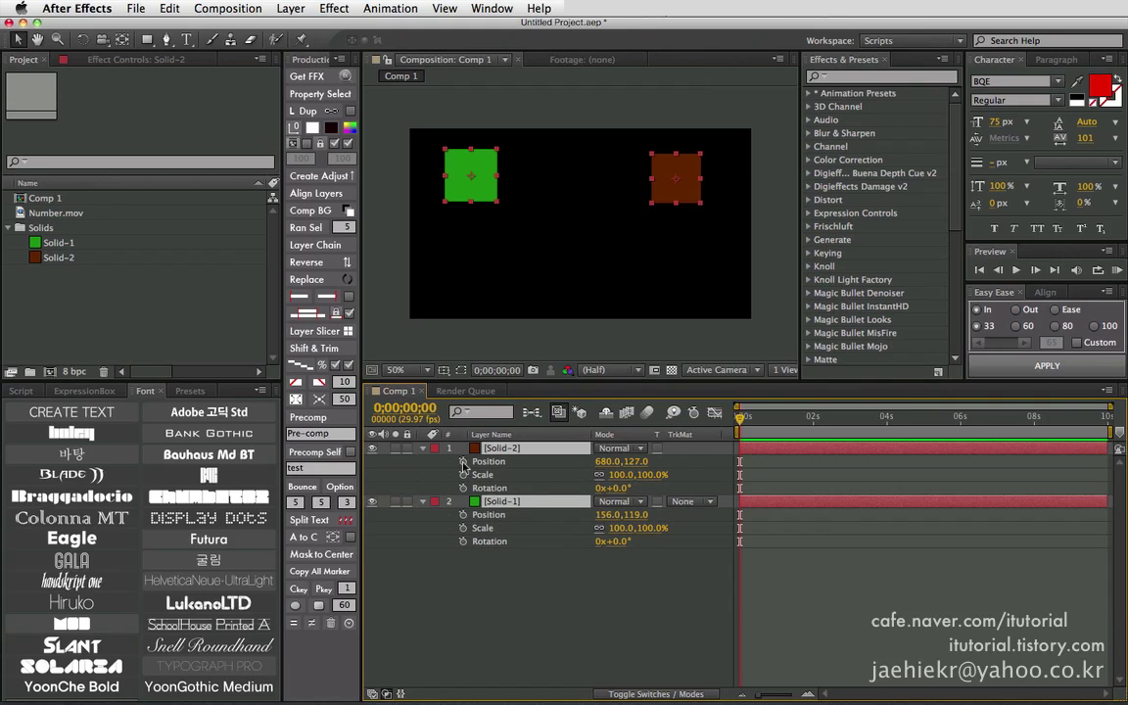
left_click_drag(464, 463, 464, 541)
left_click(464, 542)
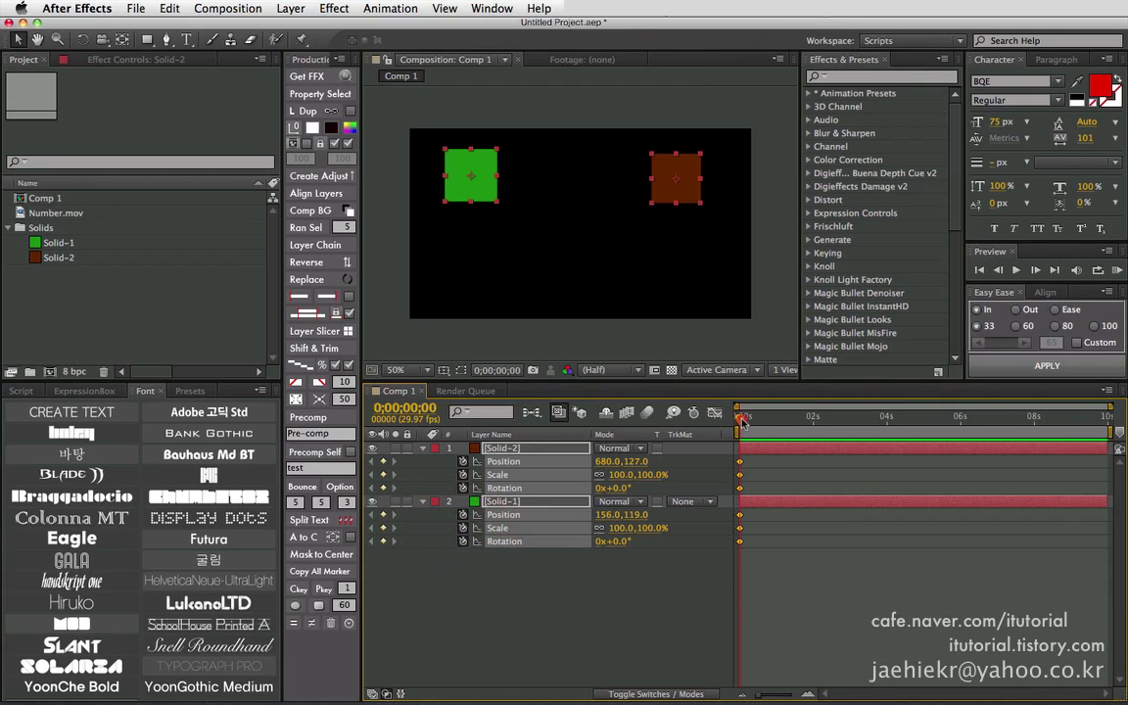
A few frames later, drop both solids down, scale them to 54% and rotate to 152°
left_click_drag(743, 419, 748, 421)
left_click_drag(477, 192, 477, 286)
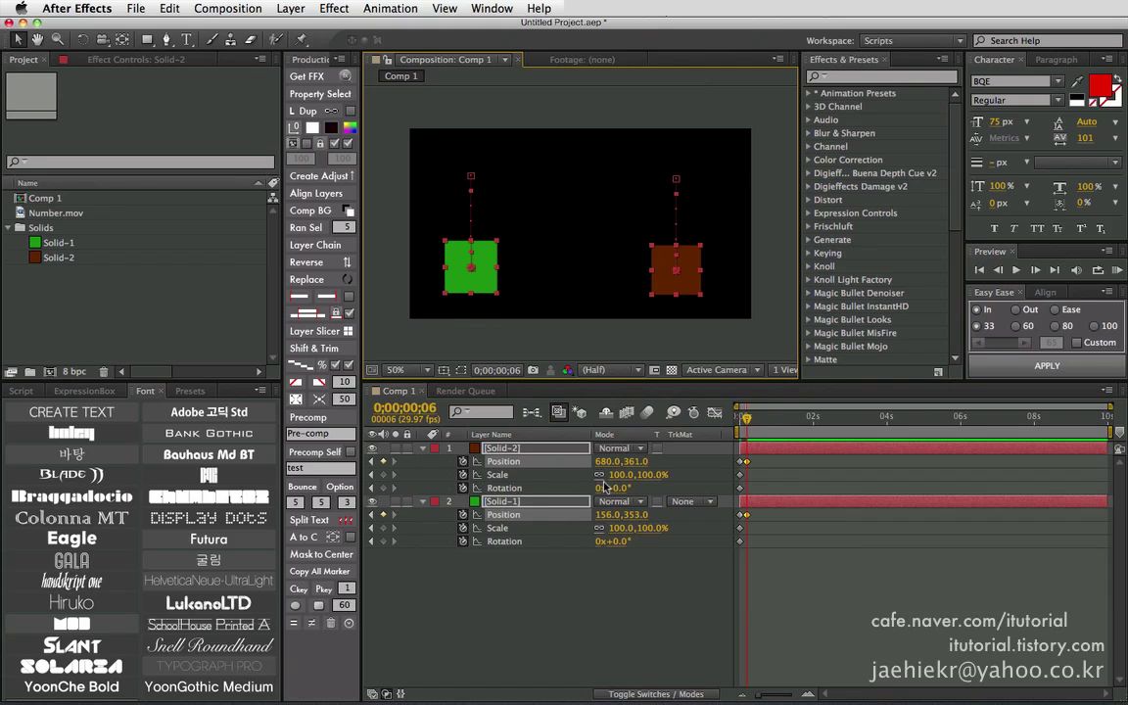
left_click_drag(619, 478, 616, 561)
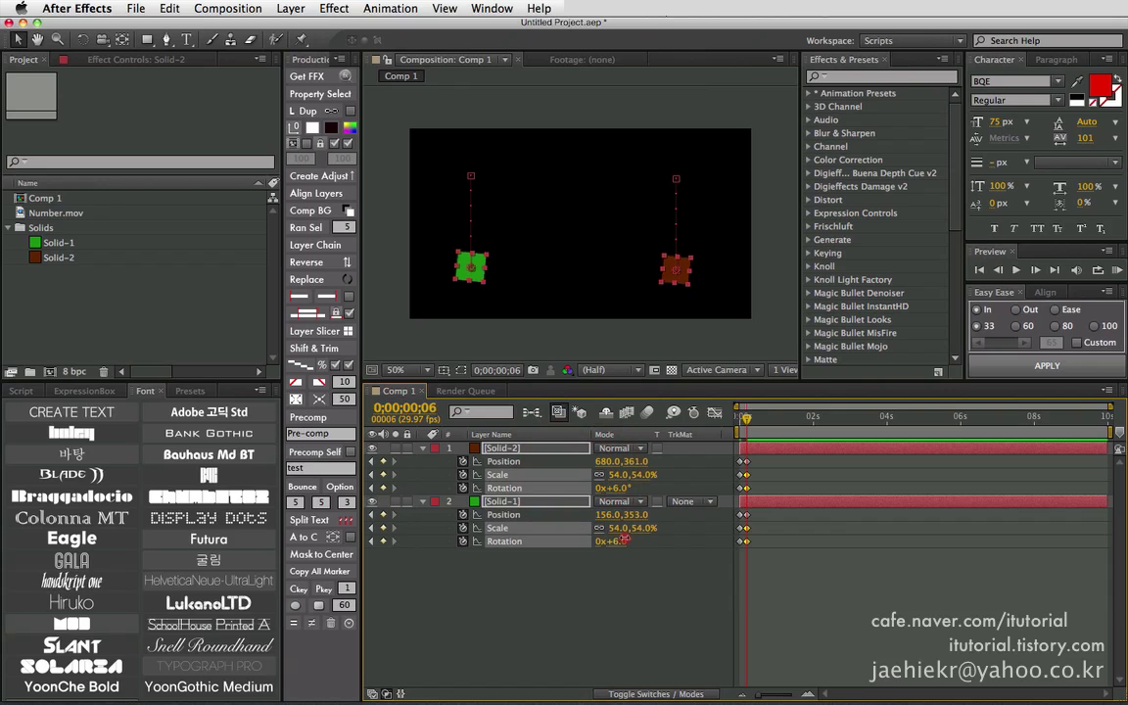
left_click_drag(612, 541, 753, 540)
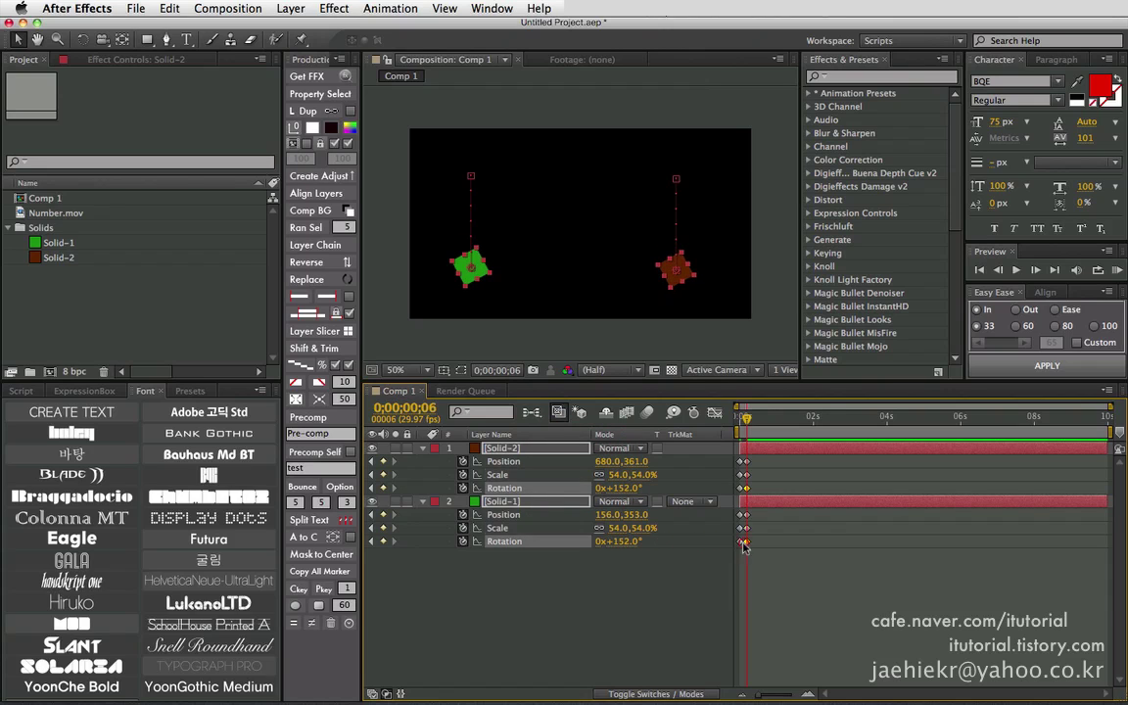
left_click(617, 596)
left_click_drag(745, 421, 738, 417)
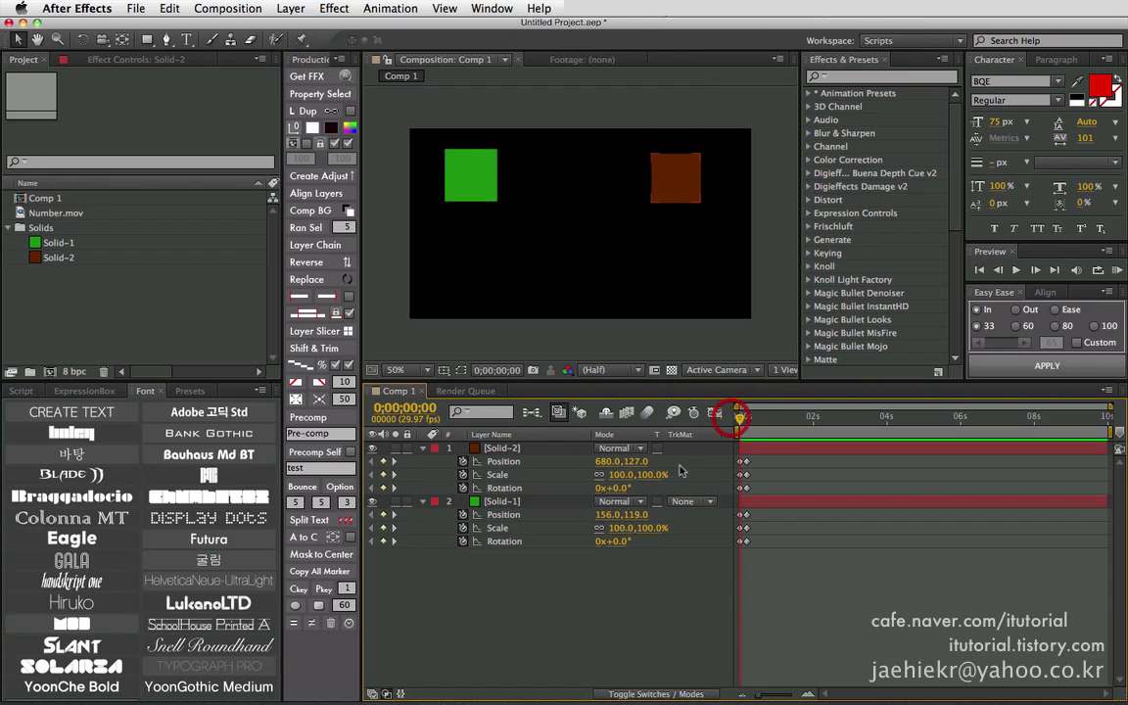
Apply the Bounce script to both solids' Position properties and scrub through the drop to check it
left_click_drag(563, 582, 471, 473)
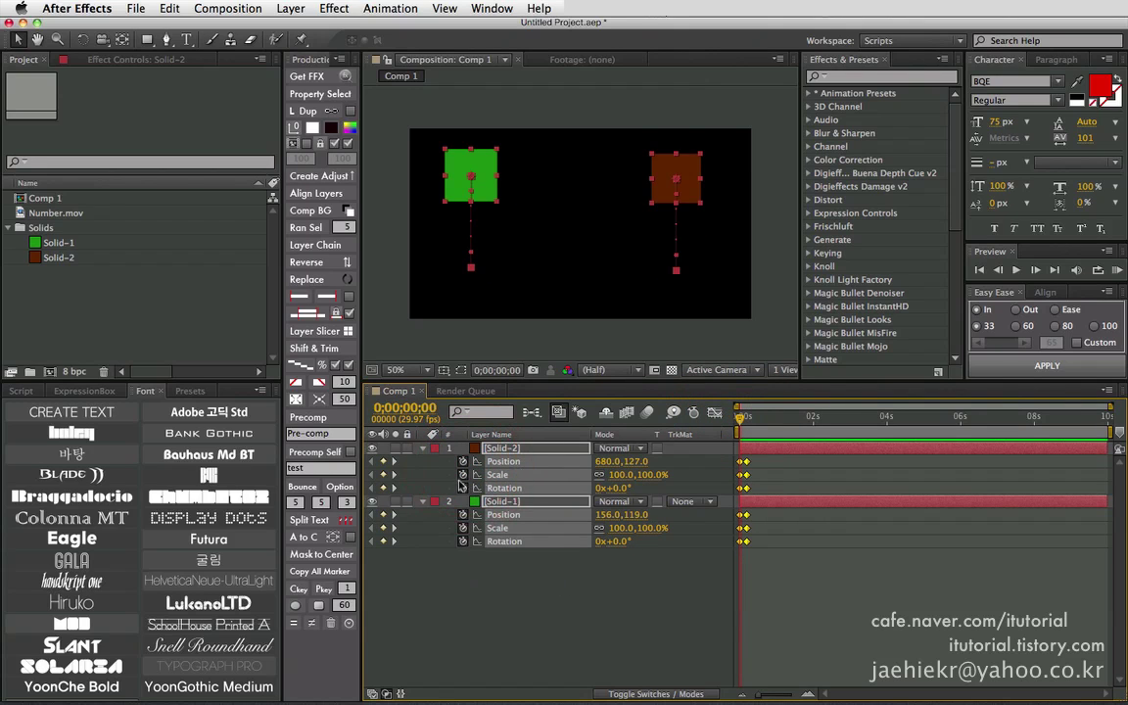
left_click(387, 423)
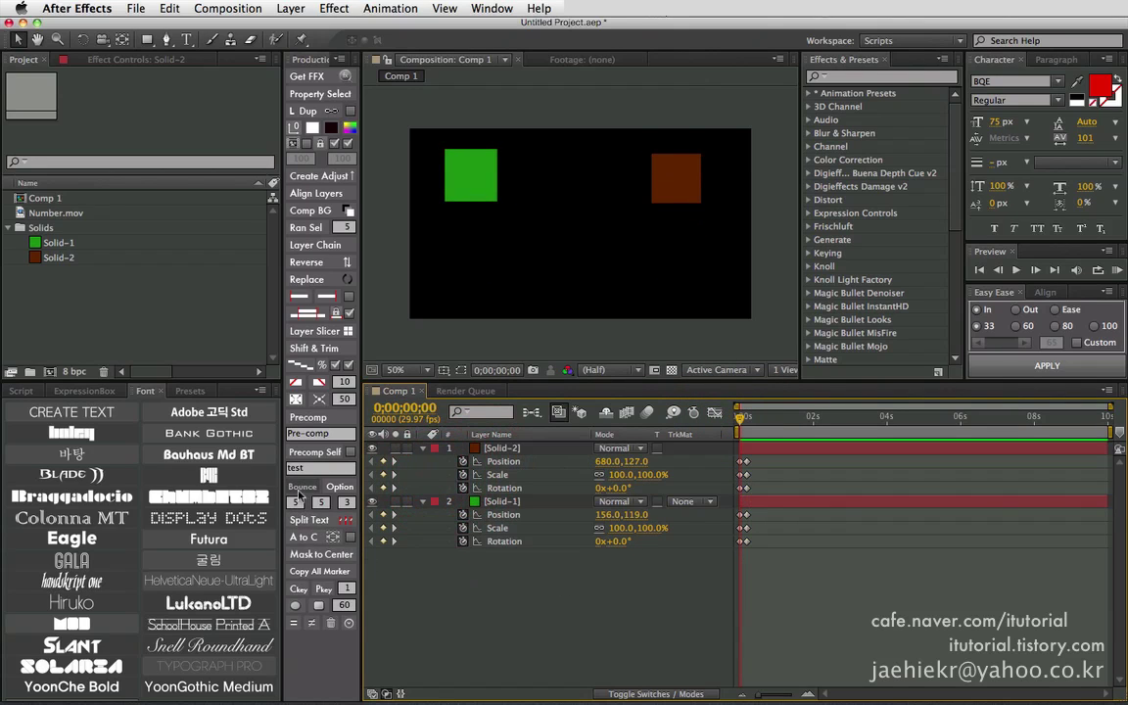
left_click(503, 461)
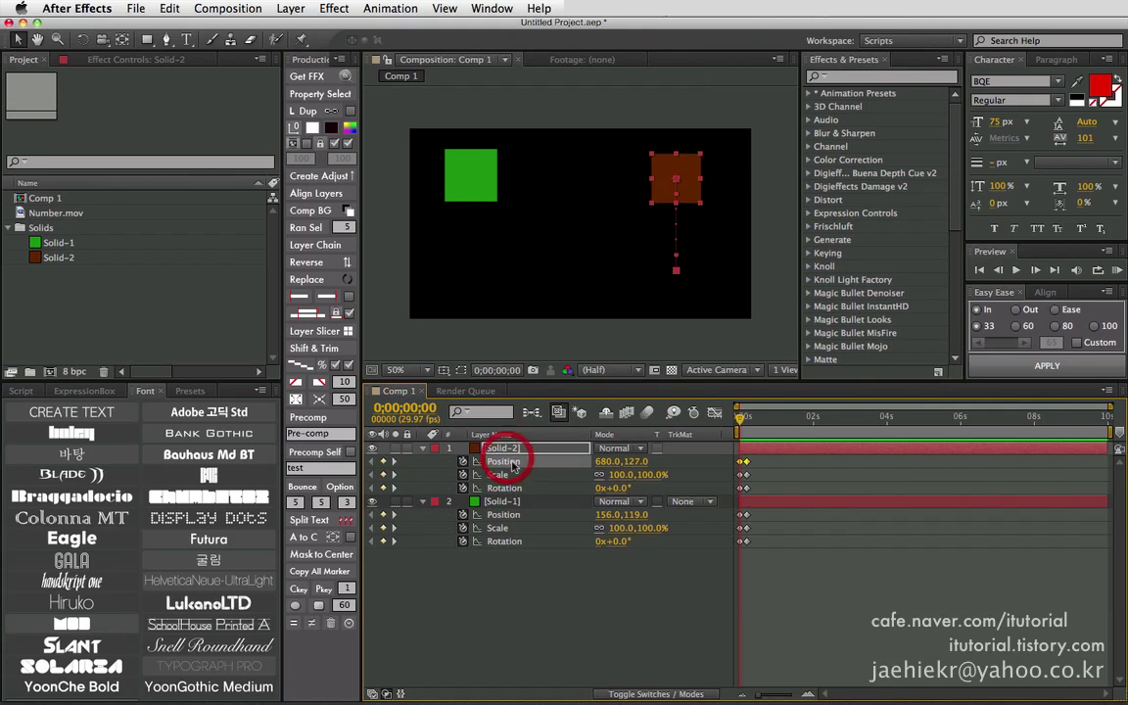
left_click(503, 514, "shift")
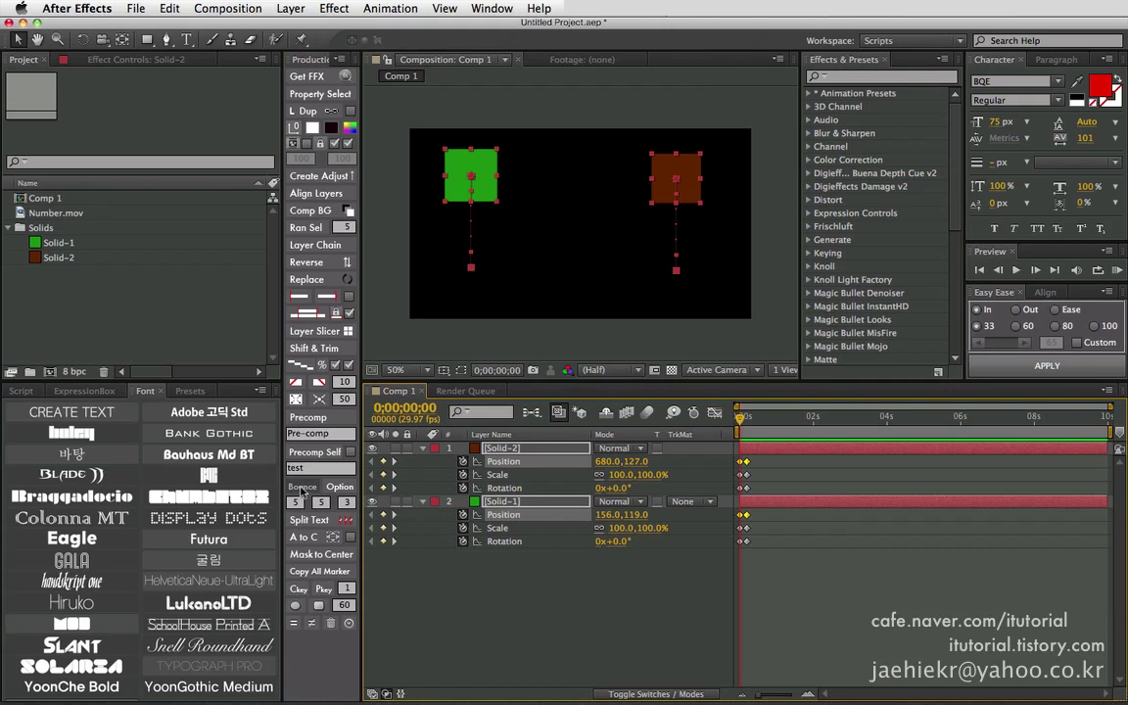
left_click(303, 486)
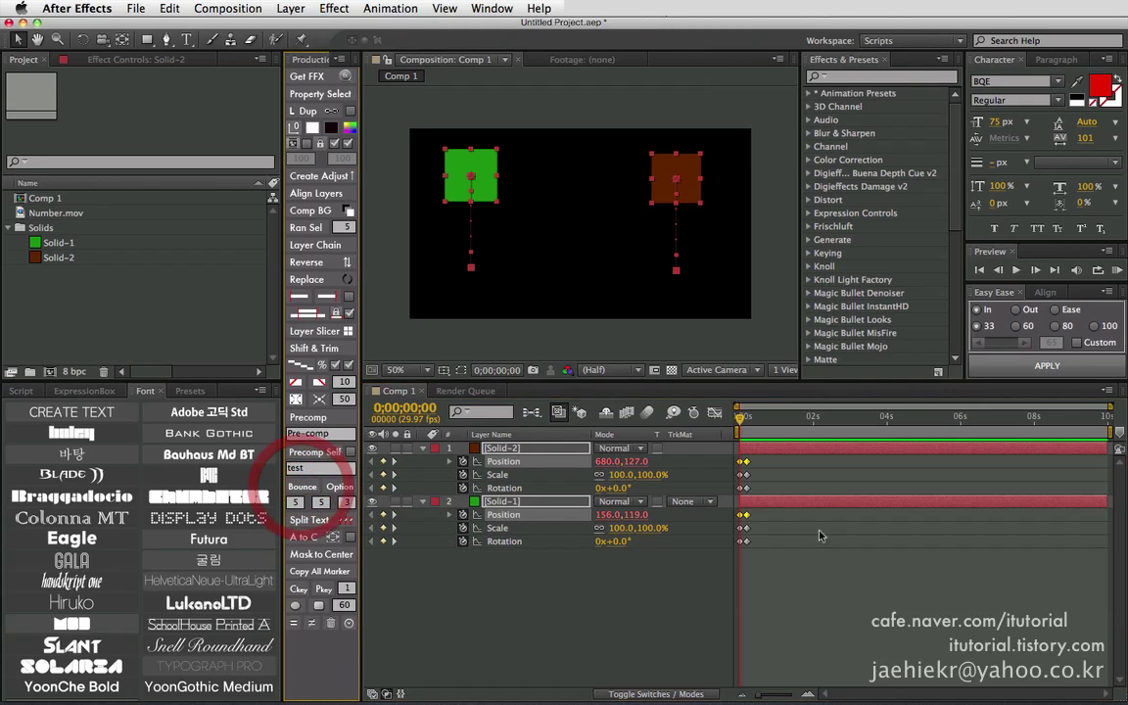
mouse_move(741, 419)
left_mouse_down()
mouse_move(764, 422)
mouse_move(740, 419)
left_mouse_up()
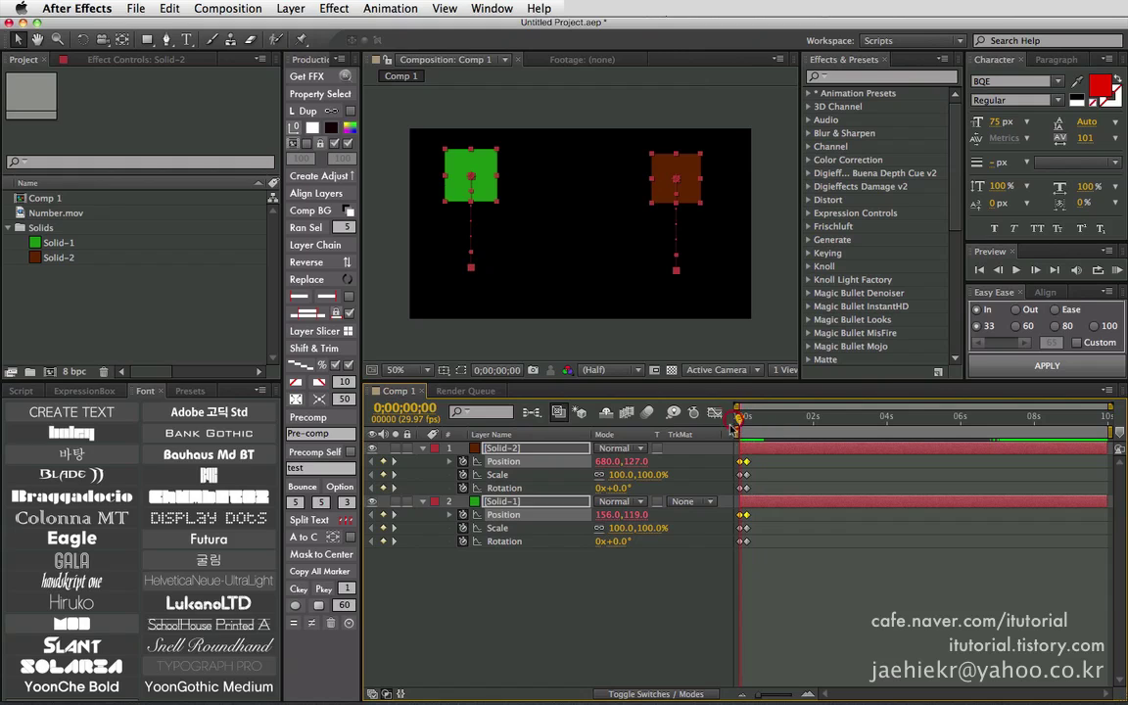
left_click(478, 465)
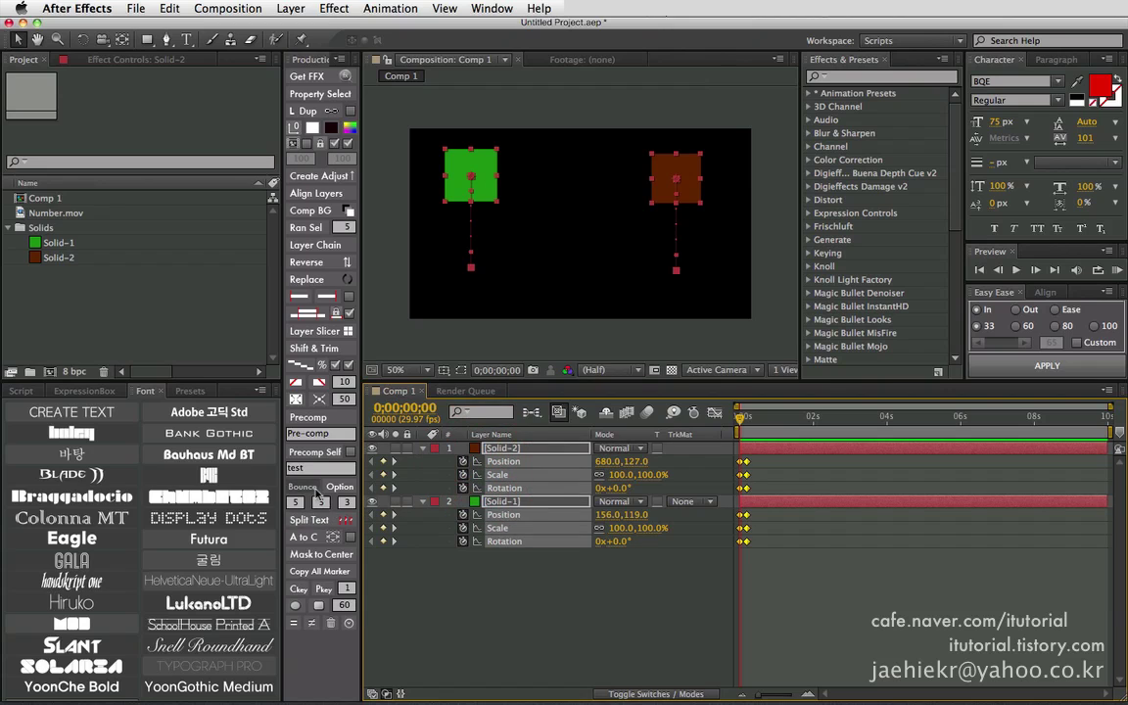
Apply Bounce to all selected Position, Scale and Rotation properties and preview up to frame 17
left_click(302, 486)
left_click_drag(739, 419, 760, 419)
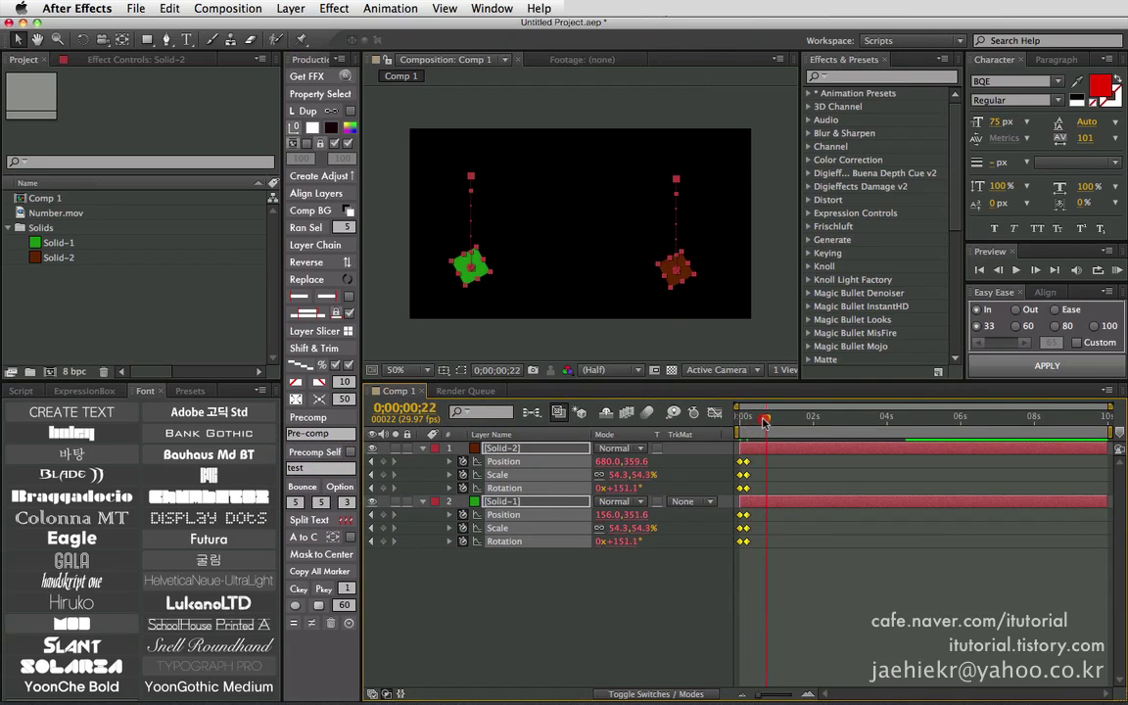
left_click_drag(760, 419, 738, 419)
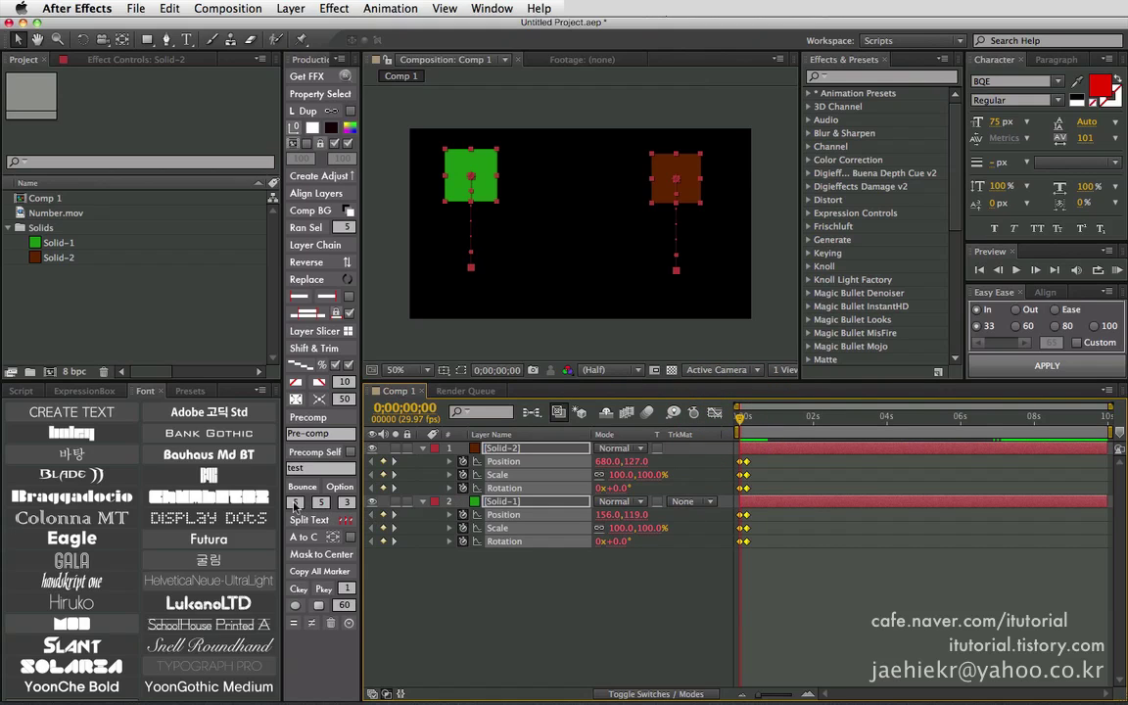
Set the first Bounce field to 1, reapply the bounce and preview it
left_click(297, 502)
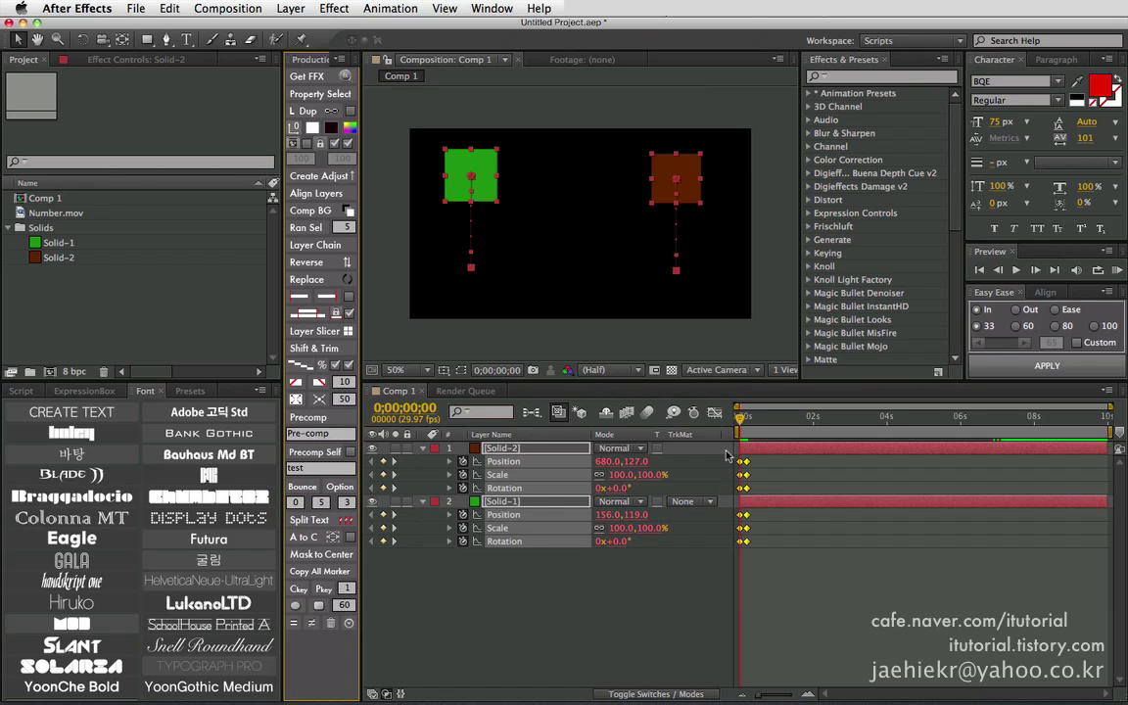
left_click_drag(739, 418, 818, 428)
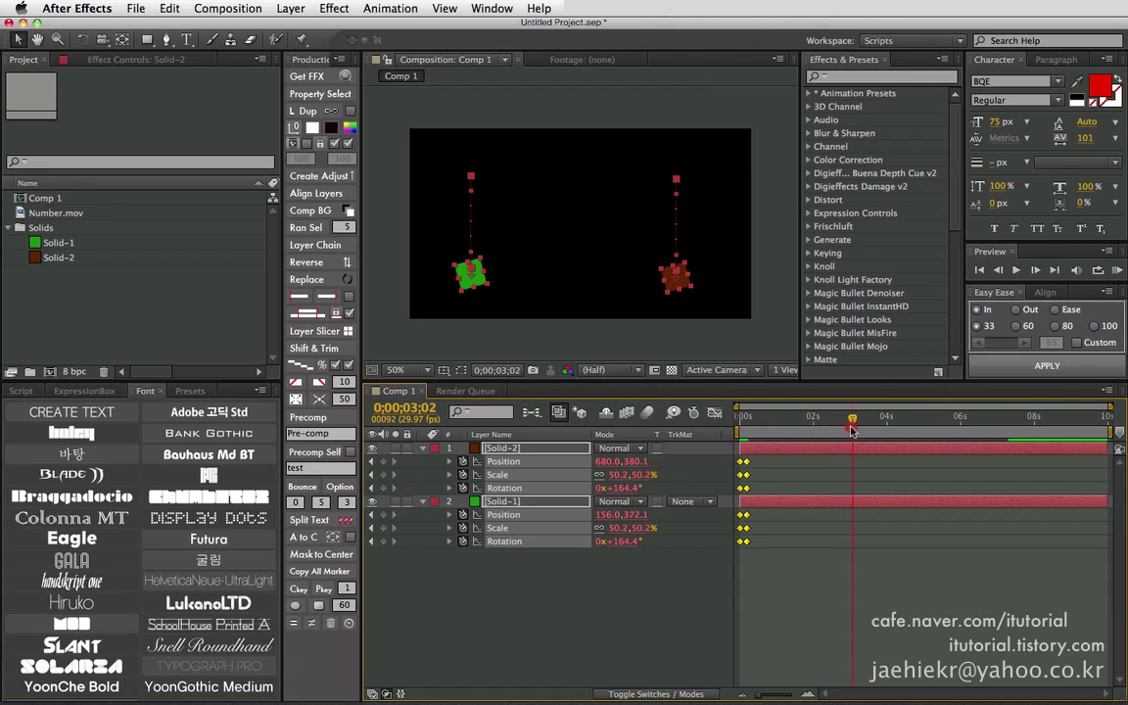
left_click_drag(837, 431, 741, 418)
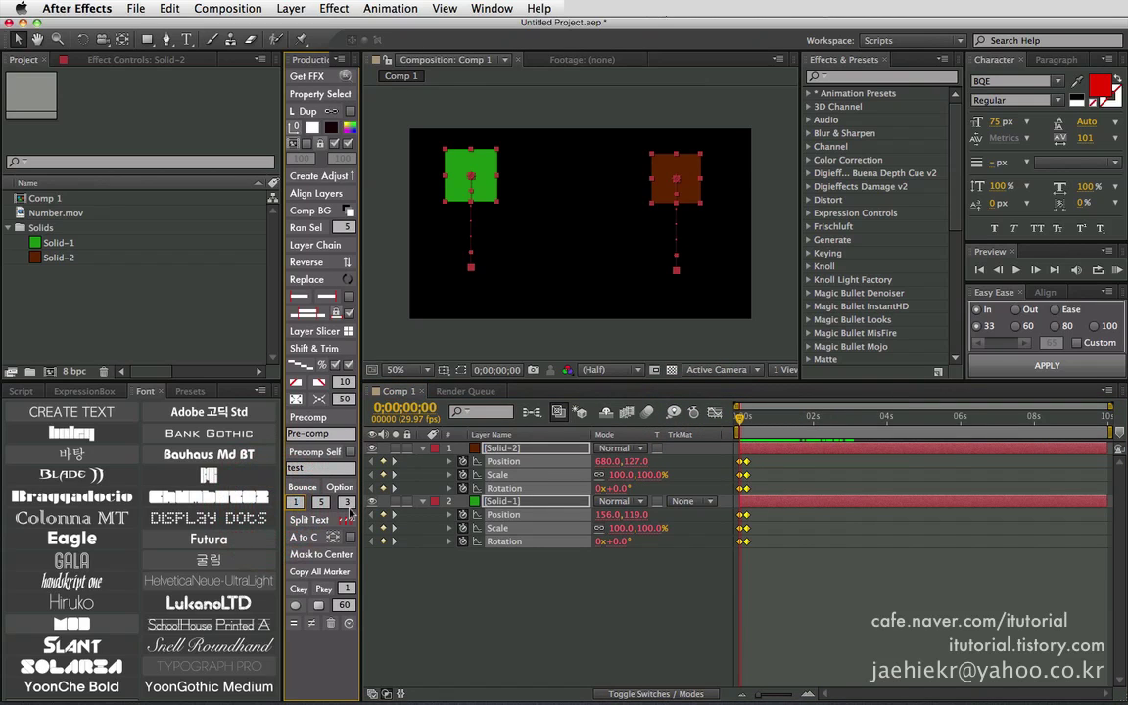
left_click(311, 491)
mouse_move(741, 418)
left_mouse_down()
mouse_move(815, 429)
mouse_move(741, 418)
left_mouse_up()
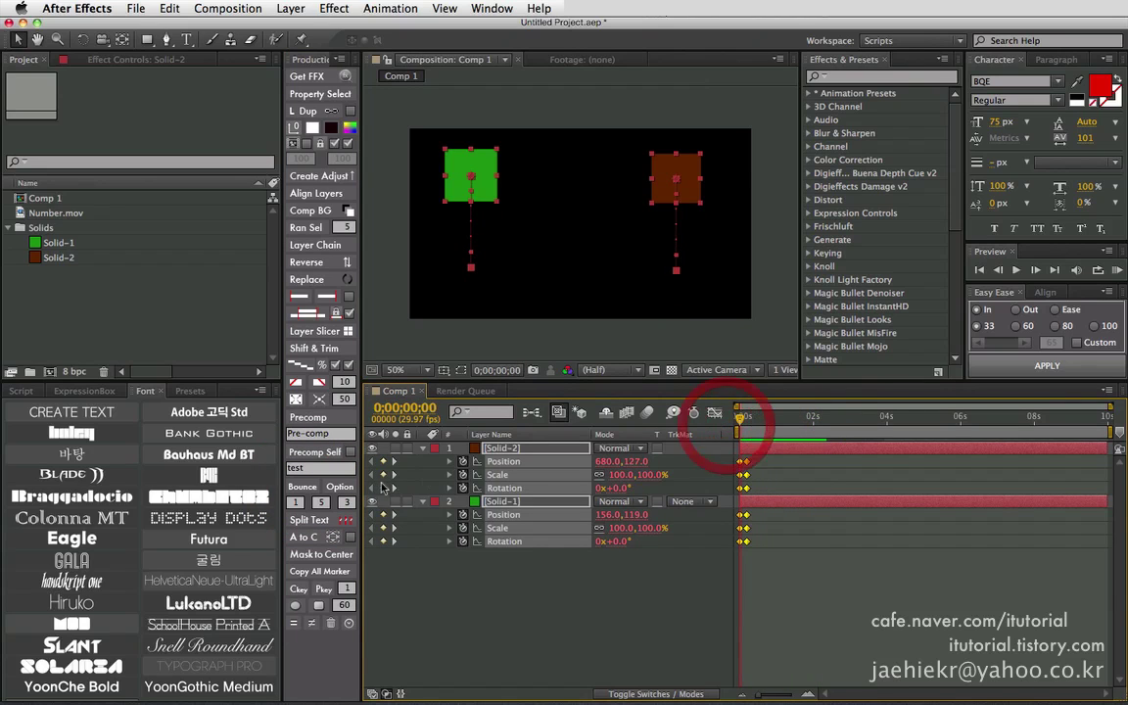
left_click(296, 502)
type("0")
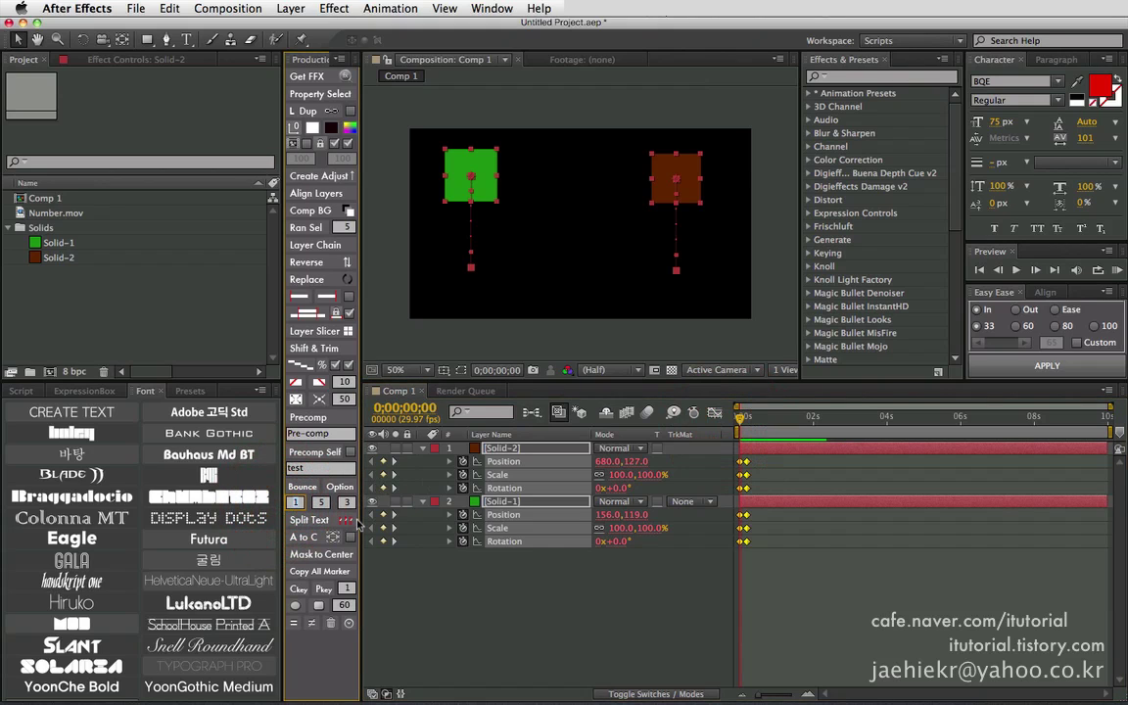
left_click(304, 487)
mouse_move(741, 418)
left_mouse_down()
mouse_move(764, 423)
mouse_move(737, 423)
left_mouse_up()
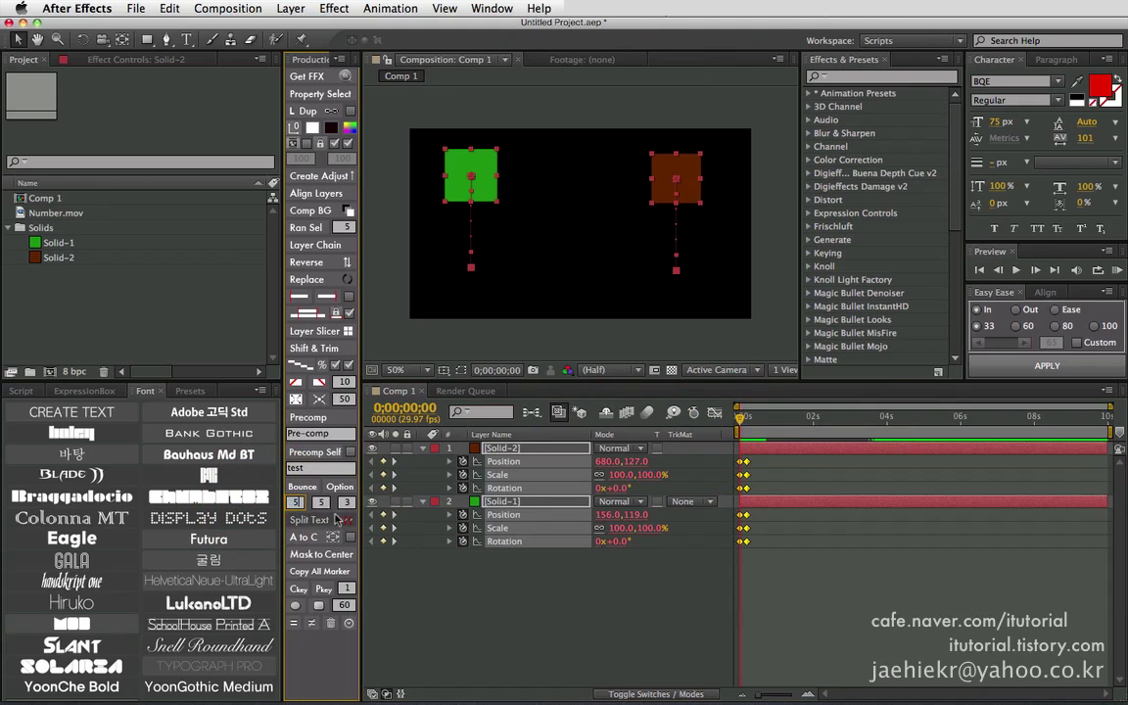
left_click(324, 503)
type("10")
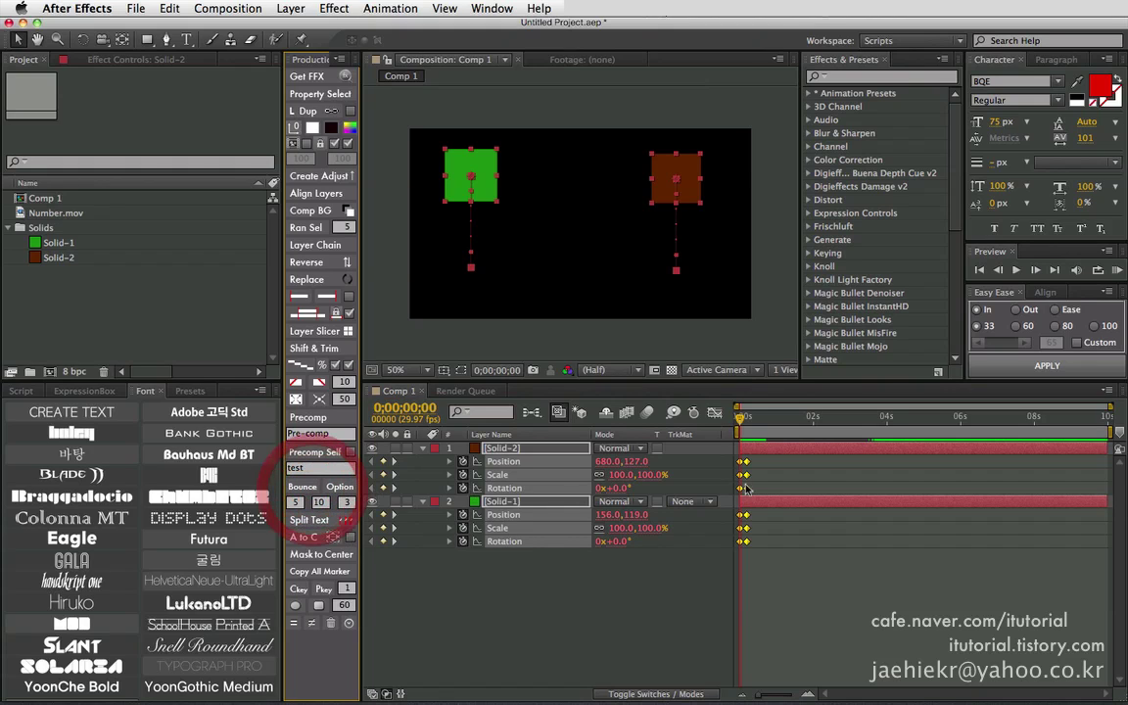
mouse_move(741, 419)
left_mouse_down()
mouse_move(762, 423)
mouse_move(745, 423)
left_mouse_up()
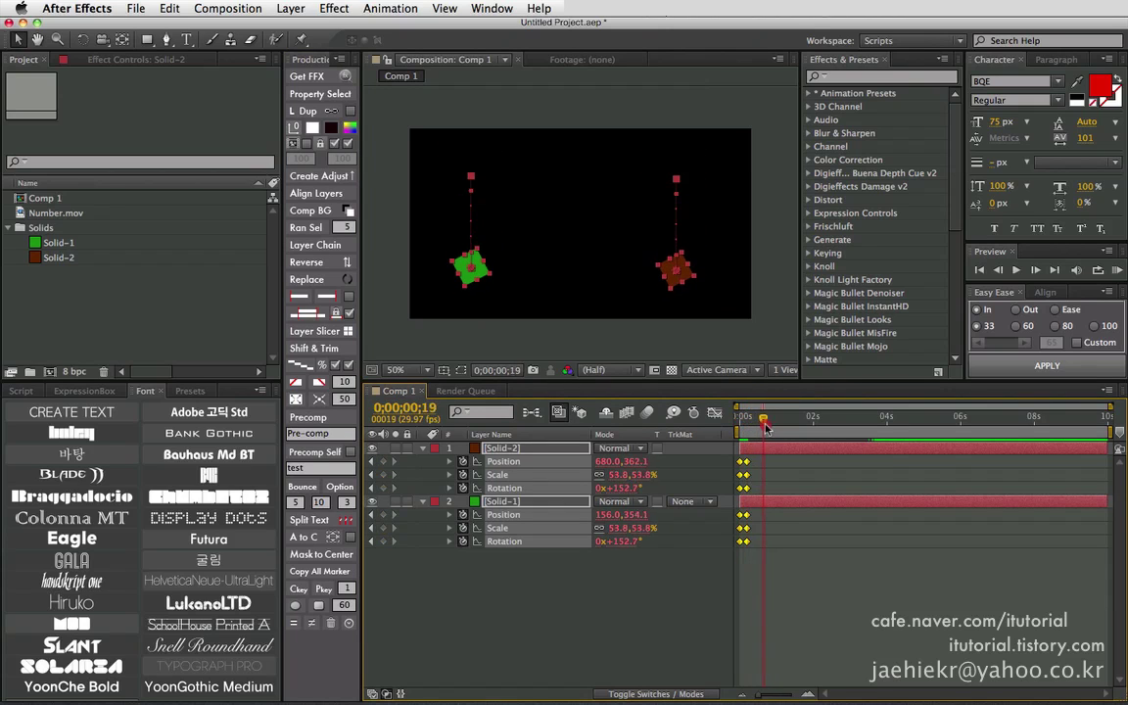
left_click_drag(745, 423, 739, 421)
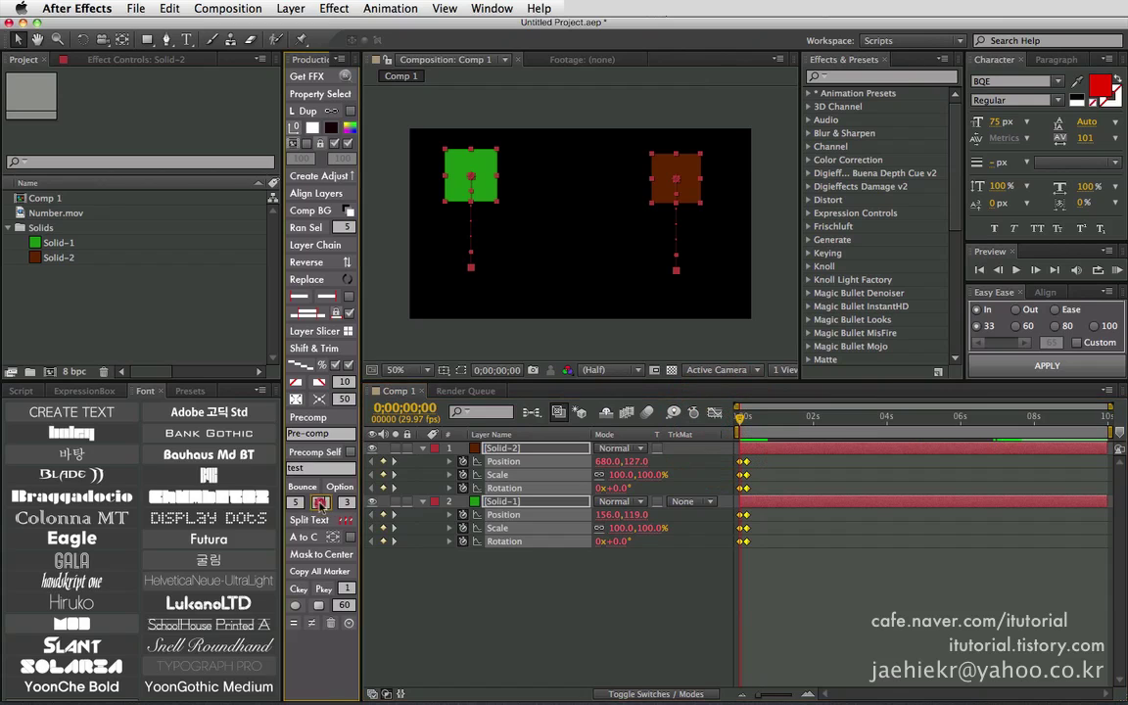
Reapply the bounce with Bounce Speed 2, preview it, and bring up the Bounce options window
left_click(321, 501)
type("2")
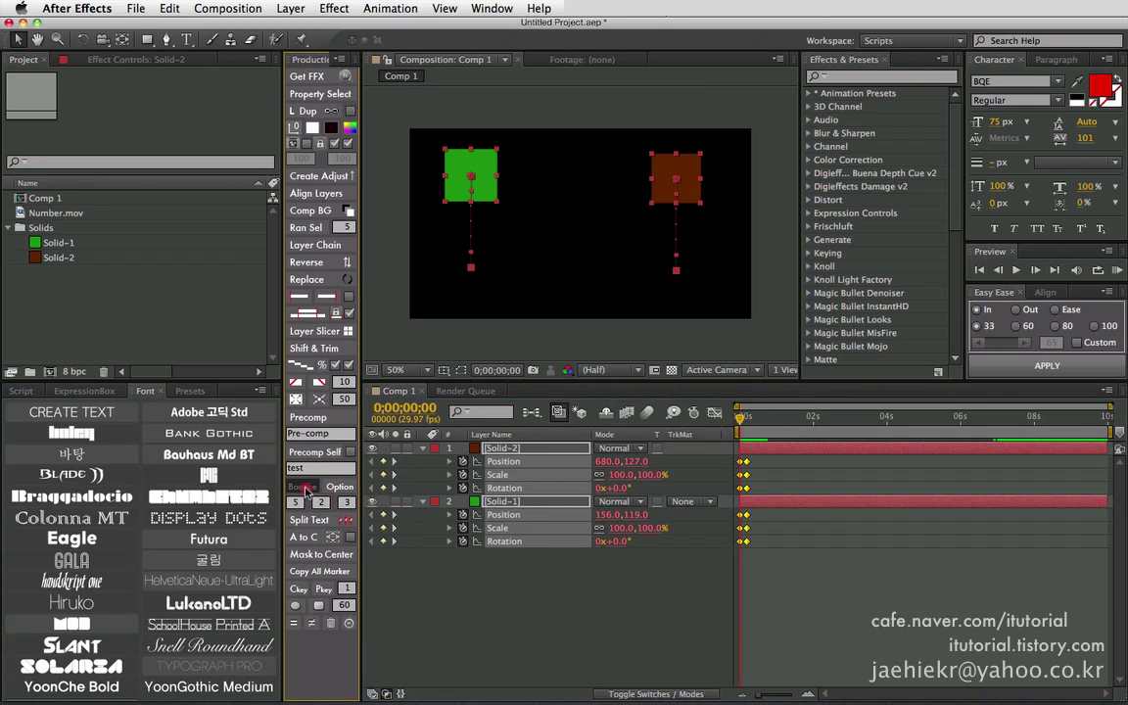
left_click(306, 487)
mouse_move(739, 421)
left_mouse_down()
mouse_move(778, 424)
mouse_move(760, 424)
mouse_move(770, 425)
left_mouse_up()
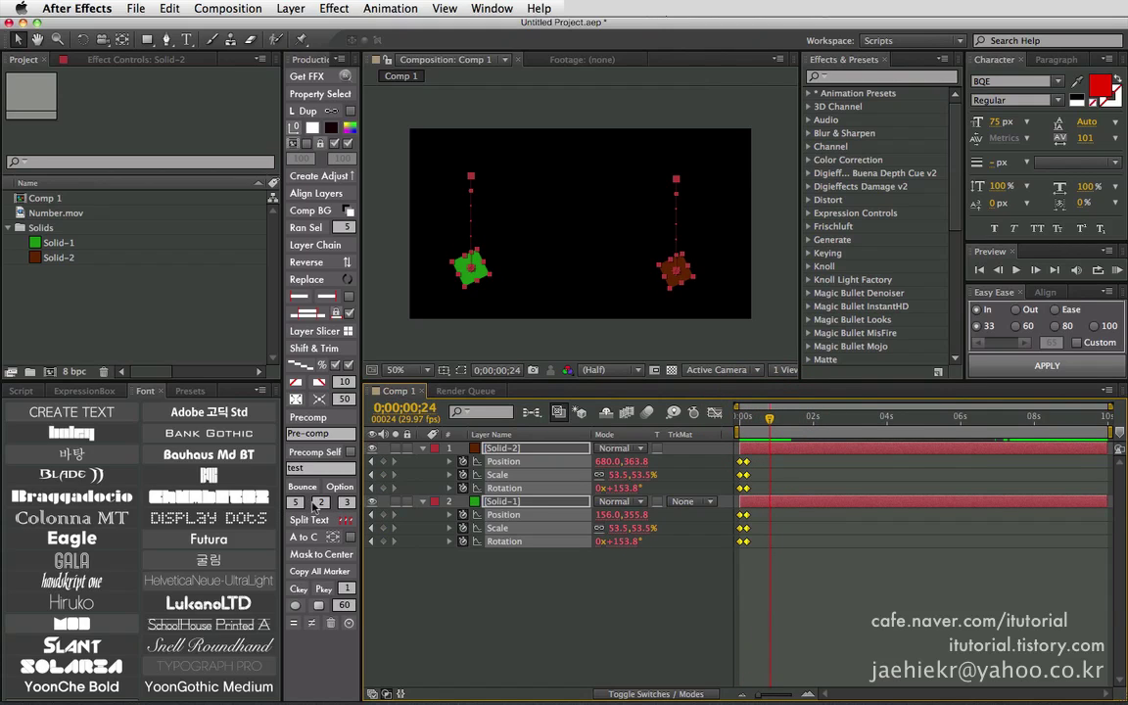
left_click(339, 489)
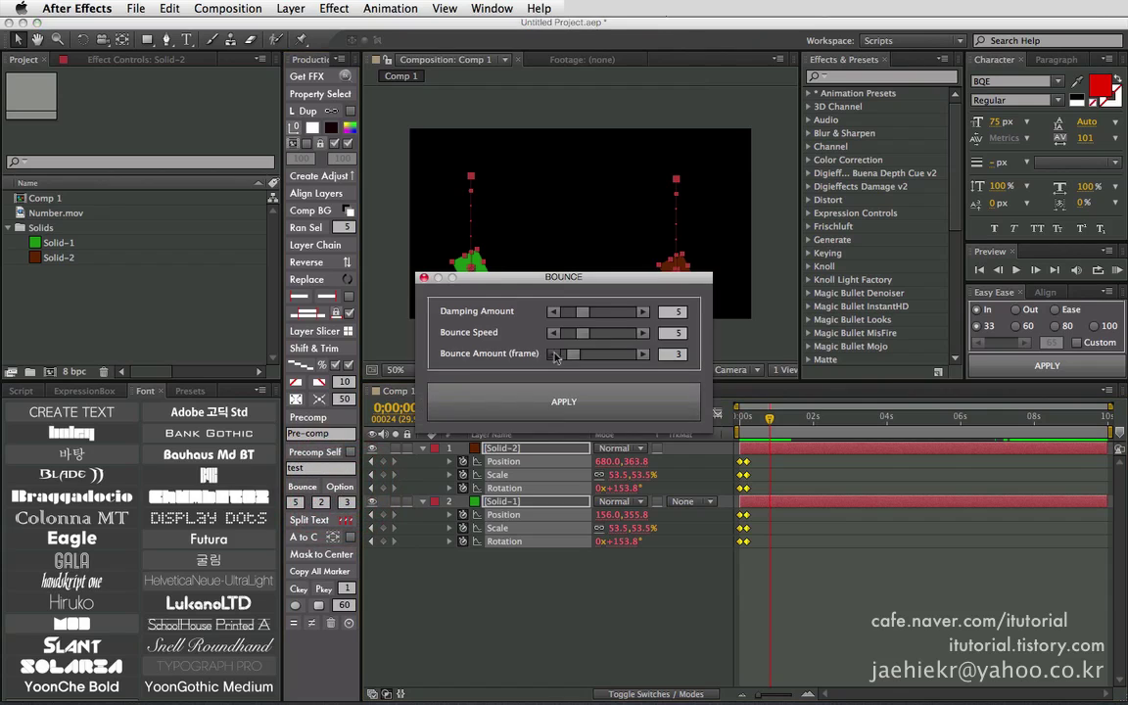
Move the Bounce options aside and apply a Bounce Amount of 8, previewing the early frames
left_click_drag(570, 282, 312, 272)
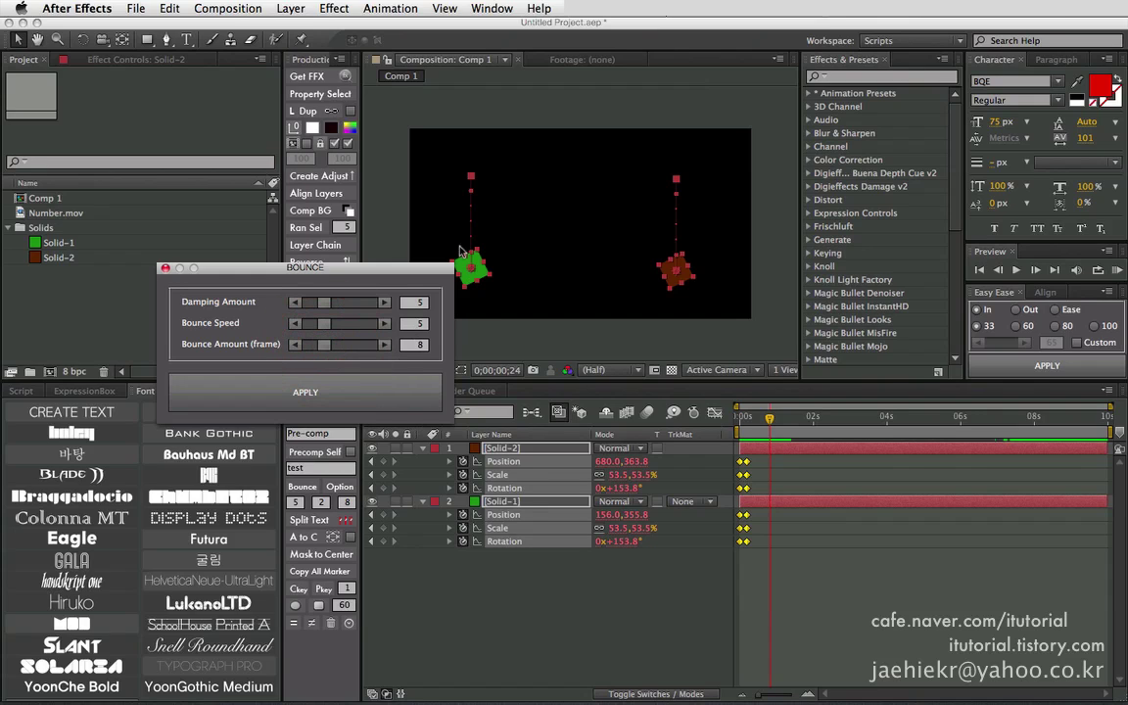
left_click(392, 394)
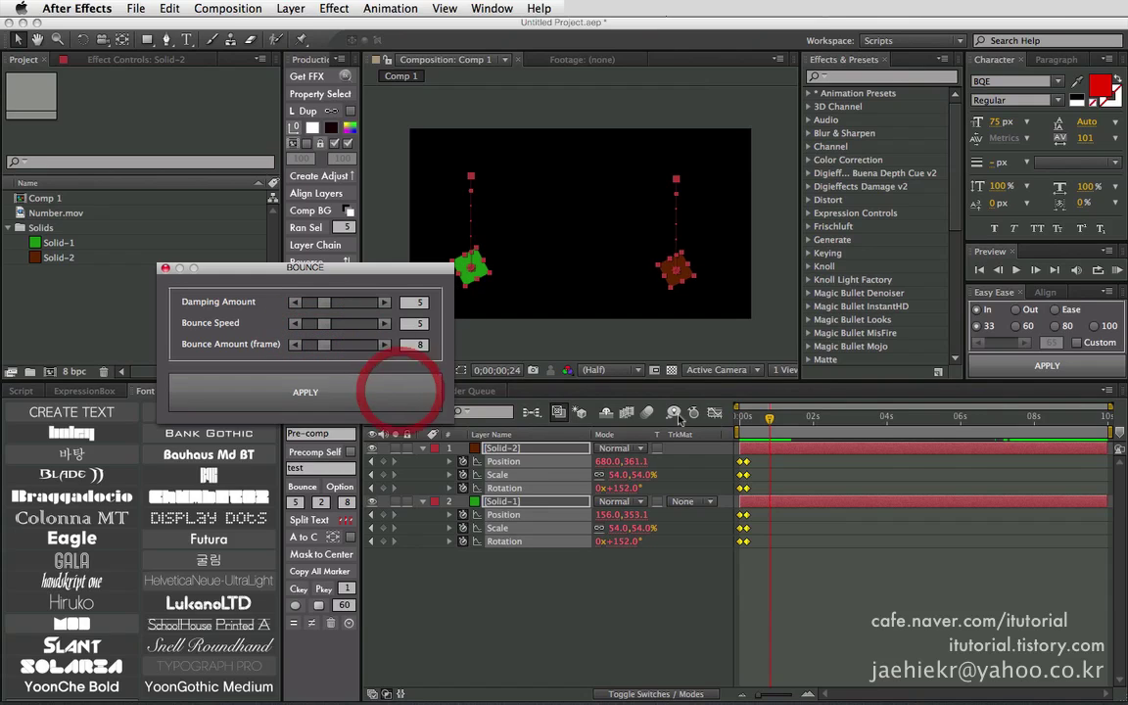
left_click(744, 417)
left_click_drag(744, 416, 761, 416)
Lower Bounce Amount to 1, reapply, and check the motion frame by frame
left_click_drag(326, 344, 323, 347)
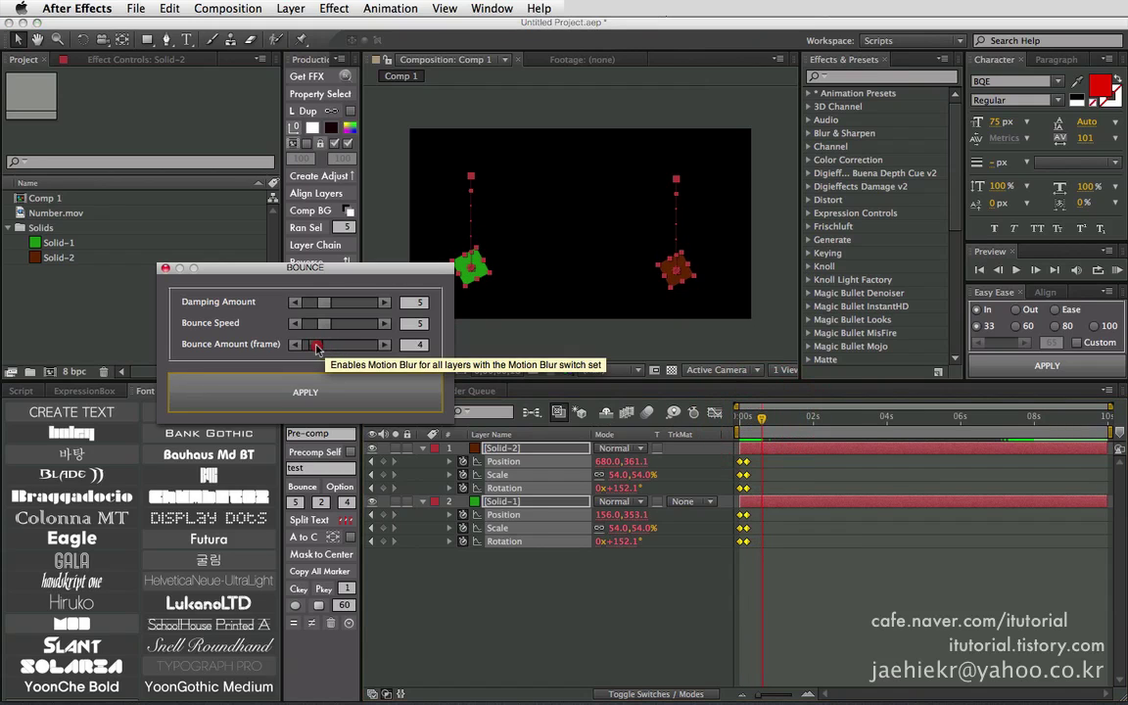
left_click(327, 393)
left_click_drag(740, 421, 752, 424)
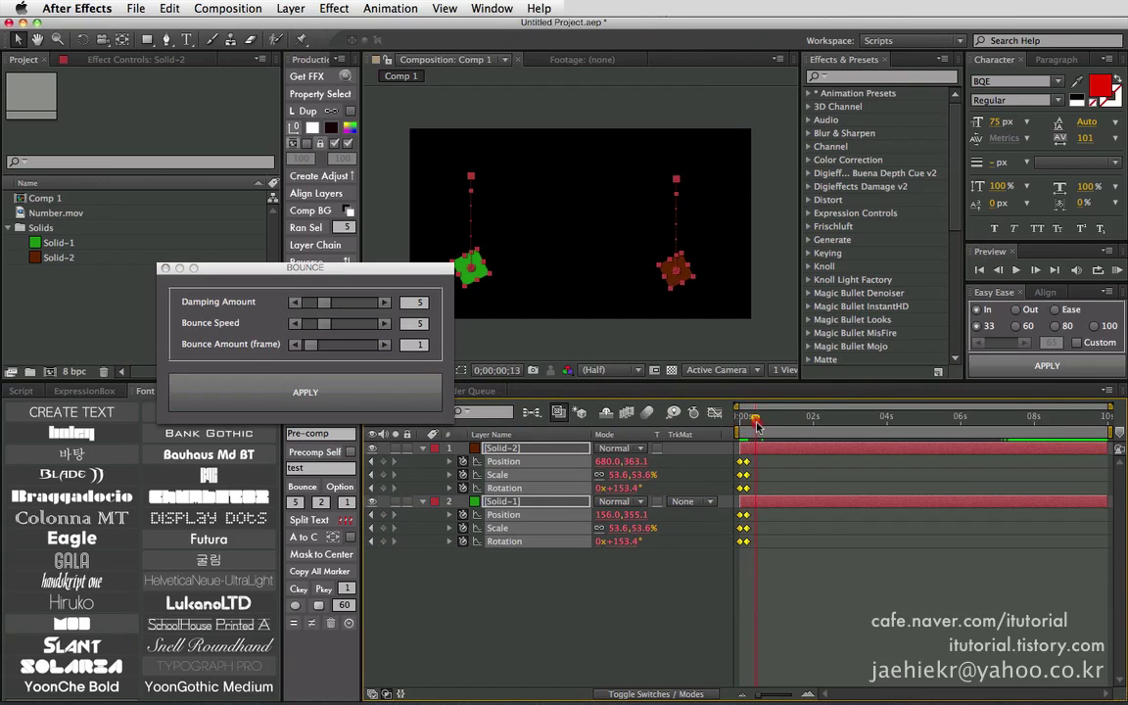
left_click_drag(763, 427, 759, 429)
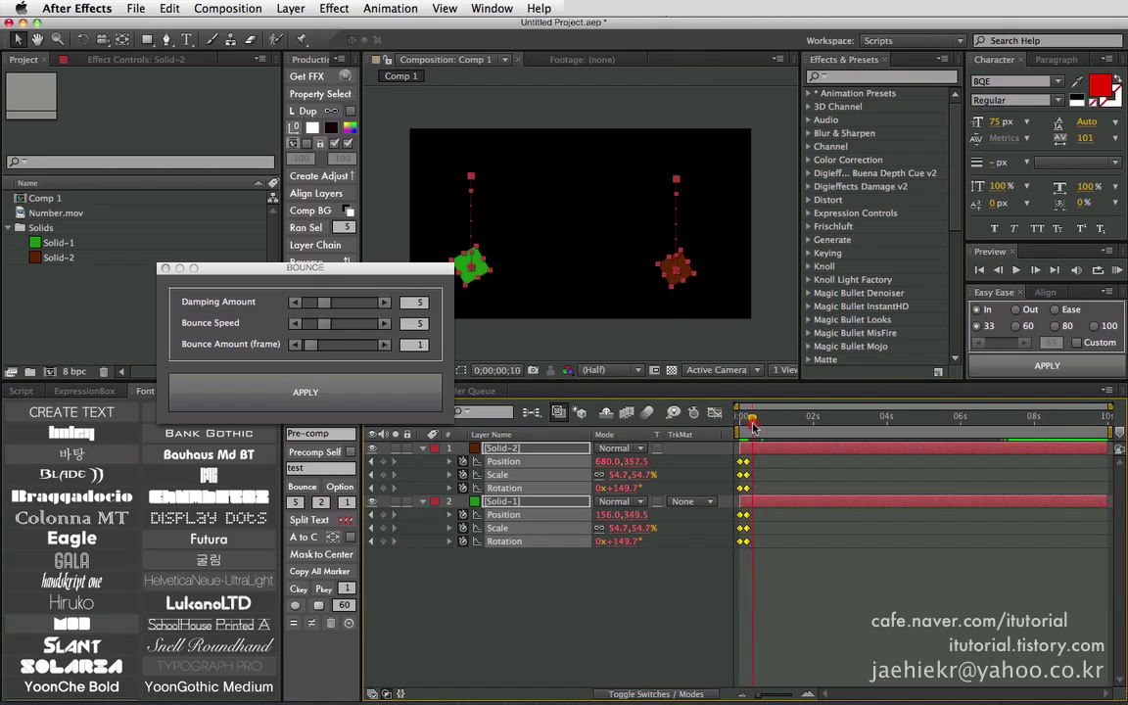
Raise Bounce Amount to 4, check frames up to 20, and close the Bounce options
left_click_drag(310, 346, 314, 347)
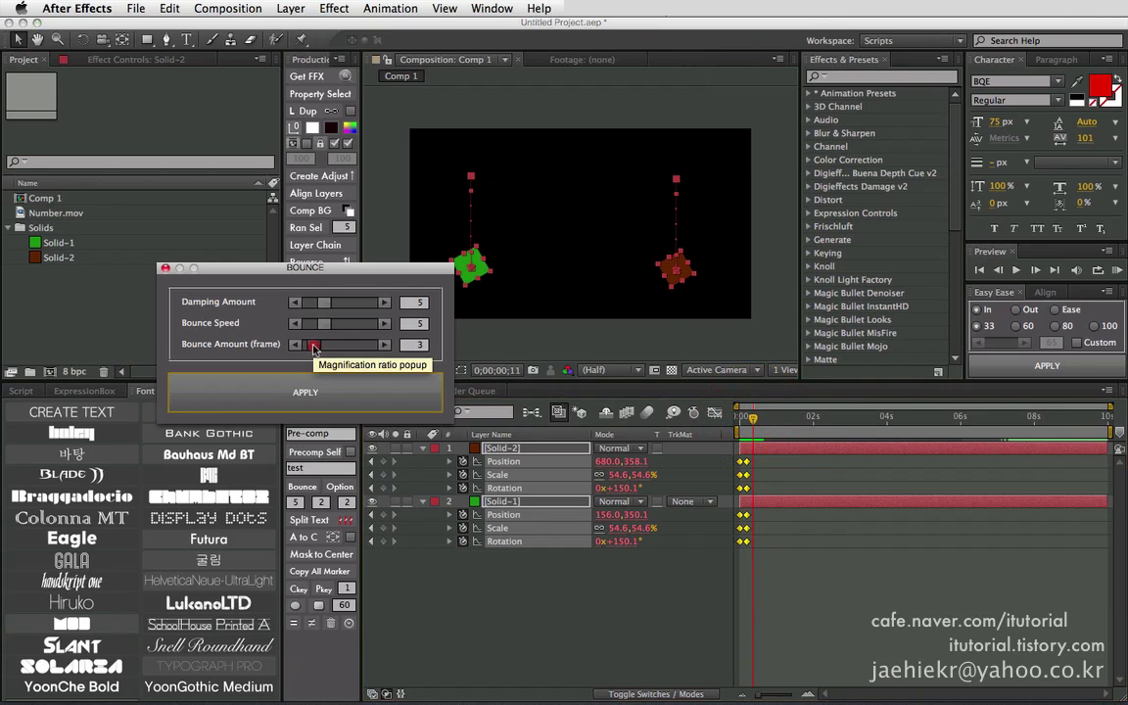
left_click(746, 421)
left_click(762, 418)
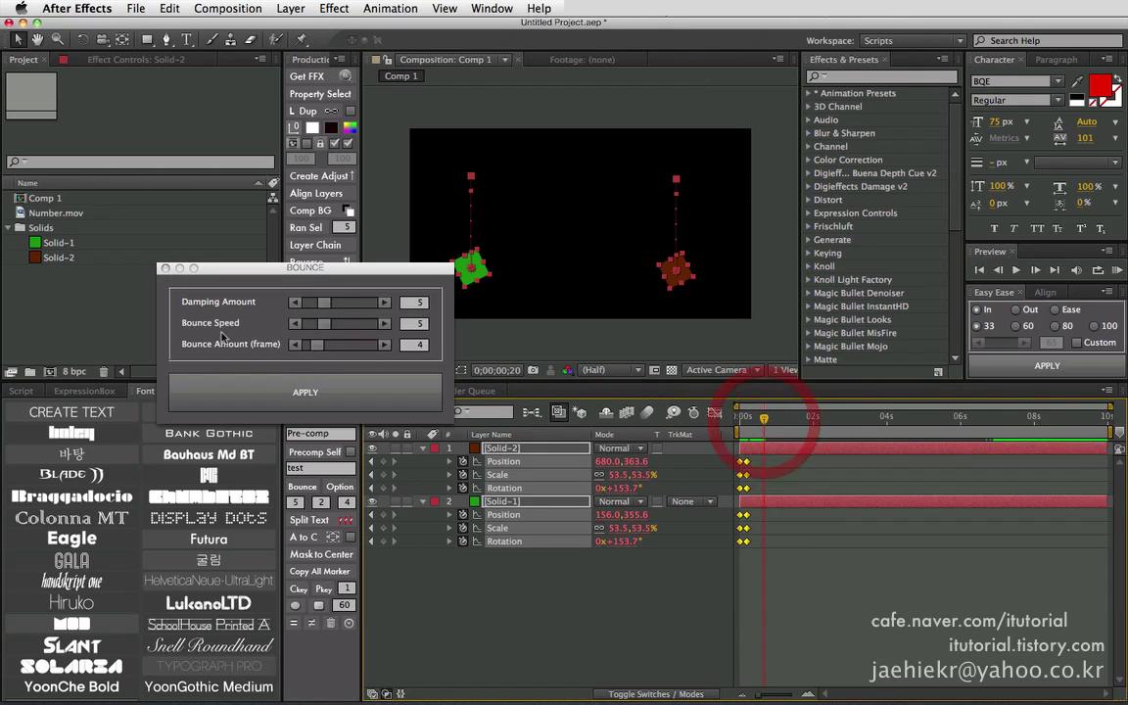
left_click(165, 268)
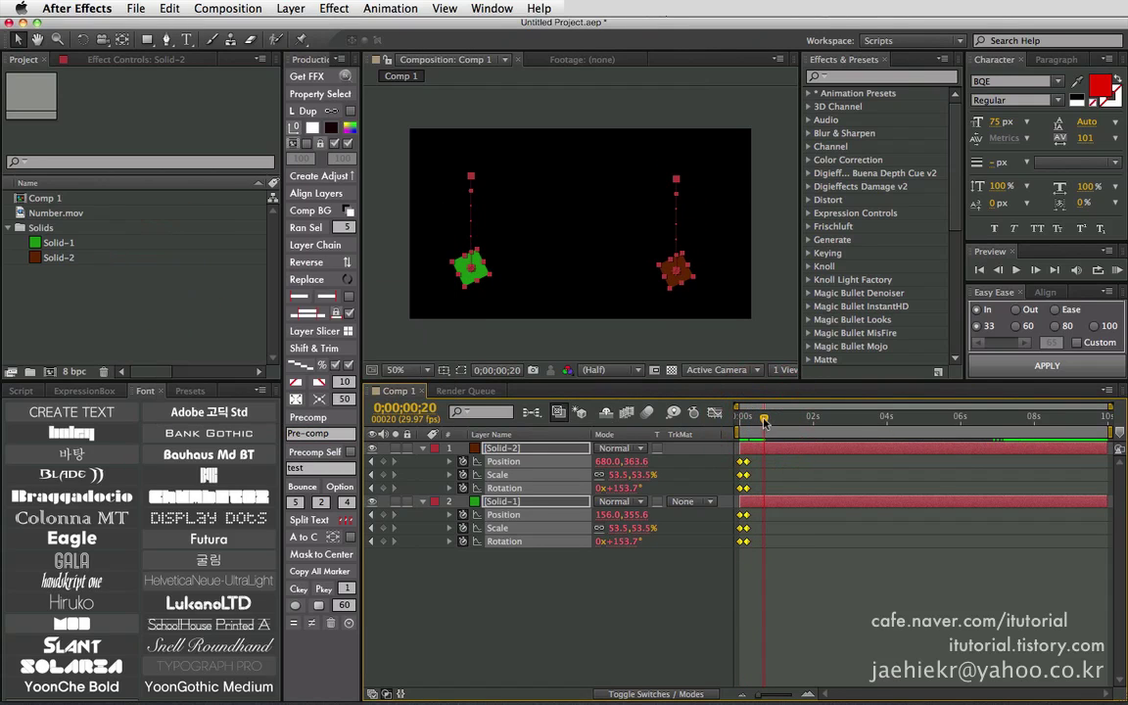
At frame 26, move the green and brown solids side by side near the centre
left_click(574, 573)
left_click_drag(461, 279, 541, 244)
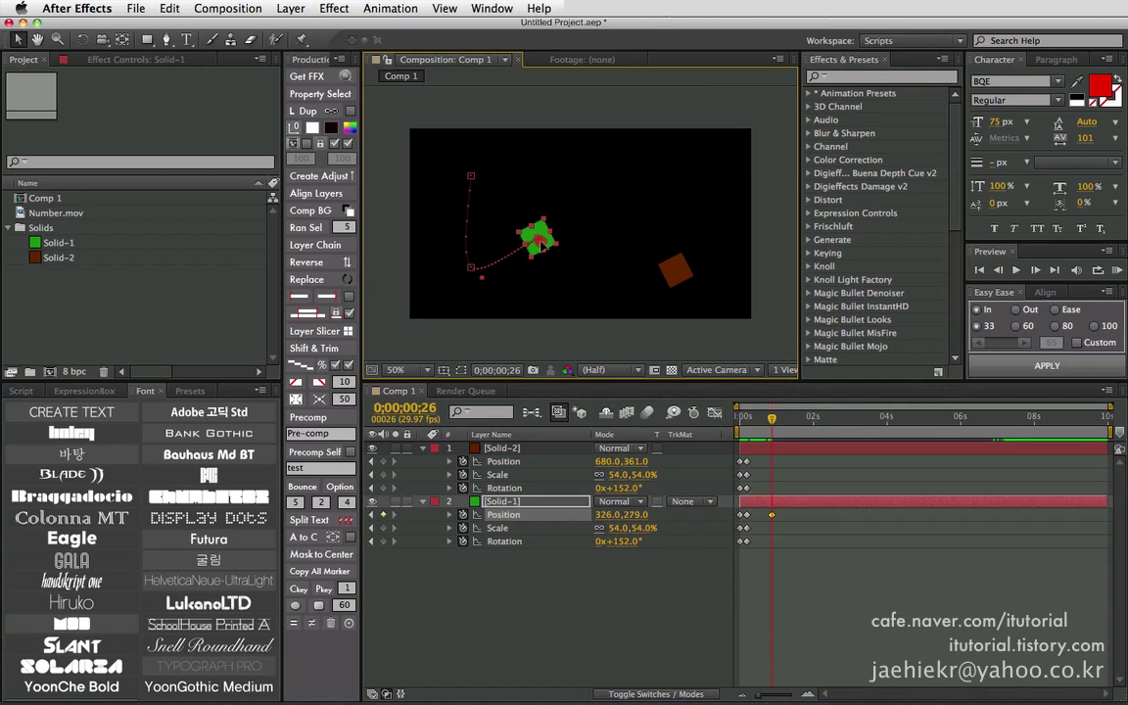
left_click_drag(675, 269, 619, 235)
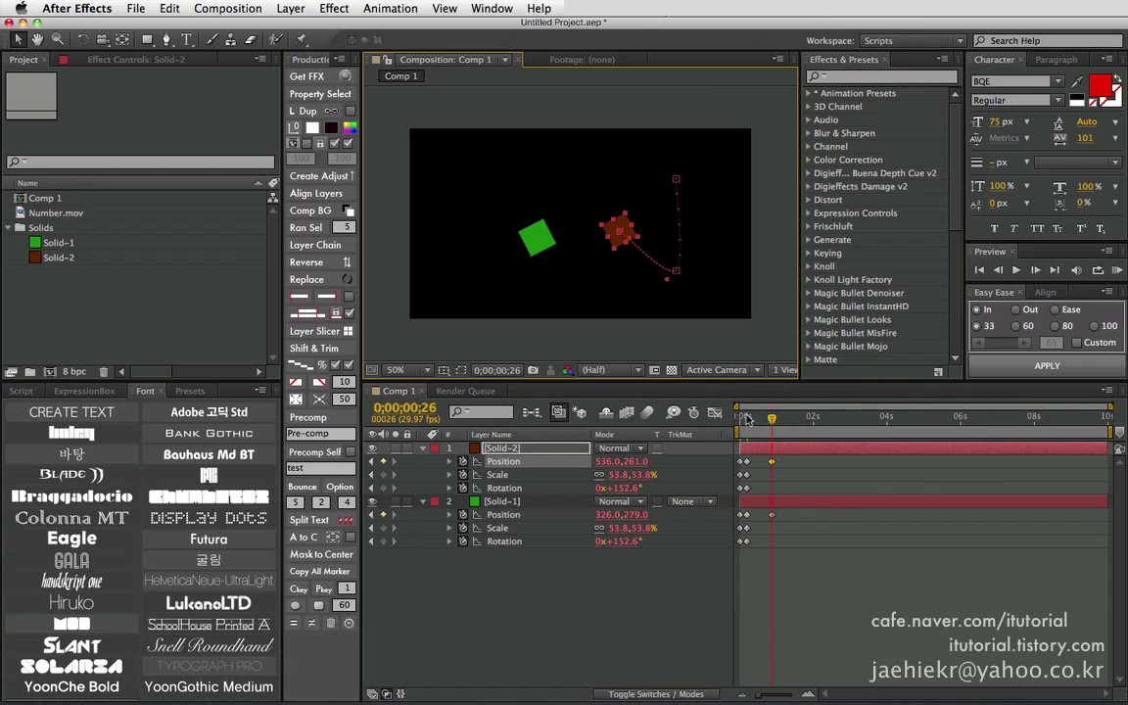
mouse_move(747, 419)
left_mouse_down()
mouse_move(784, 421)
mouse_move(772, 421)
left_mouse_up()
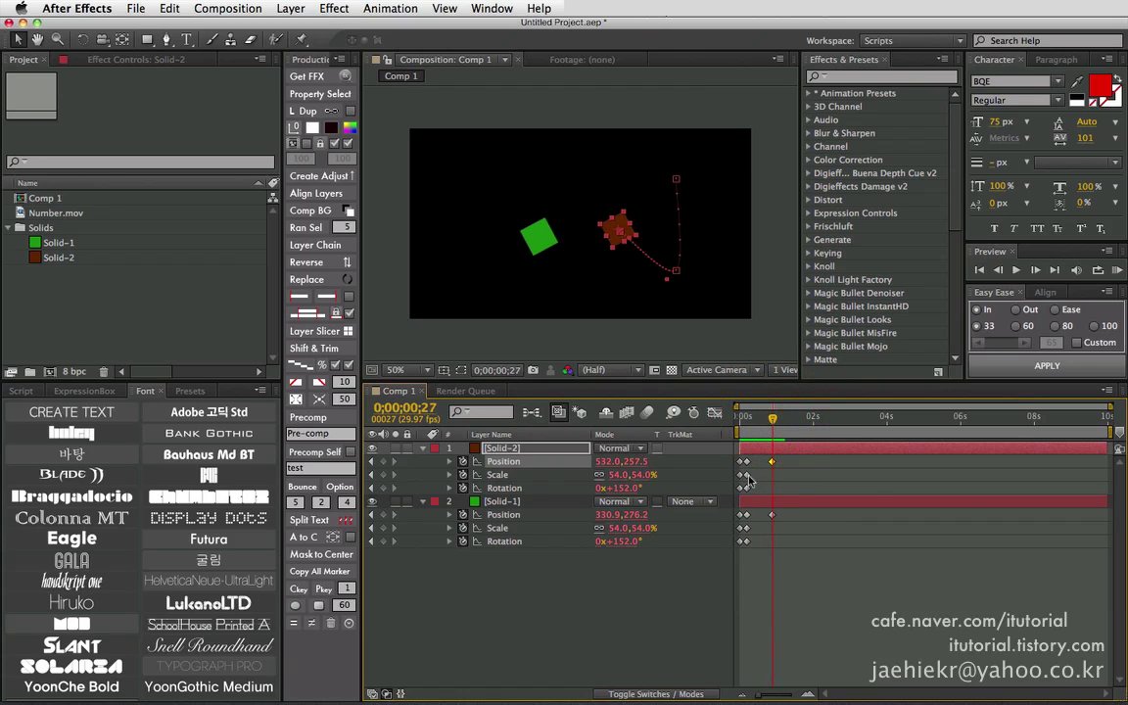
left_click_drag(773, 421, 772, 421)
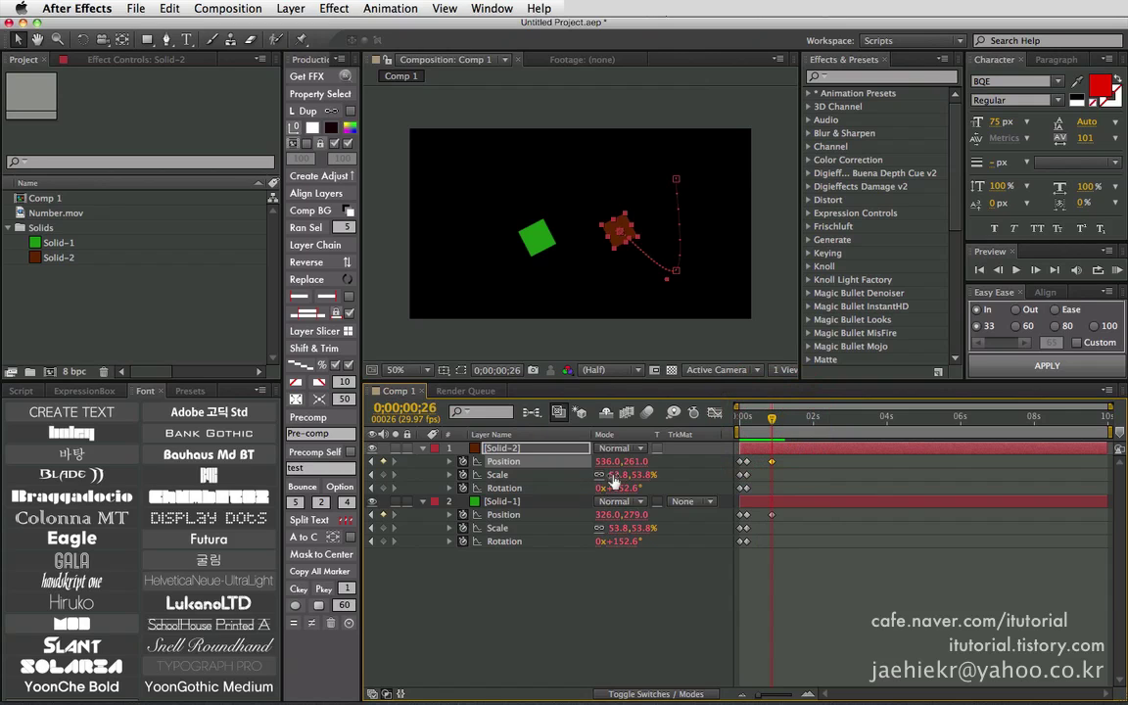
Scale the brown solid to 127% and green to 110%; rotate green to 3° and brown to 246°
left_click_drag(614, 478, 685, 476)
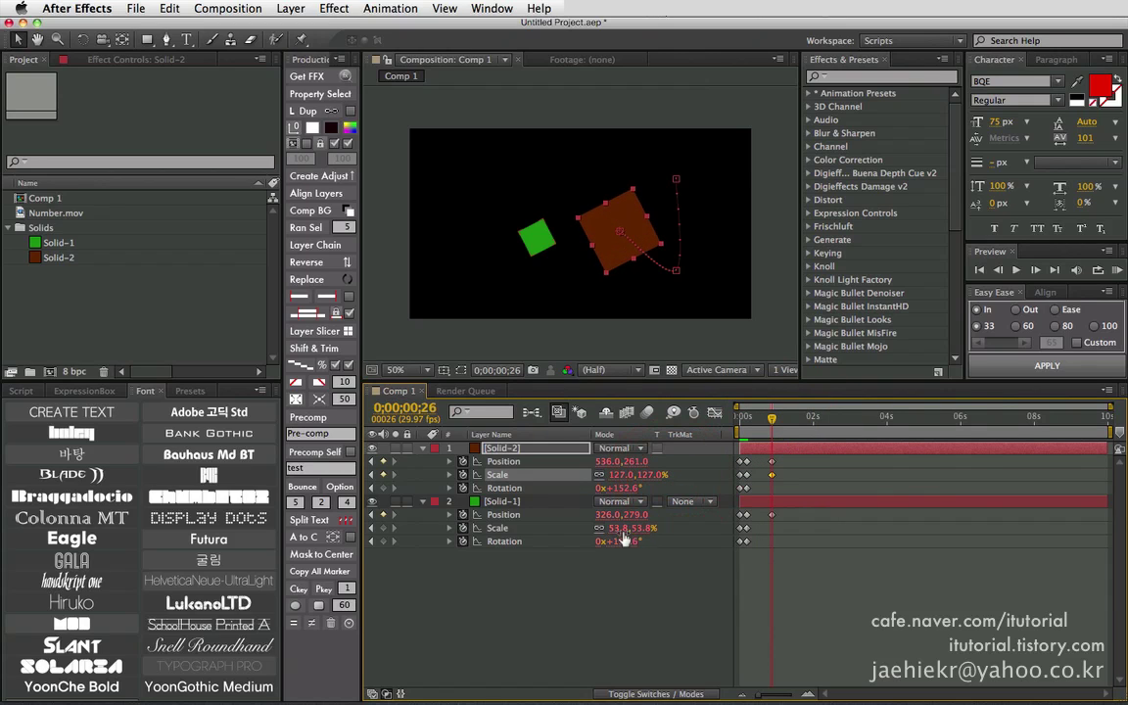
left_click_drag(622, 531, 663, 528)
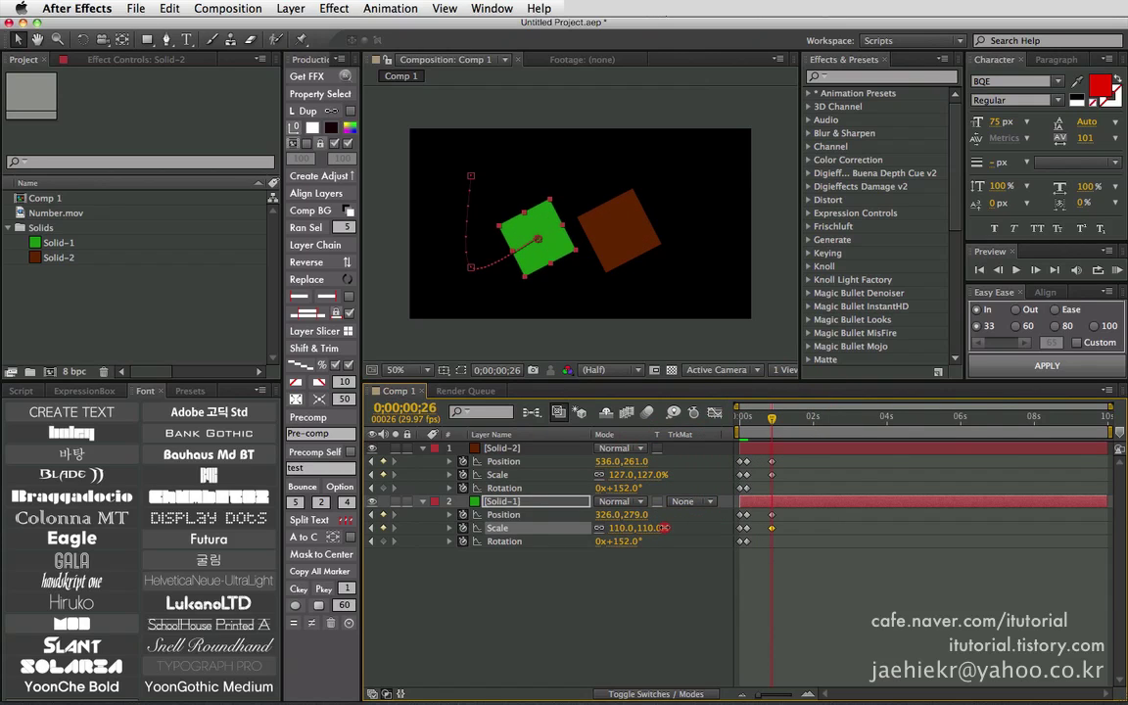
left_click_drag(629, 545, 466, 541)
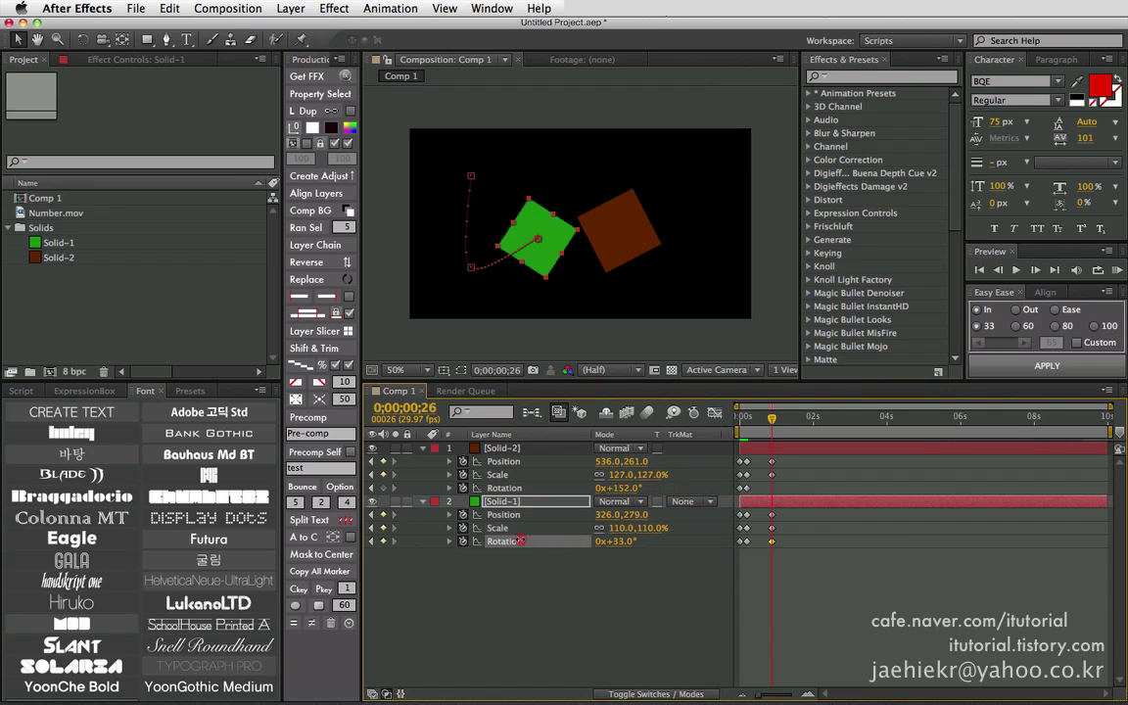
left_click_drag(627, 488, 708, 487)
left_click(667, 591)
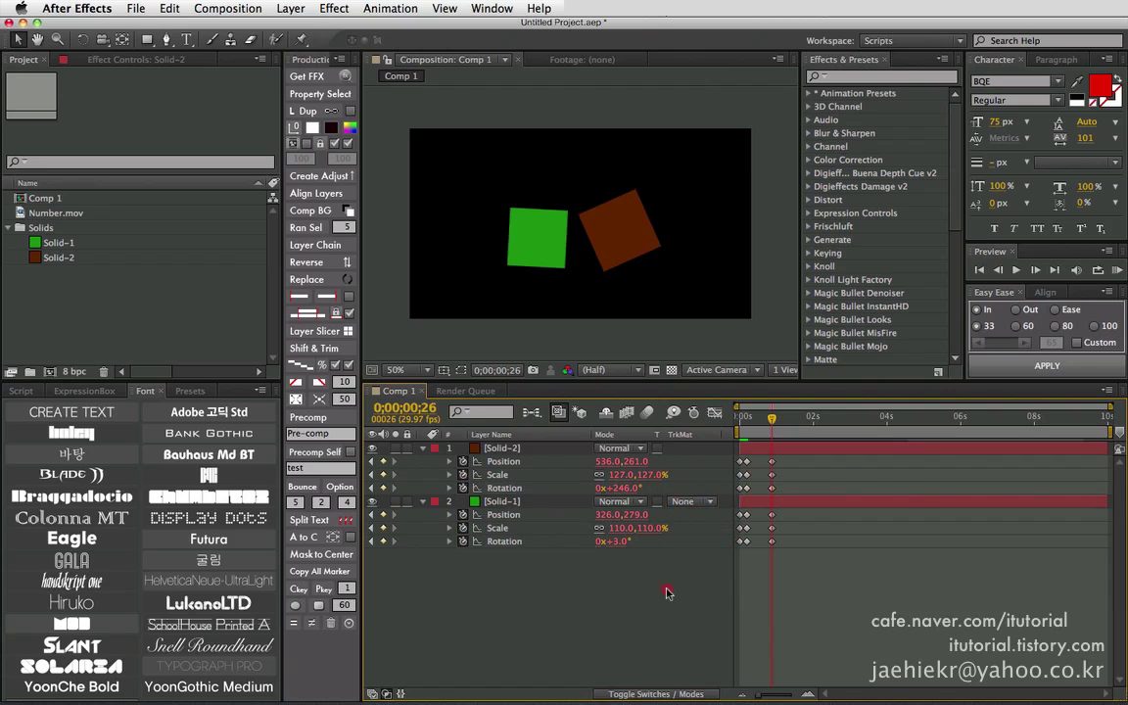
Select both solids' final keyframes and shift them slightly earlier
mouse_move(772, 419)
left_mouse_down()
mouse_move(735, 415)
mouse_move(780, 421)
left_mouse_up()
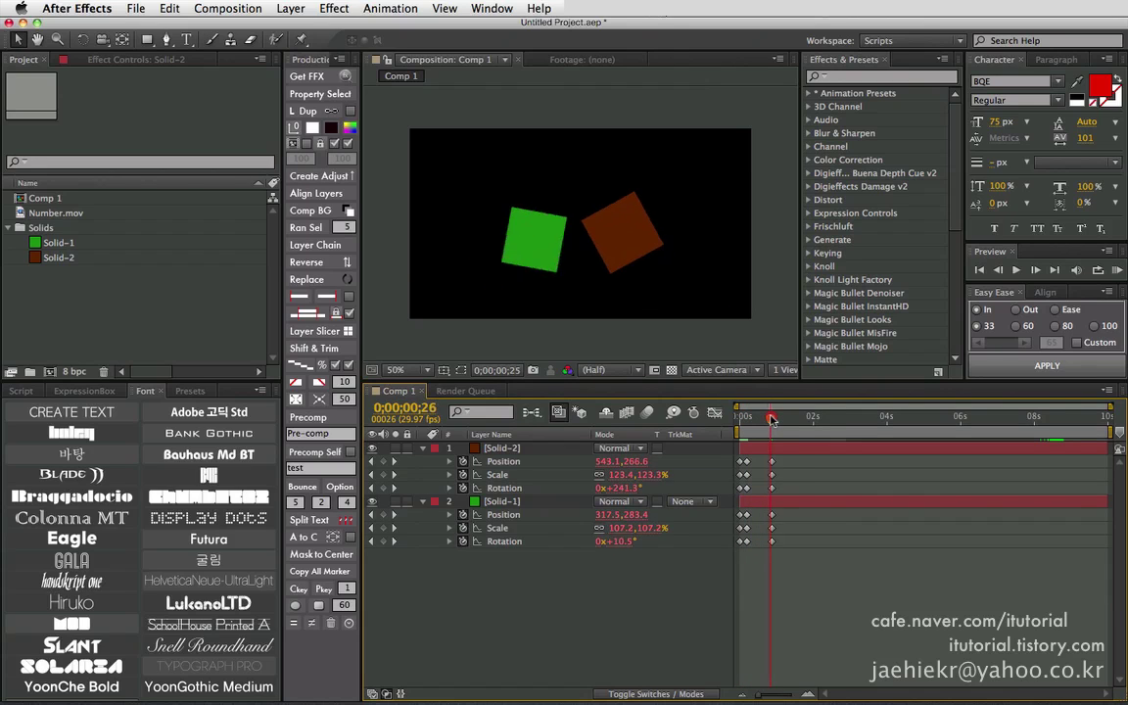
mouse_move(780, 438)
left_mouse_down()
mouse_move(769, 546)
mouse_move(761, 542)
left_mouse_up()
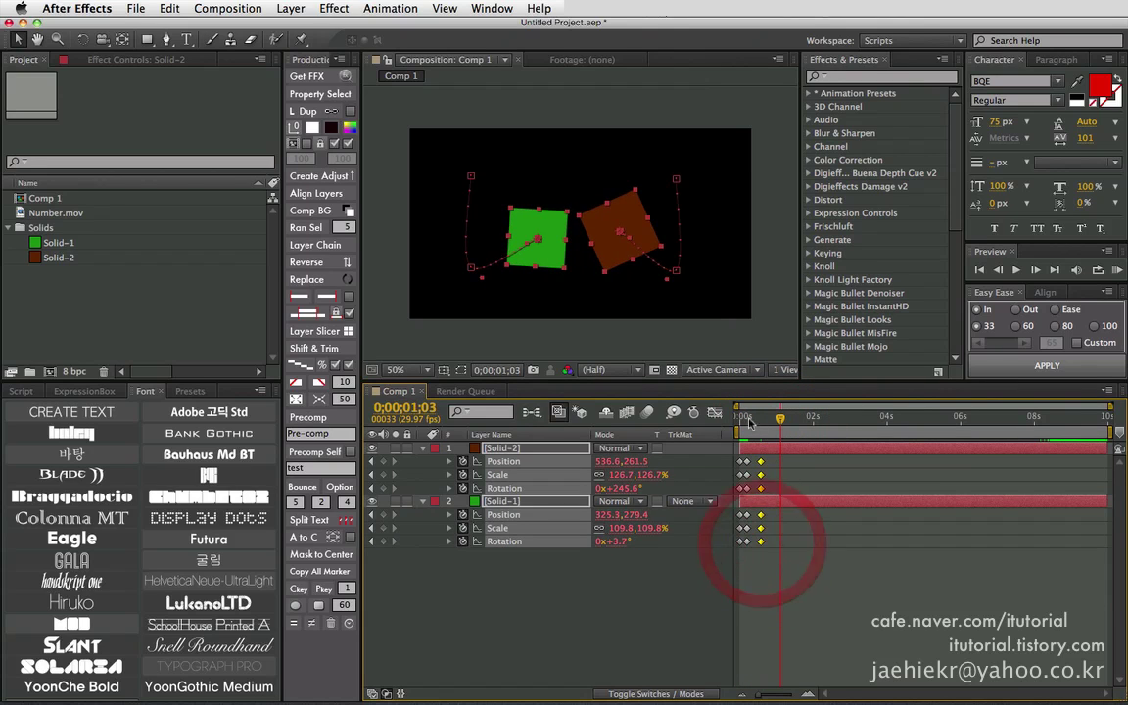
left_click_drag(744, 416, 778, 421)
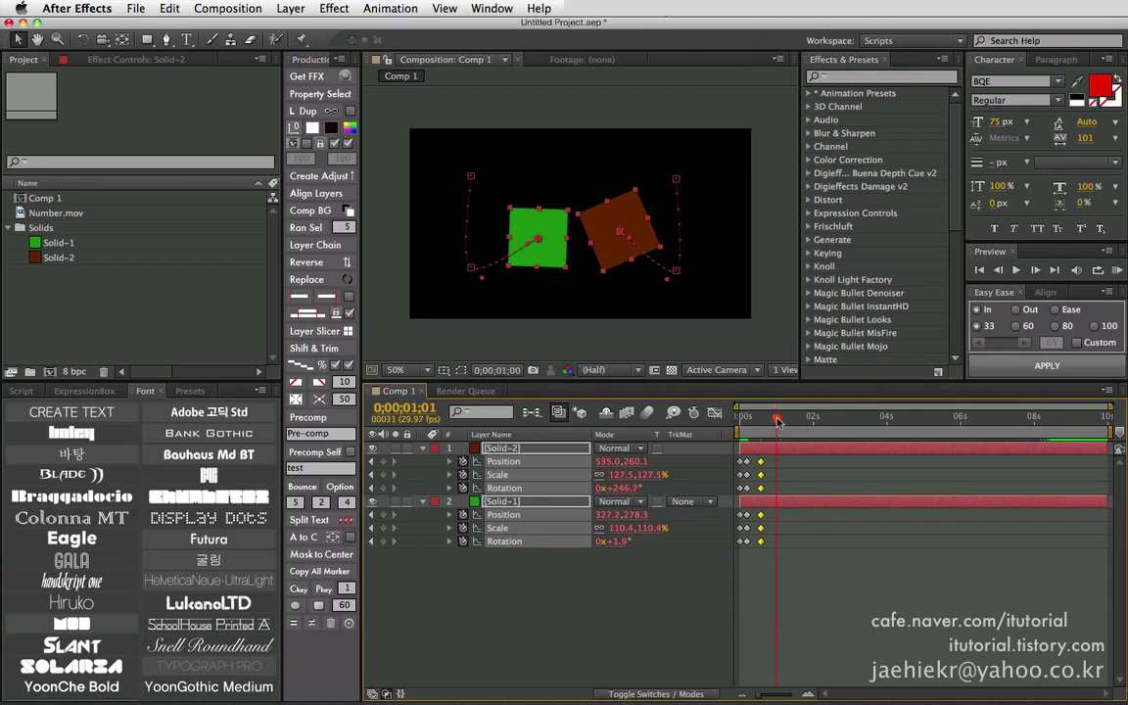
End the work area at the current time with N and play a preview
key("n")
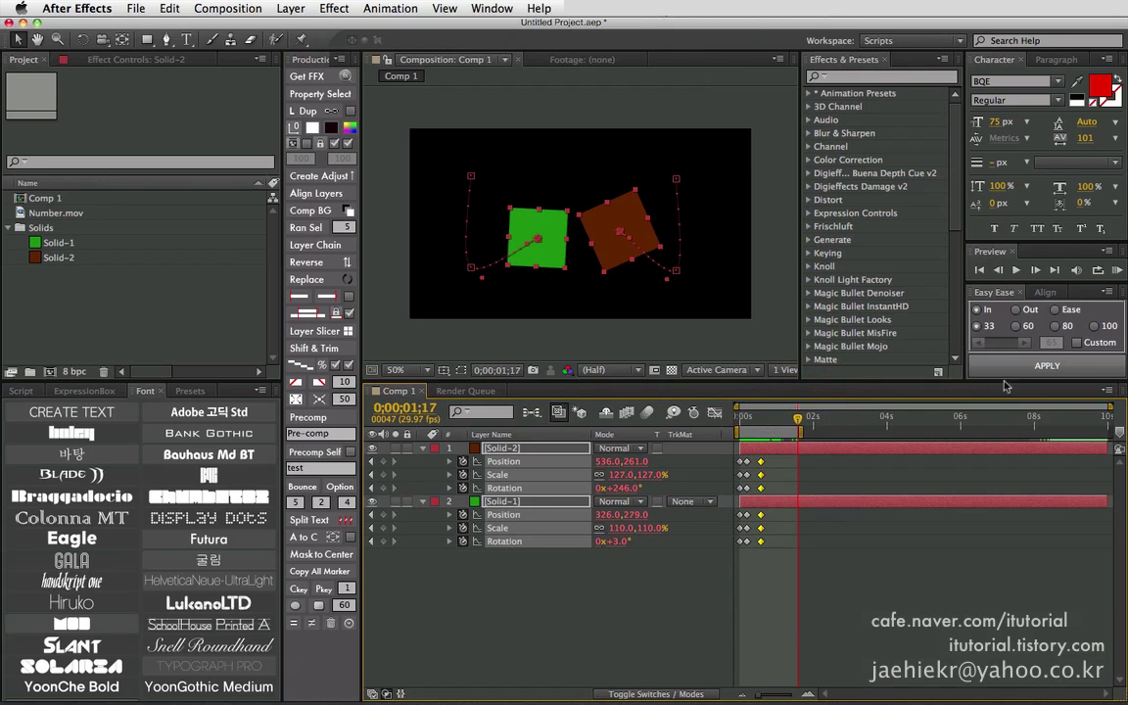
left_click(1117, 270)
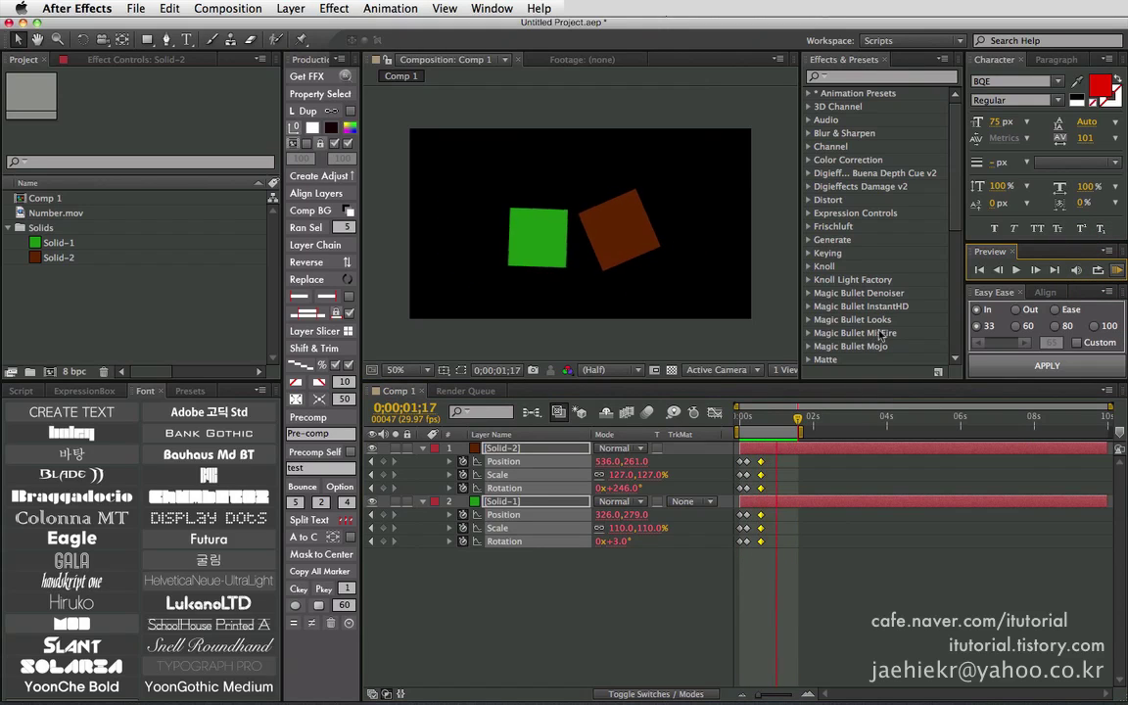
left_click(494, 506)
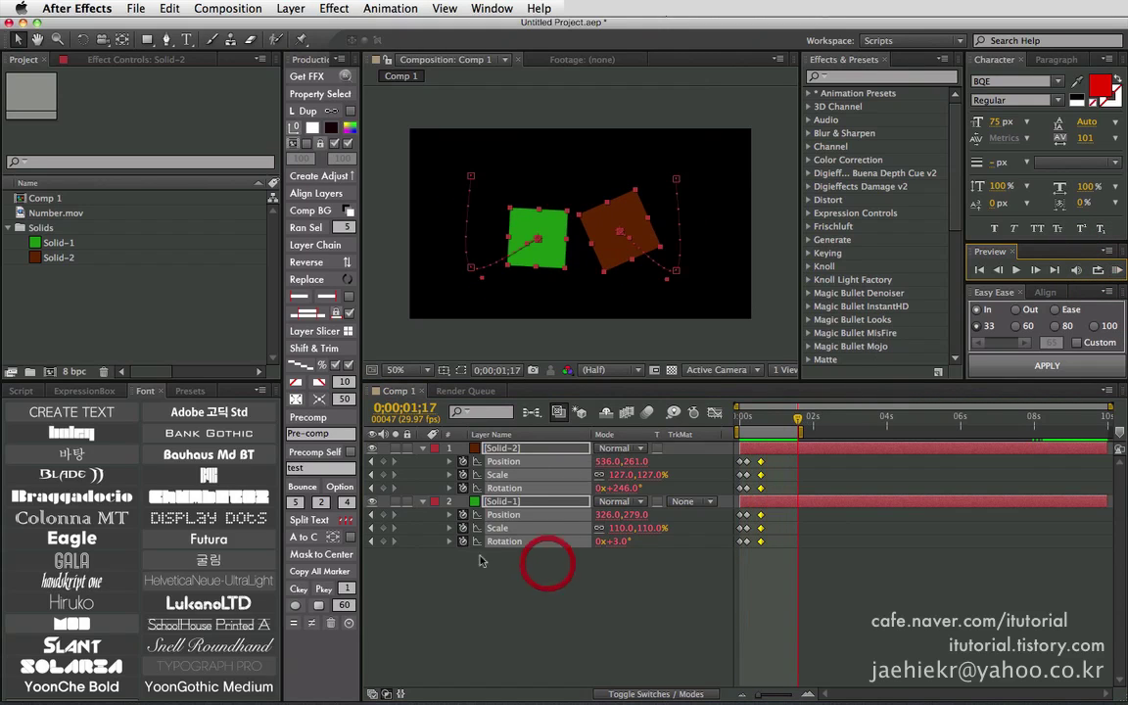
In the Bounce options, set damping 3 and speed 6, apply, and preview to one second
left_click(345, 488)
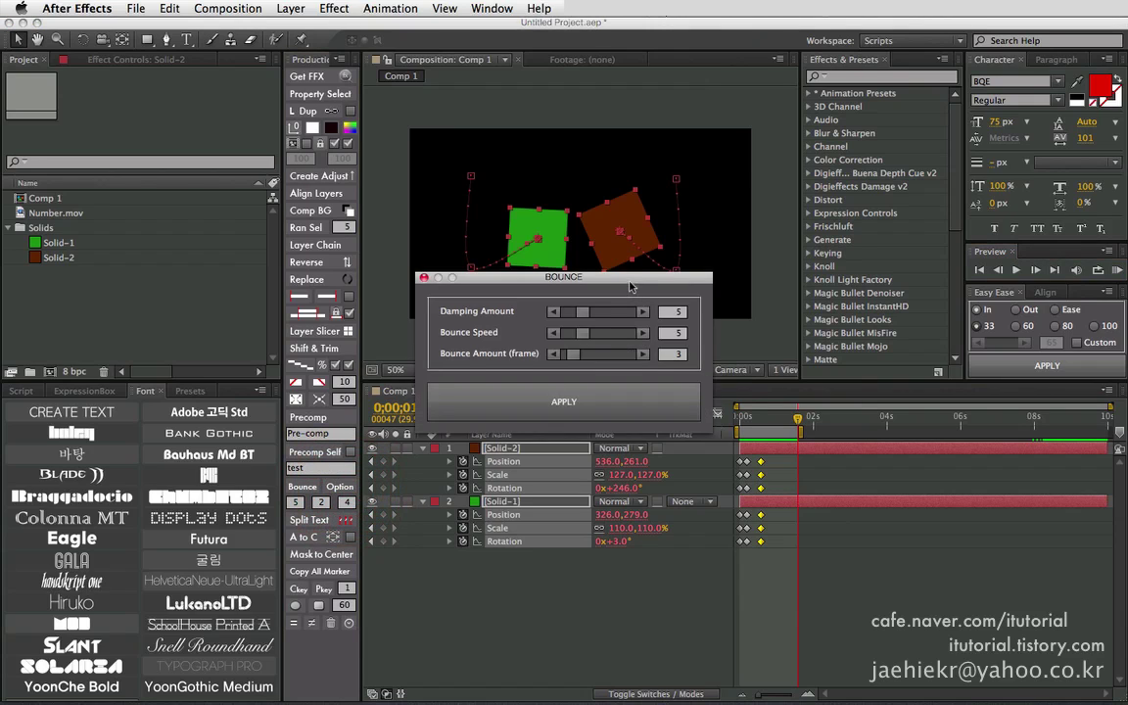
left_click_drag(631, 287, 468, 236)
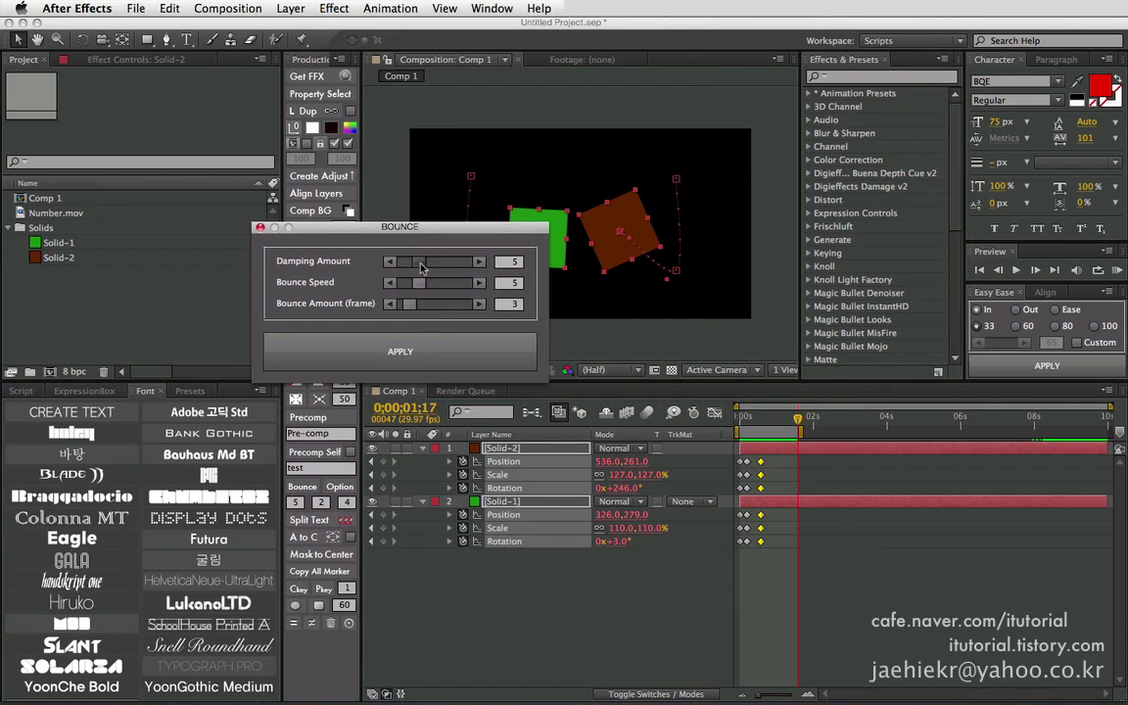
left_click_drag(420, 263, 412, 311)
left_click_drag(422, 285, 425, 285)
left_click(431, 366)
mouse_move(744, 419)
left_mouse_down()
mouse_move(780, 424)
mouse_move(765, 424)
left_mouse_up()
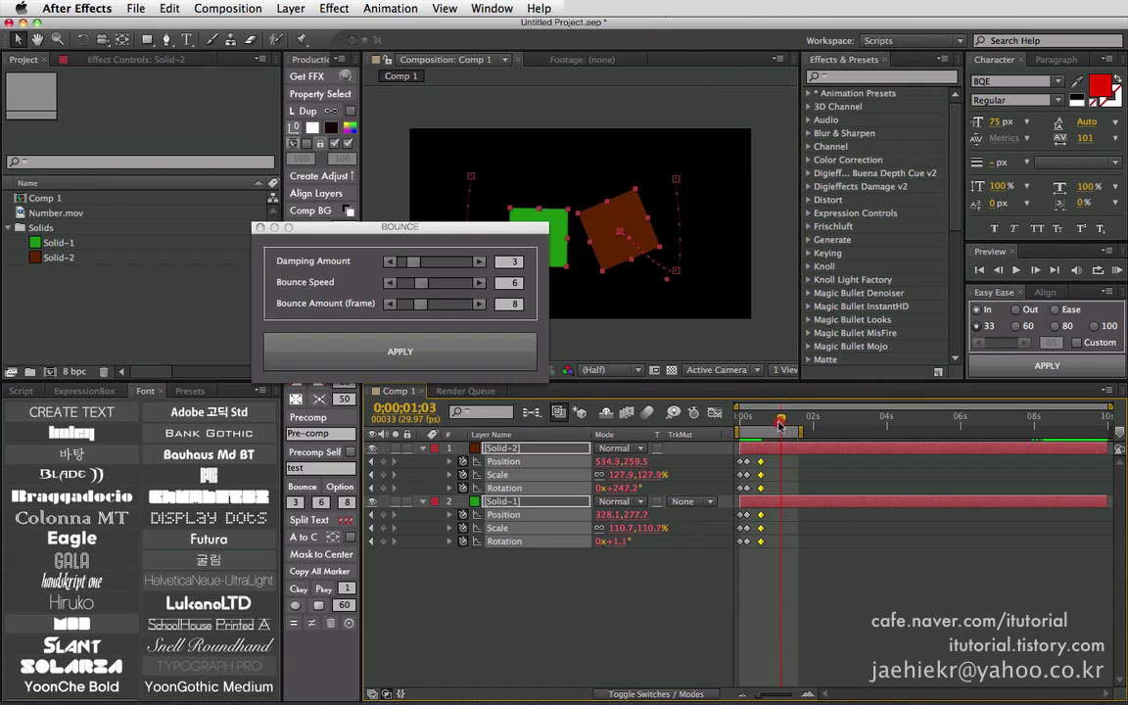
left_click_drag(764, 424, 777, 424)
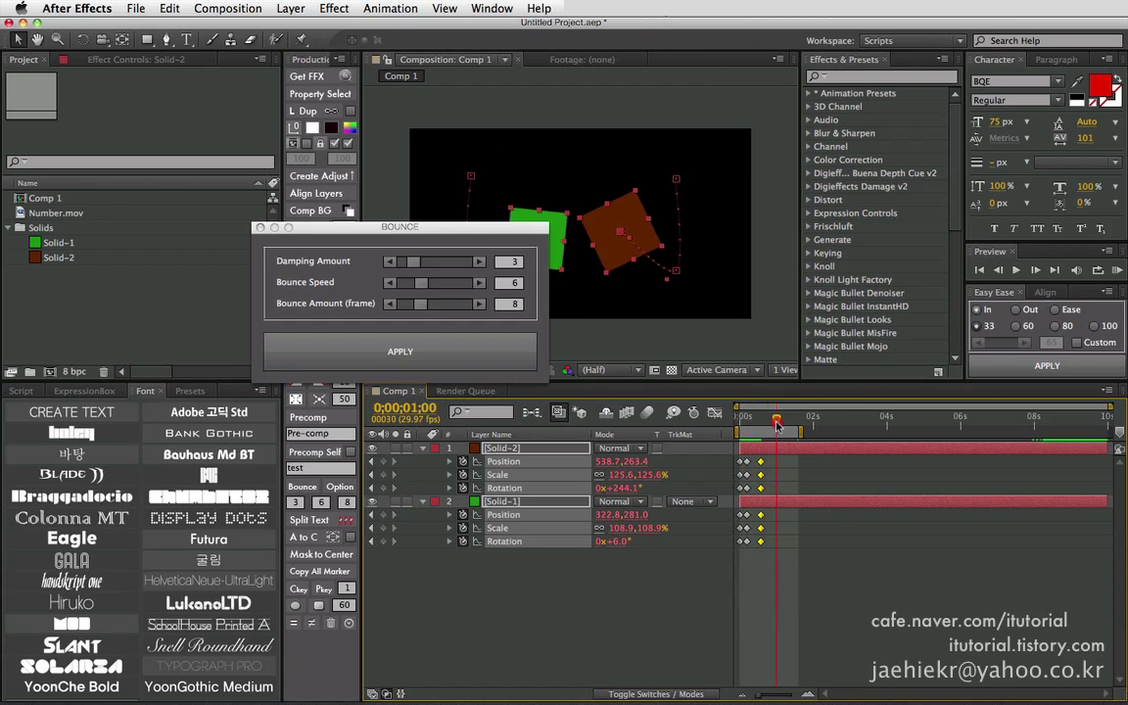
Raise Bounce Amount to 13 frames, reapply, and close the Bounce options window
left_click_drag(420, 303, 426, 306)
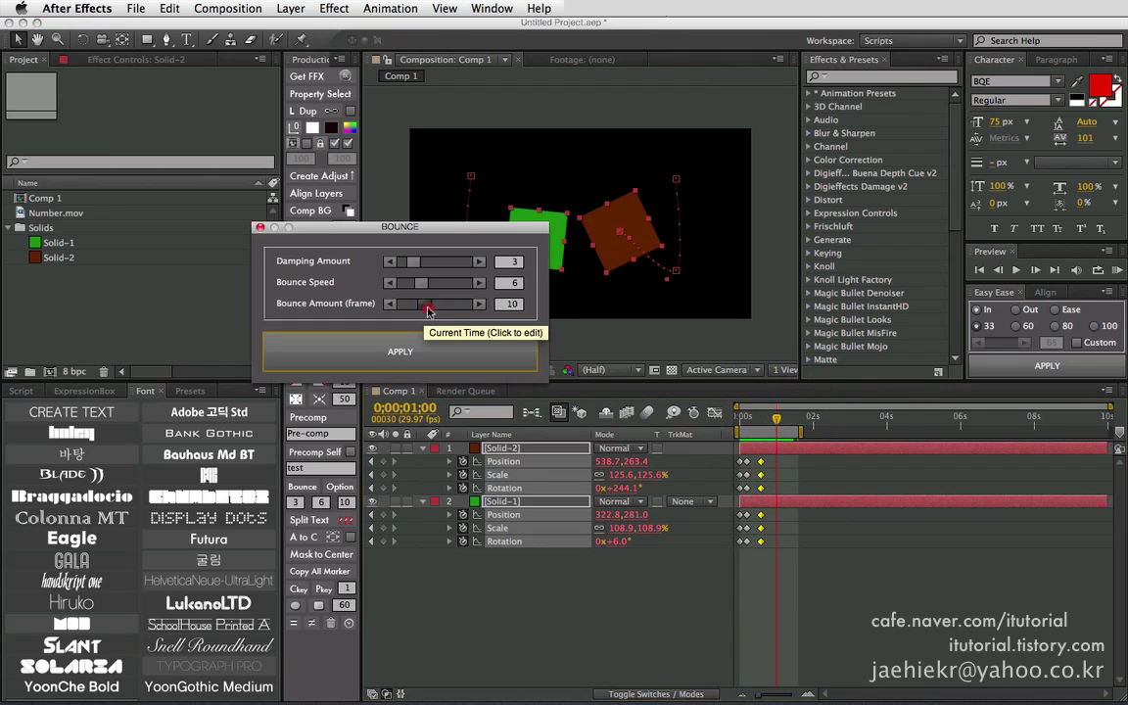
left_click(430, 353)
left_click_drag(777, 421, 775, 423)
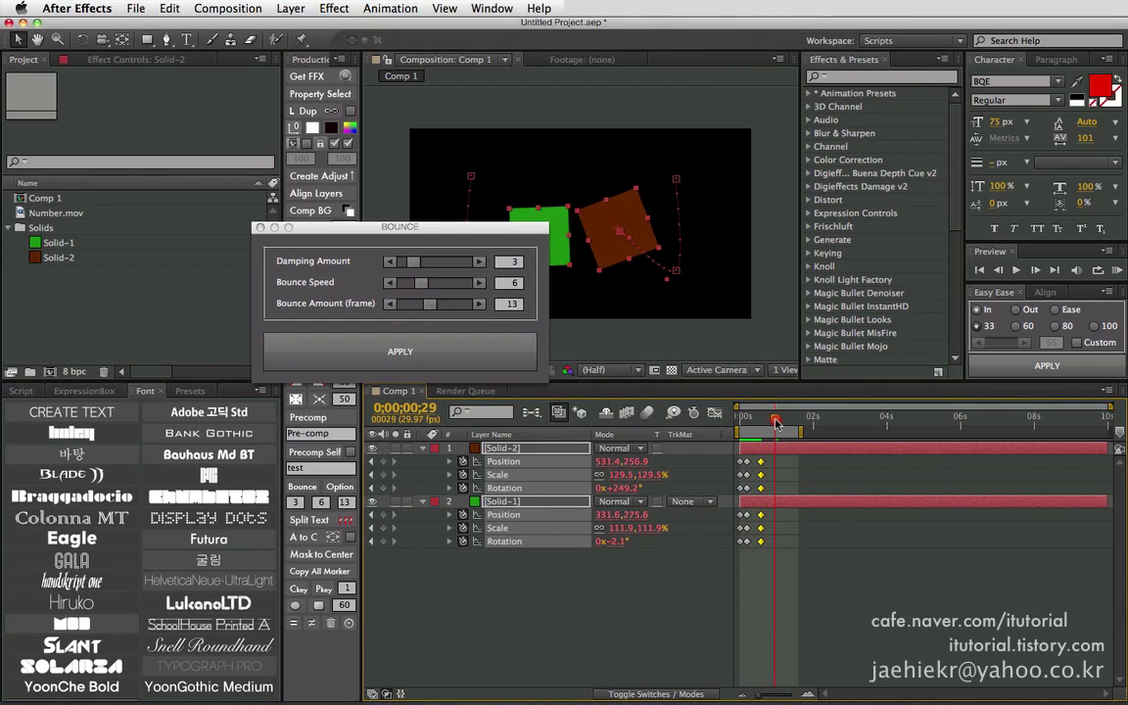
left_click(262, 231)
Play a preview of the bouncing squares, stop it, and deselect both layers
left_click(262, 231)
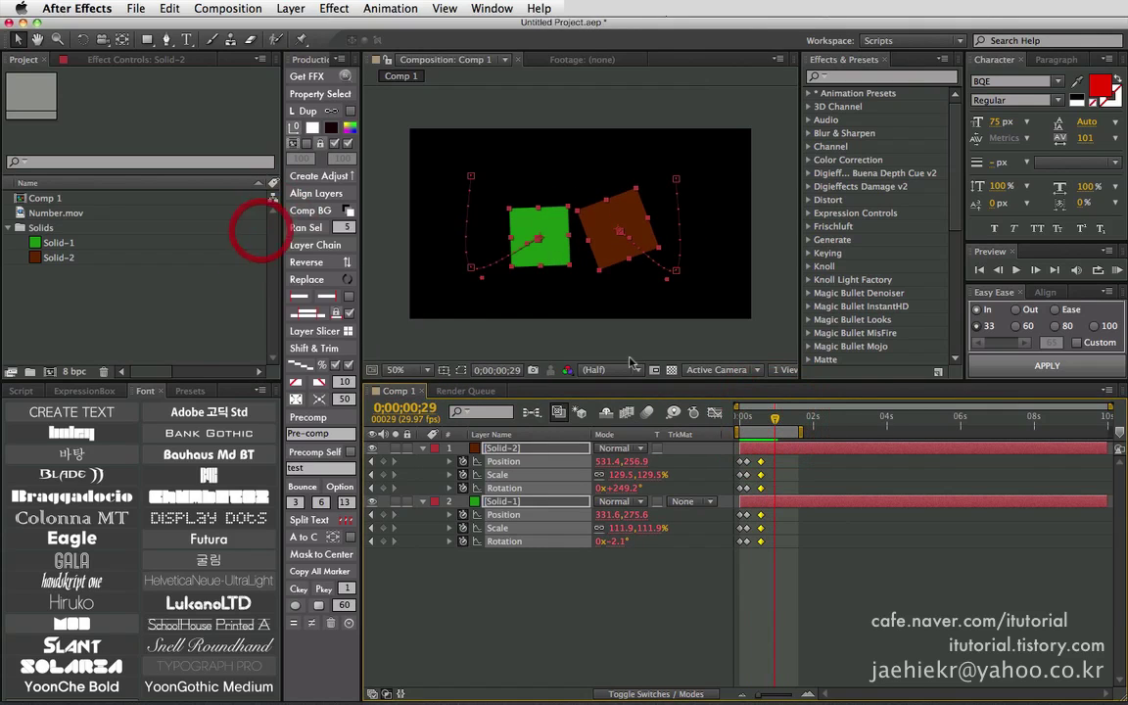
left_click(1114, 271)
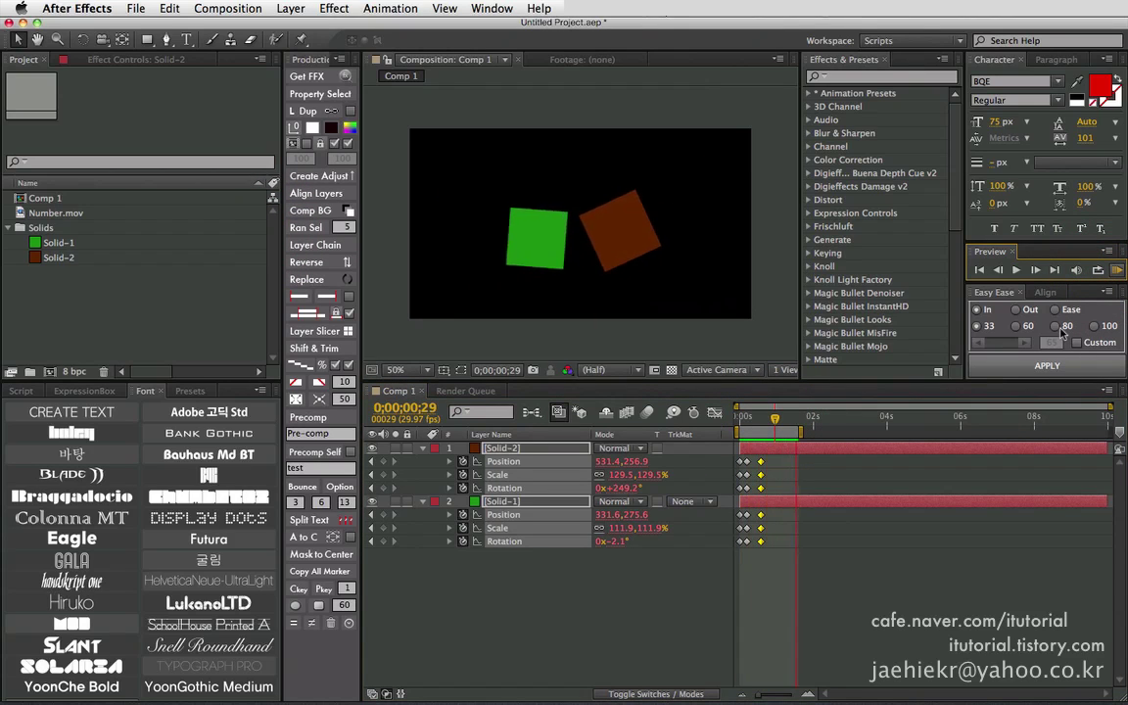
left_click(1121, 274)
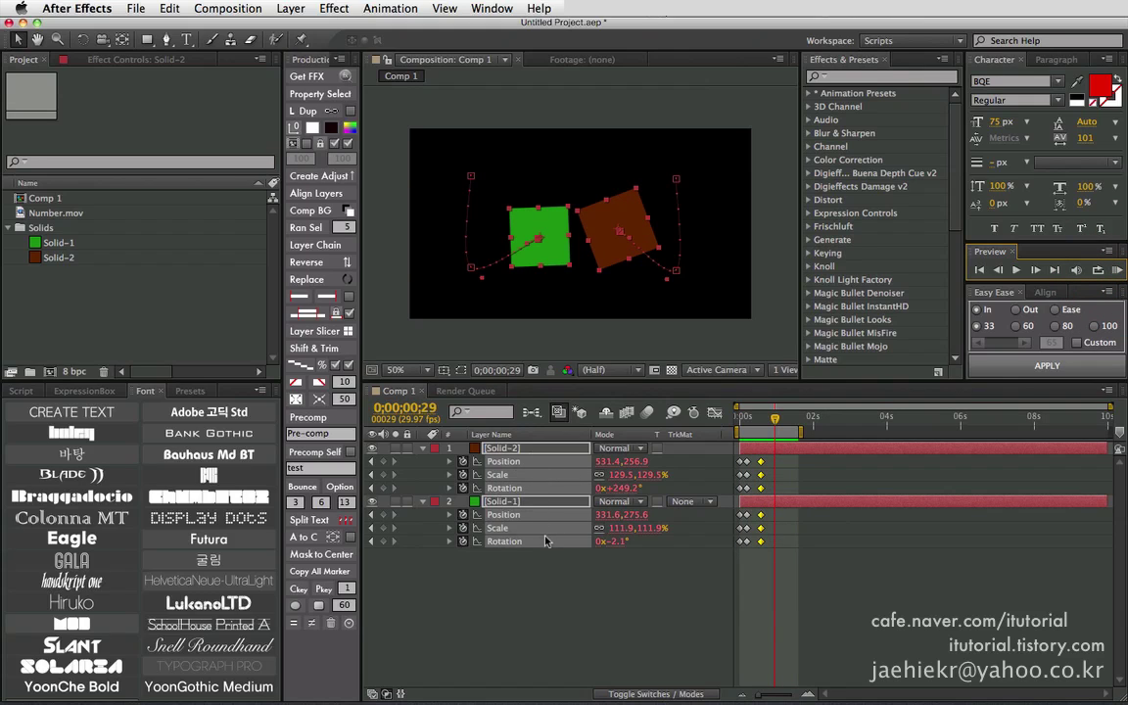
left_click(511, 574)
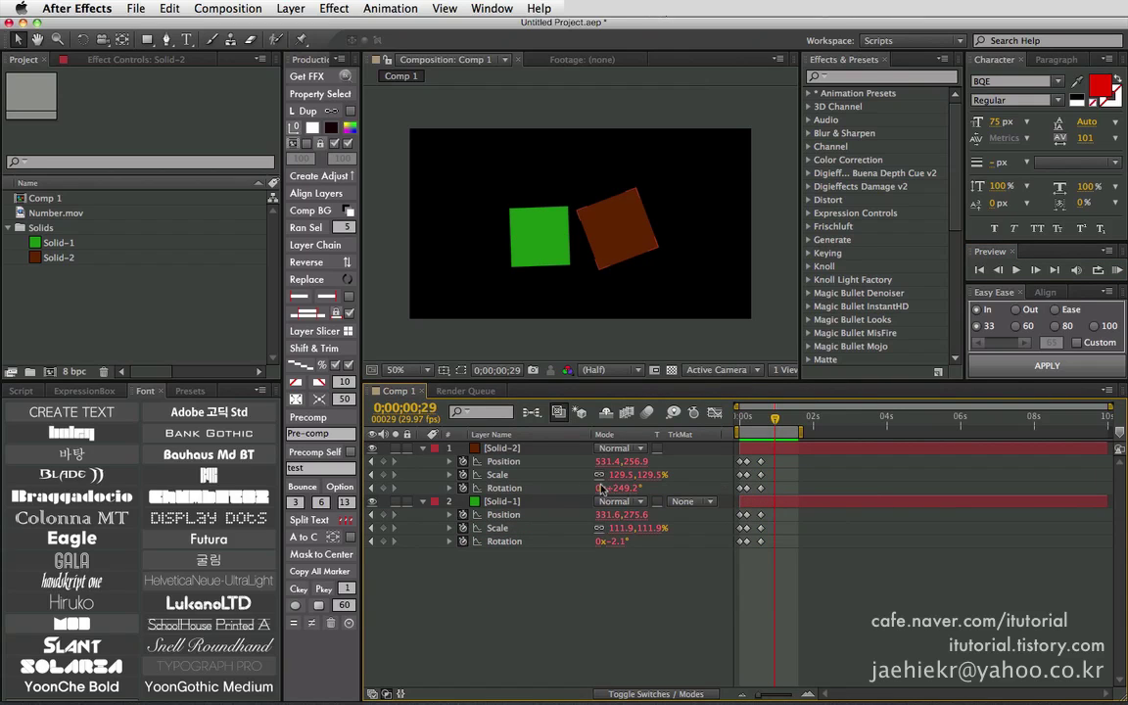
Scrub the bounce once more, then open, reposition and close the Split Text script window
mouse_move(762, 428)
left_mouse_down()
mouse_move(752, 420)
mouse_move(775, 423)
left_mouse_up()
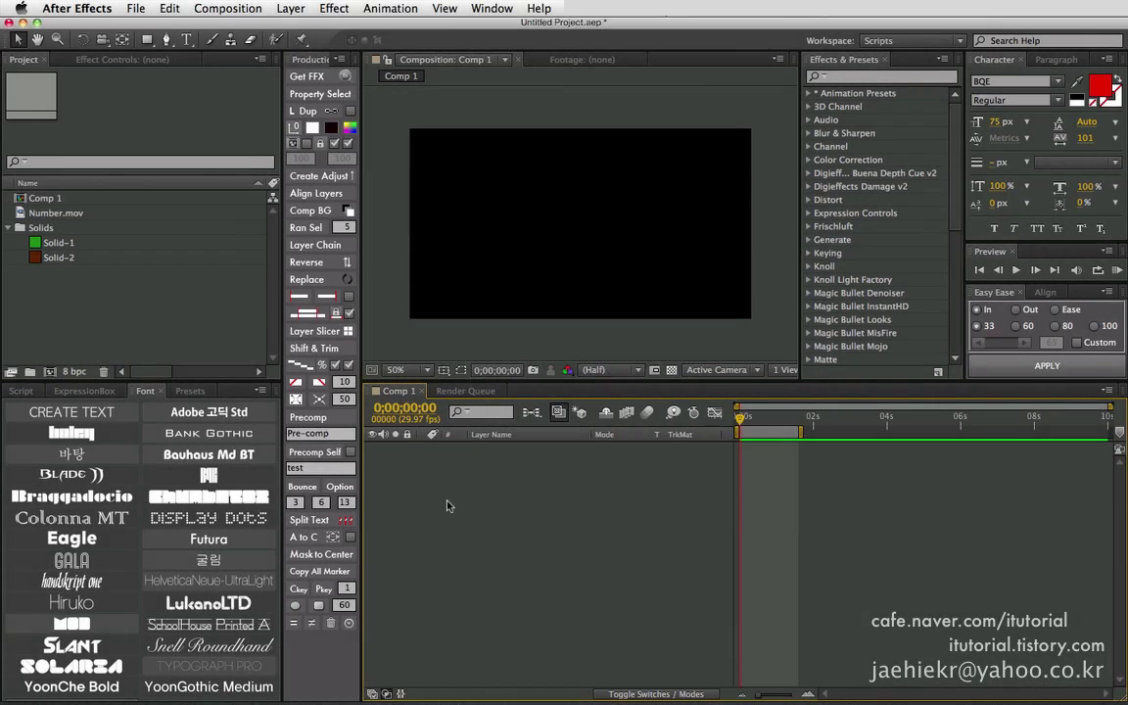
left_click(323, 526)
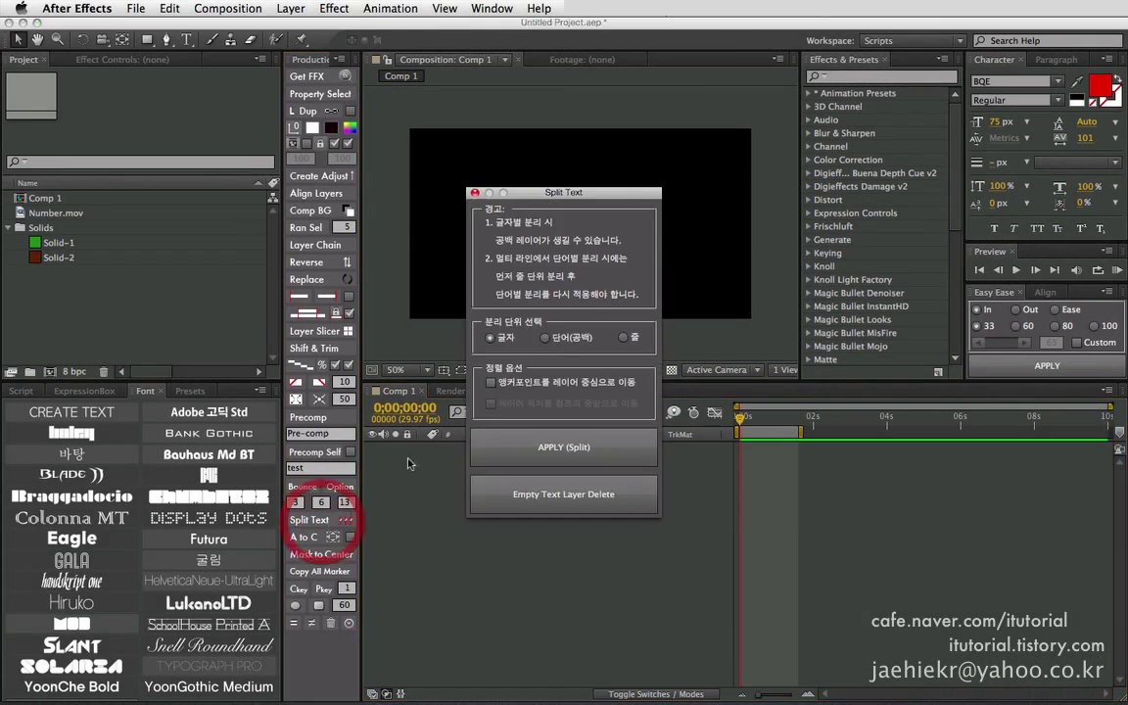
left_click_drag(556, 193, 377, 180)
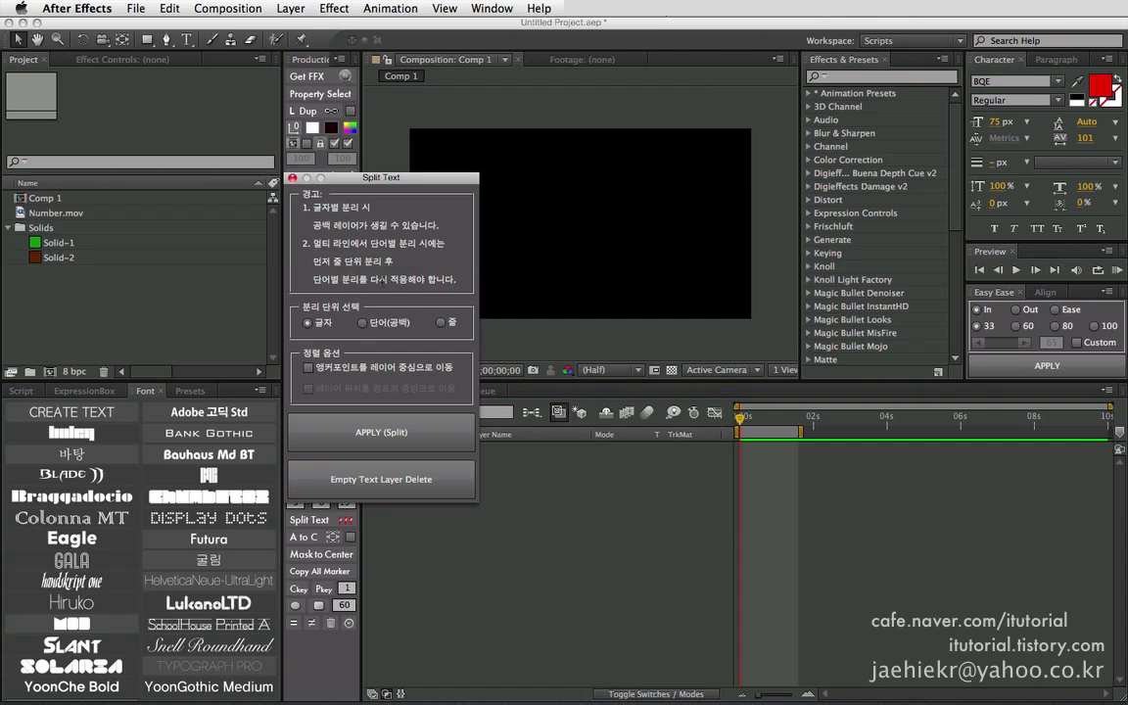
left_click_drag(354, 176, 316, 172)
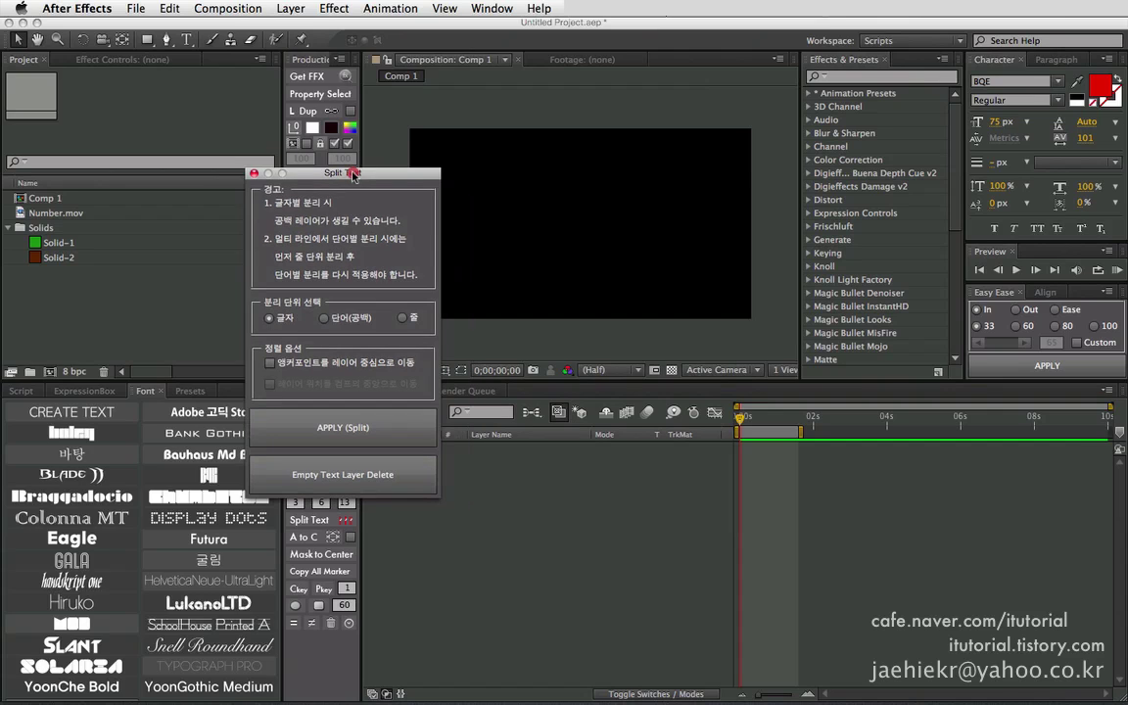
left_click(253, 173)
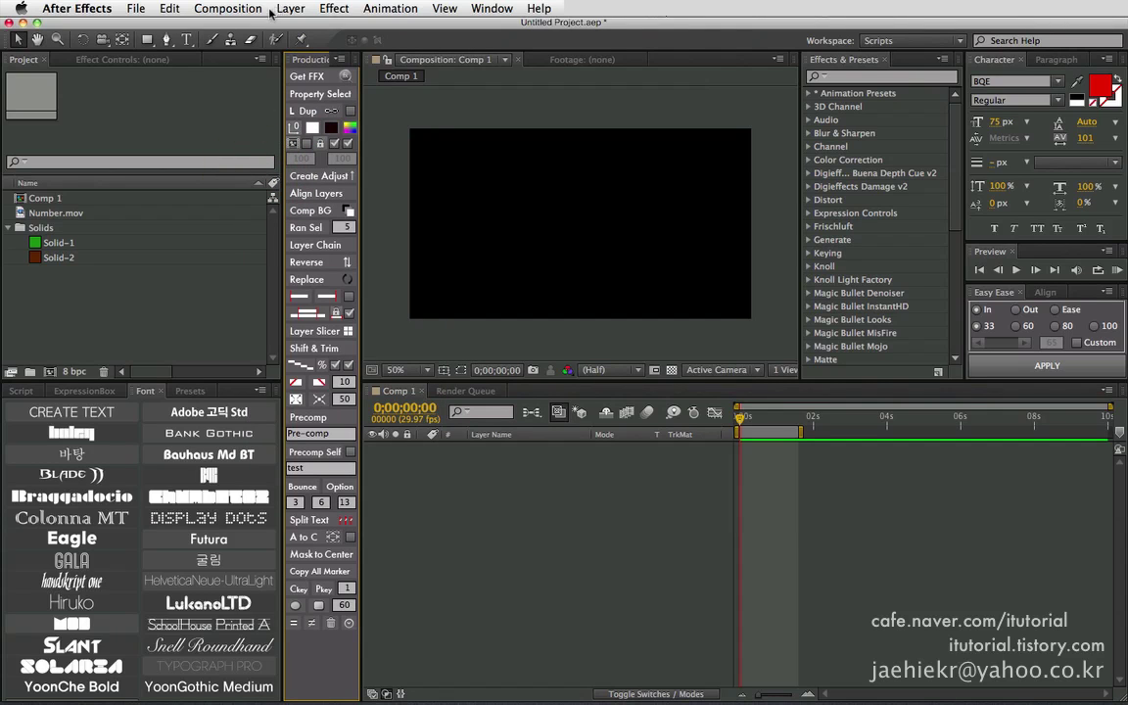
Add a text layer reading 'itutorila cafe' to Comp 1
left_click(186, 39)
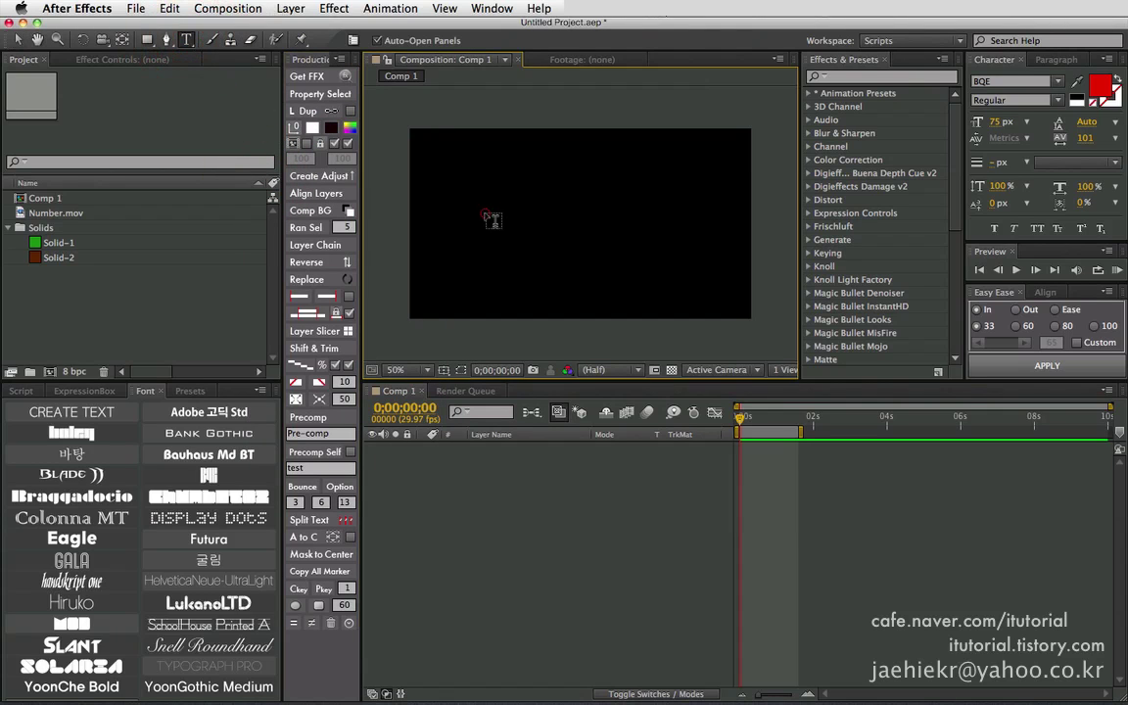
left_click(484, 215)
type("itu")
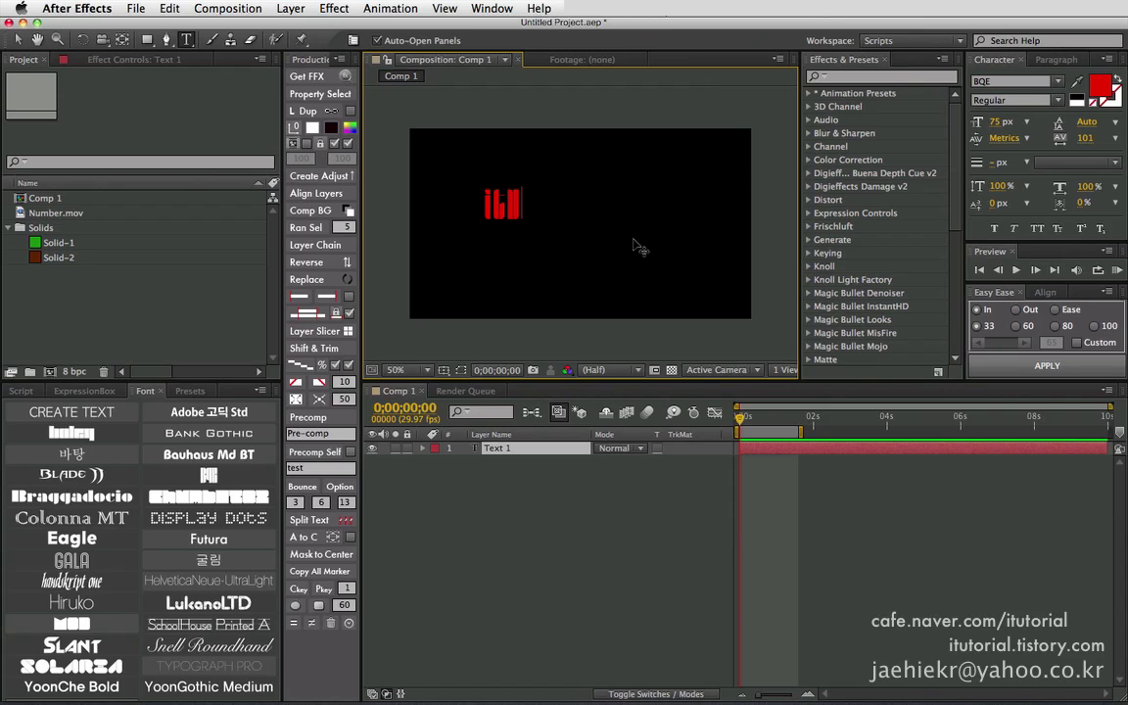
type("toria")
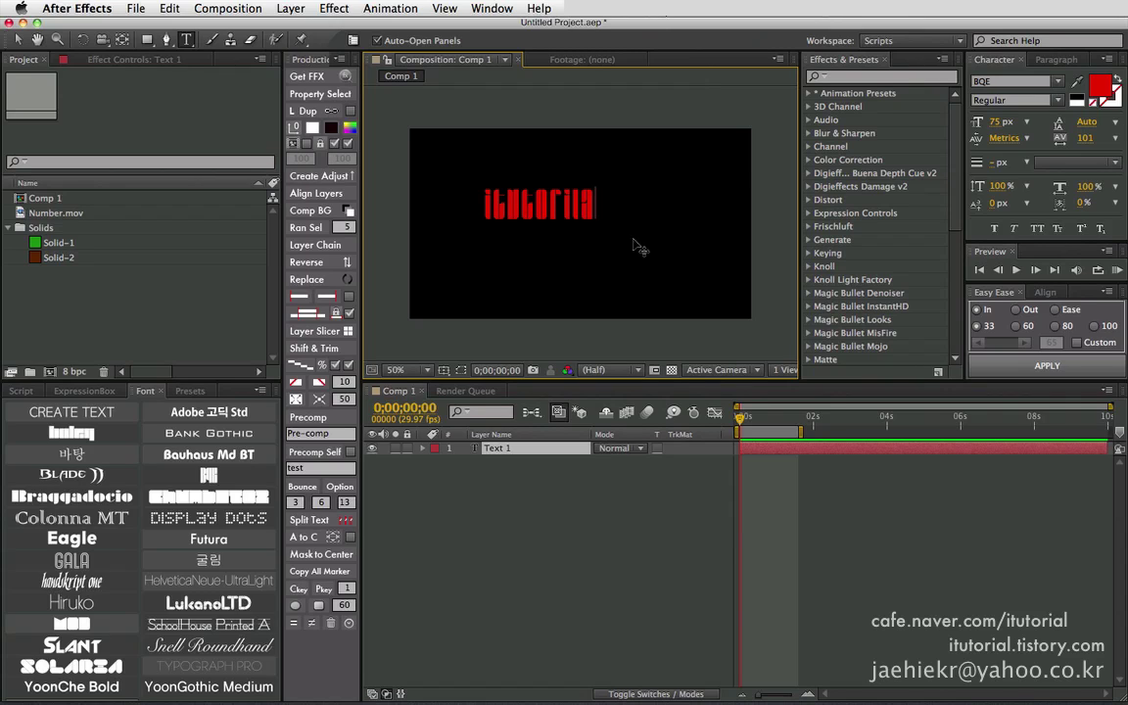
left_click(499, 447)
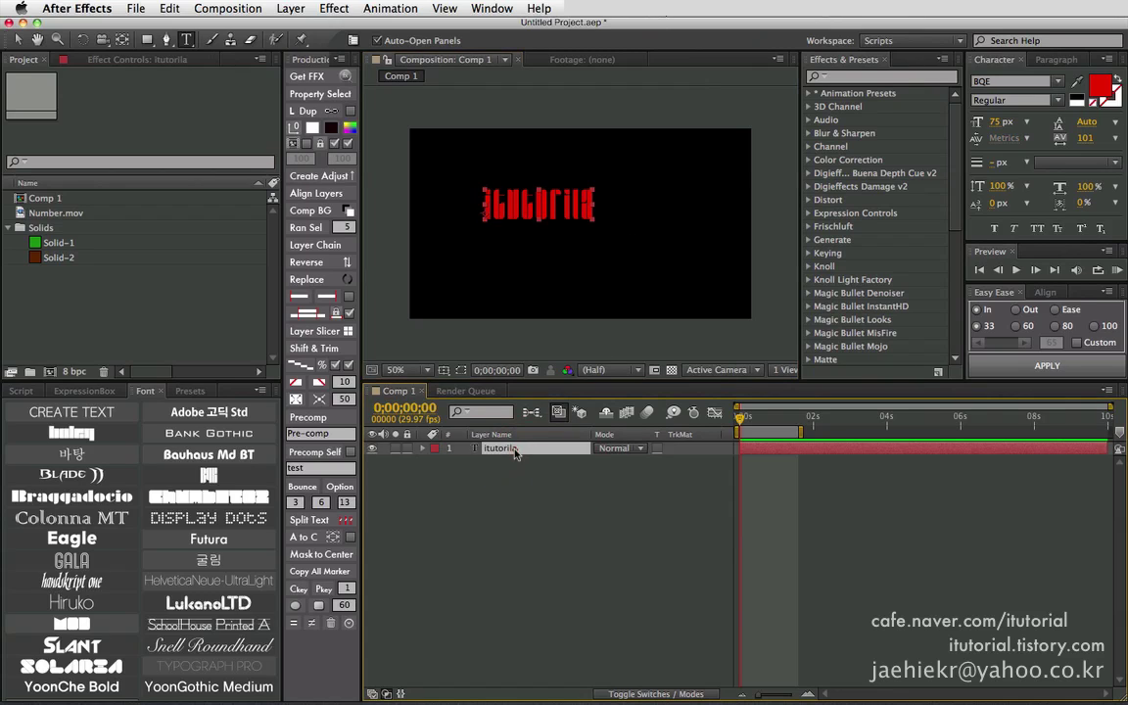
key("v")
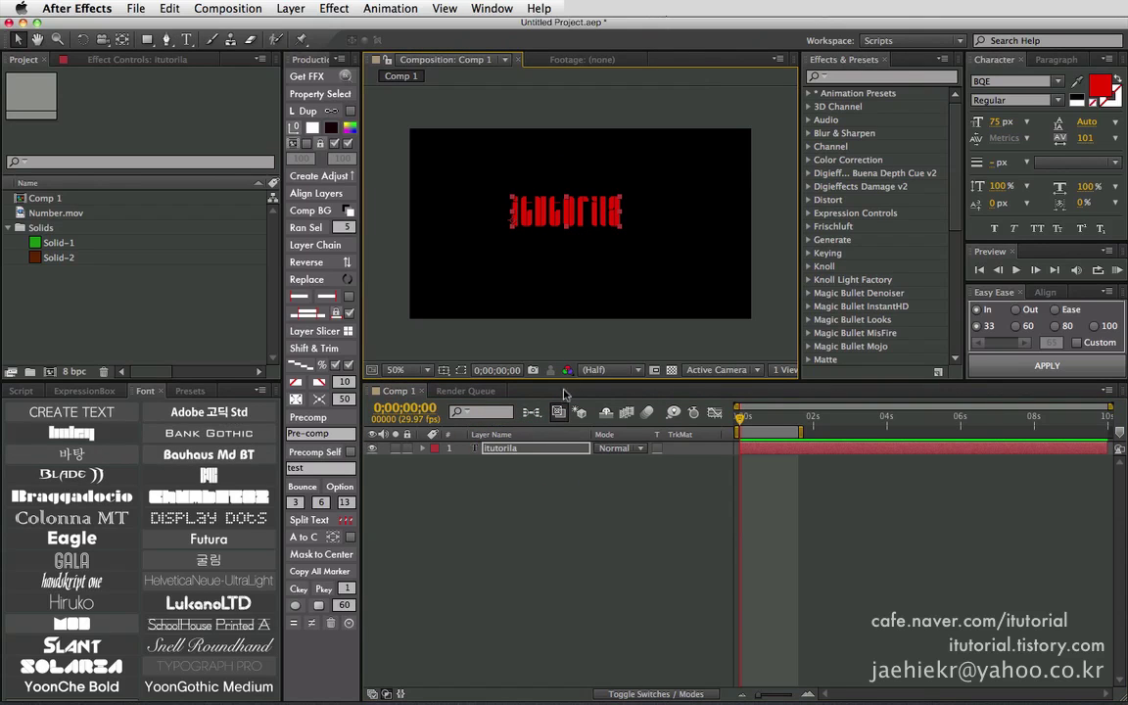
key("ctrl+t")
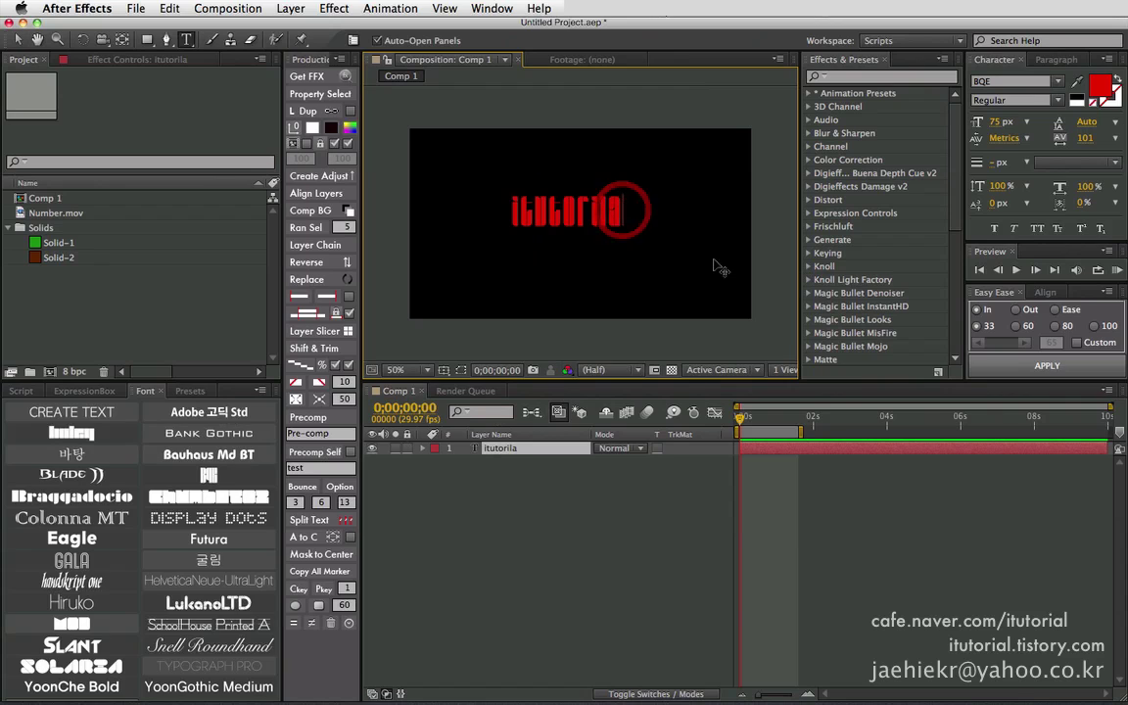
type("d")
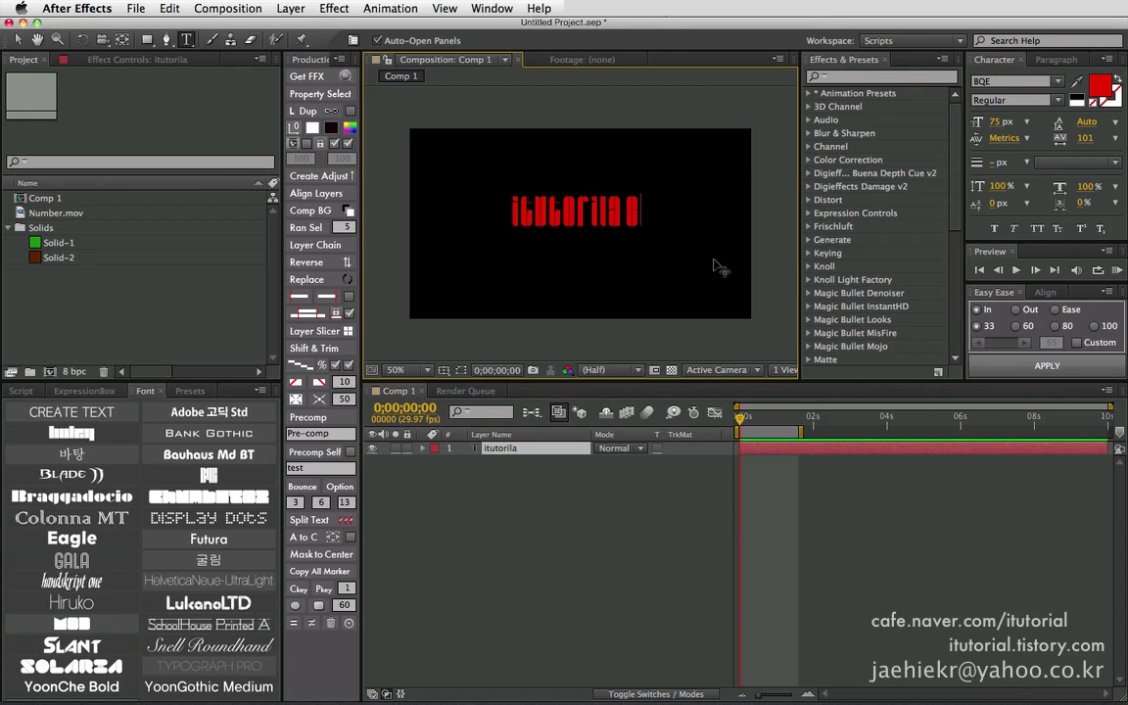
type("are")
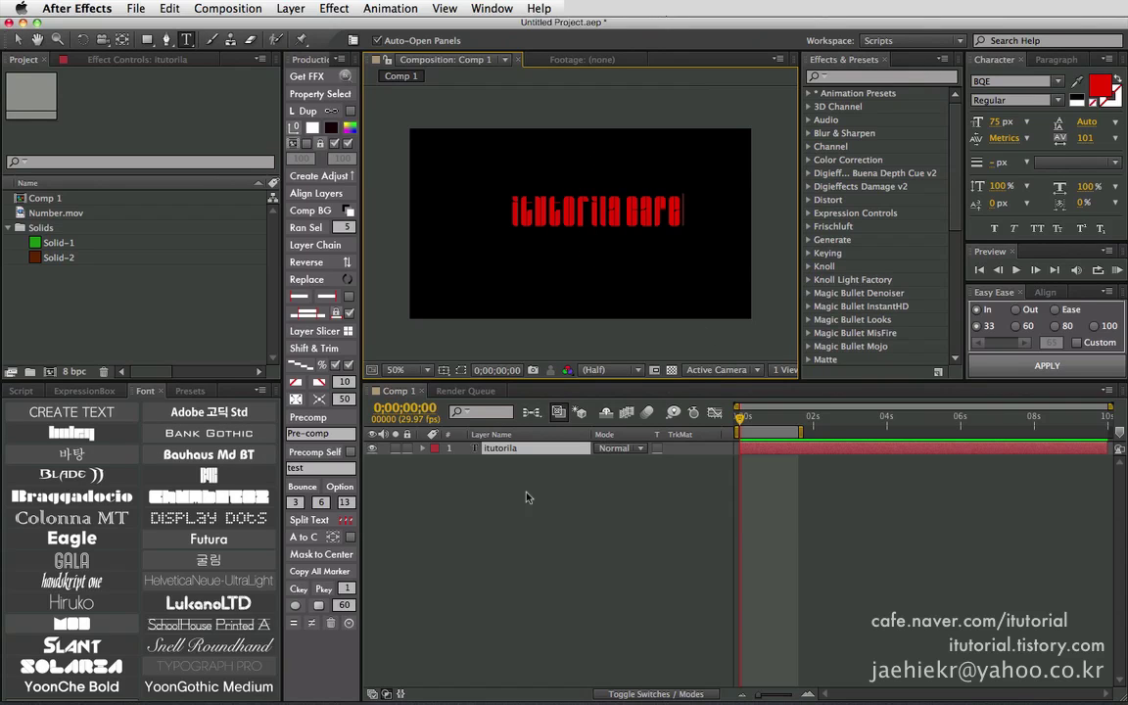
left_click(516, 489)
left_click(493, 449)
Set the text font to Adobe 고딕 Std and launch the Split Text script with the layer selected
left_click(263, 414)
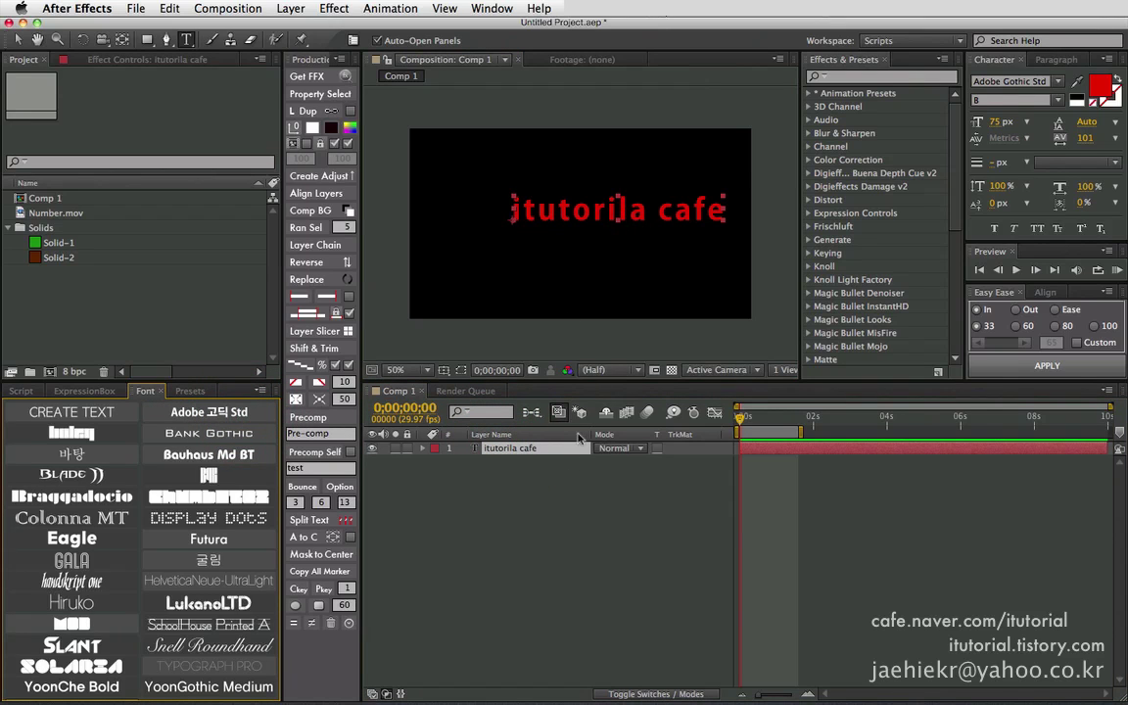
left_click(566, 466)
left_click(519, 450)
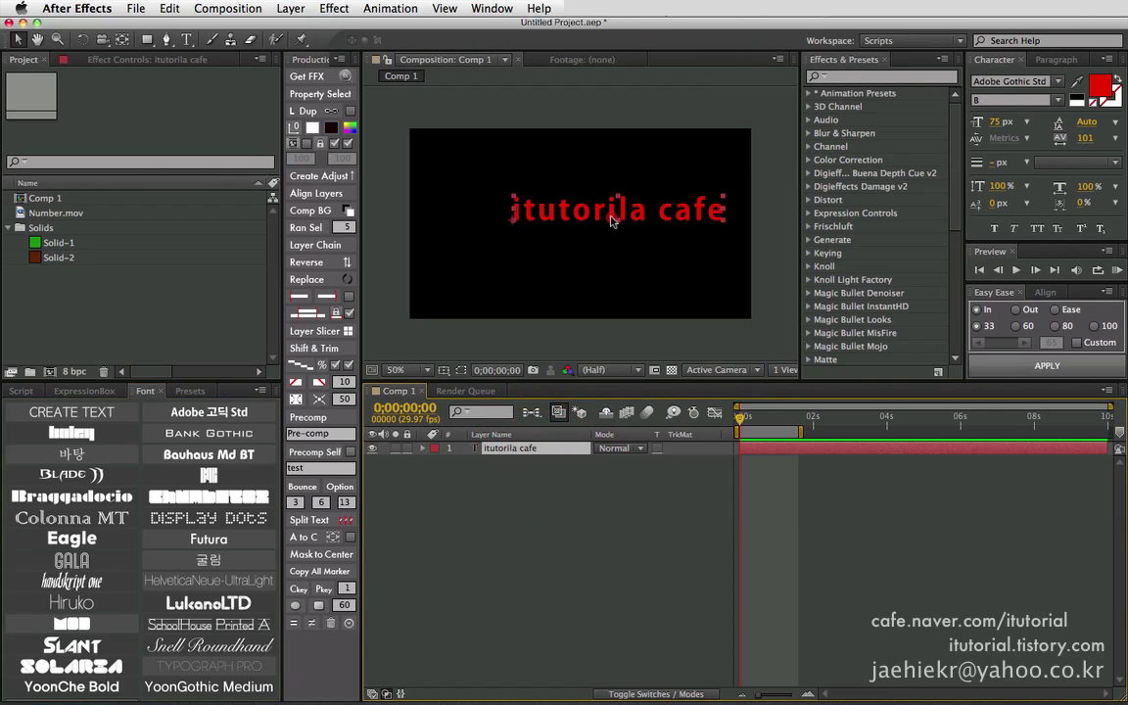
left_click(521, 202)
left_click(486, 594)
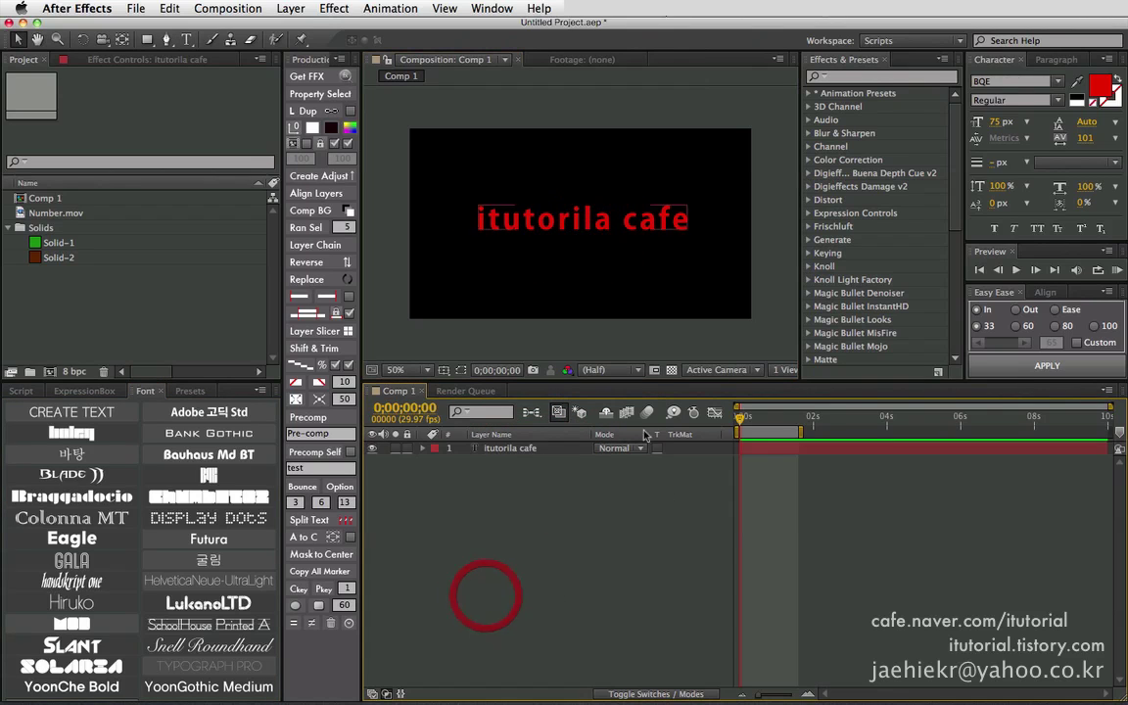
left_click(524, 450)
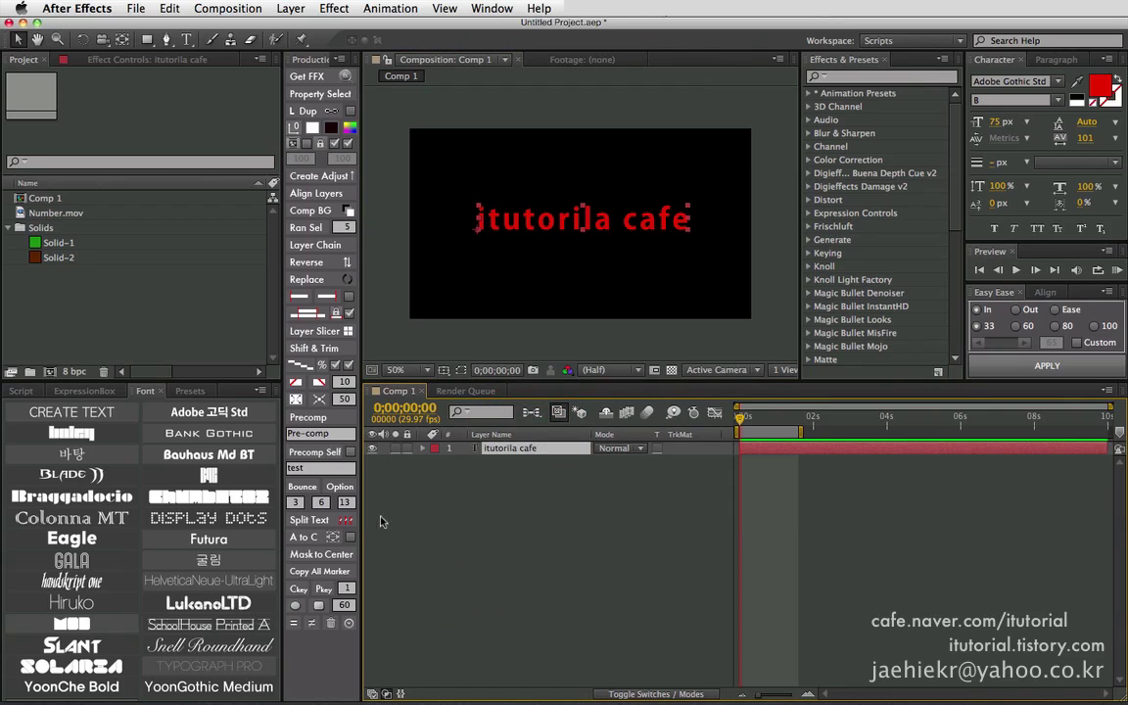
left_click(313, 520)
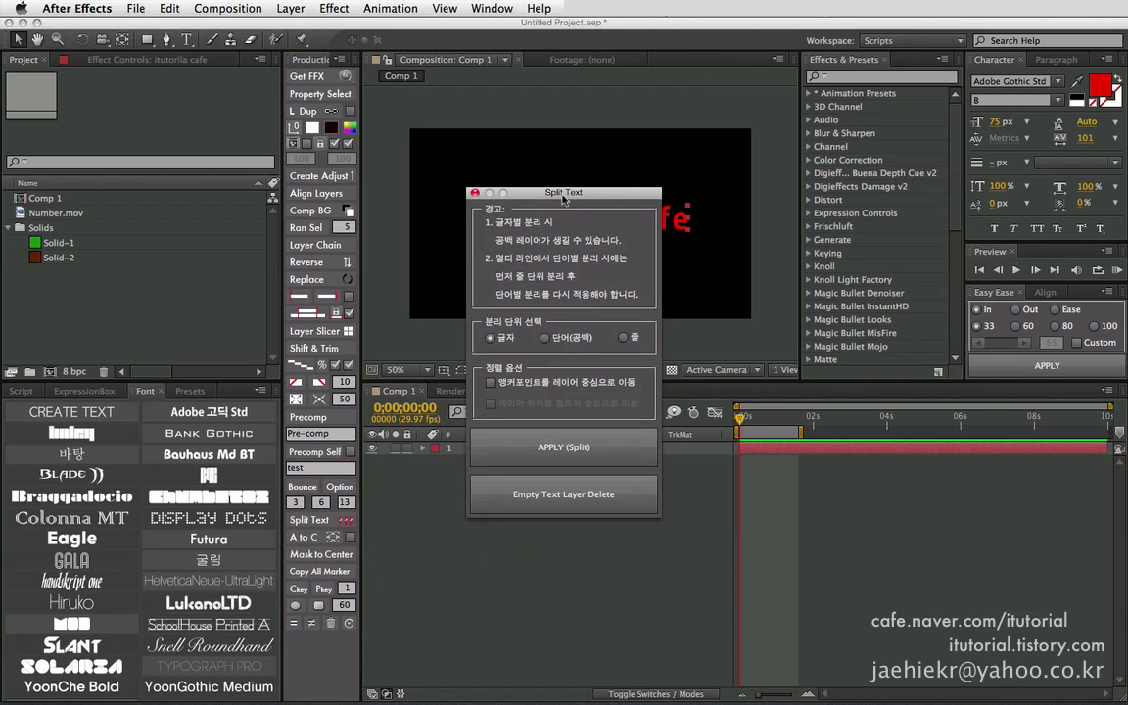
left_click_drag(563, 196, 319, 180)
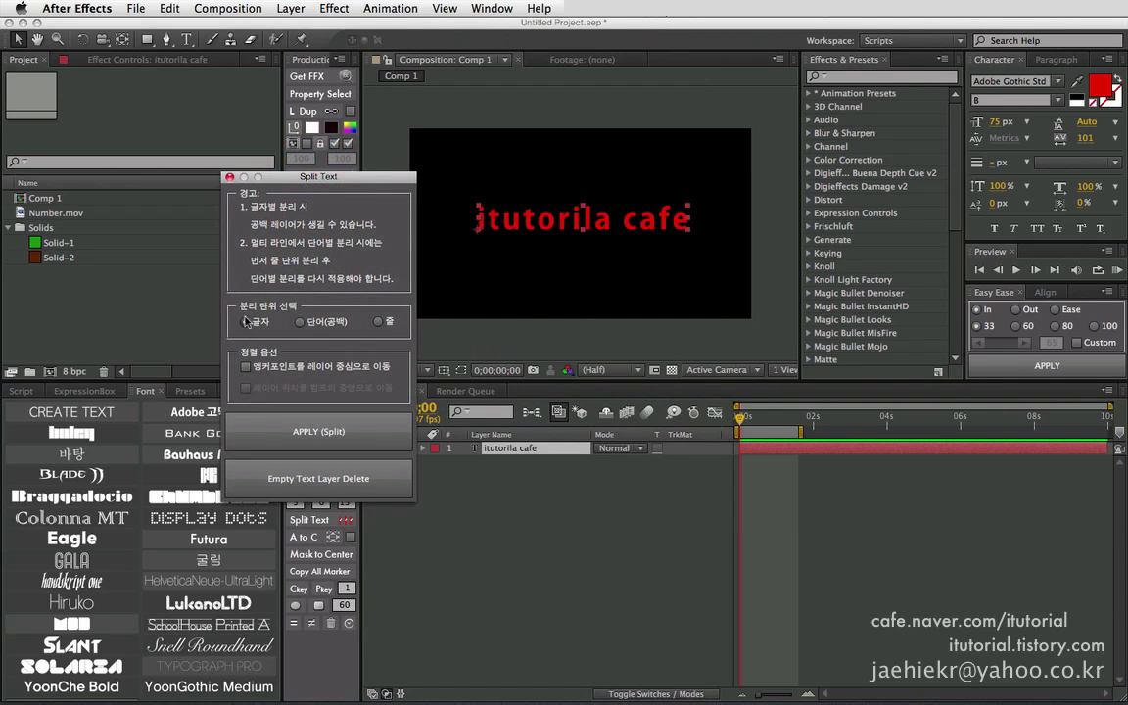
left_click_drag(322, 176, 277, 172)
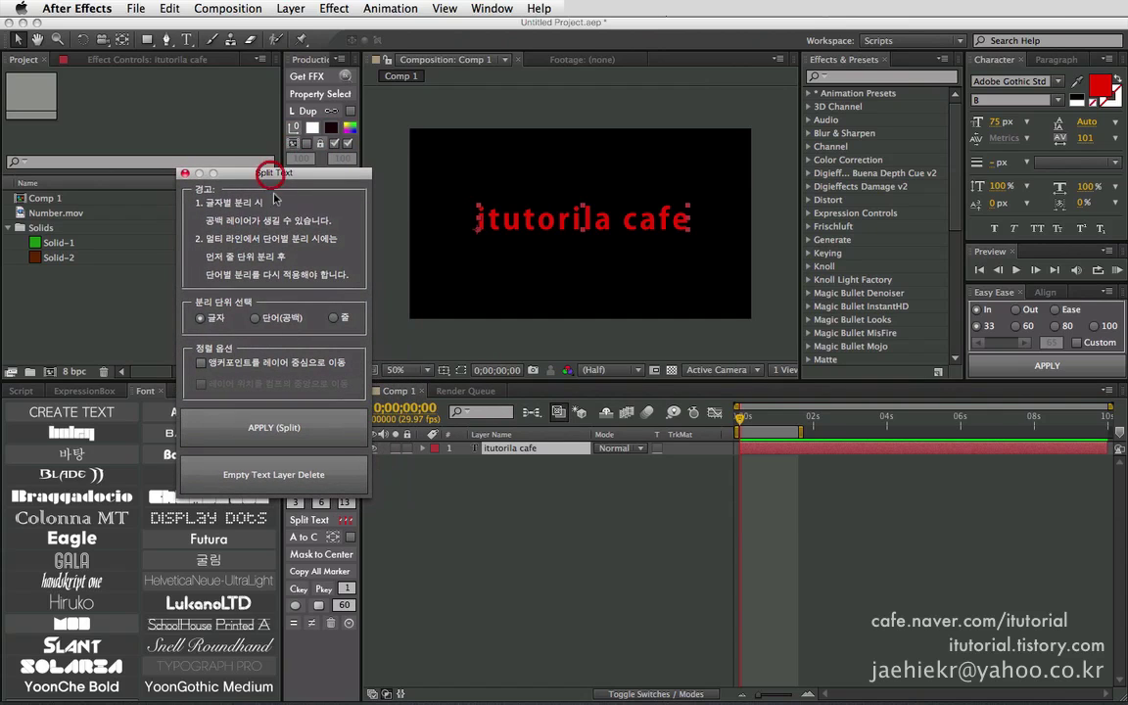
left_click(201, 319)
left_click(270, 429)
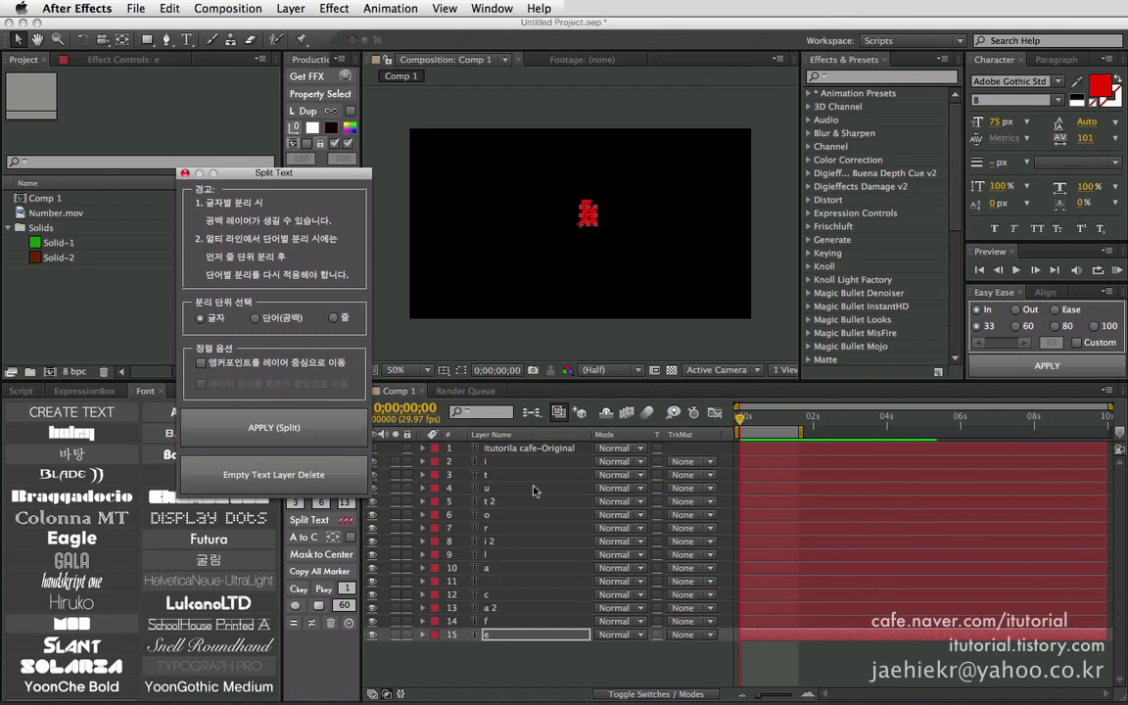
left_click(537, 450)
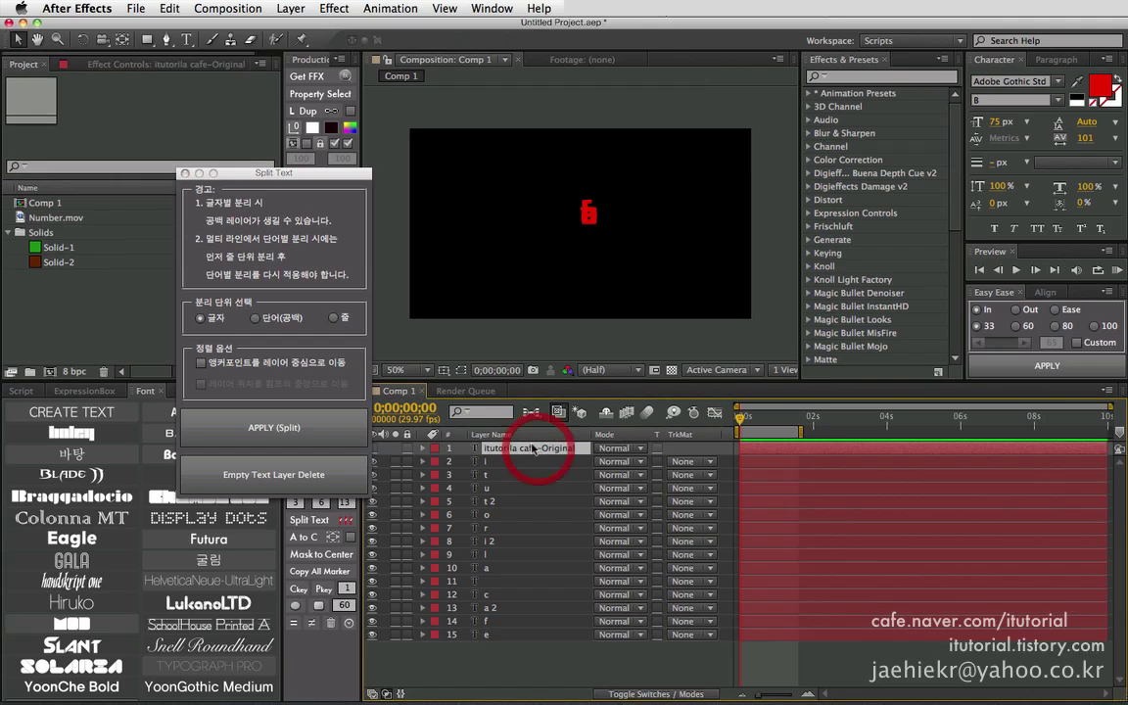
left_click_drag(338, 182, 324, 183)
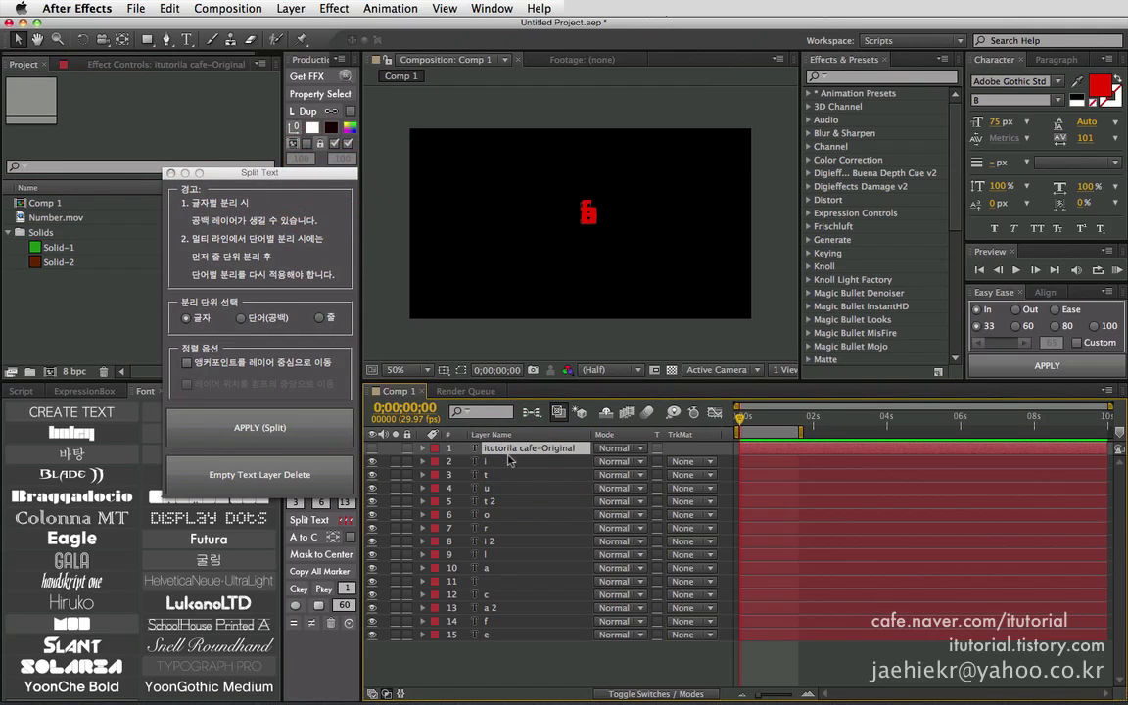
left_click(372, 448)
left_click(372, 448)
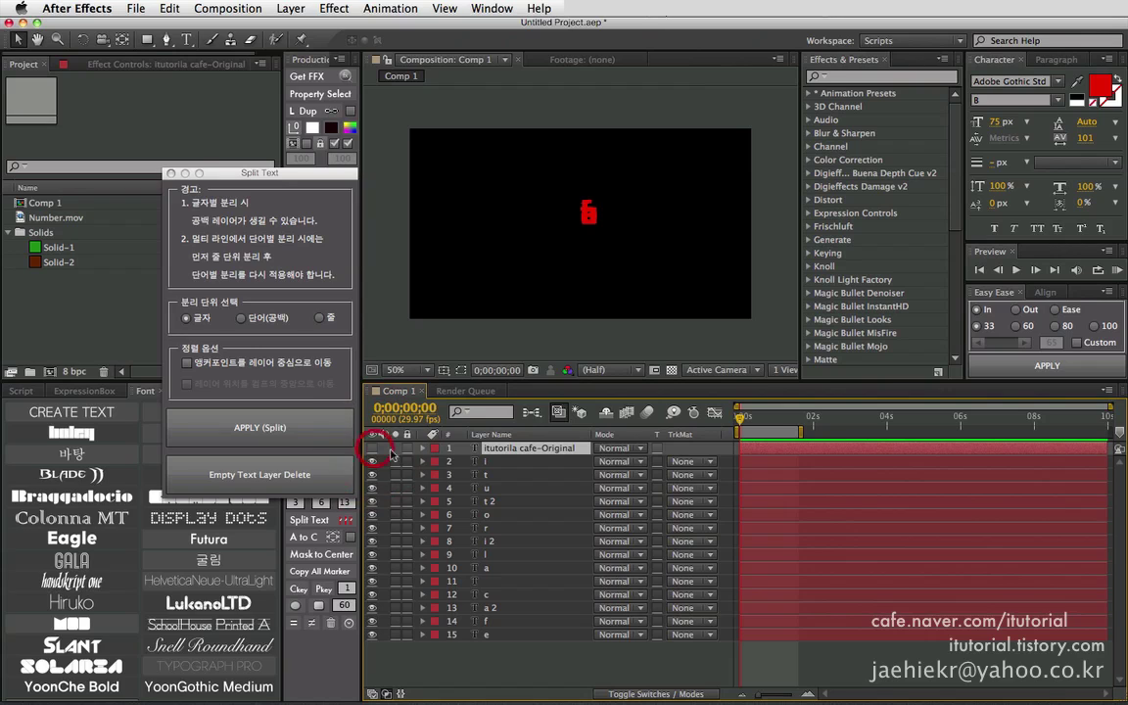
left_click(509, 461)
left_click(509, 474)
left_click(507, 487)
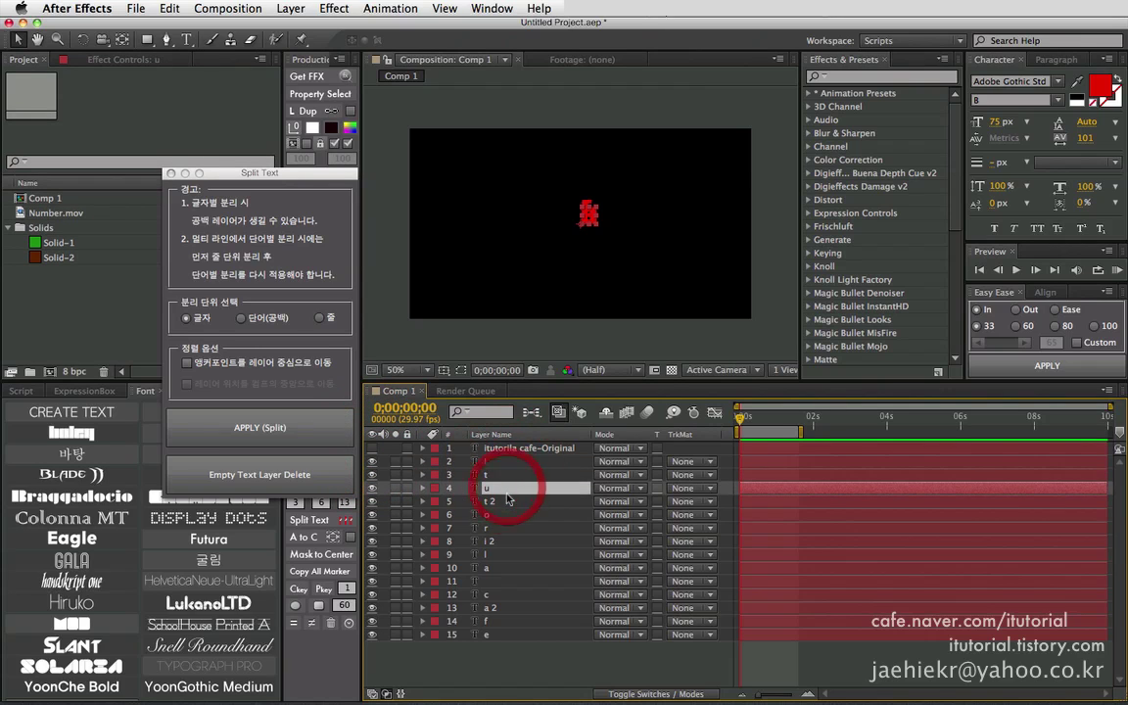
left_click(507, 501)
left_click(501, 515)
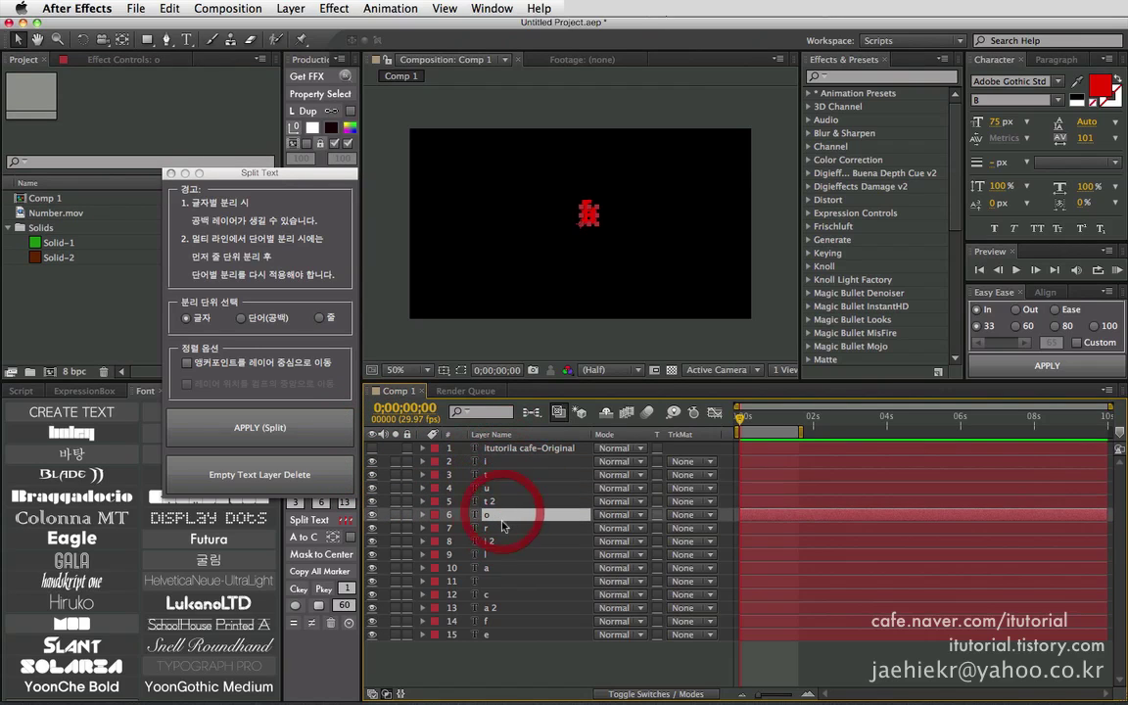
left_click(502, 528)
left_click(503, 542)
left_click(505, 554)
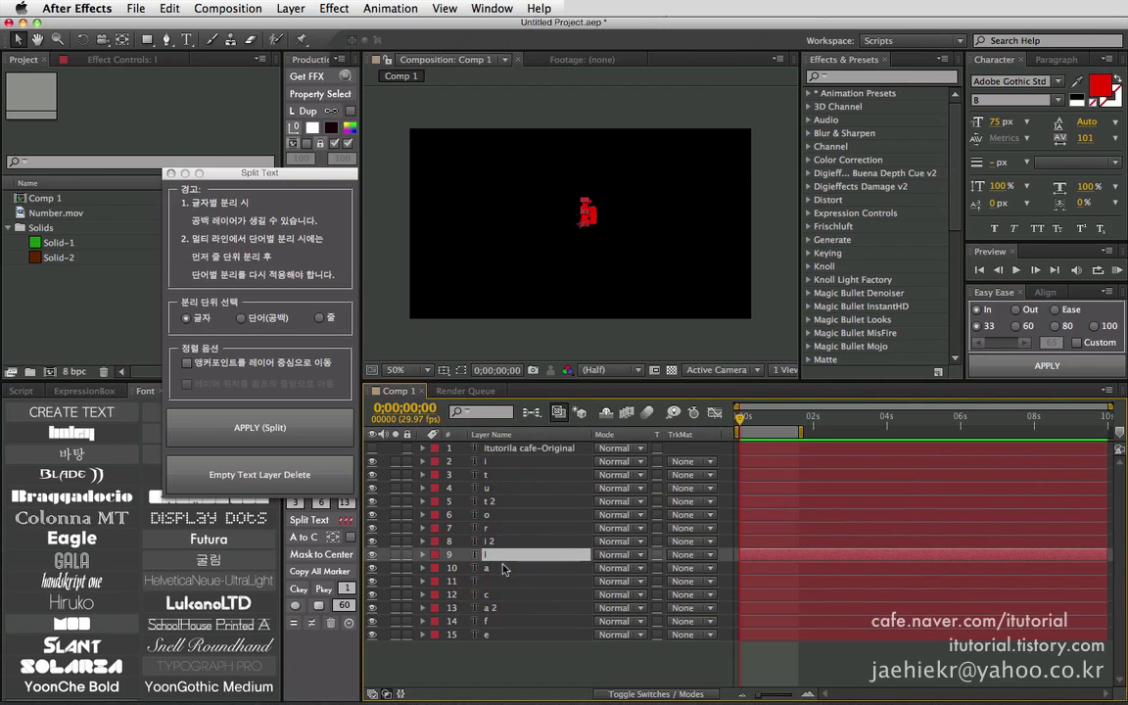
left_click(503, 568)
left_click(495, 581)
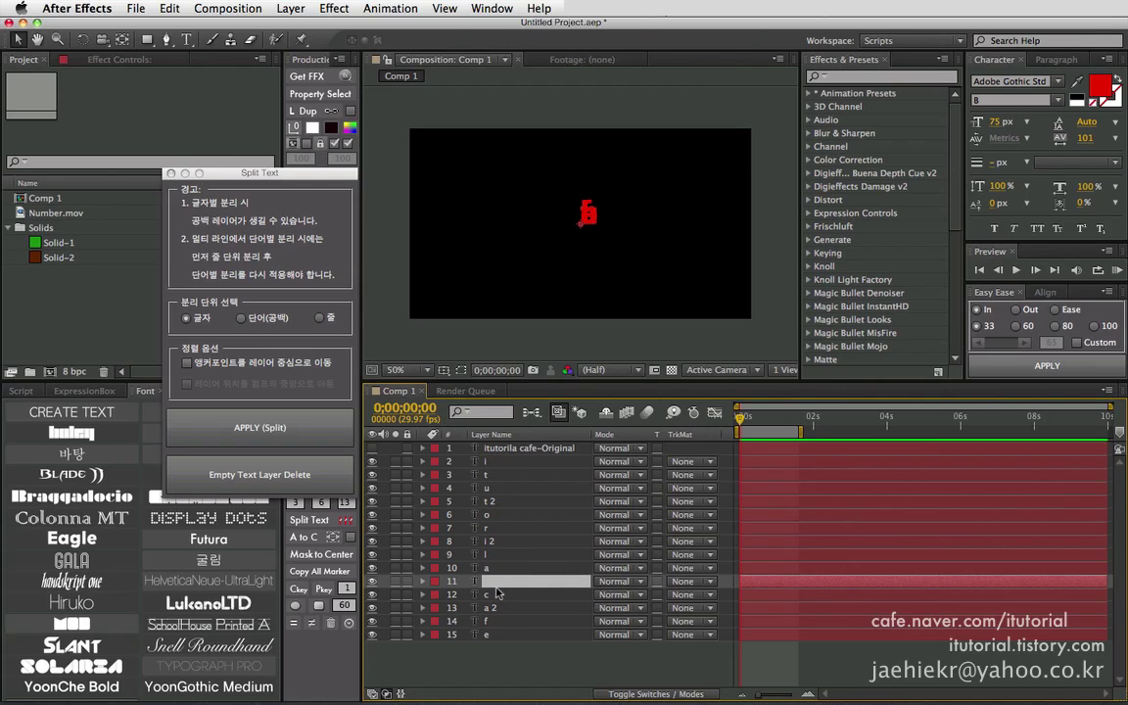
left_click(529, 681)
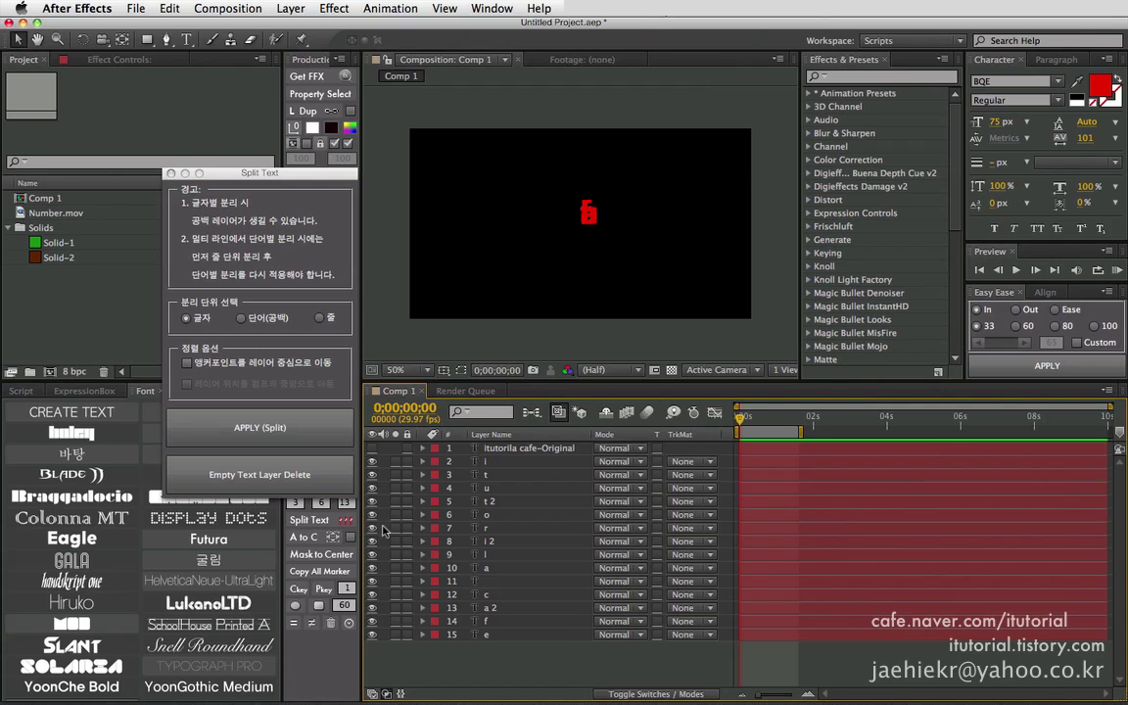
left_click(536, 501)
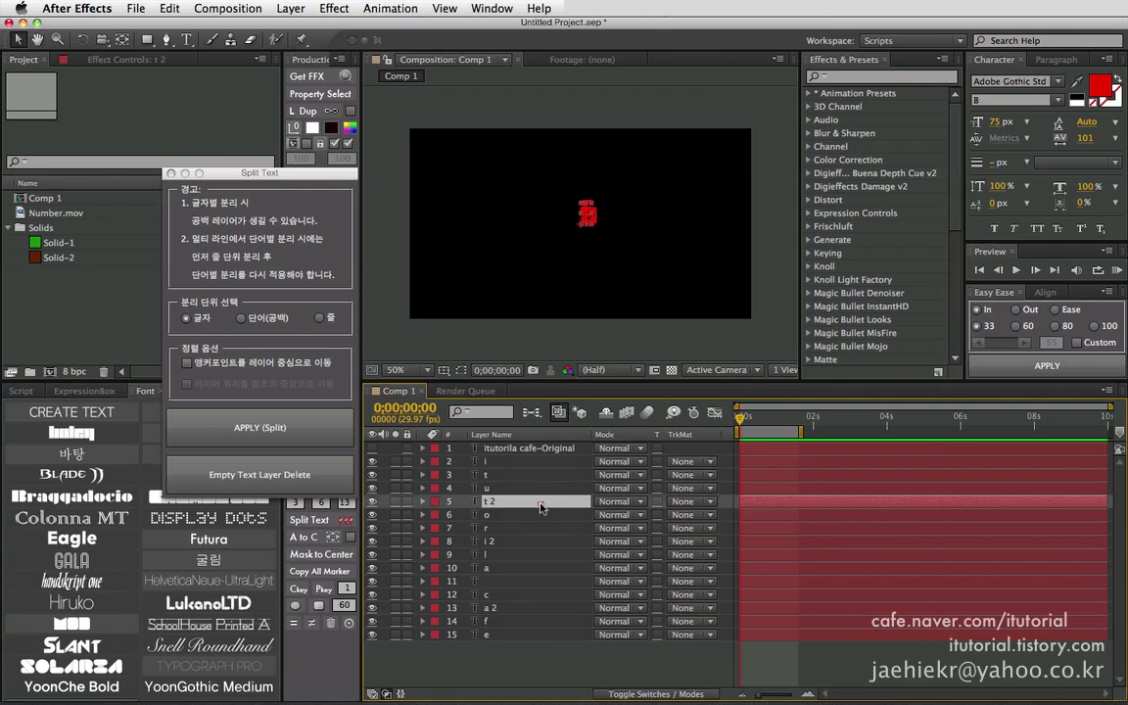
Delete the empty text layer and solo the i and u letter layers at 100% view
left_click(294, 480)
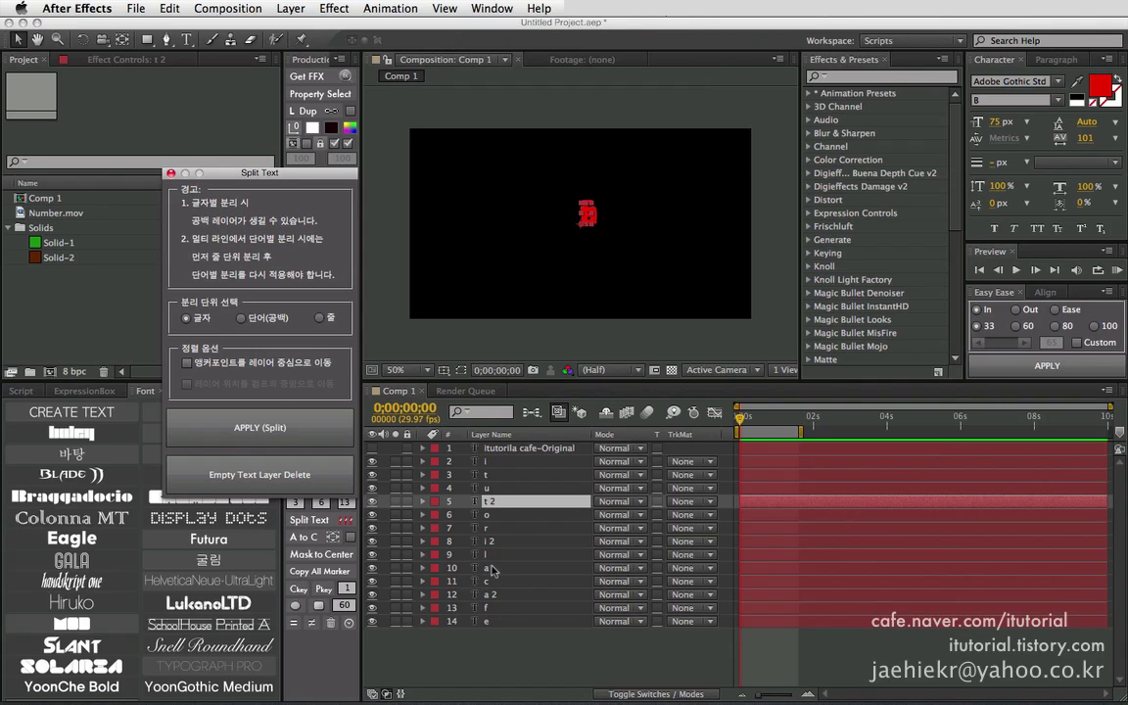
left_click(490, 462)
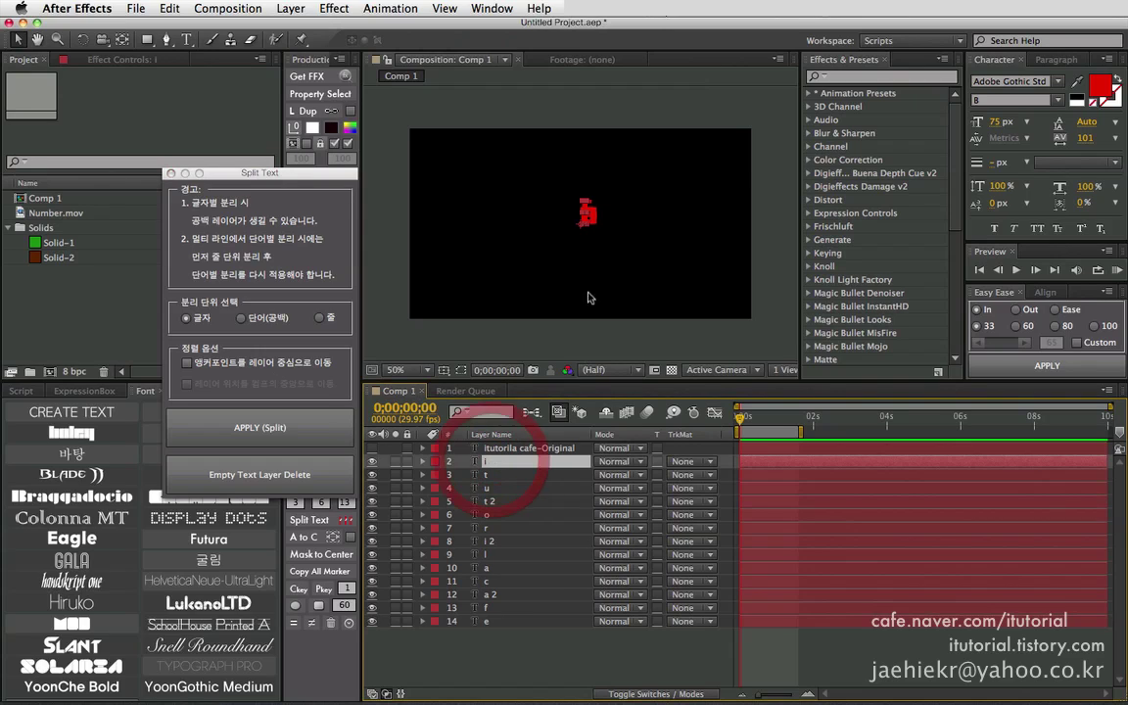
left_click(394, 462)
key("slash")
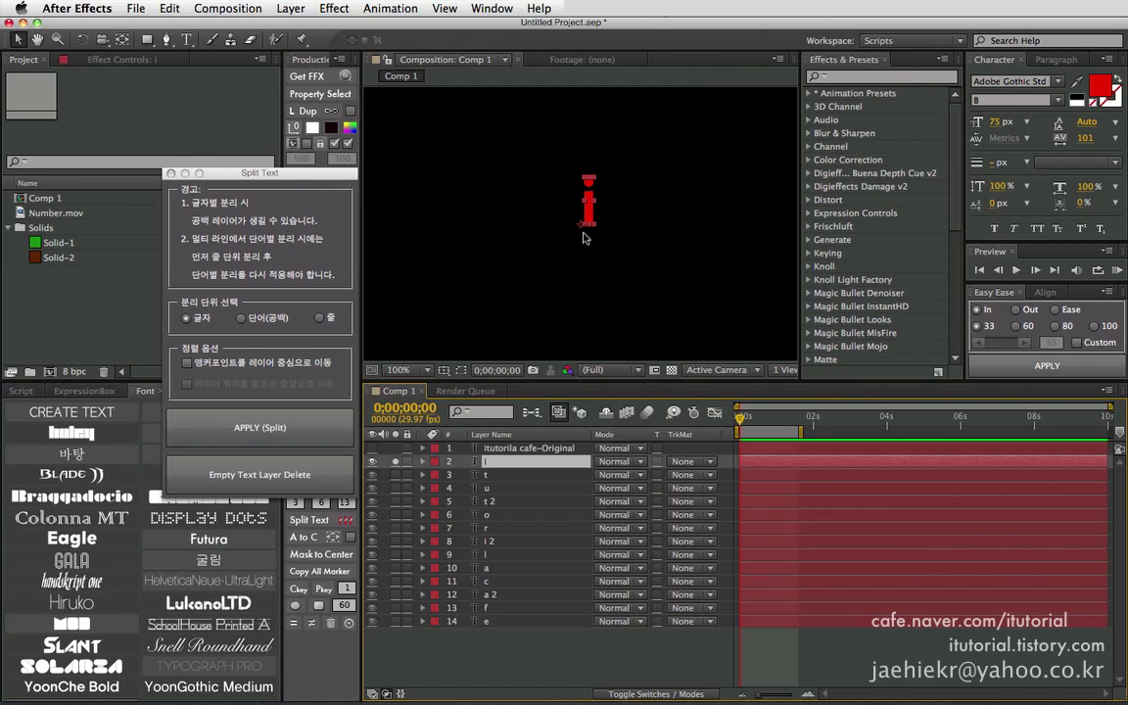
left_click(395, 461)
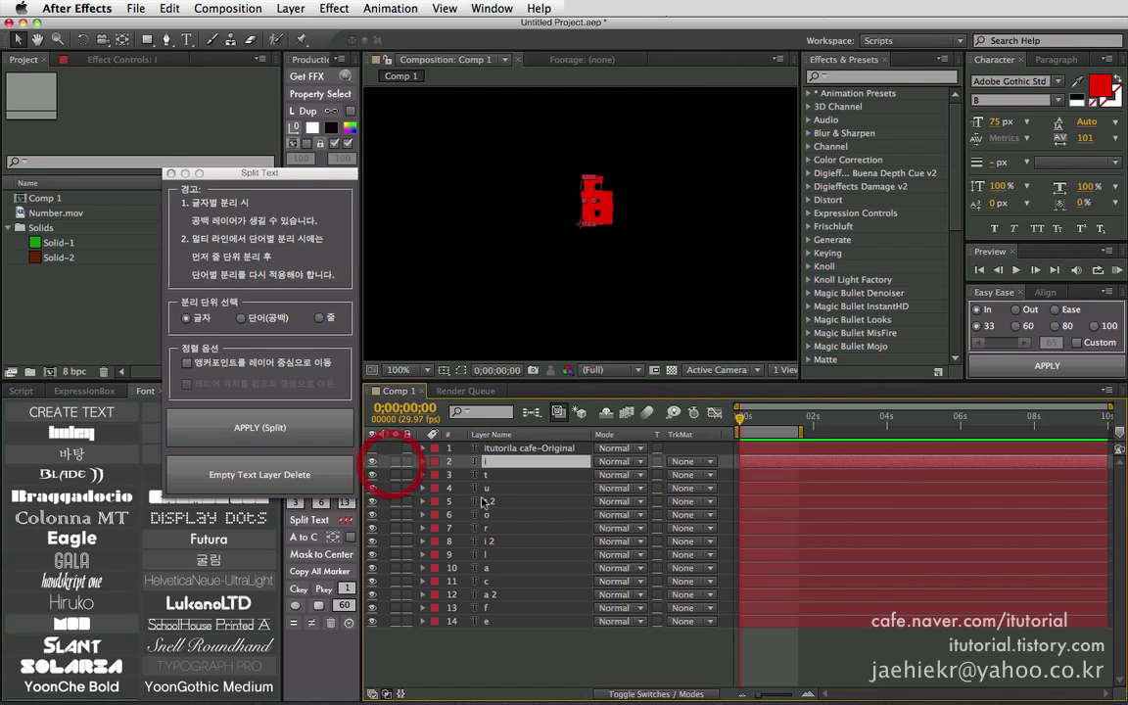
left_click(485, 488)
left_click(394, 487)
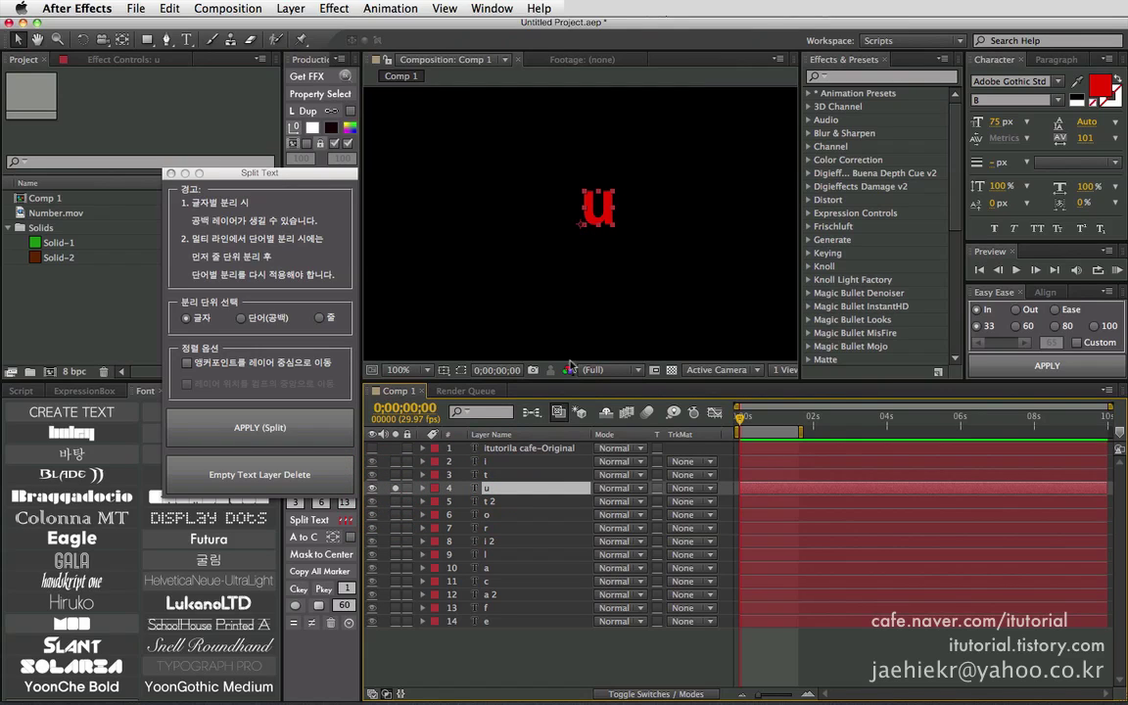
Undo four times back to the single unsplit 'itutorila cafe' layer
key("super+z")
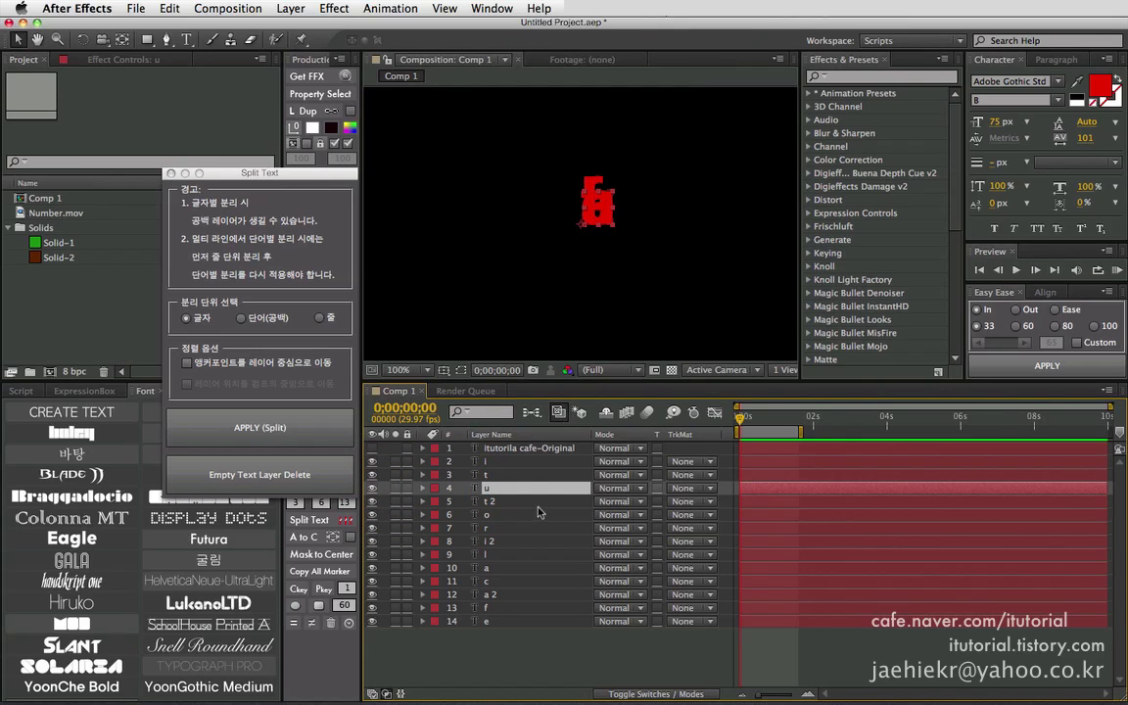
key("super+z")
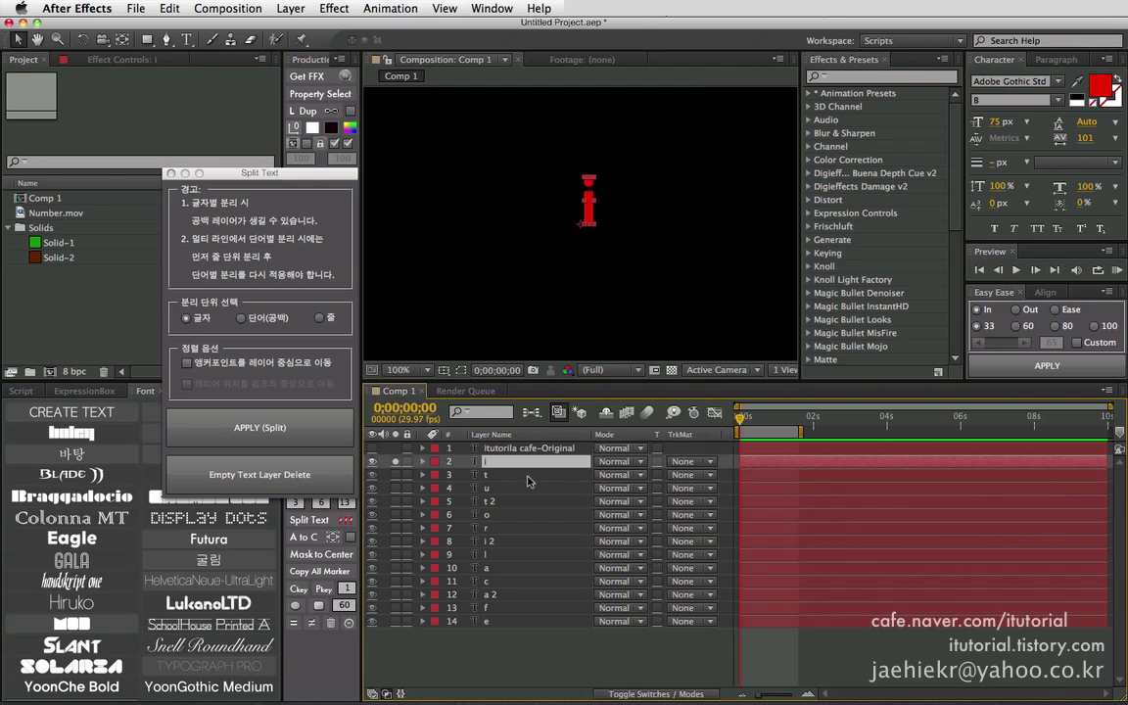
key("super+z")
key("super+z")
key("super+z")
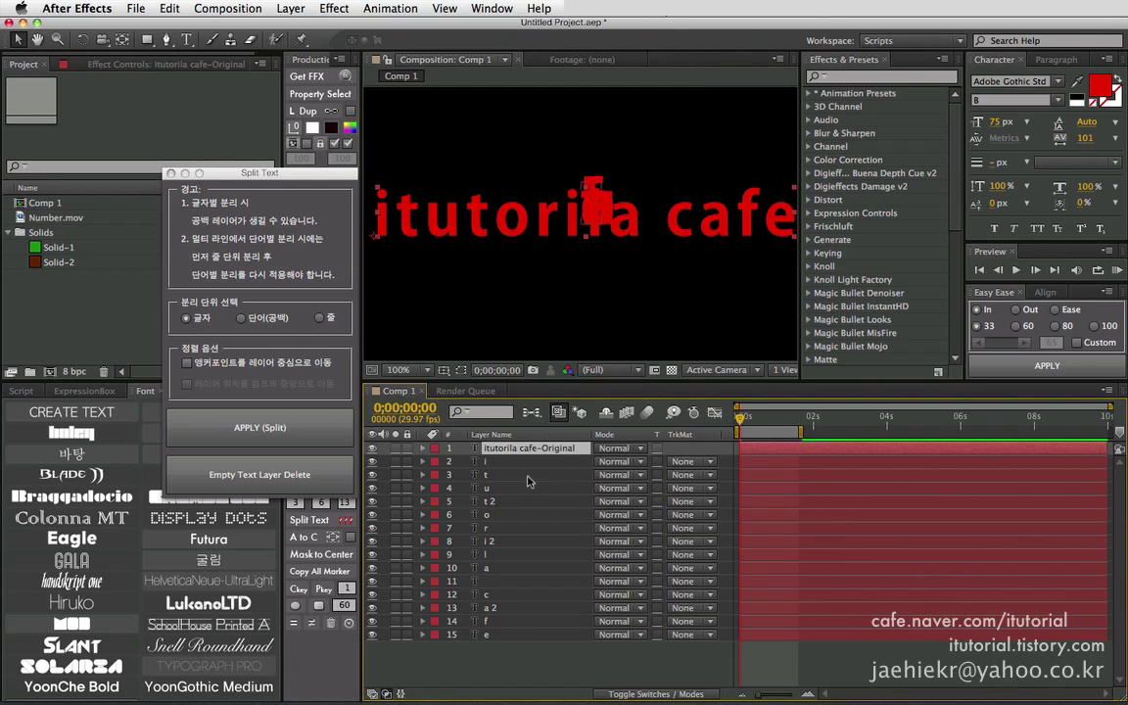
key("super+z")
key("super+z")
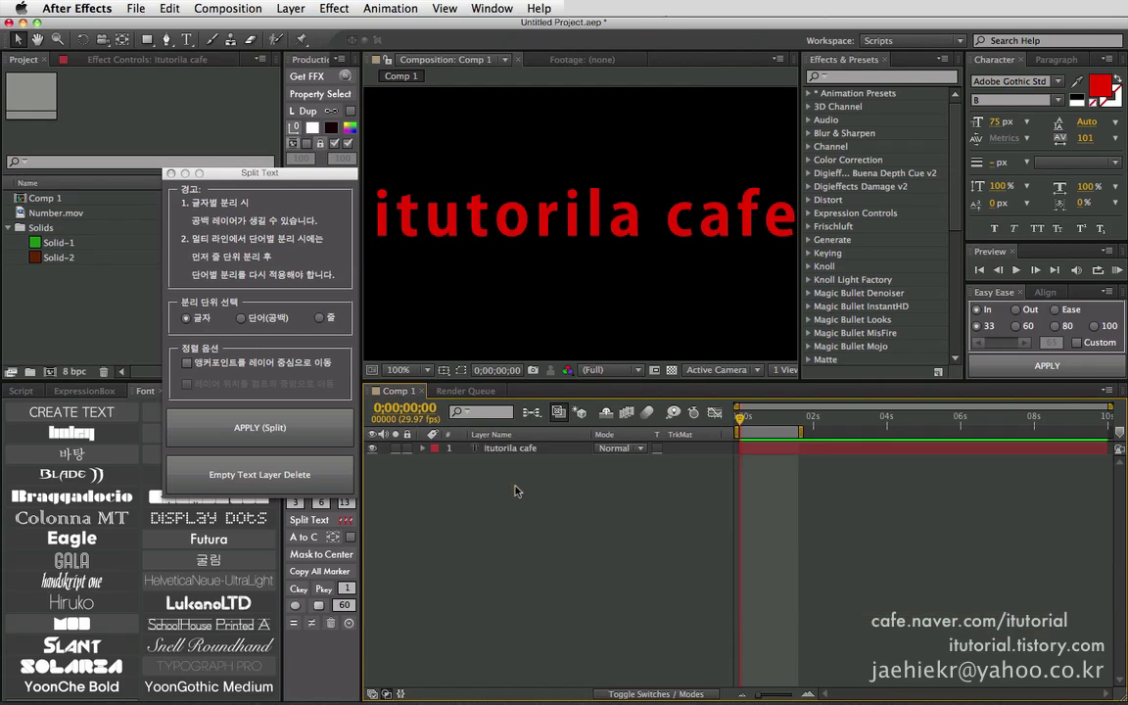
Enable anchor-point-to-layer-centre, split the text into letter layers, and delete the empty layer
left_click(511, 448)
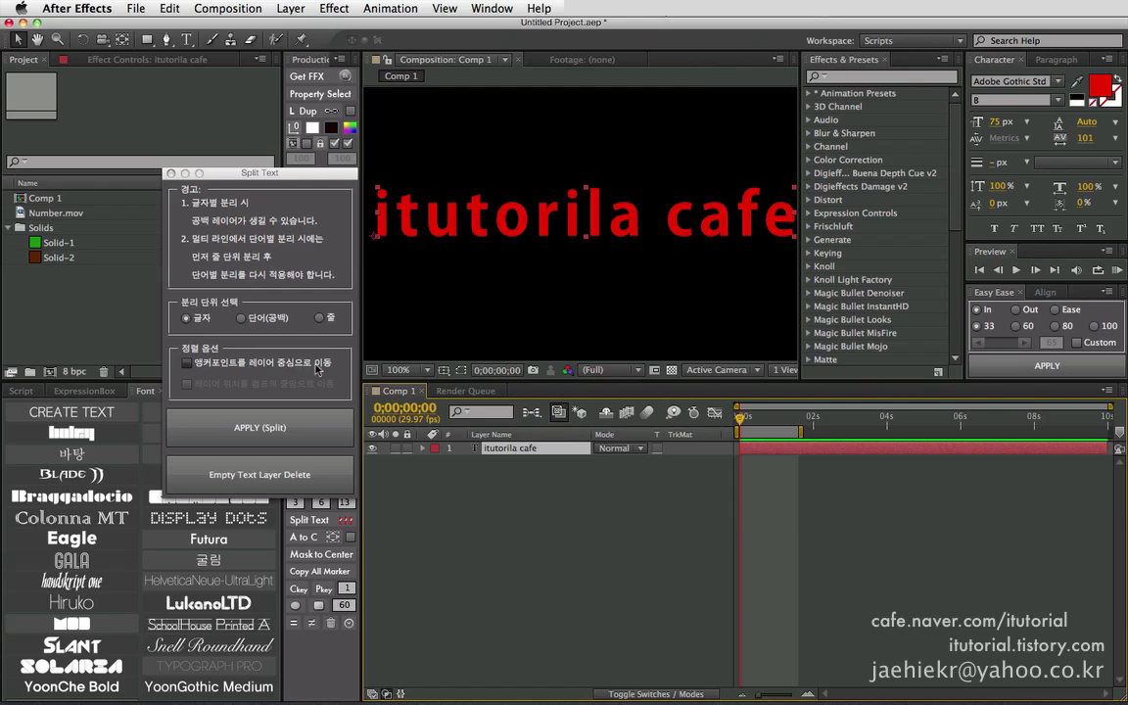
left_click(188, 364)
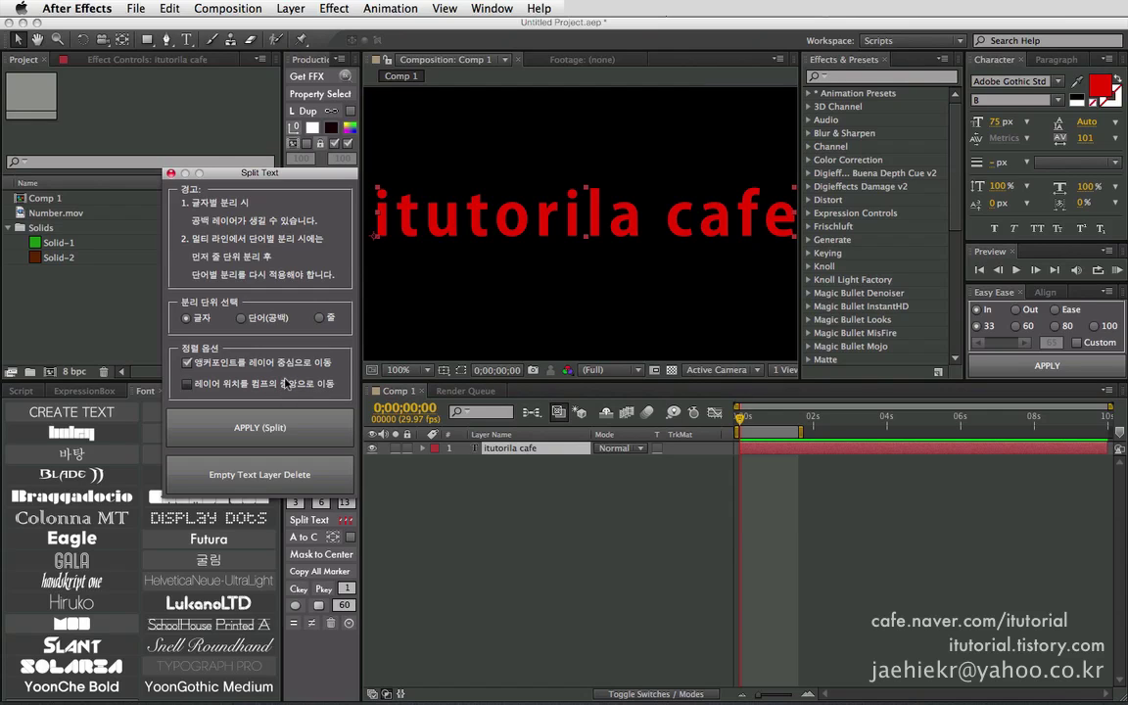
left_click(259, 428)
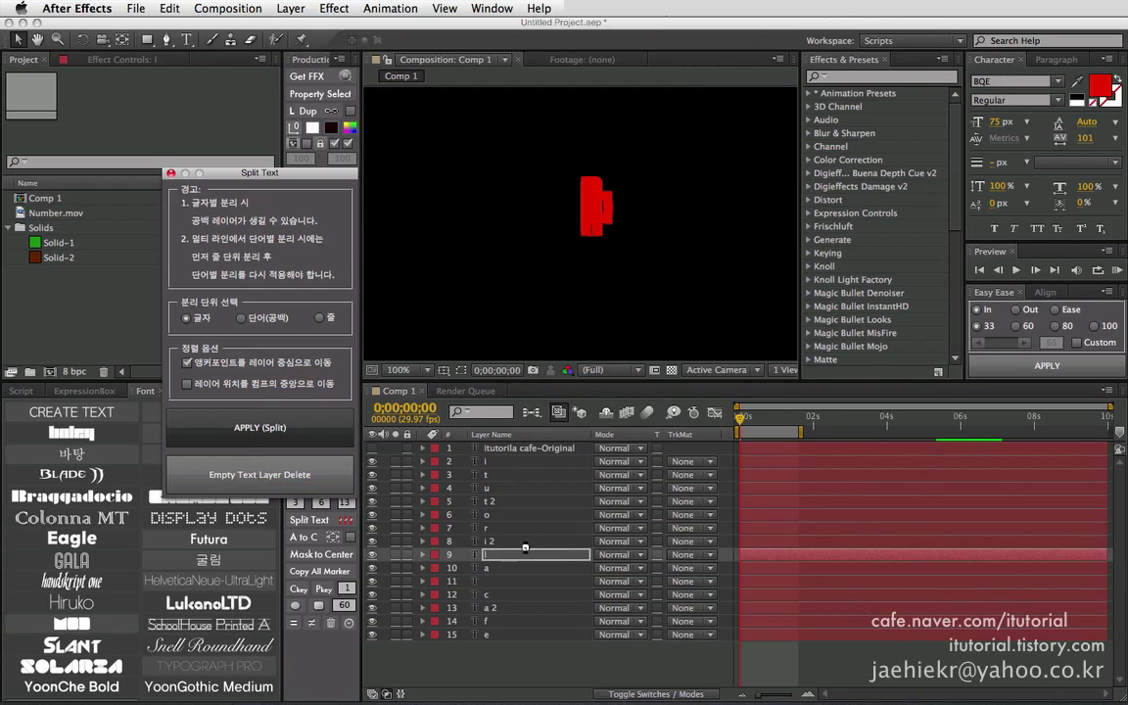
left_click(276, 476)
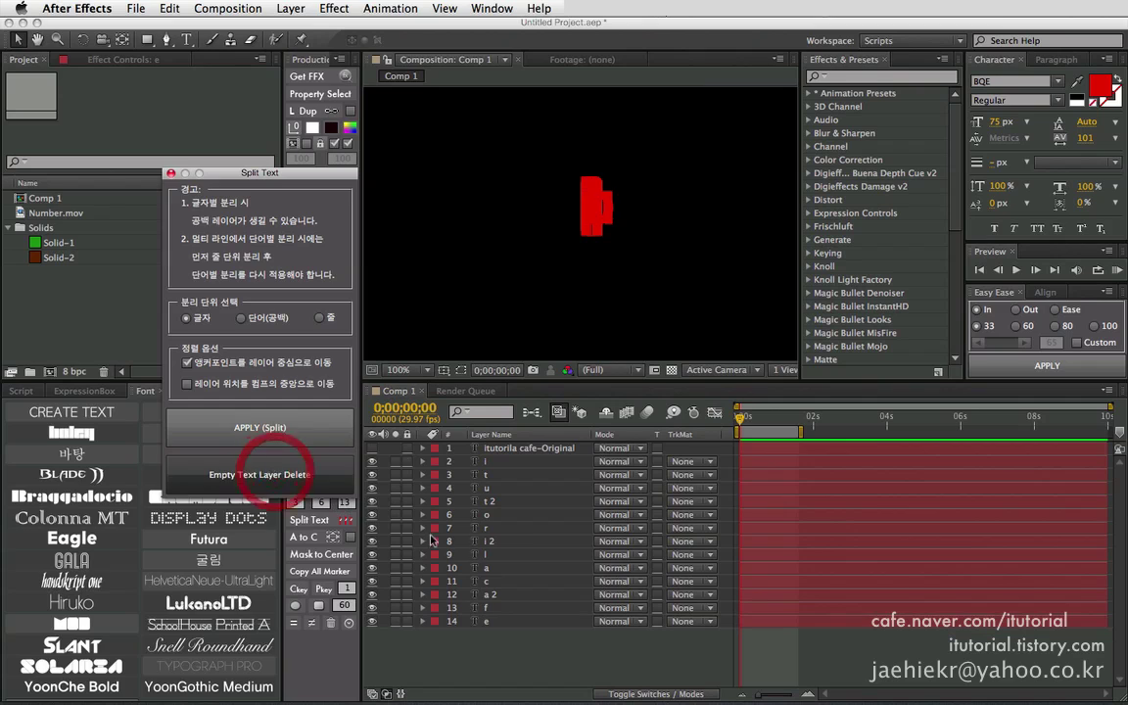
Solo the i and u letter layers at 200% to check anchors, then undo the split
left_click(484, 462)
left_click(394, 461)
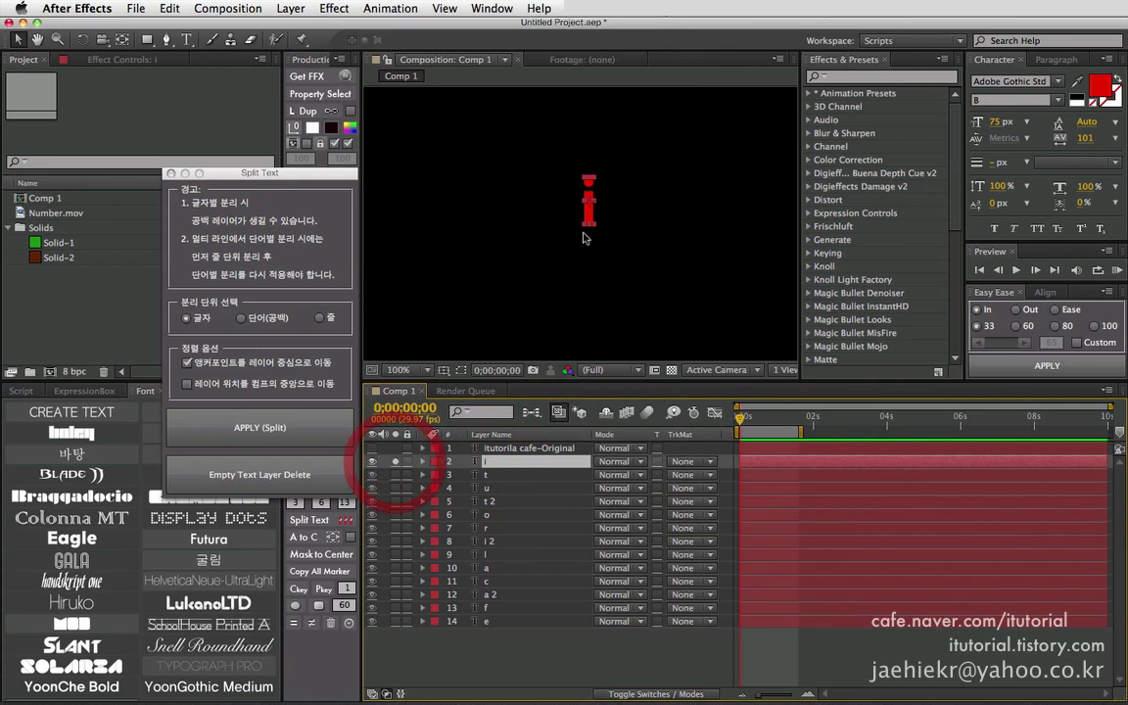
key("period")
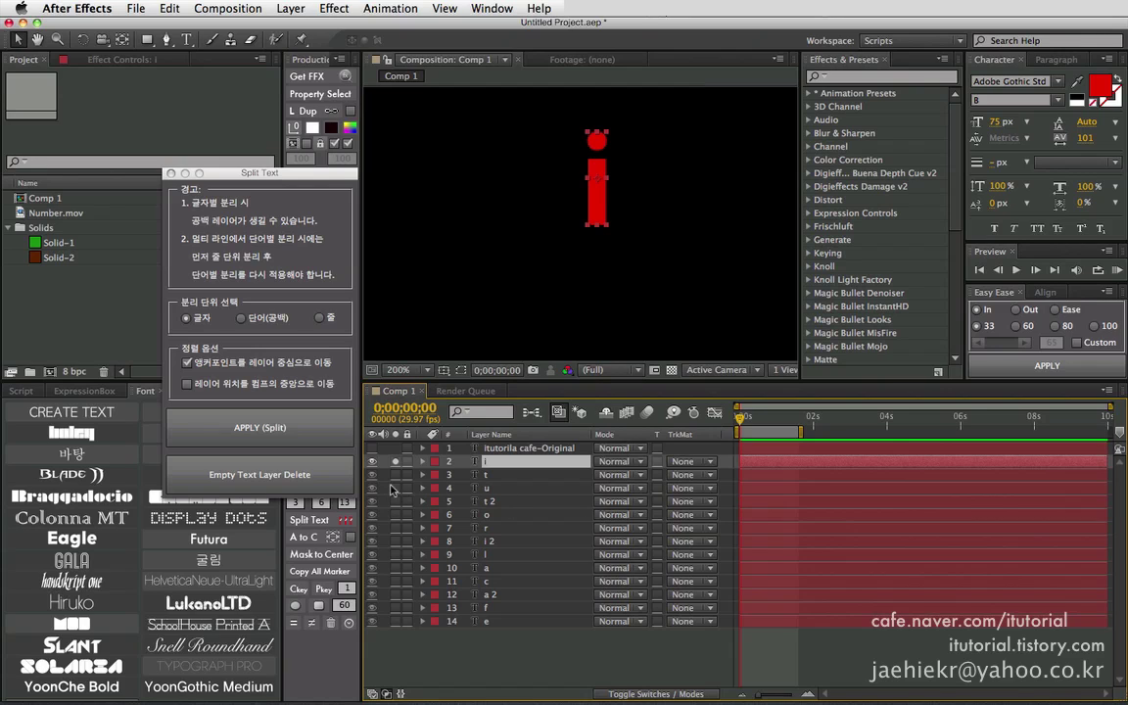
left_click(395, 461)
left_click(394, 488)
left_click(490, 487)
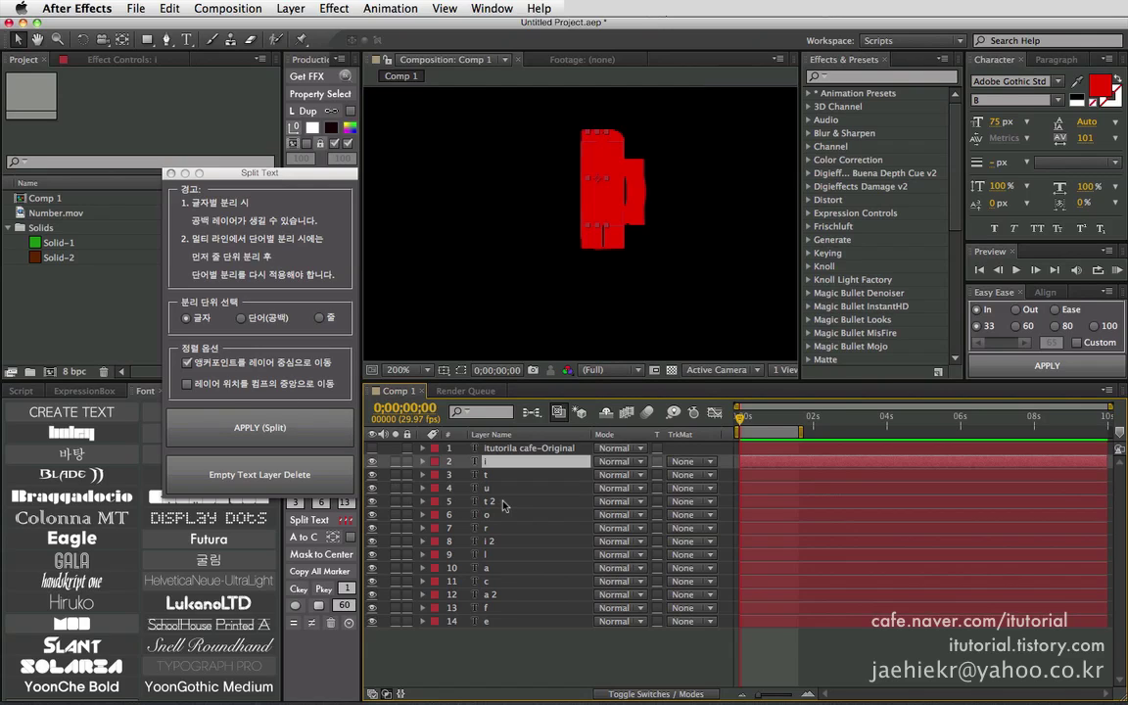
key("super+z")
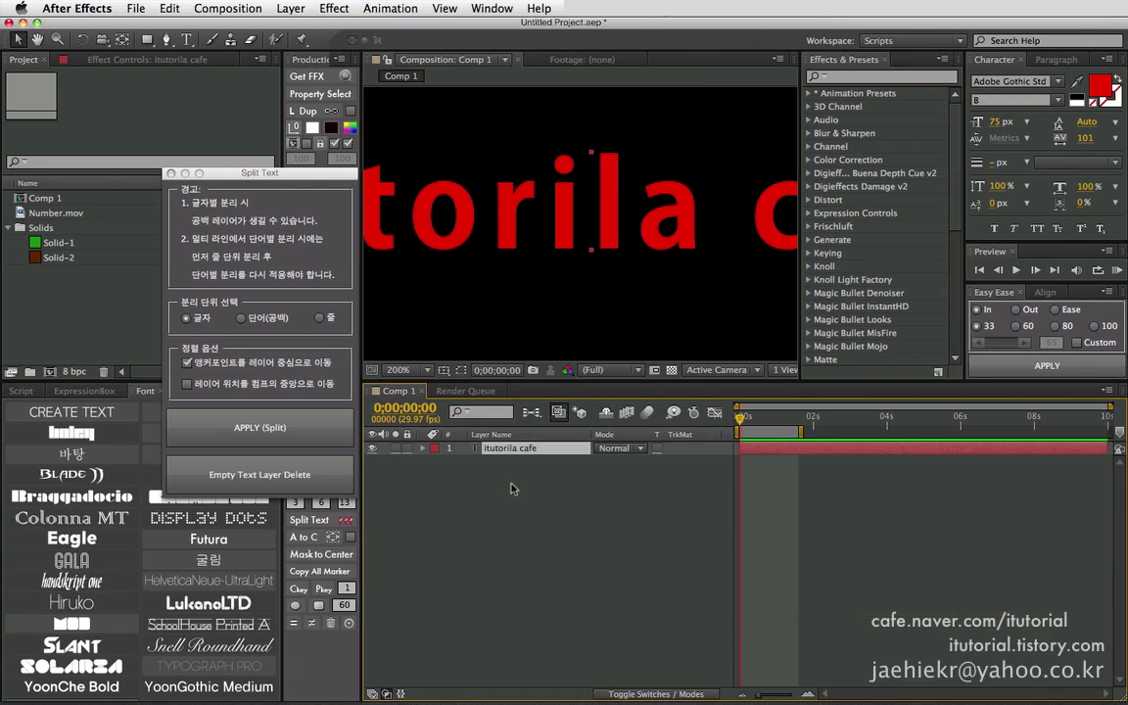
Enable moving layer positions to comp centre, split by letter, inspect the i layer, then undo
left_click(492, 480)
left_click(494, 452)
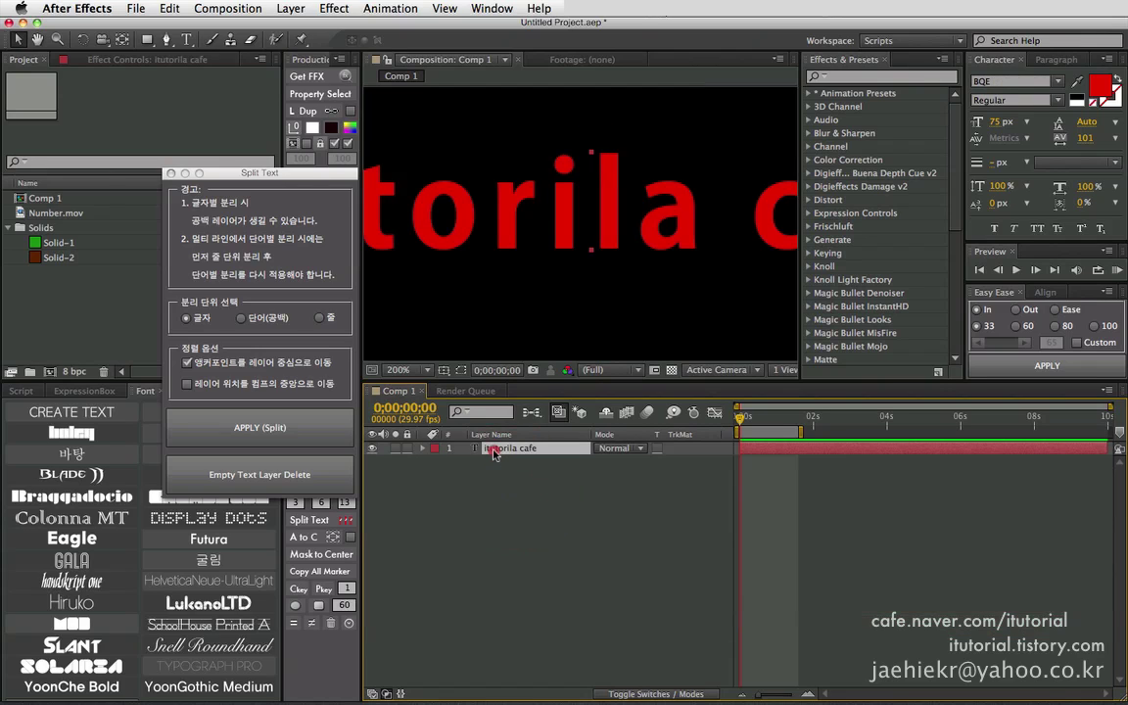
left_click(188, 385)
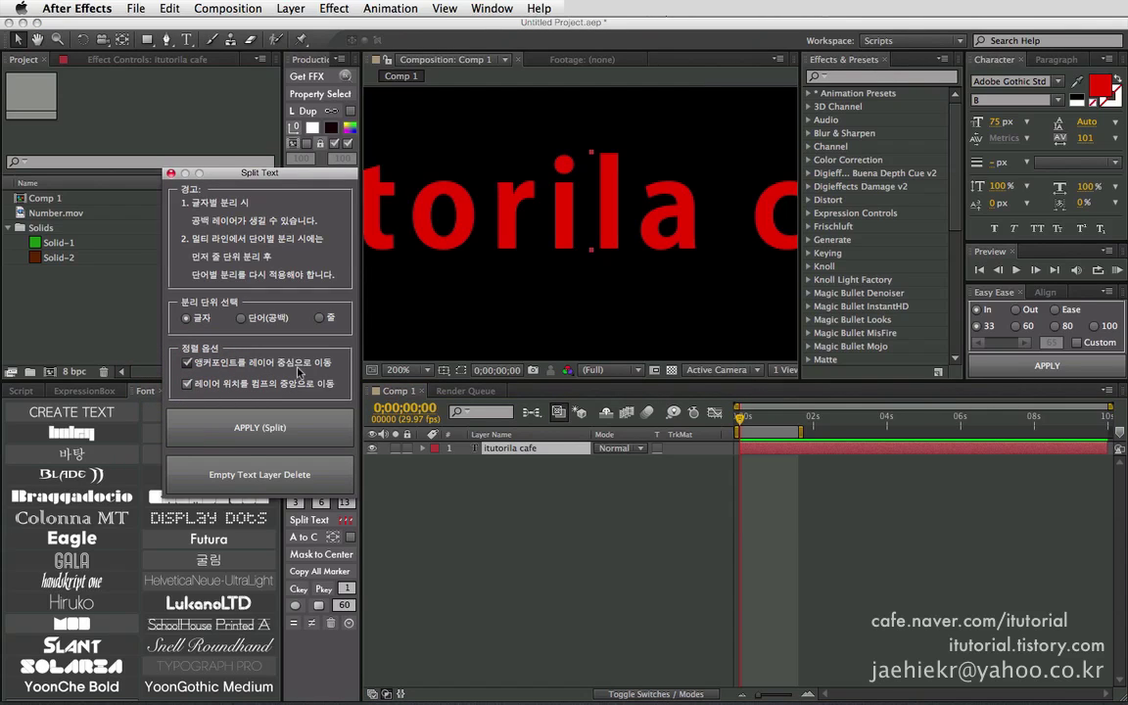
left_click(269, 427)
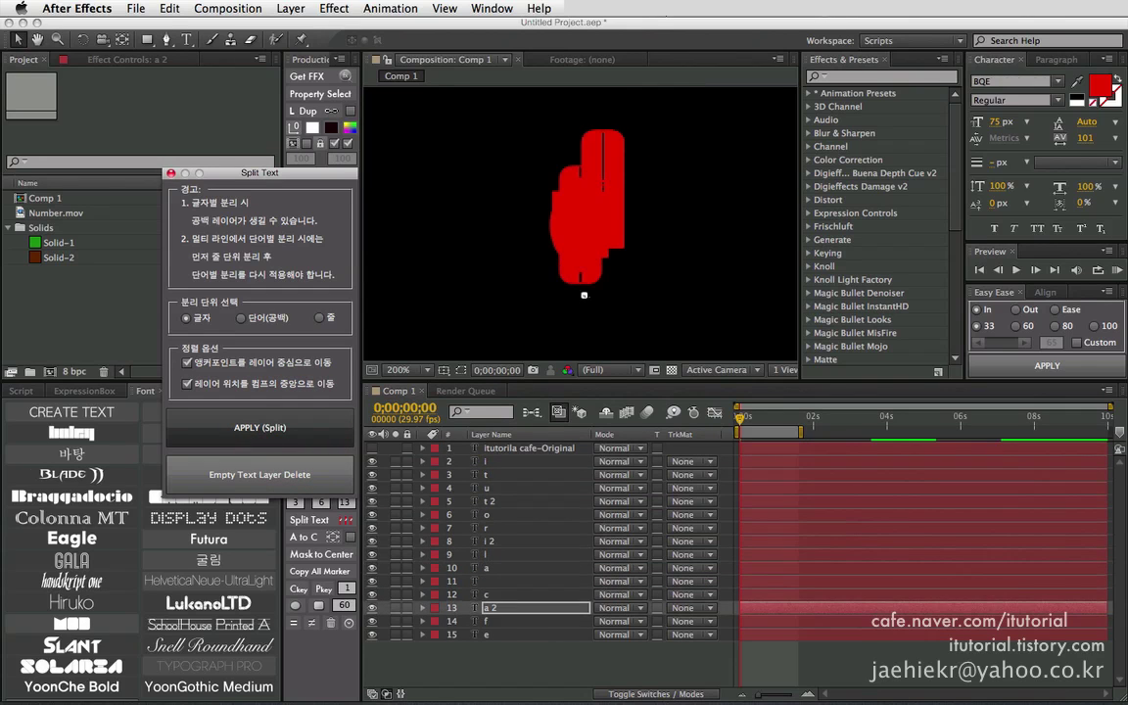
left_click(516, 462)
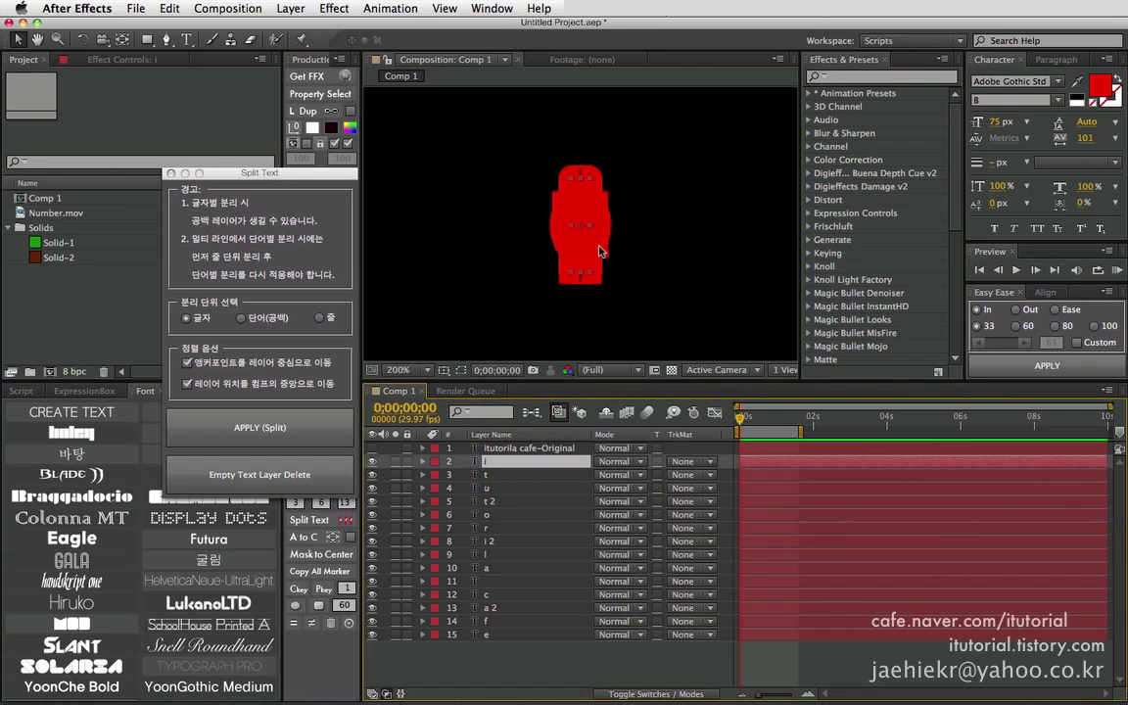
key("comma")
key("comma")
key("comma")
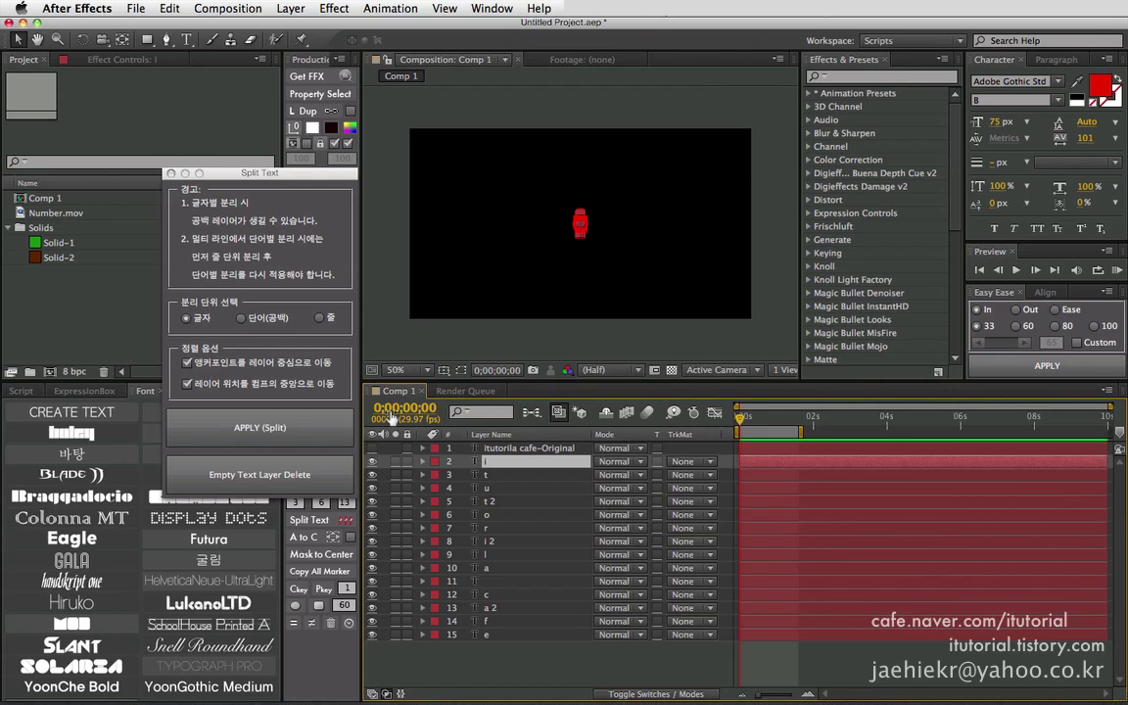
key("ctrl+z")
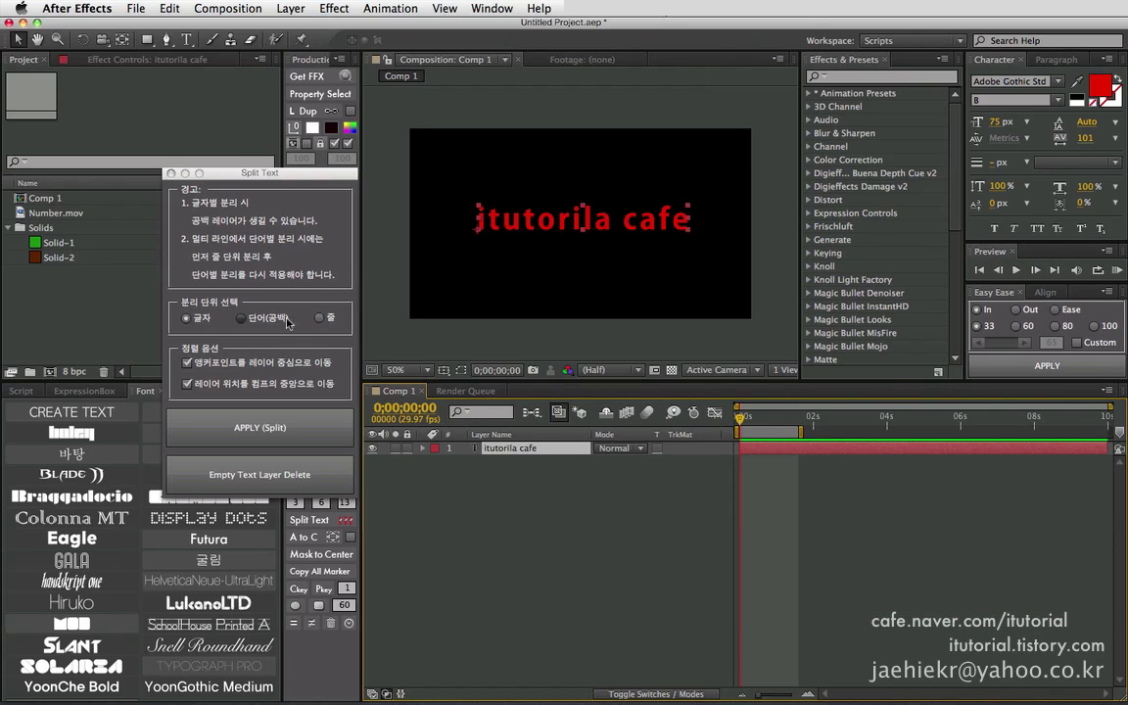
Switch Split Text to words and split 'itutorila cafe' into word layers
left_click(242, 319)
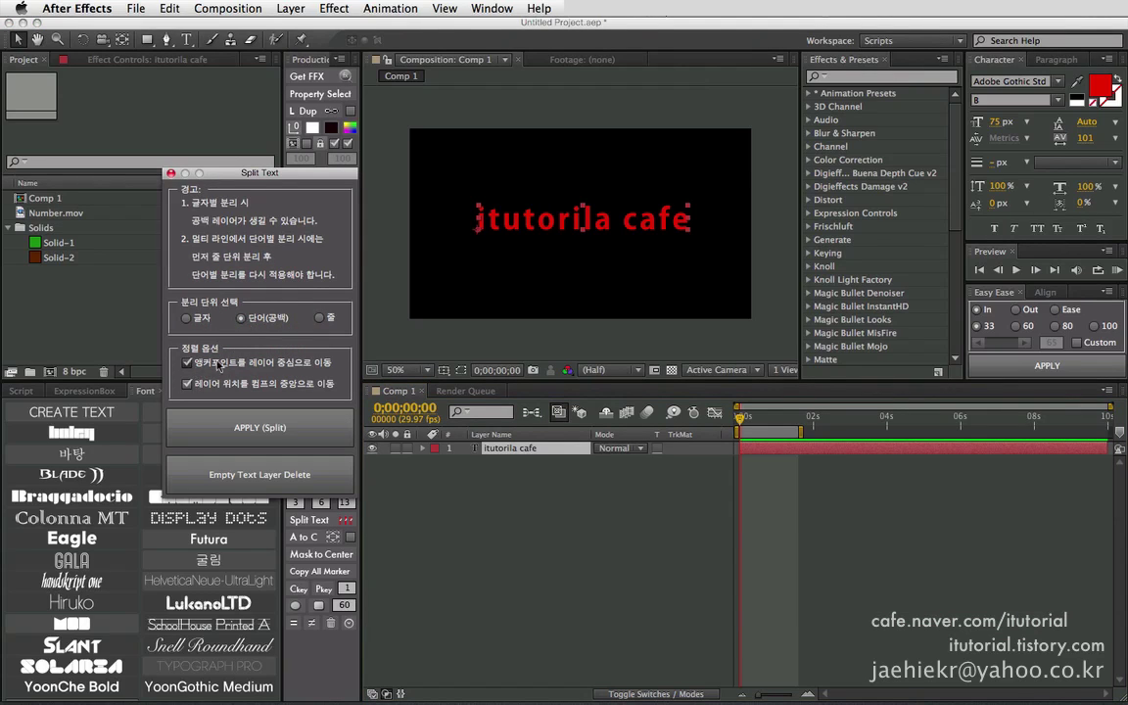
left_click(306, 432)
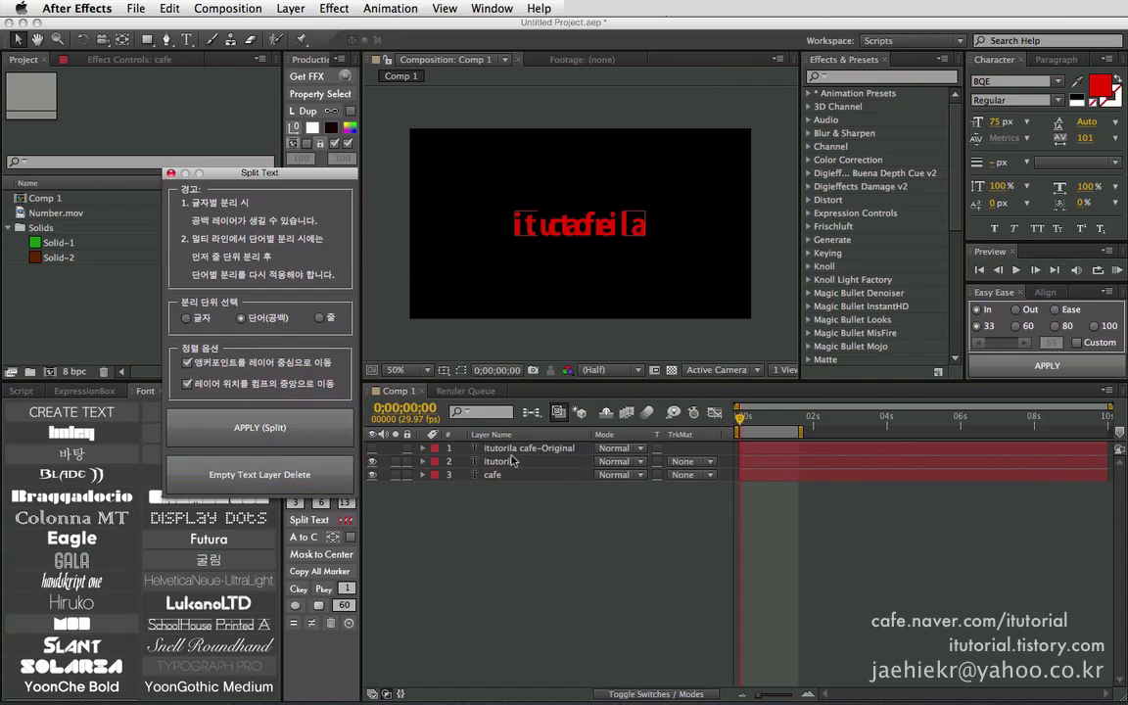
left_click(508, 461)
left_click(489, 475)
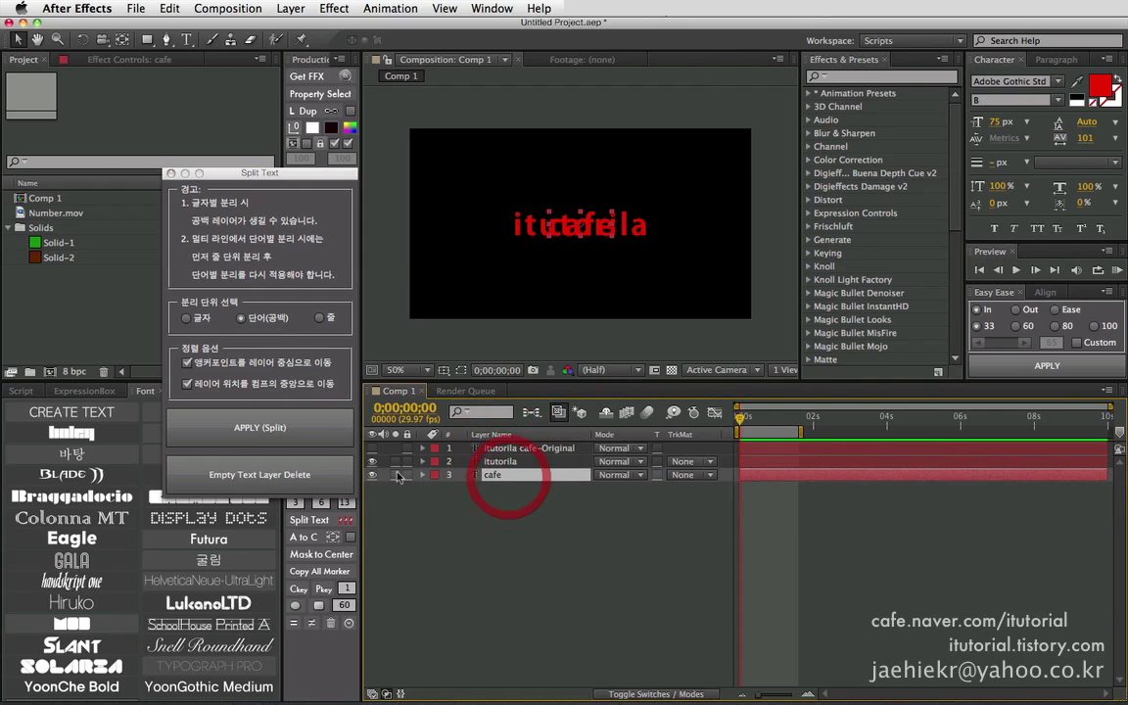
left_click(394, 463)
Solo the cafe and itutorila word layers in turn, then undo the word split
left_click(395, 462)
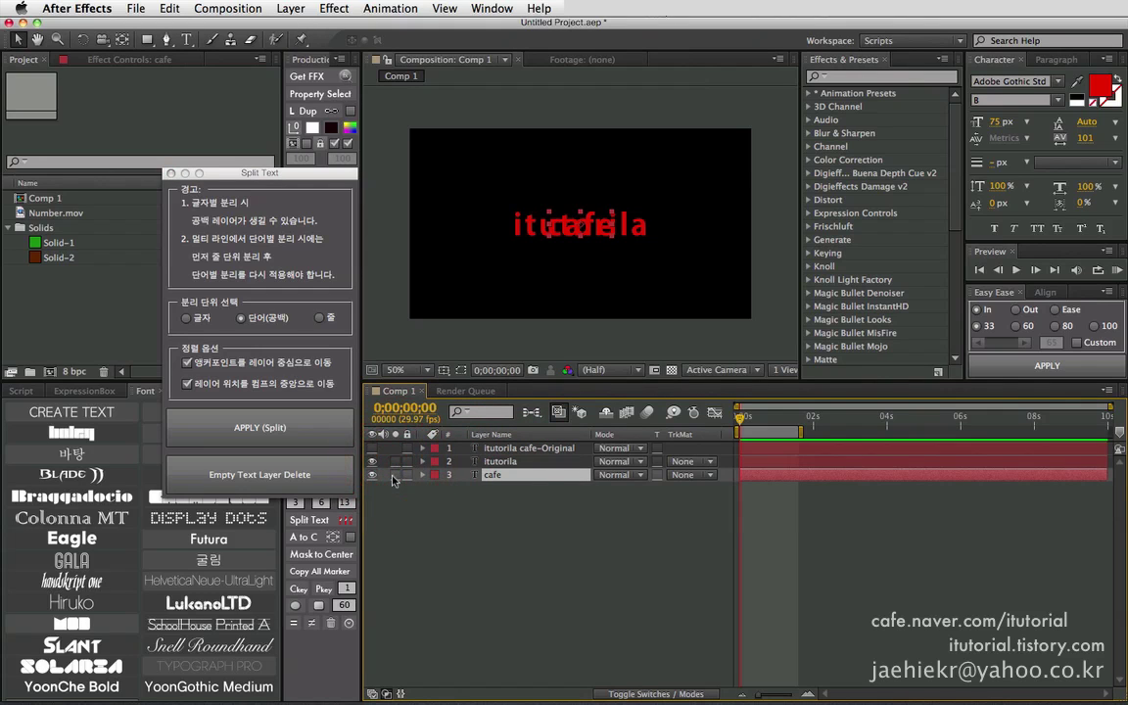
left_click(394, 475)
left_click(394, 475)
left_click(395, 475)
left_click(395, 461)
left_click(395, 475)
key("super+z")
key("super+z")
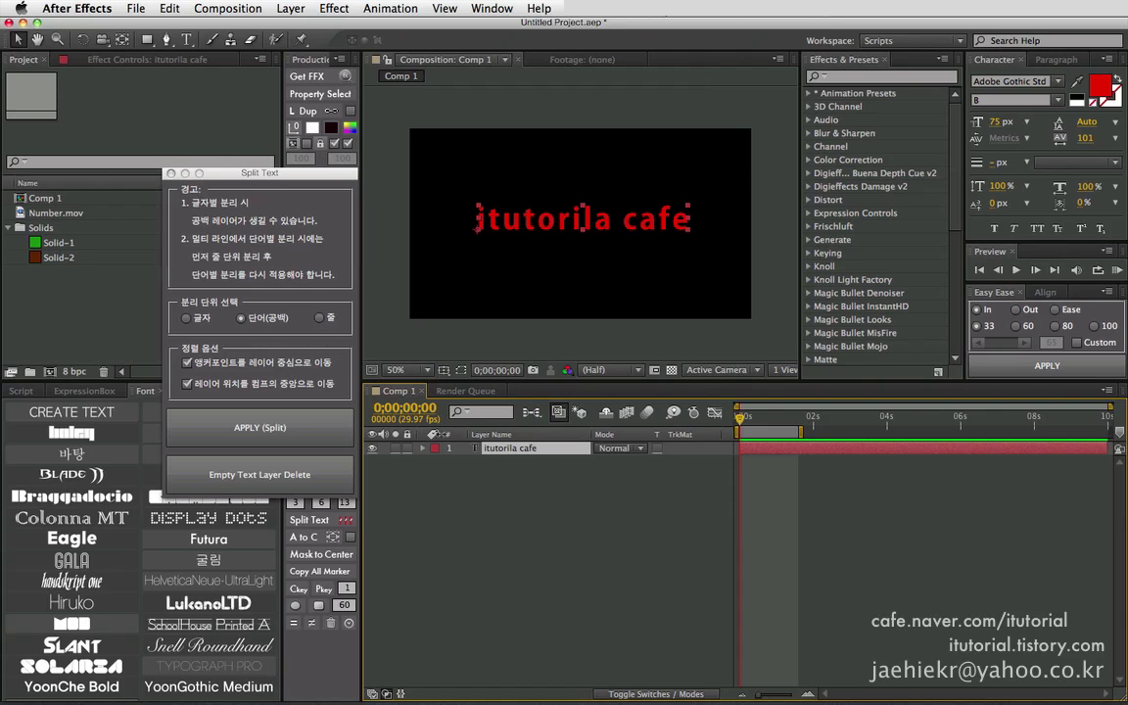
Add a second text line containing an e-mail address after 'itutorila cafe'
double_click(479, 447)
left_click(656, 223)
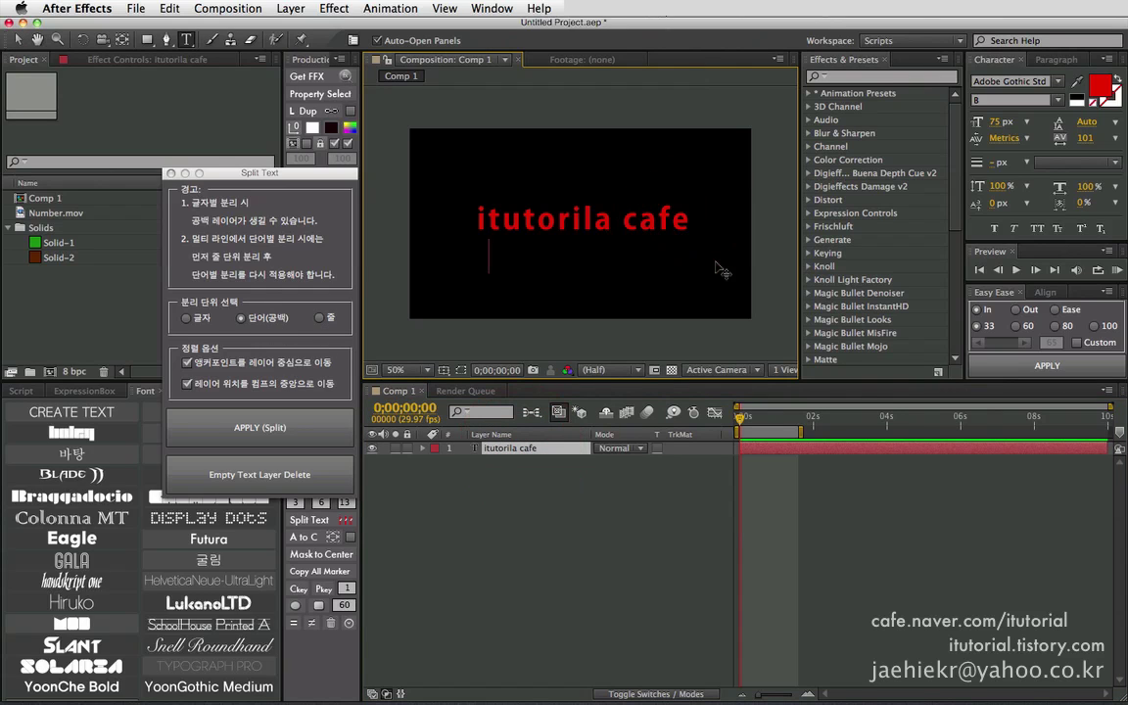
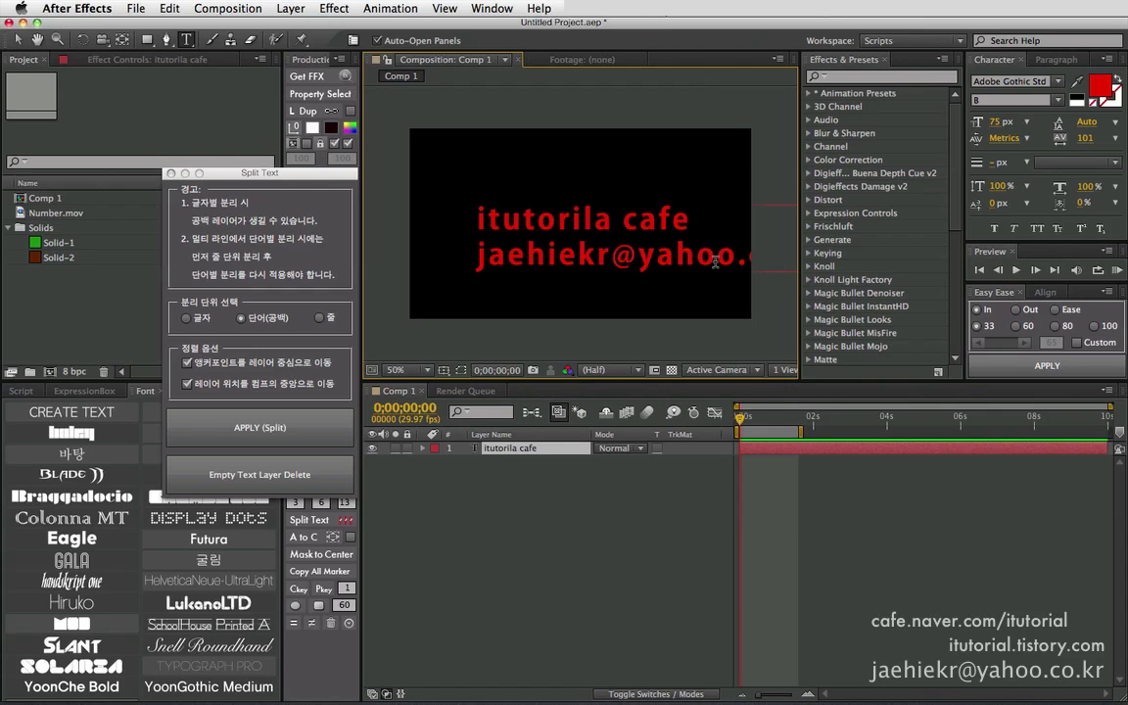
left_click(582, 466)
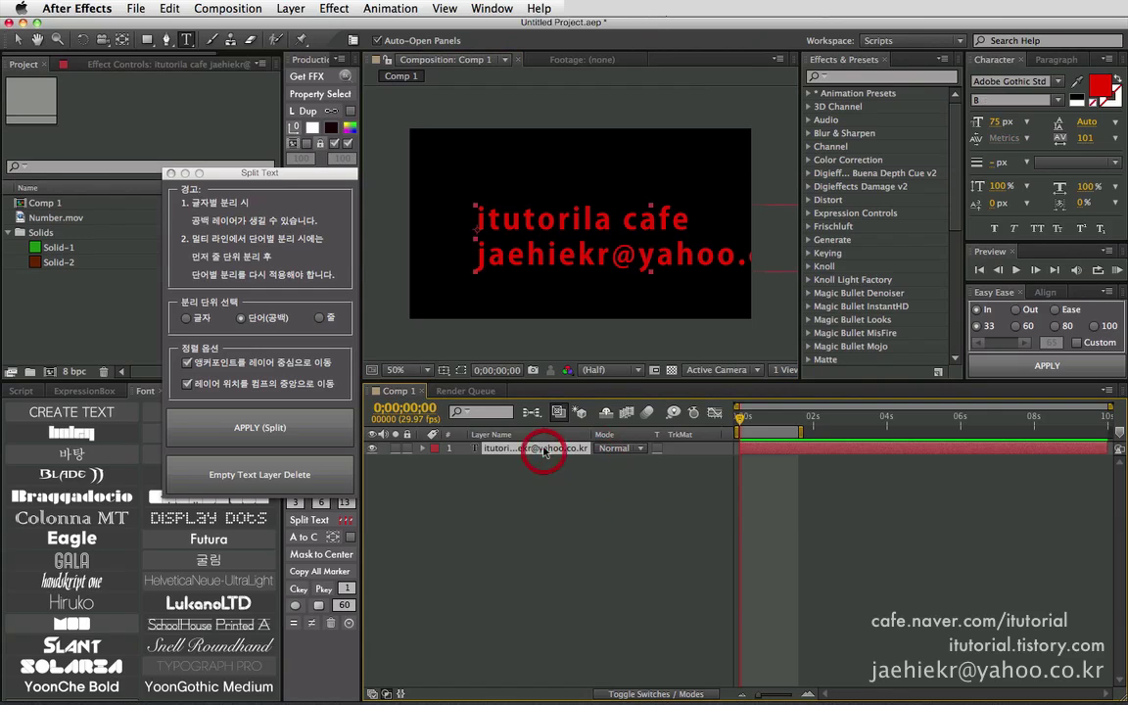
Shrink the text to 52 px, nudge it up, and add a third line 'circle'
left_click_drag(996, 123, 973, 122)
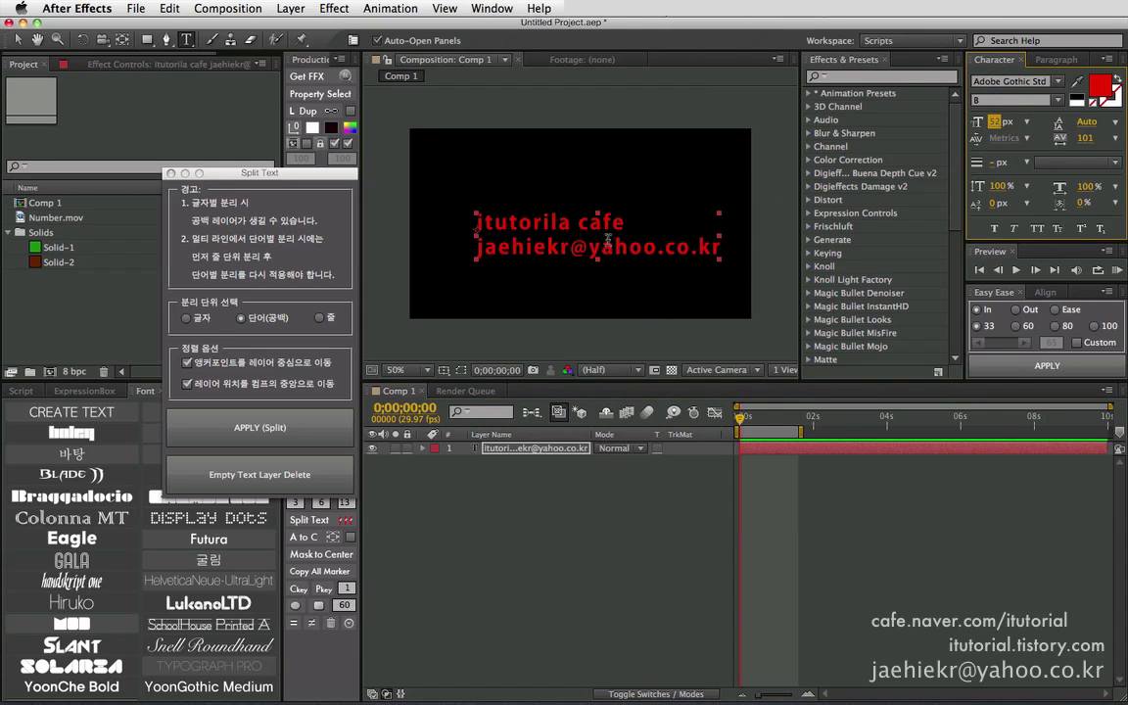
left_click_drag(608, 238, 603, 218)
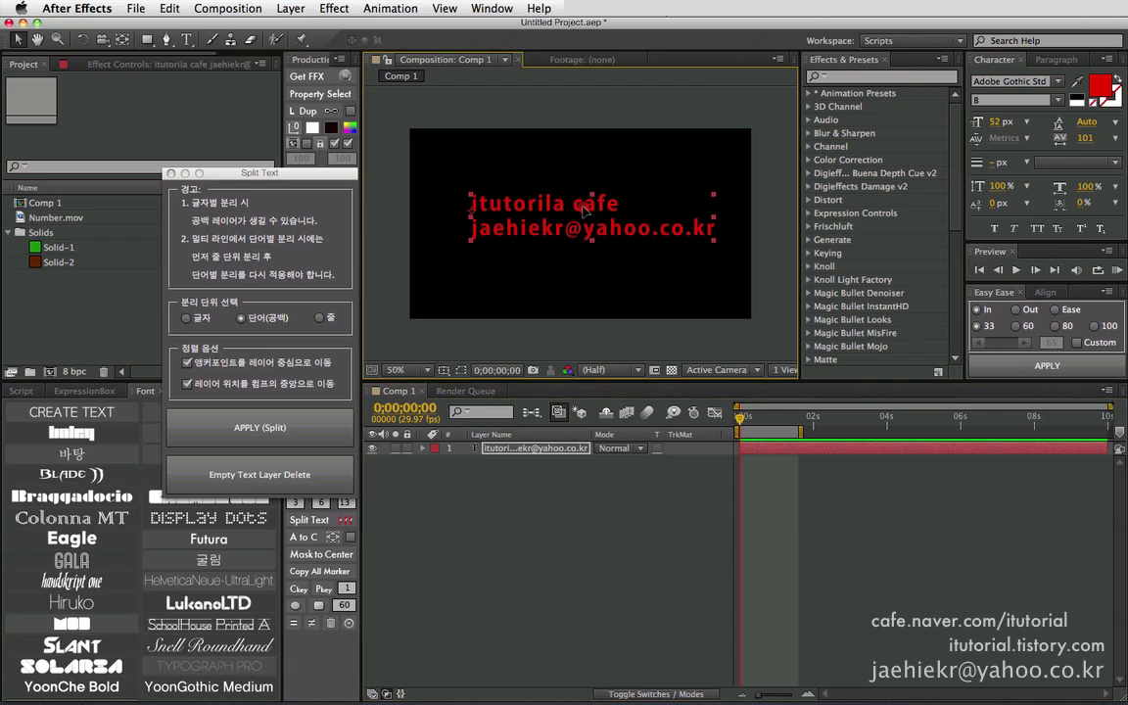
double_click(629, 238)
left_click(710, 230)
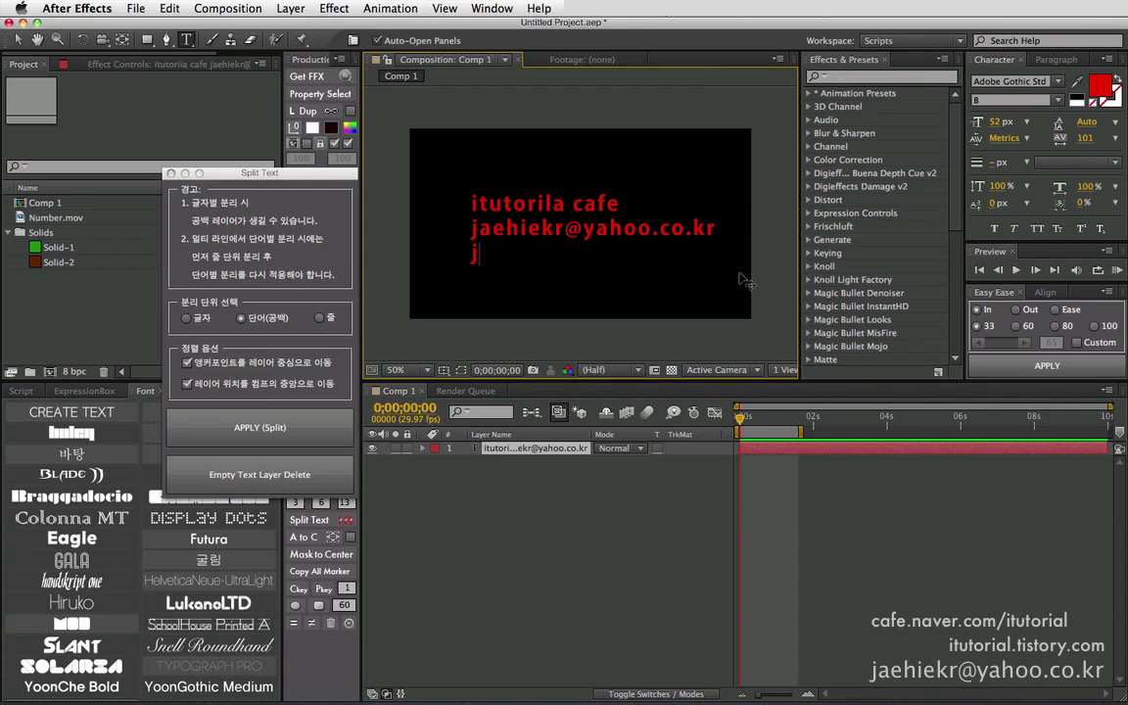
type("circle")
left_click(479, 509)
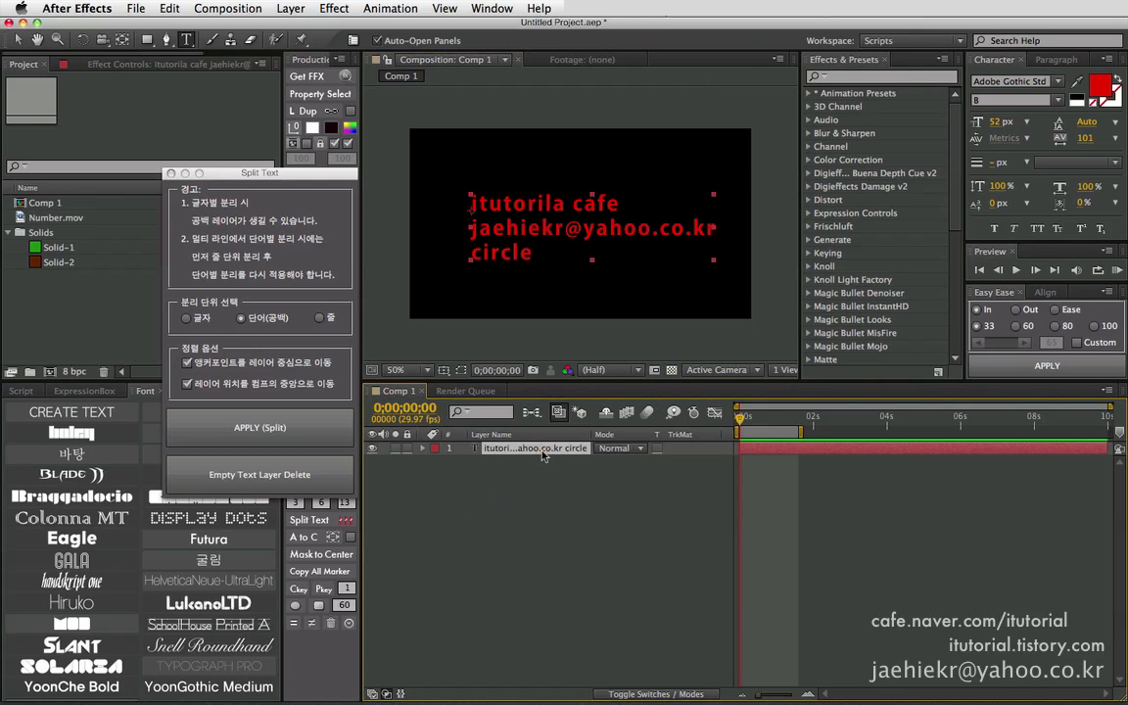
Split the text by line and solo the itutorila cafe and e-mail line layers
left_click(320, 317)
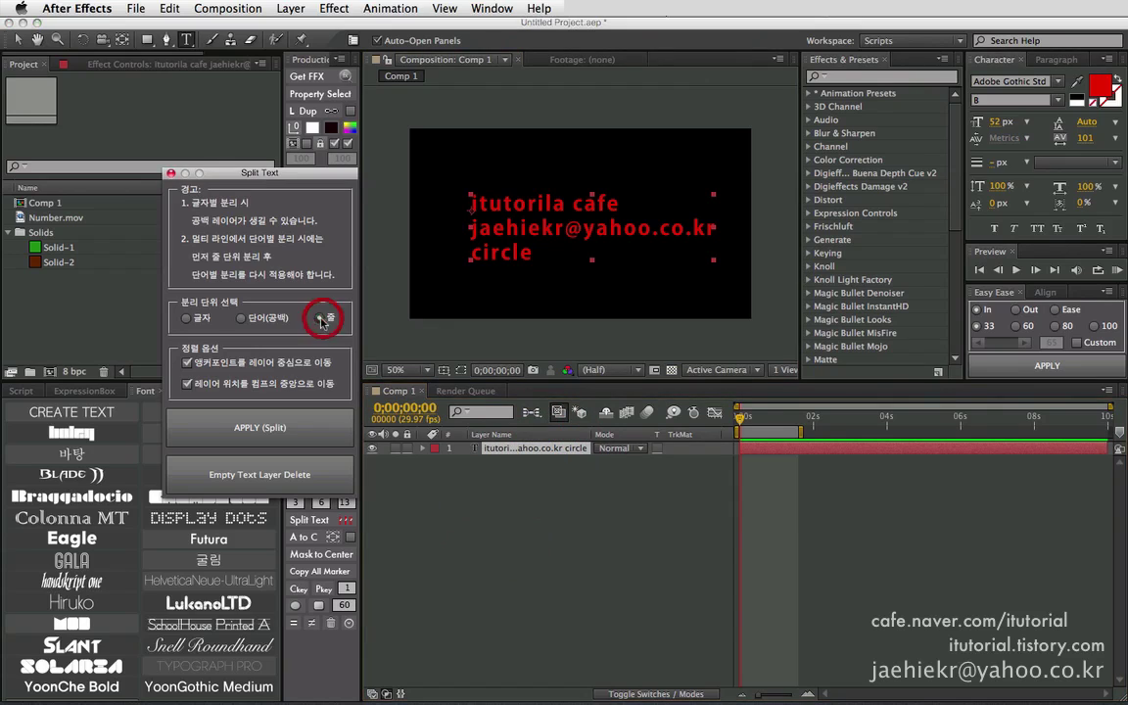
left_click(260, 428)
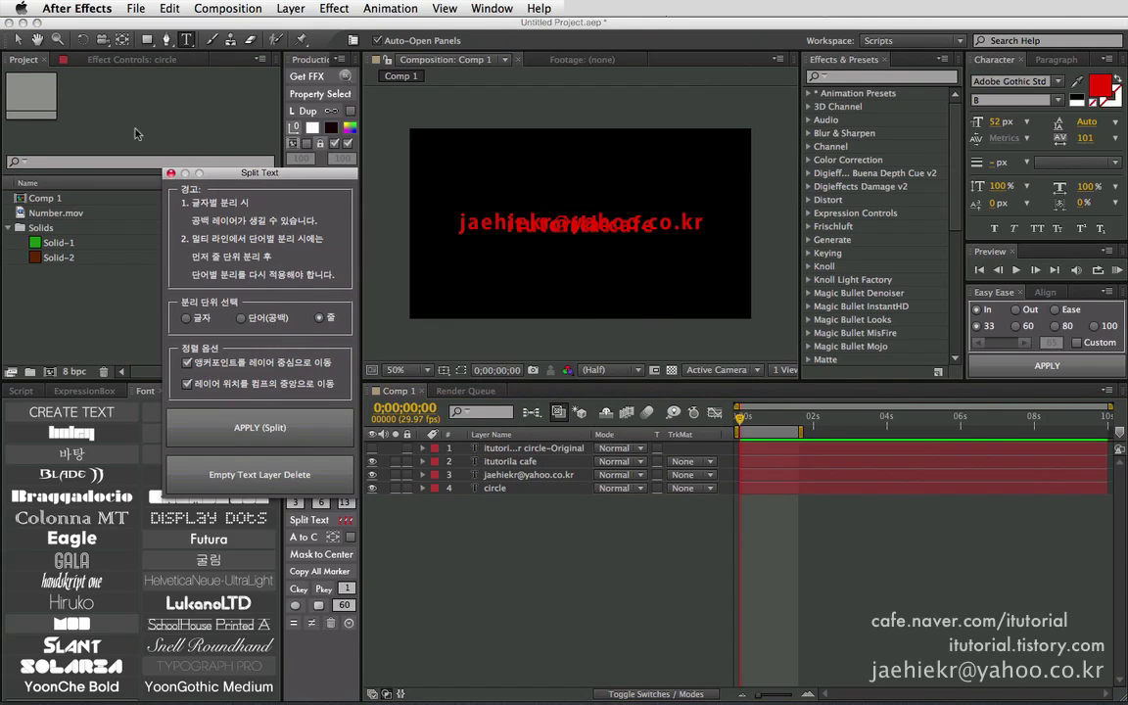
left_click(16, 40)
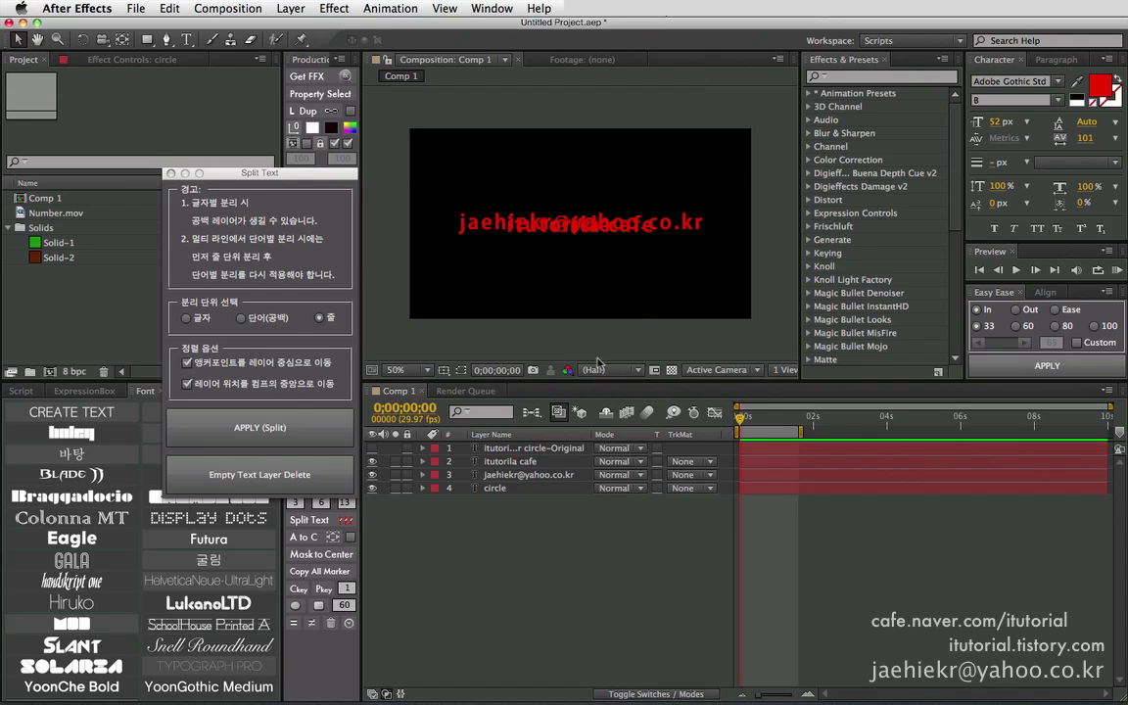
left_click(525, 462)
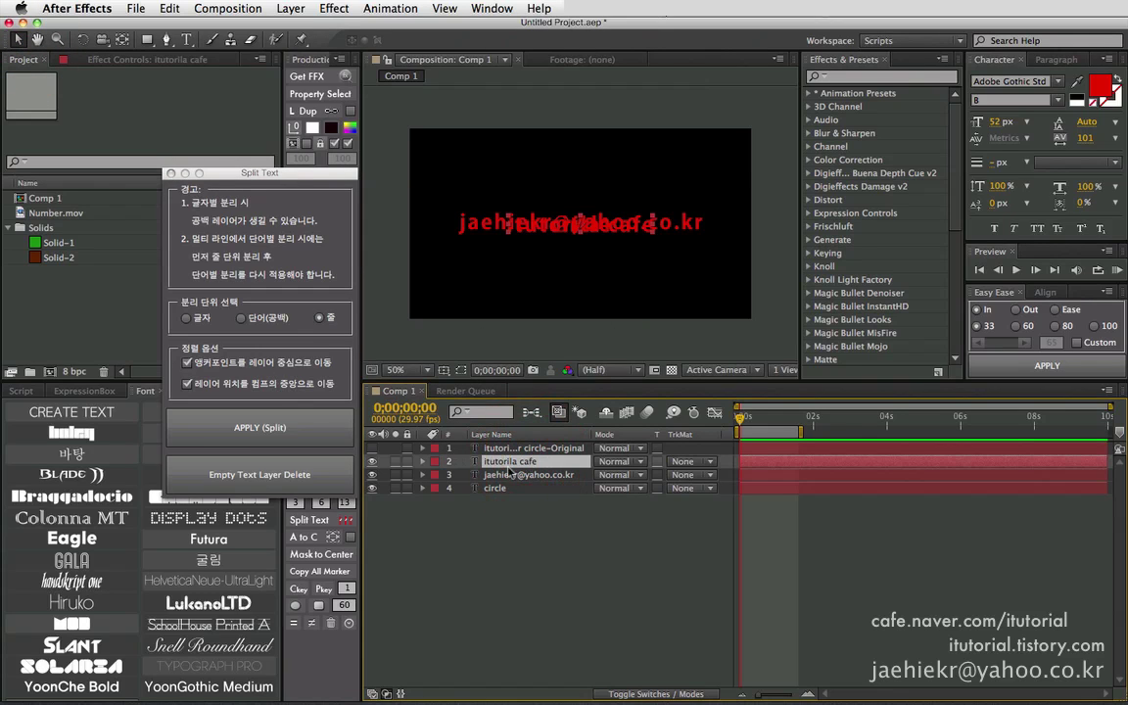
left_click(396, 462)
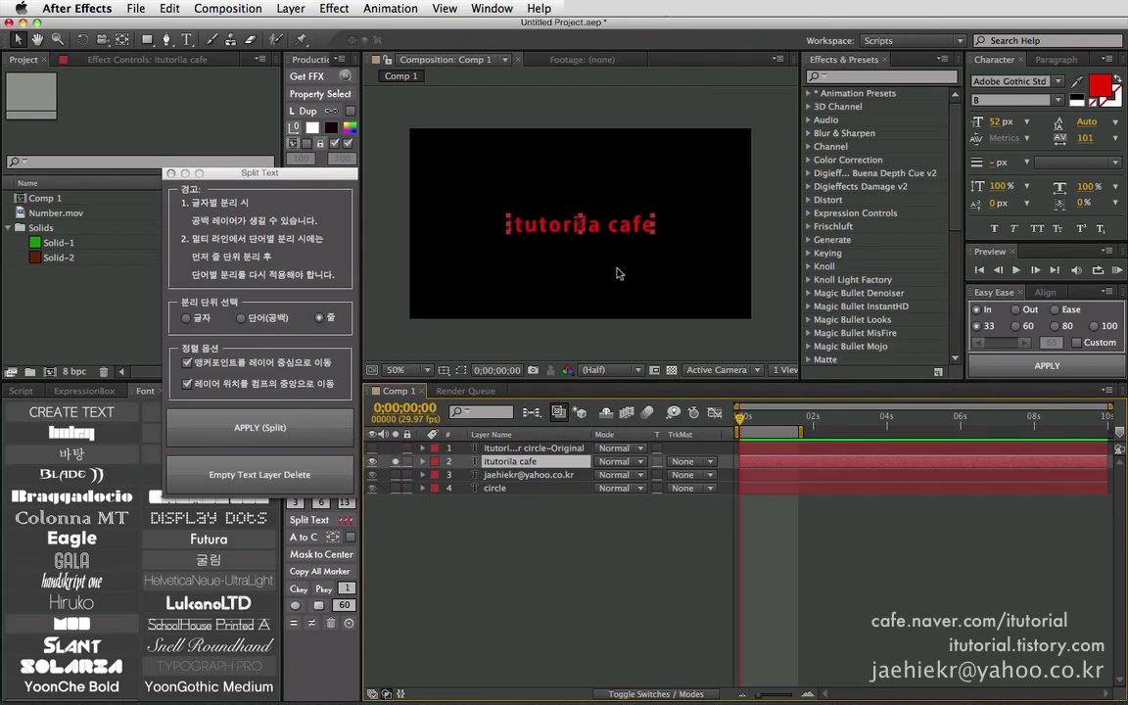
scroll(587, 235, "up", 2)
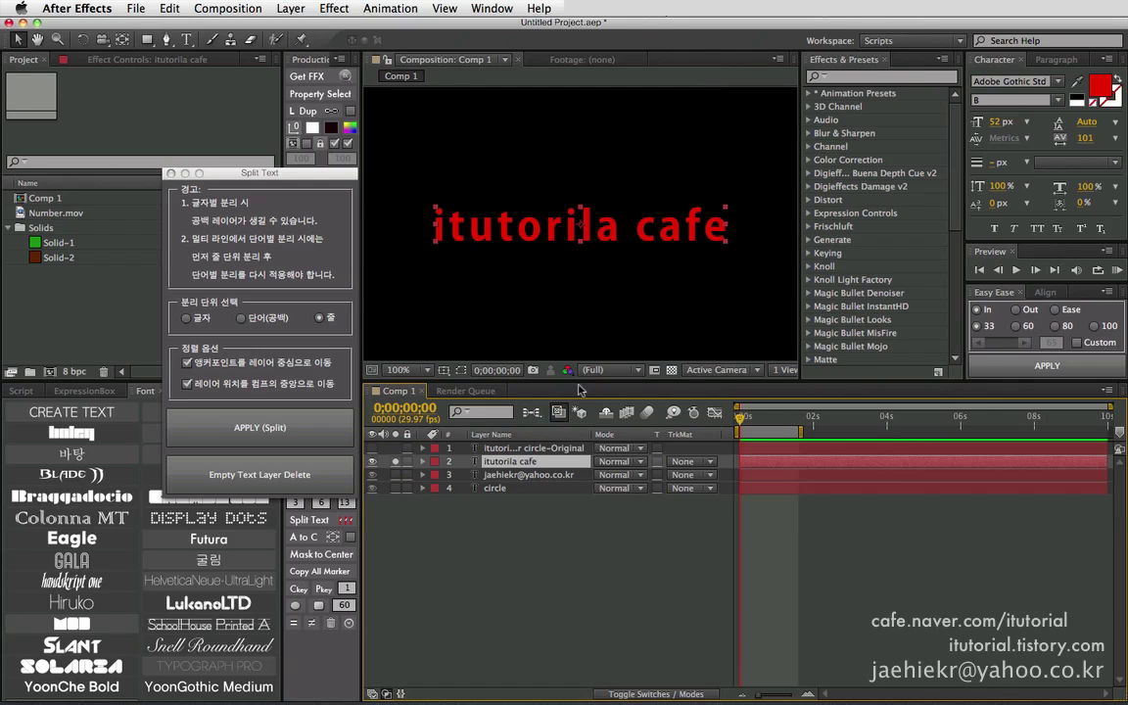
left_click(395, 475)
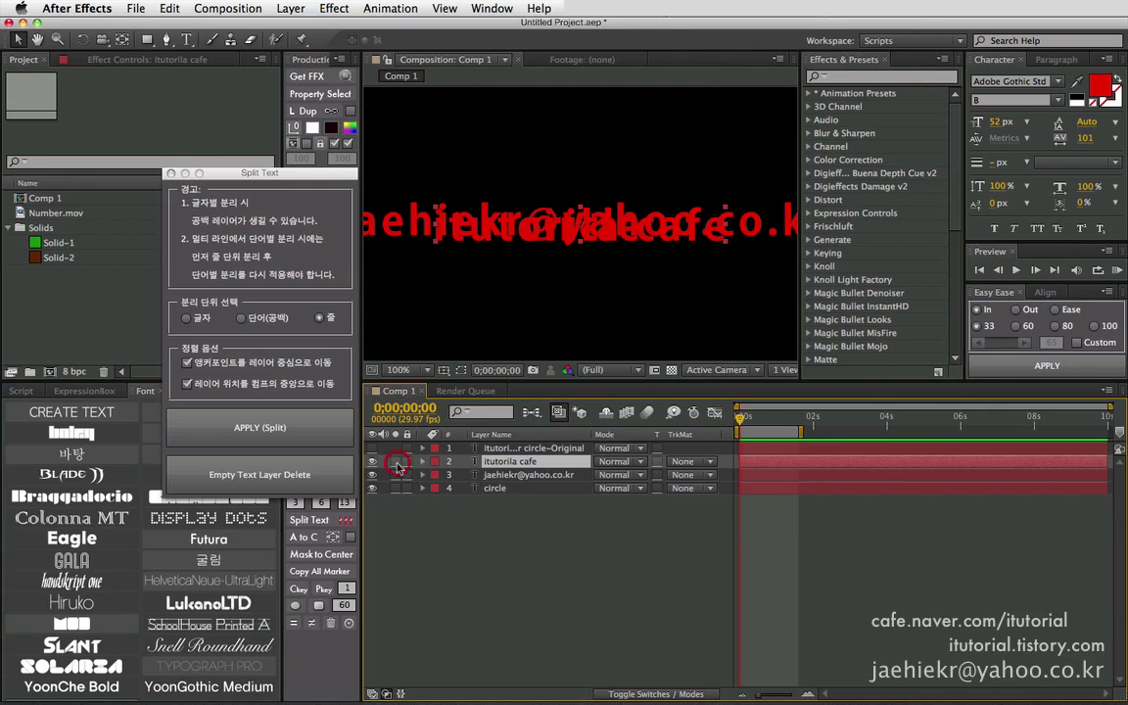
left_click(395, 461)
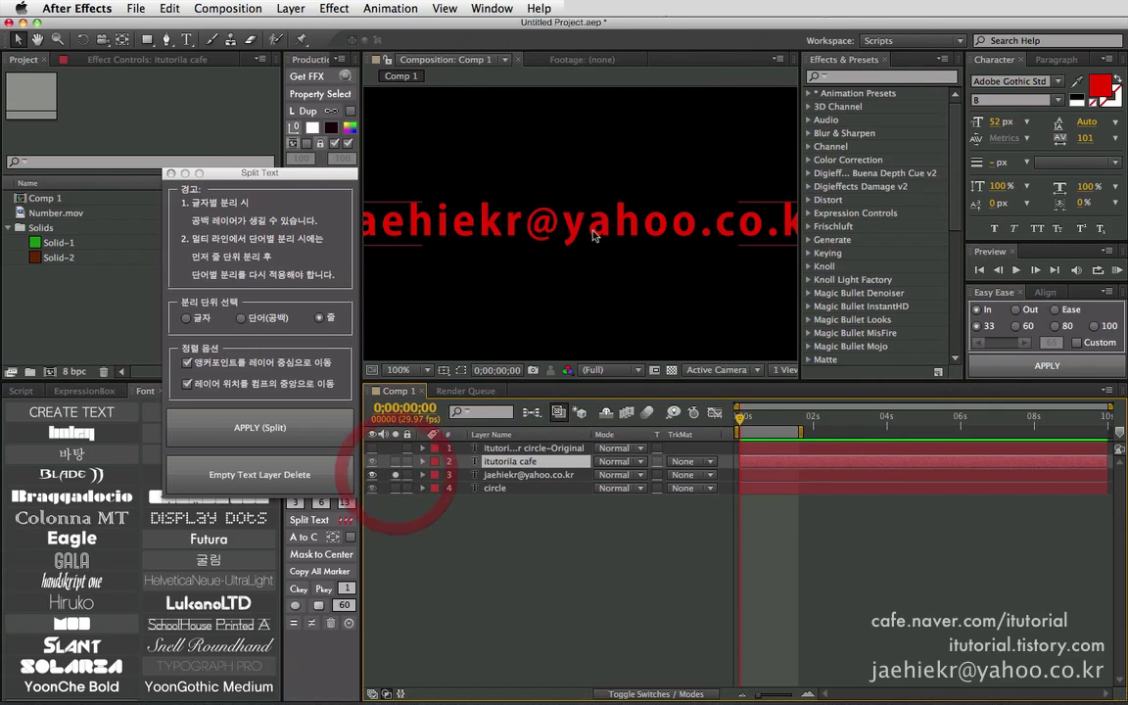
left_click(499, 475)
scroll(584, 285, "down", 2)
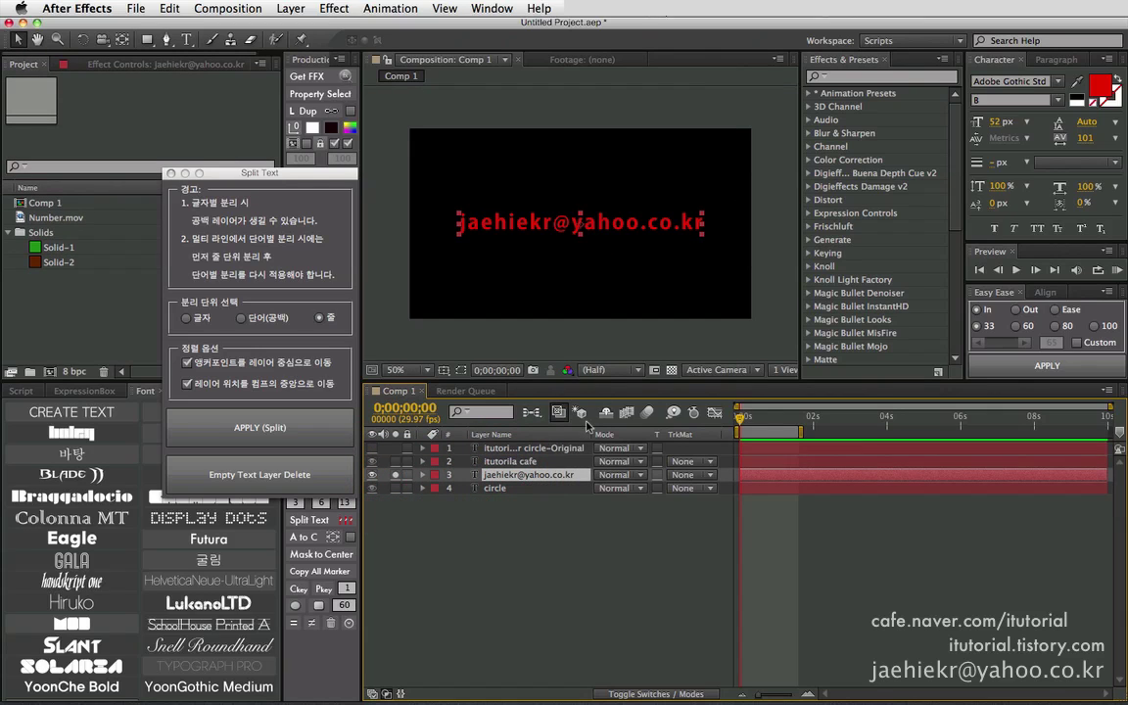
key("super+Up")
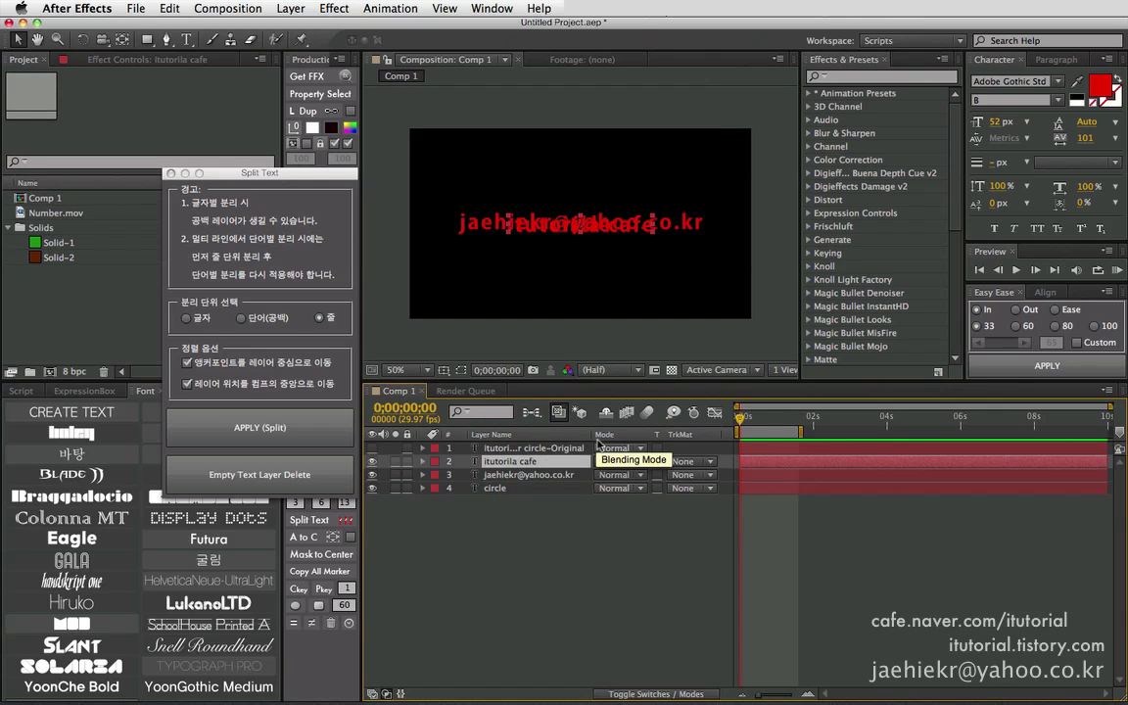
Turn off centring layer positions in the comp and split the three lines again
left_click(519, 449)
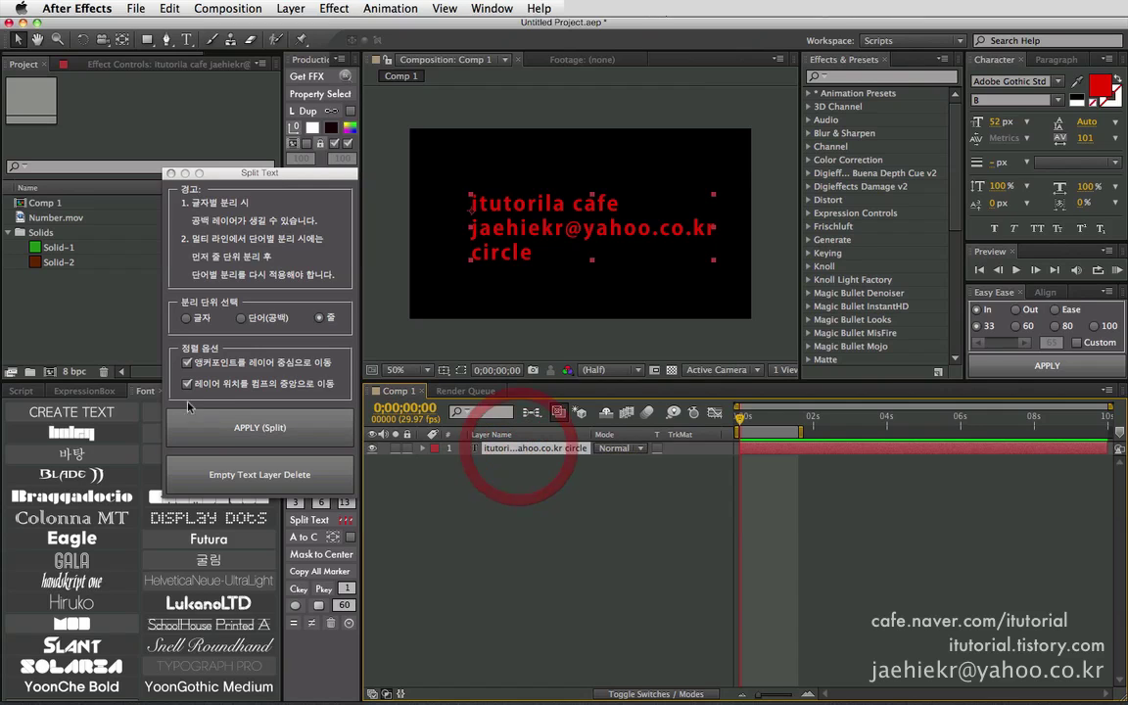
left_click(187, 383)
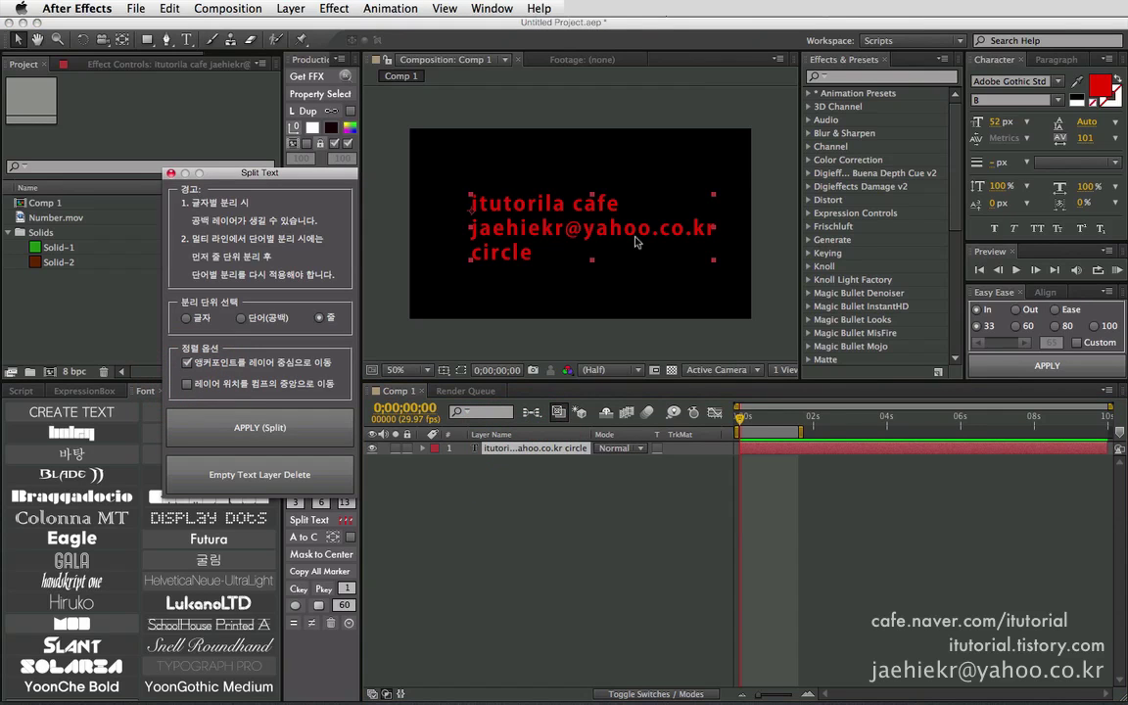
left_click(512, 450)
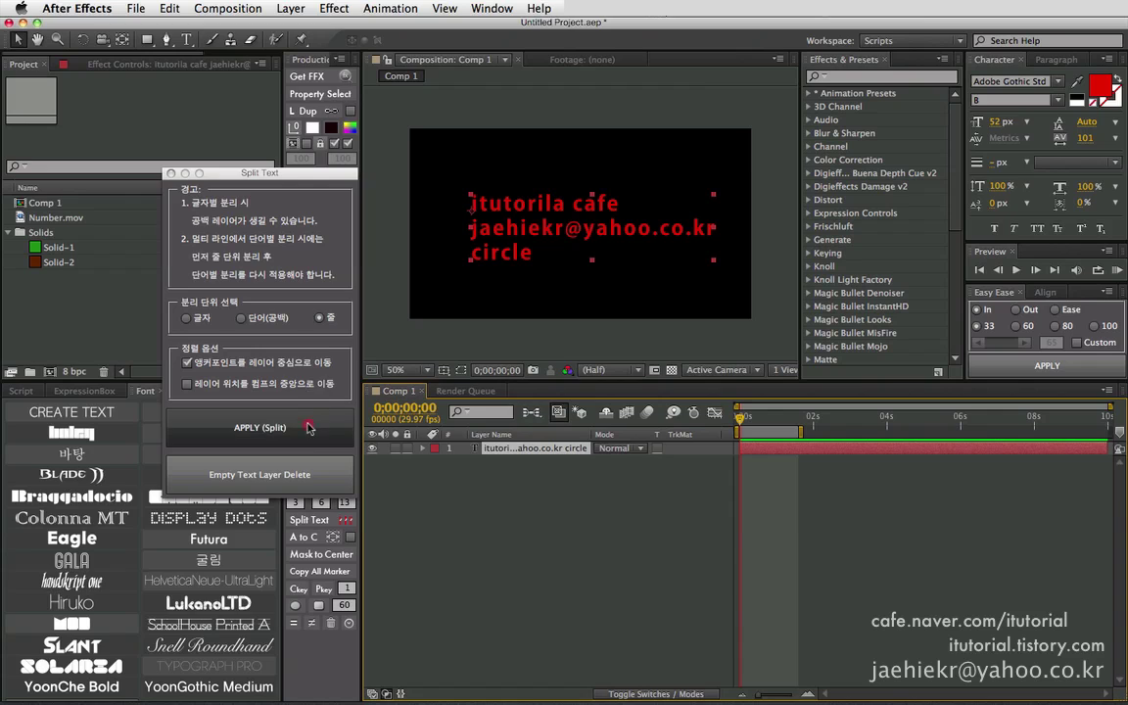
left_click(274, 426)
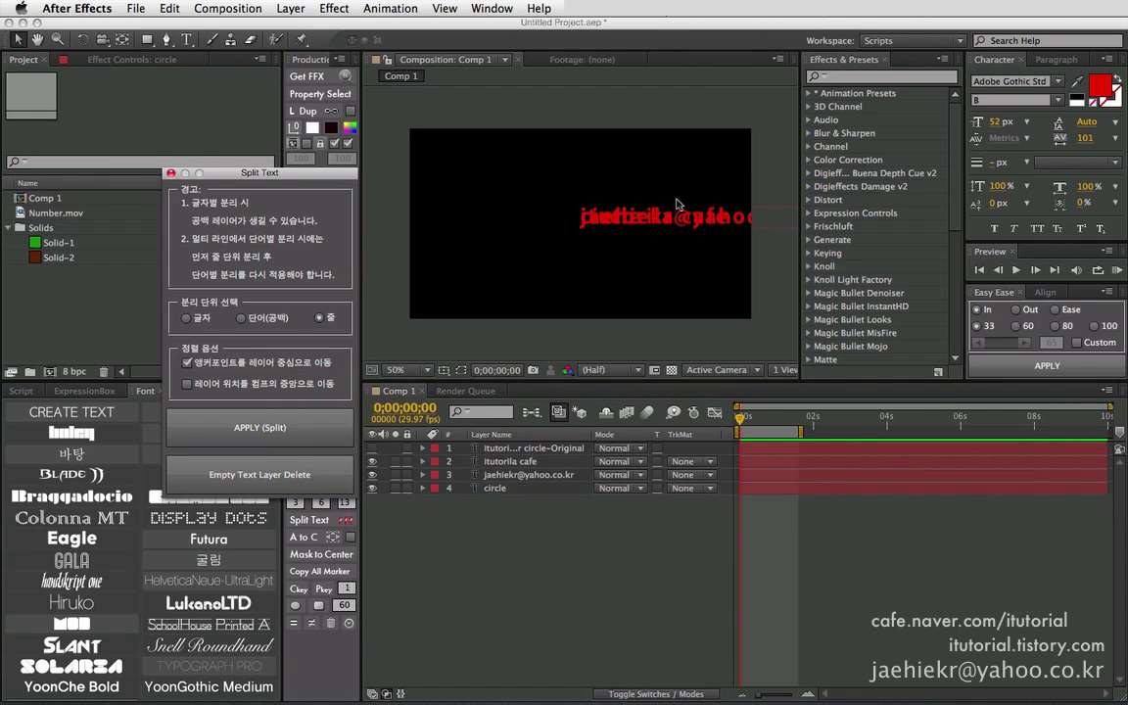
Undo the split, disable moving anchor points to layer centres, and split by line again
key("super+z")
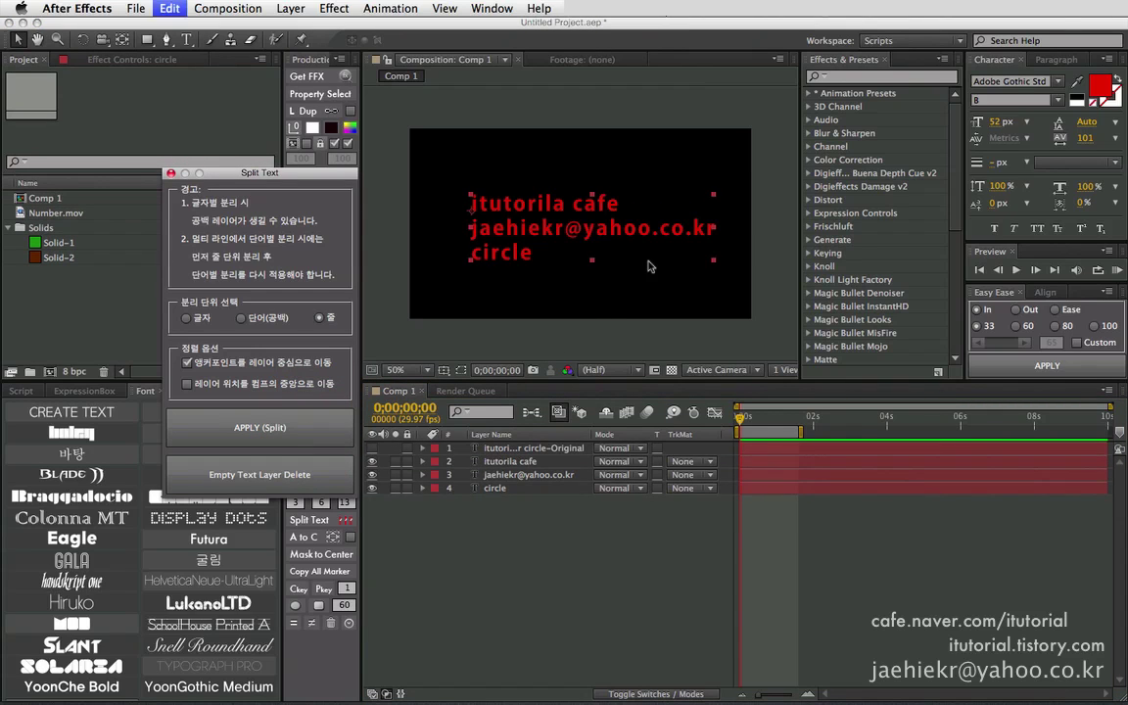
left_click(494, 447)
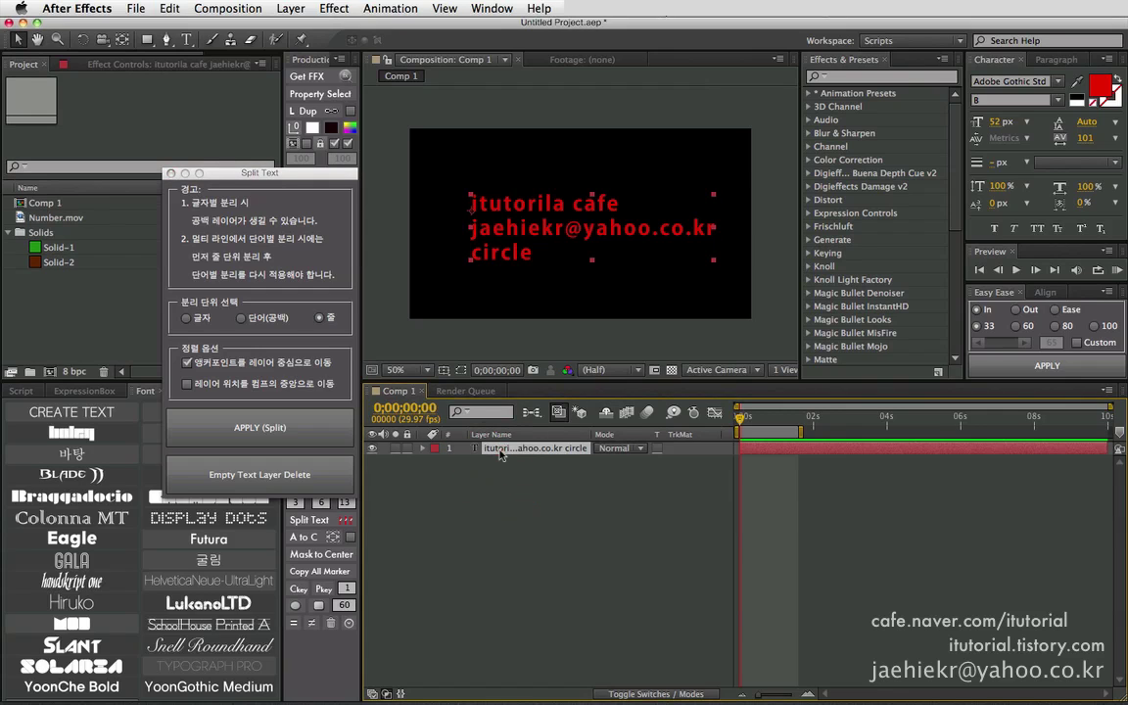
left_click(187, 362)
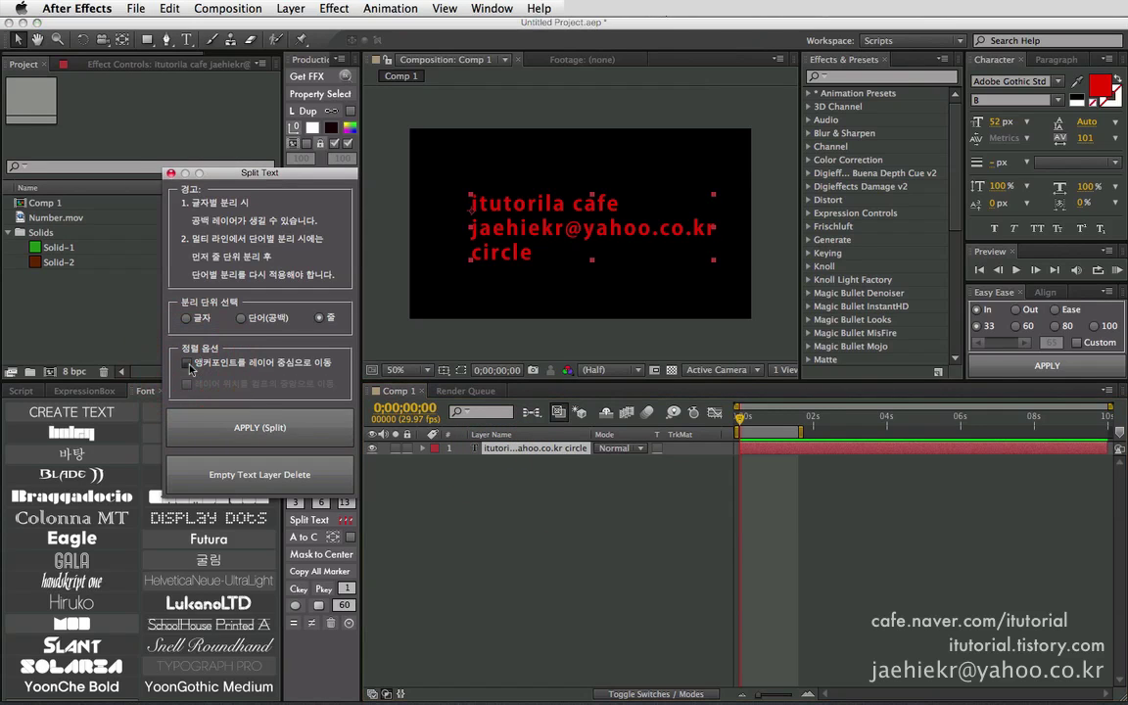
left_click(284, 429)
Solo the itutorila cafe line, check the Paragraph and Character panels, then undo the split
left_click(519, 507)
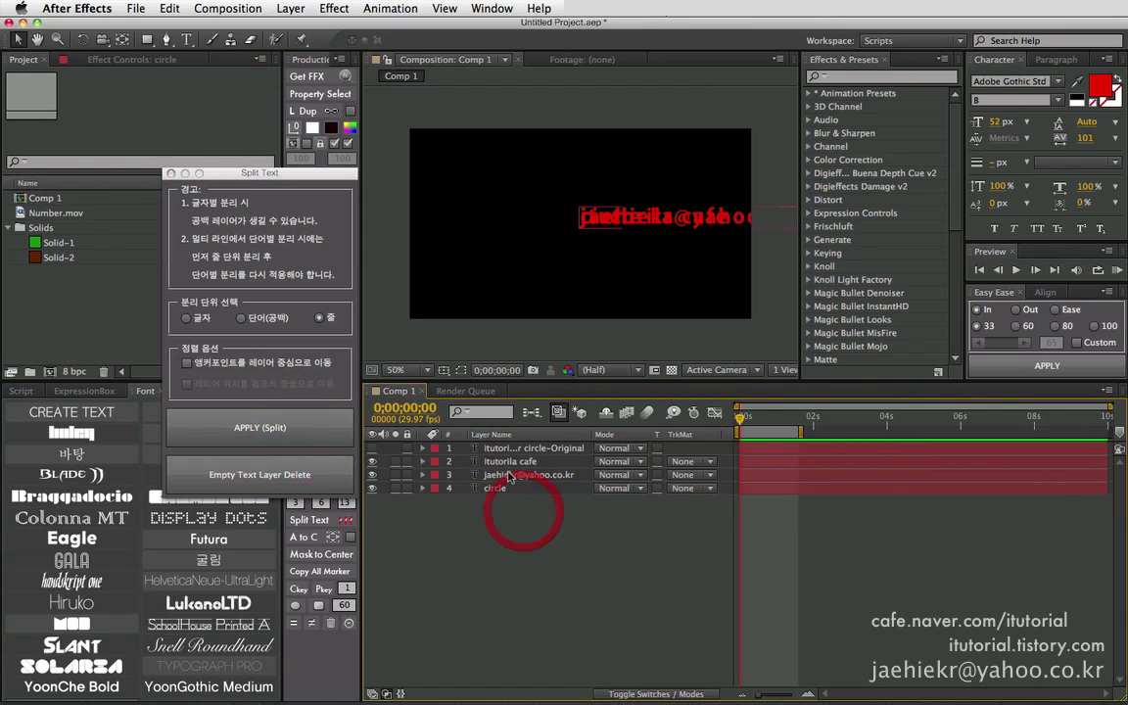
left_click(509, 461)
left_click(394, 461)
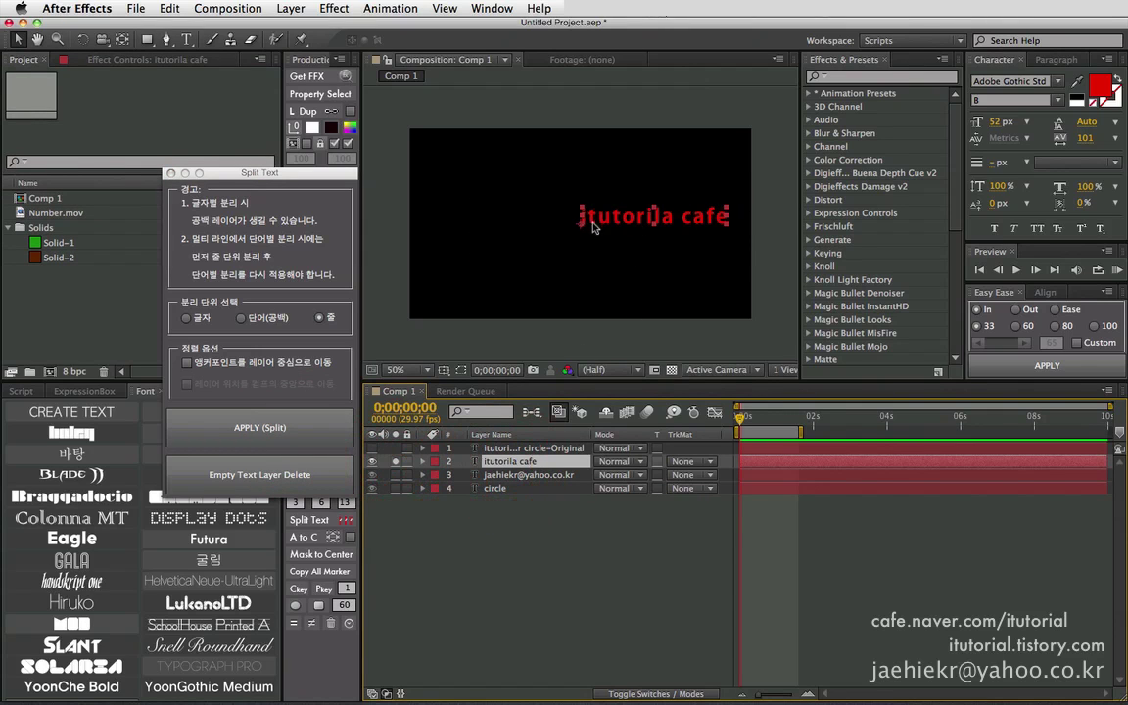
left_click(1050, 60)
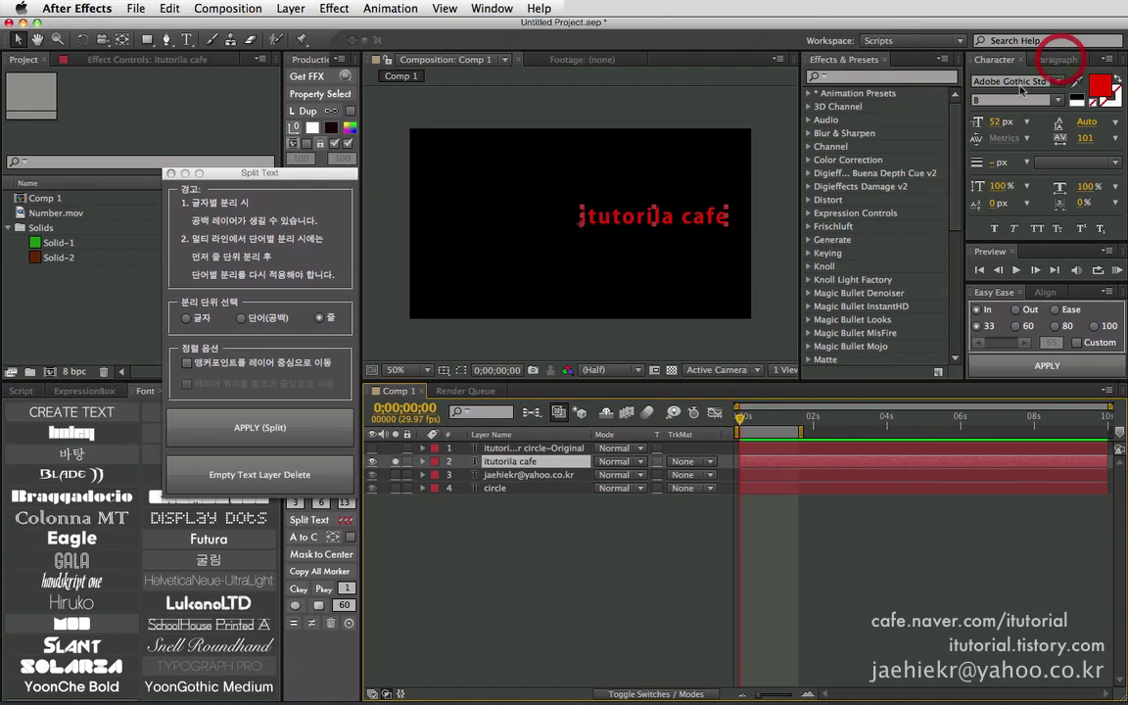
left_click(996, 60)
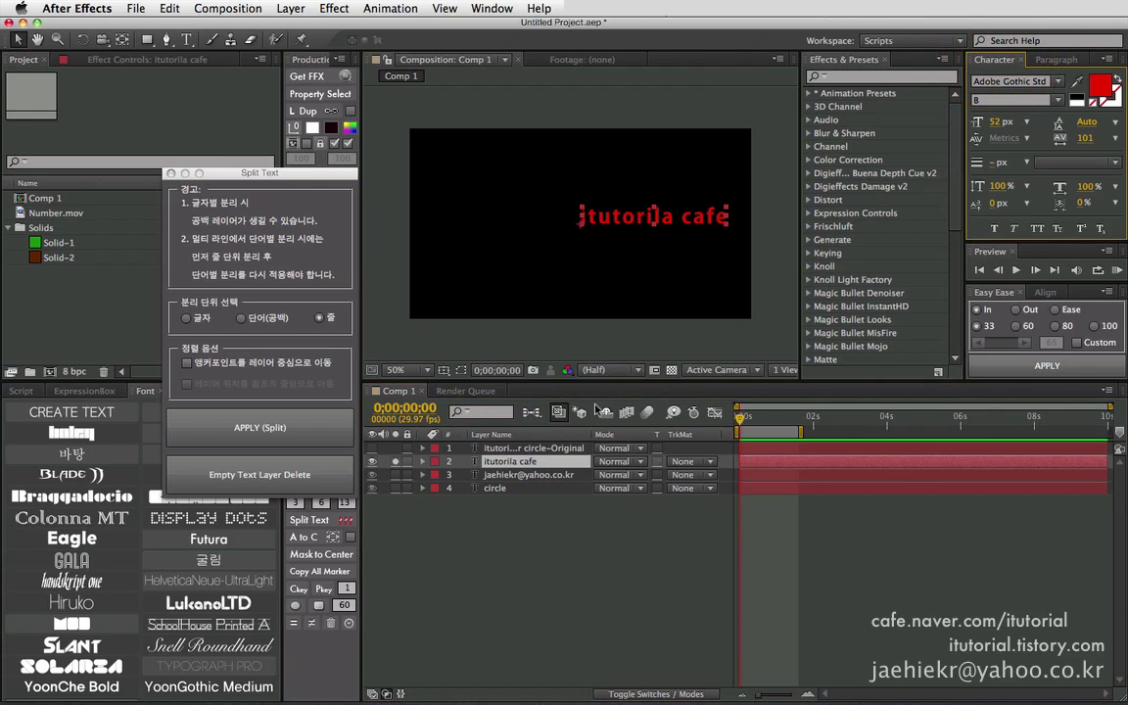
left_click(516, 507)
key("super+z")
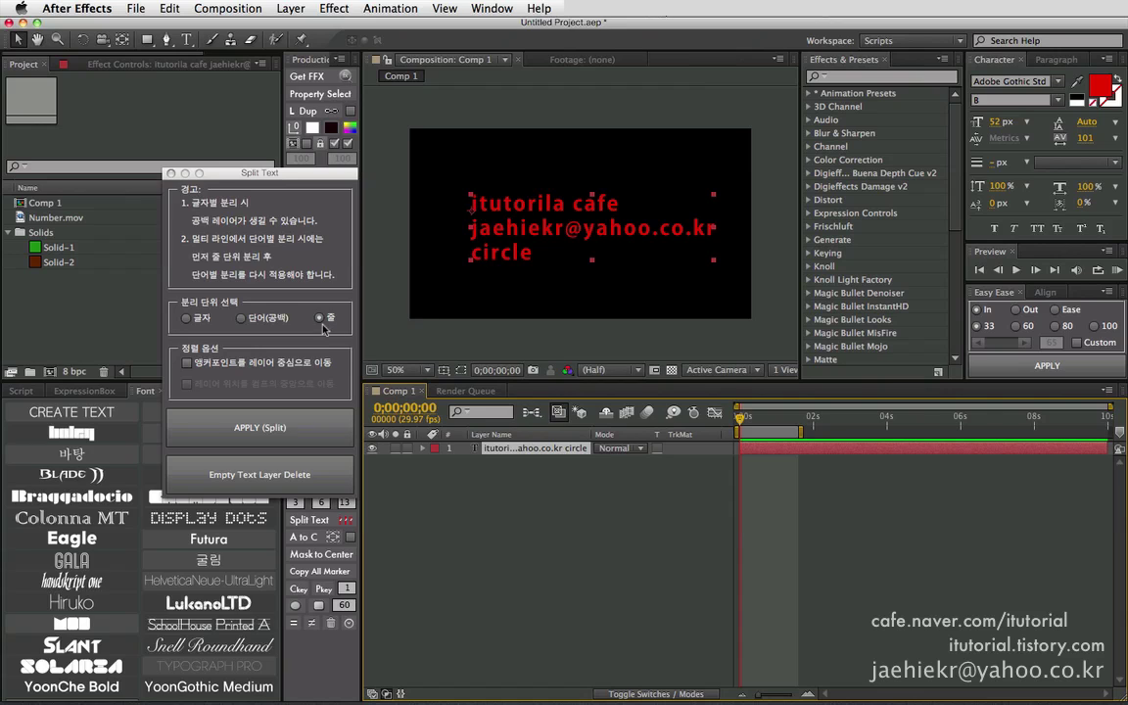
Re-enable both anchor and comp-centre options, split by line, and select all three line layers
left_click(327, 429)
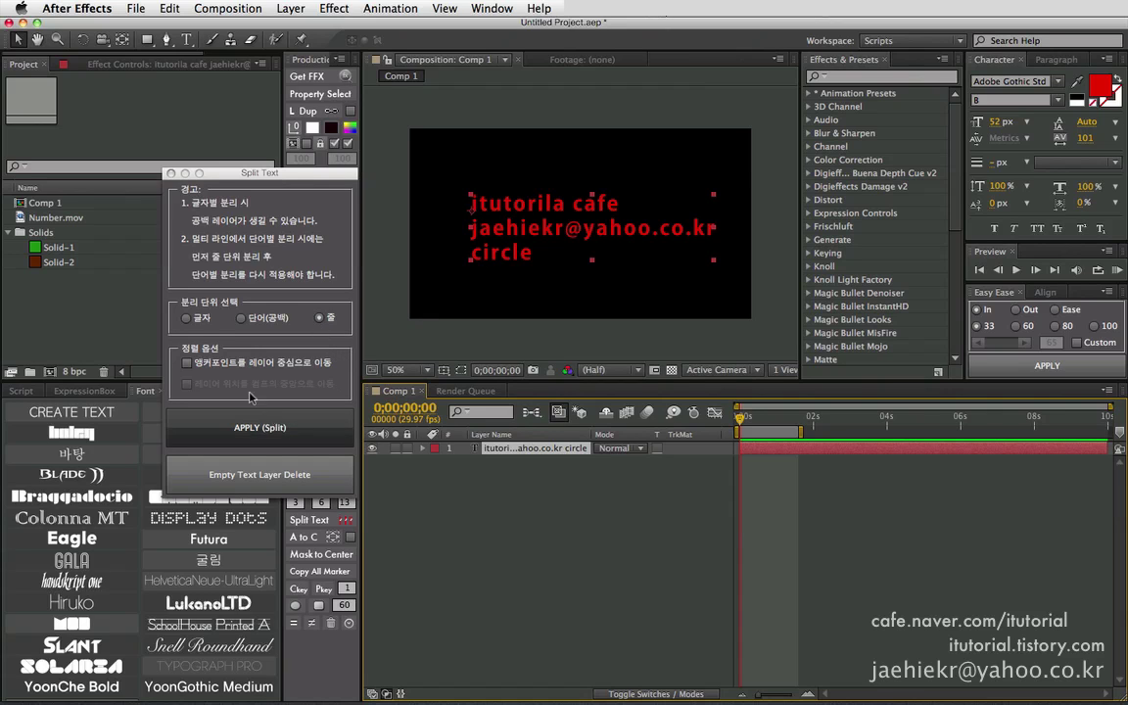
left_click(187, 362)
left_click(187, 382)
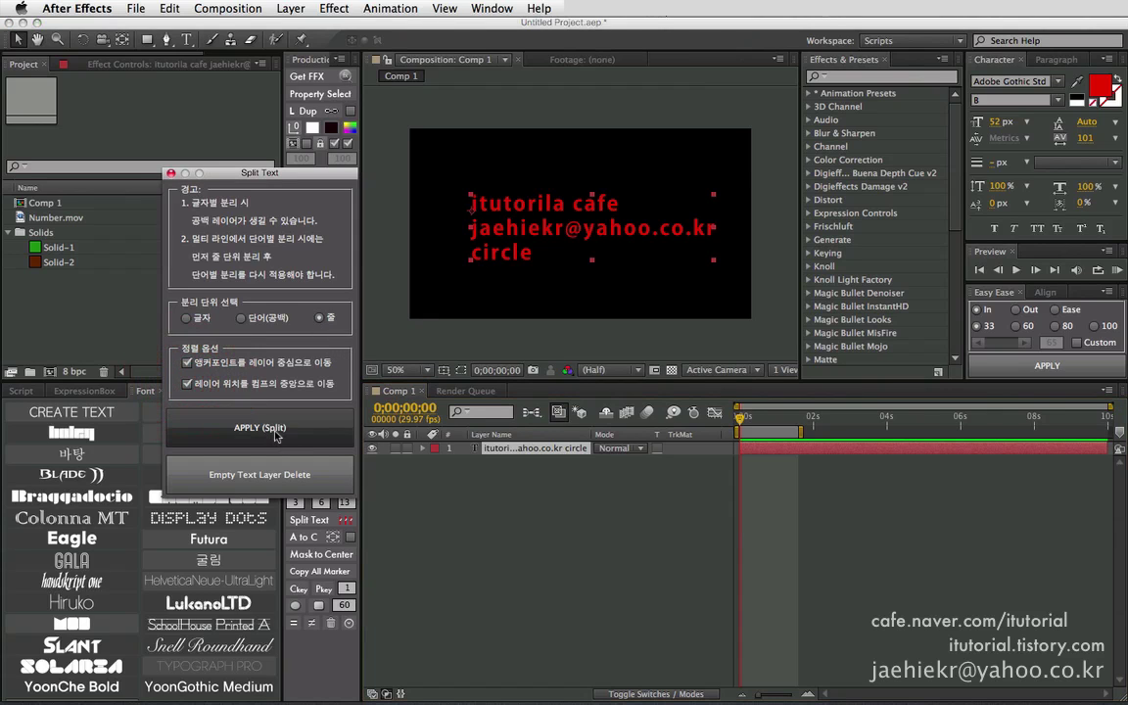
left_click(275, 430)
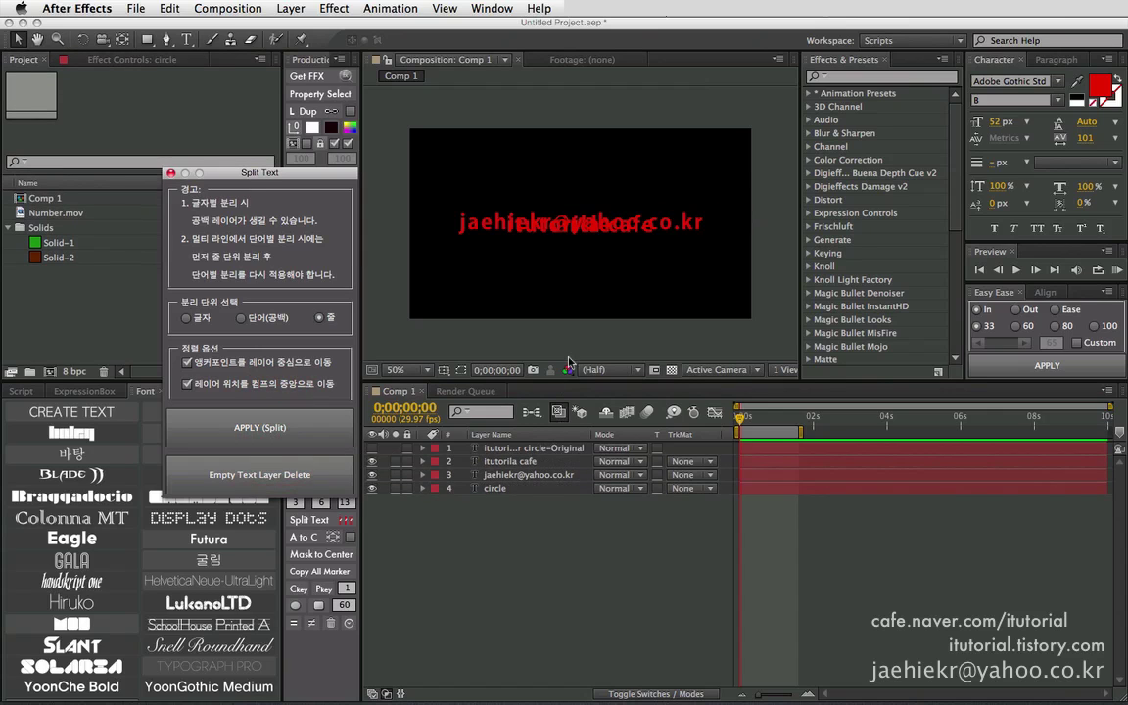
left_click(509, 462)
left_click(509, 487, "shift")
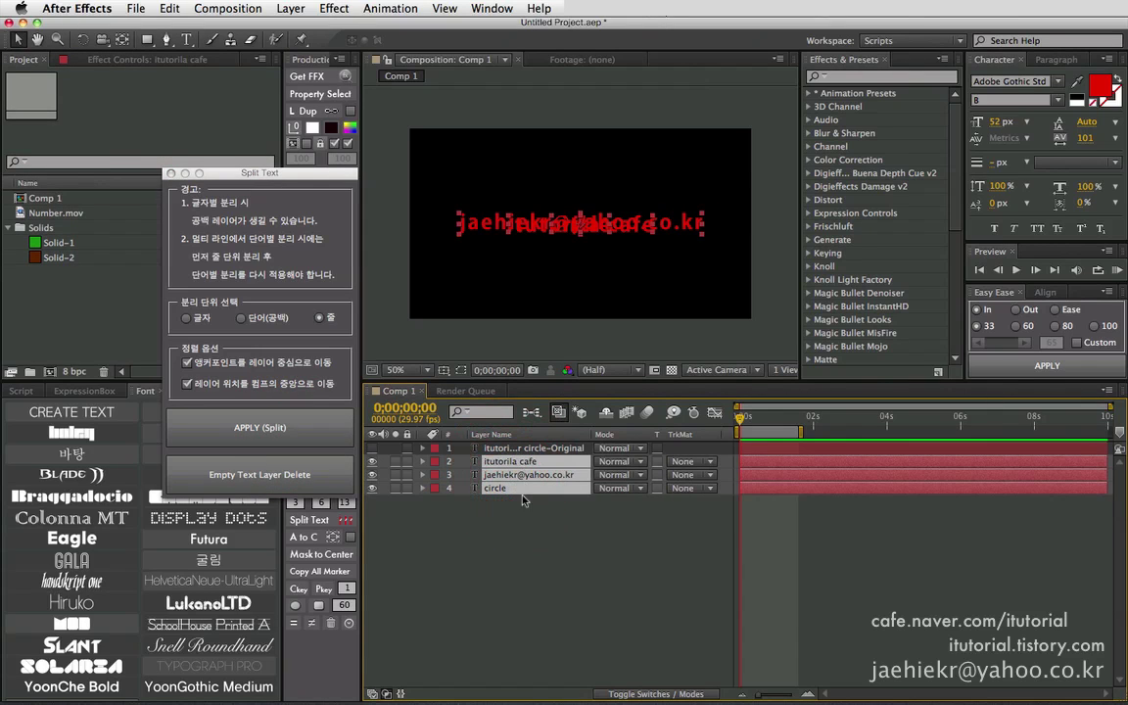
Switch the split unit to words and split the line layers into word layers
left_click(241, 318)
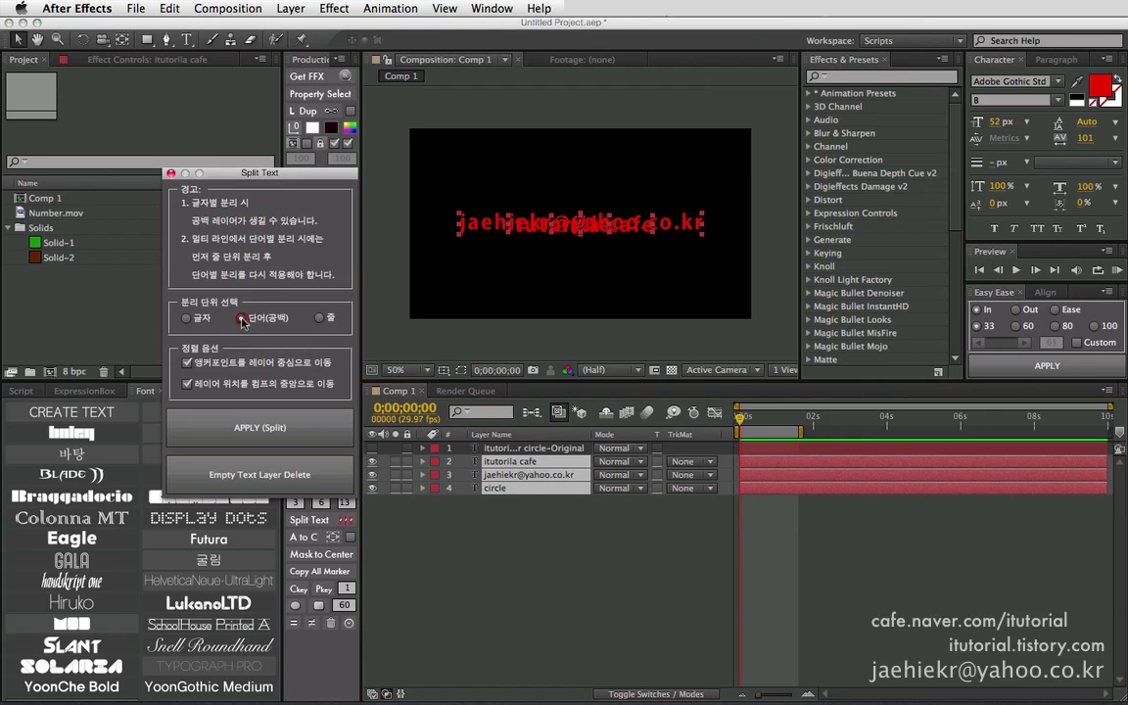
left_click(292, 428)
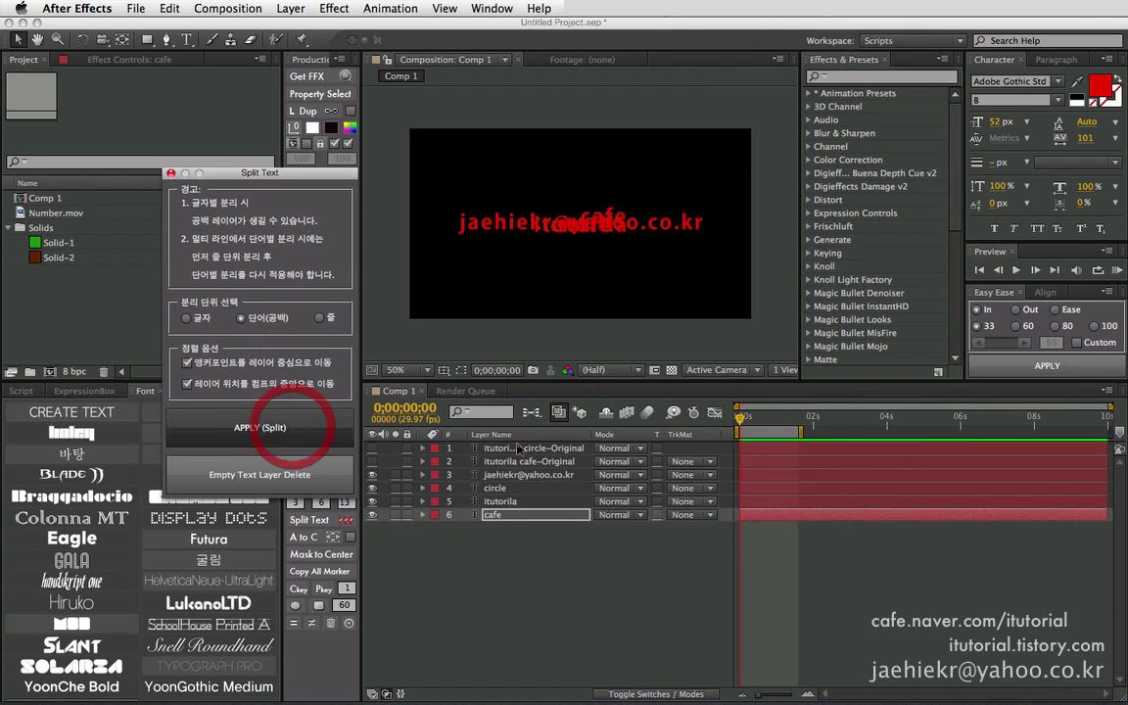
left_click(497, 514)
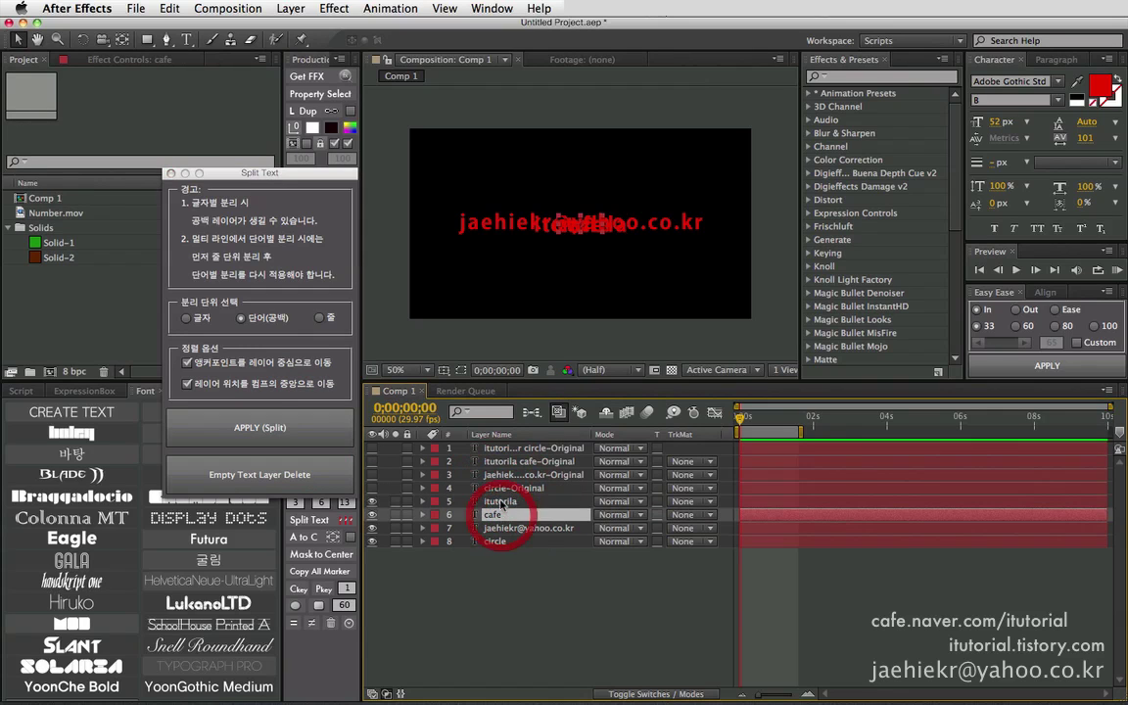
left_click(460, 474)
left_click(460, 502)
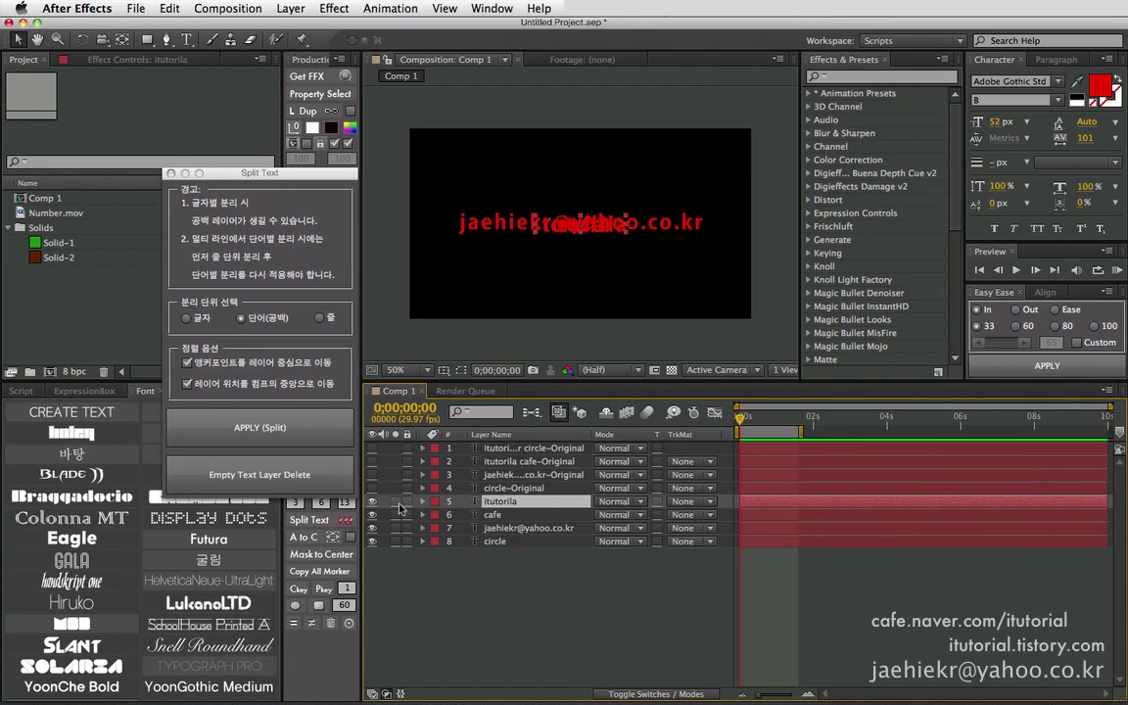
Solo the itutorila, cafe, e-mail and circle word layers one at a time
left_click(396, 502)
left_click(397, 502)
left_click(397, 515)
left_click(397, 528)
left_click(396, 529)
left_click(397, 529)
left_click(490, 487)
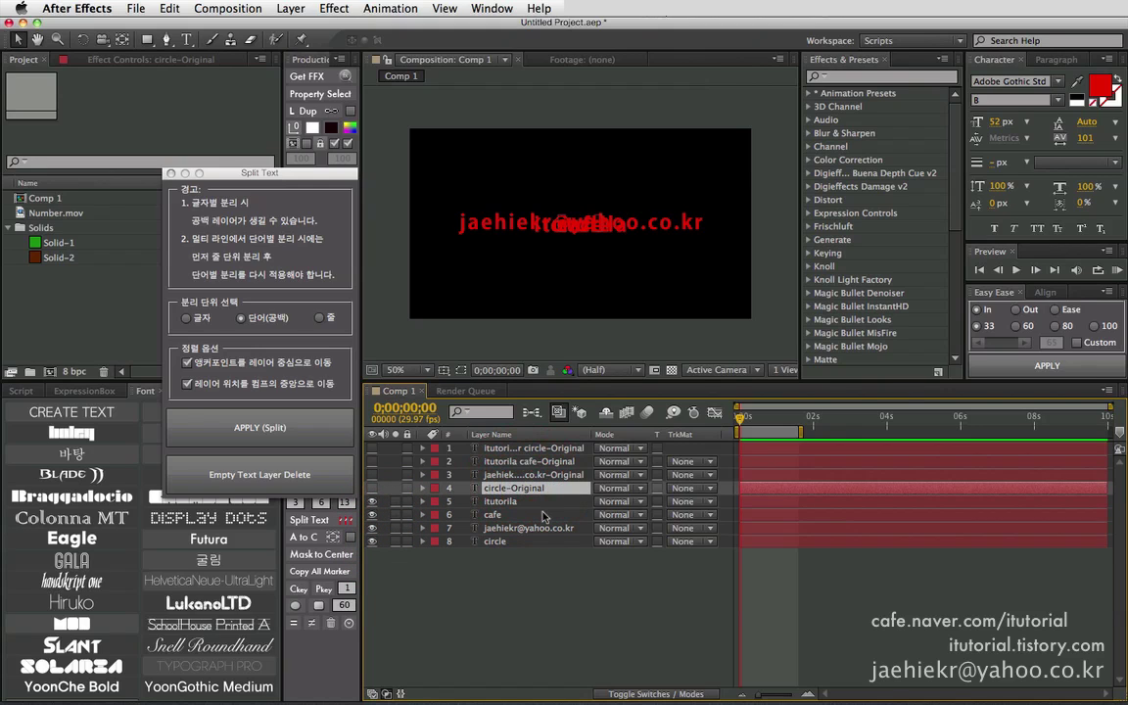
key("ctrl+Down")
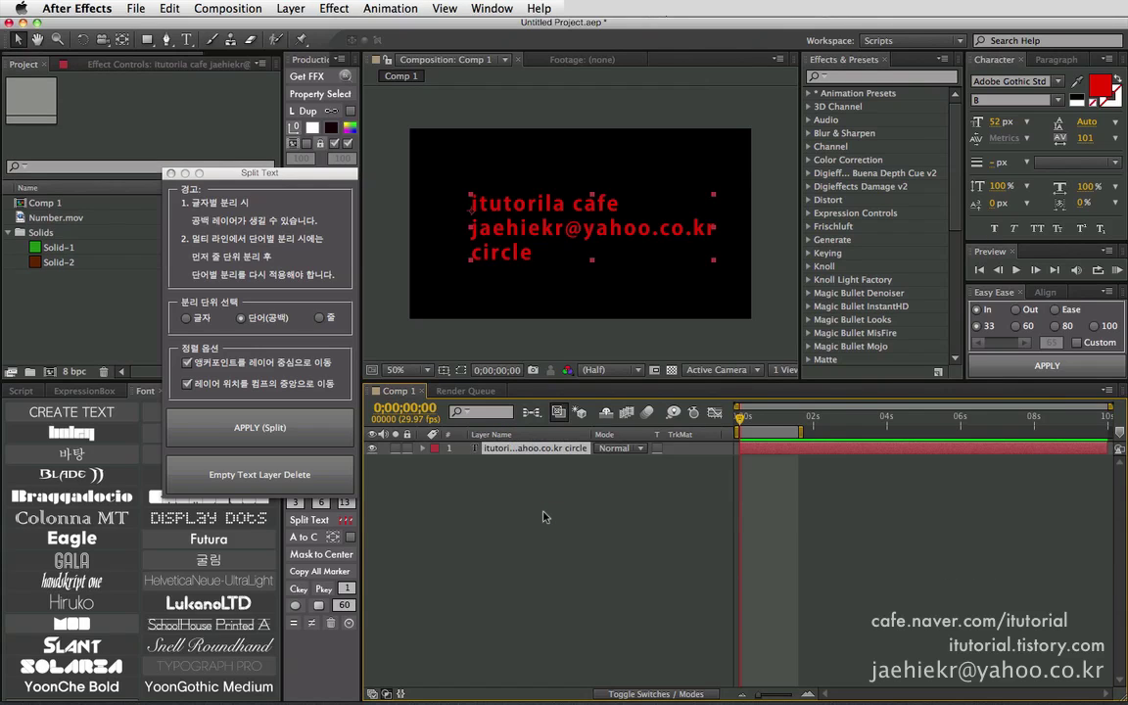
Set the split unit to characters and add spaces around the @ and dot in the e-mail line
left_click(519, 449)
left_click(186, 317)
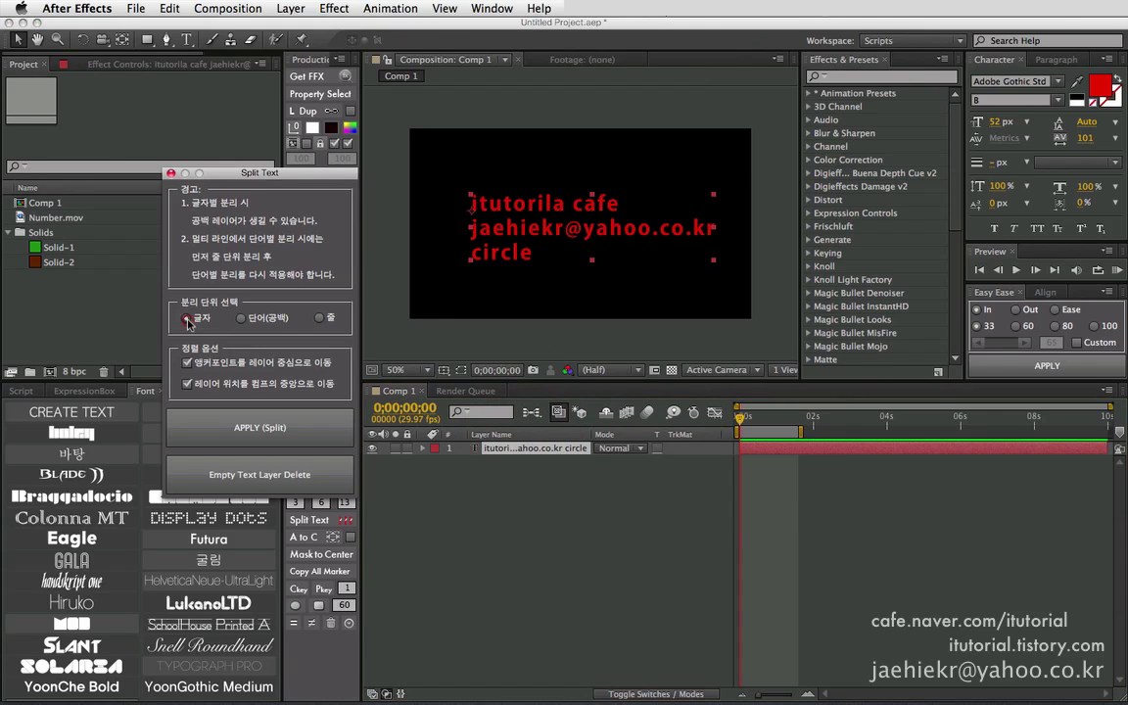
double_click(597, 228)
left_click(572, 228)
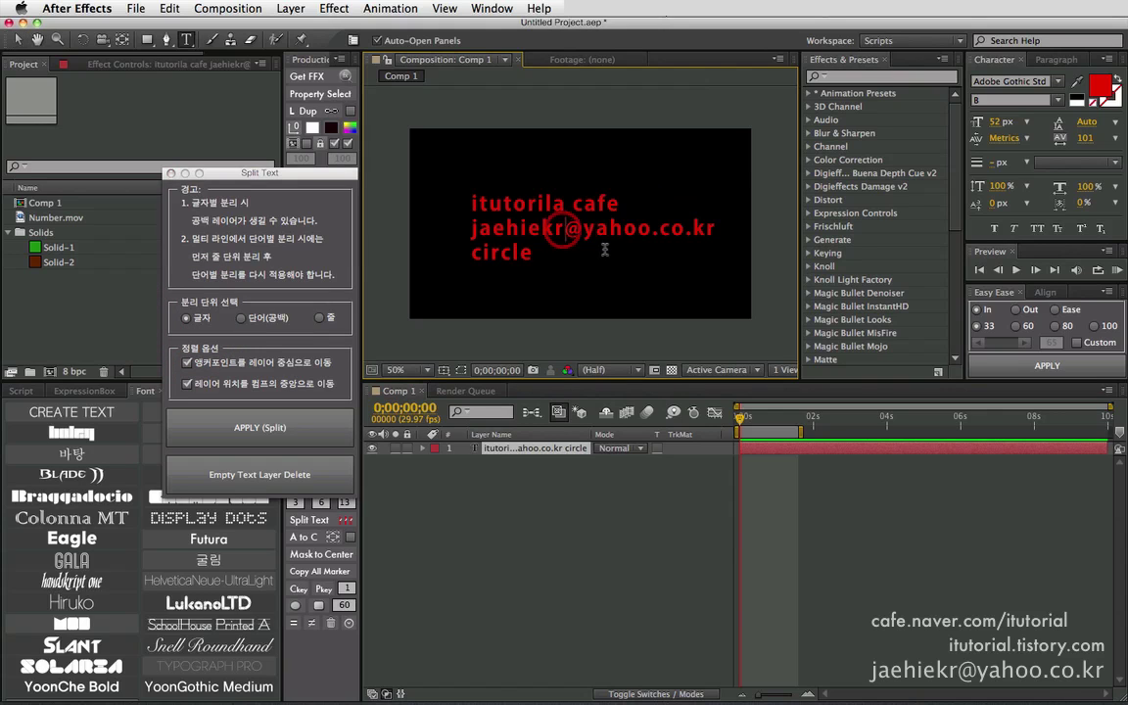
left_click(590, 228)
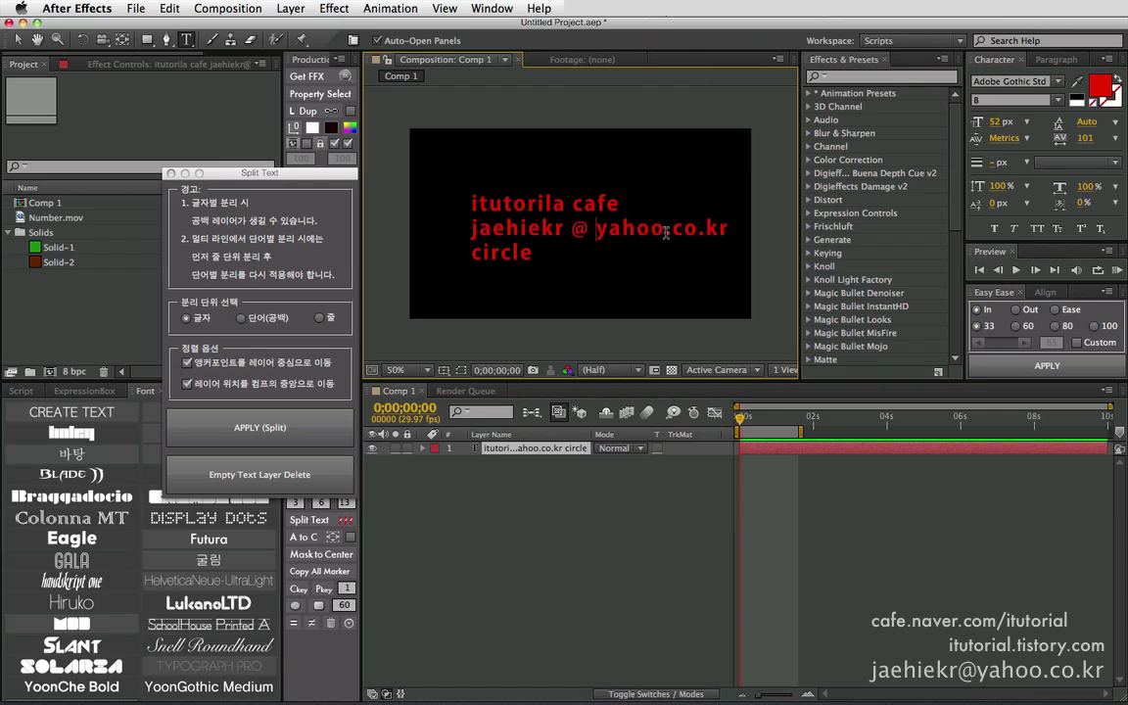
left_click(664, 229)
left_click(681, 228)
left_click(528, 490)
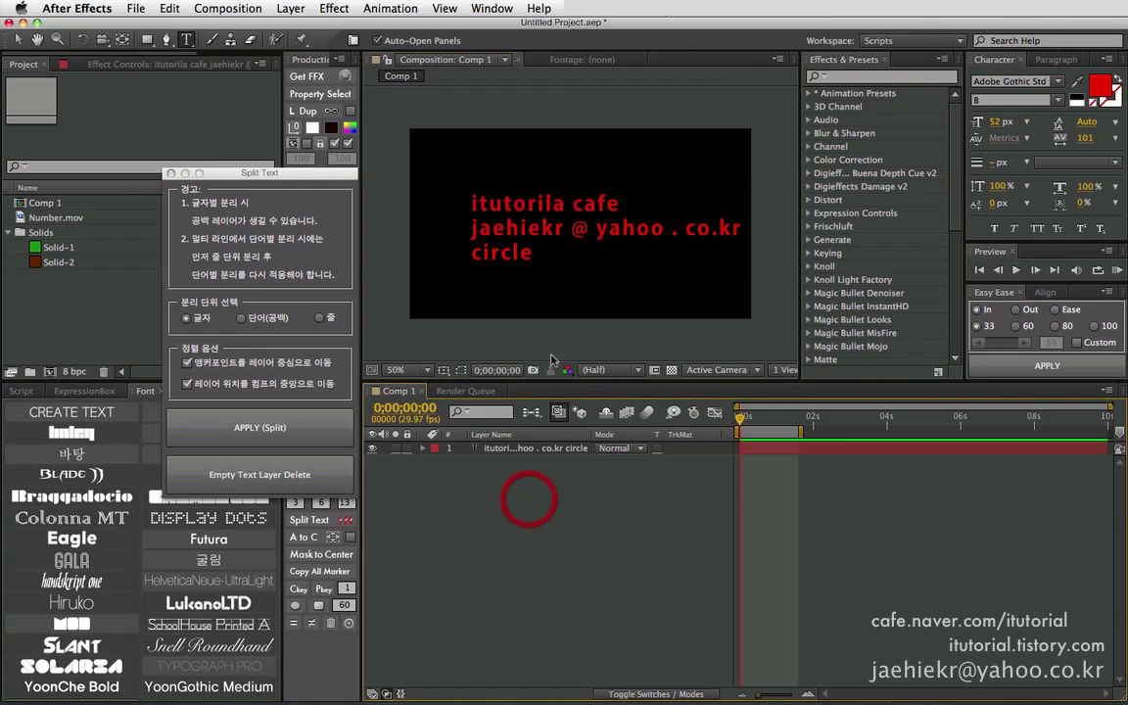
Split the text into per-character layers and delete the empty layers left by spaces
left_click(490, 452)
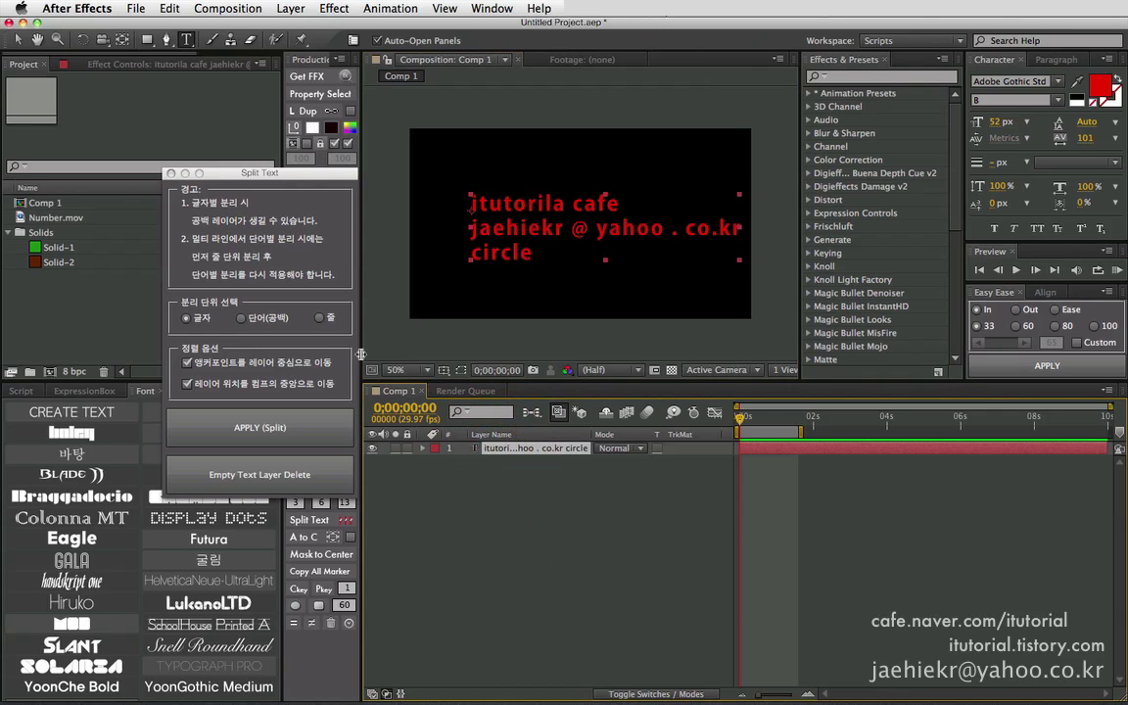
left_click(262, 429)
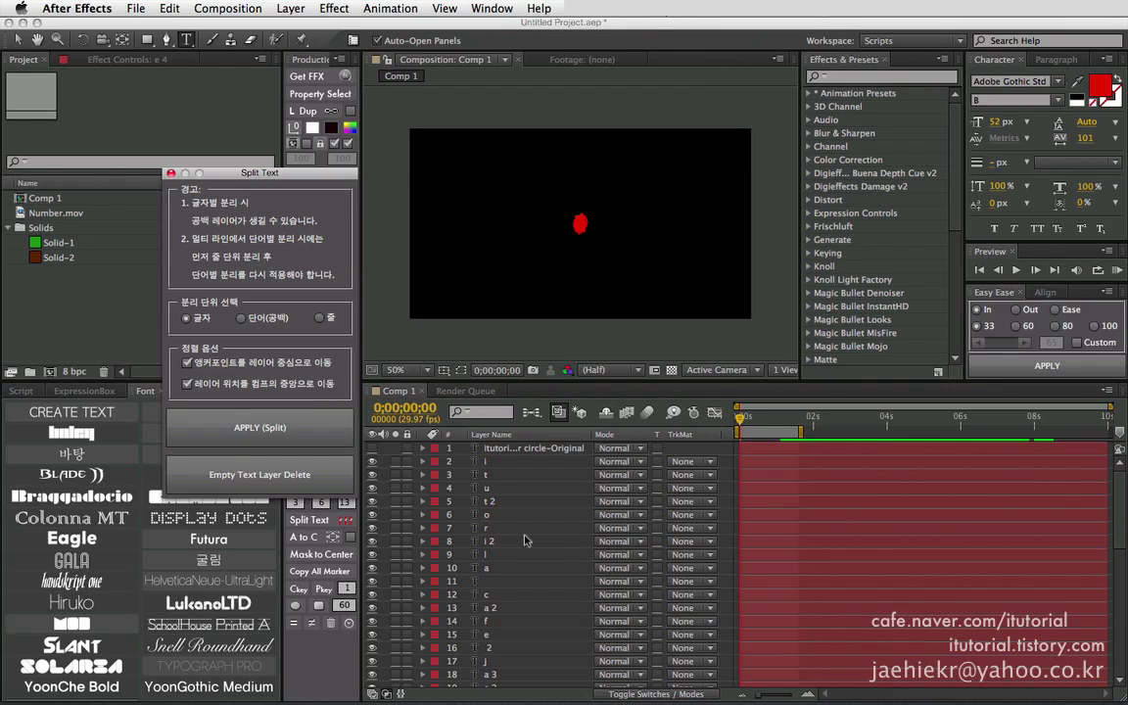
scroll(528, 536, "down", 10)
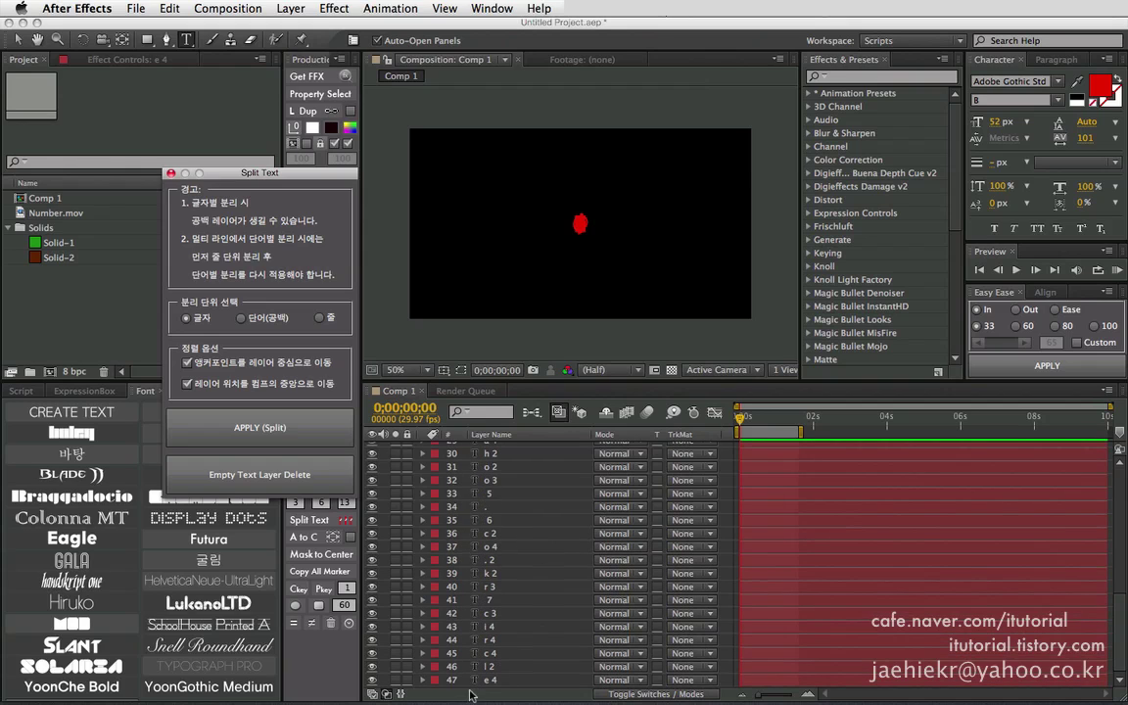
scroll(536, 637, "up", 10)
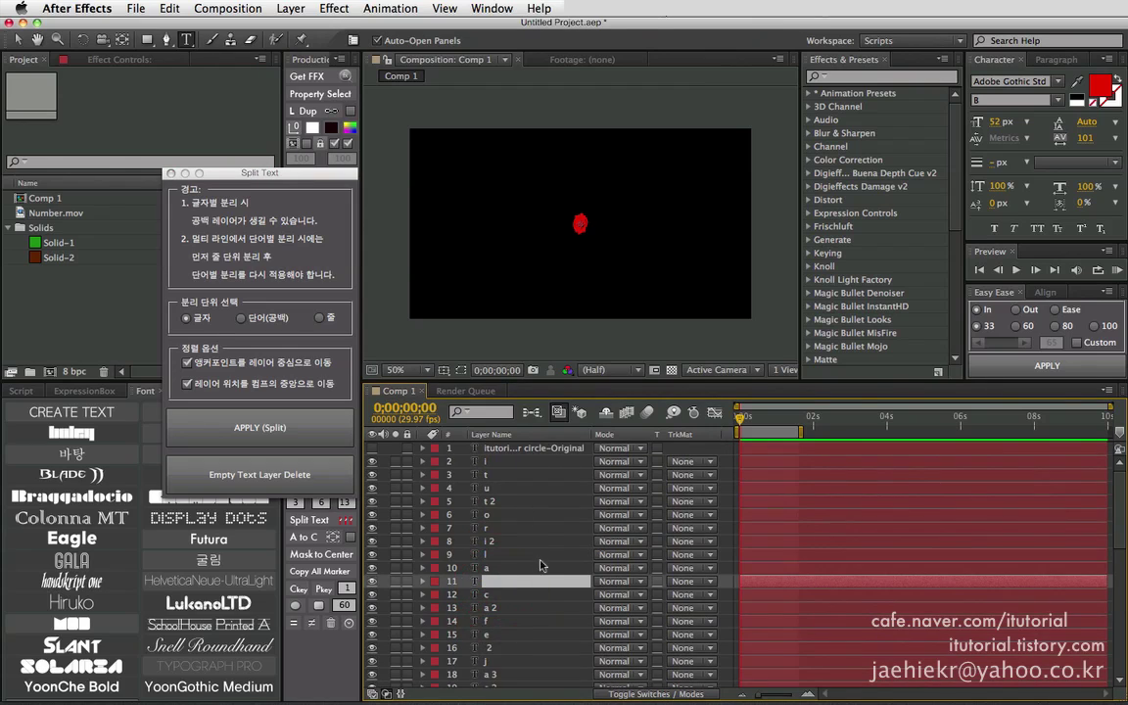
scroll(533, 577, "down", 3)
scroll(538, 573, "down", 2)
scroll(541, 566, "down", 2)
scroll(540, 566, "down", 3)
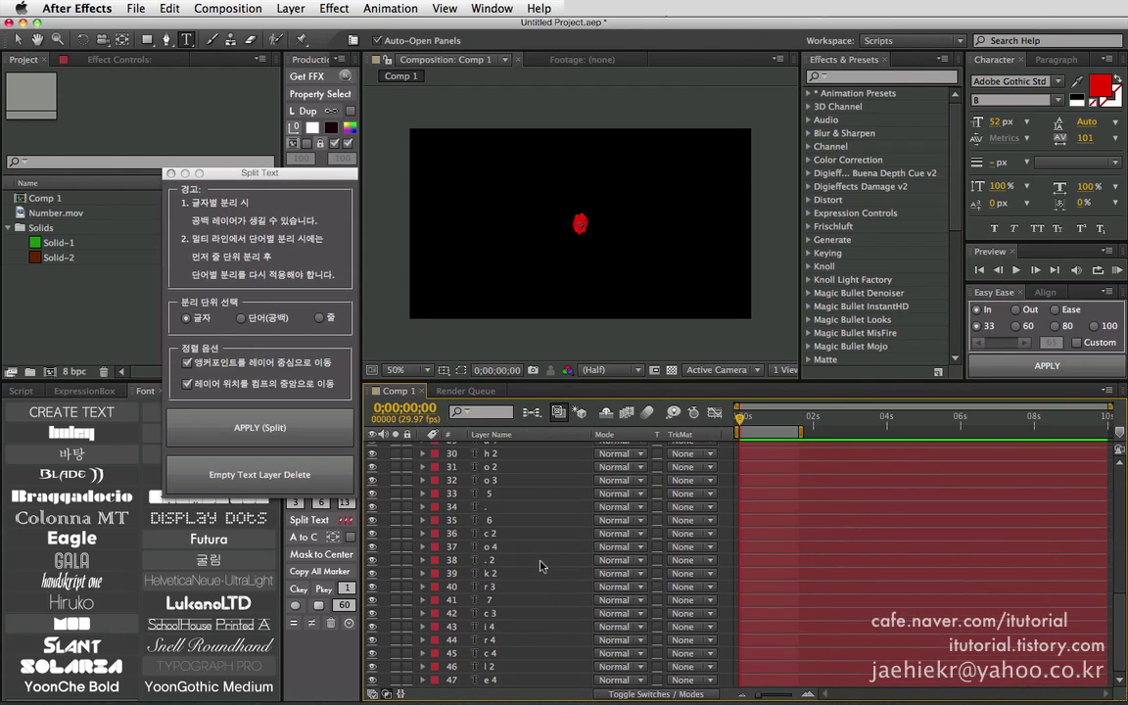
scroll(541, 566, "up", 8)
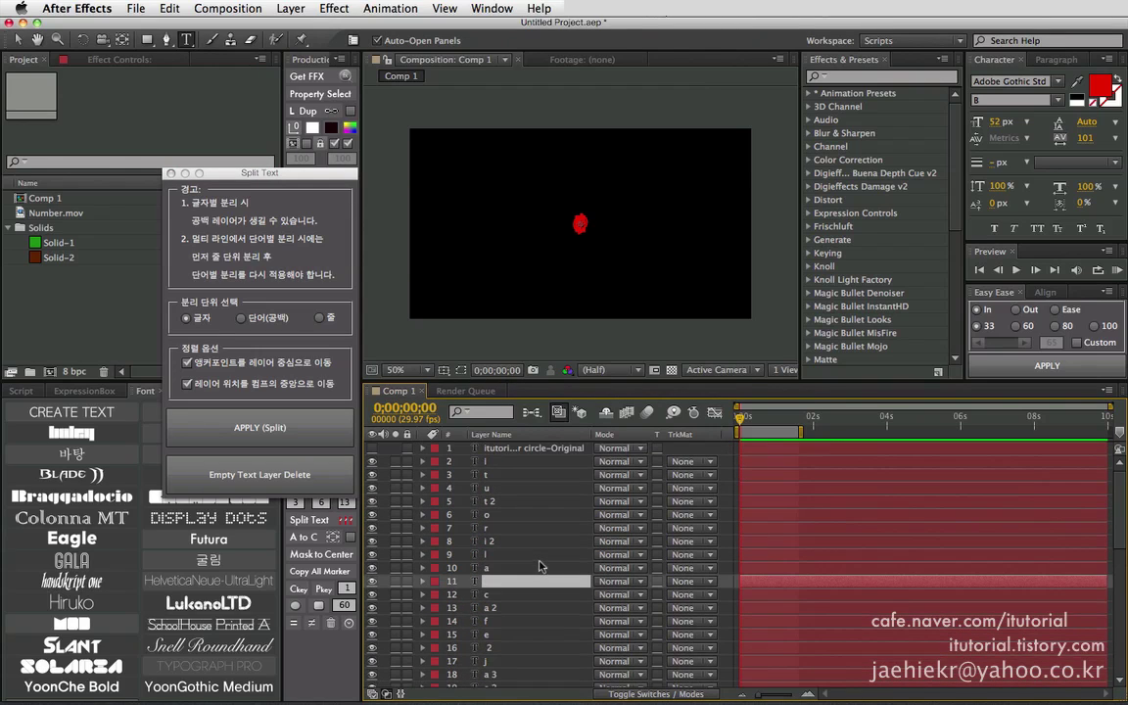
scroll(537, 592, "down", 7)
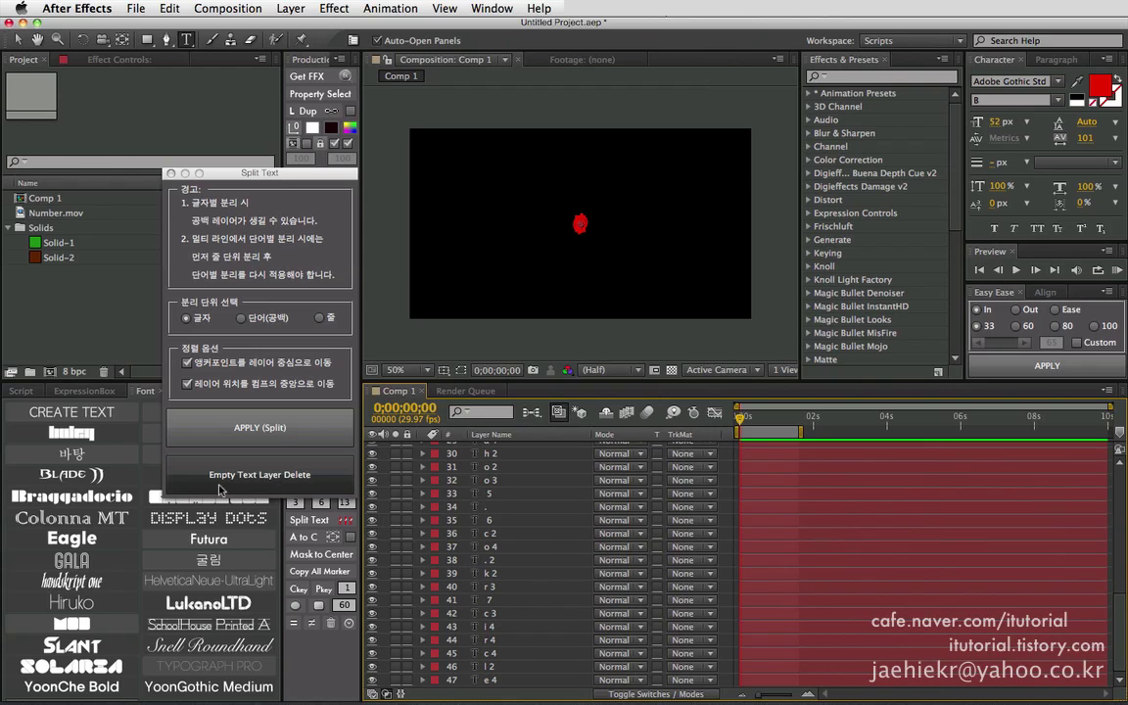
left_click(304, 485)
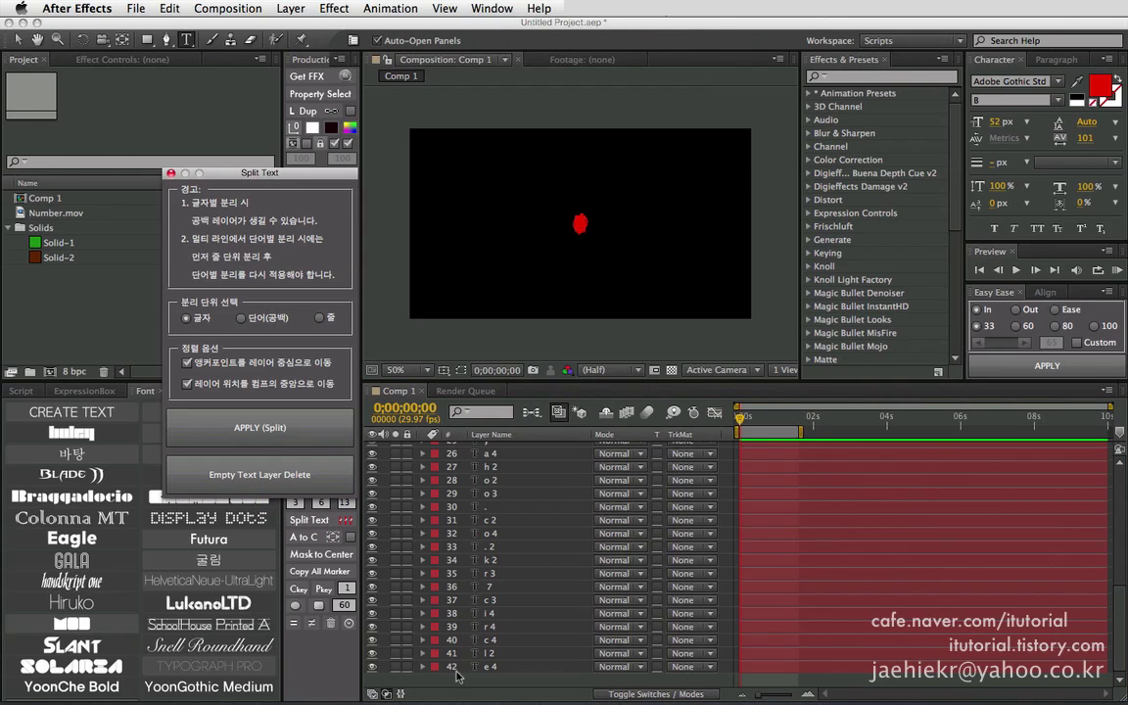
Move the splitter window aside and select every layer in Comp 1 for deletion
scroll(531, 635, "up", 6)
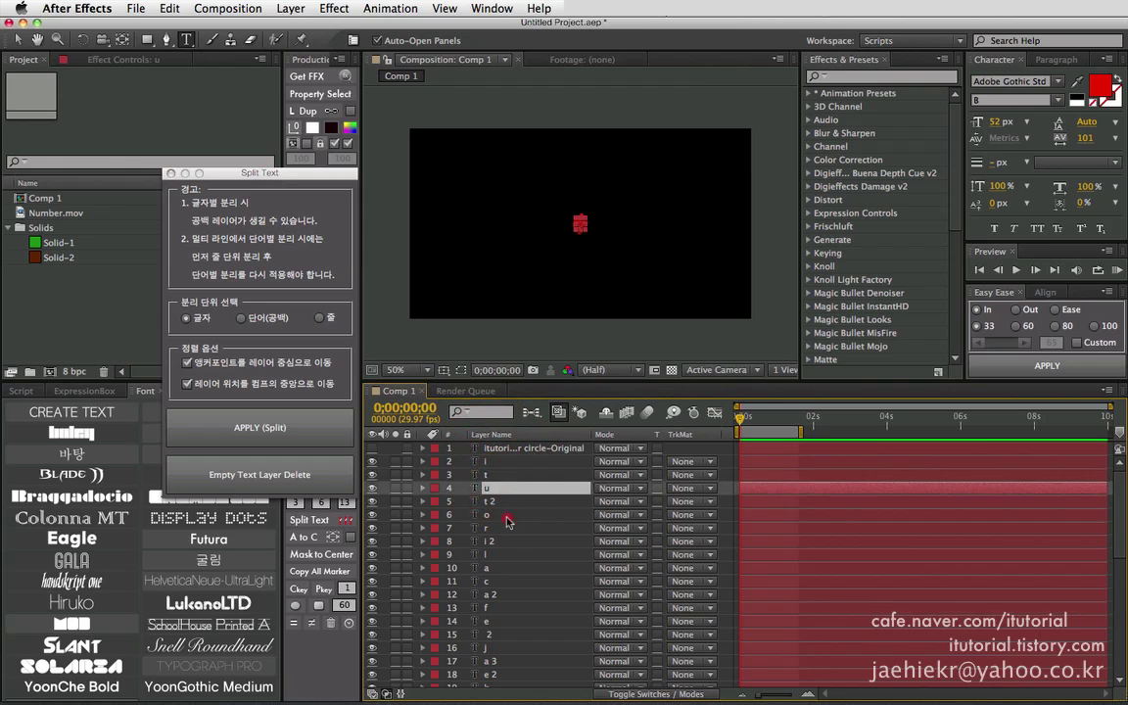
left_click(508, 555)
left_click(506, 595)
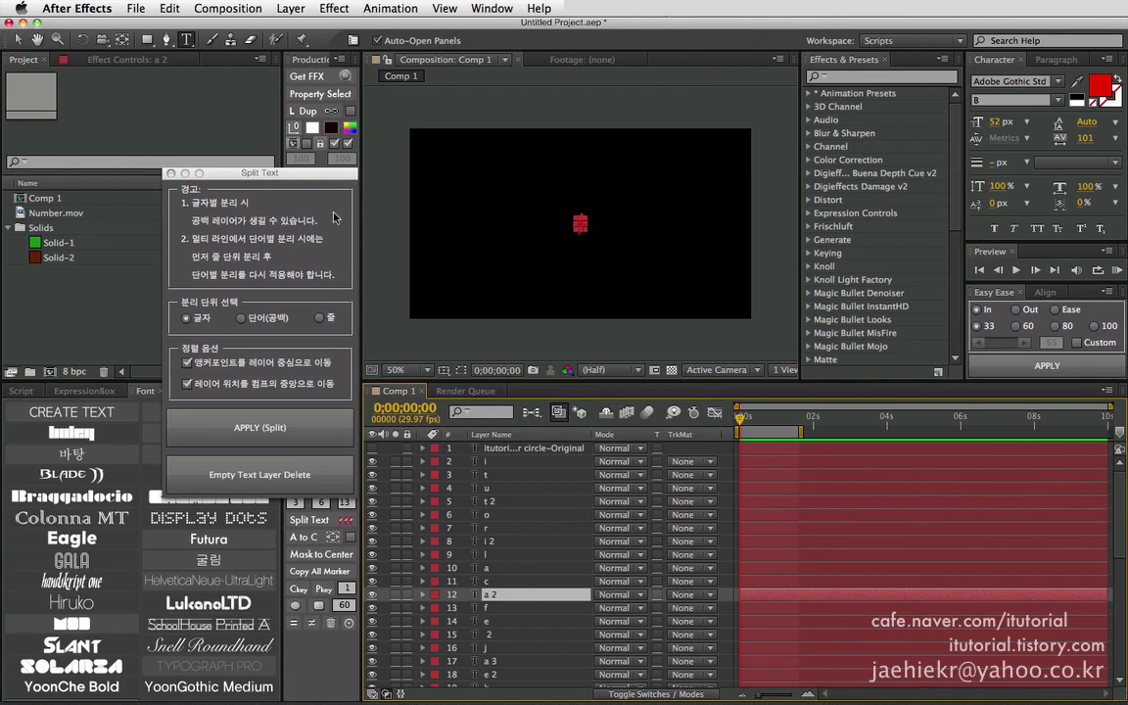
mouse_move(291, 177)
left_mouse_down()
mouse_move(358, 176)
mouse_move(315, 174)
left_mouse_up()
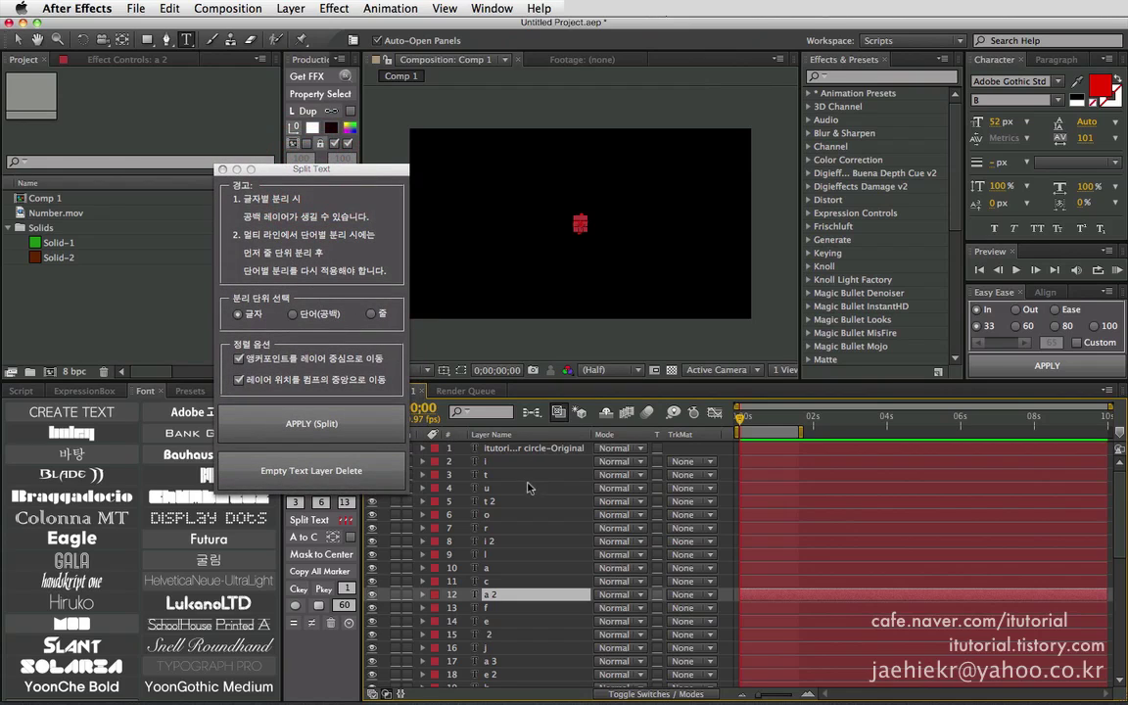
left_click(516, 449)
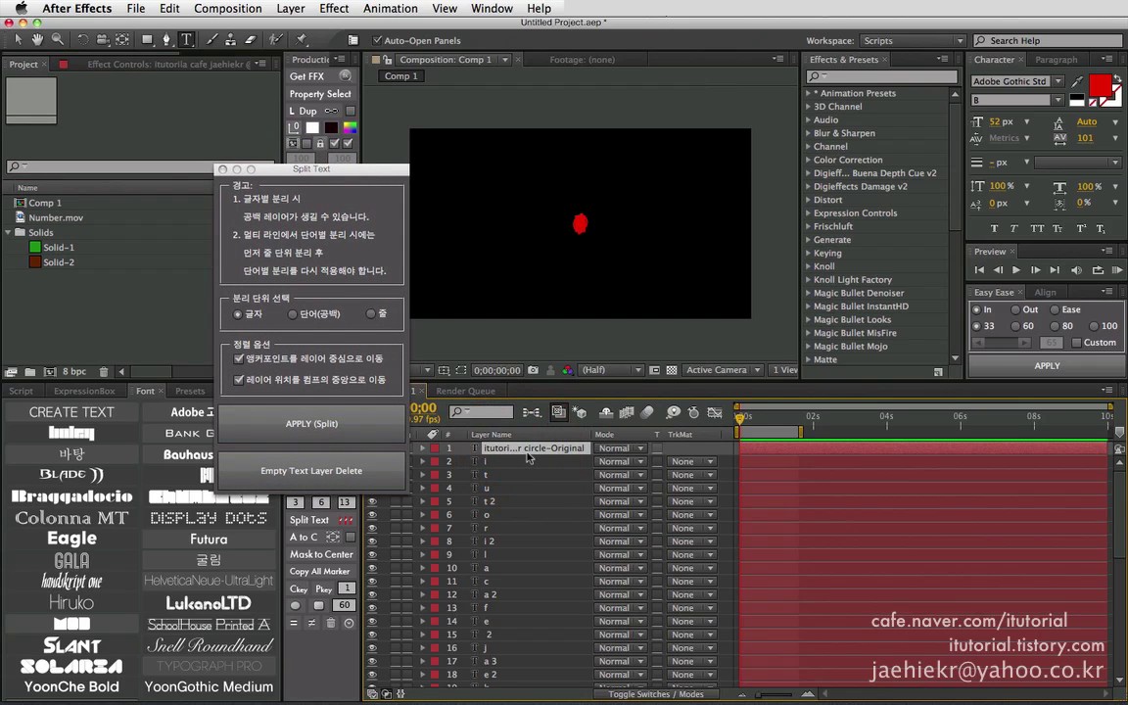
key("super+a")
Create a text layer reading '사과 오렌지 포도 수박 참외' in Comp 1
key("Delete")
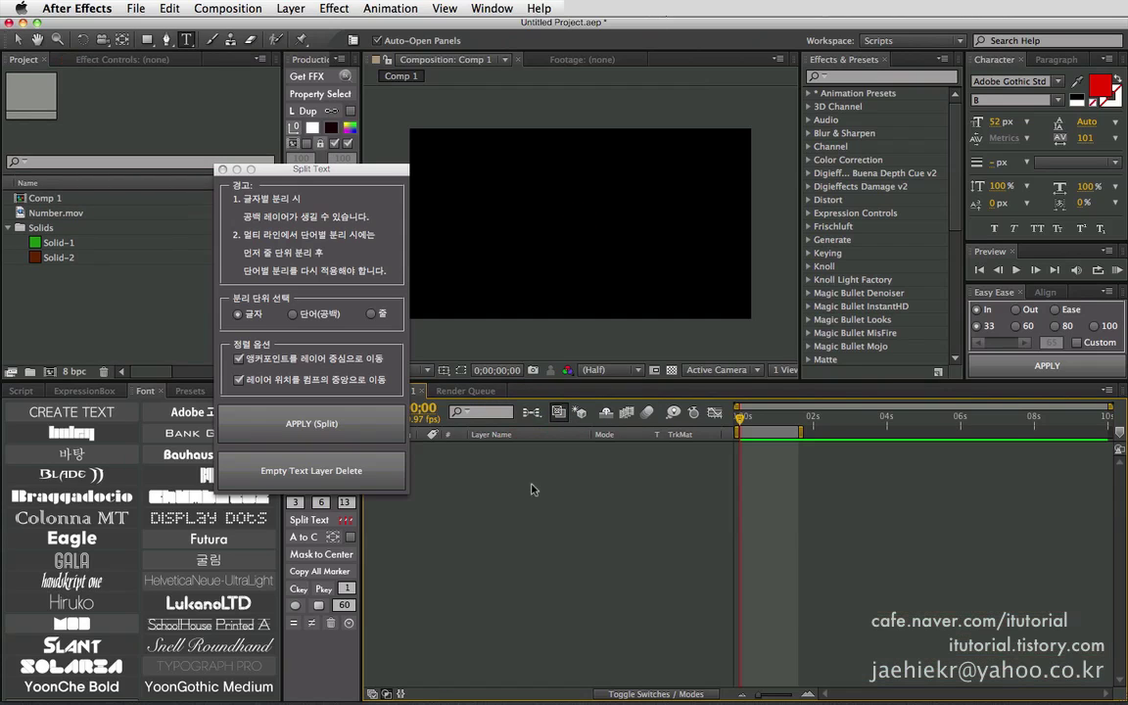
left_click_drag(360, 172, 247, 169)
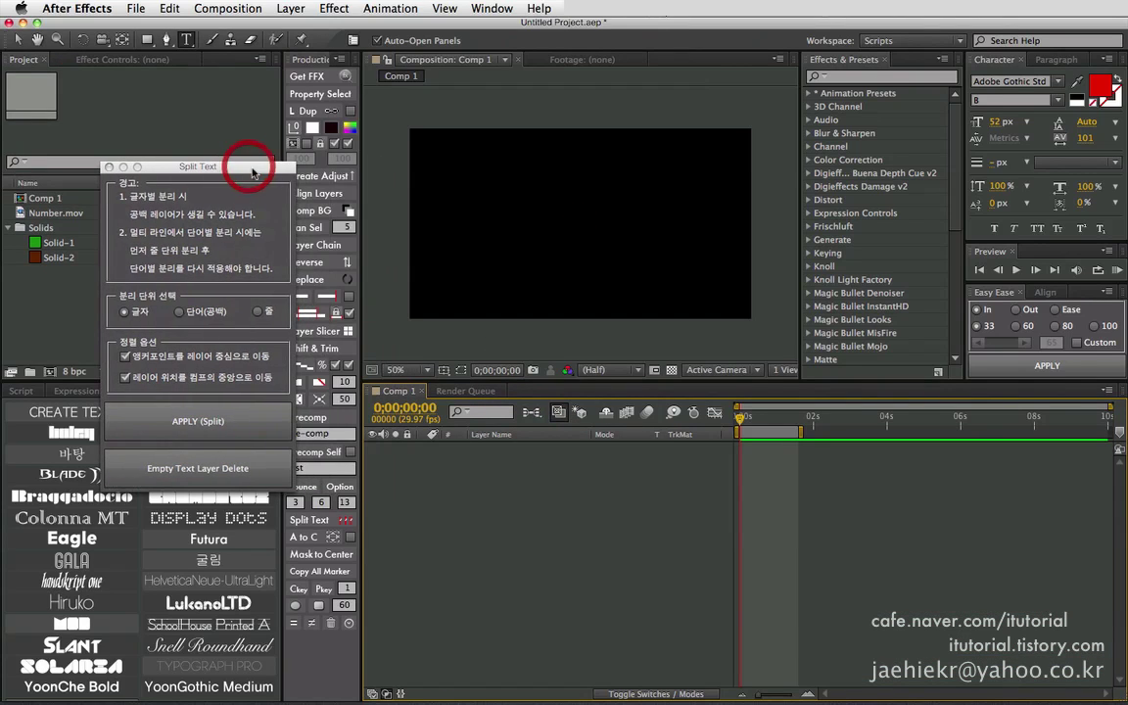
left_click(425, 218)
type("tkr")
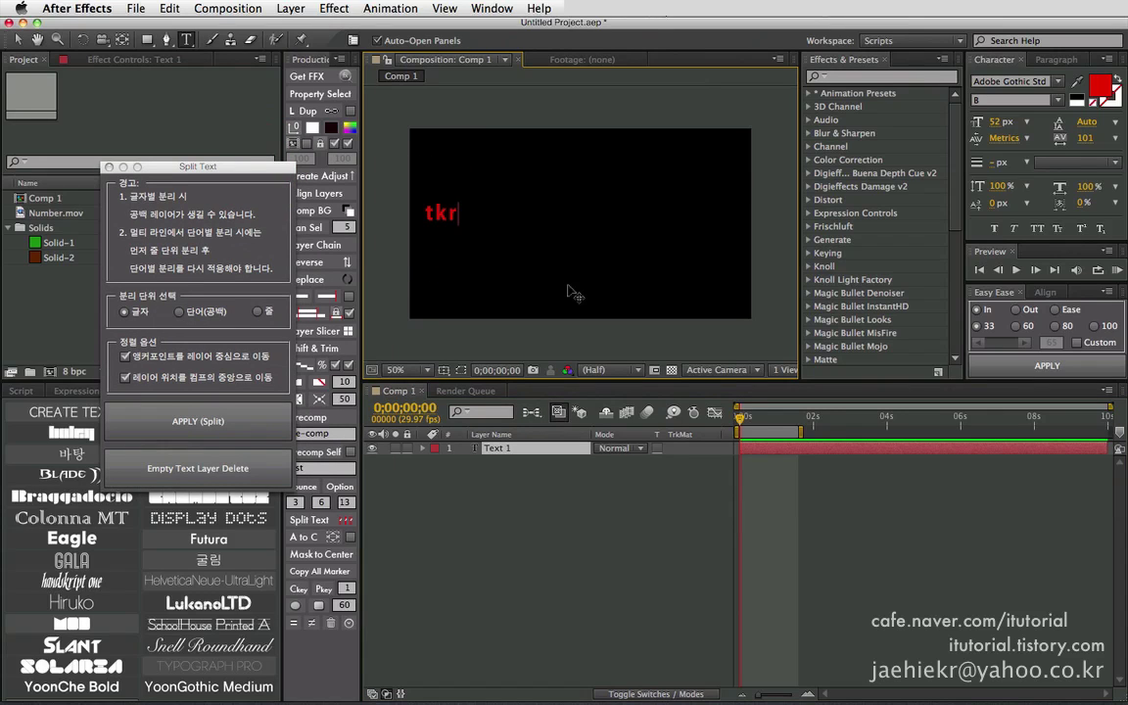
key("BackSpace")
key("BackSpace")
key("BackSpace")
key("BackSpace")
type("사과 ")
type("오렌")
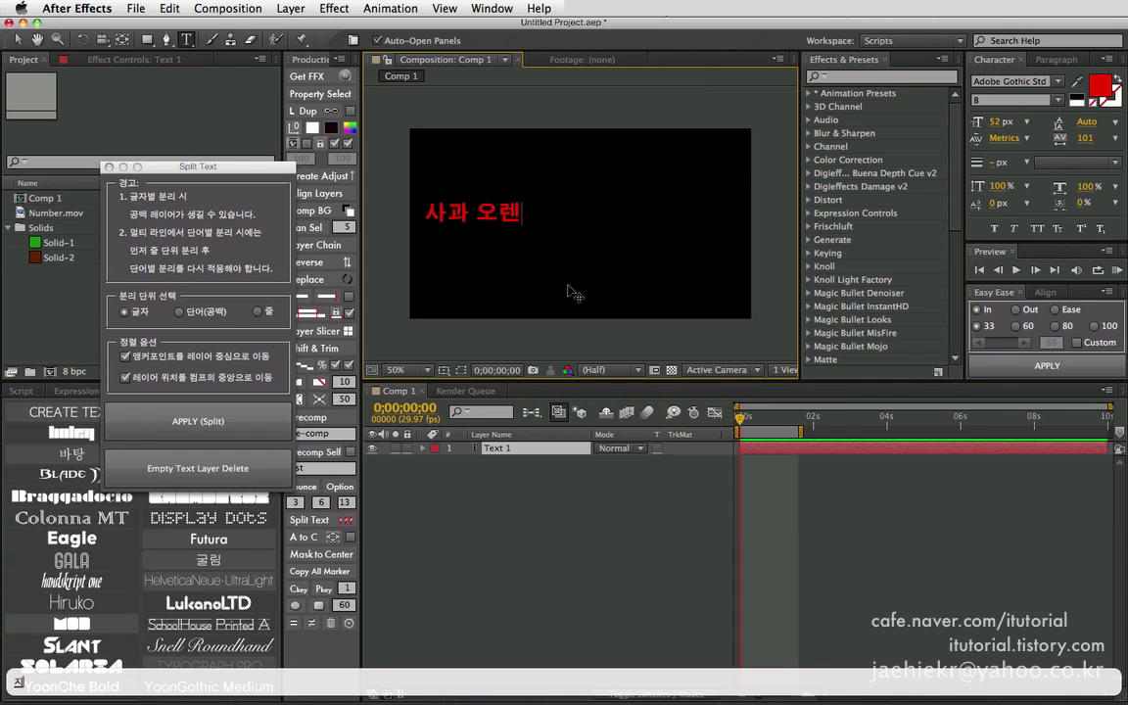
type("지 포")
type("도 수")
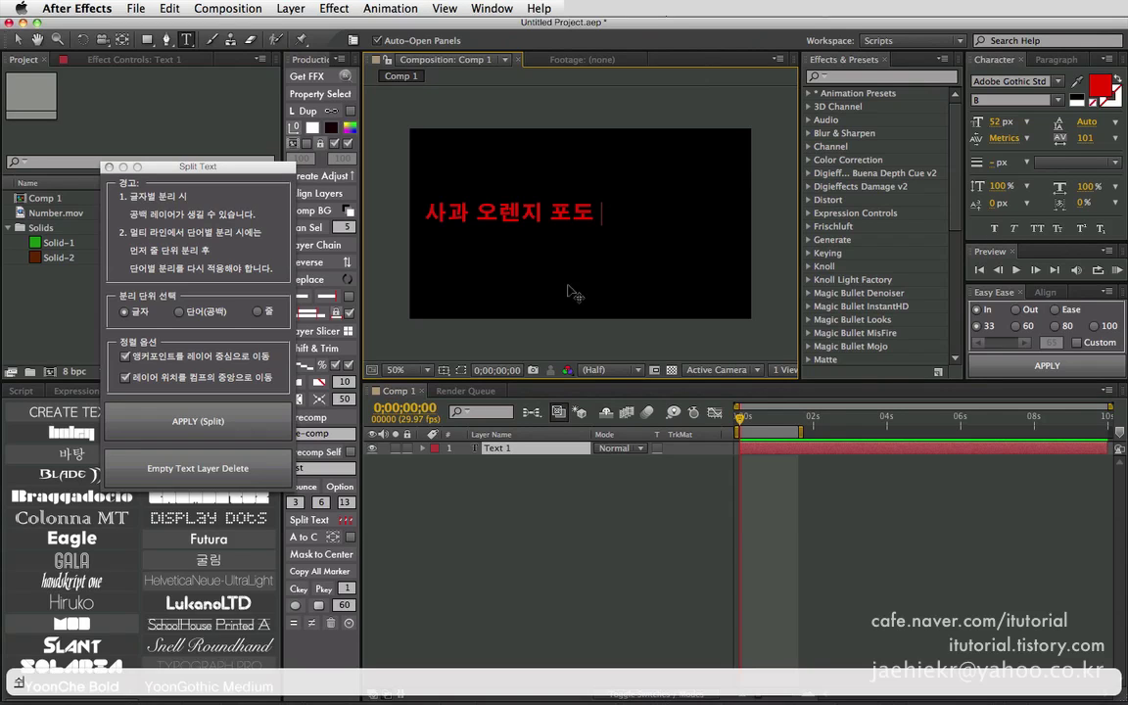
type("박 ")
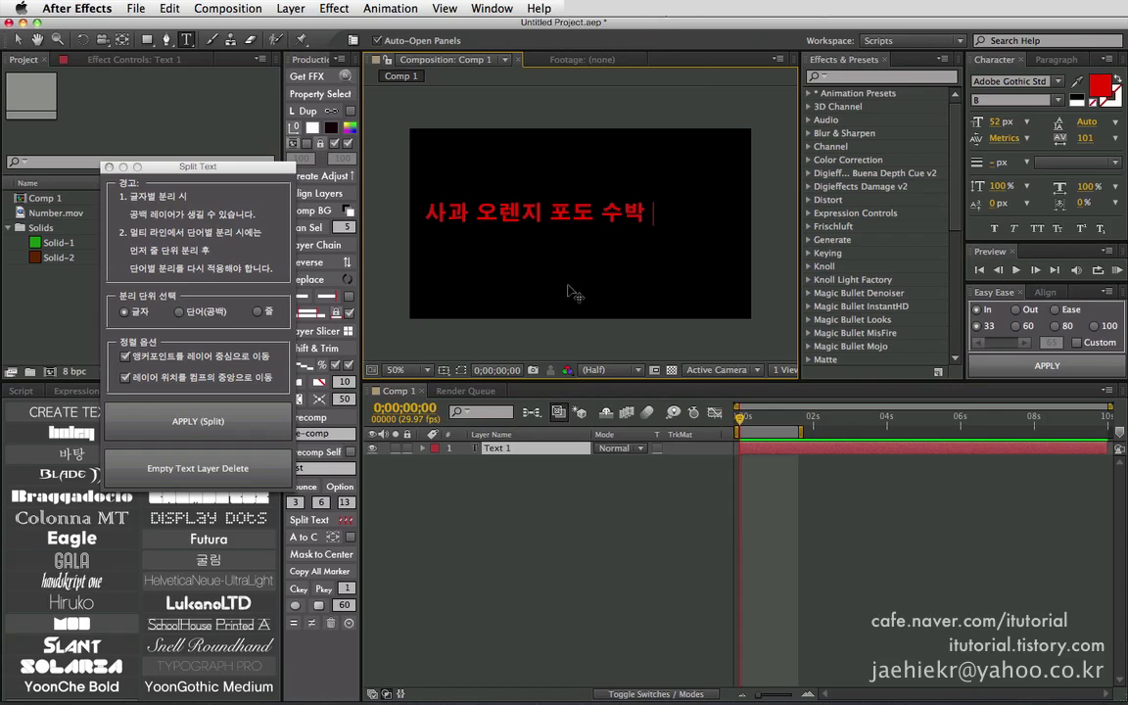
type("참")
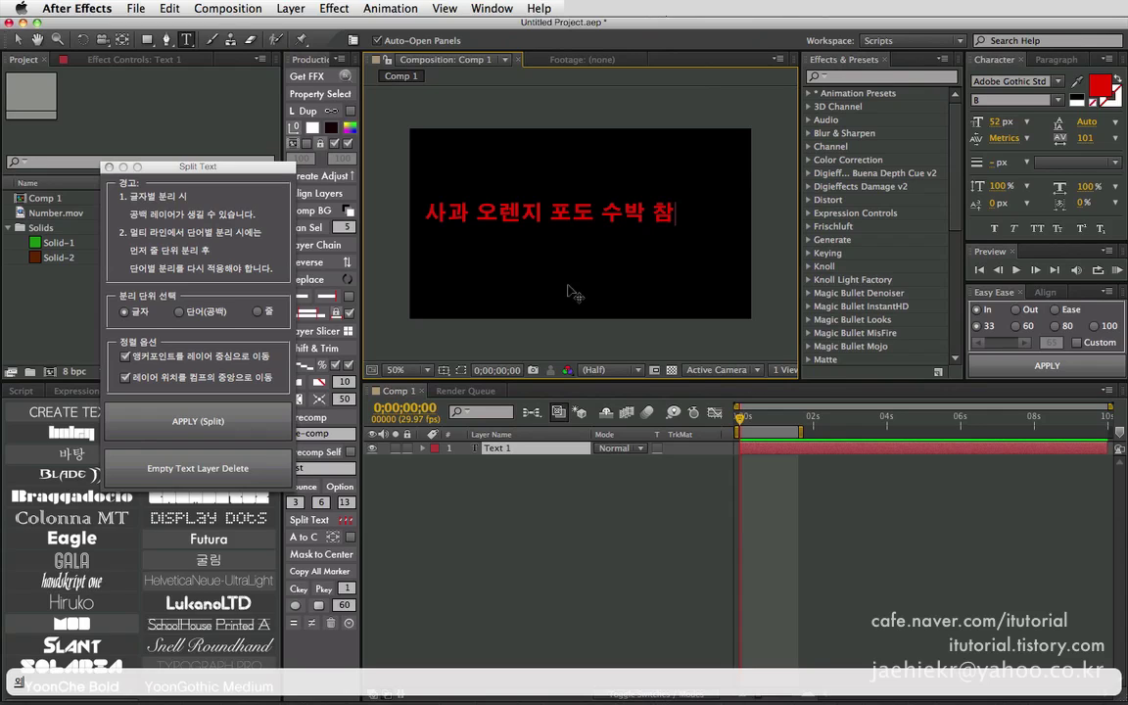
type("외")
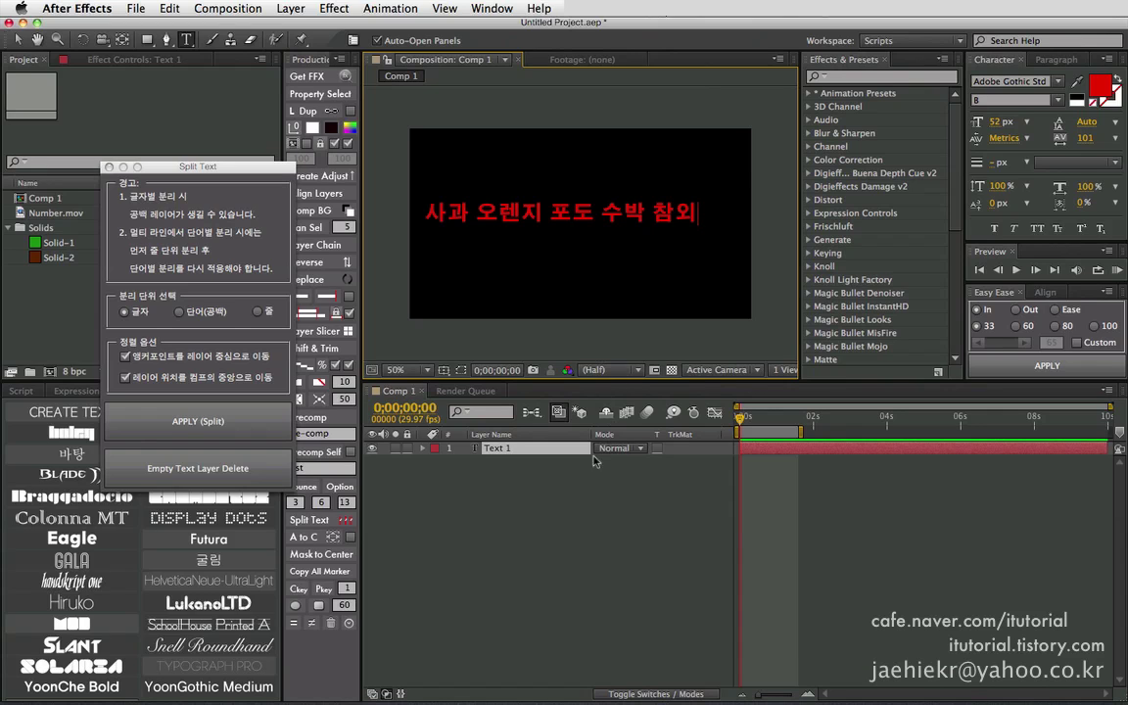
left_click(517, 464)
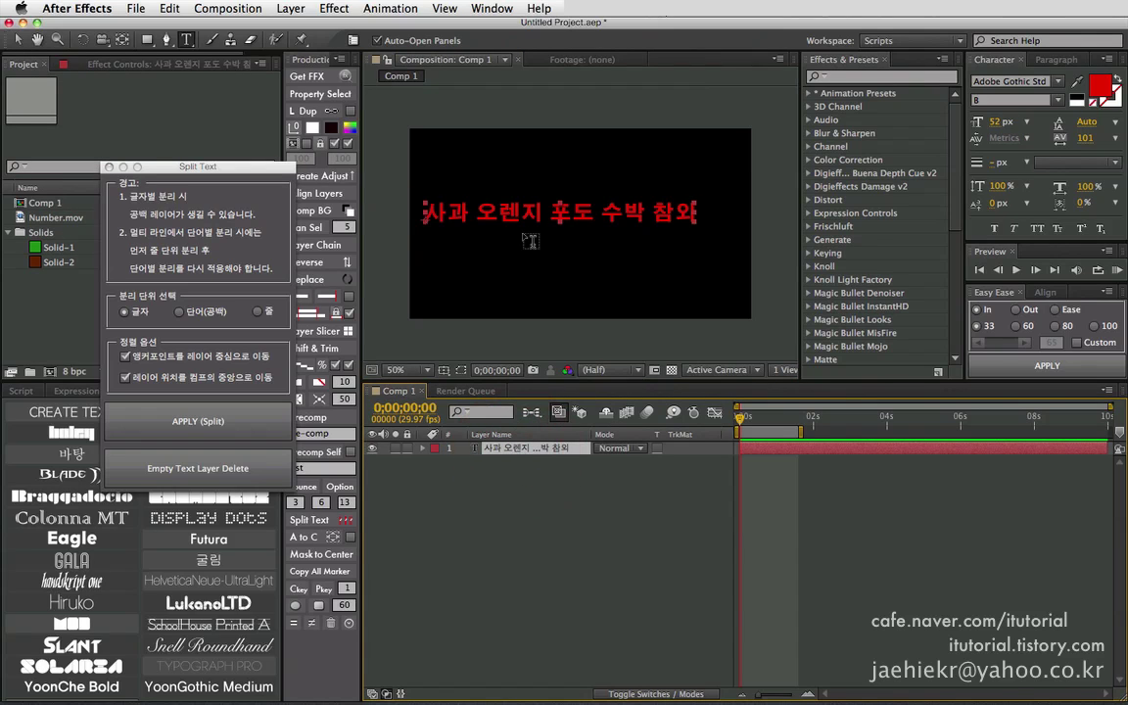
Nudge the text slightly right and set the Split Text mode to 단어(공백) words
key("v")
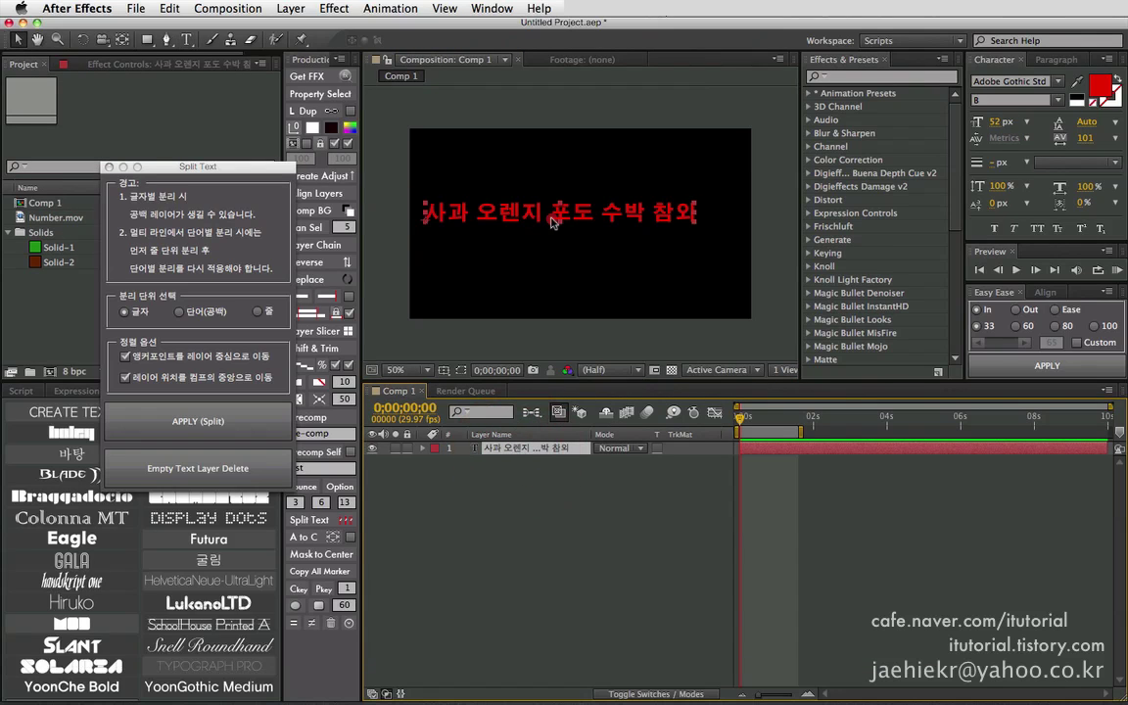
left_click_drag(530, 220, 559, 224)
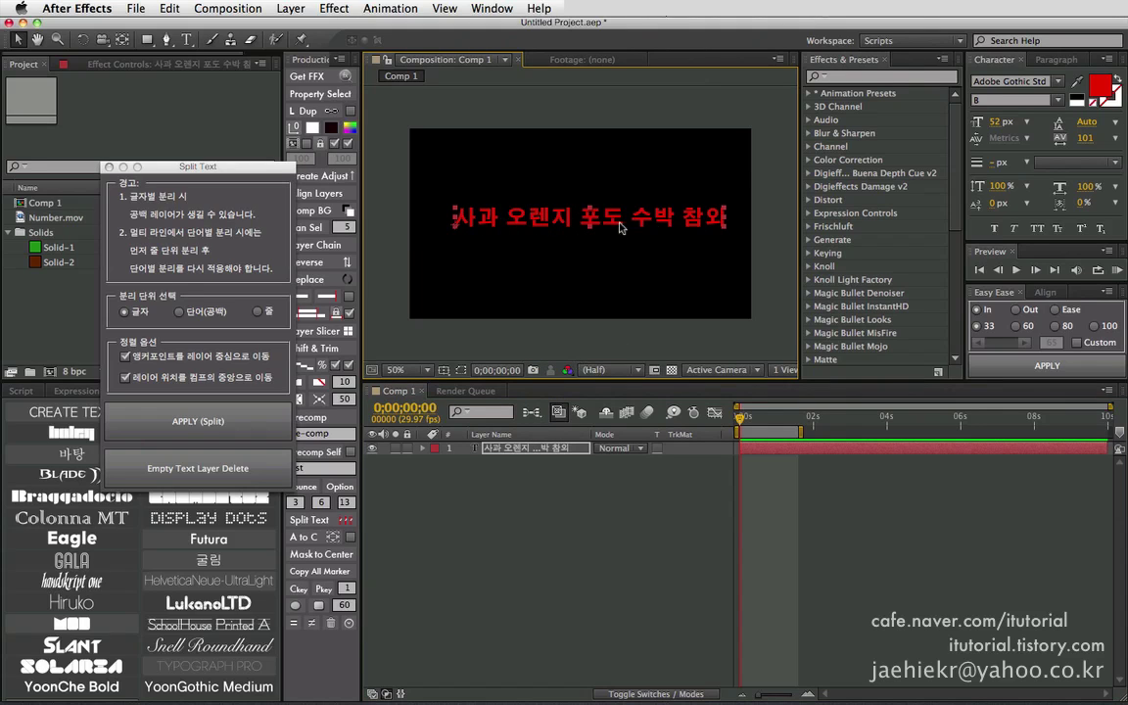
left_click(536, 471)
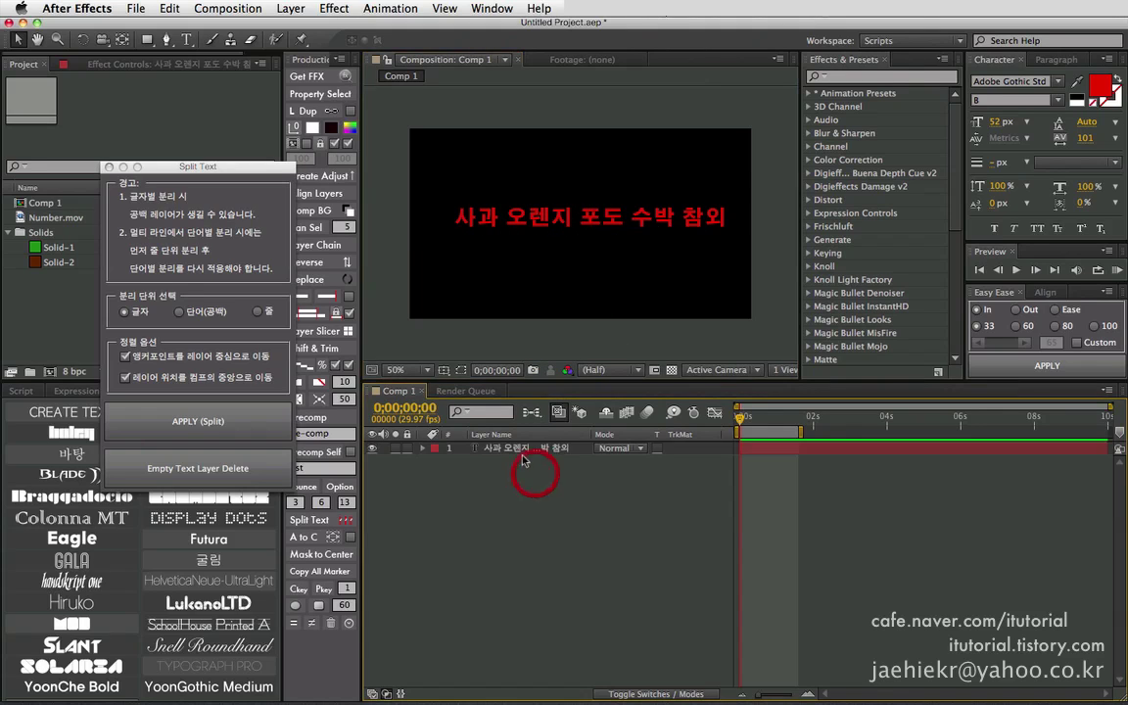
left_click(182, 313)
left_click(181, 312)
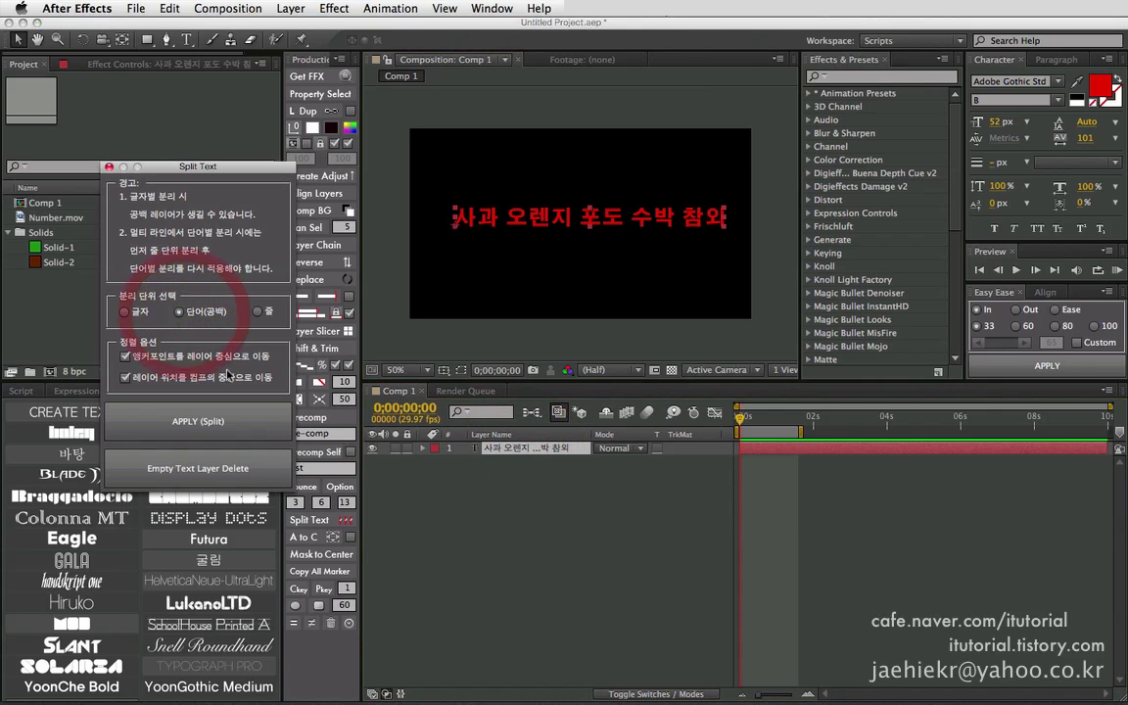
Split the text into five word layers, delete the -Original layer, and select all word layers
left_click(197, 421)
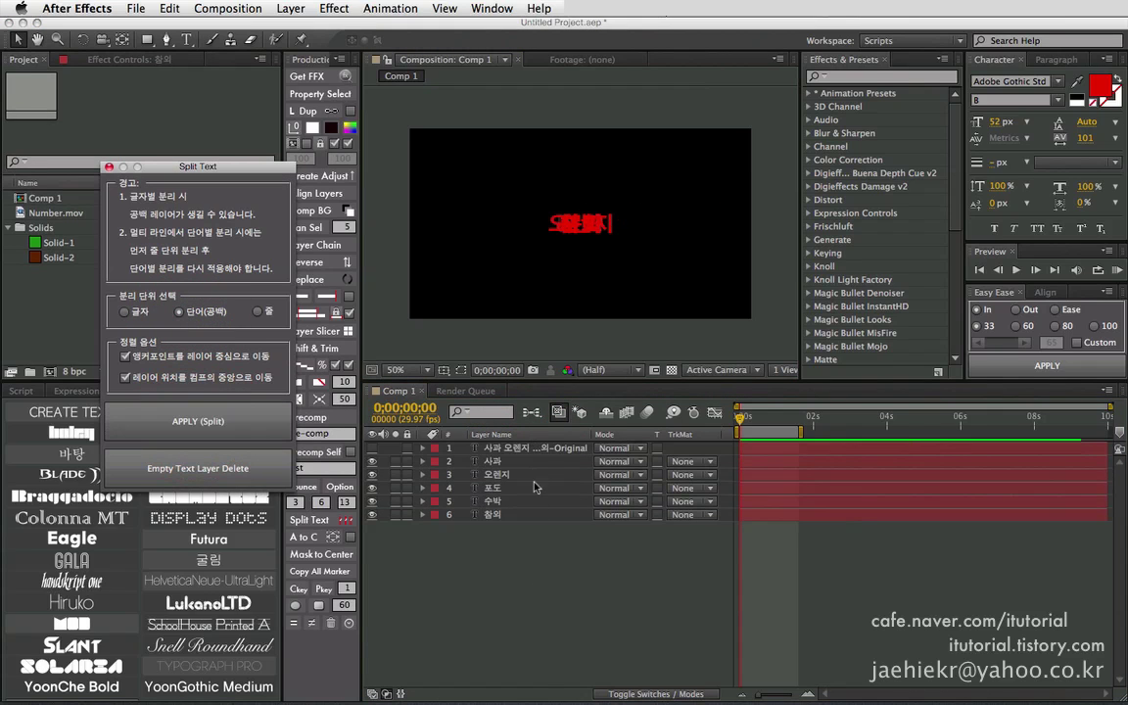
left_click(518, 450)
key("Delete")
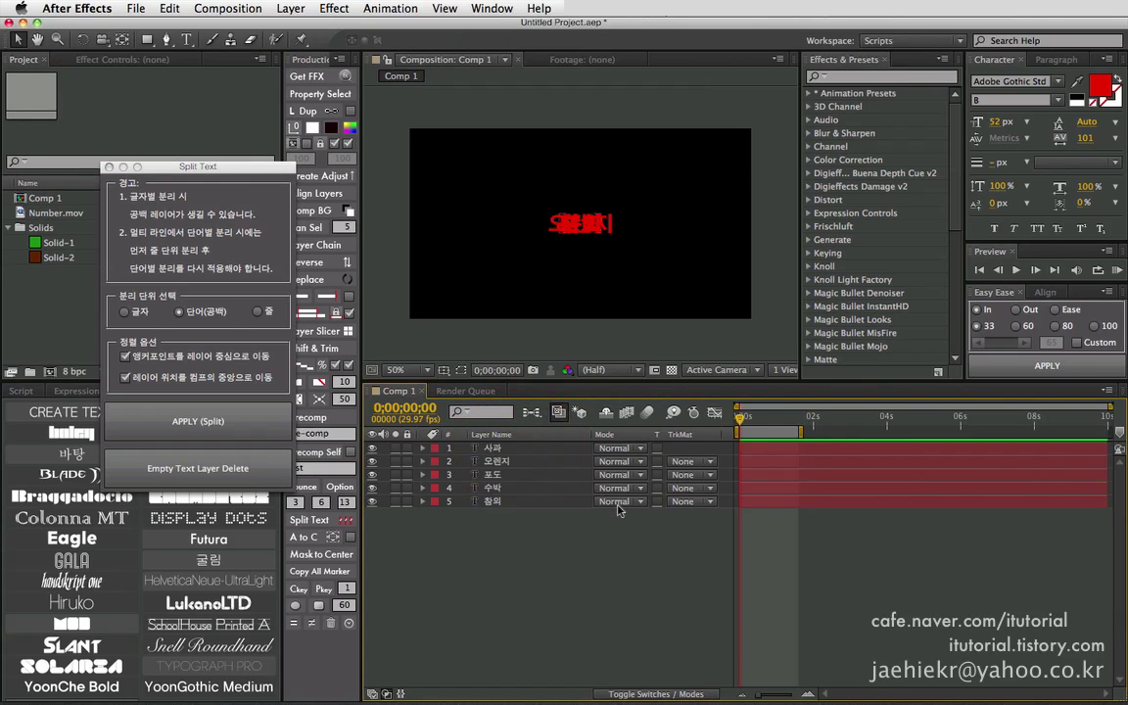
key("super+a")
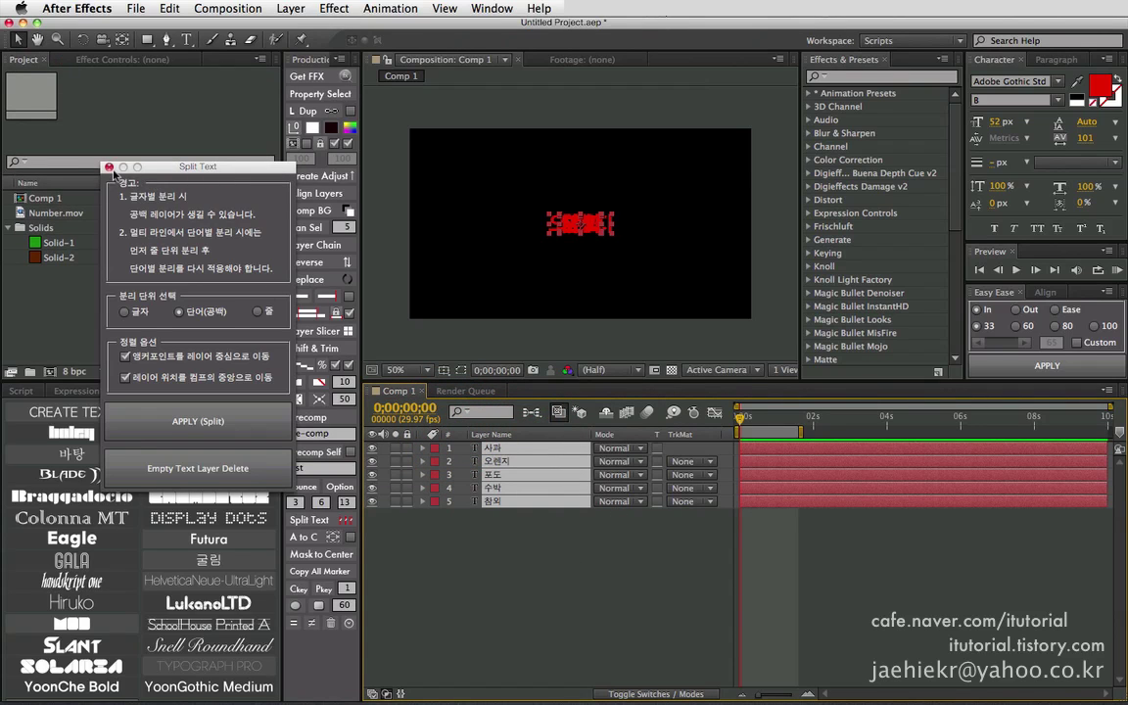
left_click(108, 167)
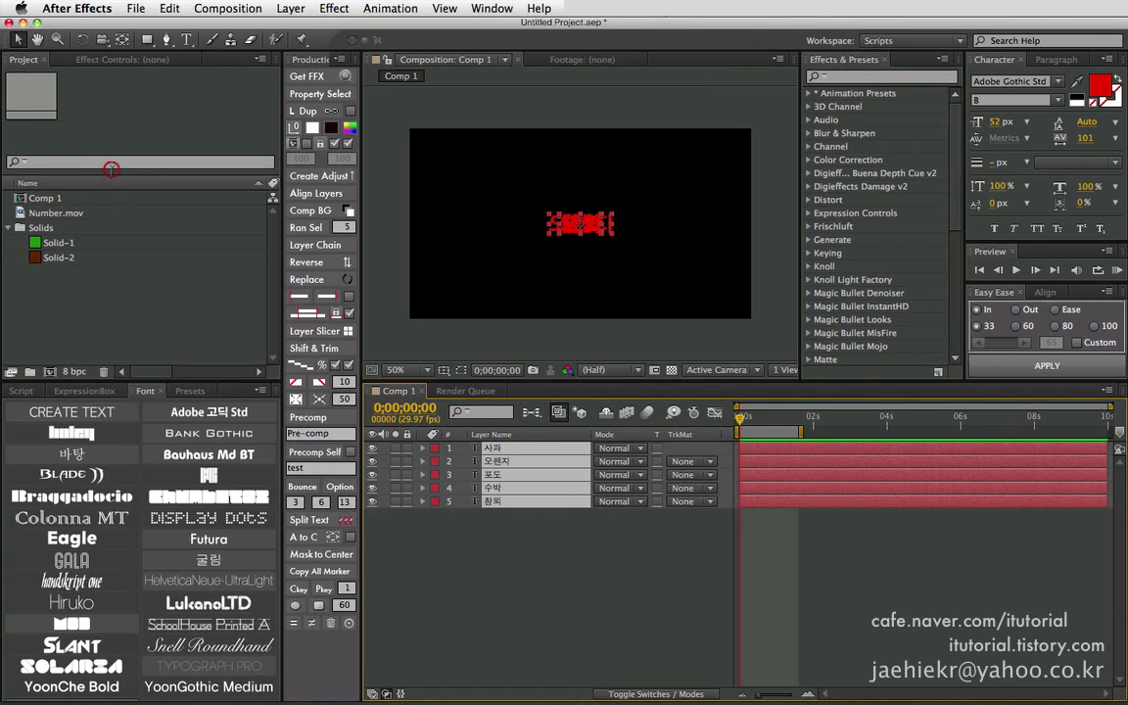
Align the word layers vertically on the Y-axis with spacing 25, then move the stack up-left
left_click(331, 195)
left_click_drag(581, 314, 559, 314)
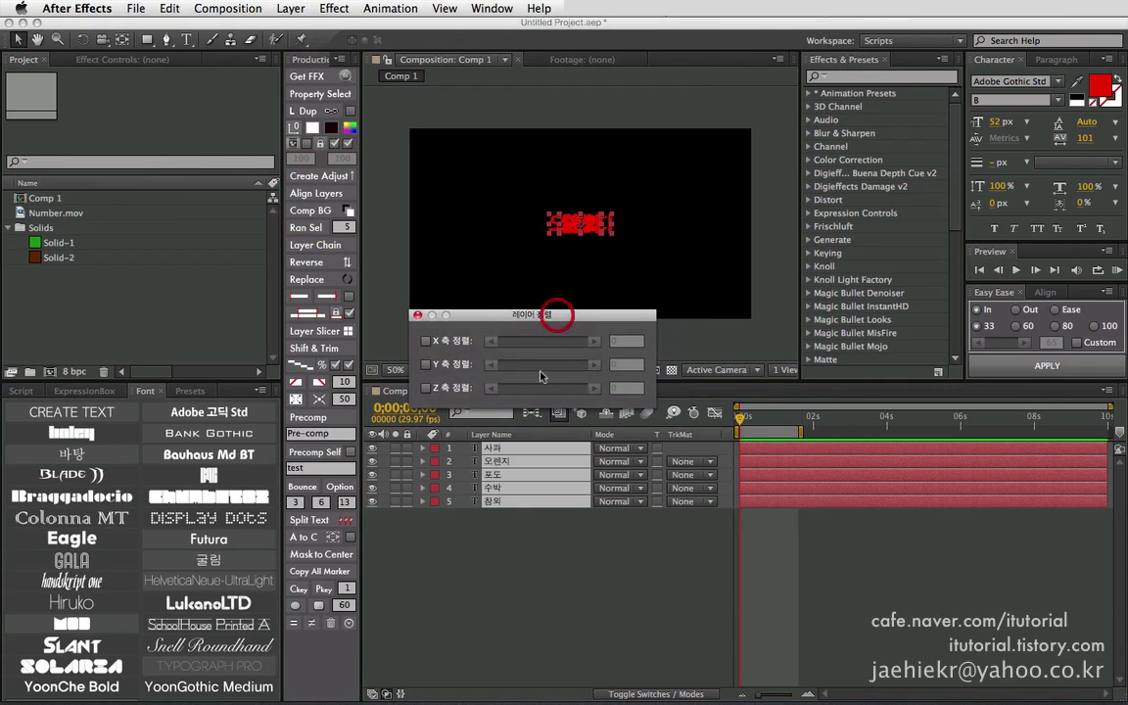
left_click(426, 365)
left_click_drag(492, 365, 552, 366)
left_click_drag(546, 313, 339, 252)
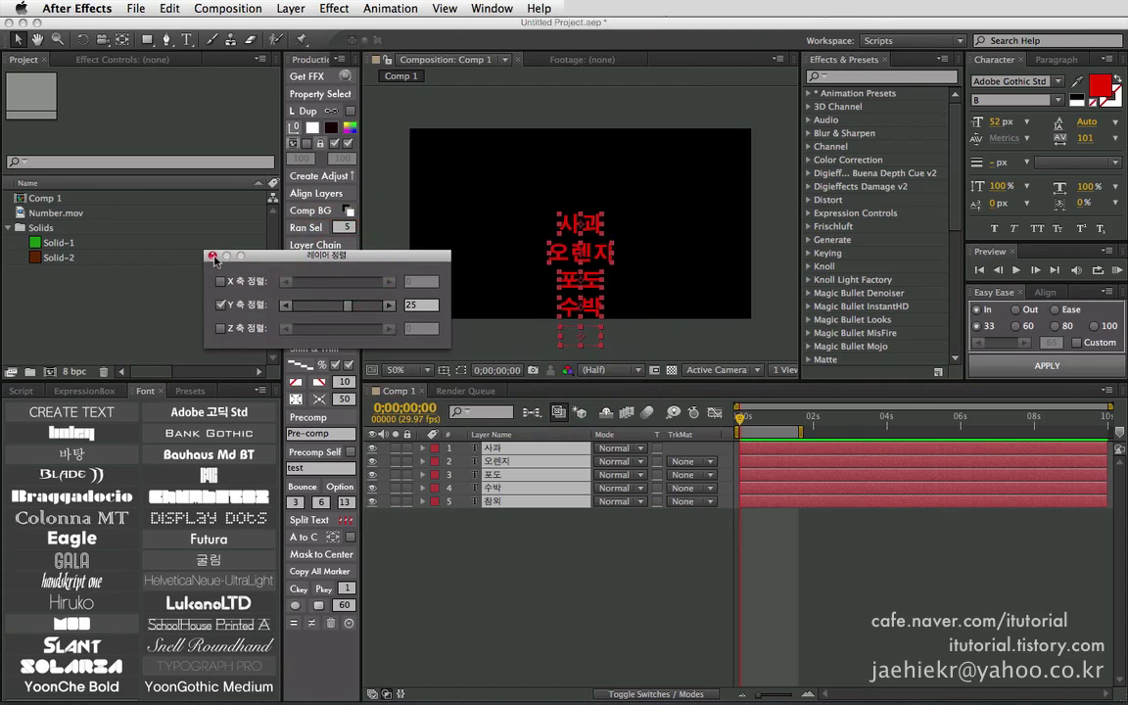
left_click(213, 257)
left_click_drag(586, 253, 481, 188)
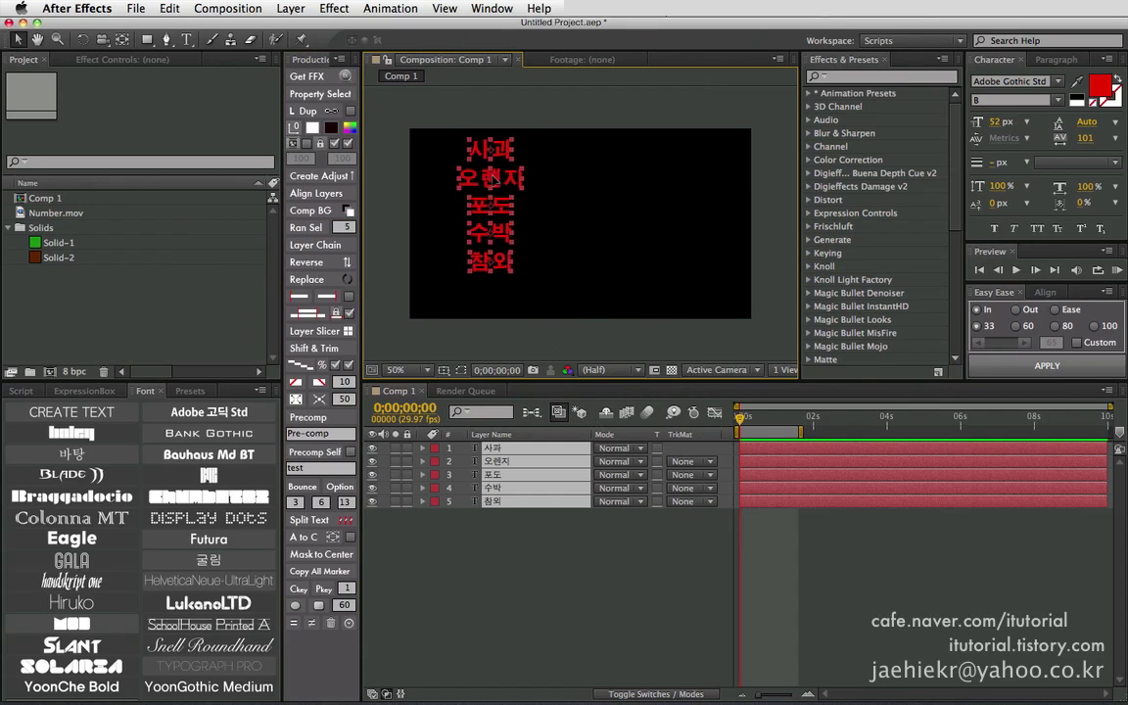
Select each word layer in turn, 사과 through 참외, then clear the selection
left_click(519, 602)
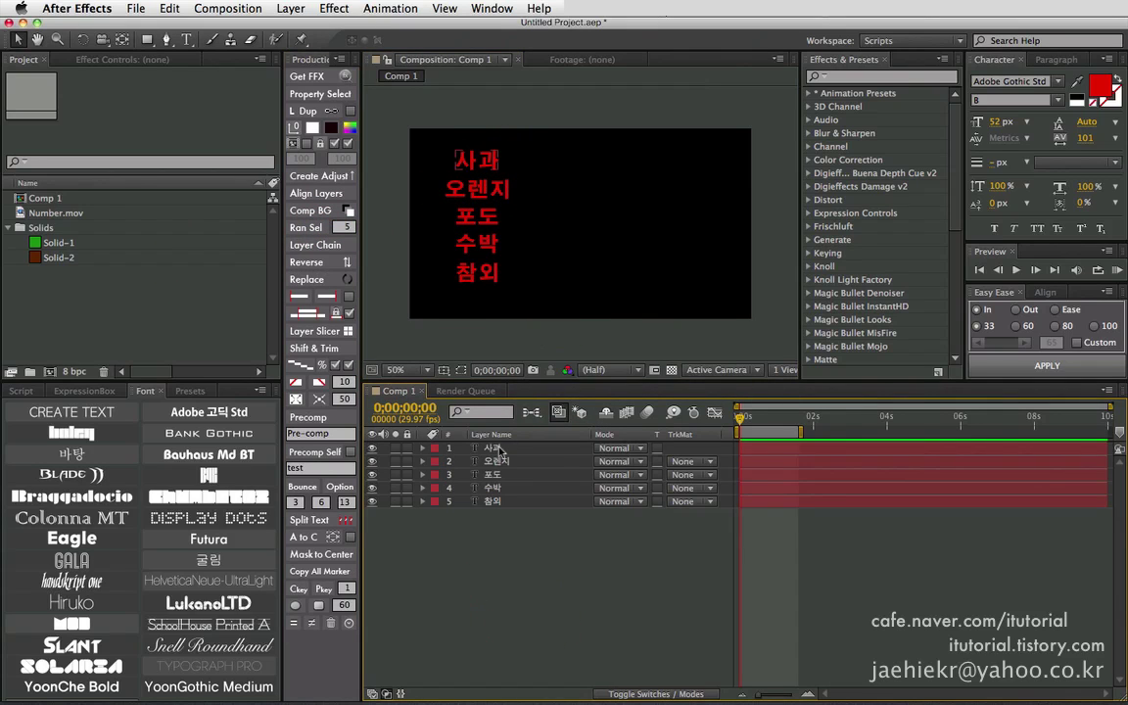
left_click(493, 448)
left_click(495, 461)
left_click(495, 474)
left_click(495, 488)
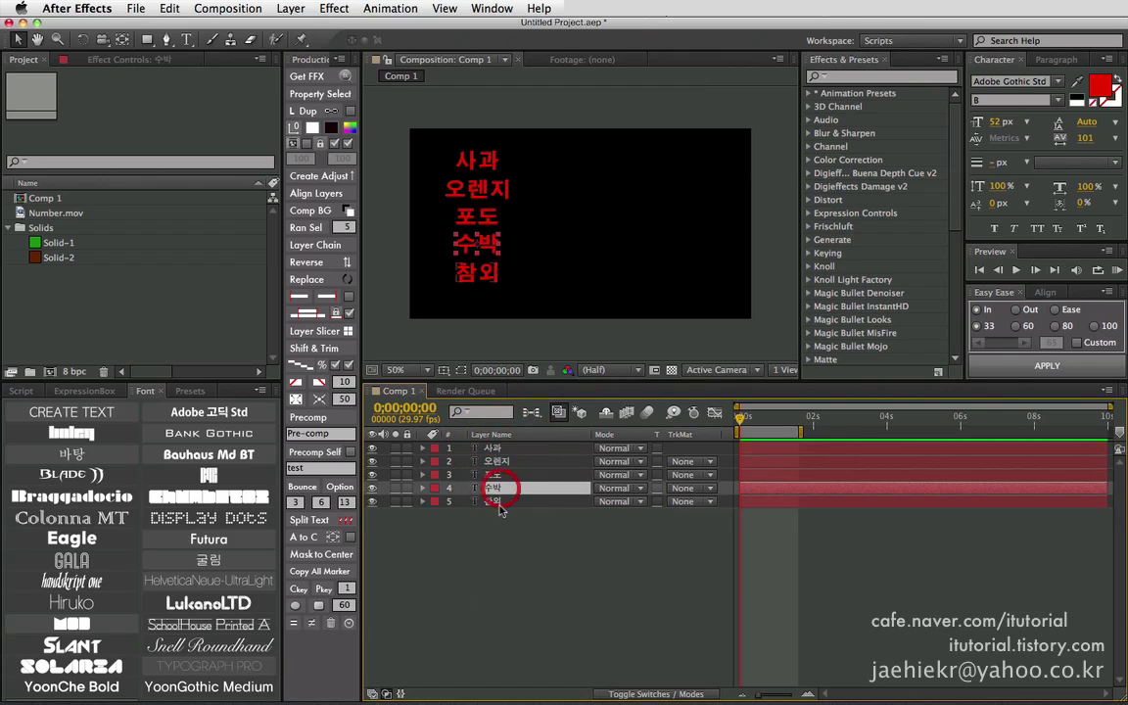
left_click(493, 501)
left_click(504, 538)
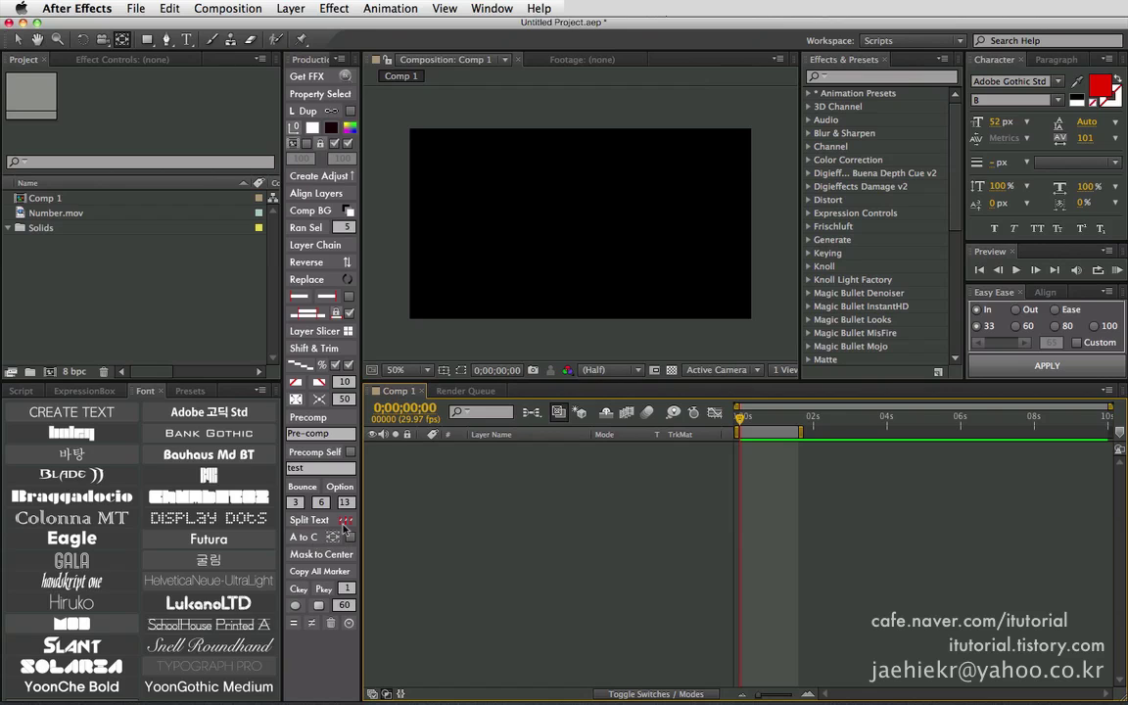
Add a new small solid layer, Solid-1, from the Productivity panel and select it
left_click(351, 127)
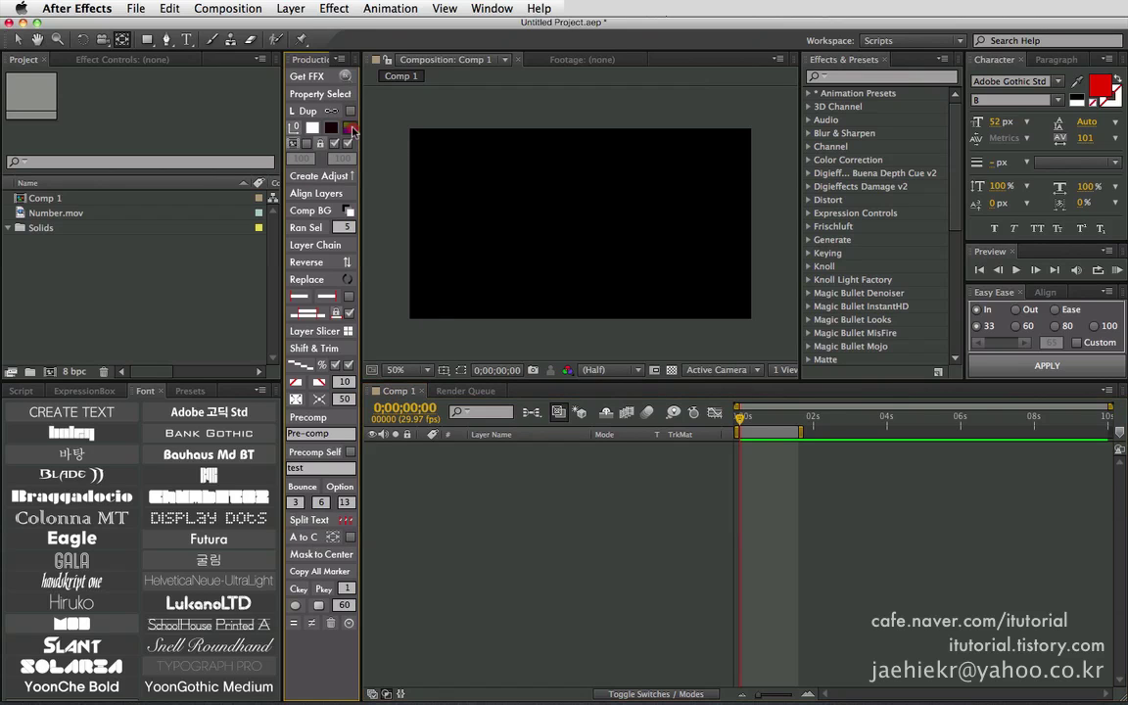
left_click(497, 470)
left_click(507, 451)
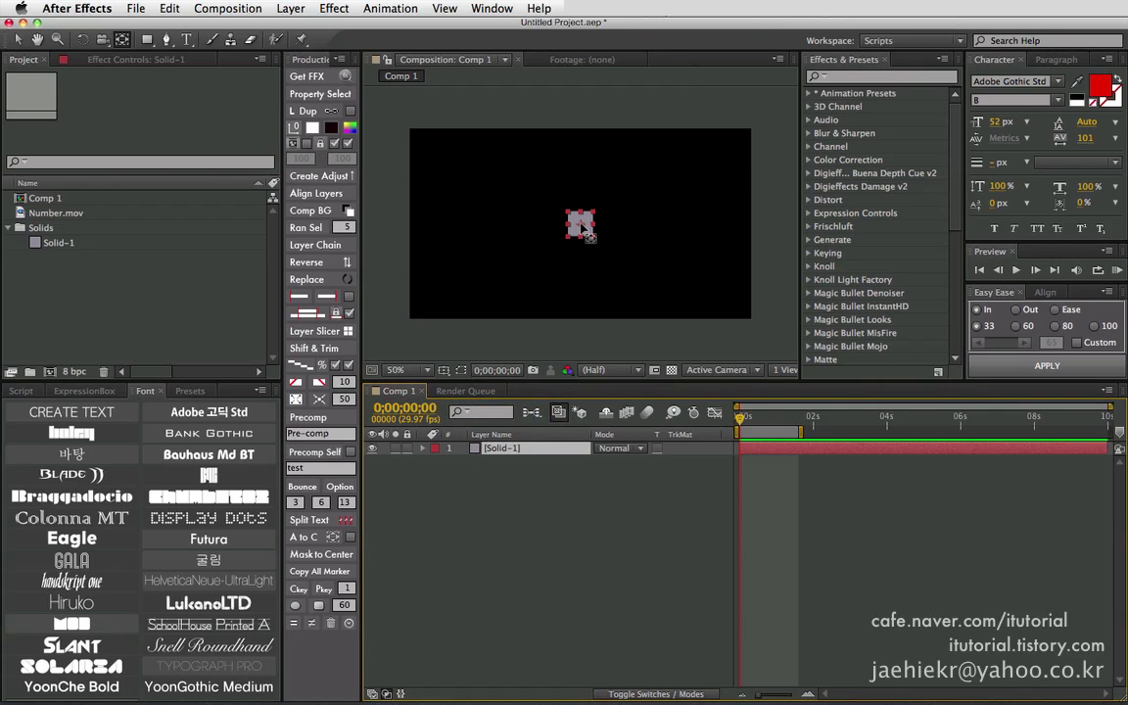
Move Solid-1's anchor point to its centre with the A to C script button
left_click(487, 166)
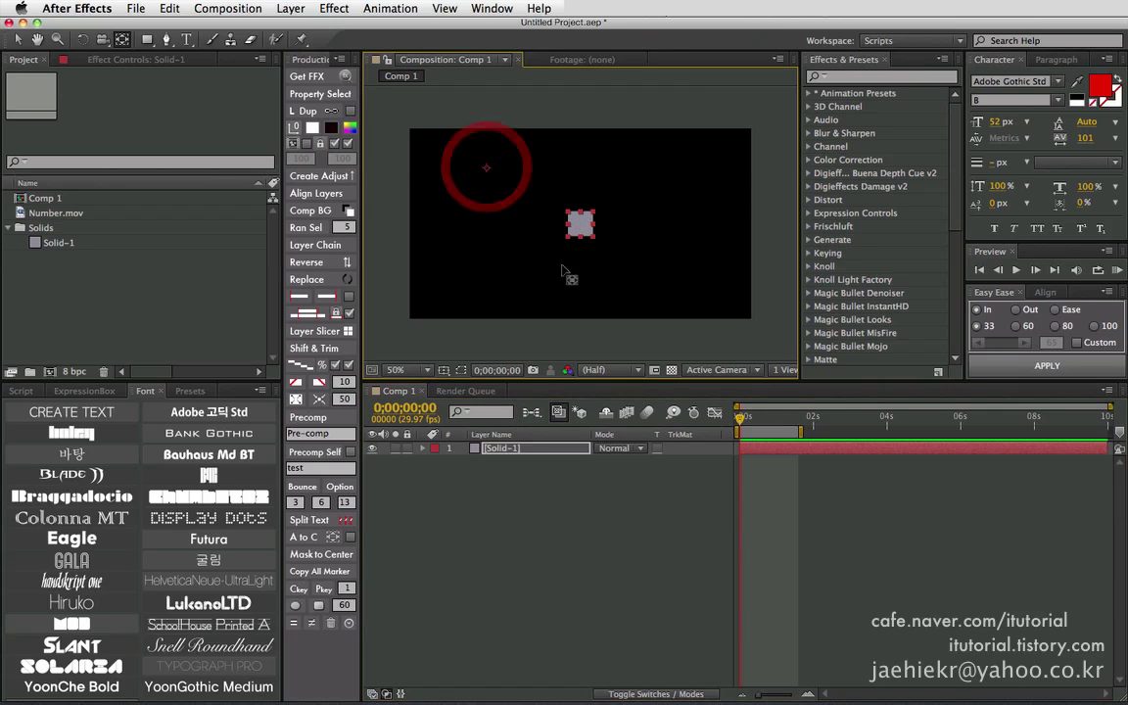
left_click(486, 167)
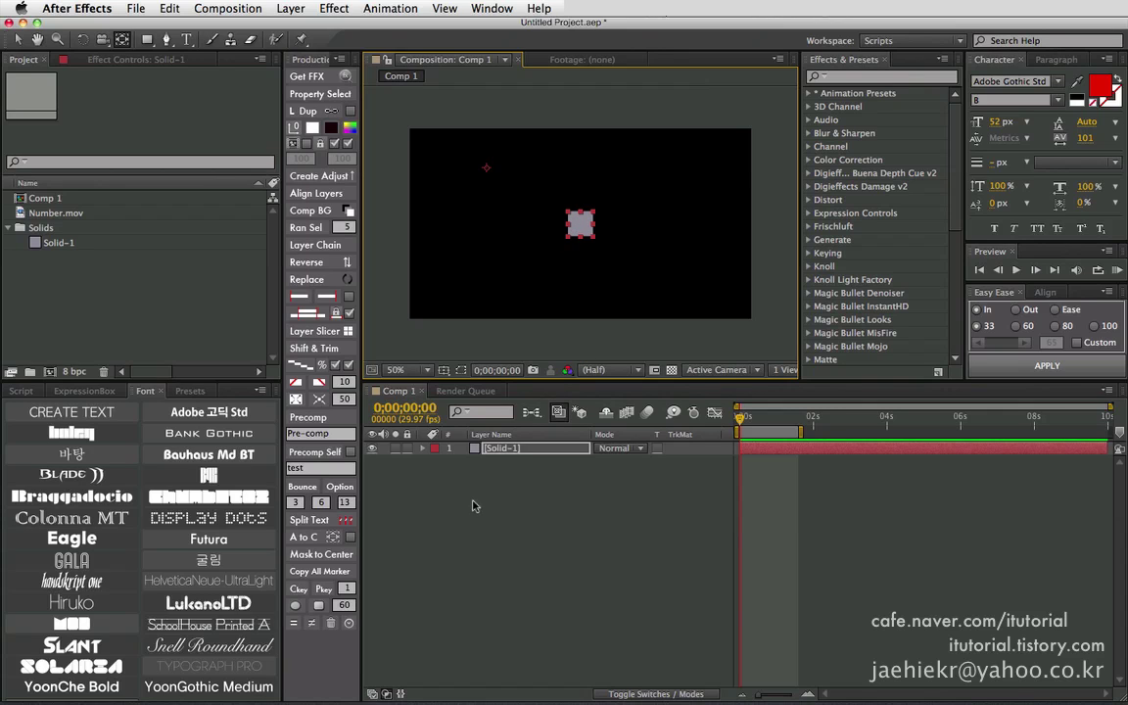
left_click(458, 464)
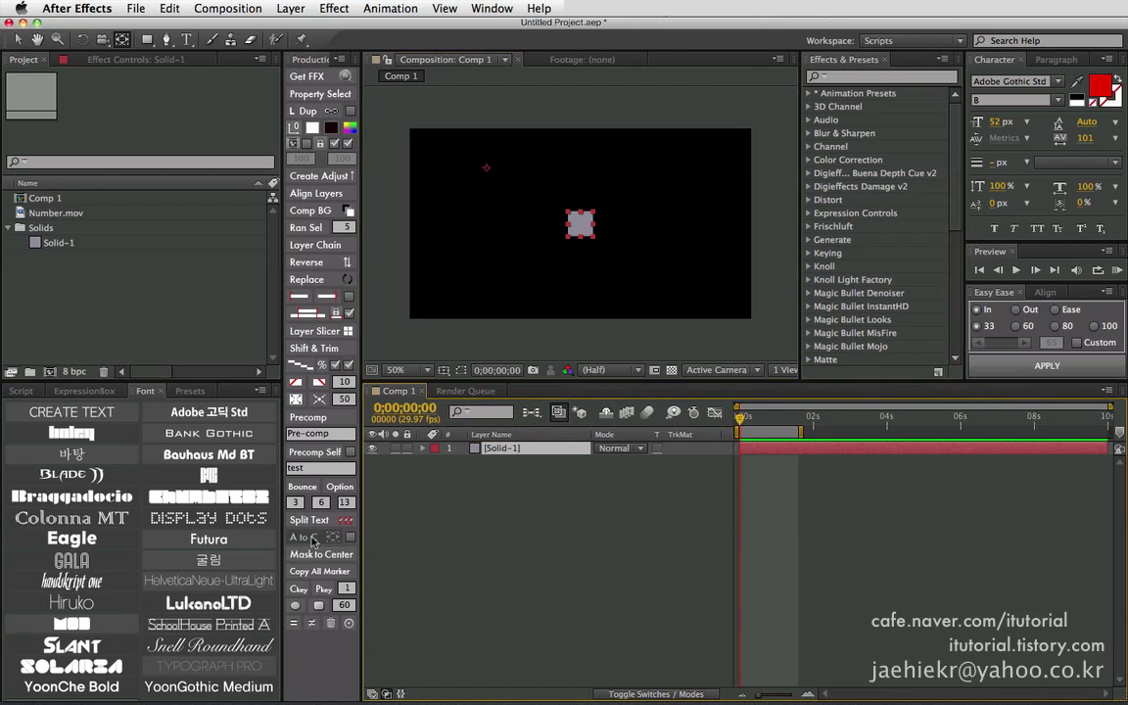
left_click(311, 538)
left_click(452, 449)
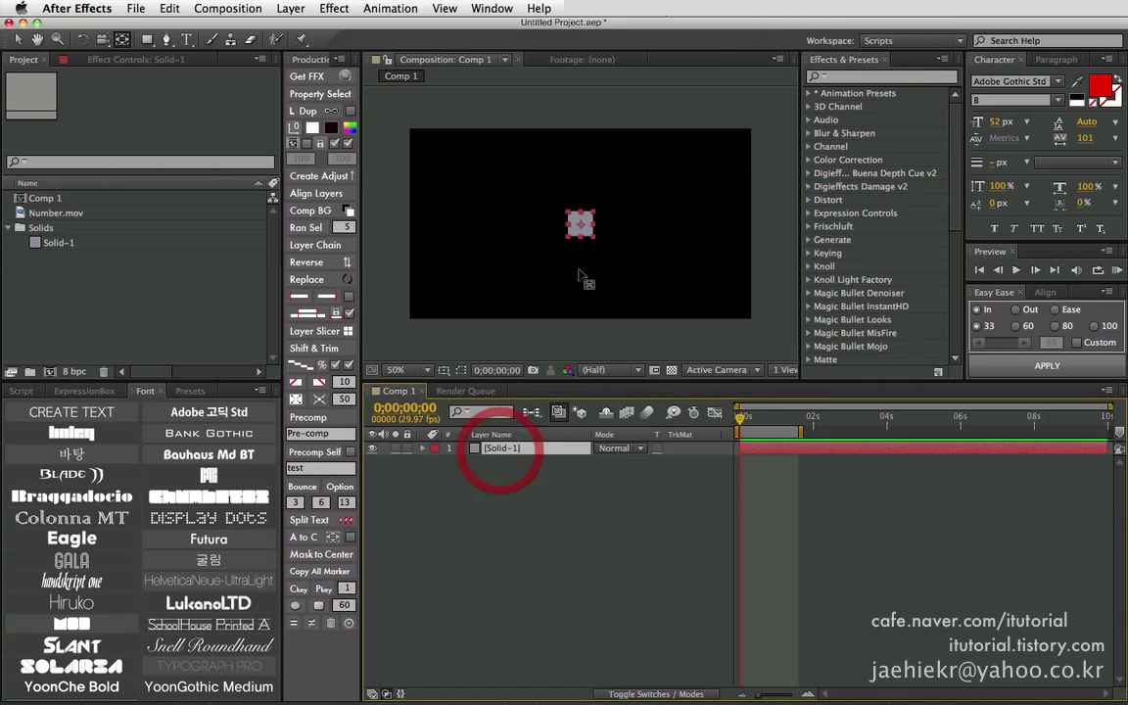
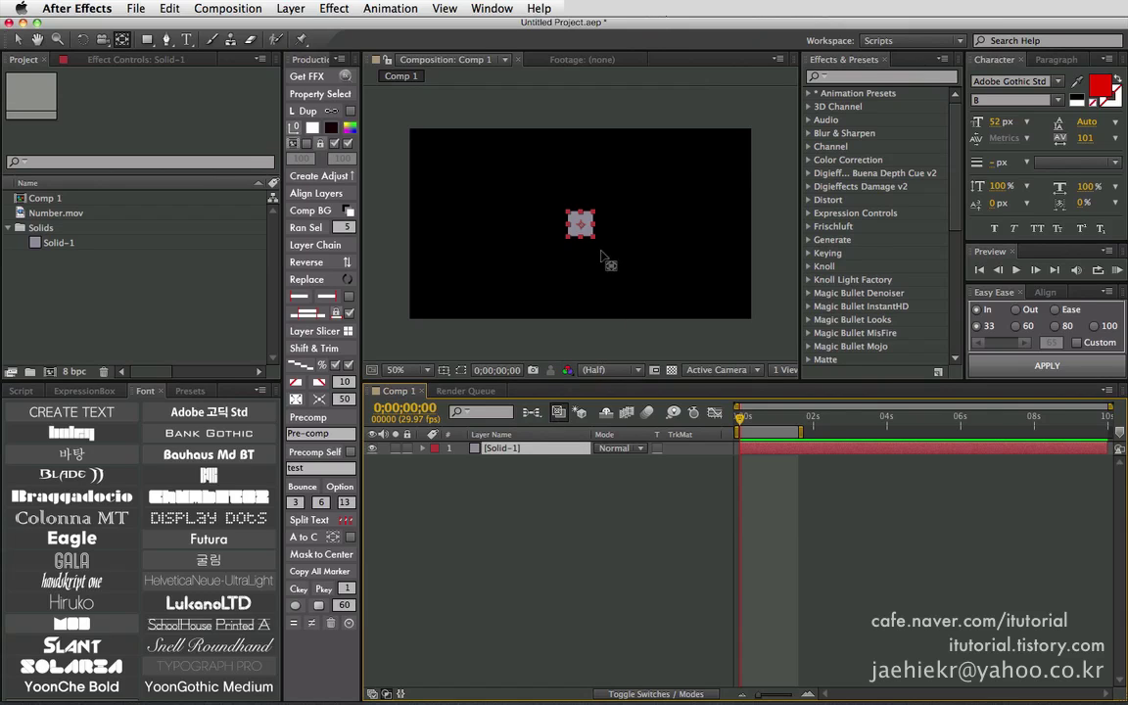
Nudge Solid-1 left and shift its anchor point off centre with the Pan Behind tool
left_click_drag(579, 223, 479, 212)
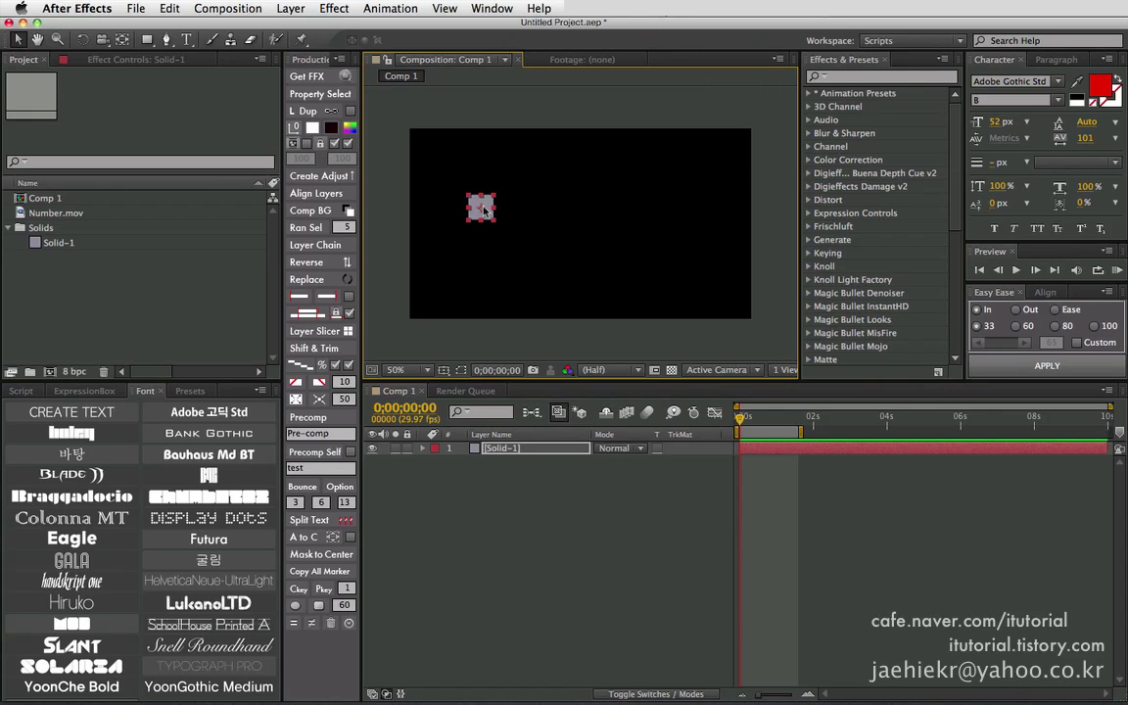
key("y")
left_click_drag(482, 206, 573, 168)
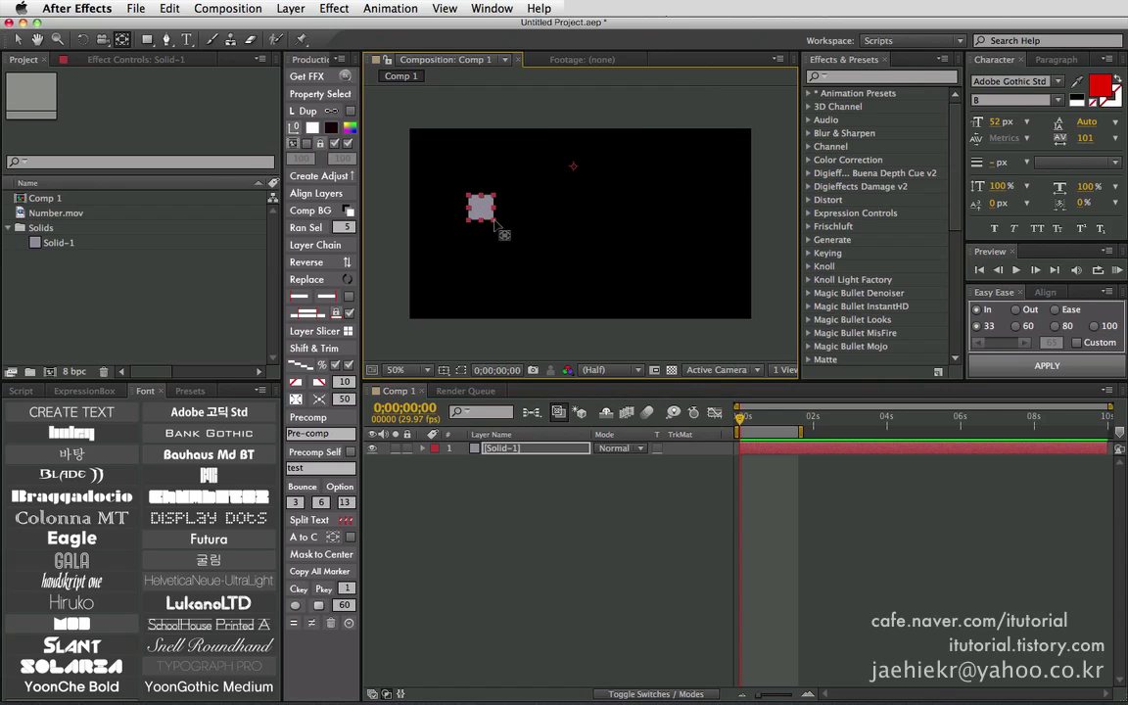
Centre Solid-1 in the comp with the A to C script
left_click(516, 468)
left_click(495, 448)
left_click(351, 537)
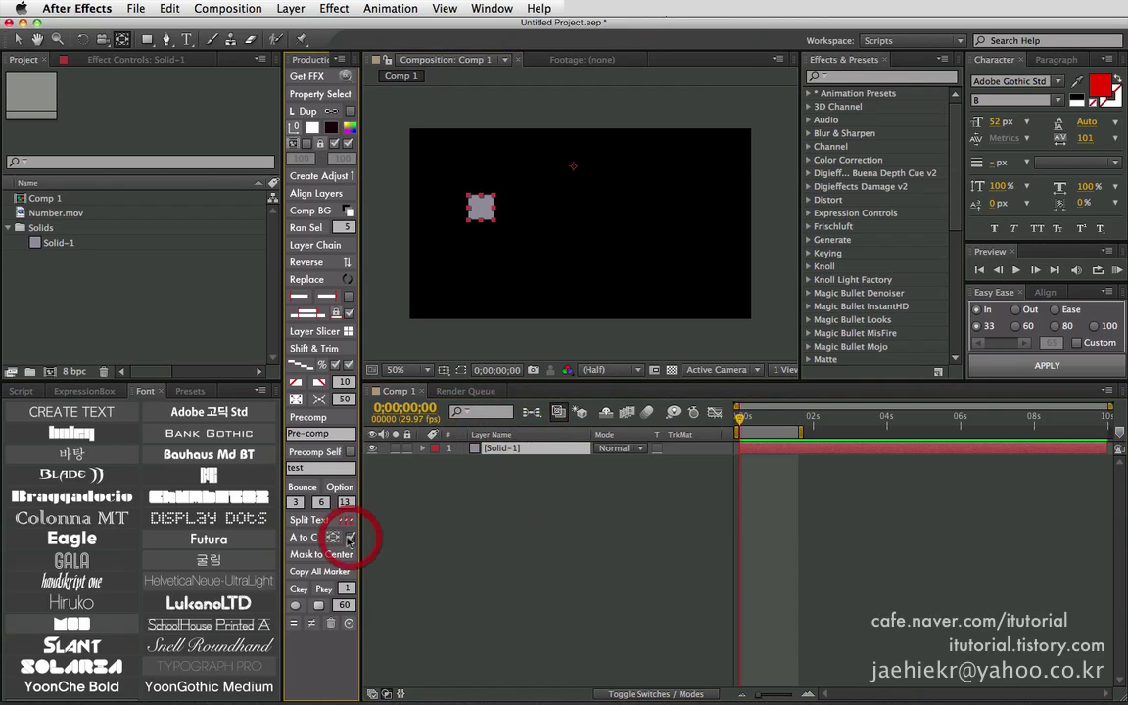
left_click(306, 536)
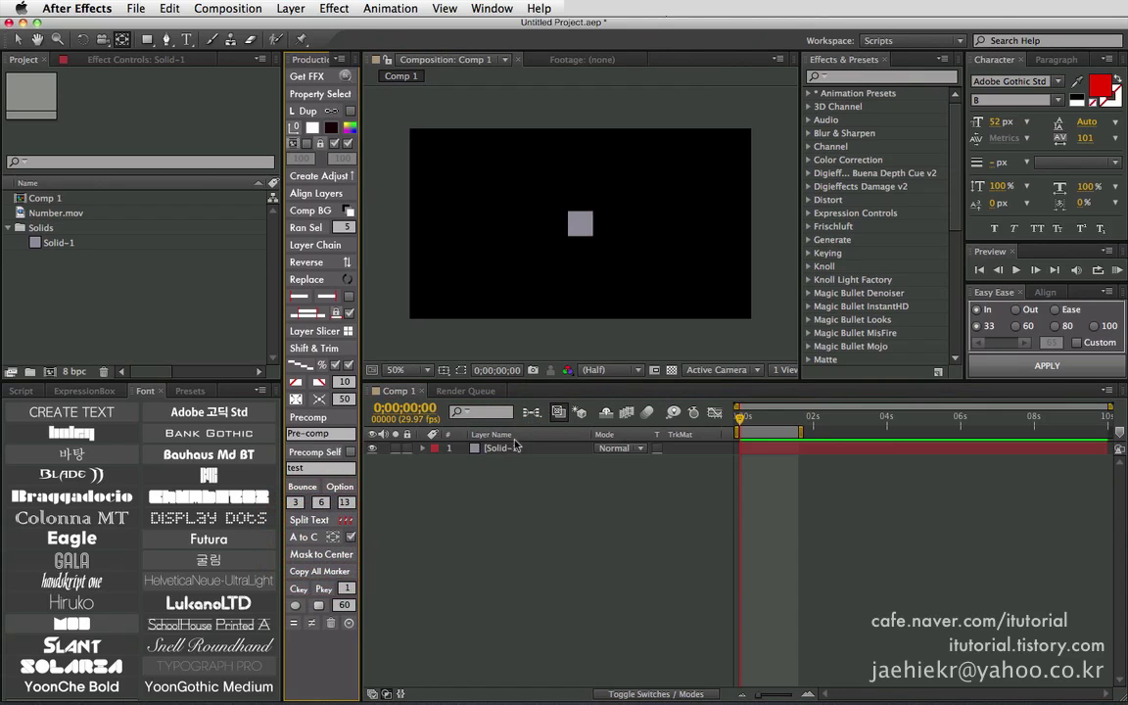
Select Solid-1 and delete it
left_click(515, 447)
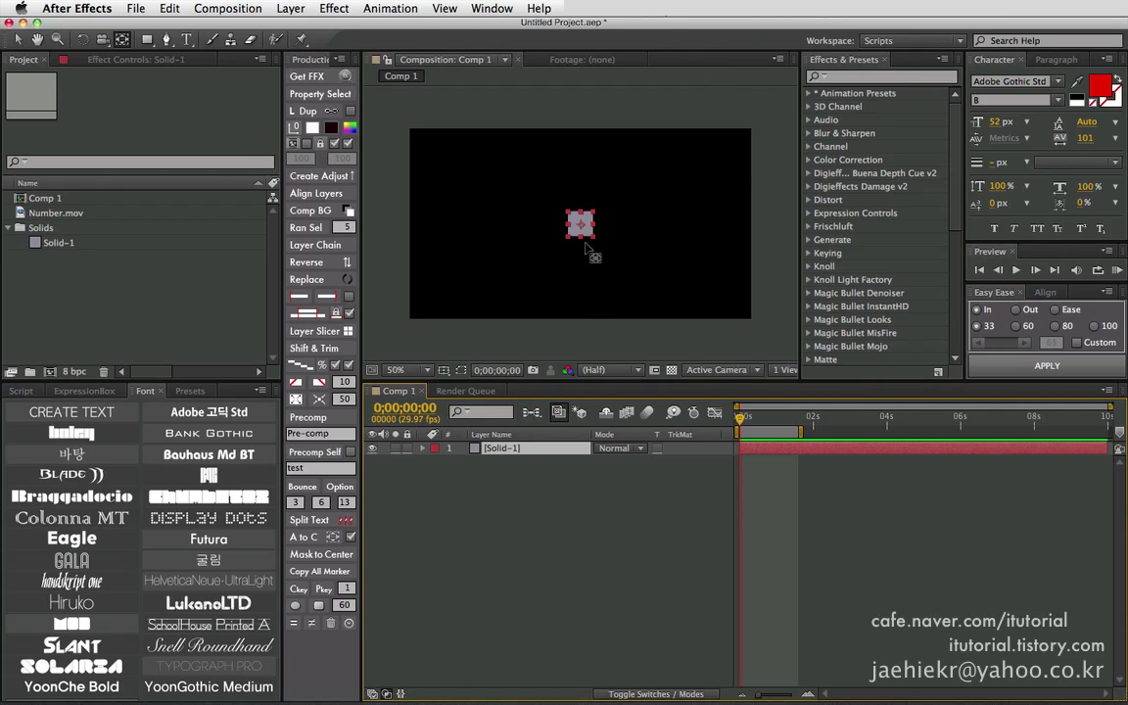
left_click(503, 466)
left_click(433, 448)
key("Delete")
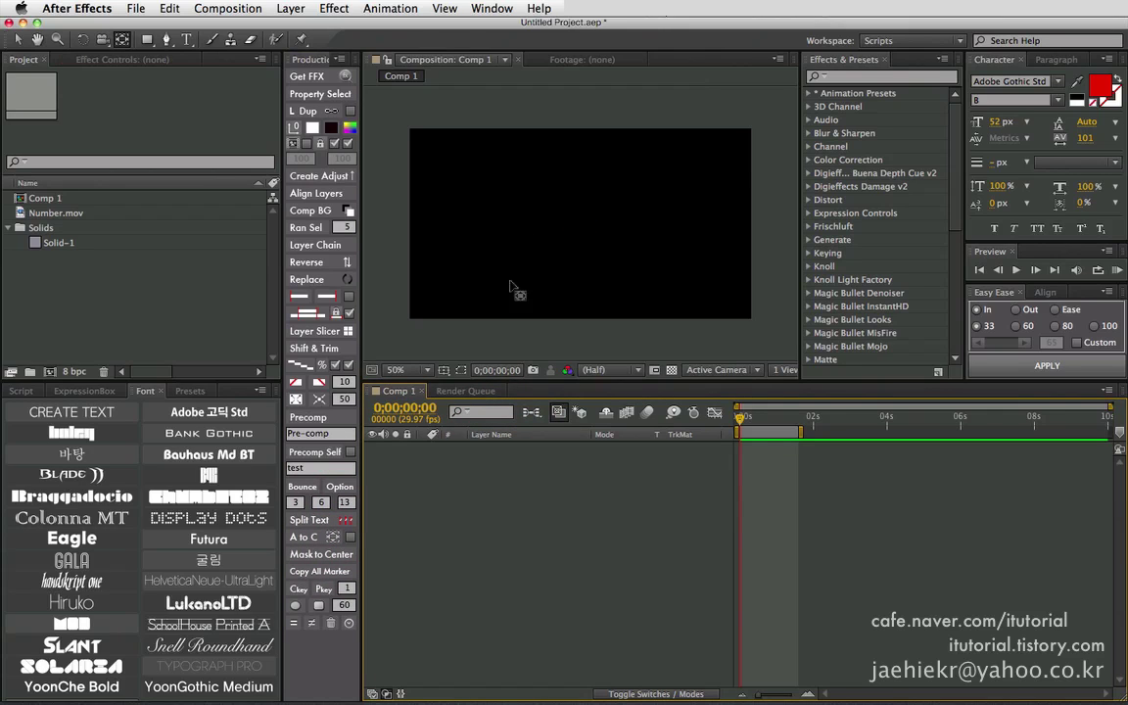
Create three Write Text layers
left_click(74, 409)
left_click(73, 409)
left_click(73, 409)
left_click(563, 525)
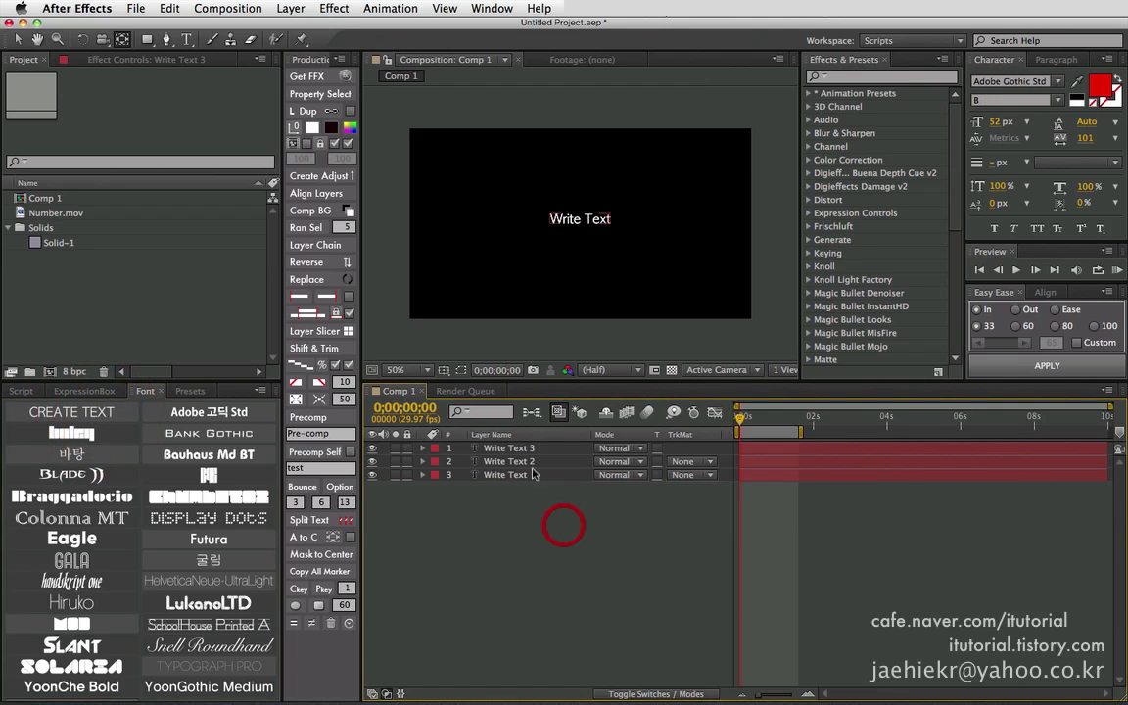
Move Write Text 3 to the upper left and Write Text 2 to the right side
left_click(489, 448)
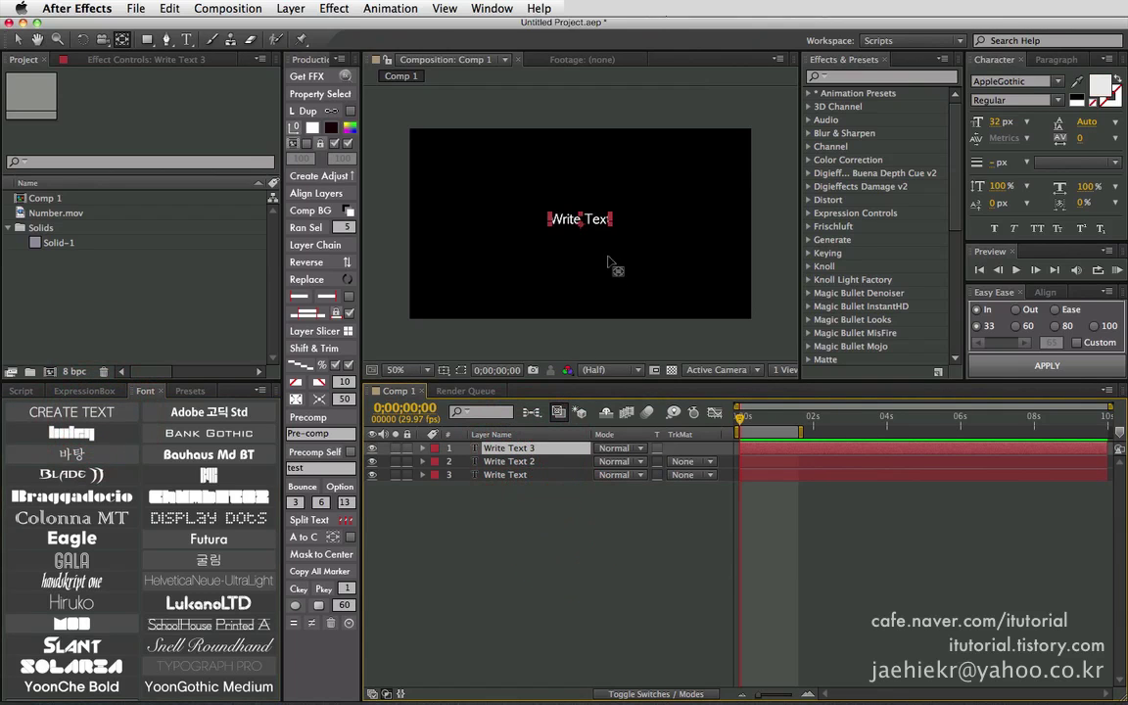
key("v")
left_click_drag(580, 220, 489, 157)
mouse_move(580, 219)
left_mouse_down()
mouse_move(665, 185)
mouse_move(510, 278)
left_mouse_up()
Give Write Text 3 the blocky font and the bottom text the Braggadocio font
left_click(509, 447)
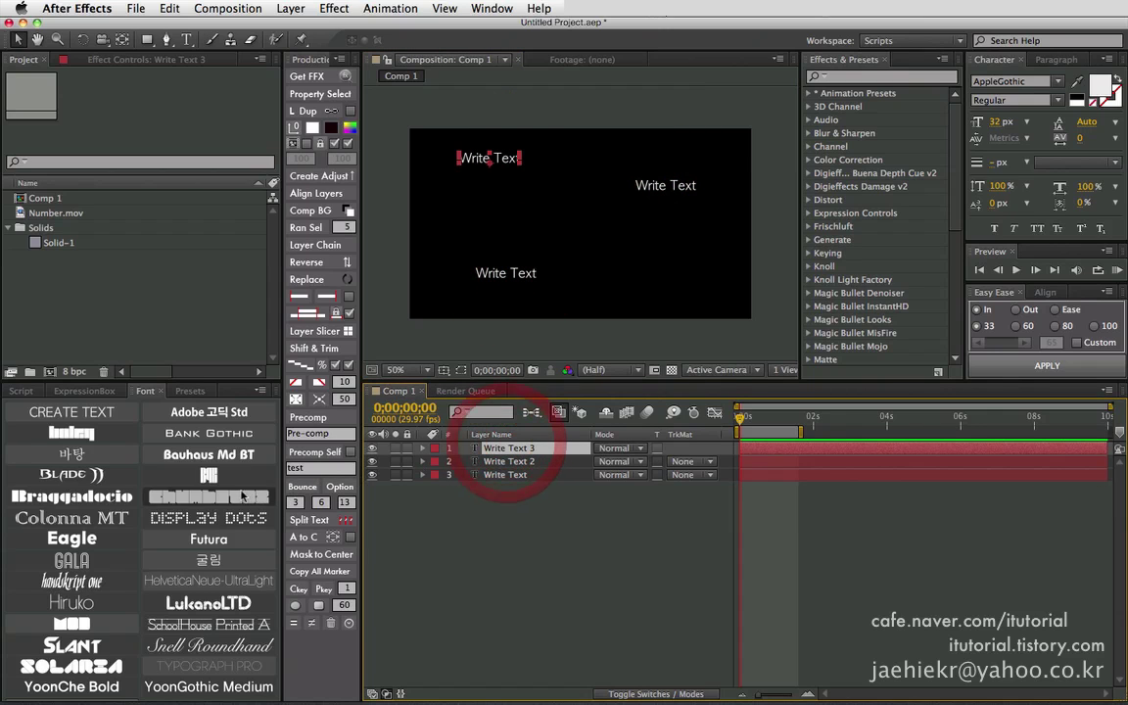
left_click(243, 496)
left_click(490, 475)
left_click(124, 498)
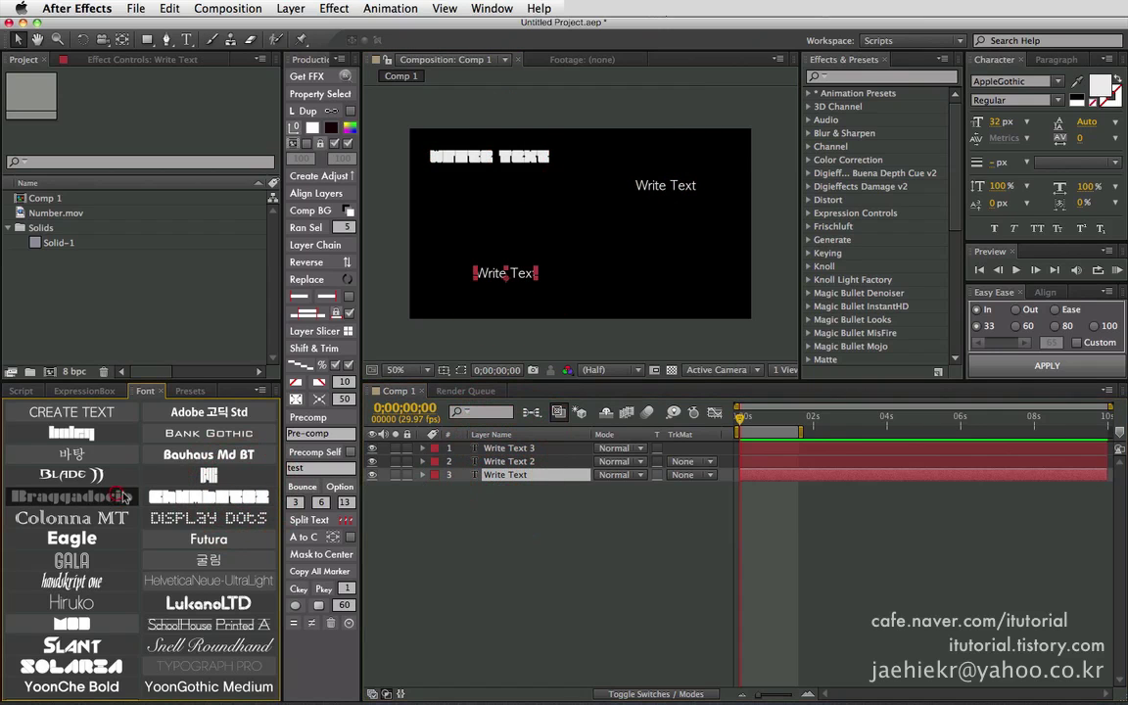
left_click(509, 495)
Right-align Write Text 2 and left-align the bottom Write Text in the Paragraph panel
left_click_drag(544, 499, 511, 435)
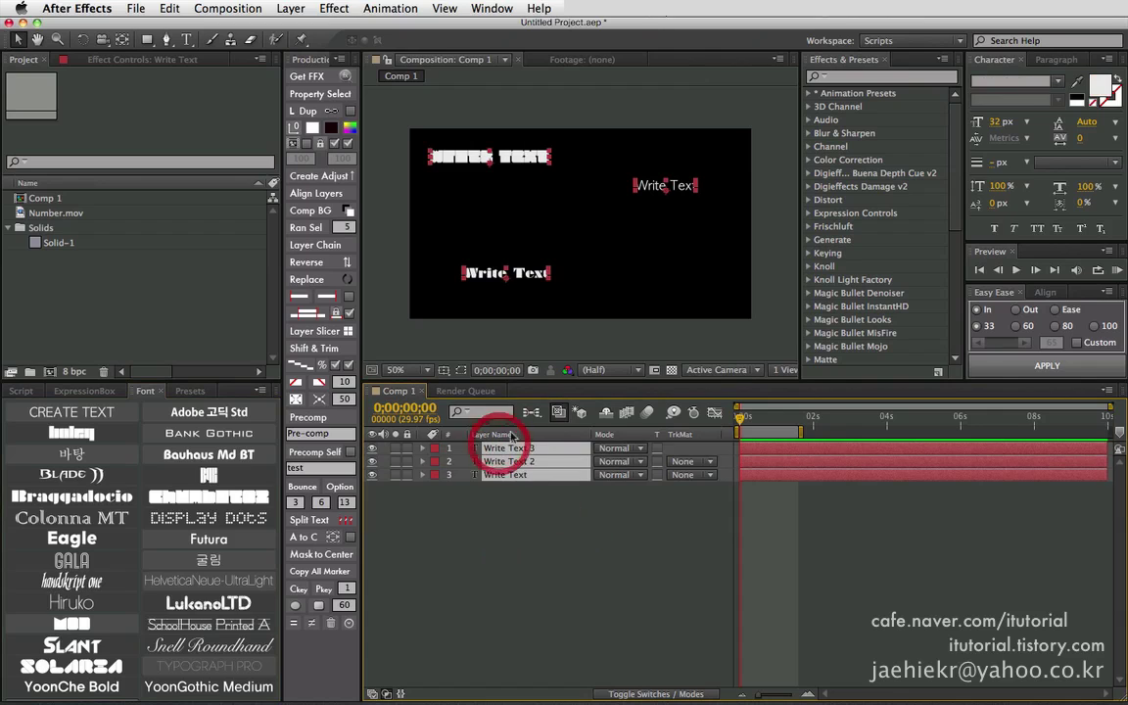
left_click(664, 188)
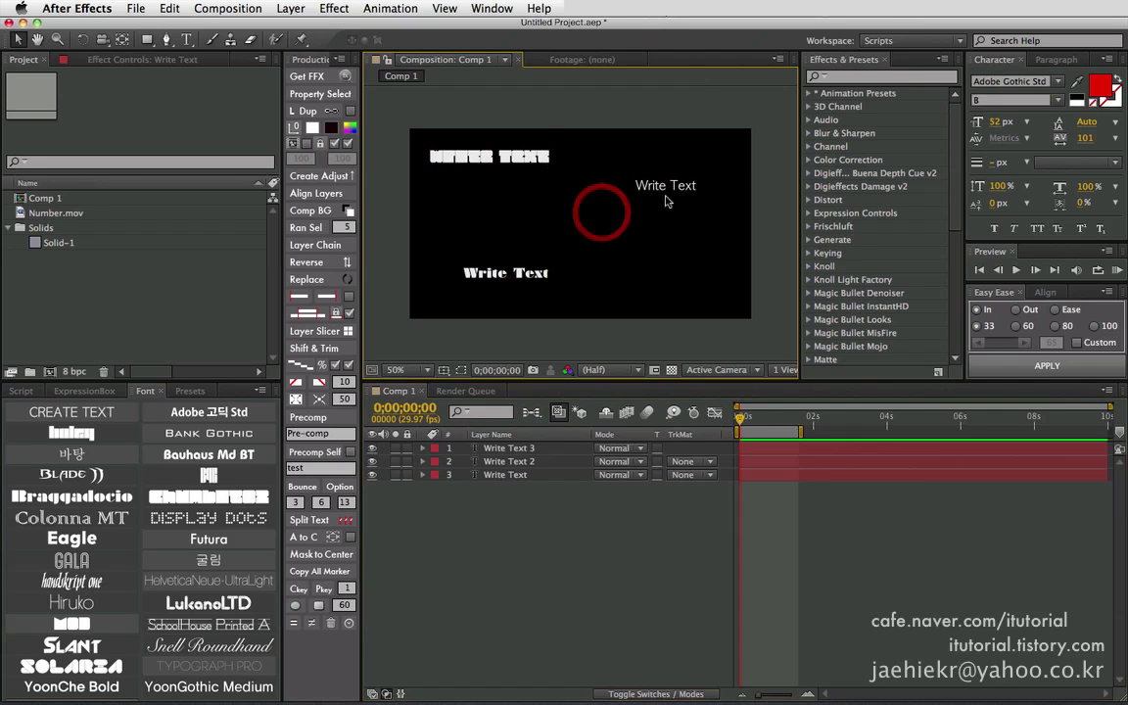
left_click(1054, 60)
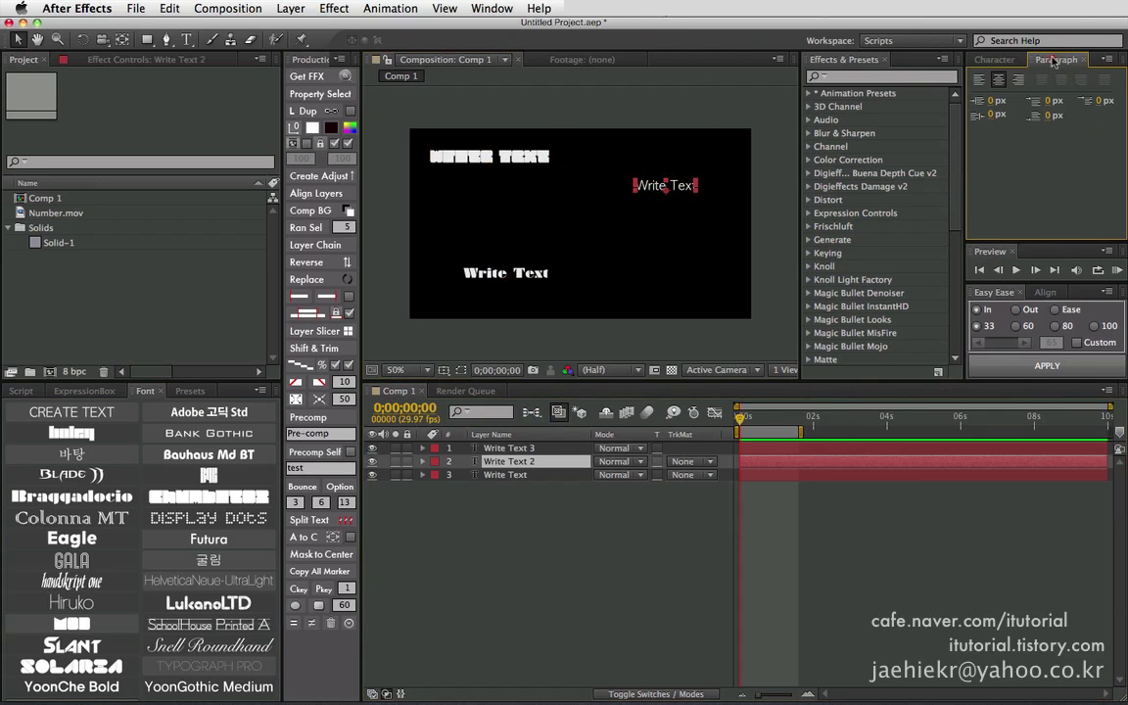
left_click(979, 80)
left_click(526, 273)
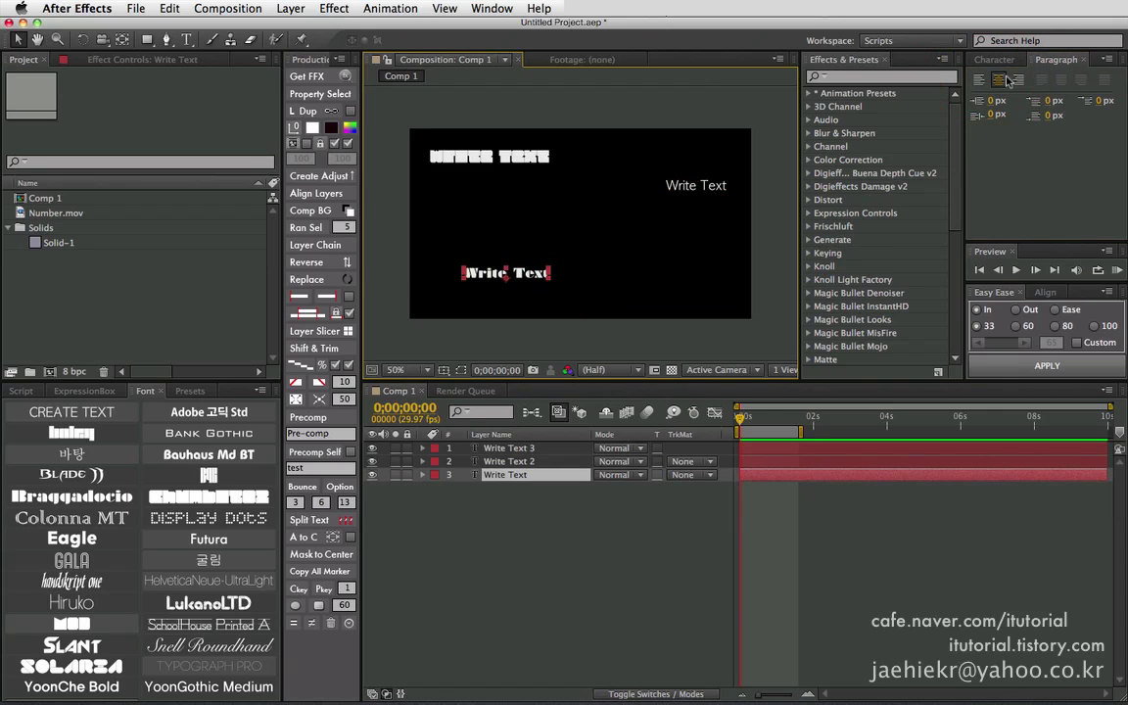
left_click(979, 79)
left_click(993, 58)
left_click(509, 212)
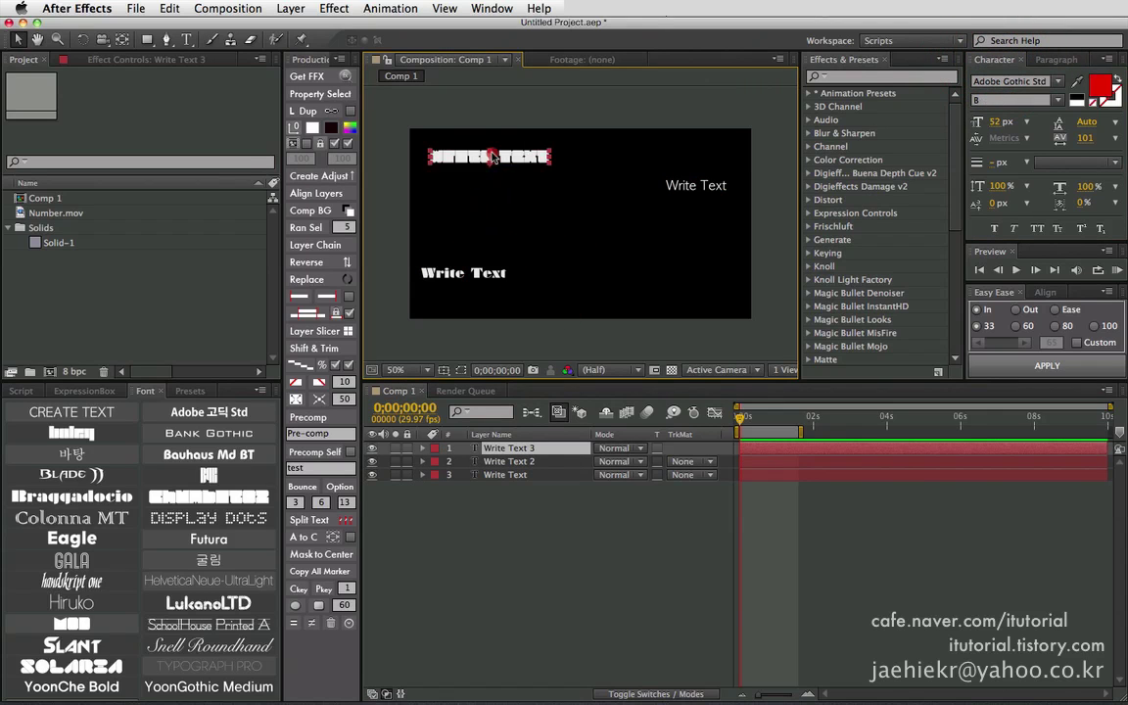
left_click_drag(566, 548, 473, 407)
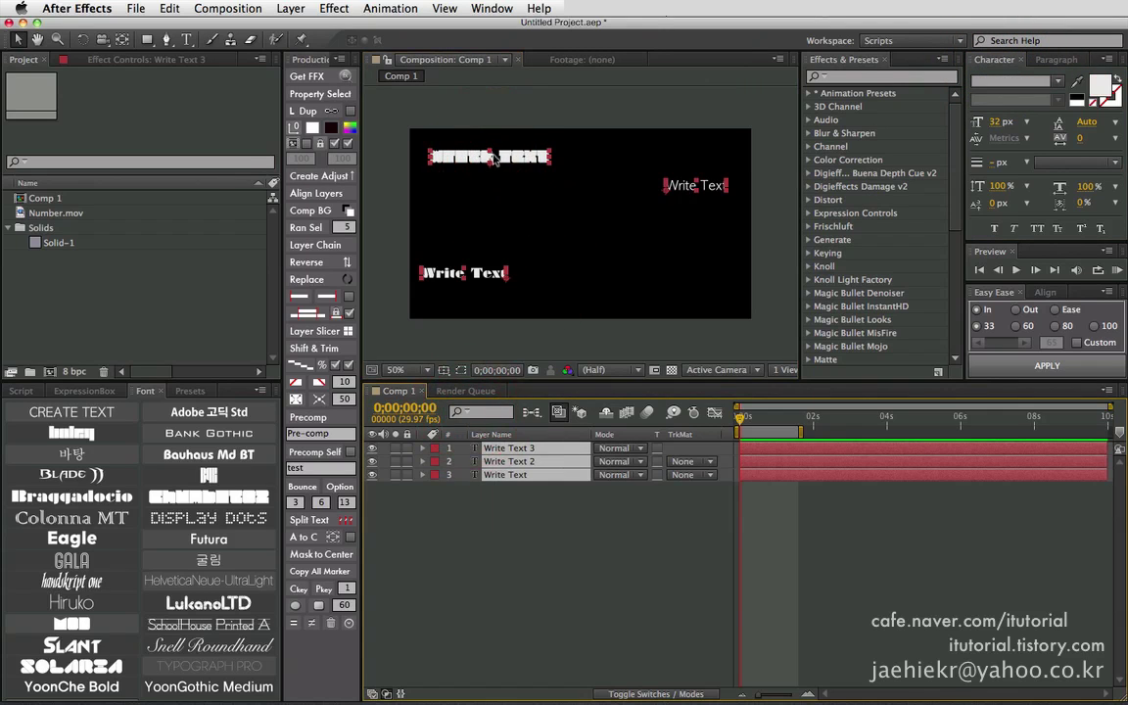
scroll(491, 157, "up", 3)
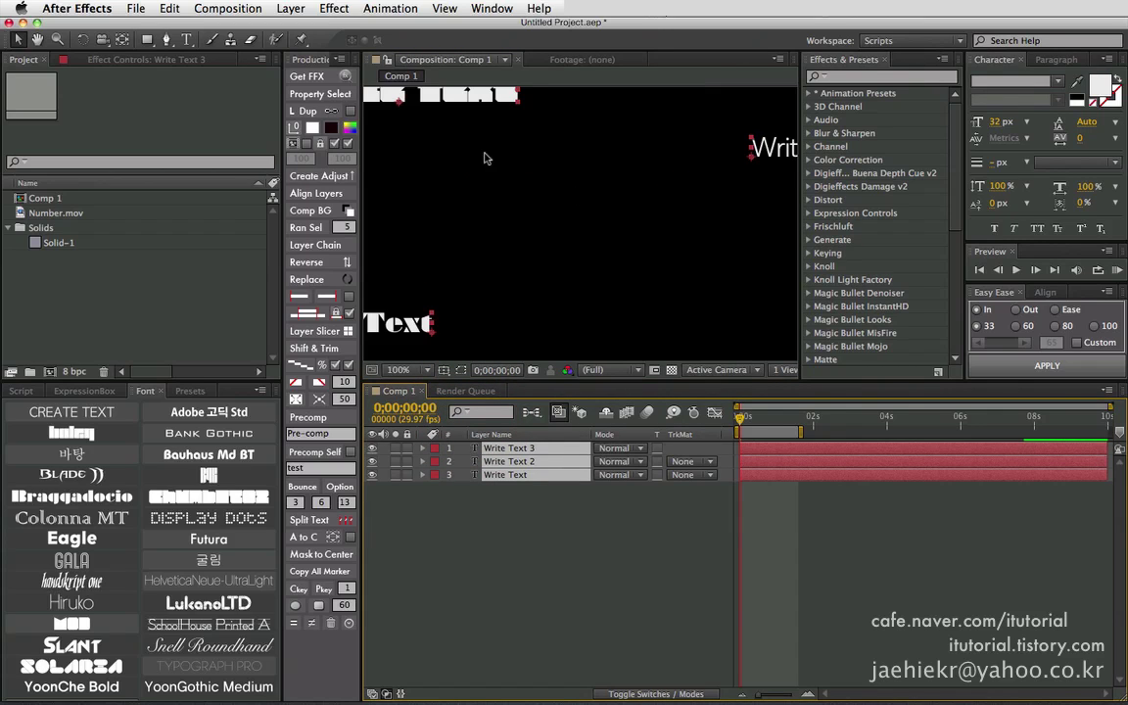
scroll(494, 163, "down", 2)
mouse_move(513, 196)
left_mouse_down()
mouse_move(580, 193)
mouse_move(503, 207)
left_mouse_up()
scroll(546, 257, "left", 5)
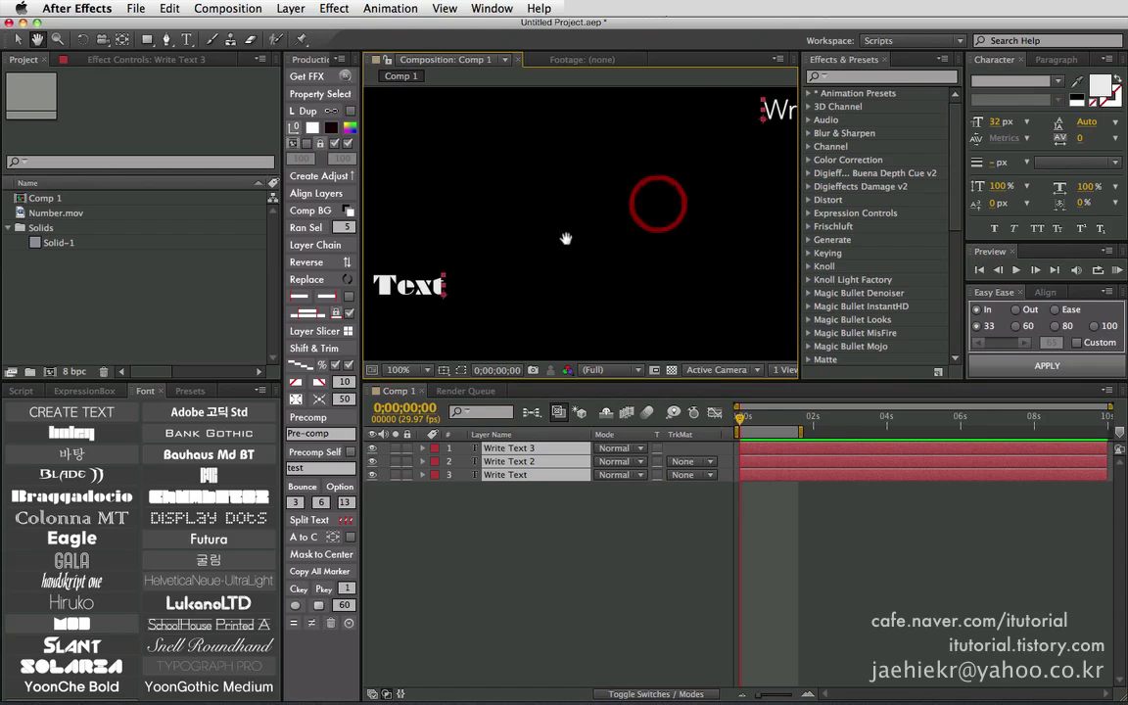
scroll(567, 239, "left", 3)
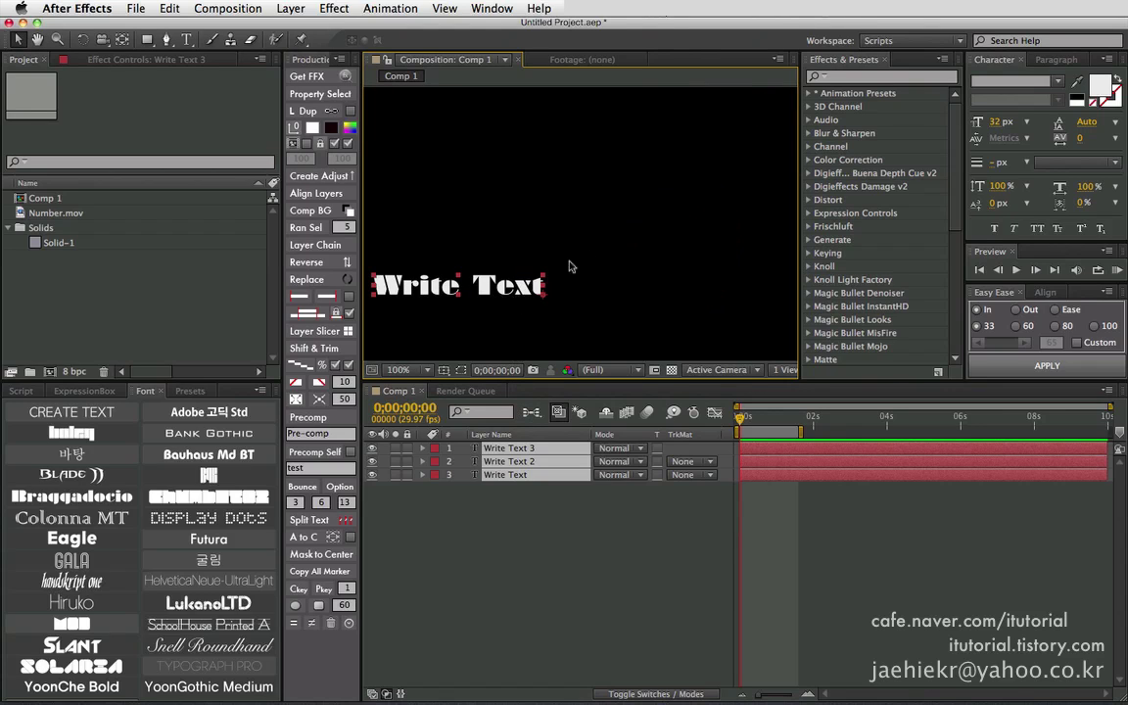
scroll(616, 251, "down", 2)
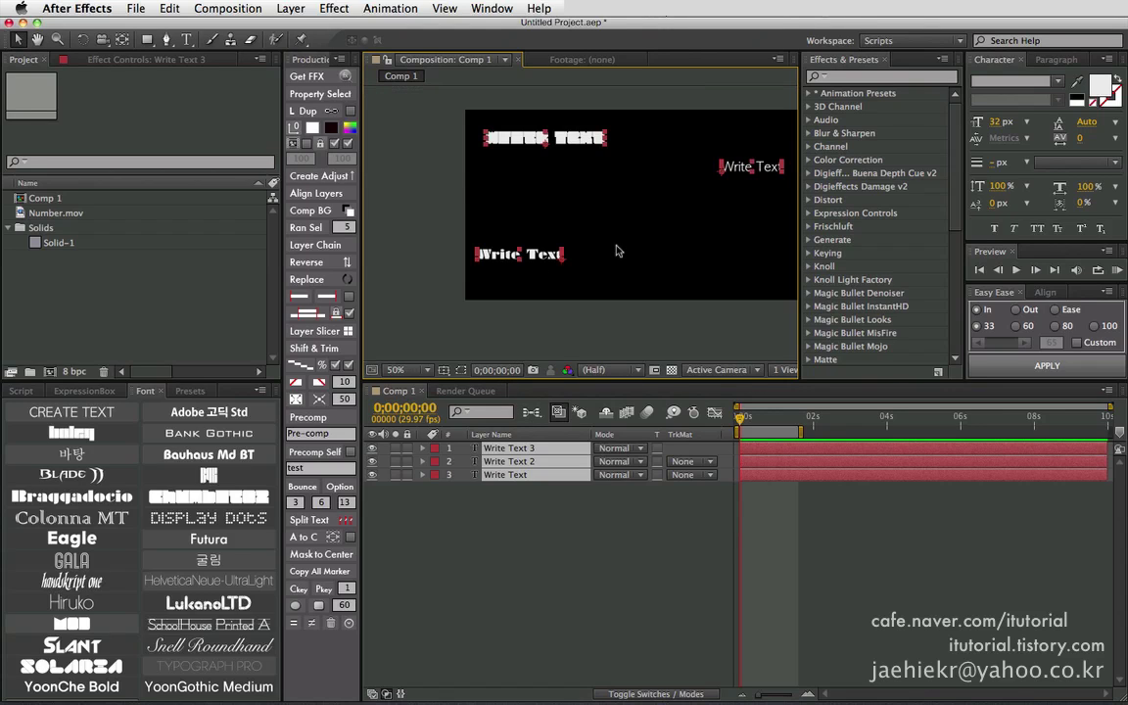
scroll(616, 248, "right", 2)
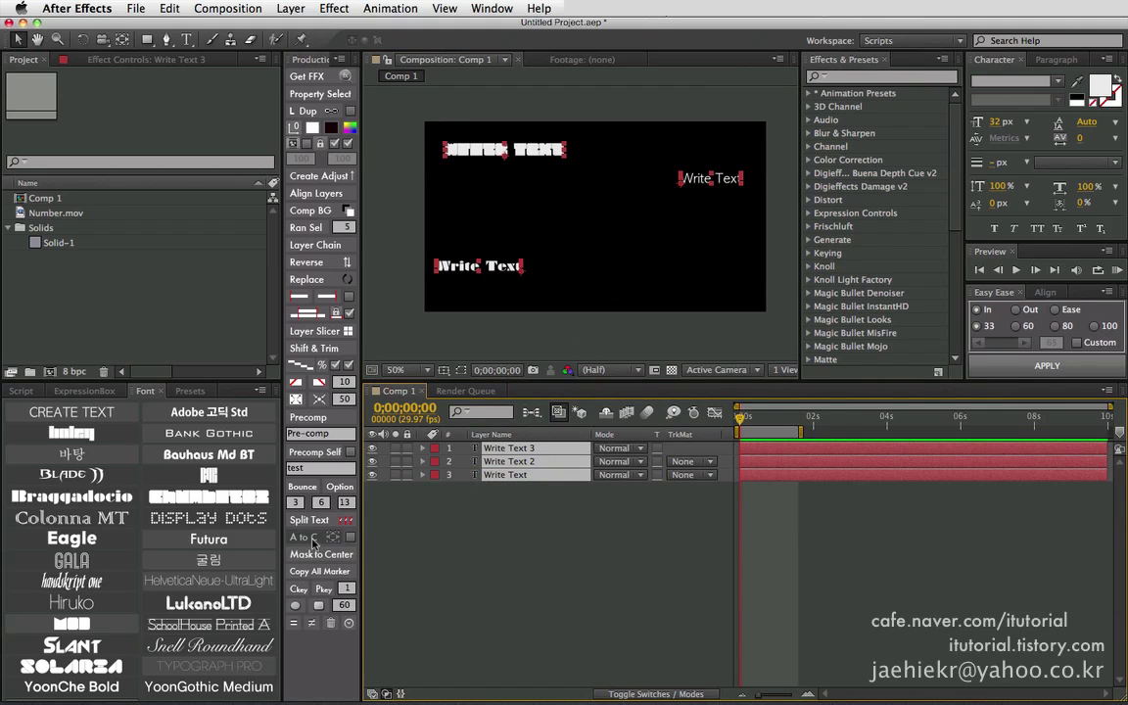
left_click(556, 272)
key("super+a")
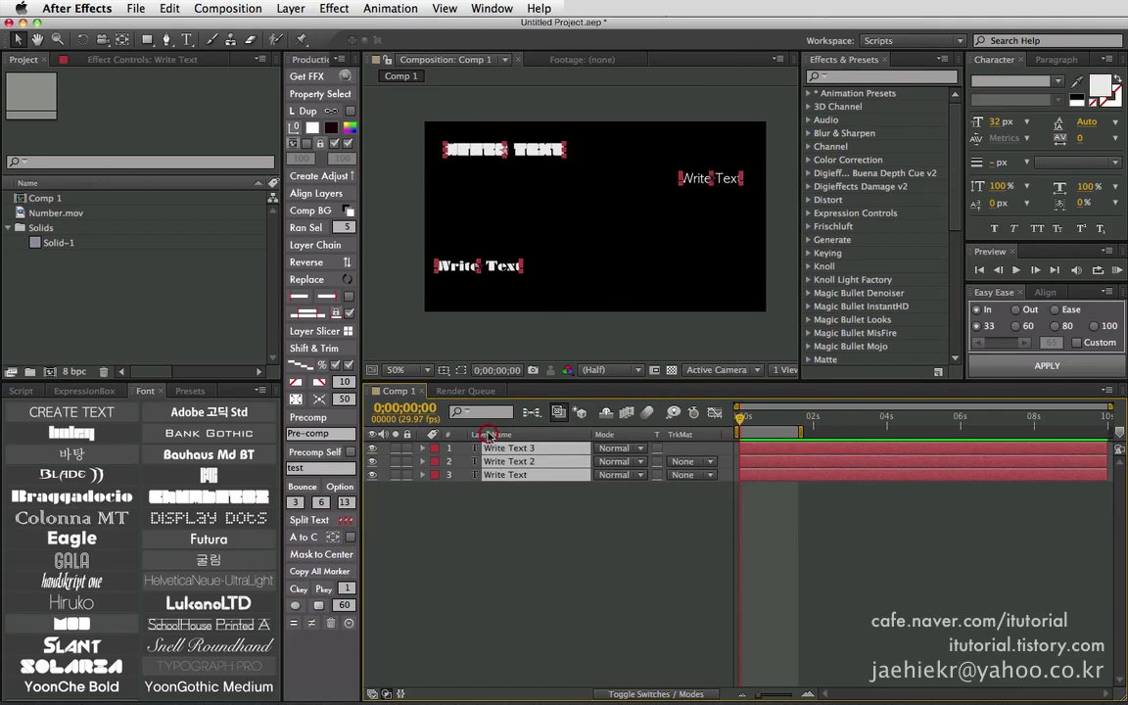
scroll(472, 140, "up", 4)
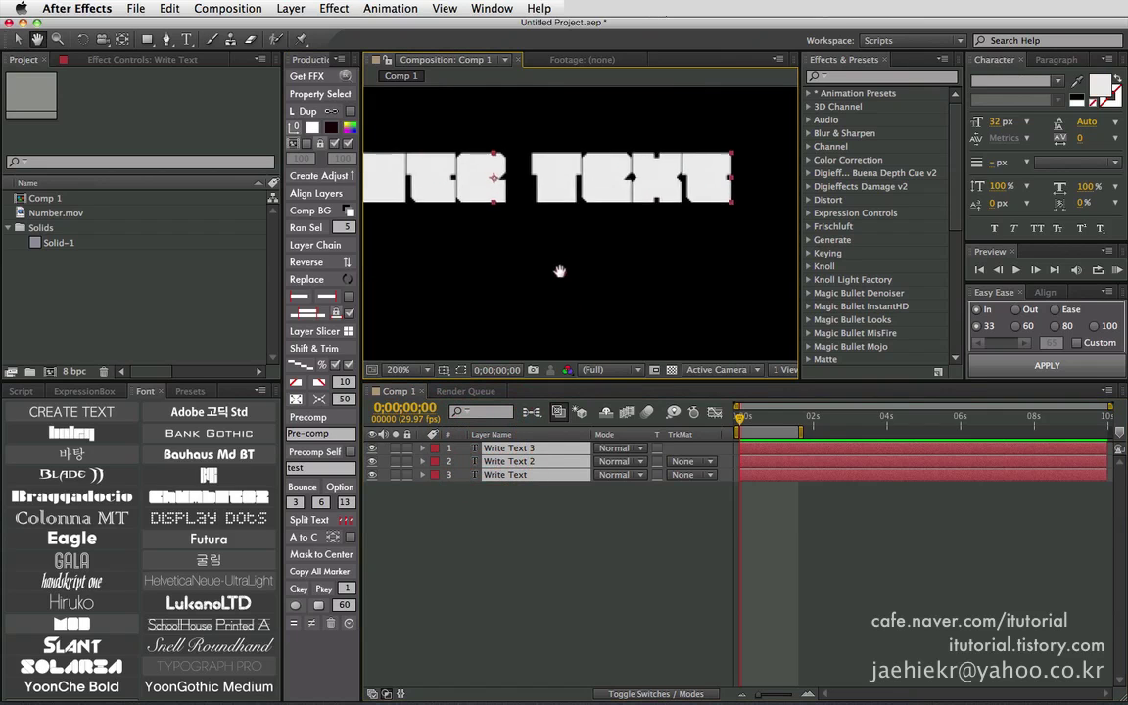
scroll(623, 230, "right", 5)
scroll(623, 230, "left", 5)
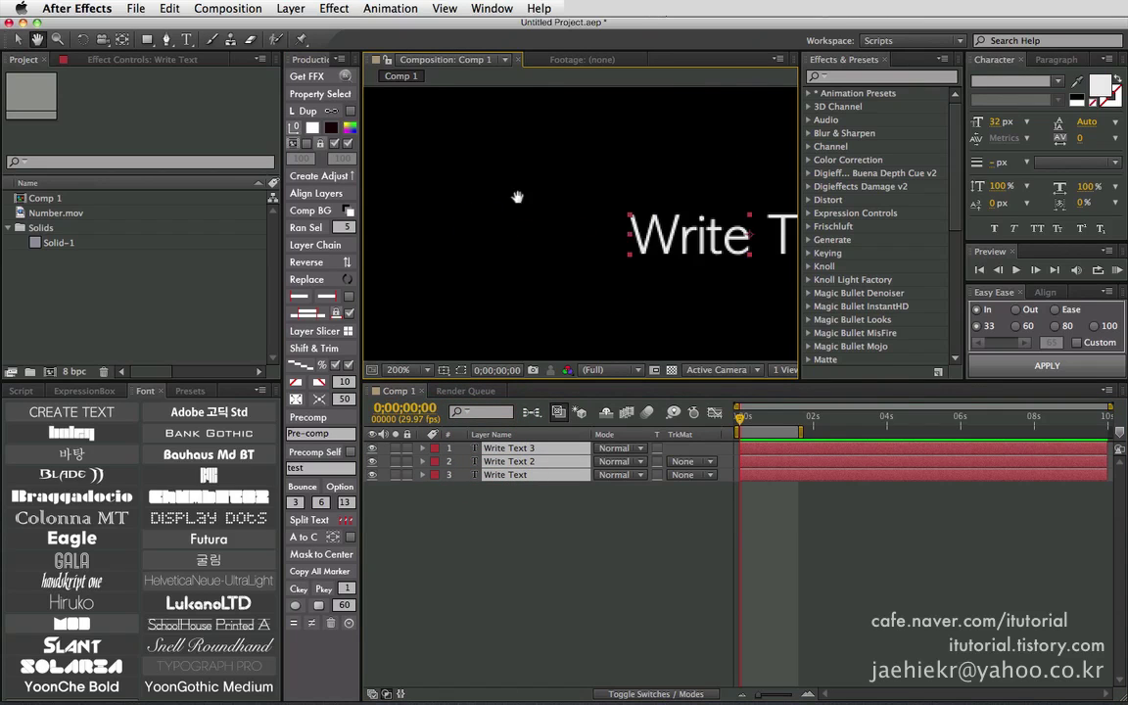
scroll(635, 225, "right", 1)
scroll(635, 226, "down", 3)
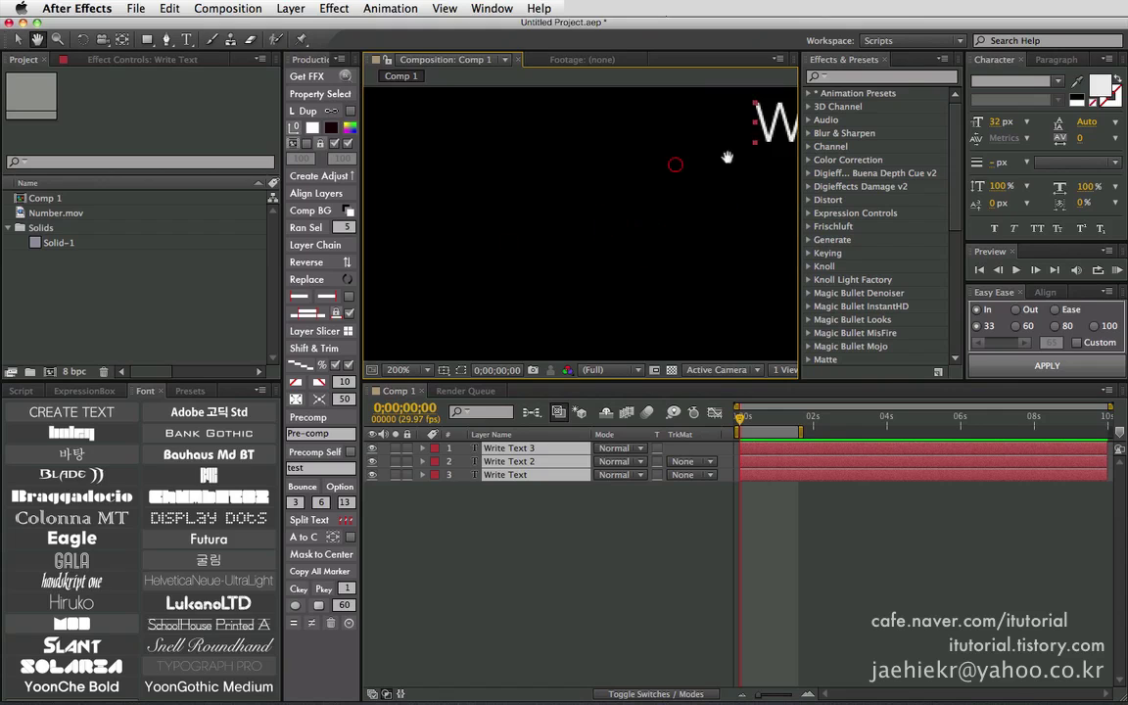
scroll(636, 237, "down", 2)
scroll(637, 237, "left", 2)
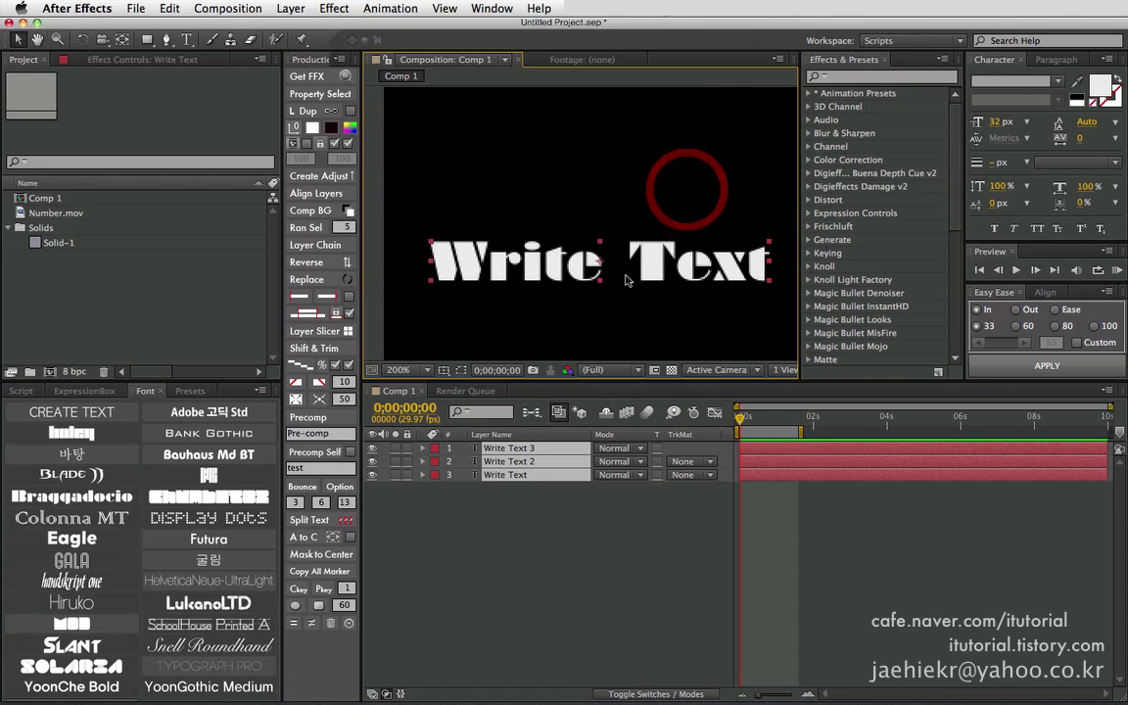
scroll(639, 250, "down", 1)
scroll(639, 250, "down", 1)
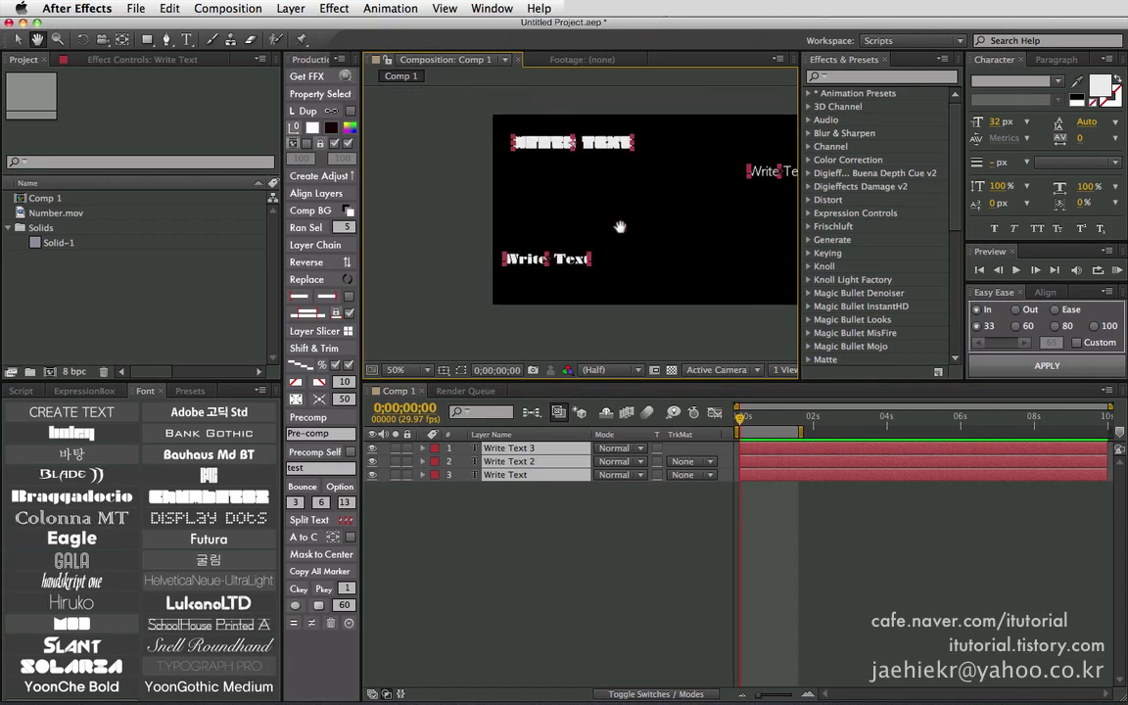
scroll(638, 250, "down", 2)
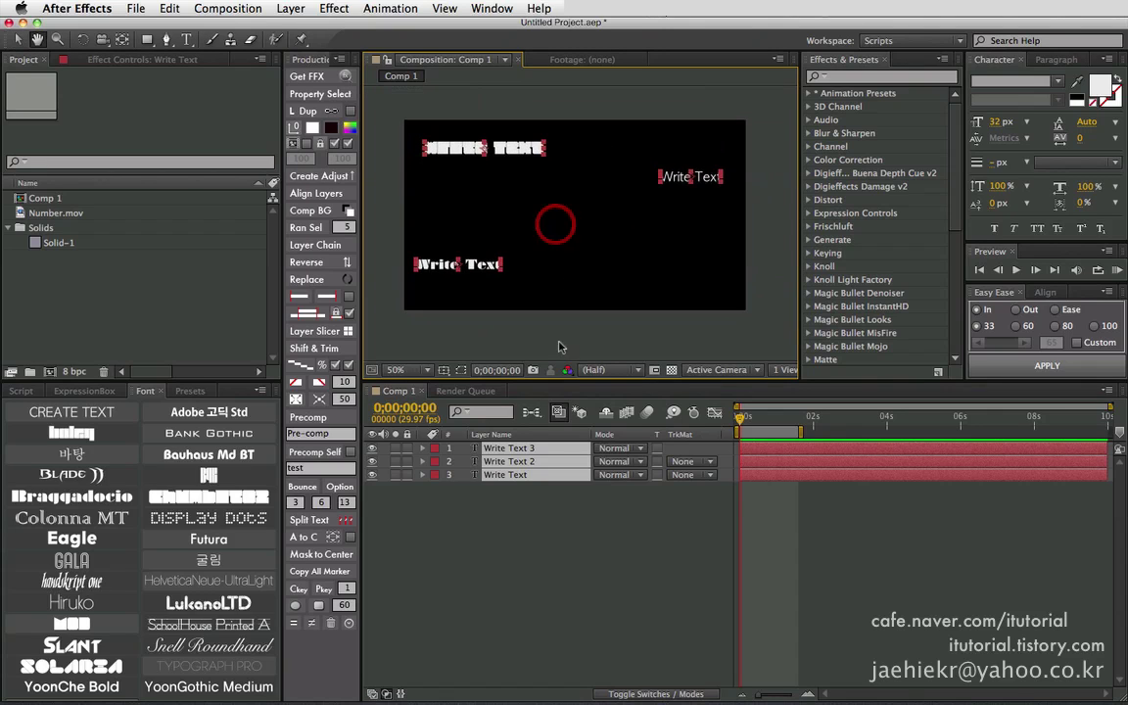
left_click(533, 496)
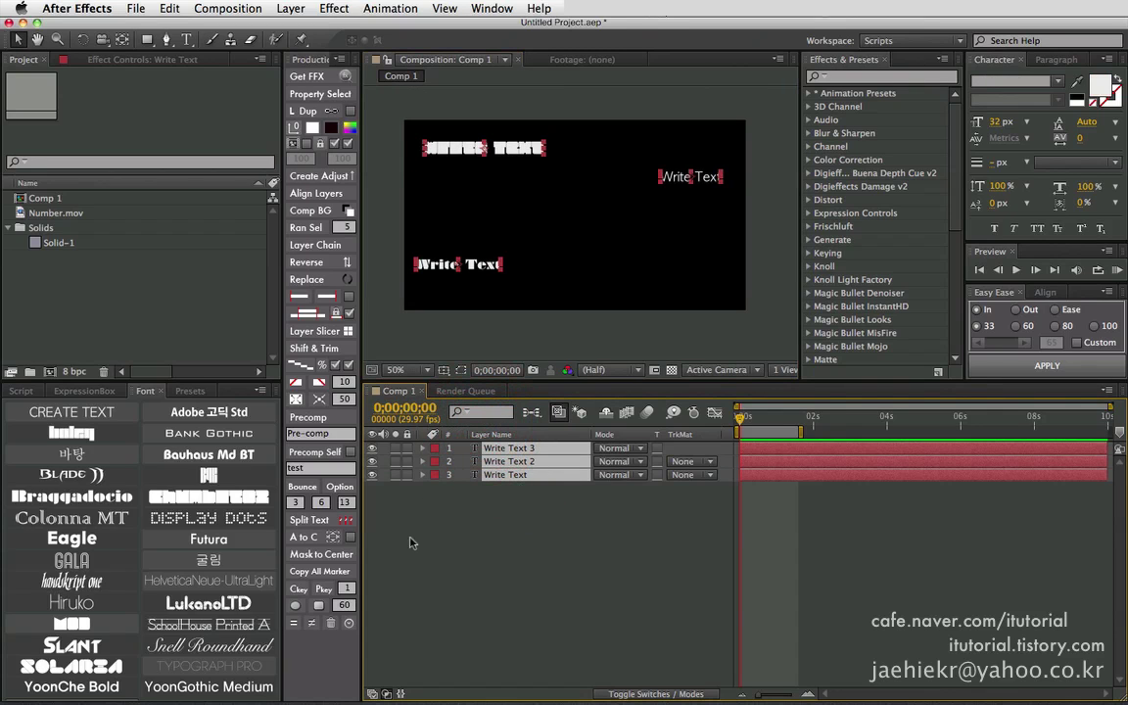
left_click(350, 536)
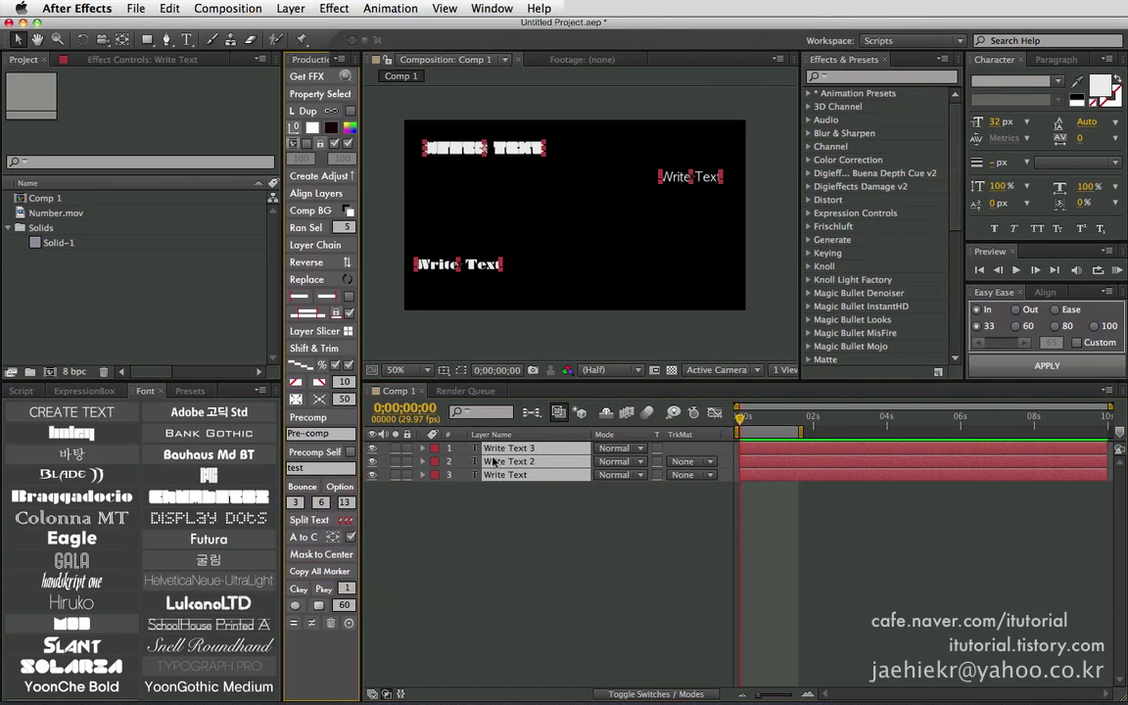
left_click(306, 536)
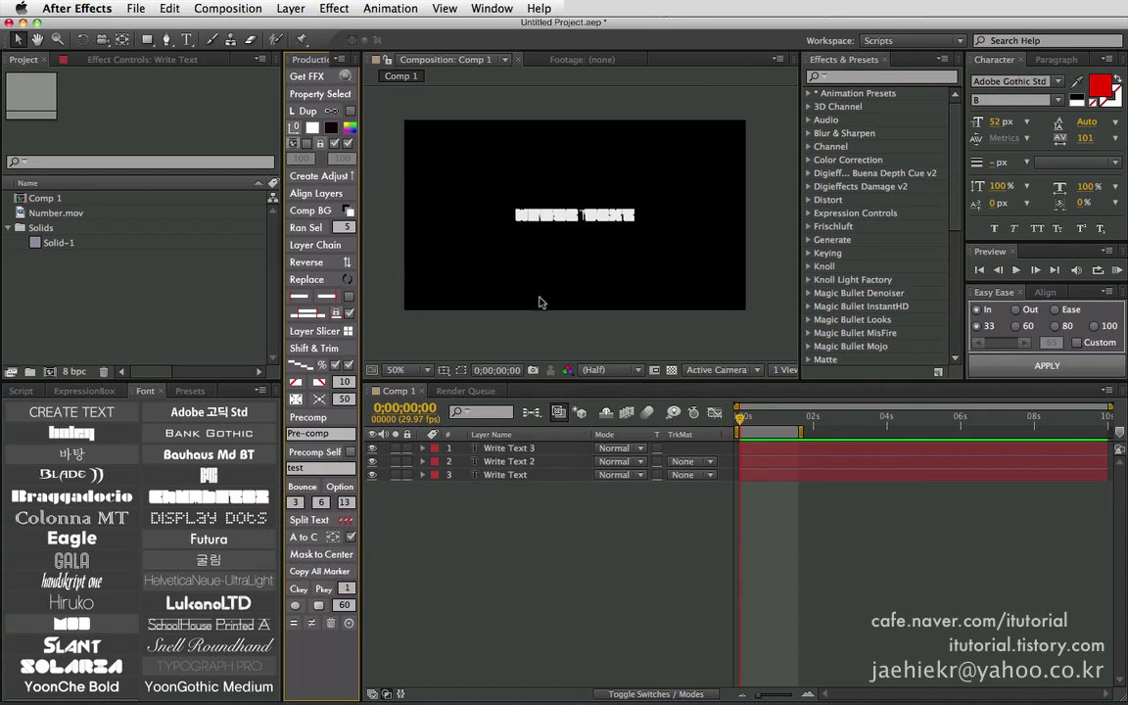
left_click(509, 447)
left_click(504, 474, "shift")
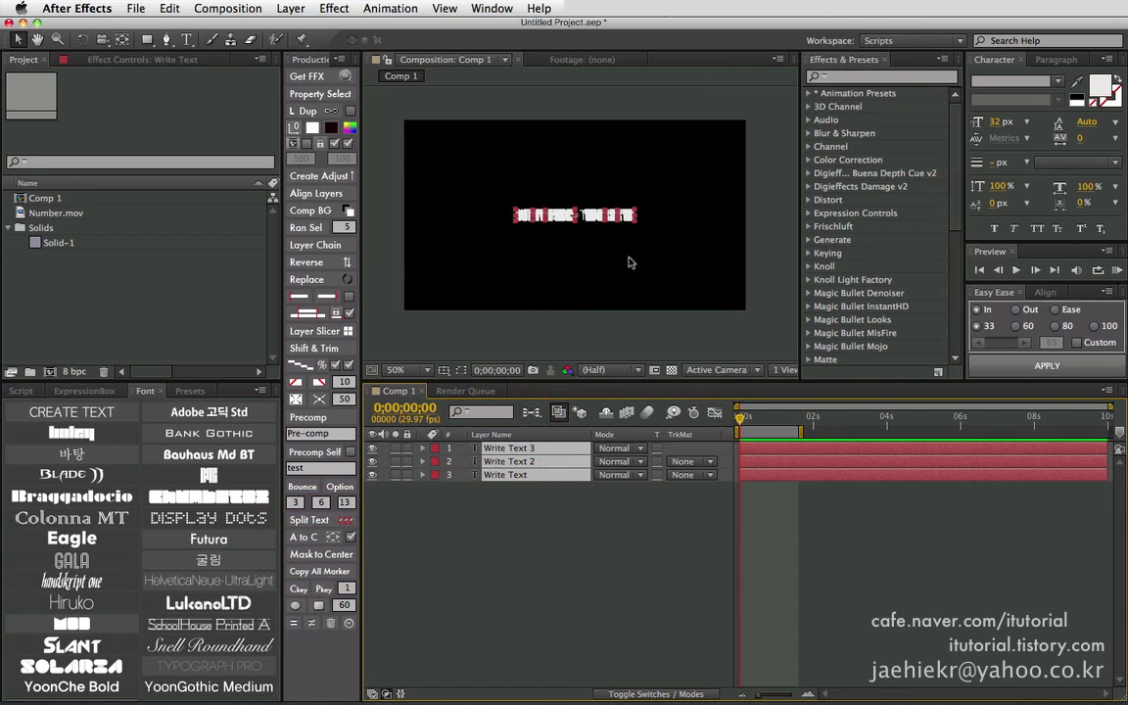
left_click(525, 520)
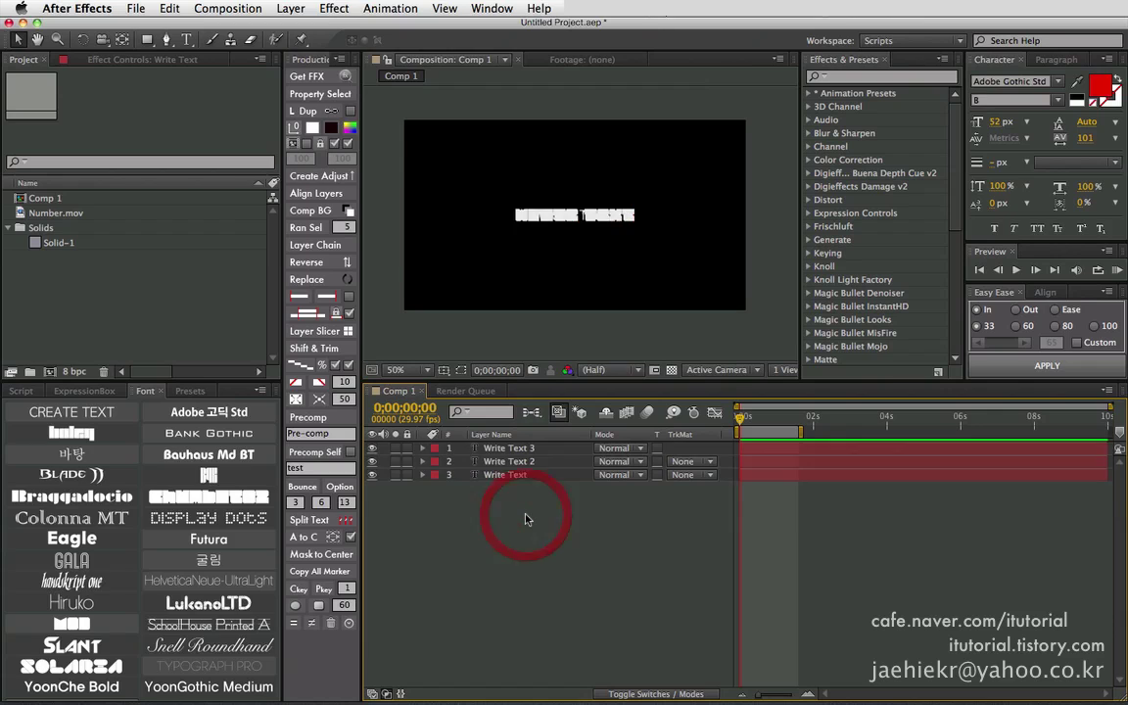
key("super+z")
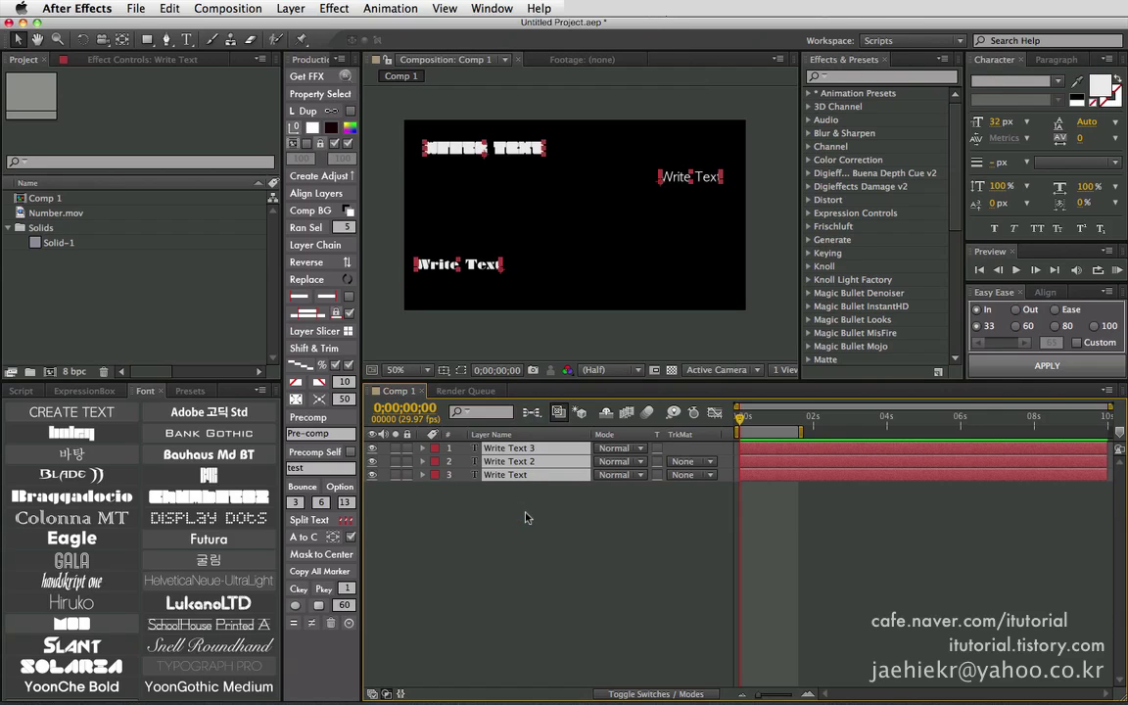
left_click(528, 512)
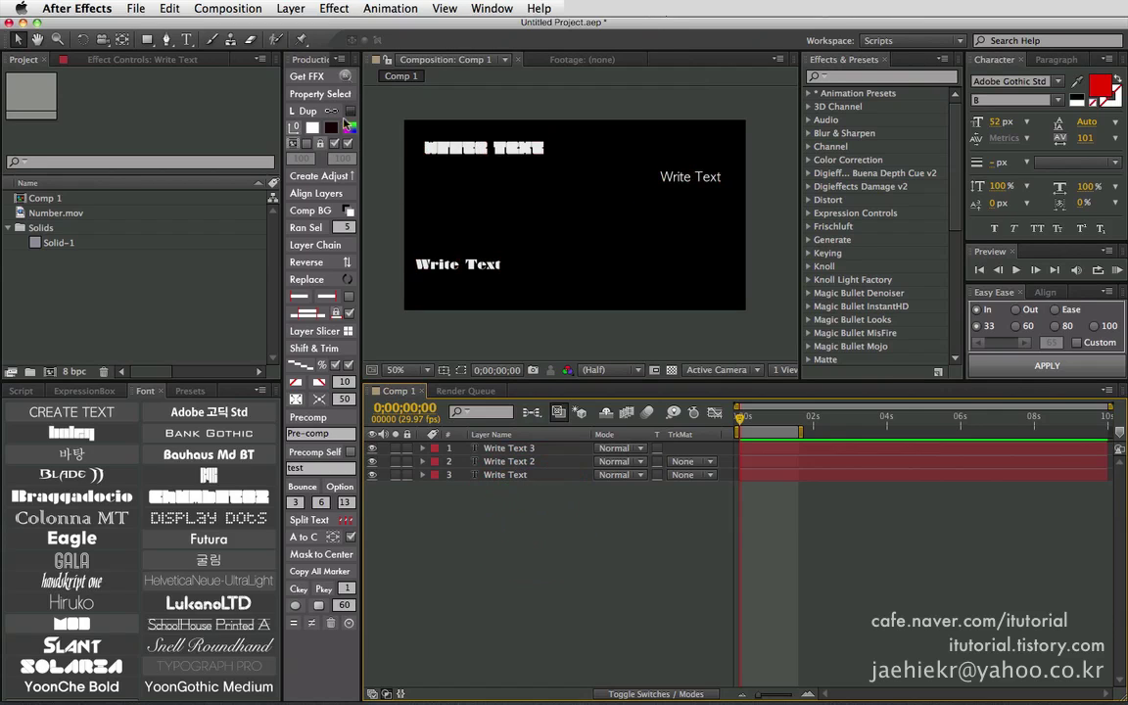
Add two solids, placing the blue one at lower right and the tan one left of centre
left_click(350, 129)
left_click(349, 128)
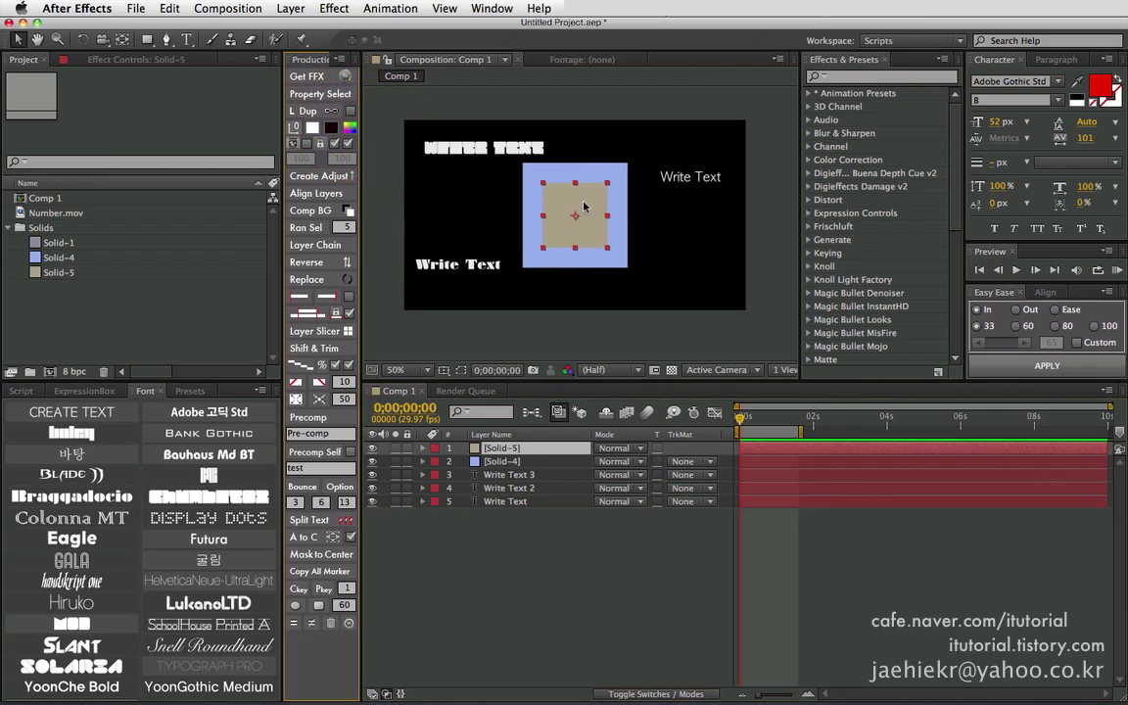
left_click_drag(579, 213, 698, 263)
left_click_drag(428, 164, 489, 199)
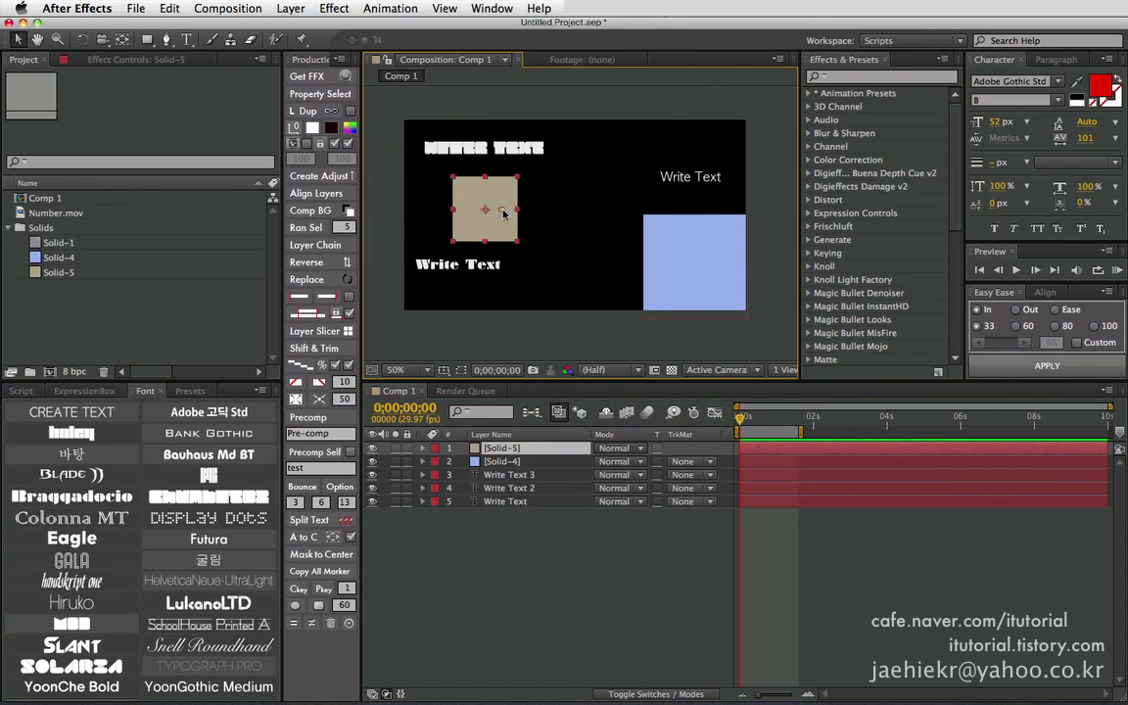
left_click_drag(691, 273, 669, 274)
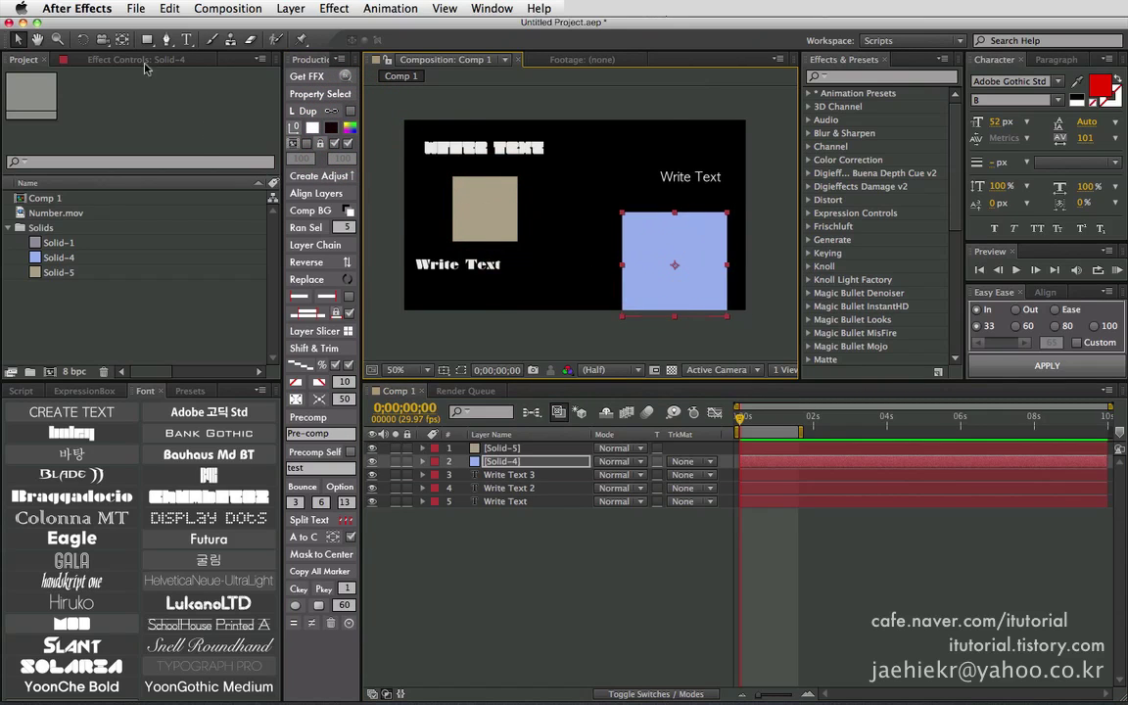
Move the tan solid's anchor point up and right with the Pan Behind tool
left_click(122, 39)
left_click_drag(485, 209, 612, 147)
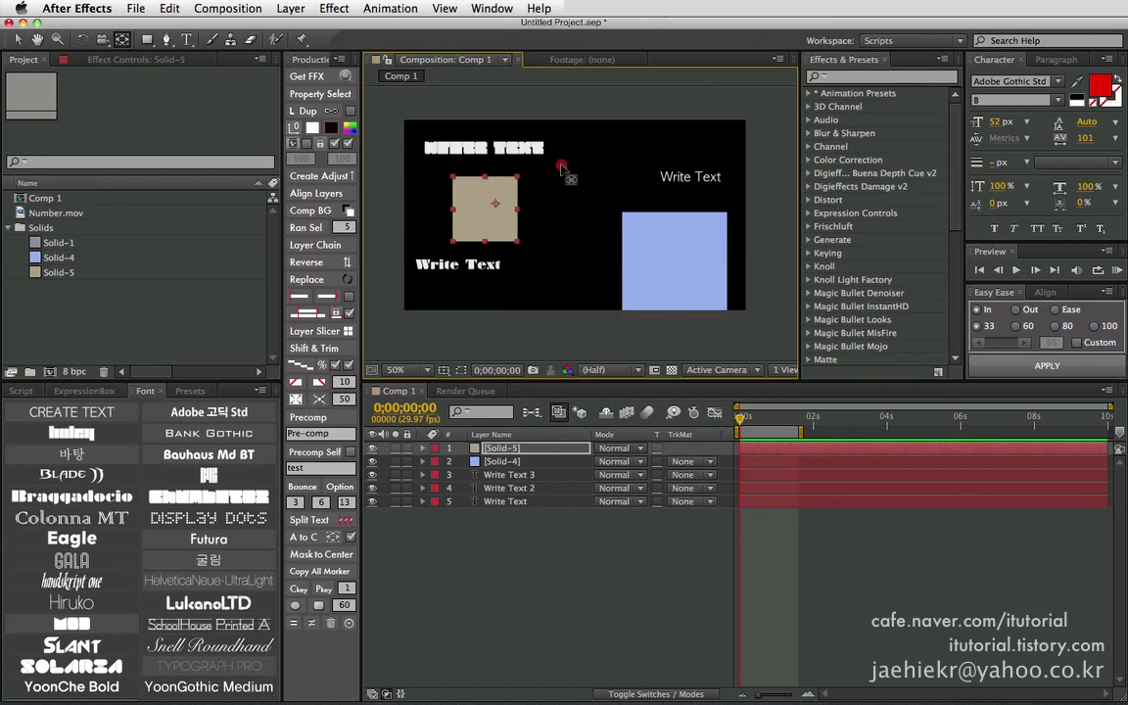
left_click(666, 256)
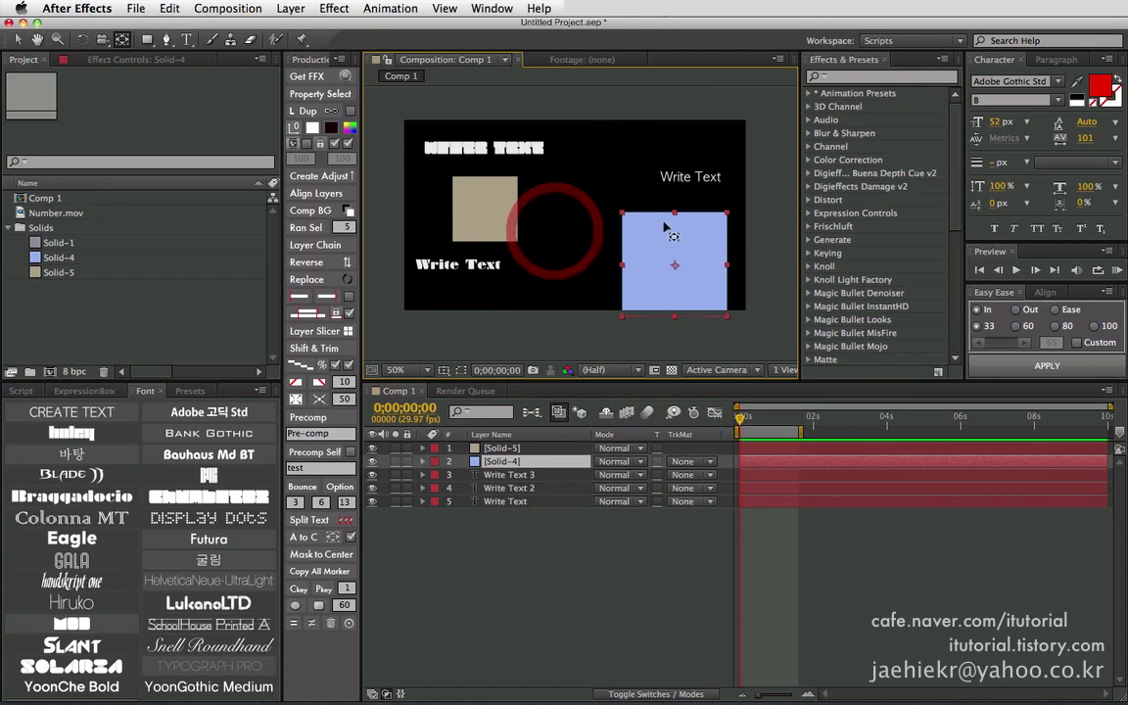
Select all five layers and turn off the A to C option
left_click(675, 179)
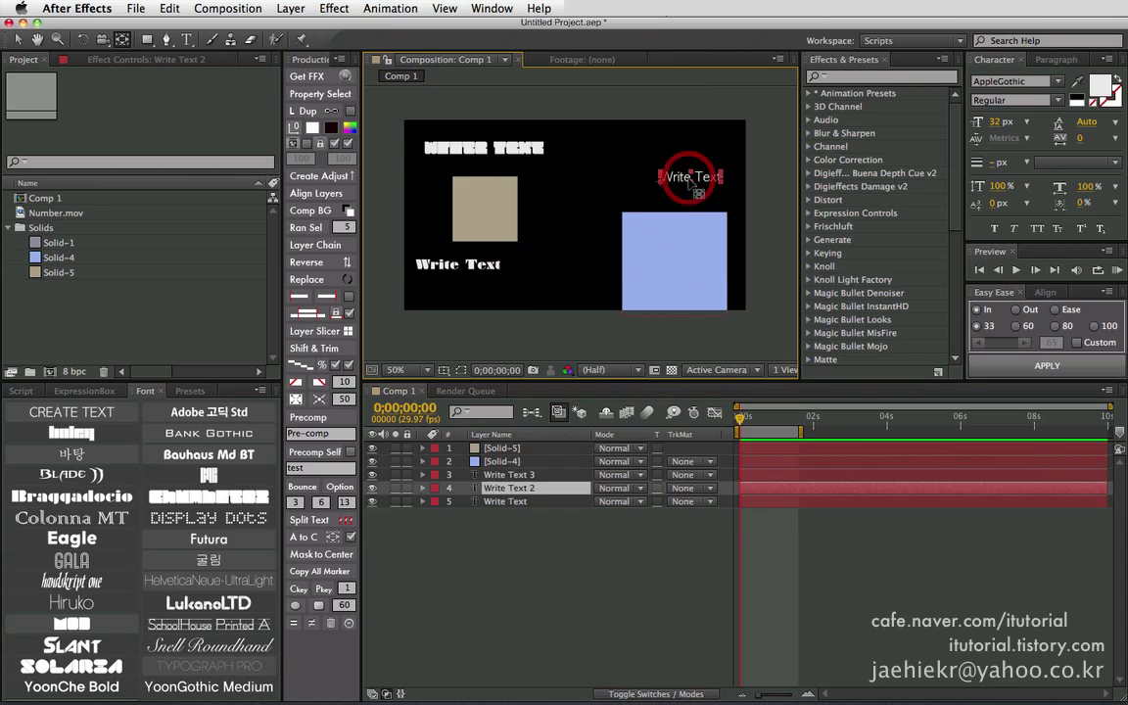
left_click(485, 149)
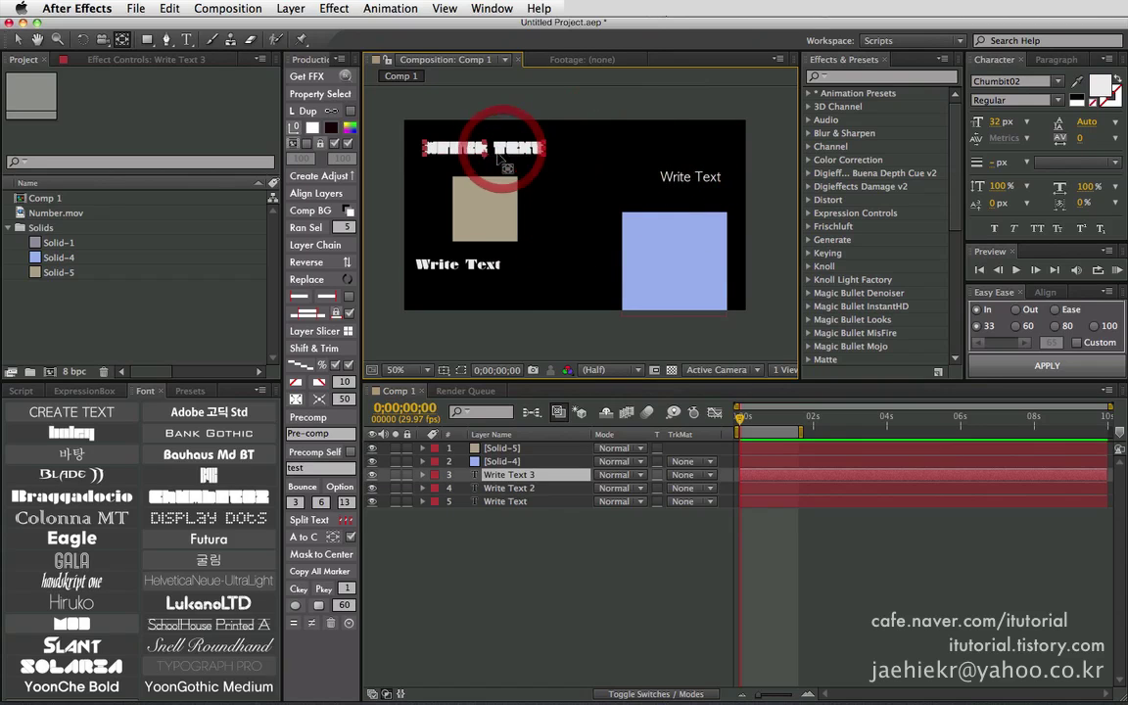
left_click(460, 266)
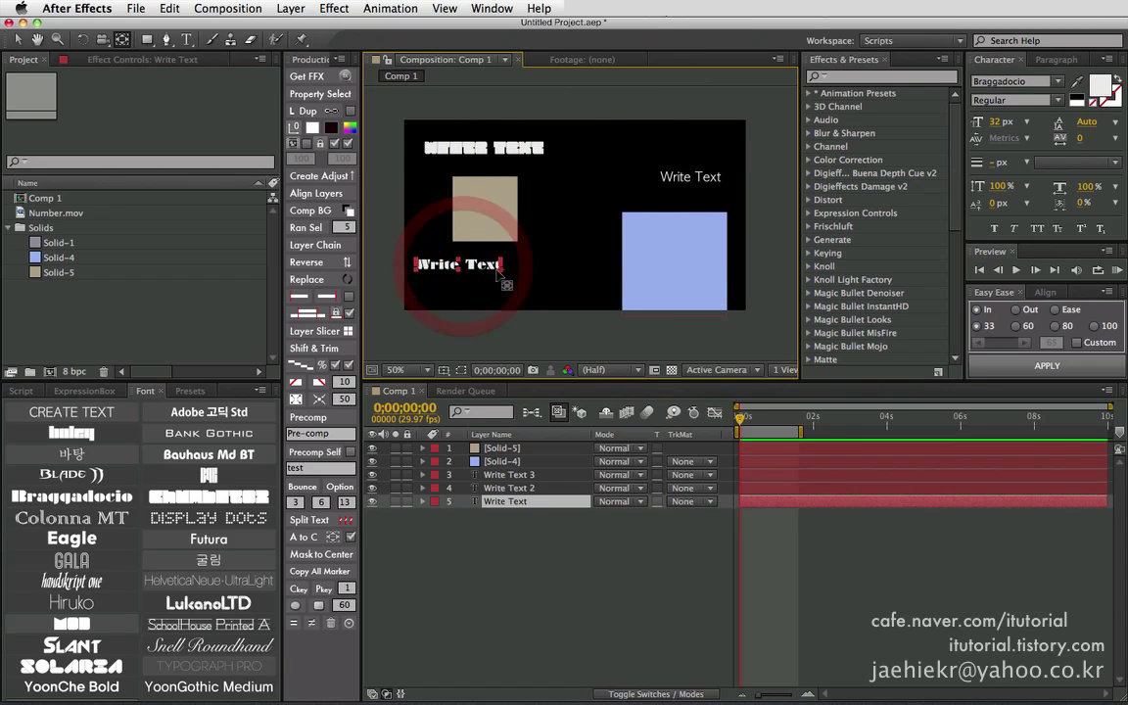
left_click(411, 201)
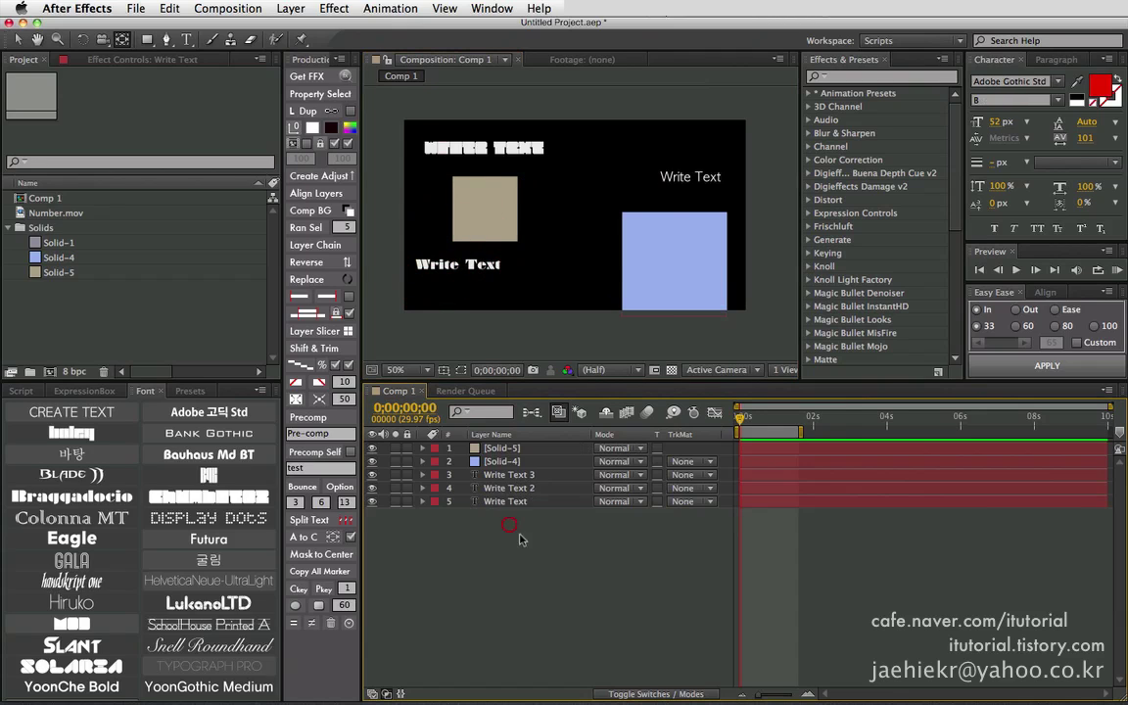
left_click_drag(516, 534, 467, 428)
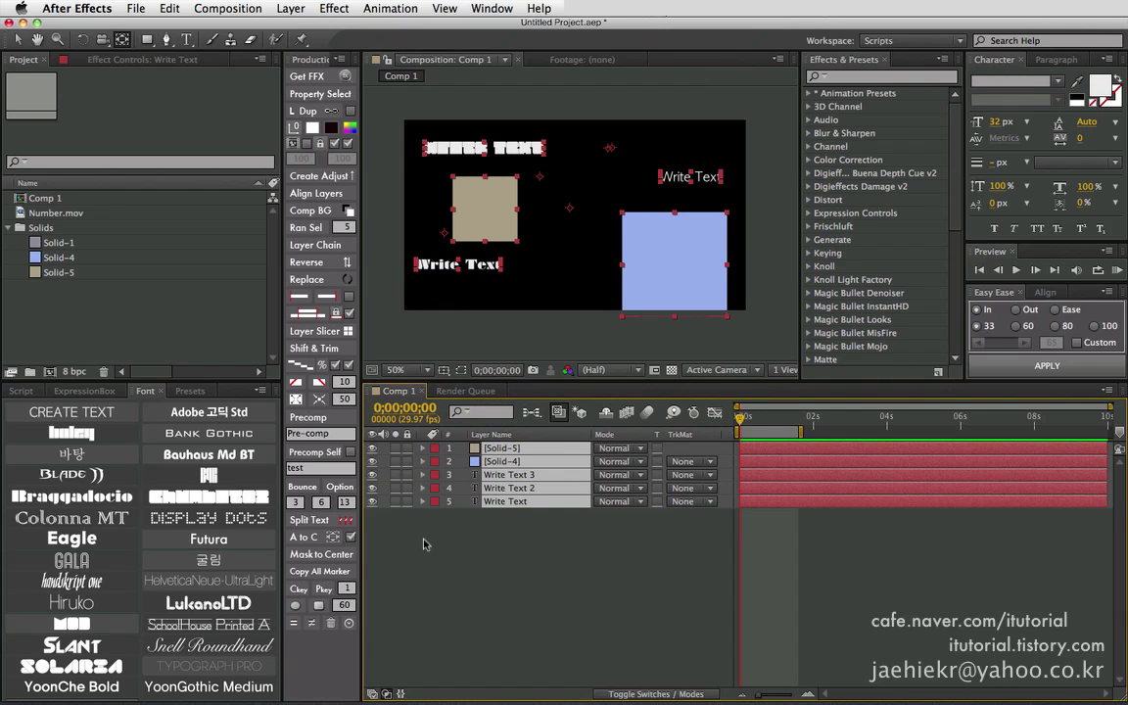
left_click(351, 538)
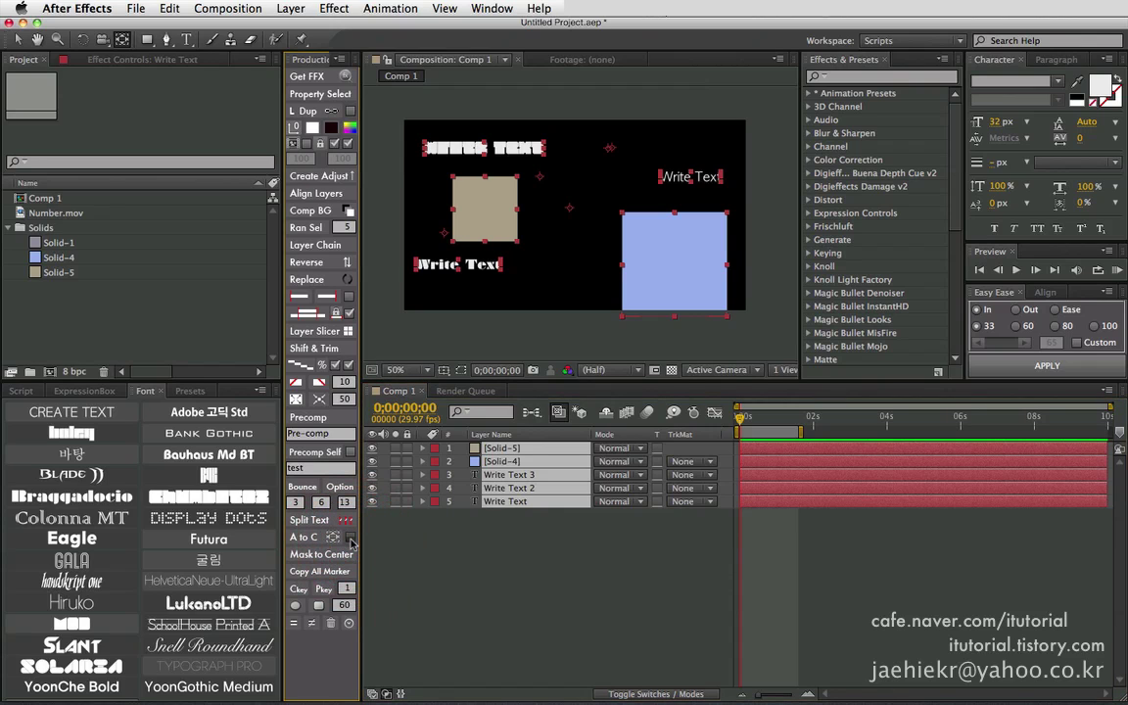
Select all five layers, turn A to C back on and centre them in the comp
left_click(578, 531)
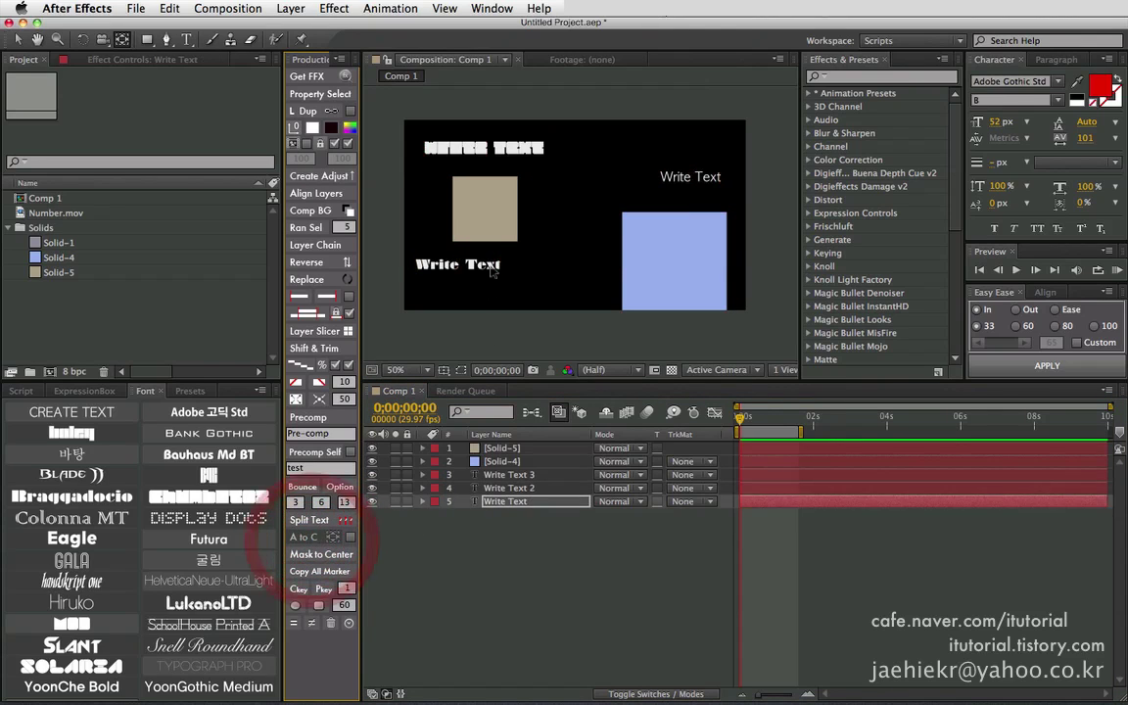
key("ctrl+a")
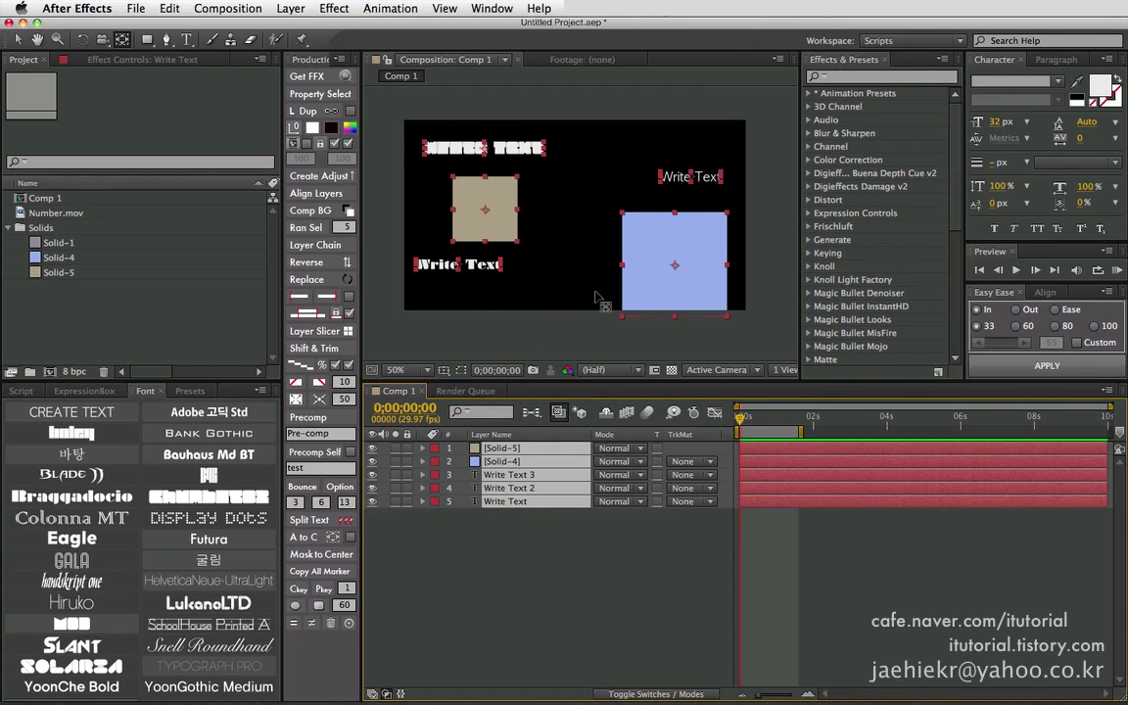
left_click(490, 622)
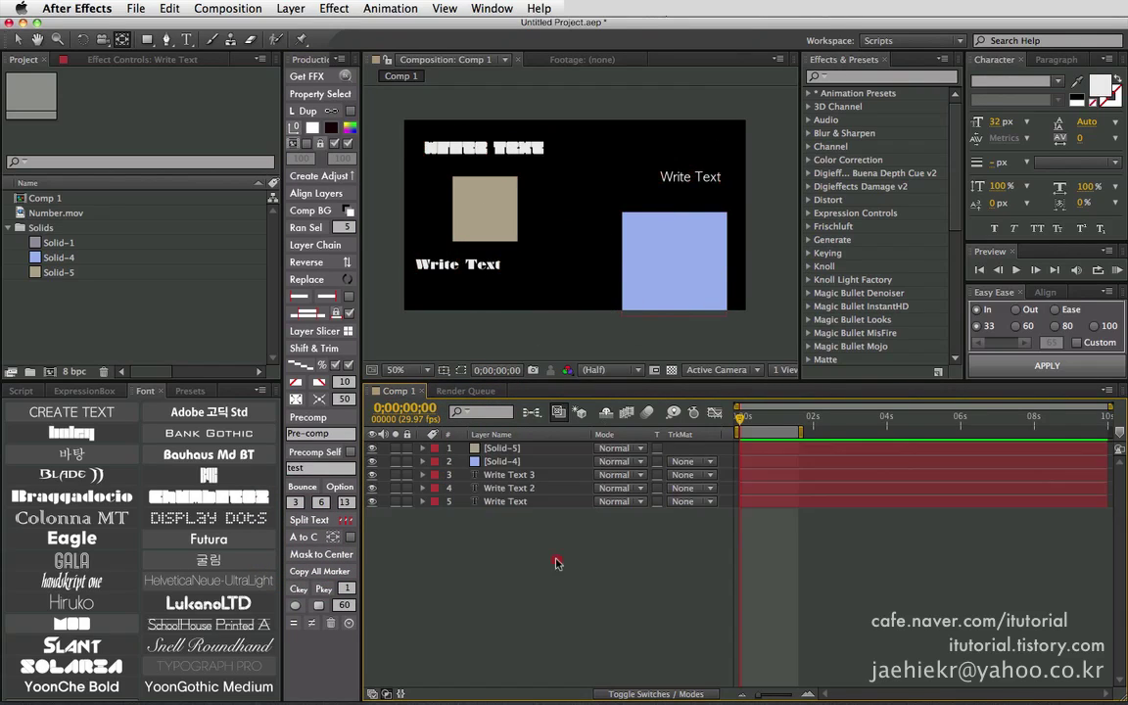
left_click(472, 424)
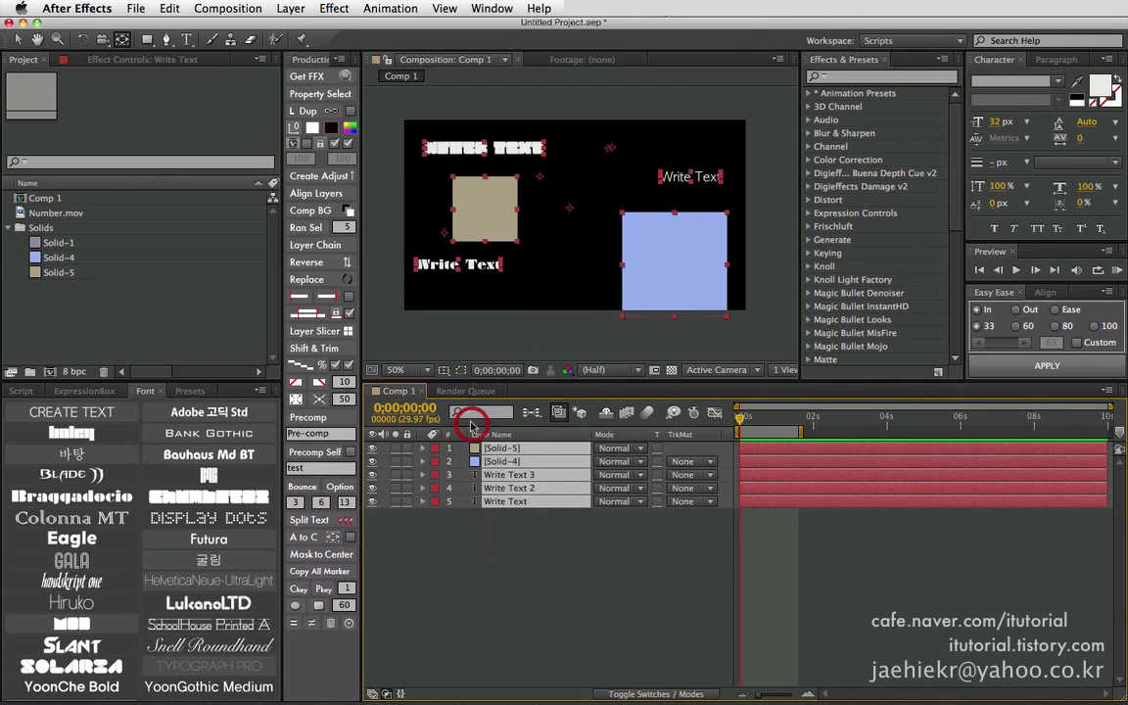
left_click(351, 538)
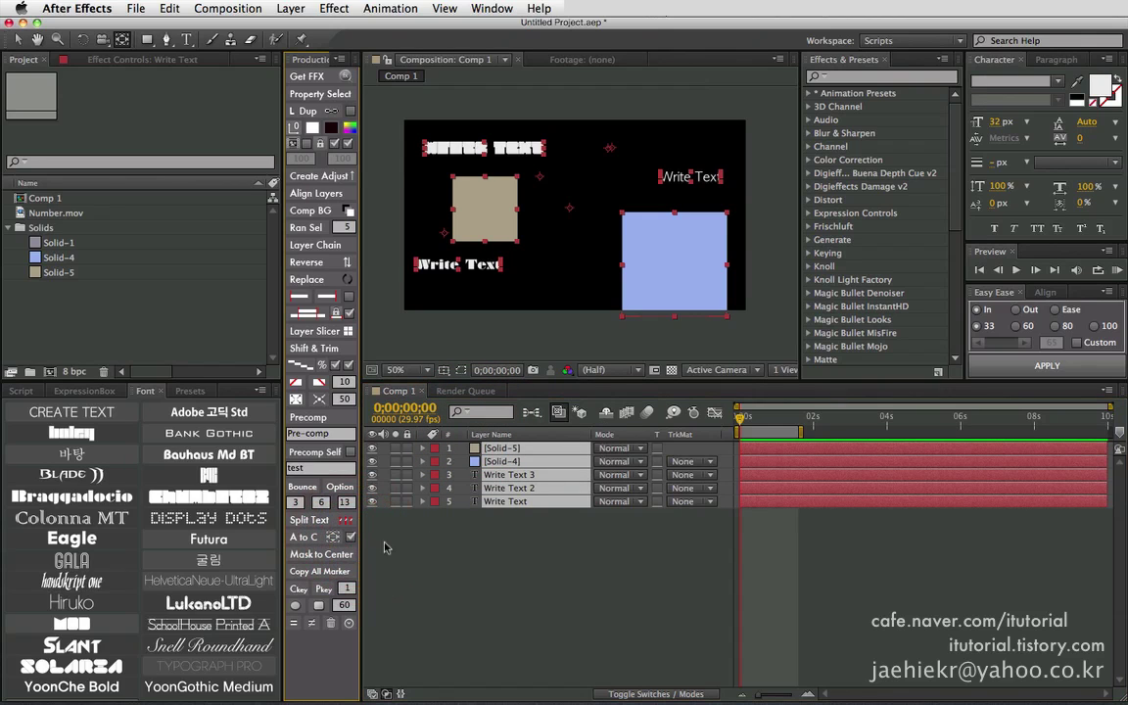
left_click(294, 519)
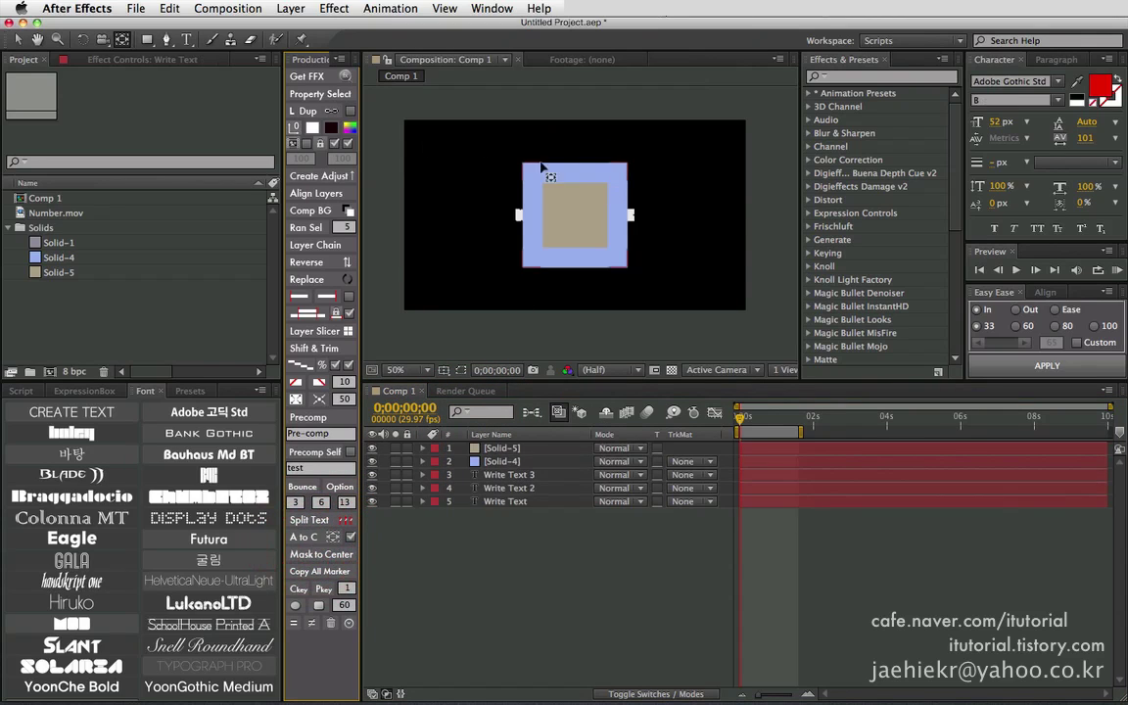
Select all five layers and remove them from Comp 1
left_click_drag(550, 607, 428, 382)
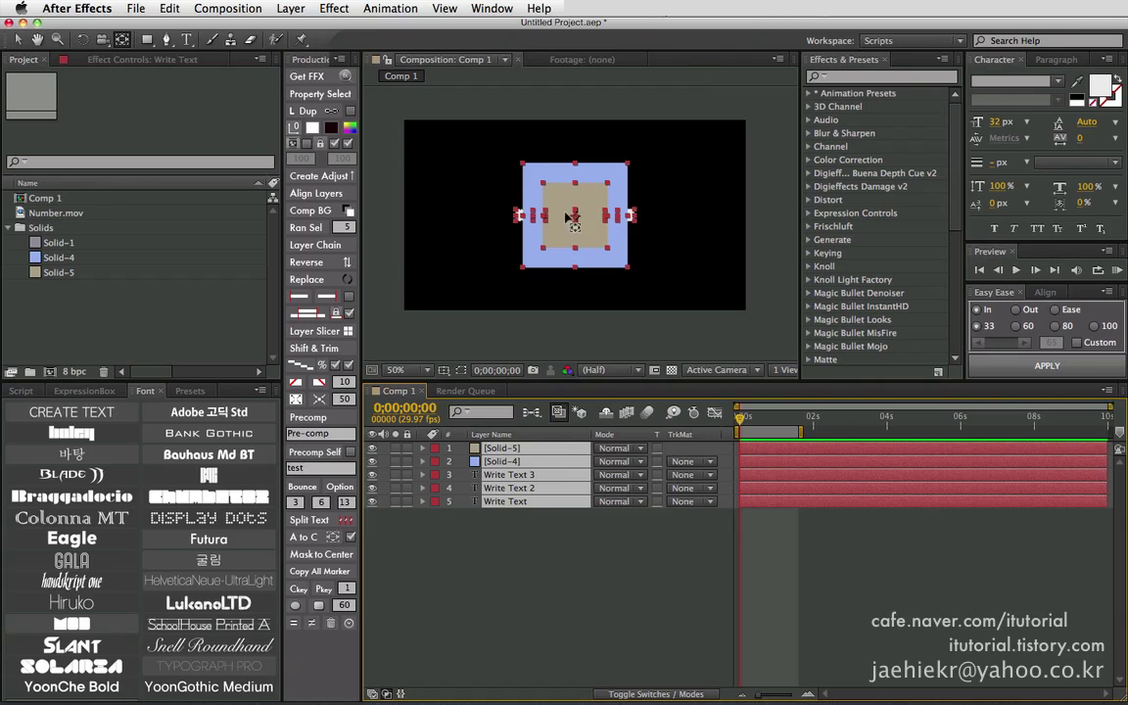
left_click(482, 578)
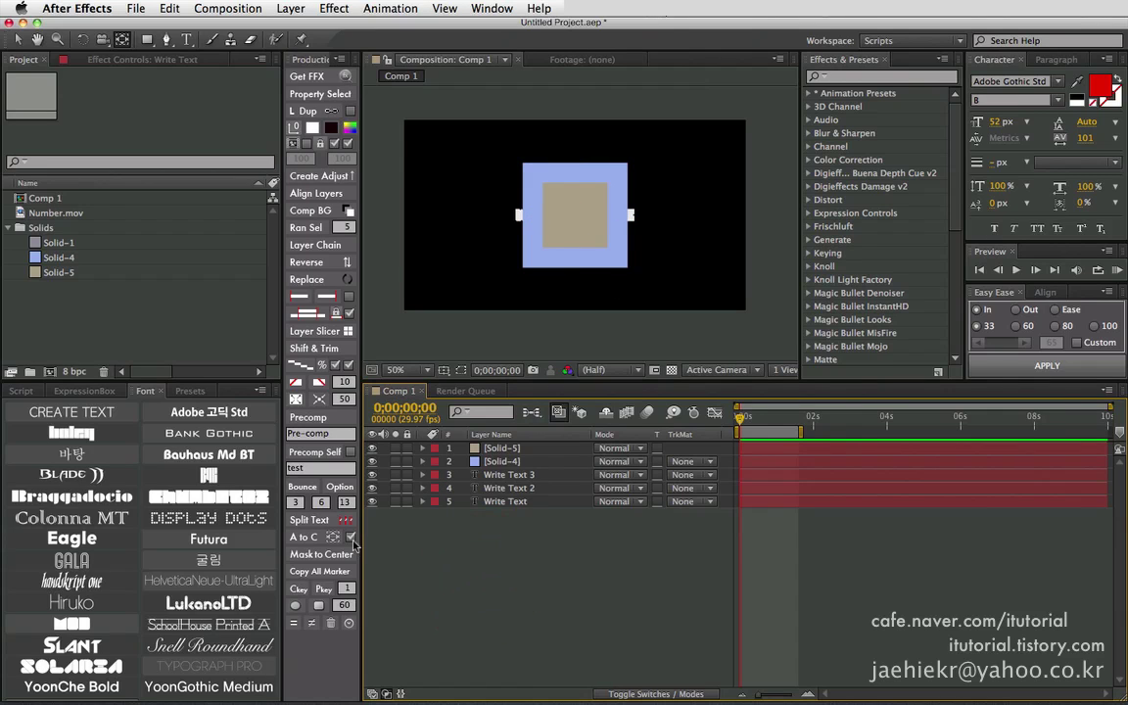
left_click(314, 487)
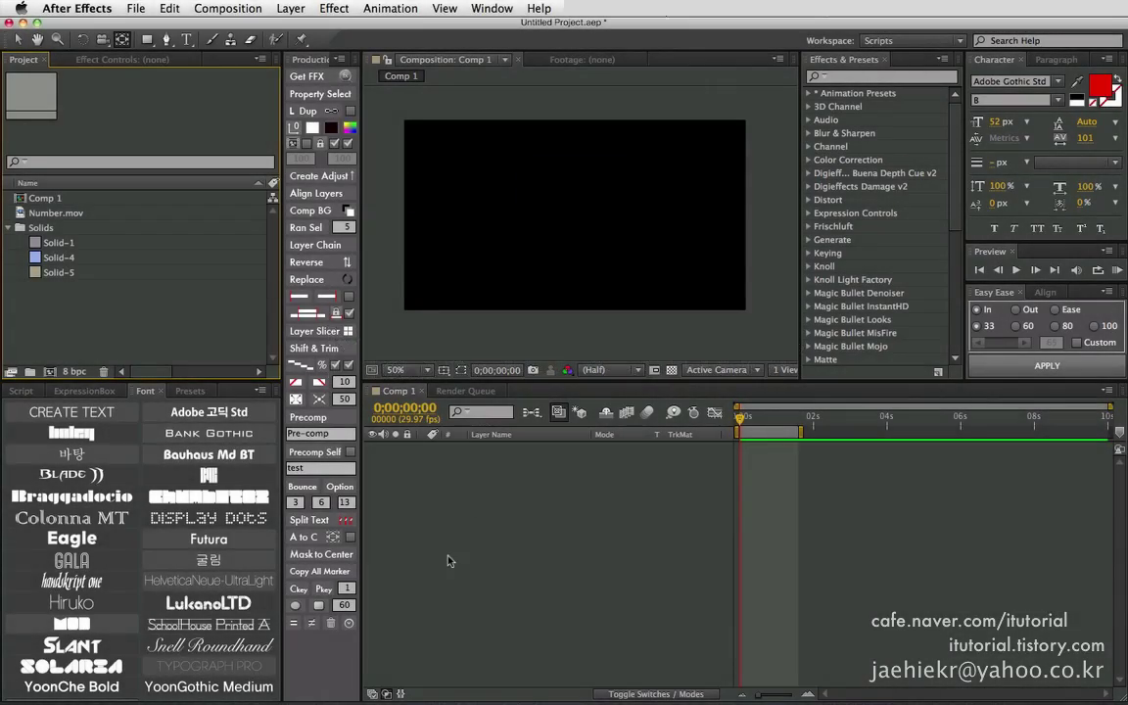
Add a full-frame green solid to Comp 1
left_click(326, 560)
left_click(306, 143)
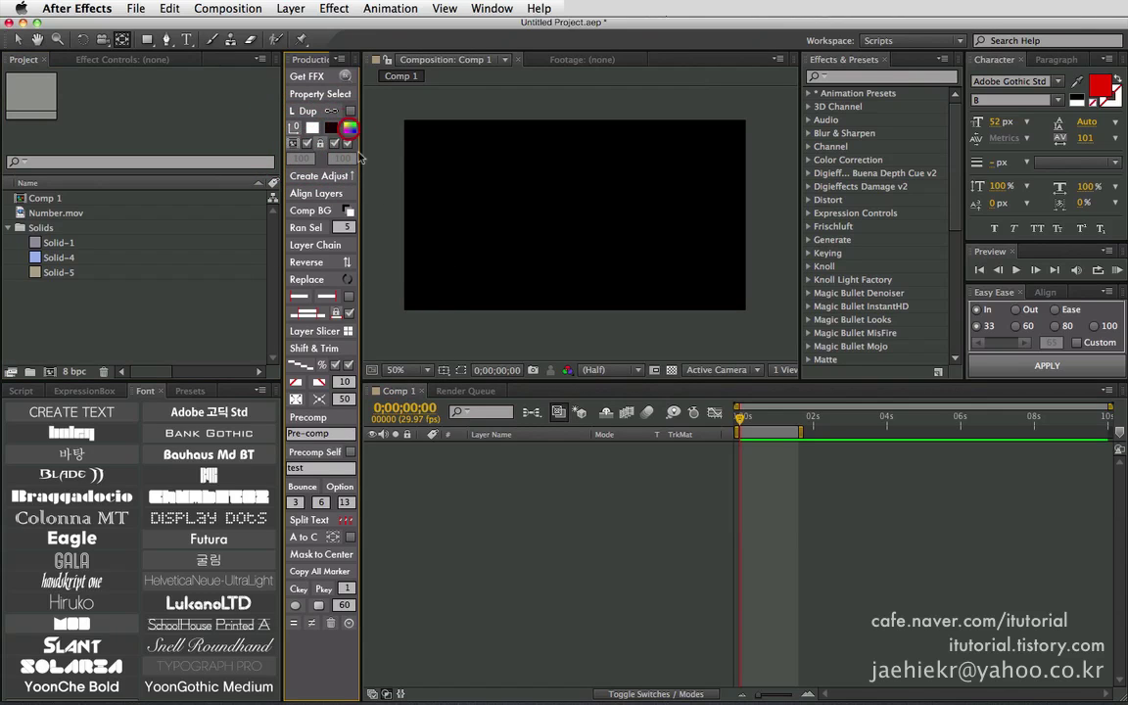
left_click(516, 460)
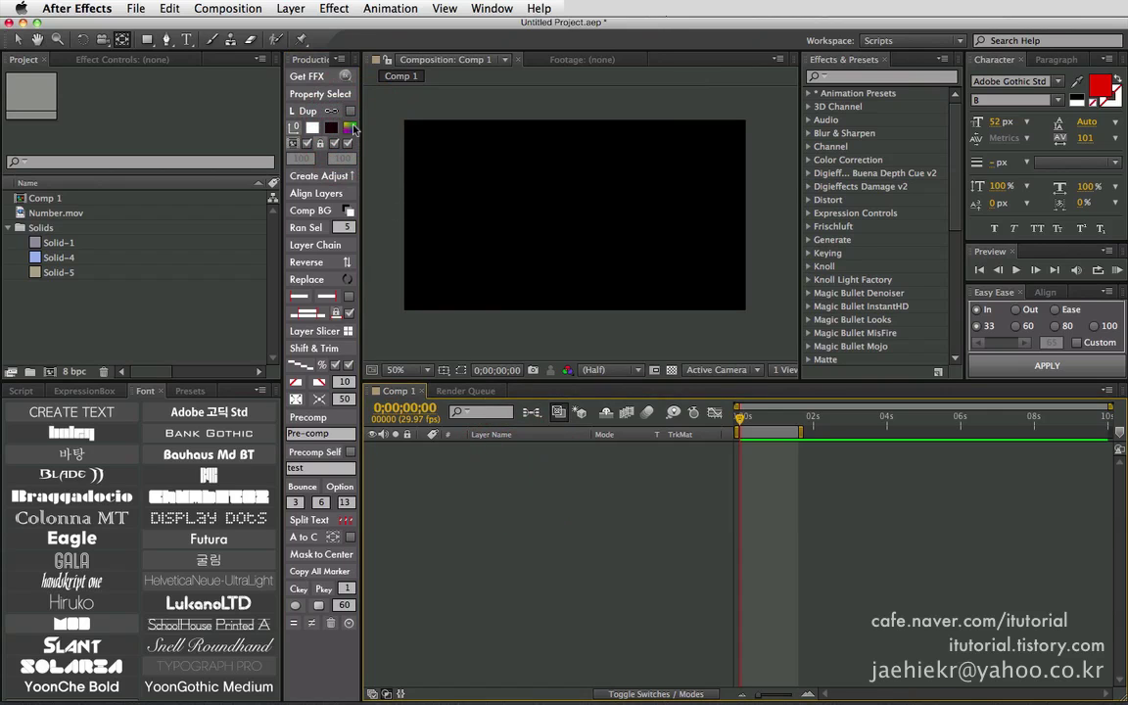
left_click(349, 127)
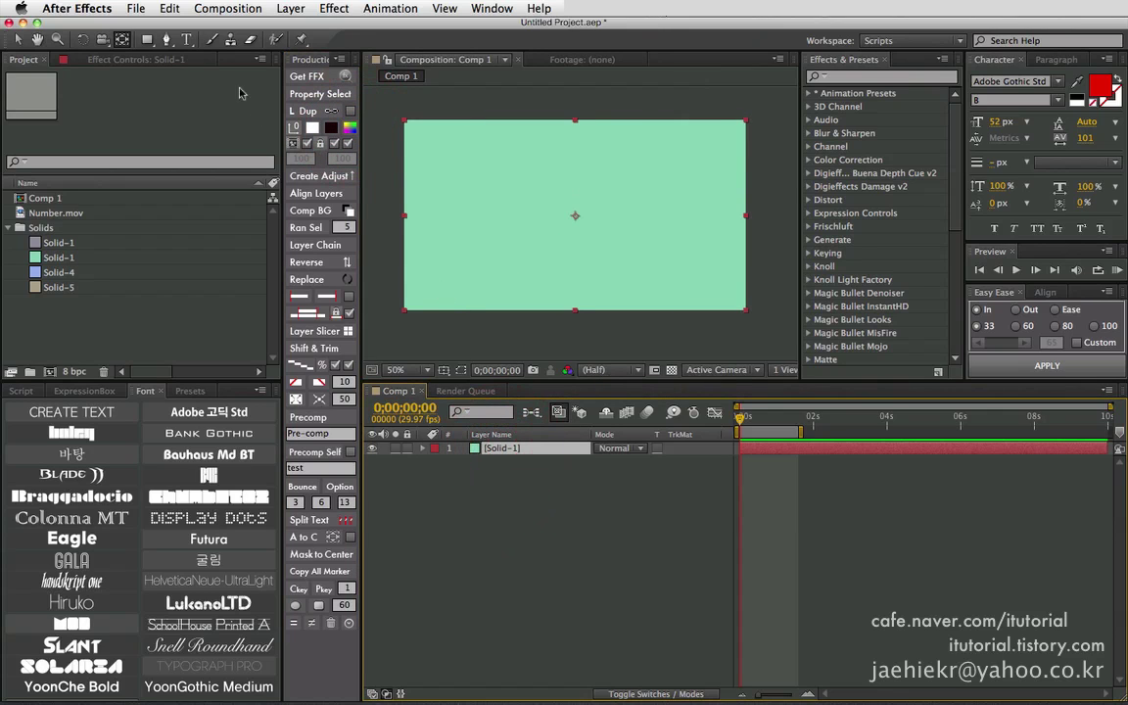
Draw a small rectangle mask near the solid's top centre, test Mask to Center, then undo
left_click(148, 40)
left_click(148, 41)
left_click_drag(439, 143, 482, 189)
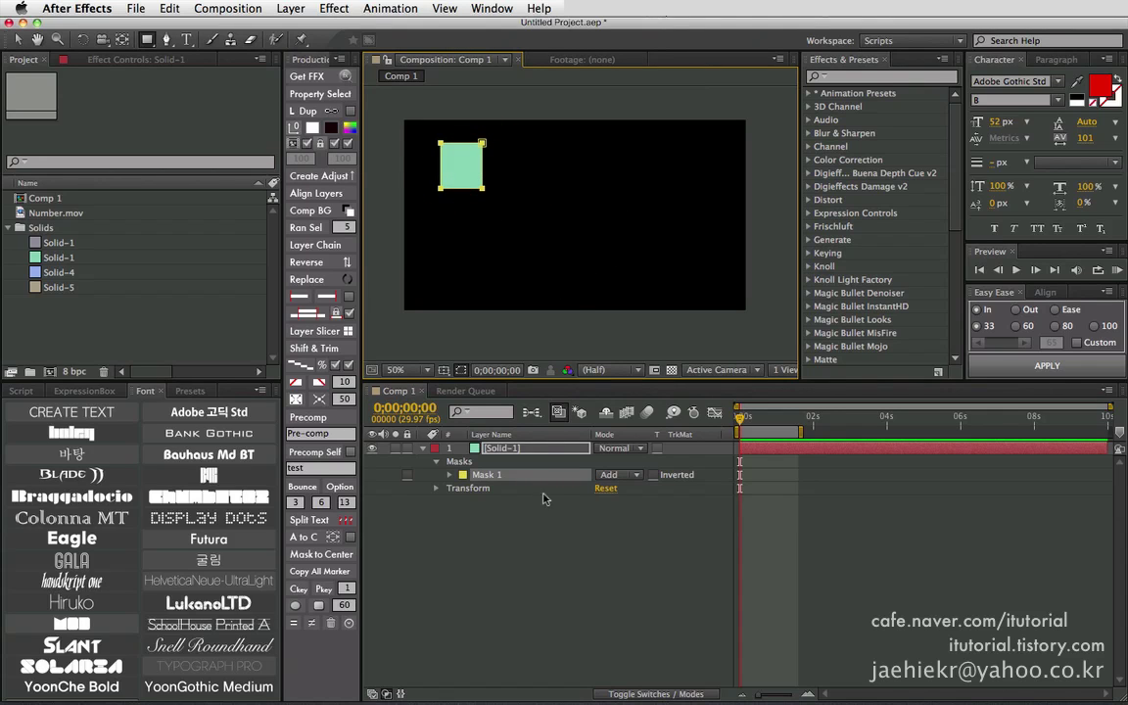
left_click(524, 496)
left_click(490, 474)
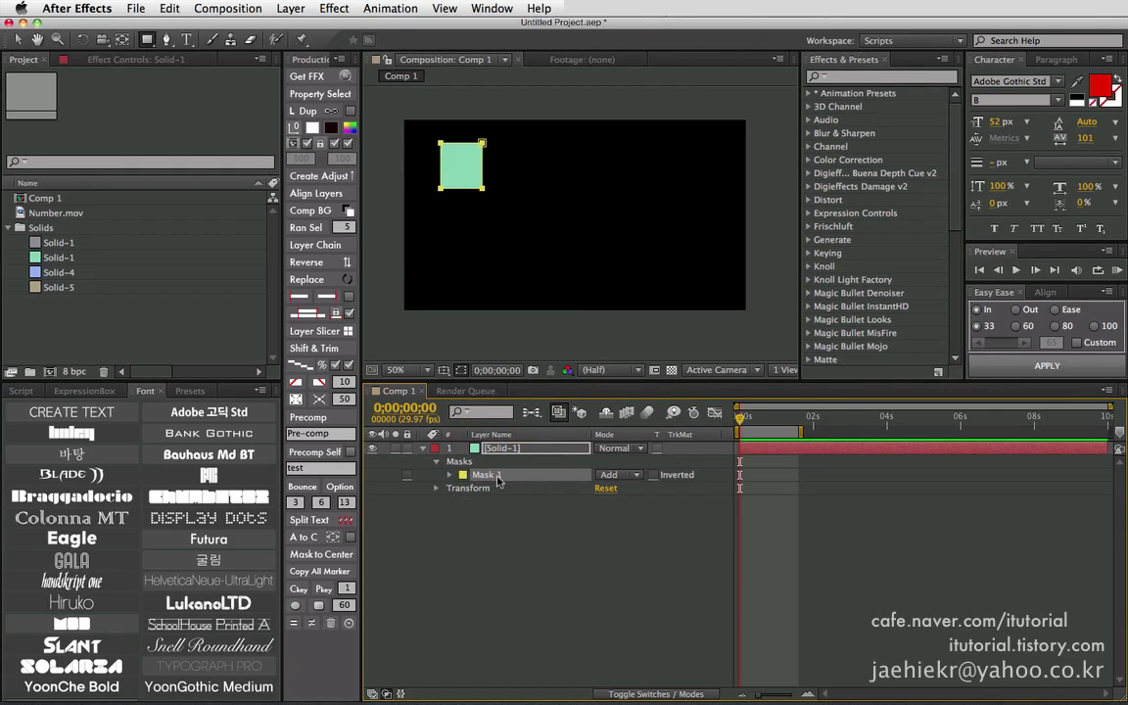
left_click(332, 554)
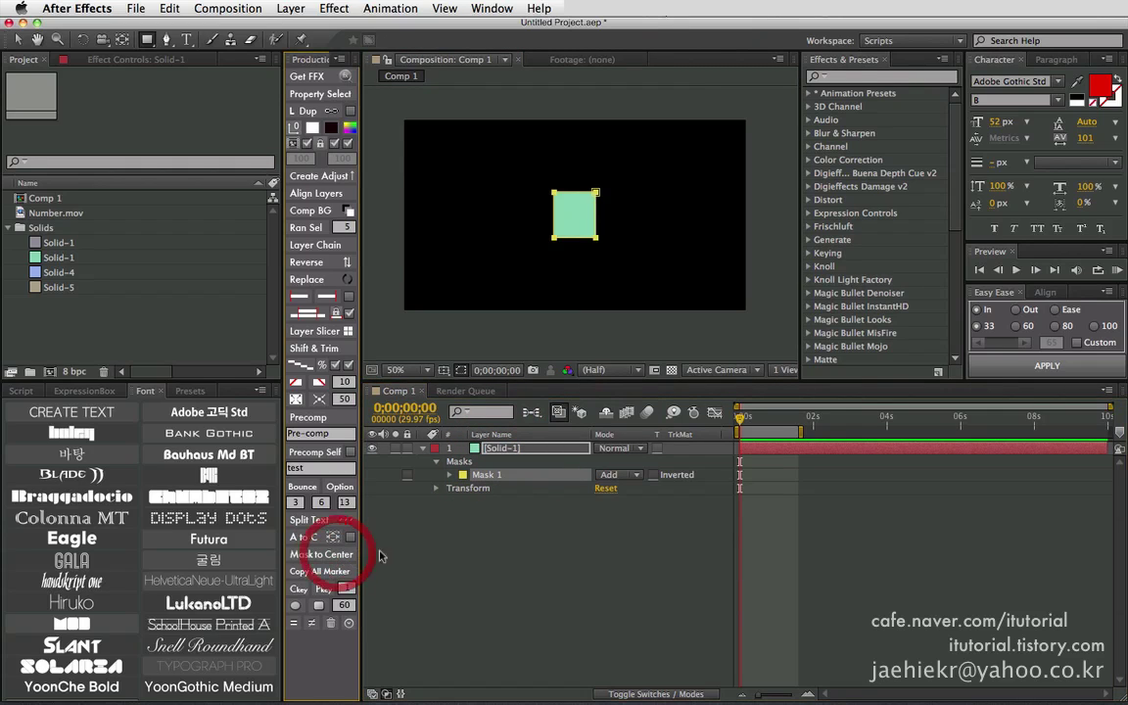
key("super+z")
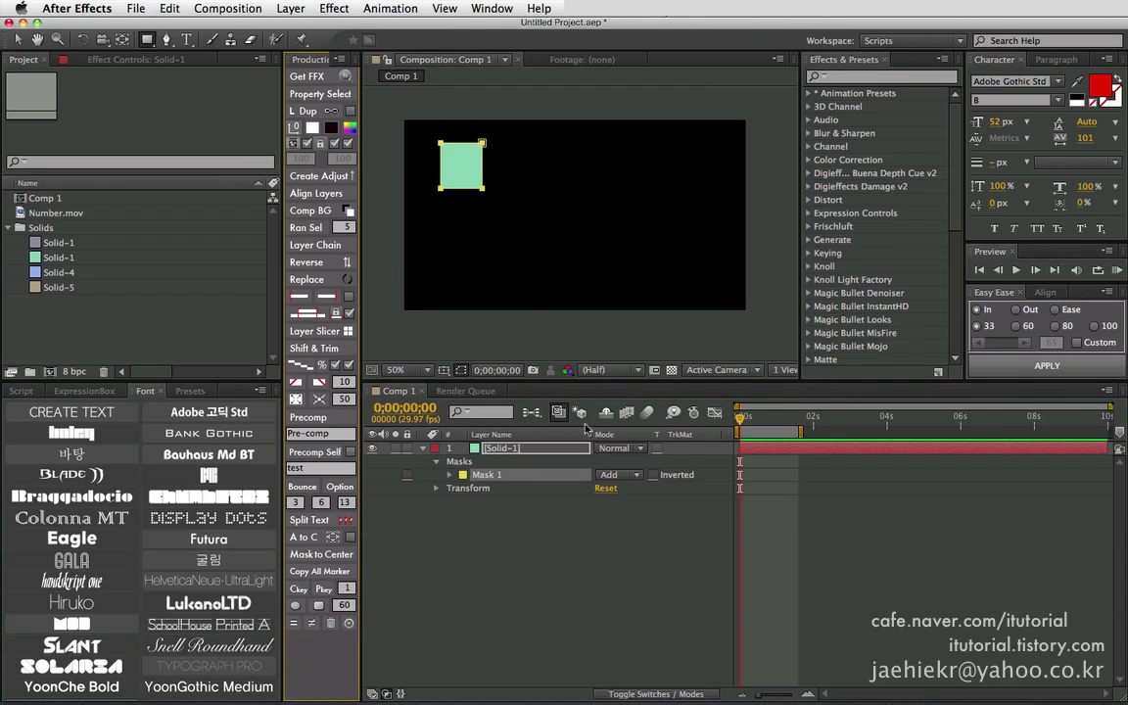
Draw second and third rectangle masks at top-right and bottom-centre, centre all three, then undo
left_click_drag(653, 154, 698, 218)
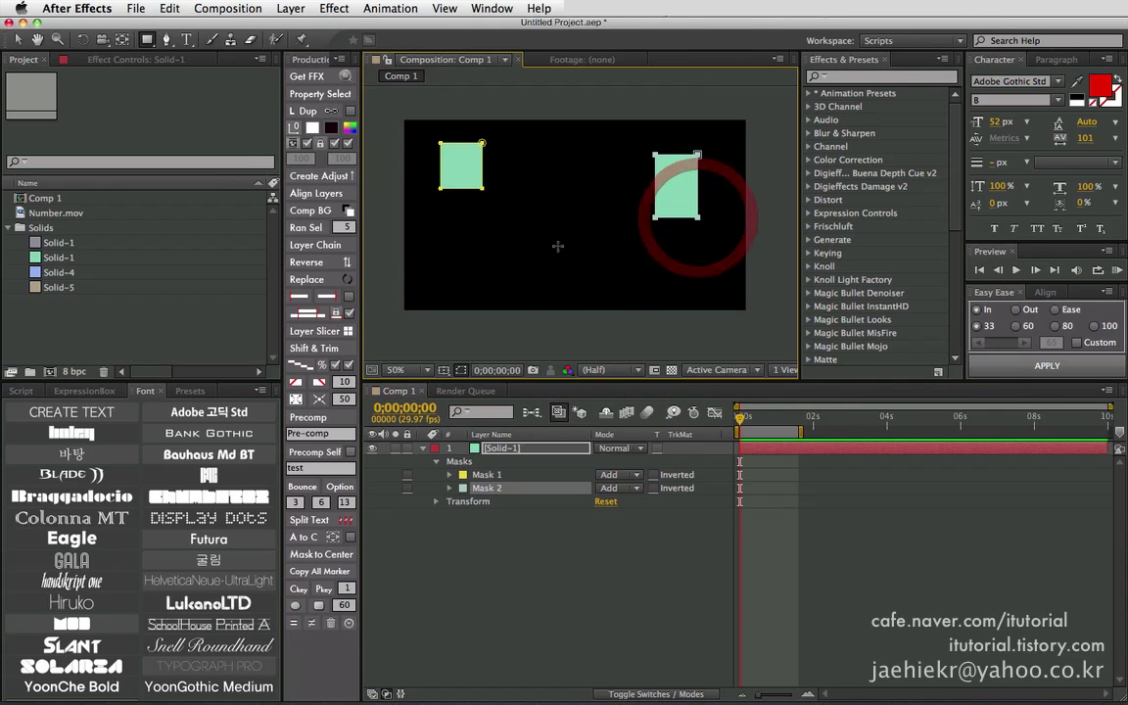
left_click_drag(552, 245, 639, 302)
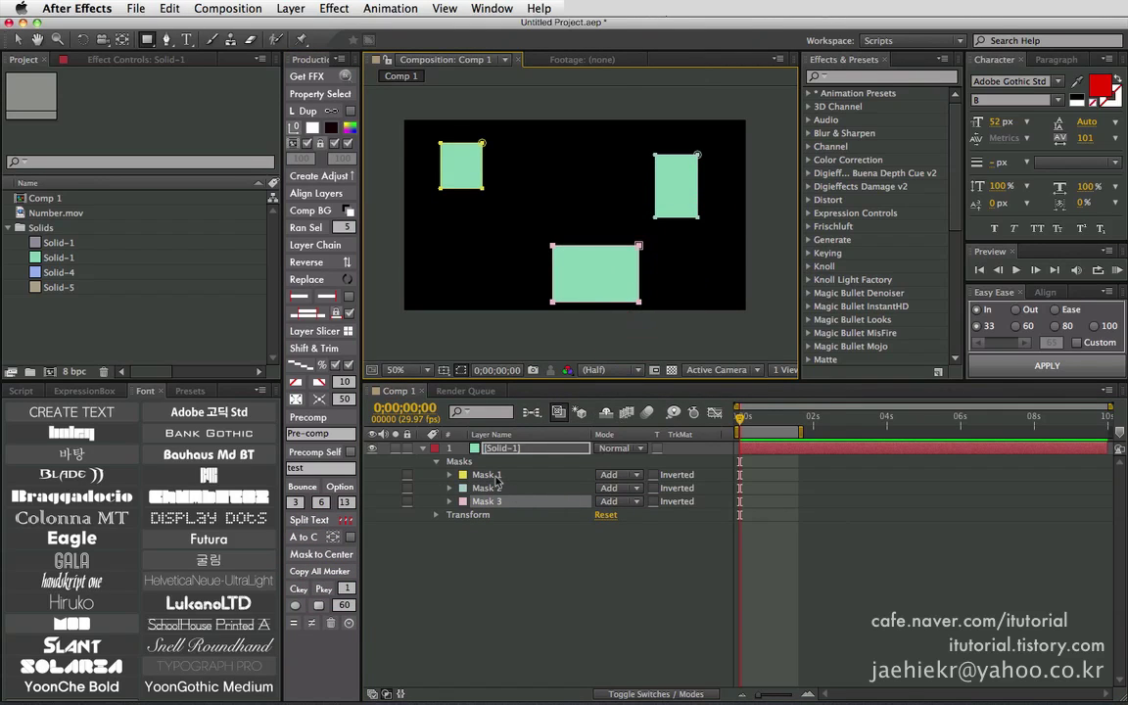
left_click(488, 474, "shift")
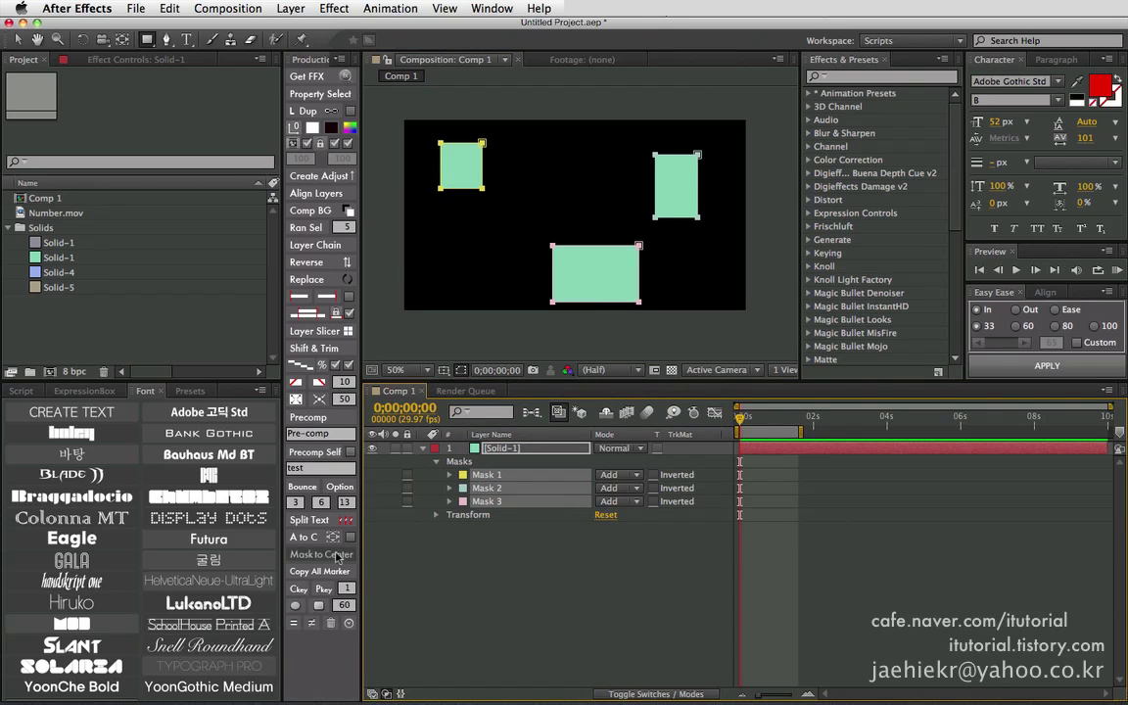
left_click(333, 555)
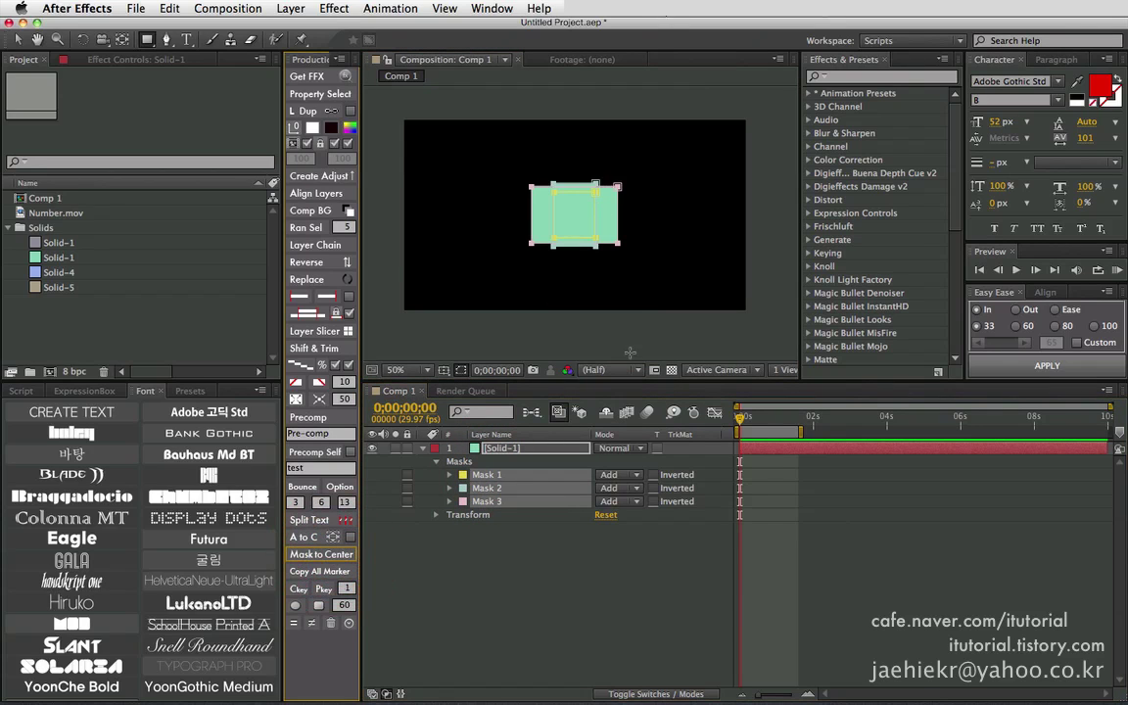
key("super+z")
Select the solid layer, centre its three masks, then undo
left_click(485, 543)
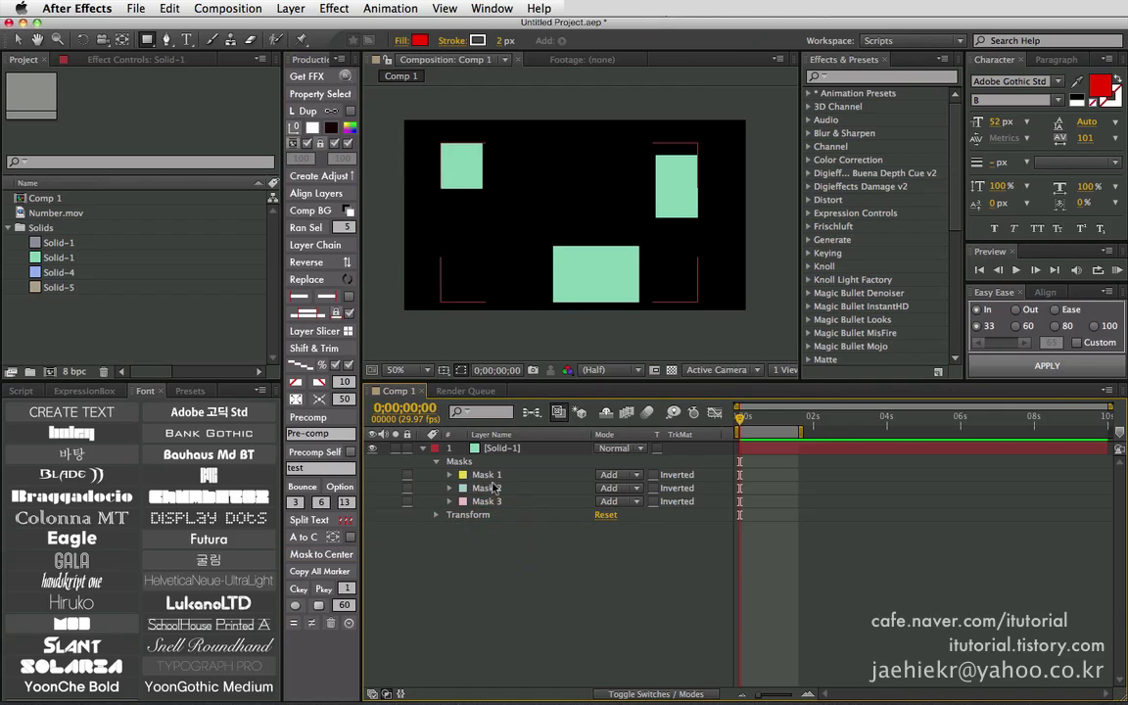
left_click(488, 475)
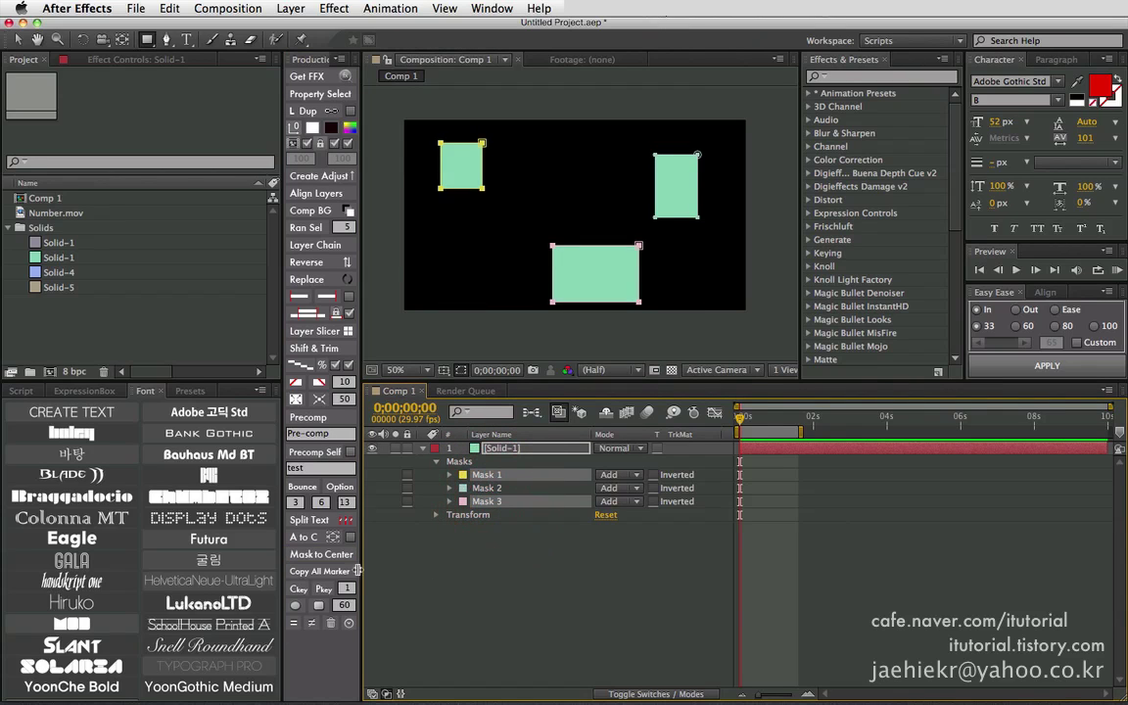
left_click(329, 573)
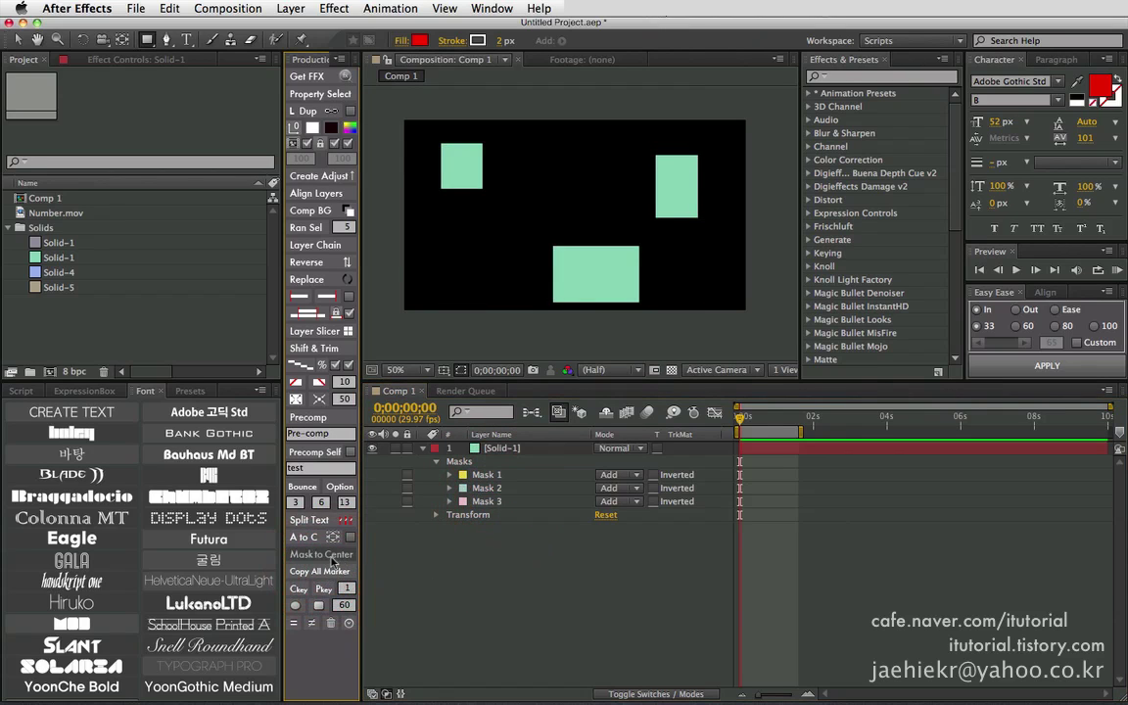
left_click(323, 554)
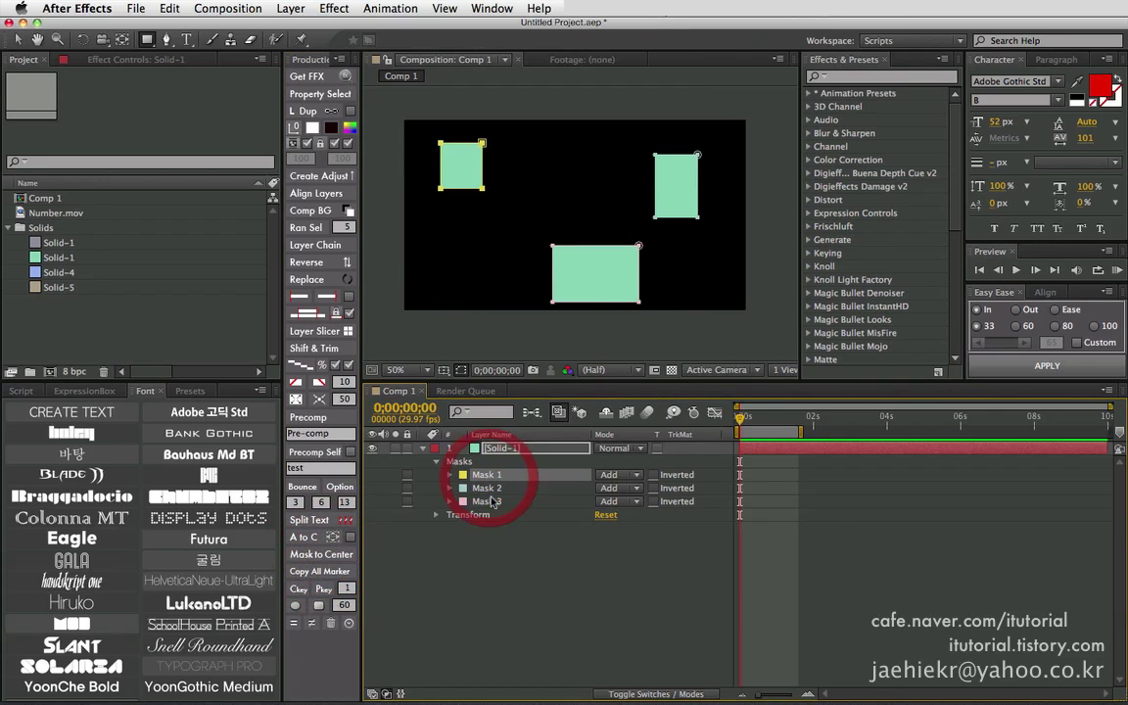
left_click(321, 554)
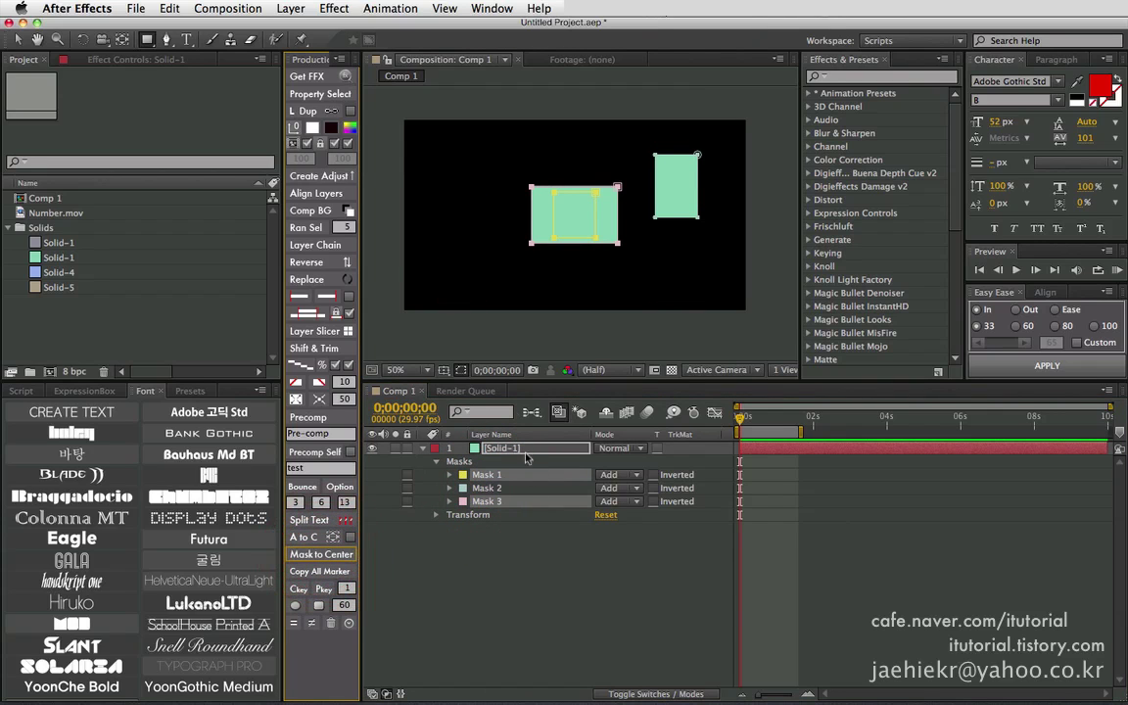
key("super+z")
Deselect the masks and delete the masked green solid
left_click(501, 563)
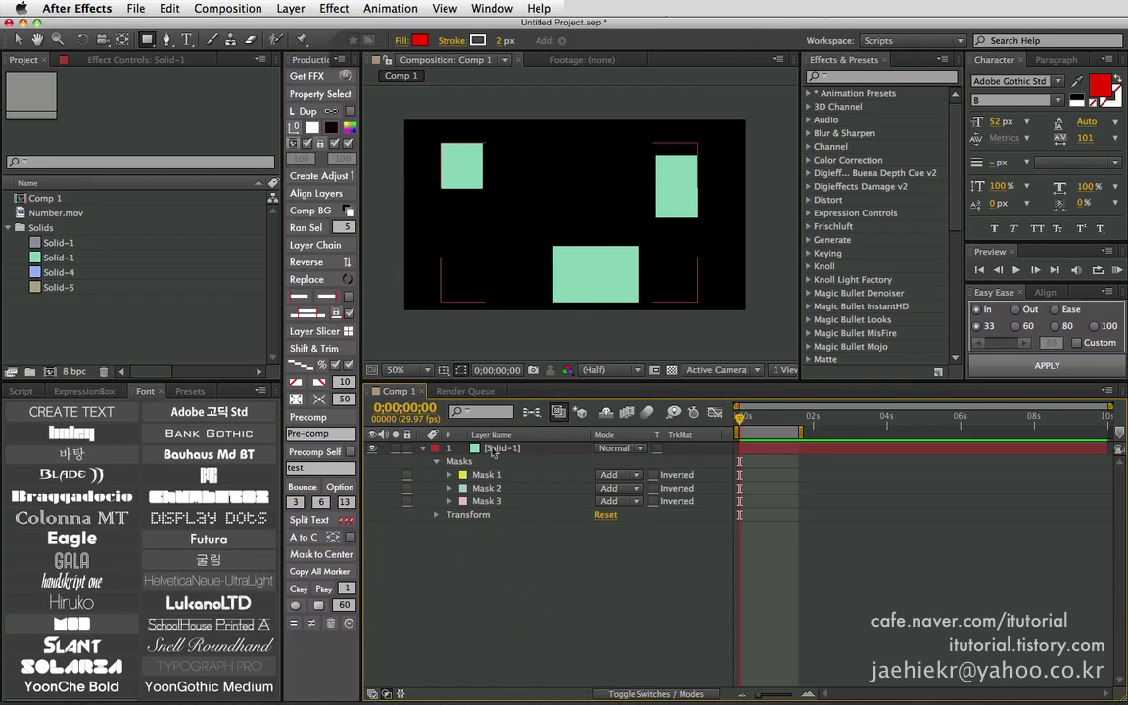
left_click(483, 435)
key("Delete")
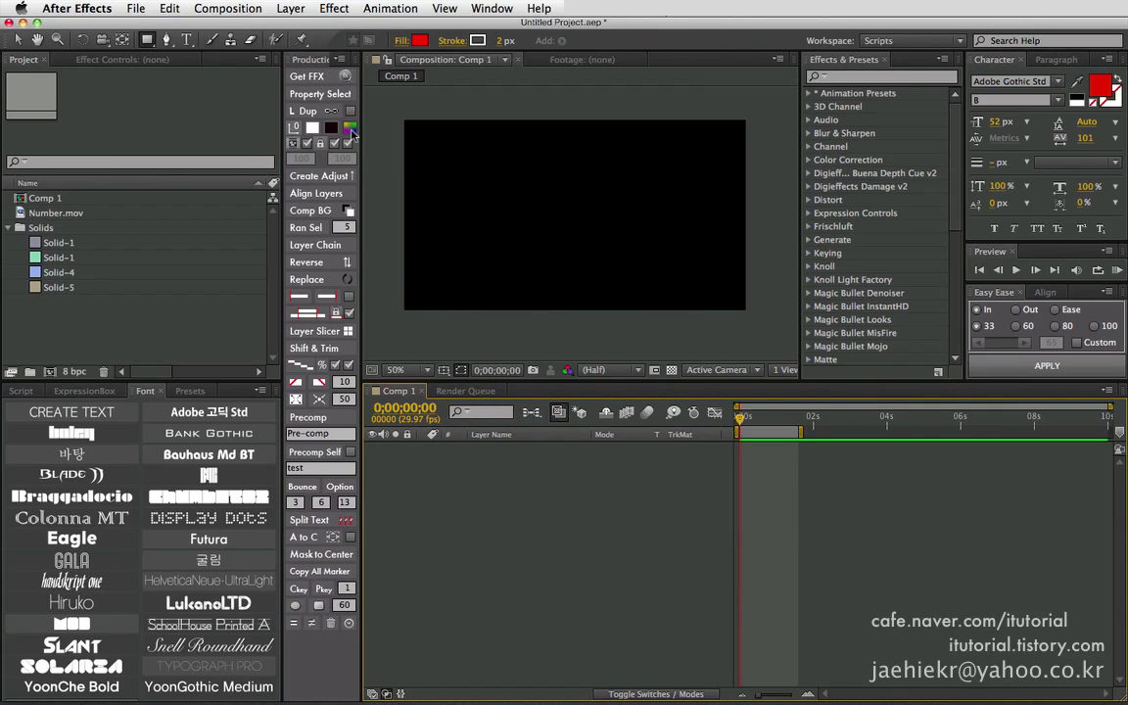
Create a teal solid and move it toward the top-left
left_click(351, 129)
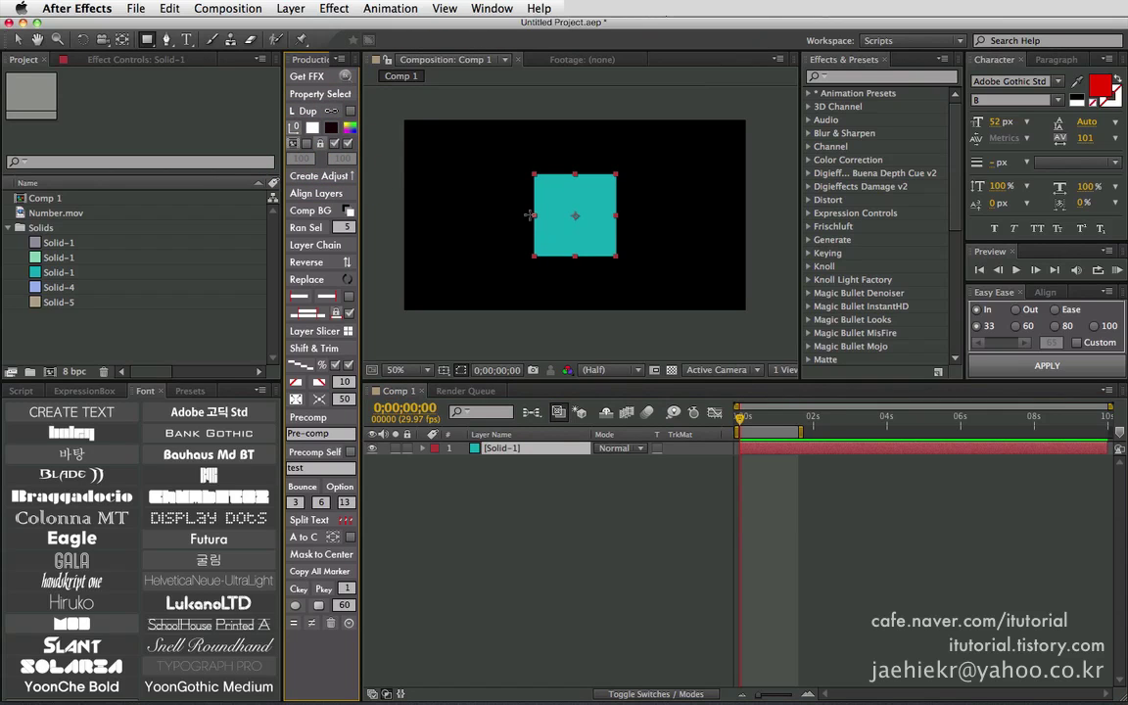
left_click(553, 475)
key("v")
left_click_drag(579, 219, 489, 192)
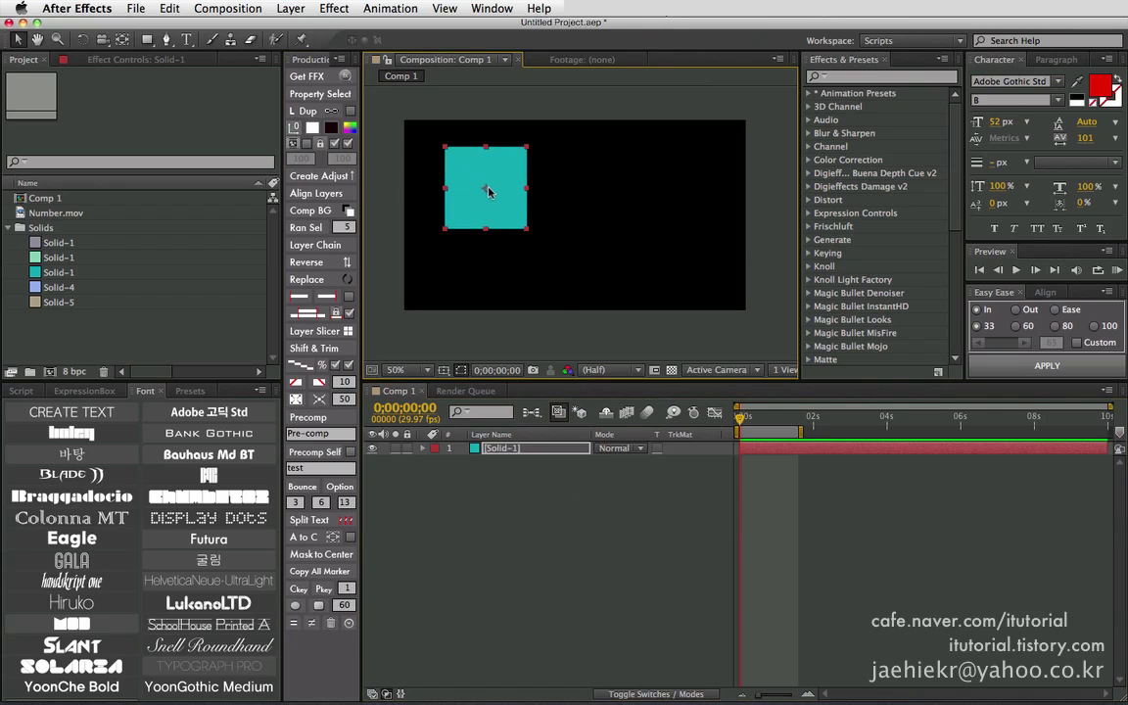
Draw a small ellipse mask on the teal solid and centre it with Mask to Center
left_click_drag(147, 39, 194, 78)
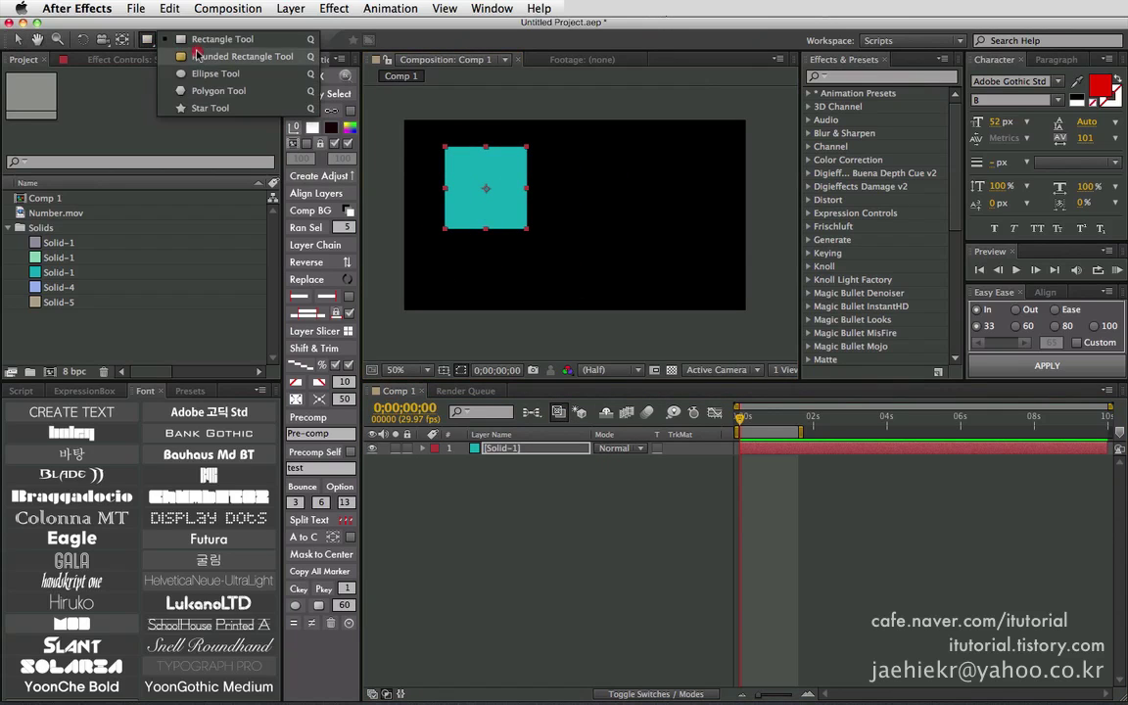
left_click_drag(411, 141, 462, 165)
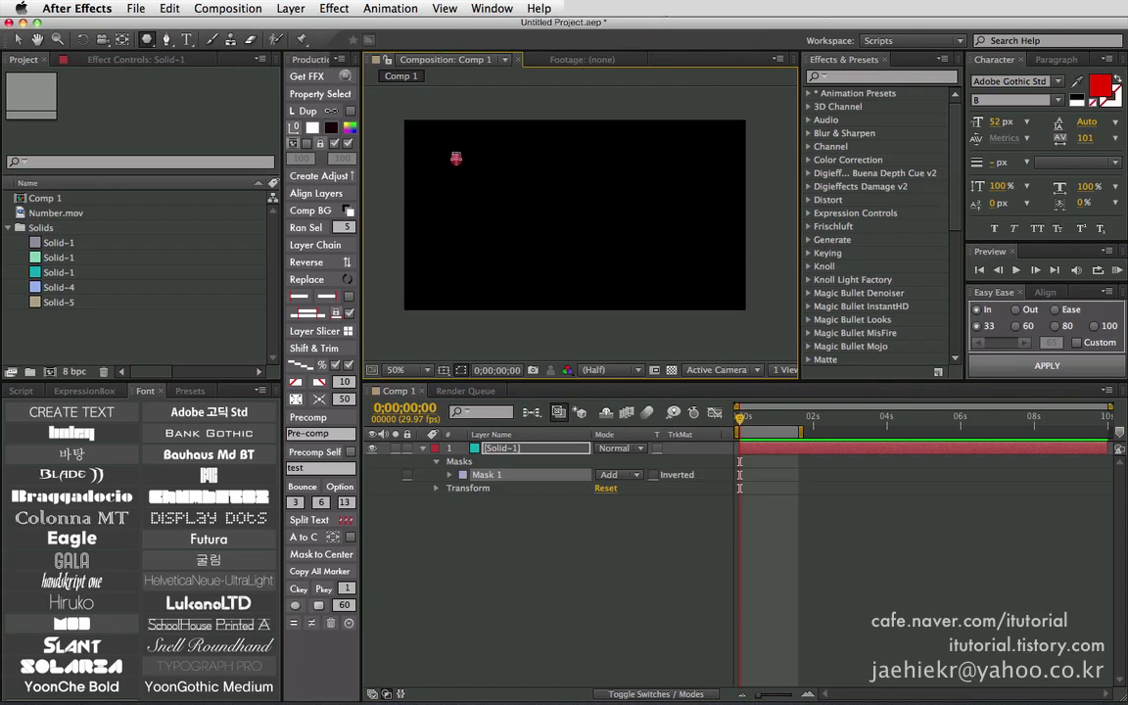
left_click(461, 167)
left_click(488, 477)
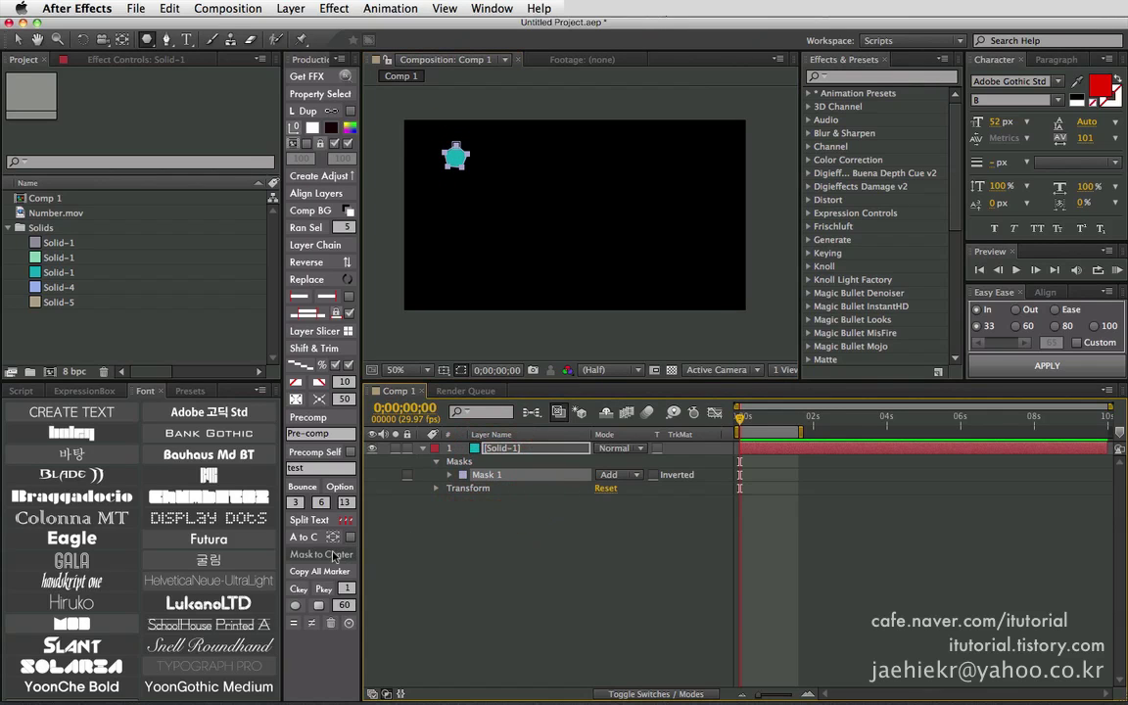
left_click(333, 556)
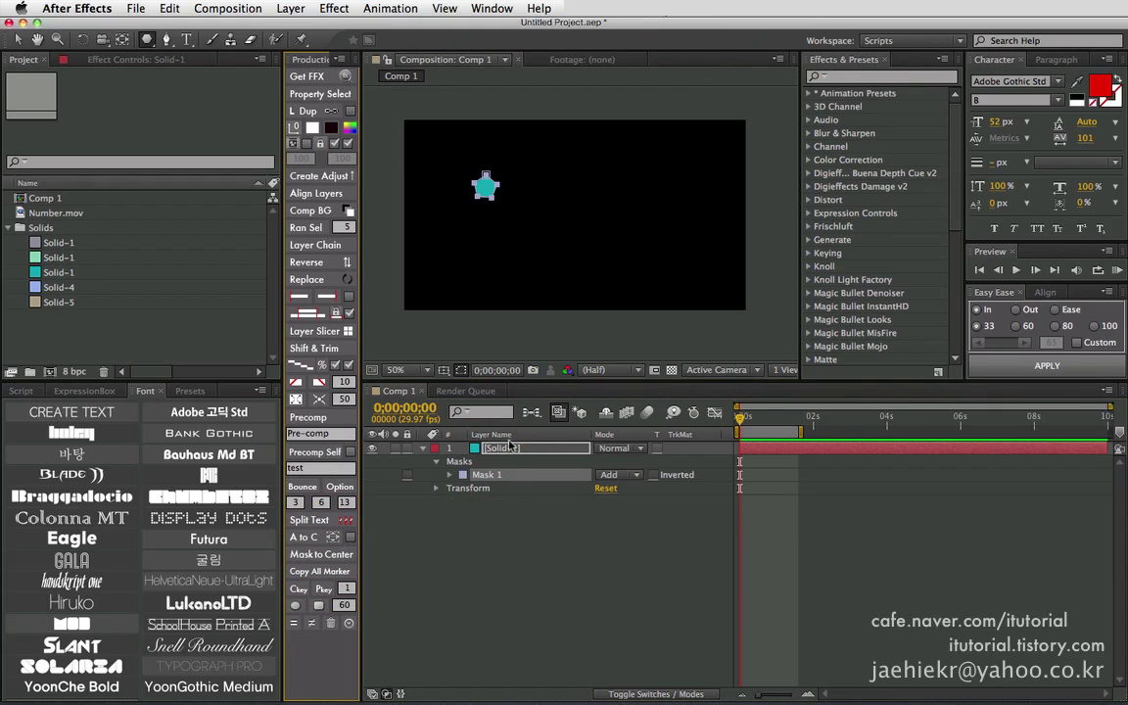
Set the teal solid's mask mode to None
left_click(509, 446)
left_click(619, 475)
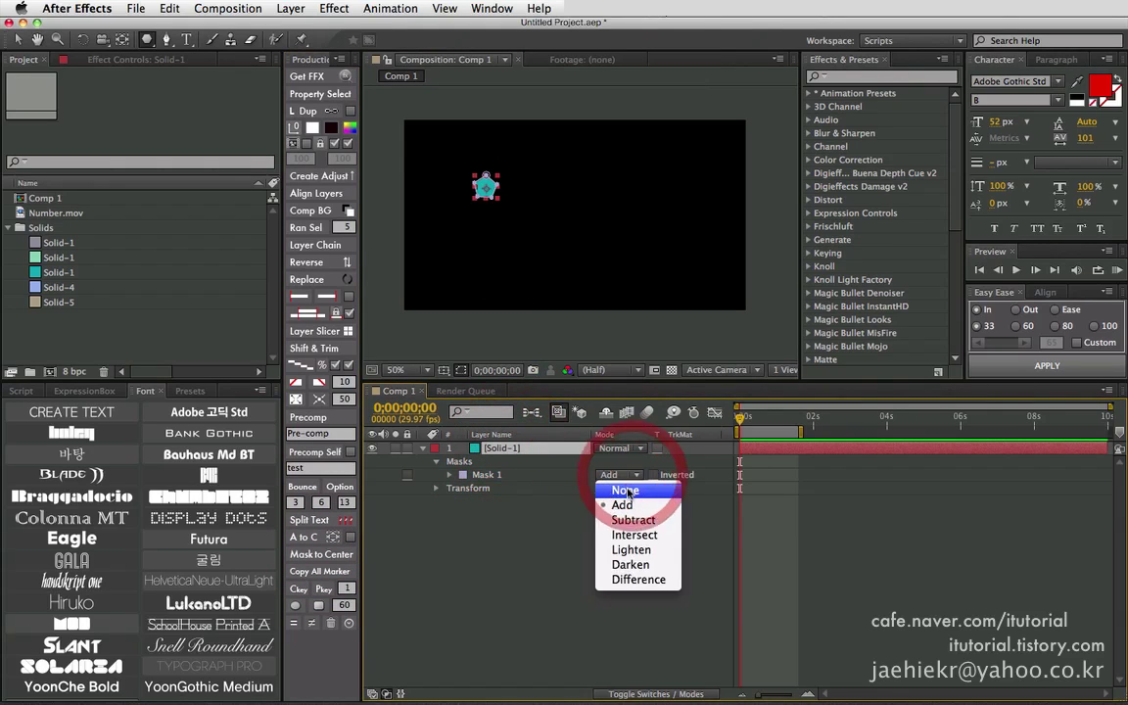
left_click(627, 492)
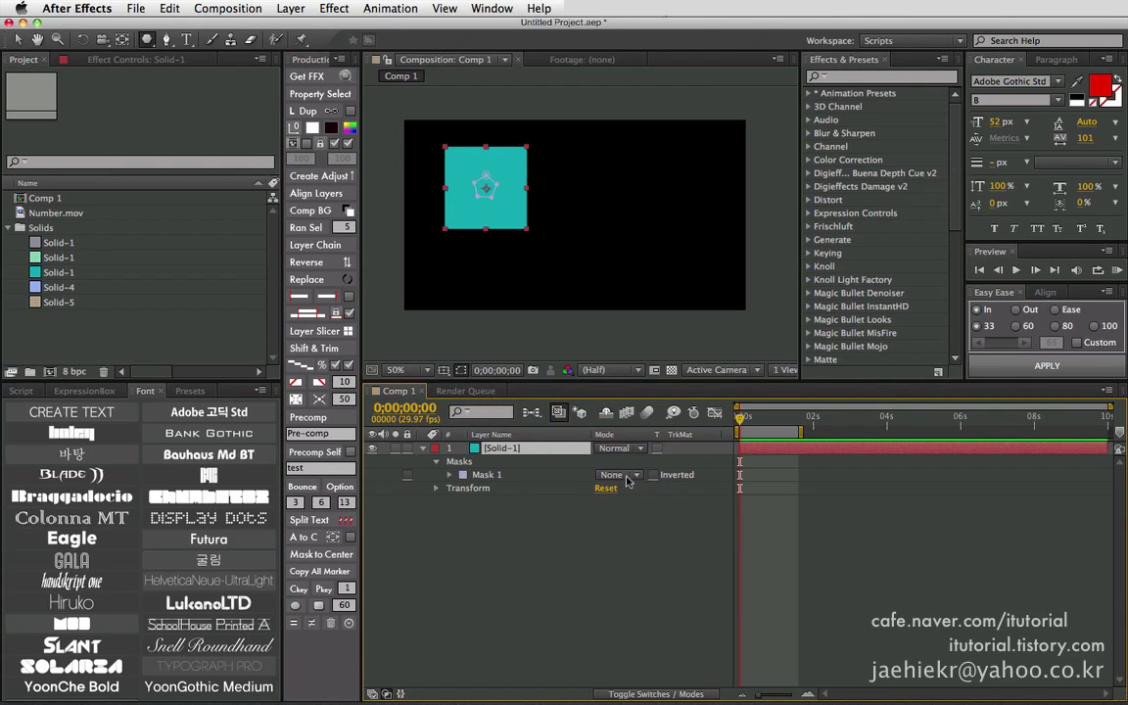
left_click(560, 520)
left_click(495, 448)
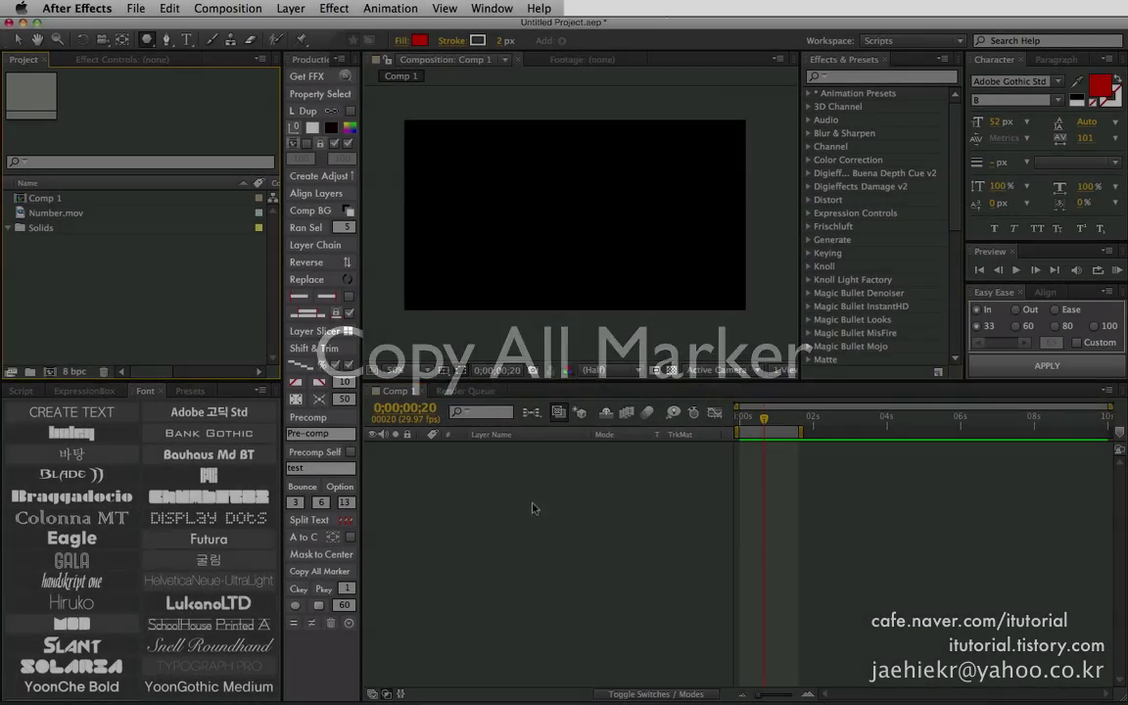
Add Number.mov to Comp 1, extend the work area and set the time to frame 15
left_click(516, 521)
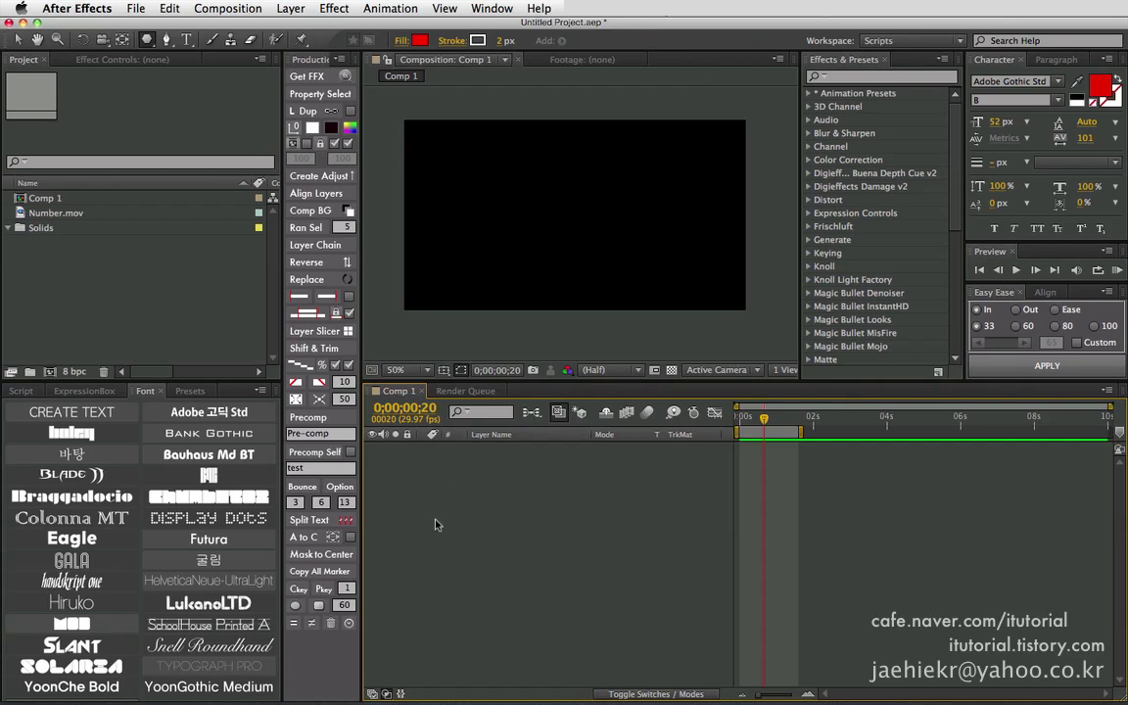
left_click_drag(55, 213, 504, 521)
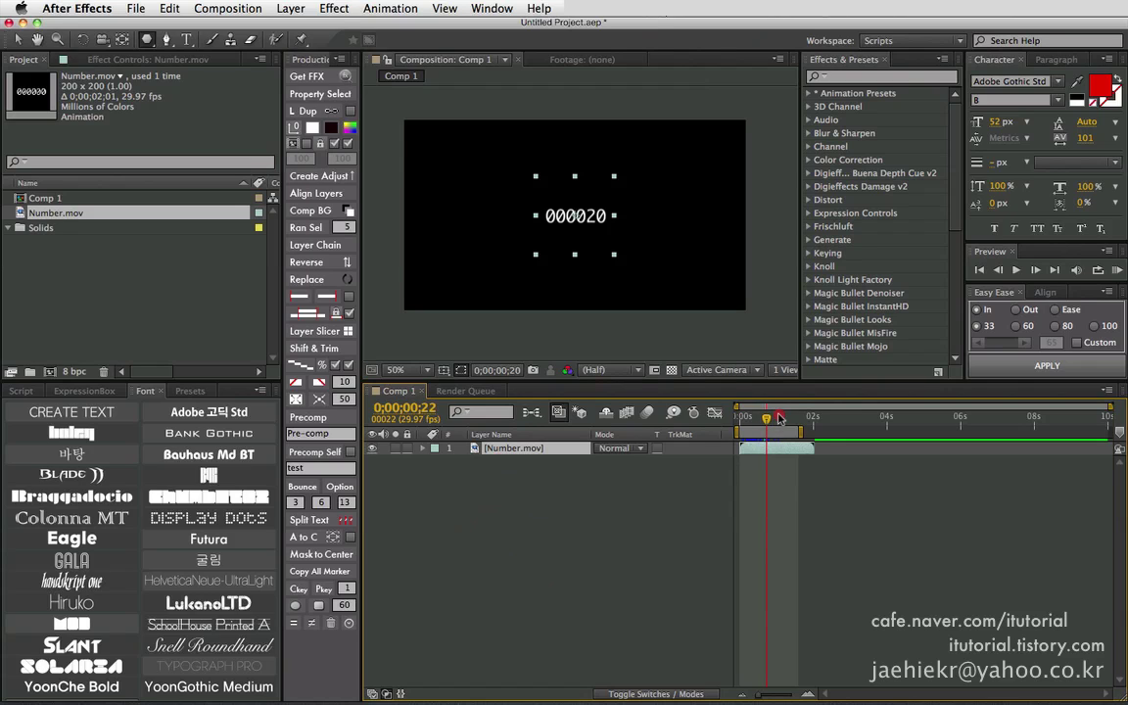
left_click_drag(766, 418, 937, 432)
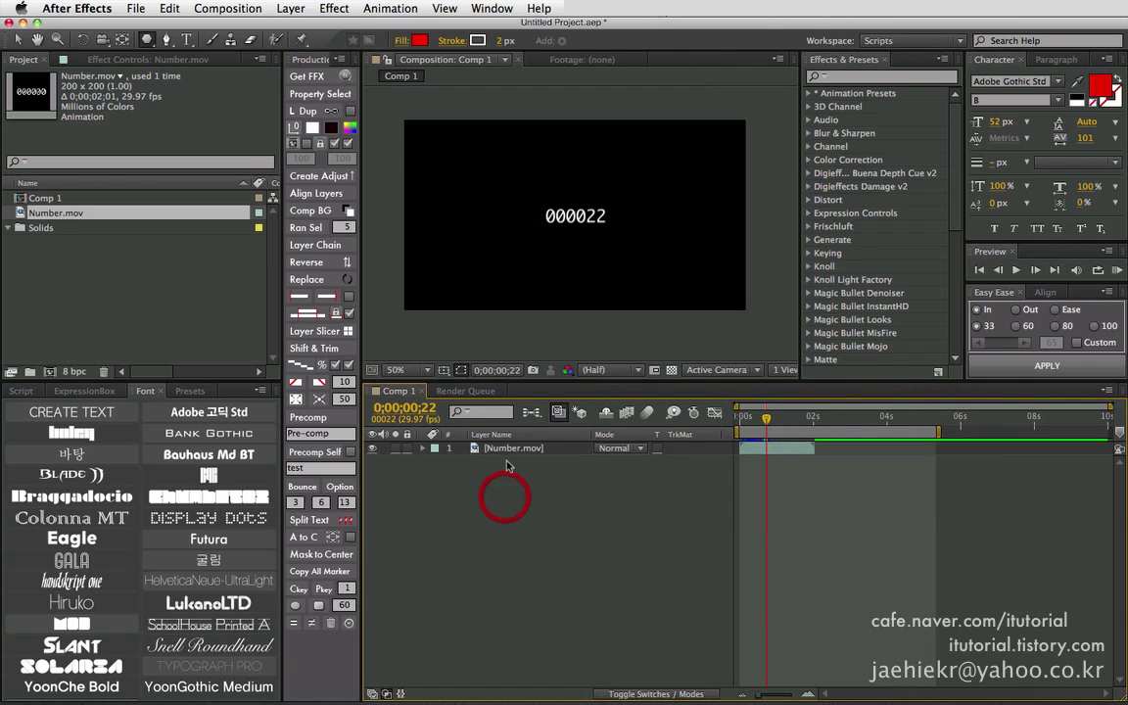
left_click(757, 419)
left_click_drag(756, 419, 755, 418)
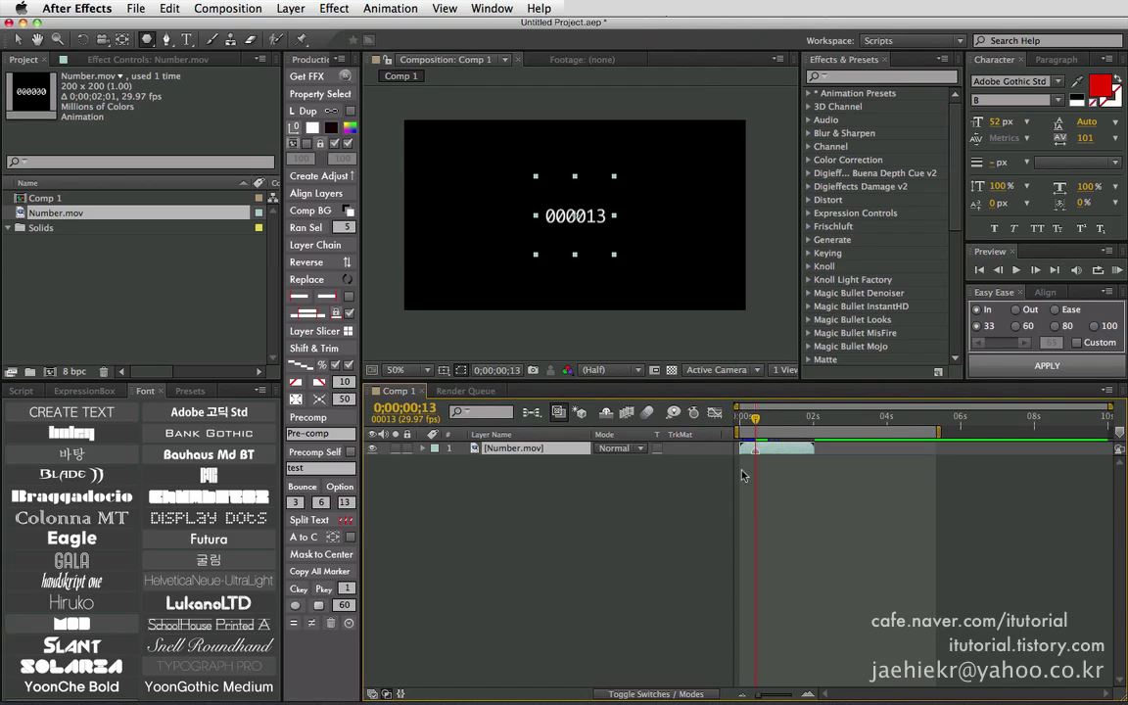
left_click(774, 418)
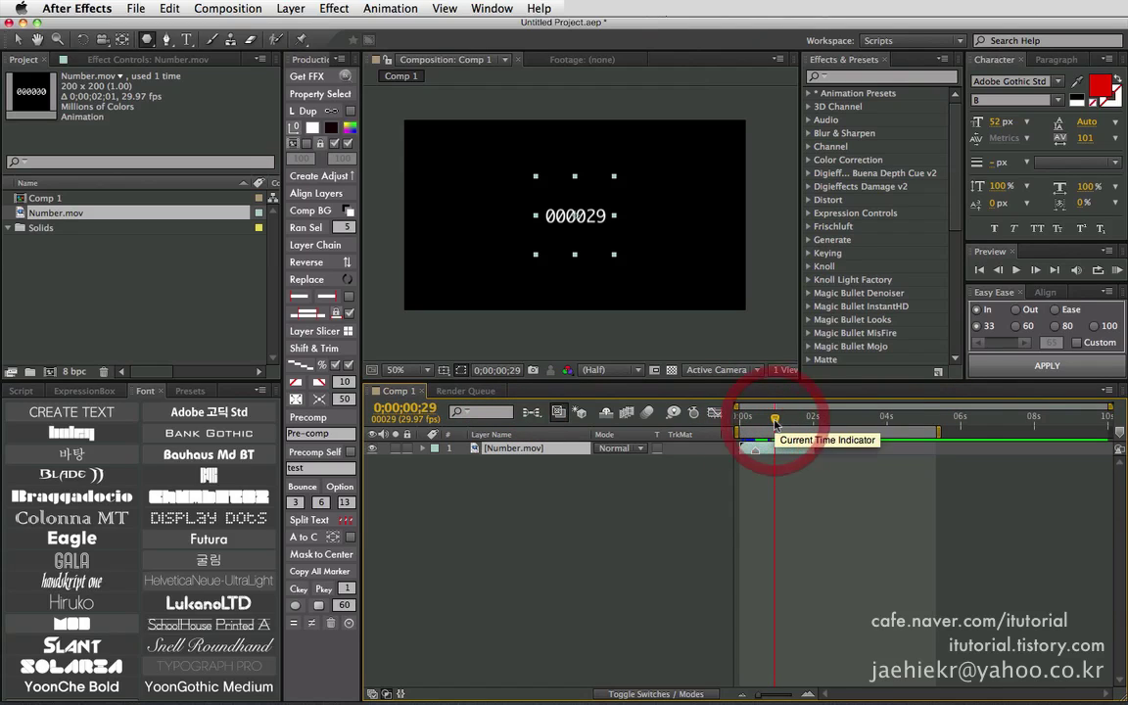
left_click_drag(775, 419, 797, 419)
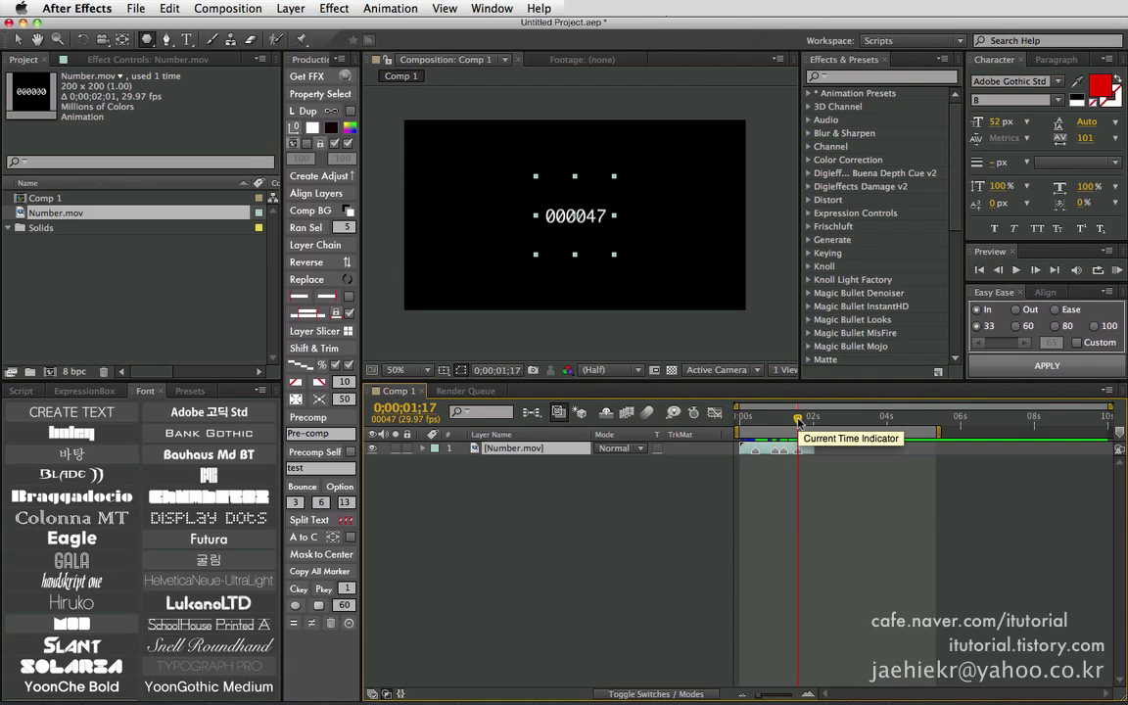
left_click_drag(798, 419, 758, 419)
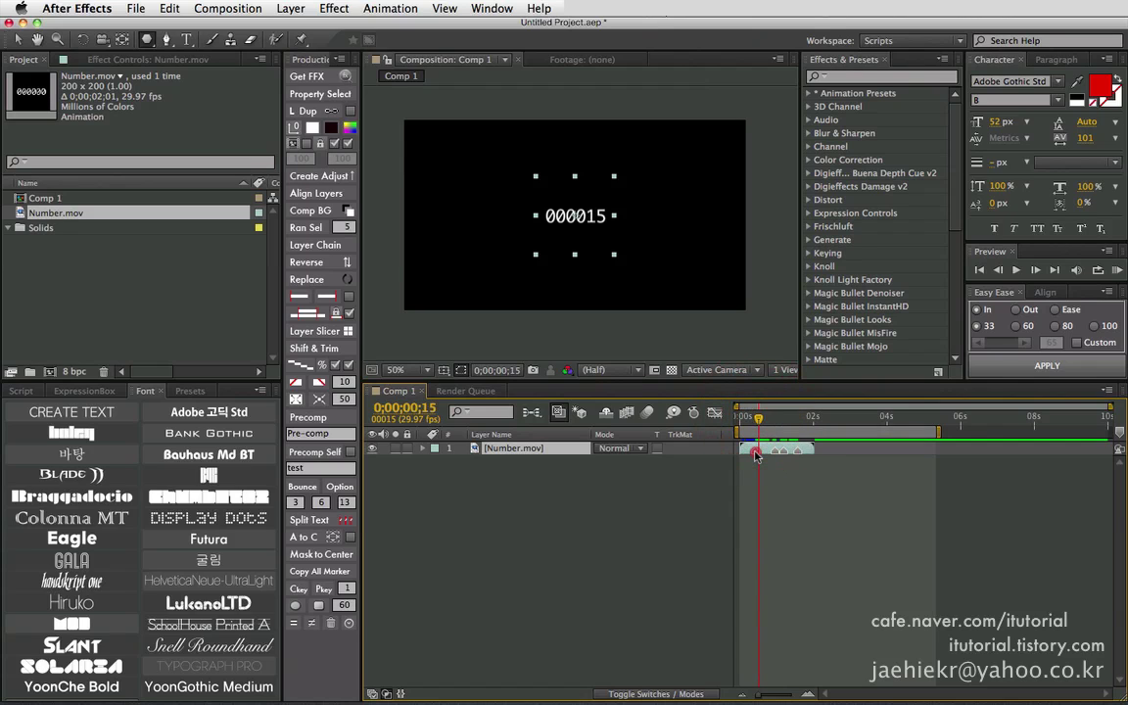
Give the Number.mov layer marker the comment 'itutorial'
double_click(756, 453)
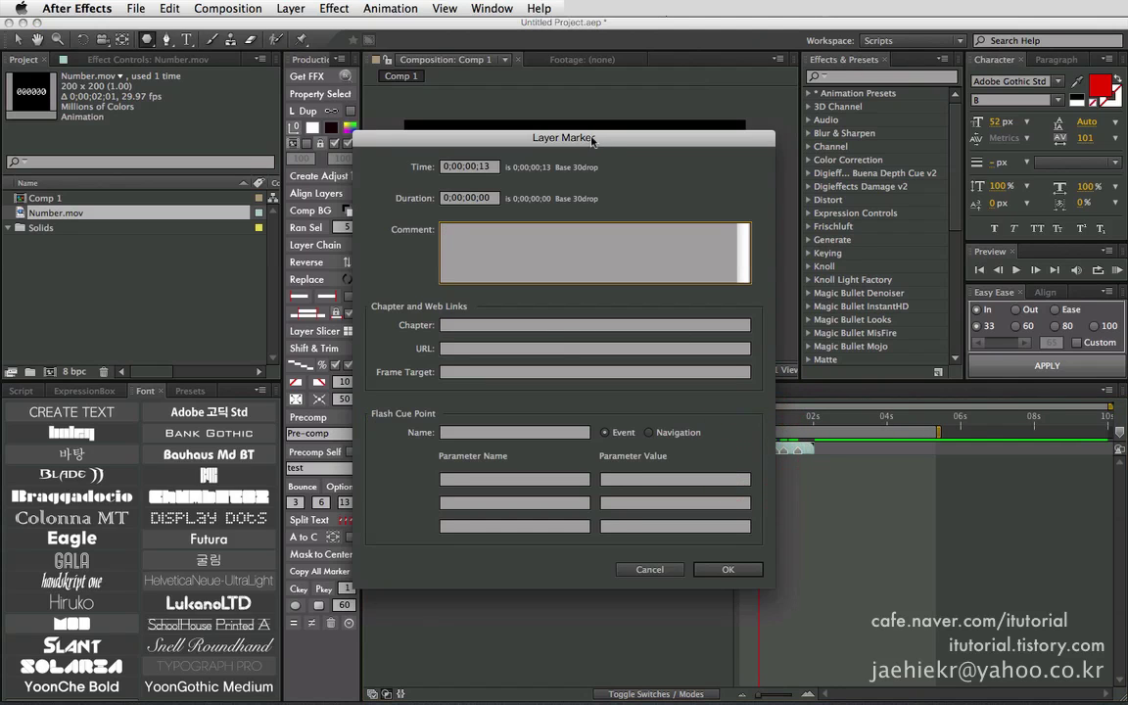
left_click_drag(592, 142, 573, 142)
type("itutorial")
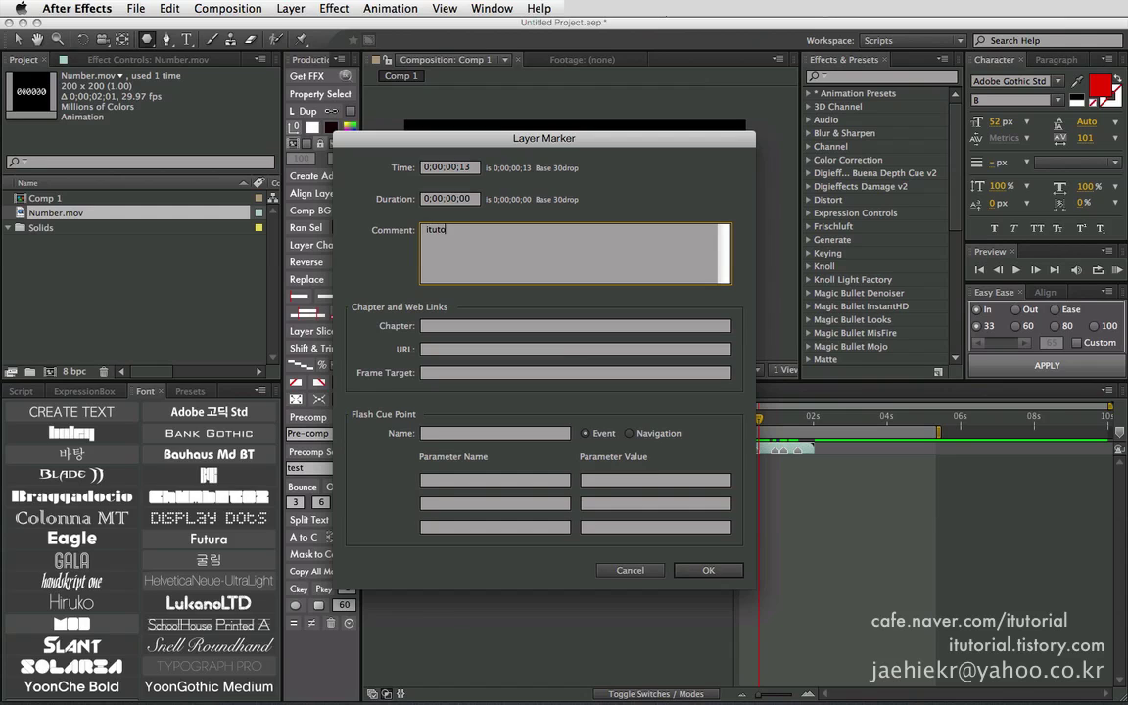
left_click(504, 266)
left_click(705, 568)
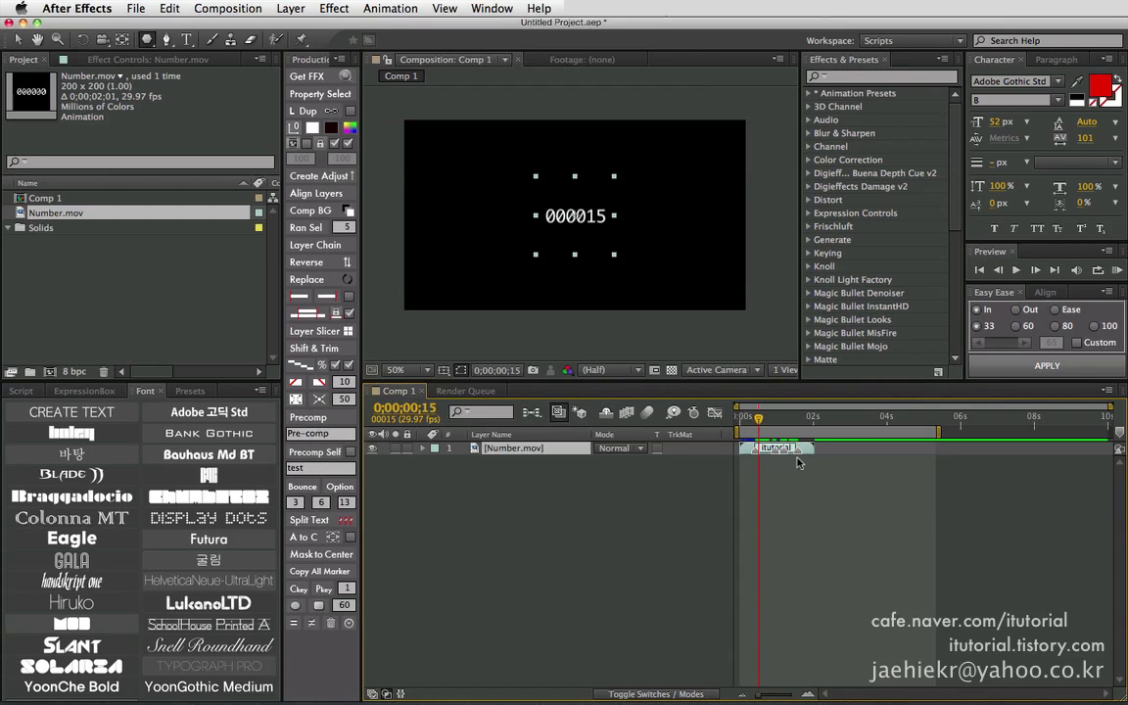
left_click(538, 495)
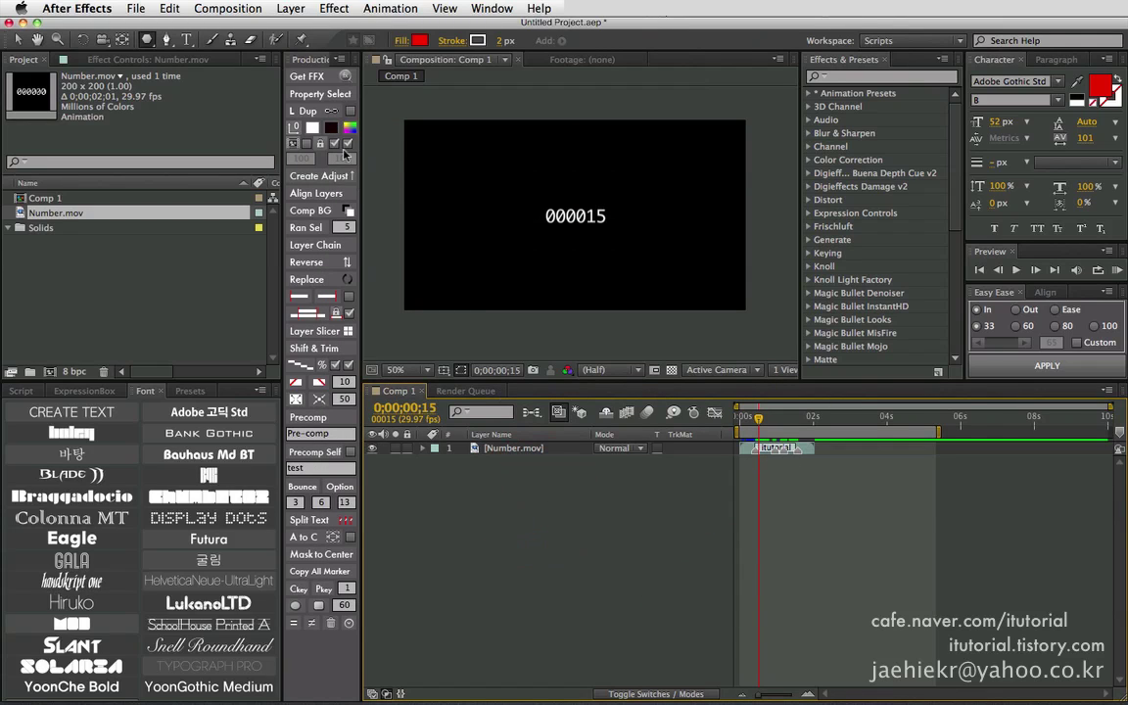
Create three coloured solids, Solid-2, Solid-3 and Solid-4
left_click(351, 128)
left_click(535, 486)
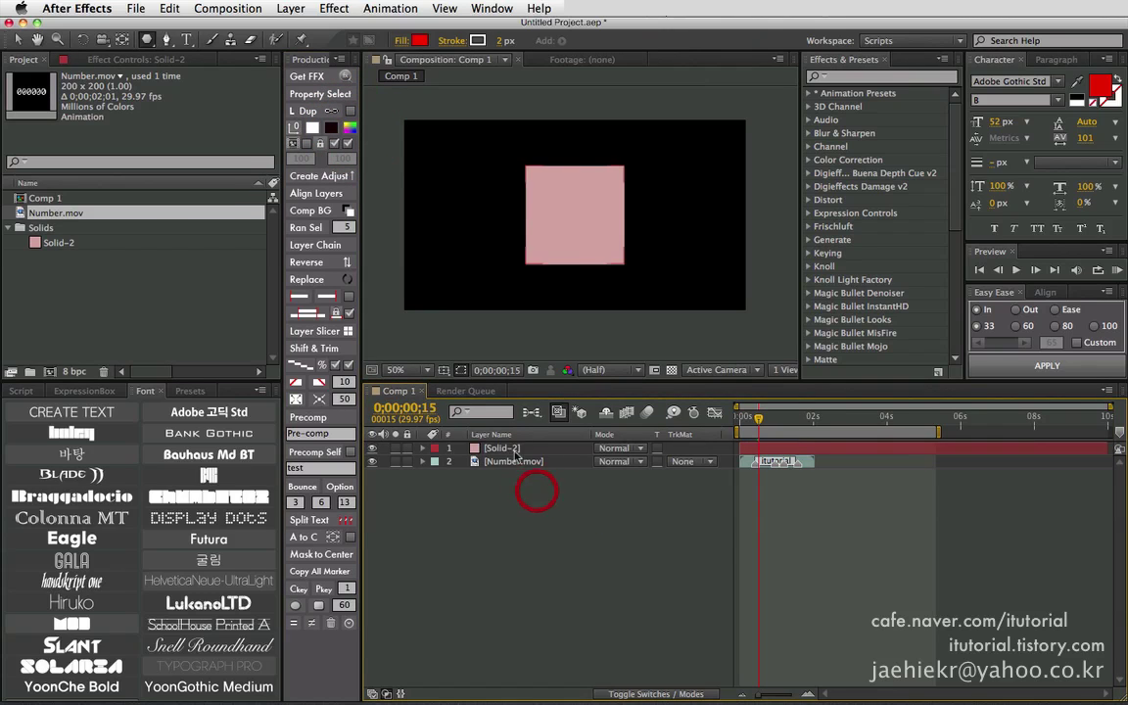
left_click(502, 448)
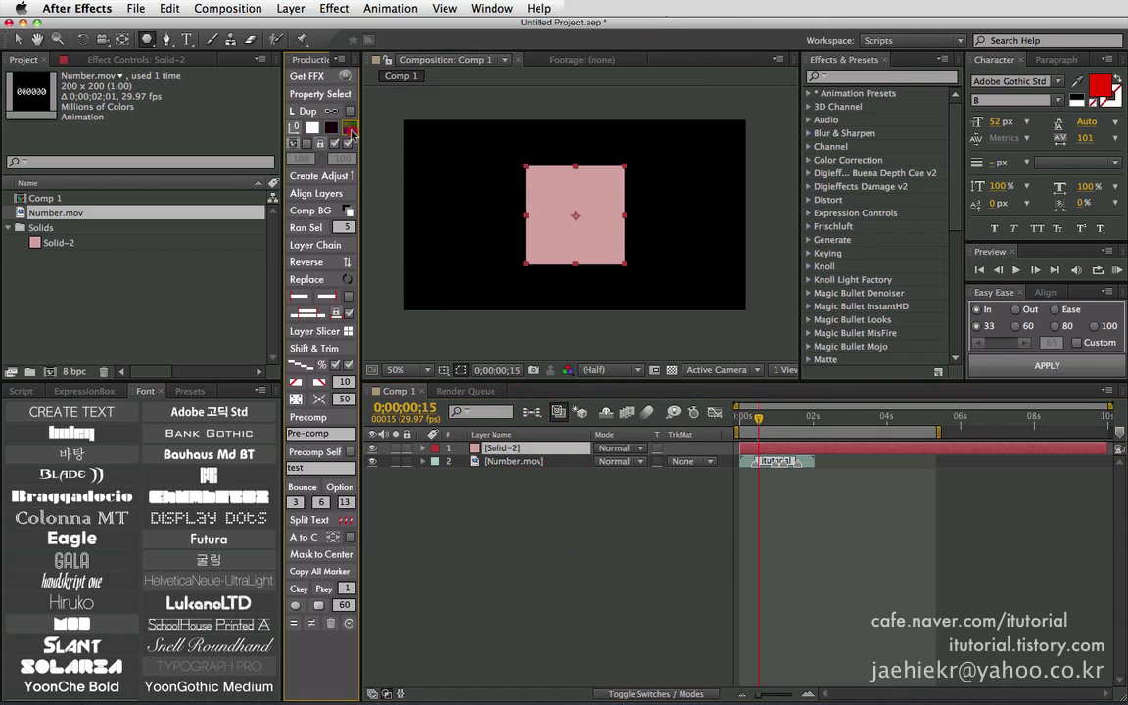
left_click(349, 128)
left_click(349, 129)
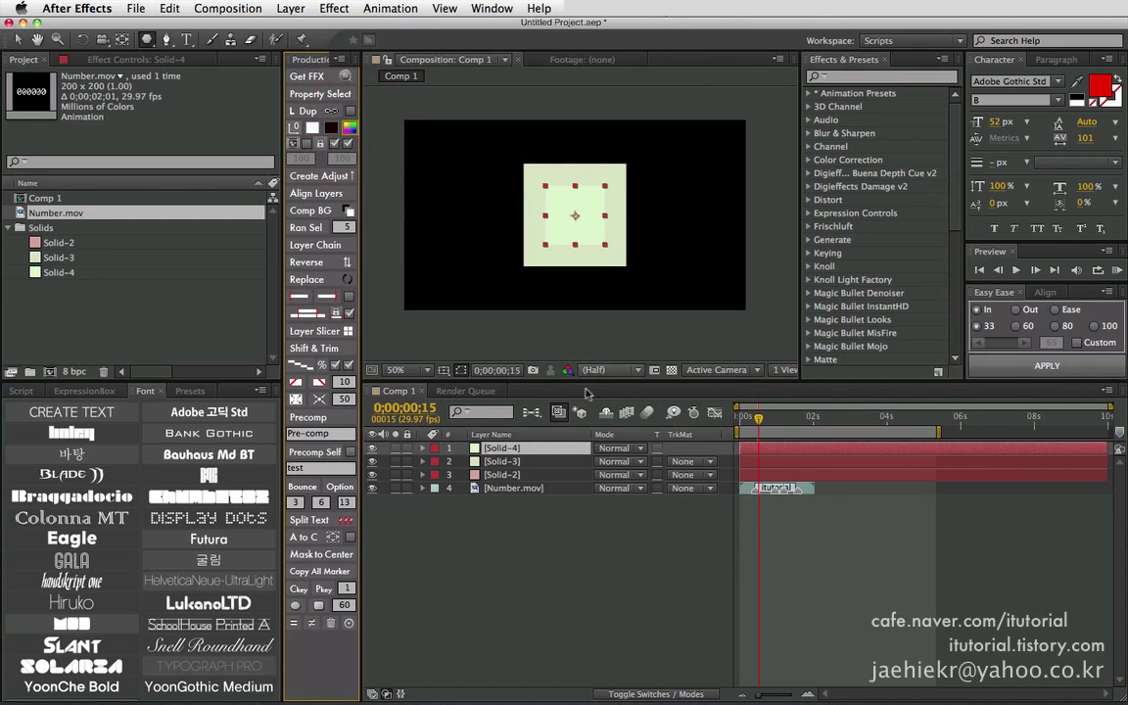
Copy the itutorial marker onto Solid-2, Solid-3 and Solid-4, then undo it
left_click(528, 485)
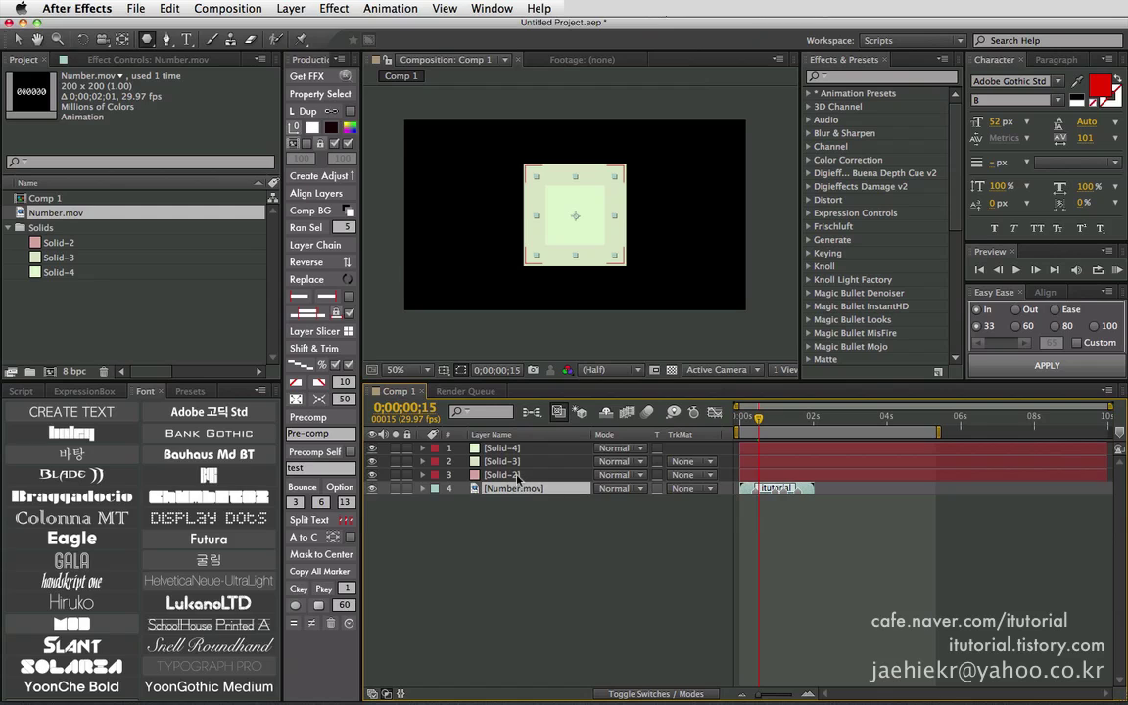
left_click(499, 475)
left_click(504, 461, "shift")
left_click(499, 447, "shift")
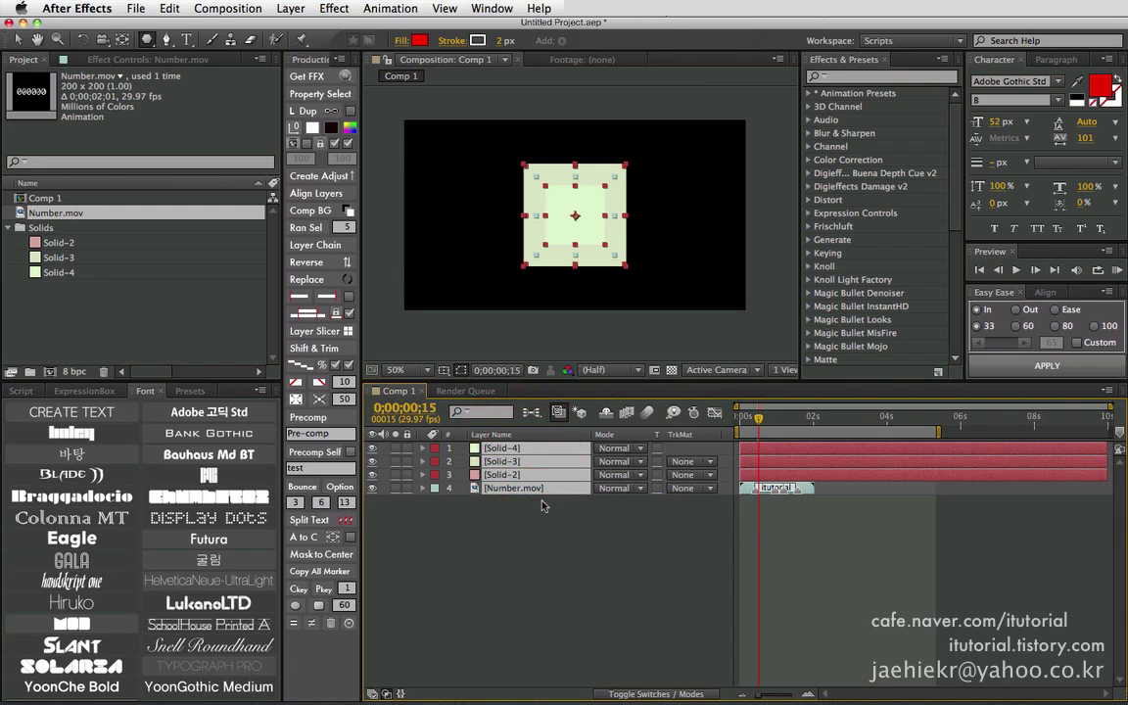
left_click(329, 573)
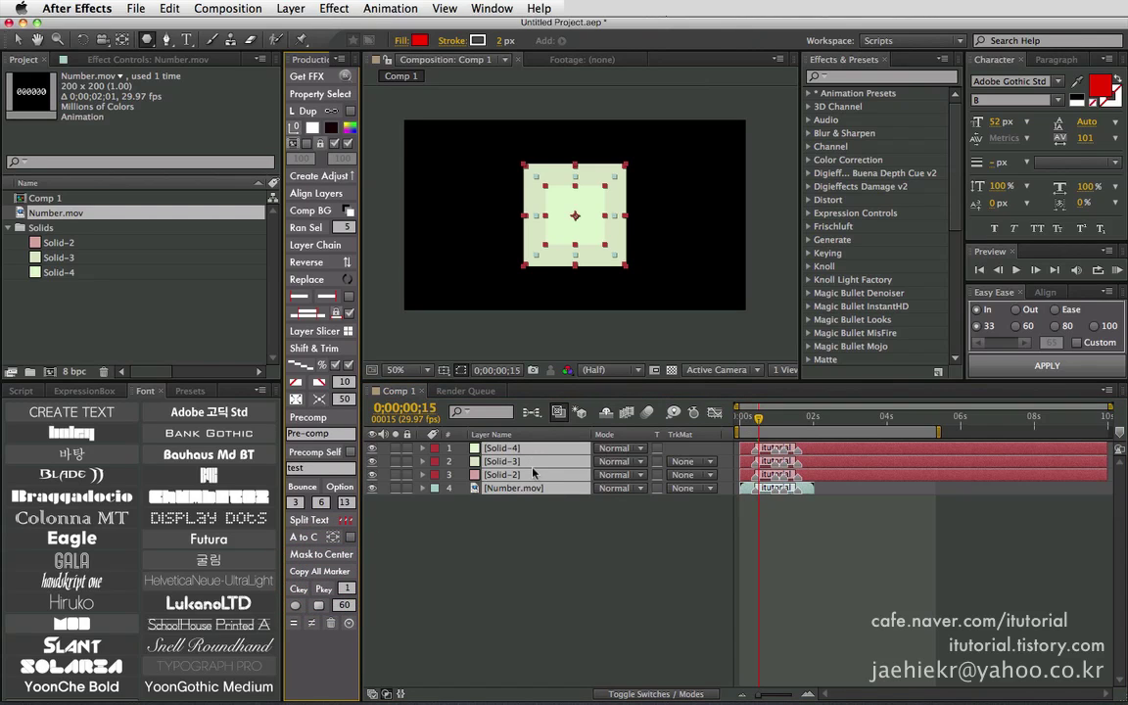
key("ctrl+z")
Select all four layers, copy the itutorial marker across them, then undo it
left_click(516, 521)
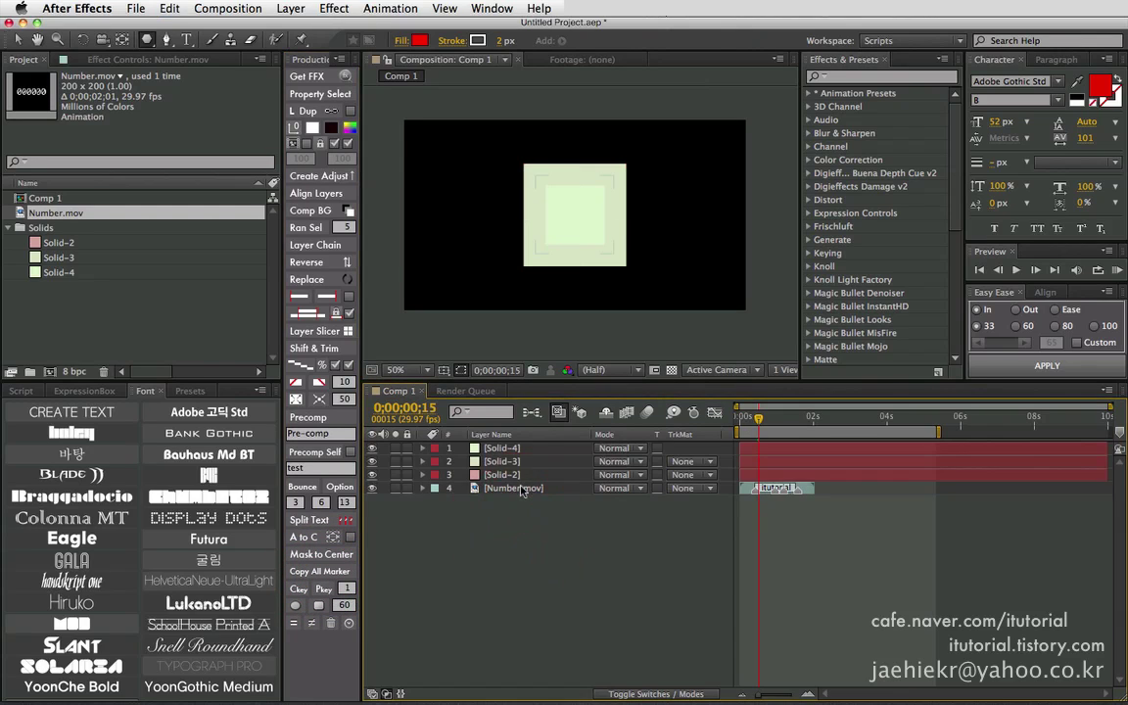
left_click(514, 487)
left_click(502, 447, "shift")
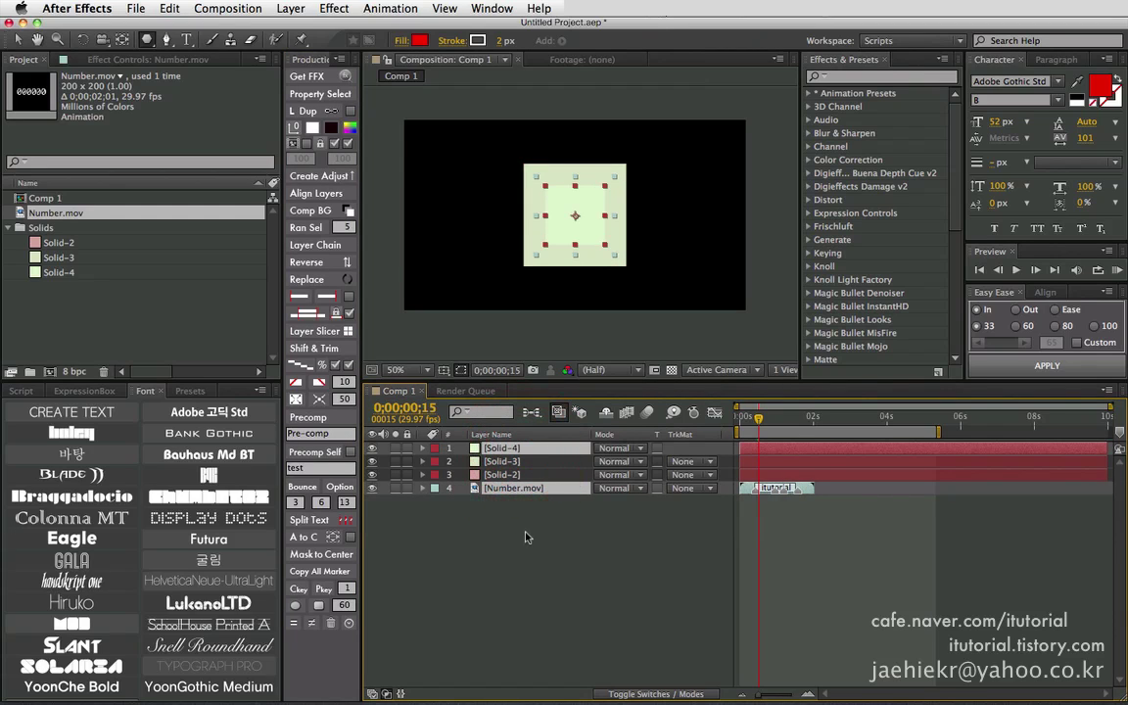
left_click(321, 571)
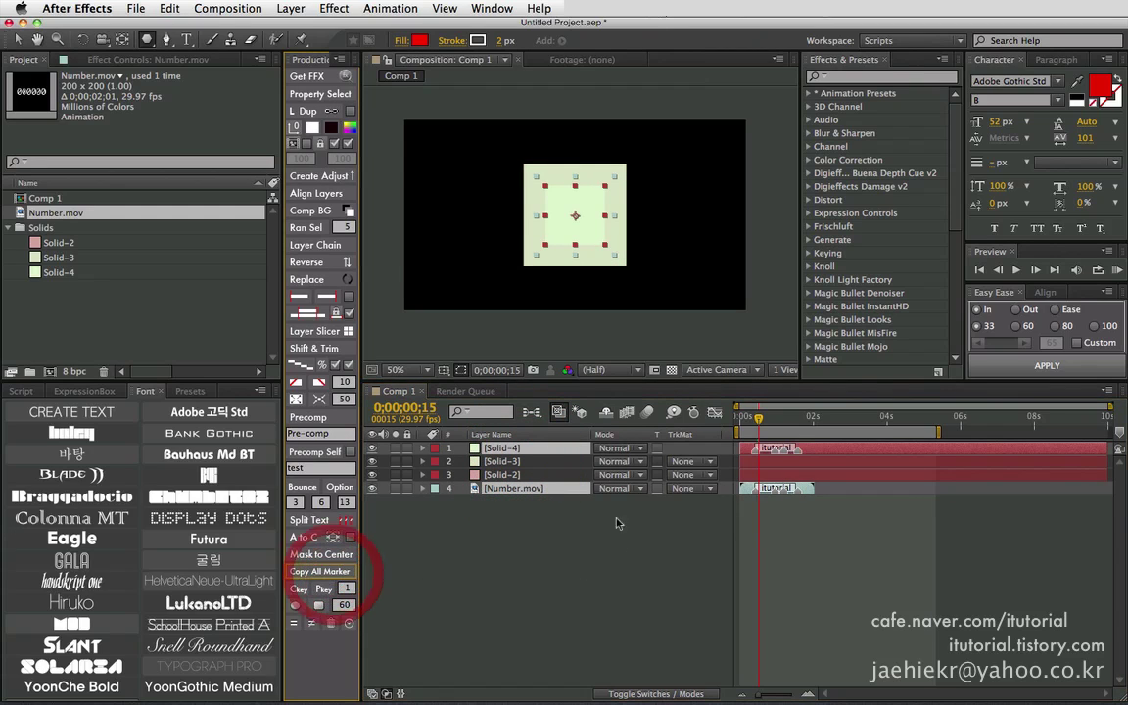
key("ctrl+z")
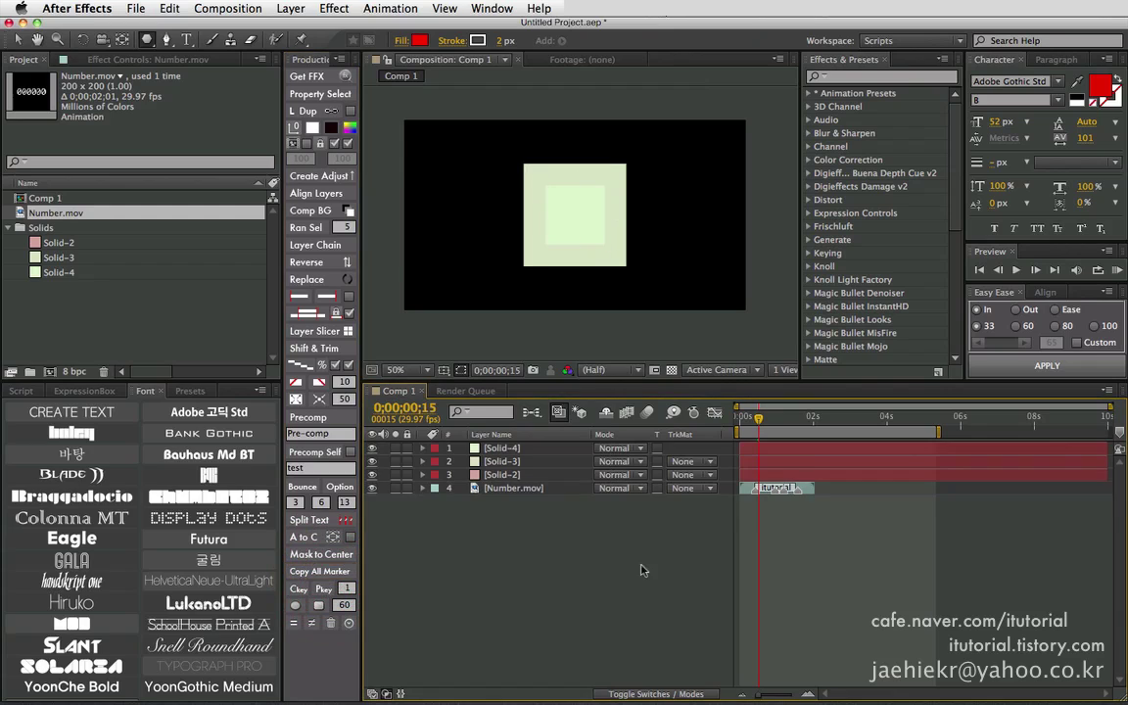
left_click(529, 489)
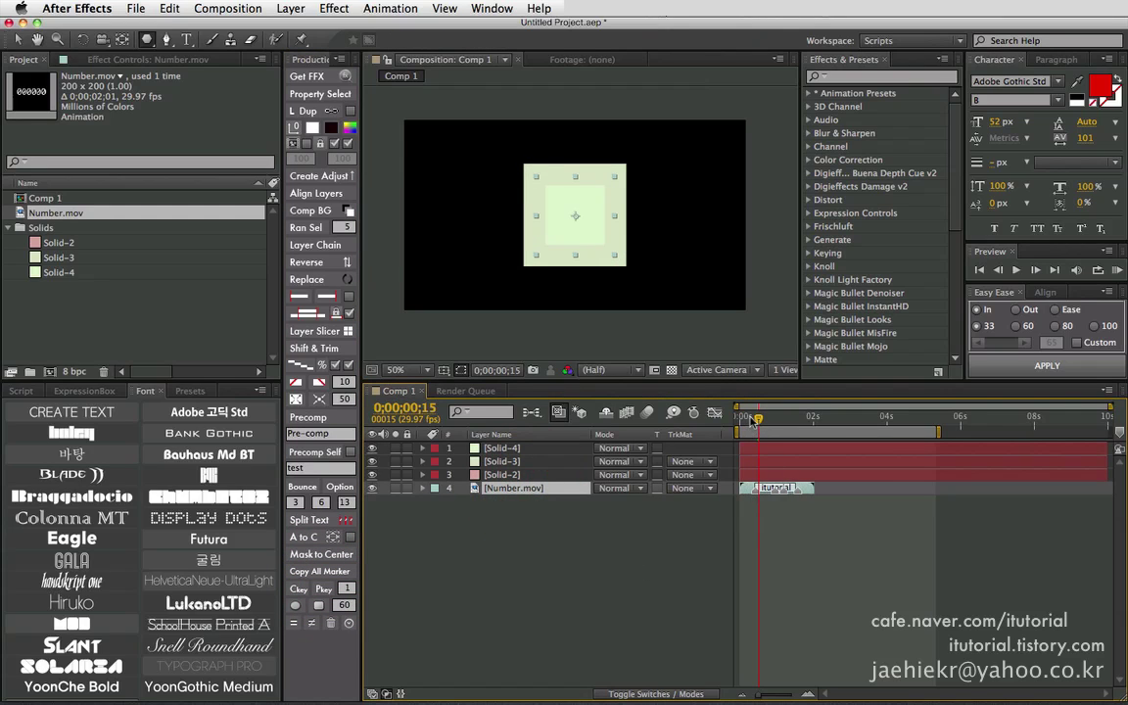
Copy Number.mov's markers to the composition ruler and scrub to 0;00;01;06 to check
left_click(765, 419)
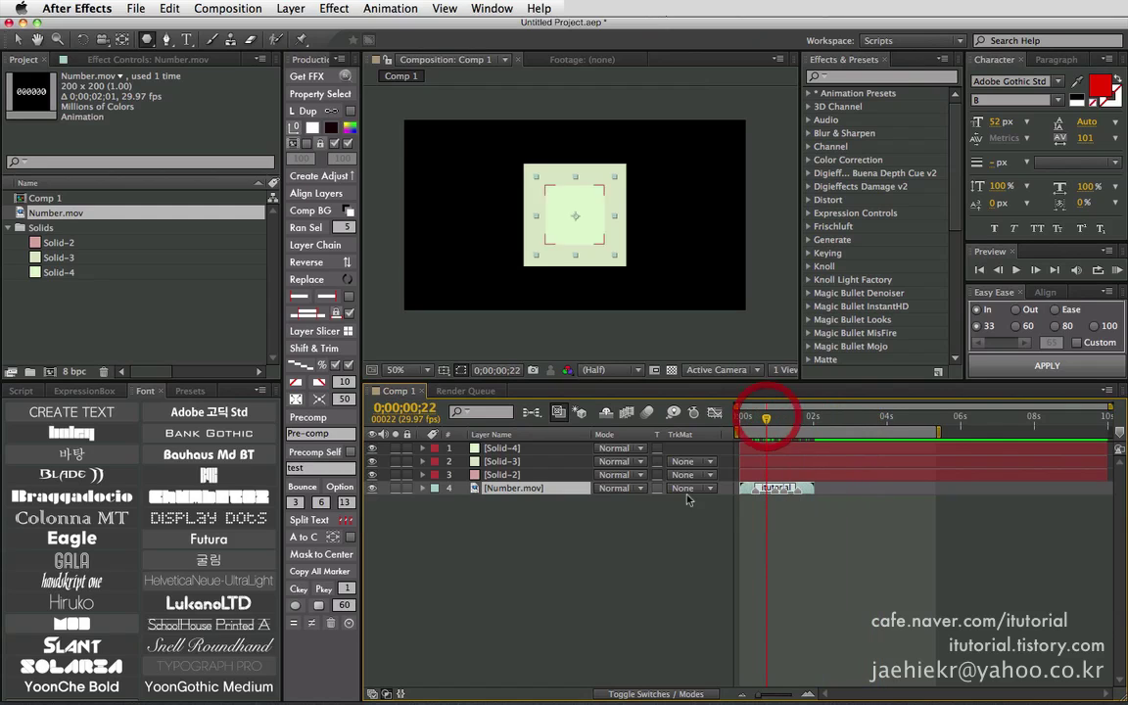
left_click(687, 499)
left_click(528, 487)
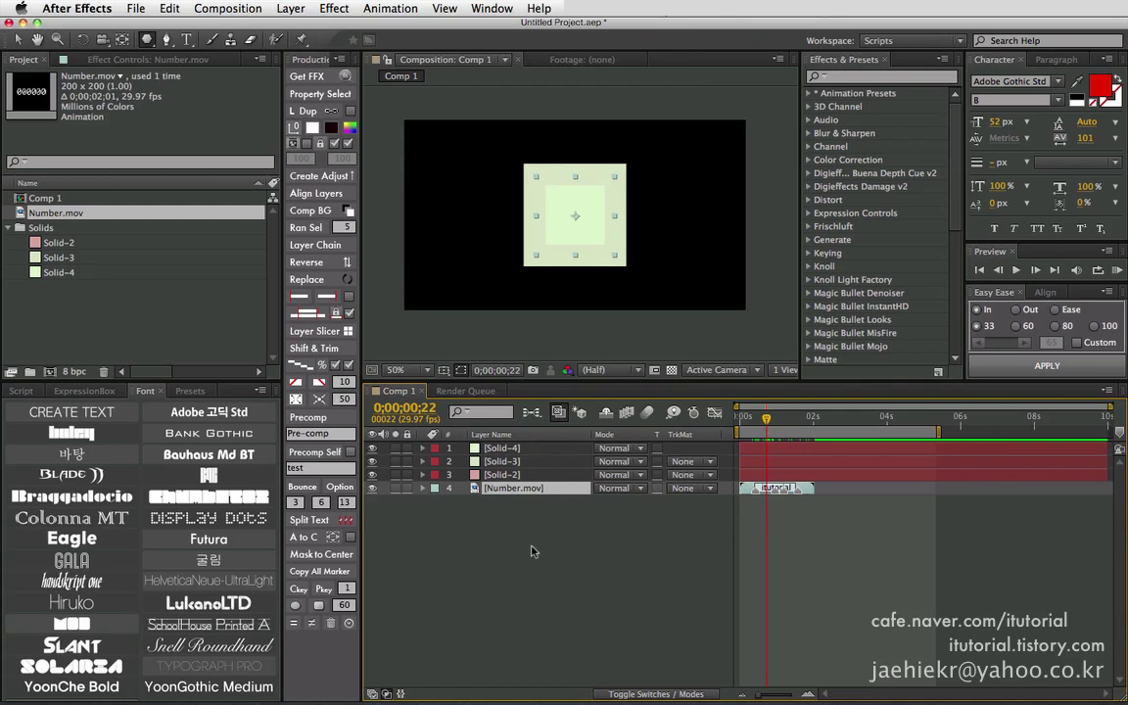
left_click(325, 571)
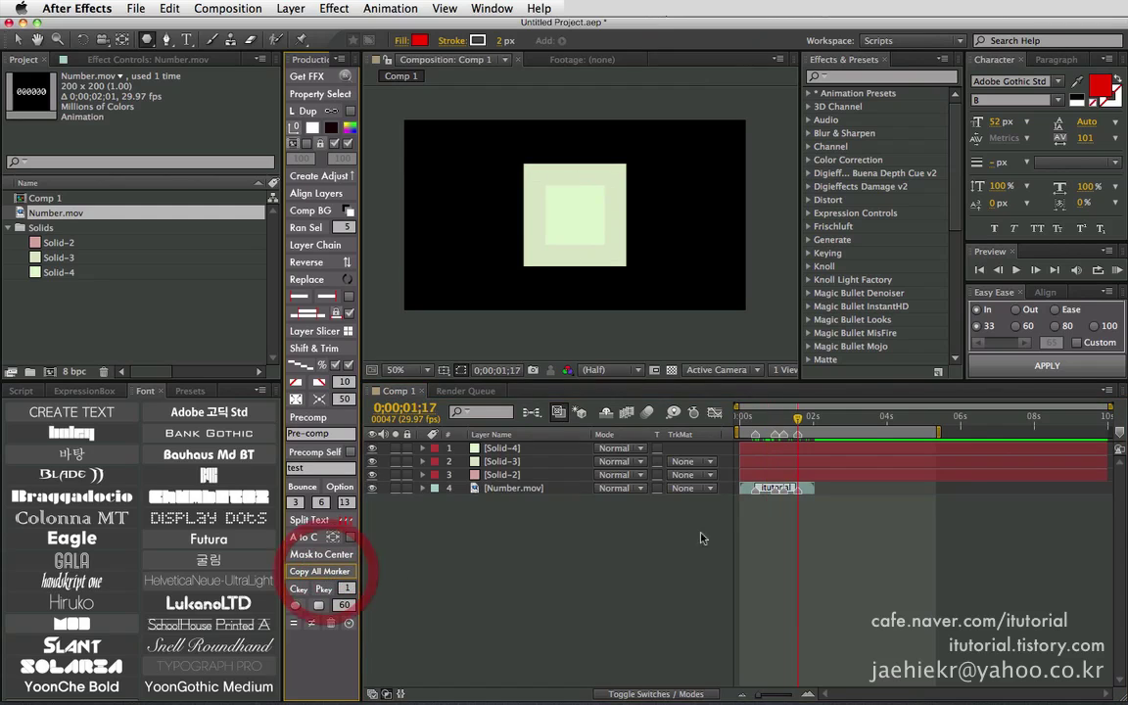
mouse_move(754, 419)
left_mouse_down()
mouse_move(784, 419)
mouse_move(767, 419)
left_mouse_up()
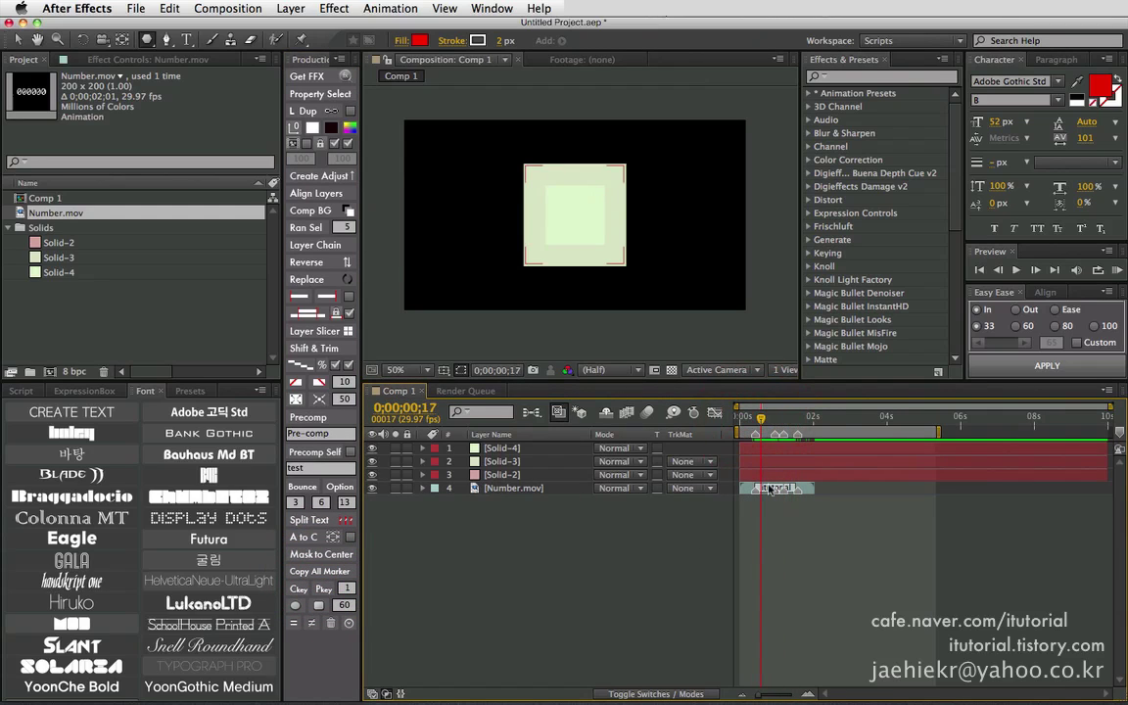
Repeat Copy All Marker on Number.mov and scrub back to 0;00;01;06
left_click(499, 488)
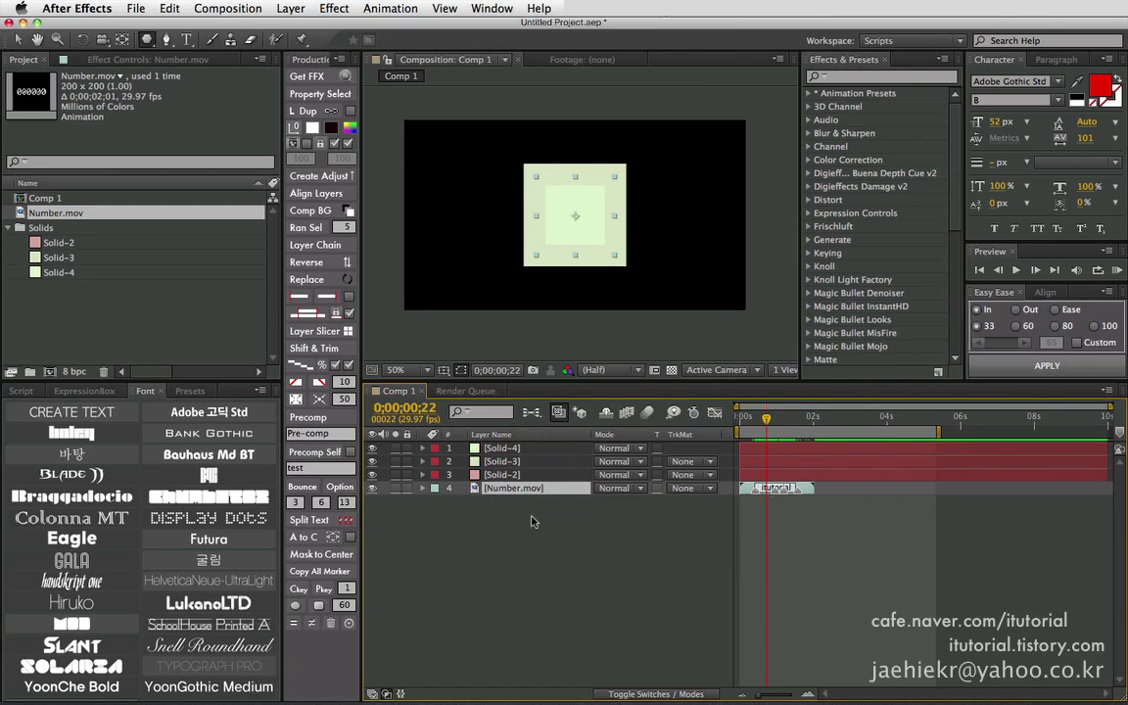
left_click(322, 570)
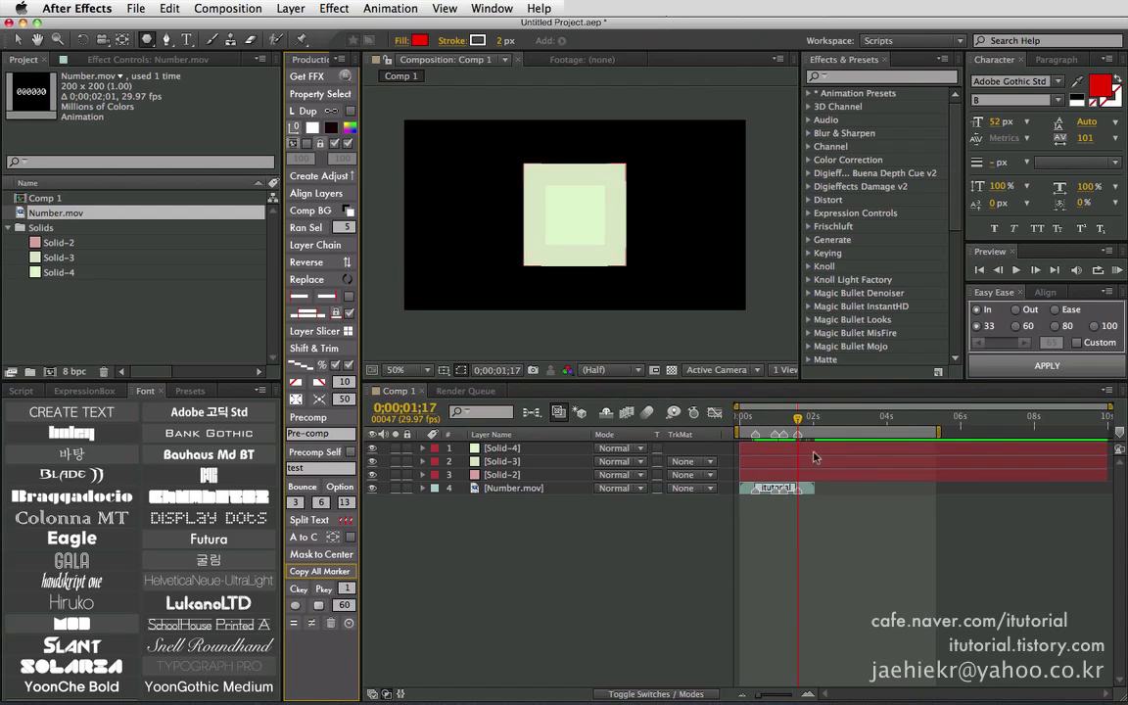
mouse_move(762, 419)
left_mouse_down()
mouse_move(786, 419)
mouse_move(767, 421)
left_mouse_up()
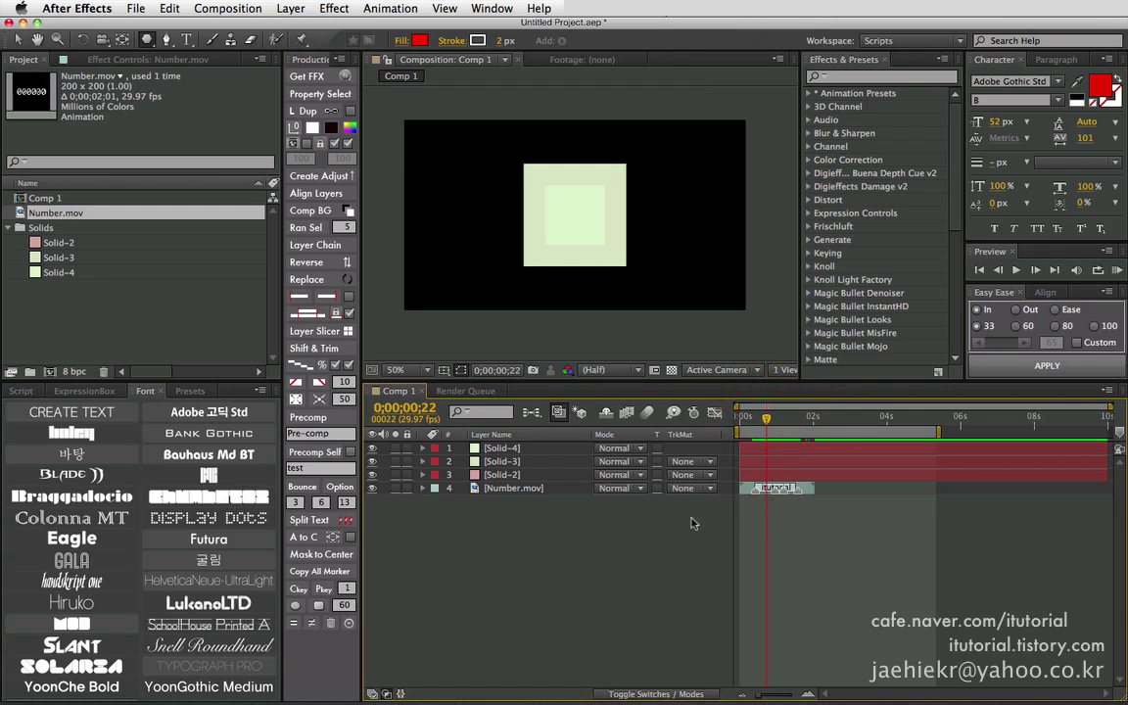
left_click(519, 487)
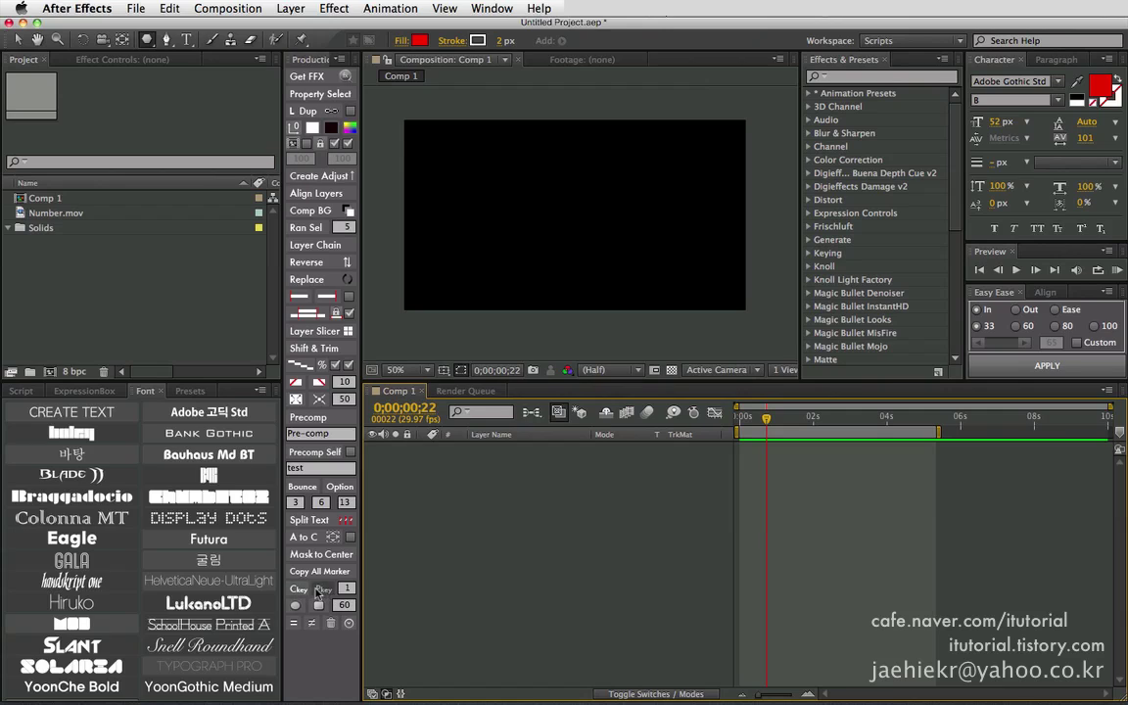
Set the new solid size to 50 and create the small coloured solid layers
left_click(468, 482)
left_click(336, 142)
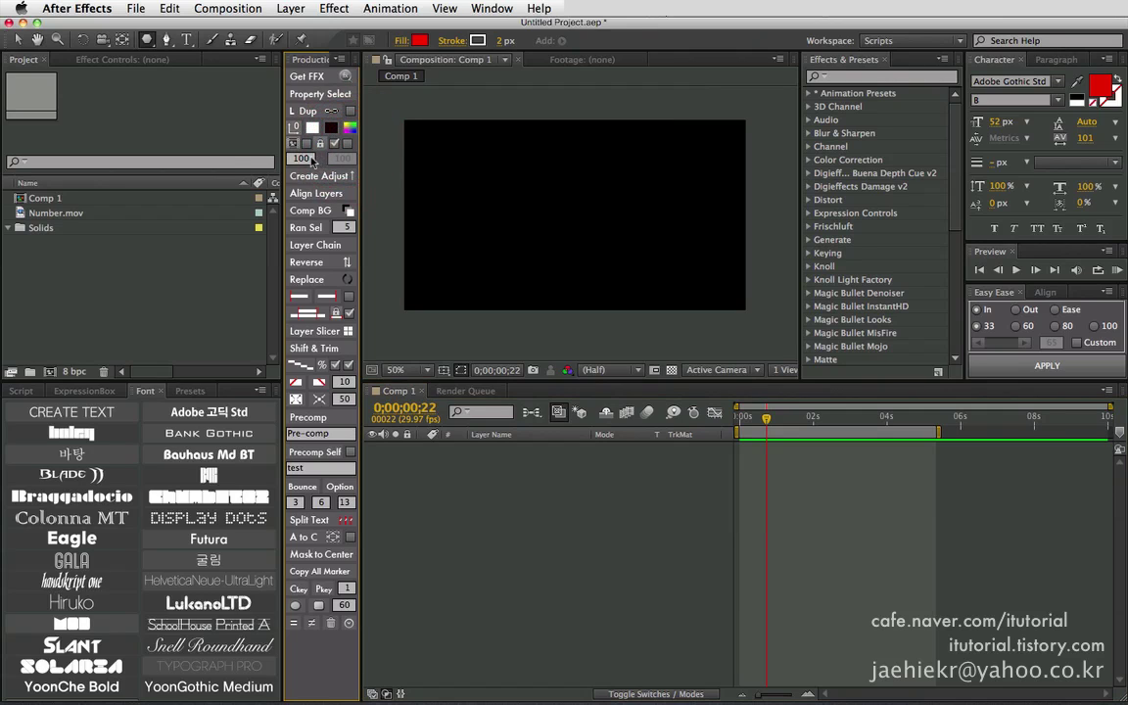
left_click(303, 159)
type("50")
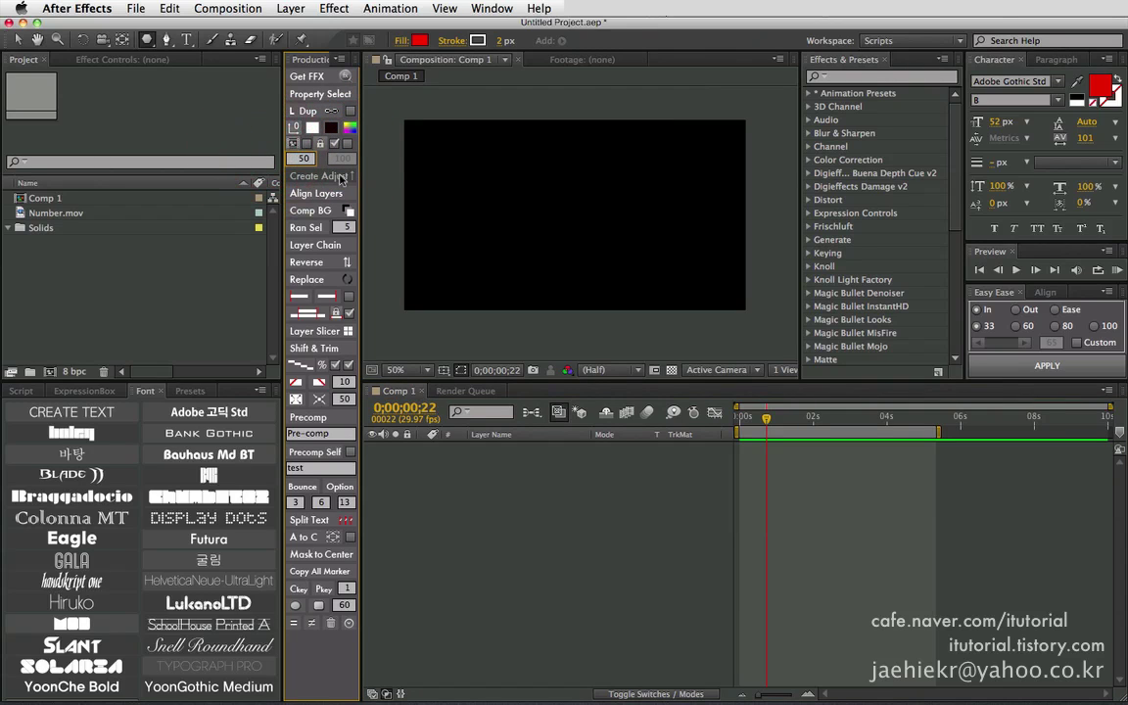
left_click(312, 127)
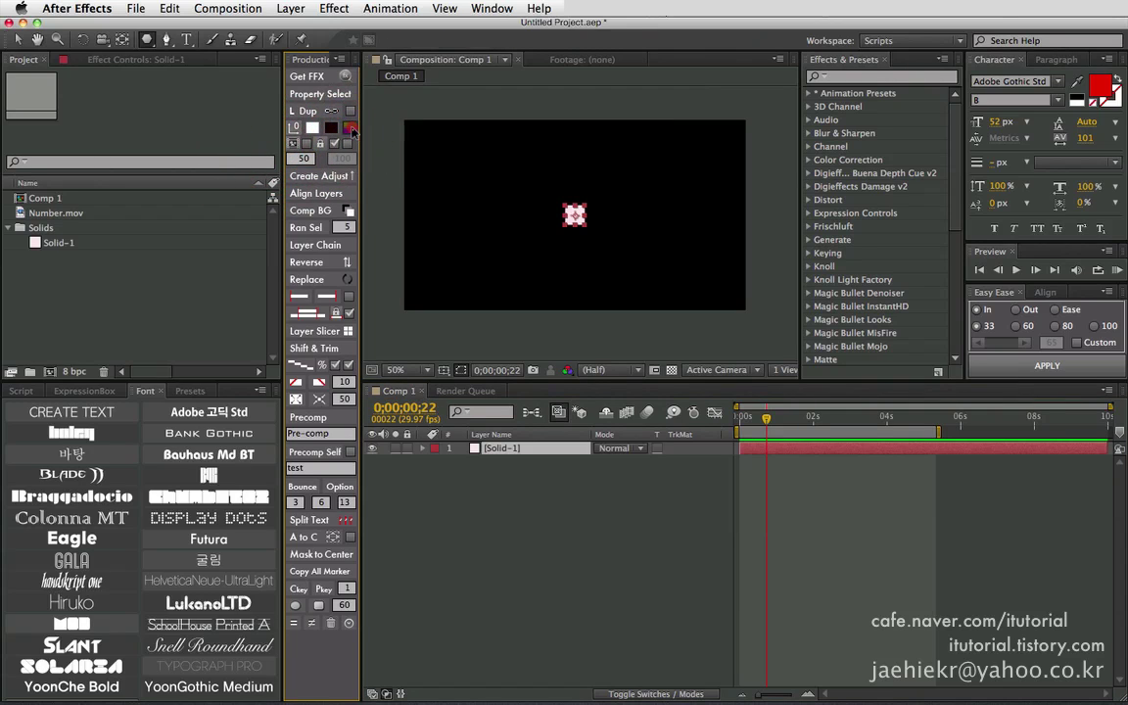
left_click(349, 128)
left_click(350, 128)
left_click(349, 129)
left_click(350, 129)
Spread the five solids evenly along X, then undo the accidental ellipse shape layer
left_click_drag(493, 541, 445, 397)
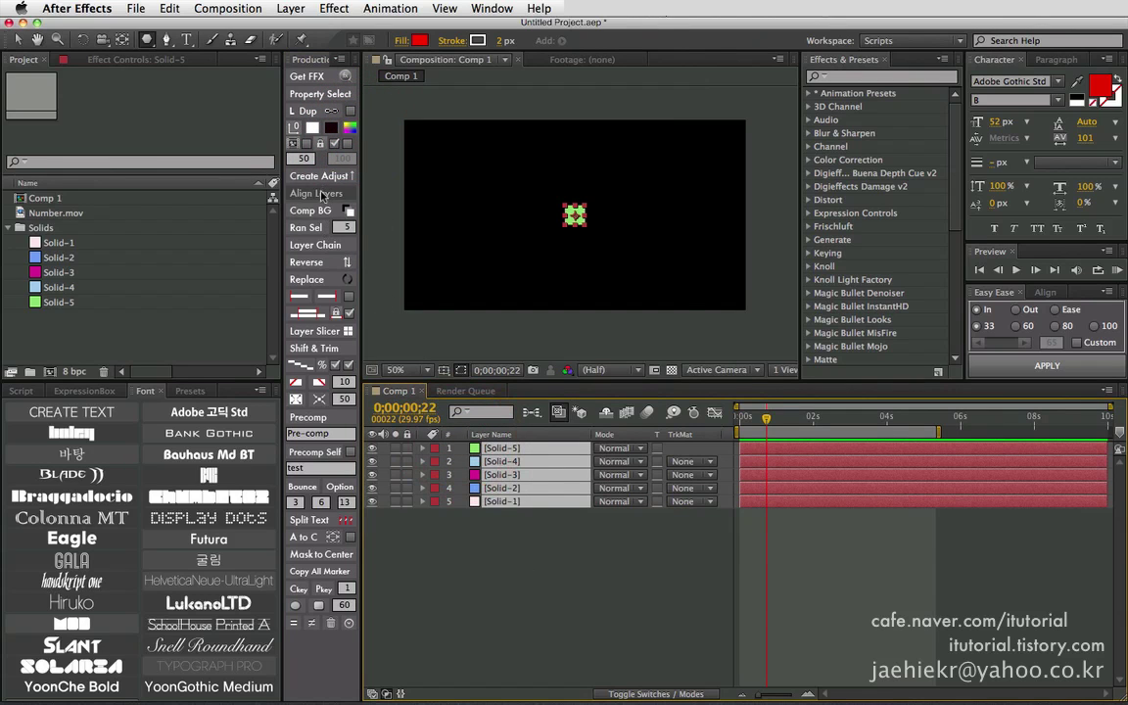
left_click(316, 192)
left_click(457, 334)
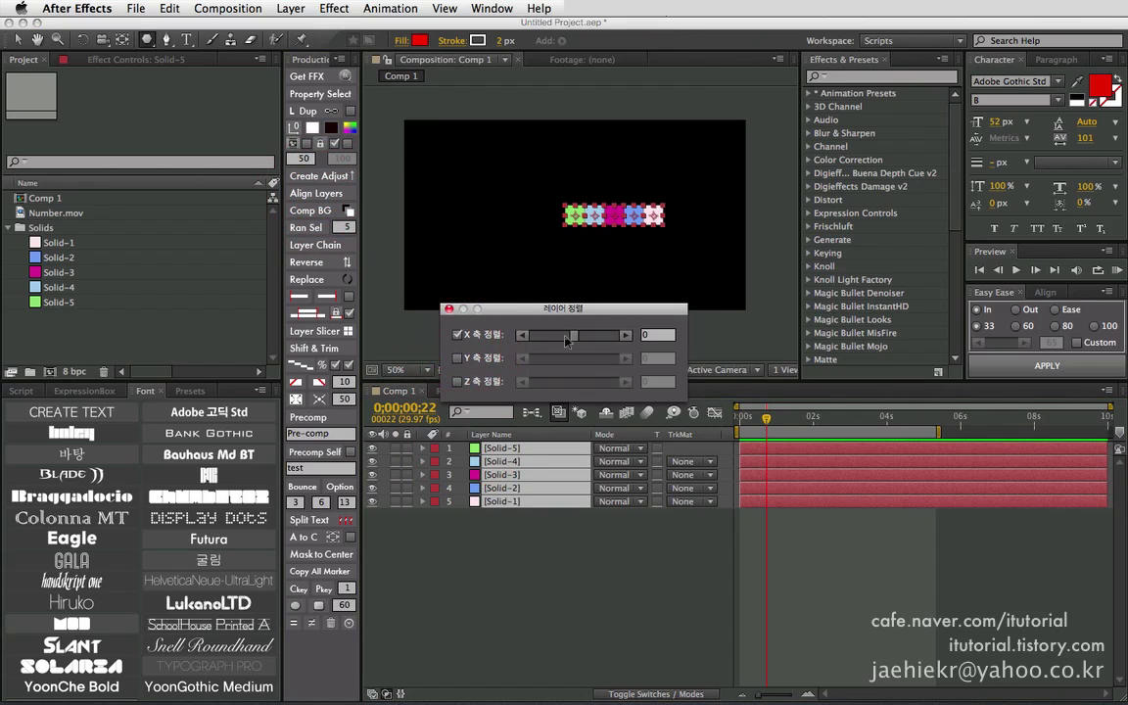
left_click_drag(566, 335, 589, 335)
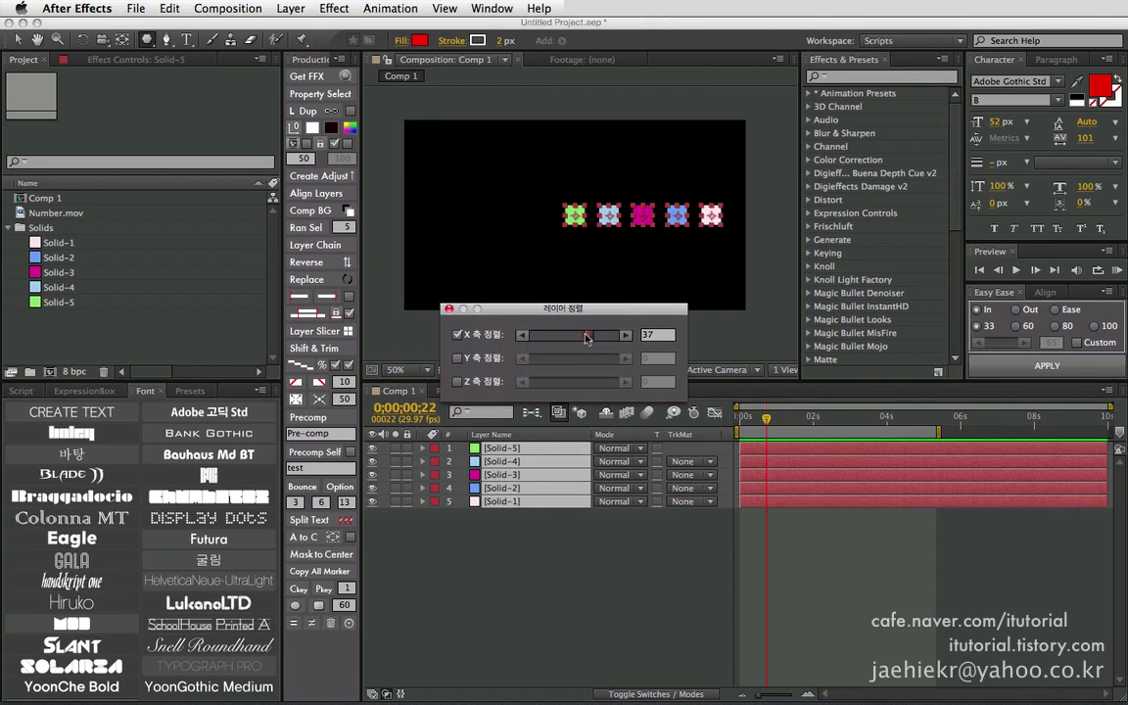
left_click(448, 310)
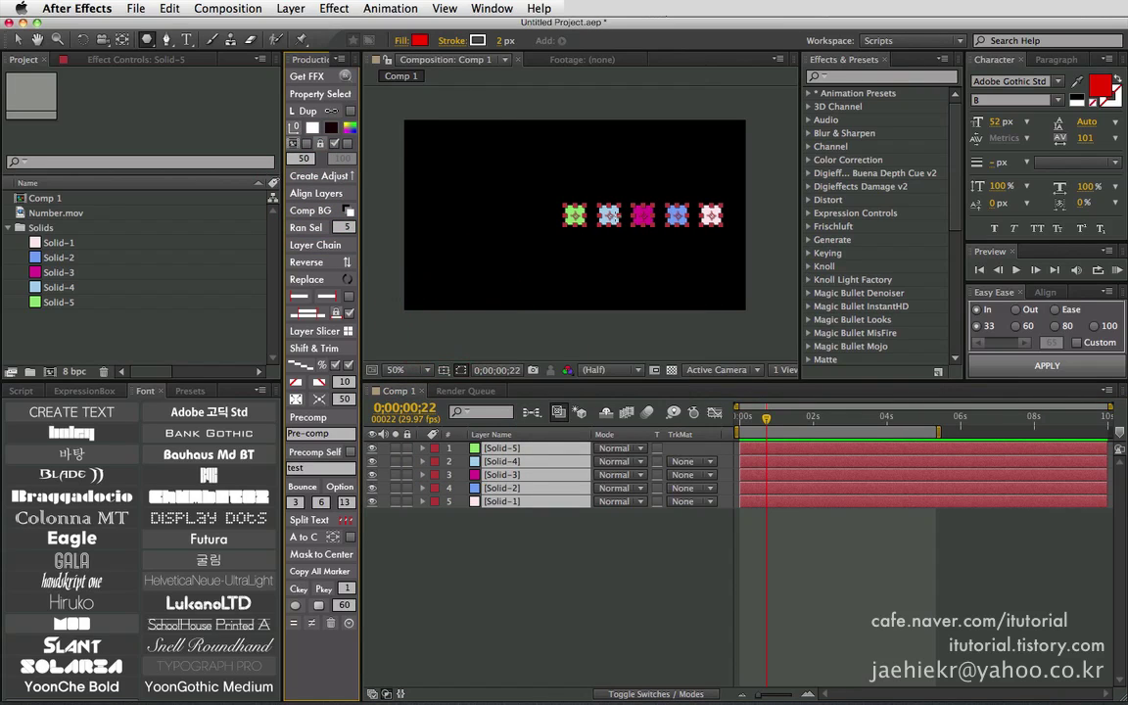
left_click(615, 256)
key("ctrl+z")
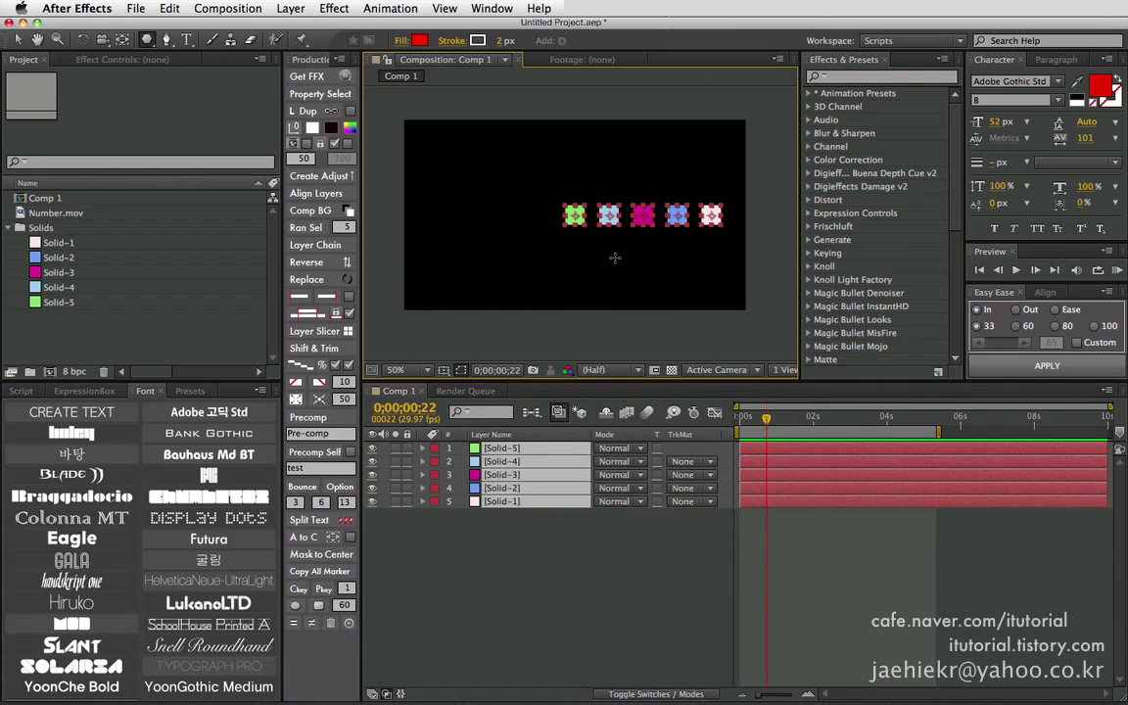
Move the solids to the top row and keyframe Position, Scale and Rotation at 0s
key("v")
left_click_drag(609, 221, 542, 163)
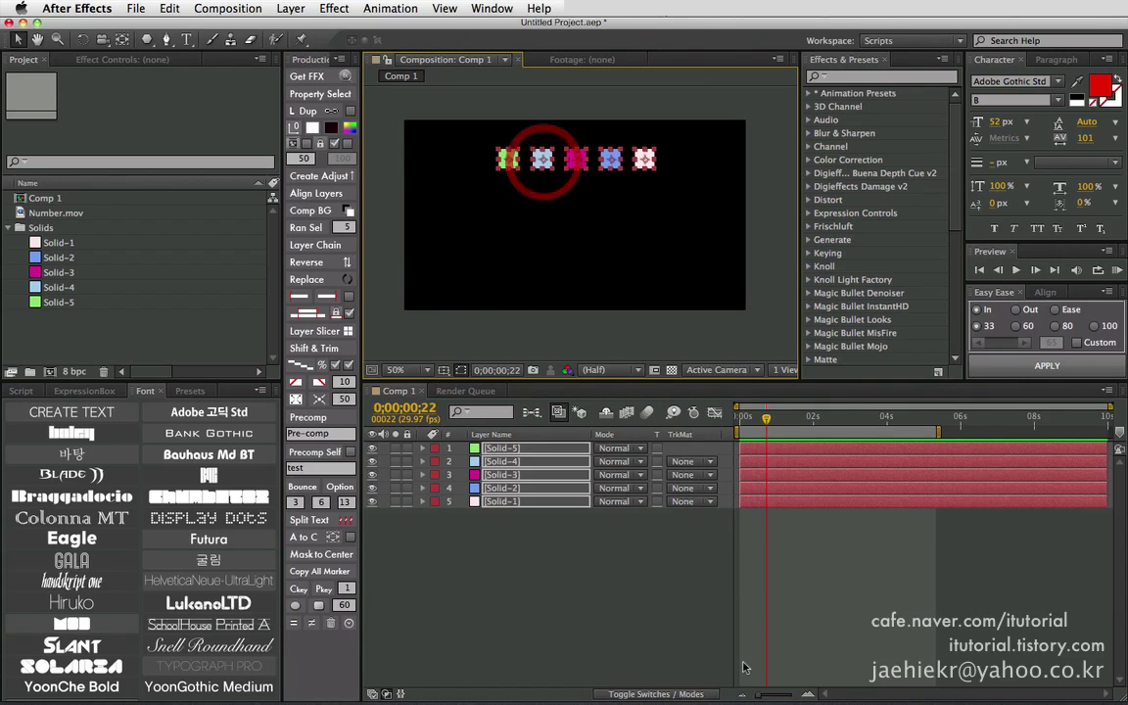
left_click(602, 574)
left_click_drag(765, 419, 724, 416)
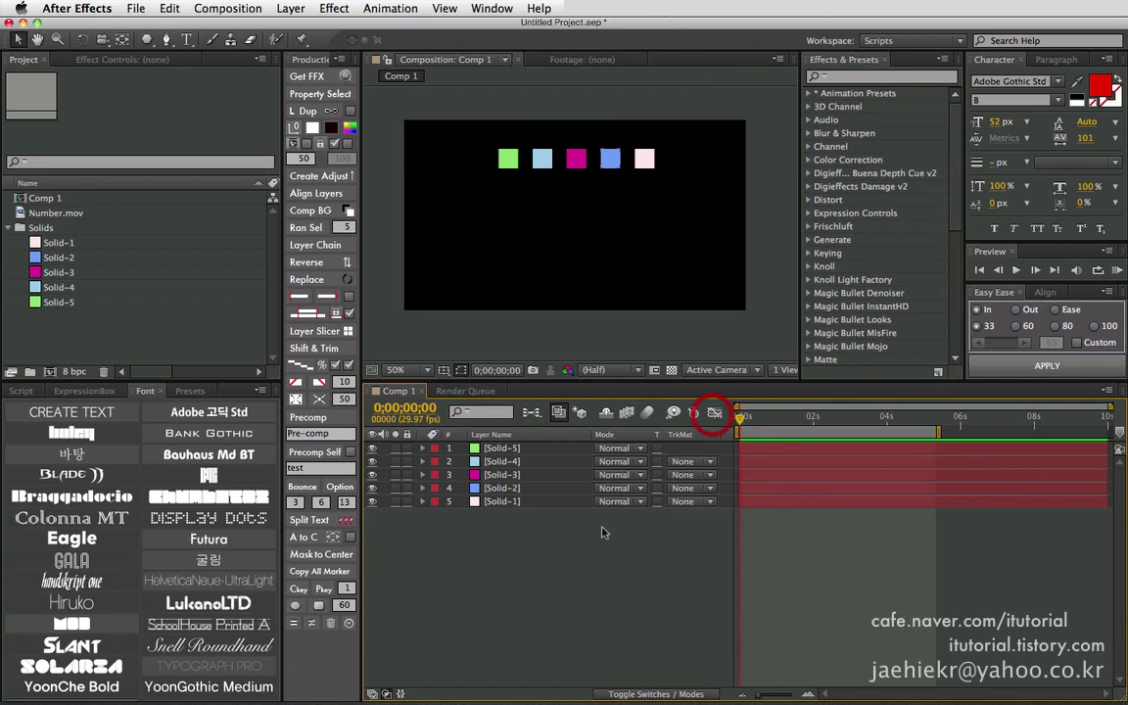
left_click_drag(539, 534, 484, 440)
key("p")
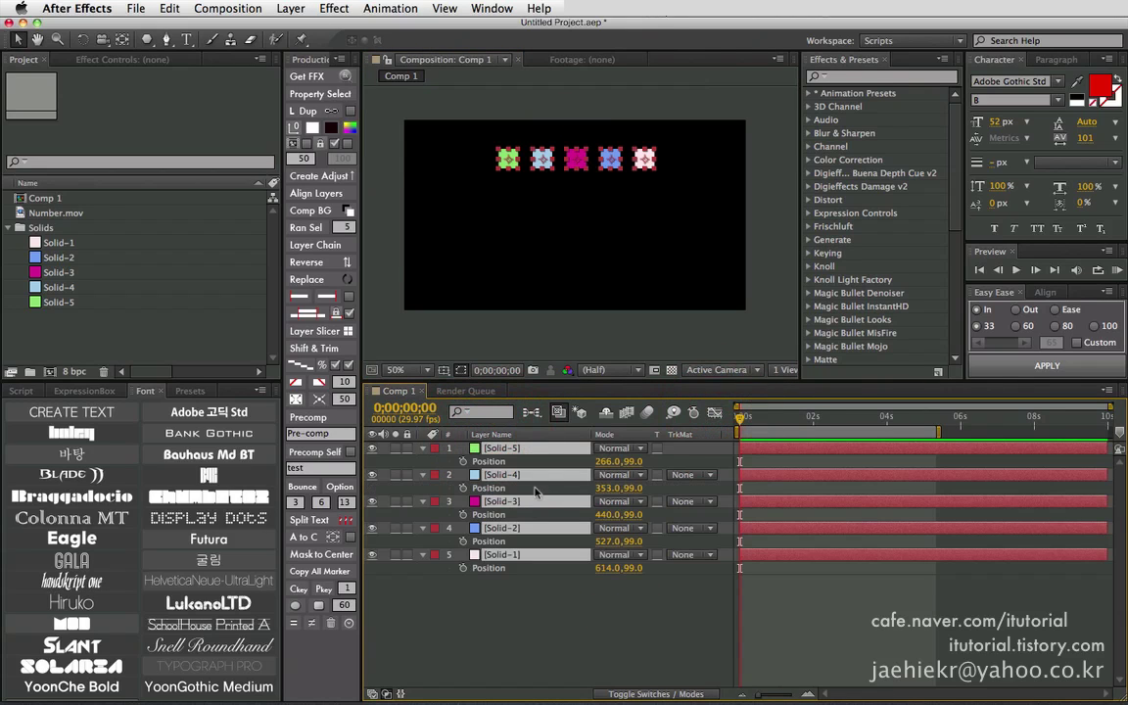
key("shift+s")
key("shift+r")
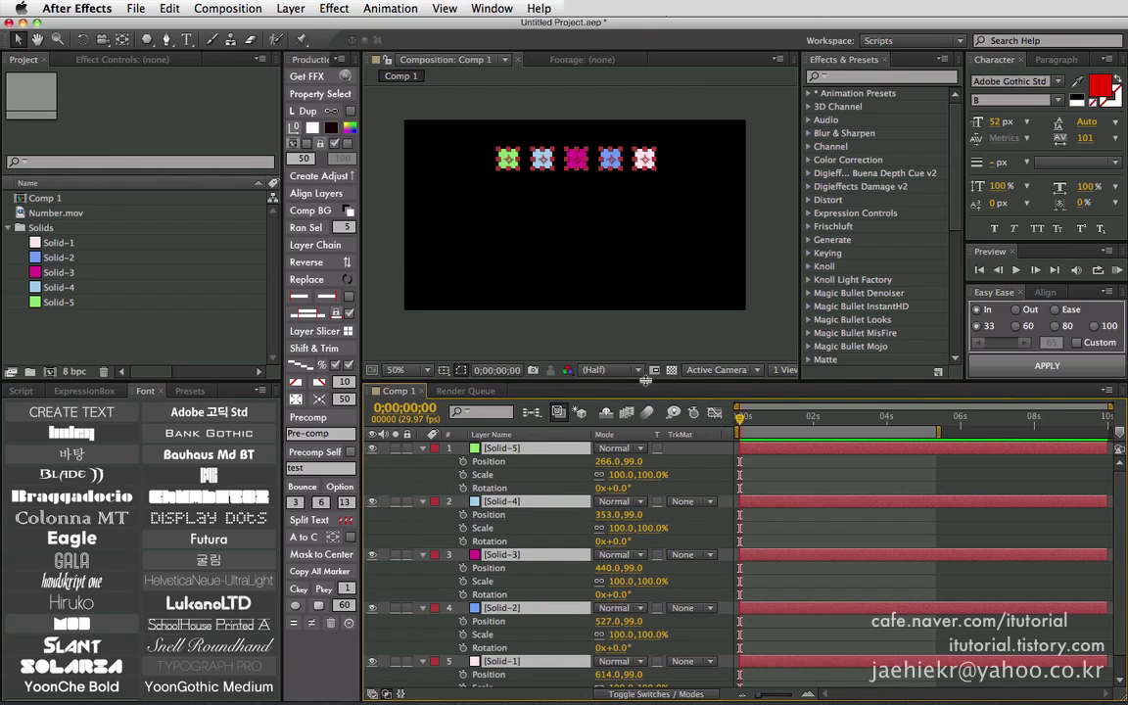
left_click_drag(645, 380, 645, 342)
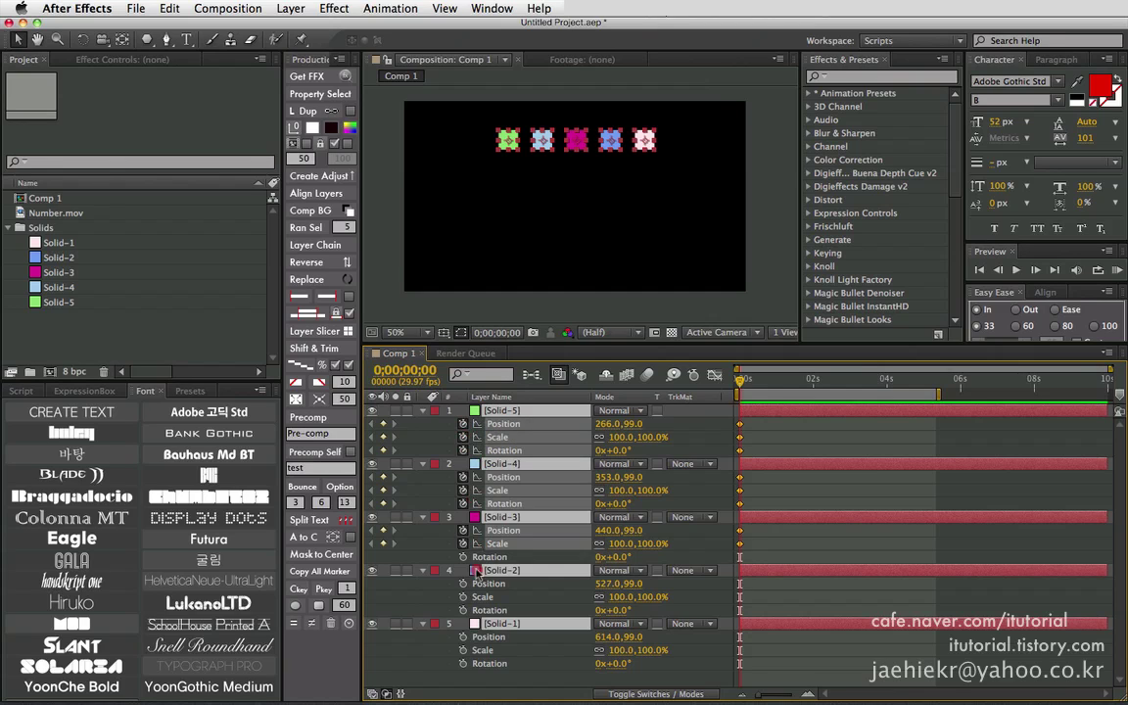
left_click_drag(464, 431, 463, 663)
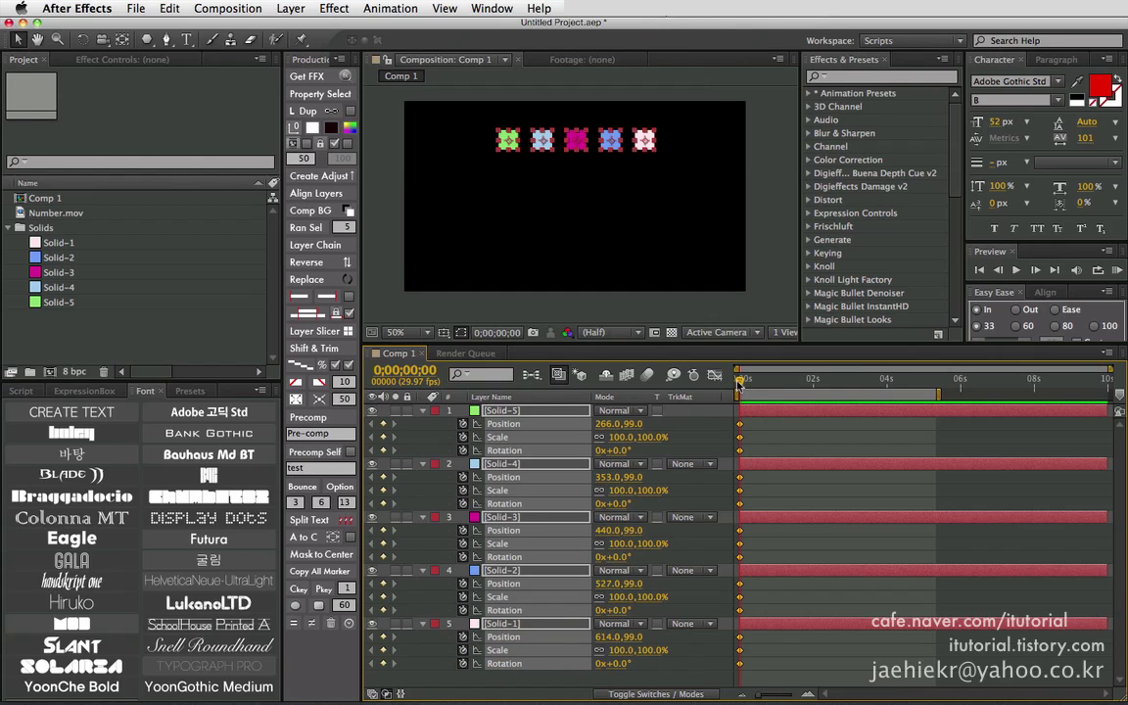
At frame 9, drop the solids to y 379, scale 60% and rotate 65°
left_click_drag(739, 385, 746, 385)
left_click_drag(542, 143, 541, 250)
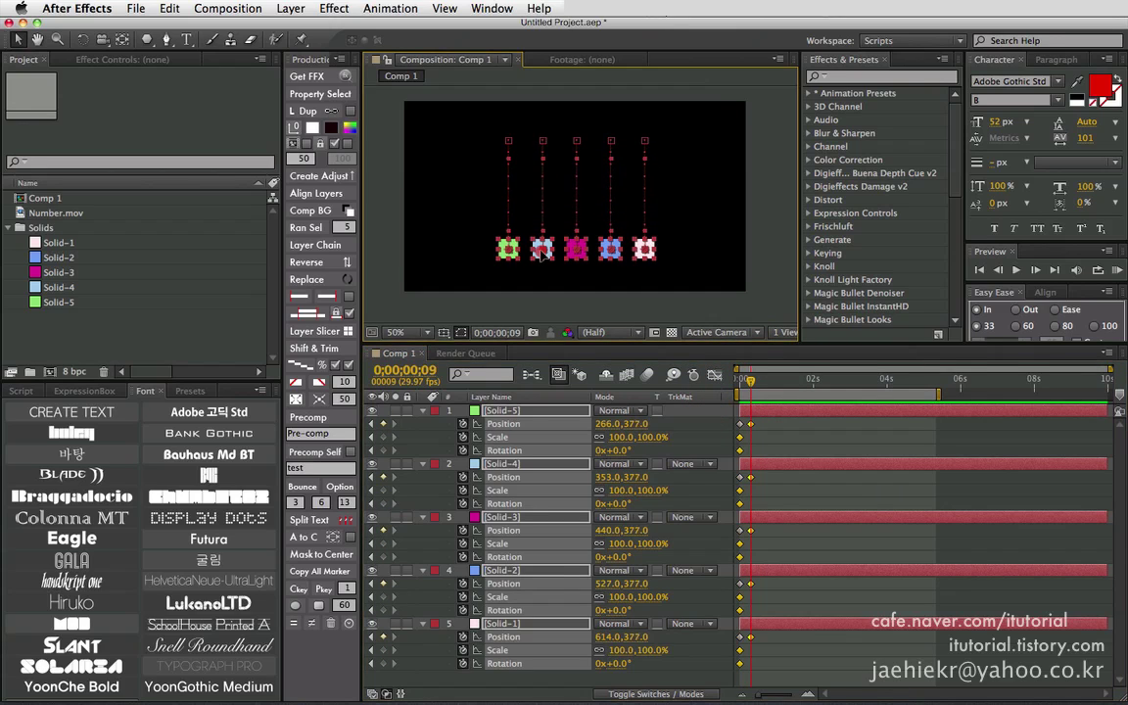
left_click_drag(623, 441, 587, 436)
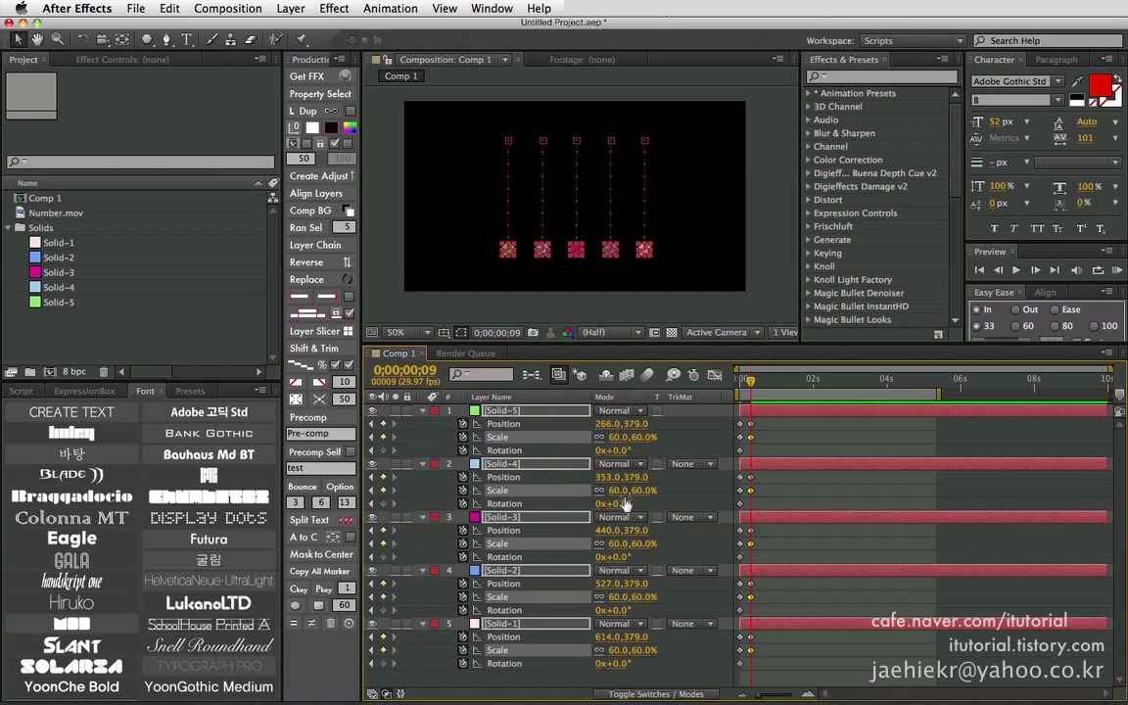
left_click_drag(625, 450, 714, 448)
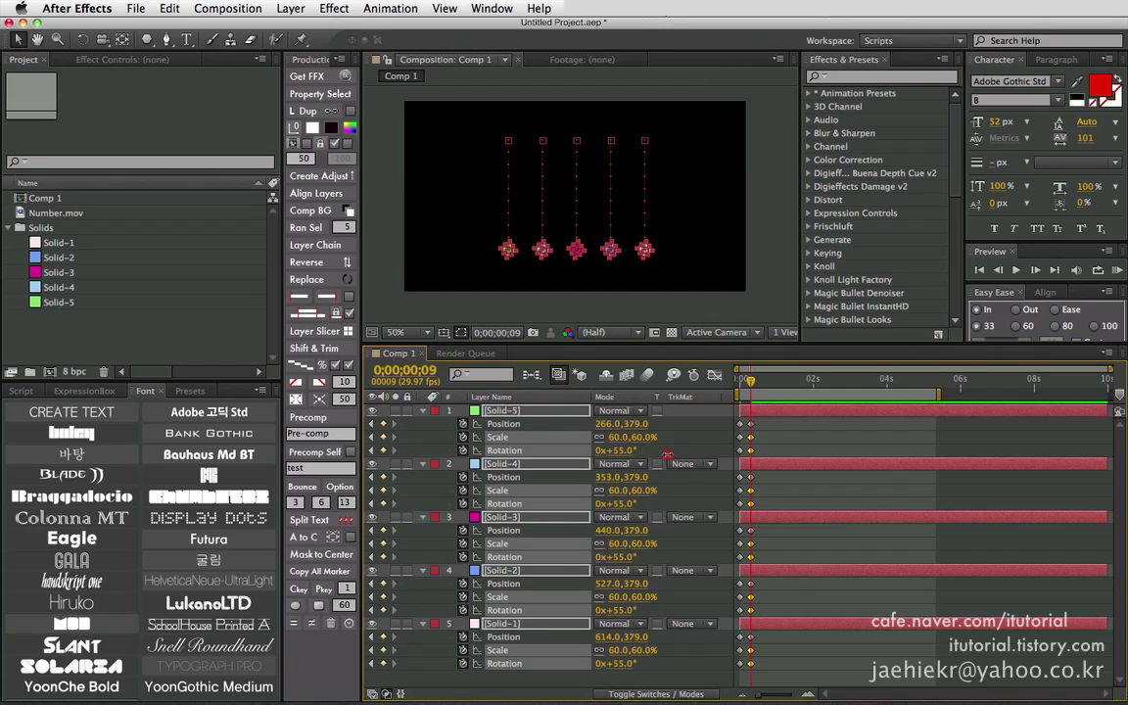
left_click(715, 413)
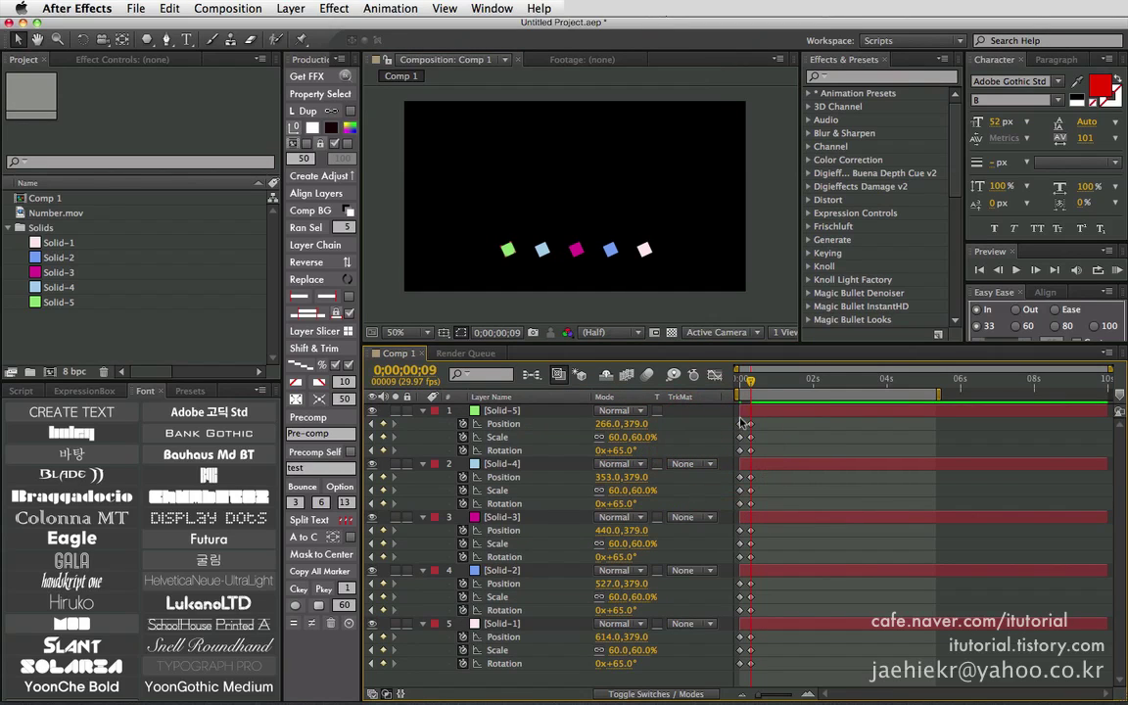
left_click_drag(764, 389, 764, 431)
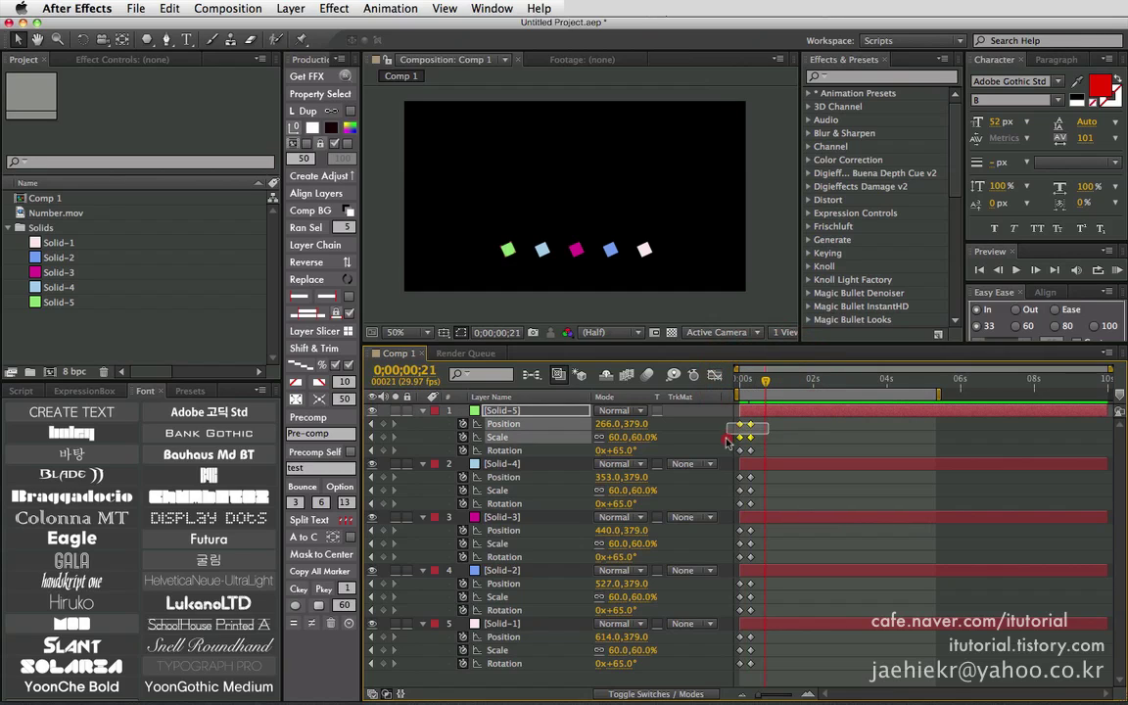
Try pasting Solid-5's keyframes and duplicating layers, undoing both attempts
left_click_drag(749, 424, 733, 453)
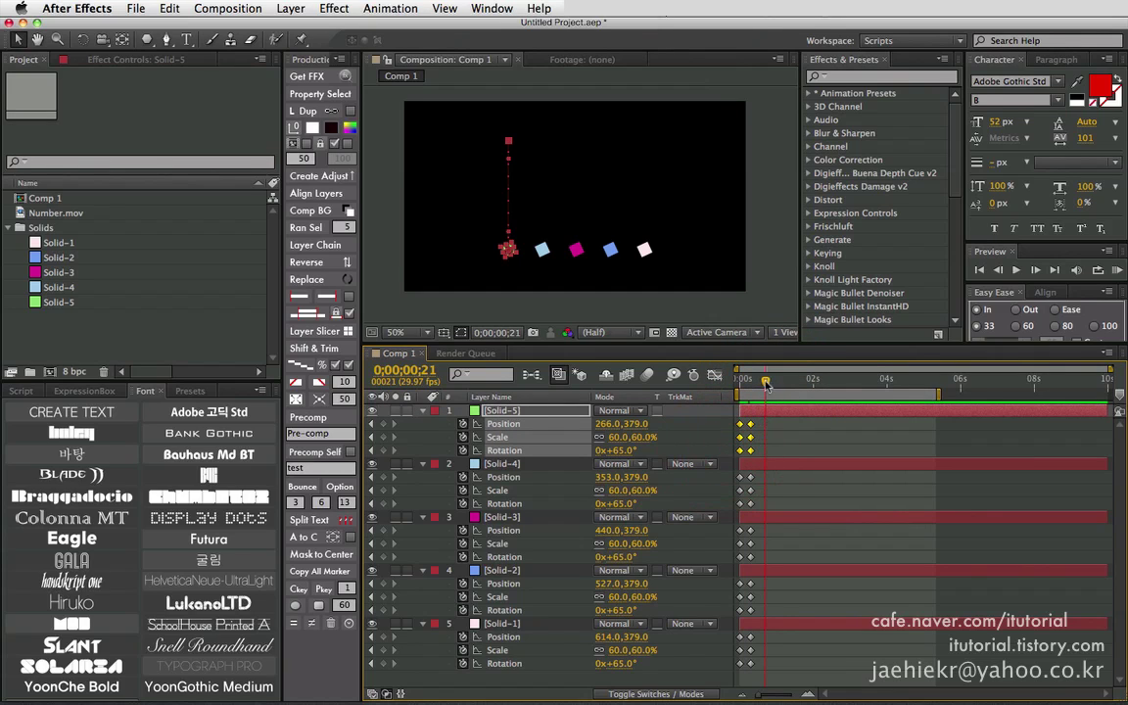
left_click_drag(766, 385, 754, 384)
key("ctrl+v")
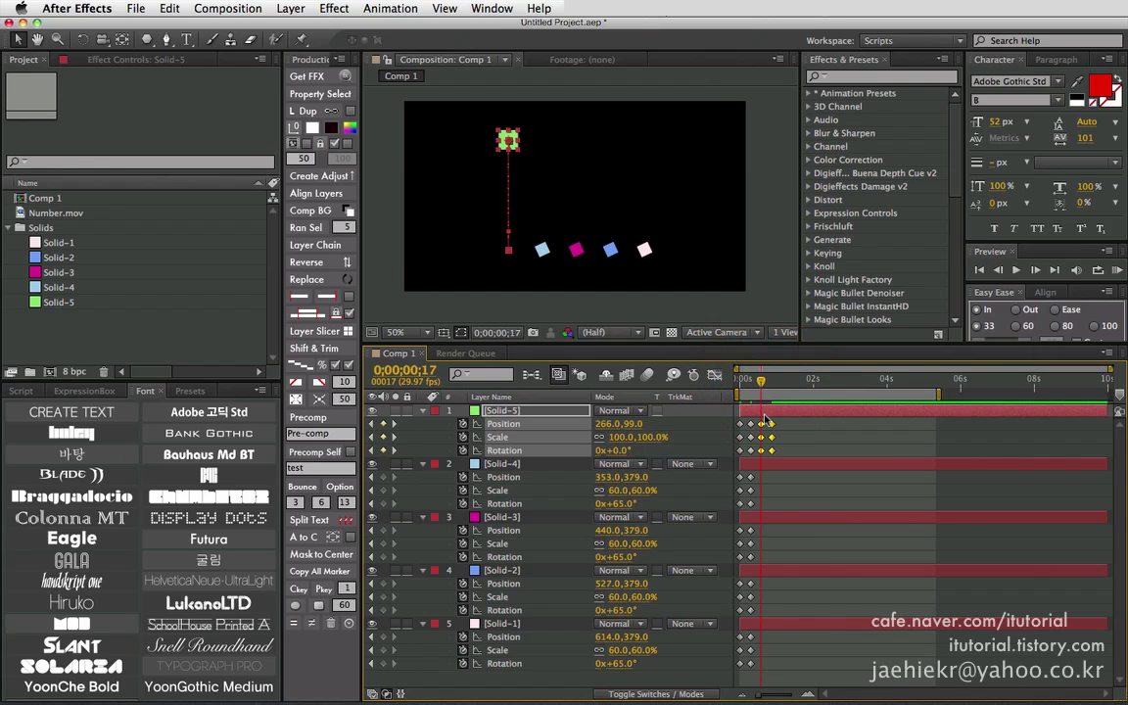
key("ctrl+z")
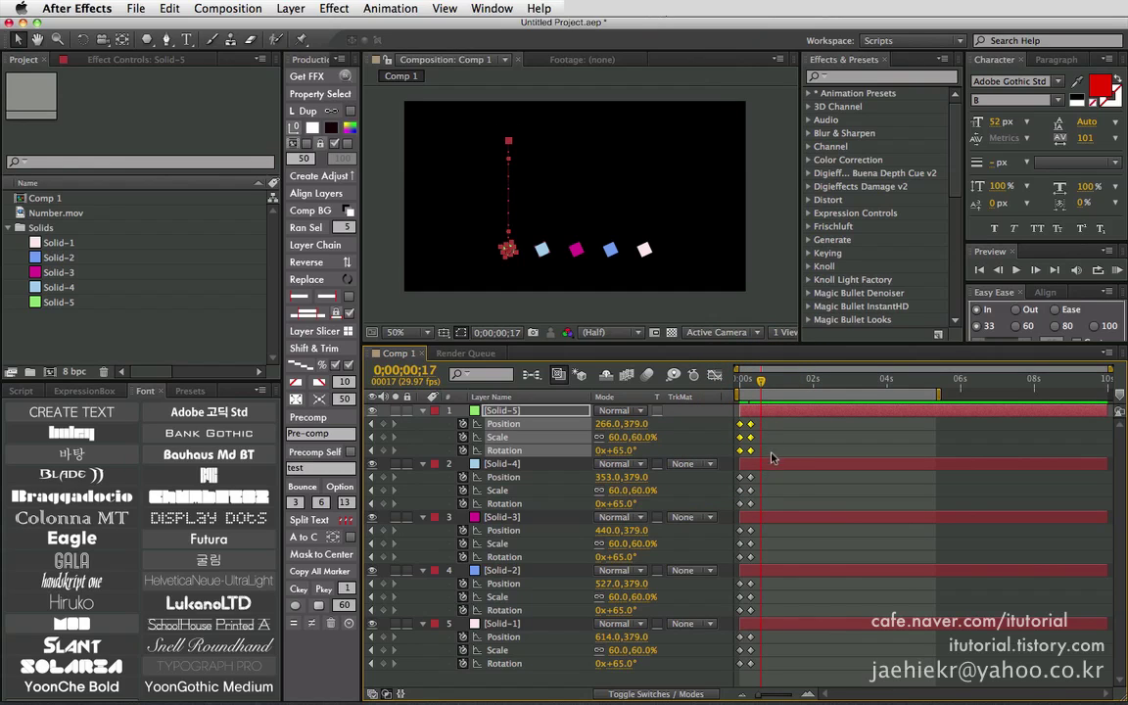
left_click_drag(779, 425, 719, 515)
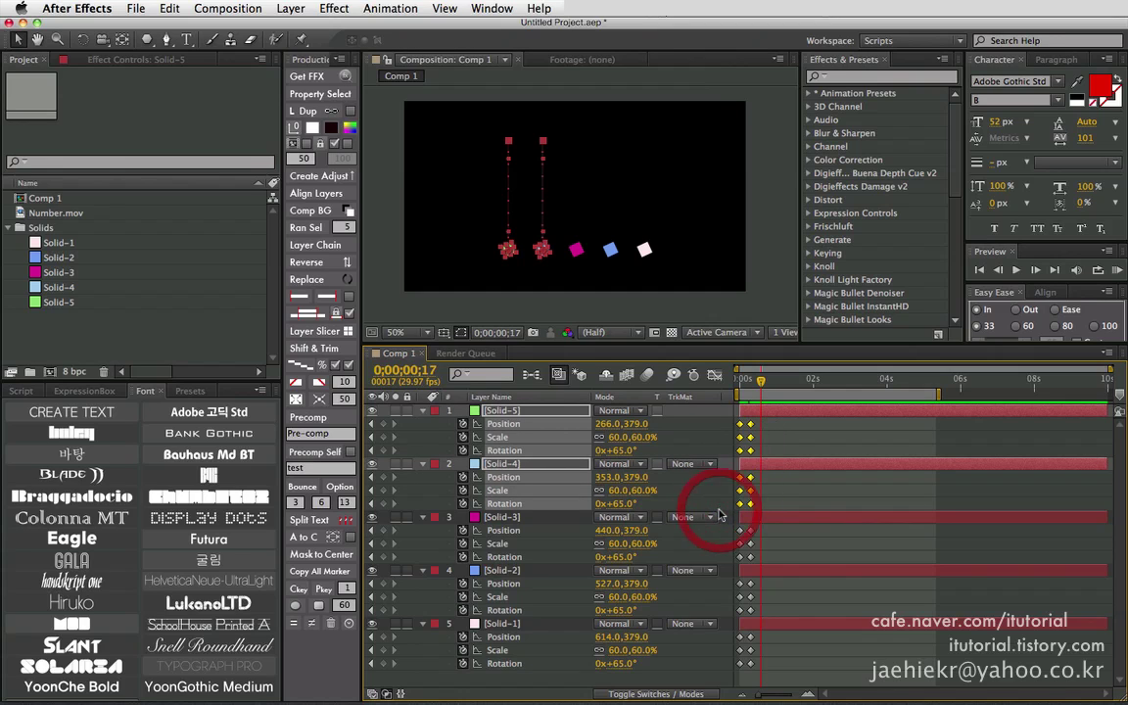
left_click(764, 382)
key("ctrl+d")
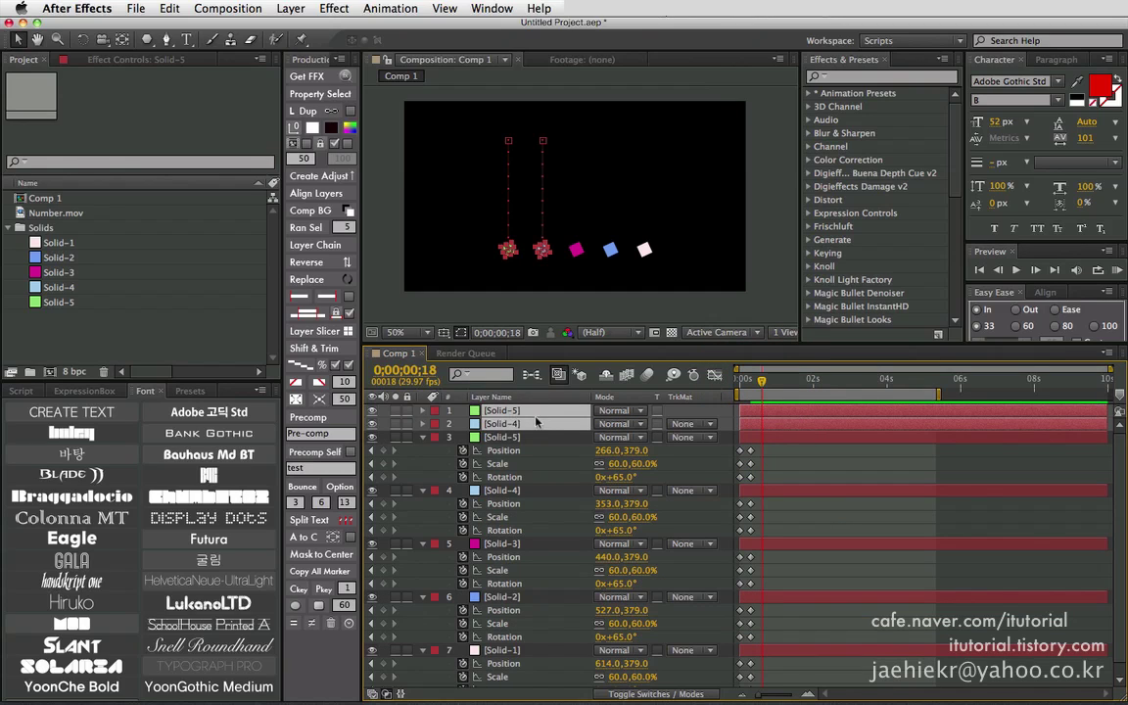
key("ctrl+z")
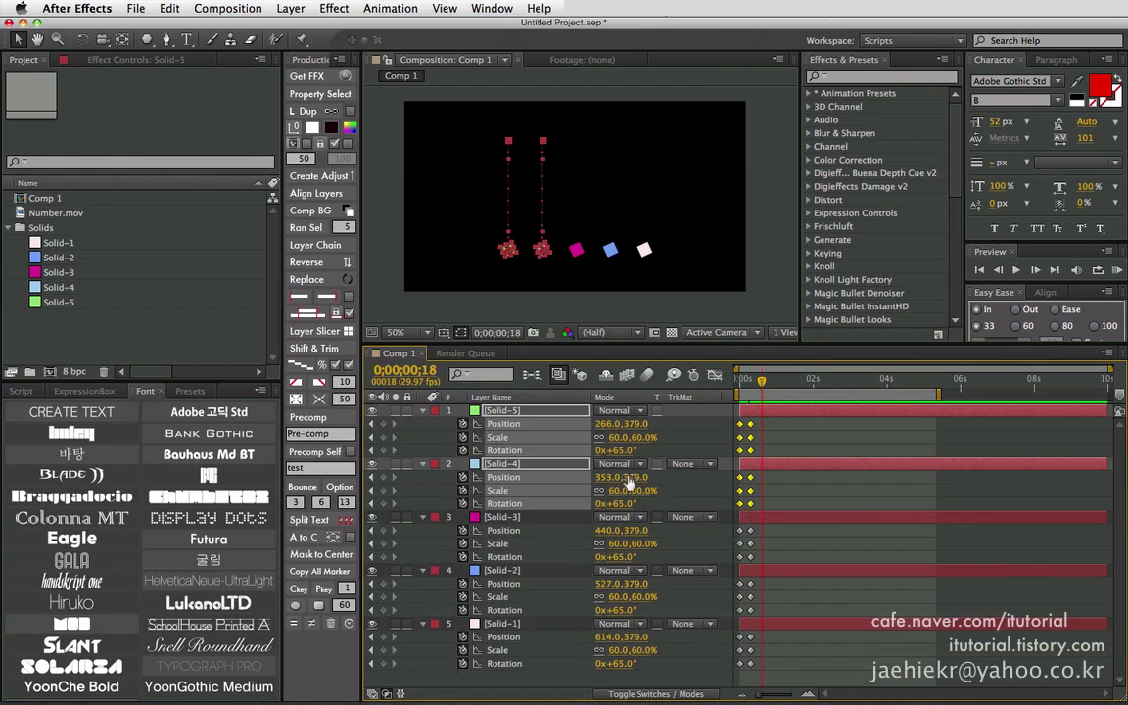
At 0;00;01;02, key all five solids back to y 99, 100% scale and 0° rotation
left_click(553, 543)
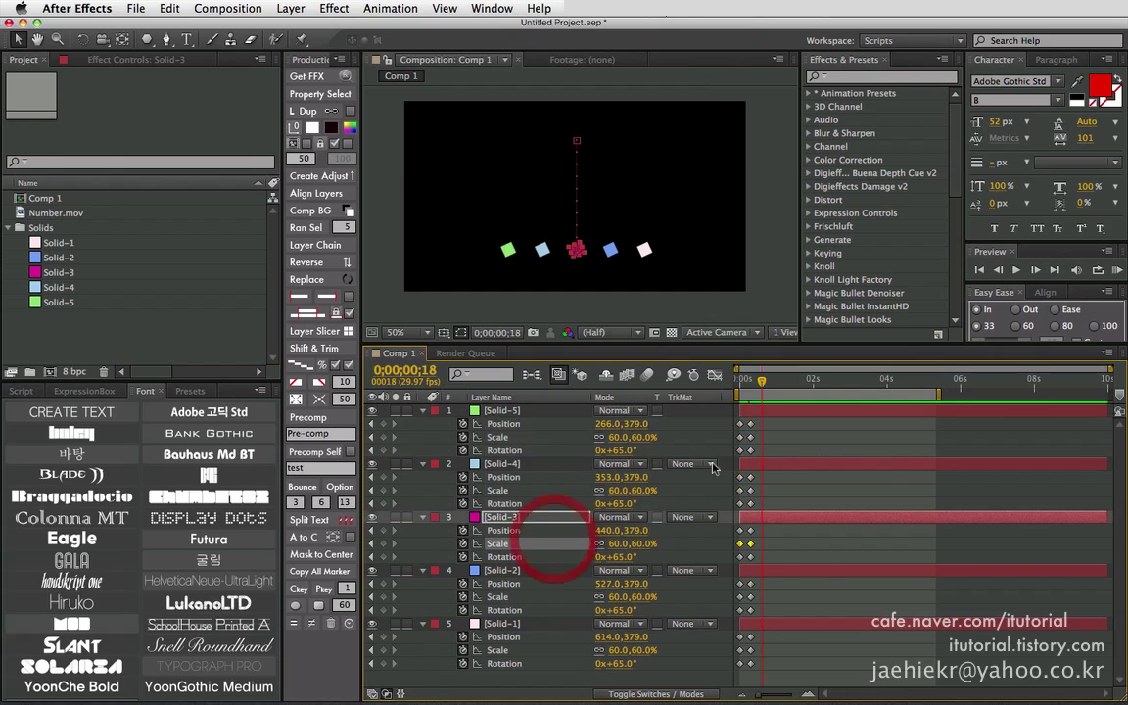
mouse_move(782, 427)
left_mouse_down()
mouse_move(716, 689)
mouse_move(713, 681)
left_mouse_up()
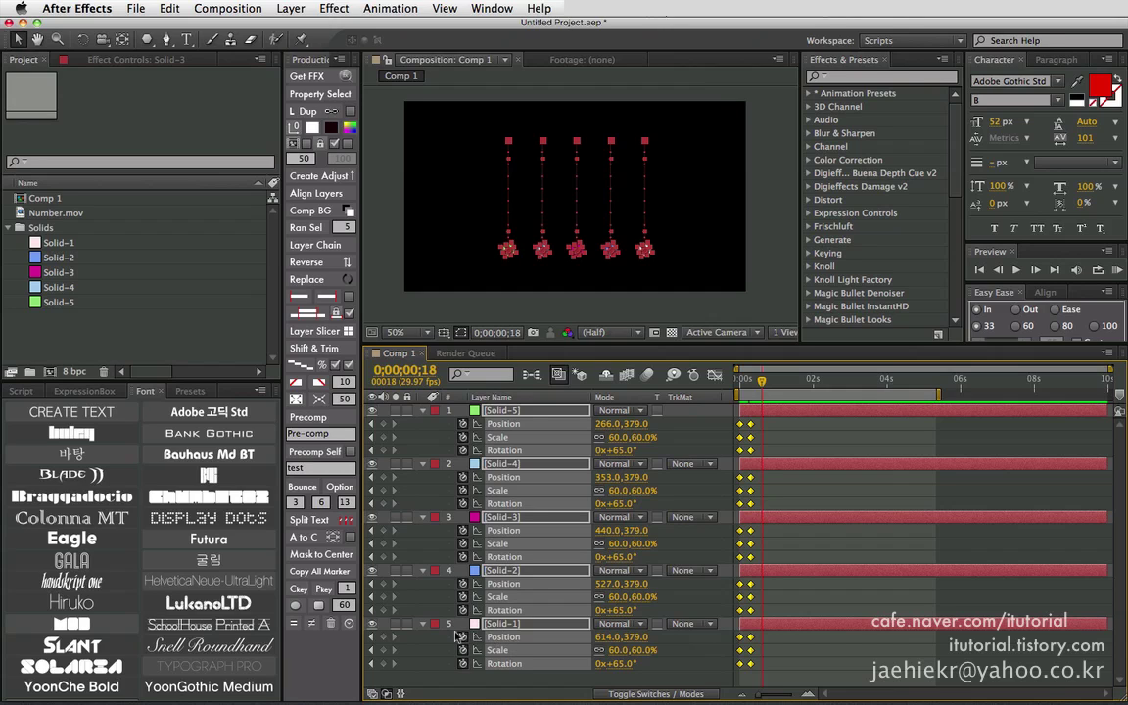
left_click(289, 536)
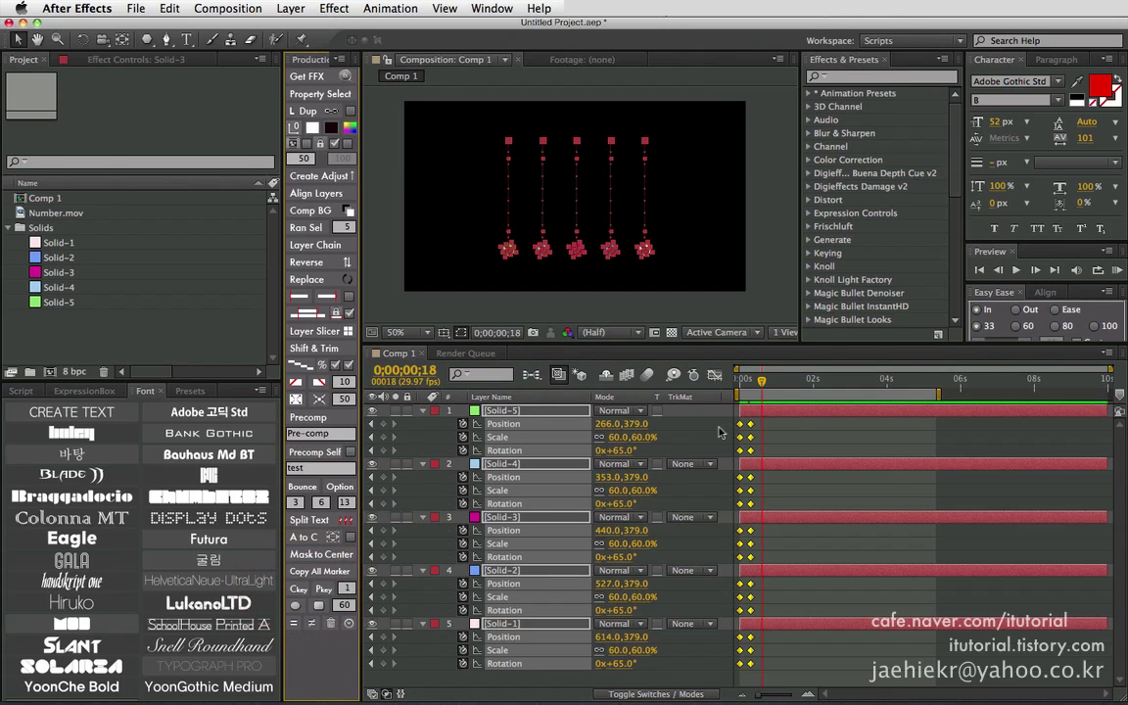
left_click(755, 427)
mouse_move(775, 379)
left_mouse_down()
mouse_move(761, 382)
mouse_move(788, 382)
left_mouse_up()
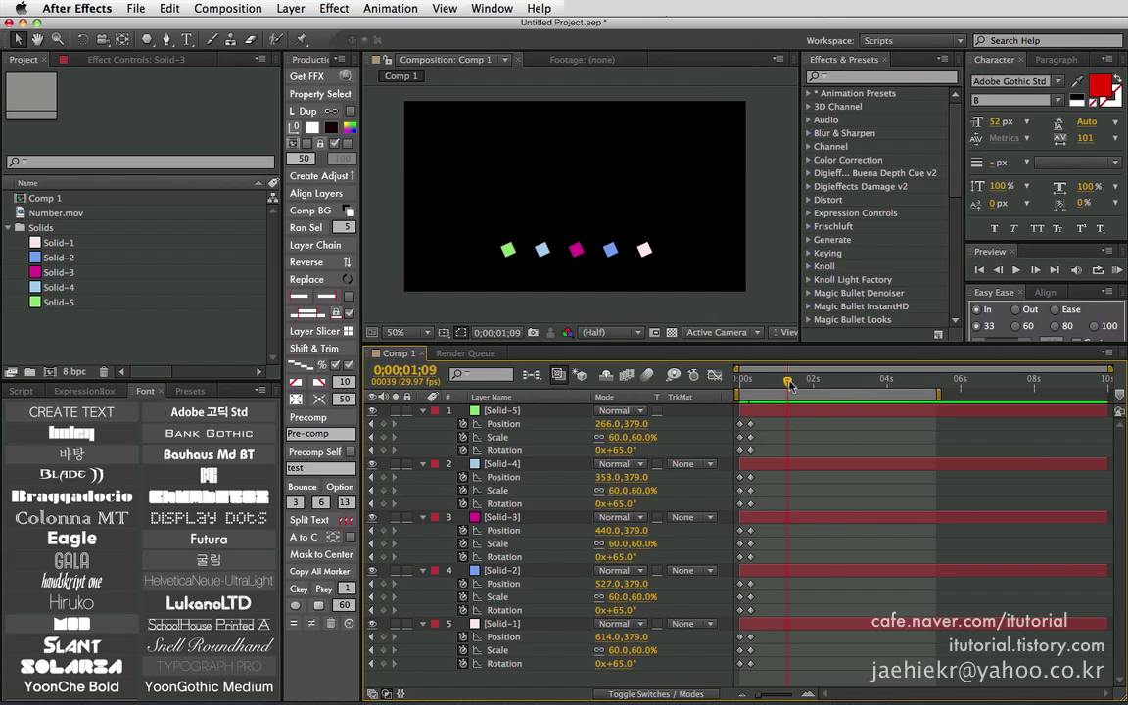
left_click_drag(782, 384, 778, 381)
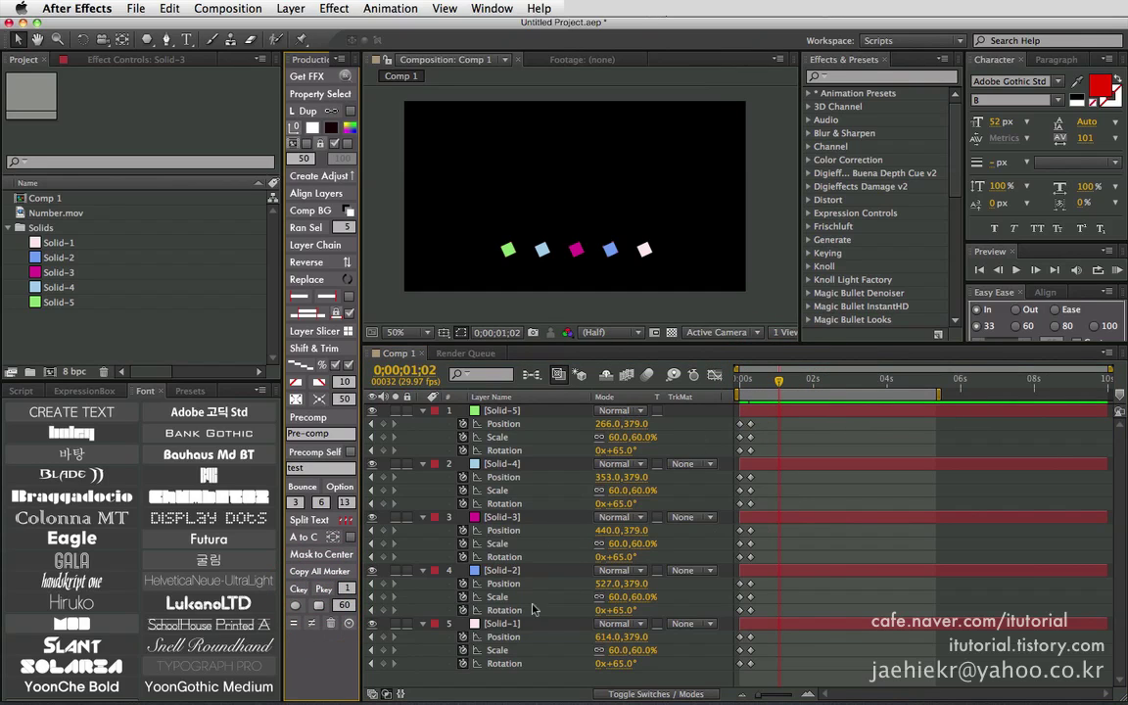
left_click_drag(533, 688, 460, 413)
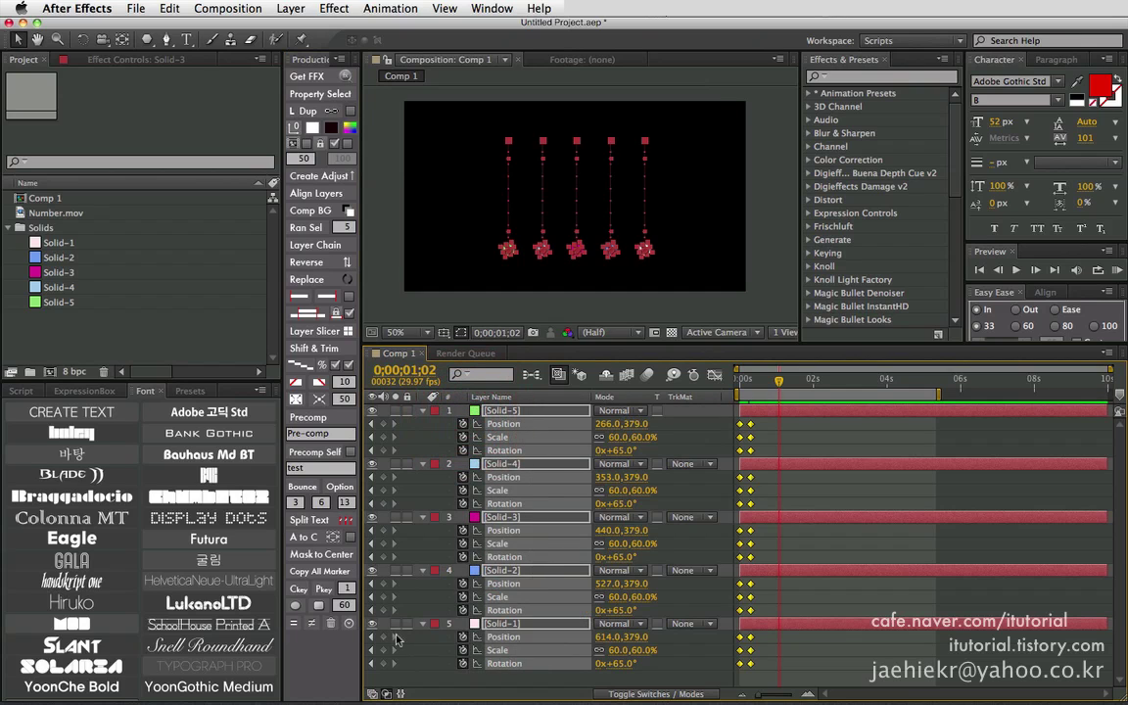
left_click(326, 588)
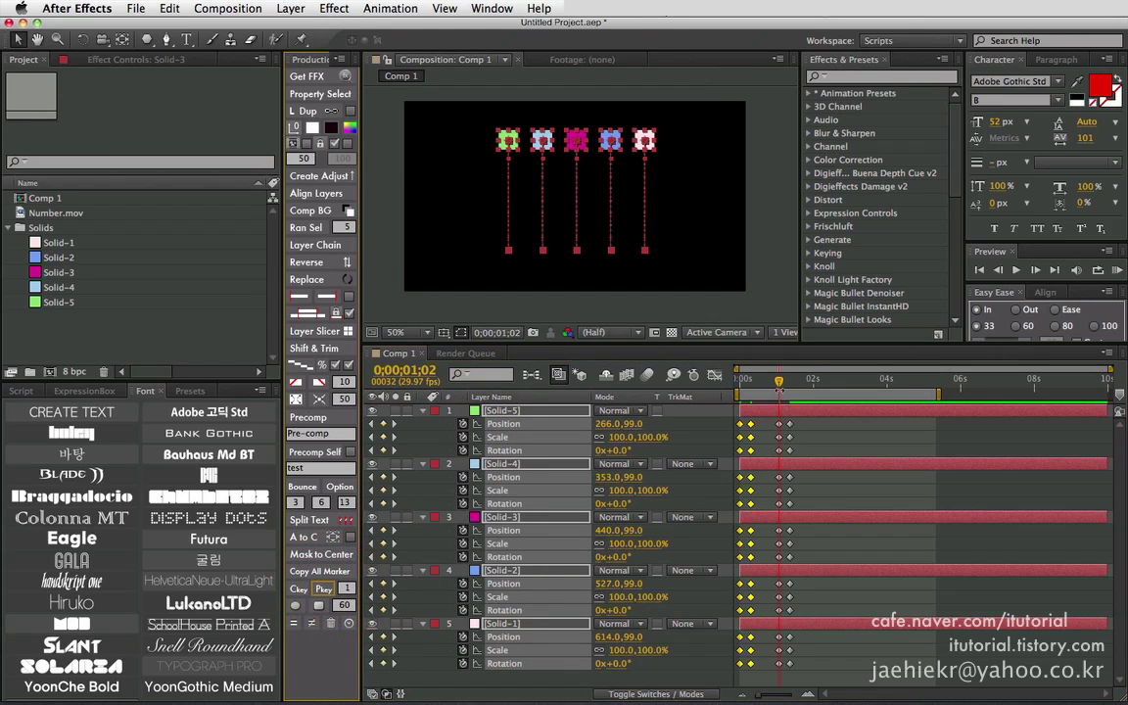
Undo the 1;02 keyframes and generate repeated keyframes at frame 18 on all five solids
mouse_move(778, 381)
left_mouse_down()
mouse_move(744, 383)
mouse_move(782, 390)
left_mouse_up()
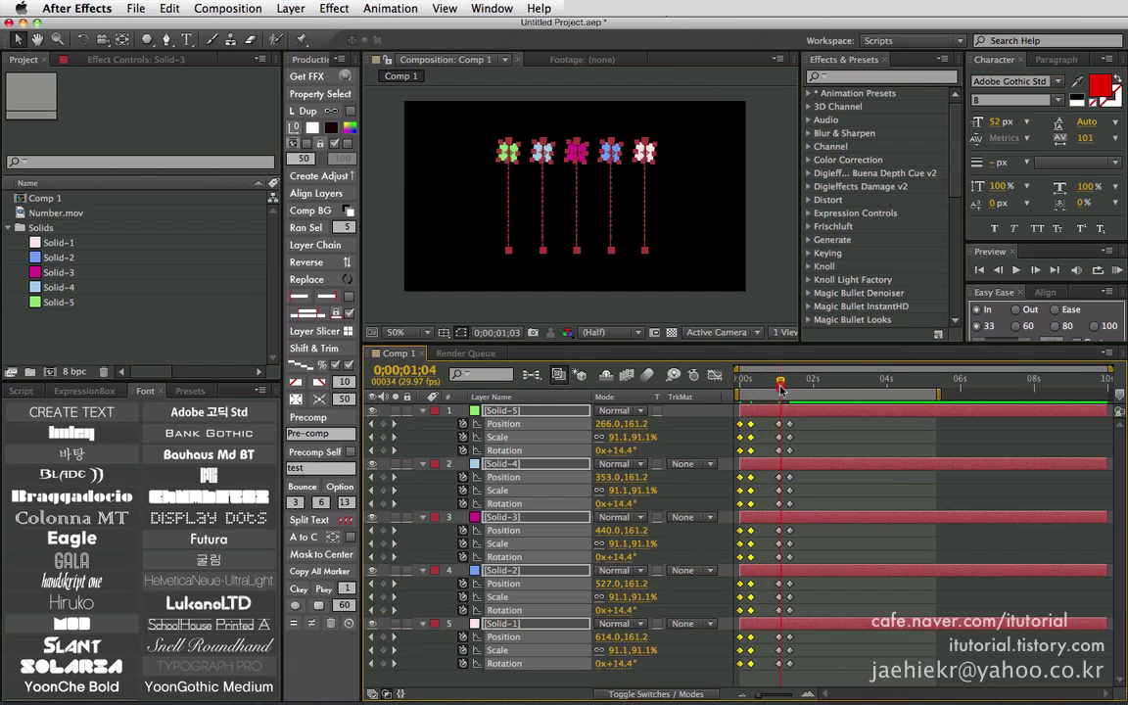
key("ctrl+z")
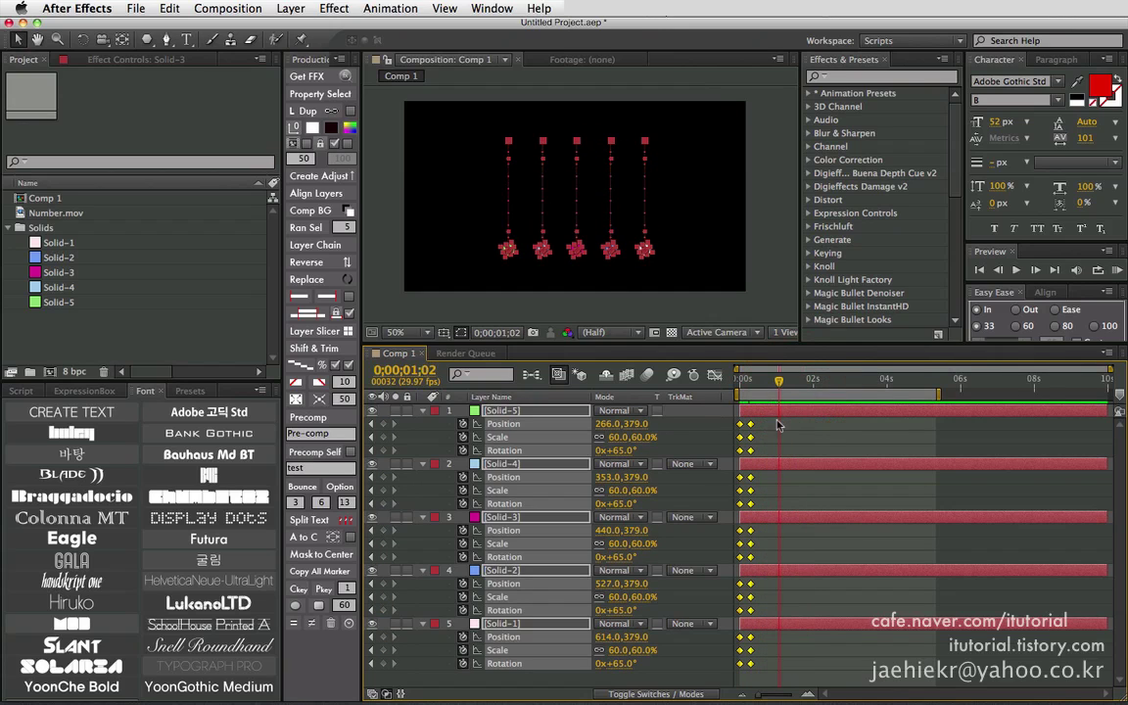
left_click_drag(775, 382, 759, 383)
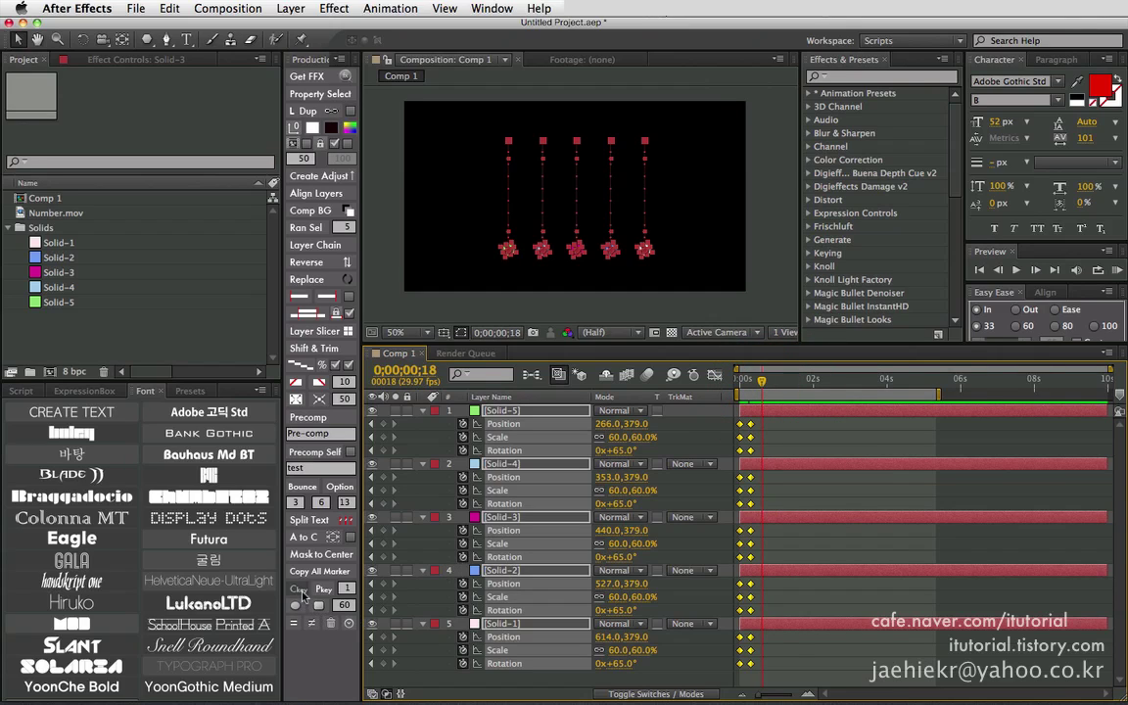
left_click(347, 587)
type("3")
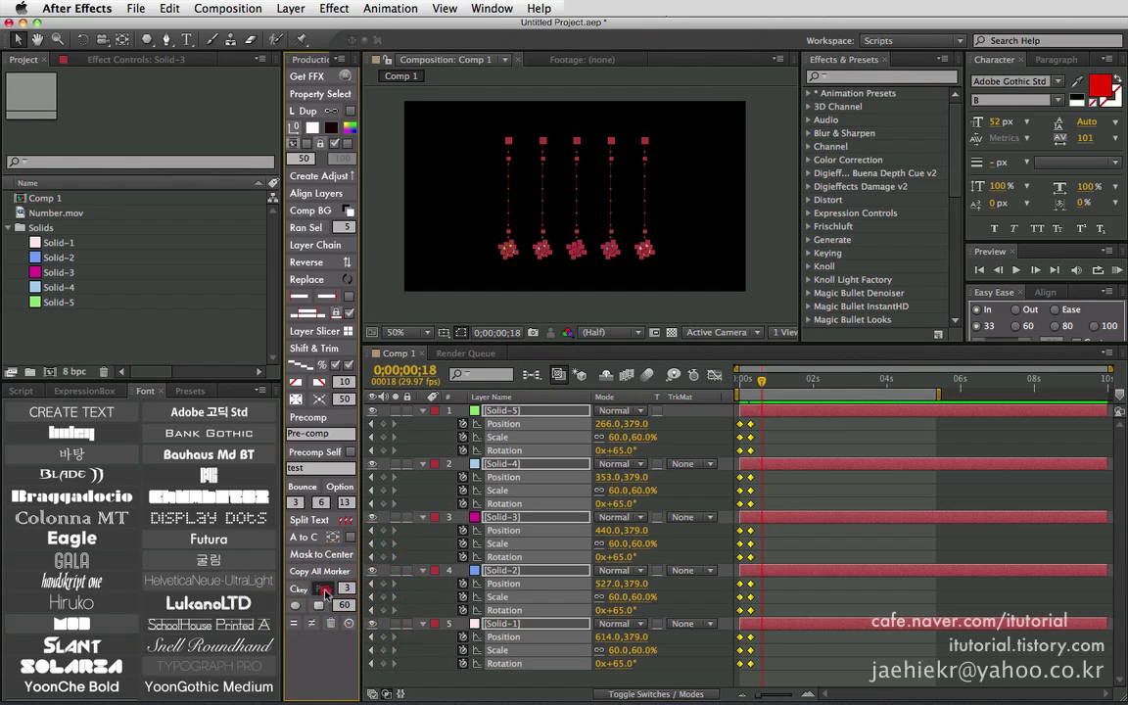
left_click(303, 537)
left_click_drag(751, 388, 812, 392)
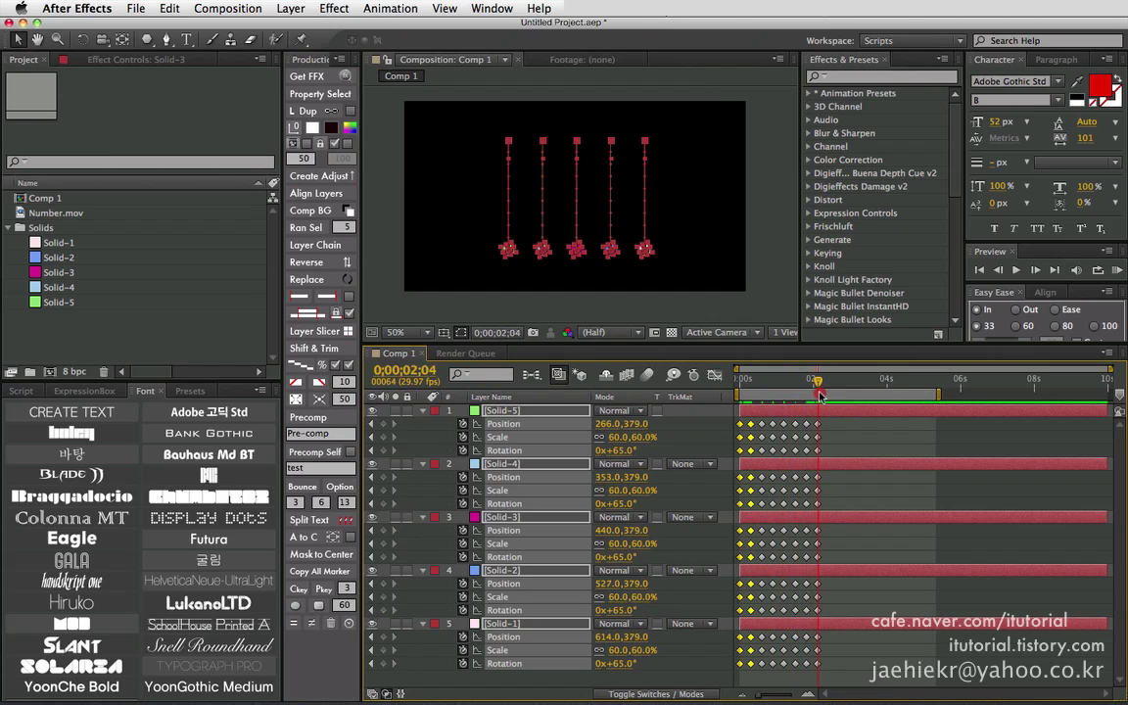
left_click_drag(811, 392, 769, 390)
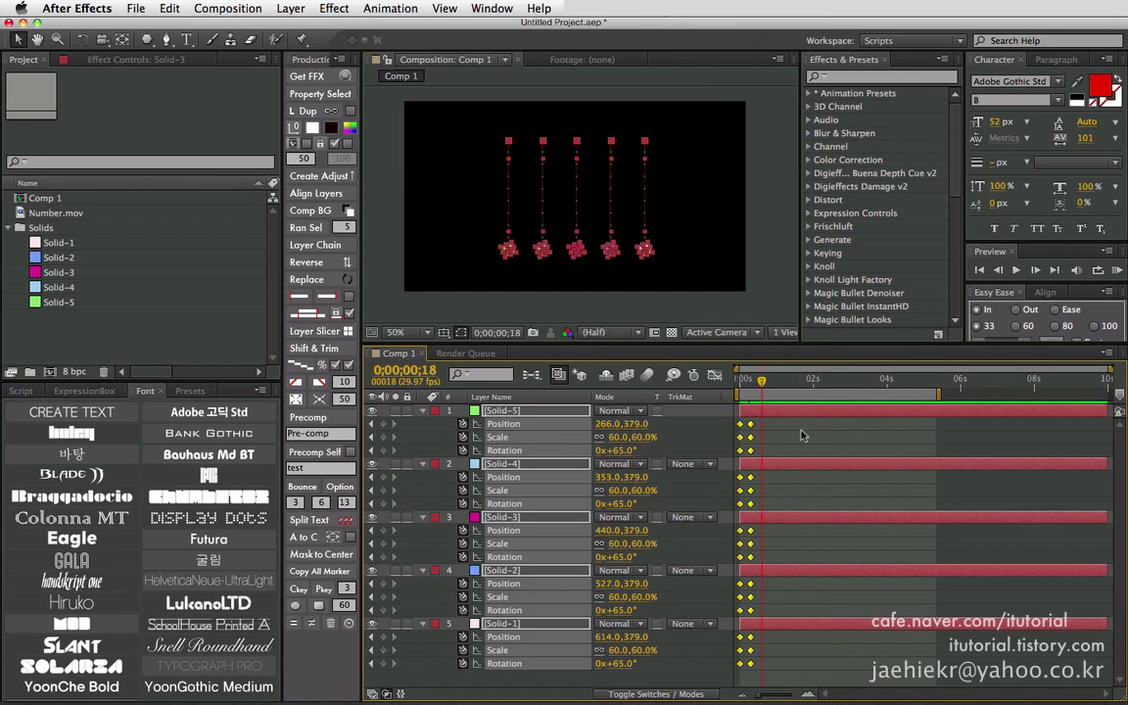
left_click(801, 435)
Apply Easy Ease at strength 60 to the Scale keyframes of Solid-5, Solid-4 and Solid-3
left_click(751, 436)
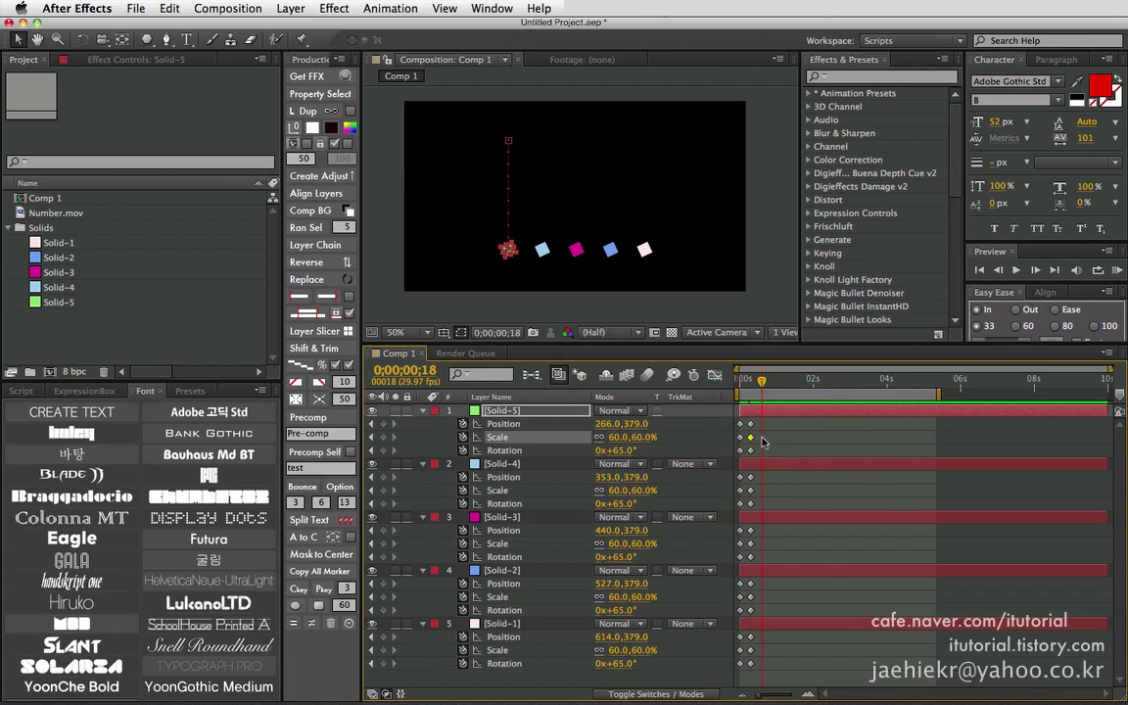
left_click_drag(949, 342, 946, 389)
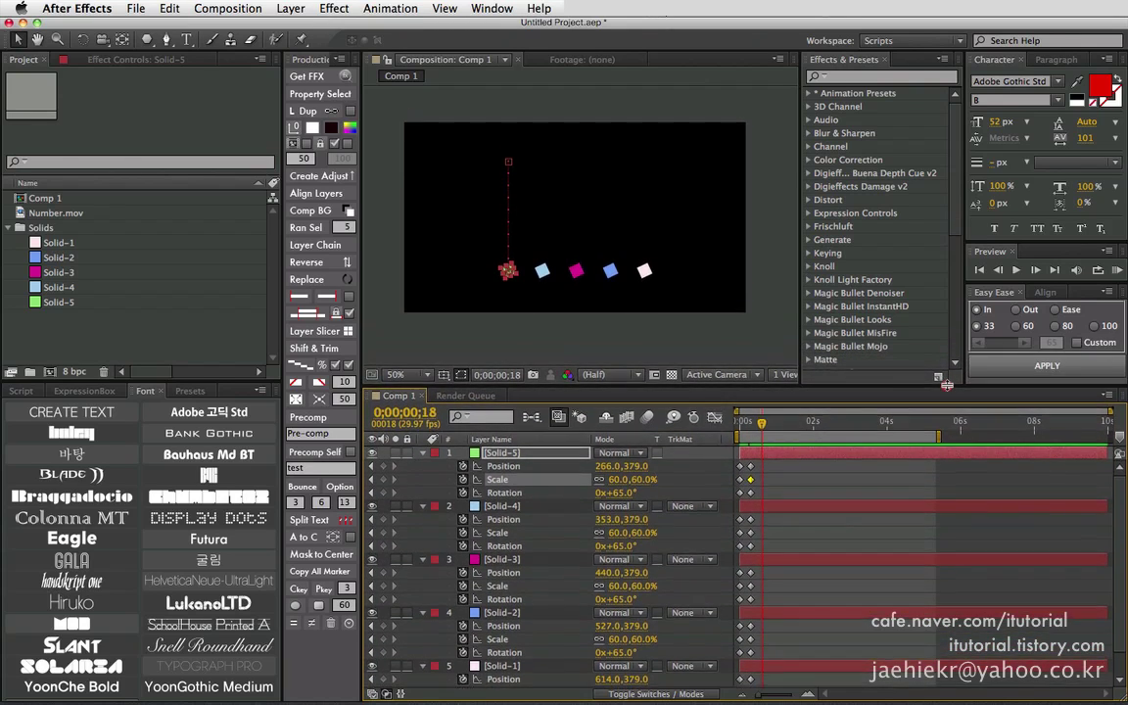
left_click(1056, 370)
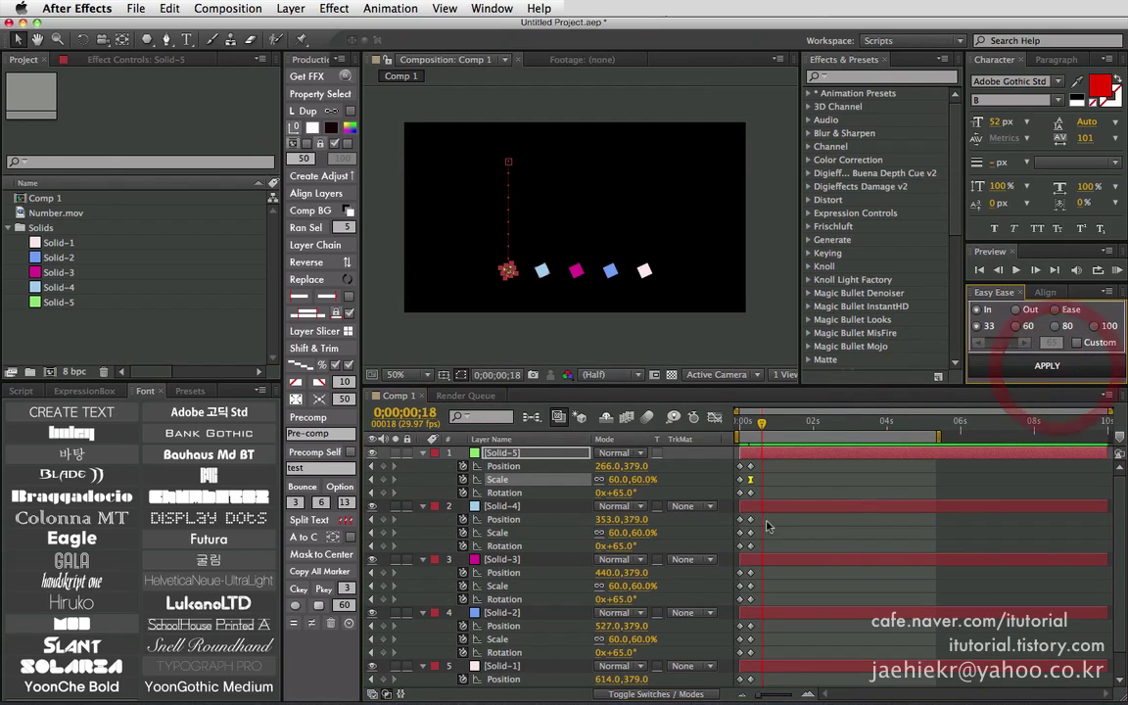
left_click(750, 532)
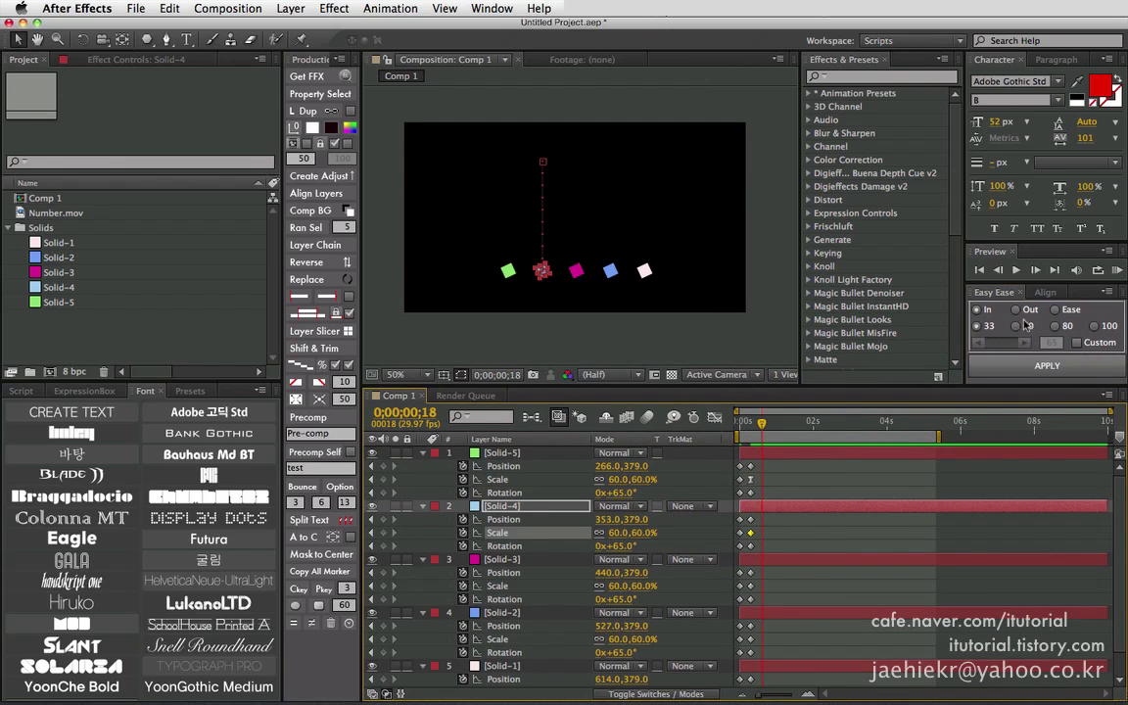
left_click(1015, 325)
left_click(1046, 365)
left_click(768, 585)
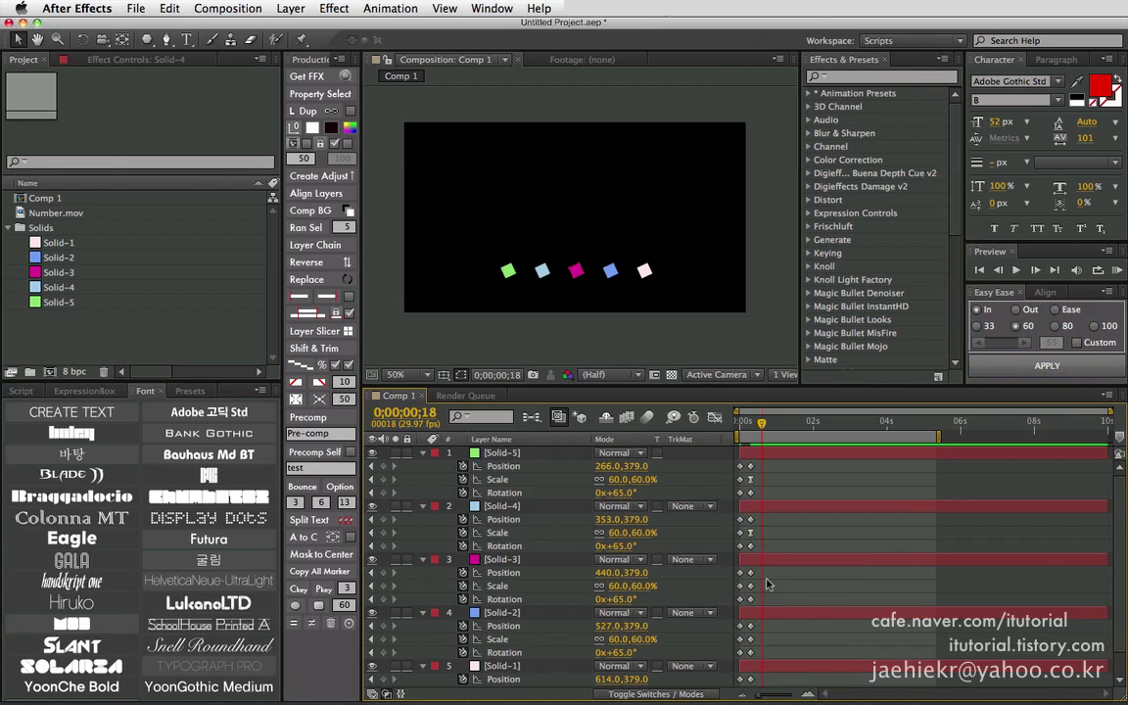
left_click_drag(769, 584, 725, 591)
left_click(1055, 309)
left_click(1047, 366)
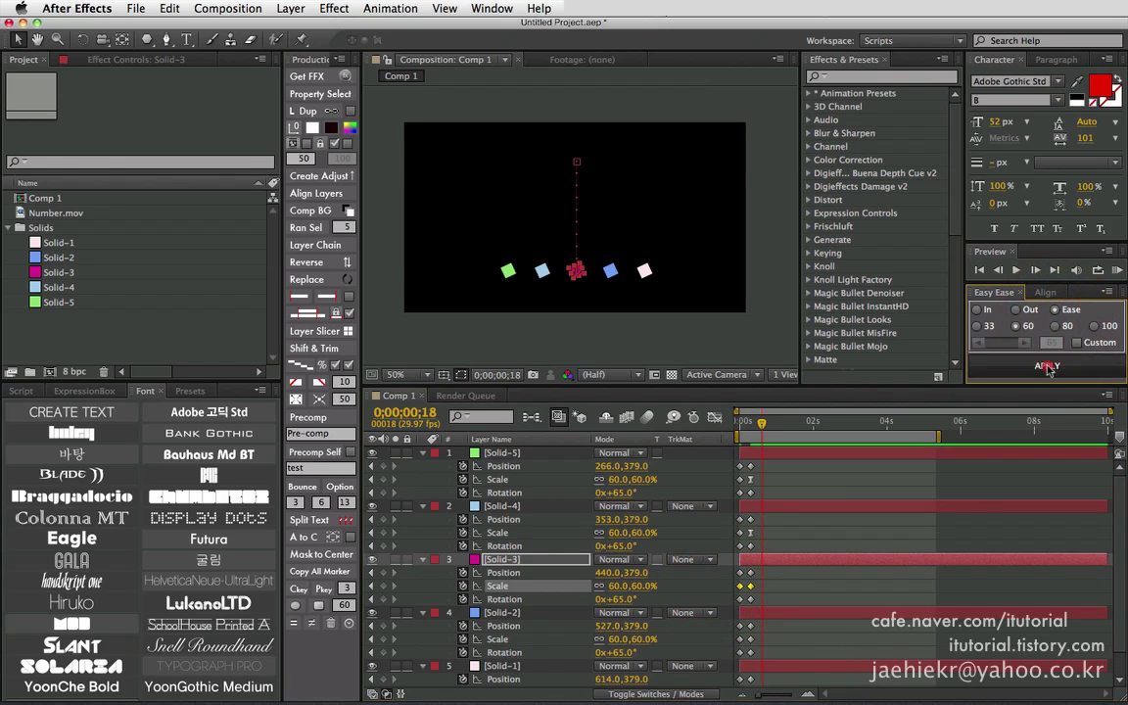
scroll(773, 578, "down", 1)
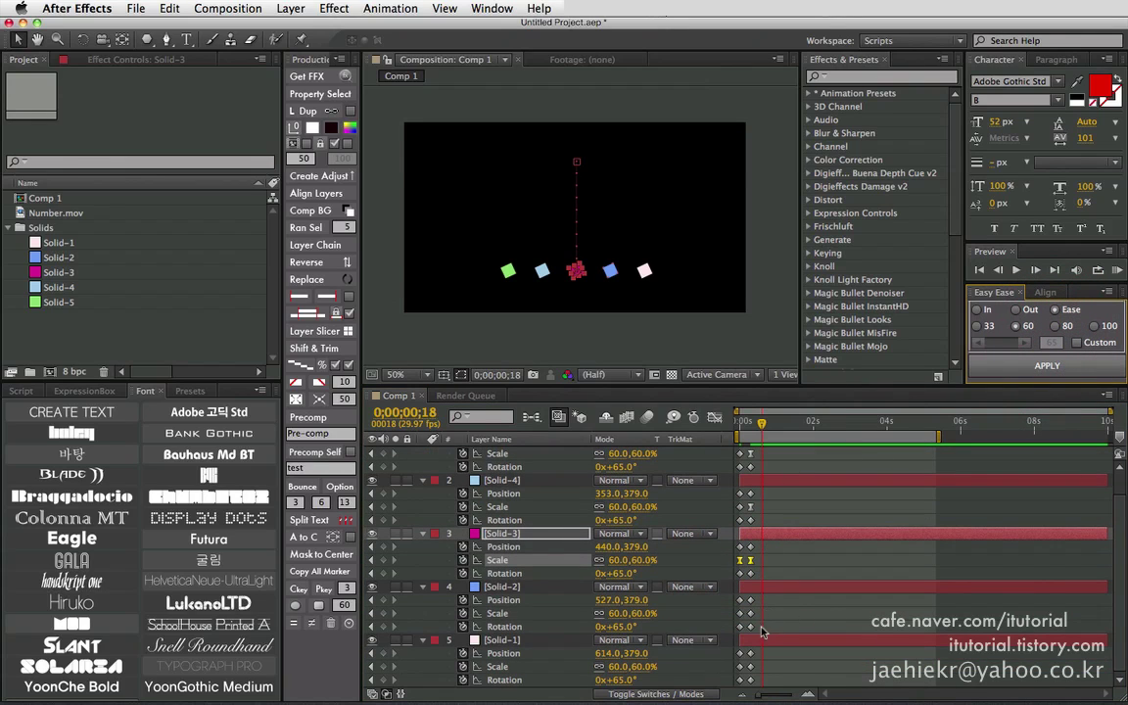
Select the remaining solids' Scale keyframes, then marquee-select all keyframes
left_click(751, 627)
left_click(753, 613)
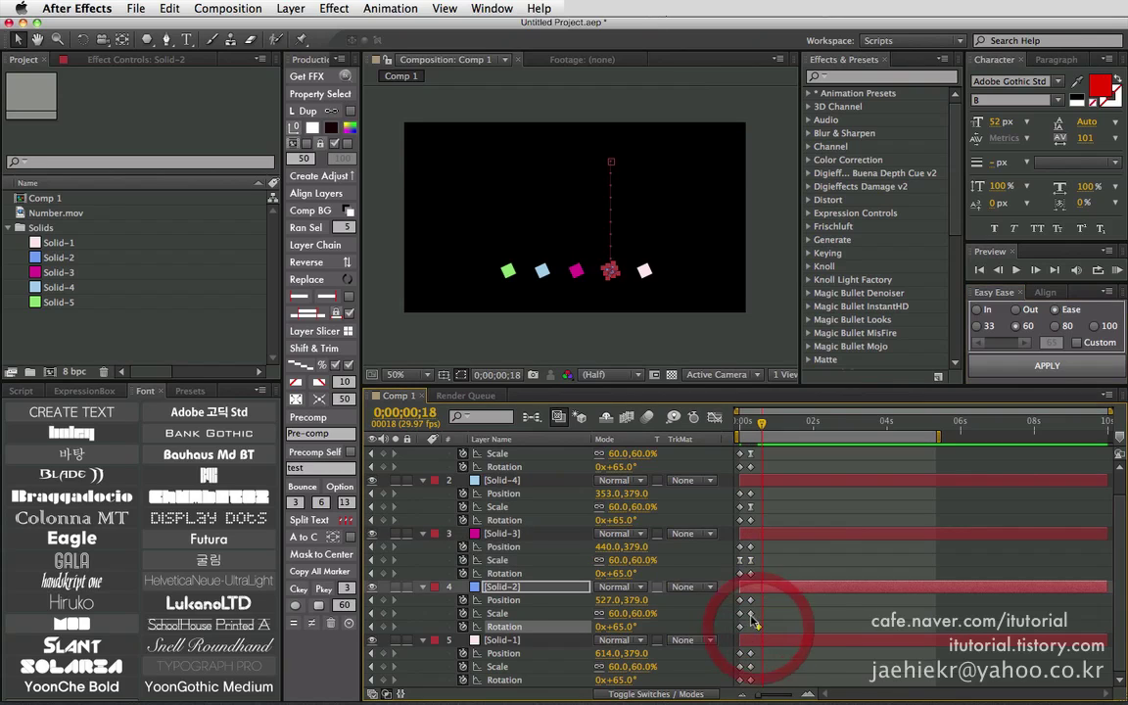
left_click(755, 506)
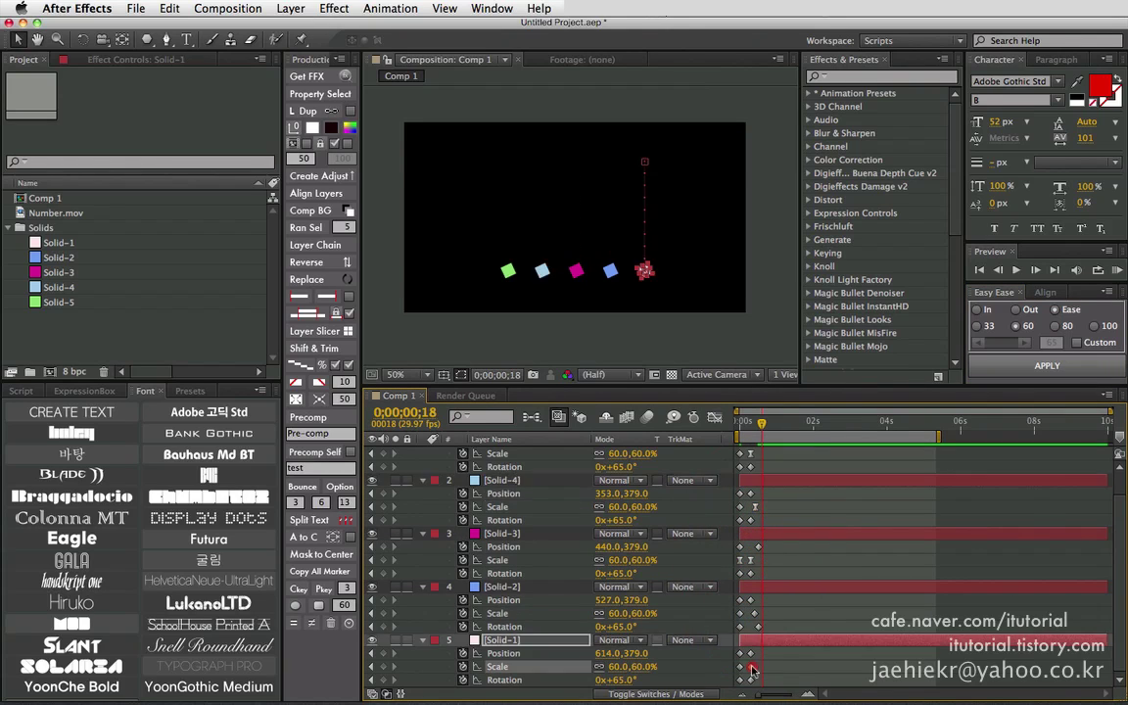
left_click(754, 665)
left_click(752, 453)
scroll(752, 456, "up", 1)
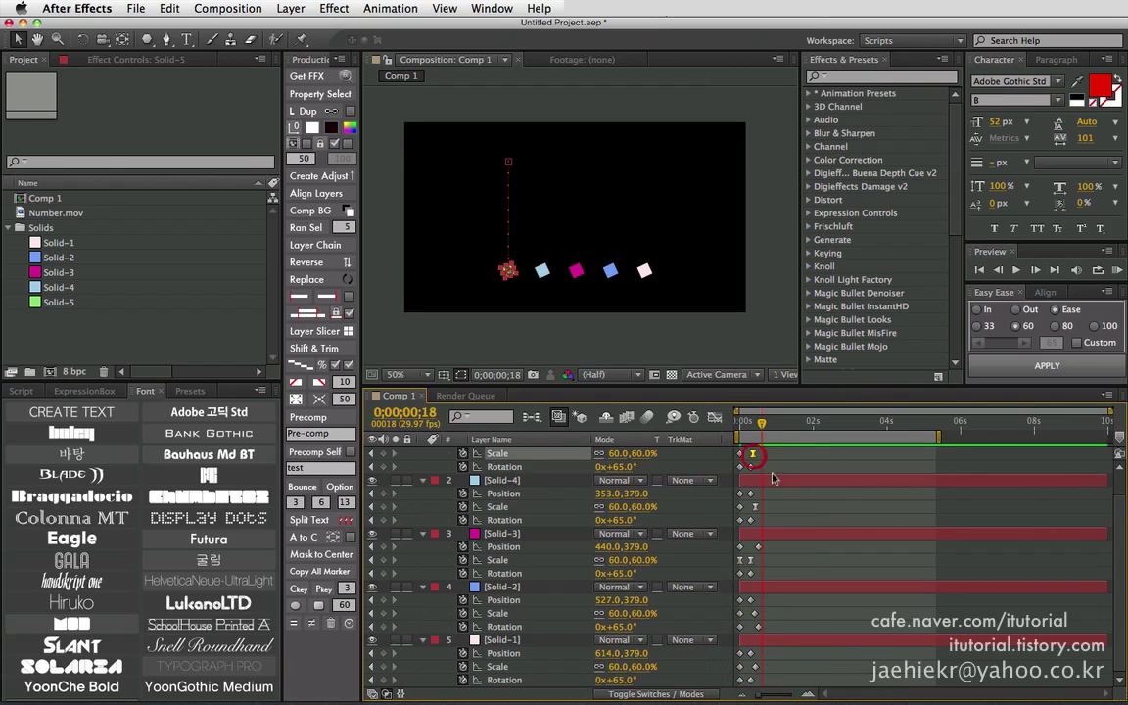
left_click_drag(778, 471, 724, 691)
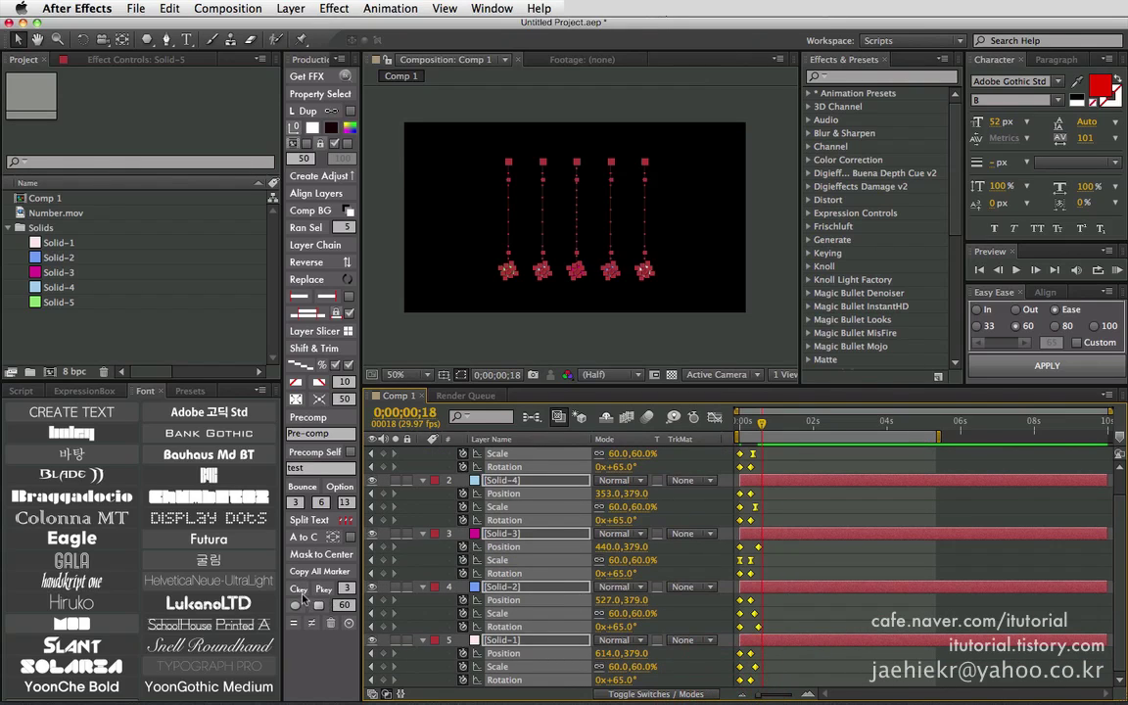
At 0;00;01;13, add keyframes returning every solid to full size, and preview the motion
left_click_drag(761, 423, 797, 423)
left_click(324, 589)
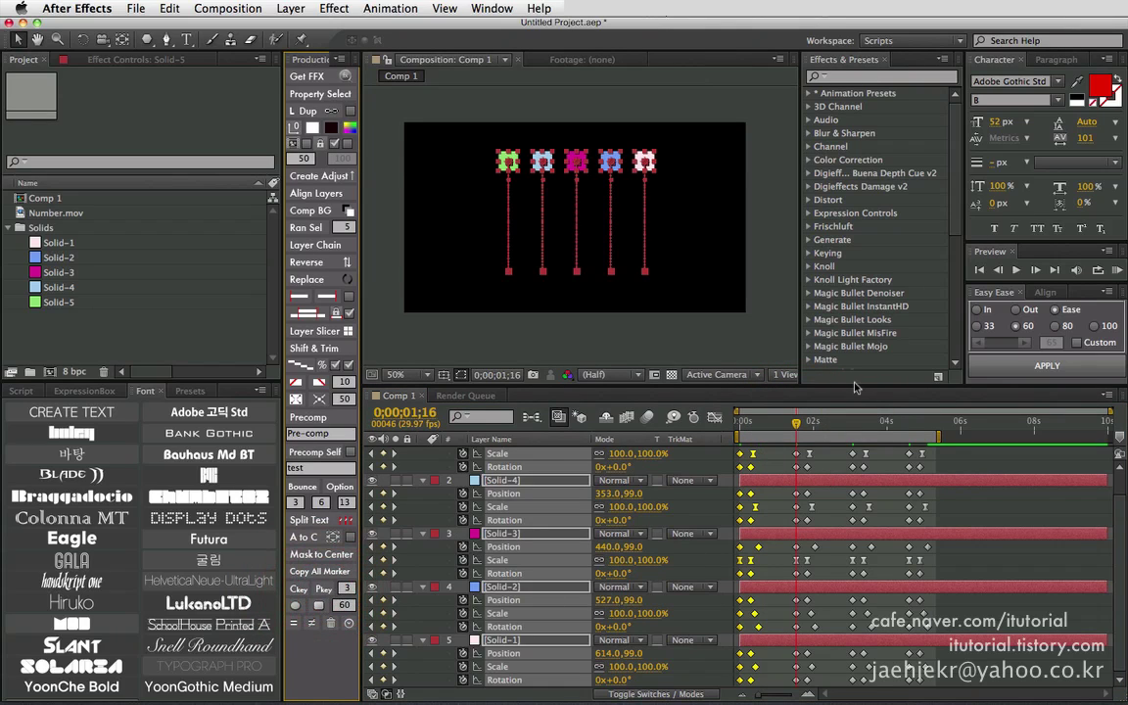
left_click_drag(855, 386, 854, 316)
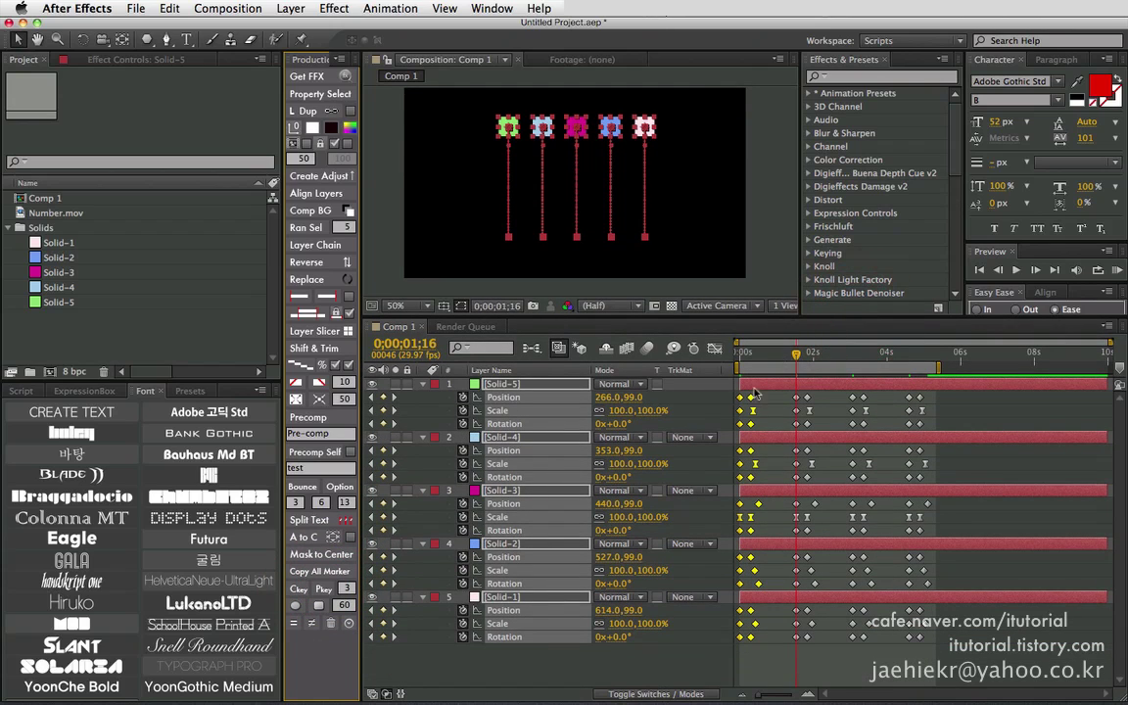
mouse_move(795, 355)
left_mouse_down()
mouse_move(919, 369)
mouse_move(772, 366)
mouse_move(759, 455)
left_mouse_up()
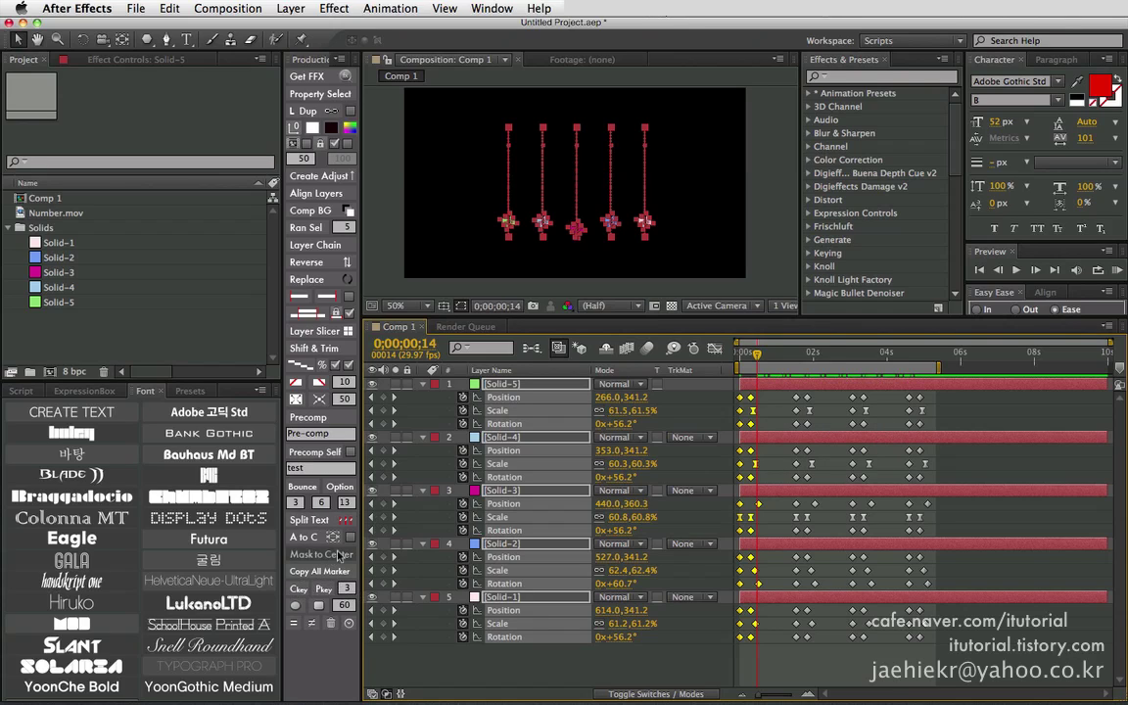
left_click(493, 666)
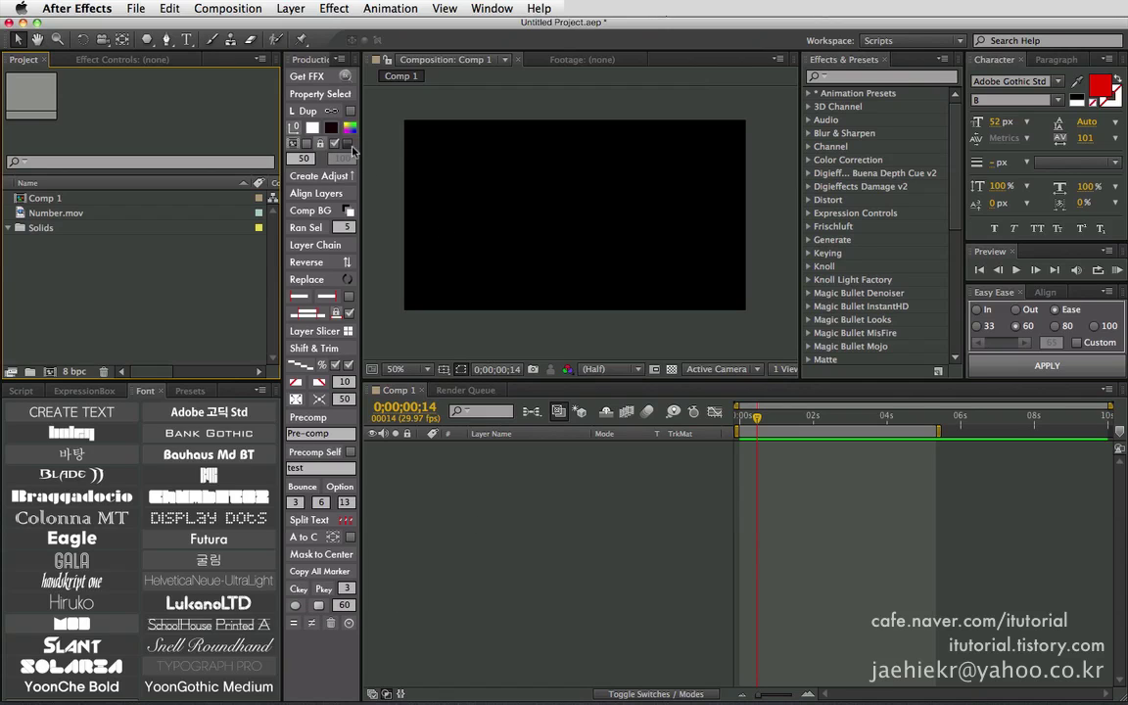
Turn off the solid size fields and create four coloured solids
left_click(346, 144)
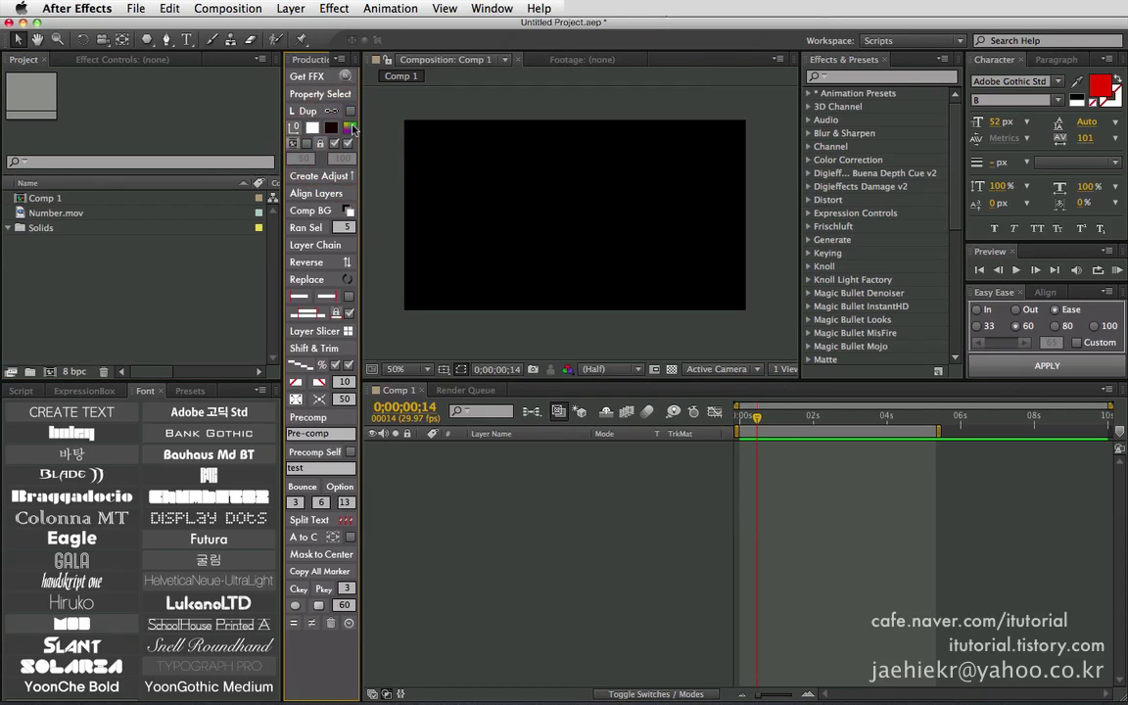
left_click(486, 446)
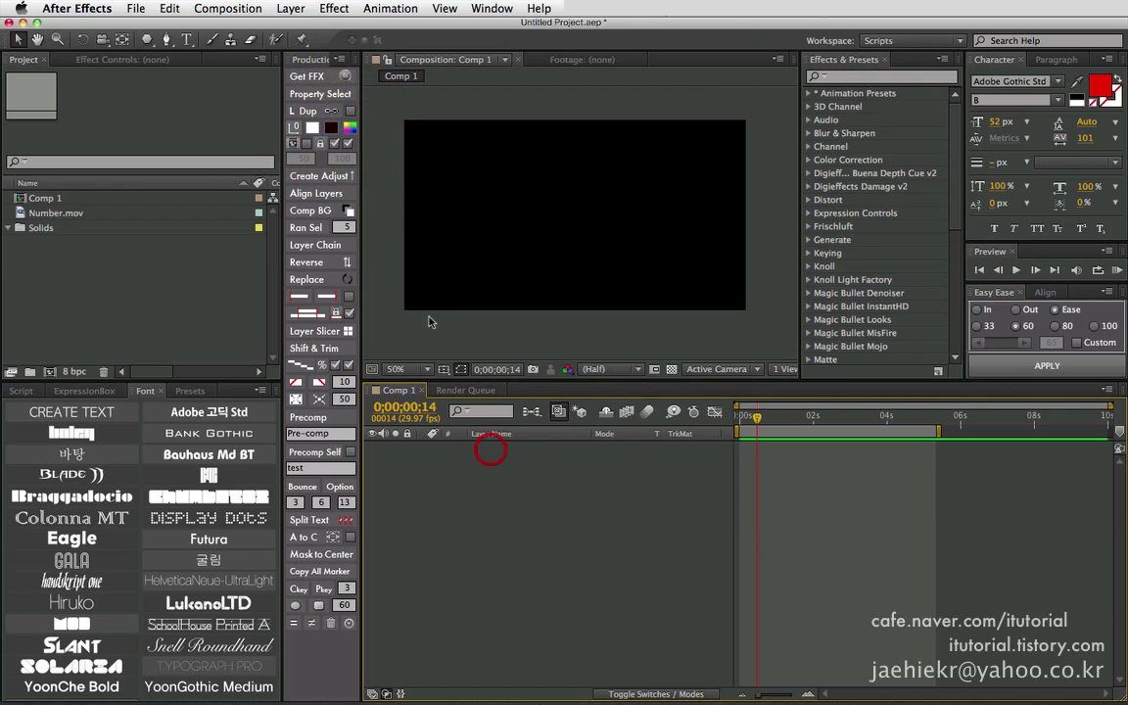
left_click(347, 137)
left_click(429, 475)
left_click(348, 132)
left_click(348, 132)
left_click(347, 132)
left_click(348, 132)
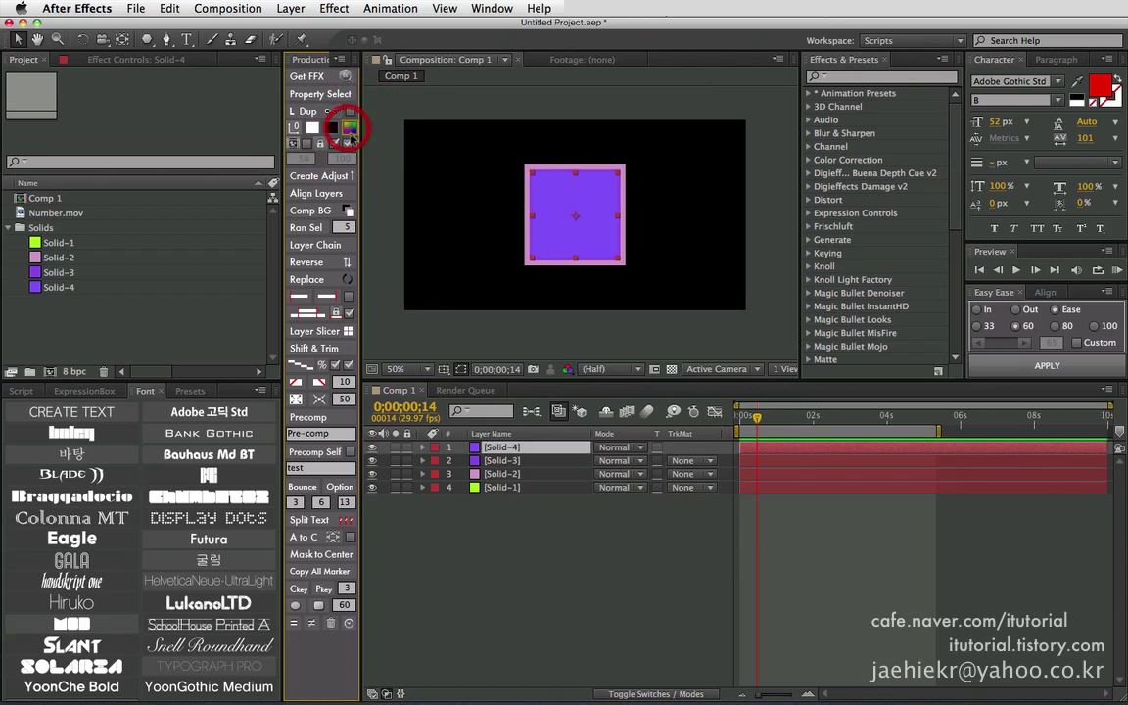
left_click(545, 543)
Space the four solids along X with a gap of 10 and shift the row left
left_click_drag(545, 543, 418, 411)
left_click(315, 193)
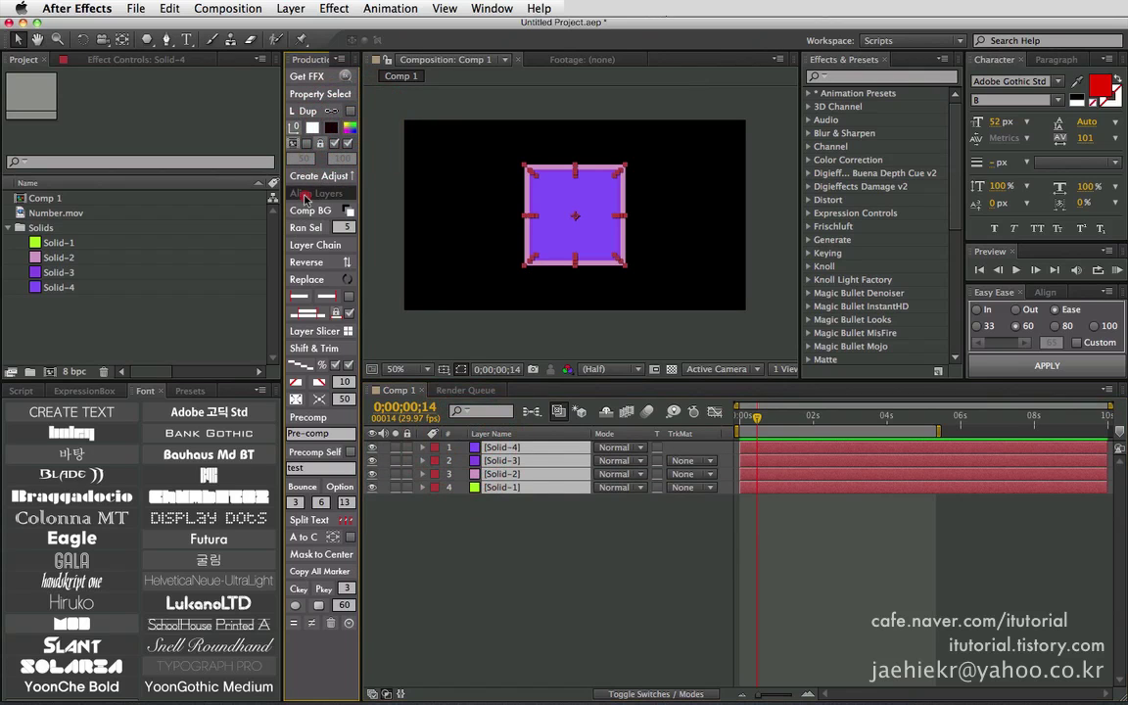
left_click(456, 334)
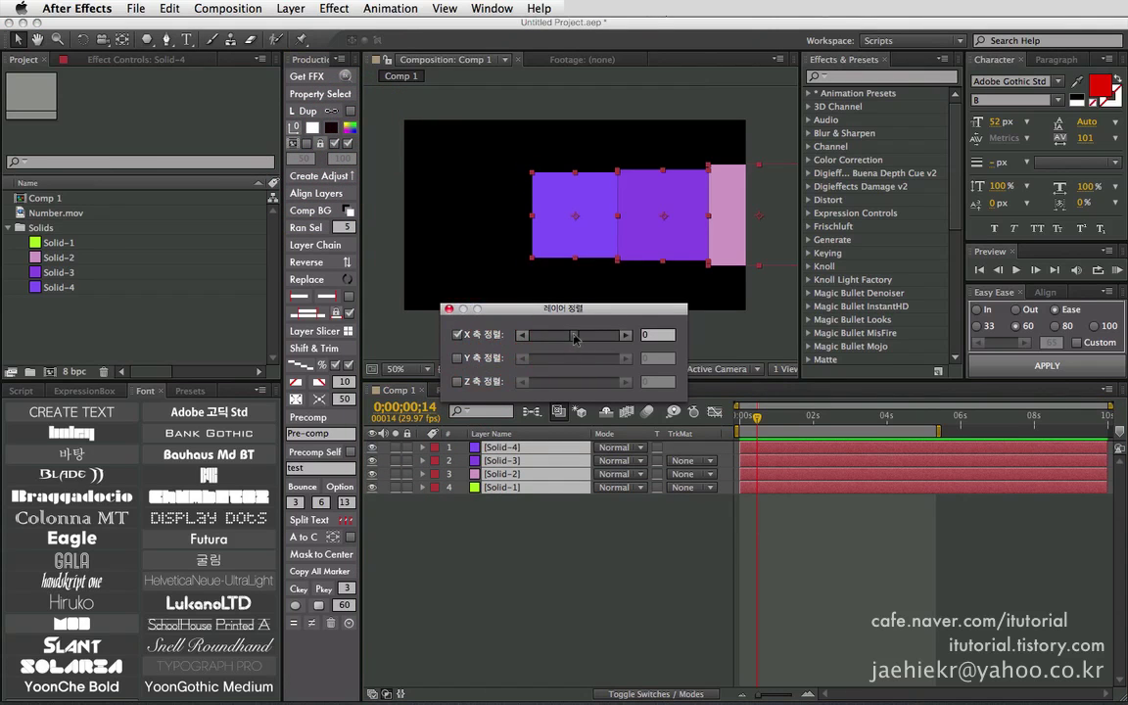
left_click_drag(573, 335, 581, 335)
left_click(448, 308)
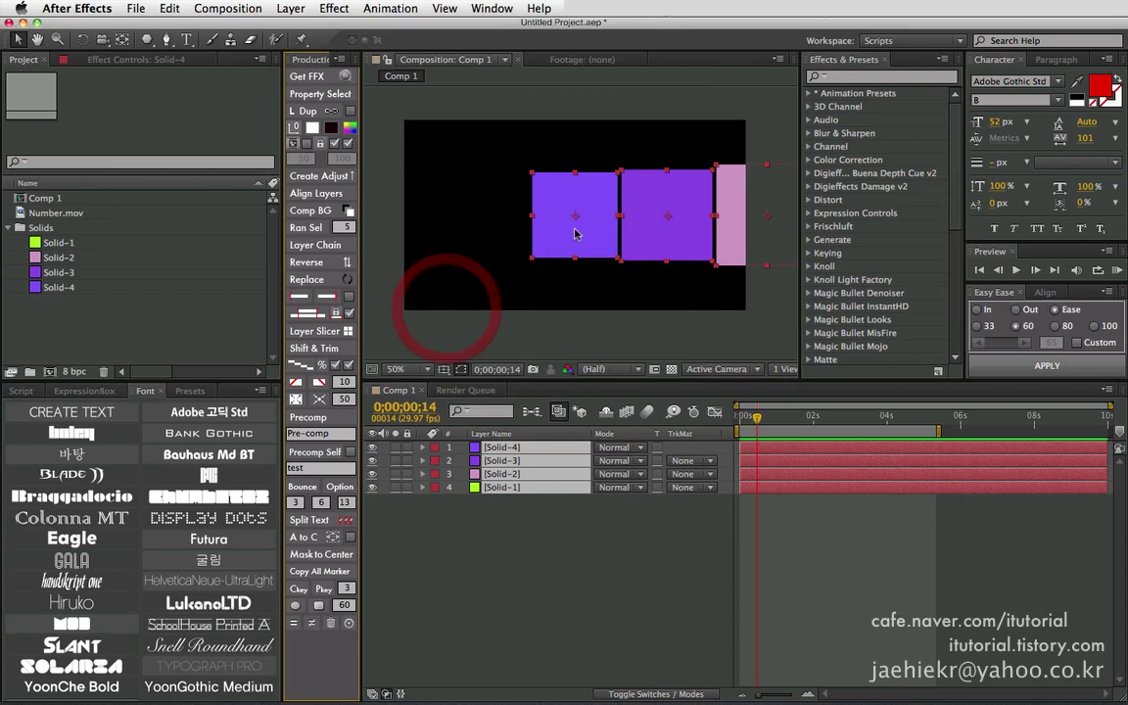
mouse_move(581, 225)
left_mouse_down()
mouse_move(460, 235)
mouse_move(445, 225)
left_mouse_up()
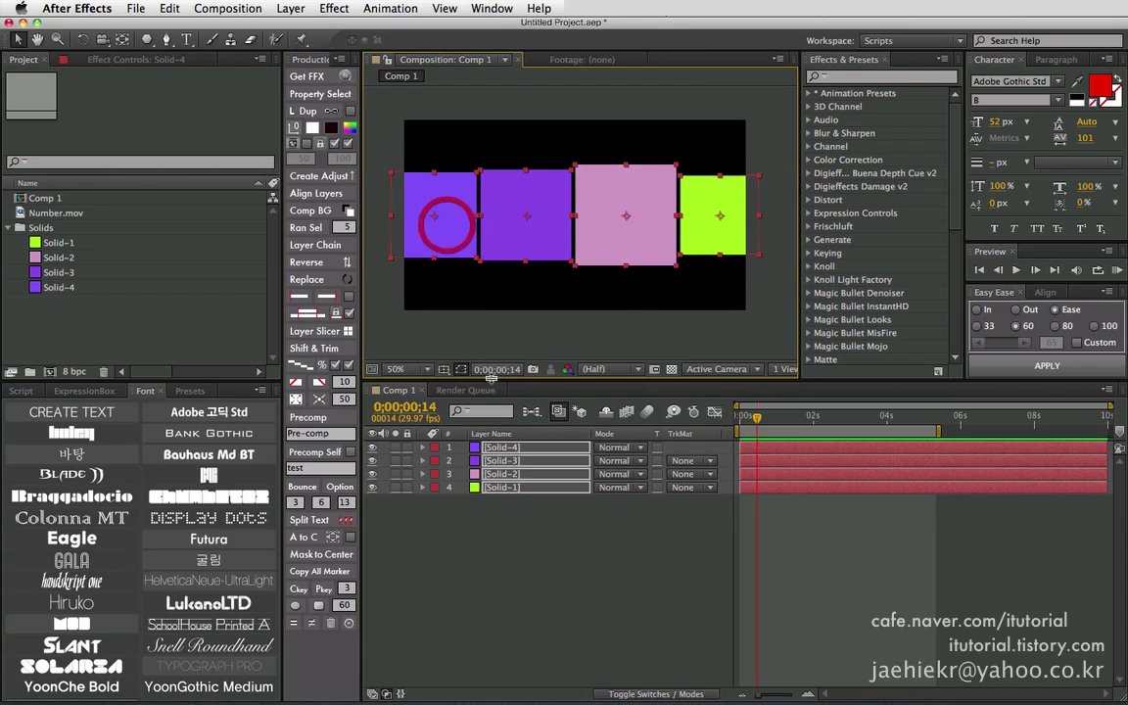
left_click(541, 544)
left_click_drag(528, 527, 466, 441)
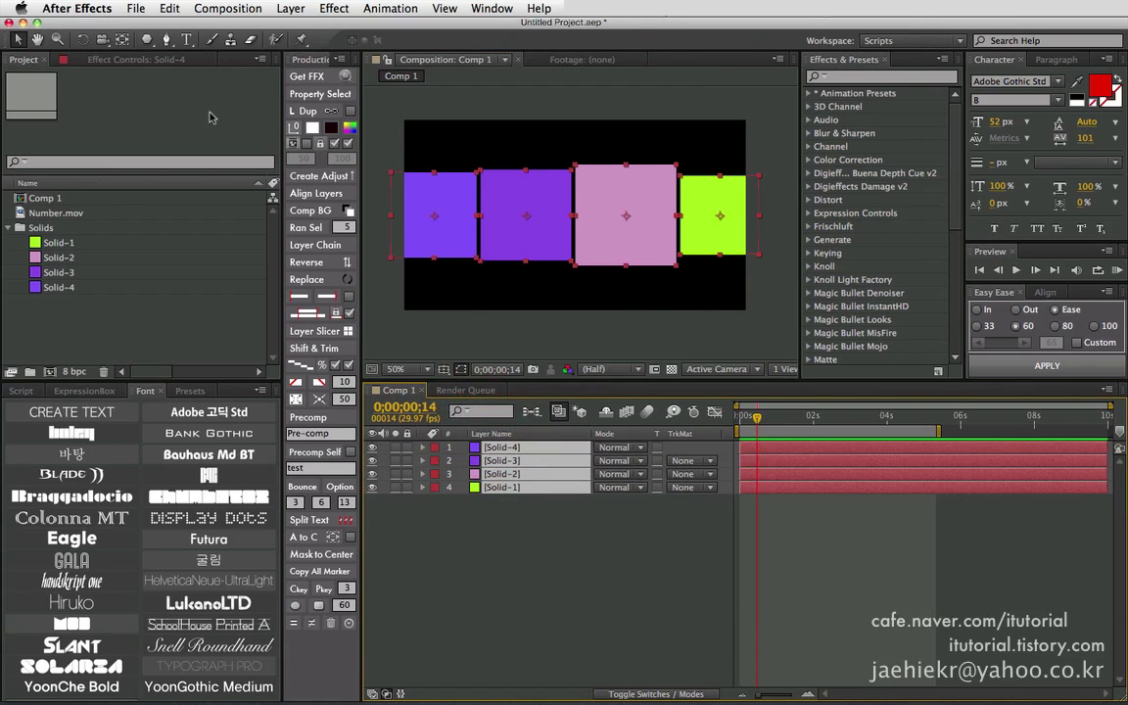
left_click_drag(147, 40, 212, 73)
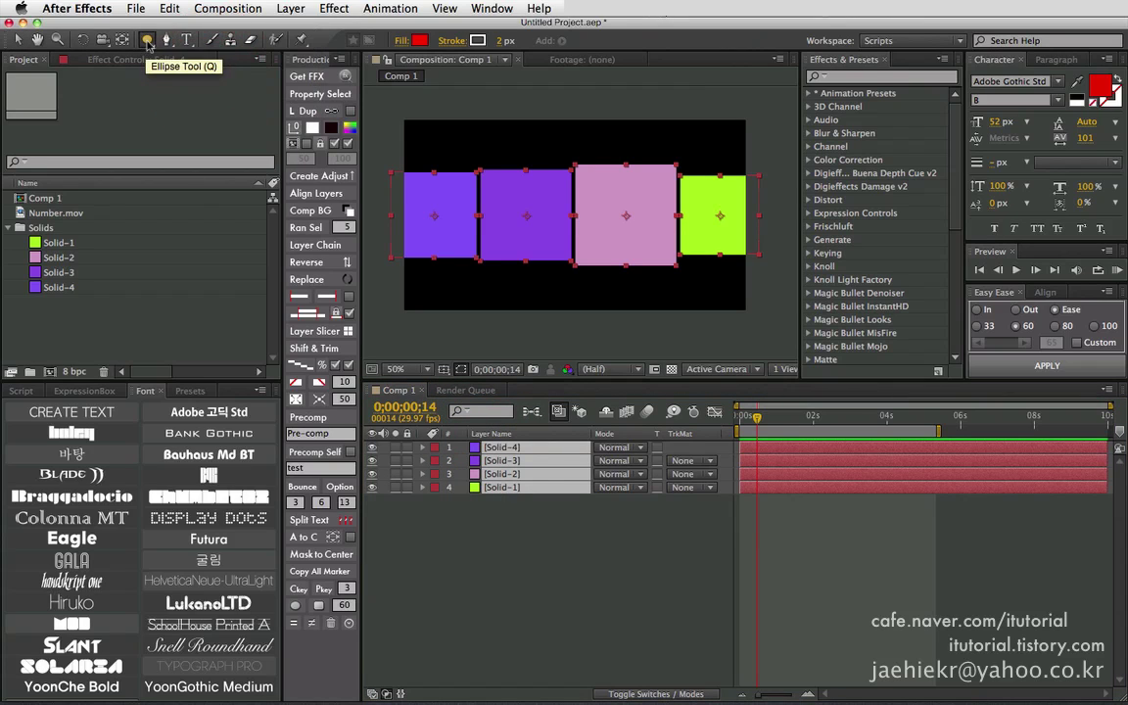
Delete the stray red ellipse shape layer and the trial ellipse masks, keeping square solids
double_click(147, 39)
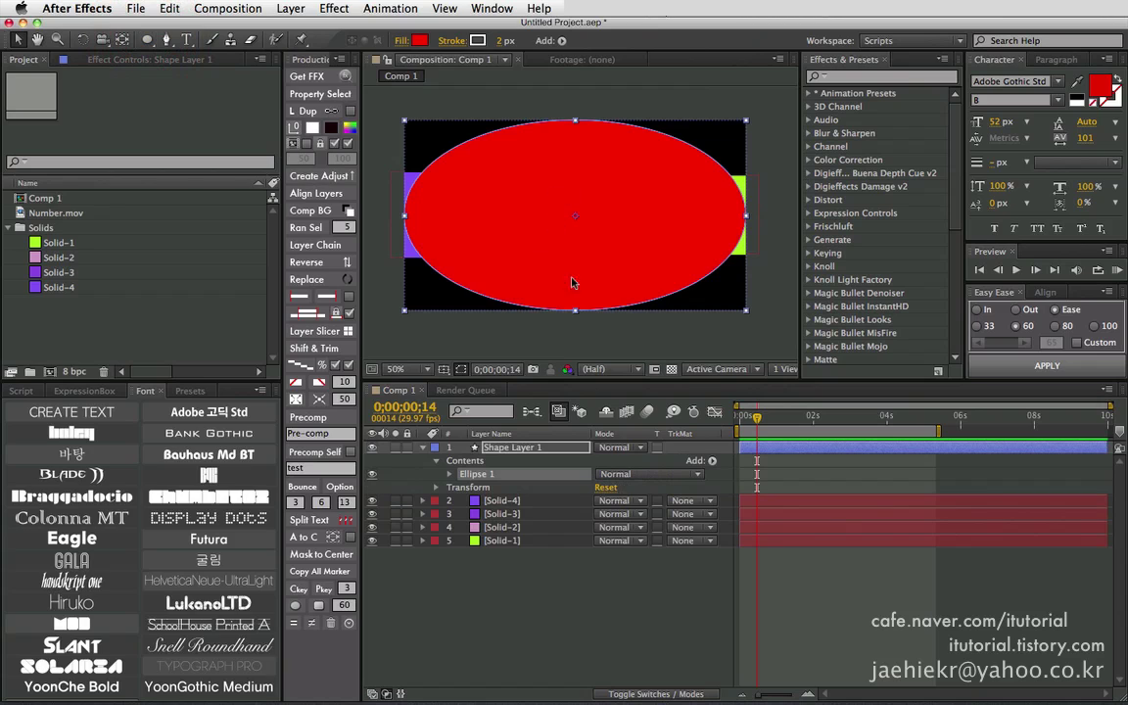
left_click(534, 447)
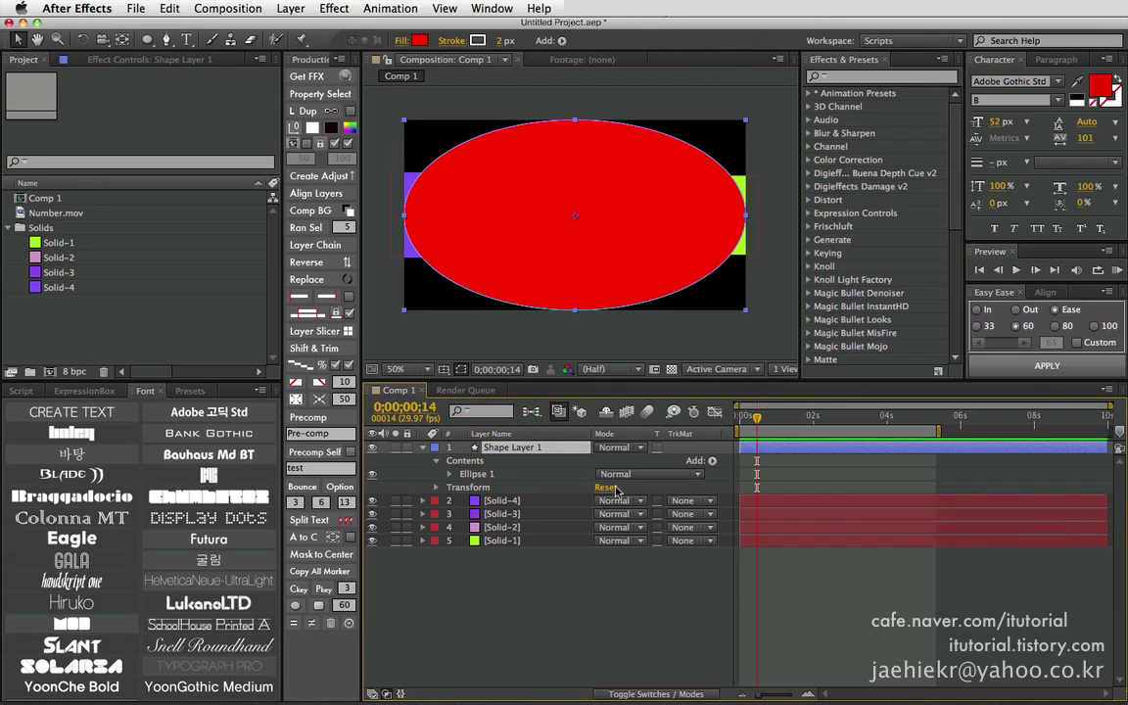
key("Delete")
left_click(499, 447)
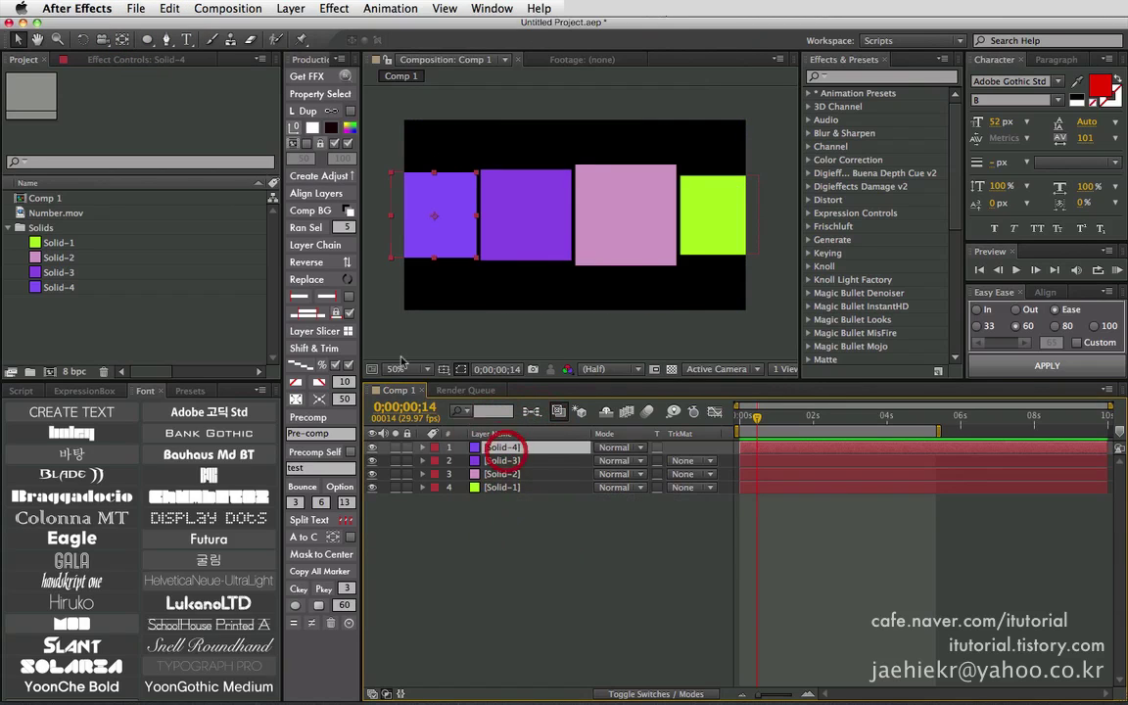
double_click(146, 40)
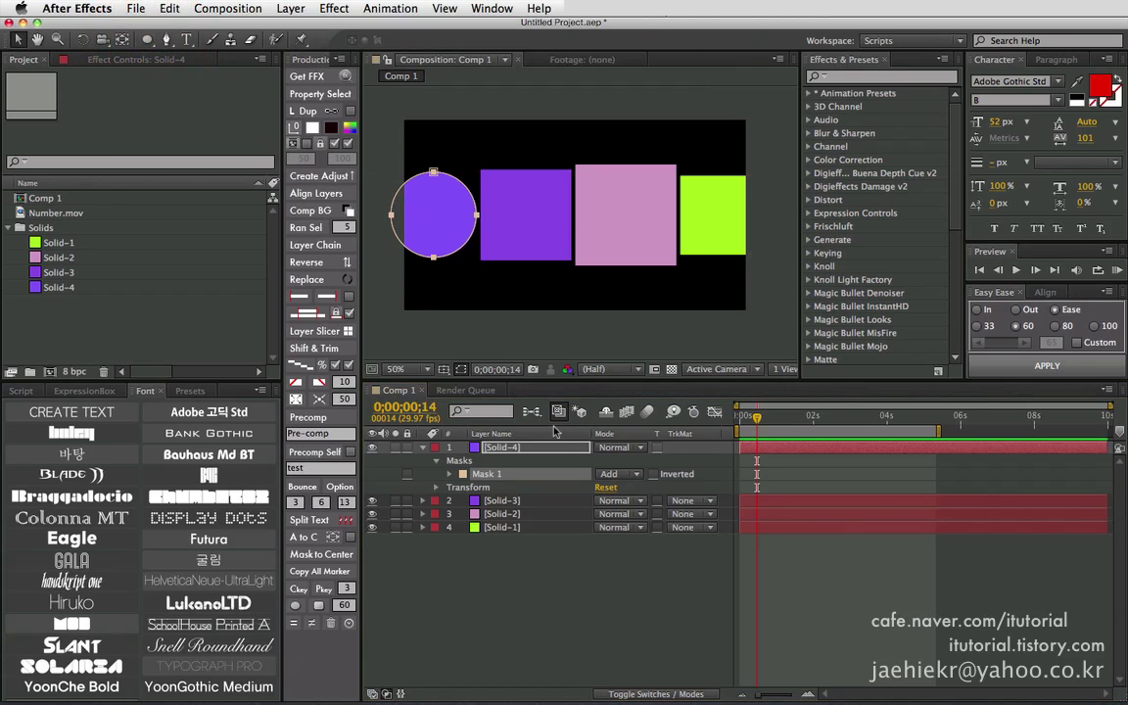
key("Delete")
left_click_drag(546, 533, 431, 405)
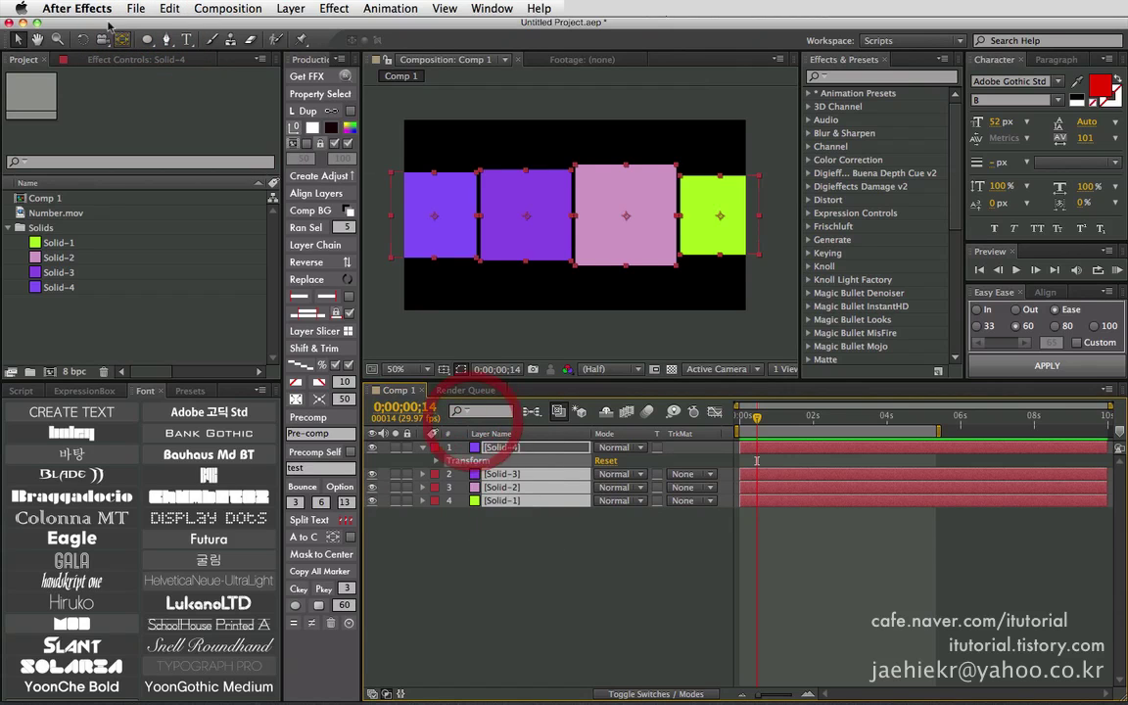
double_click(147, 40)
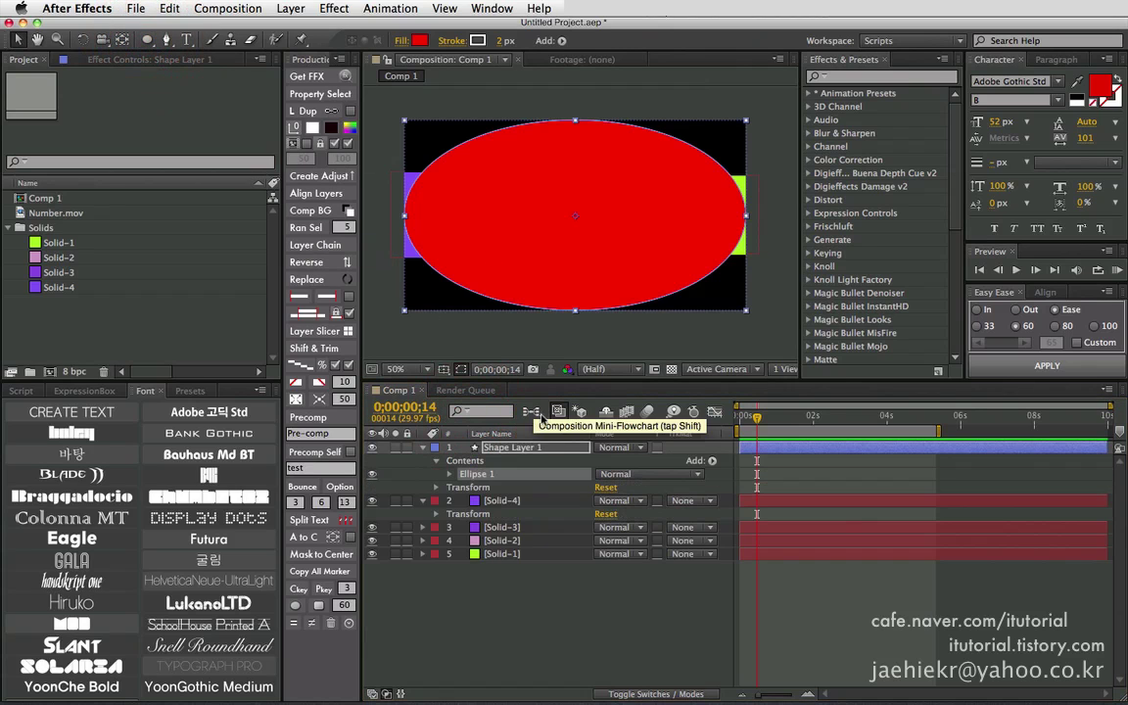
key("Delete")
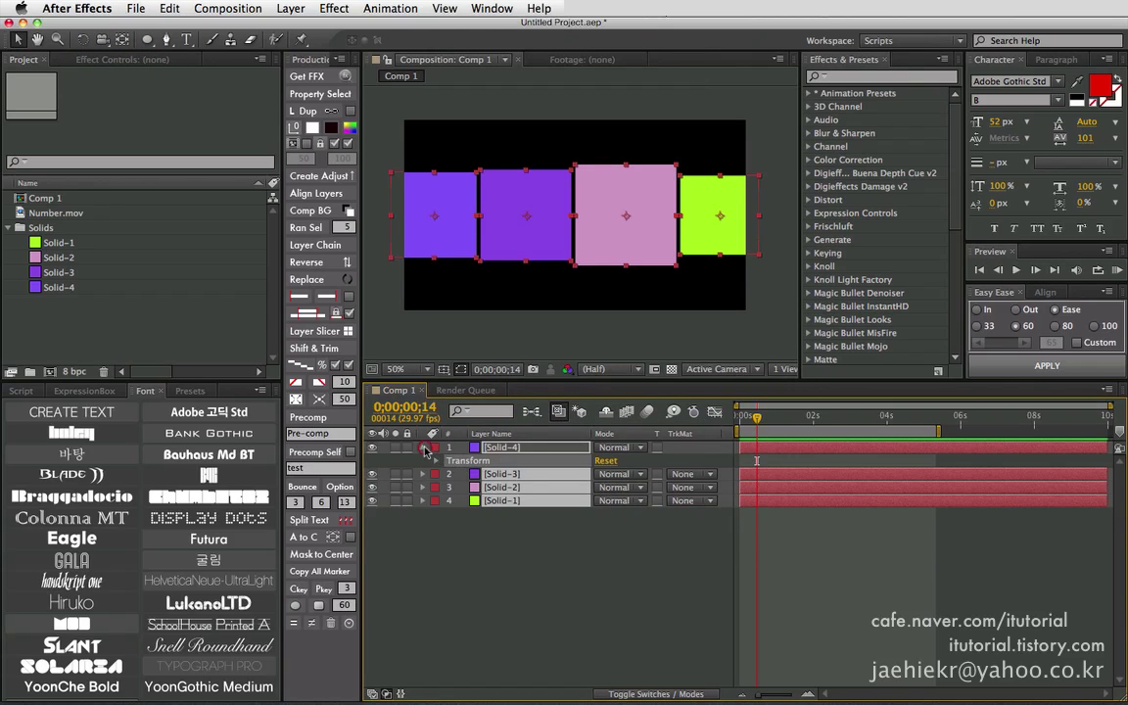
left_click(424, 447)
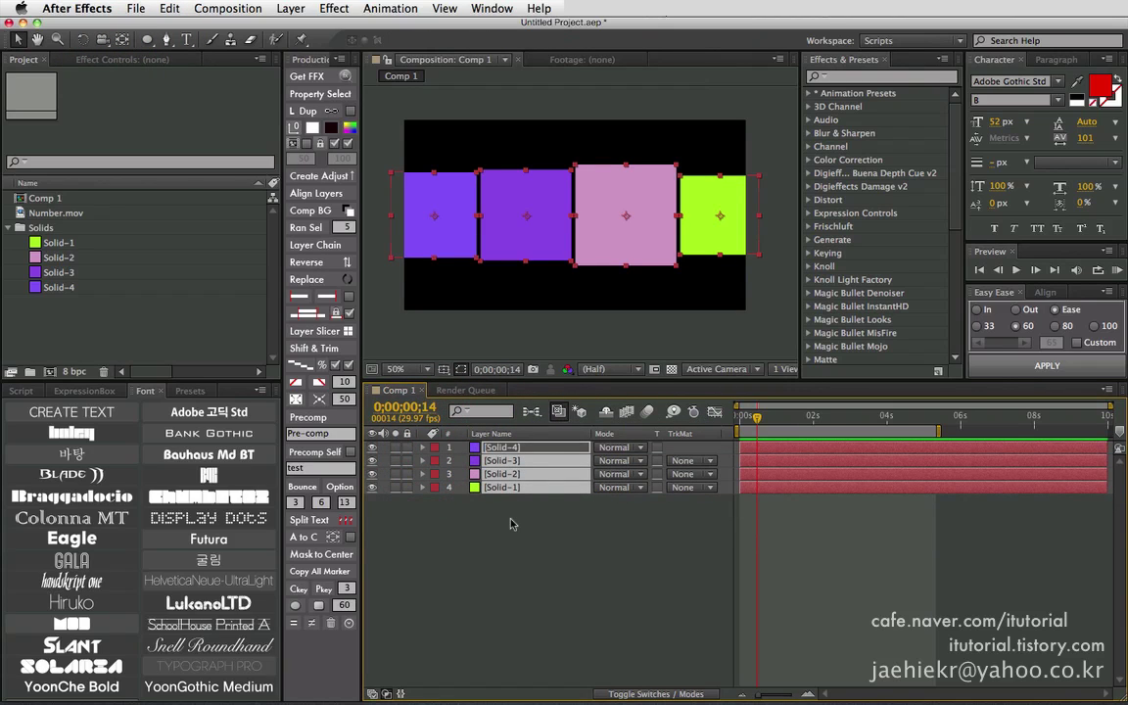
left_click(510, 524)
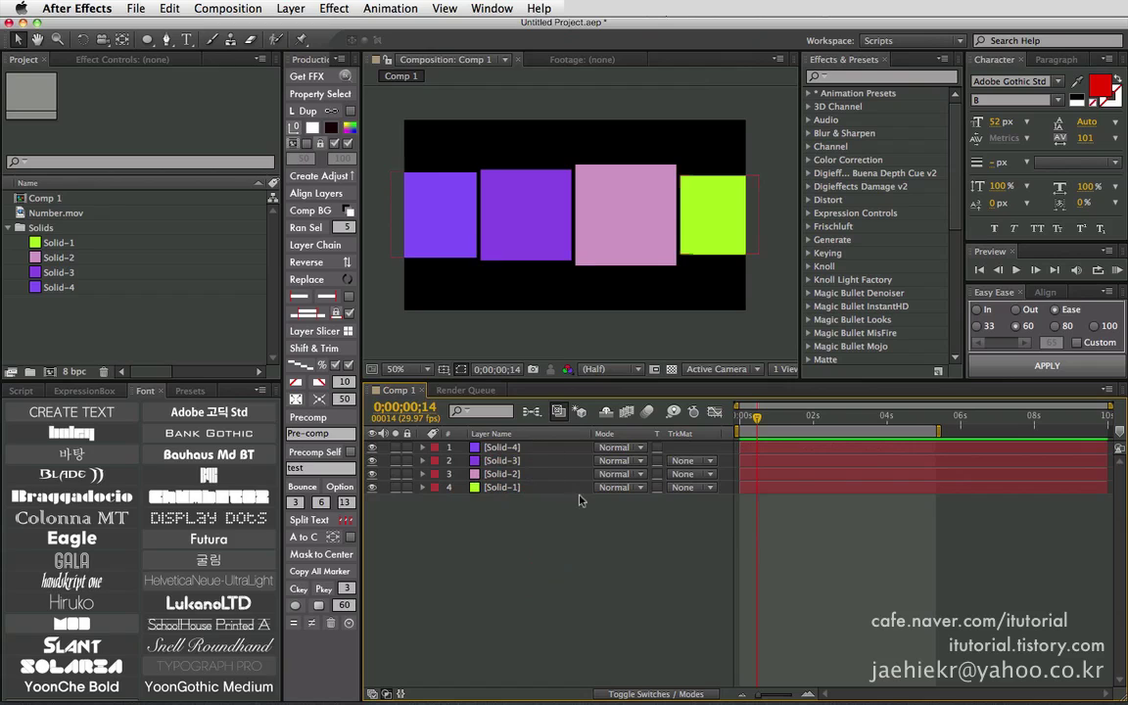
left_click_drag(544, 538, 441, 449)
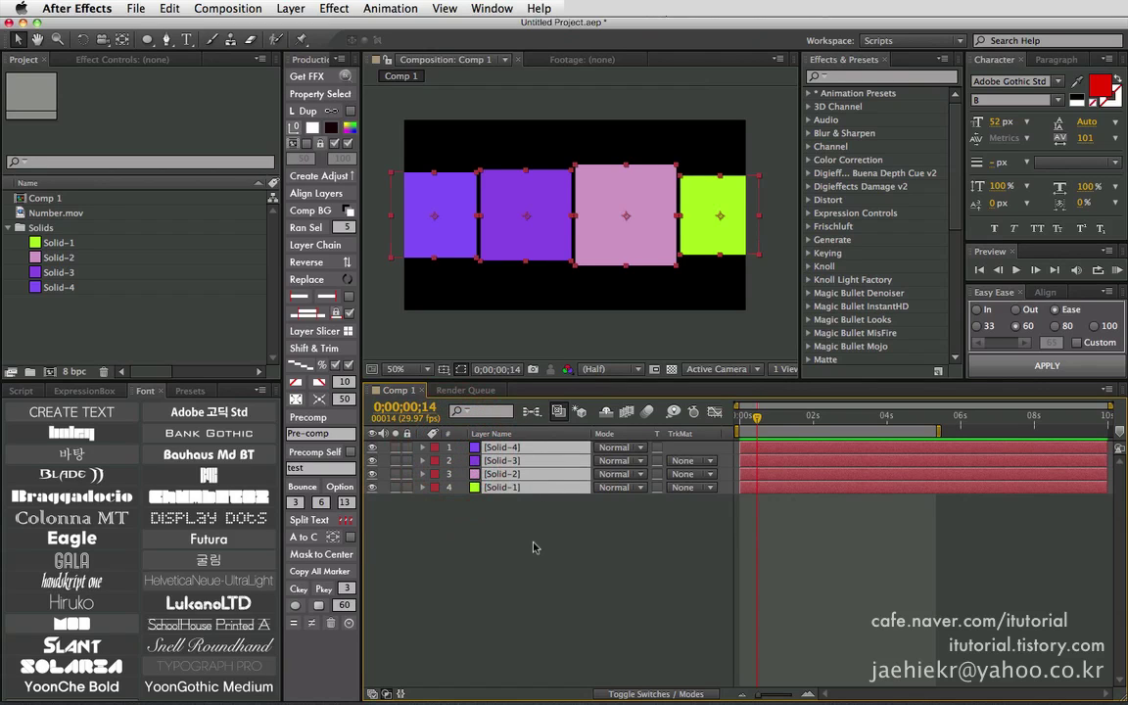
left_click(532, 545)
Give all four solids elliptical masks with the script panel's ellipse-mask button
left_click(510, 487)
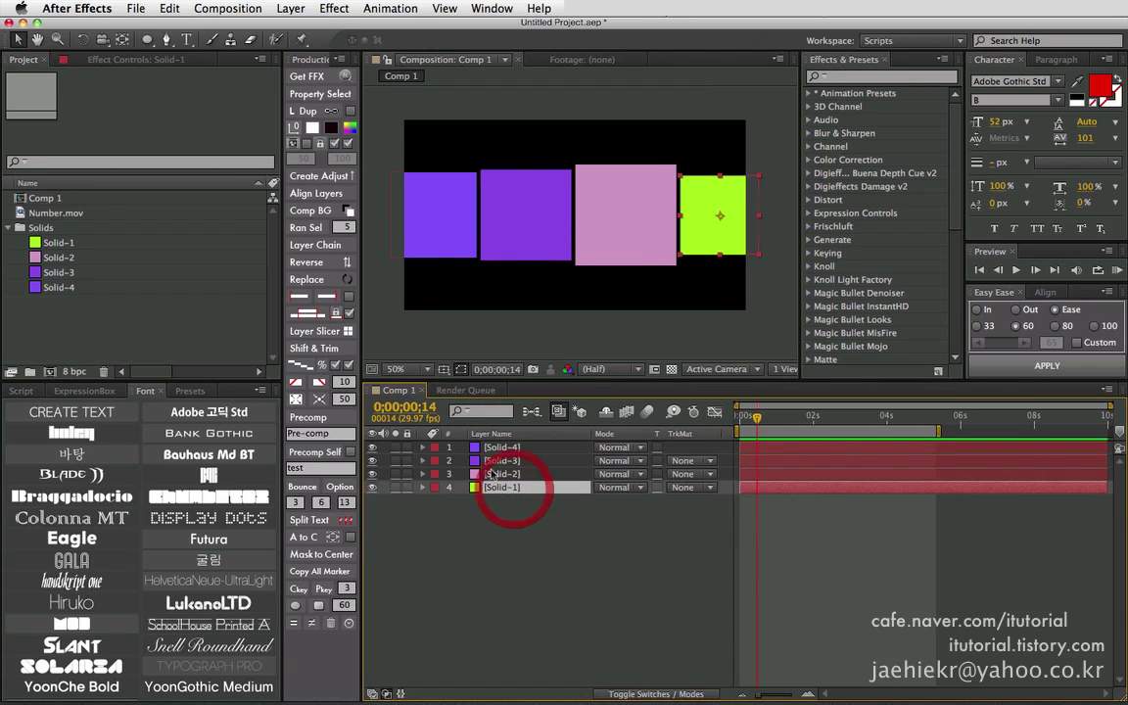
double_click(147, 39)
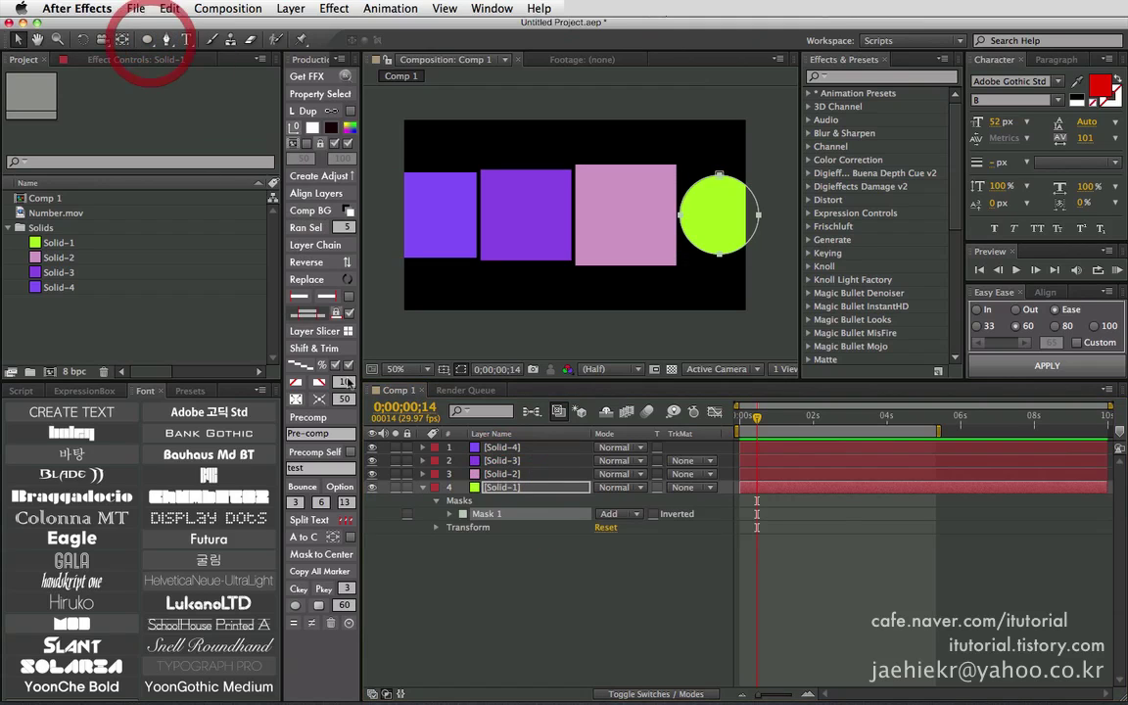
left_click(487, 514)
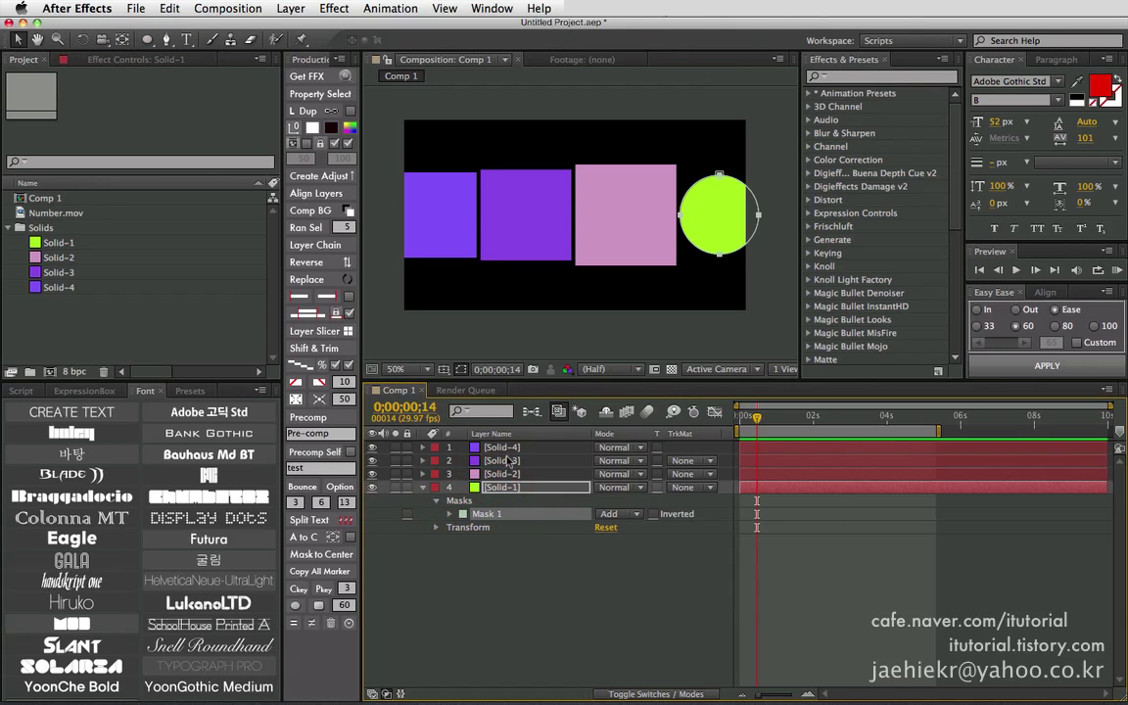
left_click(502, 447)
left_click(504, 474, "shift")
key("ctrl+v")
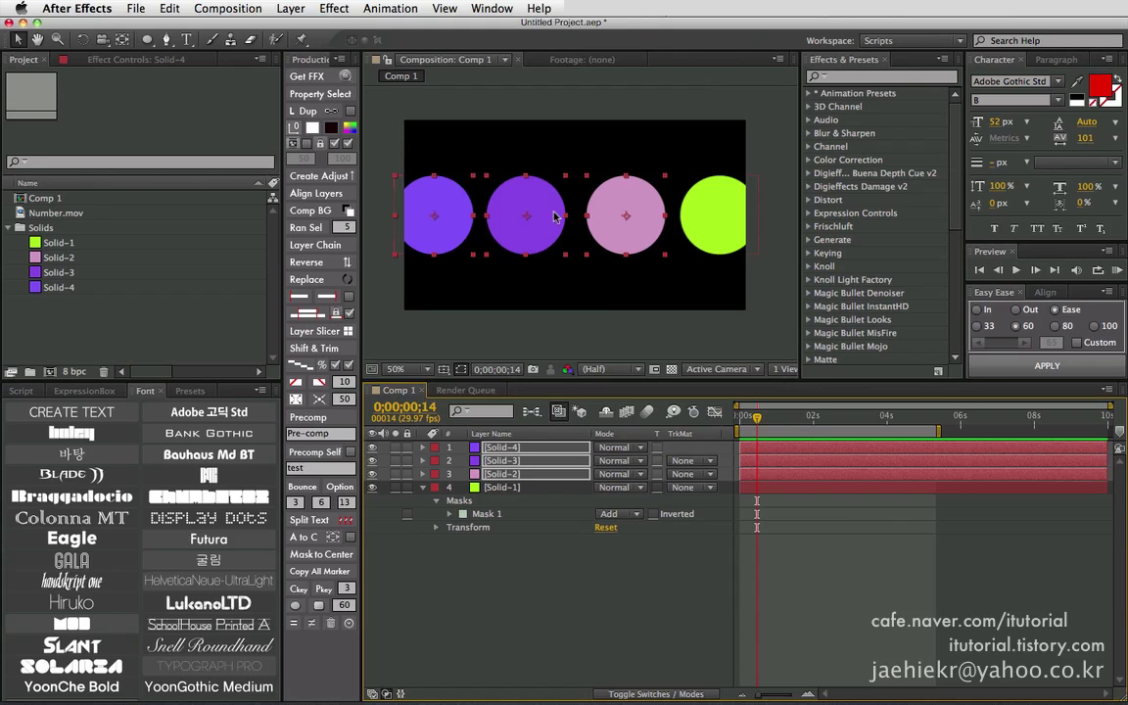
key("ctrl+z")
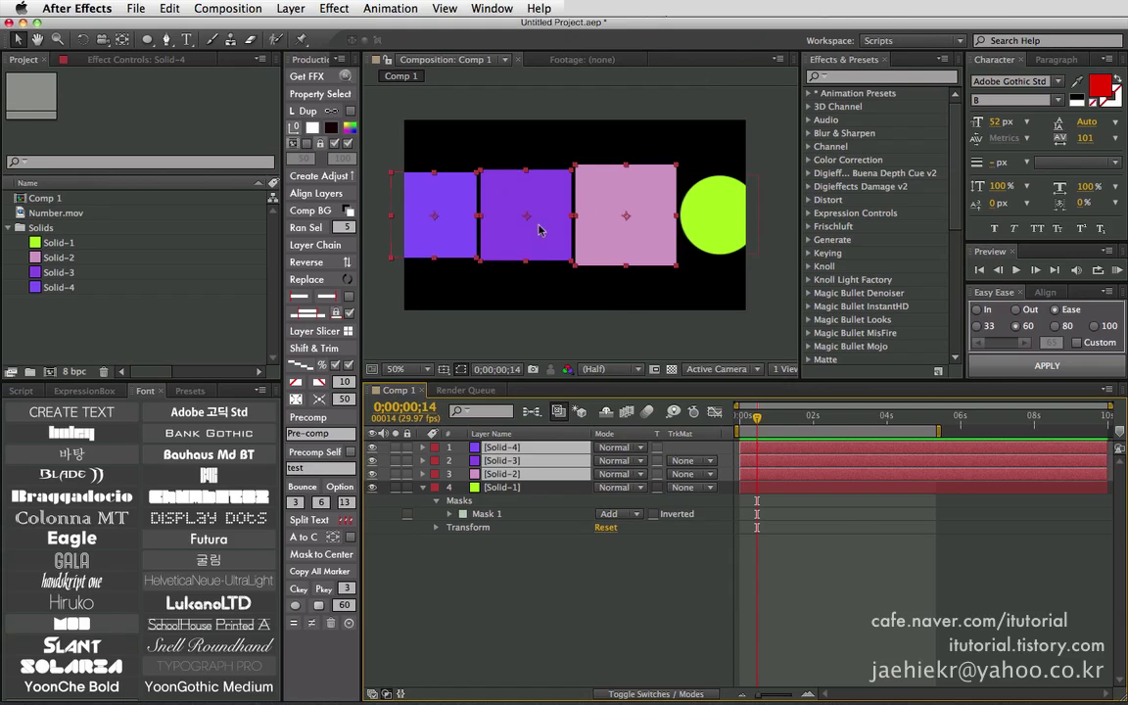
key("ctrl+z")
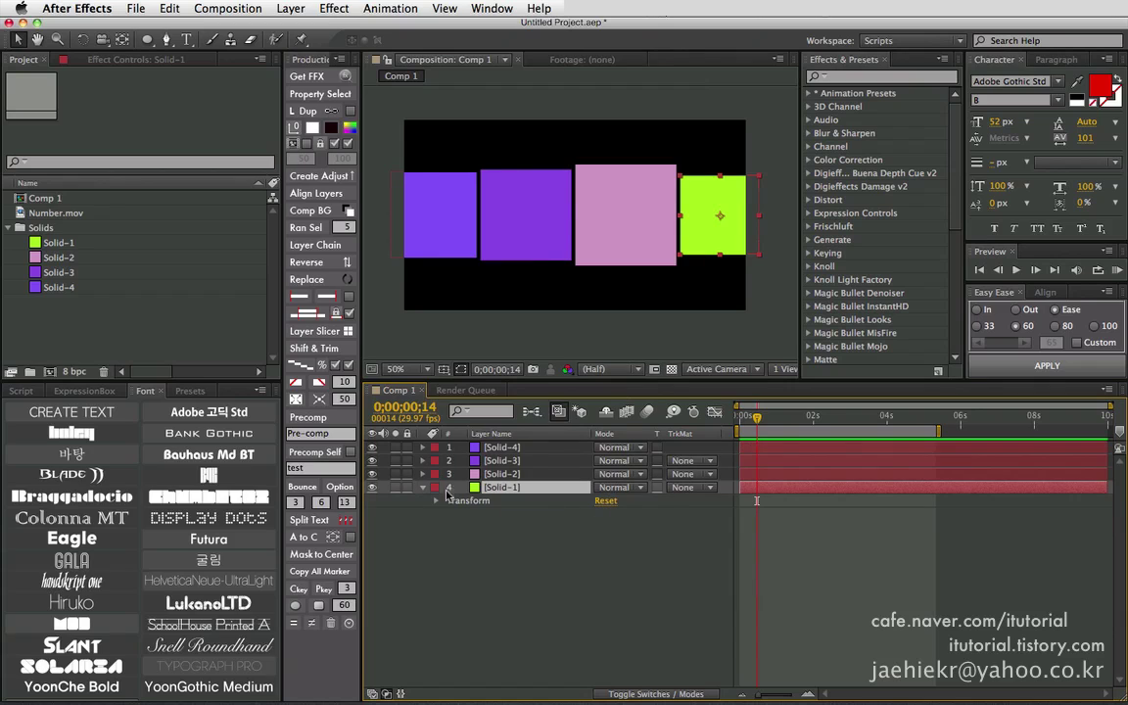
left_click(423, 487)
key("ctrl+a")
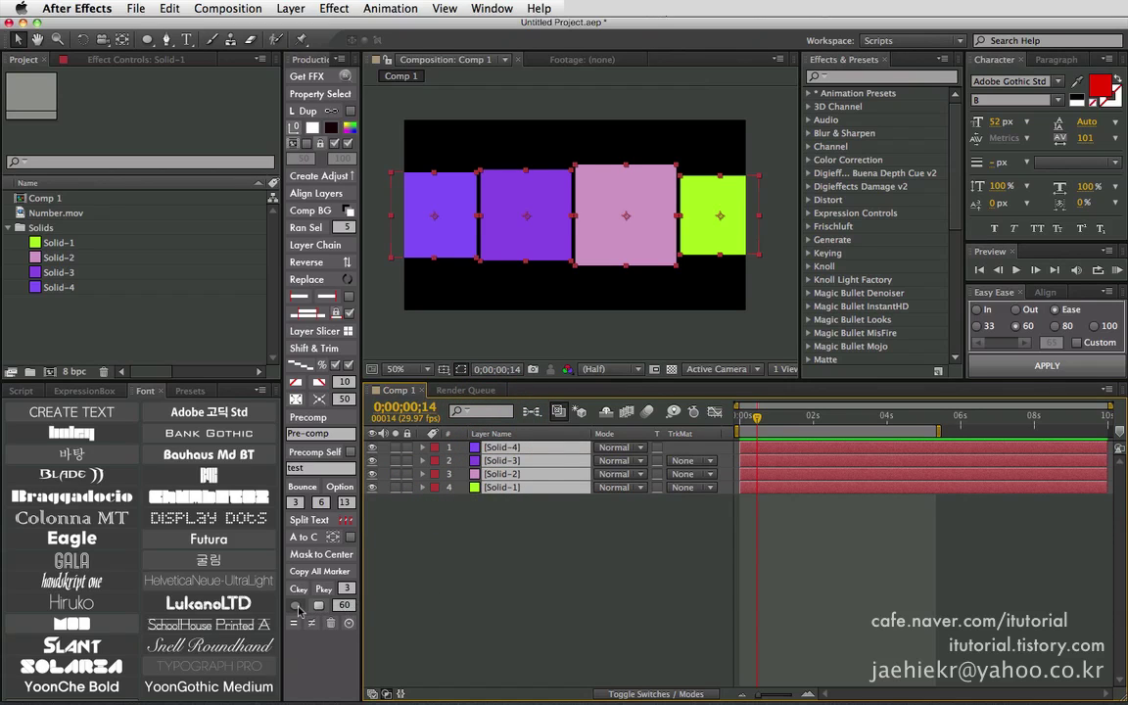
left_click(295, 605)
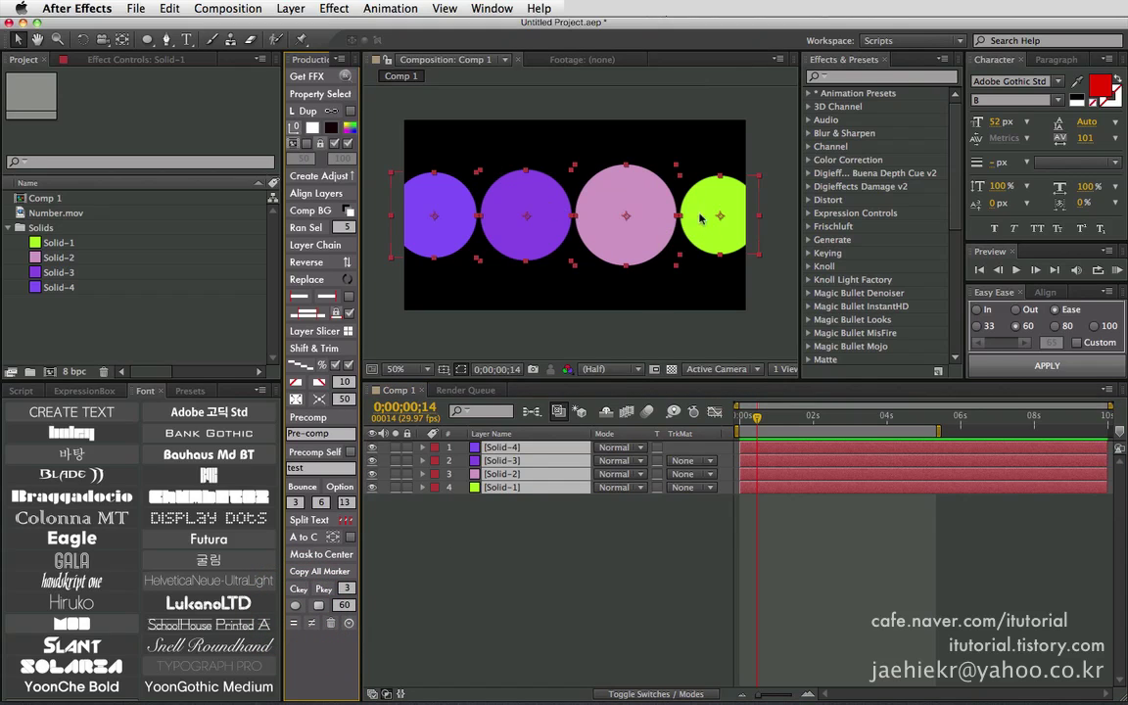
Undo the circles and try rounded-rectangle masks with corner values 60, then 20
key("ctrl+z")
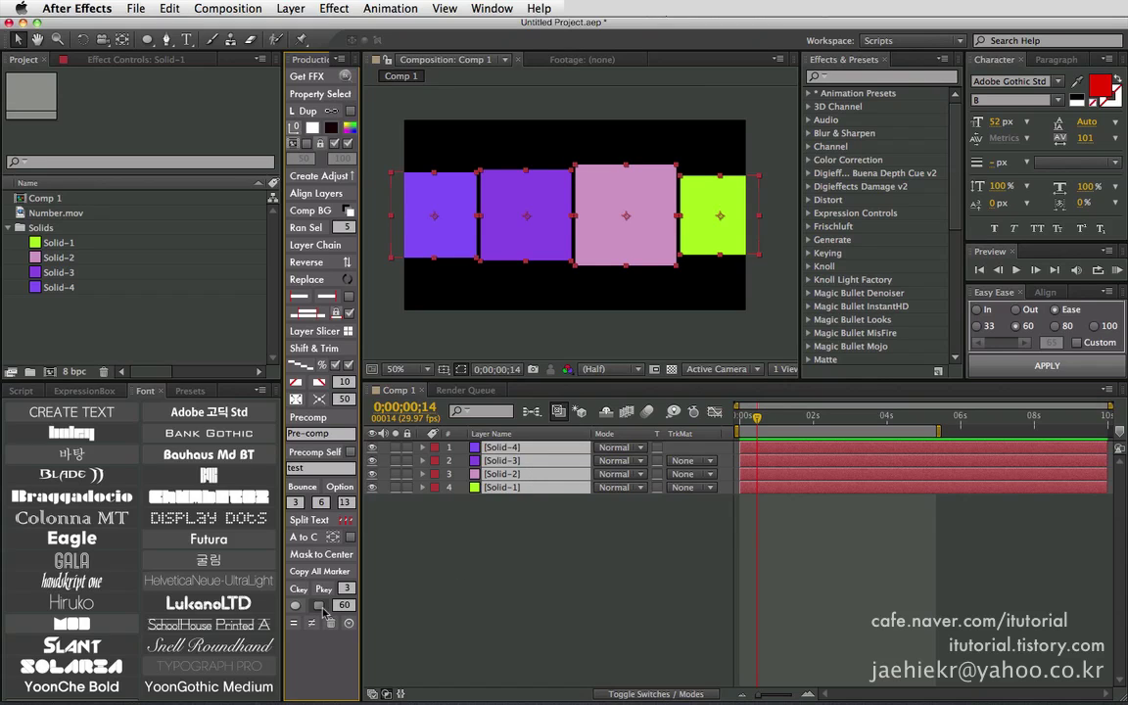
left_click(320, 606)
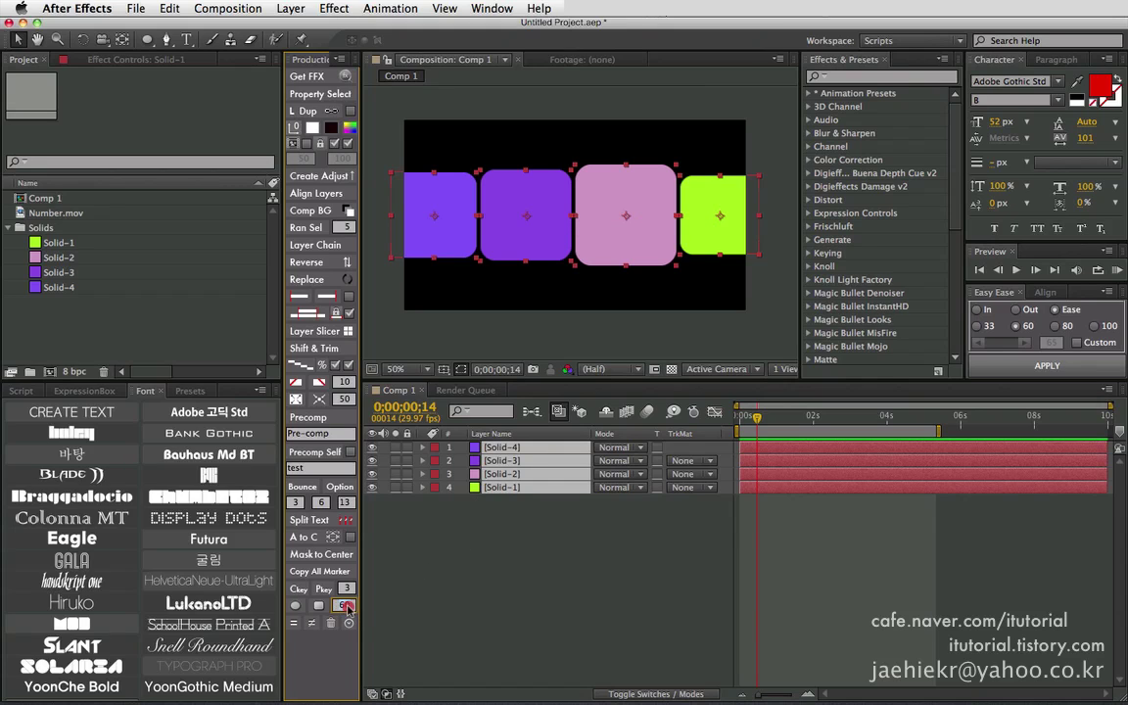
left_click(341, 606)
type("60")
key("super+z")
left_click(342, 605)
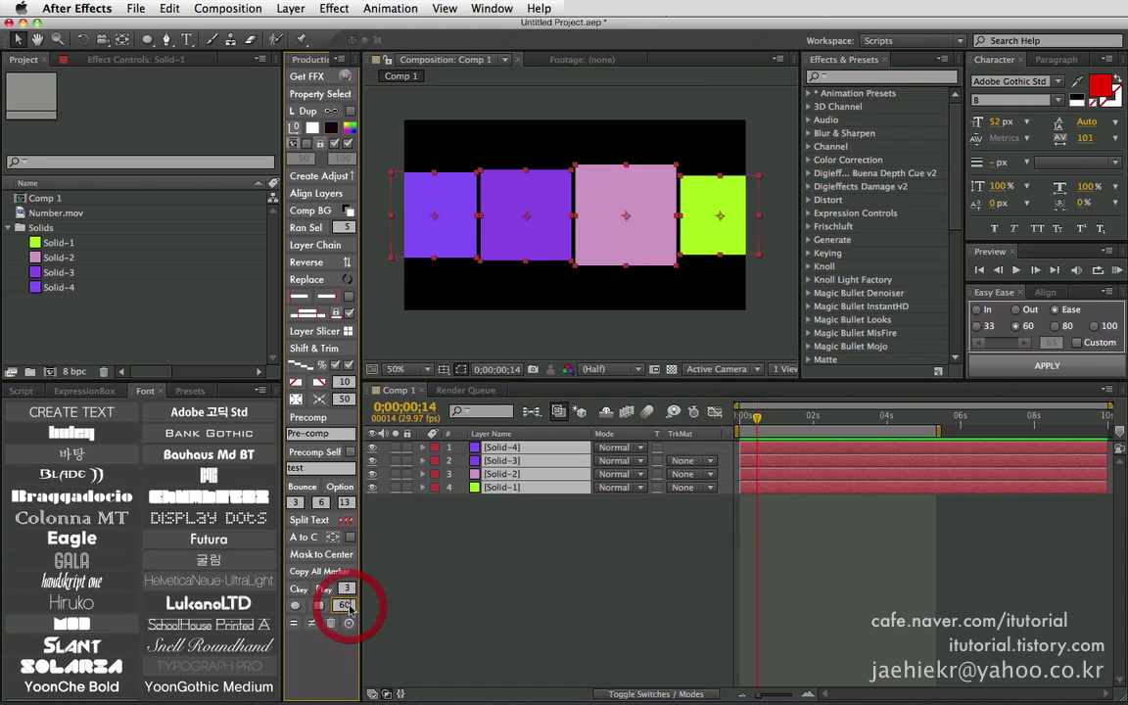
left_click(319, 606)
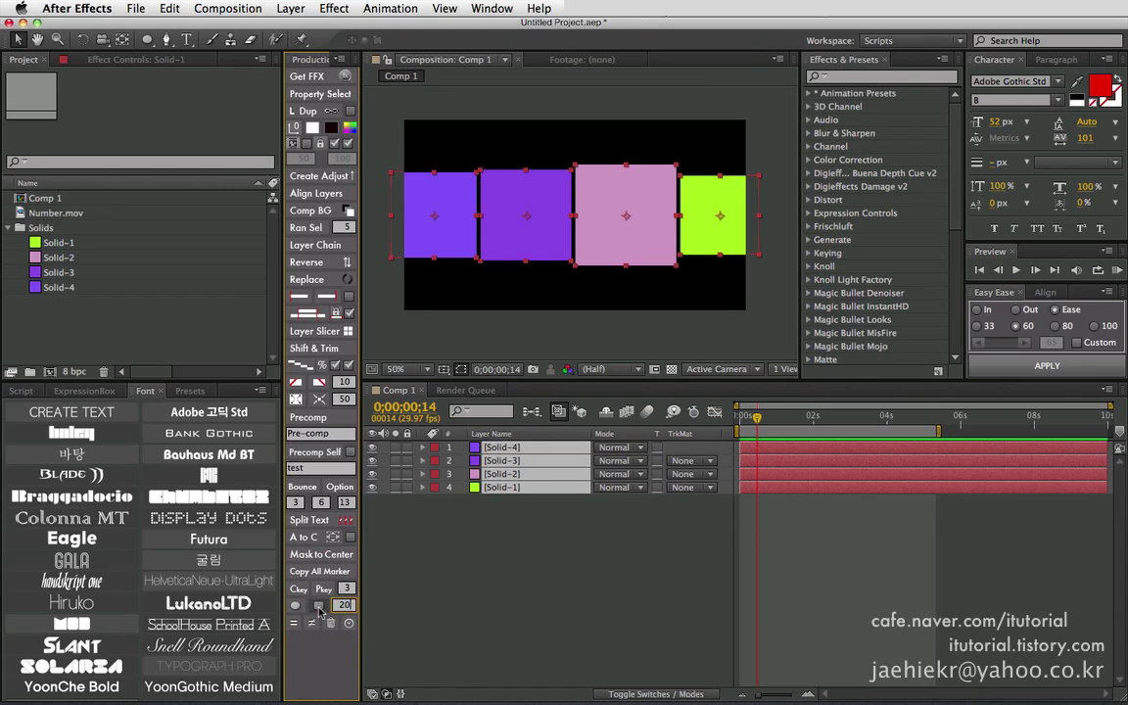
left_click(290, 550)
left_click(584, 574)
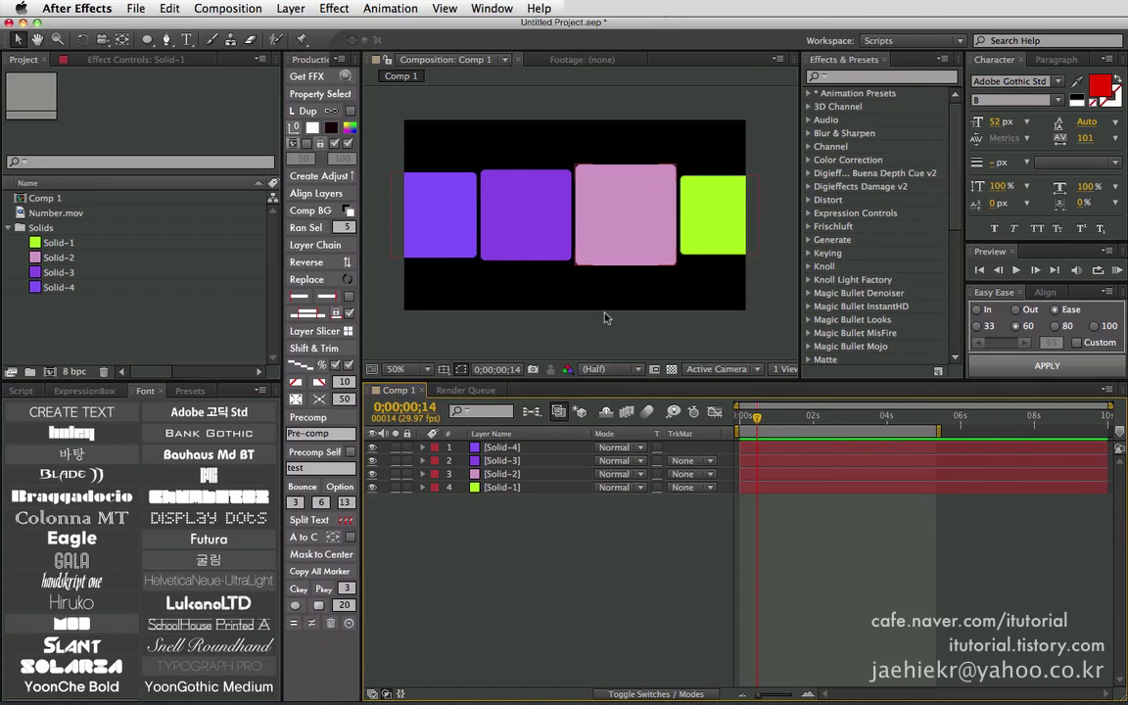
Try a corner value of 0 on all four solids, then reselect the square solids
key("ctrl+a")
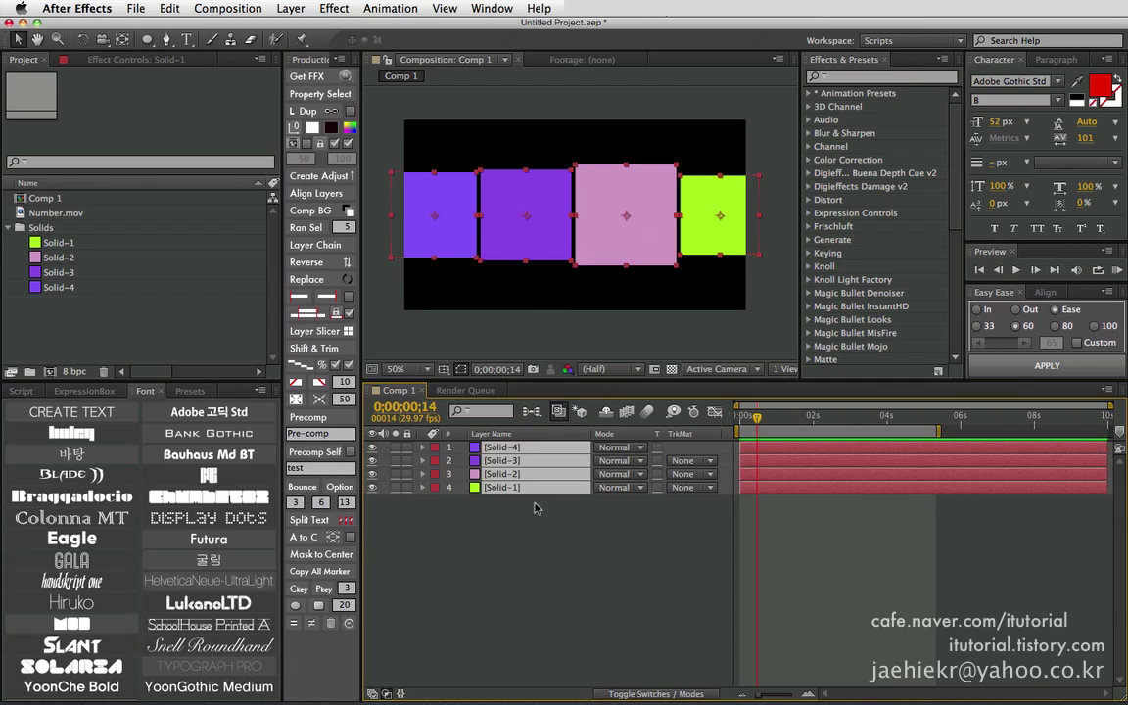
left_click_drag(532, 529, 430, 407)
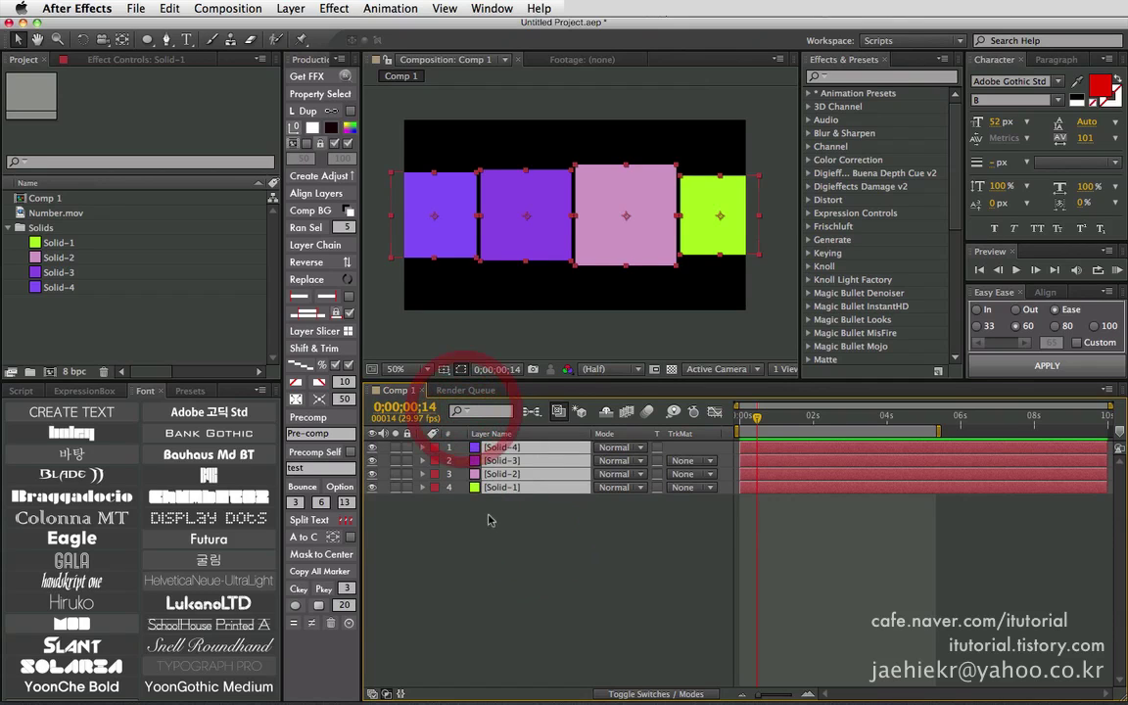
left_click(343, 609)
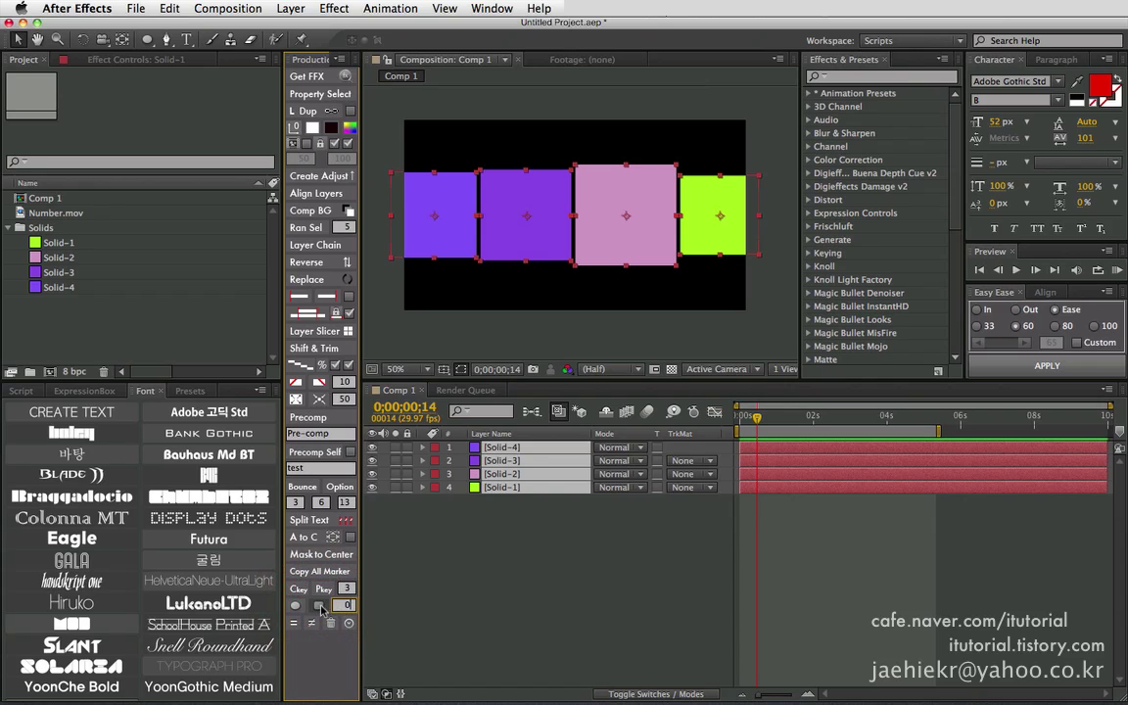
left_click(330, 621)
left_click(545, 543)
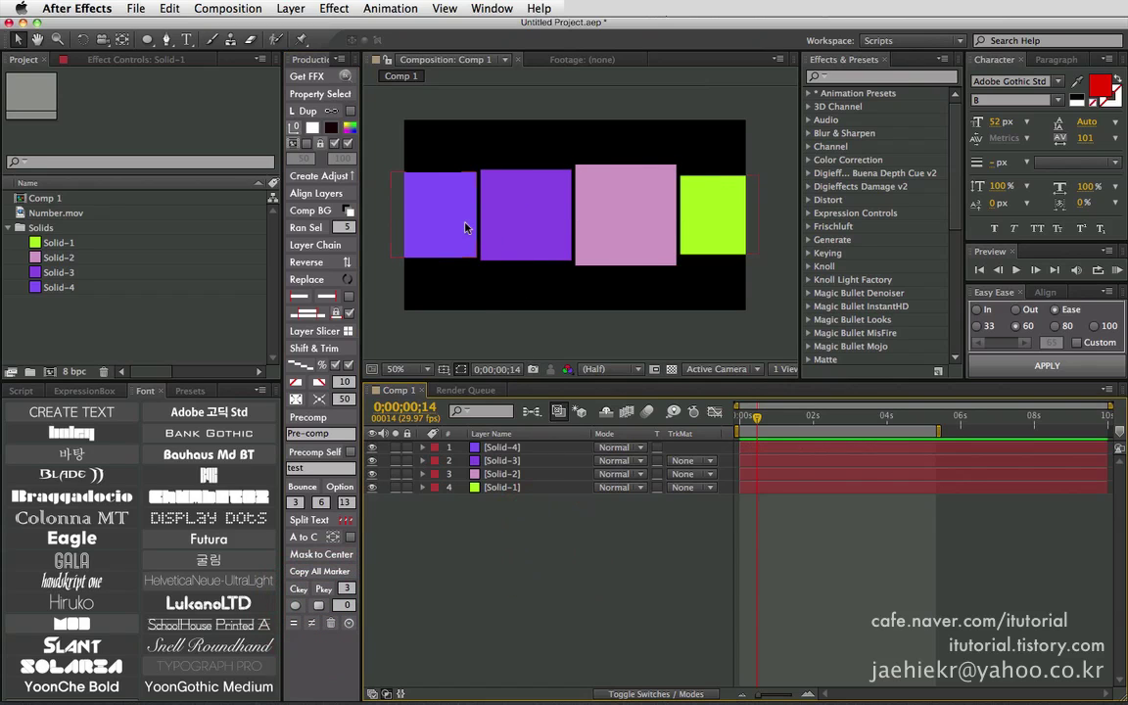
left_click(456, 215)
left_click(529, 216)
left_click(599, 217)
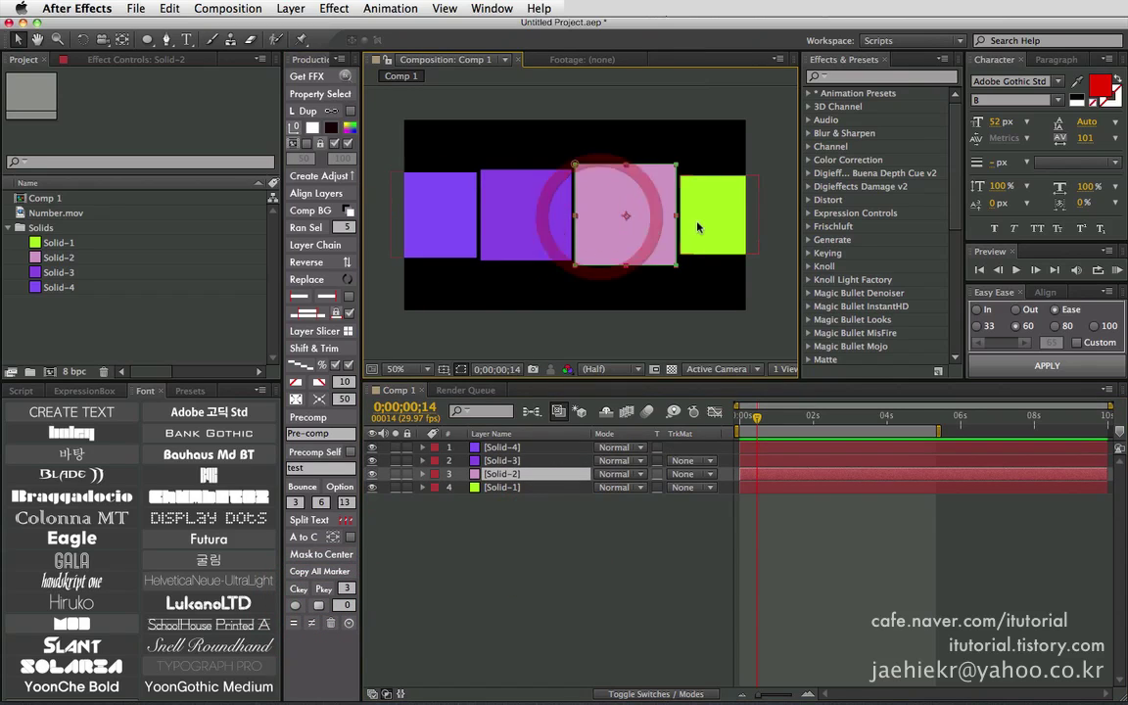
left_click(634, 219)
left_click(542, 219)
left_click(446, 216)
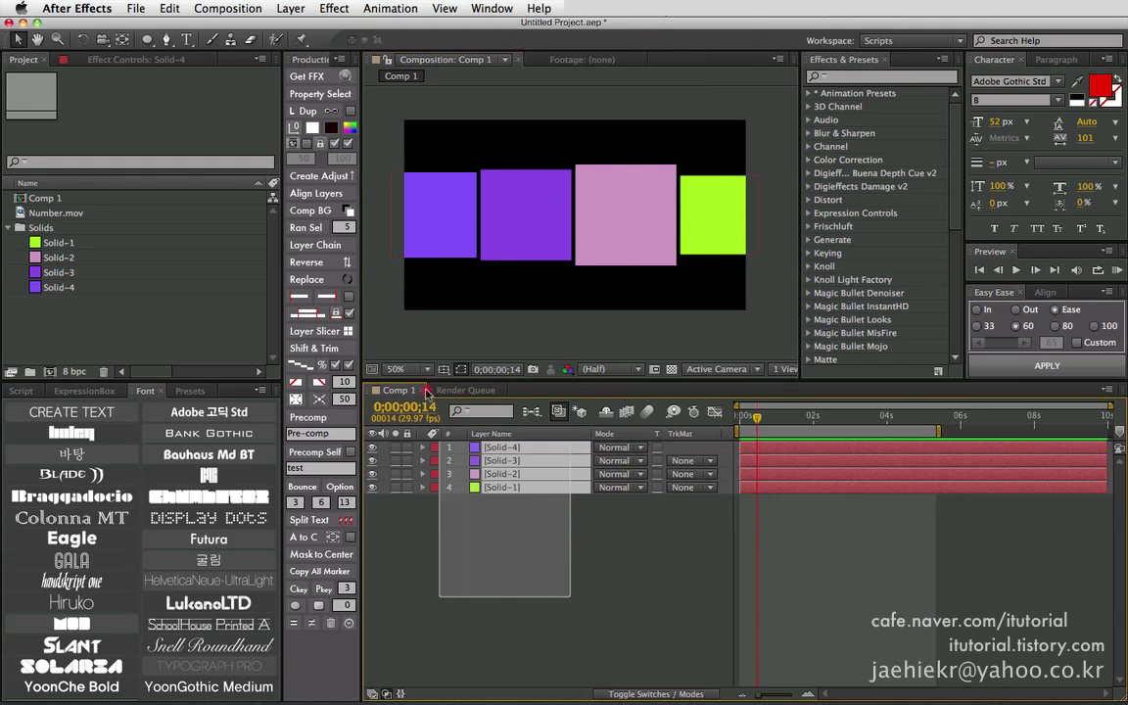
key("super+a")
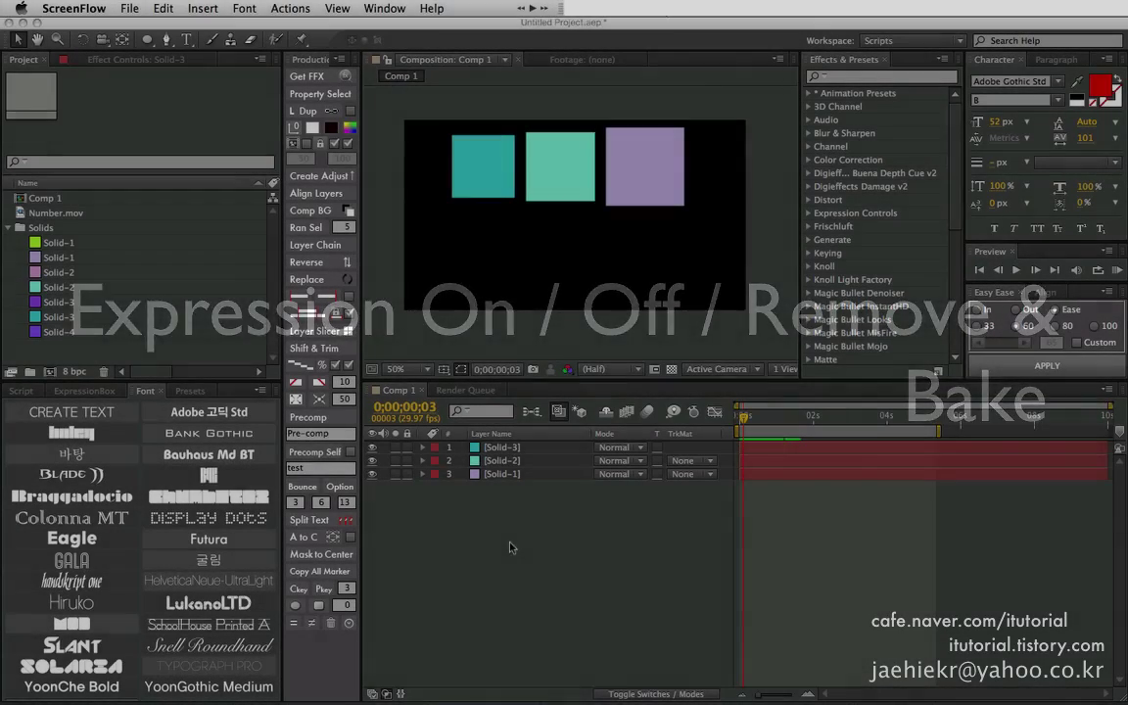
Continue in Comp 1 with the teal, mint and lavender solids for the expressions section
left_click(509, 540)
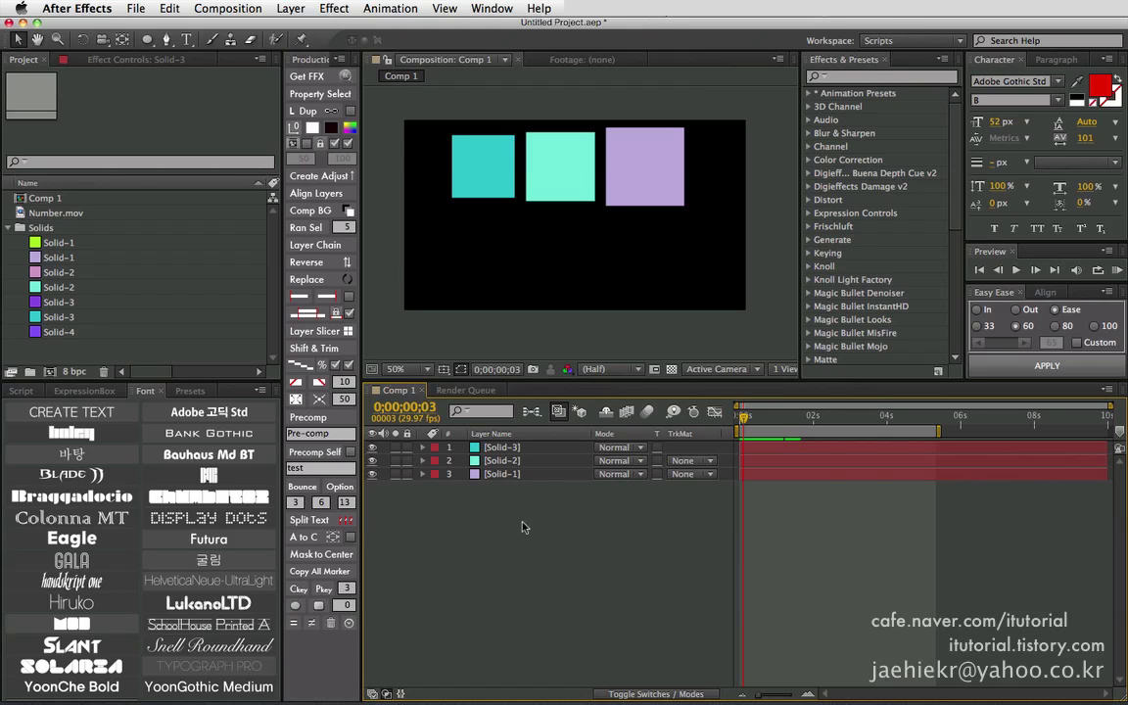
Reveal the three solids' expression properties and collapse all nine Position, Scale and Rotation expression rows
left_click_drag(545, 515, 461, 435)
mouse_move(744, 416)
left_mouse_down()
mouse_move(780, 419)
mouse_move(739, 416)
left_mouse_up()
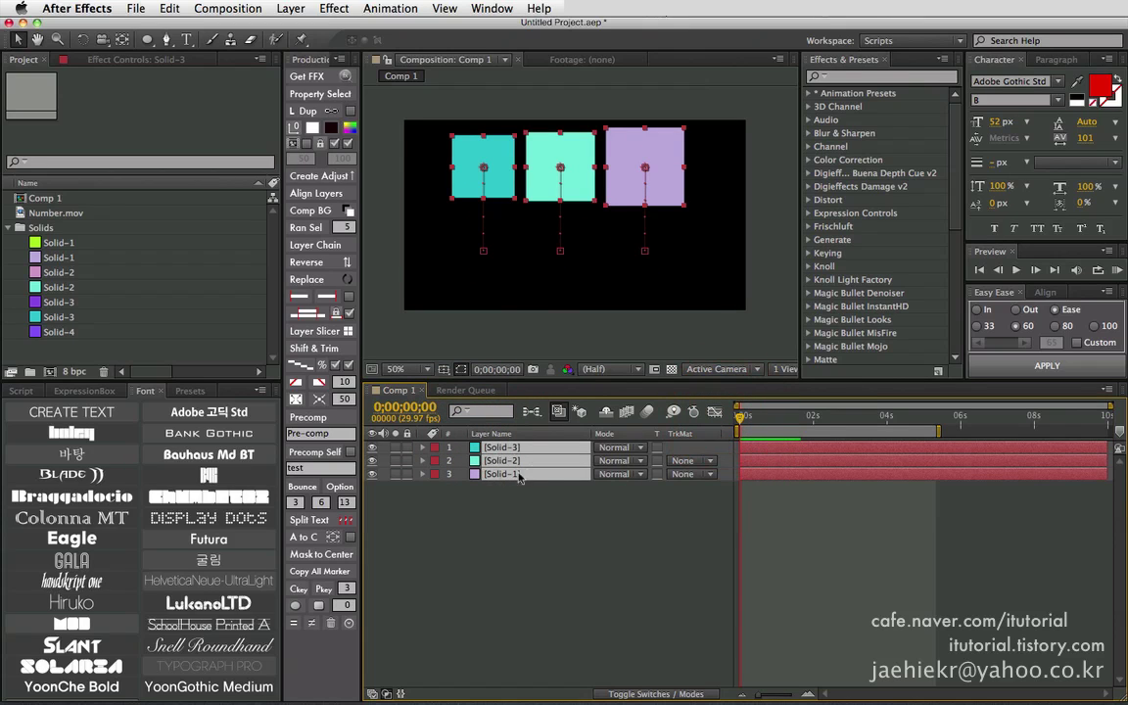
key("e")
key("e")
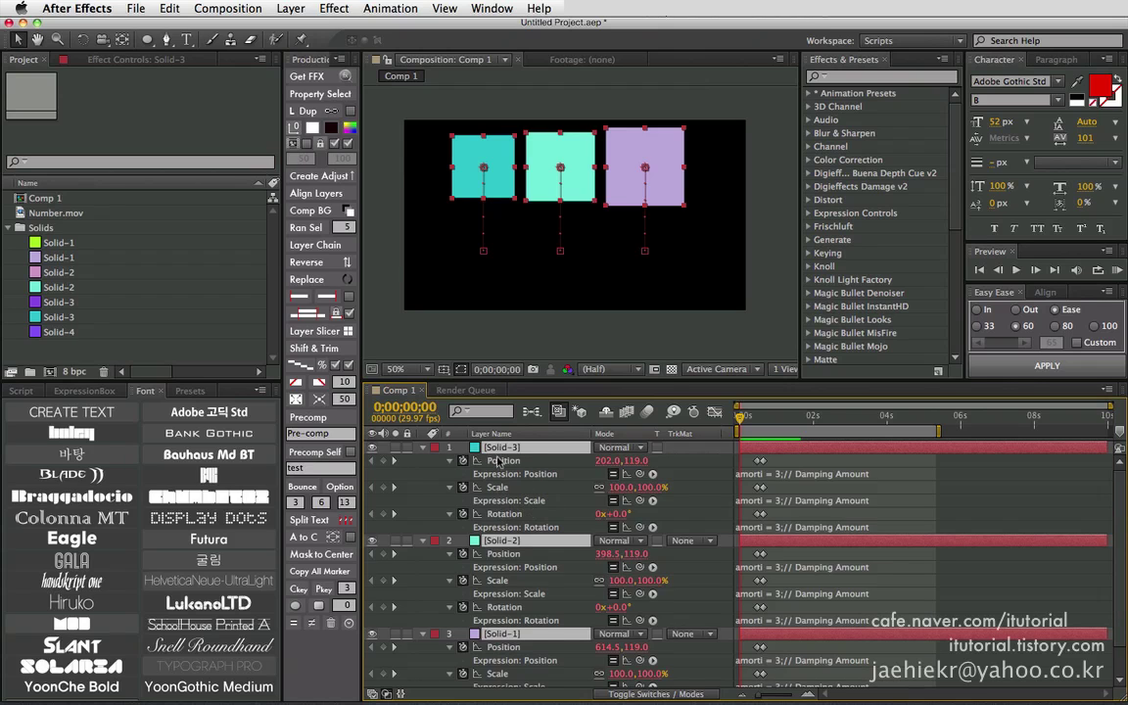
left_click(450, 462)
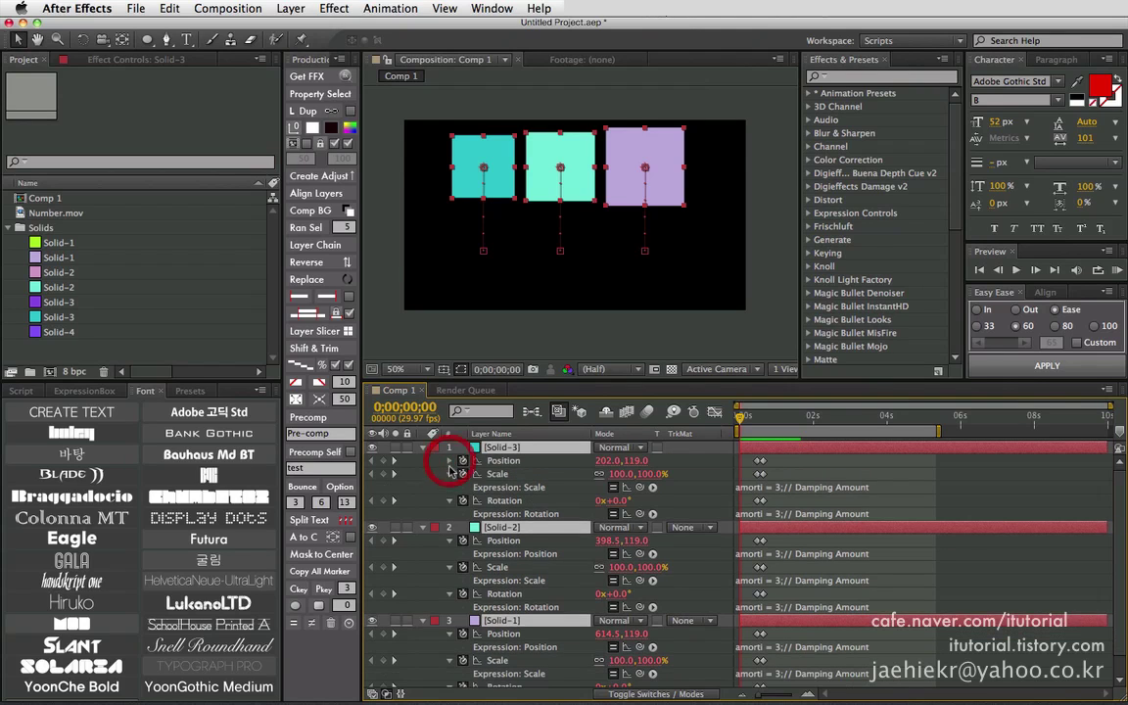
left_click(450, 474)
left_click(450, 487)
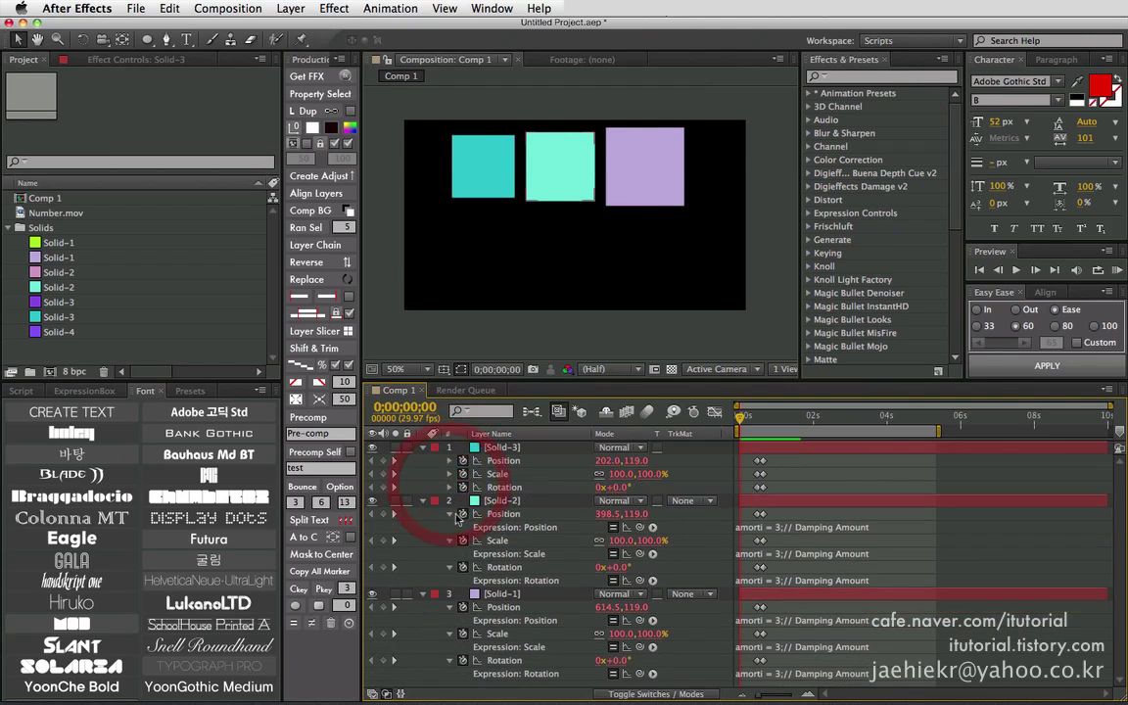
left_click(450, 514)
left_click(450, 527)
left_click(451, 540)
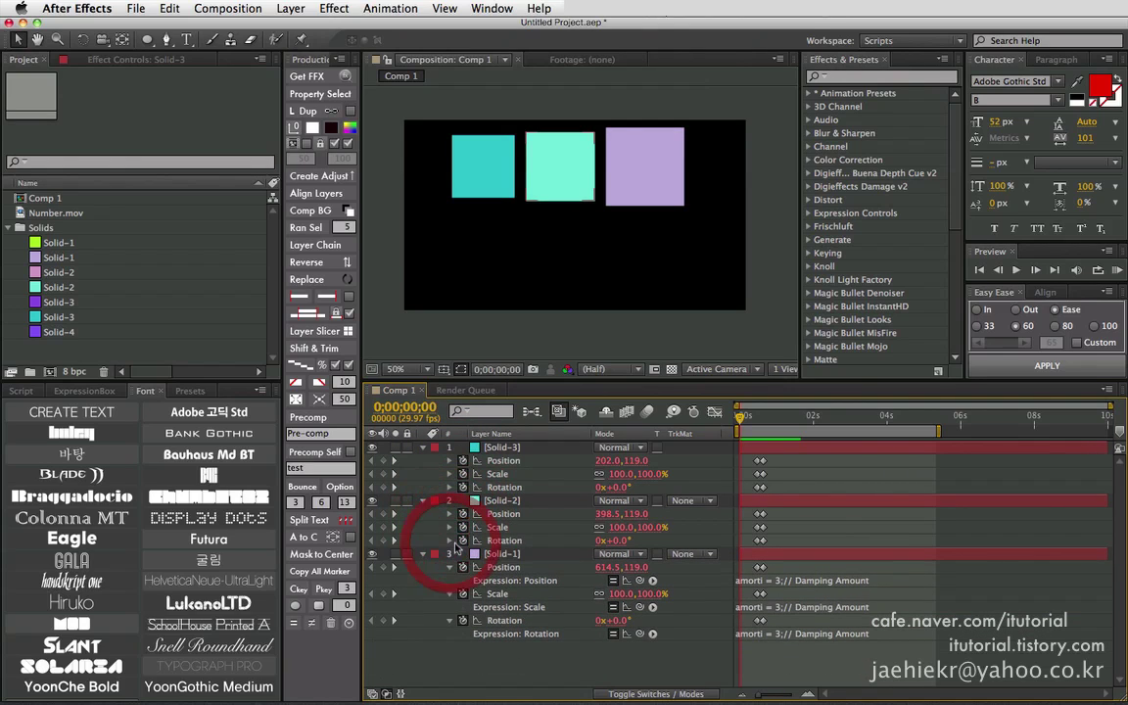
left_click(451, 567)
left_click(451, 580)
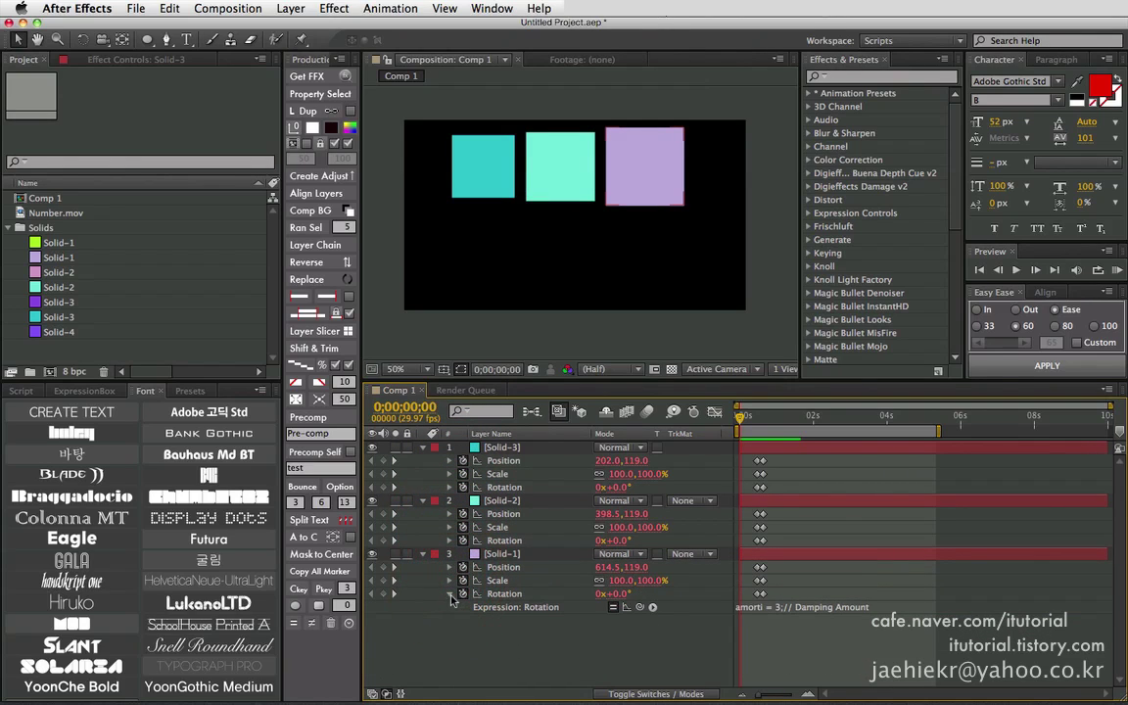
left_click(450, 593)
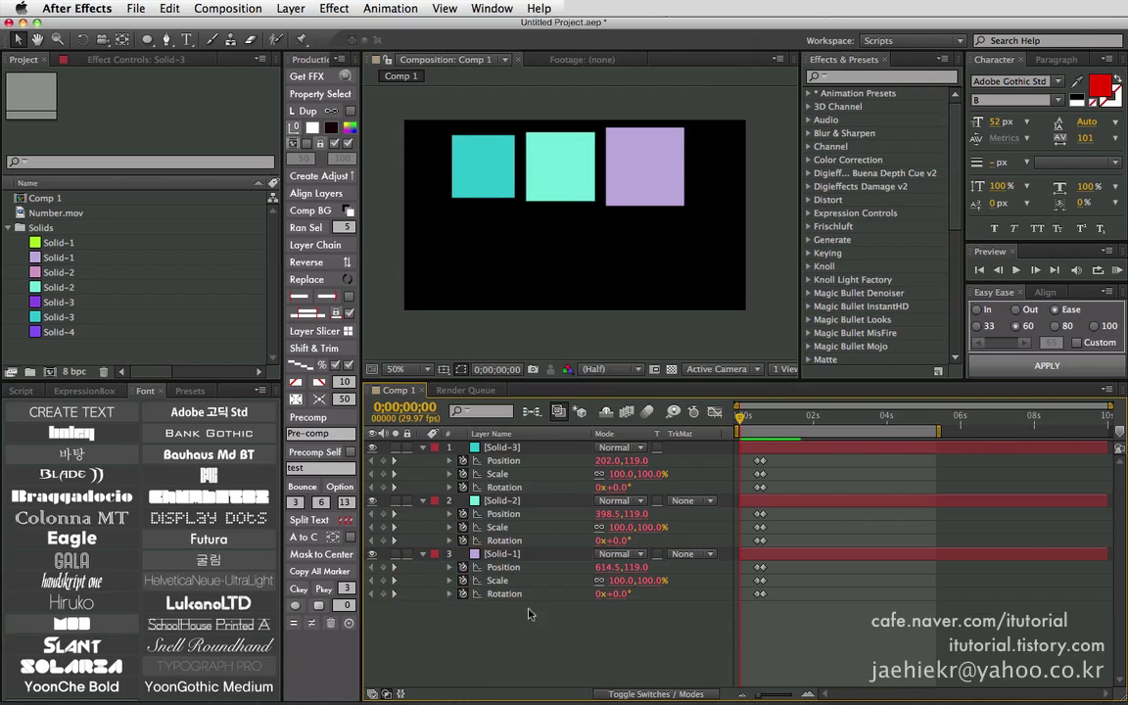
Select Solid-3, Solid-2 and Solid-1 and switch their expressions off
left_click(511, 469)
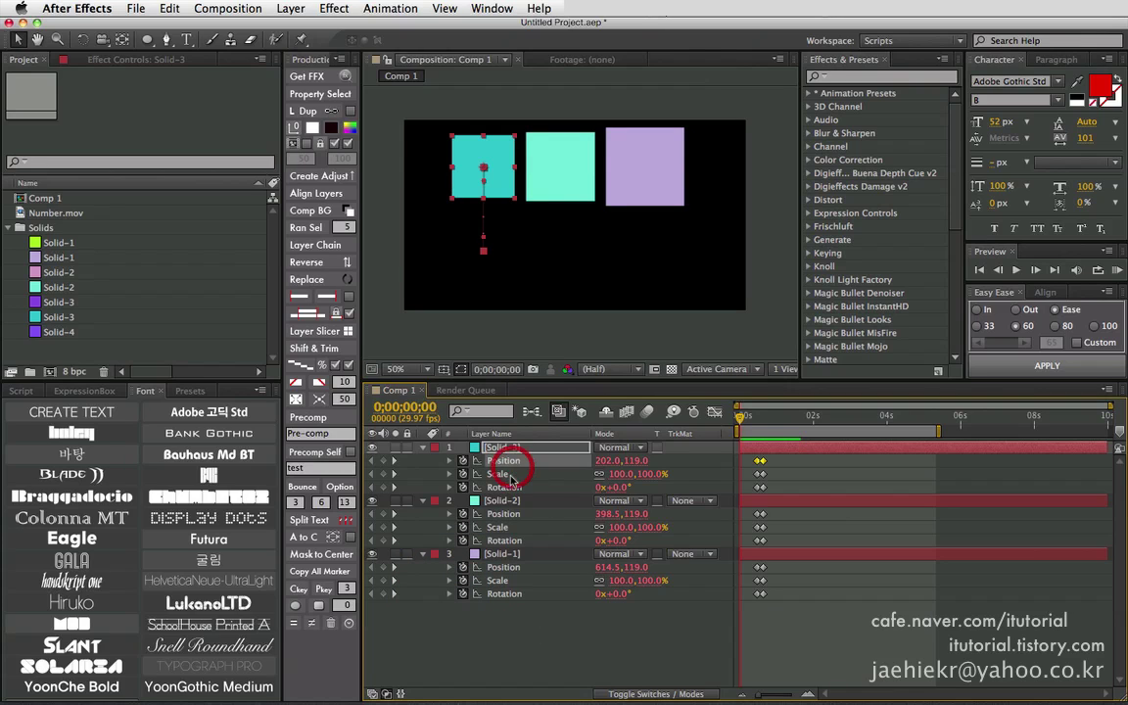
left_click(502, 500, "shift")
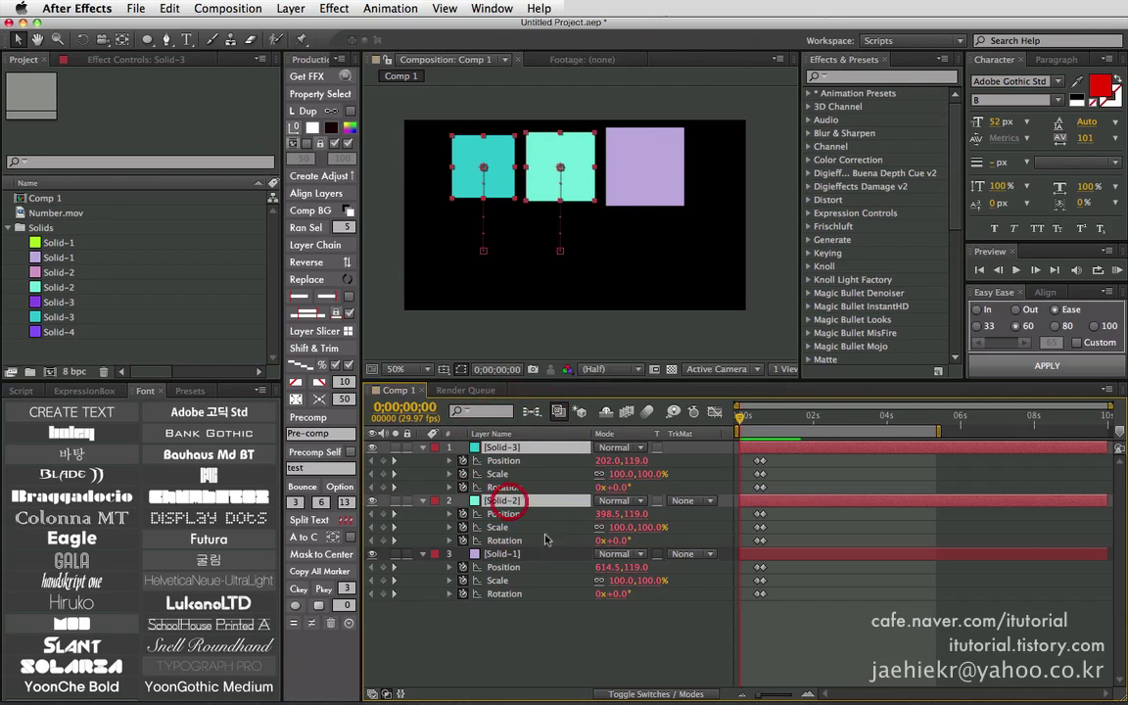
left_click(502, 553, "shift")
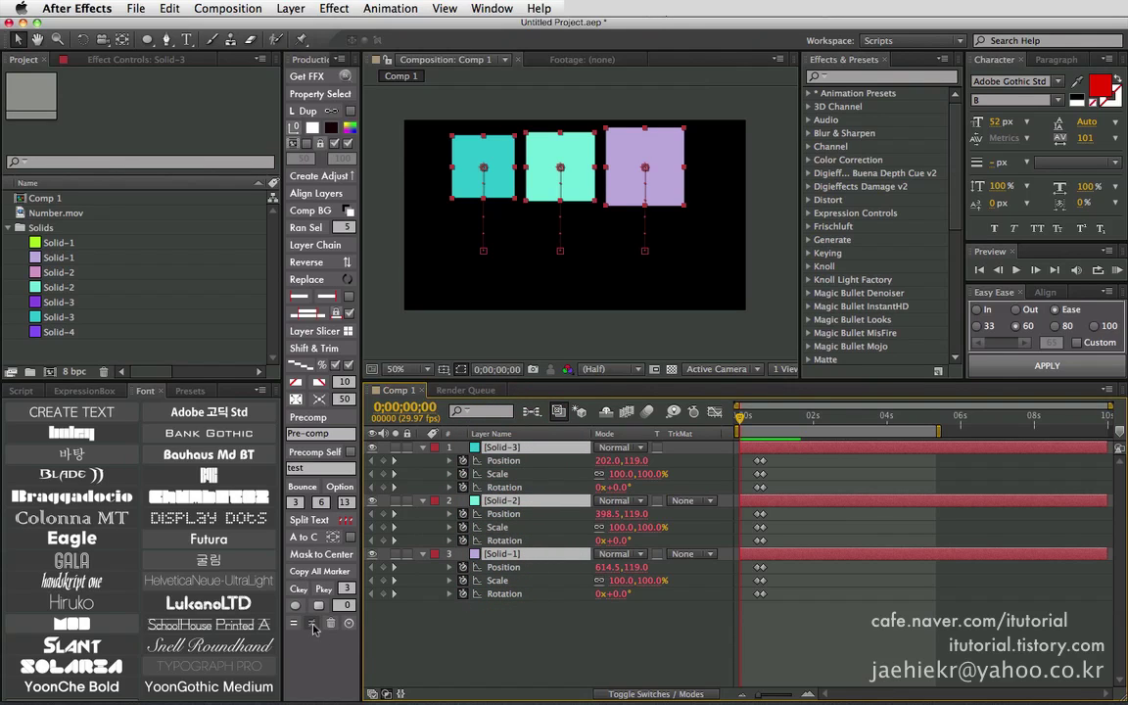
left_click(313, 625)
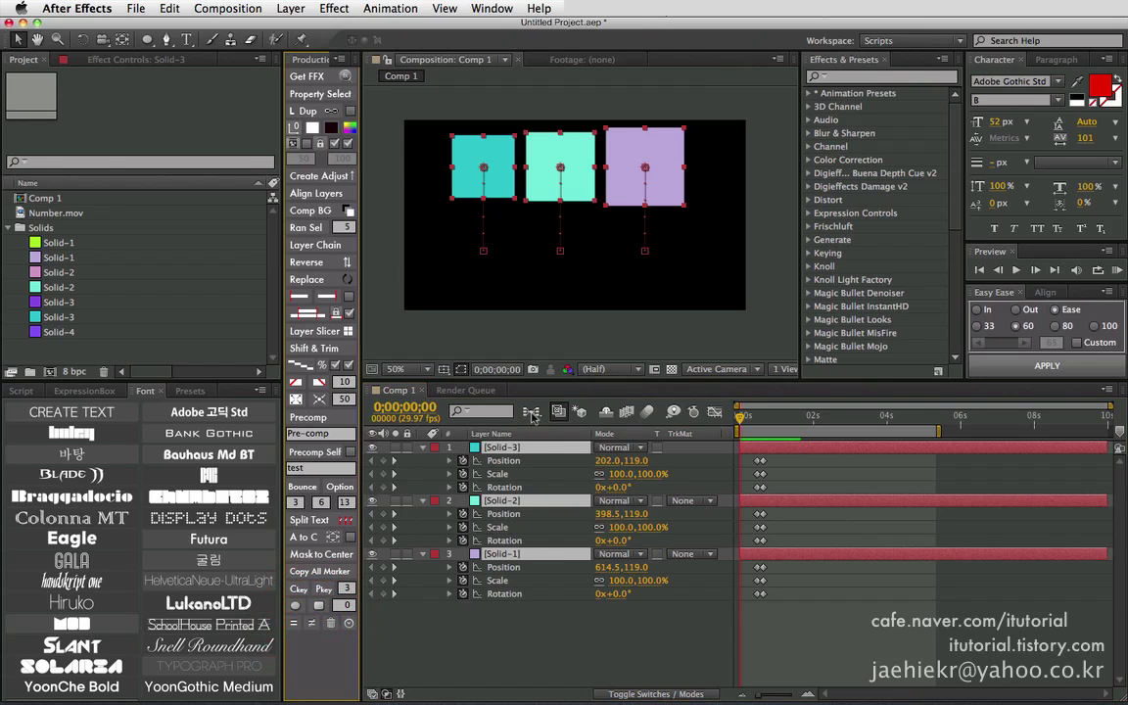
Compare the squares' motion without expressions, then turn the expressions back on
mouse_move(744, 419)
left_mouse_down()
mouse_move(773, 419)
mouse_move(758, 419)
left_mouse_up()
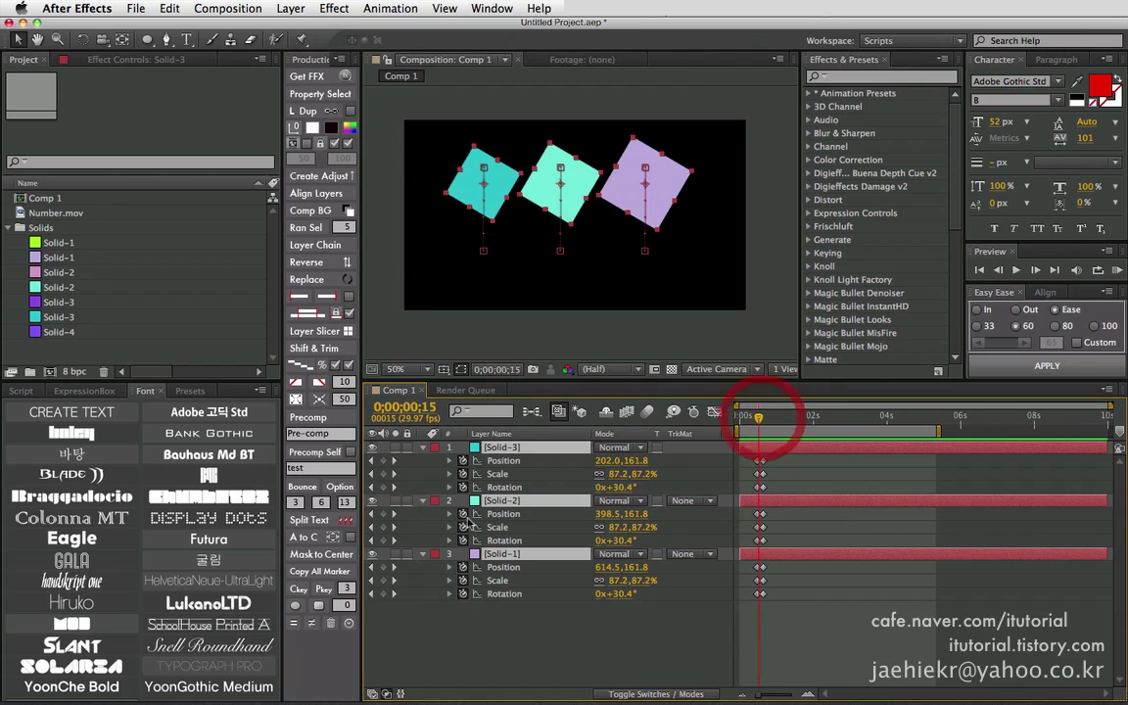
left_click(296, 625)
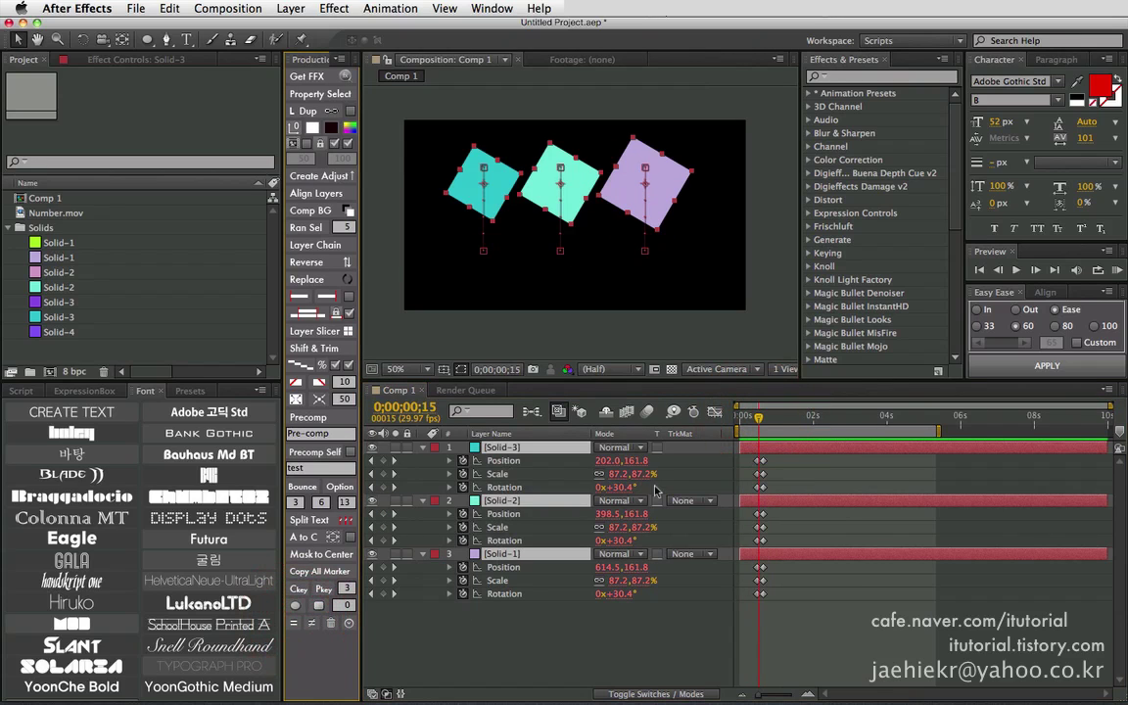
left_click_drag(759, 418, 755, 421)
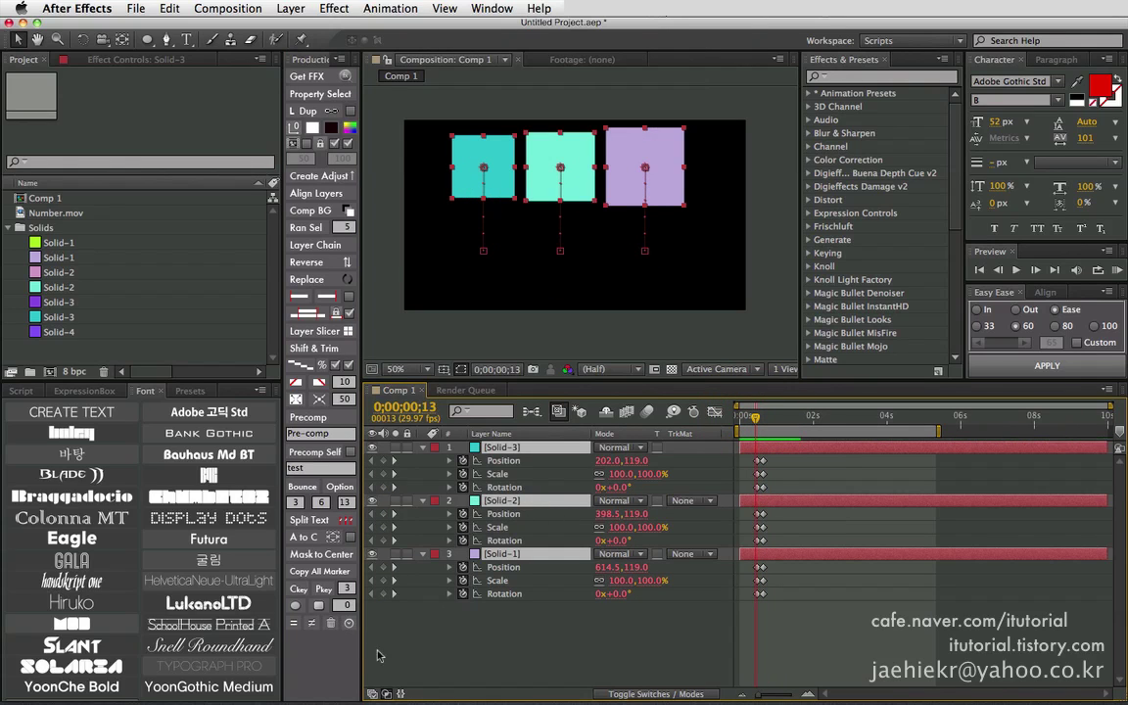
Preview the shrinking, rotating squares and bake the expressions into keyframes on every property
left_click(330, 623)
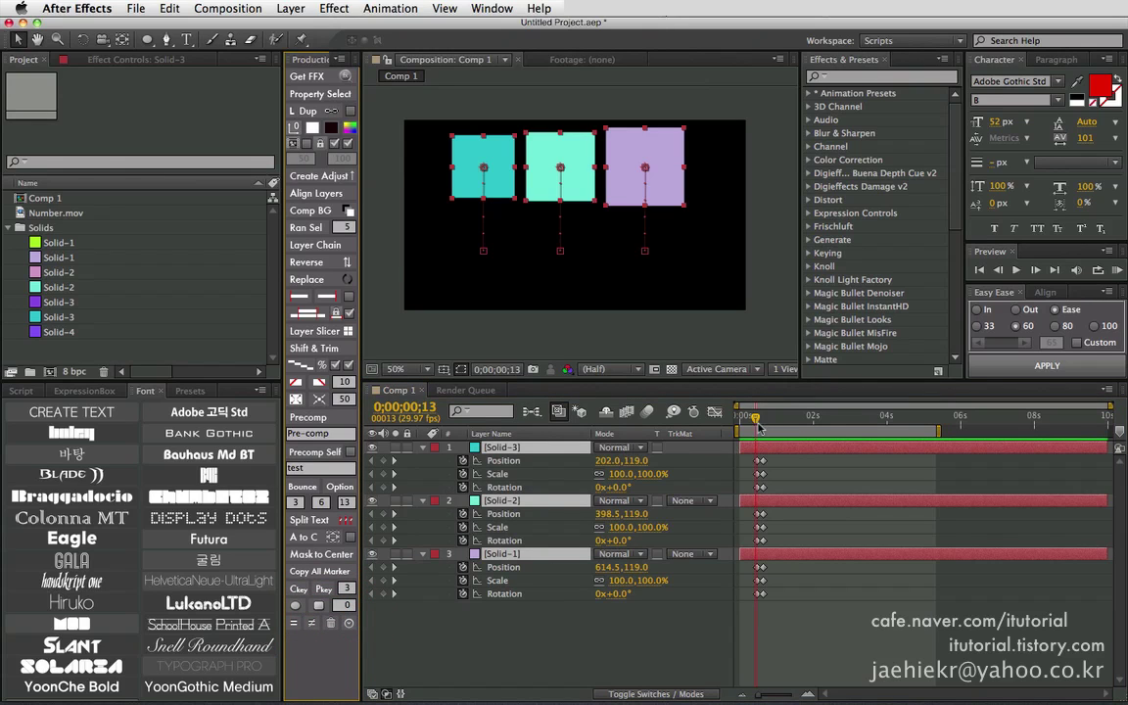
mouse_move(759, 428)
left_mouse_down()
mouse_move(756, 411)
mouse_move(766, 413)
left_mouse_up()
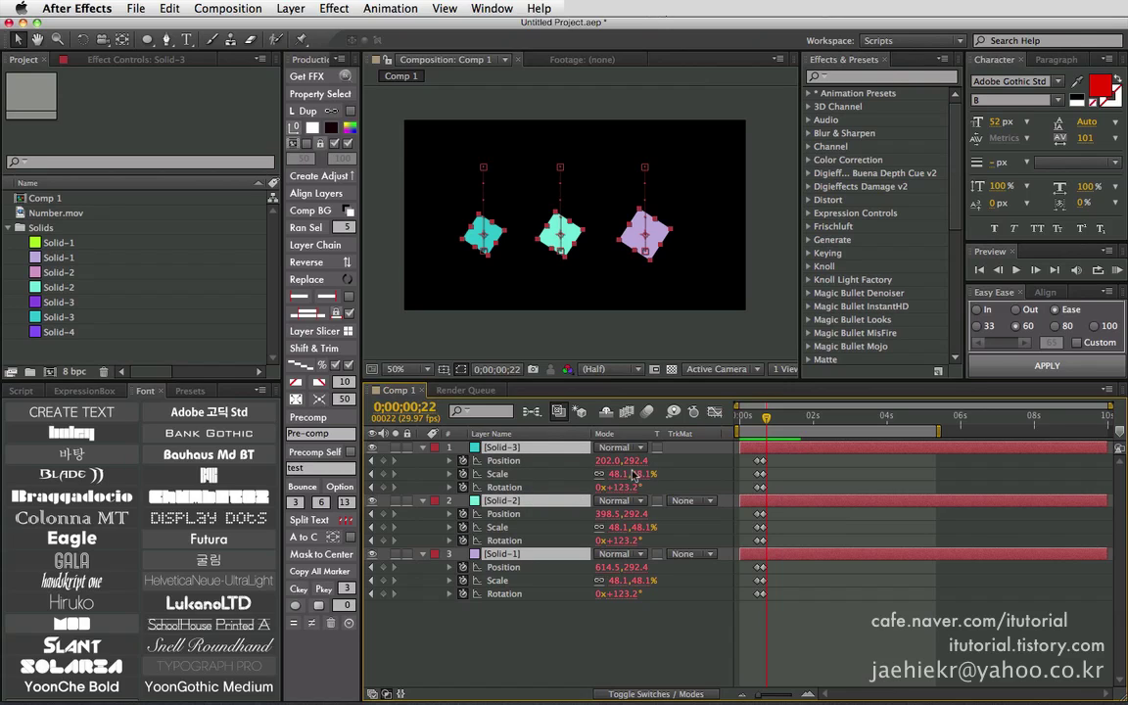
mouse_move(756, 475)
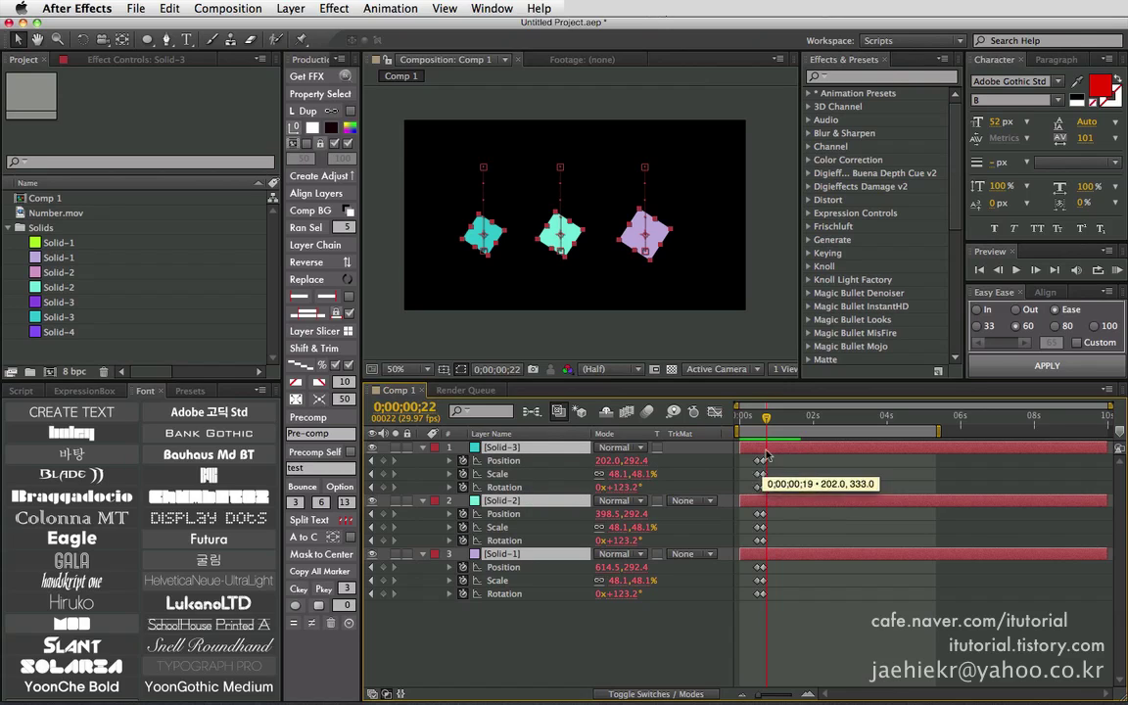
left_click_drag(766, 416, 763, 416)
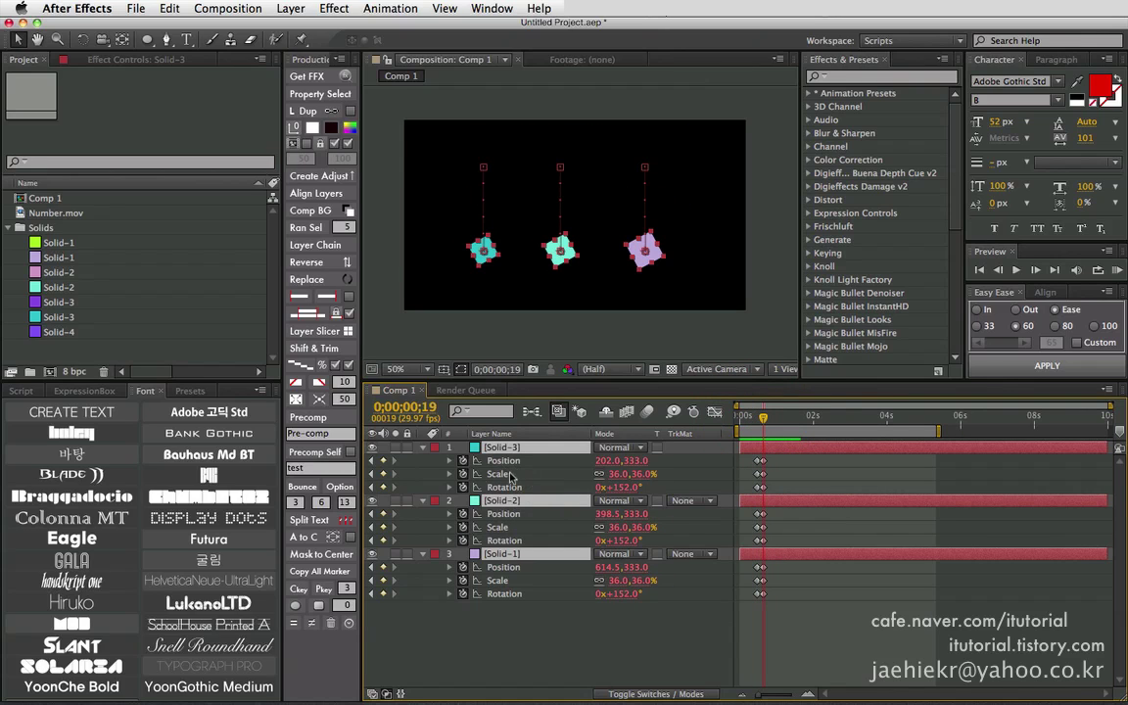
left_click(316, 570)
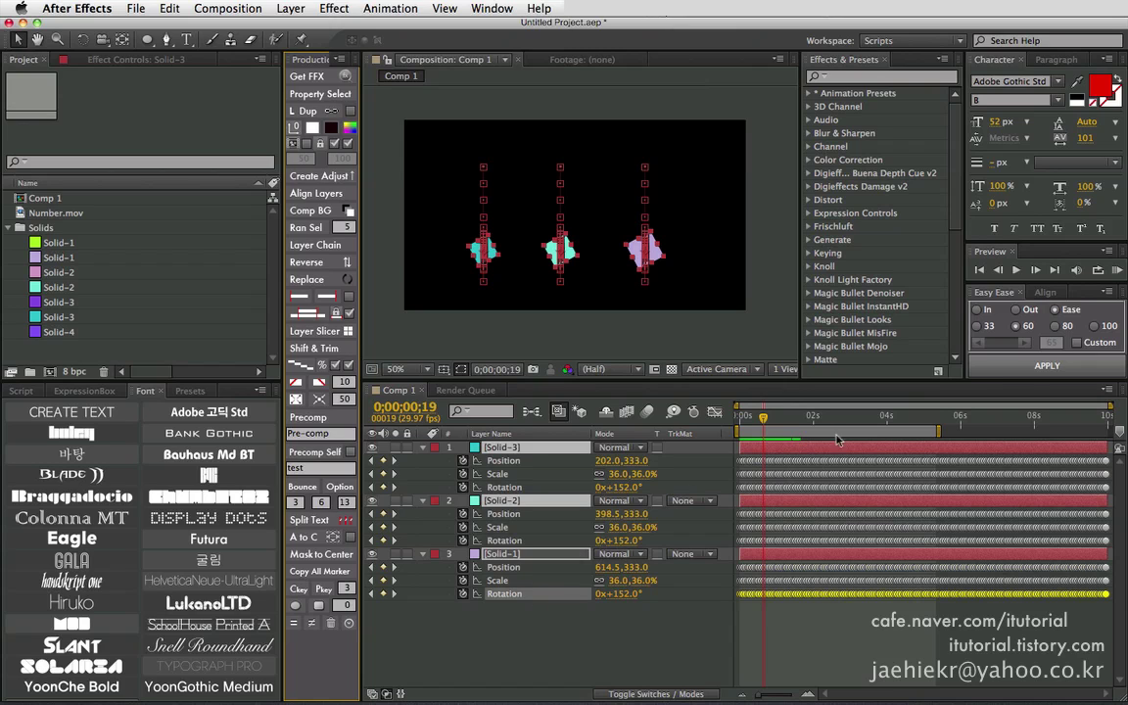
Review the baked motion, undo the baking, and set the current time to 0;00;03;06
left_click_drag(751, 421, 844, 429)
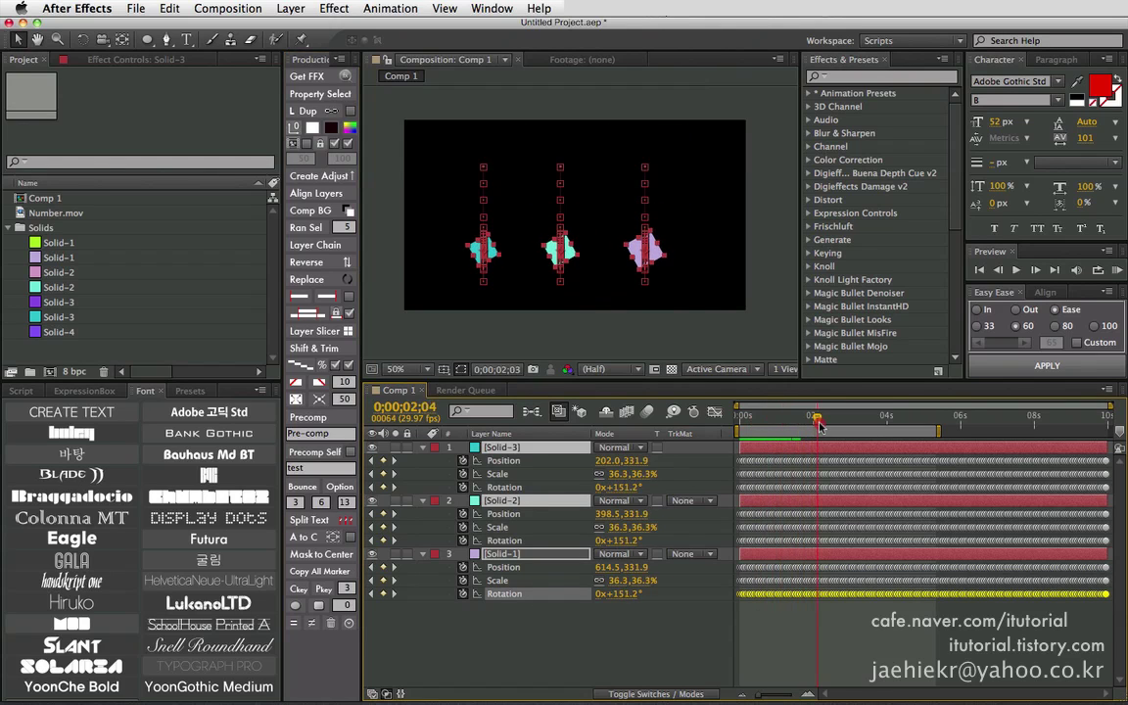
left_click(873, 419)
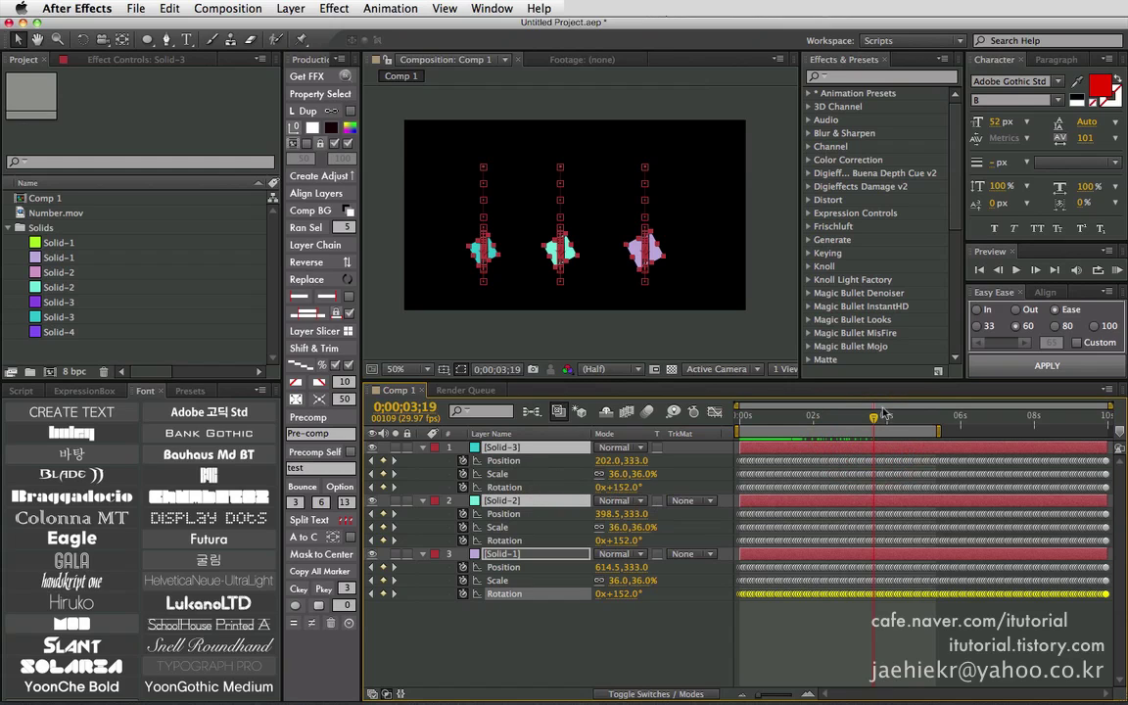
left_click_drag(883, 412, 825, 419)
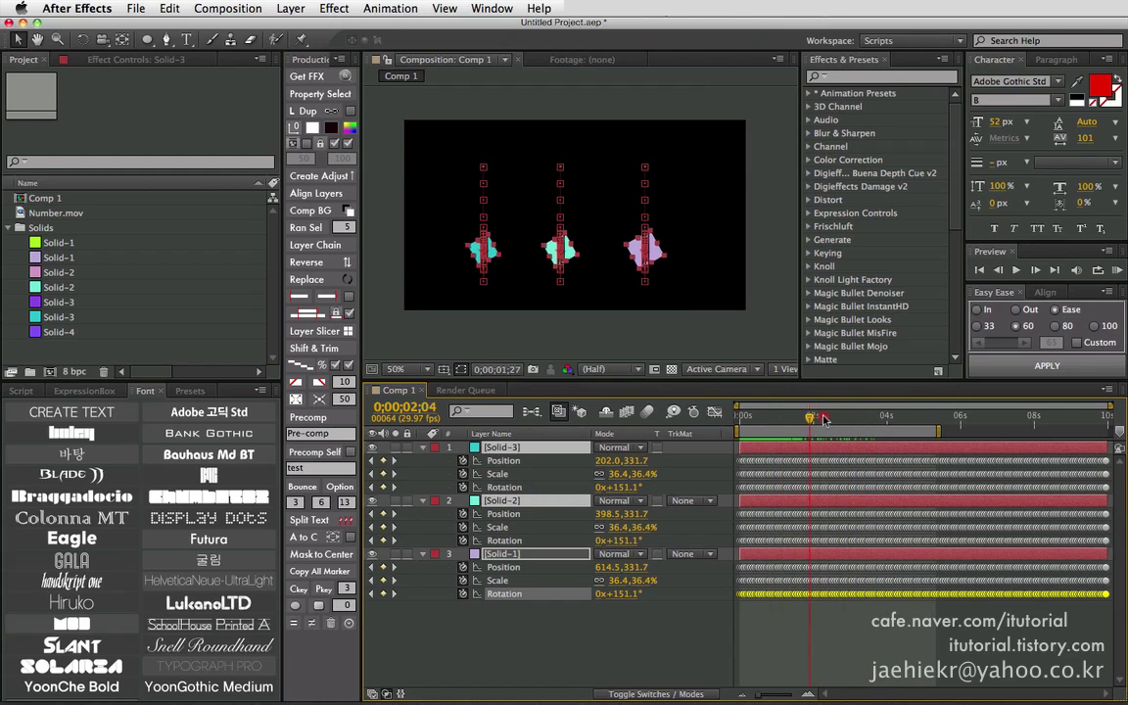
mouse_move(824, 419)
left_mouse_down()
mouse_move(778, 419)
mouse_move(816, 428)
left_mouse_up()
key("super+z")
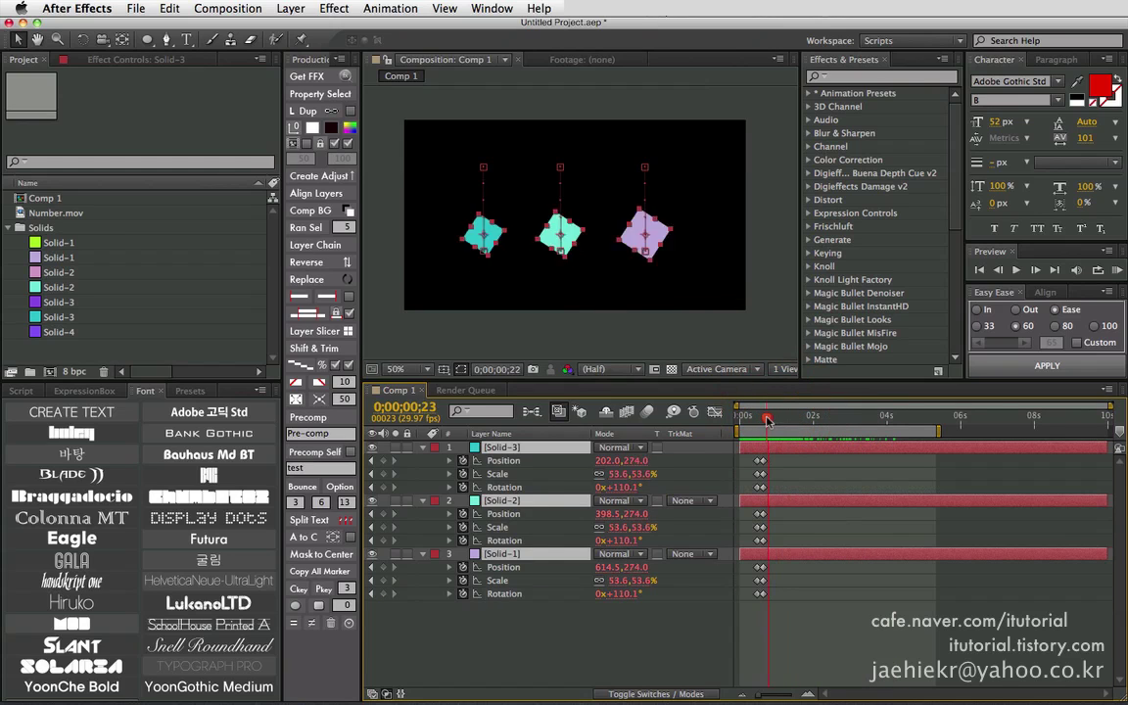
left_click(858, 431)
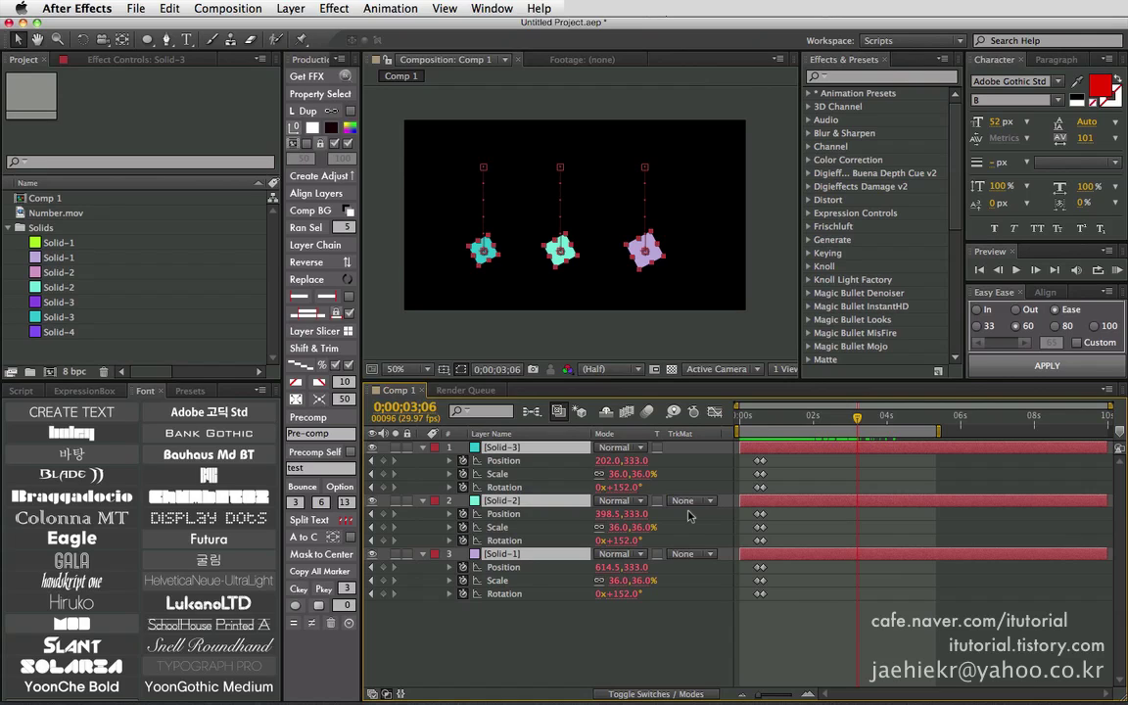
Re-bake the expressions and delete all baked keyframes after 0;00;03;06 on the three solids
left_click(348, 623)
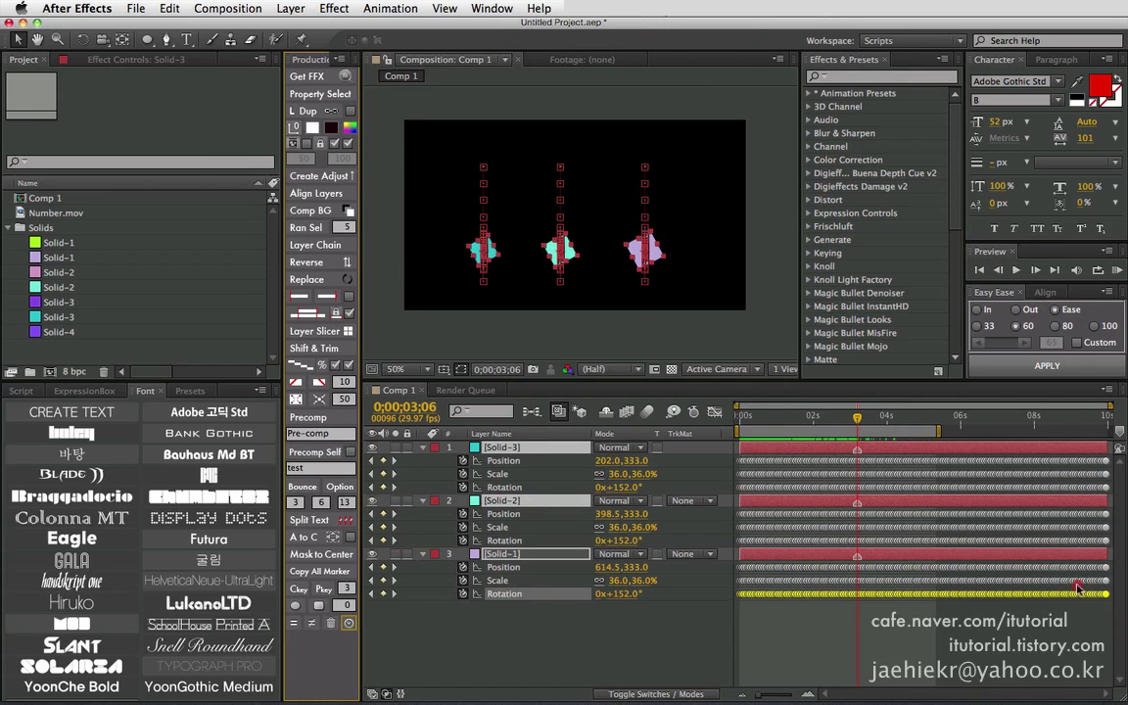
left_click(894, 462)
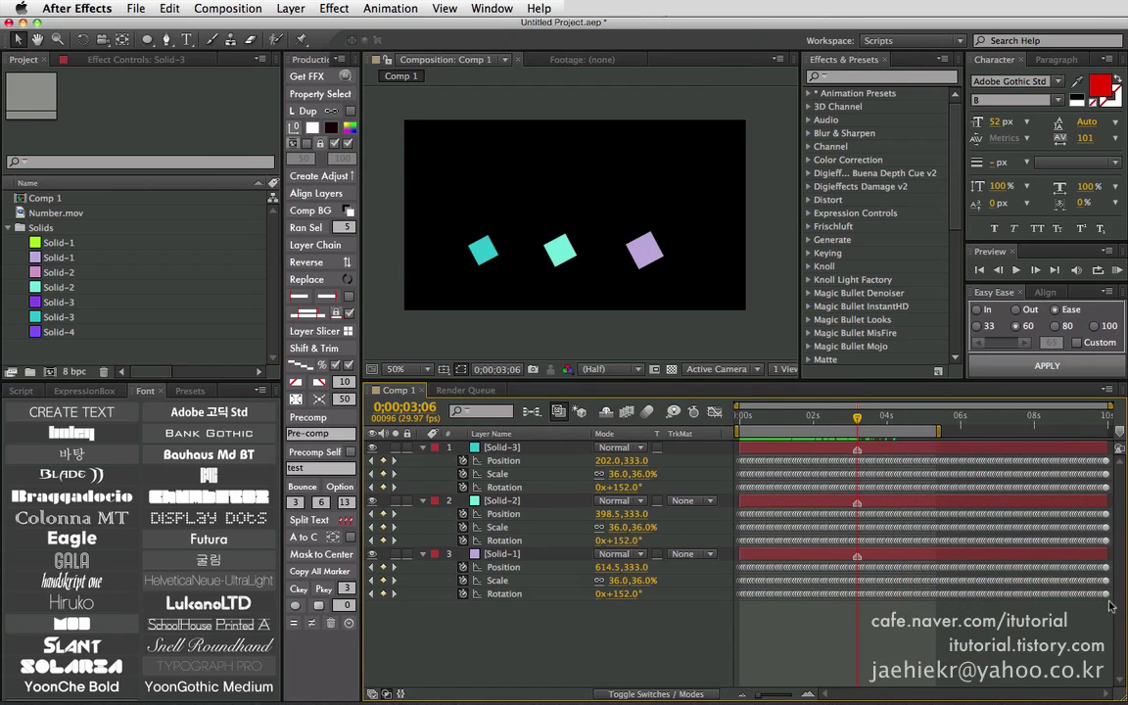
left_click_drag(1111, 601, 861, 438)
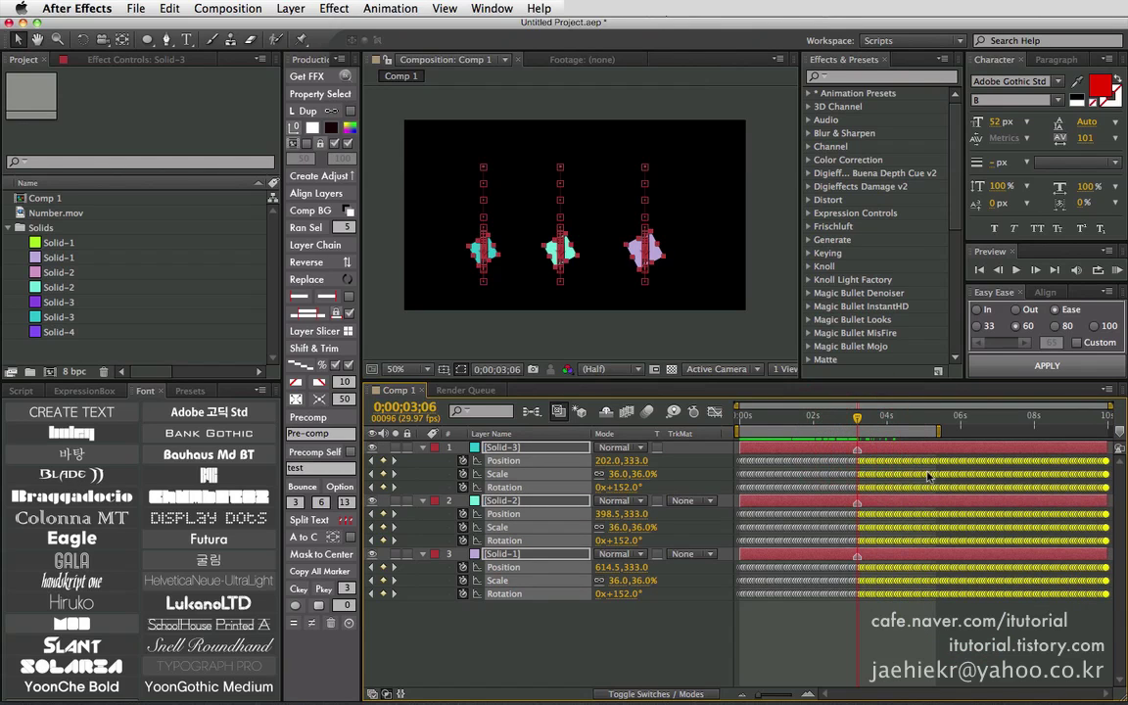
key("Delete")
left_click(772, 565)
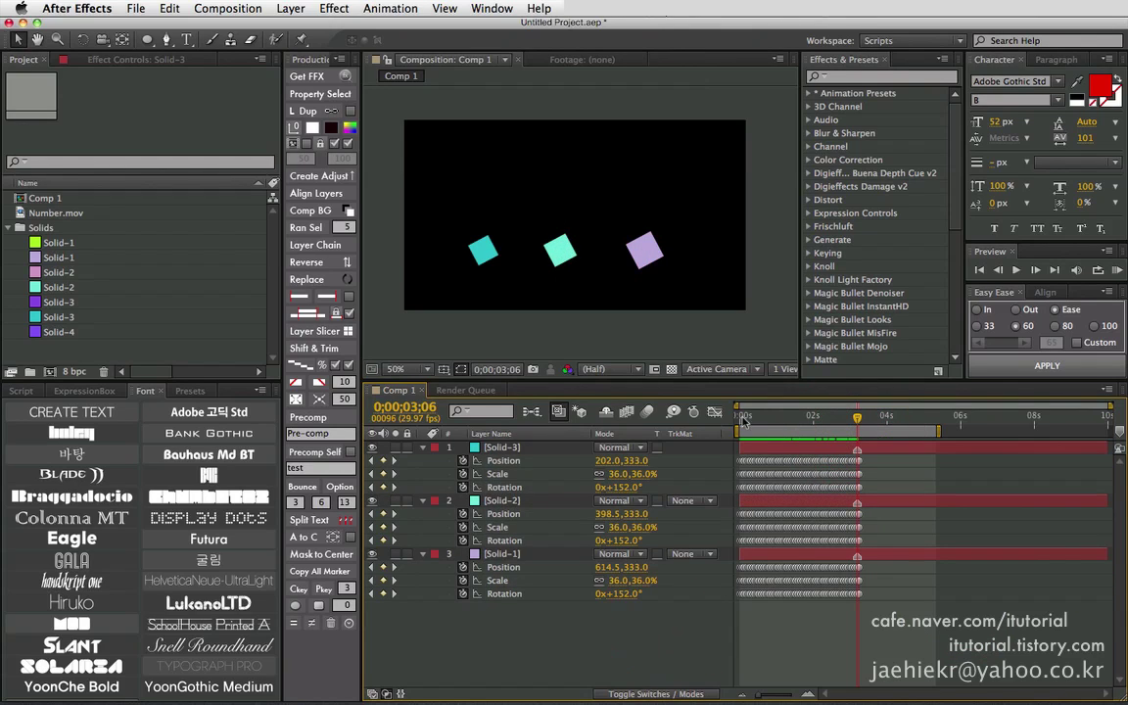
left_click_drag(744, 416, 865, 416)
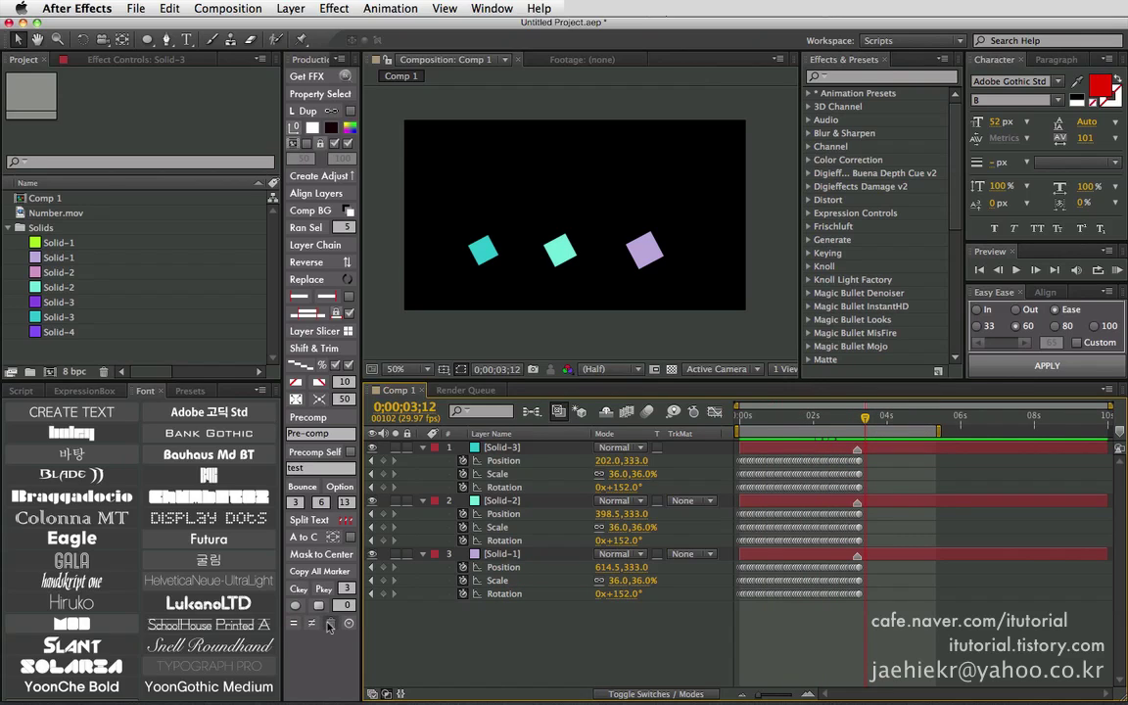
left_click(398, 626)
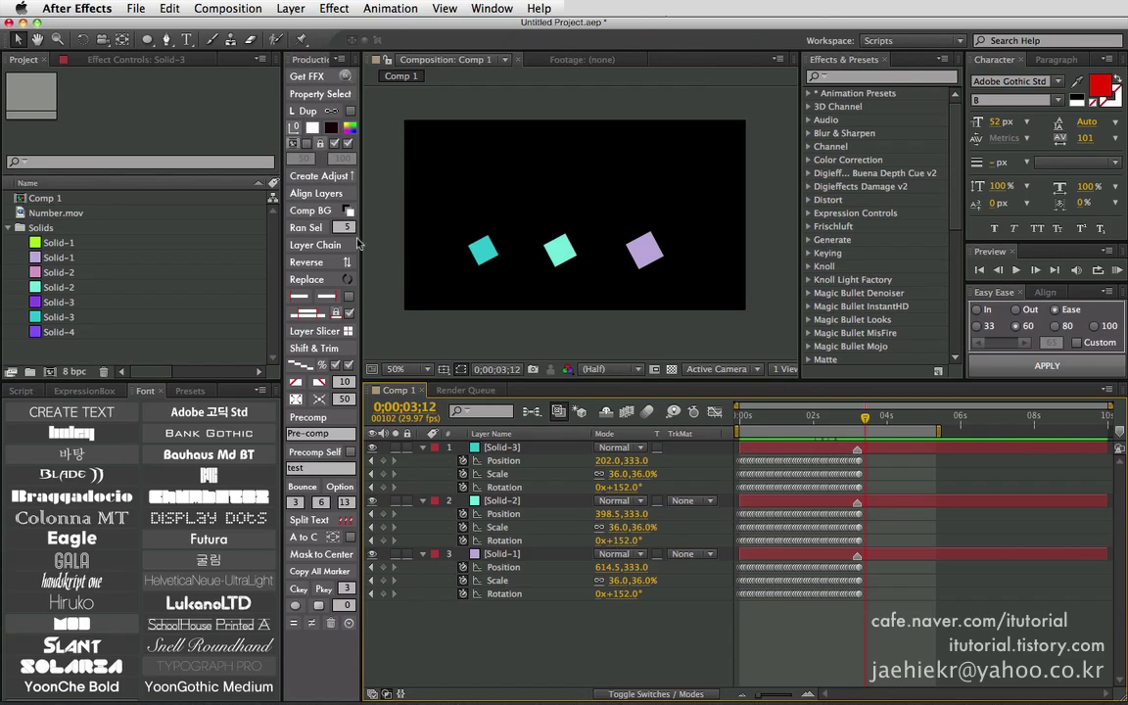